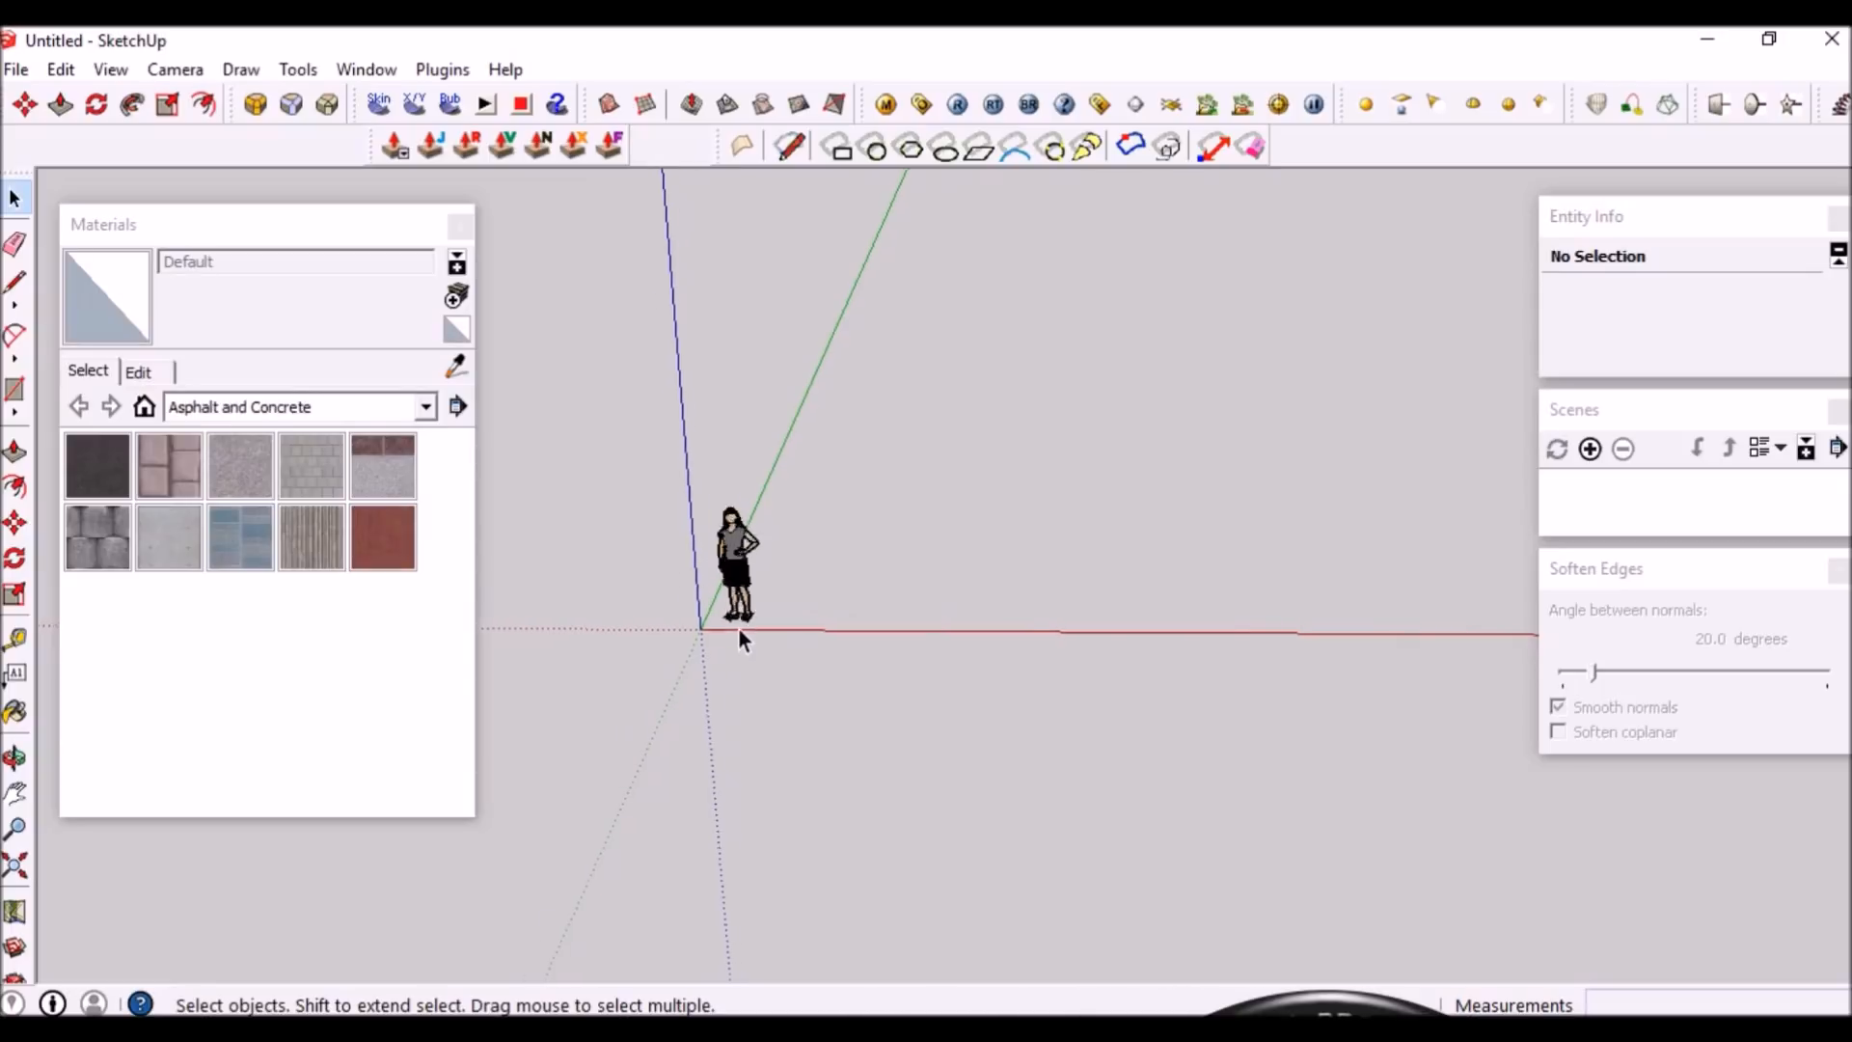
# Draw a ground rectangle from the origin, about 6158 mm along the red axis by 9364 mm along the green axis
pyautogui.press('r')
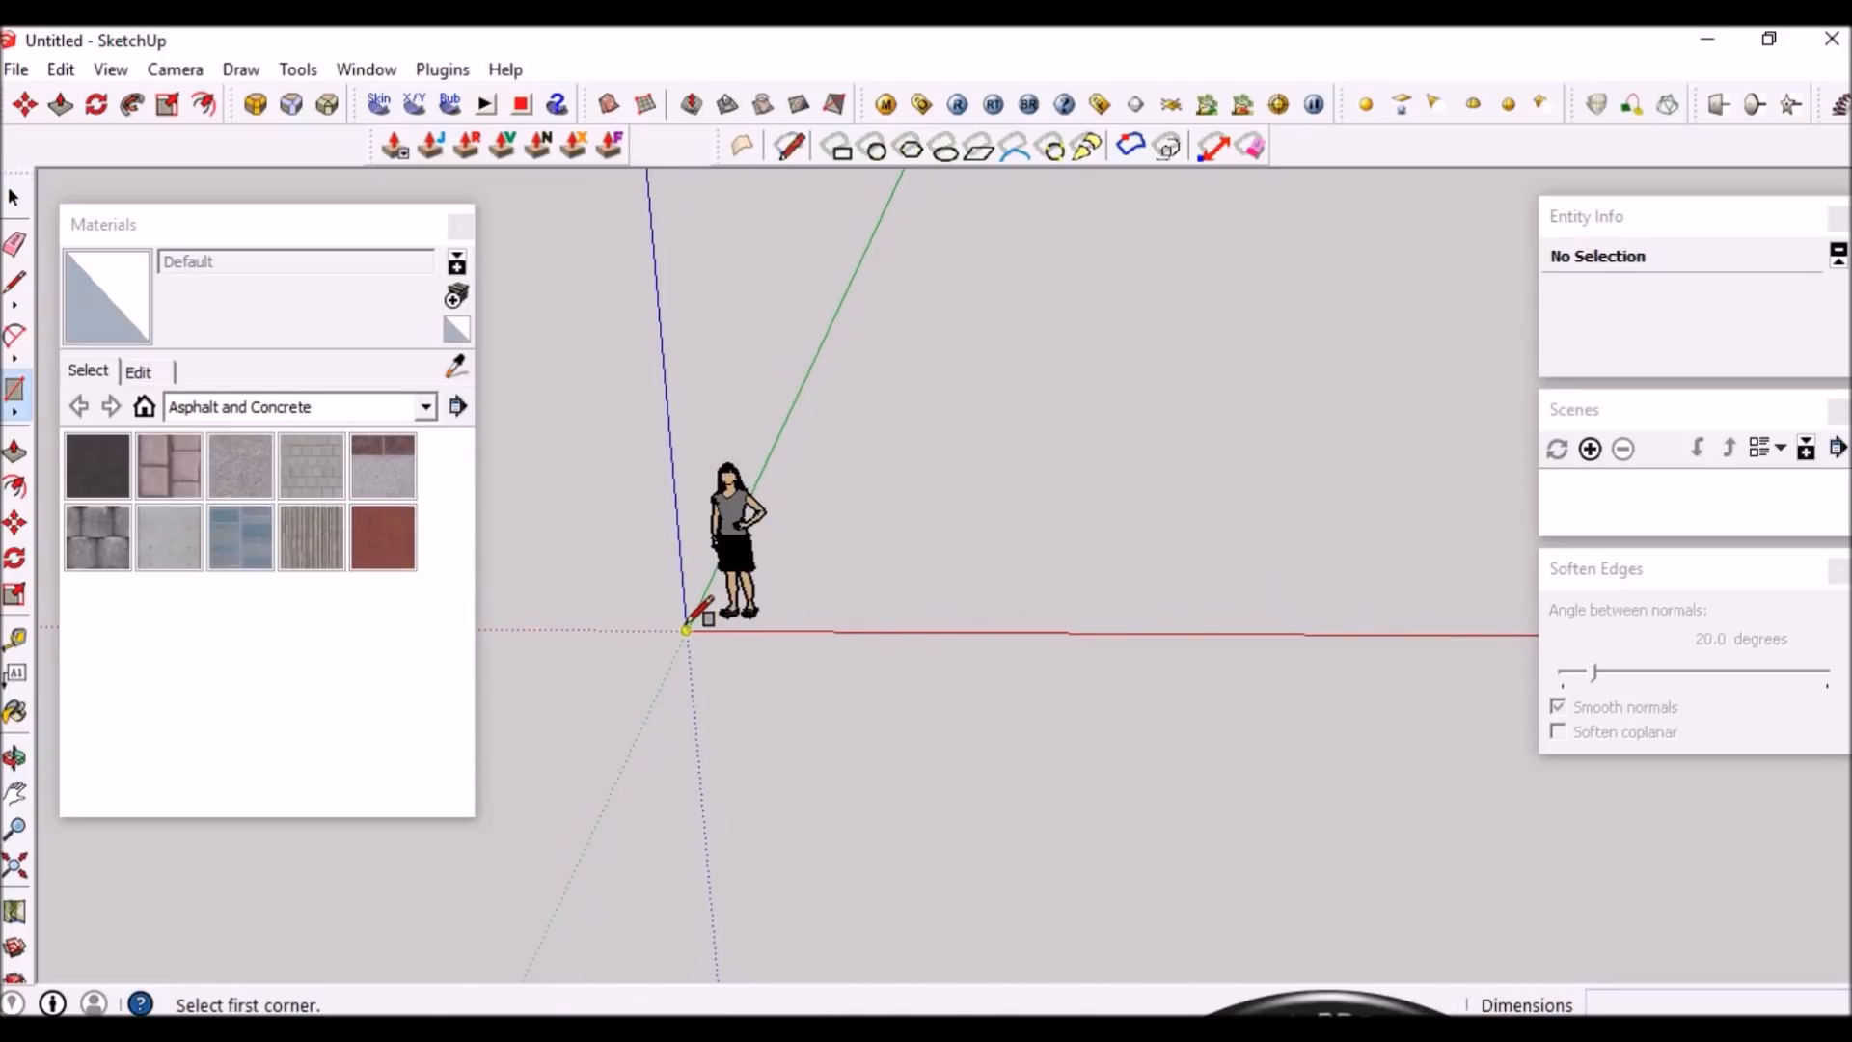
pyautogui.moveTo(729, 613); pyautogui.dragTo(725, 588, button='middle')
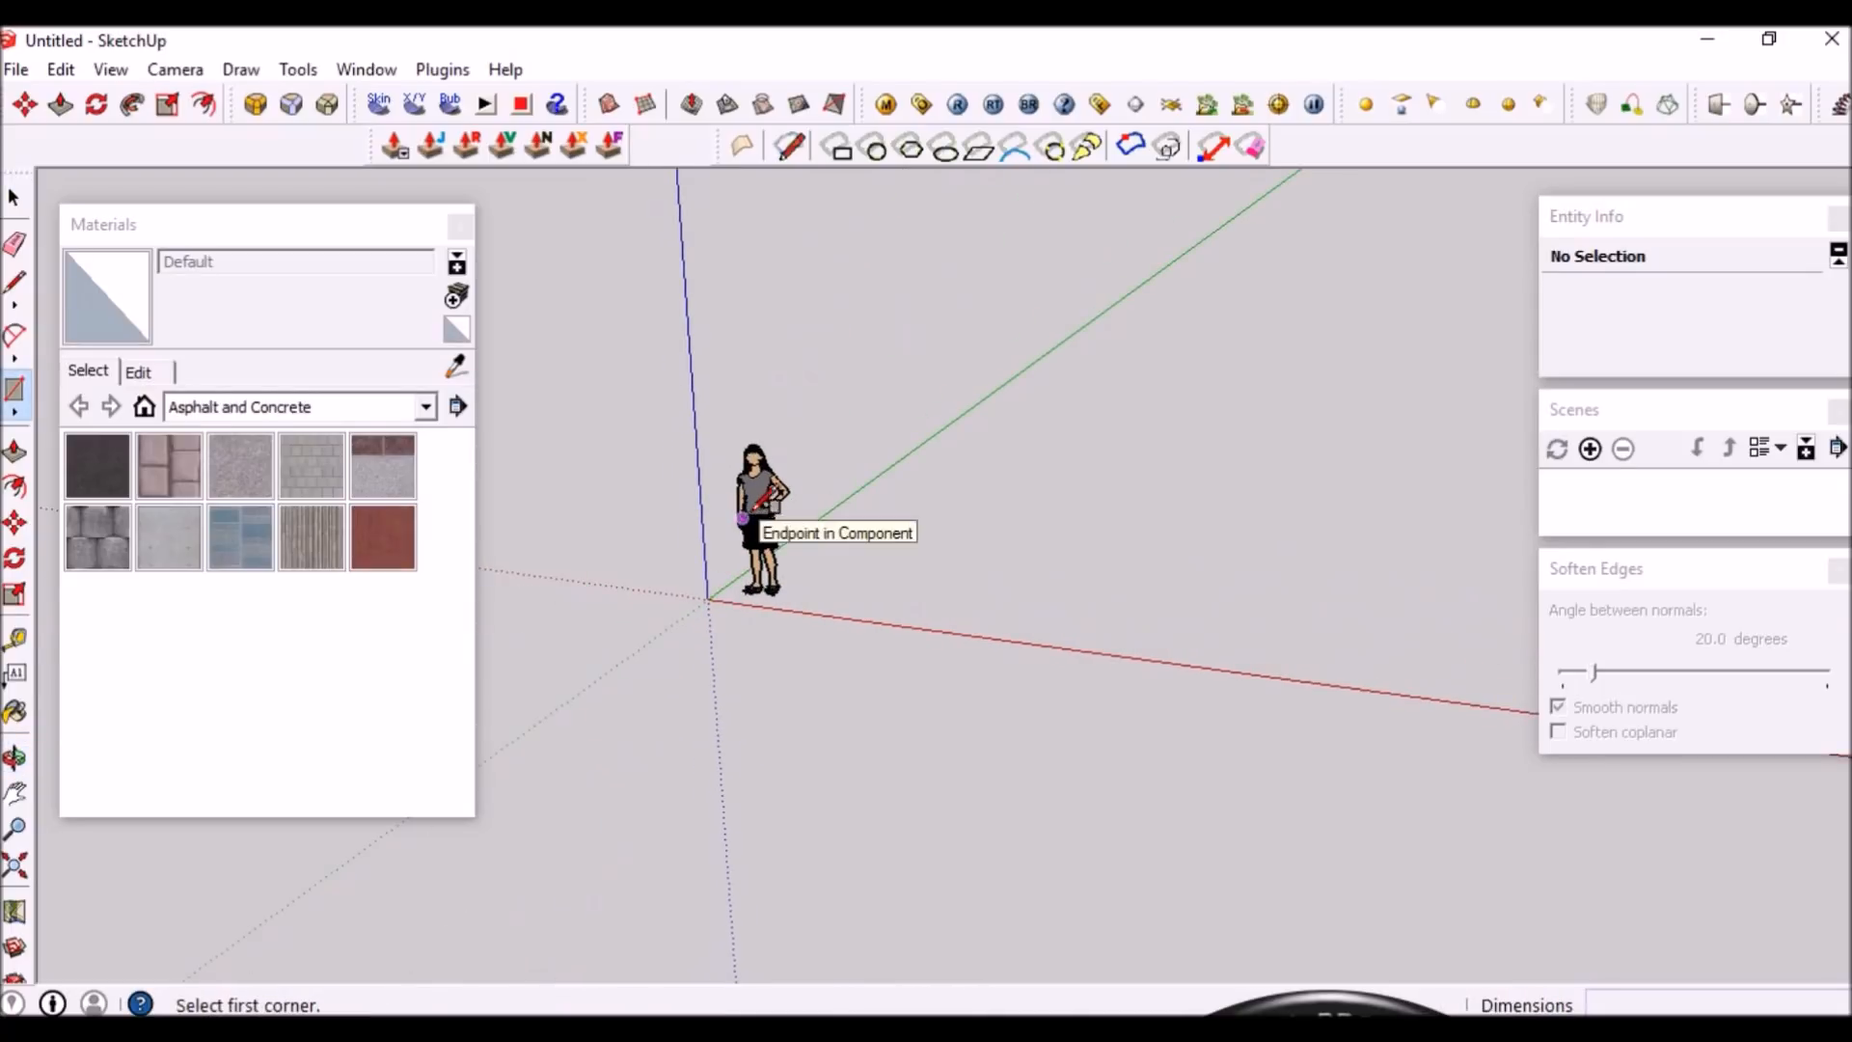
pyautogui.scroll(3, 762, 511)
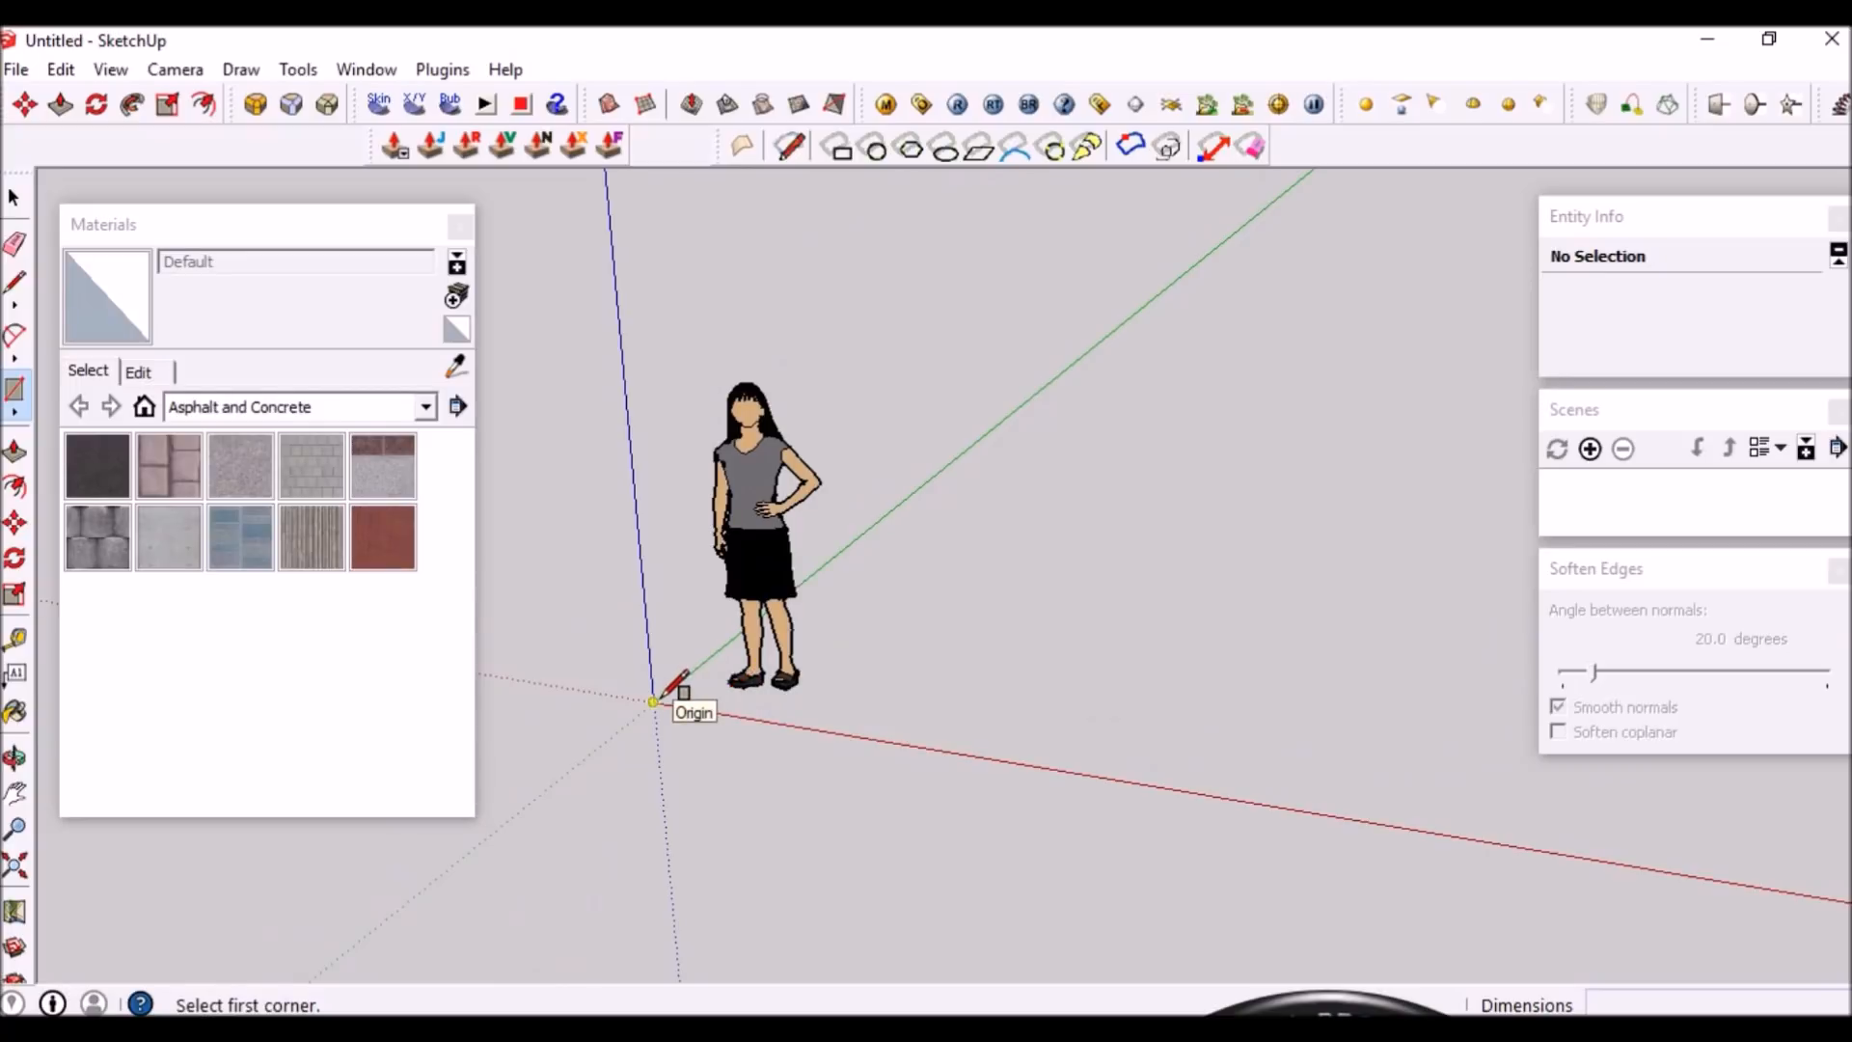
pyautogui.scroll(3, 762, 618)
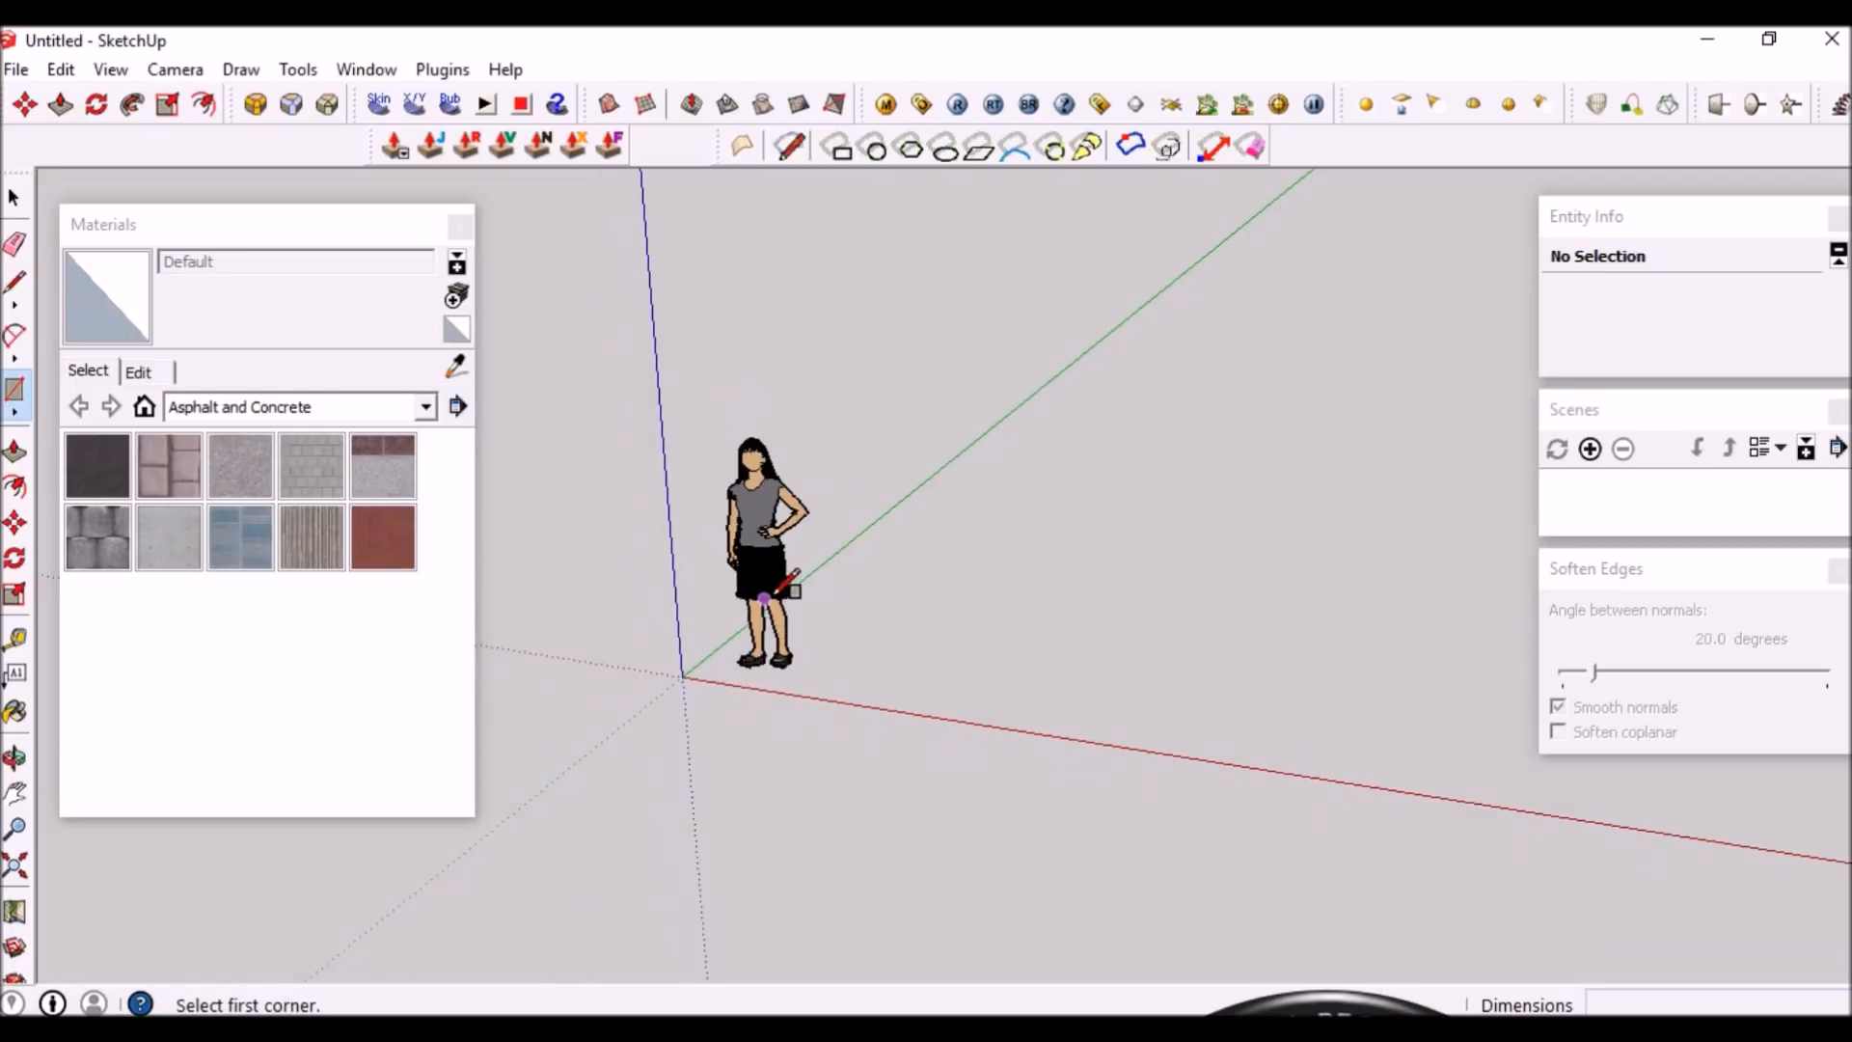
pyautogui.scroll(-3, 778, 564)
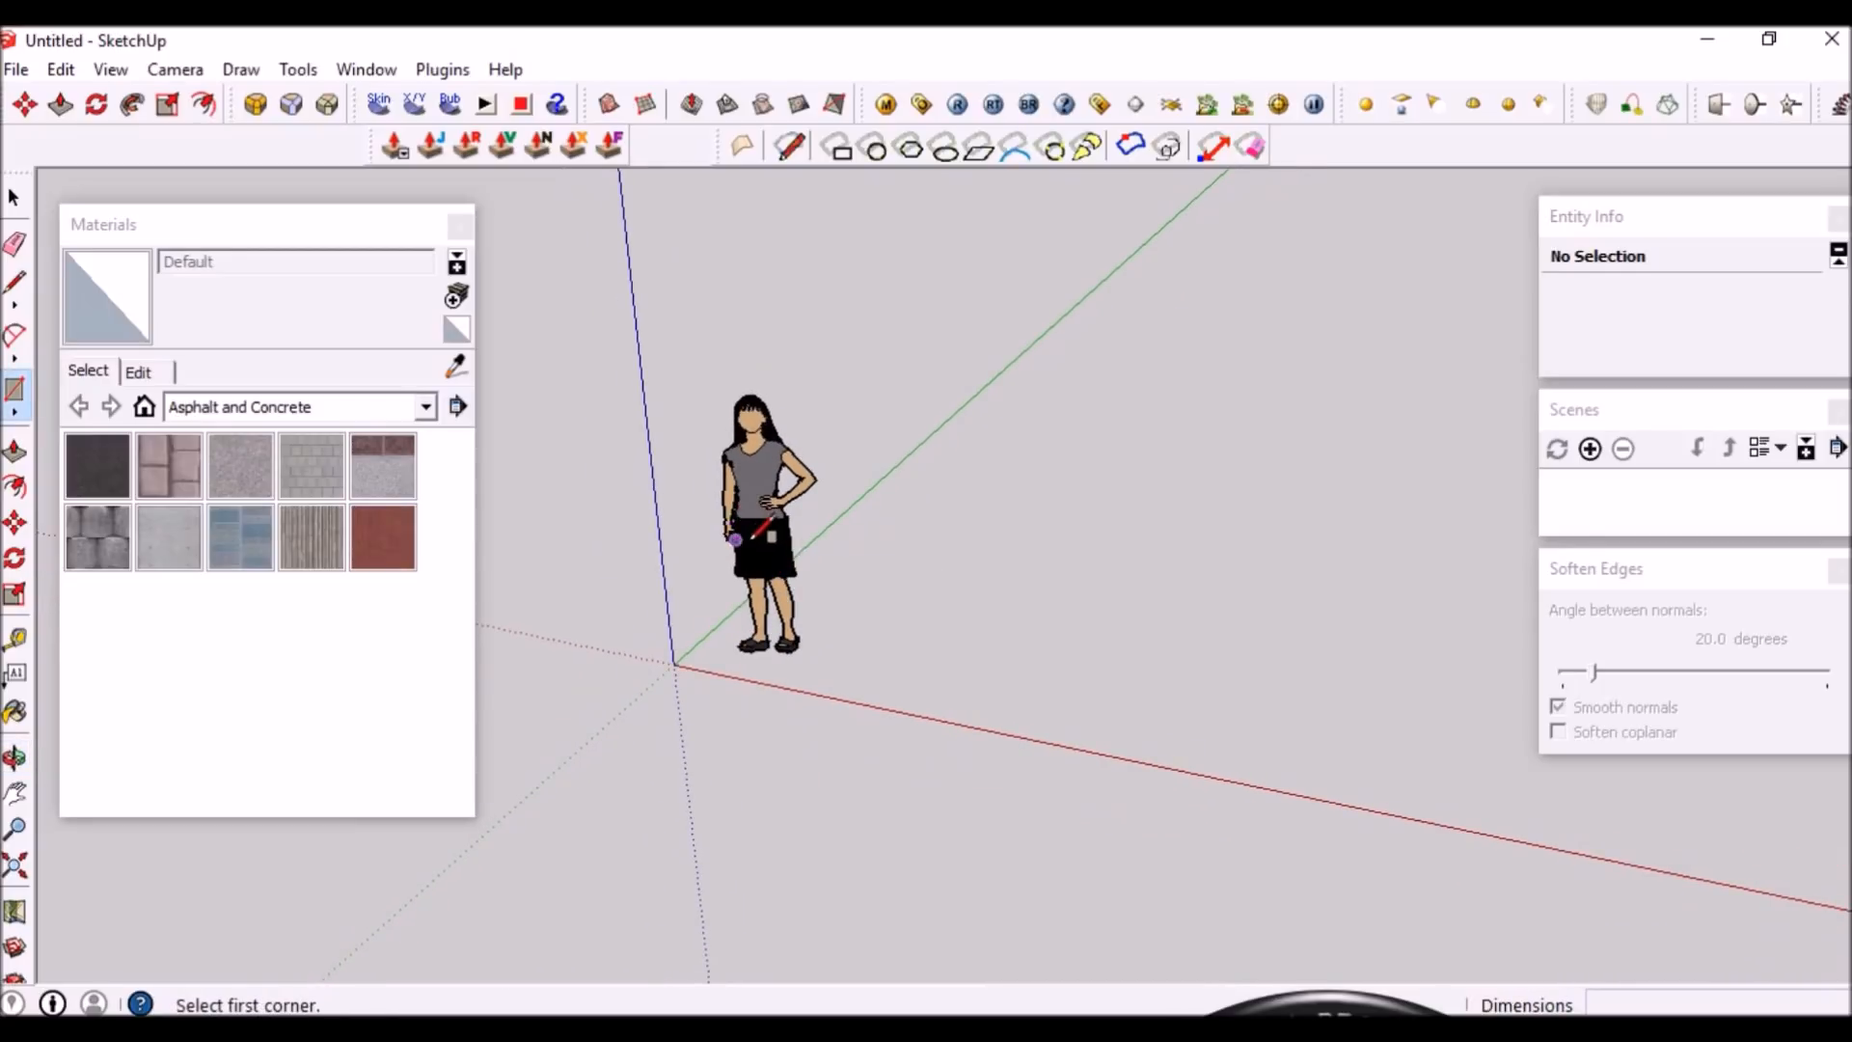
pyautogui.moveTo(748, 516); pyautogui.dragTo(719, 579, button='middle')
pyautogui.click(677, 658)
pyautogui.scroll(-3, 677, 658)
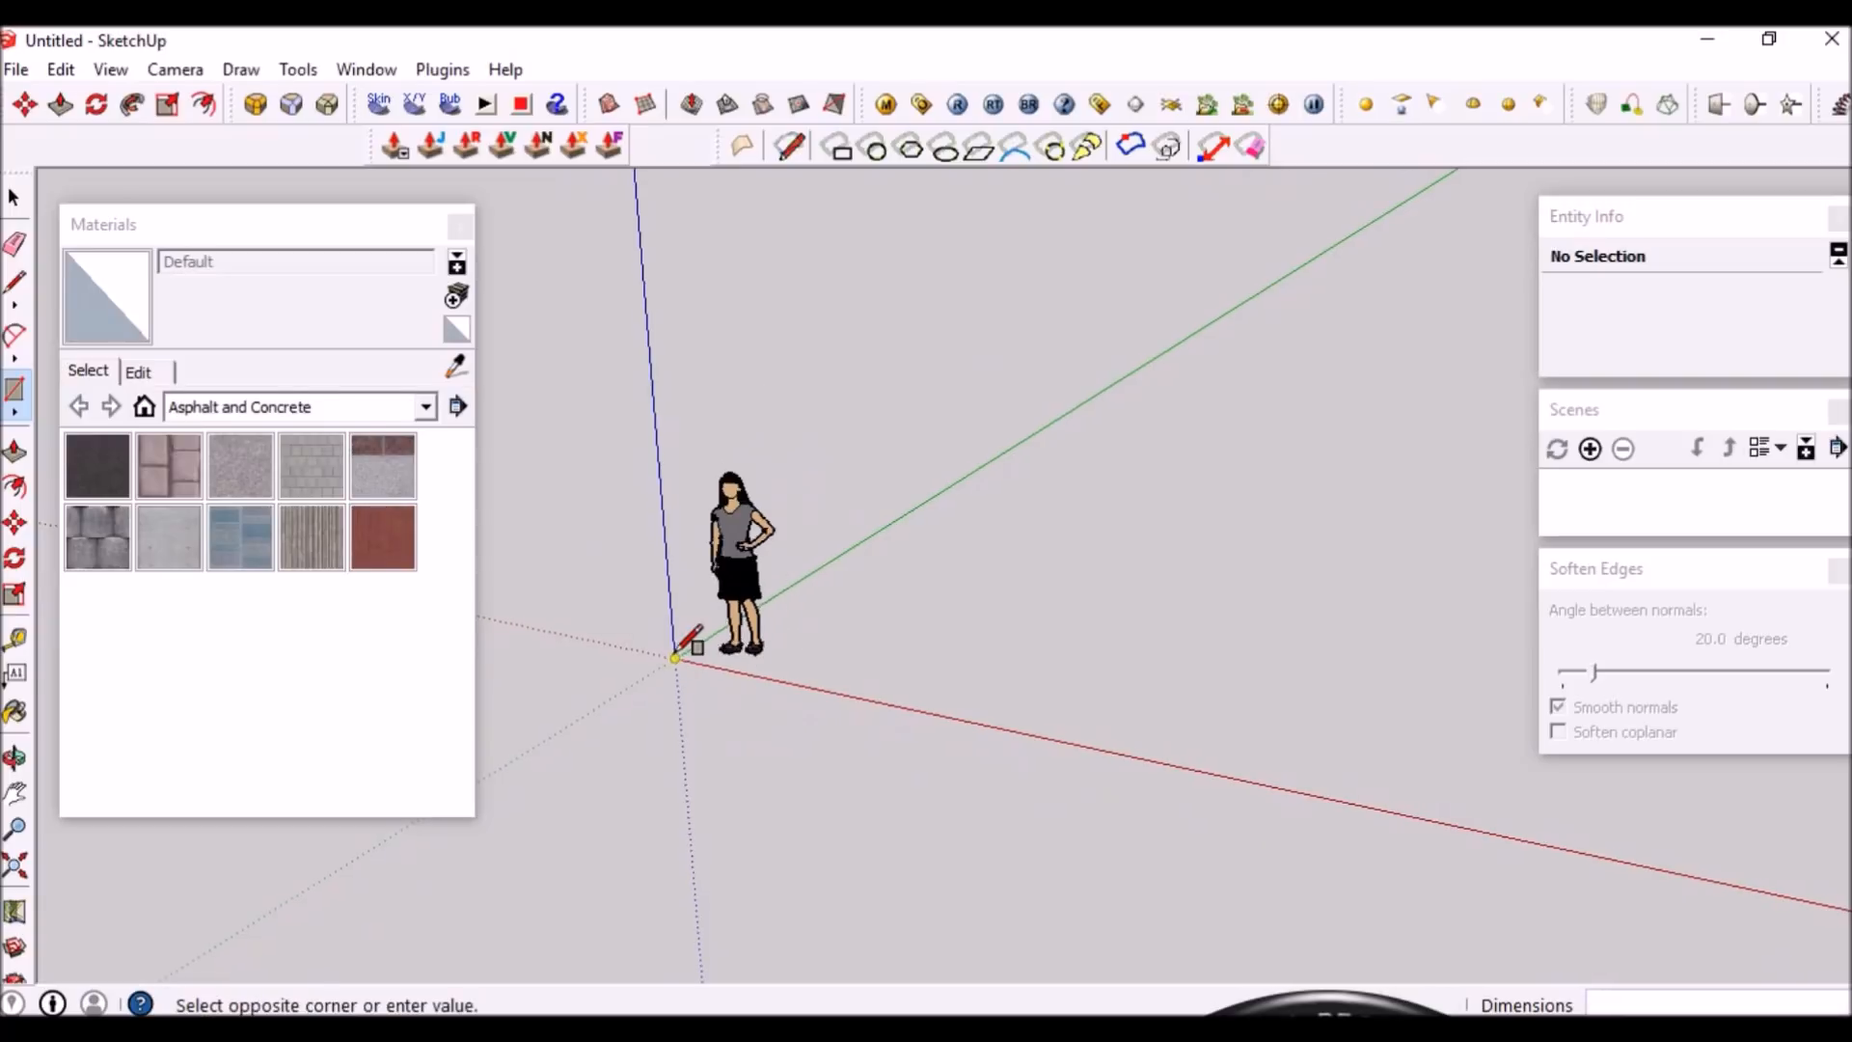
pyautogui.click(1389, 494)
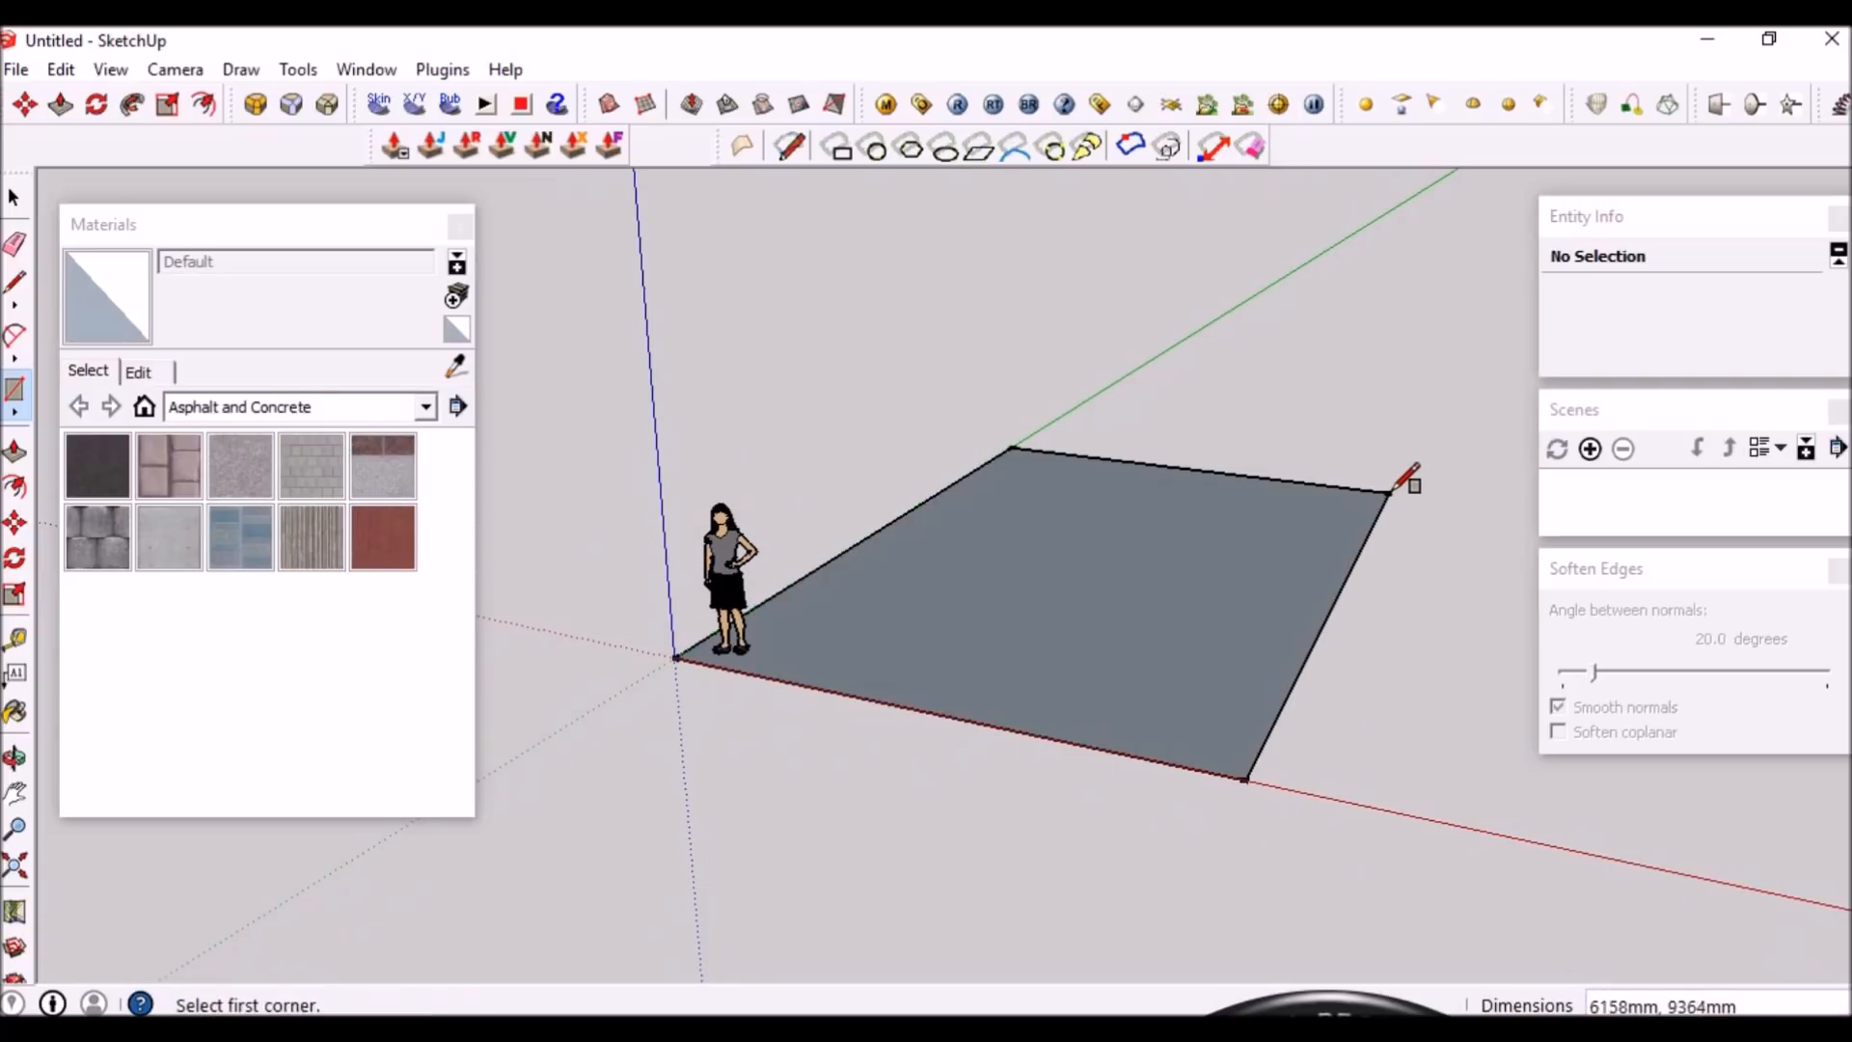
# Push the rectangle's face downward about 1521 mm with Push/Pull to form a solid box below ground level
pyautogui.press('p')
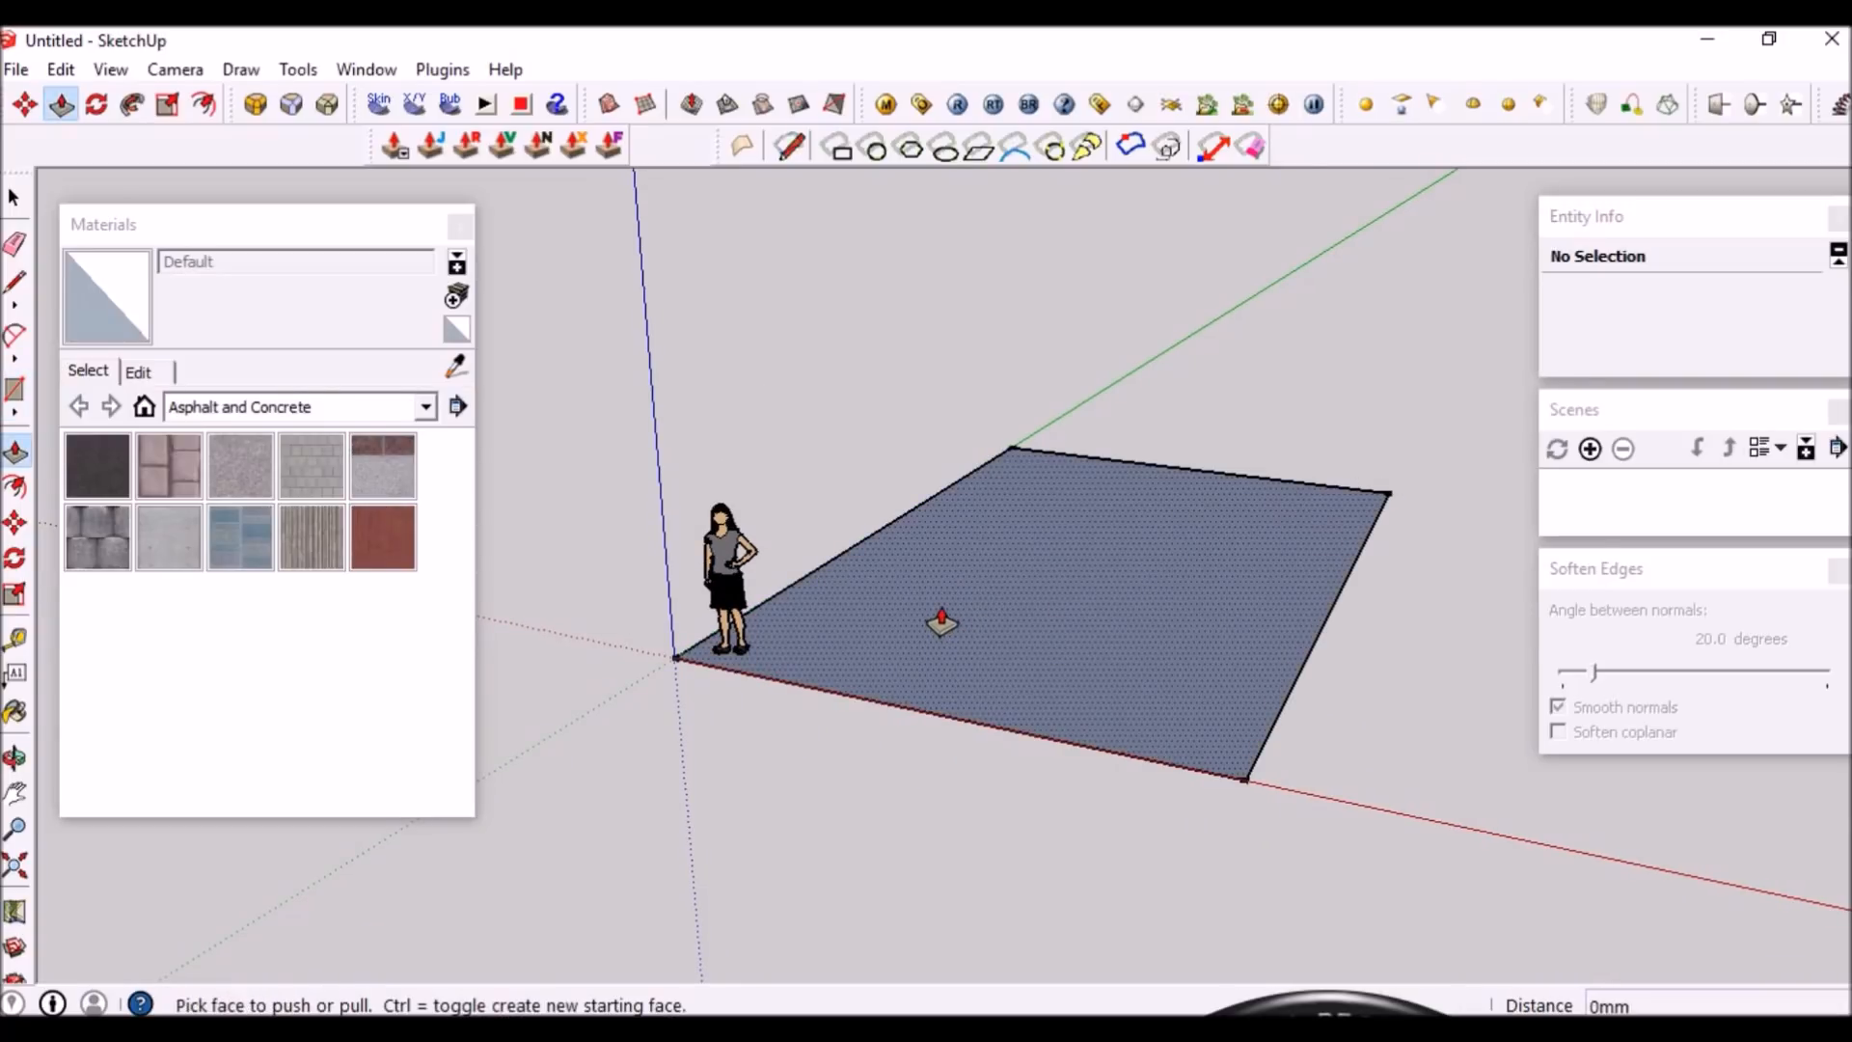
pyautogui.click(943, 640)
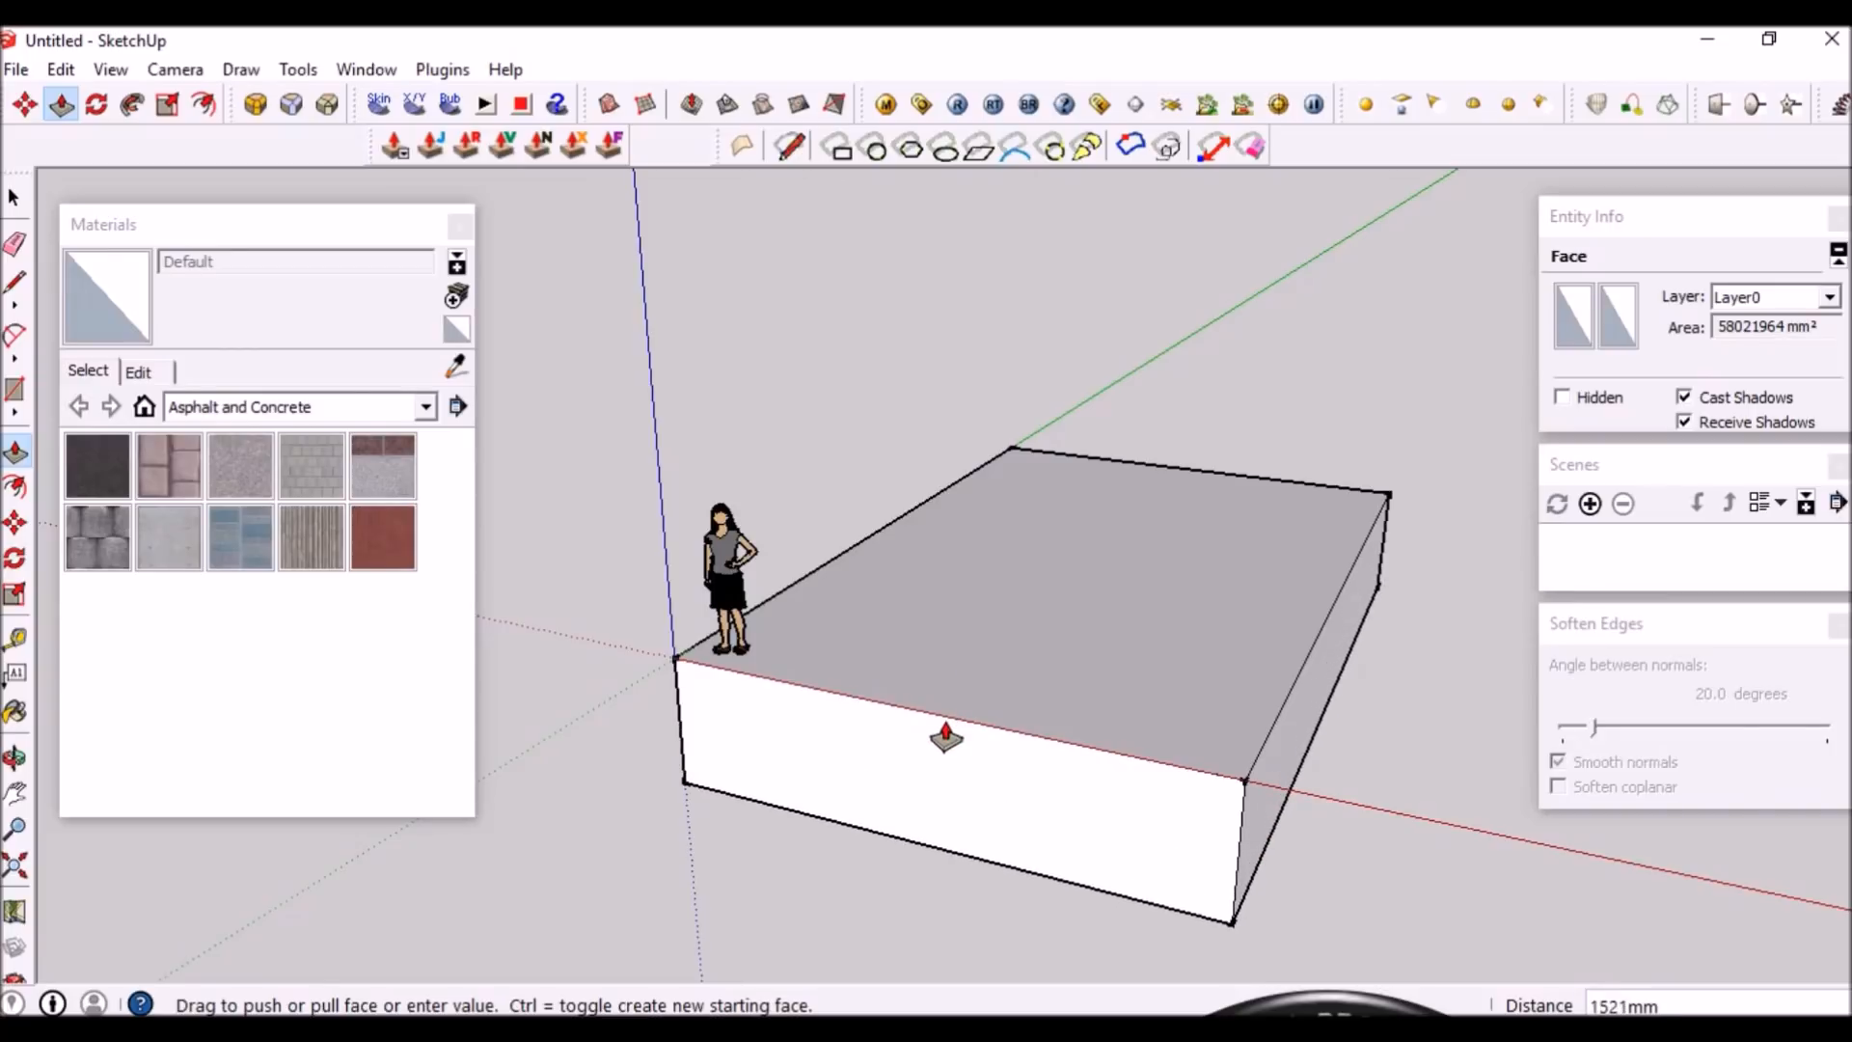
pyautogui.click(948, 743)
pyautogui.moveTo(1012, 660); pyautogui.dragTo(964, 617, button='middle')
# Select all the connected geometry of the box and create a component from it with the default settings
pyautogui.press('space')
pyautogui.scroll(3, 1121, 777)
pyautogui.scroll(-1, 963, 617)
pyautogui.scroll(-1, 963, 616)
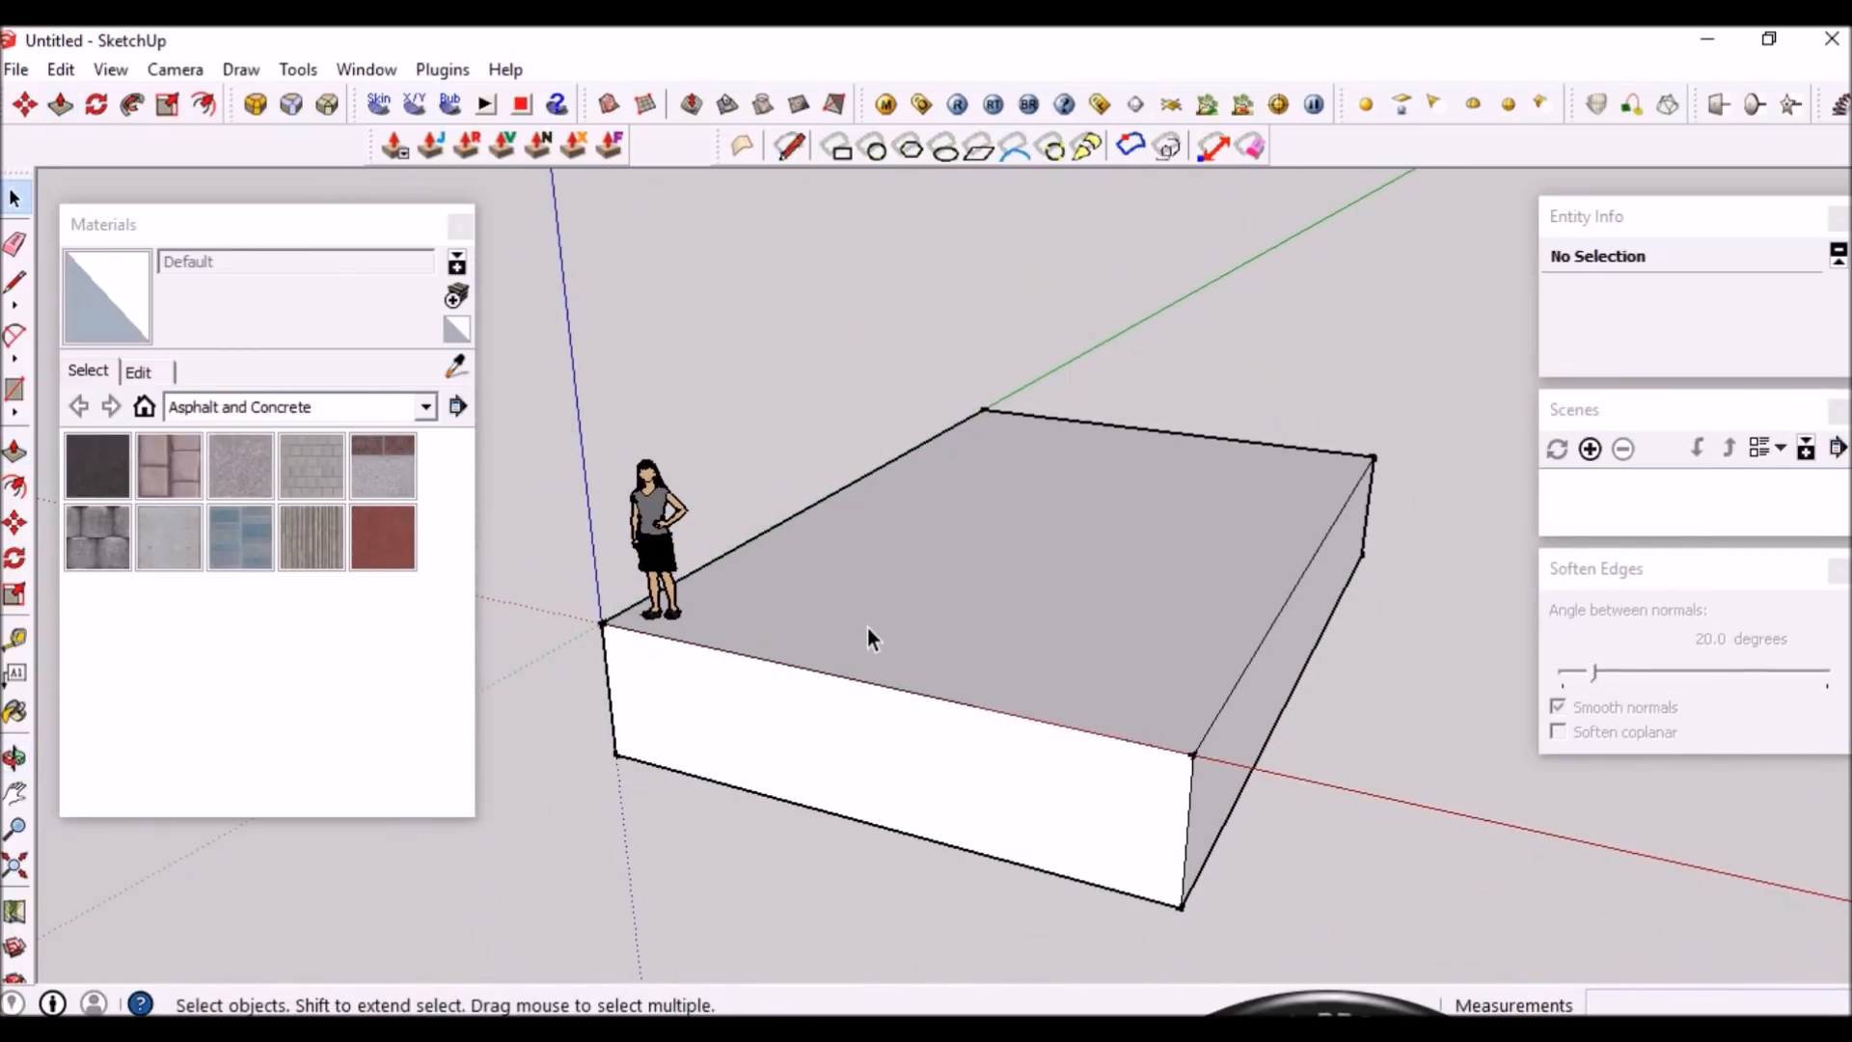
pyautogui.tripleClick(837, 608)
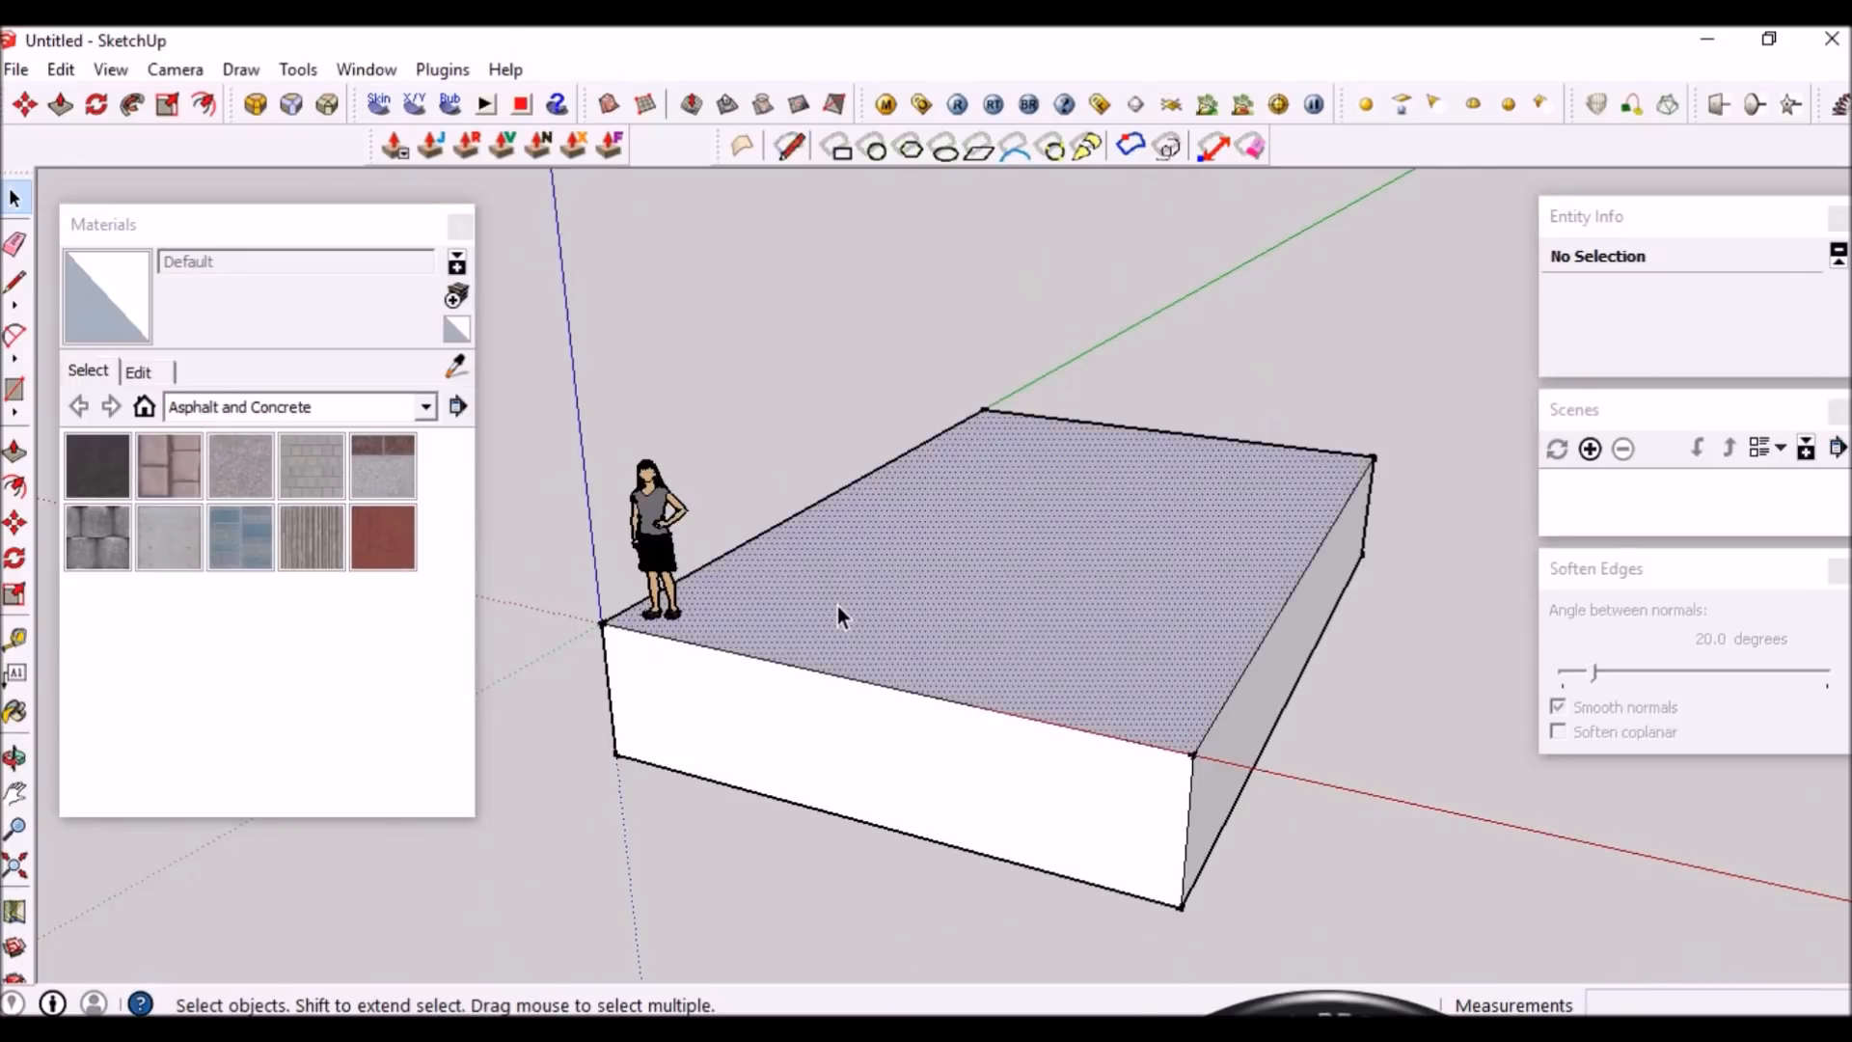
pyautogui.press('g')
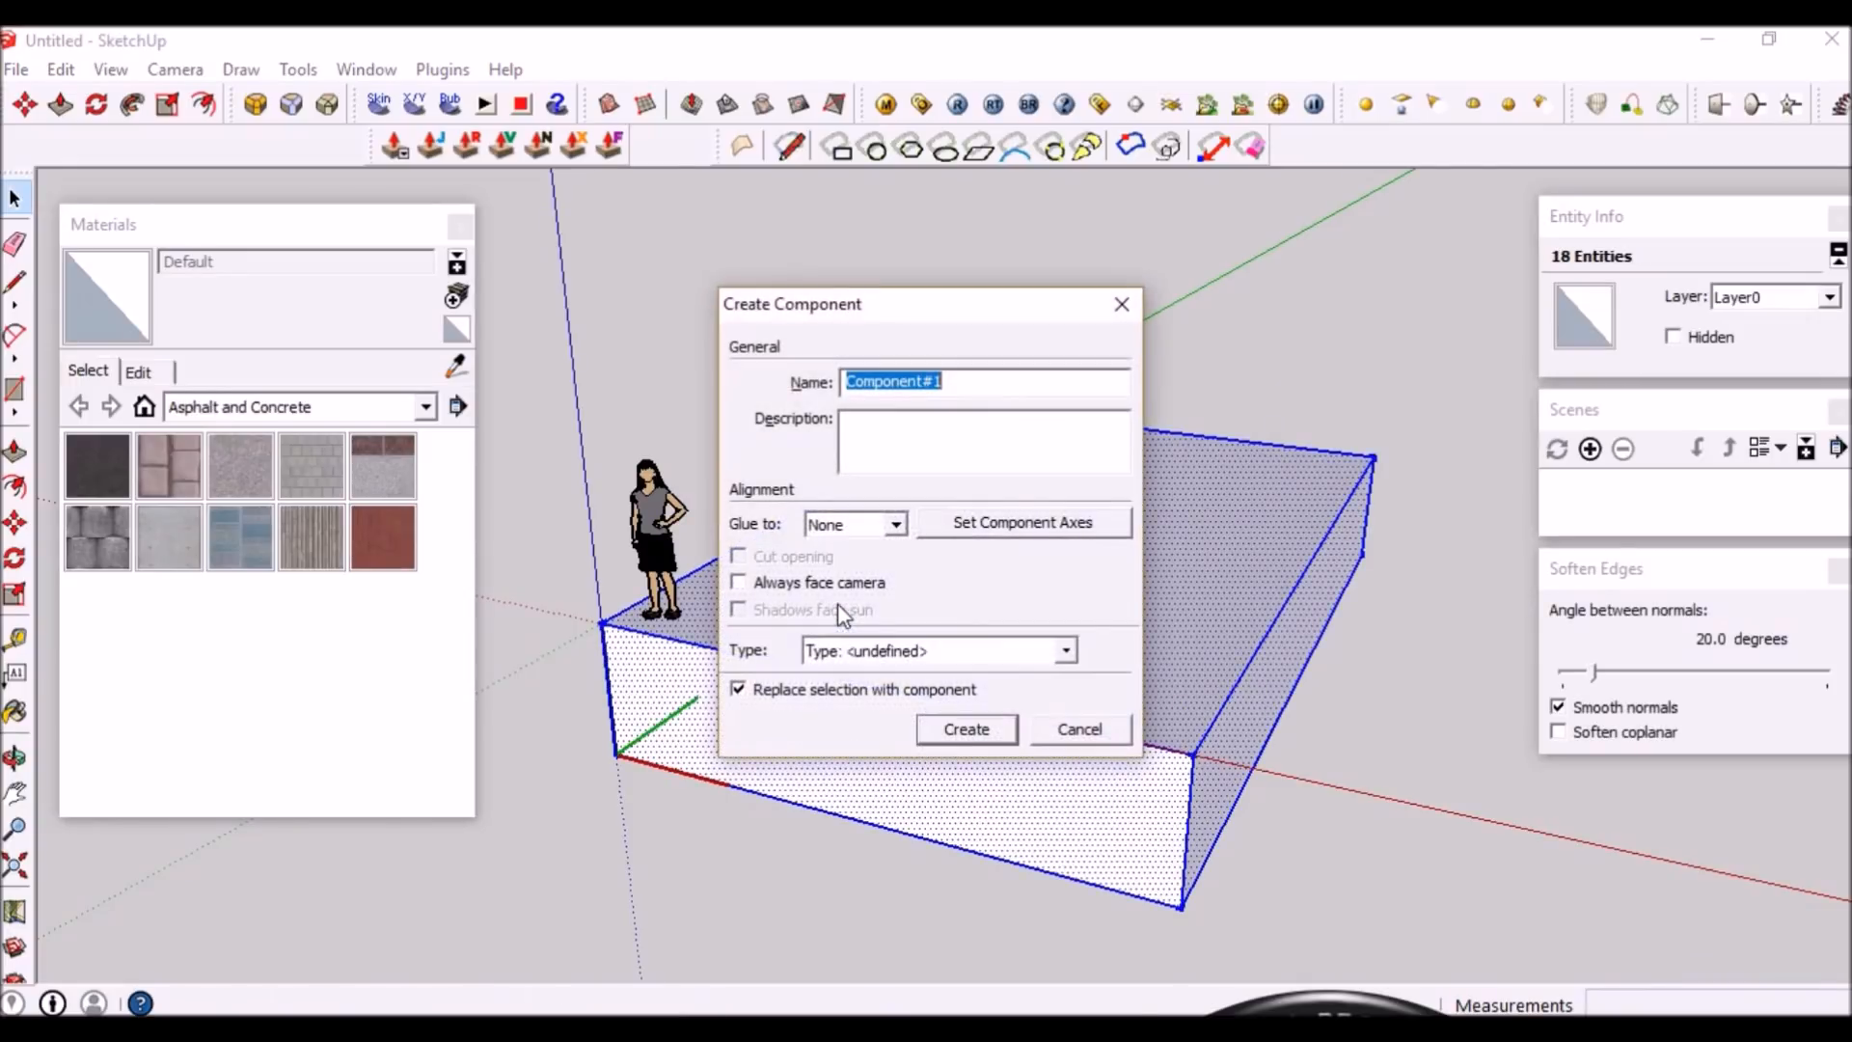
pyautogui.click(955, 729)
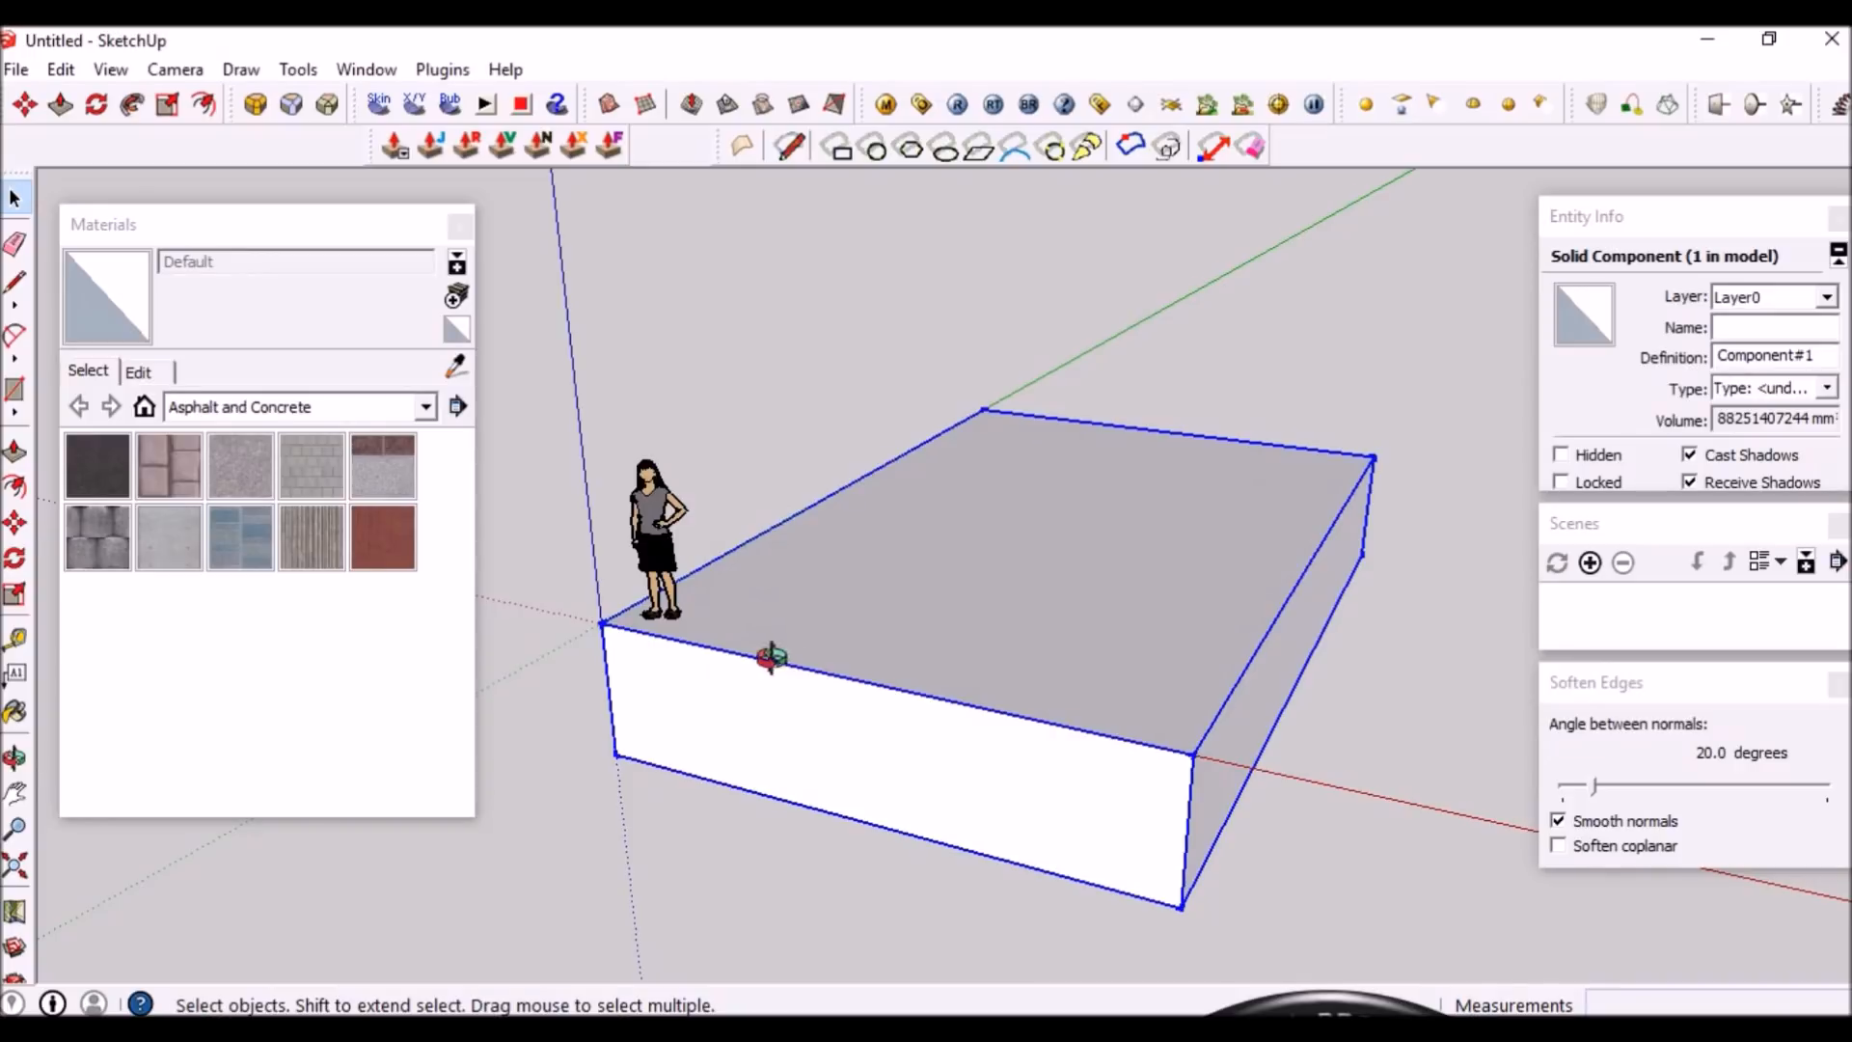
# Open the box component for editing and paint its top face with the Concrete_Block_8x8_Gray material from Asphalt and Concrete
pyautogui.moveTo(769, 649); pyautogui.dragTo(893, 635, button='middle')
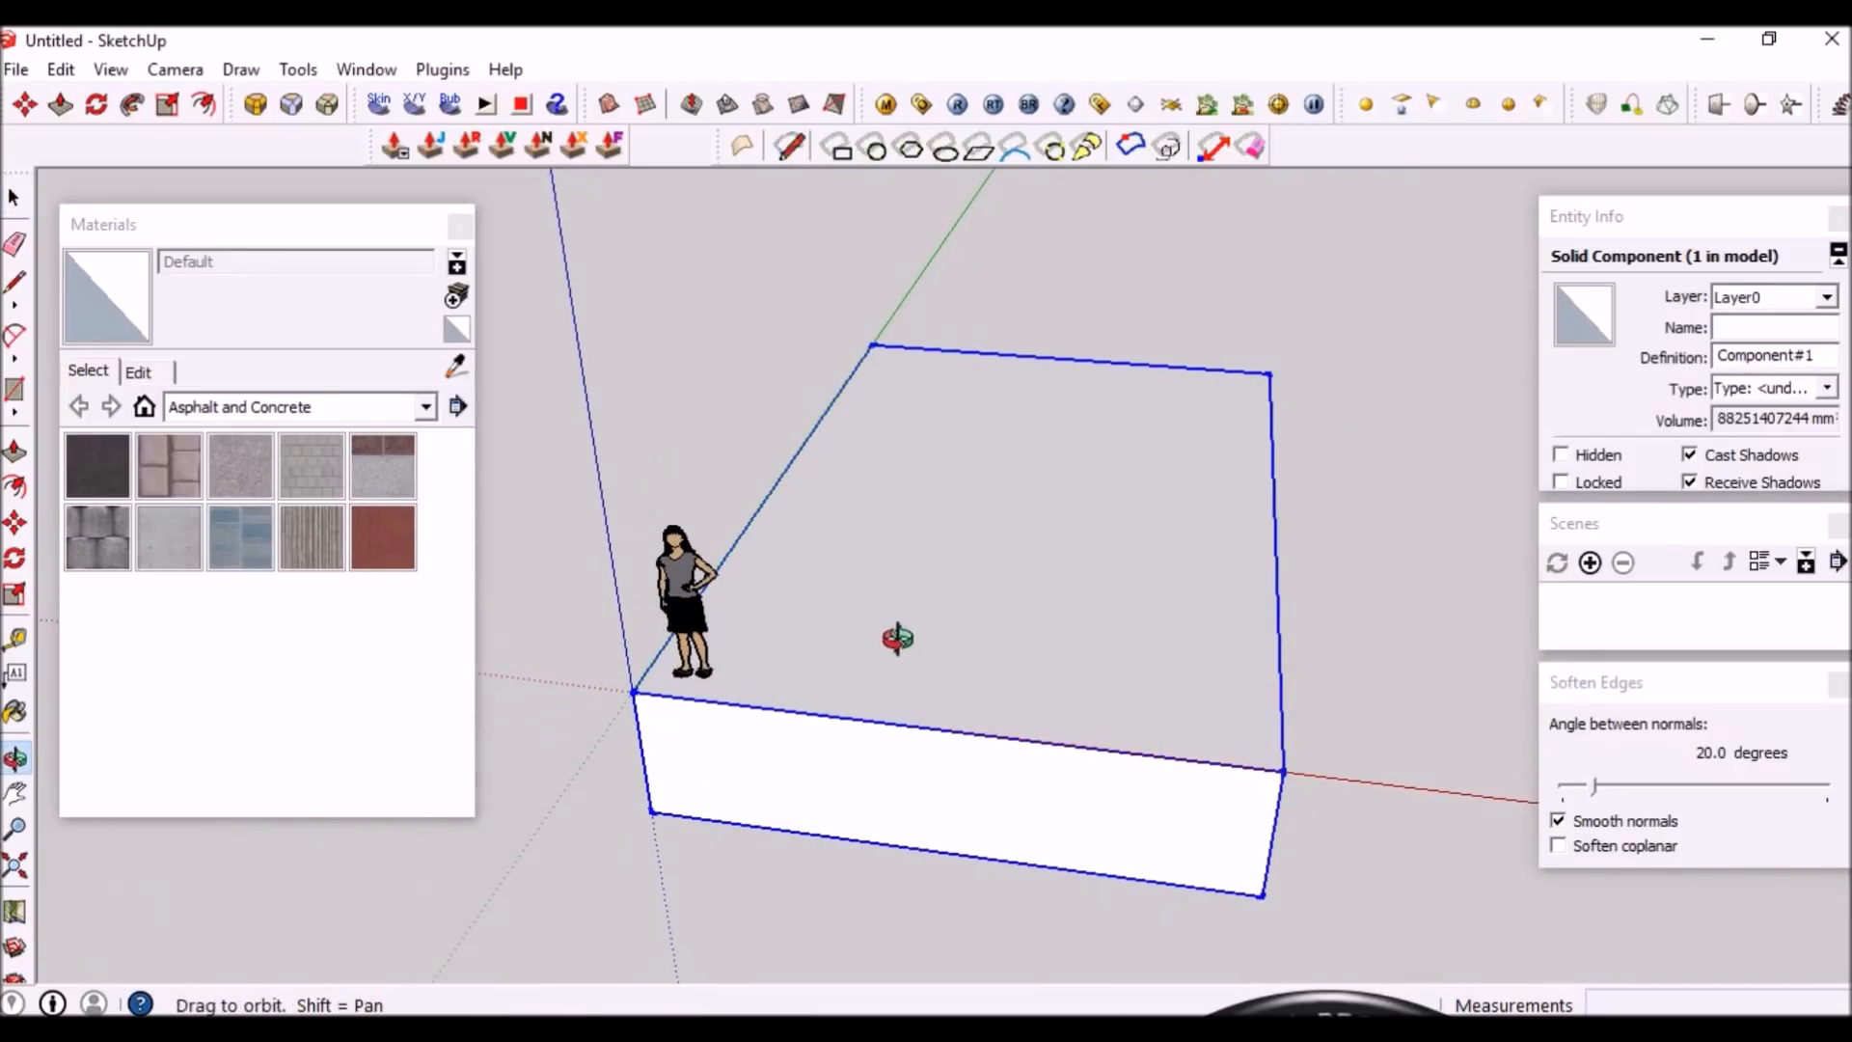
pyautogui.moveTo(1067, 571); pyautogui.dragTo(1003, 622, button='middle')
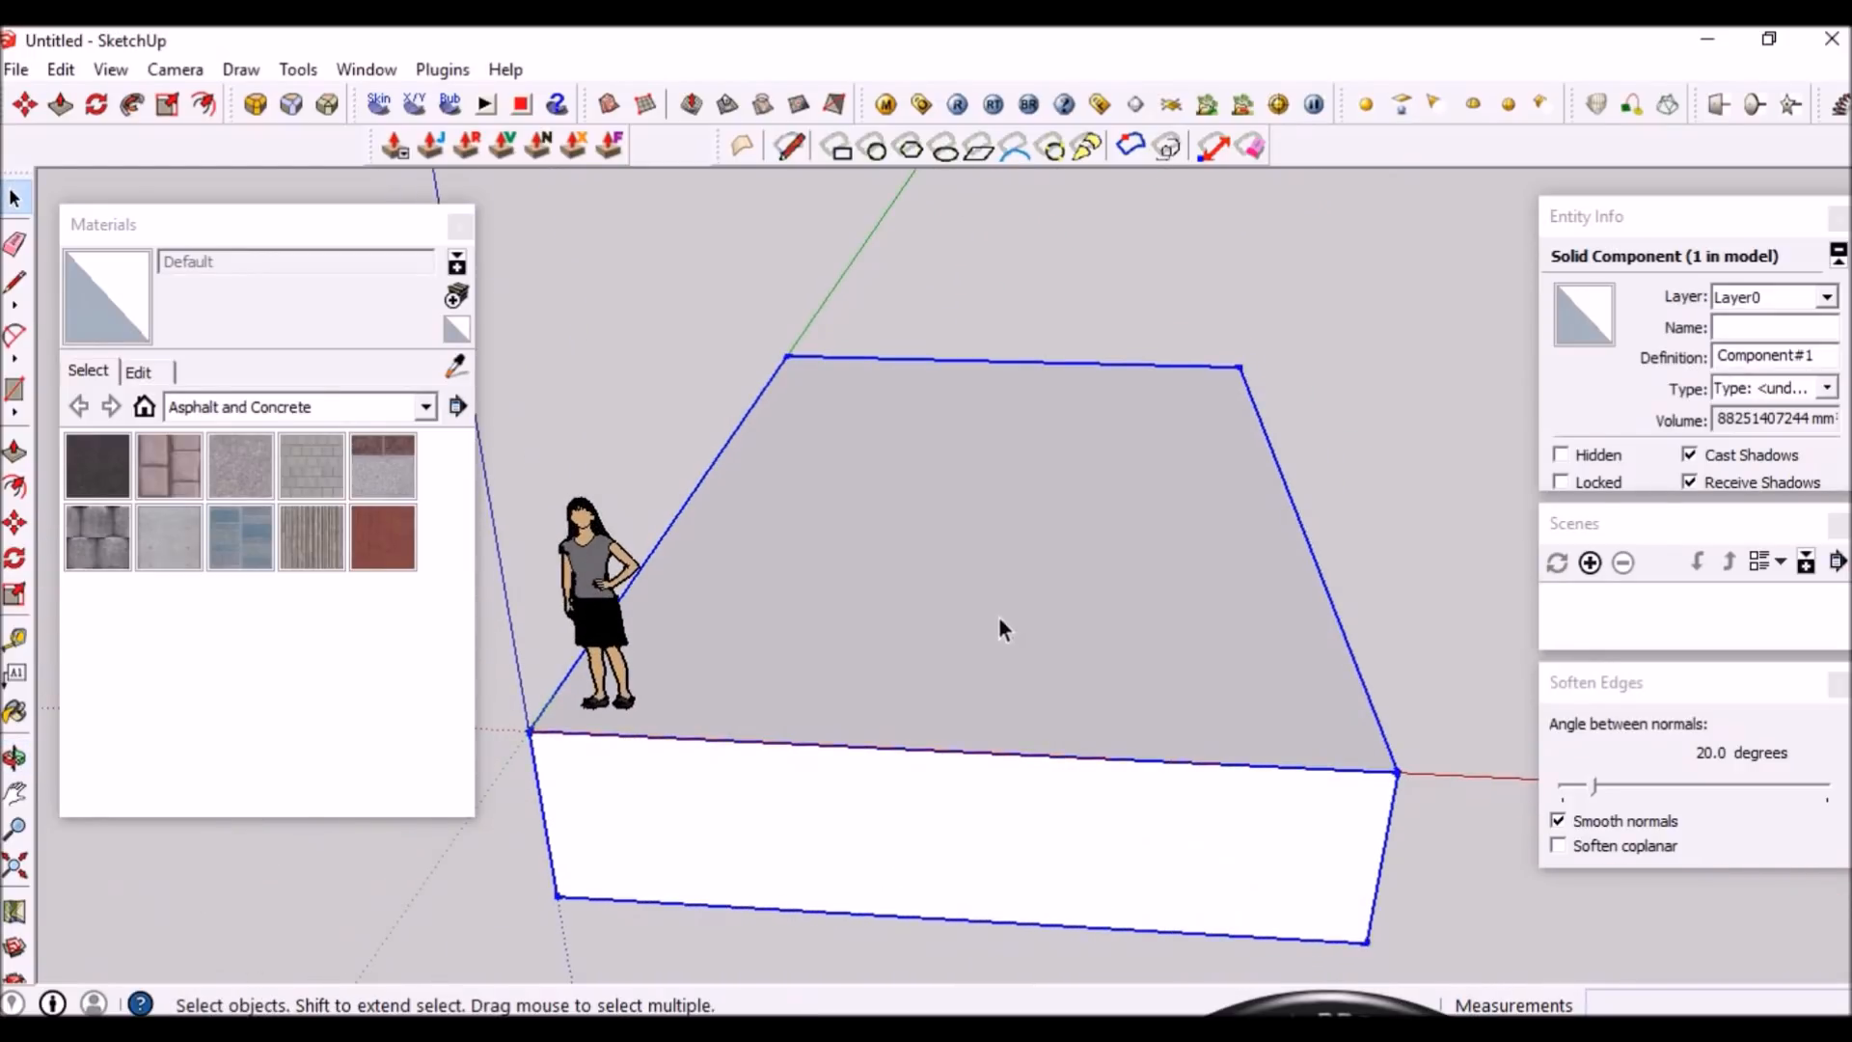
pyautogui.moveTo(1083, 685); pyautogui.dragTo(996, 702, button='middle')
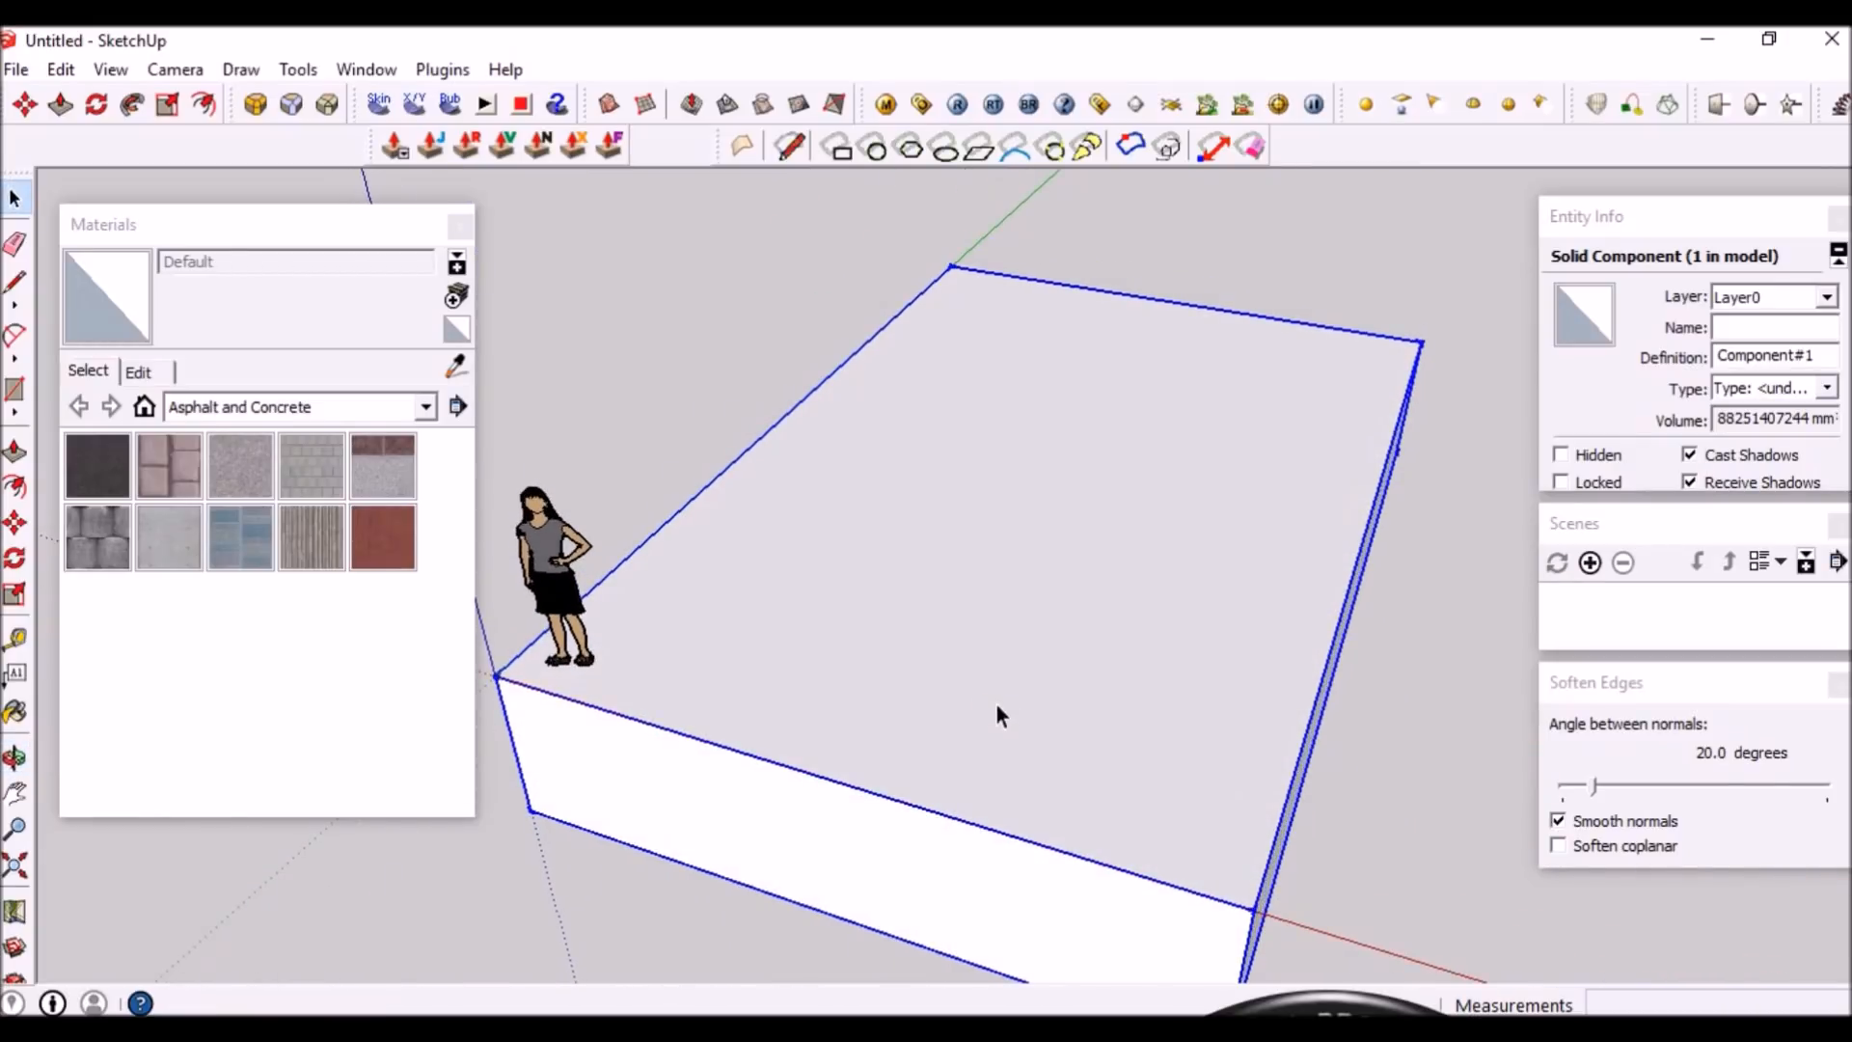
pyautogui.doubleClick(911, 600)
pyautogui.click(311, 466)
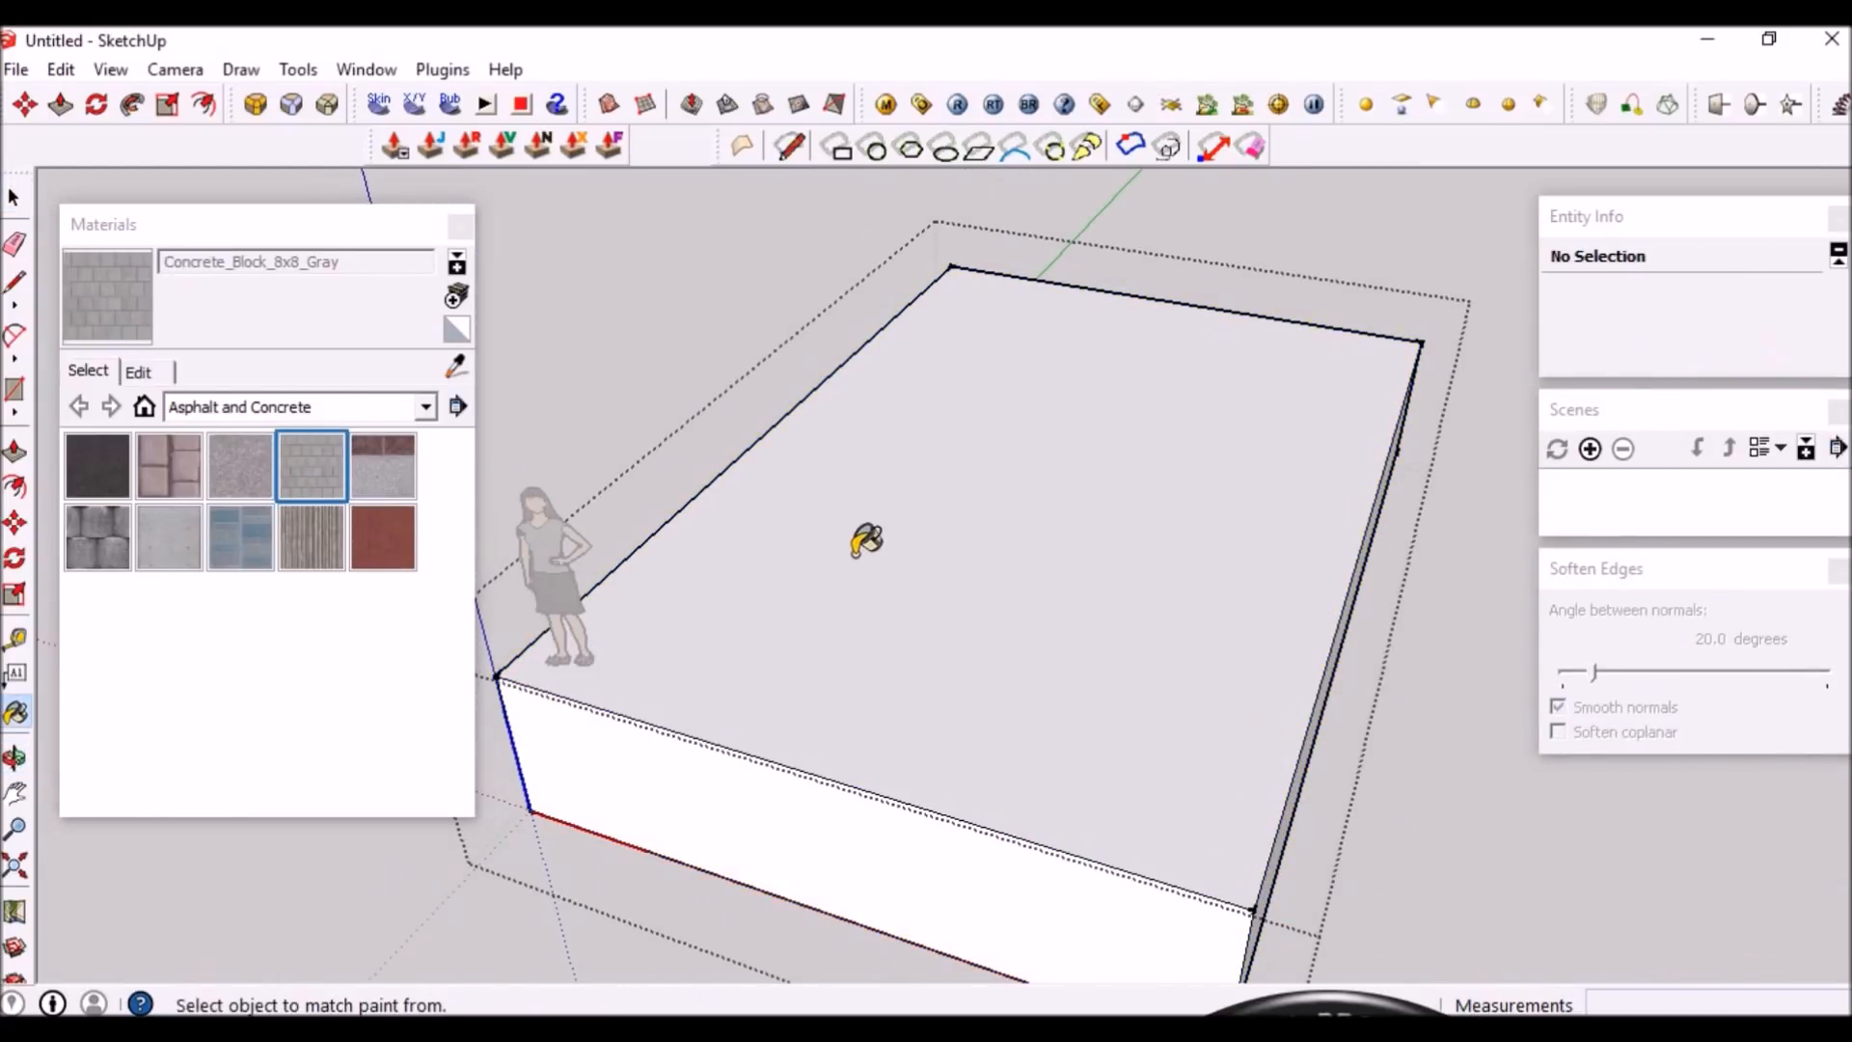
pyautogui.click(866, 596)
pyautogui.moveTo(875, 584); pyautogui.dragTo(881, 781, button='middle')
pyautogui.moveTo(1050, 517); pyautogui.dragTo(1087, 559, button='middle')
pyautogui.scroll(3, 1087, 558)
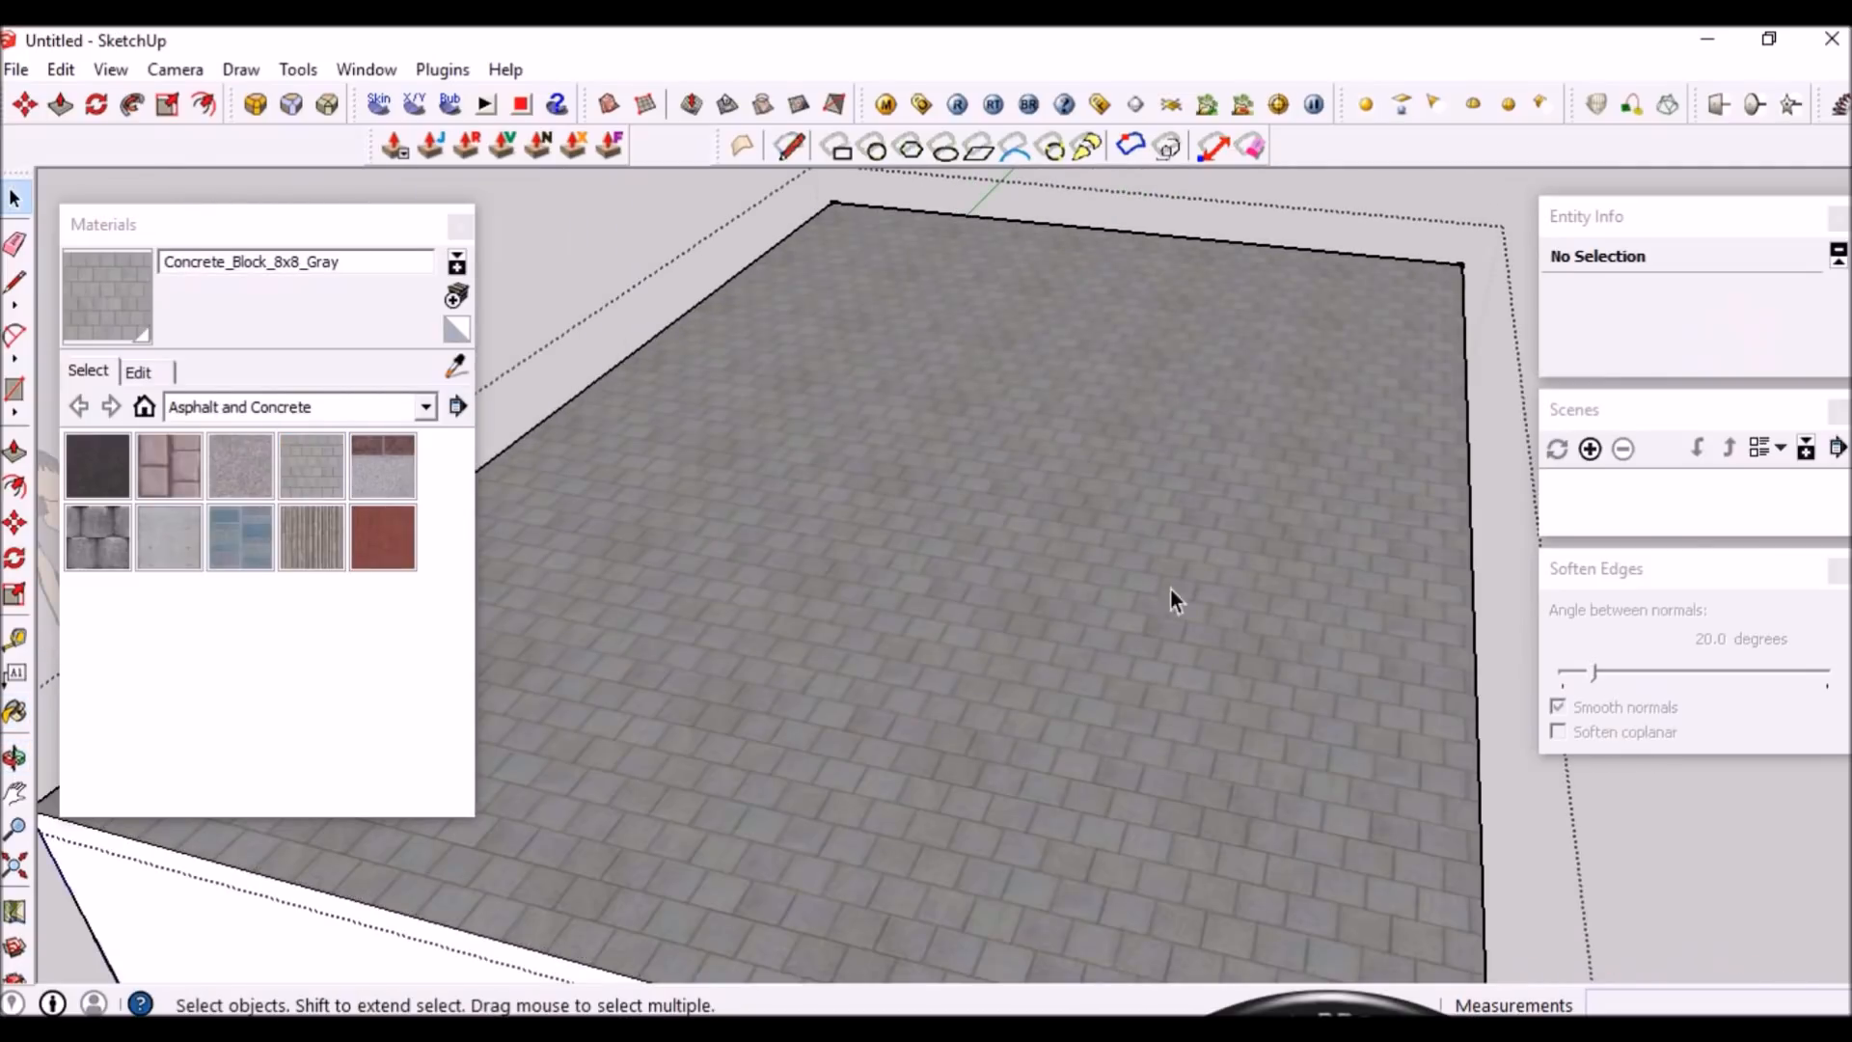
pyautogui.scroll(-2, 860, 534)
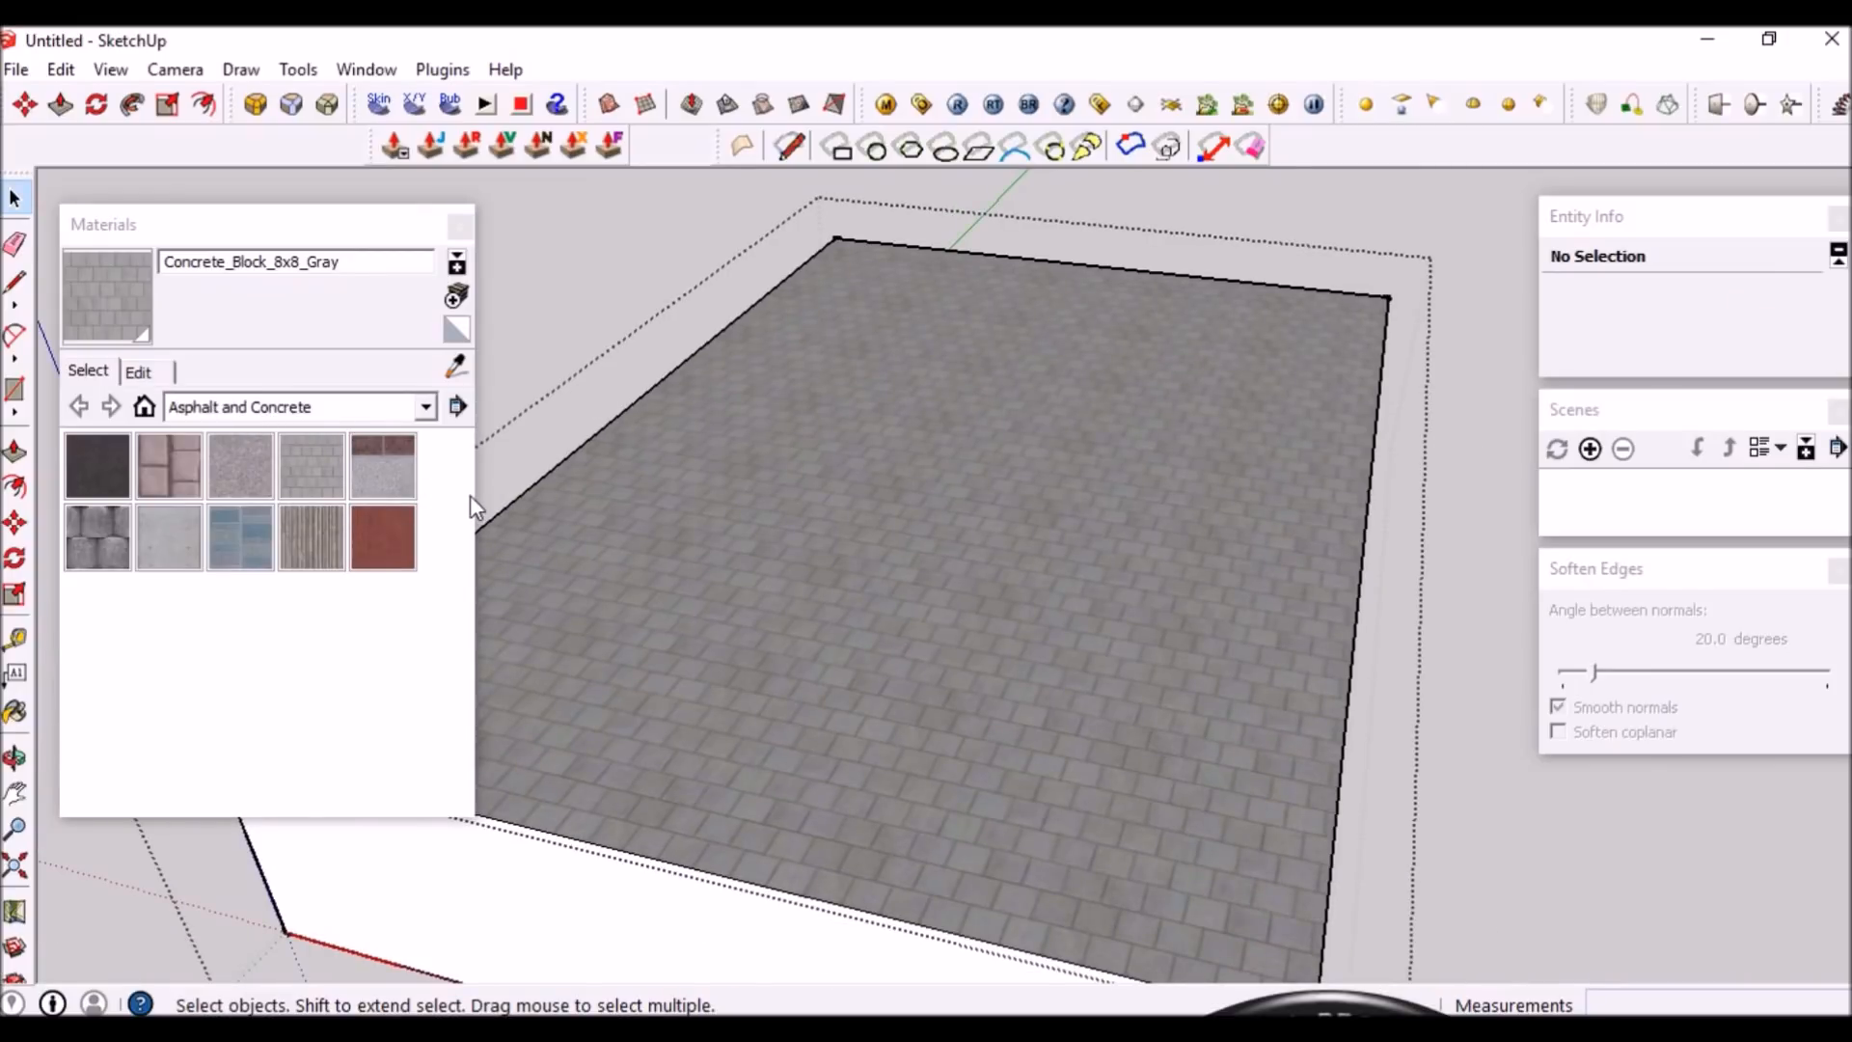
# Narrow the Materials window to uncover more of the model and leave the component's editing mode
pyautogui.moveTo(473, 497); pyautogui.dragTo(356, 478)
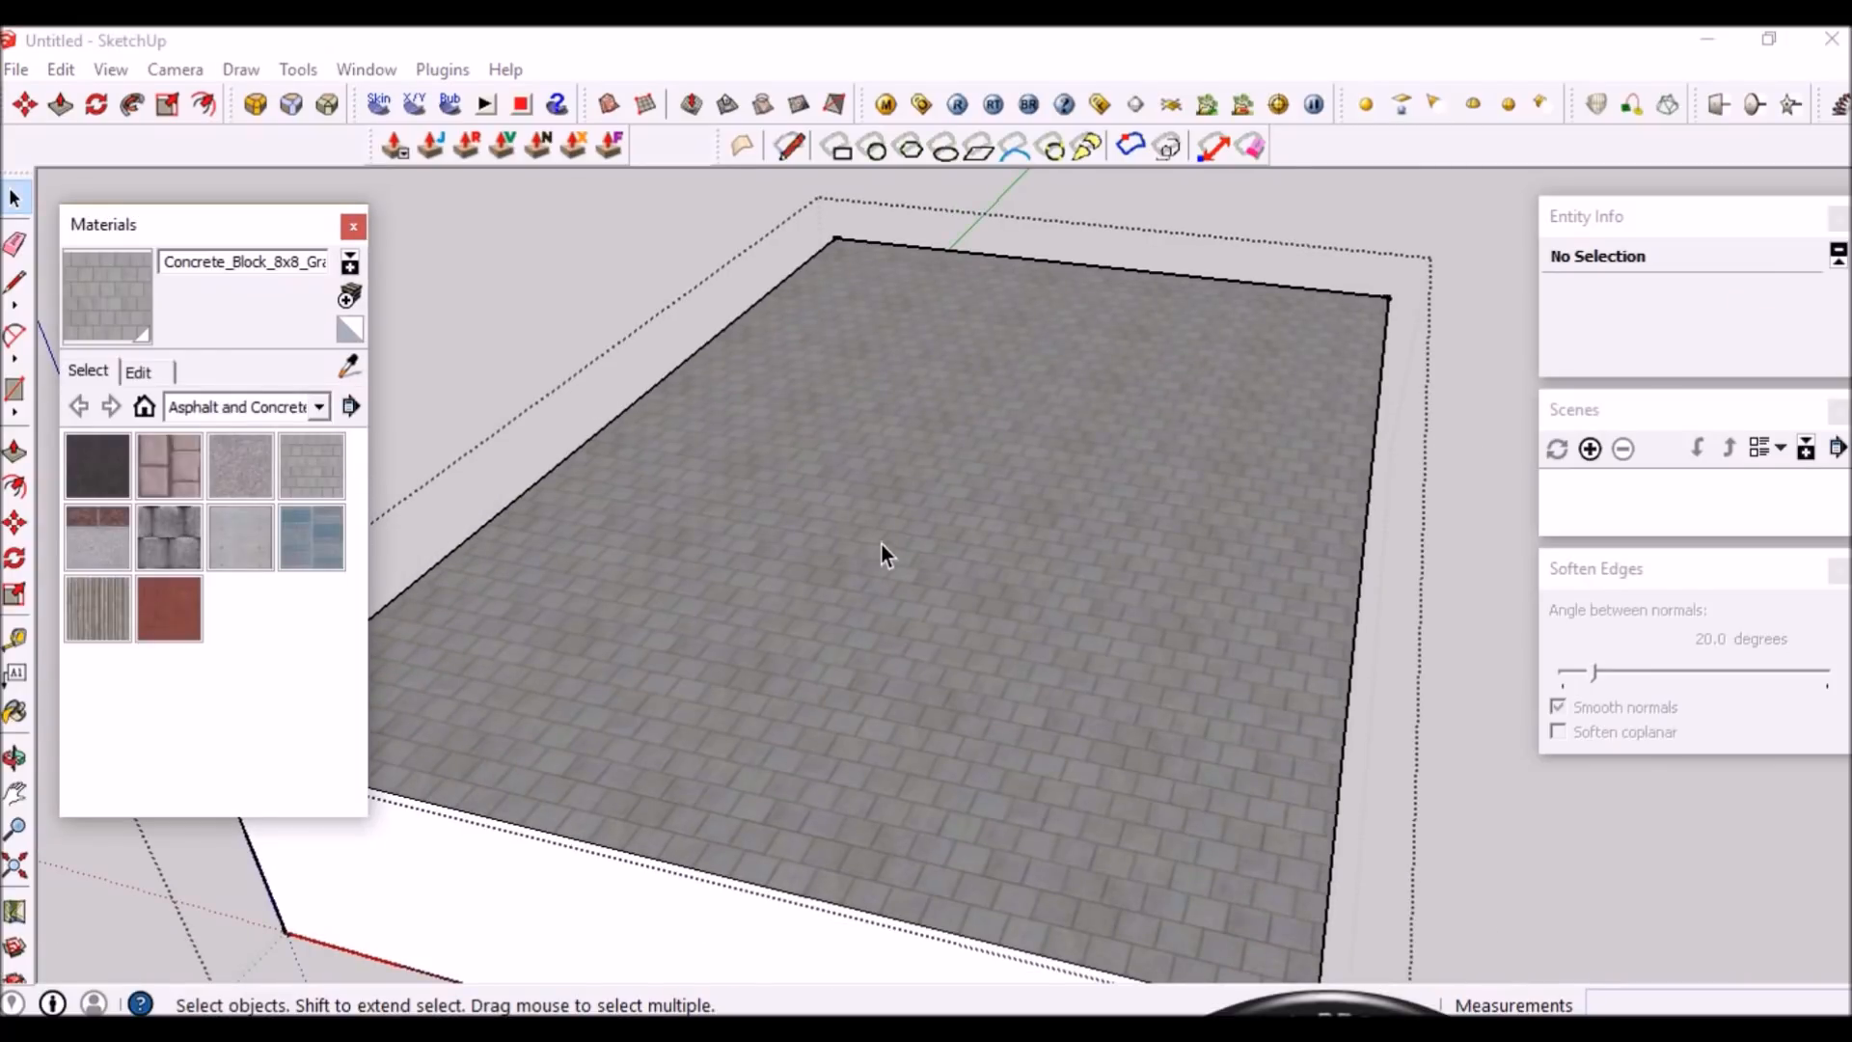
pyautogui.scroll(-2, 975, 749)
pyautogui.scroll(2, 974, 441)
pyautogui.click(1482, 759)
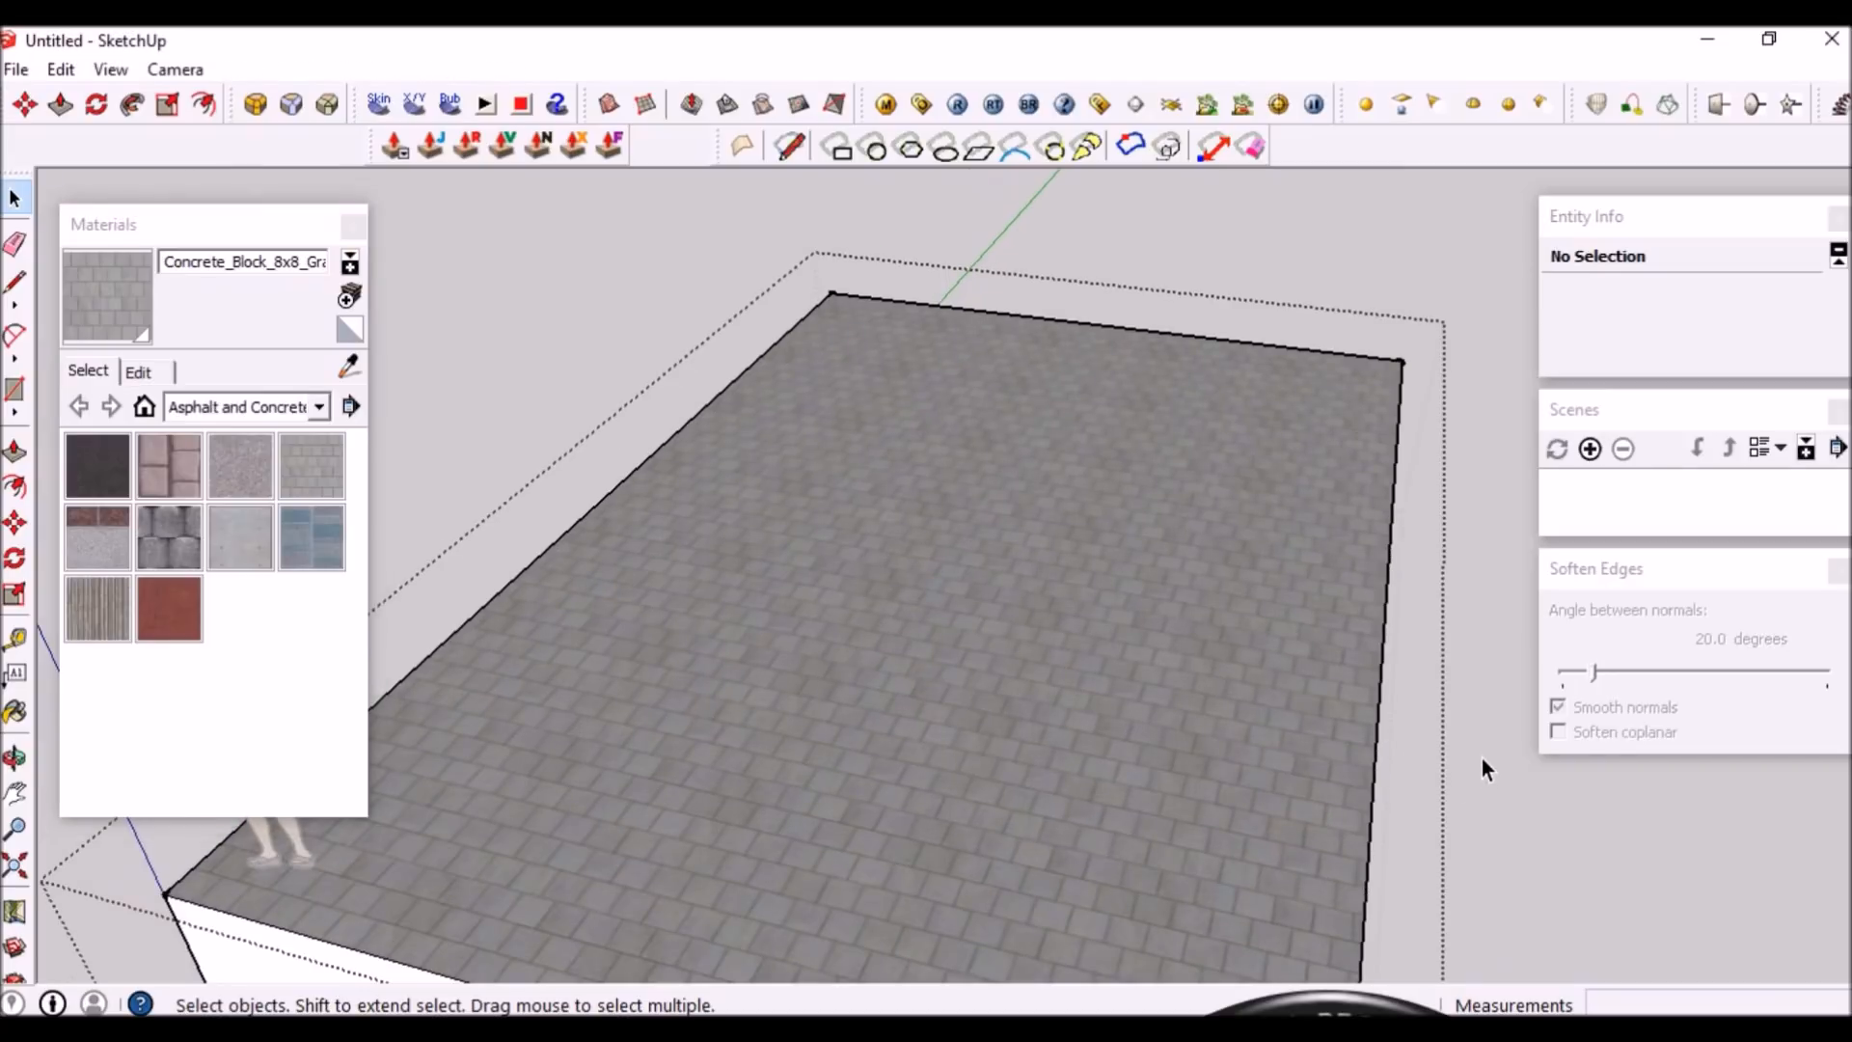
# Examine the paved top surface of the box from several angles and distances
pyautogui.scroll(-1, 1320, 633)
pyautogui.scroll(-3, 1091, 719)
pyautogui.moveTo(1091, 720); pyautogui.dragTo(1093, 674, button='middle')
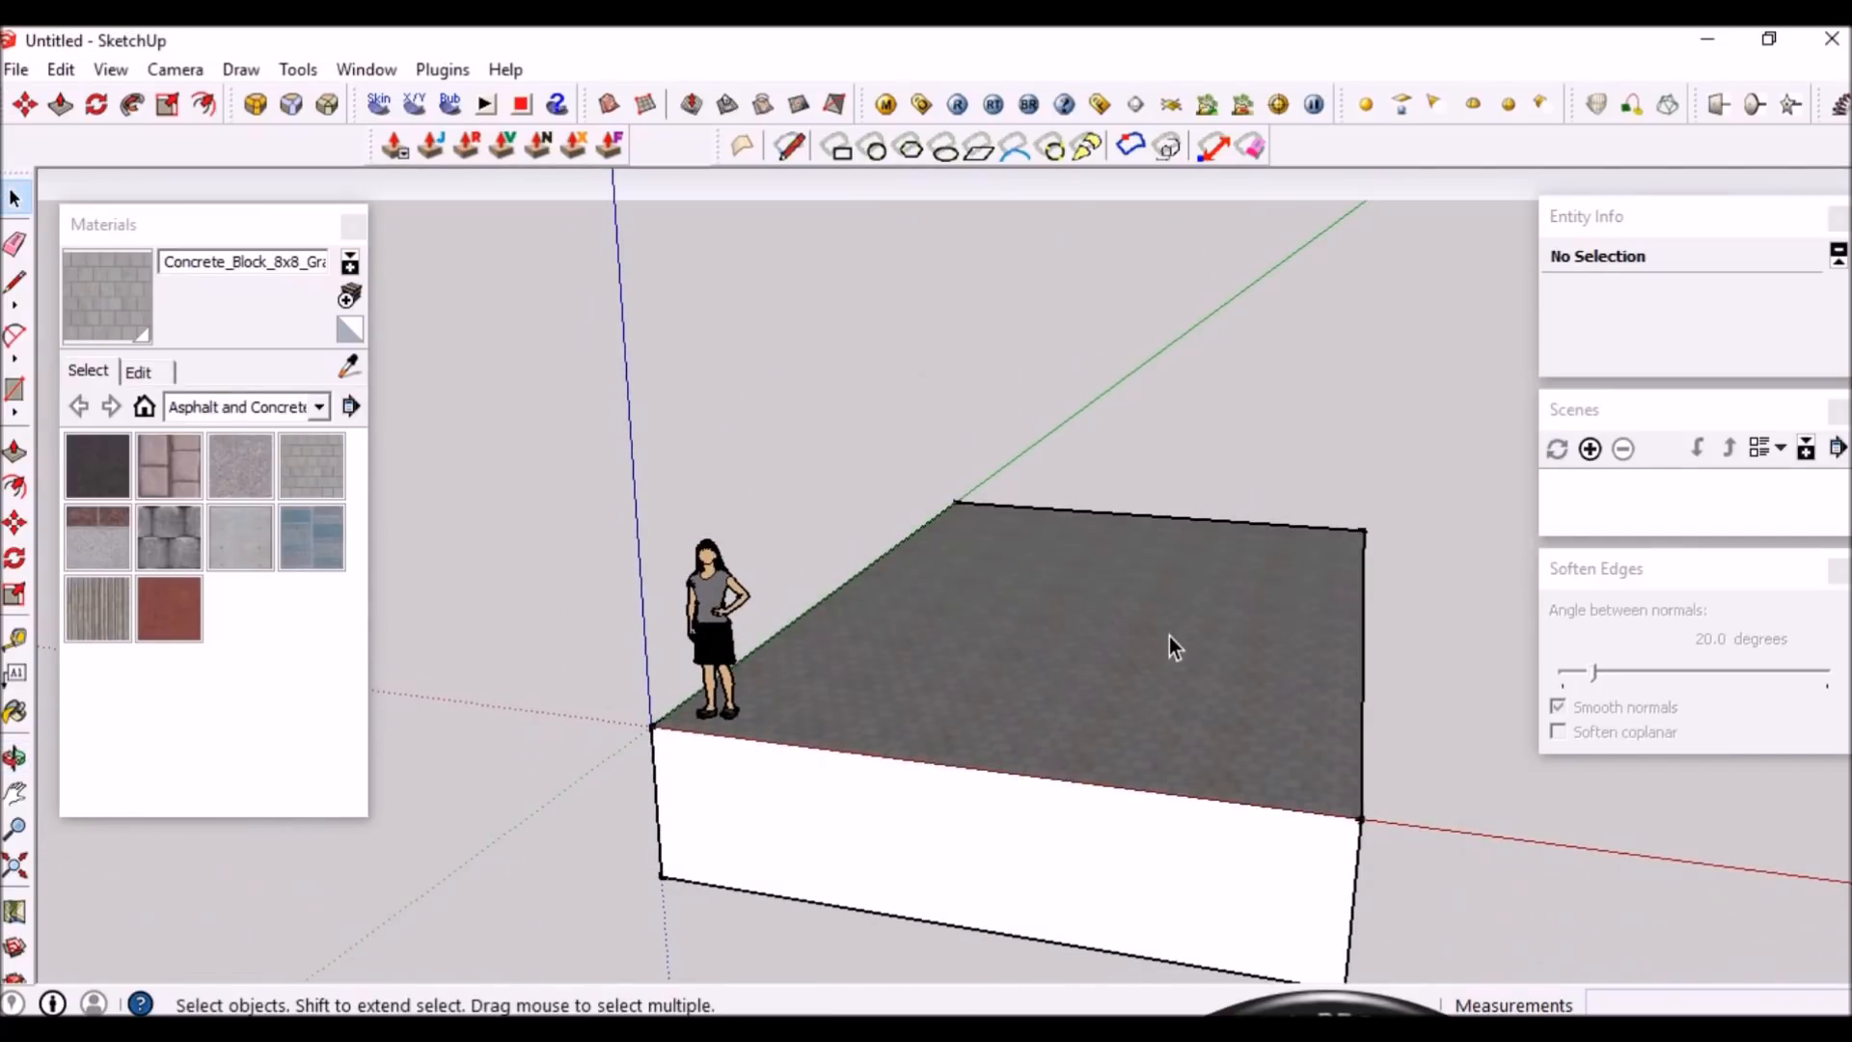
pyautogui.moveTo(1126, 620); pyautogui.dragTo(1138, 669, button='middle')
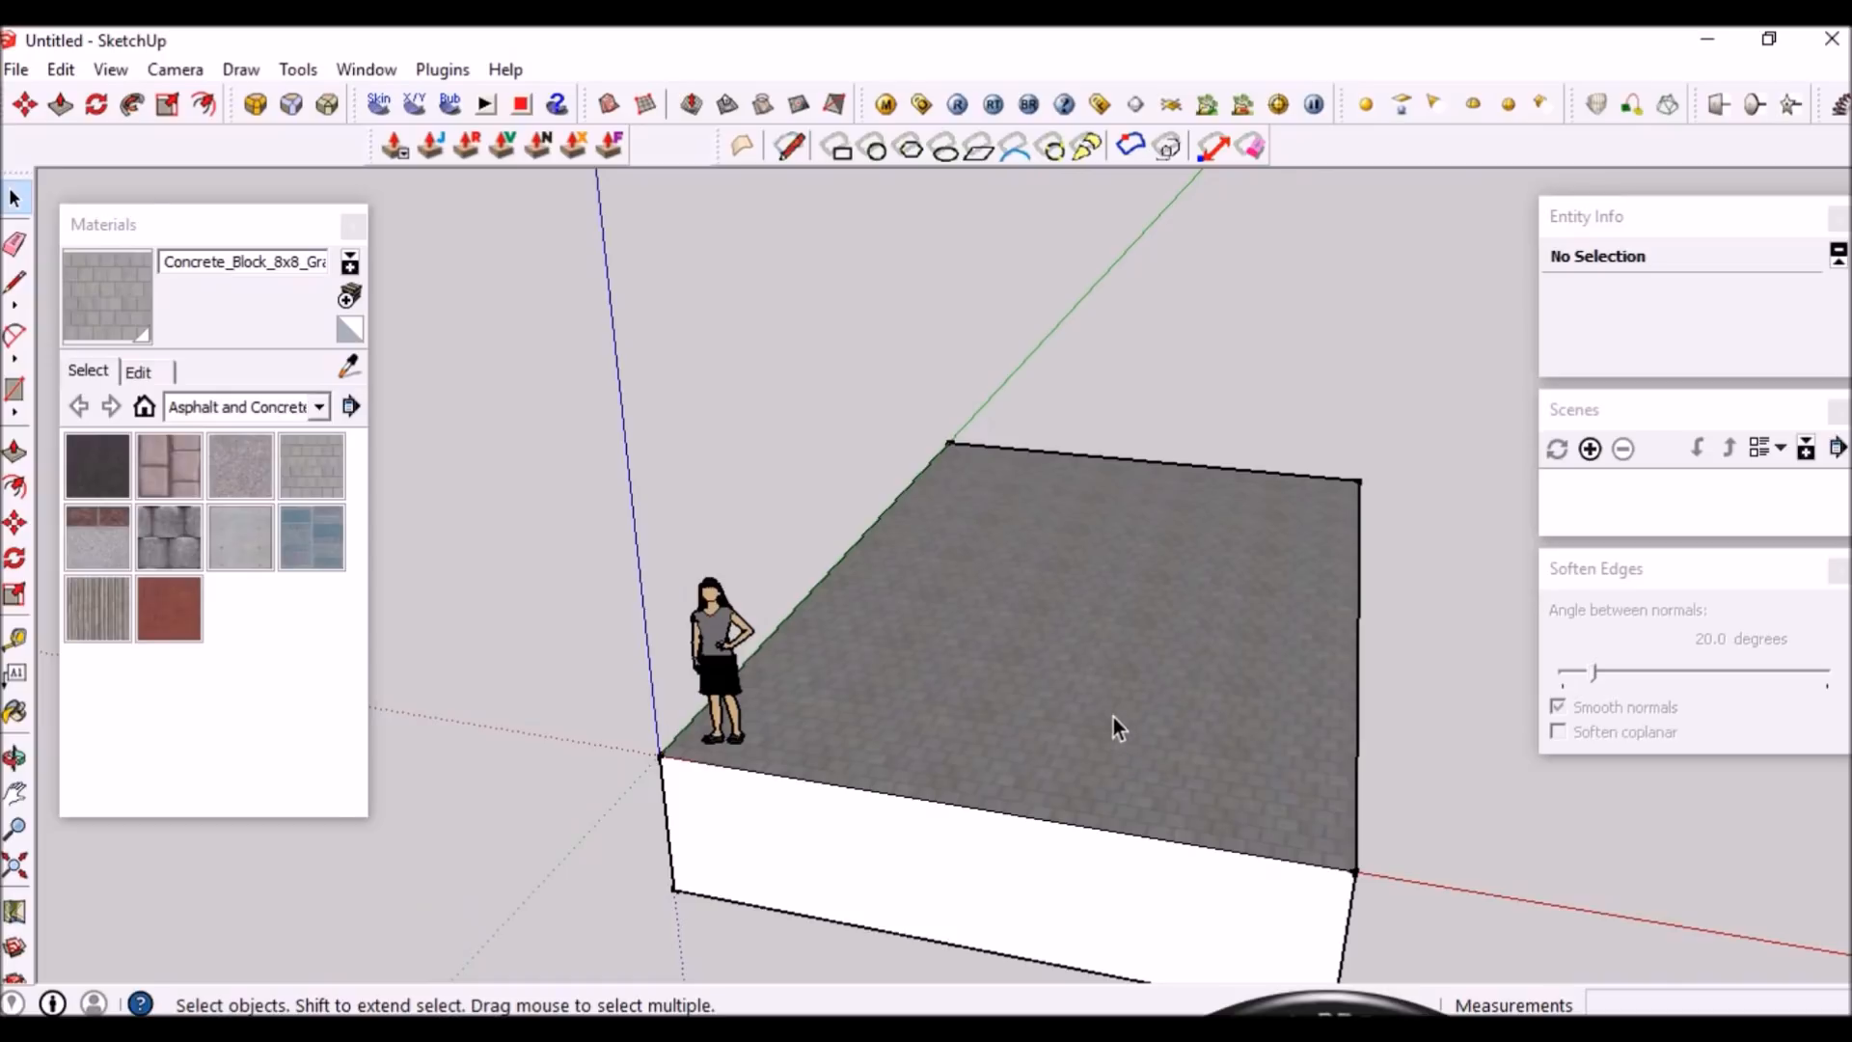
pyautogui.scroll(3, 916, 635)
pyautogui.scroll(-1, 773, 678)
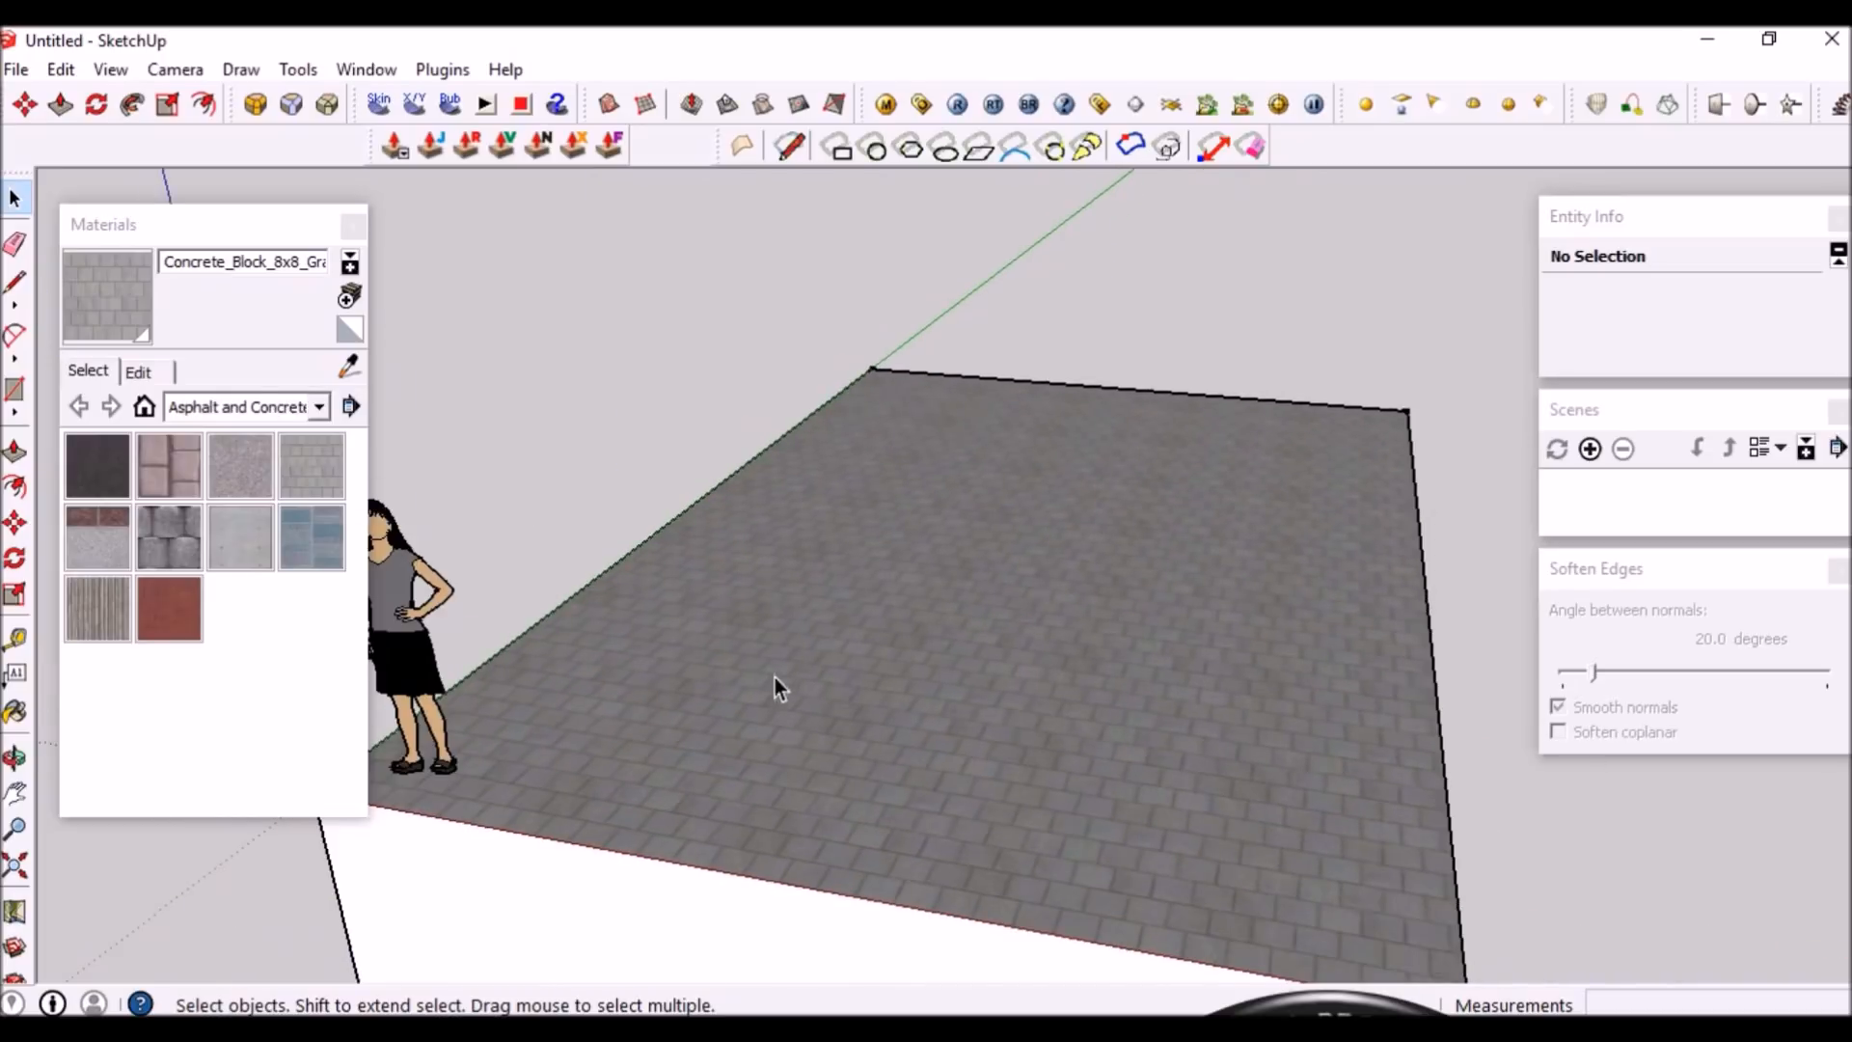
pyautogui.moveTo(983, 521); pyautogui.dragTo(1030, 633, button='middle')
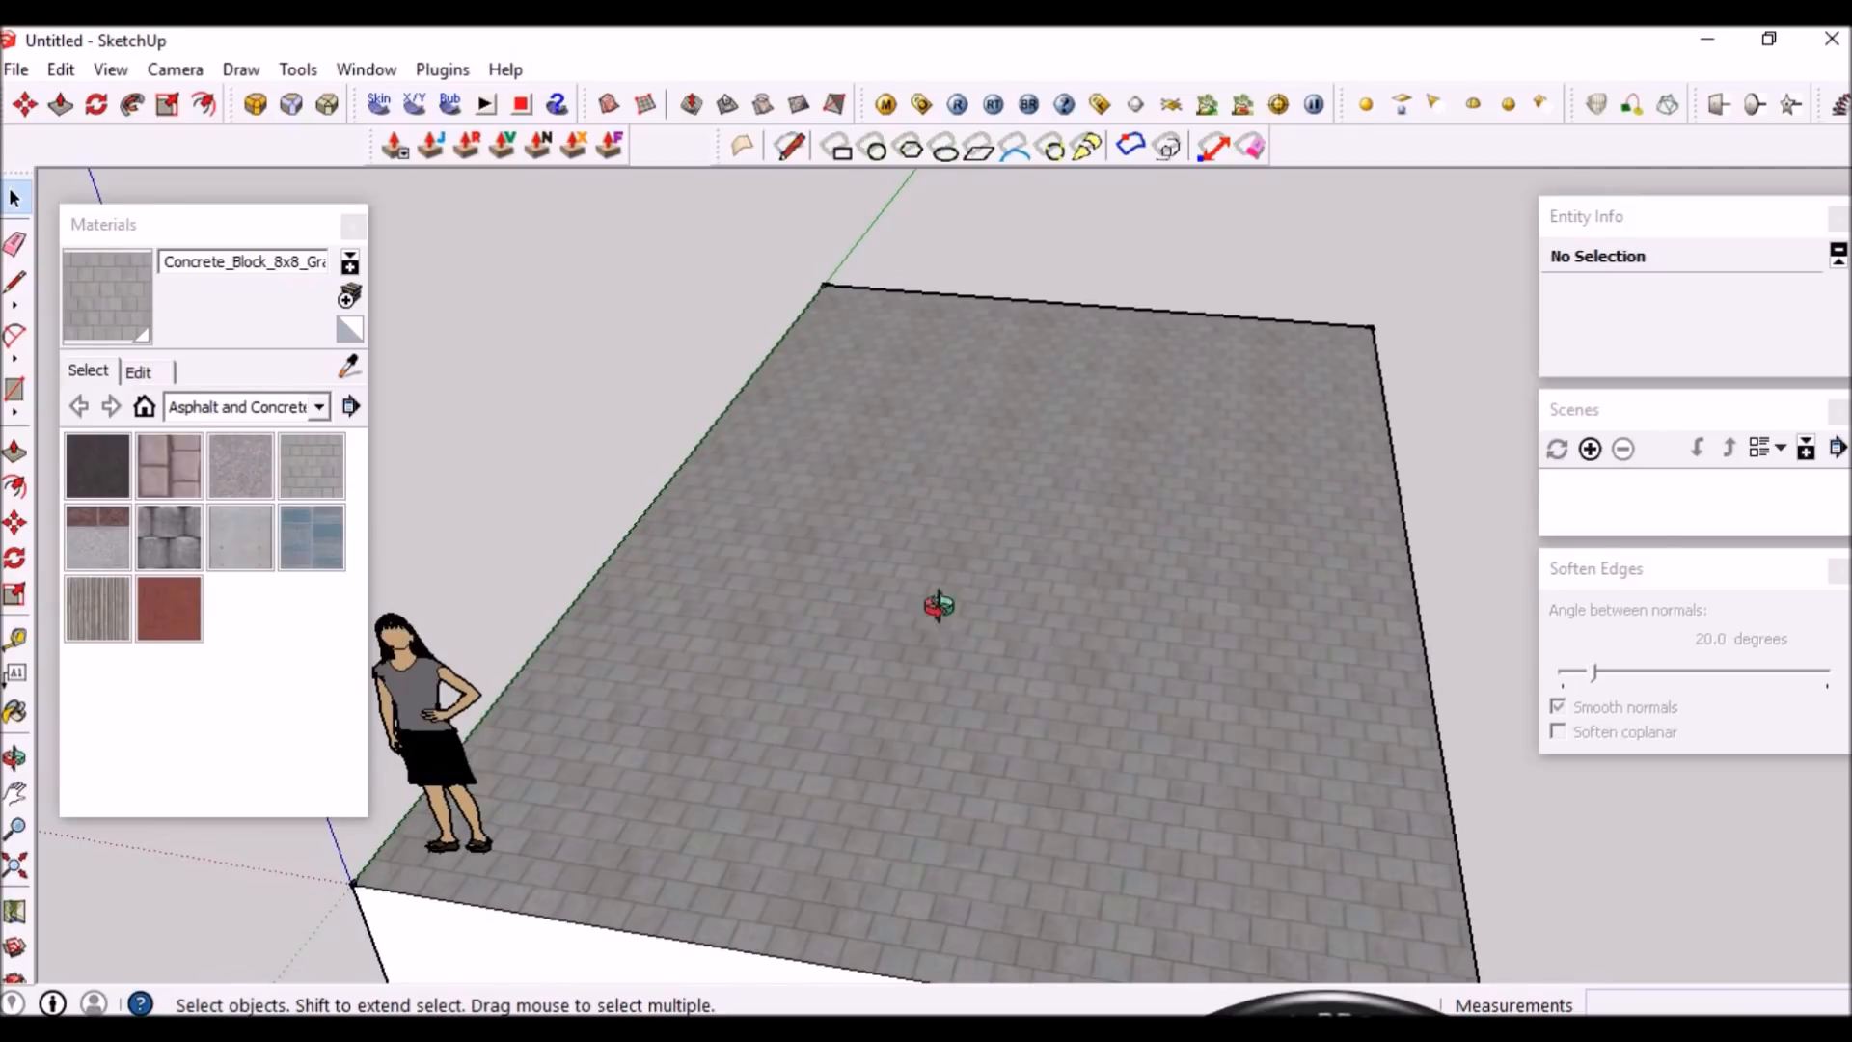
pyautogui.moveTo(938, 605); pyautogui.dragTo(1022, 656, button='middle')
pyautogui.scroll(-2, 1085, 455)
pyautogui.moveTo(1096, 866); pyautogui.dragTo(1172, 887, button='middle')
pyautogui.moveTo(1091, 667); pyautogui.dragTo(1044, 674, button='middle')
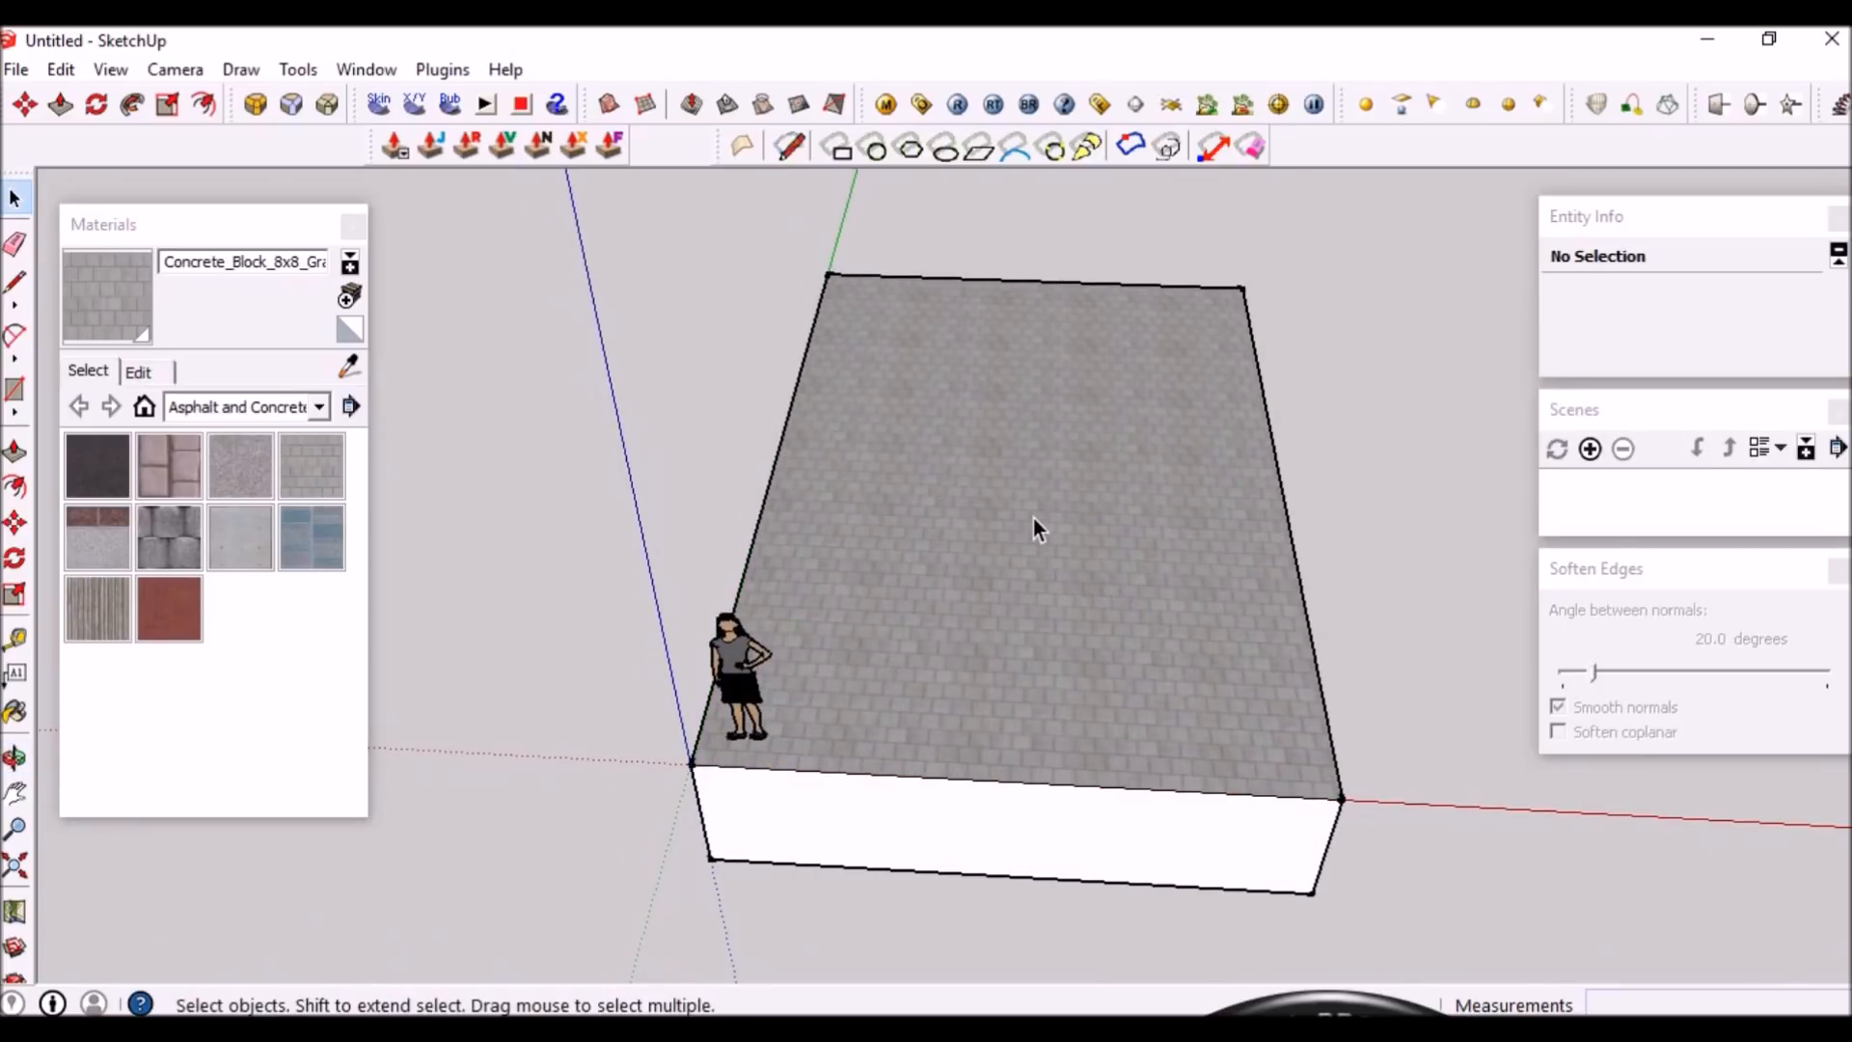
# Draw a circle with a 6 mm radius on one of the paving blocks near the middle of the surface
pyautogui.scroll(4, 1052, 554)
pyautogui.moveTo(1054, 558); pyautogui.dragTo(1055, 769, button='middle')
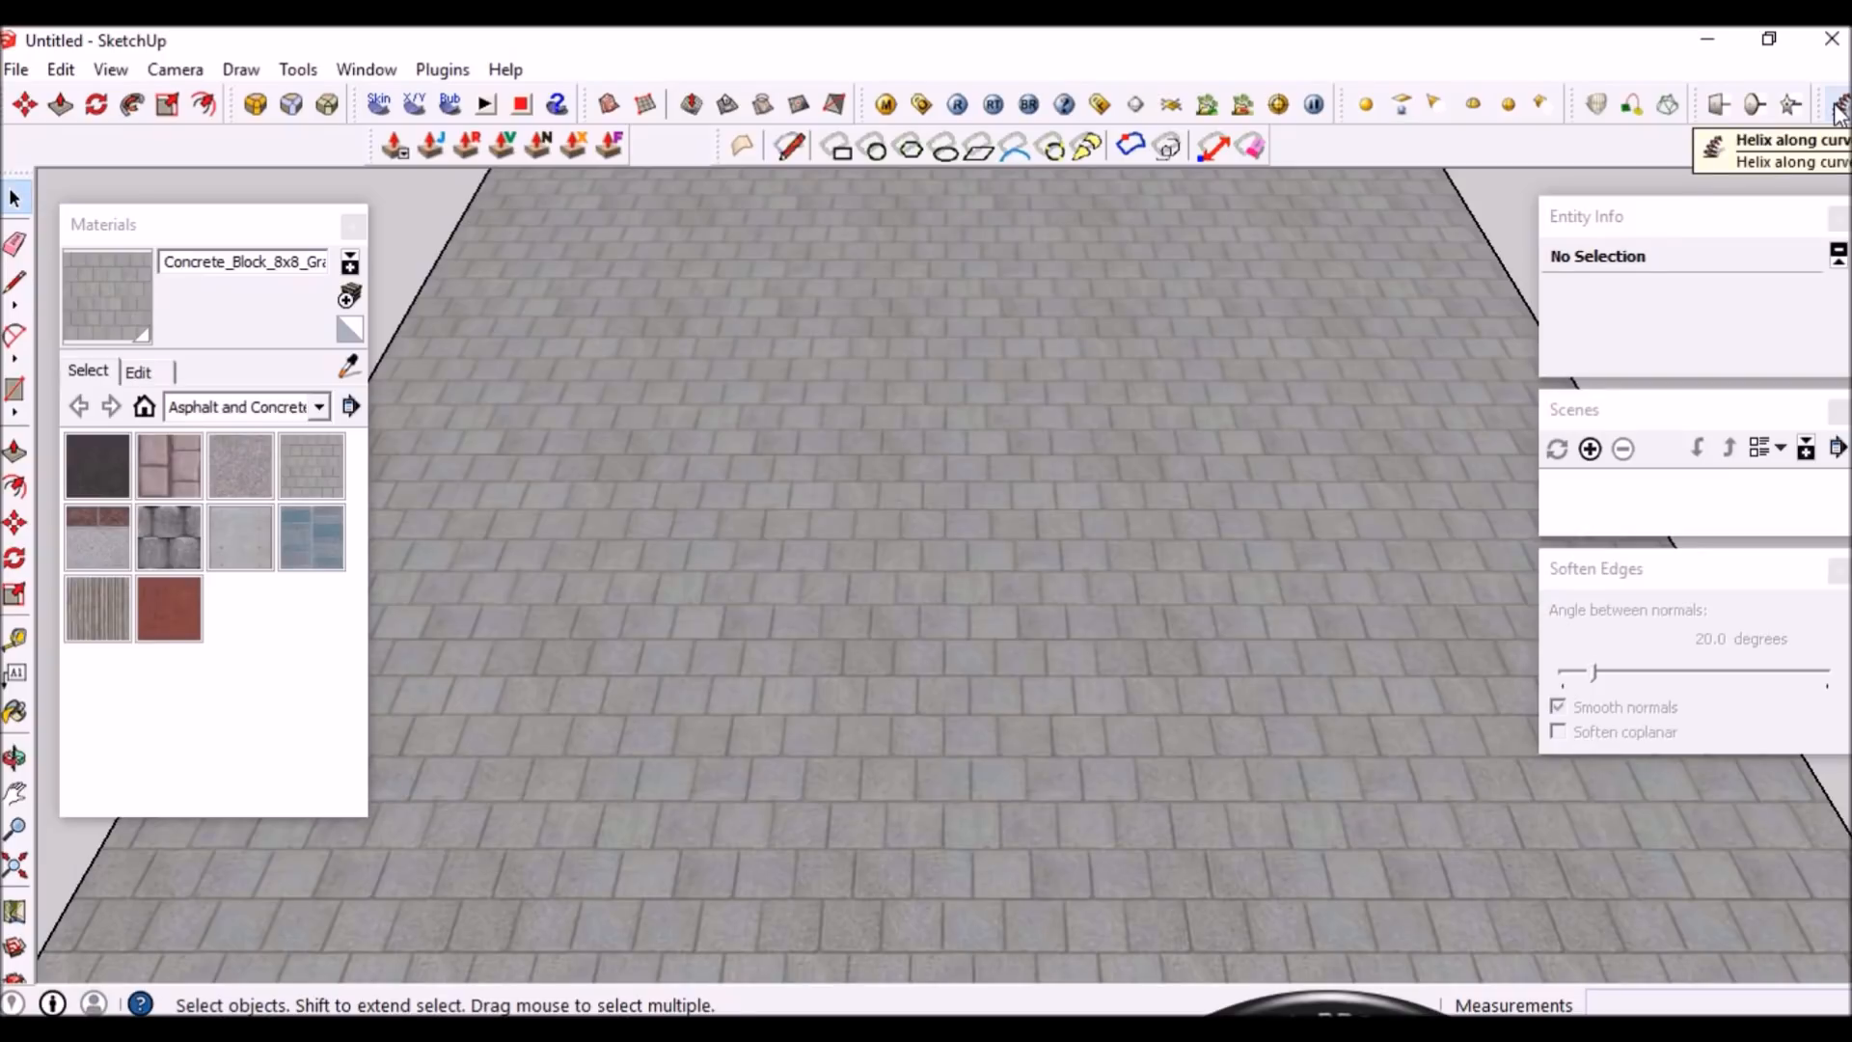
pyautogui.moveTo(942, 773)
pyautogui.mouseDown(button='middle')
pyautogui.moveTo(934, 605)
pyautogui.moveTo(936, 712)
pyautogui.mouseUp(button='middle')
pyautogui.scroll(3, 953, 824)
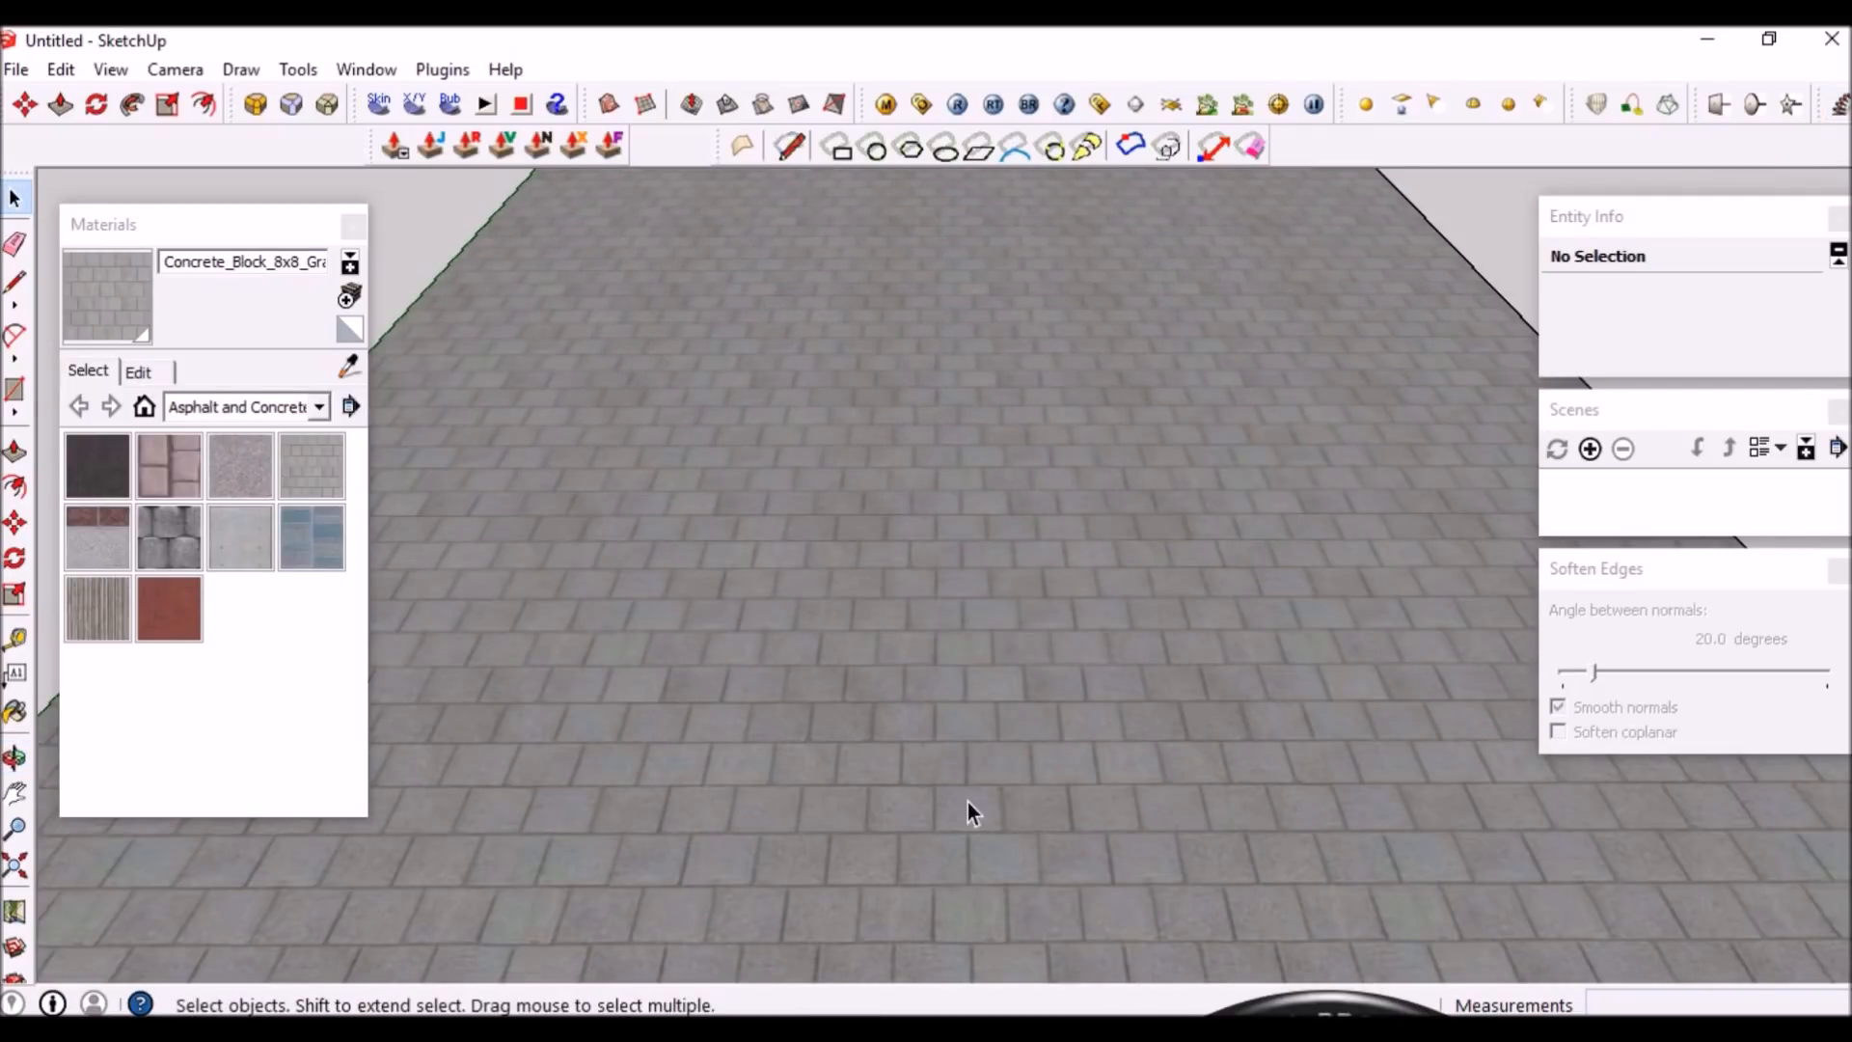
pyautogui.press('c')
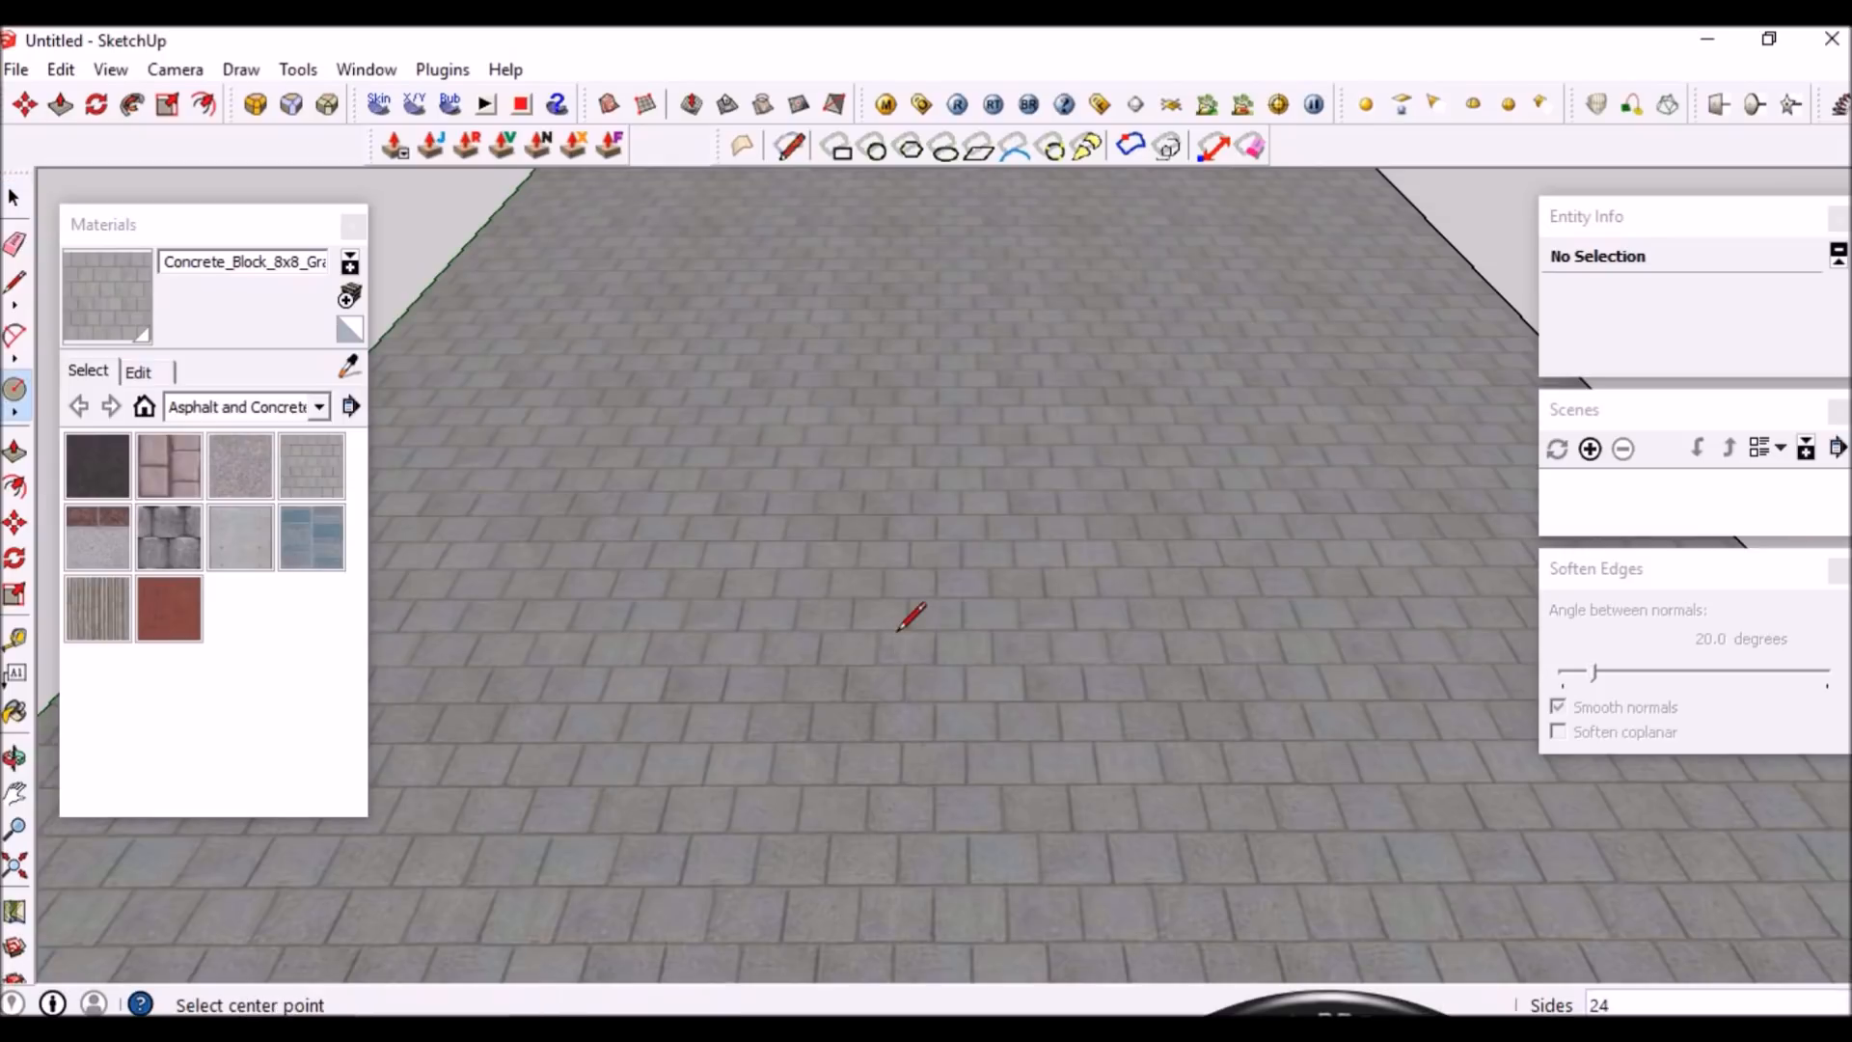
pyautogui.scroll(3, 899, 627)
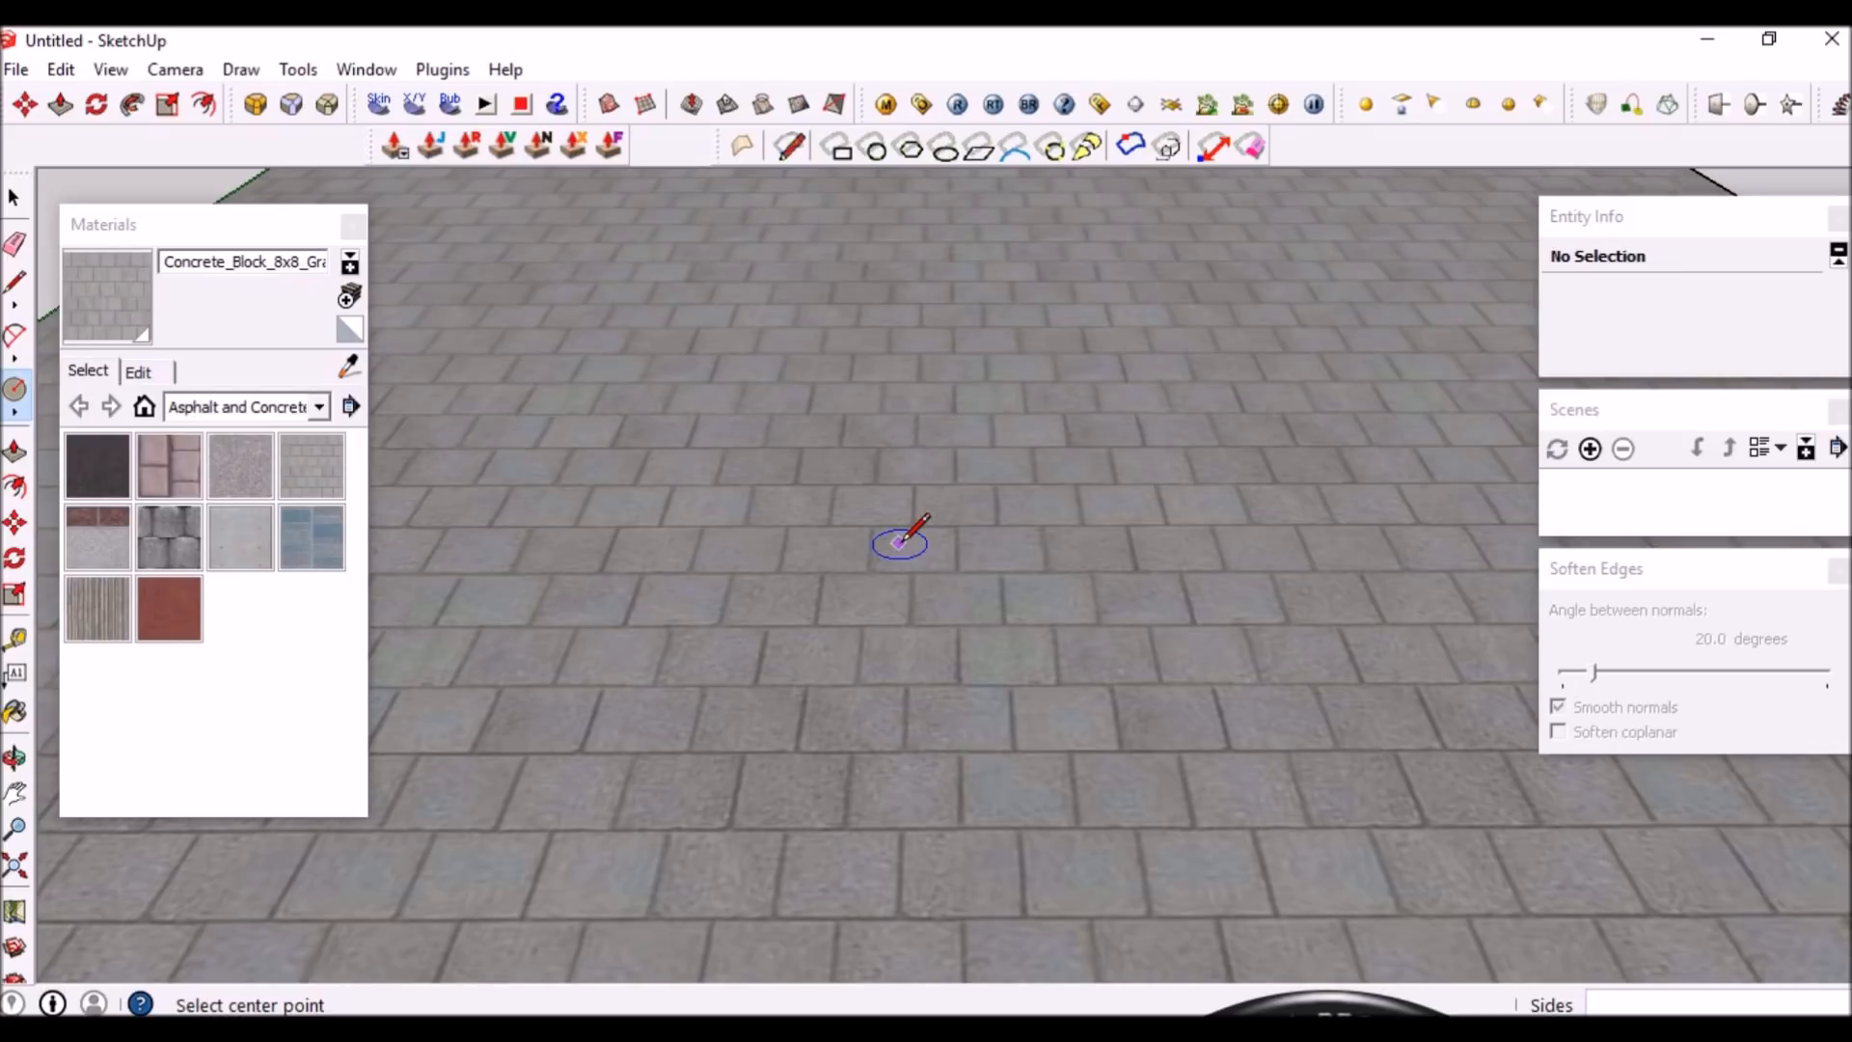
pyautogui.click(883, 647)
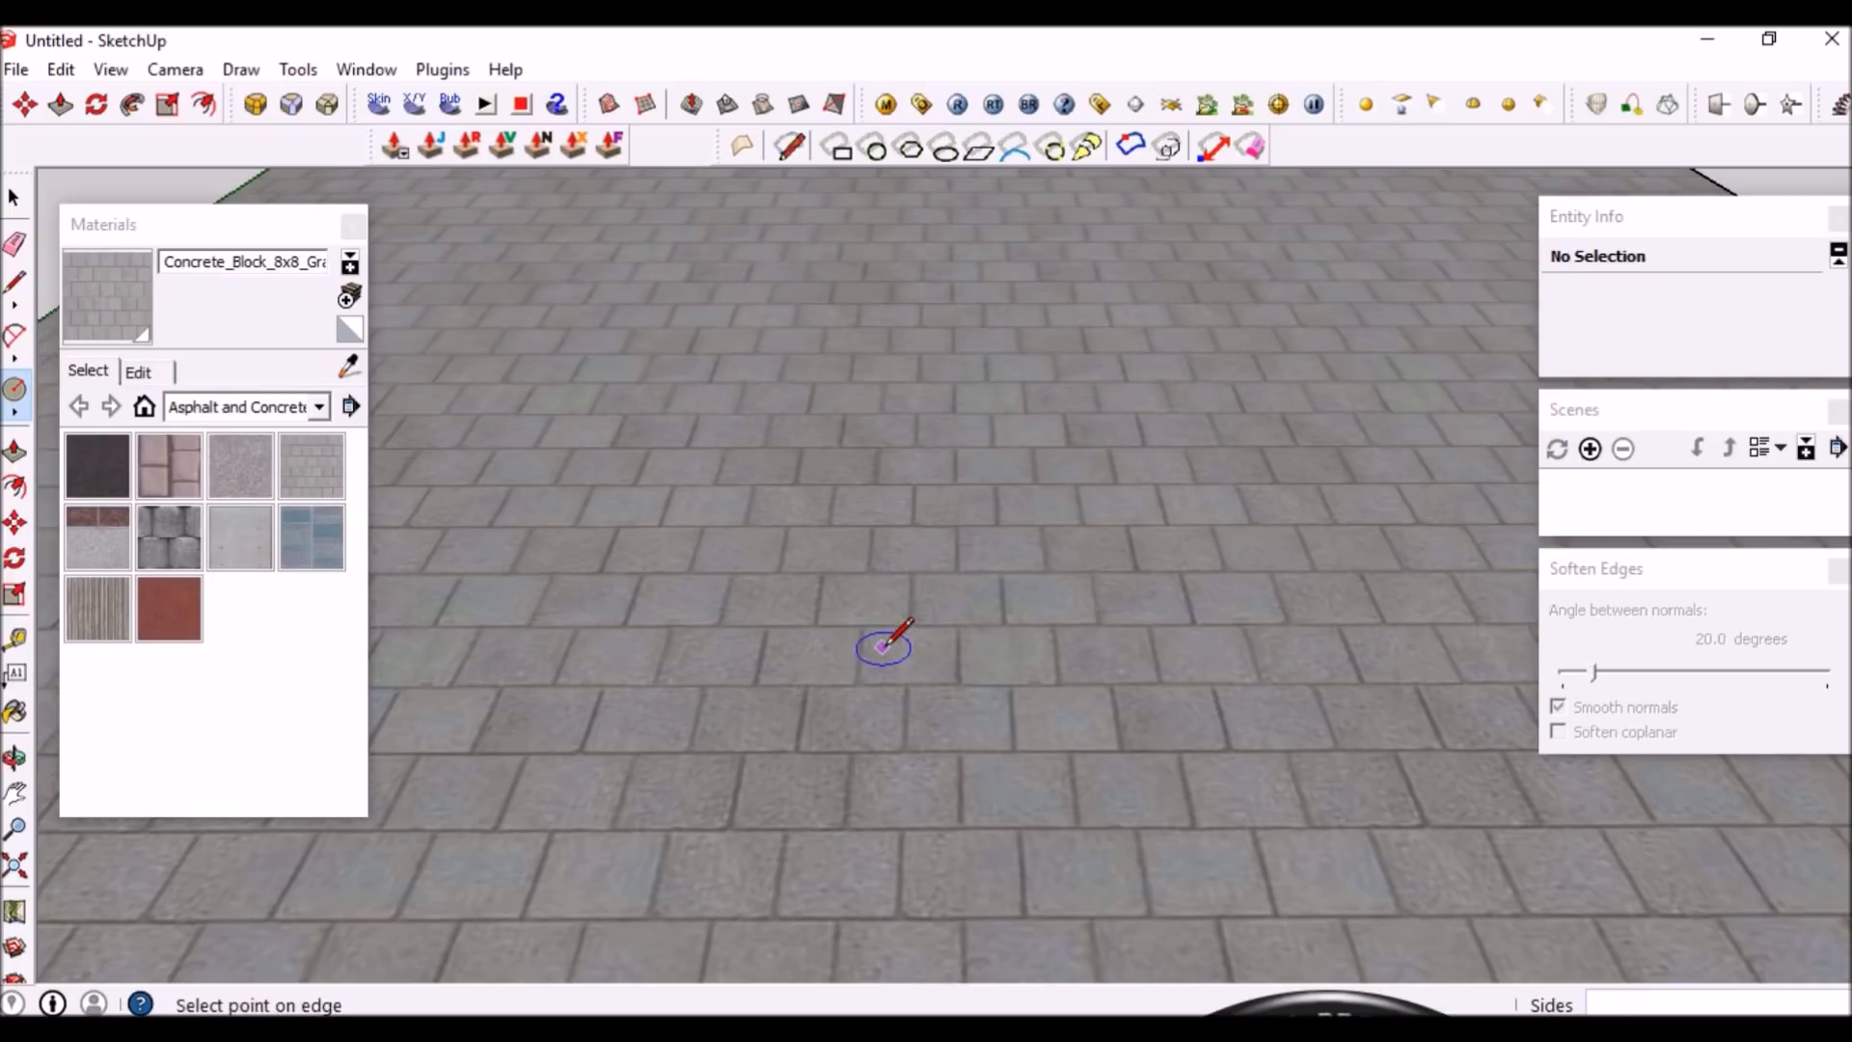
pyautogui.scroll(2, 882, 647)
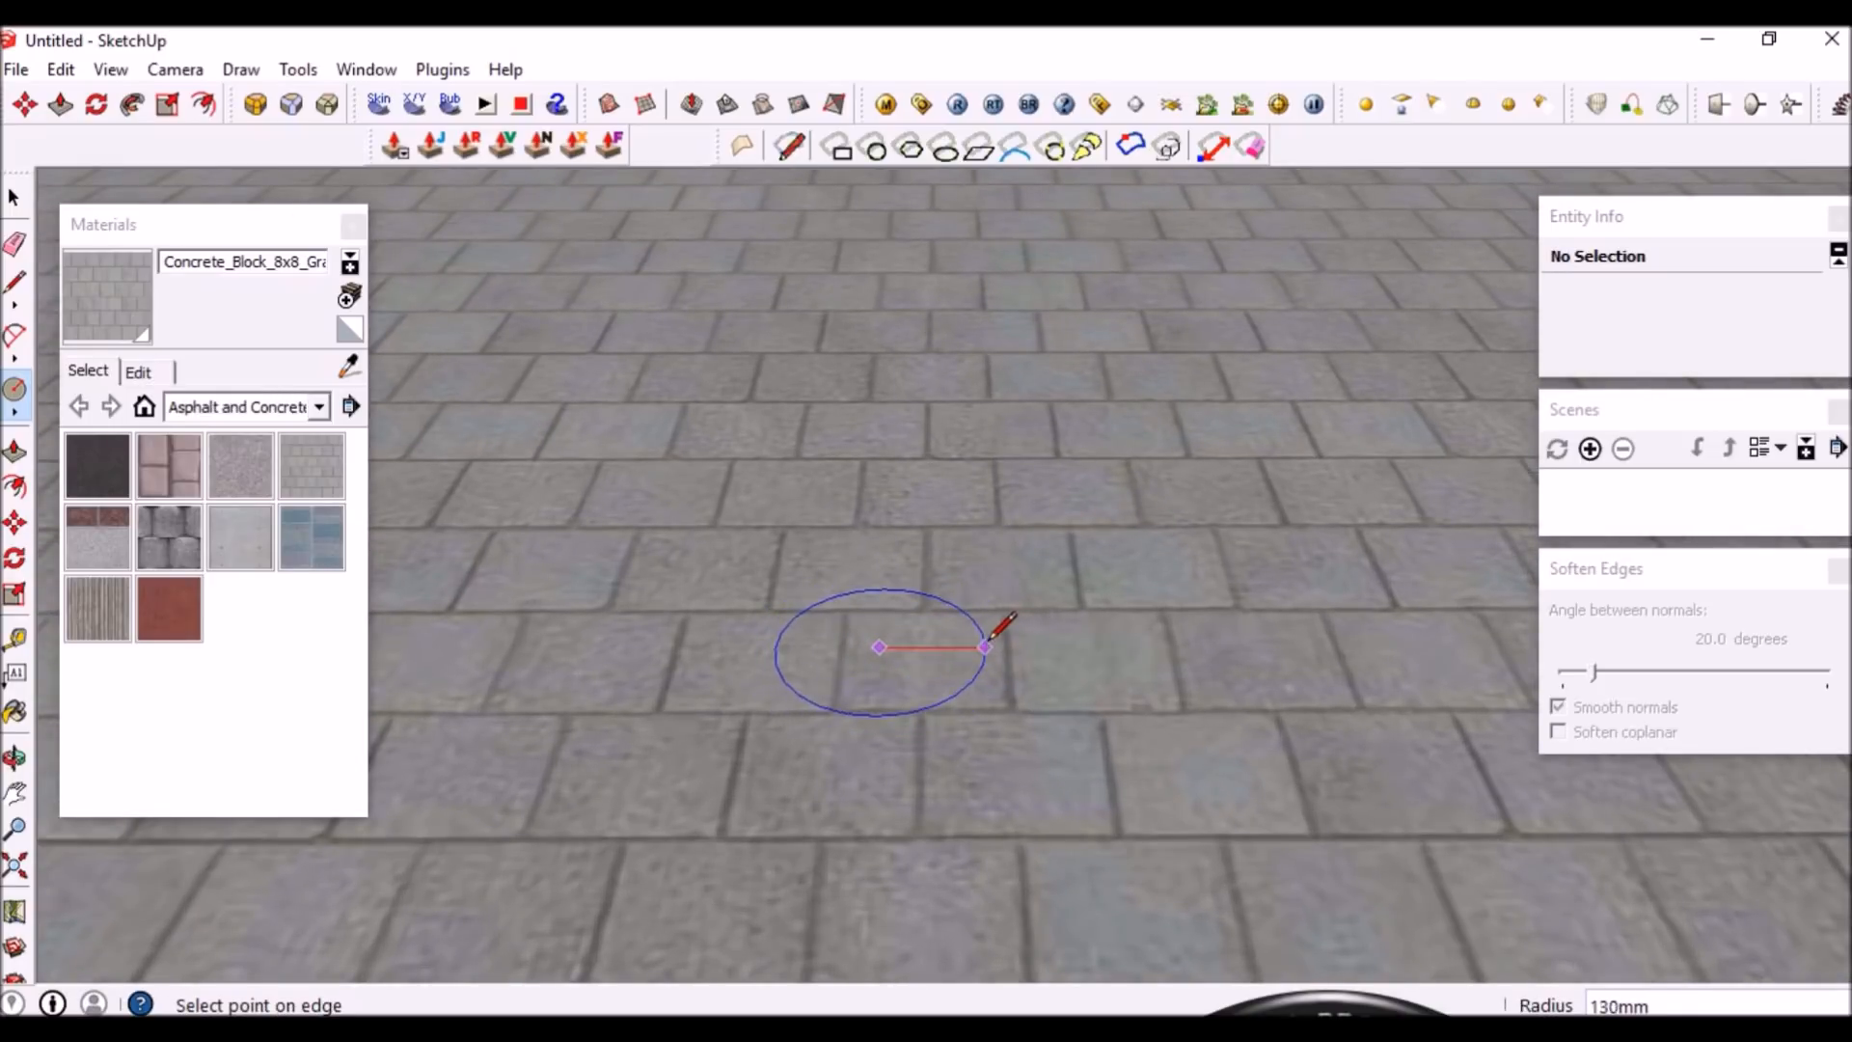
pyautogui.scroll(3, 917, 644)
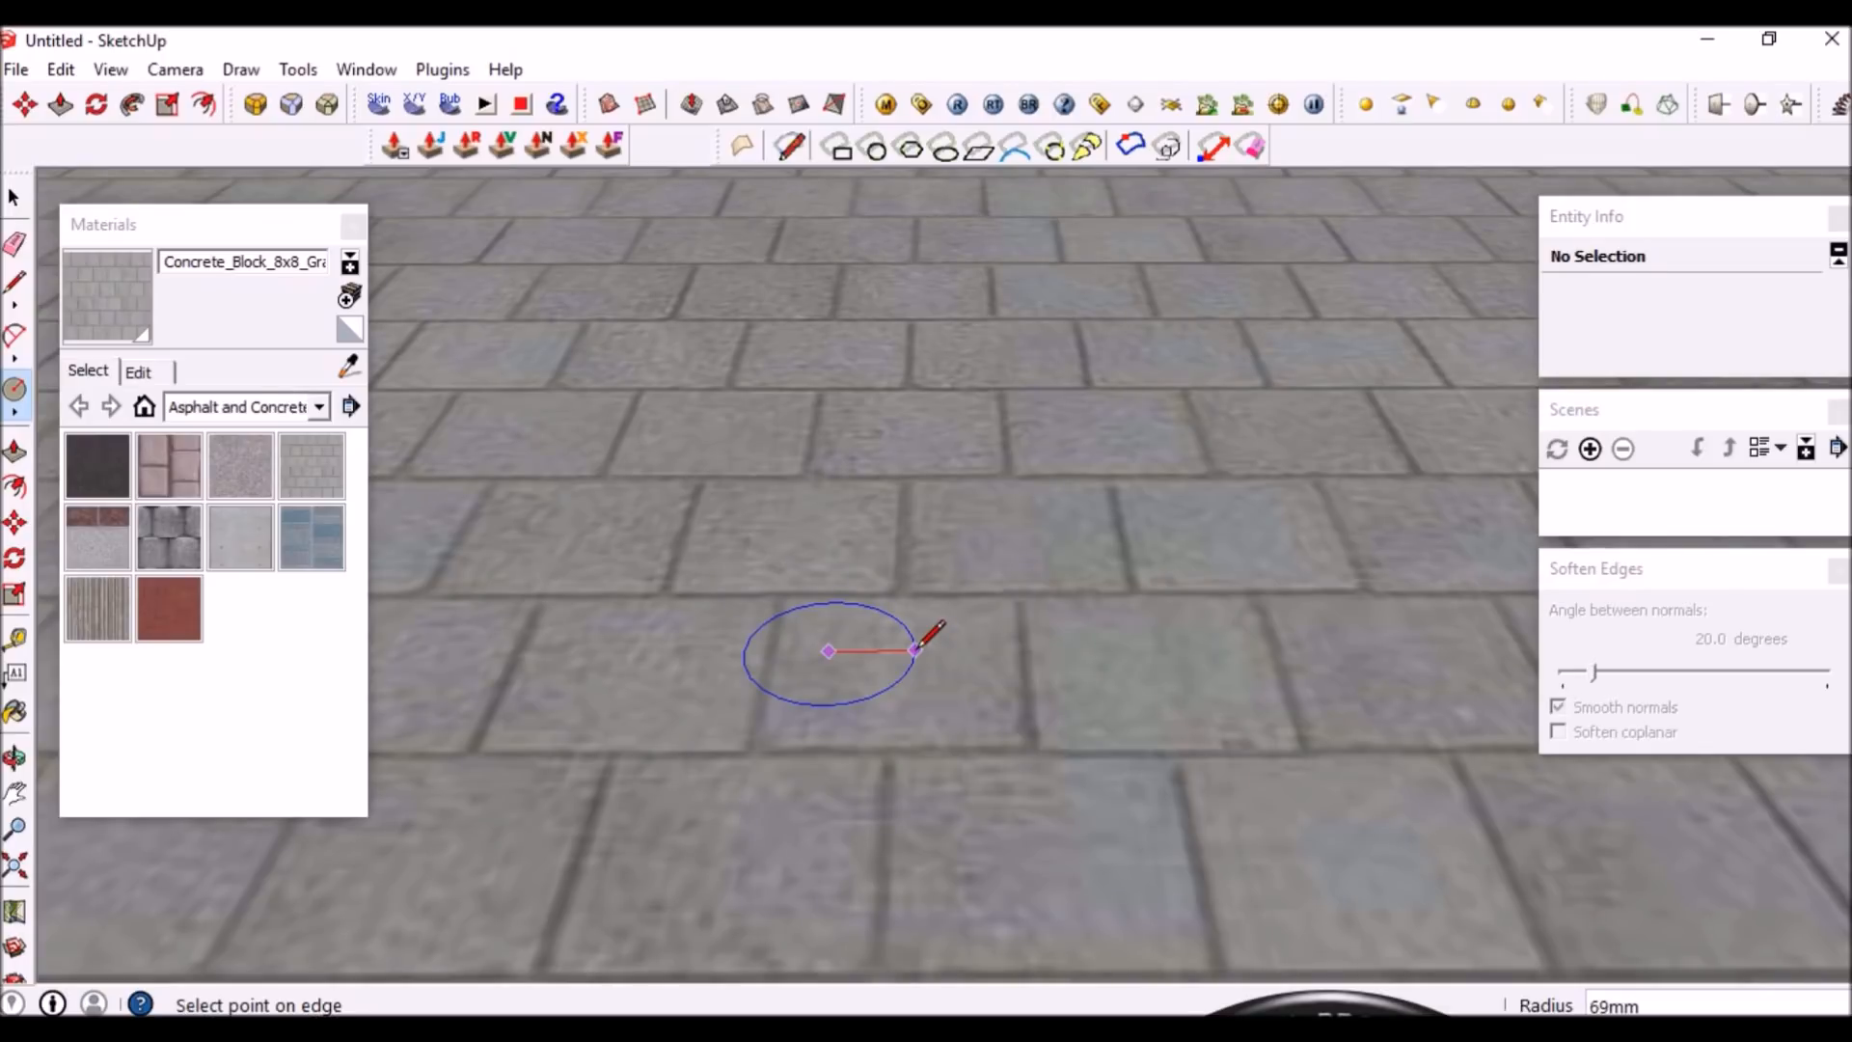
pyautogui.write('6')
pyautogui.press('Return')
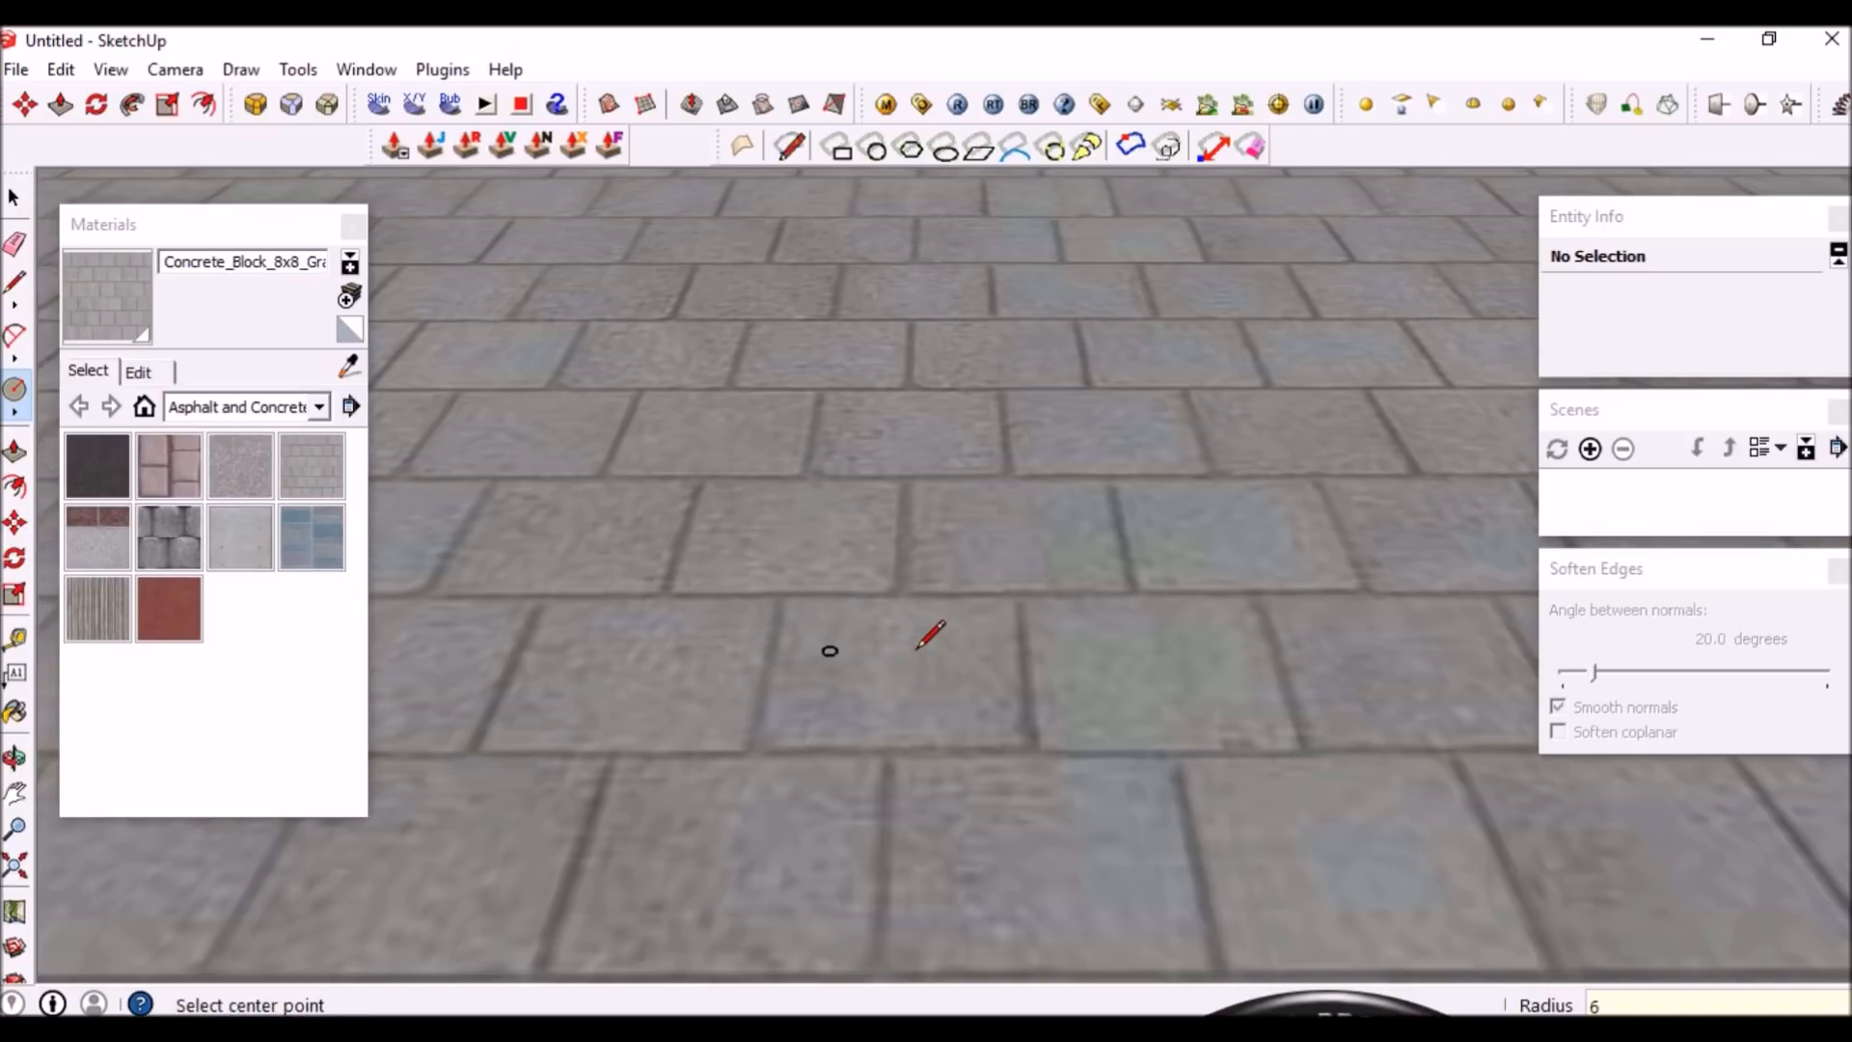
pyautogui.scroll(5, 868, 637)
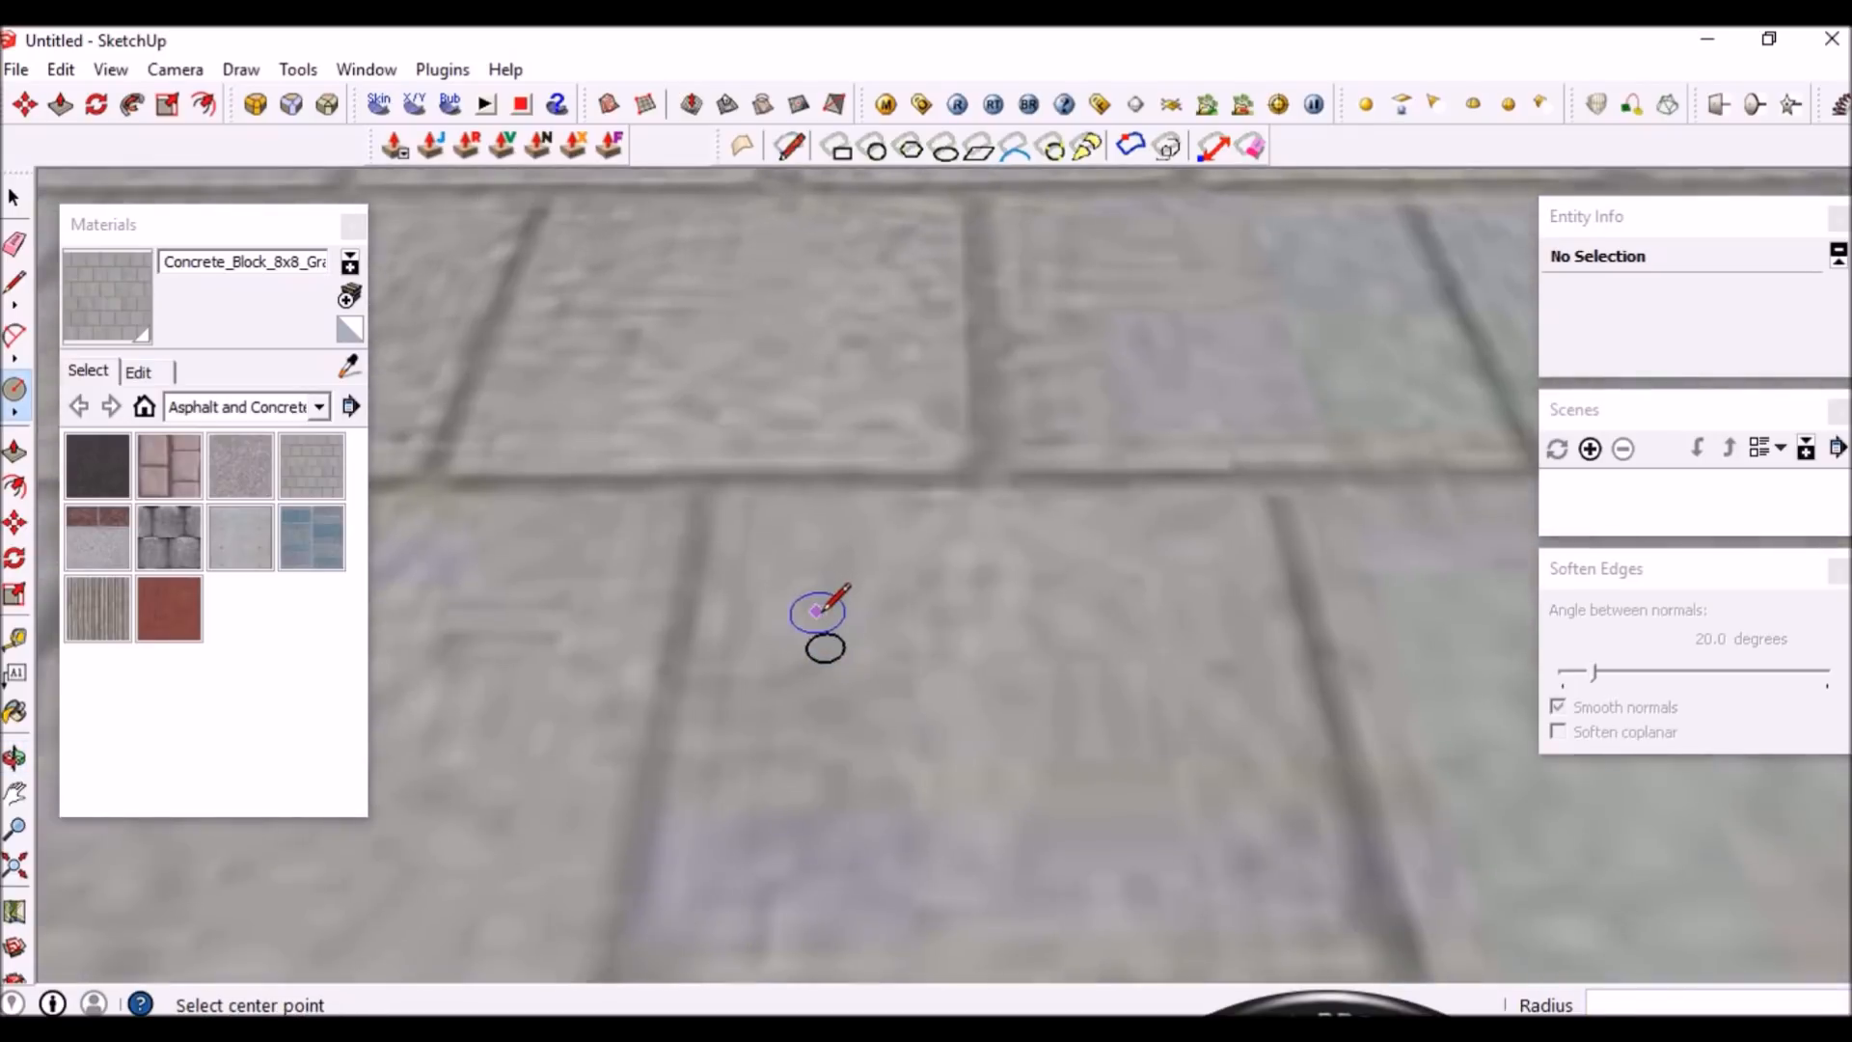
# Select the edge of the 6 mm circle to show its properties and shift the Entity Info window slightly
pyautogui.press('space')
pyautogui.scroll(2, 873, 724)
pyautogui.scroll(2, 851, 733)
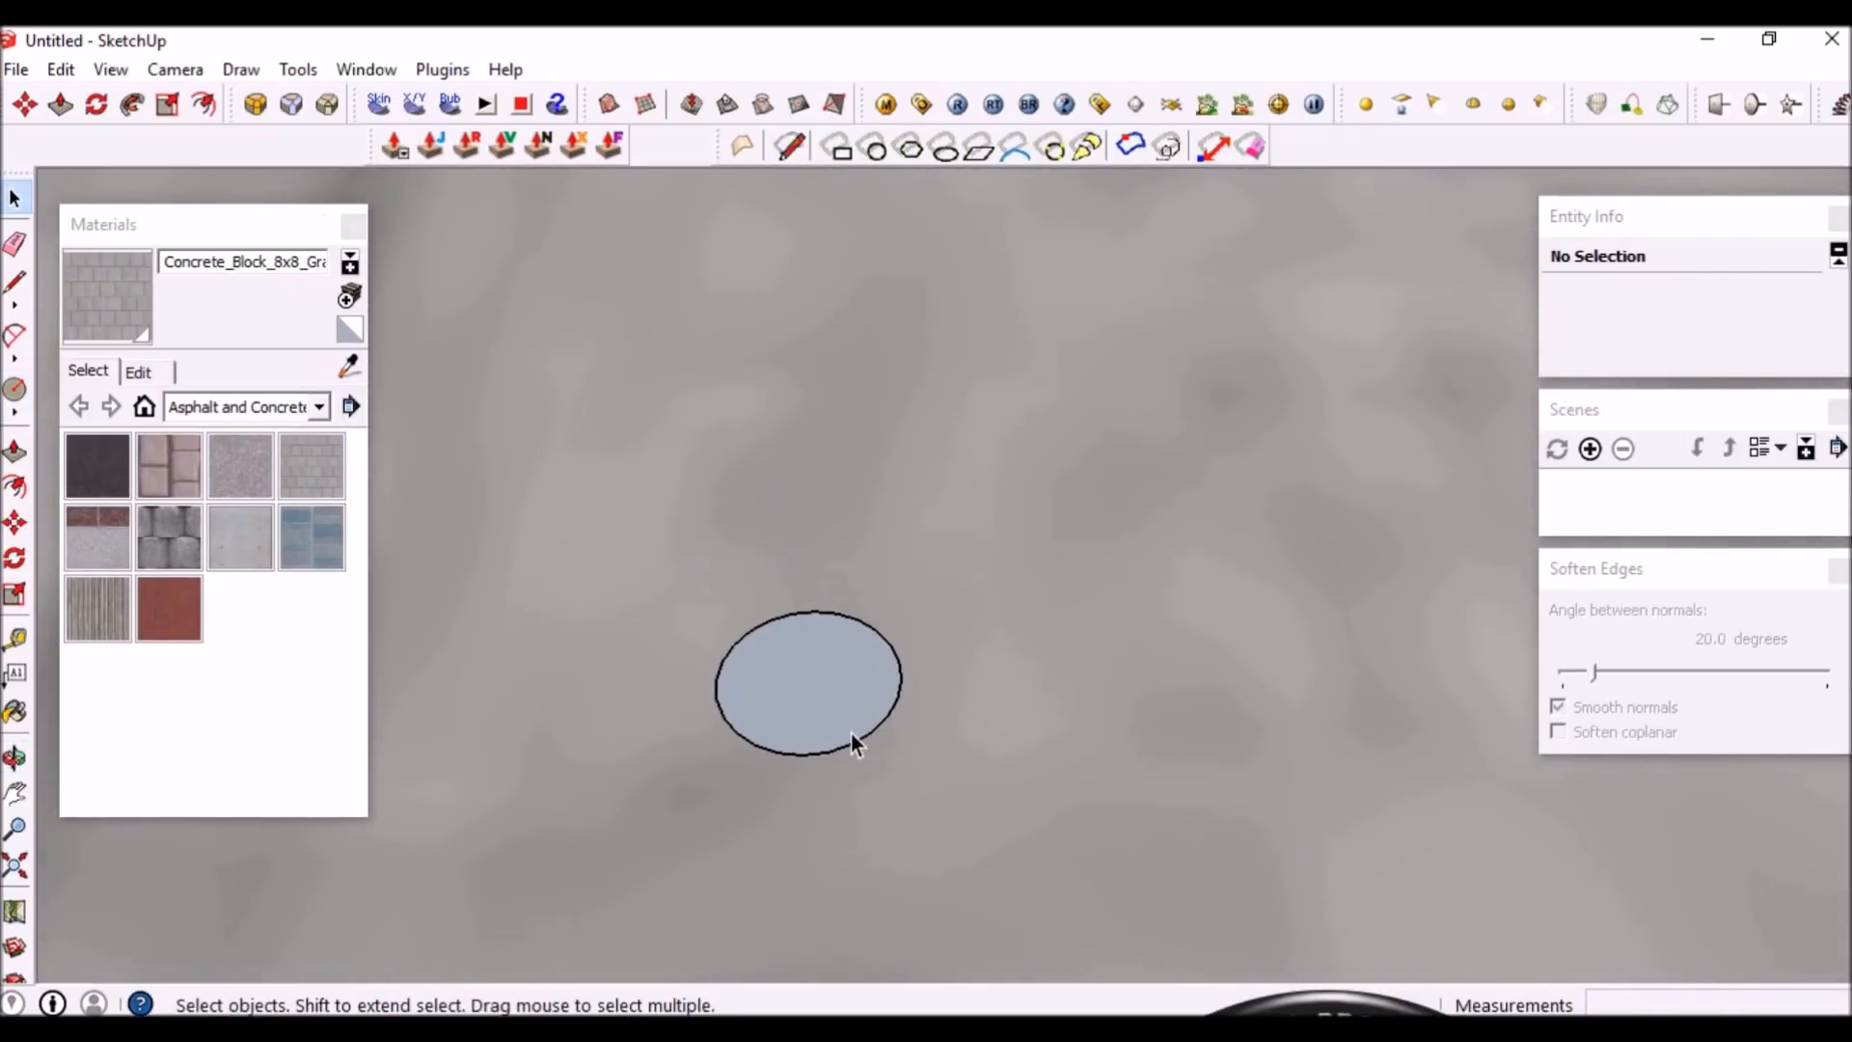
pyautogui.press('o')
pyautogui.moveTo(864, 750); pyautogui.dragTo(864, 696, button='middle')
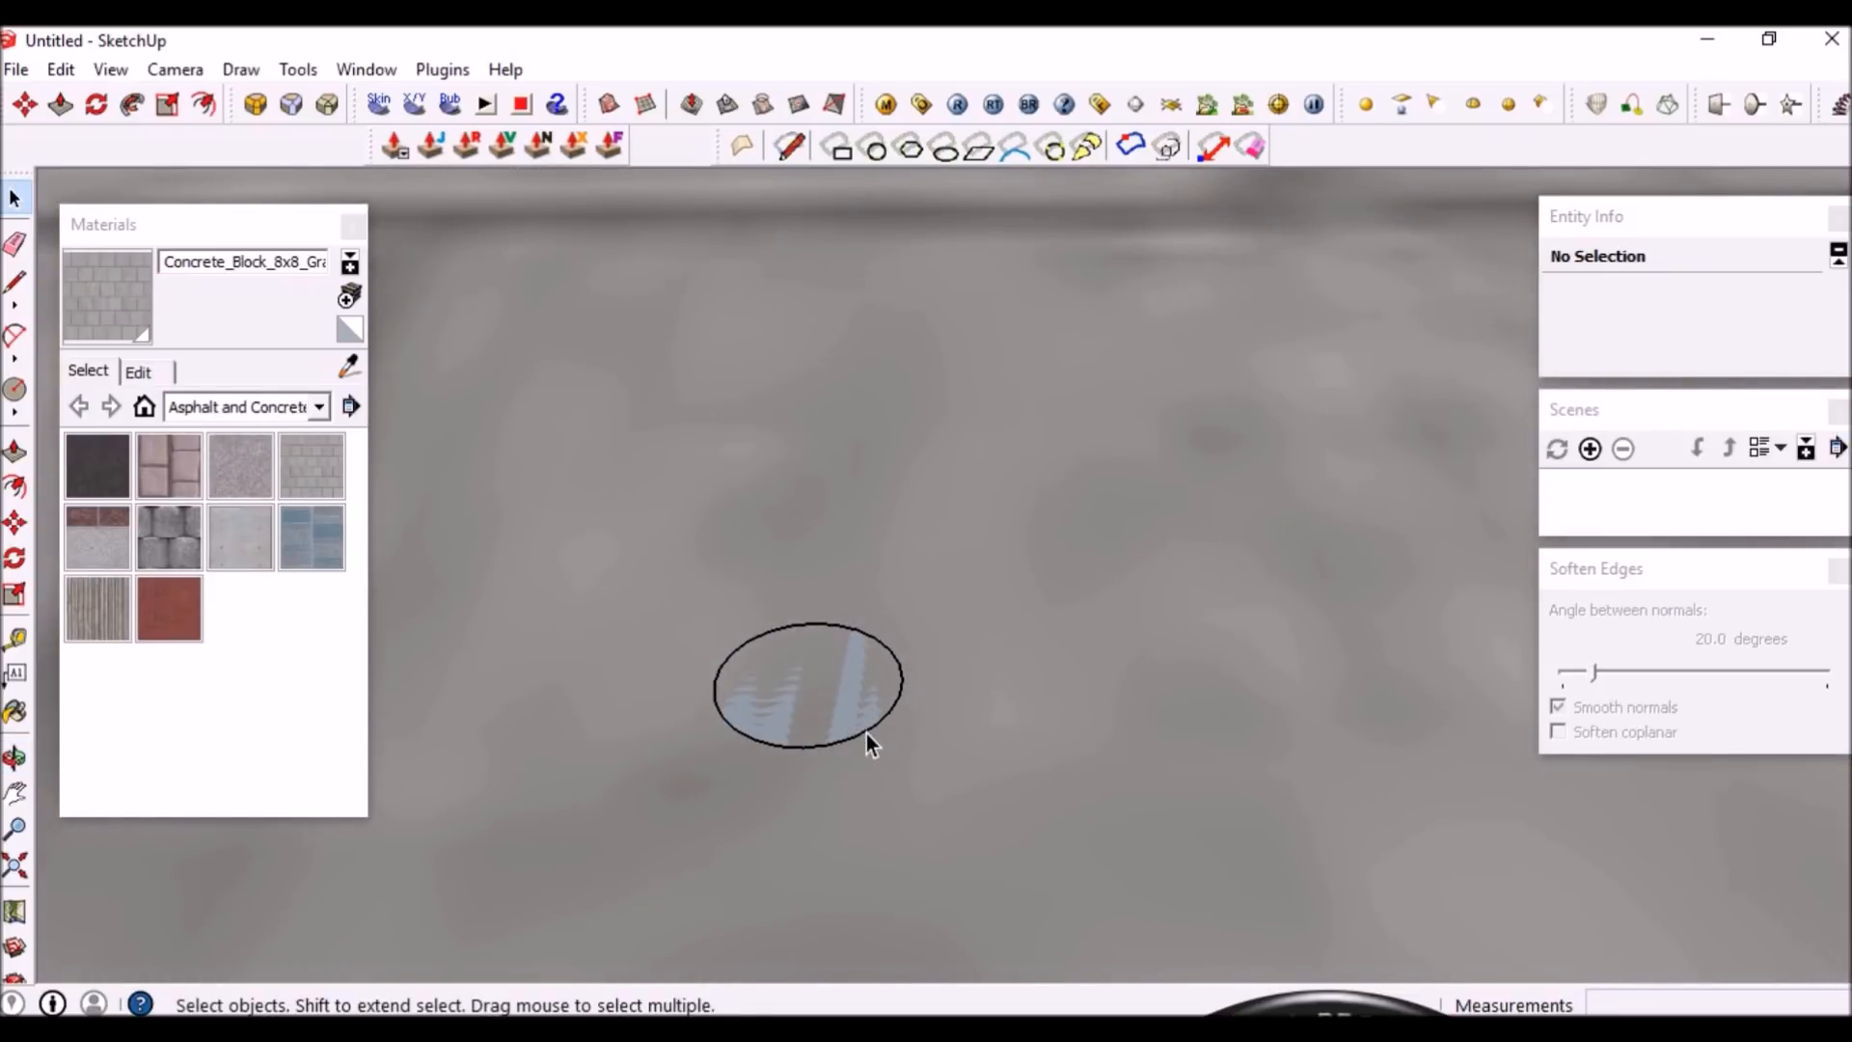
pyautogui.click(866, 733)
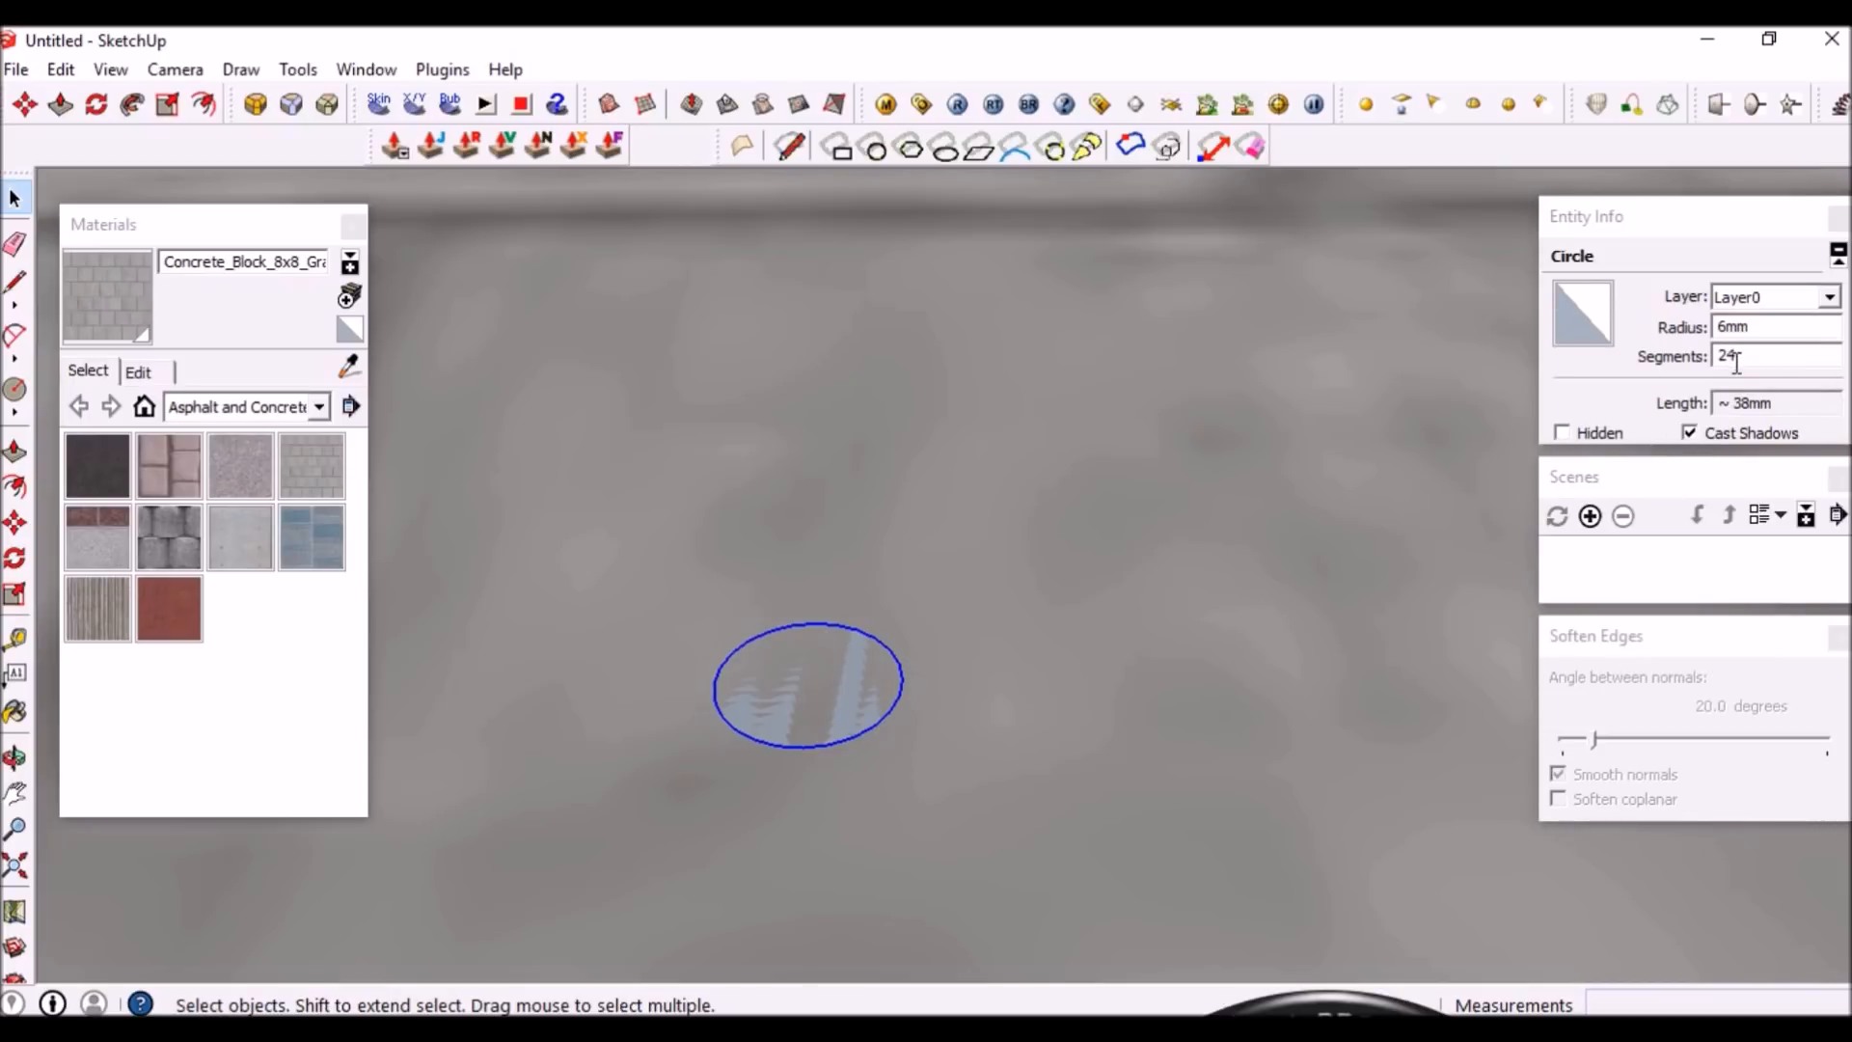
pyautogui.moveTo(938, 706); pyautogui.dragTo(942, 729, button='middle')
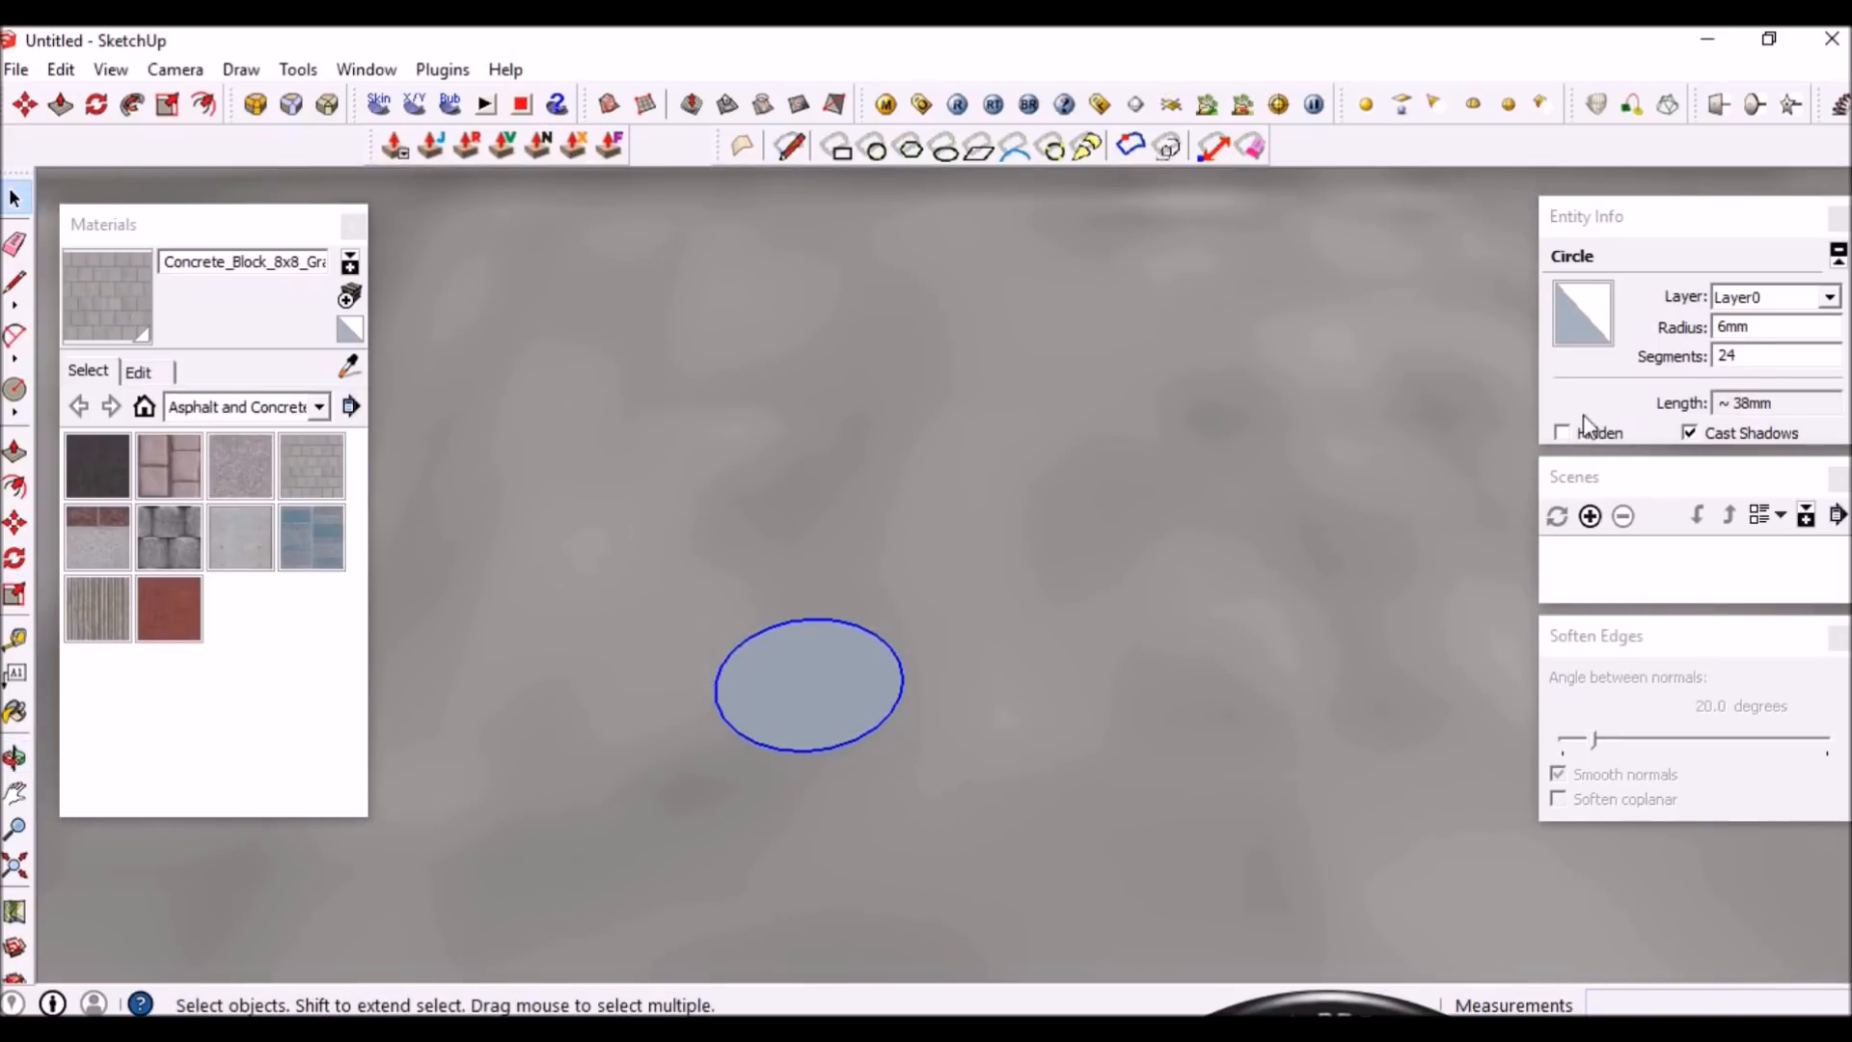
pyautogui.scroll(3, 837, 760)
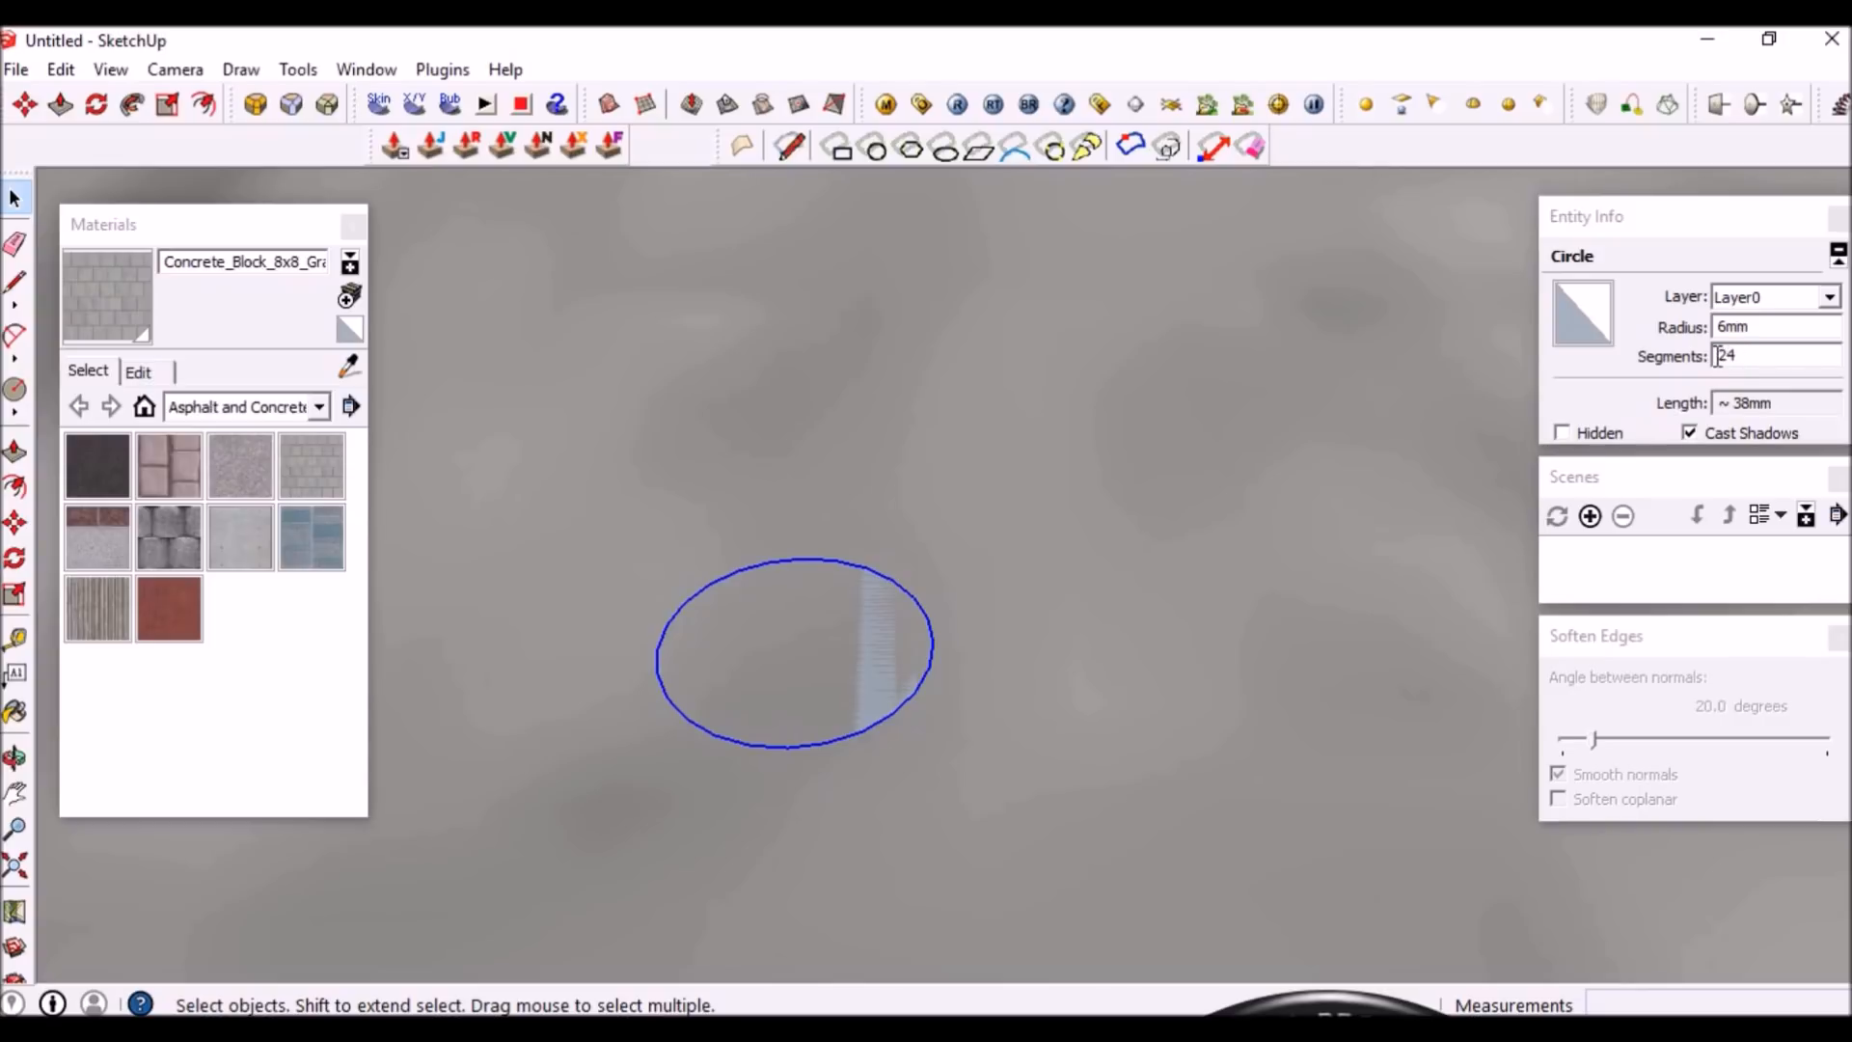
pyautogui.moveTo(1656, 219); pyautogui.dragTo(1637, 204)
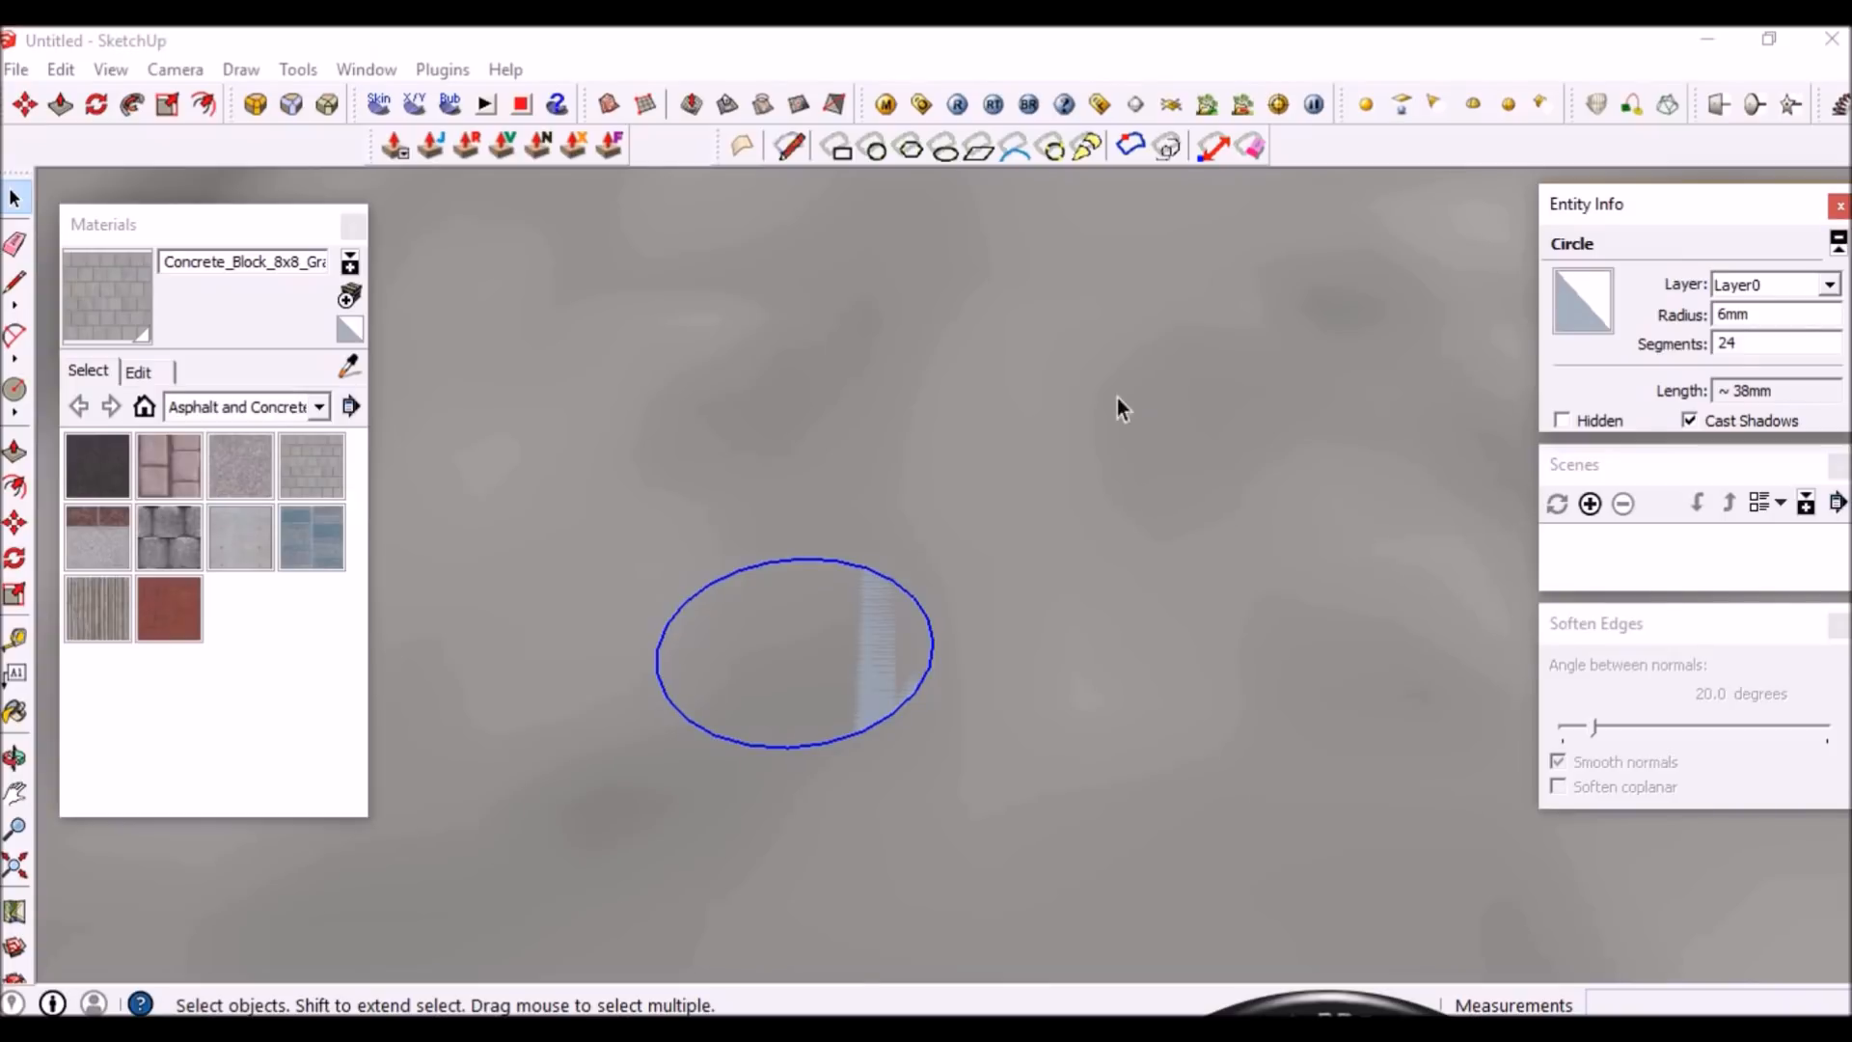
# Examine the selected circle's outline up close and from slightly different angles
pyautogui.moveTo(780, 560); pyautogui.dragTo(779, 625, button='middle')
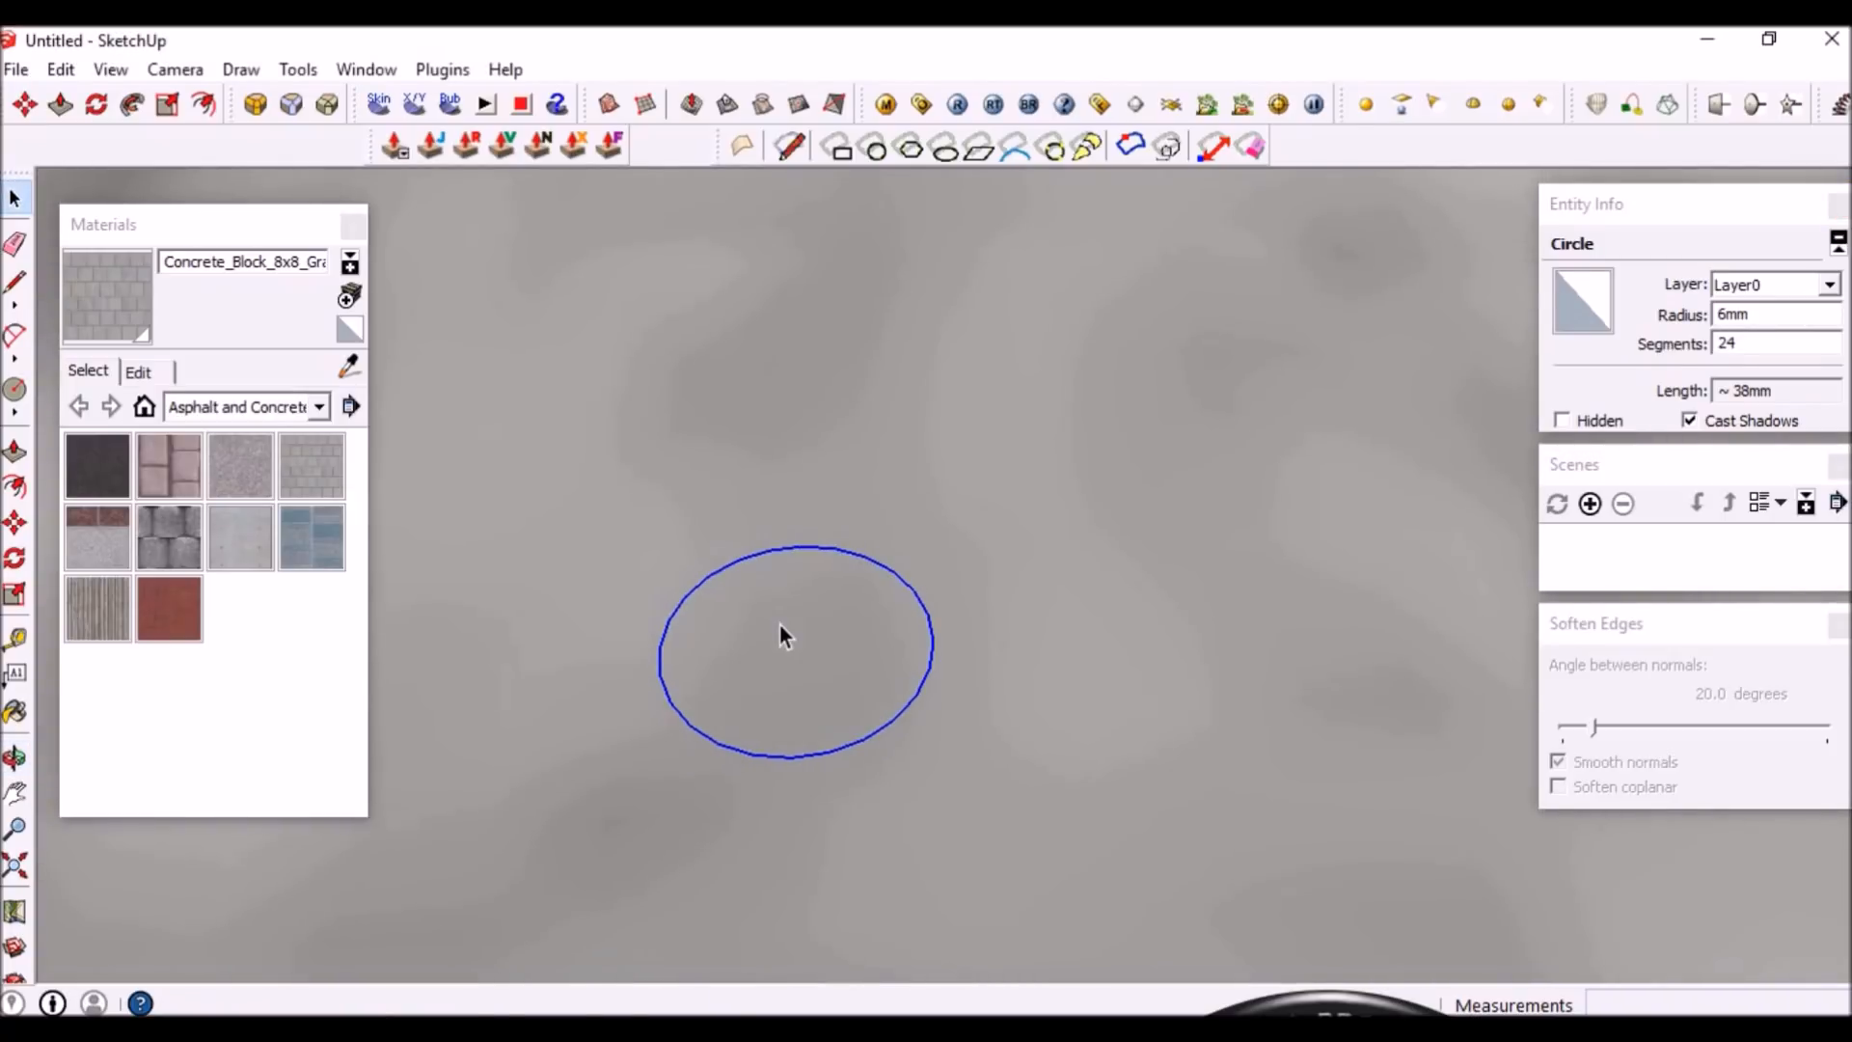
pyautogui.scroll(-2, 737, 612)
pyautogui.moveTo(847, 563); pyautogui.dragTo(856, 615, button='middle')
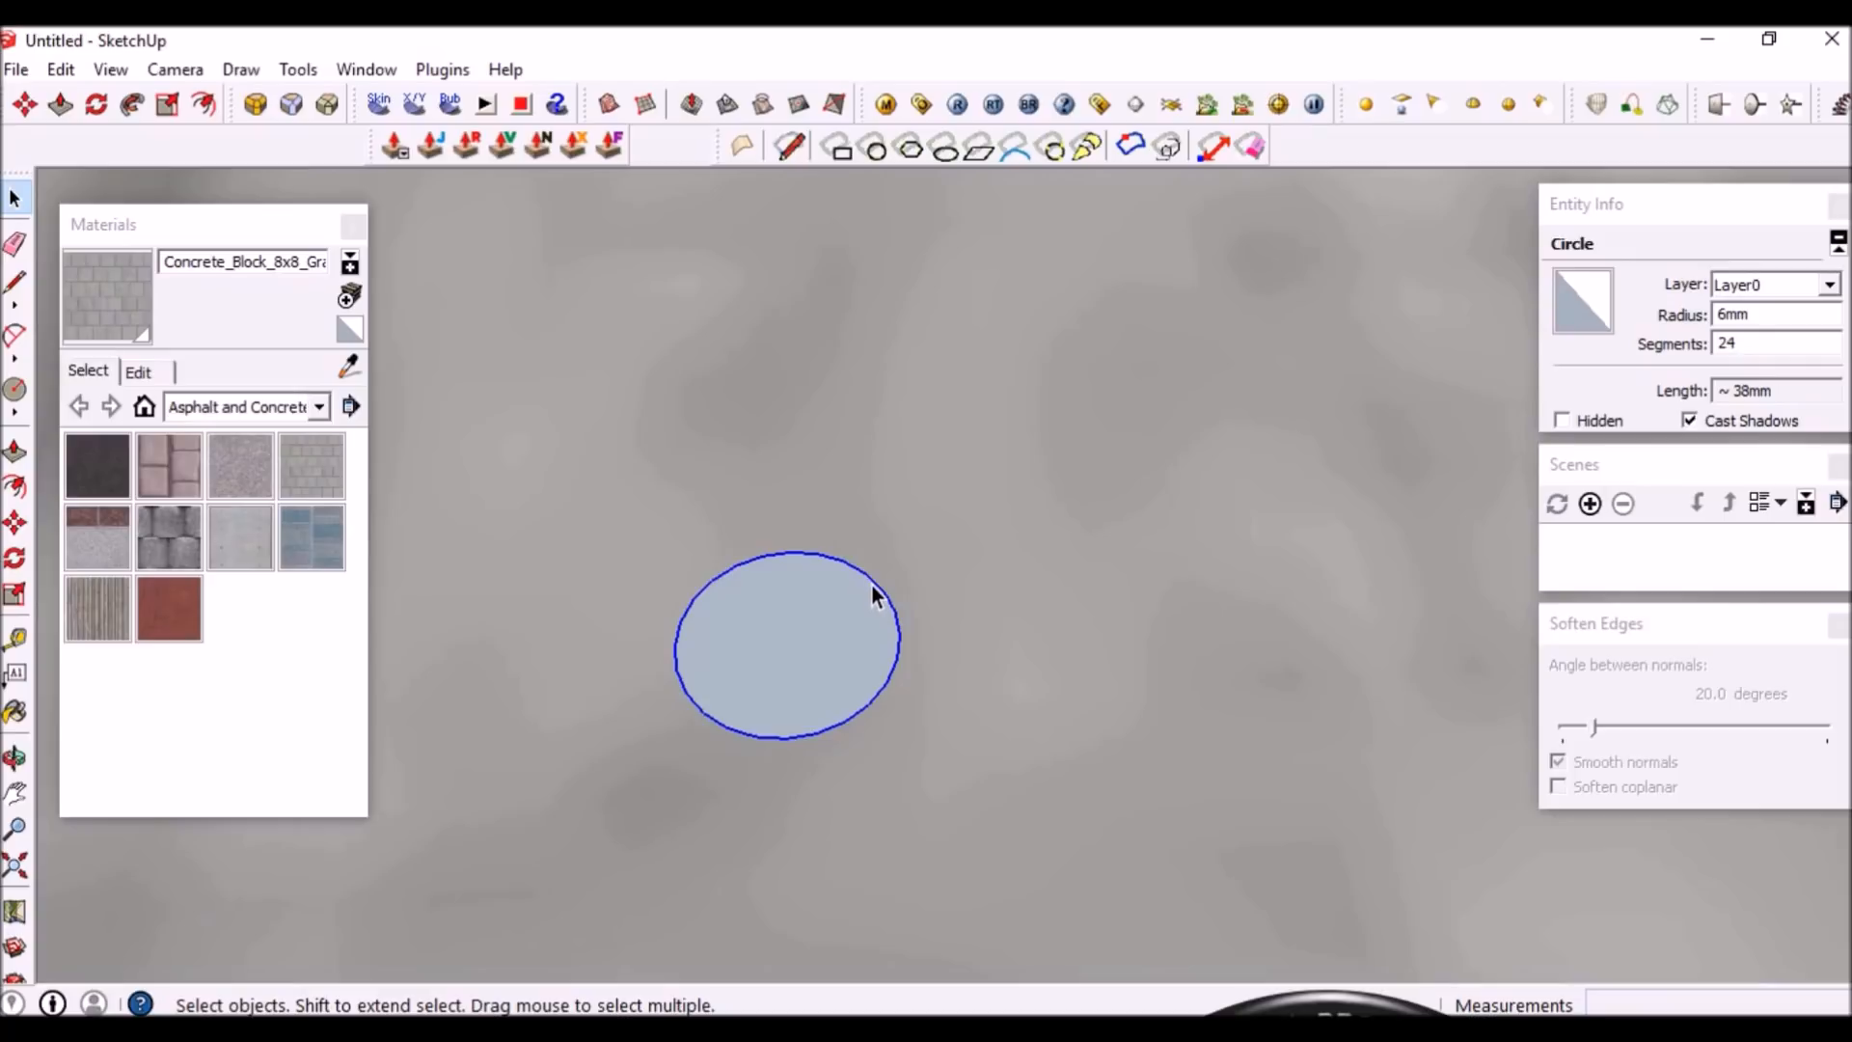
pyautogui.scroll(-1, 801, 547)
pyautogui.scroll(3, 838, 617)
pyautogui.moveTo(819, 537)
pyautogui.mouseDown(button='middle')
pyautogui.moveTo(818, 559)
pyautogui.moveTo(827, 547)
pyautogui.mouseUp(button='middle')
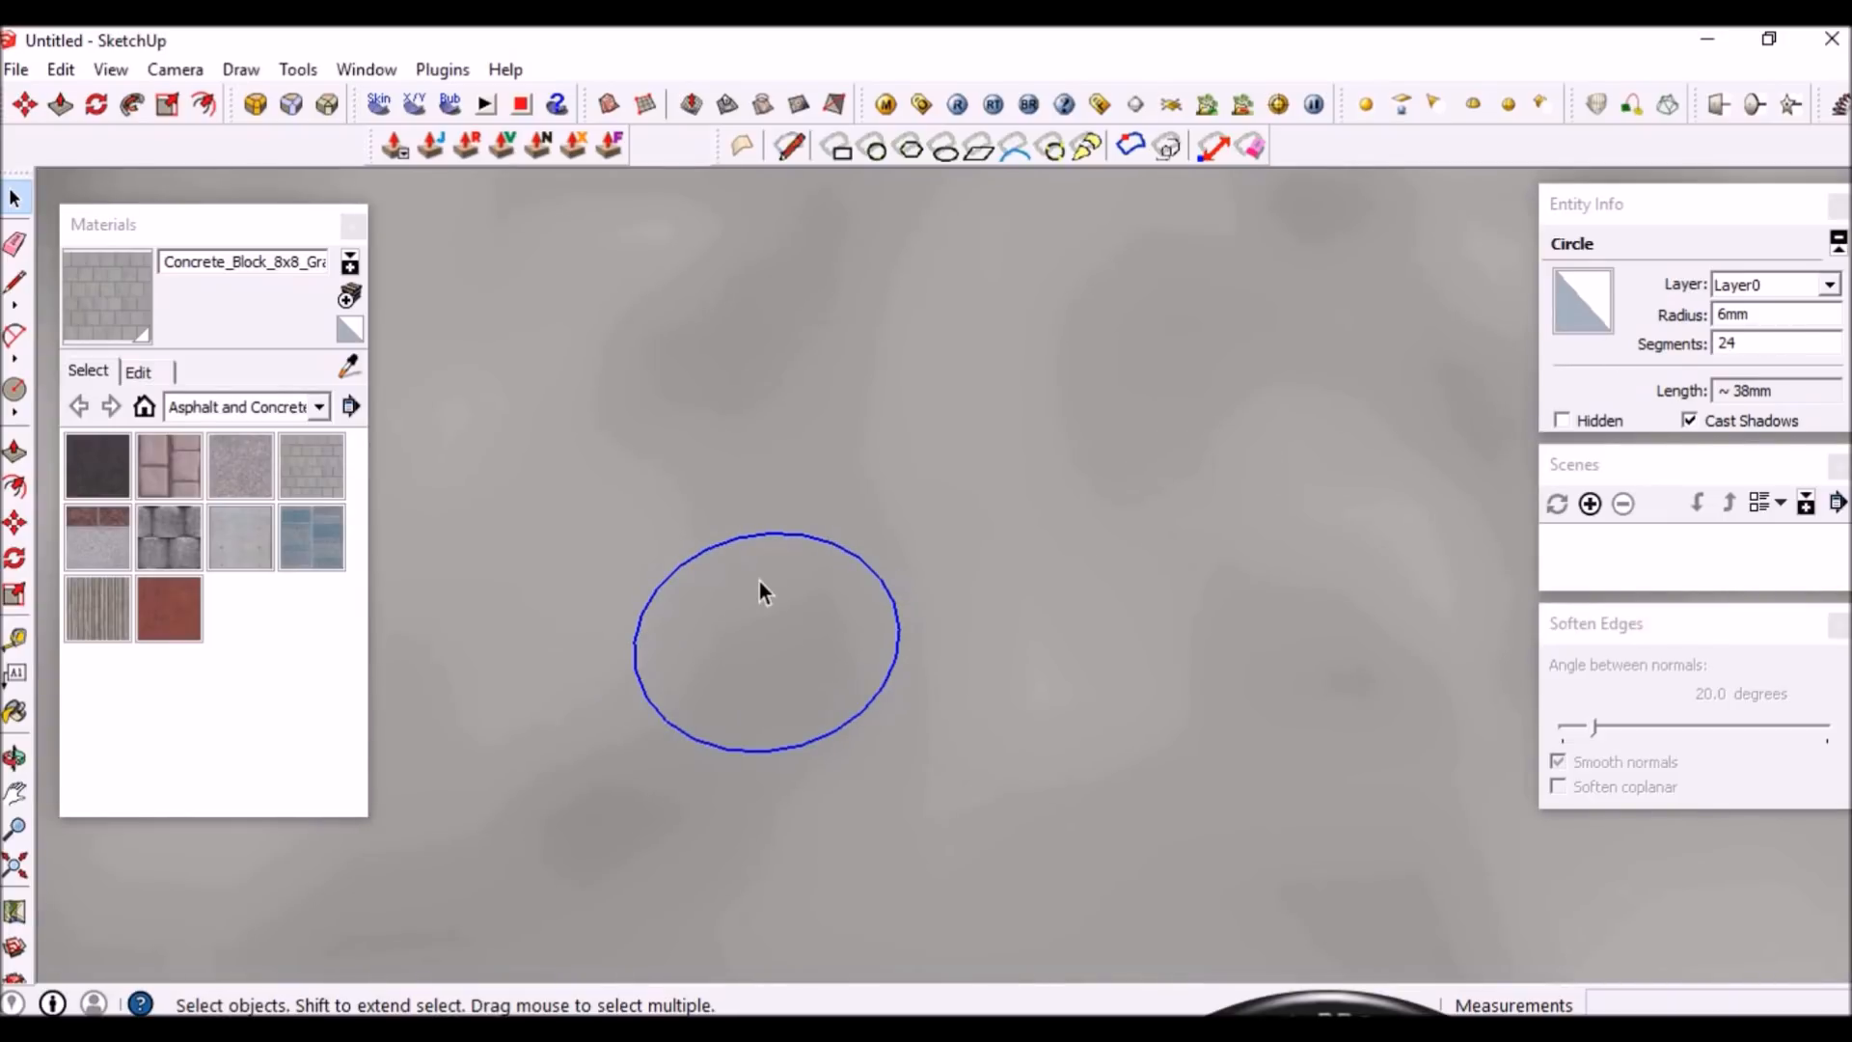
pyautogui.moveTo(767, 558); pyautogui.dragTo(772, 577, button='middle')
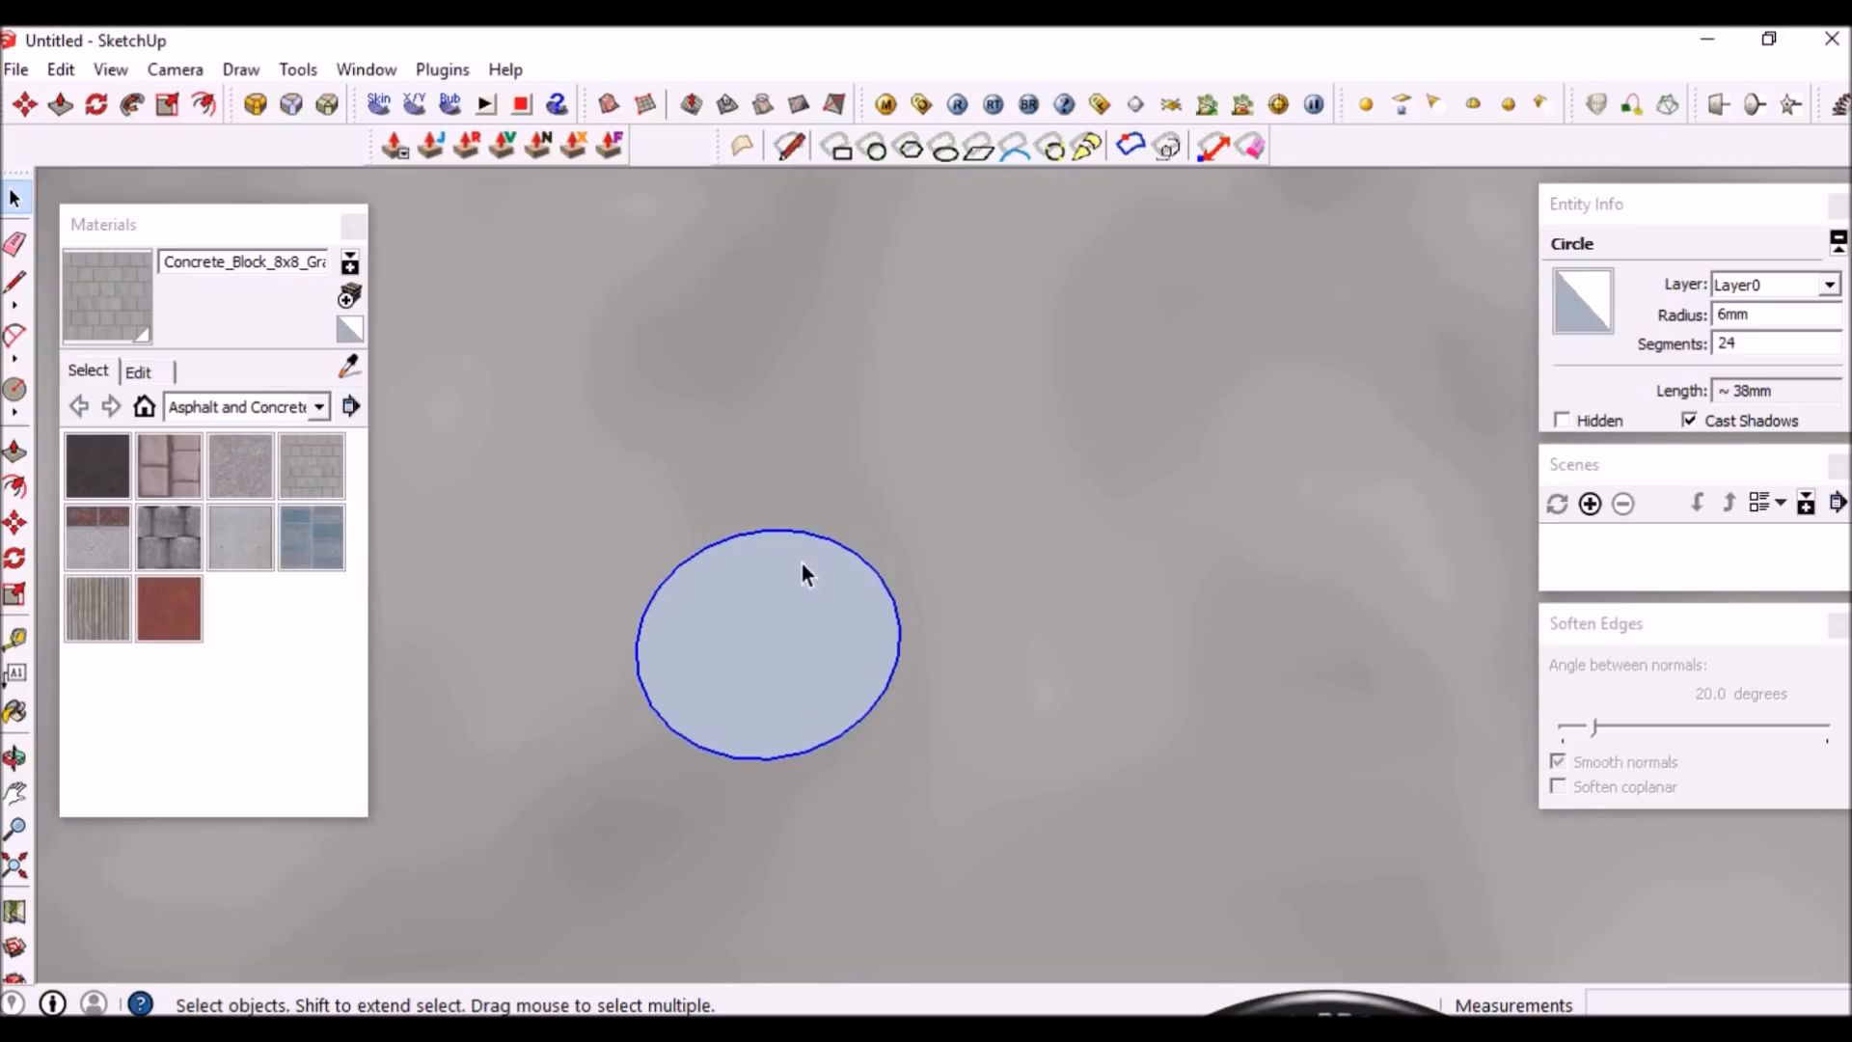
pyautogui.scroll(-1, 856, 579)
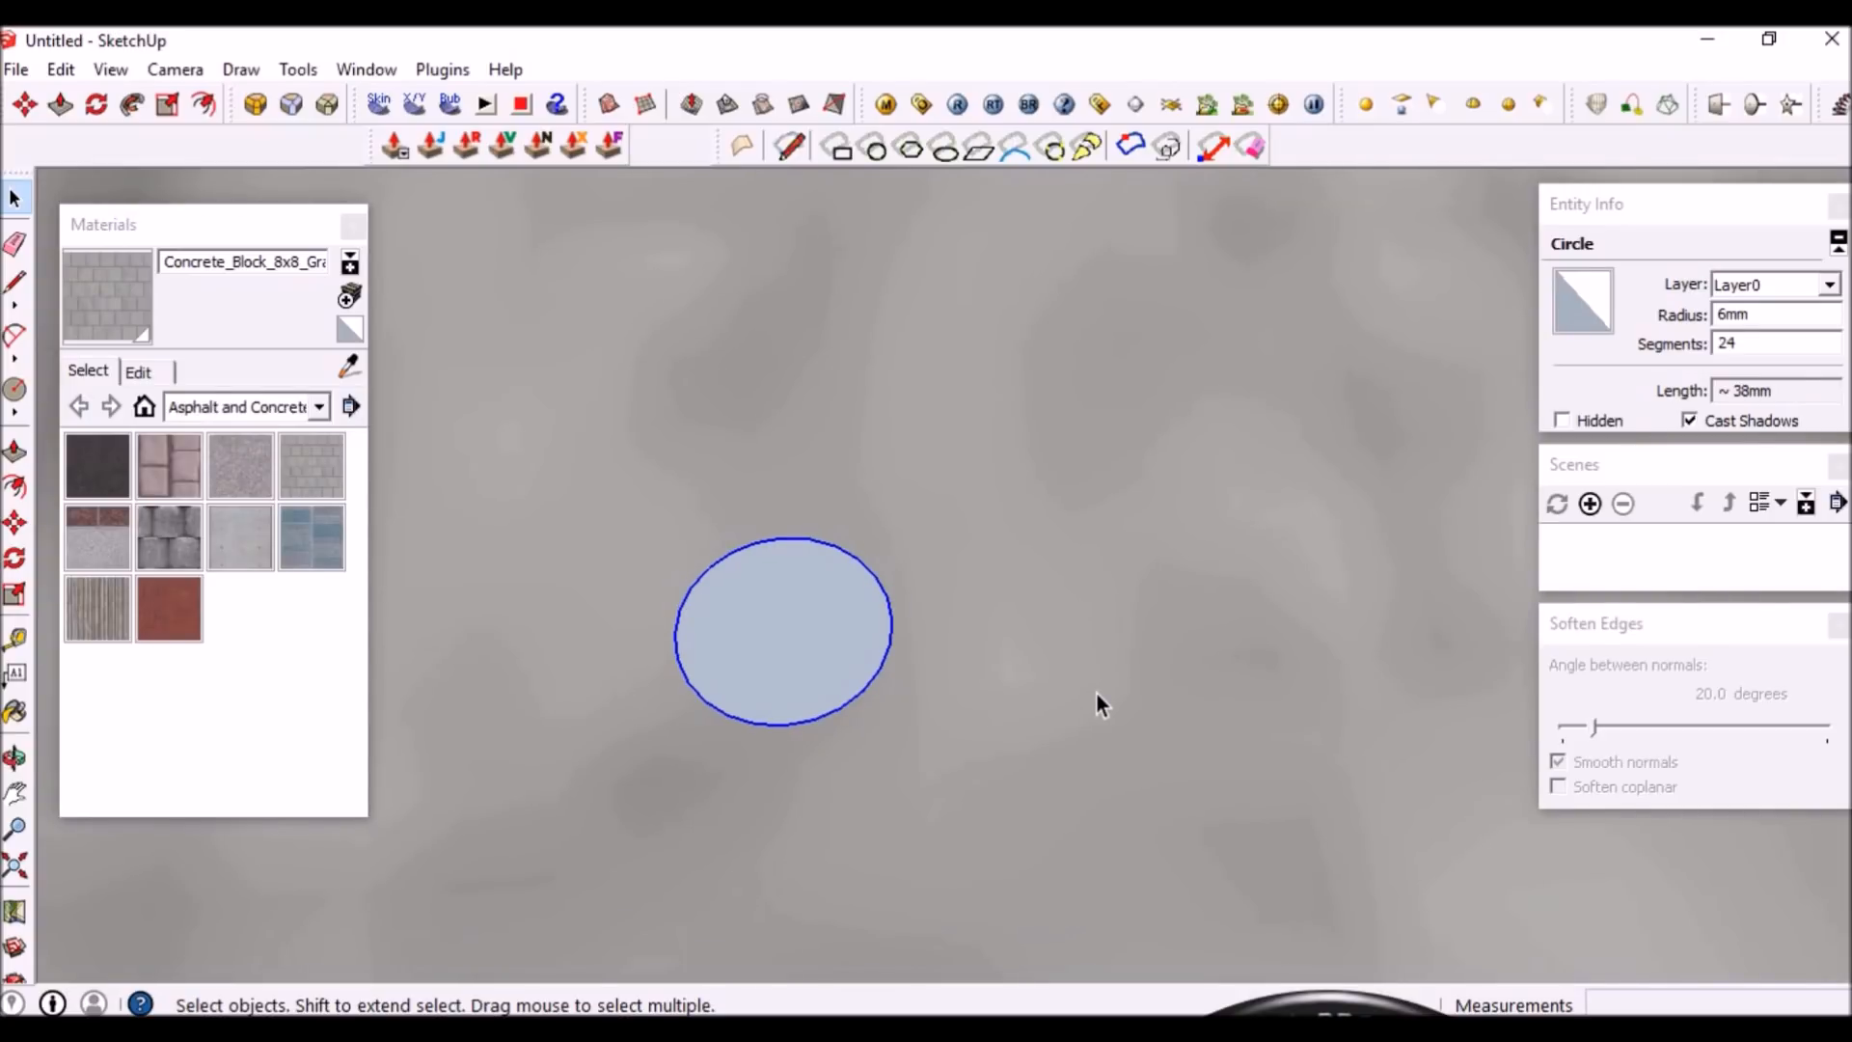
# Draw a 60-sided circle with a radius of about 1258 mm on the paving beside the small circle
pyautogui.press('c')
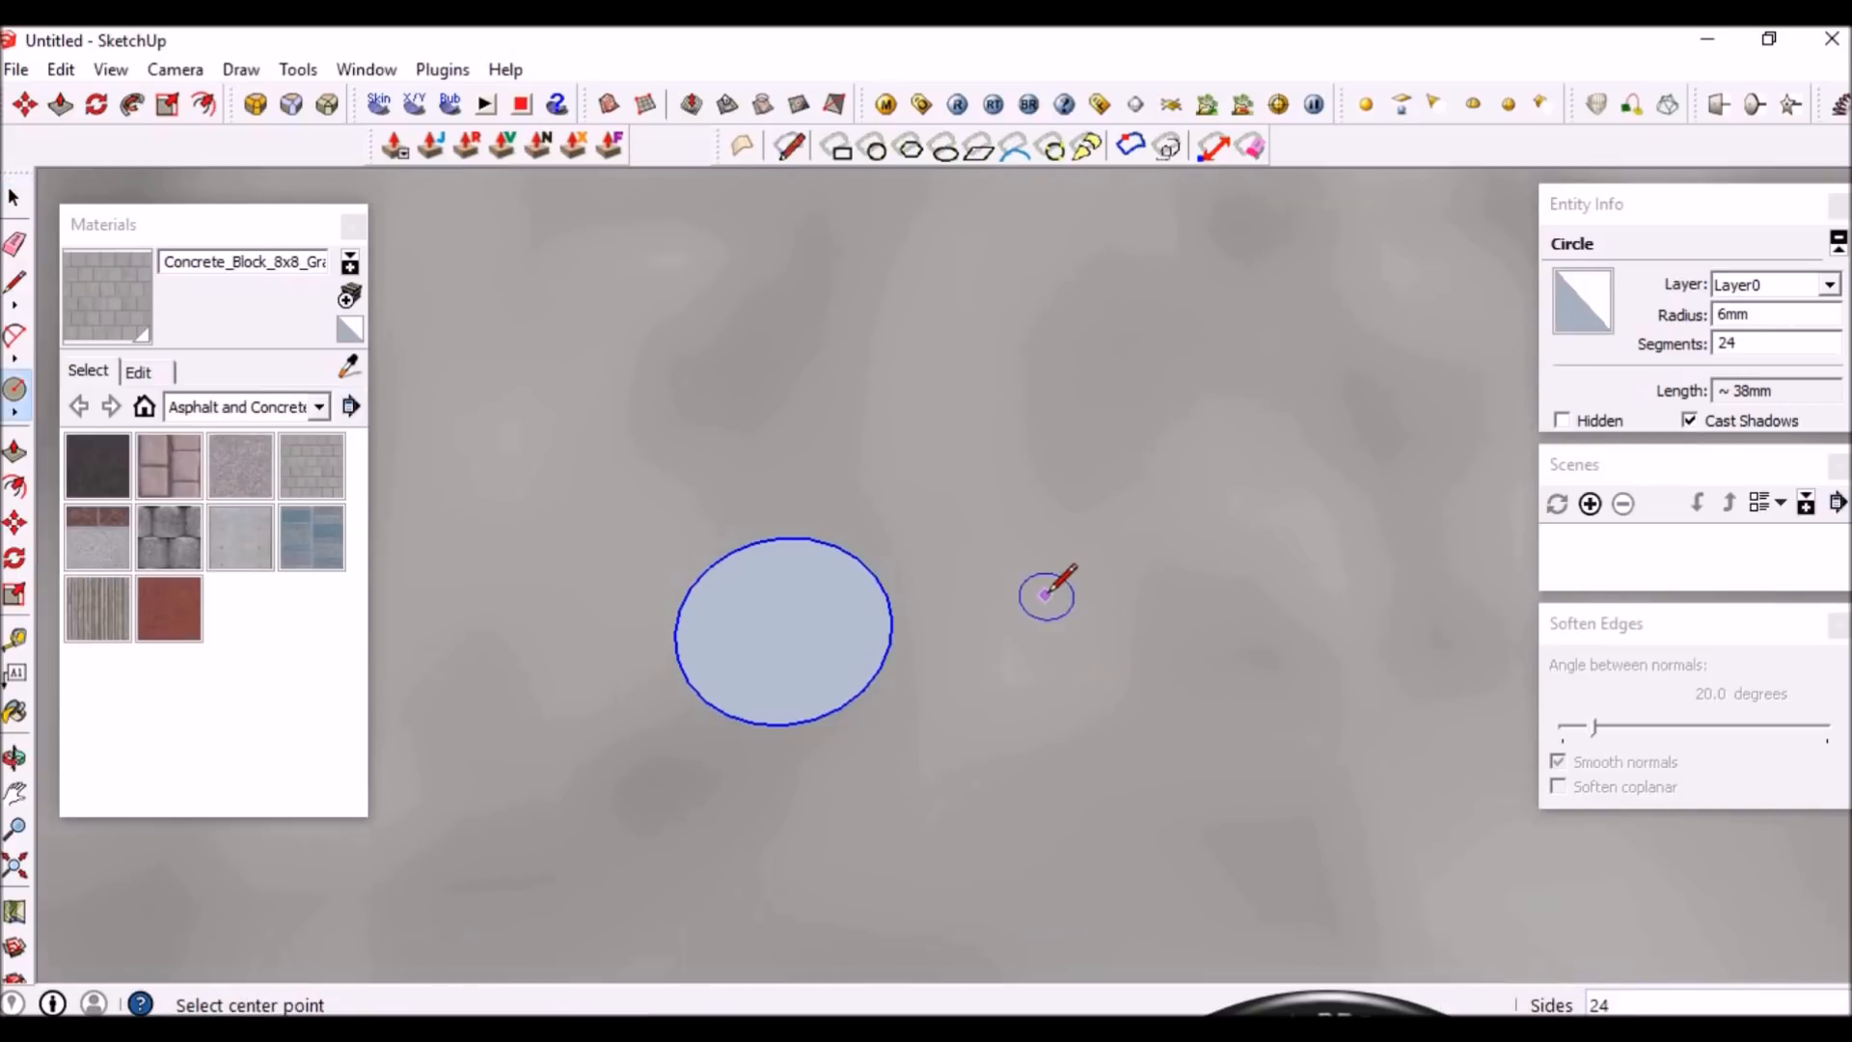
pyautogui.moveTo(1106, 701); pyautogui.dragTo(1018, 682, button='middle')
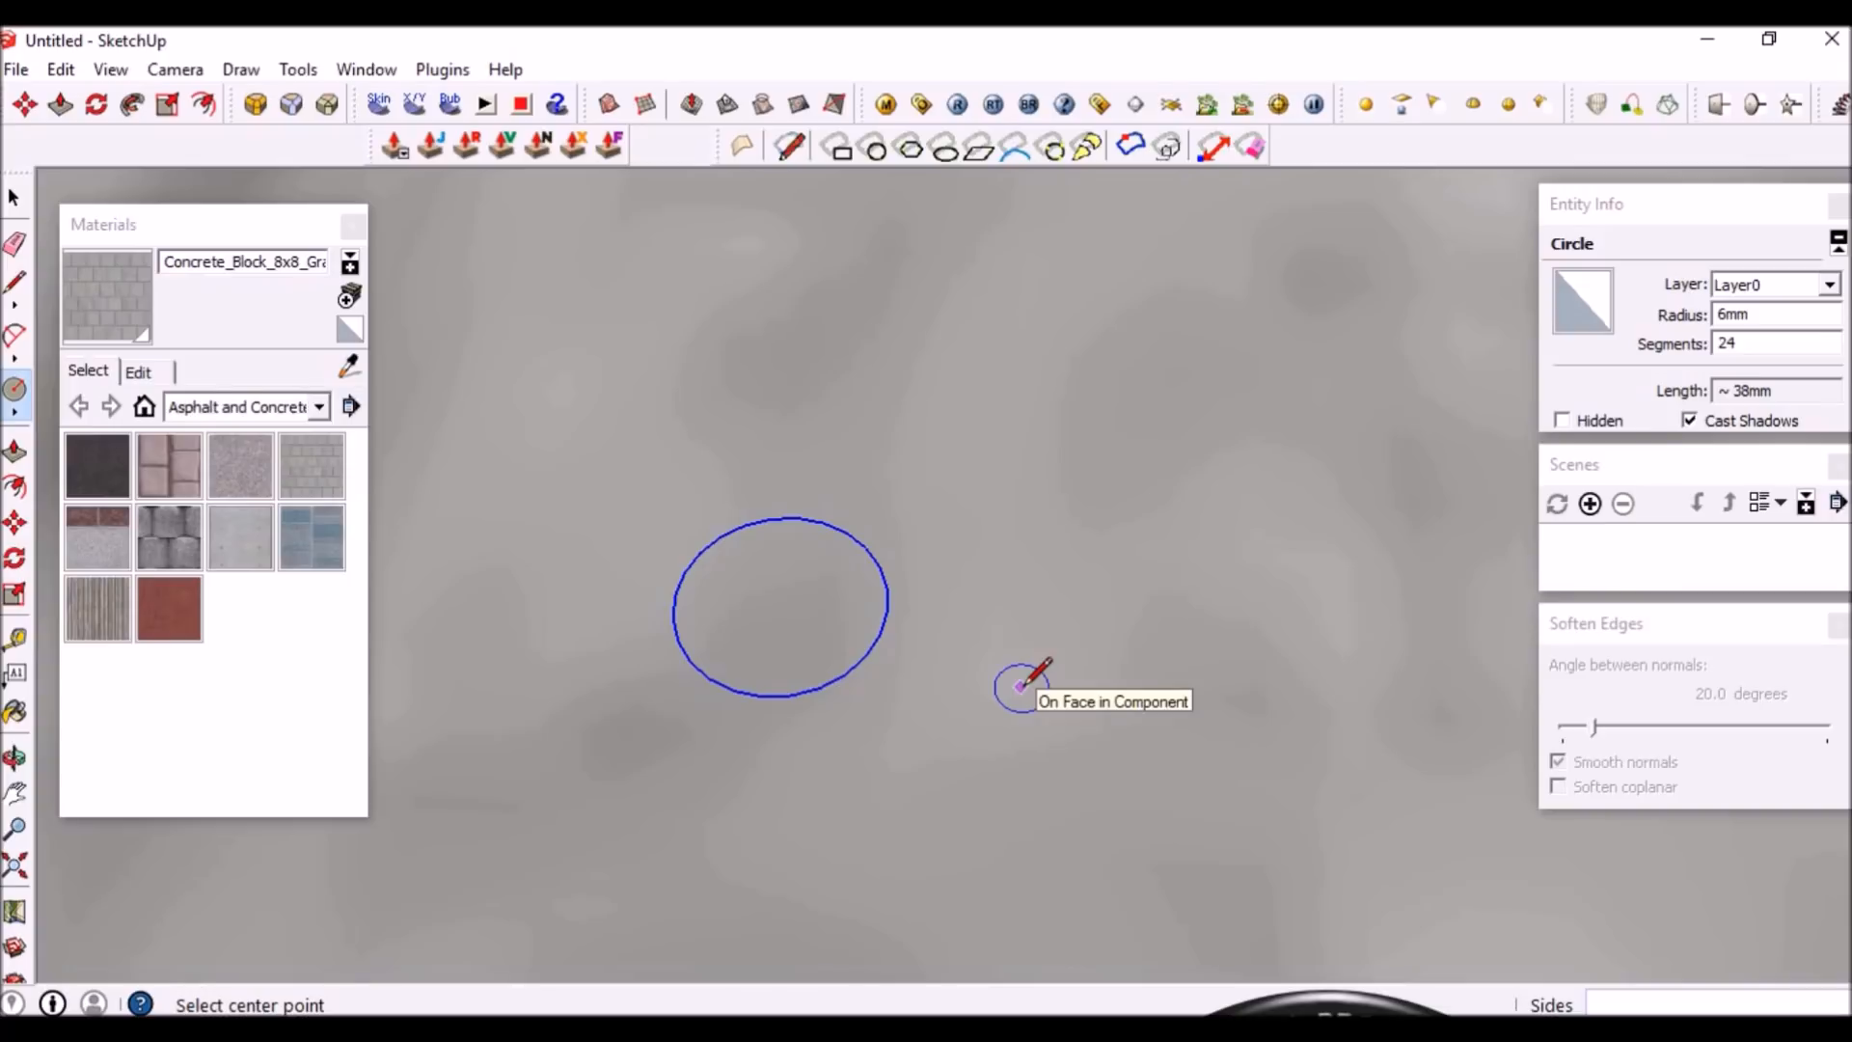
pyautogui.write('60s')
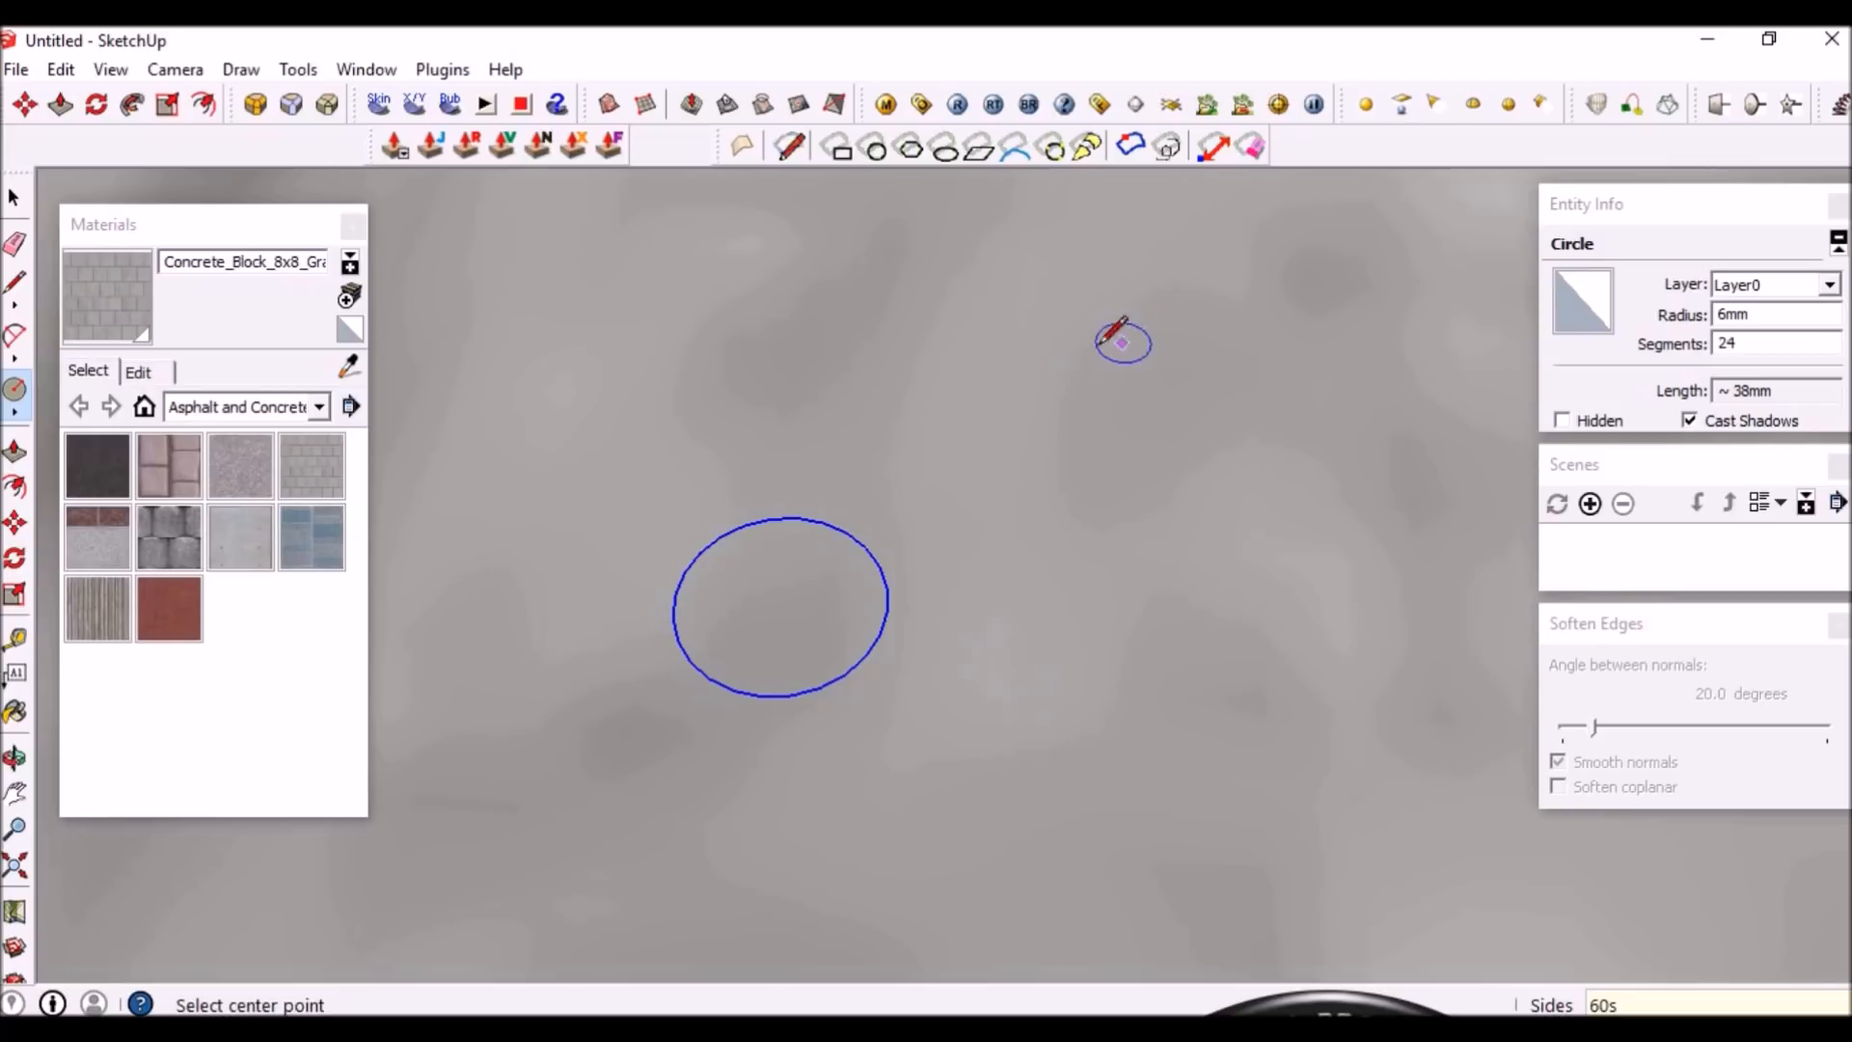
pyautogui.scroll(-3, 680, 384)
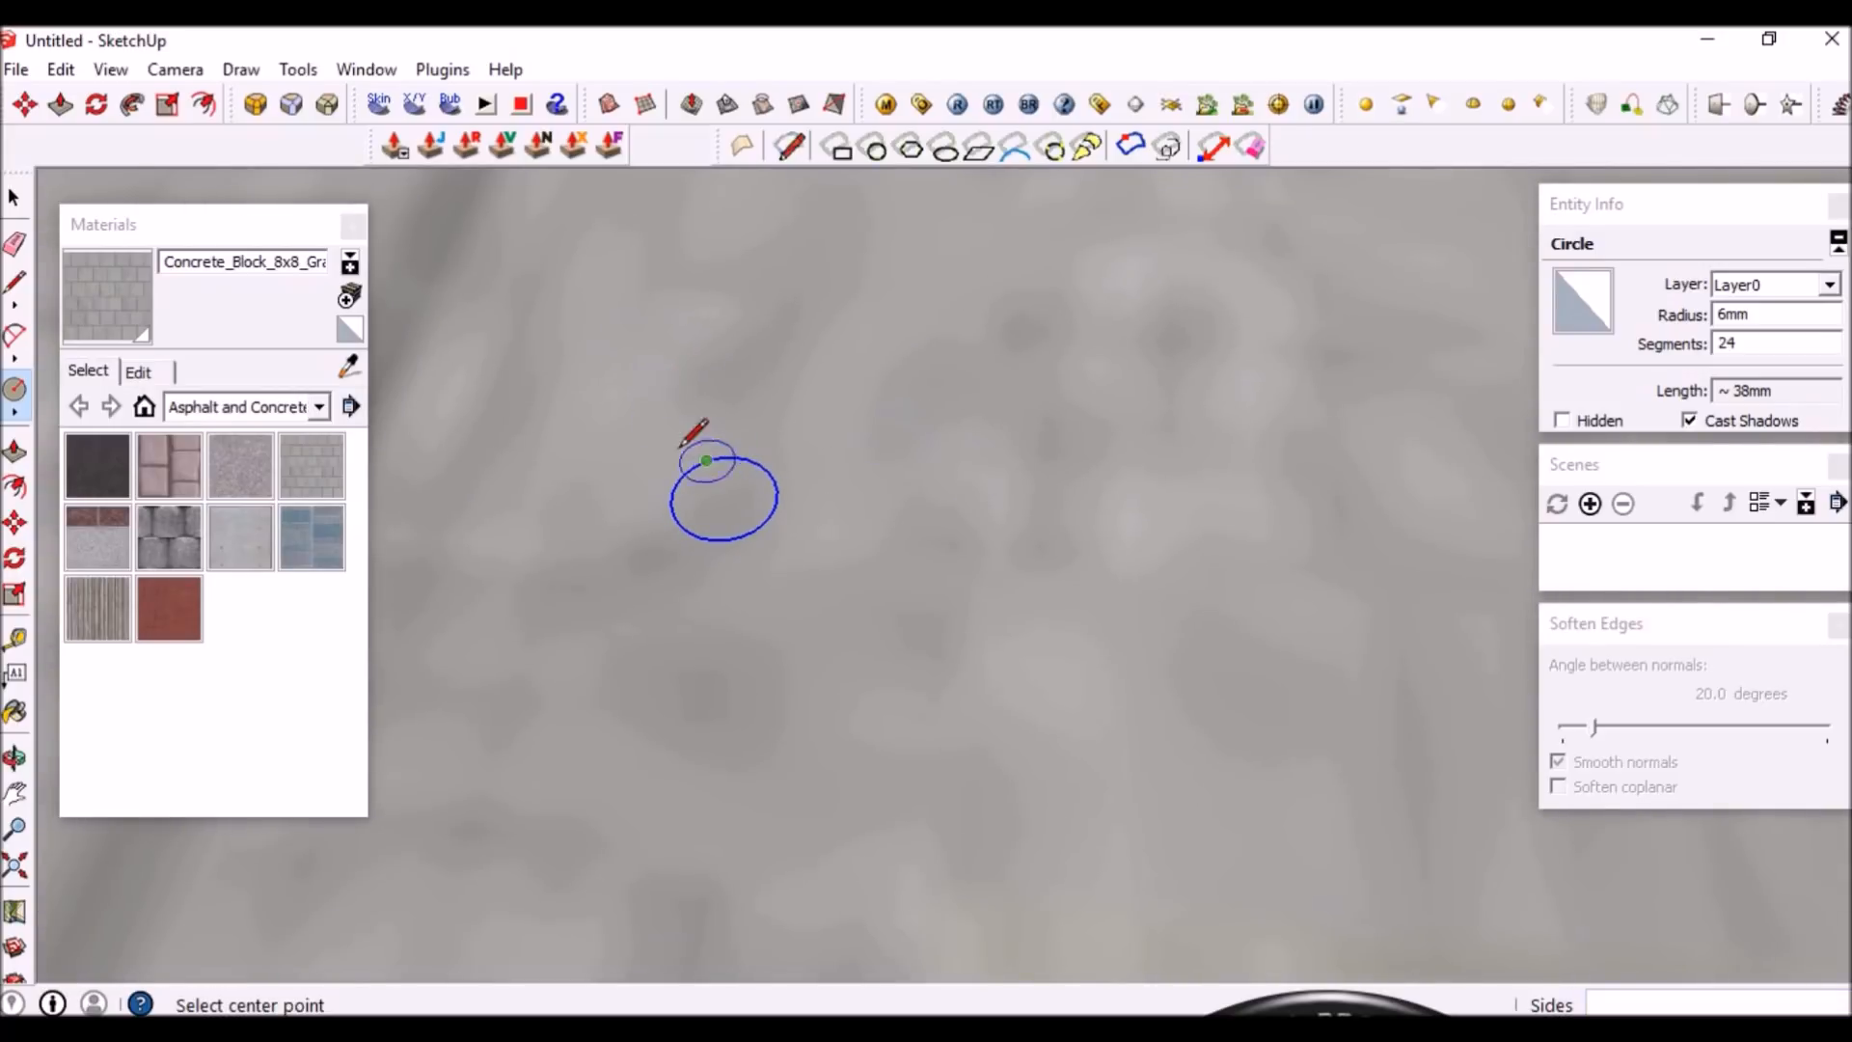
pyautogui.scroll(-4, 675, 424)
pyautogui.scroll(-5, 691, 438)
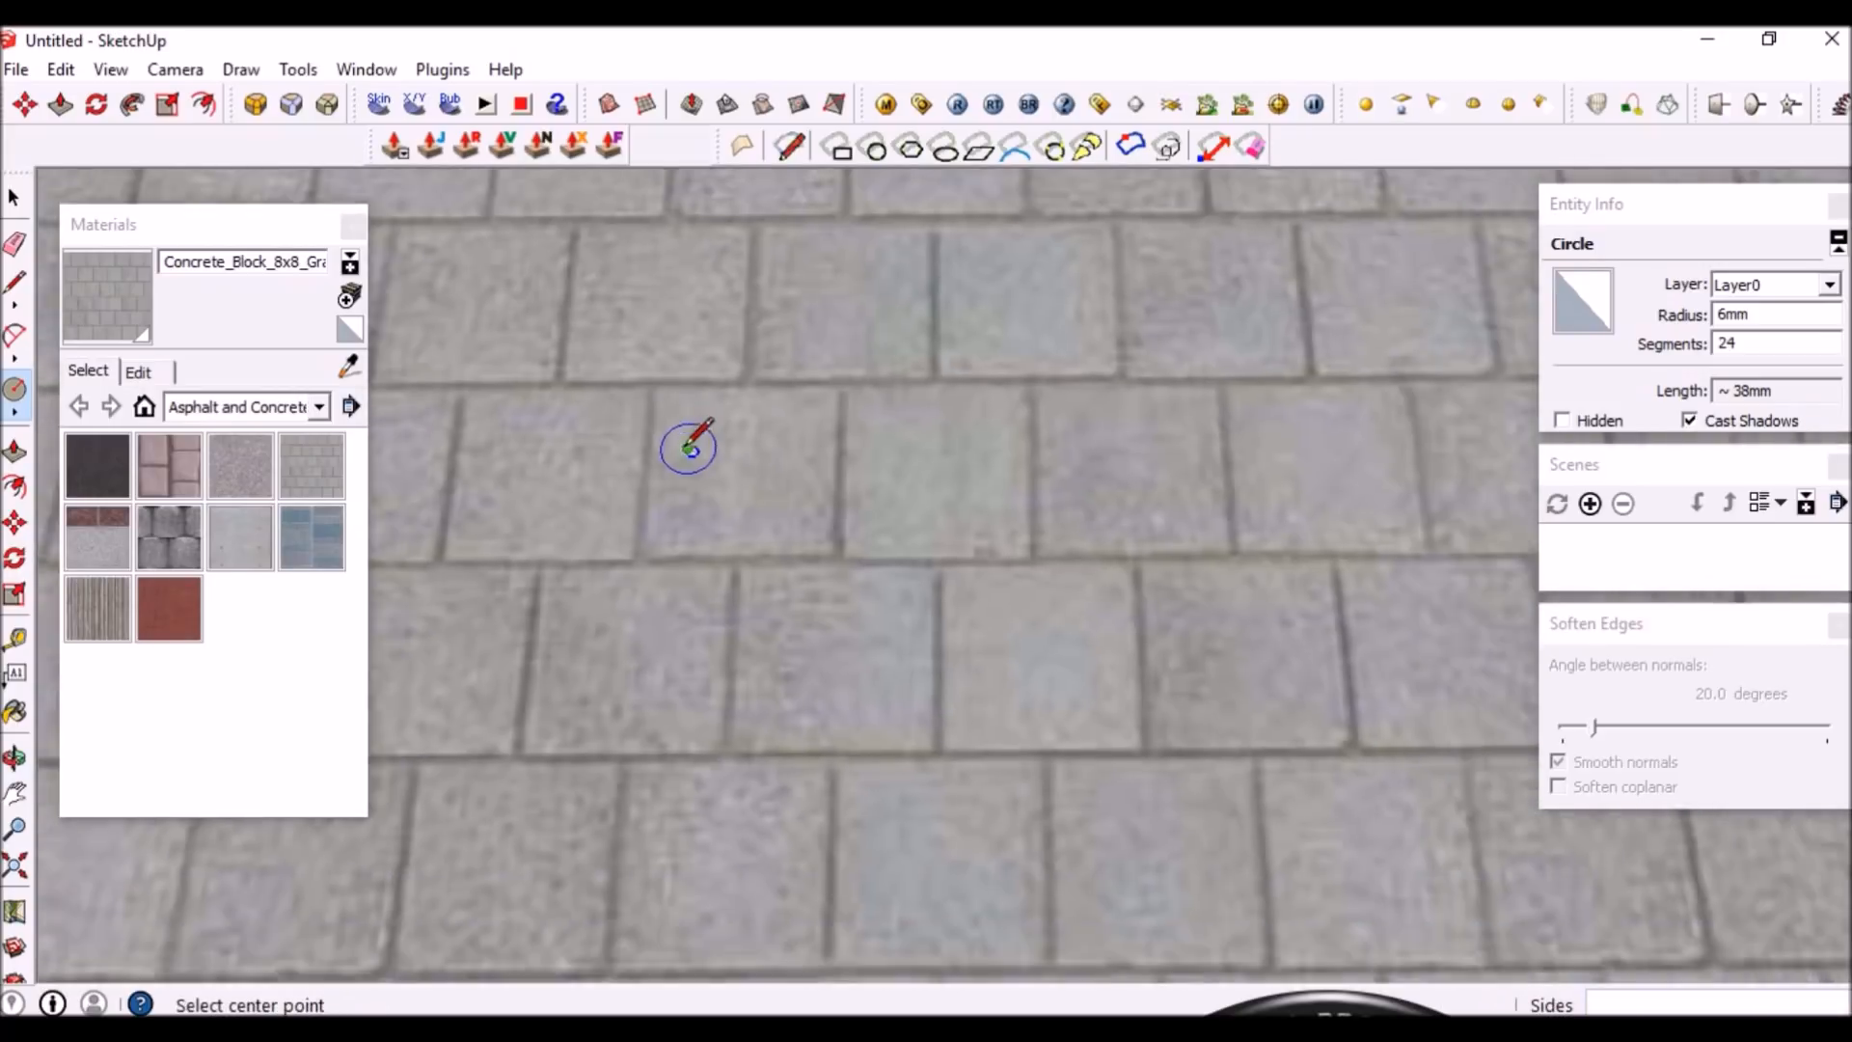
pyautogui.click(1187, 497)
pyautogui.scroll(-3, 1293, 463)
pyautogui.scroll(3, 1409, 461)
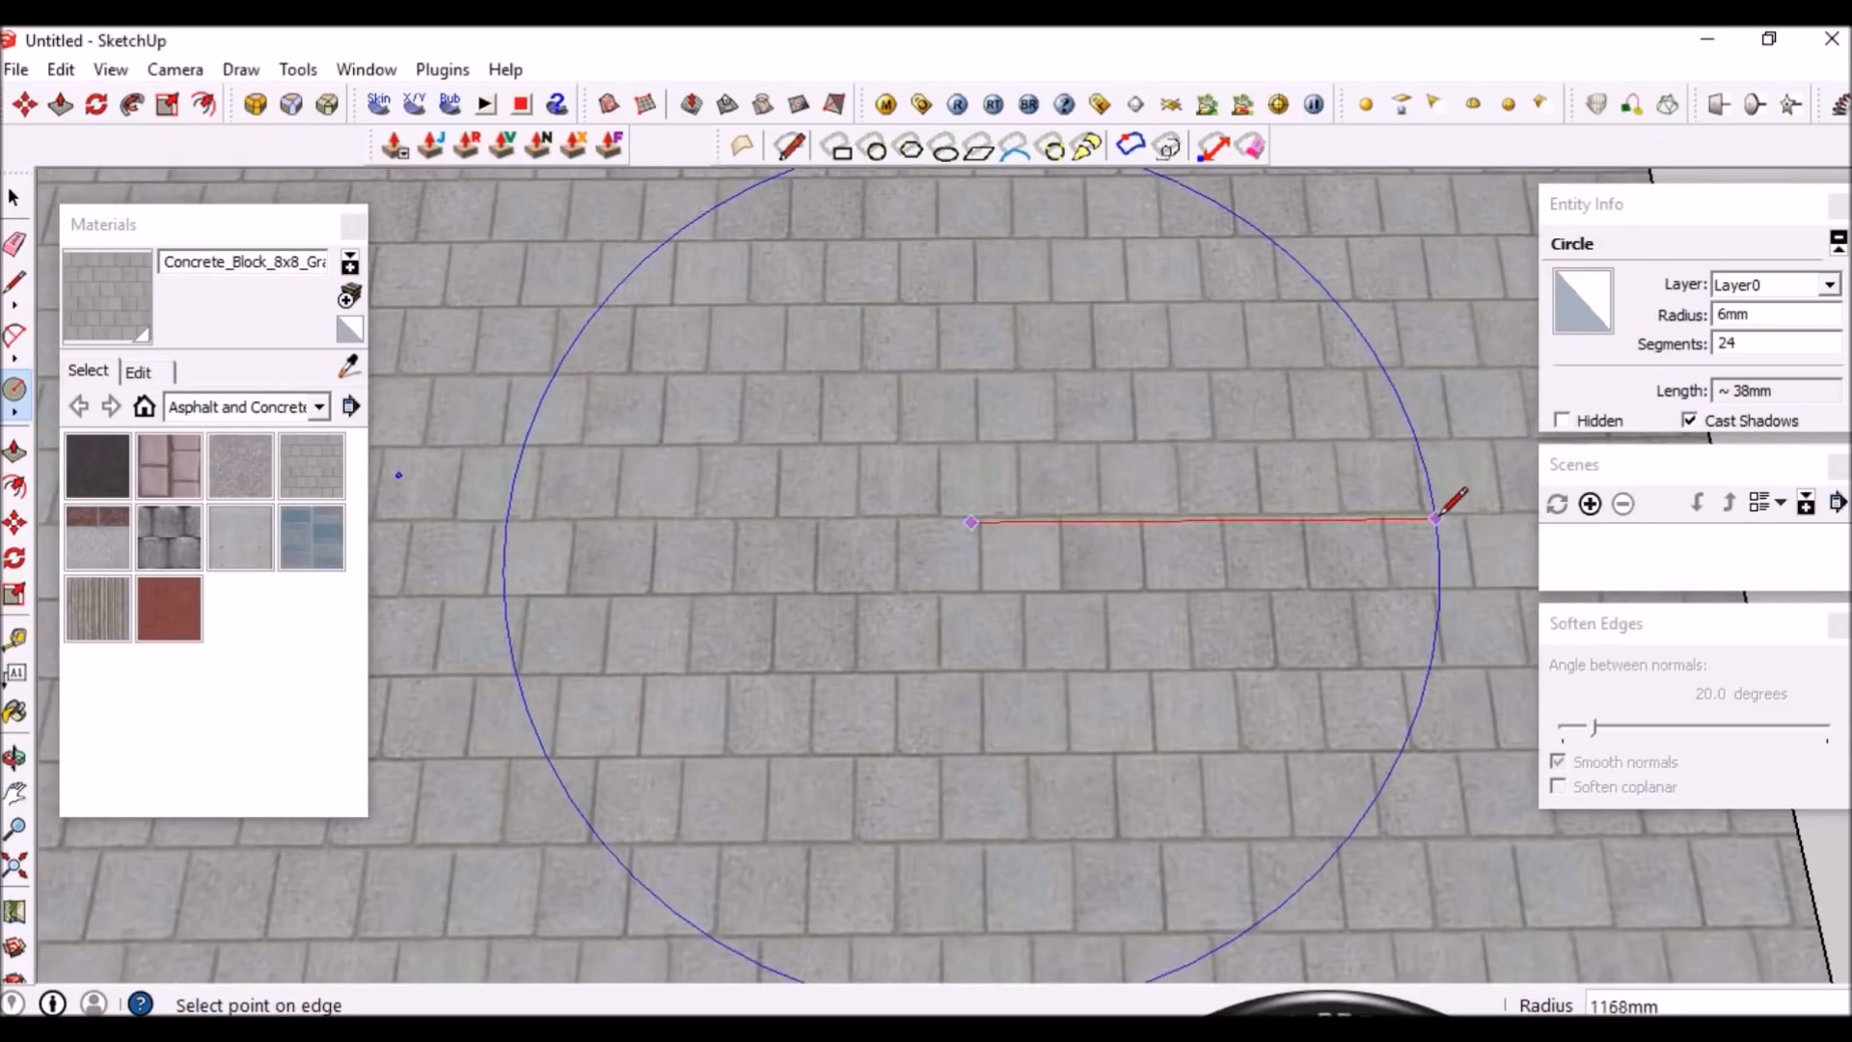
pyautogui.click(1473, 517)
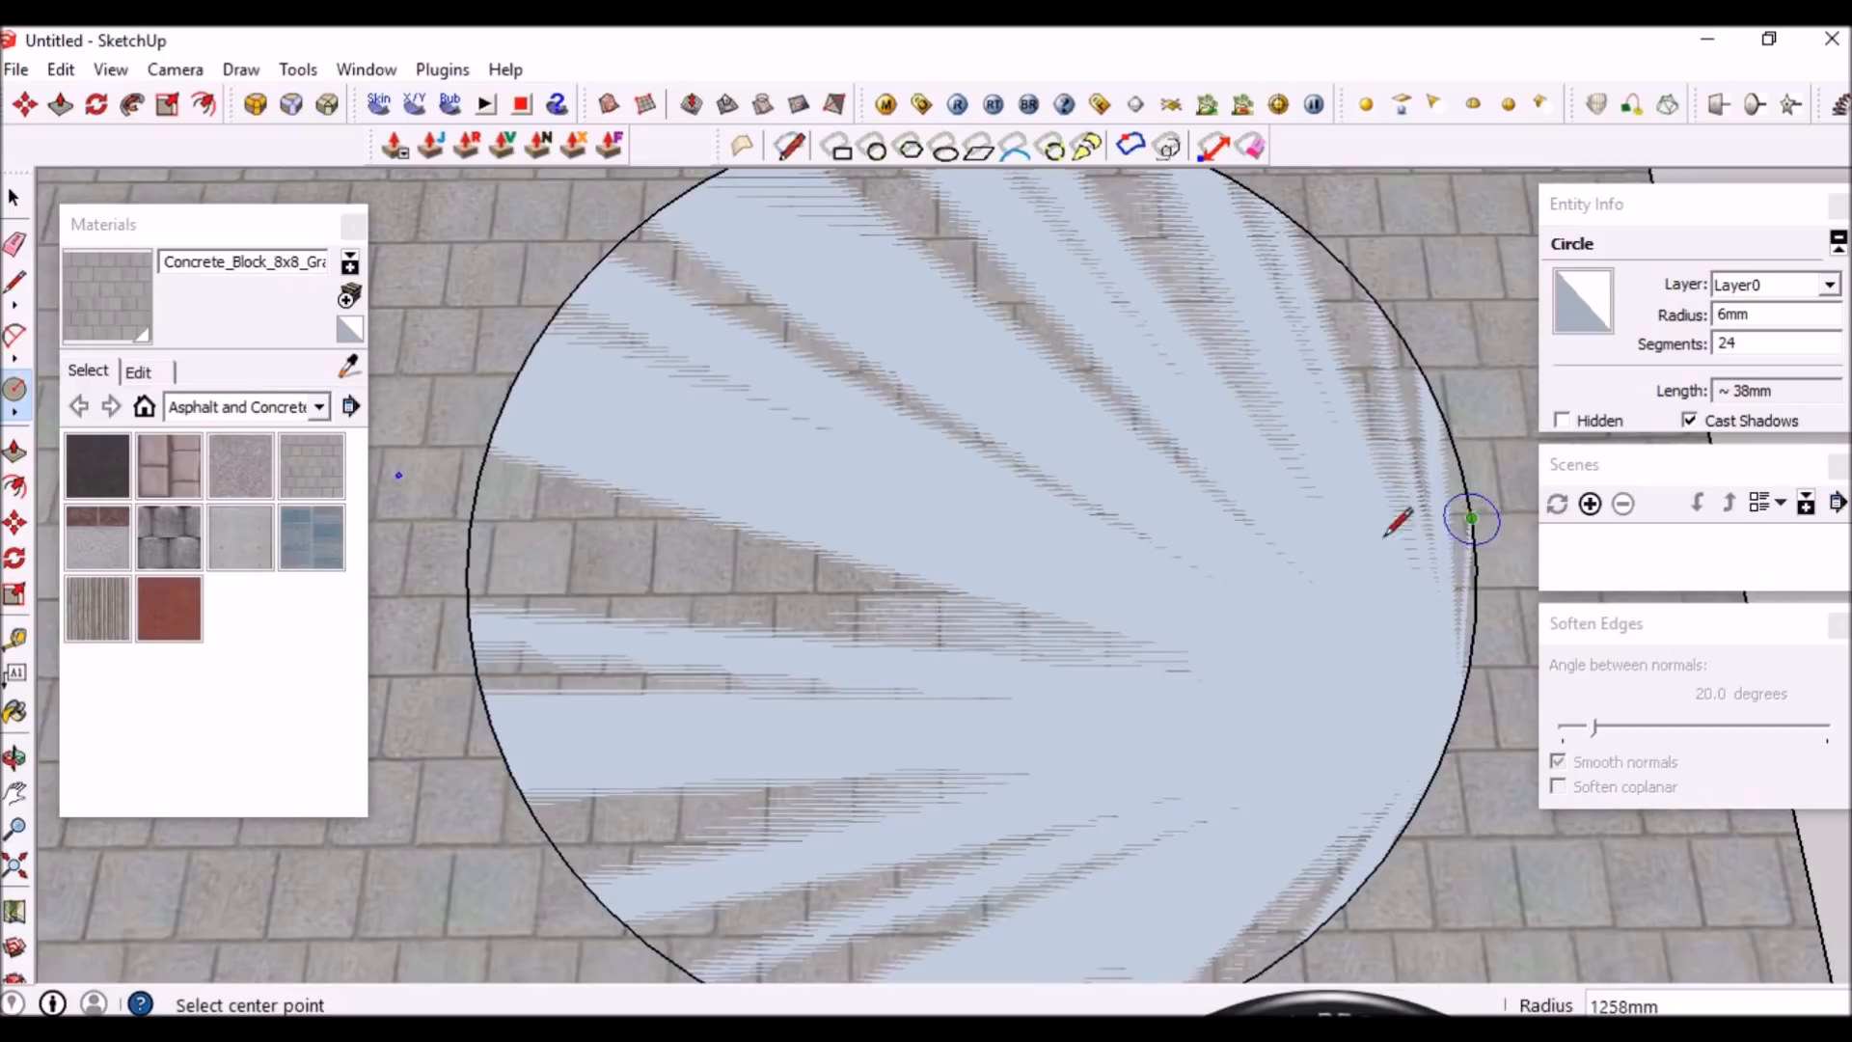
pyautogui.moveTo(1397, 517); pyautogui.dragTo(1125, 579, button='middle')
pyautogui.scroll(-4, 1137, 711)
pyautogui.scroll(3, 1259, 629)
pyautogui.moveTo(1259, 629); pyautogui.dragTo(1306, 463, button='middle')
pyautogui.scroll(-3, 1283, 513)
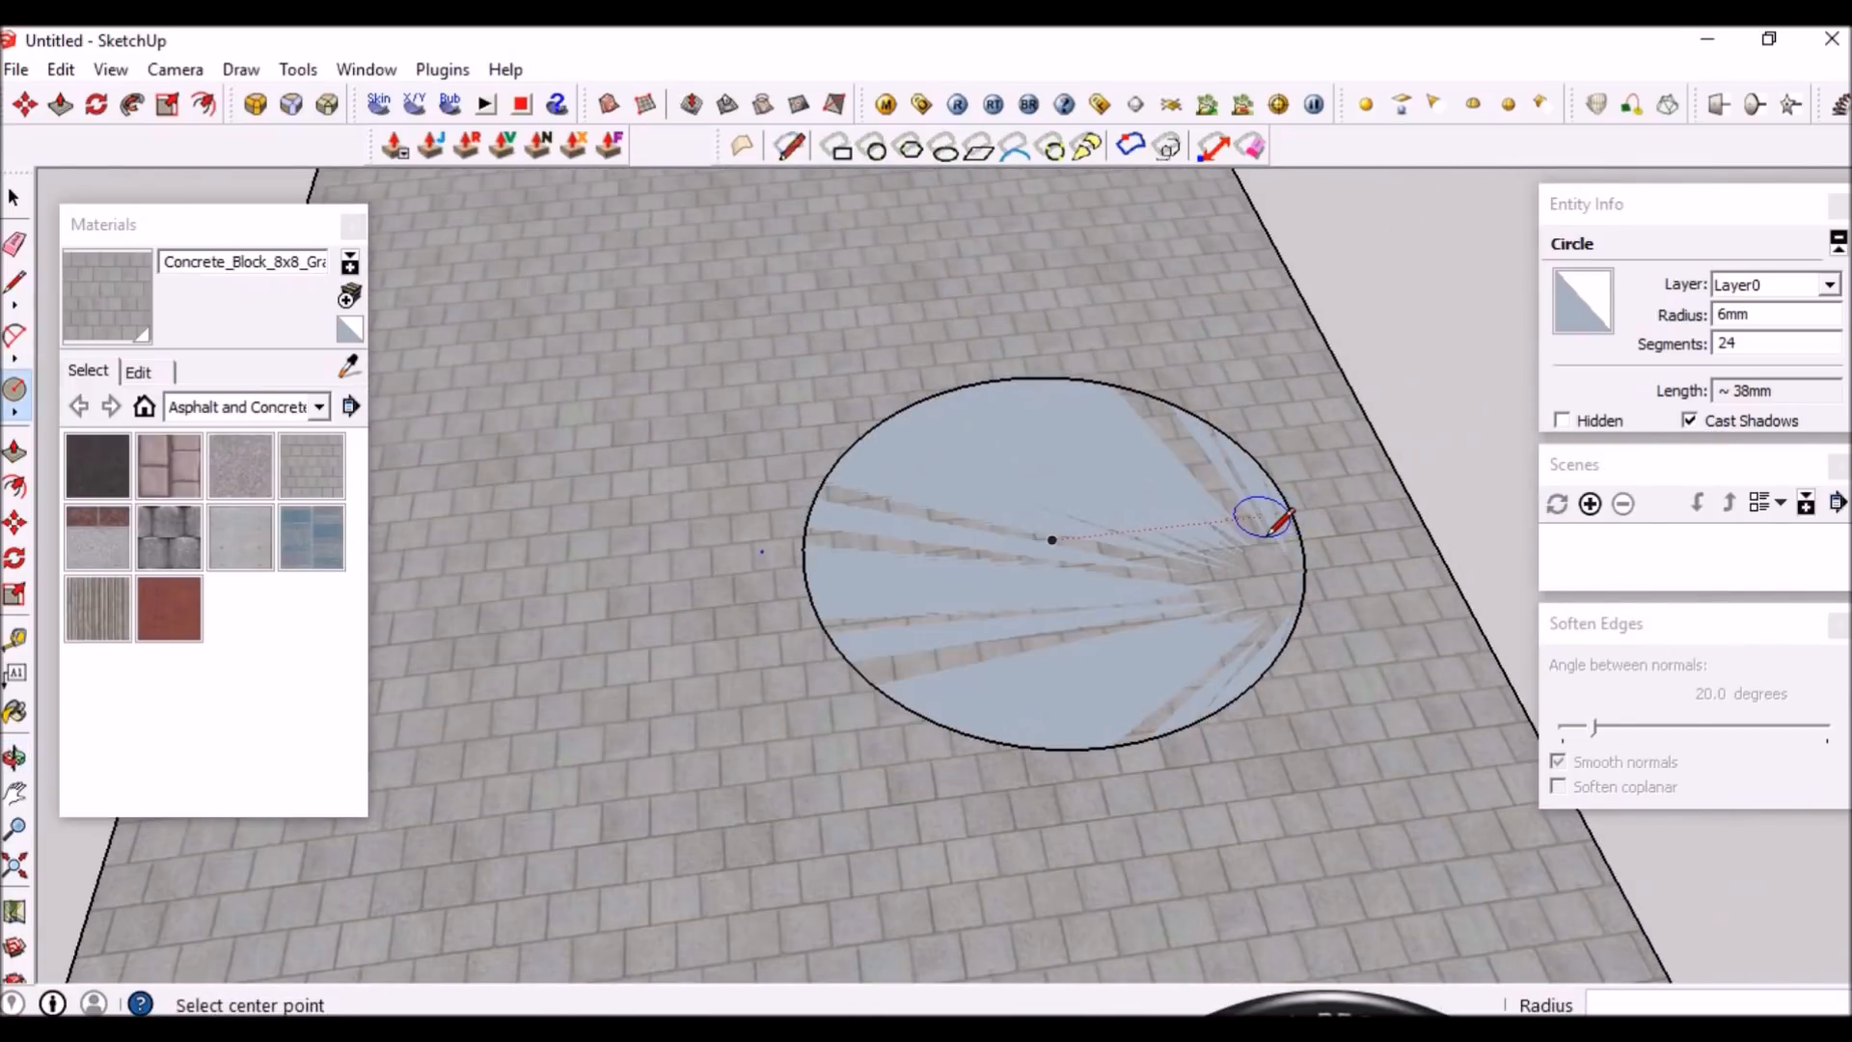
pyautogui.press('Escape')
pyautogui.scroll(3, 778, 517)
pyautogui.press('space')
# Set the segment count of the 6 mm circle to 18
pyautogui.scroll(10, 730, 598)
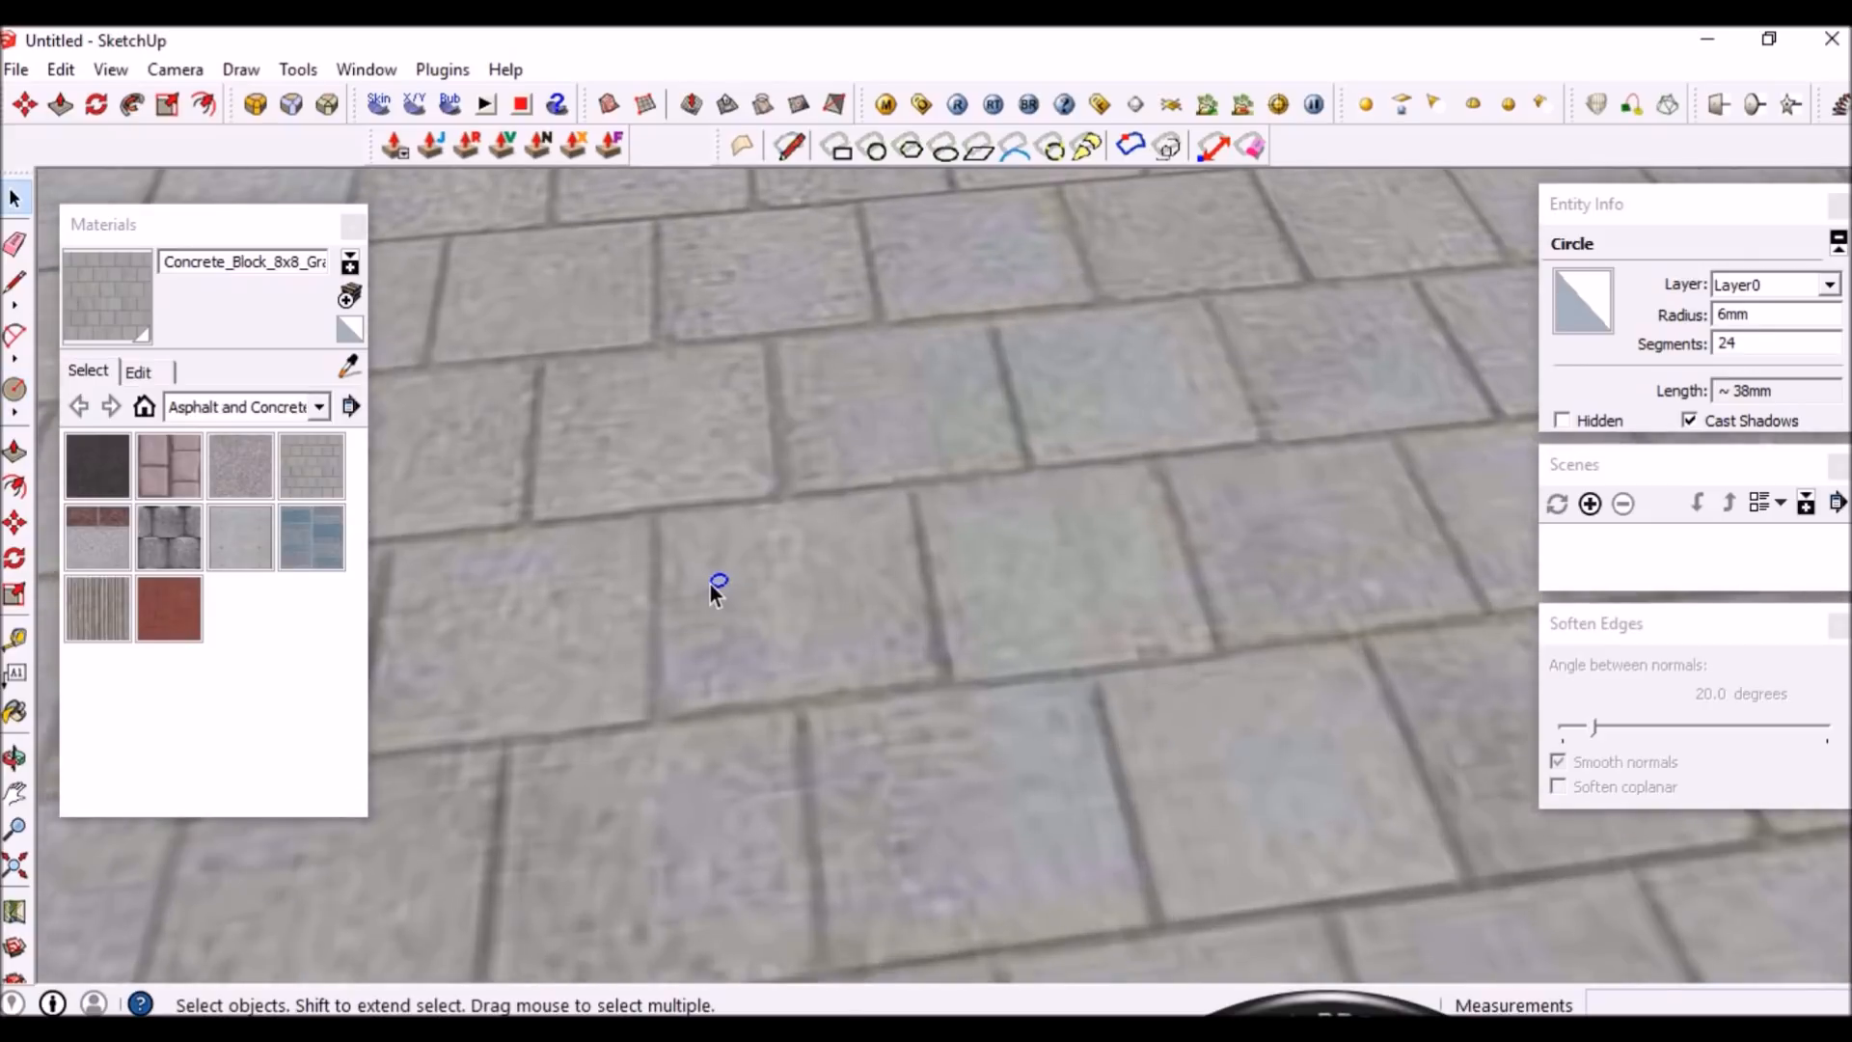
pyautogui.moveTo(732, 595); pyautogui.dragTo(737, 515, button='middle')
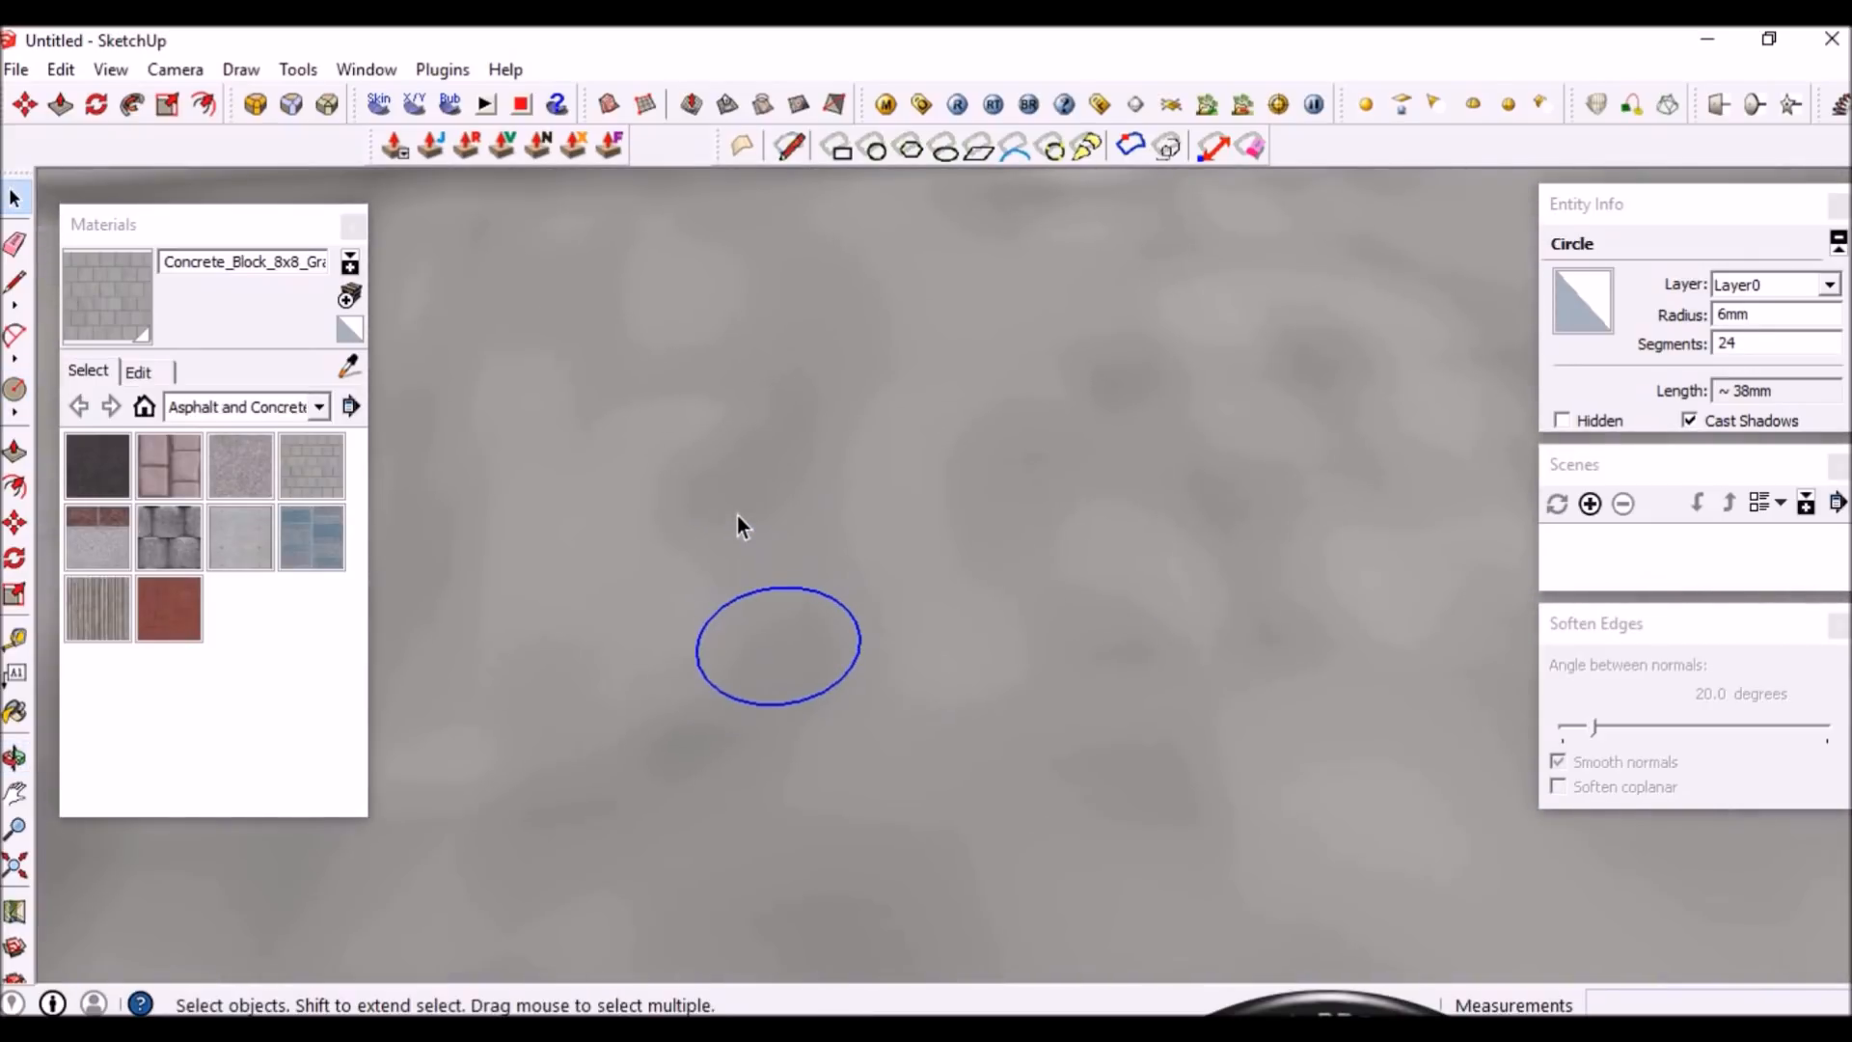
pyautogui.scroll(5, 733, 640)
pyautogui.moveTo(744, 594); pyautogui.dragTo(755, 534, button='middle')
pyautogui.scroll(3, 907, 608)
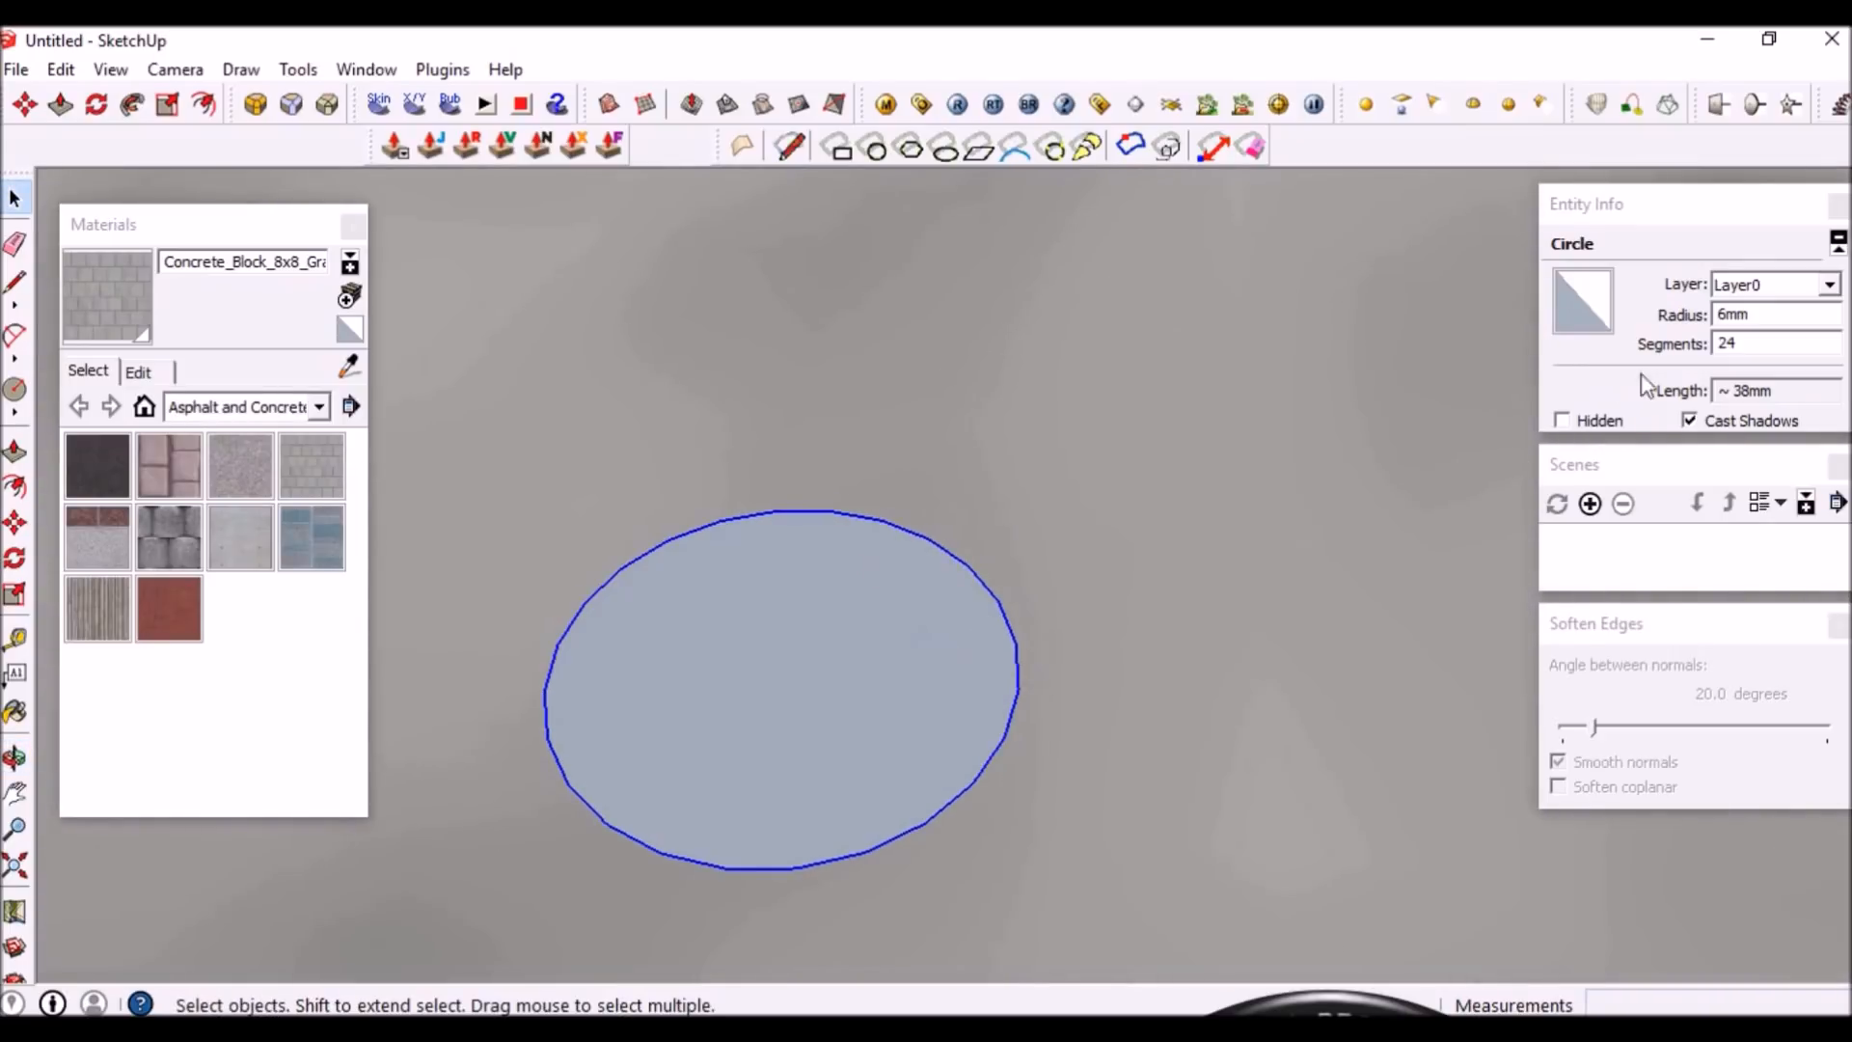
pyautogui.moveTo(1770, 344); pyautogui.dragTo(1717, 344)
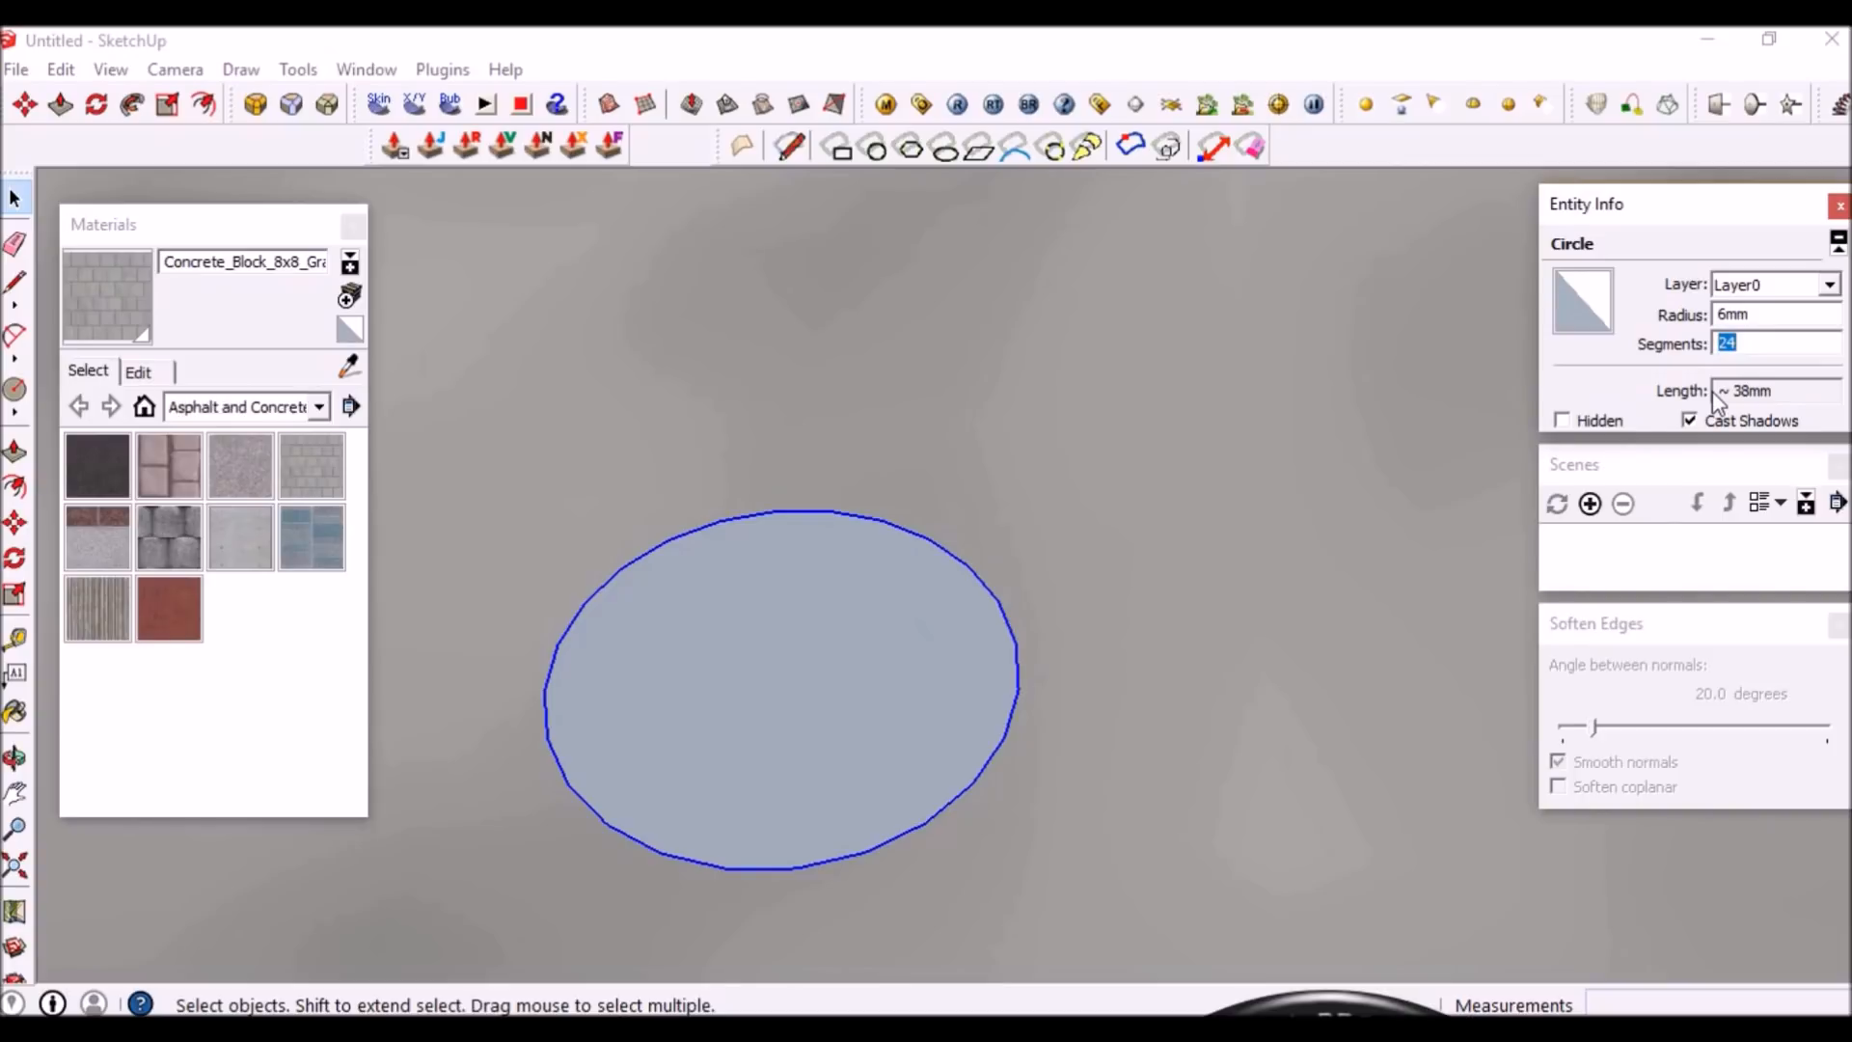
pyautogui.write('18')
pyautogui.click(990, 774)
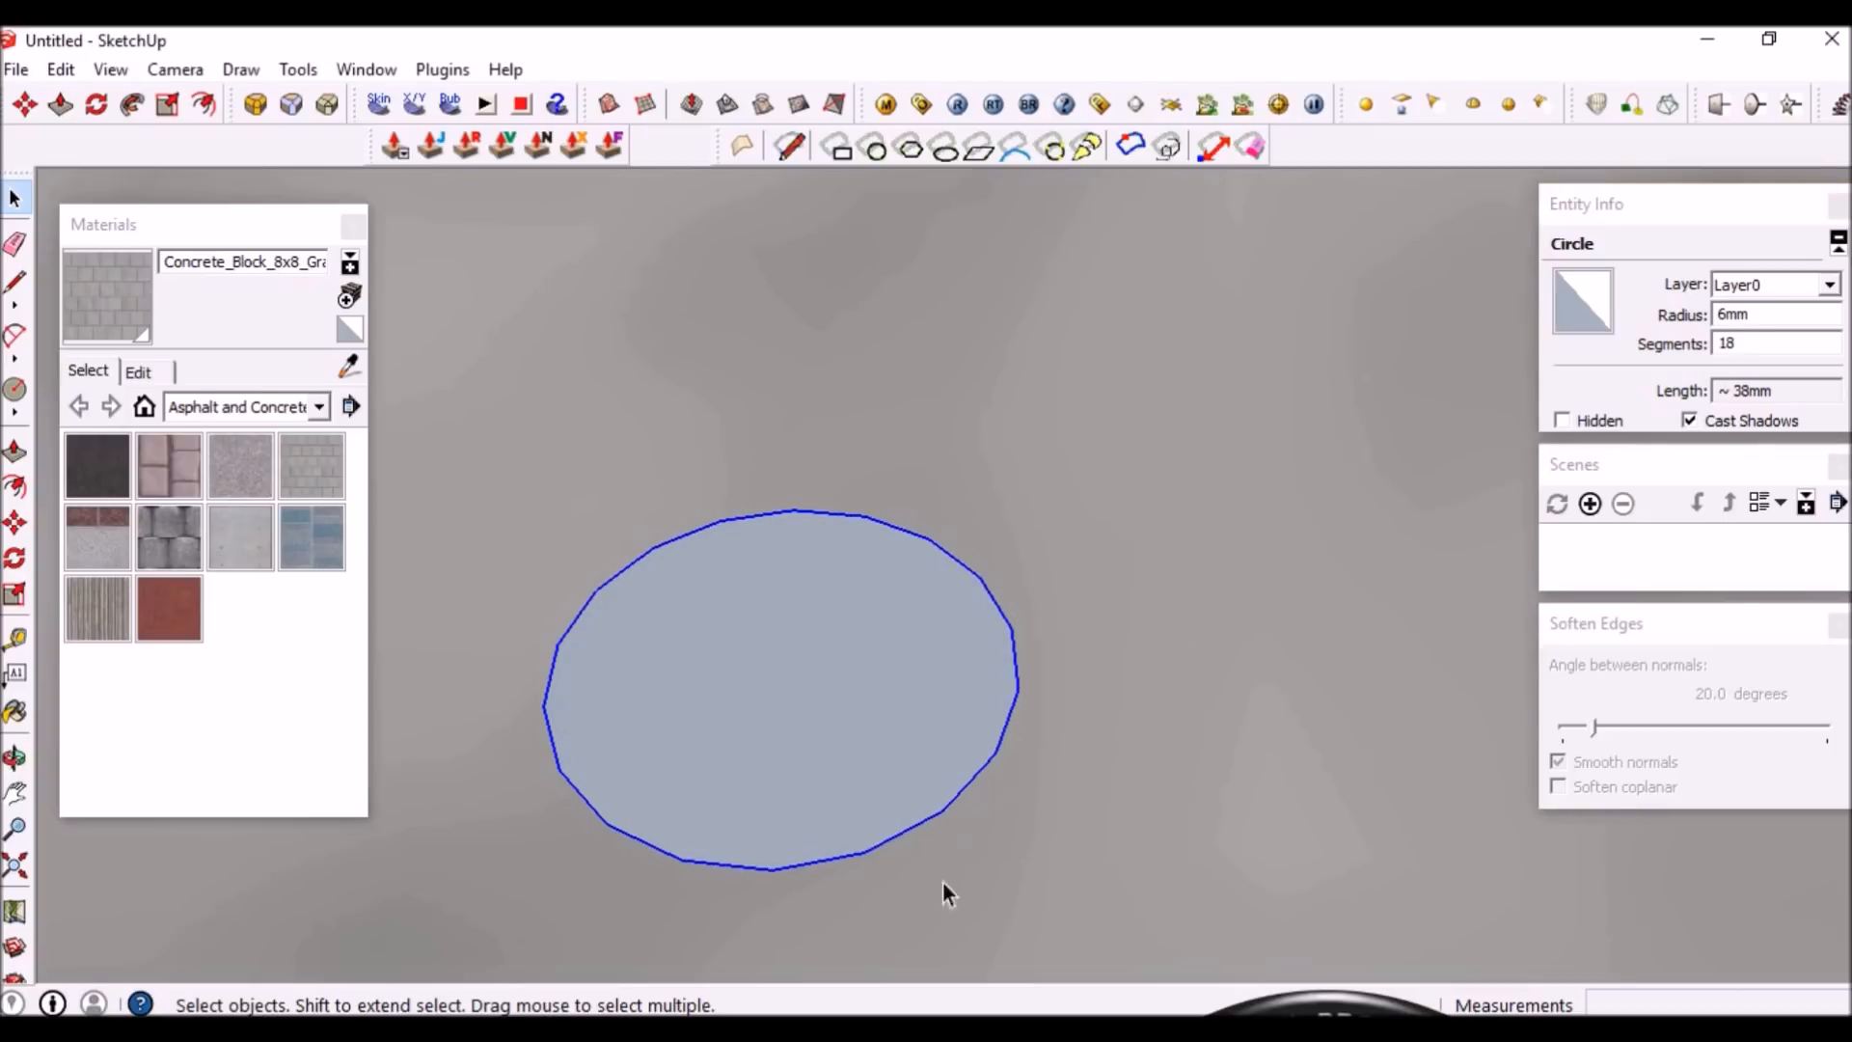
# Examine the shape of the 18-segment circle from higher and lower viewing angles
pyautogui.moveTo(985, 783); pyautogui.dragTo(1008, 726, button='middle')
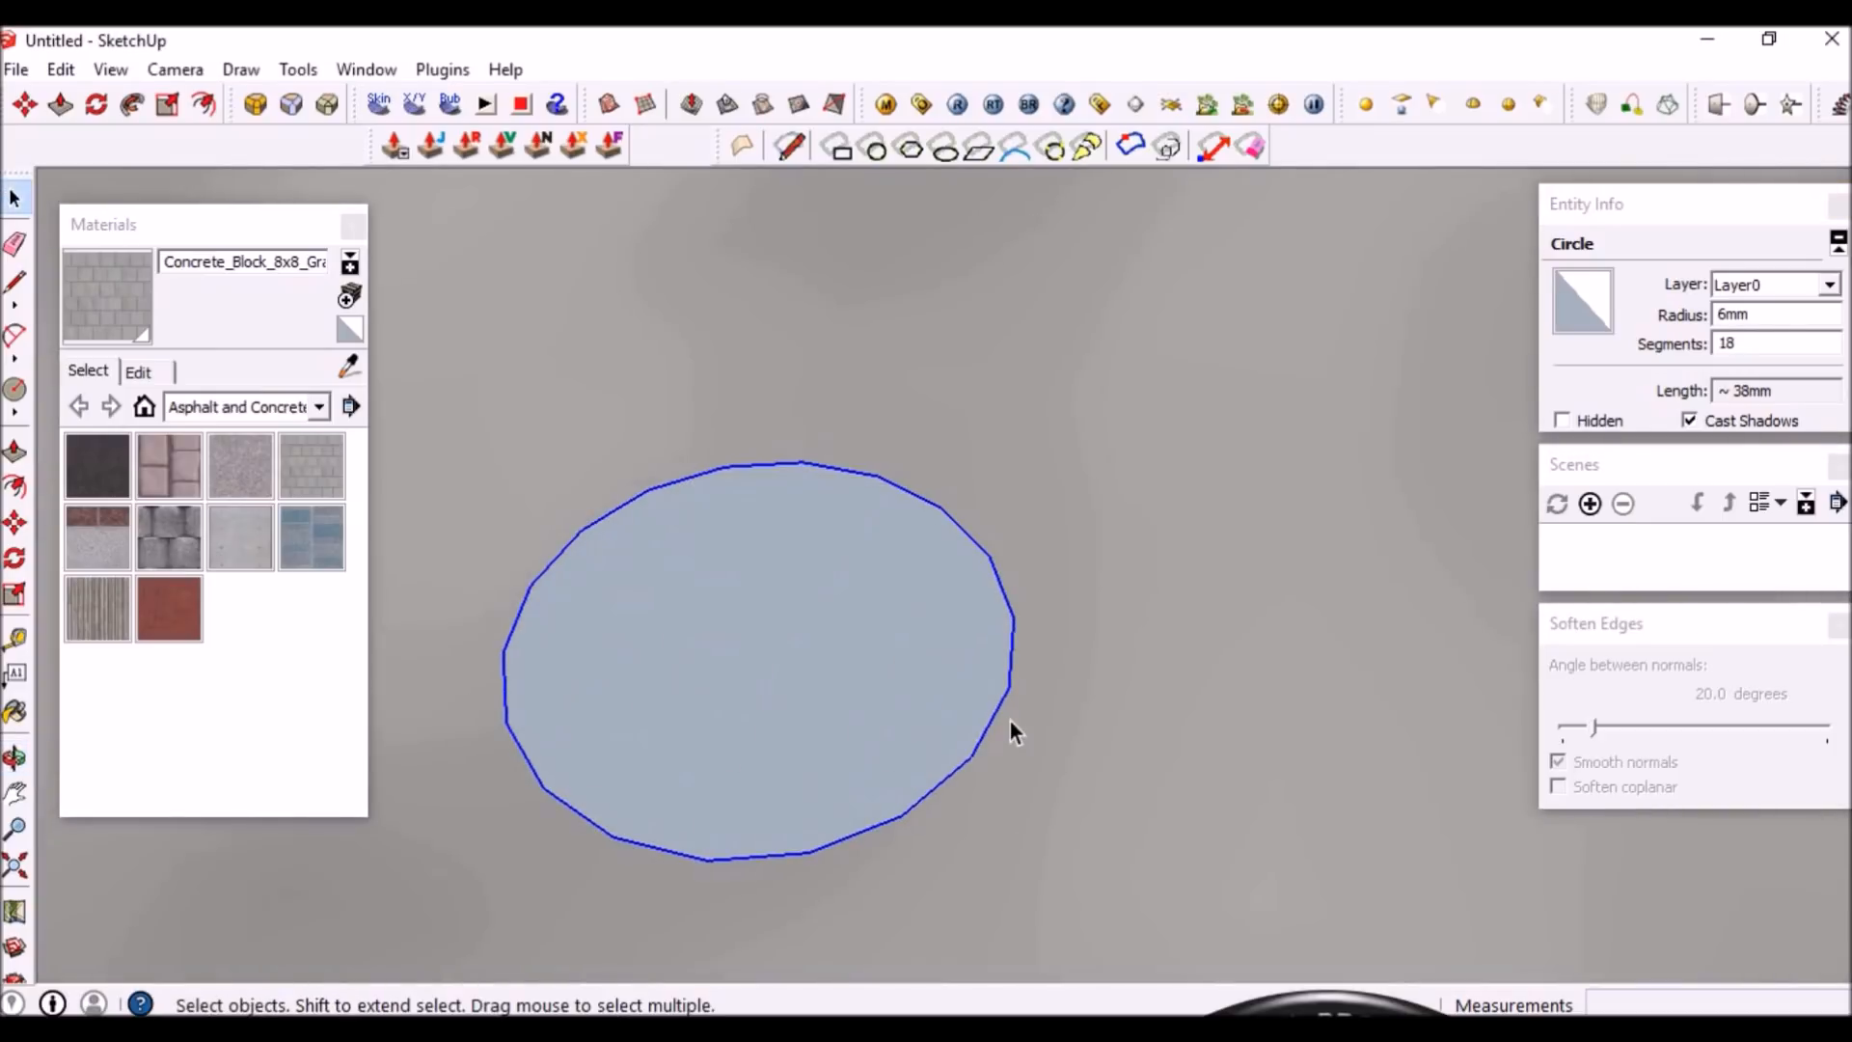
pyautogui.scroll(-3, 1017, 824)
pyautogui.scroll(1, 836, 780)
pyautogui.moveTo(881, 827)
pyautogui.mouseDown(button='middle')
pyautogui.moveTo(881, 859)
pyautogui.moveTo(887, 748)
pyautogui.mouseUp(button='middle')
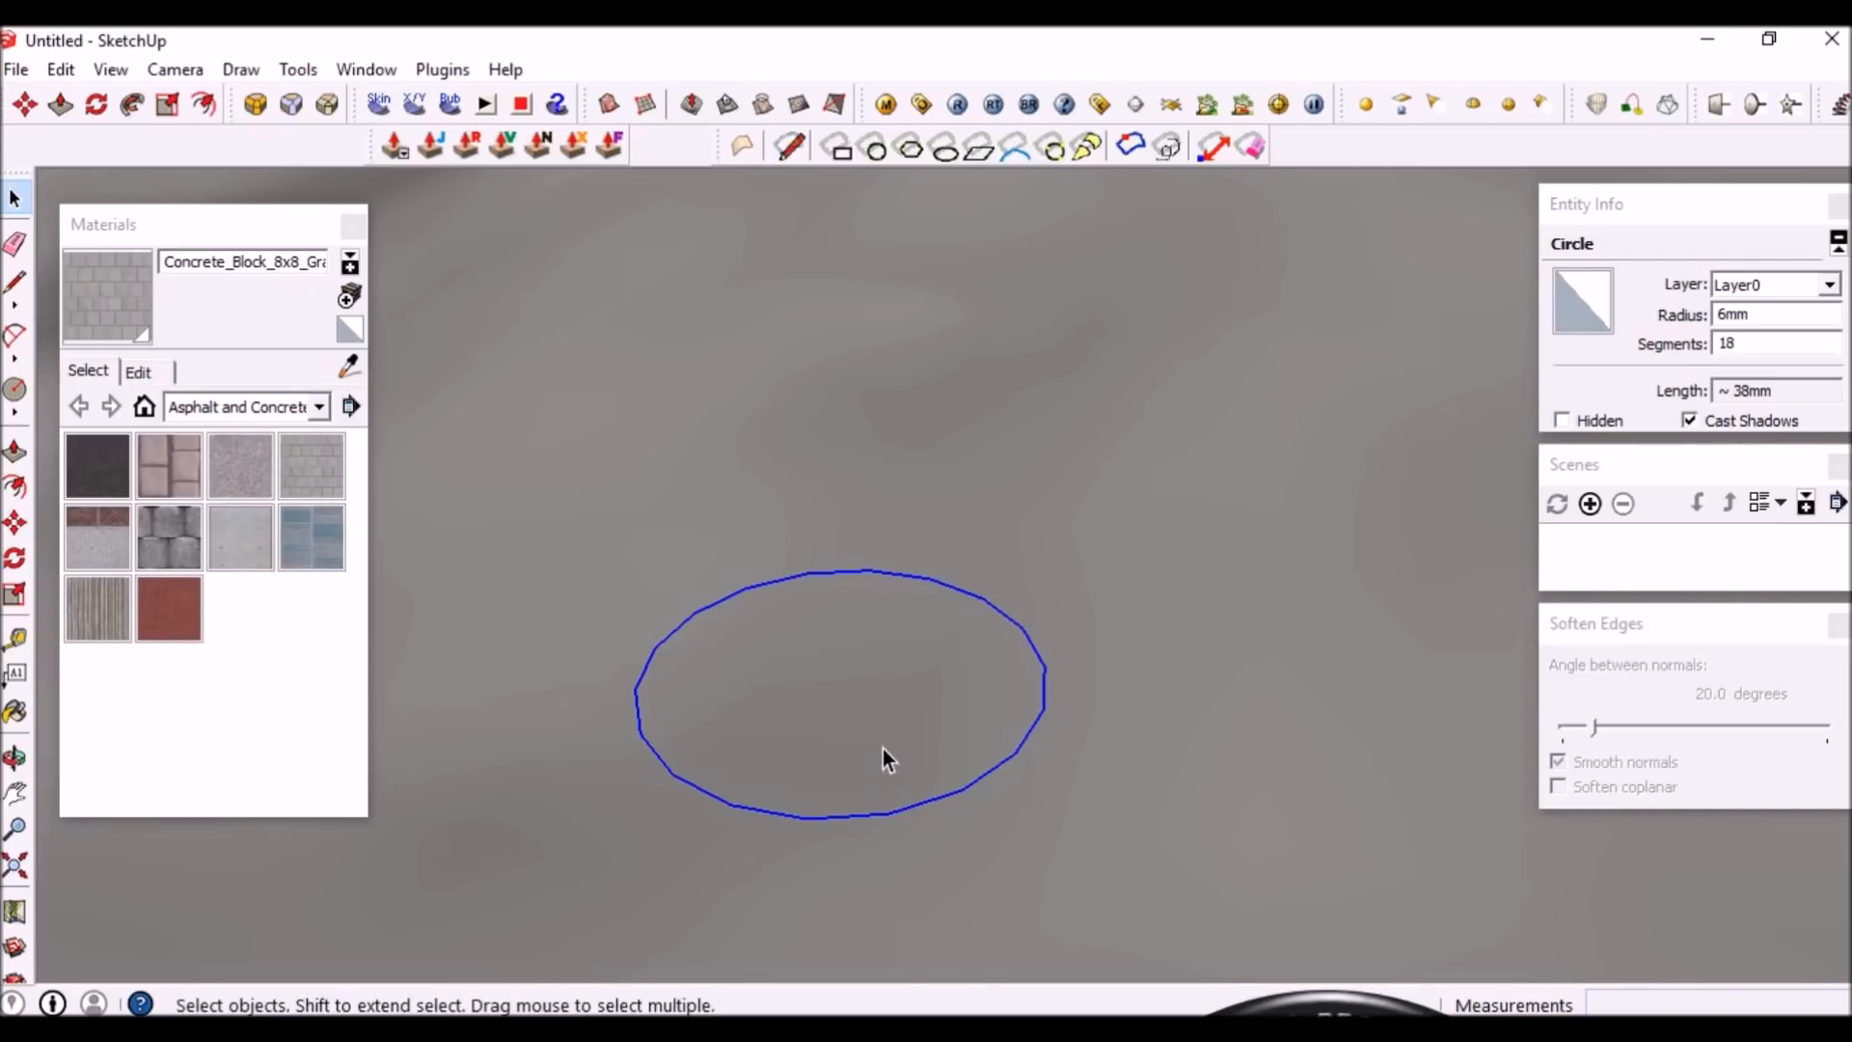
pyautogui.moveTo(911, 860); pyautogui.dragTo(922, 785, button='middle')
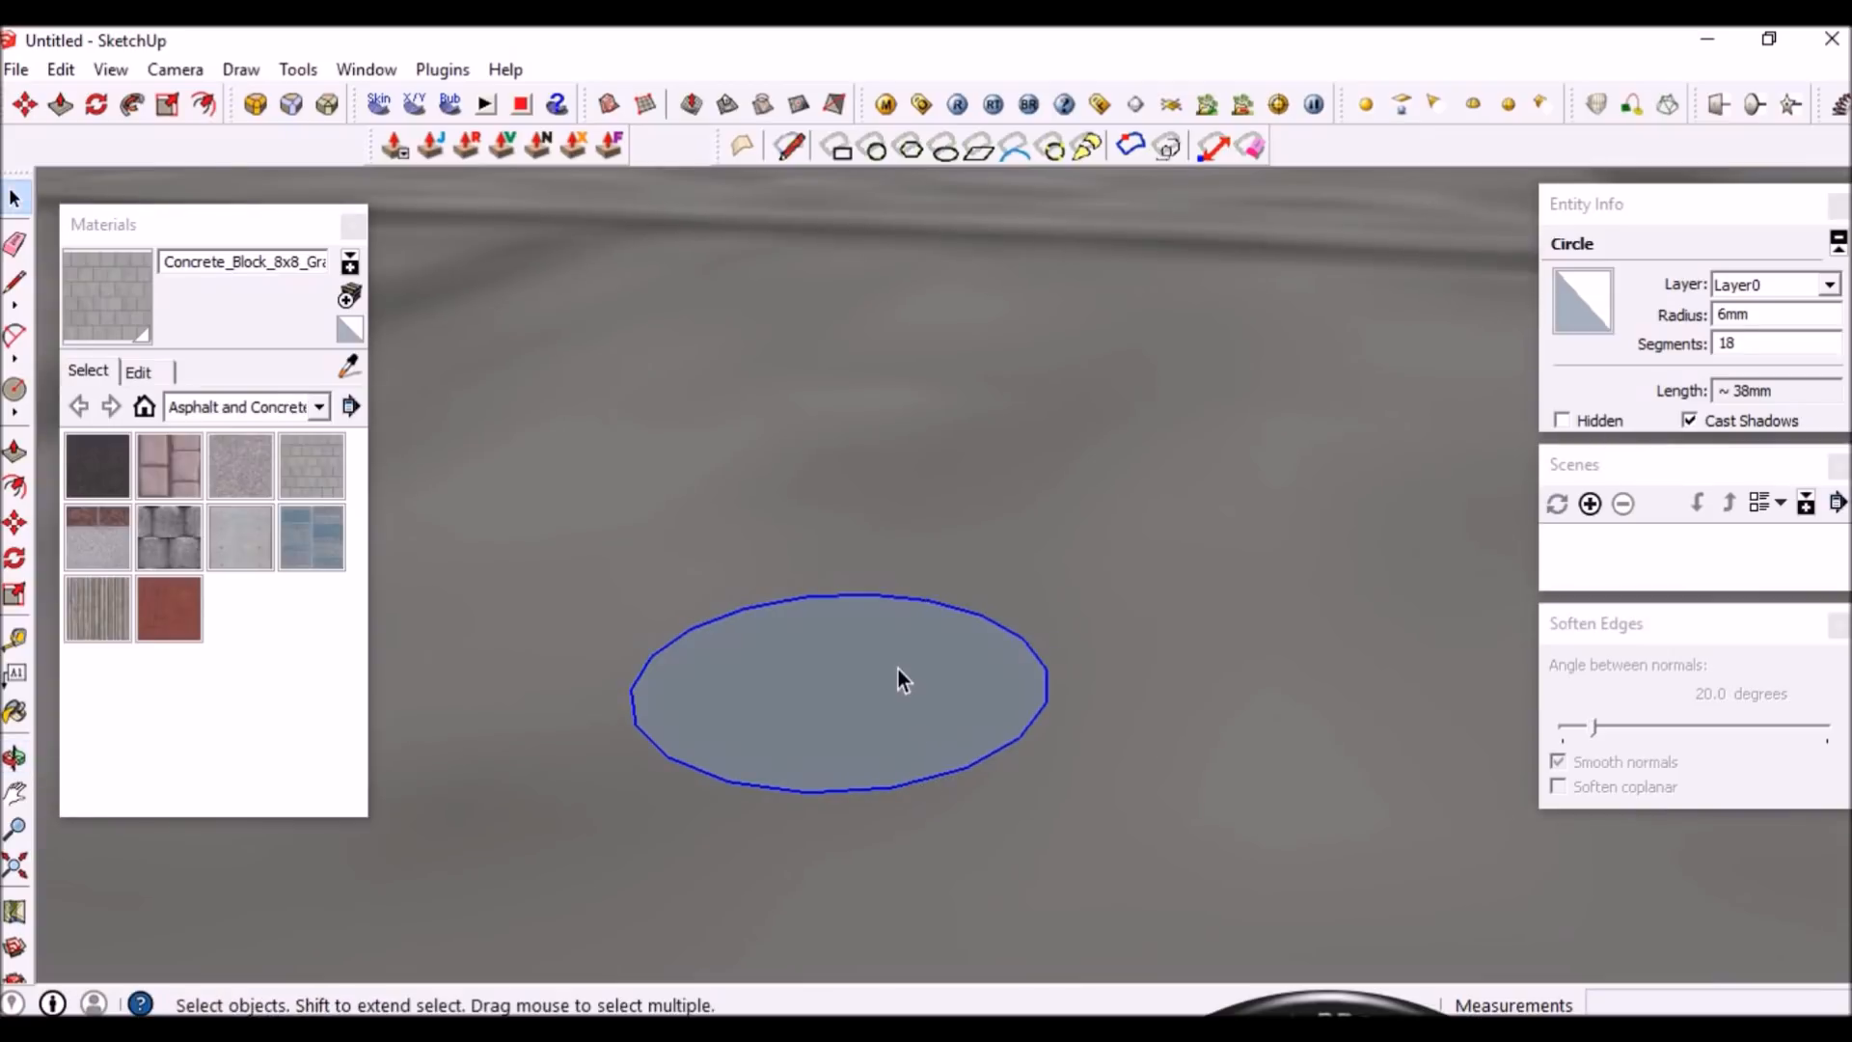
pyautogui.scroll(2, 887, 689)
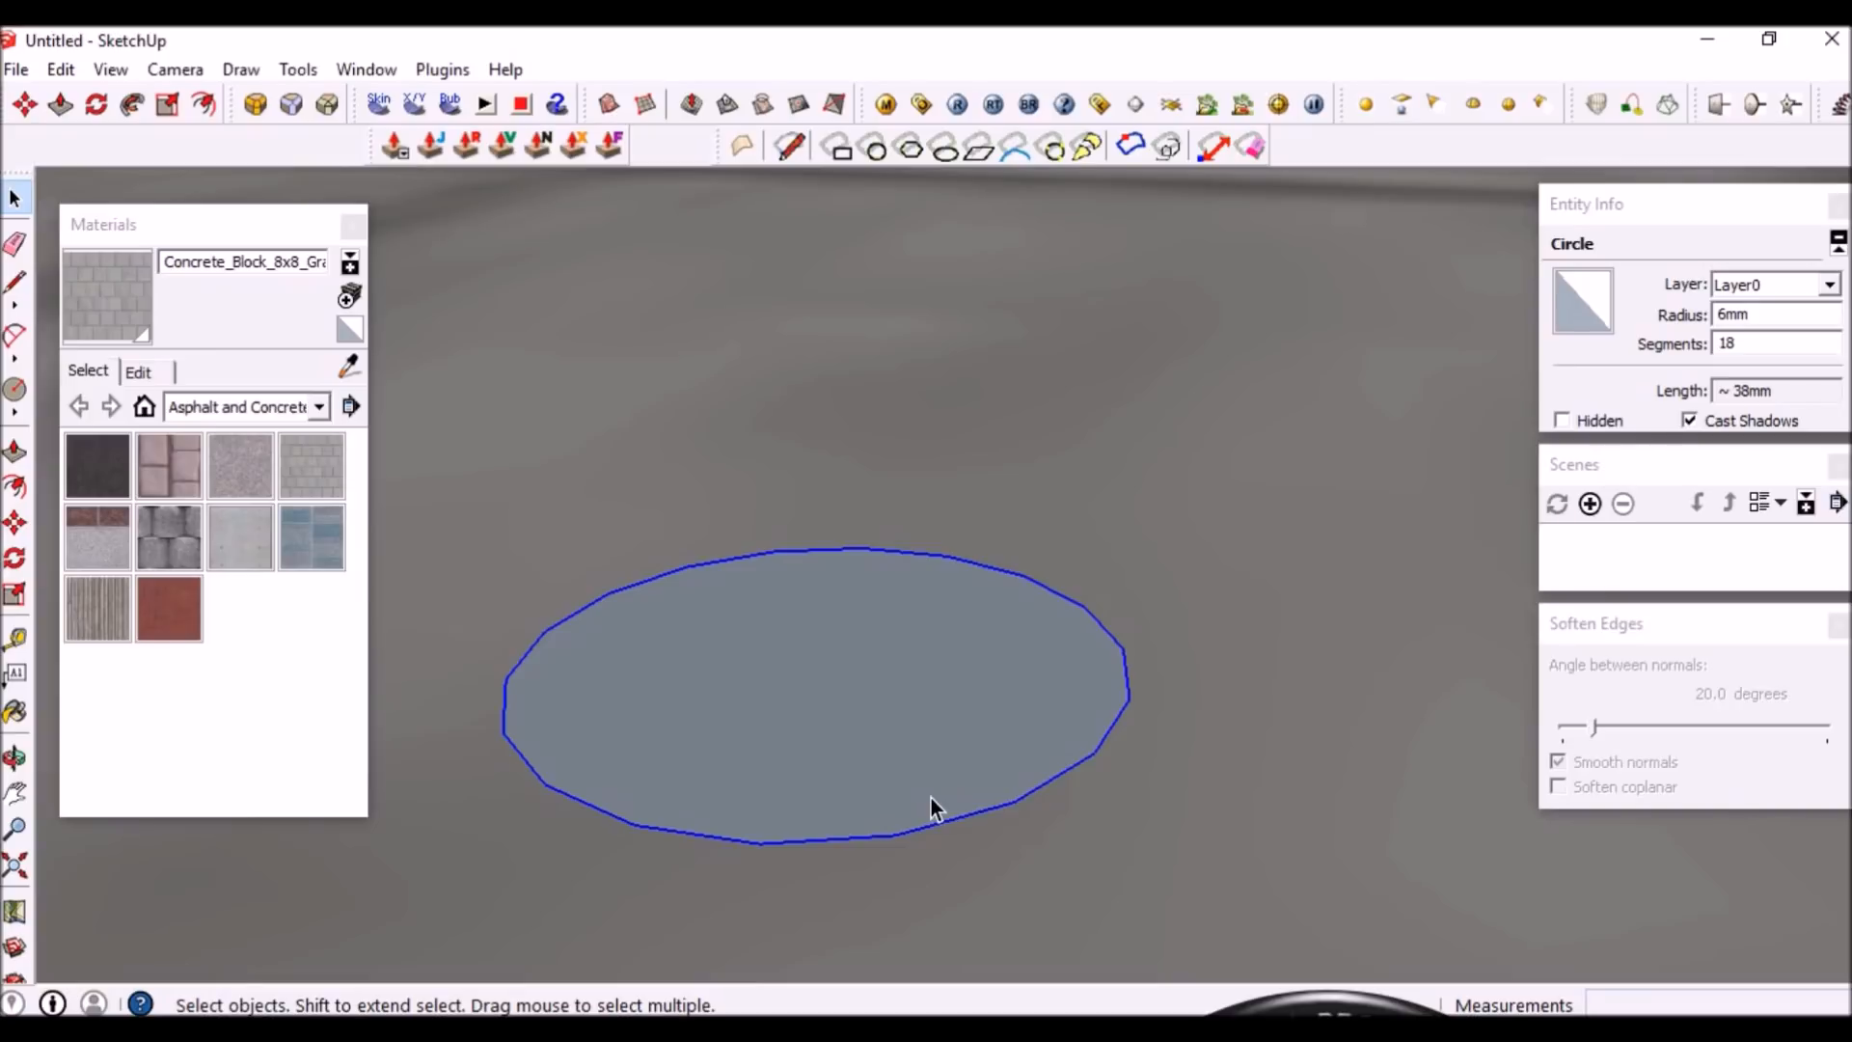
pyautogui.scroll(-2, 957, 791)
pyautogui.scroll(3, 922, 636)
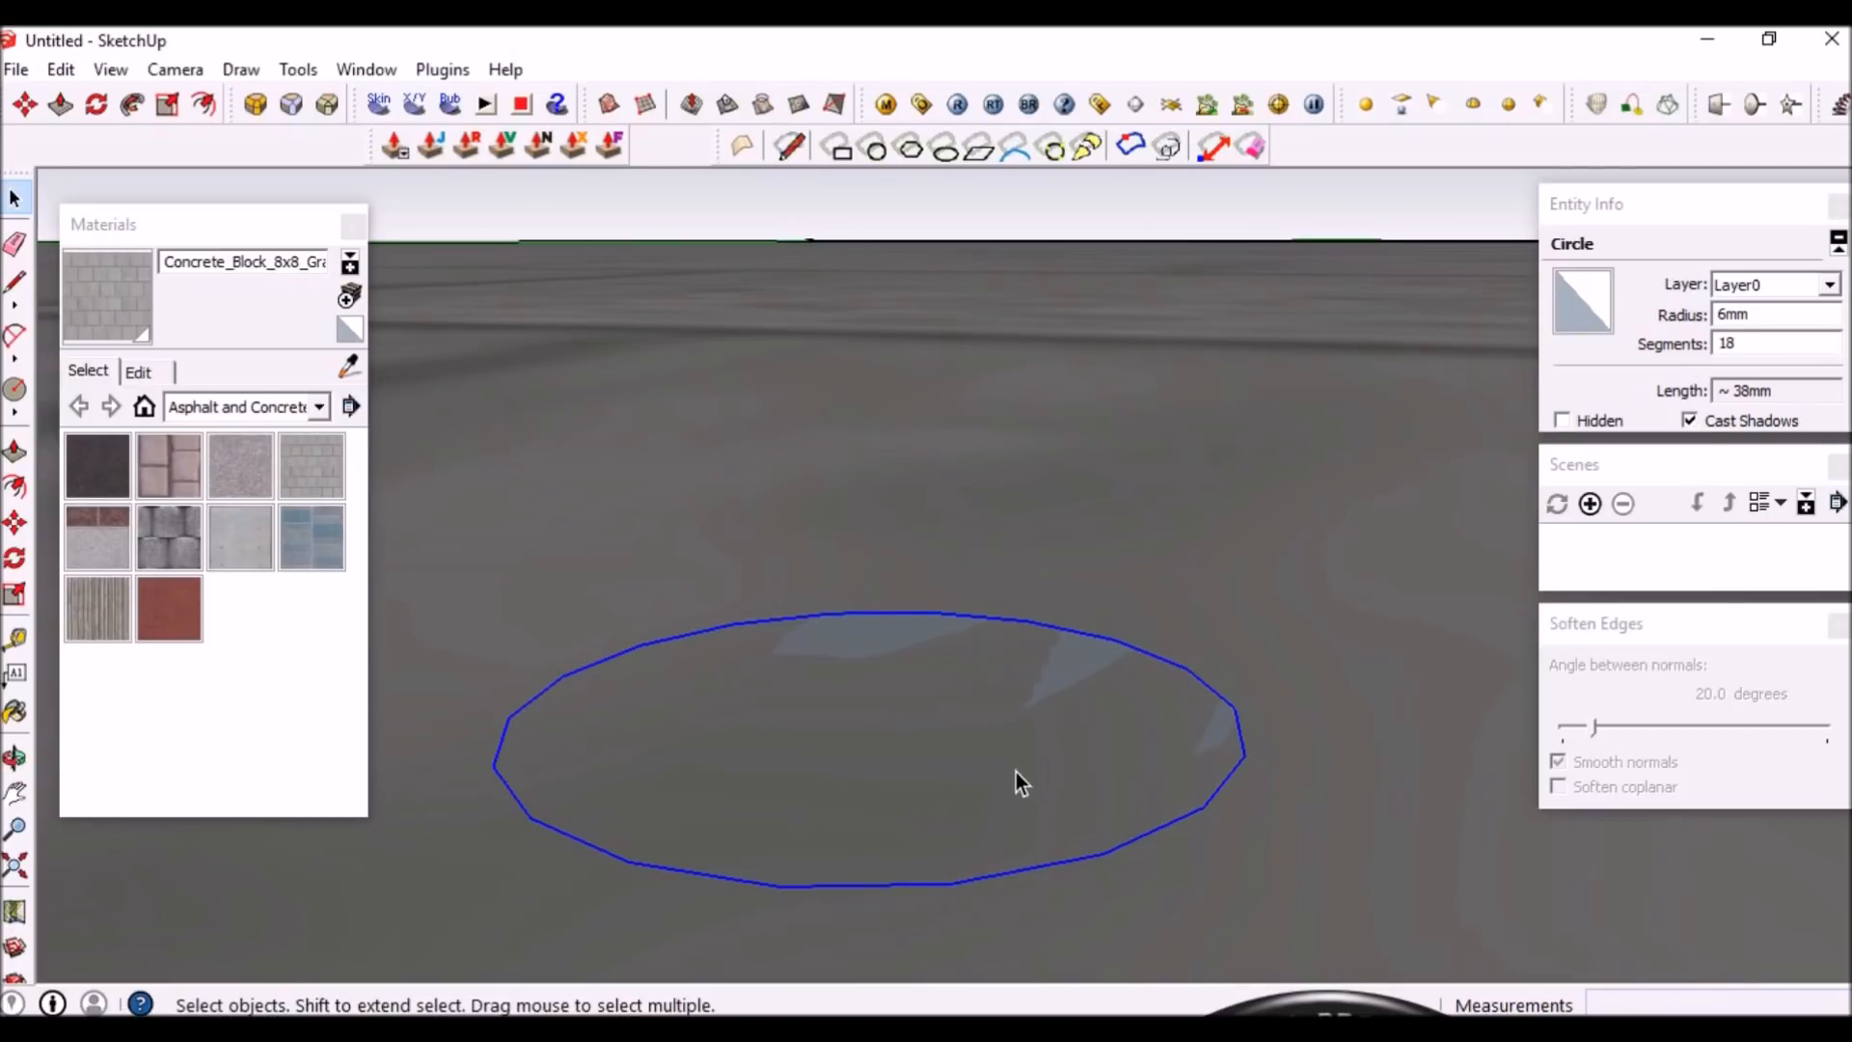
pyautogui.moveTo(897, 797); pyautogui.dragTo(906, 758, button='middle')
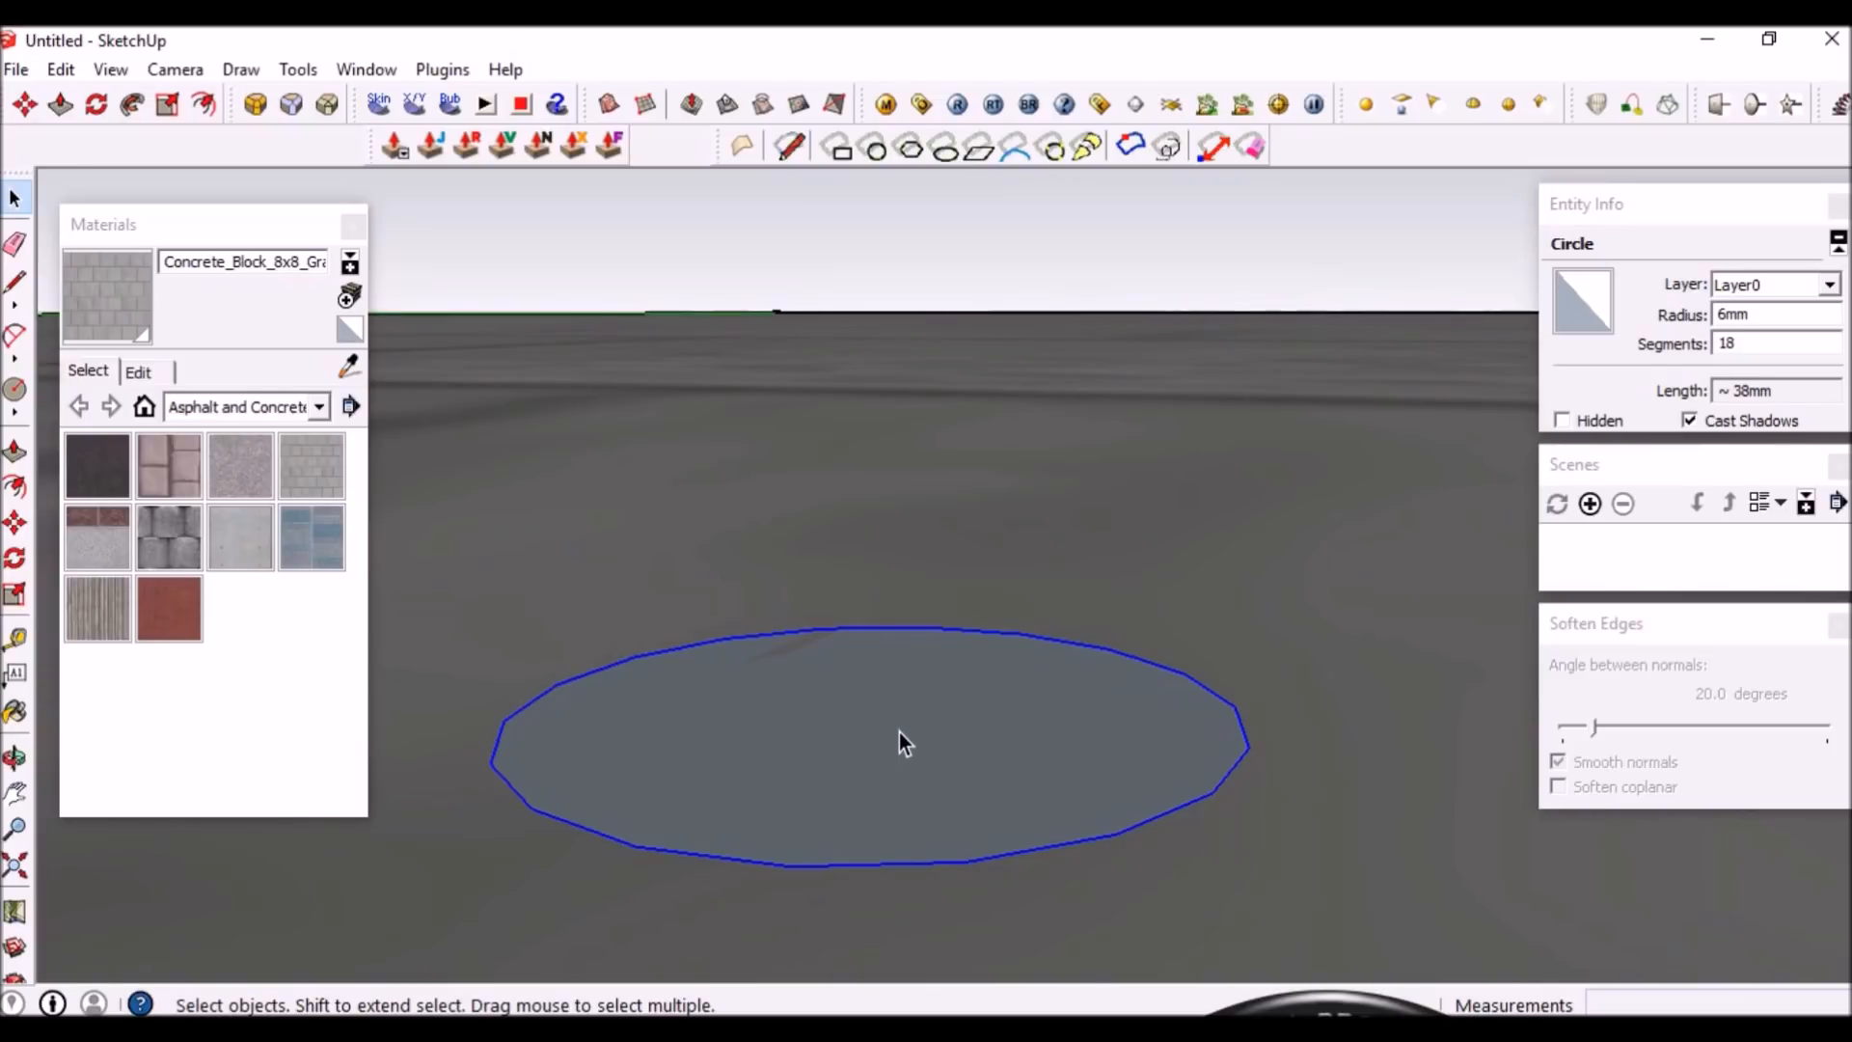
# Push/Pull the circle's face upward 1.75 mm to form a thin disc
pyautogui.moveTo(862, 739); pyautogui.dragTo(859, 823, button='middle')
pyautogui.press('p')
pyautogui.click(858, 818)
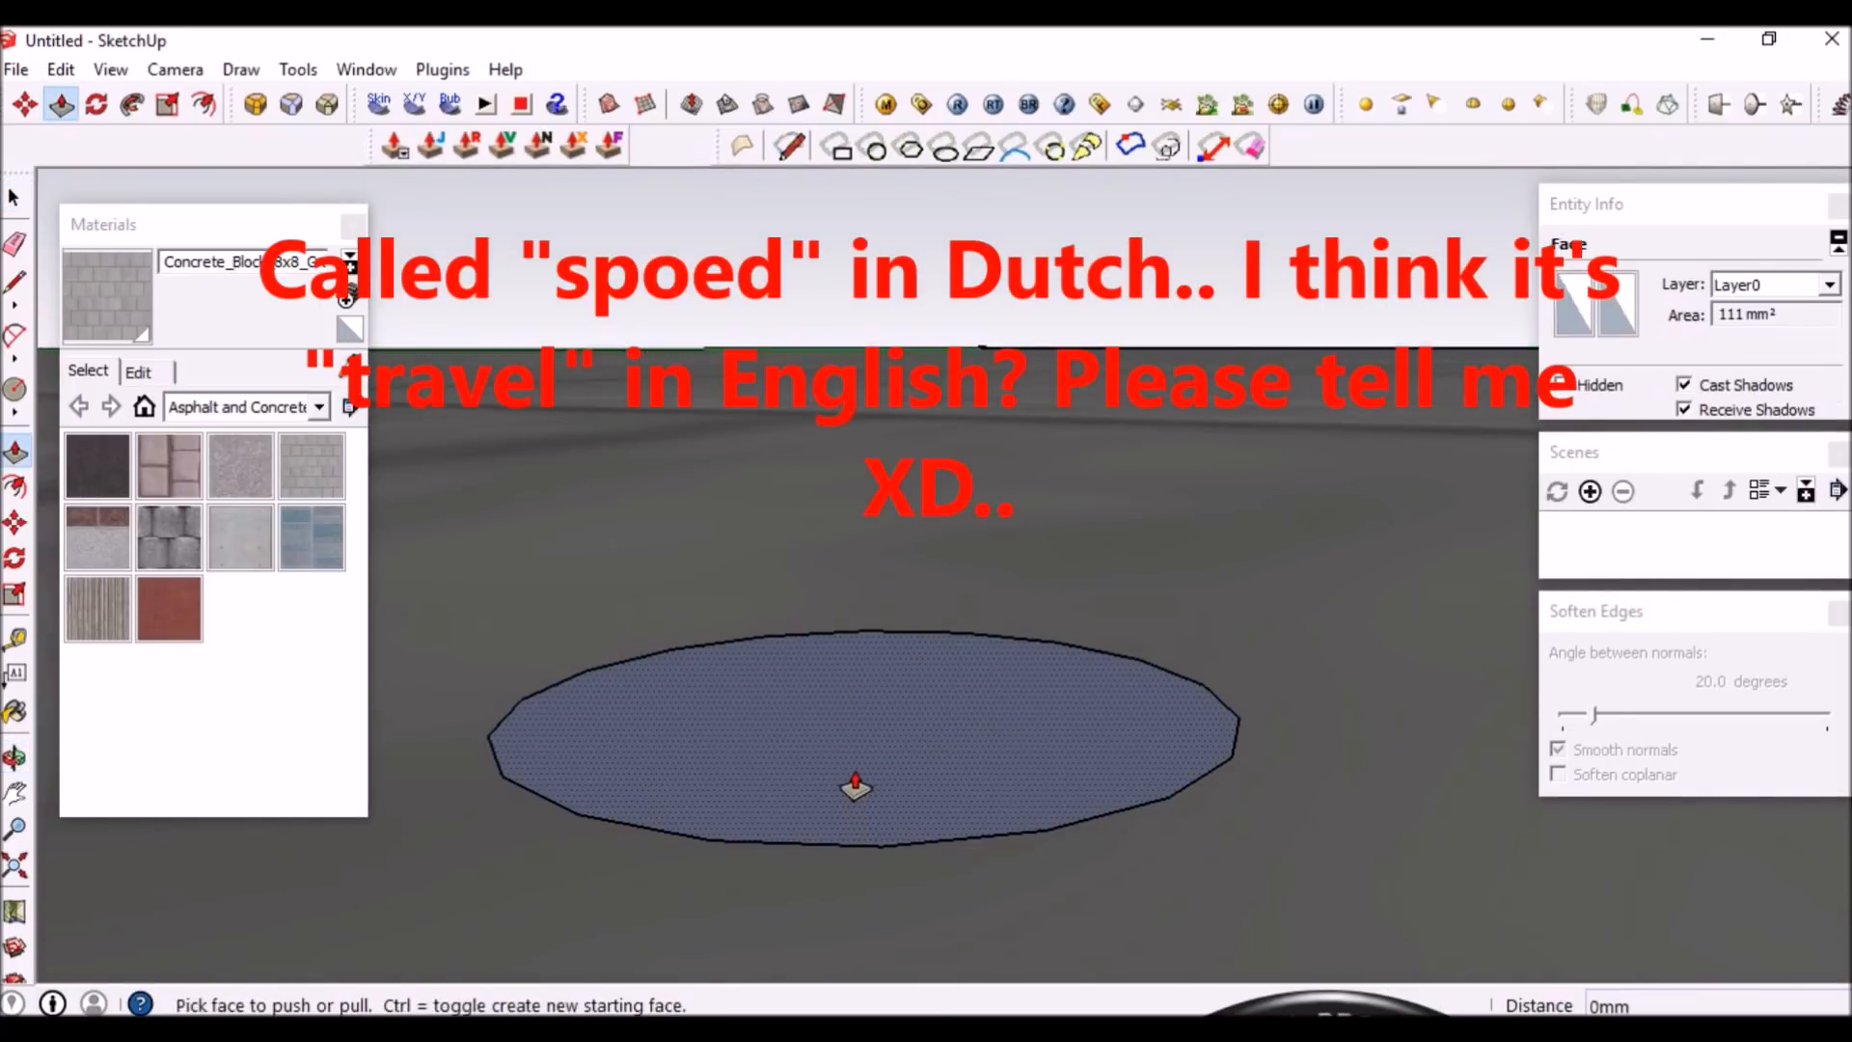
pyautogui.click(855, 787)
pyautogui.write('1.75')
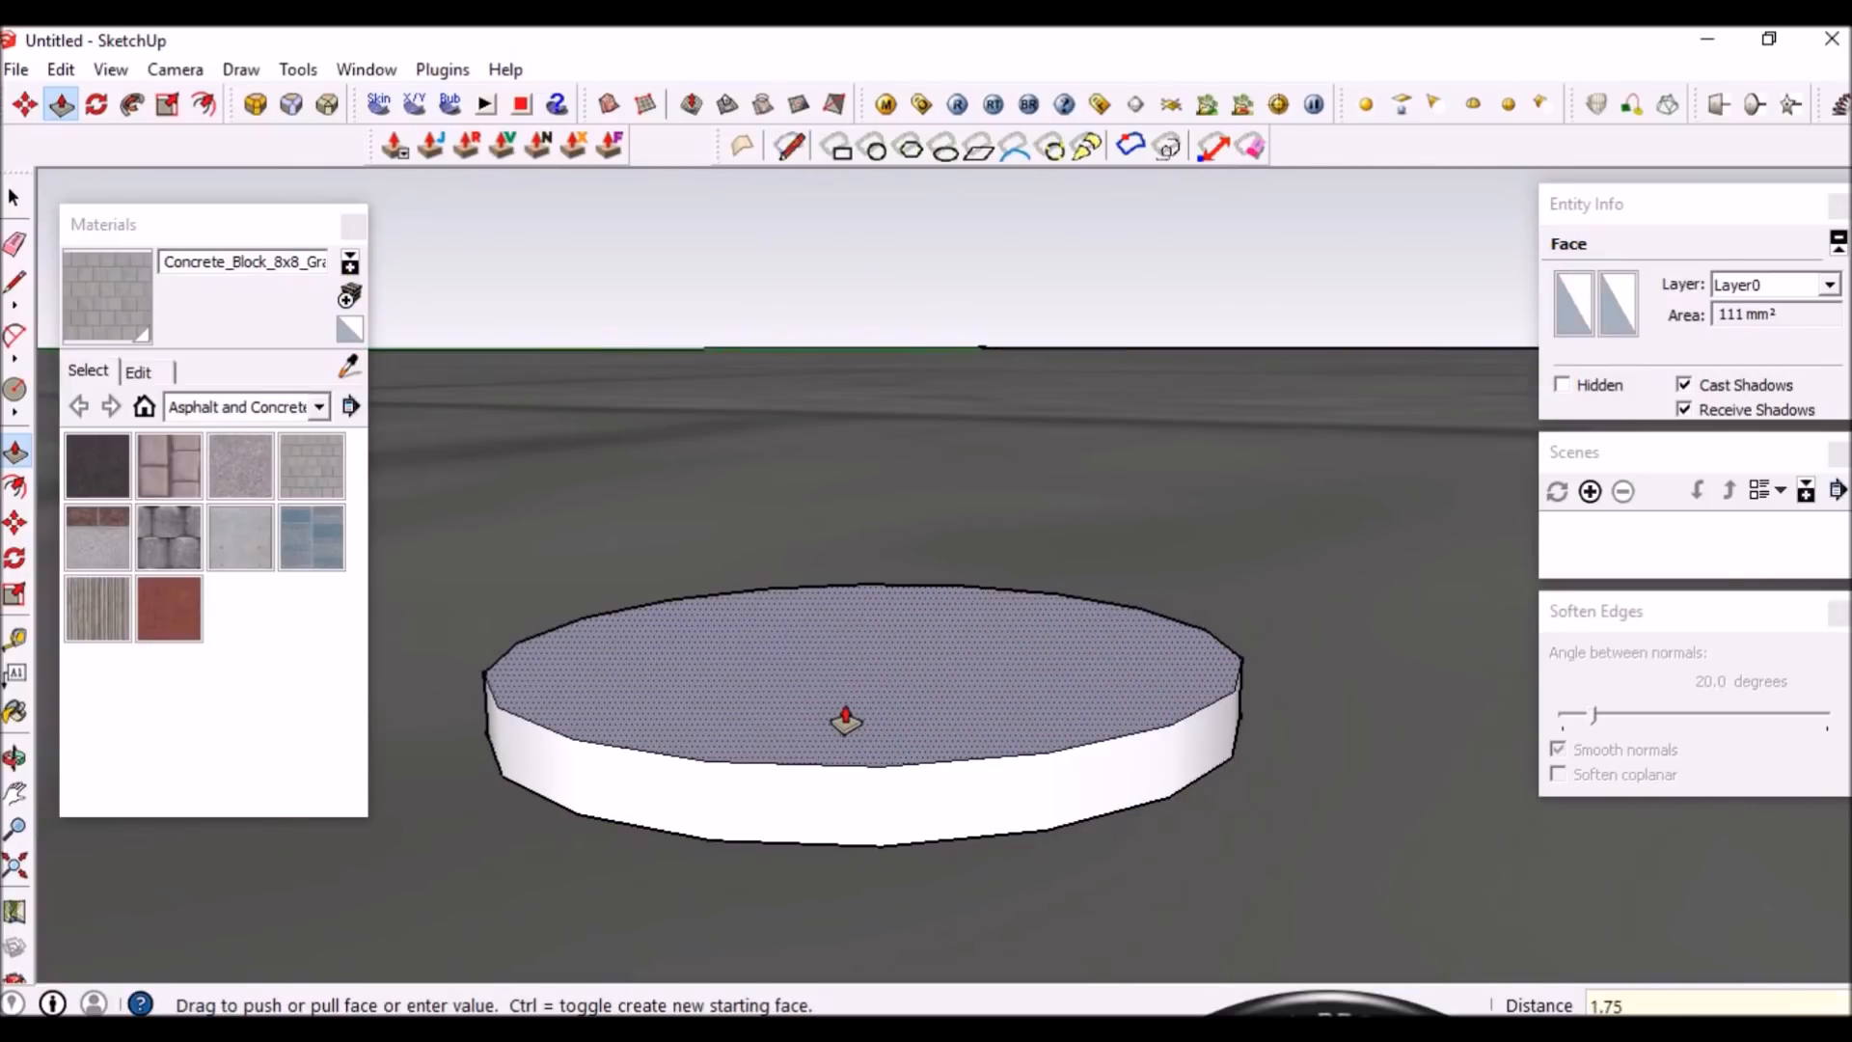
pyautogui.press('Return')
pyautogui.press('space')
# Try sketching a rising three-segment line freehand across the disc's side, and undo it
pyautogui.moveTo(928, 720); pyautogui.dragTo(854, 795, button='middle')
pyautogui.scroll(3, 877, 823)
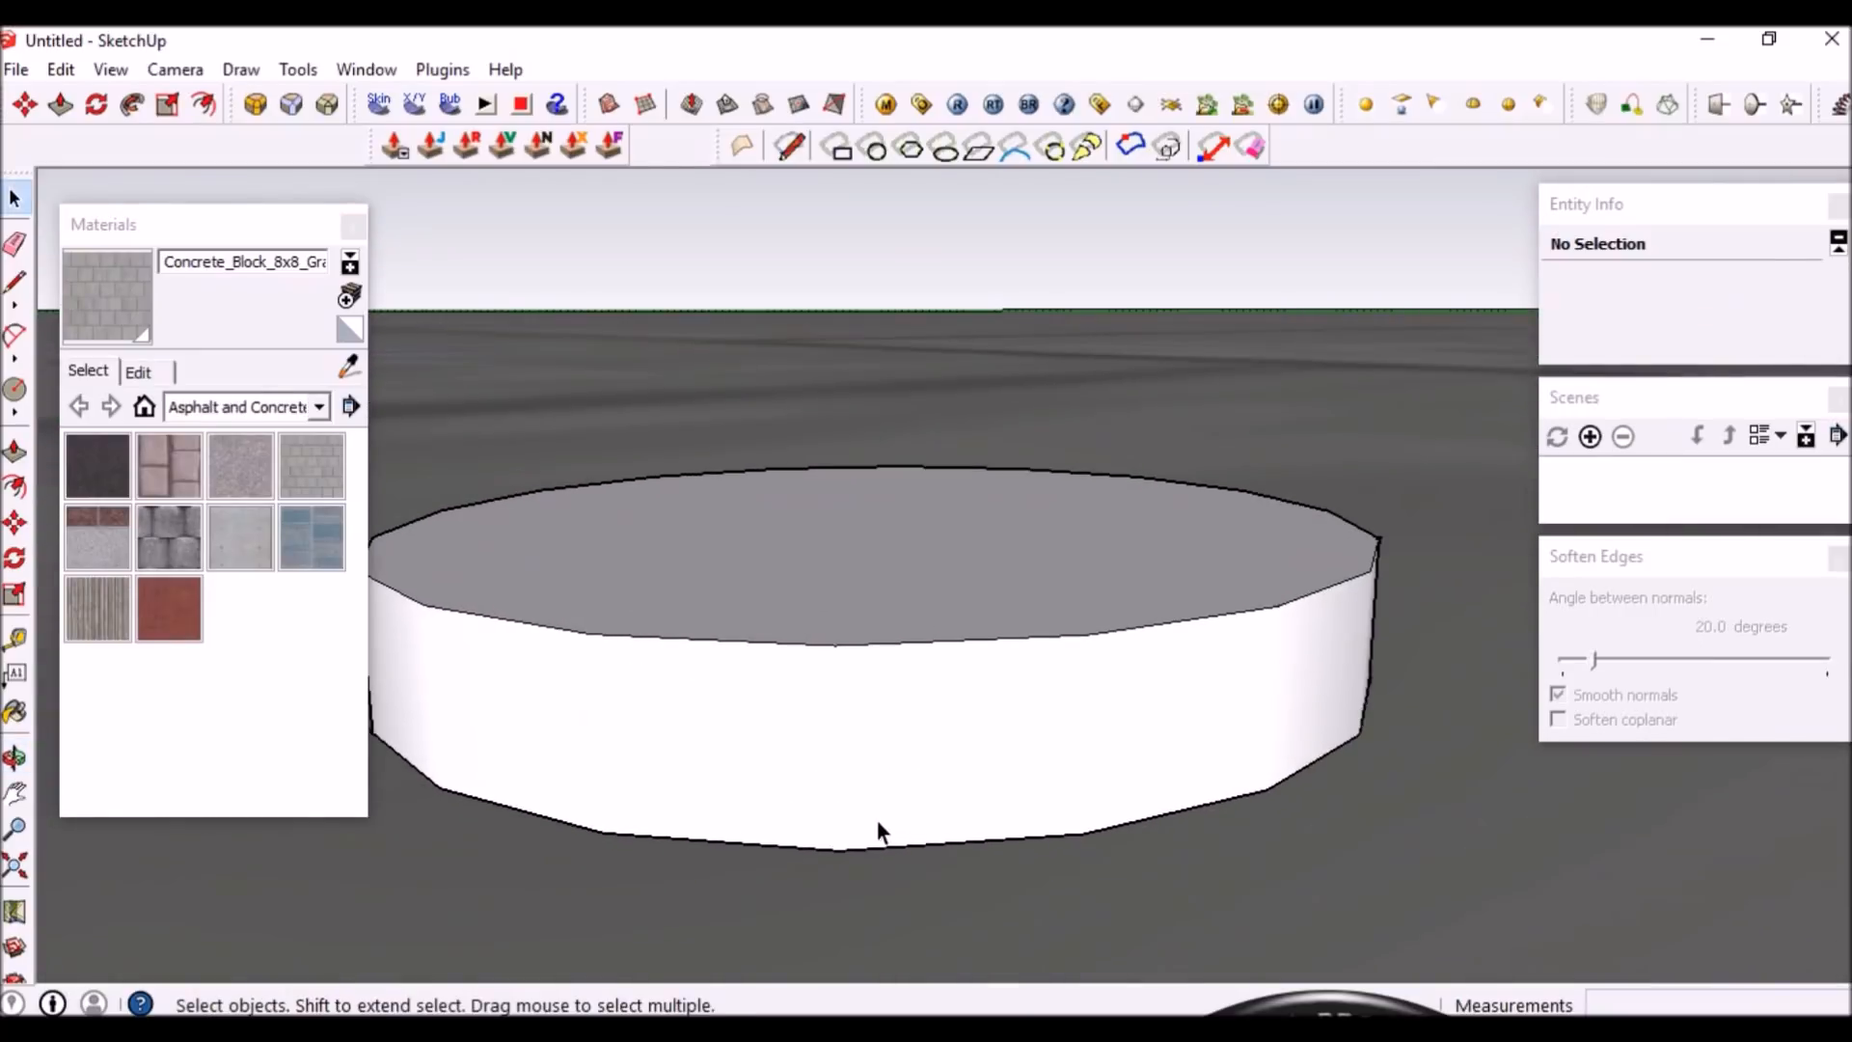
pyautogui.scroll(-2, 801, 576)
pyautogui.scroll(-1, 800, 577)
pyautogui.moveTo(872, 703); pyautogui.dragTo(977, 738, button='middle')
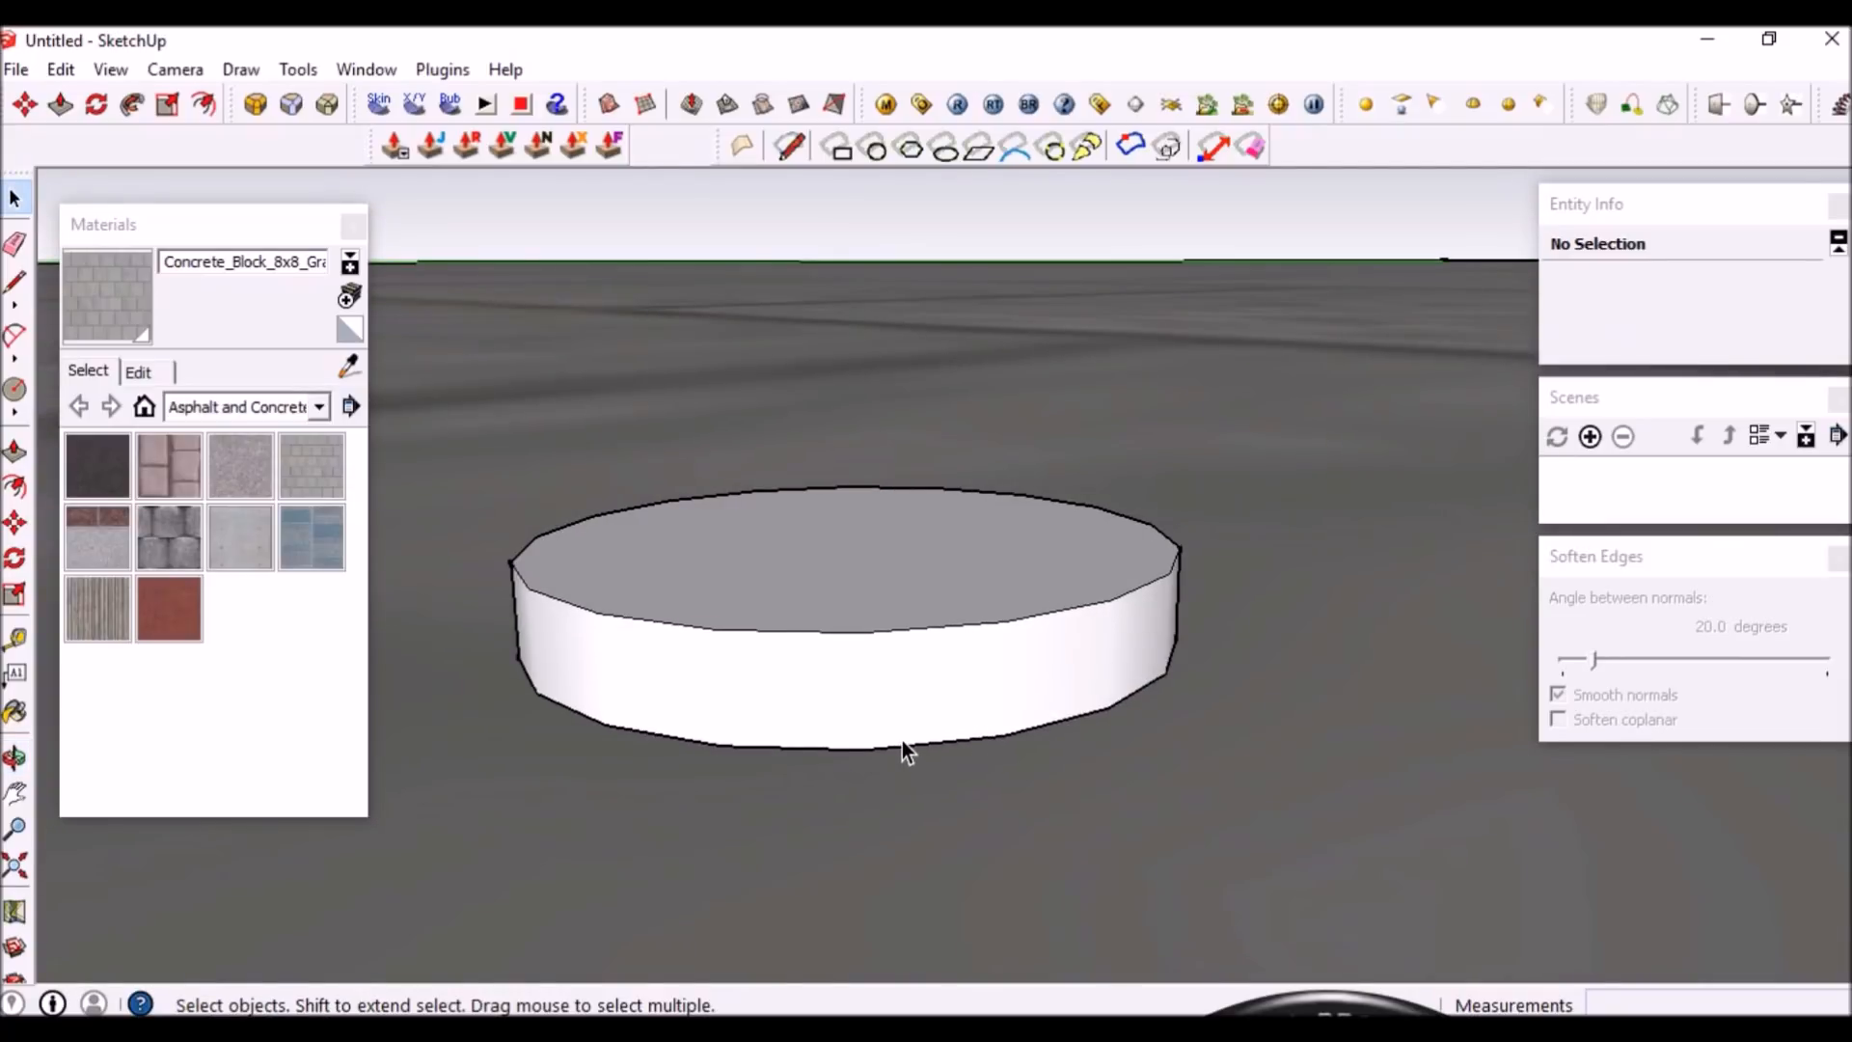
pyautogui.press('l')
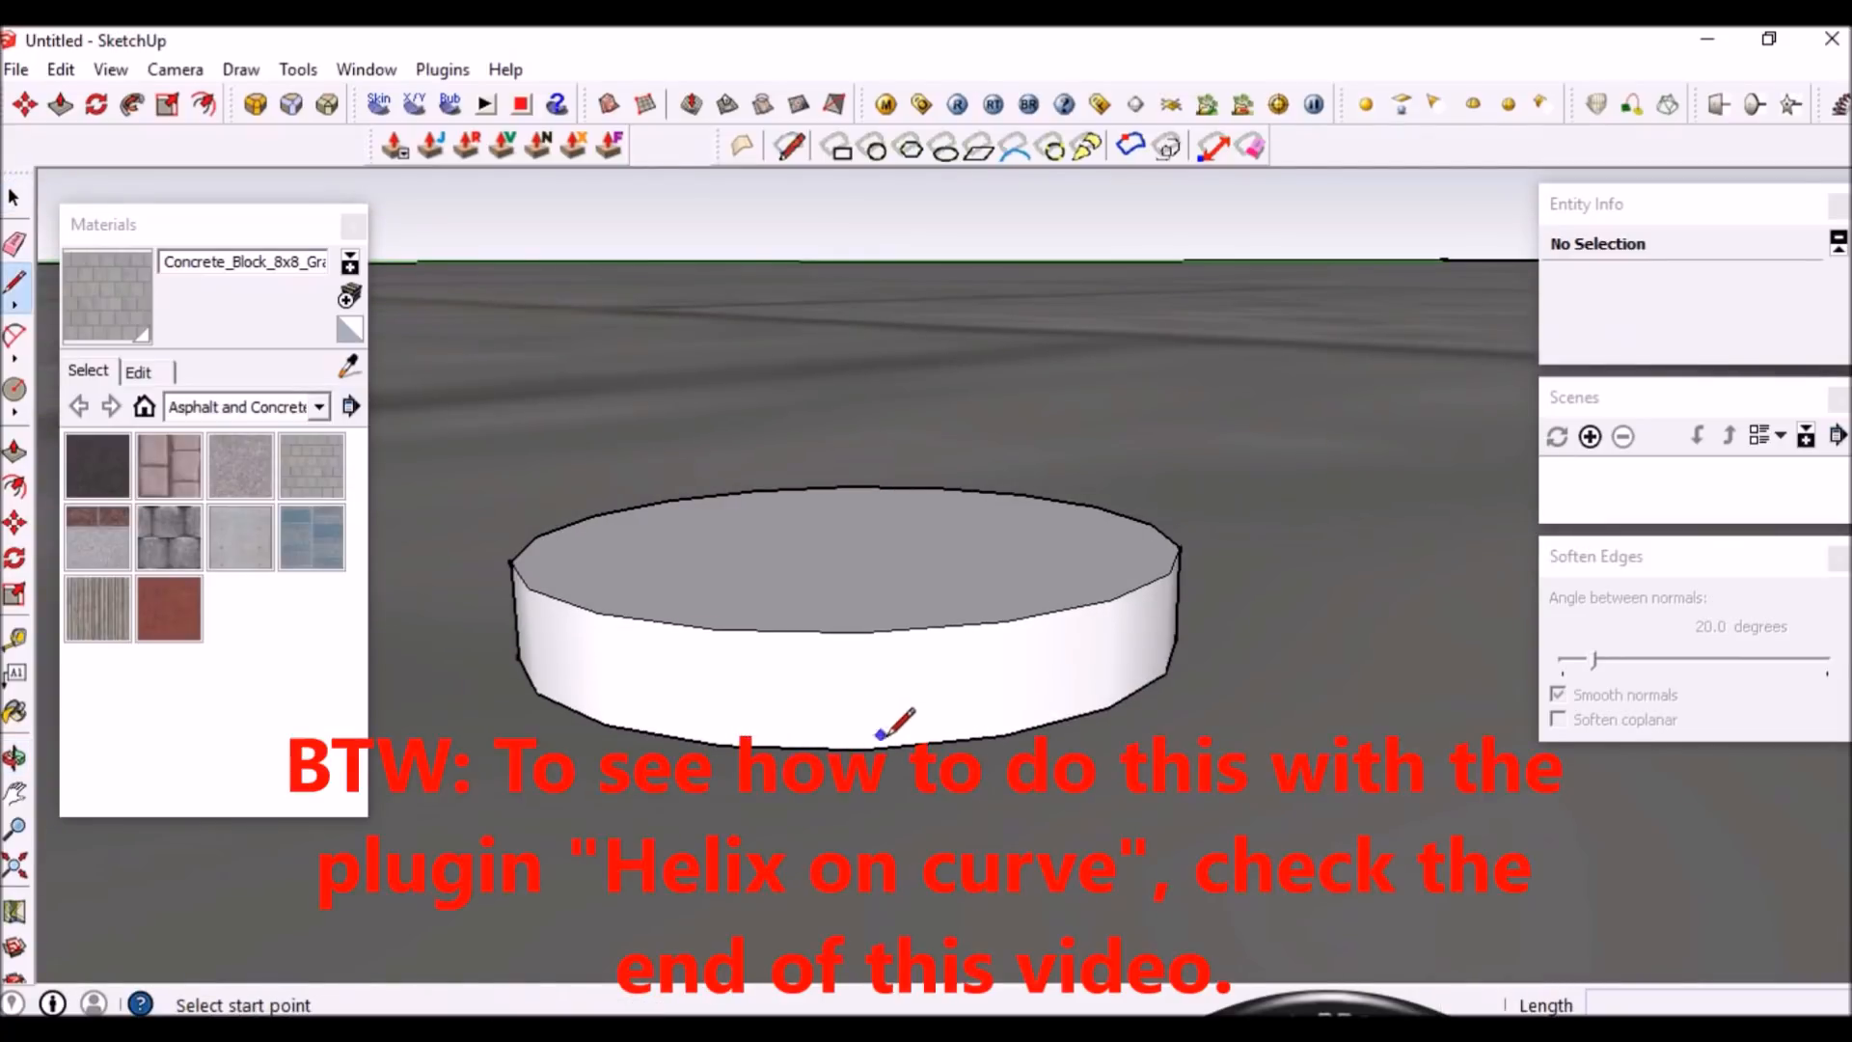
pyautogui.click(858, 747)
pyautogui.click(719, 713)
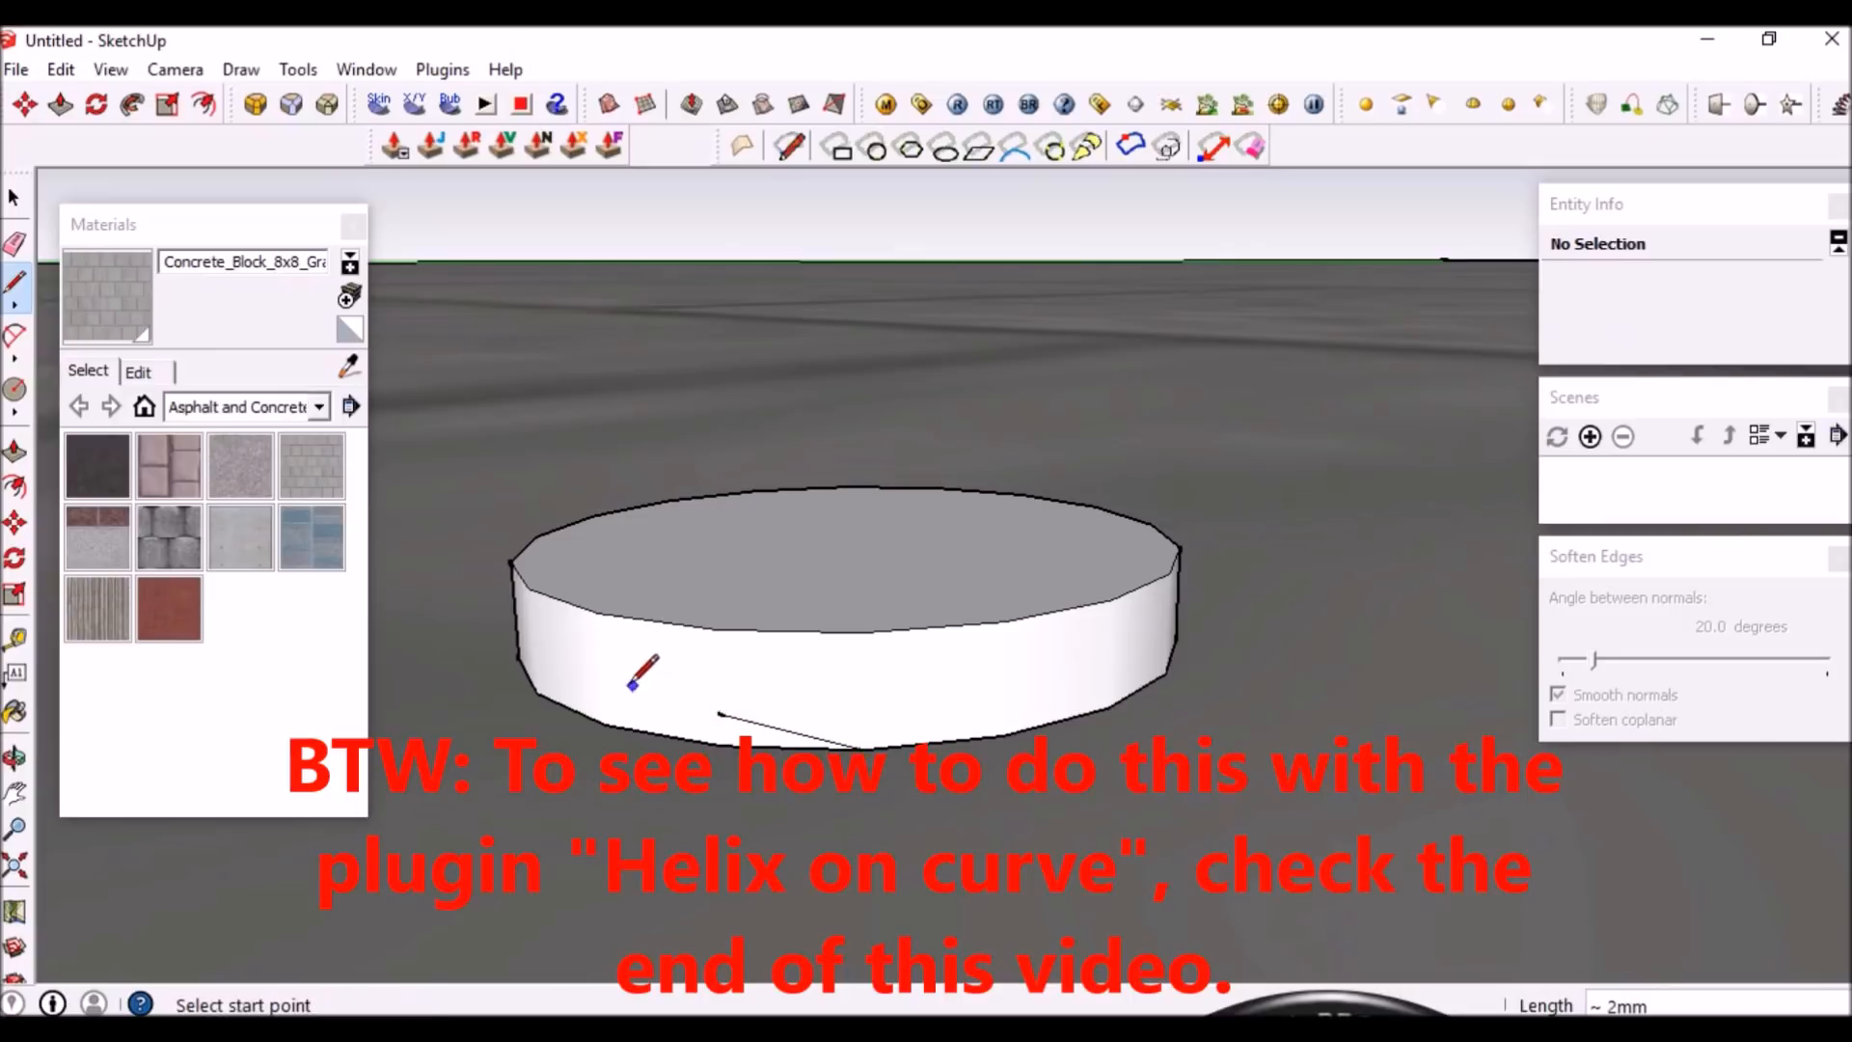
pyautogui.click(719, 714)
pyautogui.click(619, 675)
pyautogui.click(603, 670)
pyautogui.click(533, 642)
pyautogui.press('space')
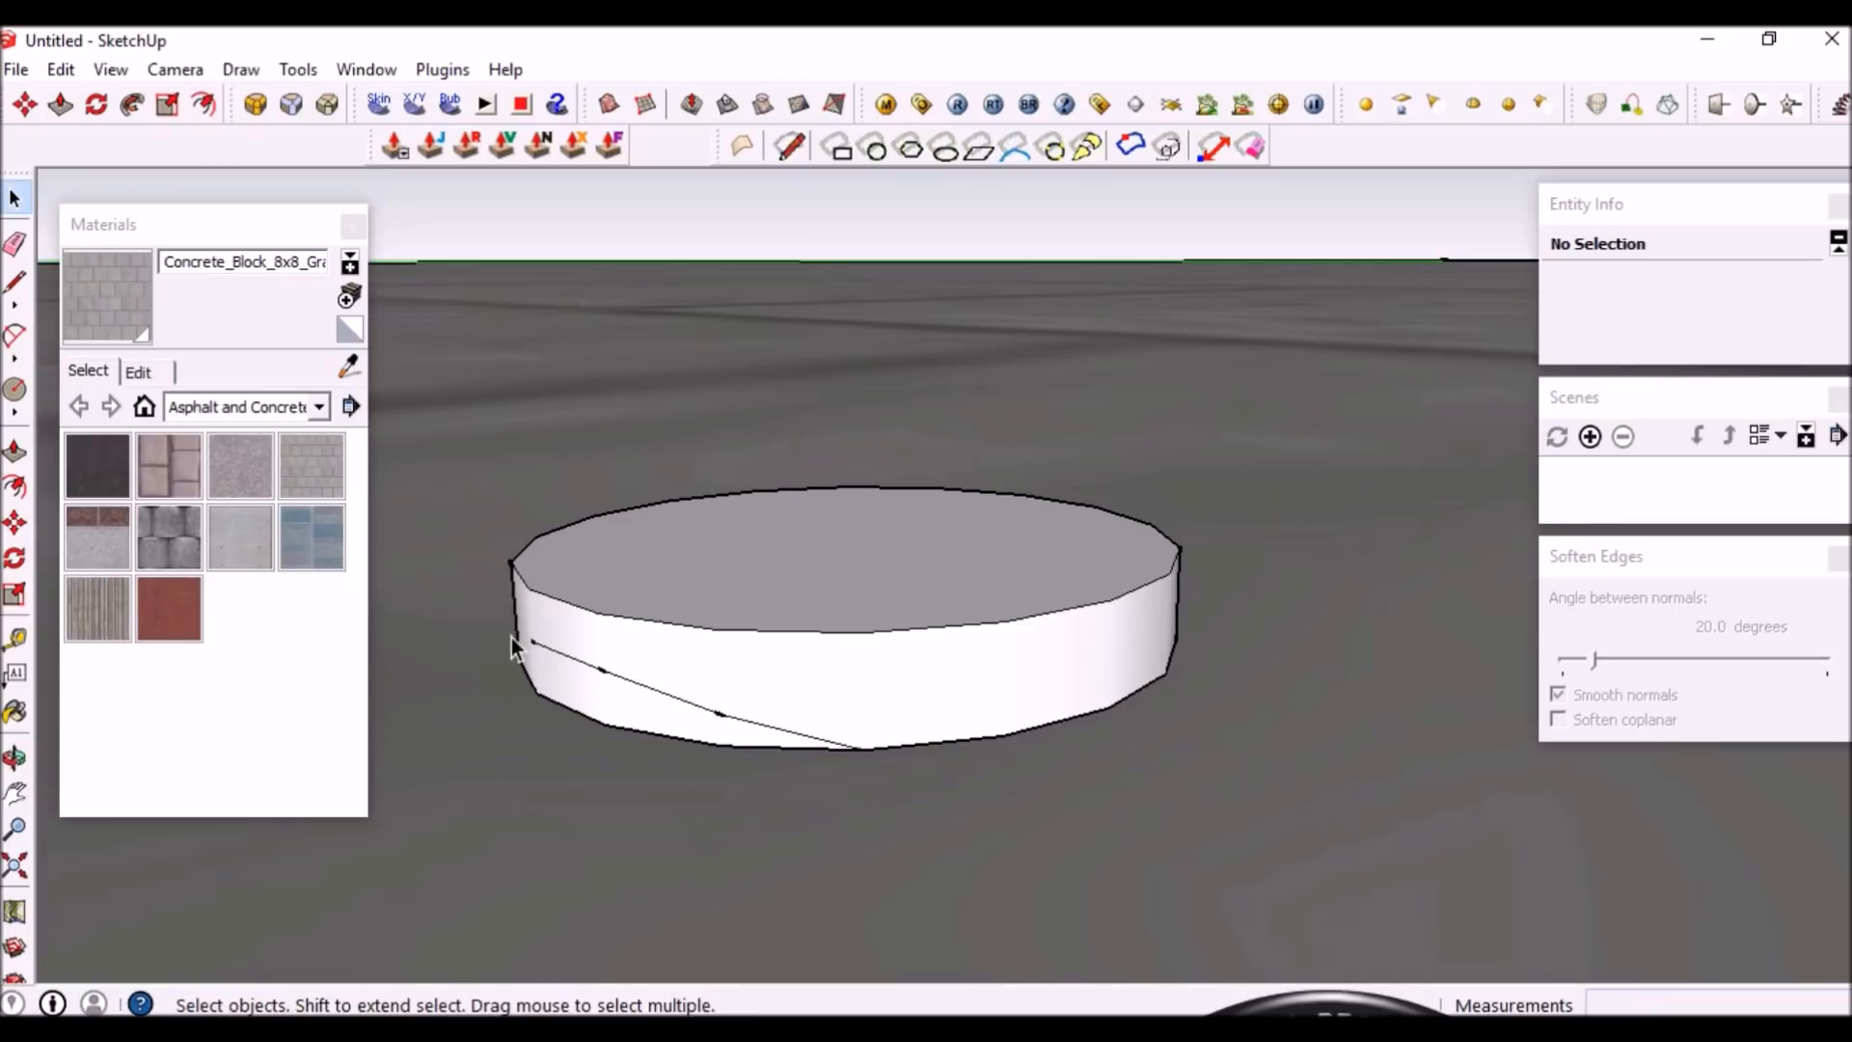
pyautogui.hotkey('ctrl', 'z')
pyautogui.hotkey('ctrl', 'z')
# Draw a vertical 1.75 mm edge standing on the ground in front of the disc
pyautogui.scroll(-1, 739, 538)
pyautogui.press('l')
pyautogui.click(878, 883)
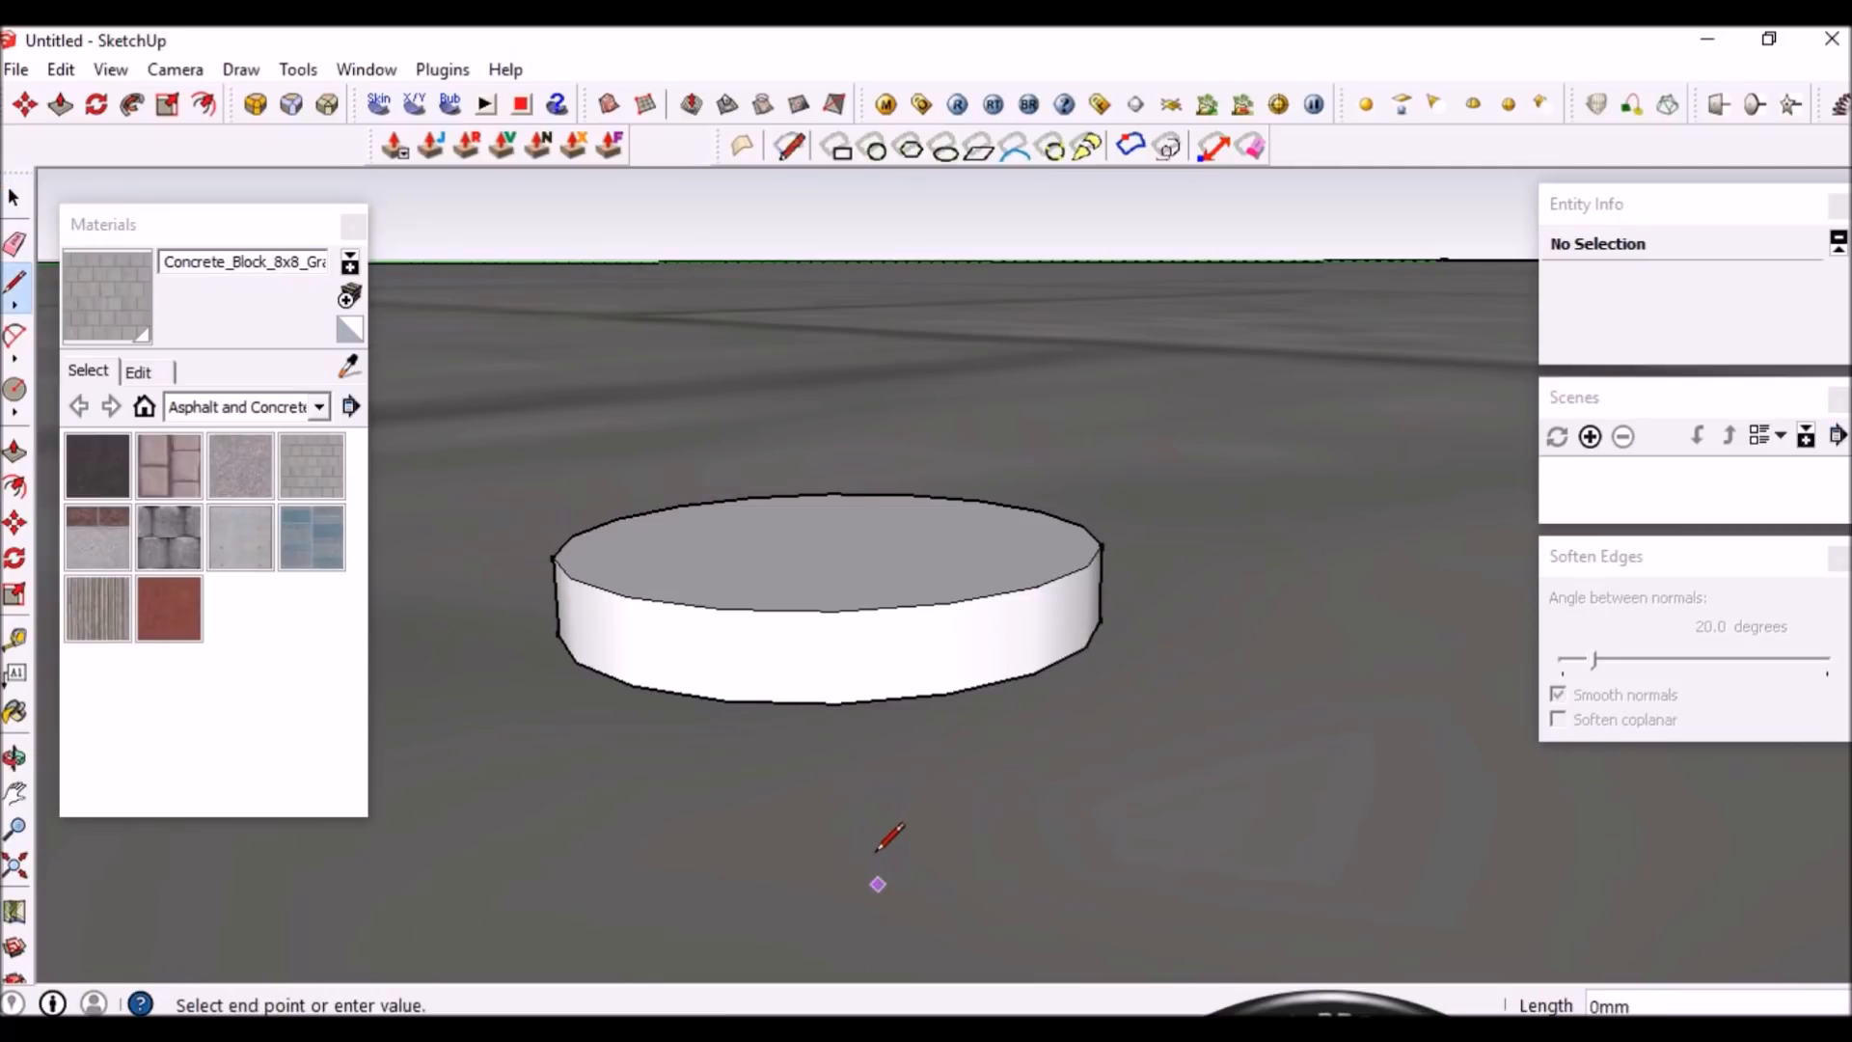
pyautogui.write('1.75')
pyautogui.press('Return')
pyautogui.press('space')
# Divide the vertical edge into 18 equal segments
pyautogui.rightClick(876, 825)
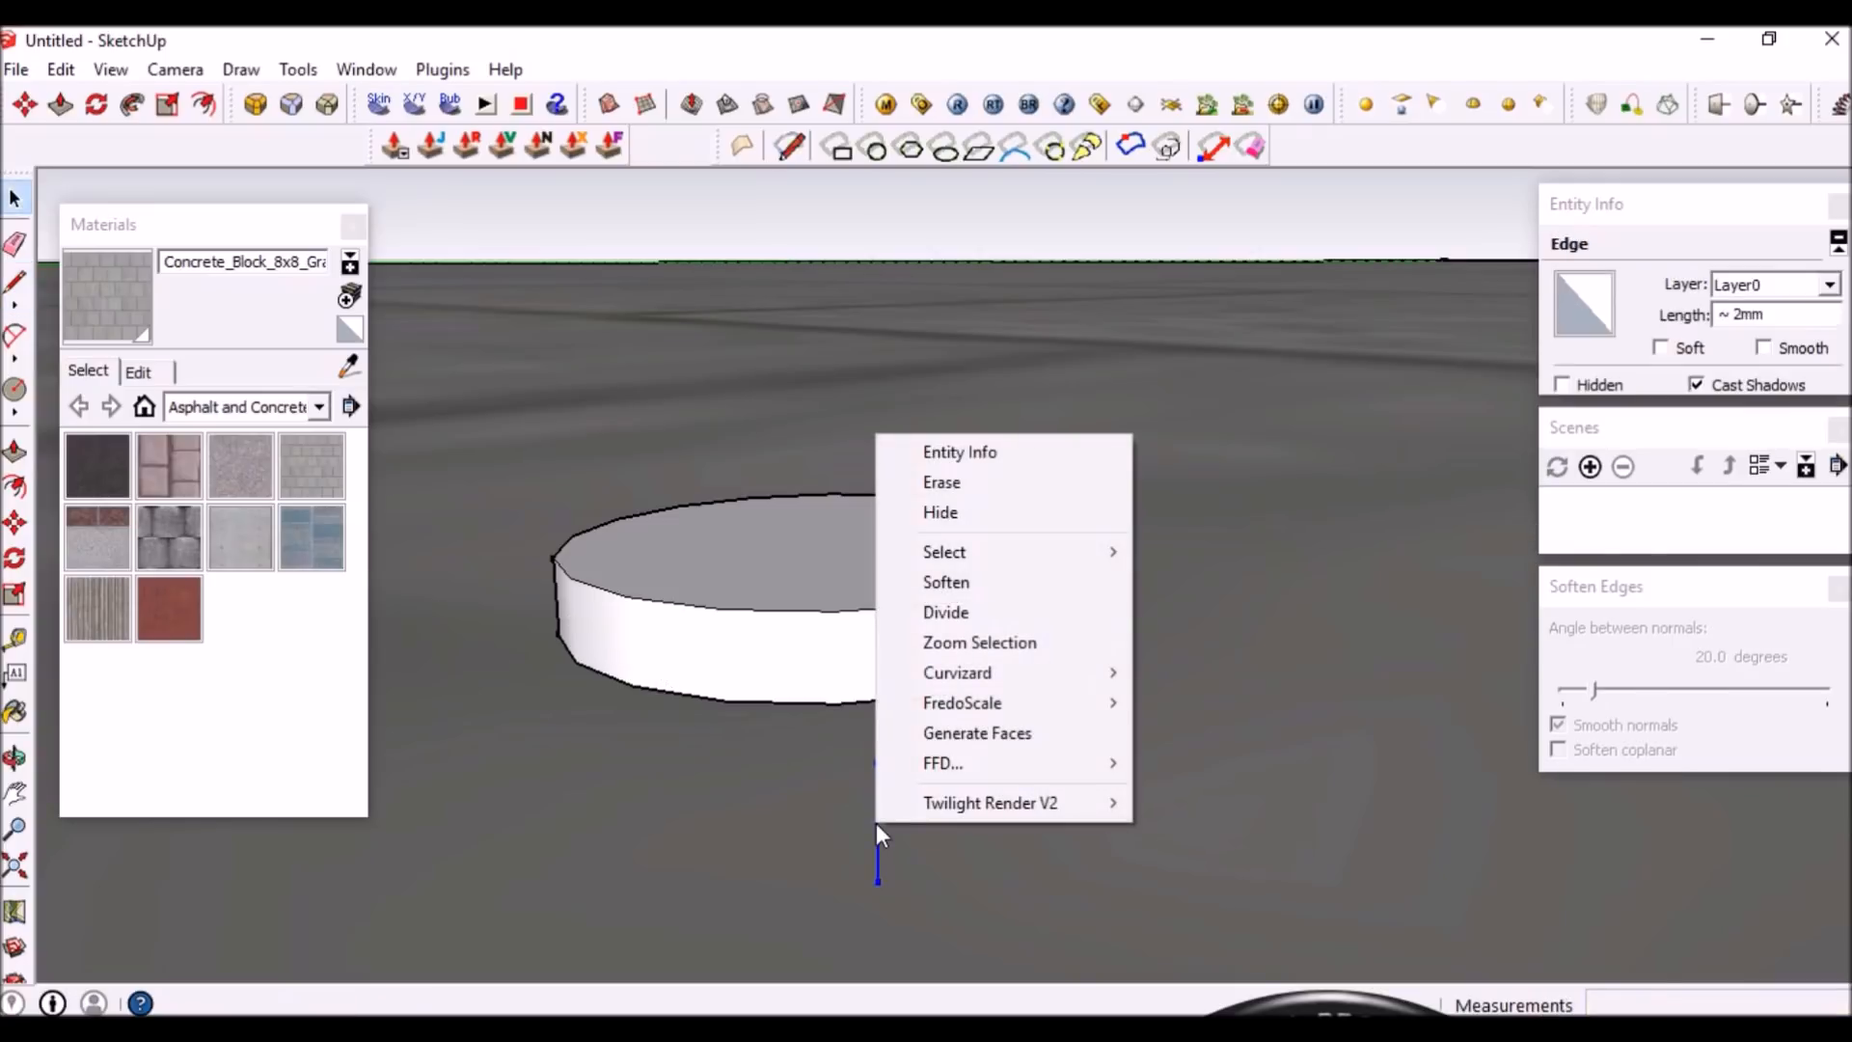
pyautogui.click(951, 612)
pyautogui.scroll(2, 877, 820)
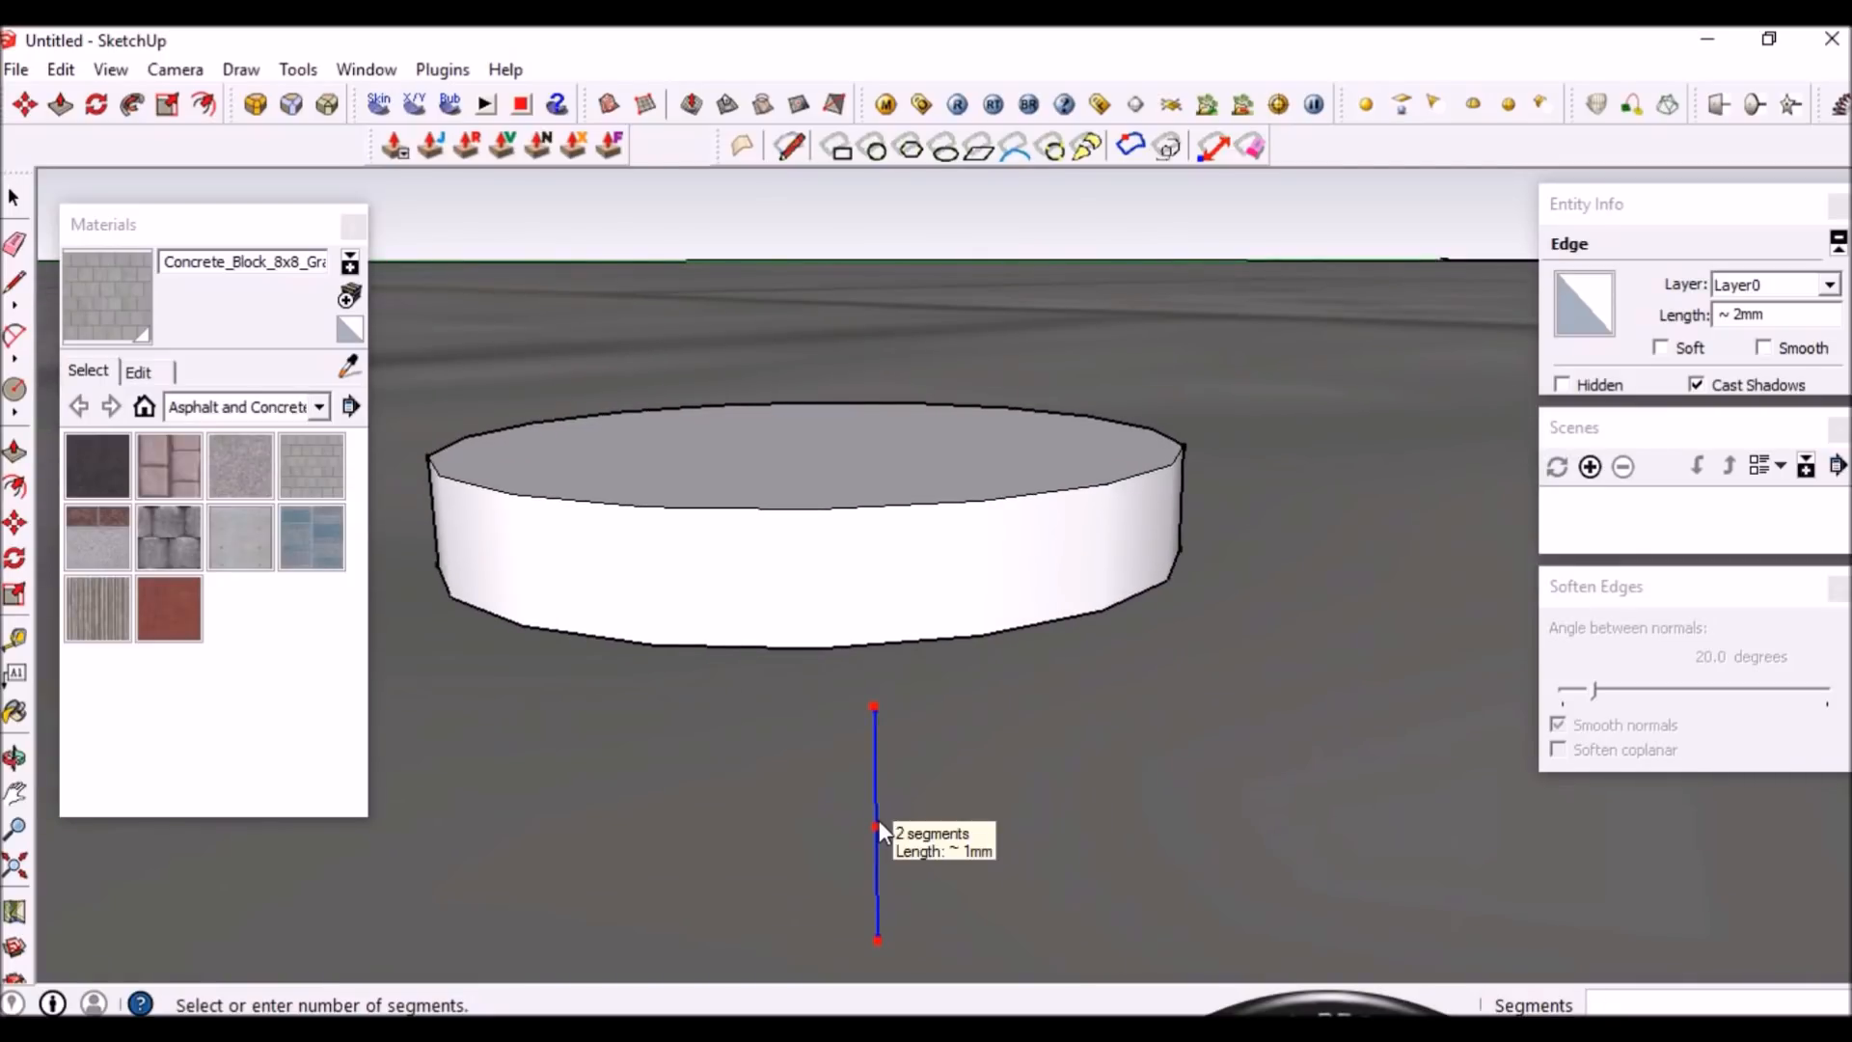
pyautogui.write('18')
pyautogui.press('Return')
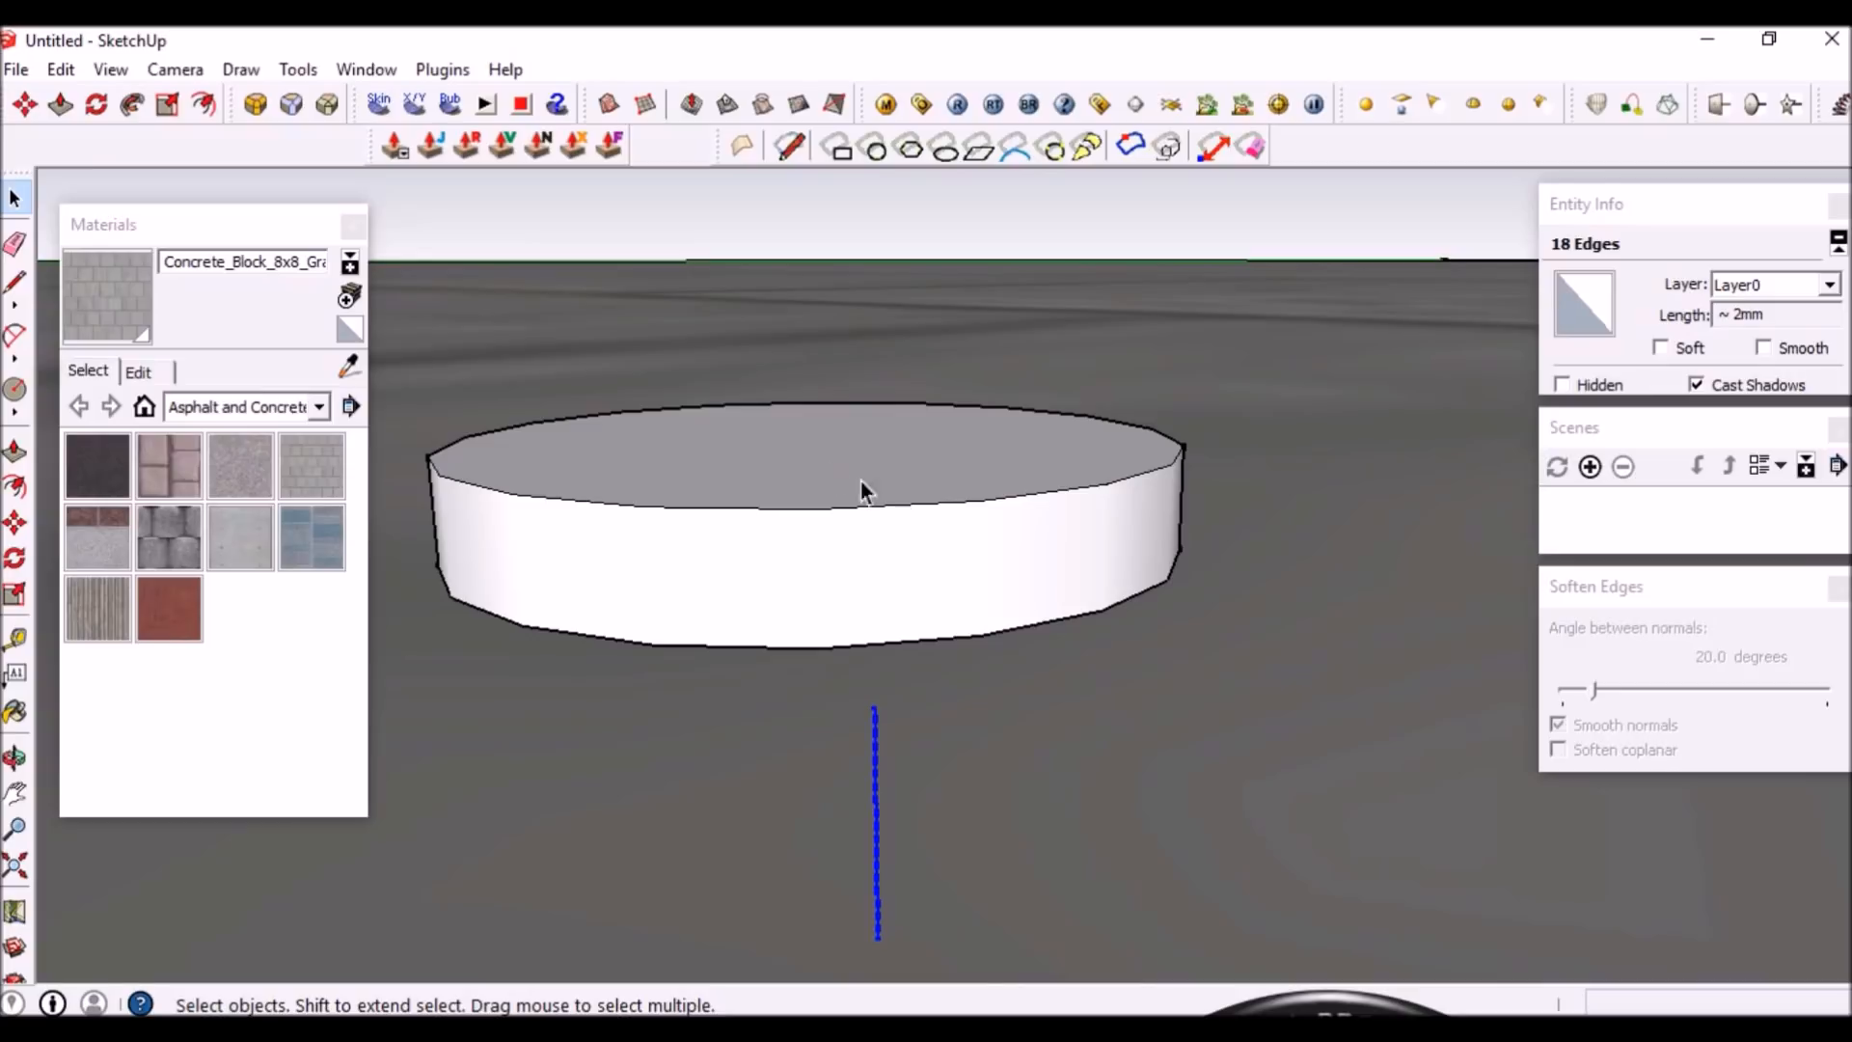
# Copy the topmost short segment of the divided edge onto a front vertex of the disc's upper rim
pyautogui.moveTo(858, 492); pyautogui.dragTo(851, 577, button='middle')
pyautogui.scroll(6, 727, 652)
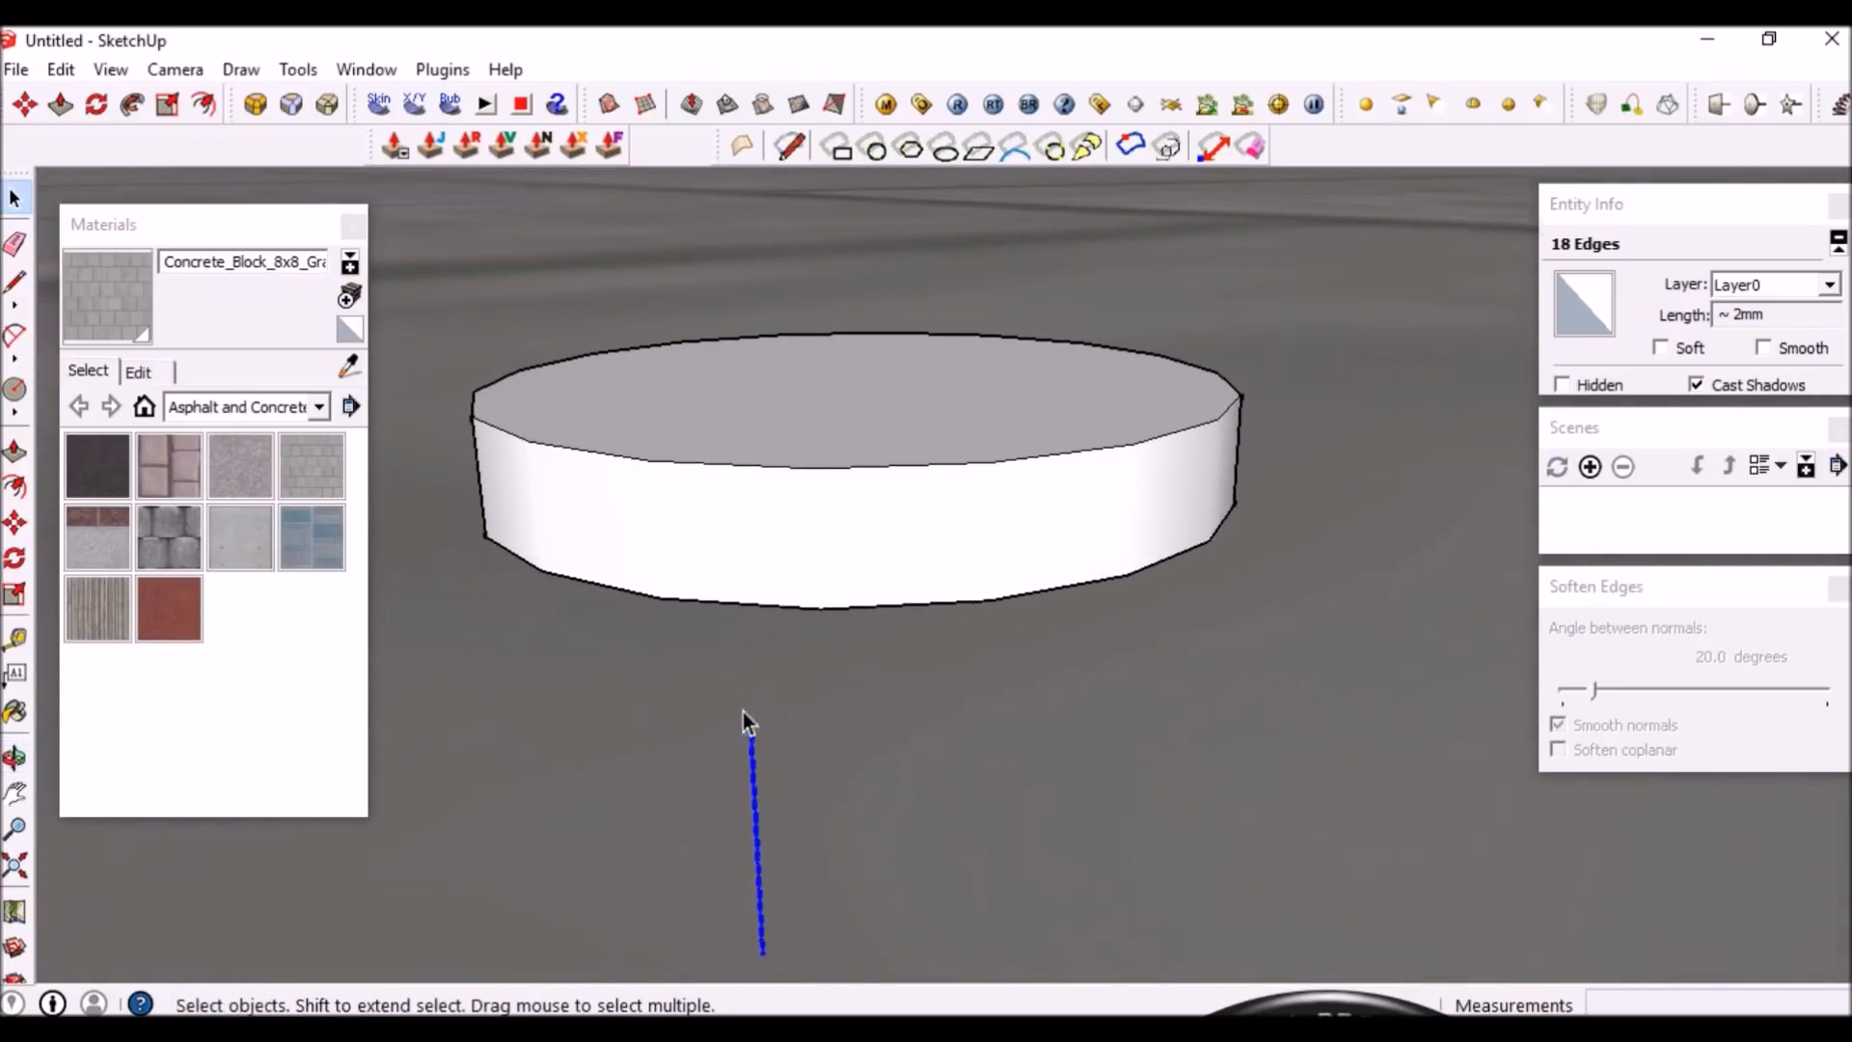
pyautogui.scroll(-1, 999, 383)
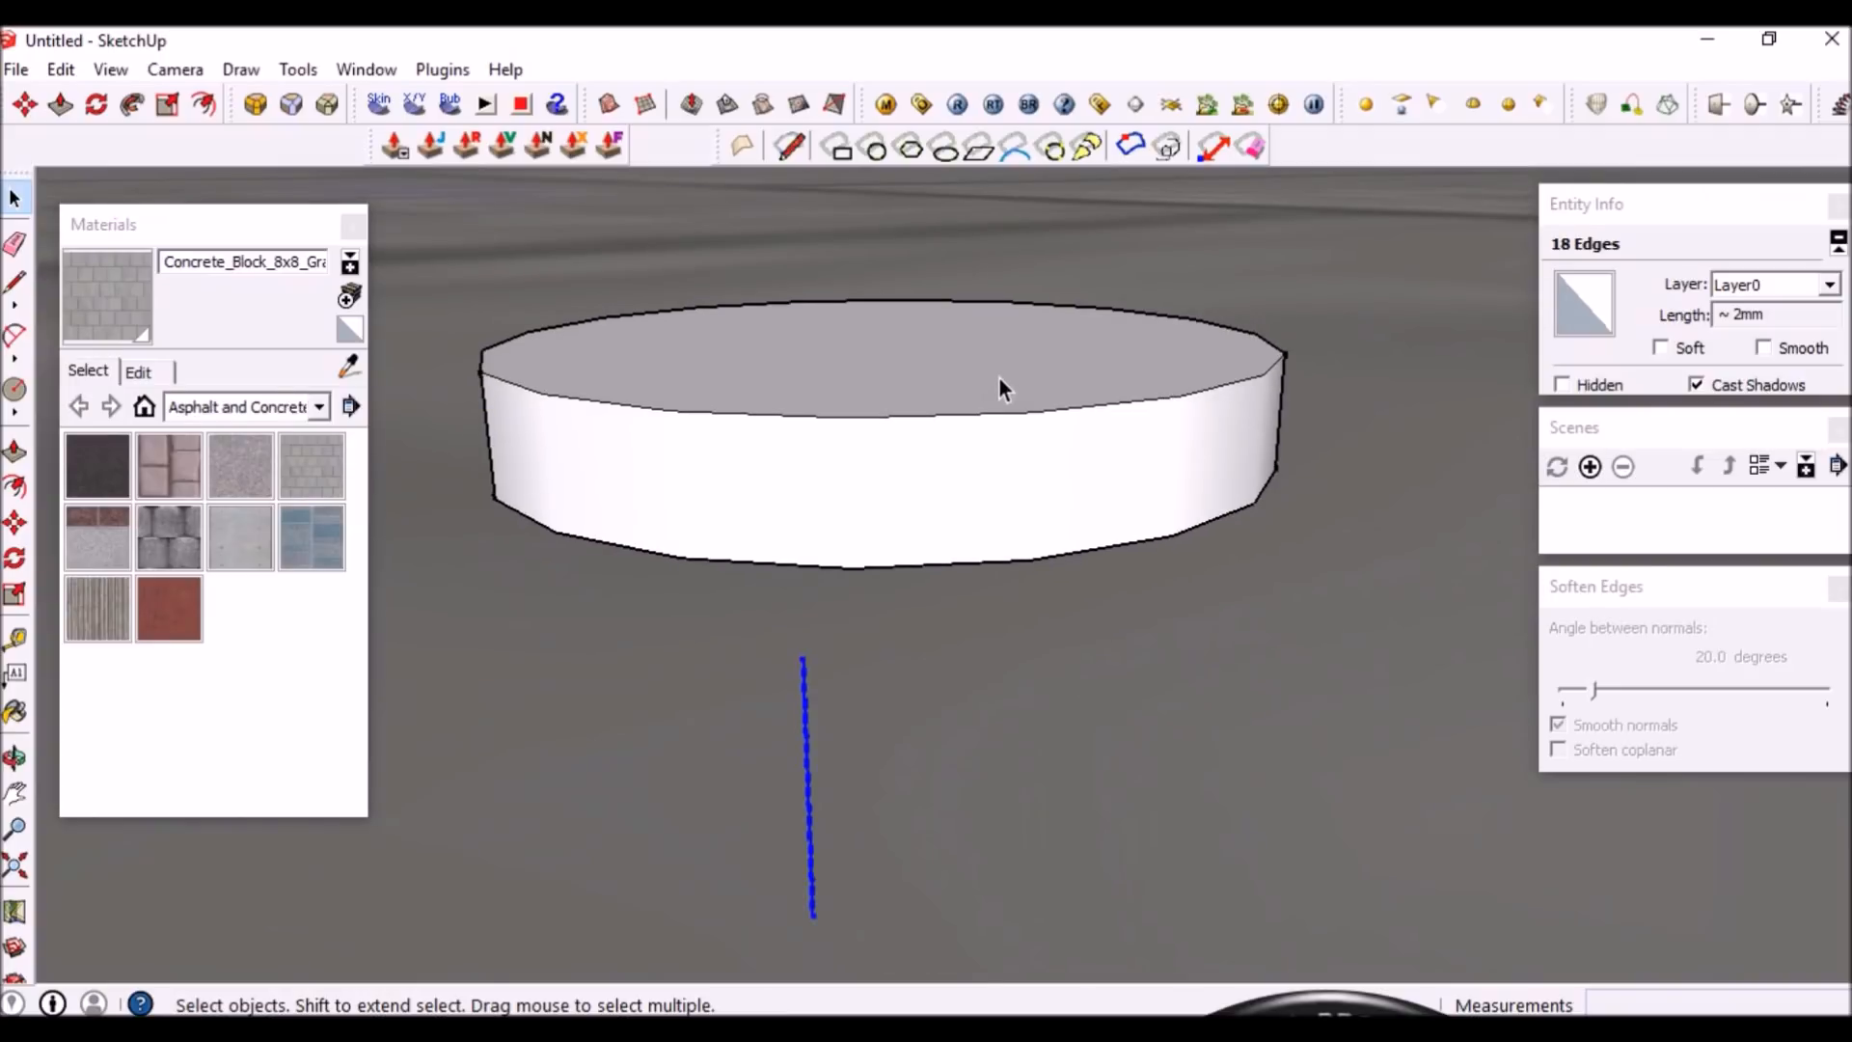
pyautogui.tripleClick(806, 567)
pyautogui.moveTo(807, 567); pyautogui.dragTo(826, 536, button='middle')
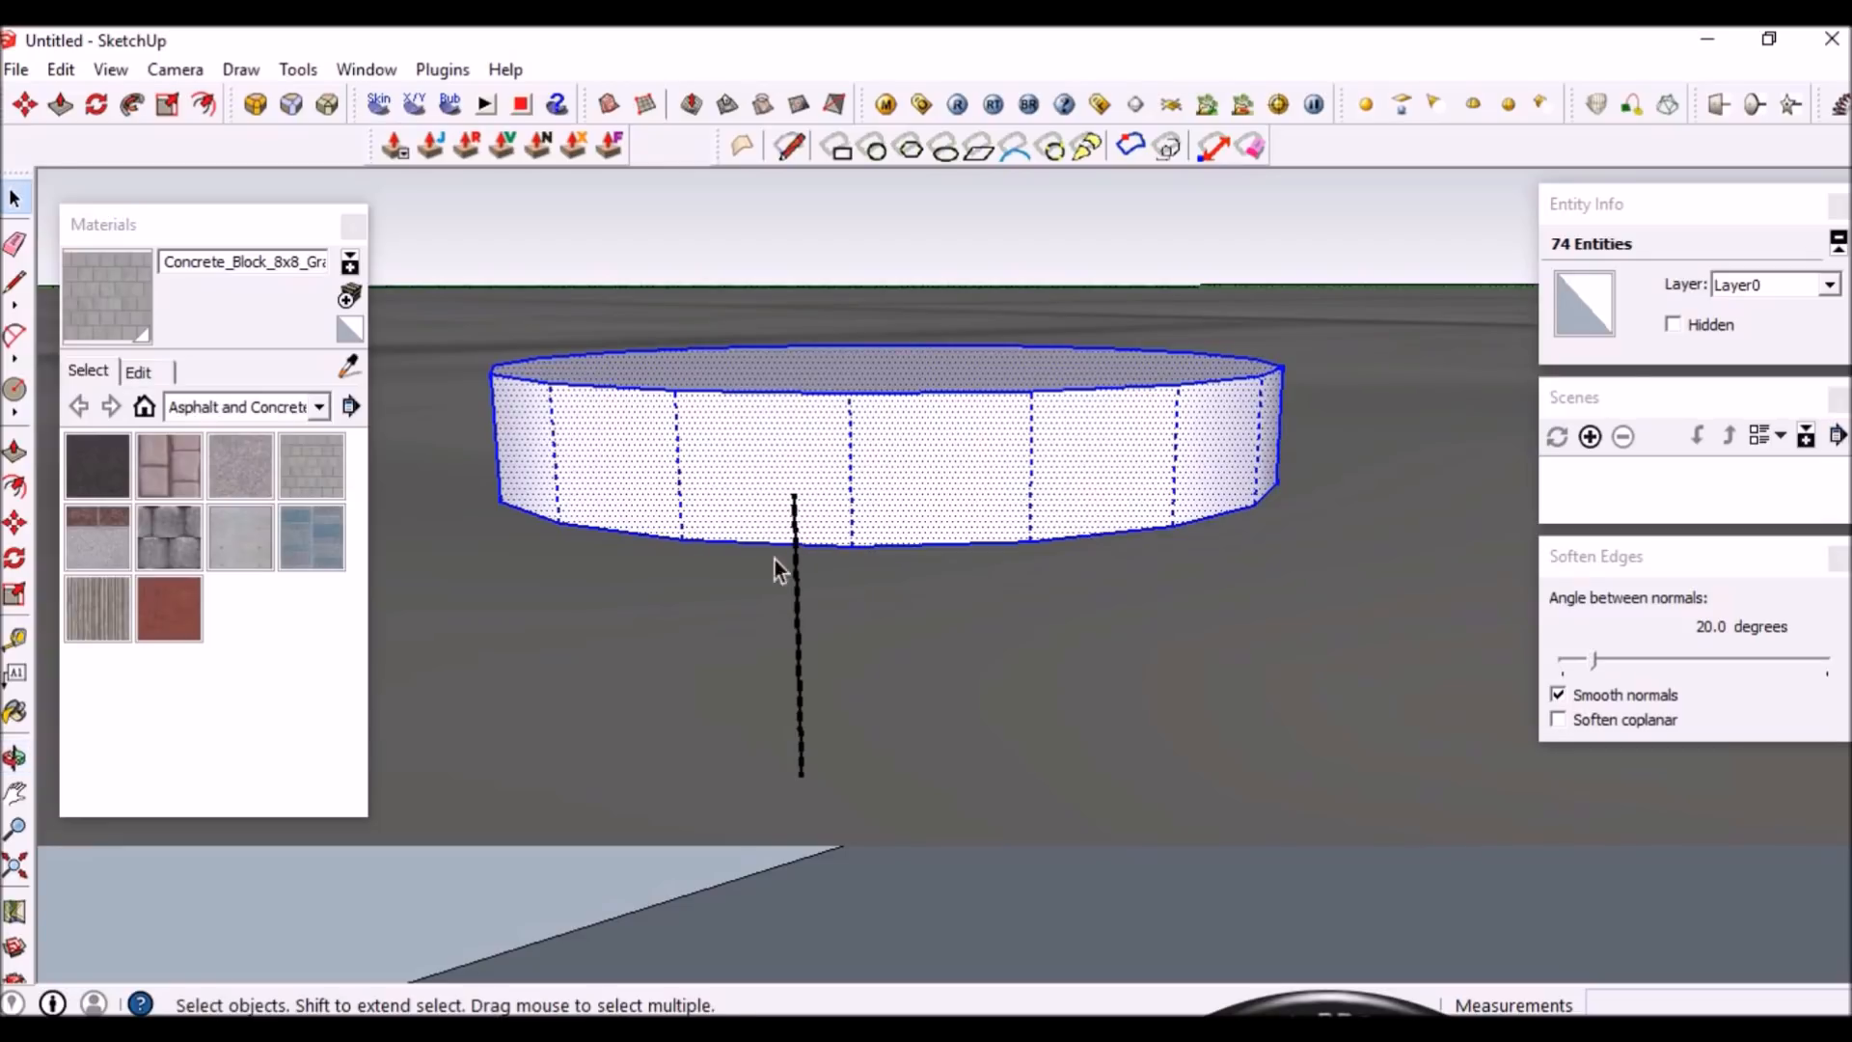
pyautogui.click(795, 505)
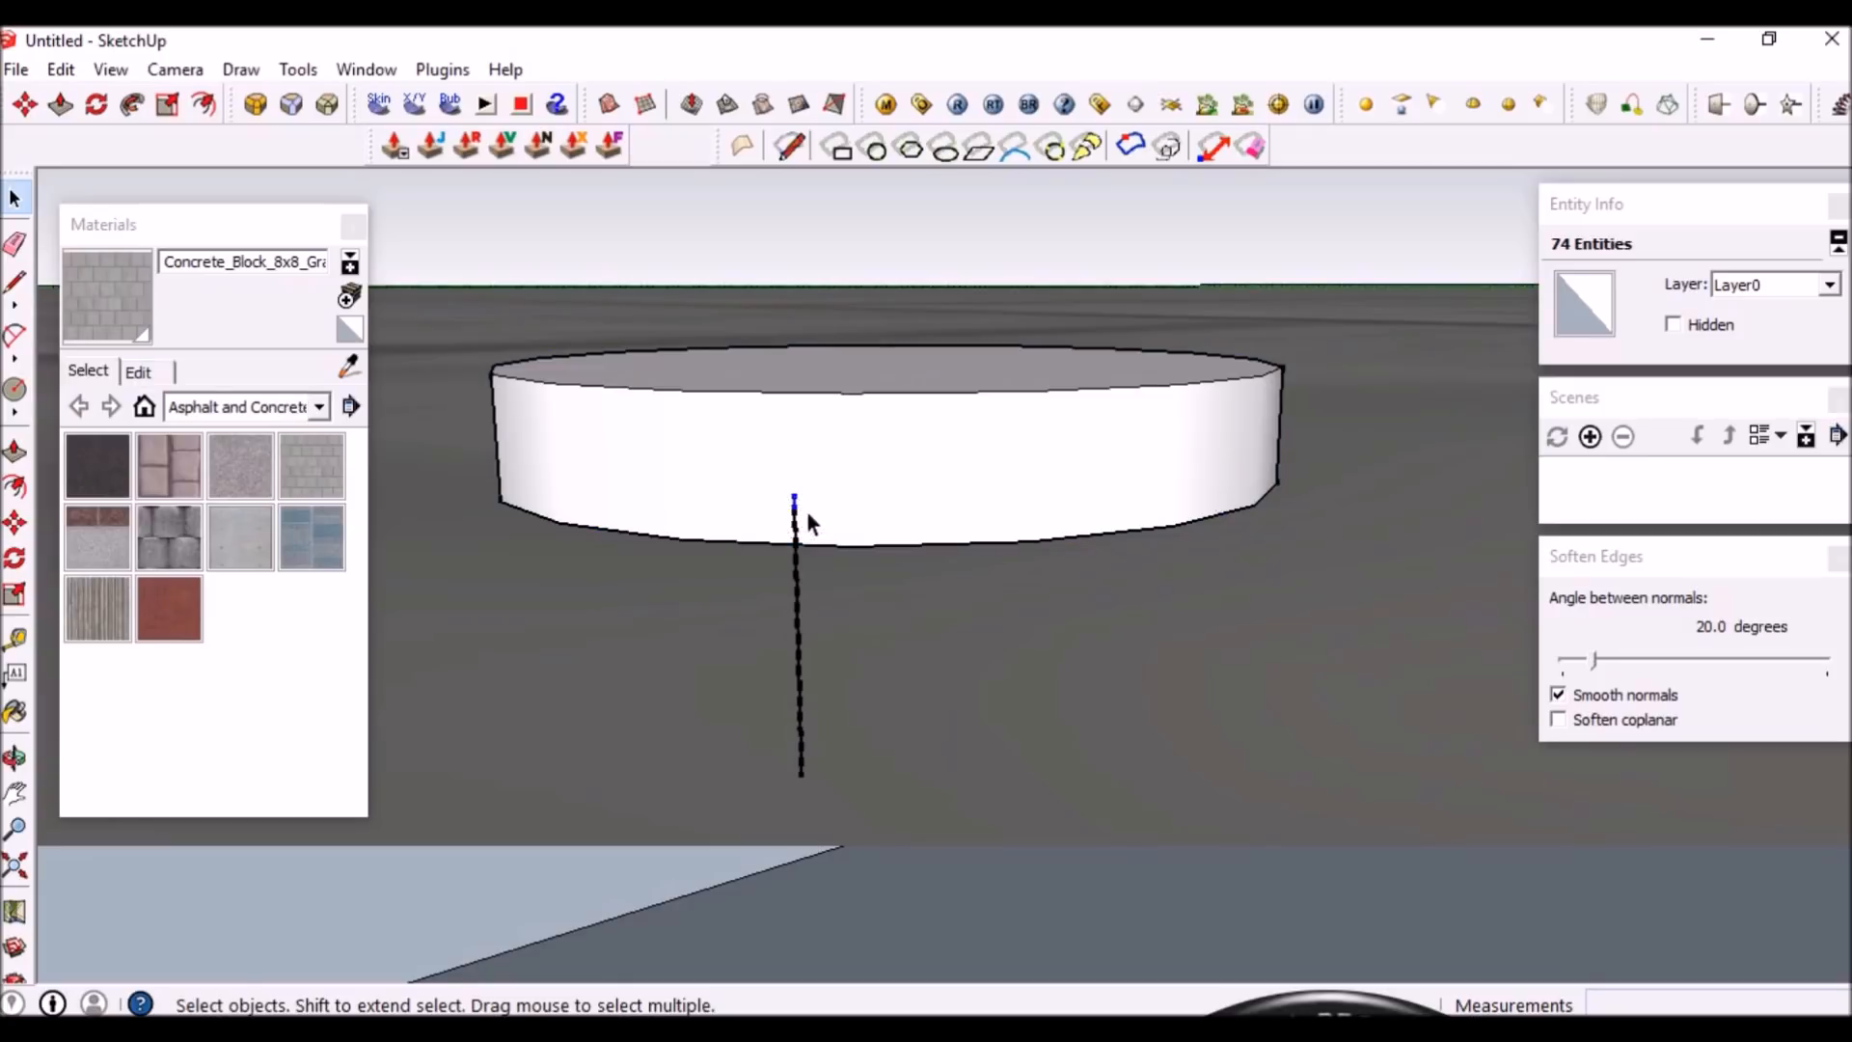
pyautogui.moveTo(803, 513); pyautogui.dragTo(807, 579, button='middle')
pyautogui.press('m')
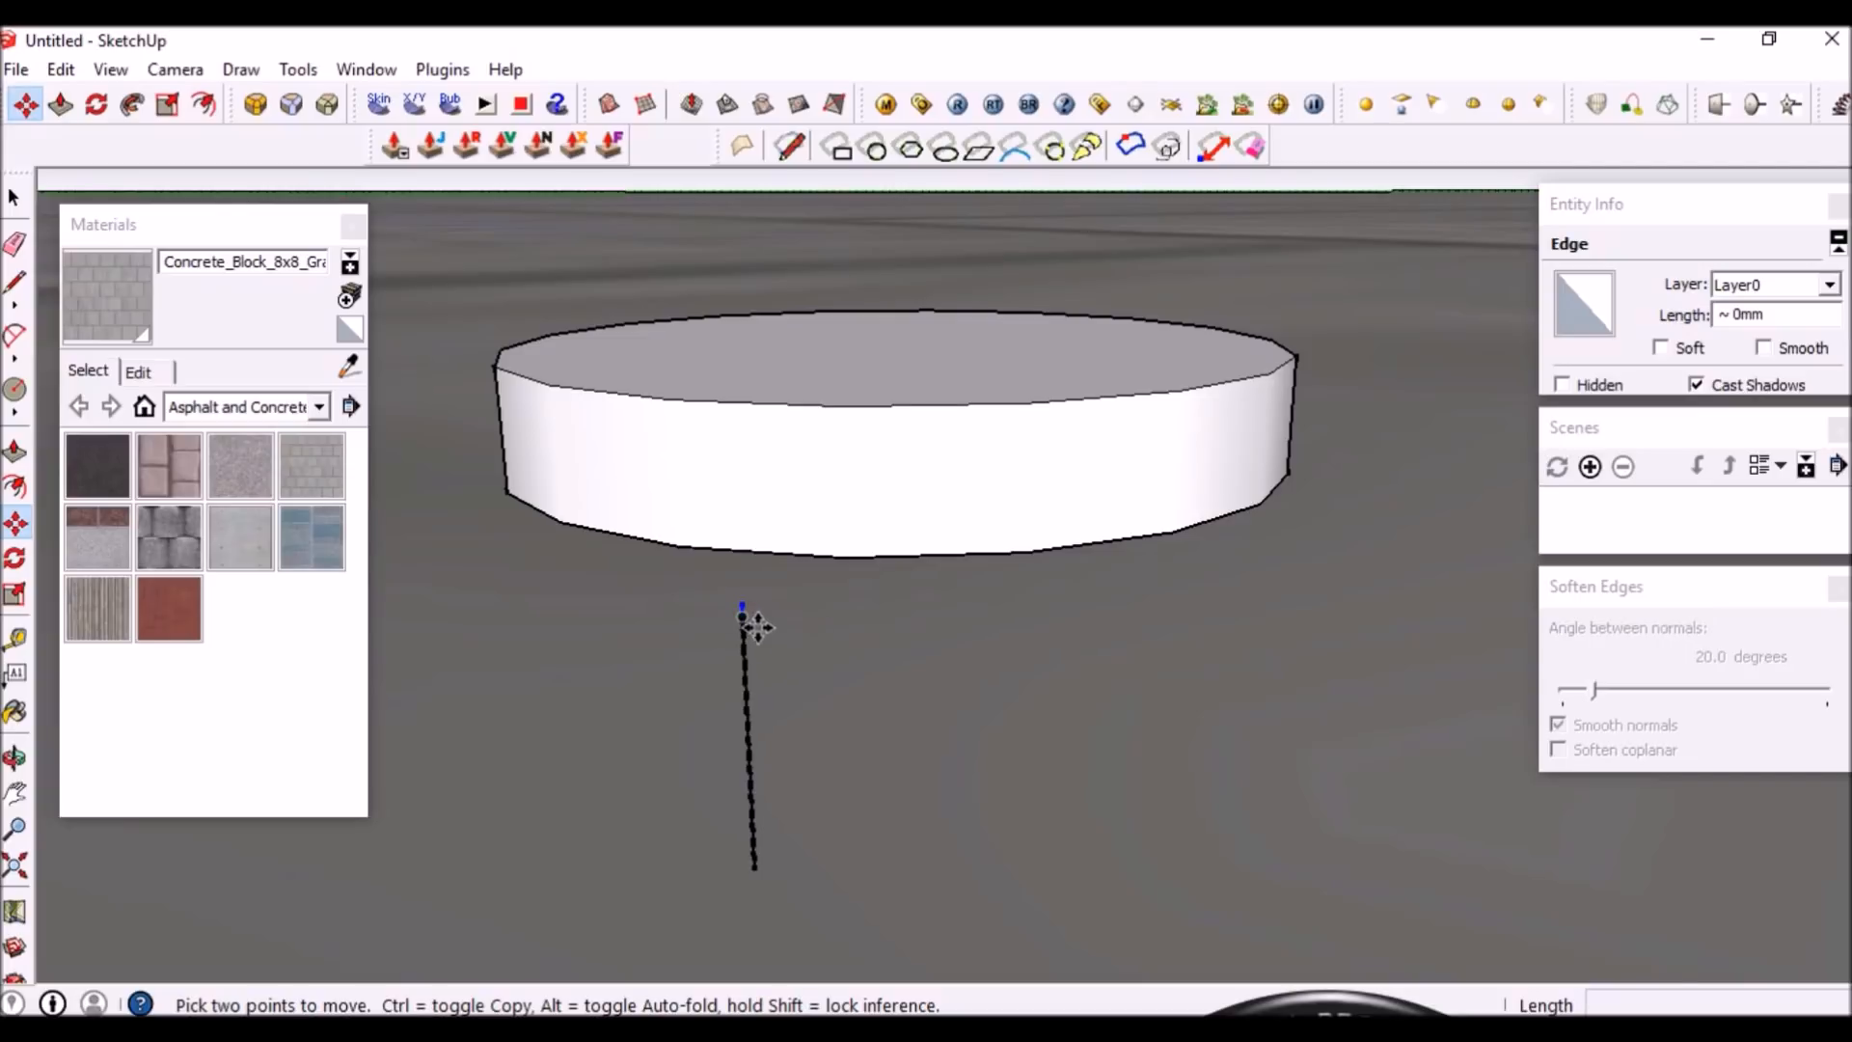
pyautogui.scroll(1, 772, 629)
pyautogui.scroll(-1, 772, 629)
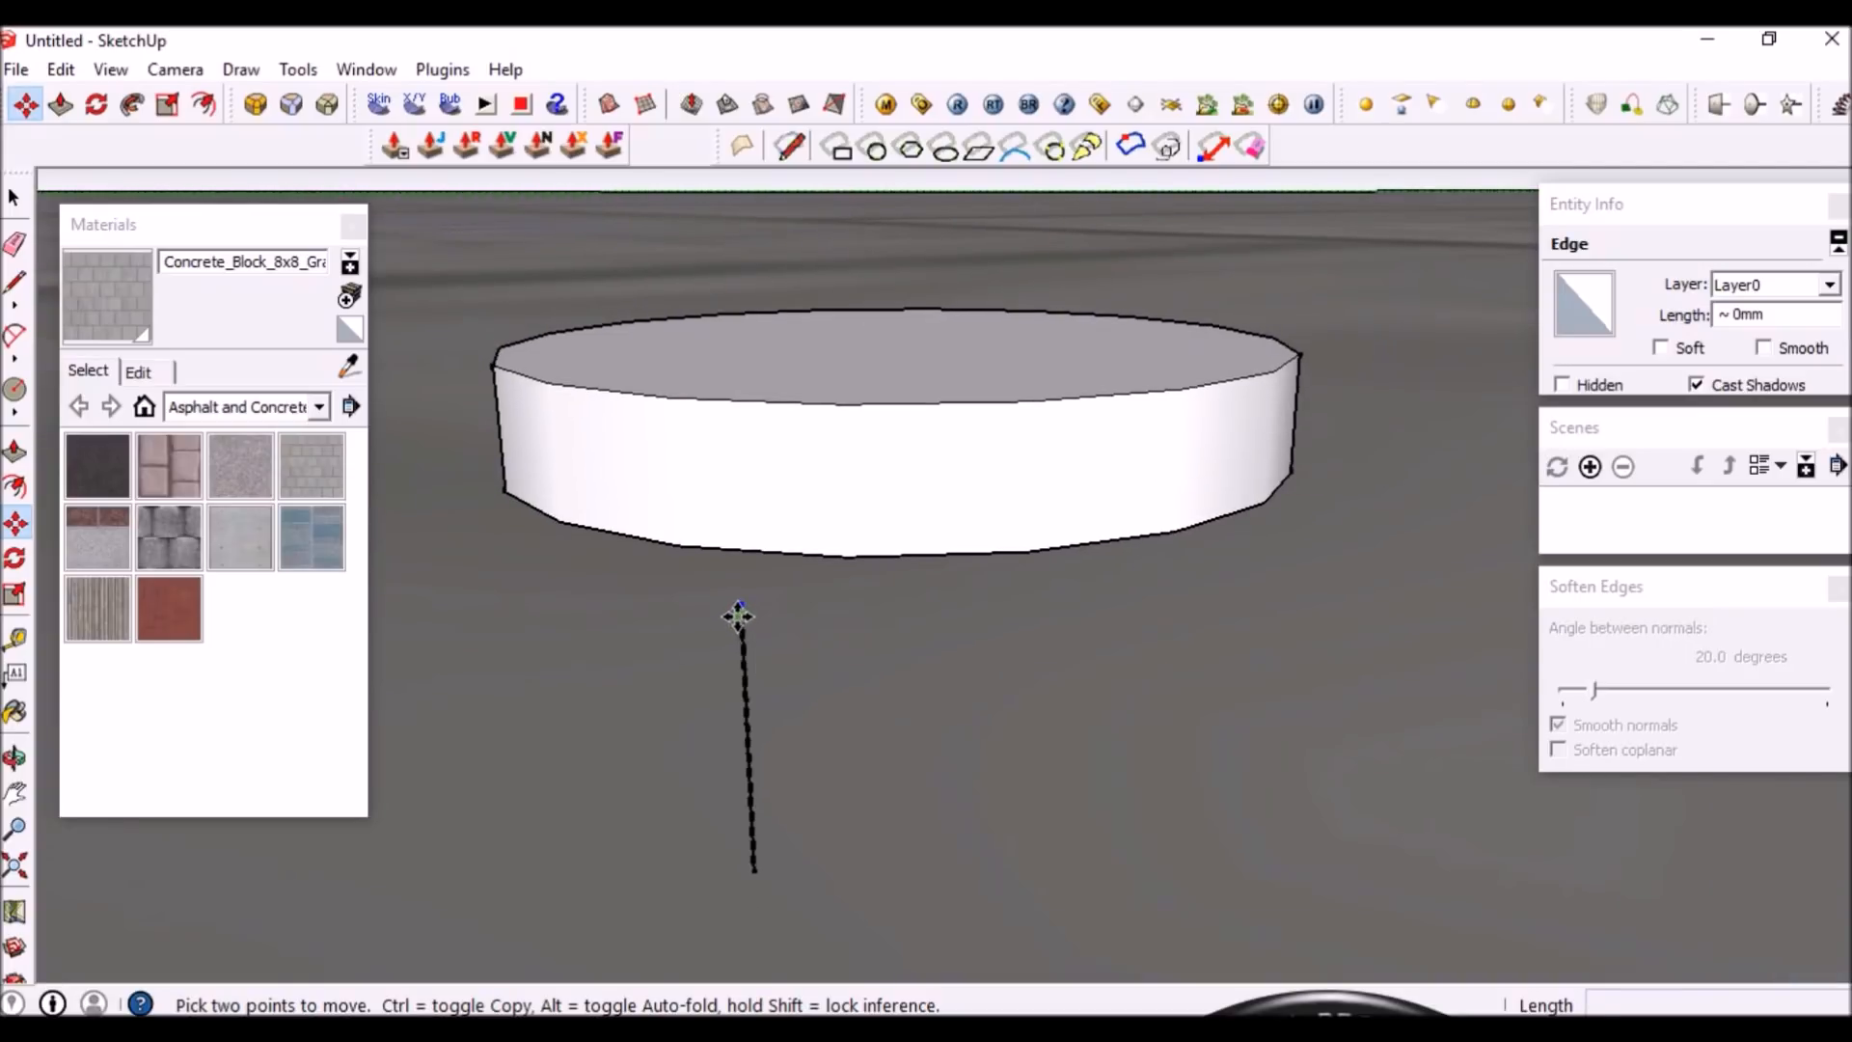
pyautogui.click(740, 620)
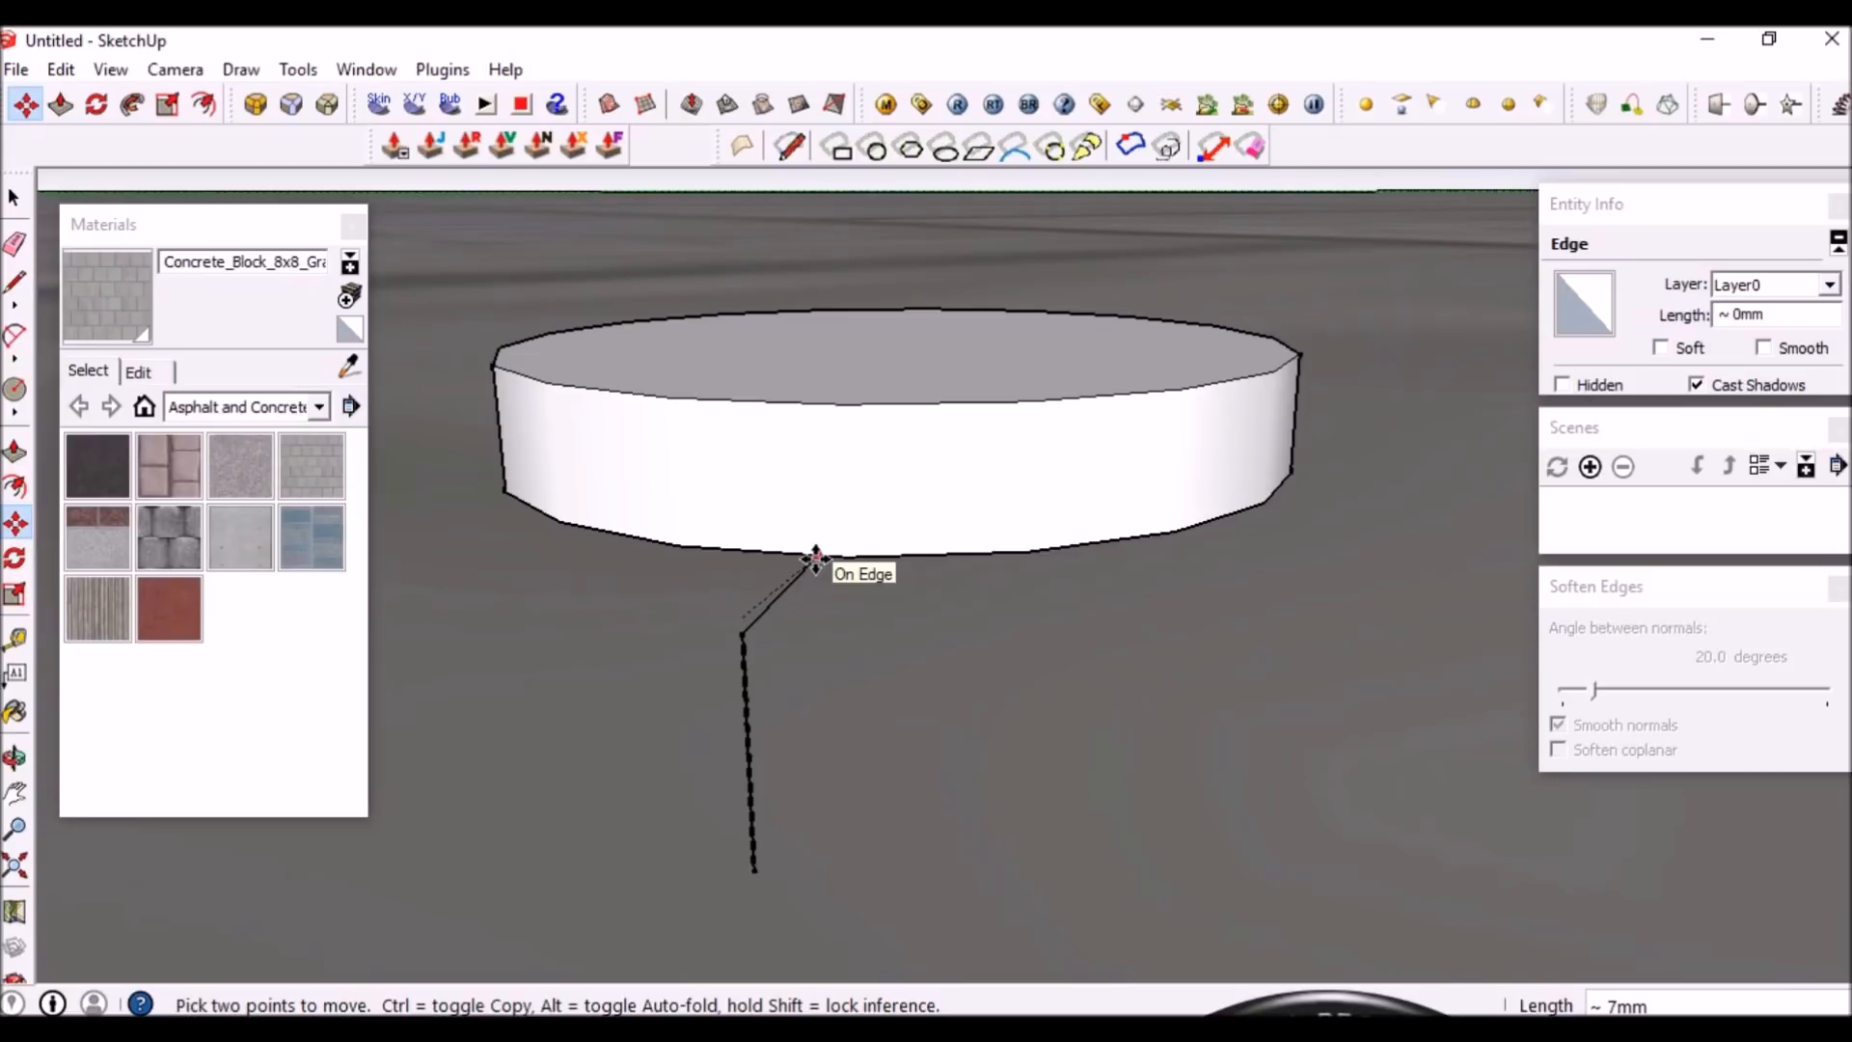
pyautogui.press('ctrl')
pyautogui.moveTo(831, 537); pyautogui.dragTo(896, 429, button='middle')
pyautogui.scroll(2, 894, 428)
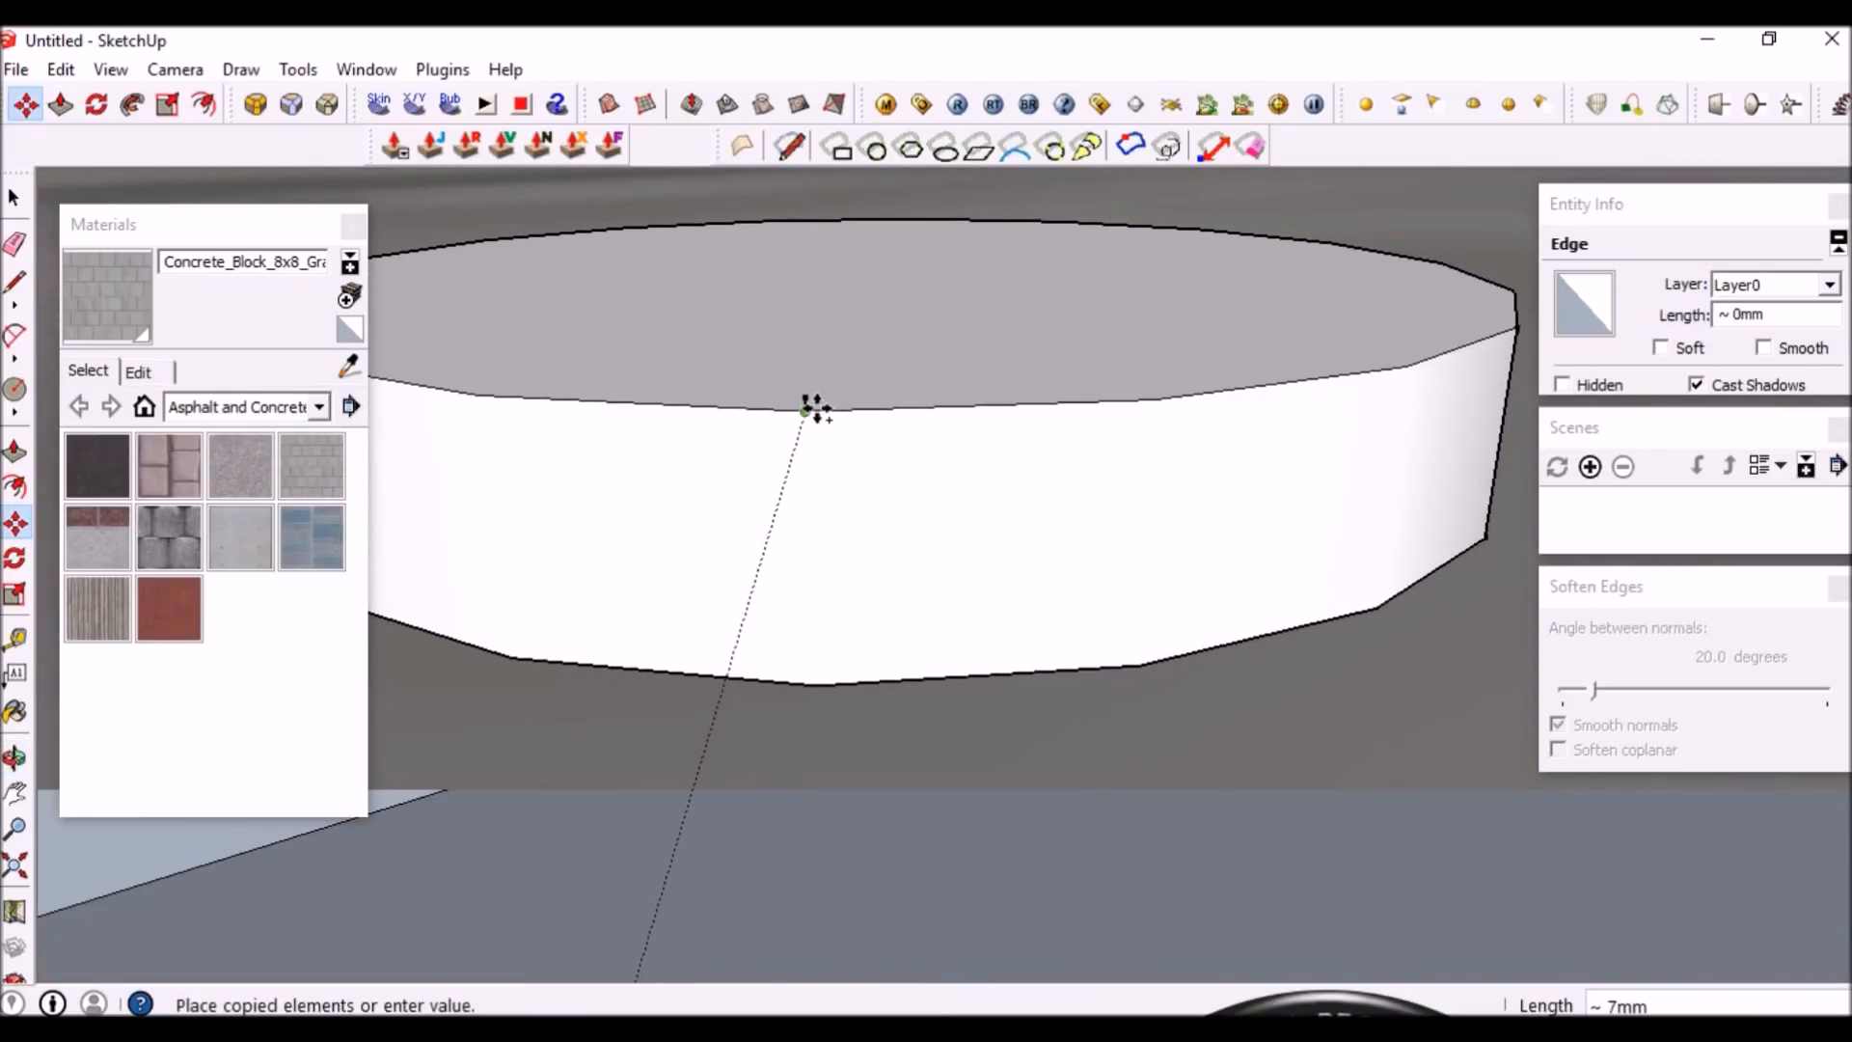
pyautogui.click(805, 410)
pyautogui.moveTo(806, 405); pyautogui.dragTo(811, 504, button='middle')
pyautogui.press('space')
# Draw a slanted edge from the adjacent upper-rim vertex to the top end of the copied short segment
pyautogui.press('l')
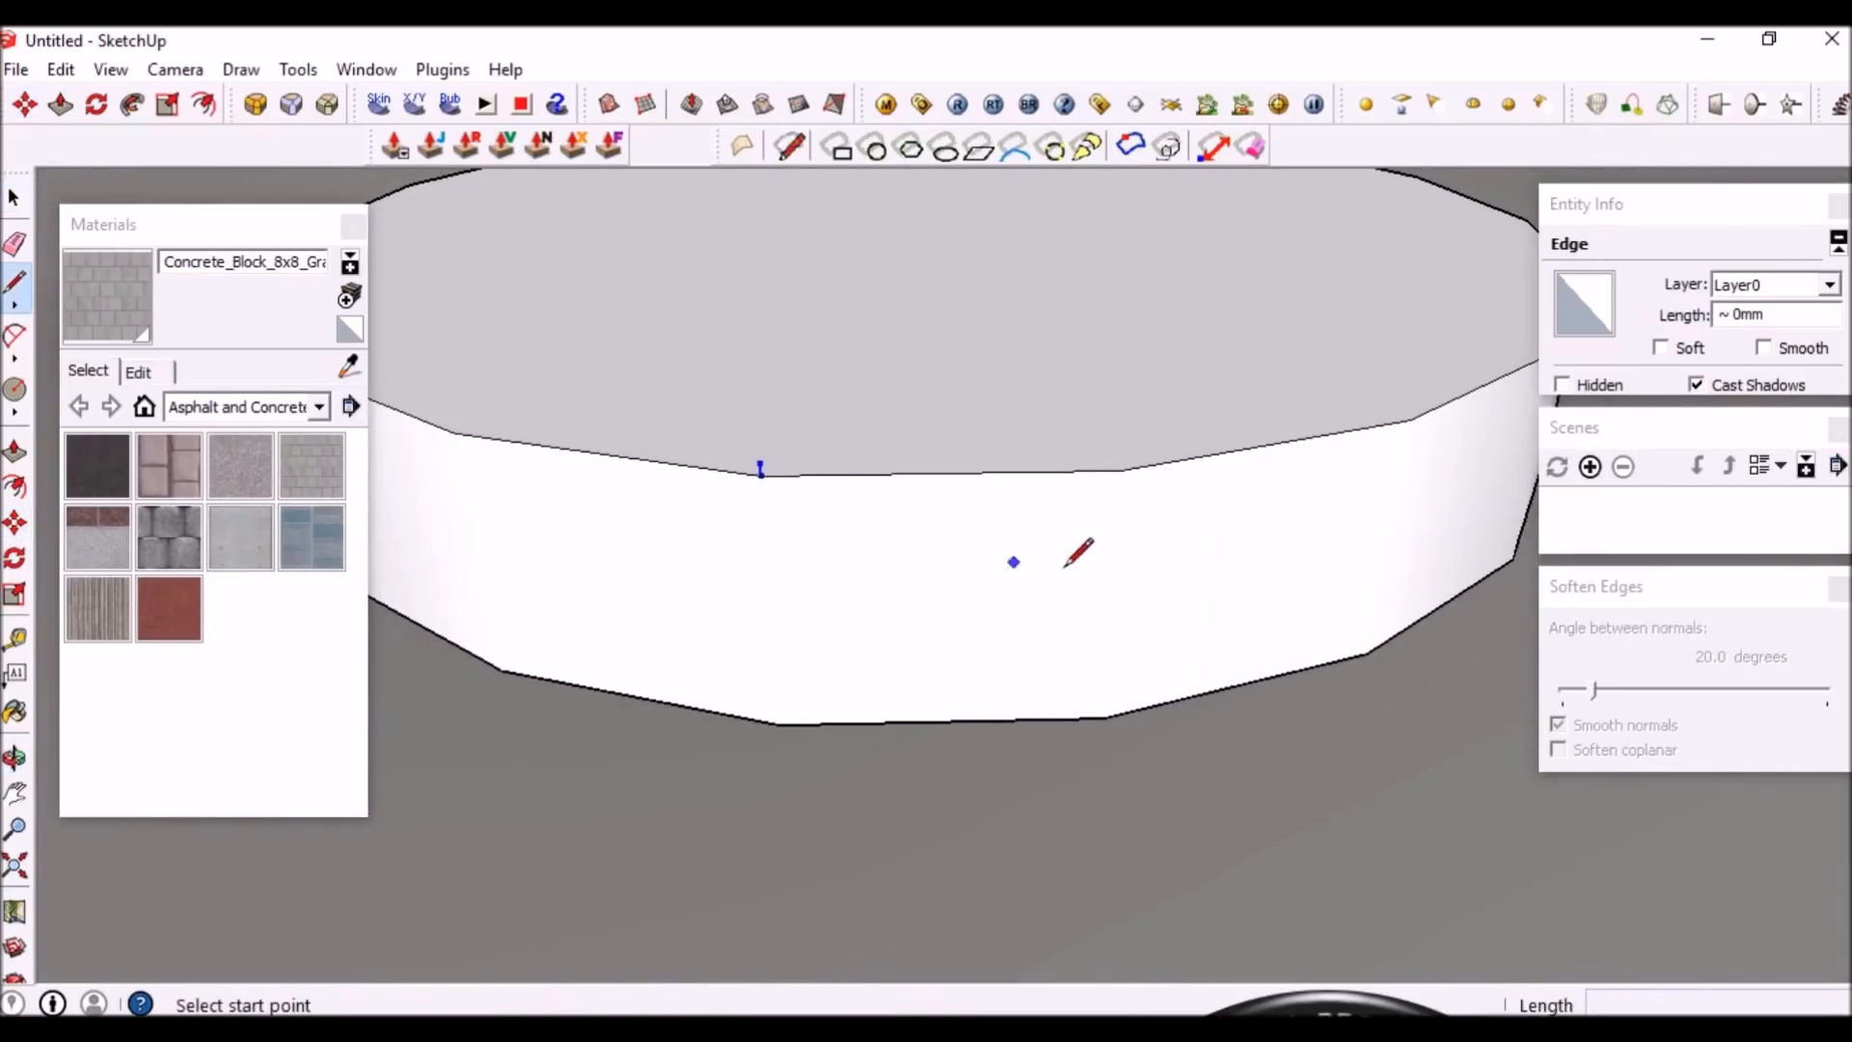
pyautogui.click(1119, 470)
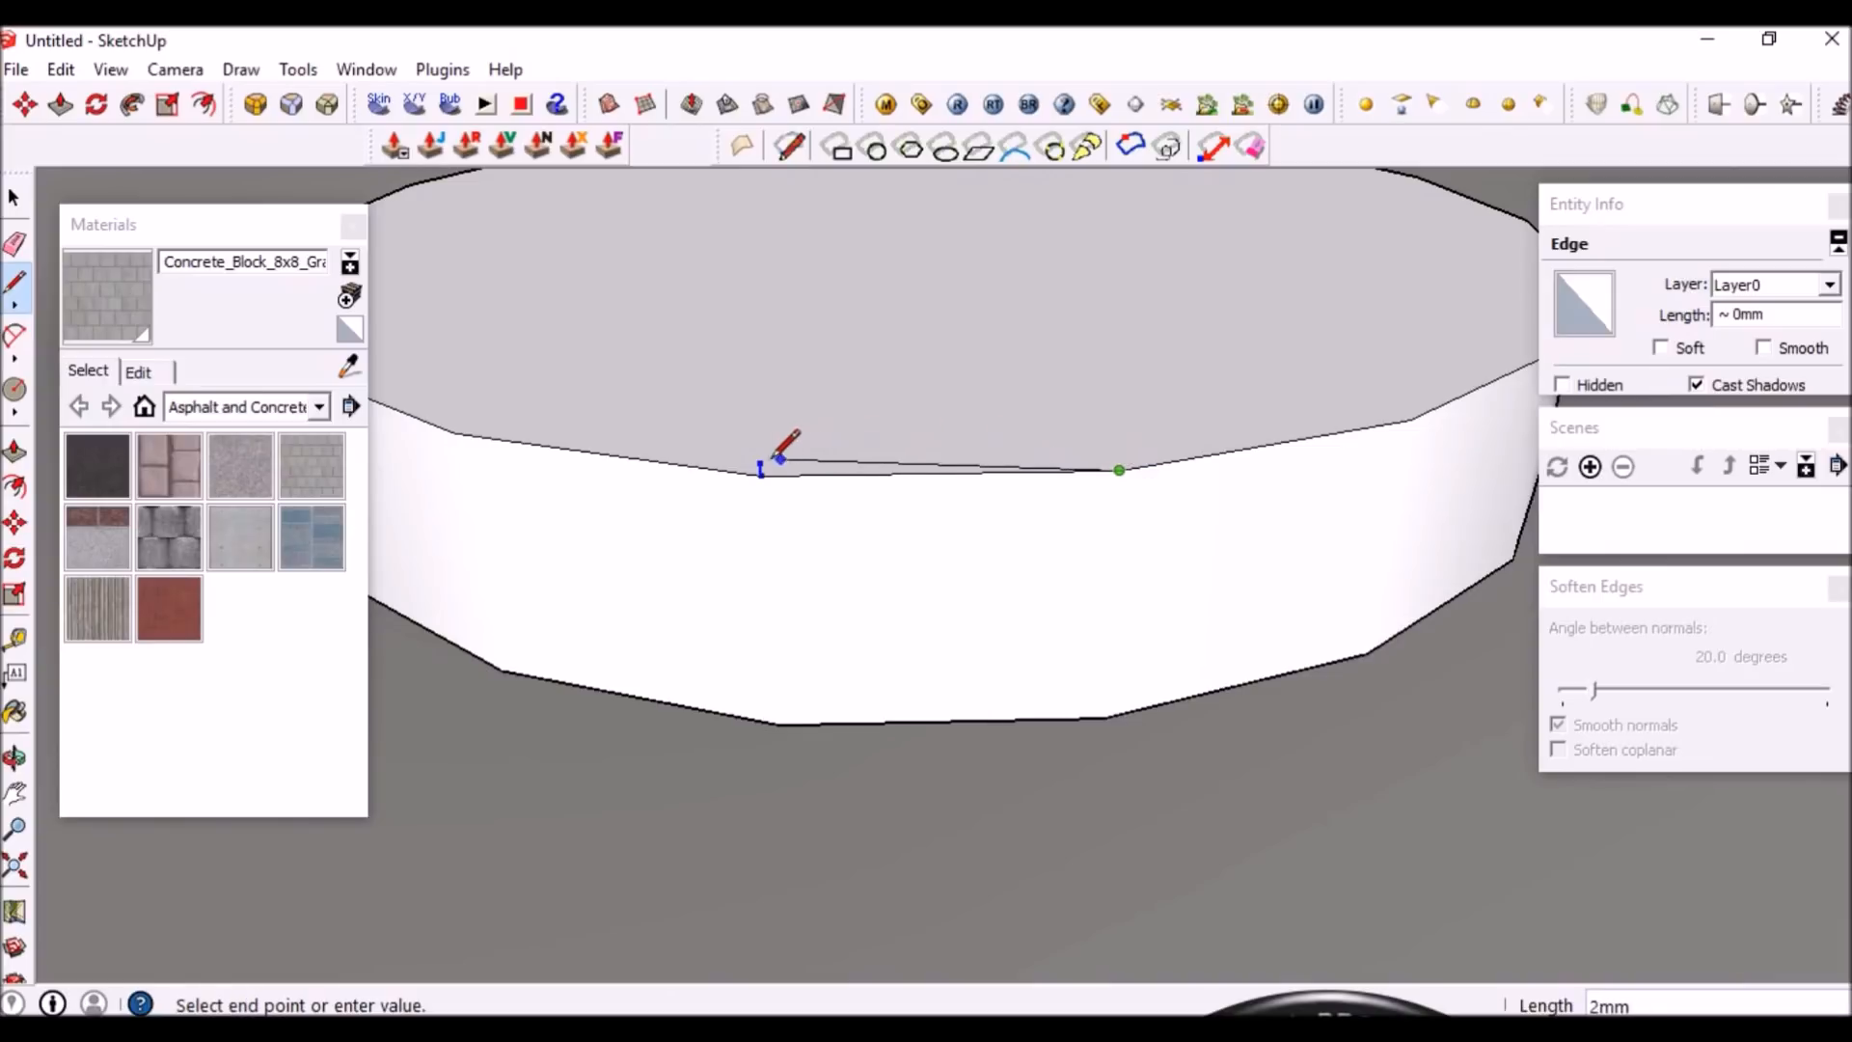
pyautogui.click(762, 467)
pyautogui.press('space')
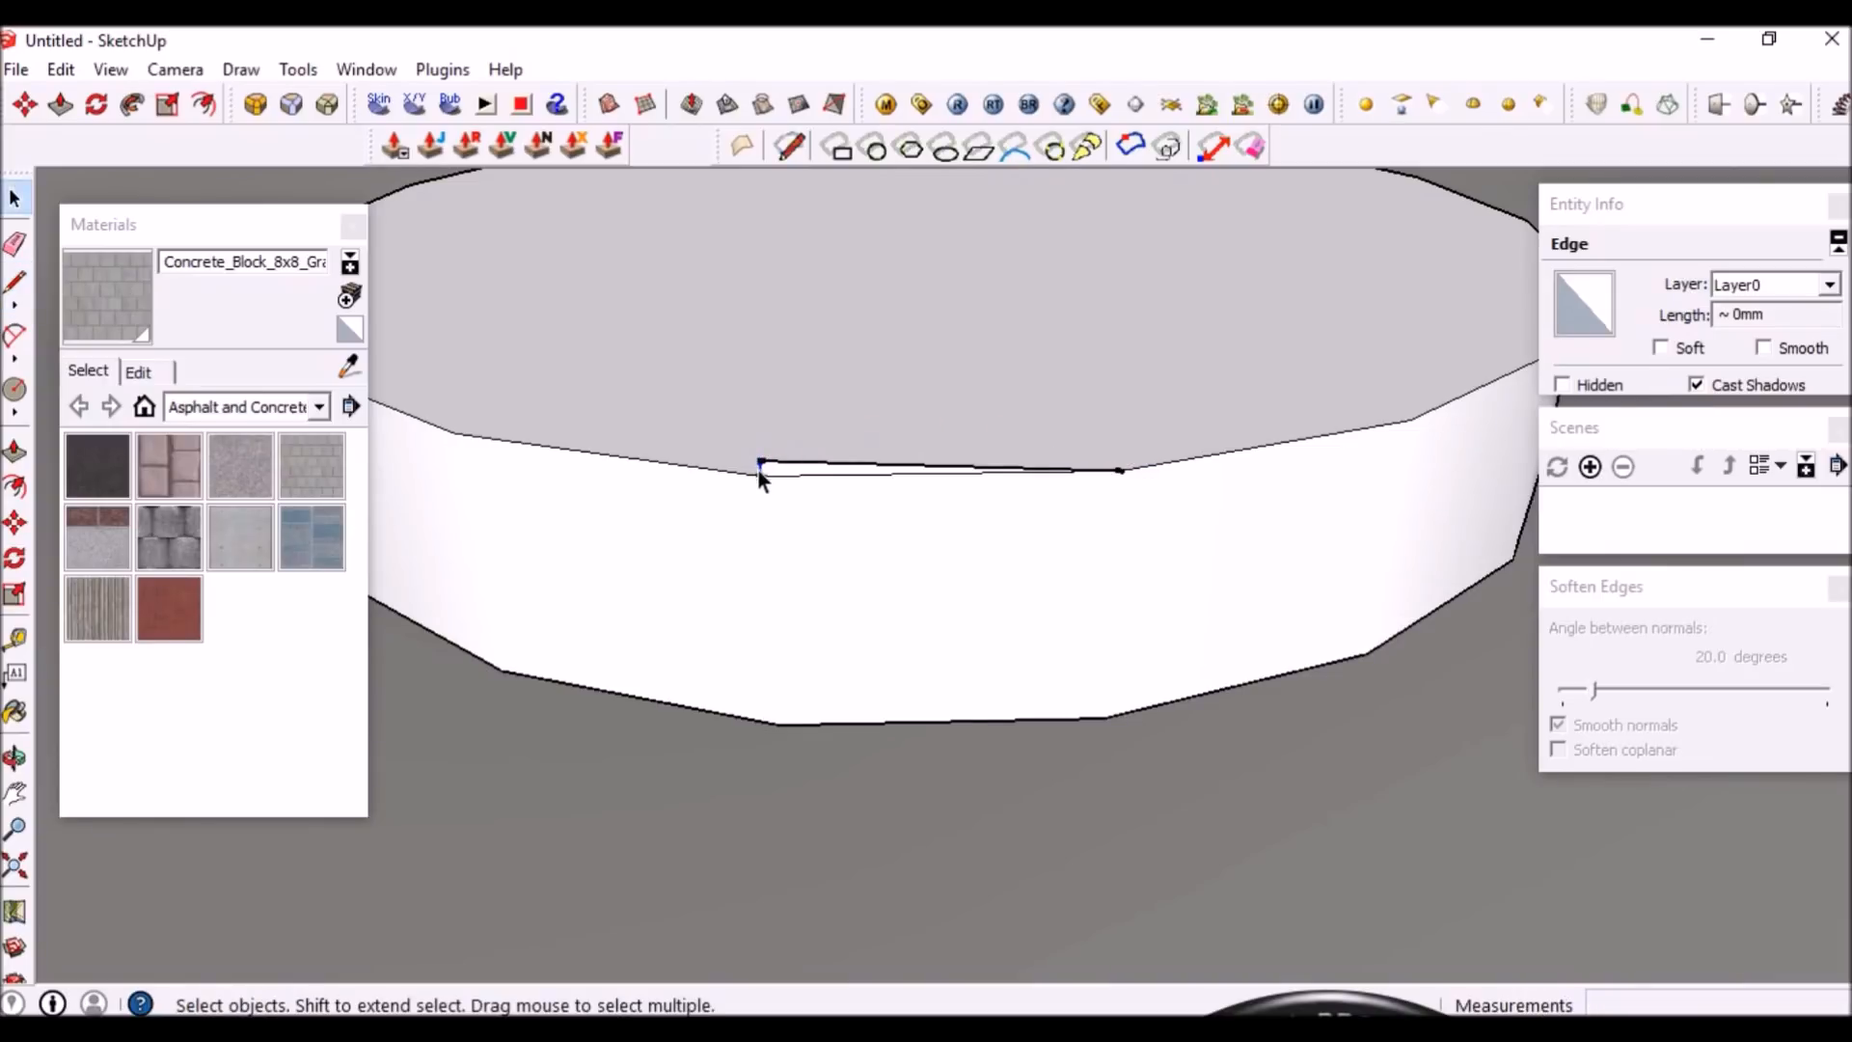
# Copy the slanted edge straight down so it starts at the matching vertex of the disc's lower rim
pyautogui.scroll(1, 793, 477)
pyautogui.click(783, 462)
pyautogui.moveTo(784, 464); pyautogui.dragTo(765, 517, button='middle')
pyautogui.press('m')
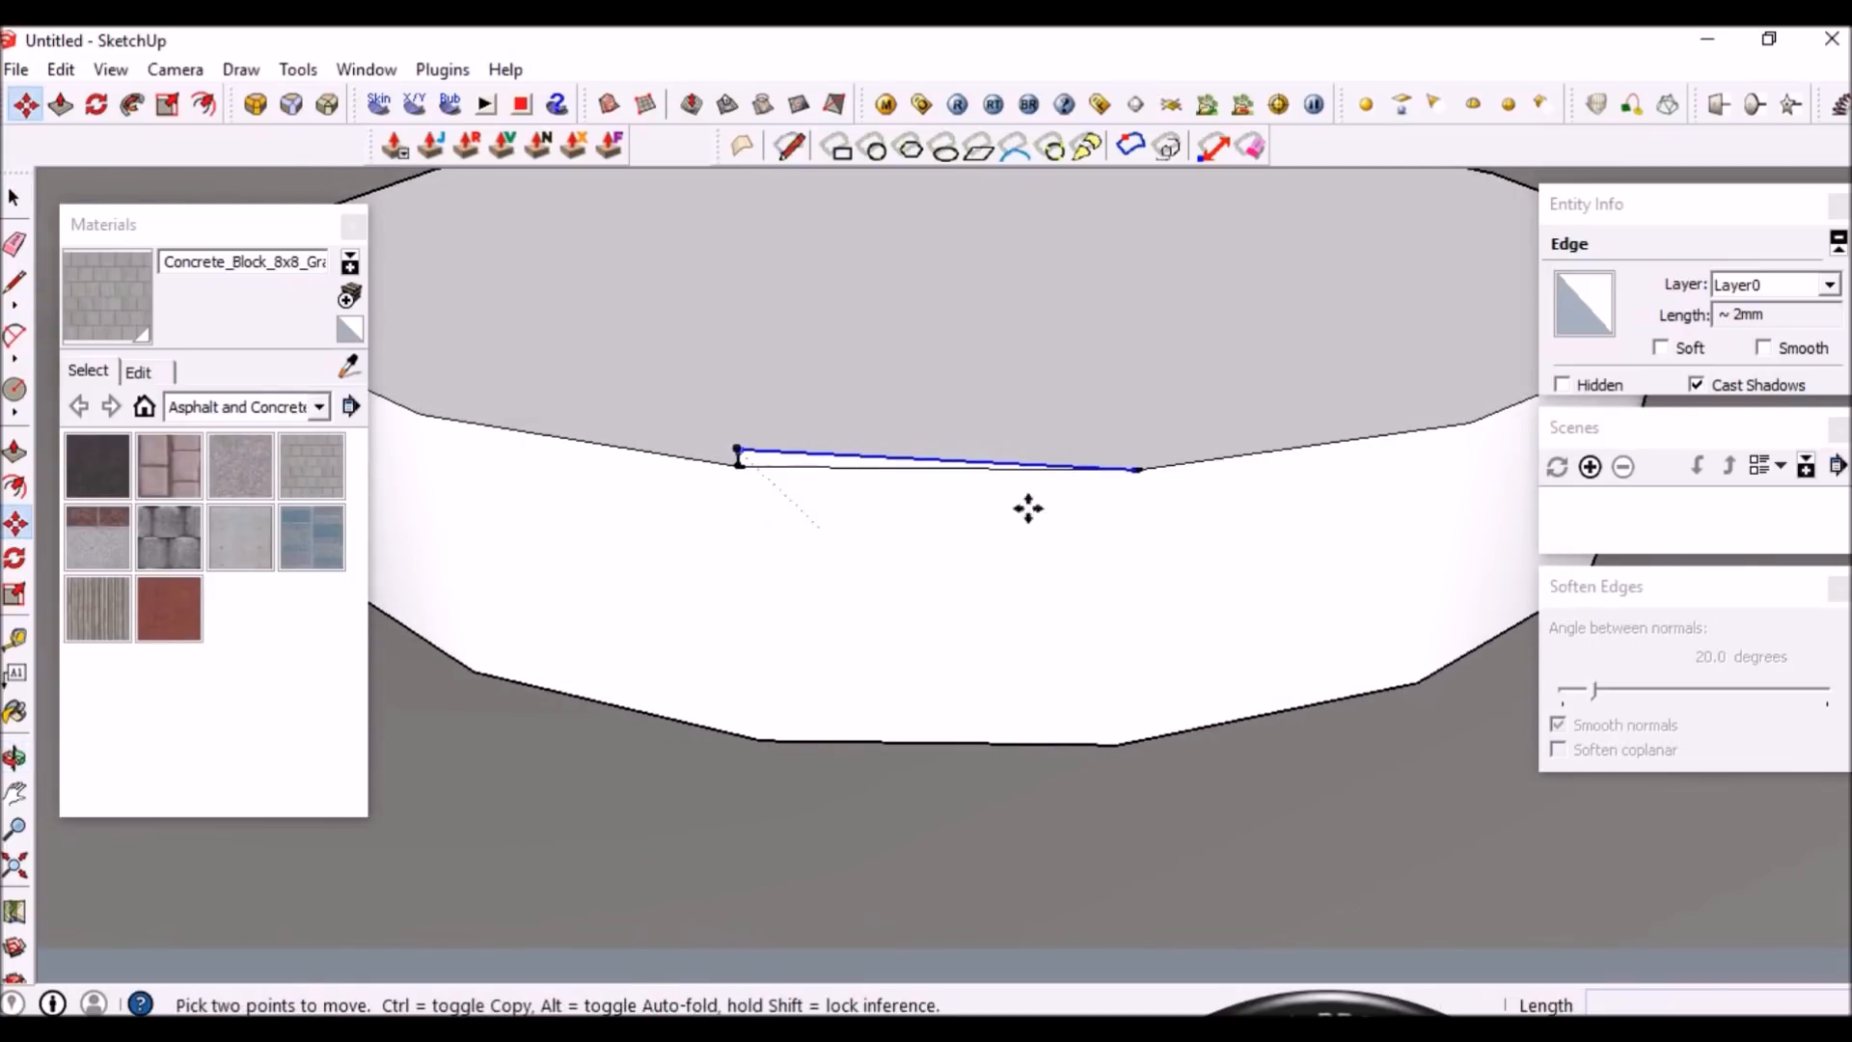
pyautogui.press('ctrl')
pyautogui.click(1139, 469)
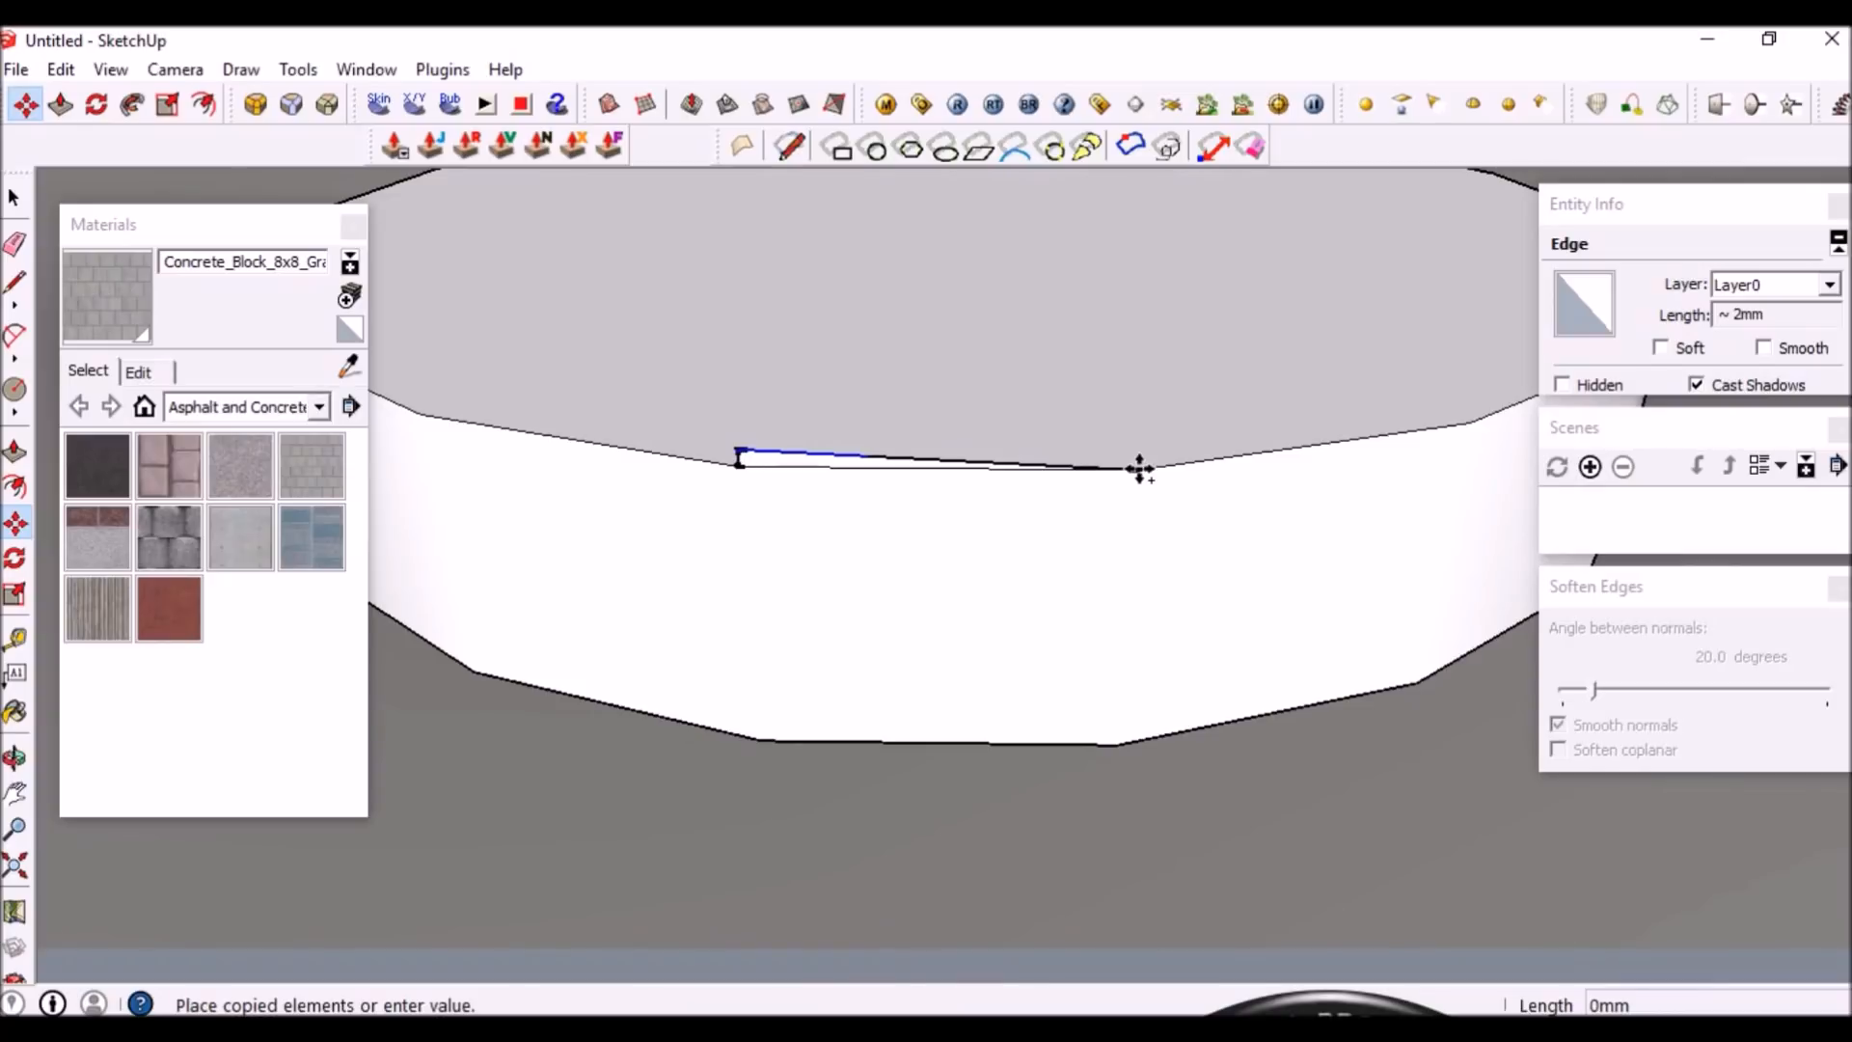
pyautogui.click(1112, 743)
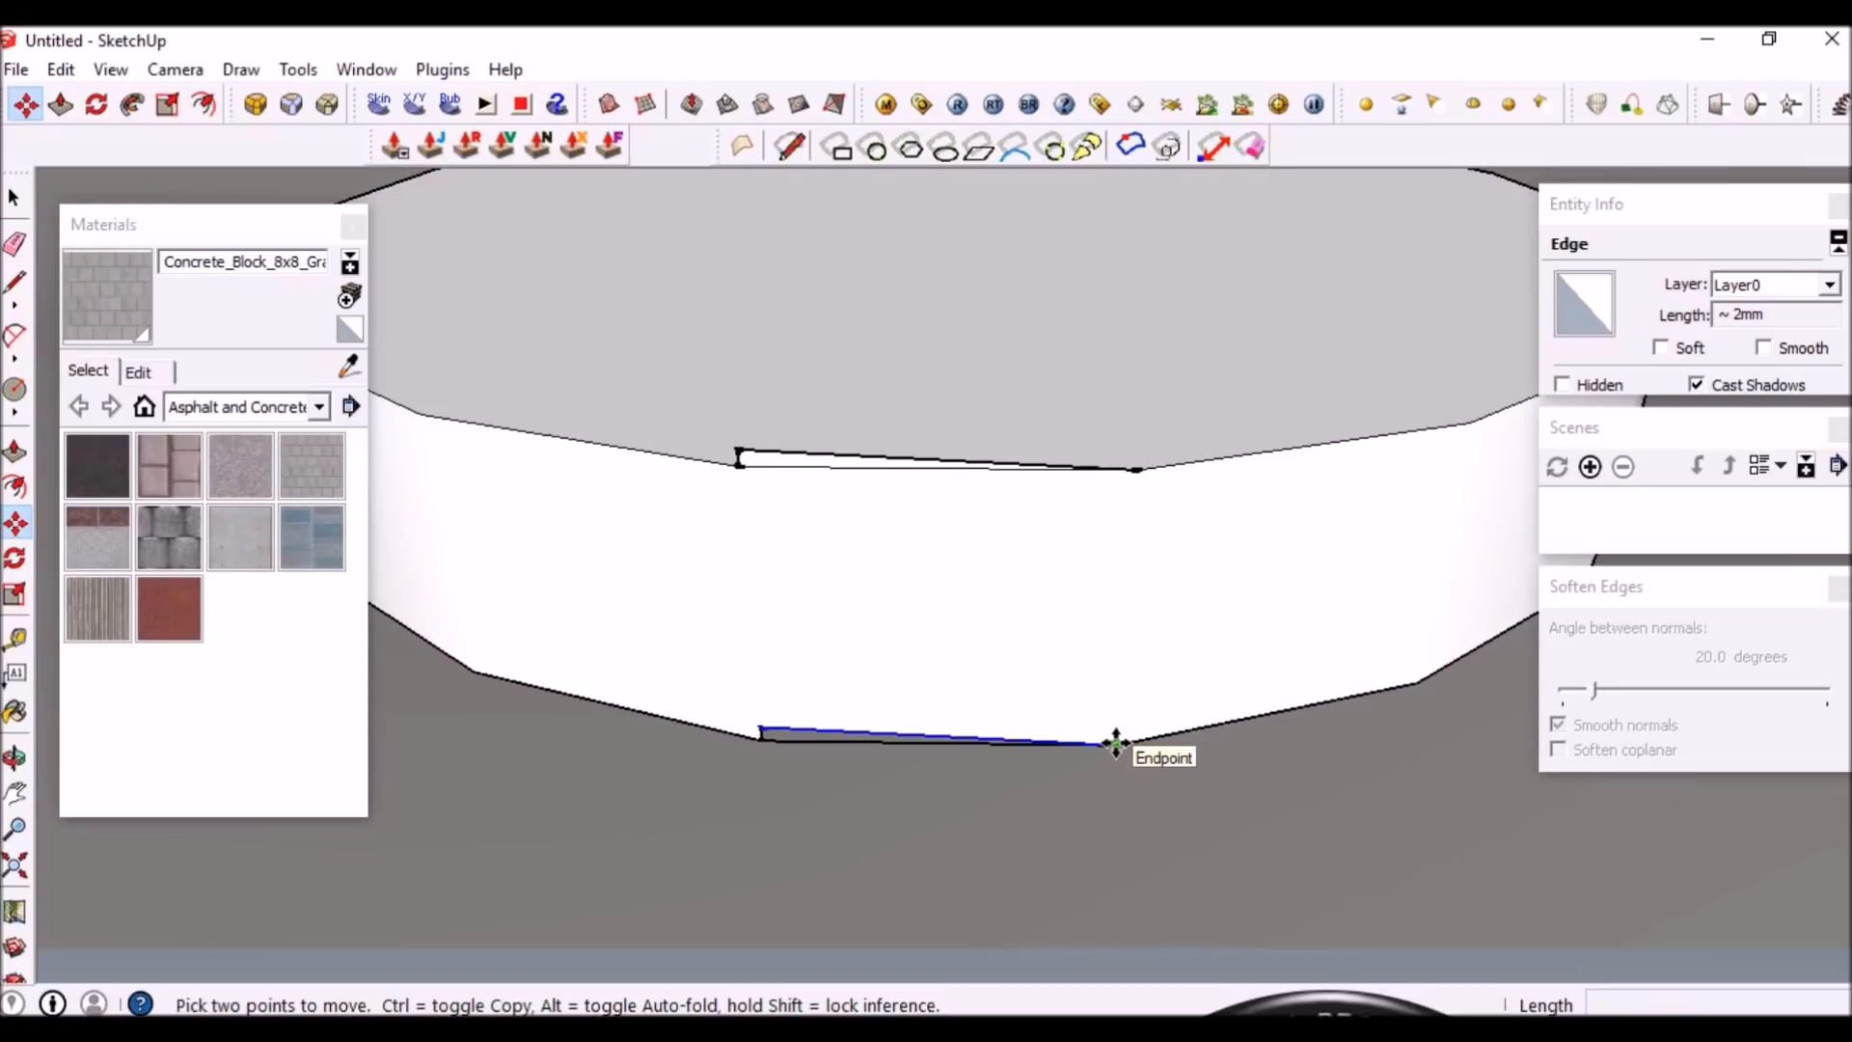
# Copy the lower slanted edge again so the copy starts at the raised end of the first one
pyautogui.moveTo(1125, 756); pyautogui.dragTo(1138, 750, button='middle')
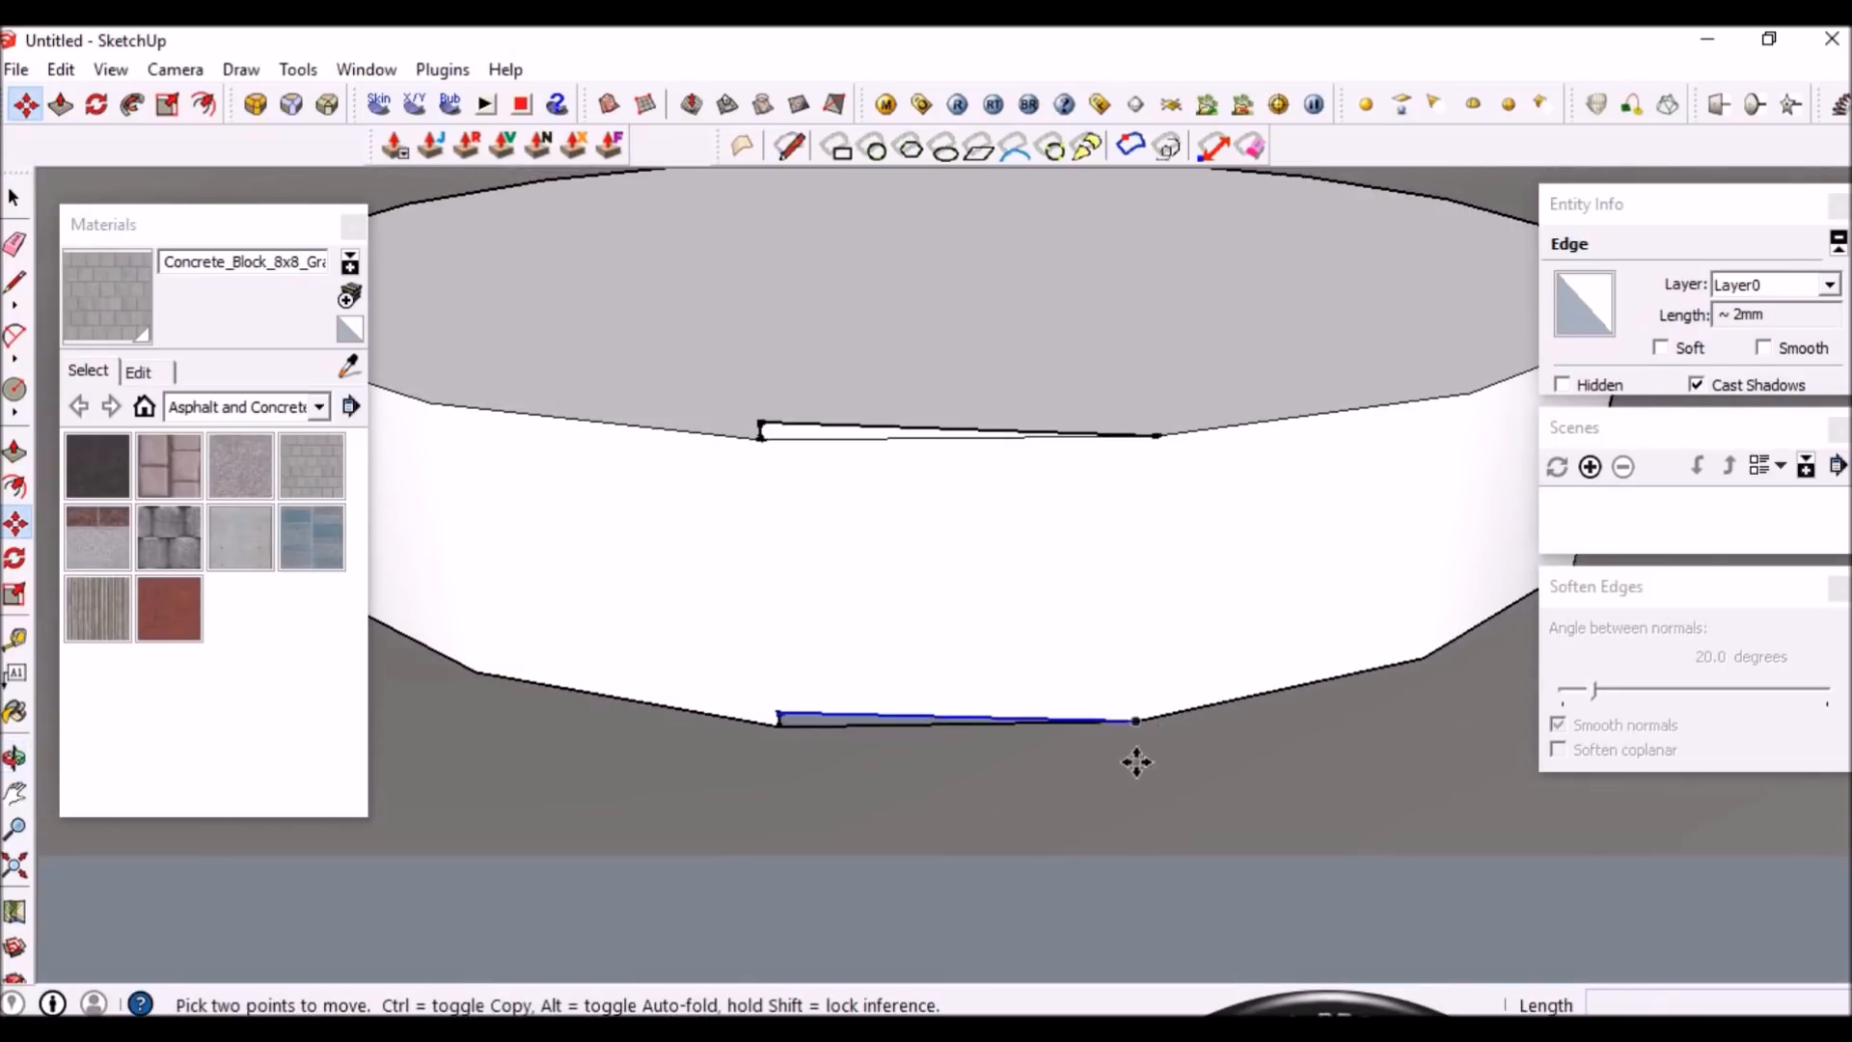
pyautogui.press('ctrl')
pyautogui.click(1137, 719)
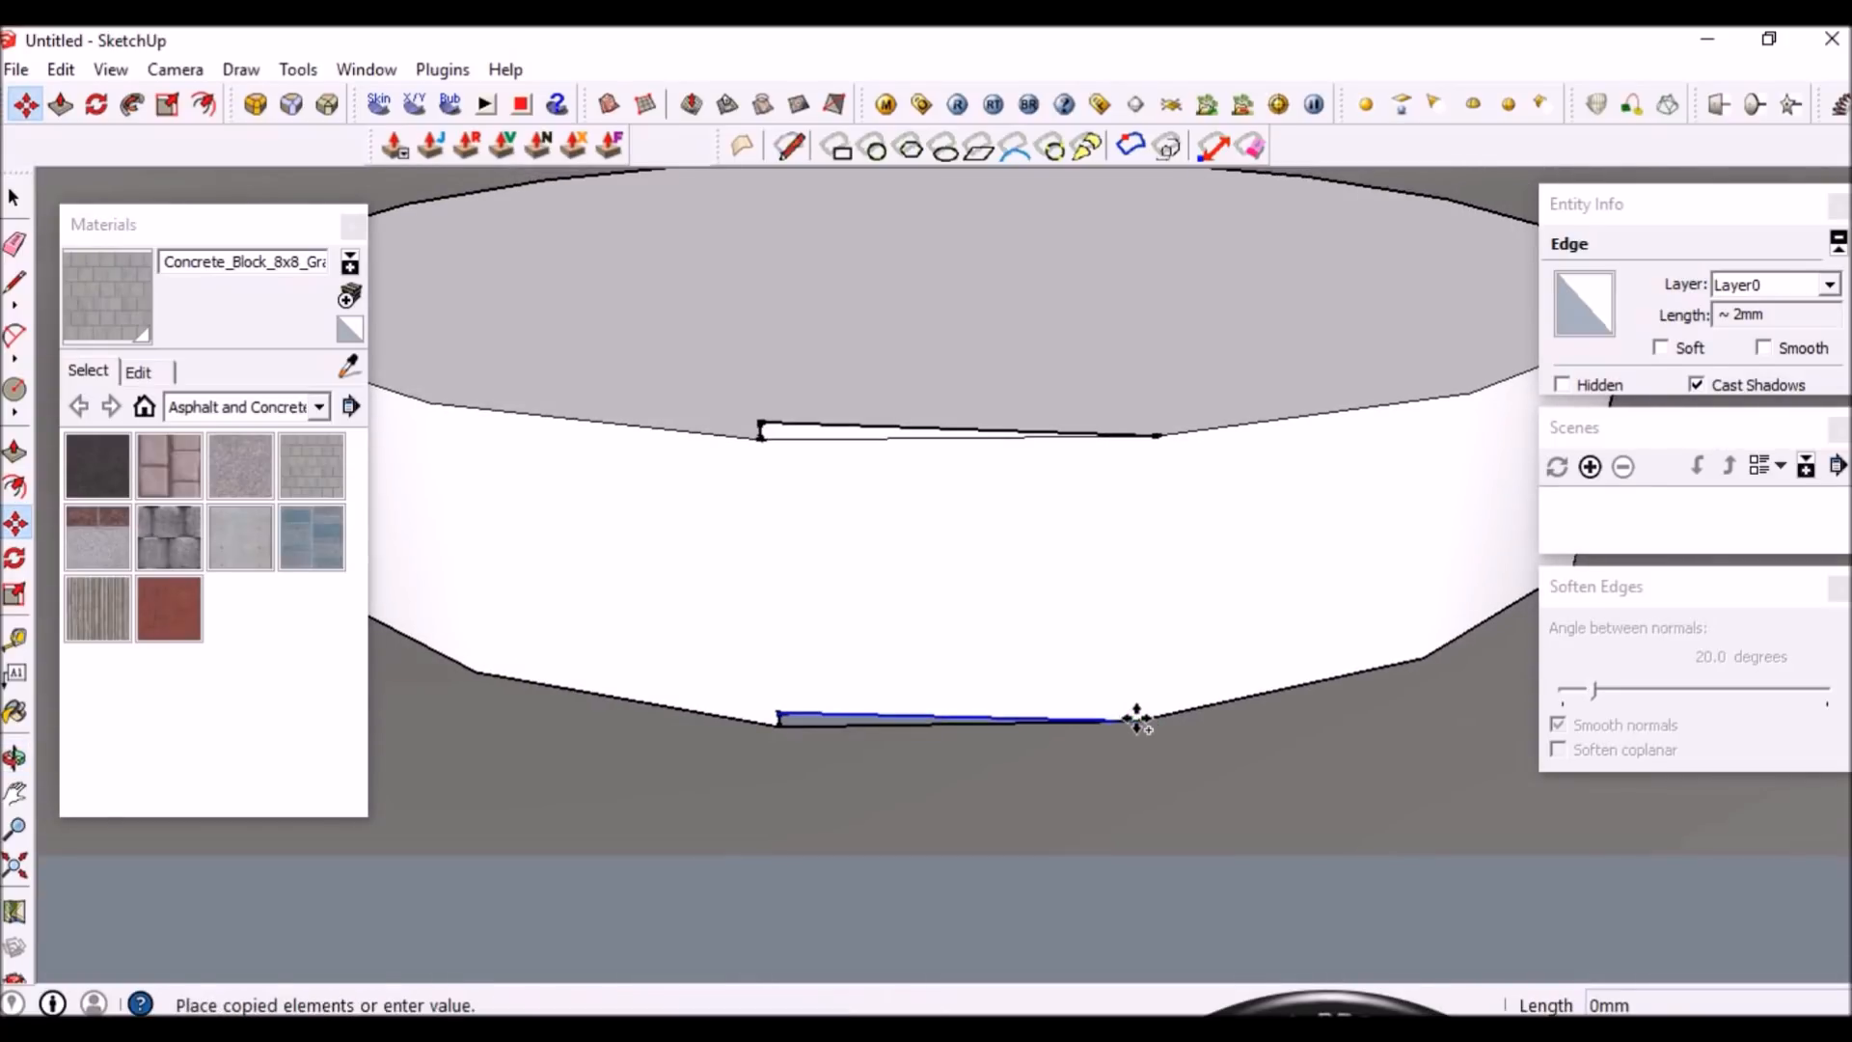
pyautogui.click(777, 711)
pyautogui.moveTo(917, 512); pyautogui.dragTo(919, 590, button='middle')
pyautogui.scroll(-2, 920, 589)
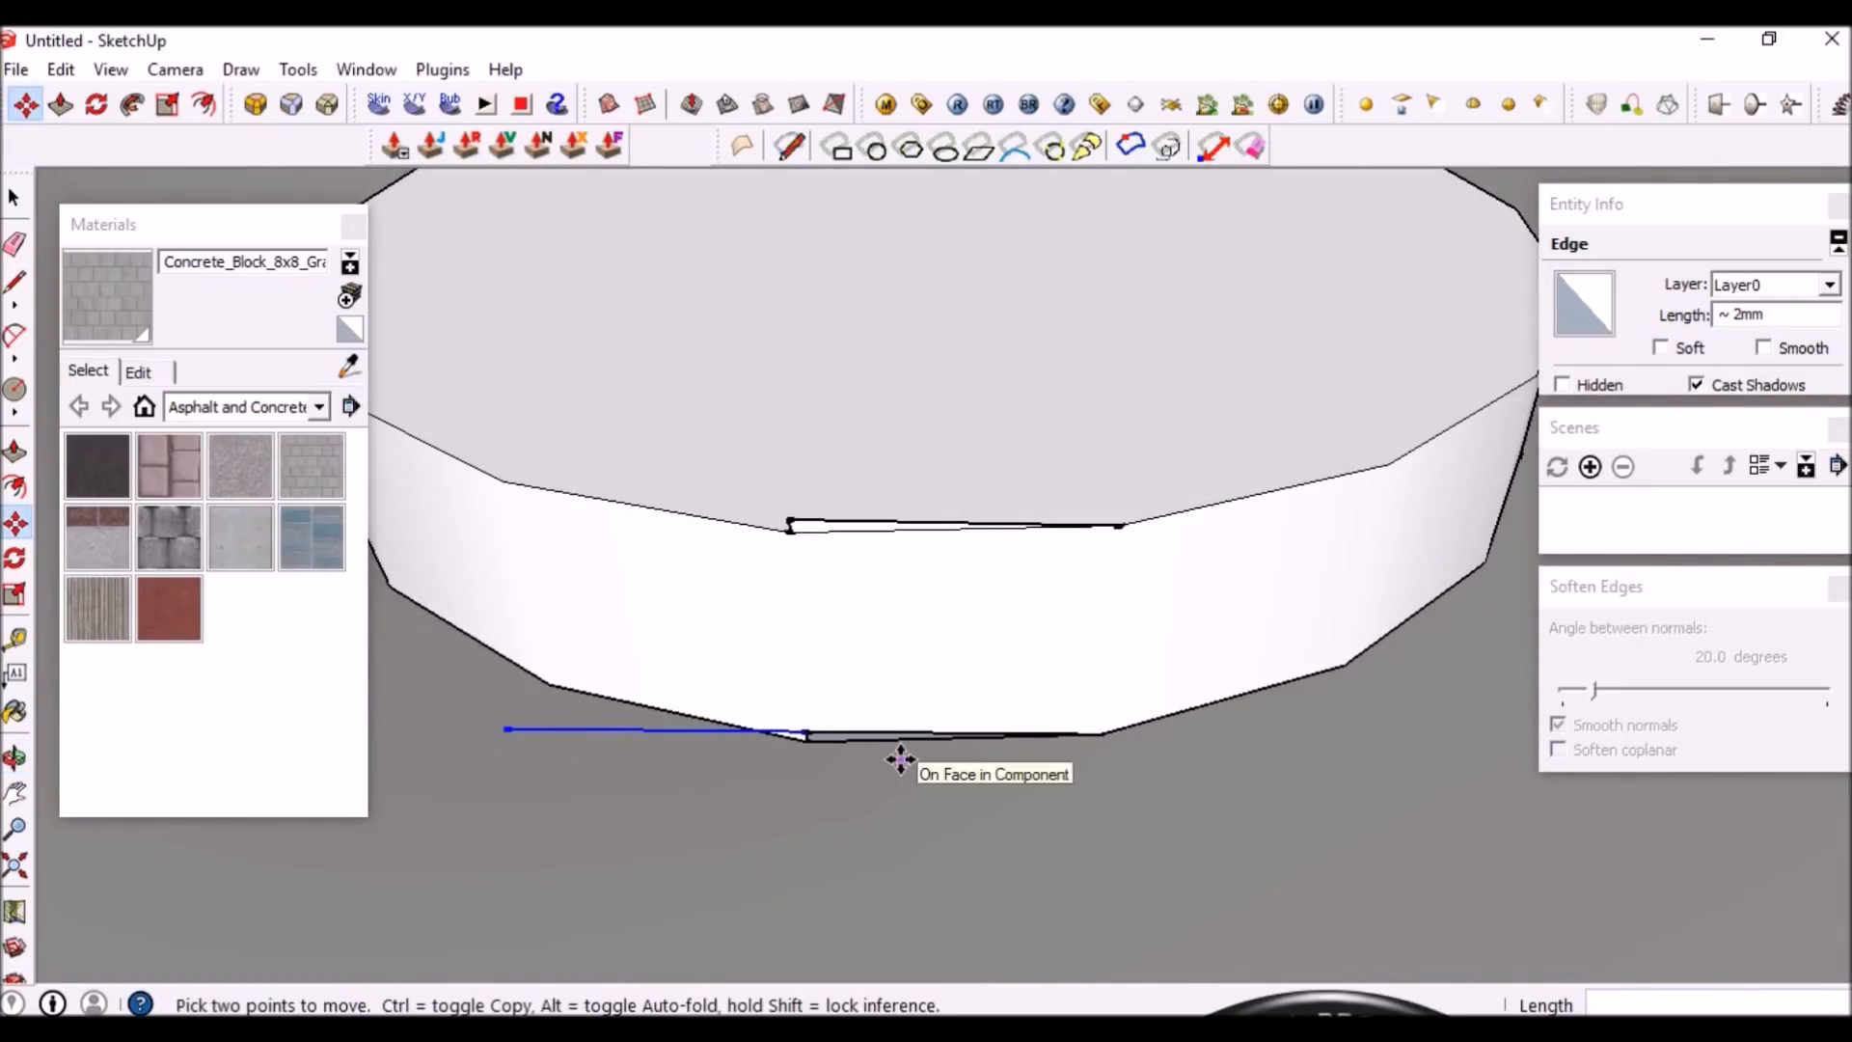
# Rotate the second slanted edge 20 degrees about the shared endpoint so it follows the disc's next facet
pyautogui.press('q')
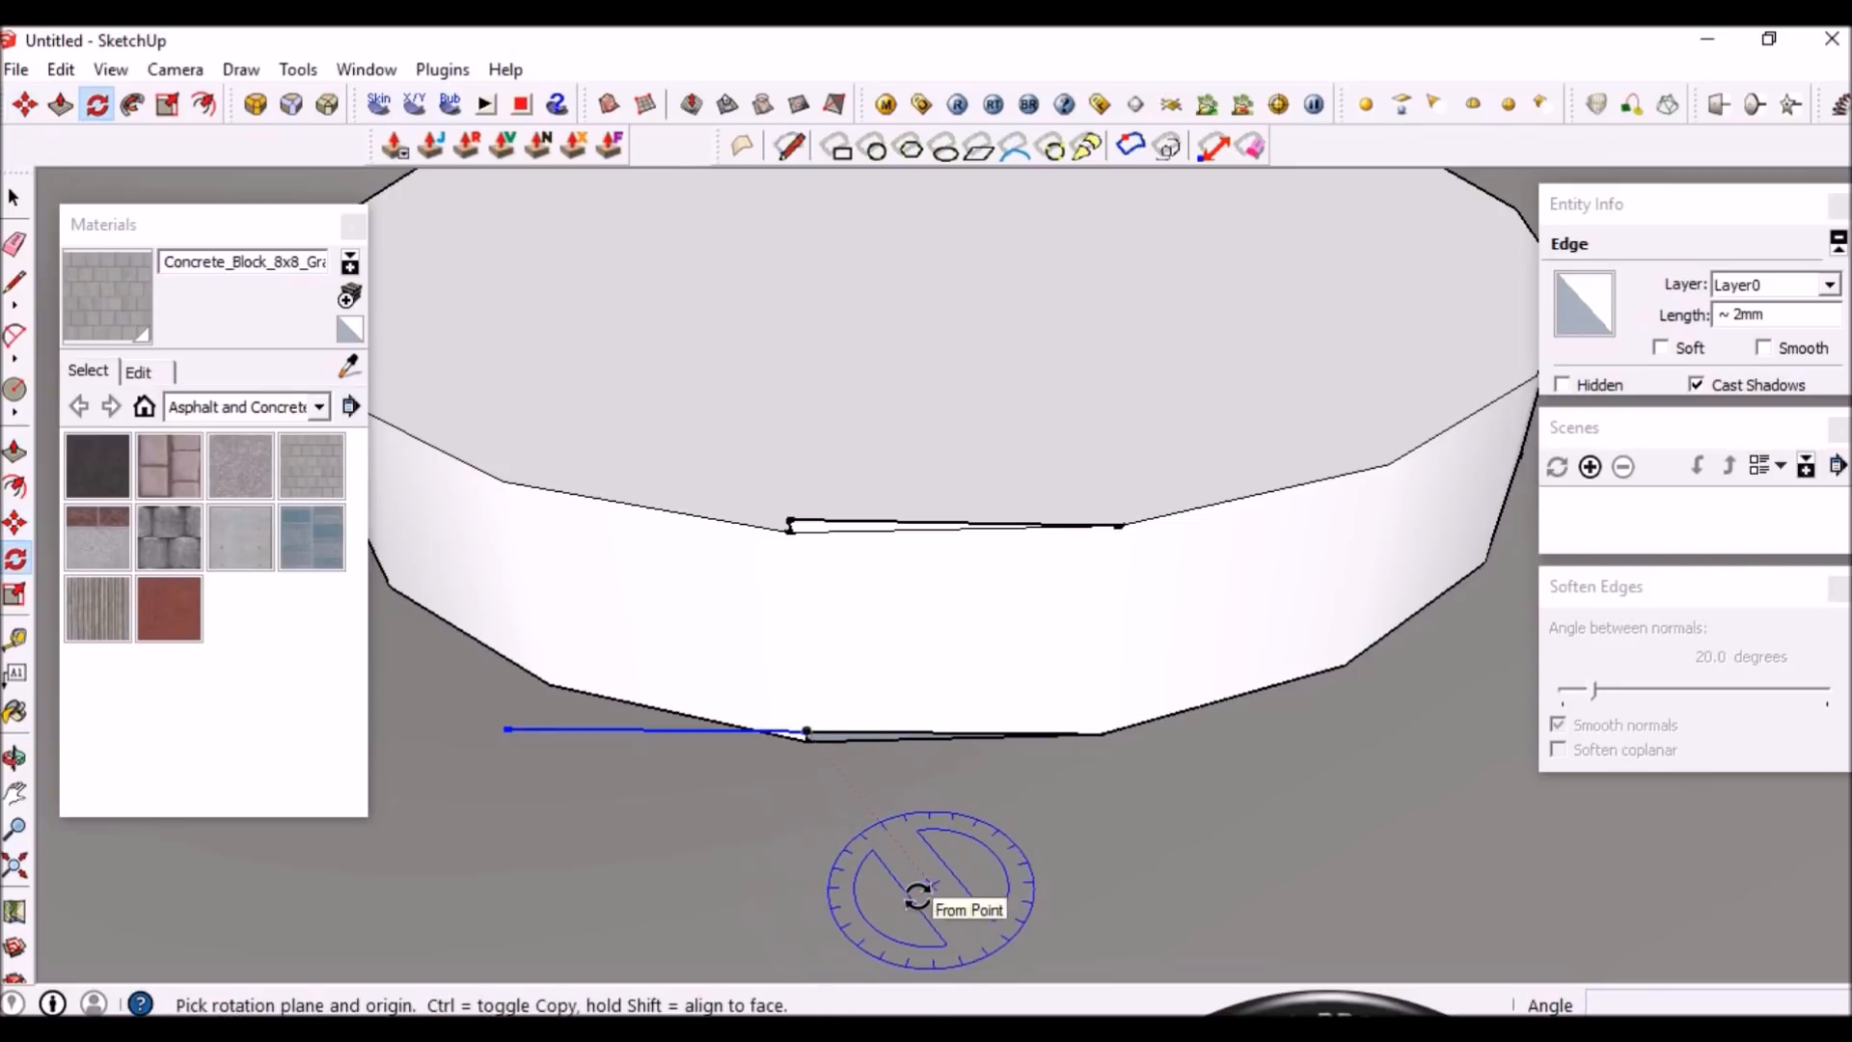
pyautogui.scroll(1, 744, 856)
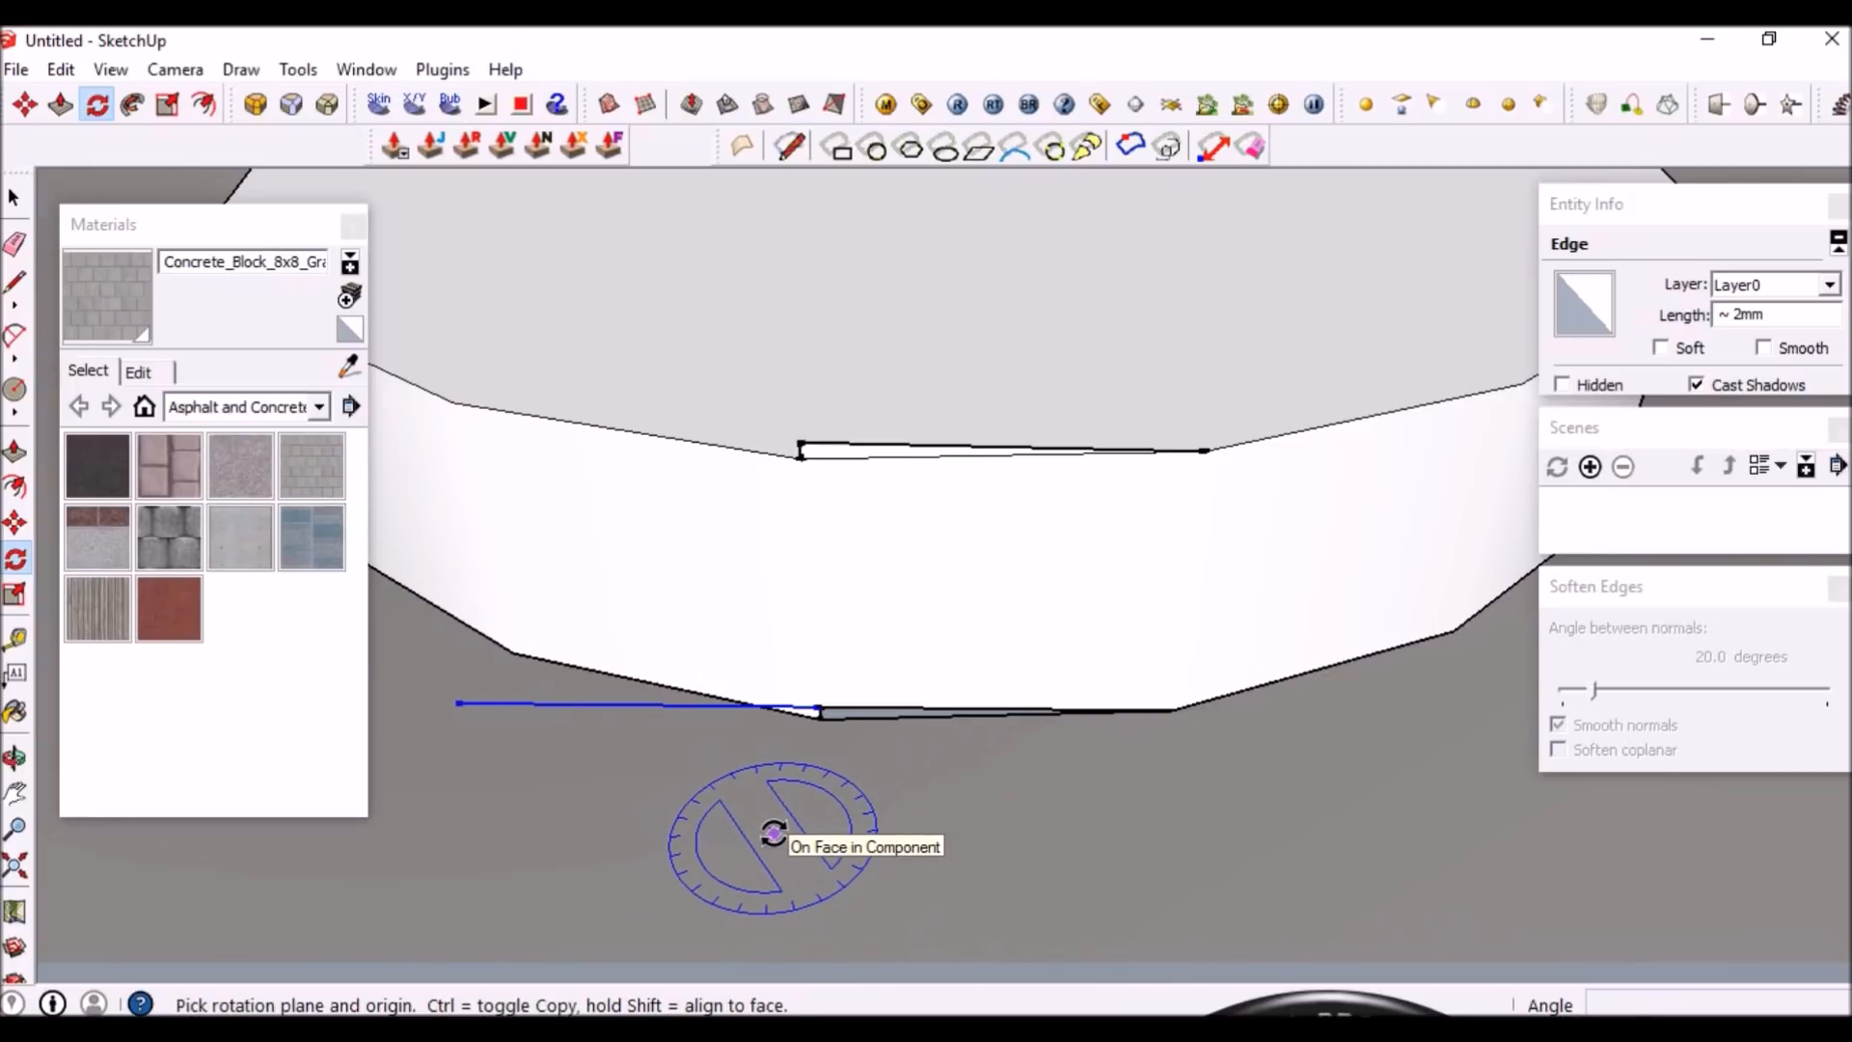
pyautogui.click(819, 707)
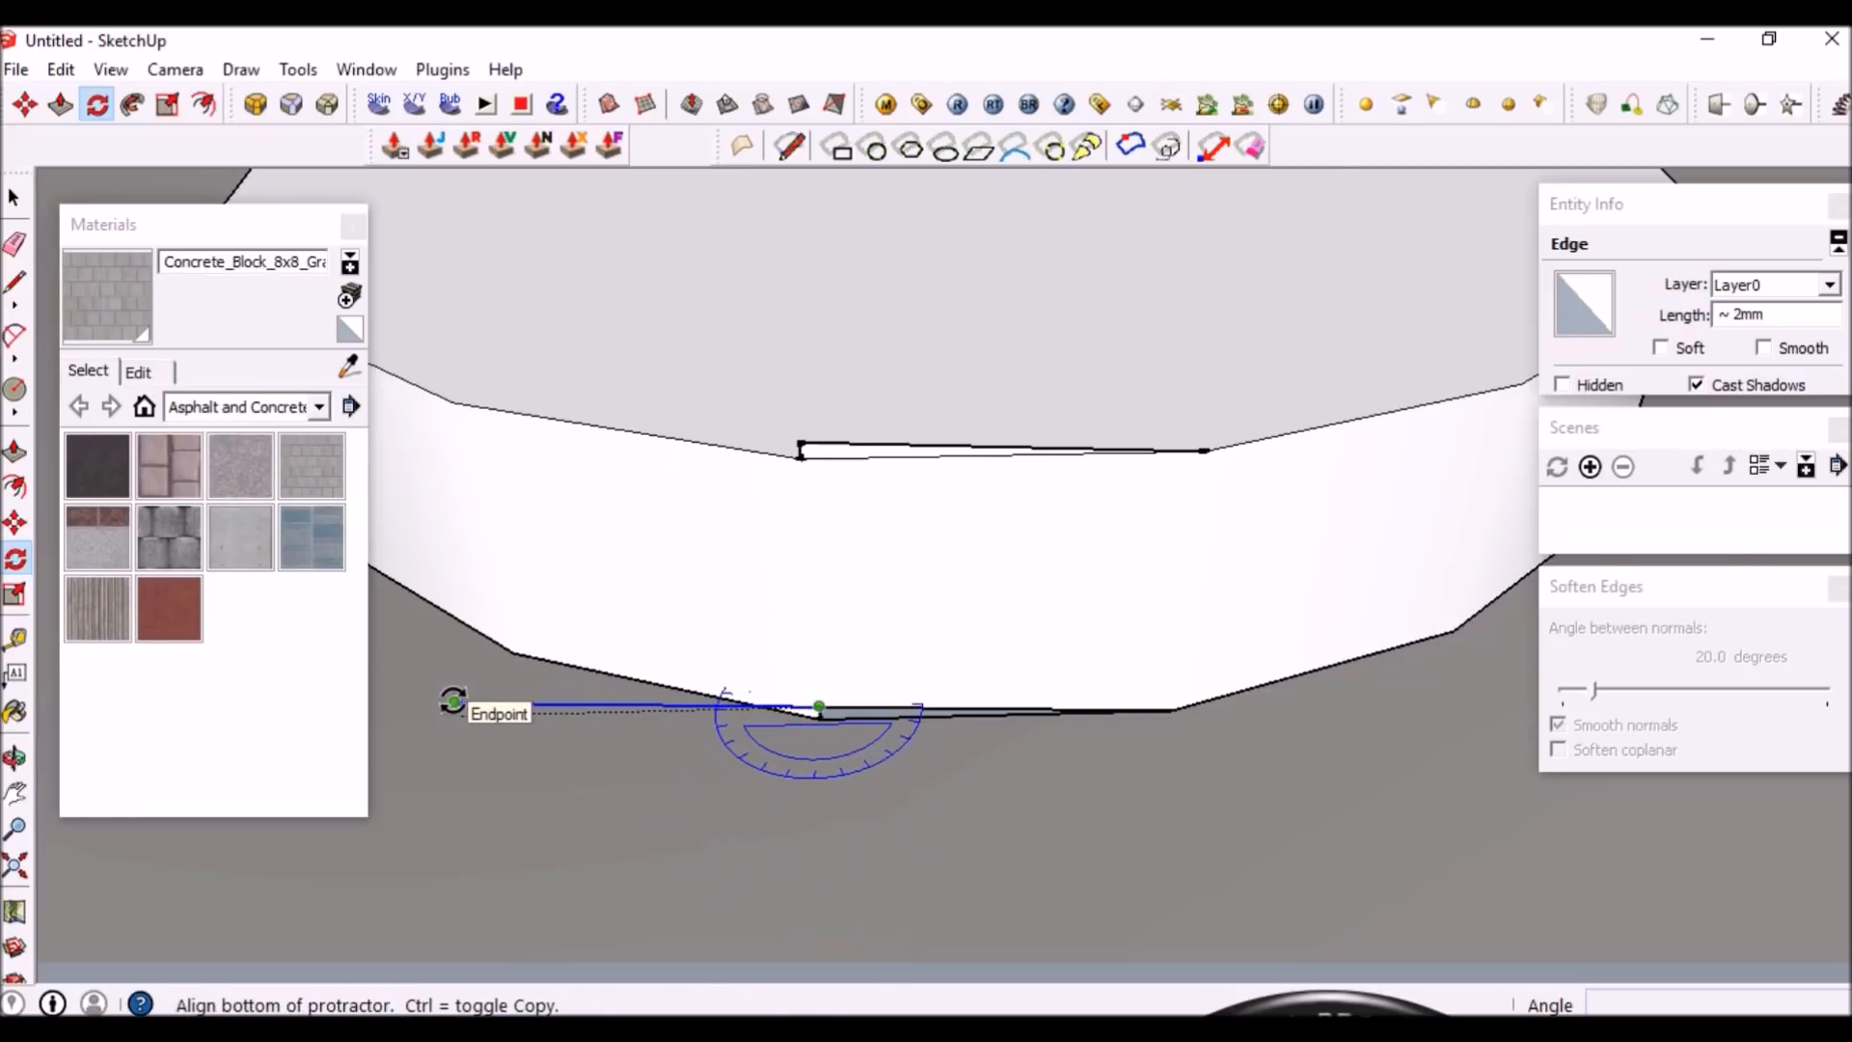
pyautogui.click(452, 701)
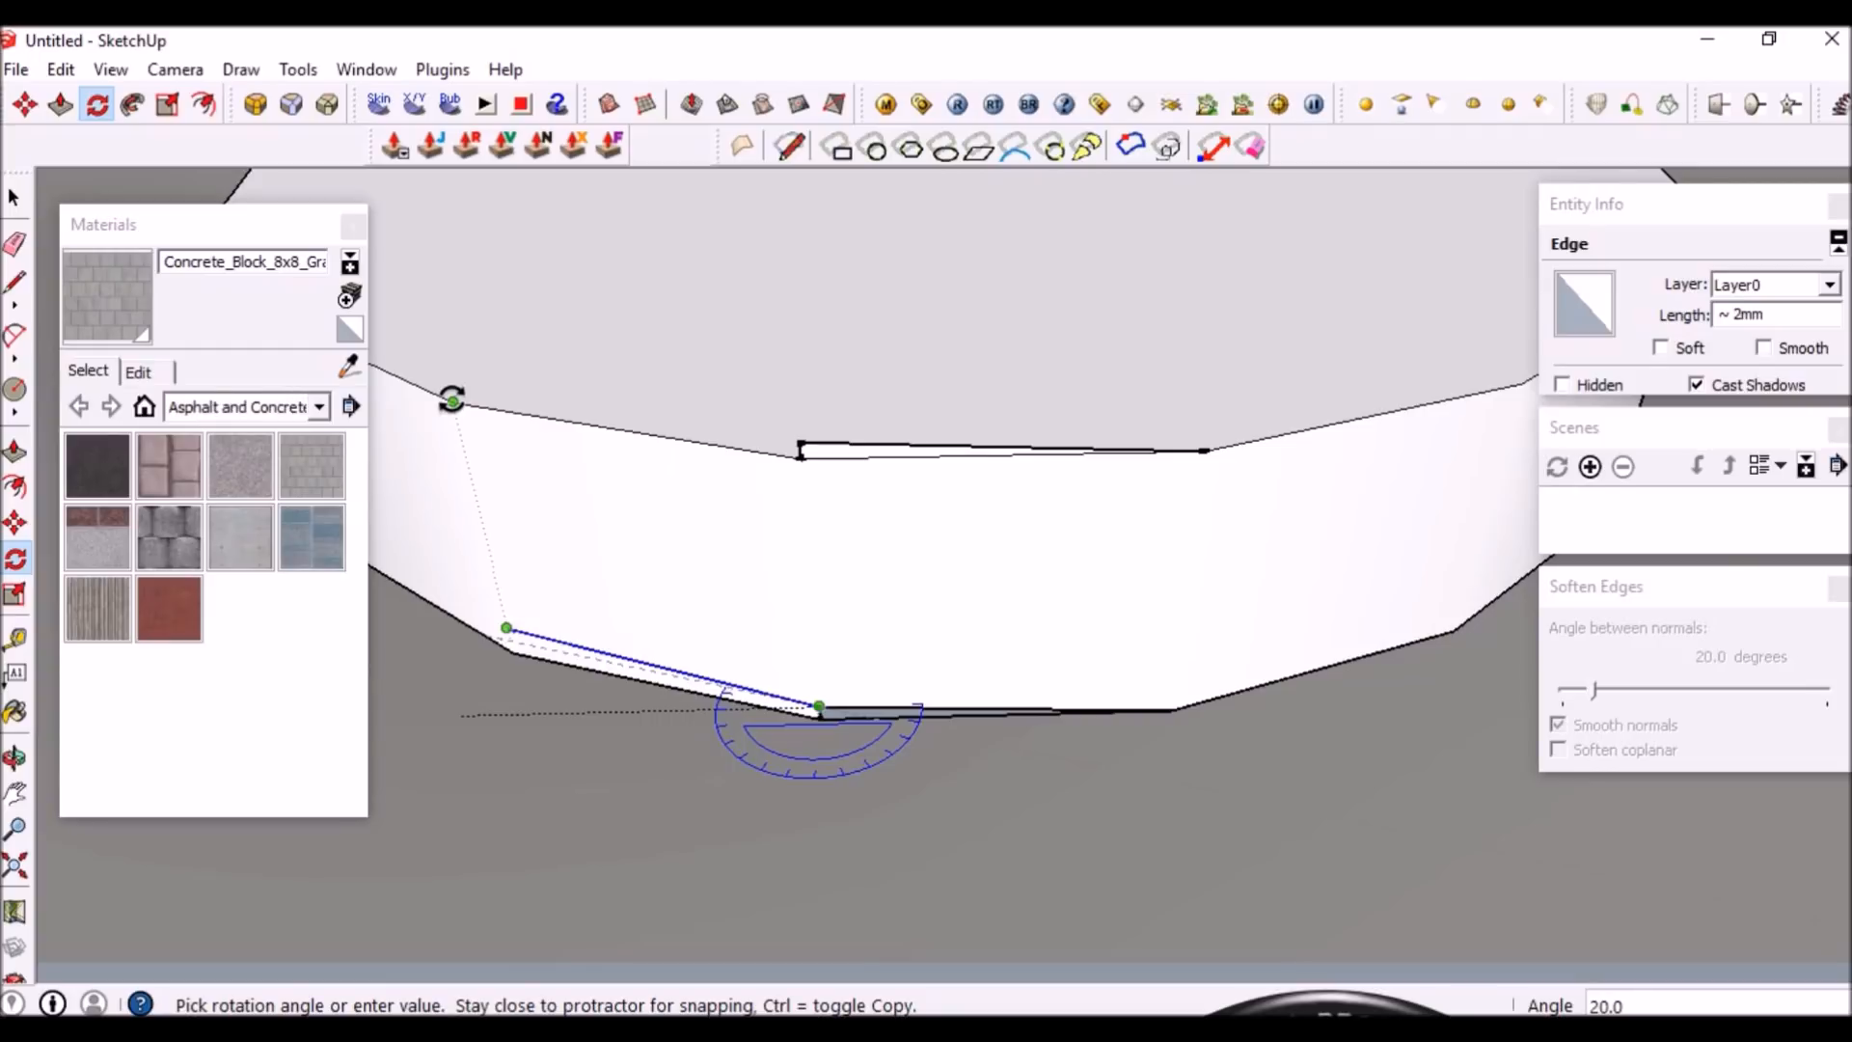
pyautogui.click(451, 398)
pyautogui.press('space')
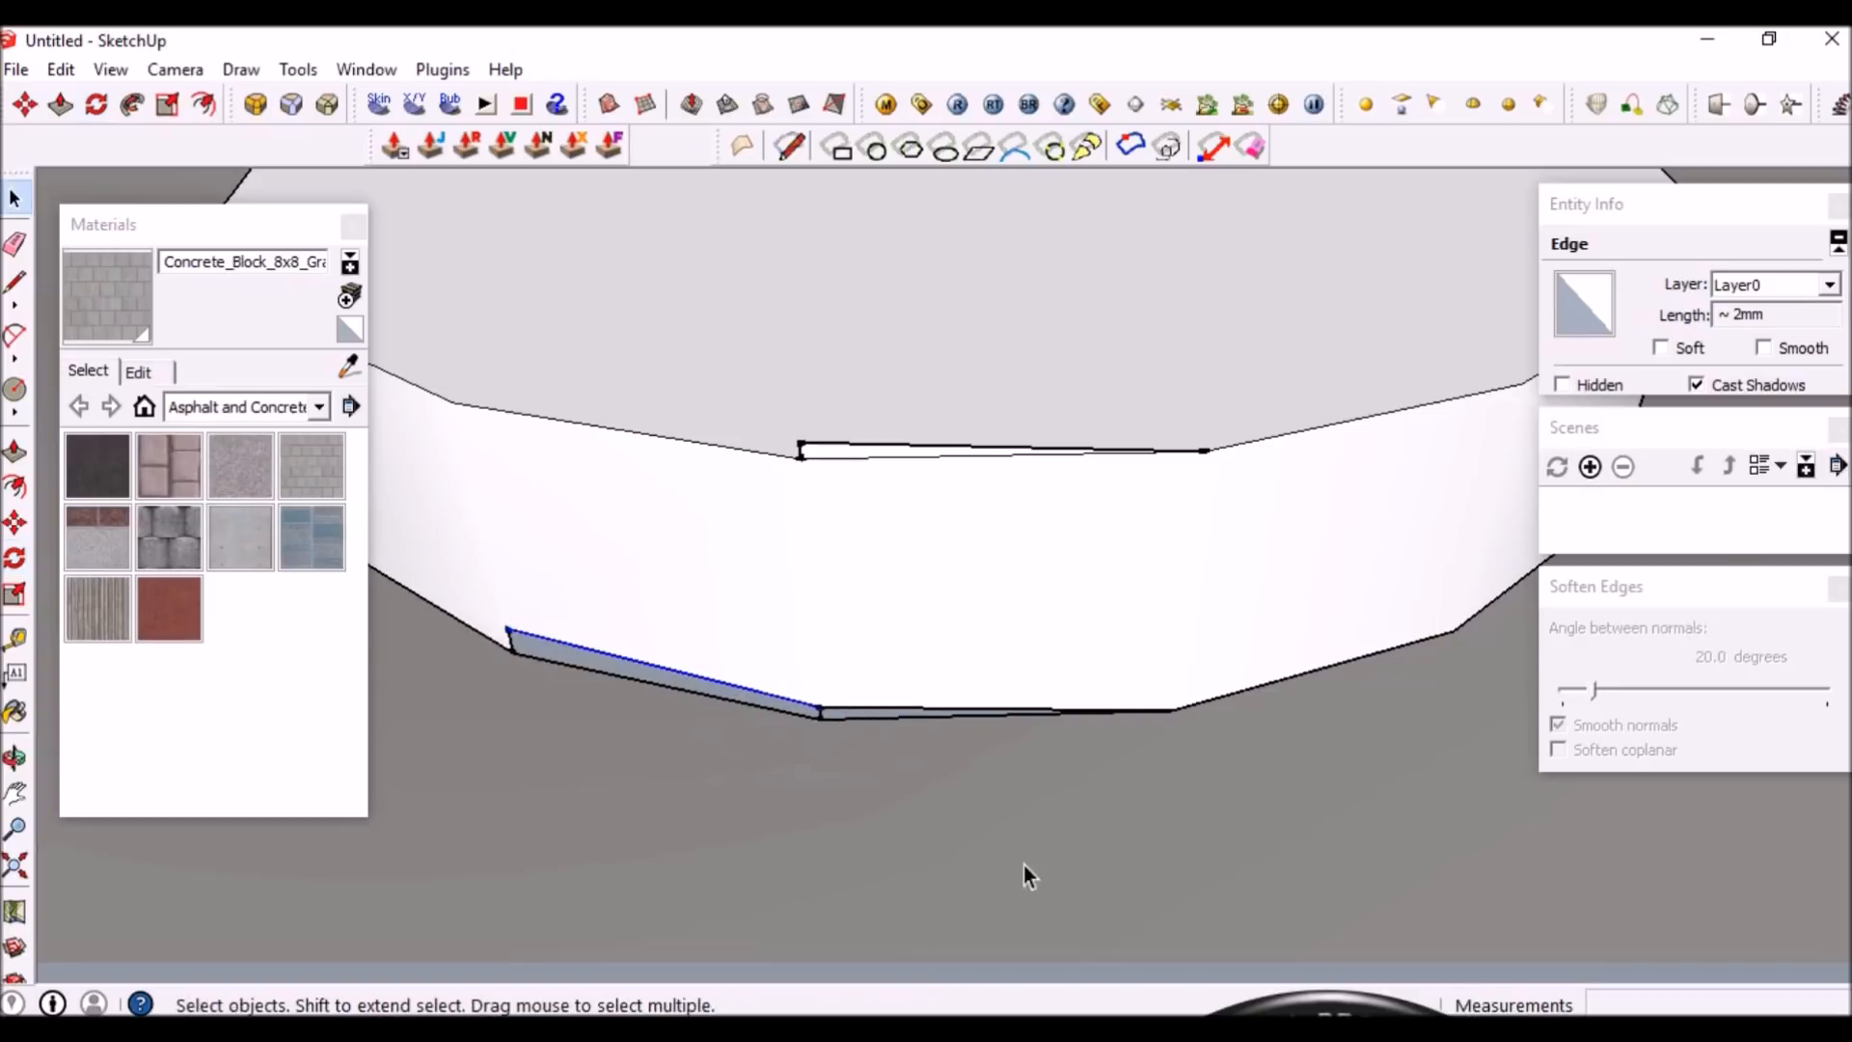
# Copy both connected slanted edges so the new pair starts at the raised end of the existing chain
pyautogui.keyDown('ctrl'); pyautogui.click(847, 712); pyautogui.keyUp('ctrl')
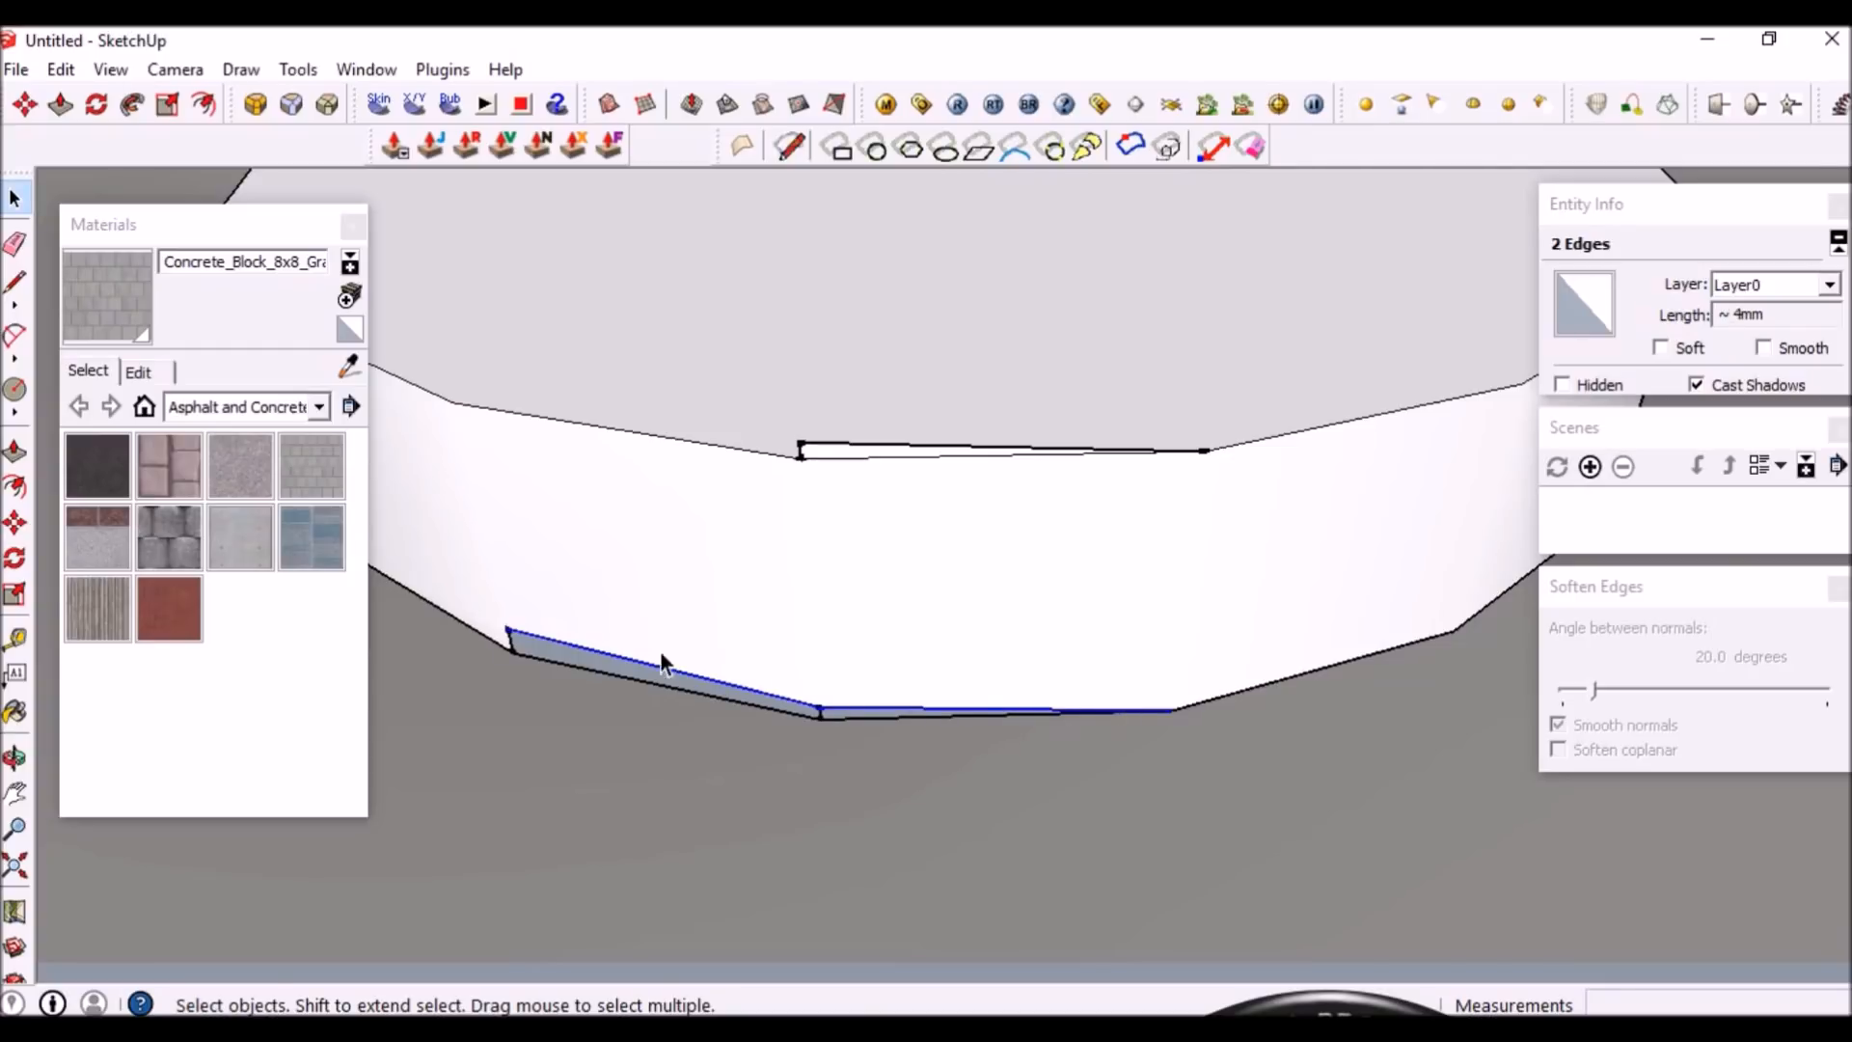
pyautogui.press('m')
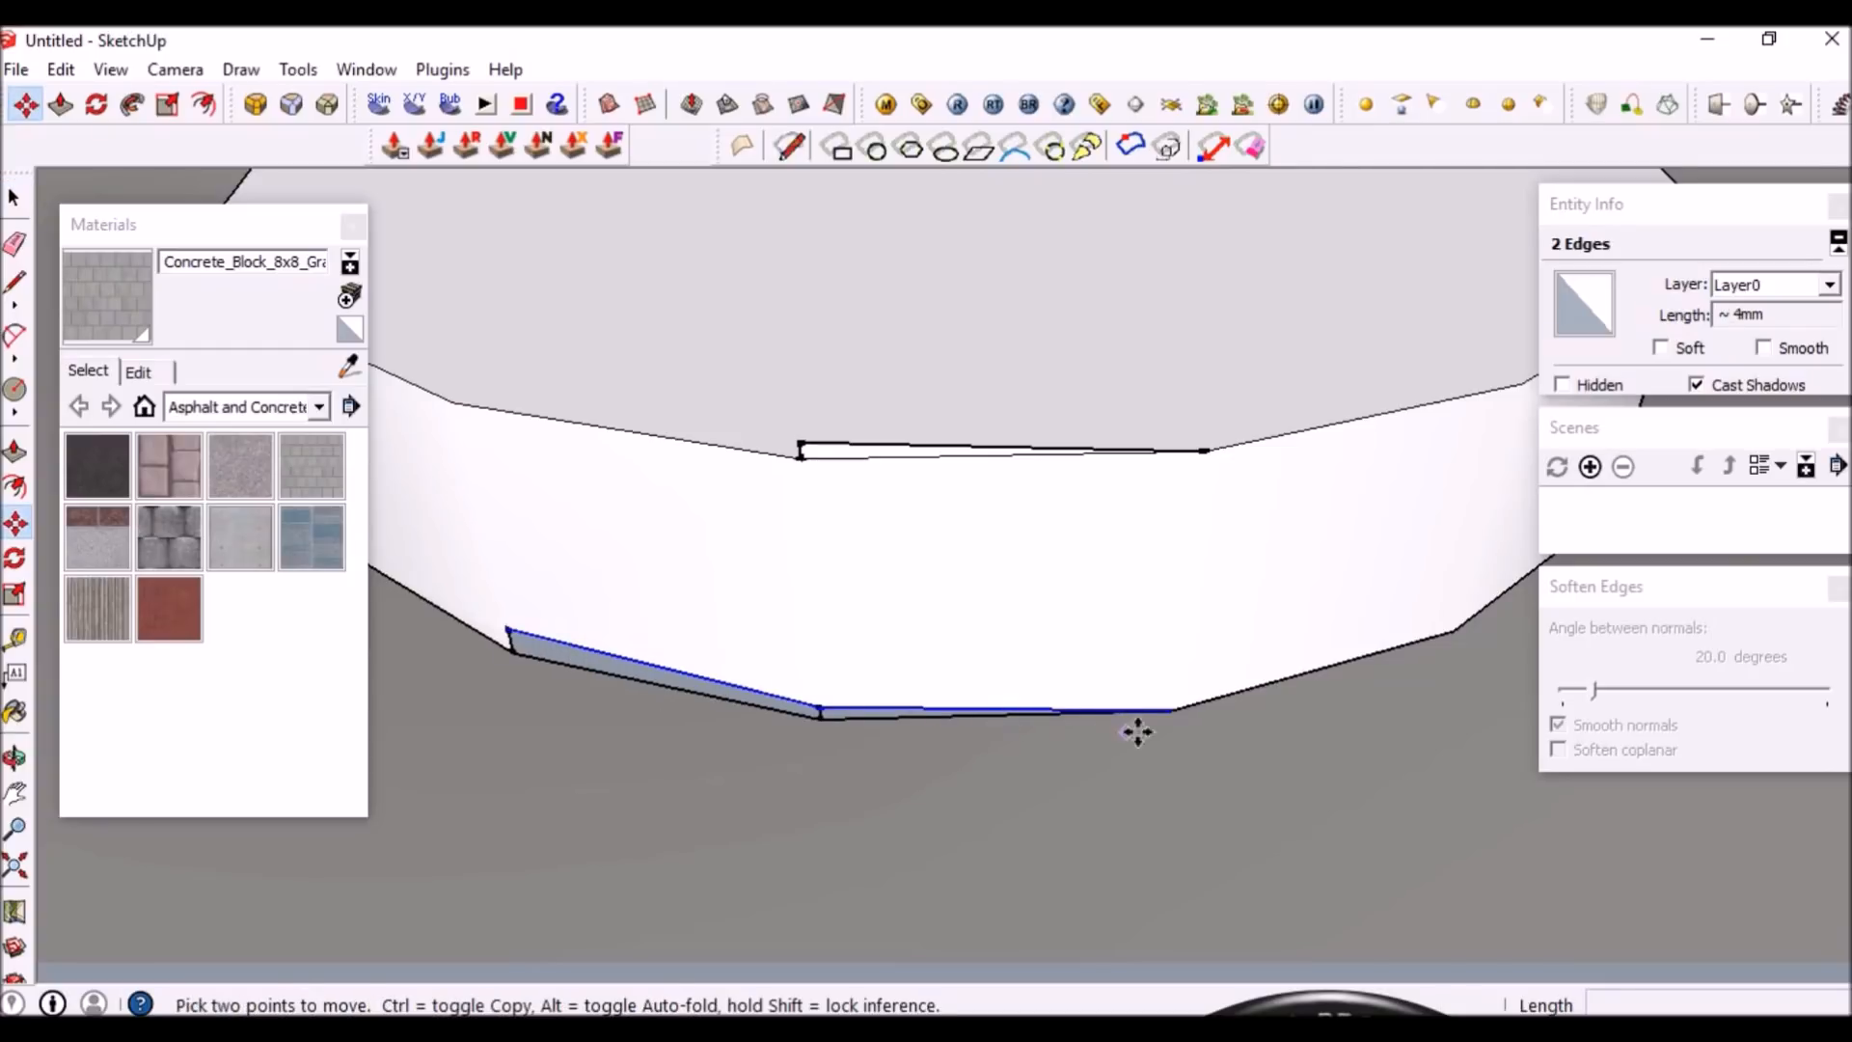
pyautogui.press('ctrl')
pyautogui.click(1171, 711)
pyautogui.scroll(-5, 1170, 711)
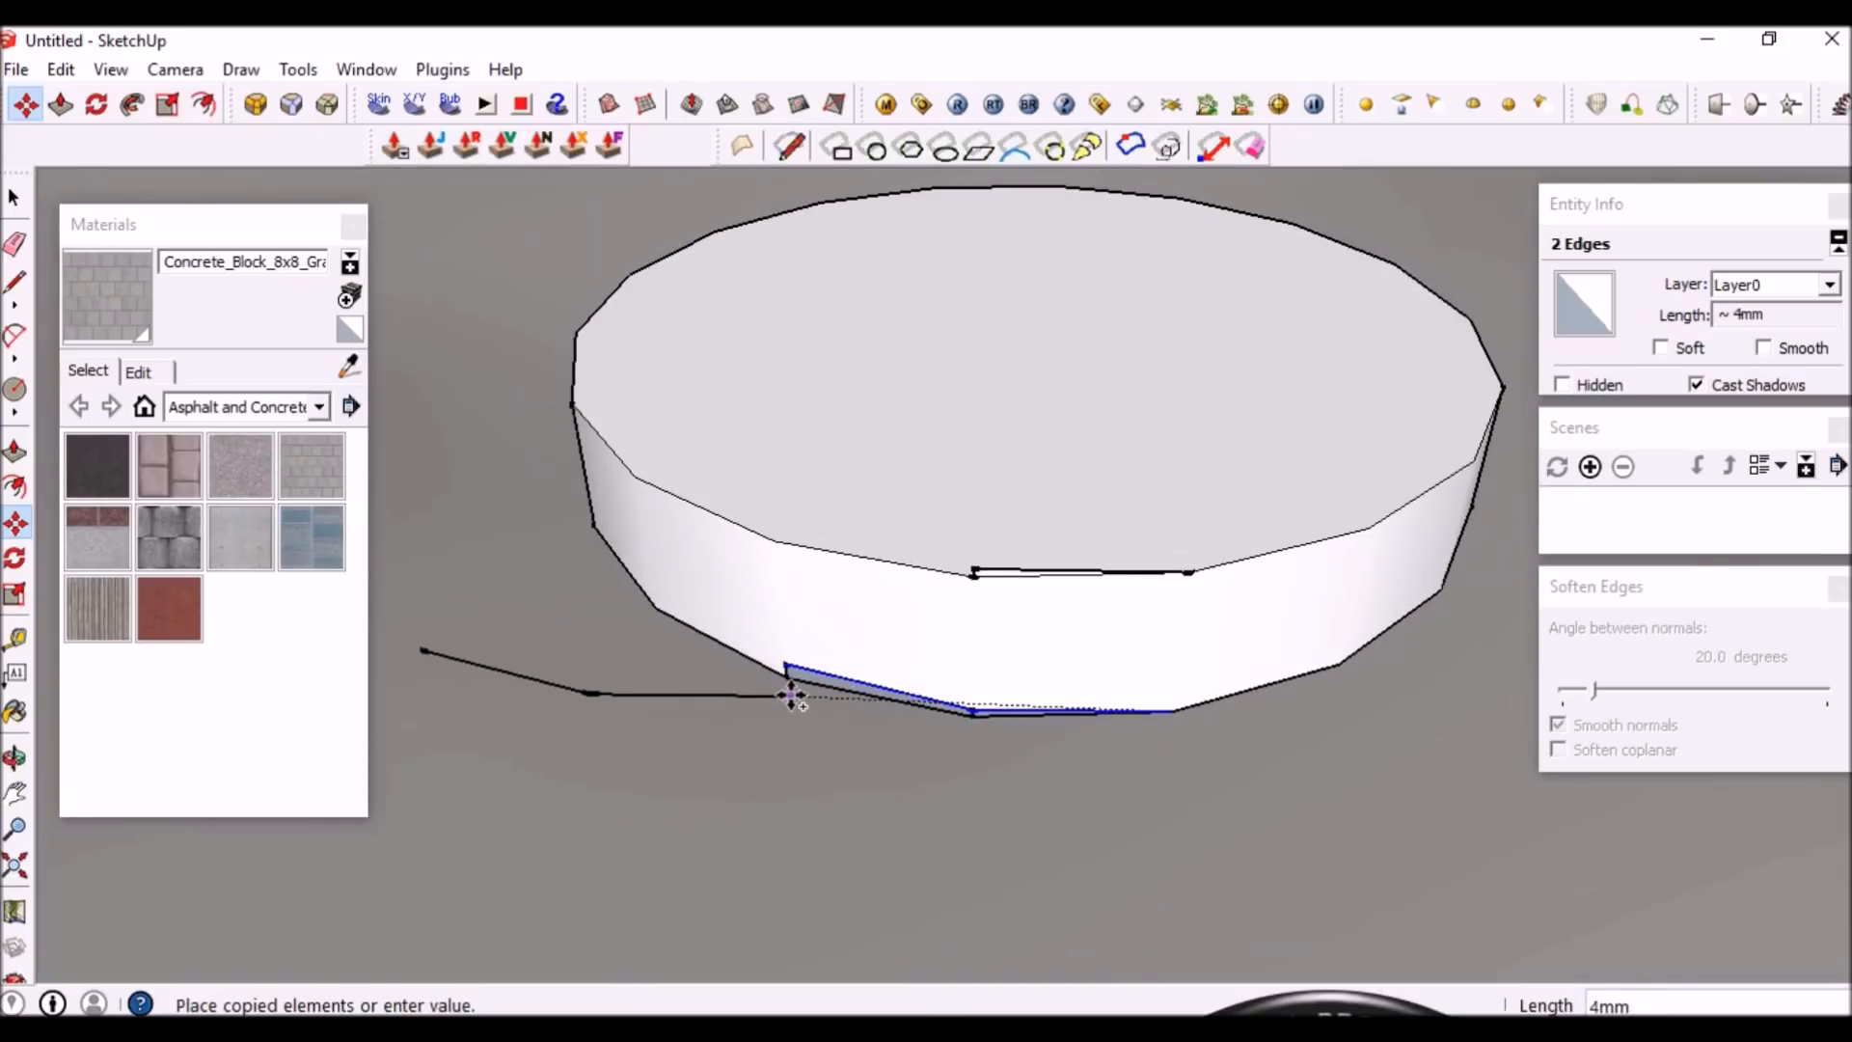
pyautogui.scroll(5, 786, 682)
pyautogui.click(777, 629)
pyautogui.moveTo(773, 633); pyautogui.dragTo(917, 720, button='middle')
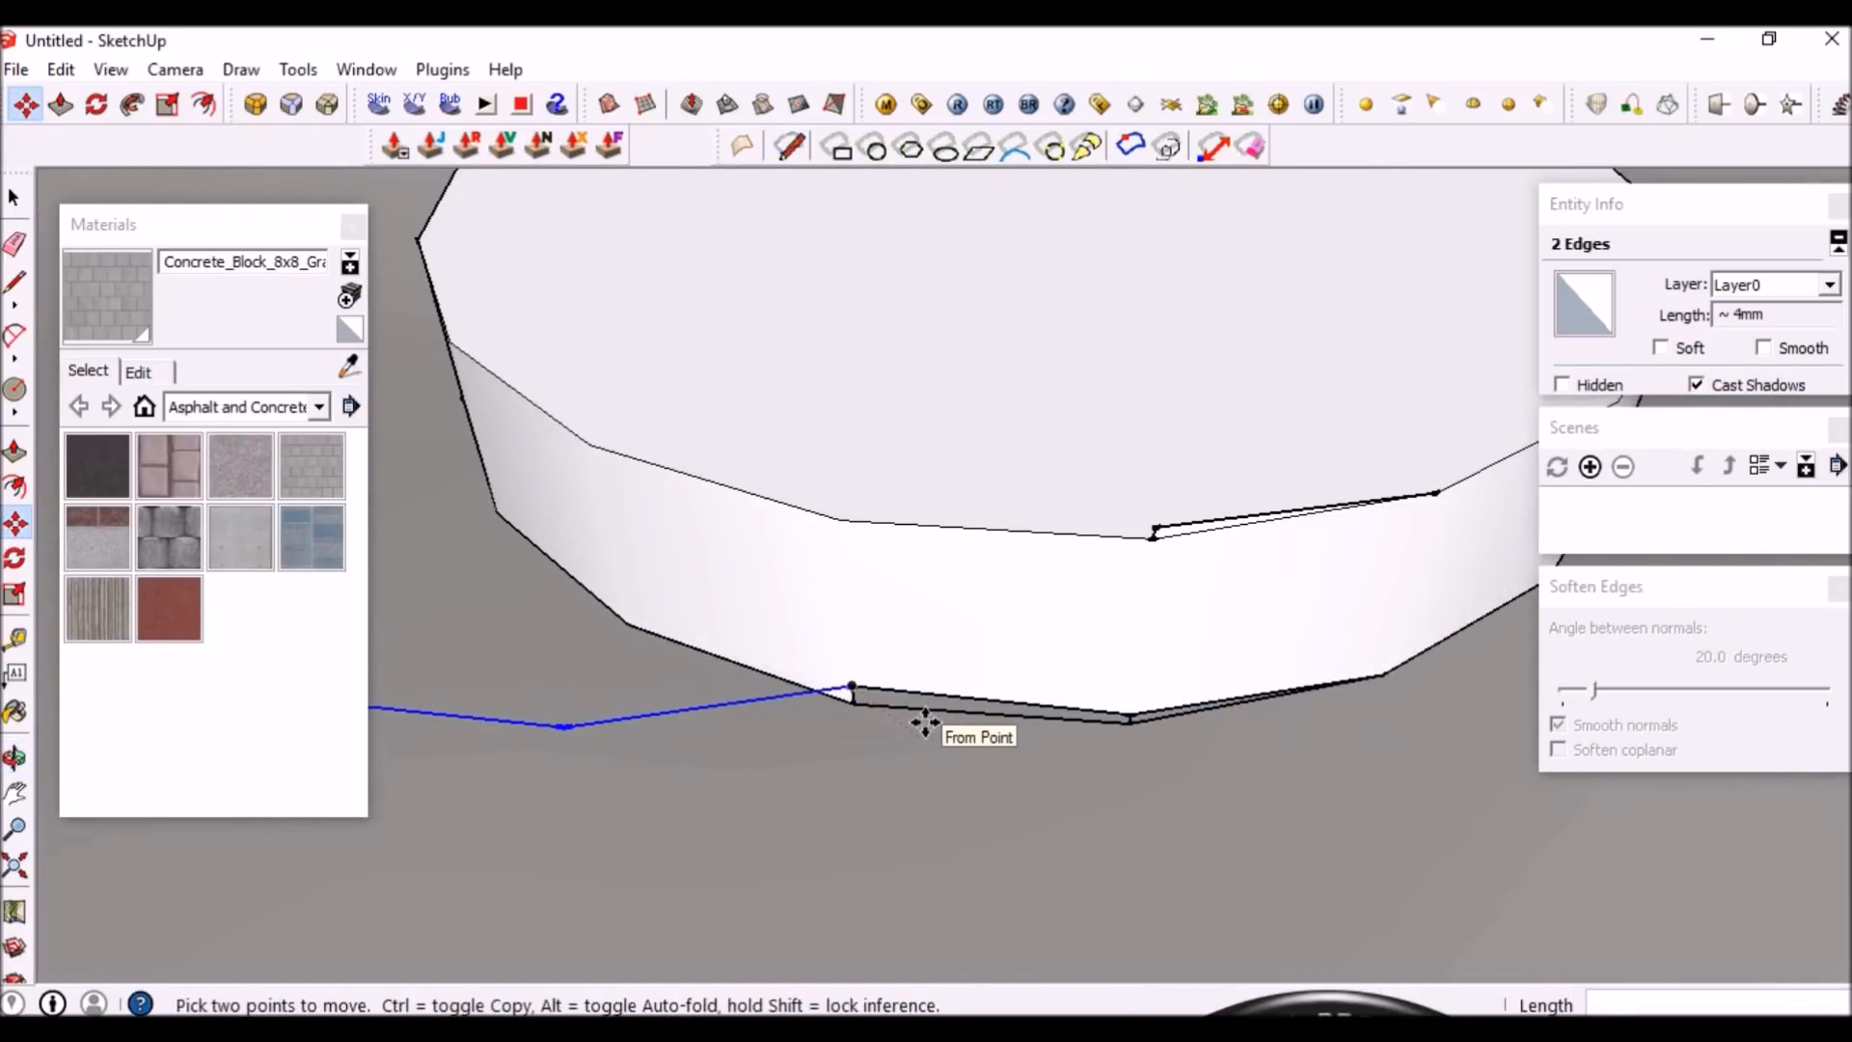
# Rotate the copied pair of slanted edges about the shared endpoint so it follows the disc's next two facets
pyautogui.press('q')
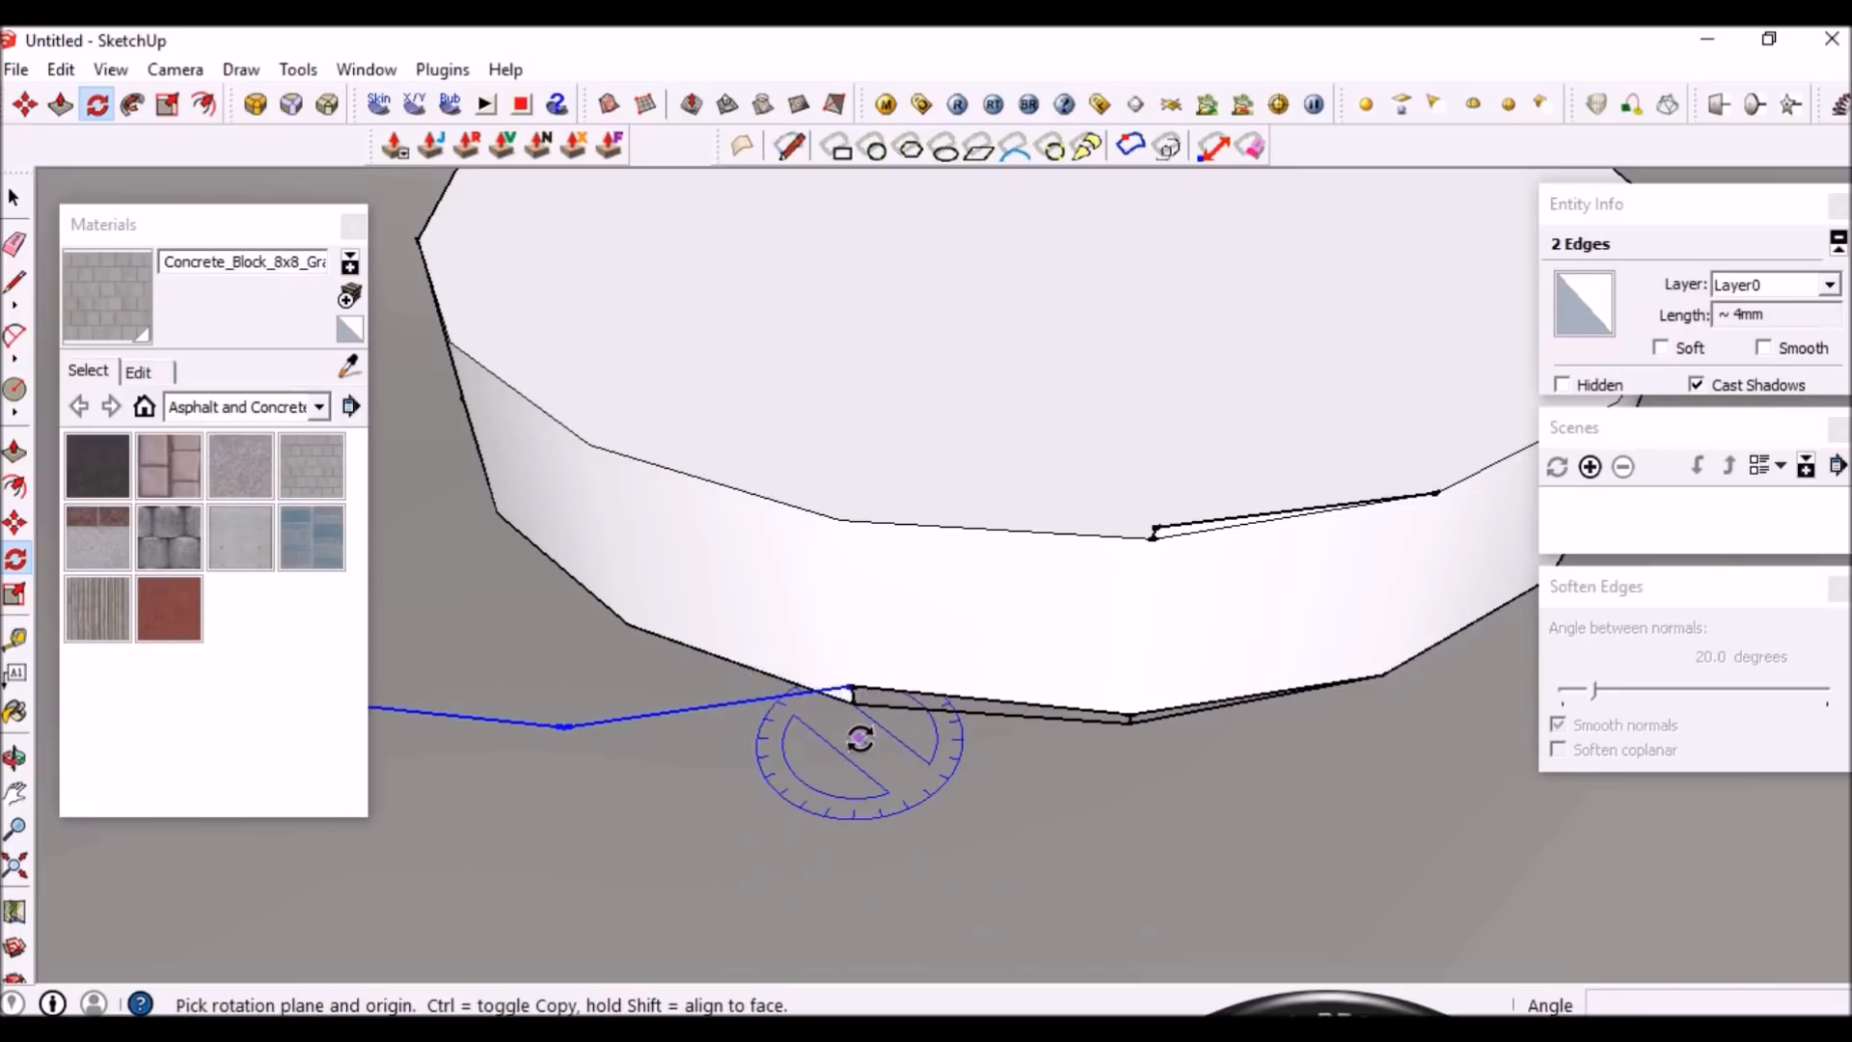
pyautogui.scroll(2, 862, 739)
pyautogui.scroll(-3, 861, 722)
pyautogui.scroll(3, 866, 714)
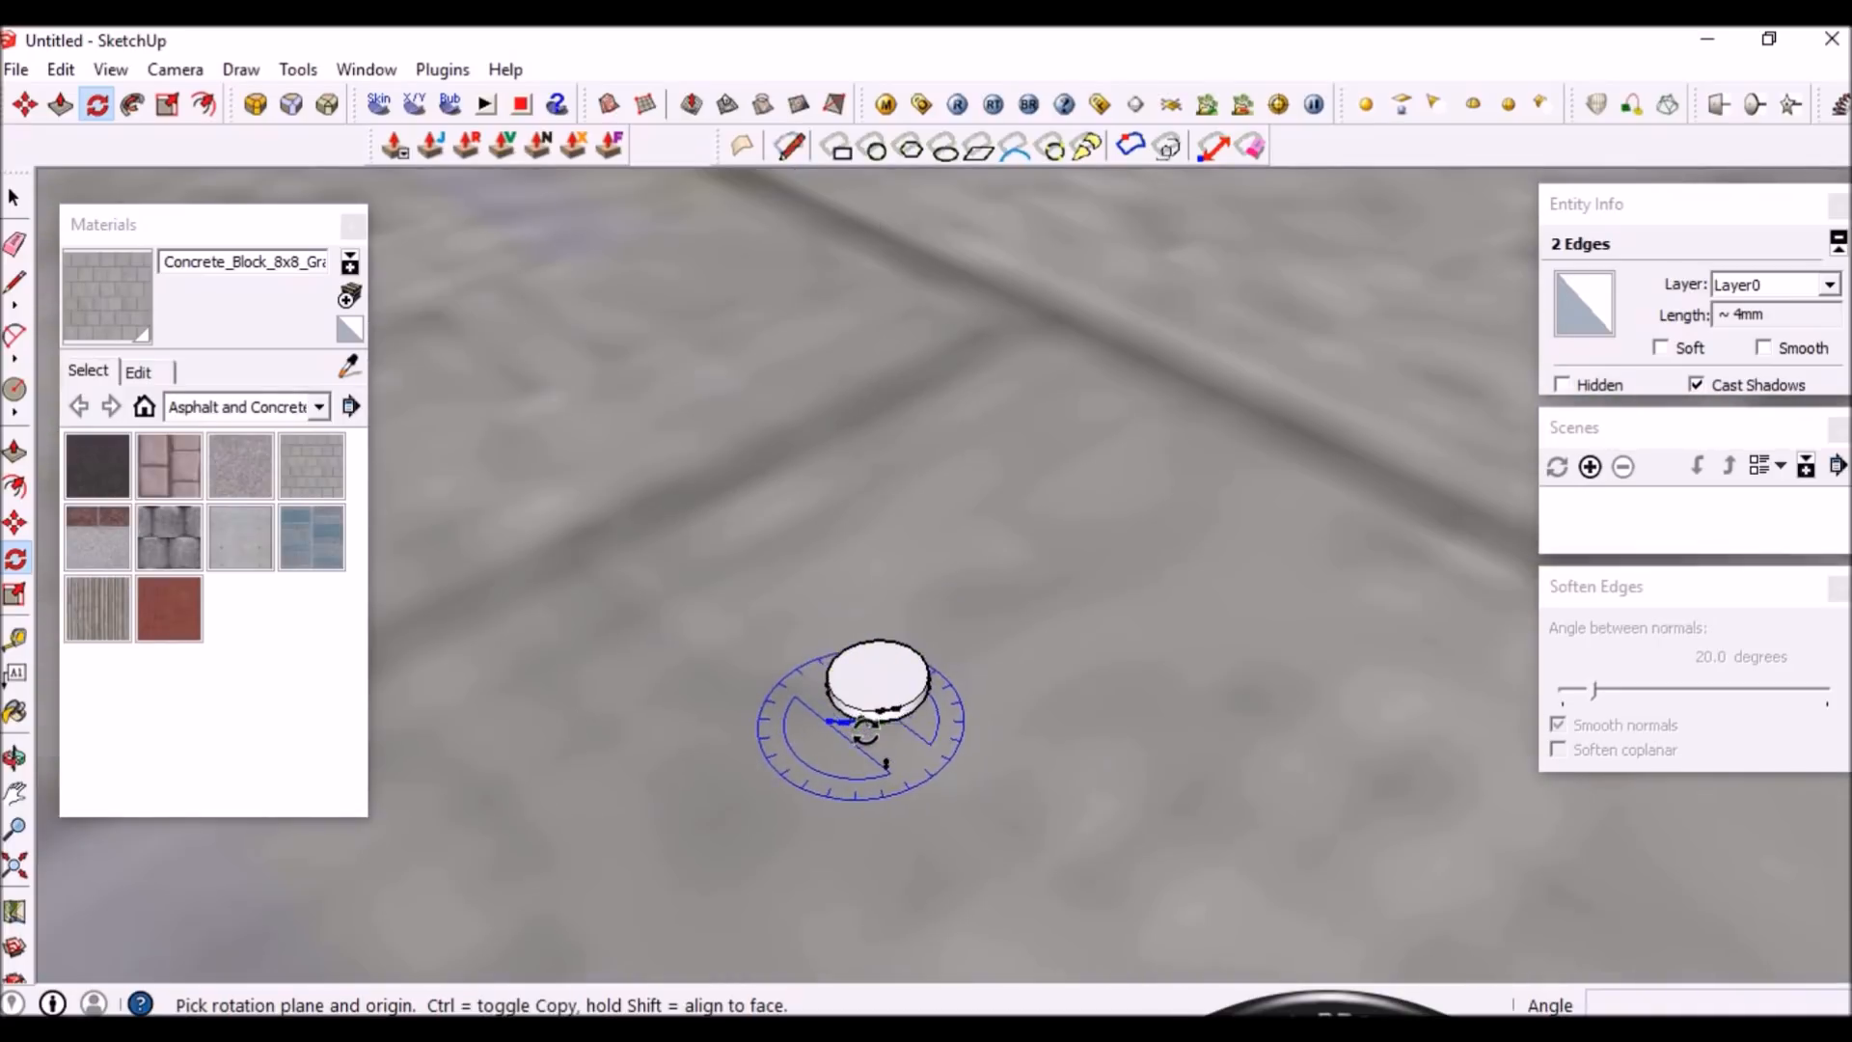
pyautogui.scroll(5, 865, 731)
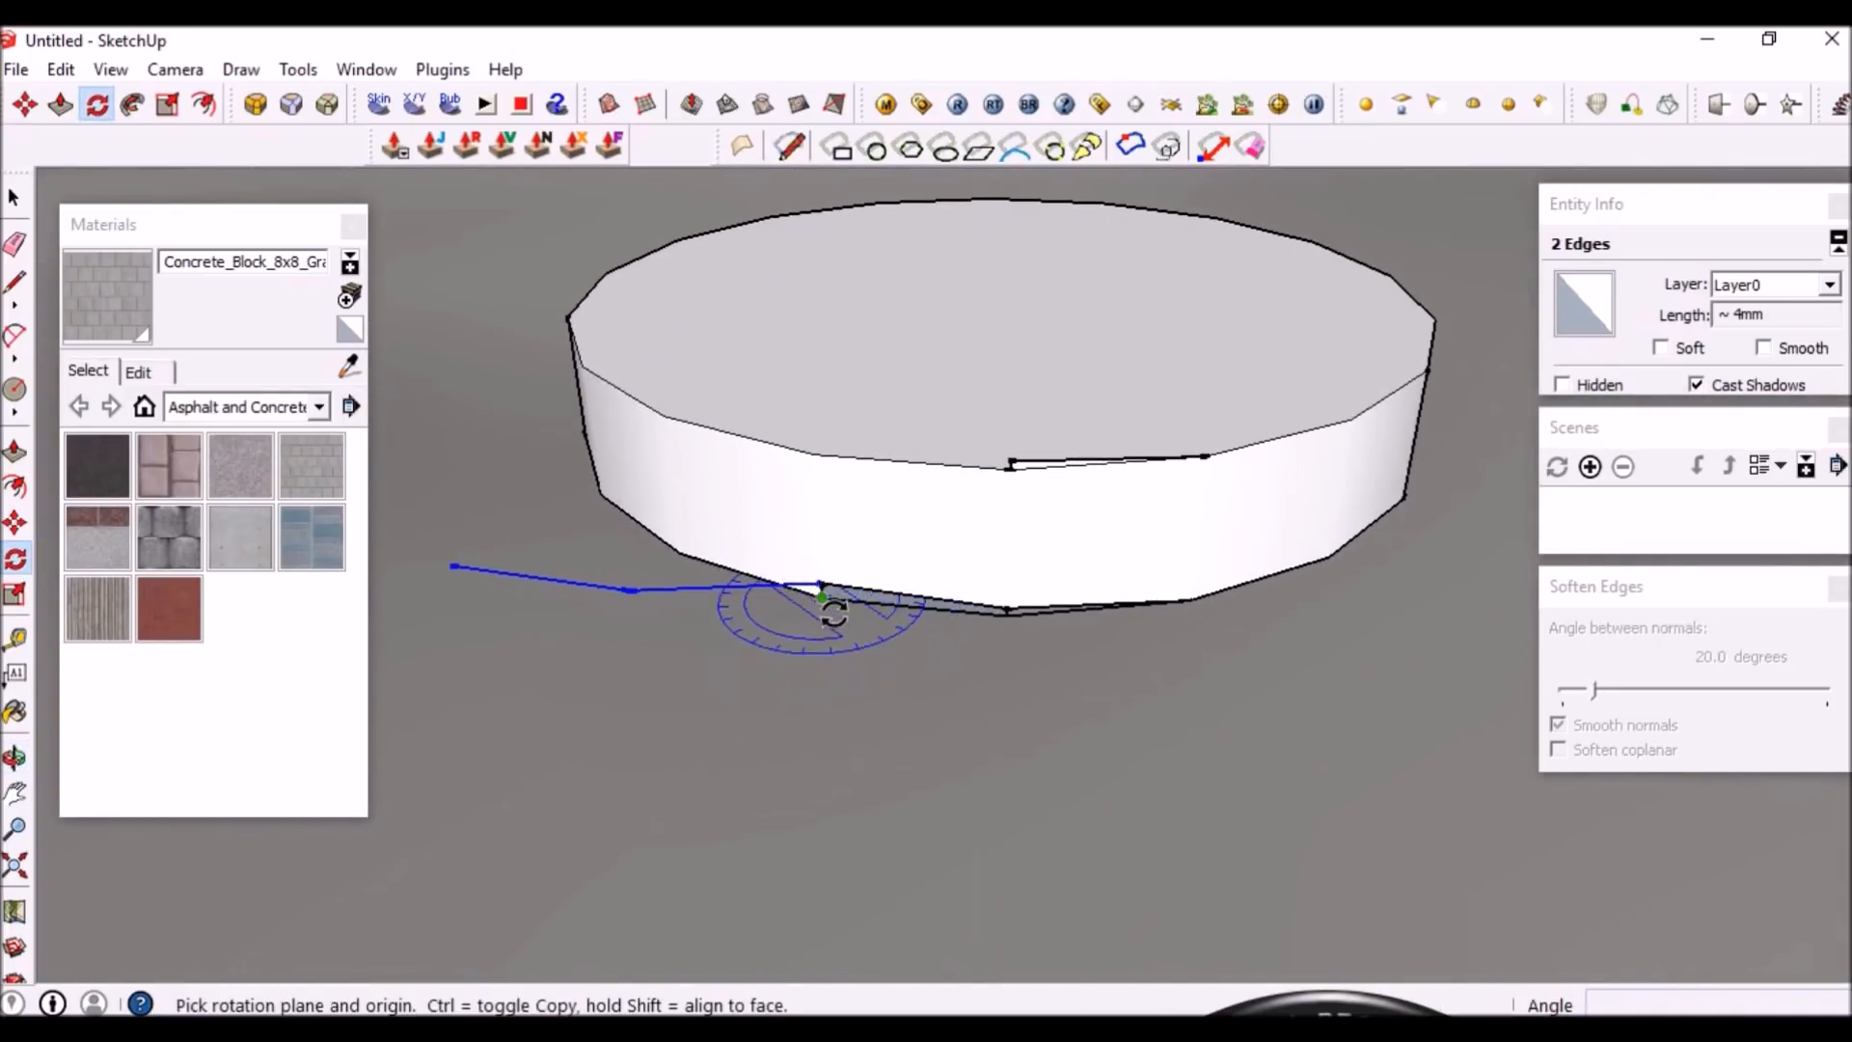
pyautogui.click(819, 593)
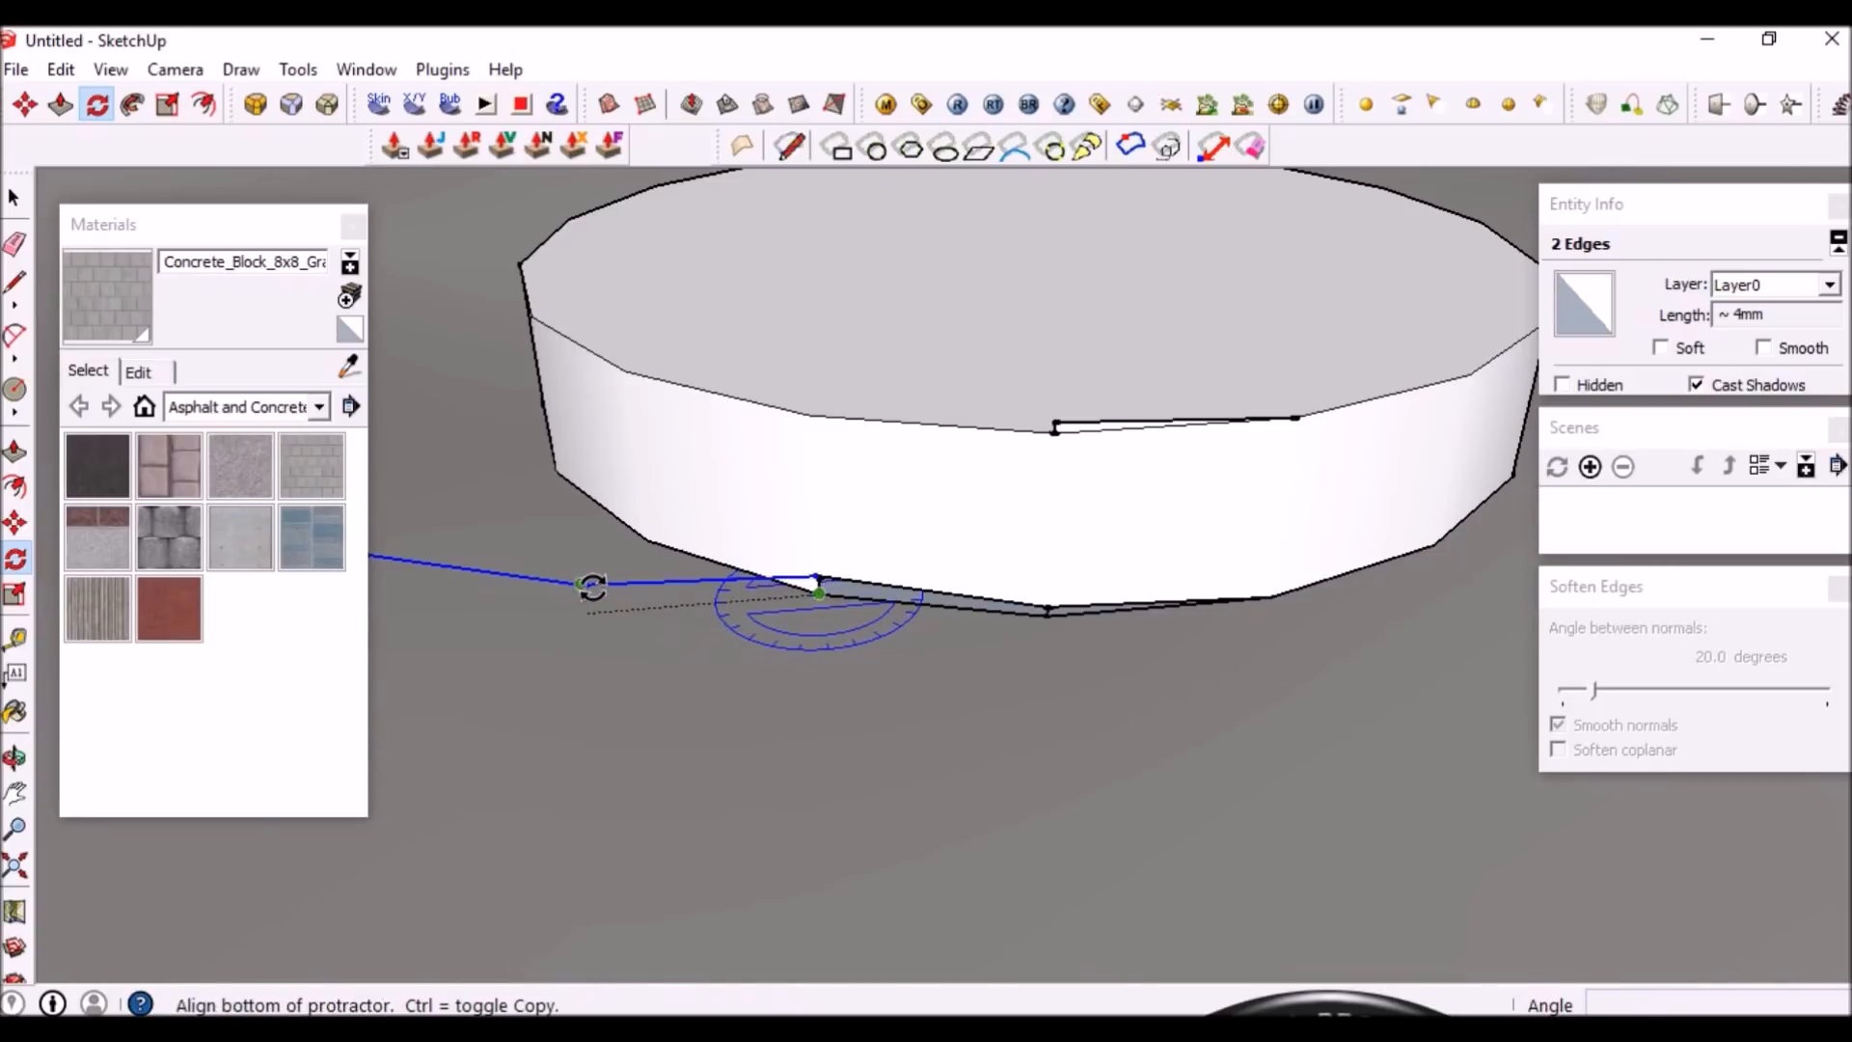
pyautogui.click(583, 585)
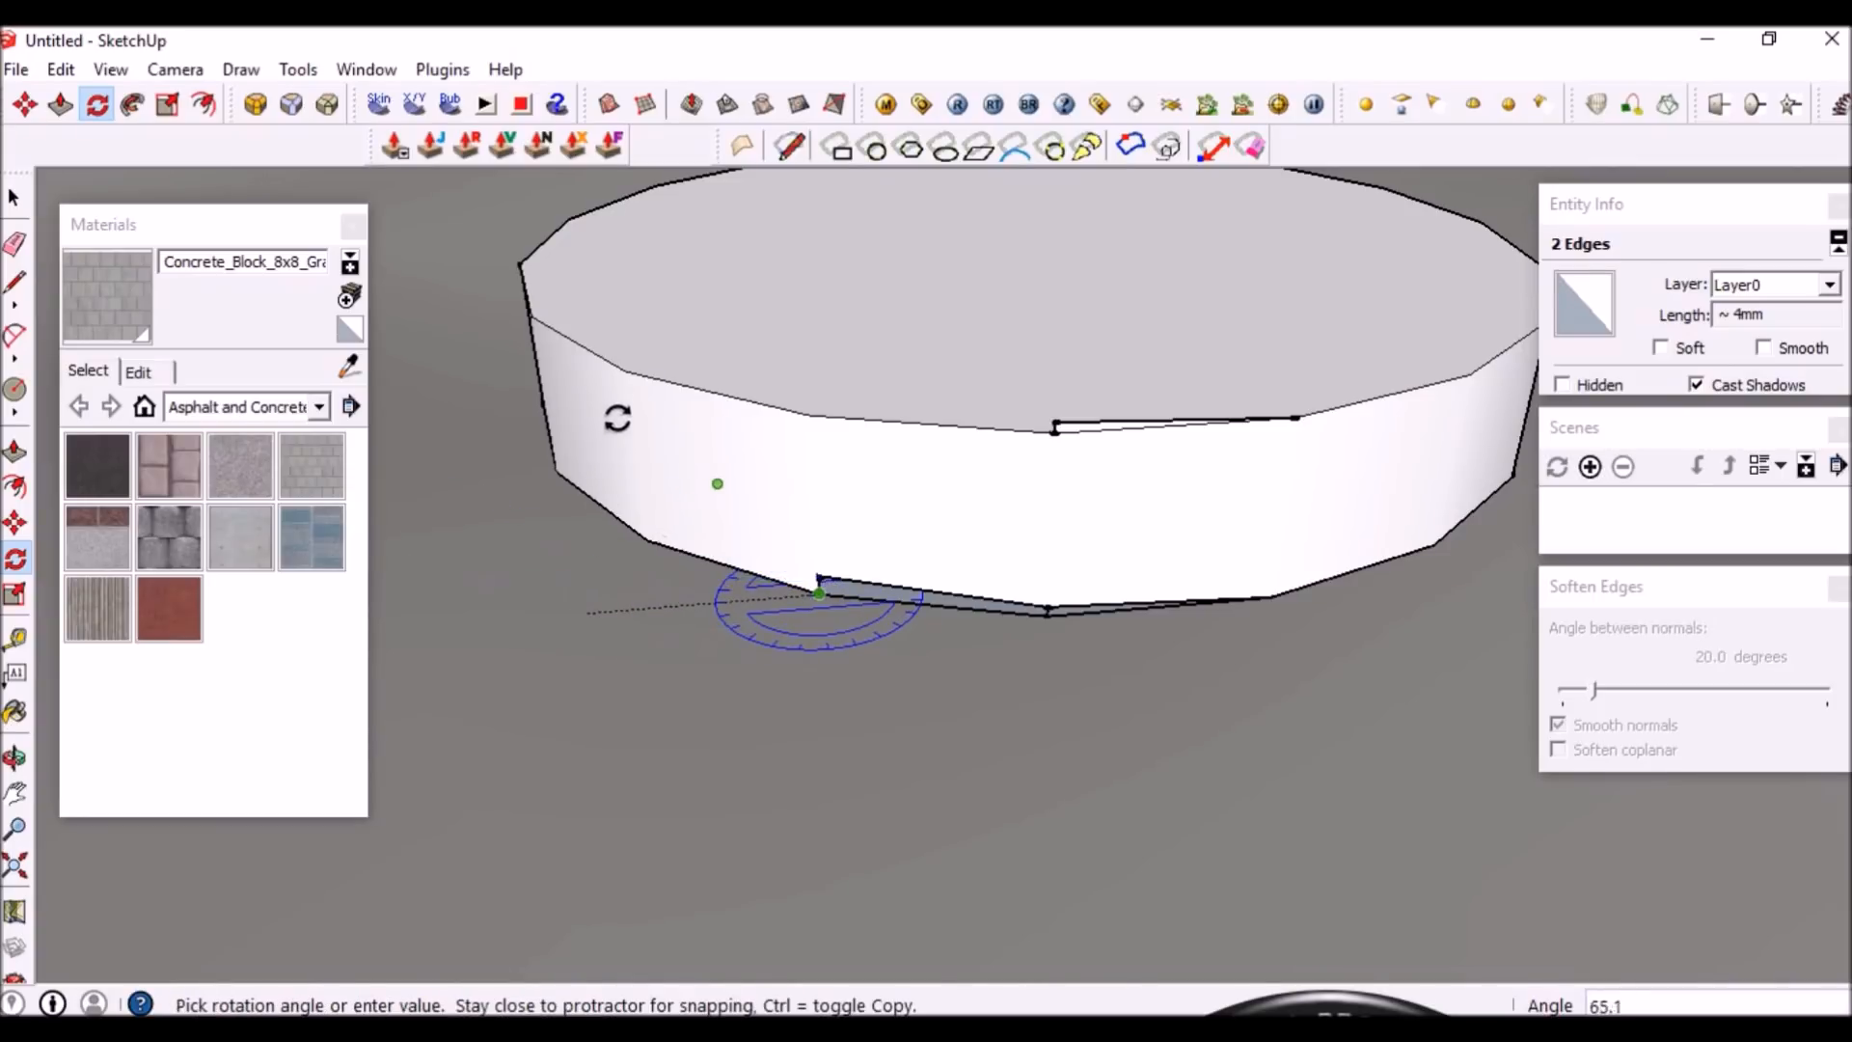
pyautogui.click(625, 368)
pyautogui.press('space')
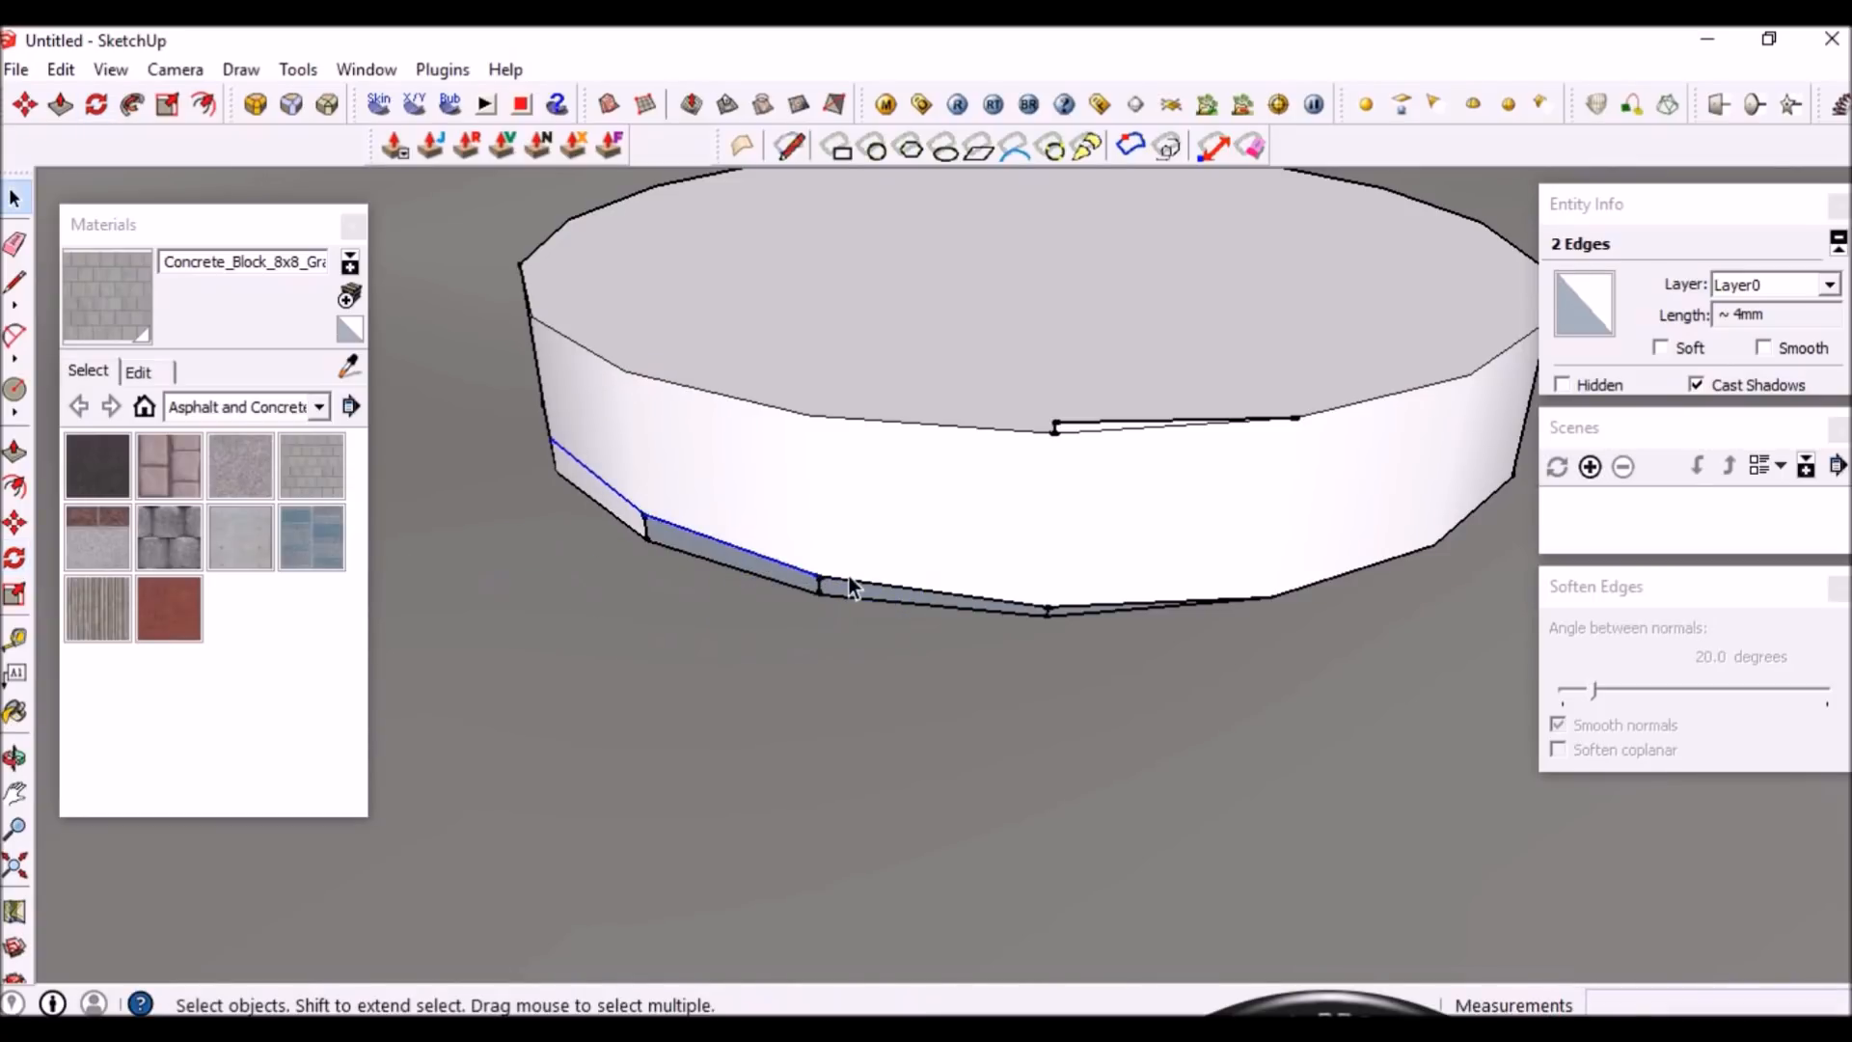
# Copy the chain of four slanted edges so the copy starts at the raised end of the existing chain
pyautogui.keyDown('ctrl'); pyautogui.click(839, 580); pyautogui.keyUp('ctrl')
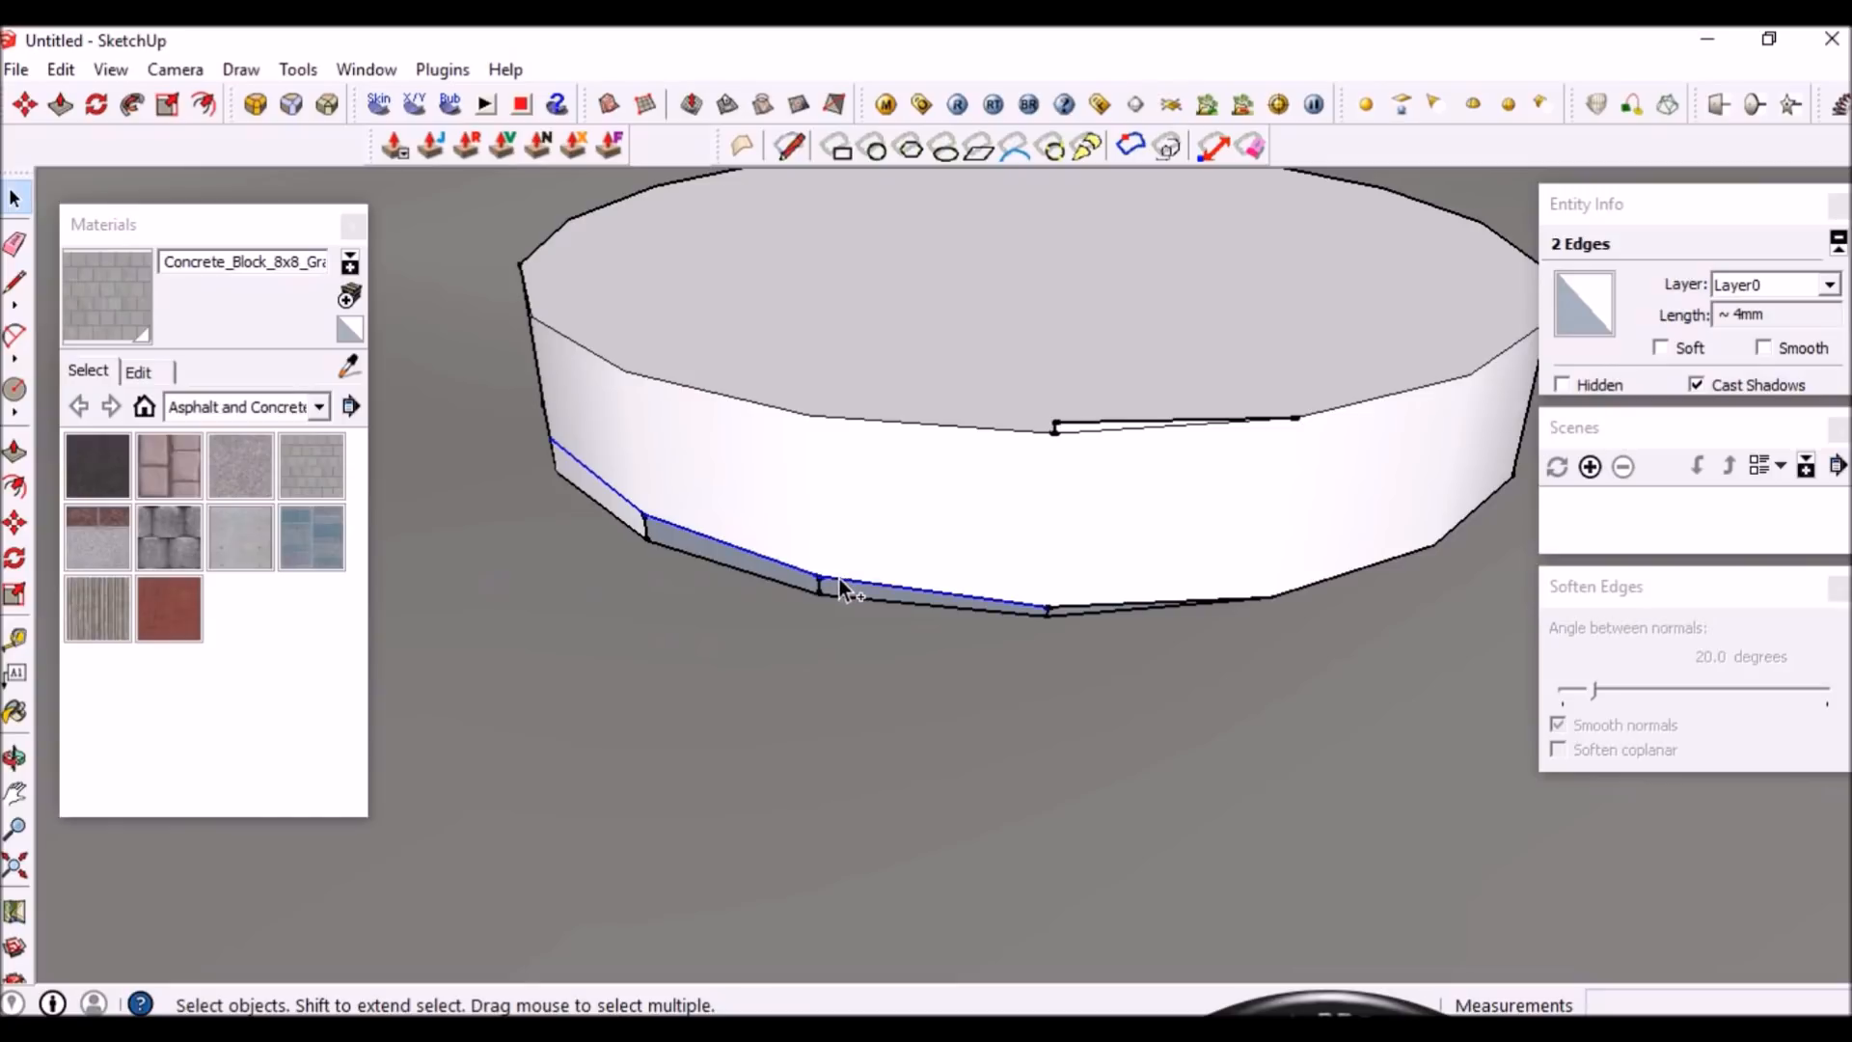
pyautogui.keyDown('ctrl'); pyautogui.click(1067, 606); pyautogui.keyUp('ctrl')
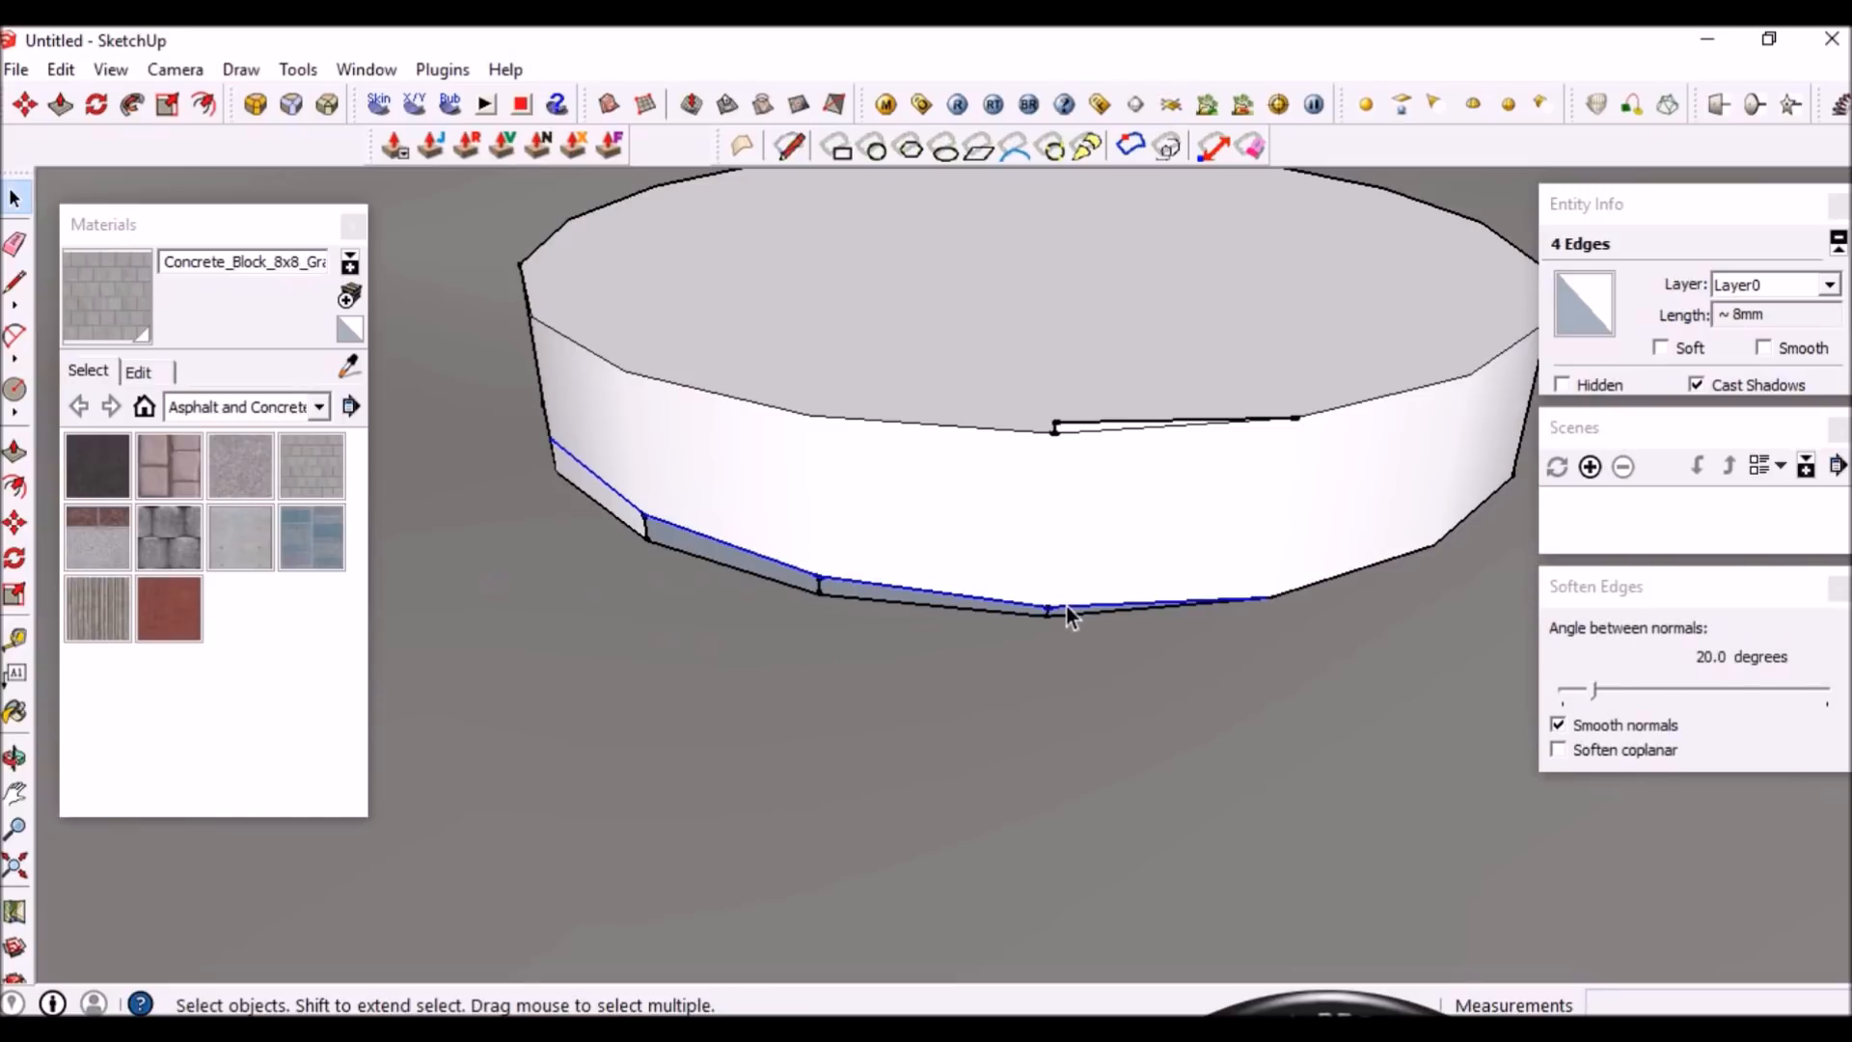
pyautogui.press('m')
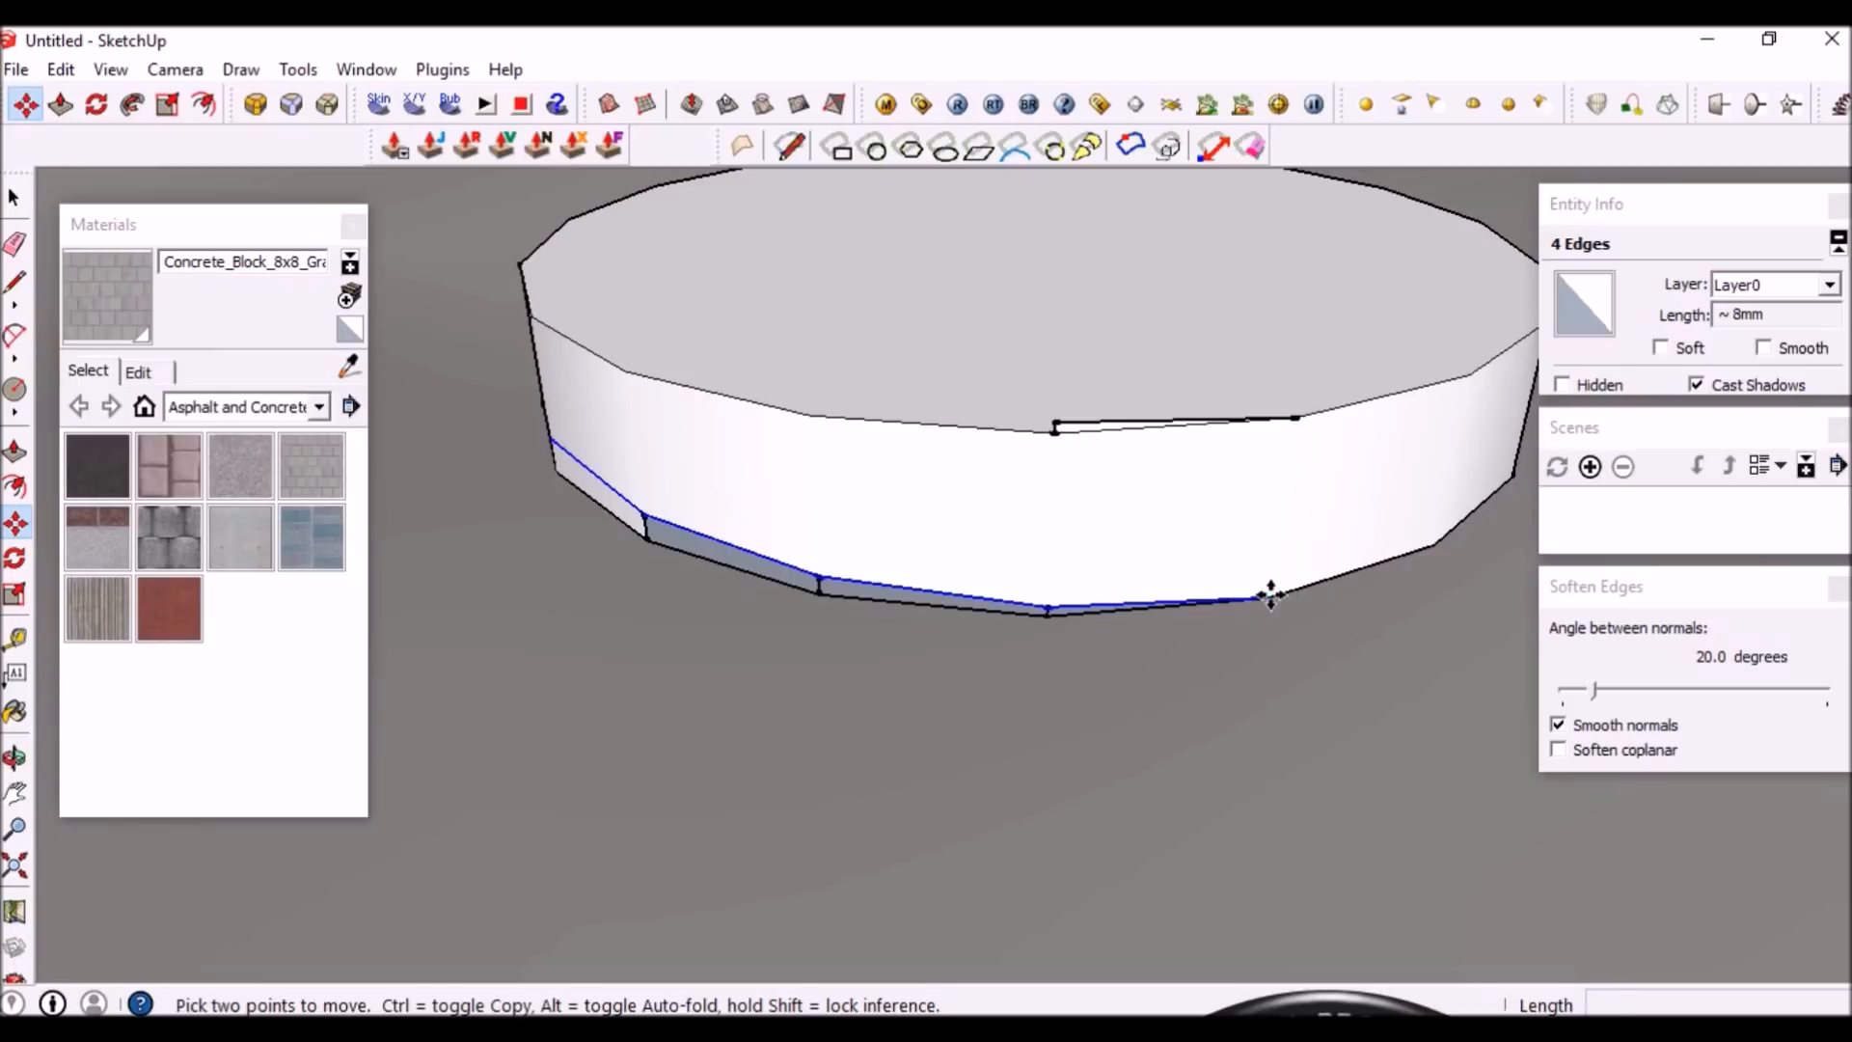
pyautogui.press('ctrl')
pyautogui.click(1271, 596)
pyautogui.moveTo(620, 798); pyautogui.dragTo(798, 711, button='middle')
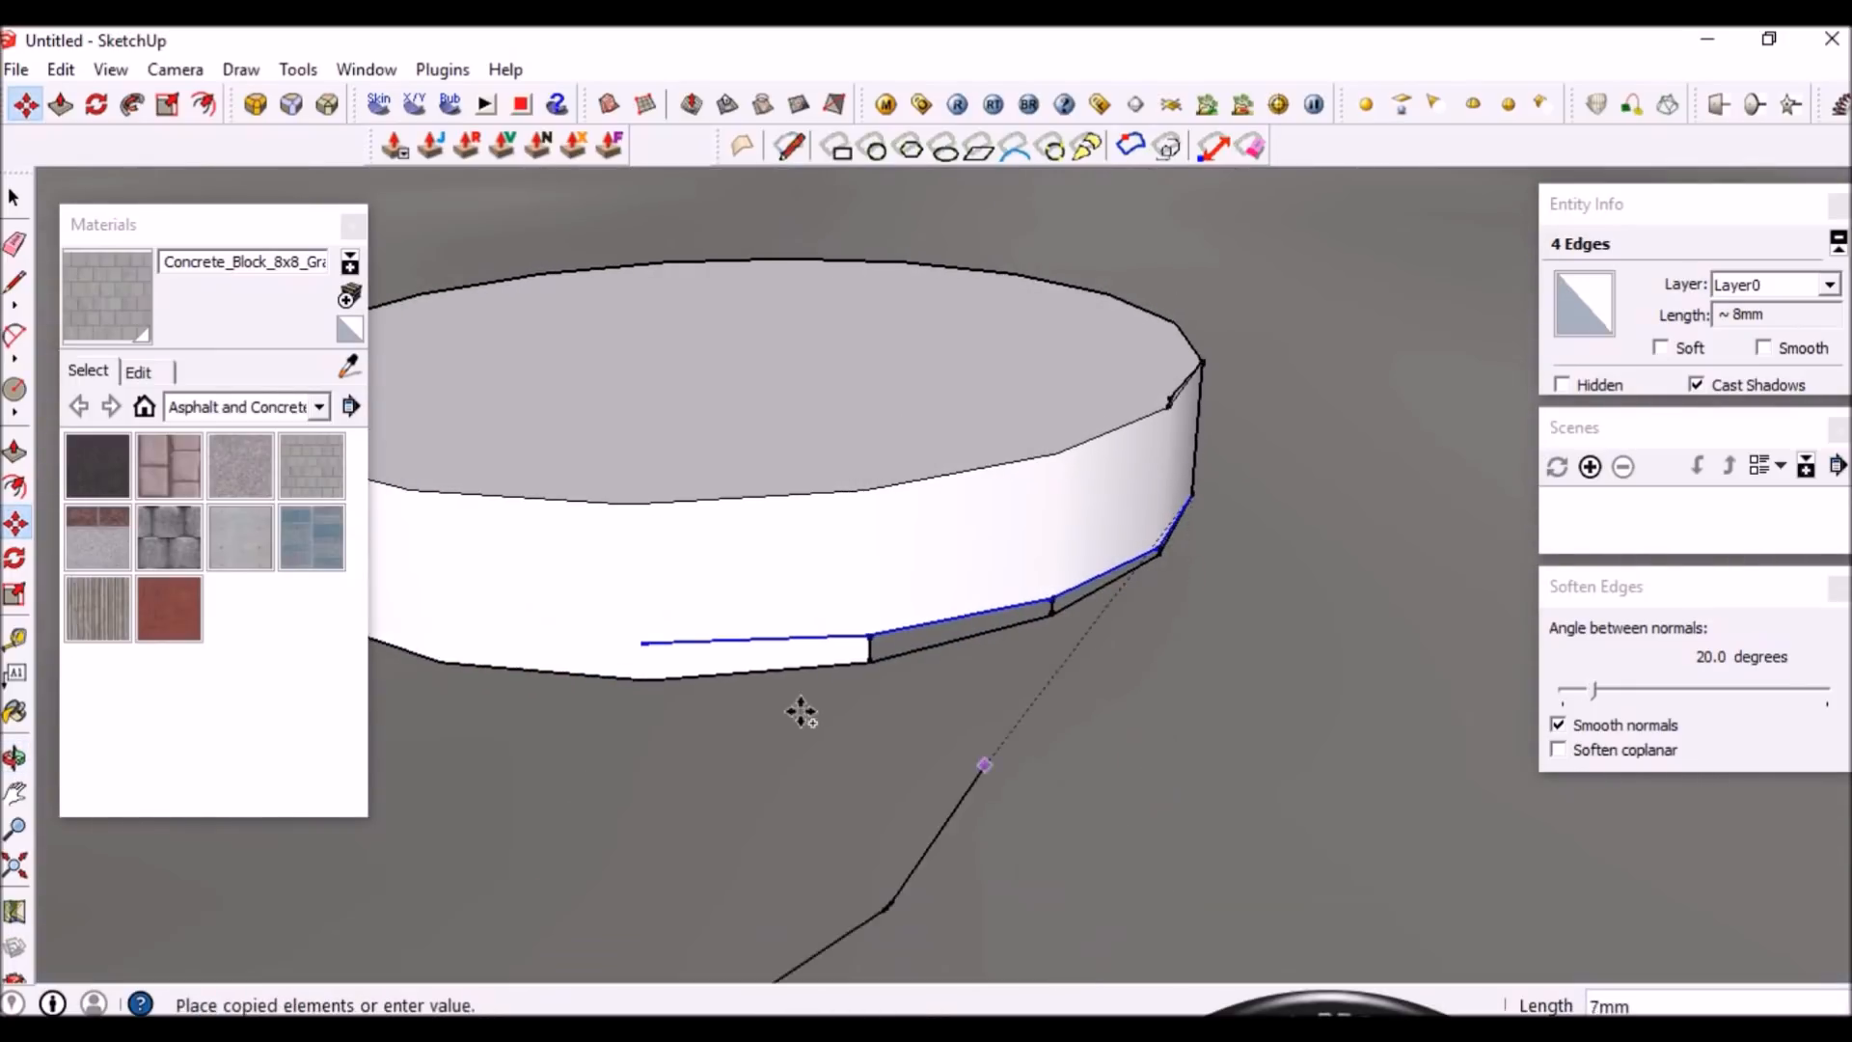
pyautogui.click(640, 640)
# Rotate the four copied edges 80 degrees about the shared endpoint so they follow the disc's next facets
pyautogui.moveTo(641, 640); pyautogui.dragTo(633, 814, button='middle')
pyautogui.press('q')
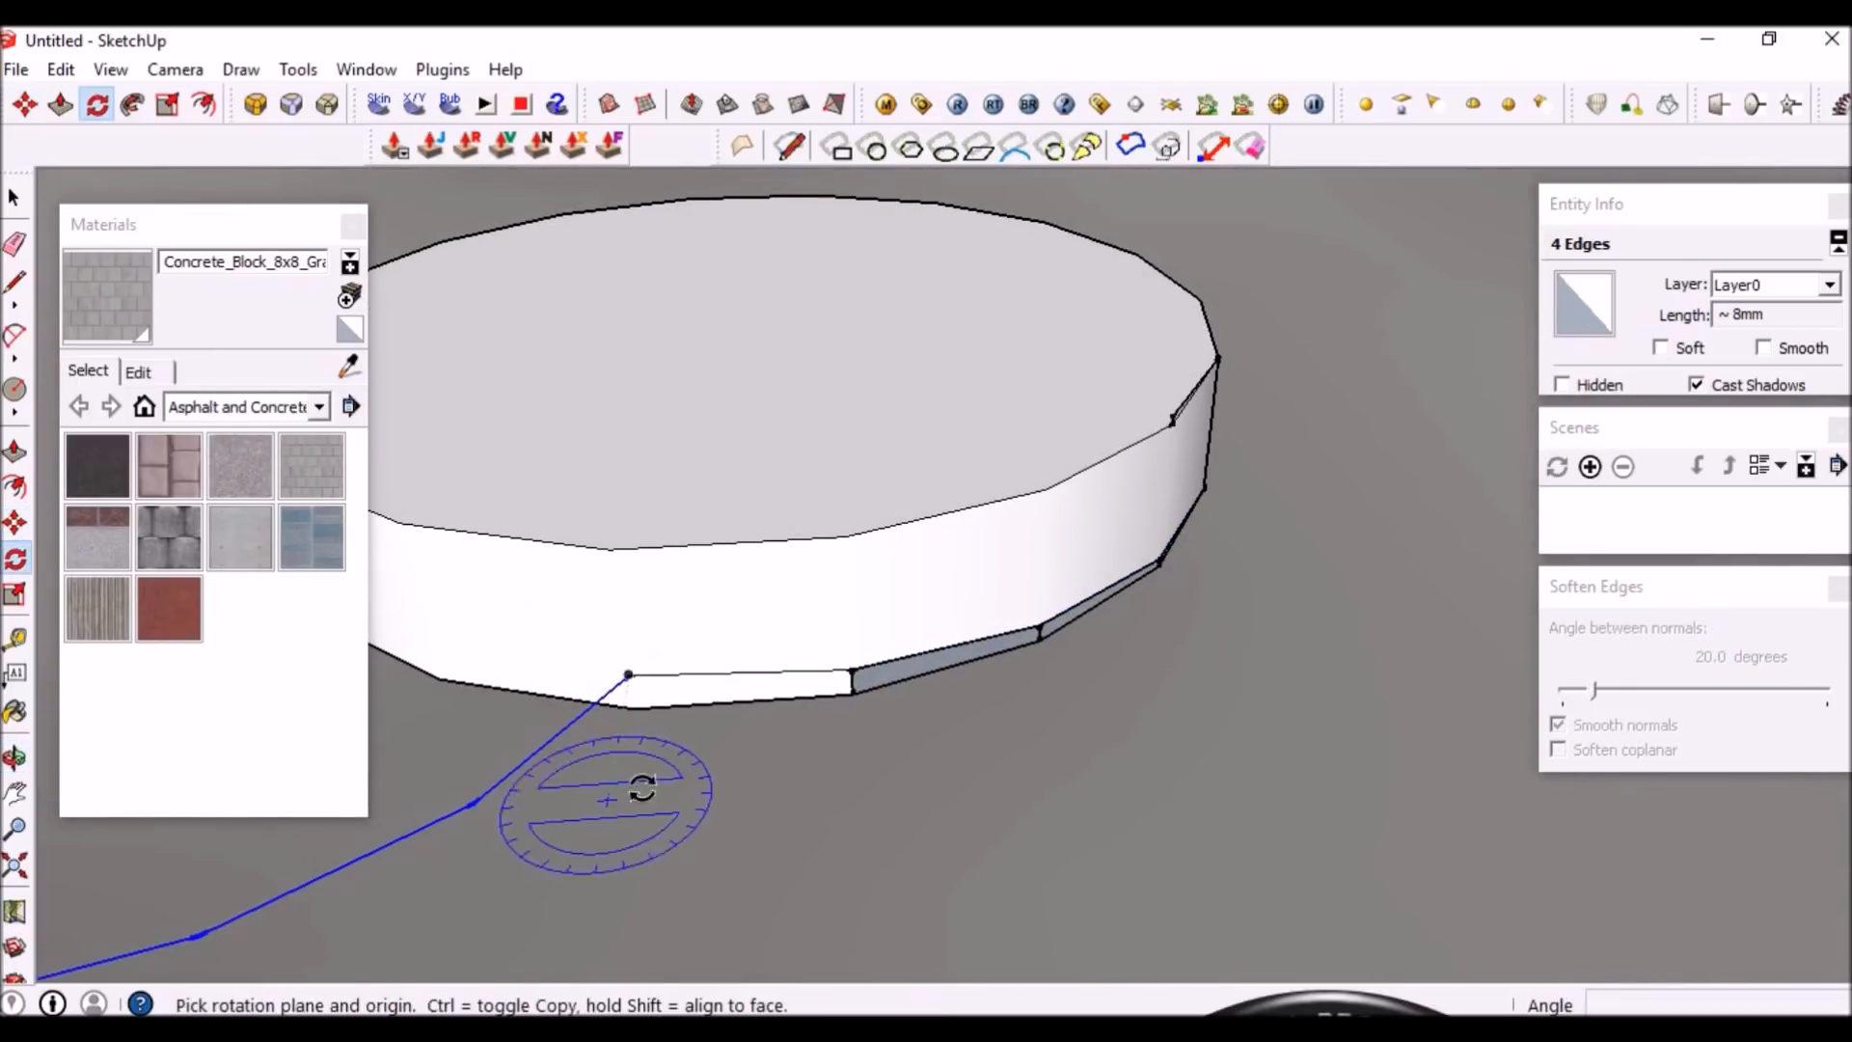
pyautogui.moveTo(629, 674); pyautogui.dragTo(478, 810)
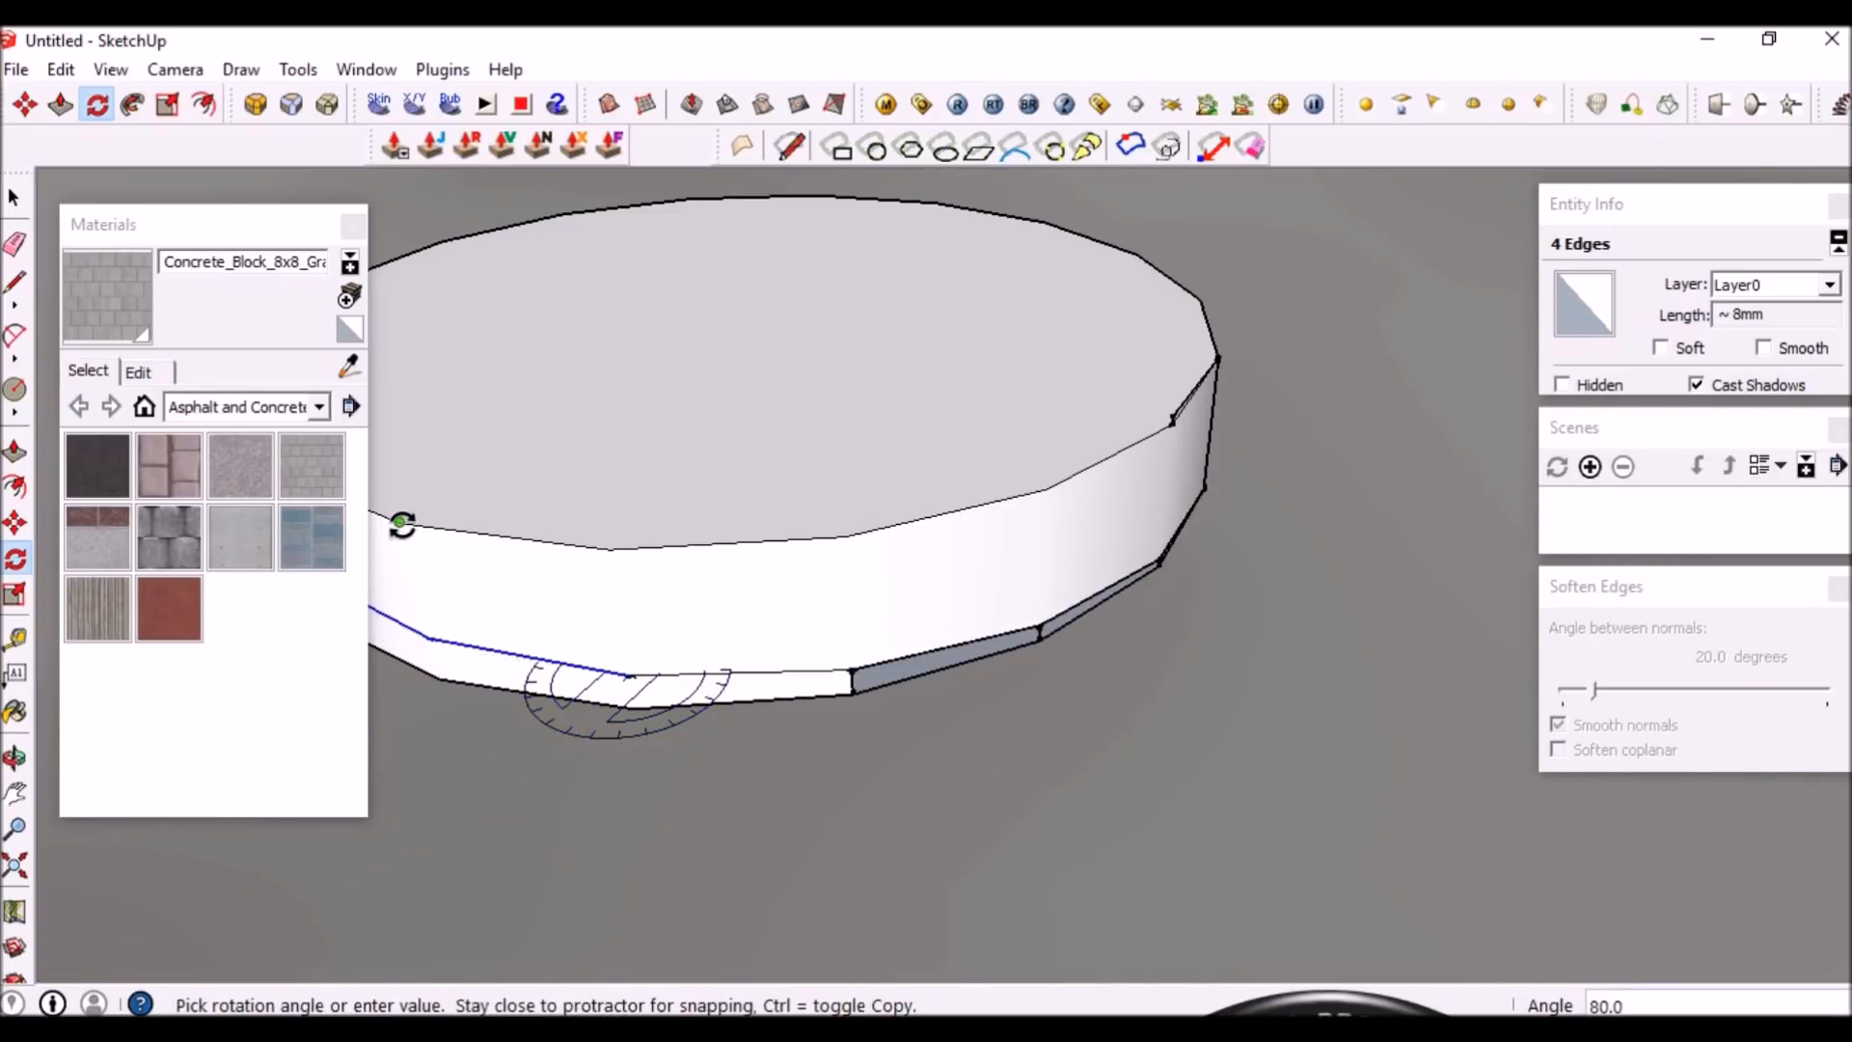
pyautogui.press('space')
# Copy all eight connected slanted edges from the chain's lowest point to its raised end
pyautogui.keyDown('ctrl'); pyautogui.click(648, 673); pyautogui.keyUp('ctrl')
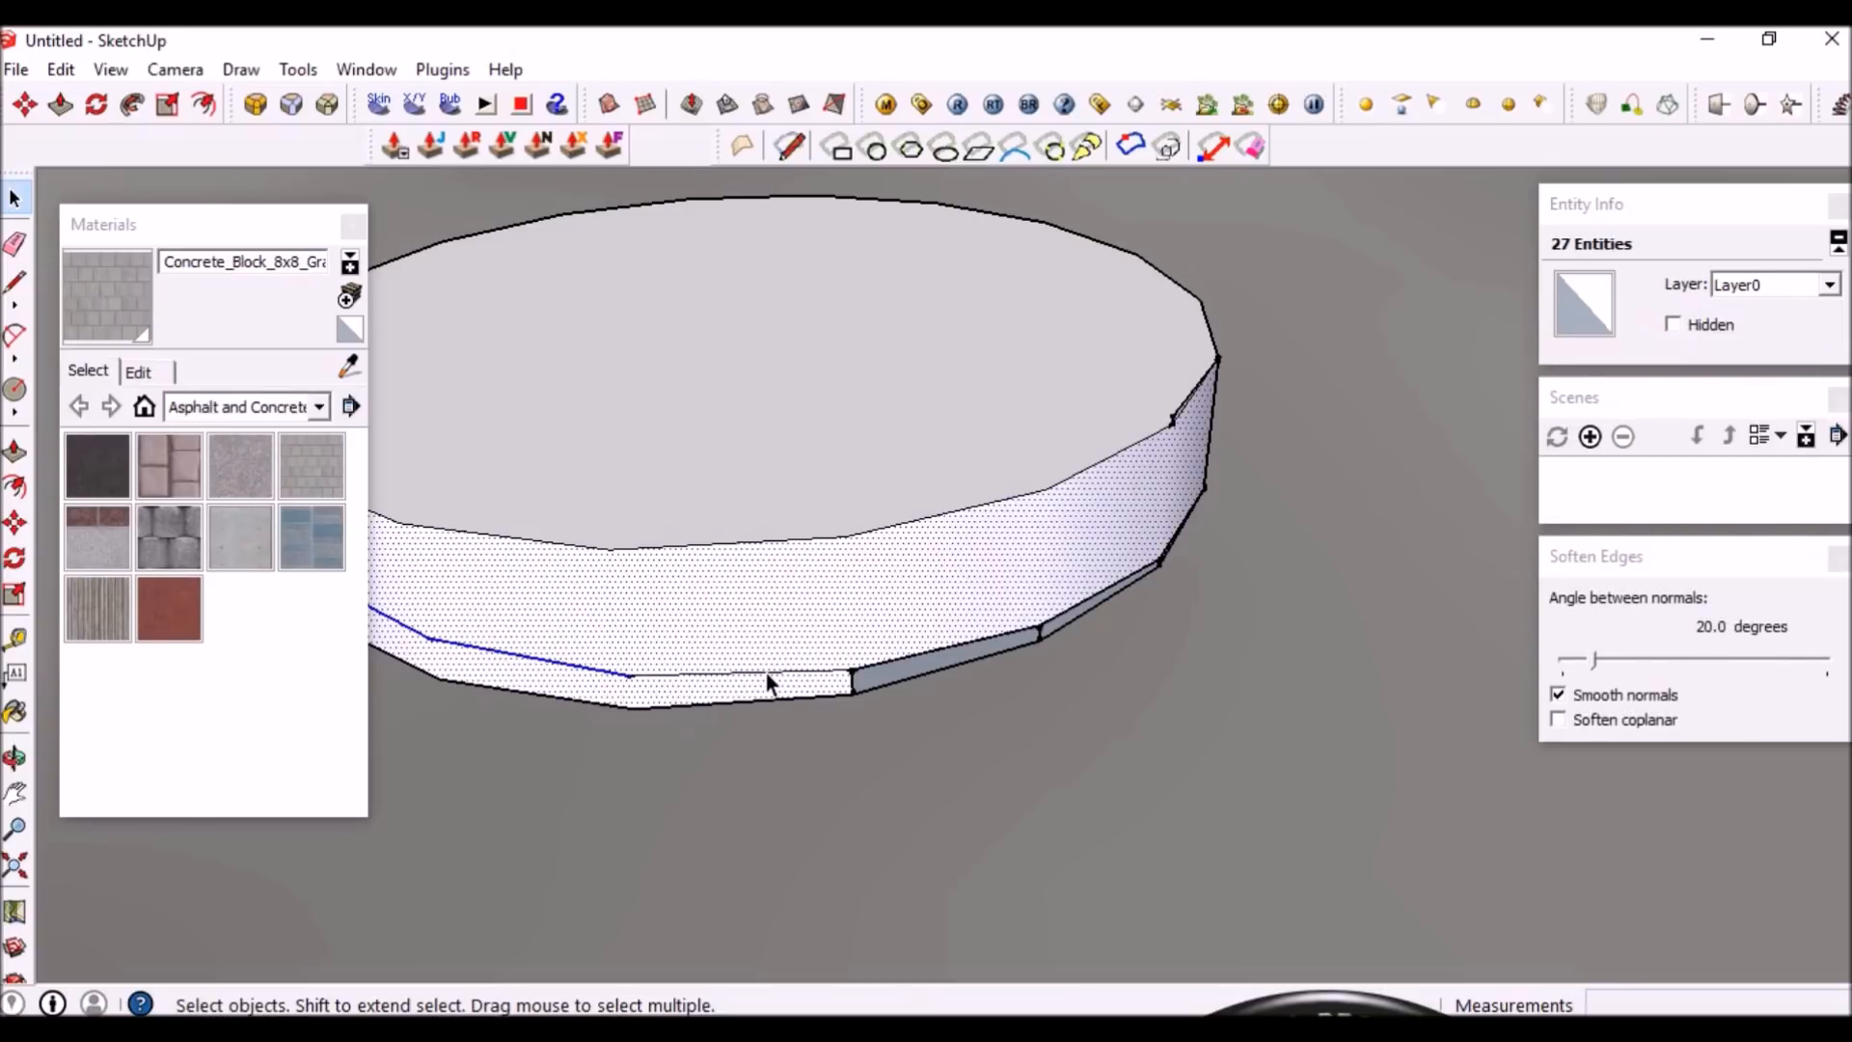
pyautogui.keyDown('shift'); pyautogui.click(744, 635); pyautogui.keyUp('shift')
pyautogui.keyDown('shift'); pyautogui.click(681, 672); pyautogui.keyUp('shift')
pyautogui.keyDown('shift'); pyautogui.click(870, 667); pyautogui.keyUp('shift')
pyautogui.moveTo(941, 750); pyautogui.dragTo(918, 622, button='middle')
pyautogui.keyDown('shift'); pyautogui.click(918, 622); pyautogui.keyUp('shift')
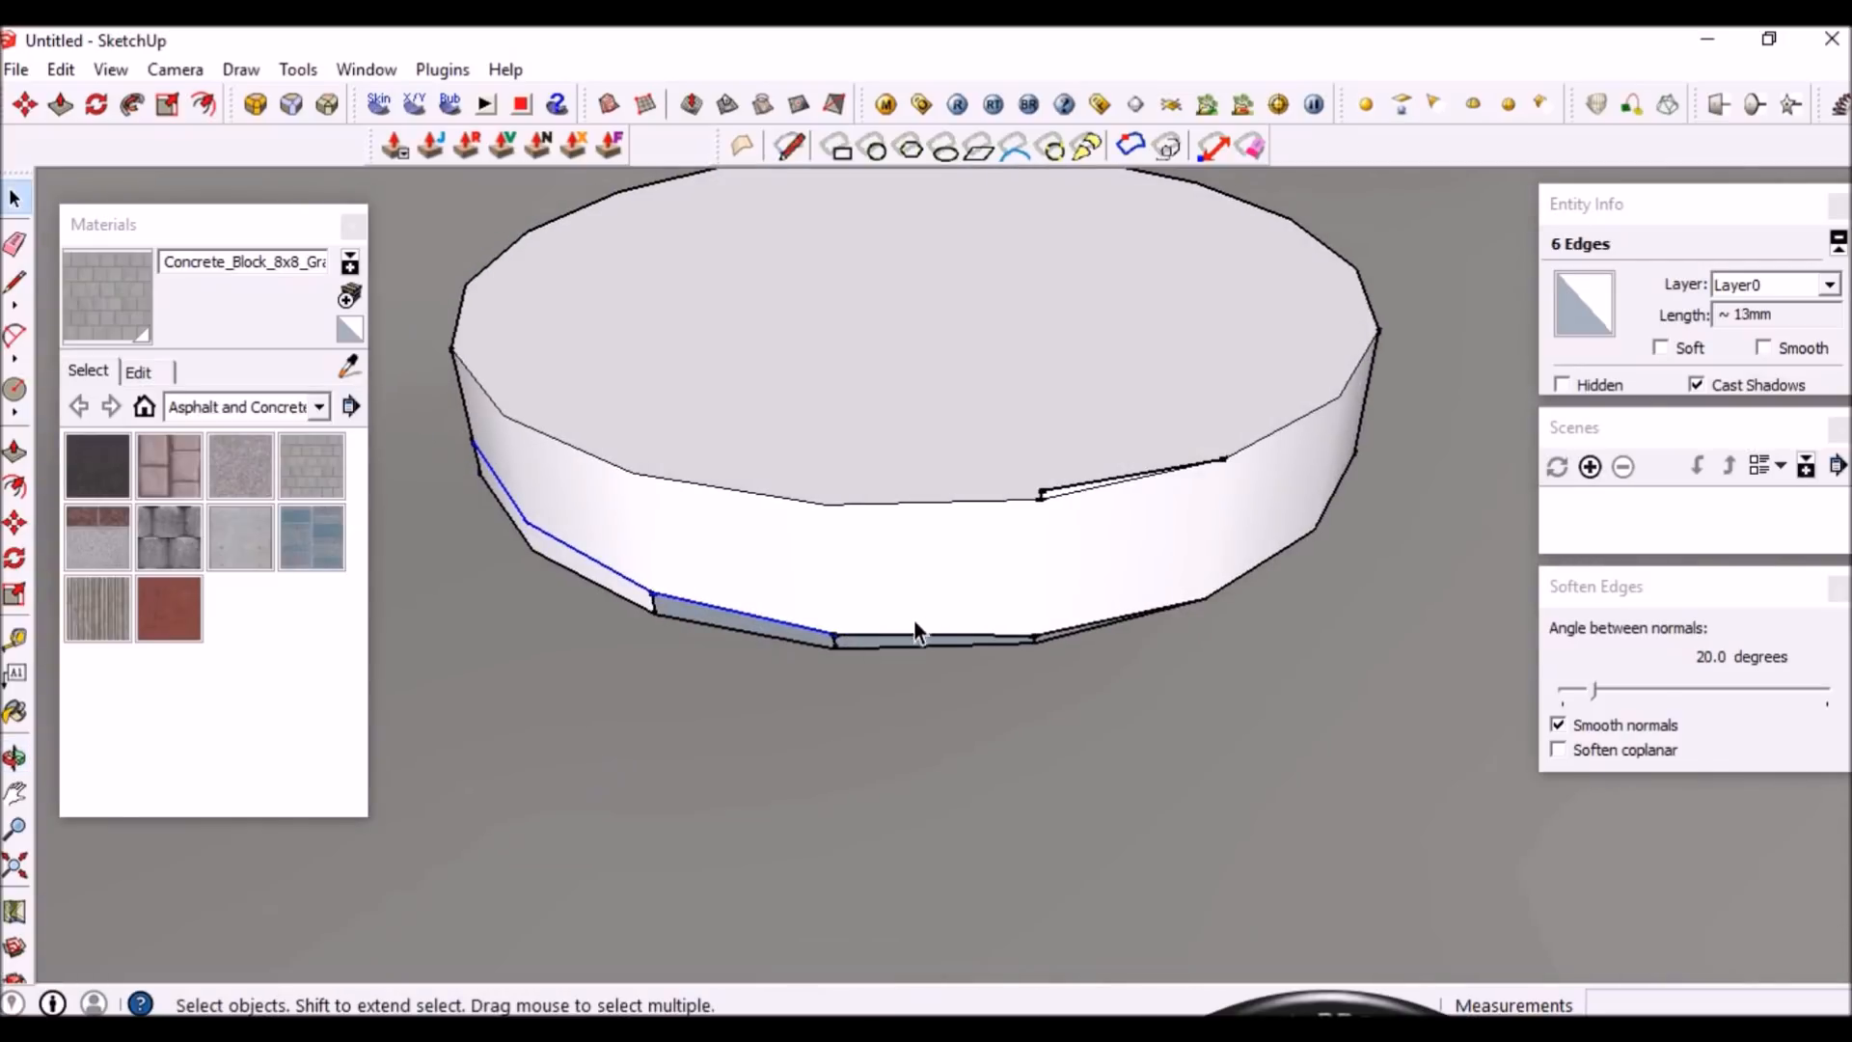
pyautogui.keyDown('shift'); pyautogui.click(876, 636); pyautogui.keyUp('shift')
pyautogui.keyDown('shift'); pyautogui.click(1053, 635); pyautogui.keyUp('shift')
pyautogui.press('m')
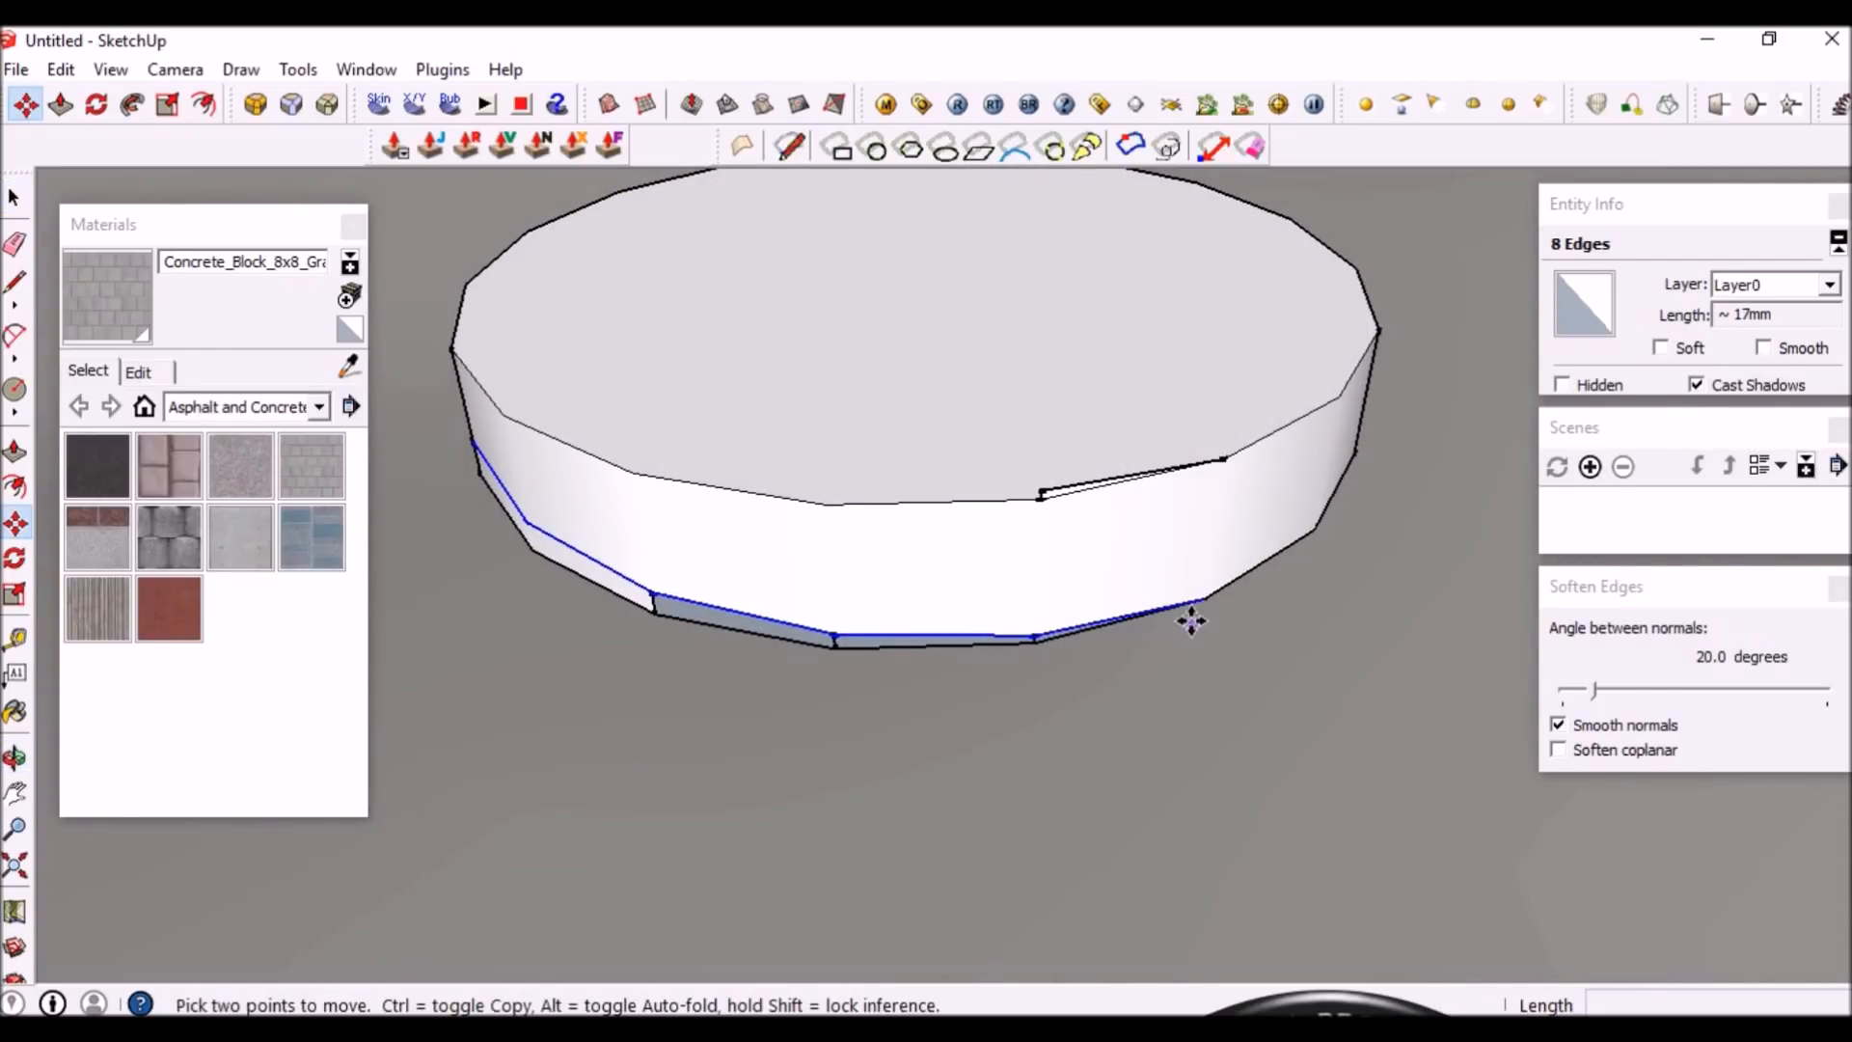
pyautogui.press('ctrl')
pyautogui.click(1206, 599)
pyautogui.moveTo(682, 778); pyautogui.dragTo(1250, 816, button='middle')
pyautogui.scroll(-3, 1274, 761)
pyautogui.moveTo(986, 815); pyautogui.dragTo(1293, 859, button='middle')
pyautogui.moveTo(1080, 871); pyautogui.dragTo(894, 859, button='middle')
pyautogui.scroll(2, 901, 814)
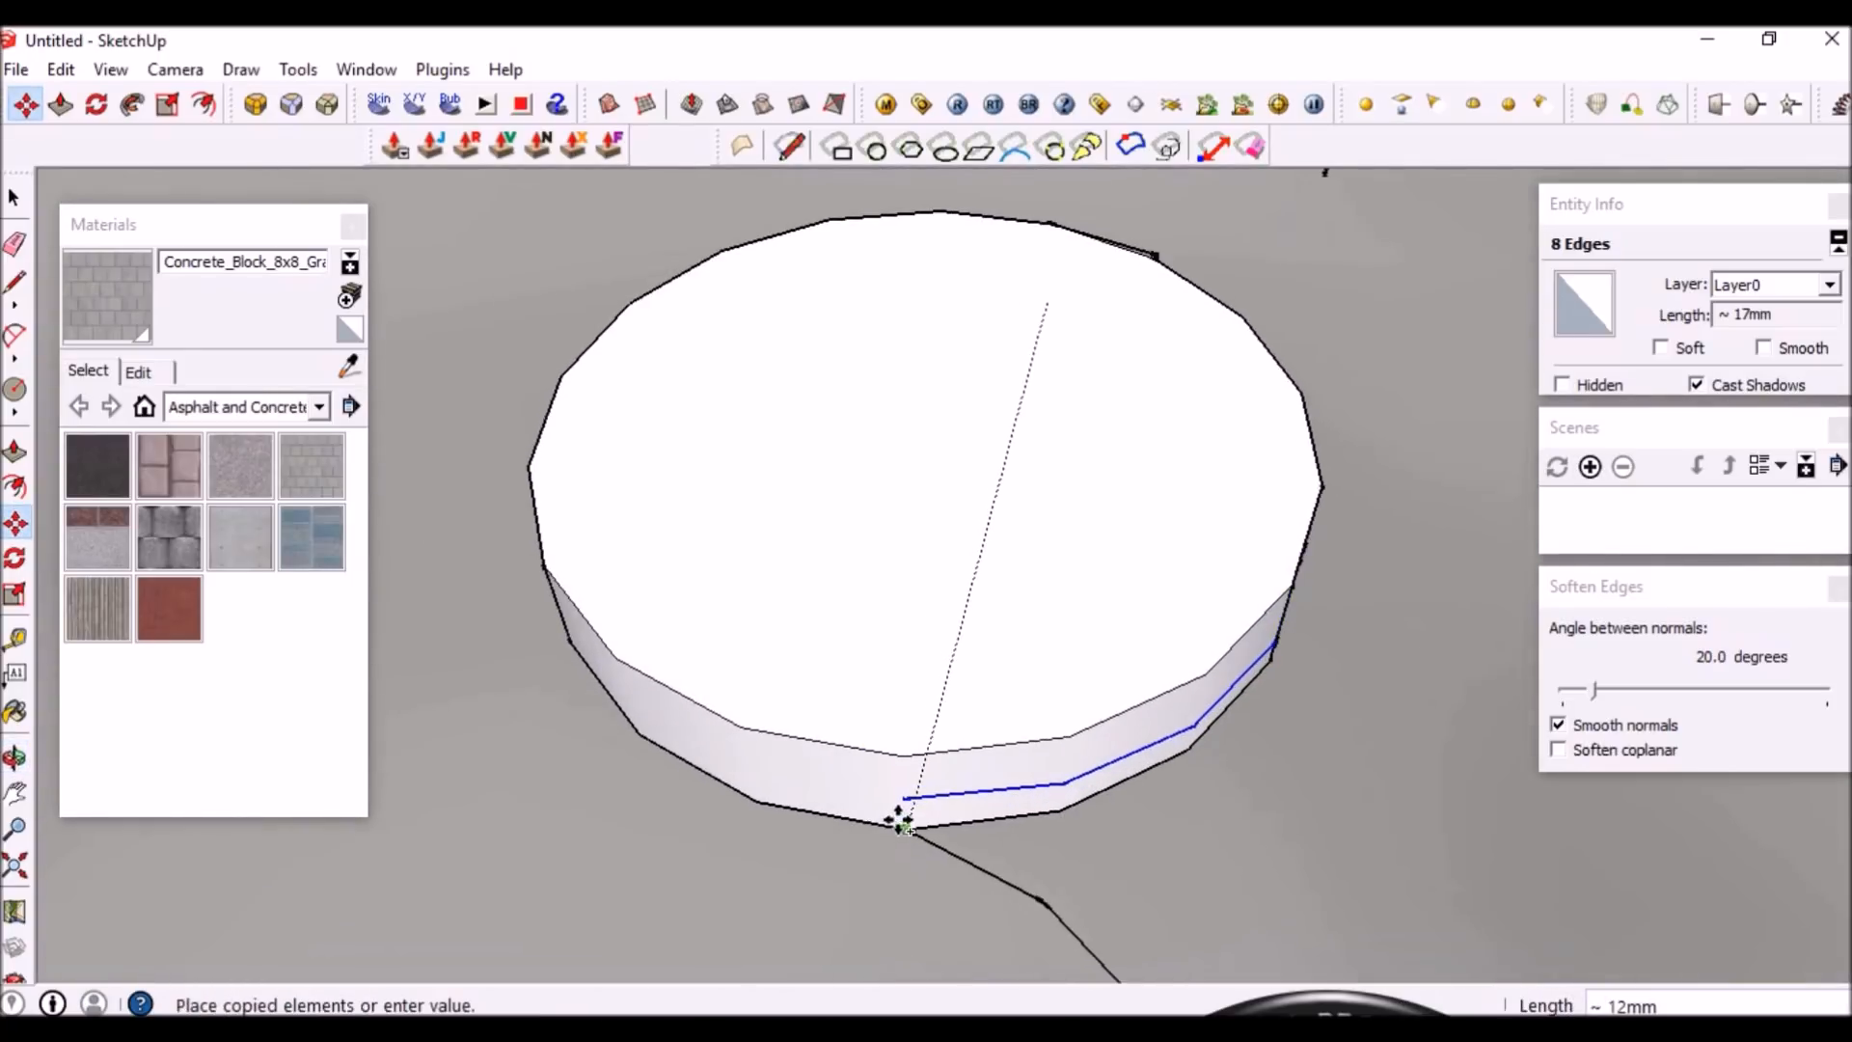
pyautogui.click(904, 800)
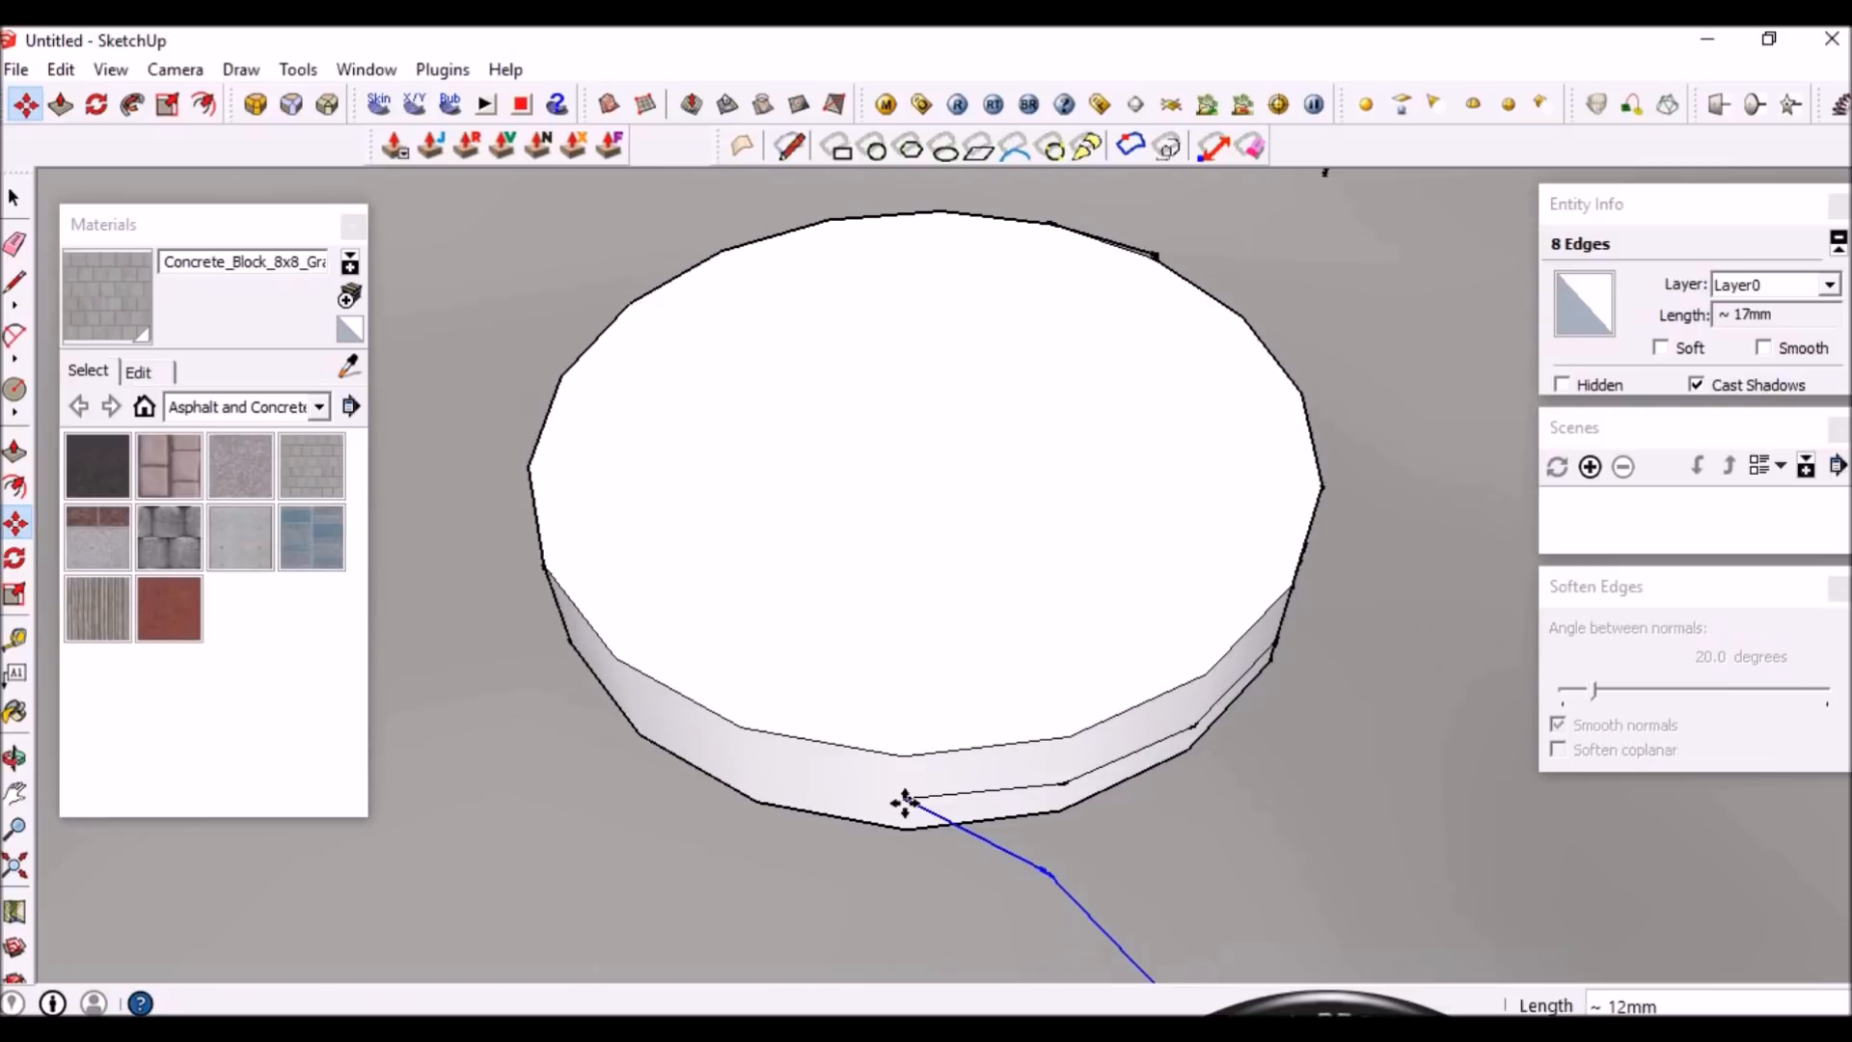
# Rotate the eight copied edges 160 degrees about the shared endpoint so they wrap around the disc's next facets
pyautogui.press('q')
pyautogui.click(903, 799)
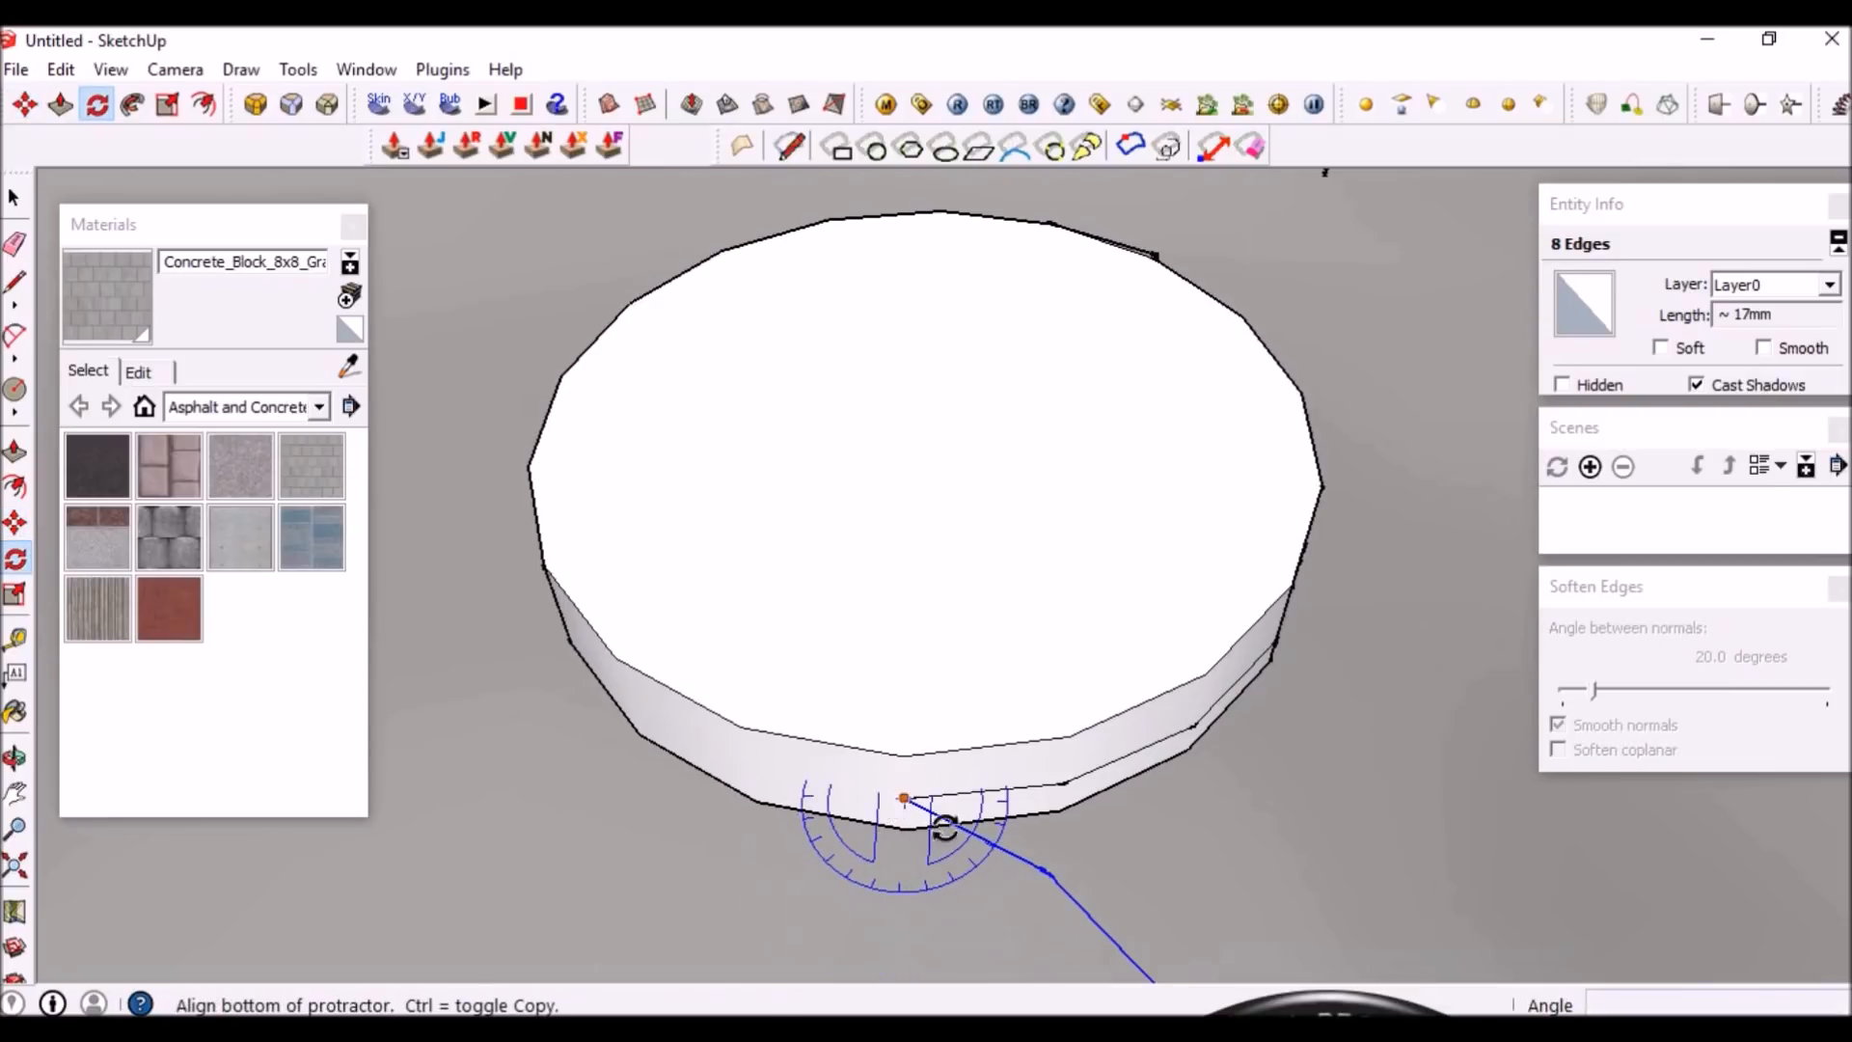
pyautogui.click(1052, 872)
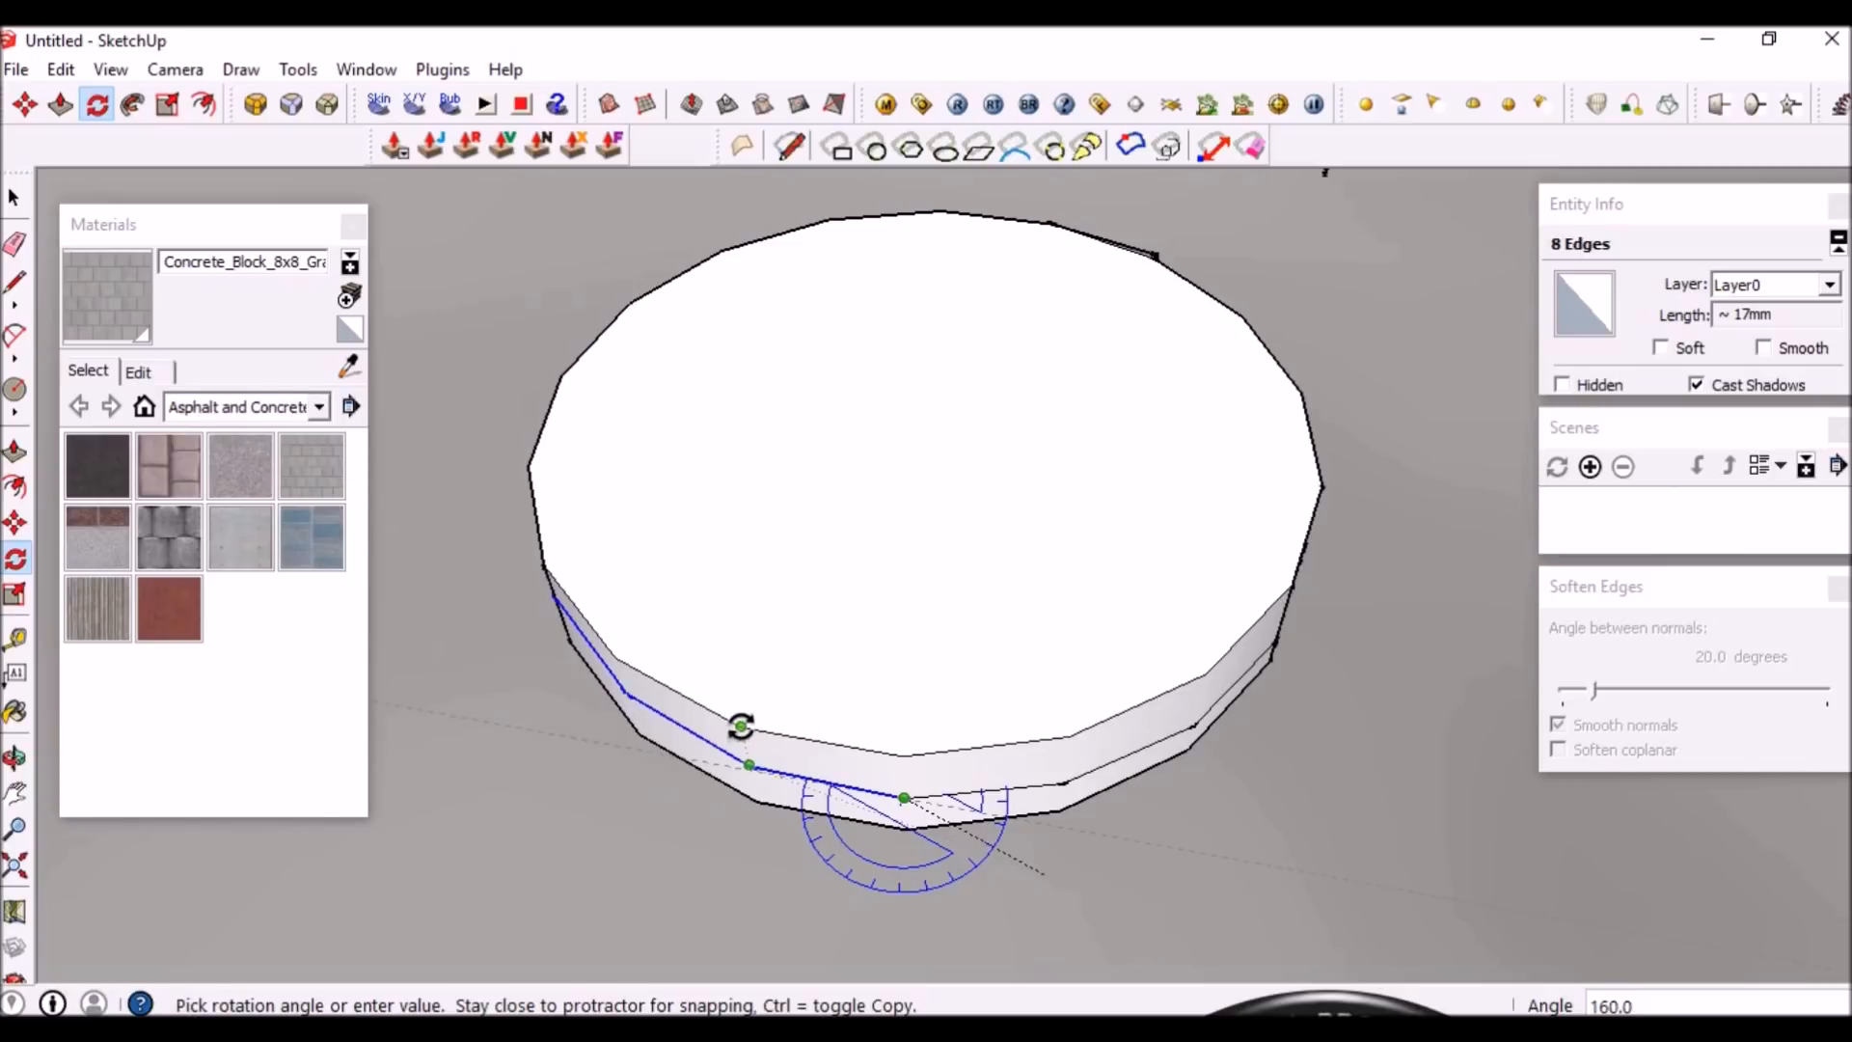
# Copy the last two slanted edges of the chain so the copy starts at the chain's raised end
pyautogui.moveTo(724, 737); pyautogui.dragTo(1209, 773, button='middle')
pyautogui.scroll(-3, 1209, 773)
pyautogui.moveTo(926, 765); pyautogui.dragTo(1490, 709, button='middle')
pyautogui.scroll(3, 942, 570)
pyautogui.moveTo(965, 569); pyautogui.dragTo(888, 413, button='middle')
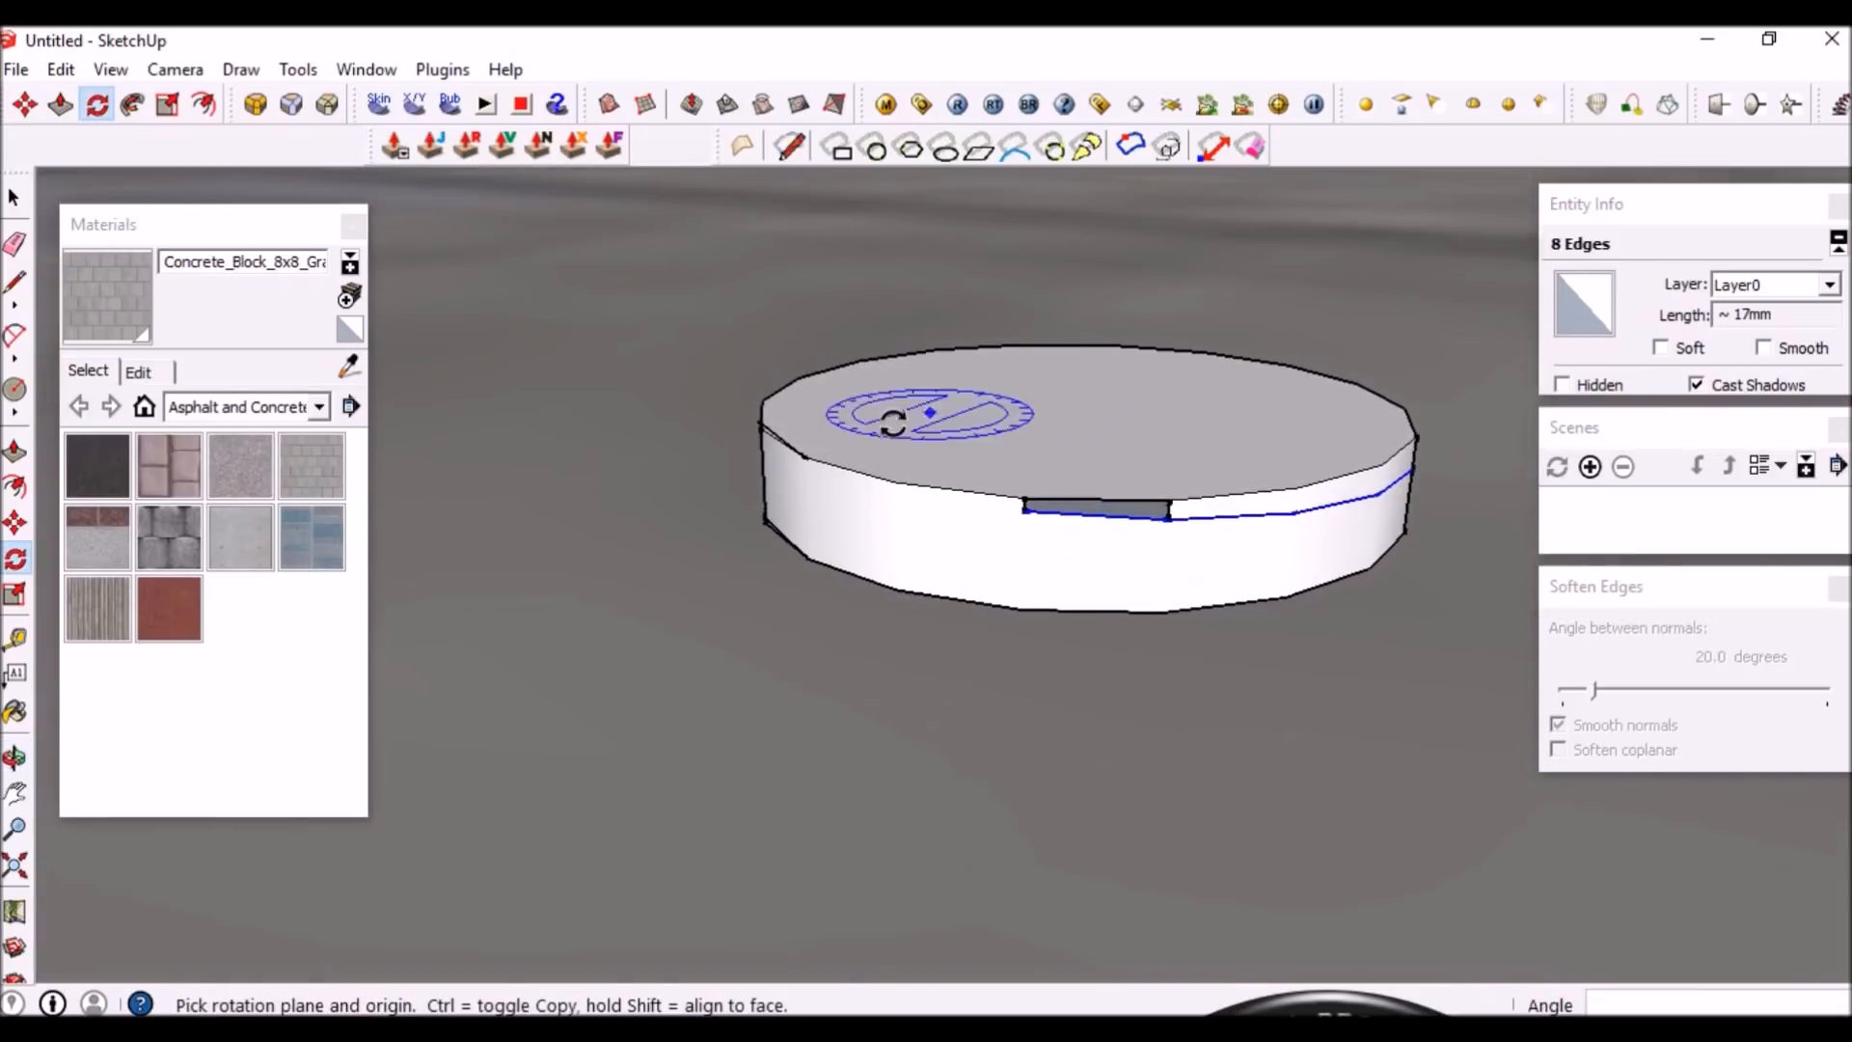
pyautogui.press('space')
pyautogui.click(830, 469)
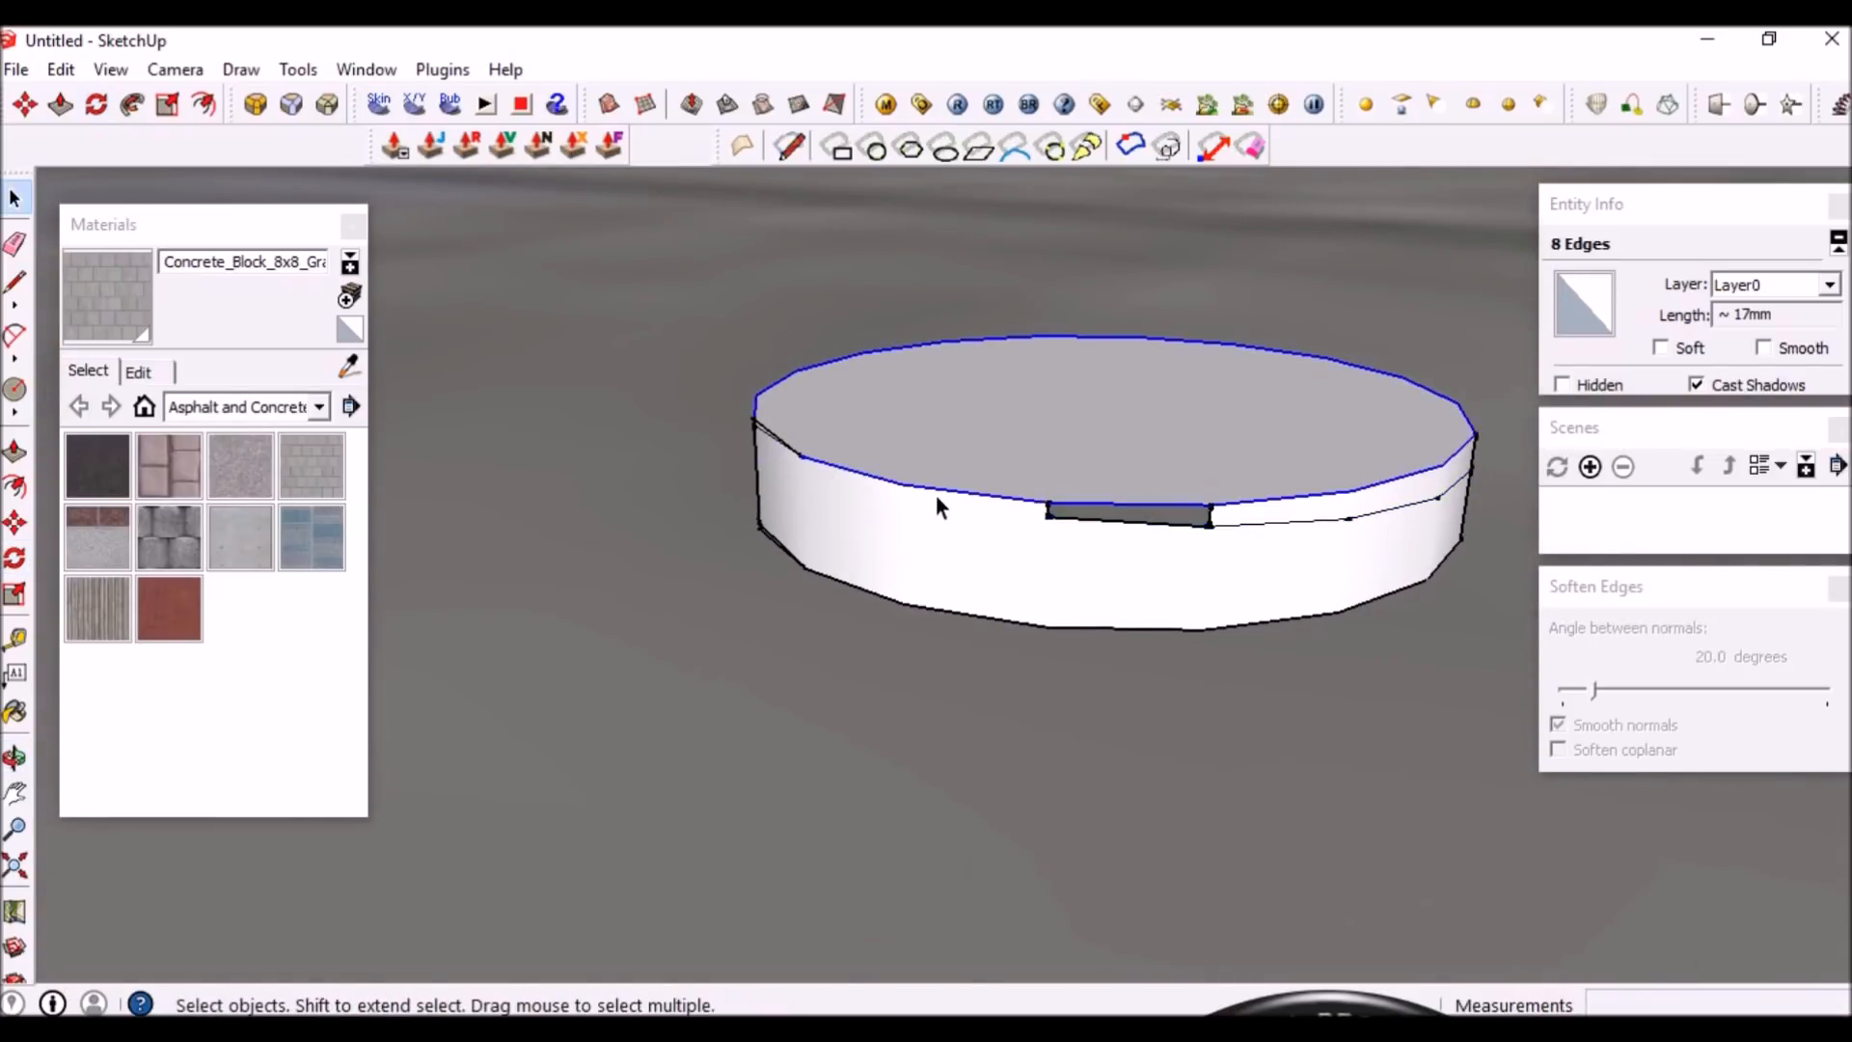
pyautogui.moveTo(1251, 529); pyautogui.dragTo(1063, 594, button='middle')
pyautogui.click(1047, 585)
pyautogui.keyDown('shift'); pyautogui.click(1169, 602); pyautogui.keyUp('shift')
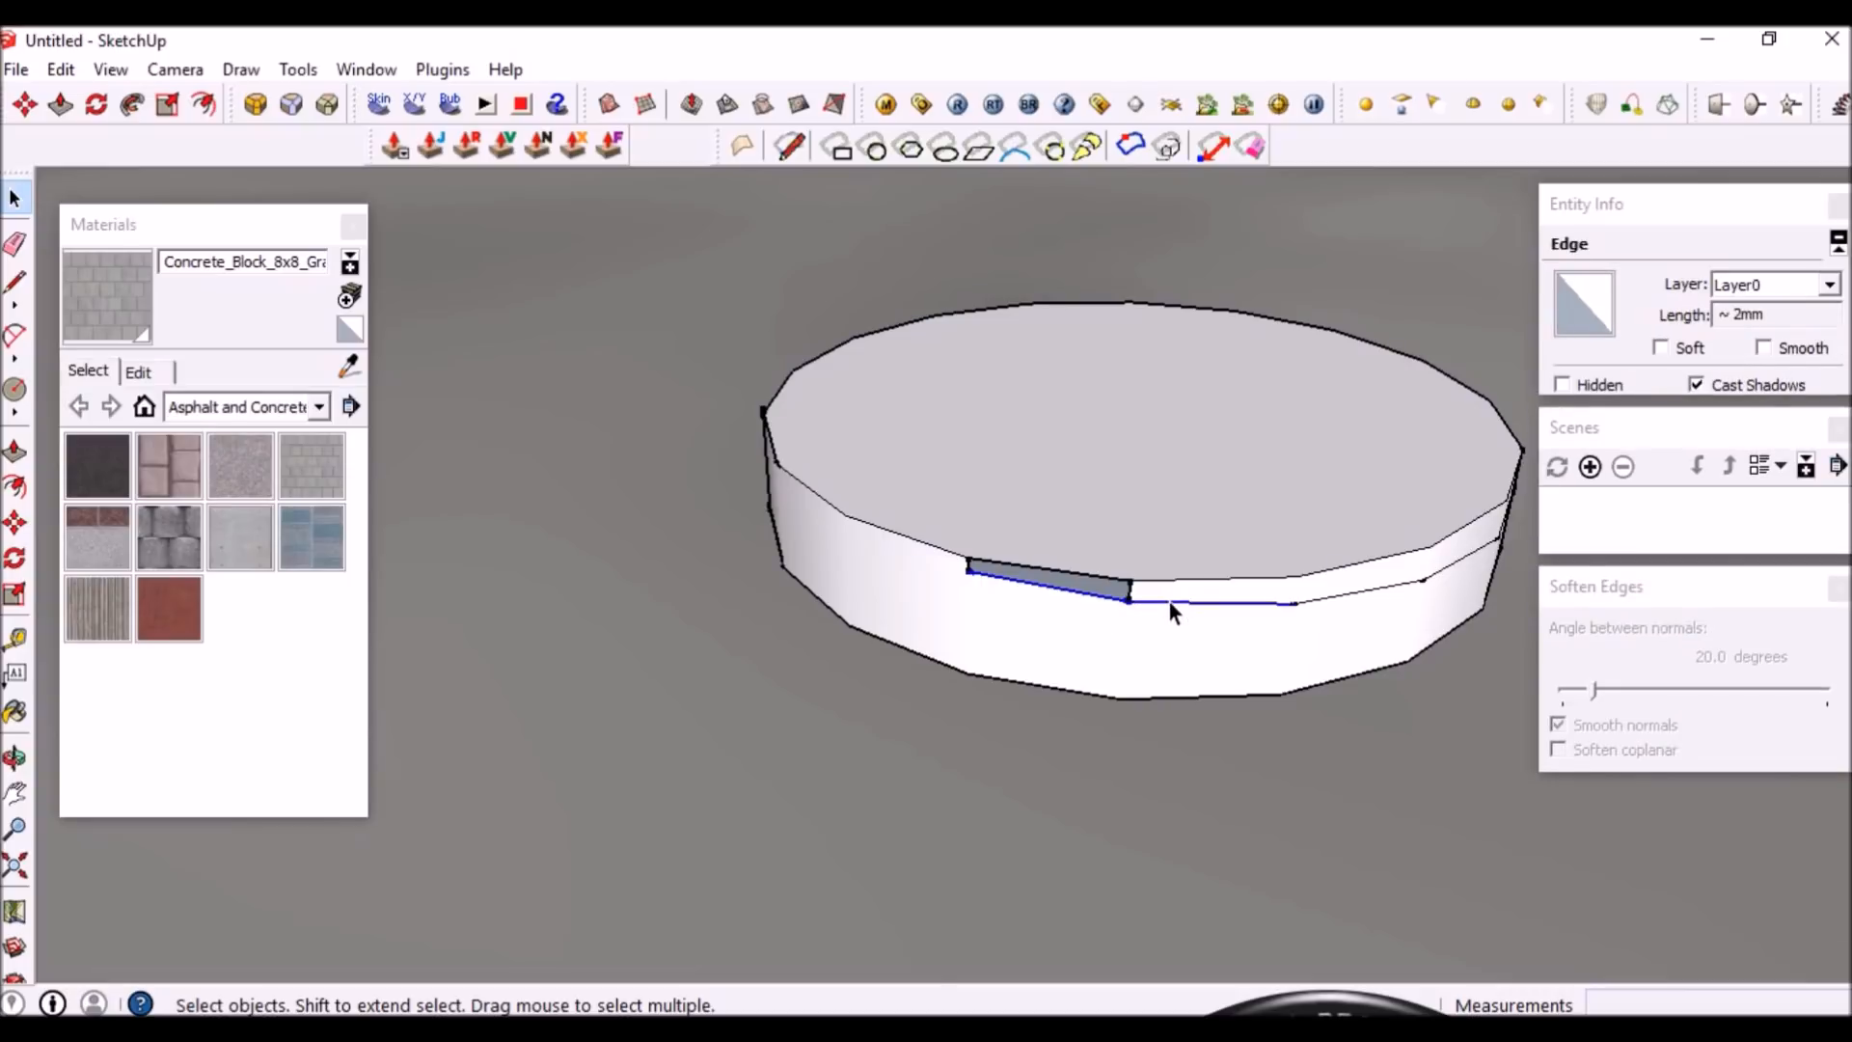
pyautogui.press('m')
pyautogui.click(1298, 606)
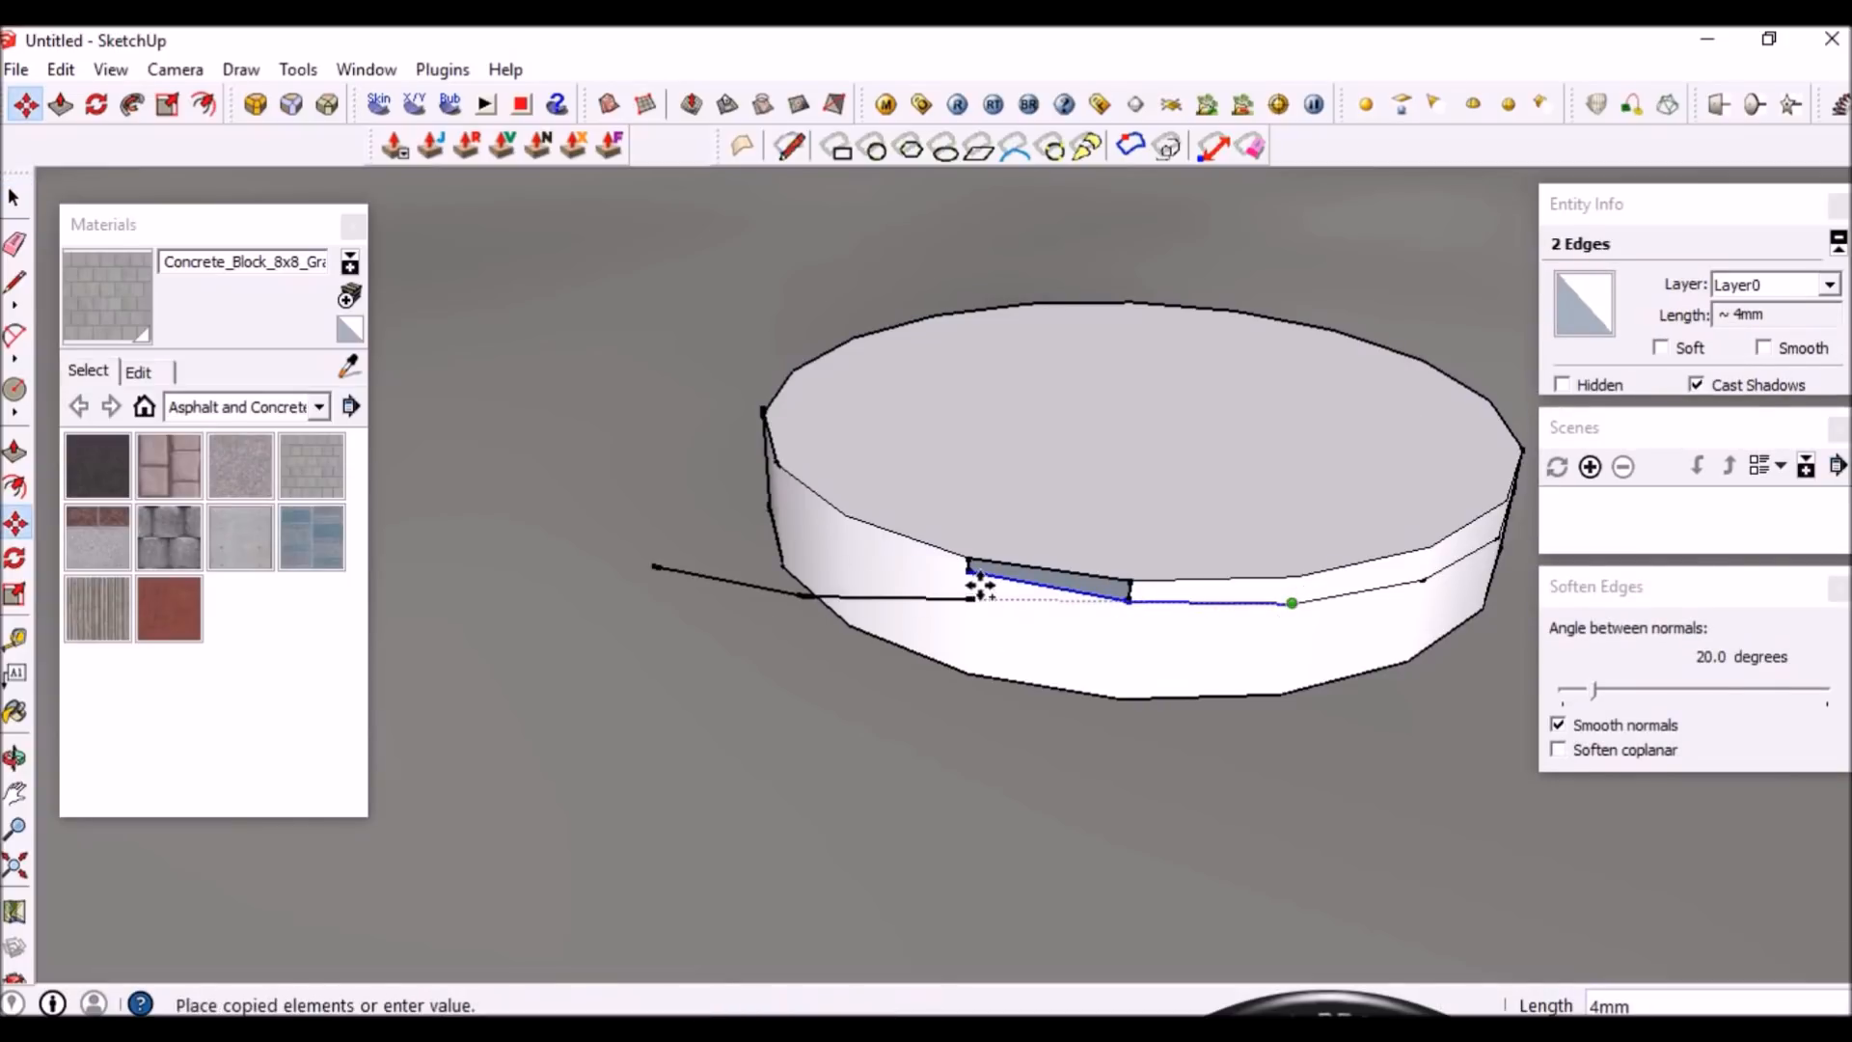
pyautogui.moveTo(967, 575); pyautogui.dragTo(876, 744, button='middle')
# Rotate the final copied pair 40 degrees about the shared endpoint to complete the turn along the disc's last facets
pyautogui.press('q')
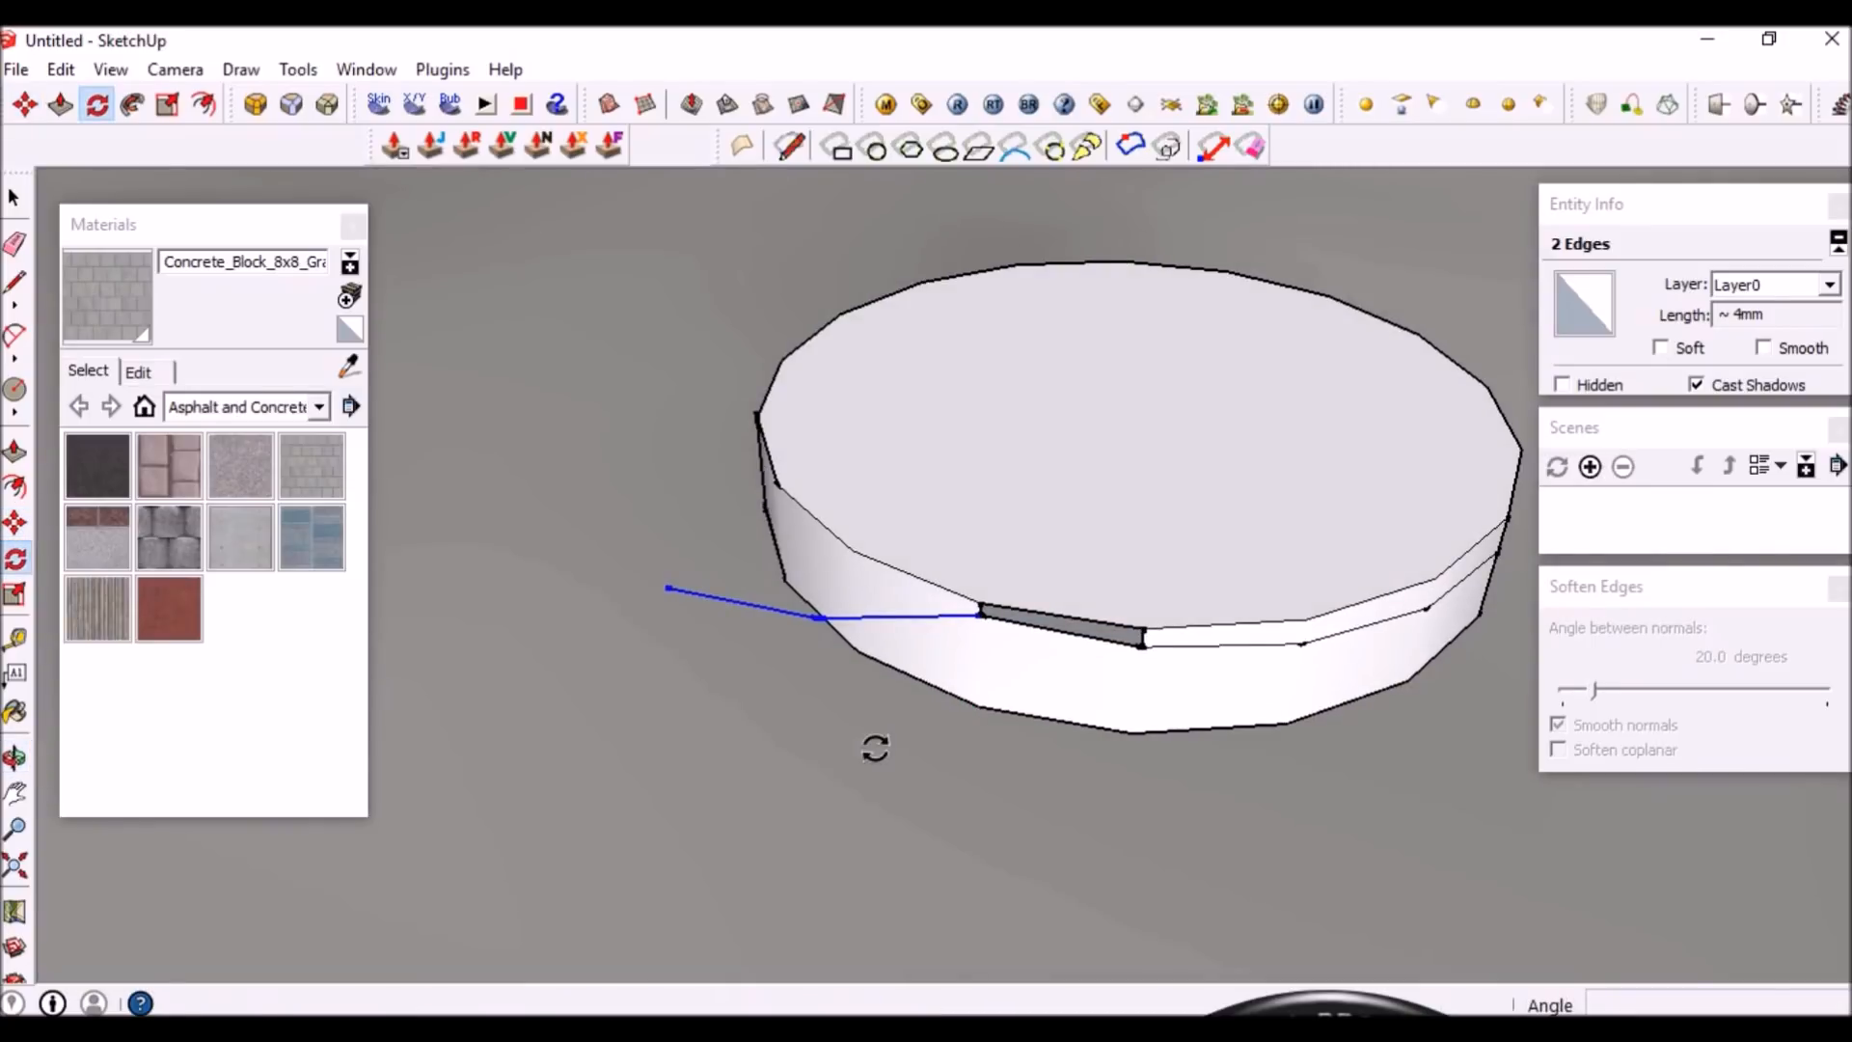
pyautogui.click(979, 613)
pyautogui.click(668, 596)
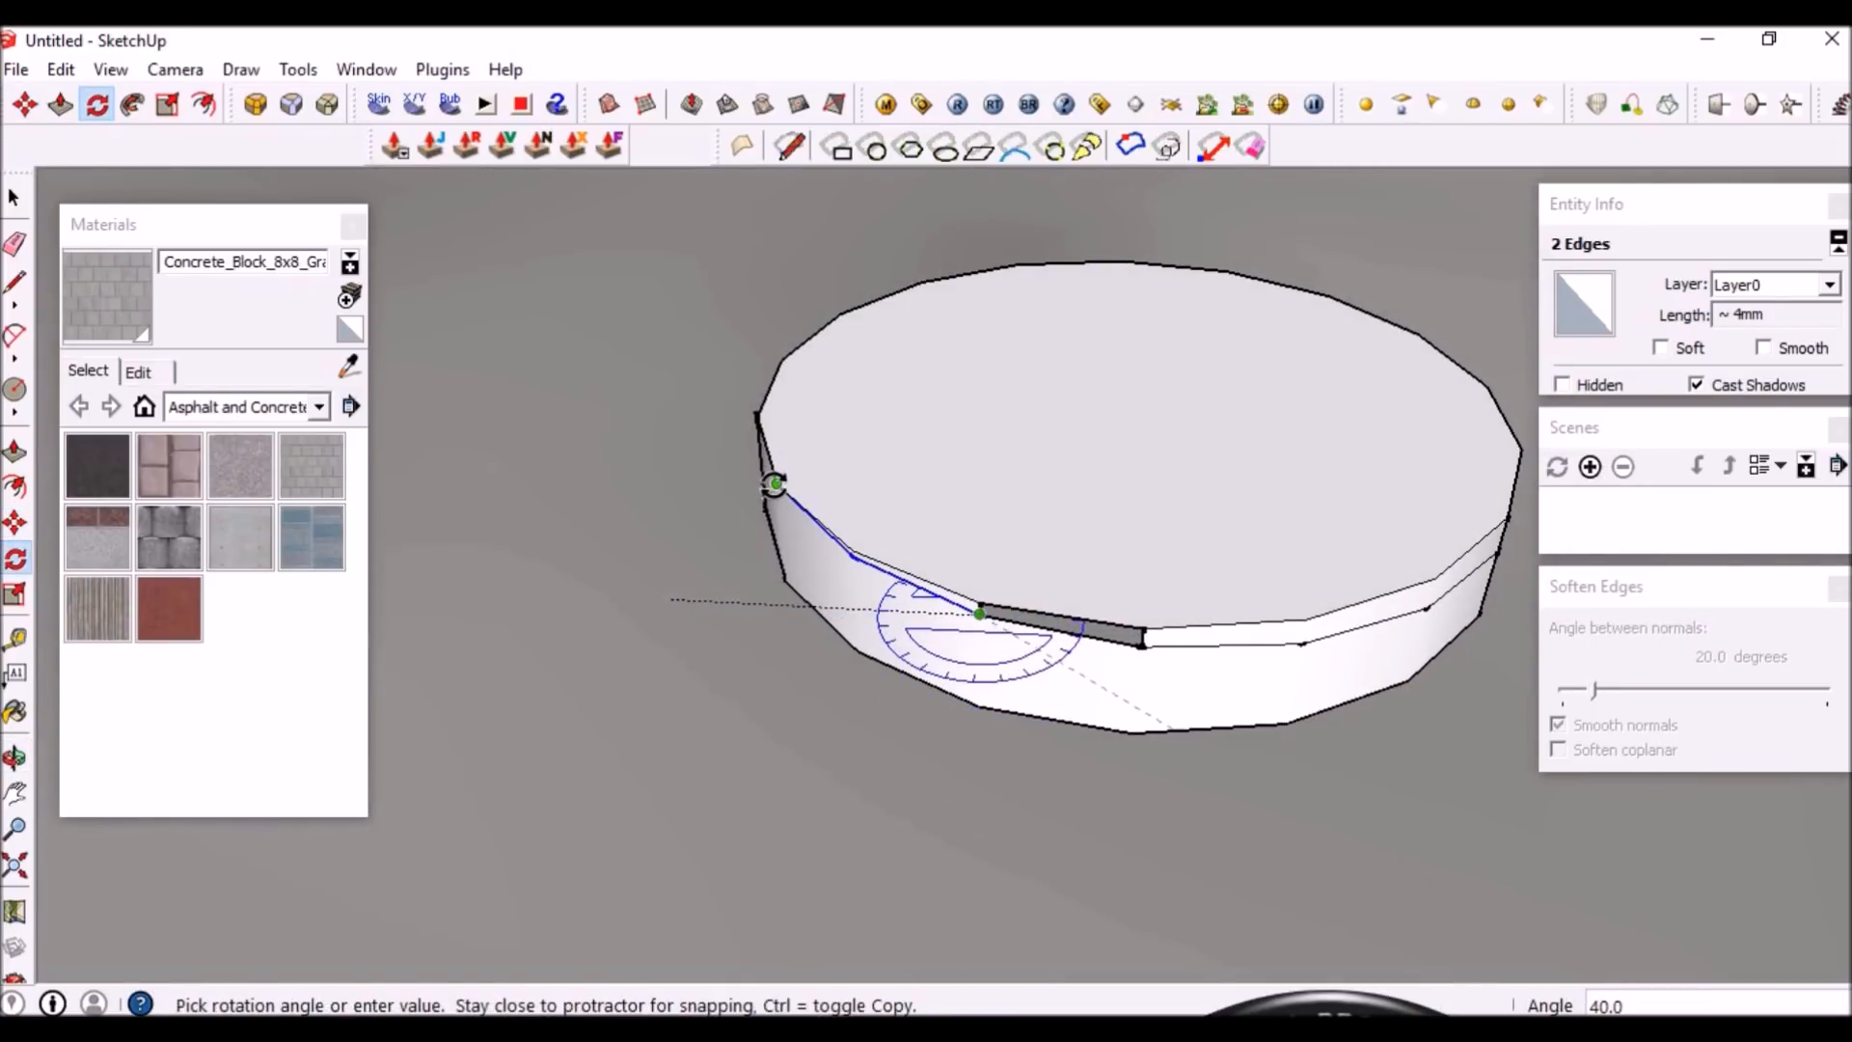
pyautogui.click(774, 485)
pyautogui.press('space')
# Delete the disc's curved side surface
pyautogui.moveTo(694, 628); pyautogui.dragTo(908, 470, button='middle')
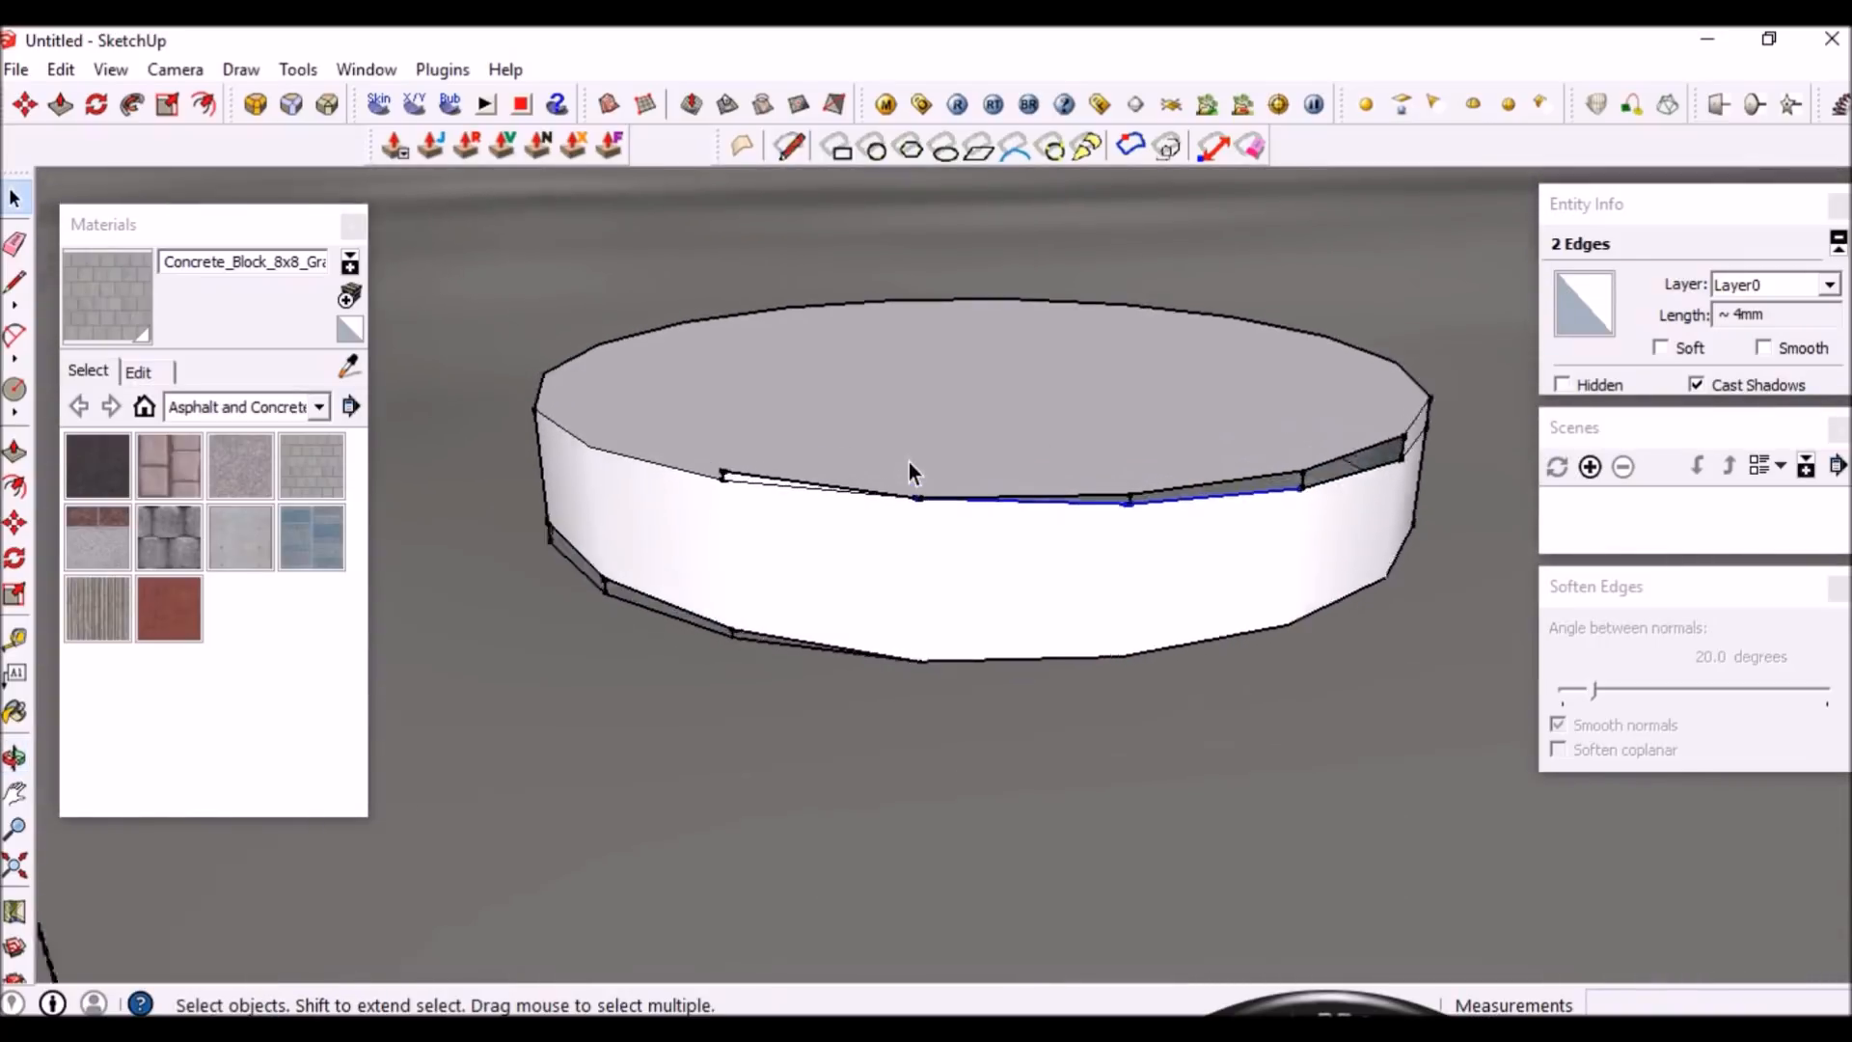
pyautogui.scroll(3, 909, 470)
pyautogui.click(703, 492)
pyautogui.scroll(-2, 702, 489)
pyautogui.click(888, 575)
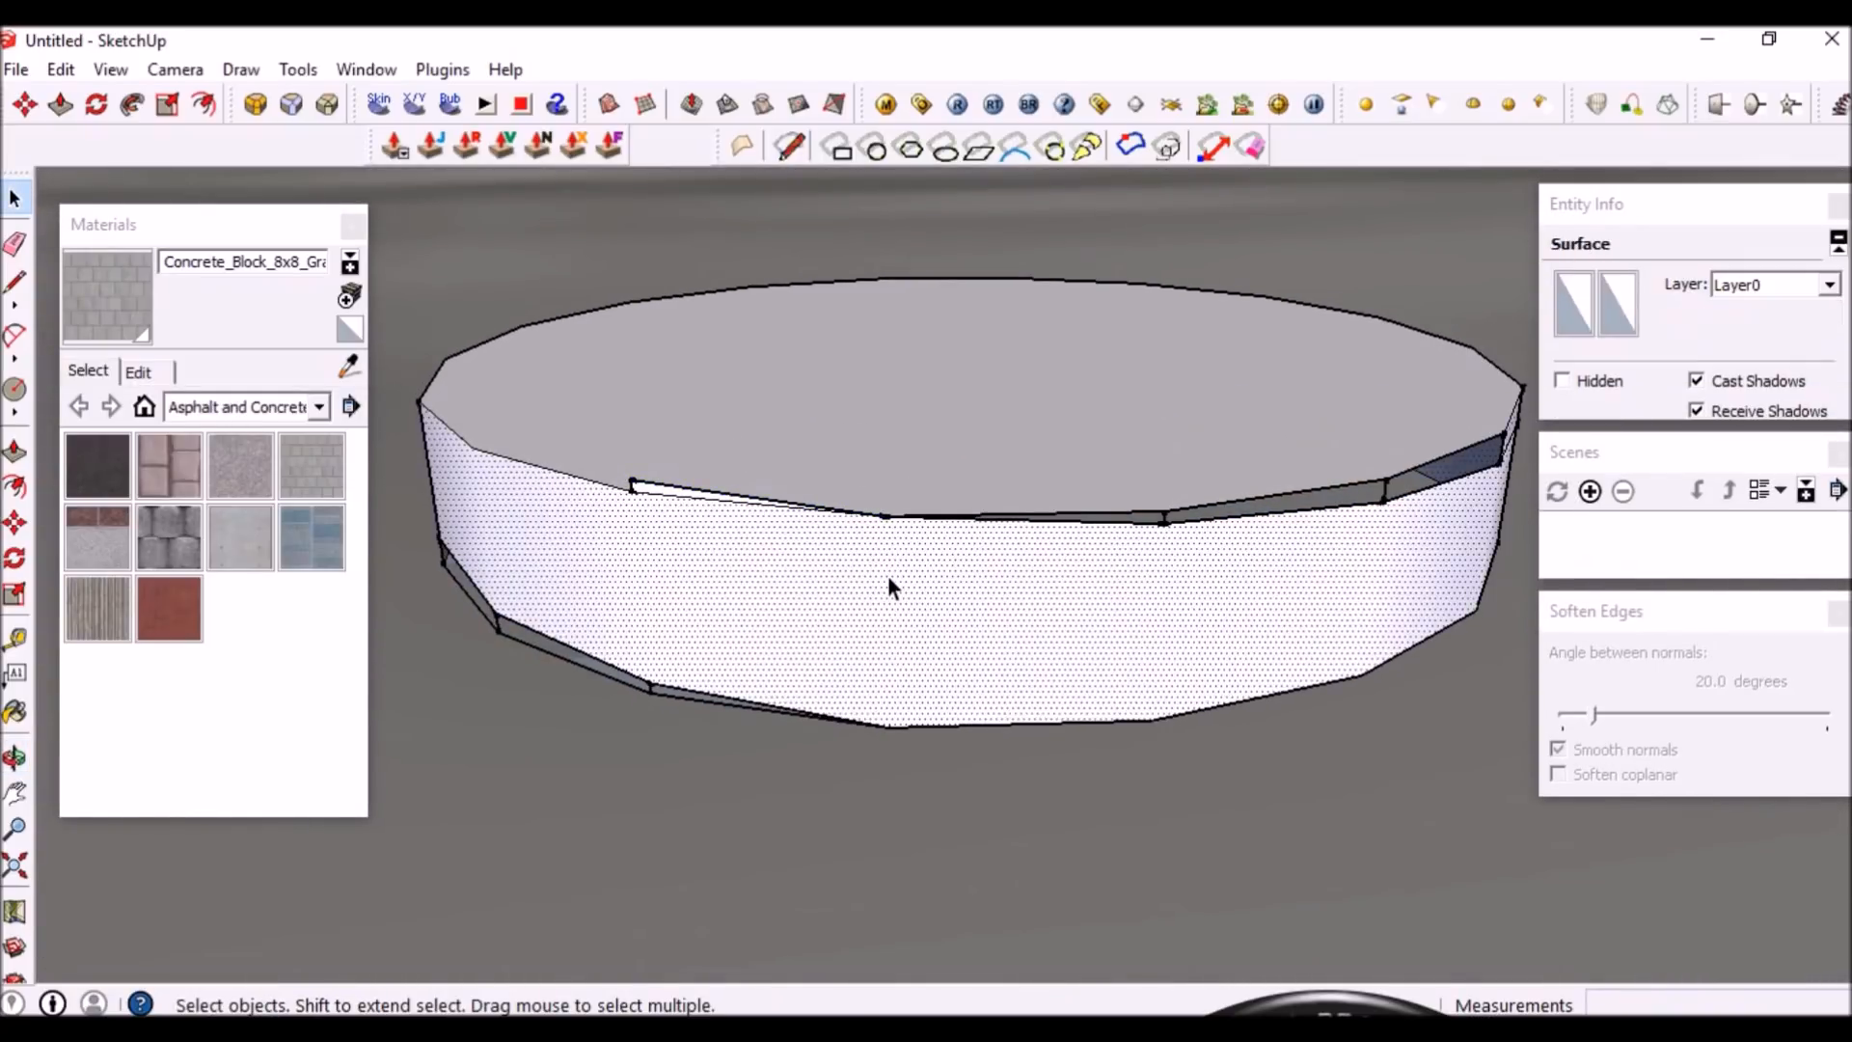
pyautogui.press('Delete')
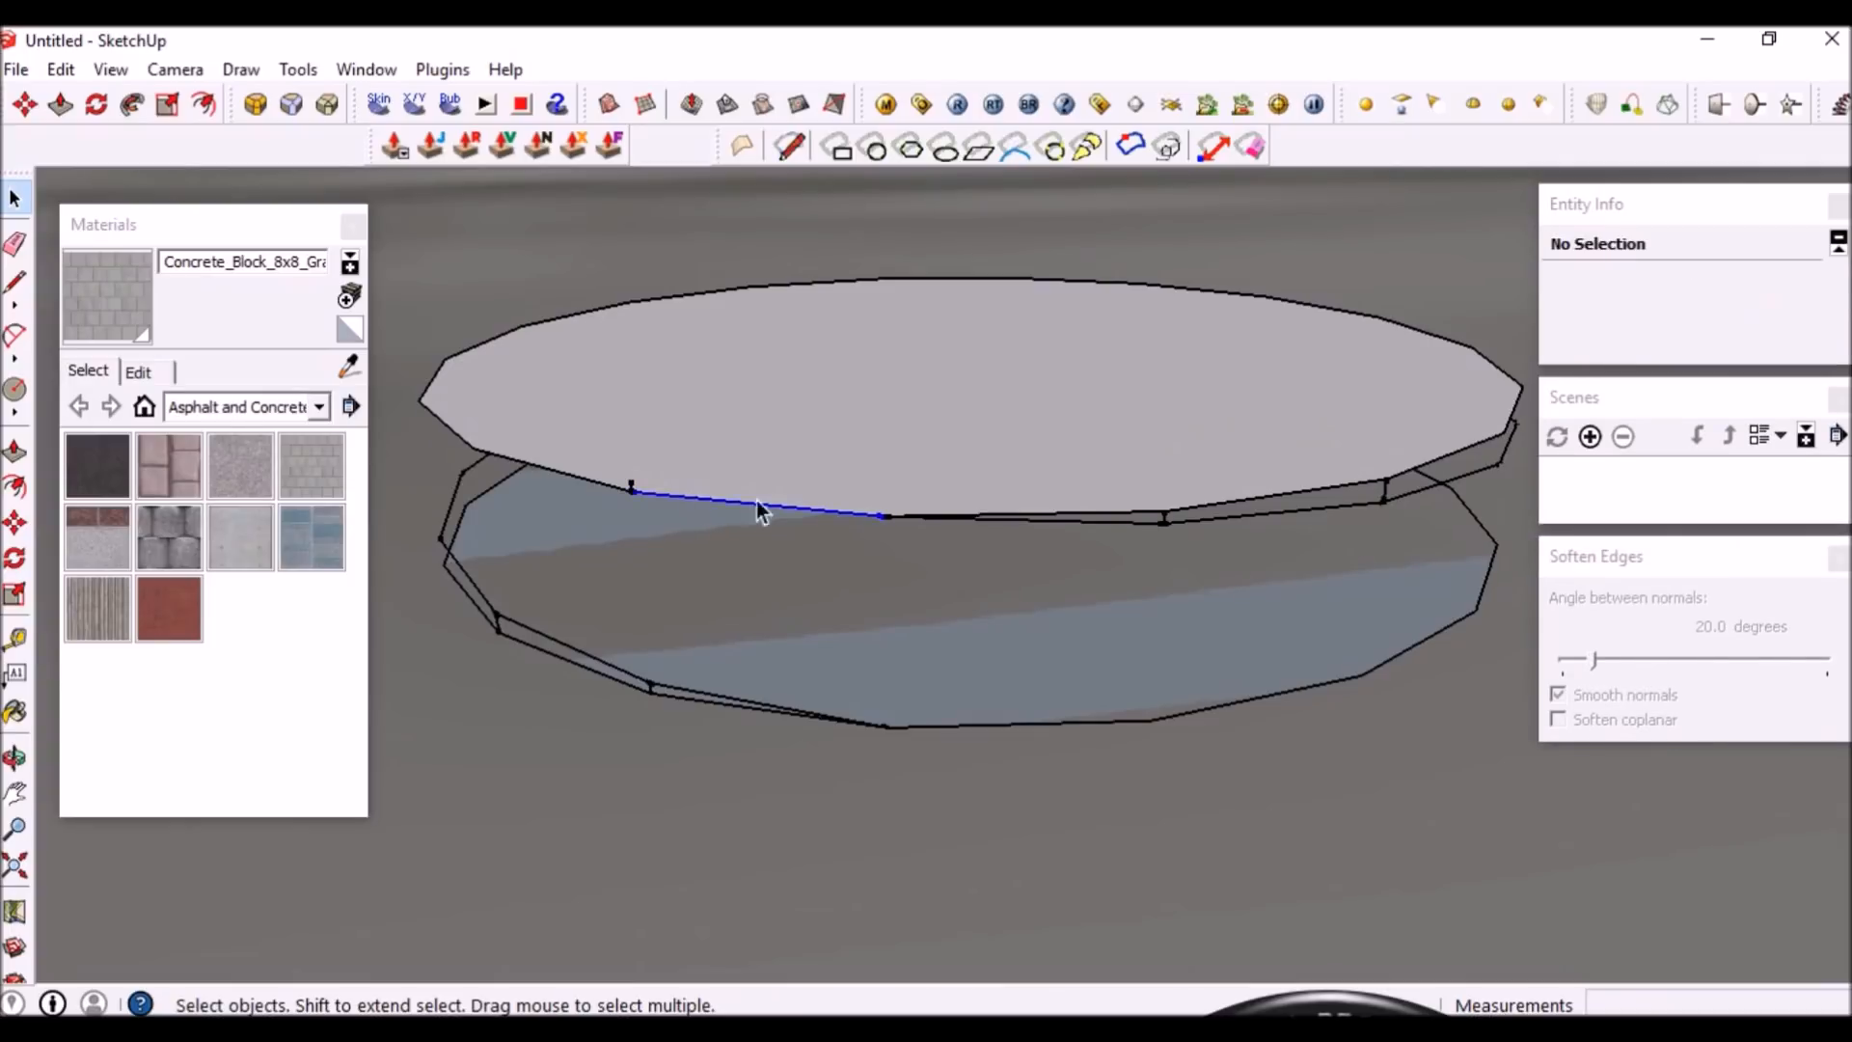
# Delete the upper rim segment that closes the disc's top face, and the disc's bottom rim
pyautogui.click(696, 498)
pyautogui.press('Delete')
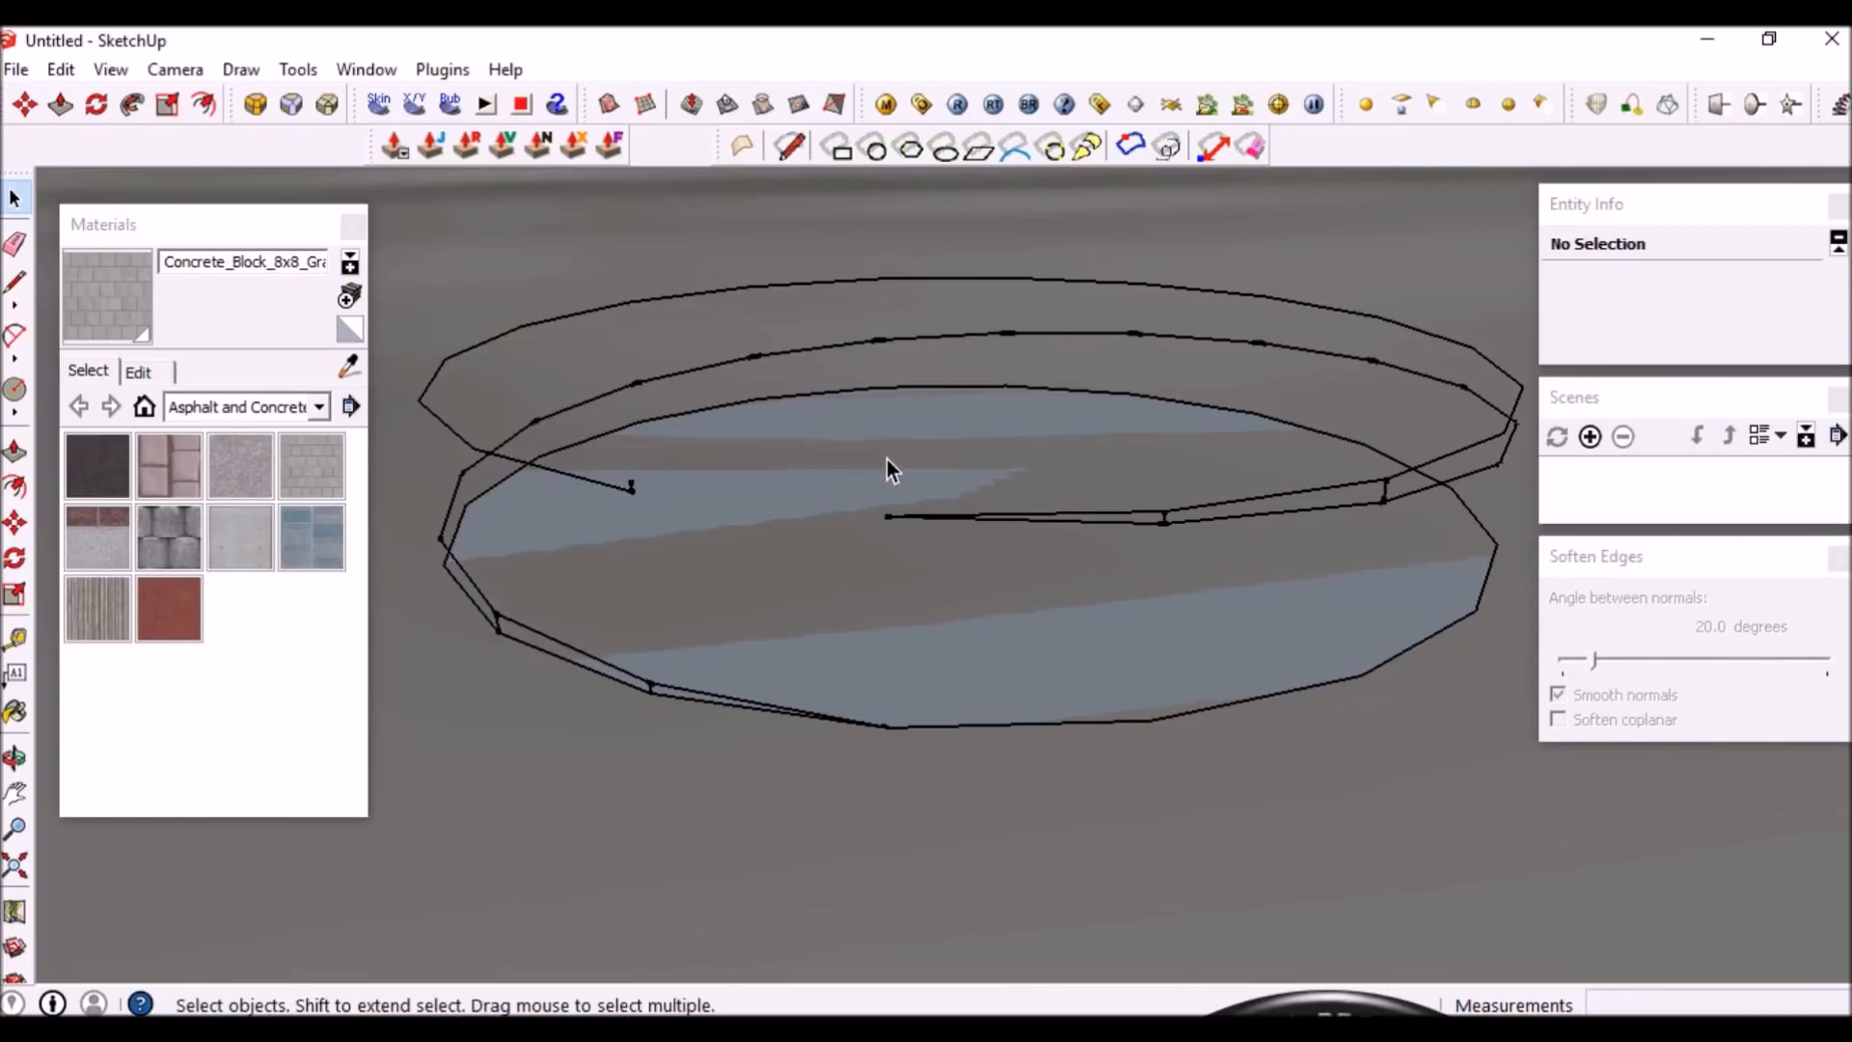
pyautogui.click(926, 728)
pyautogui.press('Delete')
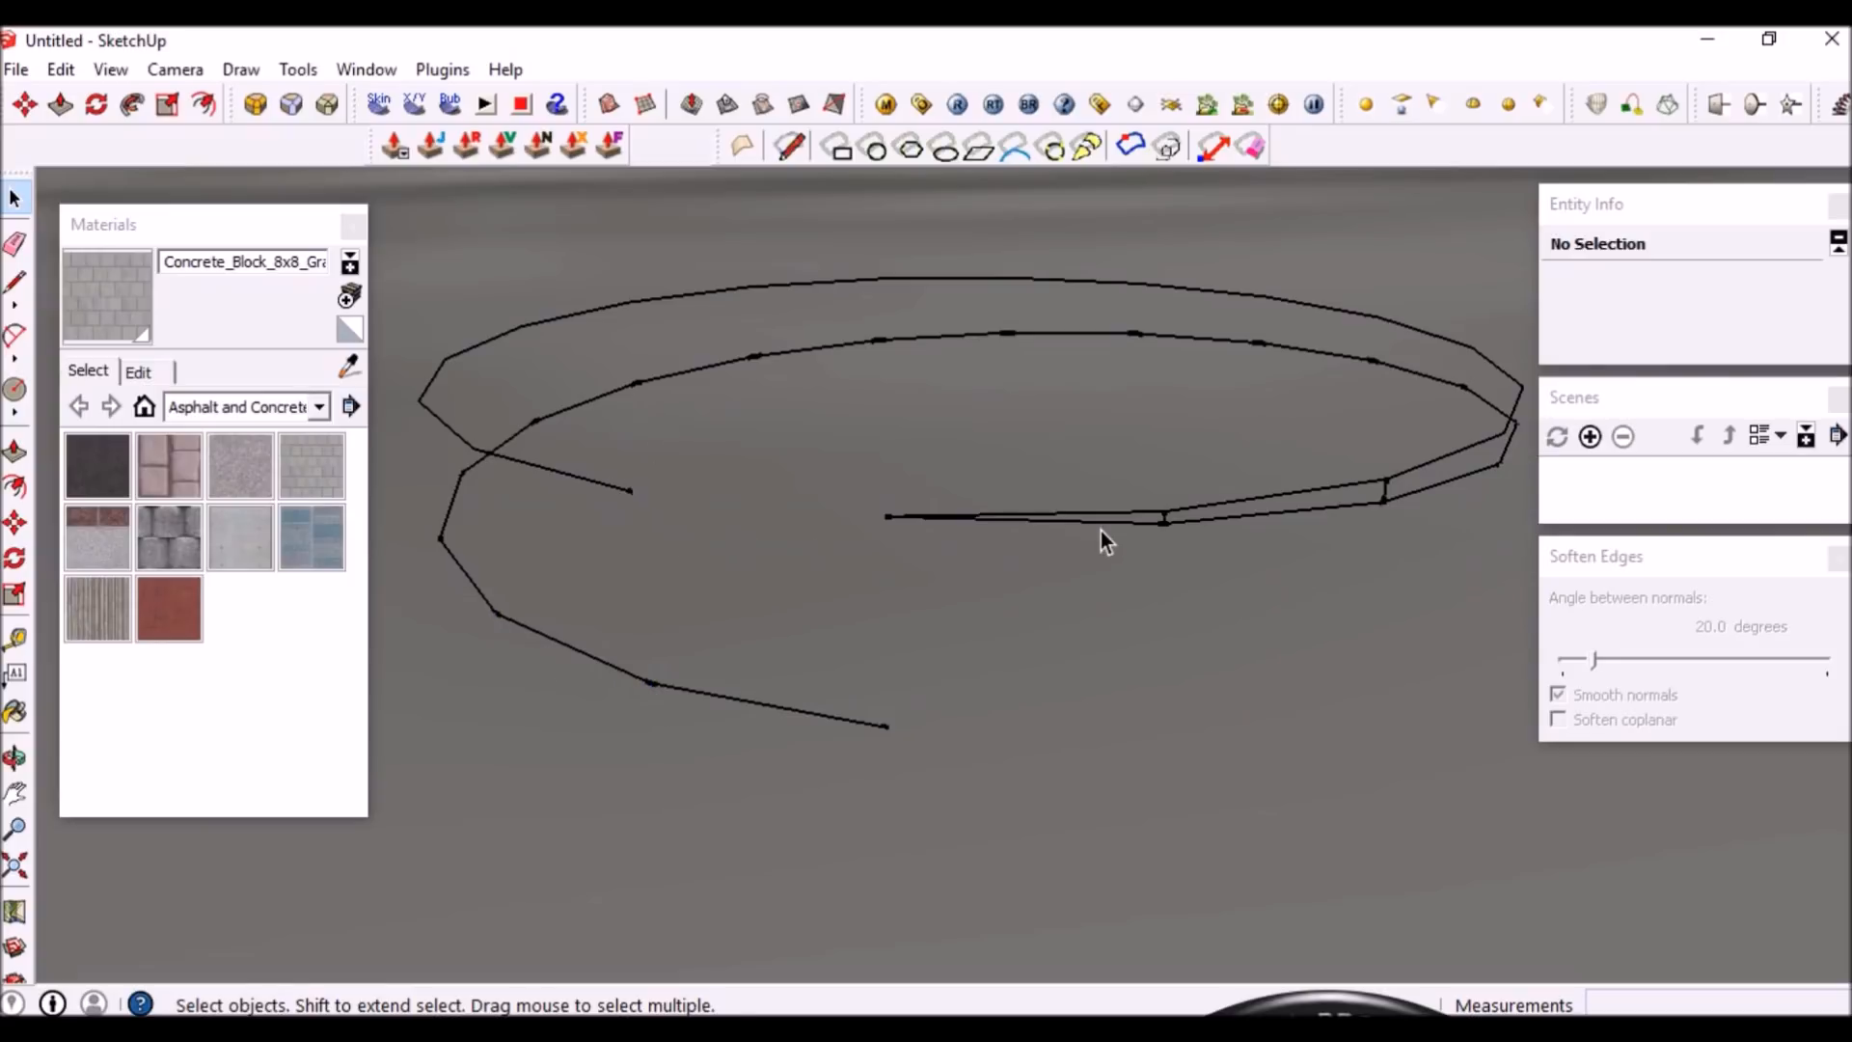
pyautogui.click(1130, 517)
pyautogui.click(1127, 529)
pyautogui.press('Delete')
pyautogui.moveTo(1262, 661); pyautogui.dragTo(1199, 620, button='middle')
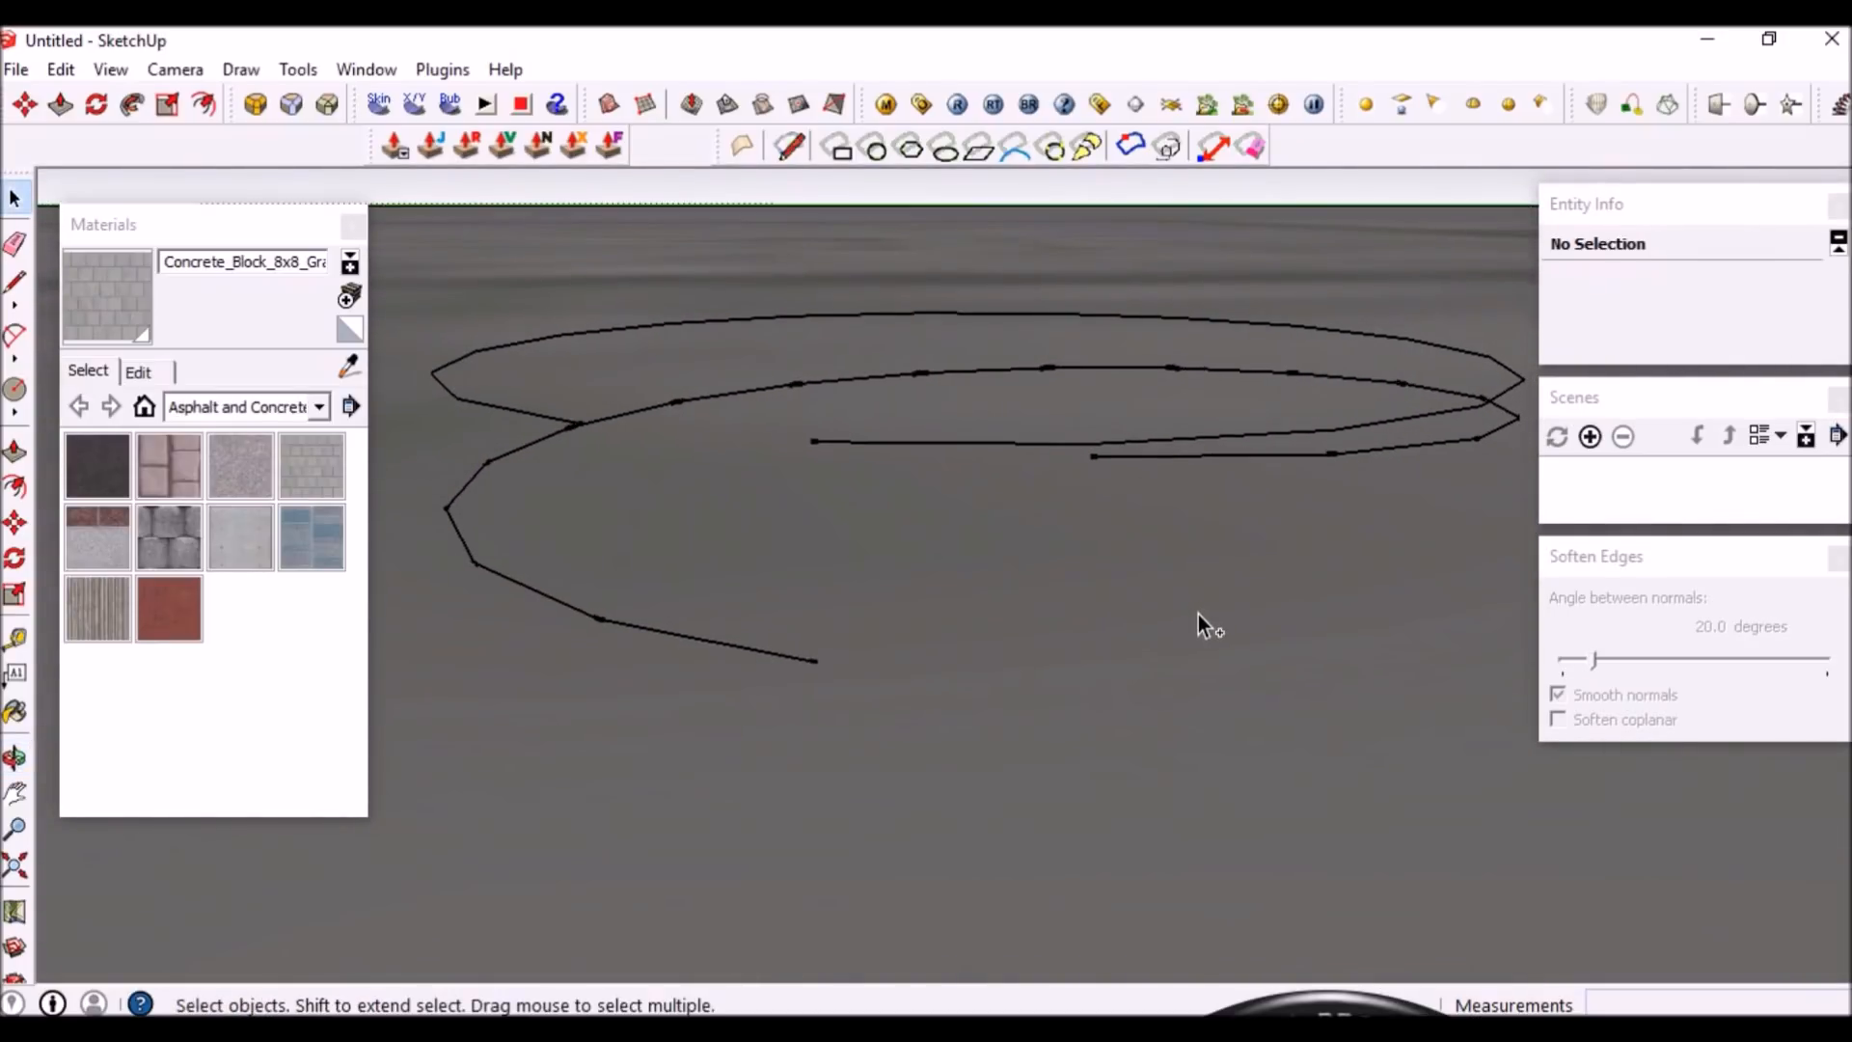
pyautogui.hotkey('ctrl', 'z')
pyautogui.hotkey('ctrl', 'z')
# Delete the remaining upper rim arc and the short vertical edges attached to the helical chain
pyautogui.click(1091, 453)
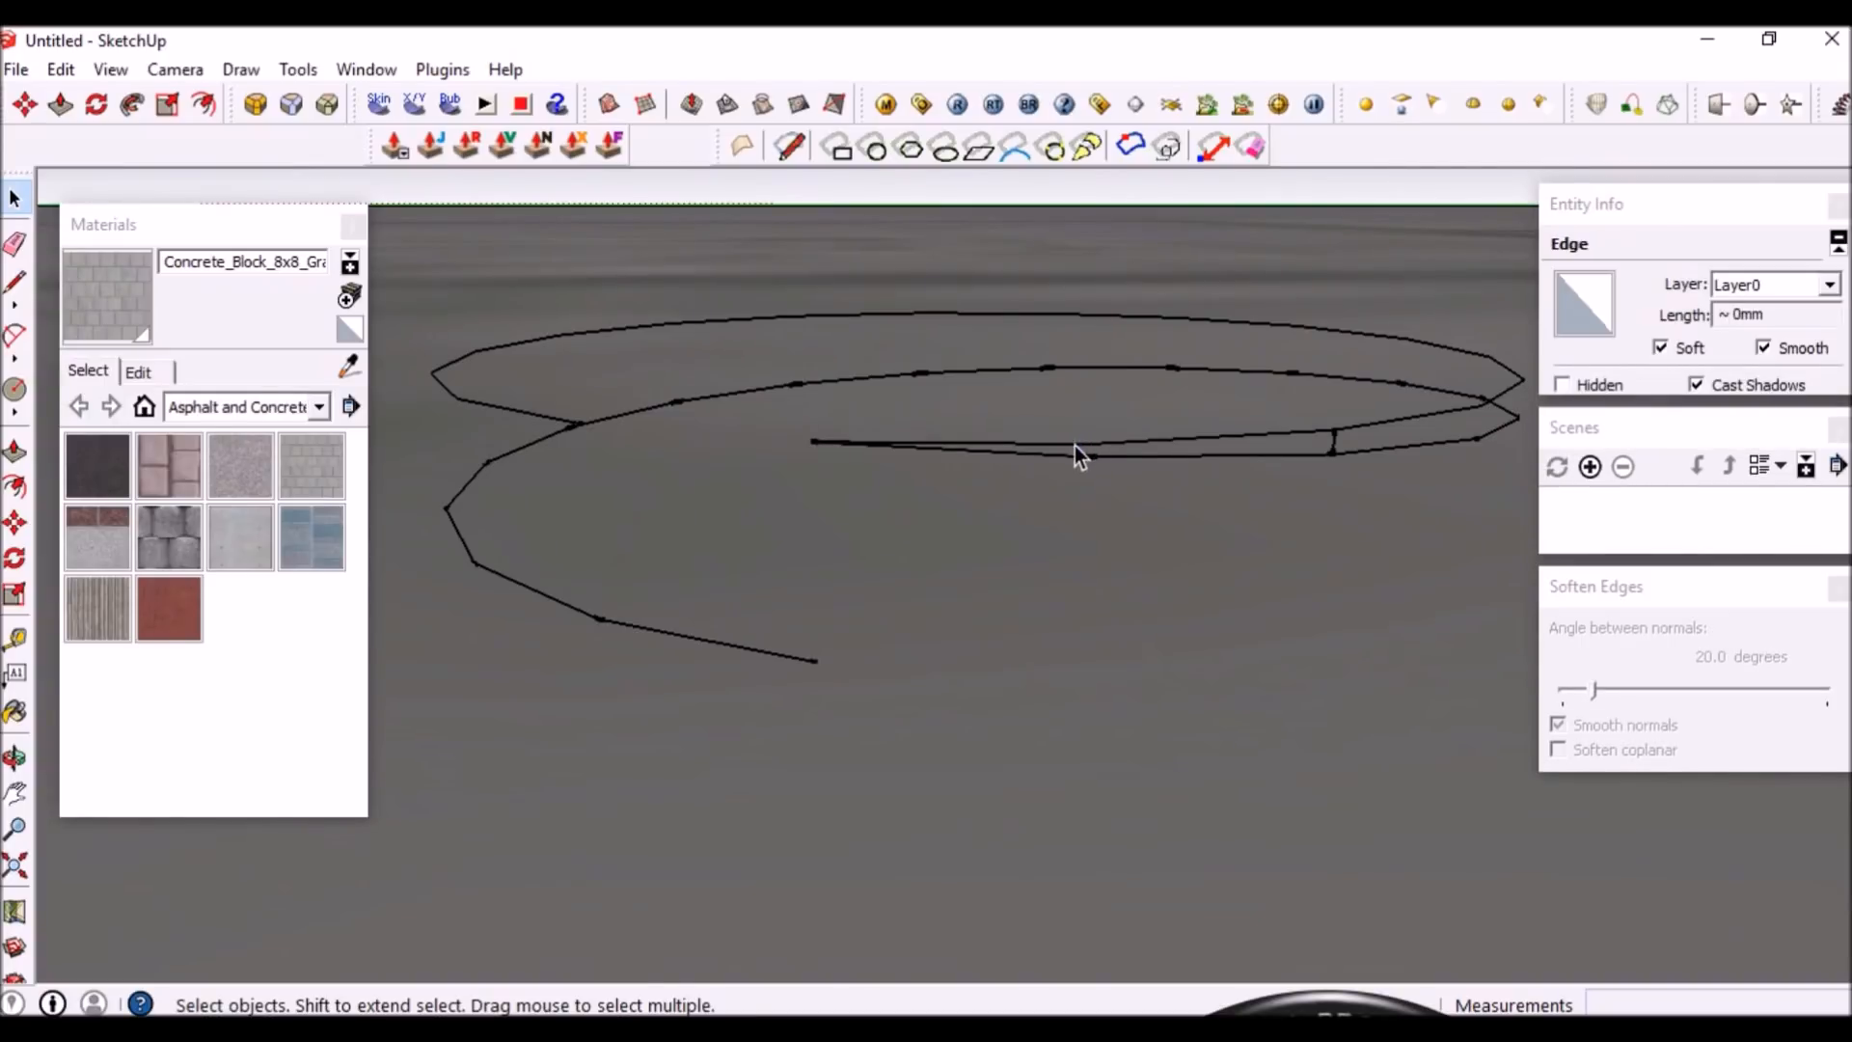
pyautogui.press('Delete')
pyautogui.click(1069, 447)
pyautogui.press('Delete')
pyautogui.click(1317, 434)
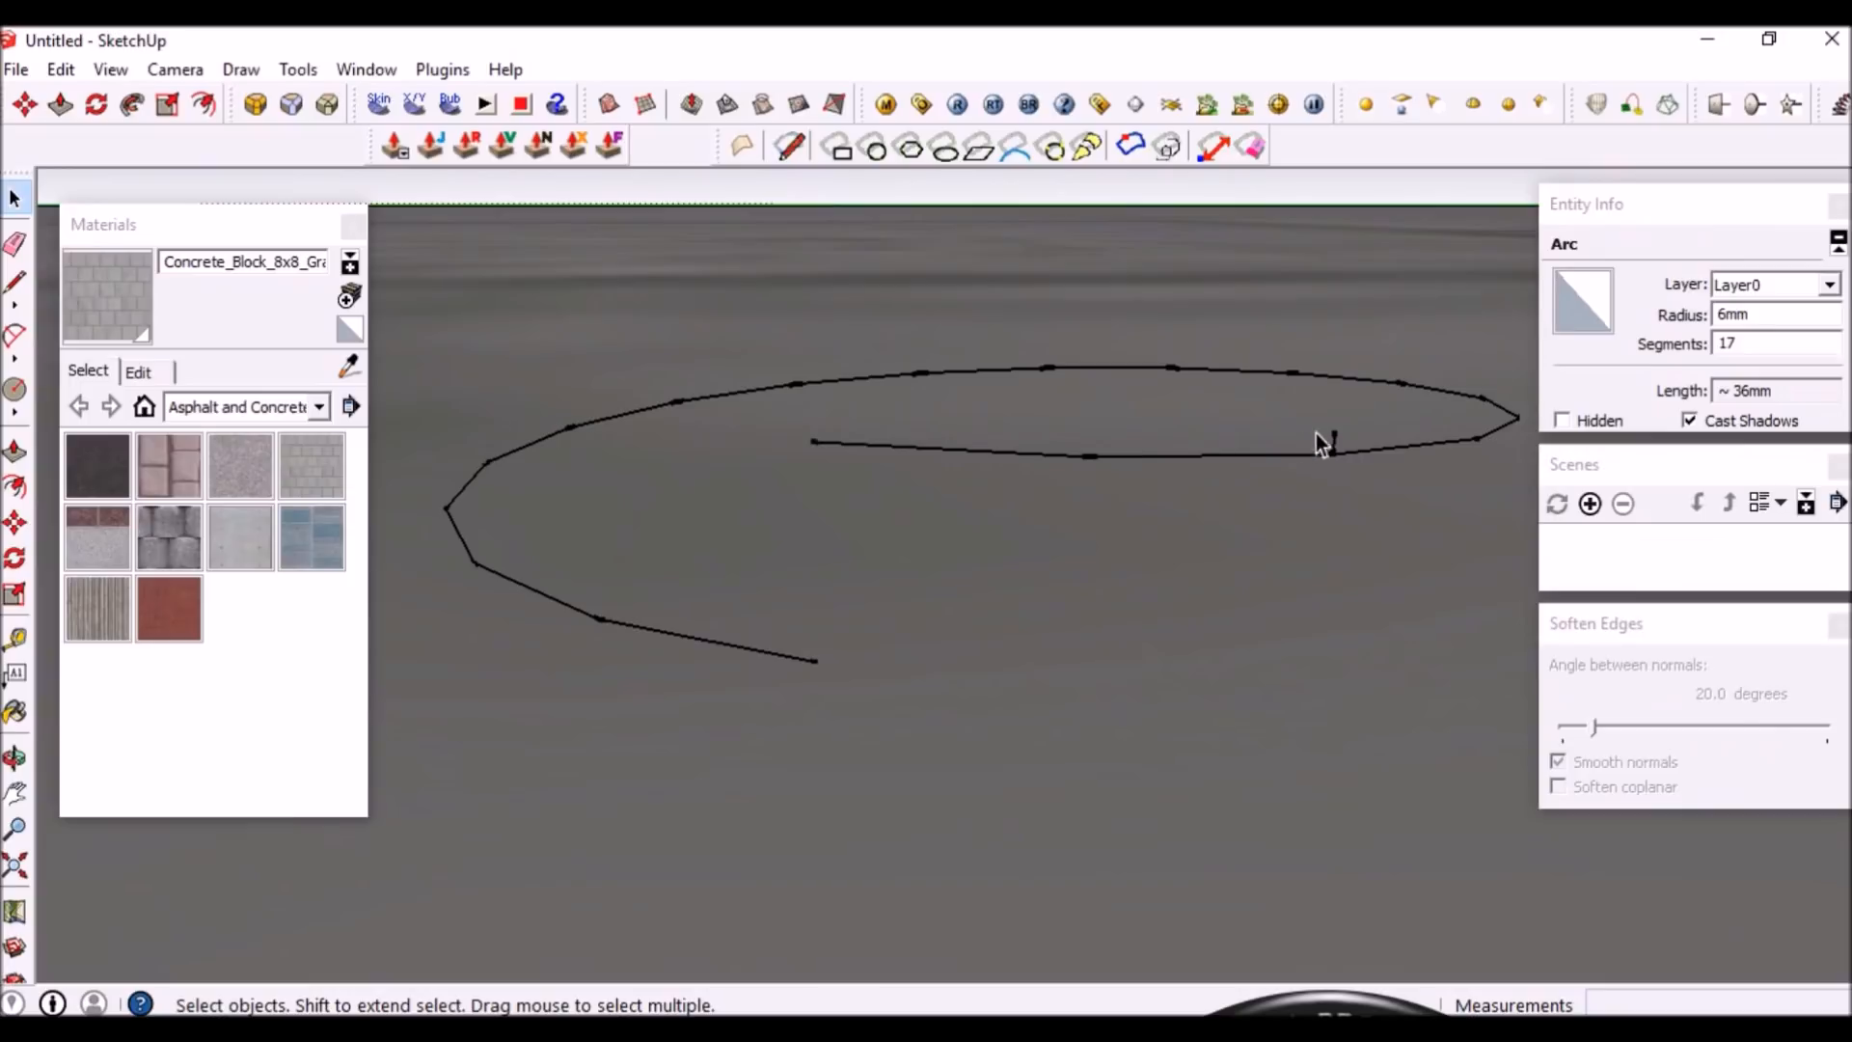
pyautogui.click(1333, 442)
pyautogui.press('Delete')
# Copy the one-turn helix from its lower endpoint up to its upper endpoint and array it as 10 stacked copies
pyautogui.scroll(-2, 1229, 625)
pyautogui.moveTo(1217, 632); pyautogui.dragTo(879, 660, button='middle')
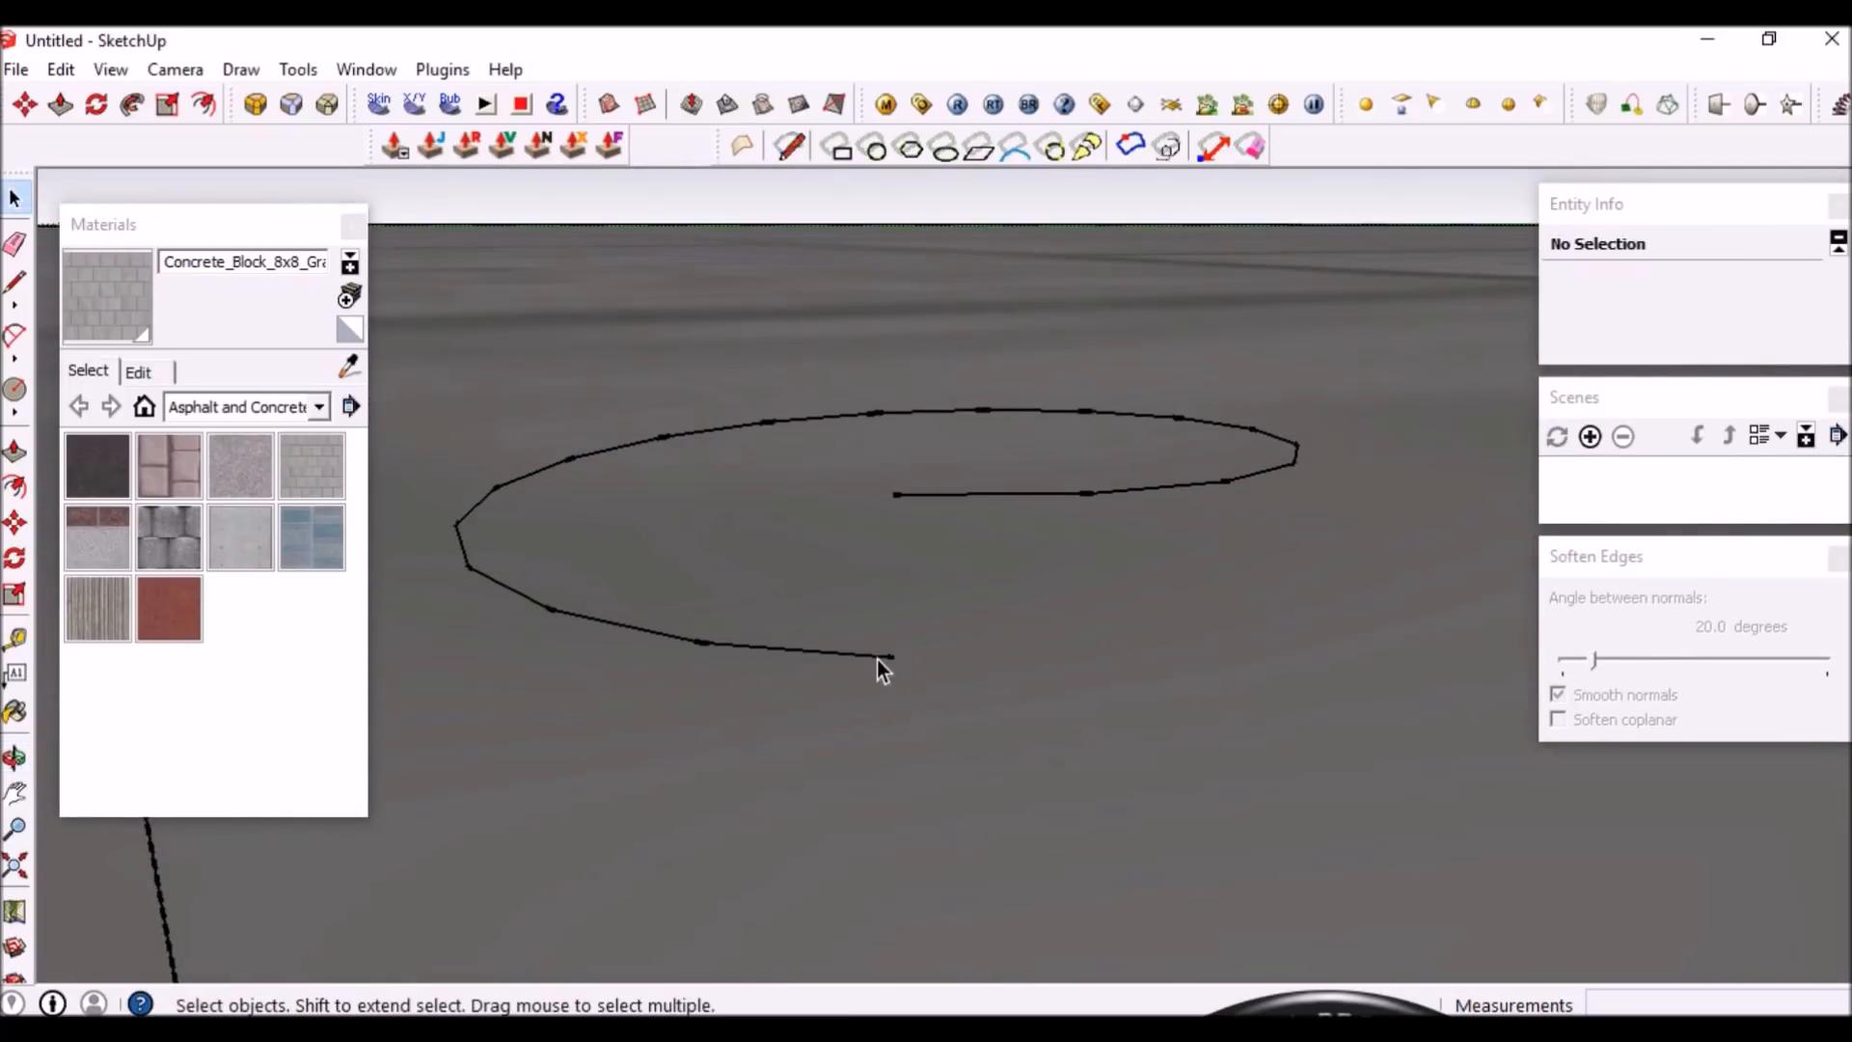
pyautogui.tripleClick(907, 499)
pyautogui.press('m')
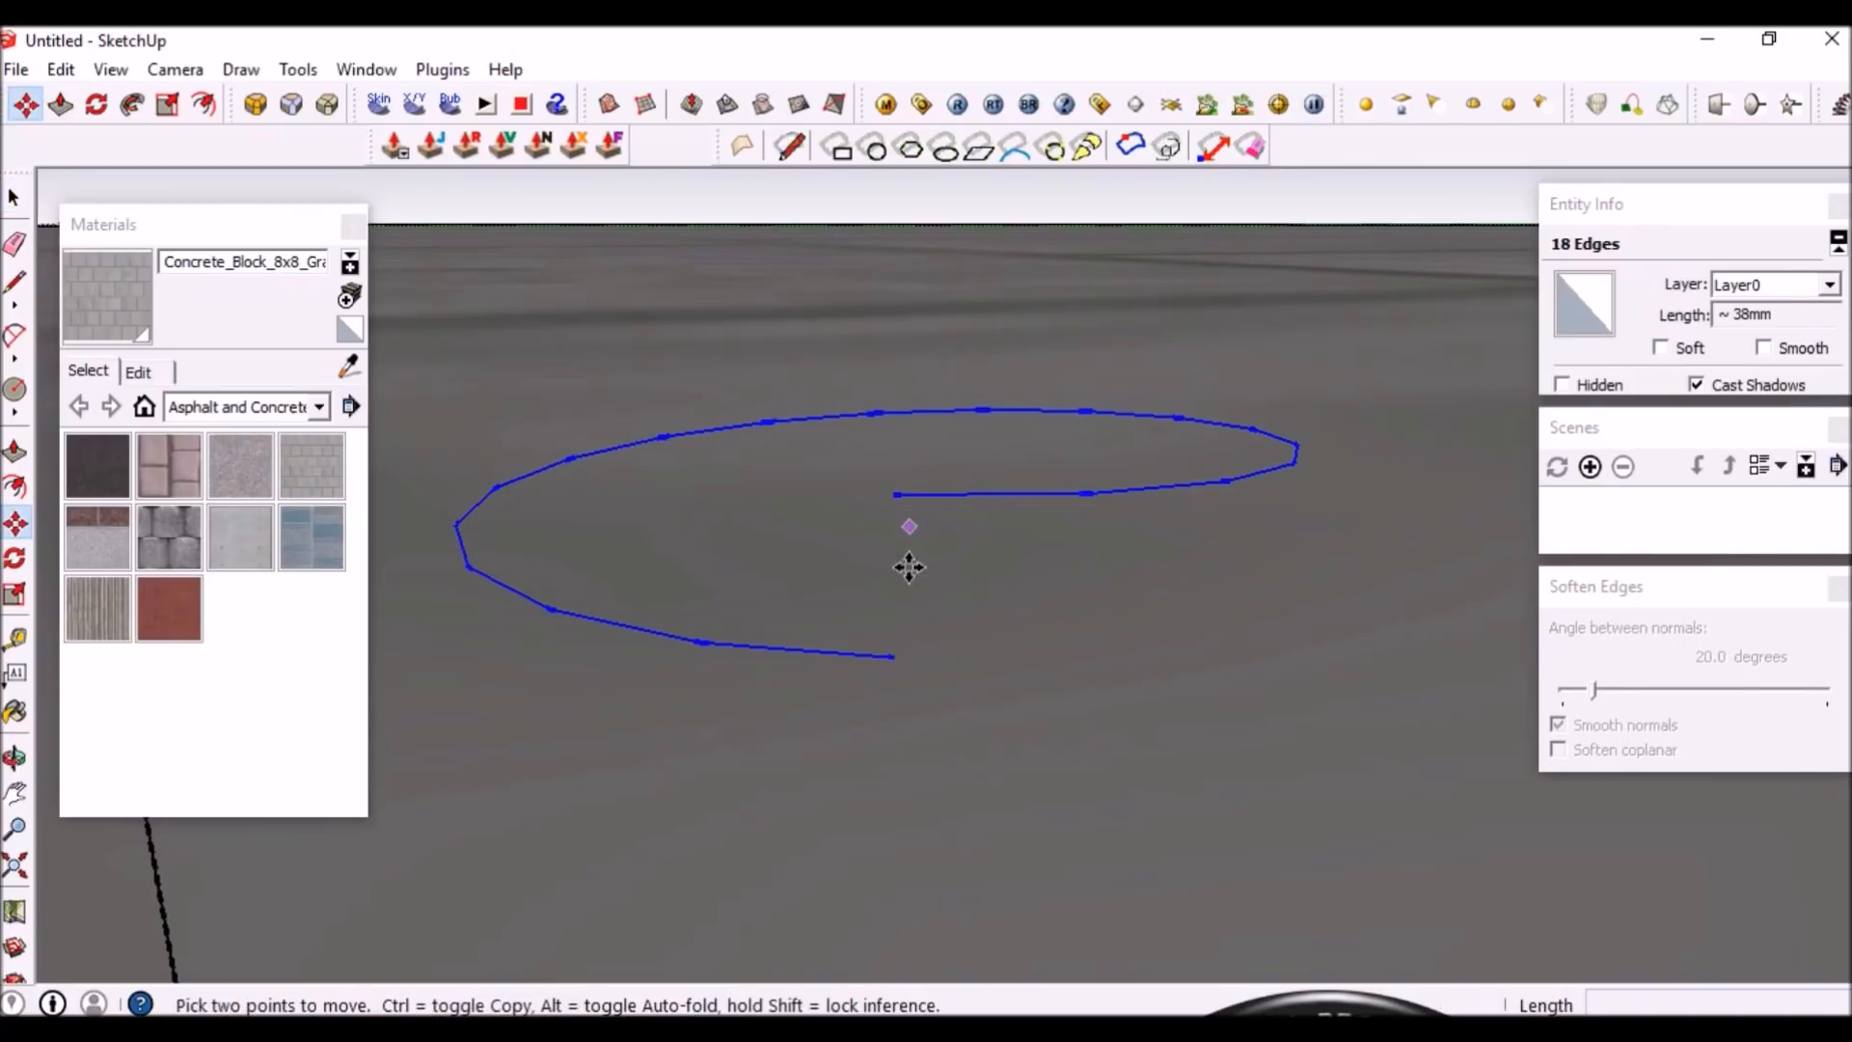
pyautogui.click(894, 657)
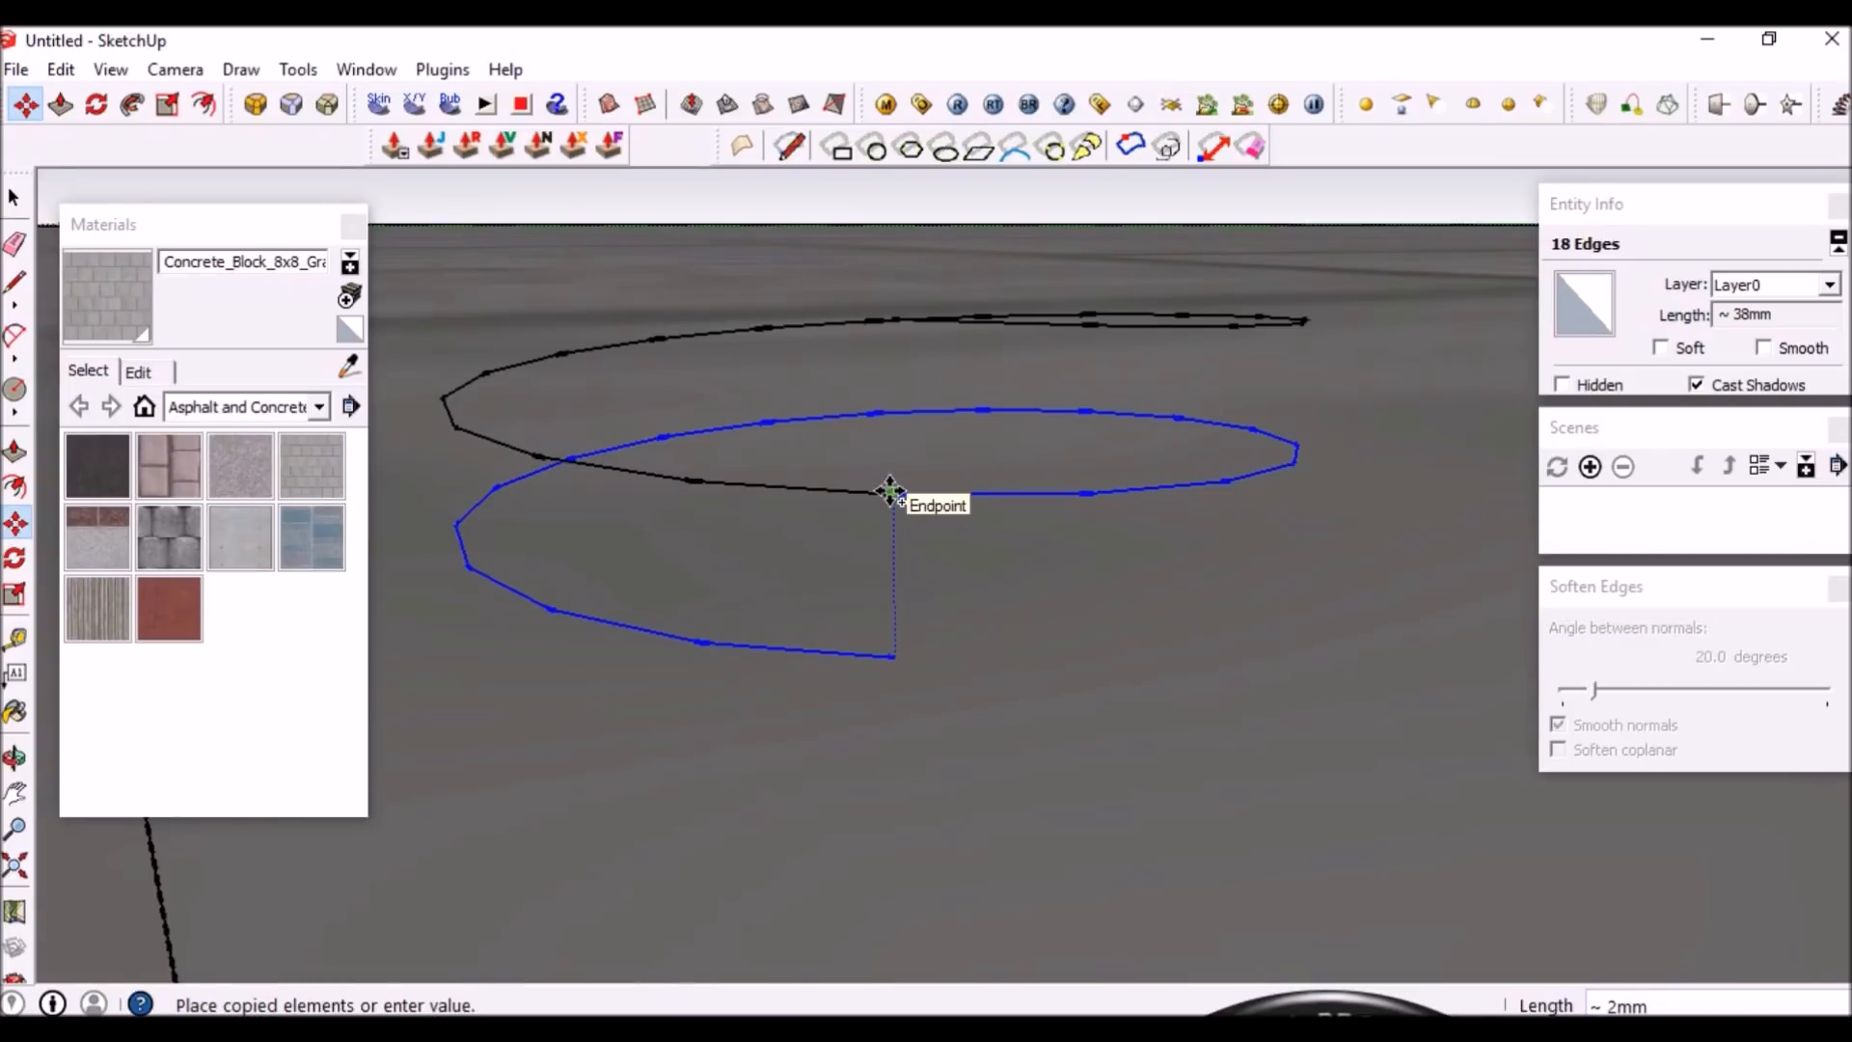
pyautogui.click(889, 493)
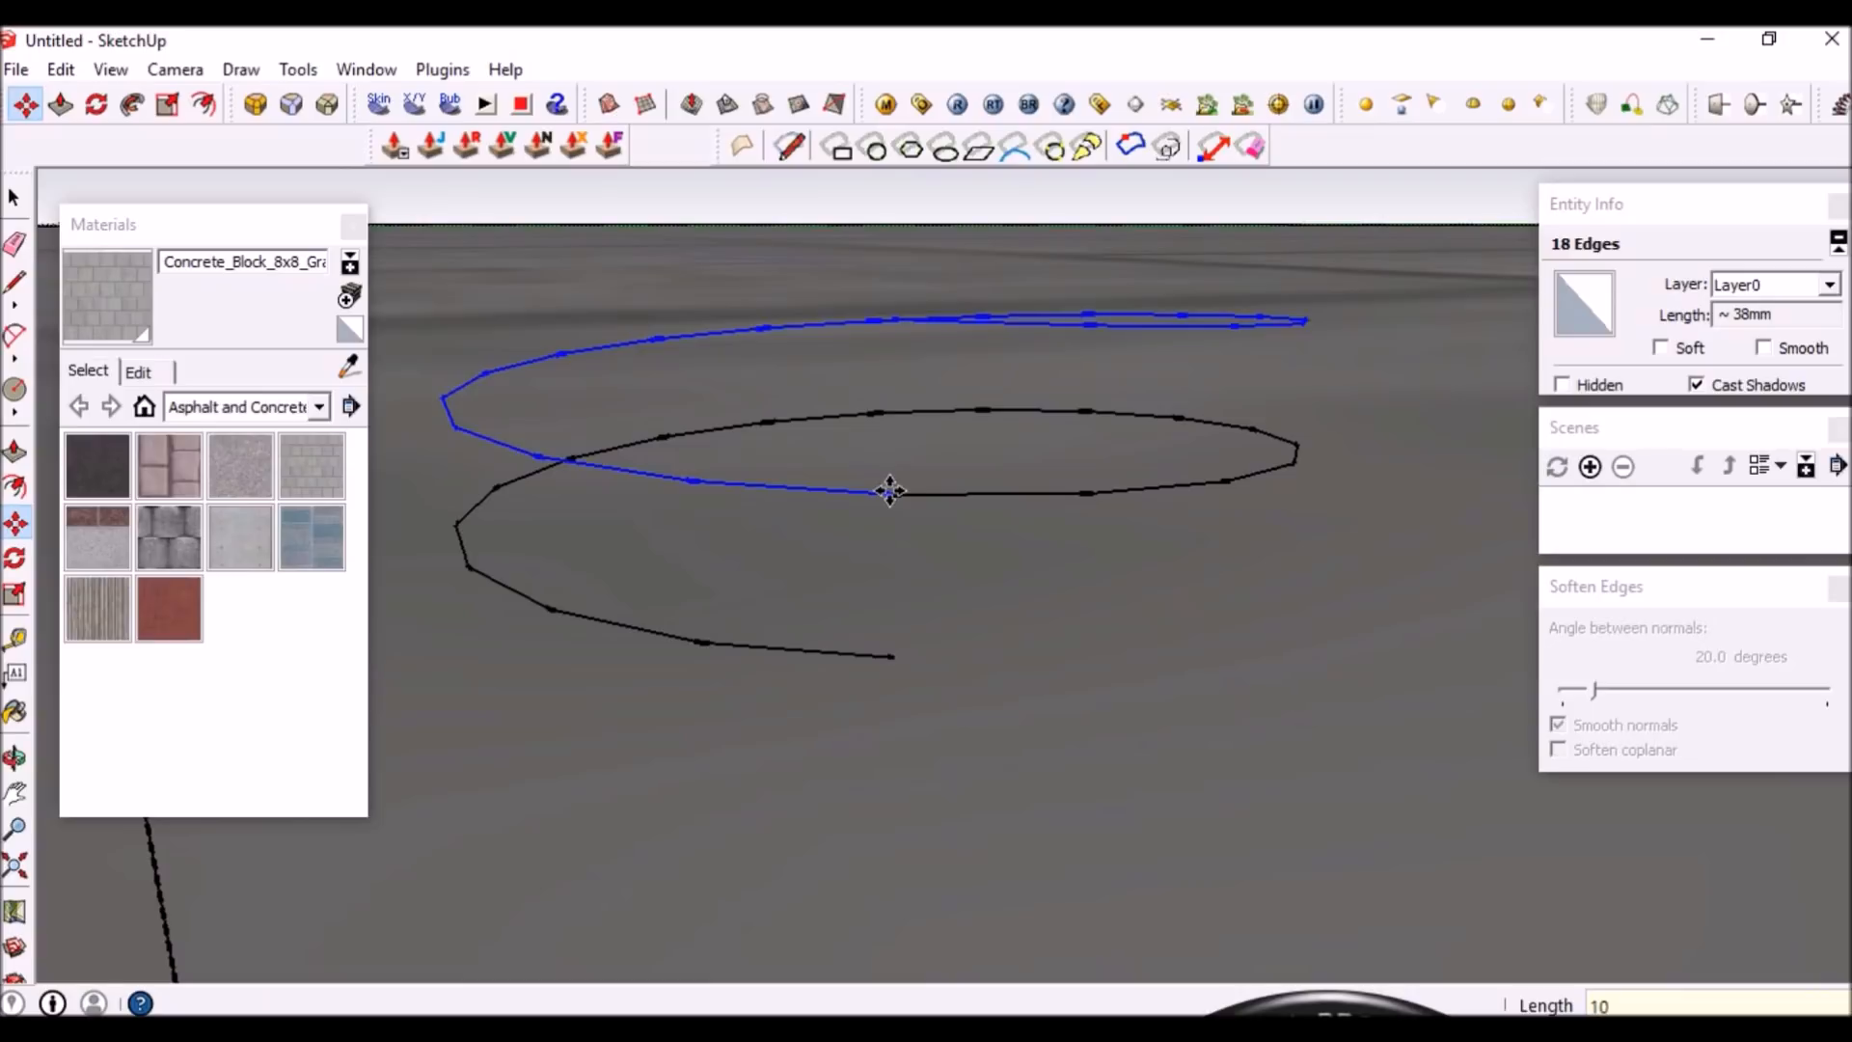
pyautogui.press('Return')
# Examine the stacked turns of the full helix from the side and from above
pyautogui.scroll(-7, 884, 666)
pyautogui.moveTo(881, 762); pyautogui.dragTo(877, 682, button='middle')
pyautogui.scroll(3, 826, 711)
pyautogui.press('space')
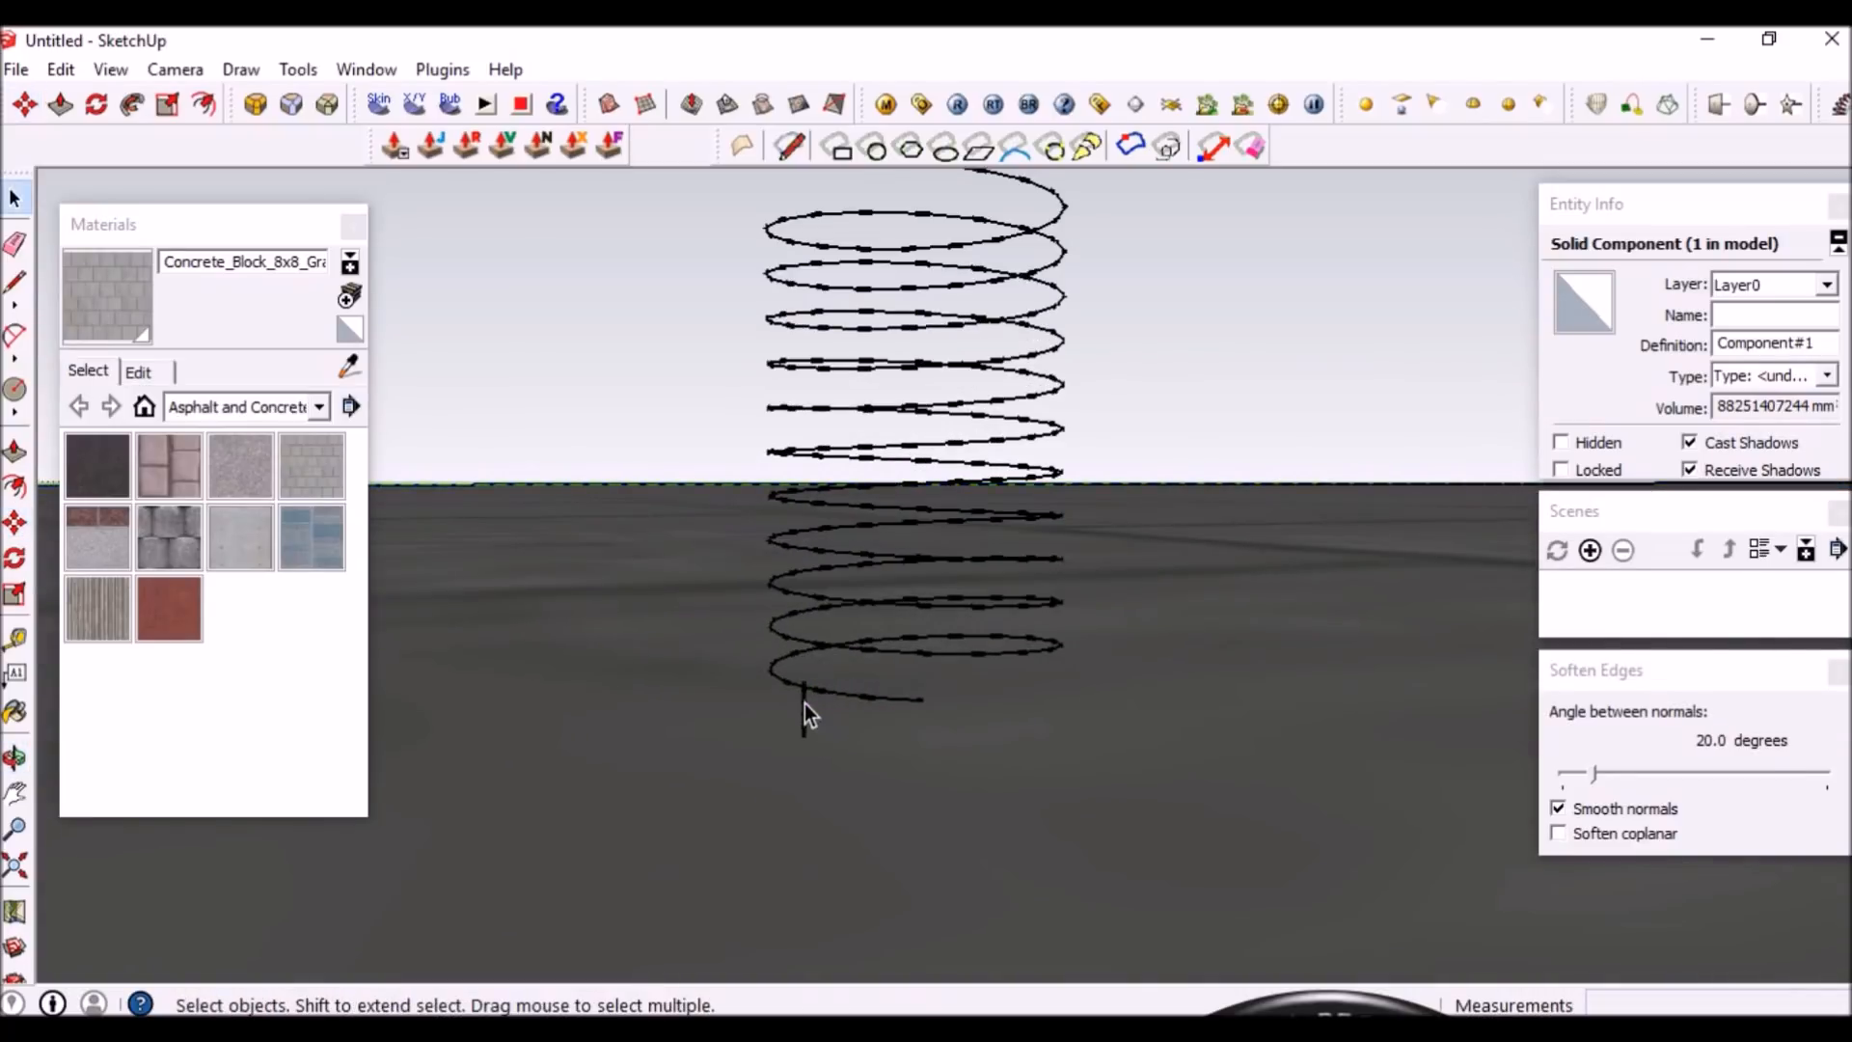
pyautogui.click(805, 703)
pyautogui.moveTo(909, 794); pyautogui.dragTo(924, 738, button='middle')
pyautogui.moveTo(924, 669); pyautogui.dragTo(1074, 564, button='middle')
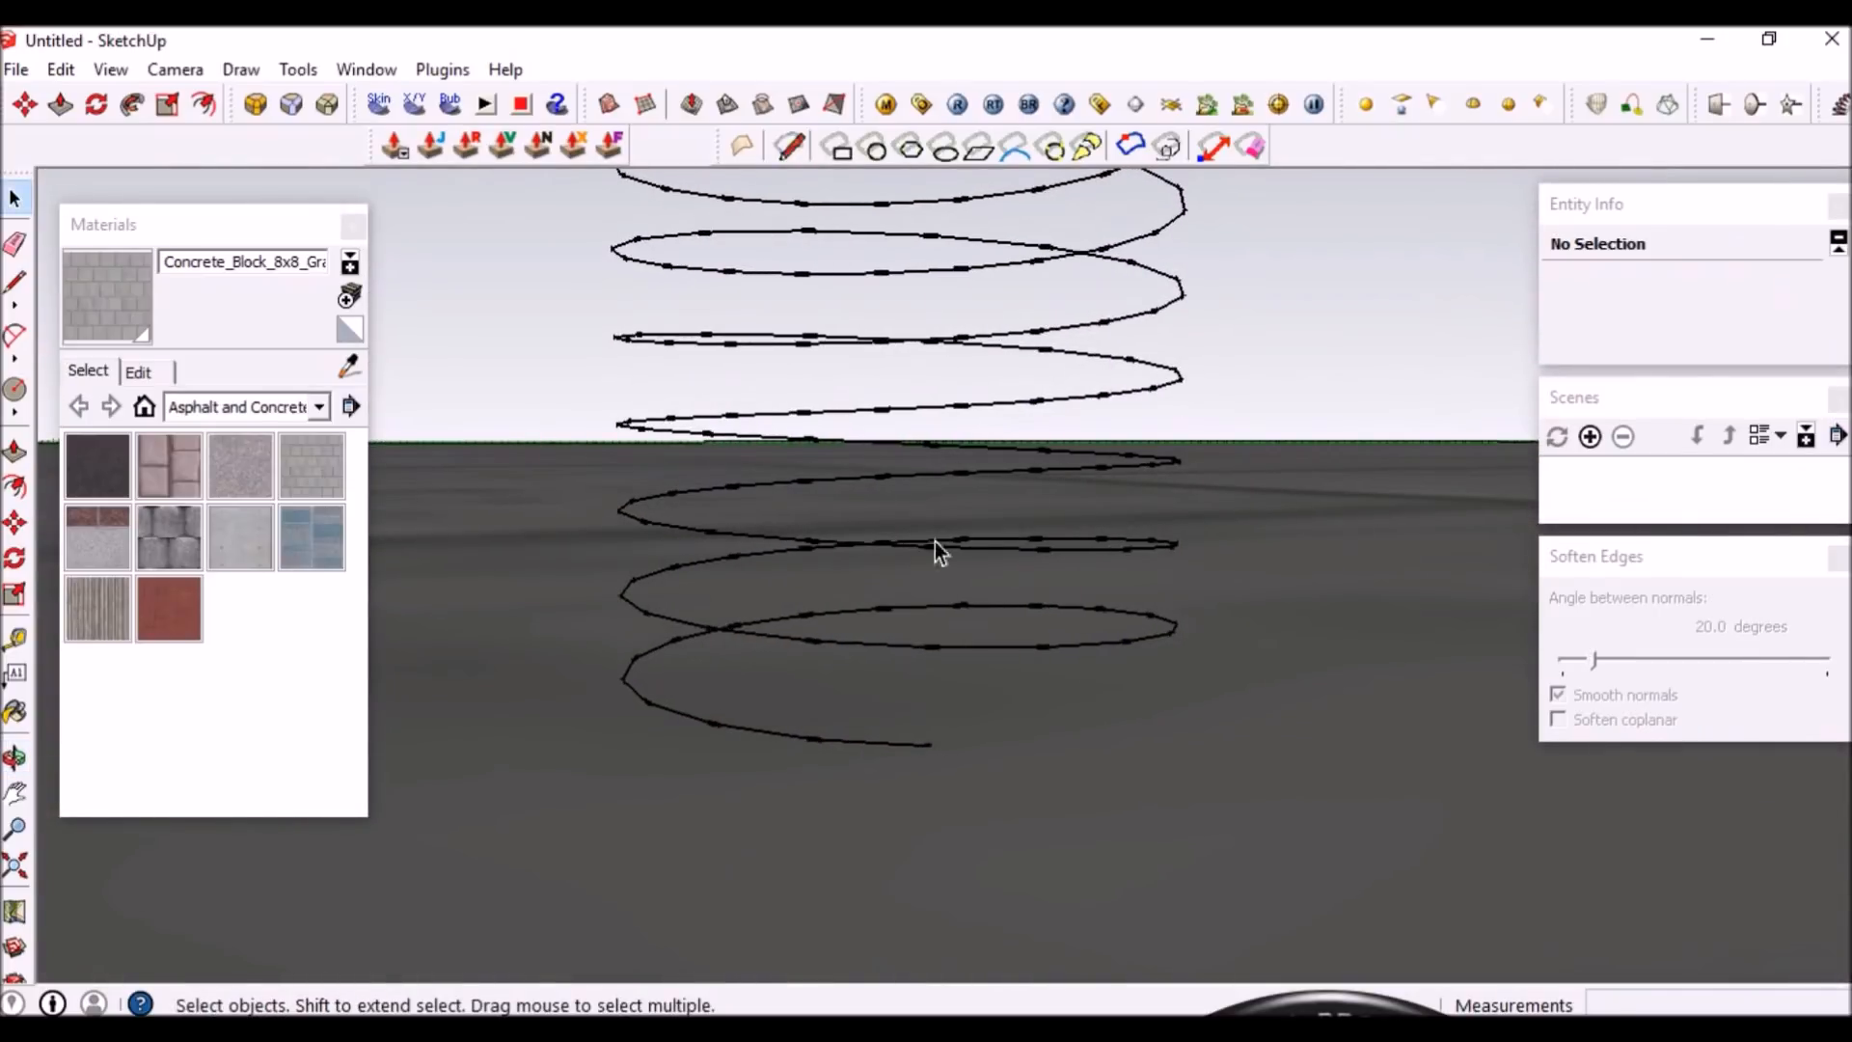
pyautogui.moveTo(945, 217); pyautogui.dragTo(765, 930, button='middle')
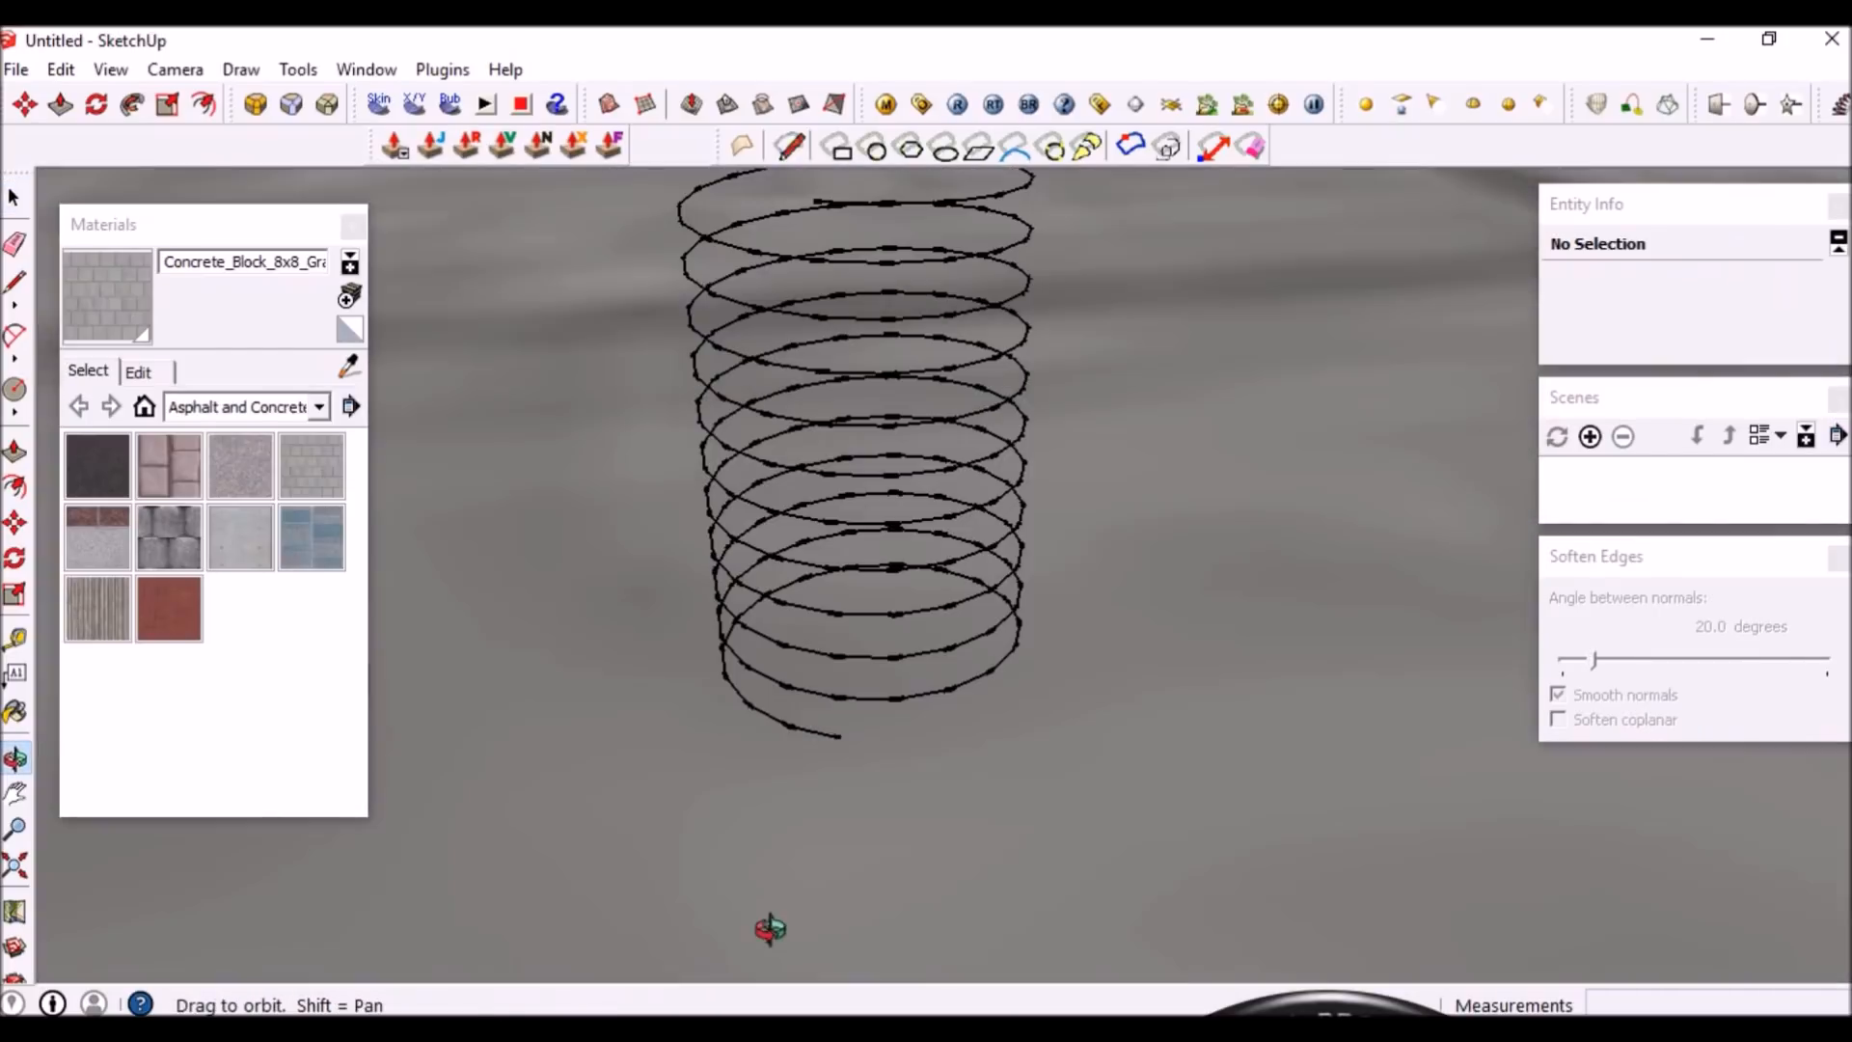
pyautogui.moveTo(848, 675); pyautogui.dragTo(837, 745, button='middle')
pyautogui.moveTo(850, 438)
pyautogui.mouseDown(button='middle')
pyautogui.moveTo(865, 289)
pyautogui.moveTo(806, 699)
pyautogui.mouseUp(button='middle')
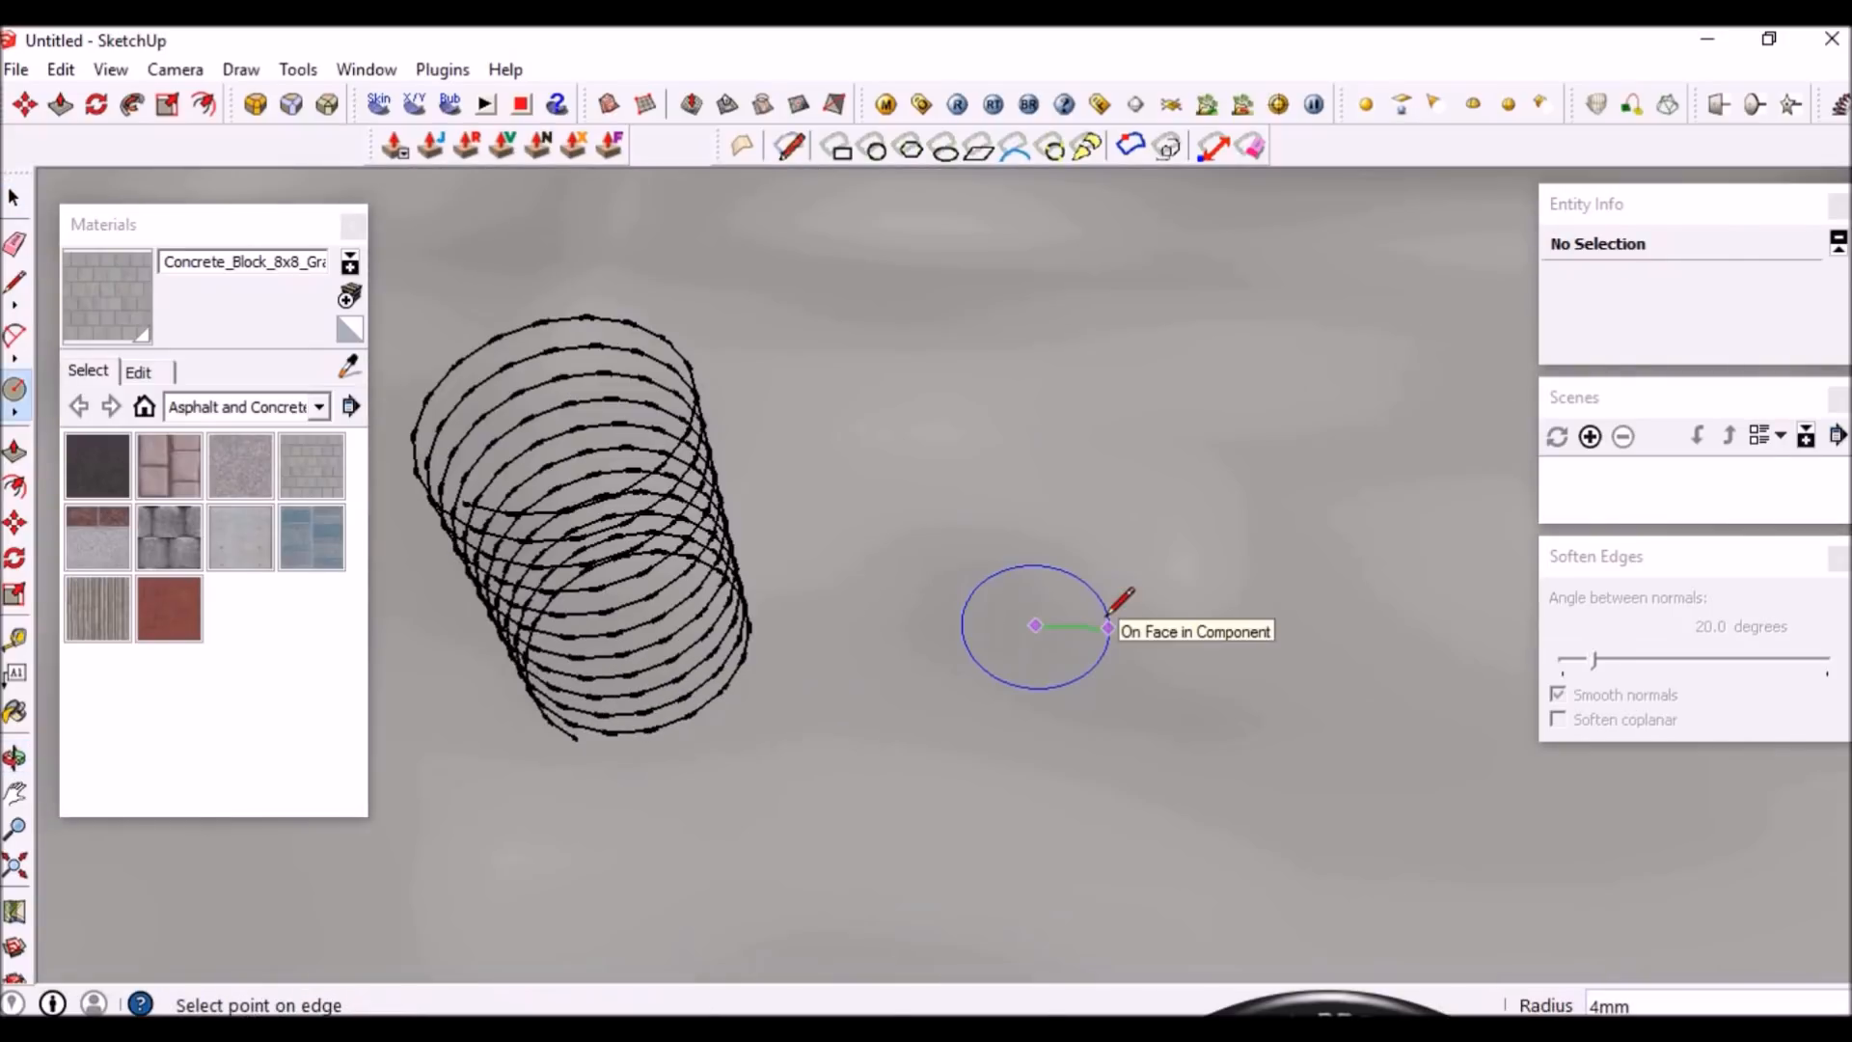
# Draw a trial 60-segment circle of 6 mm radius beside the helix, check its segments, and delete it
pyautogui.click(1109, 625)
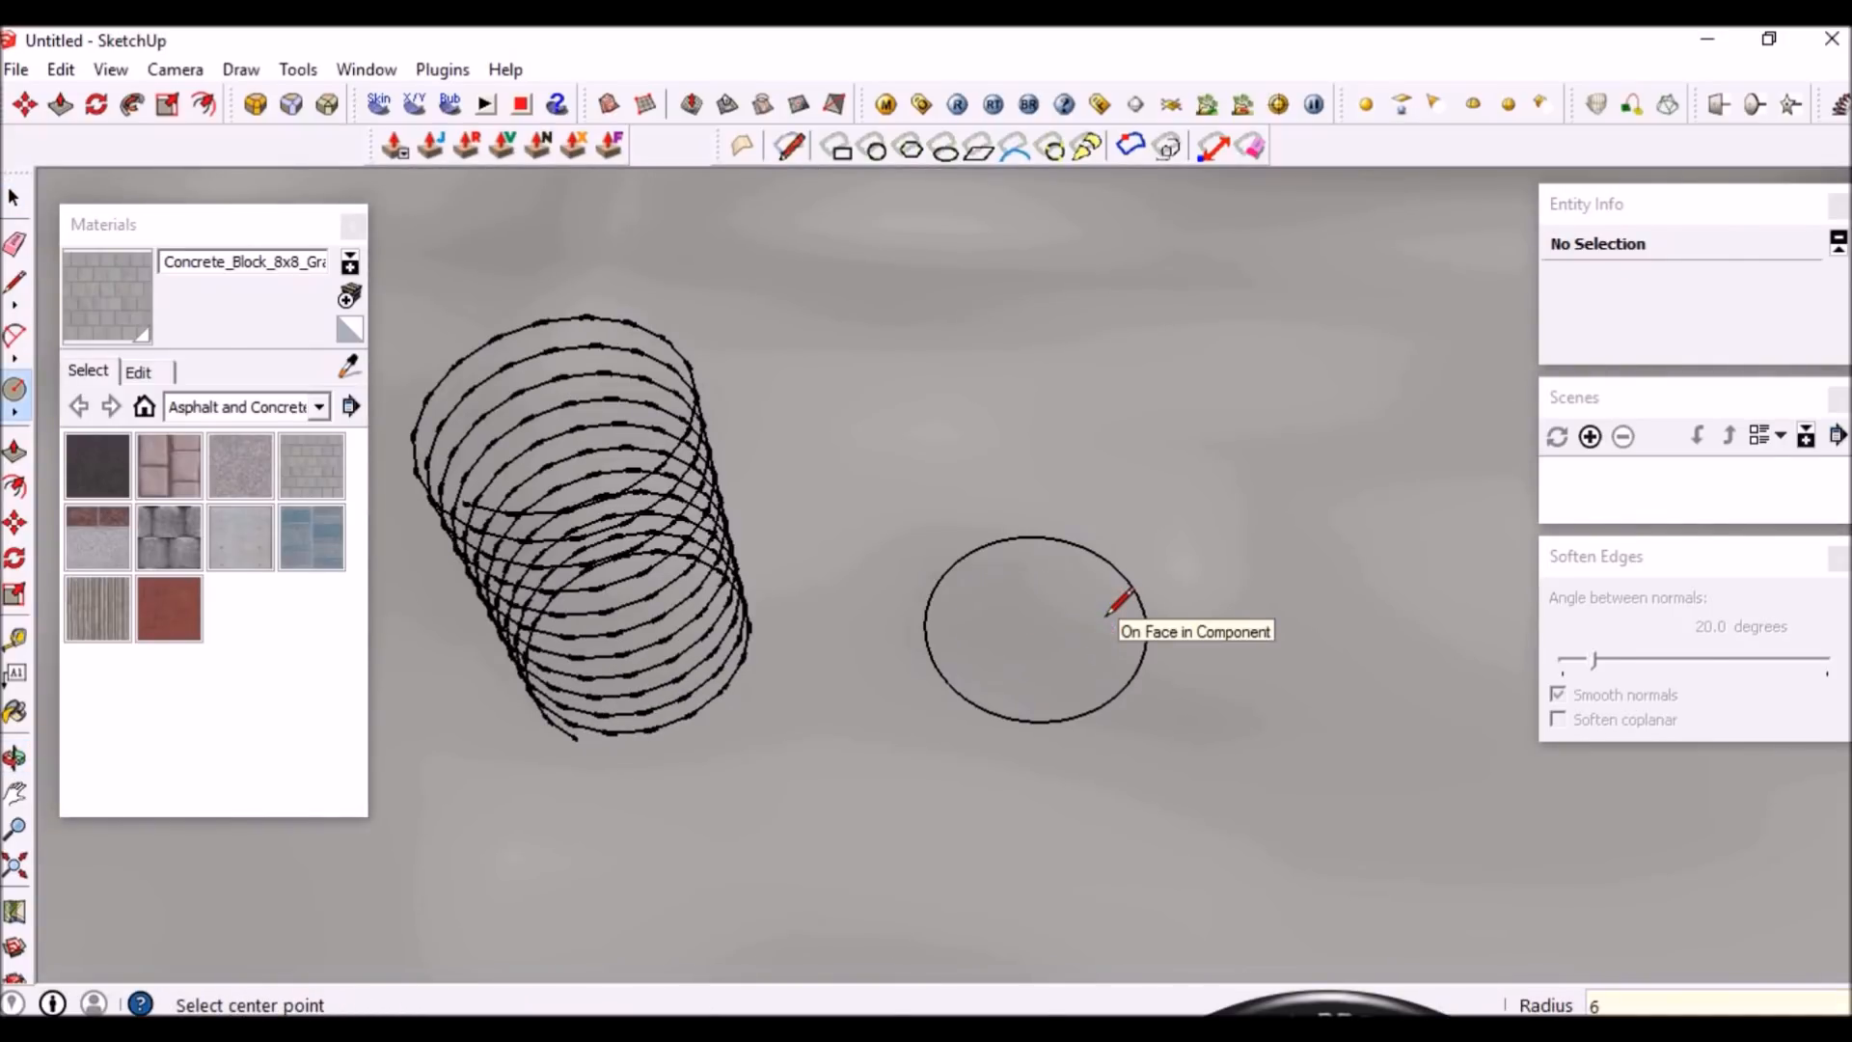
pyautogui.press('space')
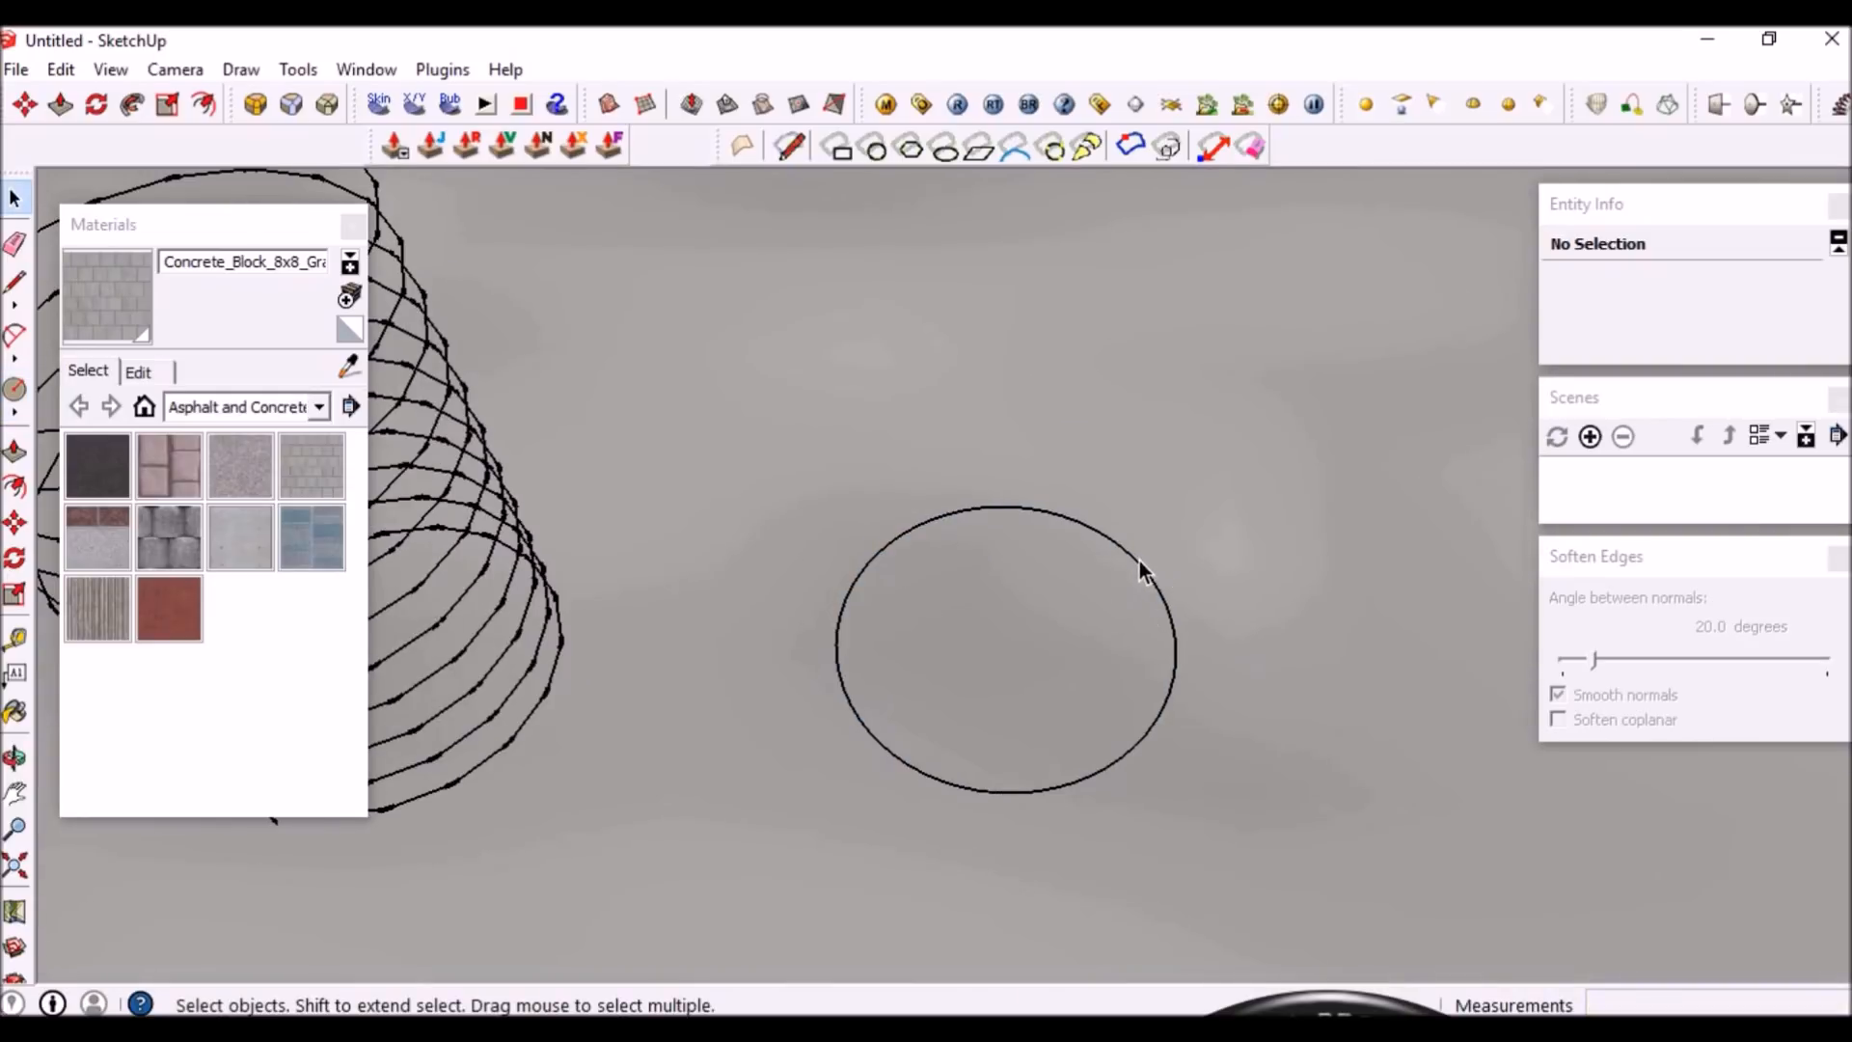
pyautogui.click(1135, 560)
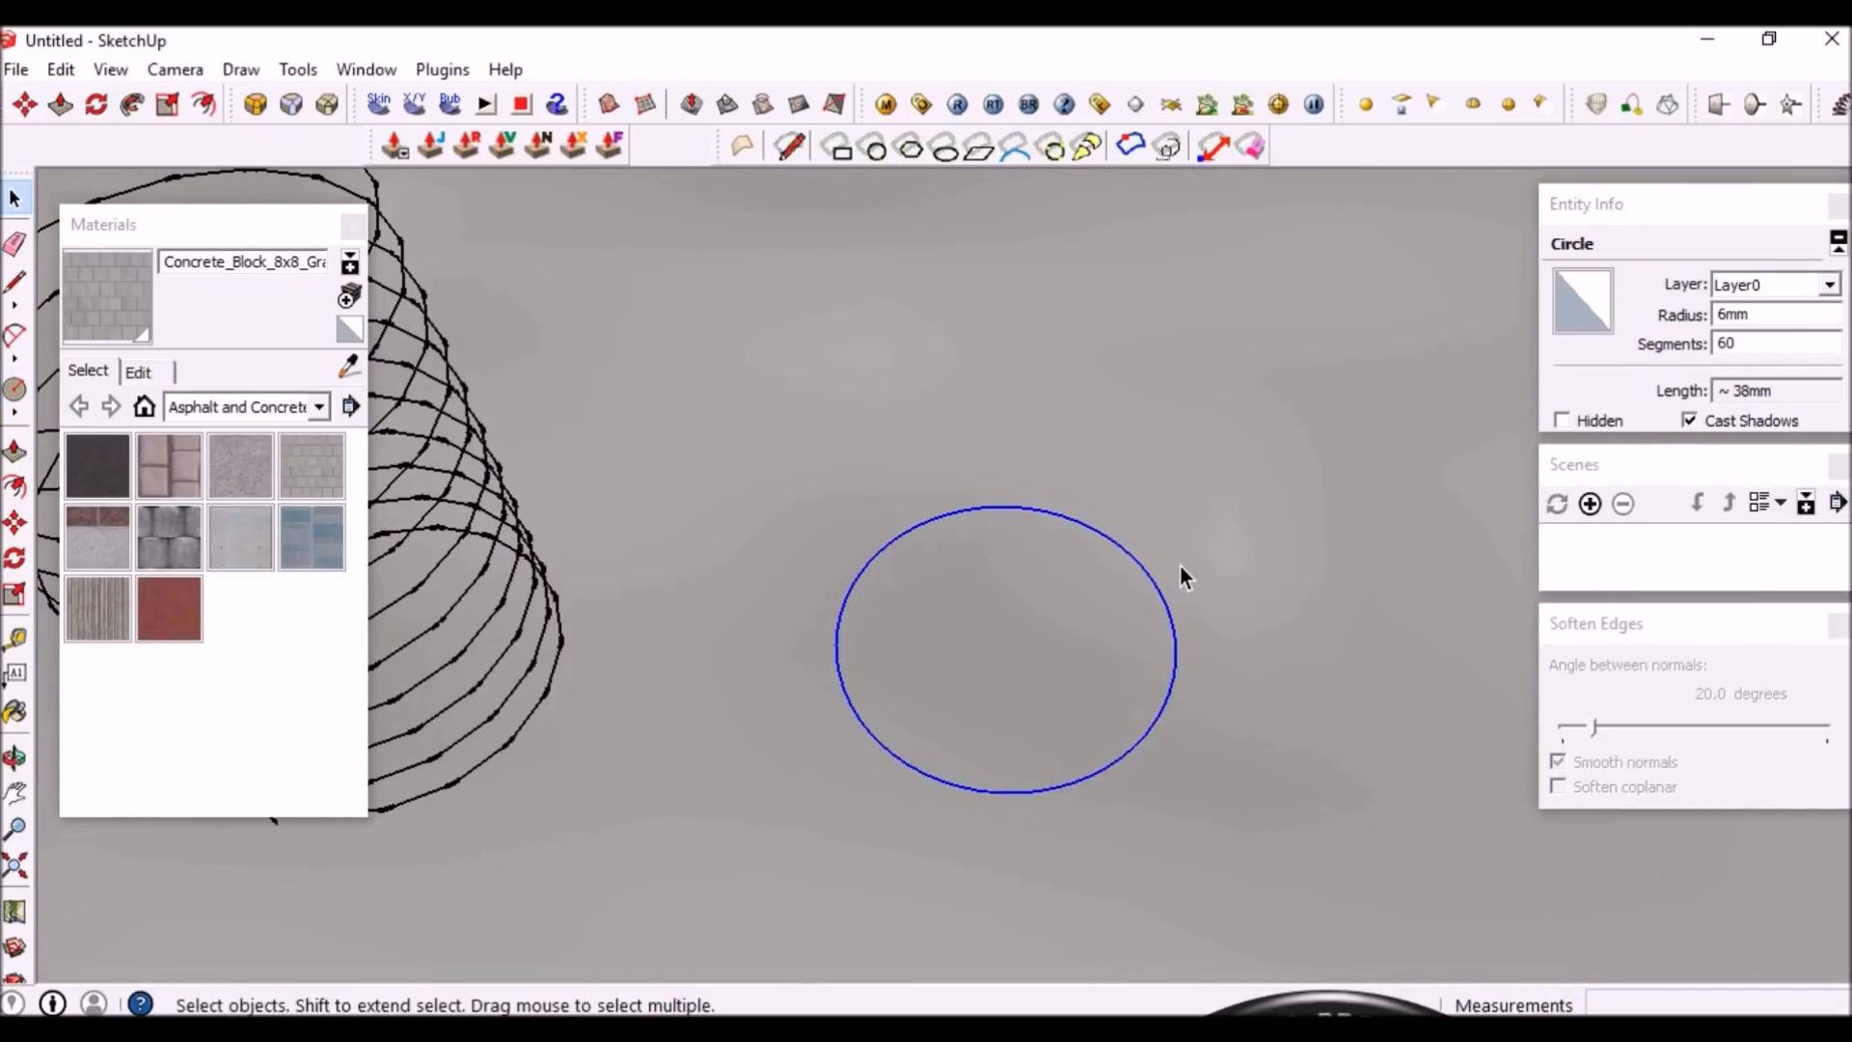
pyautogui.moveTo(1178, 565); pyautogui.dragTo(1237, 612, button='middle')
pyautogui.moveTo(671, 602); pyautogui.dragTo(569, 420, button='middle')
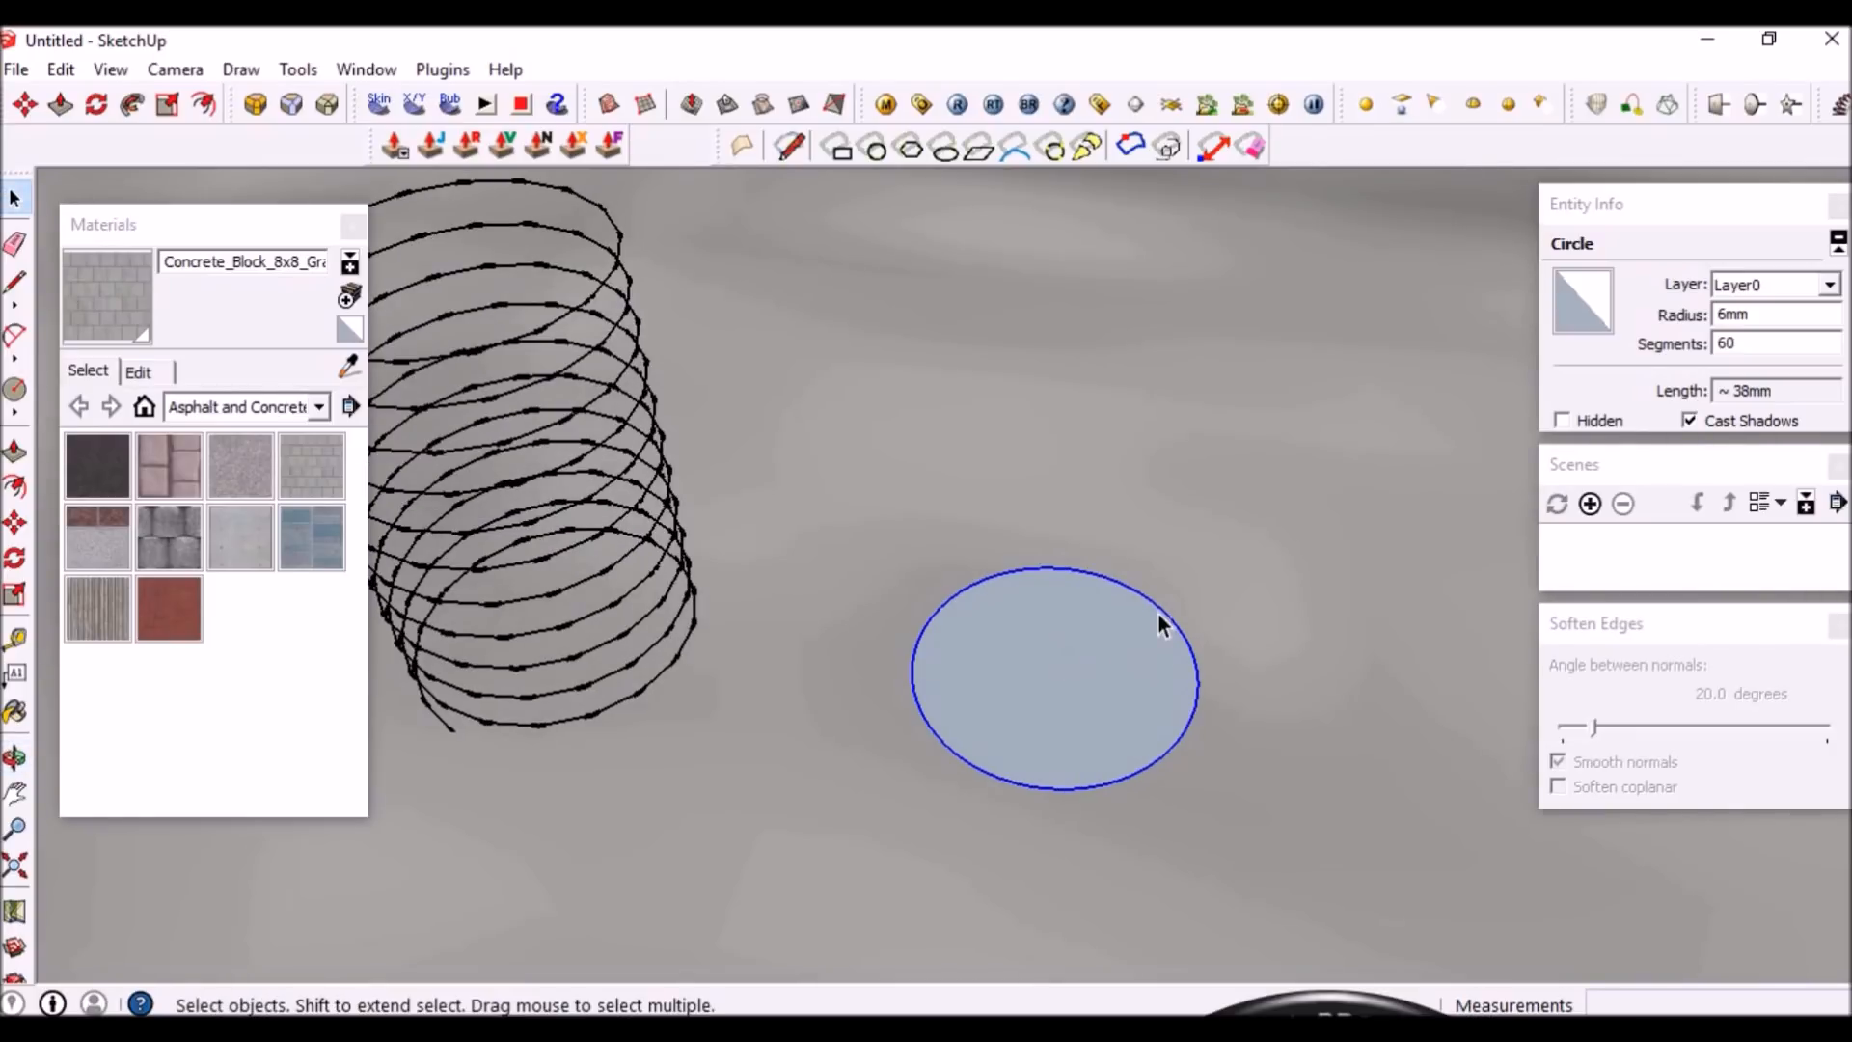
pyautogui.scroll(3, 1163, 614)
pyautogui.scroll(-1, 1166, 612)
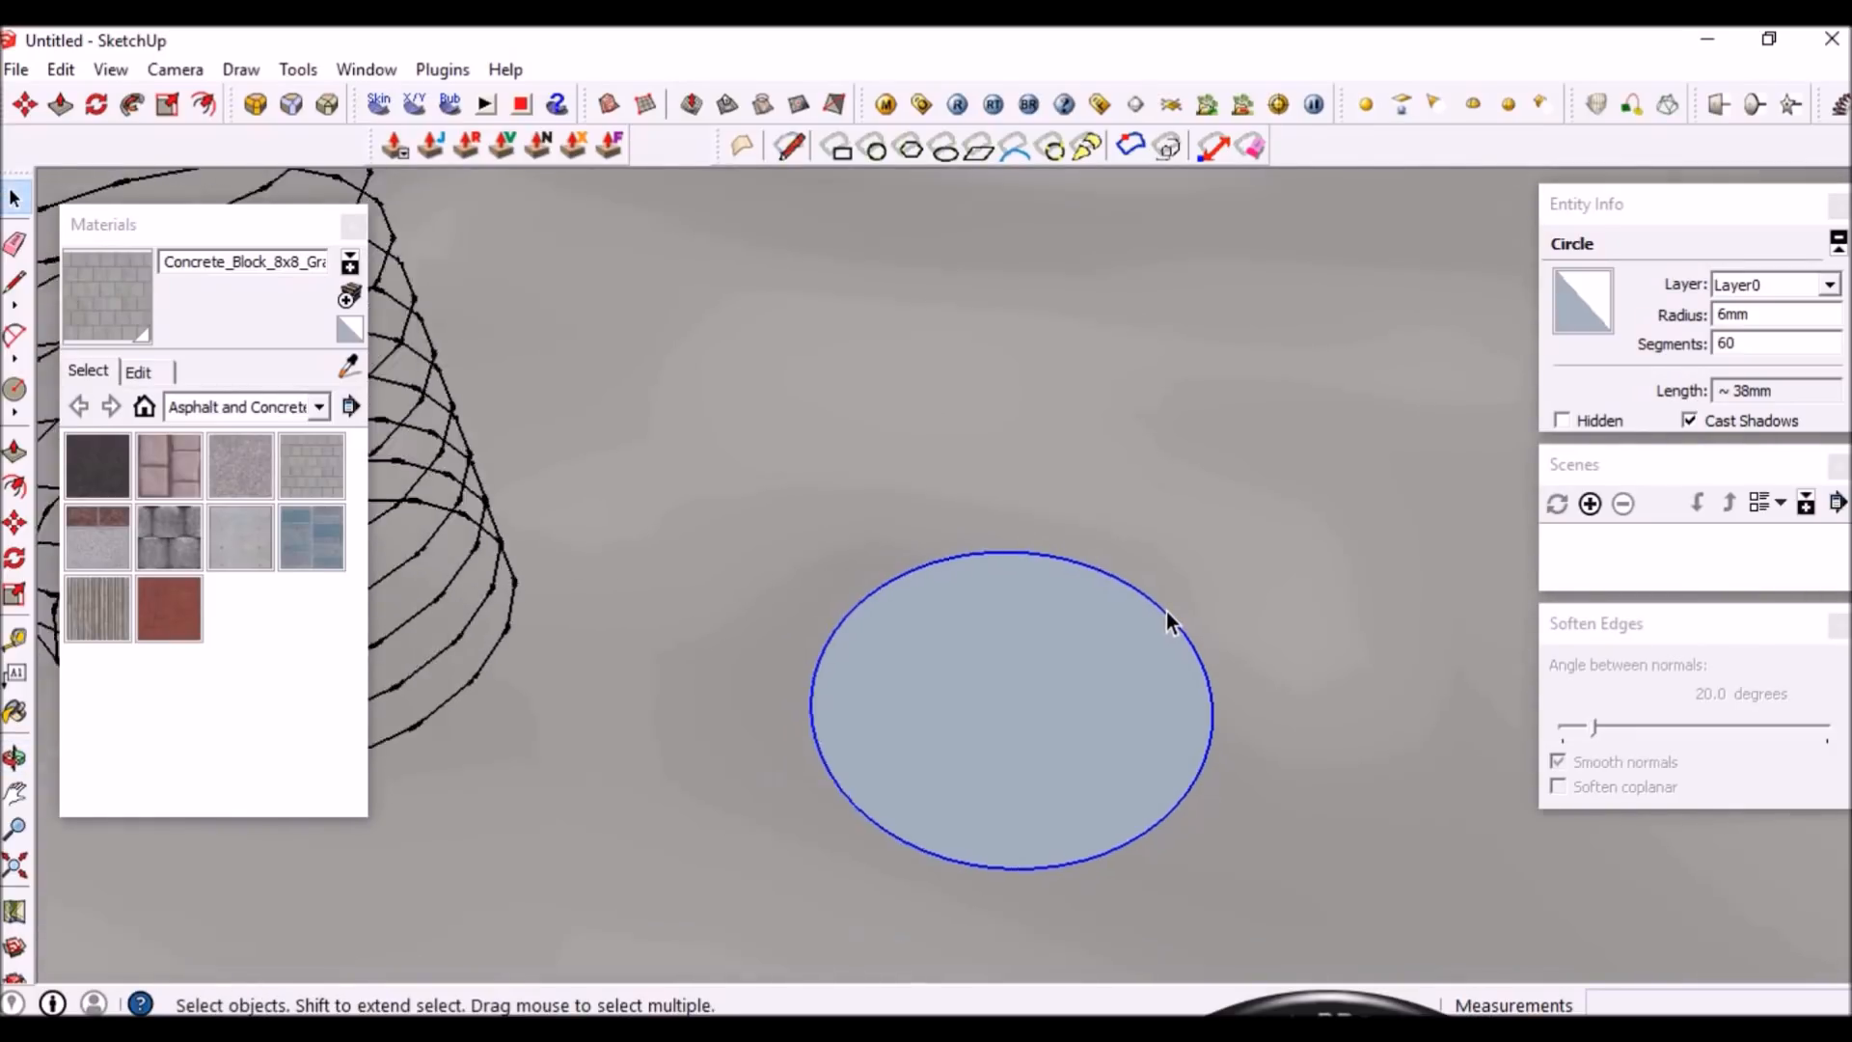
pyautogui.moveTo(1167, 612); pyautogui.dragTo(1069, 670, button='middle')
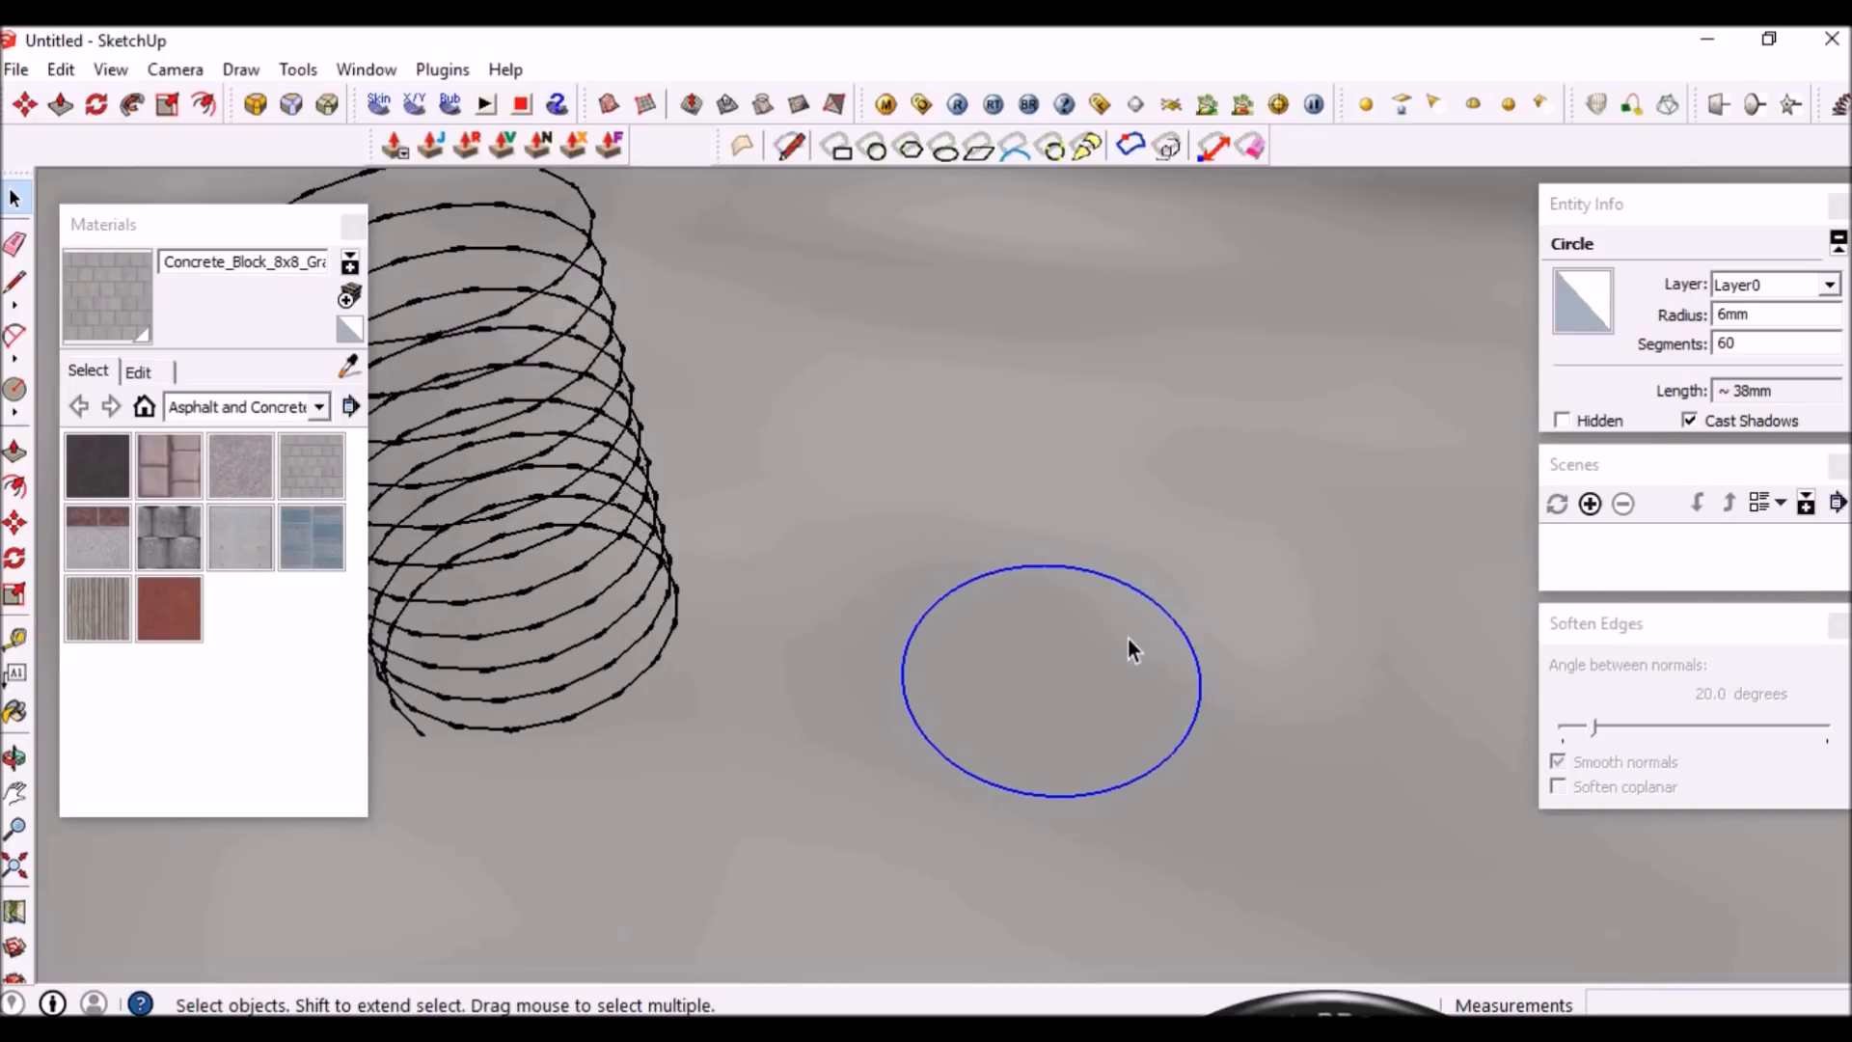
pyautogui.press('Delete')
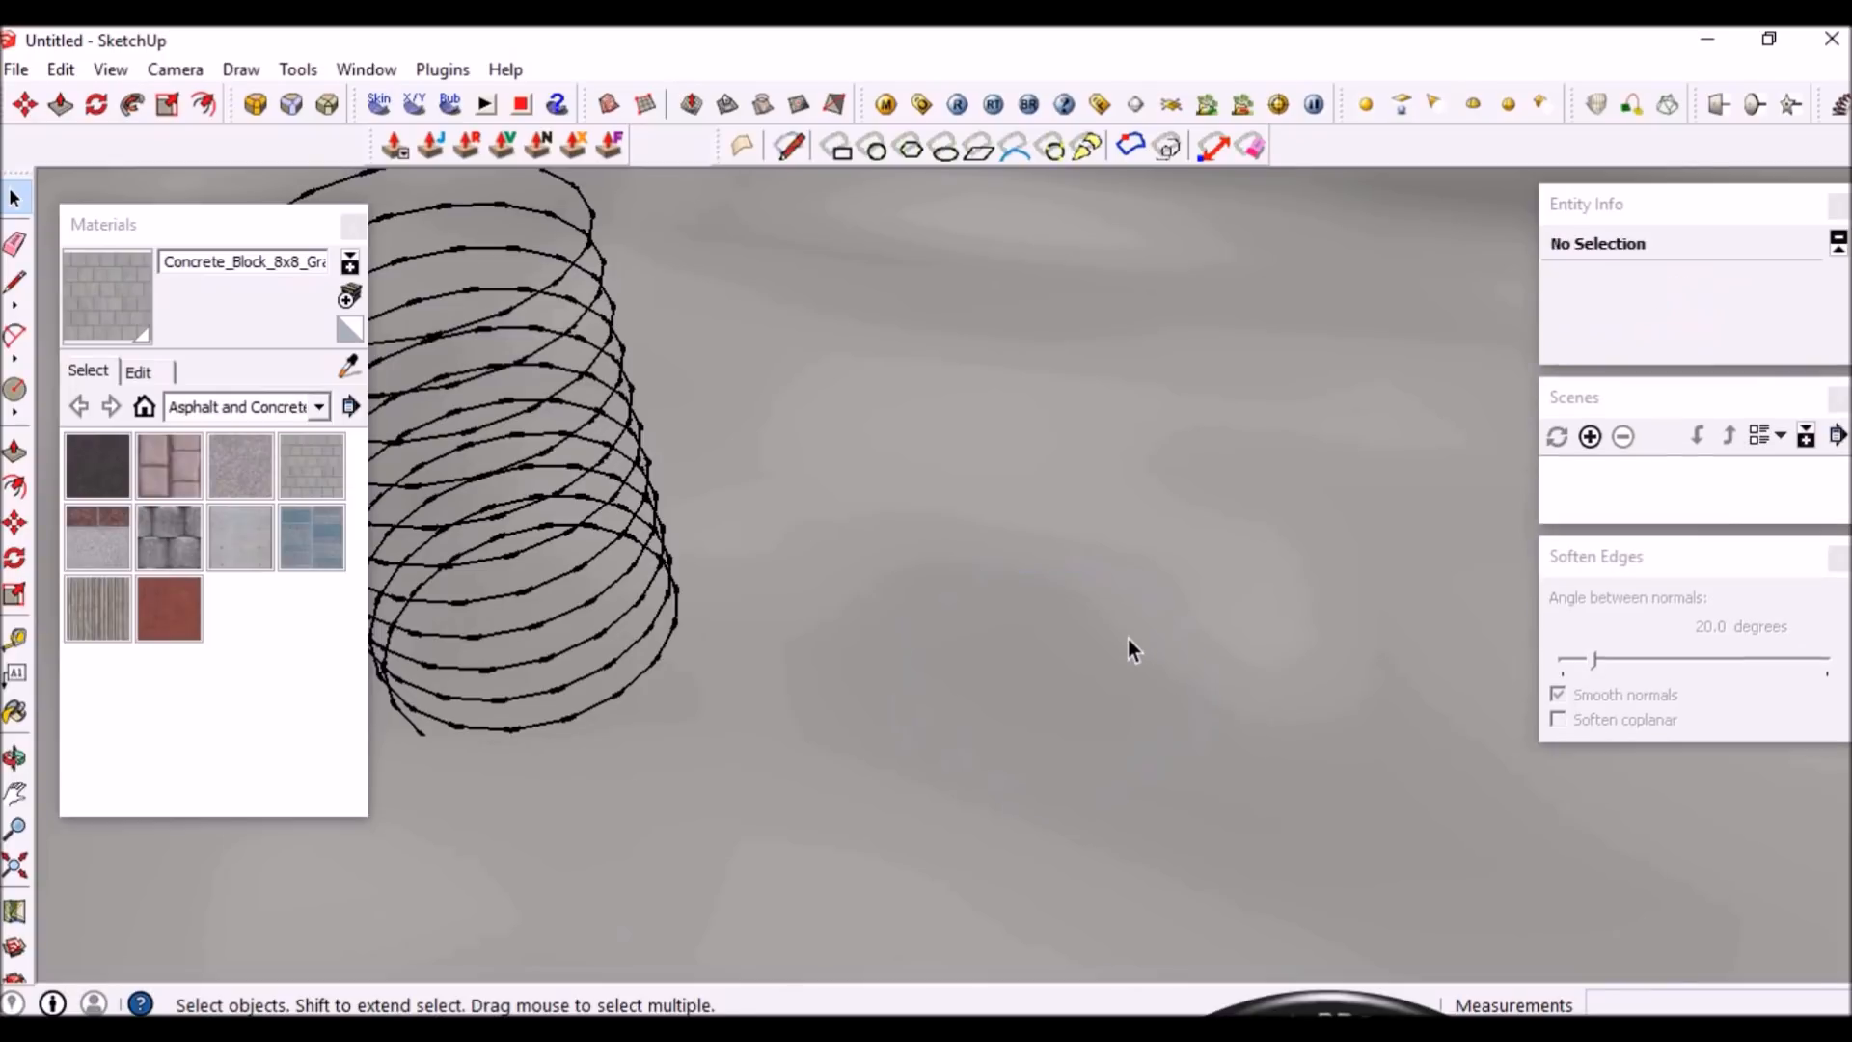
# Draw an 18-sided circle of 6 mm radius on the ground beside the helix
pyautogui.press('c')
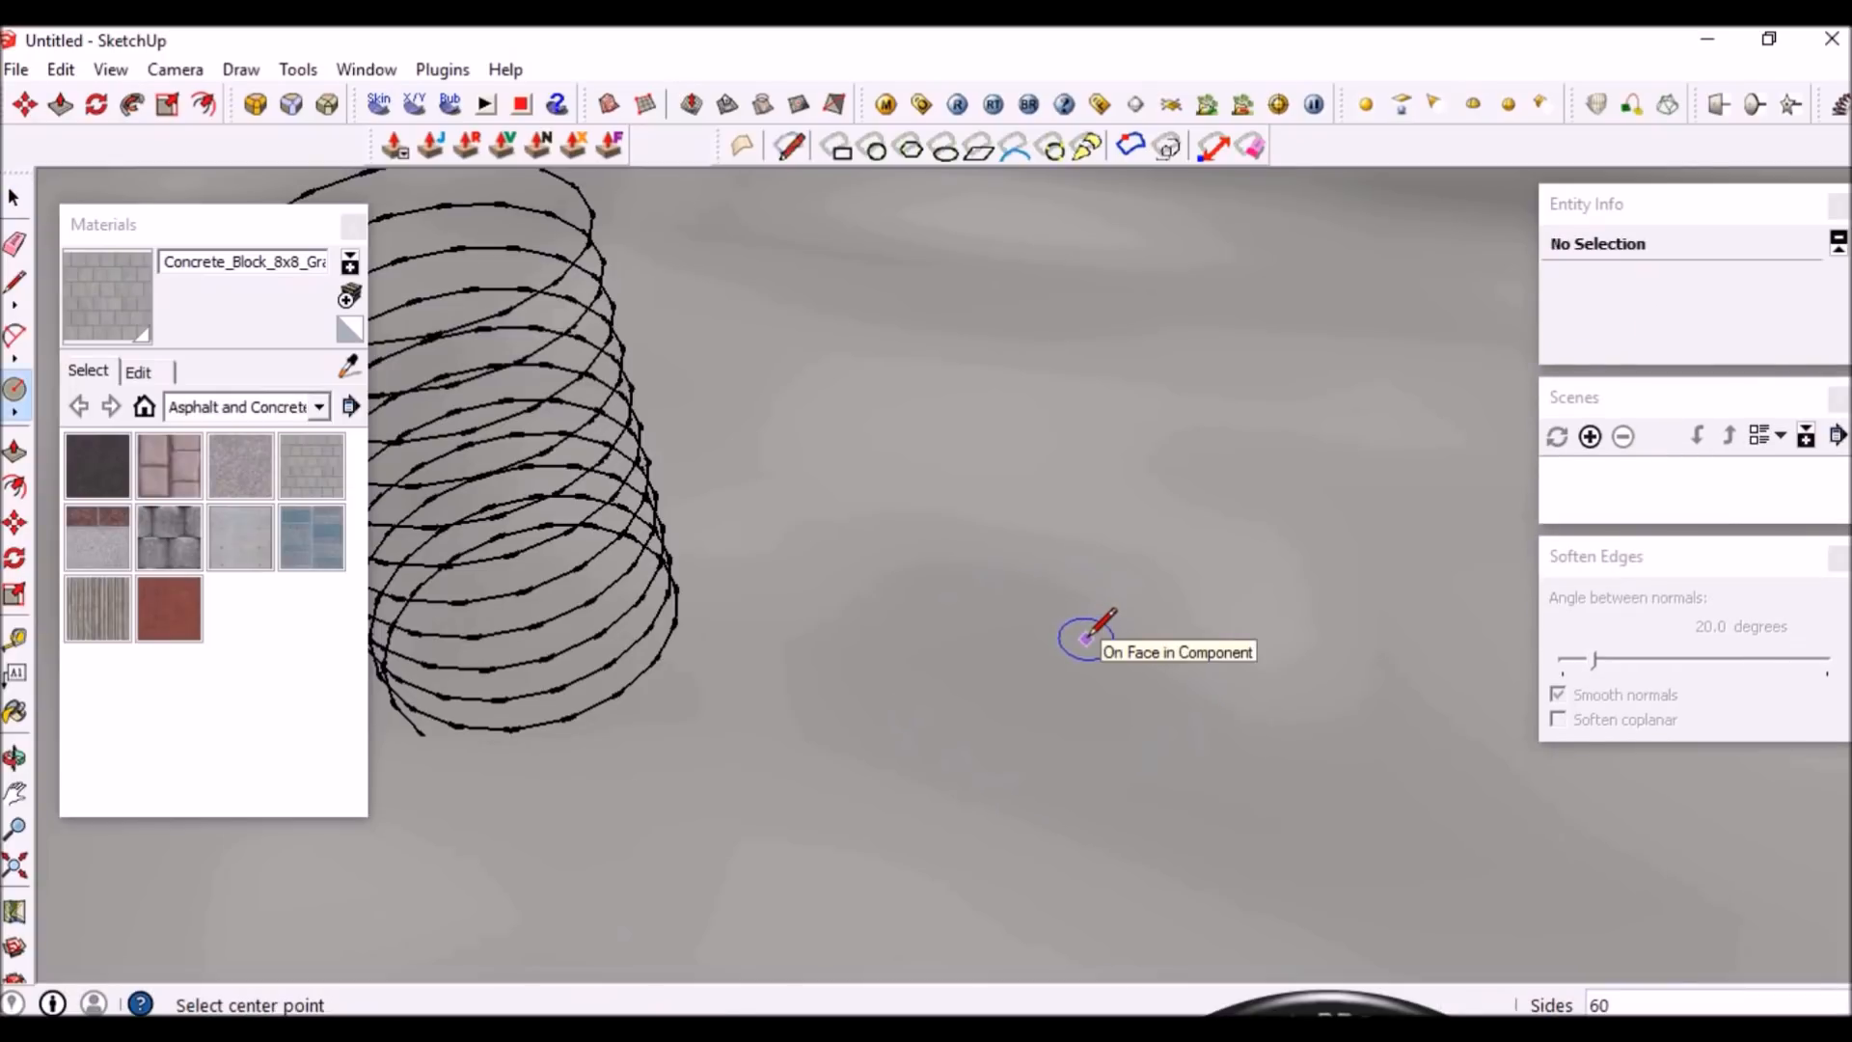
pyautogui.write('18s')
pyautogui.click(1083, 634)
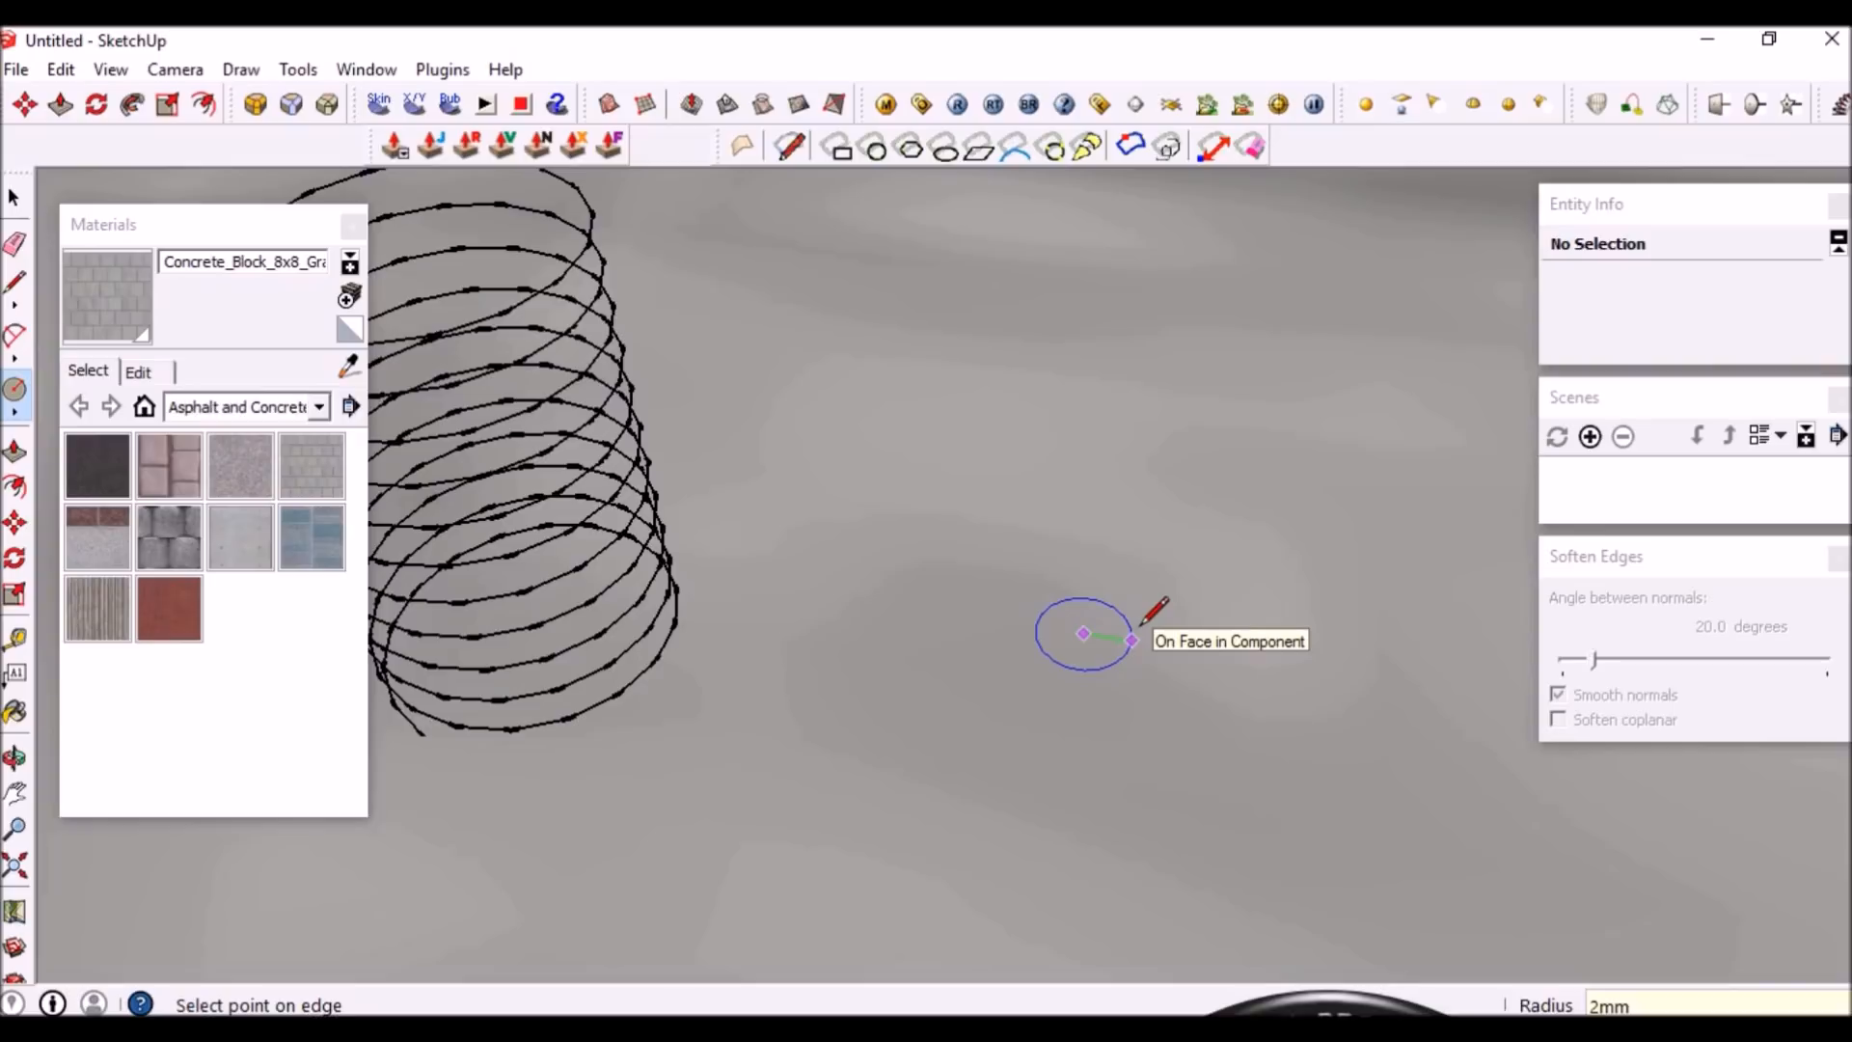
pyautogui.write('6')
pyautogui.press('Return')
# Push/Pull the 18-sided circle upward about 21 mm into a cylinder
pyautogui.press('p')
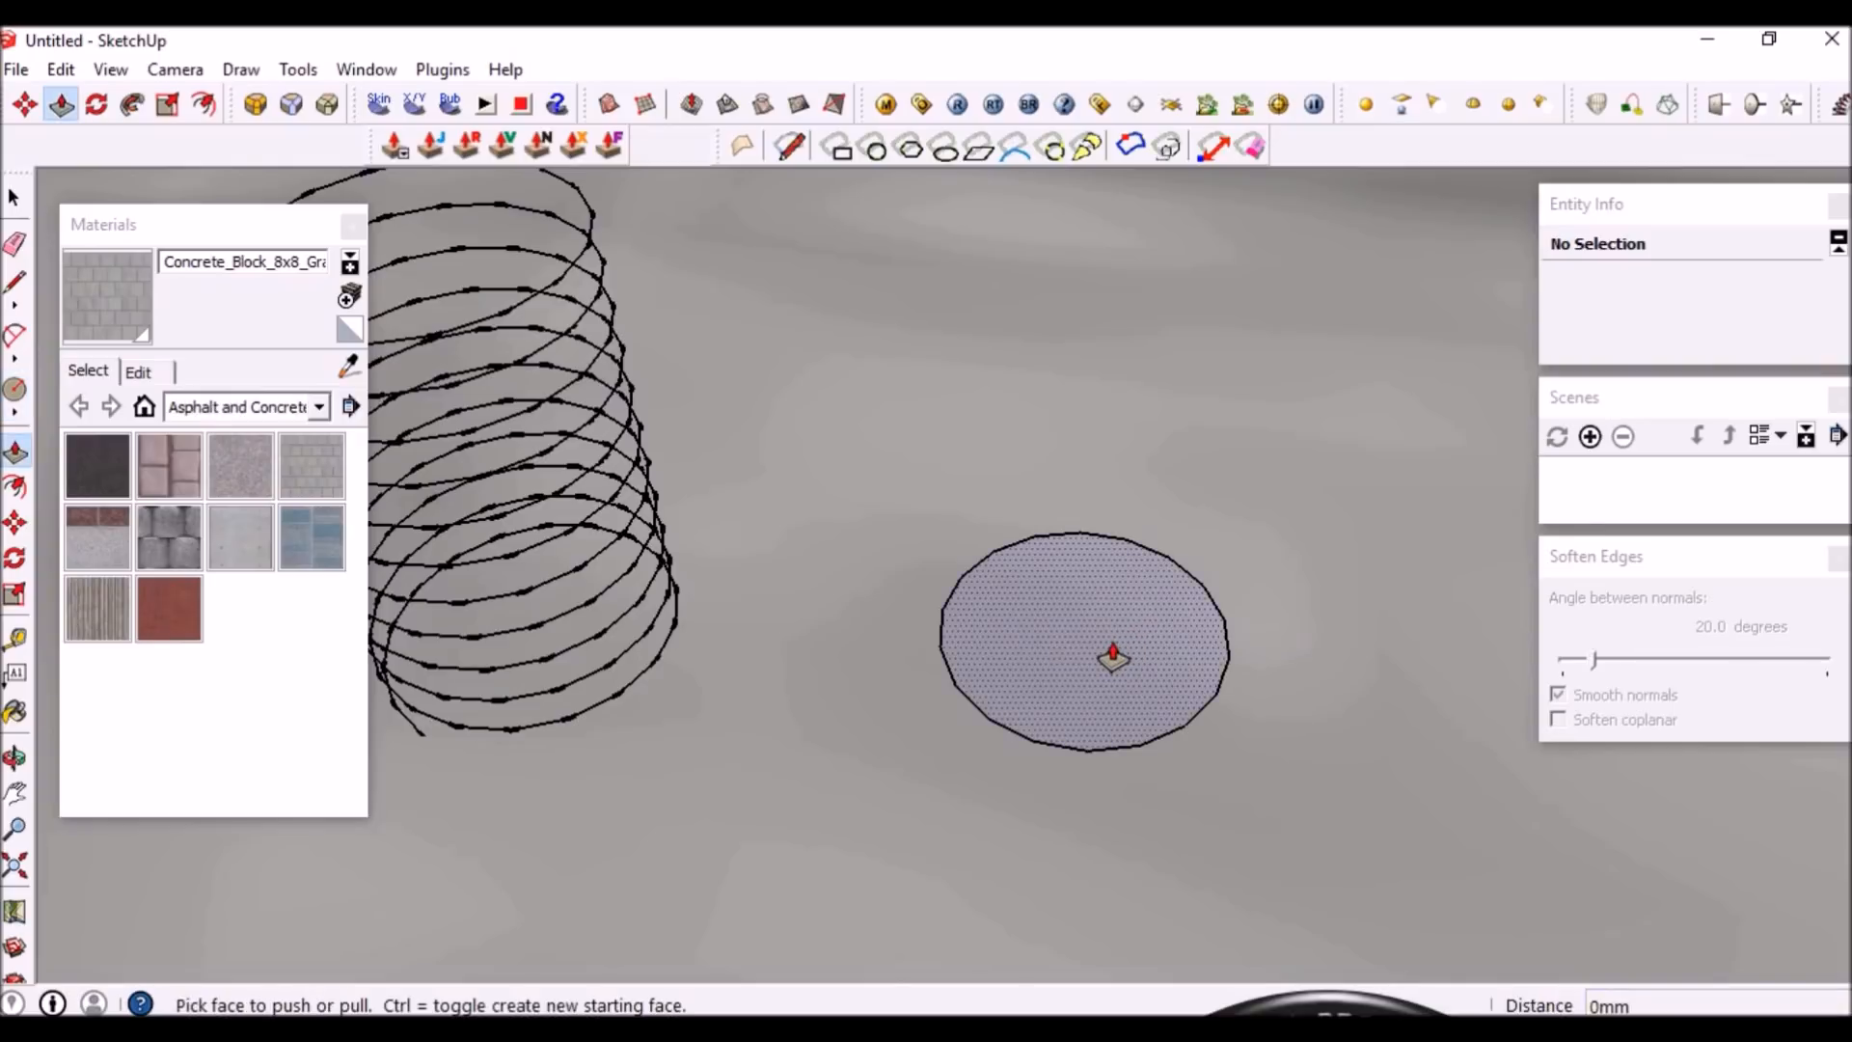
pyautogui.click(1109, 653)
pyautogui.scroll(-2, 1141, 196)
pyautogui.click(1142, 196)
pyautogui.press('space')
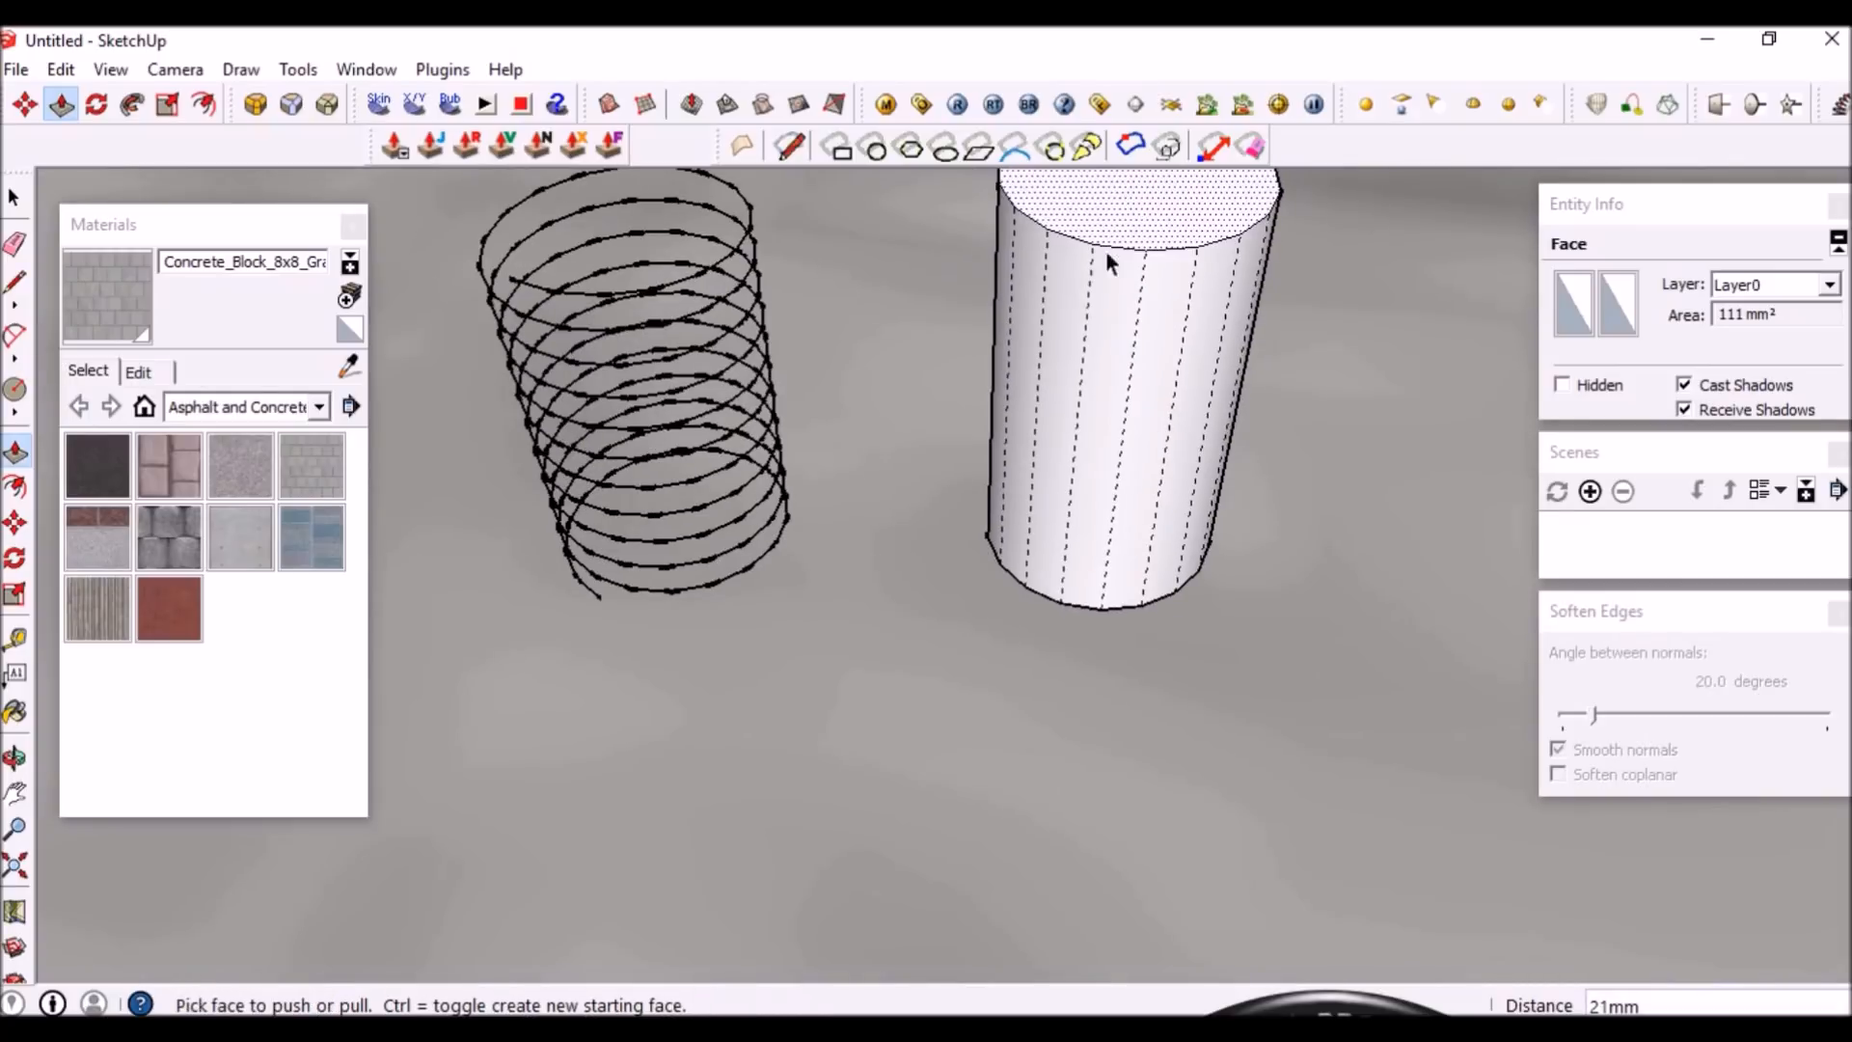
# Select all connected edges of the helix beside the cylinder
pyautogui.scroll(1, 665, 285)
pyautogui.click(663, 294)
pyautogui.tripleClick(662, 294)
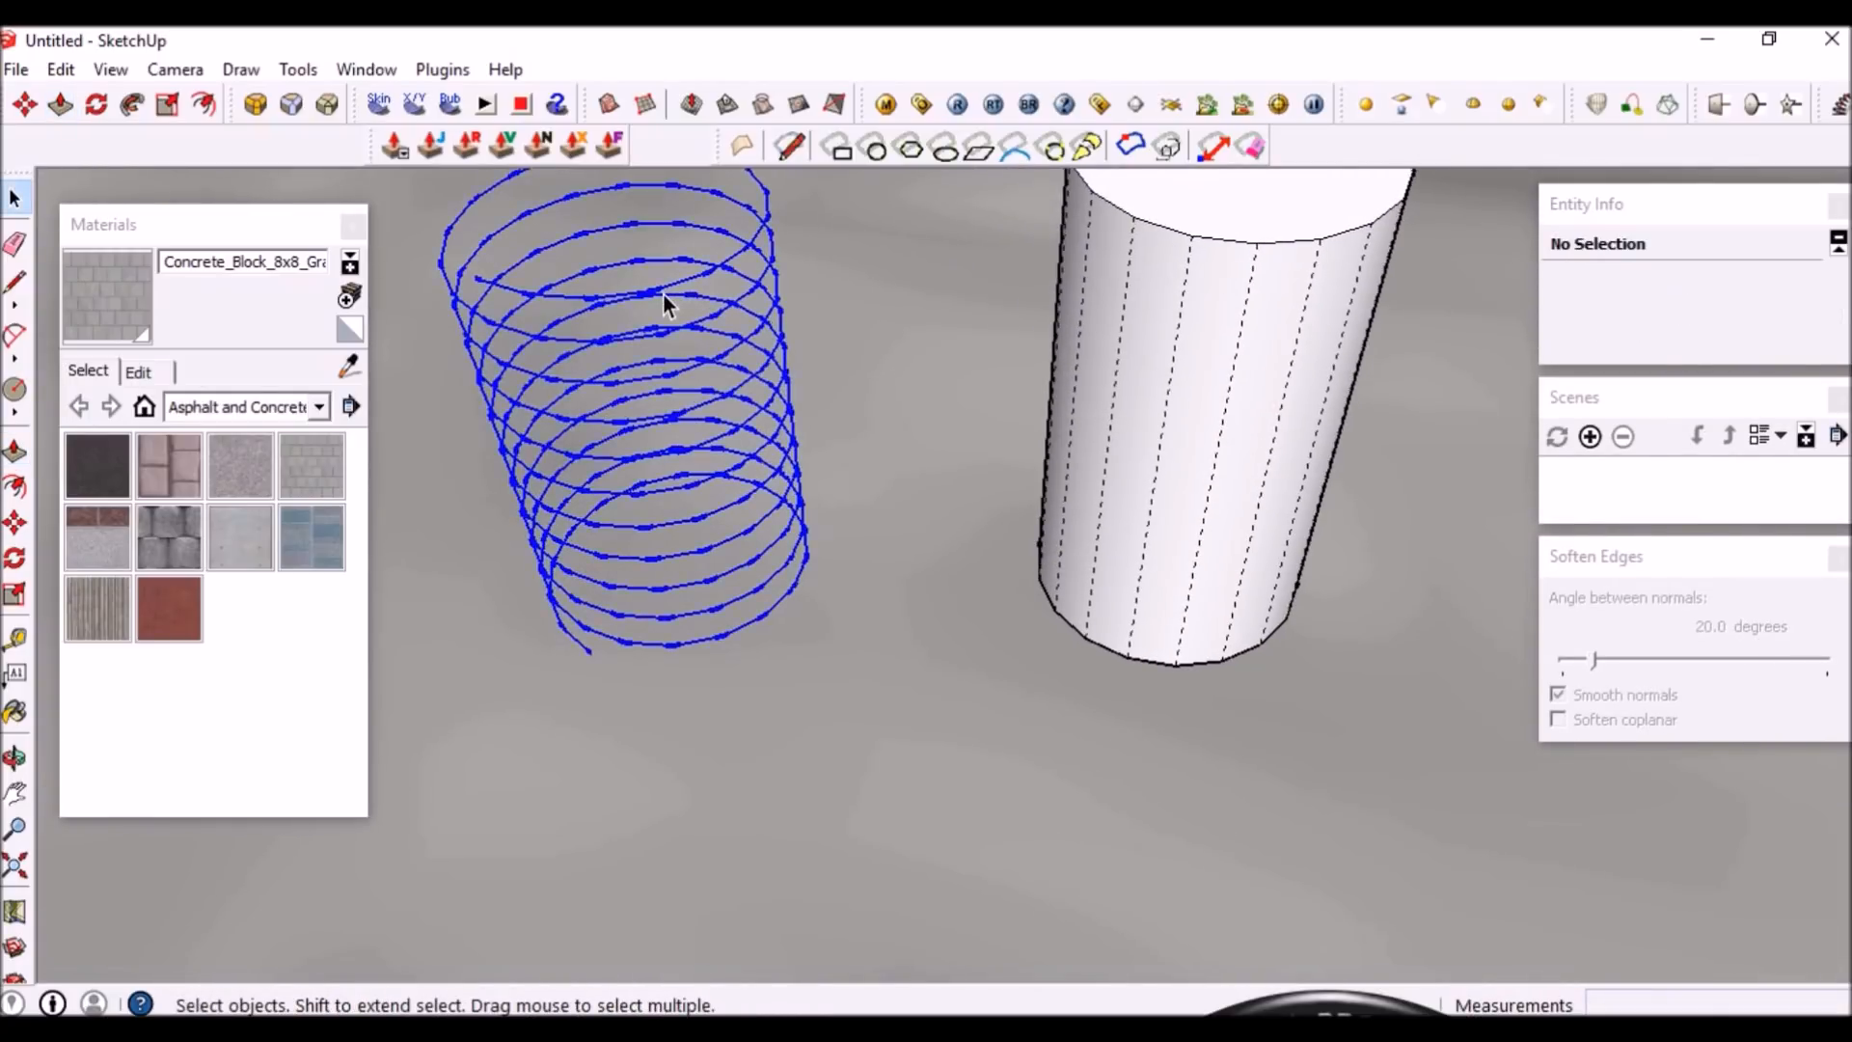
pyautogui.scroll(1, 729, 650)
pyautogui.press('m')
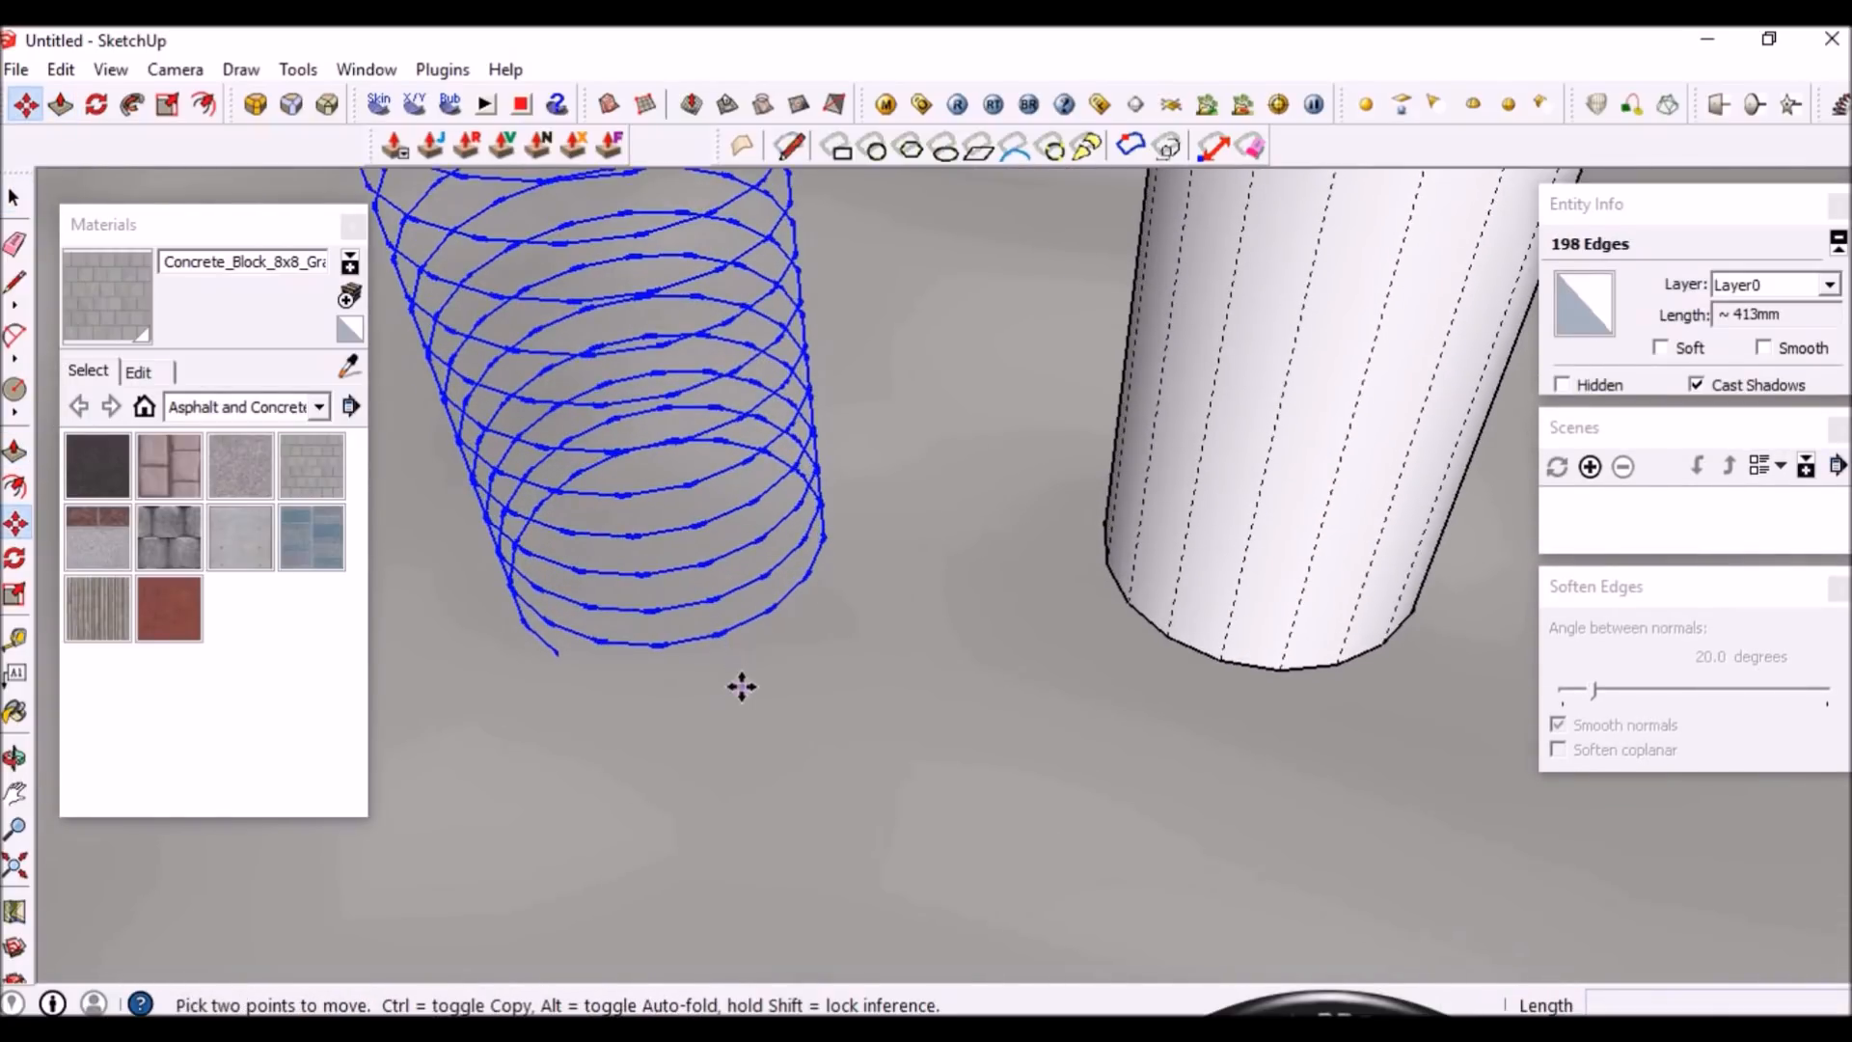
pyautogui.scroll(-3, 653, 645)
pyautogui.click(682, 640)
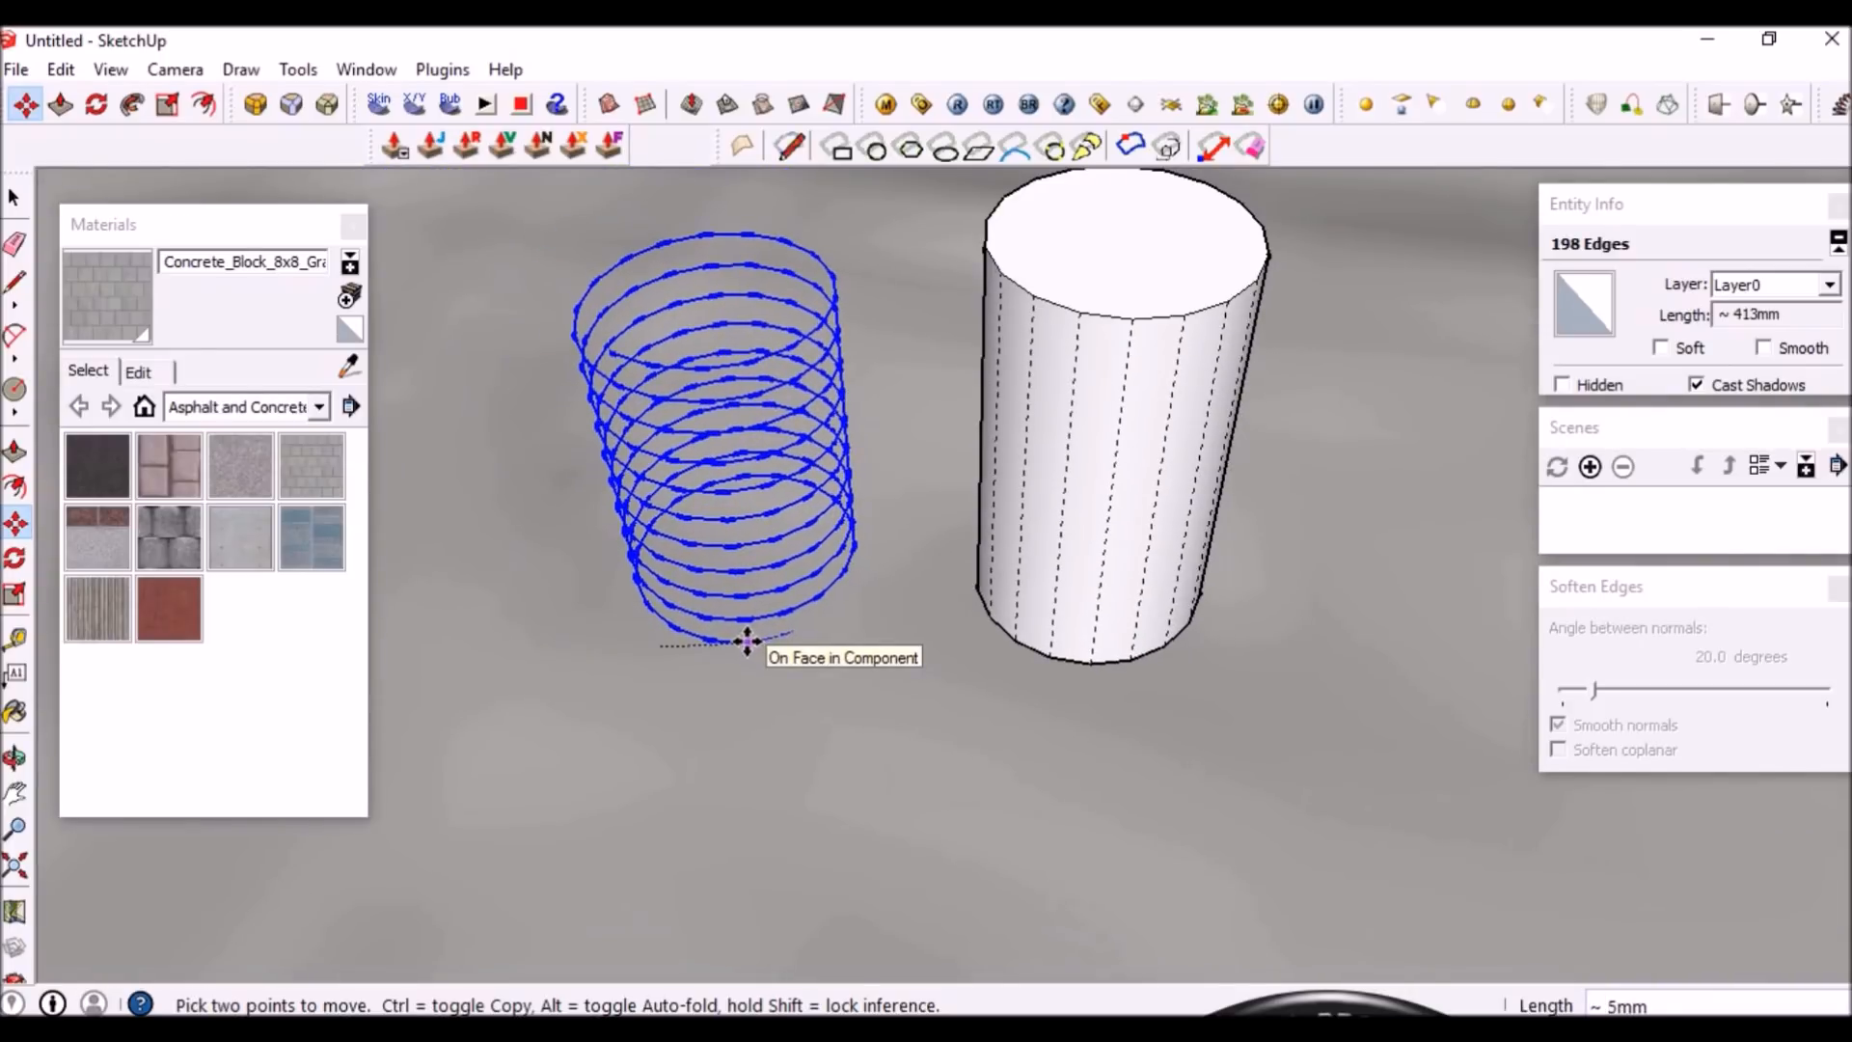
pyautogui.press('ctrl')
pyautogui.scroll(5, 1145, 650)
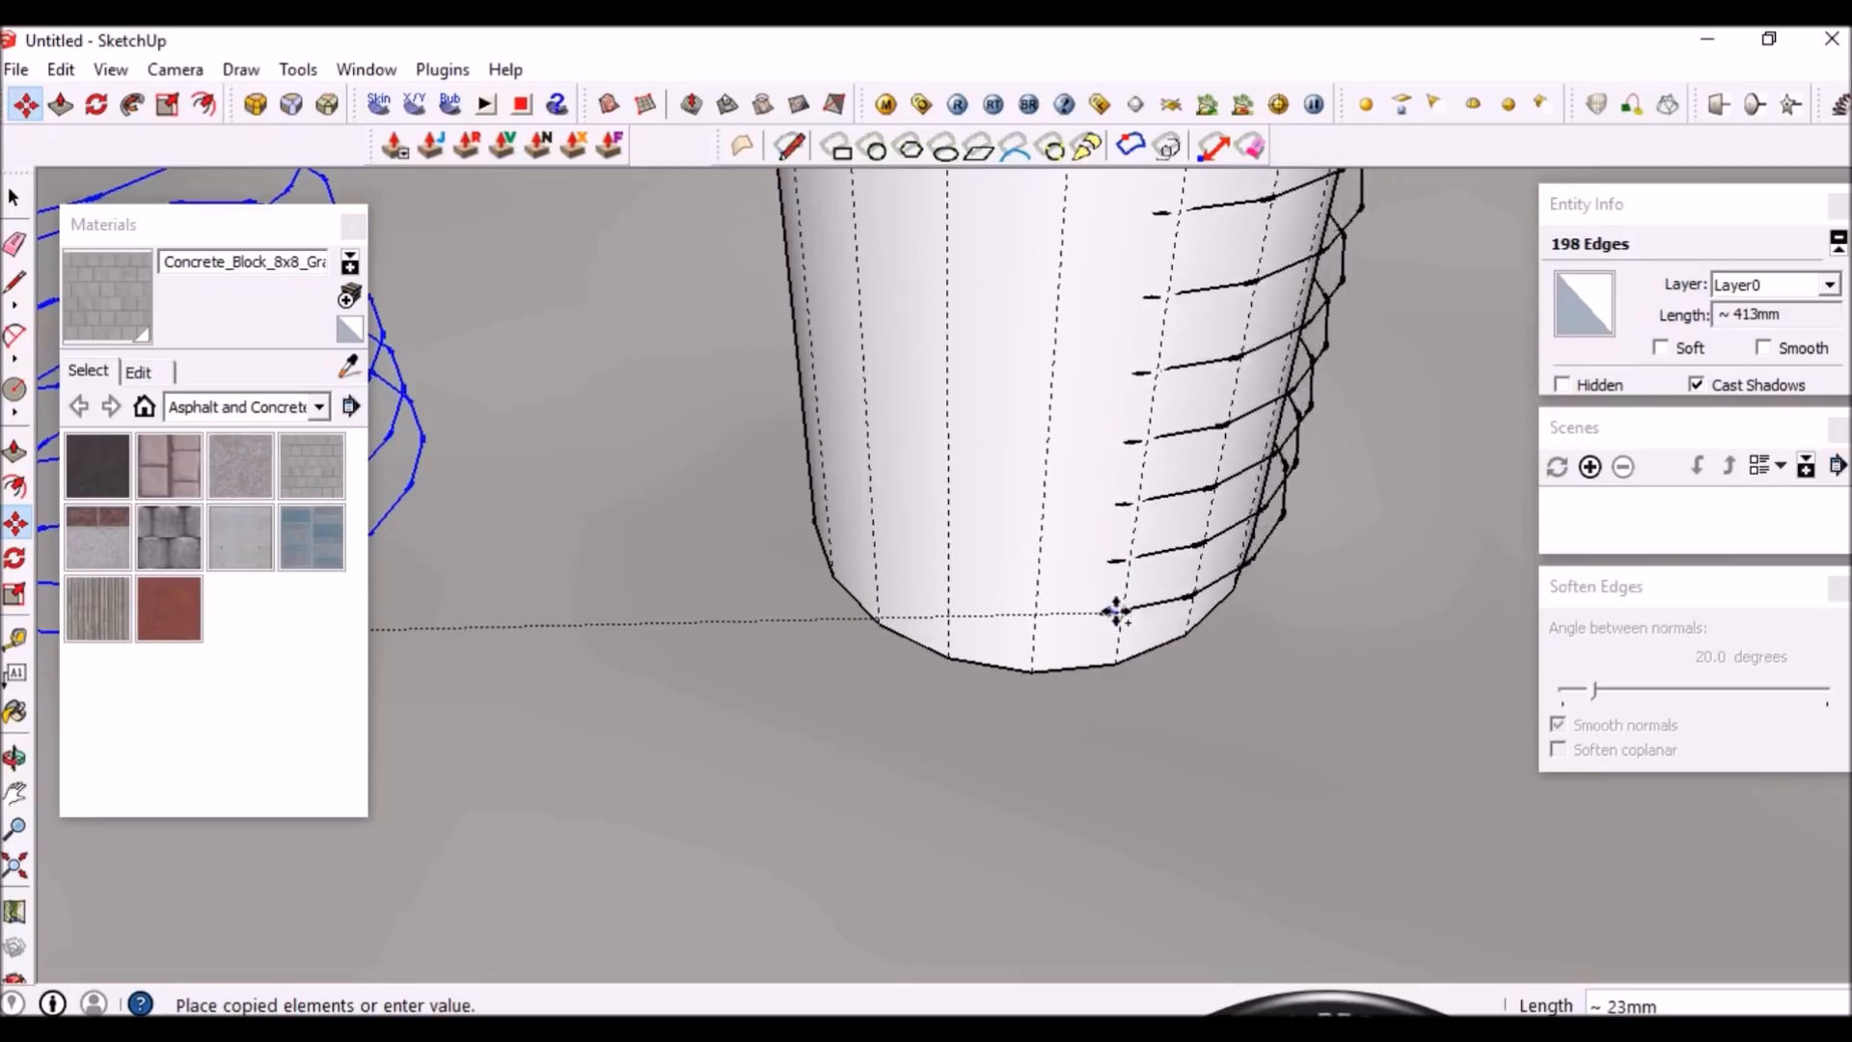
pyautogui.scroll(-3, 1126, 611)
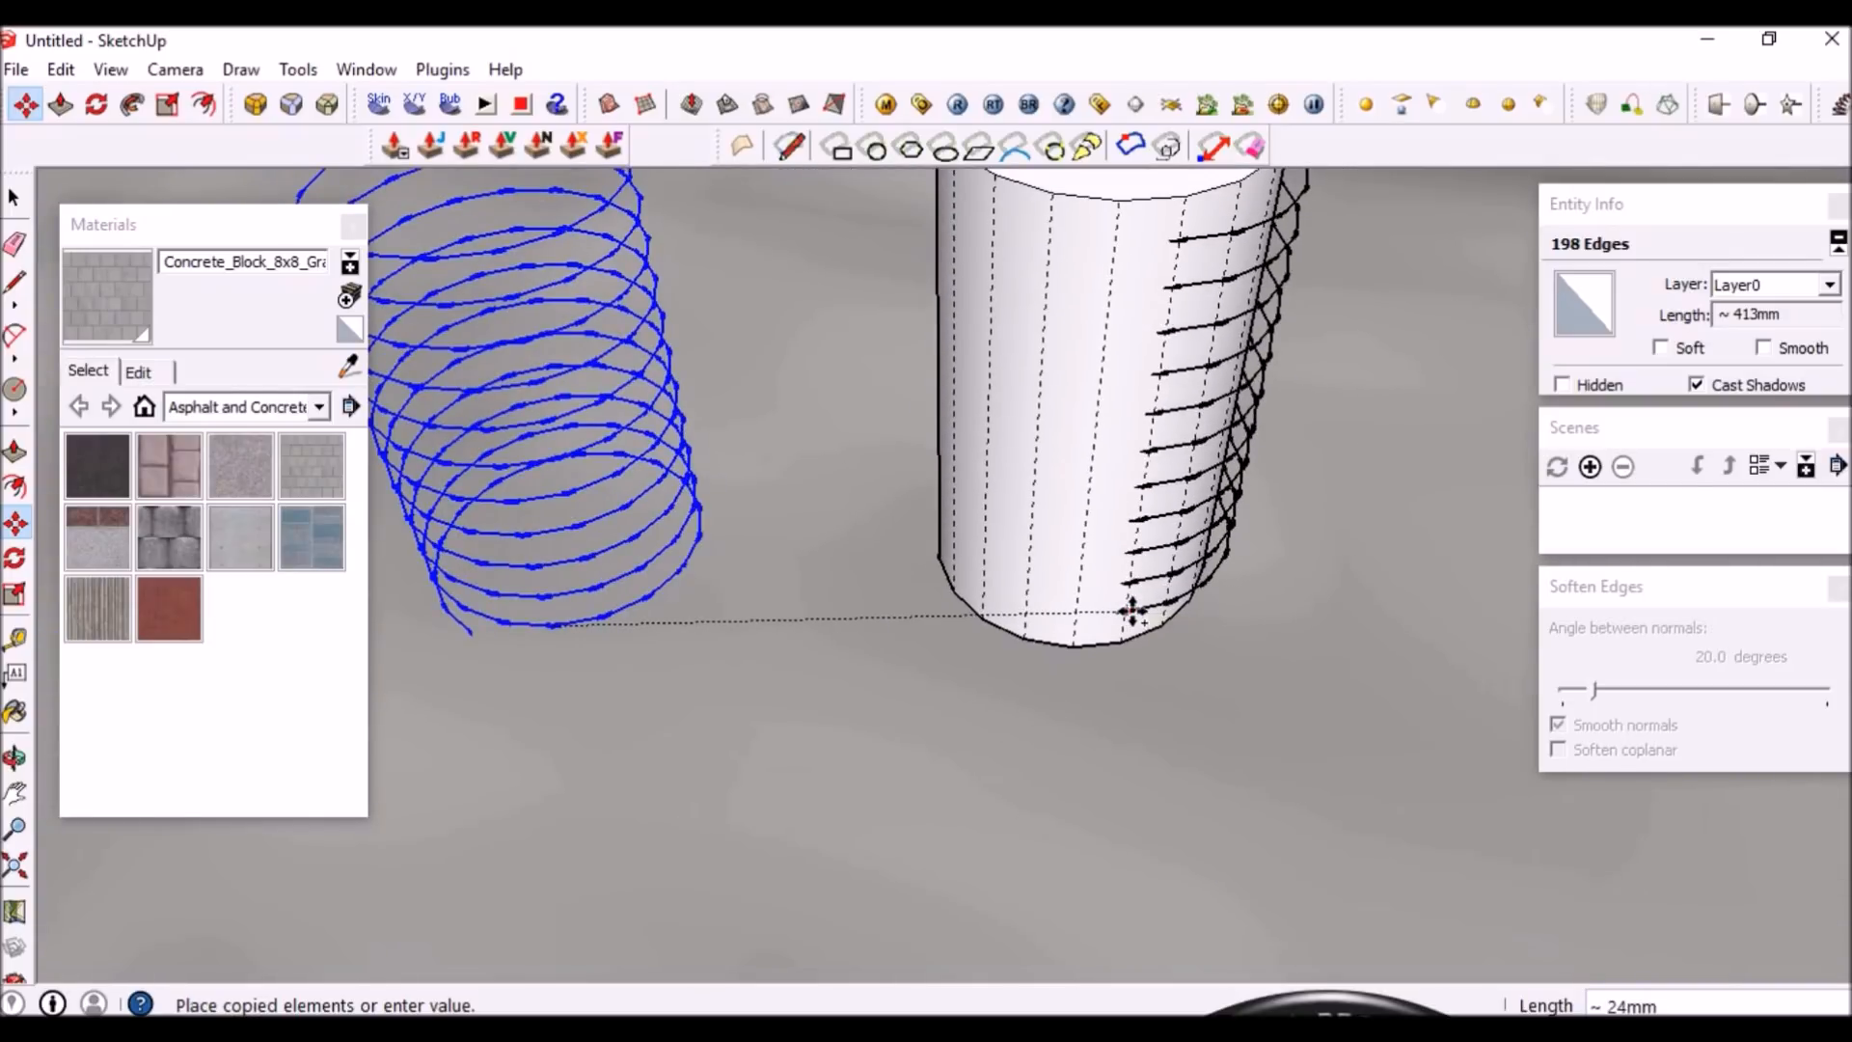
pyautogui.scroll(2, 1127, 612)
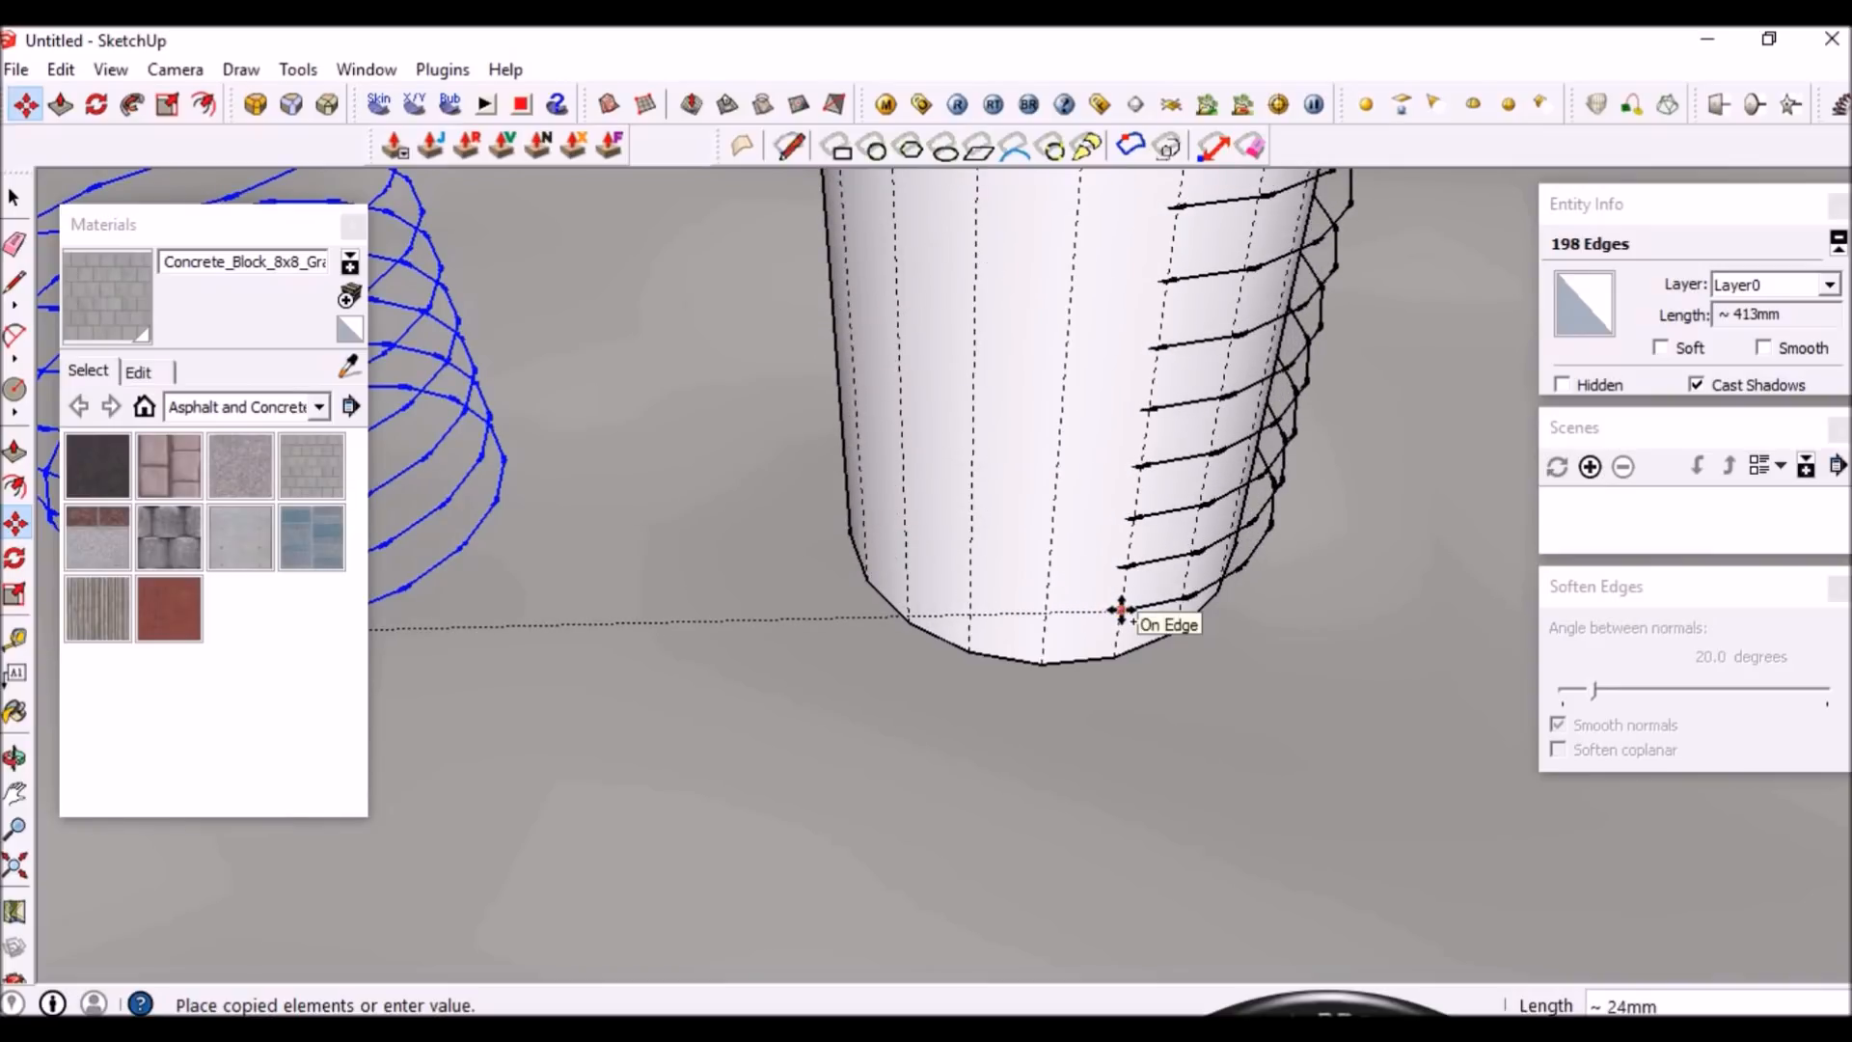
pyautogui.press('space')
pyautogui.scroll(-6, 1134, 635)
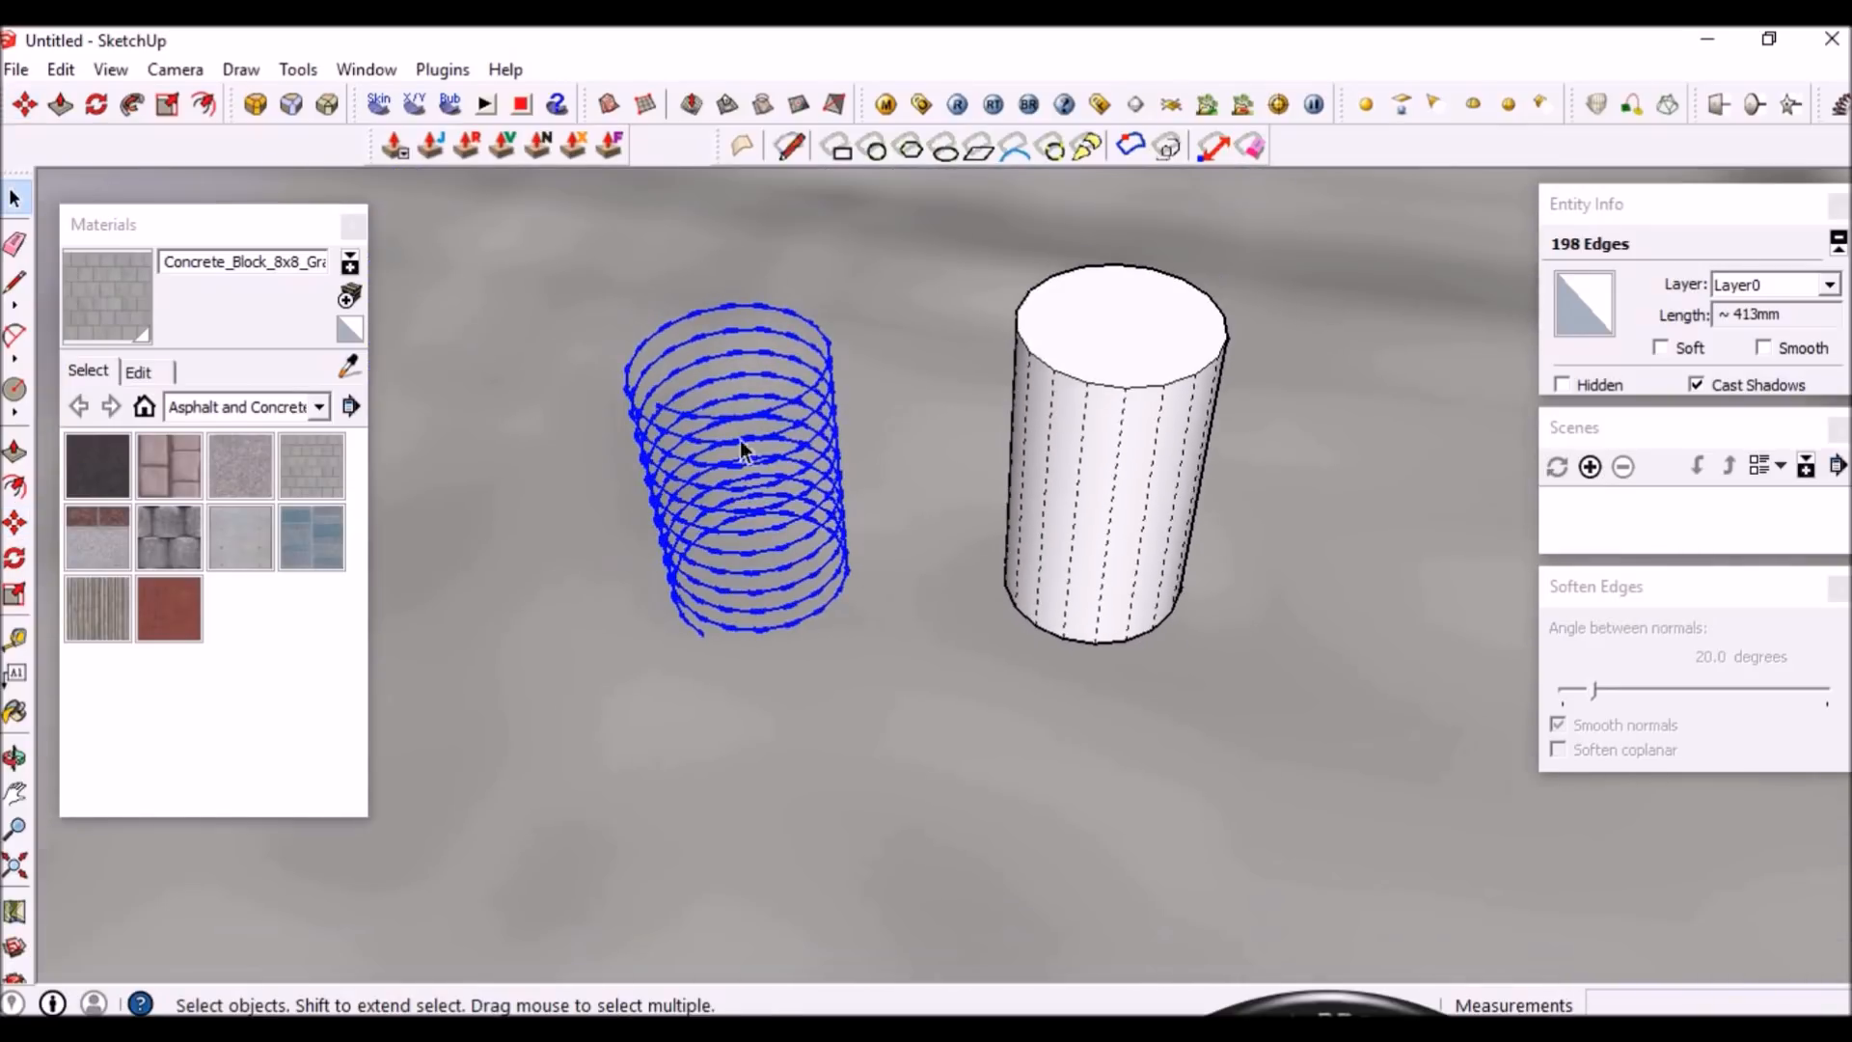
# Turn the selected helix edges into a component
pyautogui.scroll(5, 734, 434)
pyautogui.scroll(-3, 737, 434)
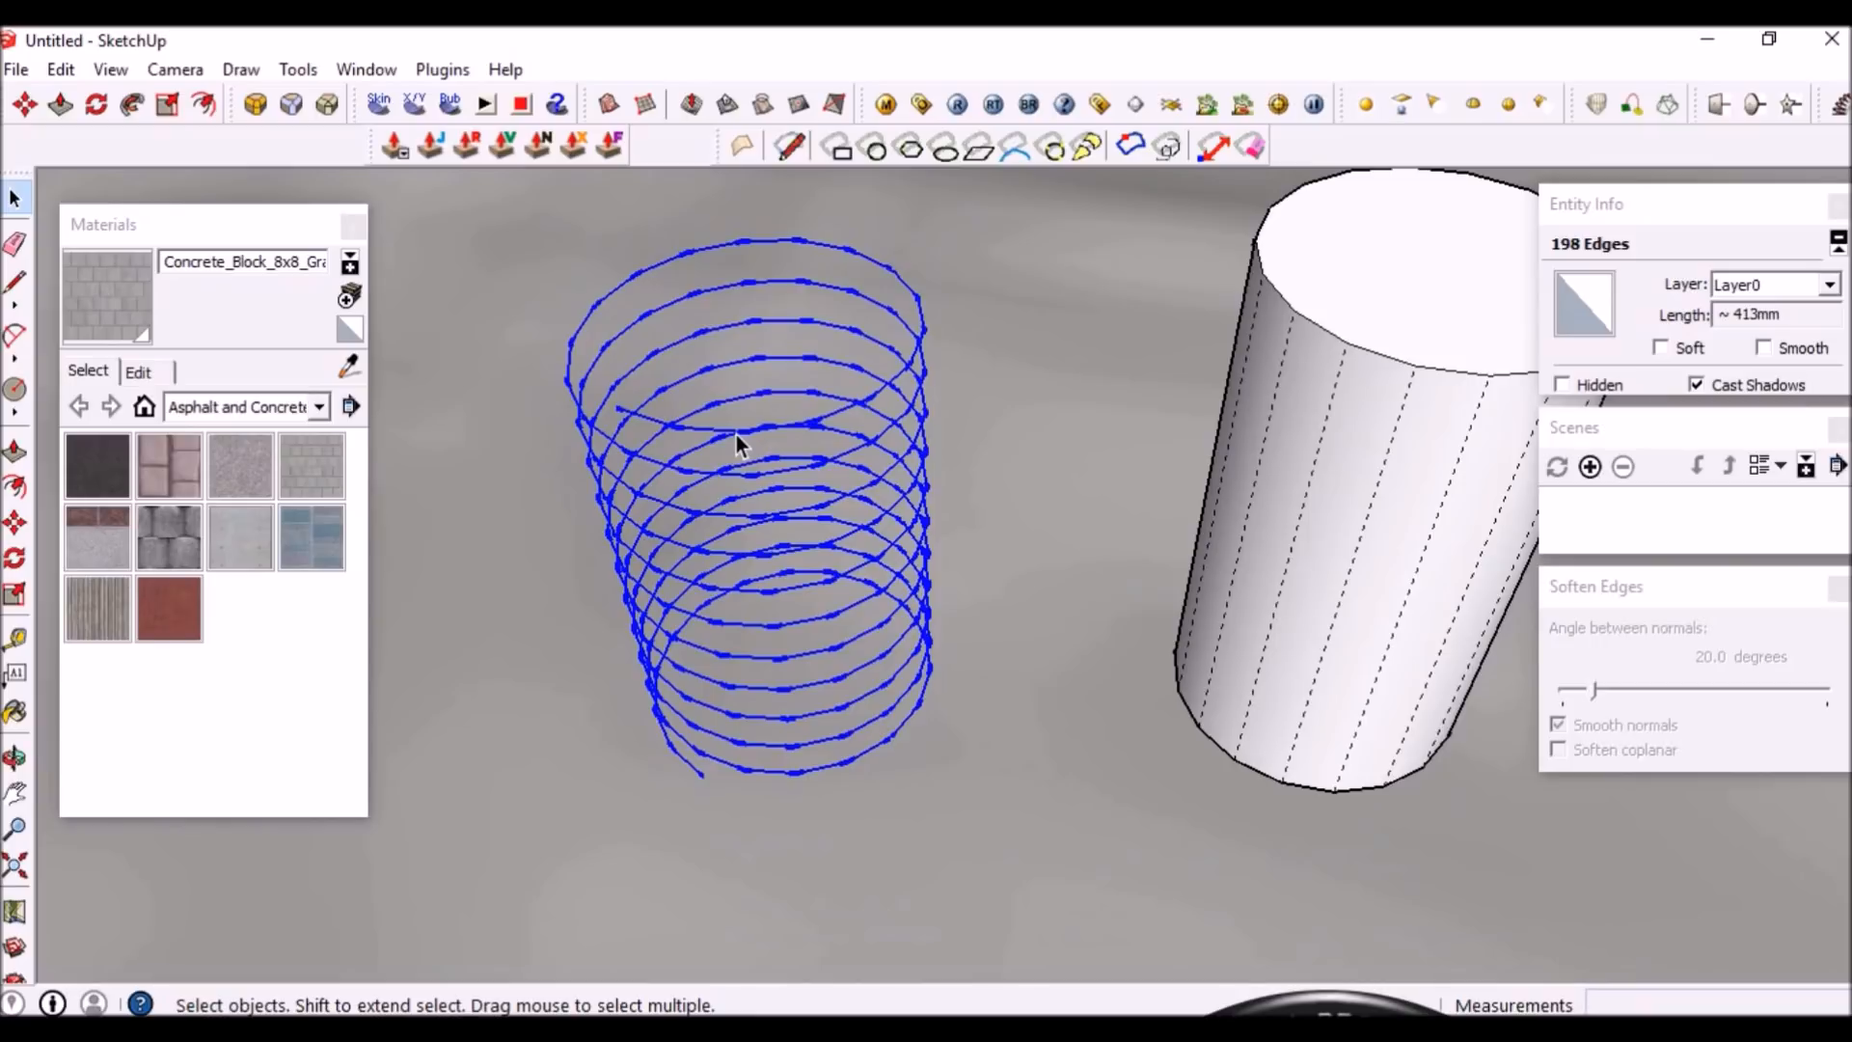
pyautogui.press('g')
pyautogui.press('Return')
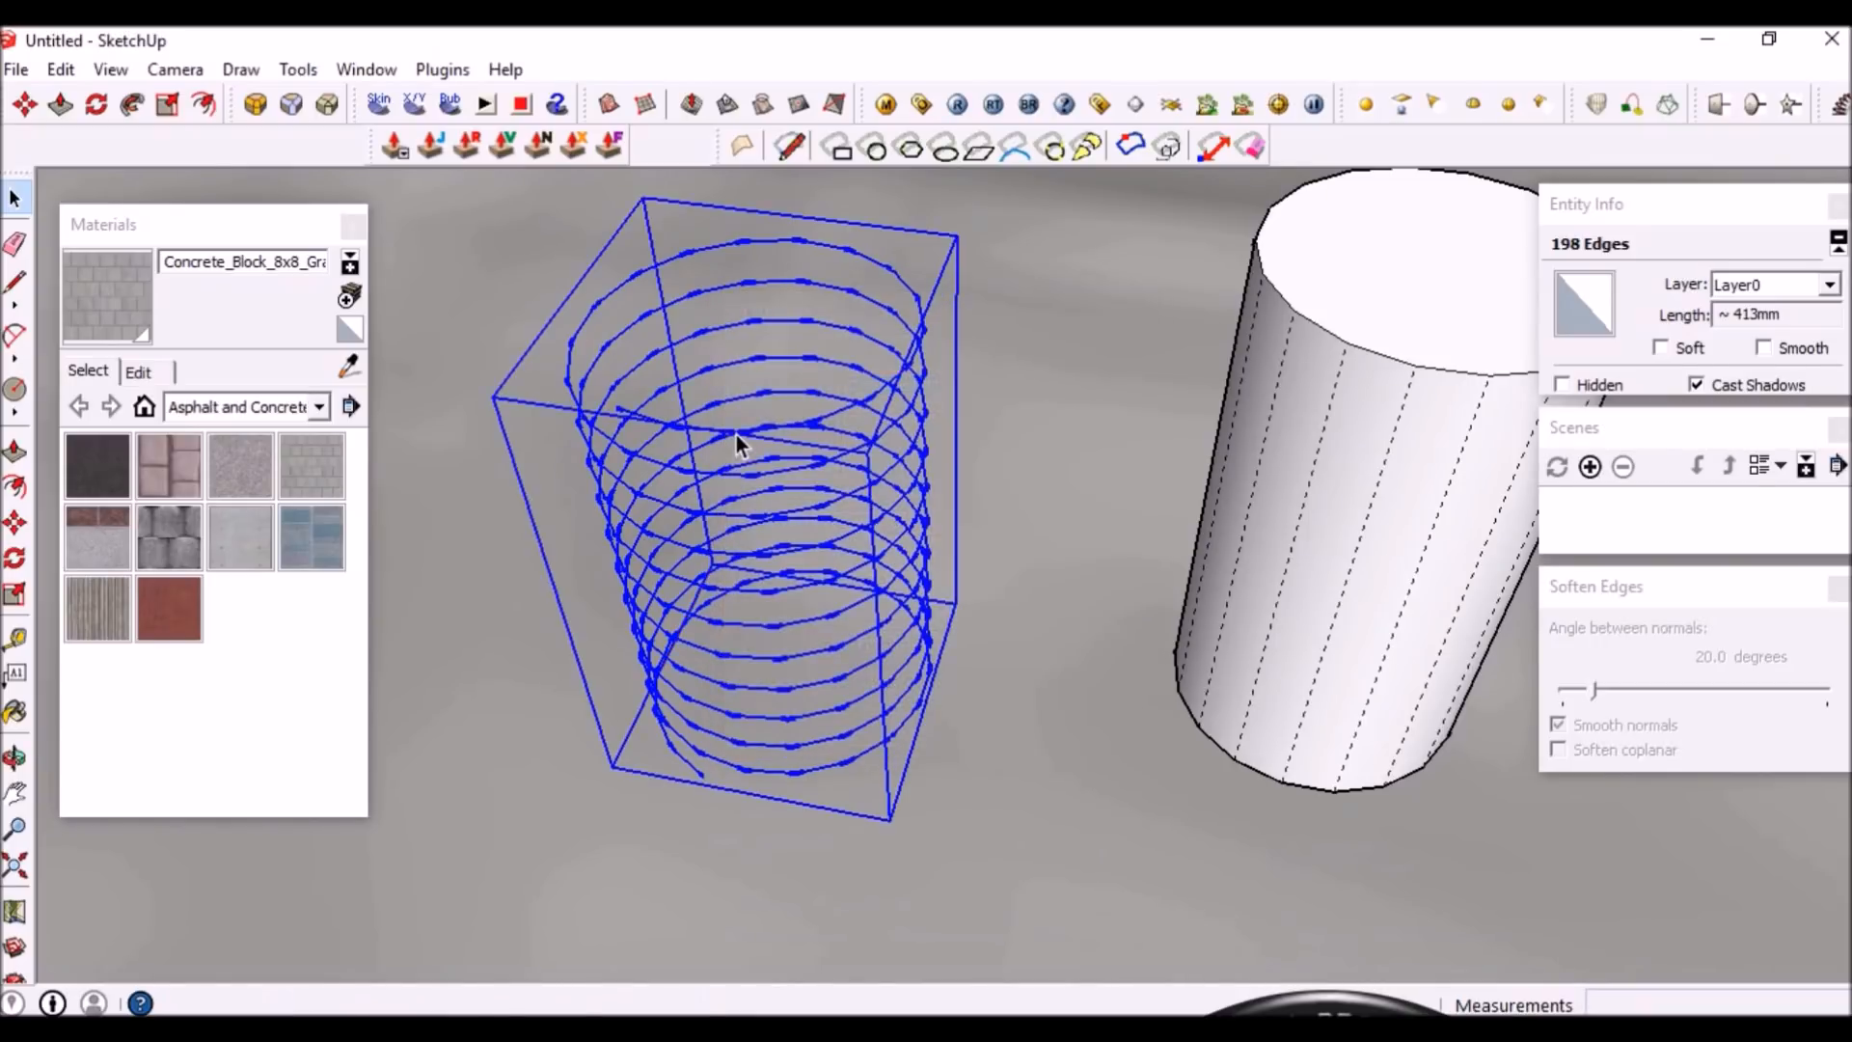
# Copy the helix component about 24 mm across so that its lower end sits on a vertical facet edge of the cylinder
pyautogui.scroll(2, 860, 813)
pyautogui.press('m')
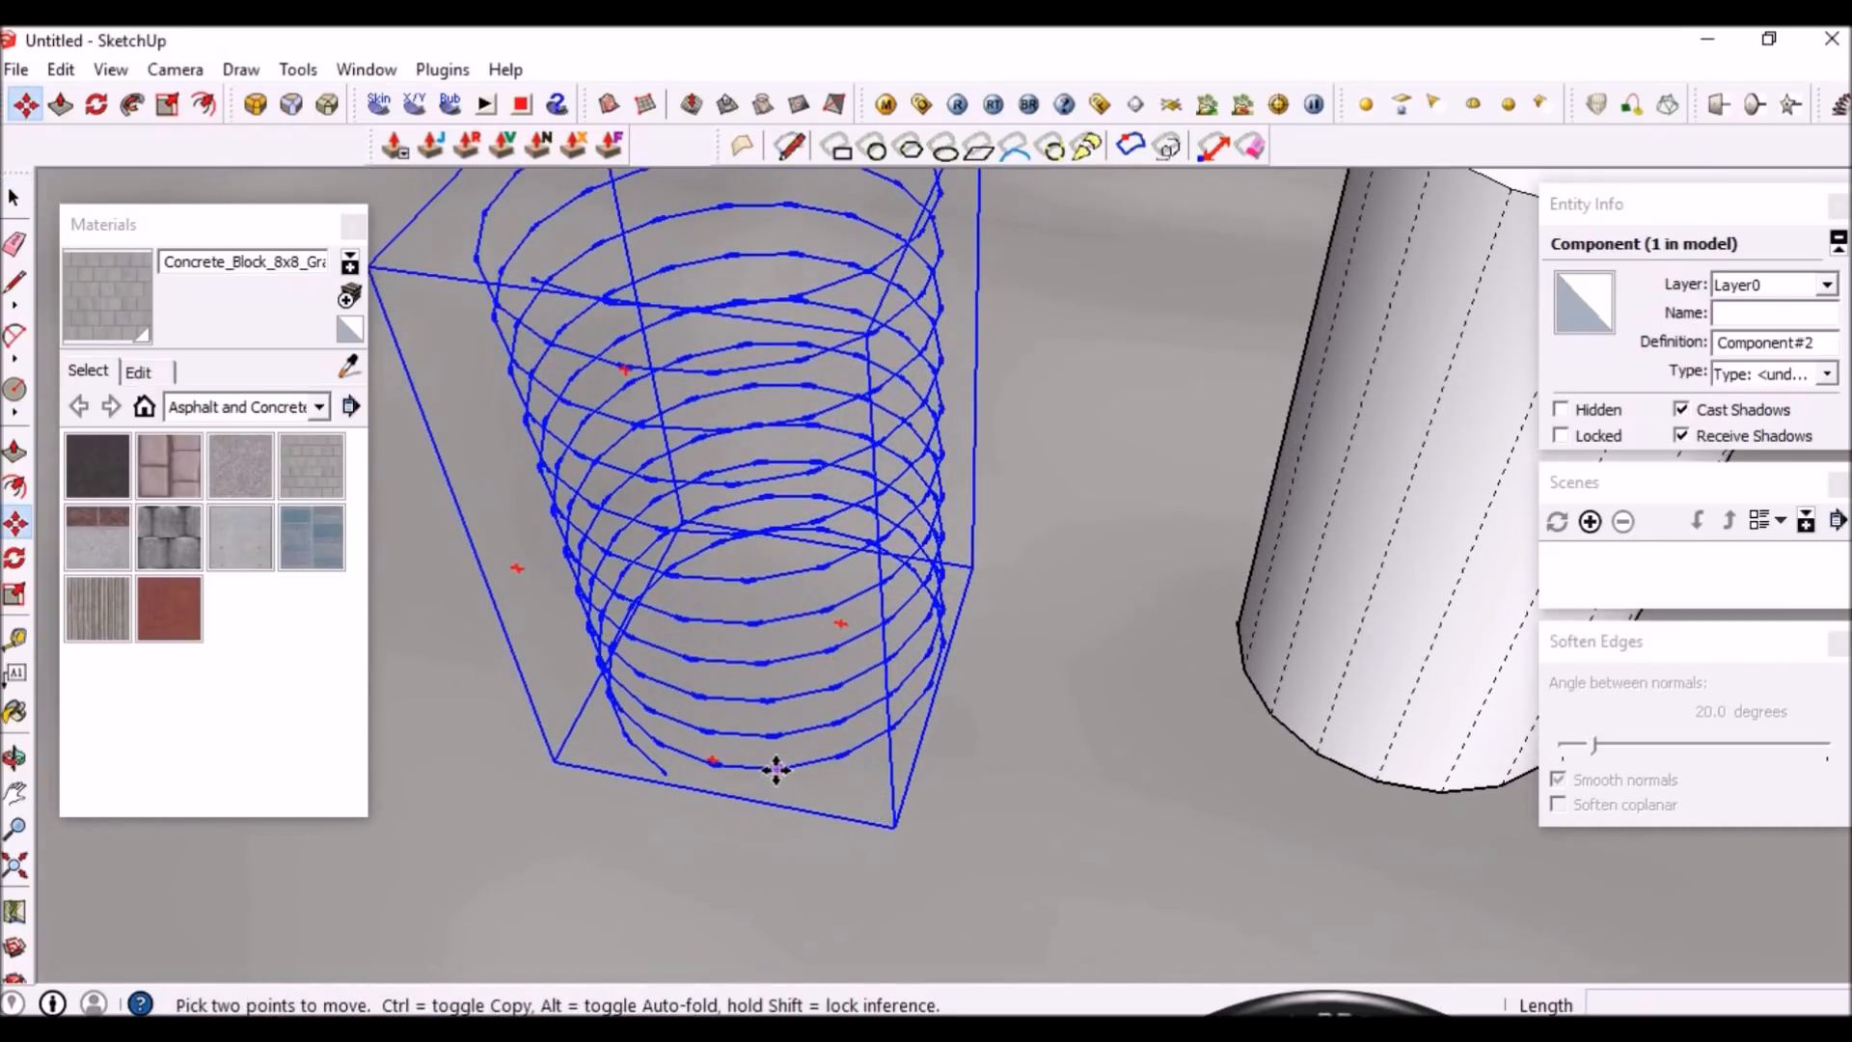
pyautogui.click(777, 768)
pyautogui.press('ctrl')
pyautogui.scroll(-3, 814, 765)
pyautogui.scroll(4, 1178, 757)
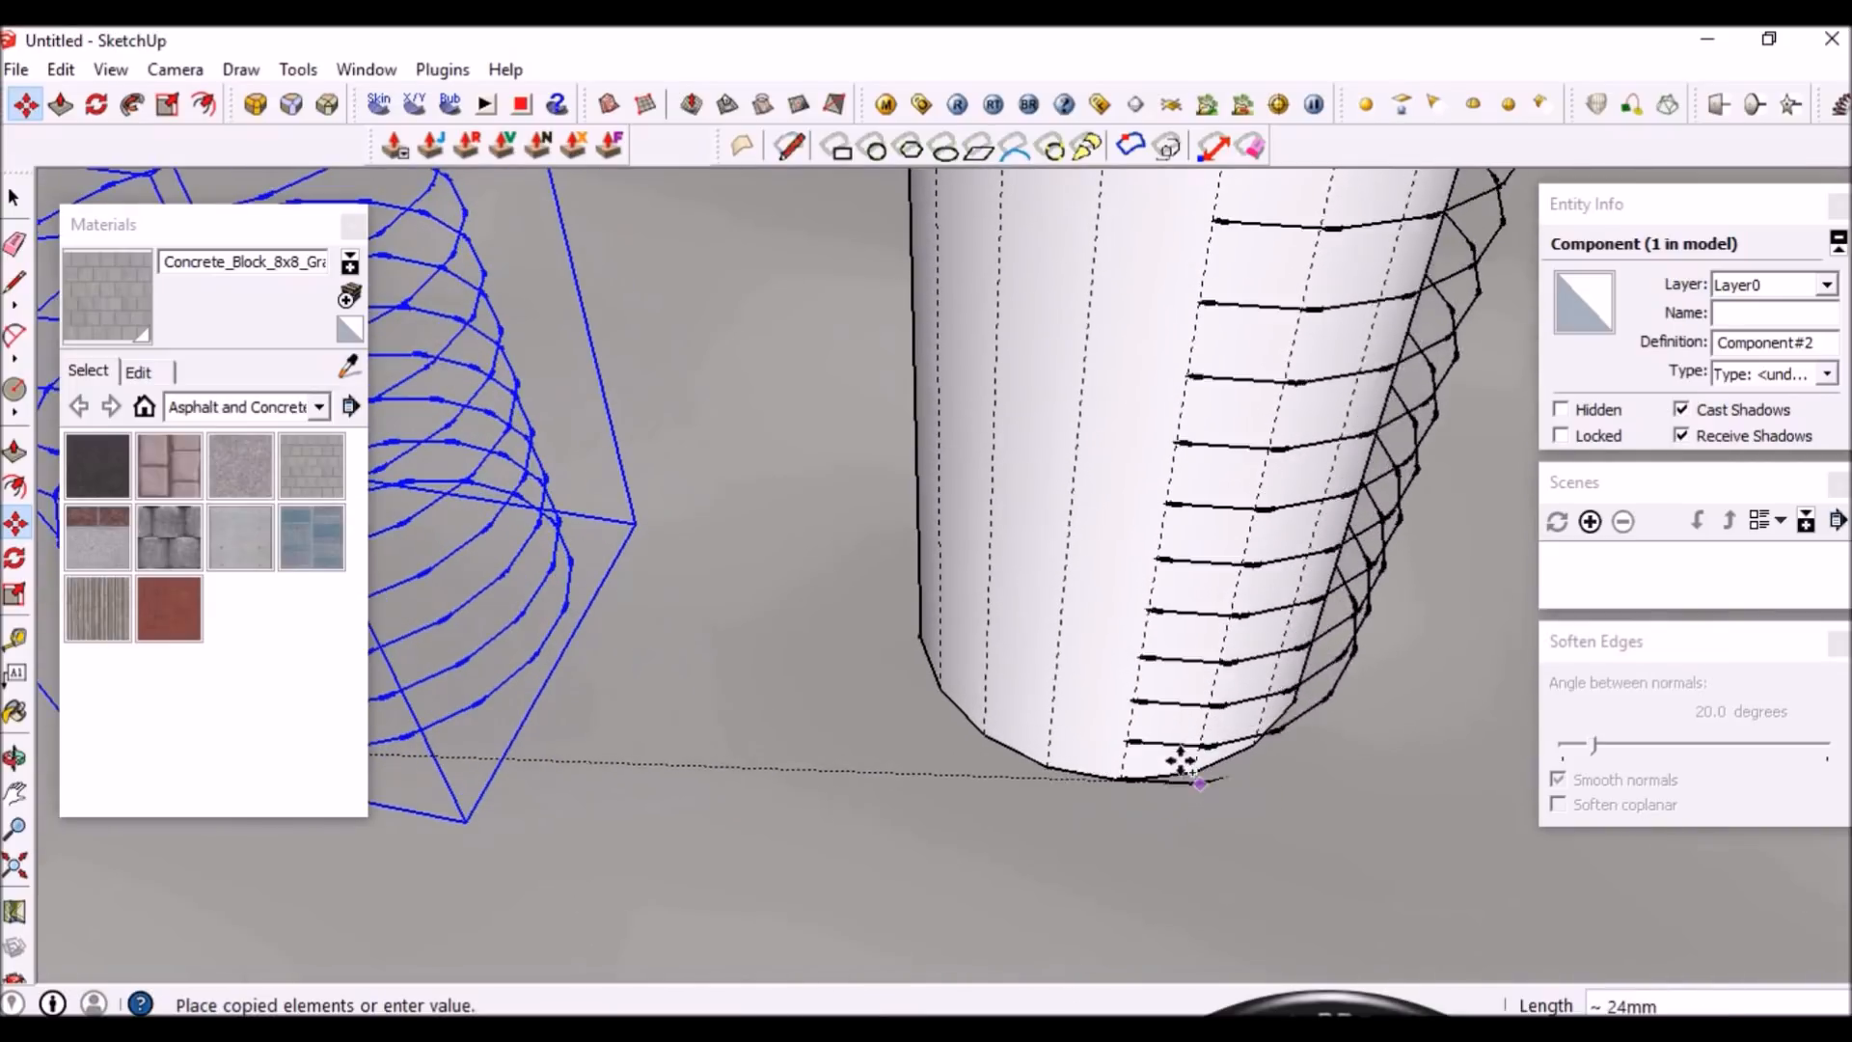
pyautogui.click(1197, 740)
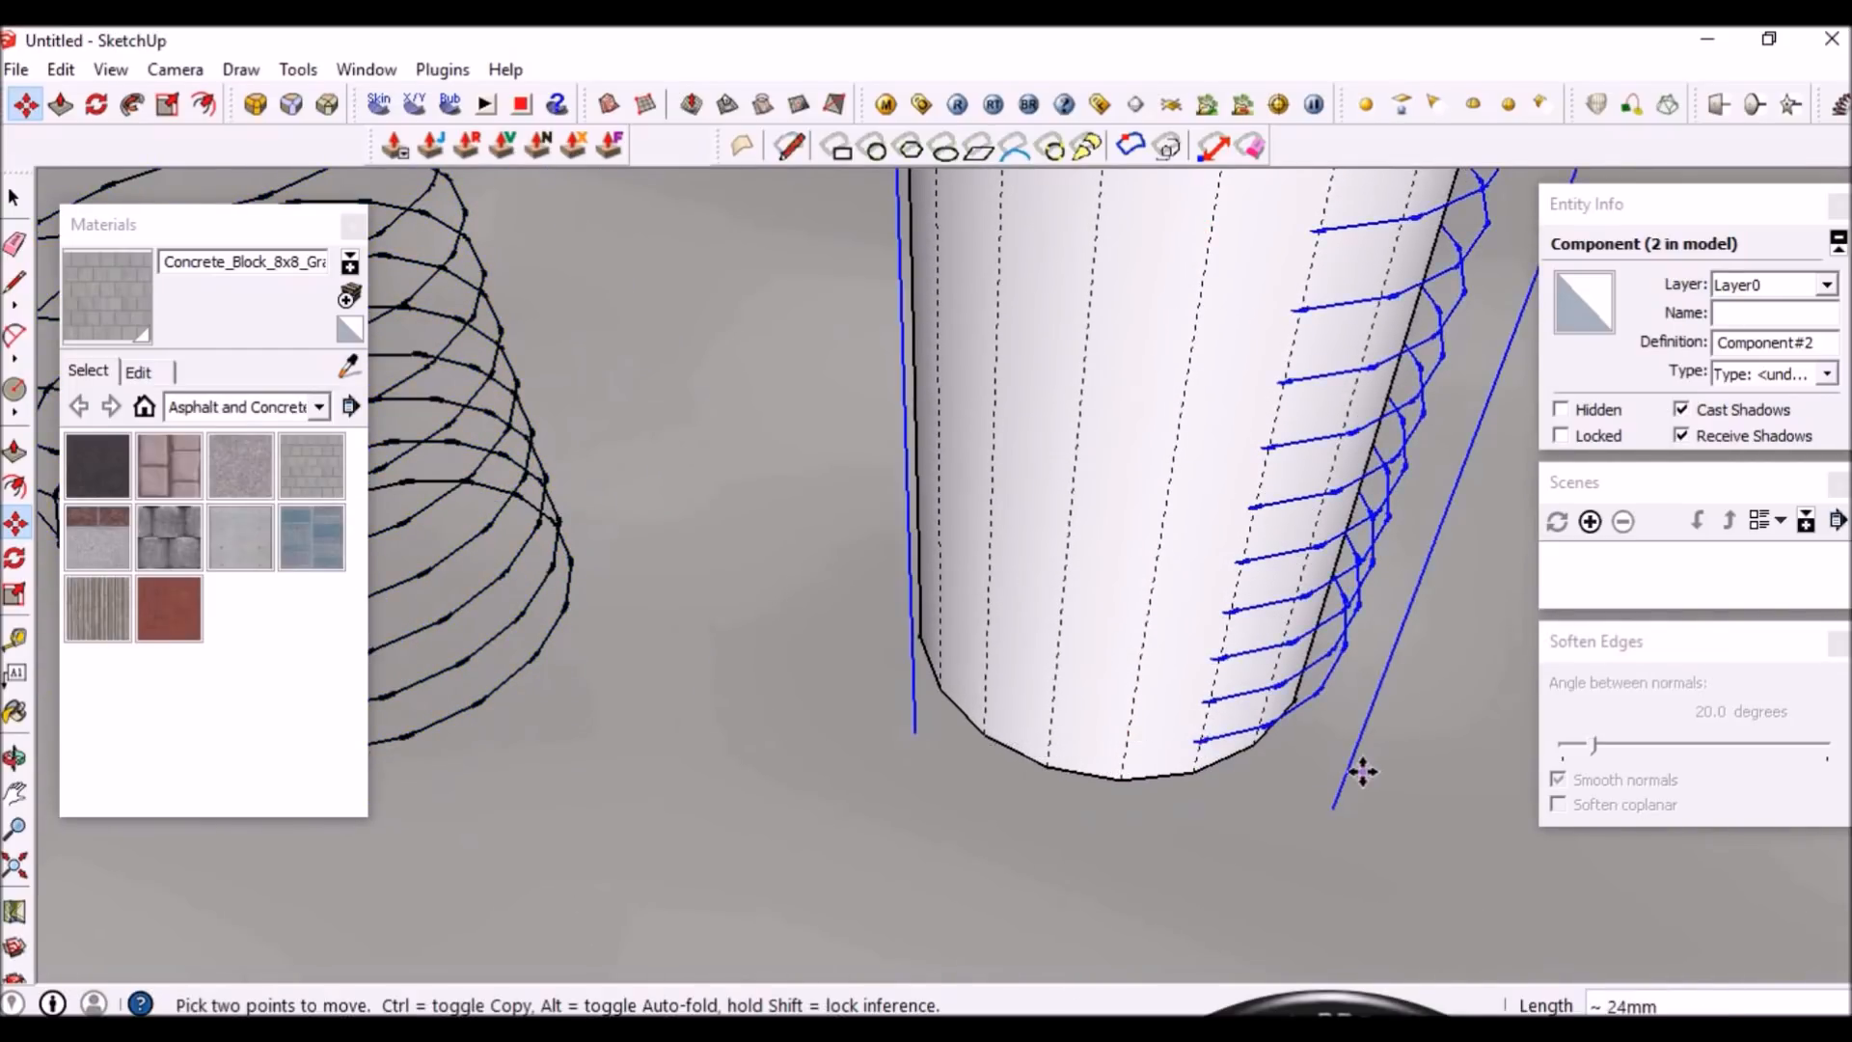
# Rotate the copied helix about its lower endpoint on the facet edge so its segments wrap around the cylinder's facets
pyautogui.scroll(3, 1358, 770)
pyautogui.moveTo(1362, 772); pyautogui.dragTo(1116, 827, button='middle')
pyautogui.press('q')
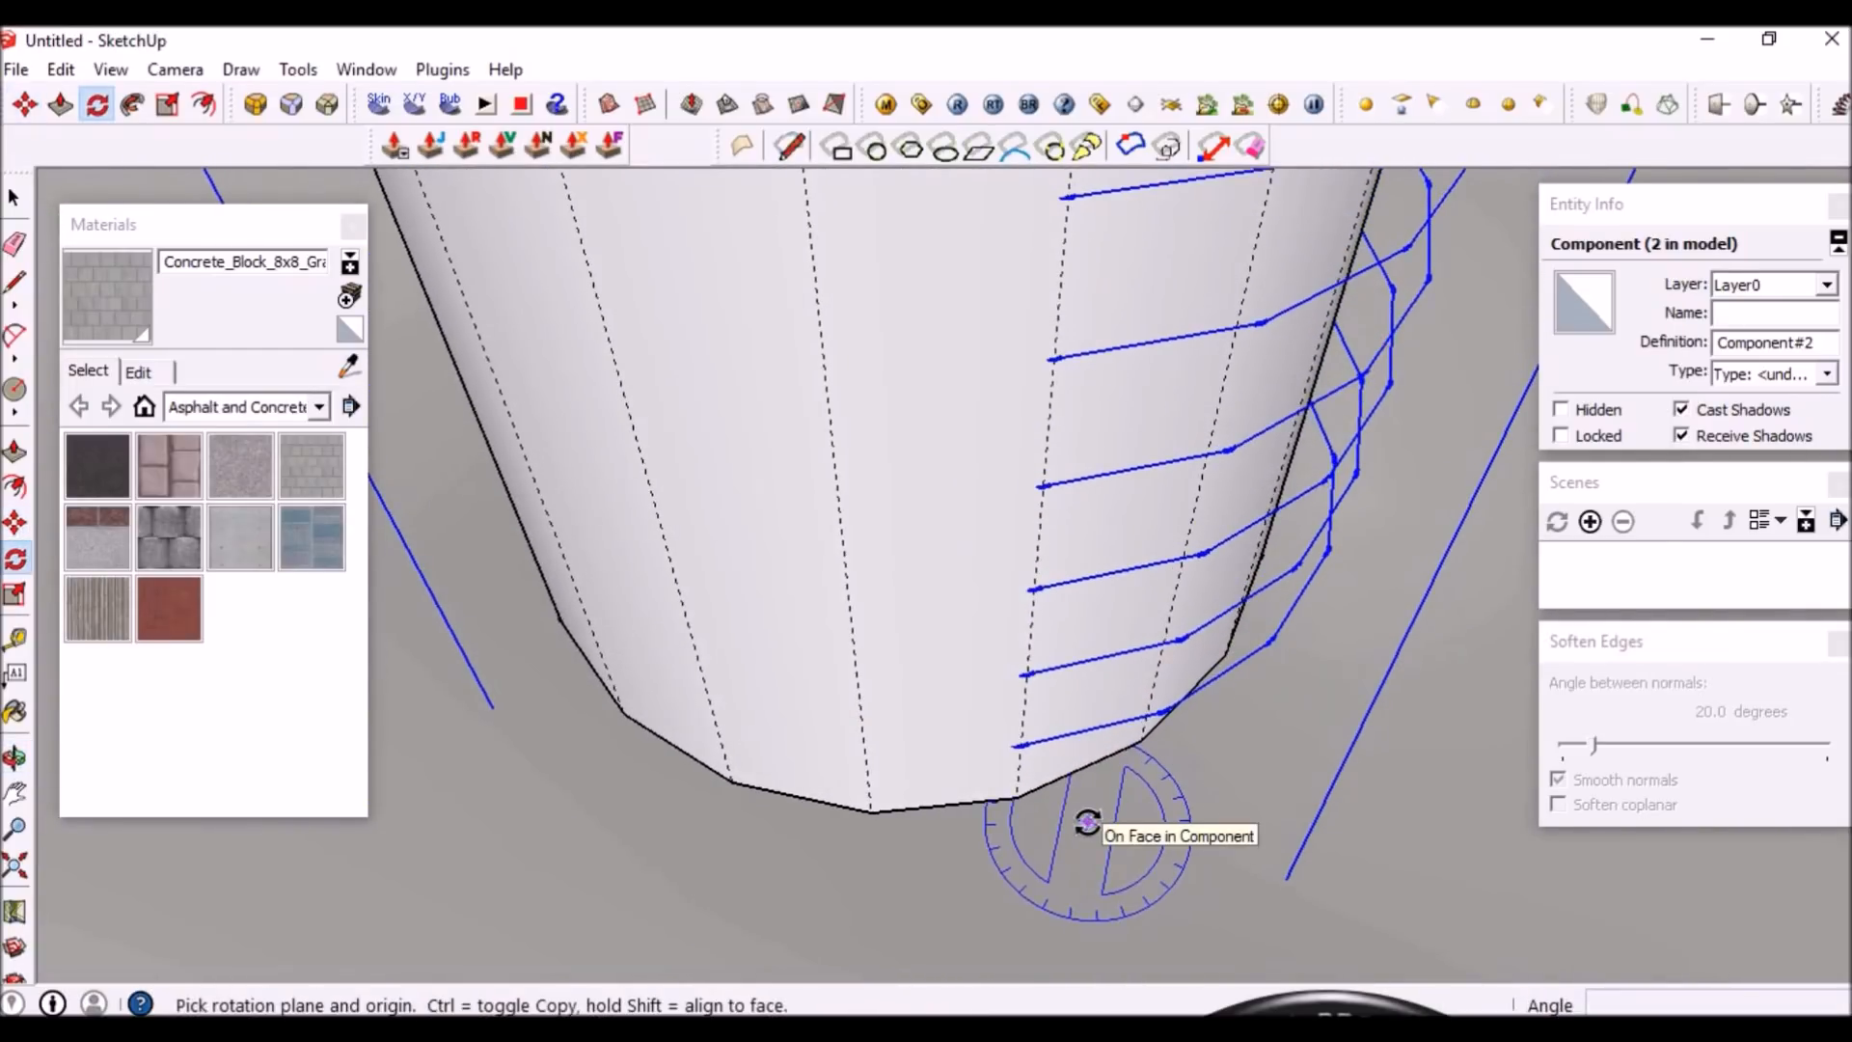
pyautogui.scroll(3, 1087, 821)
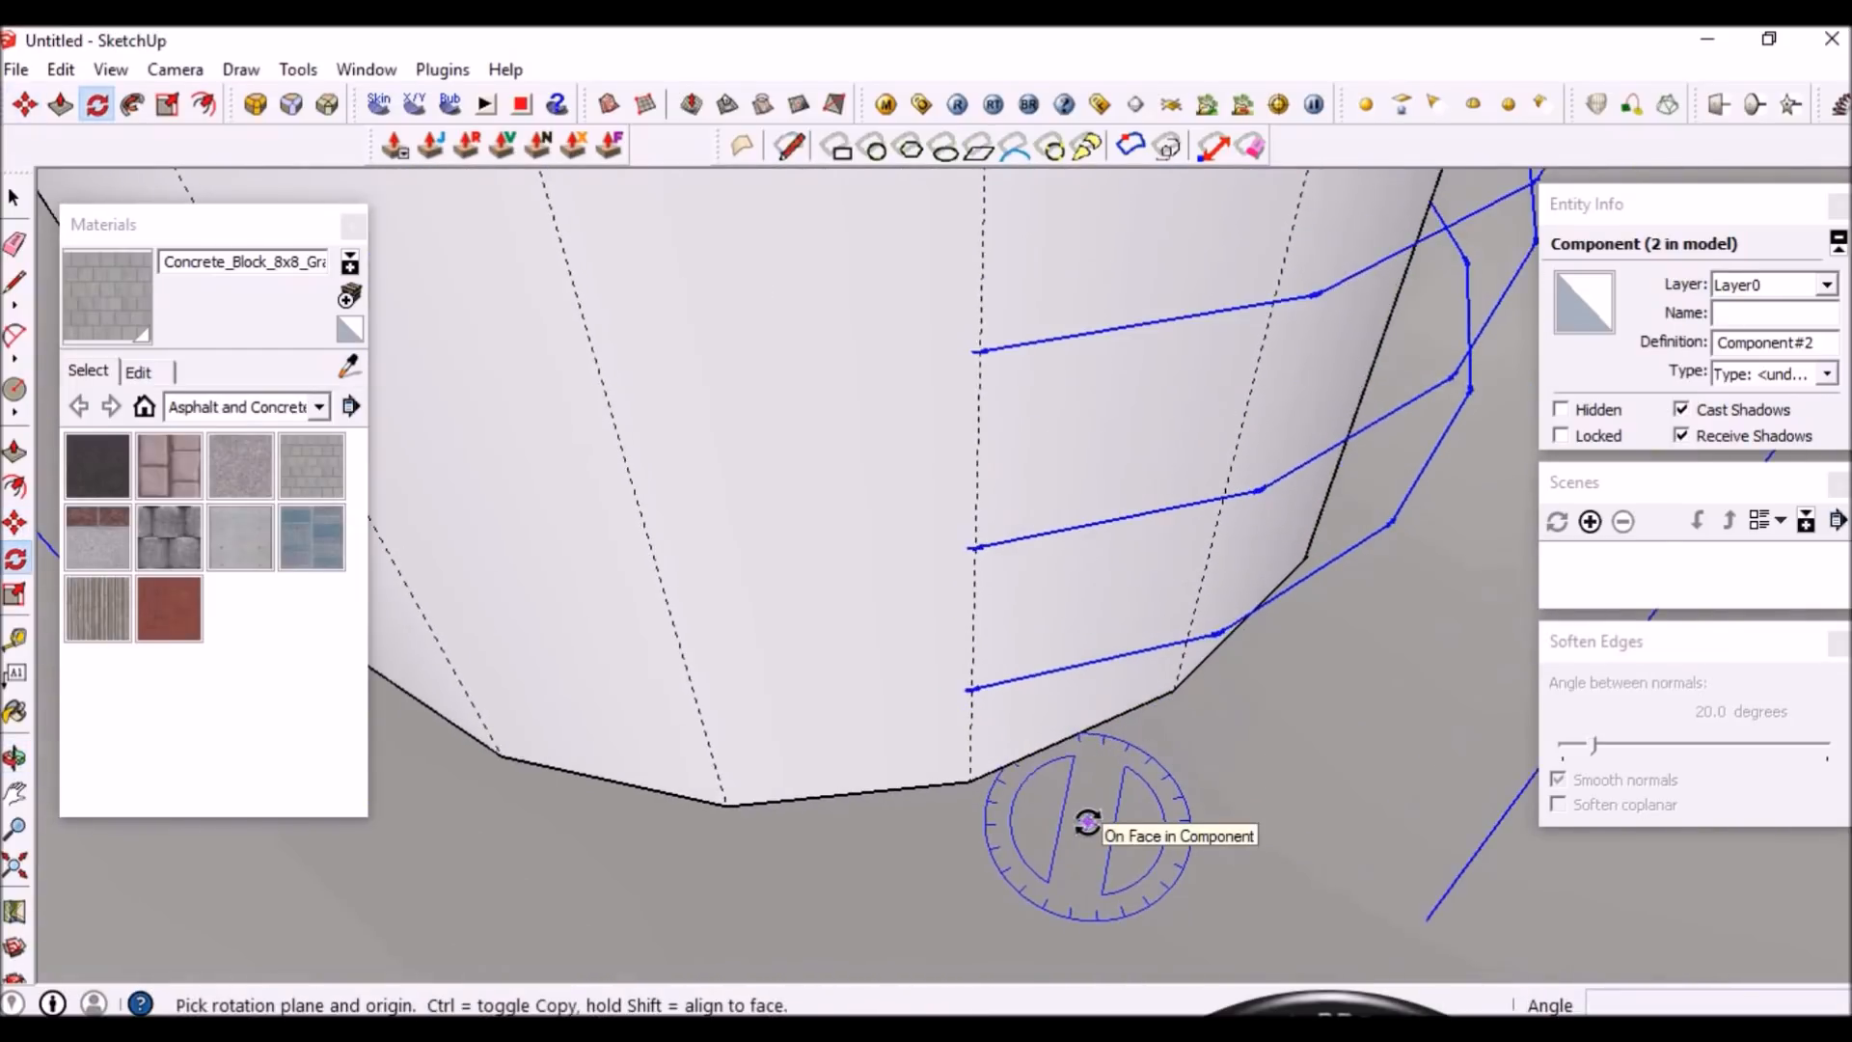
pyautogui.click(971, 689)
pyautogui.click(1215, 631)
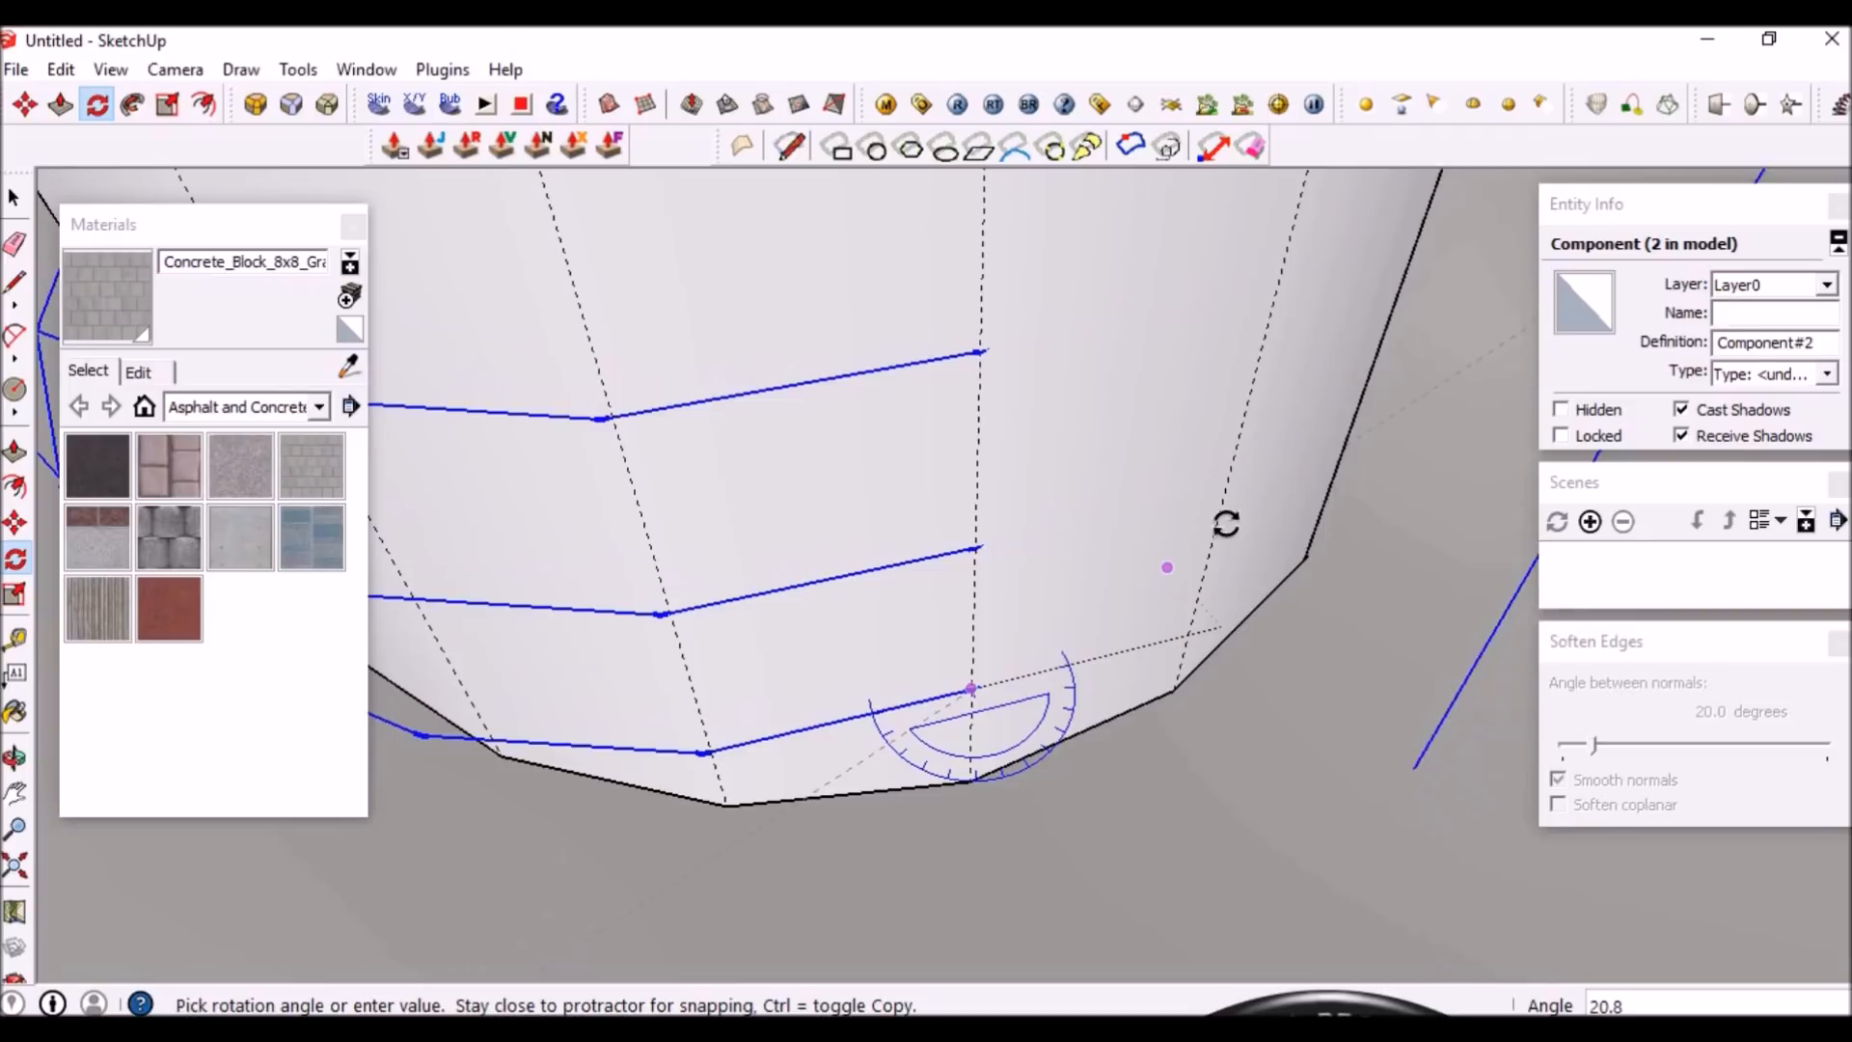
pyautogui.click(1171, 689)
pyautogui.press('space')
pyautogui.scroll(-3, 1018, 760)
pyautogui.scroll(-3, 1029, 875)
pyautogui.moveTo(1036, 857); pyautogui.dragTo(1061, 752, button='middle')
pyautogui.scroll(-3, 1056, 759)
pyautogui.scroll(4, 1005, 492)
pyautogui.moveTo(1005, 569); pyautogui.dragTo(1014, 417, button='middle')
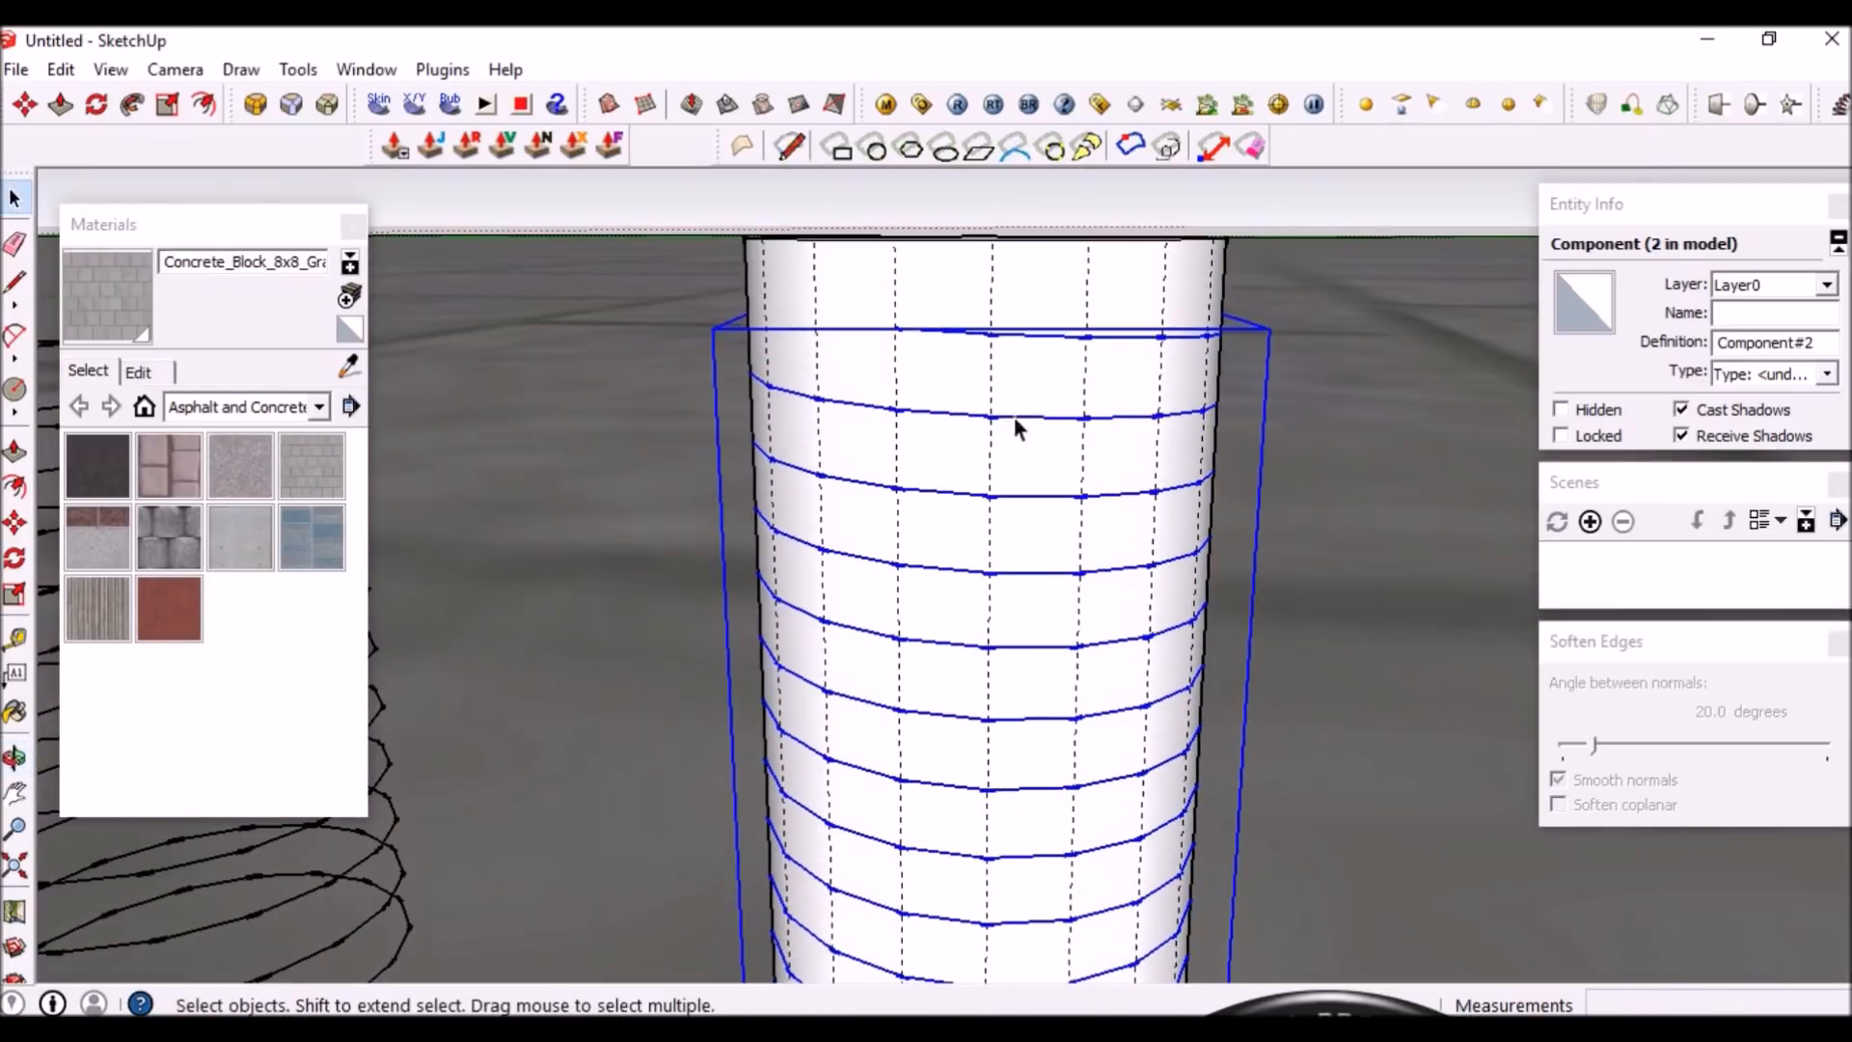
# Explode the helix component wrapped around the cylinder into loose edges
pyautogui.rightClick(1011, 336)
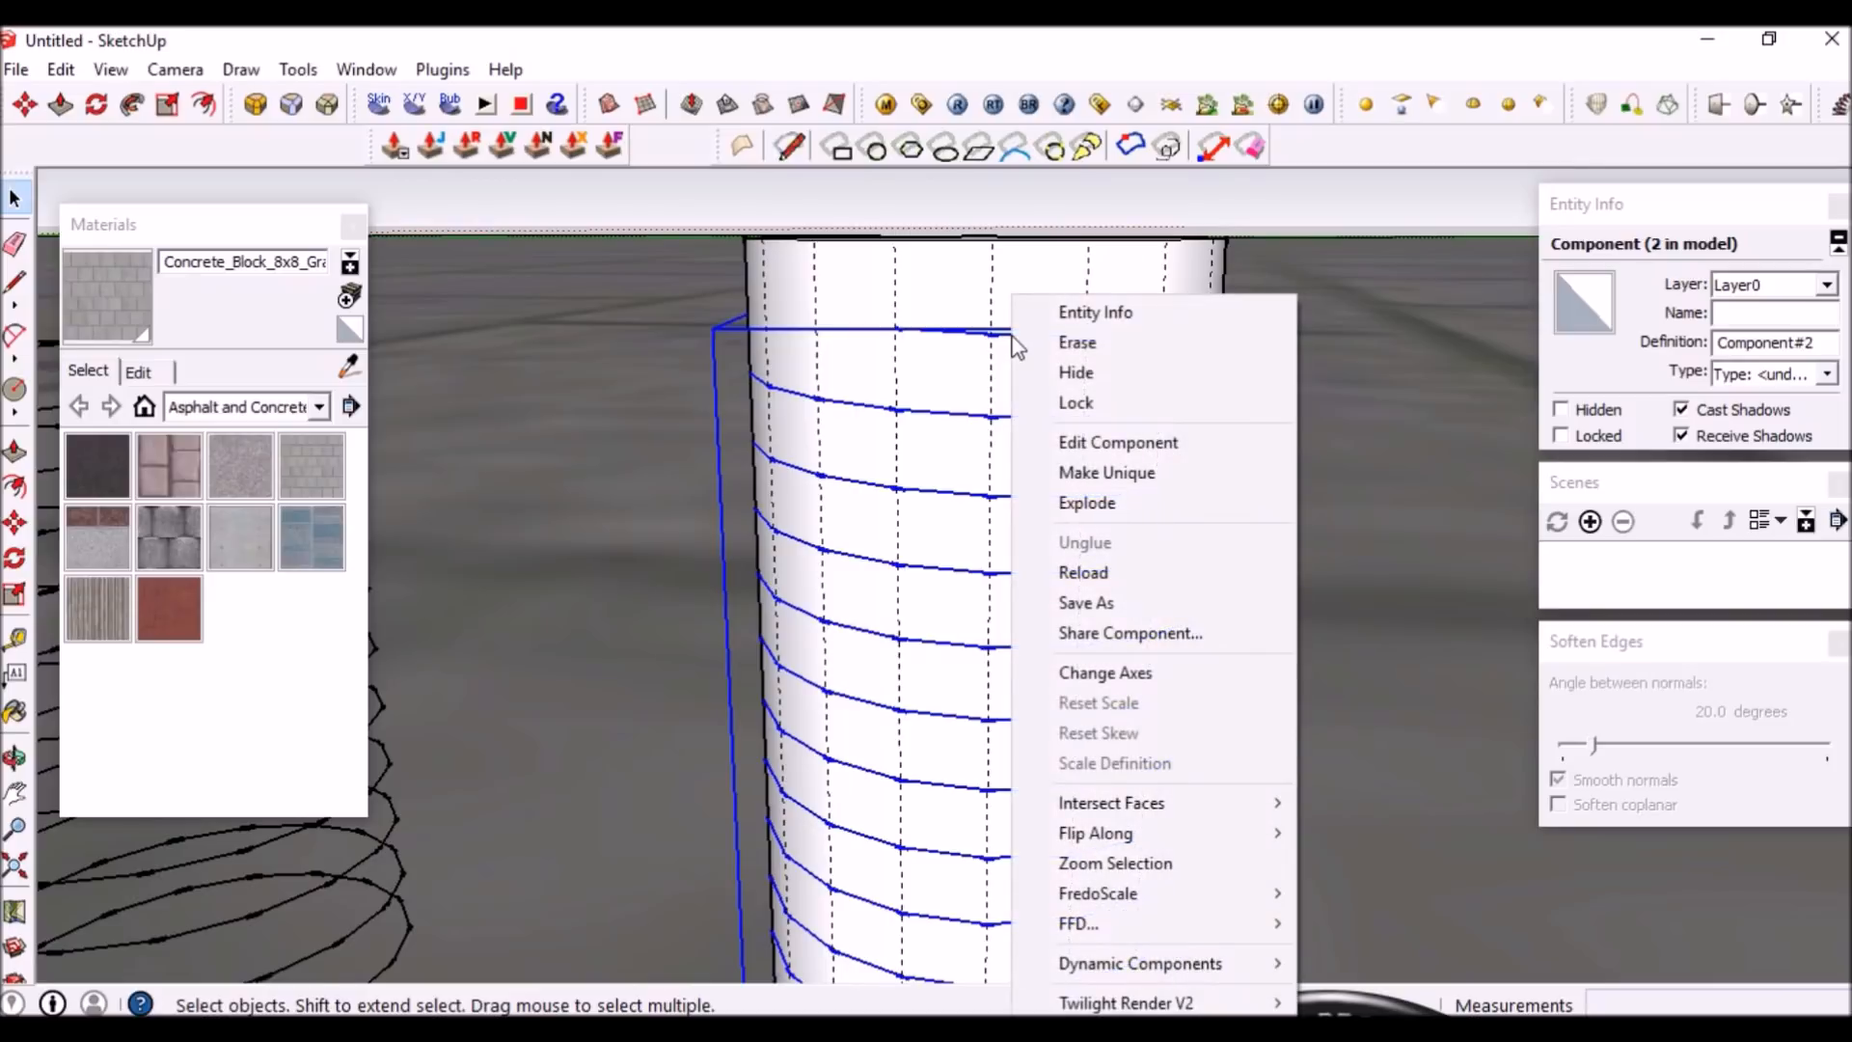
pyautogui.click(1107, 502)
pyautogui.scroll(3, 1022, 333)
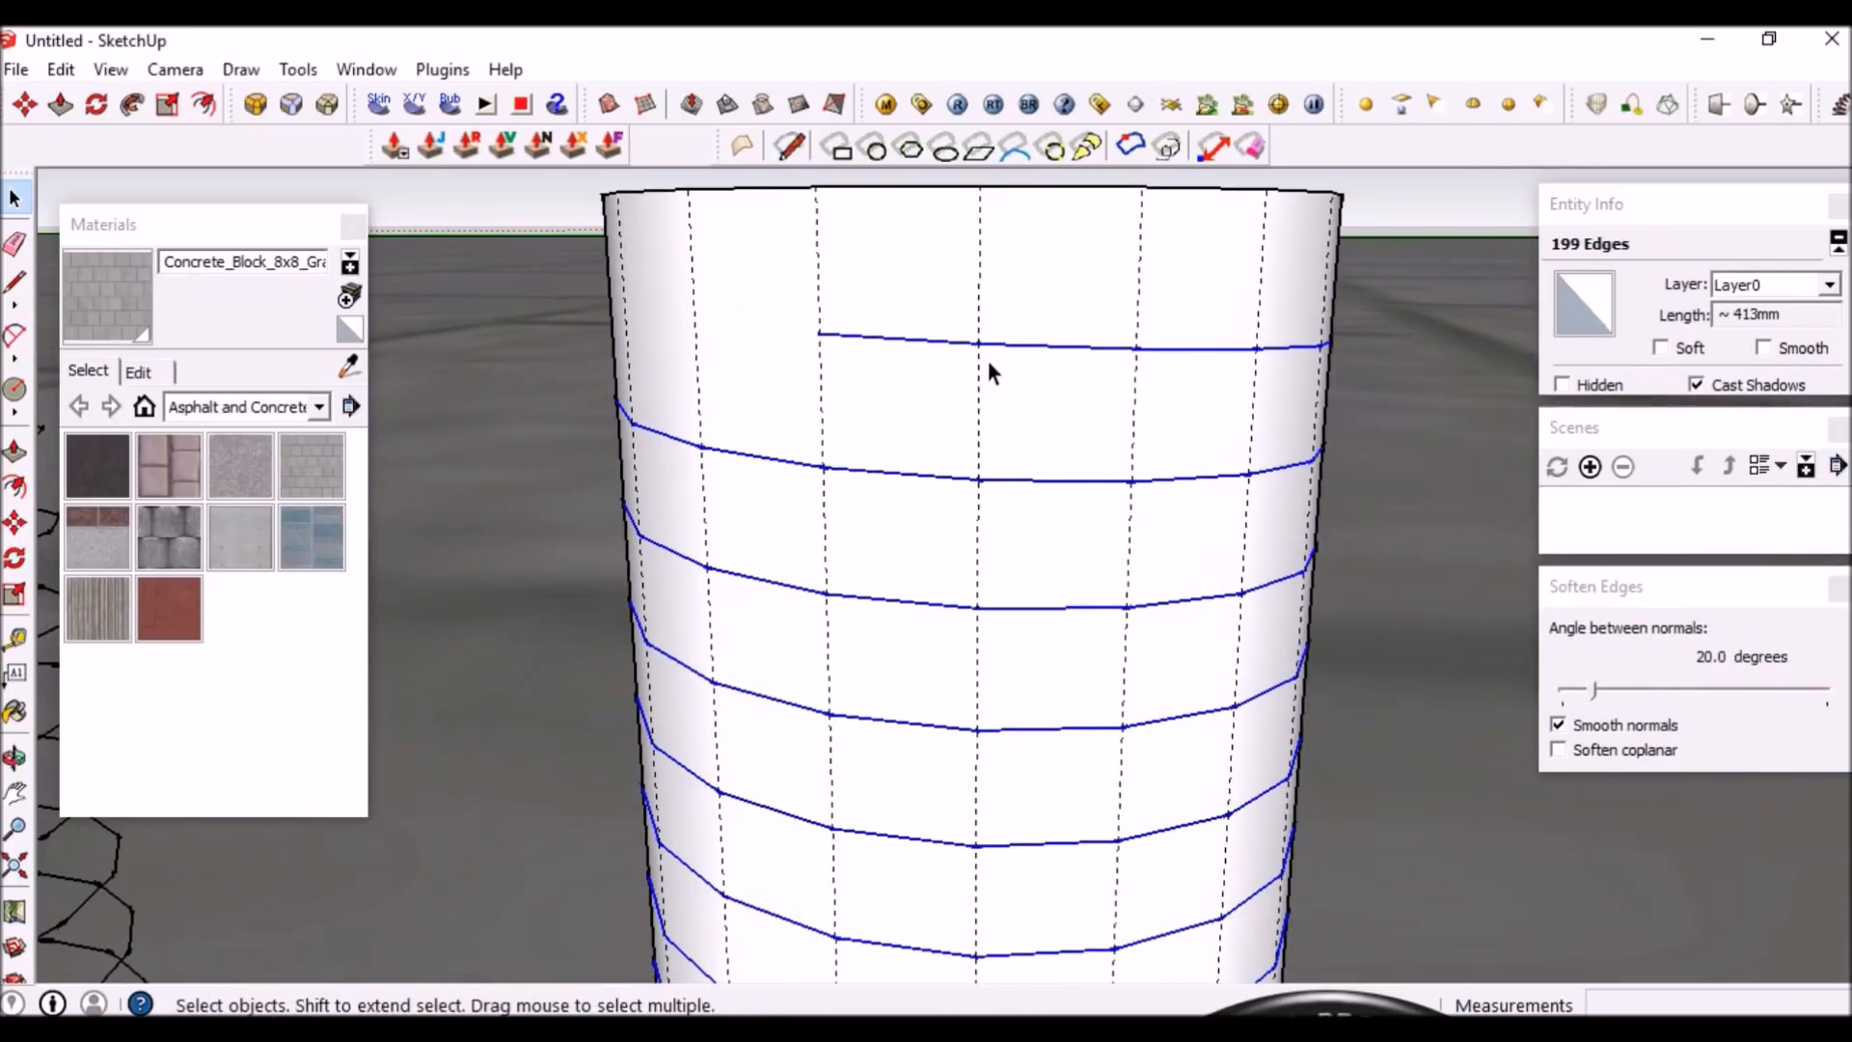
pyautogui.scroll(-1, 1015, 463)
# Copy the exploded helix edges about 1 mm straight up along a vertical facet edge of the cylinder
pyautogui.press('m')
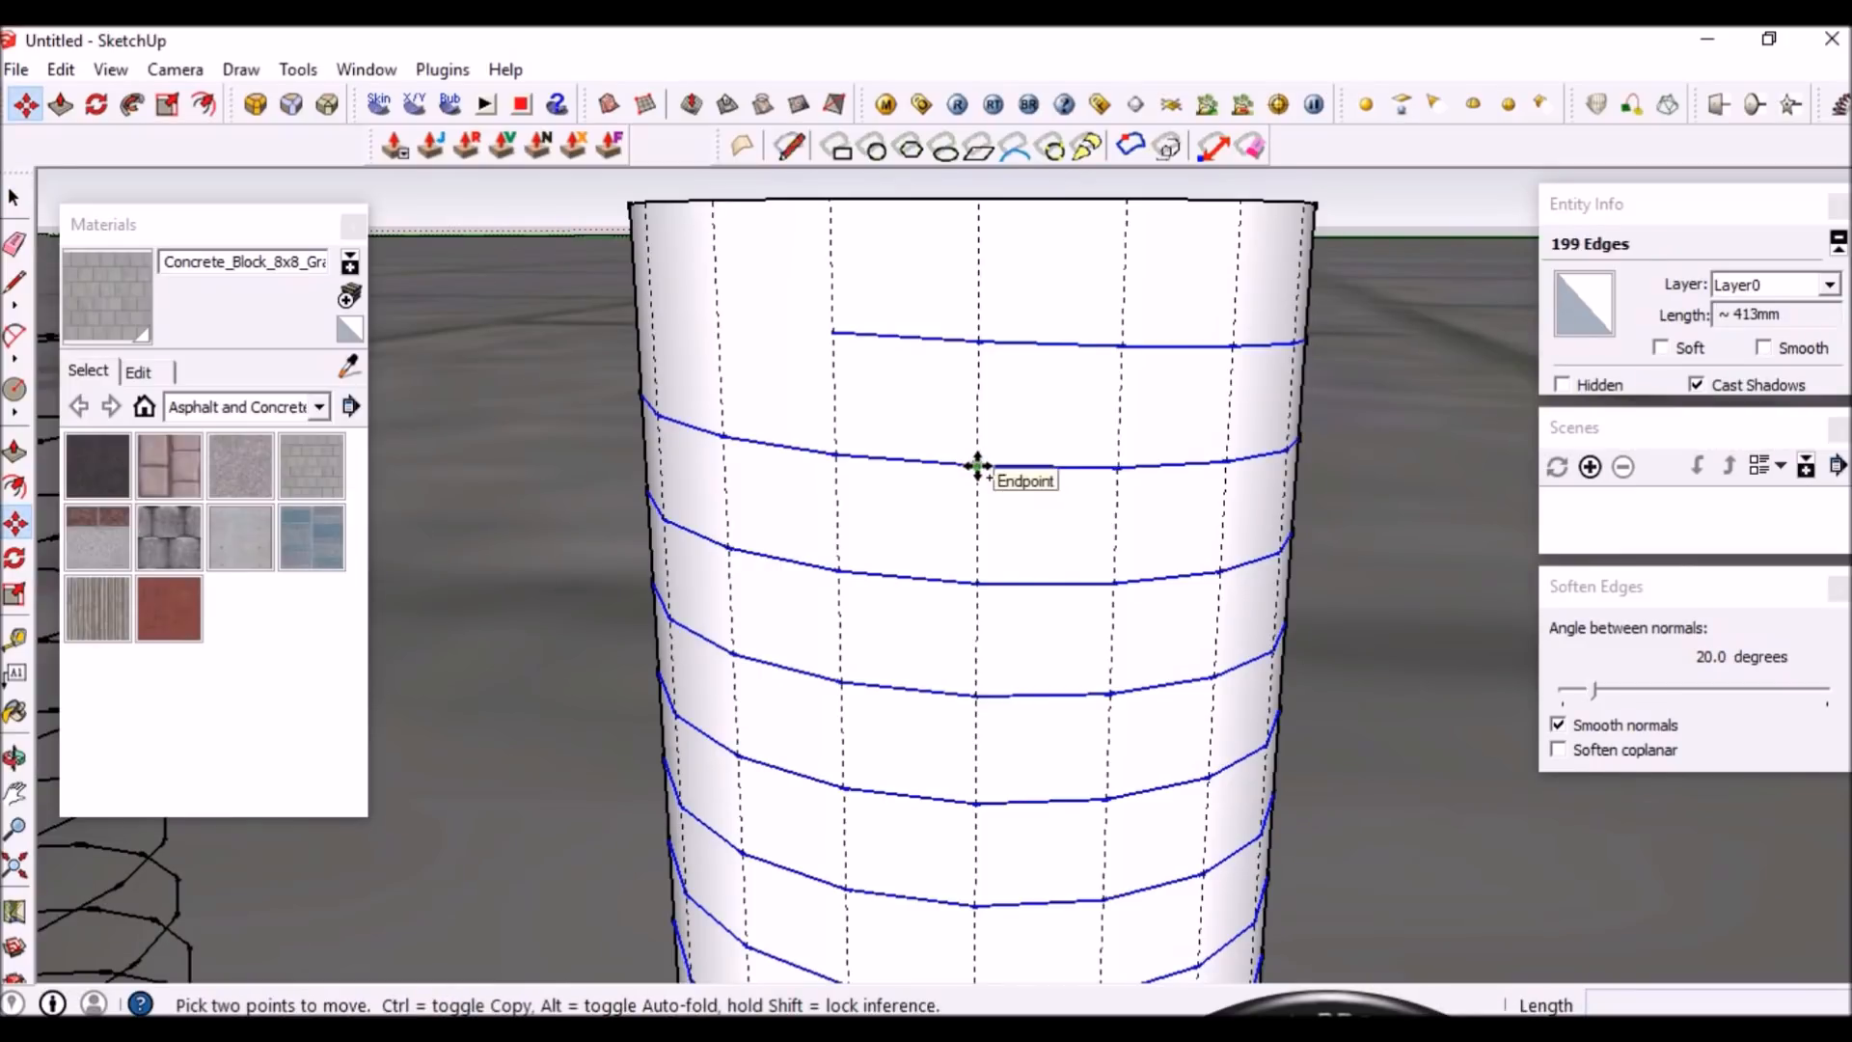
pyautogui.scroll(1, 1025, 370)
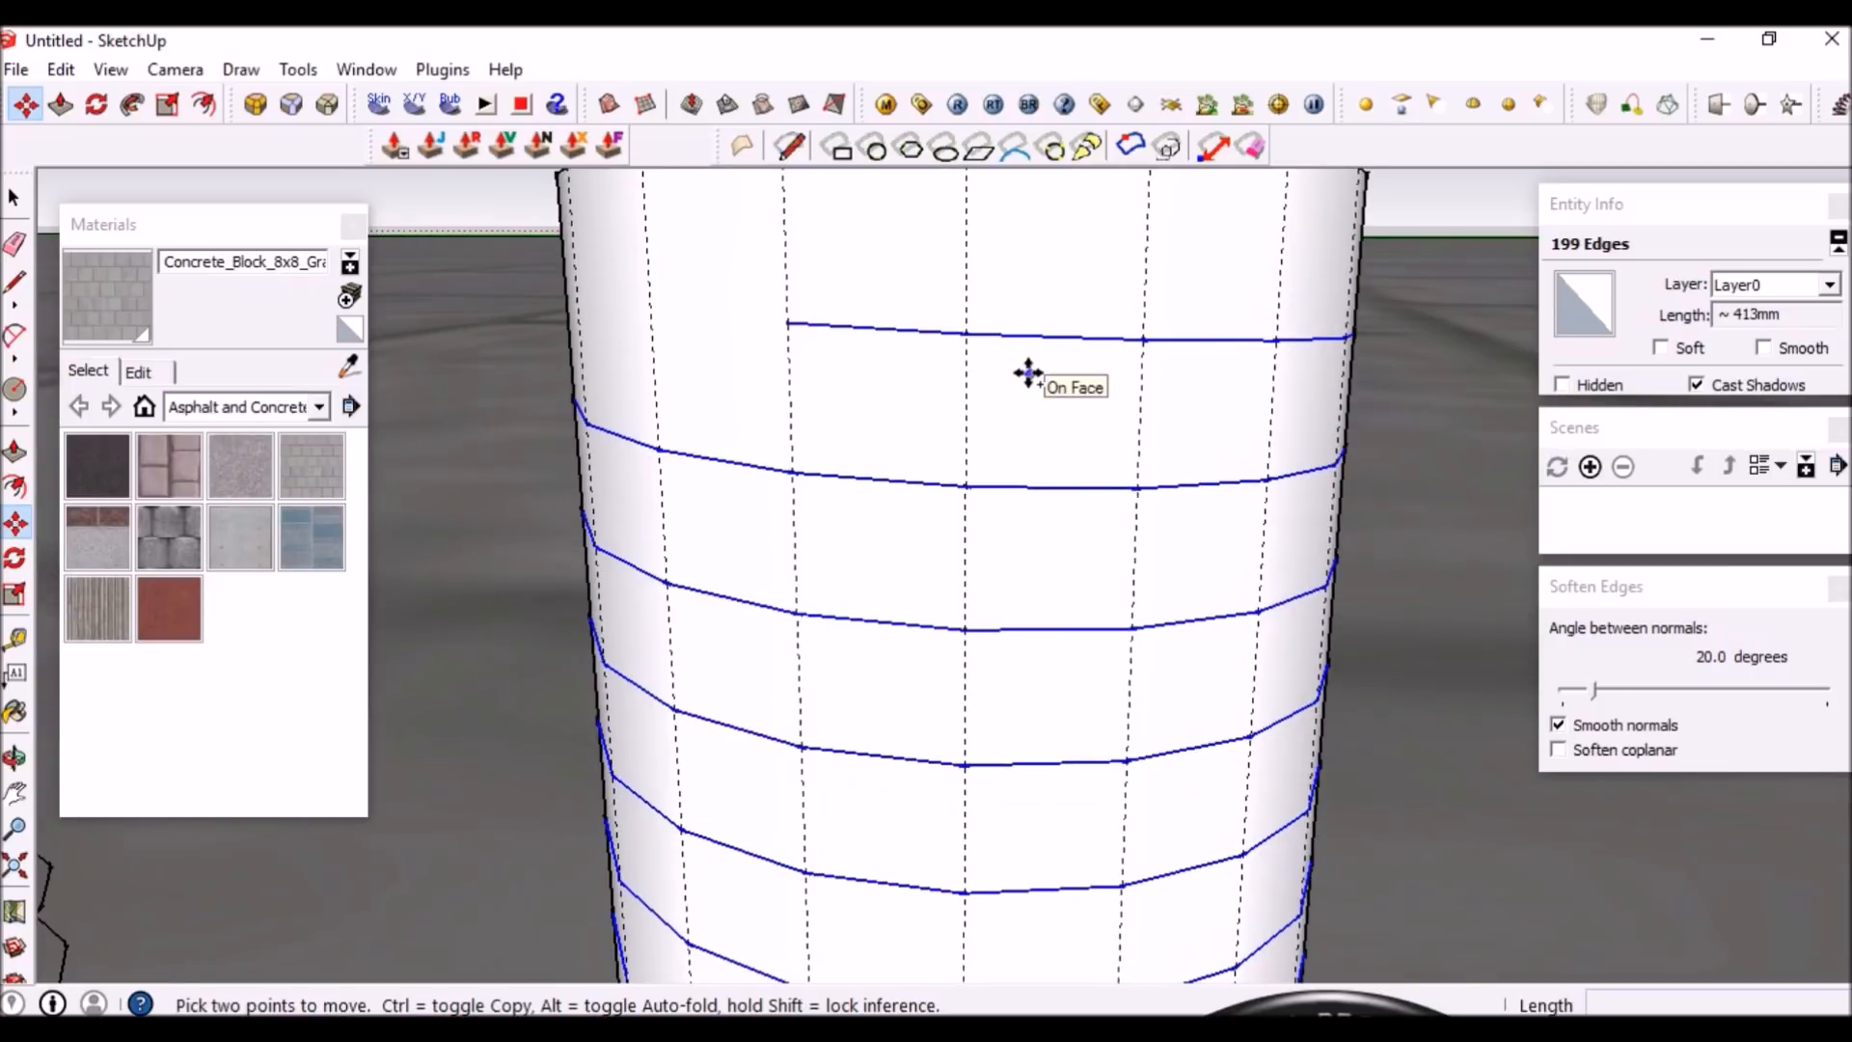
pyautogui.moveTo(1009, 385); pyautogui.dragTo(1009, 399, button='middle')
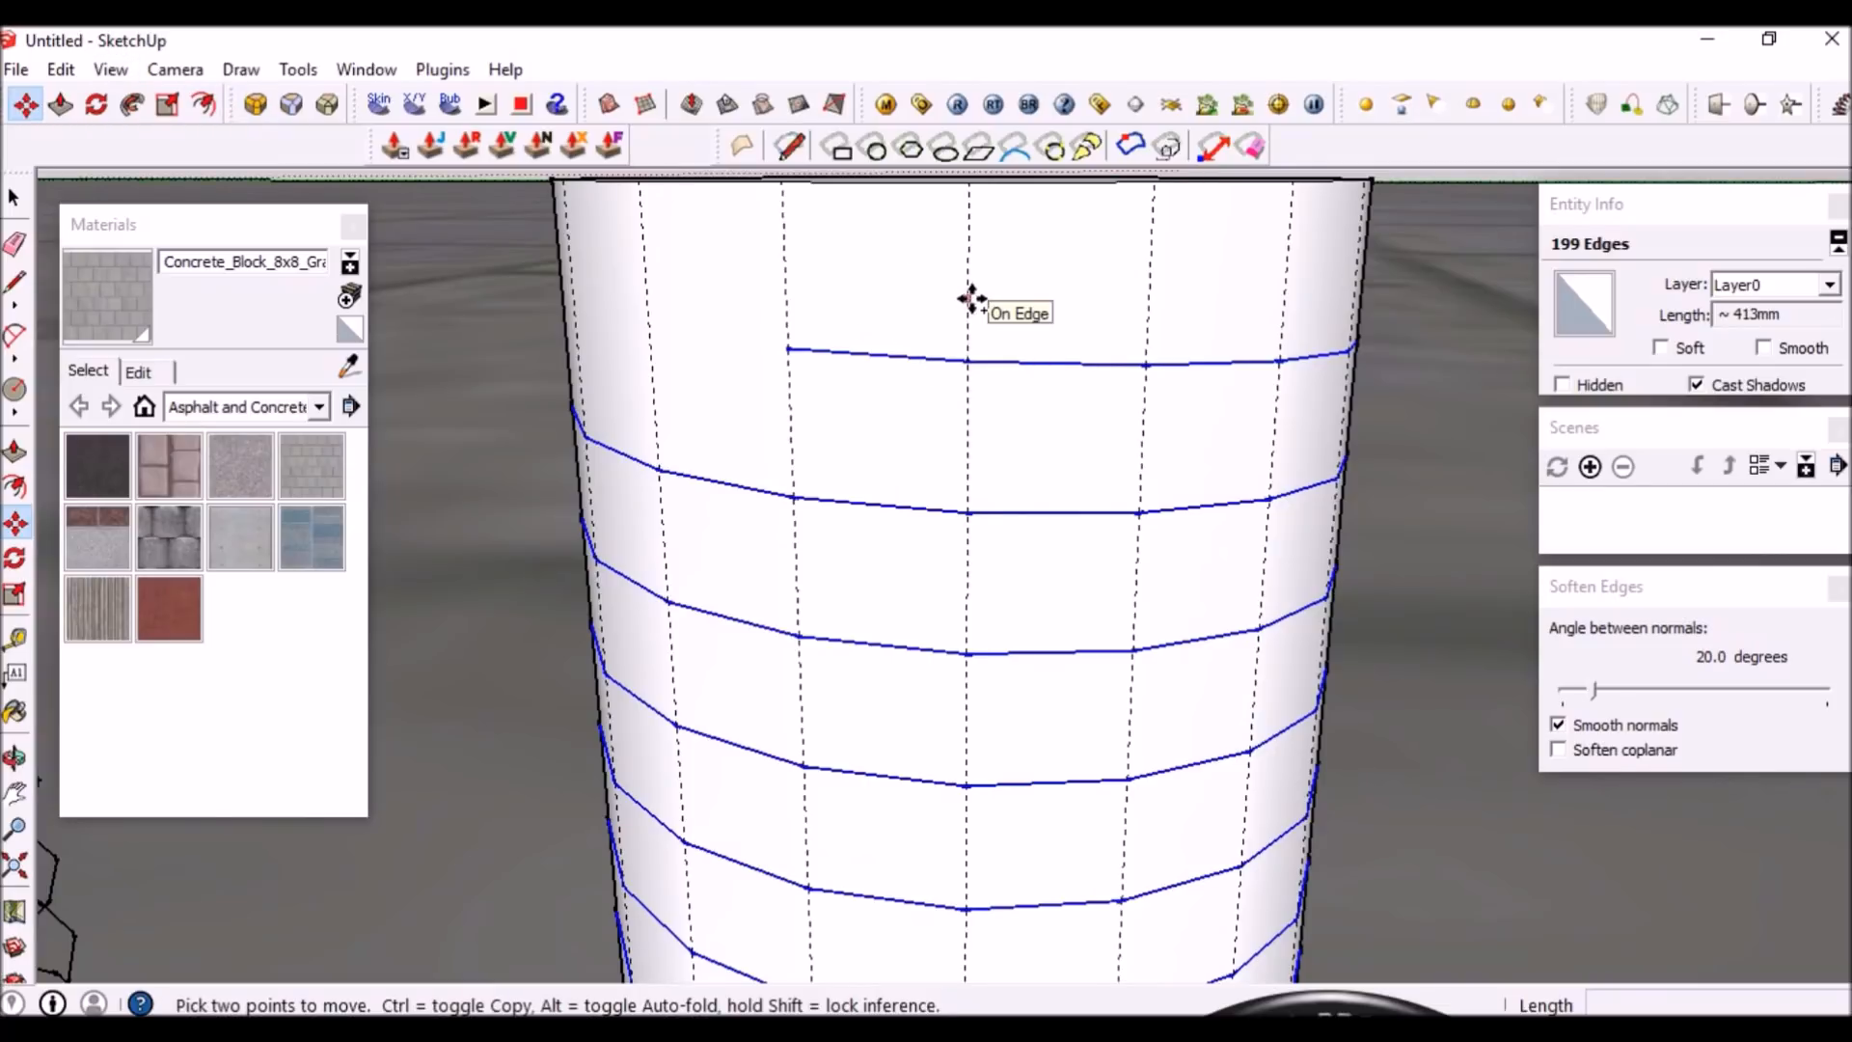
pyautogui.scroll(-1, 991, 333)
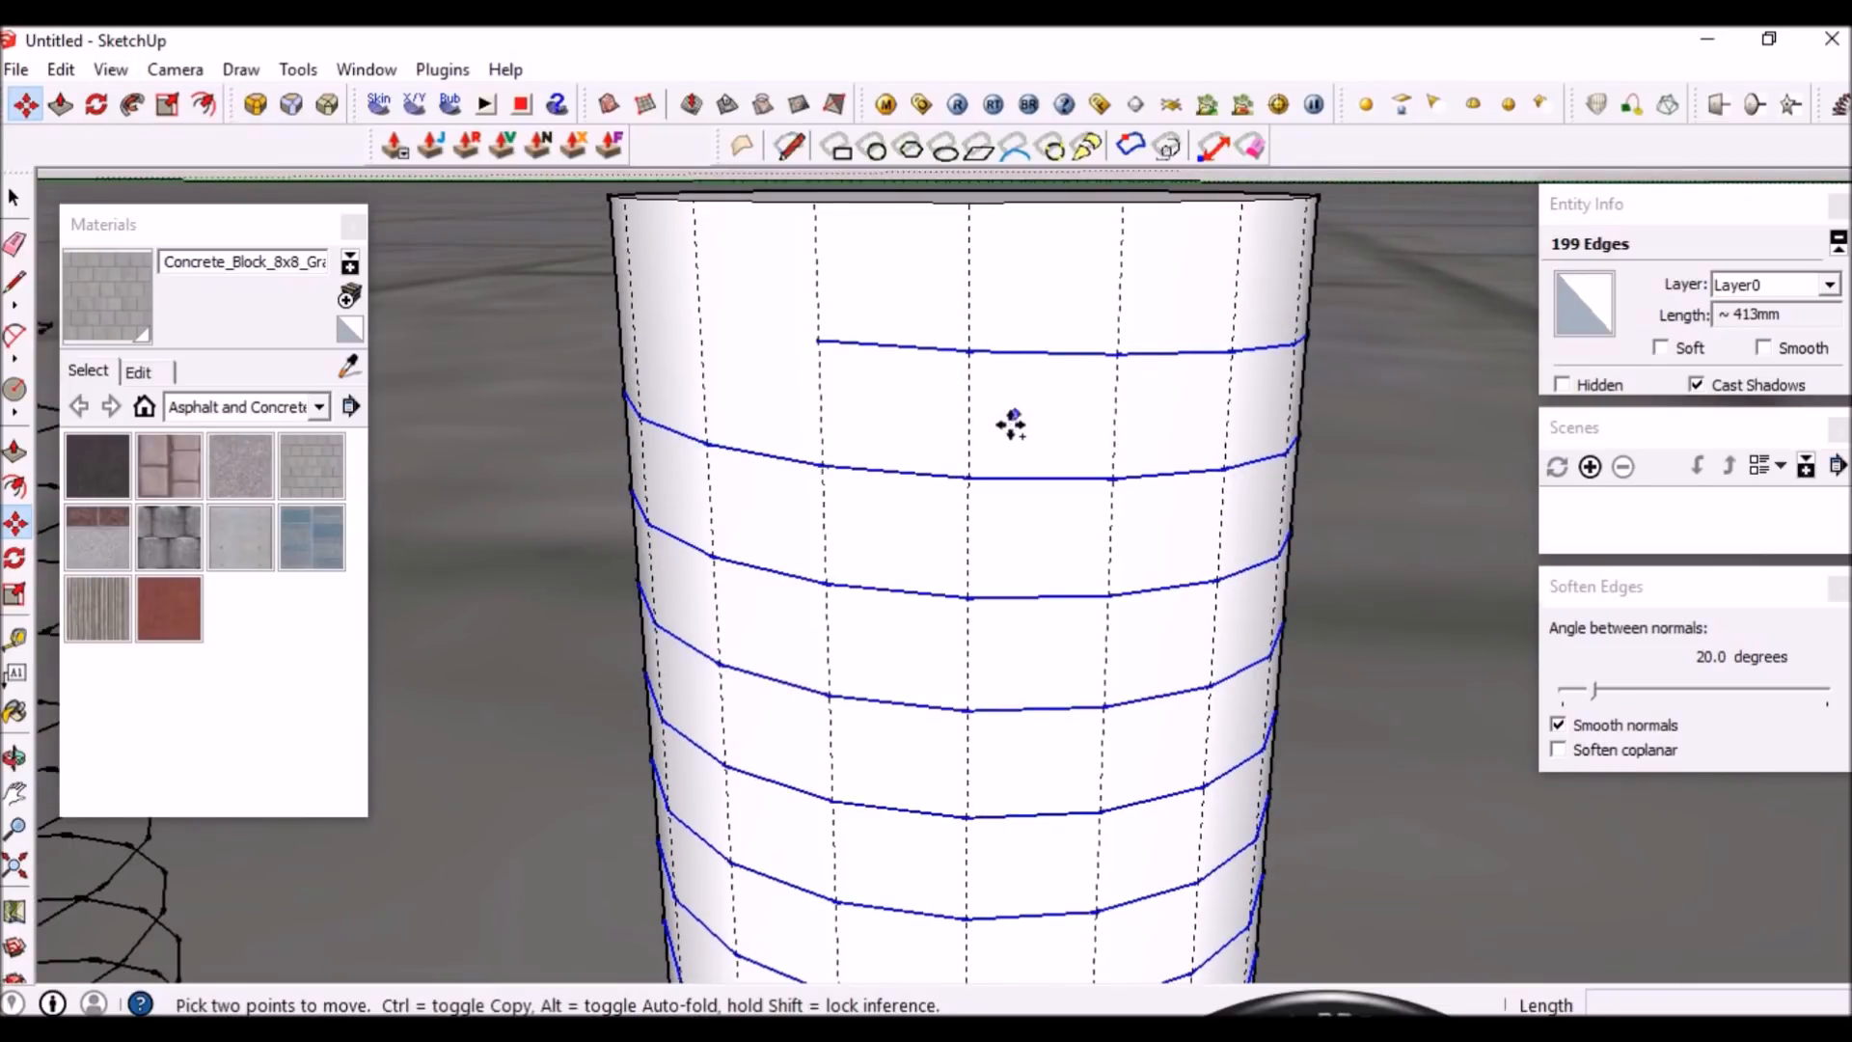
pyautogui.scroll(1, 1006, 441)
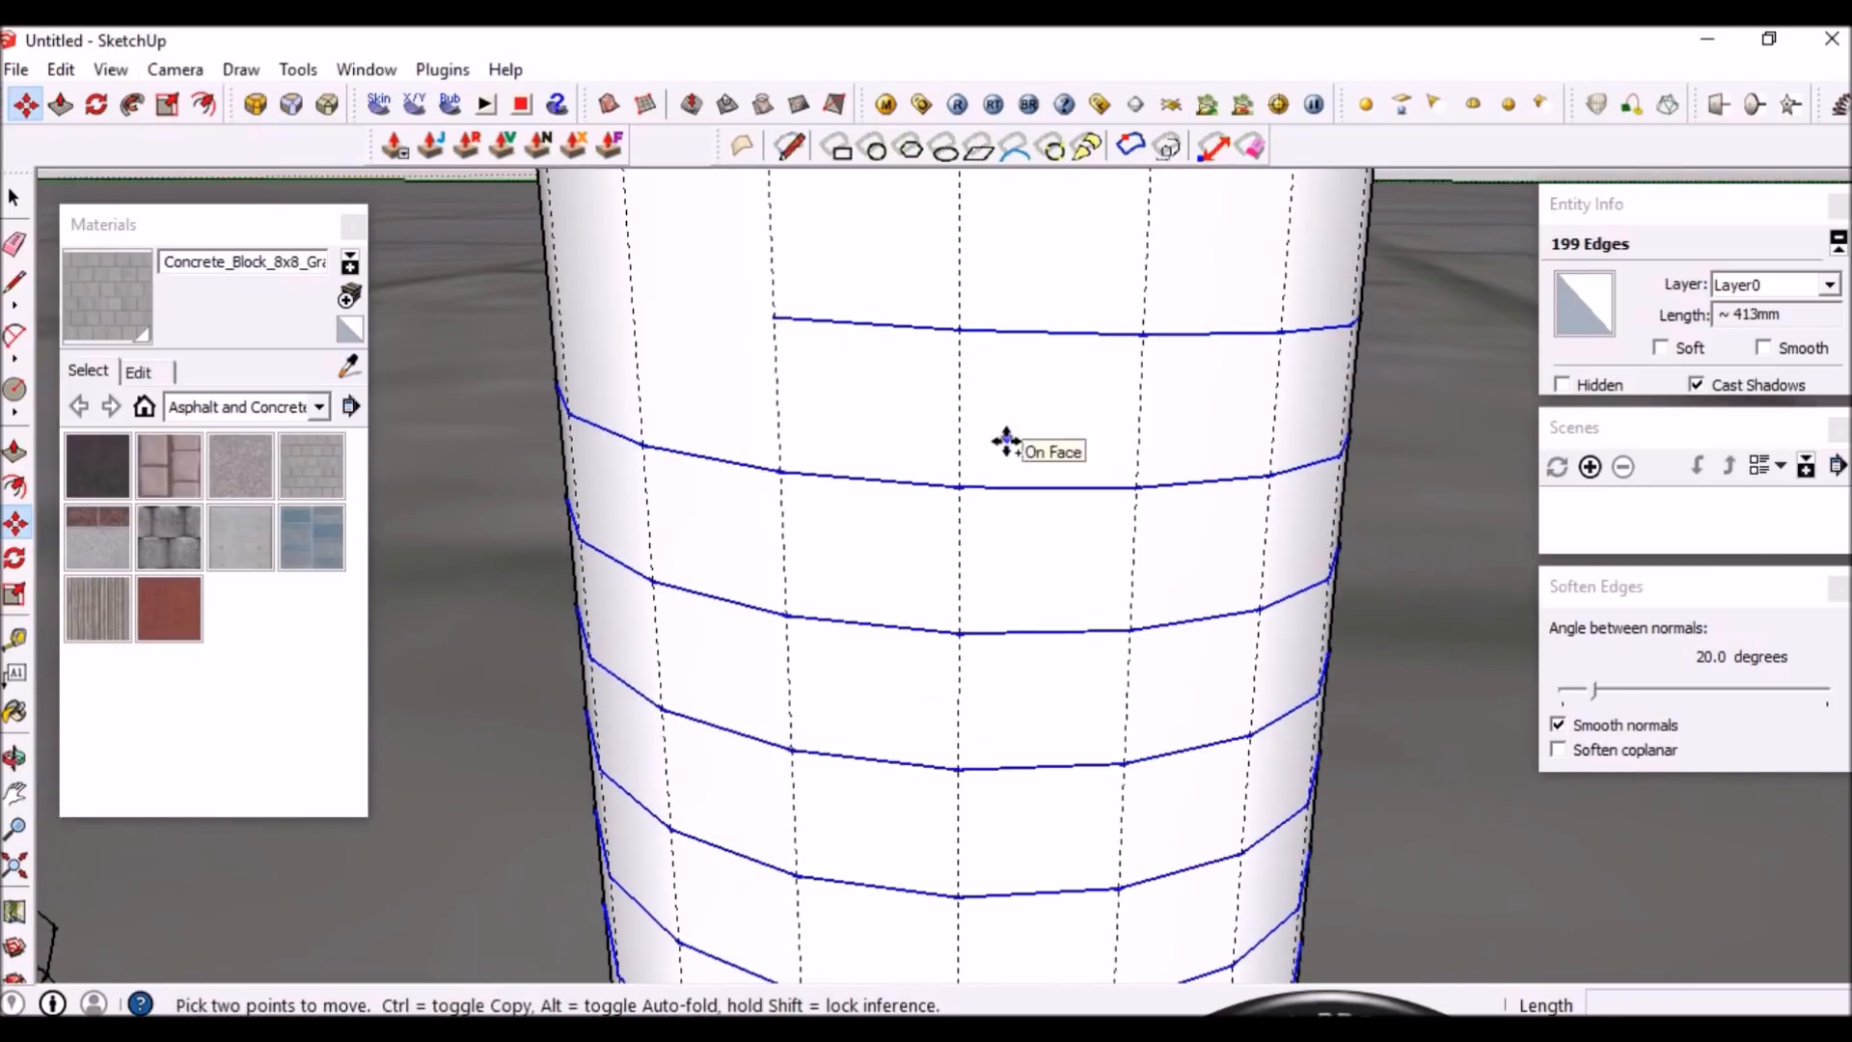
pyautogui.click(111, 71)
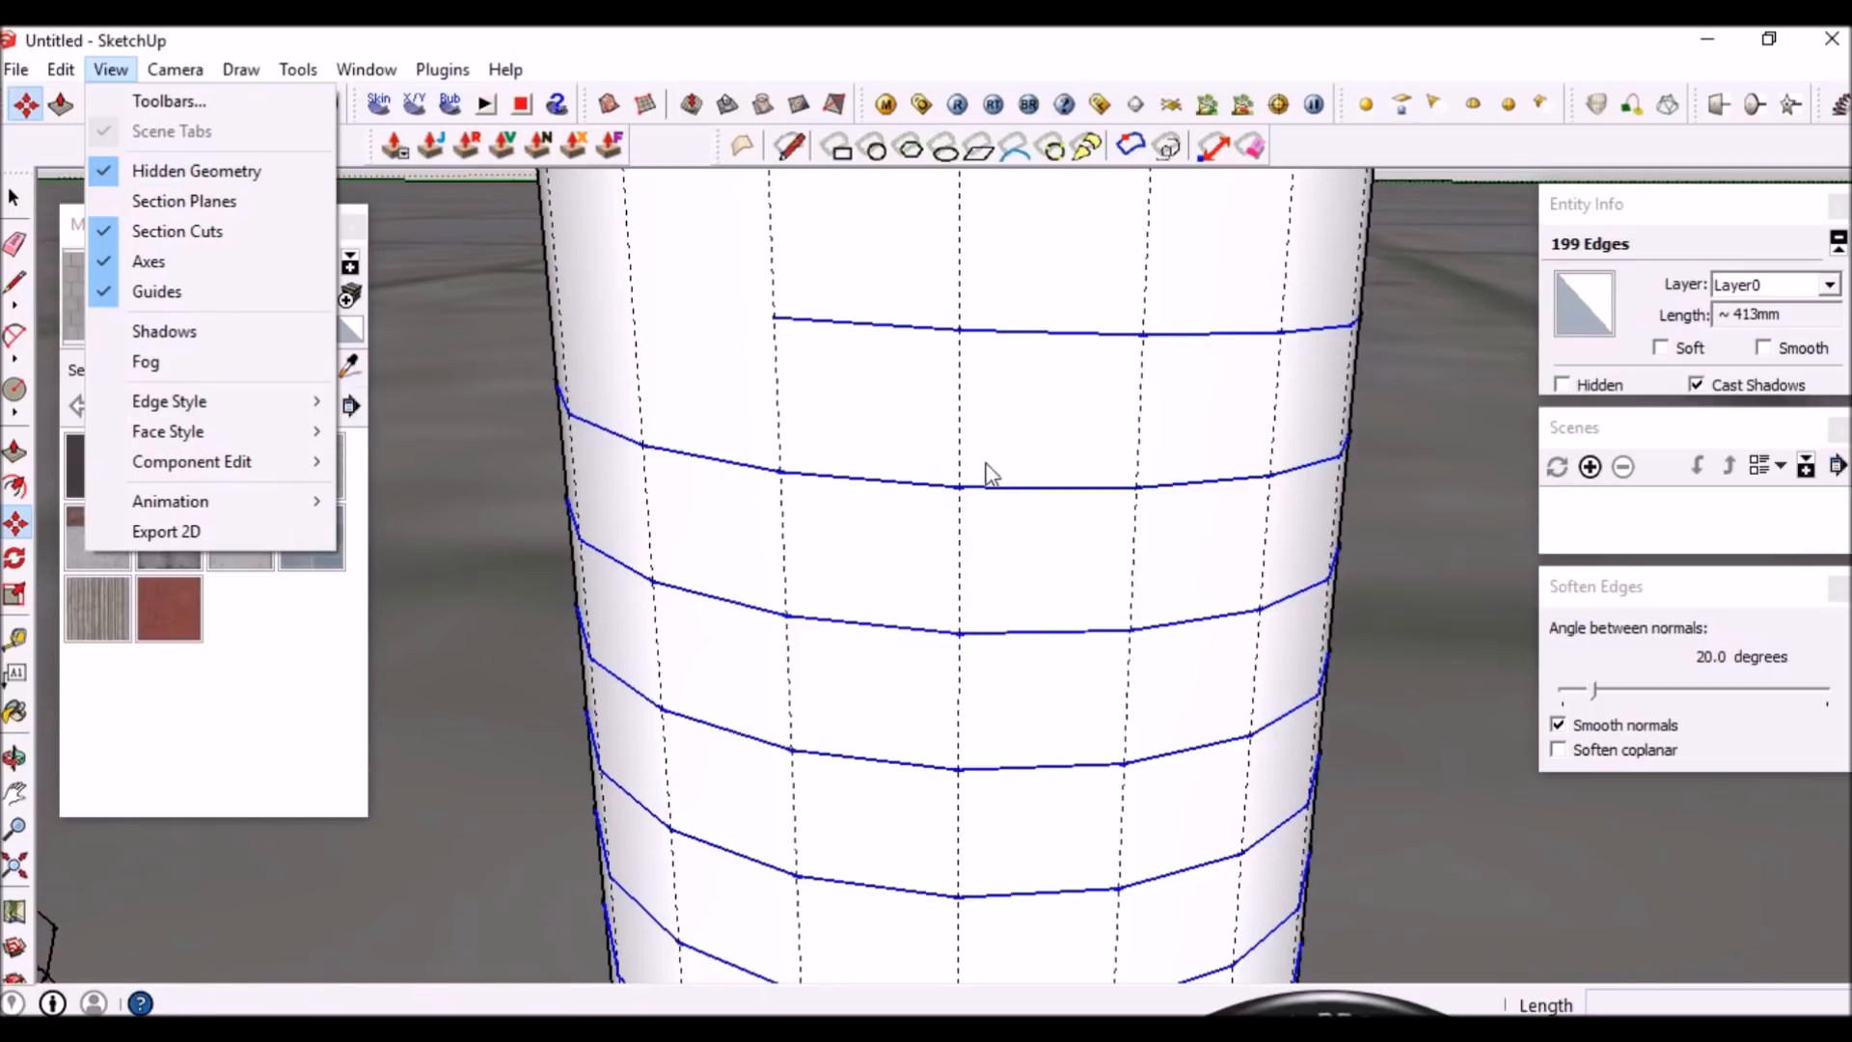
pyautogui.click(26, 104)
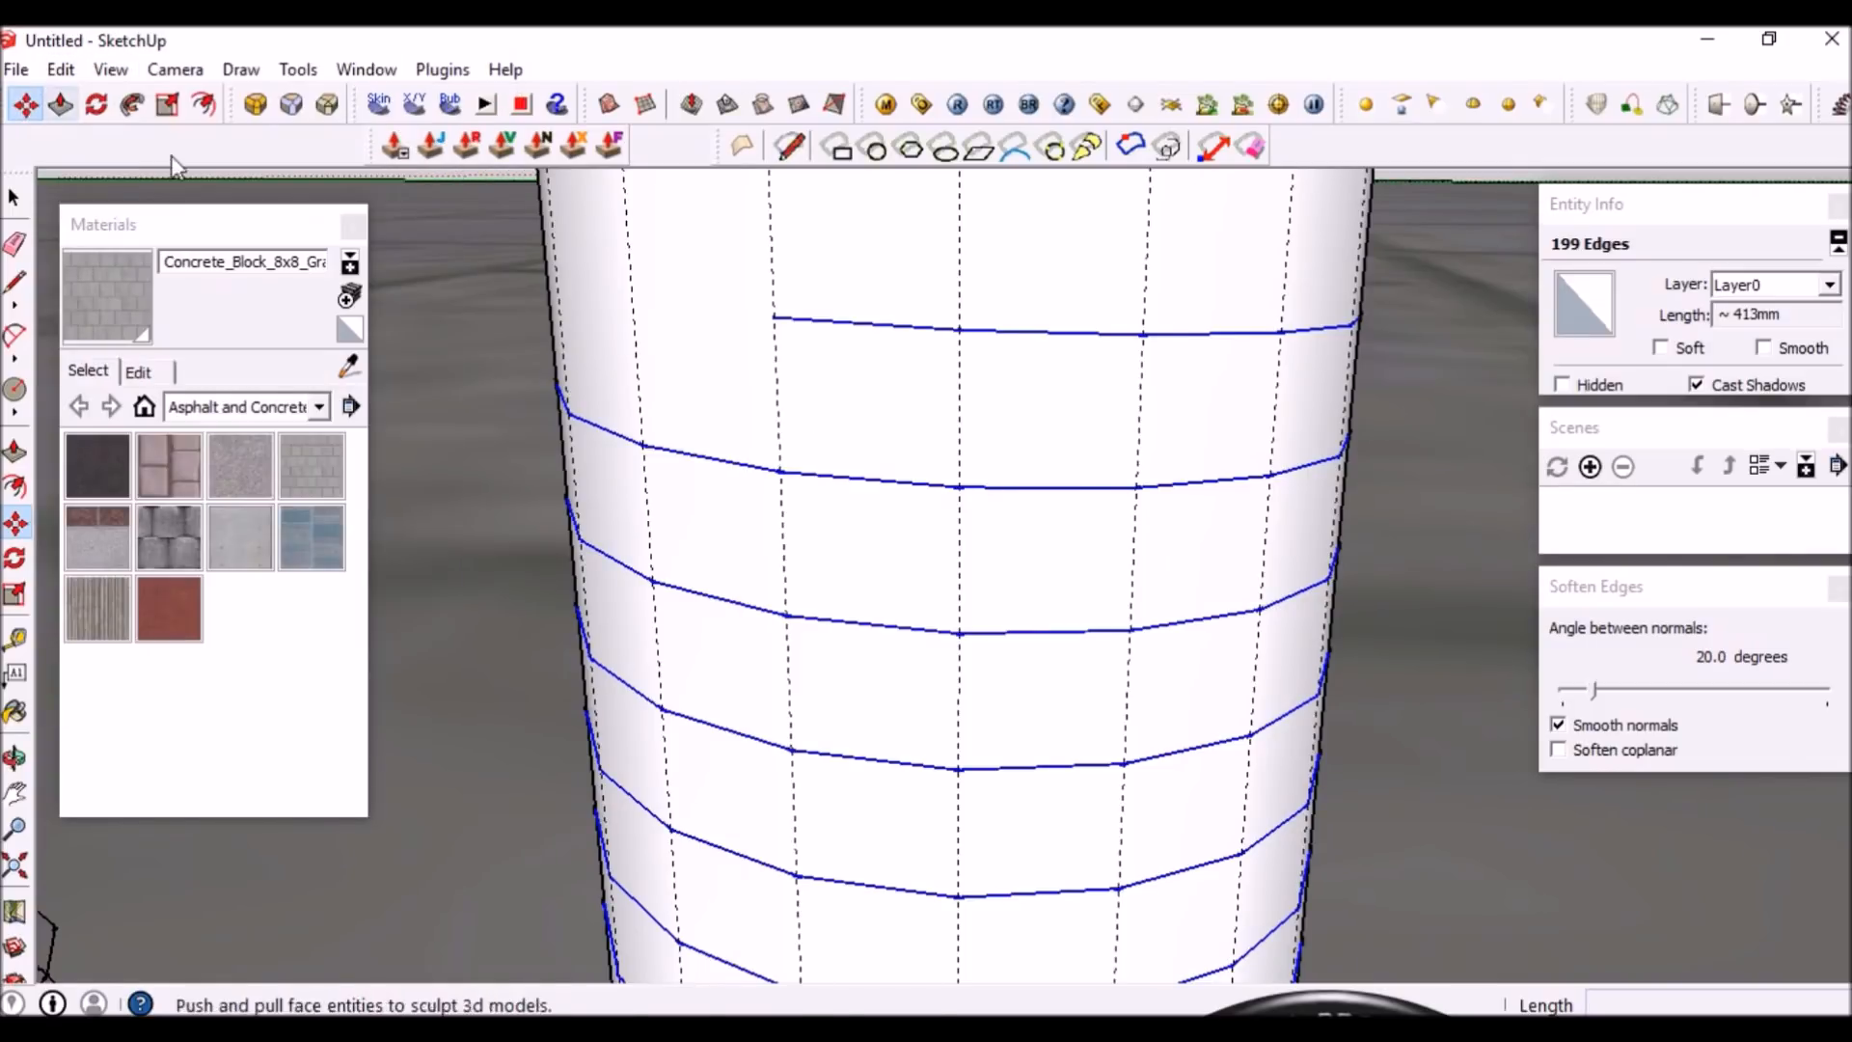
pyautogui.press('ctrl')
pyautogui.click(959, 486)
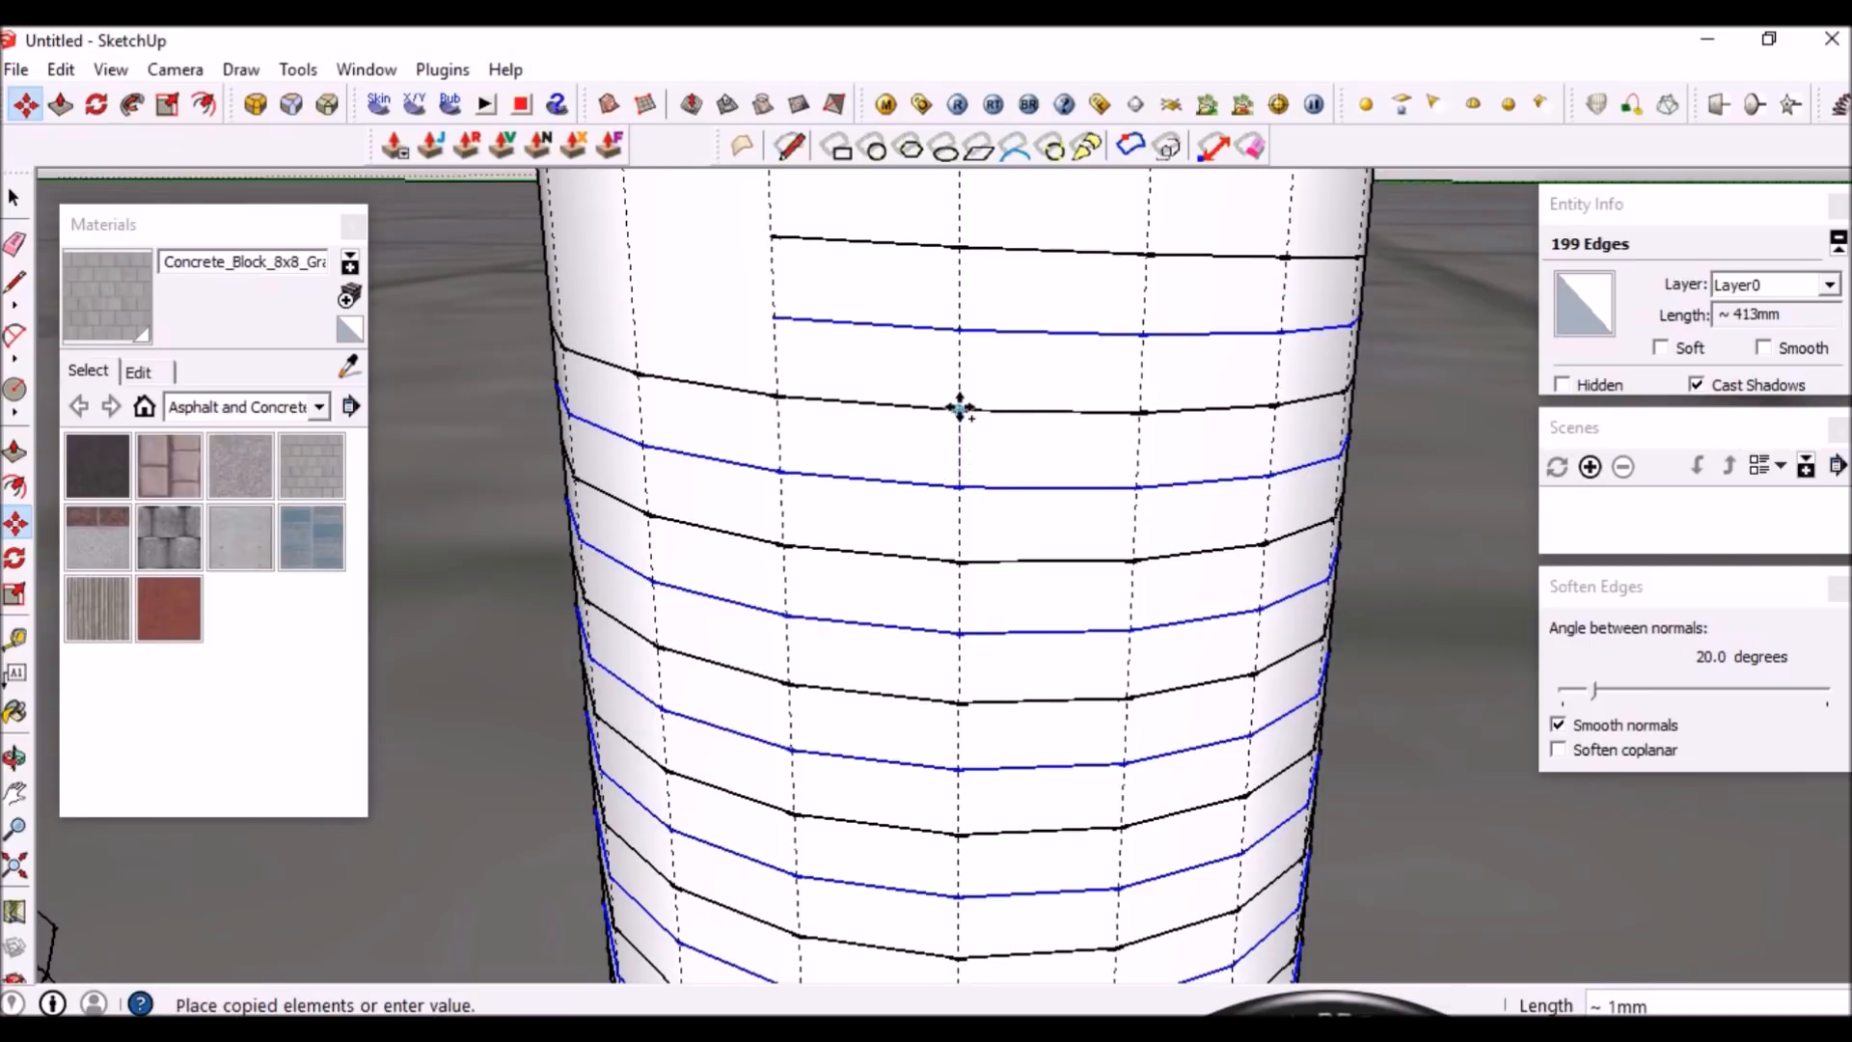
pyautogui.click(959, 409)
pyautogui.press('space')
# Draw an 18-sided circle with a 4.93 mm radius centred on the cylinder's top face
pyautogui.scroll(-1, 954, 395)
pyautogui.scroll(-2, 953, 396)
pyautogui.moveTo(953, 397); pyautogui.dragTo(950, 570, button='middle')
pyautogui.scroll(-1, 994, 492)
pyautogui.moveTo(994, 494); pyautogui.dragTo(979, 683, button='middle')
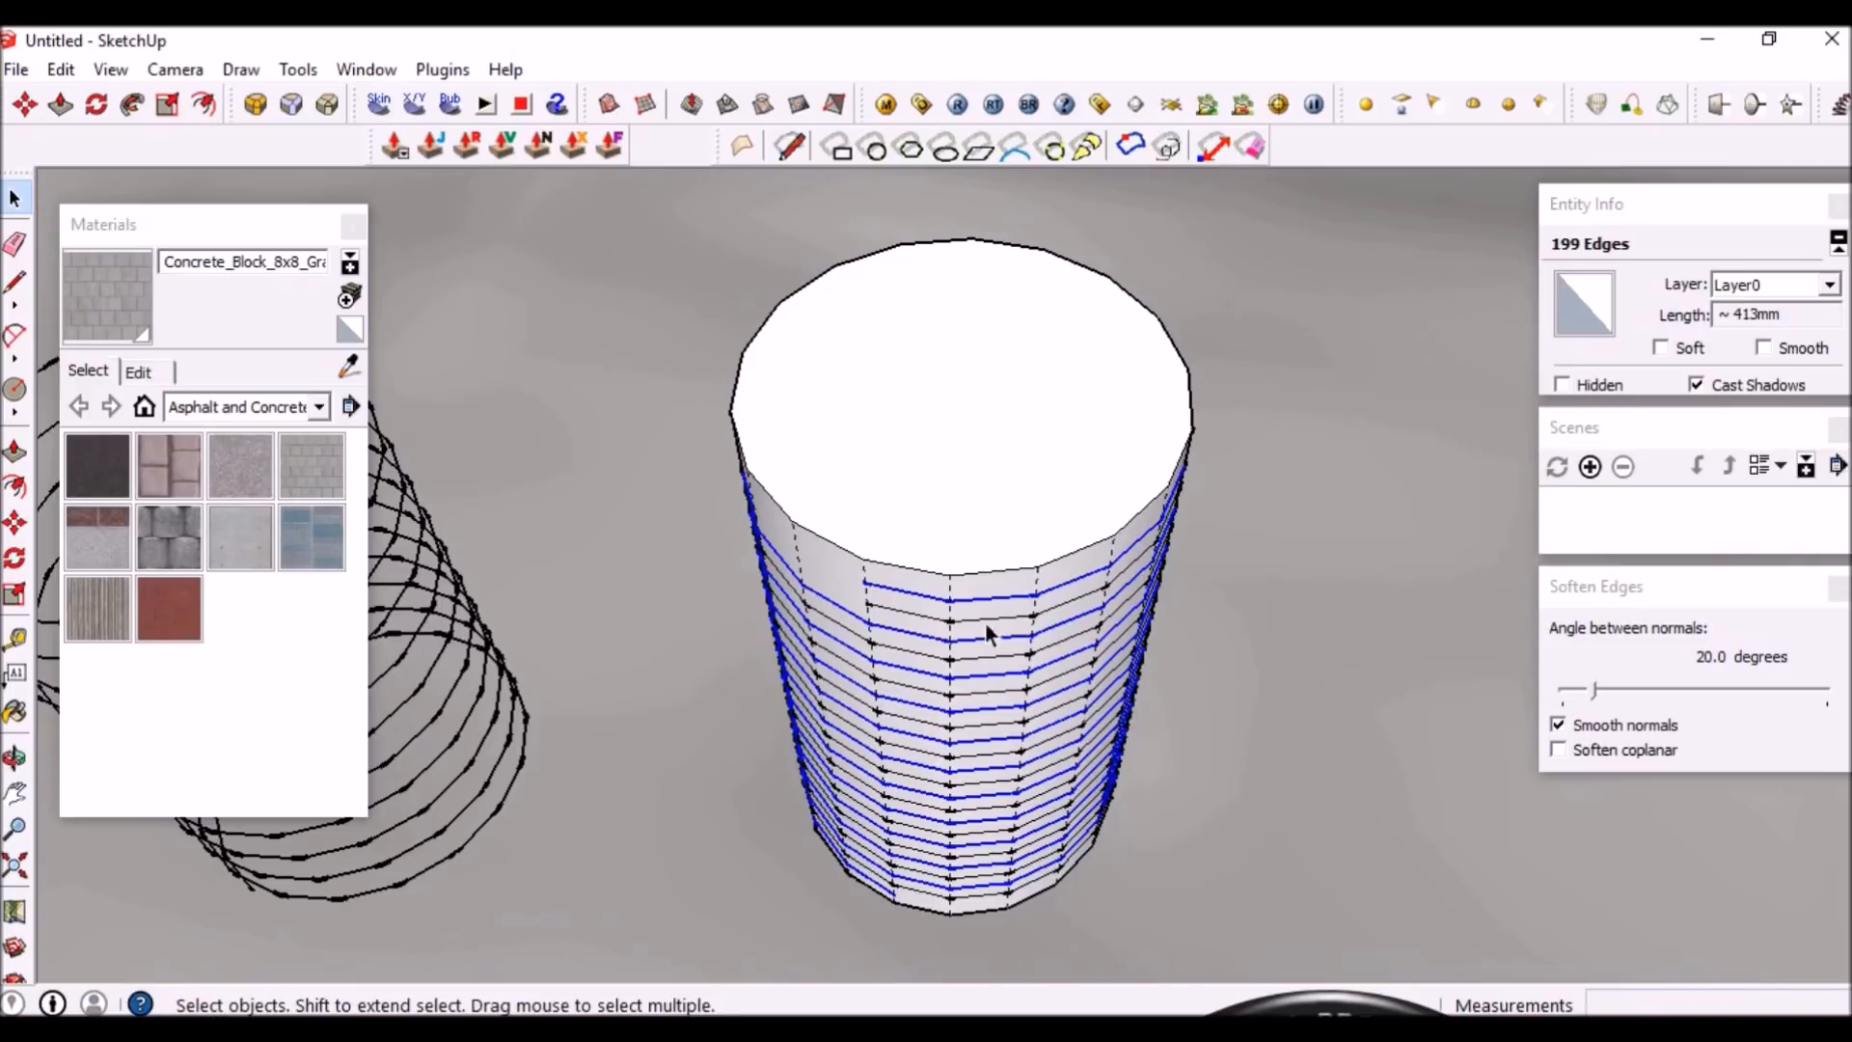
pyautogui.moveTo(1114, 669); pyautogui.dragTo(1013, 744, button='middle')
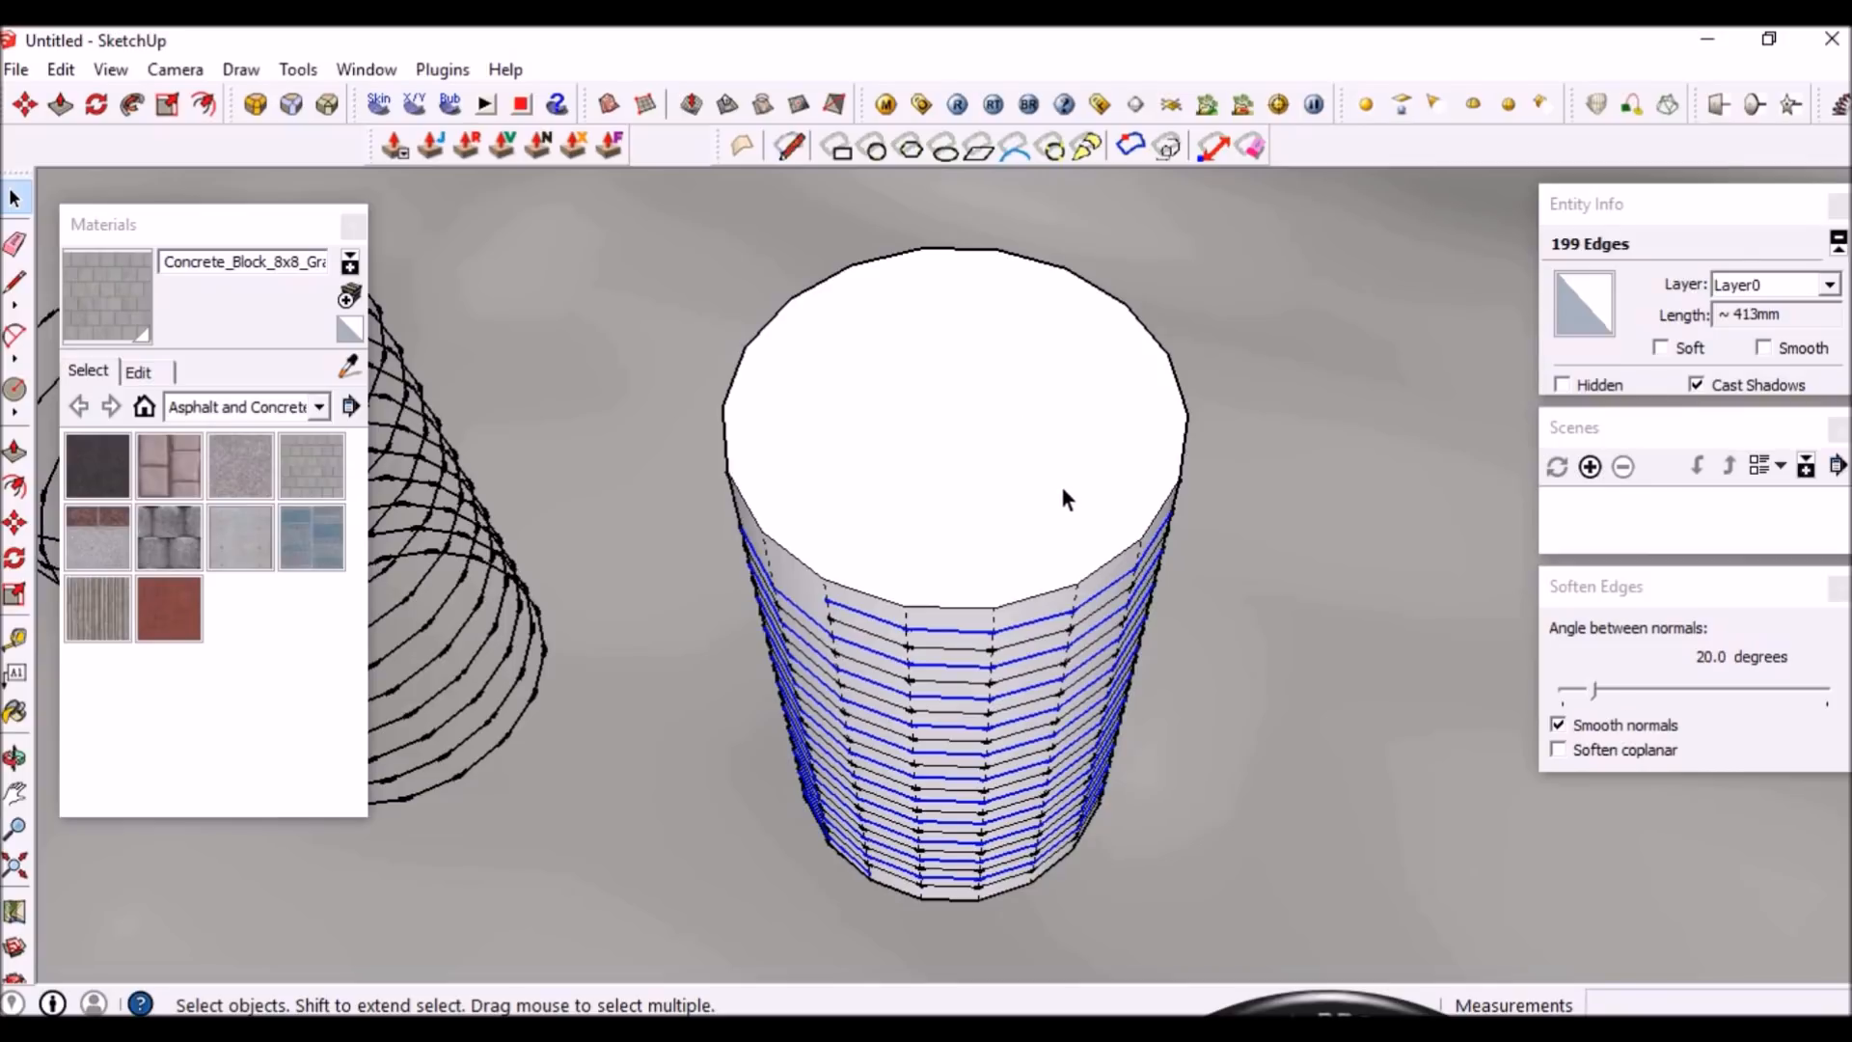
pyautogui.scroll(-1, 1026, 490)
pyautogui.scroll(3, 963, 330)
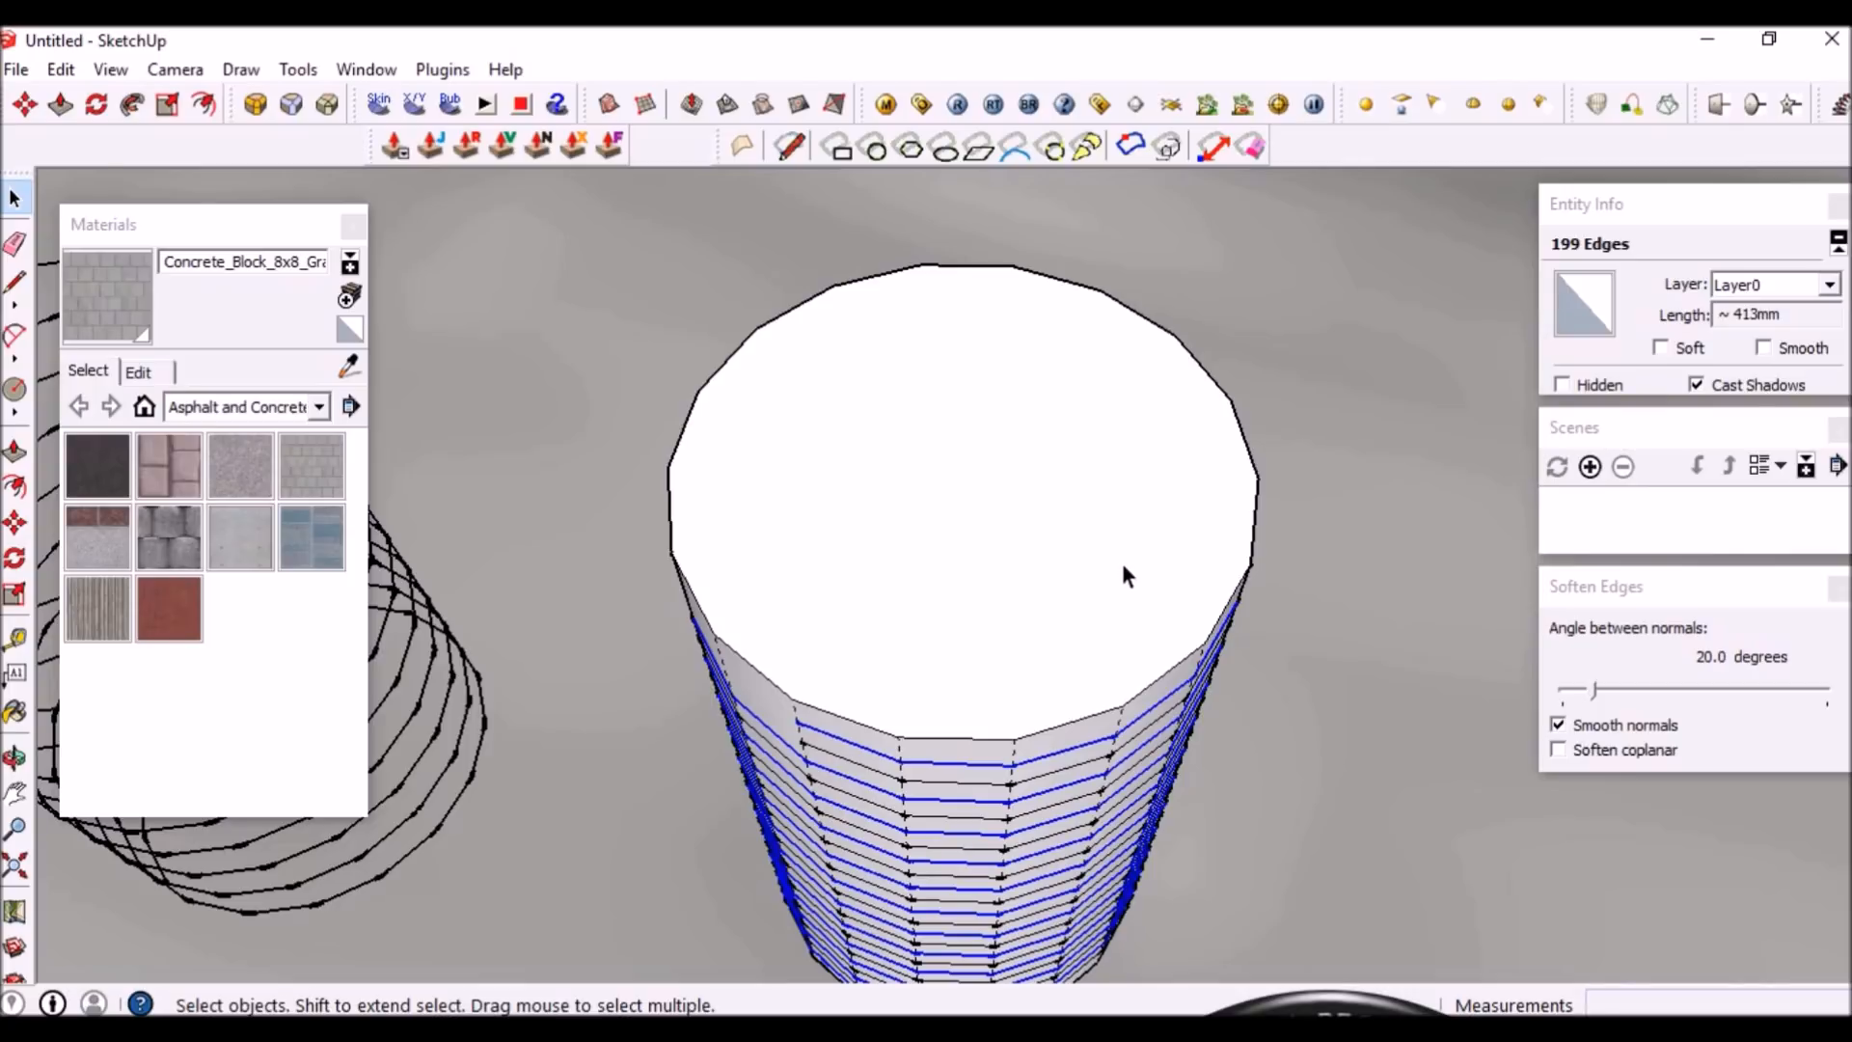
pyautogui.press('c')
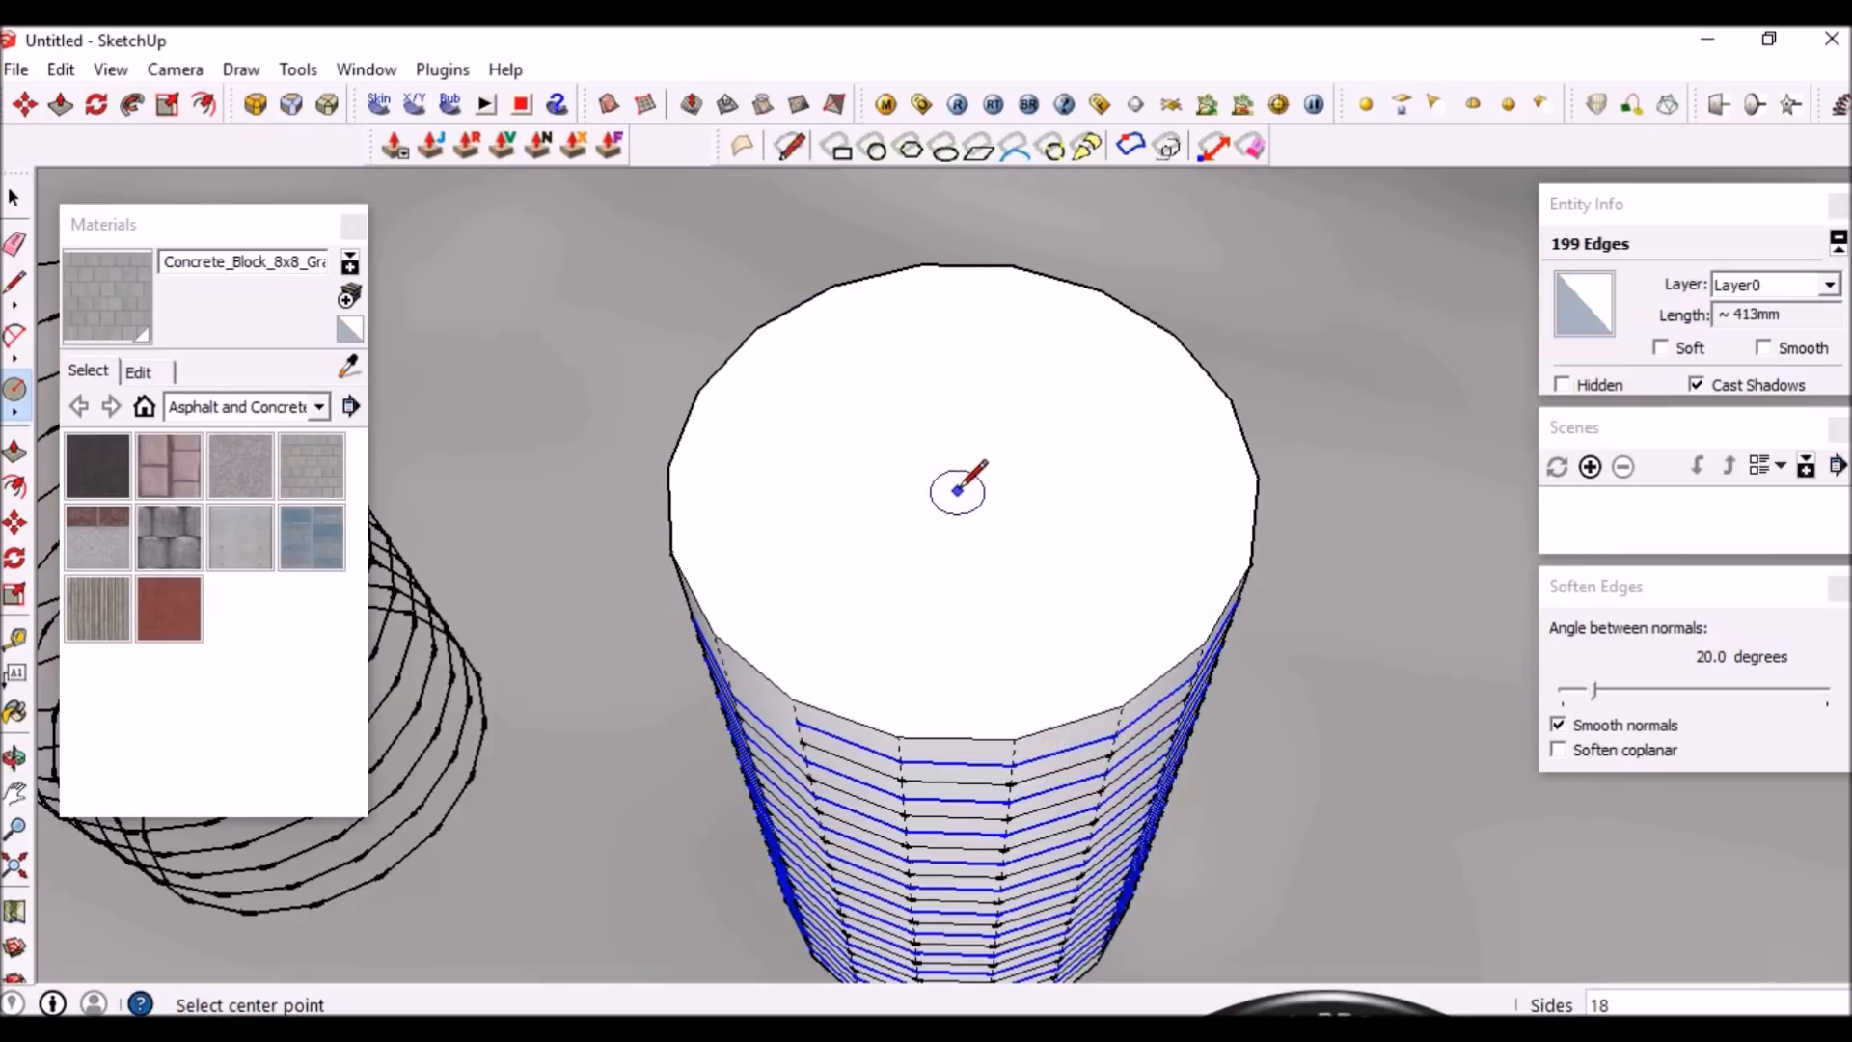
pyautogui.click(962, 473)
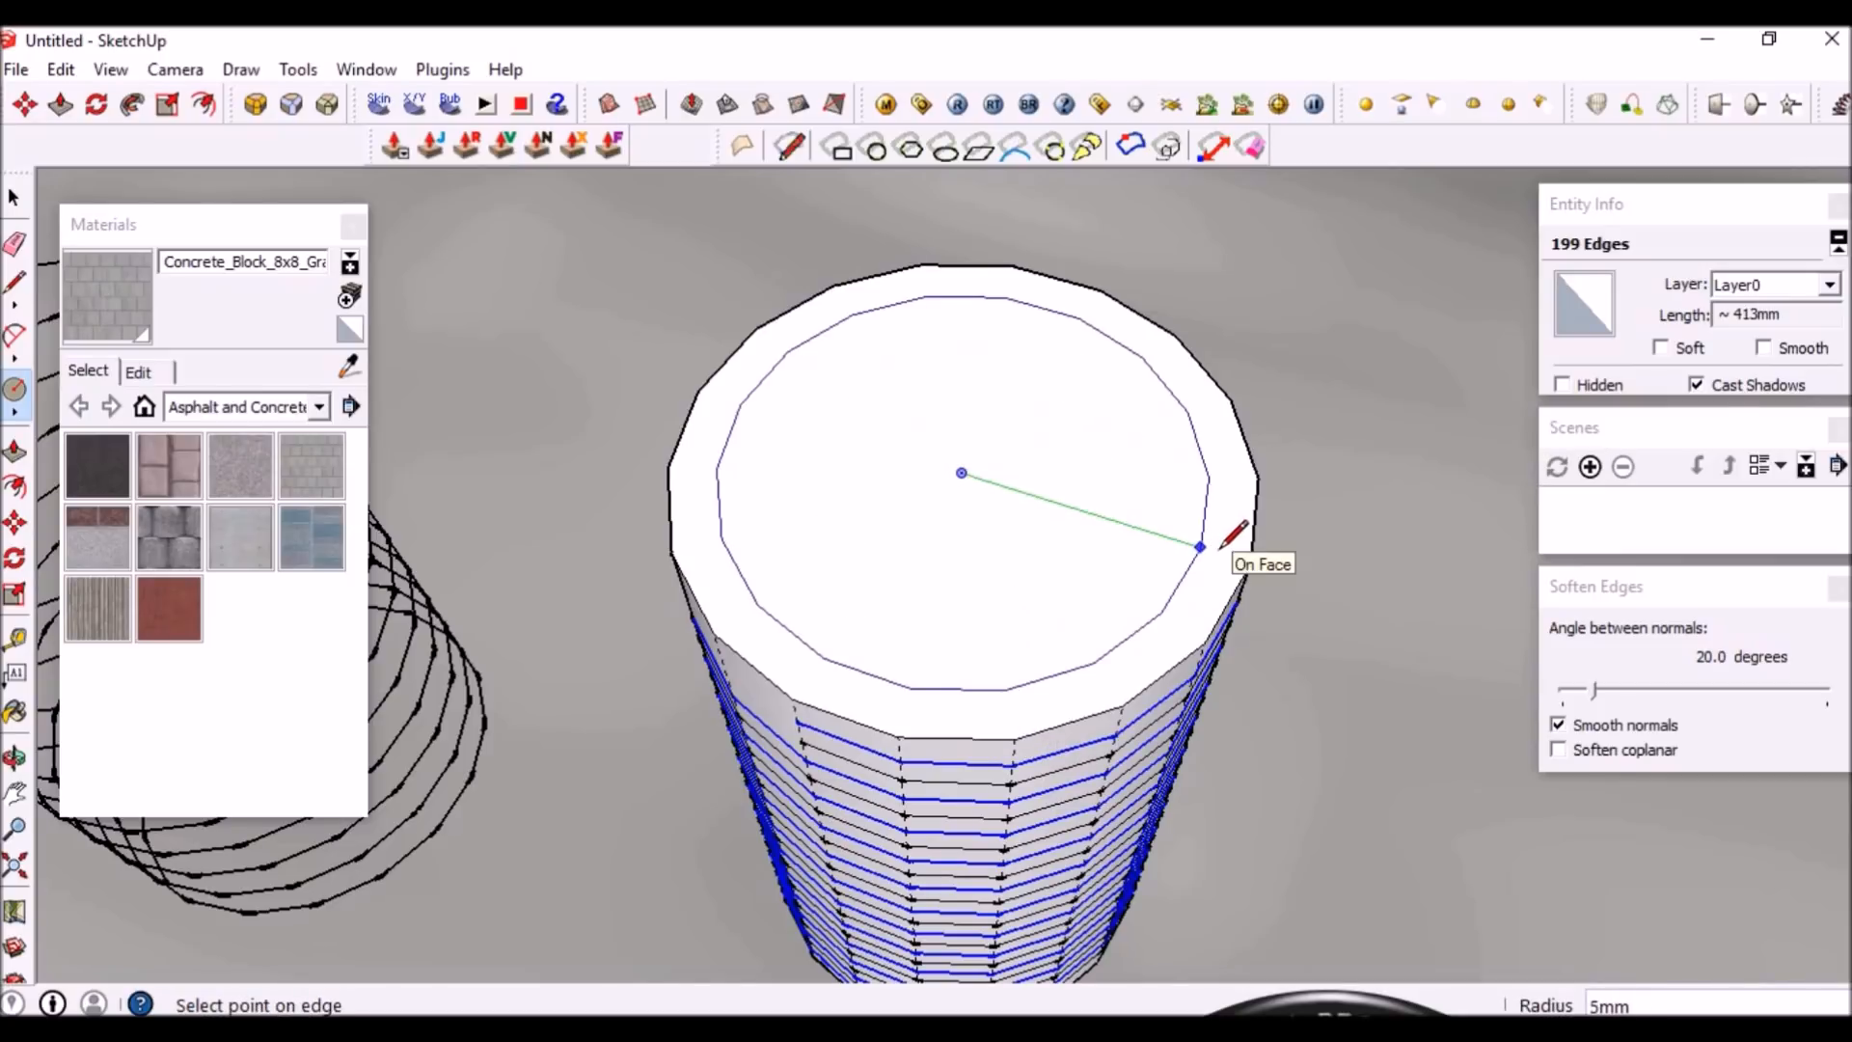
pyautogui.write('4.93')
pyautogui.press('Return')
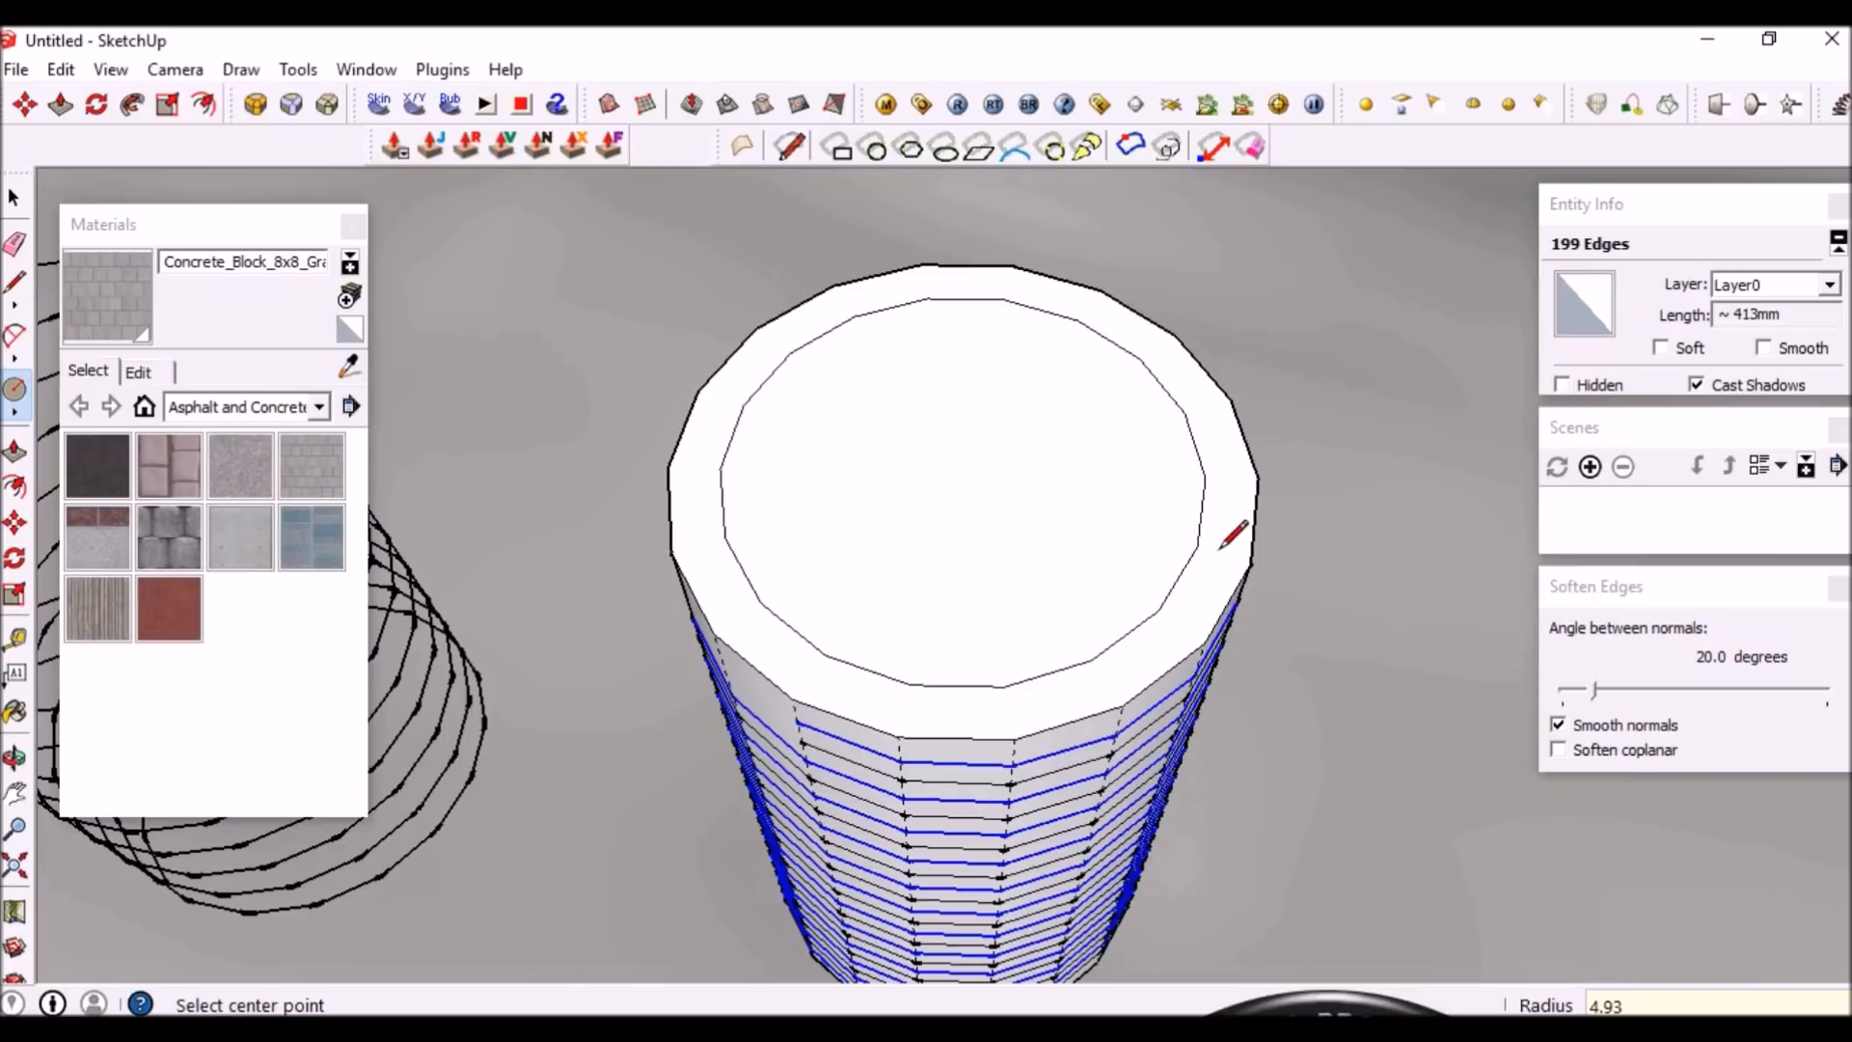
pyautogui.moveTo(1170, 579); pyautogui.dragTo(1051, 425, button='middle')
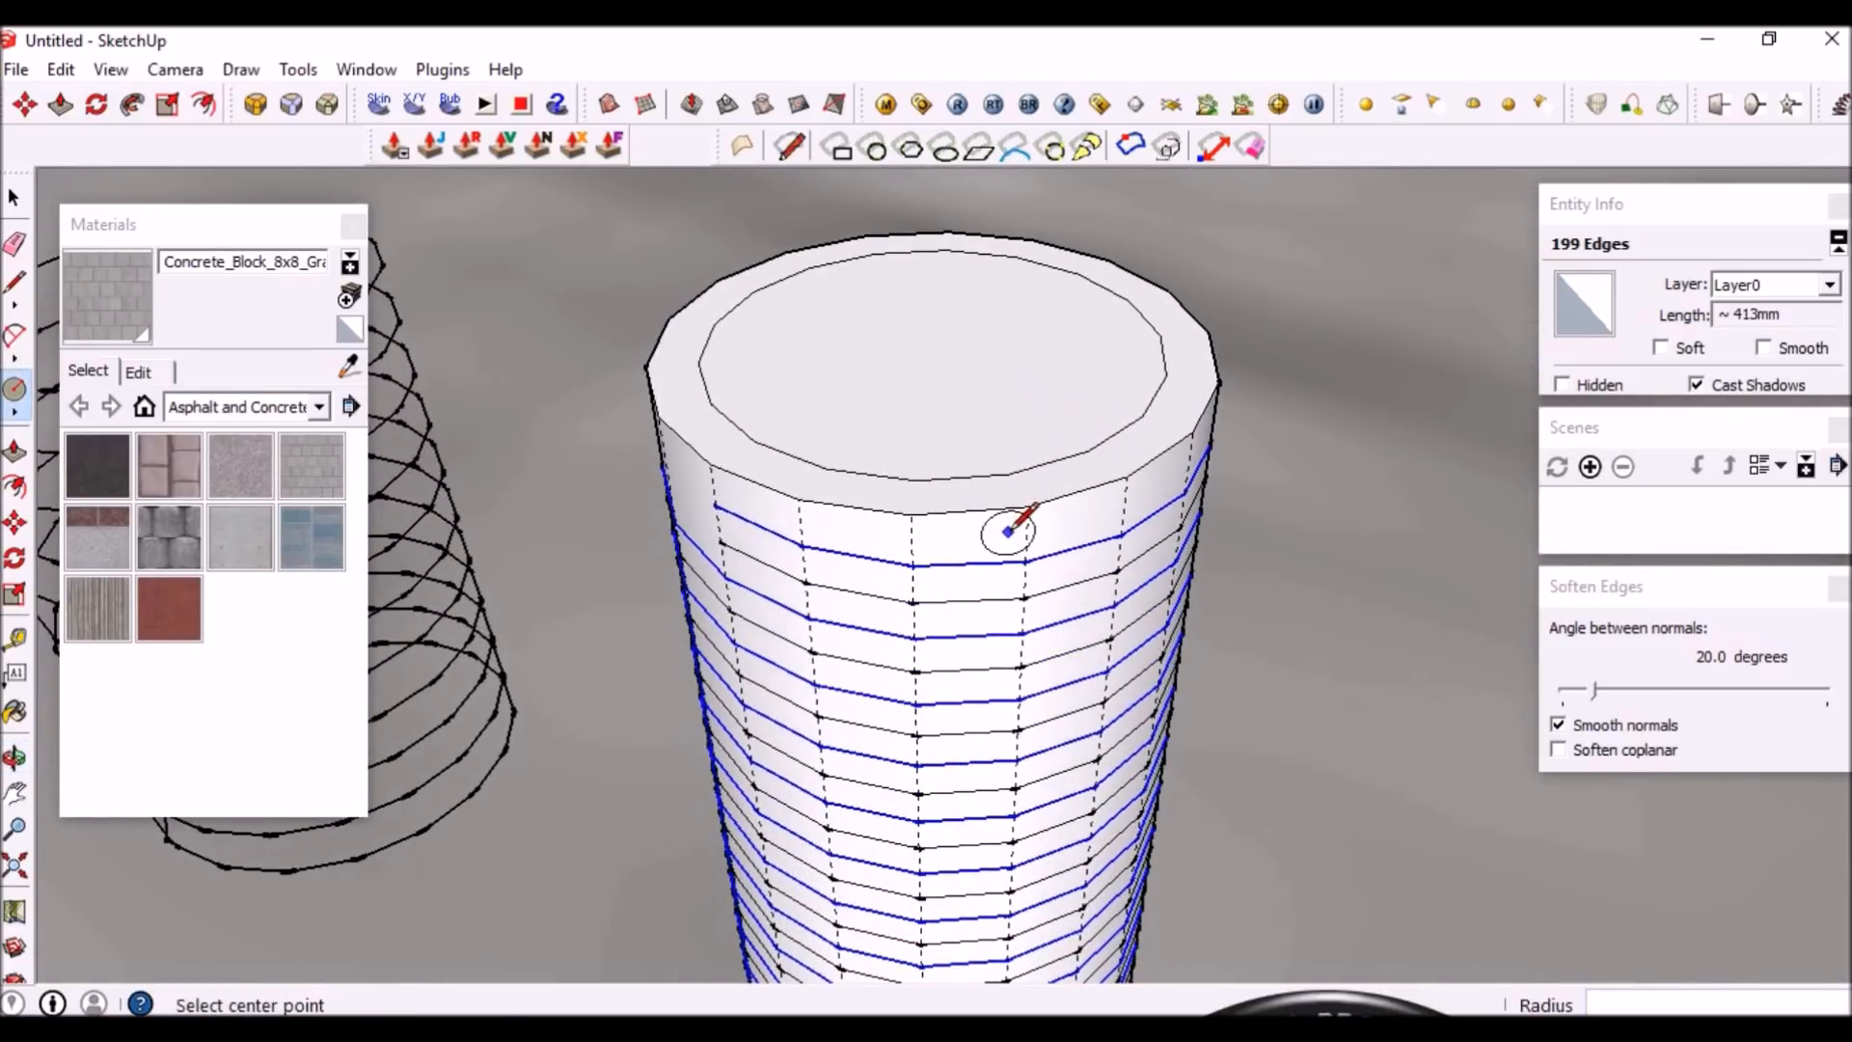
pyautogui.press('space')
# Scale the copied helix edges inward about their centre along the green axis to about 0.82, matching the inner circle
pyautogui.moveTo(1096, 496); pyautogui.dragTo(888, 401, button='middle')
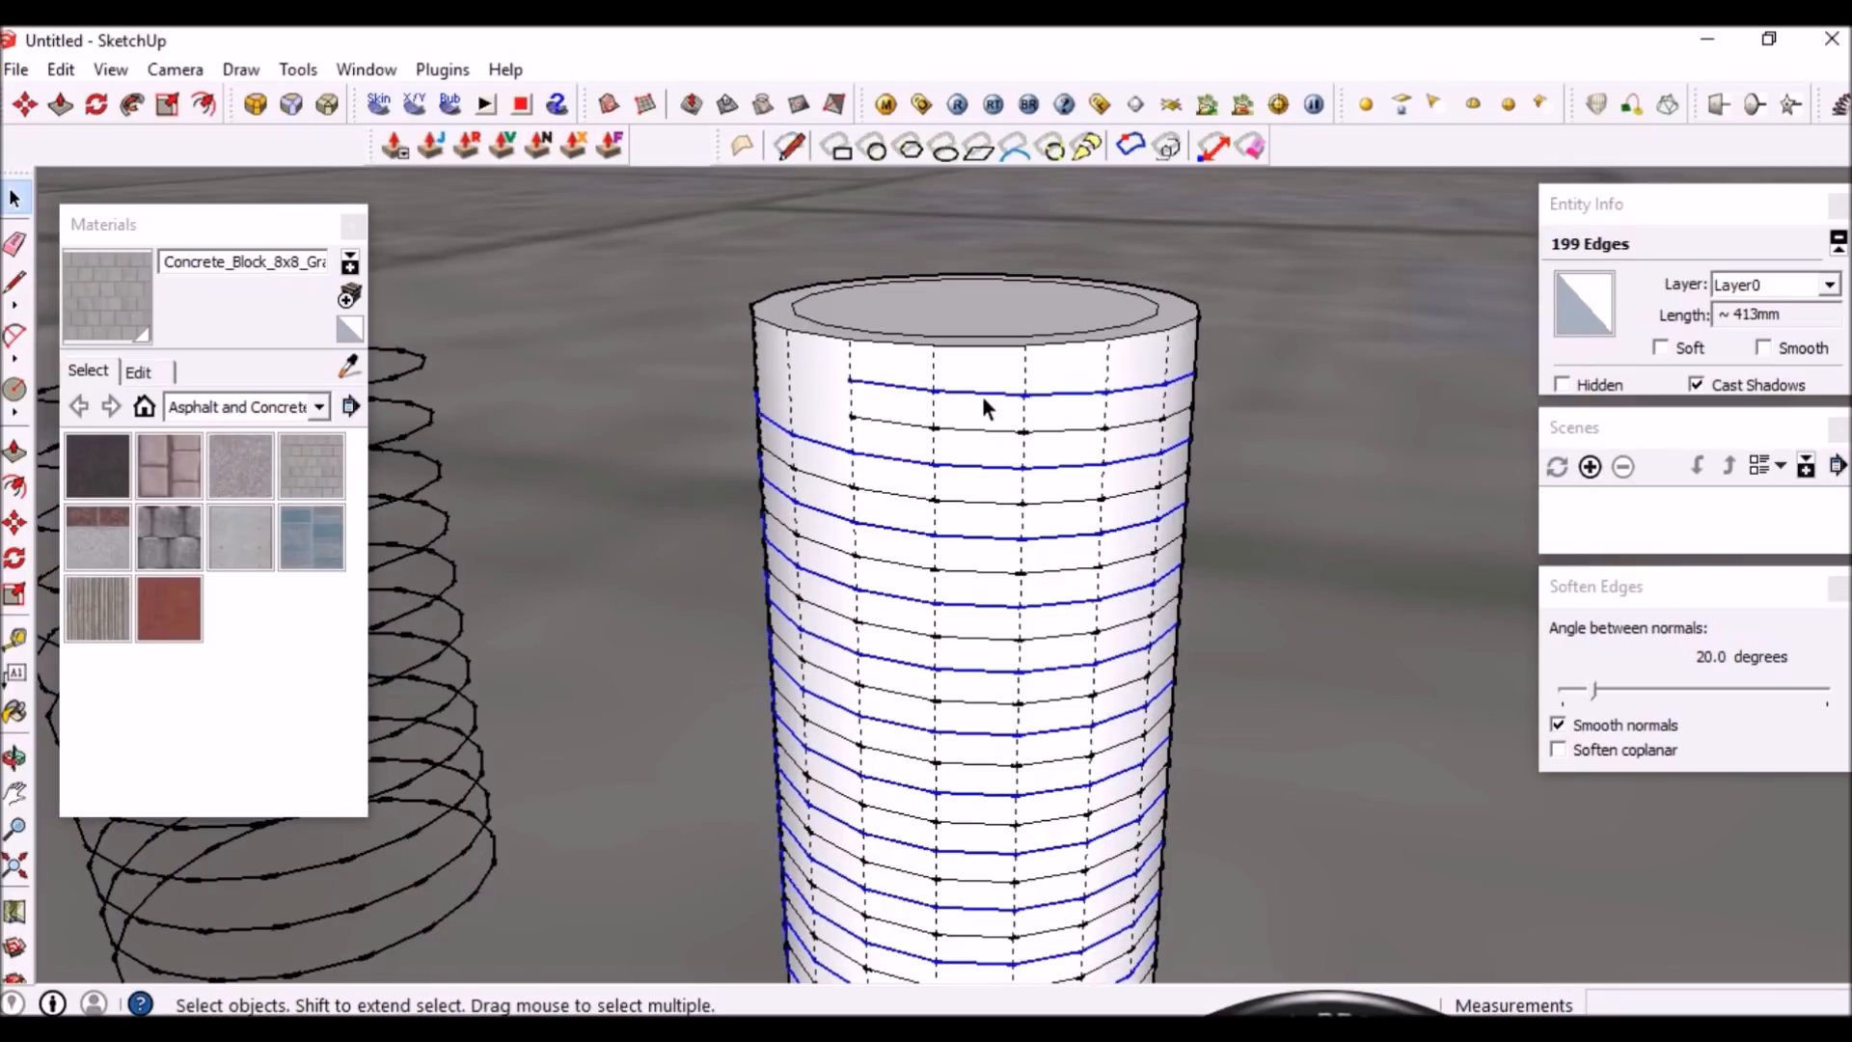
pyautogui.moveTo(1041, 334); pyautogui.dragTo(969, 449, button='middle')
pyautogui.scroll(2, 1053, 367)
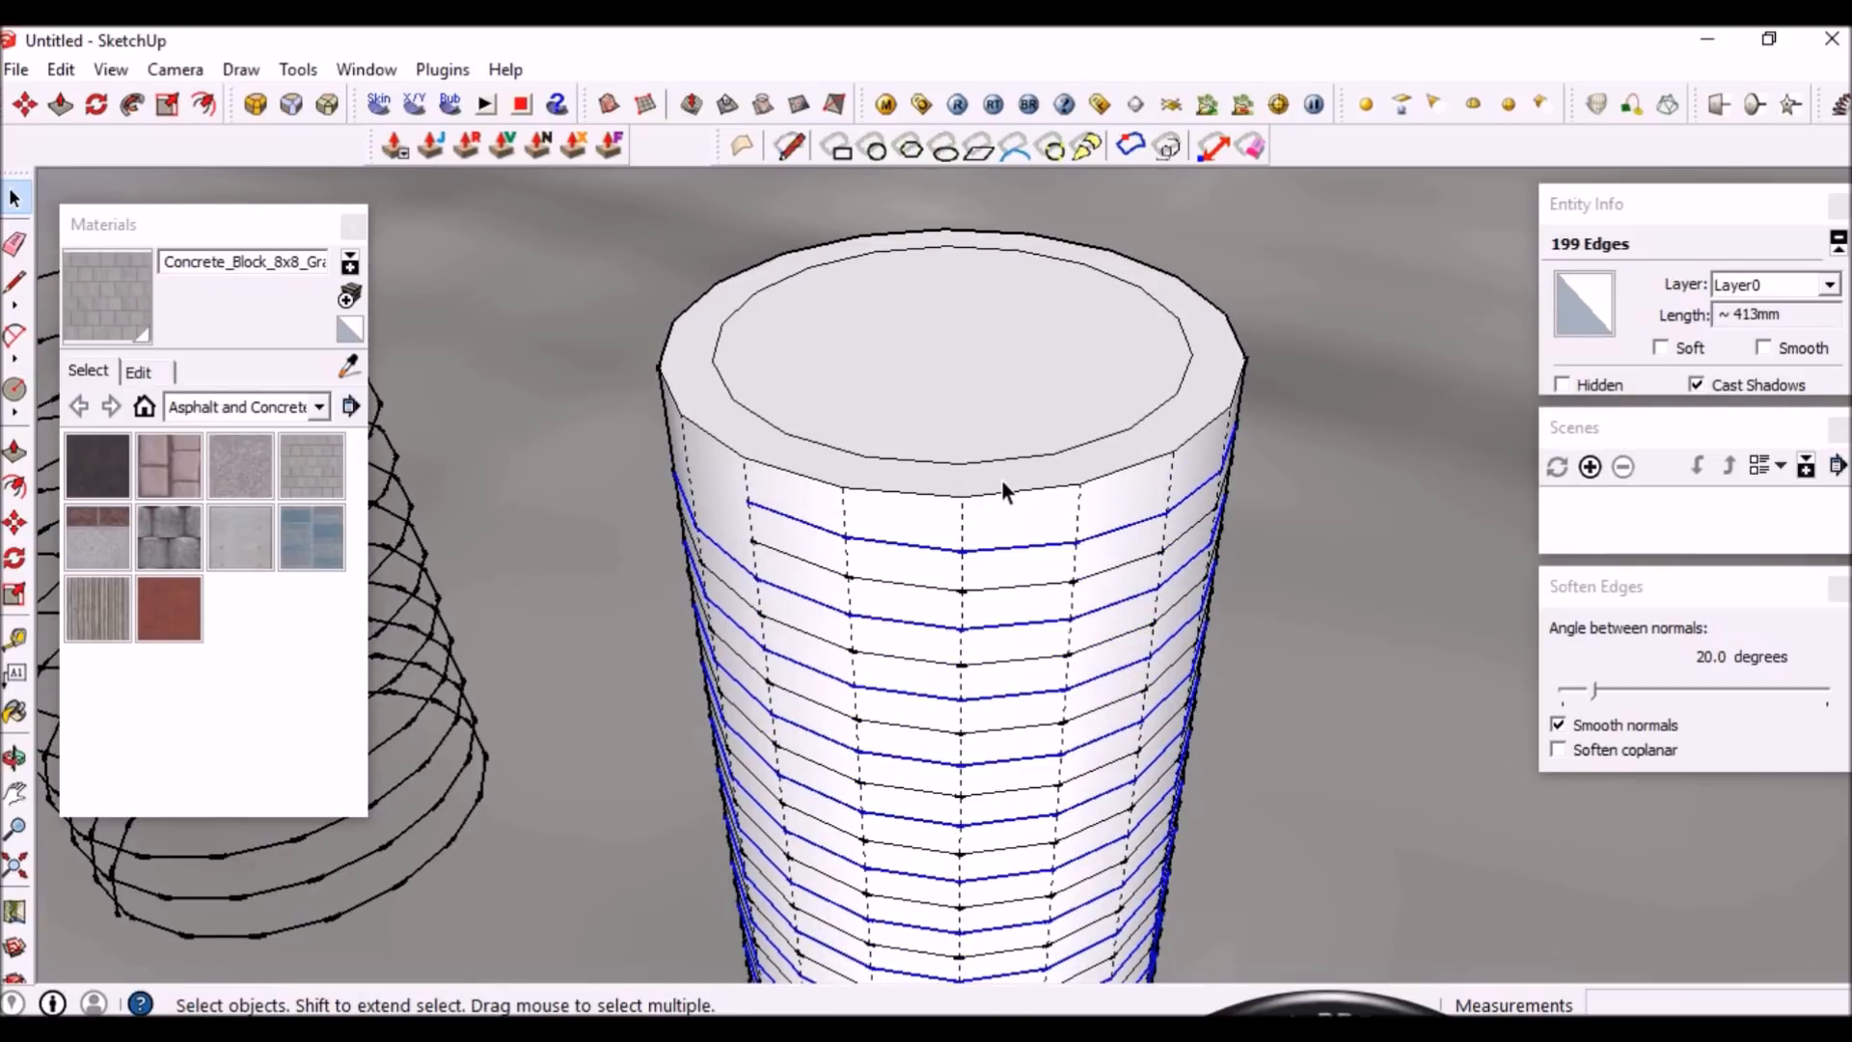
pyautogui.moveTo(1007, 477); pyautogui.dragTo(939, 443, button='middle')
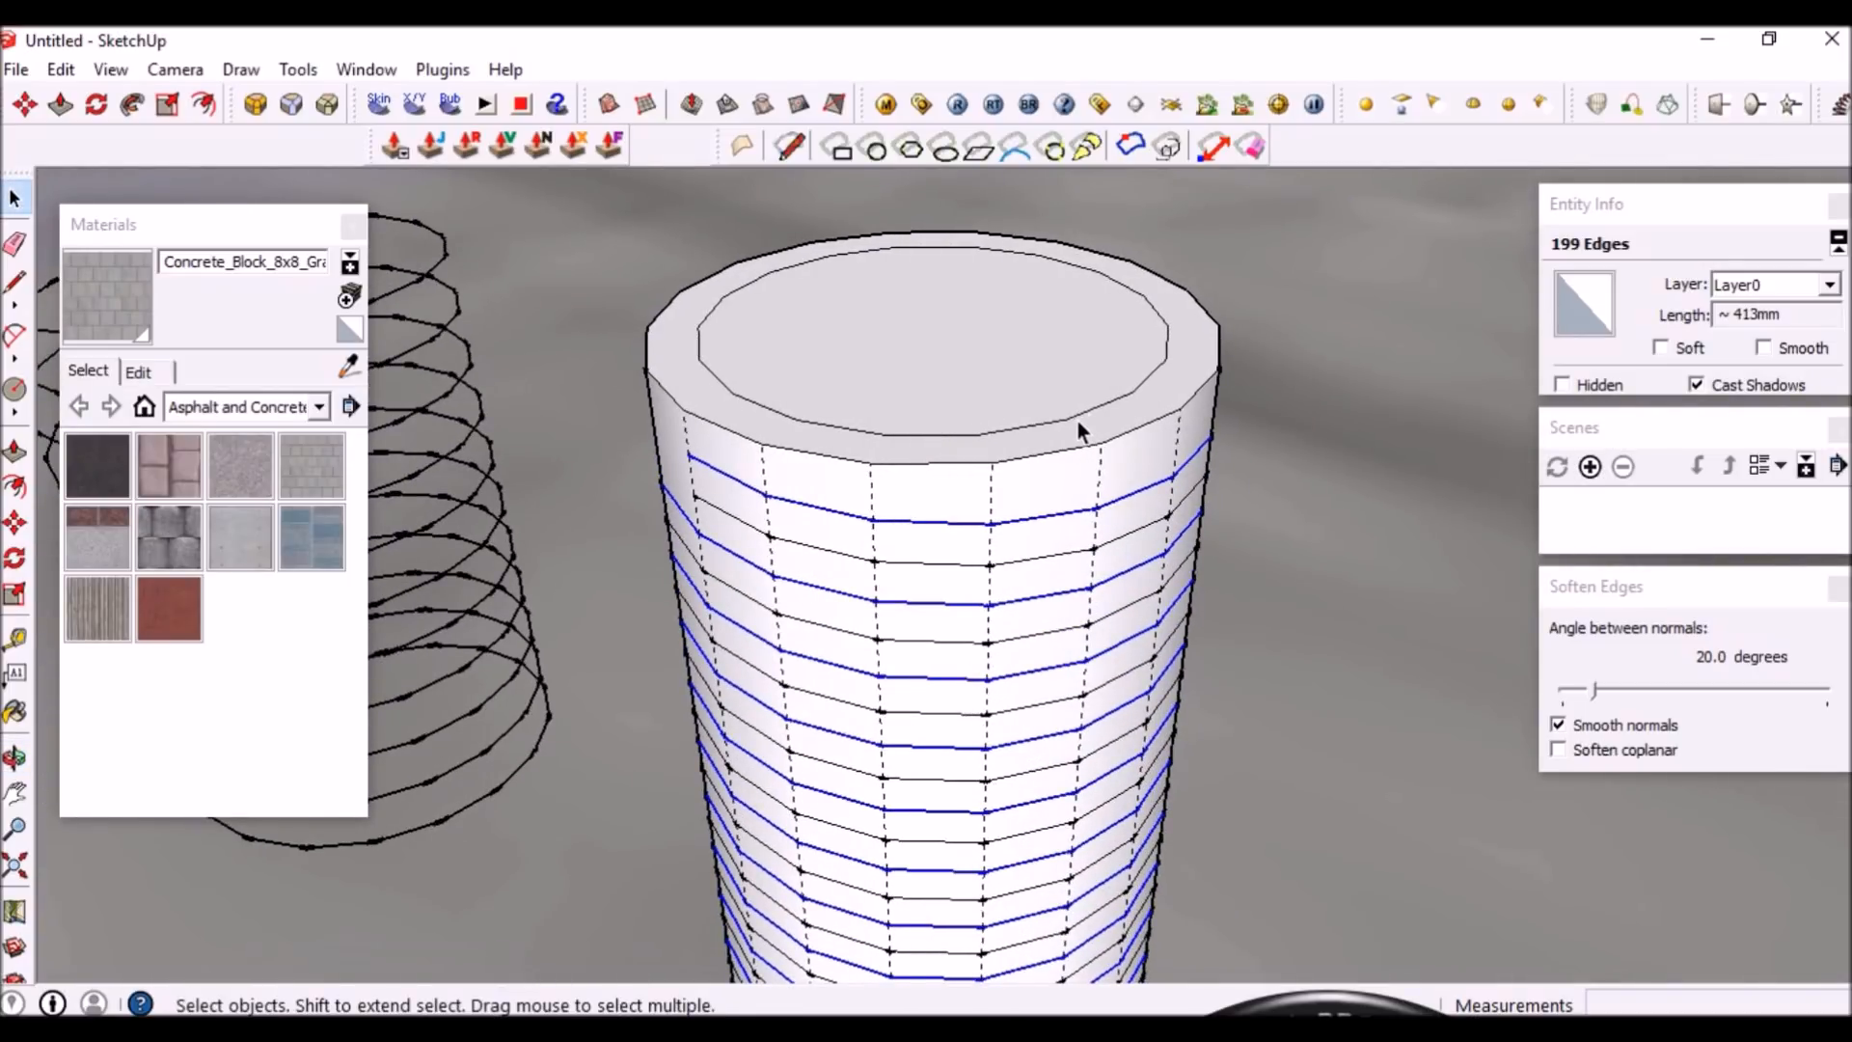
pyautogui.press('s')
pyautogui.moveTo(1070, 476); pyautogui.dragTo(1172, 743, button='middle')
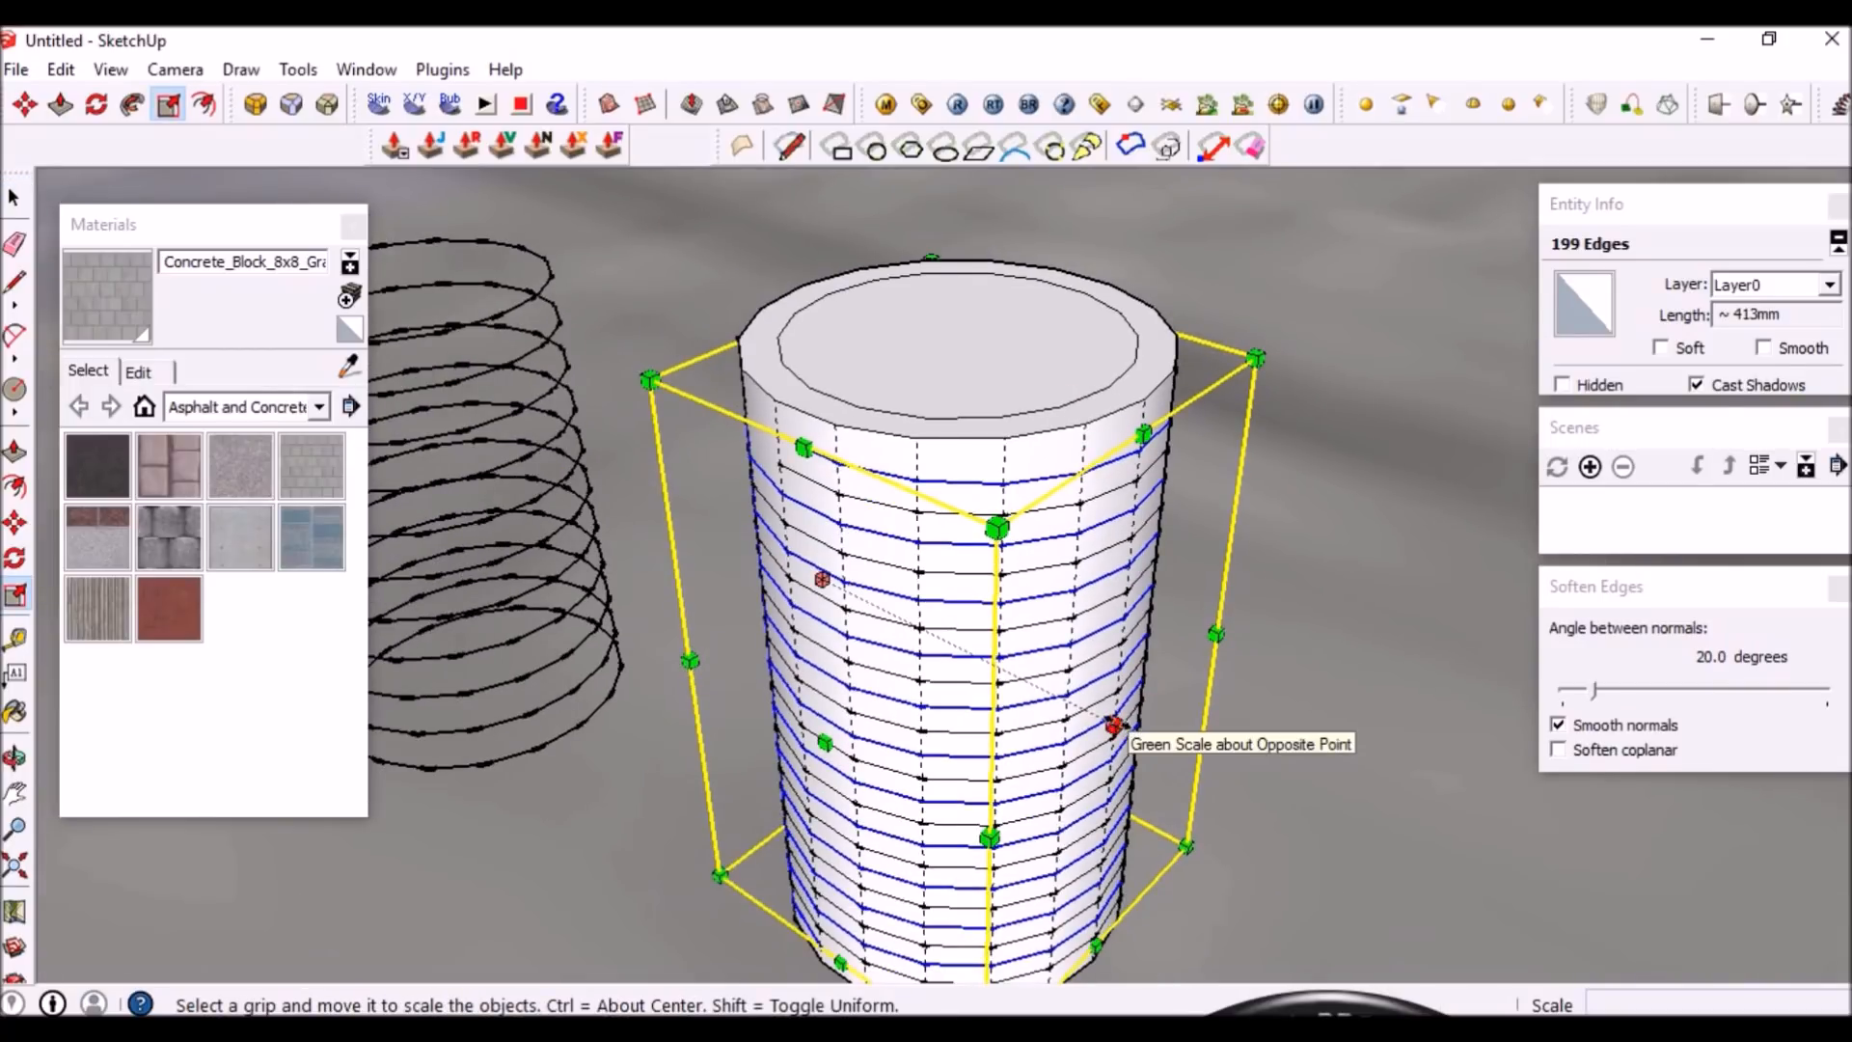
pyautogui.scroll(2, 1117, 730)
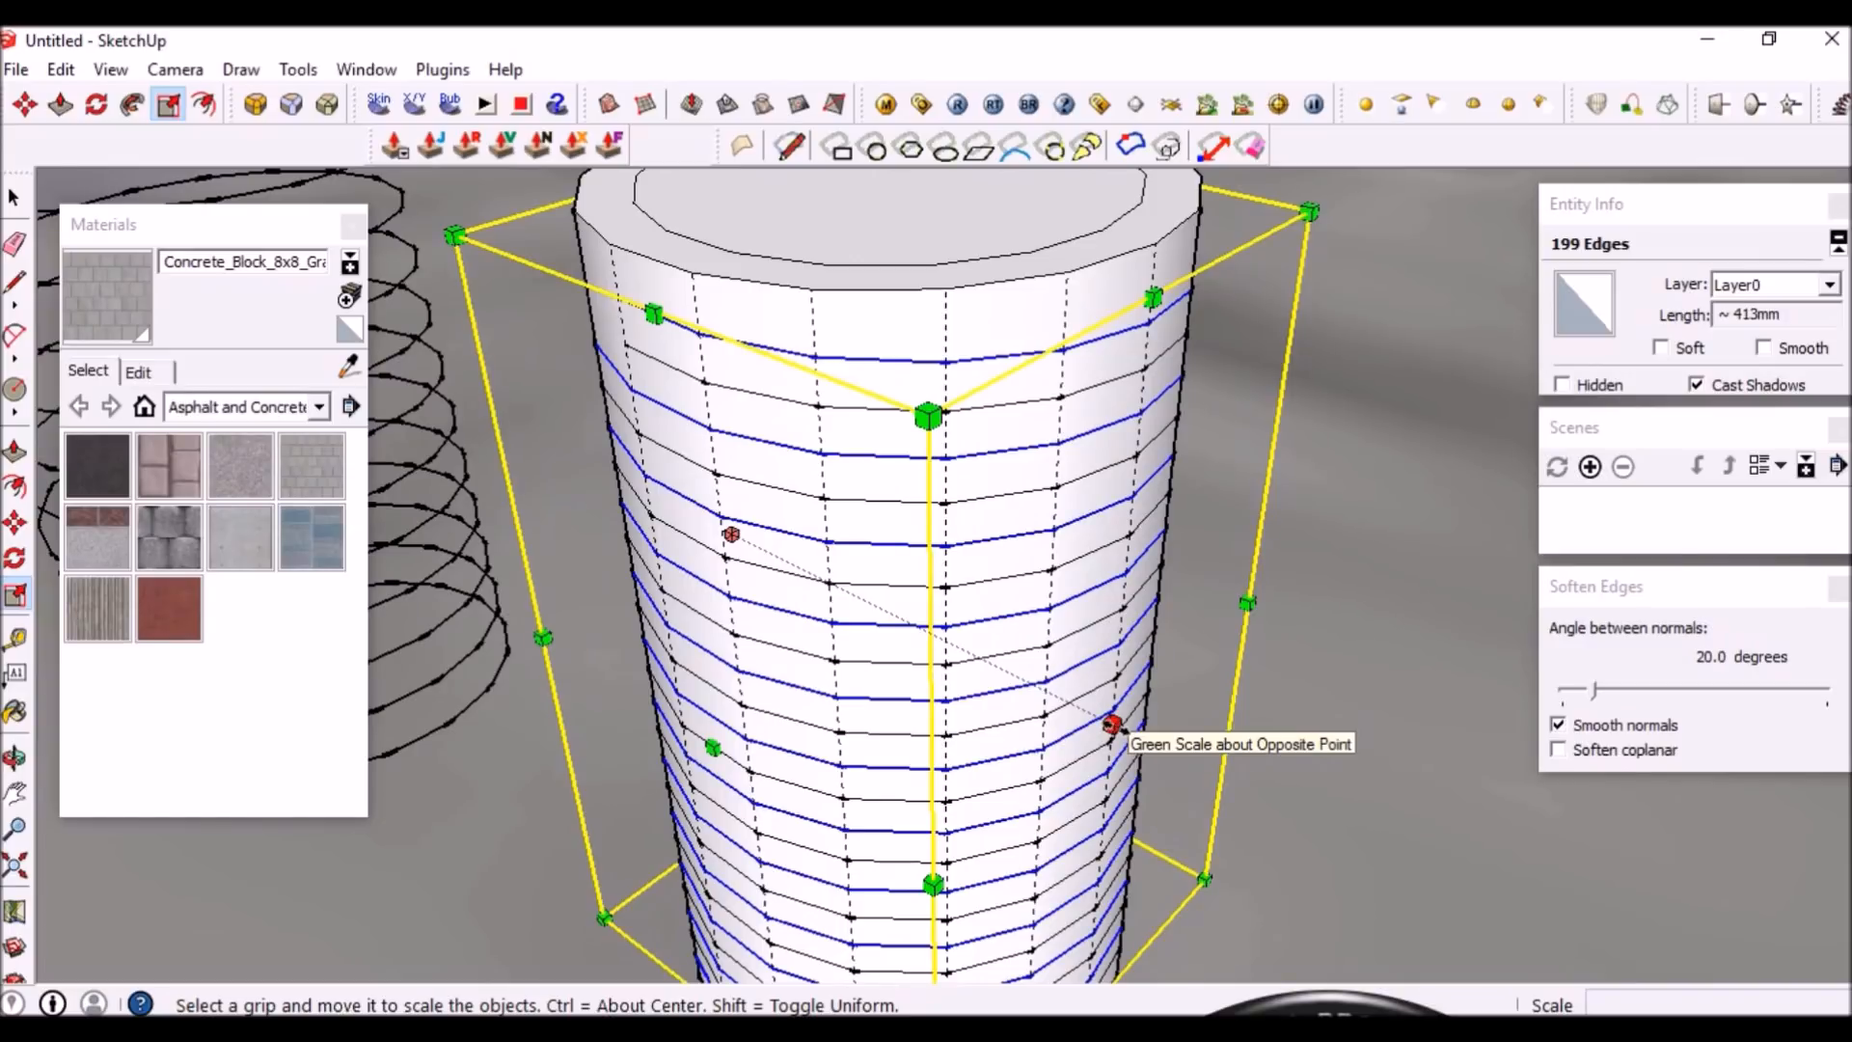
pyautogui.press('ctrl')
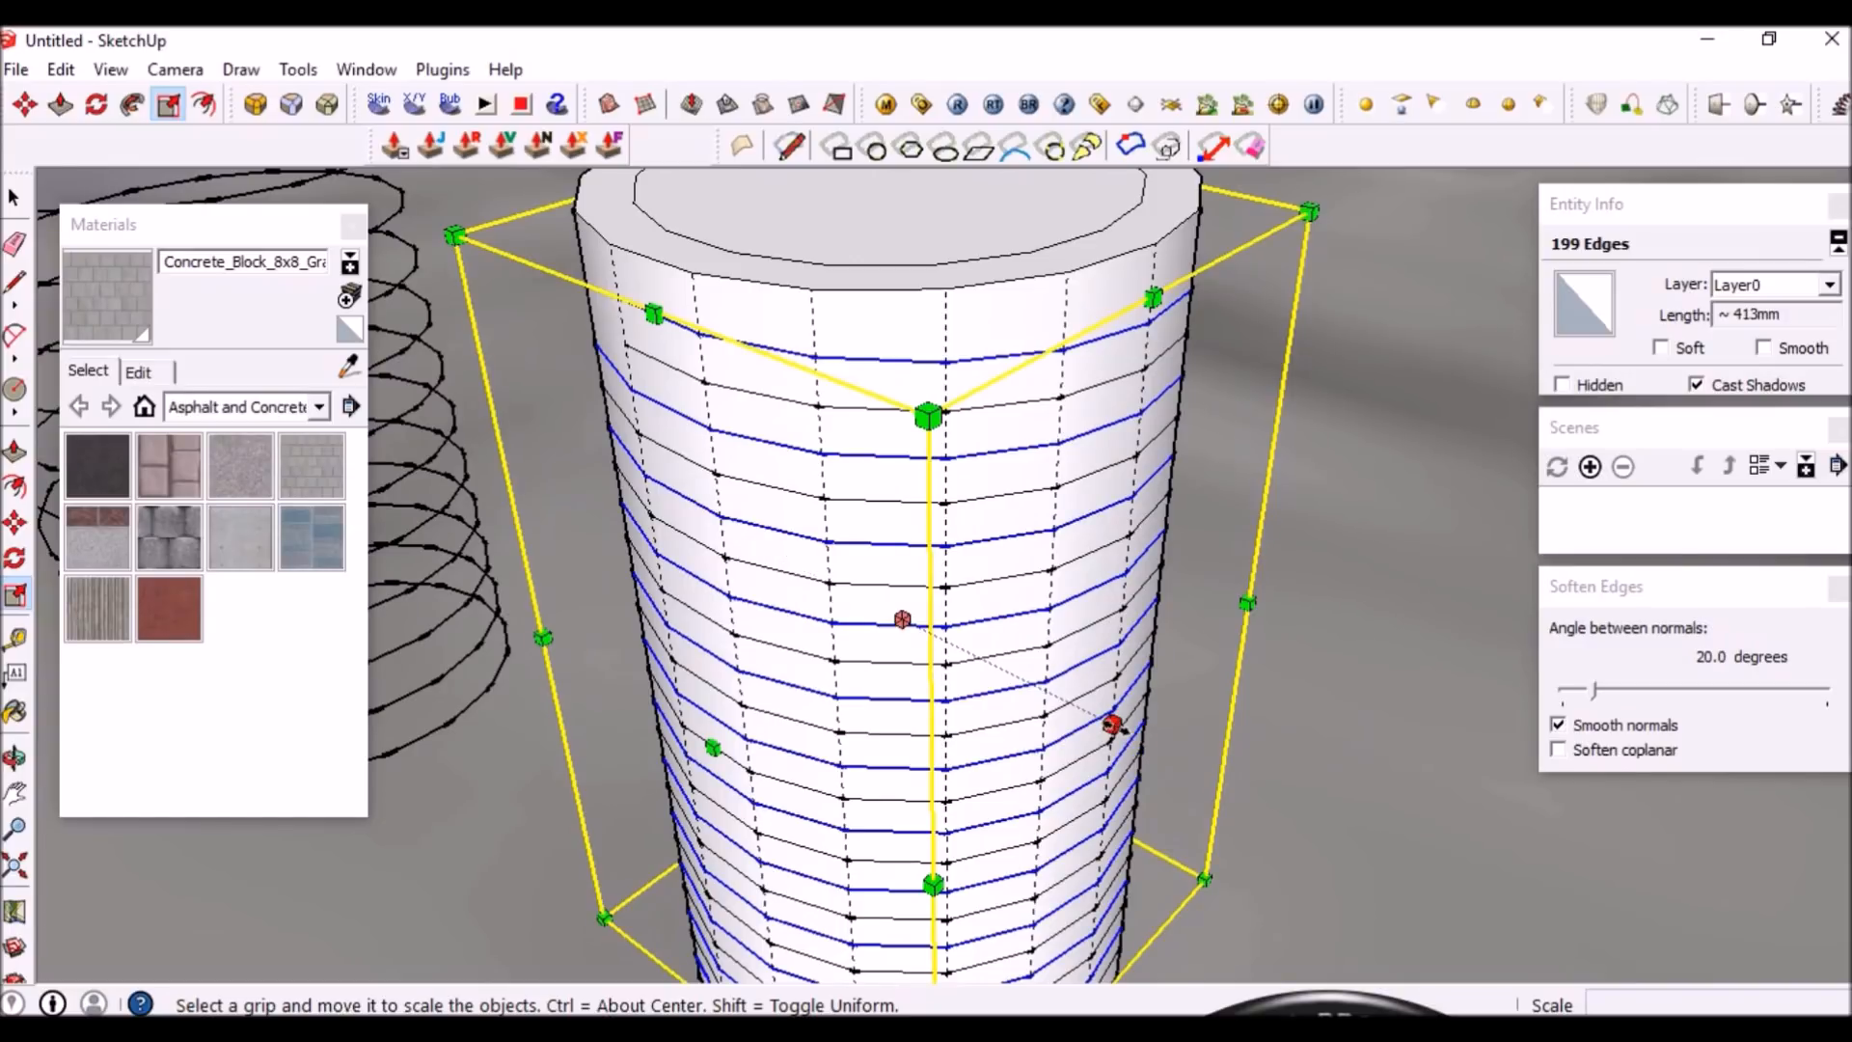
pyautogui.keyDown('ctrl'); pyautogui.moveTo(1113, 724); pyautogui.dragTo(1116, 727); pyautogui.keyUp('ctrl')
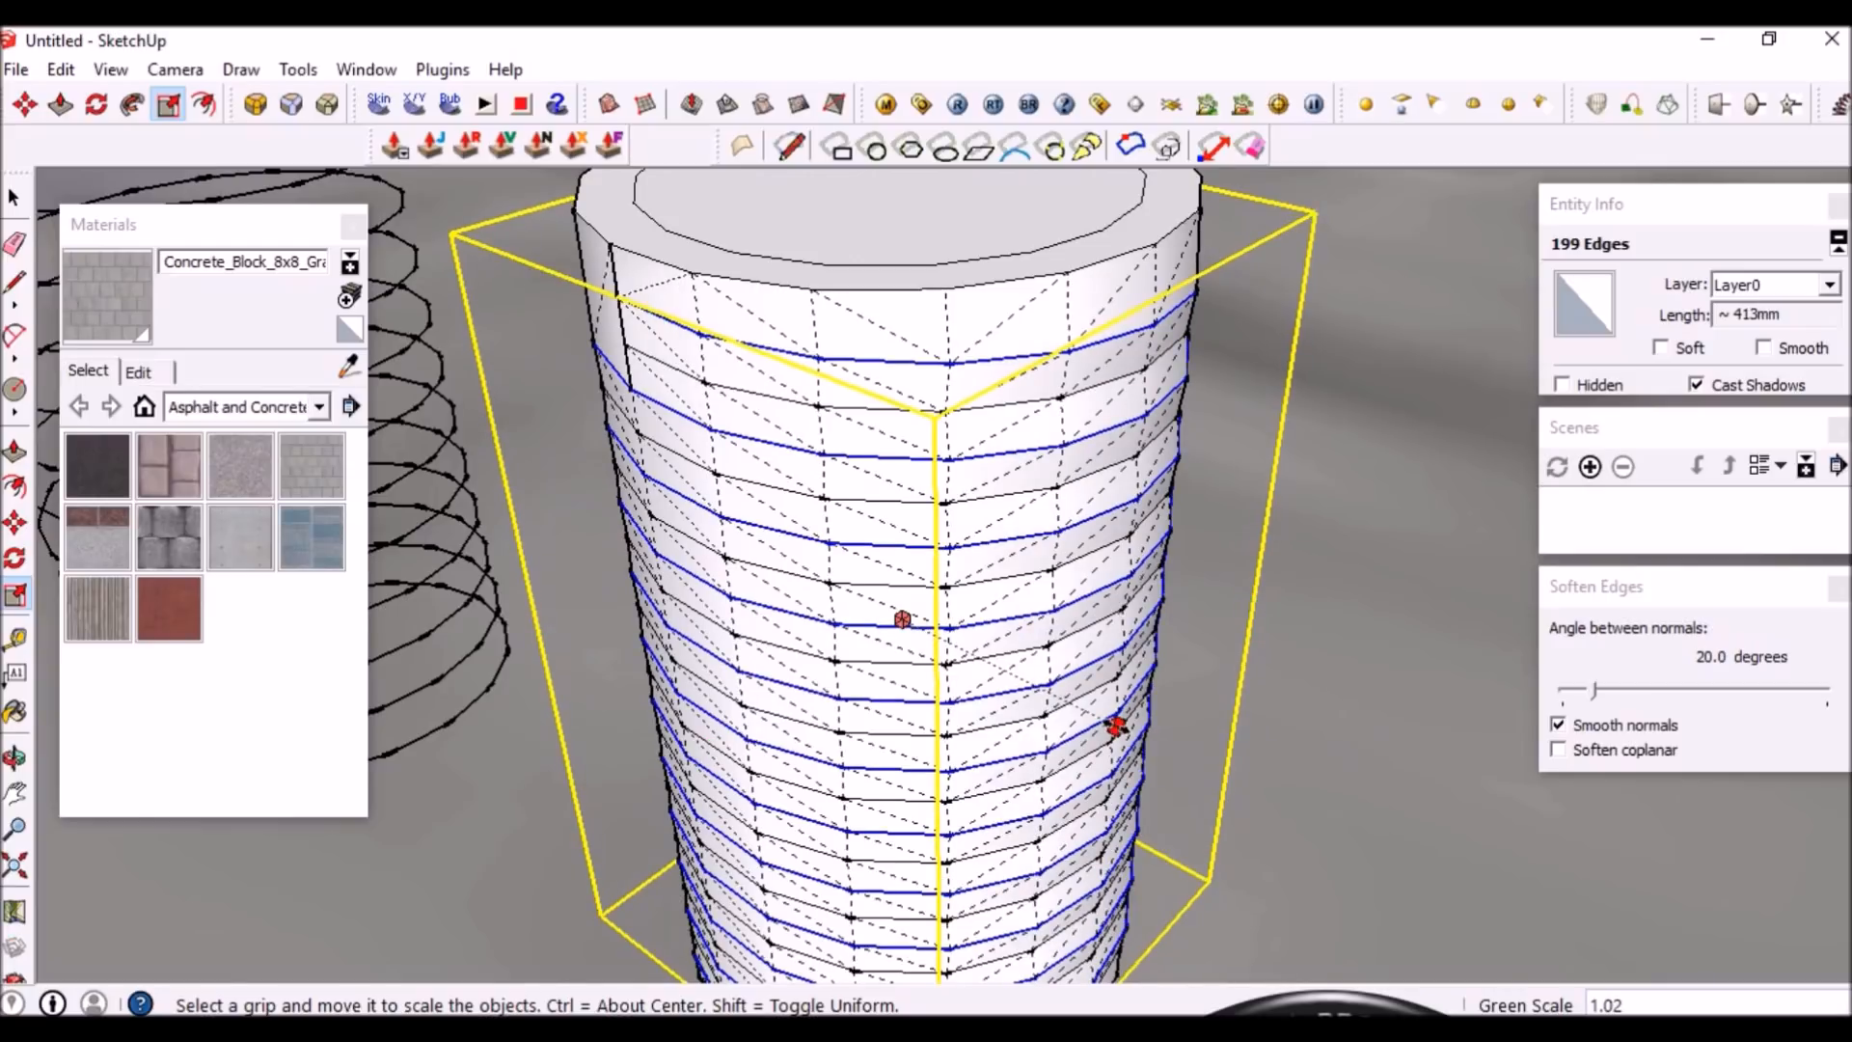
pyautogui.scroll(-2, 1114, 728)
pyautogui.moveTo(1113, 729)
pyautogui.mouseDown(button='middle')
pyautogui.moveTo(1115, 752)
pyautogui.moveTo(1131, 743)
pyautogui.mouseUp(button='middle')
pyautogui.moveTo(1193, 379)
pyautogui.mouseDown(button='middle')
pyautogui.moveTo(1174, 360)
pyautogui.moveTo(1161, 374)
pyautogui.mouseUp(button='middle')
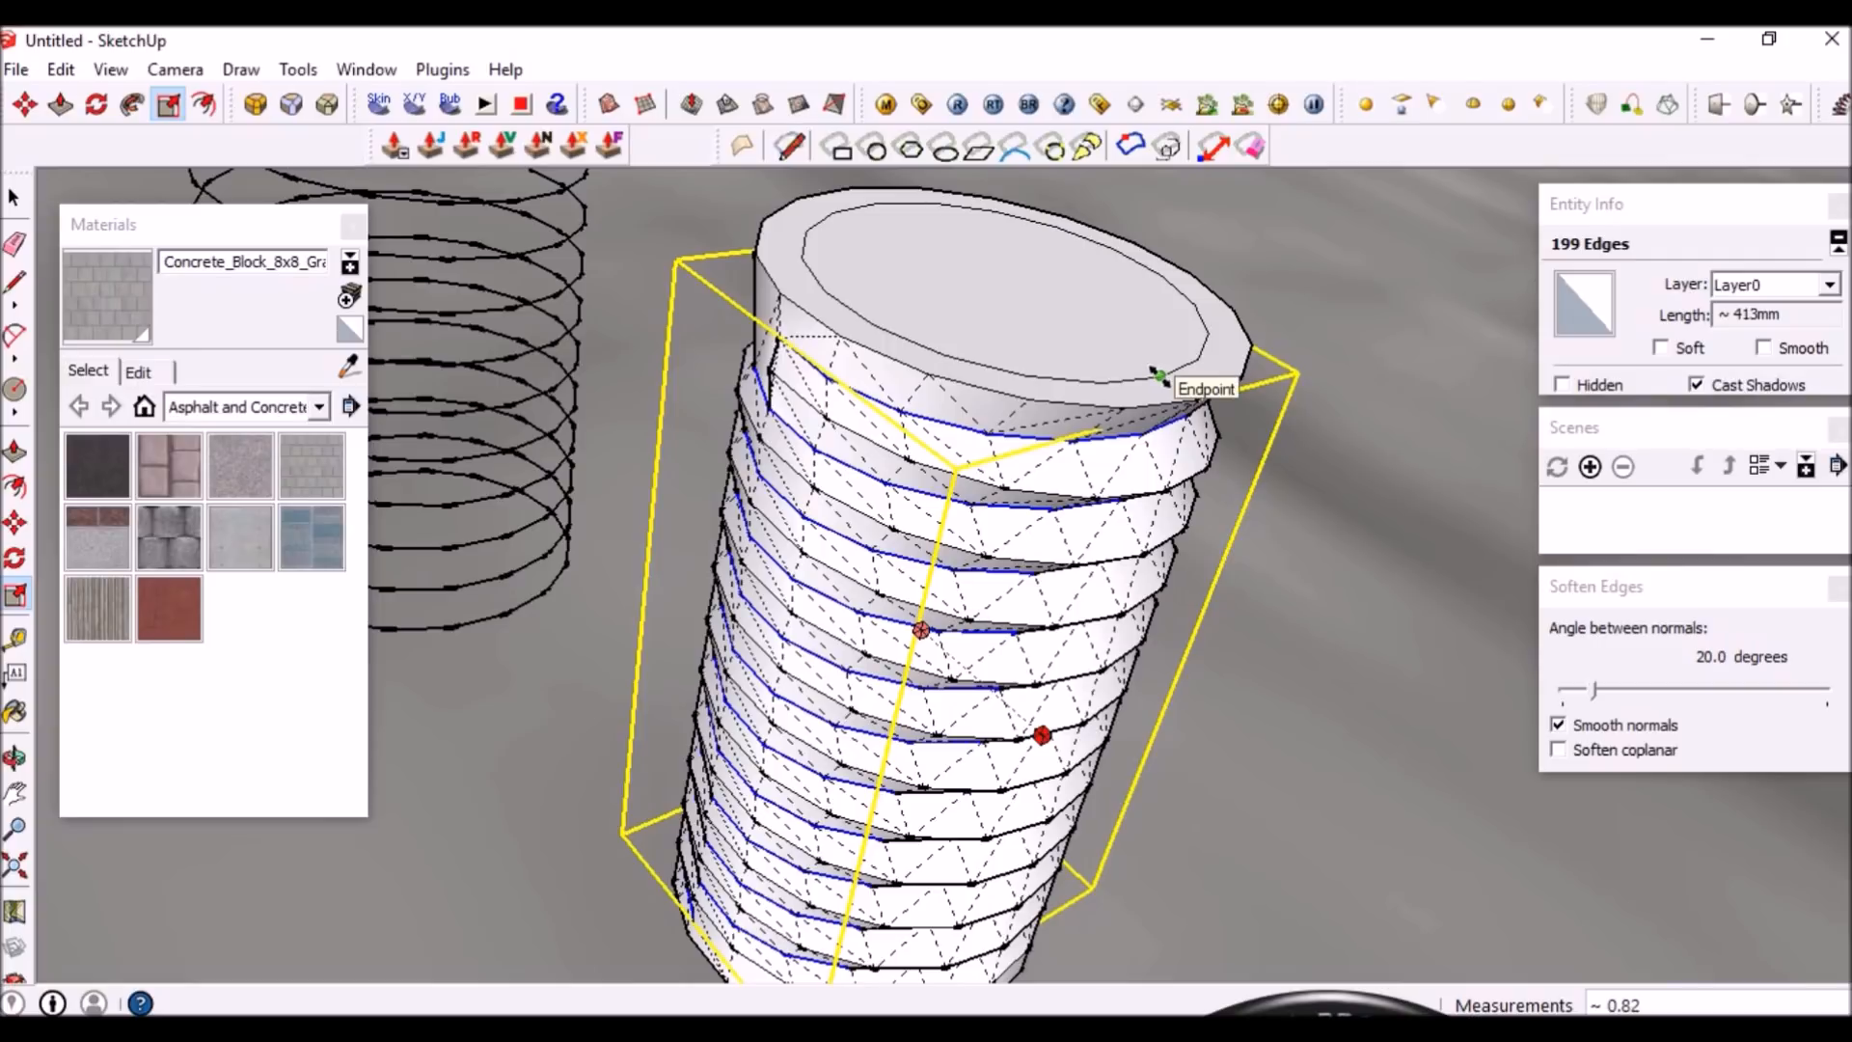
pyautogui.click(1158, 376)
pyautogui.scroll(-2, 873, 528)
pyautogui.press('space')
# Scale the same helix edges inward about their centre along the red axis to match the inner circle
pyautogui.moveTo(871, 529); pyautogui.dragTo(996, 622, button='middle')
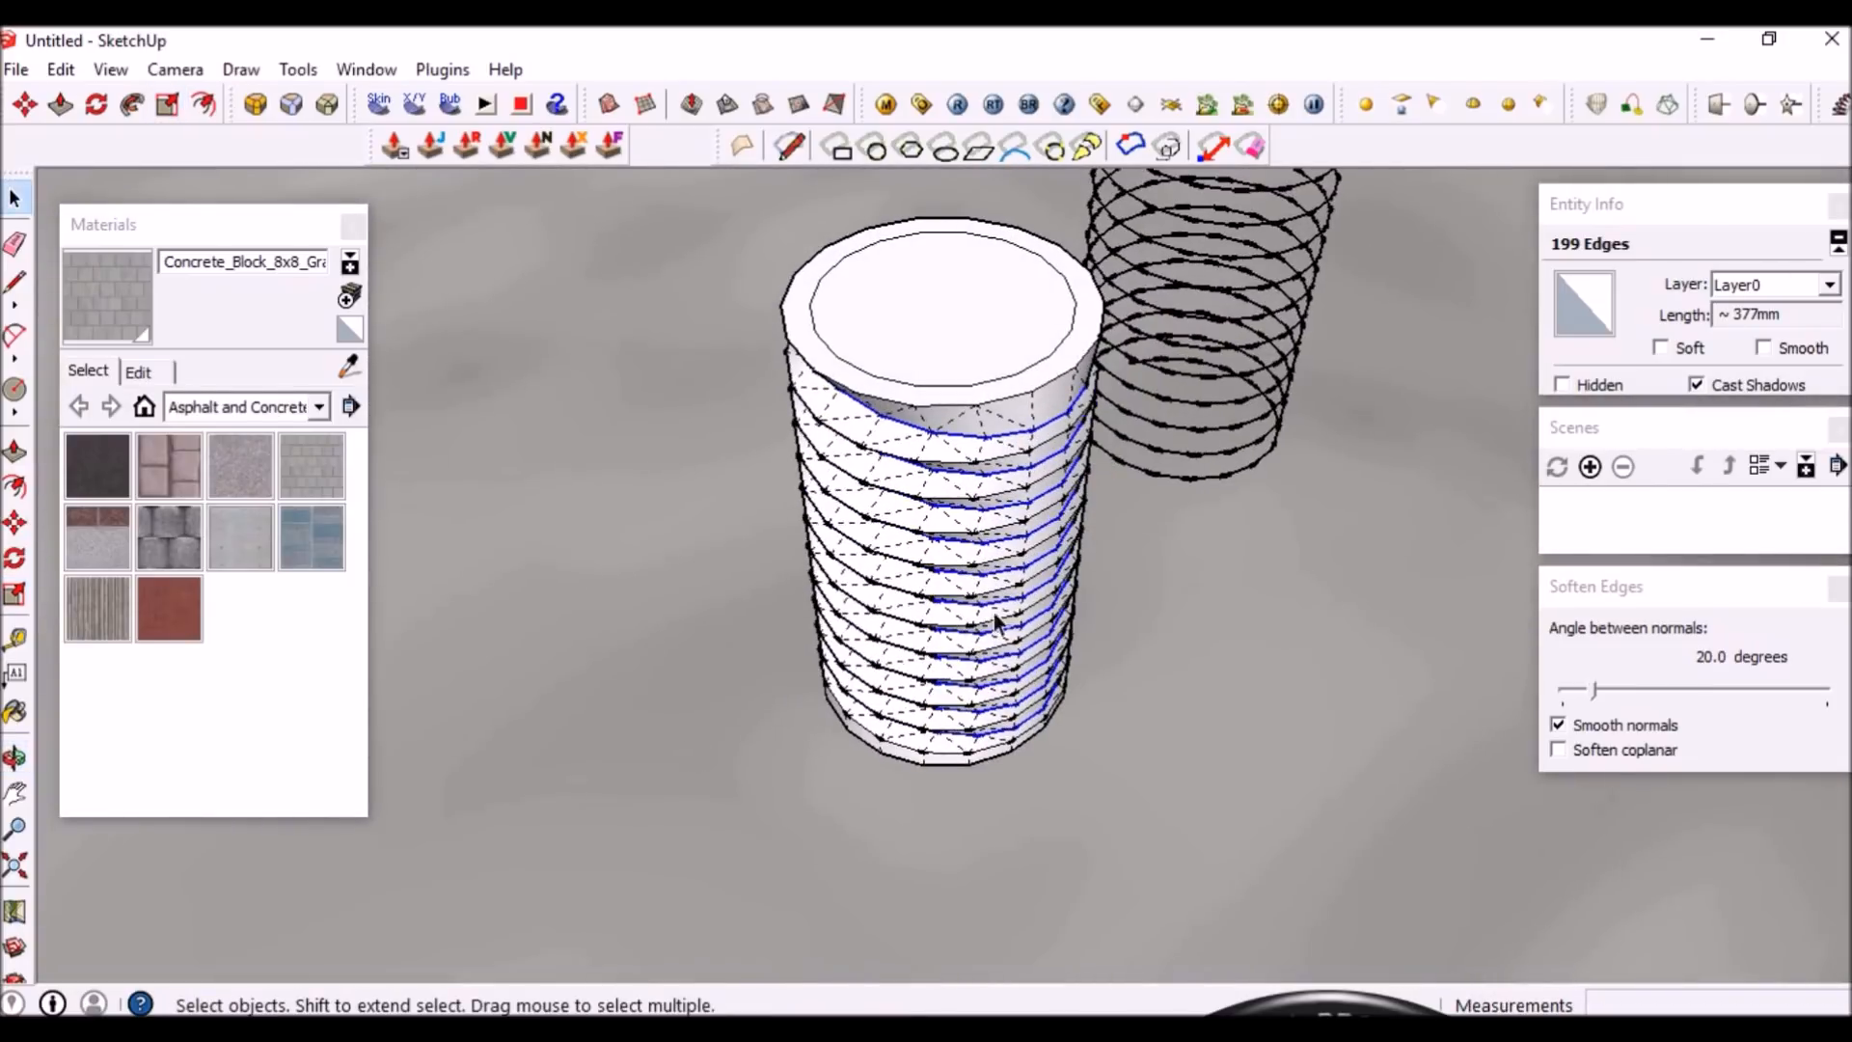
pyautogui.scroll(3, 1136, 614)
pyautogui.scroll(-2, 1137, 618)
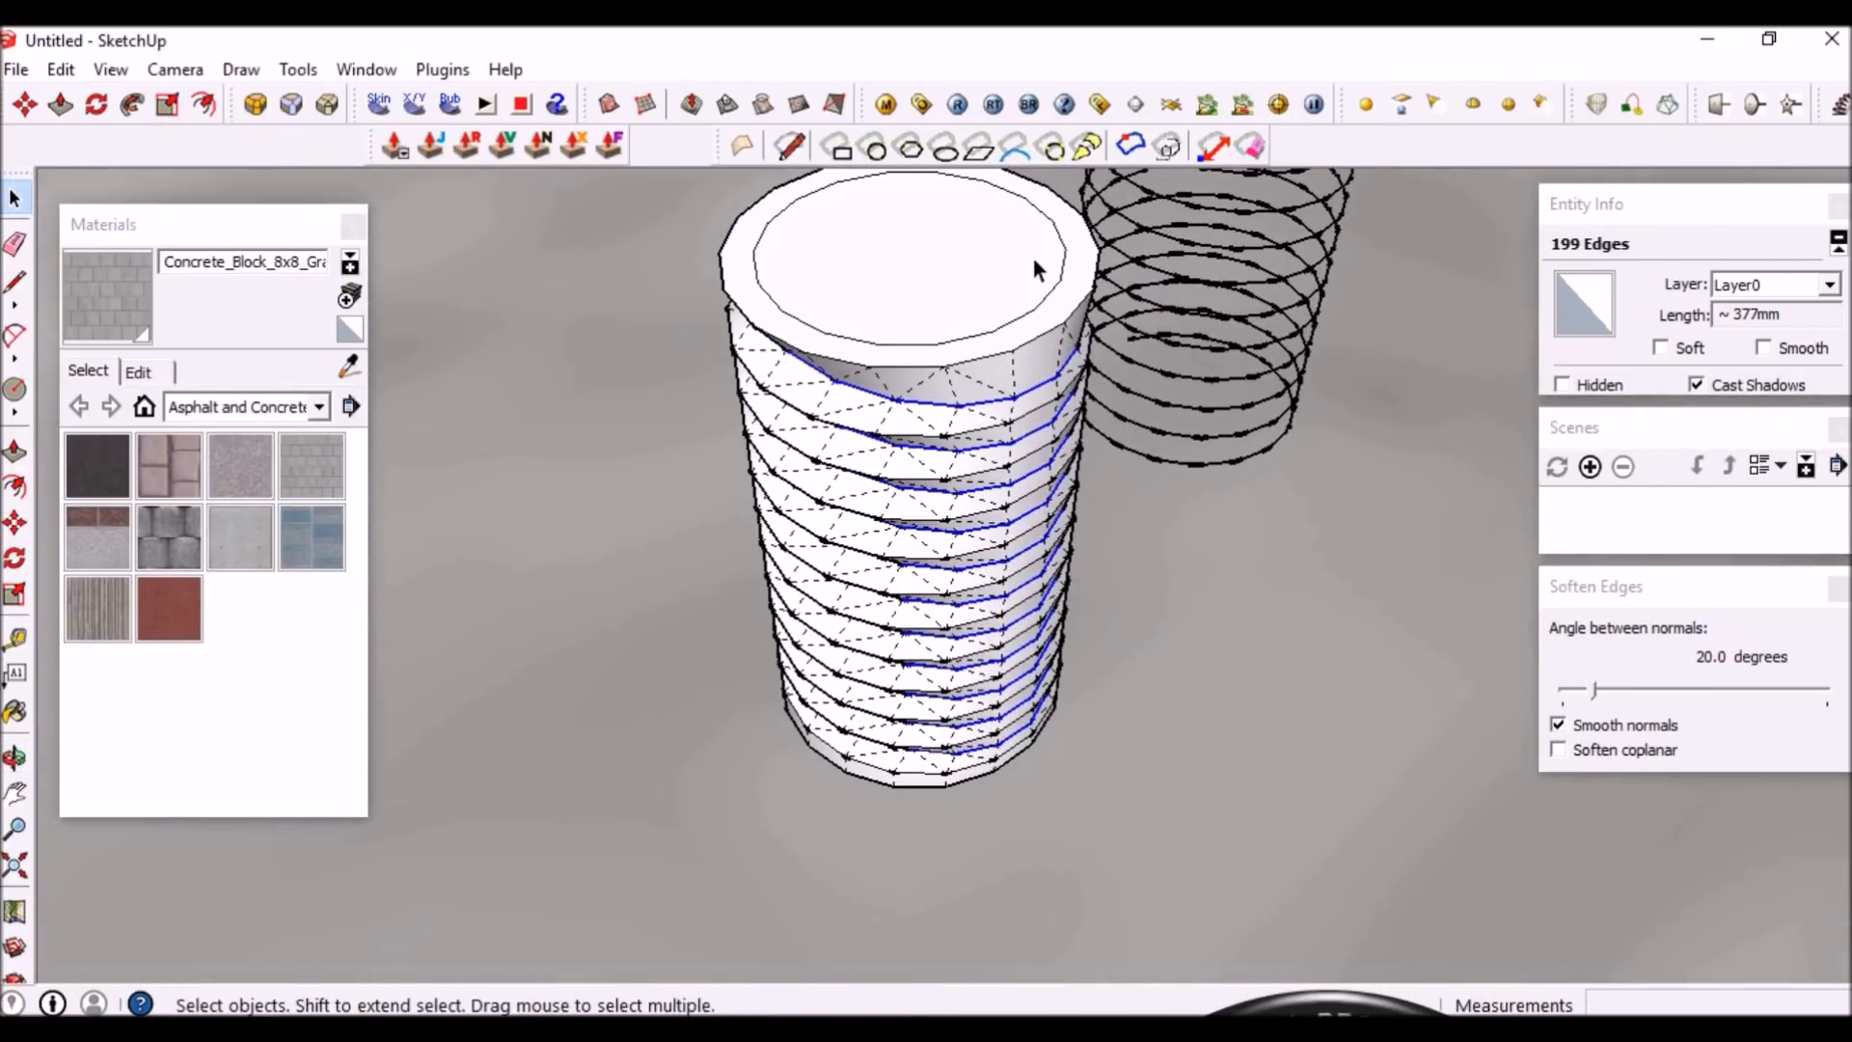
pyautogui.scroll(1, 1032, 256)
pyautogui.press('s')
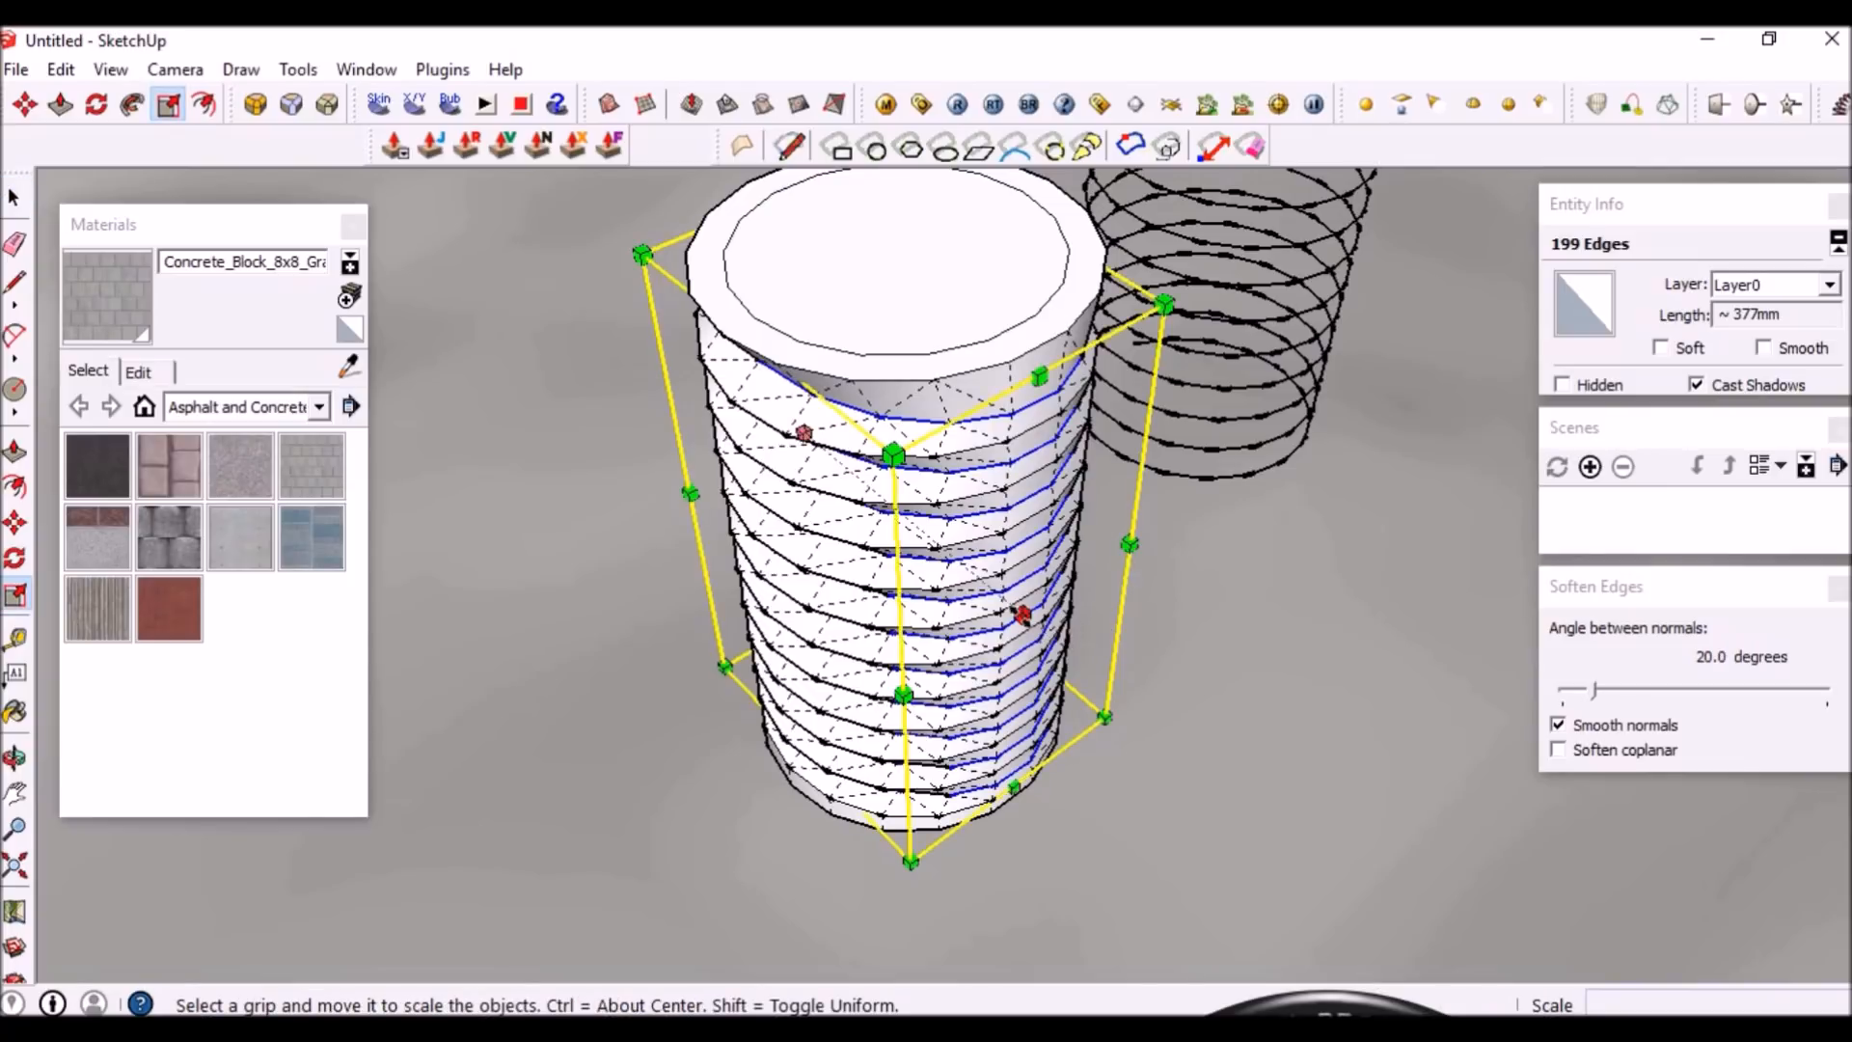
pyautogui.scroll(1, 1035, 321)
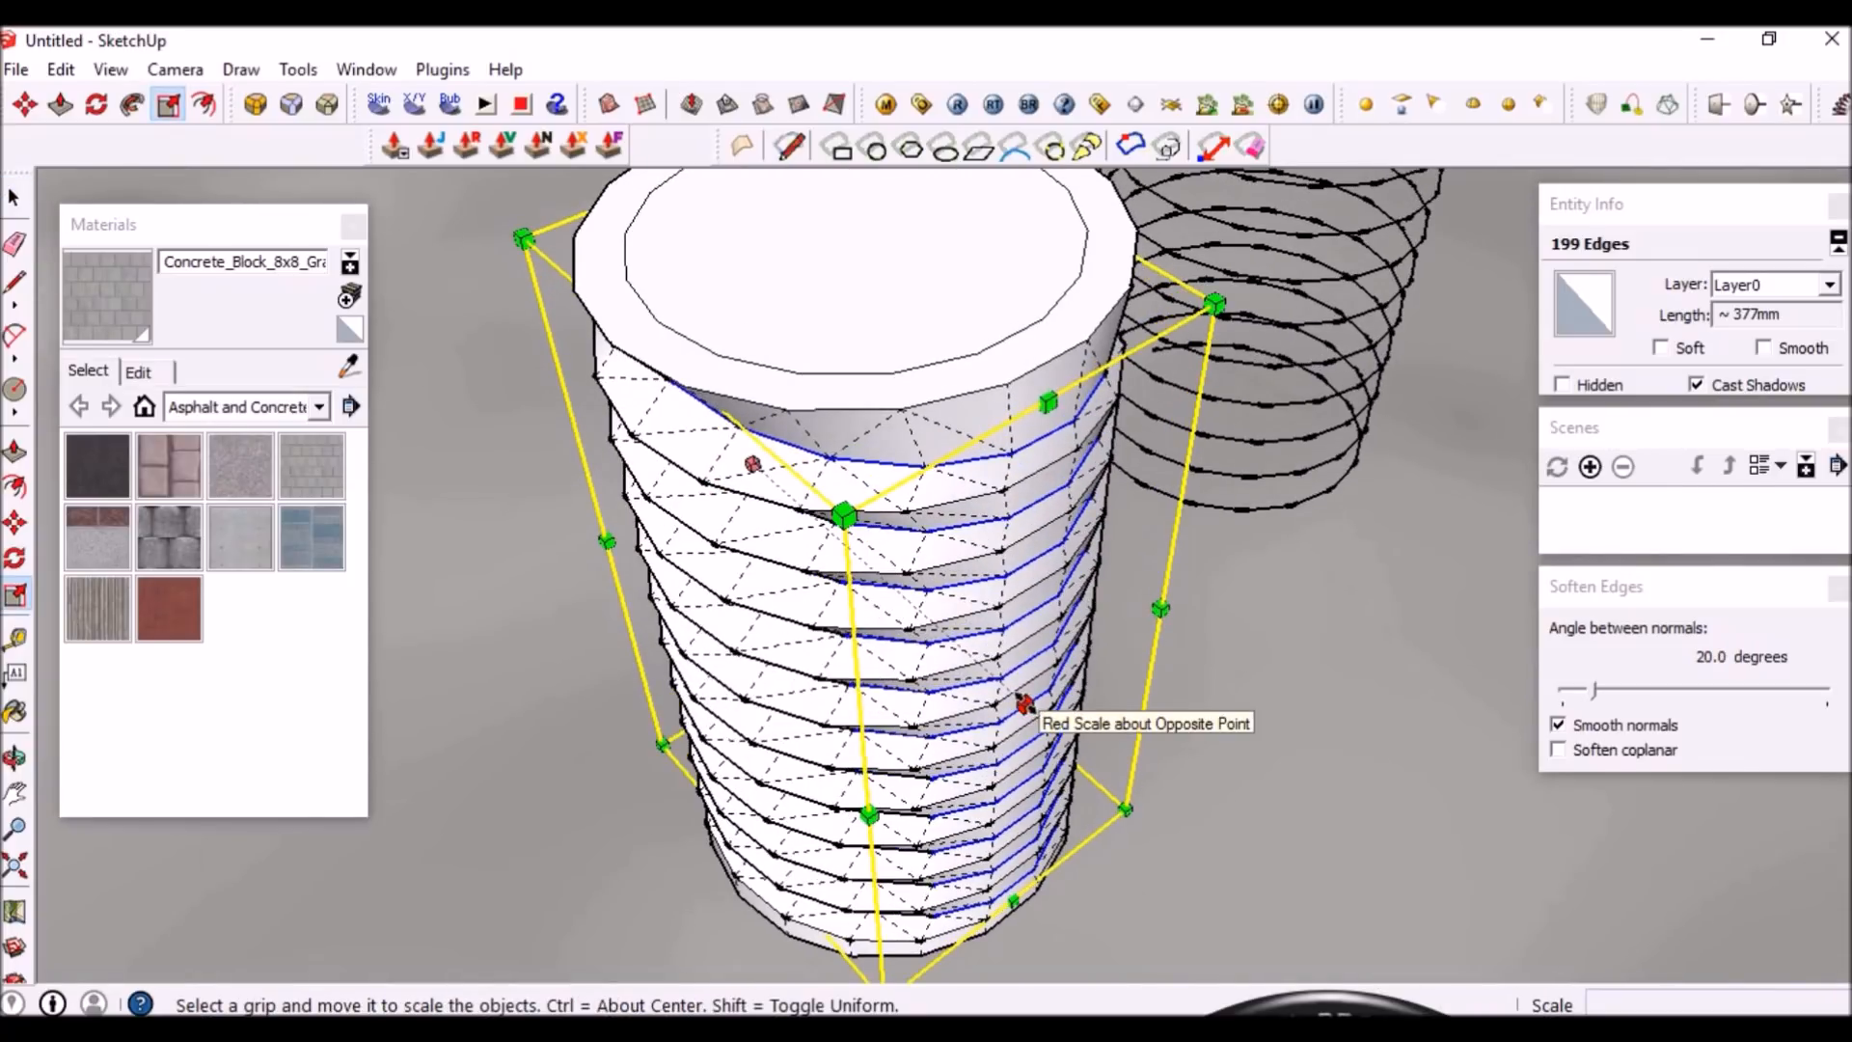
pyautogui.moveTo(1025, 704); pyautogui.dragTo(1011, 332)
pyautogui.press('space')
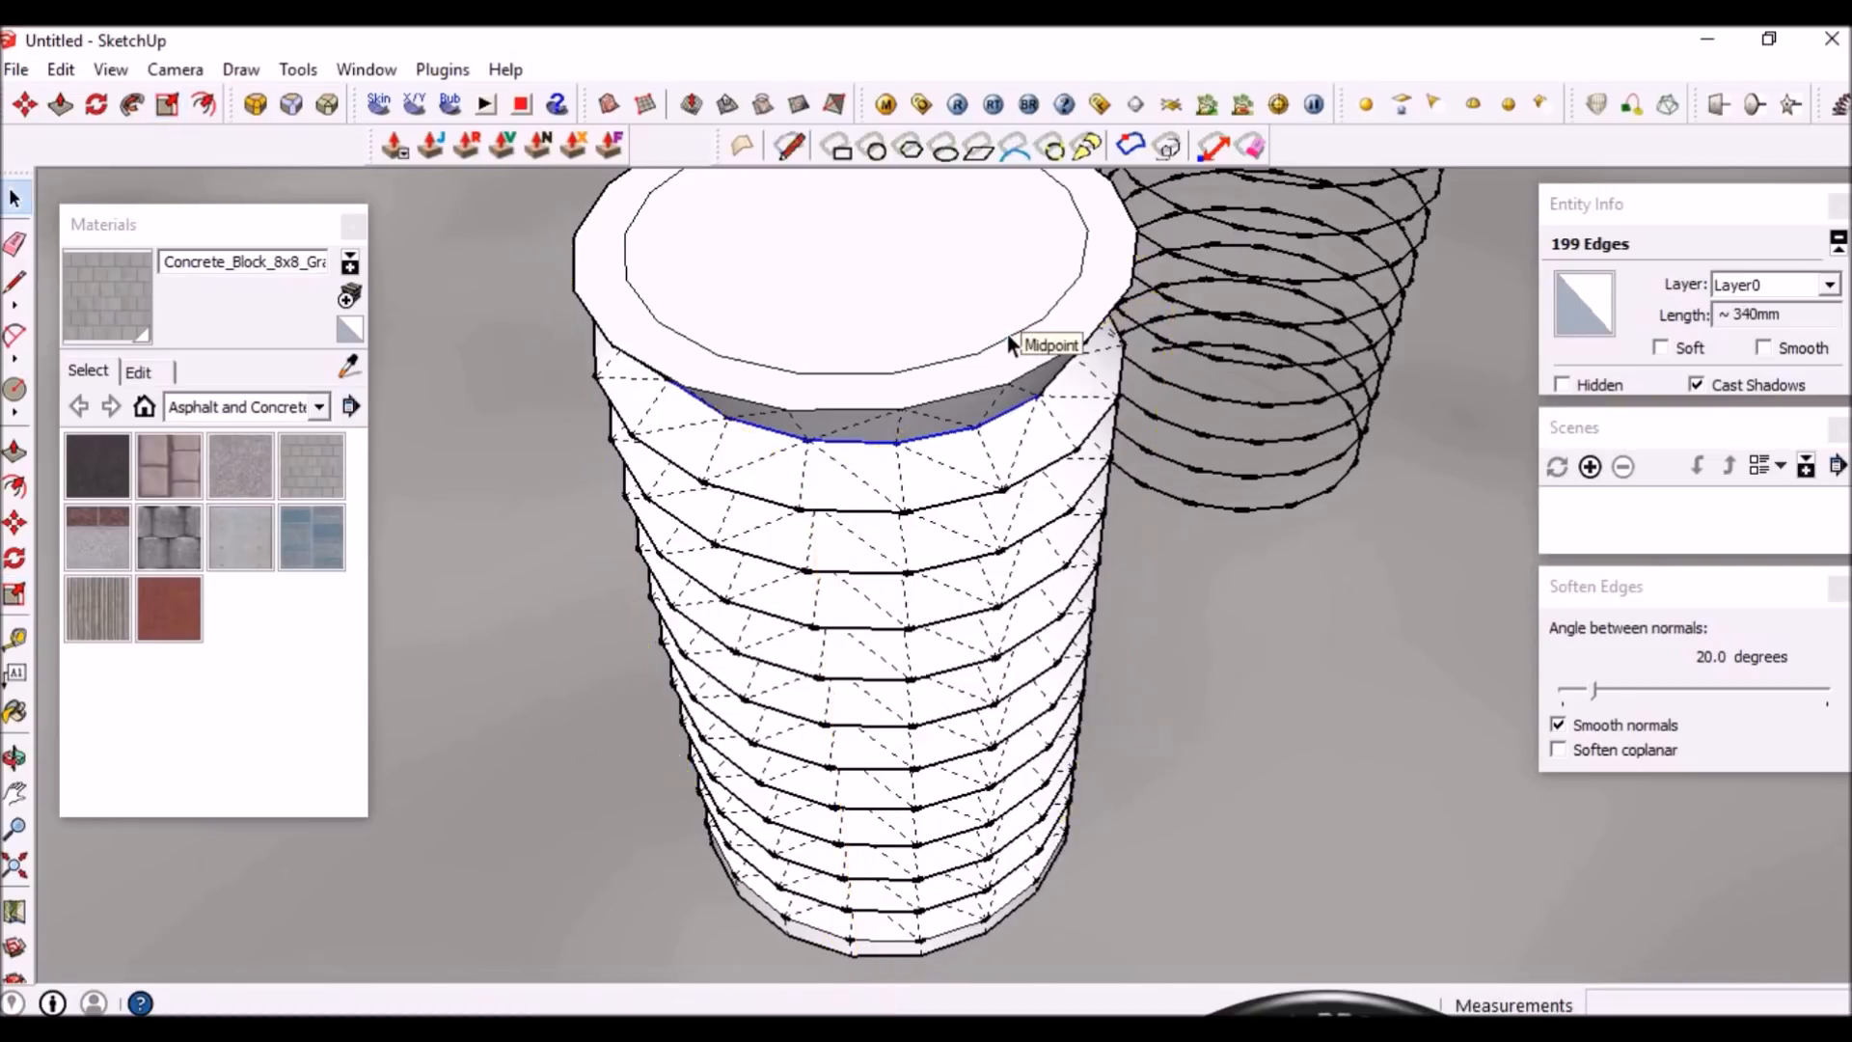
# Turn off the display of hidden geometry to view the threaded cylinder without its dashed facet lines
pyautogui.scroll(-2, 849, 516)
pyautogui.moveTo(662, 682); pyautogui.dragTo(1335, 356, button='middle')
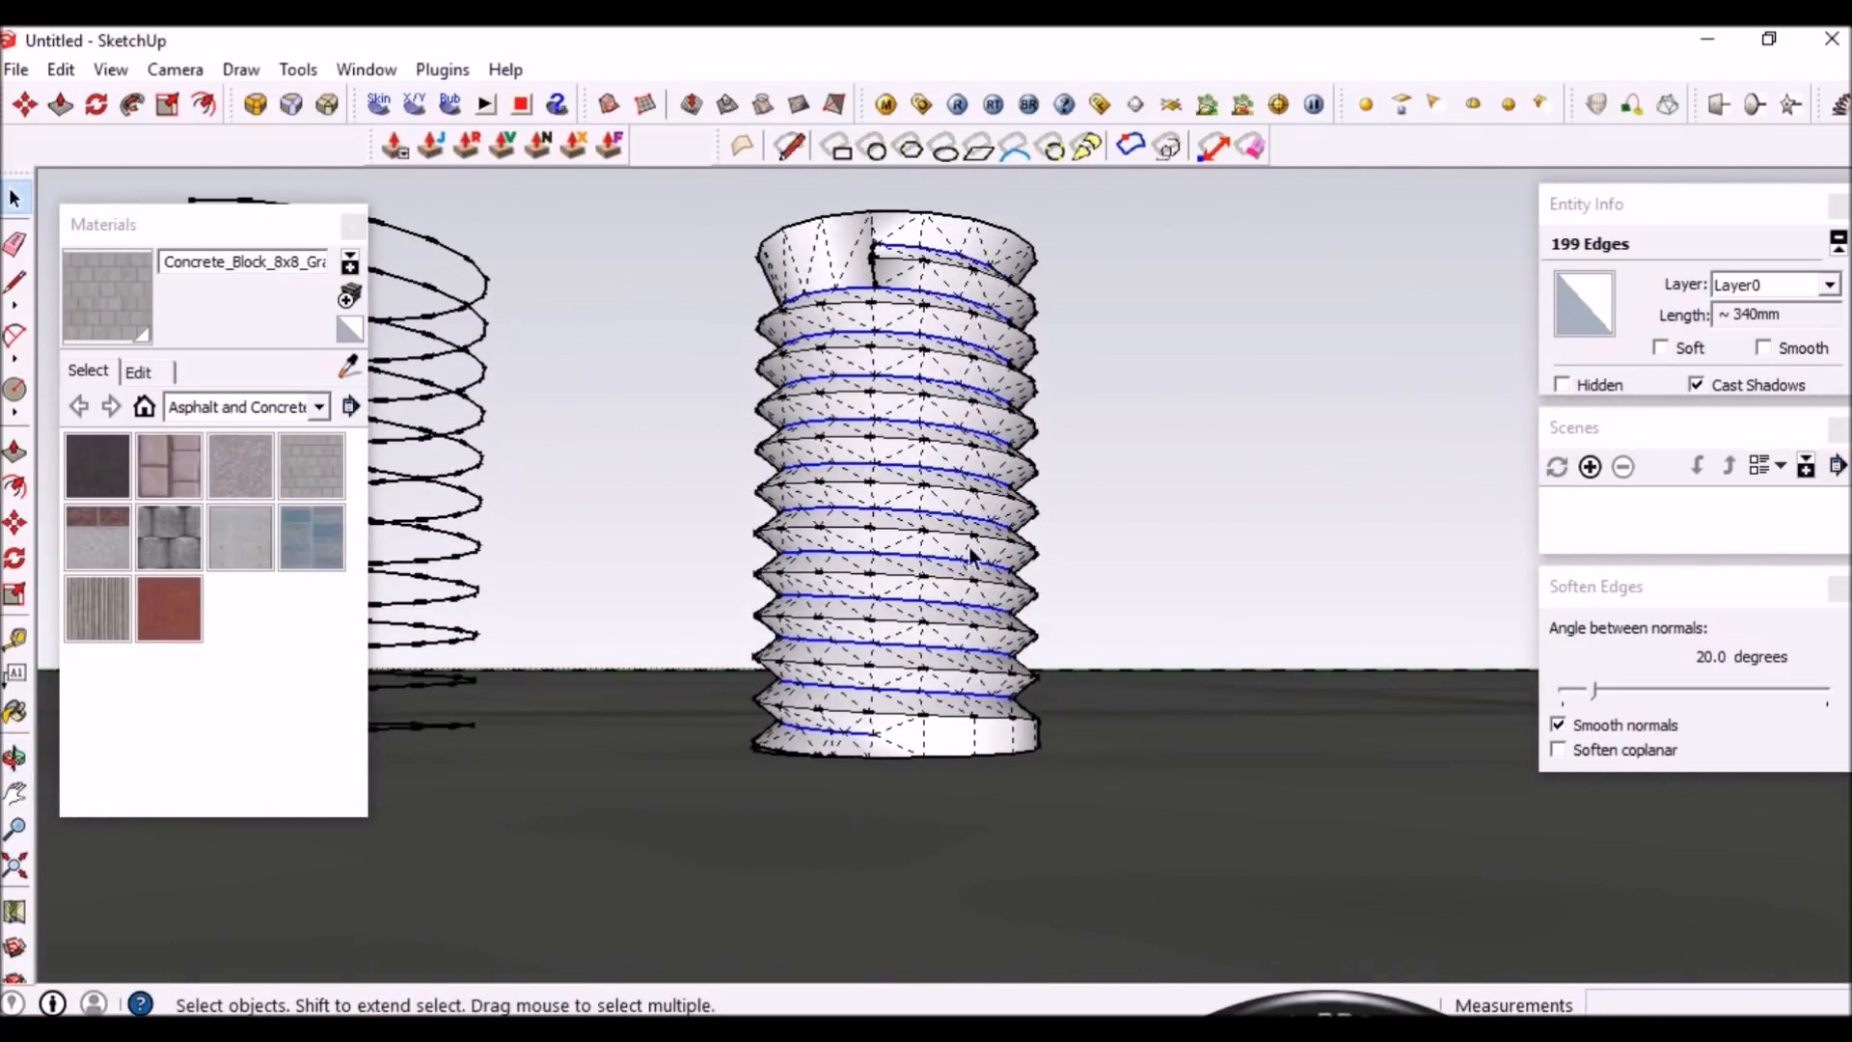
pyautogui.moveTo(861, 441); pyautogui.dragTo(869, 522, button='middle')
pyautogui.scroll(-3, 903, 488)
pyautogui.scroll(2, 889, 331)
pyautogui.moveTo(881, 432); pyautogui.dragTo(878, 453, button='middle')
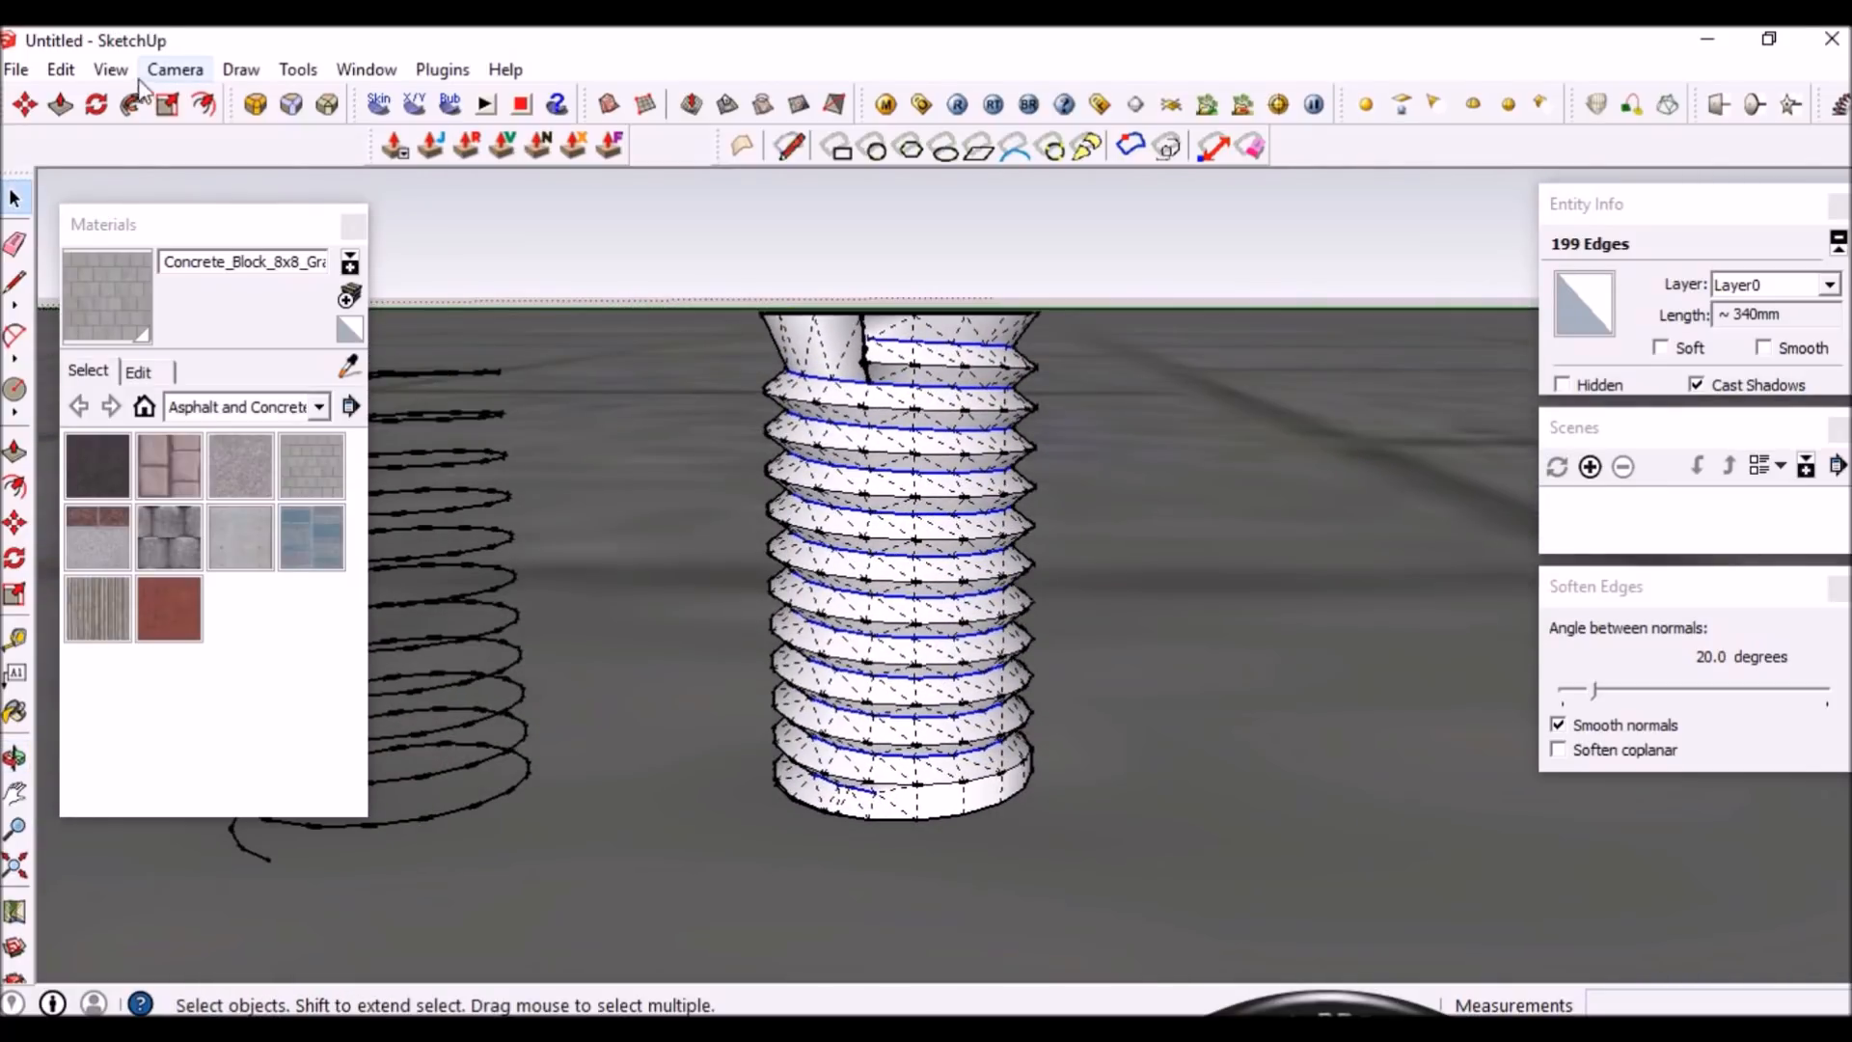
pyautogui.click(110, 70)
pyautogui.click(193, 172)
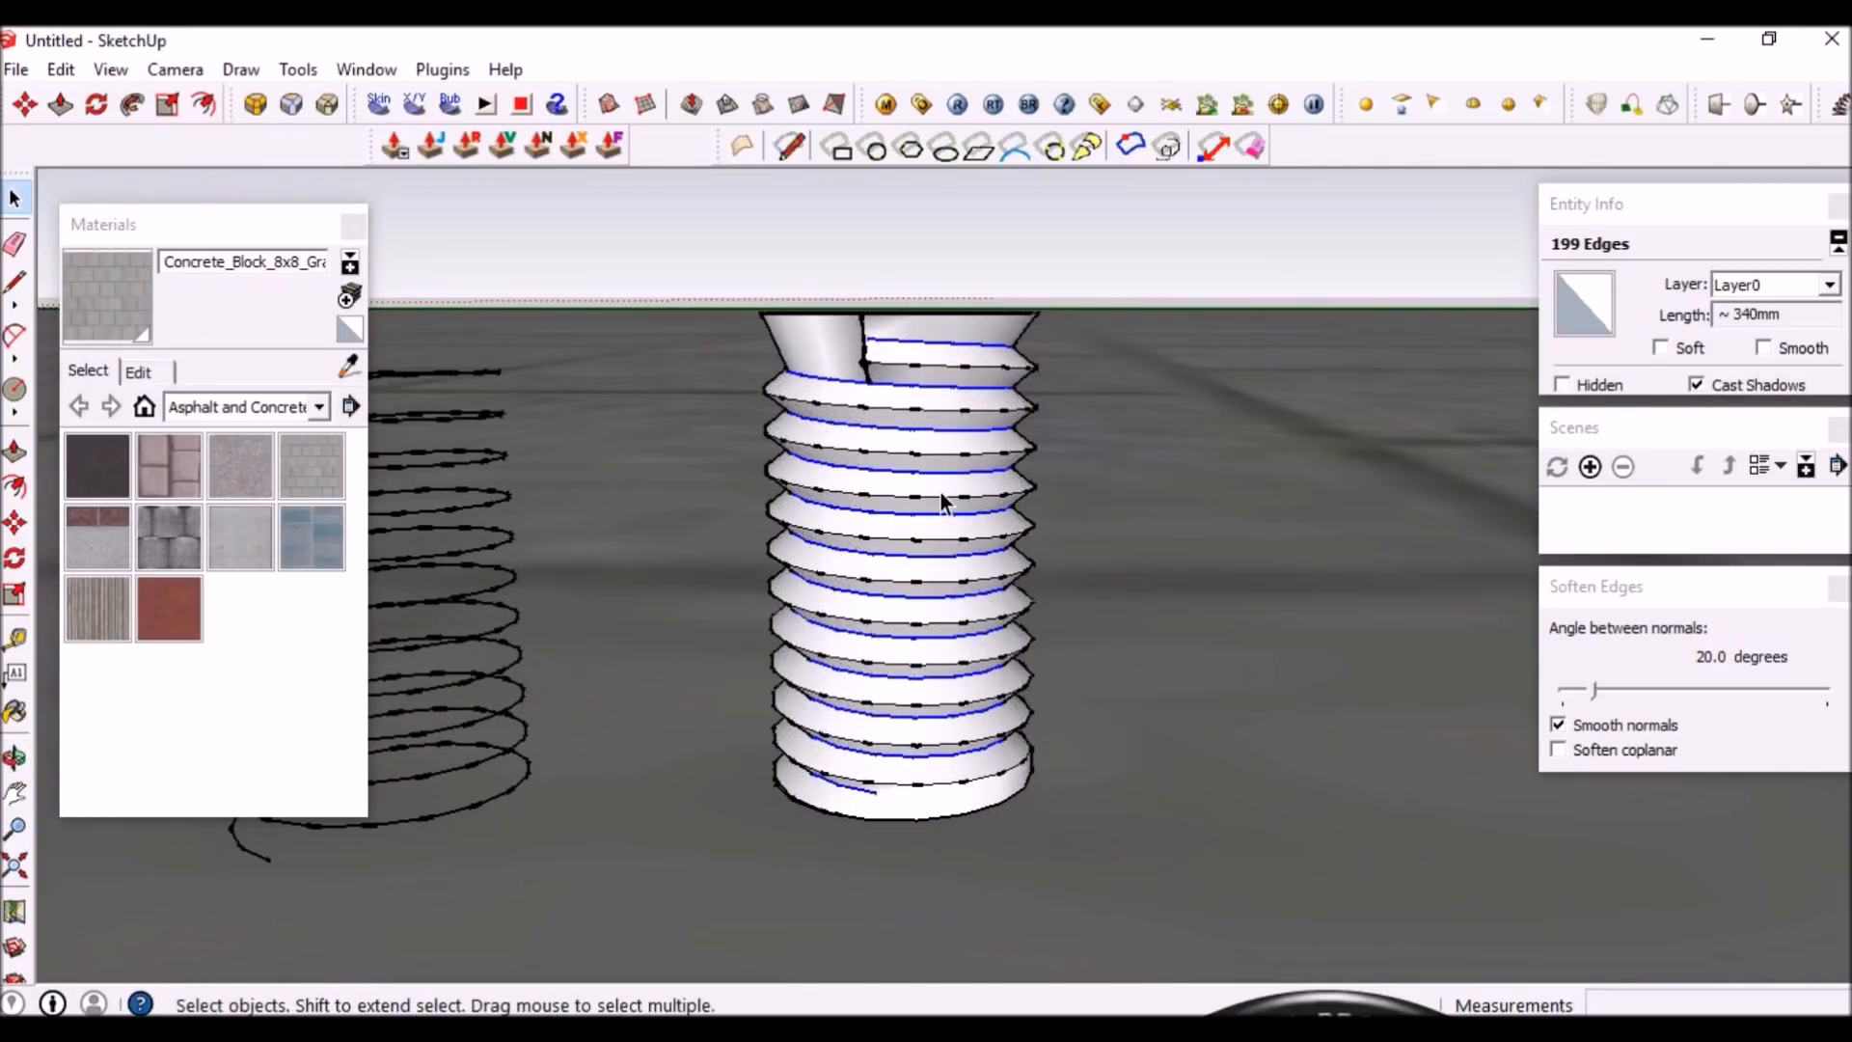
# Inspect the thread profile along the cylinder and select the threaded surface
pyautogui.moveTo(950, 502); pyautogui.dragTo(958, 511, button='middle')
pyautogui.moveTo(929, 380)
pyautogui.mouseDown(button='middle')
pyautogui.moveTo(913, 575)
pyautogui.moveTo(946, 353)
pyautogui.mouseUp(button='middle')
pyautogui.scroll(4, 905, 731)
pyautogui.scroll(-4, 762, 673)
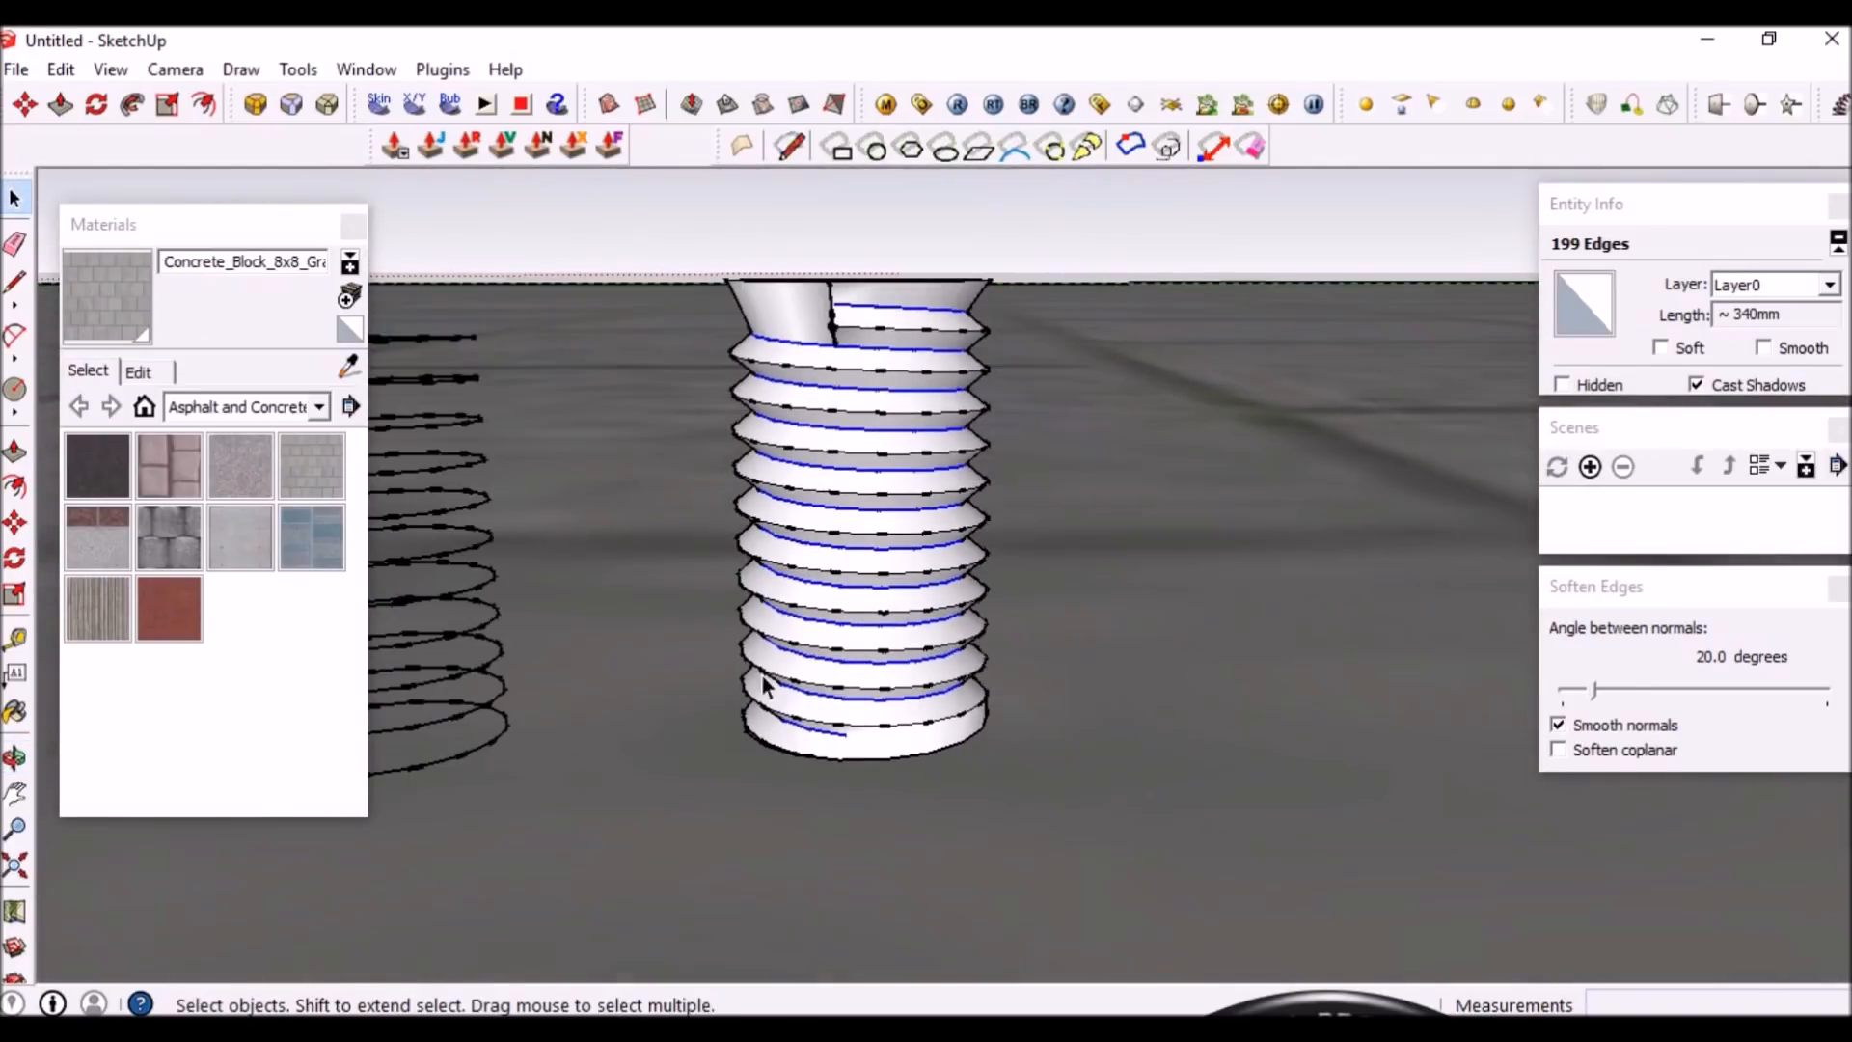
pyautogui.moveTo(830, 686); pyautogui.dragTo(844, 733, button='middle')
pyautogui.click(901, 412)
pyautogui.scroll(2, 892, 492)
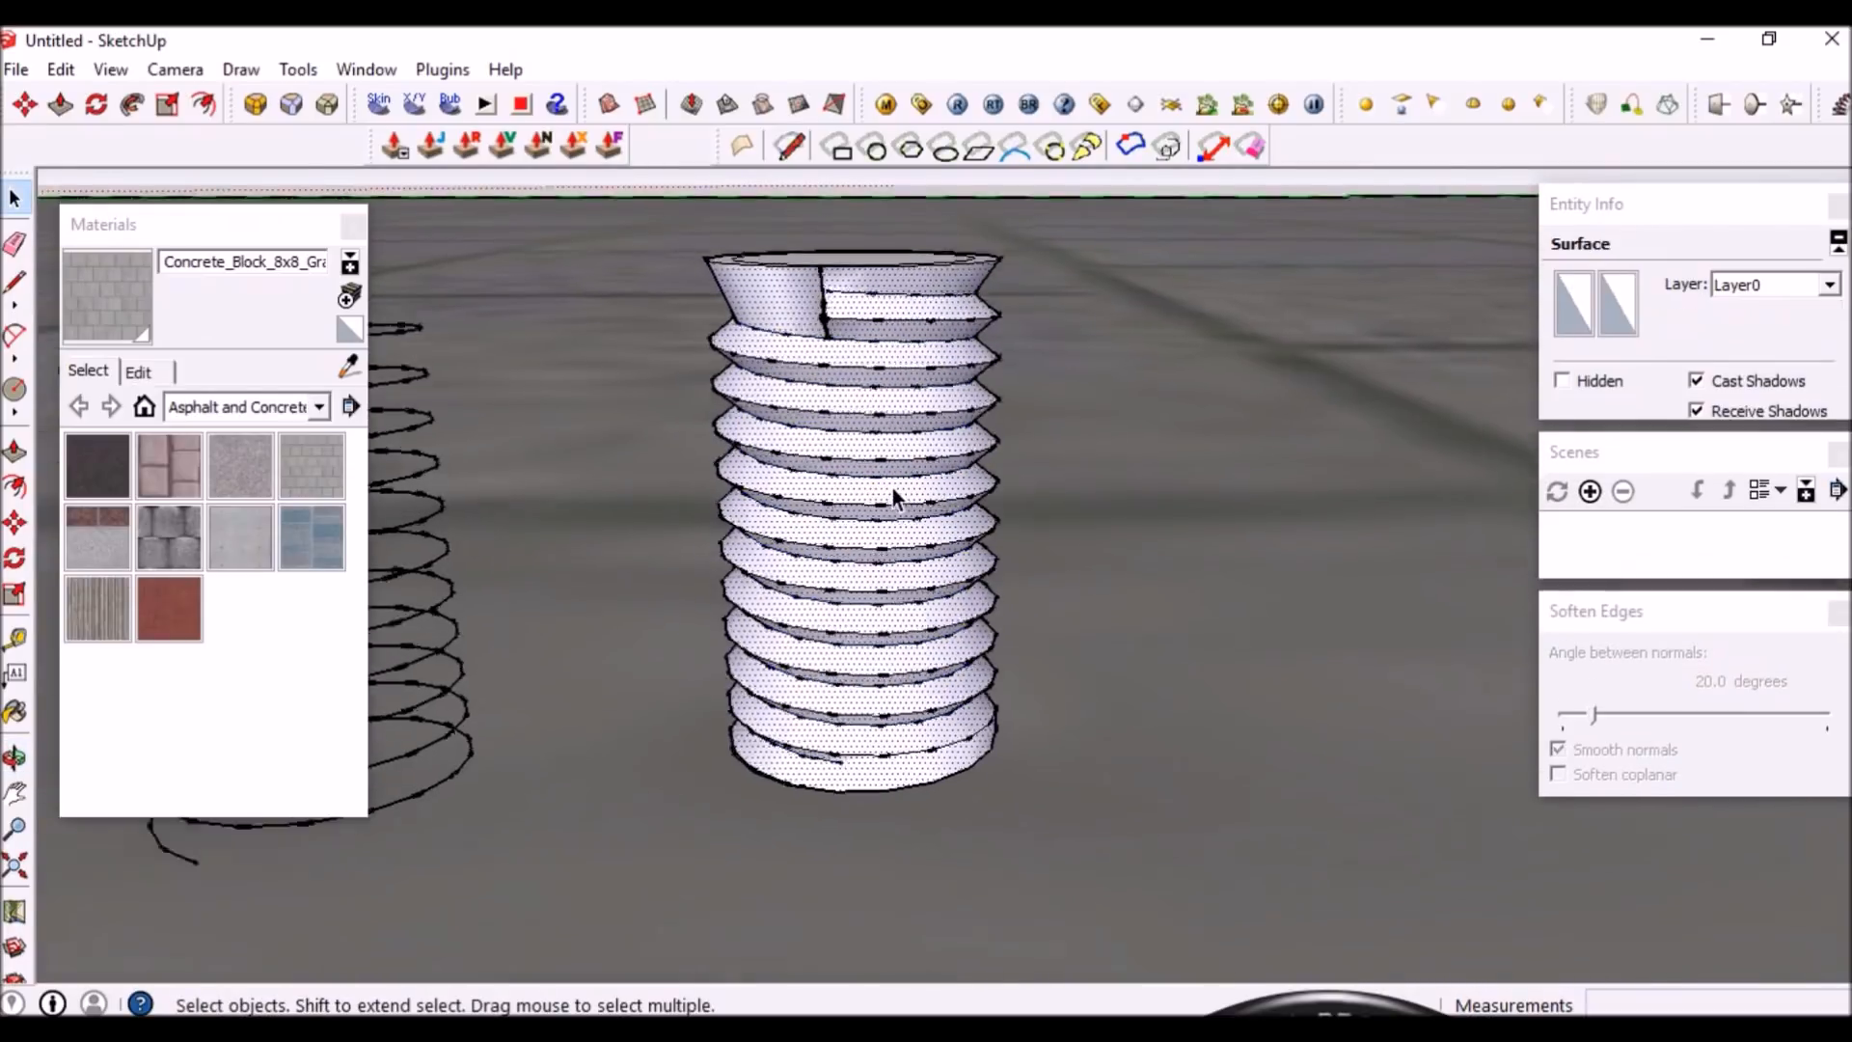
# Draw a rectangle of about 35 × 23 mm on the ground beside the threaded cylinder
pyautogui.scroll(-2, 756, 450)
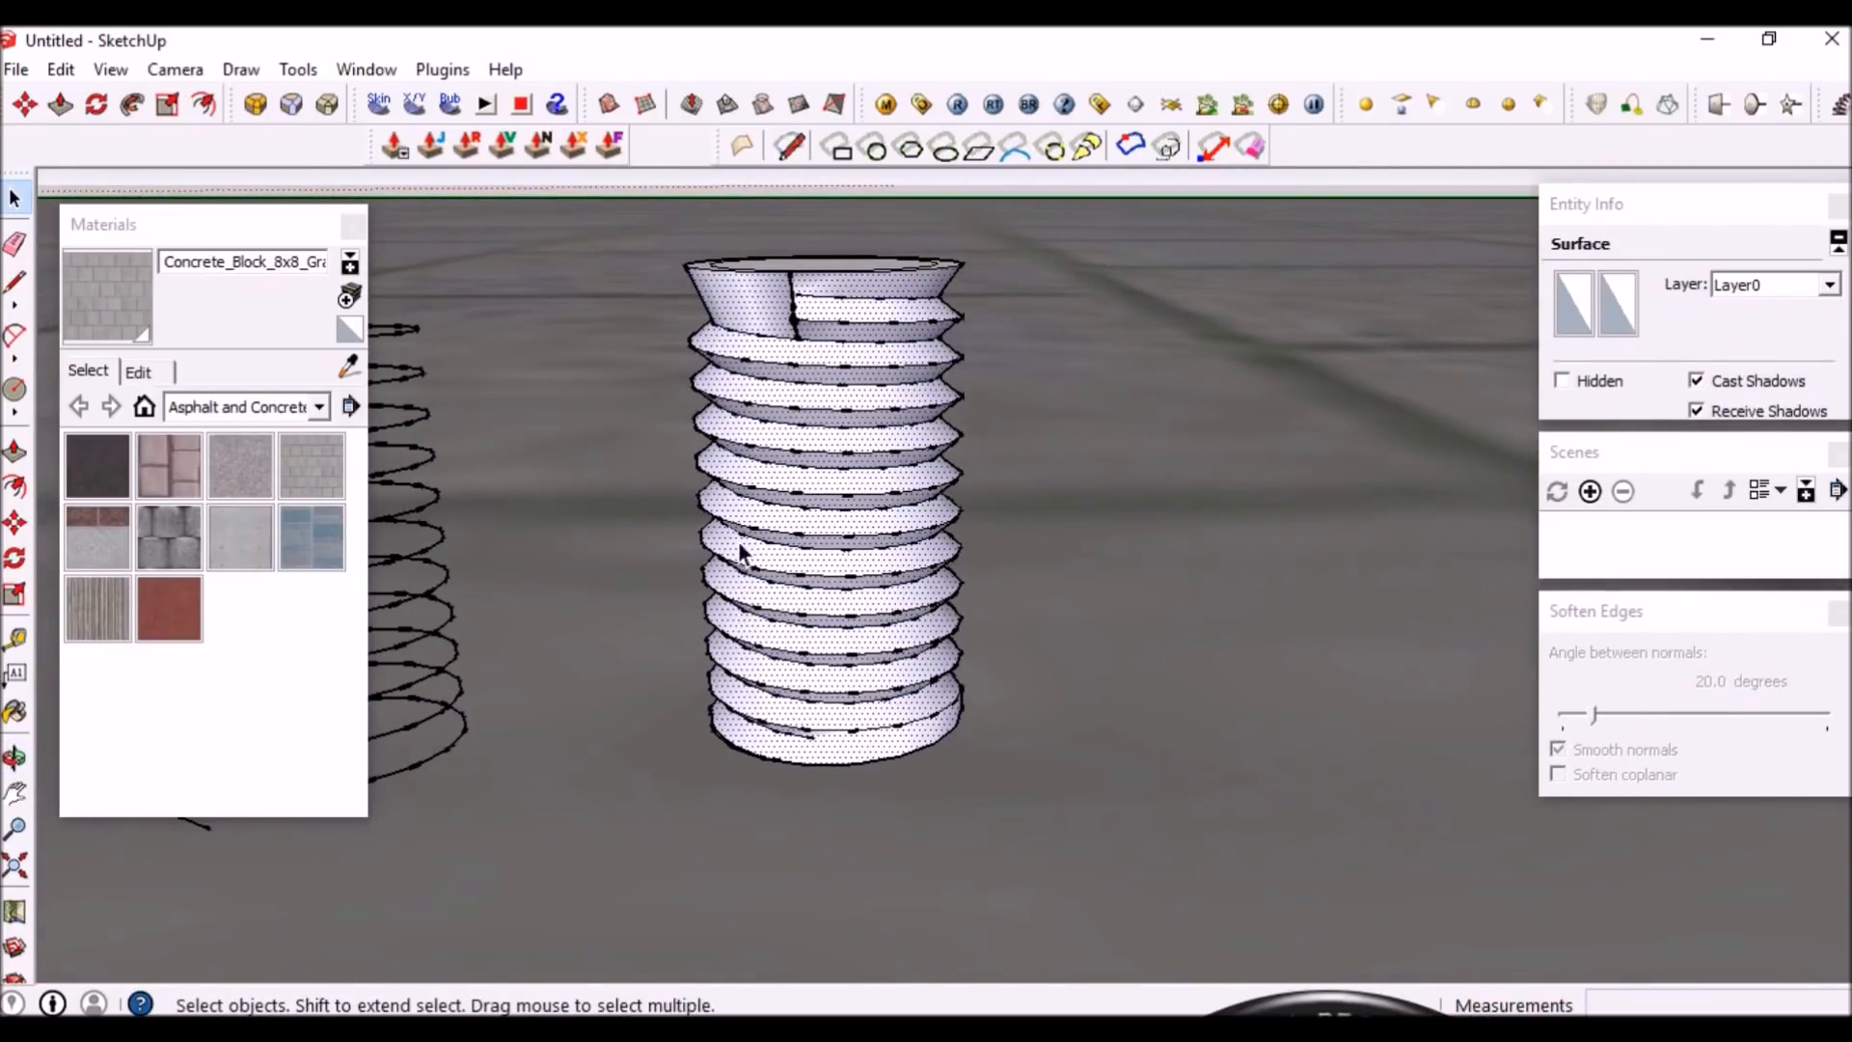
pyautogui.moveTo(836, 557); pyautogui.dragTo(818, 633, button='middle')
pyautogui.scroll(-2, 818, 633)
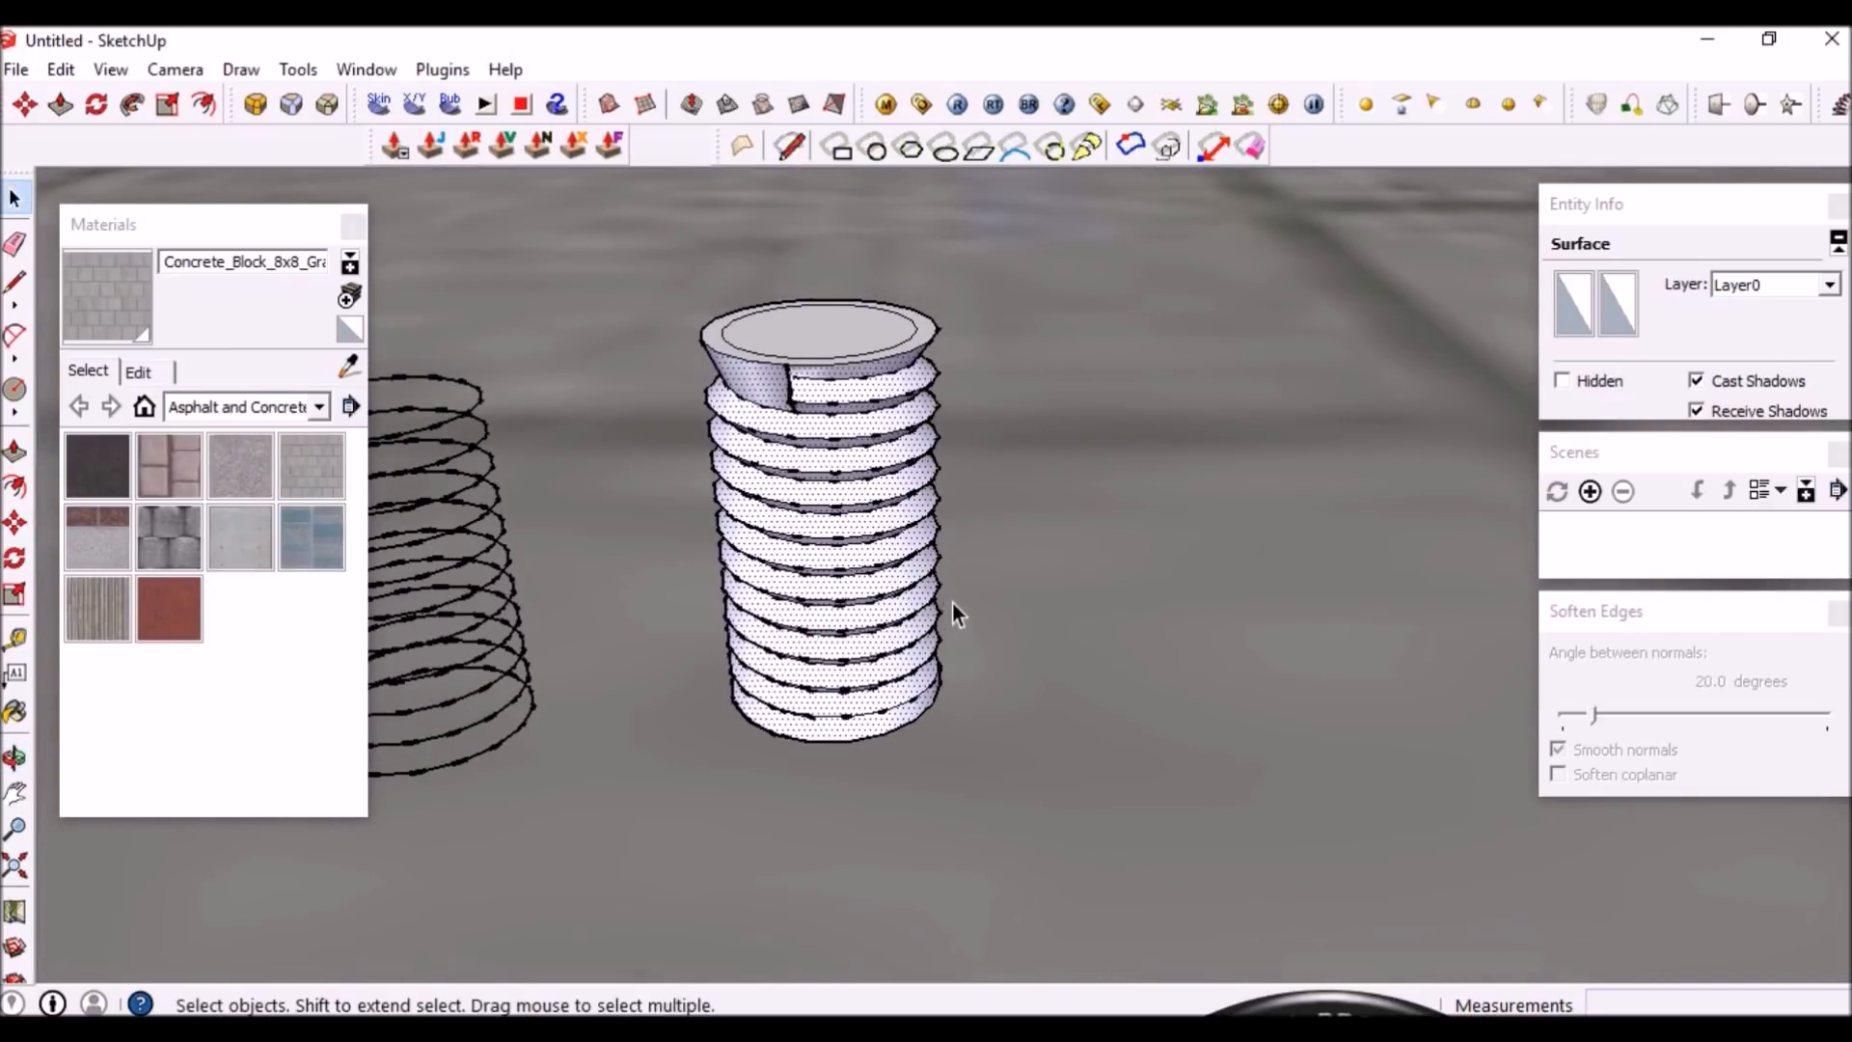
pyautogui.press('r')
pyautogui.scroll(-2, 1081, 536)
pyautogui.click(1049, 554)
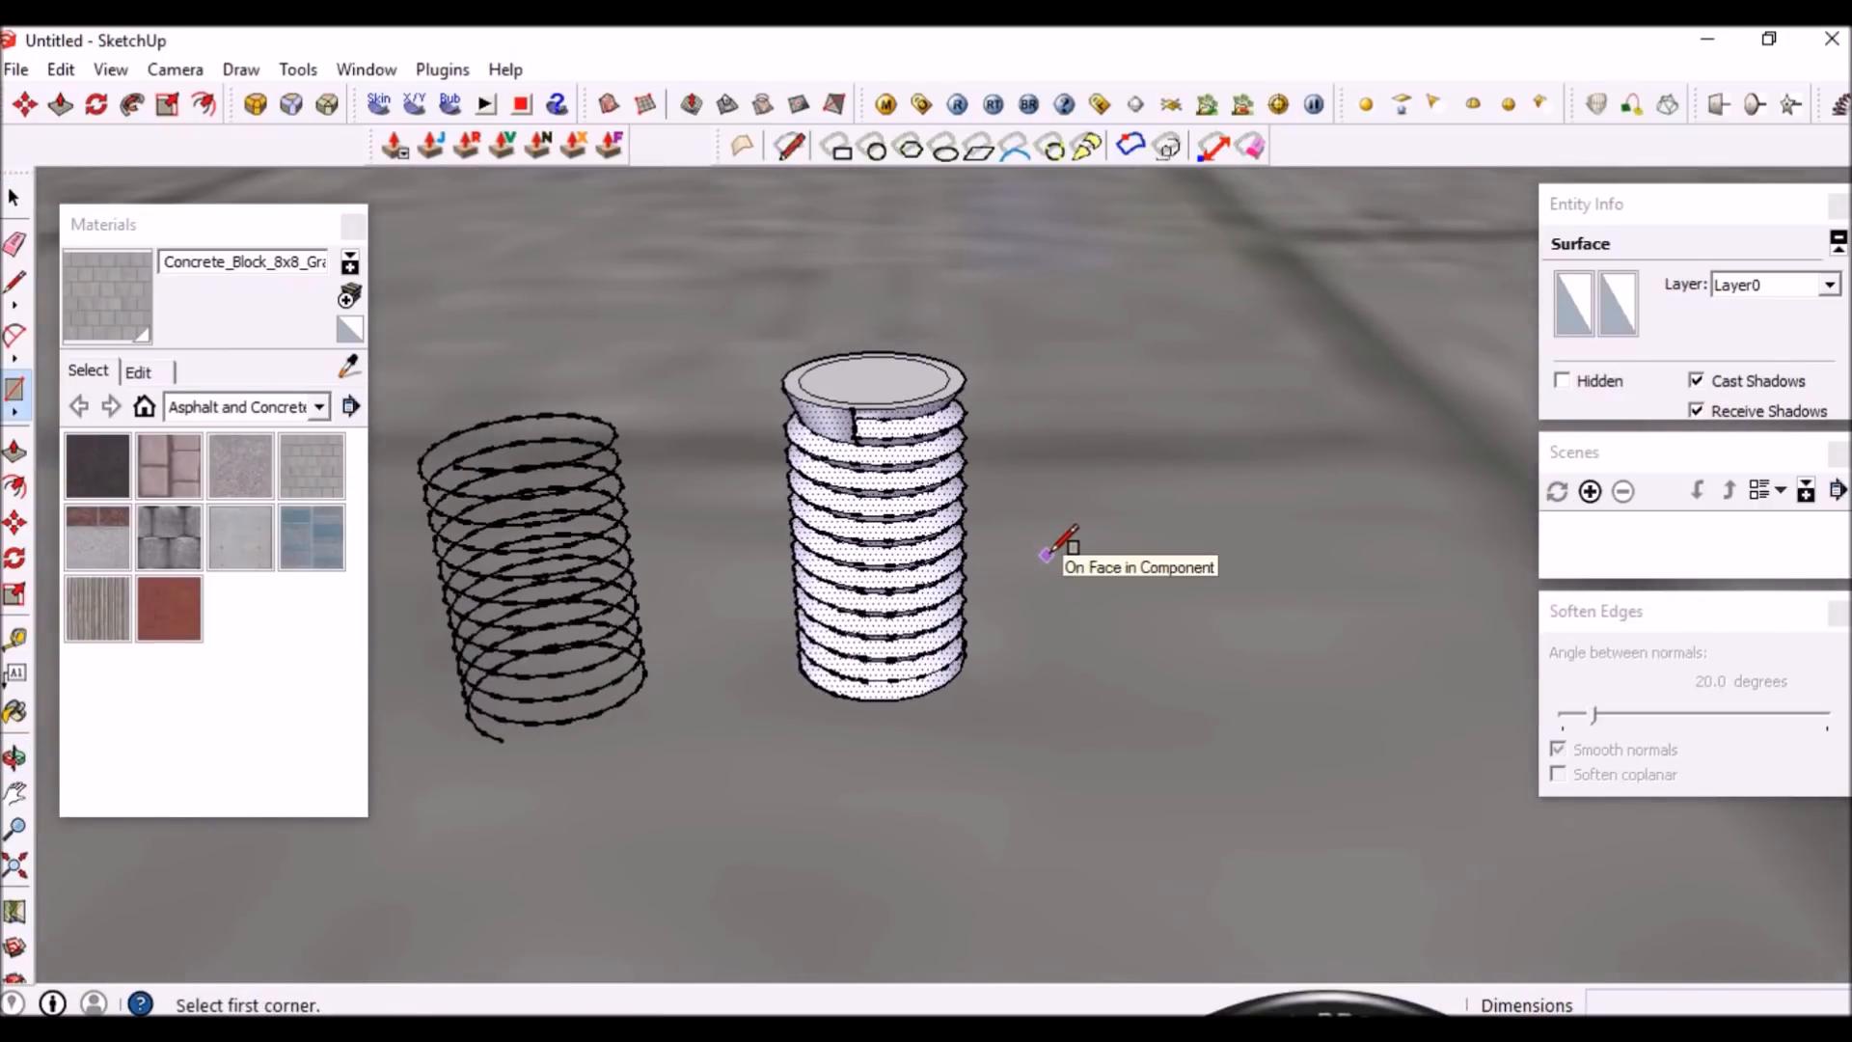
pyautogui.scroll(3, 1049, 554)
pyautogui.scroll(-3, 1428, 786)
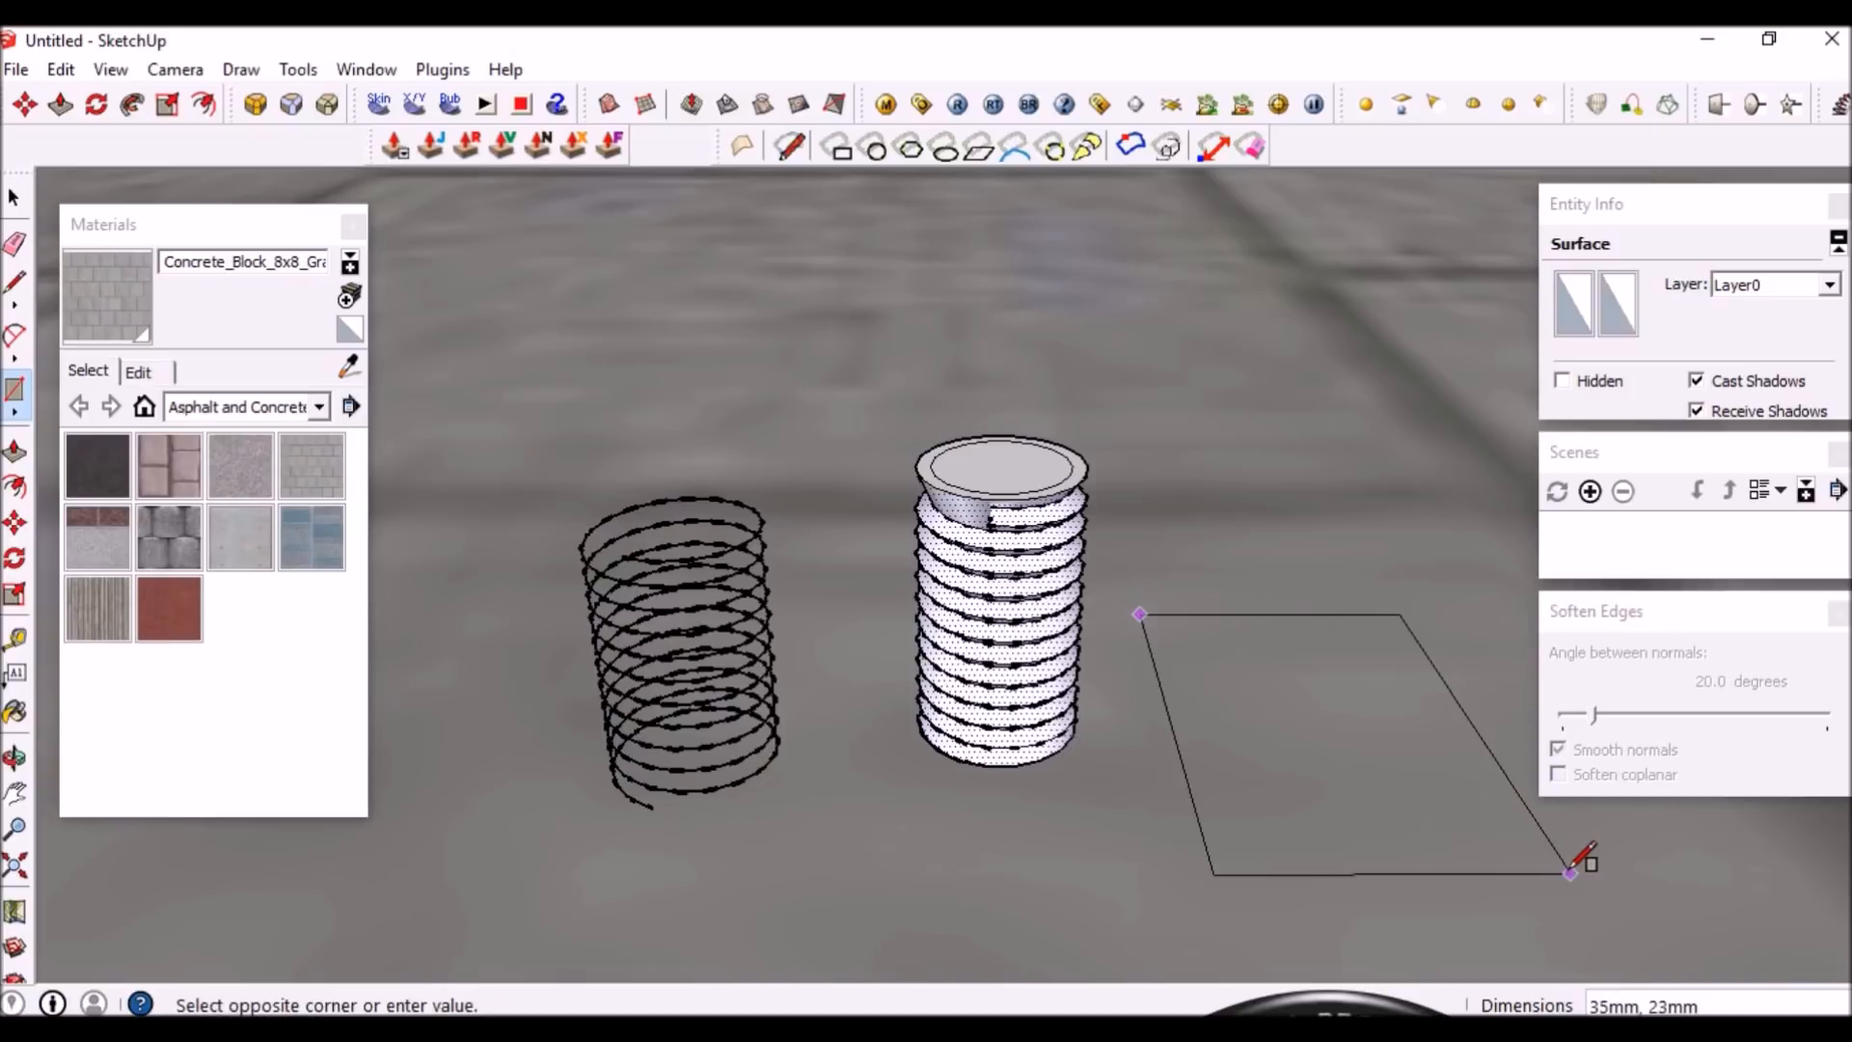
pyautogui.click(1572, 871)
pyautogui.press('space')
# Move the rectangular face about 20 mm onto a thread vertex so it cuts across the lower part of the cylinder
pyautogui.scroll(3, 1254, 762)
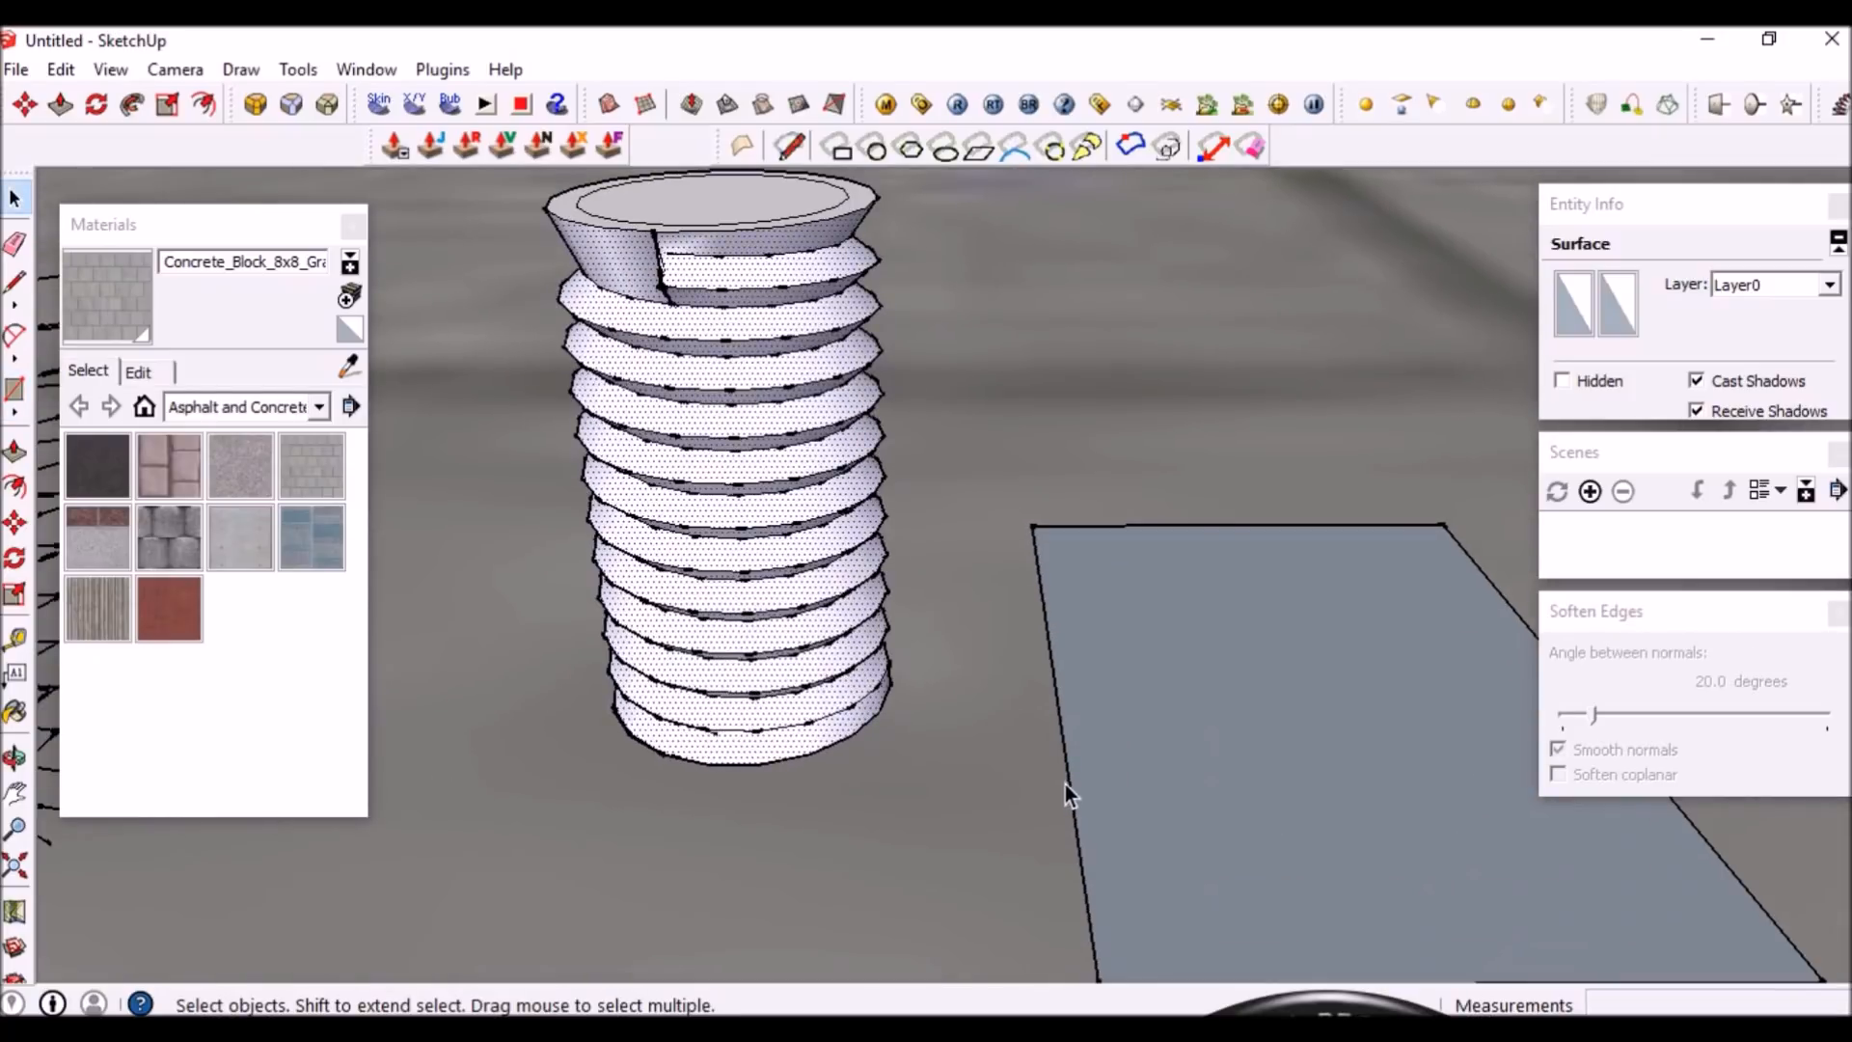
pyautogui.moveTo(1115, 619); pyautogui.dragTo(1194, 694, button='middle')
pyautogui.click(1185, 754)
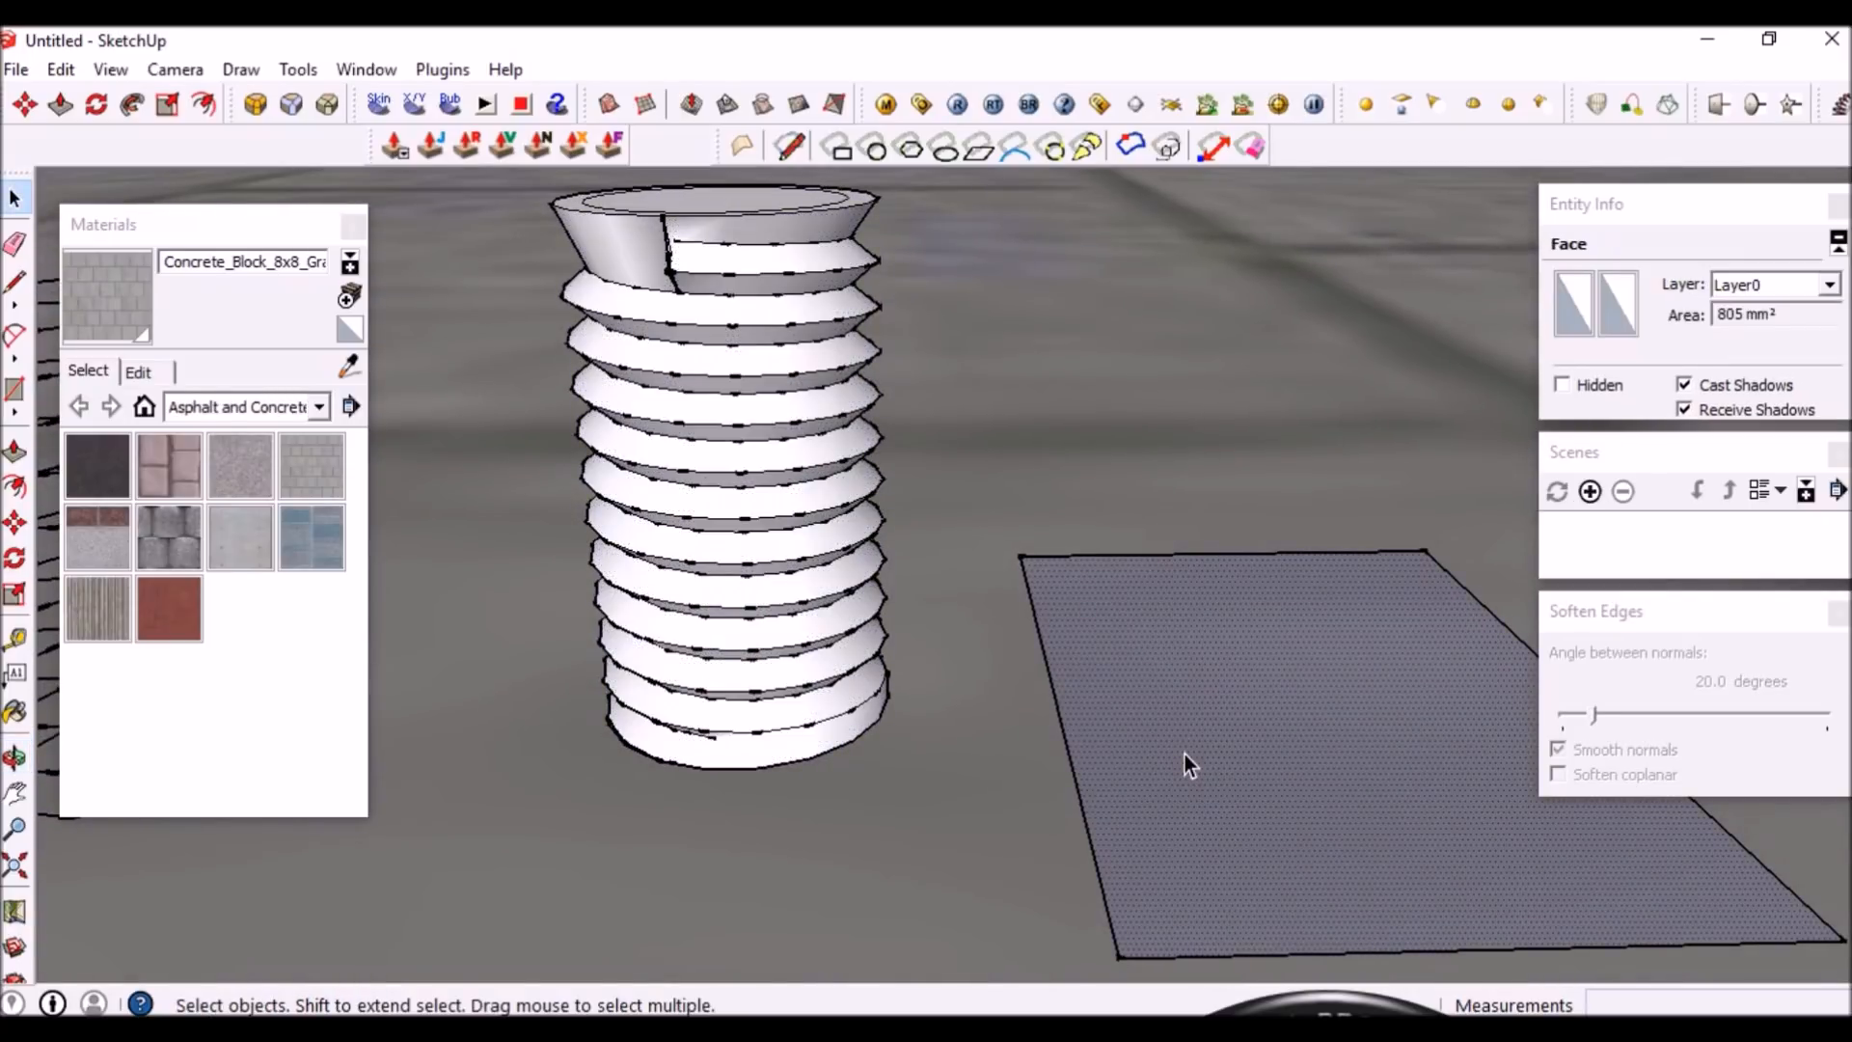
pyautogui.press('m')
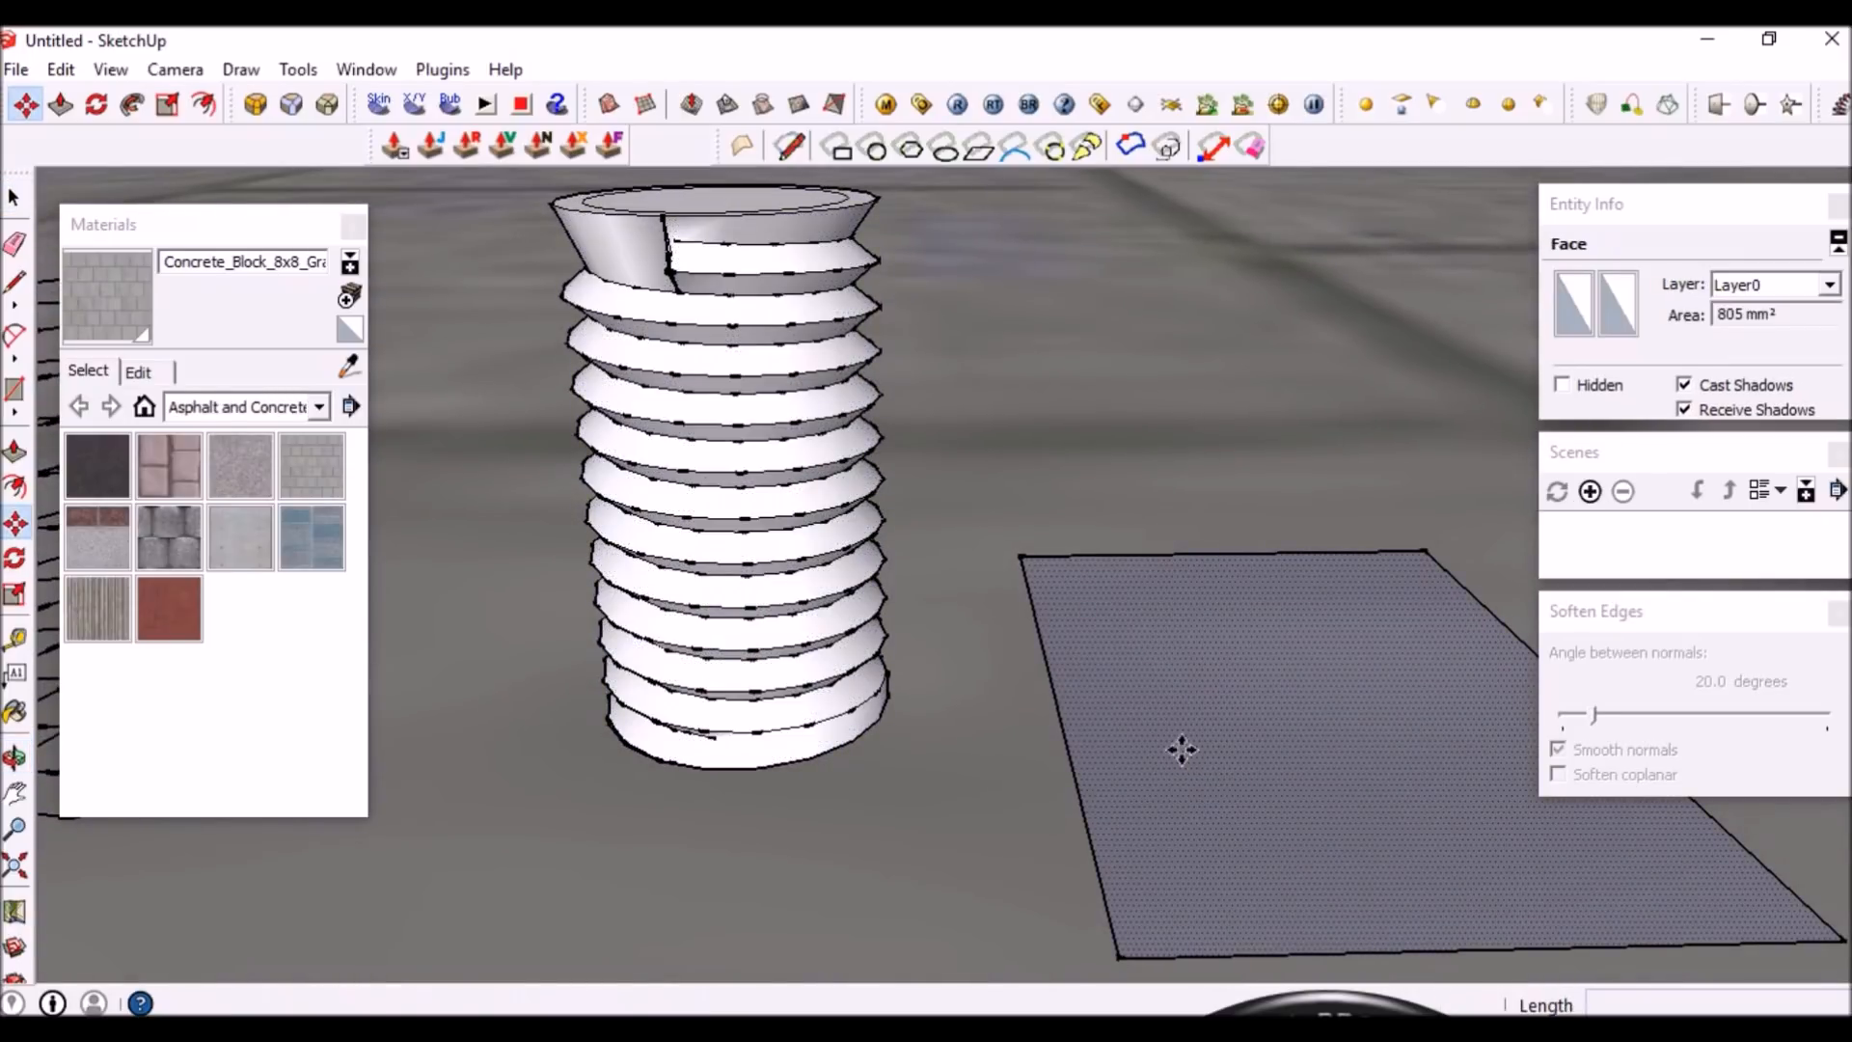
pyautogui.scroll(-4, 1215, 794)
pyautogui.click(1216, 793)
pyautogui.scroll(4, 824, 712)
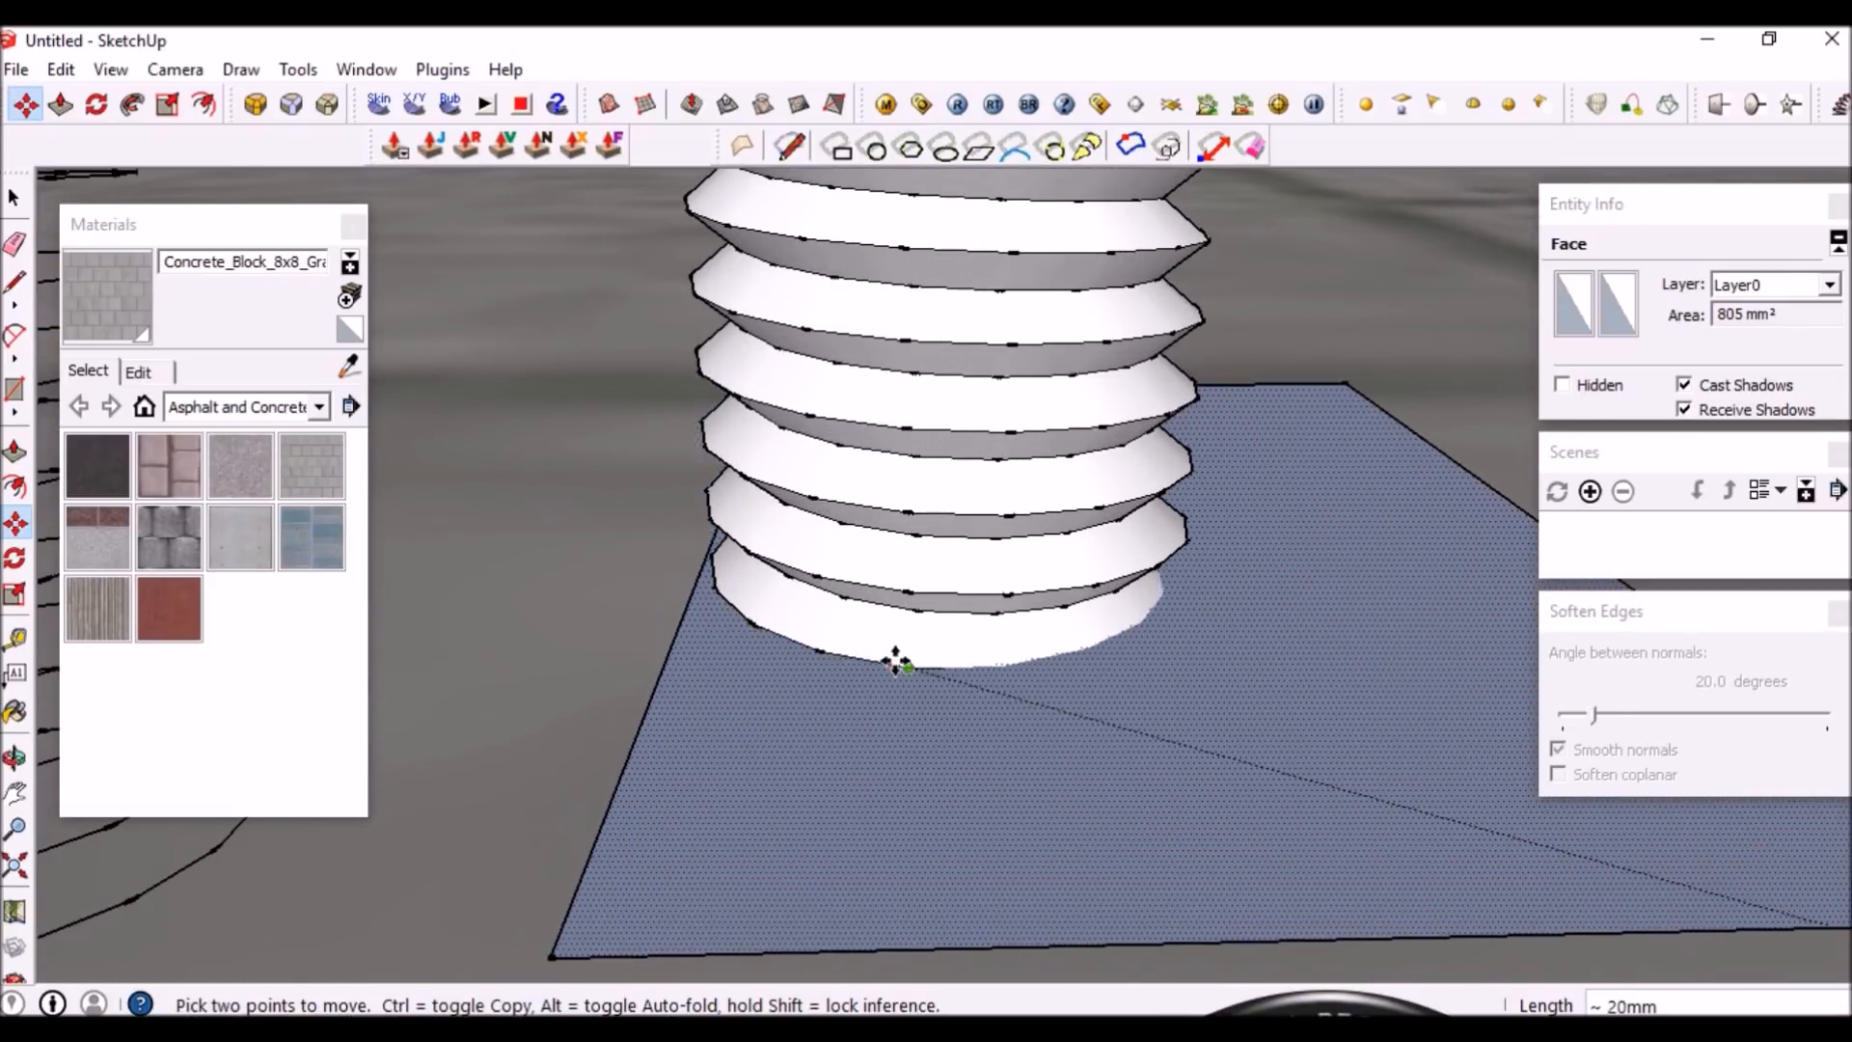
pyautogui.click(819, 647)
# Copy the rectangle about 9 mm straight up to the matching thread vertex near the upper part of the cylinder
pyautogui.scroll(3, 819, 645)
pyautogui.scroll(1, 776, 605)
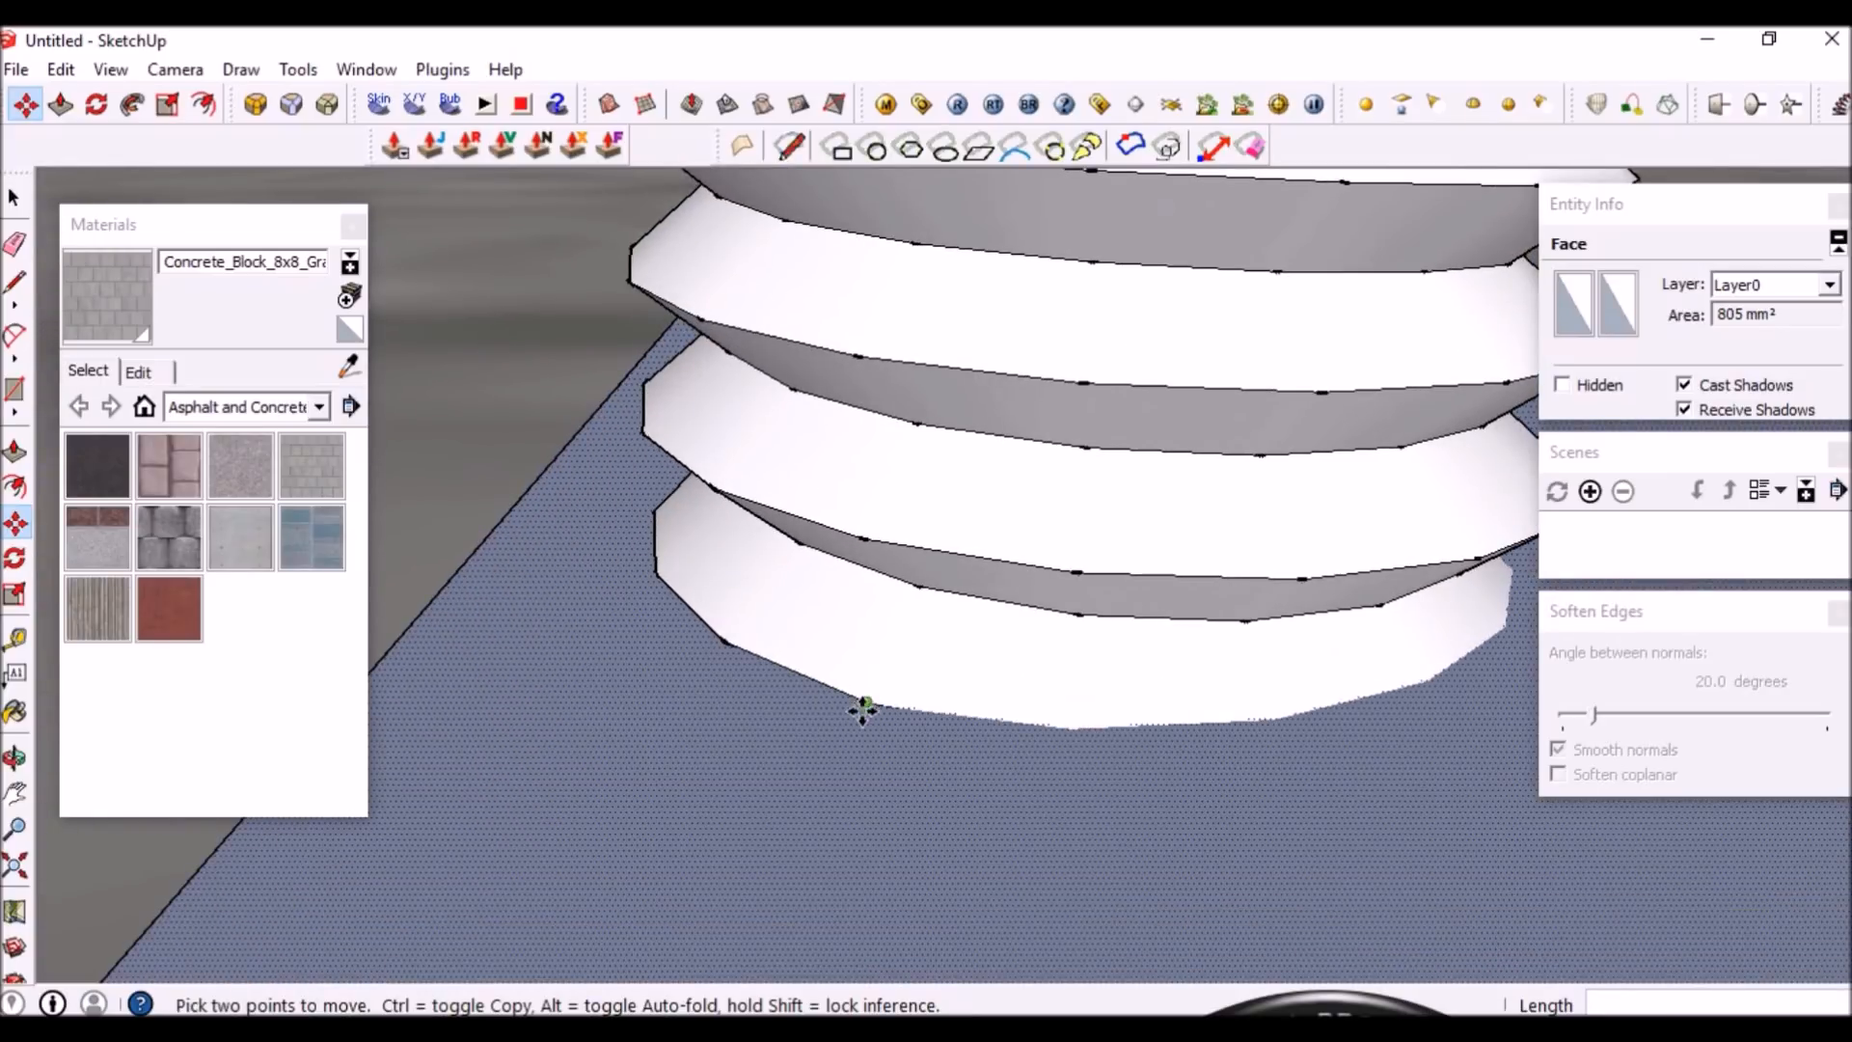
pyautogui.scroll(1, 866, 704)
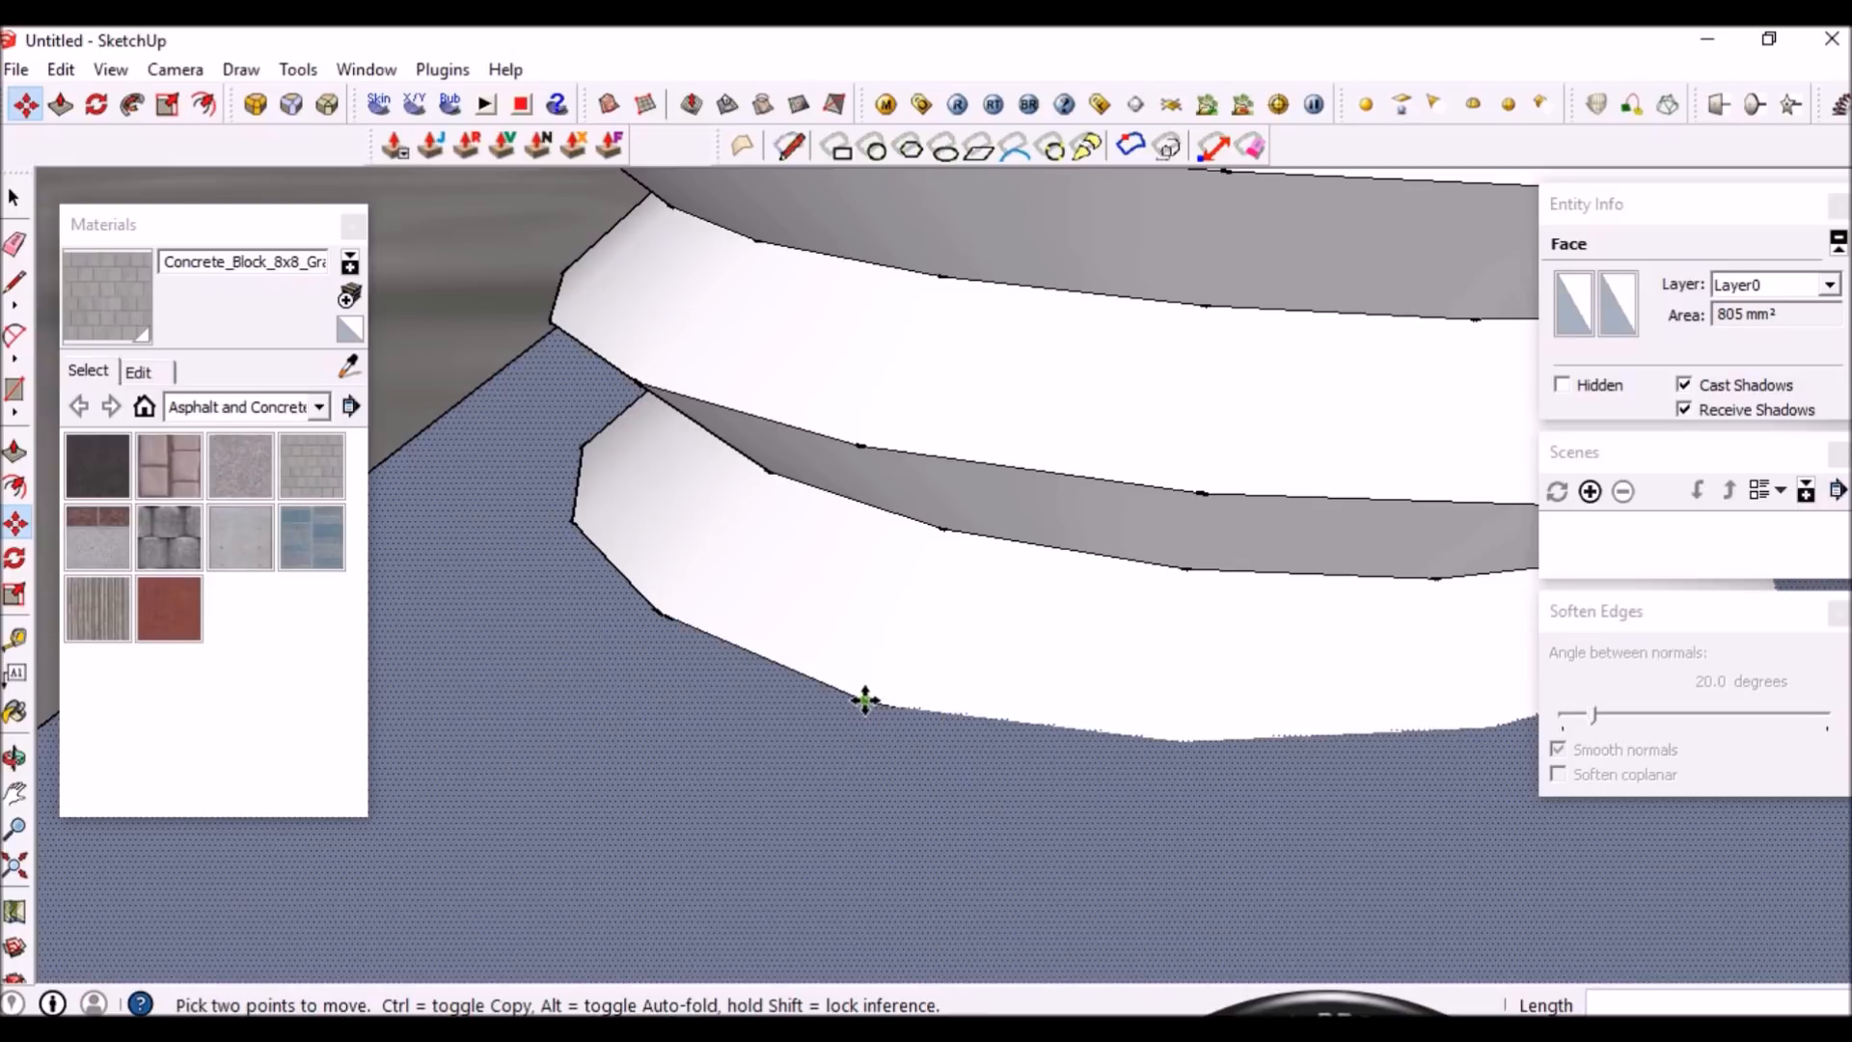
pyautogui.press('ctrl')
pyautogui.click(866, 704)
pyautogui.scroll(-2, 867, 704)
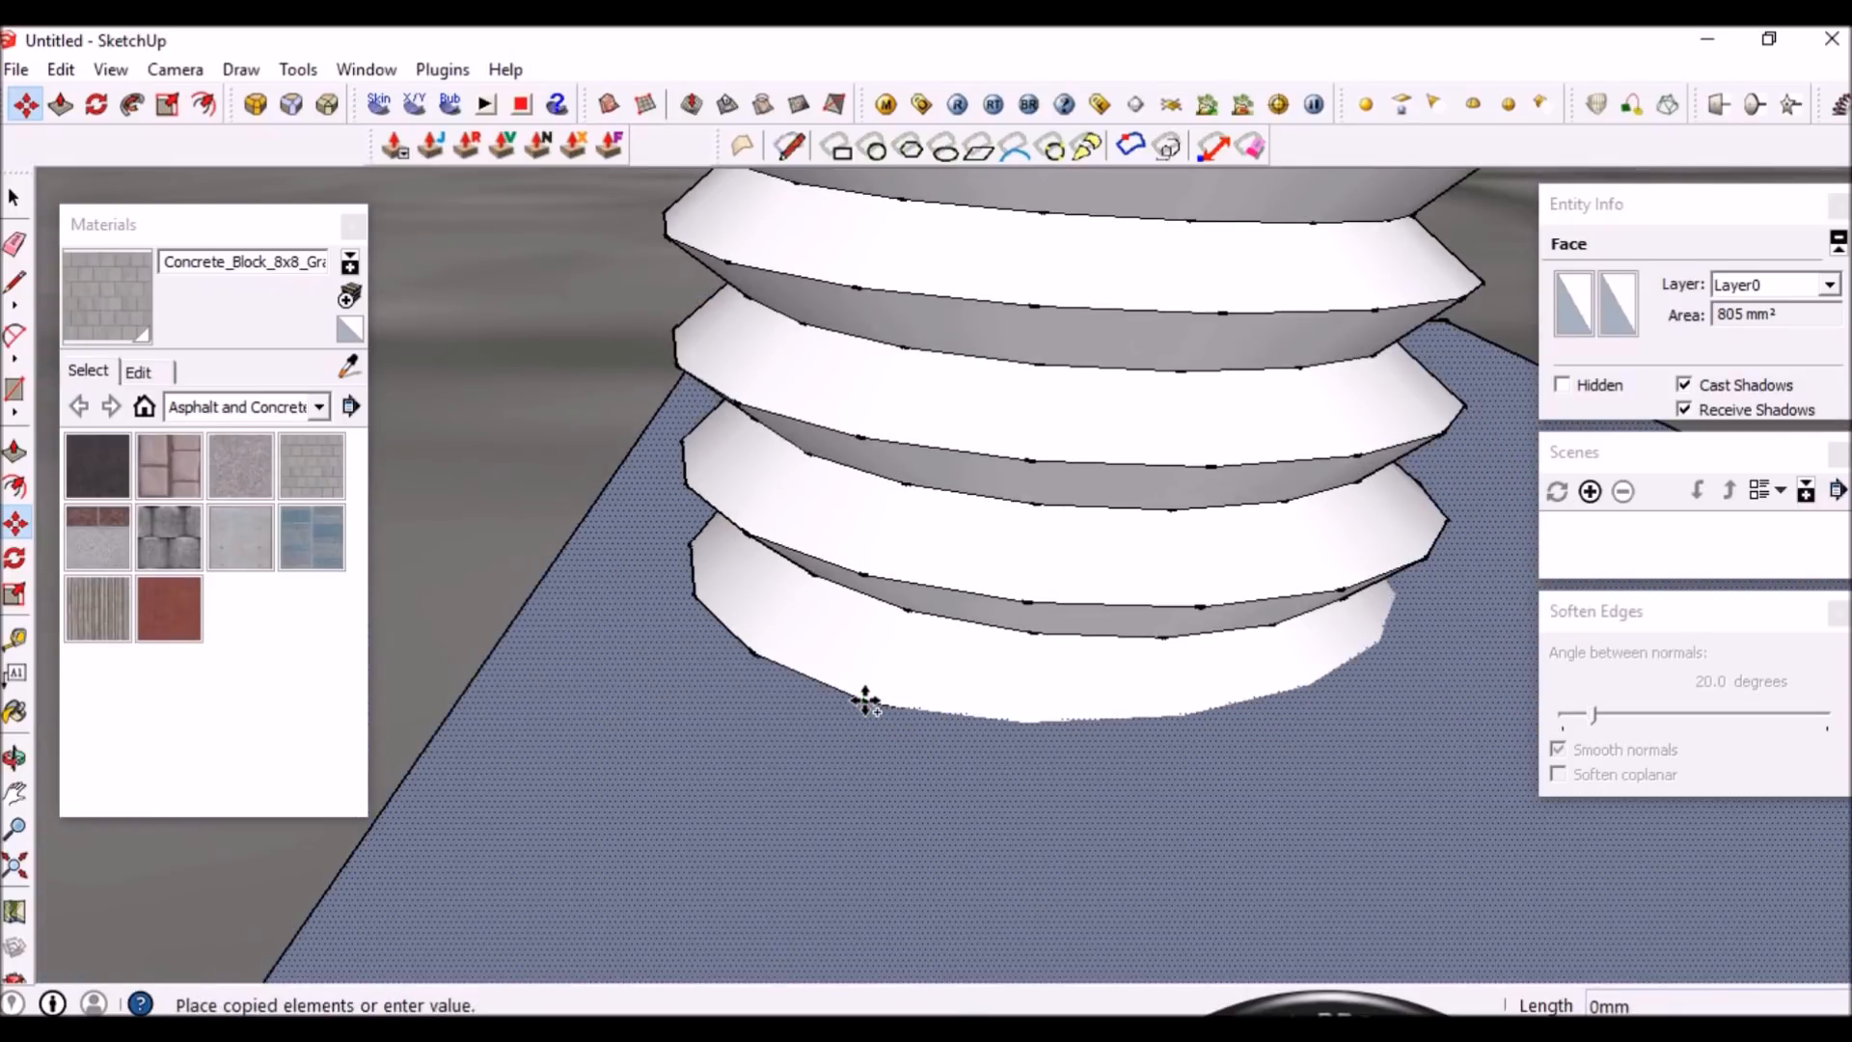
pyautogui.scroll(-4, 871, 709)
pyautogui.scroll(3, 883, 574)
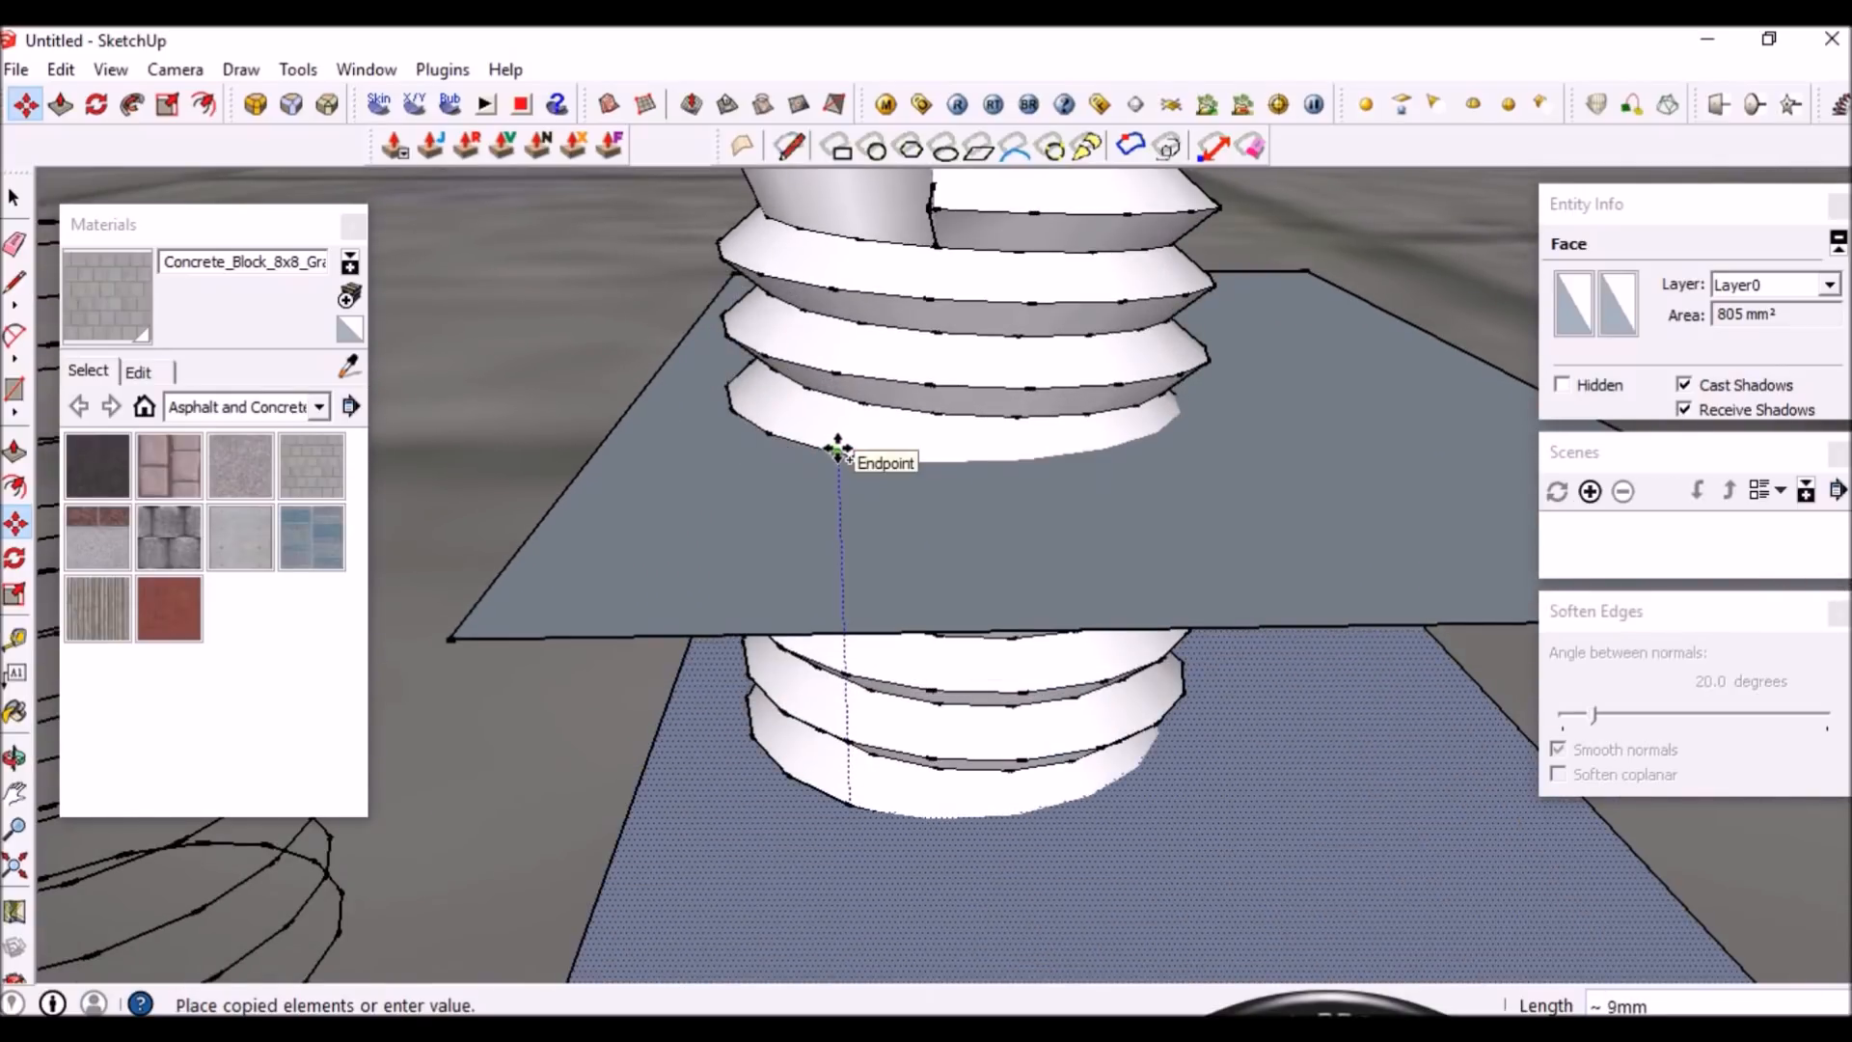
pyautogui.scroll(1, 837, 450)
pyautogui.scroll(3, 836, 451)
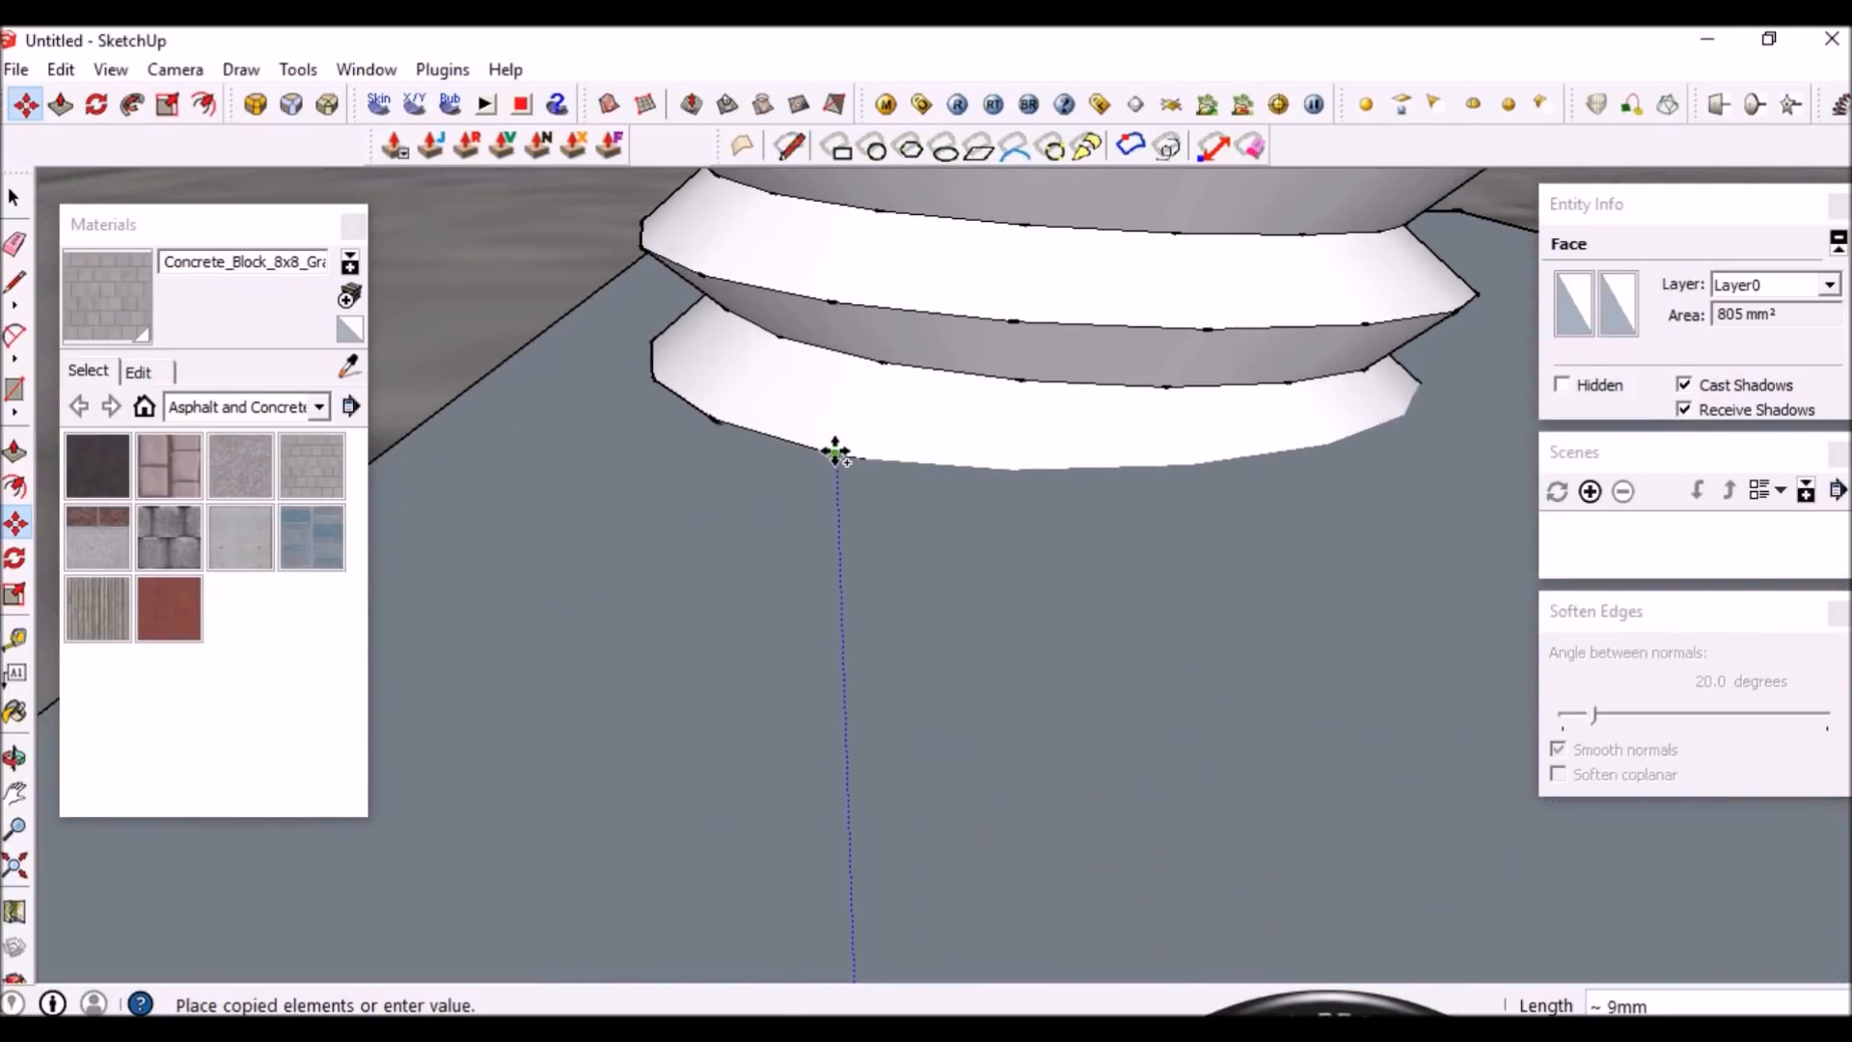
pyautogui.scroll(-2, 835, 451)
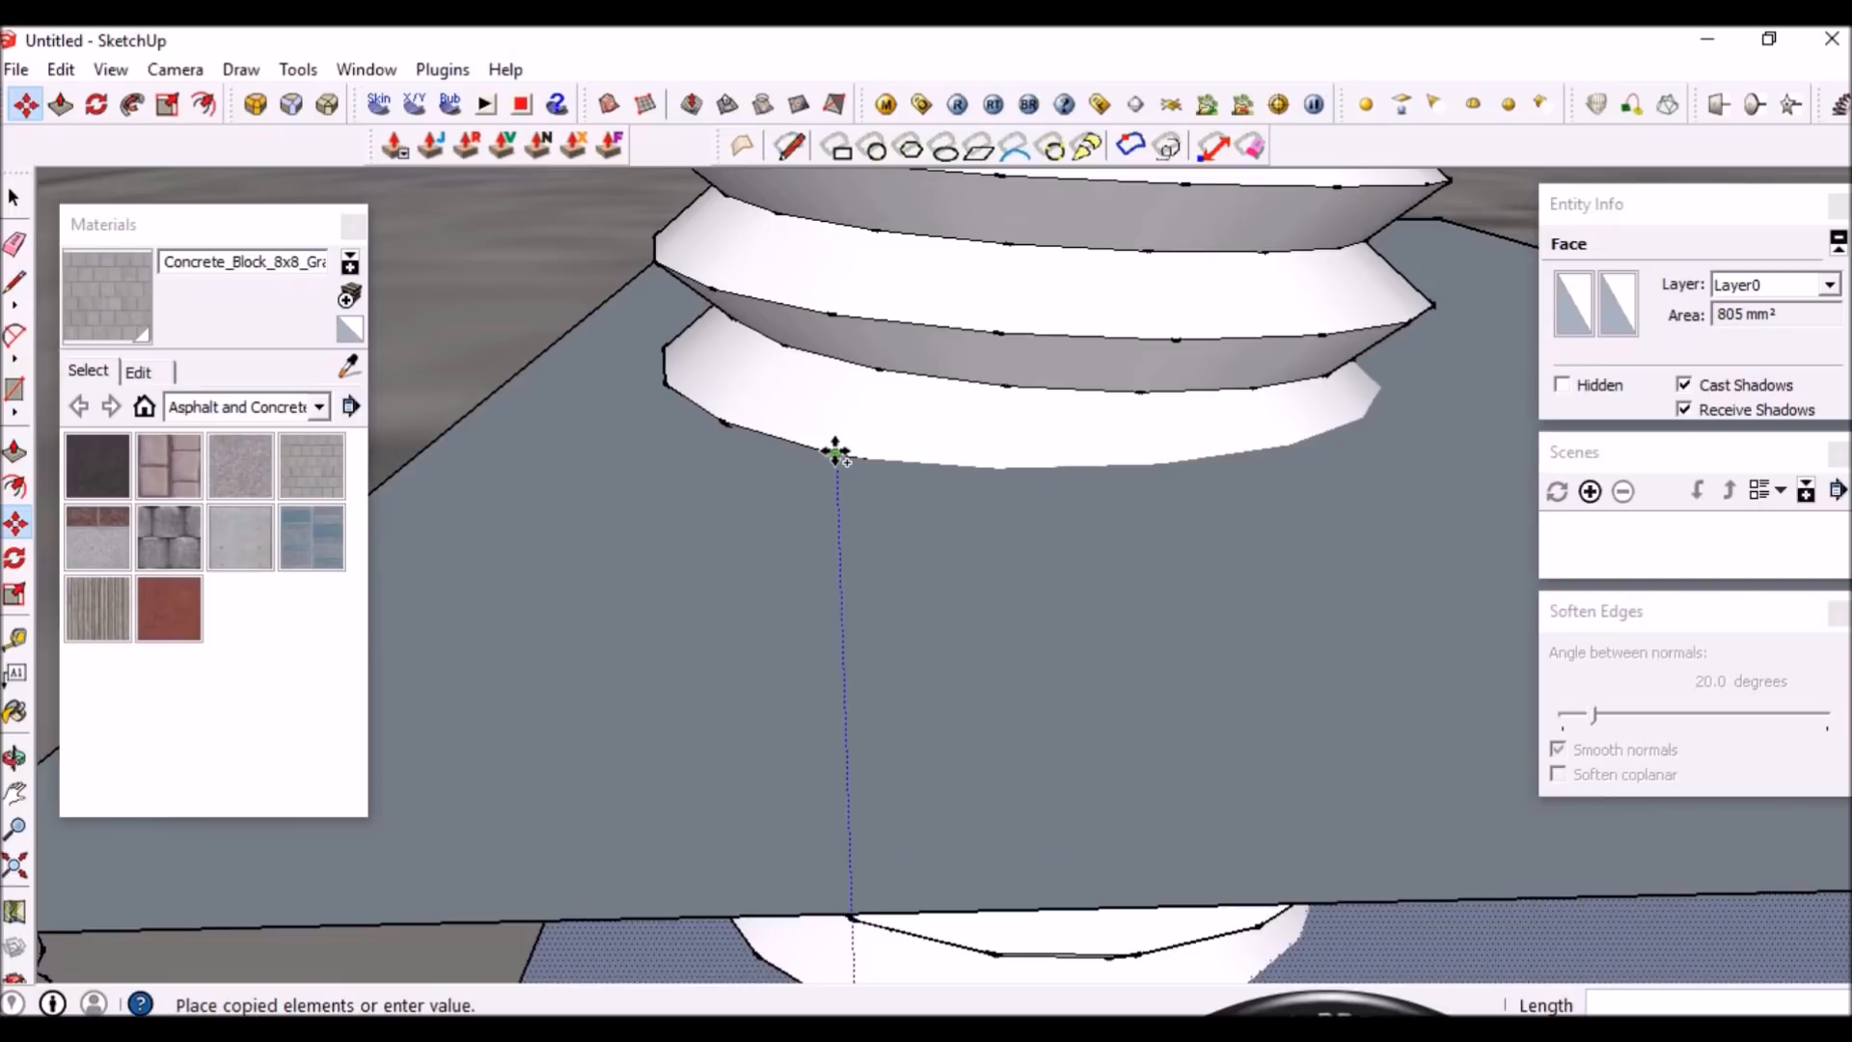
pyautogui.click(837, 456)
pyautogui.press('space')
pyautogui.scroll(-6, 837, 456)
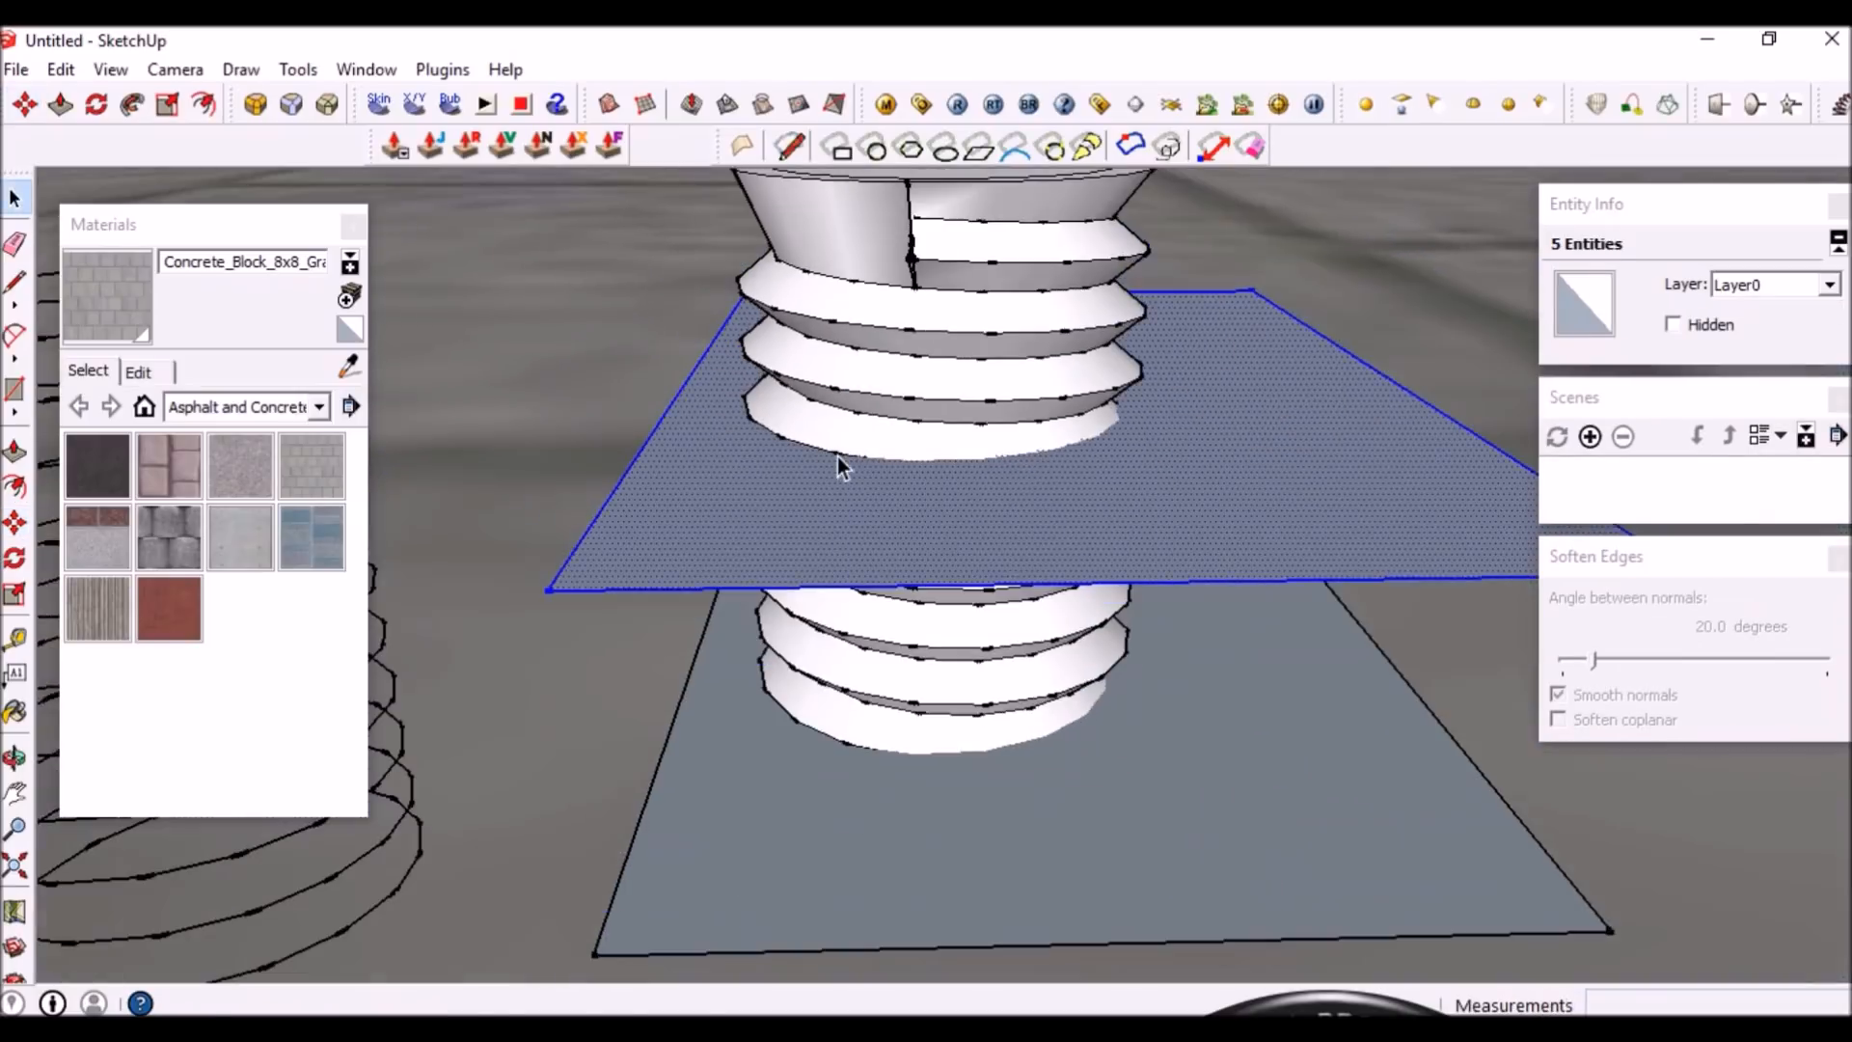
pyautogui.moveTo(939, 663); pyautogui.dragTo(932, 592, button='middle')
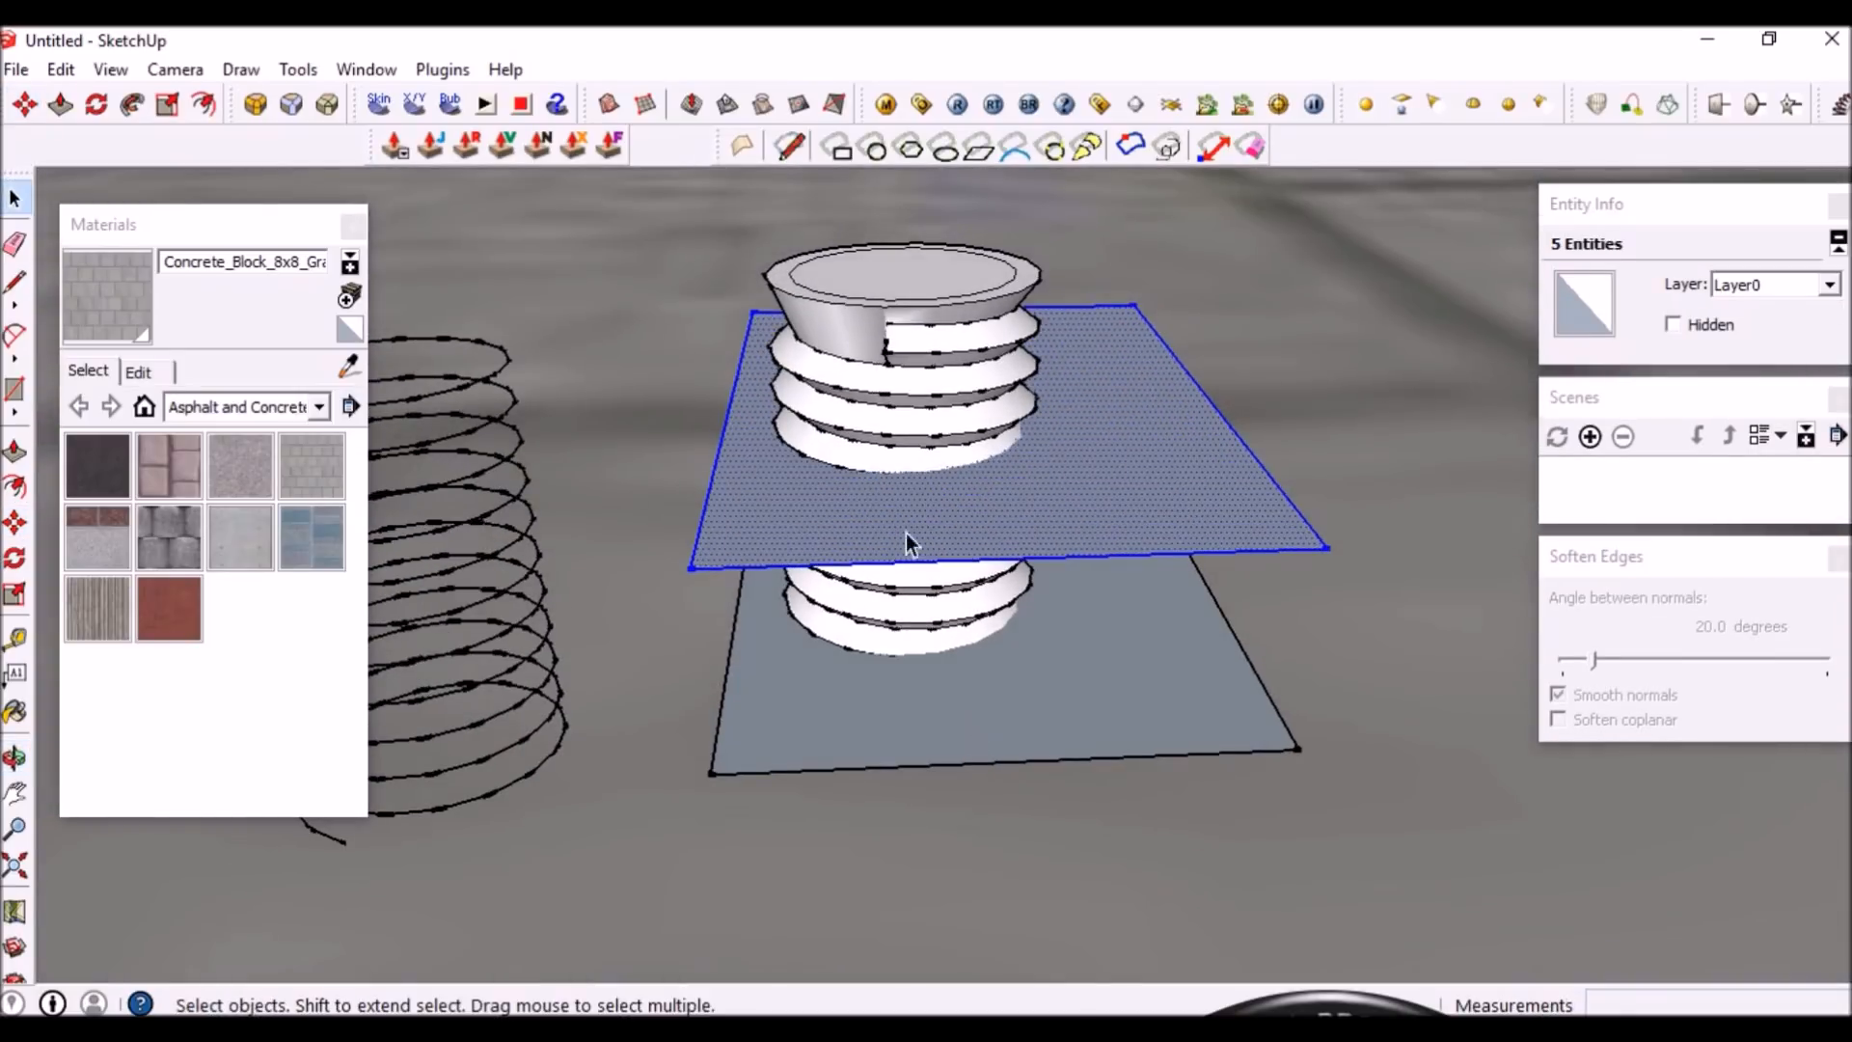
pyautogui.scroll(2, 825, 492)
pyautogui.click(787, 503)
pyautogui.keyDown('shift'); pyautogui.click(818, 776); pyautogui.keyUp('shift')
pyautogui.rightClick(784, 549)
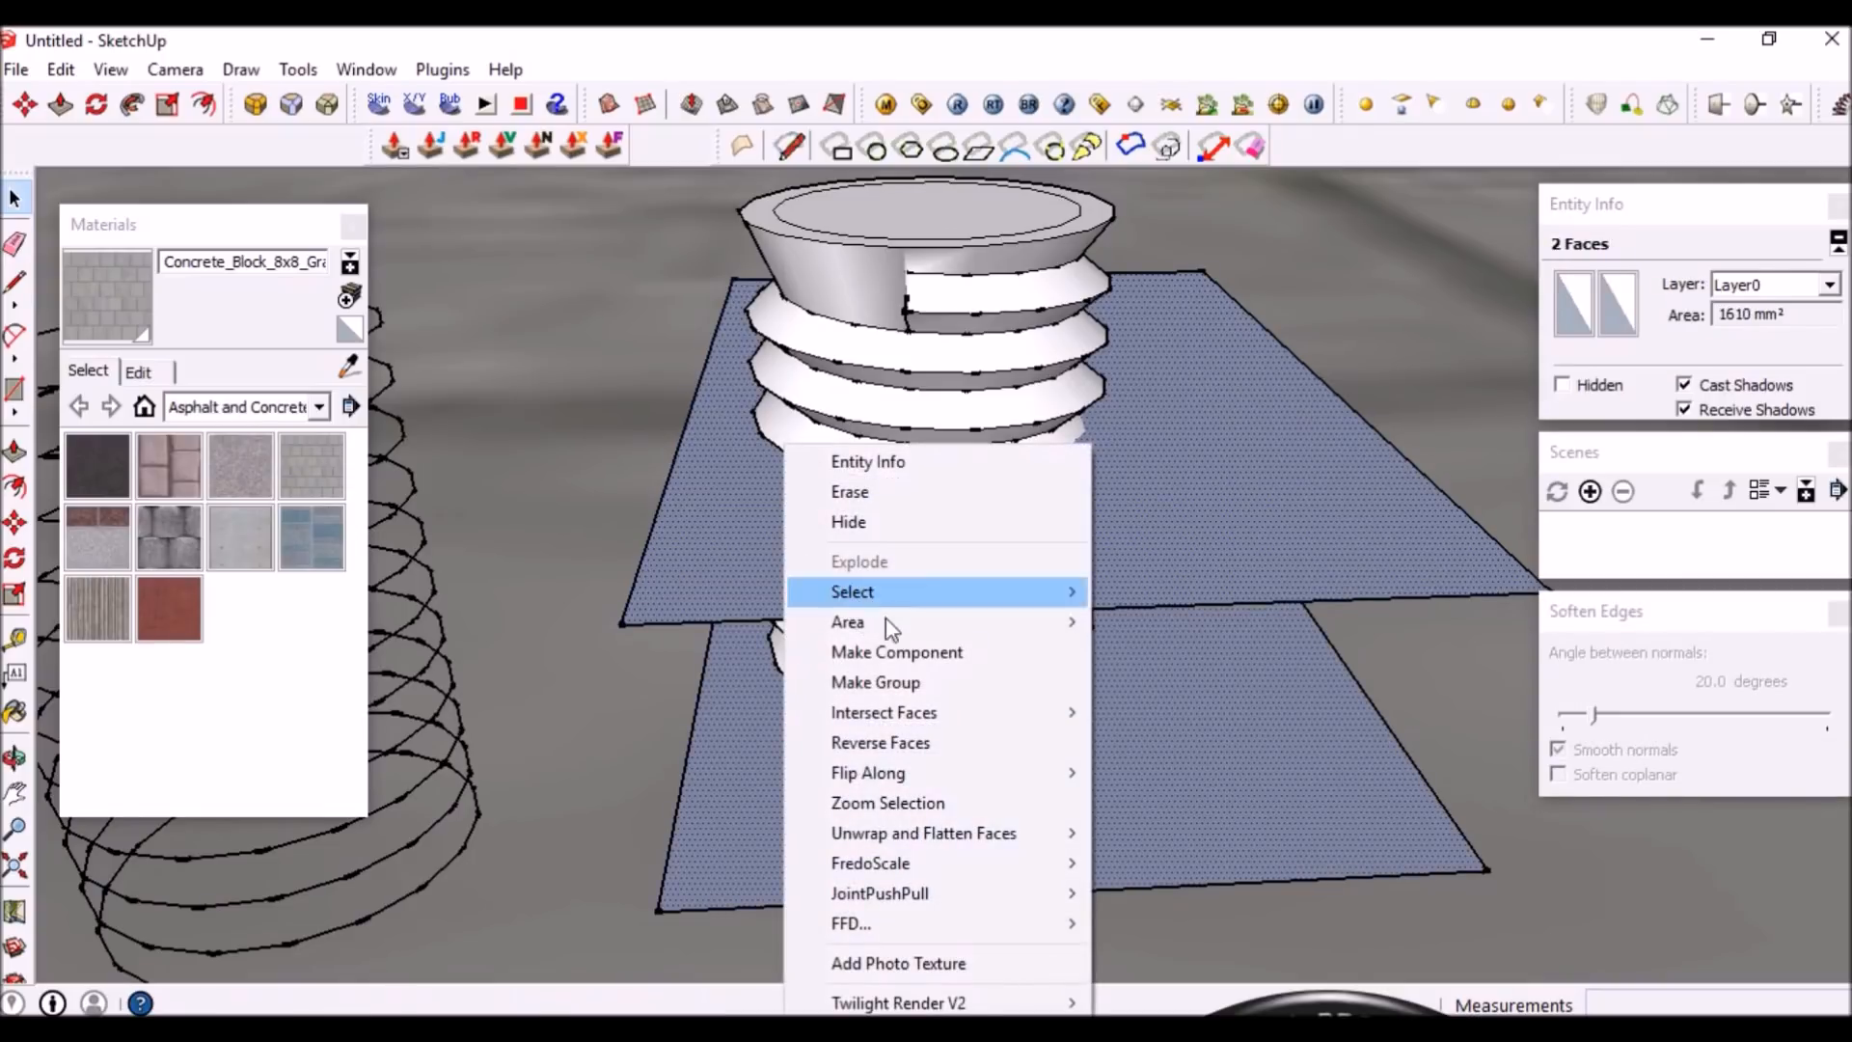
pyautogui.moveTo(889, 710)
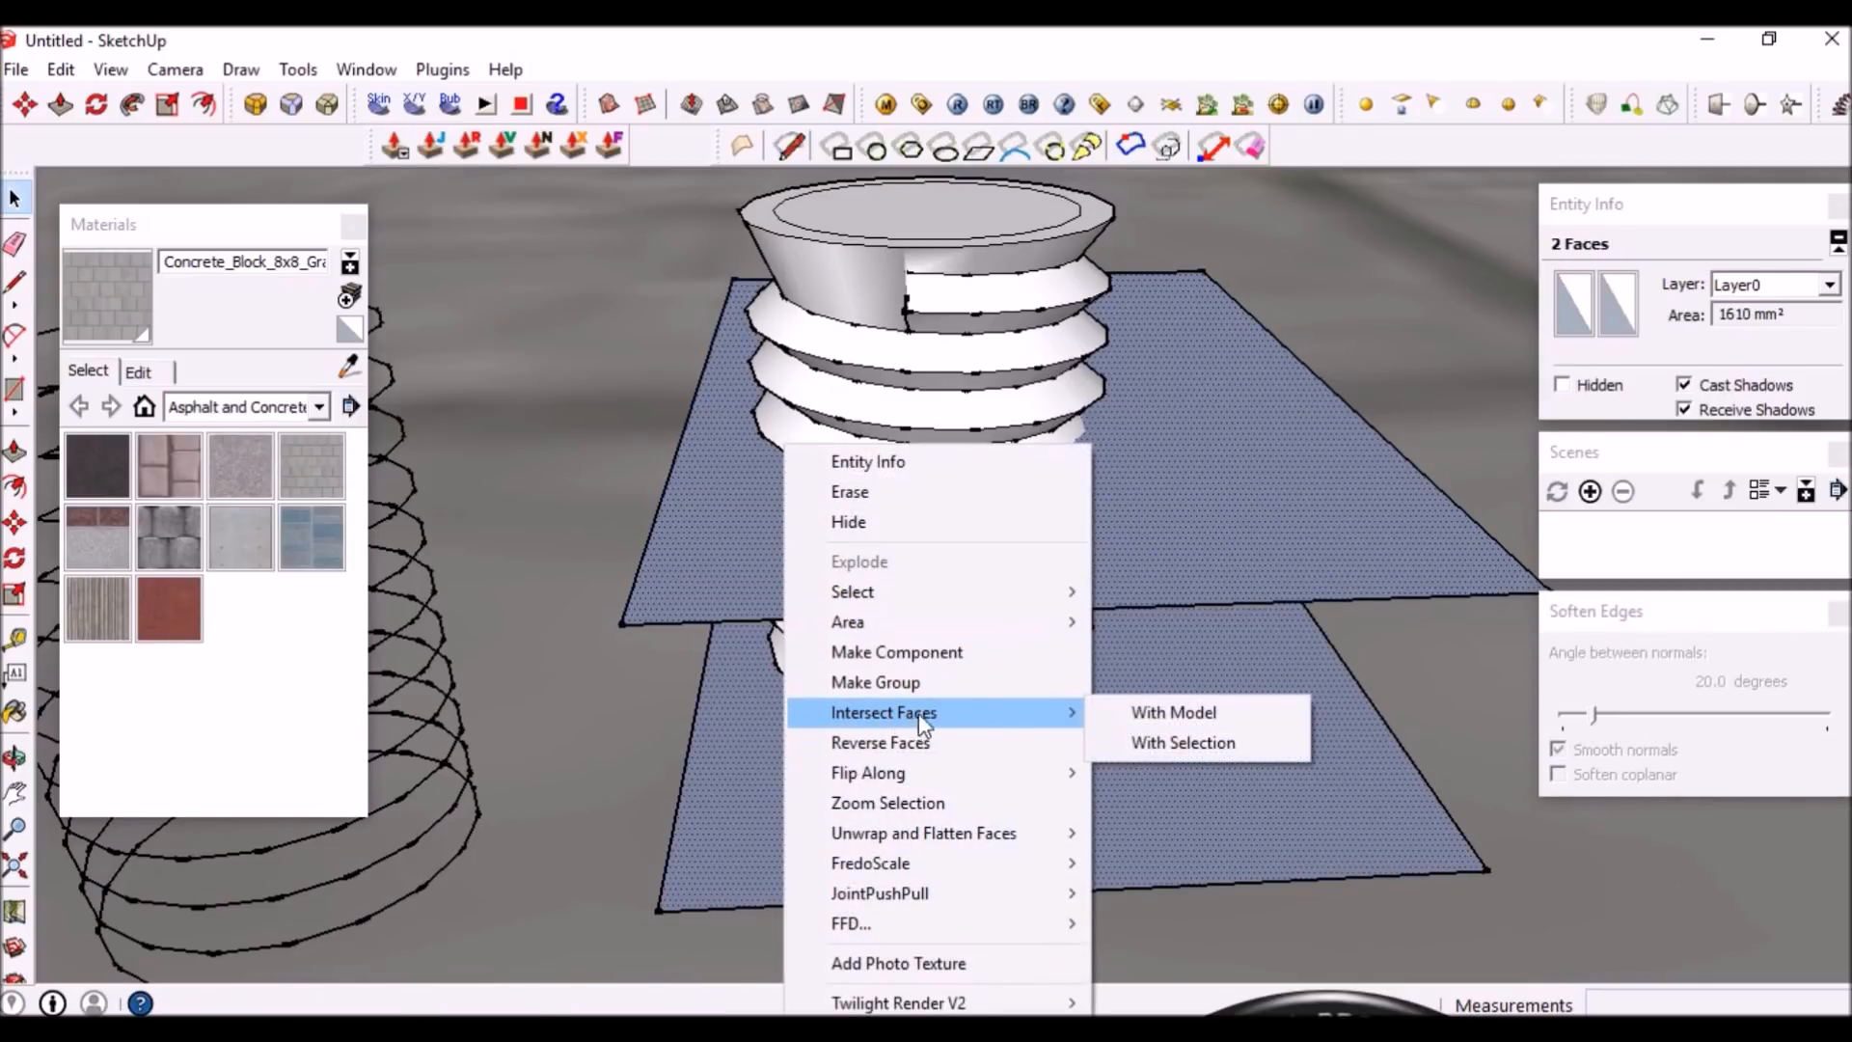
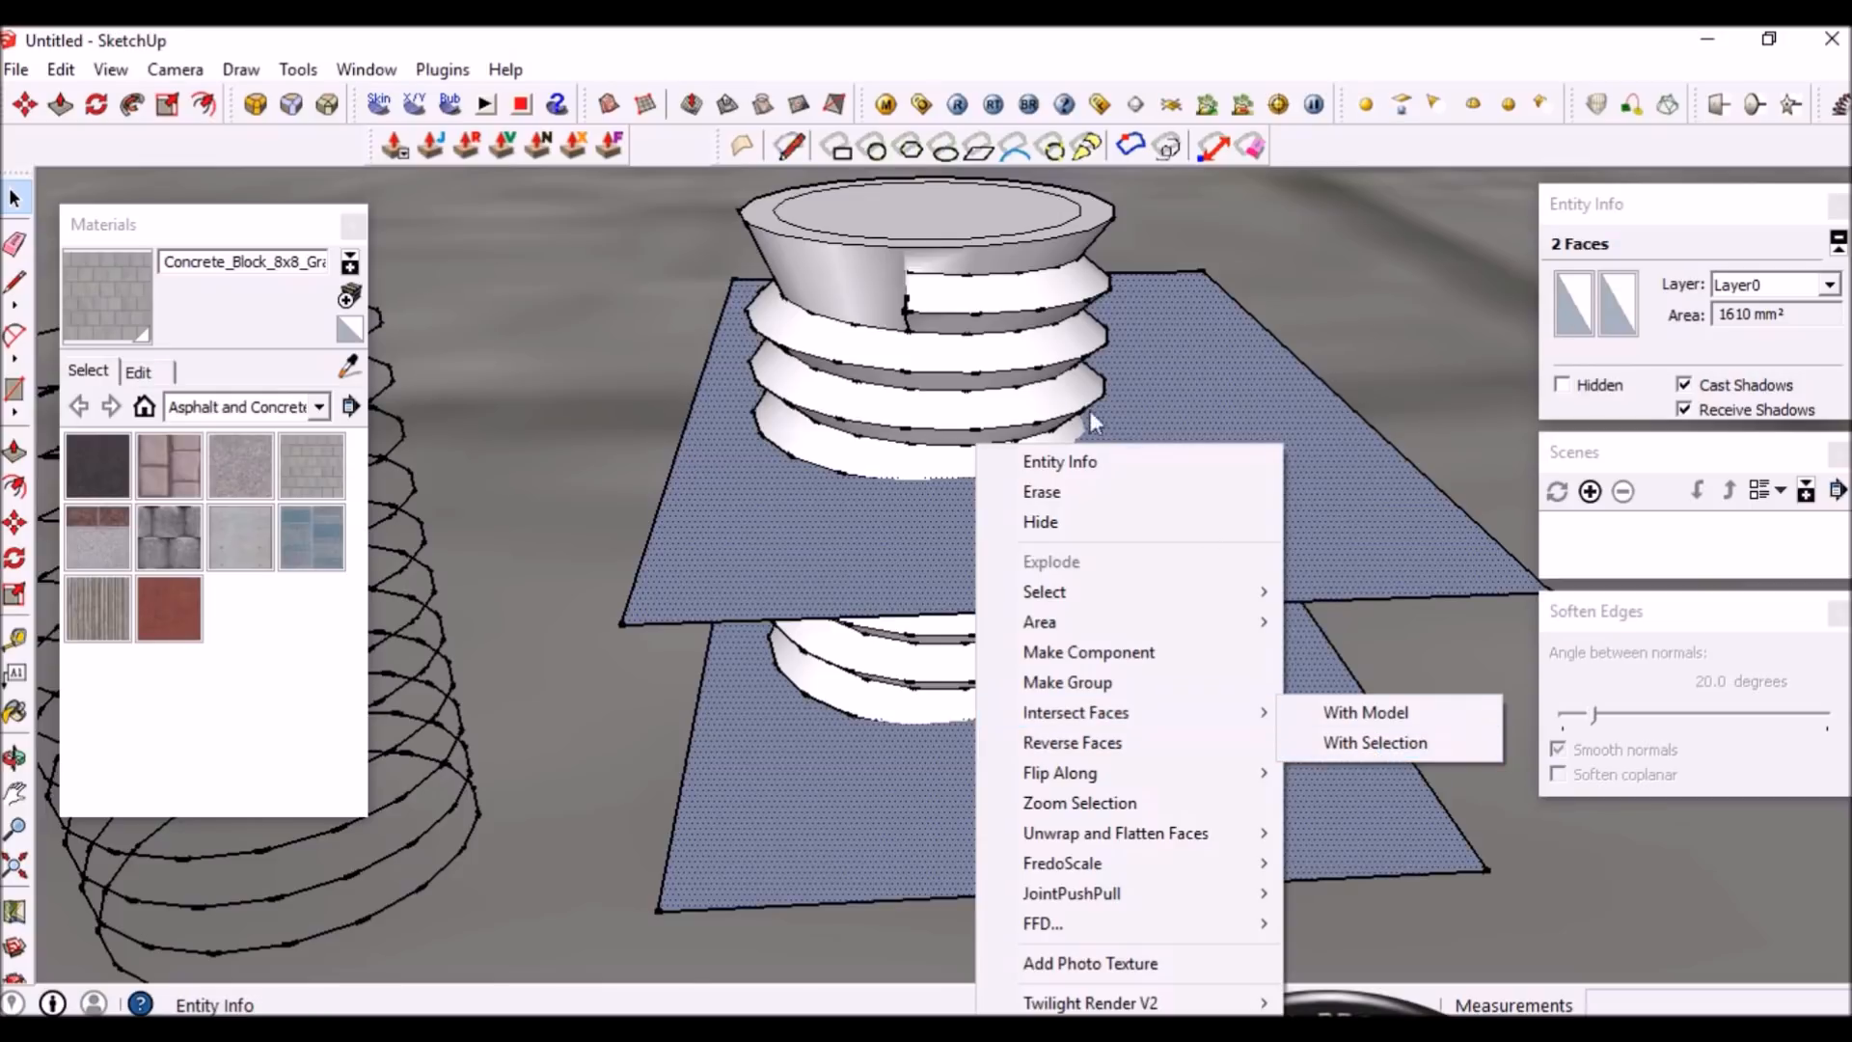
pyautogui.click(952, 251)
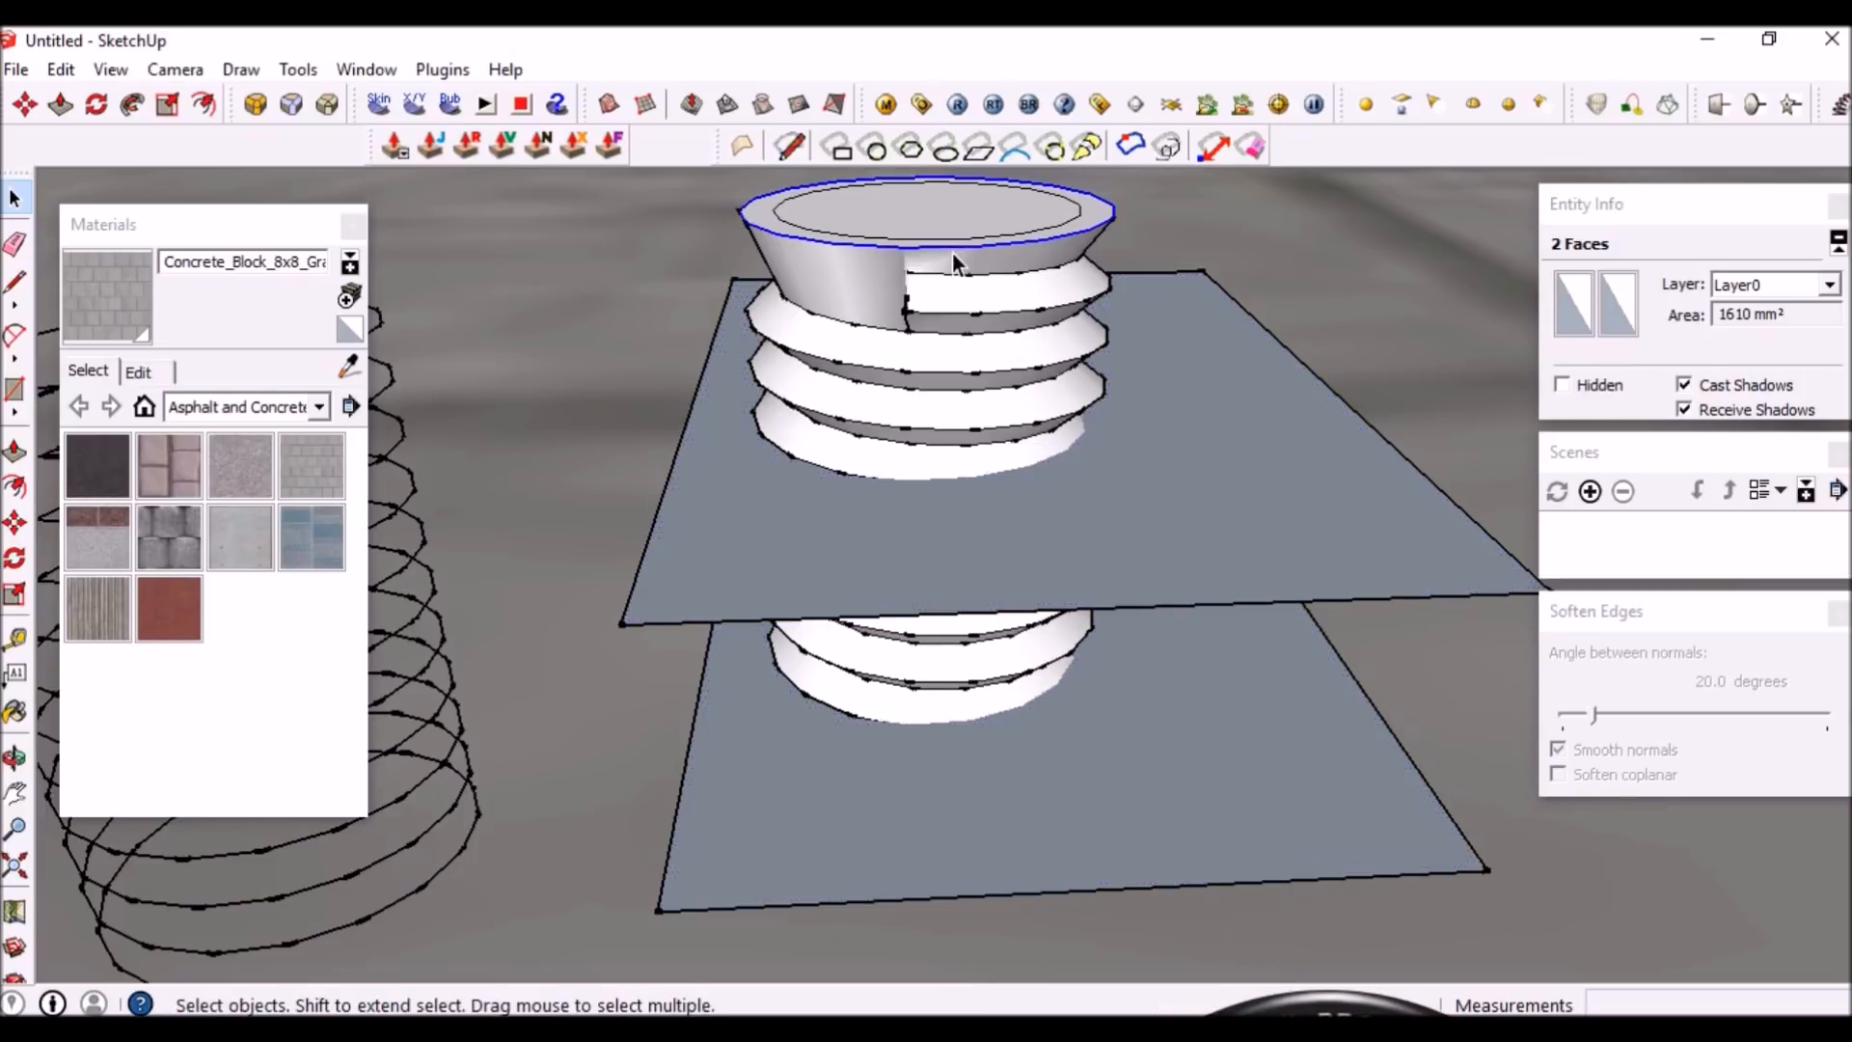
pyautogui.tripleClick(923, 374)
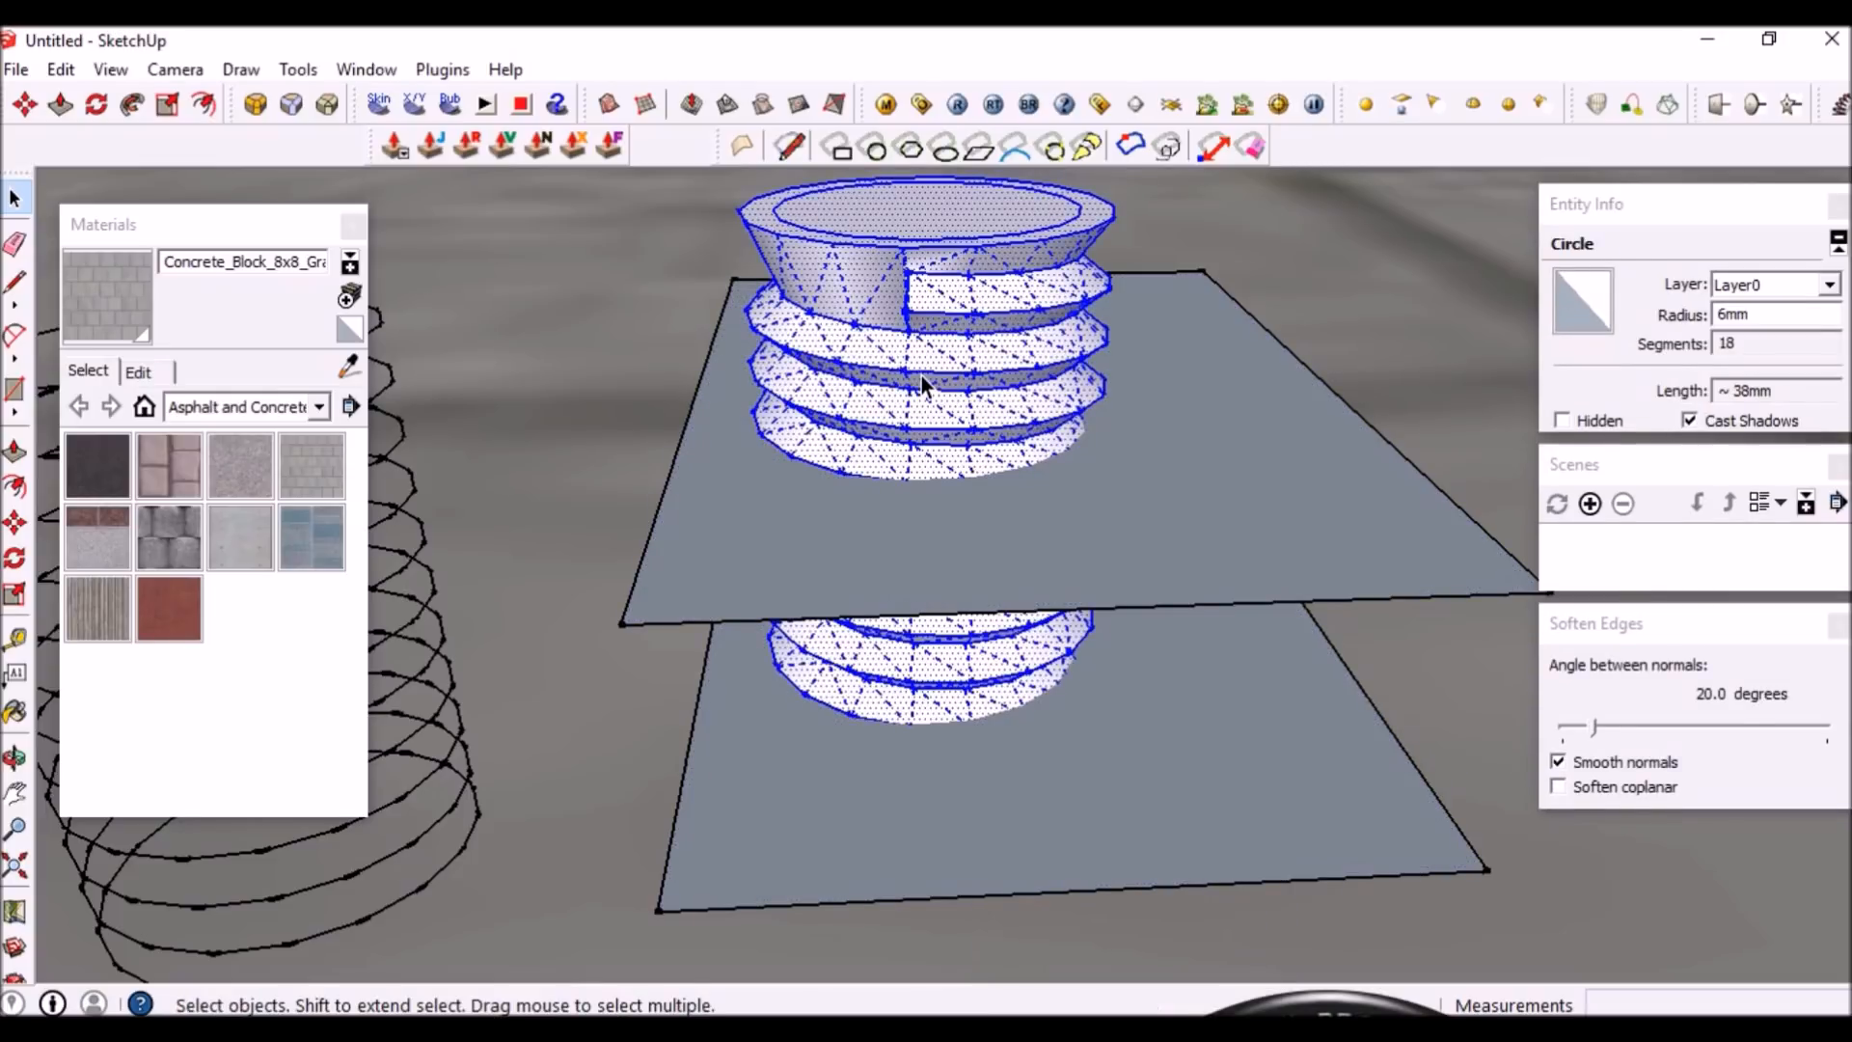
pyautogui.keyDown('shift'); pyautogui.click(883, 525); pyautogui.keyUp('shift')
pyautogui.keyDown('shift'); pyautogui.click(865, 747); pyautogui.keyUp('shift')
pyautogui.rightClick(884, 548)
pyautogui.moveTo(1025, 564)
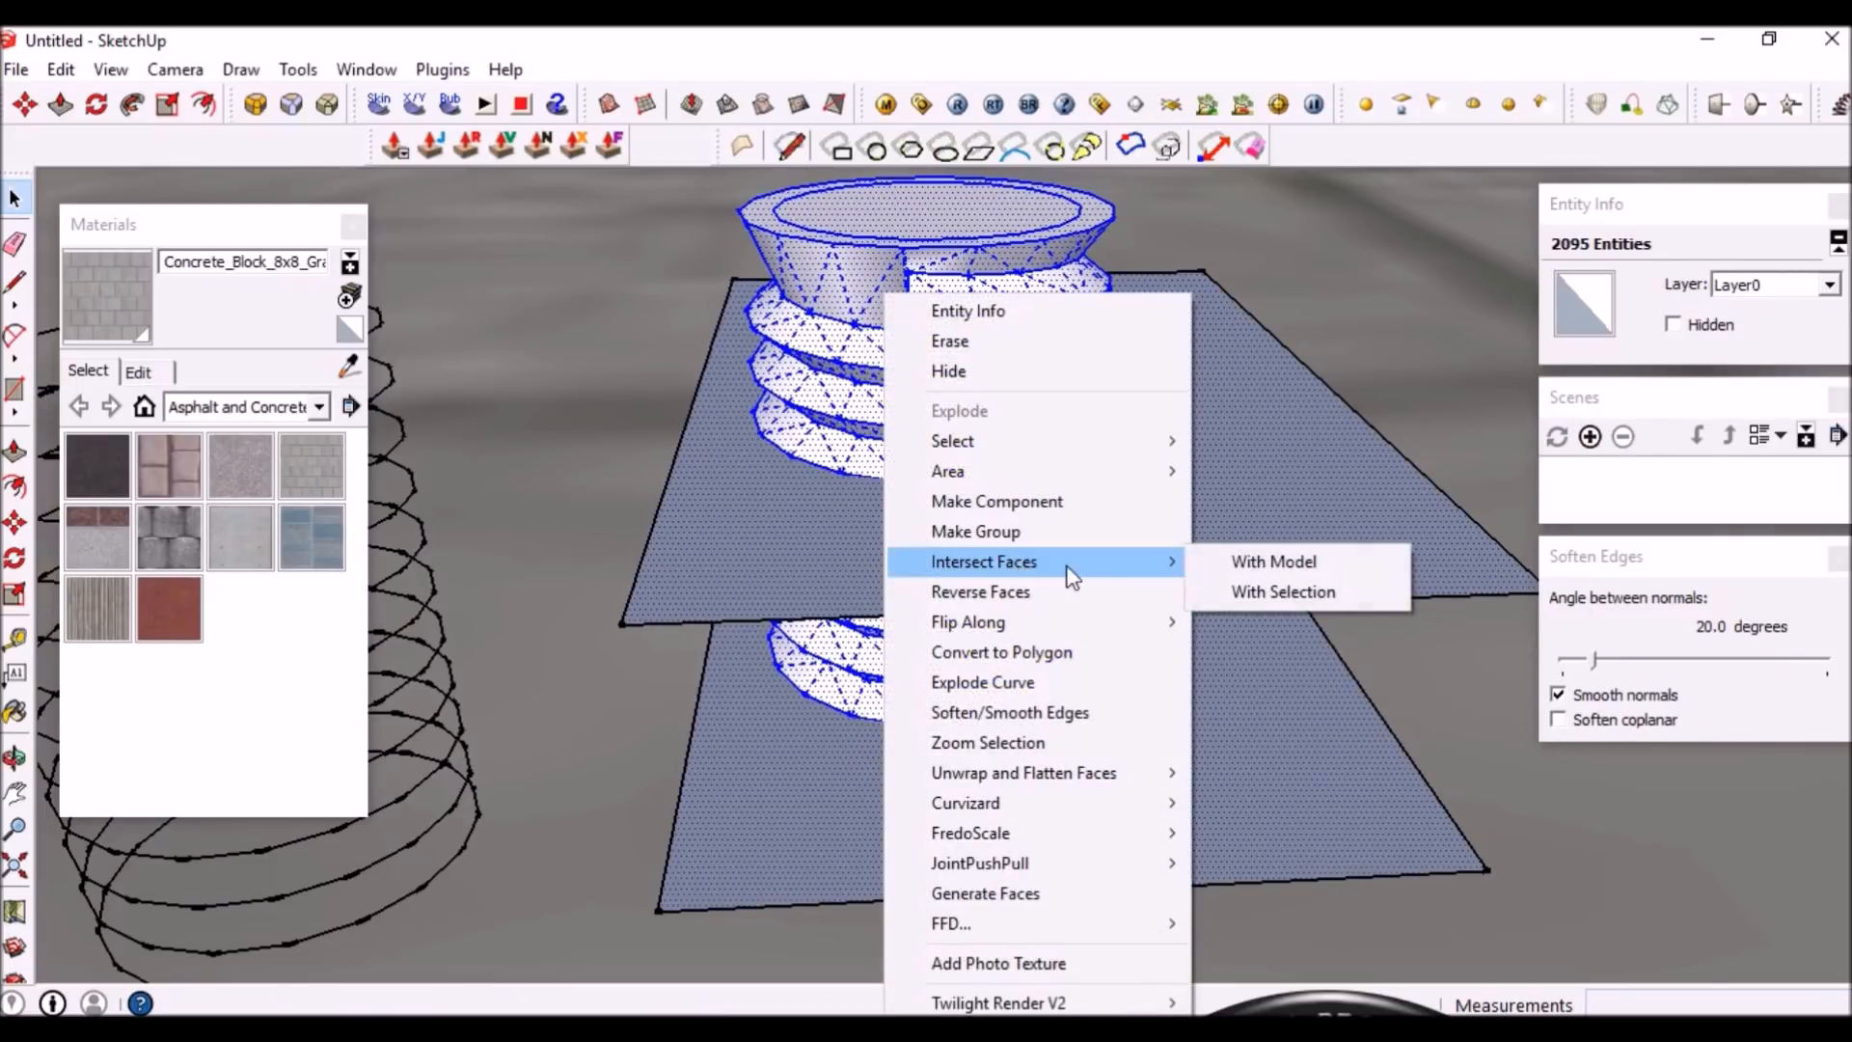
# Intersect the two rectangular cutting faces with the model
pyautogui.click(784, 550)
pyautogui.keyDown('shift'); pyautogui.click(825, 783); pyautogui.keyUp('shift')
pyautogui.rightClick(831, 538)
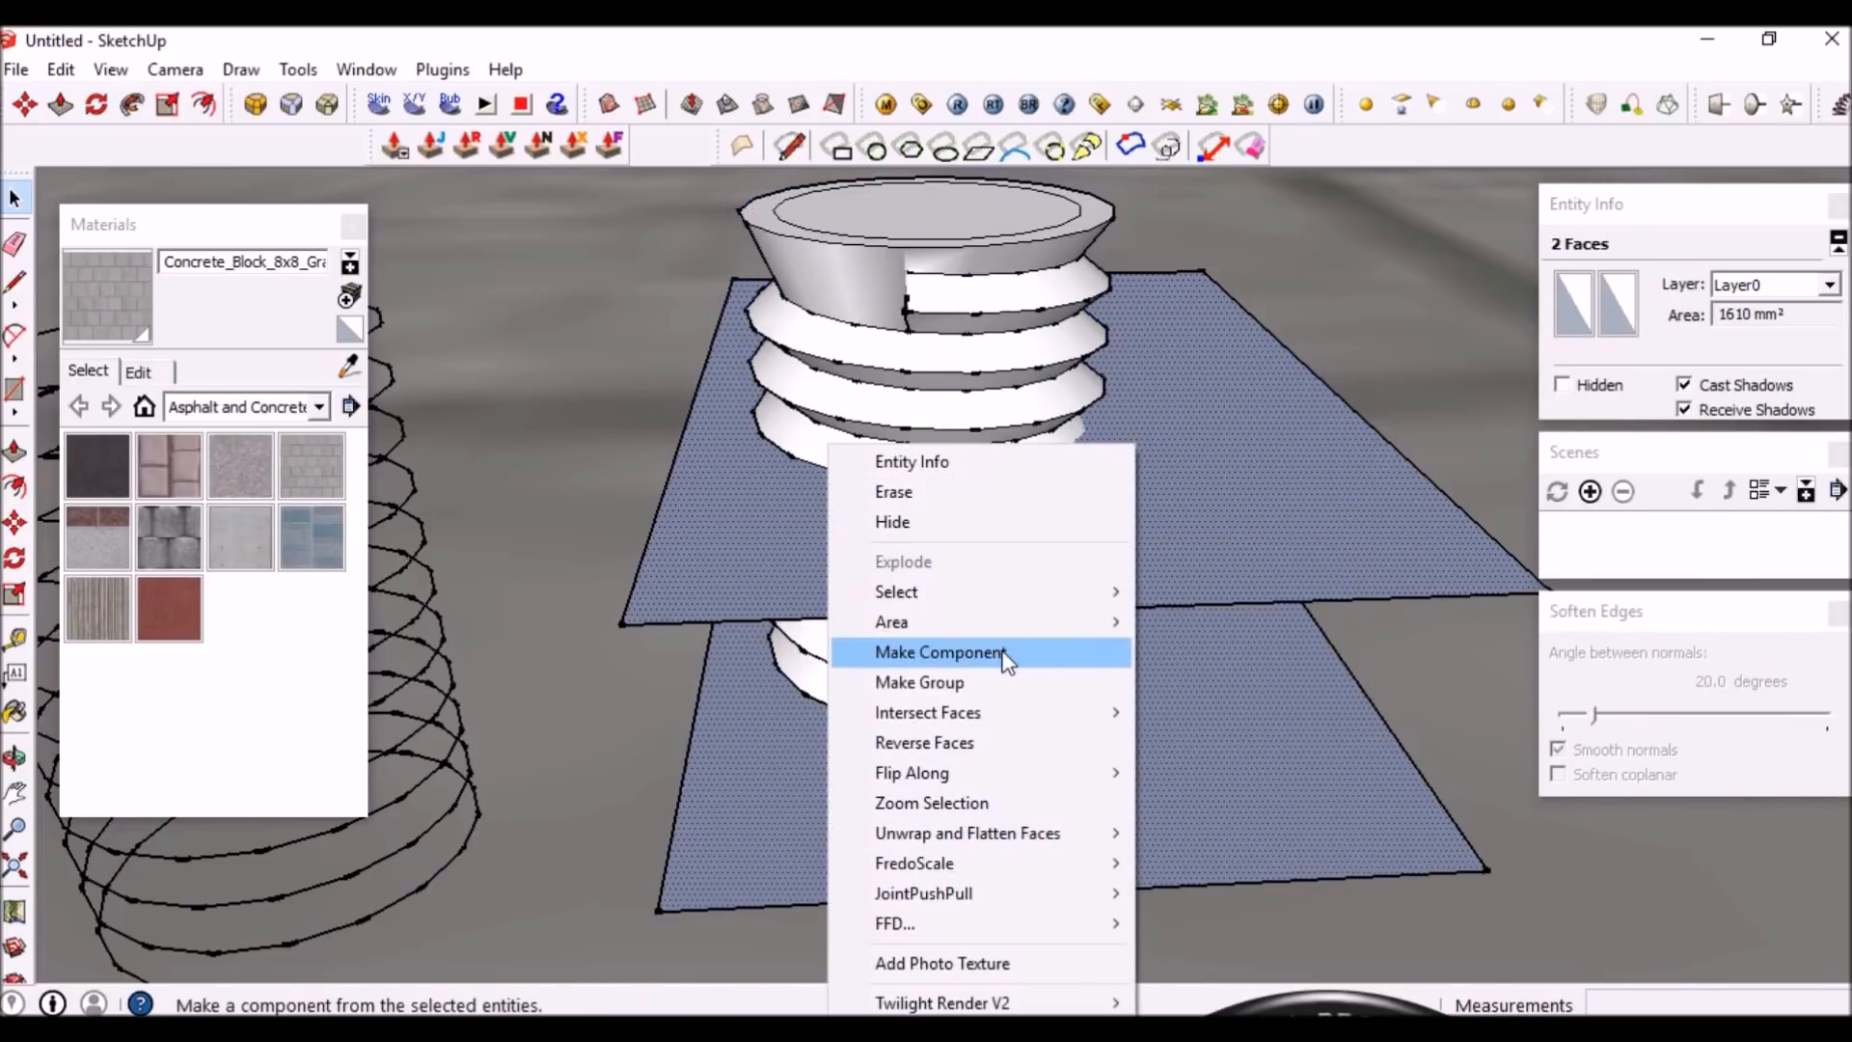
pyautogui.moveTo(1079, 713)
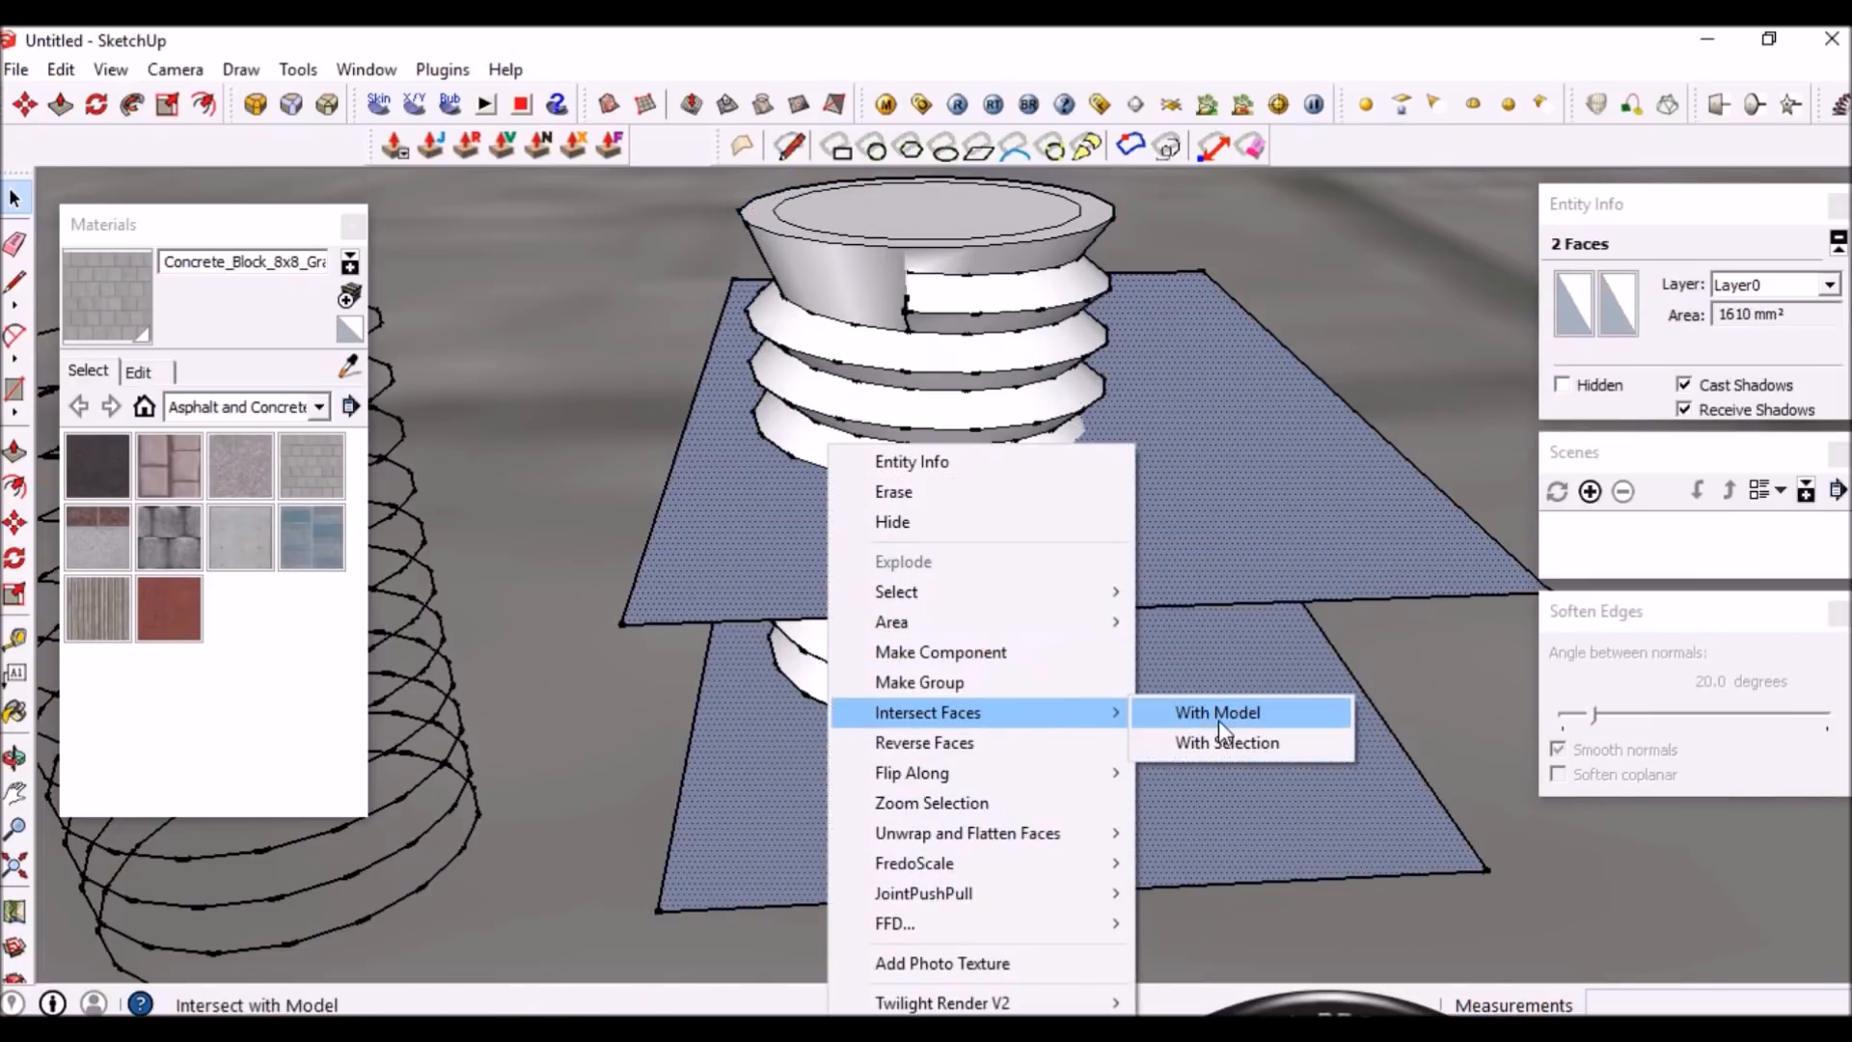
pyautogui.click(1218, 719)
# Delete the upper and lower cutting faces outside the thread, leaving only their outlines
pyautogui.moveTo(1107, 501); pyautogui.dragTo(899, 608, button='middle')
pyautogui.scroll(6, 1003, 487)
pyautogui.moveTo(1033, 579); pyautogui.dragTo(1018, 394, button='middle')
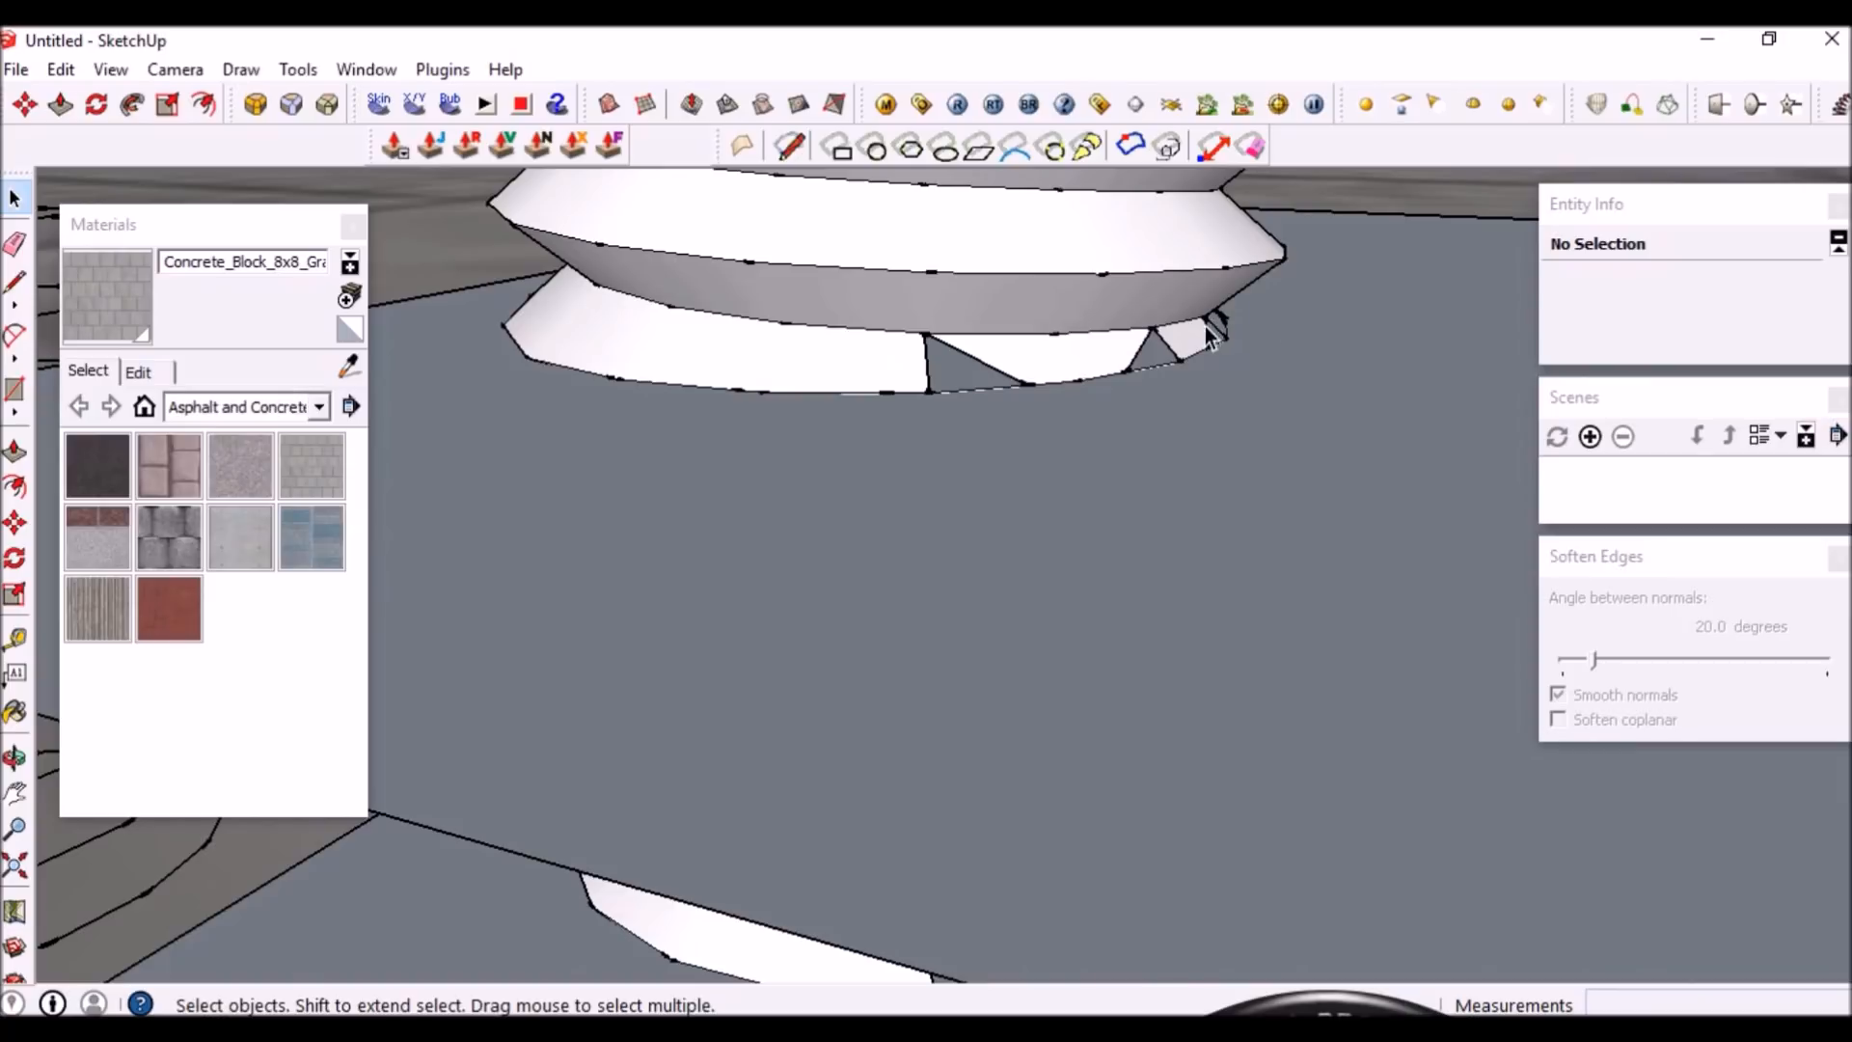
pyautogui.moveTo(951, 380); pyautogui.dragTo(863, 401, button='middle')
pyautogui.scroll(-3, 1039, 348)
pyautogui.click(942, 451)
pyautogui.scroll(-5, 1033, 338)
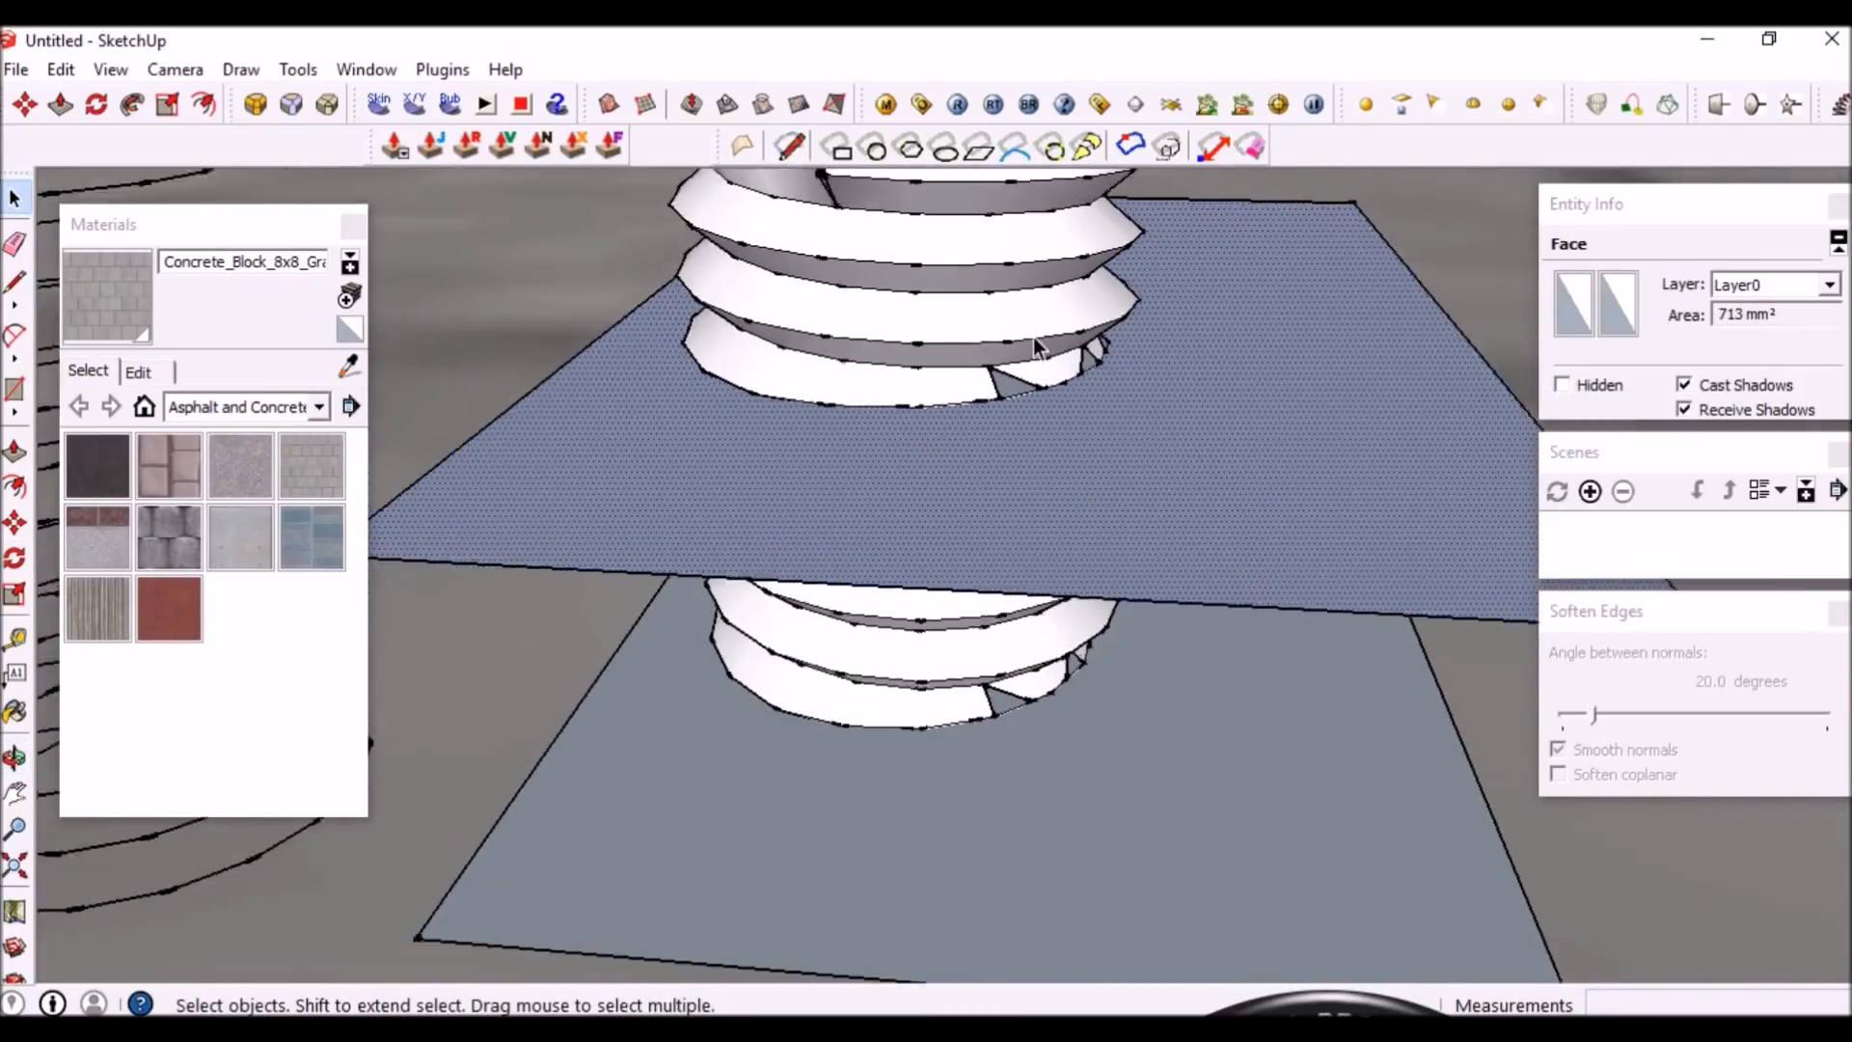
pyautogui.scroll(2, 1026, 374)
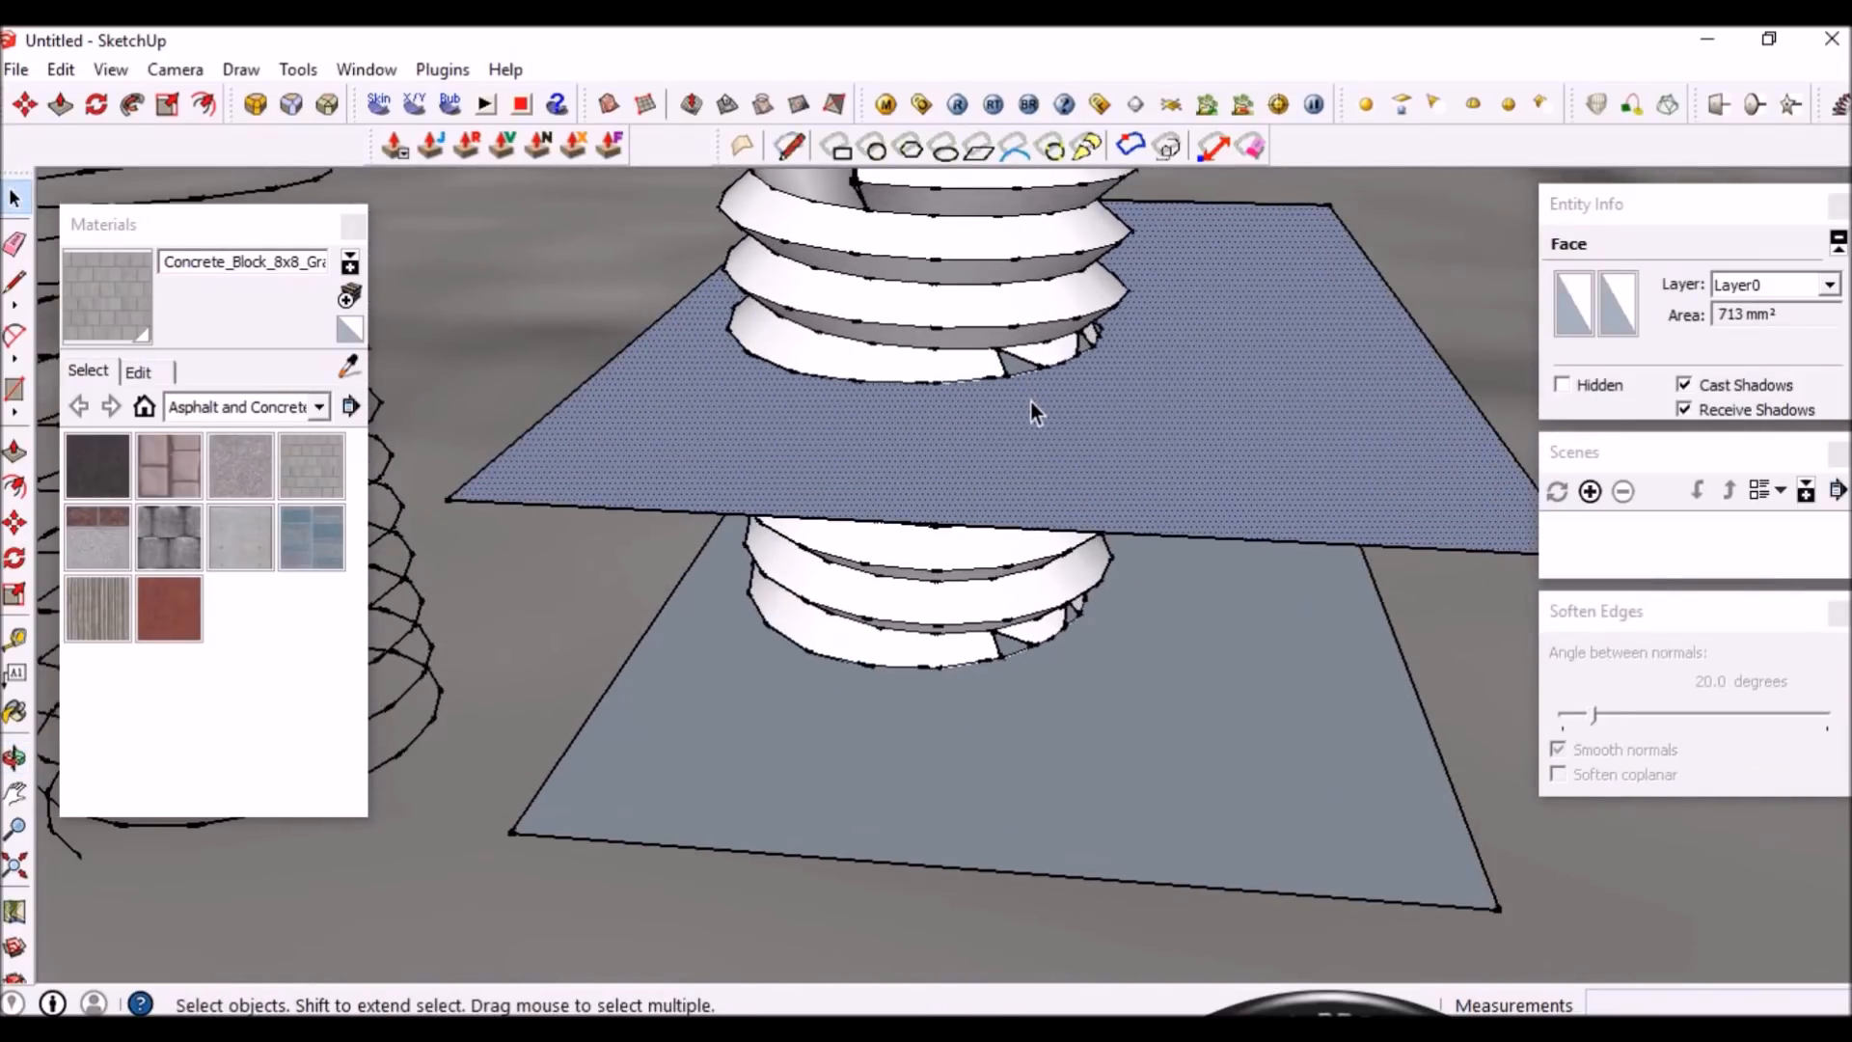
pyautogui.press('Delete')
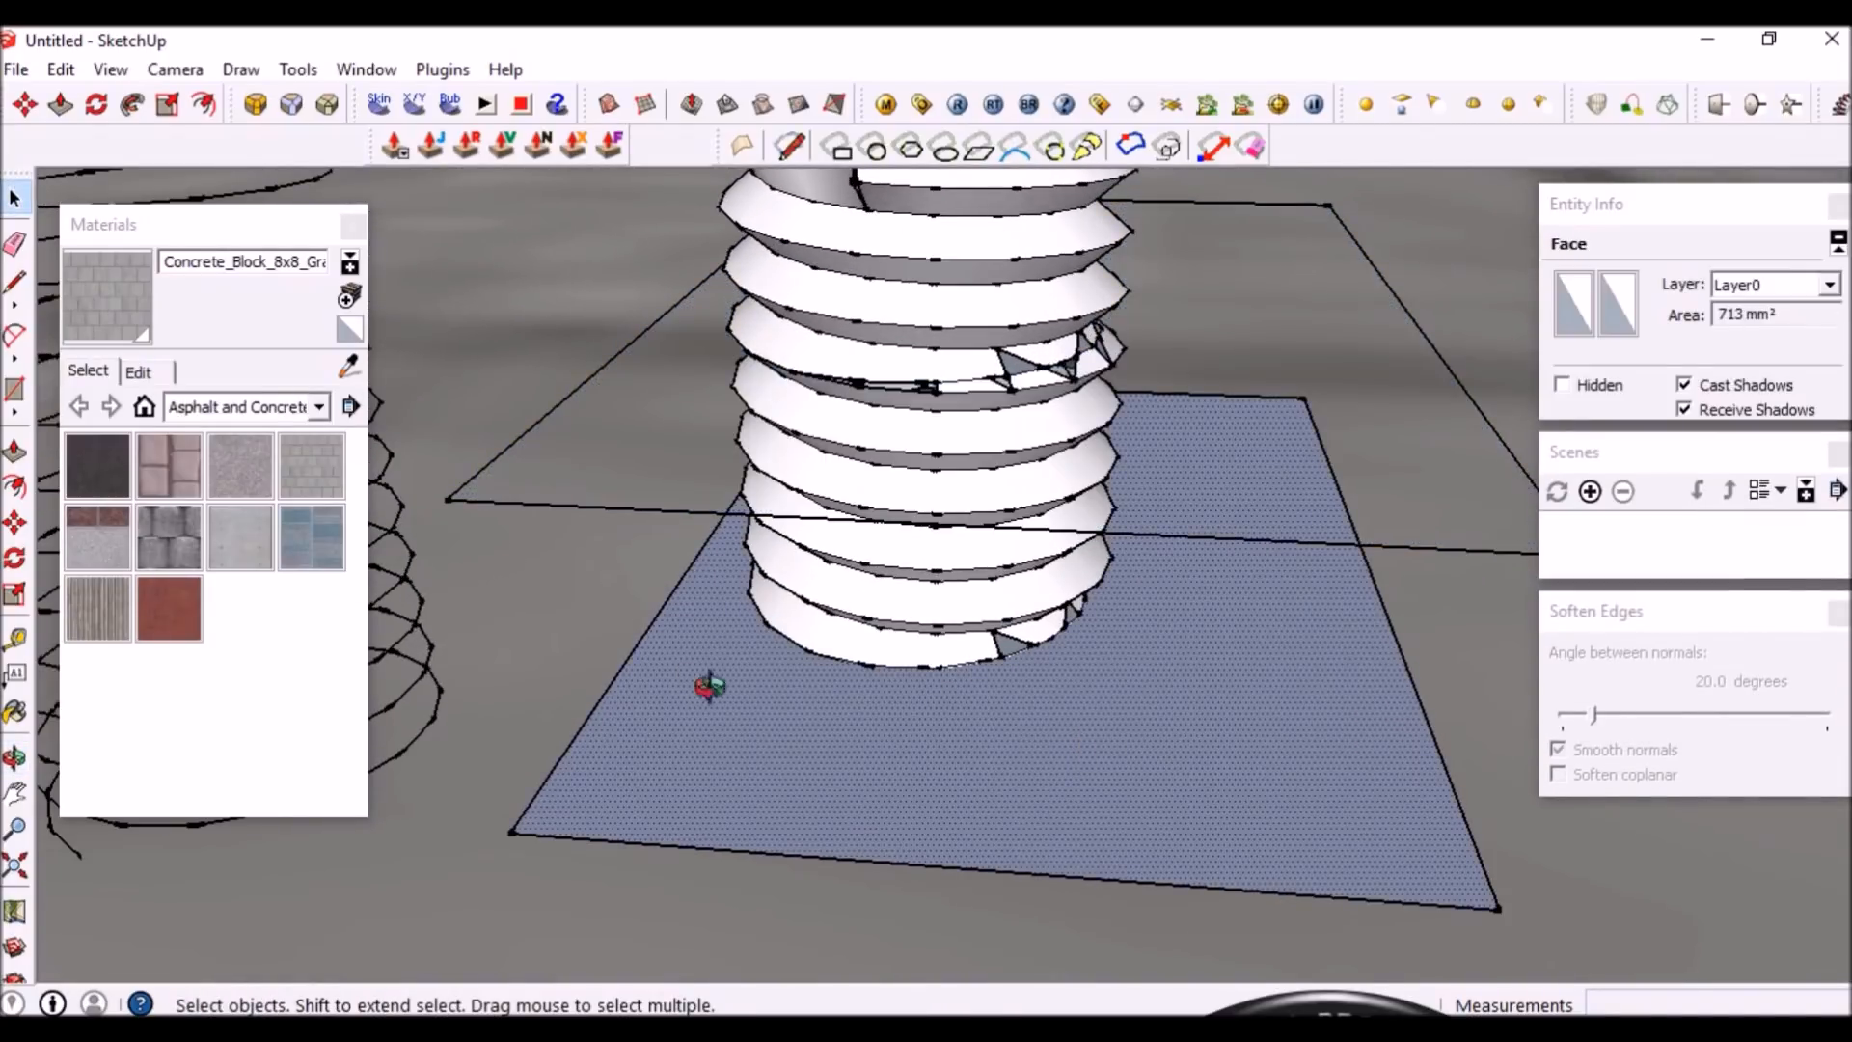
pyautogui.moveTo(702, 679); pyautogui.dragTo(788, 698, button='middle')
pyautogui.press('Delete')
# Delete the remaining outline edges of both cutting rectangles around the threaded cylinder
pyautogui.tripleClick(659, 564)
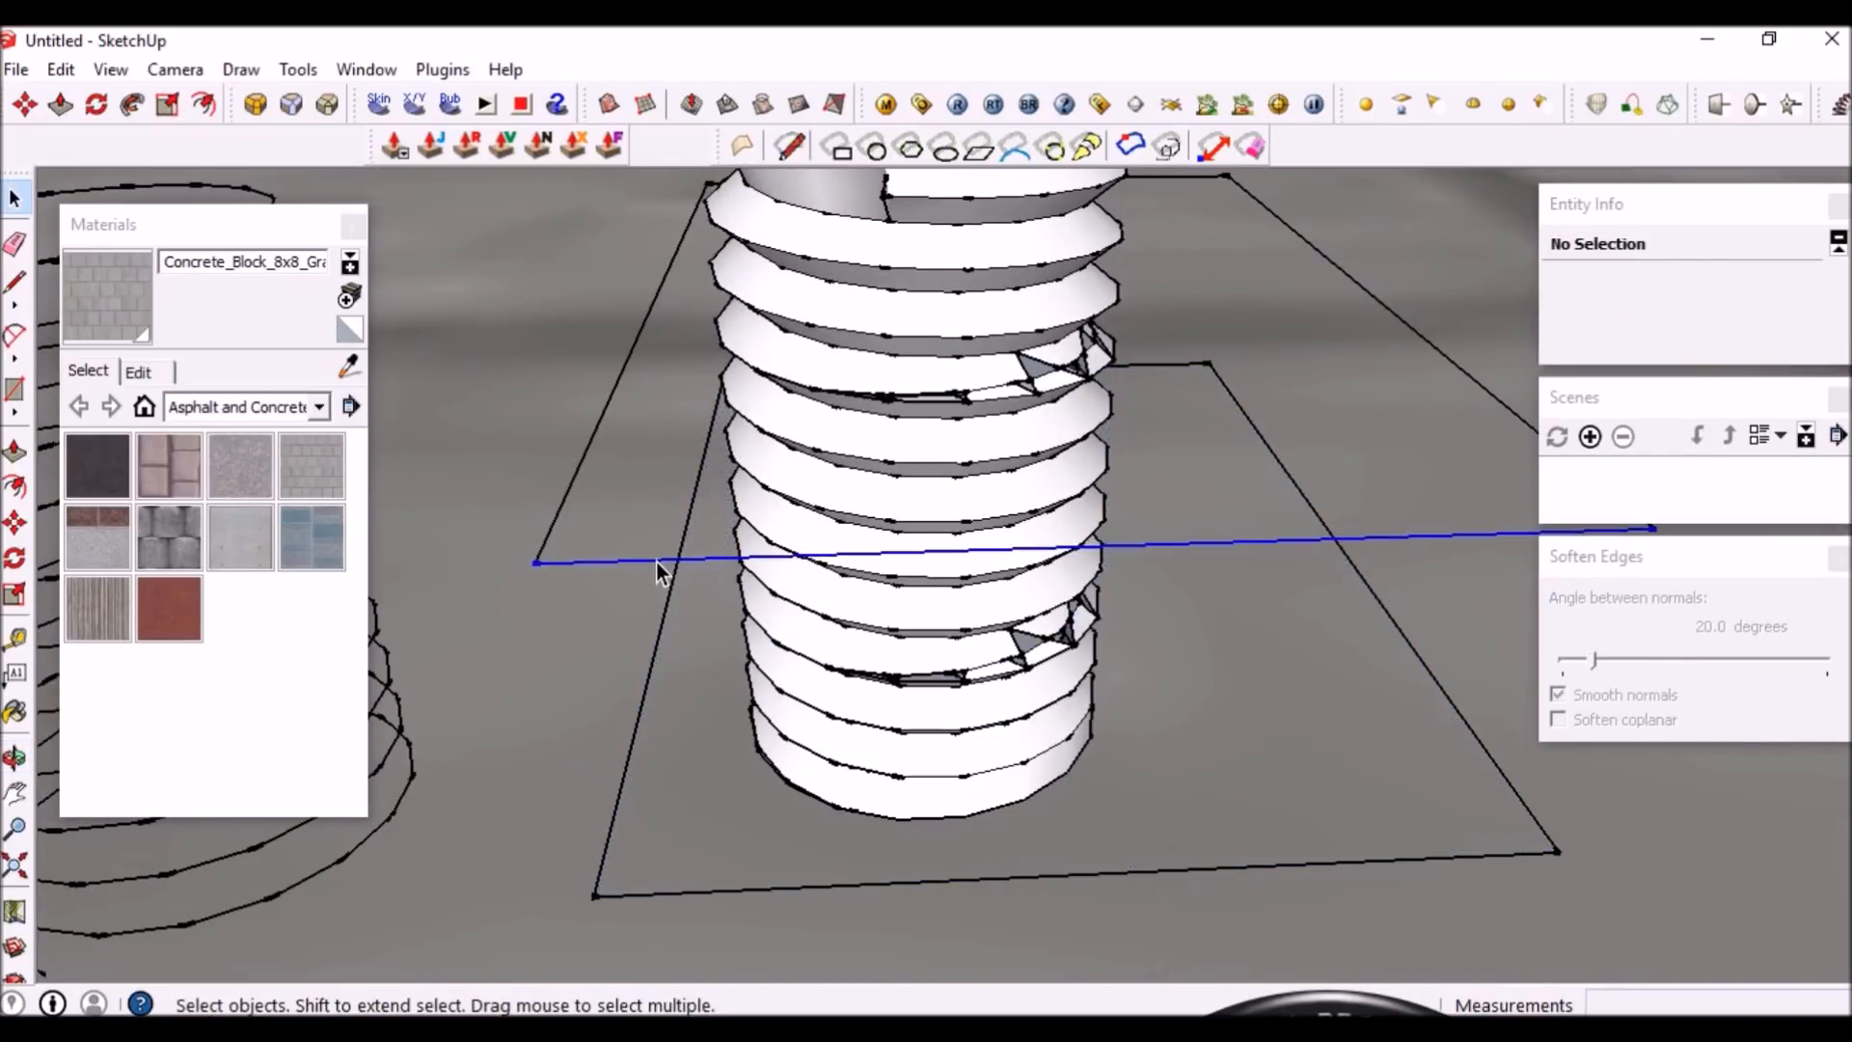
pyautogui.moveTo(656, 561); pyautogui.dragTo(646, 664, button='middle')
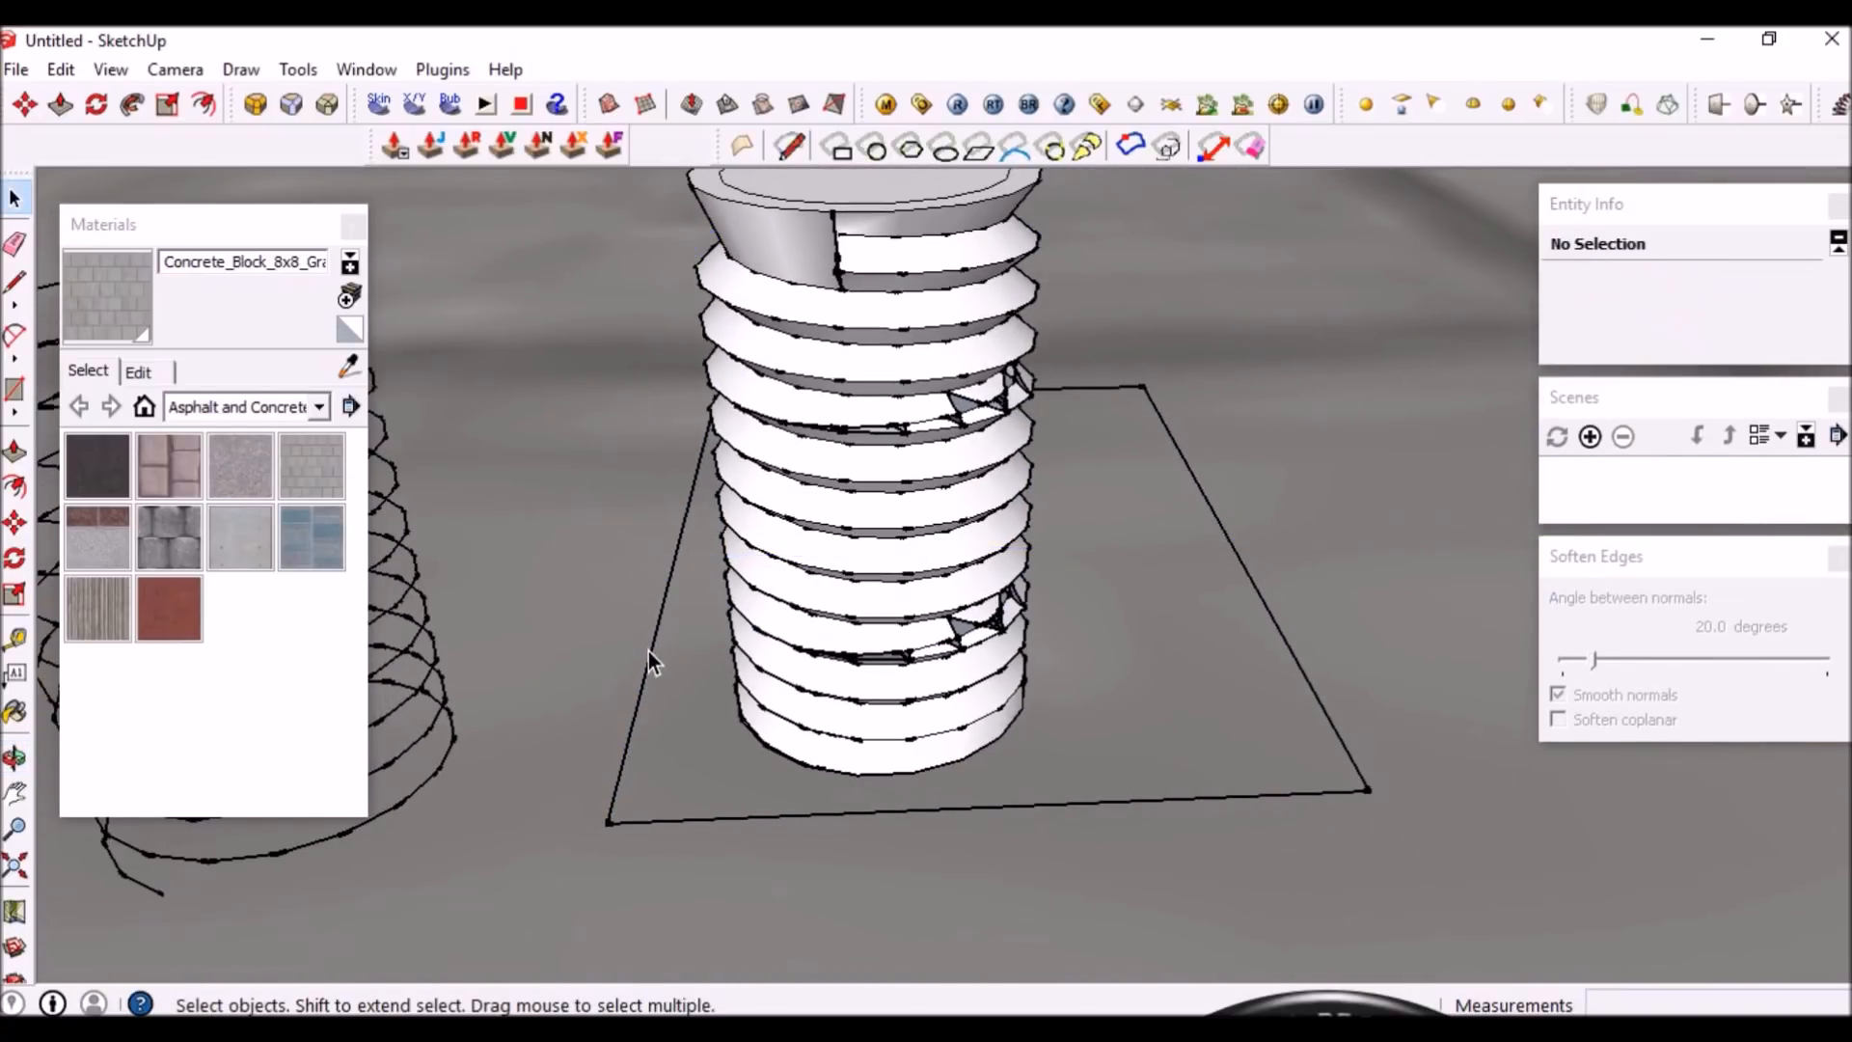
pyautogui.tripleClick(651, 645)
pyautogui.press('Delete')
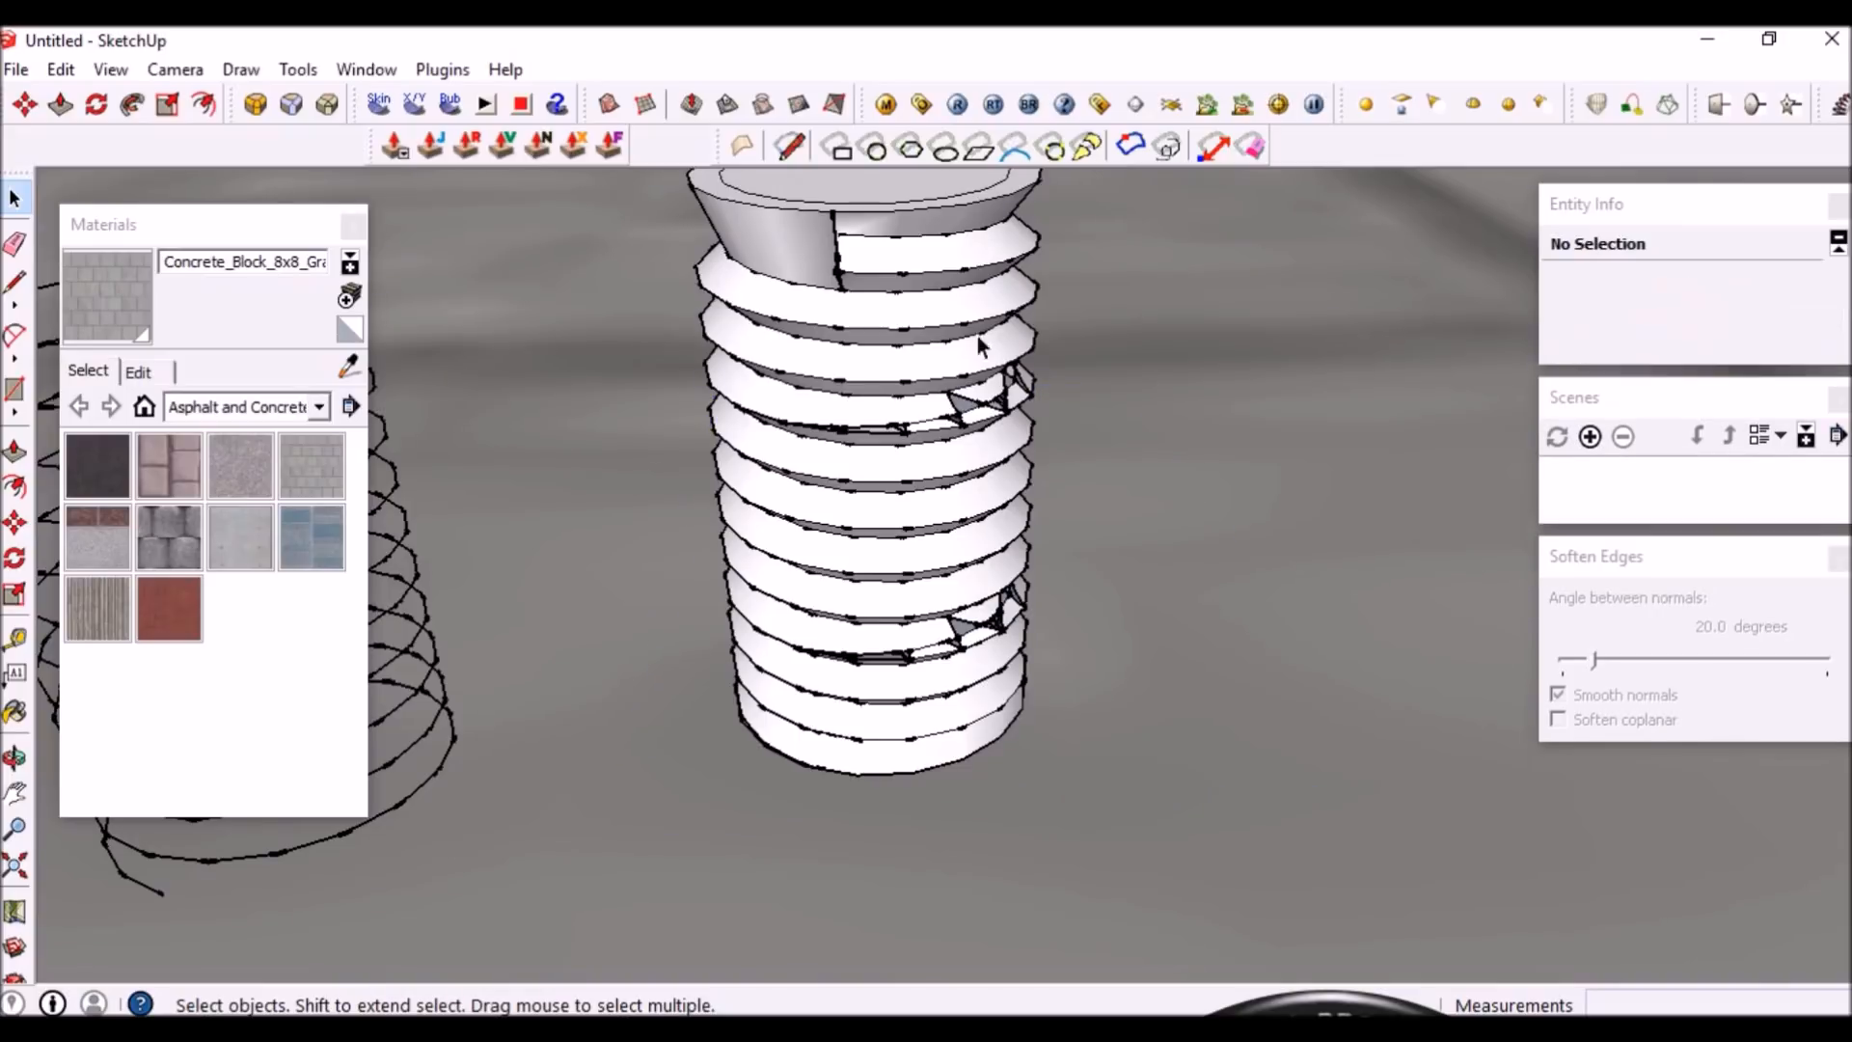
# Delete the thread surface above the upper cut
pyautogui.scroll(5, 961, 359)
pyautogui.moveTo(961, 359); pyautogui.dragTo(913, 320, button='middle')
pyautogui.scroll(-3, 891, 459)
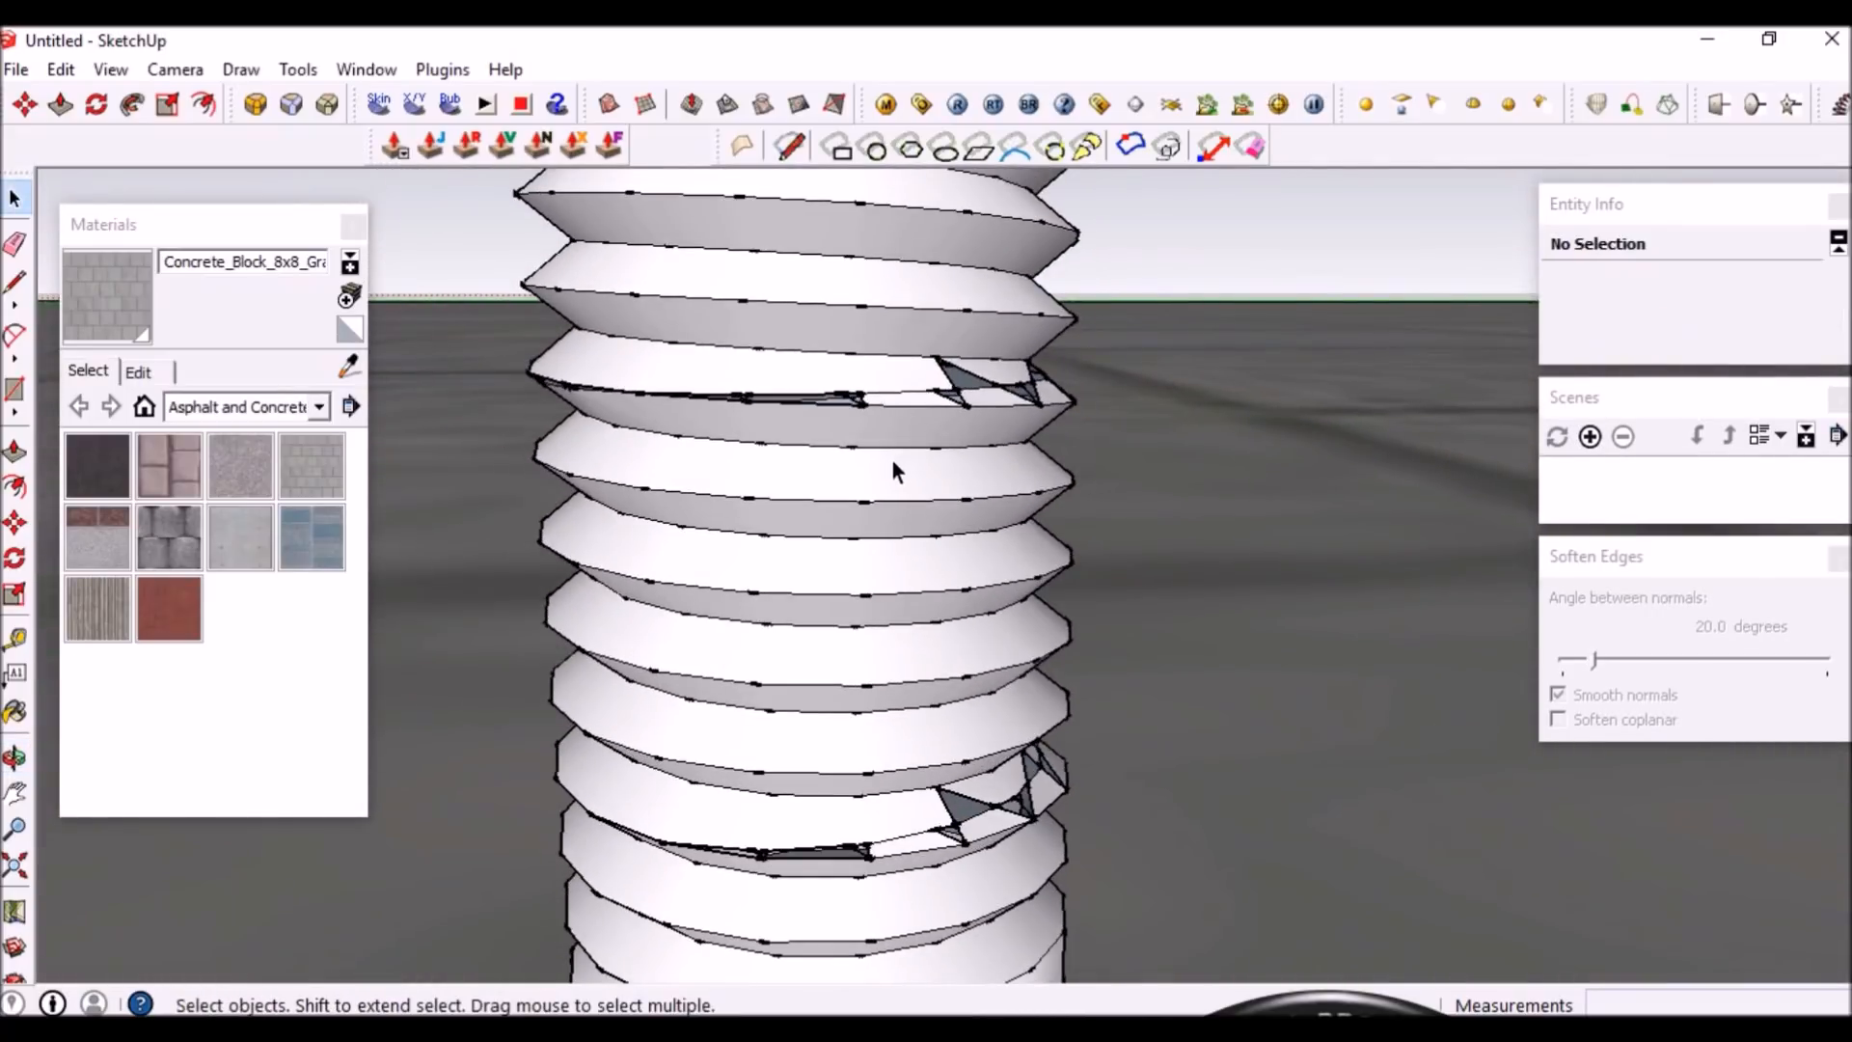
pyautogui.scroll(-3, 903, 419)
pyautogui.click(883, 629)
pyautogui.scroll(2, 864, 481)
pyautogui.scroll(-1, 882, 228)
pyautogui.scroll(3, 903, 398)
pyautogui.press('Delete')
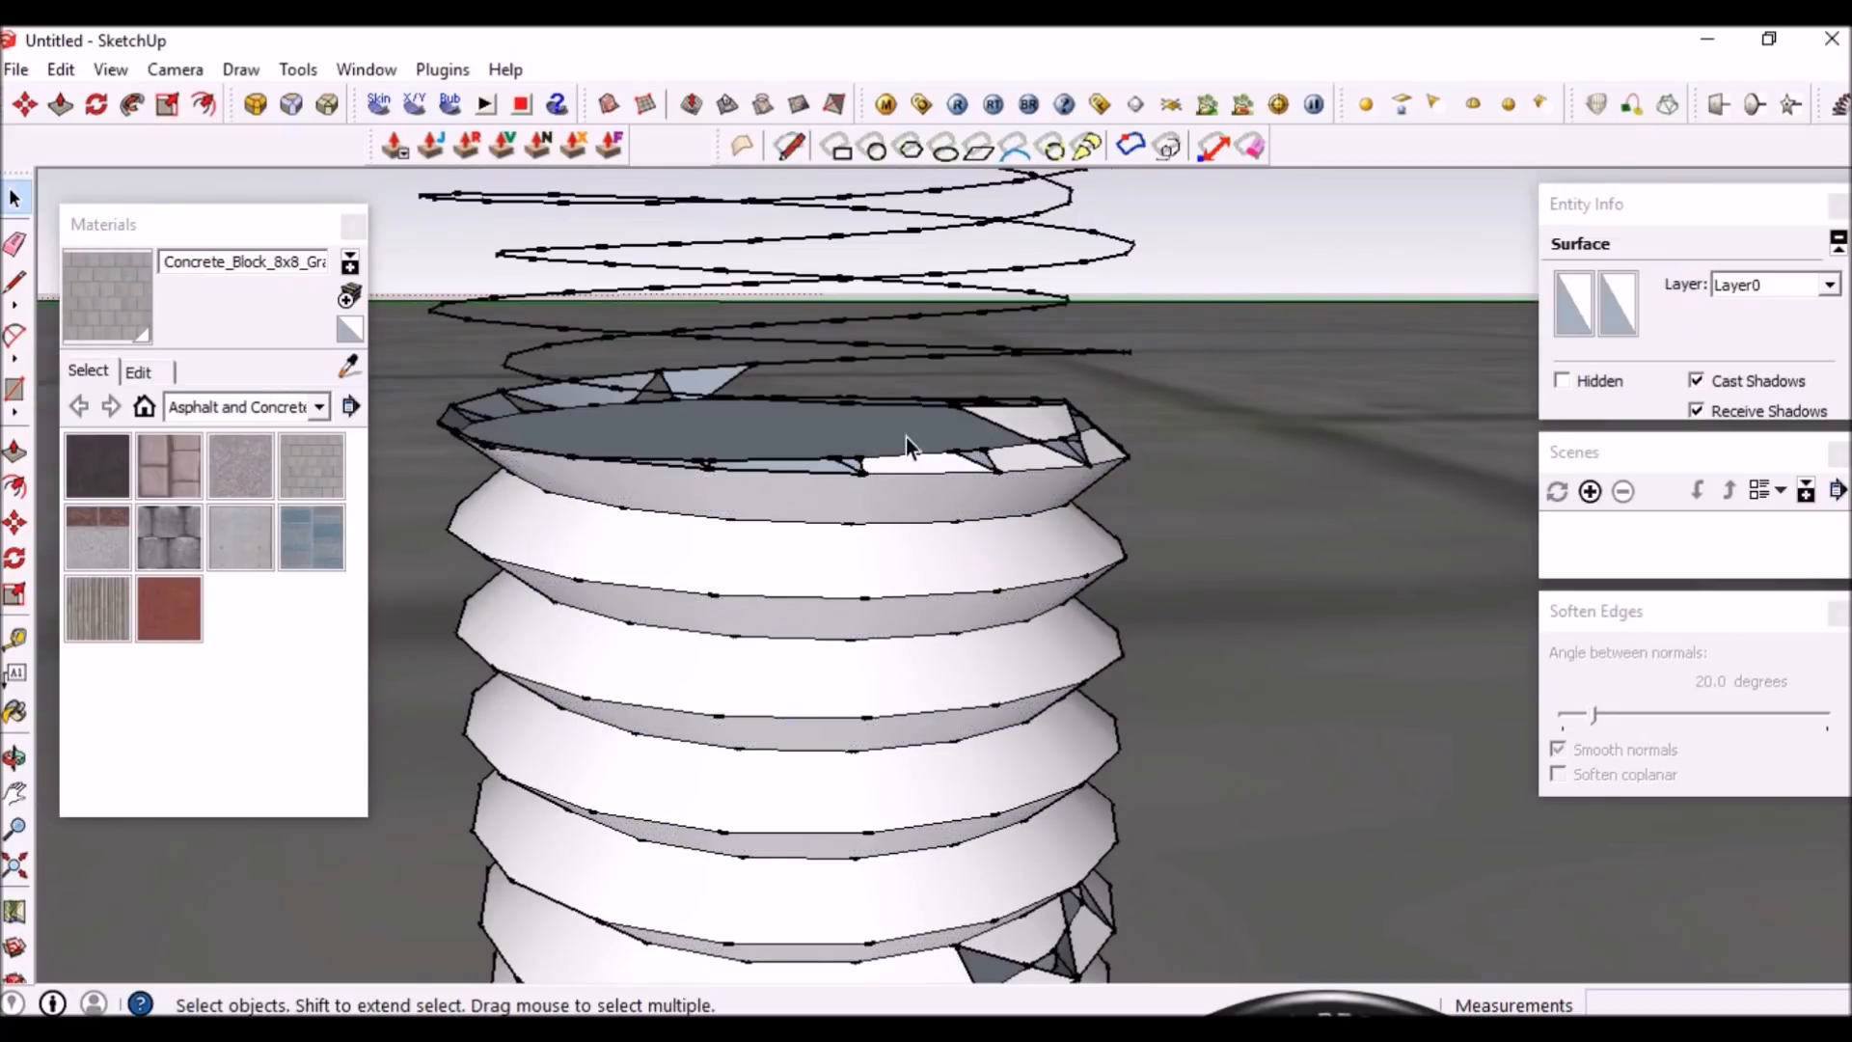
# Delete the small stray edges along the front rim of the thread's upper cut
pyautogui.scroll(3, 965, 447)
pyautogui.moveTo(1023, 455); pyautogui.dragTo(892, 487, button='middle')
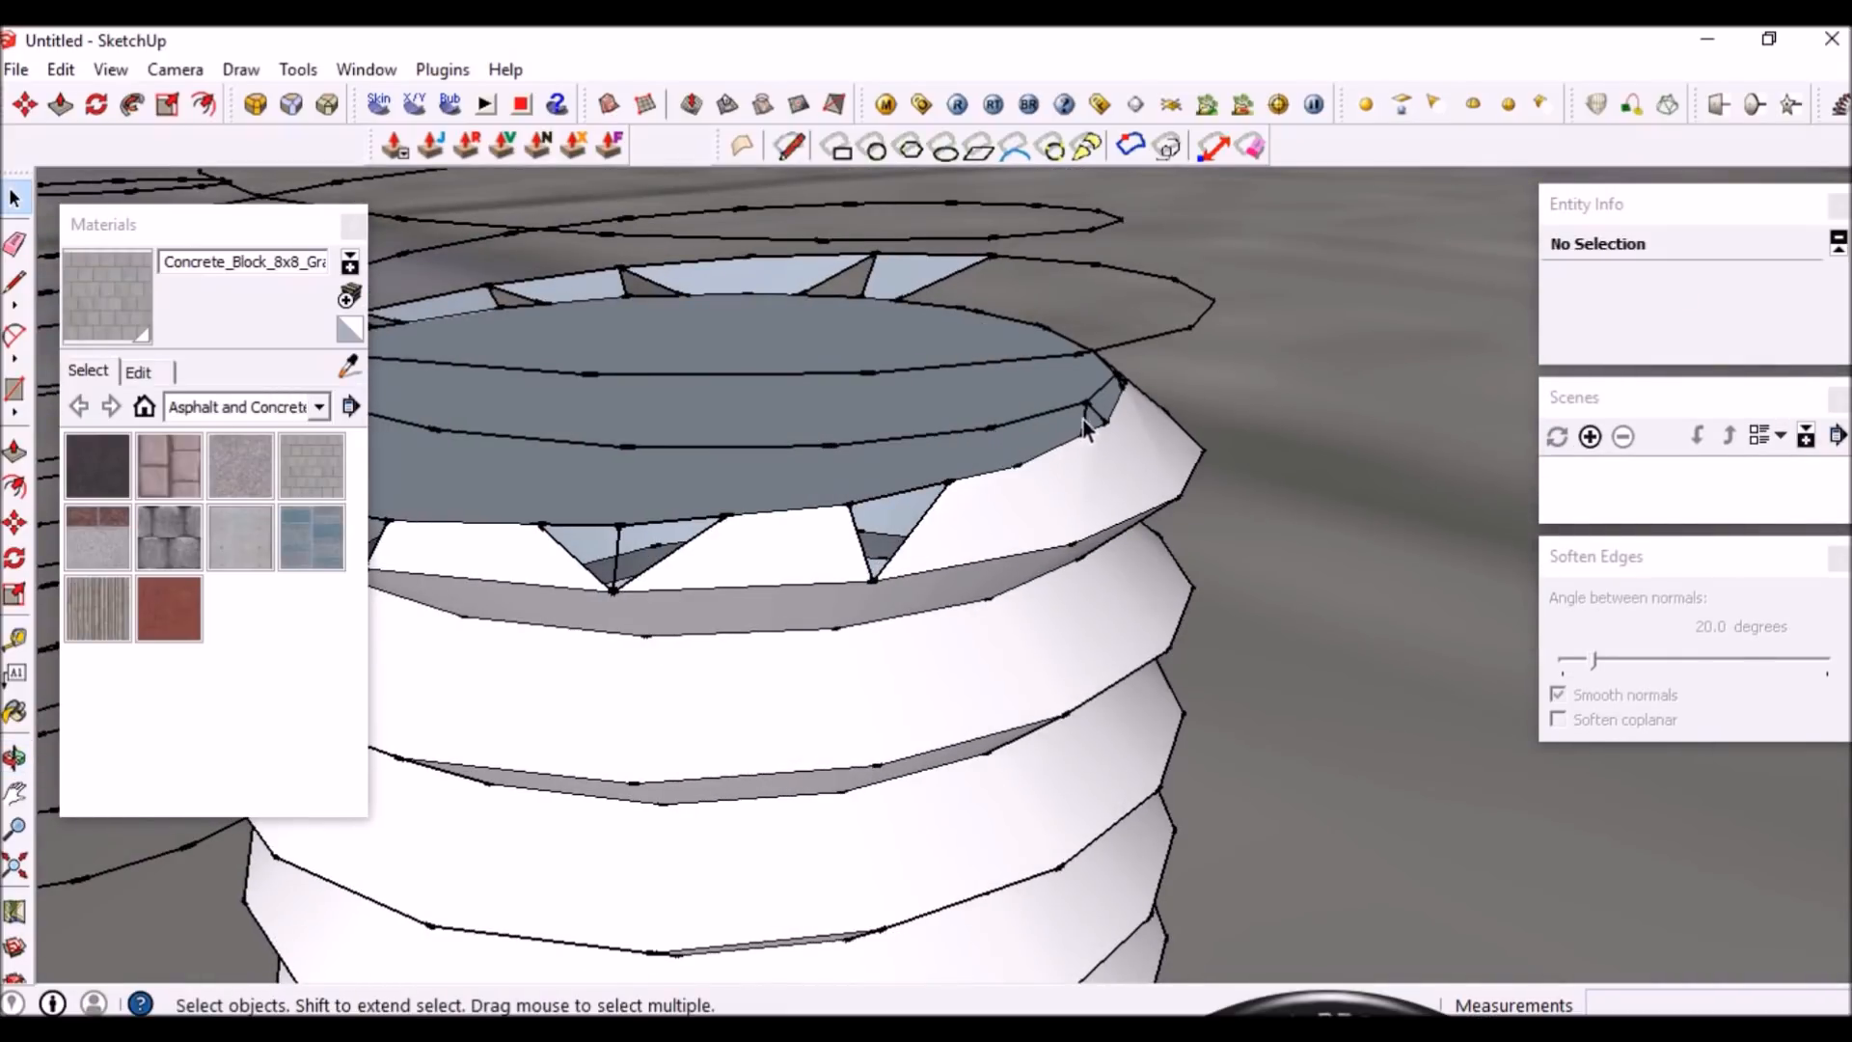
pyautogui.scroll(-2, 1124, 524)
pyautogui.scroll(4, 961, 466)
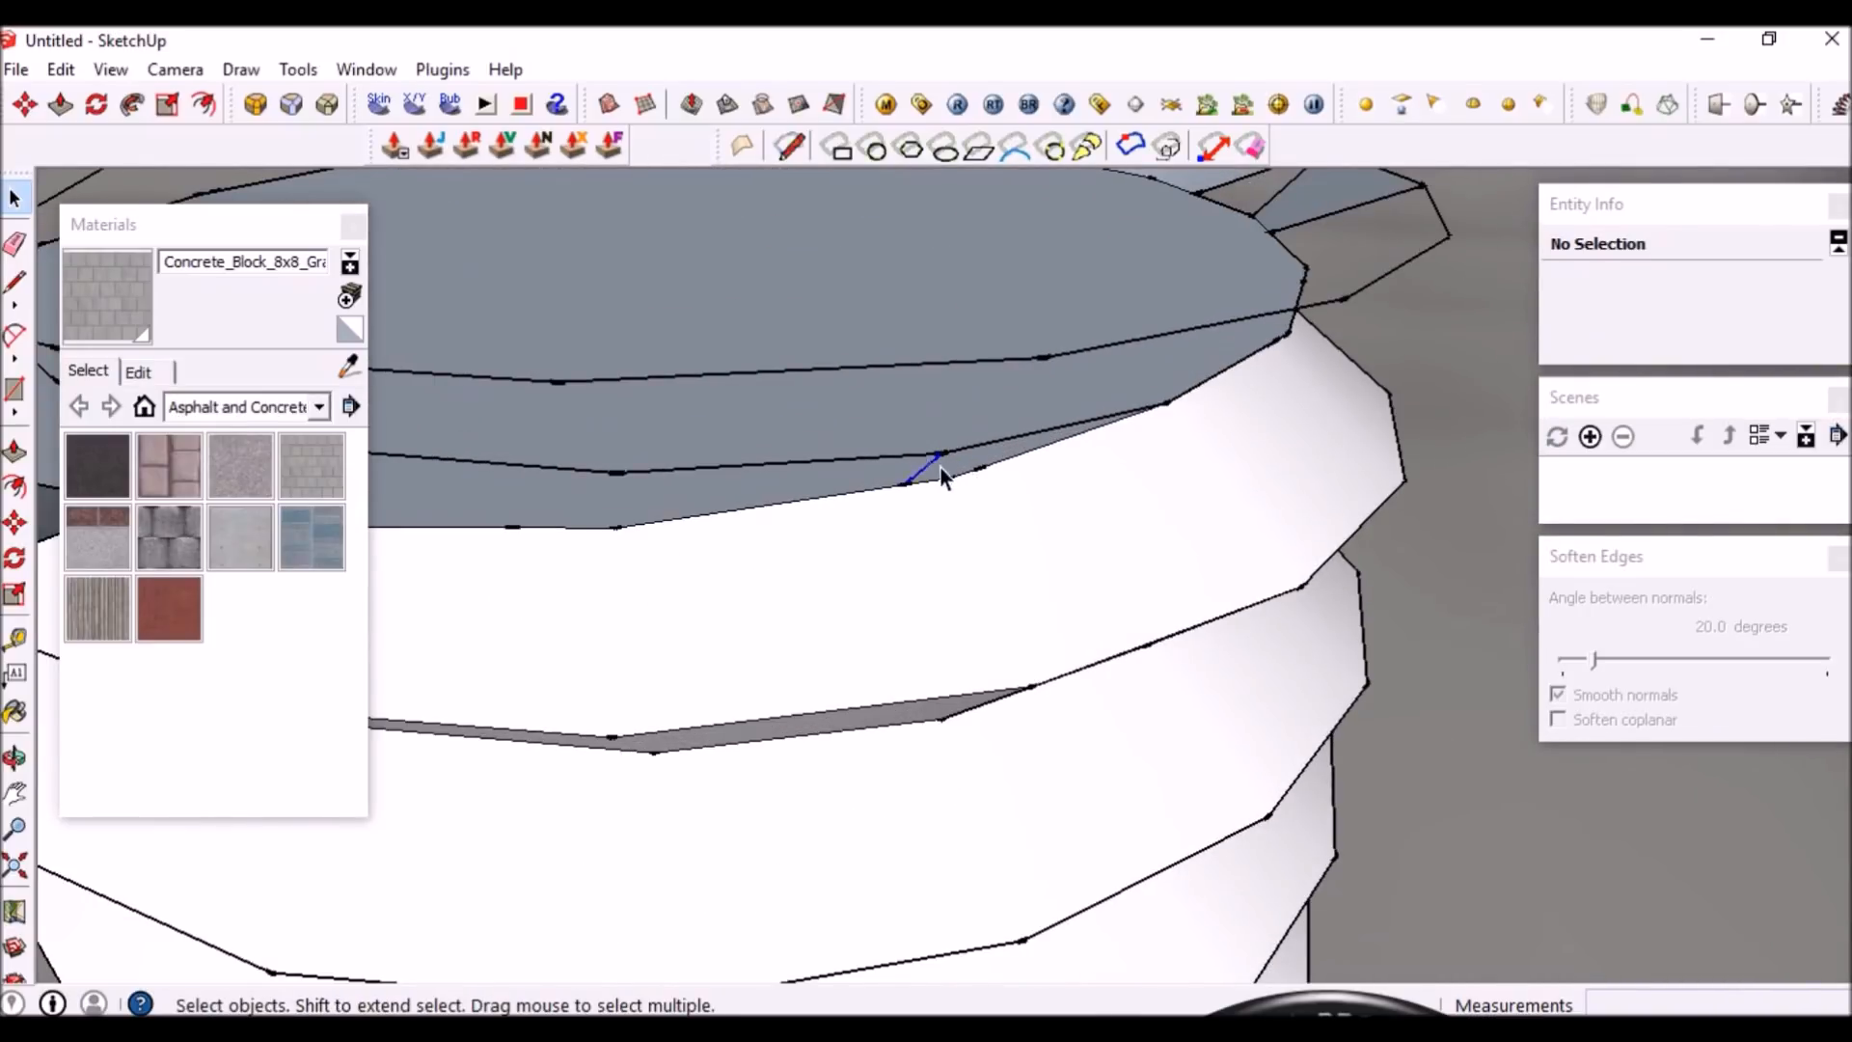
pyautogui.moveTo(1166, 475); pyautogui.dragTo(1027, 523, button='middle')
pyautogui.scroll(2, 883, 502)
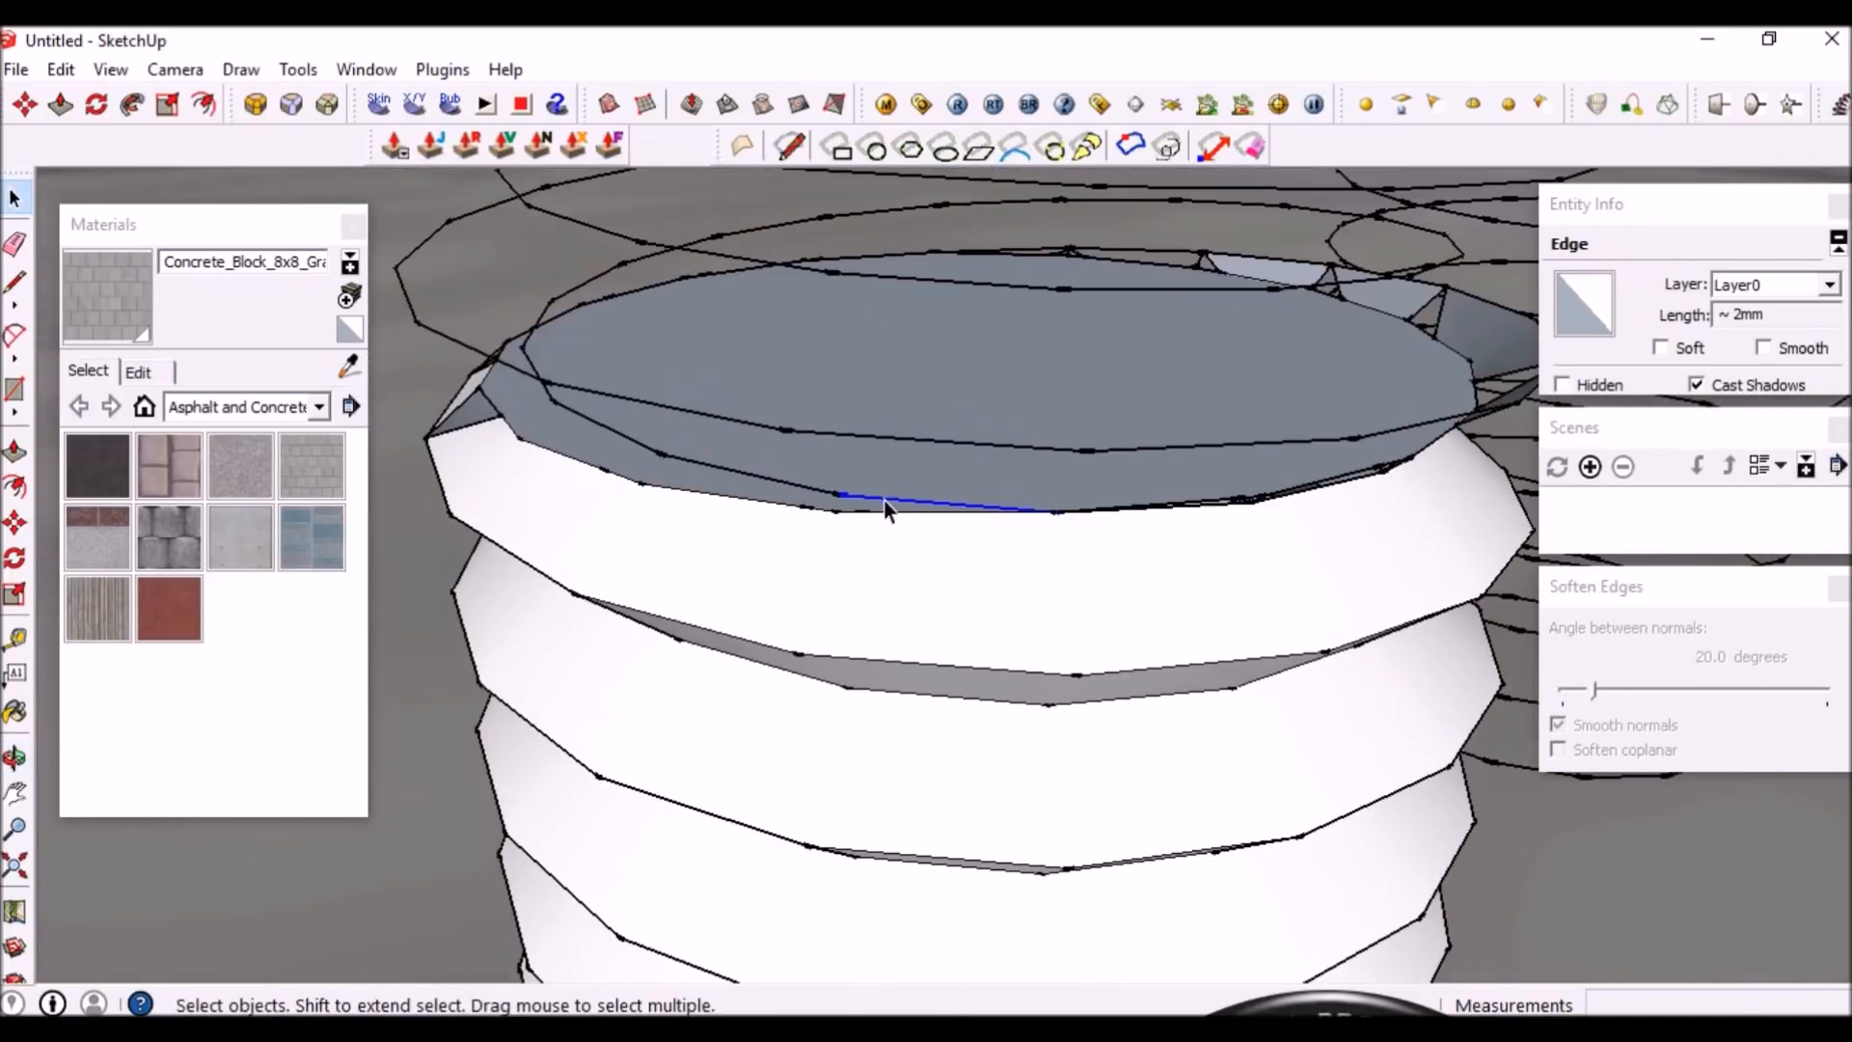
pyautogui.press('Escape')
pyautogui.moveTo(859, 556); pyautogui.dragTo(994, 483, button='middle')
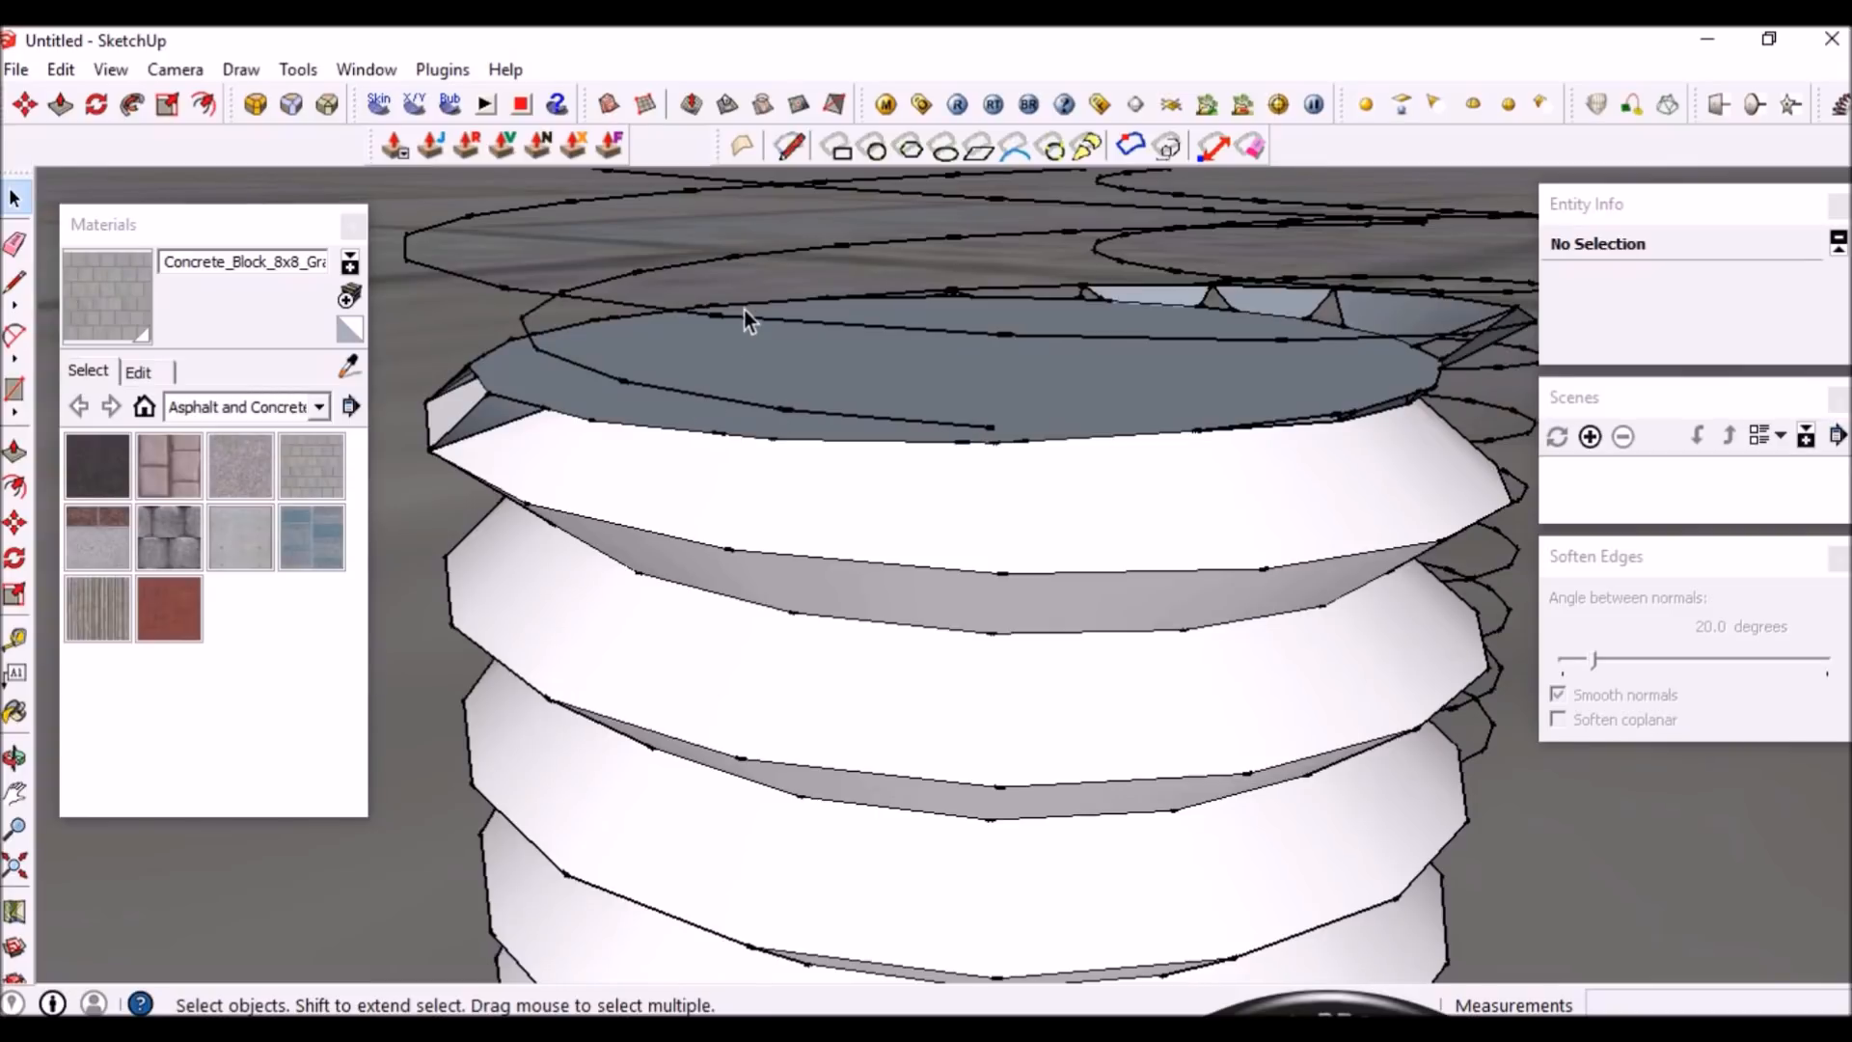
# Delete the leftover thread facet sticking up above the upper cut
pyautogui.click(691, 458)
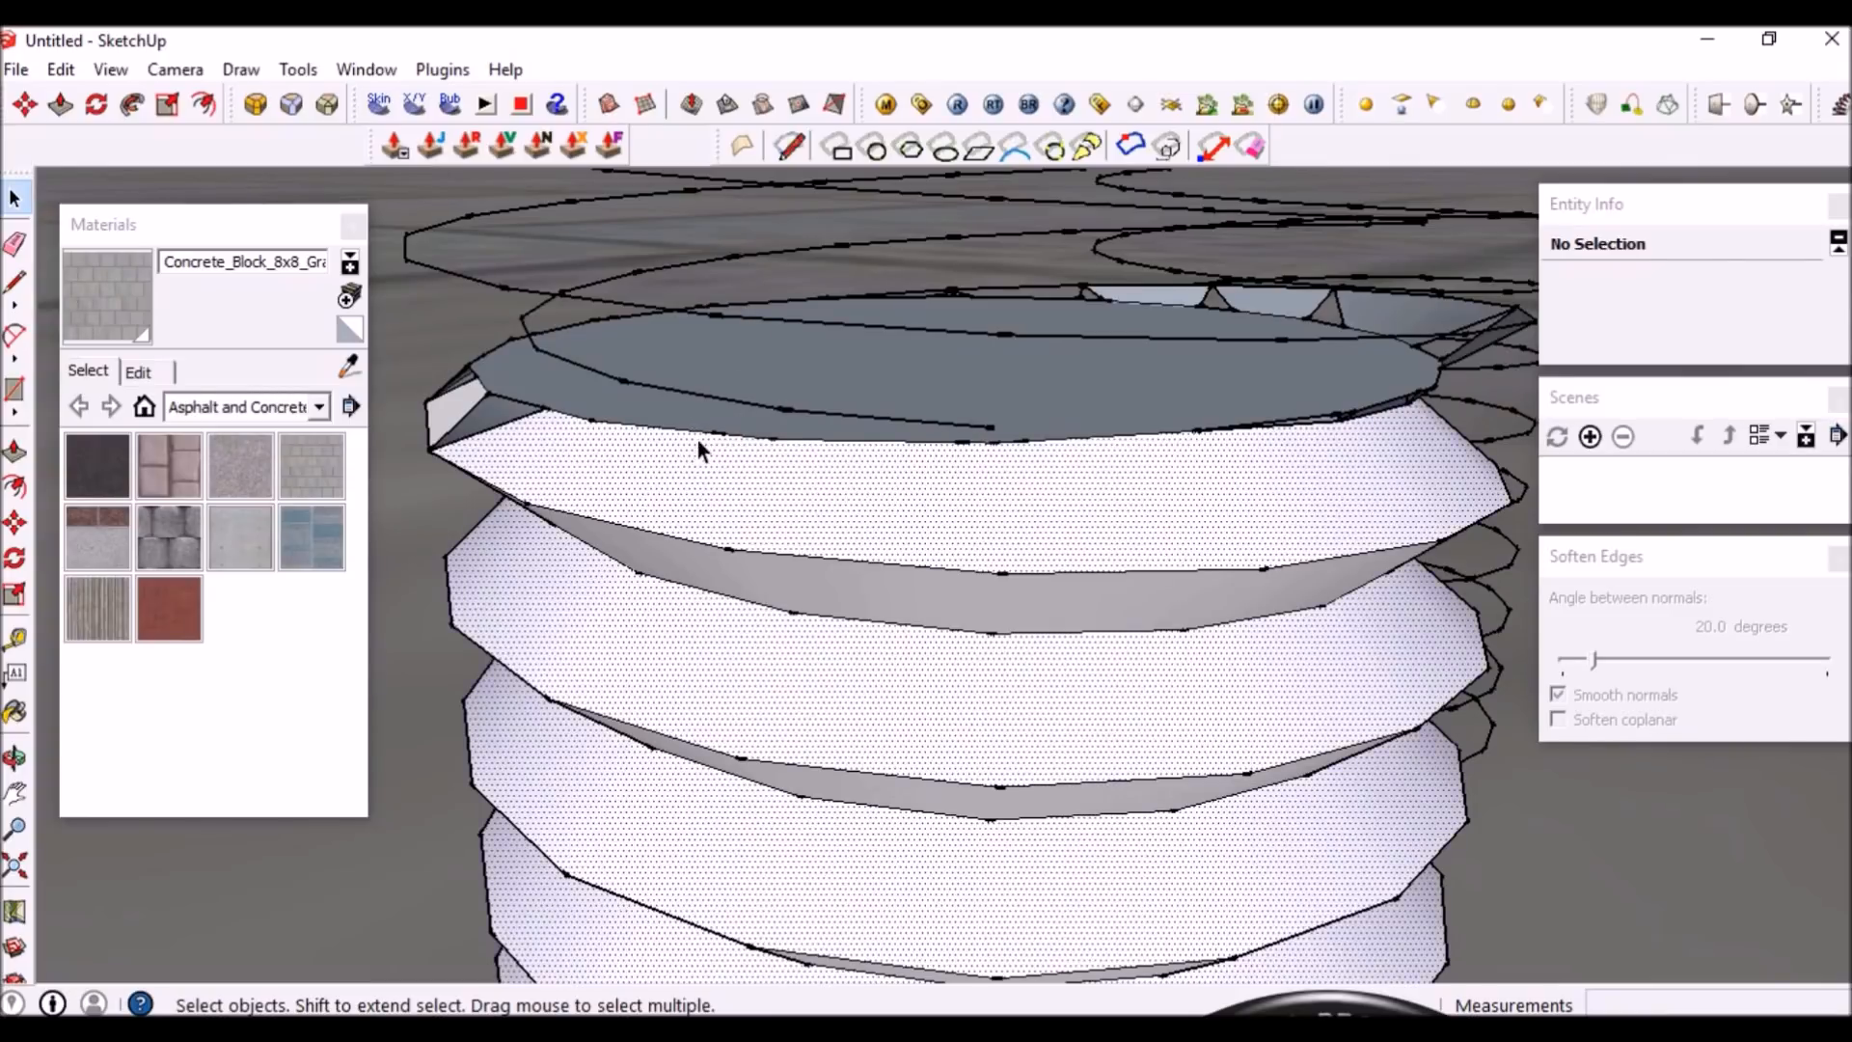
pyautogui.click(951, 430)
pyautogui.moveTo(1046, 434); pyautogui.dragTo(611, 454, button='middle')
pyautogui.click(1013, 432)
pyautogui.scroll(2, 1013, 425)
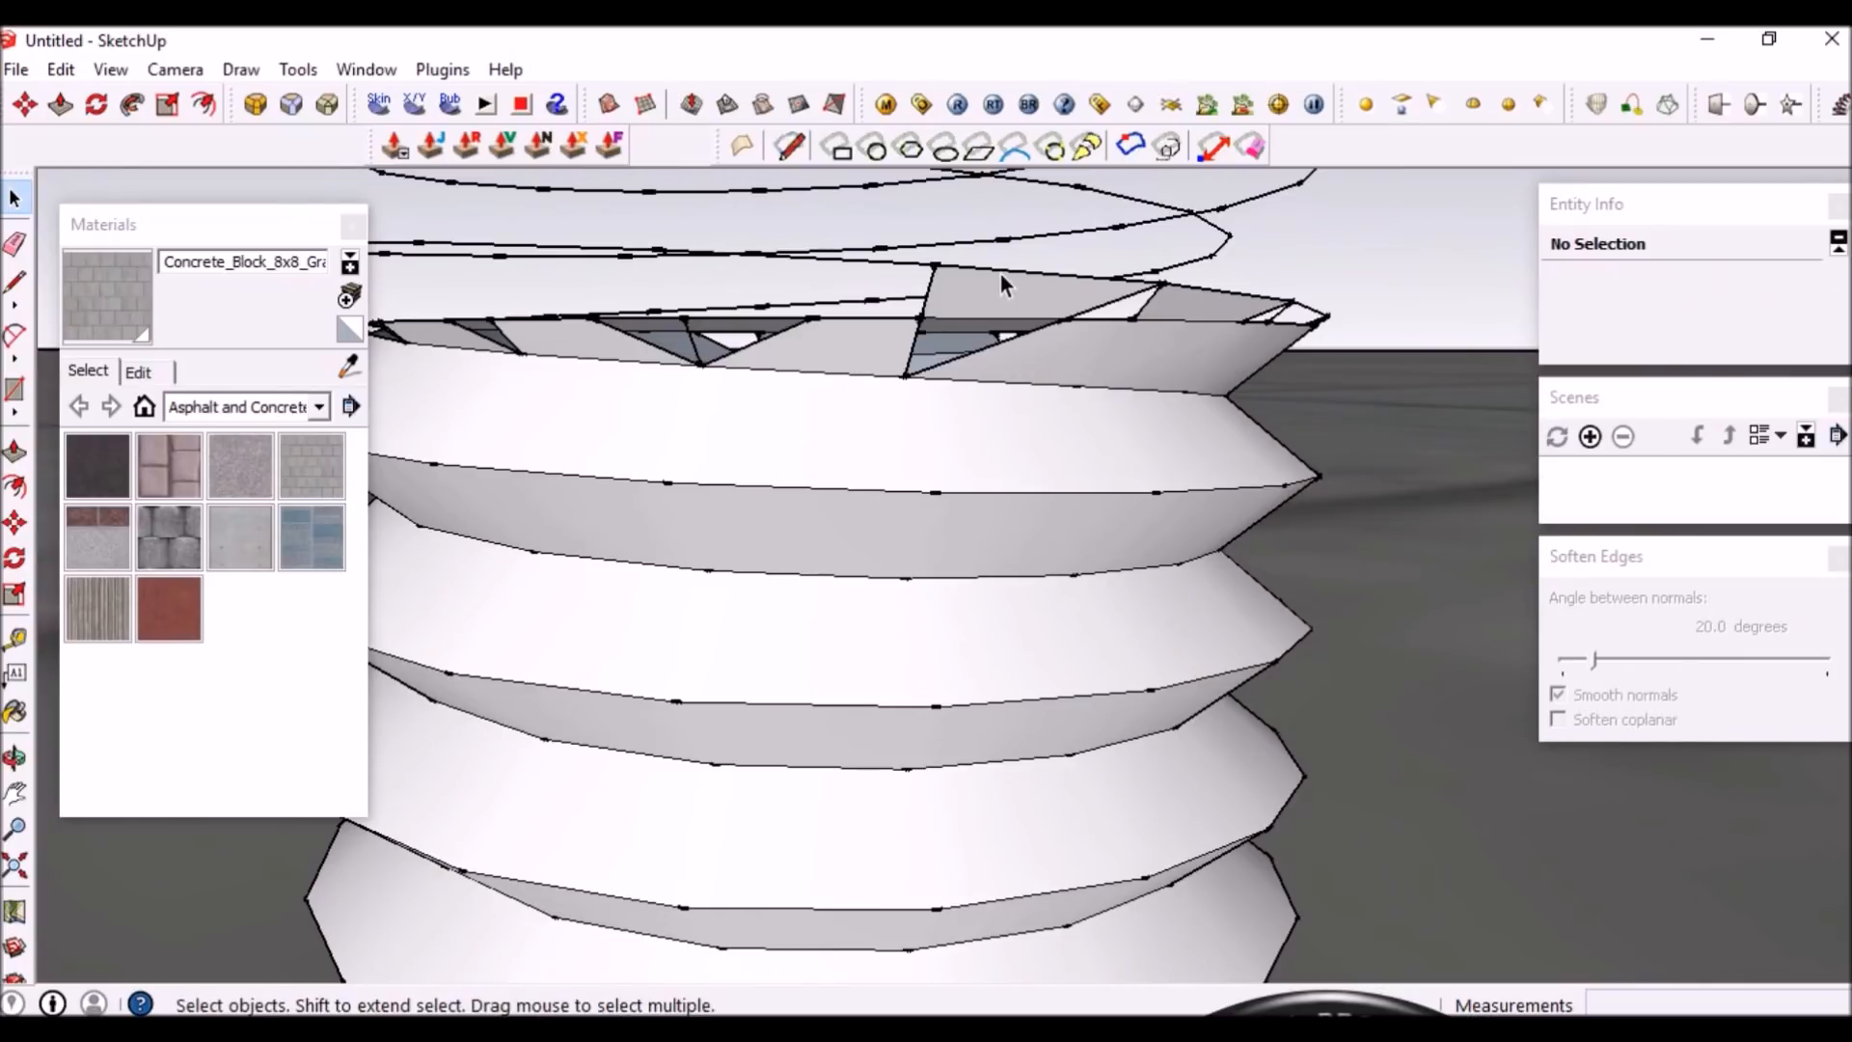
pyautogui.scroll(1, 1009, 292)
pyautogui.scroll(-1, 1061, 373)
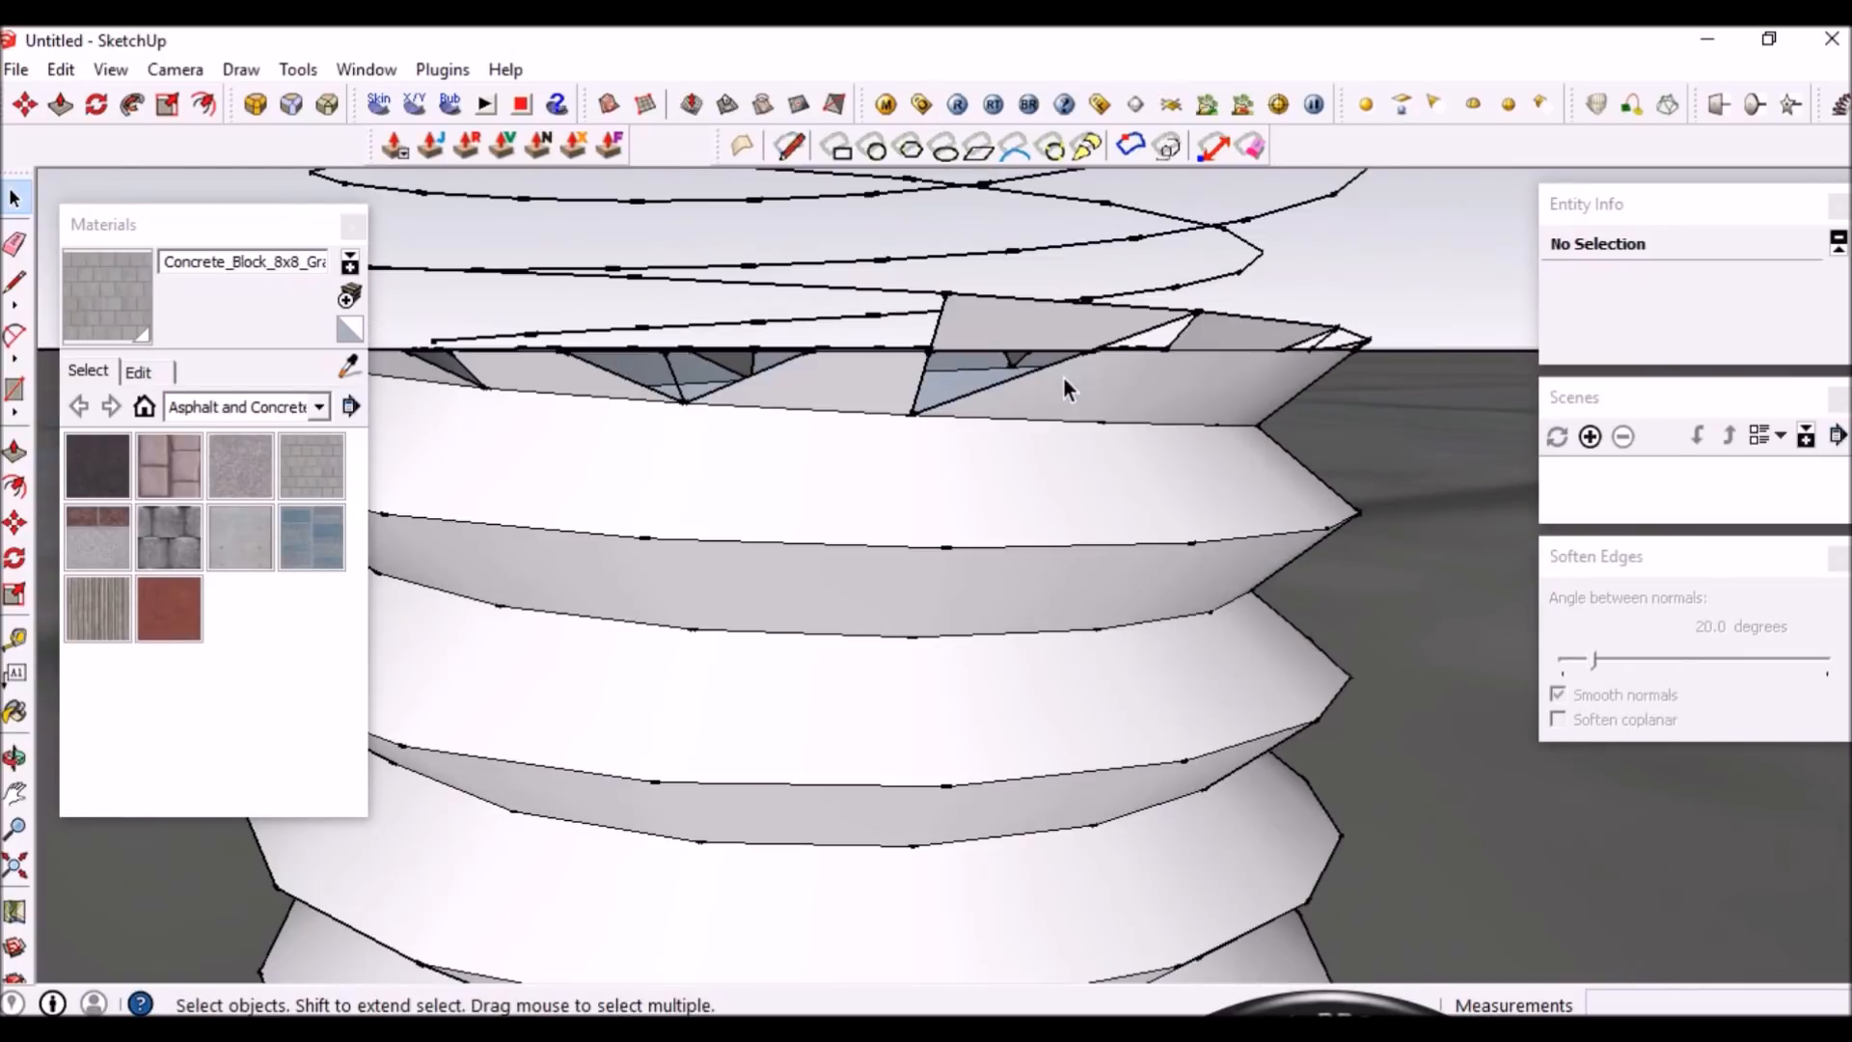
pyautogui.doubleClick(1041, 320)
pyautogui.press('Delete')
# Delete the remaining stray edges and curve lying across the upper cut face
pyautogui.moveTo(1212, 385)
pyautogui.mouseDown(button='middle')
pyautogui.moveTo(1125, 422)
pyautogui.moveTo(880, 430)
pyautogui.moveTo(897, 415)
pyautogui.mouseUp(button='middle')
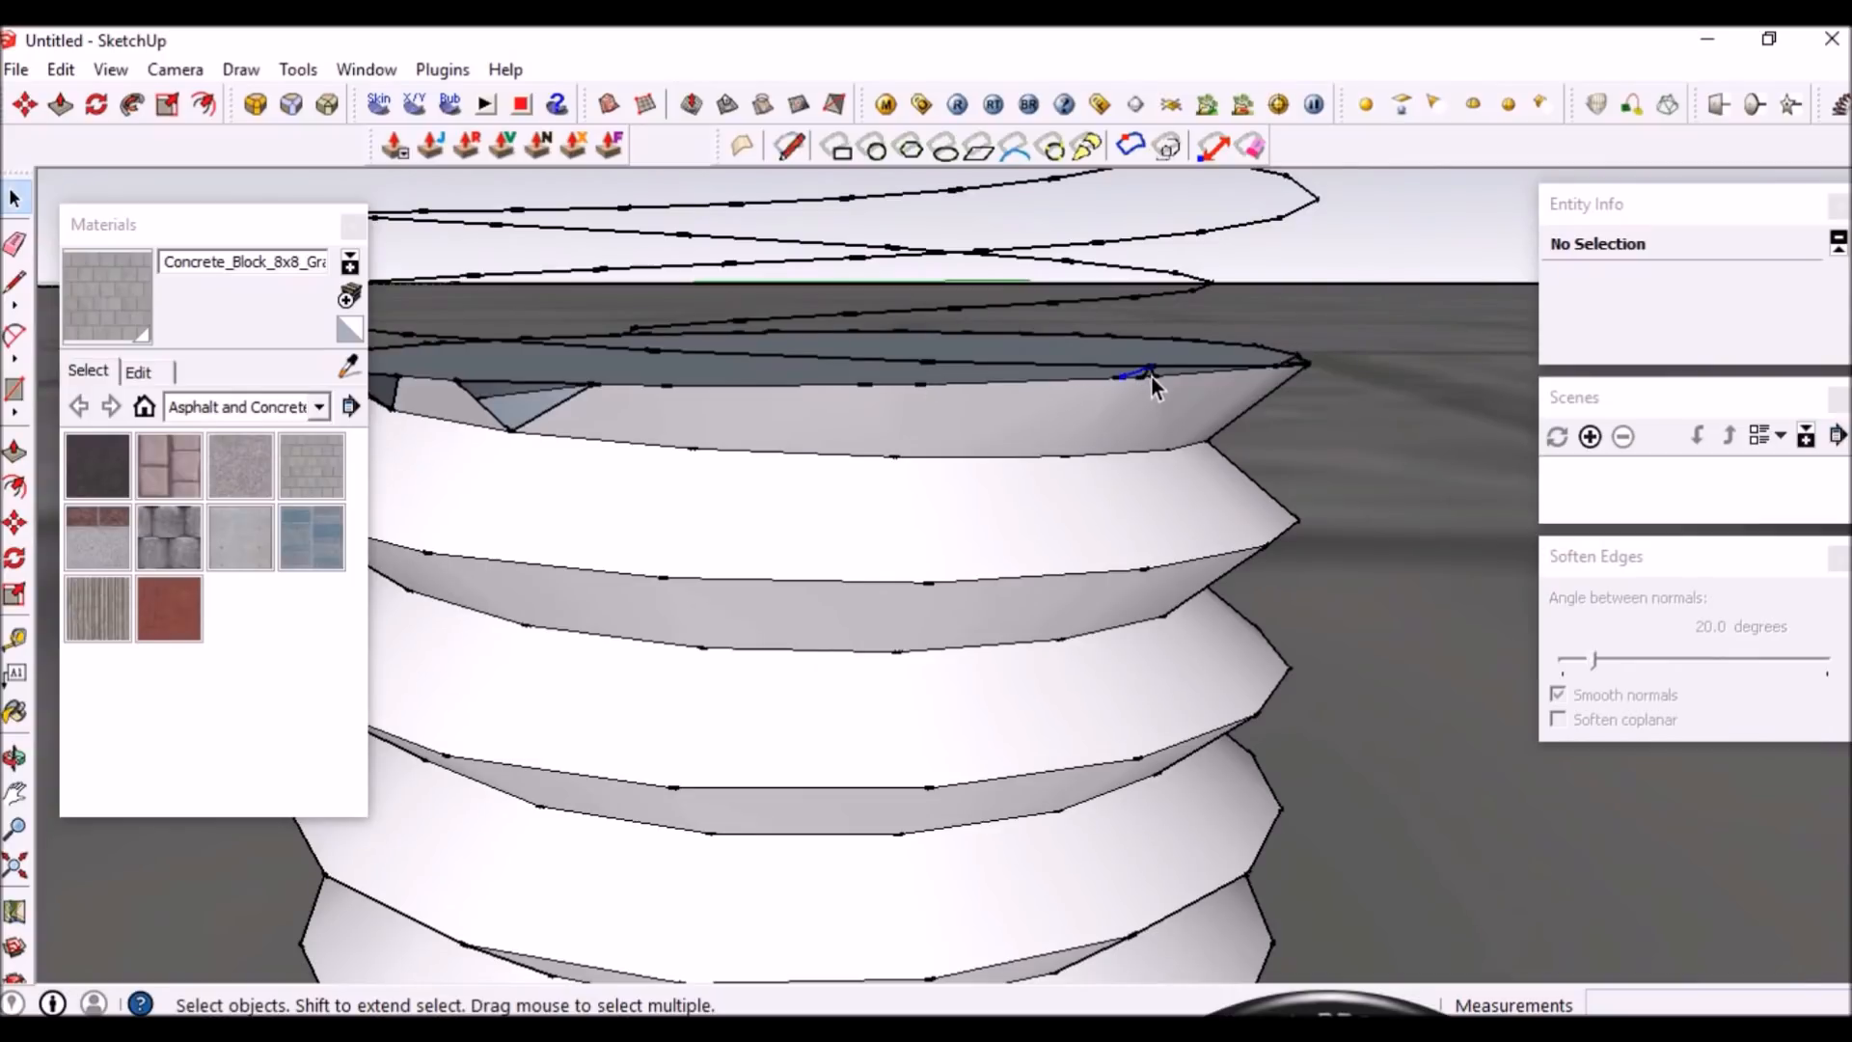
pyautogui.moveTo(1152, 378)
pyautogui.mouseDown(button='middle')
pyautogui.moveTo(1145, 401)
pyautogui.moveTo(946, 438)
pyautogui.moveTo(772, 437)
pyautogui.moveTo(795, 440)
pyautogui.mouseUp(button='middle')
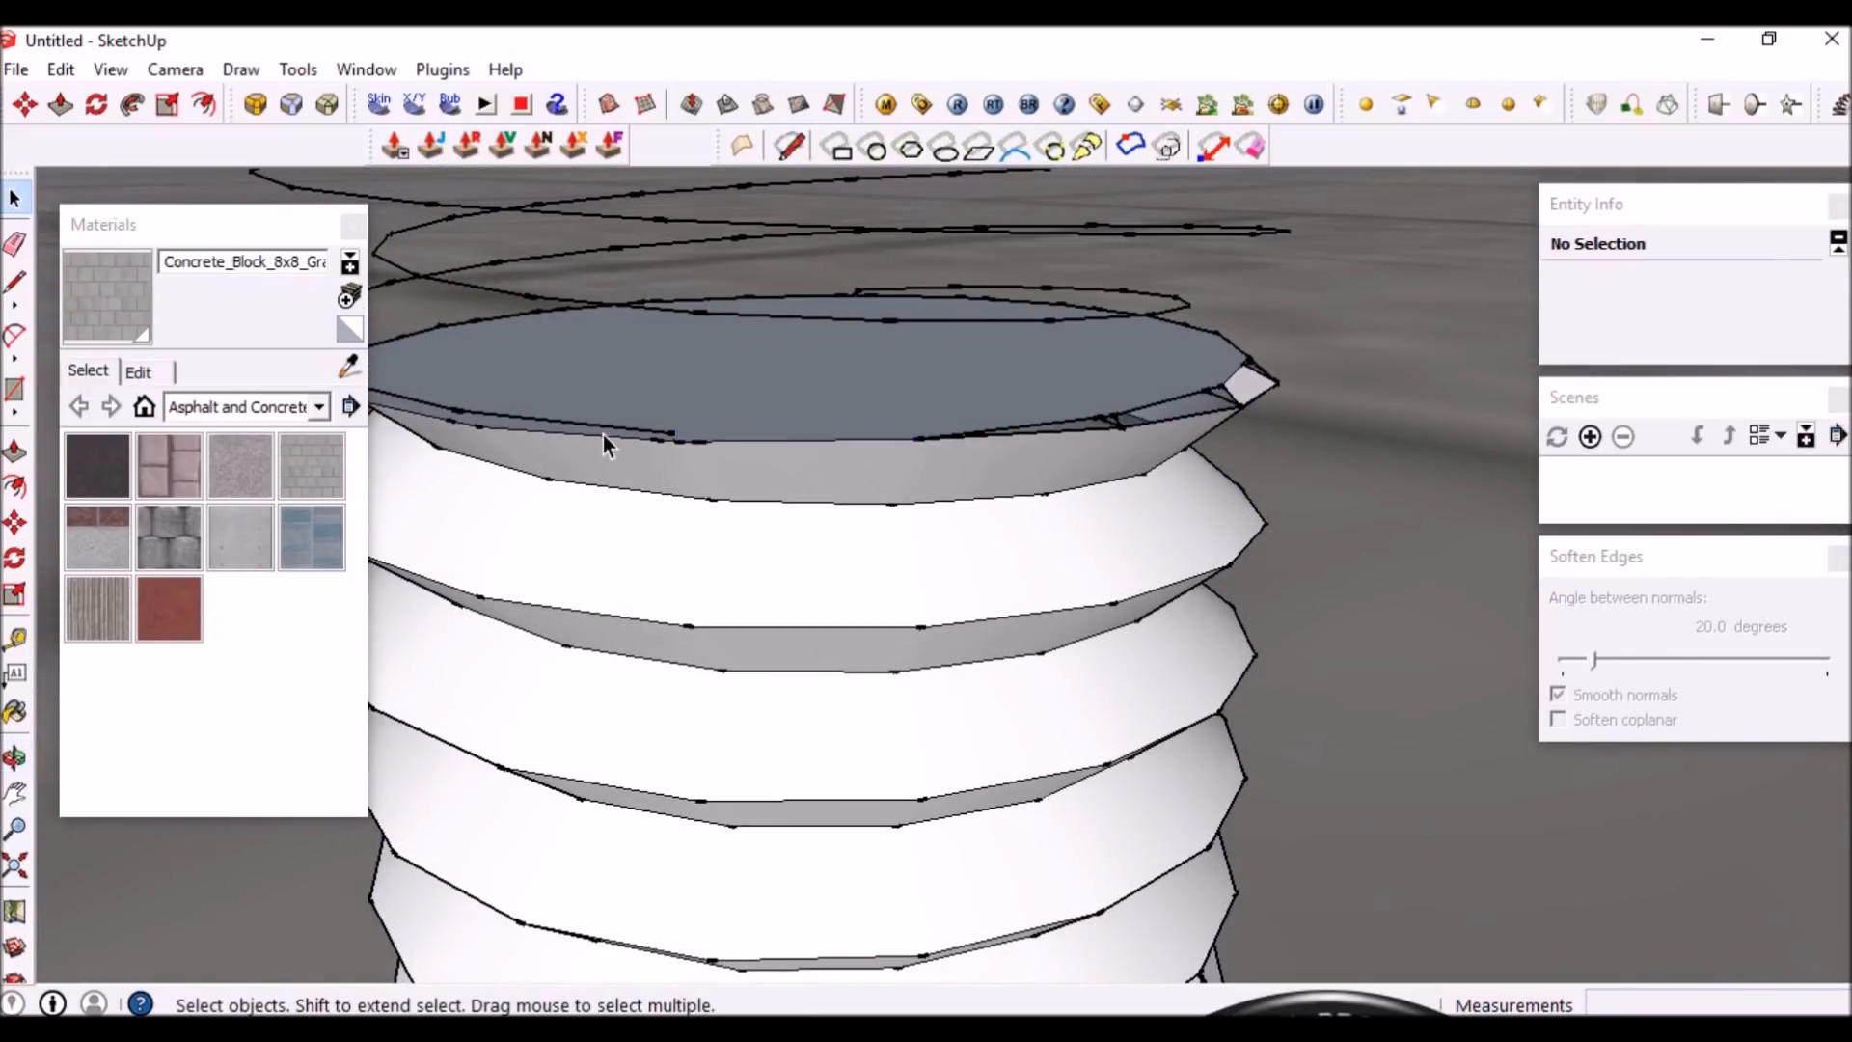
pyautogui.tripleClick(541, 419)
pyautogui.press('Delete')
# Delete the thread surface below the lower cut
pyautogui.scroll(-4, 936, 461)
pyautogui.moveTo(957, 602); pyautogui.dragTo(899, 401, button='middle')
pyautogui.scroll(5, 899, 401)
pyautogui.moveTo(966, 712); pyautogui.dragTo(929, 554, button='middle')
pyautogui.click(931, 555)
pyautogui.press('Delete')
# Delete the leftover facets and short stray edges around the rim of the lower cut
pyautogui.moveTo(1065, 502); pyautogui.dragTo(955, 450, button='middle')
pyautogui.scroll(2, 791, 486)
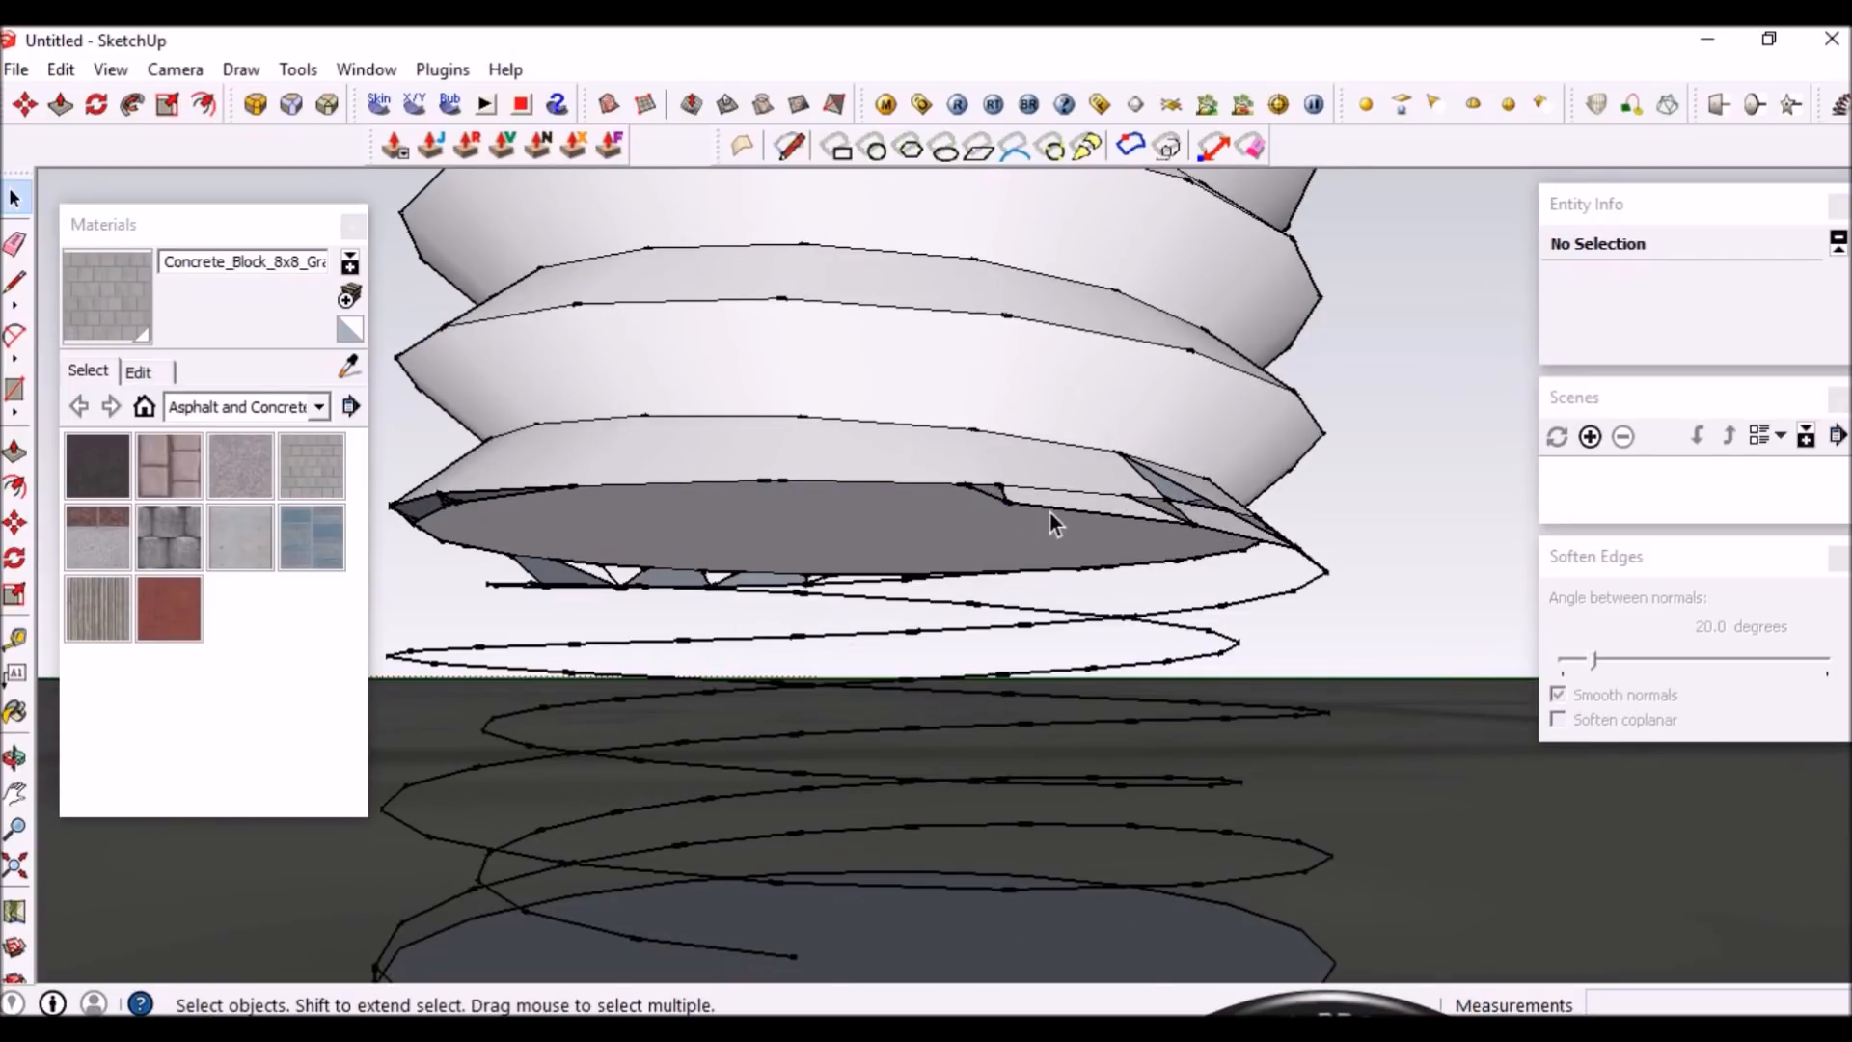
pyautogui.moveTo(1075, 502); pyautogui.dragTo(910, 567, button='middle')
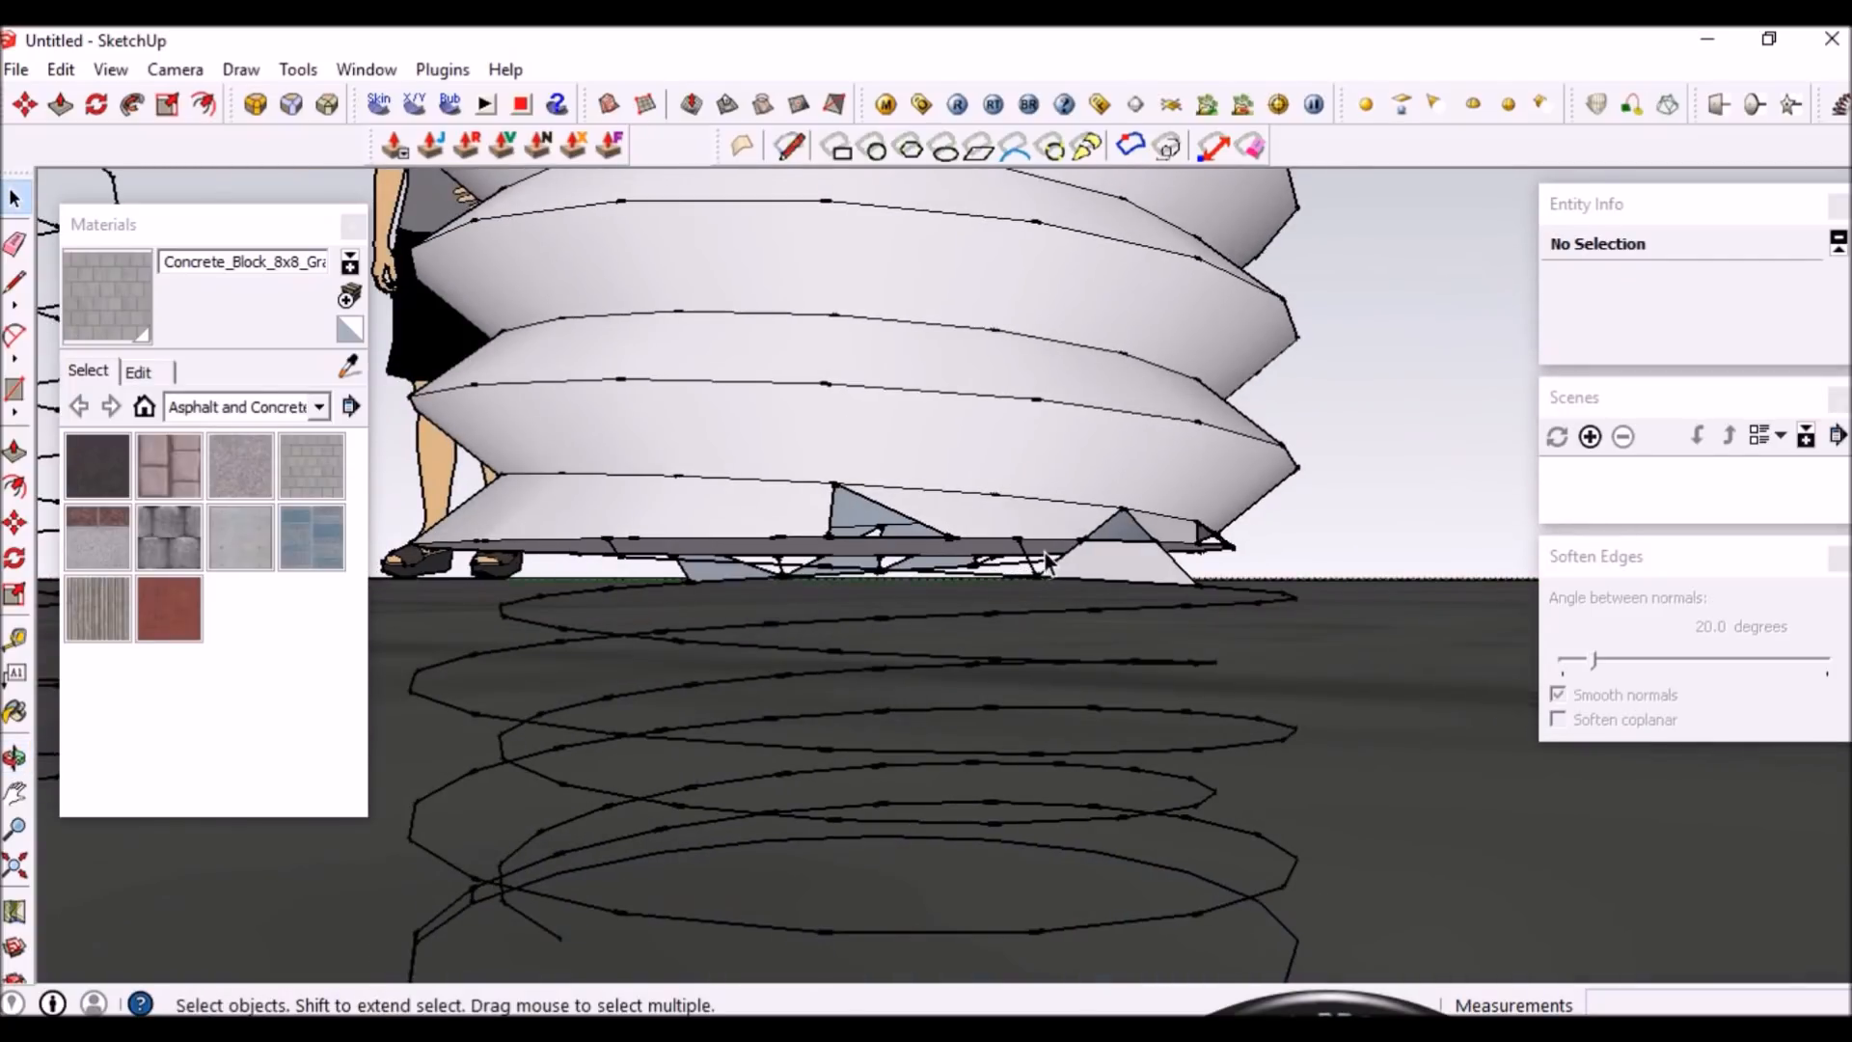
pyautogui.moveTo(1114, 564); pyautogui.dragTo(716, 508, button='middle')
pyautogui.scroll(3, 984, 552)
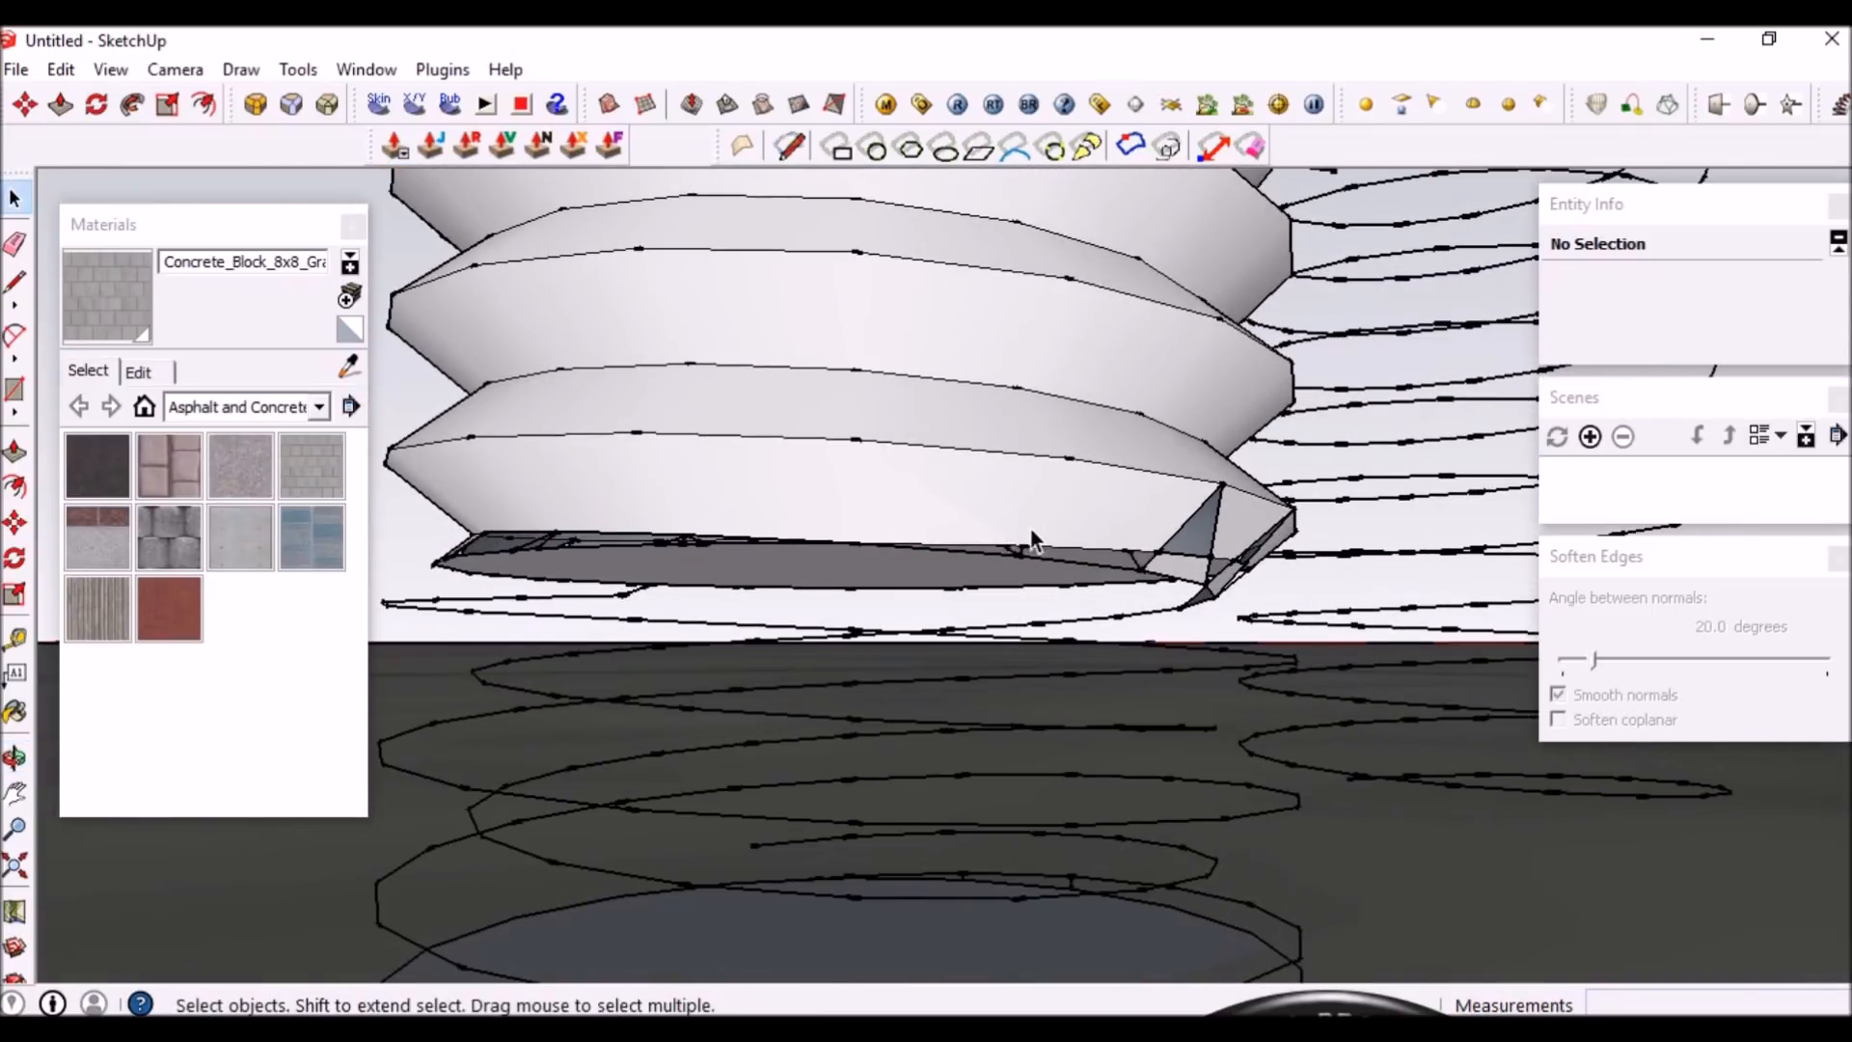
pyautogui.click(1048, 559)
pyautogui.press('Delete')
pyautogui.click(1137, 567)
pyautogui.click(1147, 562)
pyautogui.press('Delete')
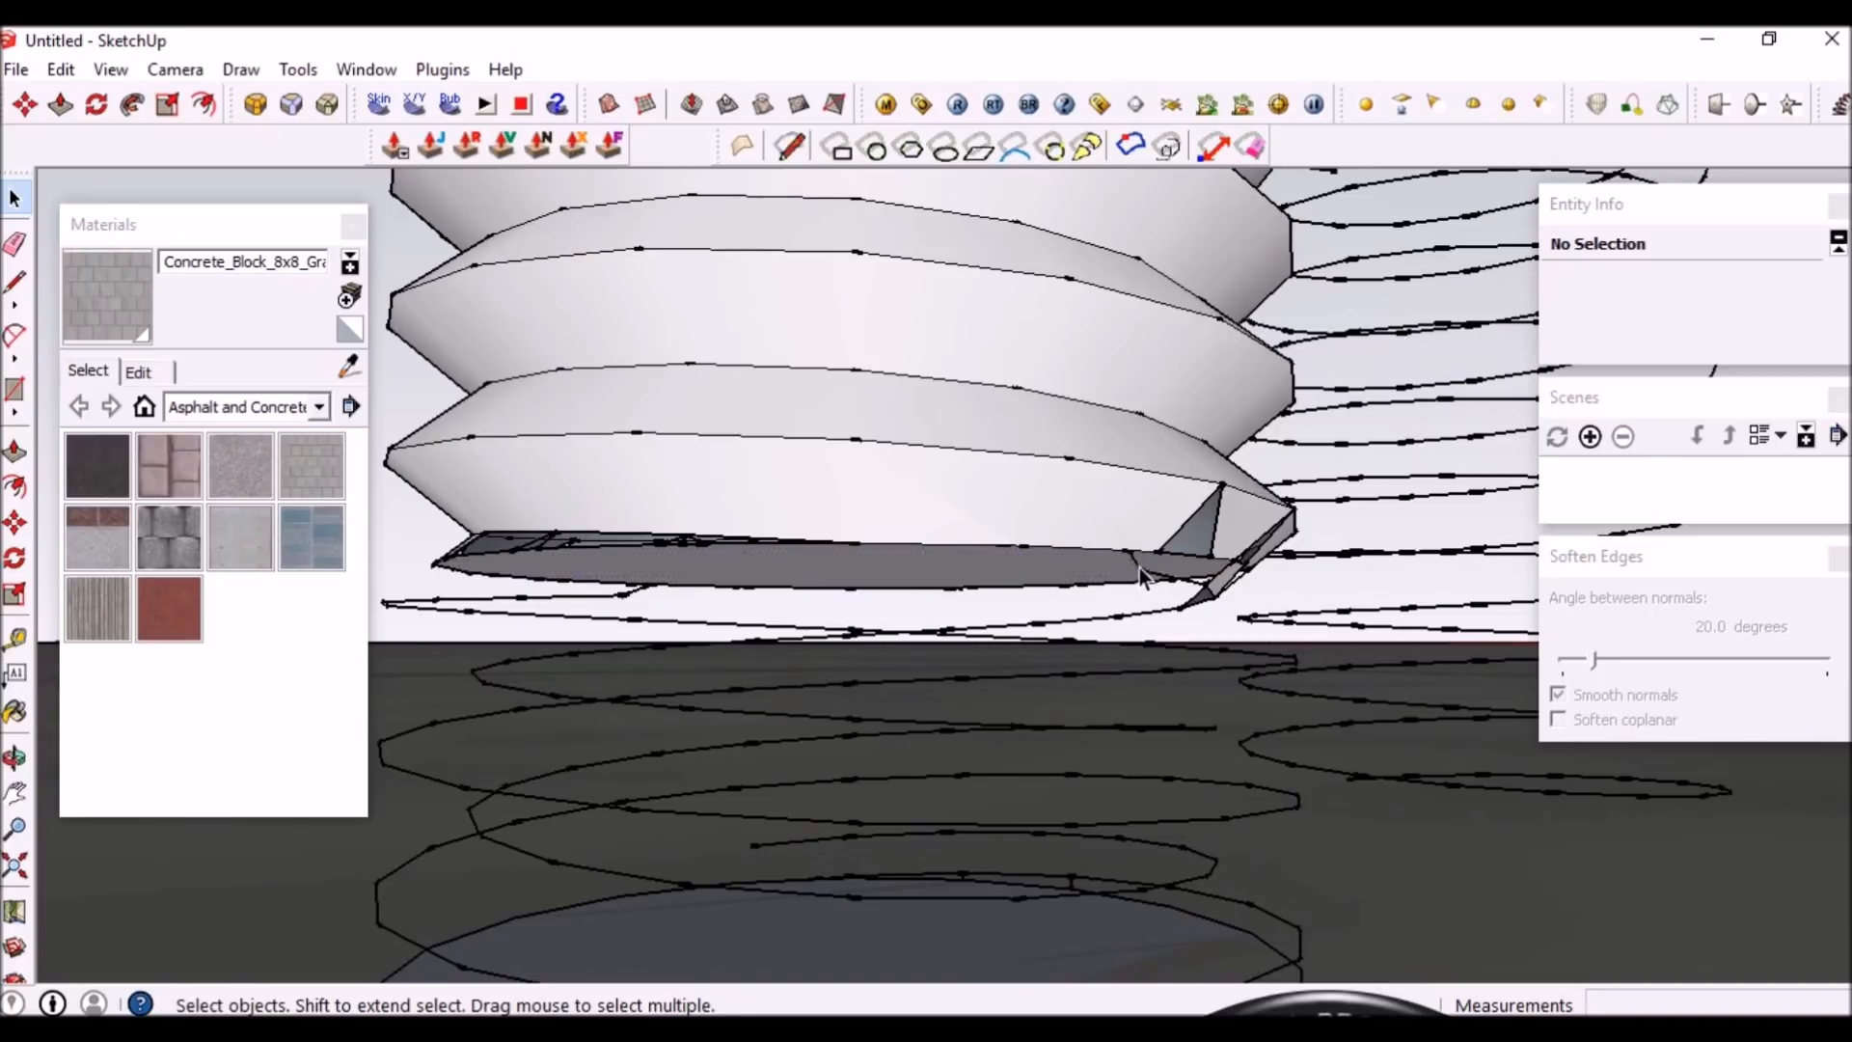
pyautogui.click(1168, 581)
pyautogui.moveTo(1248, 552); pyautogui.dragTo(849, 533, button='middle')
pyautogui.press('Delete')
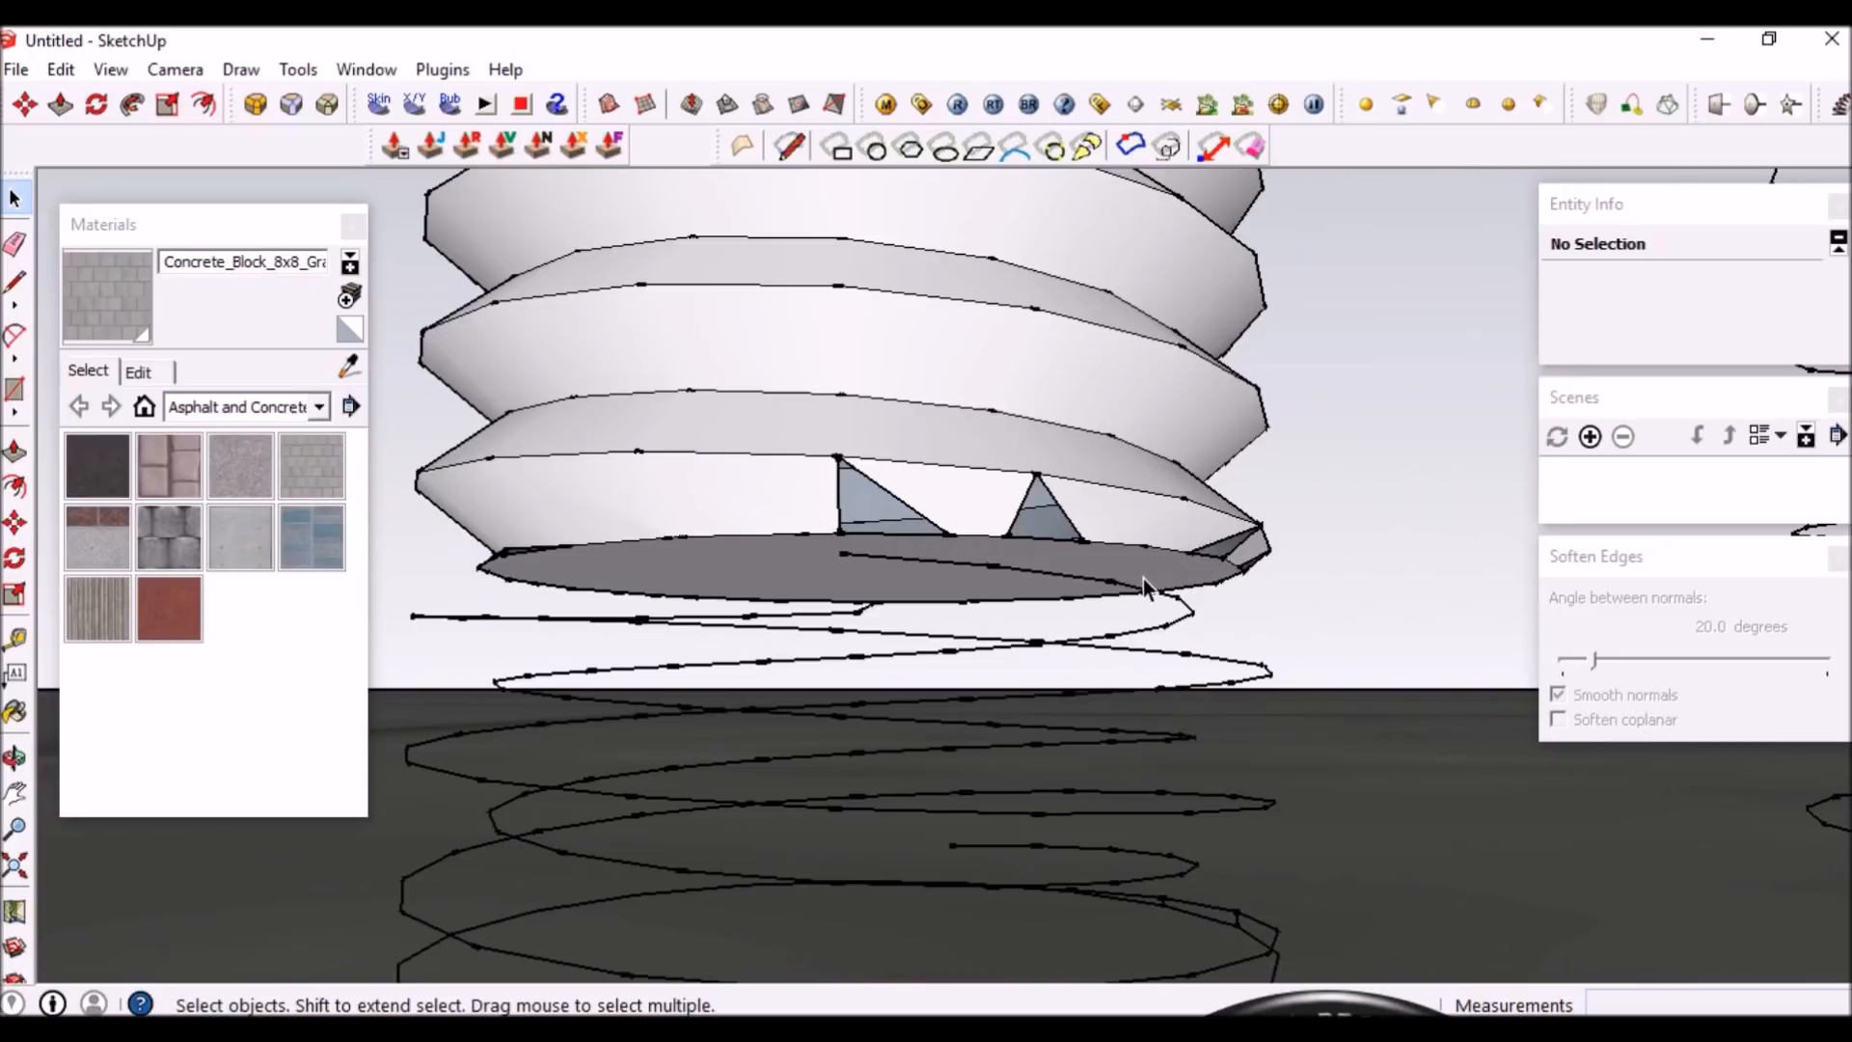
# Delete the stray edge and both helix curves below the lower cut
pyautogui.click(873, 612)
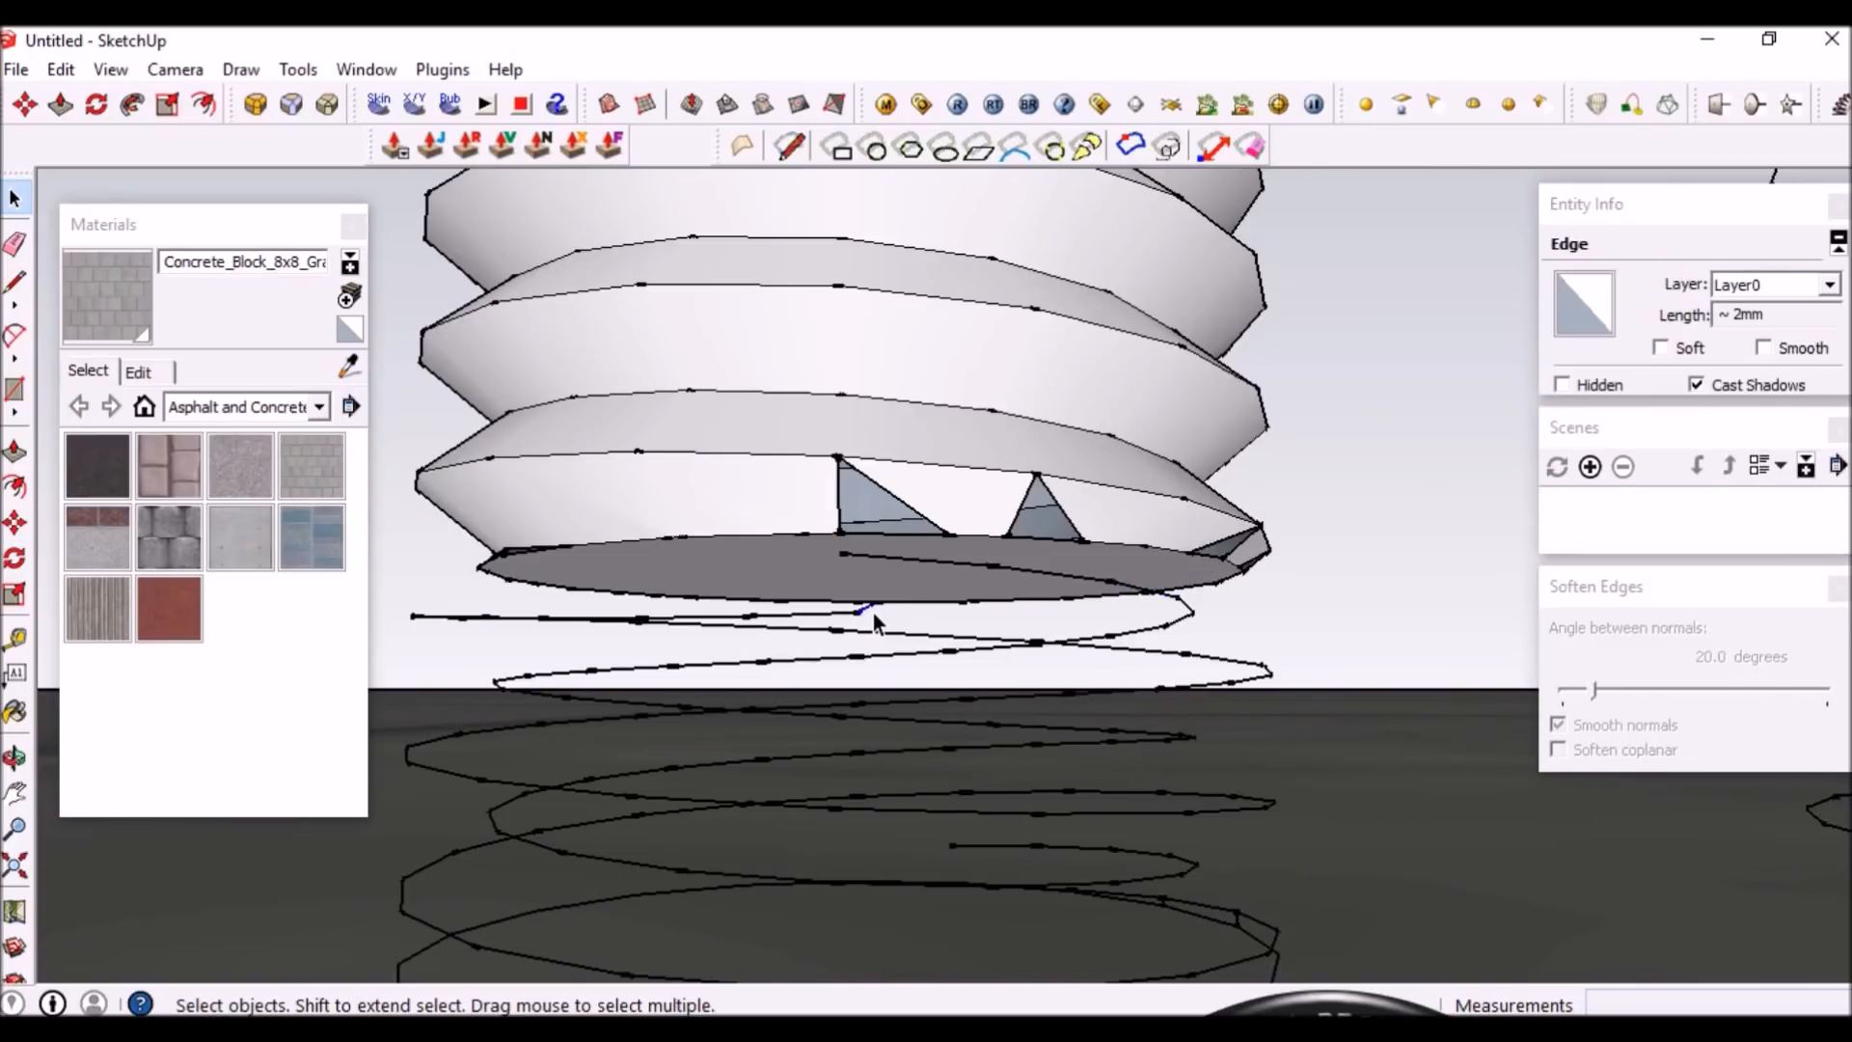
pyautogui.click(890, 599)
pyautogui.click(890, 563)
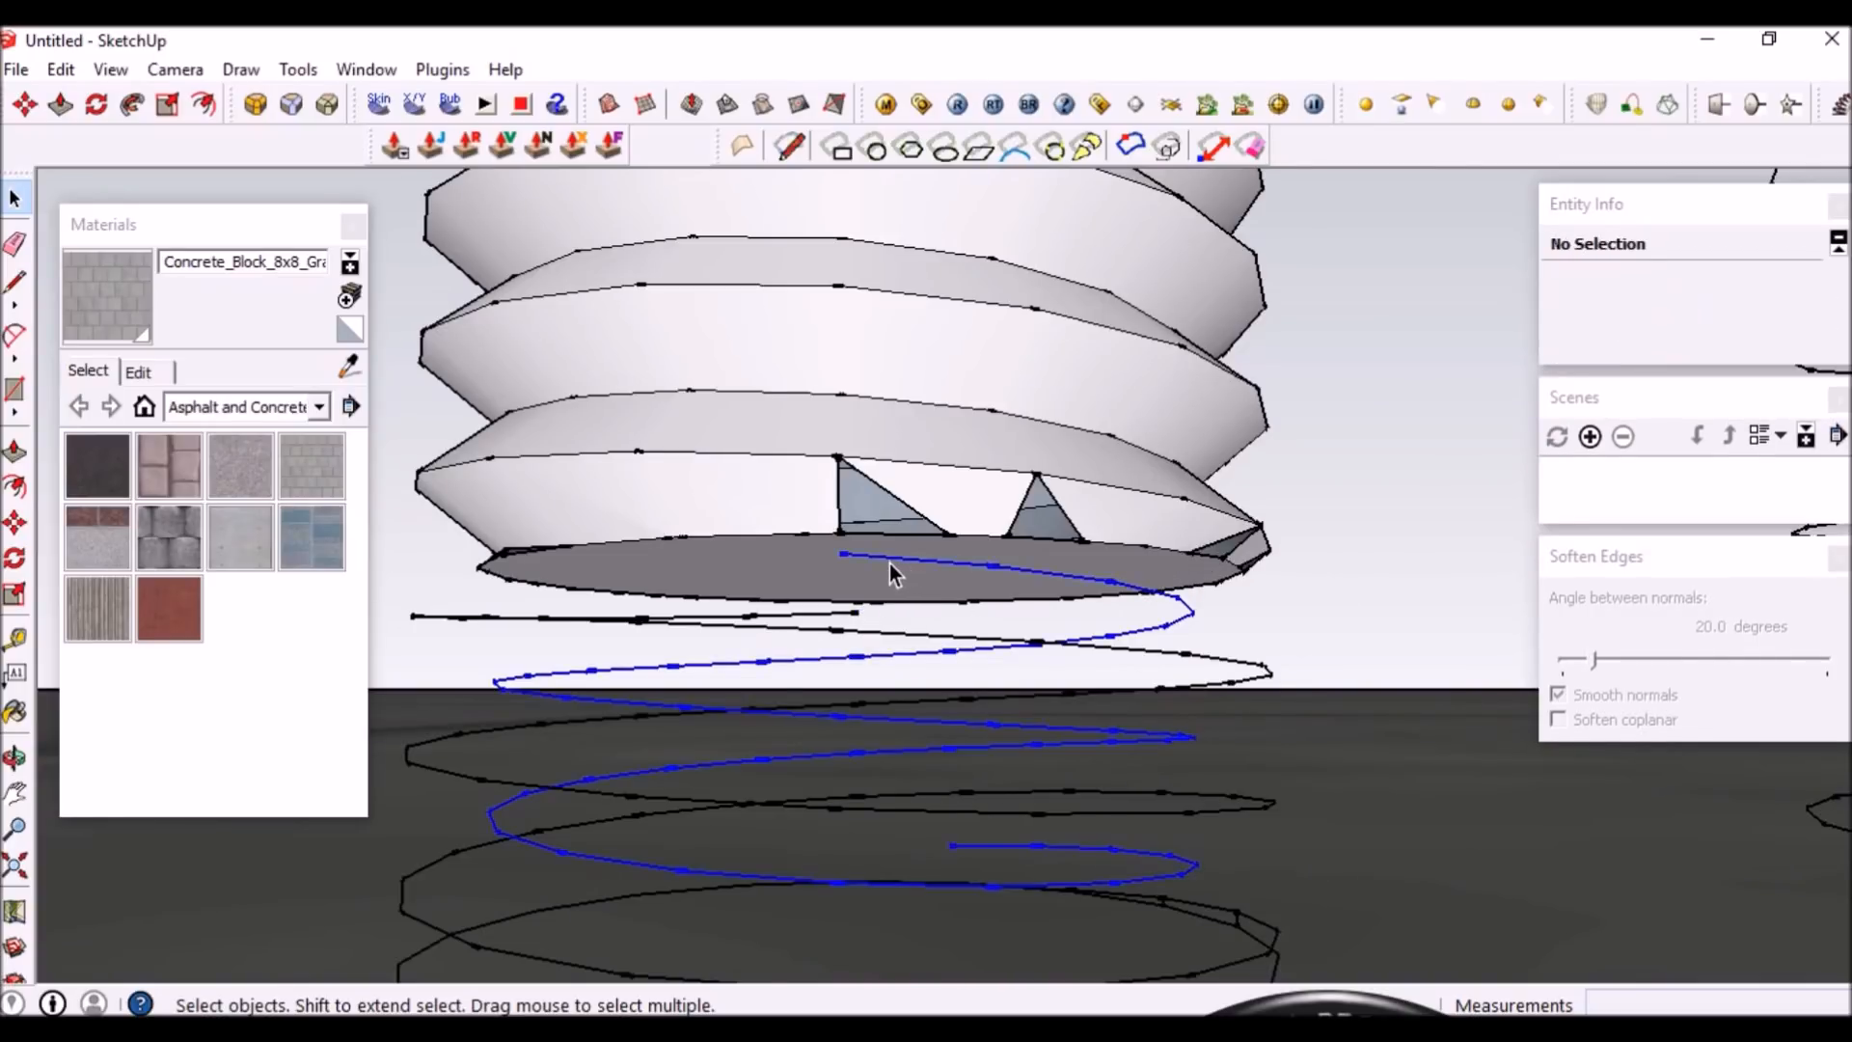
pyautogui.press('Delete')
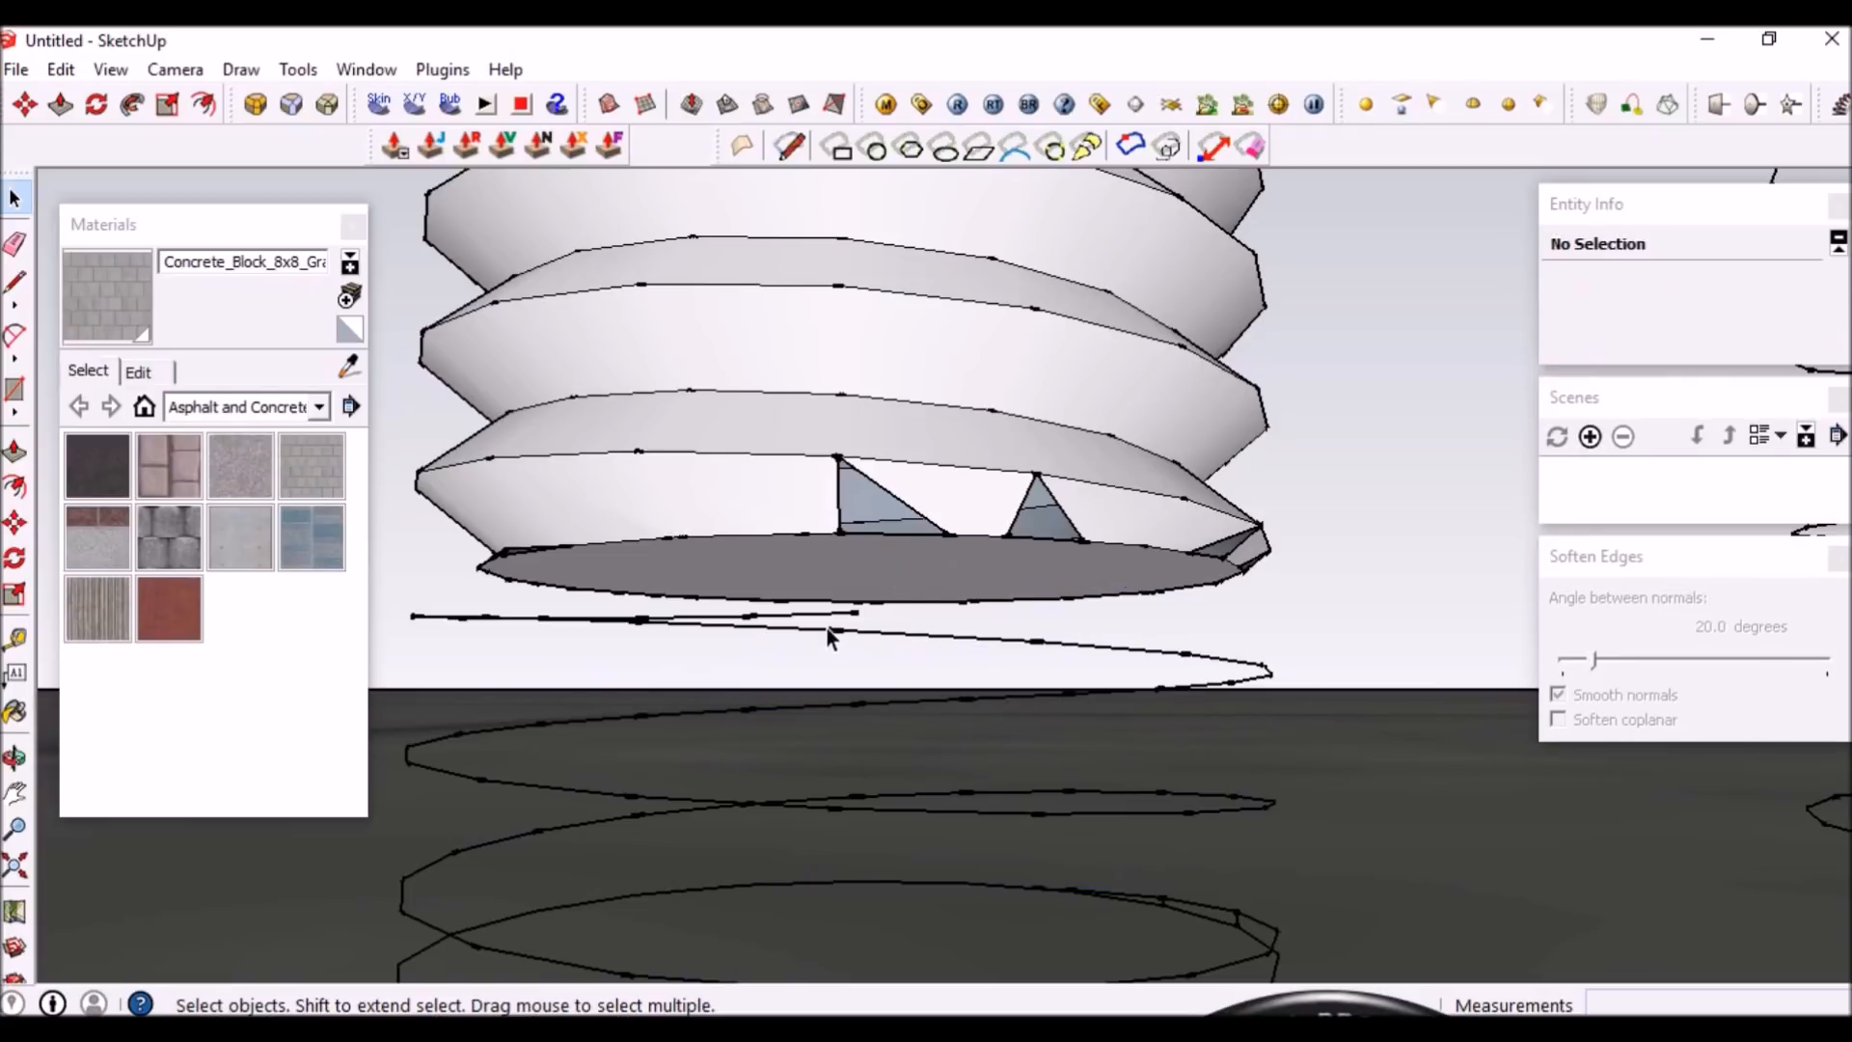
pyautogui.click(821, 629)
pyautogui.press('Delete')
# Delete the remaining helix curve above the trimmed thread section
pyautogui.moveTo(822, 629); pyautogui.dragTo(1021, 716, button='middle')
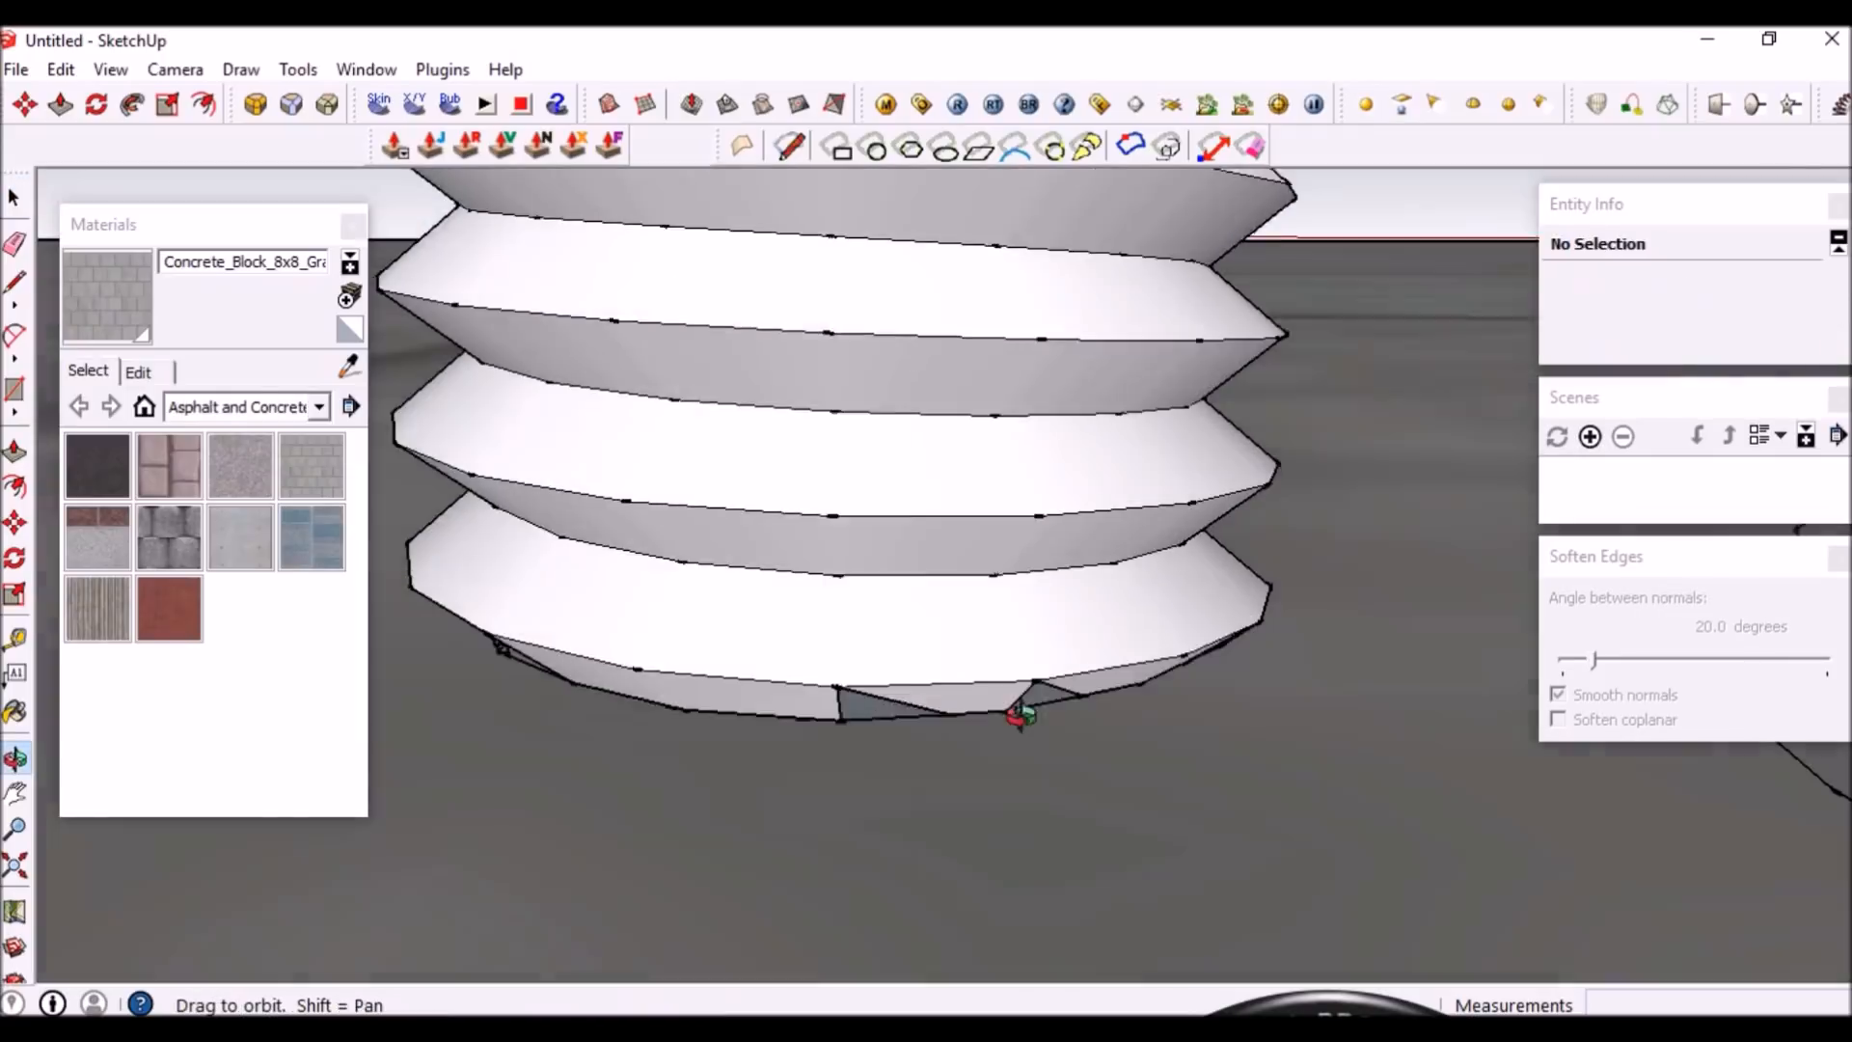
pyautogui.scroll(-2, 1017, 715)
pyautogui.scroll(-3, 968, 548)
pyautogui.scroll(2, 997, 569)
pyautogui.scroll(-2, 980, 521)
pyautogui.click(951, 385)
pyautogui.press('Delete')
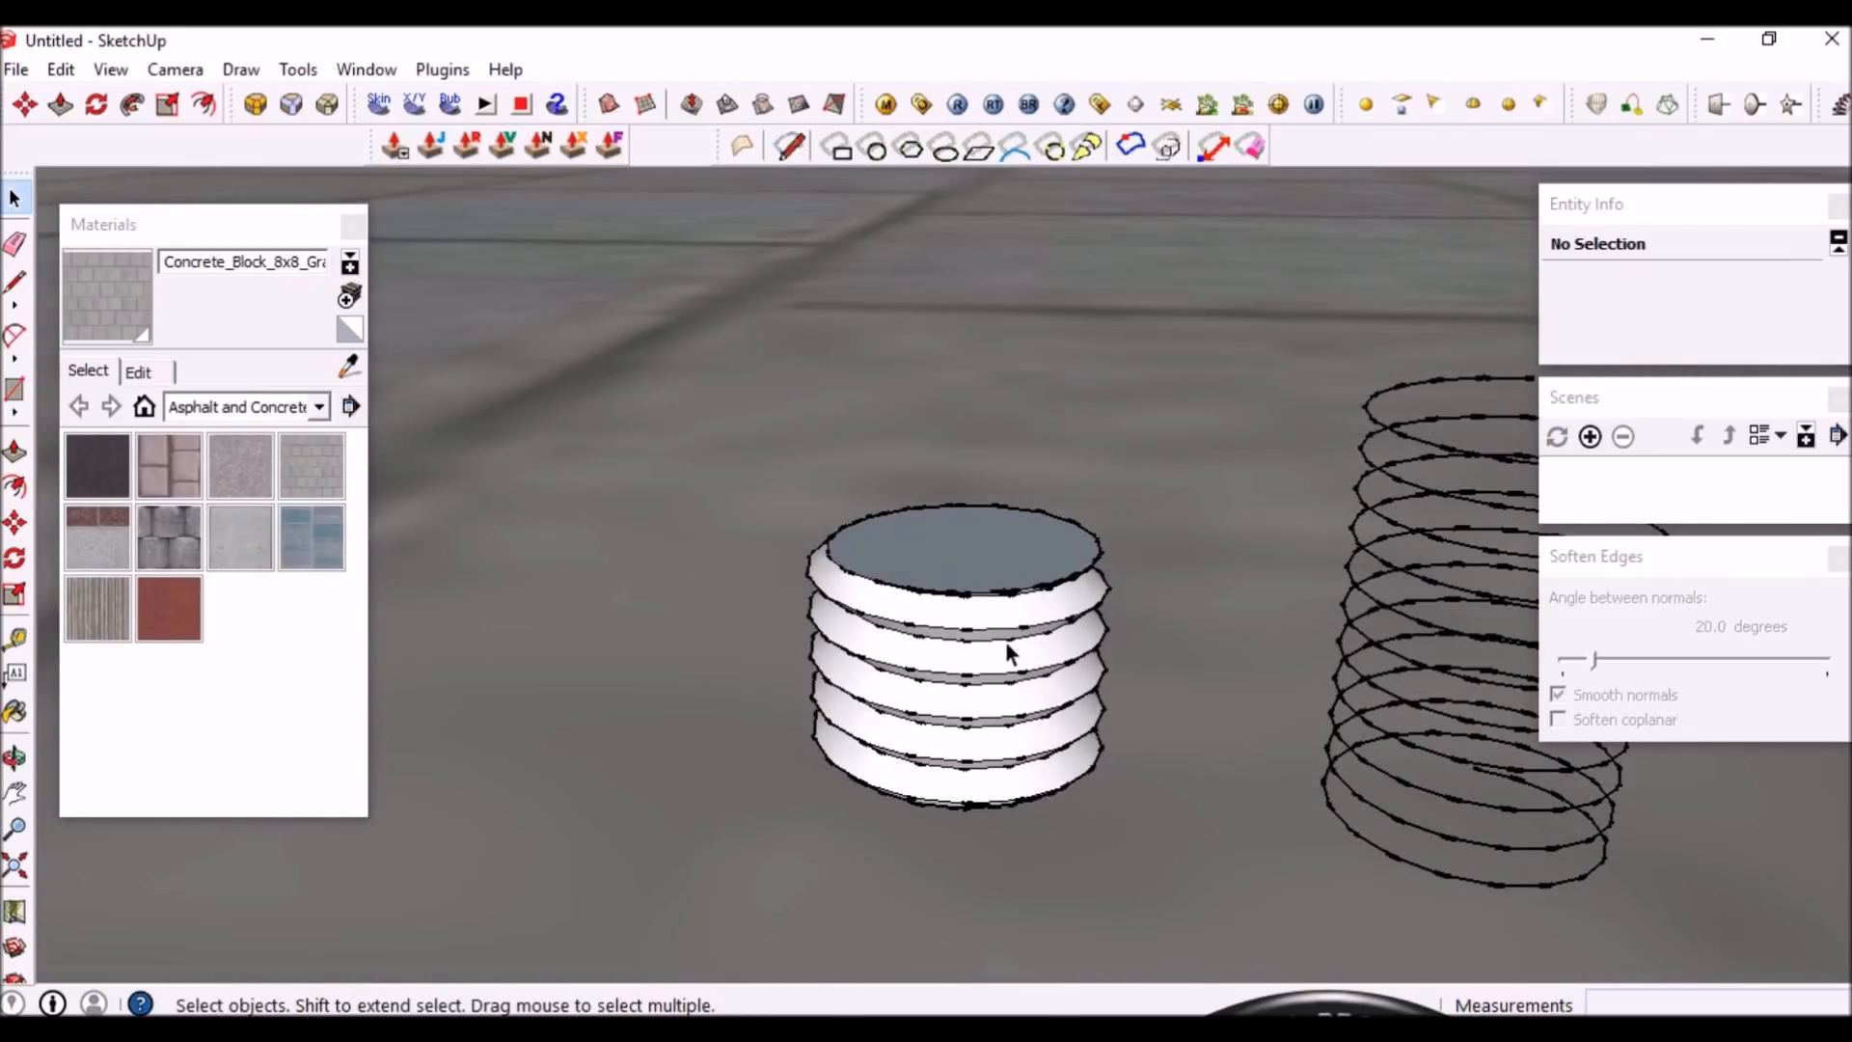
# Draw lines between the endpoints of the first narrow gap in the upper rim to fill it with faces
pyautogui.scroll(3, 1009, 649)
pyautogui.moveTo(980, 594); pyautogui.dragTo(1116, 533, button='middle')
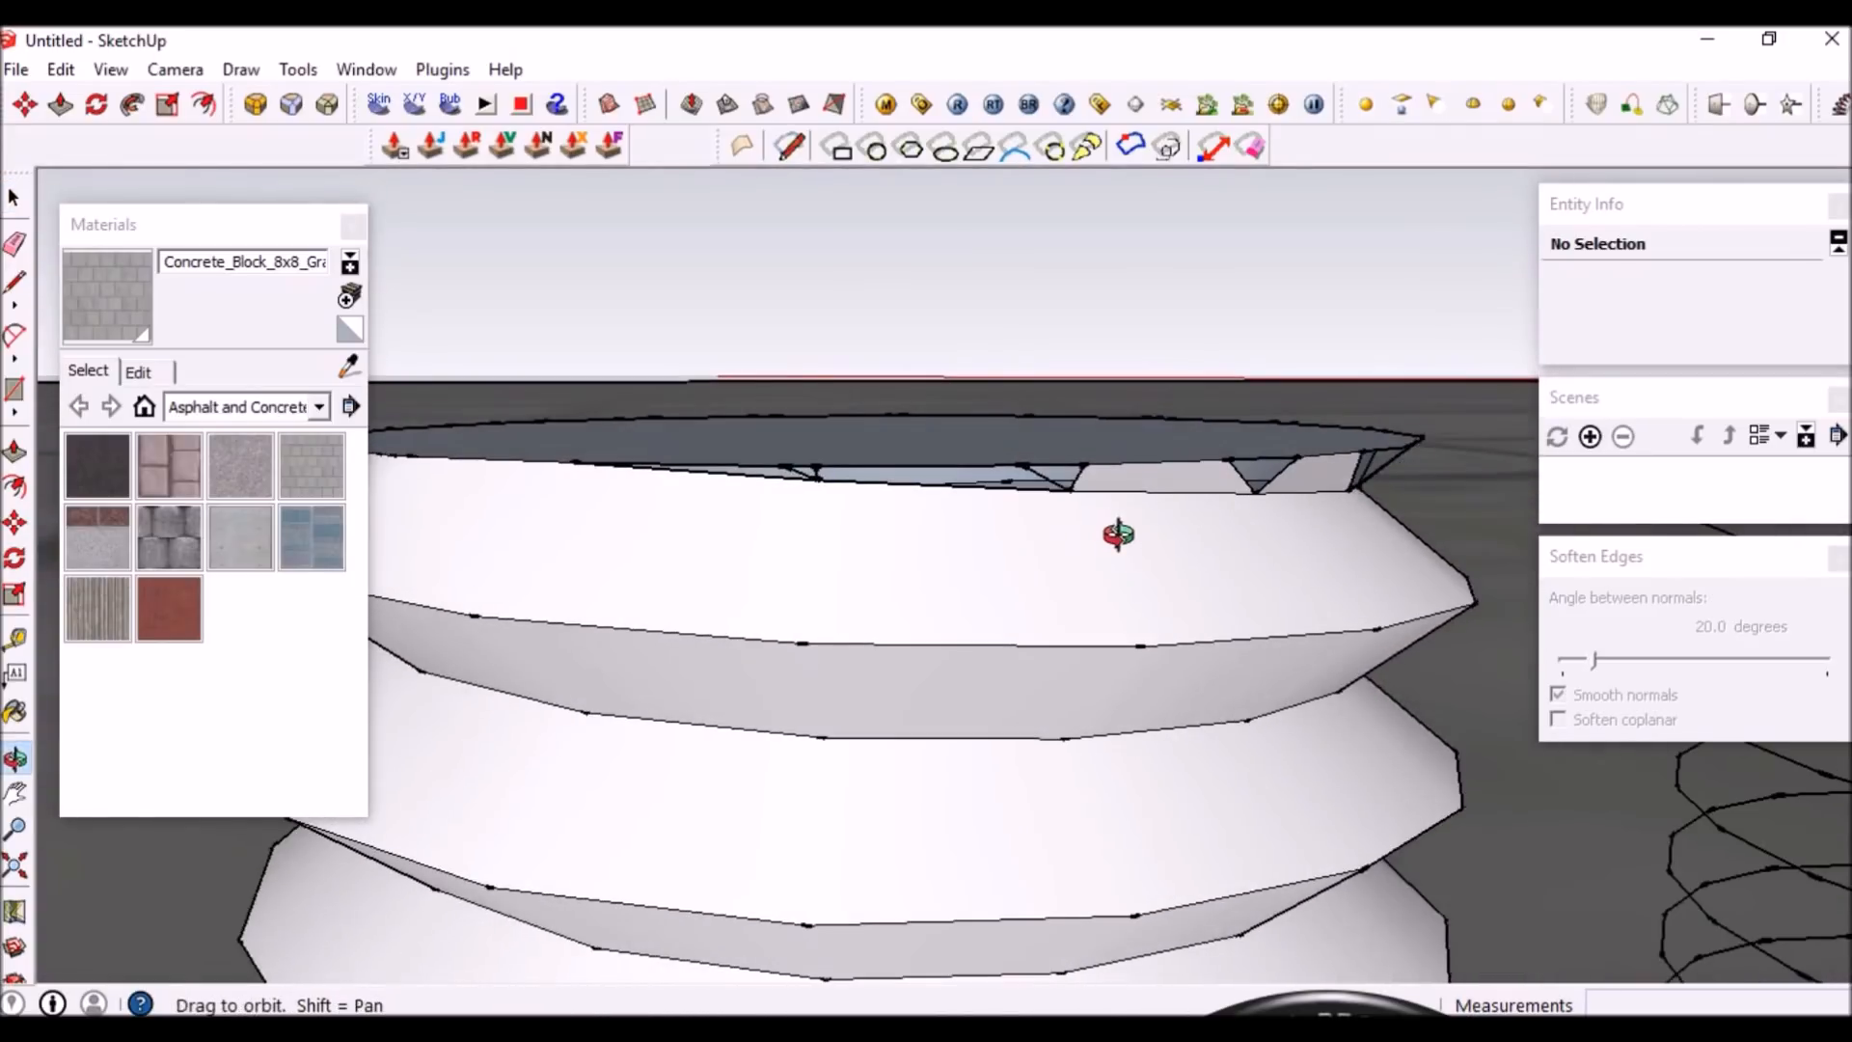
pyautogui.moveTo(786, 495)
pyautogui.mouseDown(button='middle')
pyautogui.moveTo(831, 440)
pyautogui.moveTo(841, 492)
pyautogui.moveTo(897, 542)
pyautogui.moveTo(963, 553)
pyautogui.moveTo(955, 526)
pyautogui.moveTo(975, 530)
pyautogui.mouseUp(button='middle')
pyautogui.press('l')
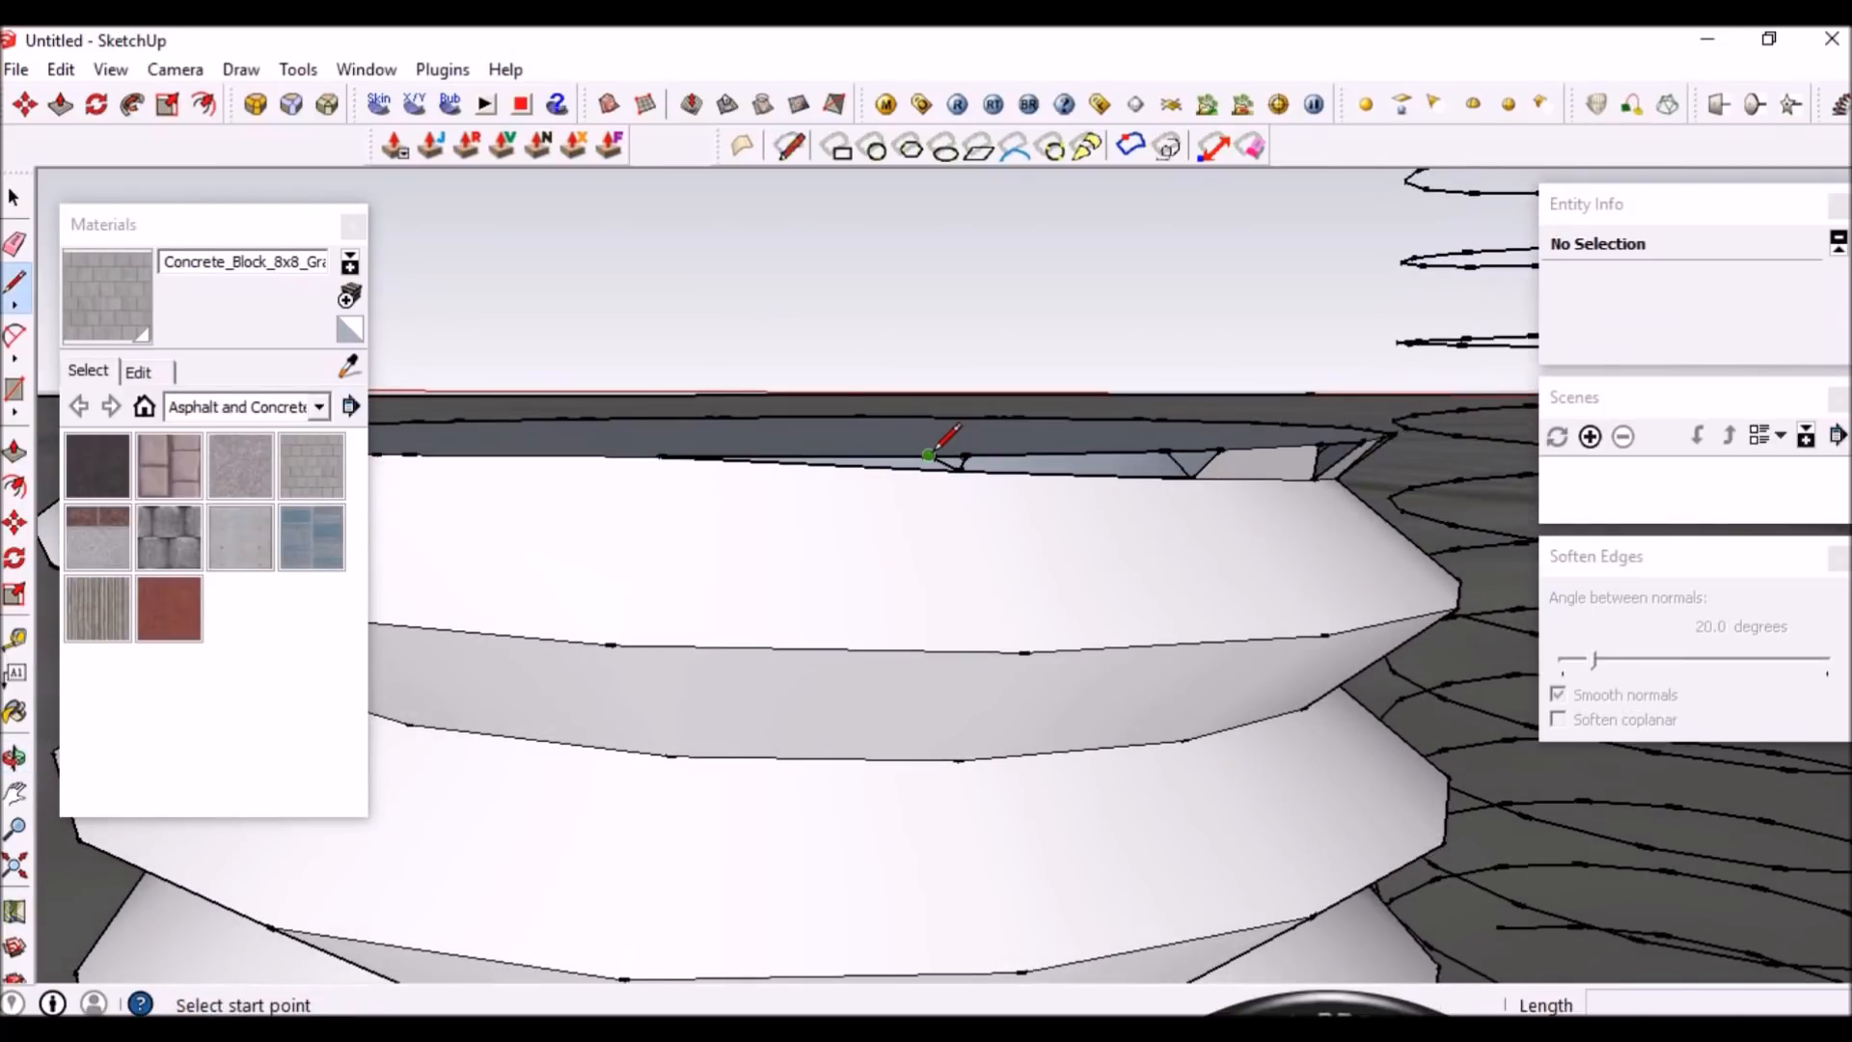
pyautogui.moveTo(955, 530); pyautogui.dragTo(955, 488, button='middle')
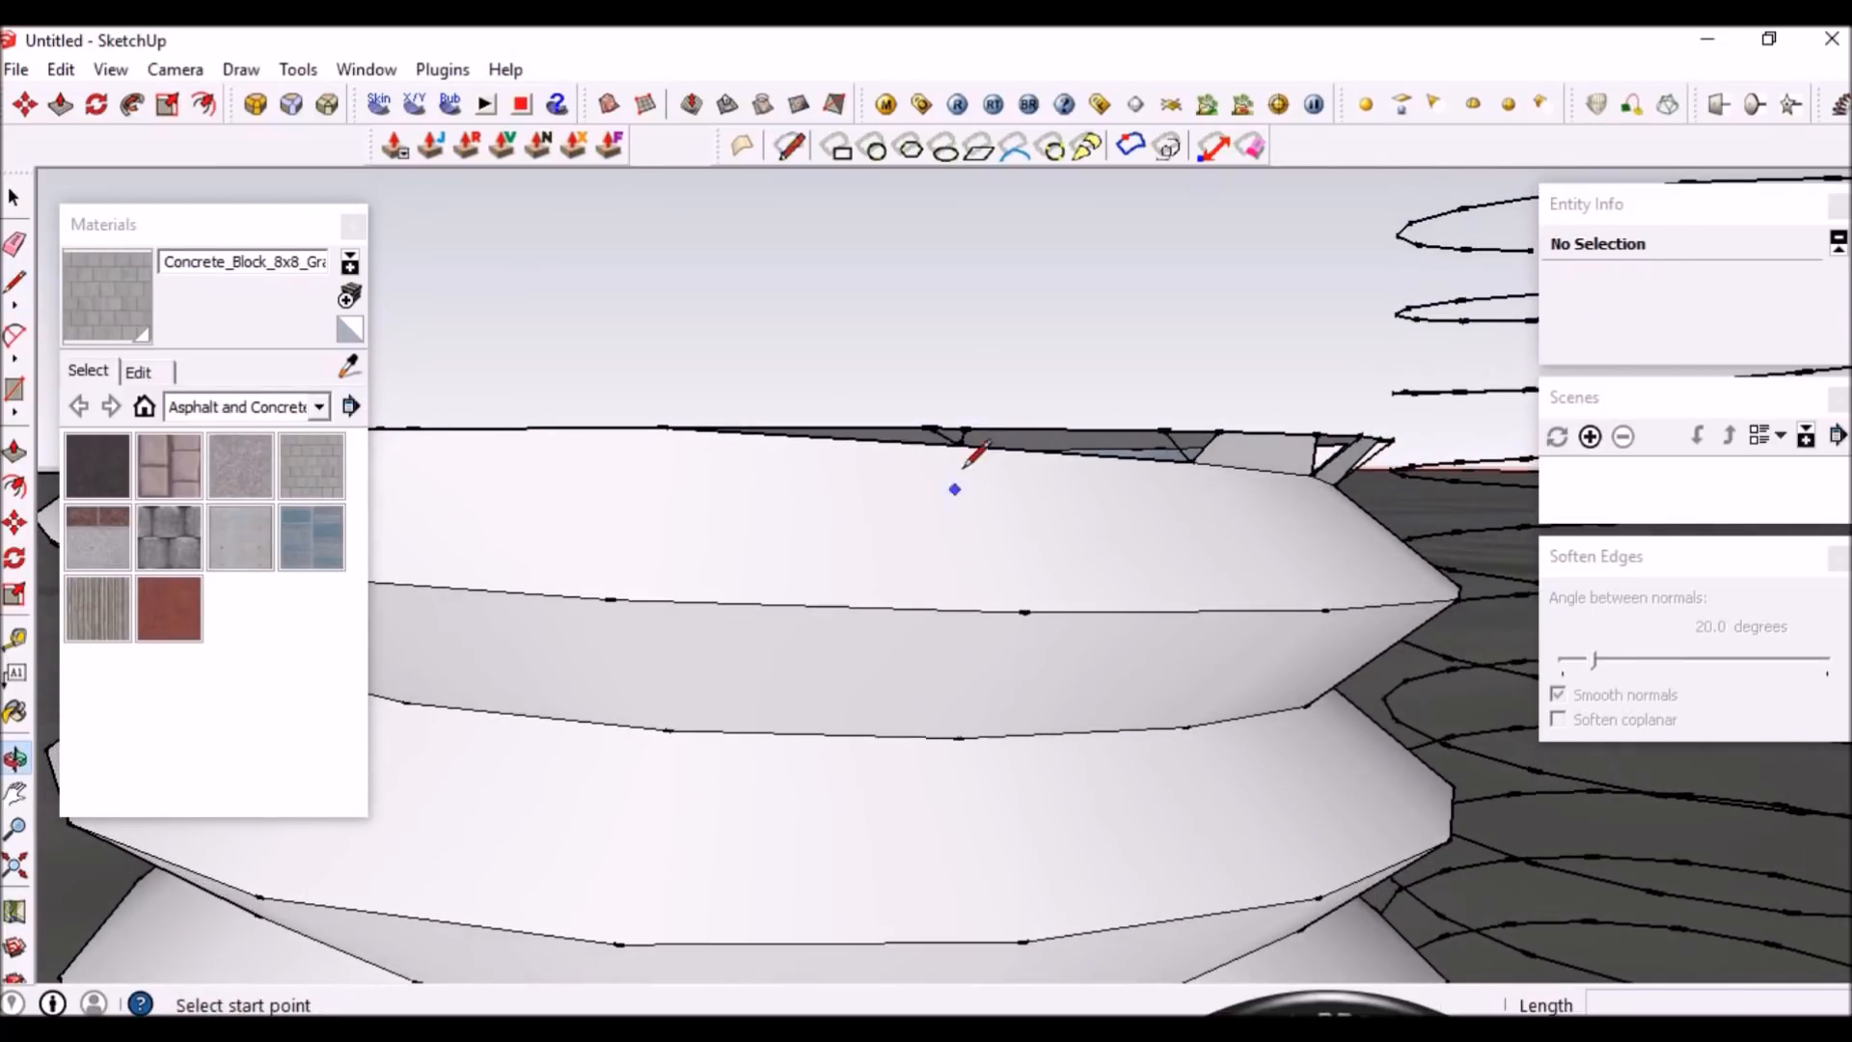
pyautogui.click(958, 444)
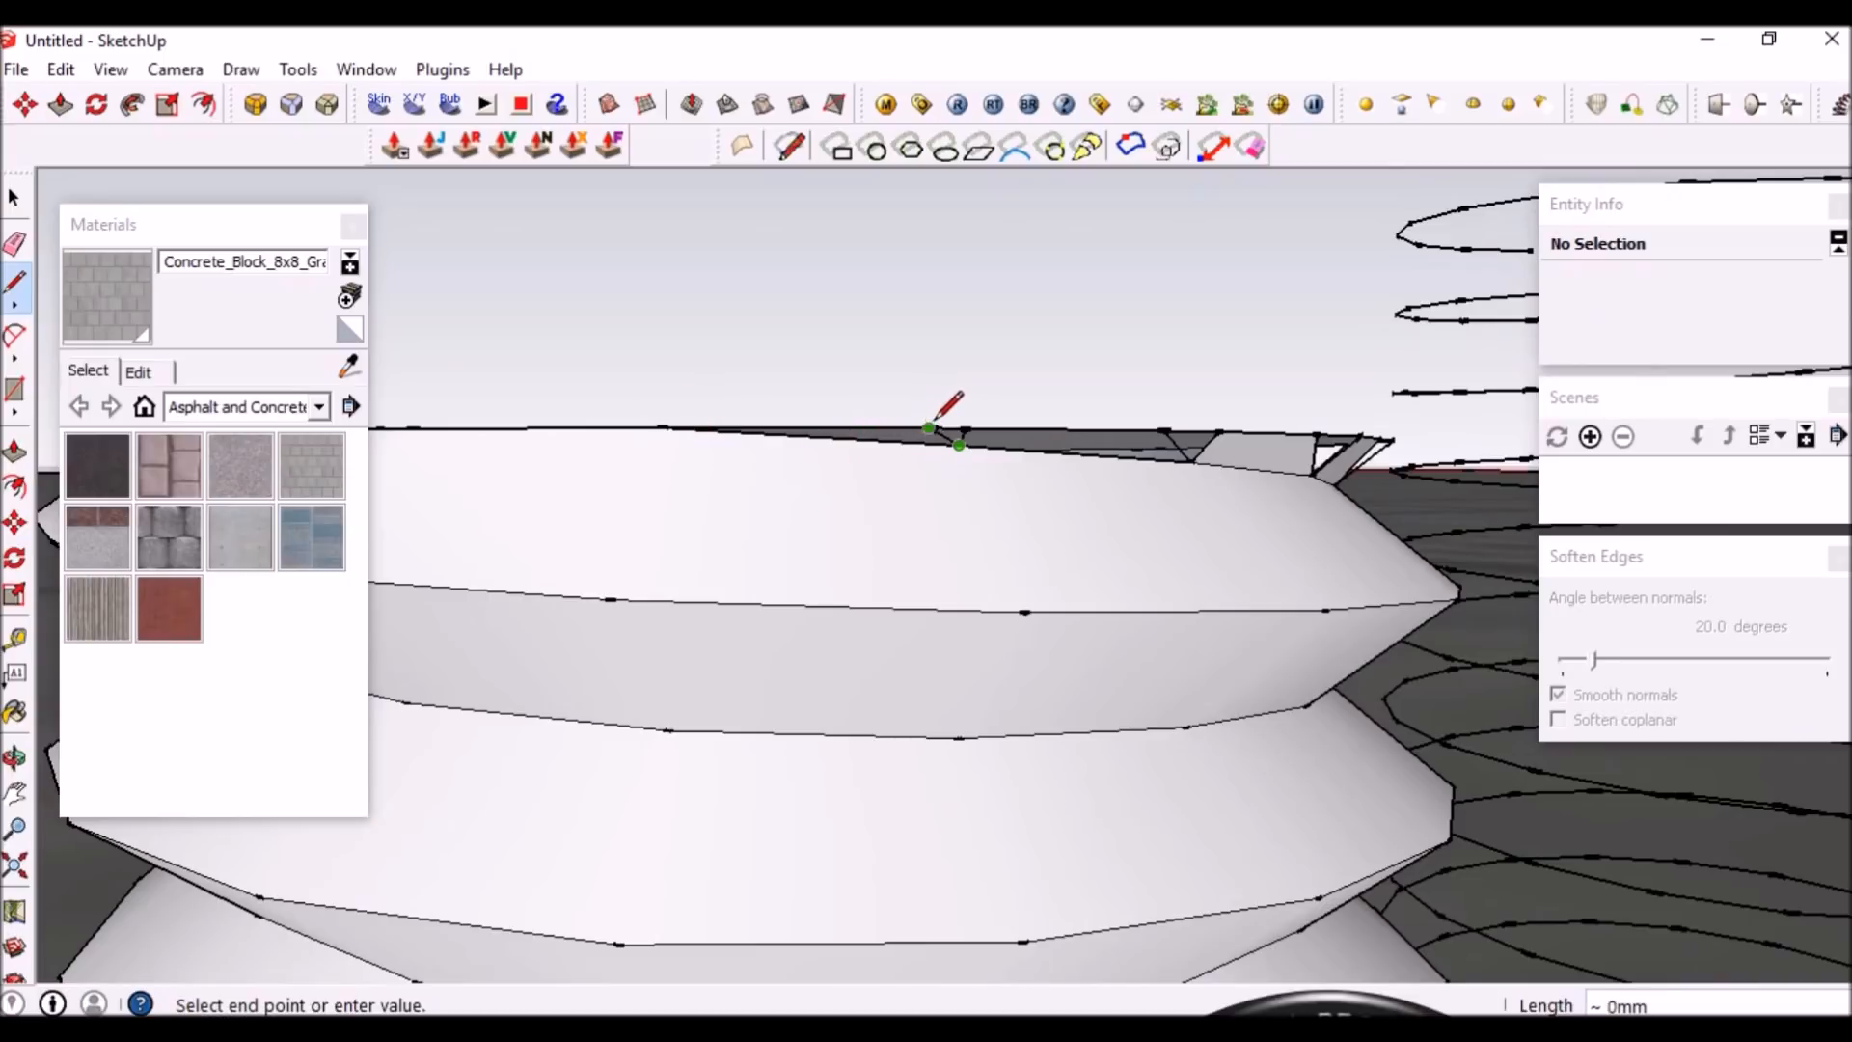
pyautogui.click(661, 427)
pyautogui.click(959, 444)
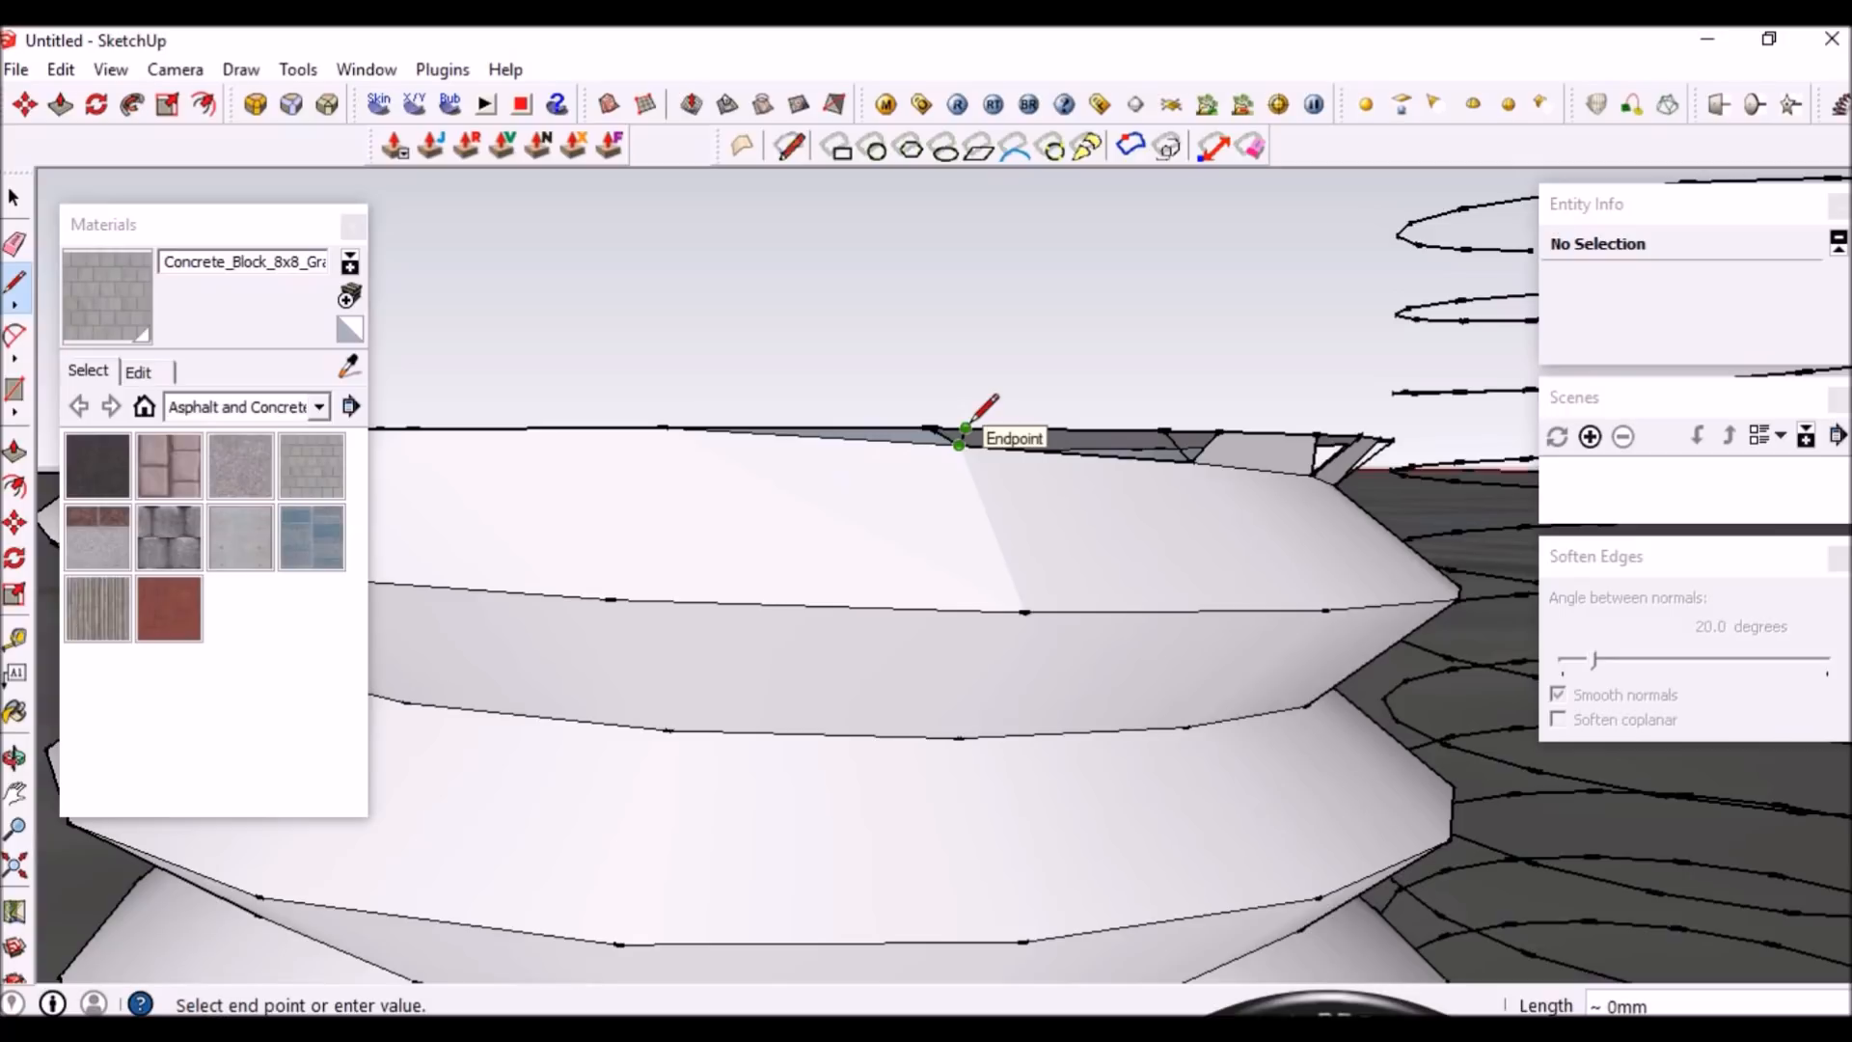
pyautogui.click(966, 427)
# Close the triangular notches farther around the upper rim by tracing lines between their endpoints
pyautogui.moveTo(1062, 466)
pyautogui.mouseDown(button='middle')
pyautogui.moveTo(971, 532)
pyautogui.moveTo(1011, 513)
pyautogui.moveTo(857, 490)
pyautogui.mouseUp(button='middle')
pyautogui.click(934, 459)
pyautogui.click(1013, 452)
pyautogui.click(811, 449)
pyautogui.click(908, 449)
pyautogui.moveTo(1204, 538); pyautogui.dragTo(1099, 530, button='middle')
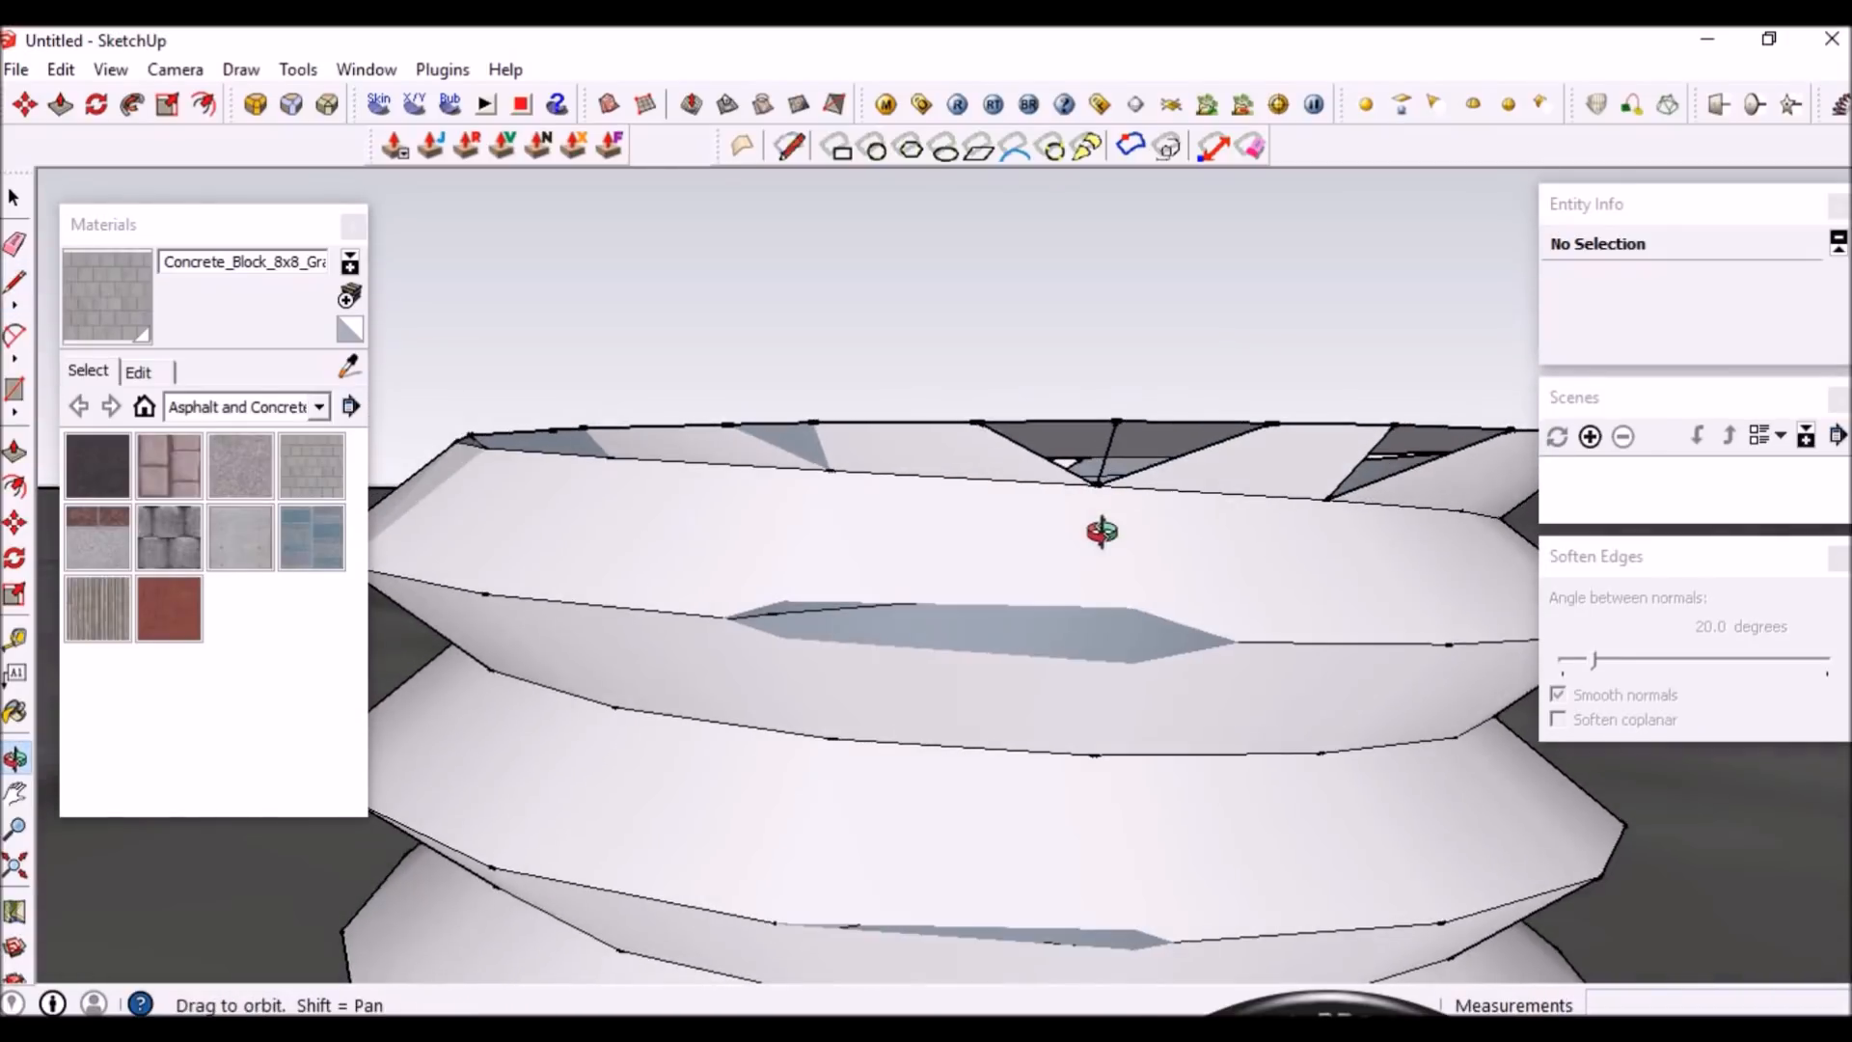
pyautogui.click(1096, 484)
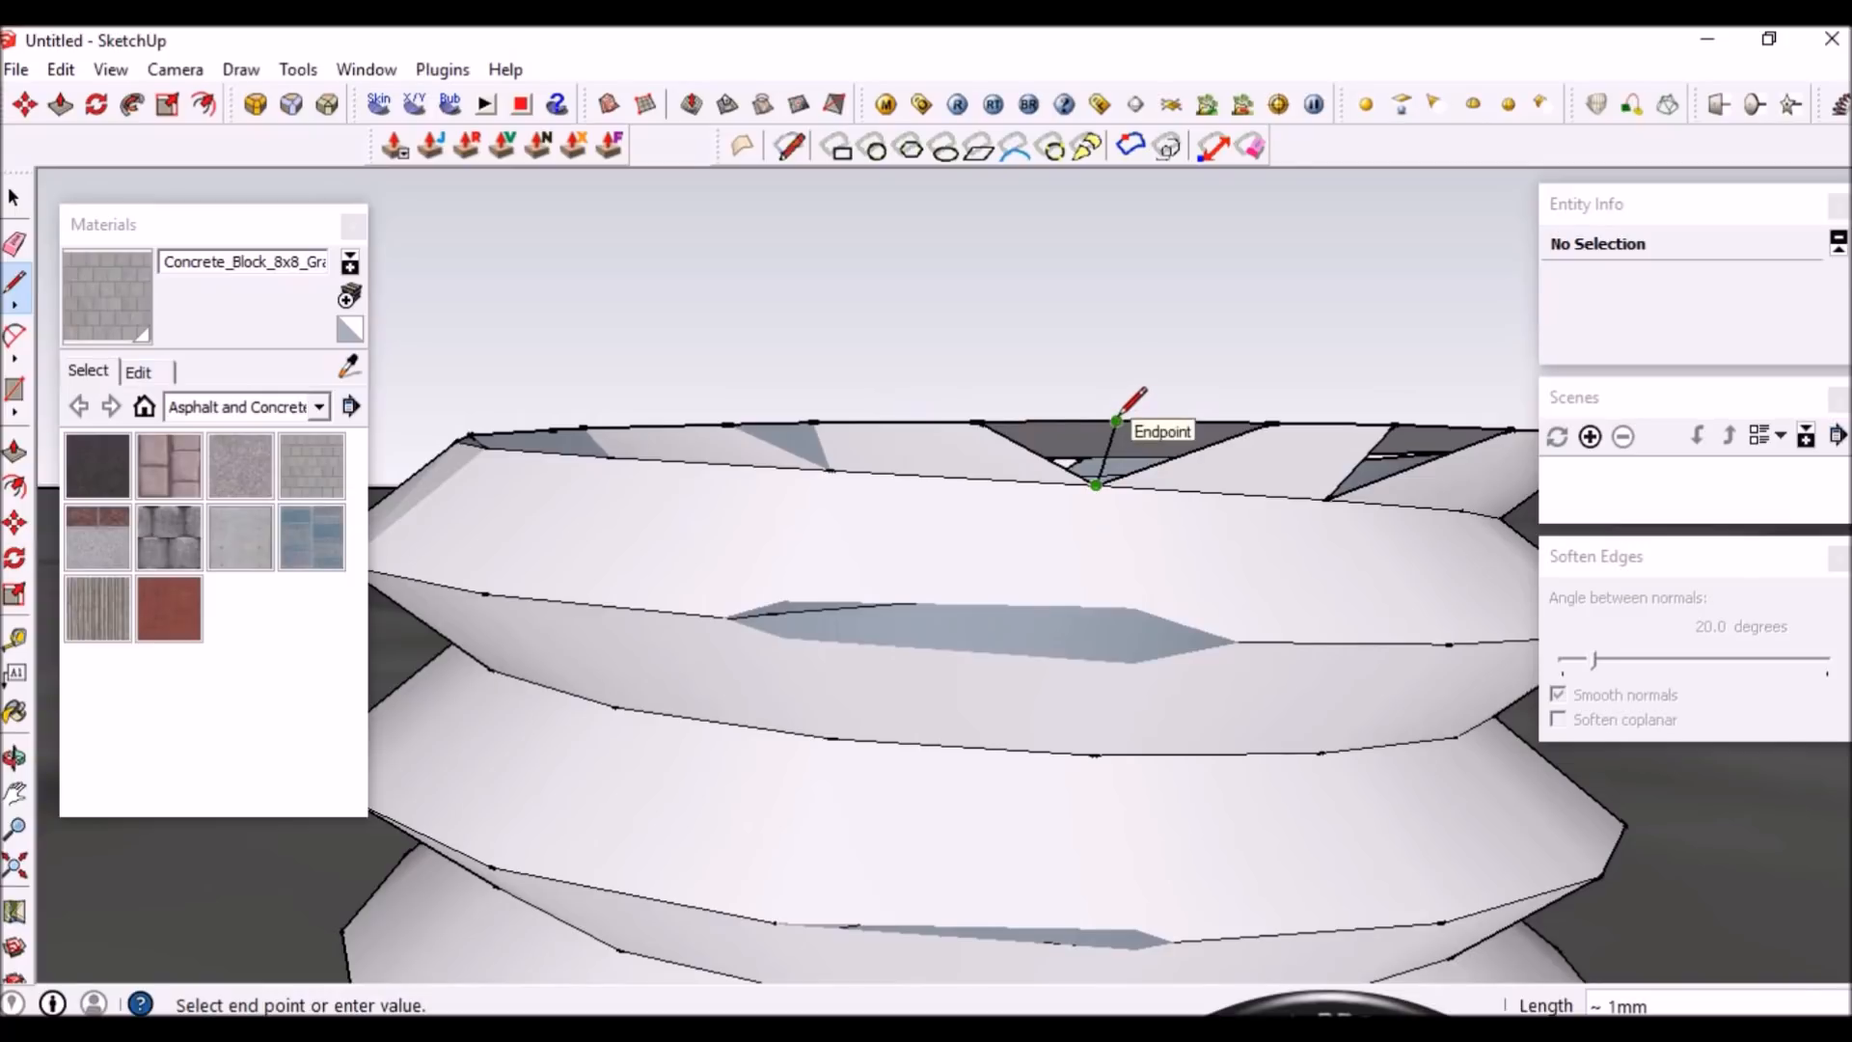
pyautogui.click(1117, 421)
pyautogui.moveTo(1223, 526); pyautogui.dragTo(1085, 521, button='middle')
pyautogui.click(1082, 458)
pyautogui.click(1217, 460)
# Fill the last open gaps in the upper rim with lines joining their endpoints
pyautogui.moveTo(1344, 579); pyautogui.dragTo(1033, 524, button='middle')
pyautogui.click(958, 478)
pyautogui.click(957, 470)
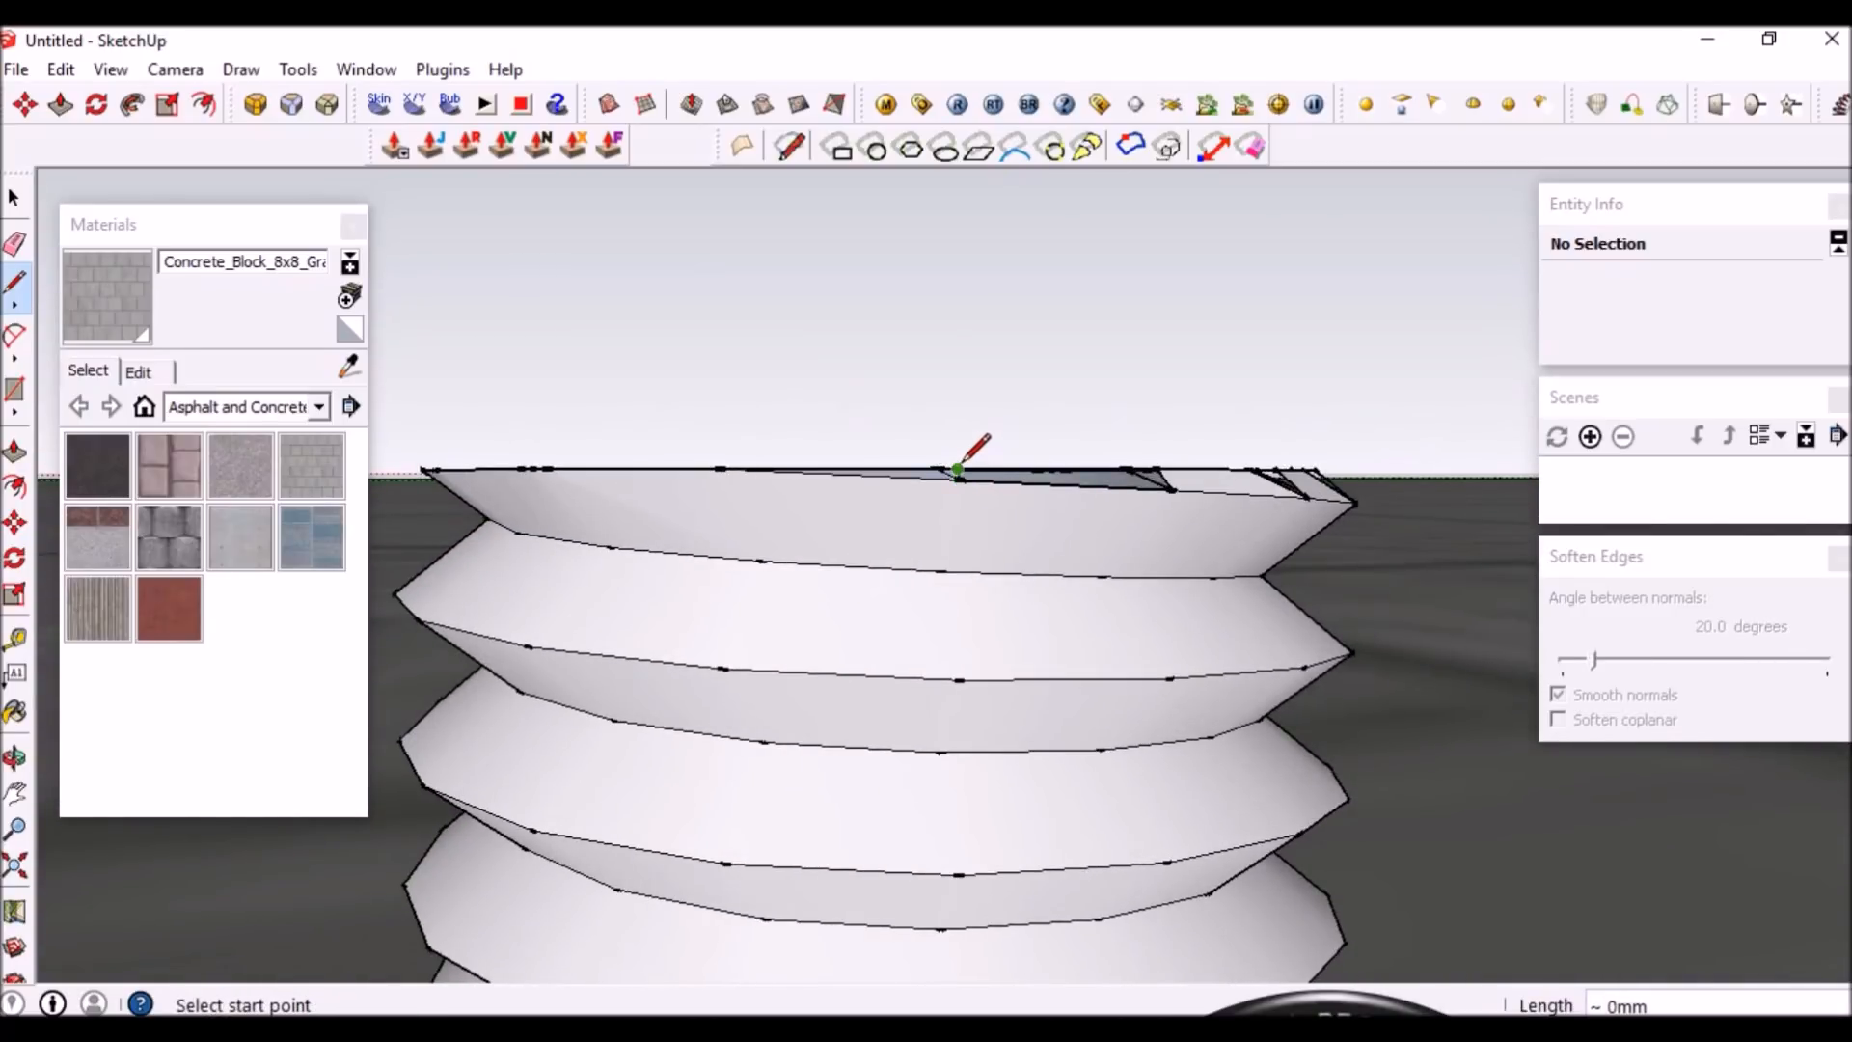
pyautogui.click(1124, 469)
pyautogui.click(1173, 489)
# Draw lines across the open notches along the lower rim to close them with faces
pyautogui.moveTo(1199, 496); pyautogui.dragTo(881, 594, button='middle')
pyautogui.click(827, 598)
pyautogui.click(883, 641)
pyautogui.click(1074, 582)
pyautogui.click(1096, 634)
pyautogui.moveTo(1161, 657); pyautogui.dragTo(922, 668, button='middle')
pyautogui.click(1005, 628)
pyautogui.click(950, 639)
pyautogui.click(948, 673)
pyautogui.click(921, 668)
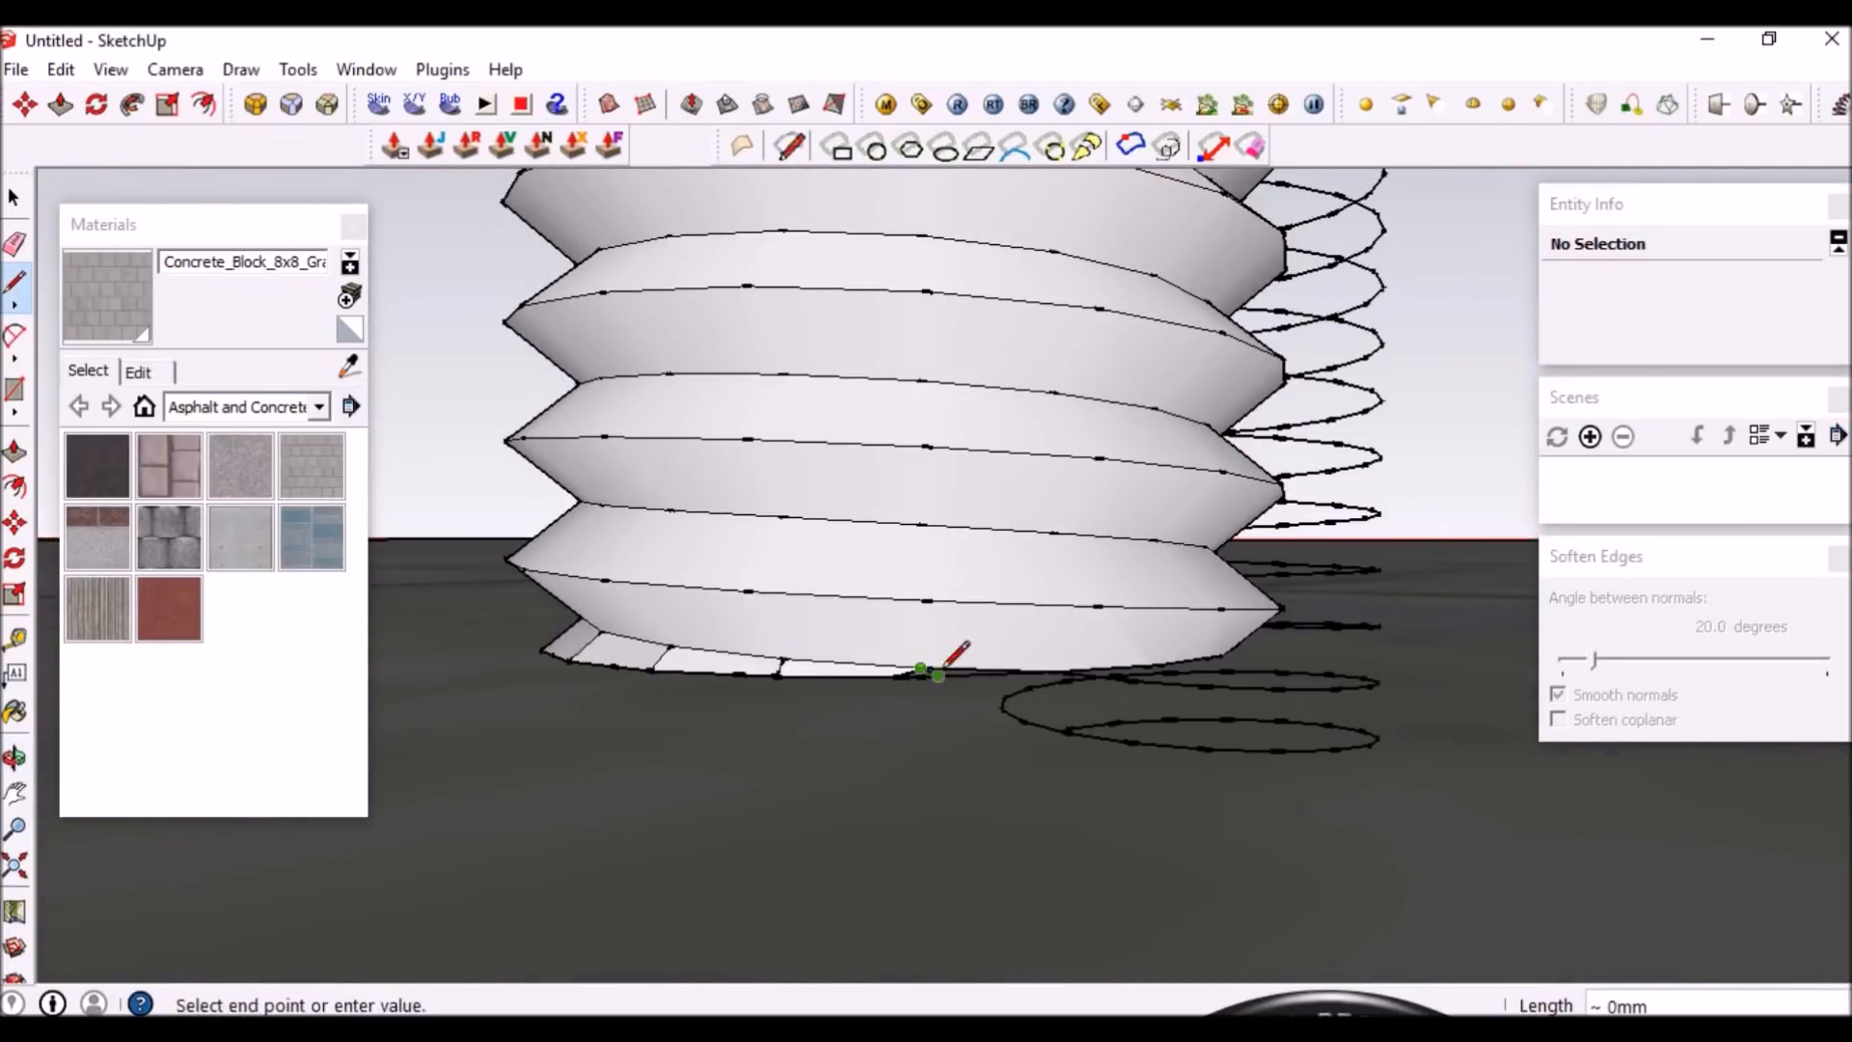
pyautogui.click(991, 673)
# Inspect the trimmed thread section from several sides for remaining gaps and visible seams
pyautogui.moveTo(771, 578); pyautogui.dragTo(676, 680, button='middle')
pyautogui.press('space')
pyautogui.scroll(-5, 843, 639)
pyautogui.scroll(5, 845, 633)
pyautogui.moveTo(894, 722); pyautogui.dragTo(897, 559, button='middle')
pyautogui.moveTo(1030, 501); pyautogui.dragTo(807, 467, button='middle')
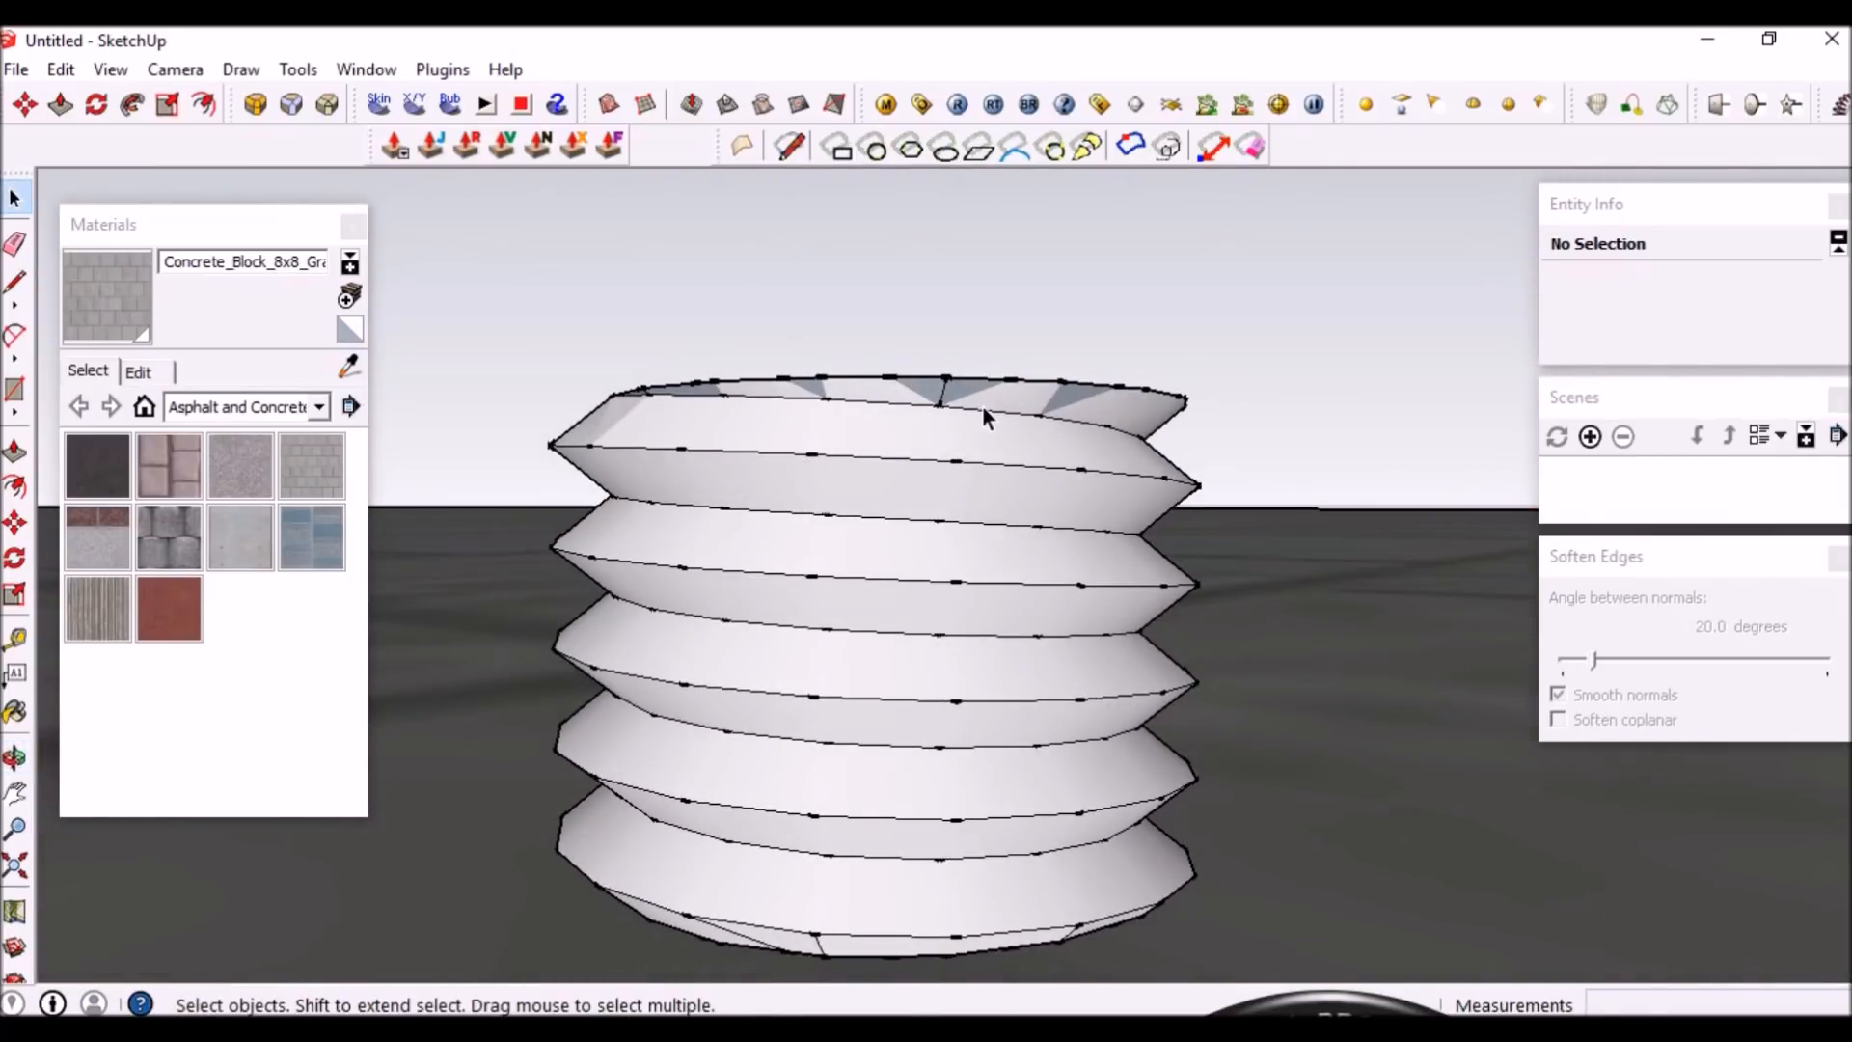
pyautogui.scroll(-2, 1003, 461)
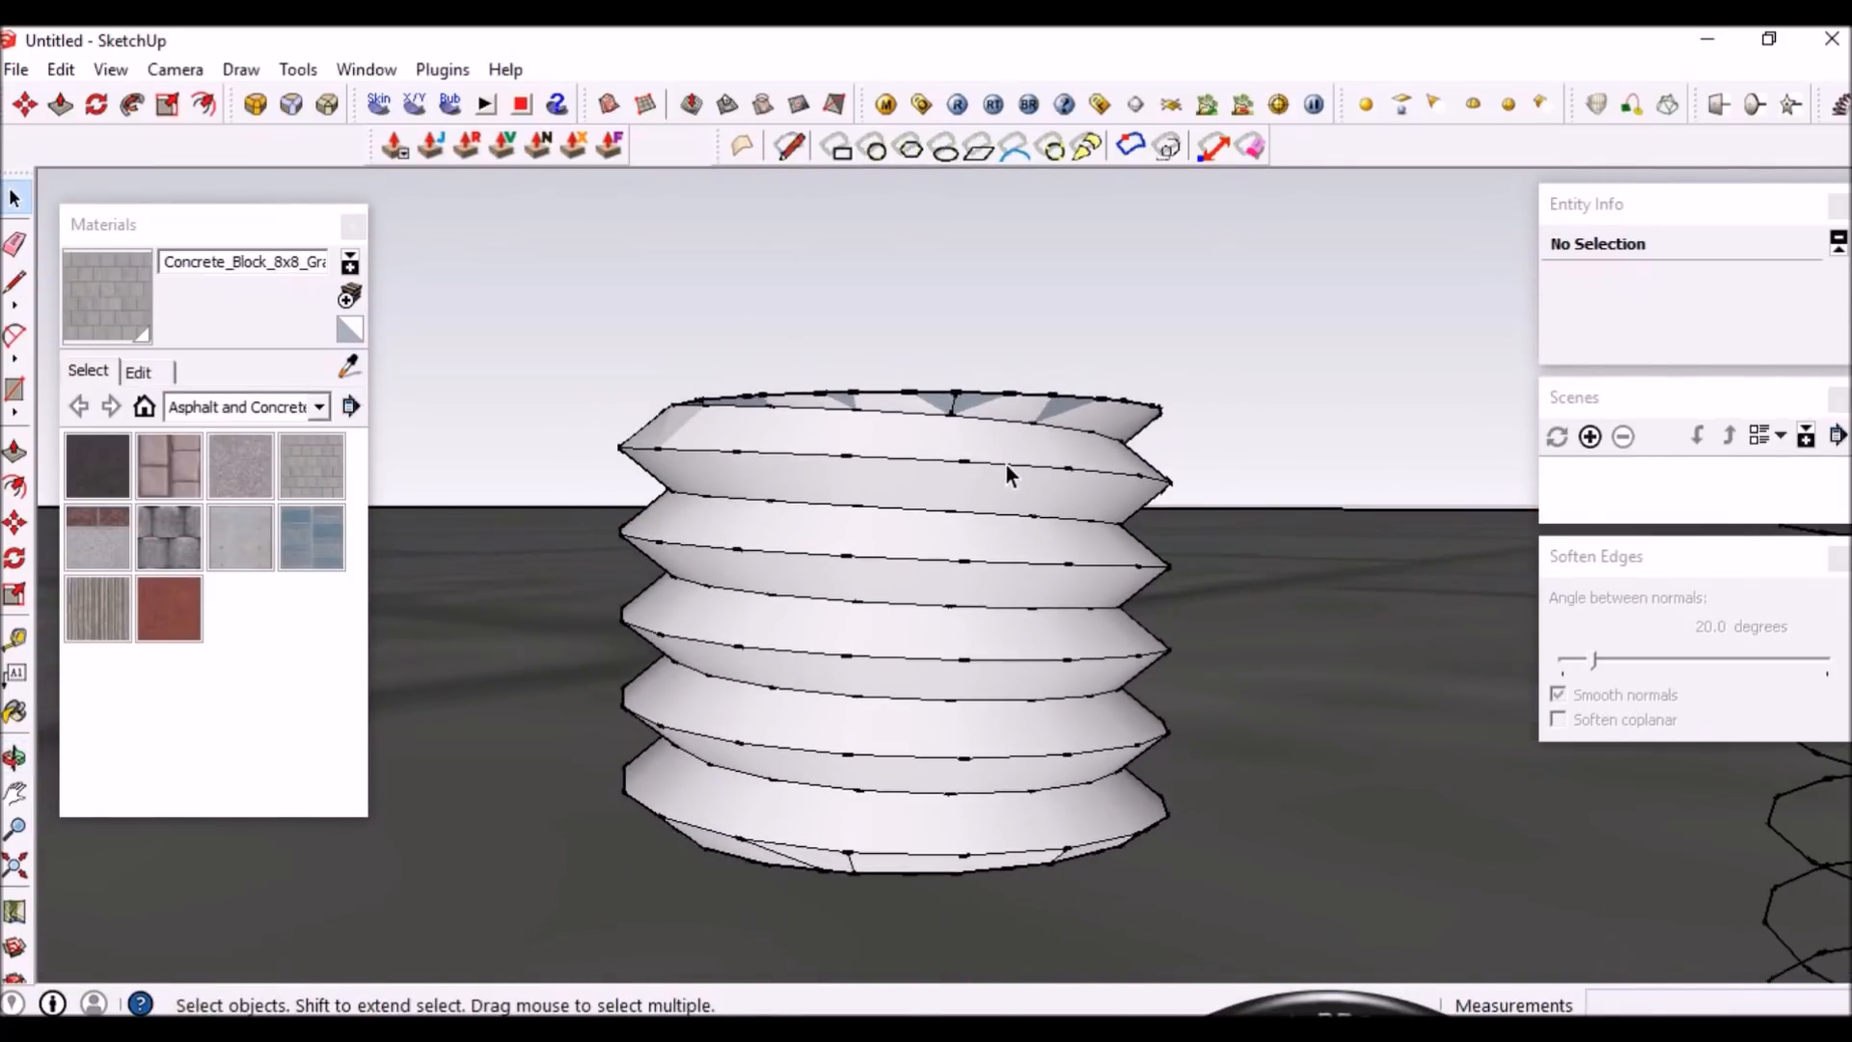
pyautogui.scroll(4, 946, 397)
pyautogui.scroll(-4, 964, 411)
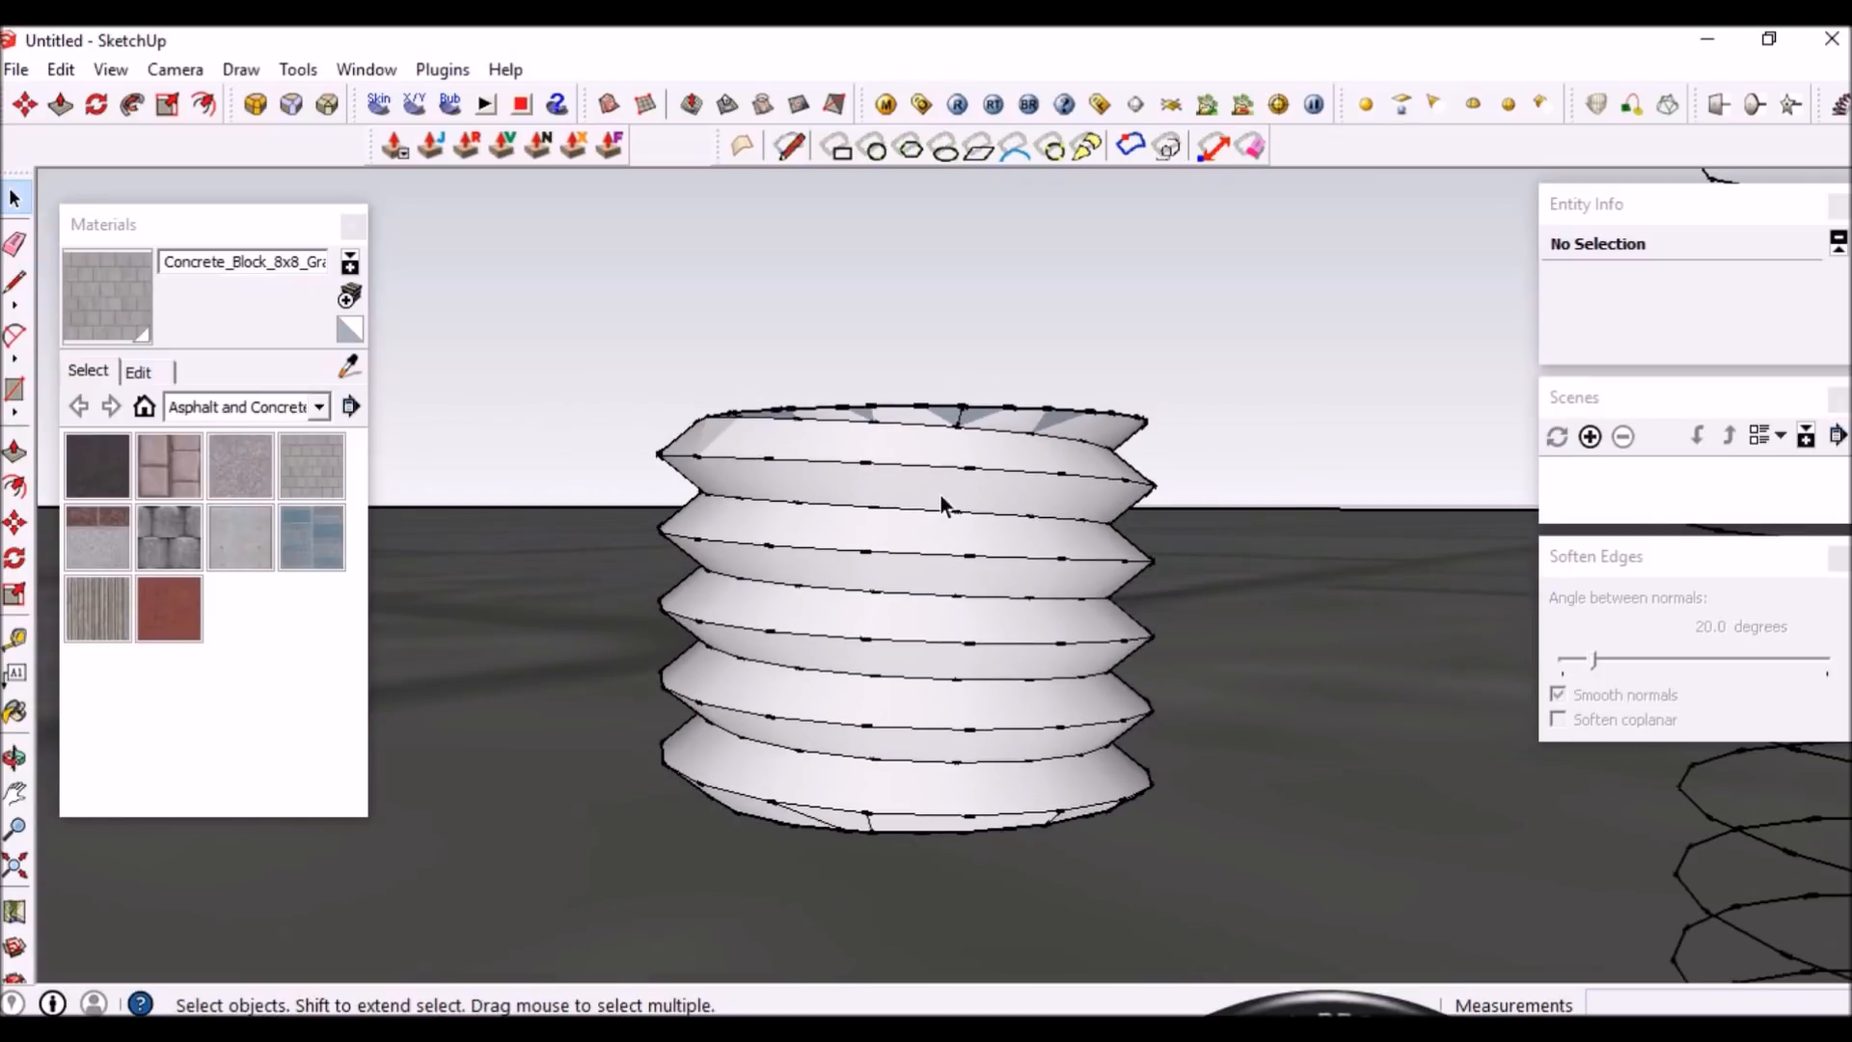
# Soften the short edge between the two filled triangles at the upper rim with a 16.8-degree angle between normals
pyautogui.scroll(5, 953, 415)
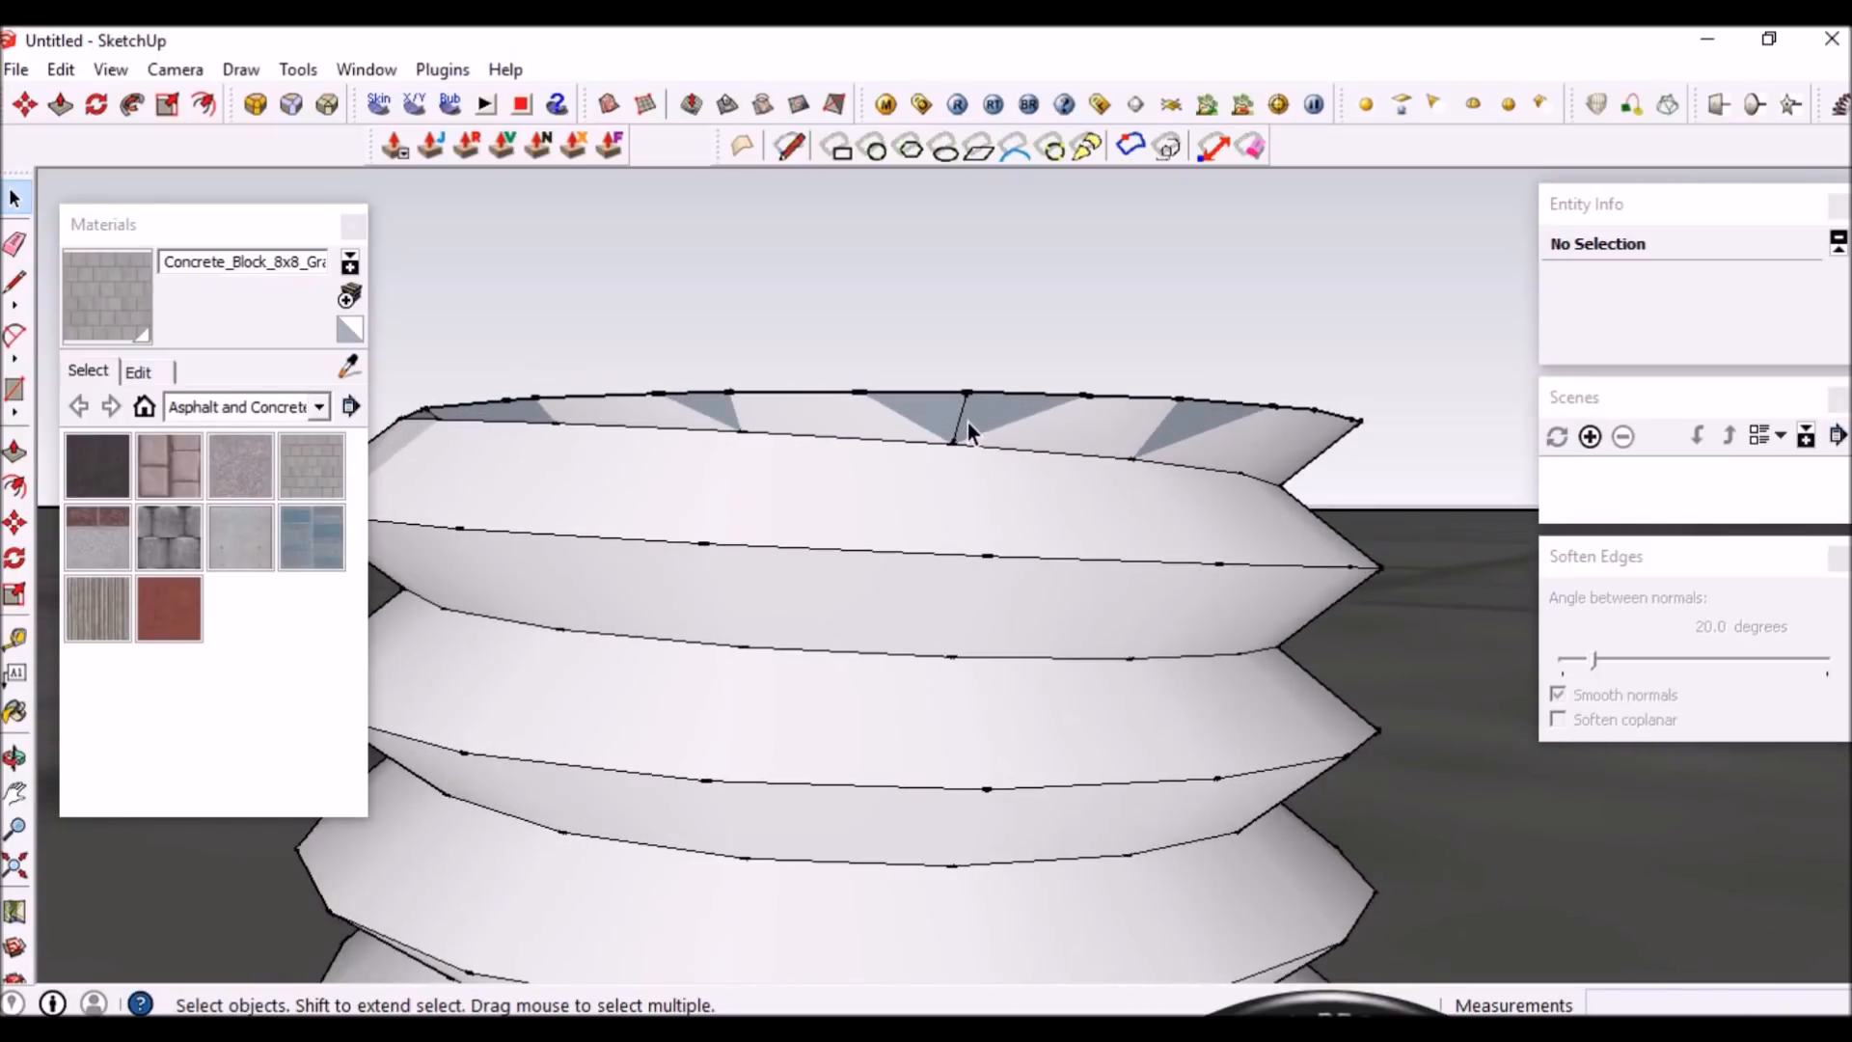
pyautogui.click(964, 419)
pyautogui.scroll(-1, 986, 405)
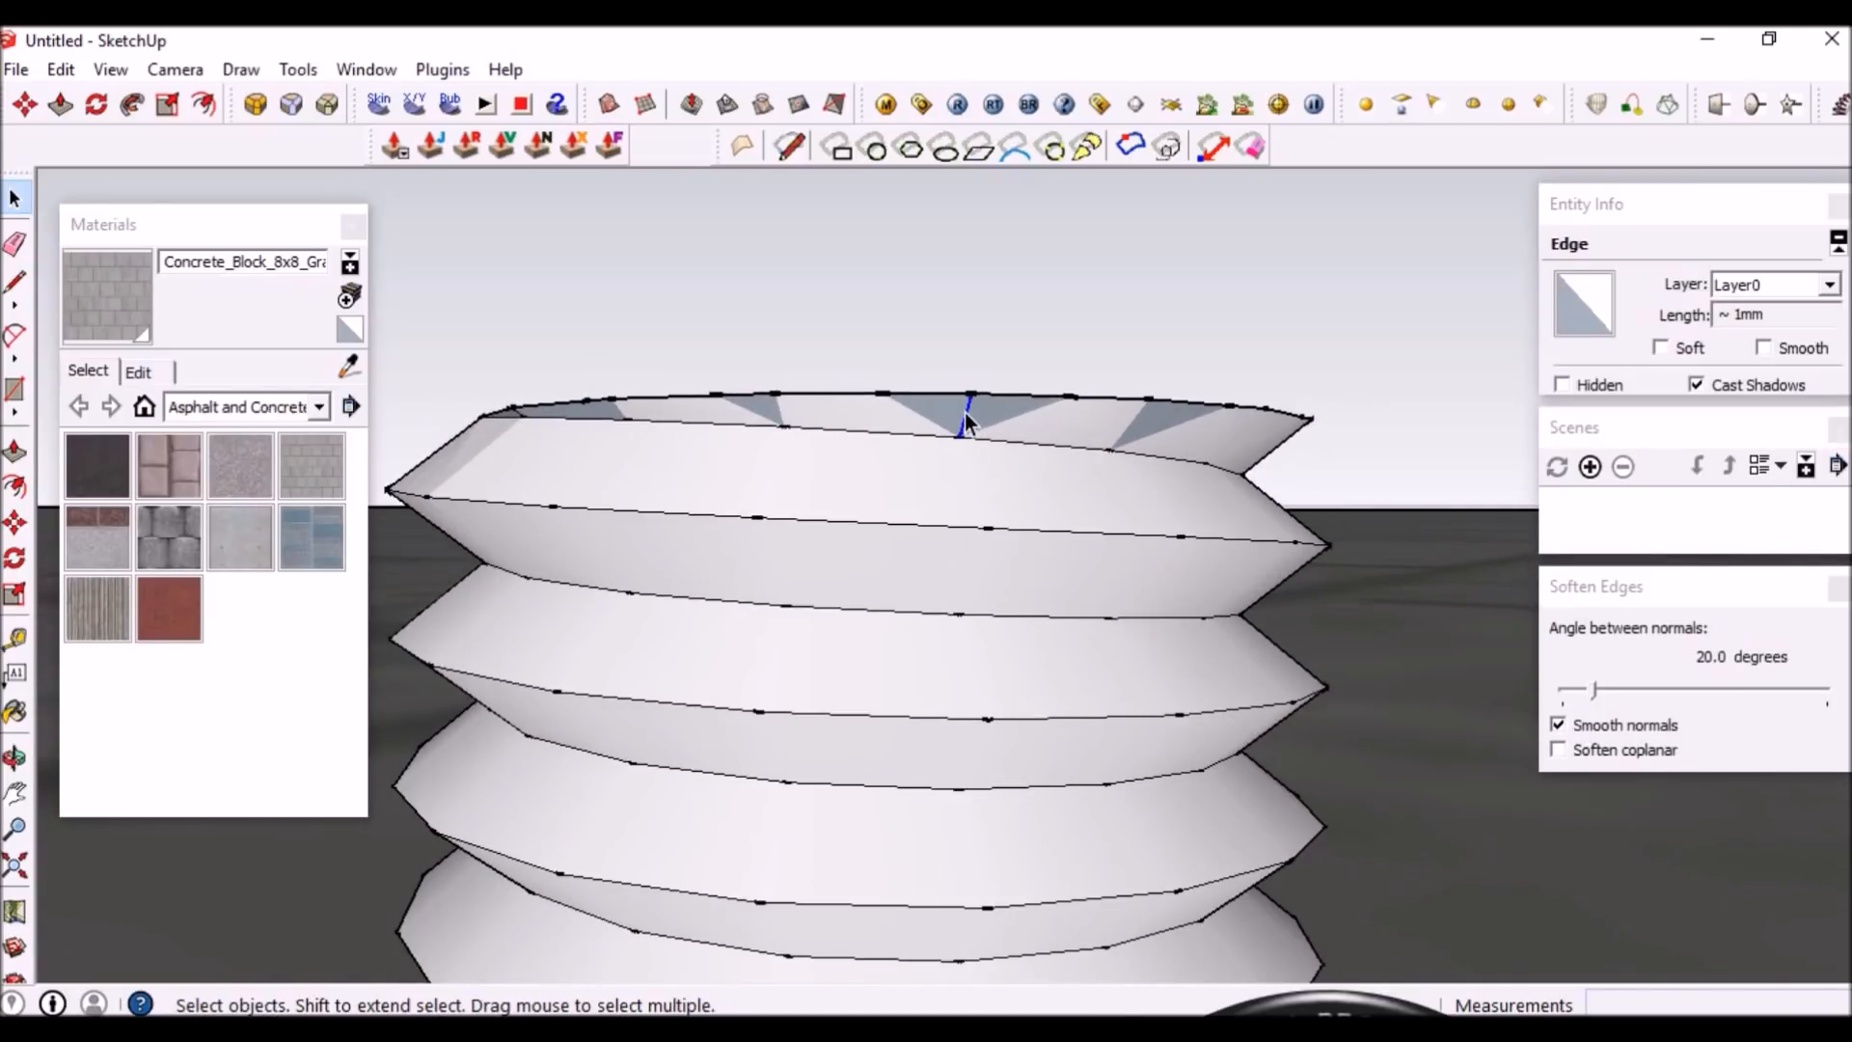
pyautogui.doubleClick(964, 415)
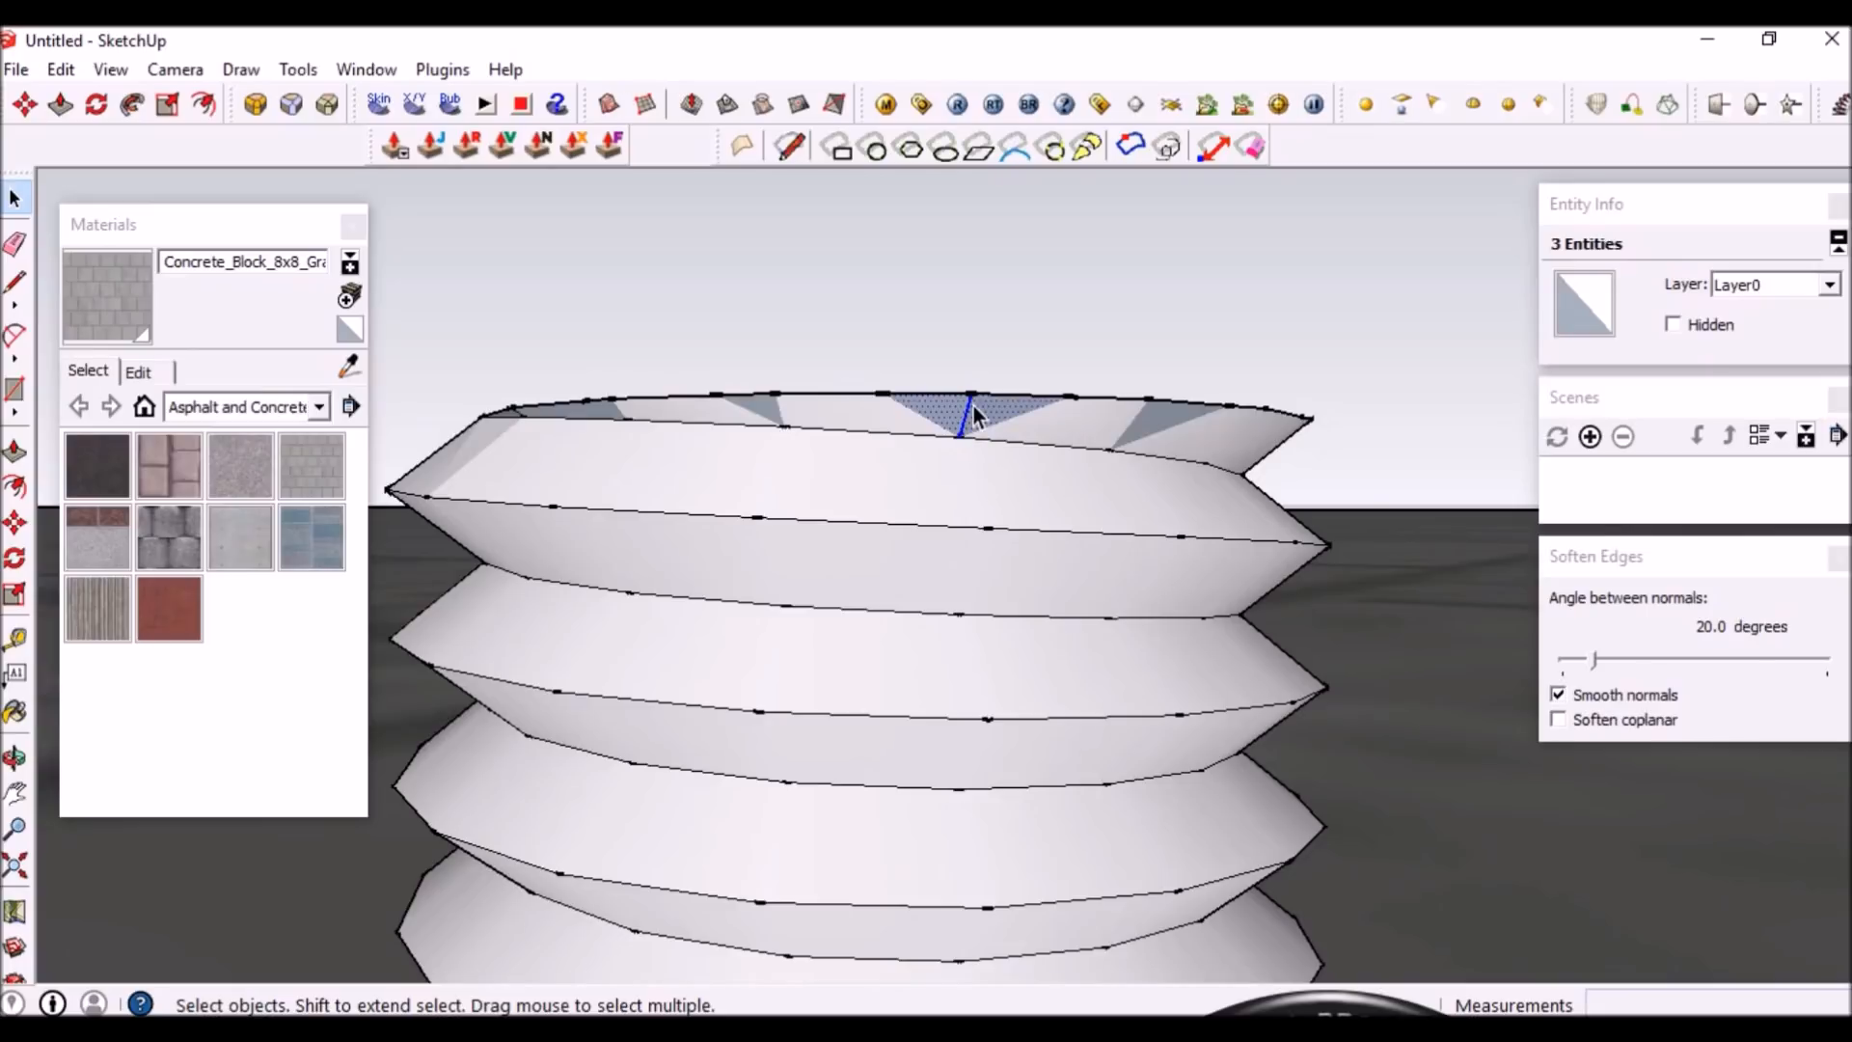
pyautogui.click(1592, 664)
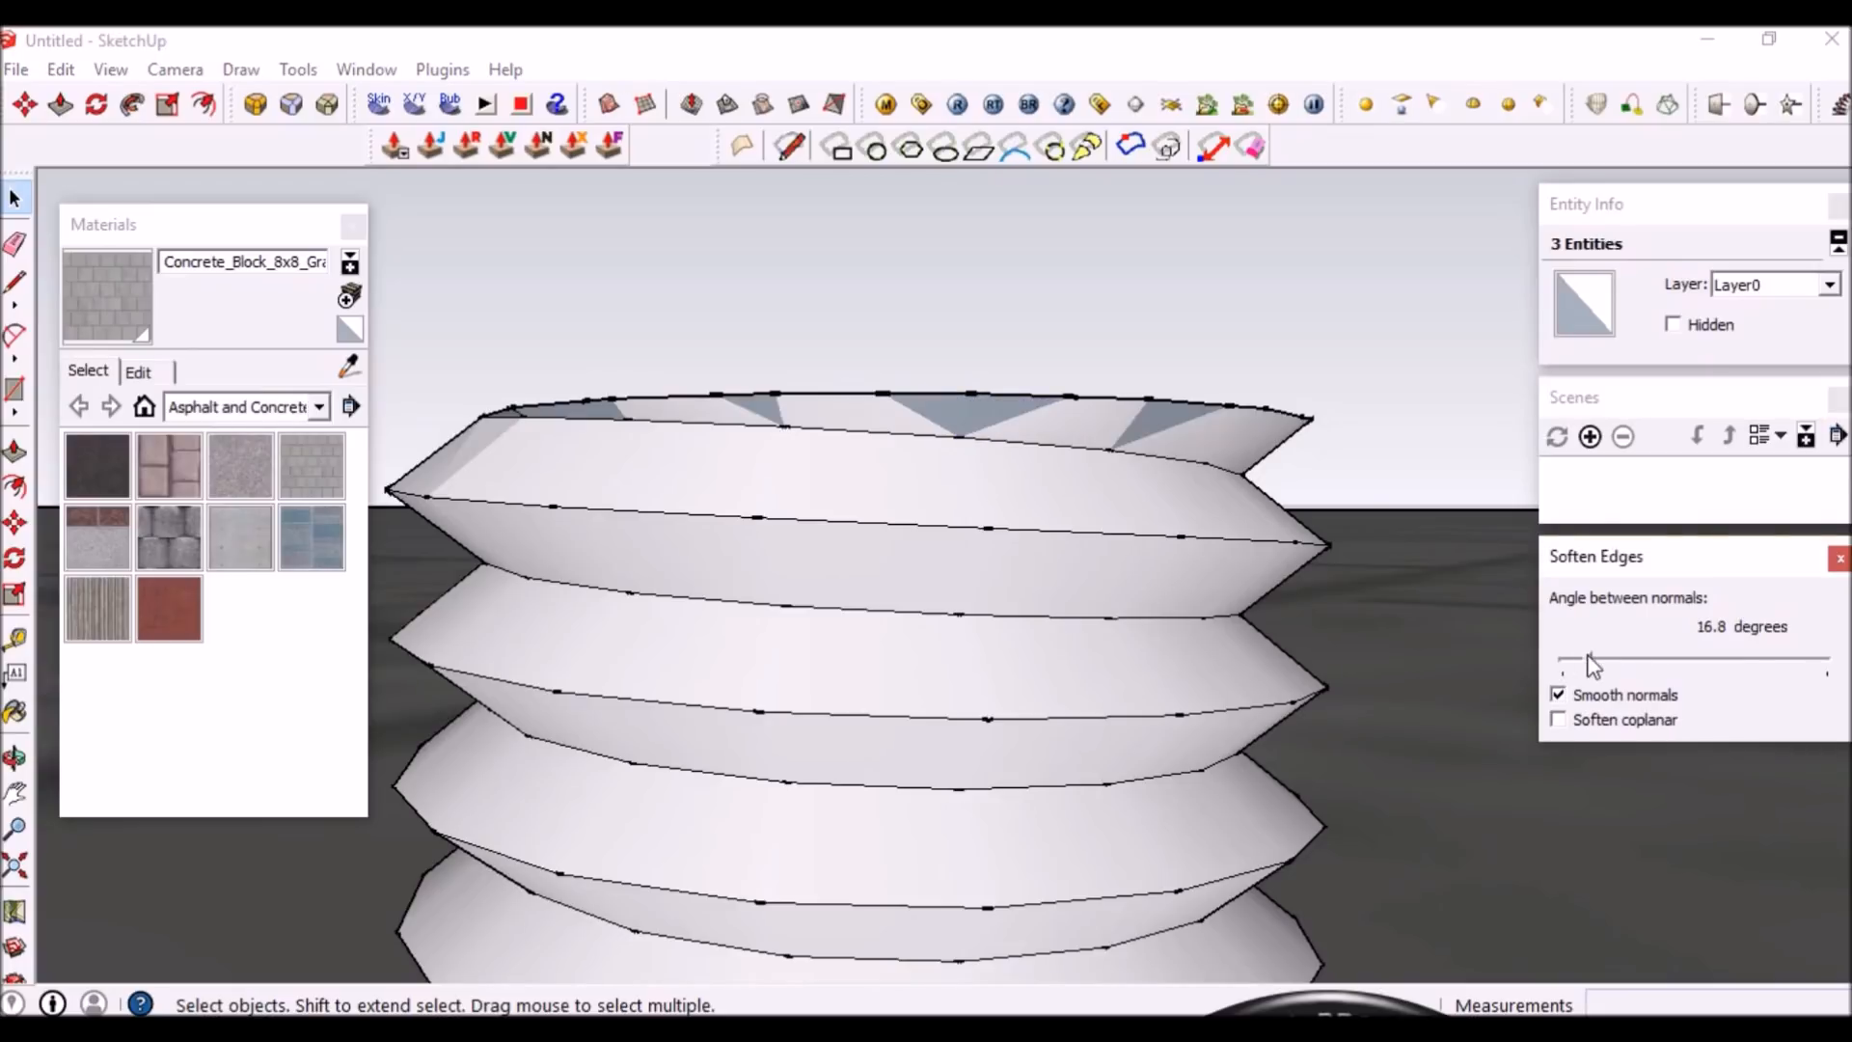
# Soften the short vertical edge between two filled faces on the upper rim with a 13.1-degree angle between normals
pyautogui.click(965, 414)
pyautogui.moveTo(827, 525); pyautogui.dragTo(1092, 452, button='middle')
pyautogui.scroll(5, 965, 386)
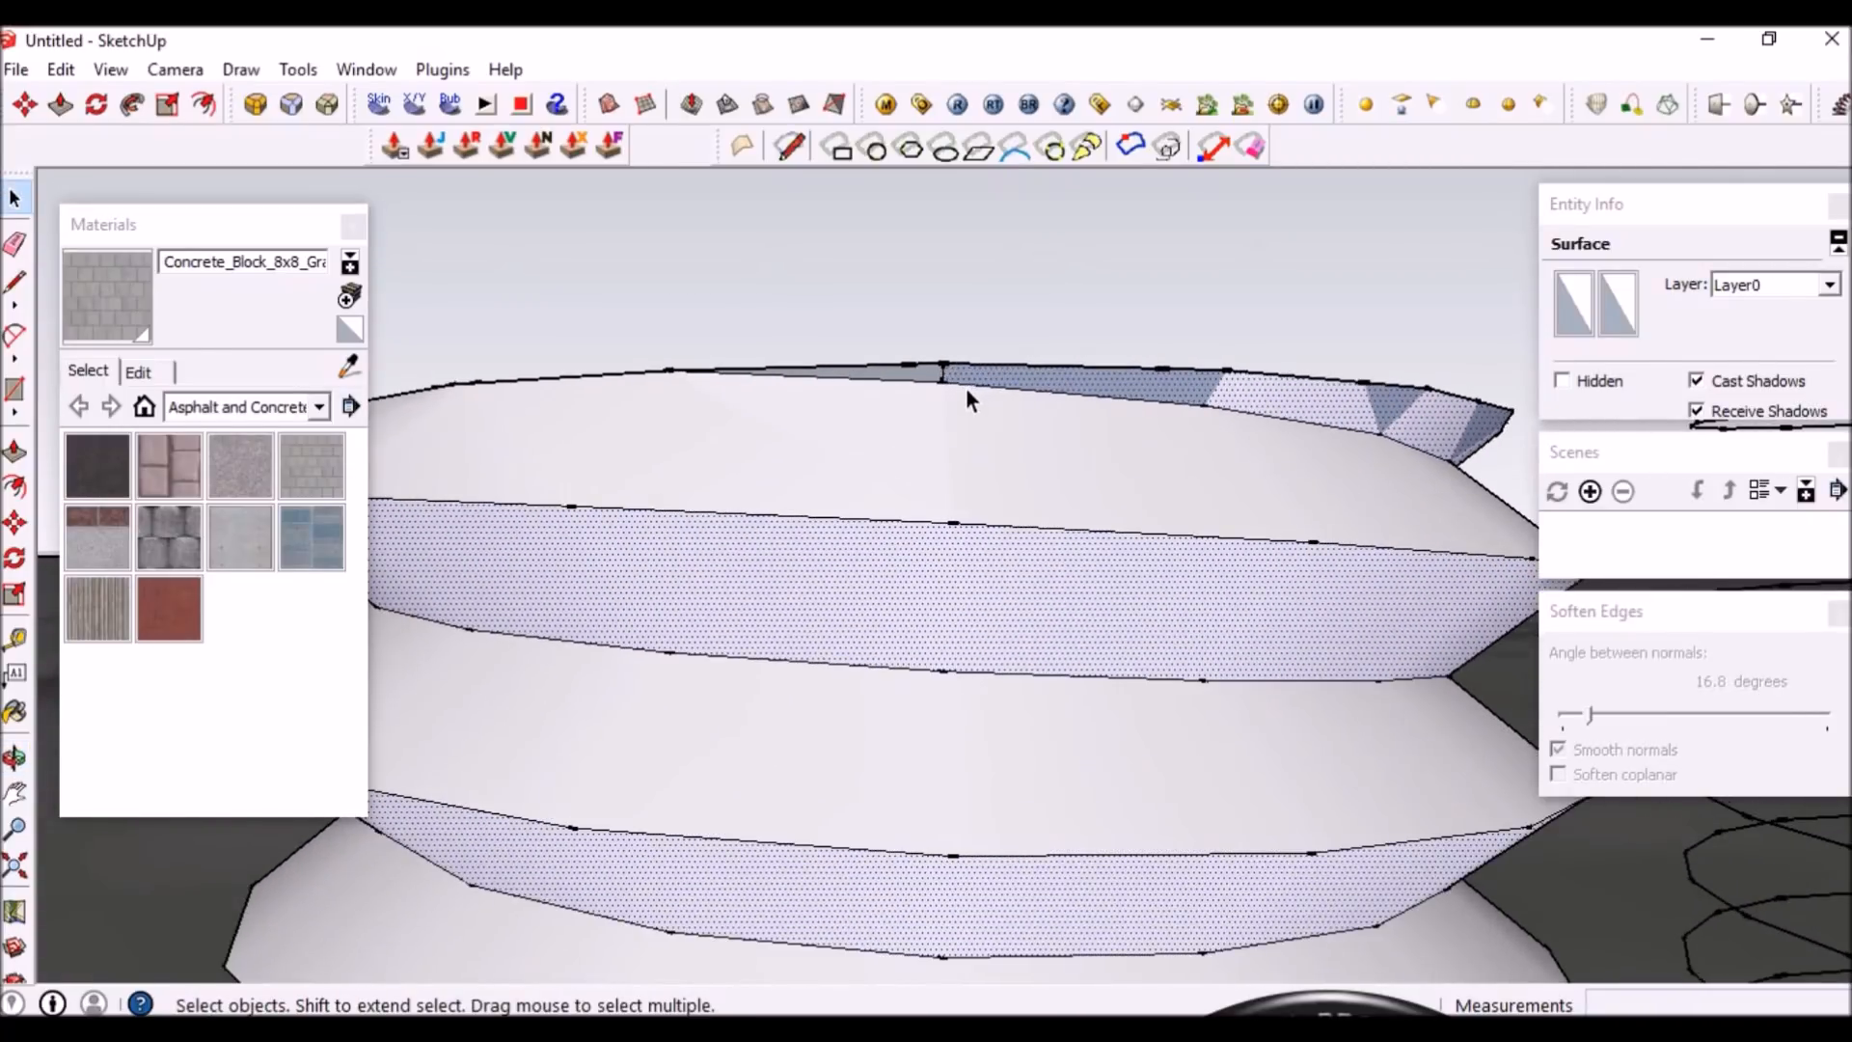
pyautogui.click(940, 371)
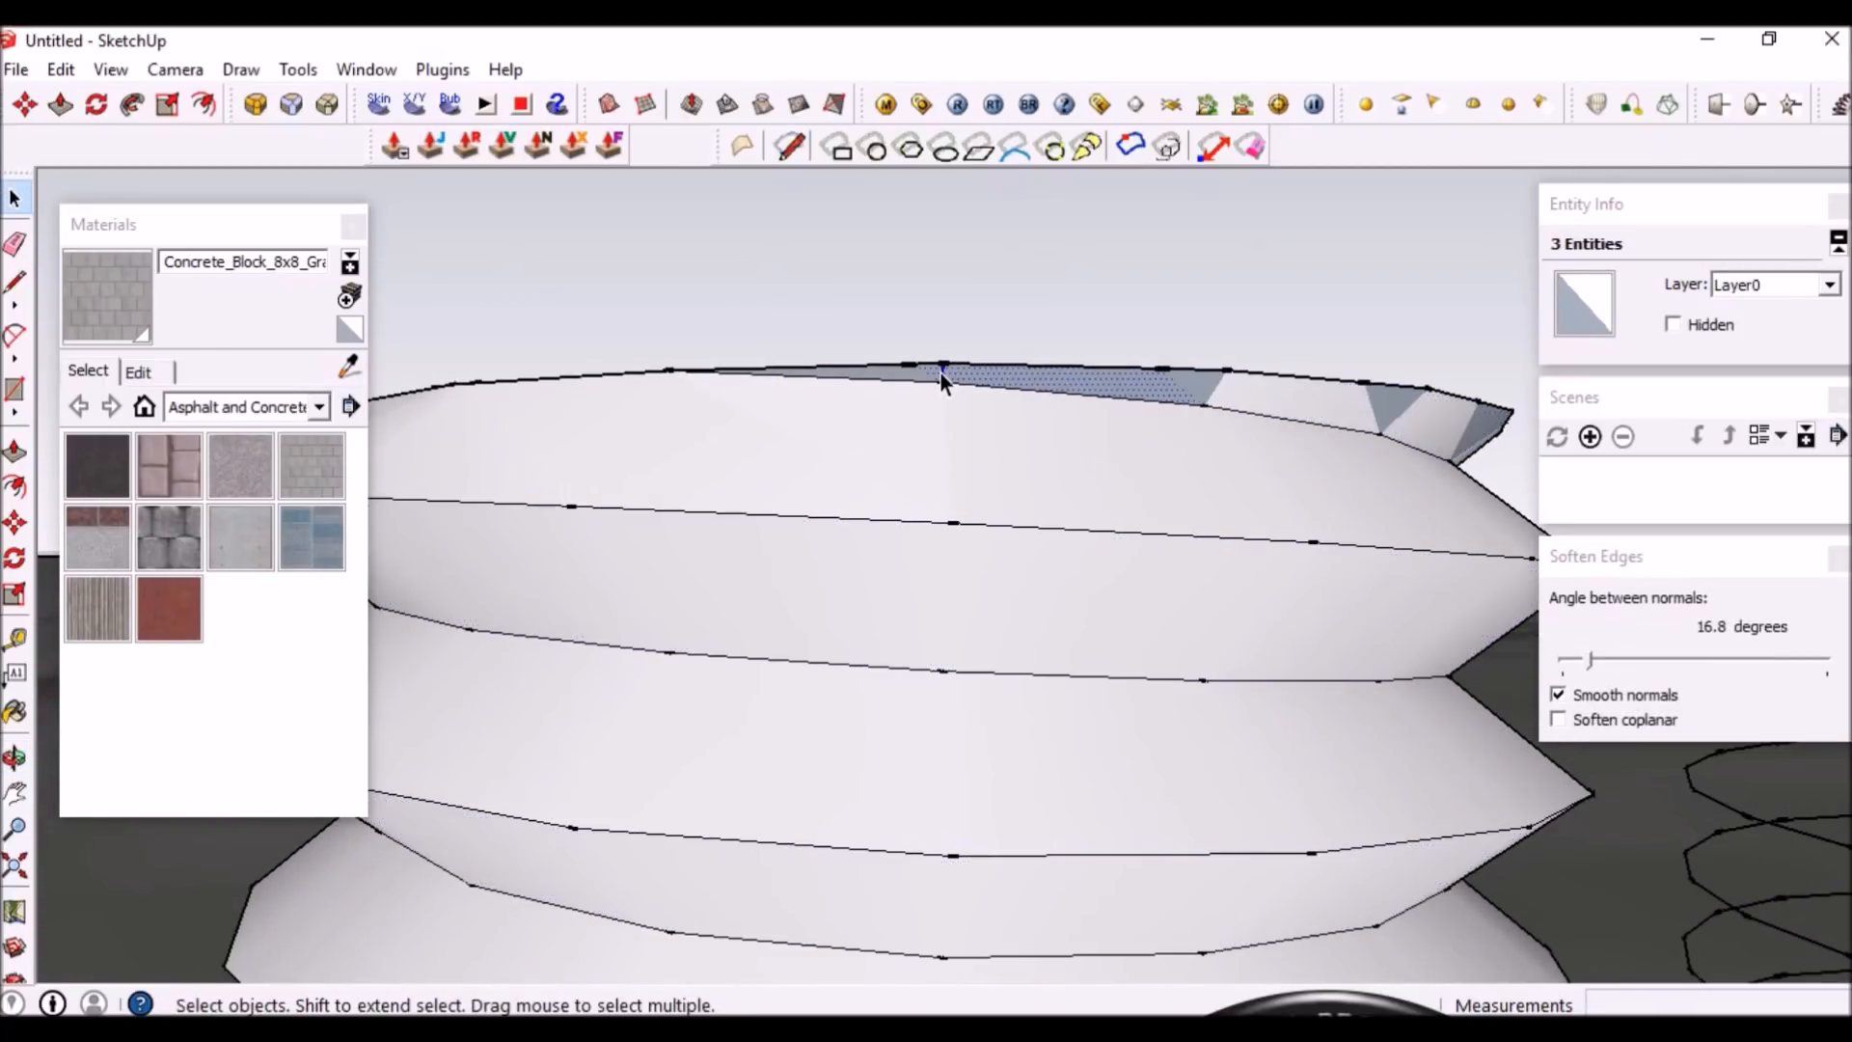
pyautogui.moveTo(1587, 665); pyautogui.dragTo(1582, 665)
# Soften the short seam edge in the filled band along the lower rim with a 17.7-degree angle between normals
pyautogui.scroll(-3, 1275, 504)
pyautogui.moveTo(1275, 503)
pyautogui.mouseDown(button='middle')
pyautogui.moveTo(1013, 661)
pyautogui.moveTo(1254, 609)
pyautogui.moveTo(1025, 756)
pyautogui.mouseUp(button='middle')
pyautogui.scroll(-3, 1167, 813)
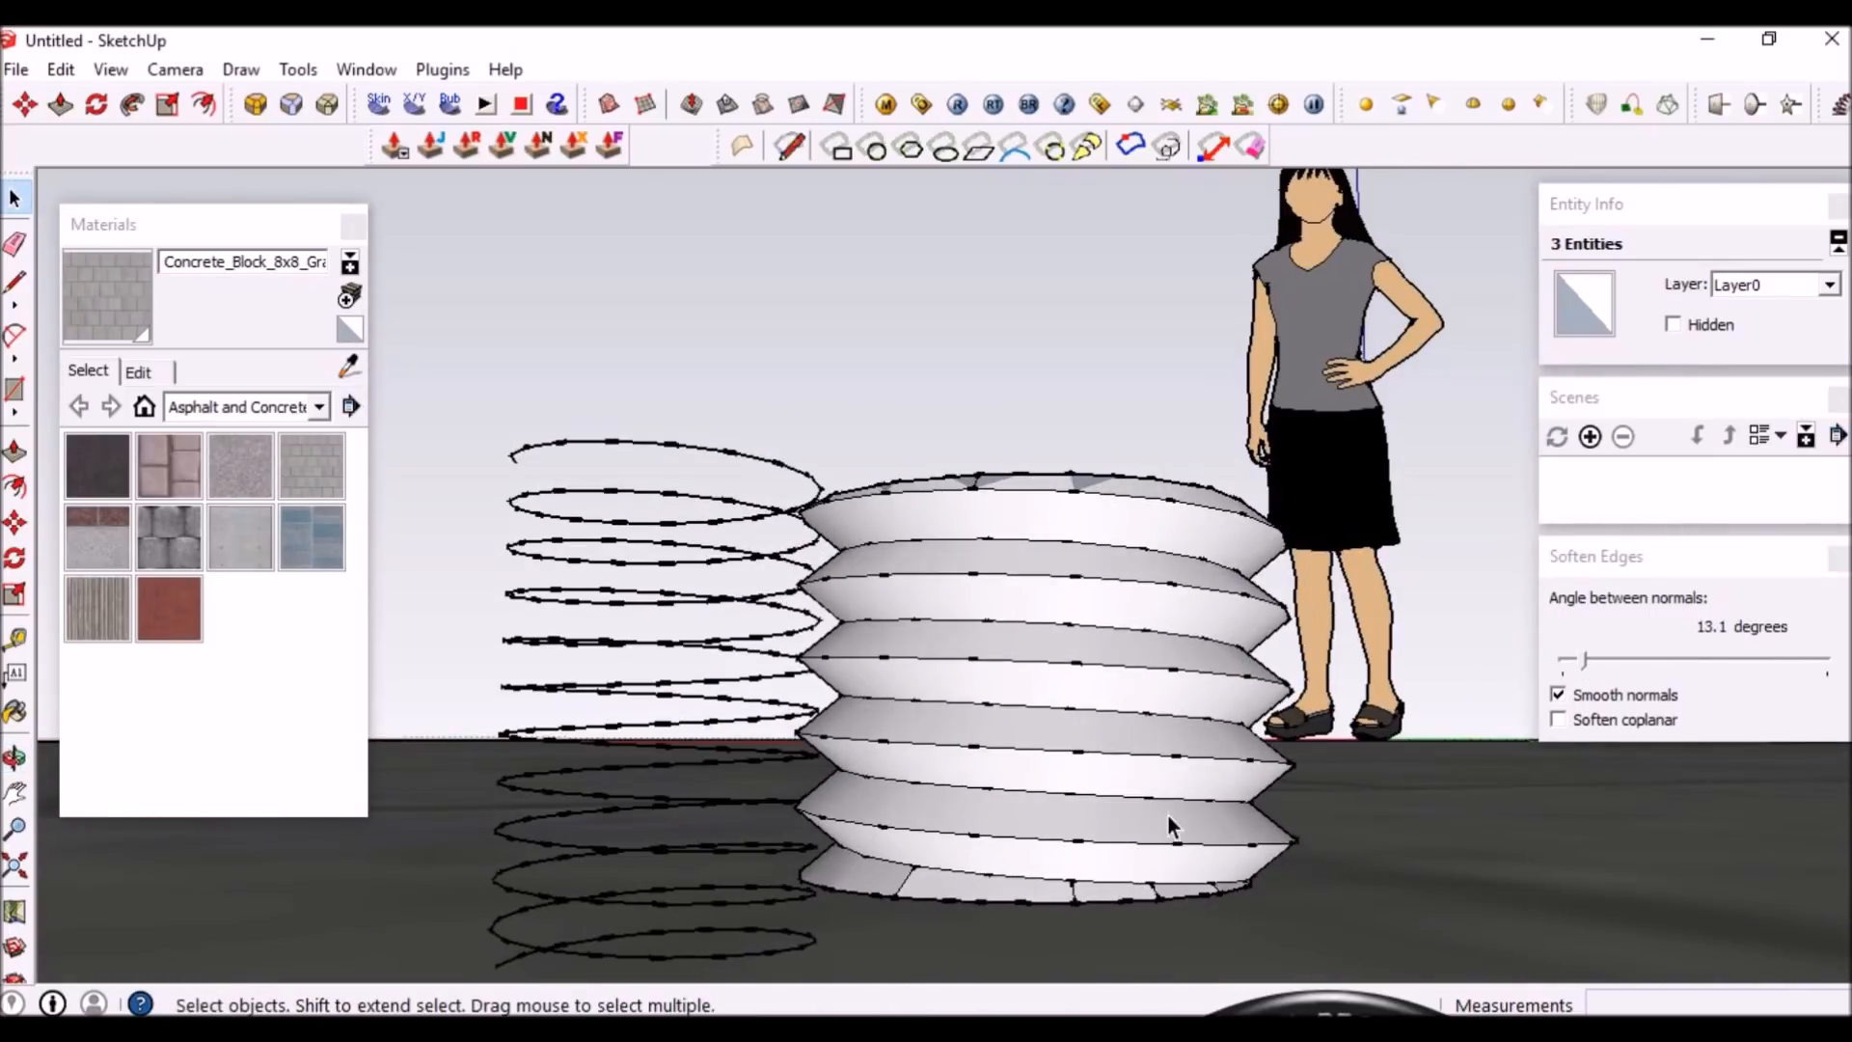
pyautogui.scroll(6, 1102, 885)
pyautogui.doubleClick(1039, 891)
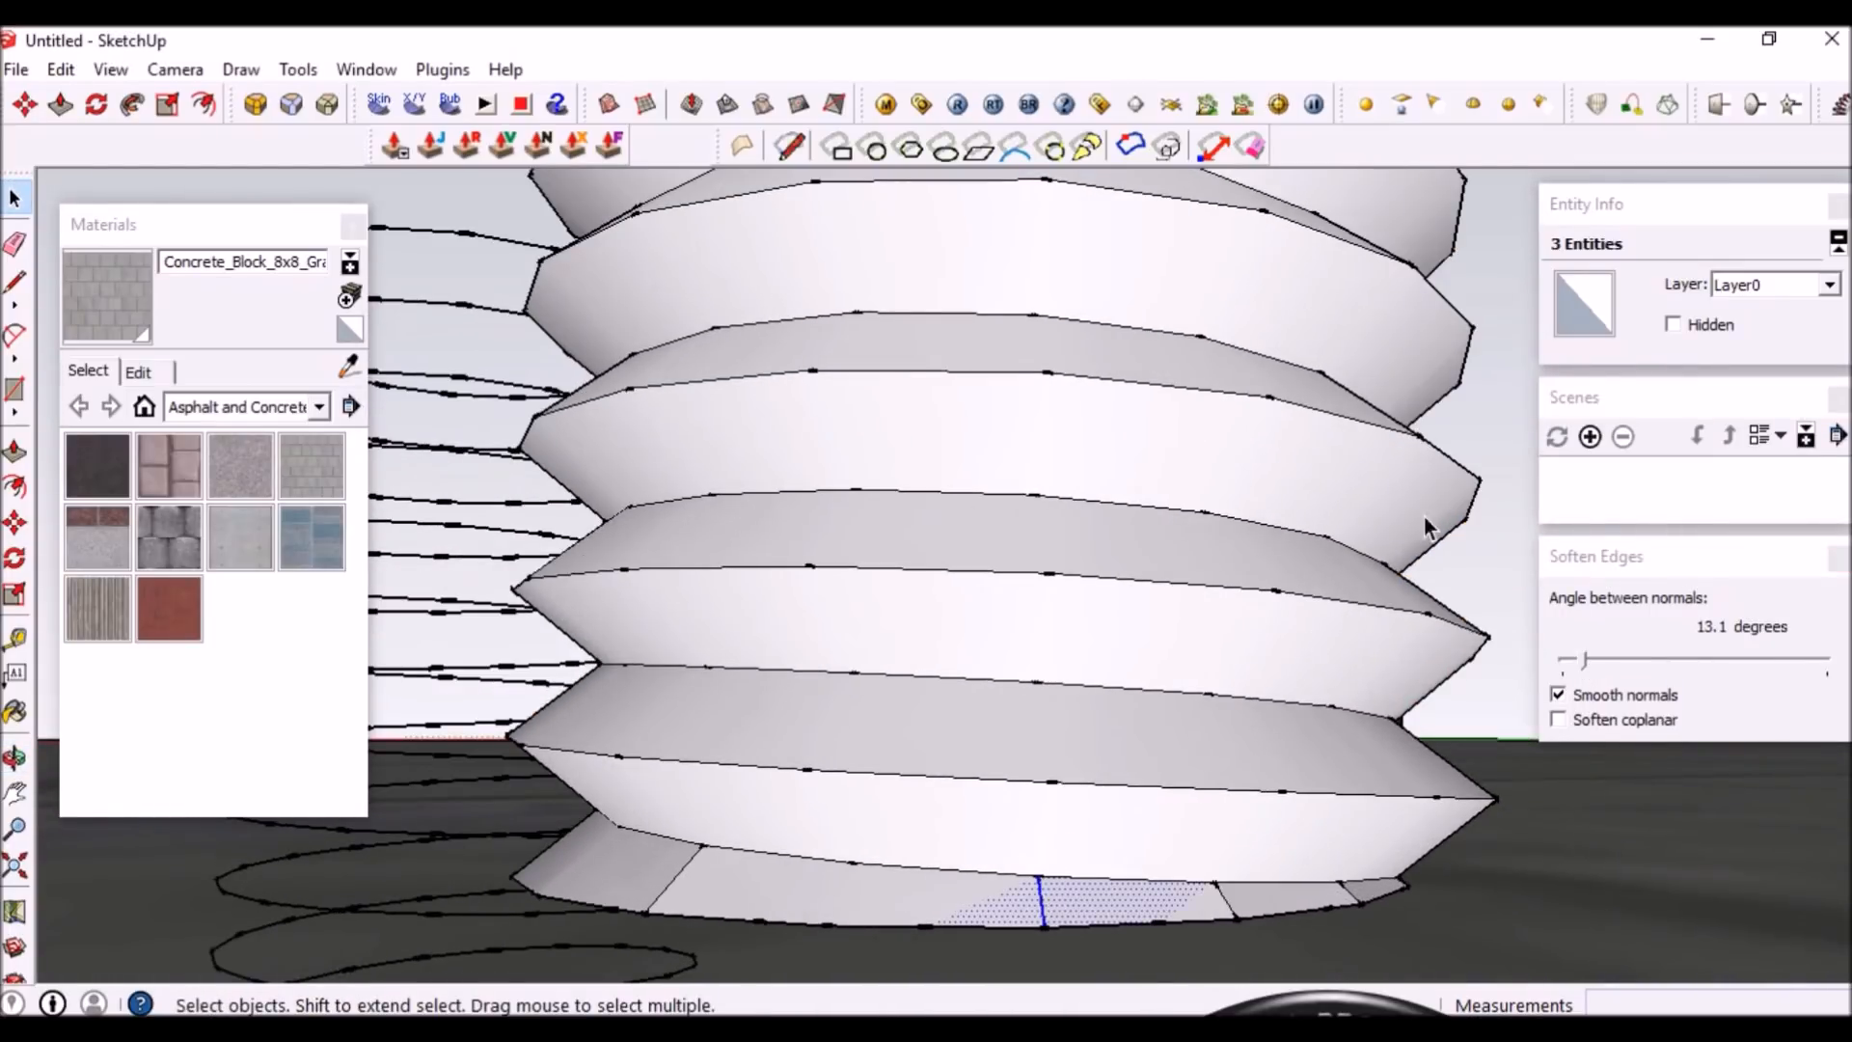
pyautogui.moveTo(1588, 662); pyautogui.dragTo(1594, 663)
# Soften the edges of the whole connected thread section with an 18.7-degree angle between normals
pyautogui.moveTo(1043, 734); pyautogui.dragTo(1006, 654, button='middle')
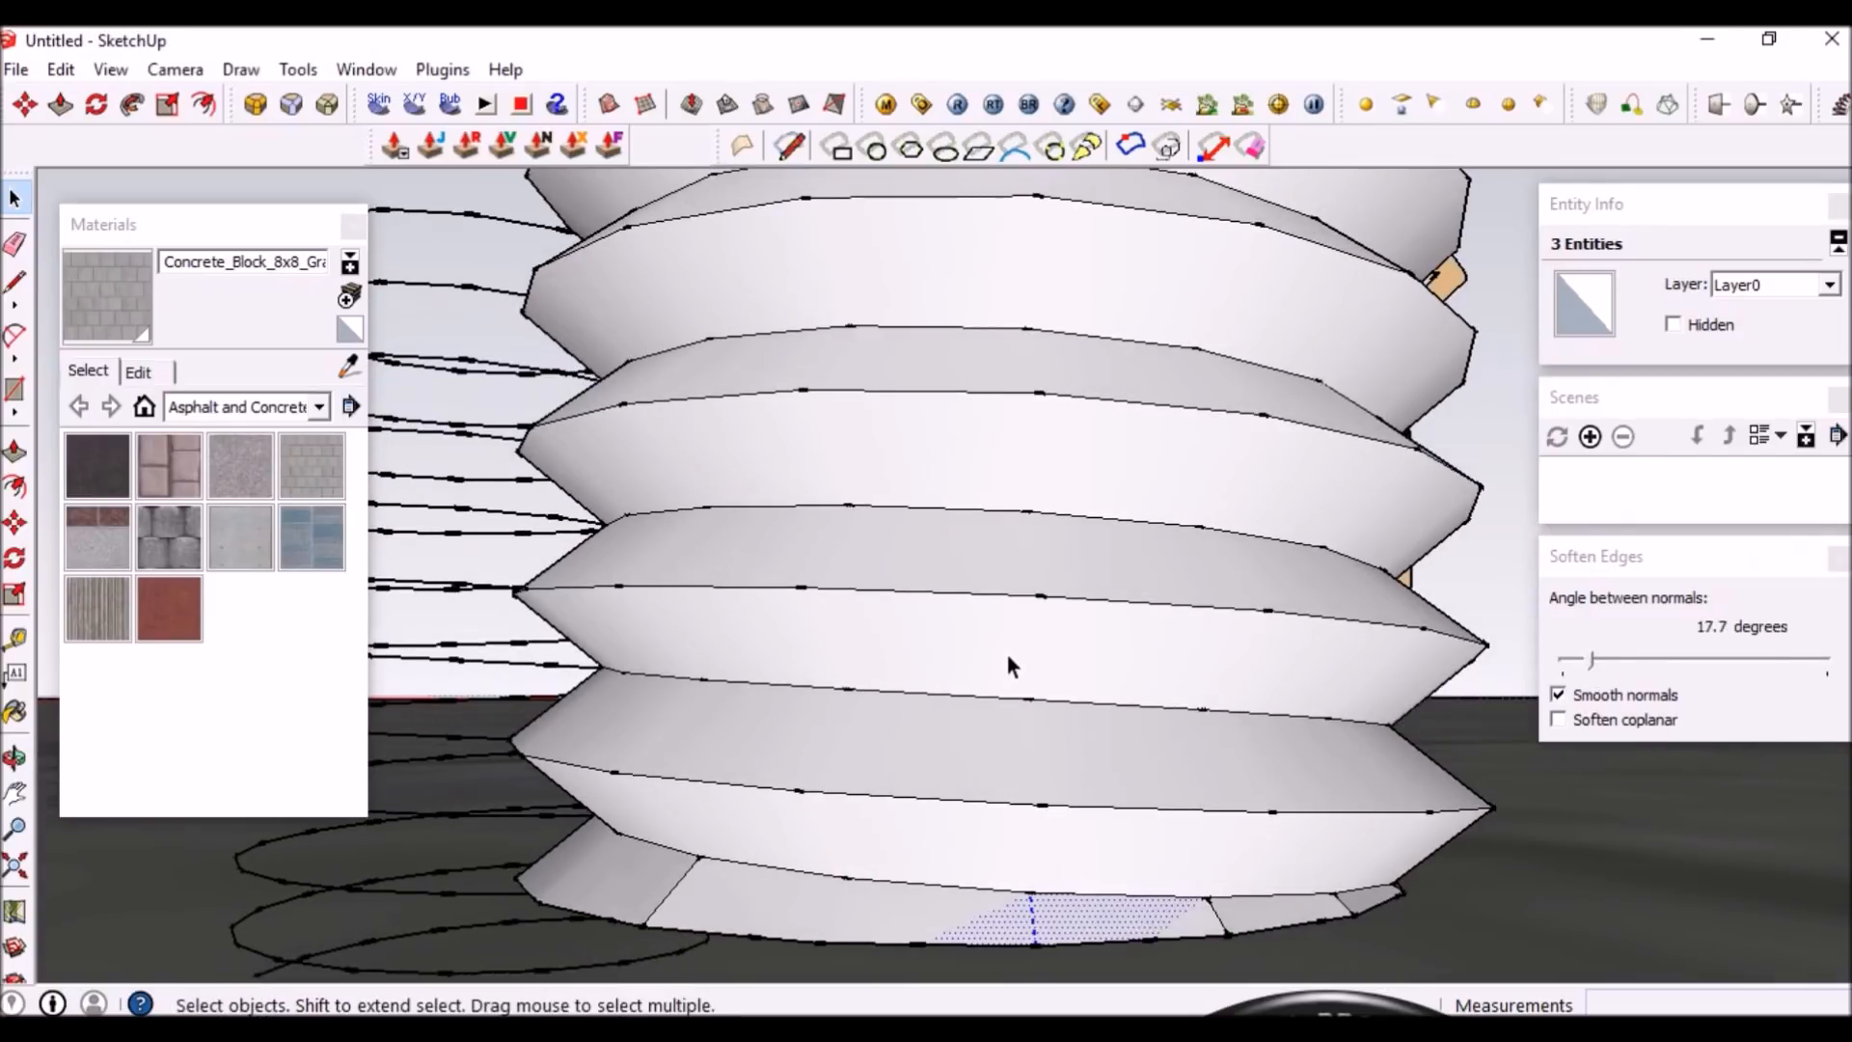
pyautogui.tripleClick(1006, 654)
pyautogui.moveTo(1600, 669); pyautogui.dragTo(1597, 672)
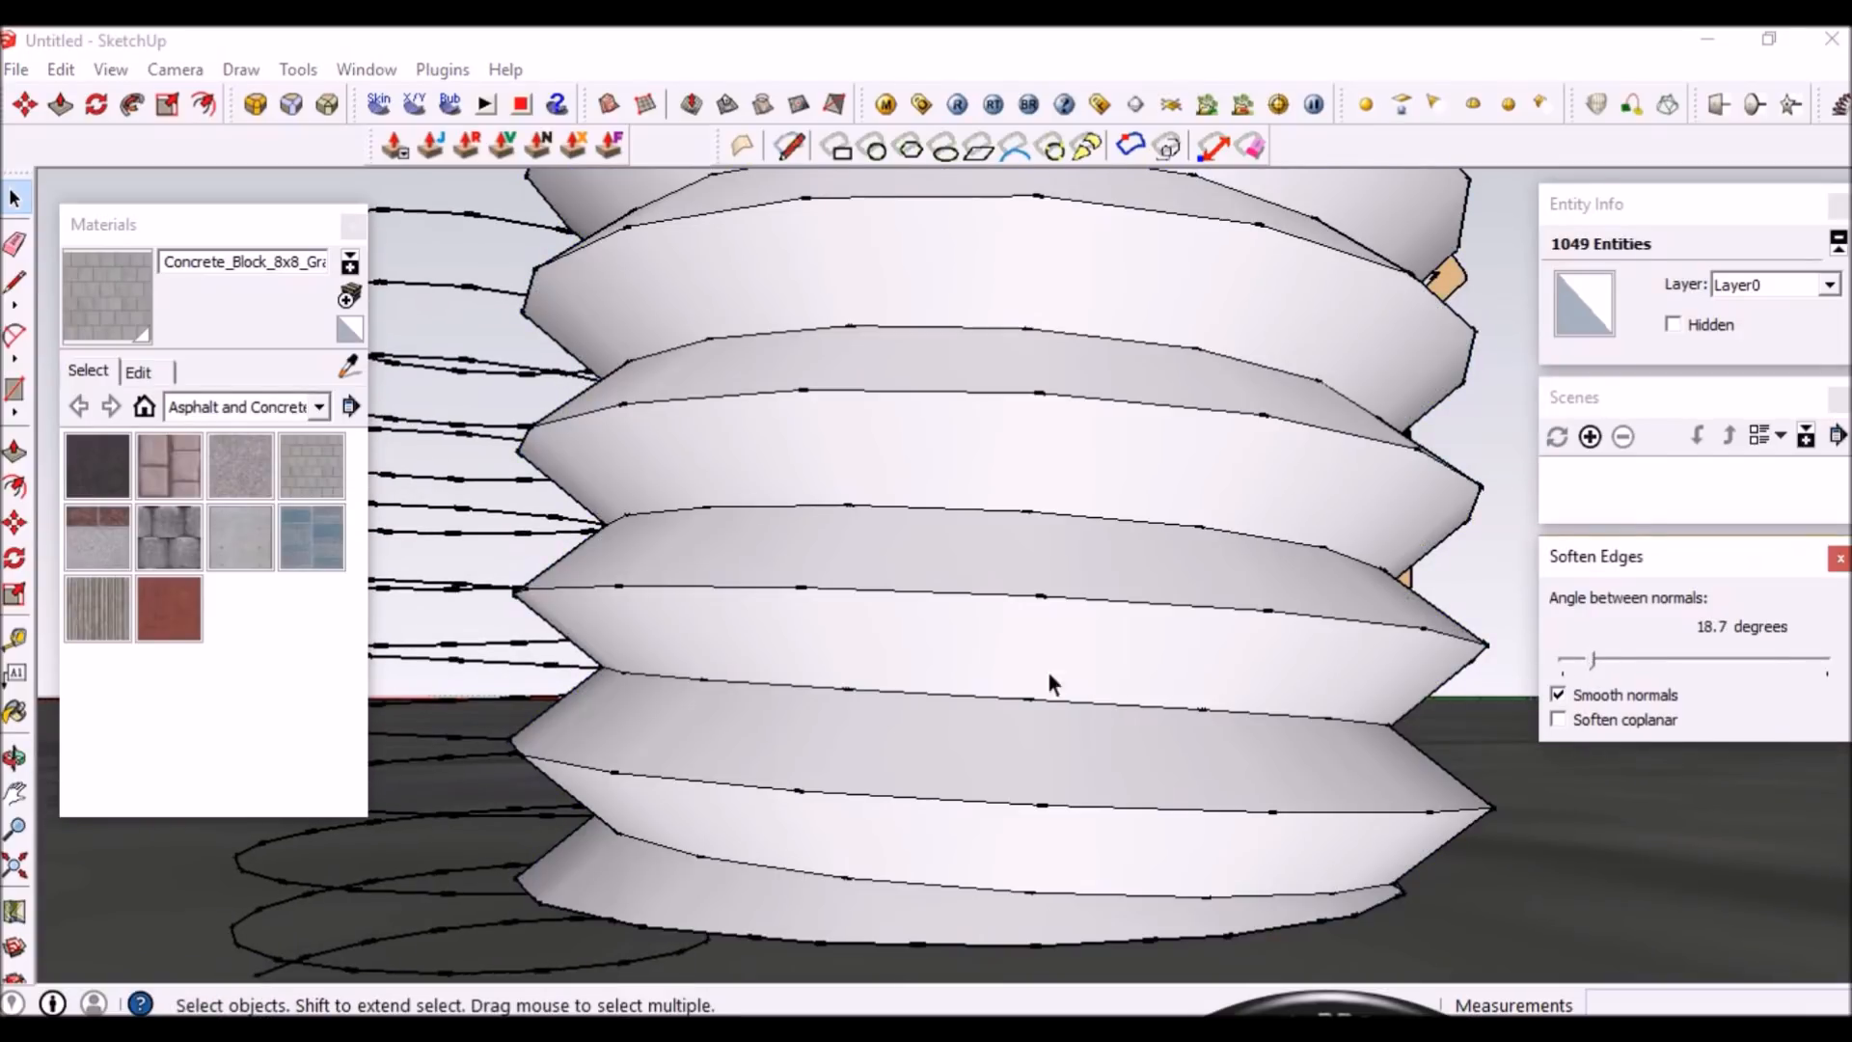
# Try to soften the edges of the tiny triangle at the lower rim with a 14.9-degree angle between normals
pyautogui.moveTo(1088, 677); pyautogui.dragTo(769, 660, button='middle')
pyautogui.scroll(-2, 769, 661)
pyautogui.moveTo(1074, 731); pyautogui.dragTo(1017, 951, button='middle')
pyautogui.scroll(2, 1073, 858)
pyautogui.scroll(1, 1072, 876)
pyautogui.click(1067, 916)
pyautogui.scroll(-1, 1050, 871)
pyautogui.scroll(4, 1005, 912)
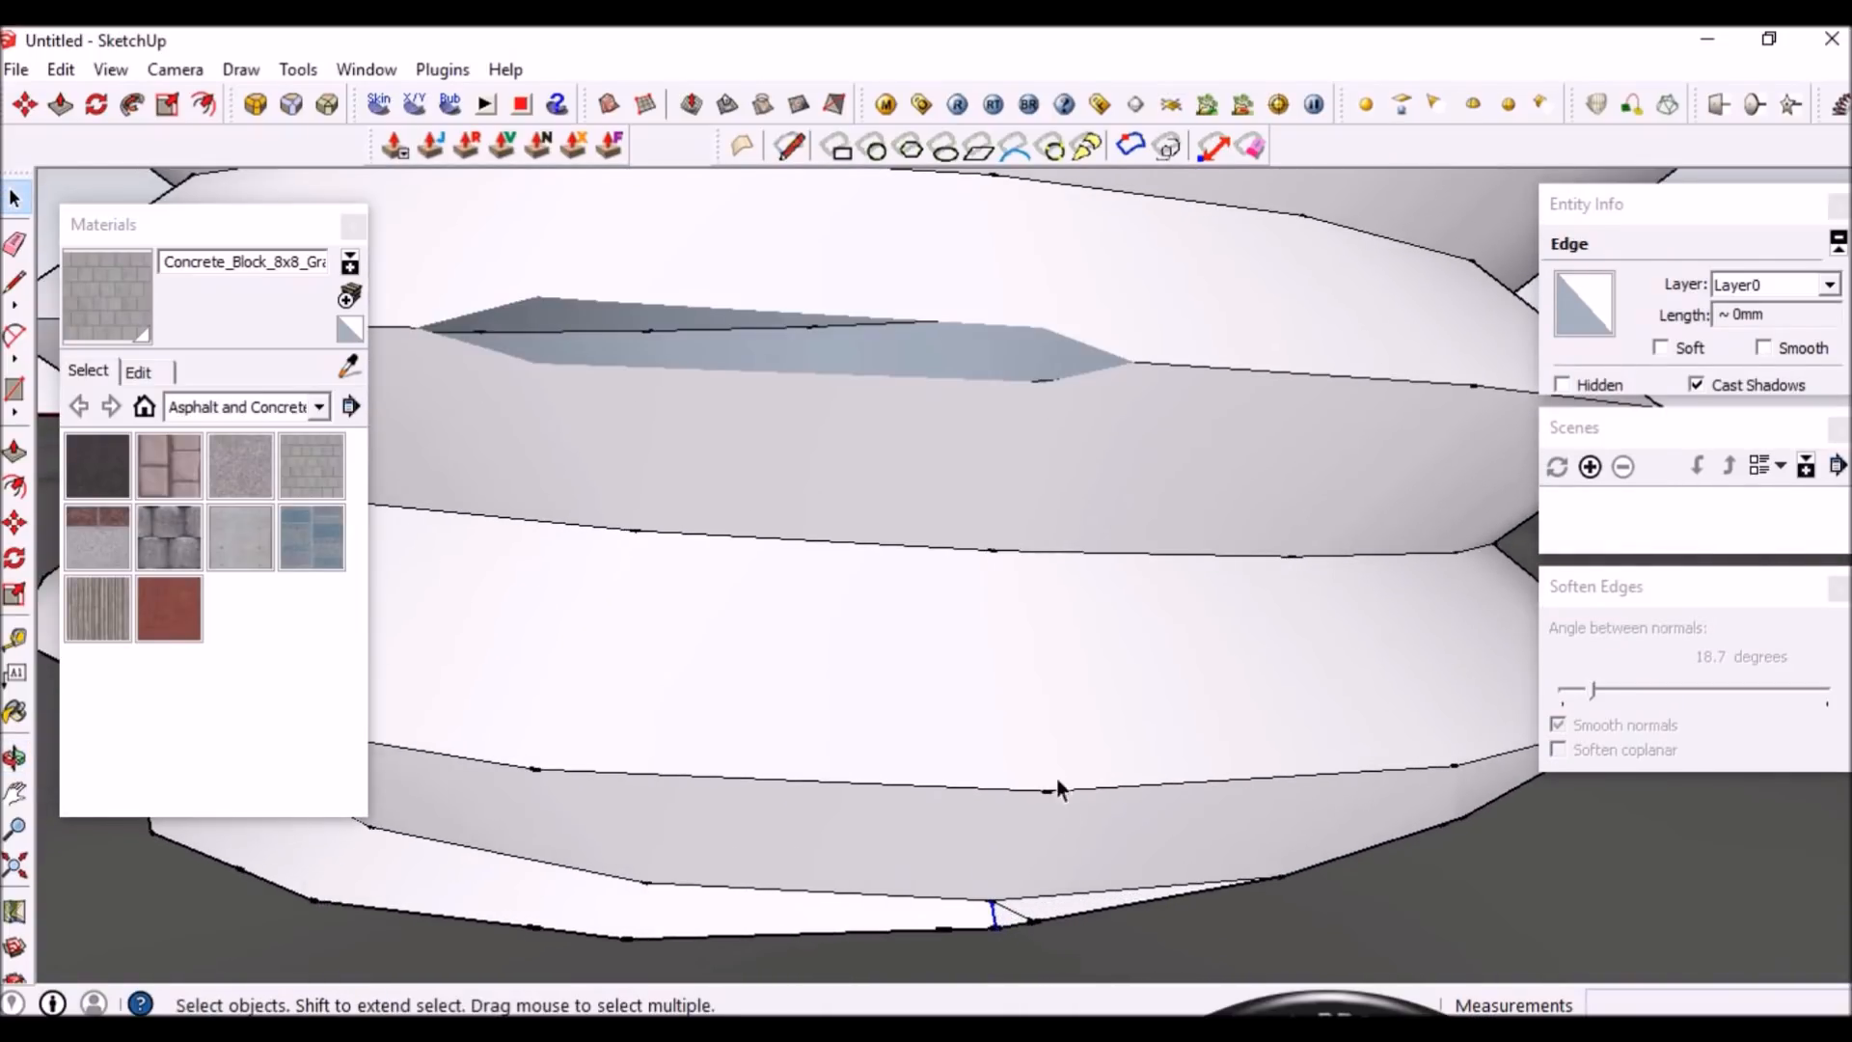
pyautogui.moveTo(1033, 682); pyautogui.dragTo(1015, 870, button='middle')
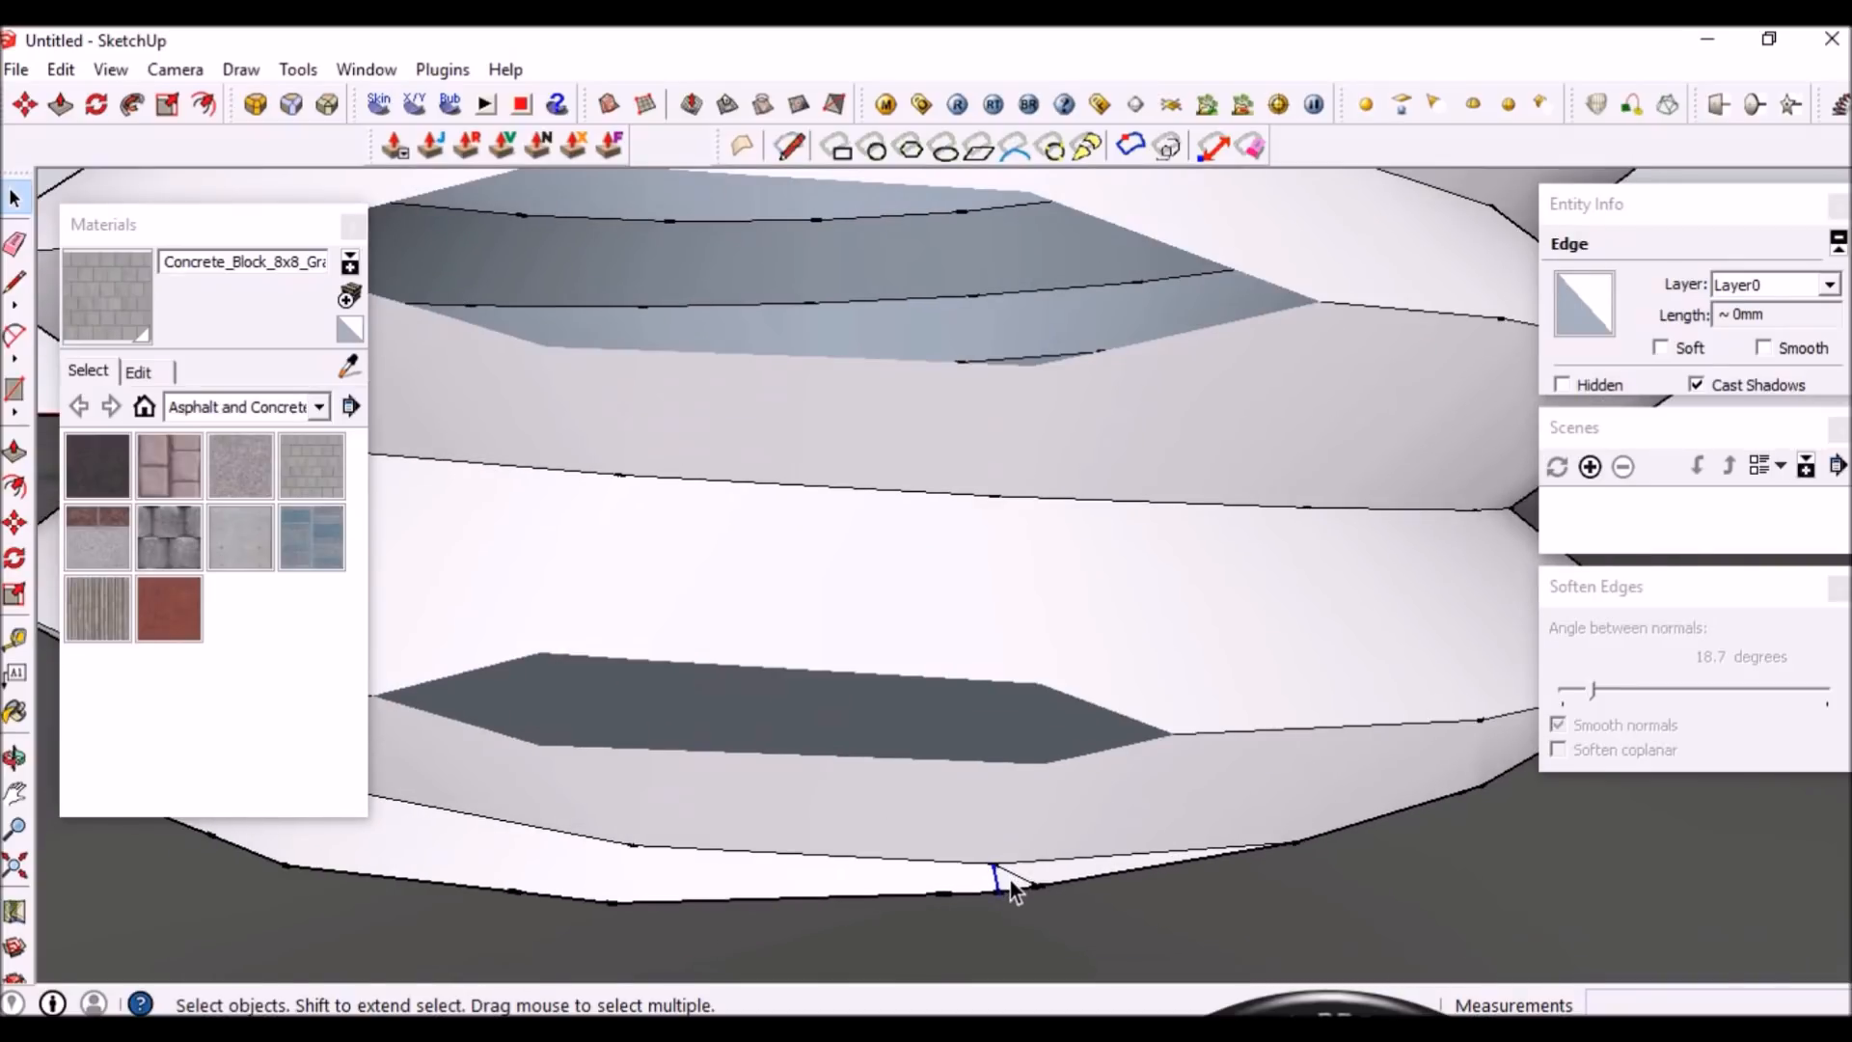
pyautogui.moveTo(914, 820); pyautogui.dragTo(1065, 912)
pyautogui.moveTo(1593, 675); pyautogui.dragTo(1590, 670)
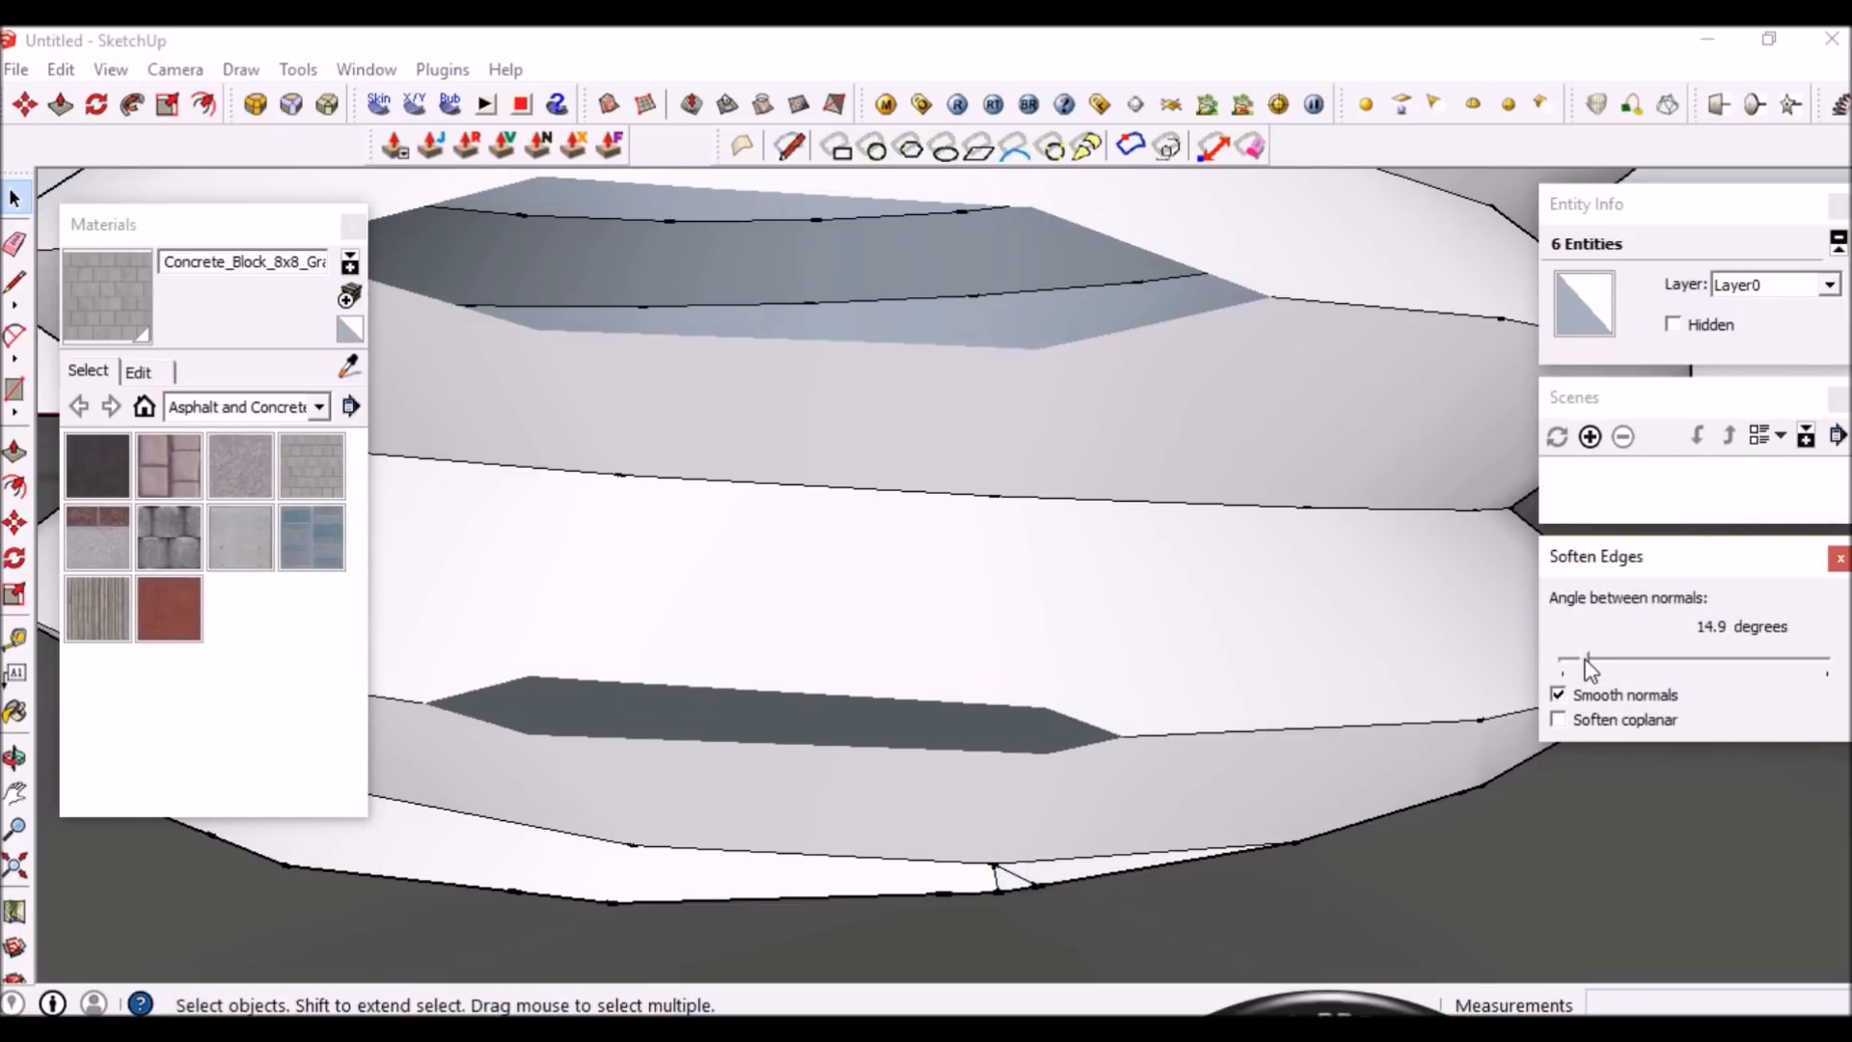
# Try deleting the narrow sliver face beside the tiny triangle at the lower rim
pyautogui.click(1005, 880)
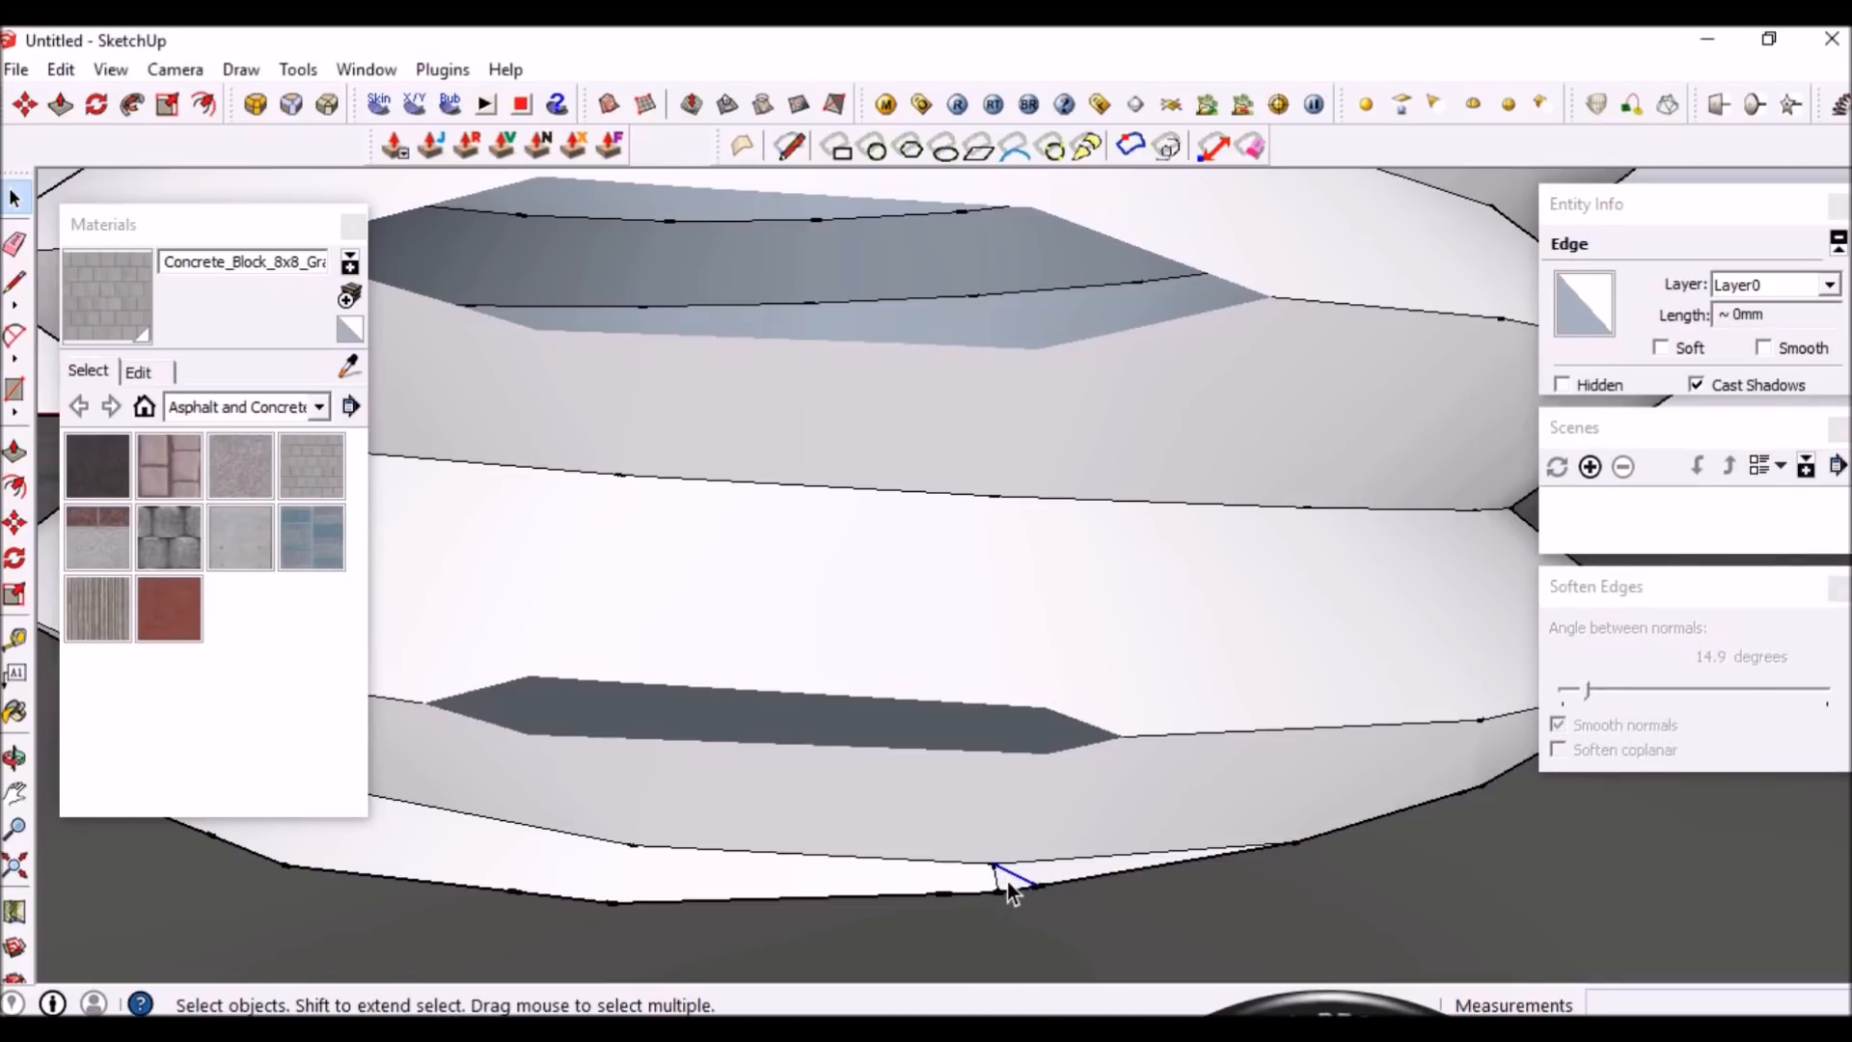
pyautogui.click(1006, 881)
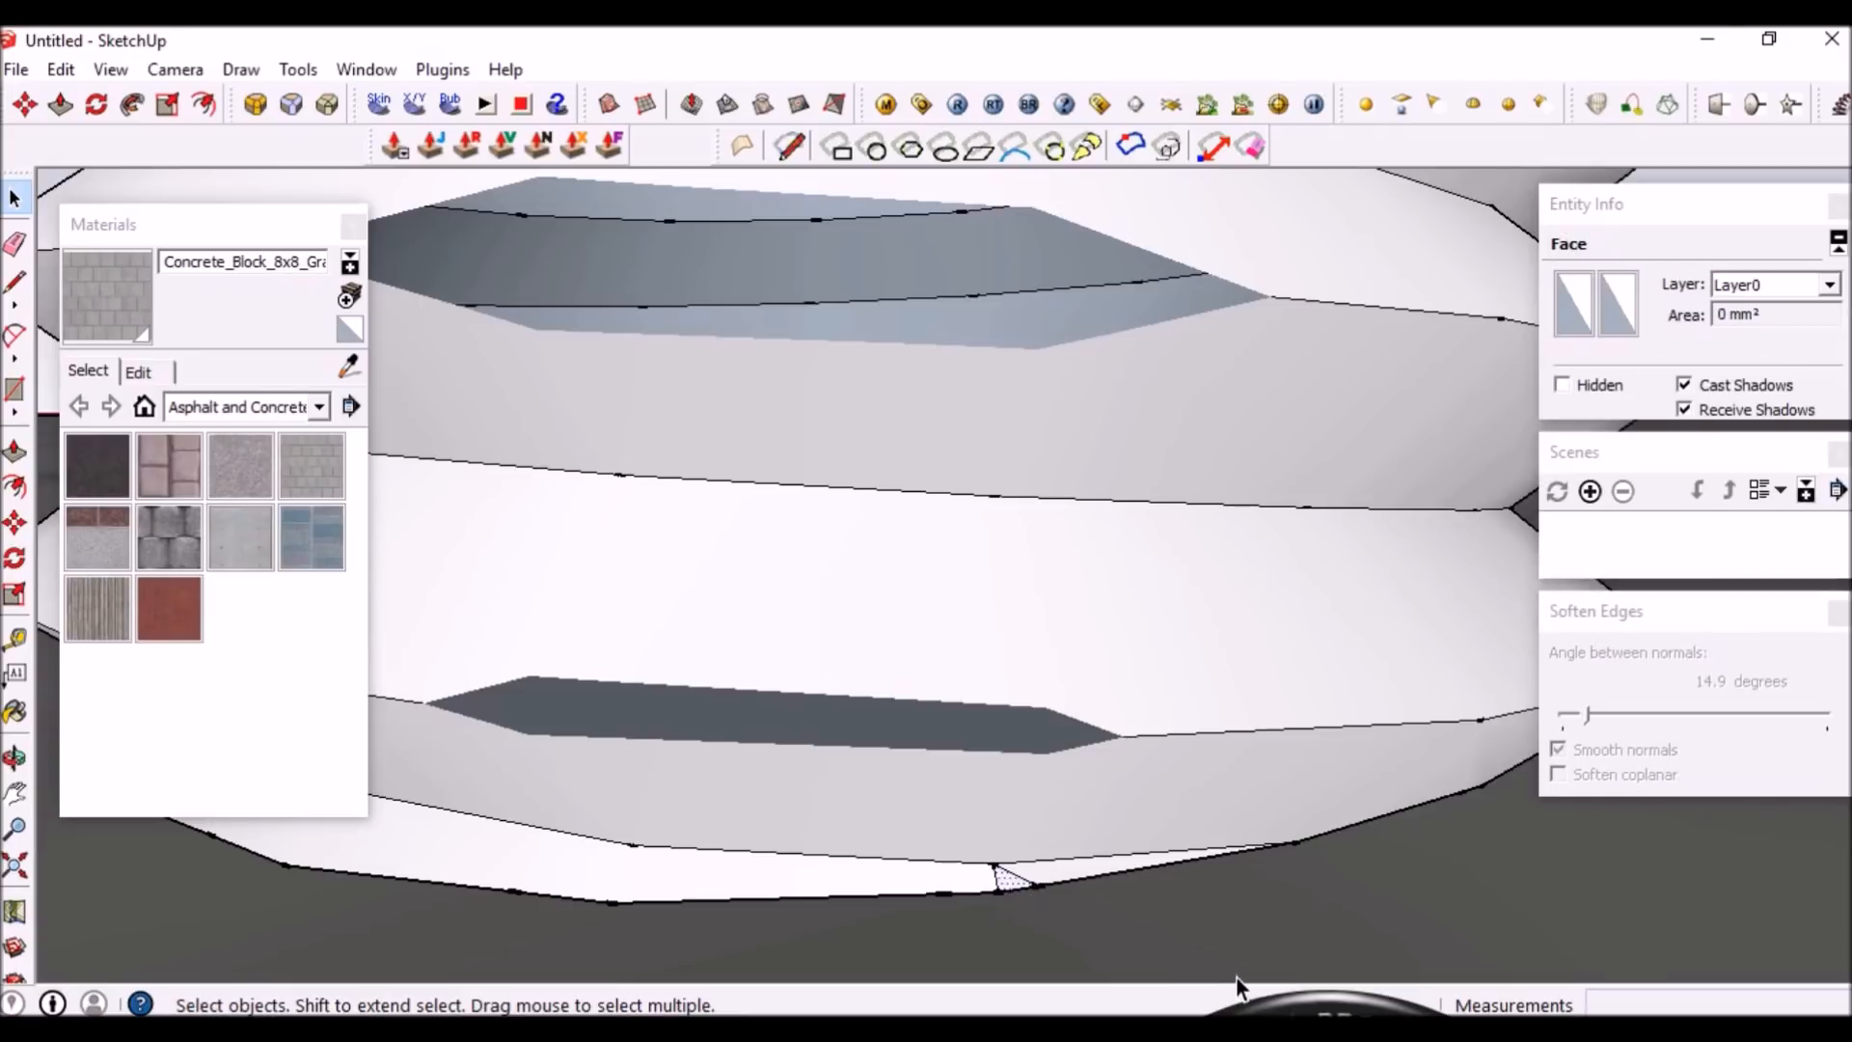
pyautogui.click(1163, 951)
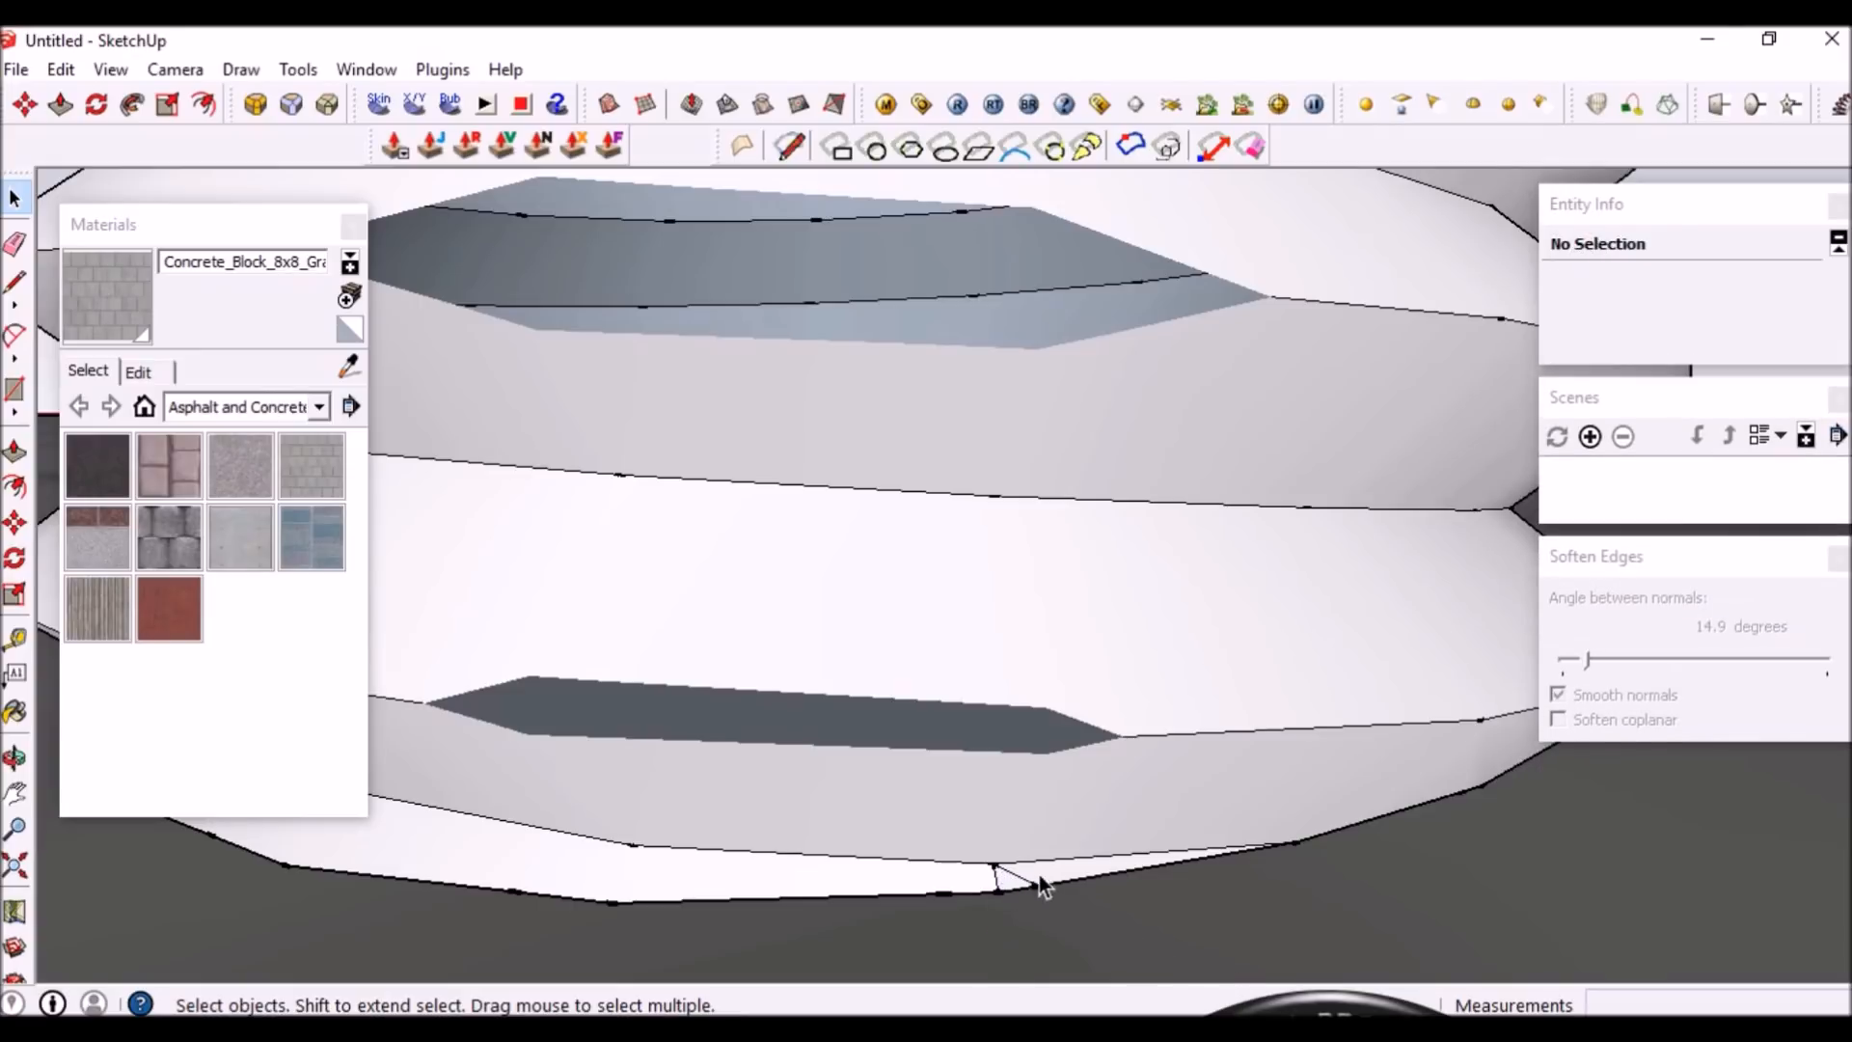
pyautogui.click(1076, 887)
pyautogui.moveTo(1083, 893); pyautogui.dragTo(1224, 815, button='middle')
pyautogui.click(1061, 881)
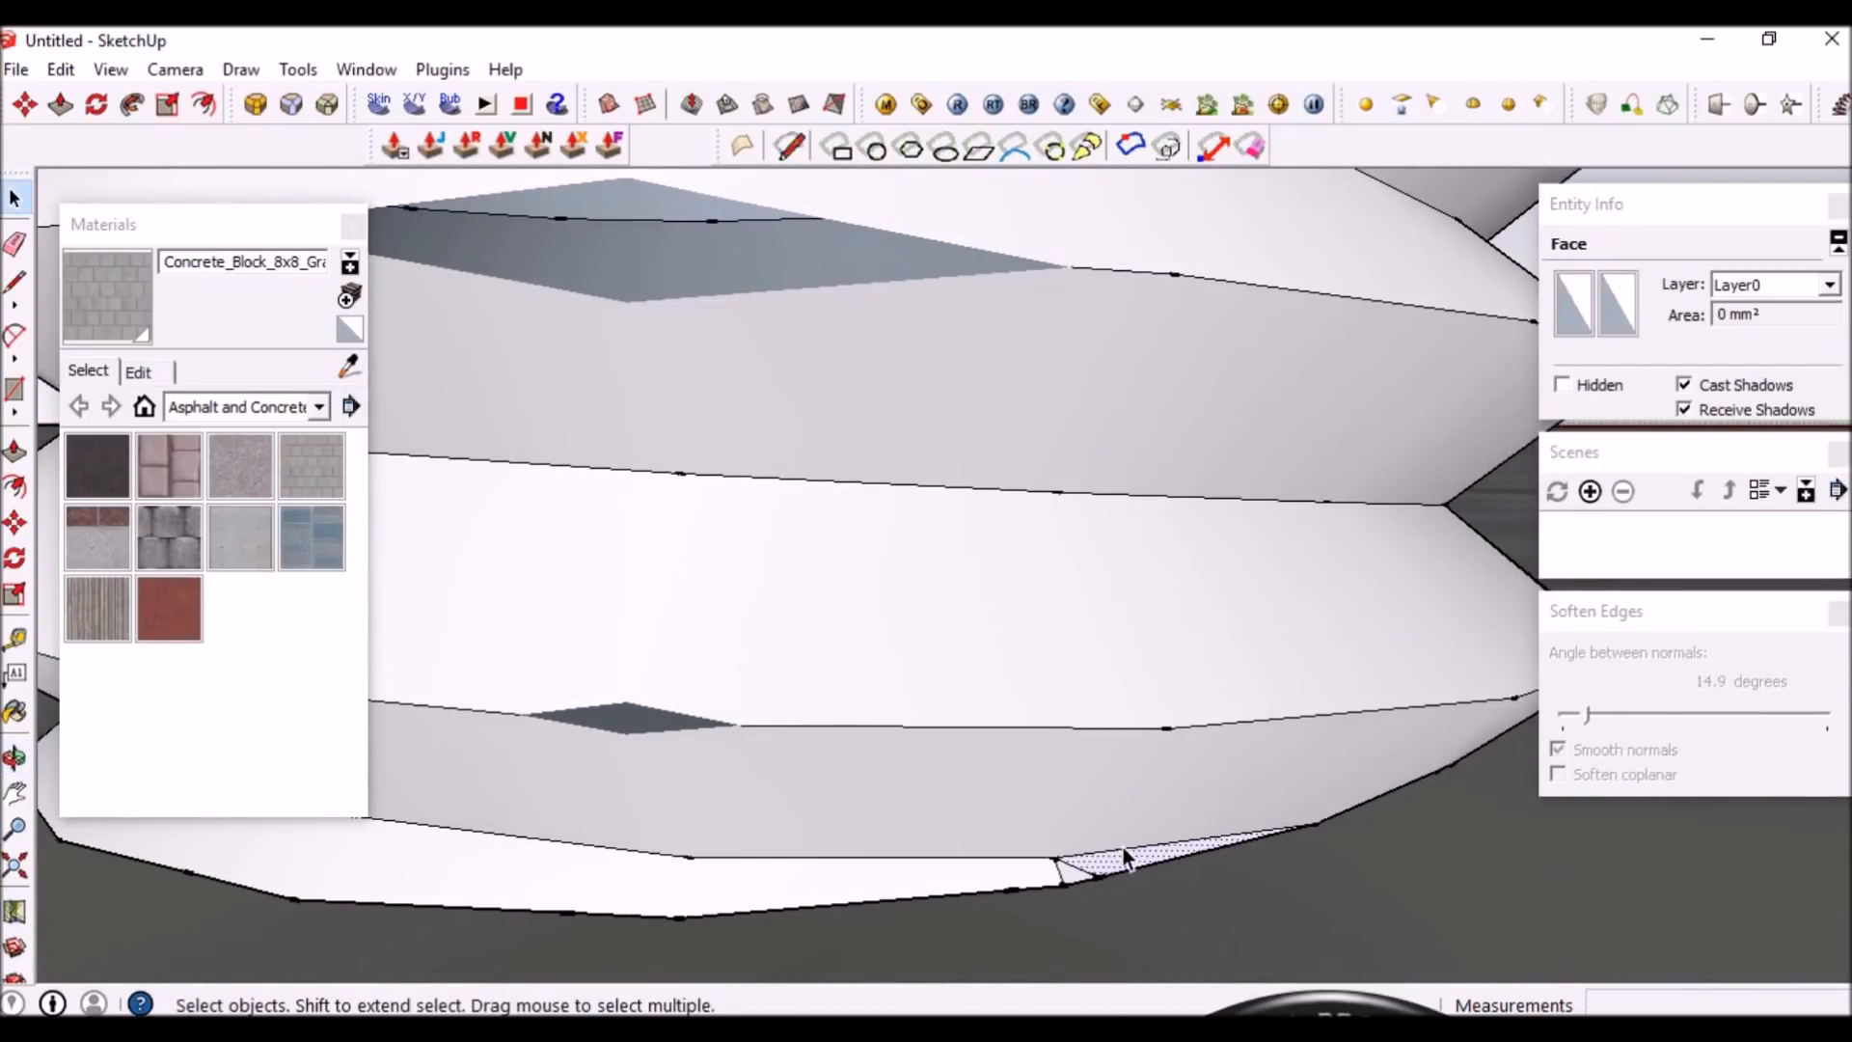
pyautogui.moveTo(1104, 853); pyautogui.dragTo(1058, 826, button='middle')
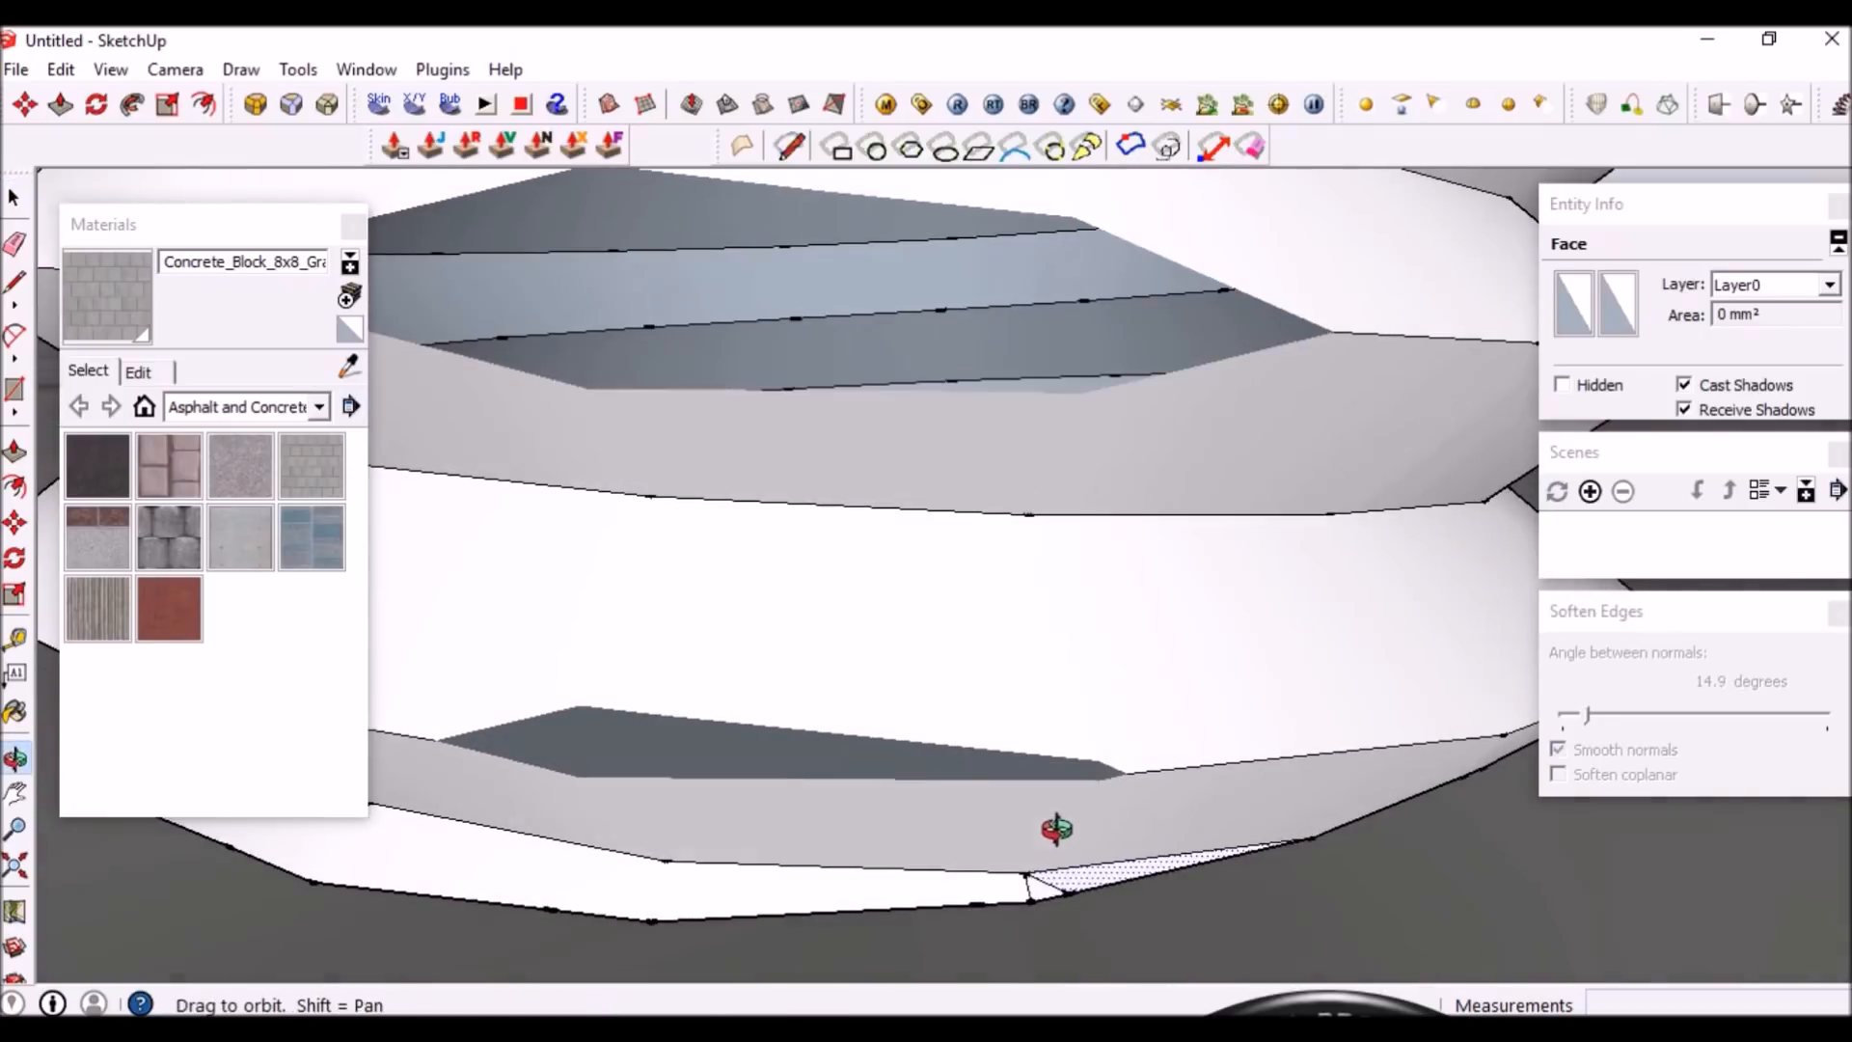
pyautogui.scroll(-2, 1107, 742)
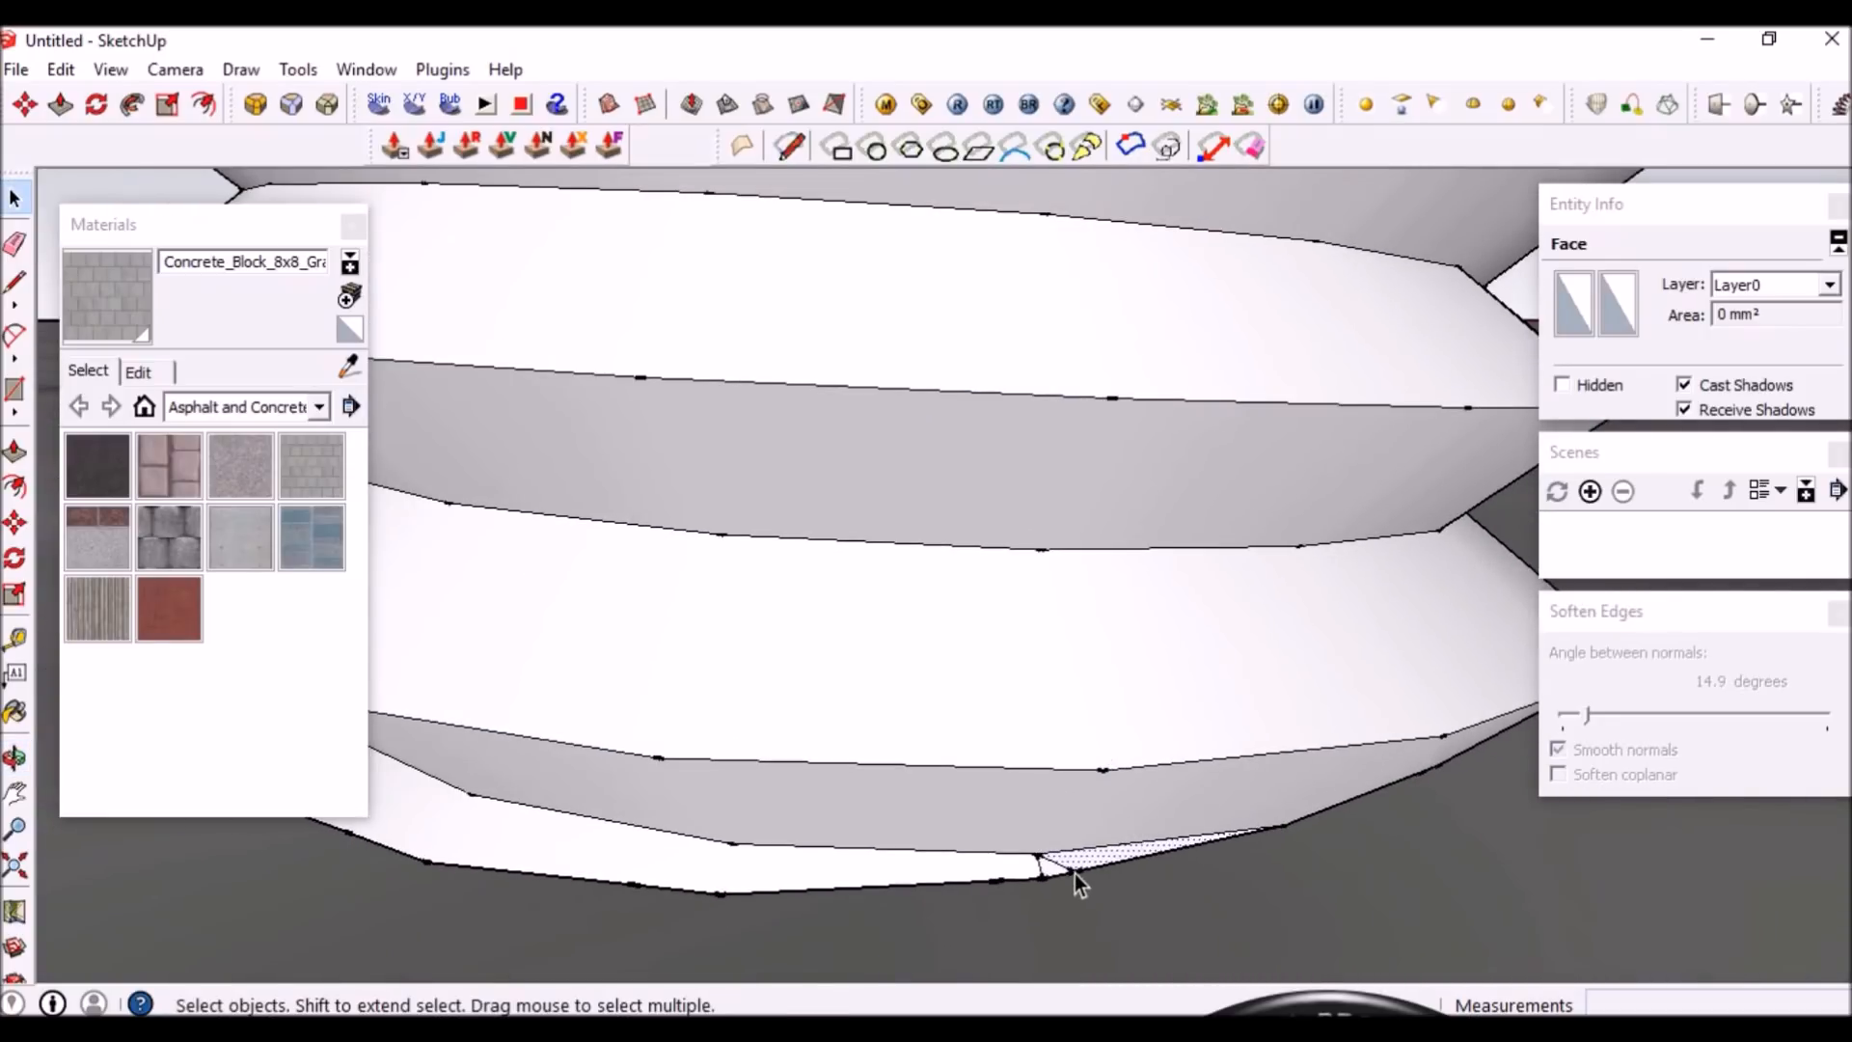
pyautogui.press('Delete')
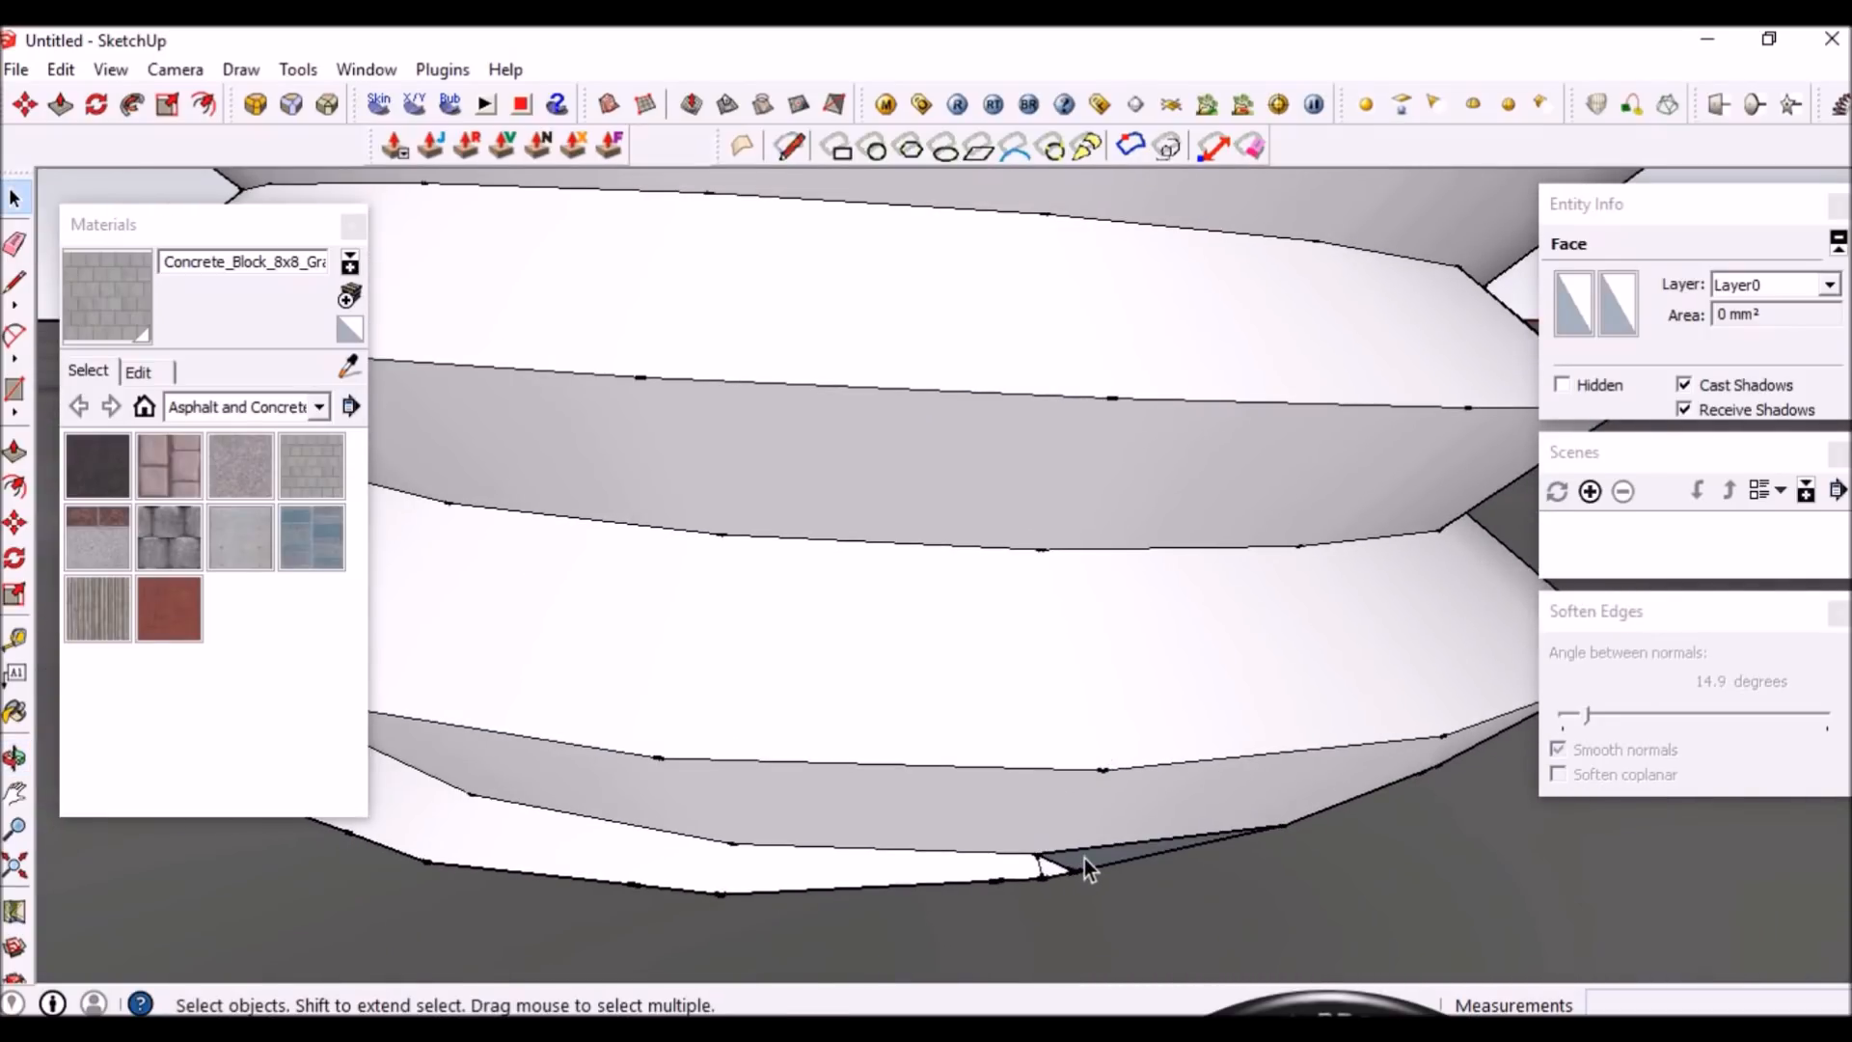
pyautogui.scroll(2, 1084, 858)
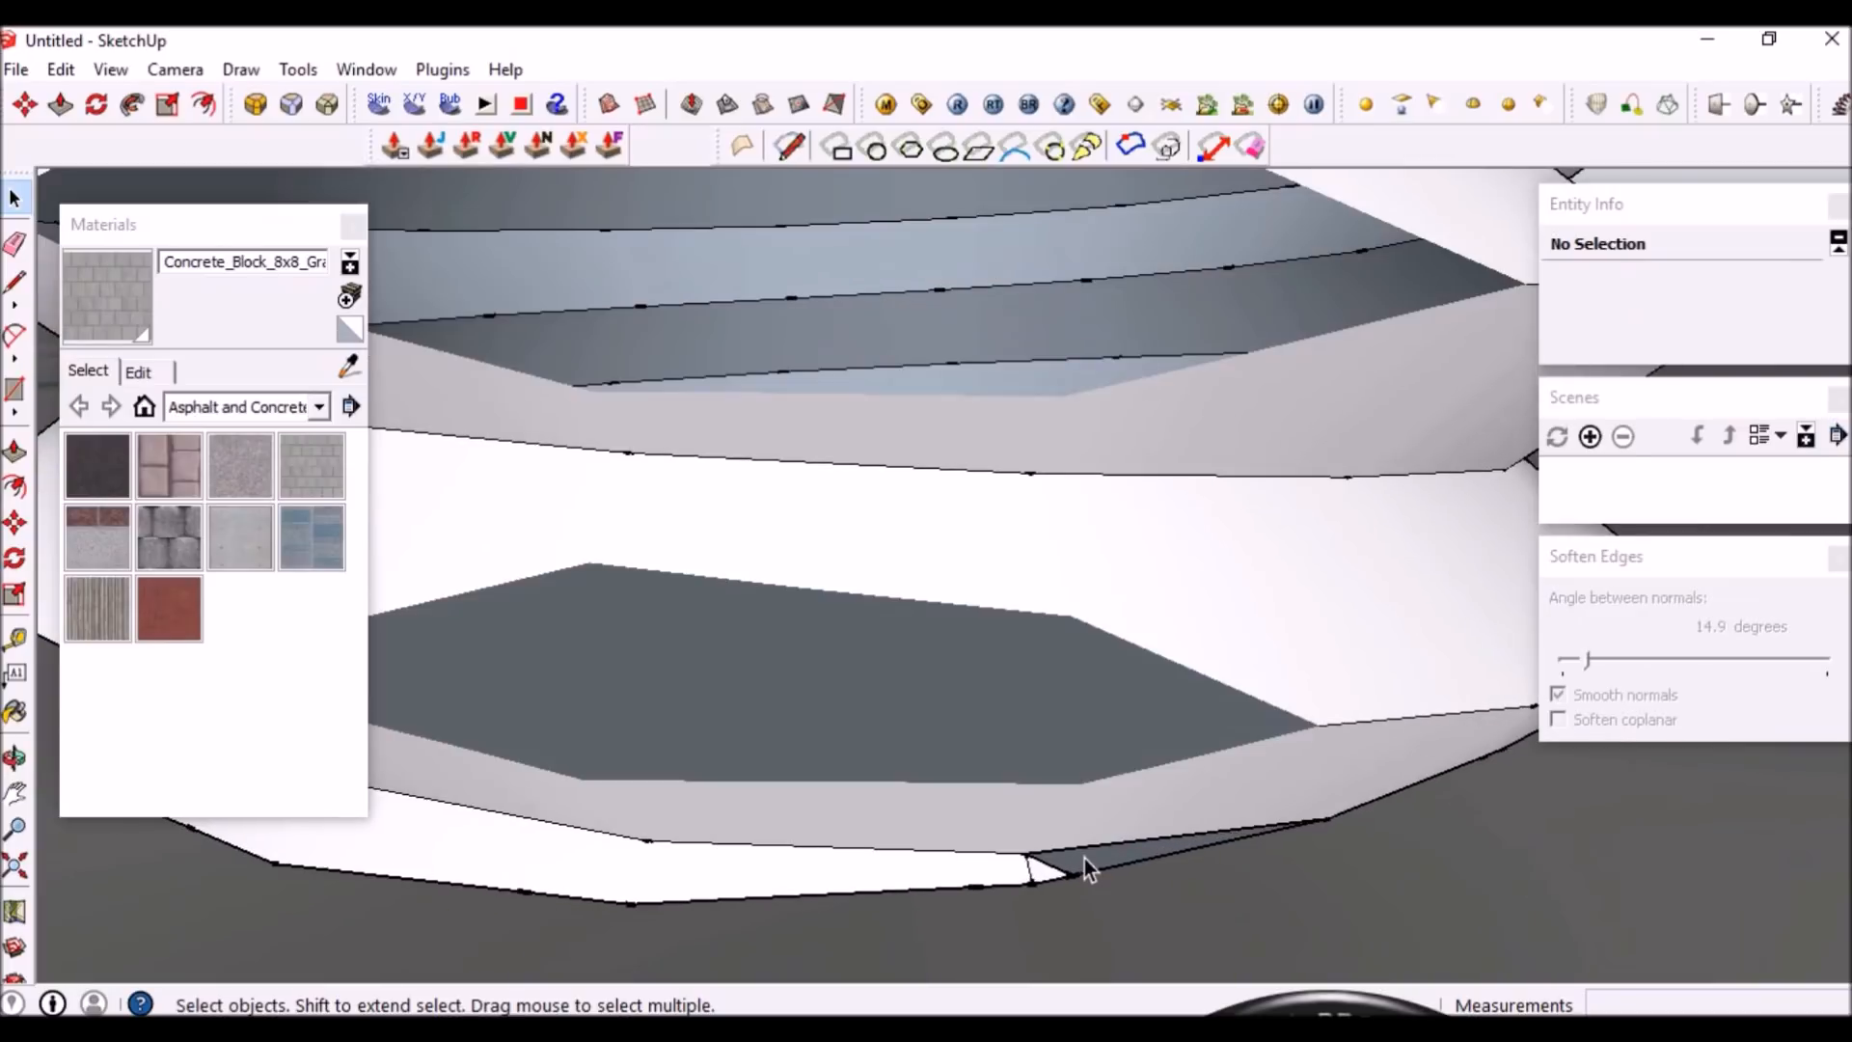
pyautogui.scroll(-2, 1084, 859)
# Select the tiny triangle at the lower rim and apply edge softening with a 19.6-degree angle between normals
pyautogui.moveTo(982, 848); pyautogui.dragTo(1099, 918)
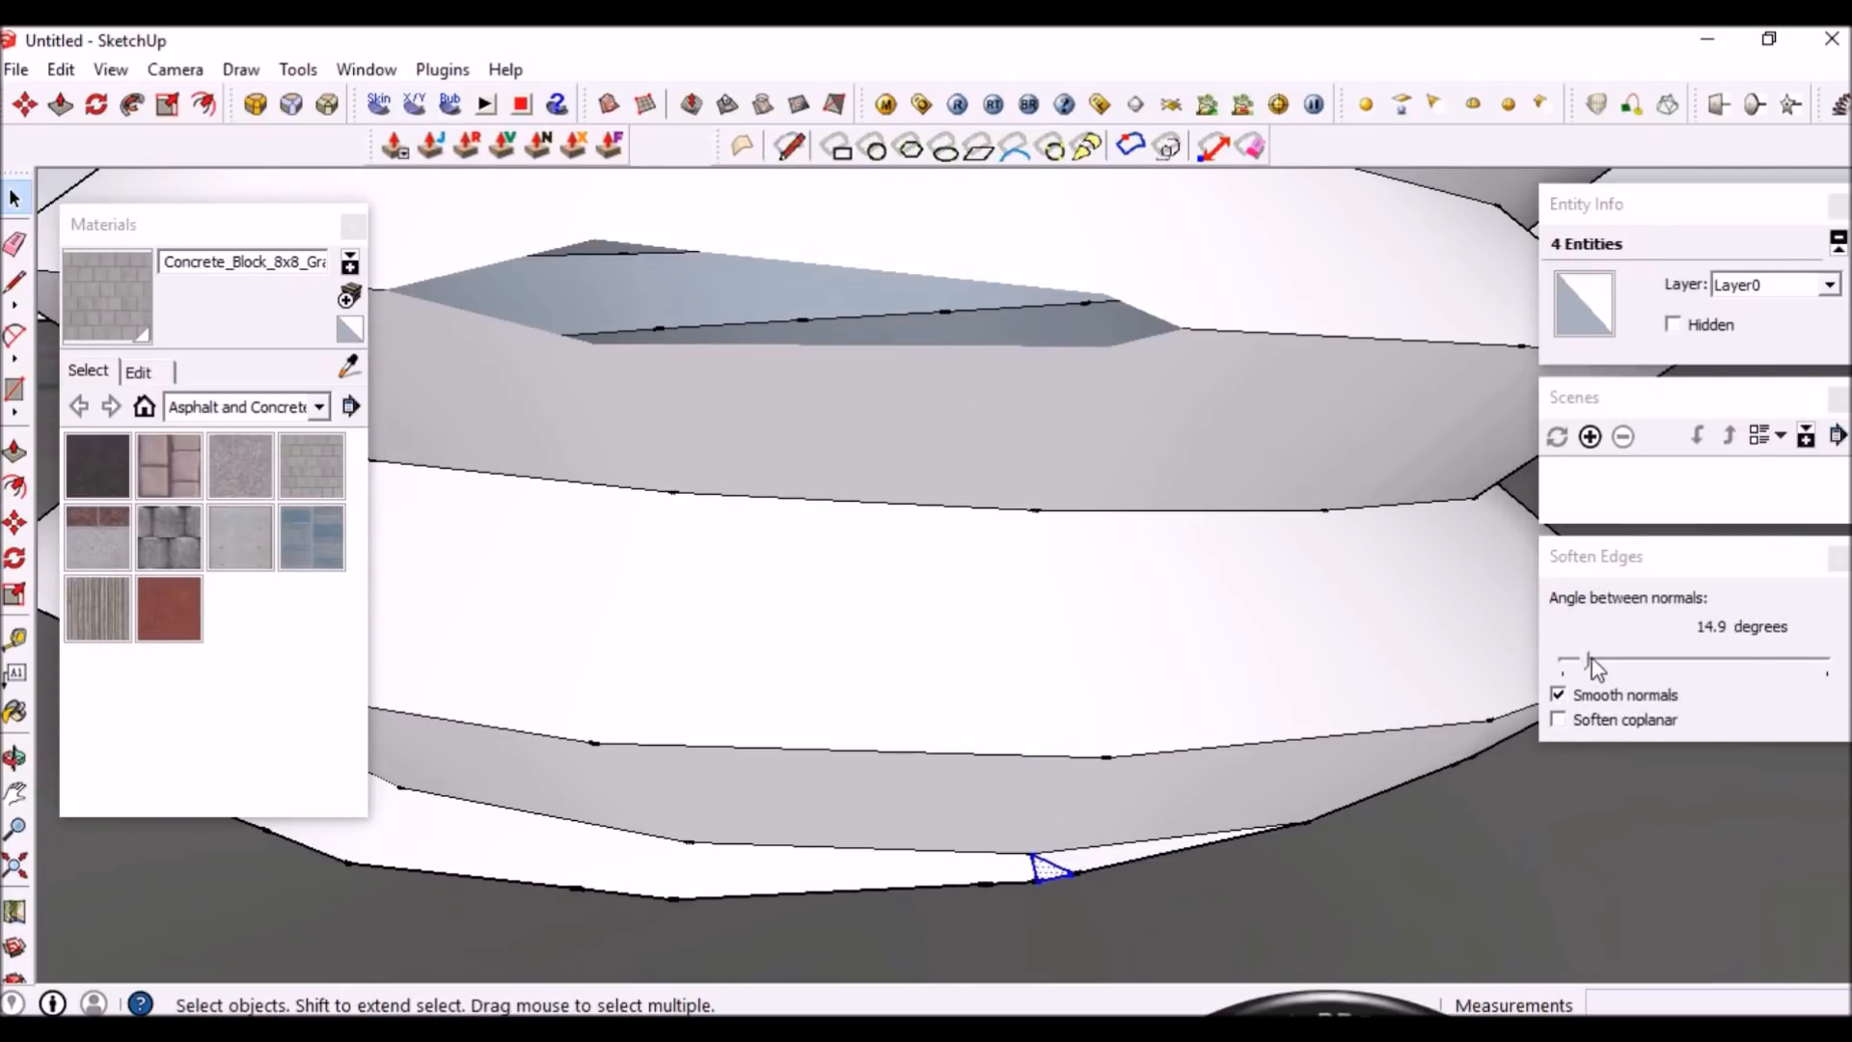
pyautogui.moveTo(1592, 660); pyautogui.dragTo(1597, 659)
pyautogui.scroll(-5, 916, 727)
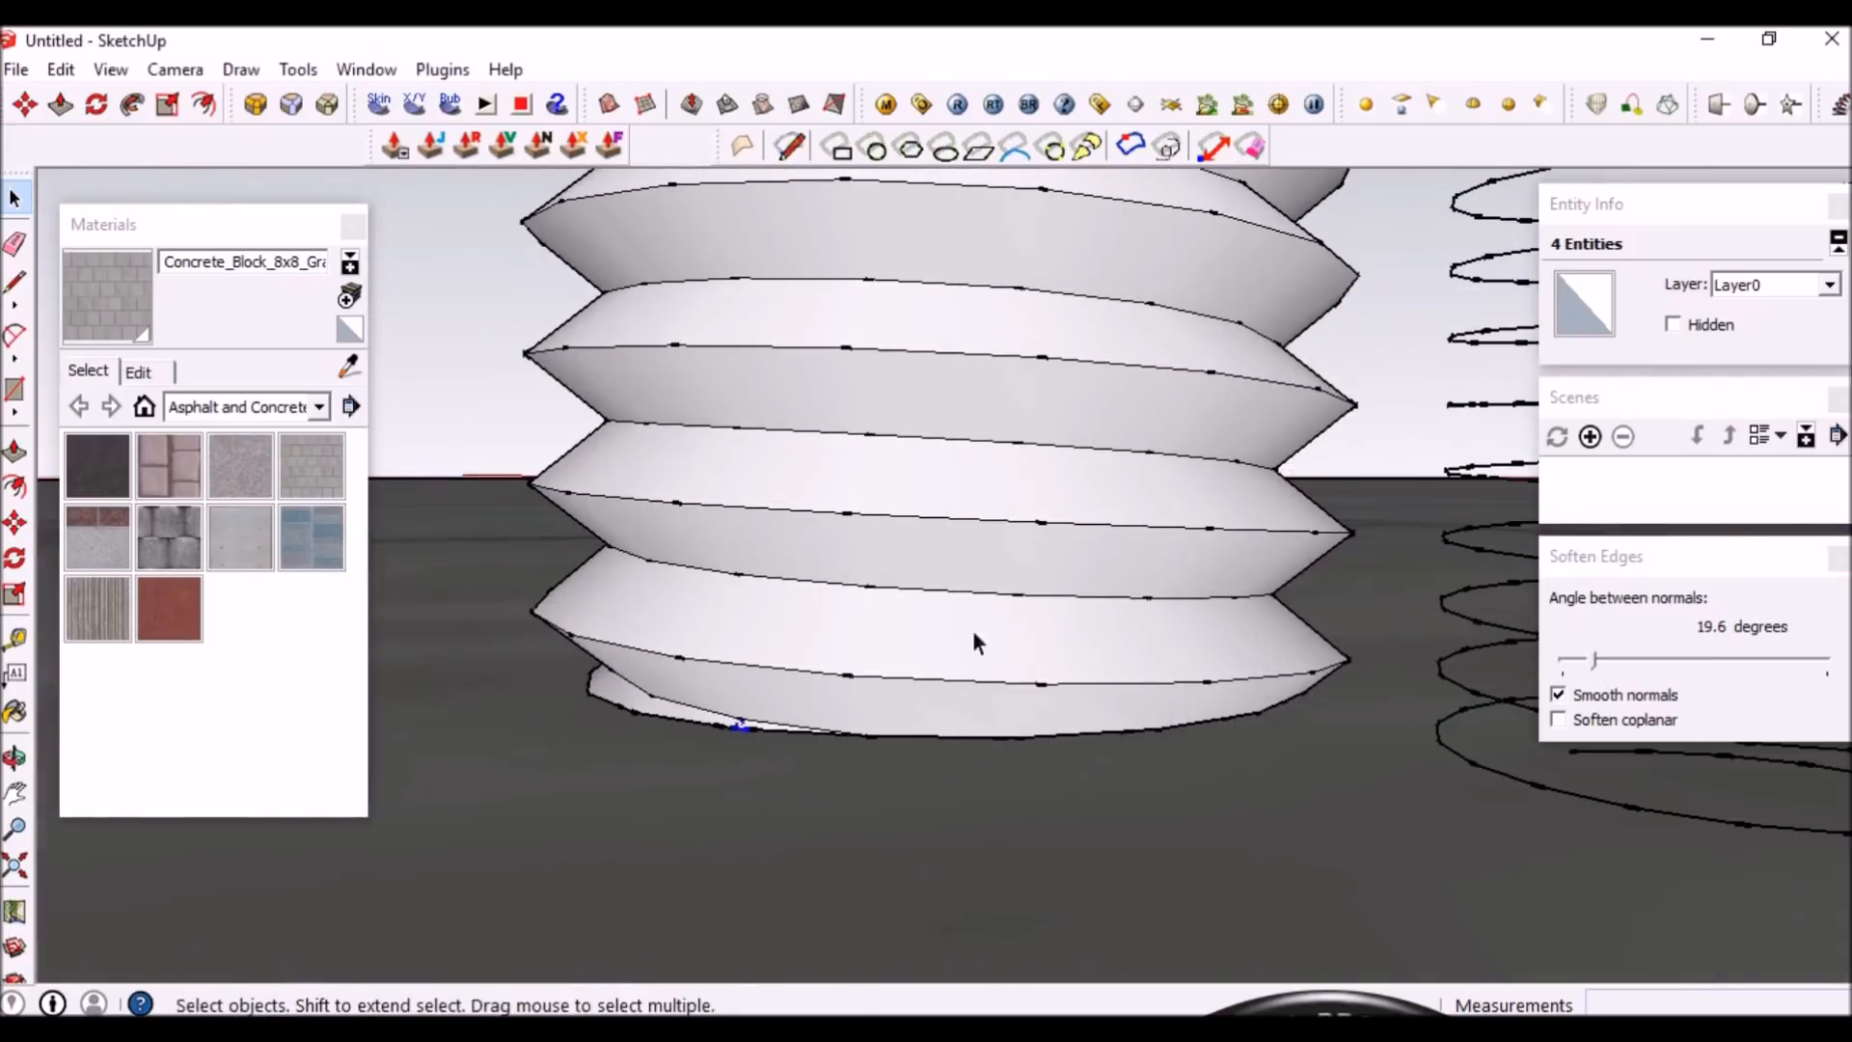
# Delete the flat faces capping the ends of the thread section
pyautogui.moveTo(974, 637); pyautogui.dragTo(881, 611, button='middle')
pyautogui.moveTo(1038, 703); pyautogui.dragTo(923, 583, button='middle')
pyautogui.scroll(-4, 921, 583)
pyautogui.moveTo(890, 523); pyautogui.dragTo(960, 529, button='middle')
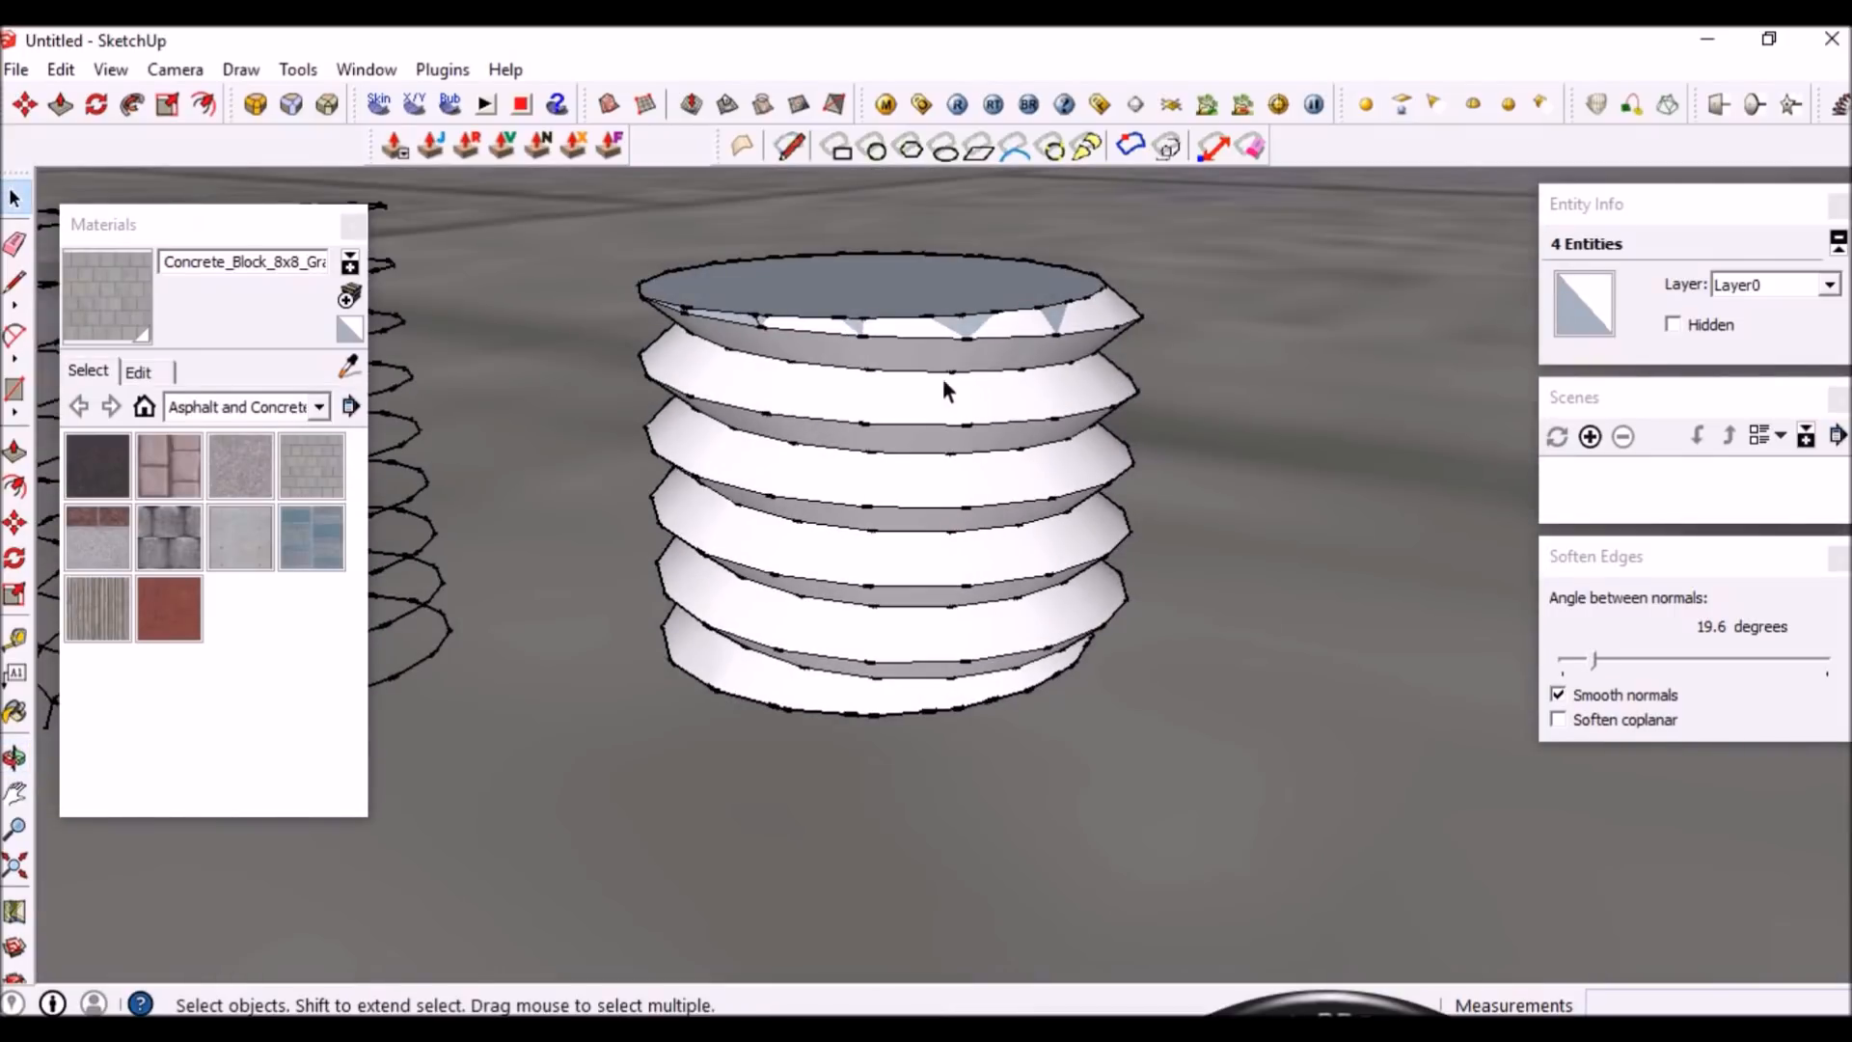
pyautogui.click(889, 283)
pyautogui.moveTo(888, 284); pyautogui.dragTo(917, 442, button='middle')
pyautogui.press('Delete')
pyautogui.moveTo(984, 592); pyautogui.dragTo(893, 498, button='middle')
pyautogui.press('Delete')
# Try deleting the softened rim surface next to the diagonal edge at the upper rim
pyautogui.moveTo(885, 245); pyautogui.dragTo(868, 414, button='middle')
pyautogui.scroll(6, 766, 375)
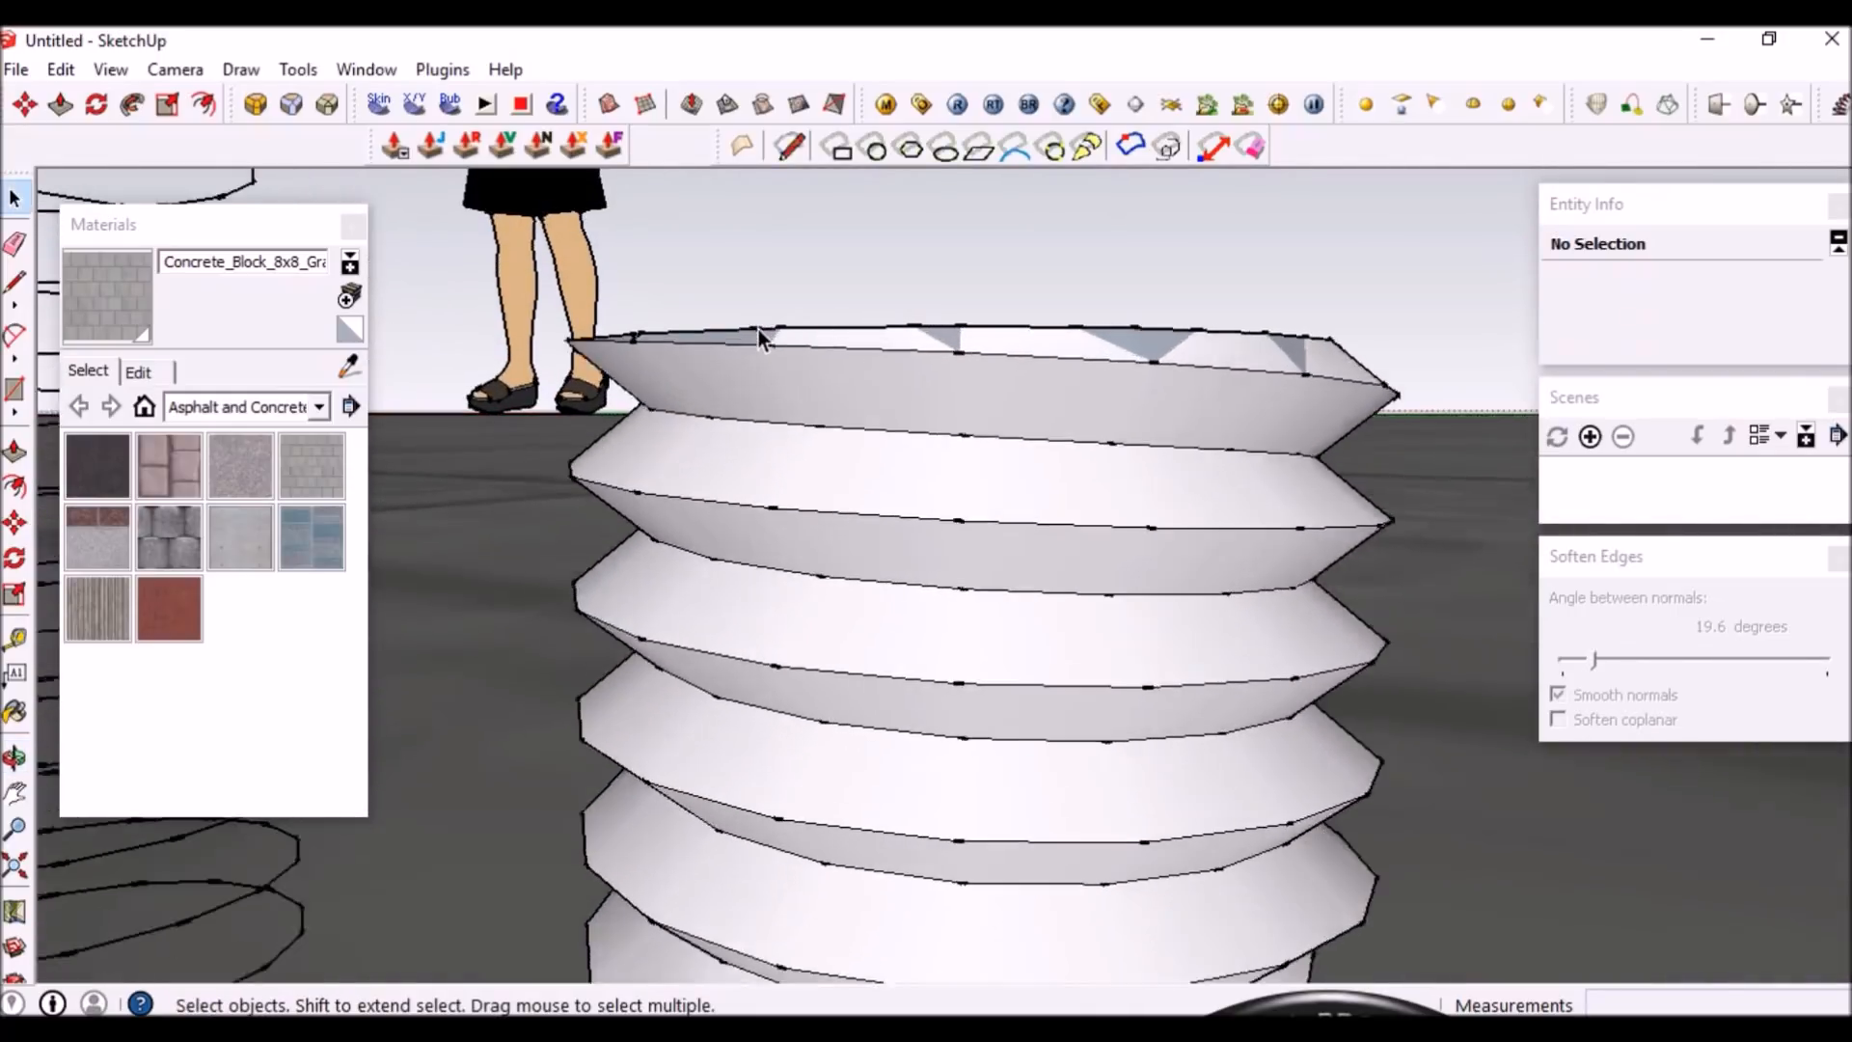
pyautogui.moveTo(761, 337); pyautogui.dragTo(883, 437, button='middle')
pyautogui.scroll(1, 884, 437)
pyautogui.click(877, 436)
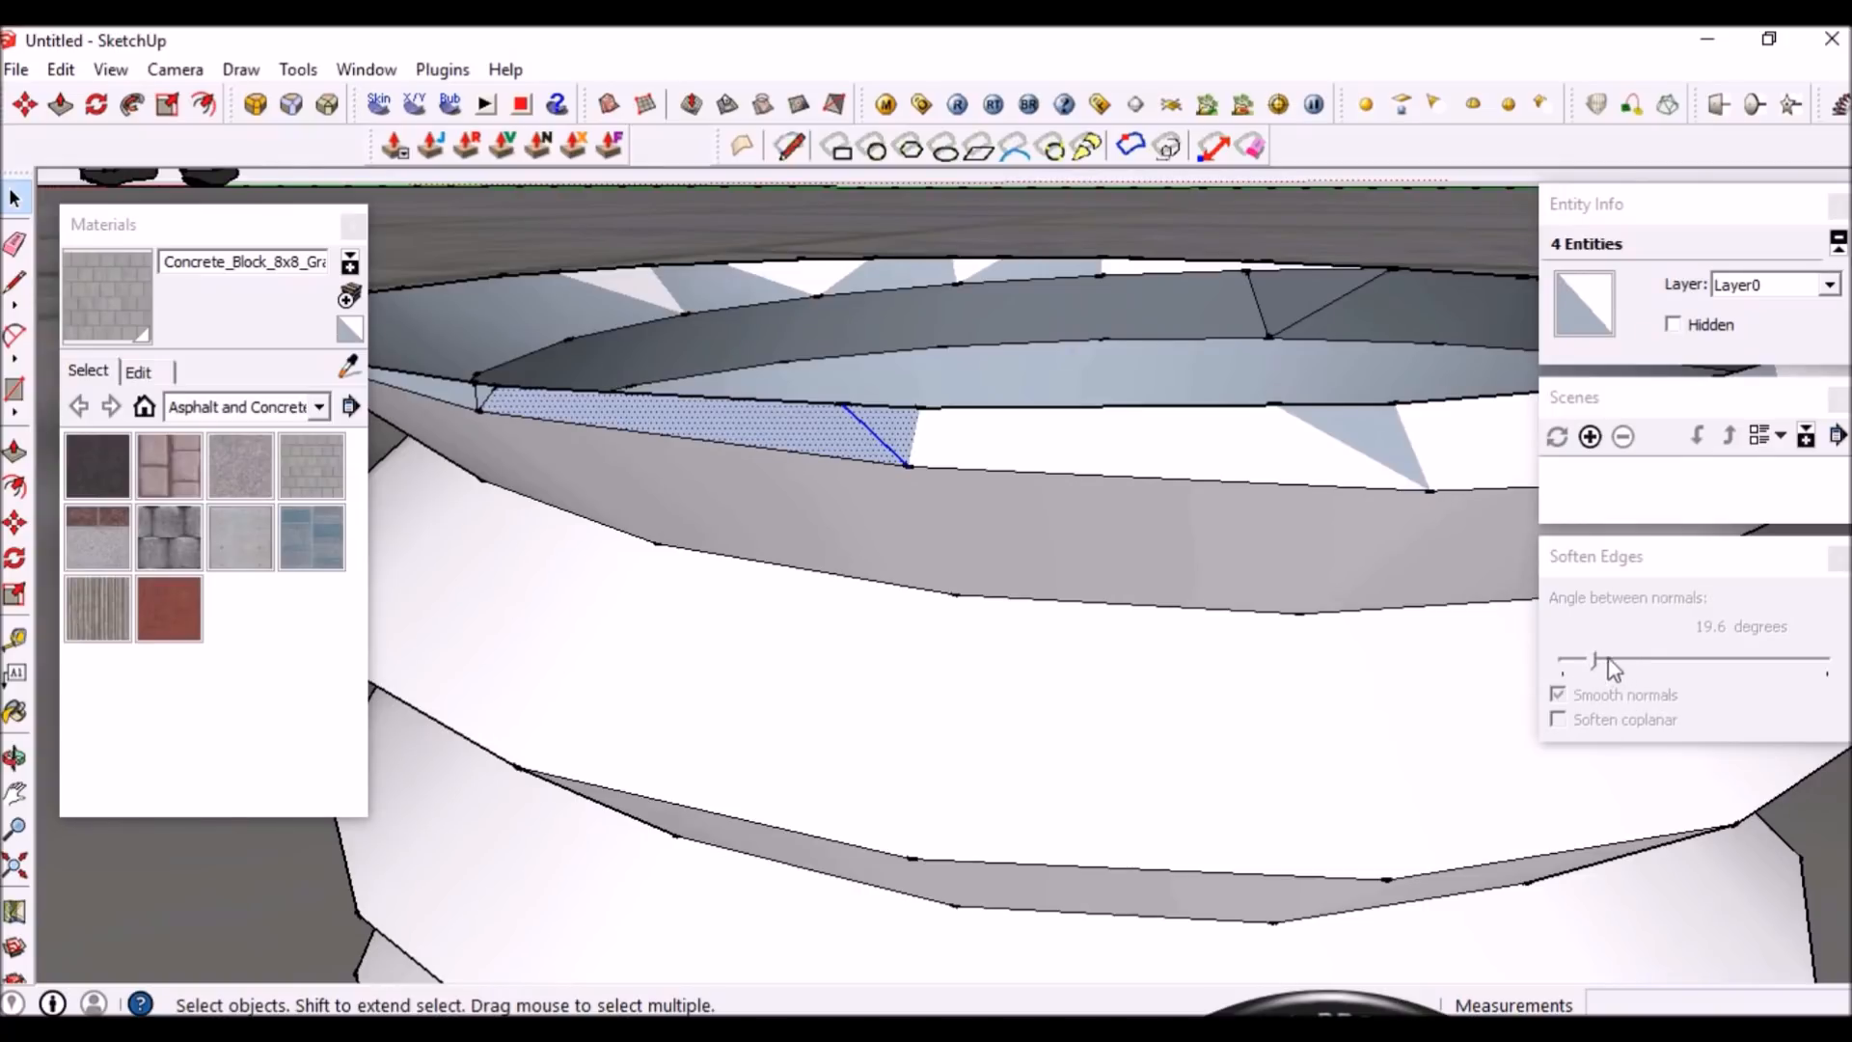
pyautogui.click(884, 428)
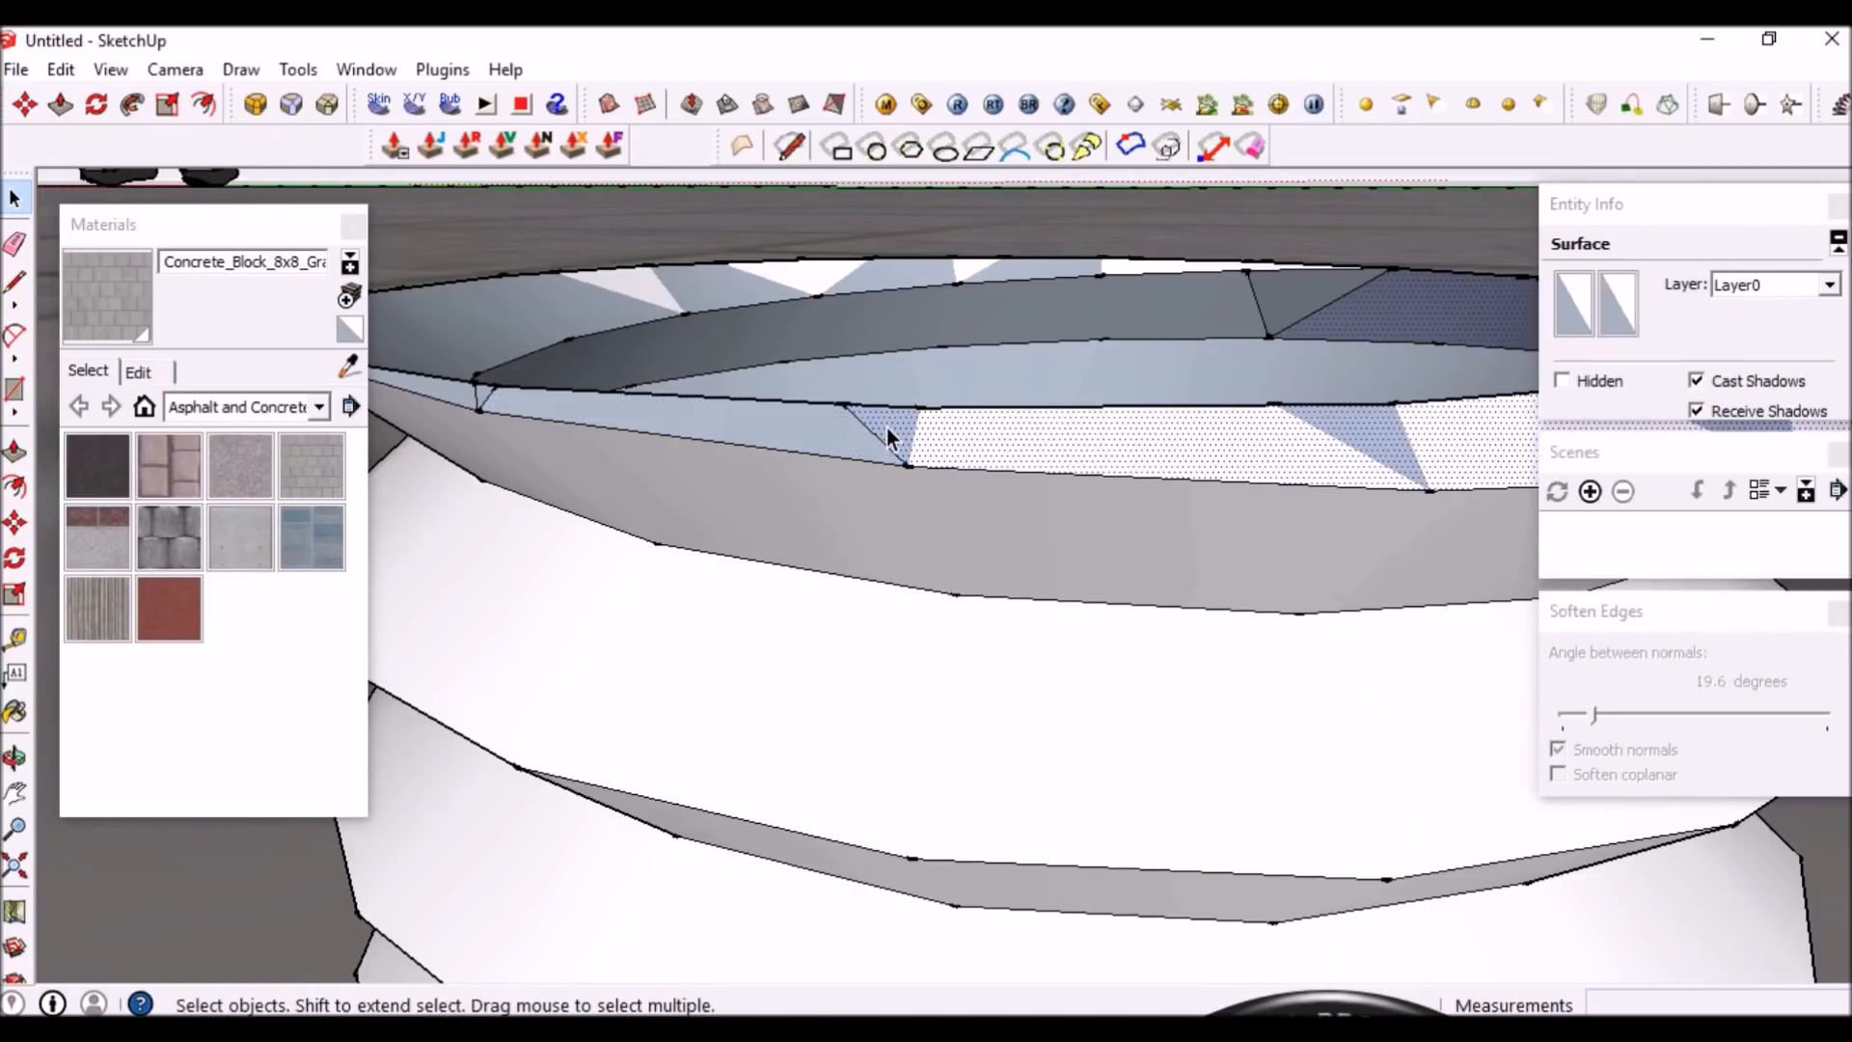
pyautogui.press('Delete')
pyautogui.moveTo(889, 440); pyautogui.dragTo(974, 498, button='middle')
pyautogui.scroll(-1, 1047, 478)
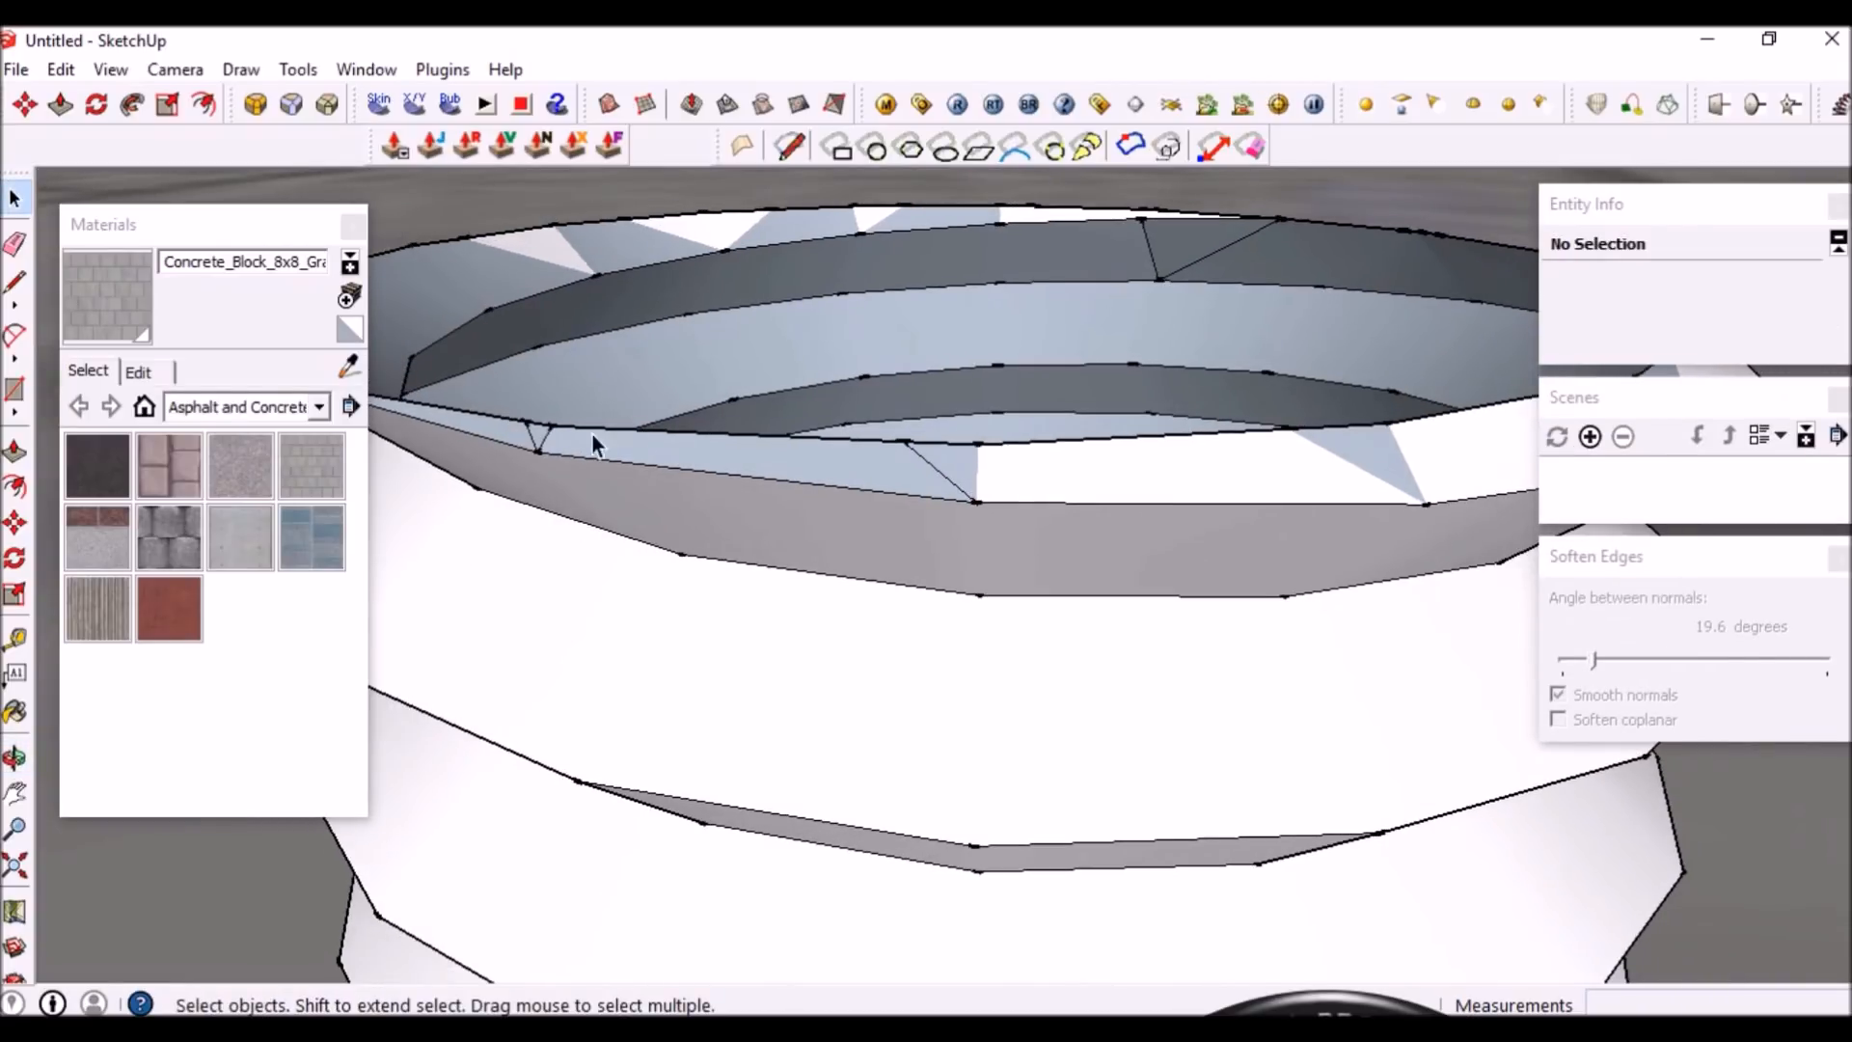
# Try deleting the short edge of the tiny triangle at the upper rim, then undo the deletion
pyautogui.scroll(2, 517, 436)
pyautogui.click(515, 436)
pyautogui.click(539, 439)
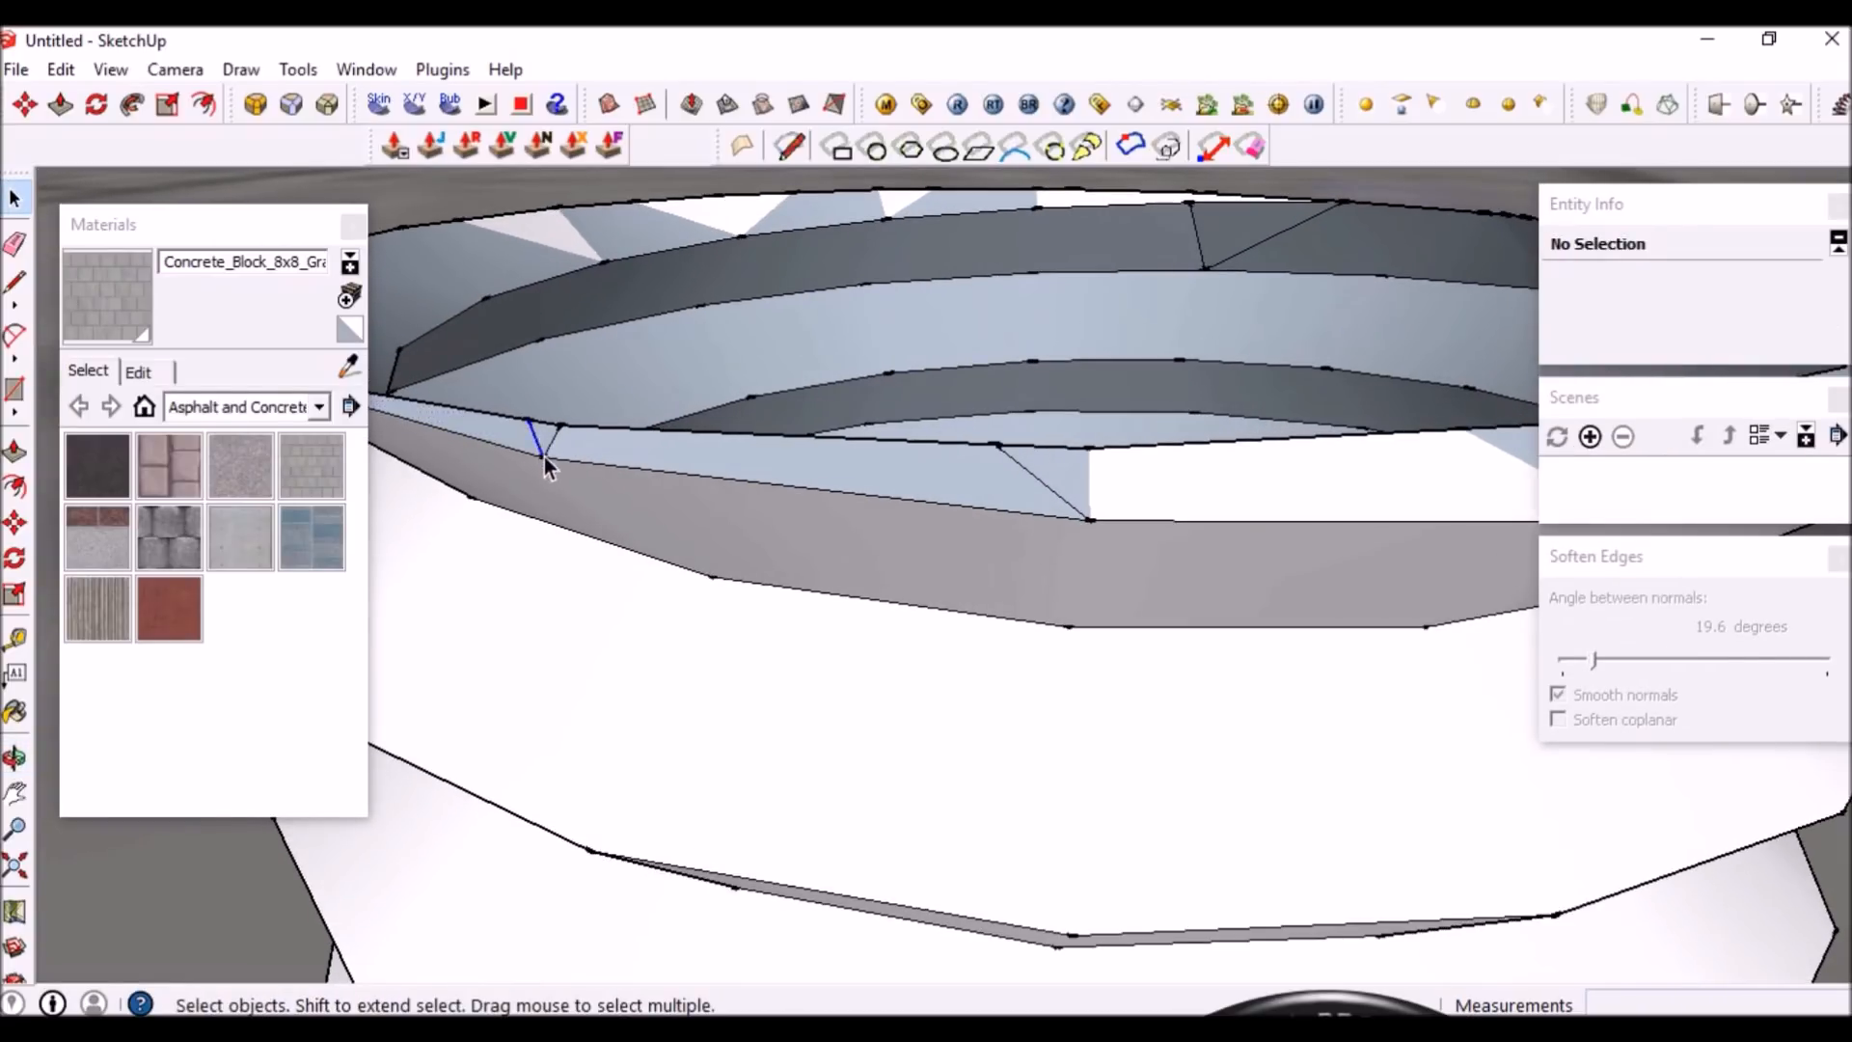
pyautogui.press('Delete')
pyautogui.hotkey('ctrl', 'z')
pyautogui.moveTo(558, 437); pyautogui.dragTo(610, 509, button='middle')
pyautogui.hotkey('ctrl', 'z')
# Soften the tiny triangle's edges and the nearby diagonal edge at the upper rim with a 16.8-degree angle between normals
pyautogui.moveTo(640, 478); pyautogui.dragTo(640, 478)
pyautogui.keyDown('shift'); pyautogui.moveTo(1013, 393); pyautogui.dragTo(1207, 564); pyautogui.keyUp('shift')
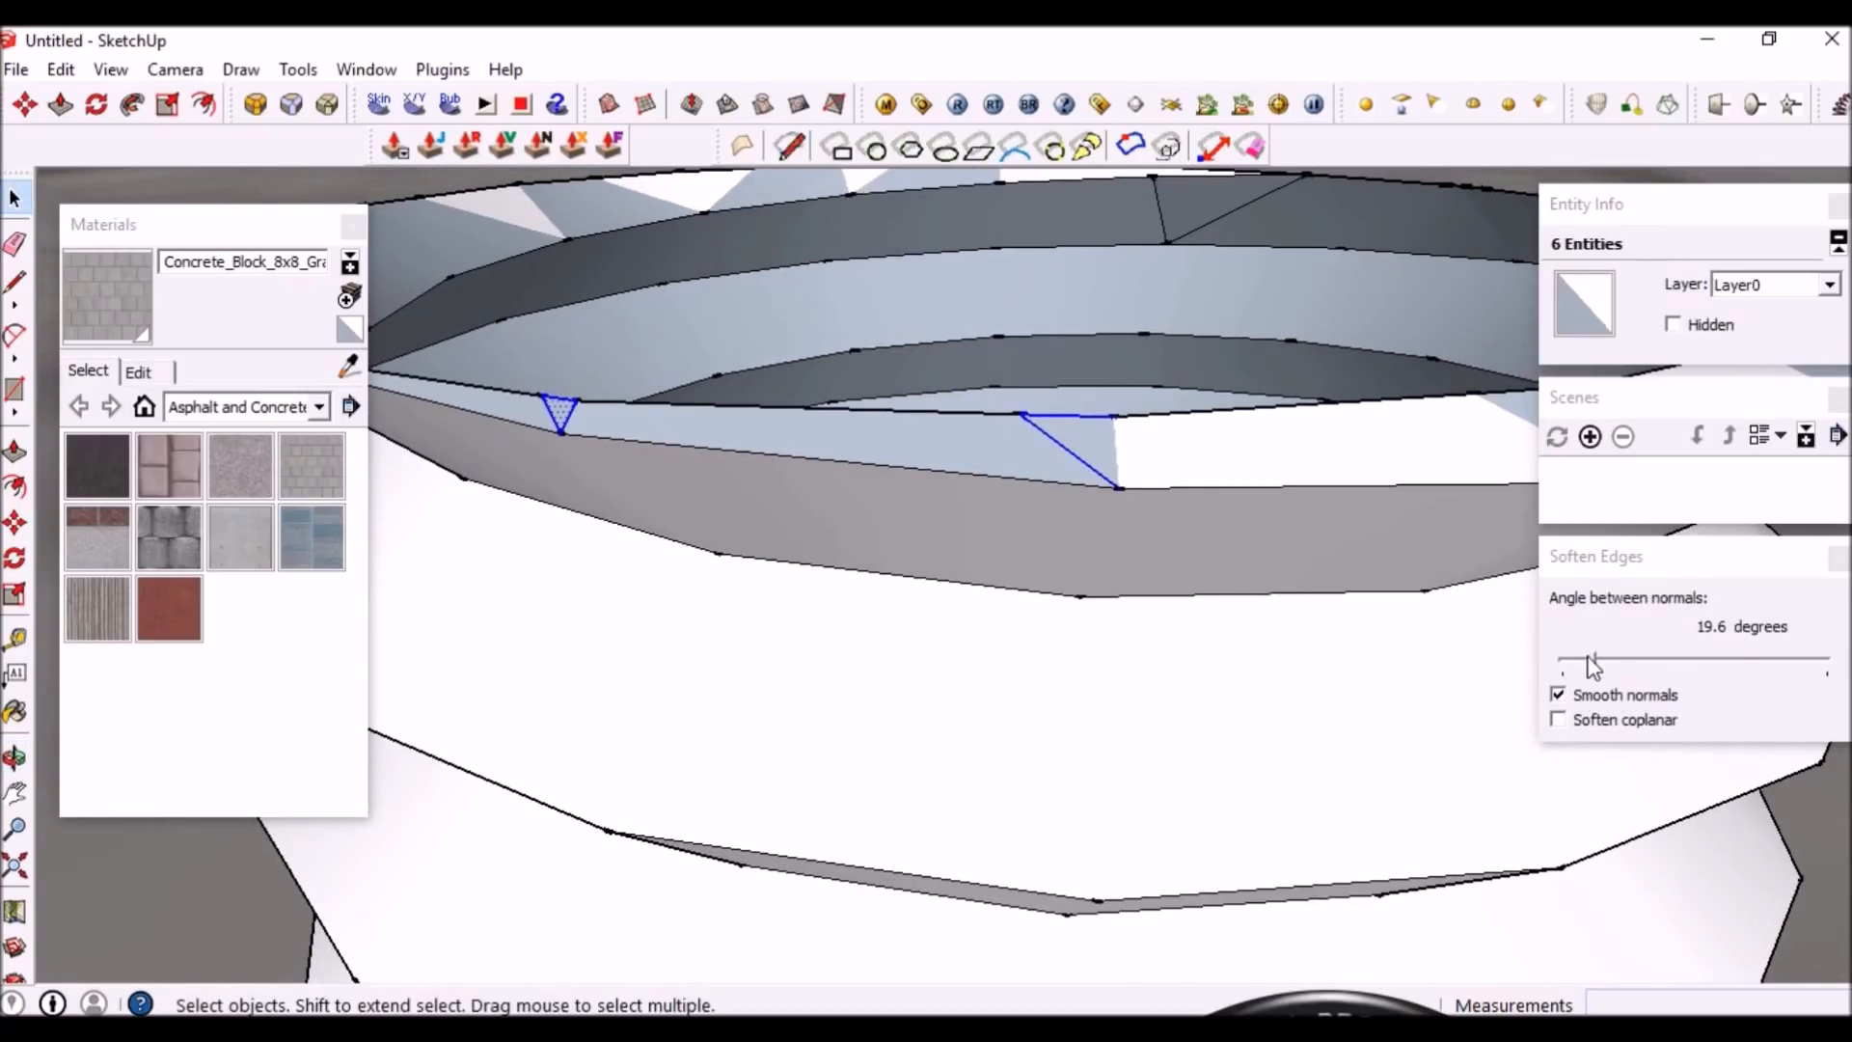
pyautogui.moveTo(1591, 660); pyautogui.dragTo(1588, 659)
pyautogui.scroll(-3, 899, 508)
pyautogui.moveTo(1040, 576); pyautogui.dragTo(957, 467, button='middle')
pyautogui.scroll(-1, 957, 467)
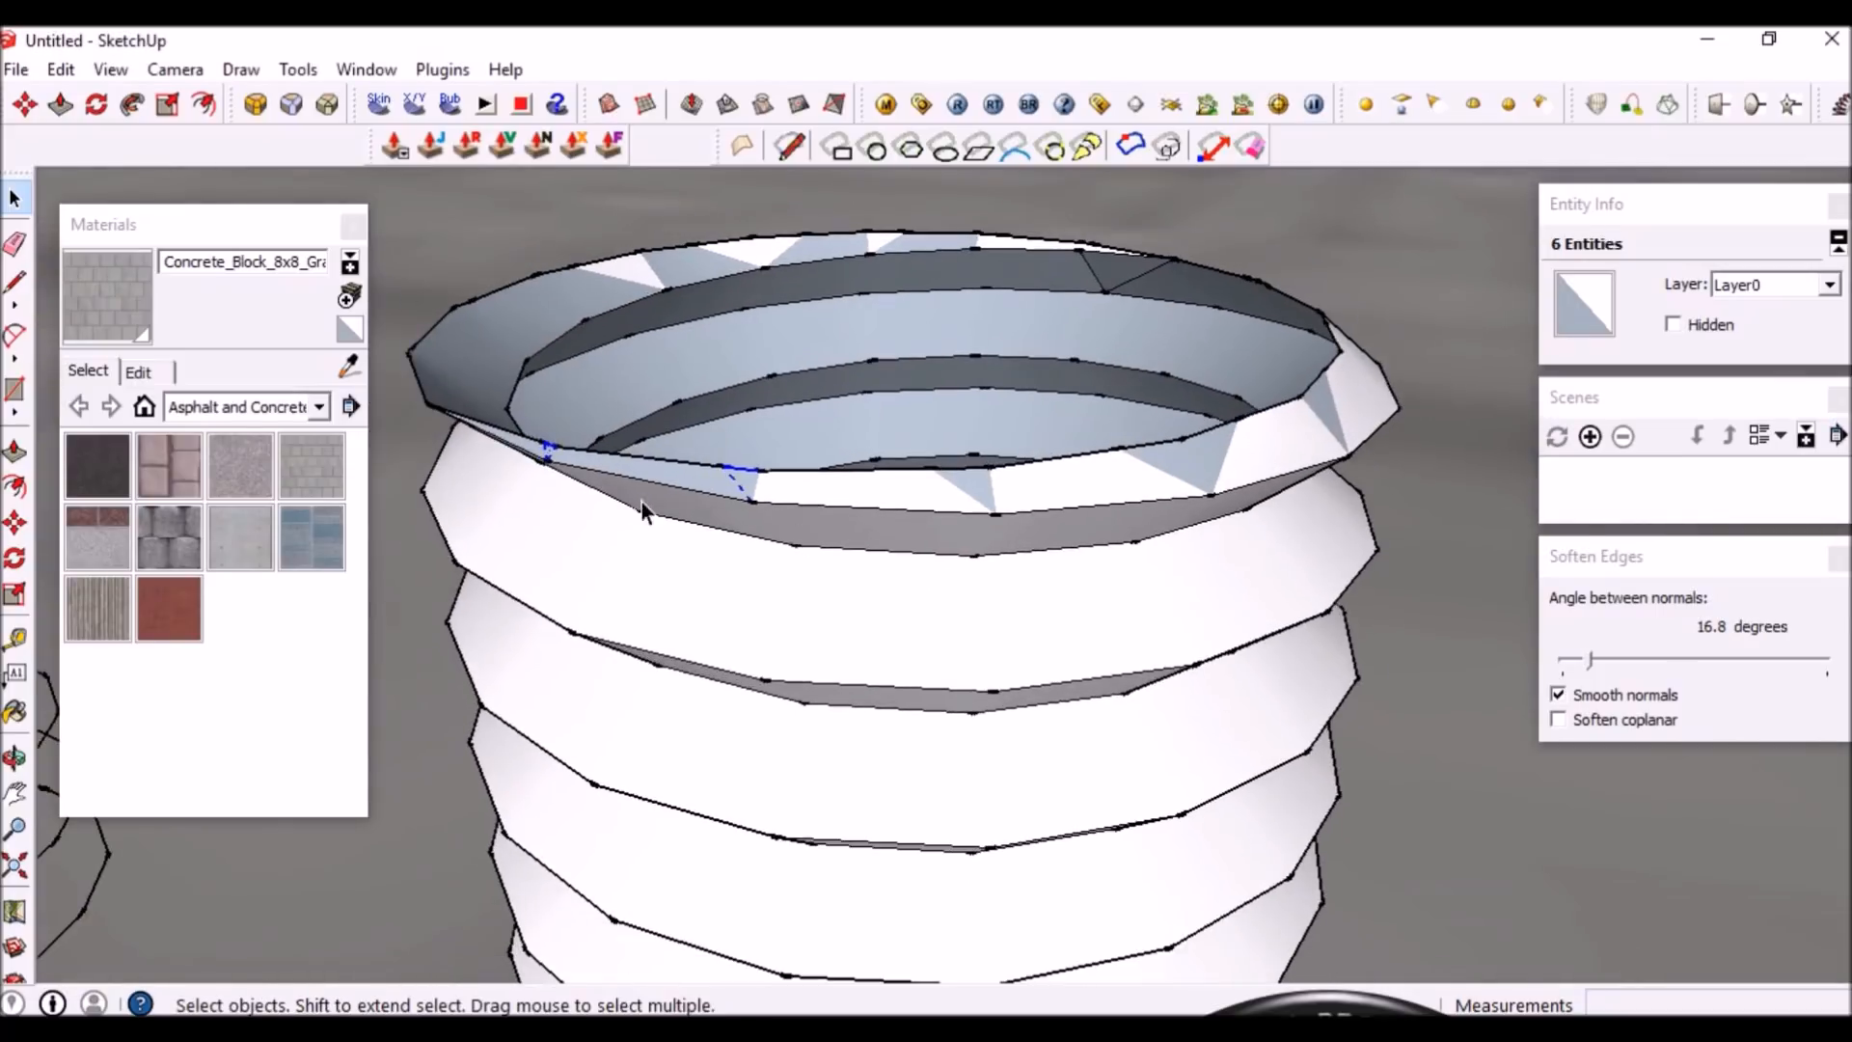
# Select all connected geometry of the thread section and make it a component
pyautogui.scroll(2, 627, 507)
pyautogui.click(723, 463)
pyautogui.moveTo(859, 530); pyautogui.dragTo(759, 446, button='middle')
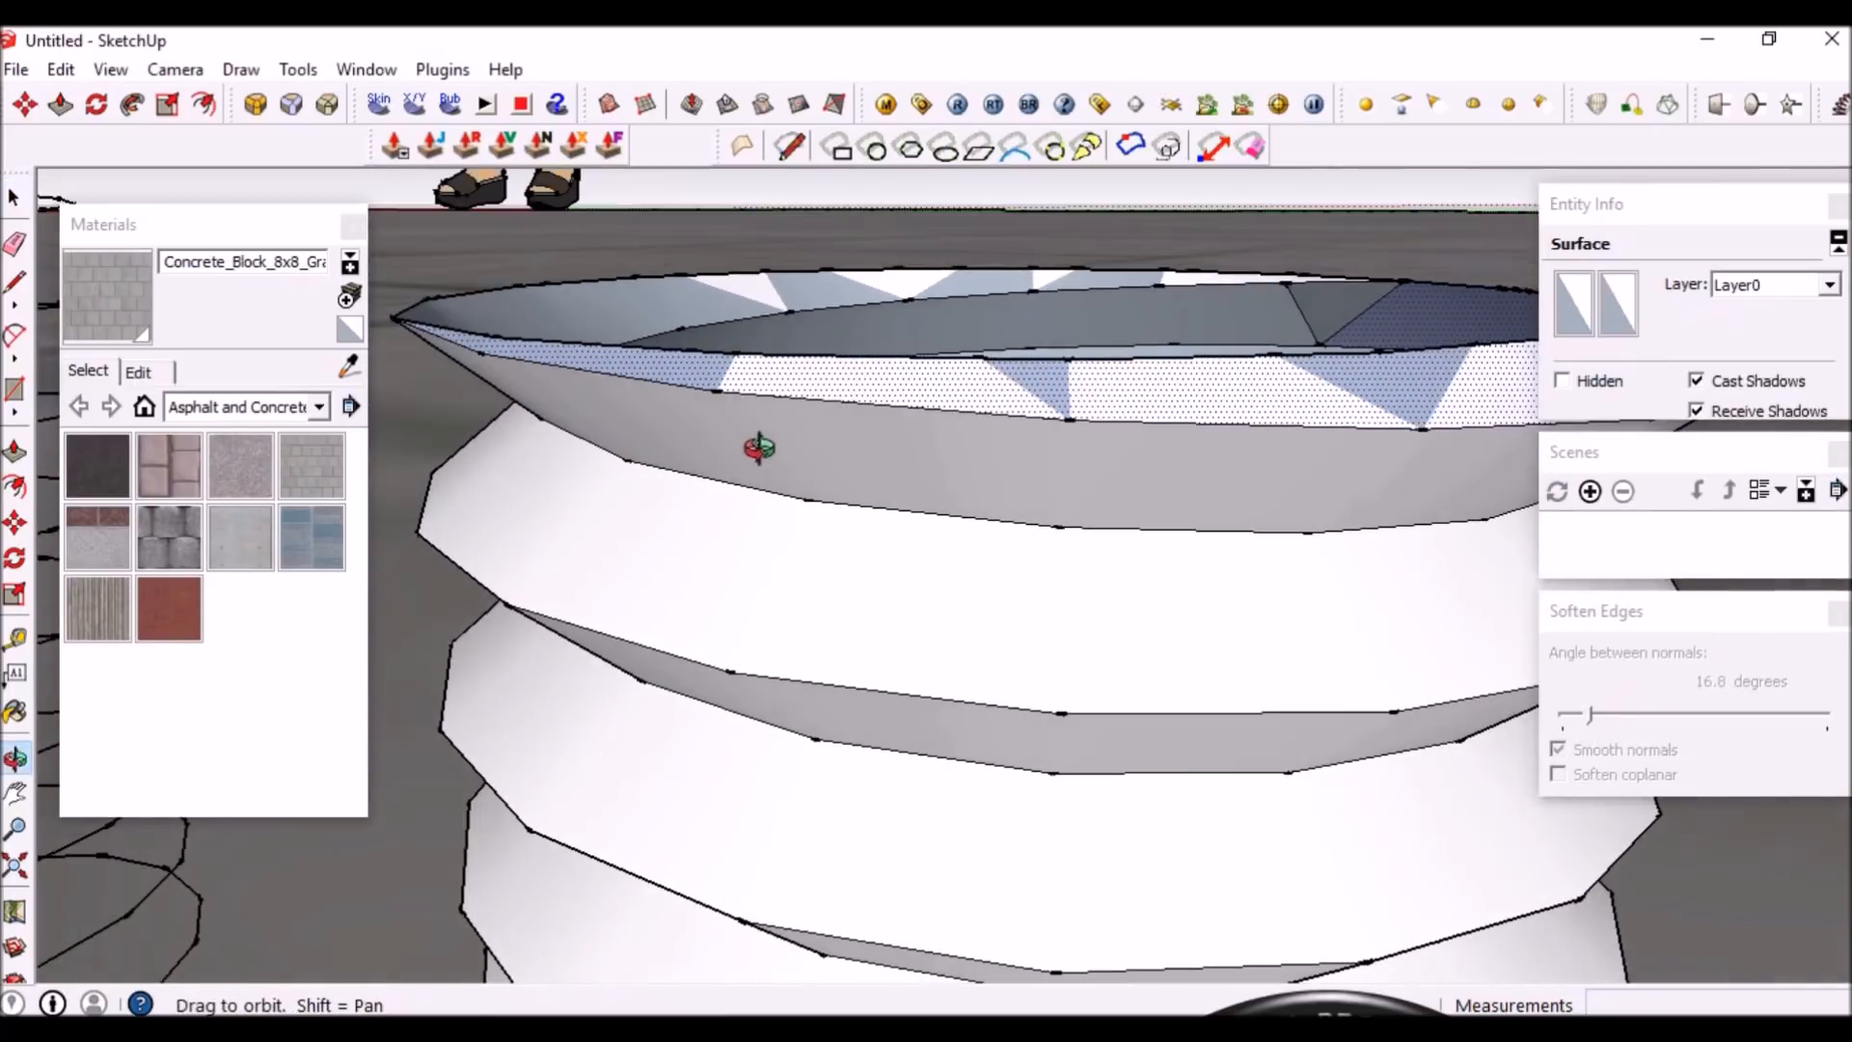
pyautogui.scroll(-4, 762, 463)
pyautogui.tripleClick(949, 546)
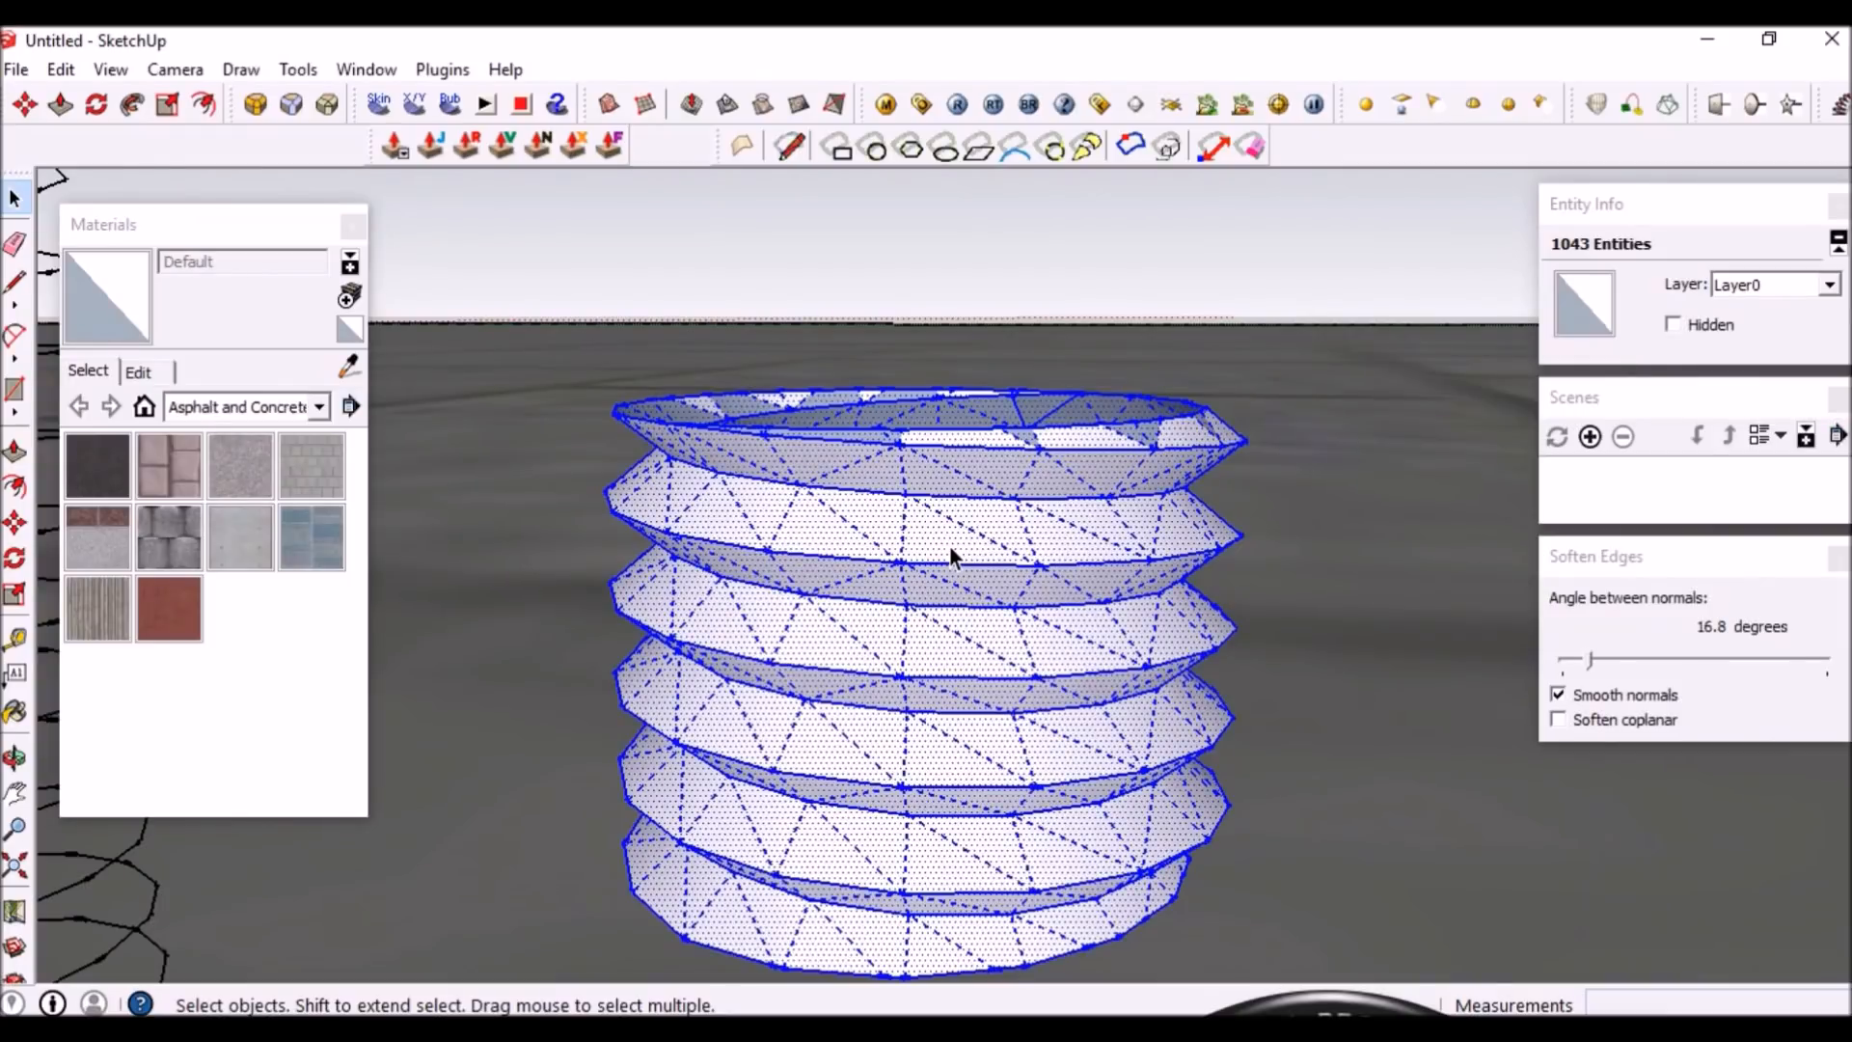
pyautogui.press('g')
pyautogui.press('Return')
# Copy the thread component straight up about 9 mm so the copy's lower rim sits on the original's upper rim
pyautogui.moveTo(836, 603); pyautogui.dragTo(937, 559, button='middle')
pyautogui.moveTo(883, 855); pyautogui.dragTo(956, 907, button='middle')
pyautogui.press('m')
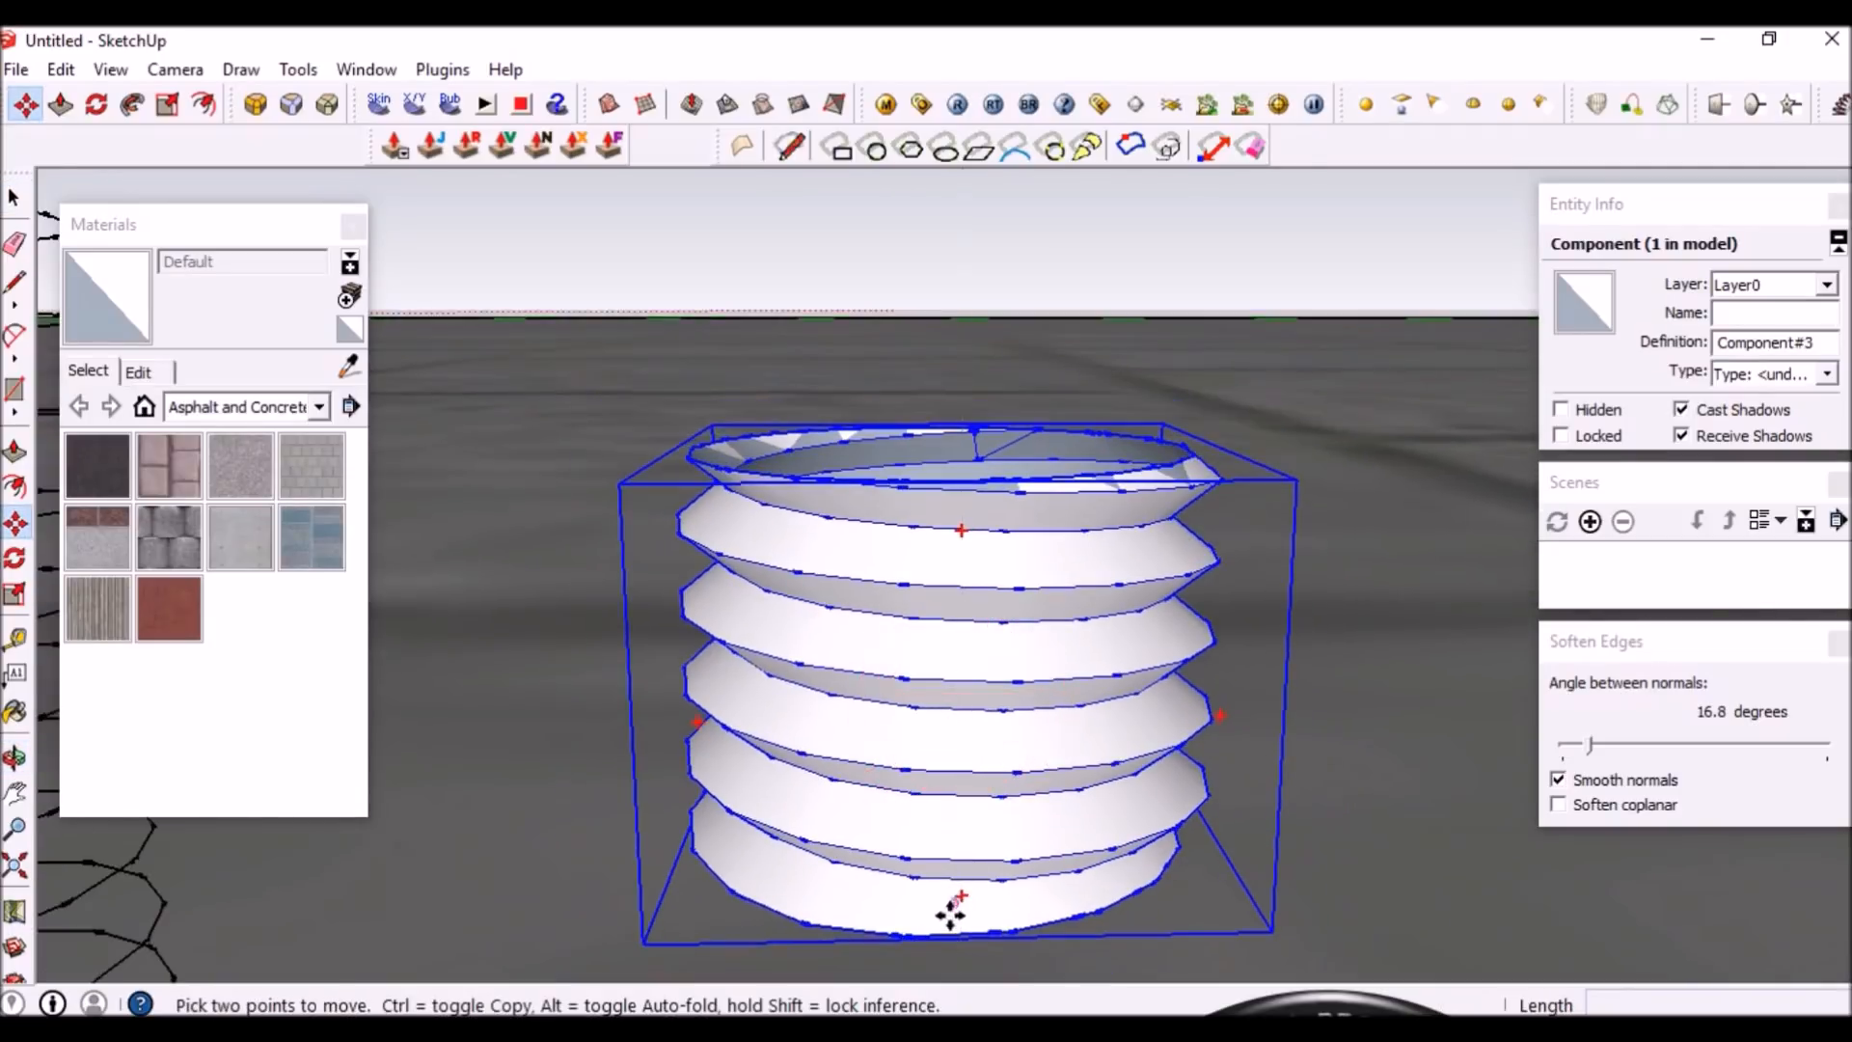
pyautogui.click(905, 934)
pyautogui.press('ctrl')
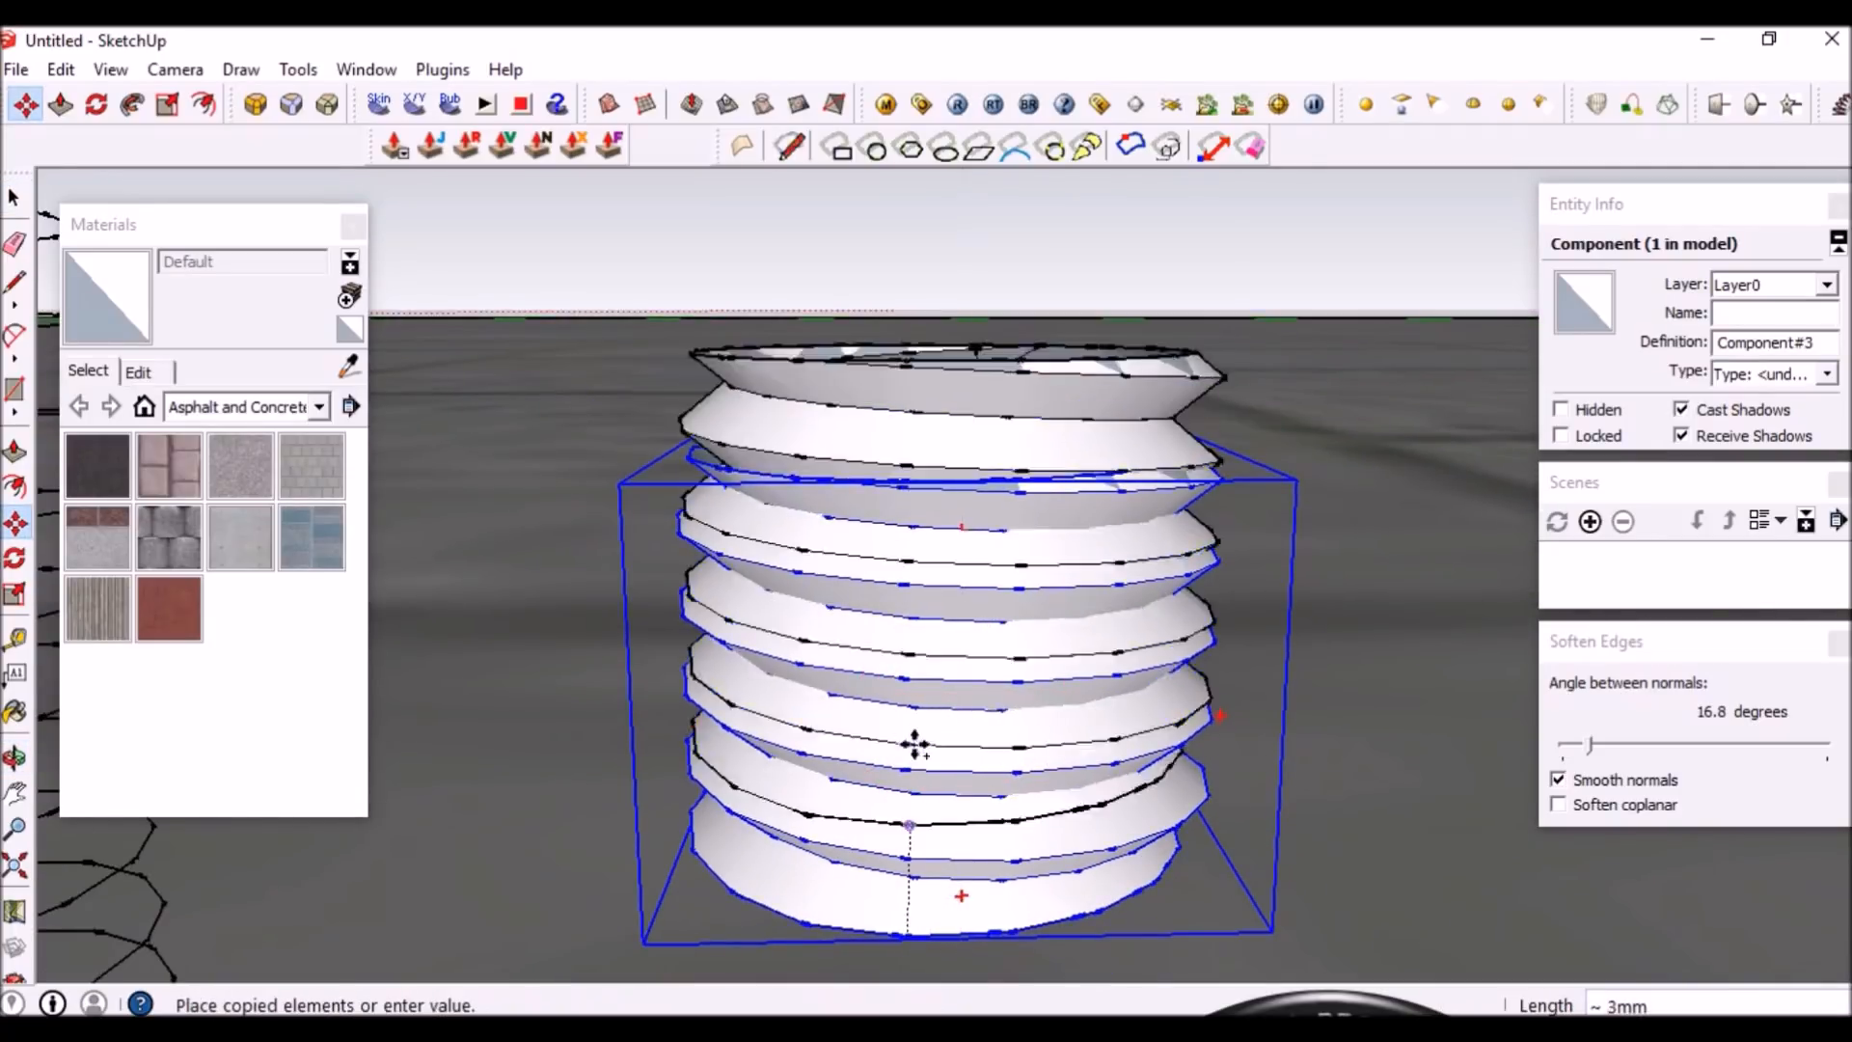
pyautogui.scroll(3, 907, 480)
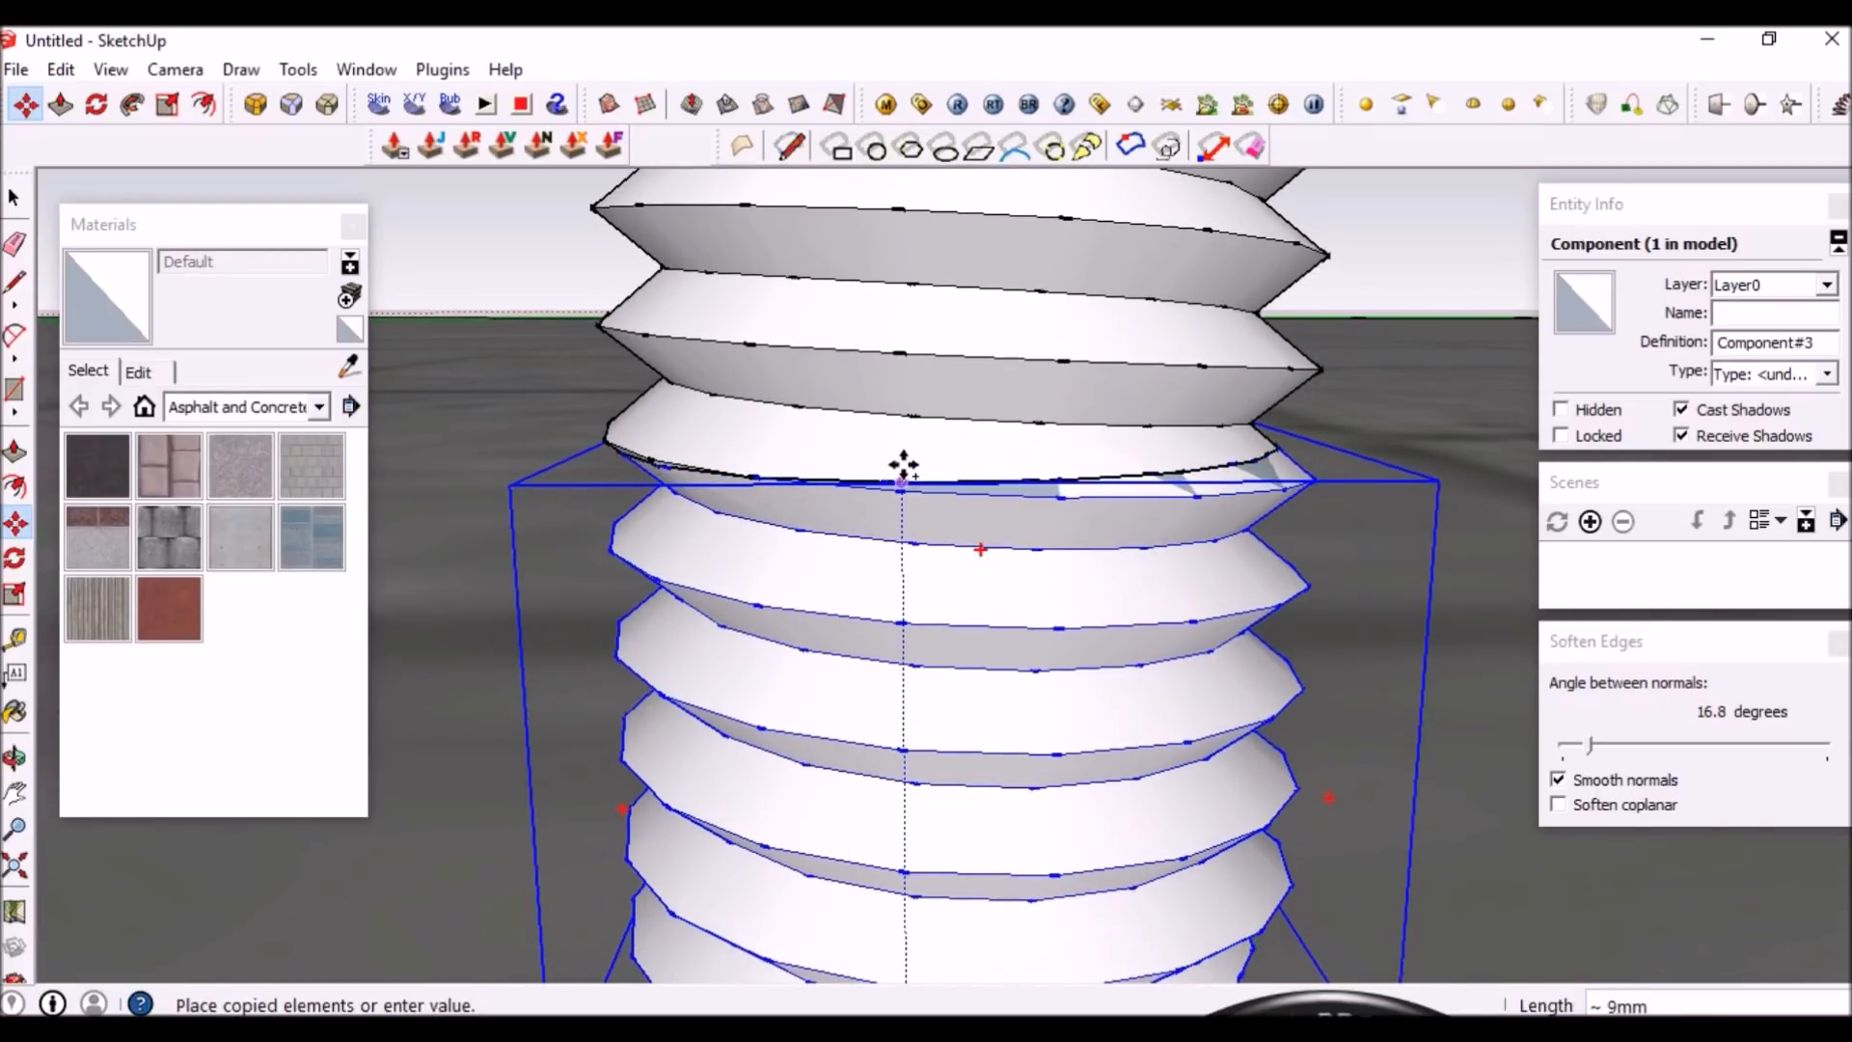
pyautogui.click(902, 480)
# Repeat the upward copy as a 10x array to build a long stacked thread
pyautogui.scroll(-5, 910, 521)
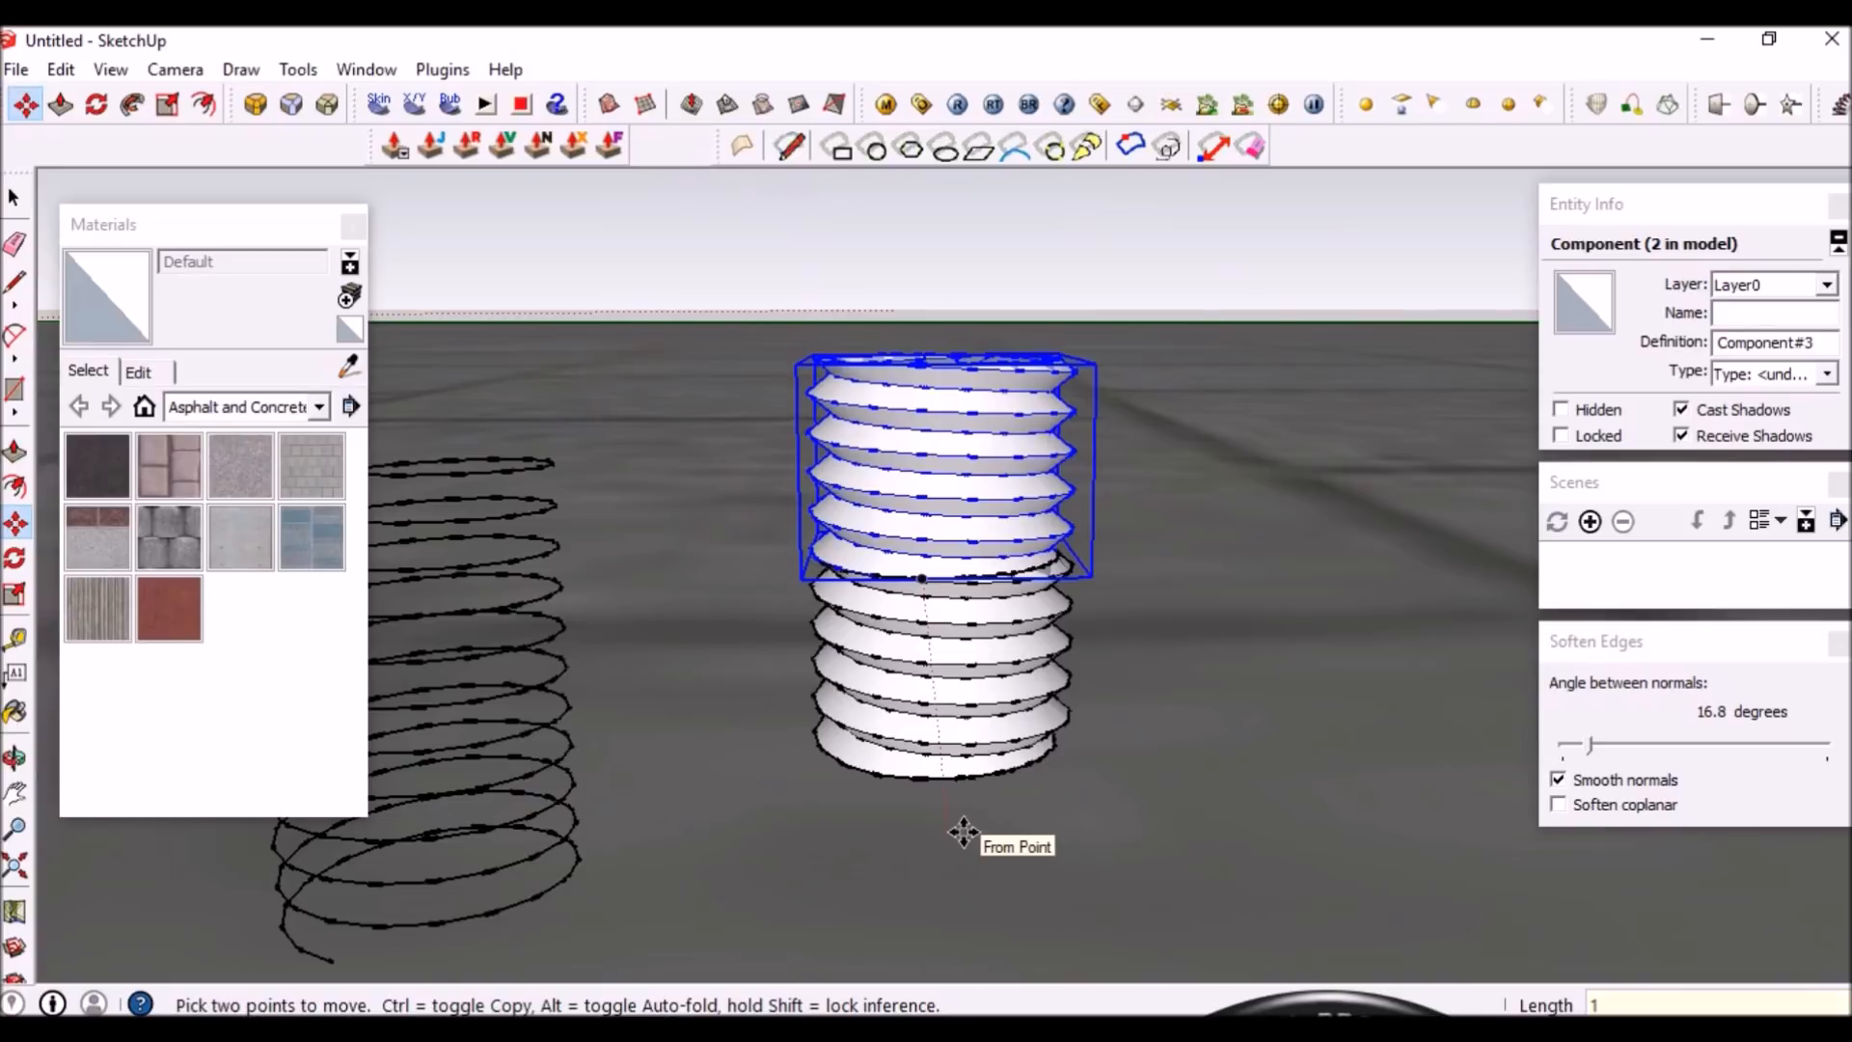
pyautogui.write('10x')
pyautogui.press('Return')
pyautogui.press('space')
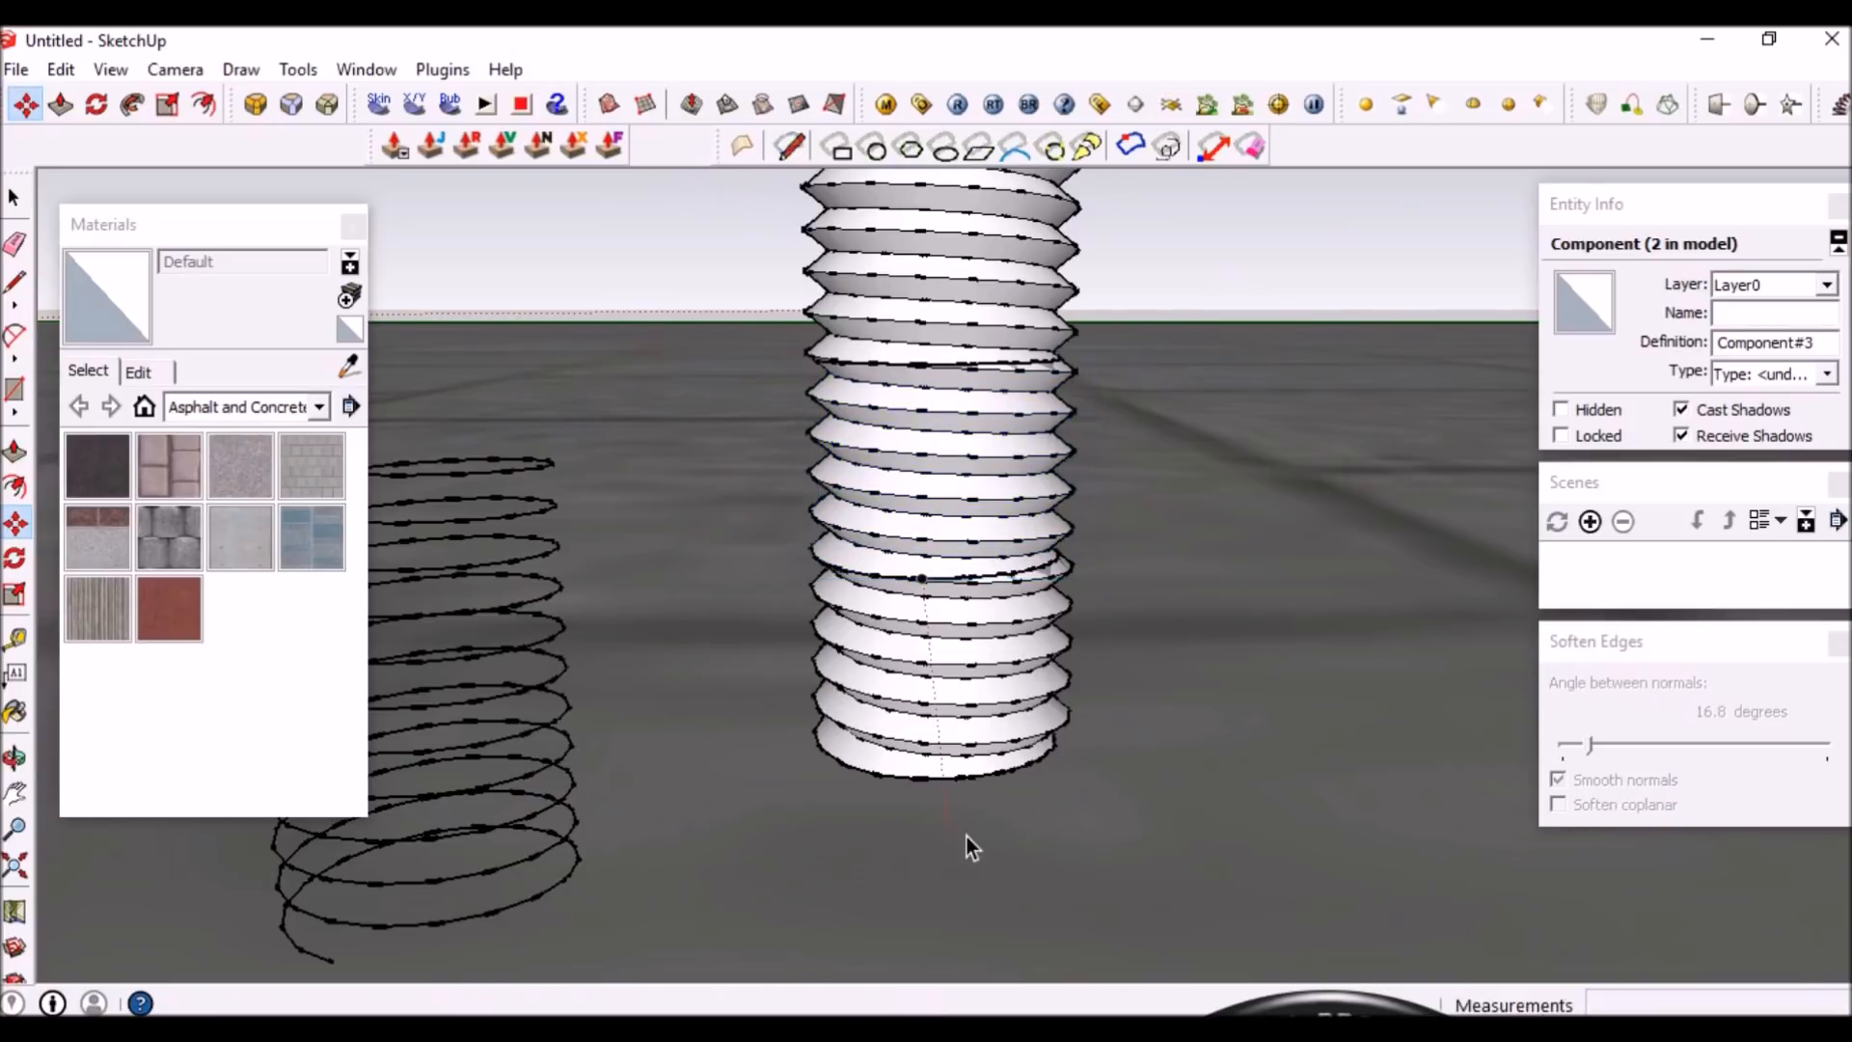
pyautogui.moveTo(997, 662); pyautogui.dragTo(1136, 589, button='middle')
pyautogui.scroll(-4, 518, 667)
pyautogui.scroll(-2, 562, 798)
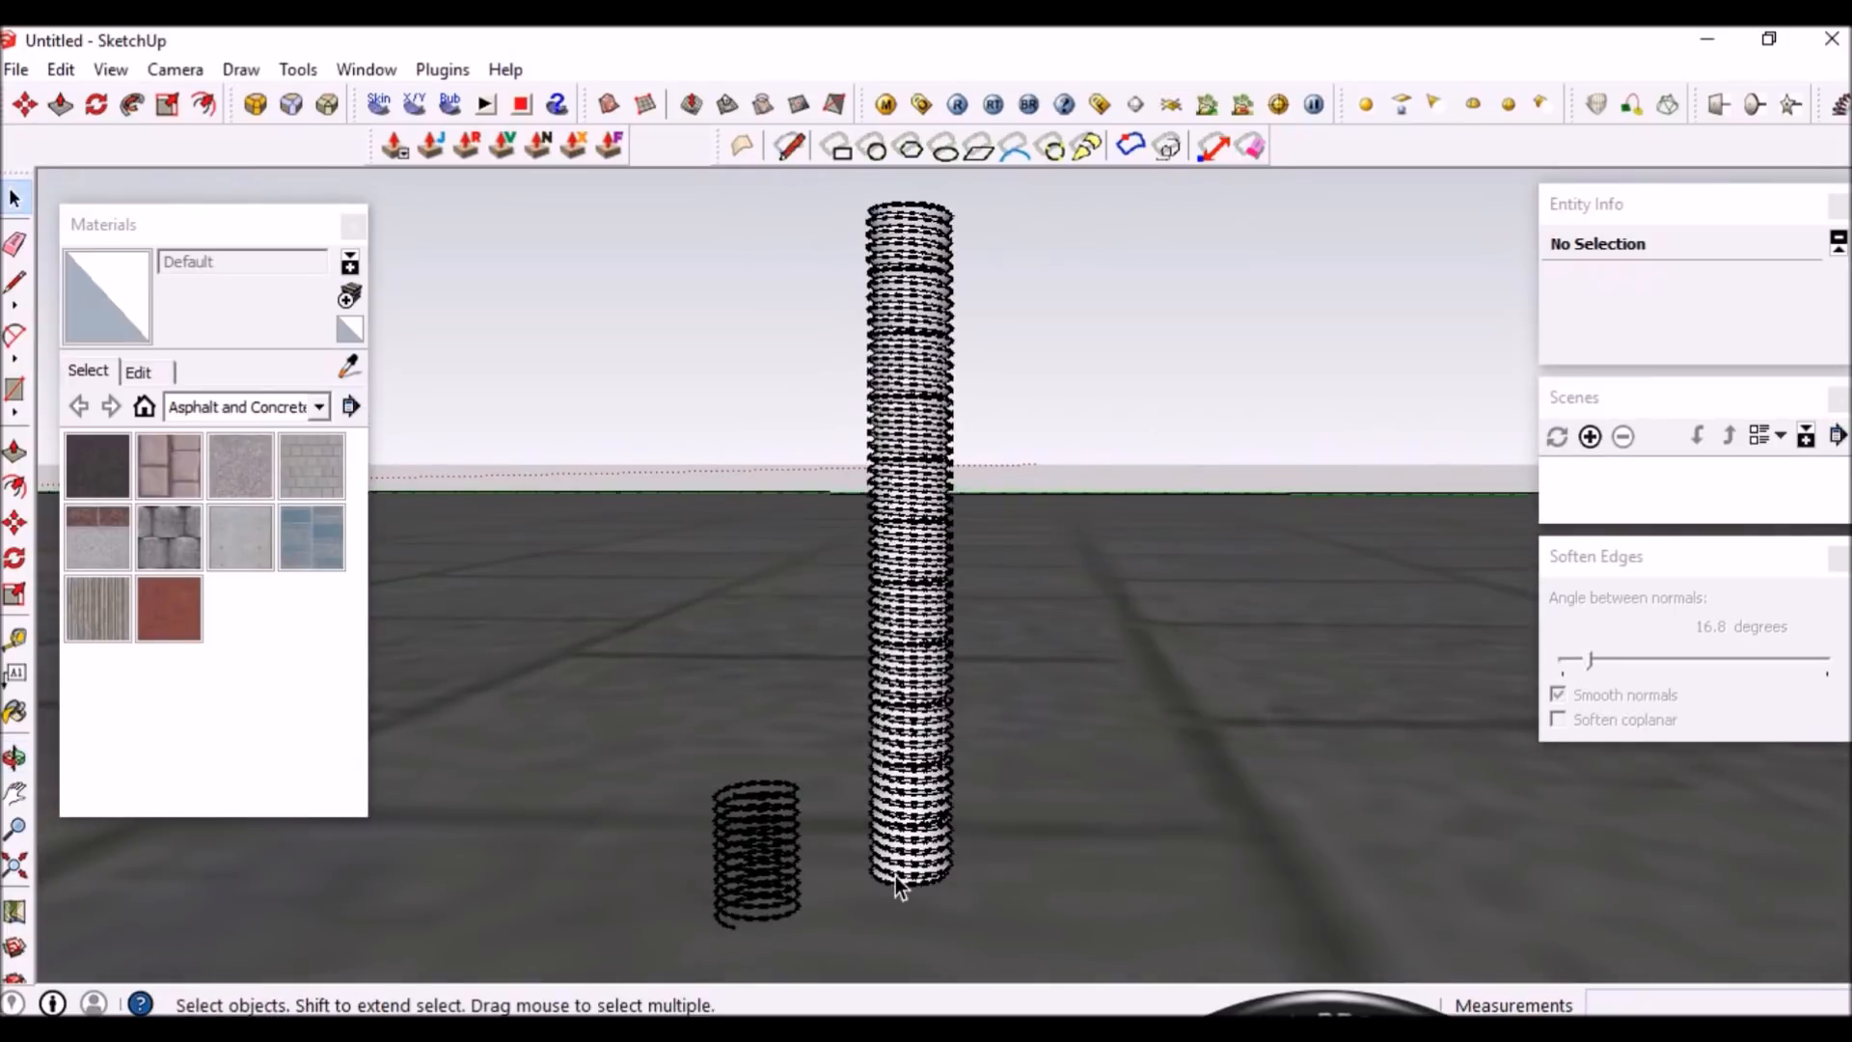
# Examine the stacked threaded rod up close and from above, checking the joints between the component copies
pyautogui.scroll(2, 913, 835)
pyautogui.scroll(2, 917, 730)
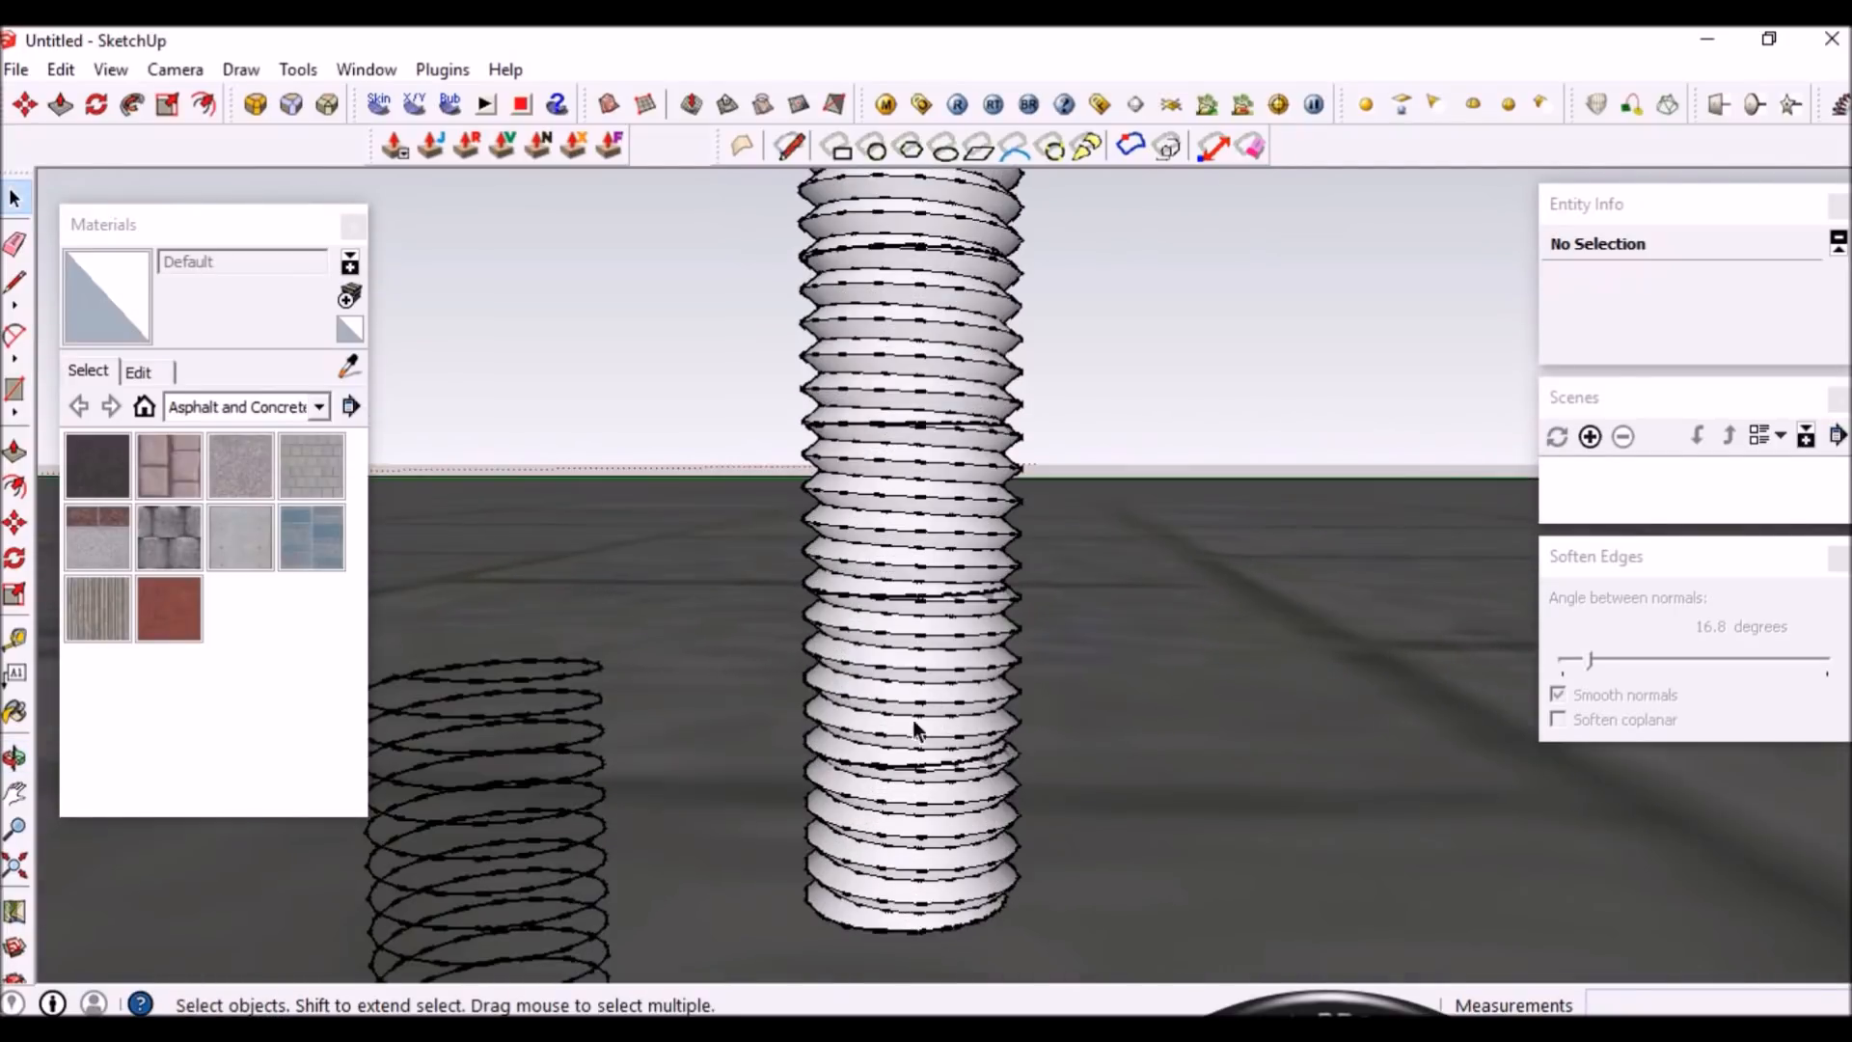
pyautogui.click(923, 668)
pyautogui.click(917, 521)
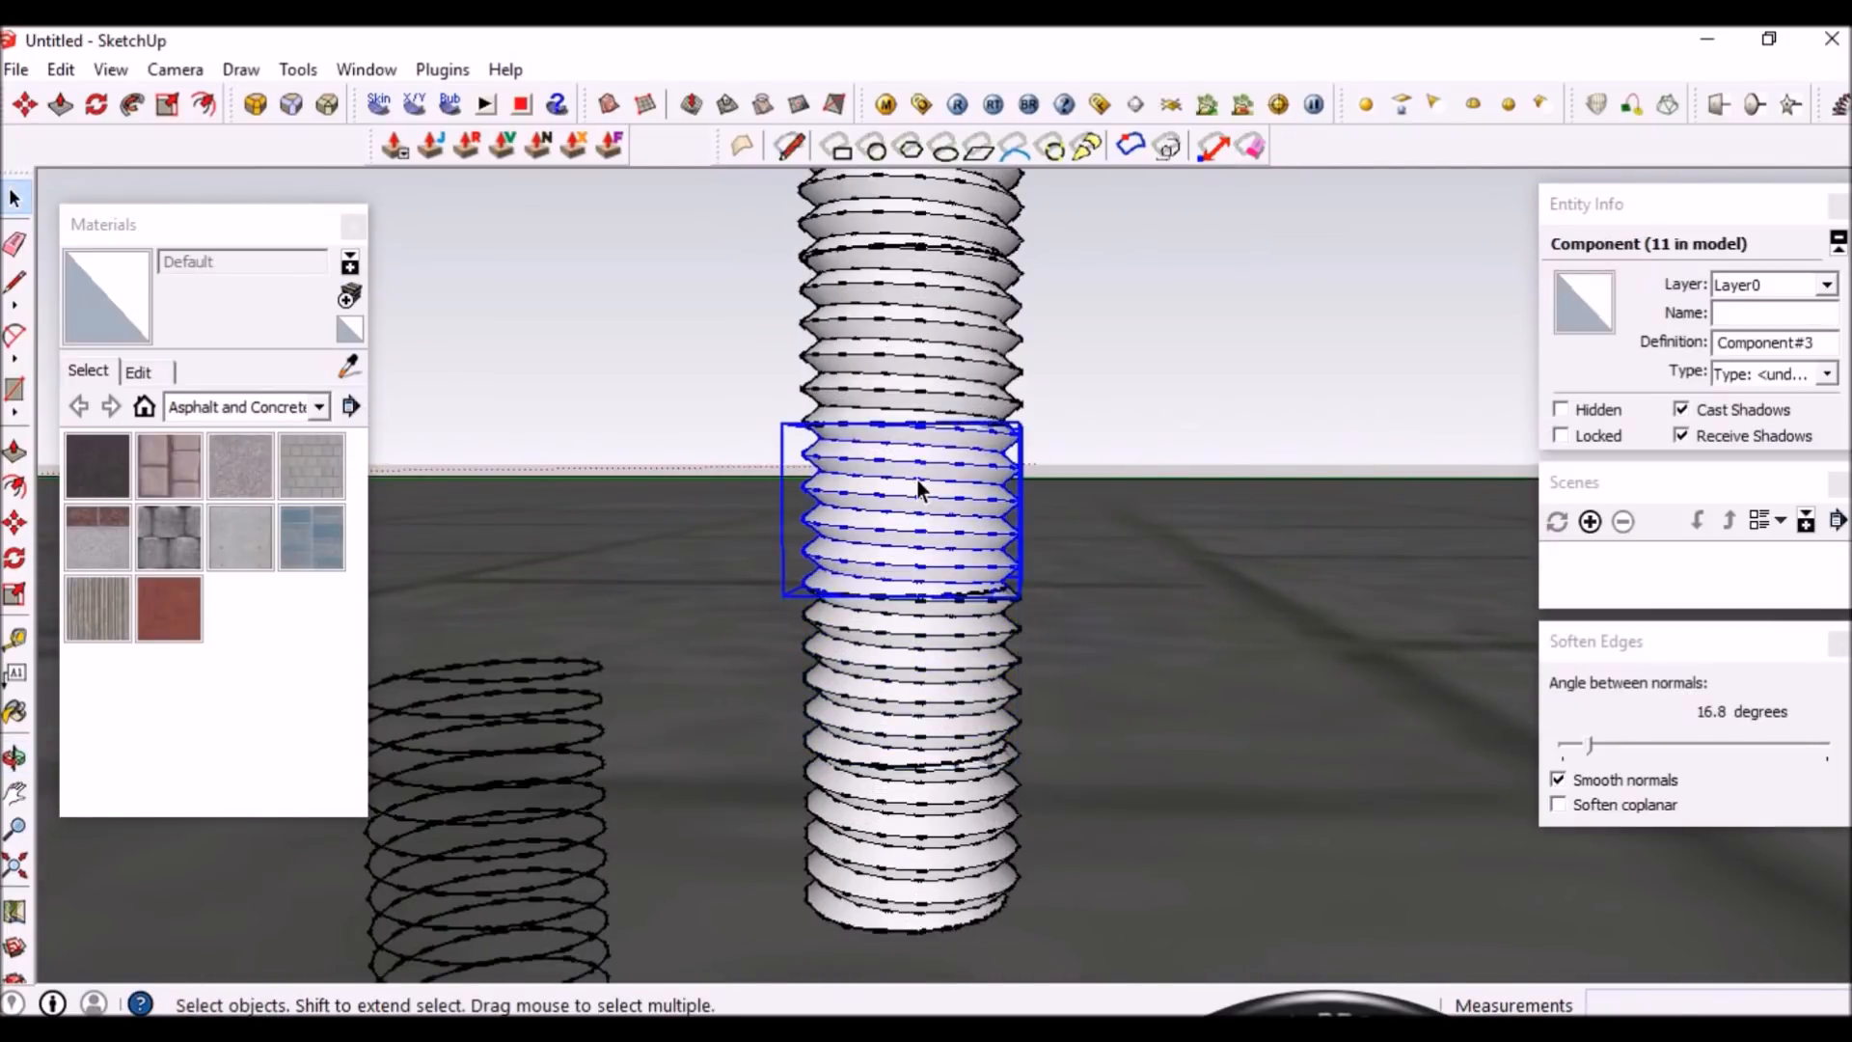
pyautogui.scroll(2, 924, 471)
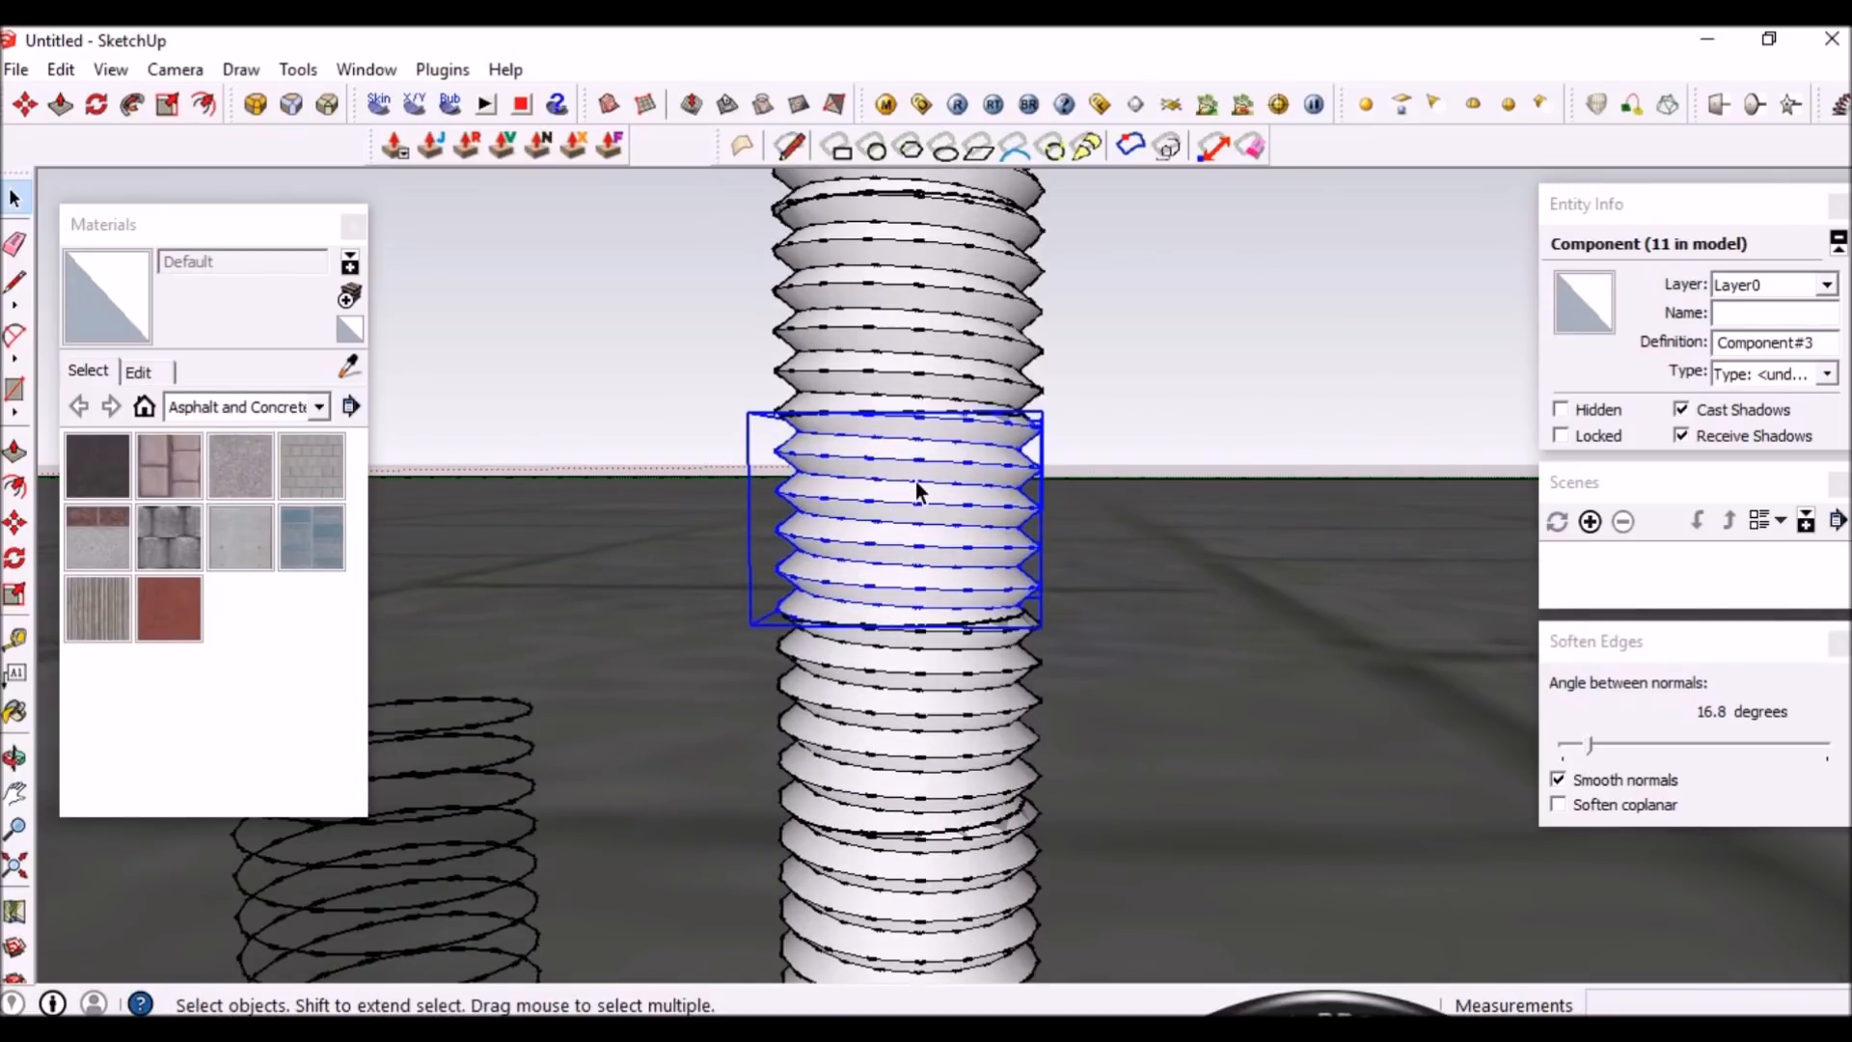
pyautogui.scroll(-3, 905, 472)
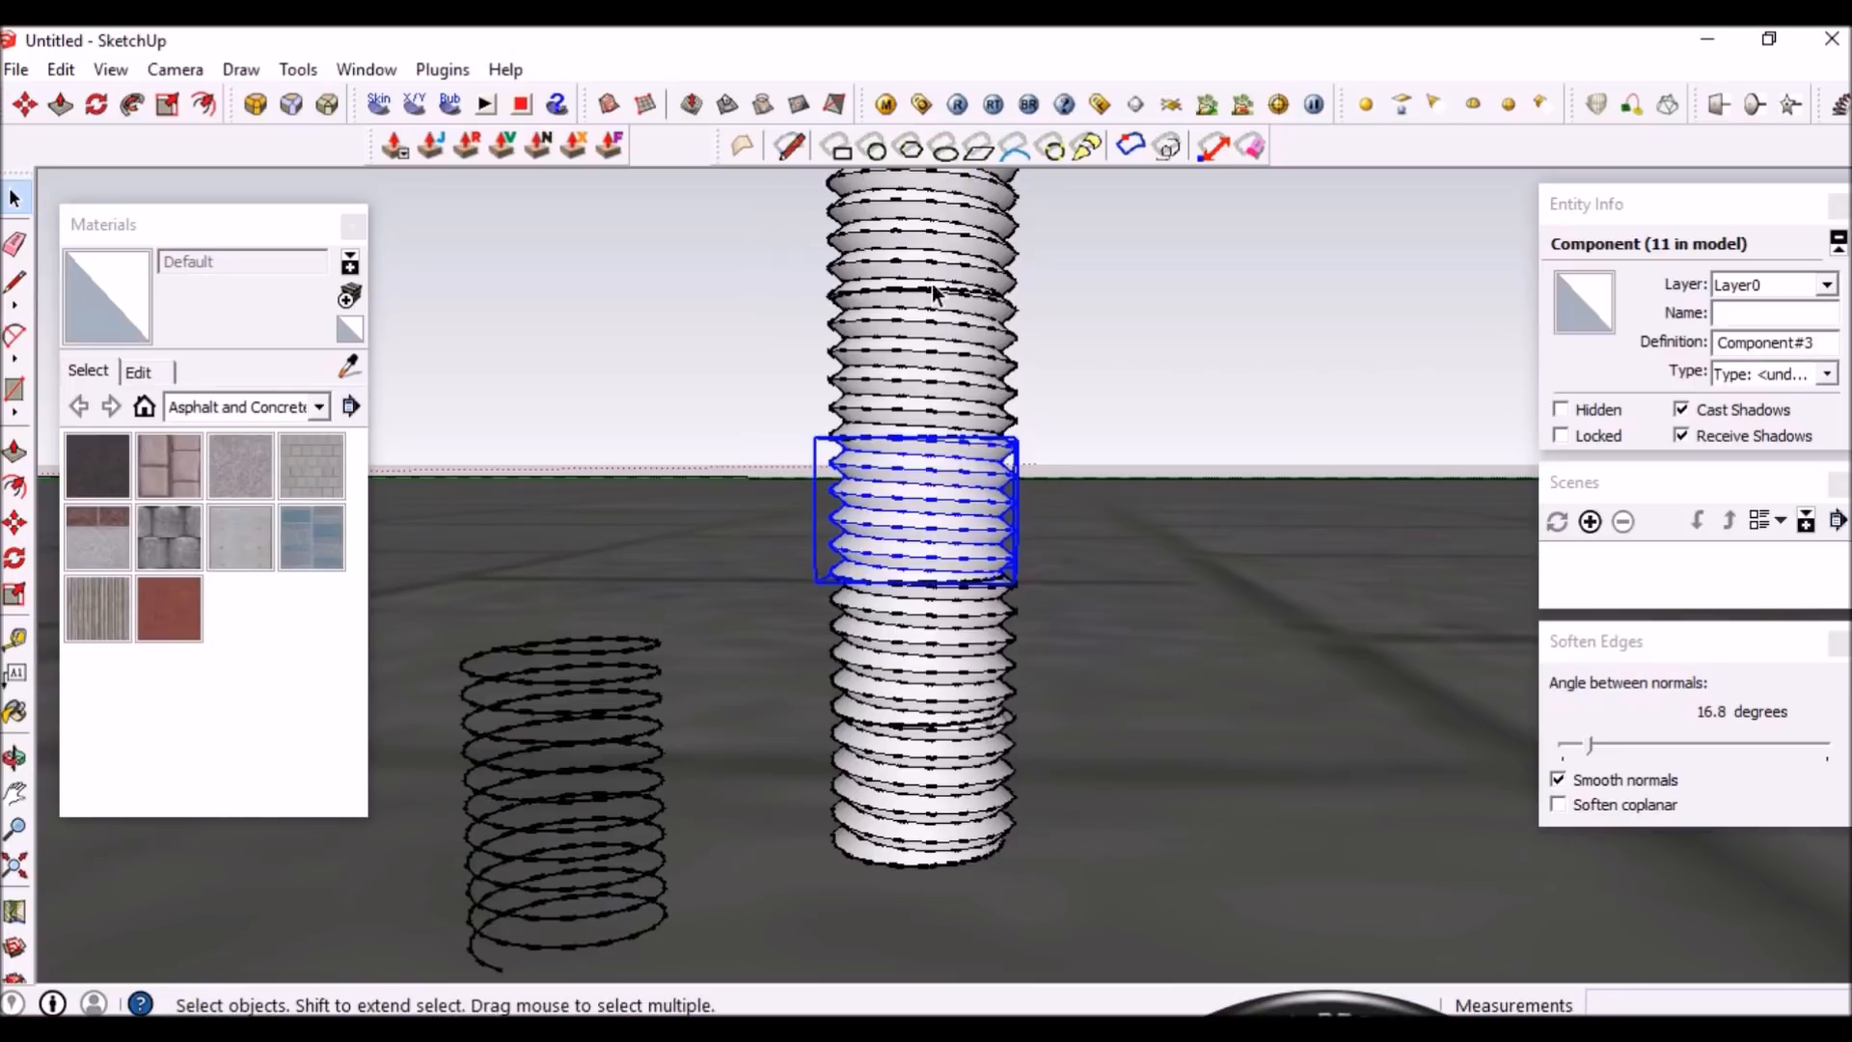
pyautogui.moveTo(945, 349); pyautogui.dragTo(774, 577, button='middle')
pyautogui.scroll(-2, 854, 561)
pyautogui.moveTo(917, 746); pyautogui.dragTo(684, 835, button='middle')
pyautogui.moveTo(926, 835); pyautogui.dragTo(818, 841, button='middle')
pyautogui.scroll(-5, 929, 827)
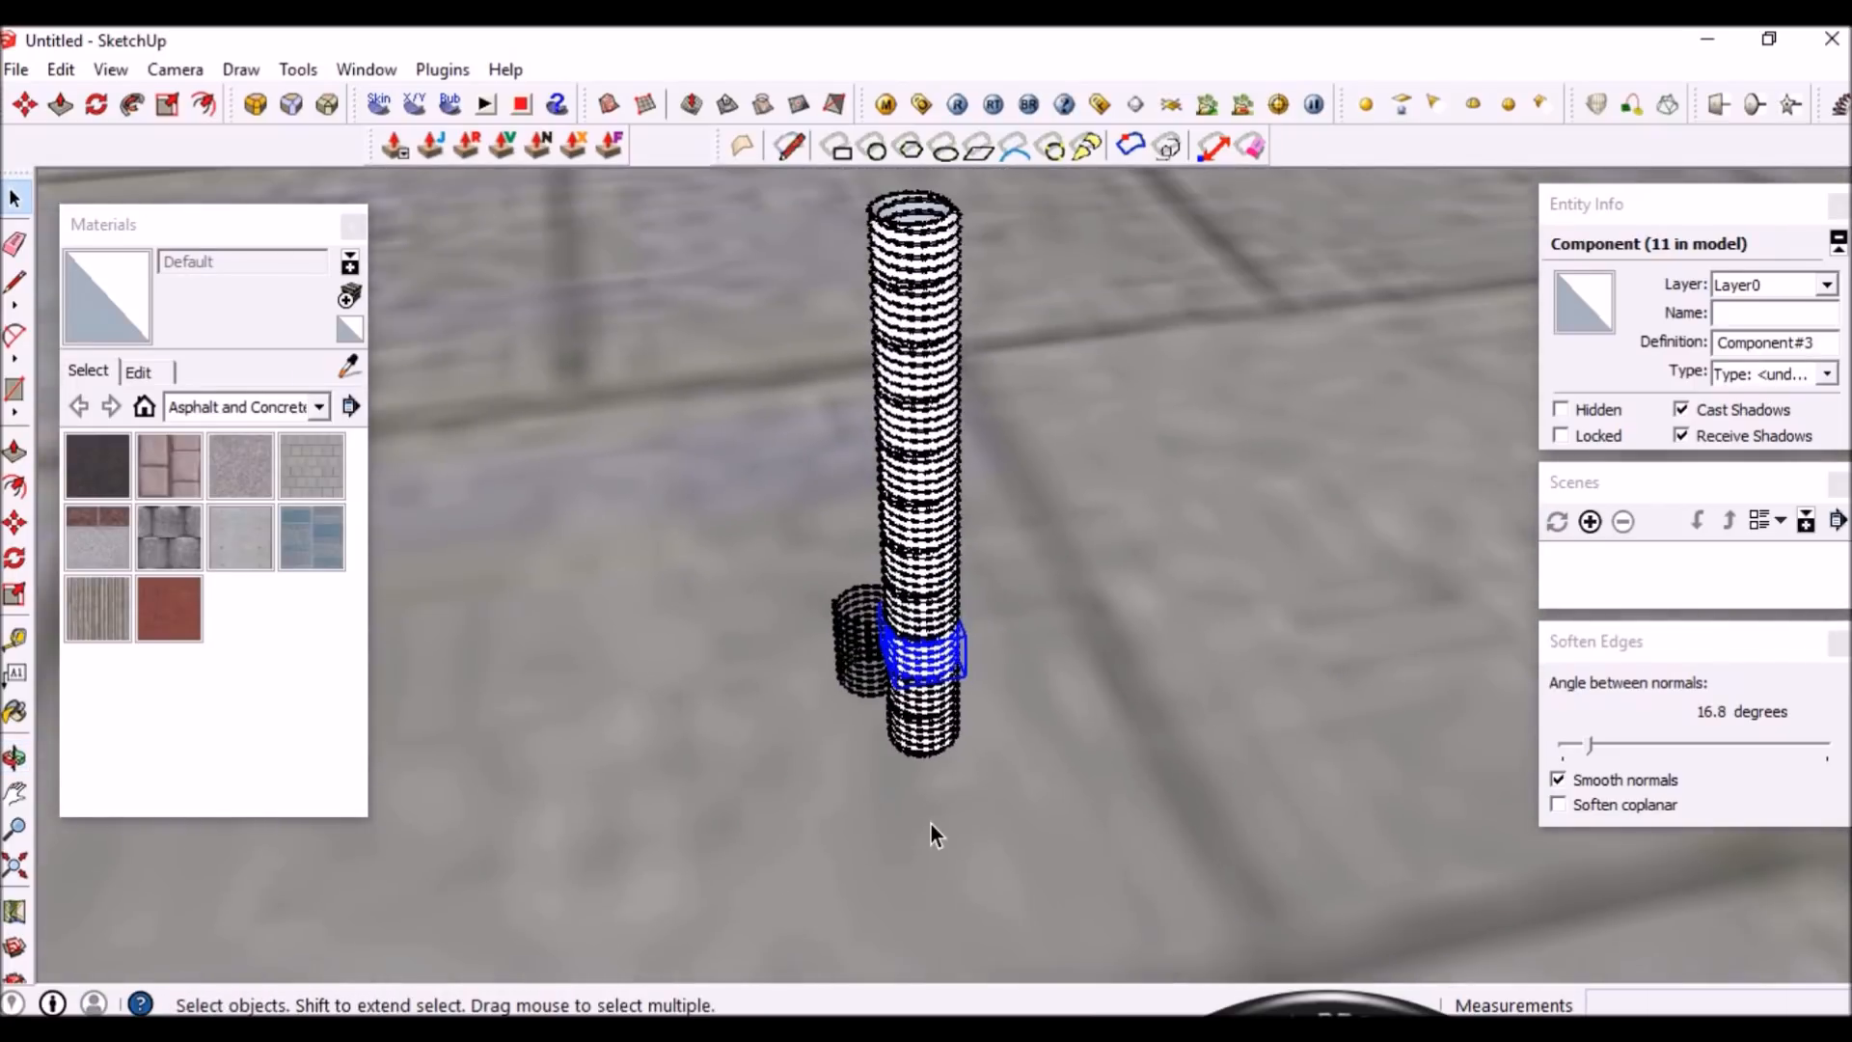
# Open the topmost thread component for editing and select all of its connected geometry
pyautogui.scroll(5, 934, 465)
pyautogui.scroll(4, 940, 422)
pyautogui.tripleClick(936, 362)
pyautogui.scroll(3, 943, 422)
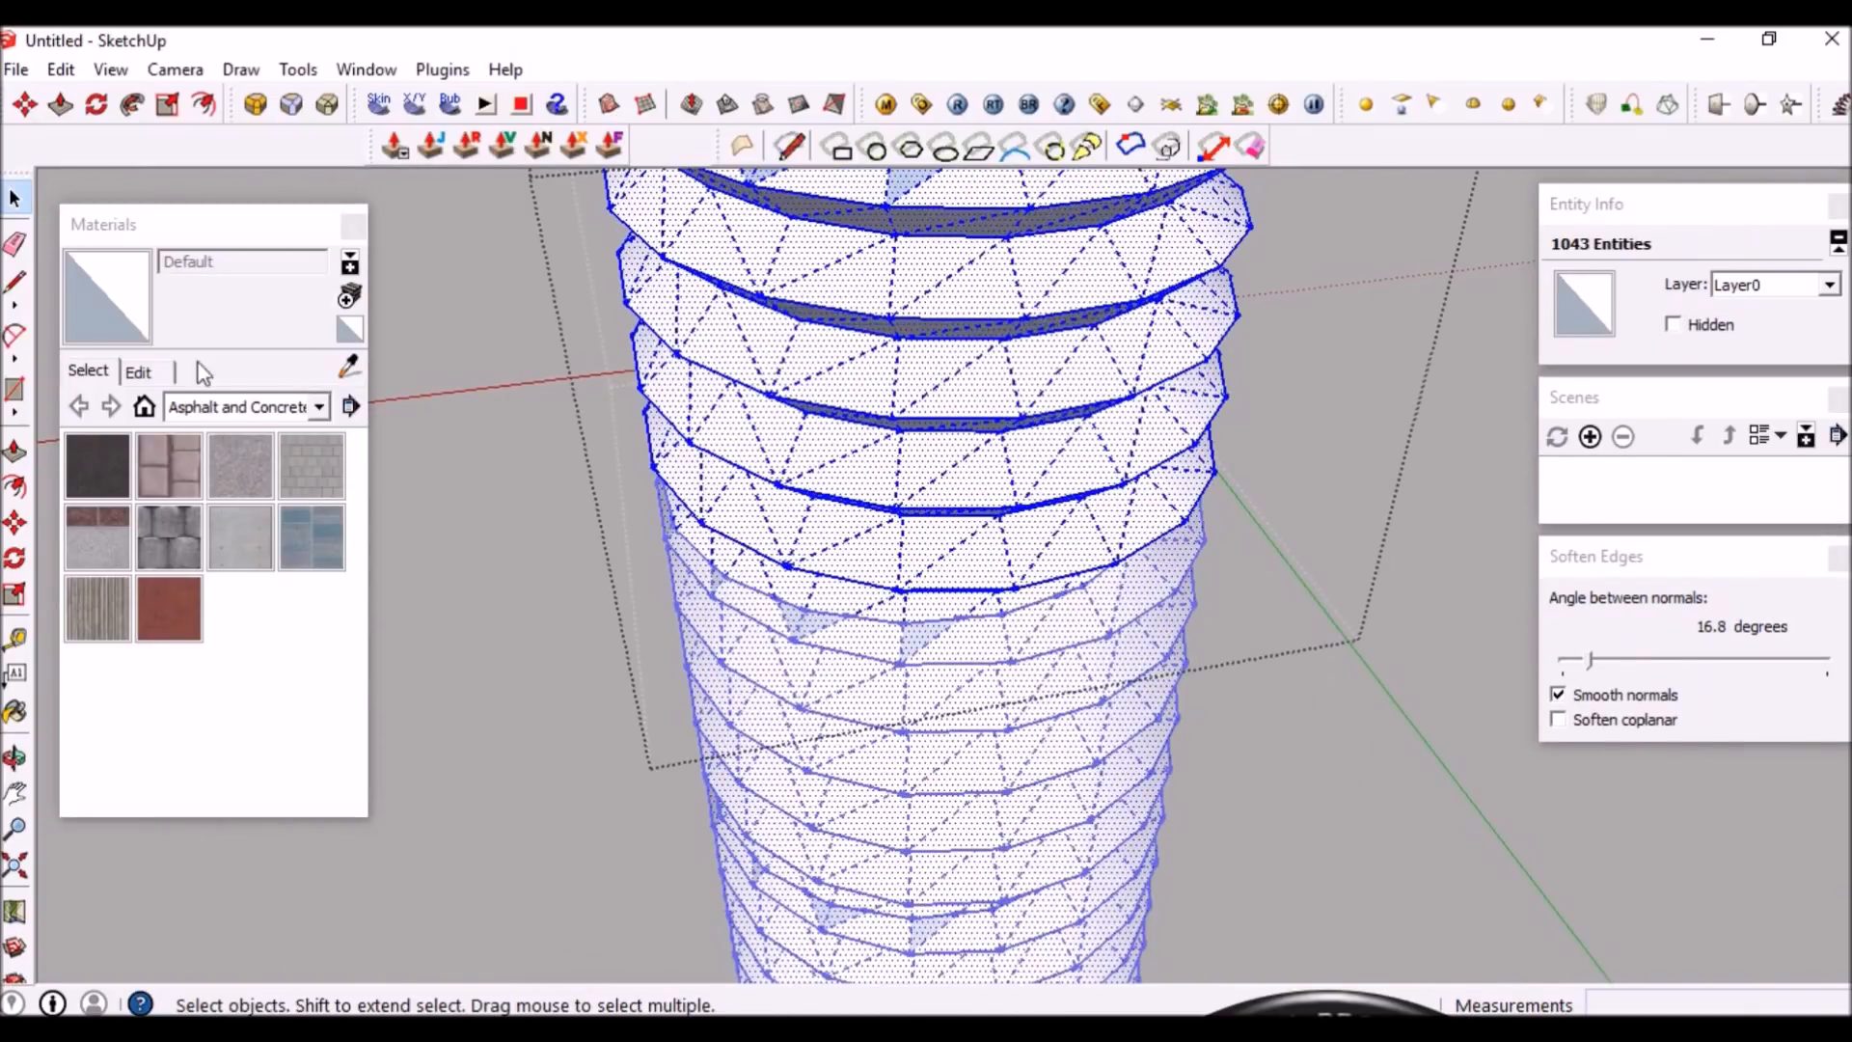
# Create a new material with a very pale blue, nearly white colour and no texture image
pyautogui.click(349, 294)
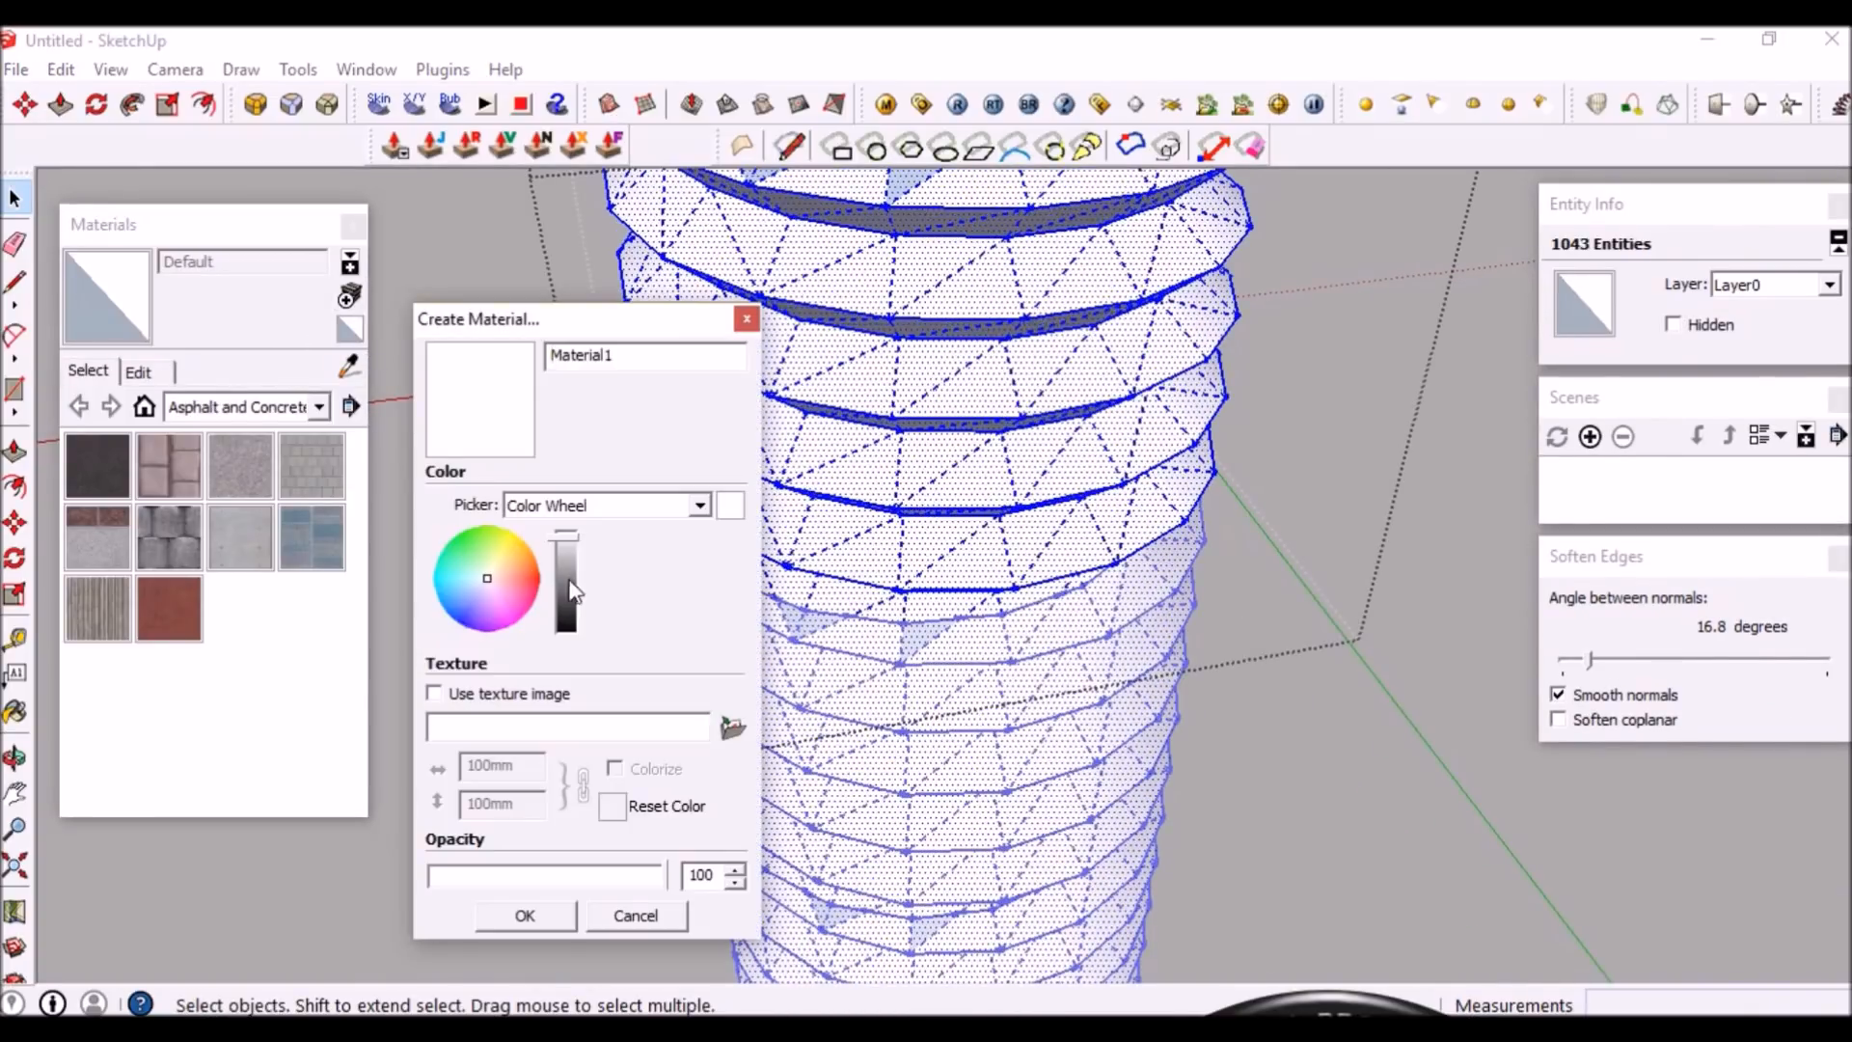
pyautogui.click(485, 575)
pyautogui.click(483, 579)
pyautogui.click(522, 917)
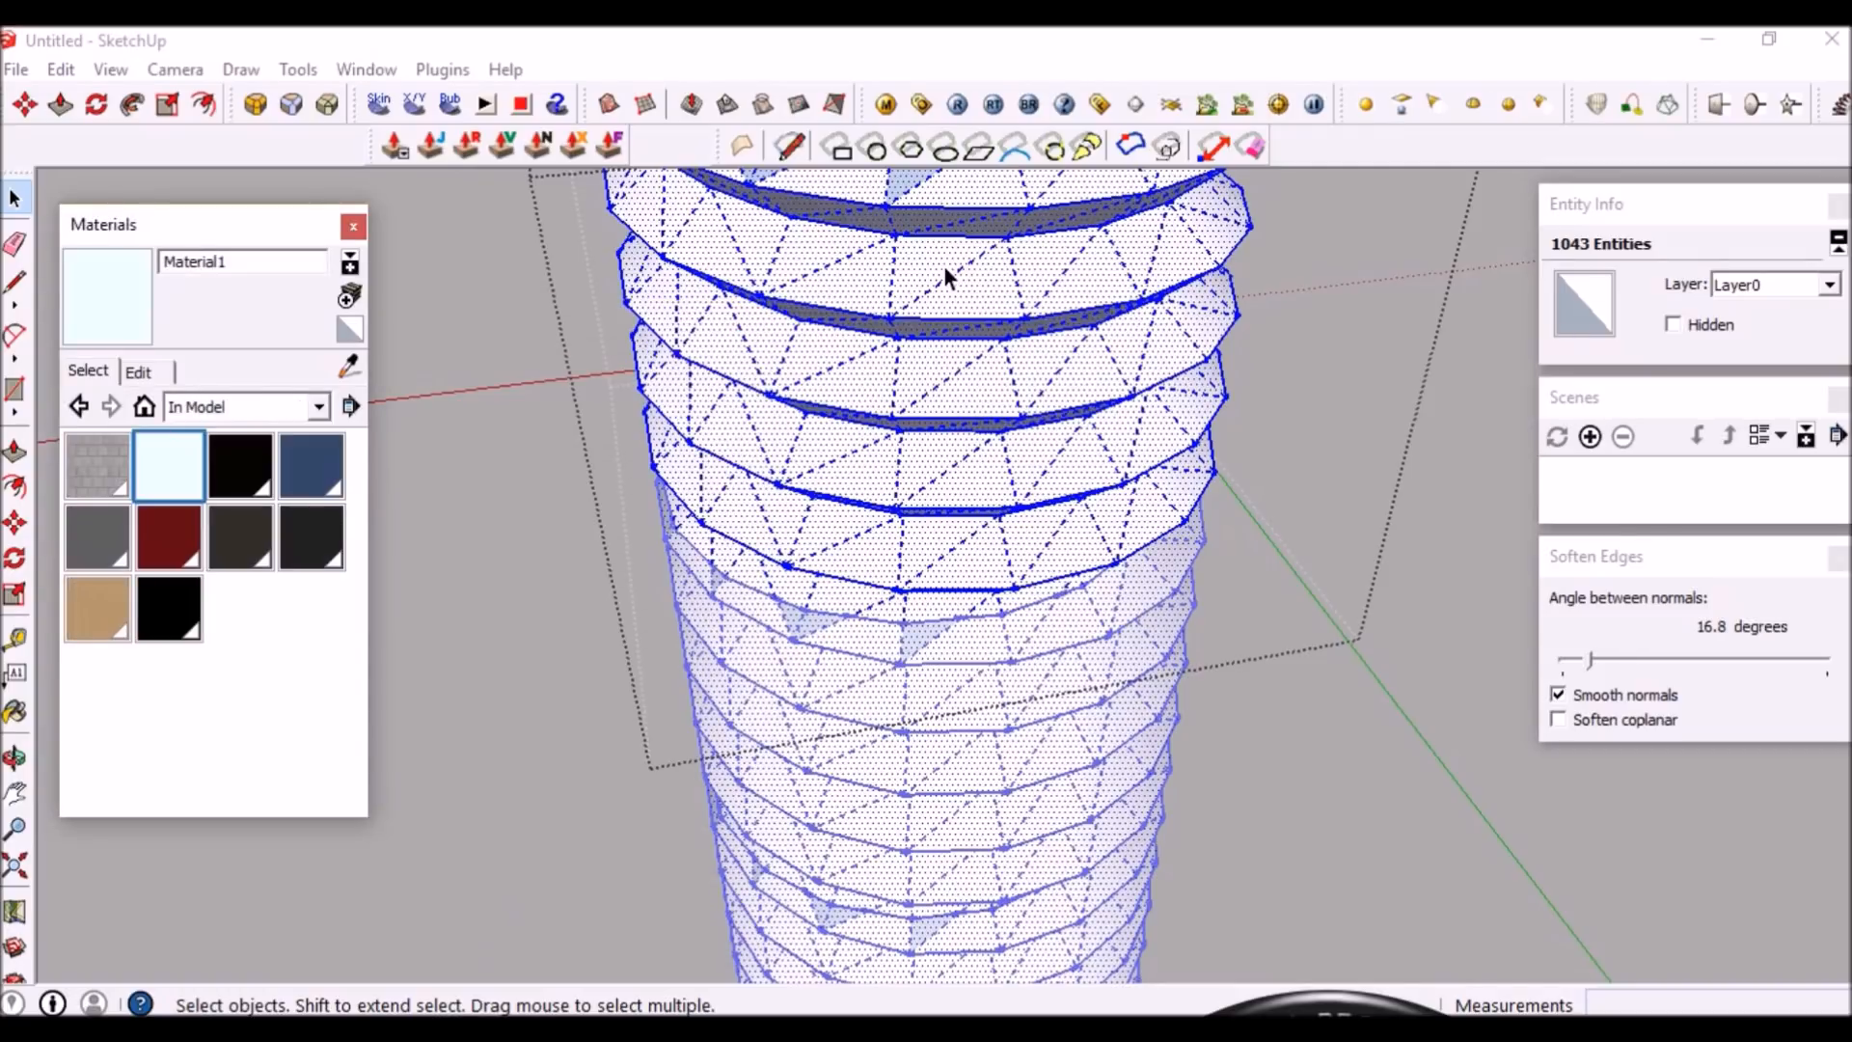
# Paint all the selected thread geometry with the new pale blue material and leave the component
pyautogui.click(125, 293)
pyautogui.scroll(-3, 712, 648)
pyautogui.scroll(3, 802, 422)
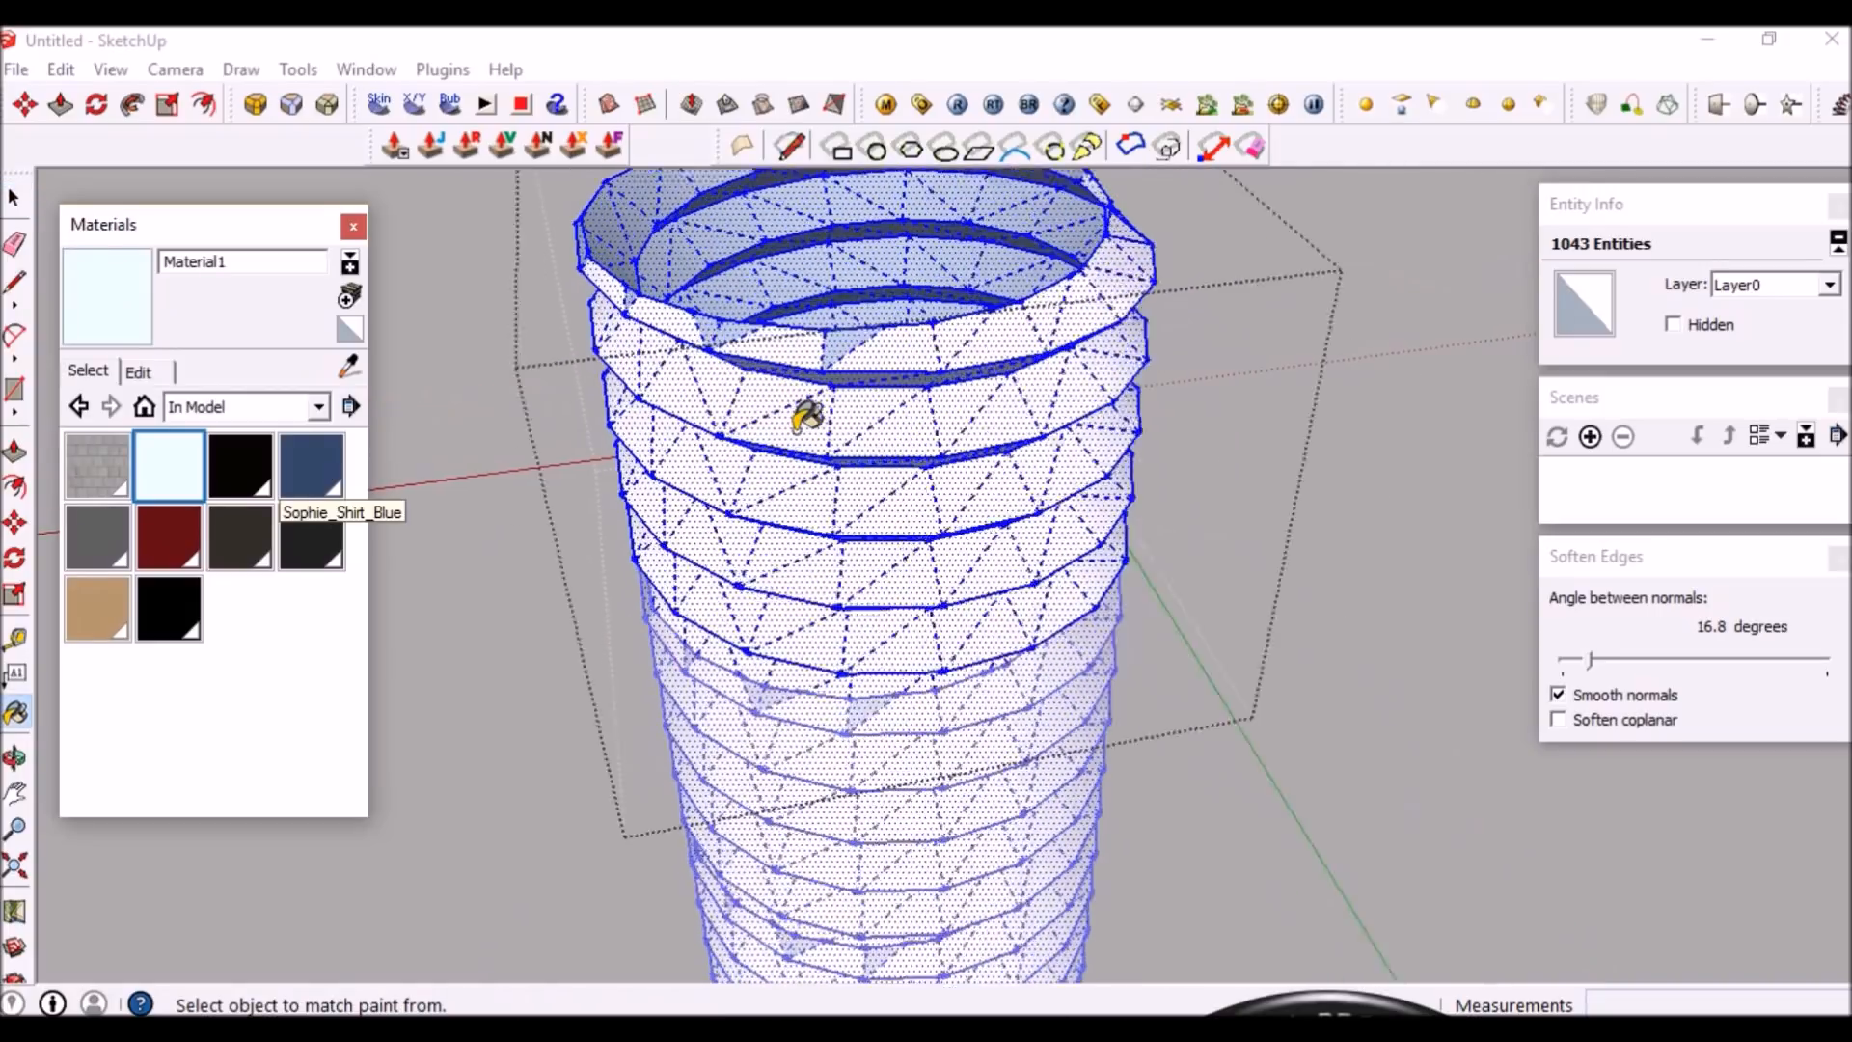
pyautogui.click(840, 393)
pyautogui.scroll(-5, 868, 537)
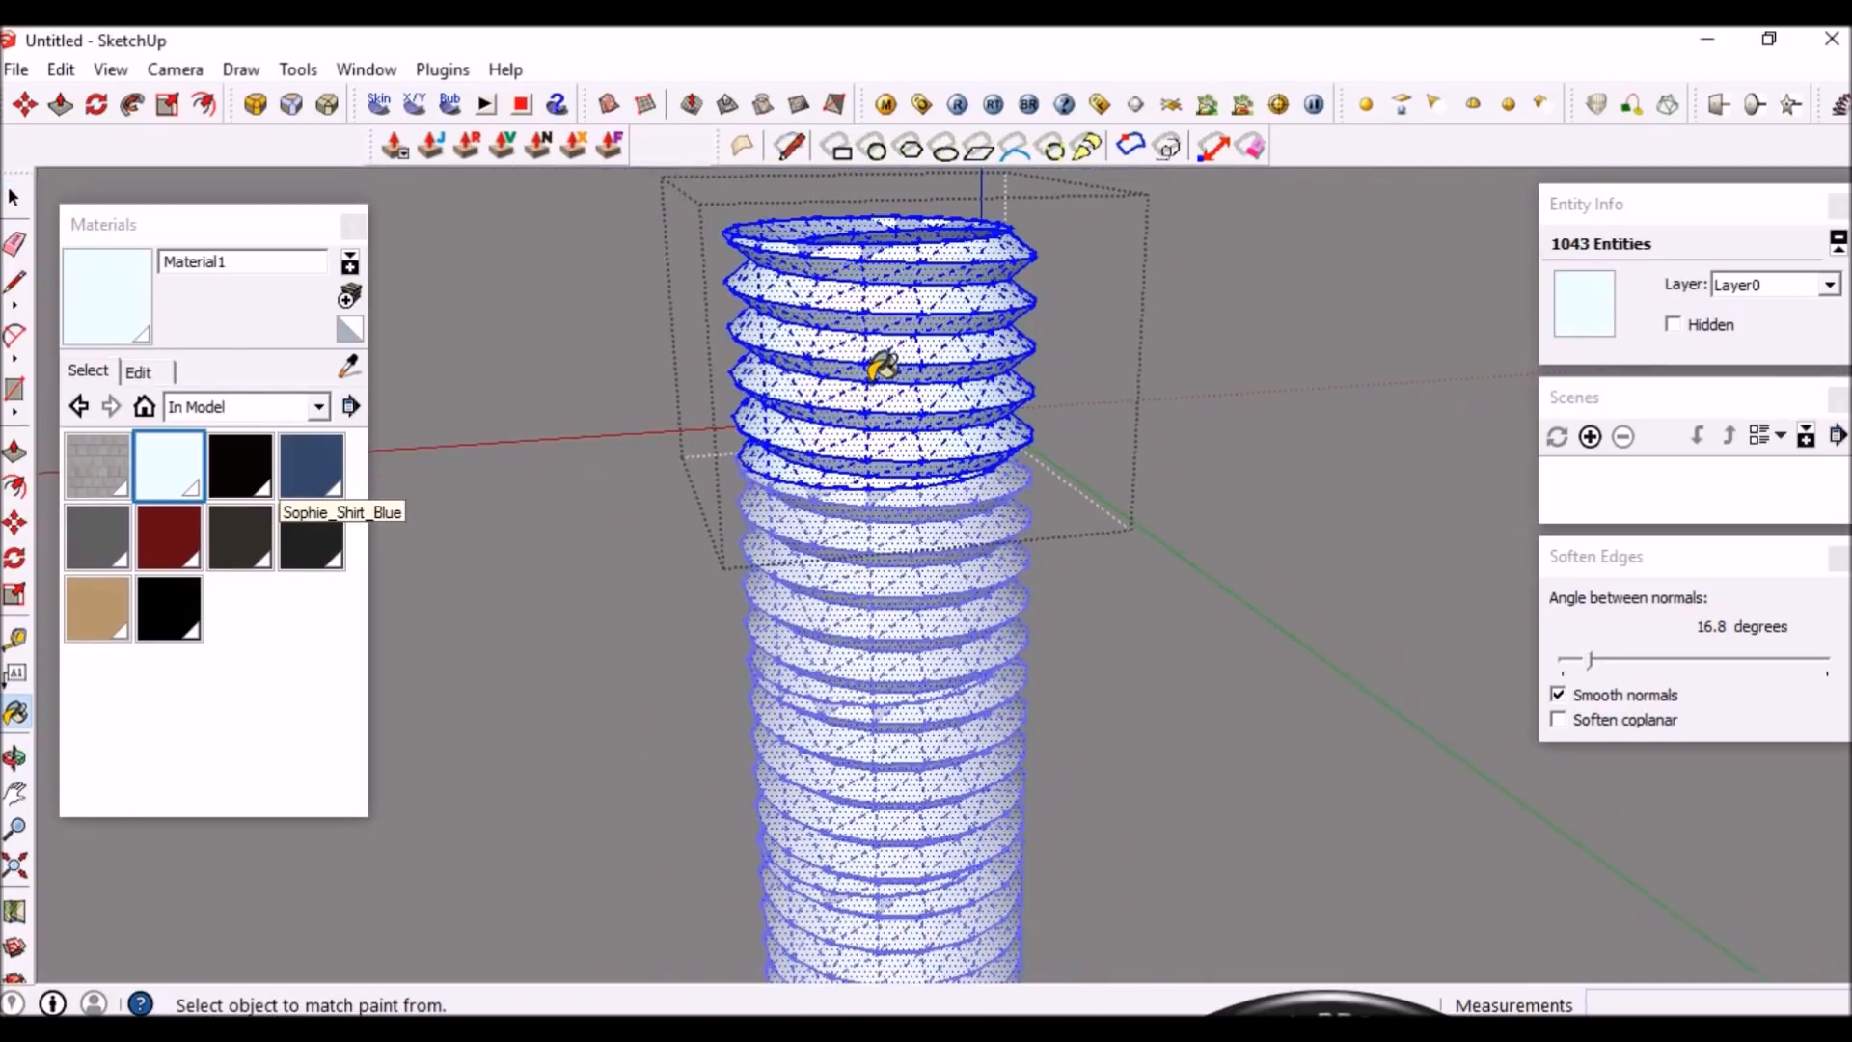
pyautogui.scroll(-4, 893, 425)
pyautogui.scroll(6, 884, 430)
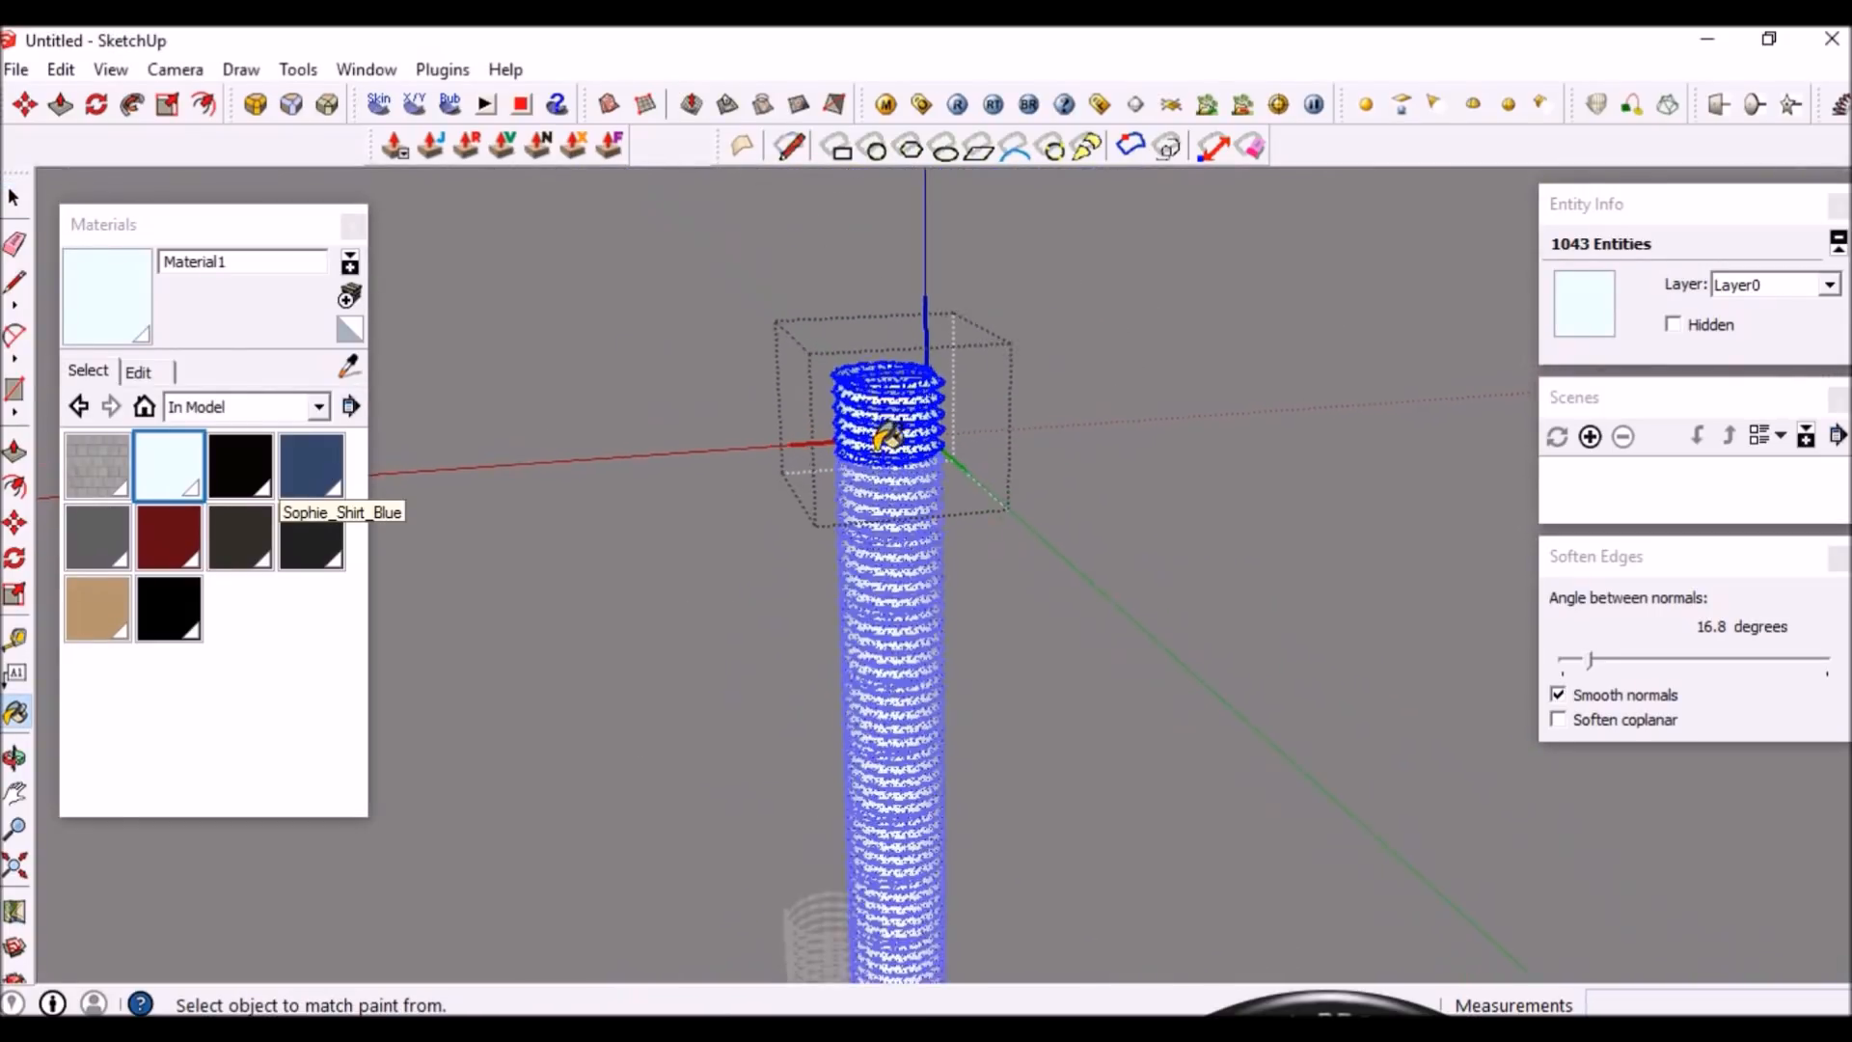
pyautogui.scroll(4, 887, 406)
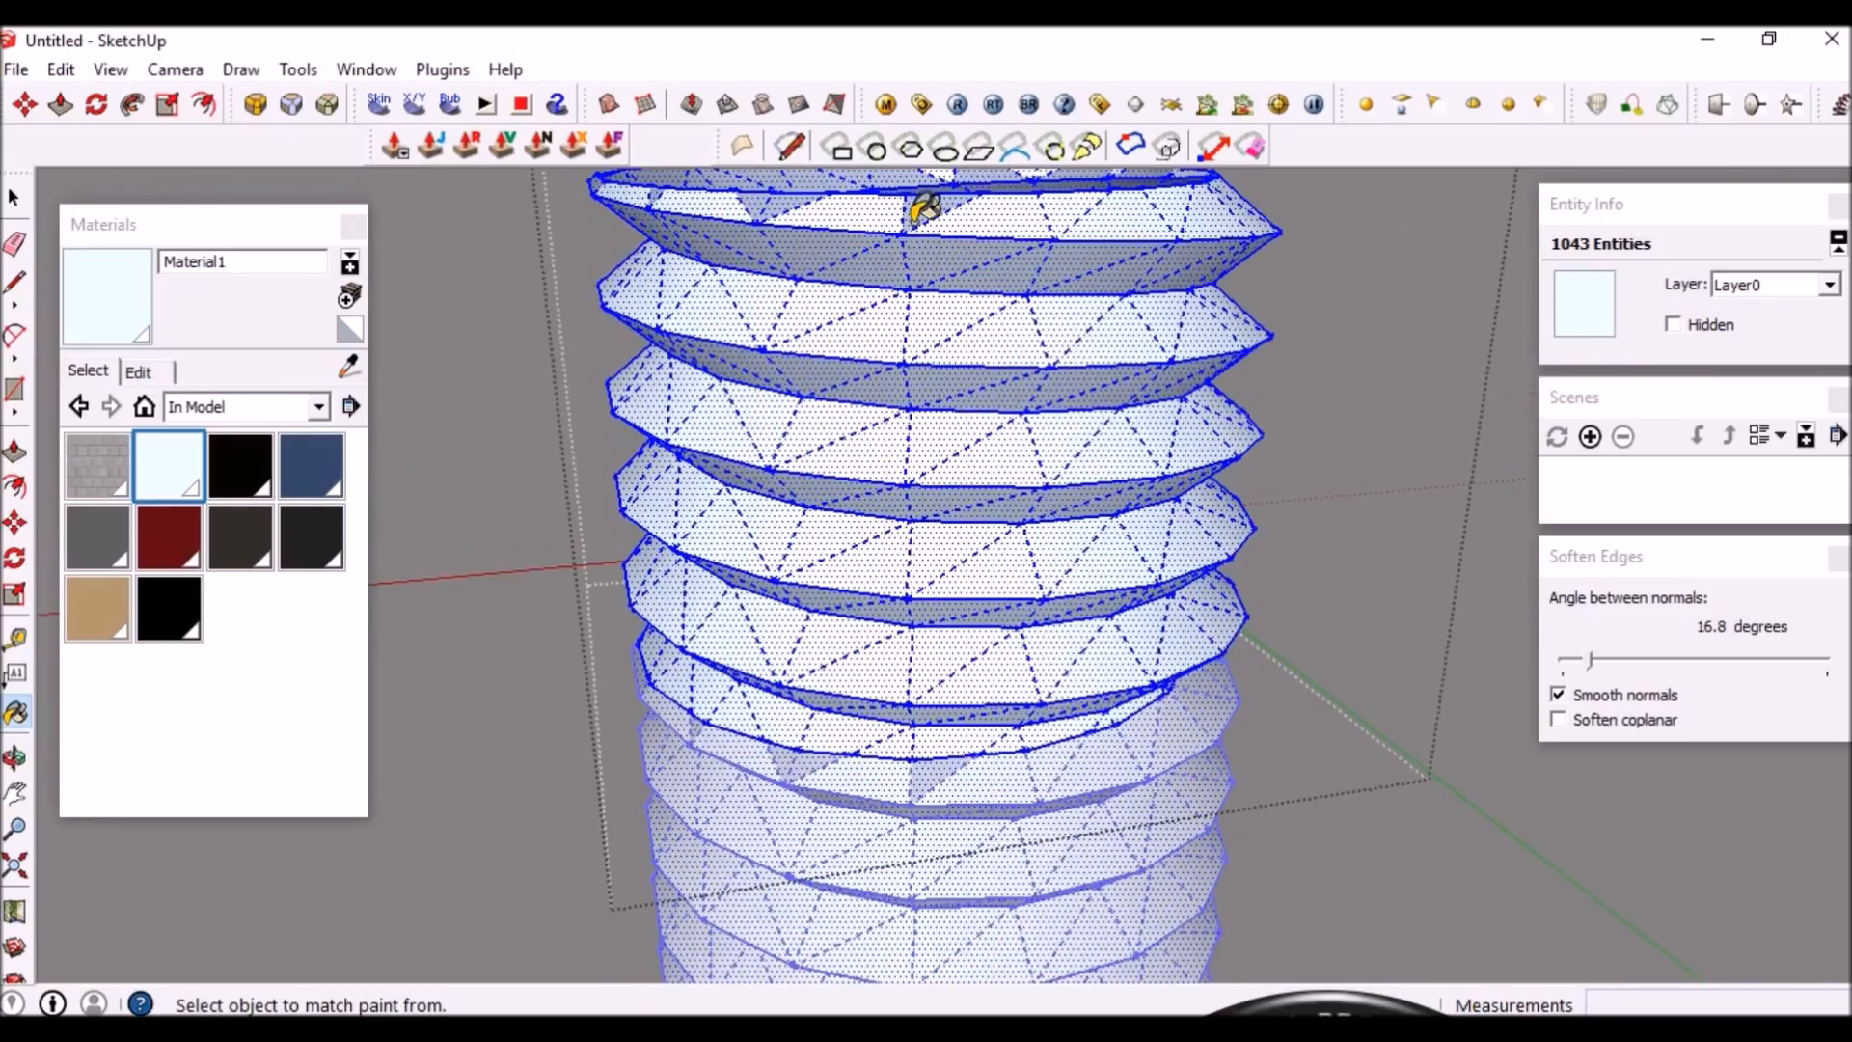
pyautogui.scroll(-3, 951, 376)
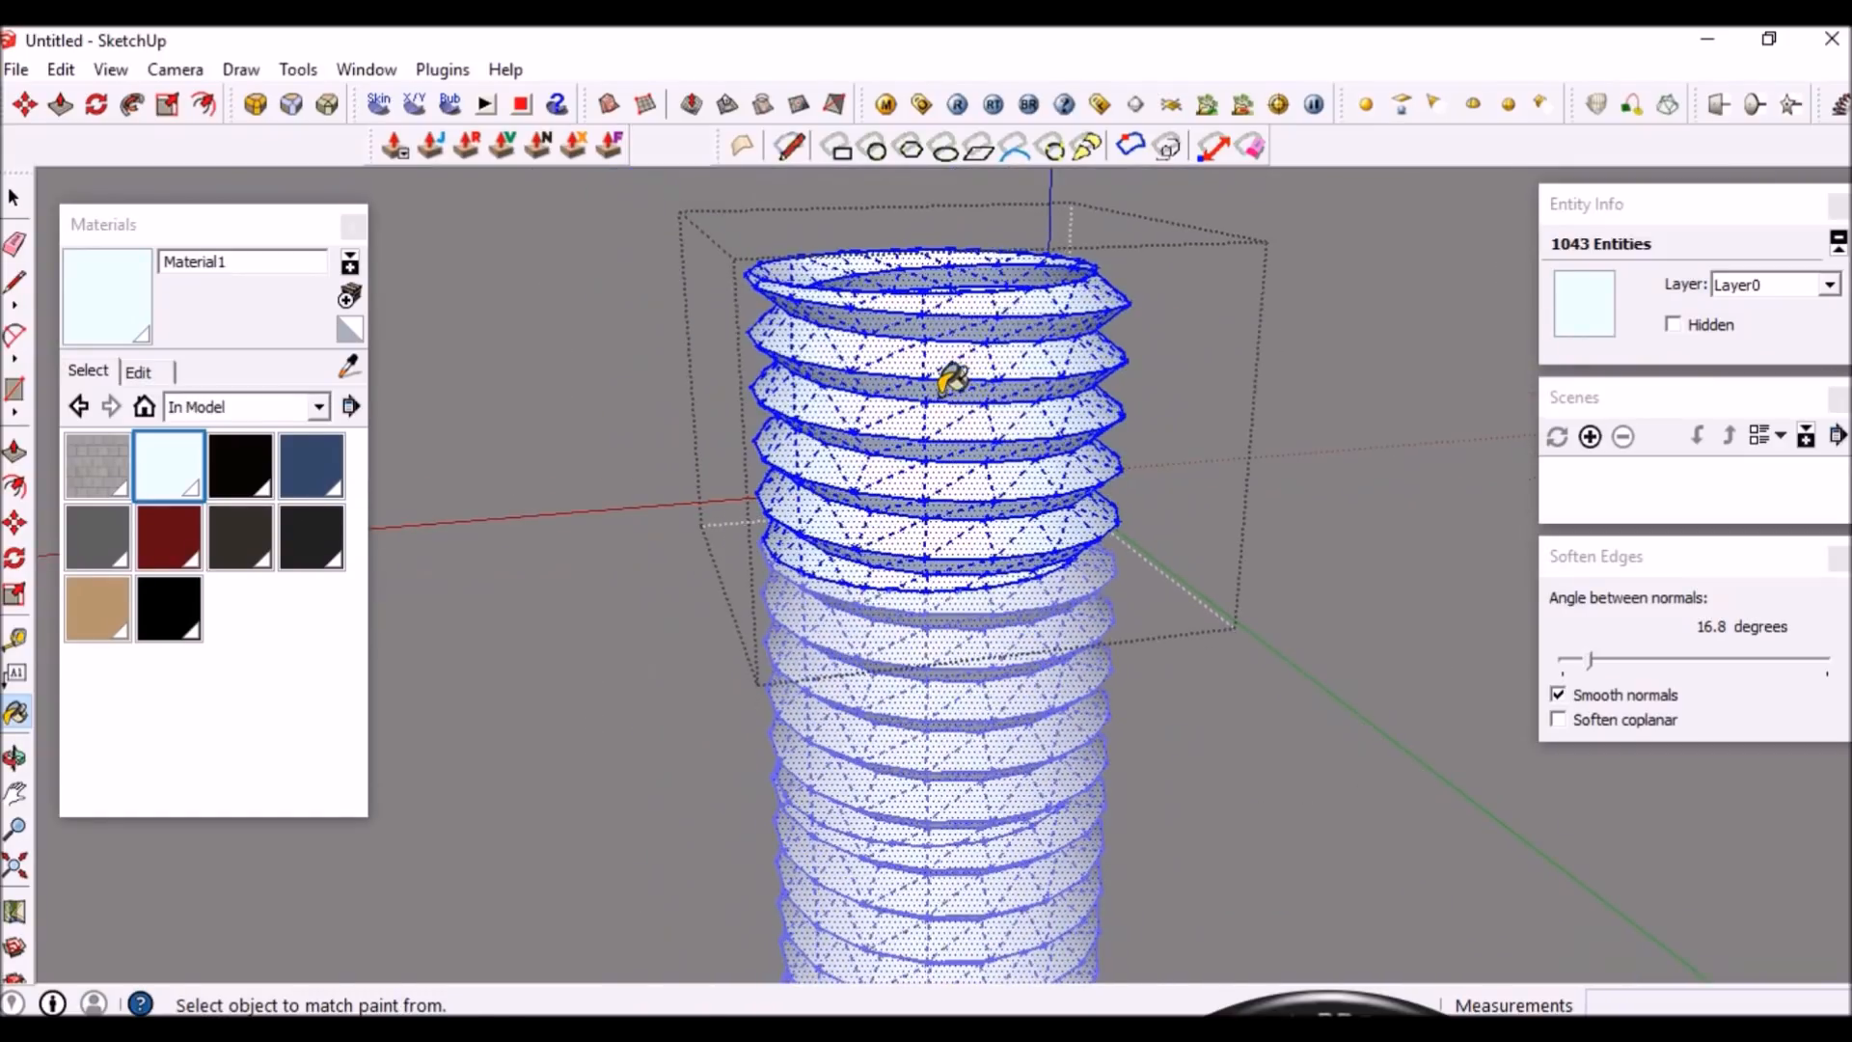
pyautogui.press('space')
pyautogui.scroll(3, 950, 319)
pyautogui.press('Escape')
pyautogui.moveTo(950, 322); pyautogui.dragTo(987, 432, button='middle')
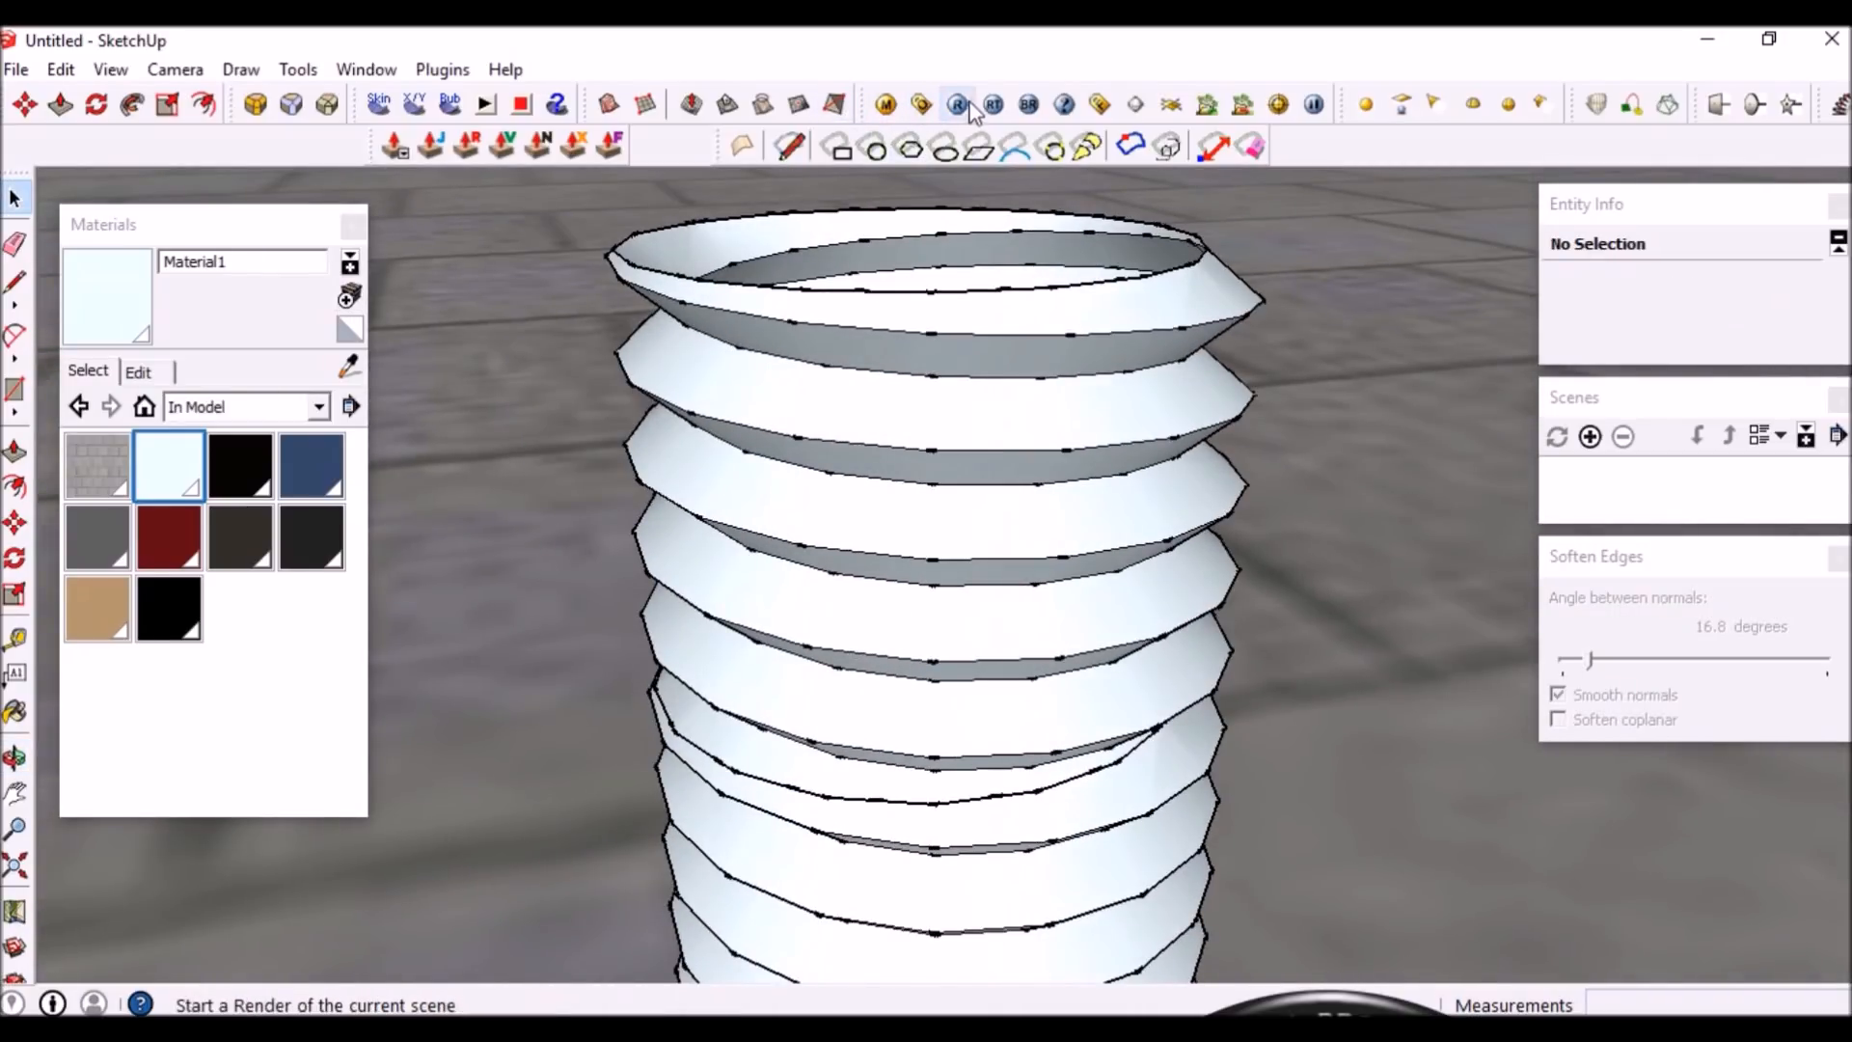
# Add a reflection layer to Material1 in the V-Ray material editor
pyautogui.click(886, 104)
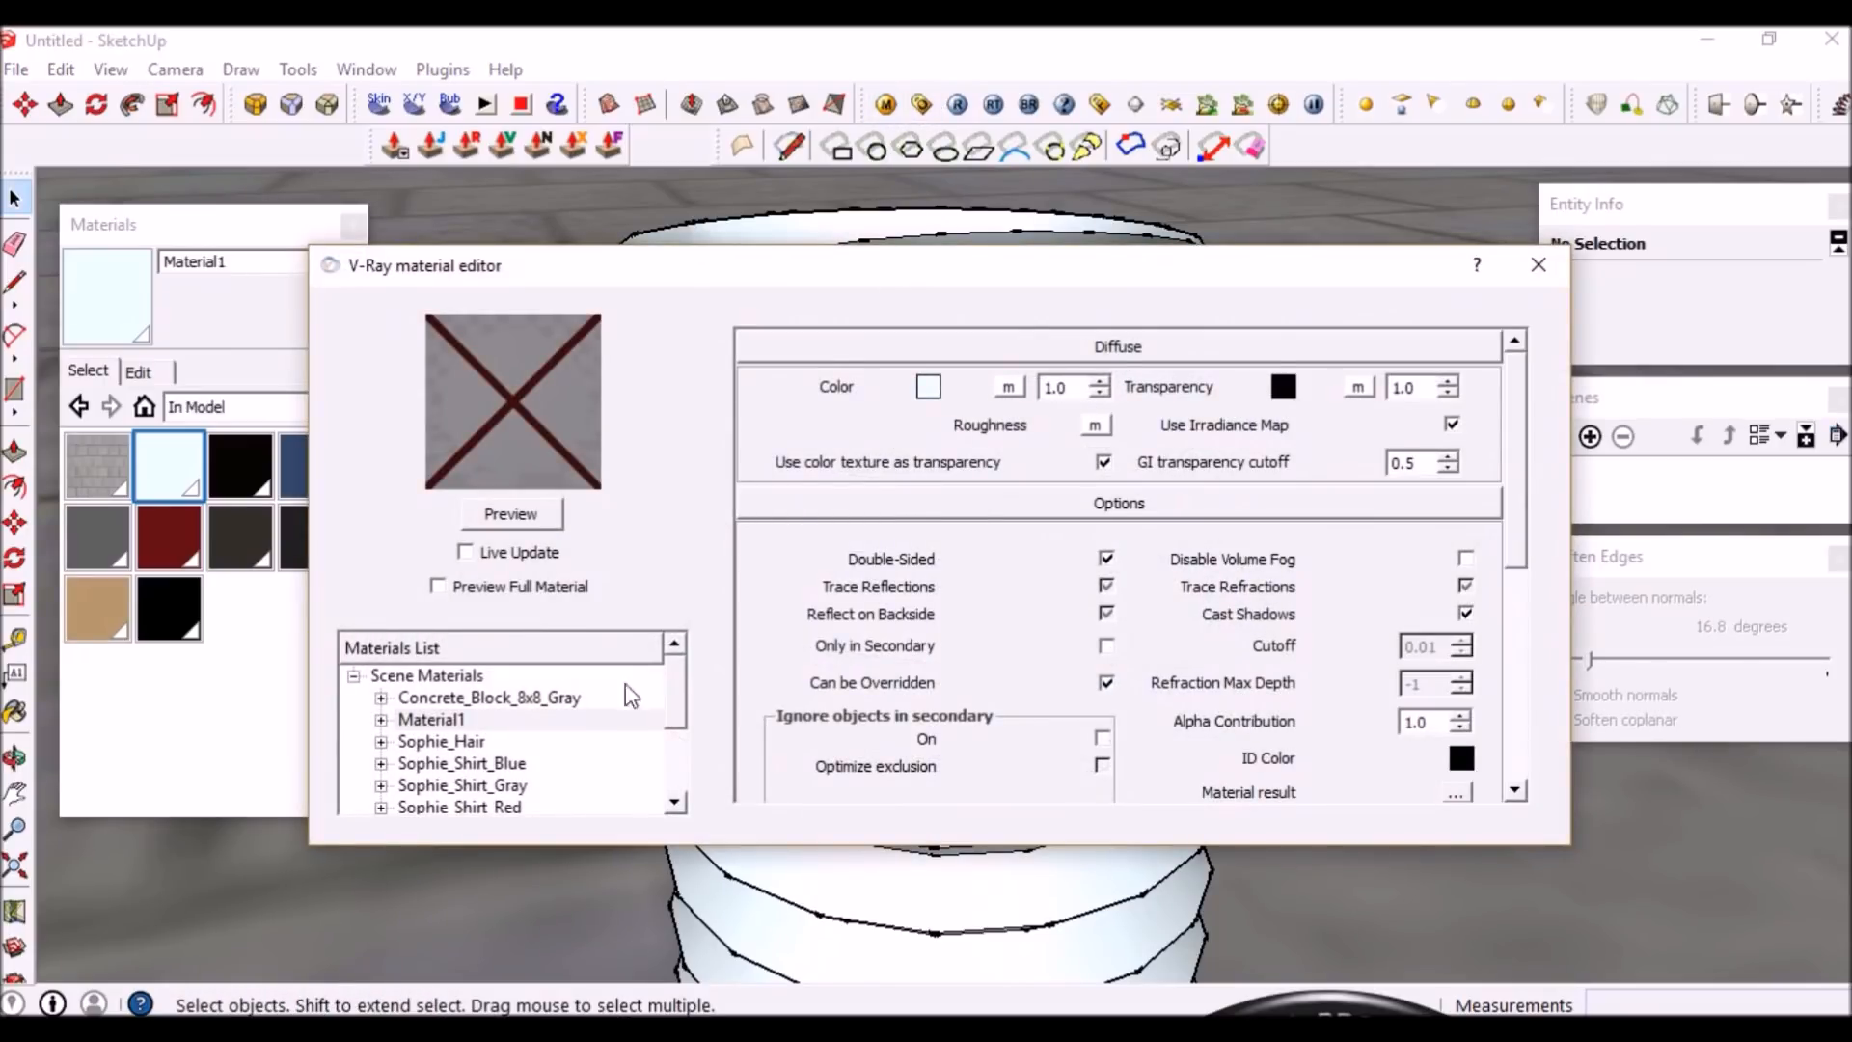
pyautogui.rightClick(472, 721)
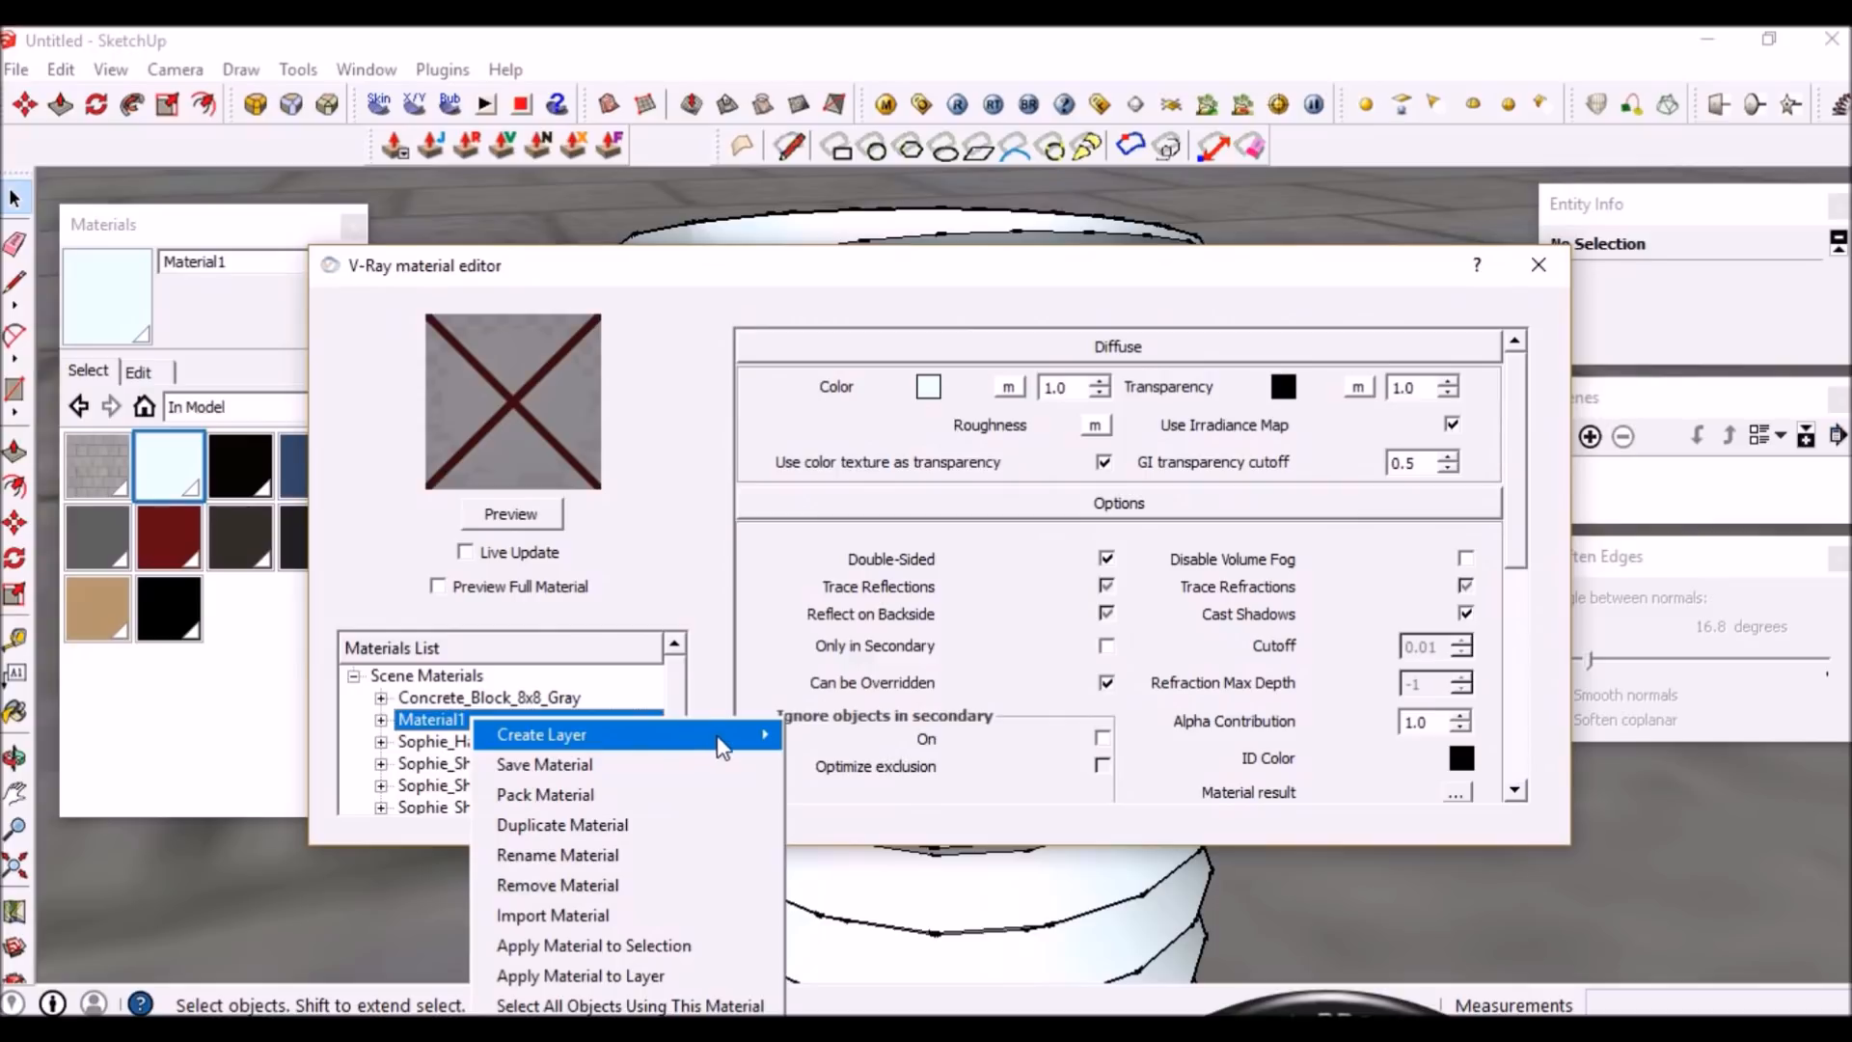
pyautogui.moveTo(759, 738)
pyautogui.click(845, 769)
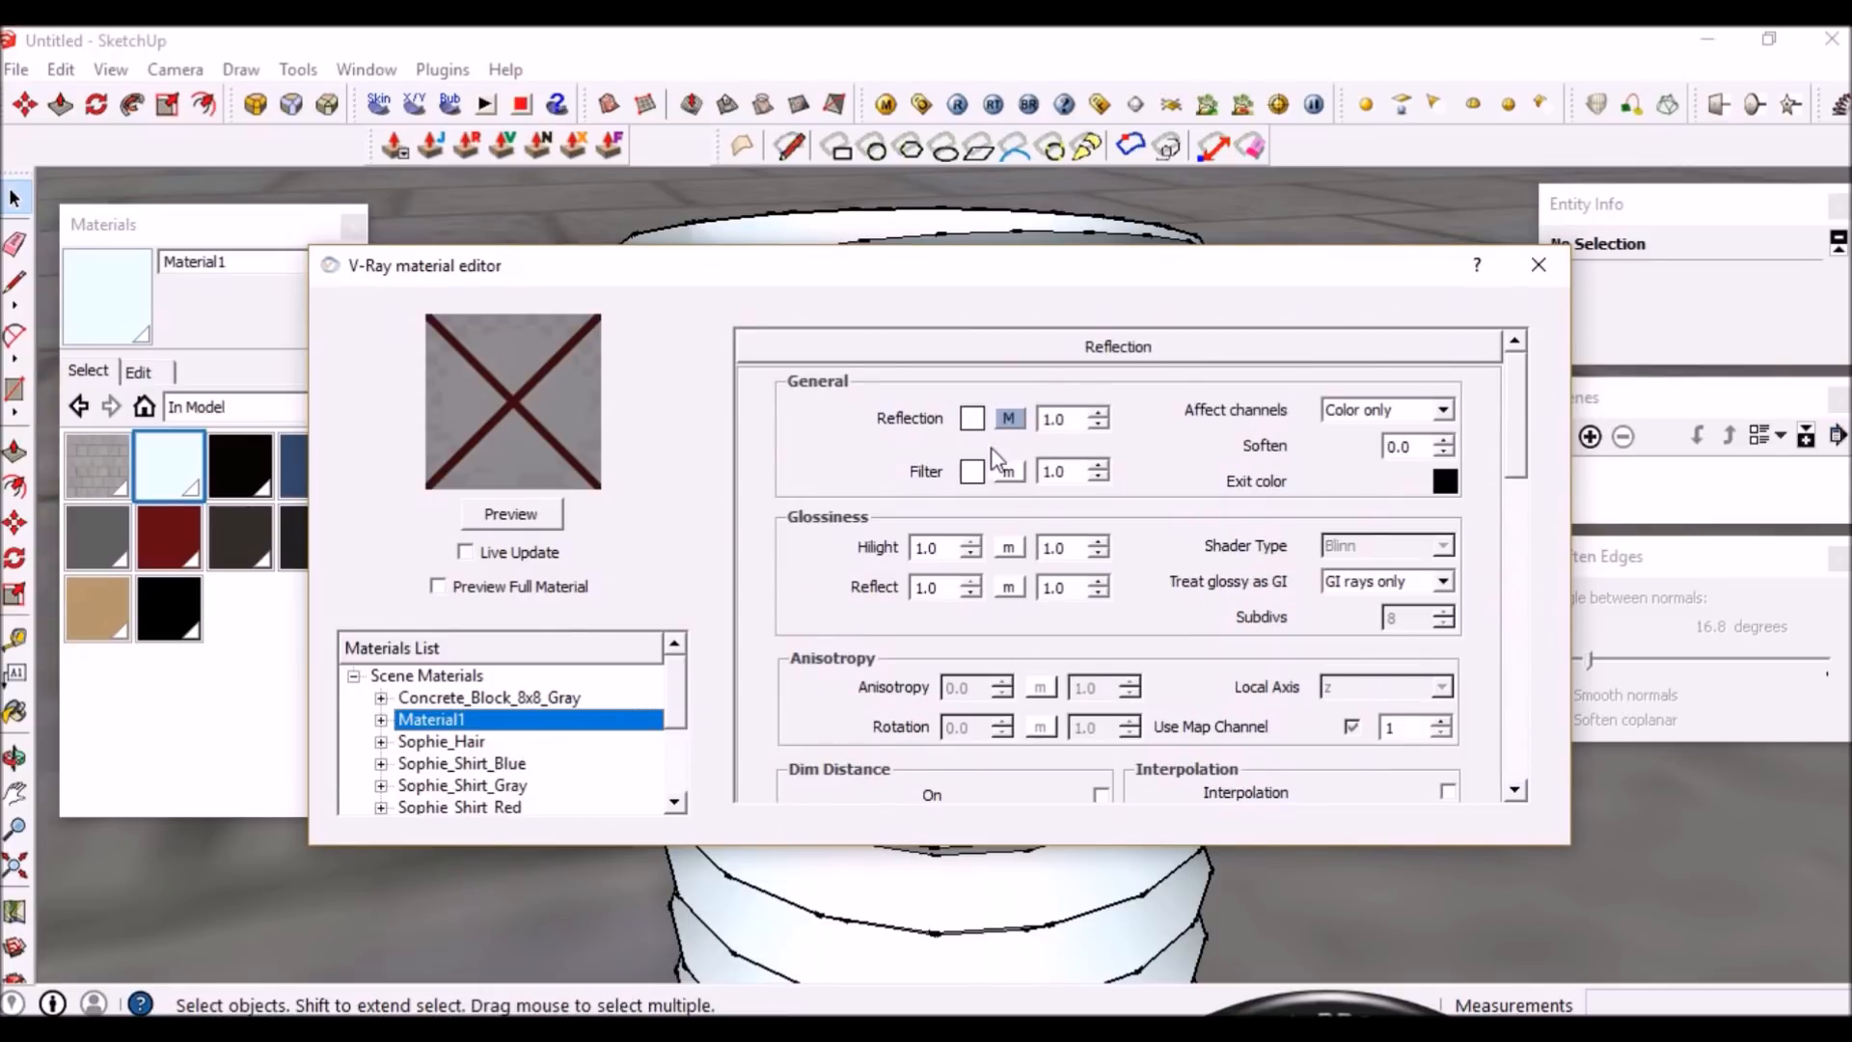
# Set the reflection's TexFresnel map to an IOR of 11 and a Refract IOR of 1
pyautogui.click(1009, 421)
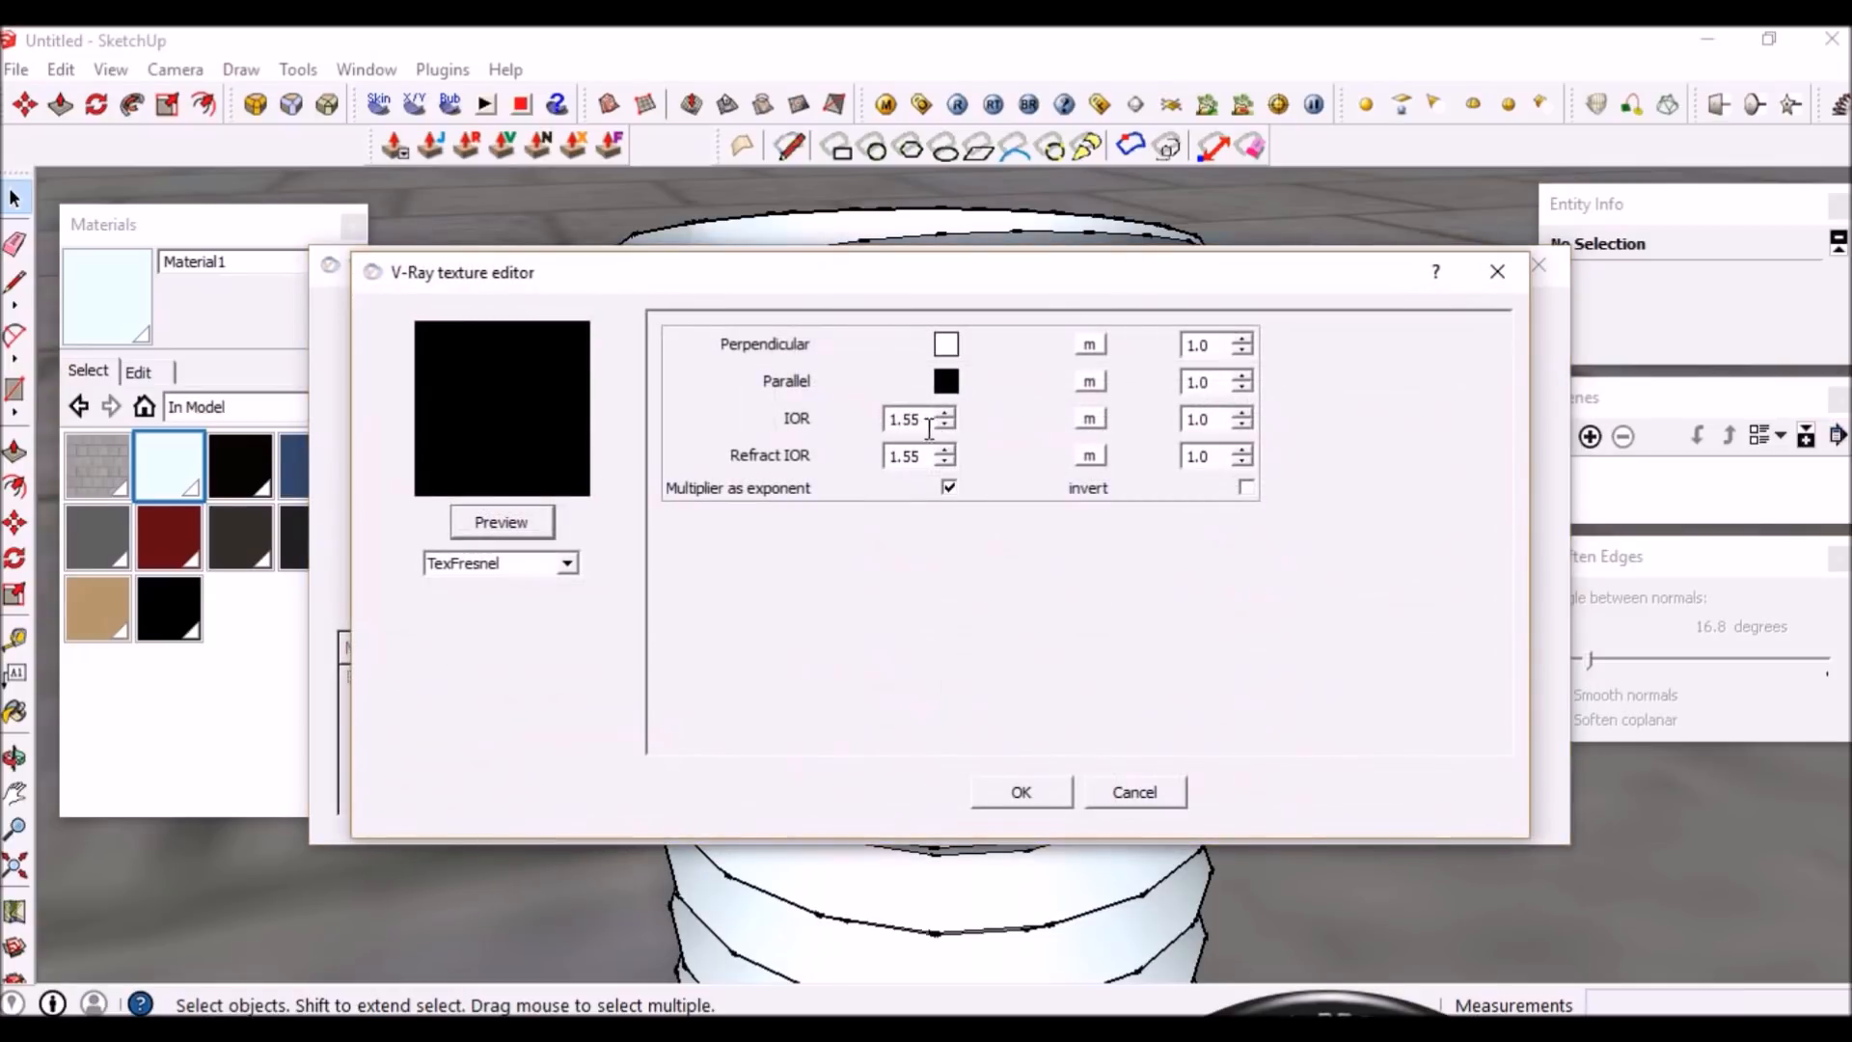
pyautogui.moveTo(921, 422); pyautogui.dragTo(862, 434)
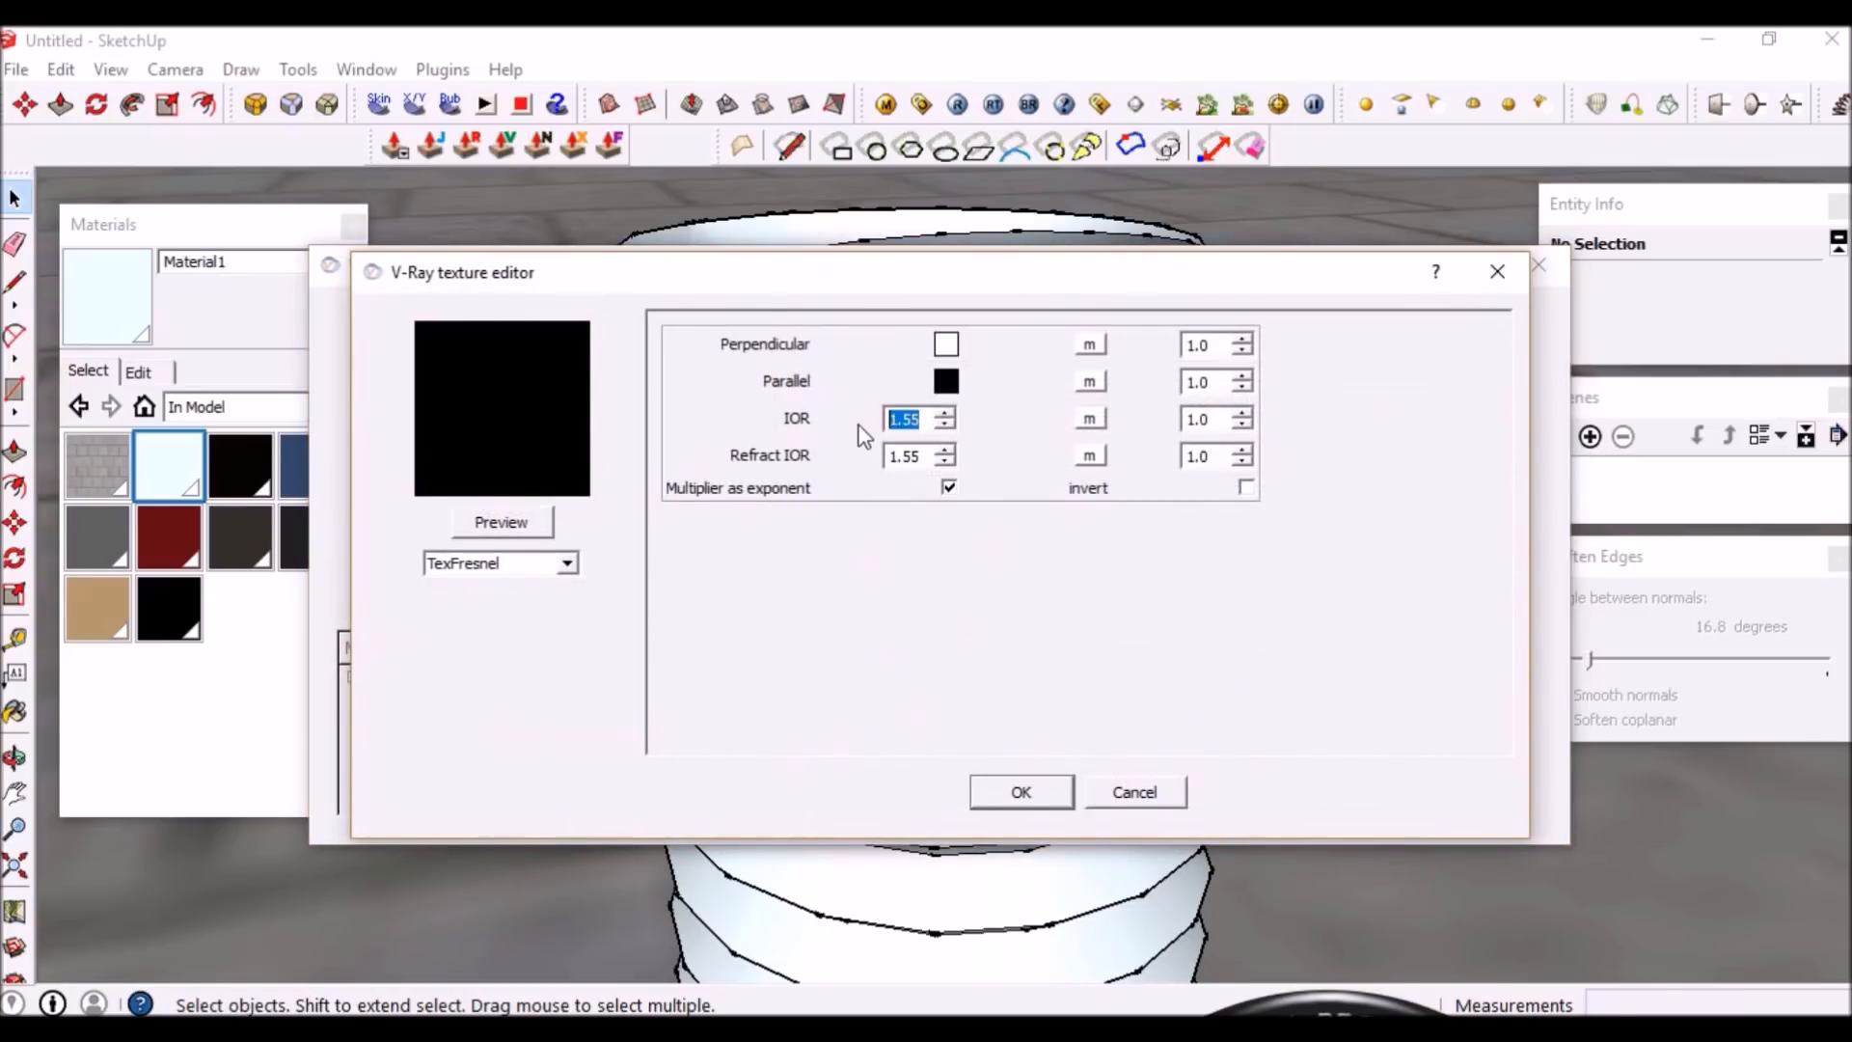
pyautogui.write('11')
pyautogui.moveTo(924, 449); pyautogui.dragTo(878, 455)
pyautogui.write('1')
pyautogui.click(1022, 792)
# Set the reflection layer's highlight glossiness to 0.8 and open its reflect glossiness for editing
pyautogui.moveTo(940, 548); pyautogui.dragTo(899, 558)
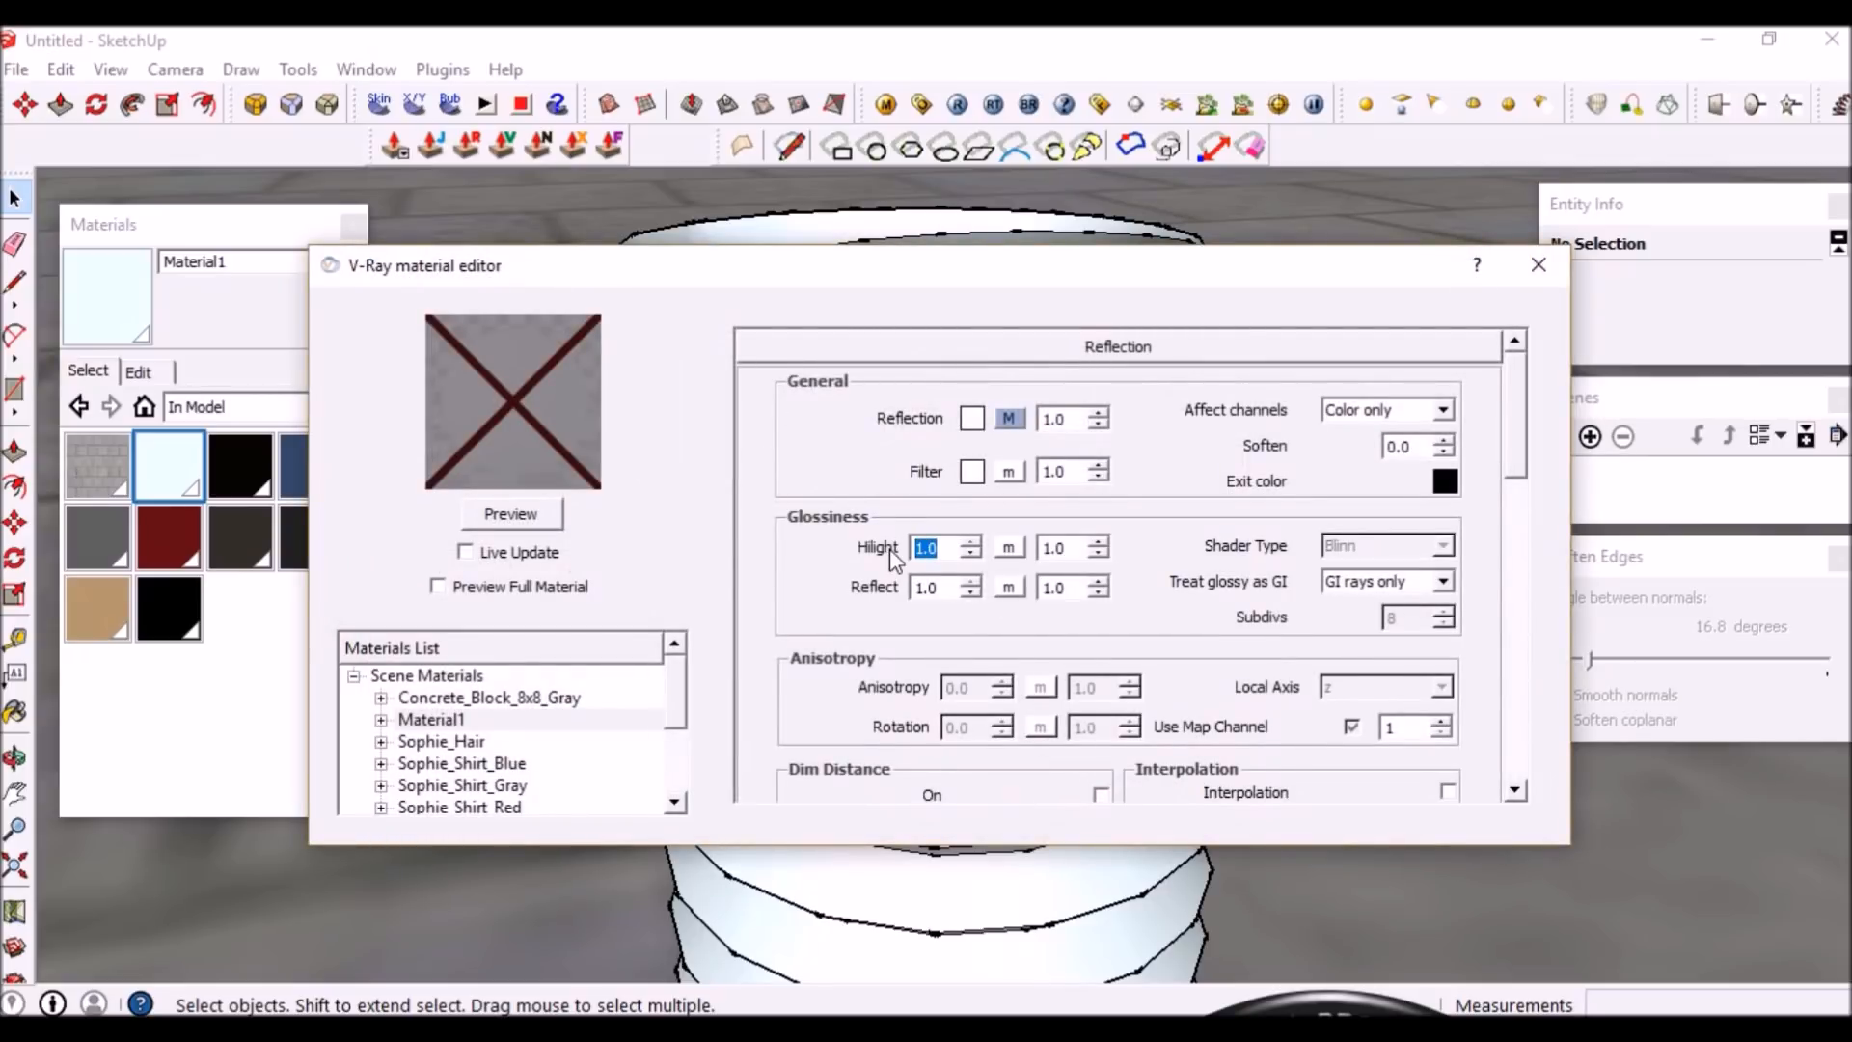
pyautogui.moveTo(947, 588); pyautogui.dragTo(896, 598)
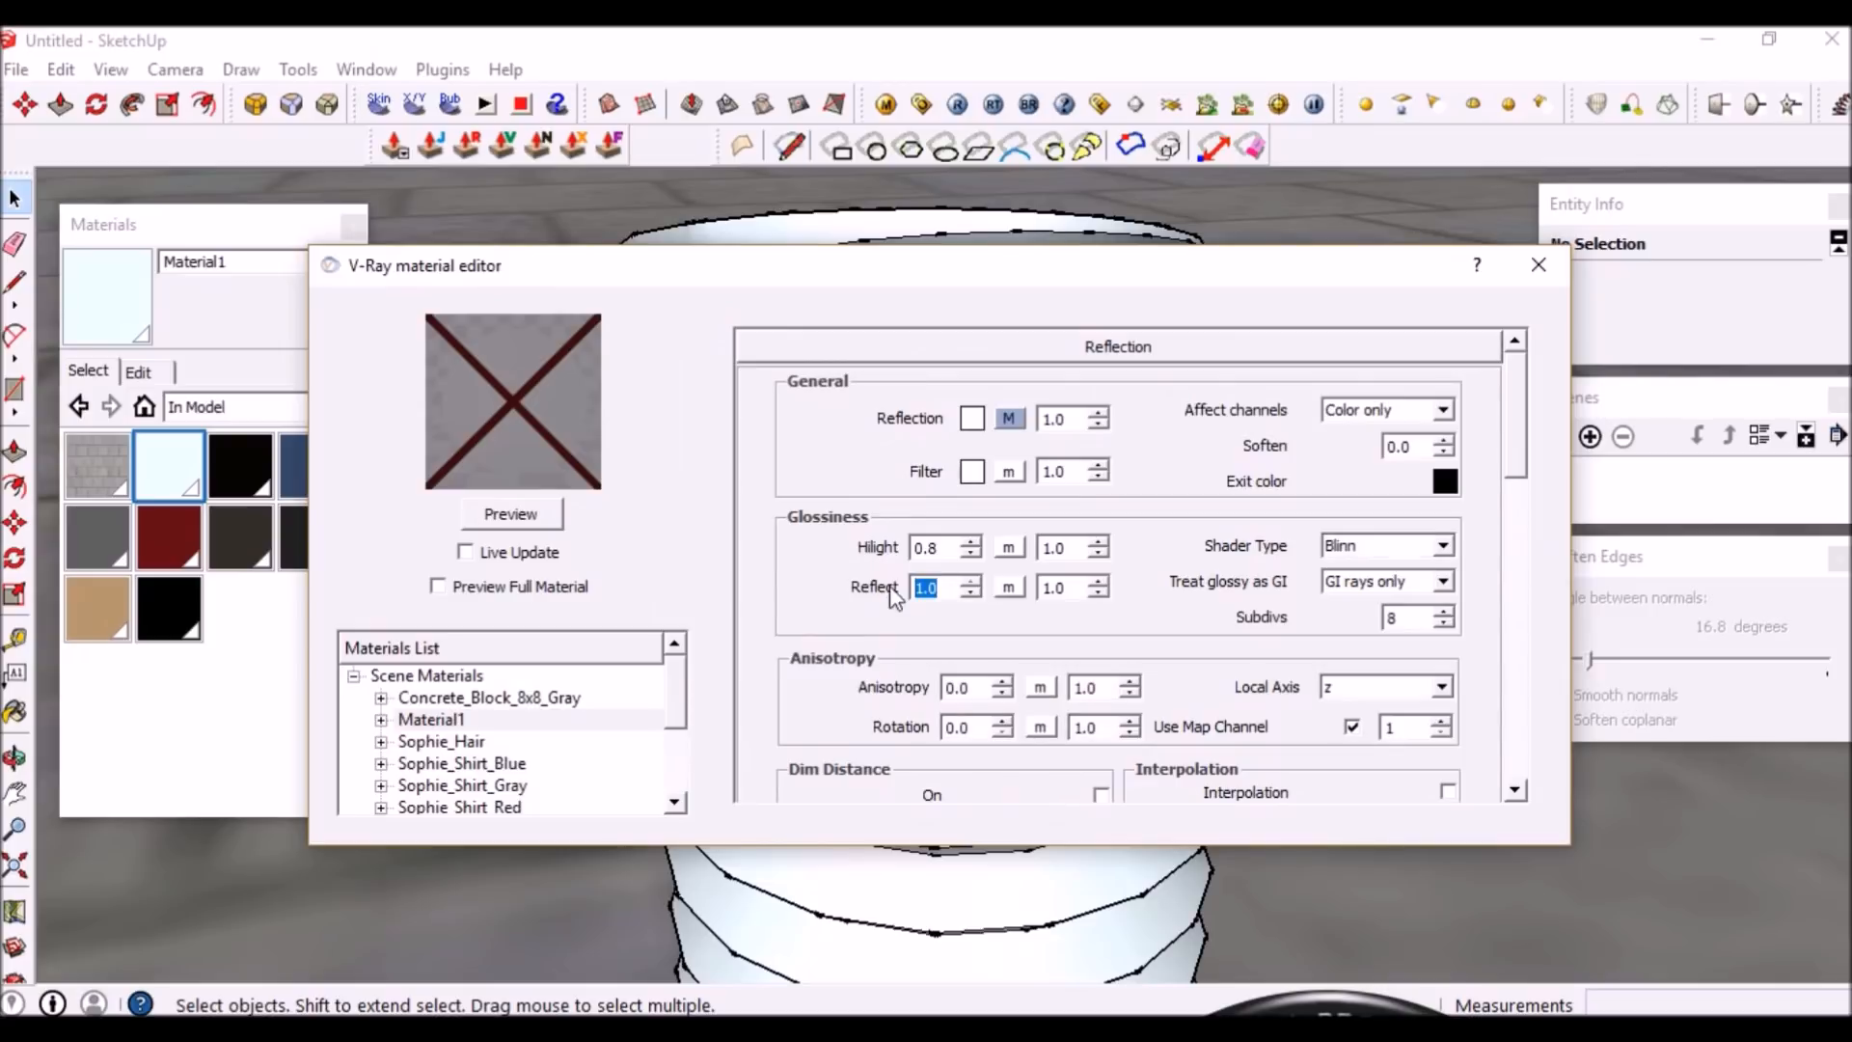
# Set Material1's reflection glossiness to 0.8 and its subdivs to 16, refresh the material preview, and close the material editor
pyautogui.click(533, 526)
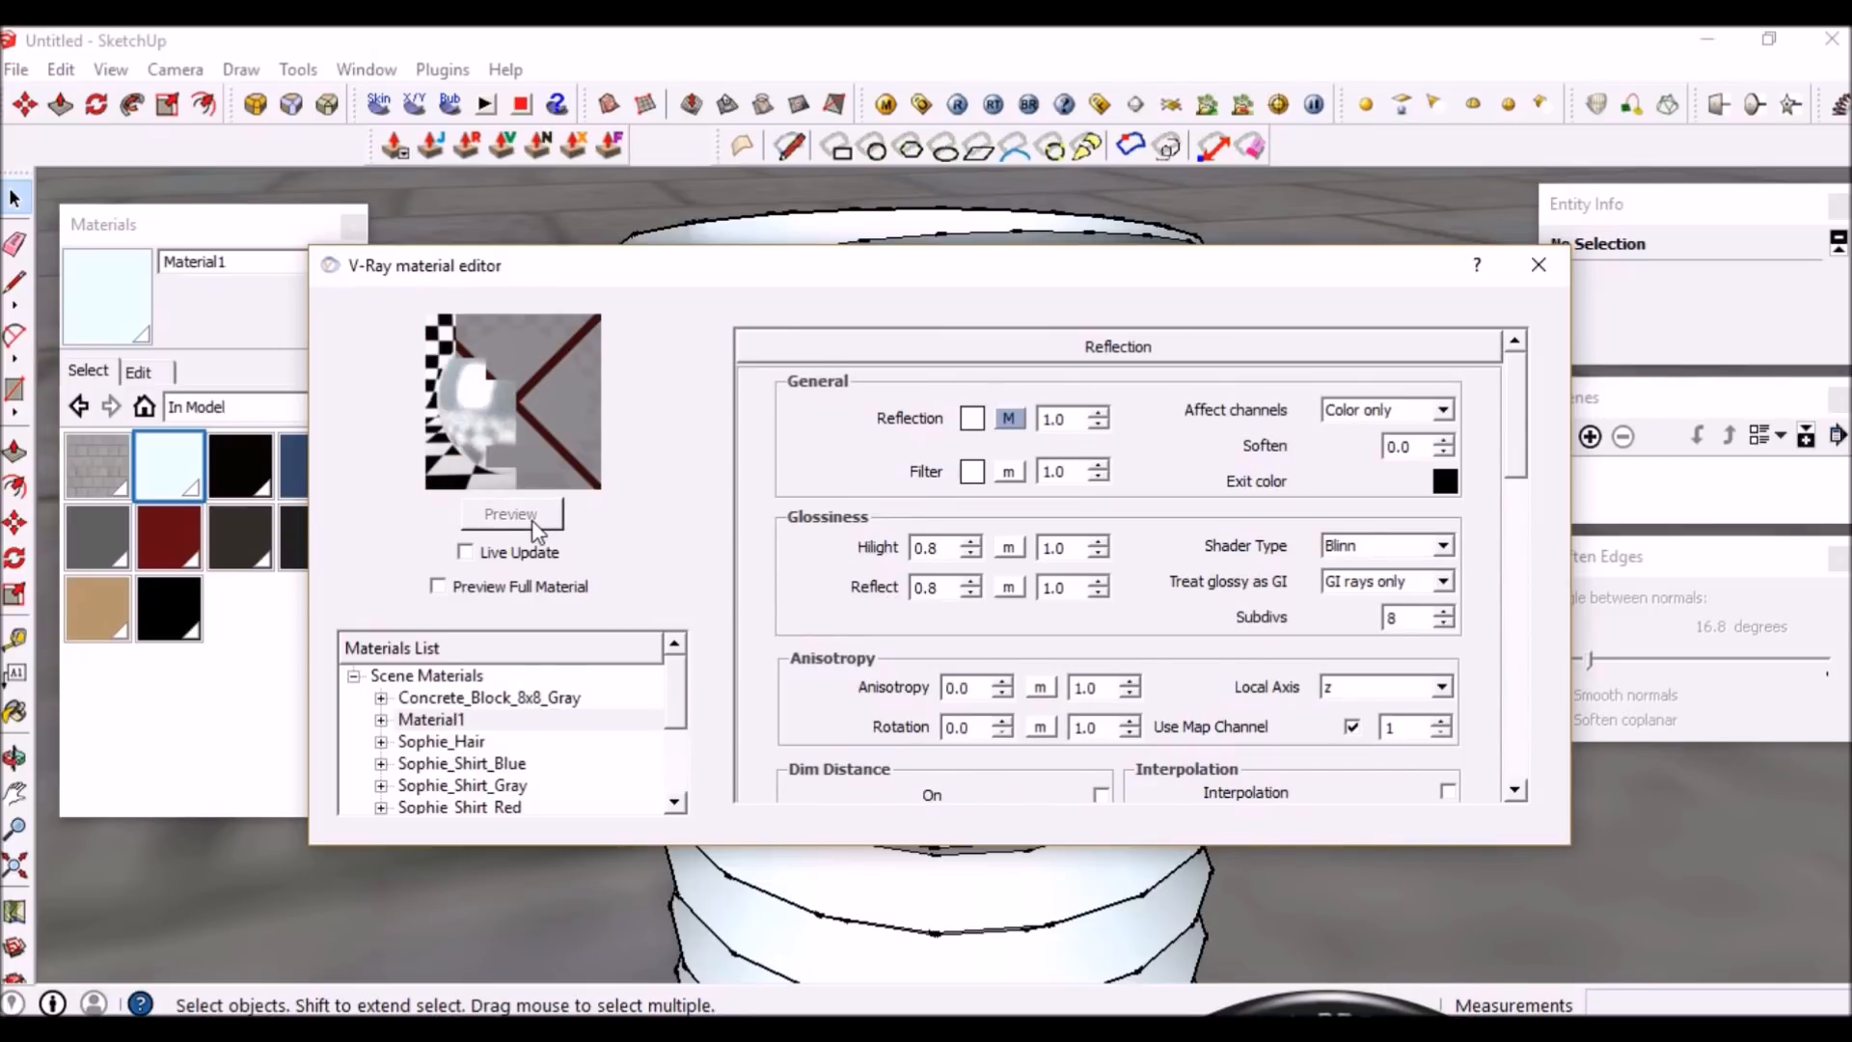
pyautogui.doubleClick(1394, 617)
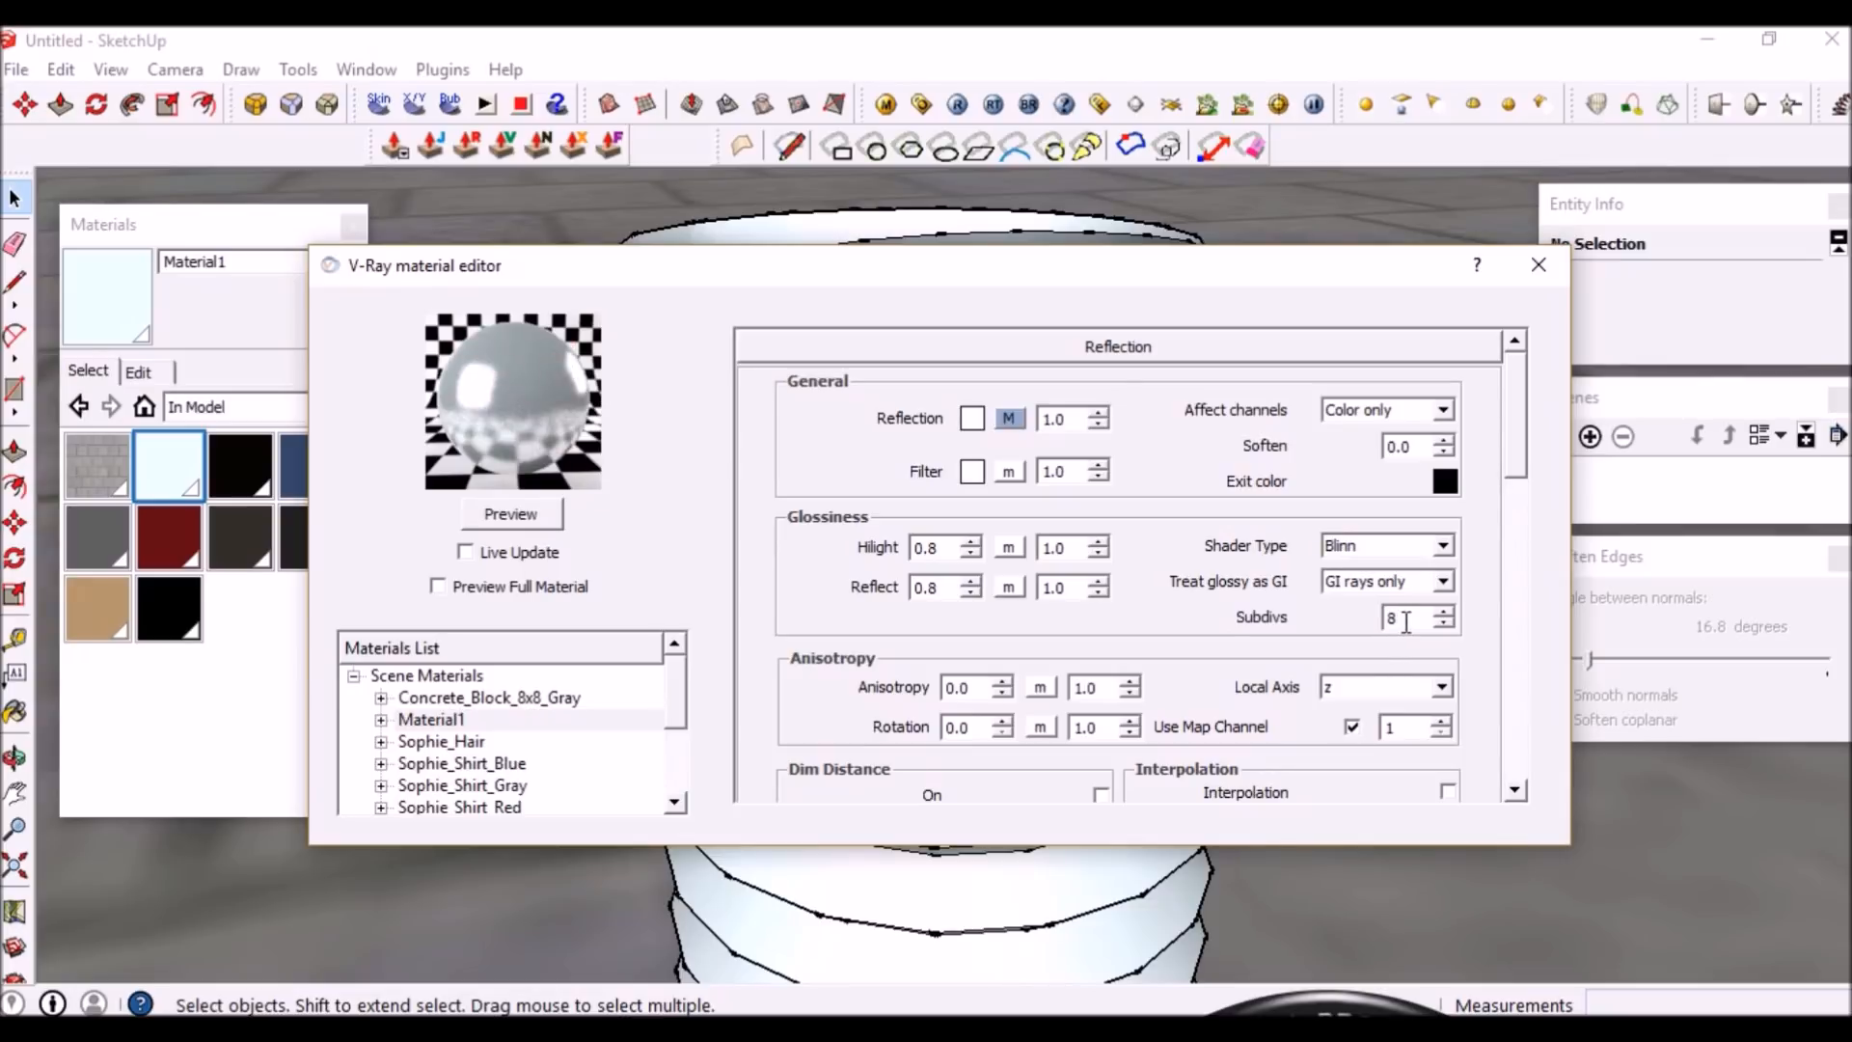
pyautogui.write('16')
pyautogui.click(493, 511)
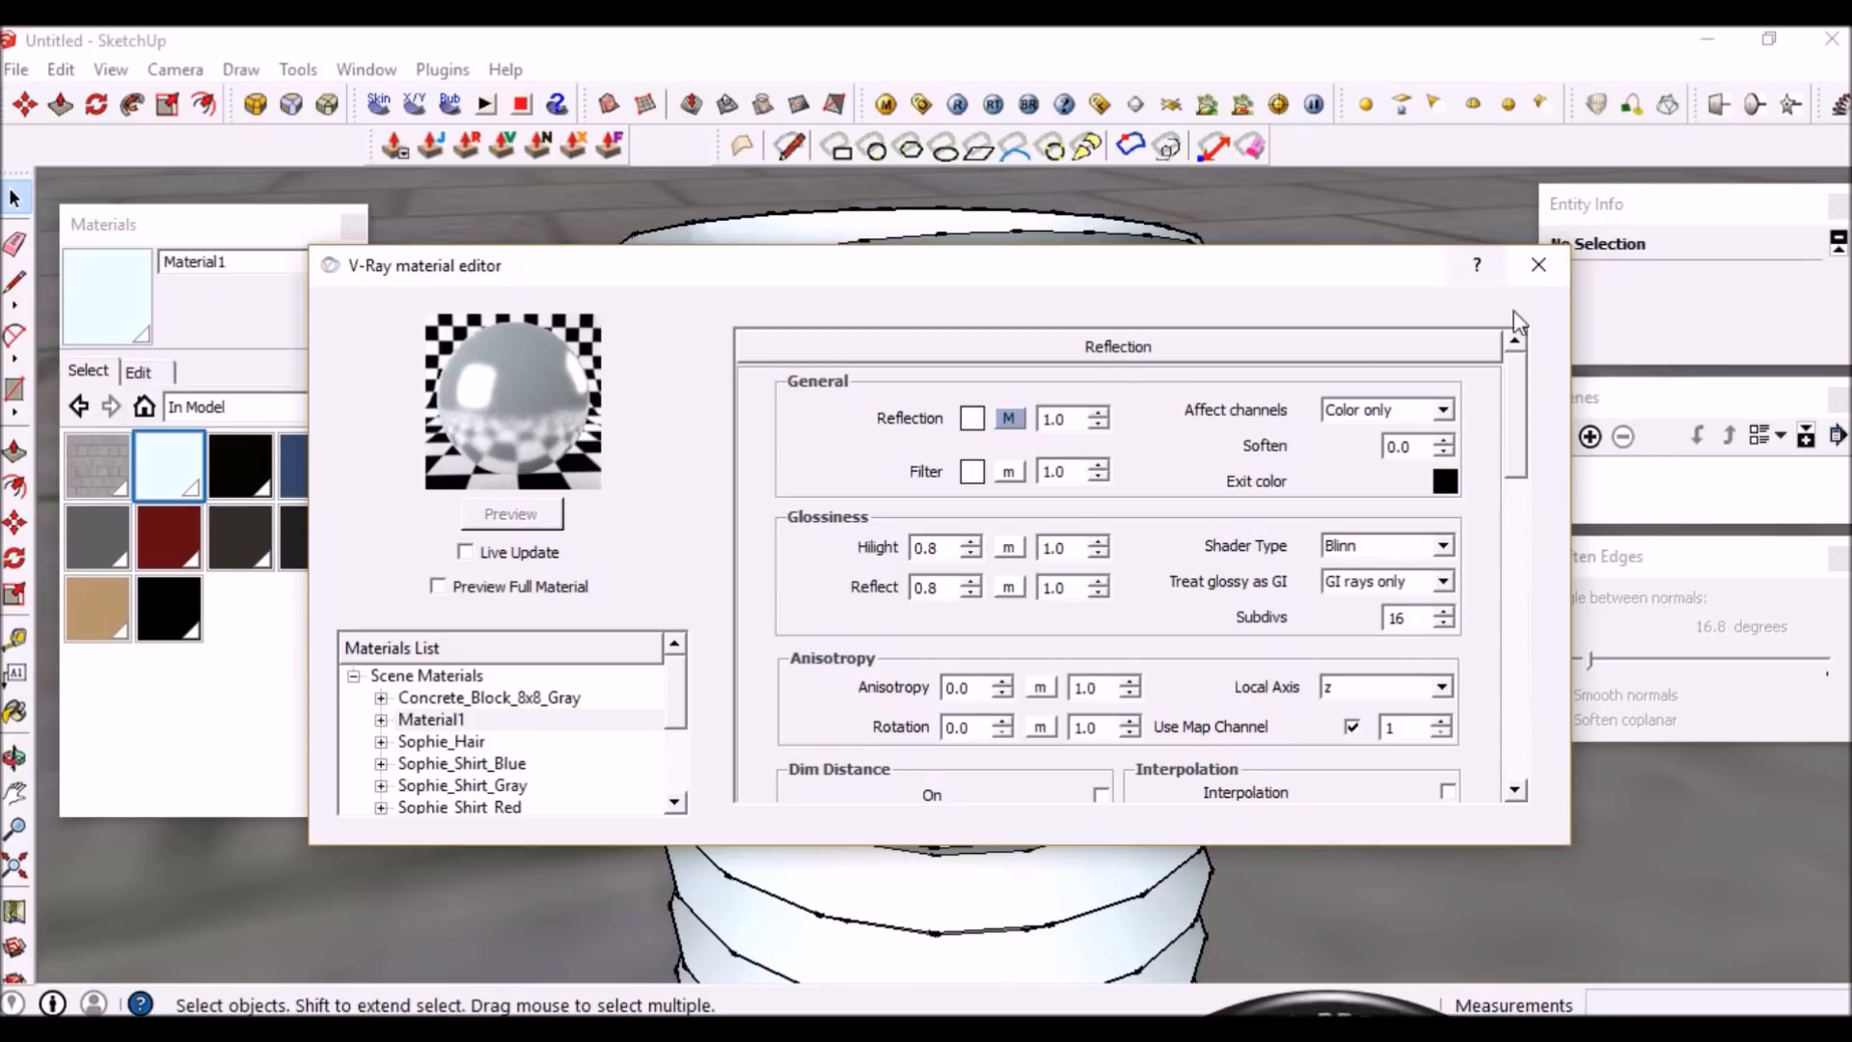
pyautogui.click(1540, 280)
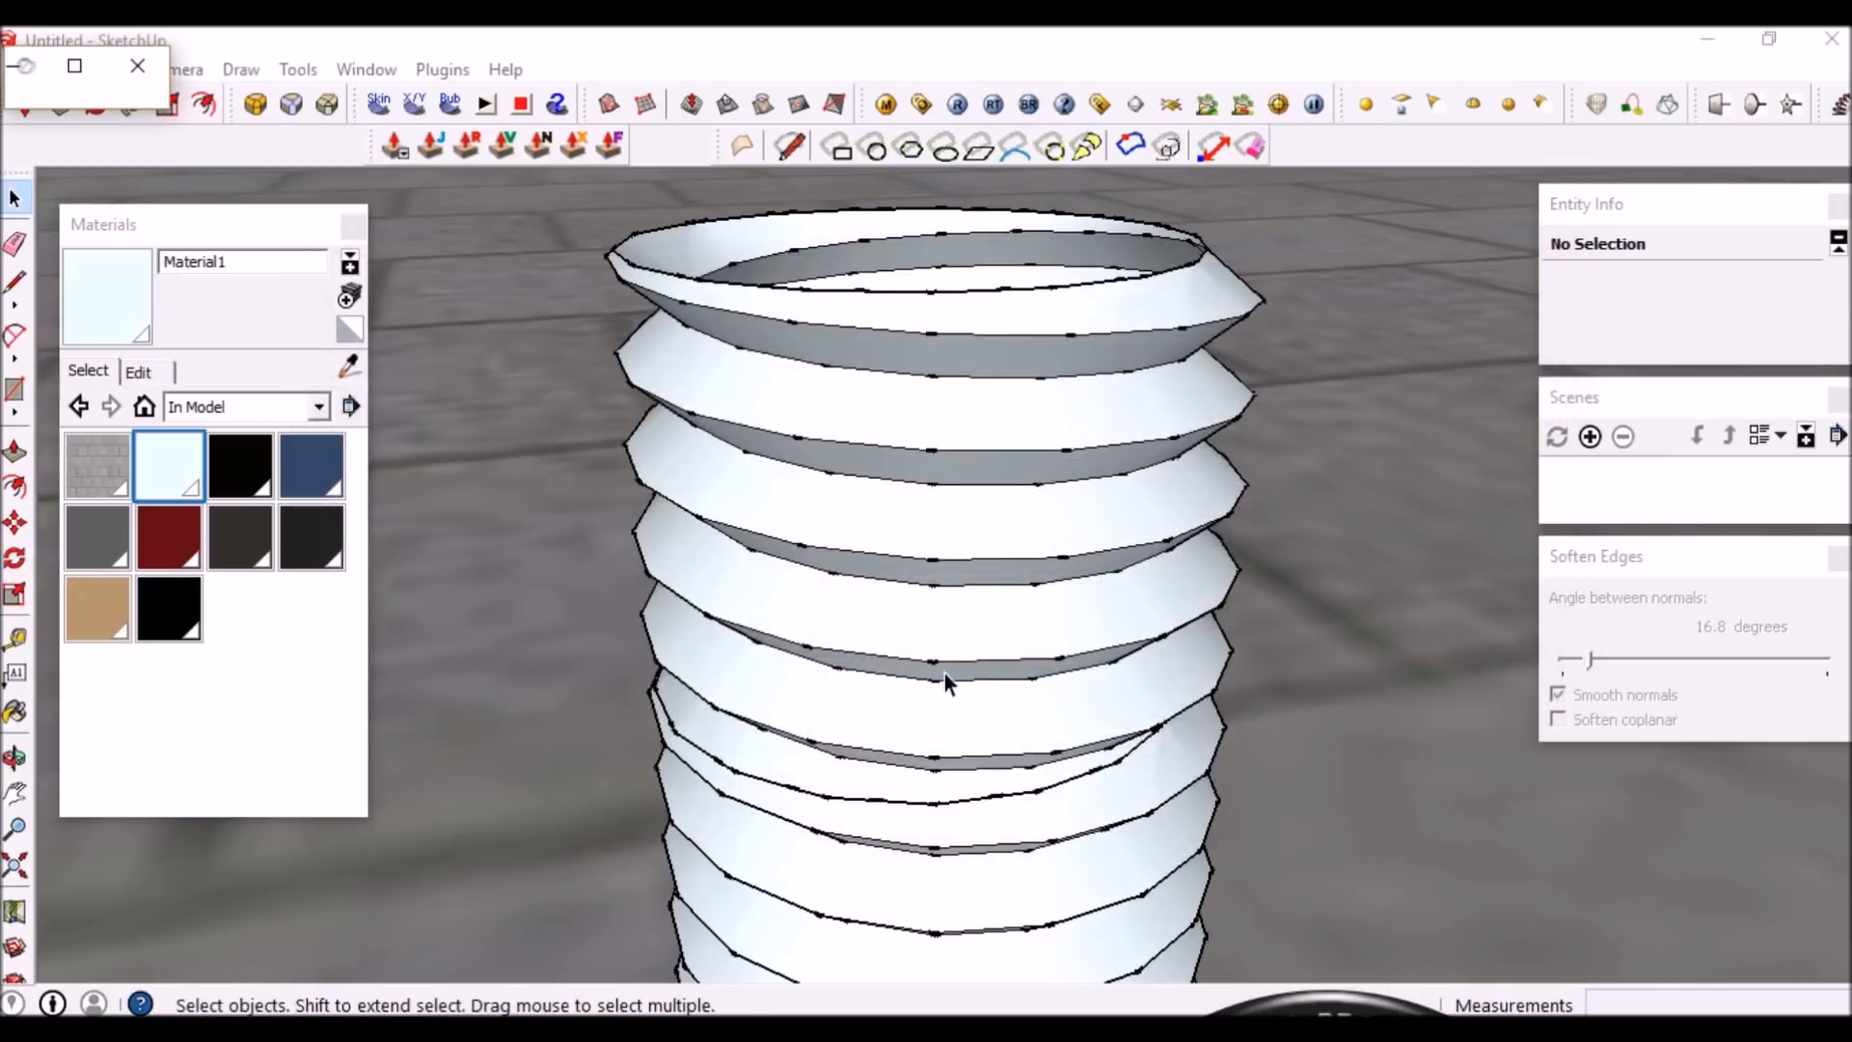
# Examine the threaded shaft and the small coil beside it from several angles and distances
pyautogui.moveTo(946, 673); pyautogui.dragTo(964, 512, button='middle')
pyautogui.scroll(-4, 970, 516)
pyautogui.moveTo(1000, 653); pyautogui.dragTo(933, 633, button='middle')
pyautogui.scroll(-8, 932, 345)
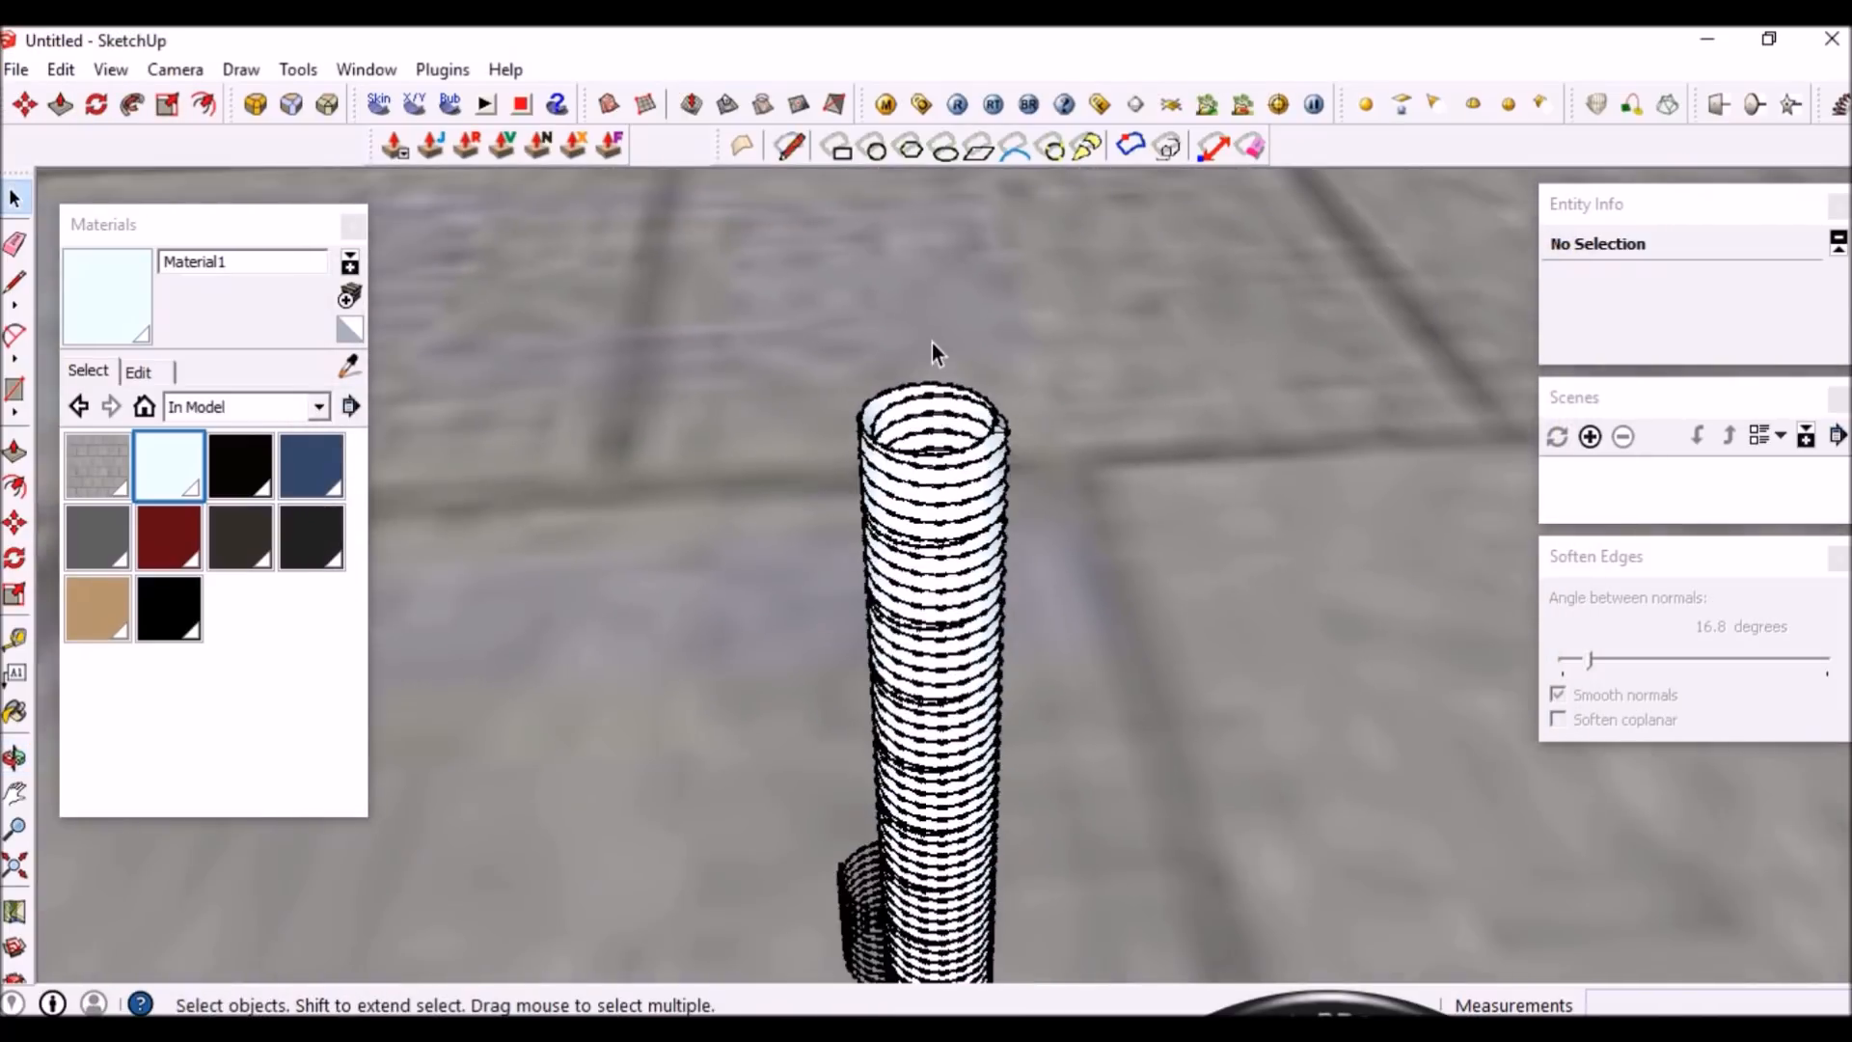
pyautogui.scroll(6, 964, 526)
pyautogui.moveTo(976, 714); pyautogui.dragTo(1038, 762, button='middle')
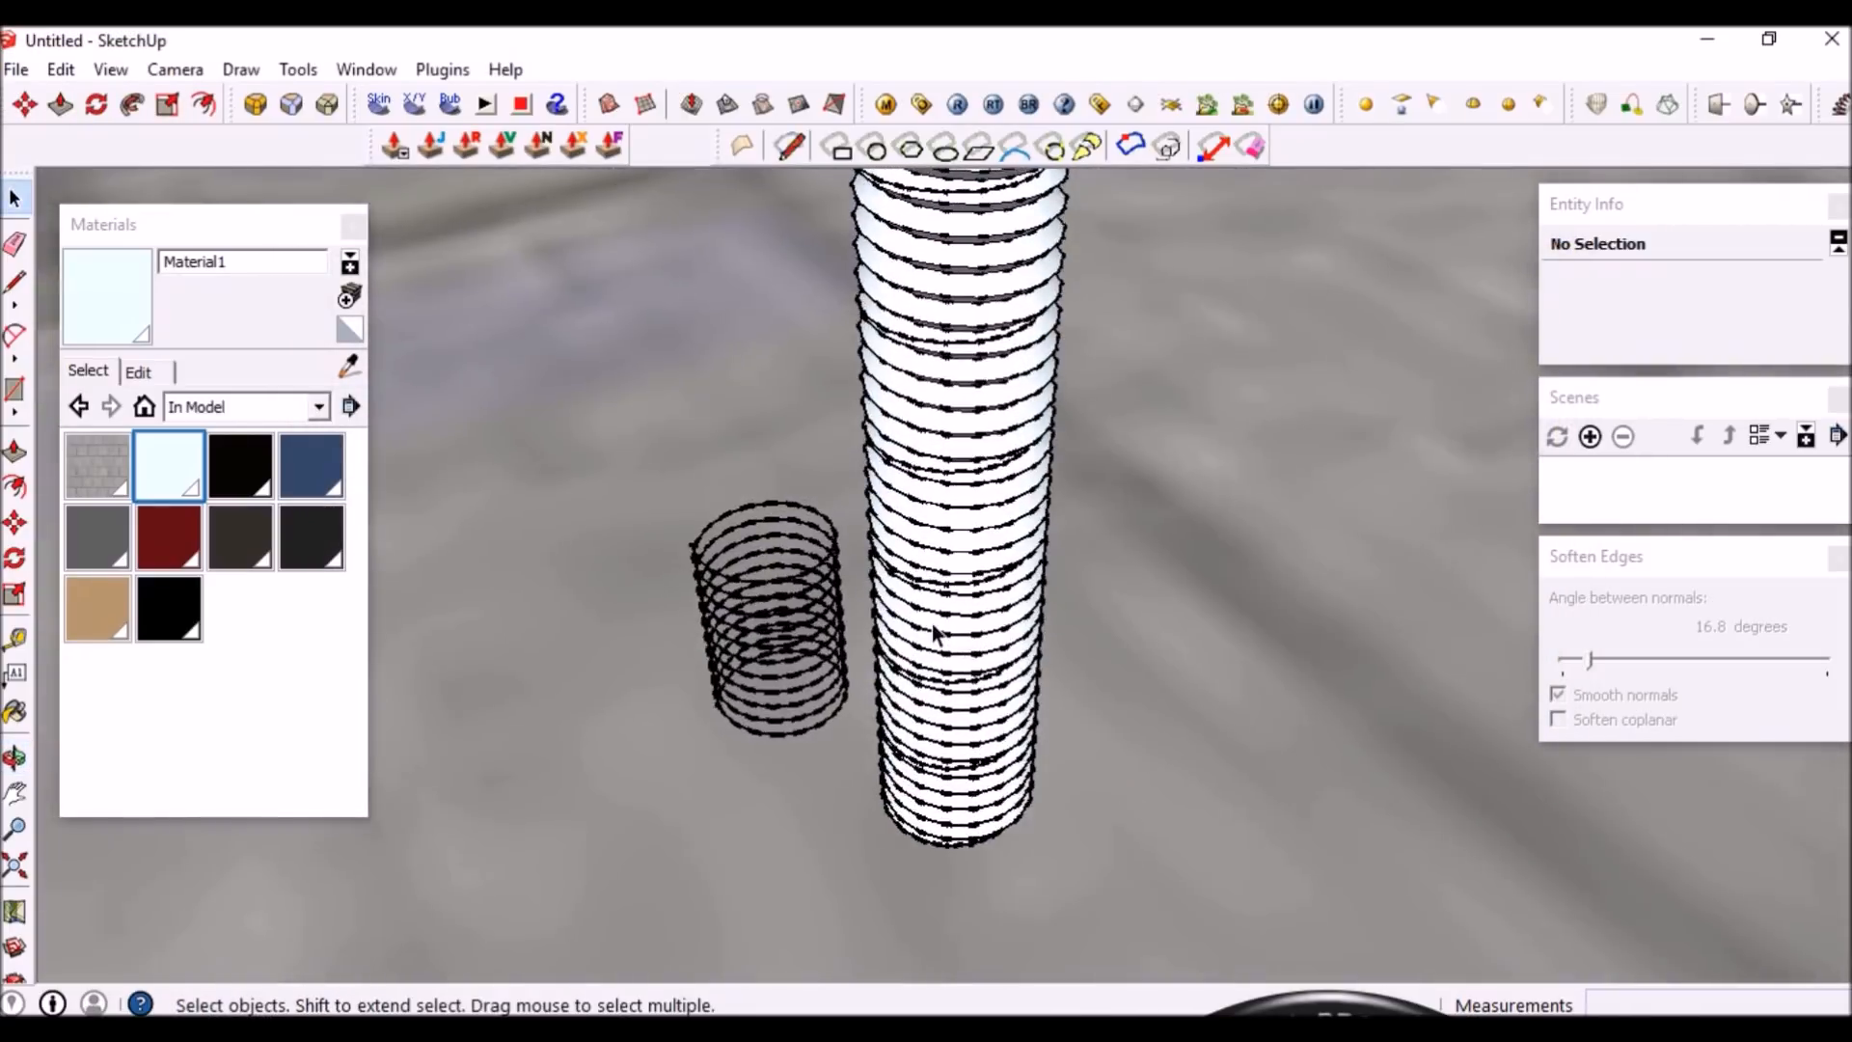
pyautogui.scroll(-4, 950, 685)
pyautogui.scroll(4, 1275, 677)
pyautogui.scroll(-3, 824, 696)
pyautogui.scroll(-1, 974, 685)
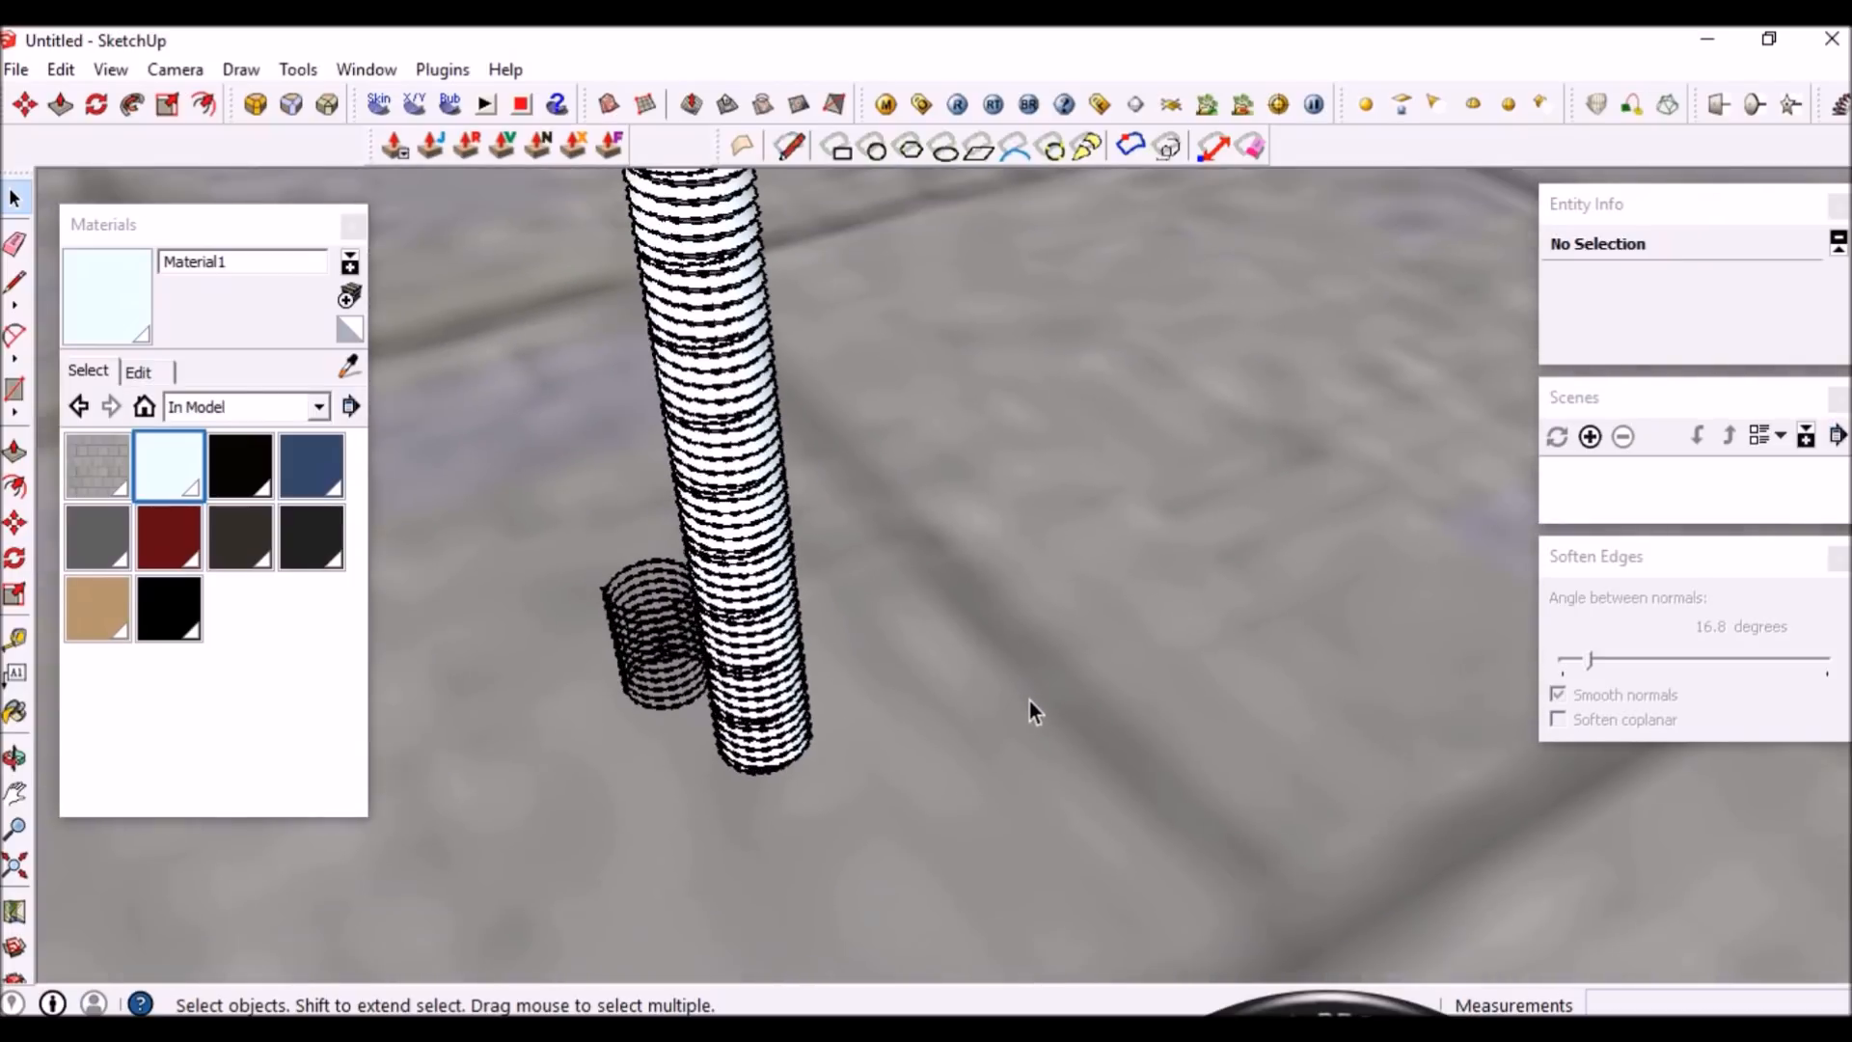
pyautogui.scroll(3, 1071, 733)
pyautogui.scroll(-4, 1109, 758)
pyautogui.scroll(-2, 1091, 768)
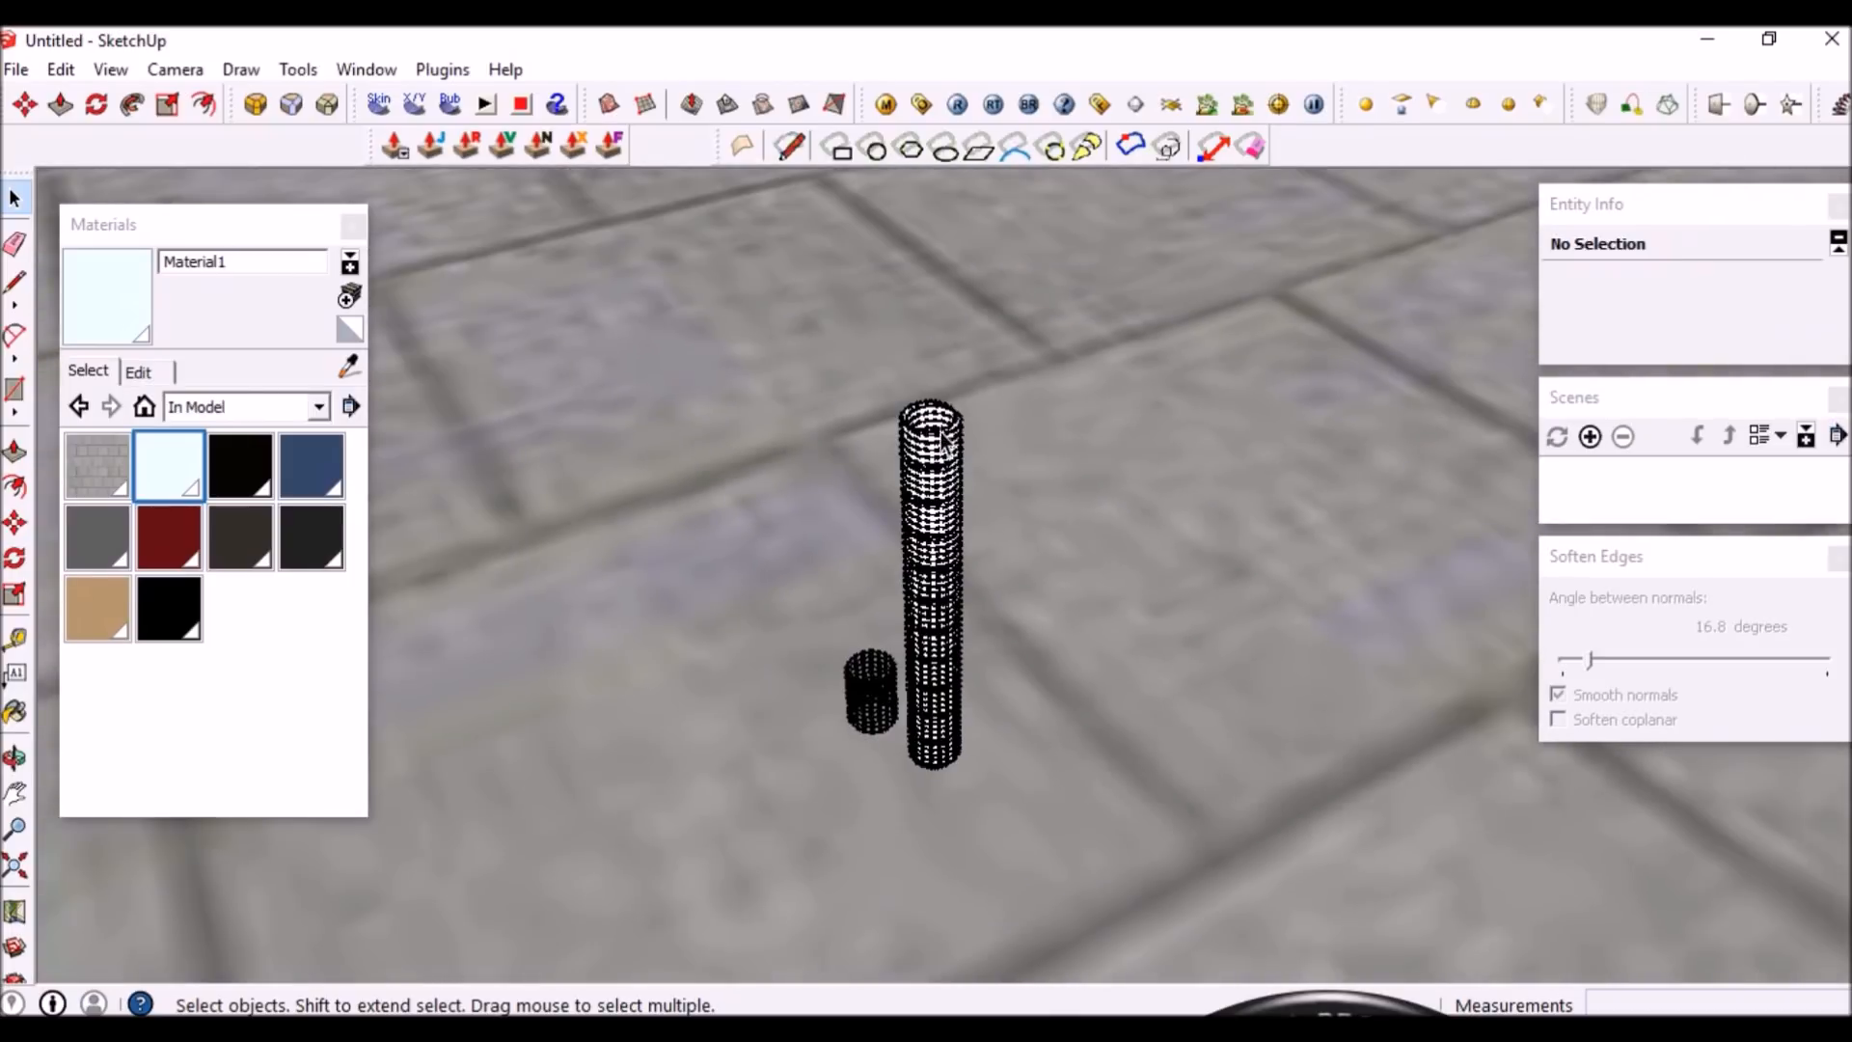
# Draw a six-sided circle with a radius of about 17 mm on the ground beside the threaded shaft
pyautogui.scroll(3, 965, 434)
pyautogui.scroll(5, 1067, 588)
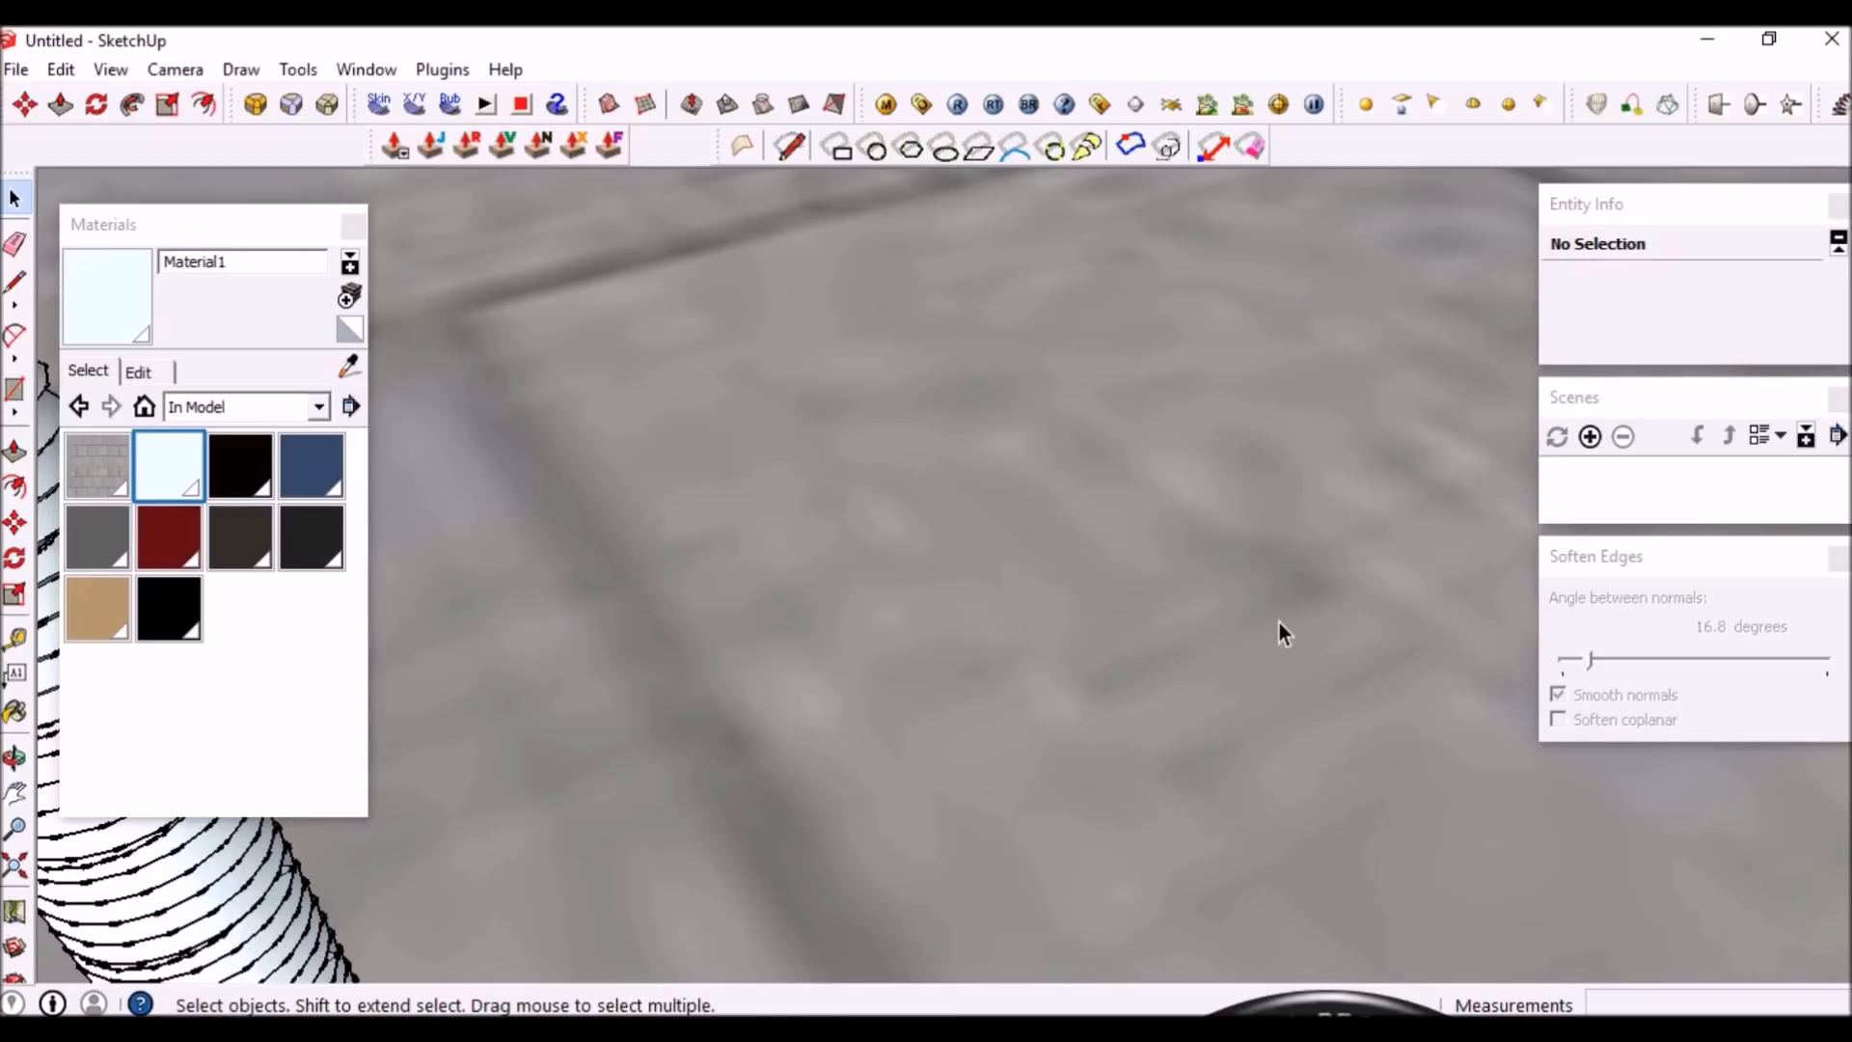
pyautogui.press('c')
pyautogui.scroll(-3, 1095, 642)
pyautogui.scroll(3, 1085, 707)
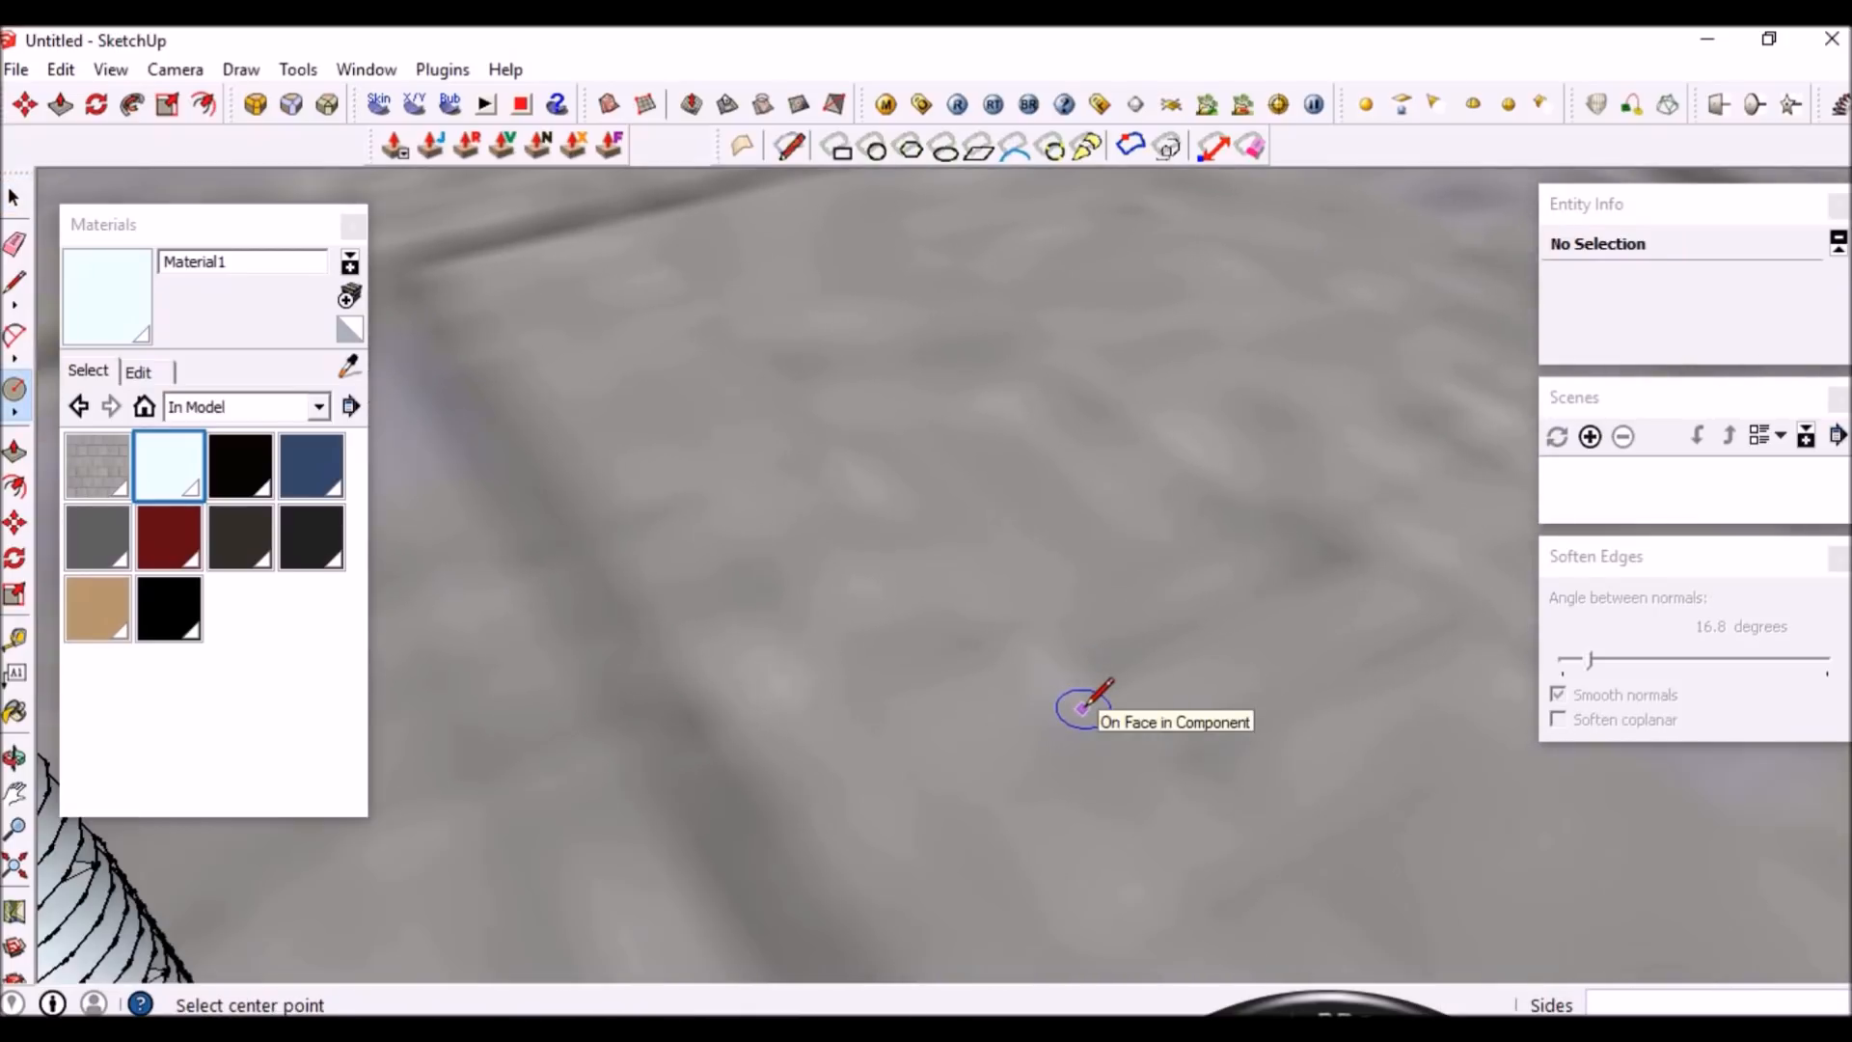
pyautogui.moveTo(1087, 703); pyautogui.dragTo(1058, 727, button='middle')
pyautogui.click(948, 667)
pyautogui.moveTo(1017, 662); pyautogui.dragTo(1088, 609, button='middle')
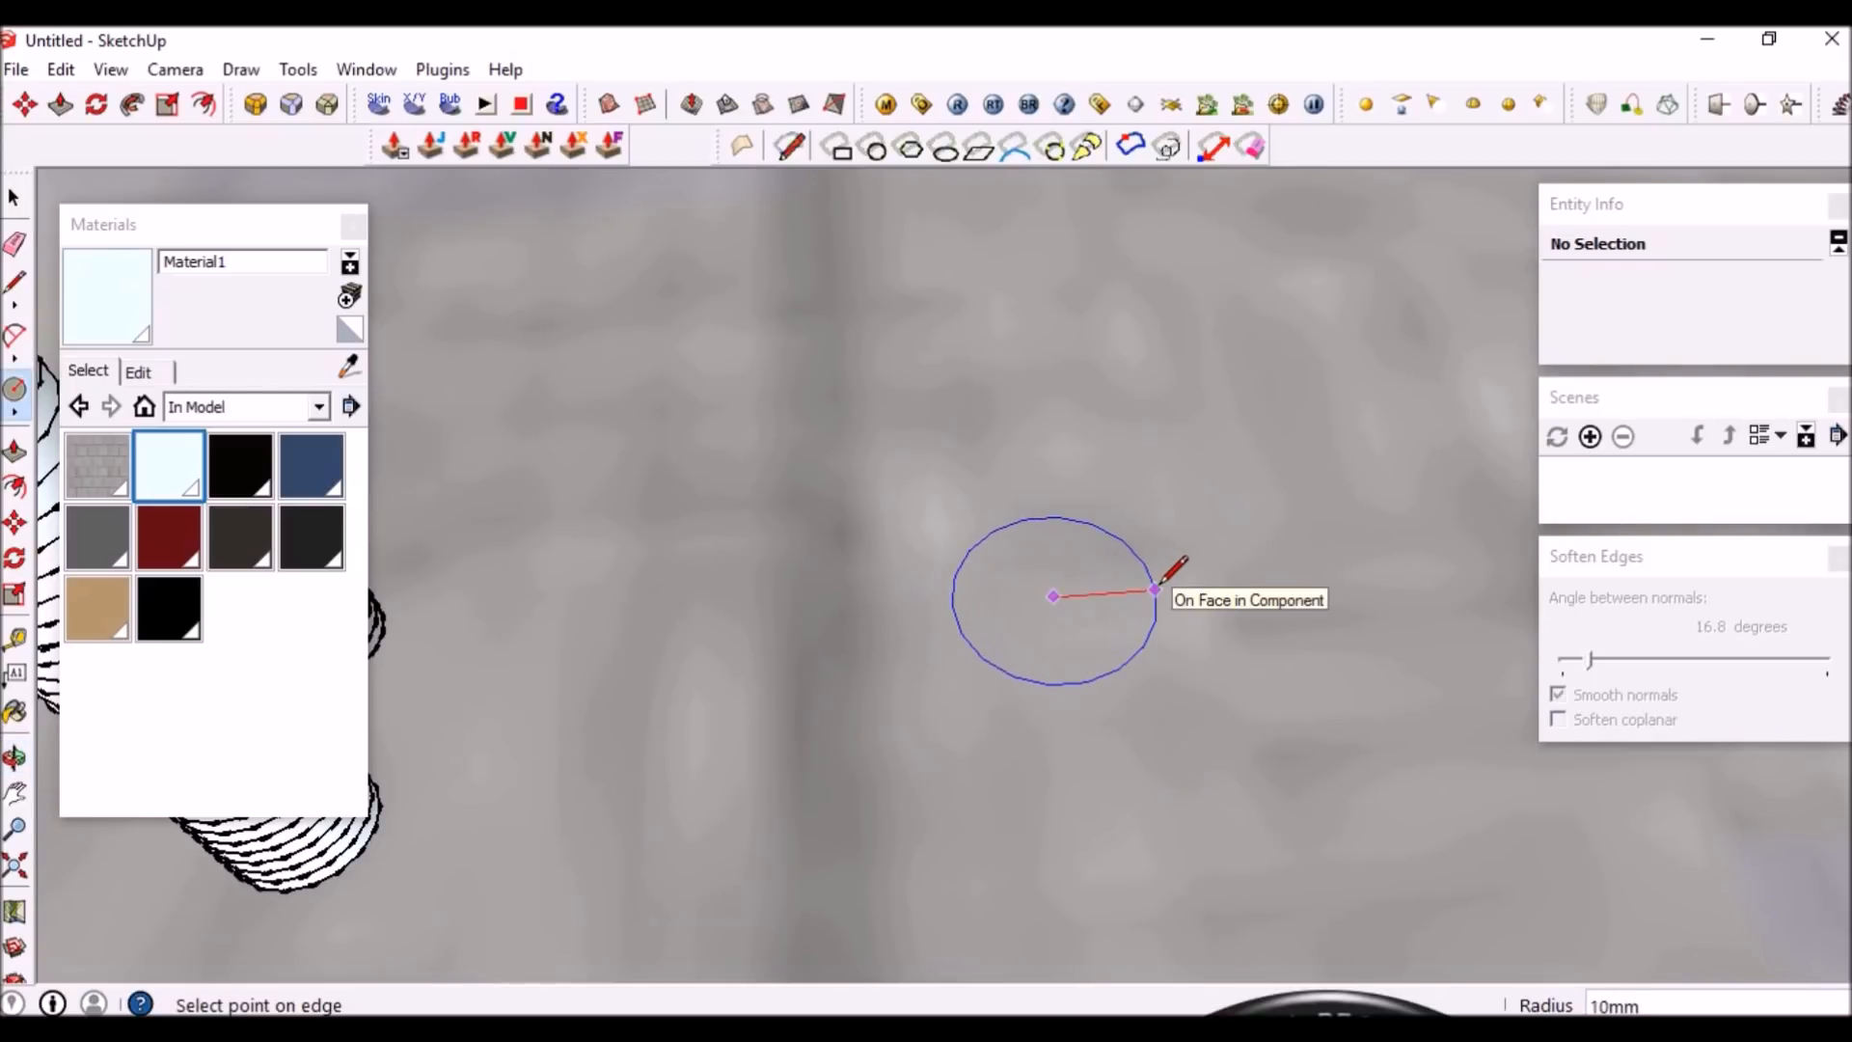
pyautogui.write('6s')
pyautogui.press('Return')
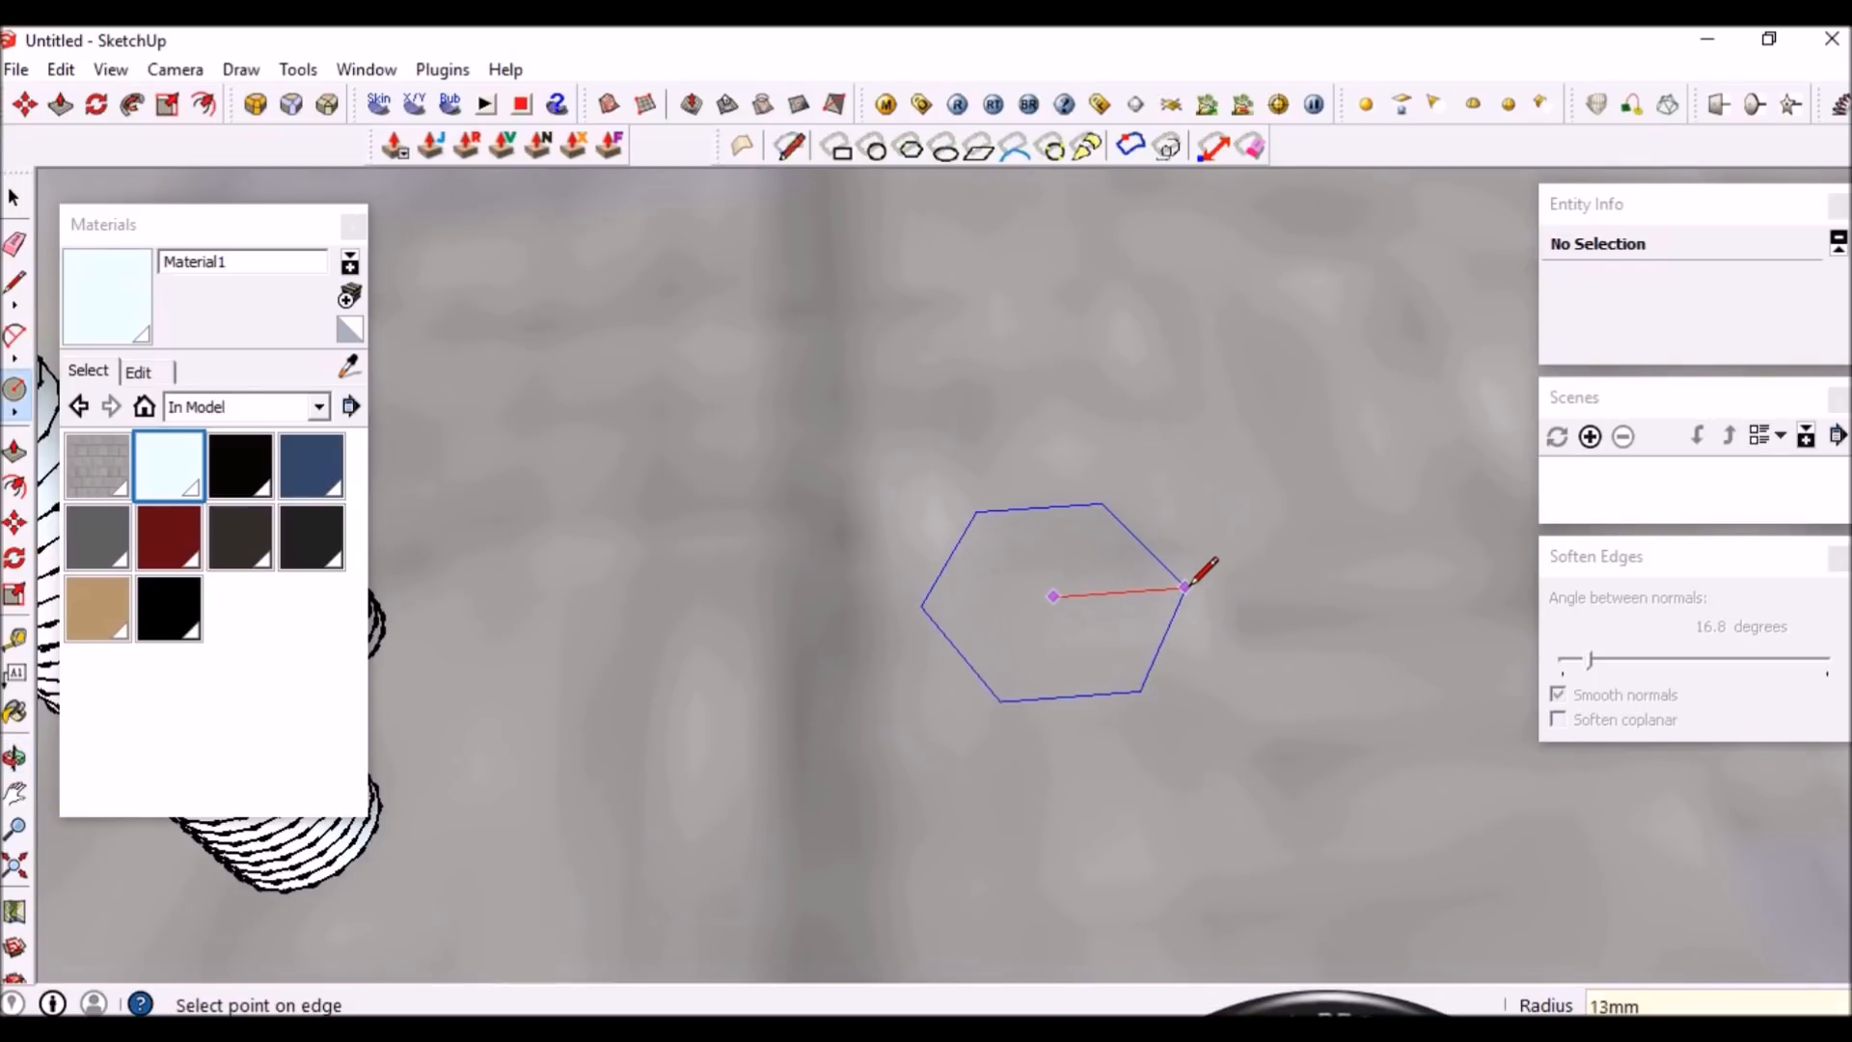
pyautogui.scroll(1, 1187, 584)
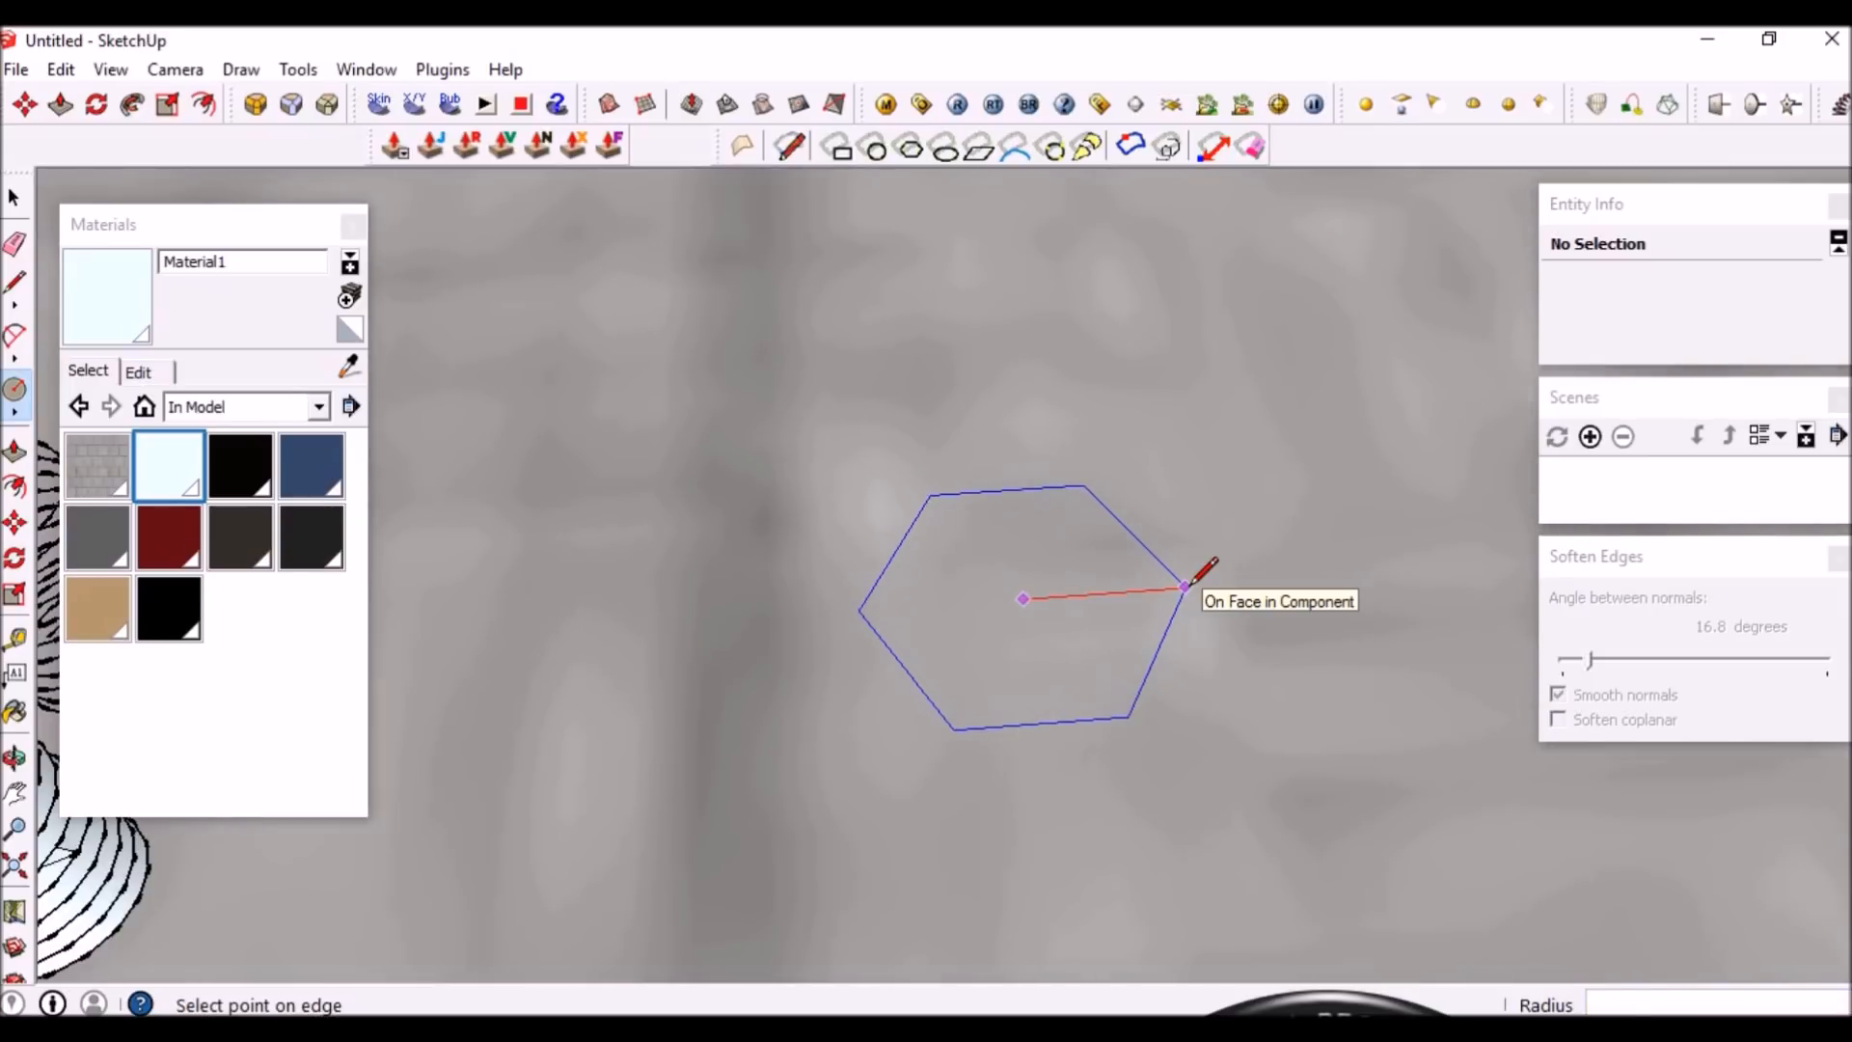
pyautogui.click(1235, 582)
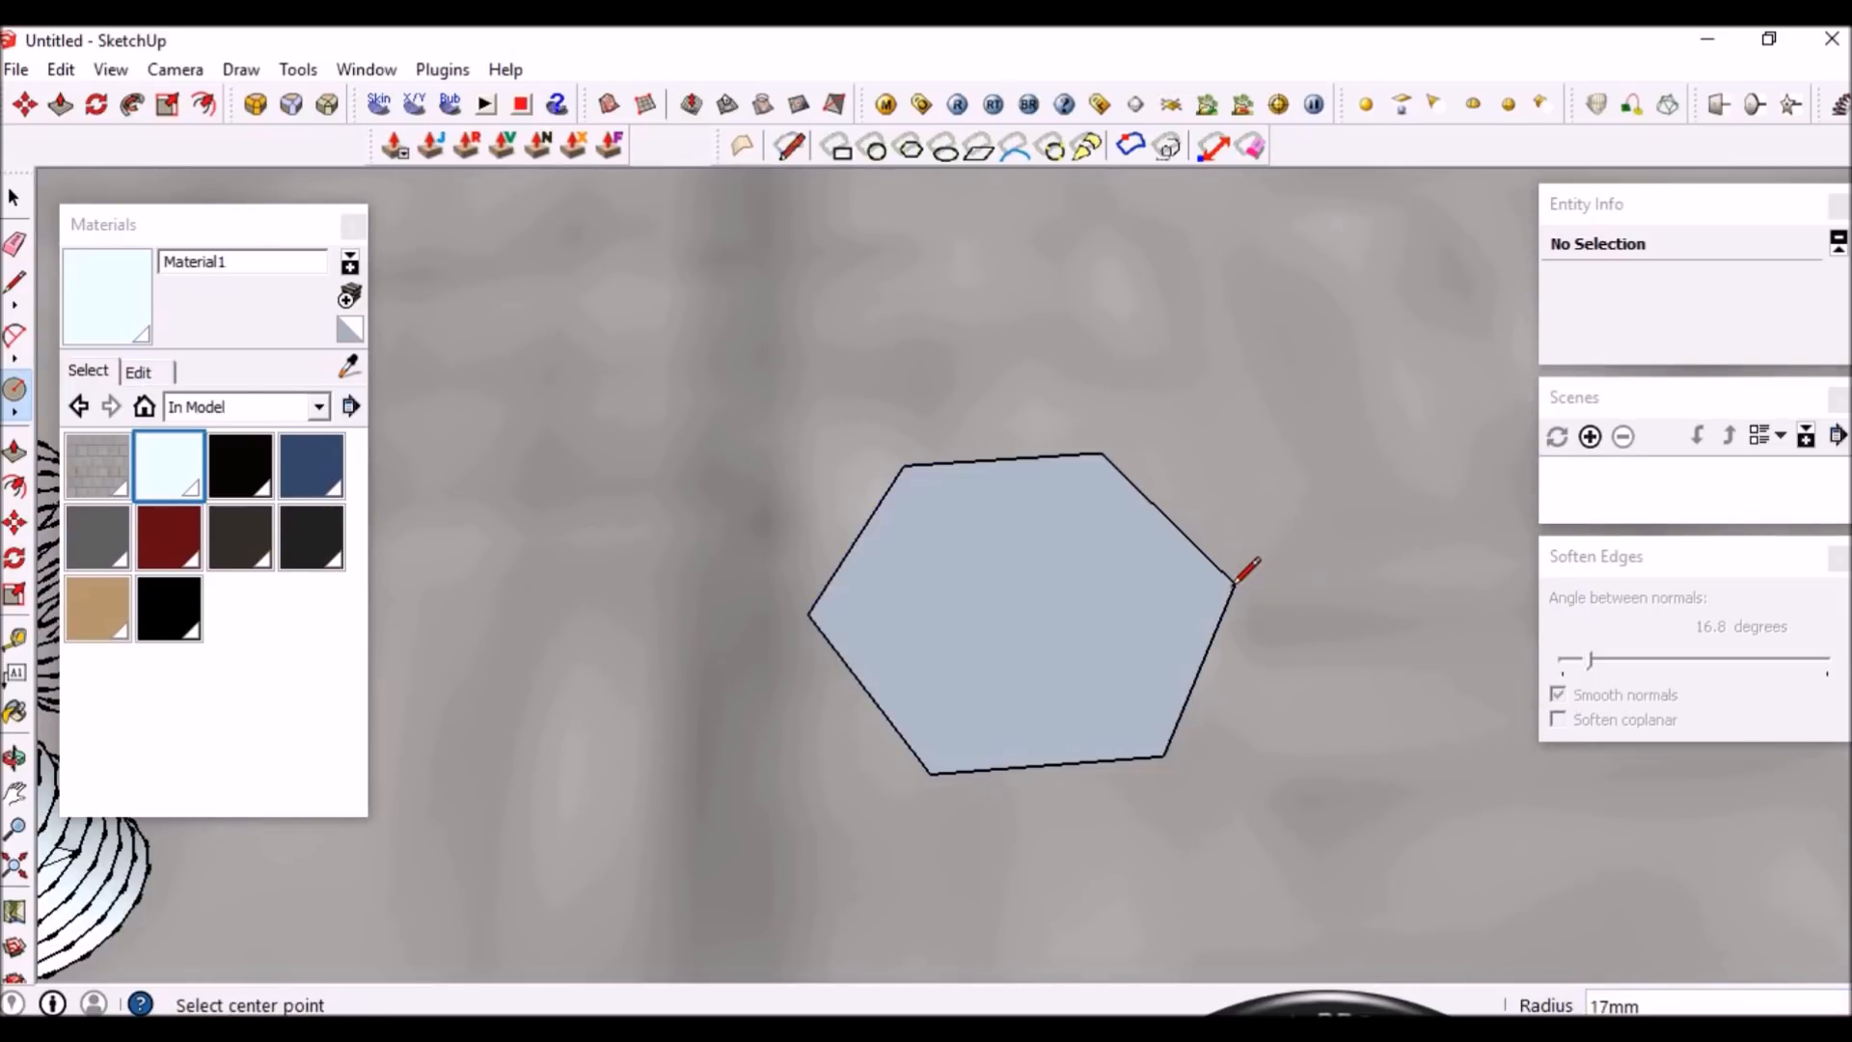
pyautogui.scroll(-2, 1236, 577)
# Open the threaded shaft for editing and soften the edges around its stray triangular face, using 16.8 degrees between normals
pyautogui.moveTo(986, 661); pyautogui.dragTo(457, 631, button='middle')
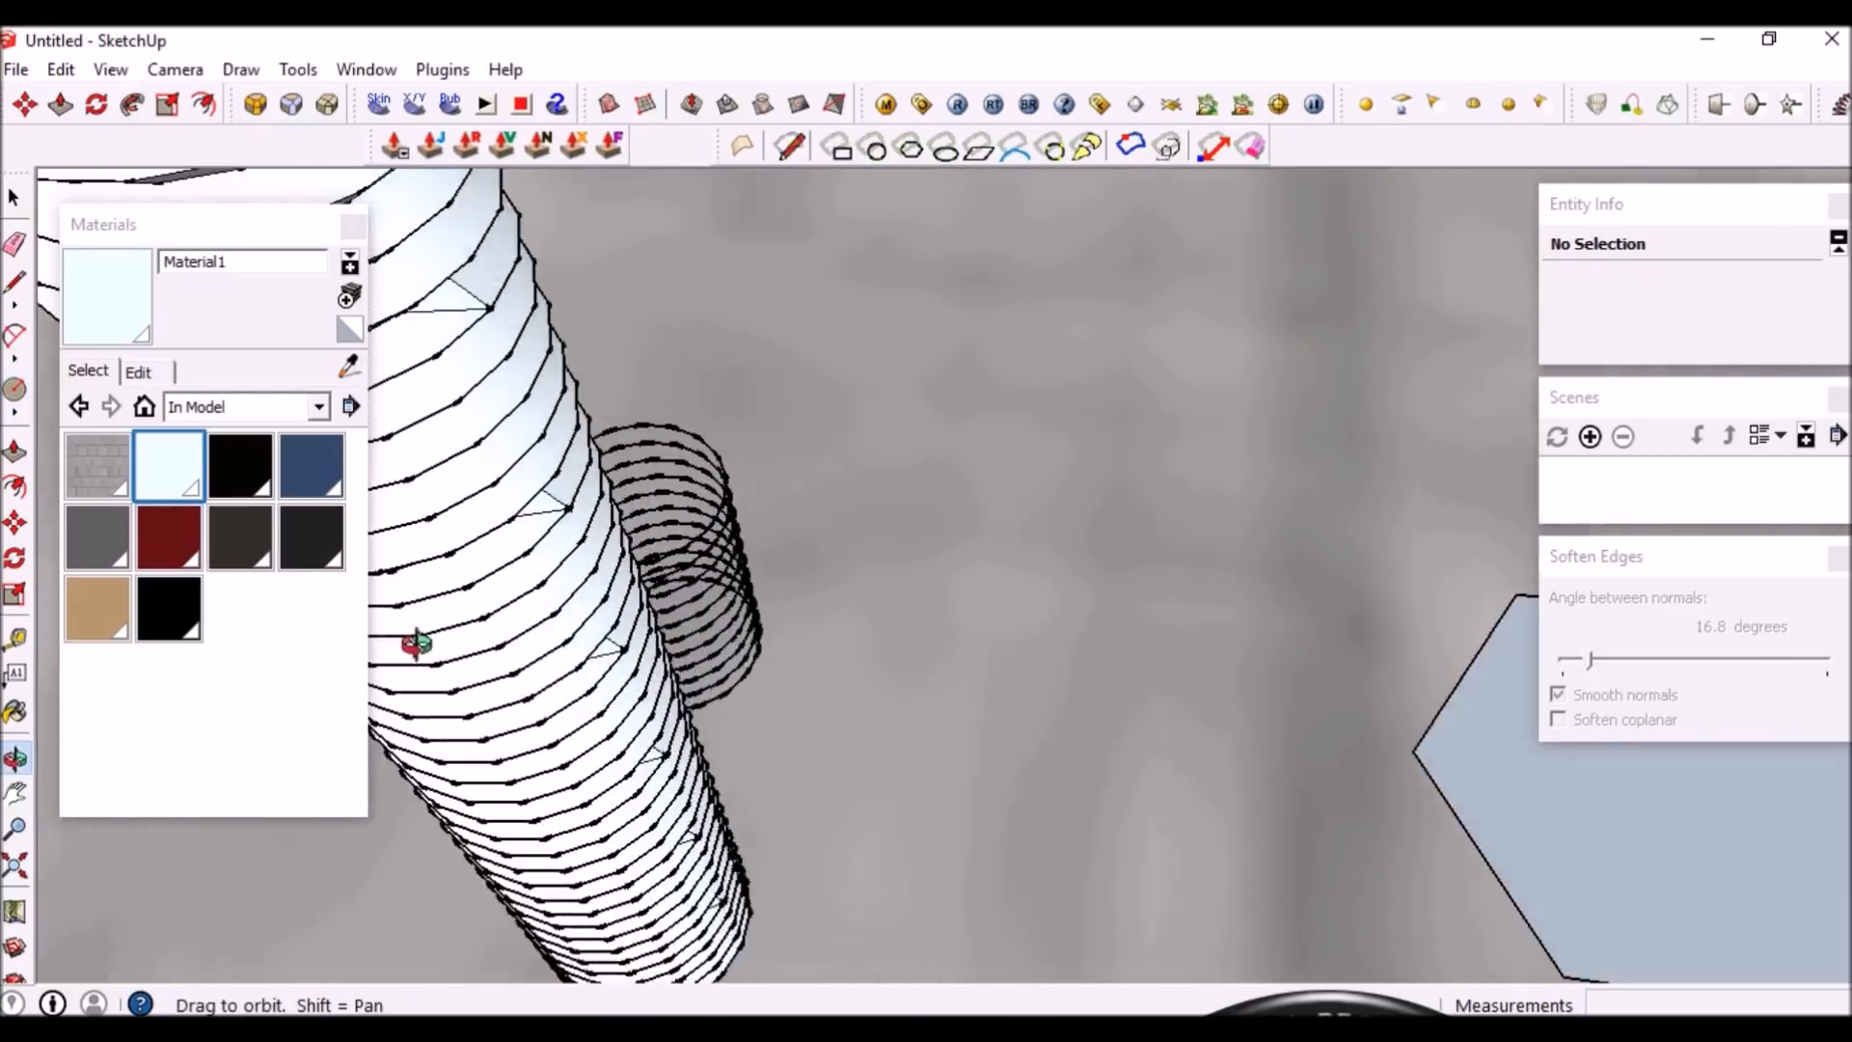
pyautogui.scroll(-2, 457, 631)
pyautogui.scroll(5, 480, 322)
pyautogui.press('space')
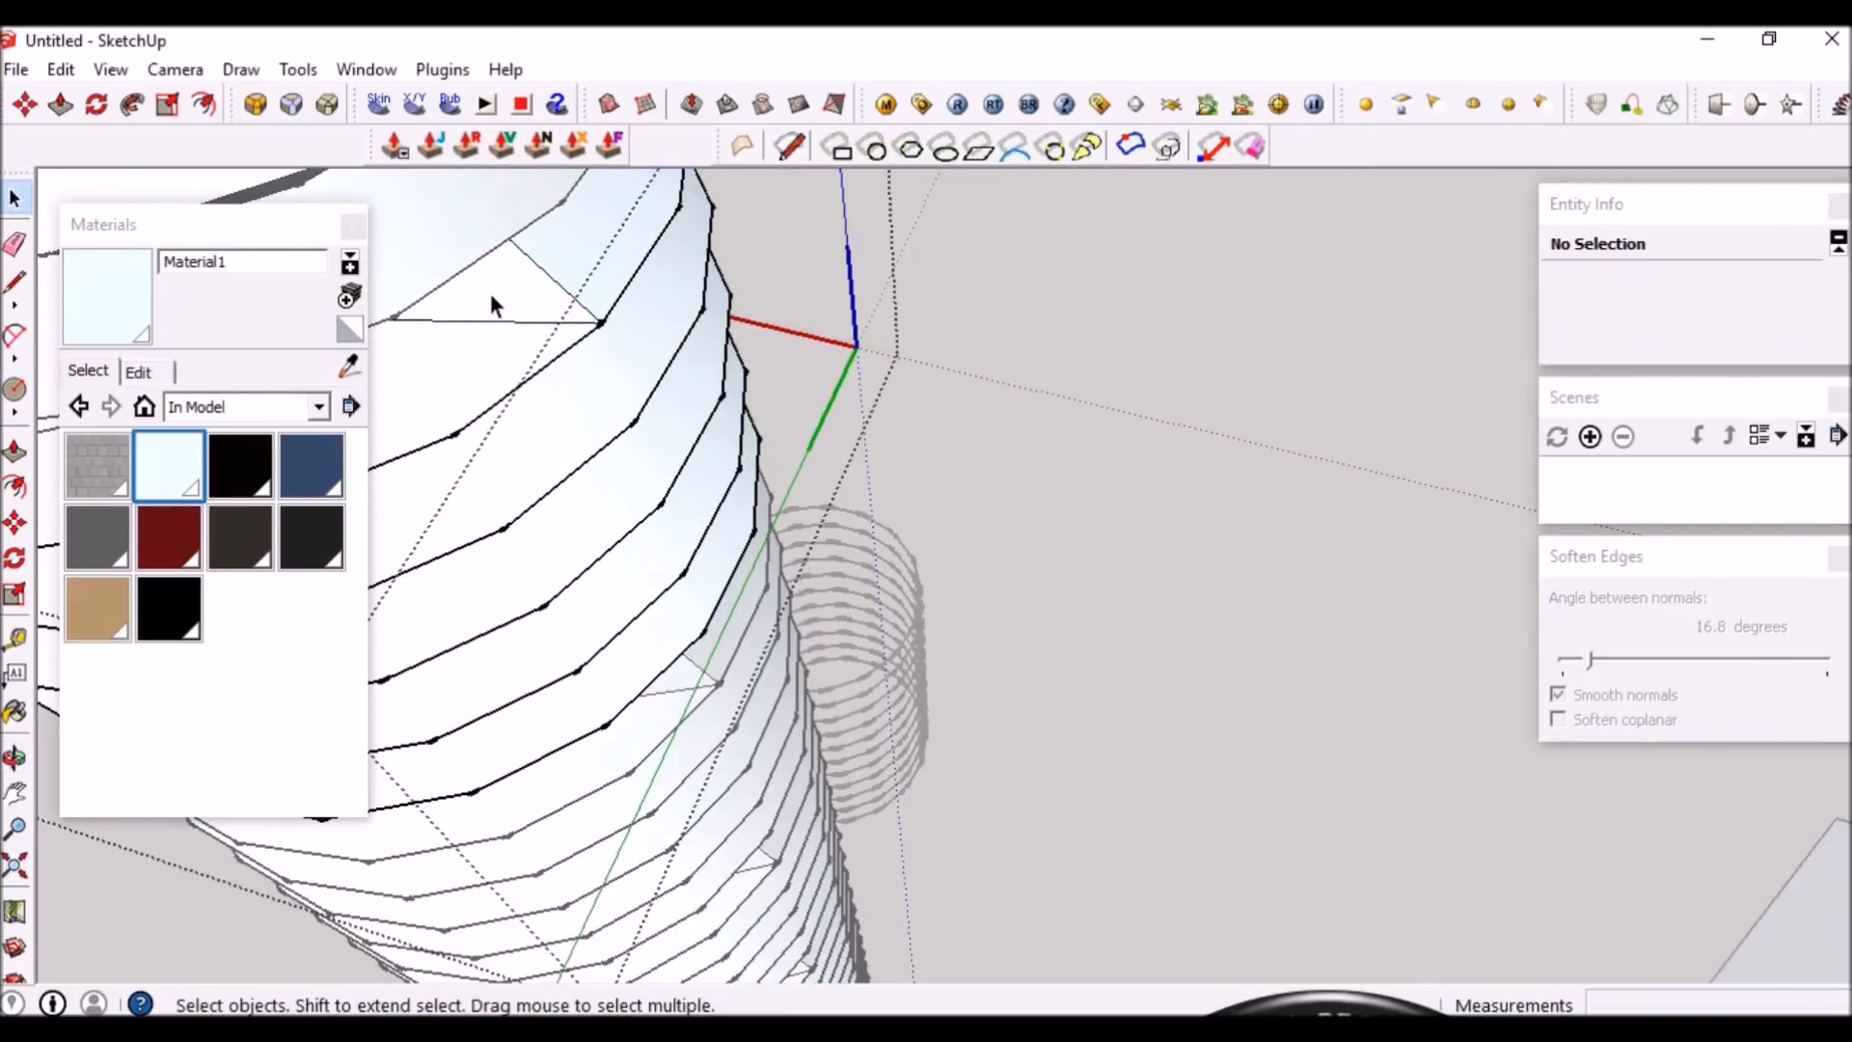
pyautogui.tripleClick(490, 292)
pyautogui.click(506, 292)
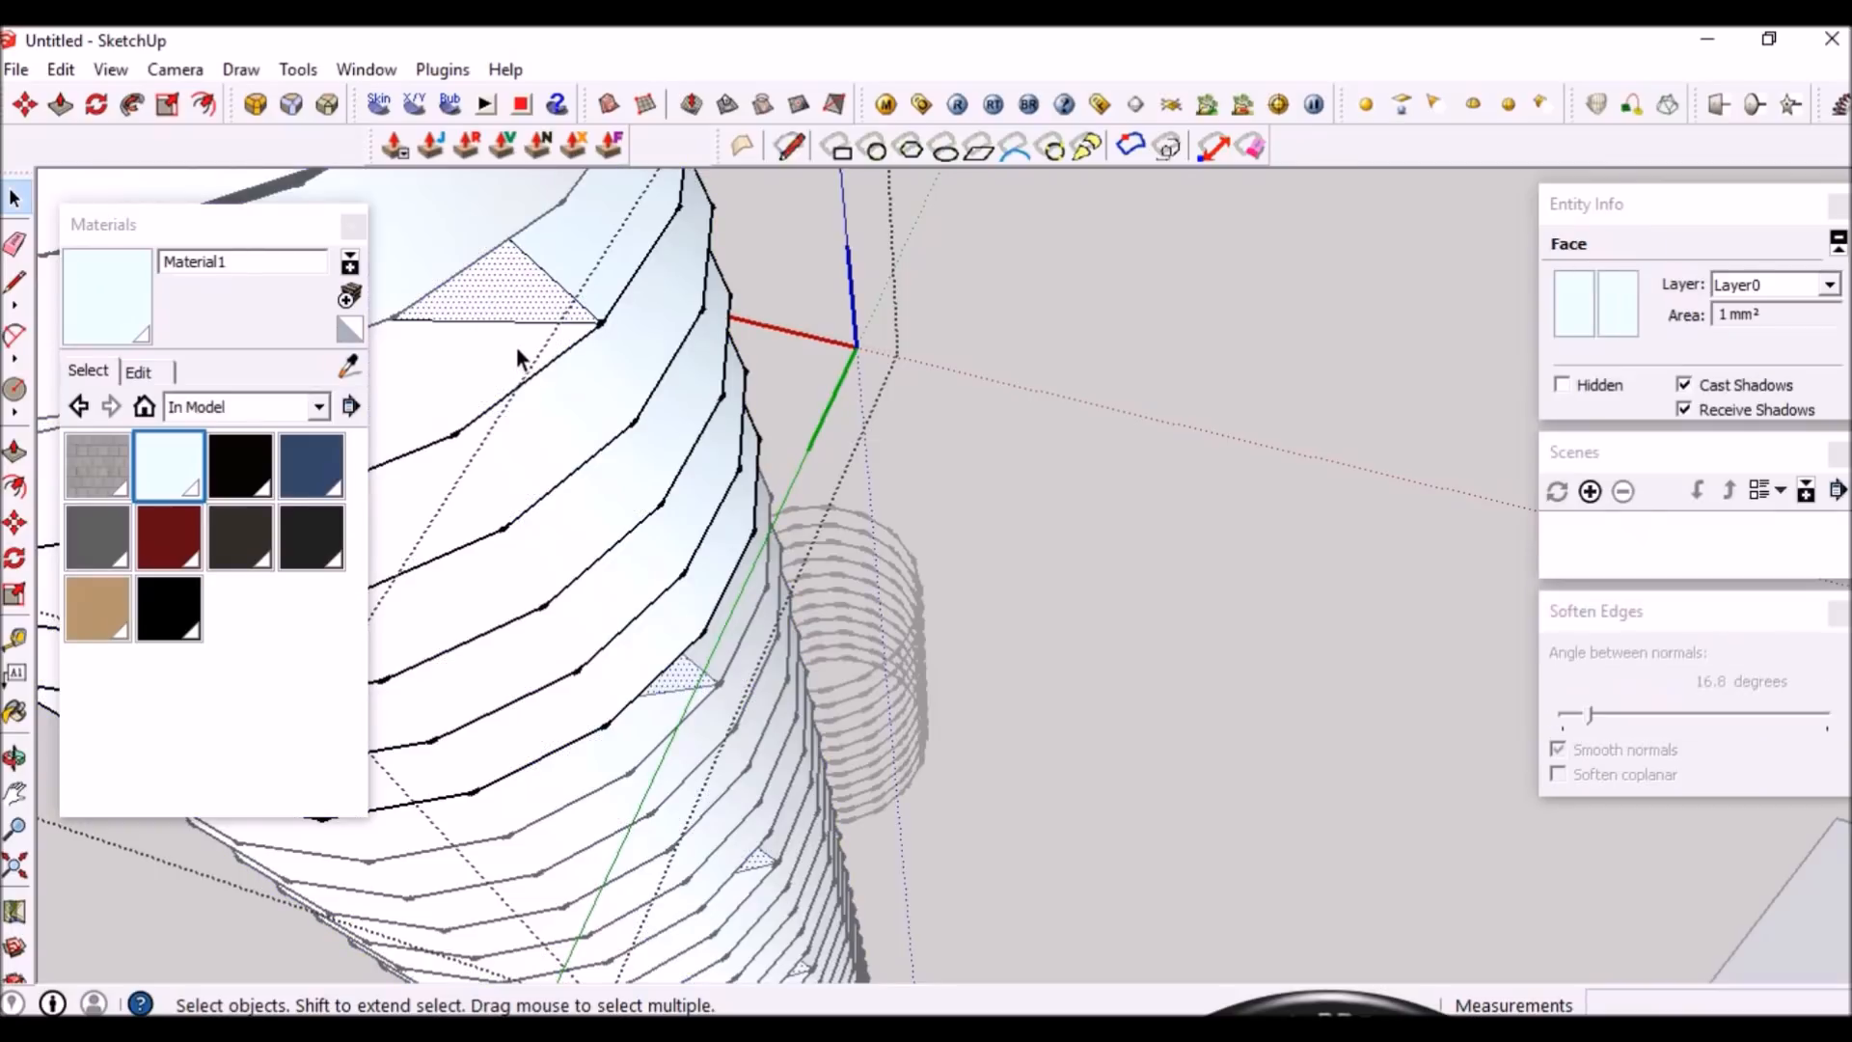
pyautogui.press('Delete')
pyautogui.click(509, 287)
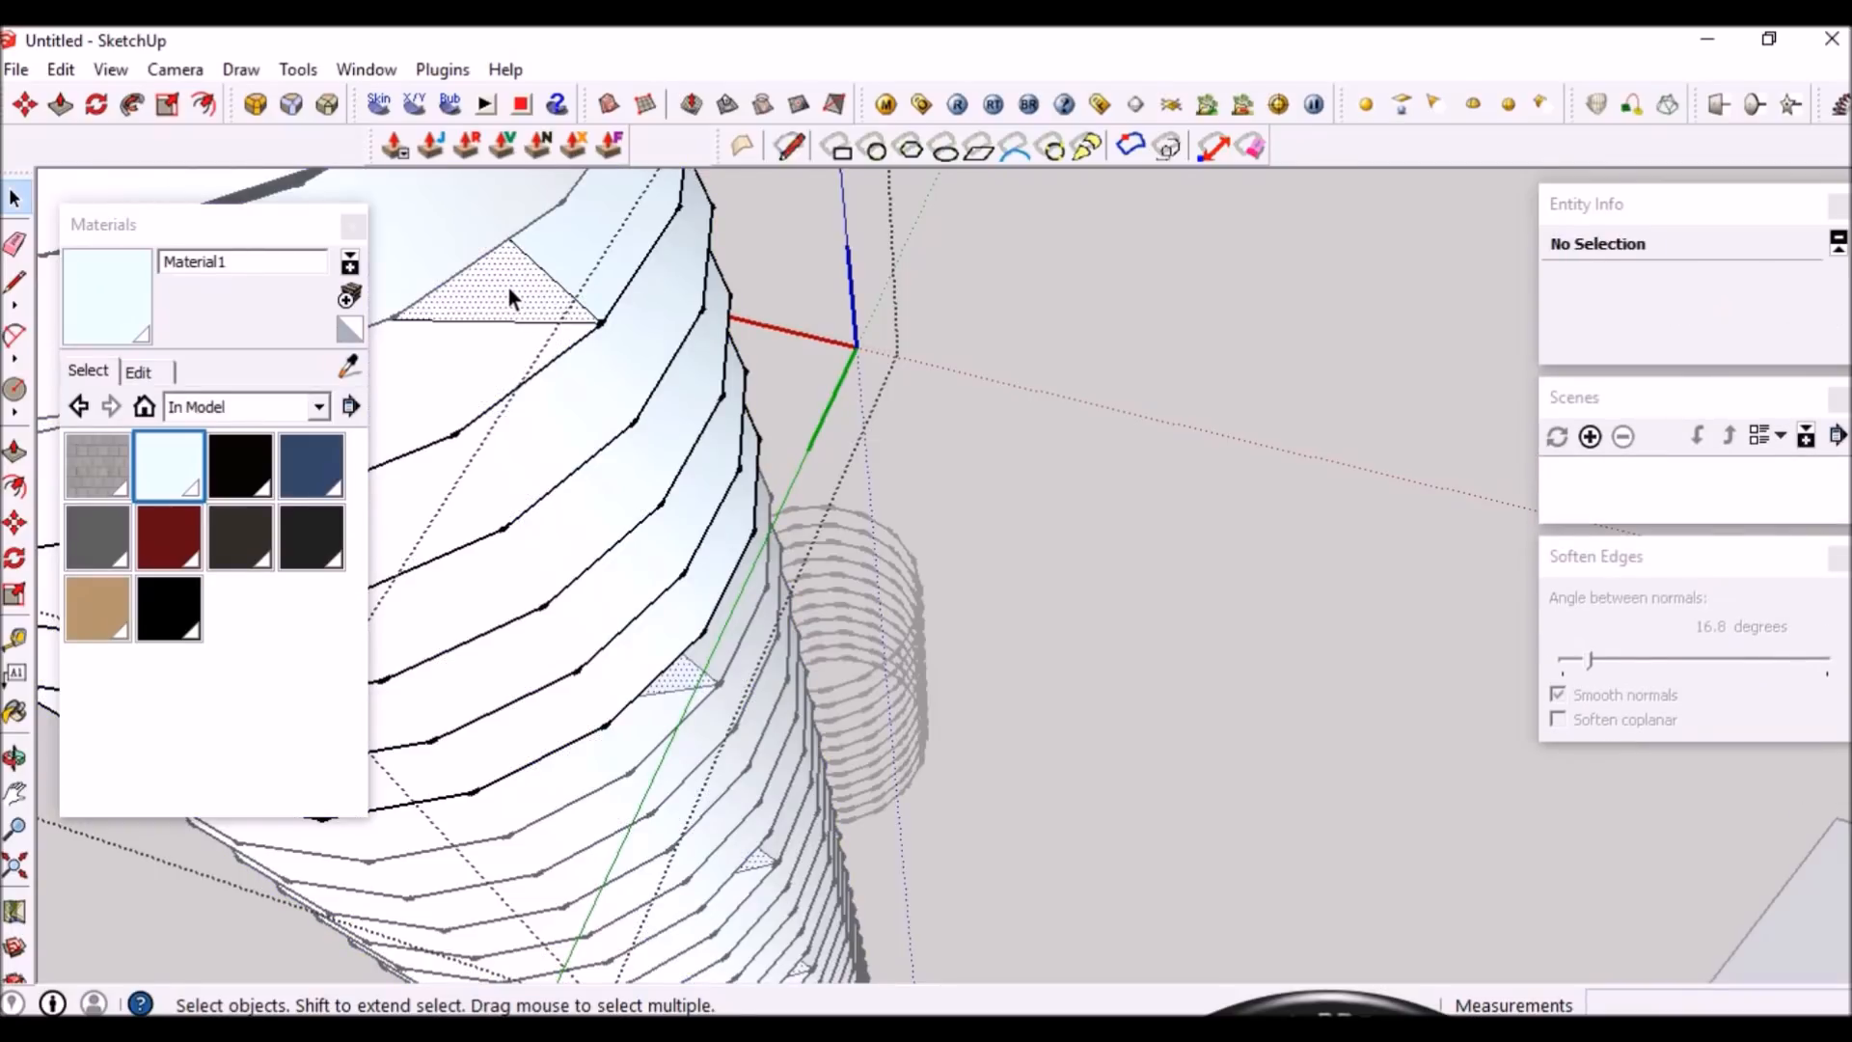
pyautogui.click(1591, 662)
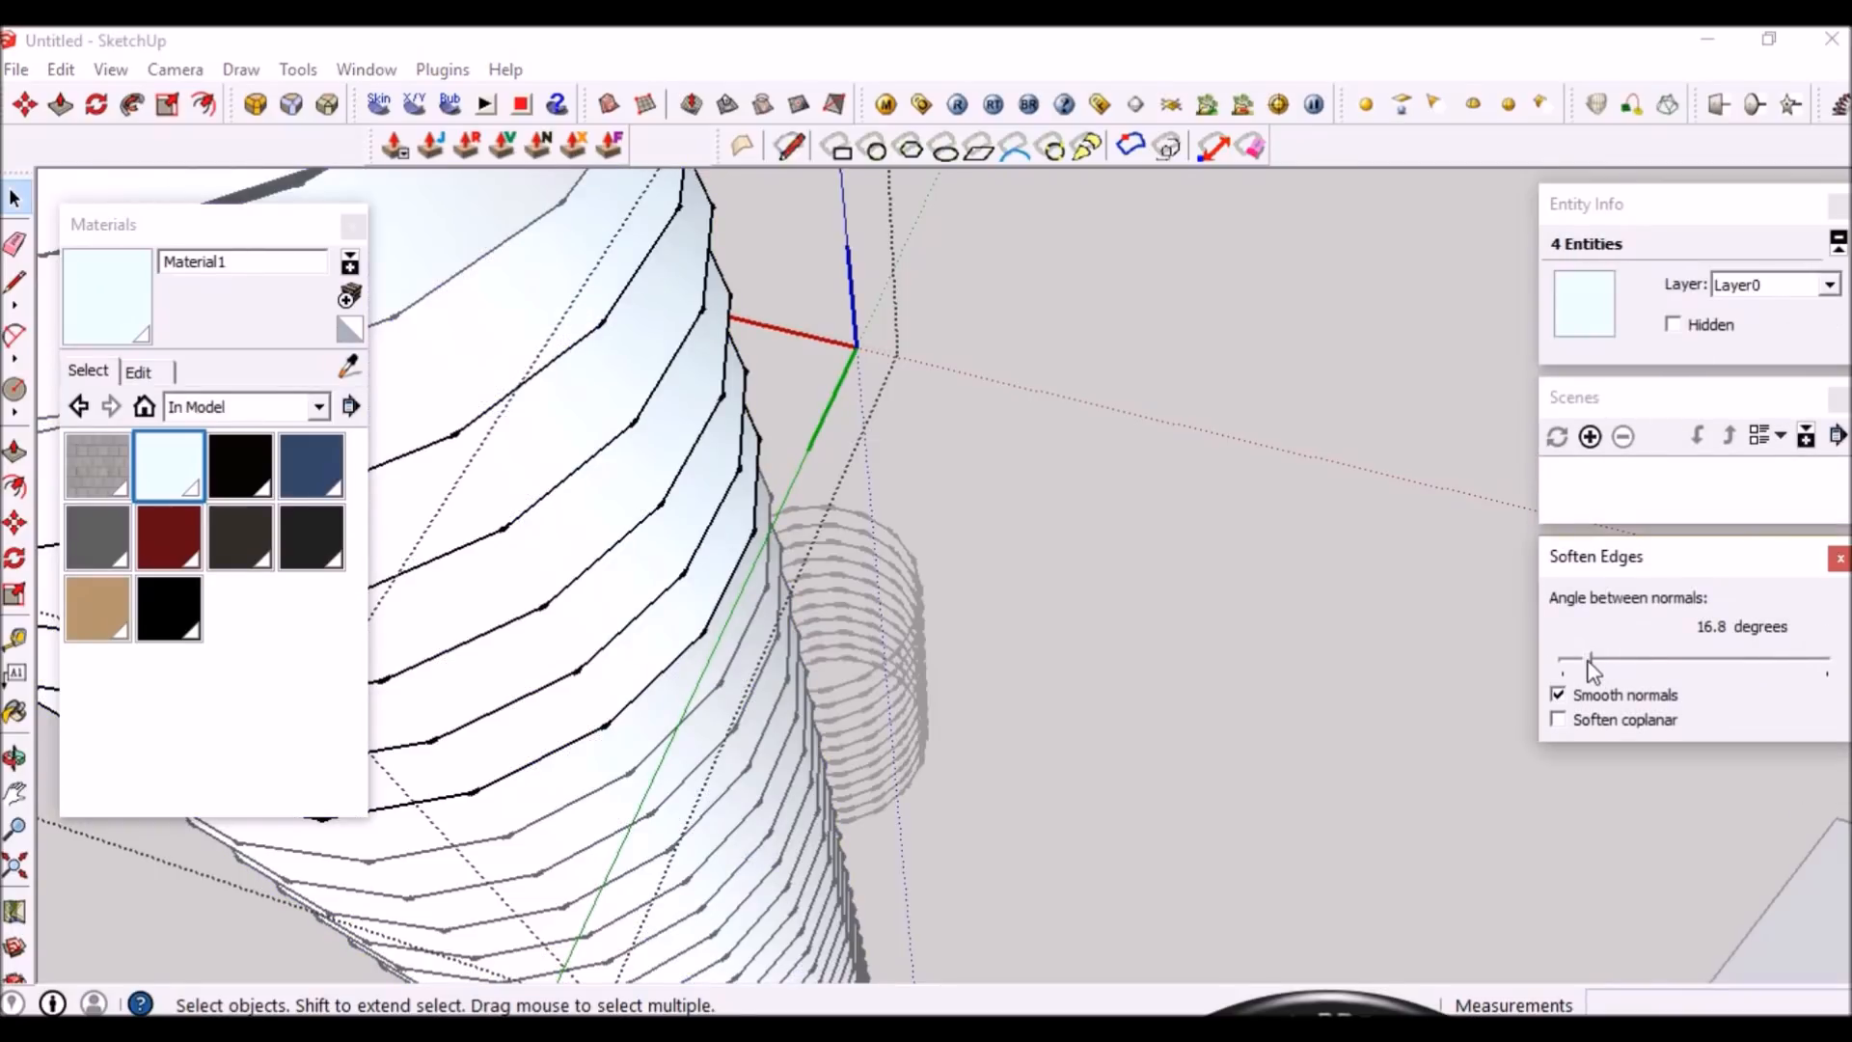
pyautogui.scroll(-6, 675, 454)
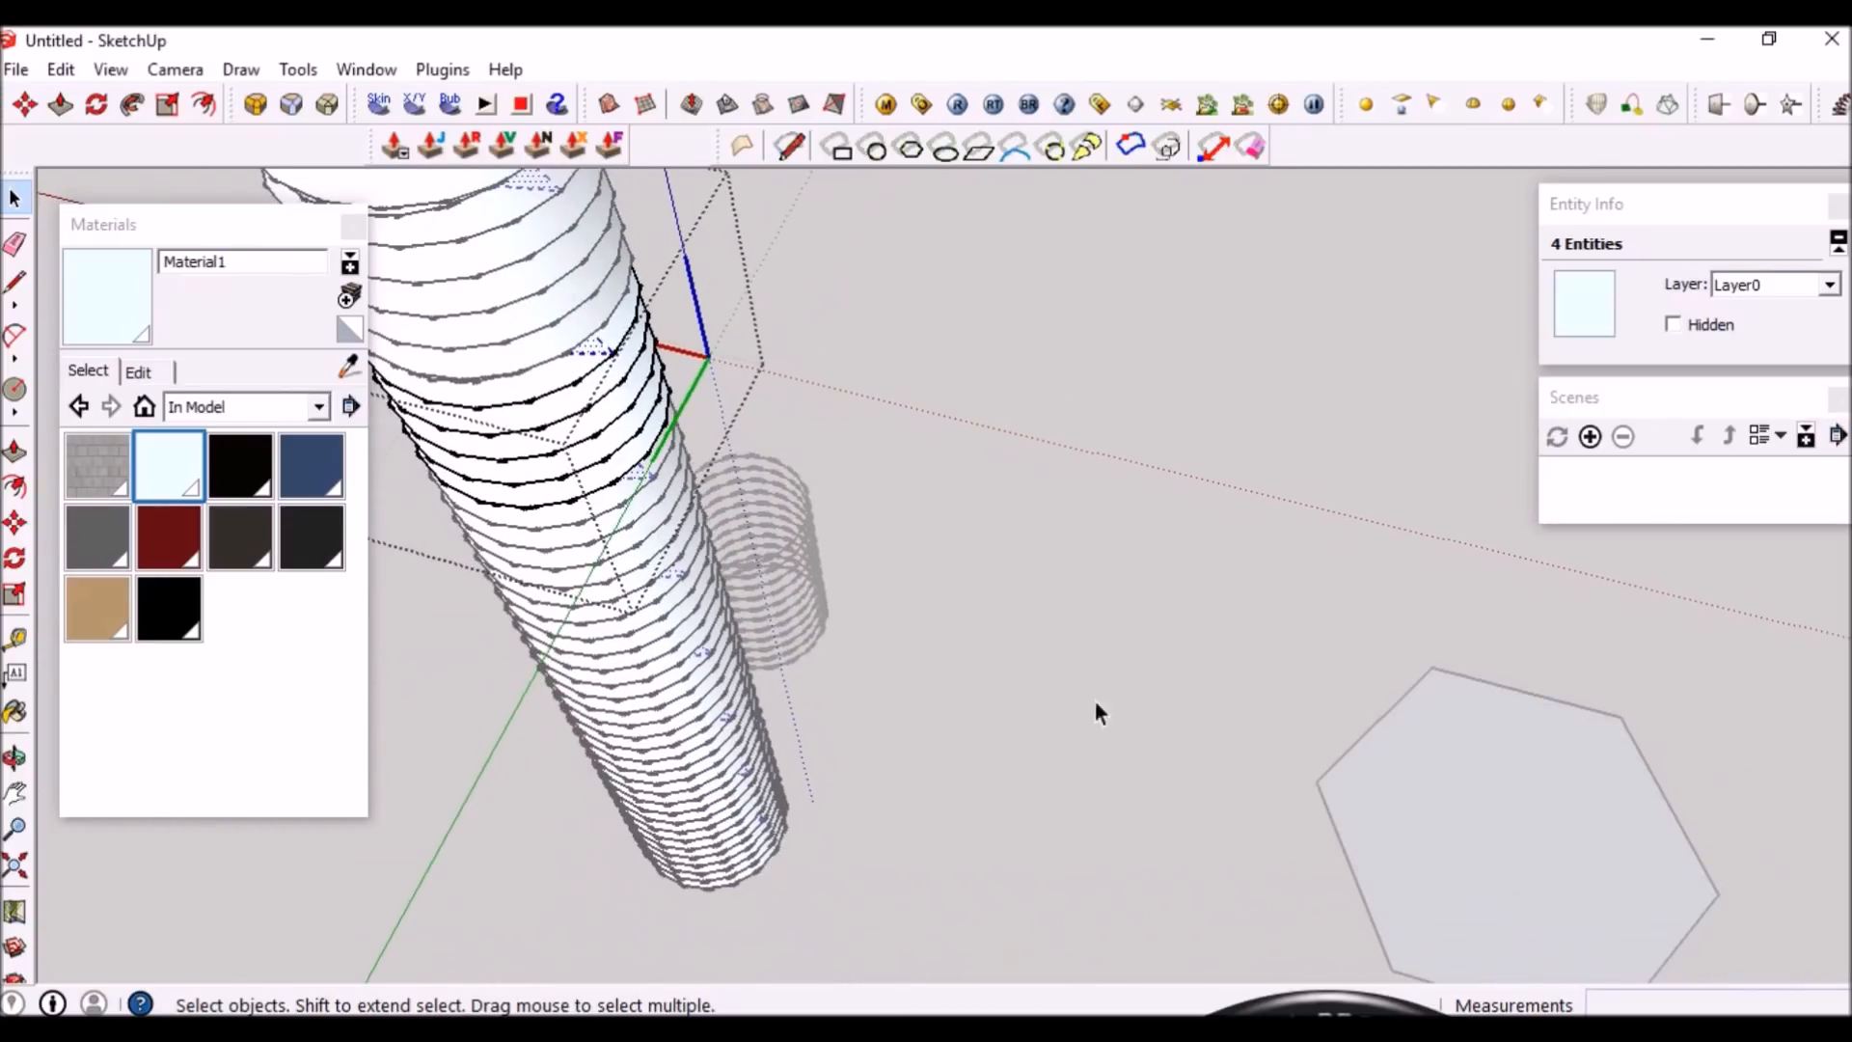
pyautogui.scroll(-3, 1300, 754)
# Leave the shaft and extrude the hexagon beside it upward by about 8 mm
pyautogui.doubleClick(1304, 756)
pyautogui.scroll(6, 1353, 737)
pyautogui.moveTo(1338, 771); pyautogui.dragTo(1456, 542, button='middle')
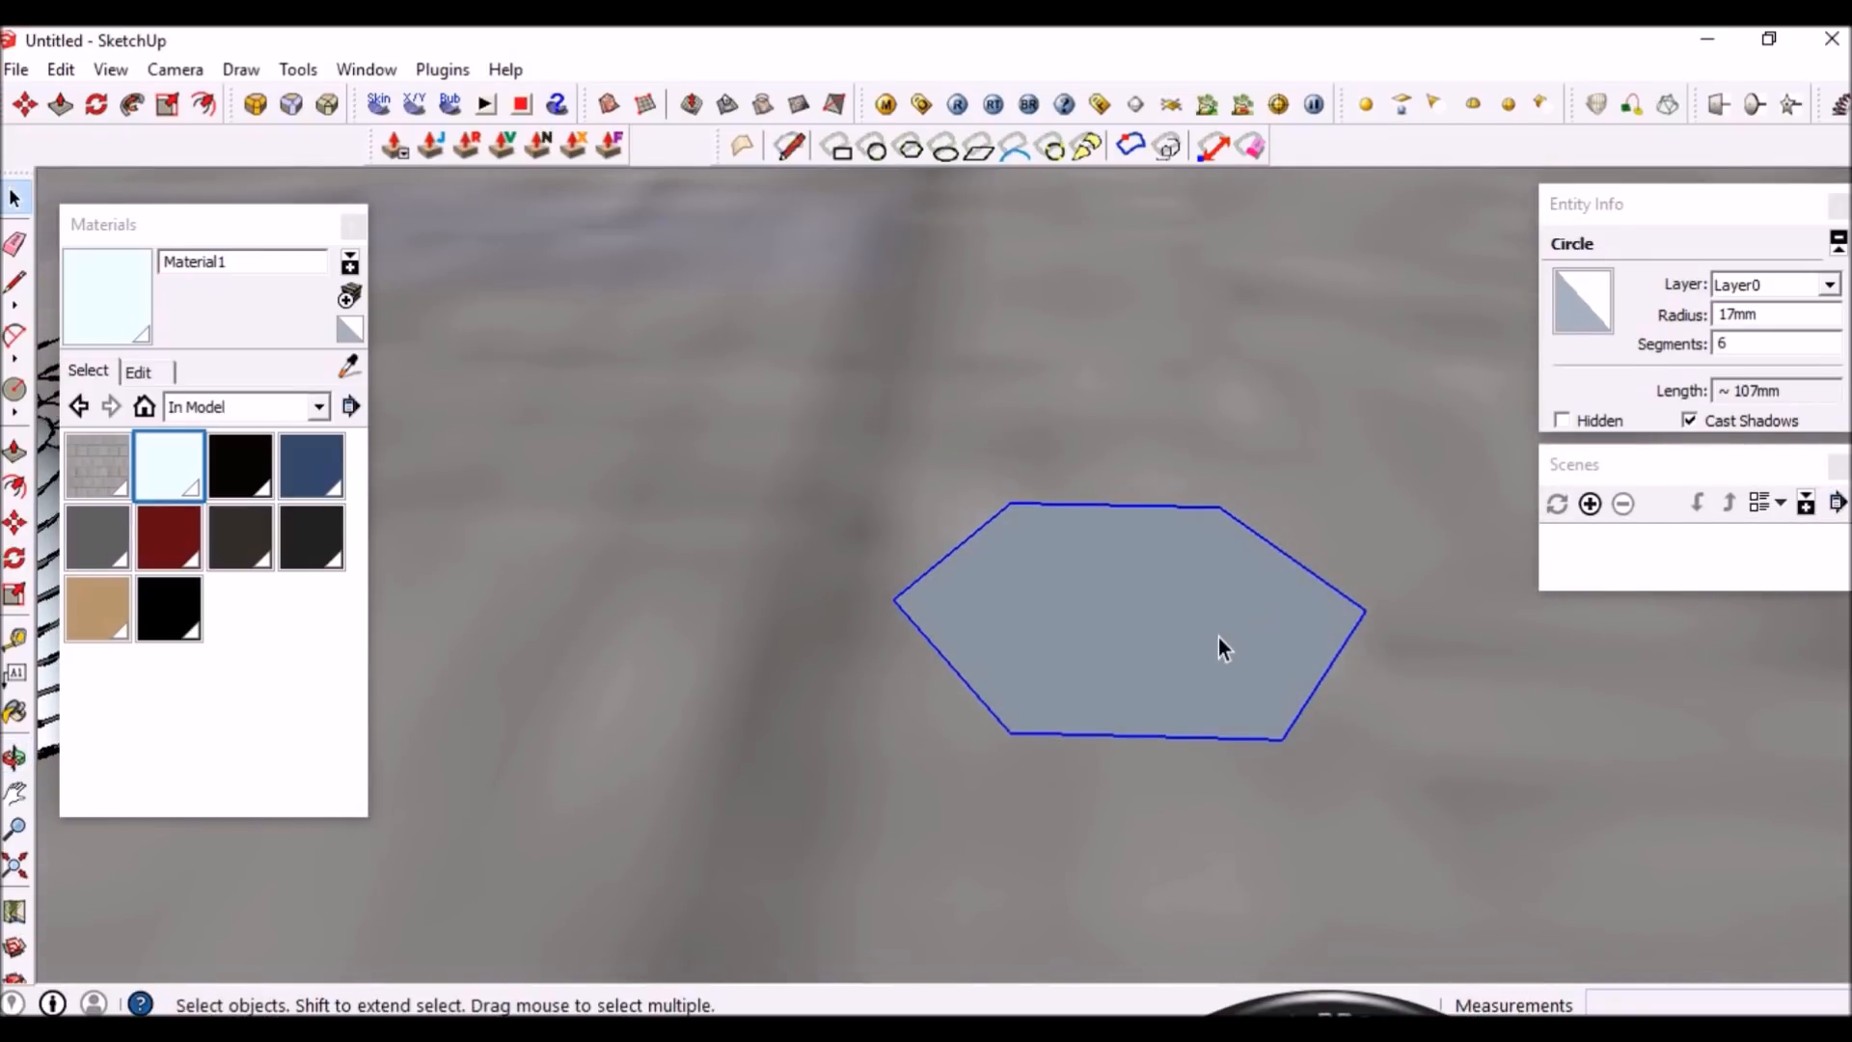
pyautogui.moveTo(1064, 723); pyautogui.dragTo(1066, 745, button='middle')
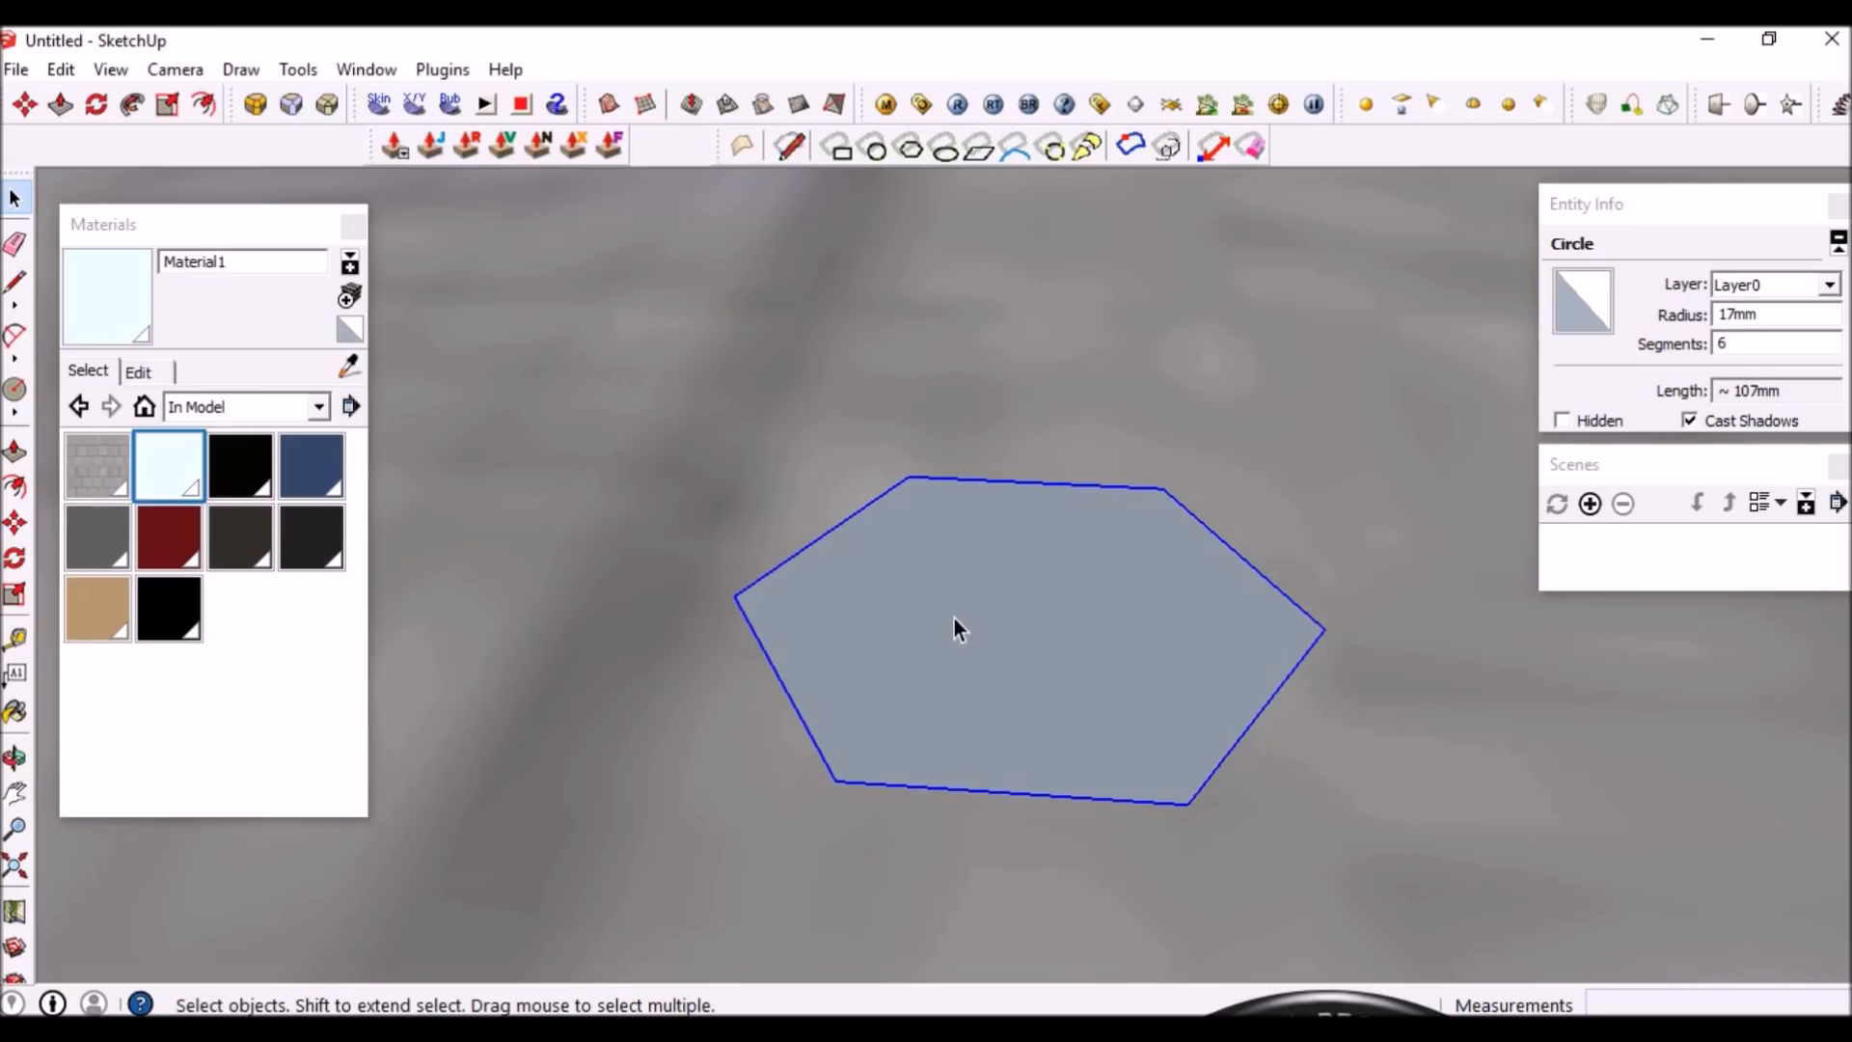
pyautogui.press('p')
pyautogui.moveTo(1022, 675)
pyautogui.mouseDown(button='middle')
pyautogui.moveTo(1045, 612)
pyautogui.moveTo(1075, 608)
pyautogui.moveTo(1042, 649)
pyautogui.mouseUp(button='middle')
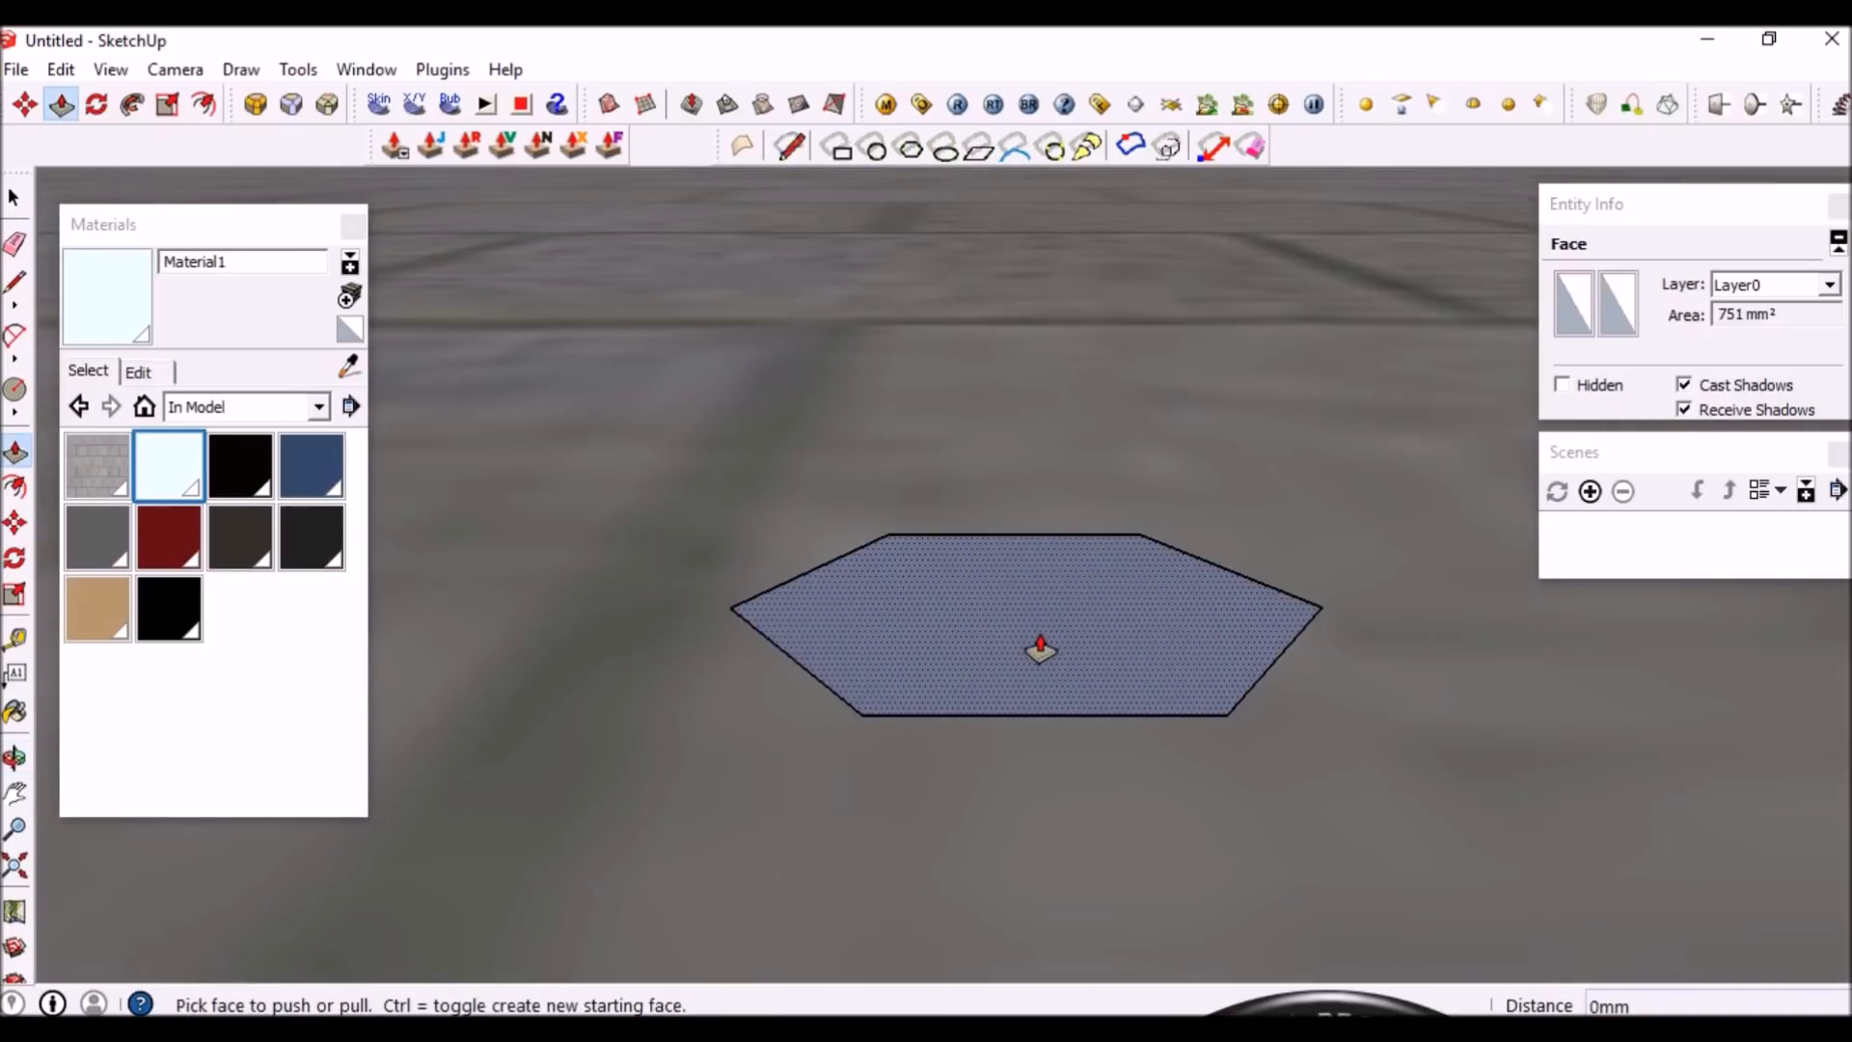
pyautogui.click(1042, 650)
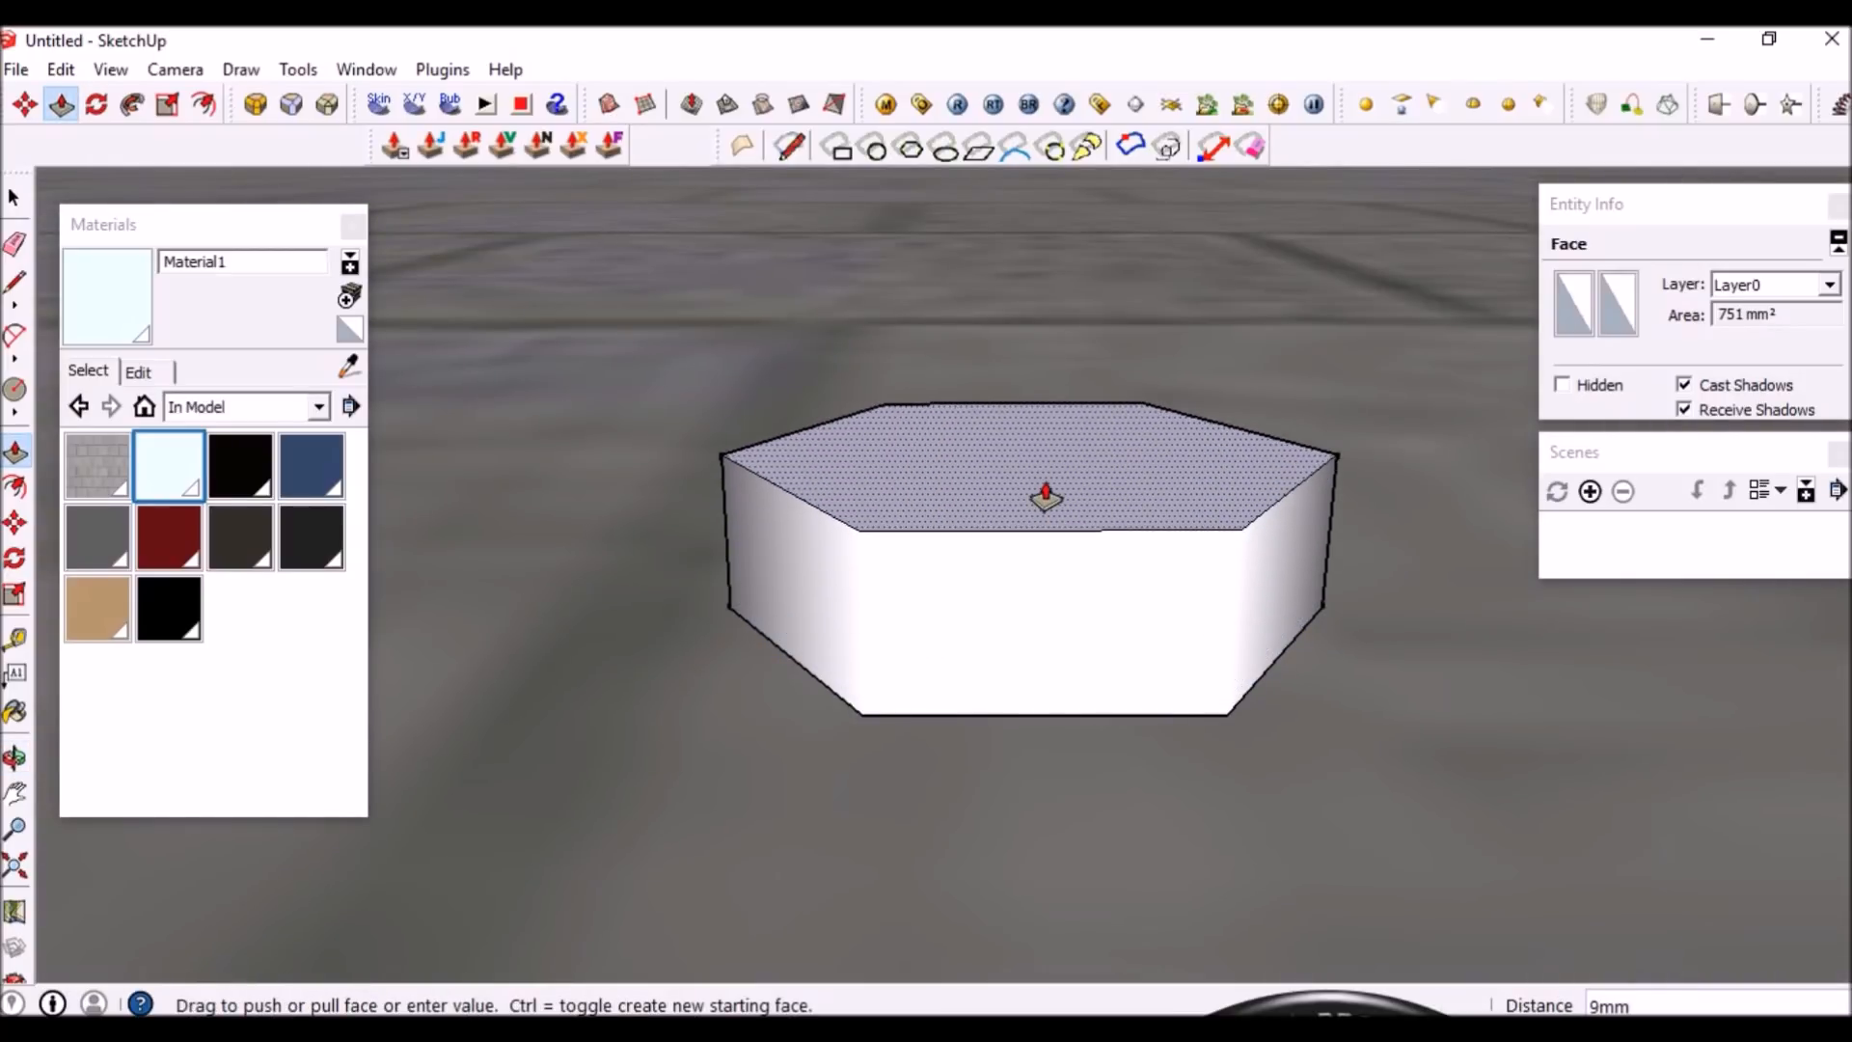
pyautogui.press('Return')
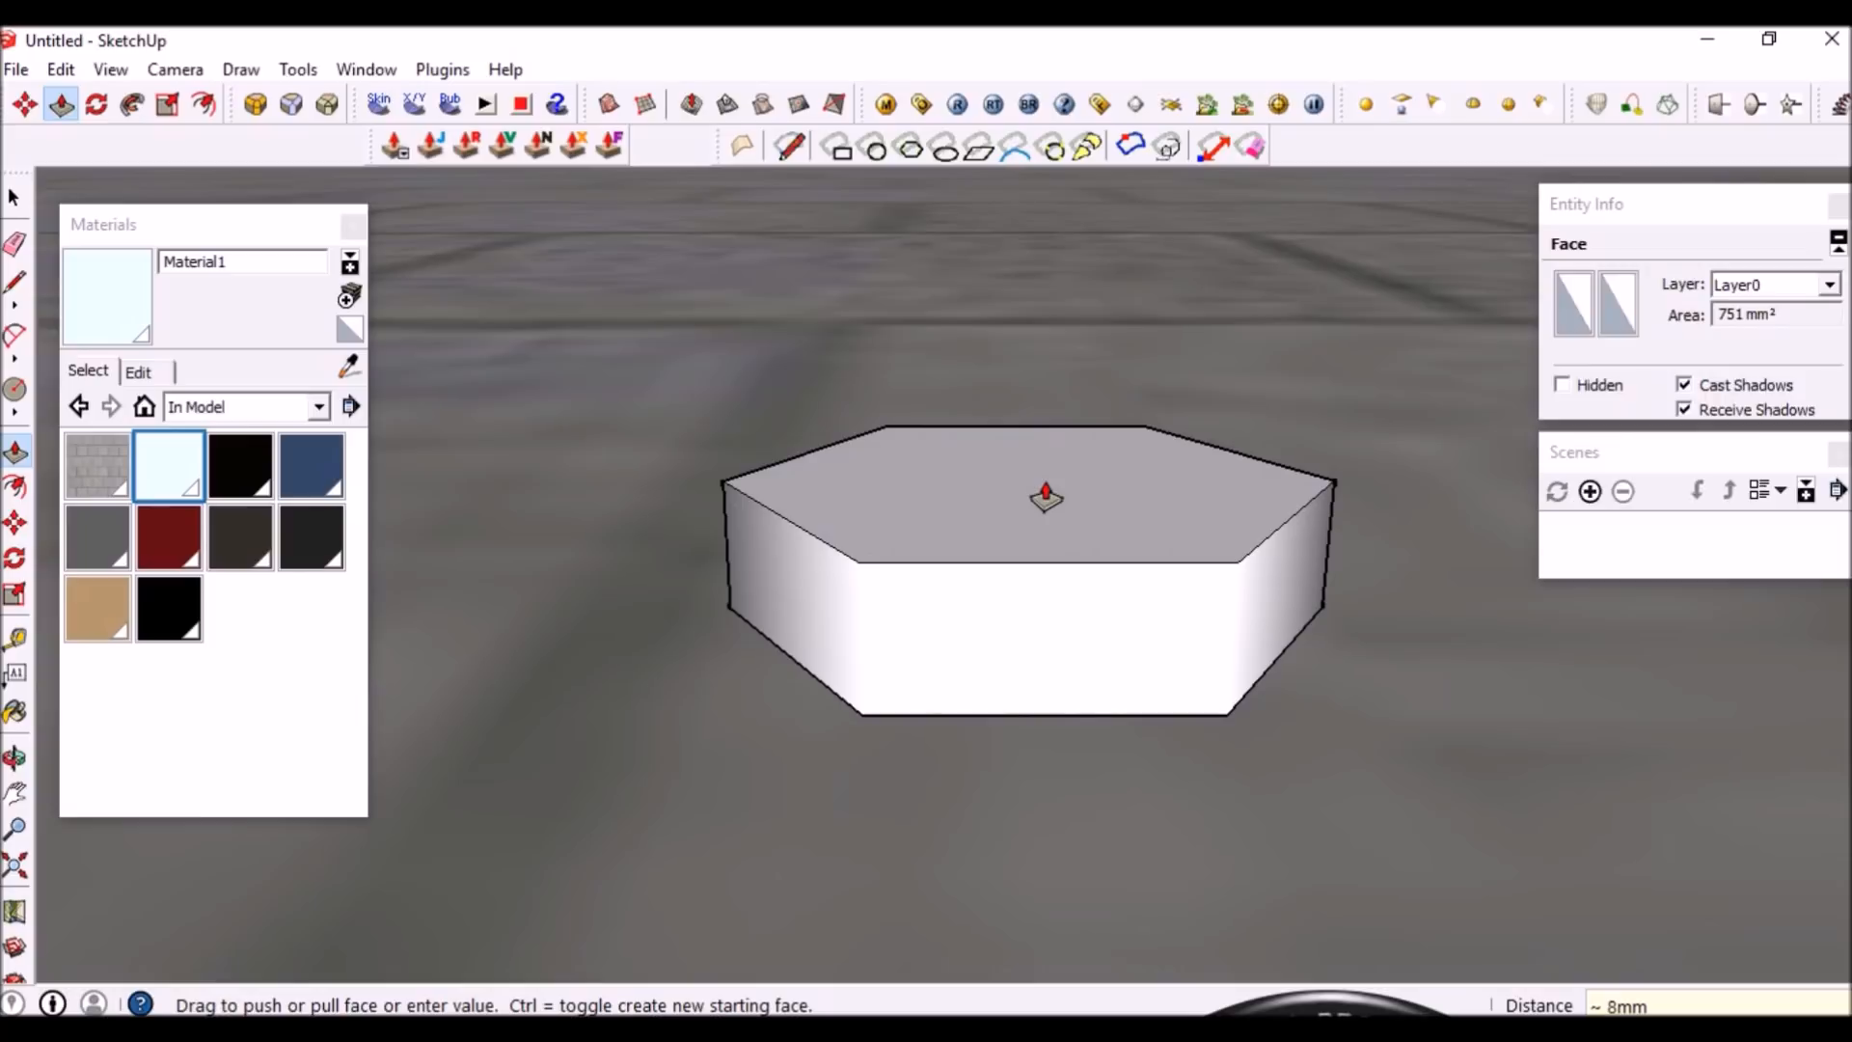
# Place a guide line across the middle of the hexagonal block's top face, parallel to its front edge
pyautogui.moveTo(1030, 492); pyautogui.dragTo(992, 915, button='middle')
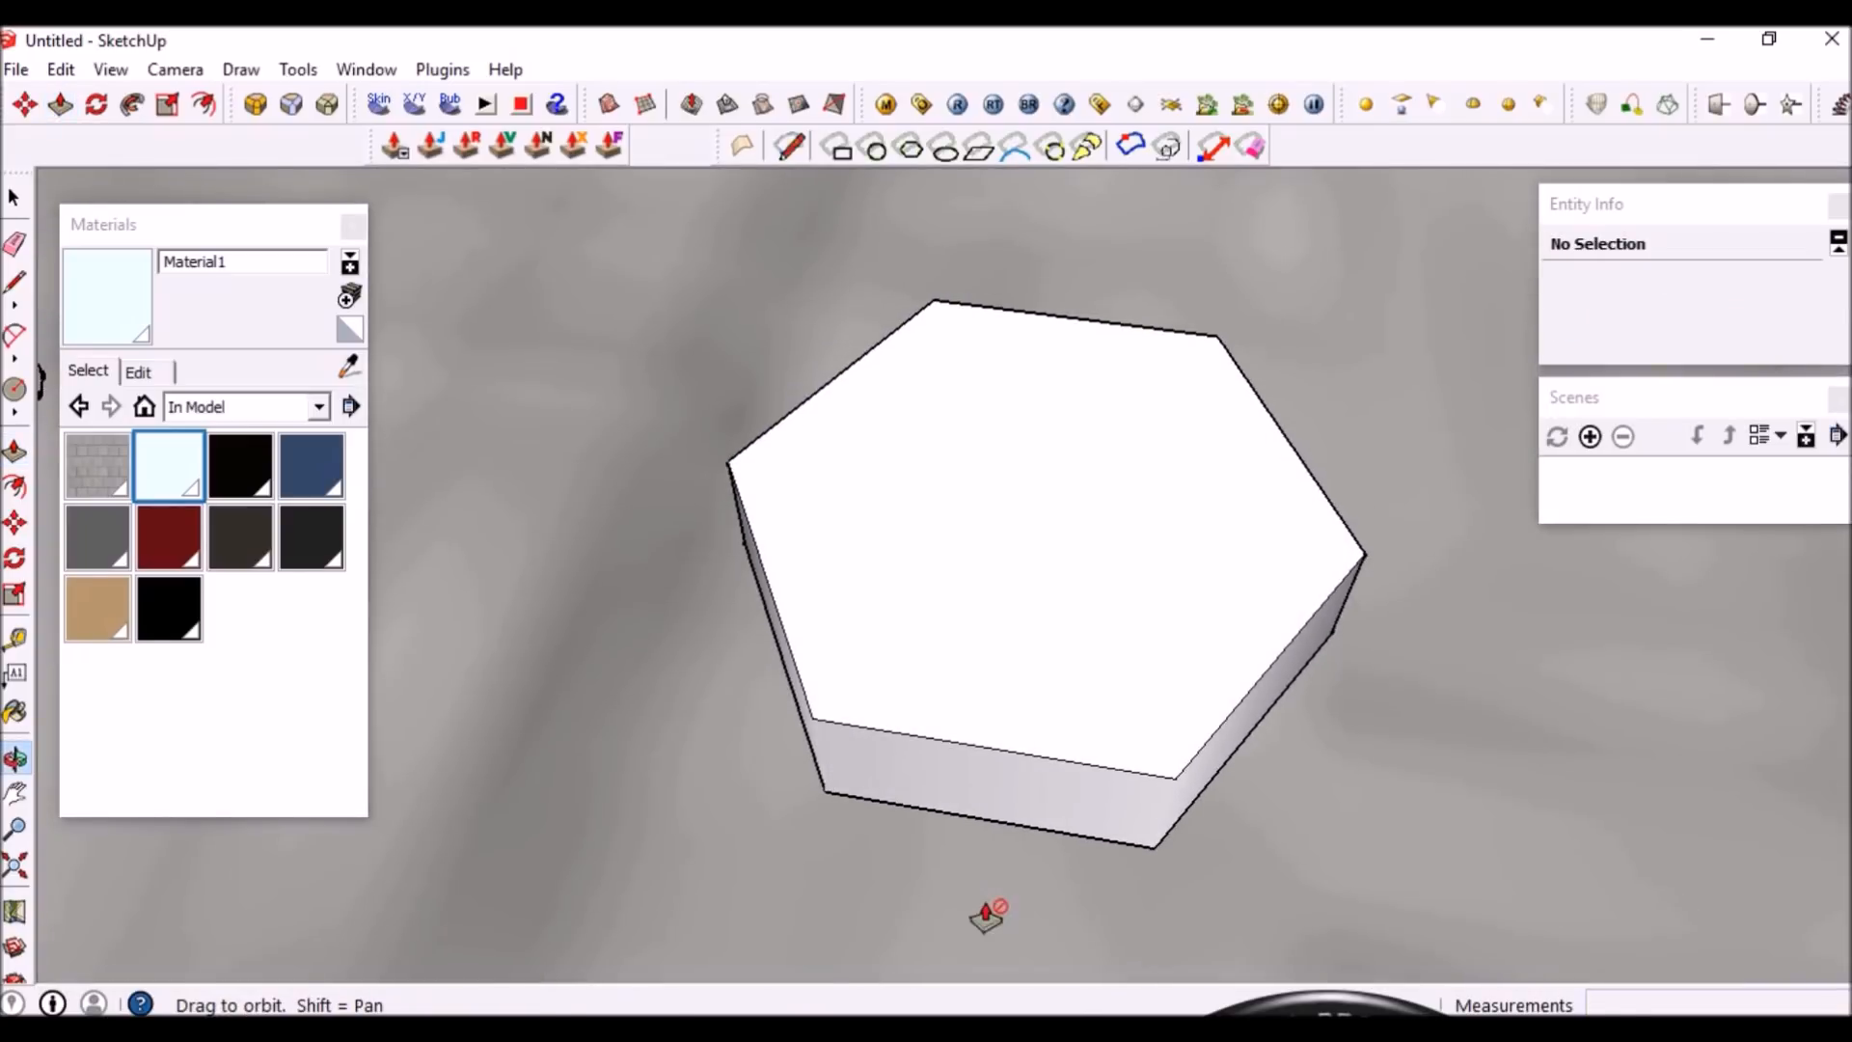
pyautogui.scroll(-2, 965, 772)
pyautogui.scroll(-1, 1032, 729)
pyautogui.press('t')
pyautogui.click(1004, 745)
pyautogui.scroll(1, 1073, 495)
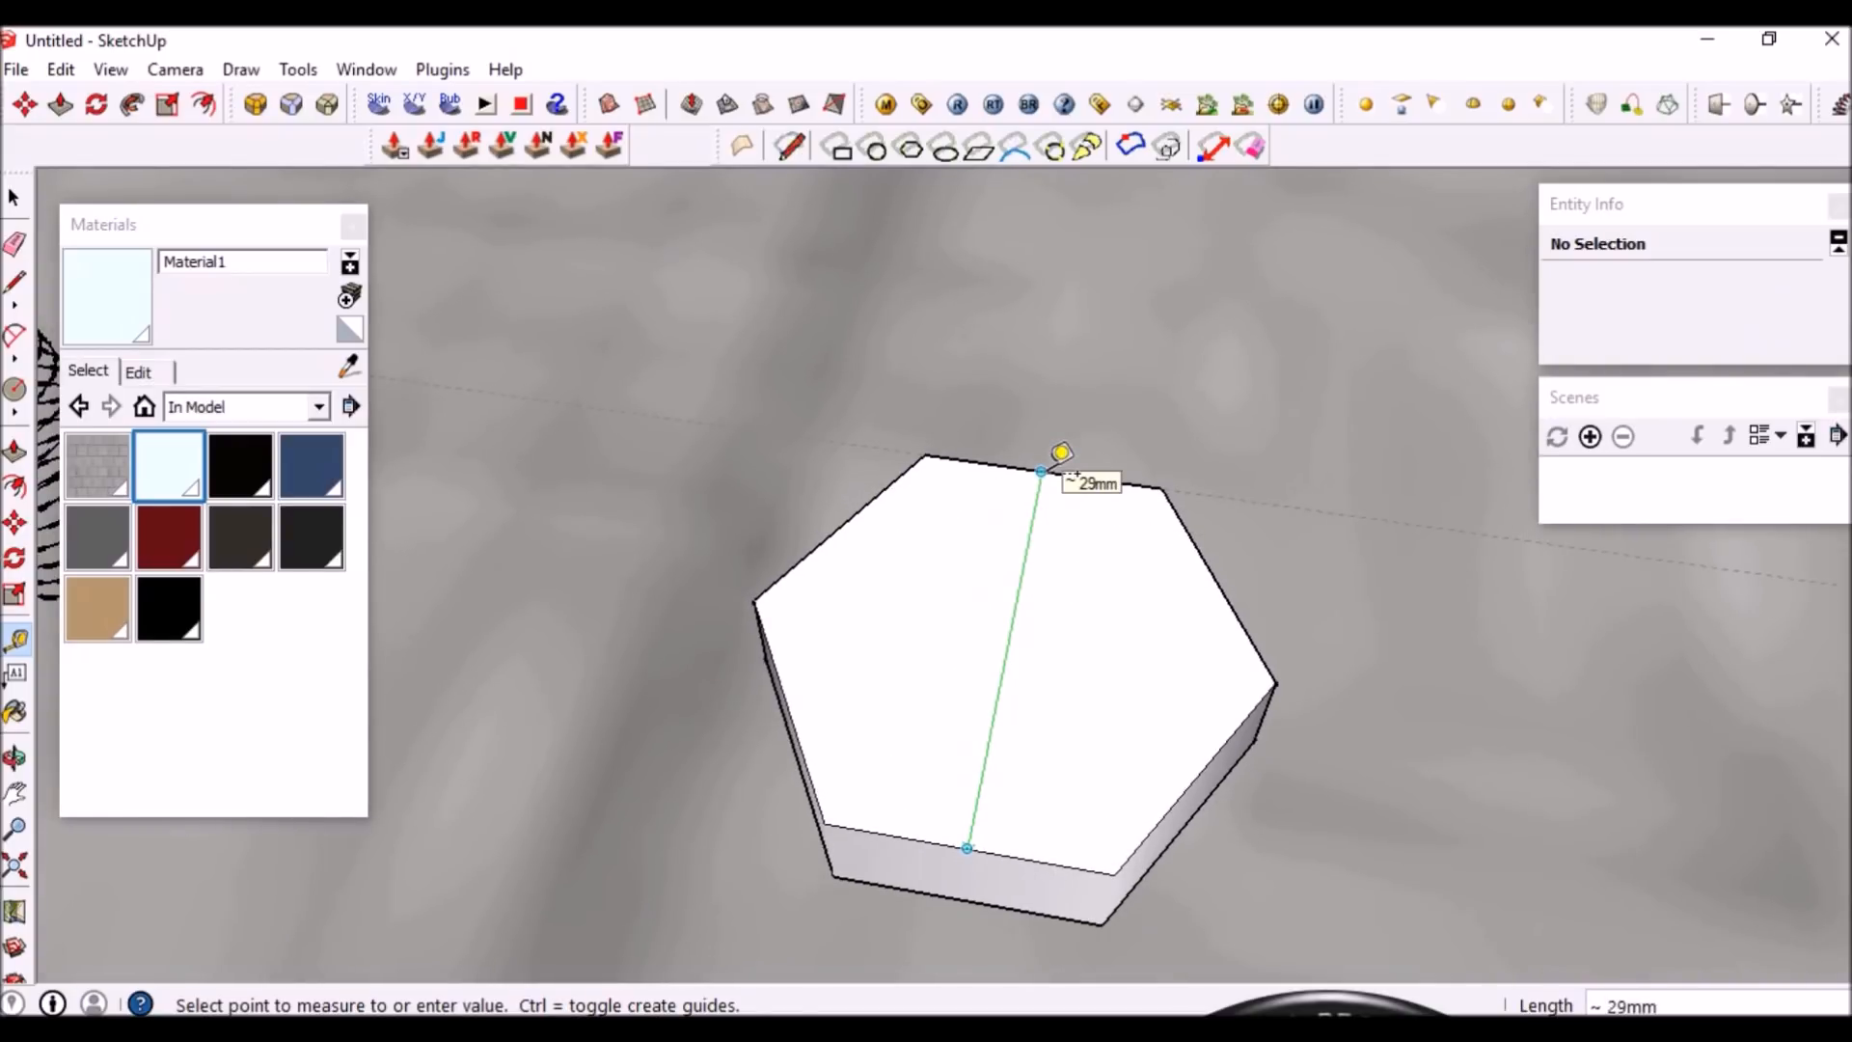
pyautogui.scroll(1, 1041, 472)
pyautogui.scroll(-2, 1041, 472)
pyautogui.scroll(1, 1039, 575)
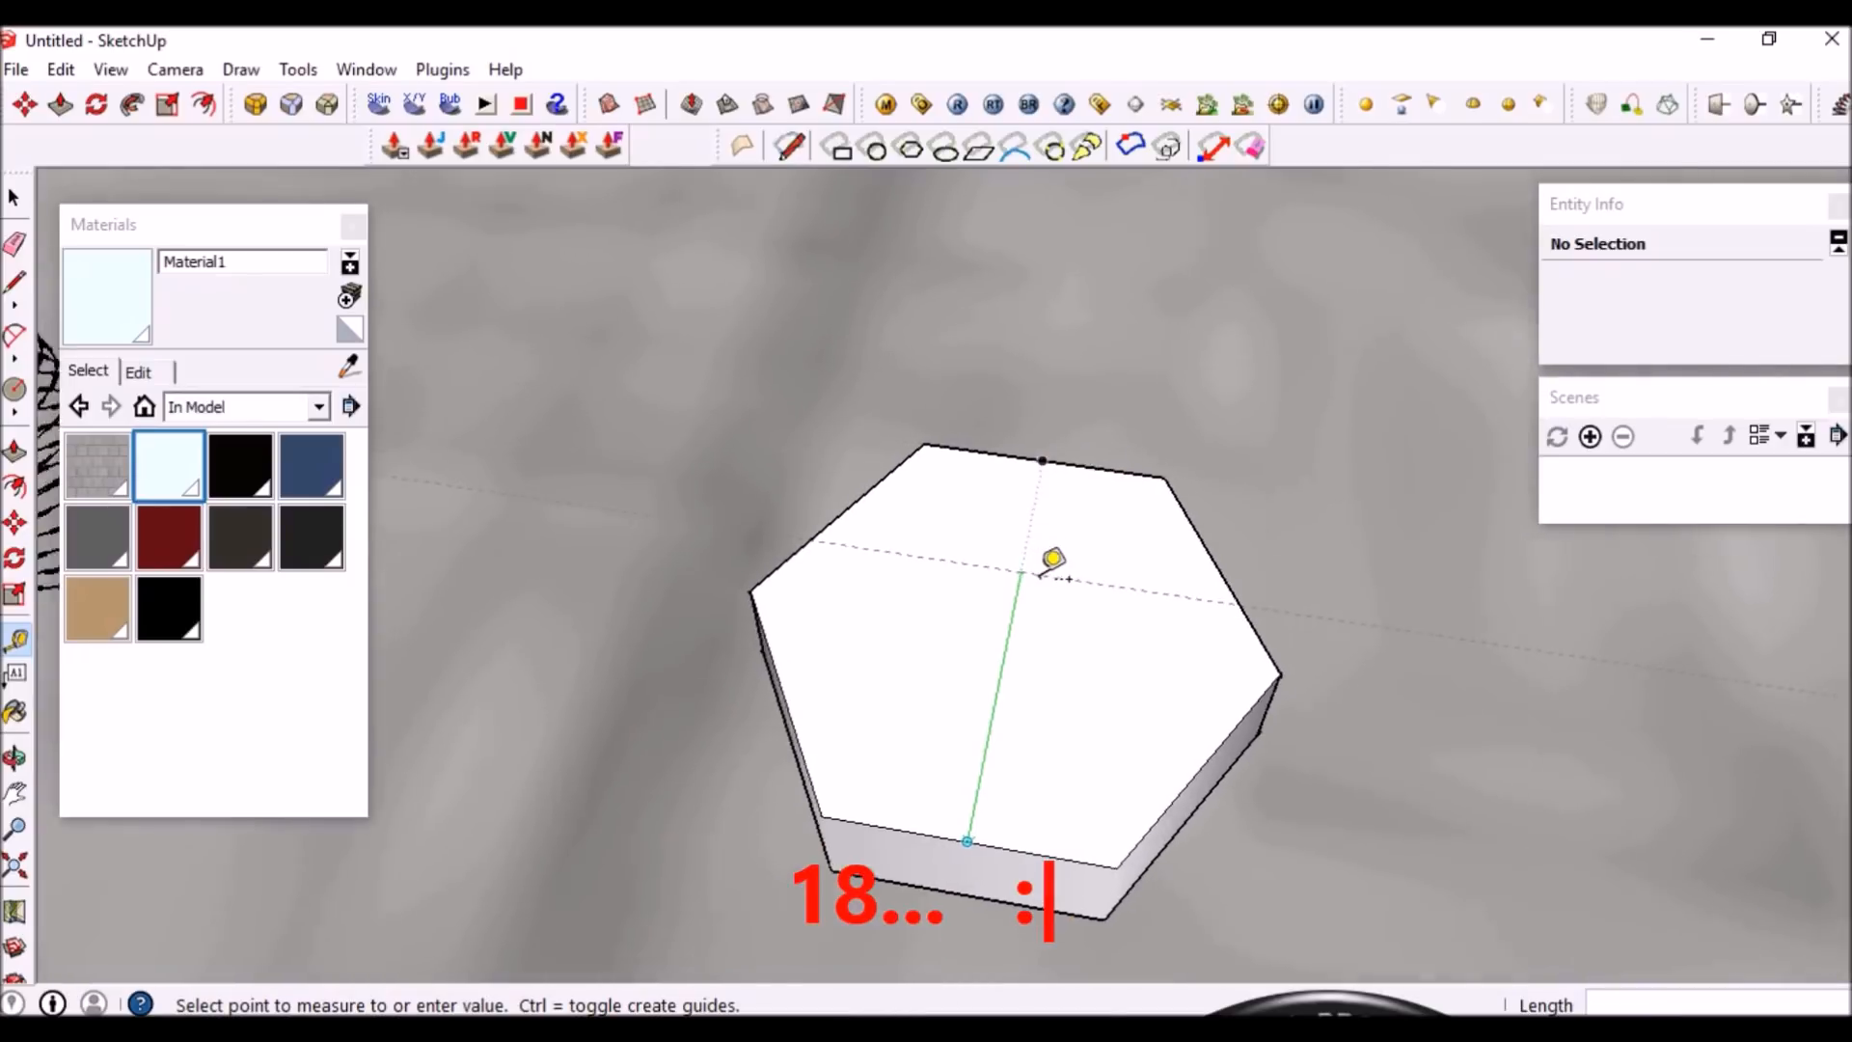
pyautogui.scroll(1, 1042, 571)
pyautogui.scroll(-1, 1080, 540)
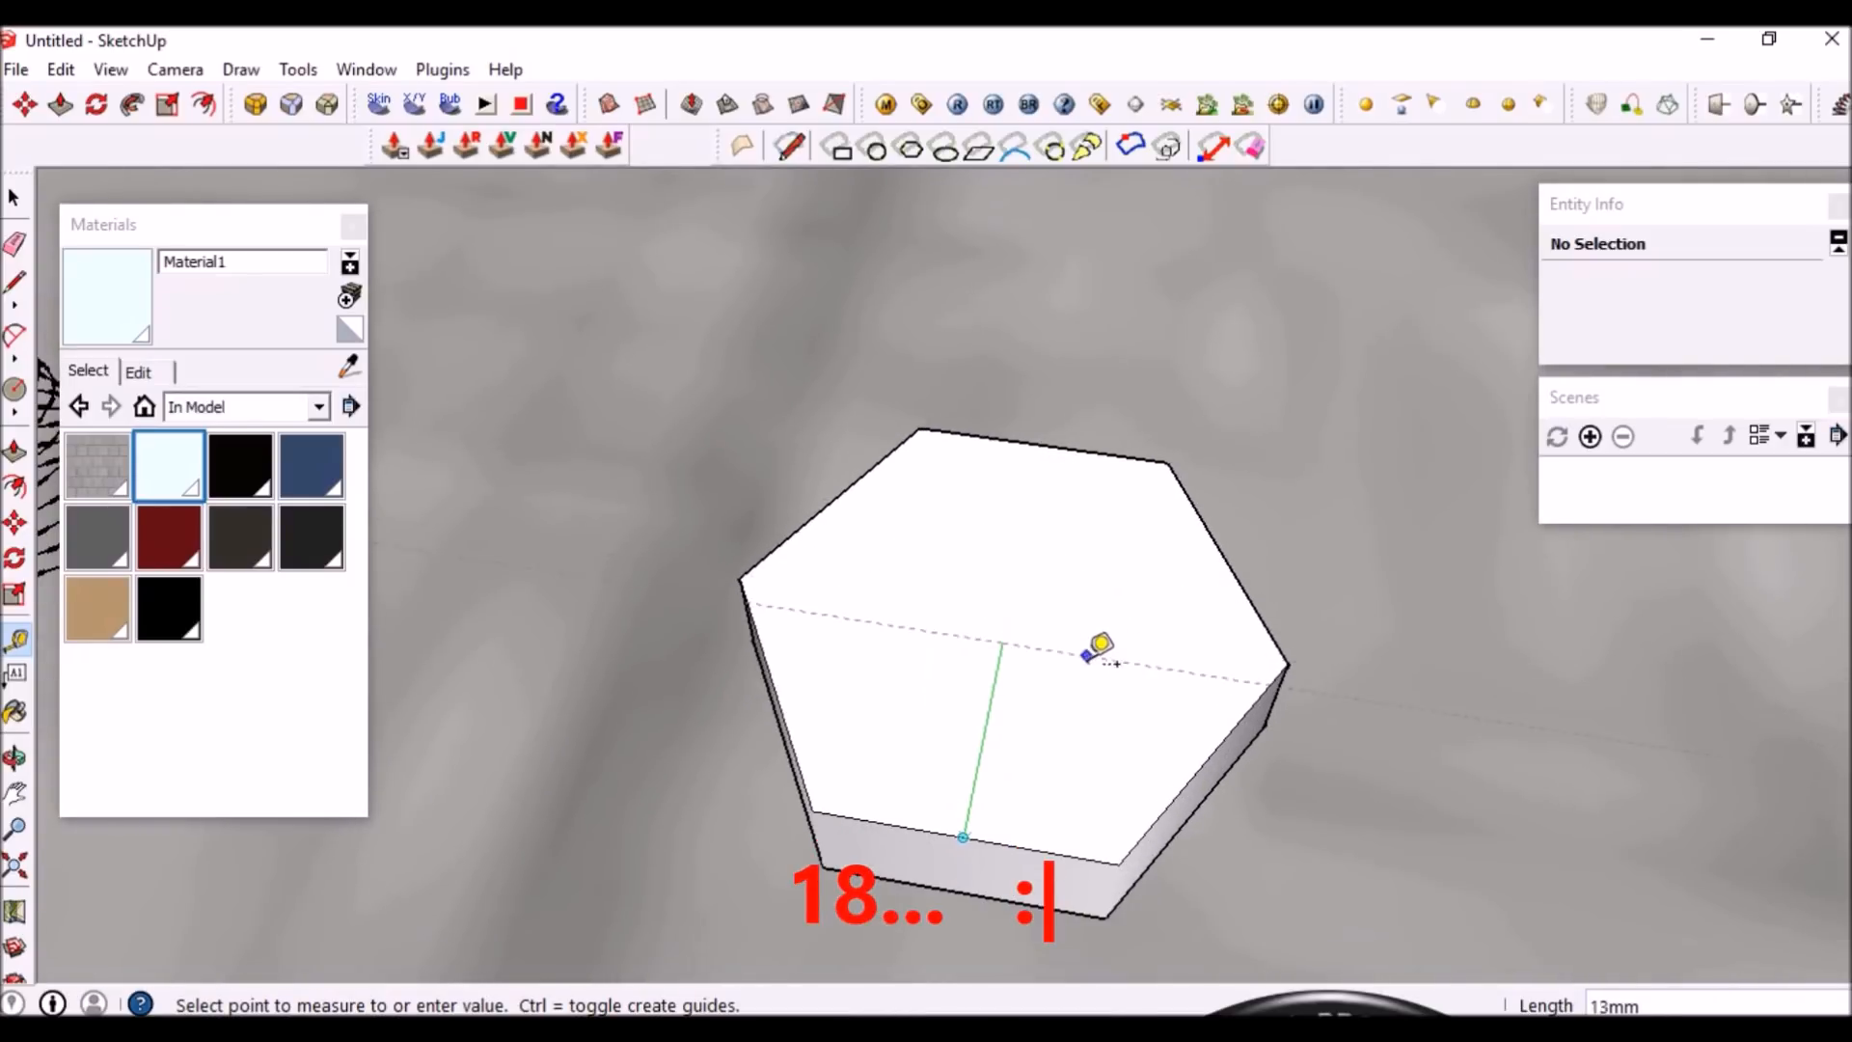
pyautogui.scroll(1, 1099, 647)
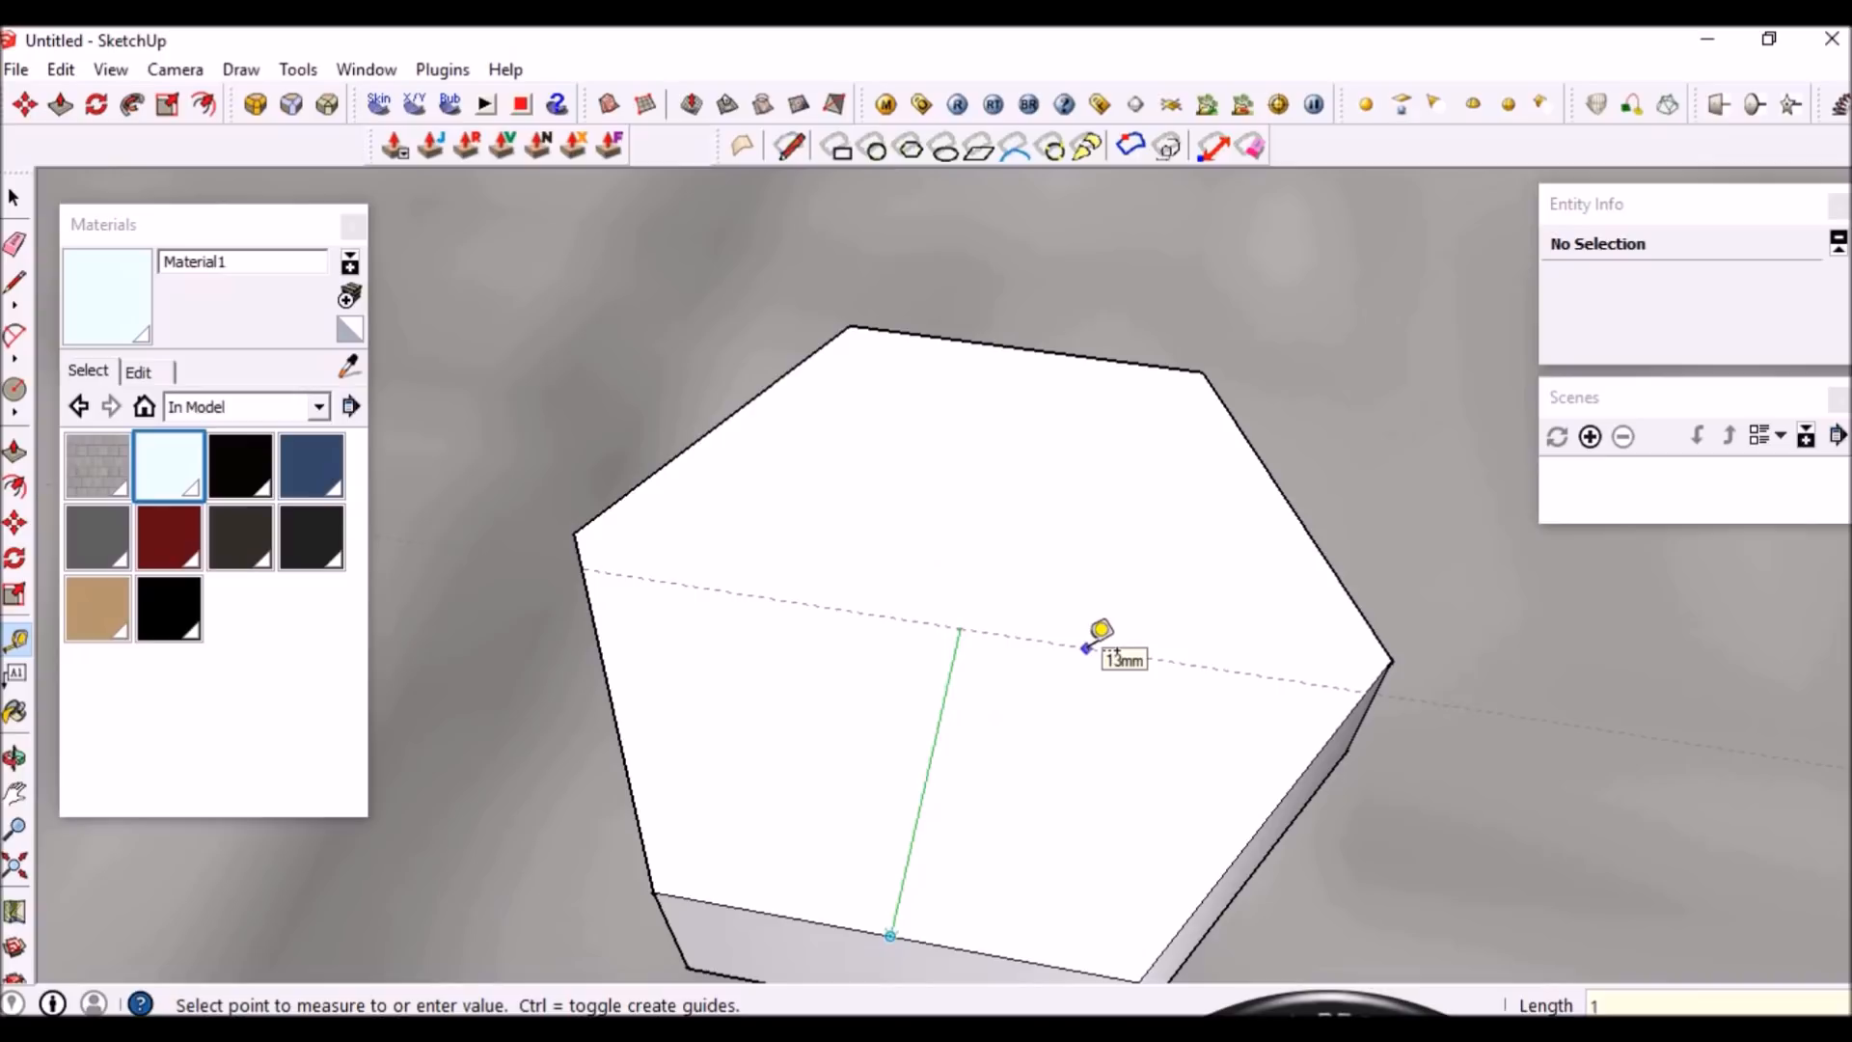
pyautogui.press('Return')
# Select all connected geometry of the hexagonal block
pyautogui.press('space')
pyautogui.moveTo(984, 524); pyautogui.dragTo(883, 480, button='middle')
pyautogui.click(882, 479)
pyautogui.tripleClick(883, 478)
pyautogui.moveTo(997, 753); pyautogui.dragTo(766, 616, button='middle')
# Try to scale the block along the green axis only, by a factor of about 0.44
pyautogui.press('s')
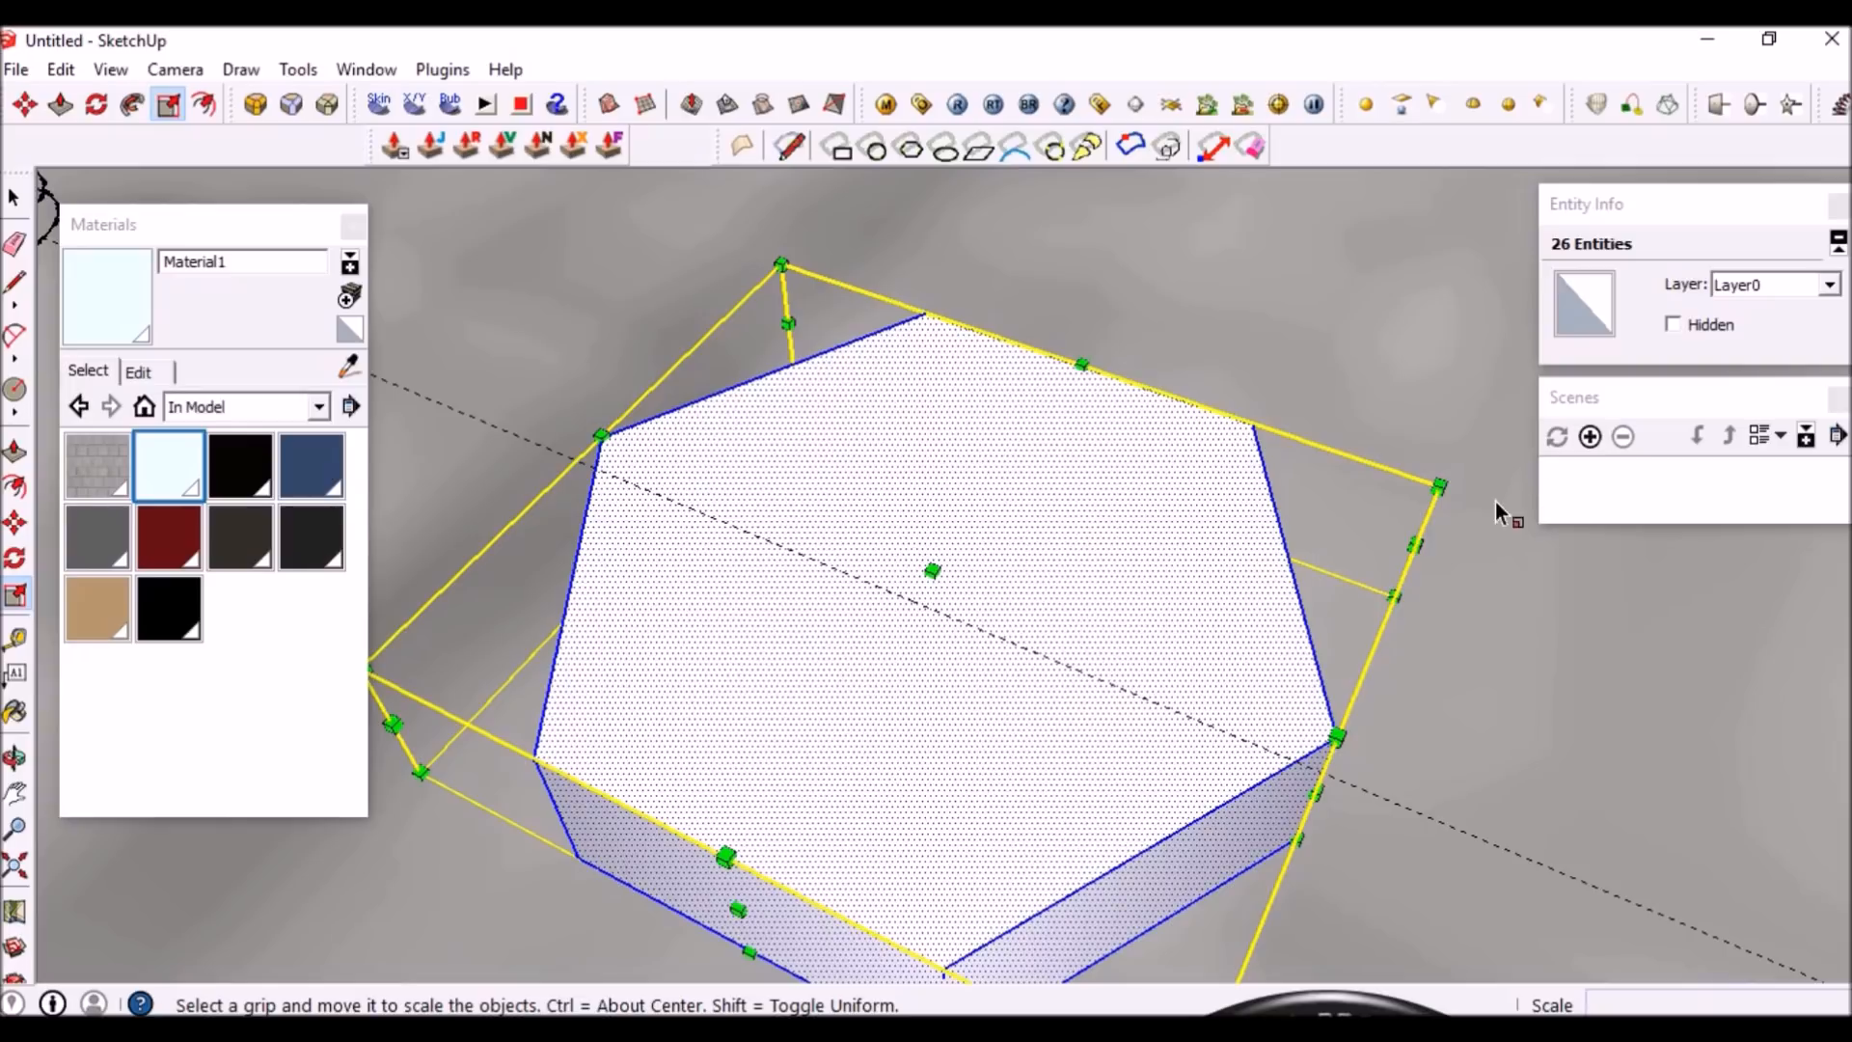
pyautogui.moveTo(1429, 682); pyautogui.dragTo(1380, 646, button='middle')
pyautogui.moveTo(1228, 450); pyautogui.dragTo(1171, 738, button='middle')
pyautogui.moveTo(1170, 711); pyautogui.dragTo(940, 416)
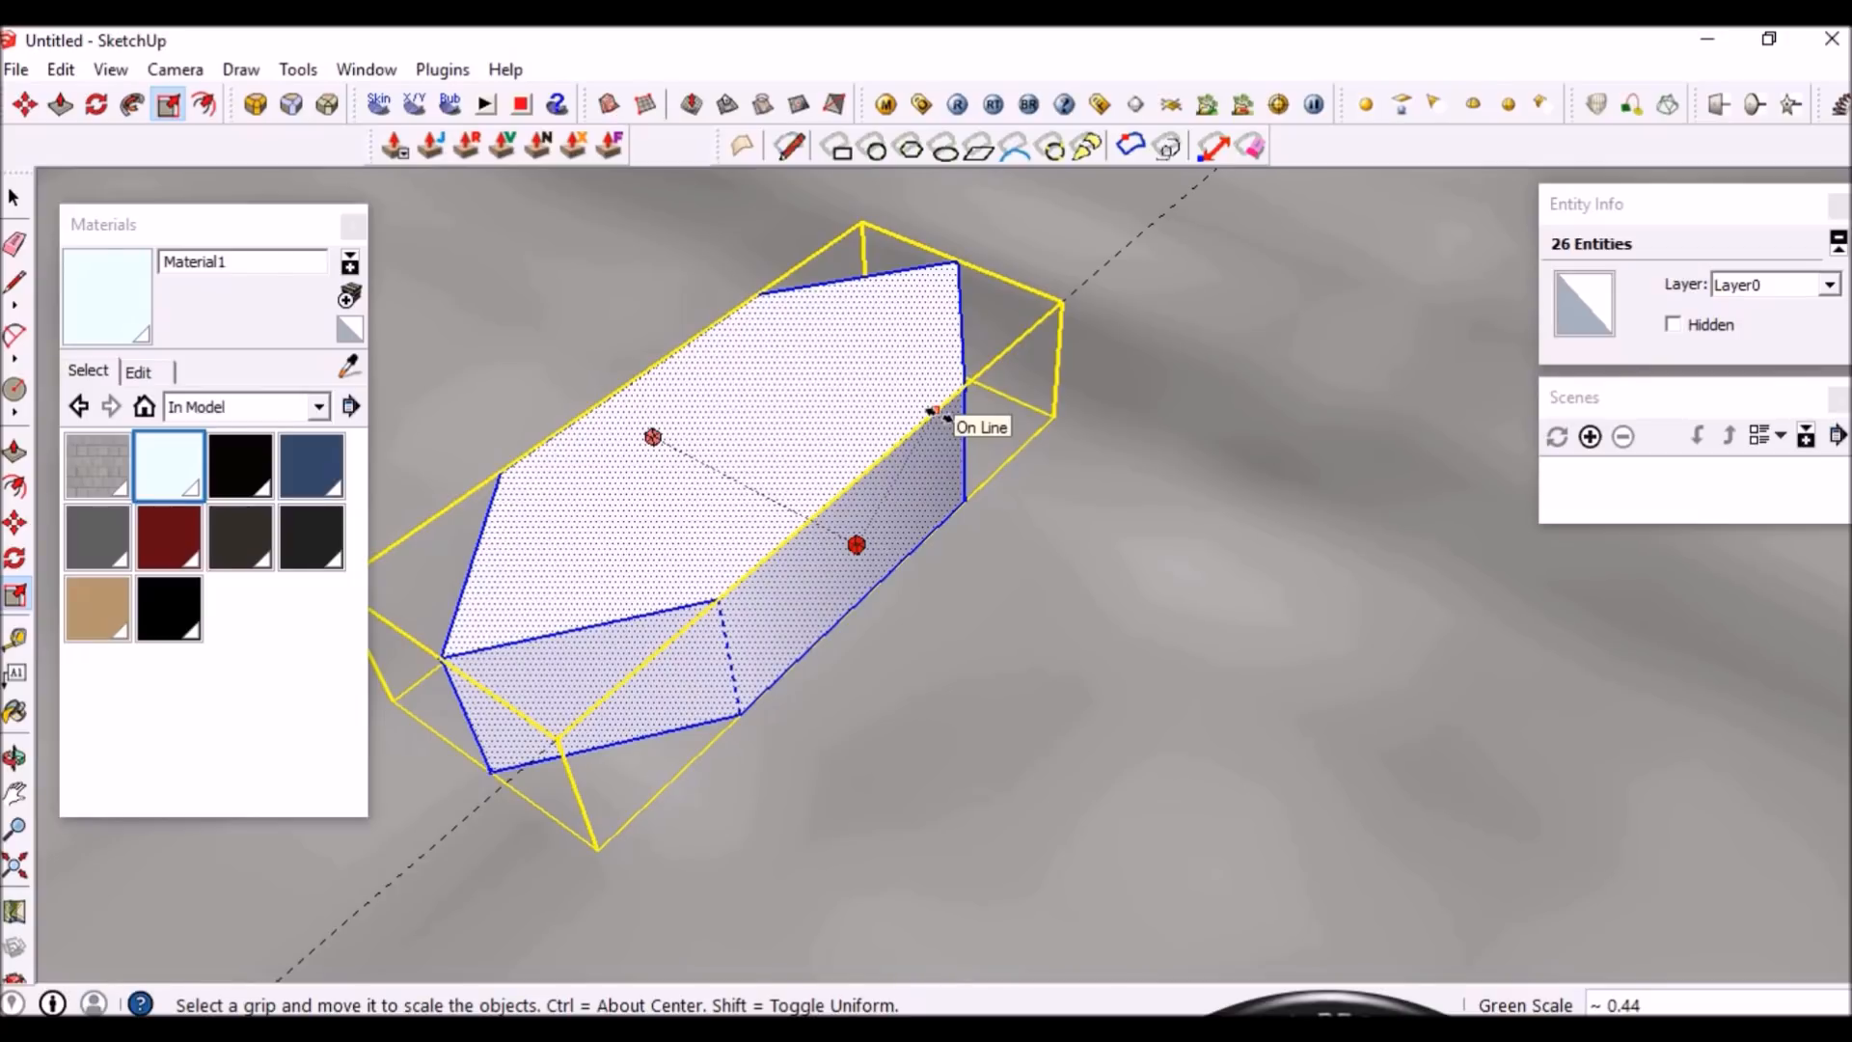
pyautogui.moveTo(939, 416); pyautogui.dragTo(940, 417)
pyautogui.press('space')
# Scale the whole hexagonal block uniformly by a factor of 0.44 from one of its corners
pyautogui.moveTo(858, 726); pyautogui.dragTo(1770, 516, button='middle')
pyautogui.scroll(-2, 943, 570)
pyautogui.scroll(2, 1061, 598)
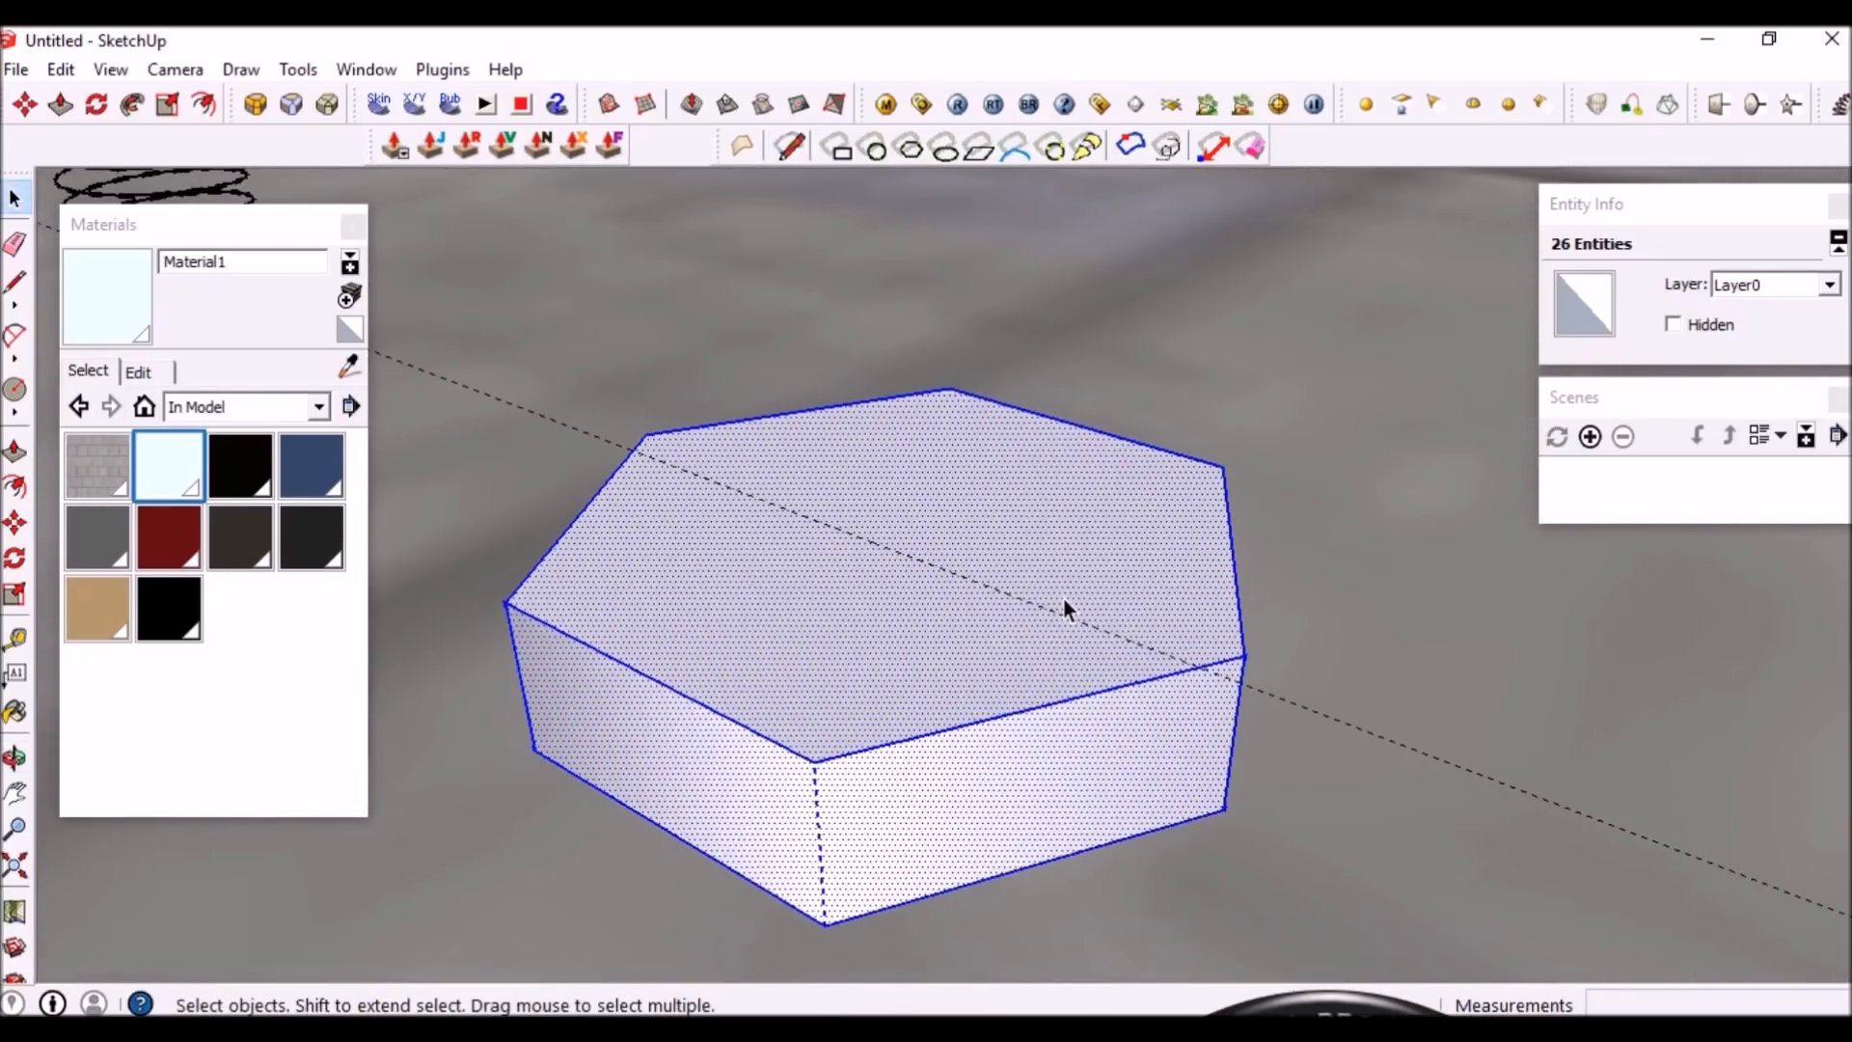
pyautogui.press('s')
pyautogui.moveTo(1389, 514); pyautogui.dragTo(1214, 592)
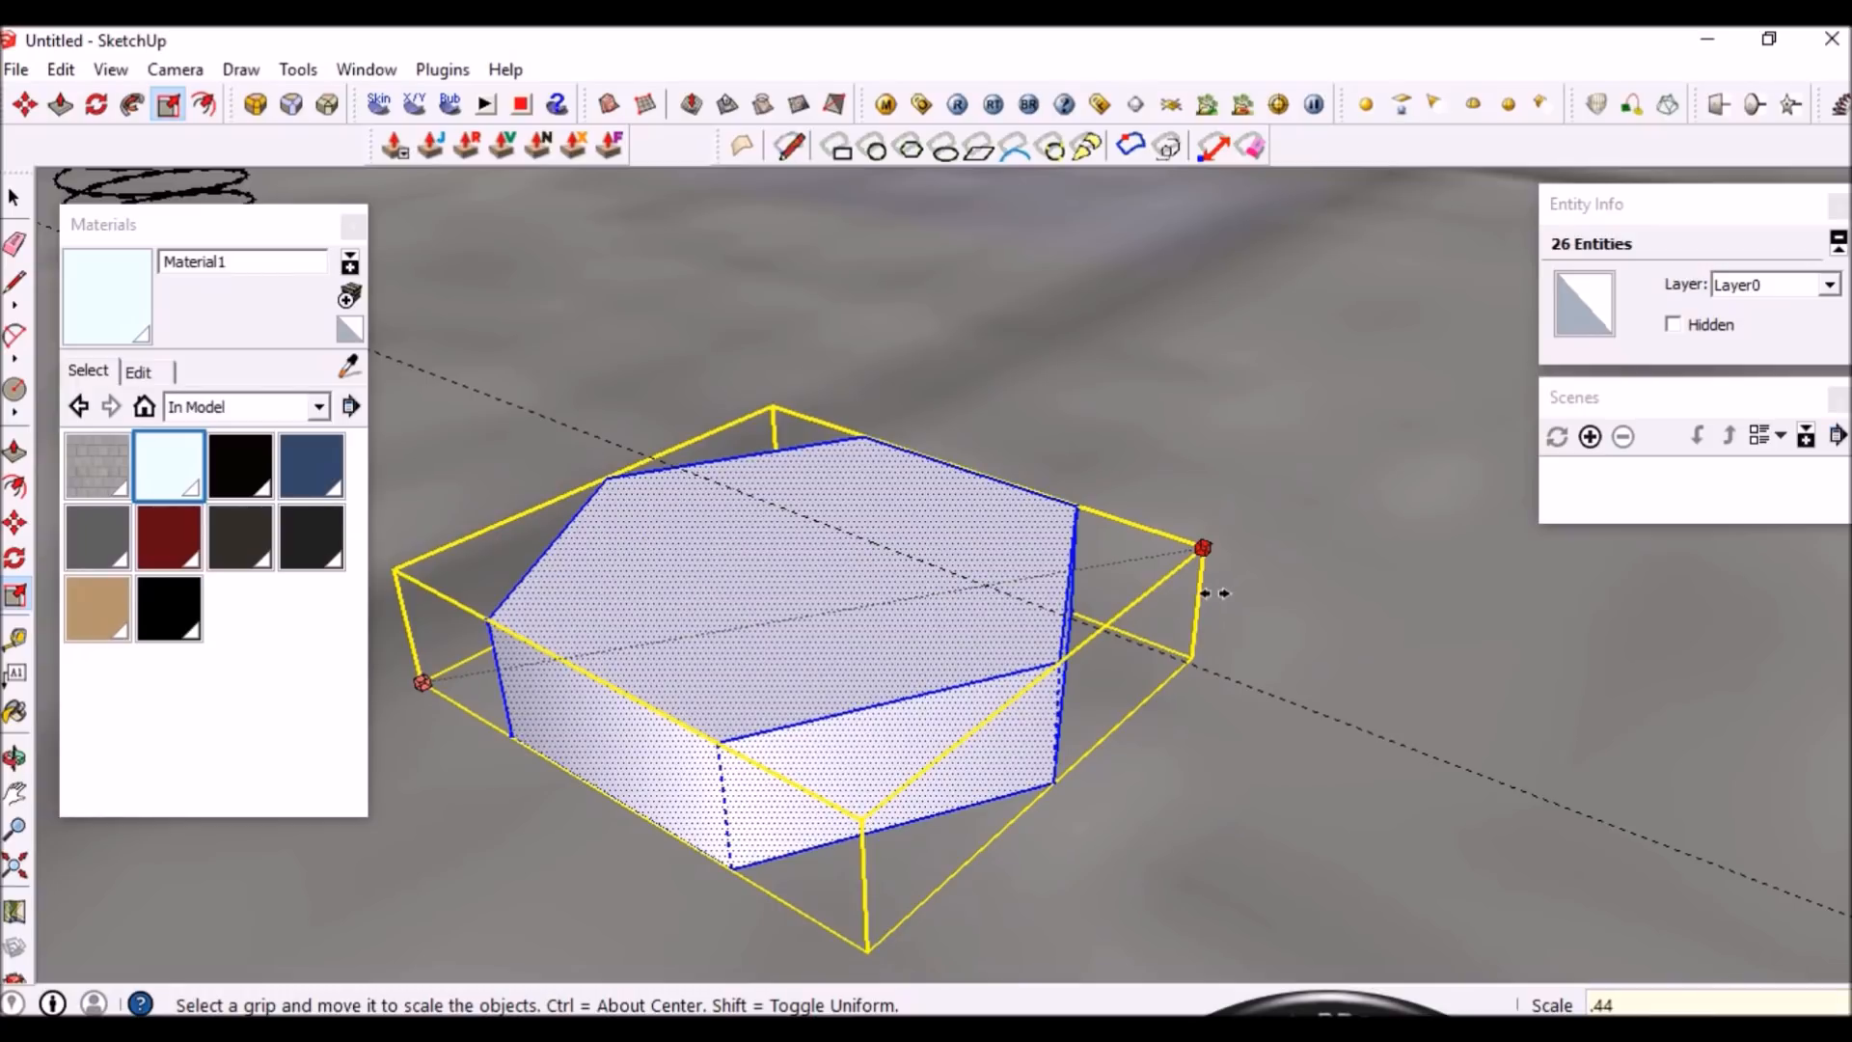
pyautogui.moveTo(1213, 593); pyautogui.dragTo(1221, 597)
pyautogui.press('space')
pyautogui.scroll(-2, 1216, 596)
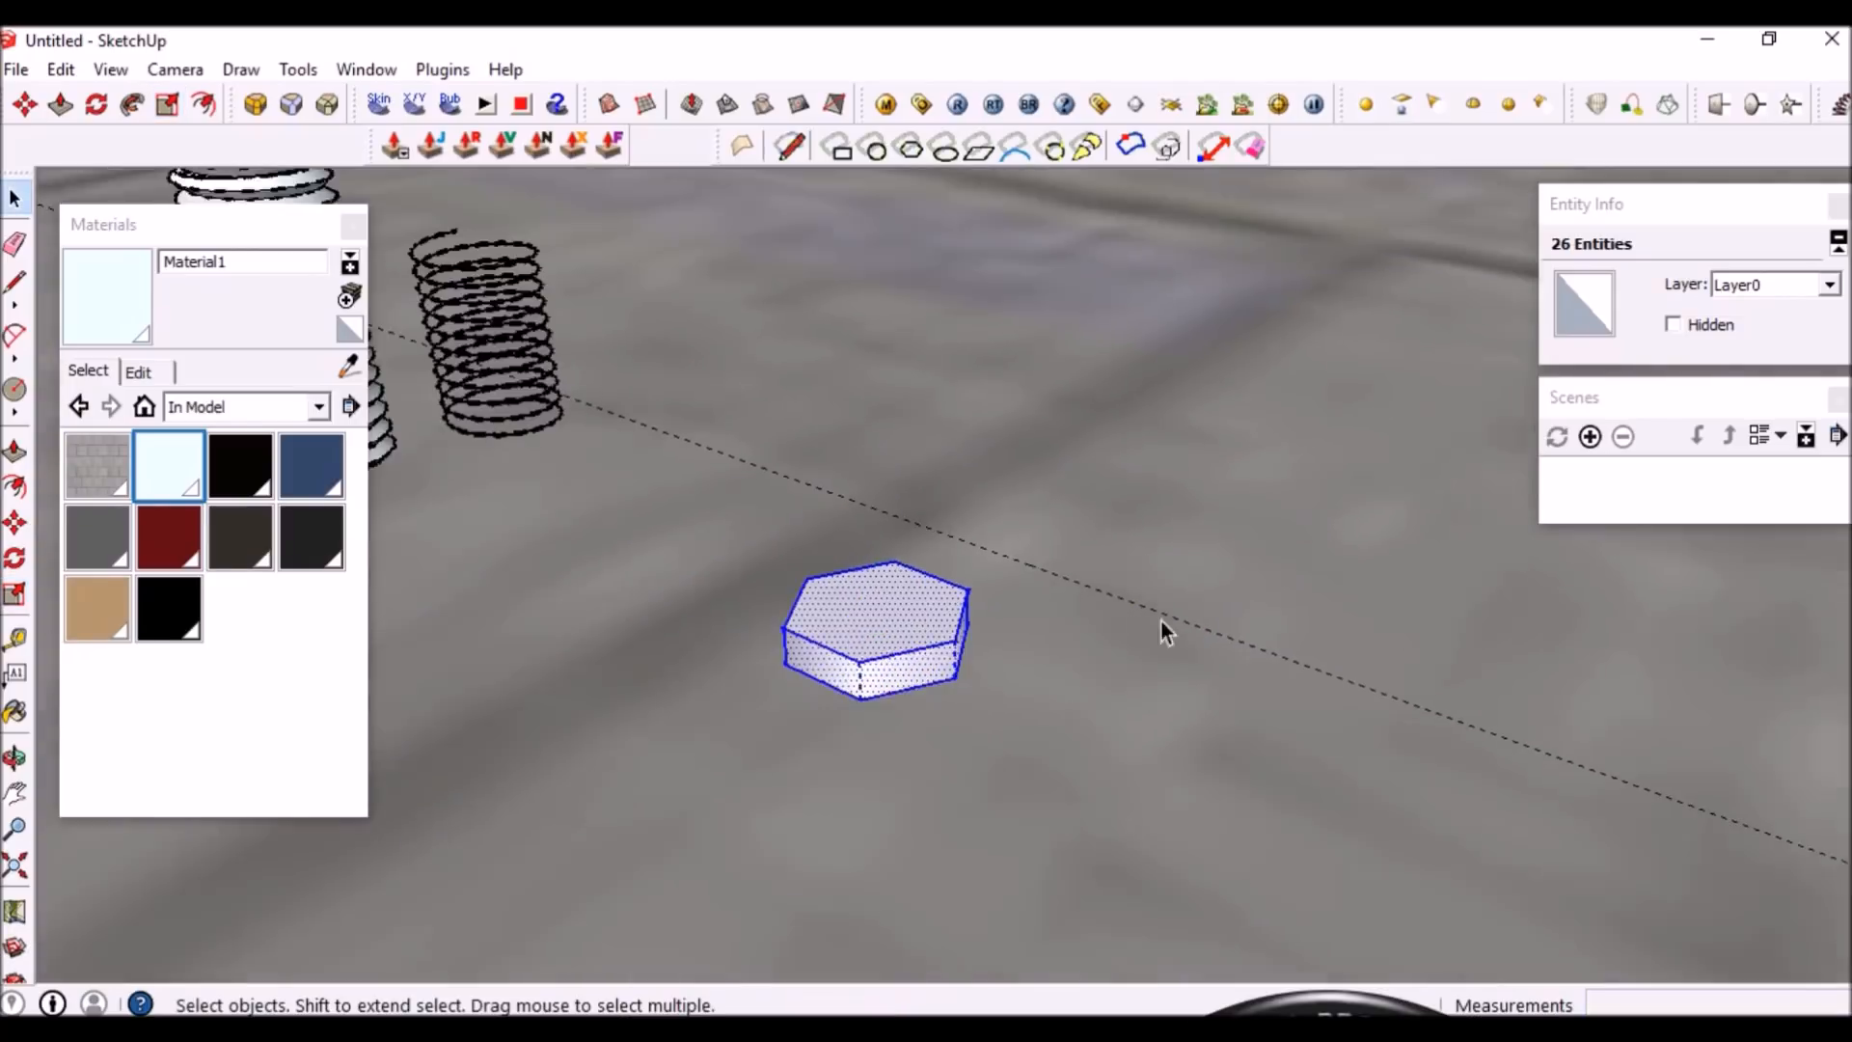
pyautogui.scroll(2, 895, 618)
pyautogui.moveTo(896, 617); pyautogui.dragTo(935, 756, button='middle')
pyautogui.press('t')
pyautogui.click(903, 707)
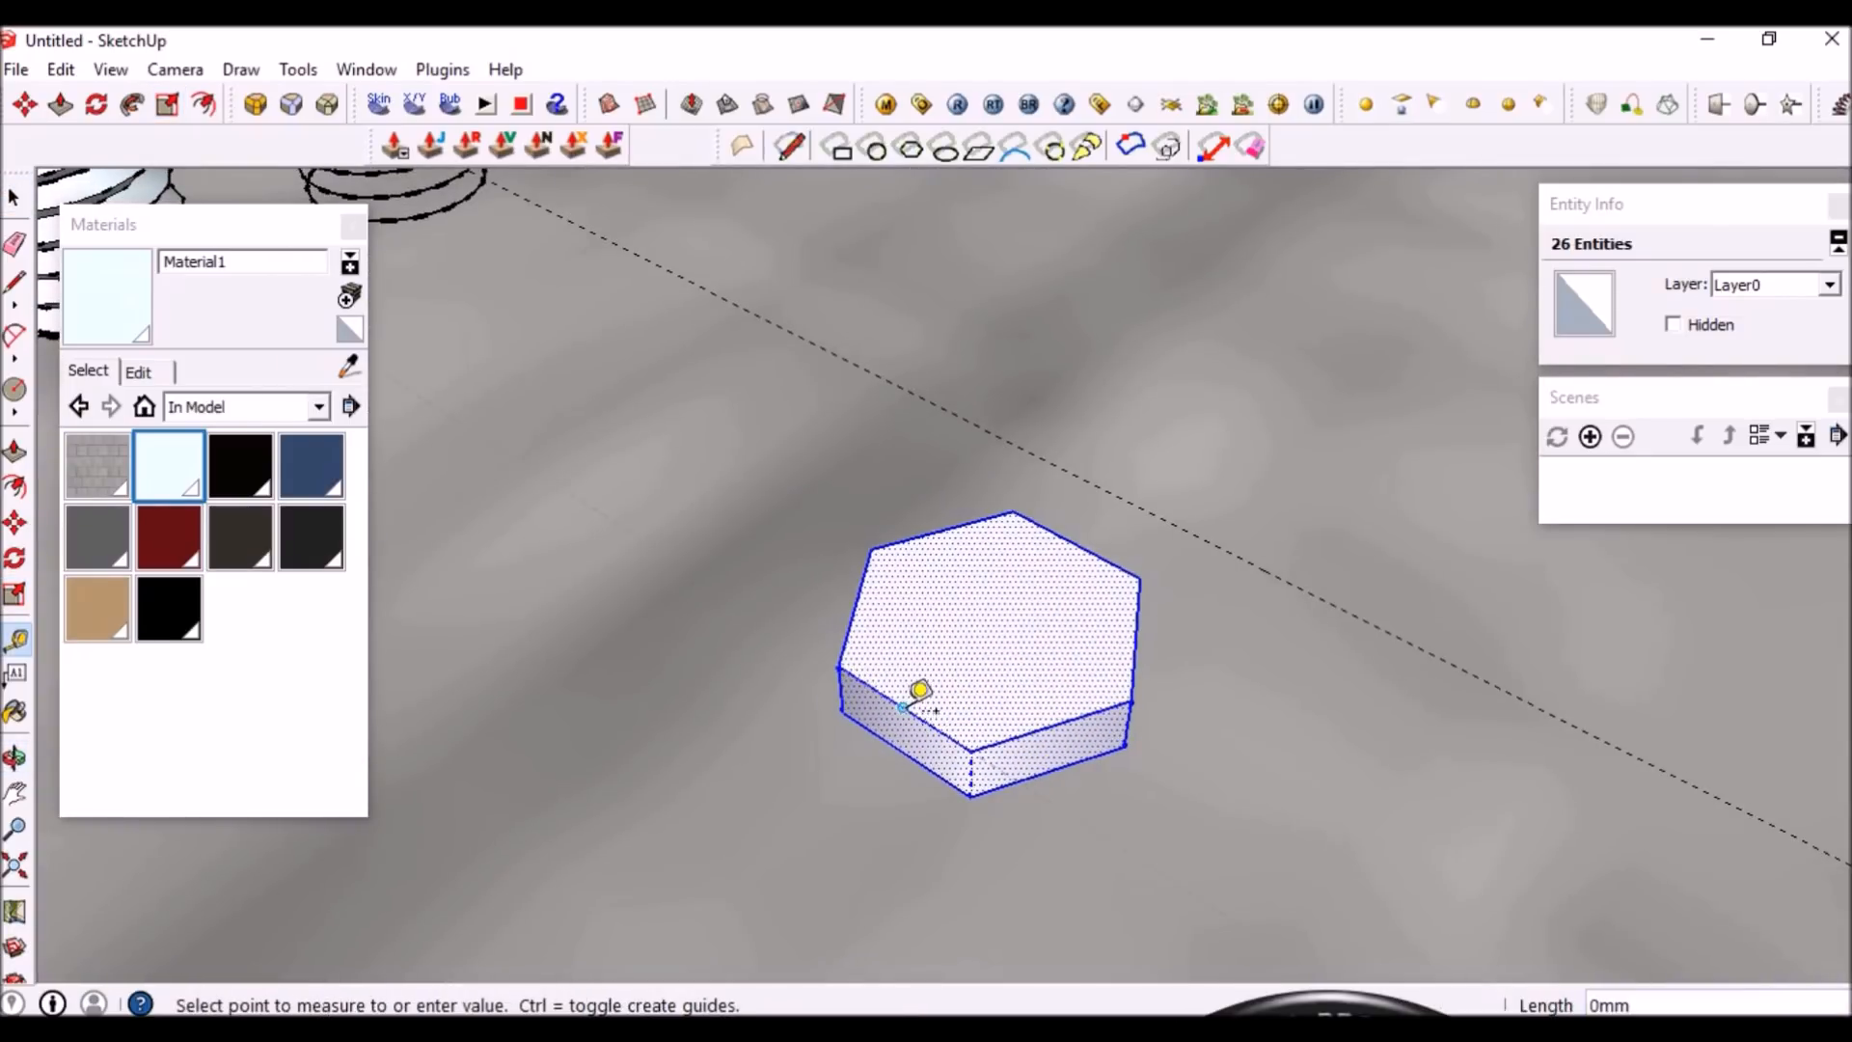
pyautogui.press('space')
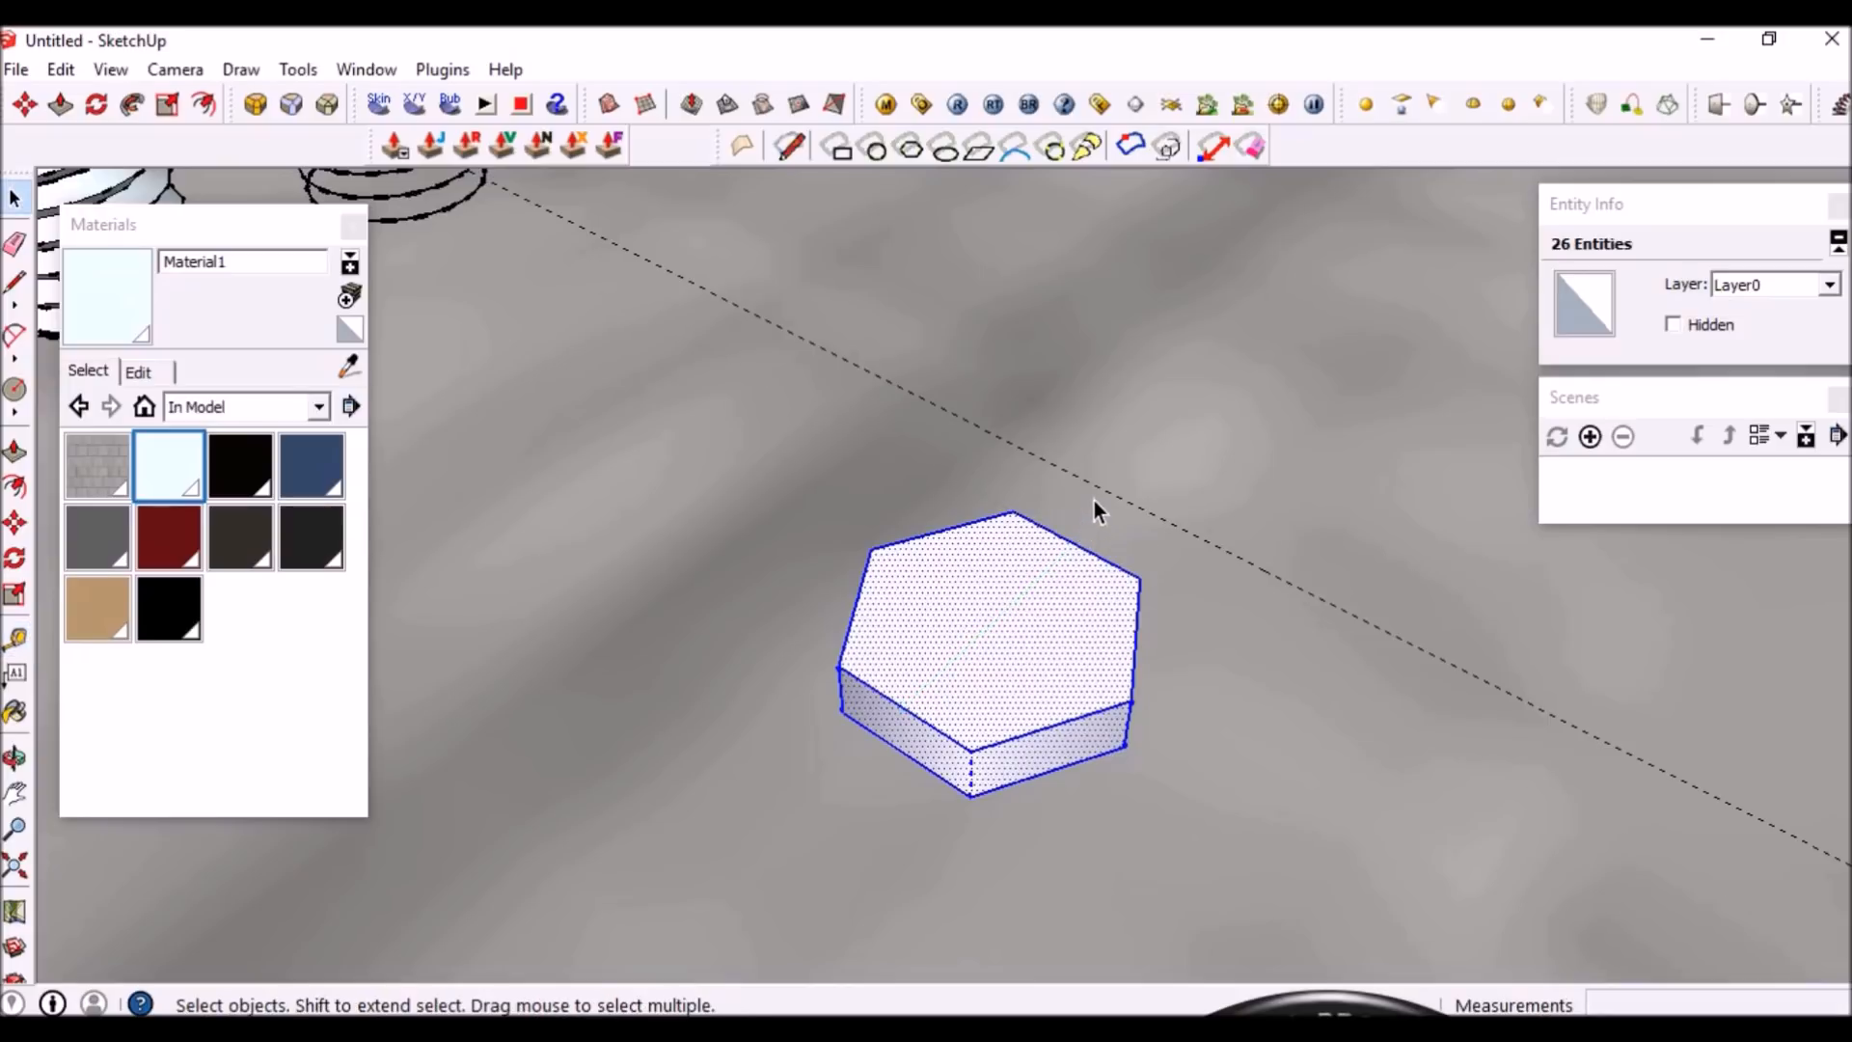
pyautogui.click(1090, 492)
# Delete the smoothed side surface and the top face of the hexagonal block, leaving only the flat base hexagon
pyautogui.moveTo(1032, 679); pyautogui.dragTo(1100, 605, button='middle')
pyautogui.click(1022, 673)
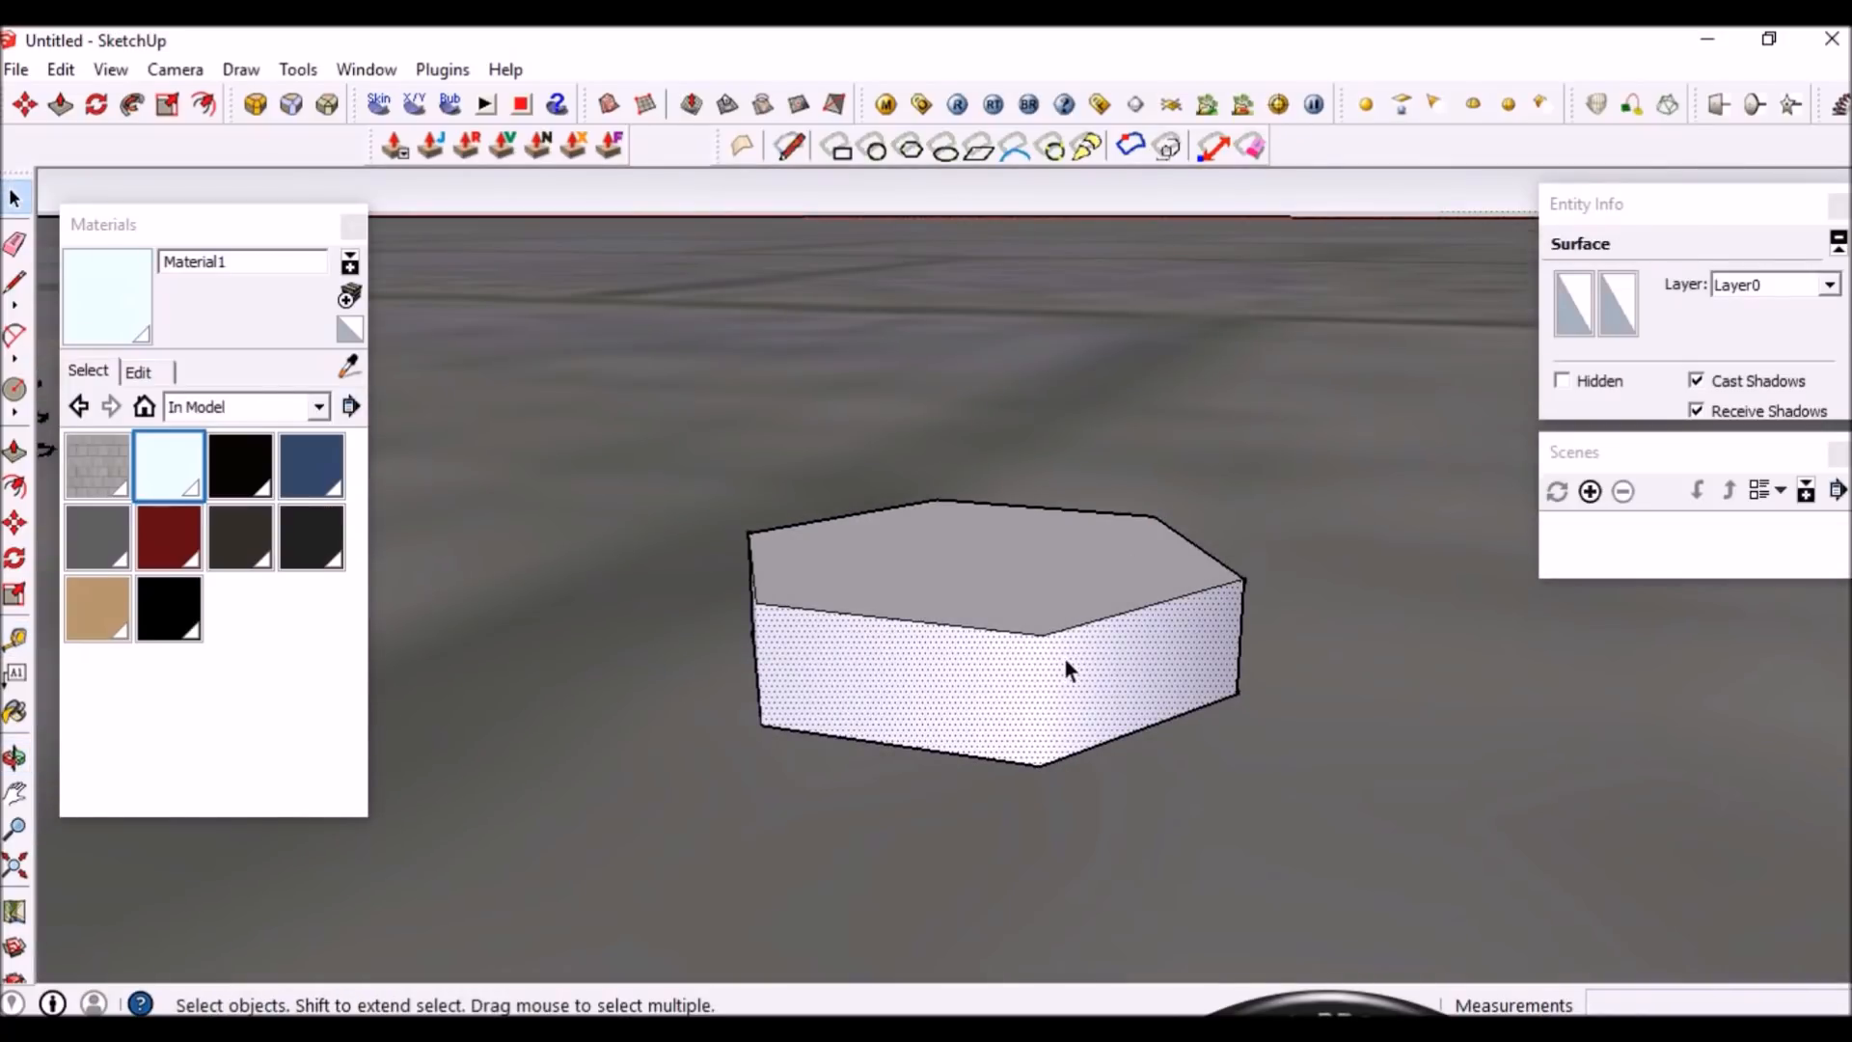
pyautogui.press('p')
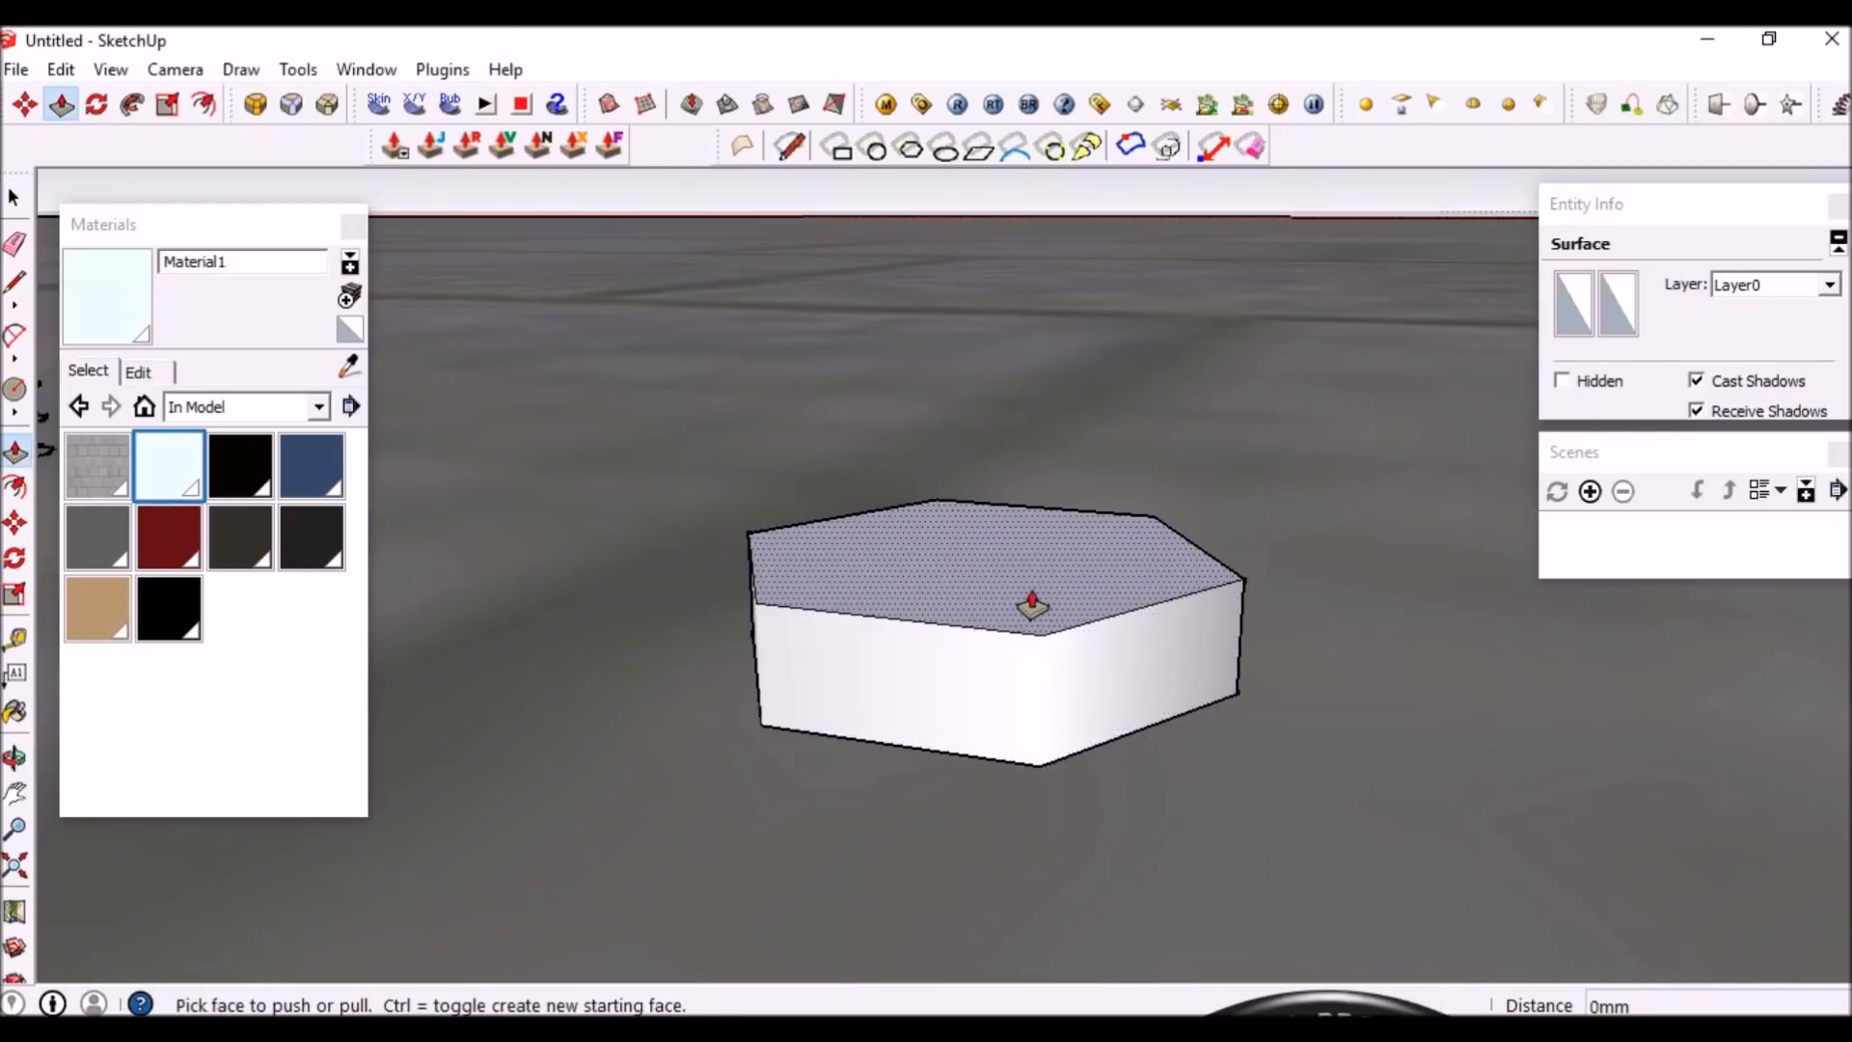
pyautogui.press('space')
pyautogui.click(1007, 696)
pyautogui.press('Delete')
pyautogui.click(1003, 633)
pyautogui.press('Delete')
# Extrude the remaining hexagonal face upward into a solid block with Push/Pull
pyautogui.press('p')
pyautogui.click(1007, 709)
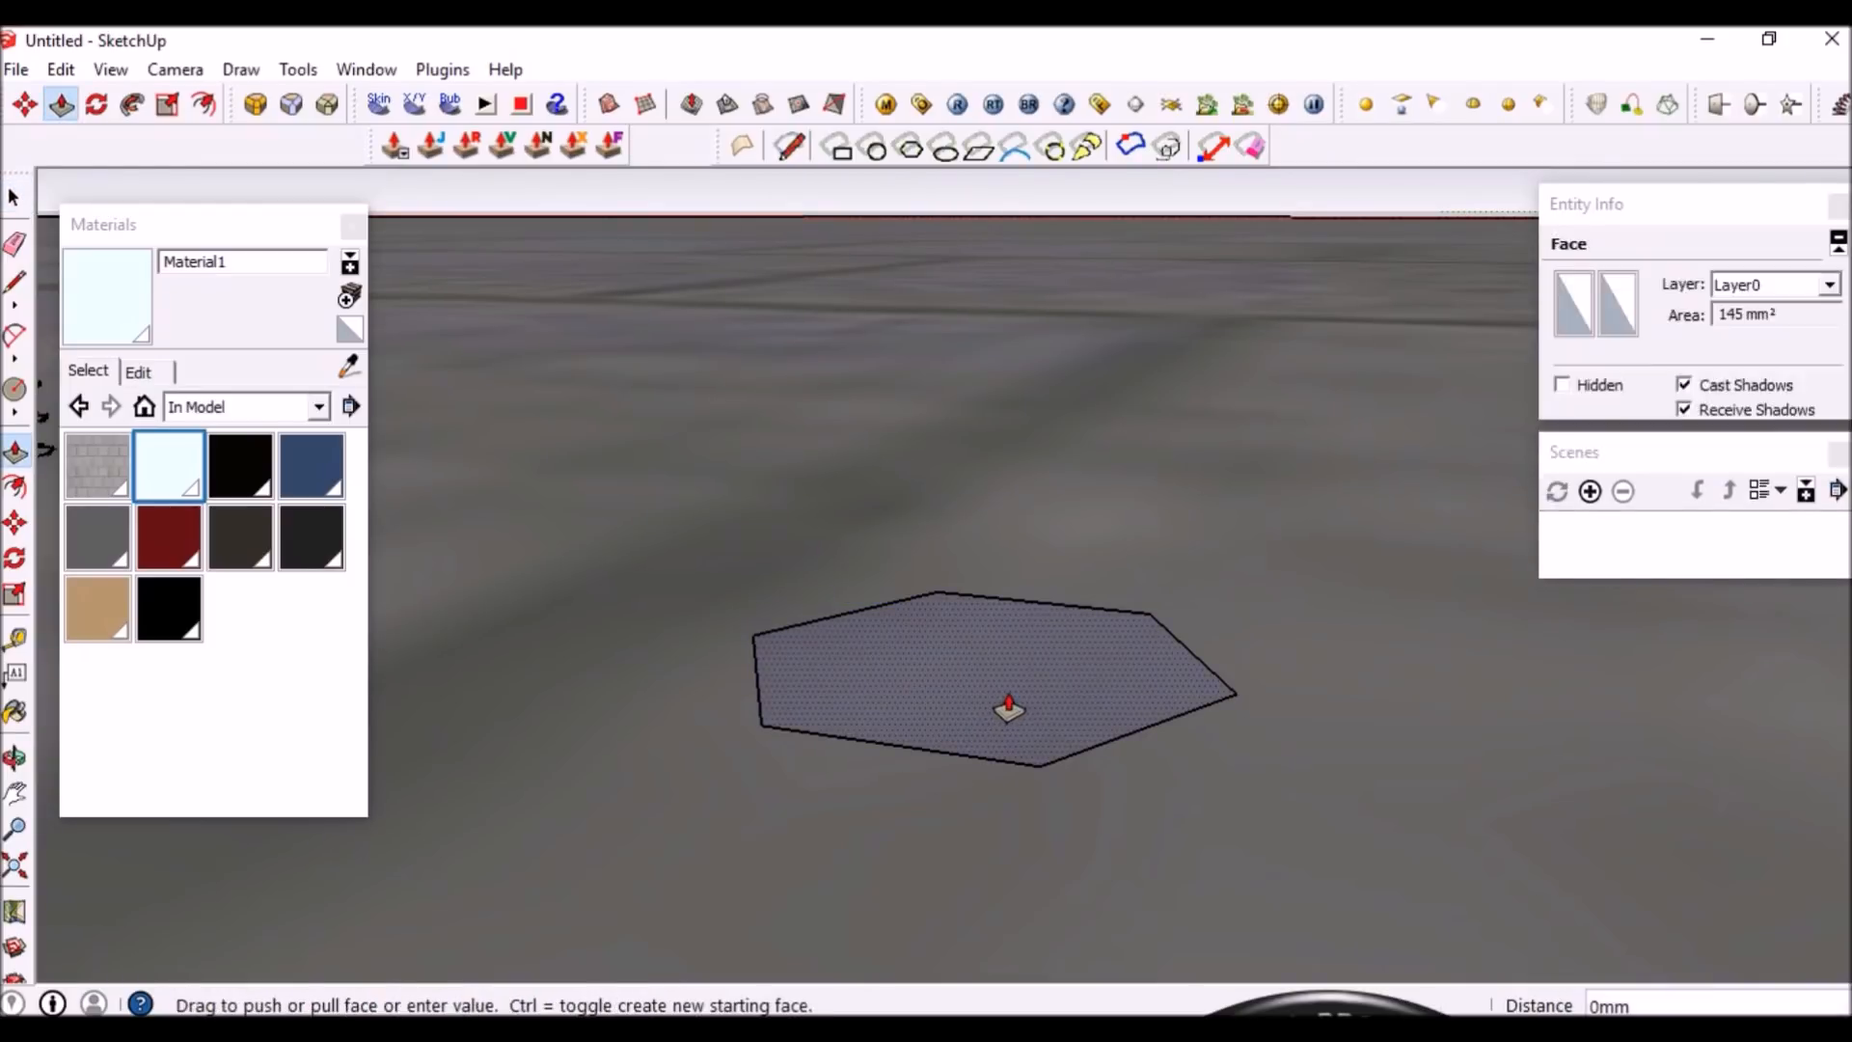
pyautogui.press('Return')
pyautogui.press('space')
# Select all connected geometry of the hexagonal block and set its soften-edges angle between normals to 14 degrees
pyautogui.moveTo(967, 513); pyautogui.dragTo(1021, 629, button='middle')
pyautogui.scroll(1, 1021, 629)
pyautogui.click(1020, 629)
pyautogui.tripleClick(1020, 627)
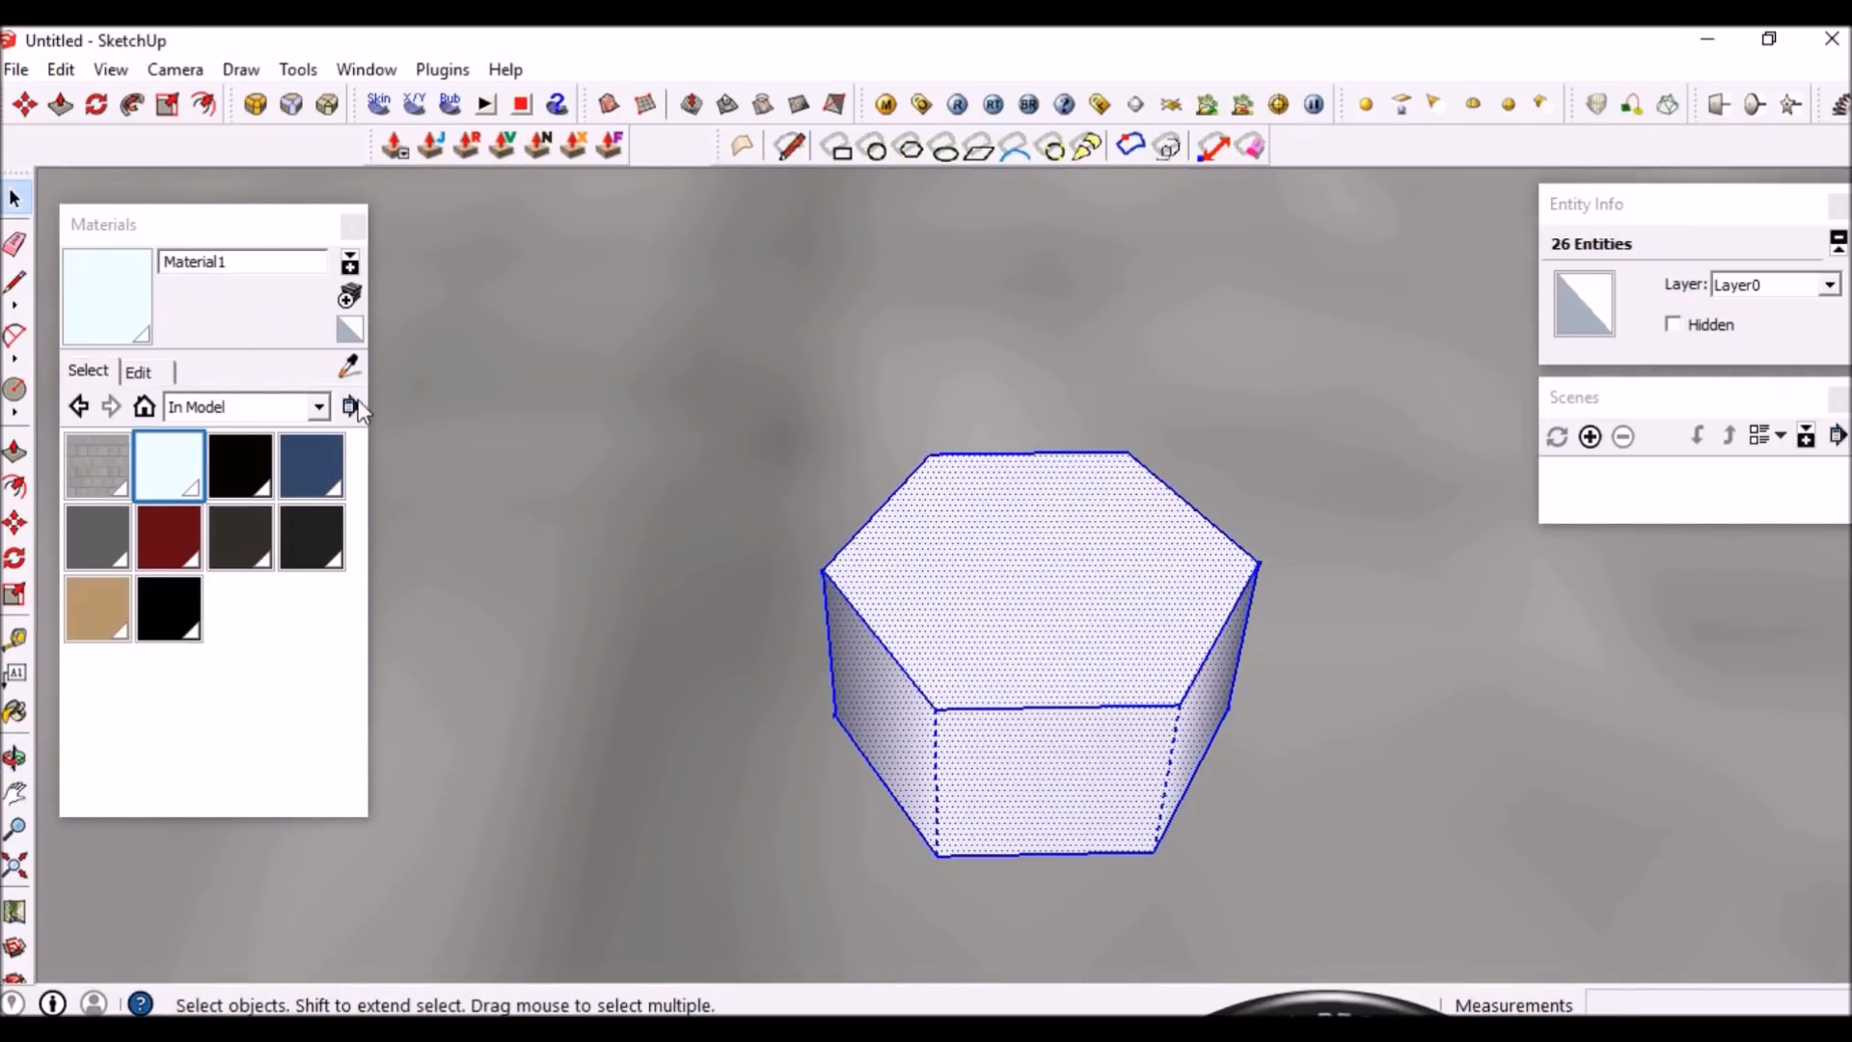
pyautogui.rightClick(1074, 640)
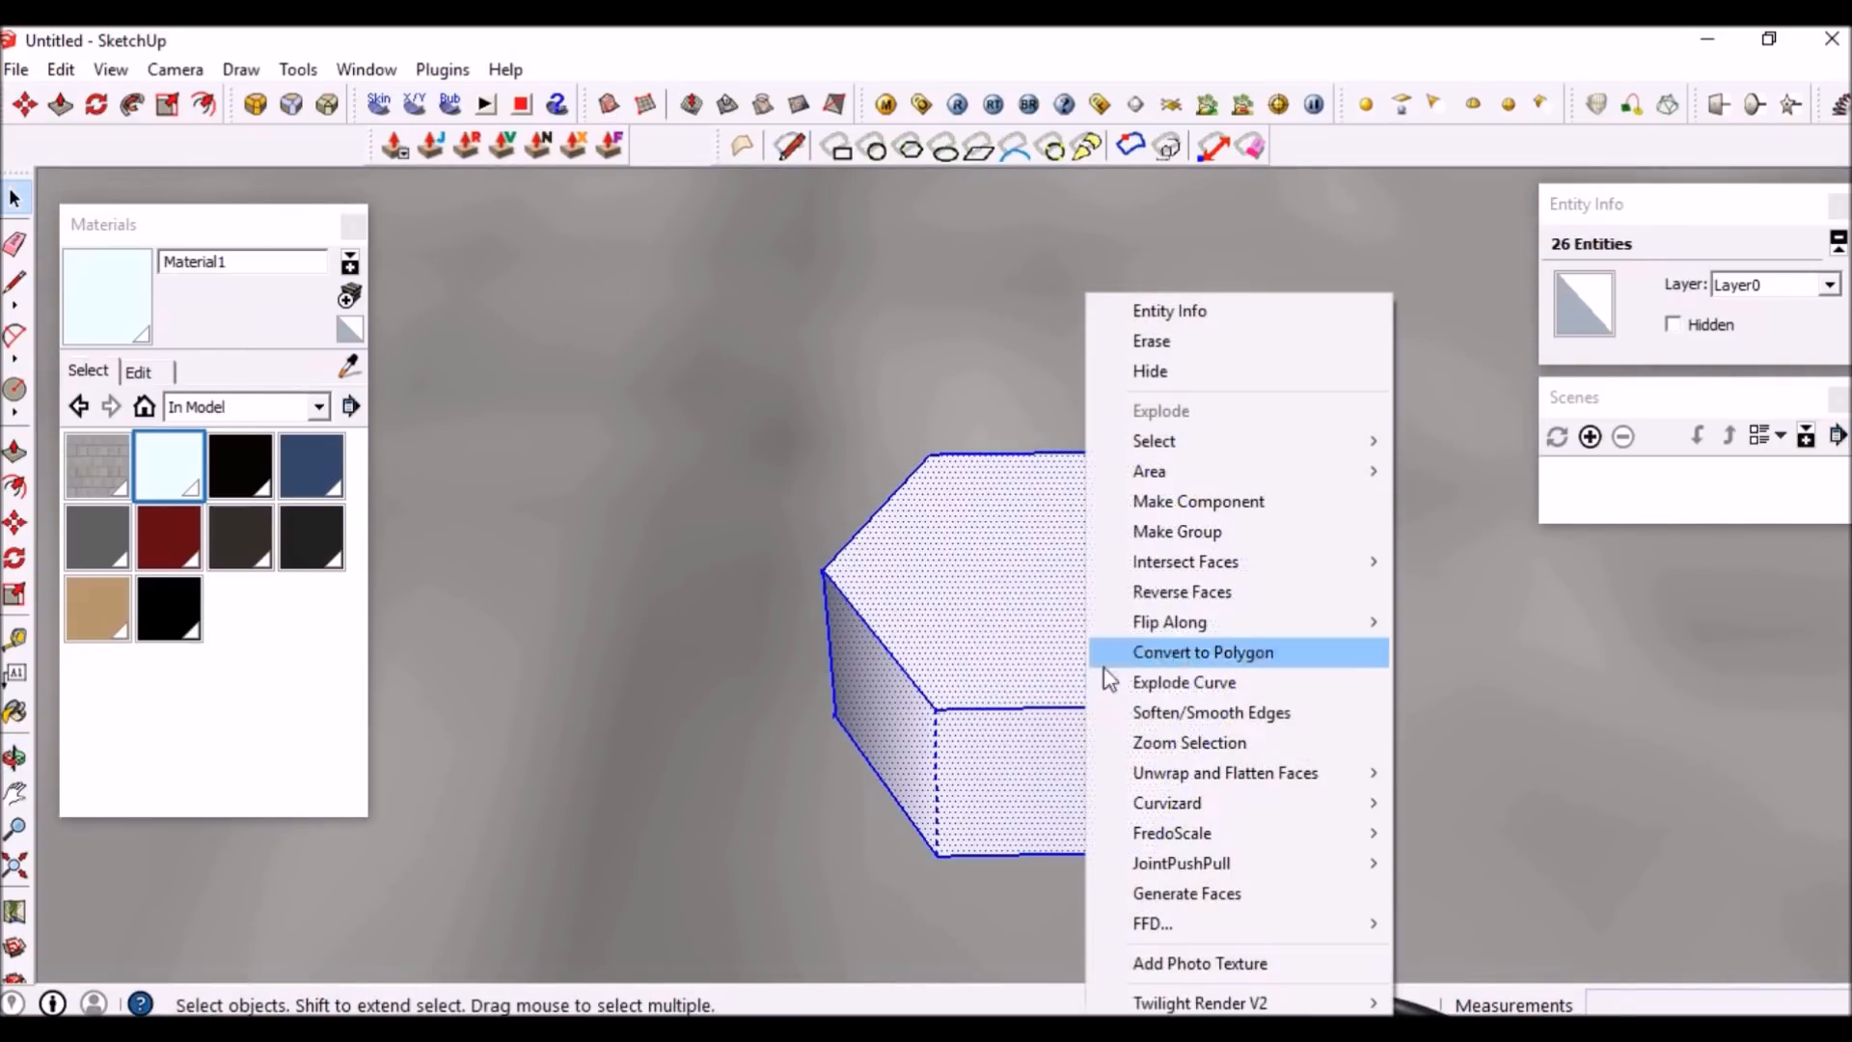
pyautogui.click(1231, 716)
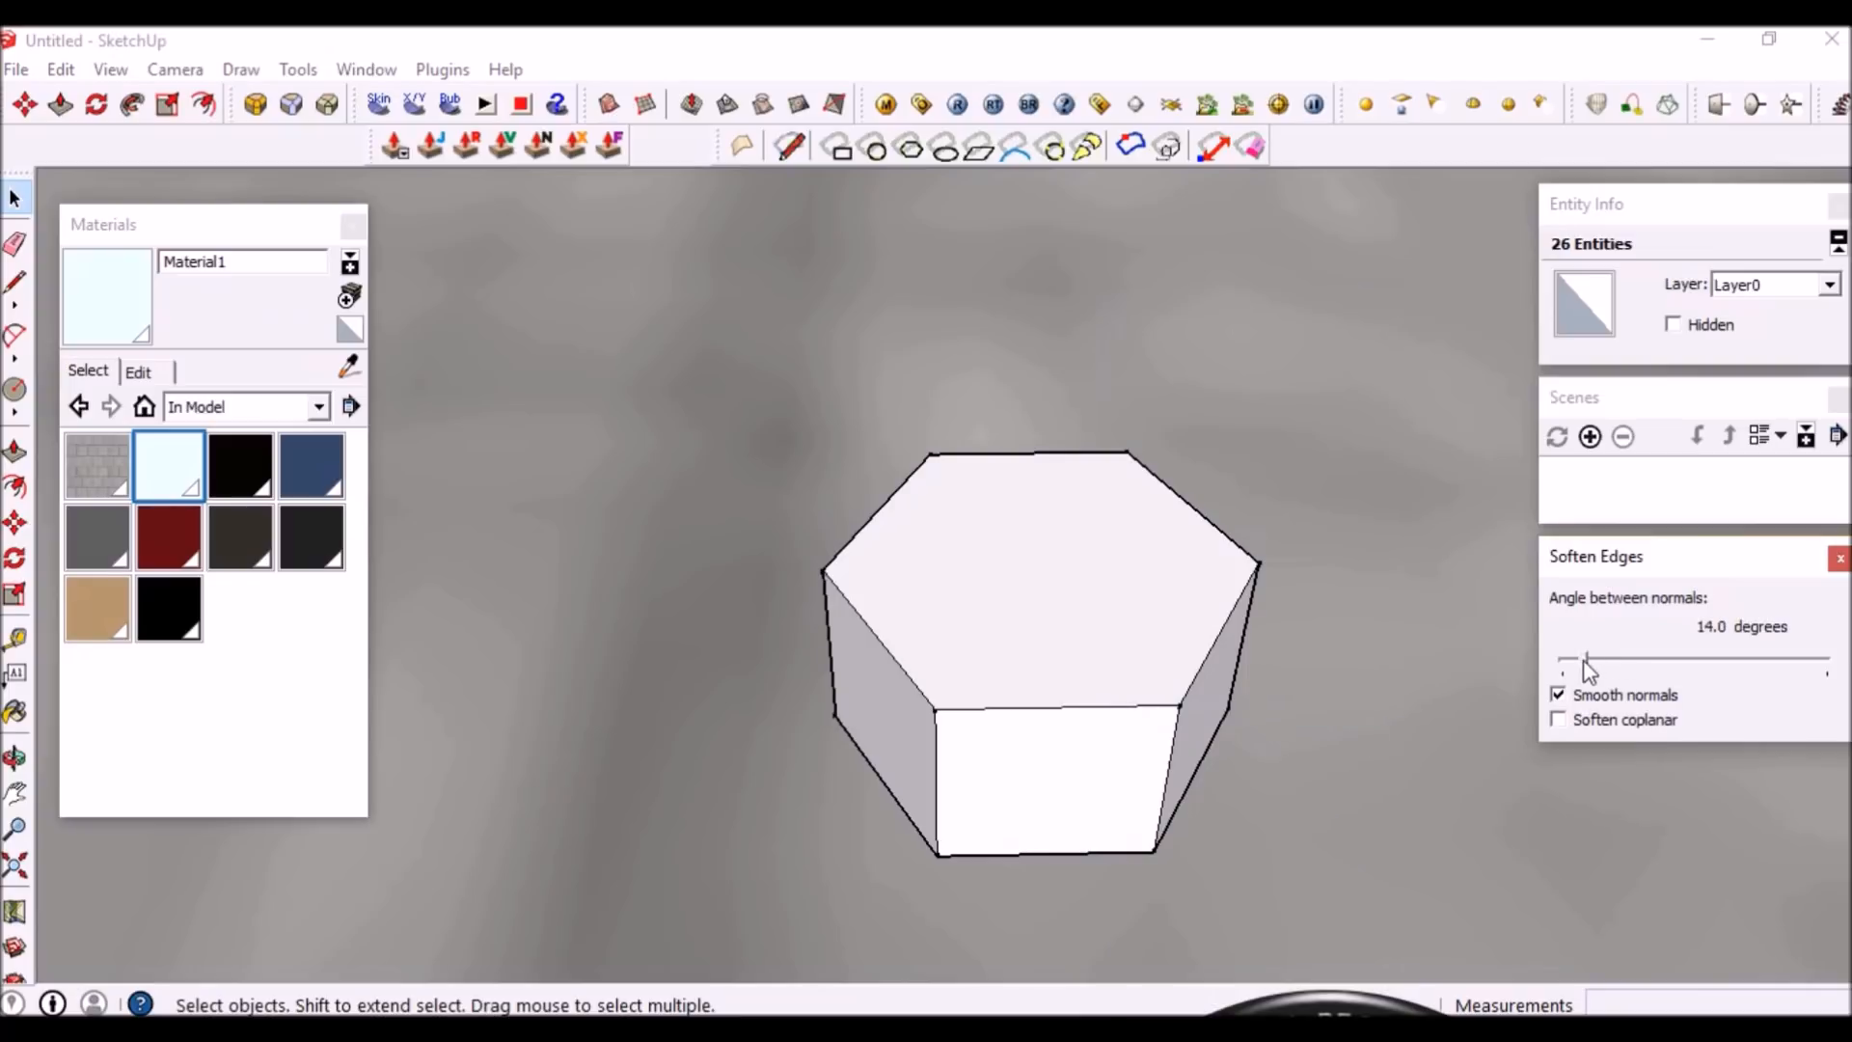
pyautogui.click(1206, 662)
# Draw an 18-sided circle of about 6 mm radius centred on the block's top face, touching the sides of the hexagon
pyautogui.scroll(2, 1206, 662)
pyautogui.moveTo(974, 666); pyautogui.dragTo(972, 681, button='middle')
pyautogui.press('c')
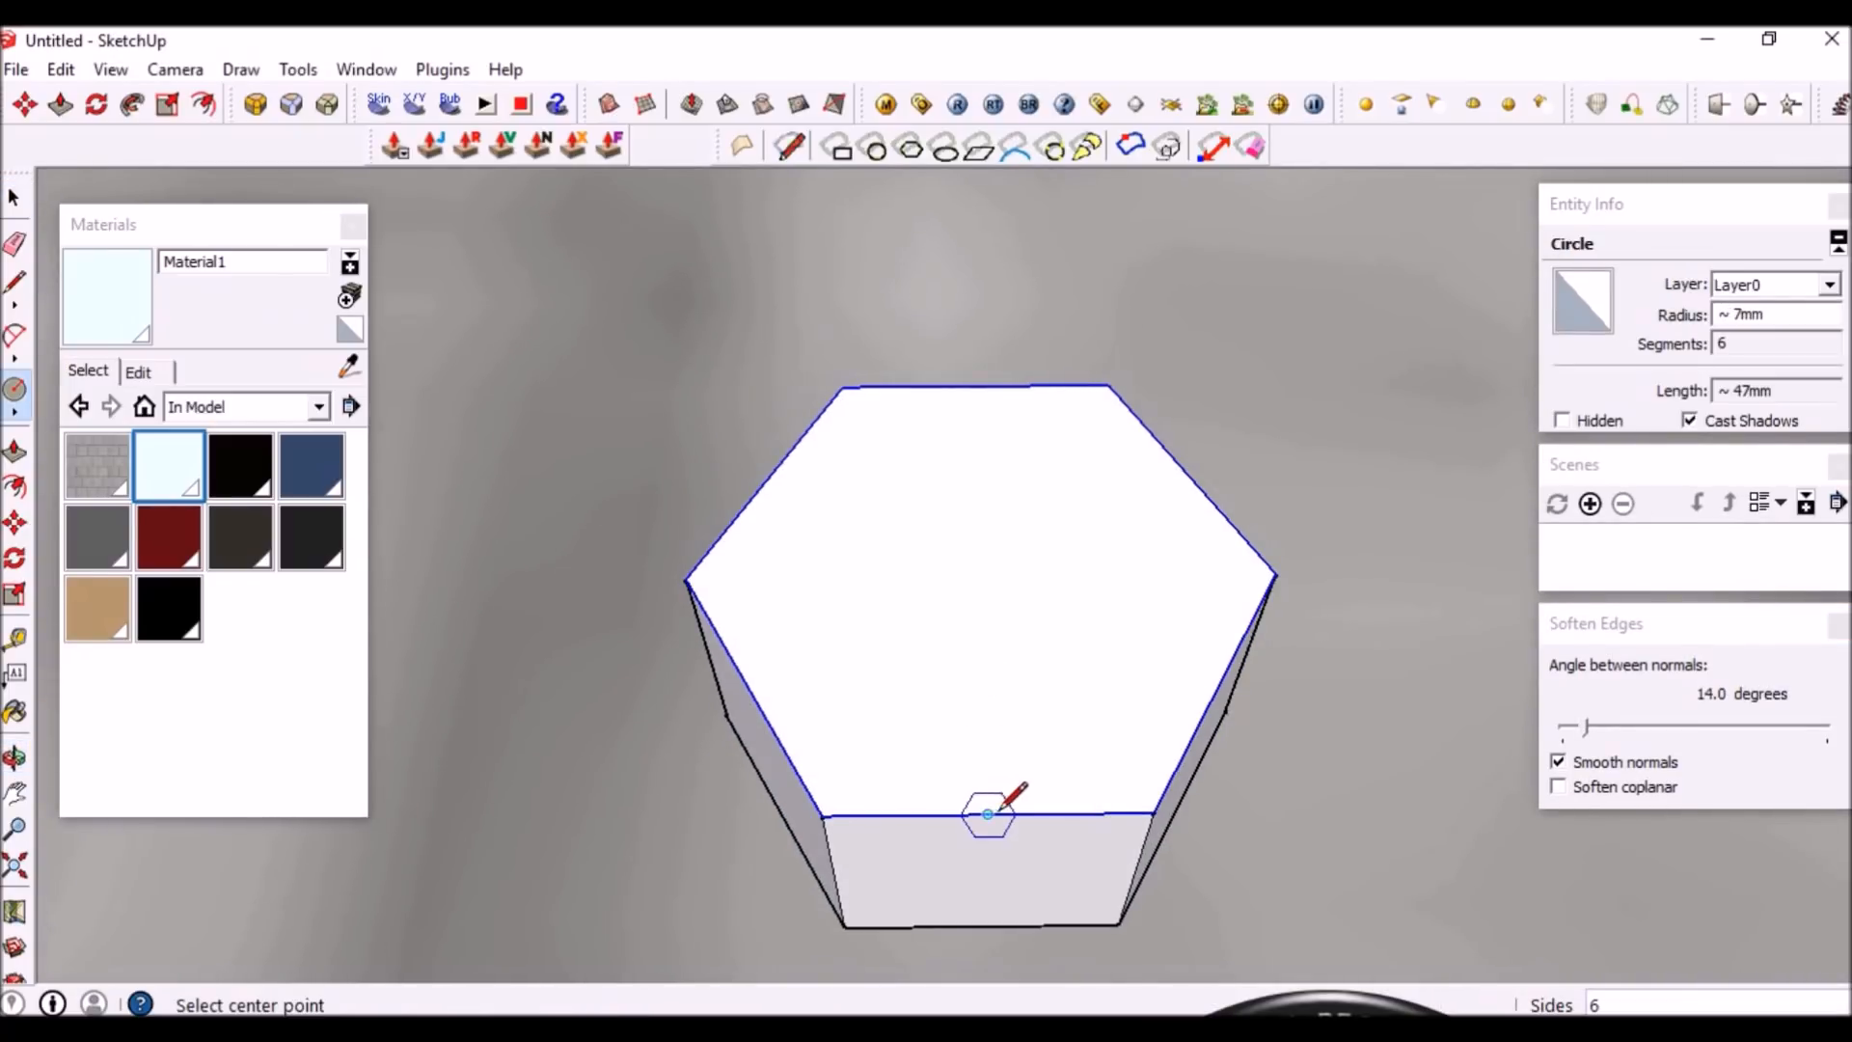
pyautogui.click(981, 575)
pyautogui.scroll(-2, 1030, 557)
pyautogui.scroll(3, 1052, 569)
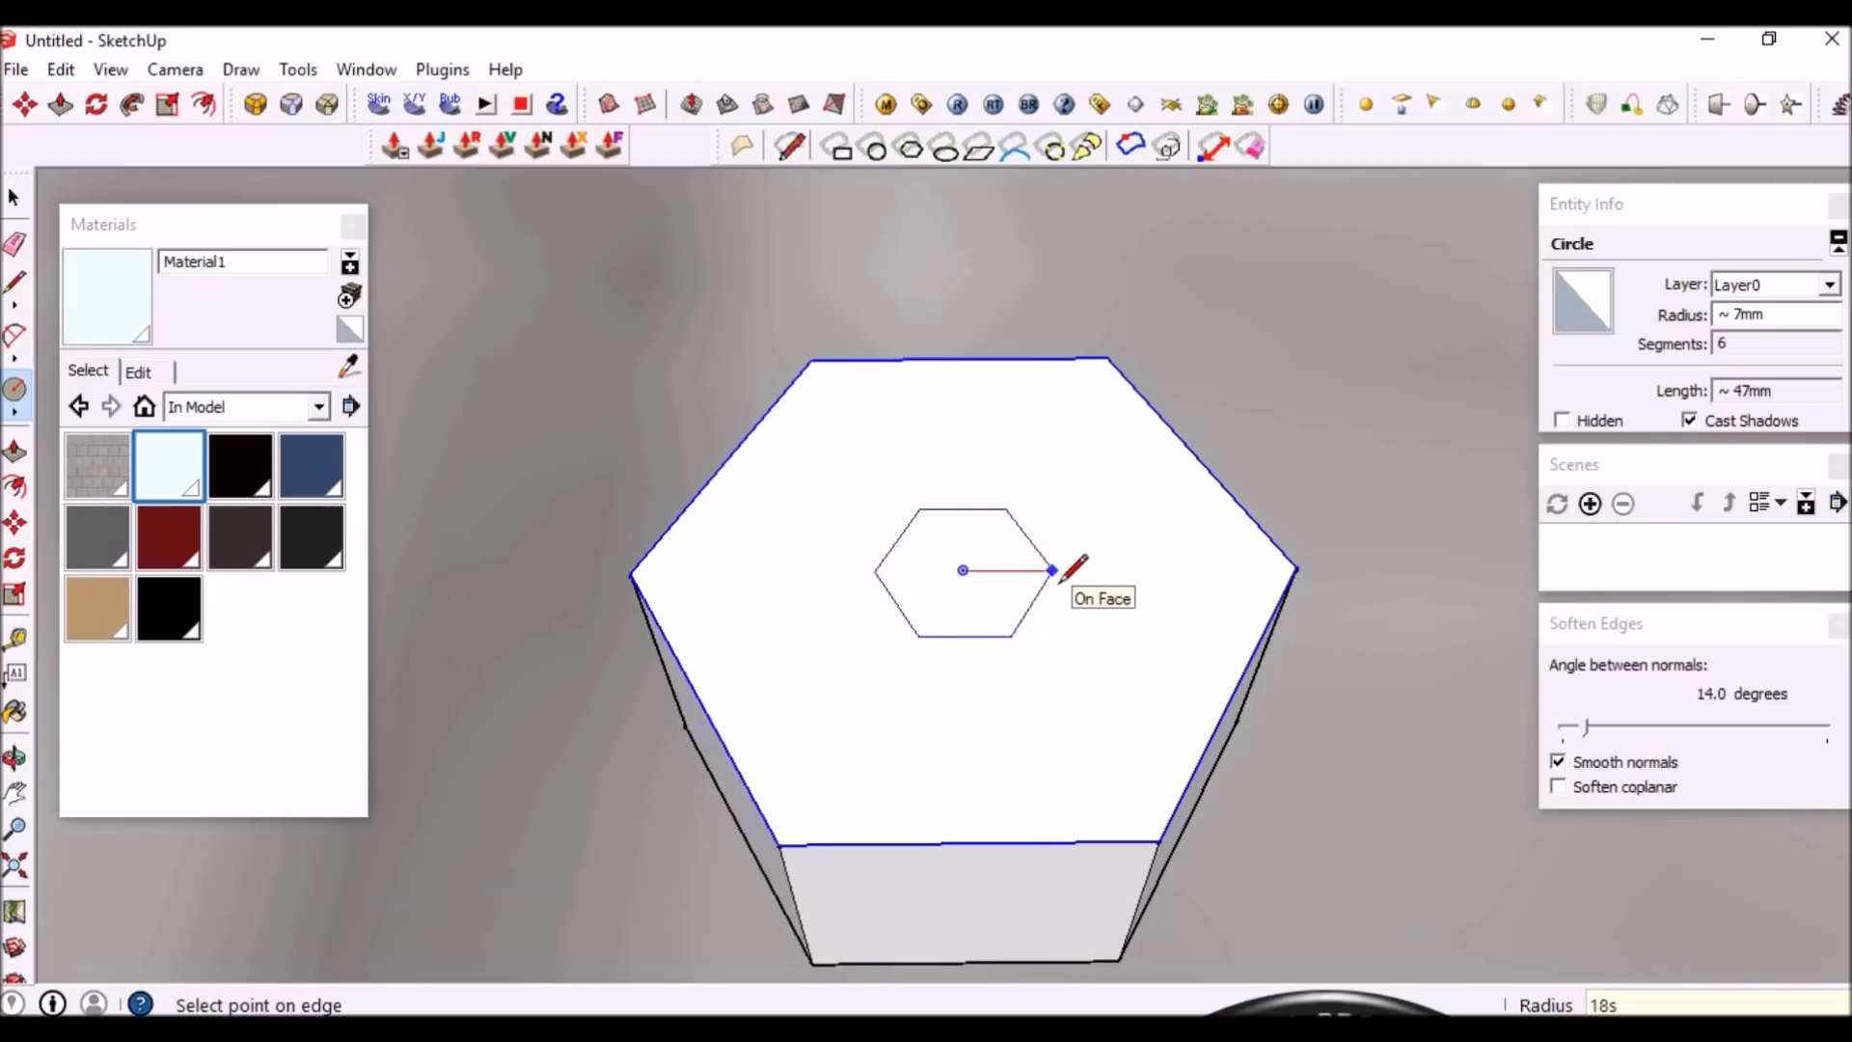
pyautogui.write('18s')
pyautogui.press('Return')
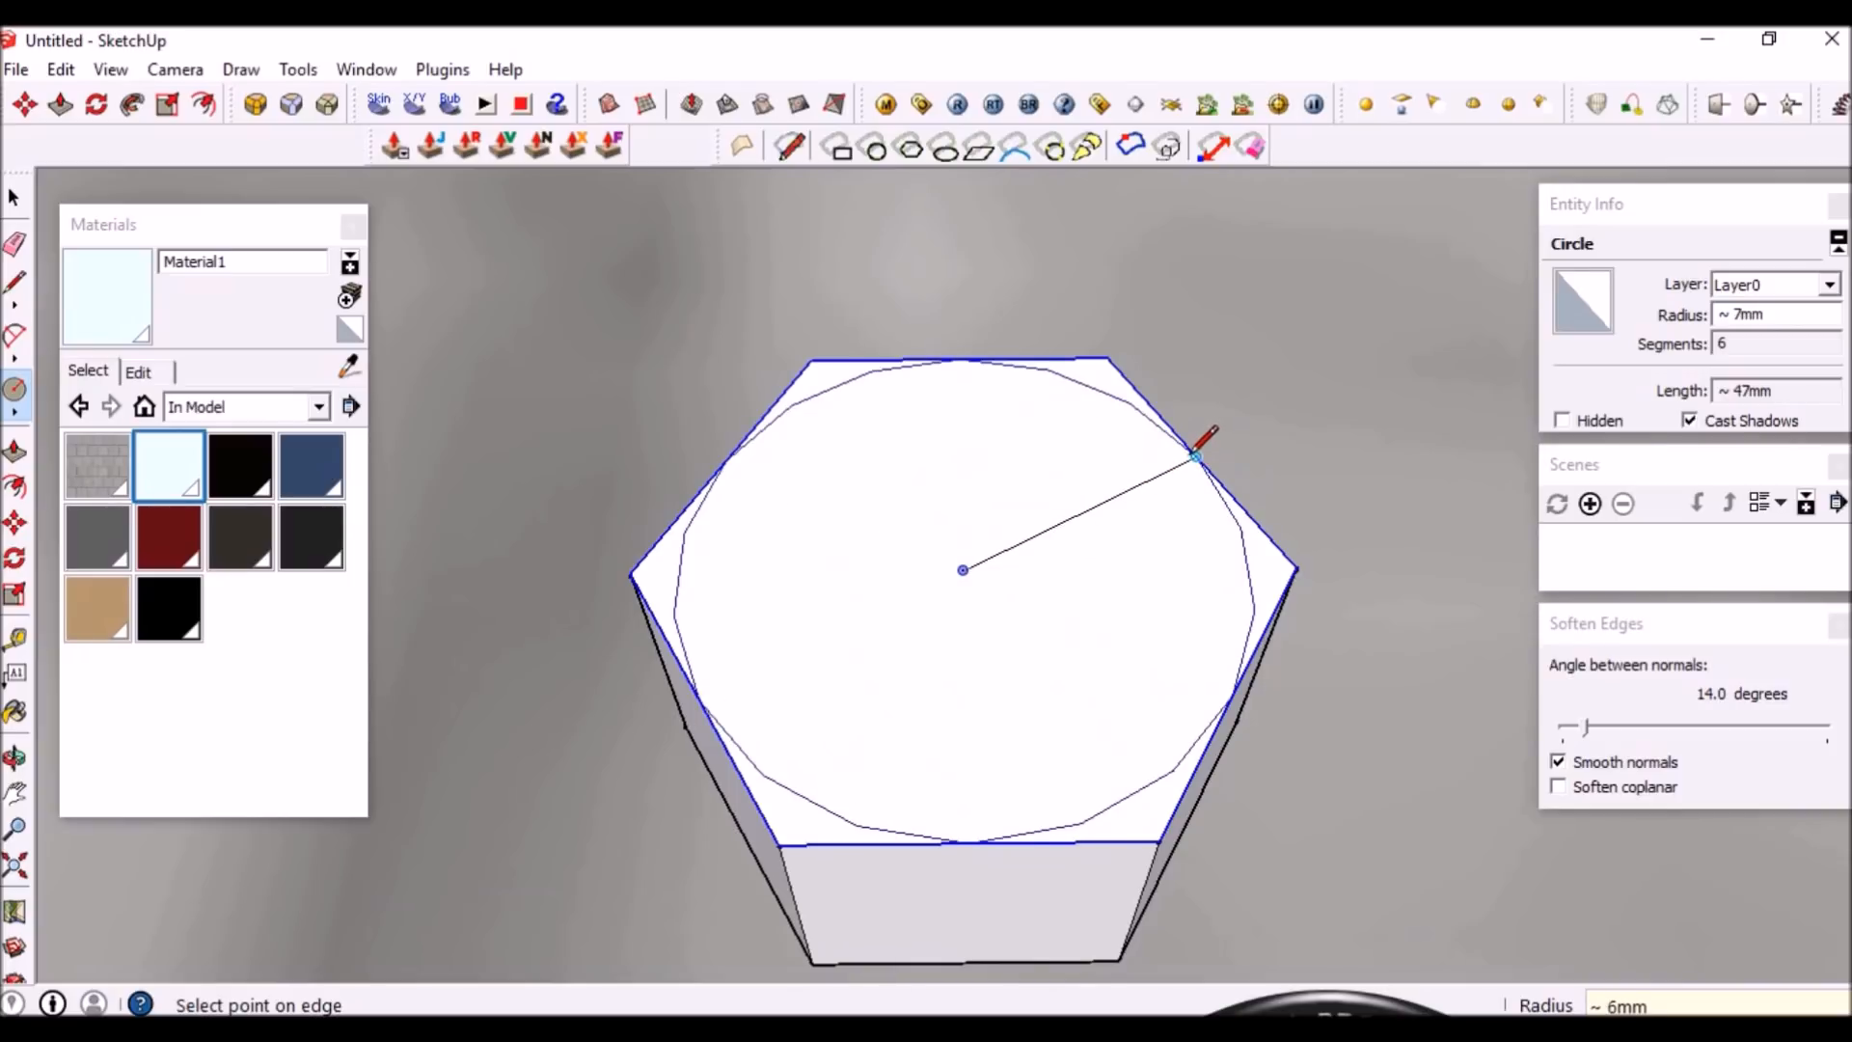
pyautogui.click(1197, 453)
pyautogui.moveTo(1208, 485); pyautogui.dragTo(910, 349, button='middle')
pyautogui.scroll(2, 911, 349)
pyautogui.press('space')
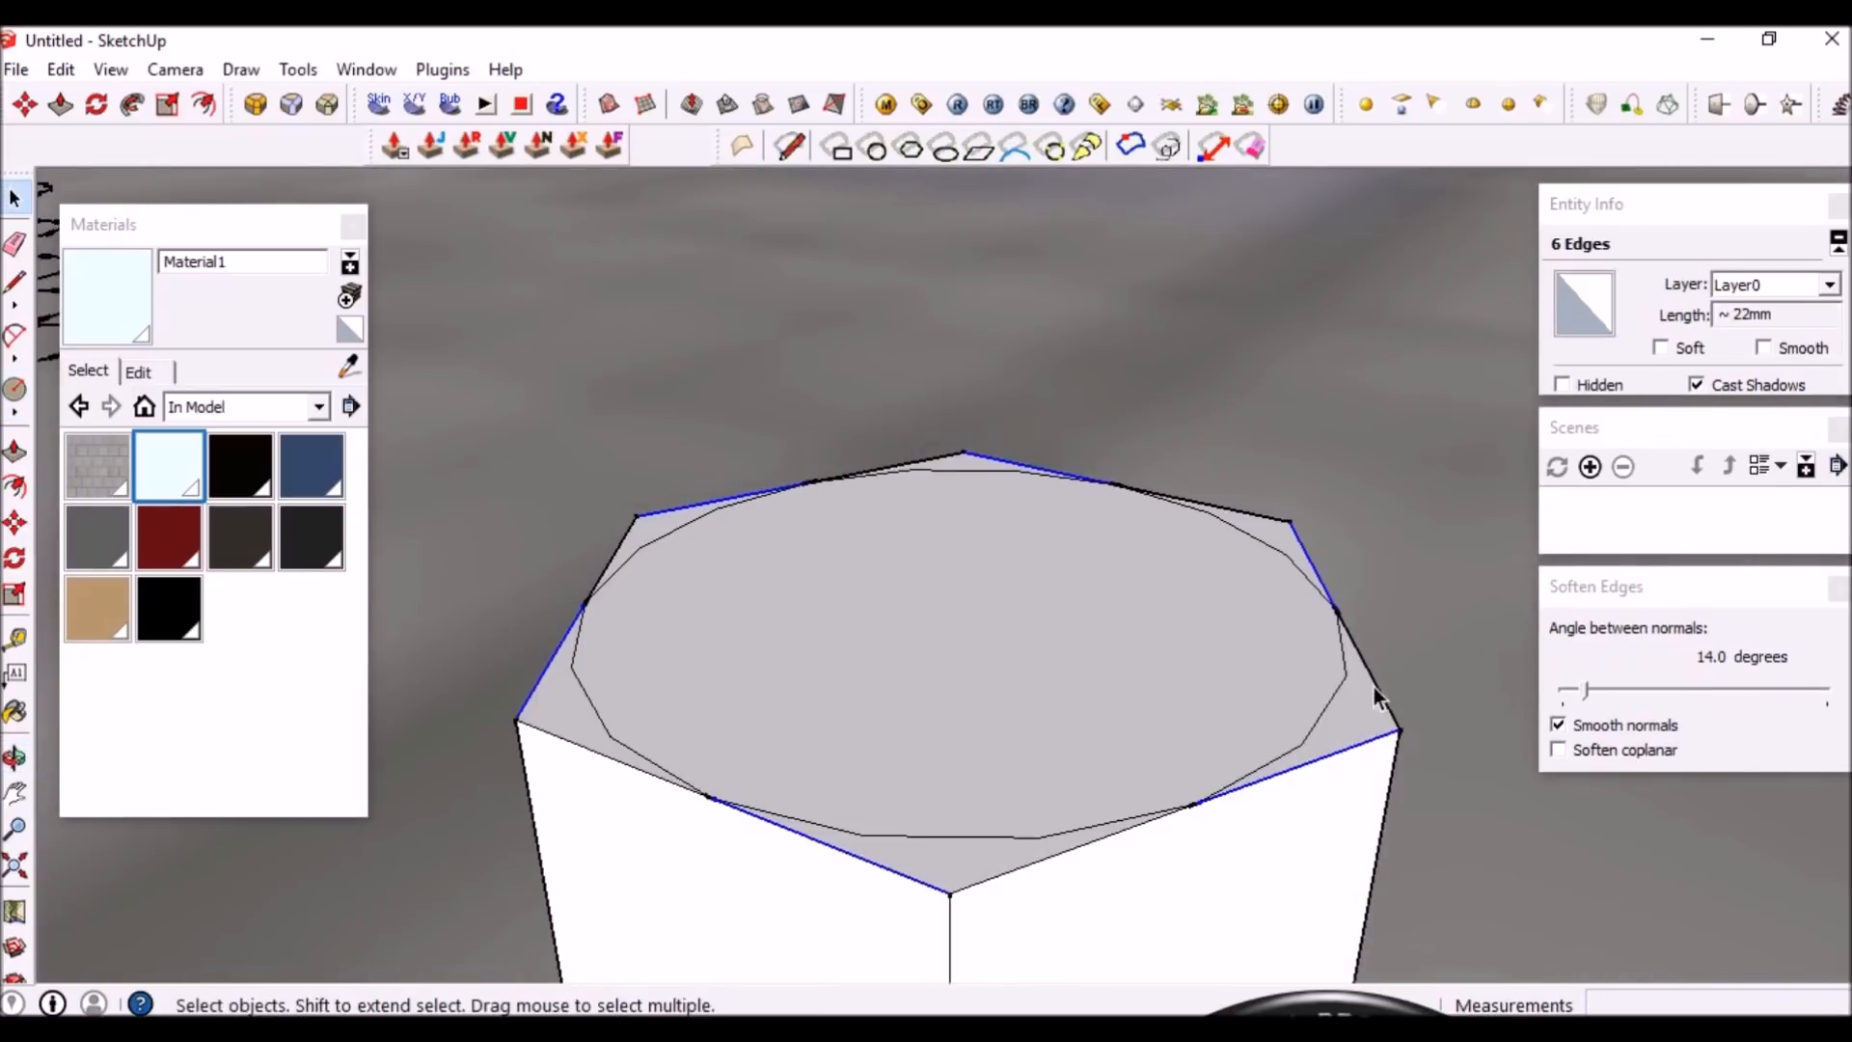
pyautogui.click(1344, 715)
pyautogui.moveTo(1344, 714); pyautogui.dragTo(1383, 594, button='middle')
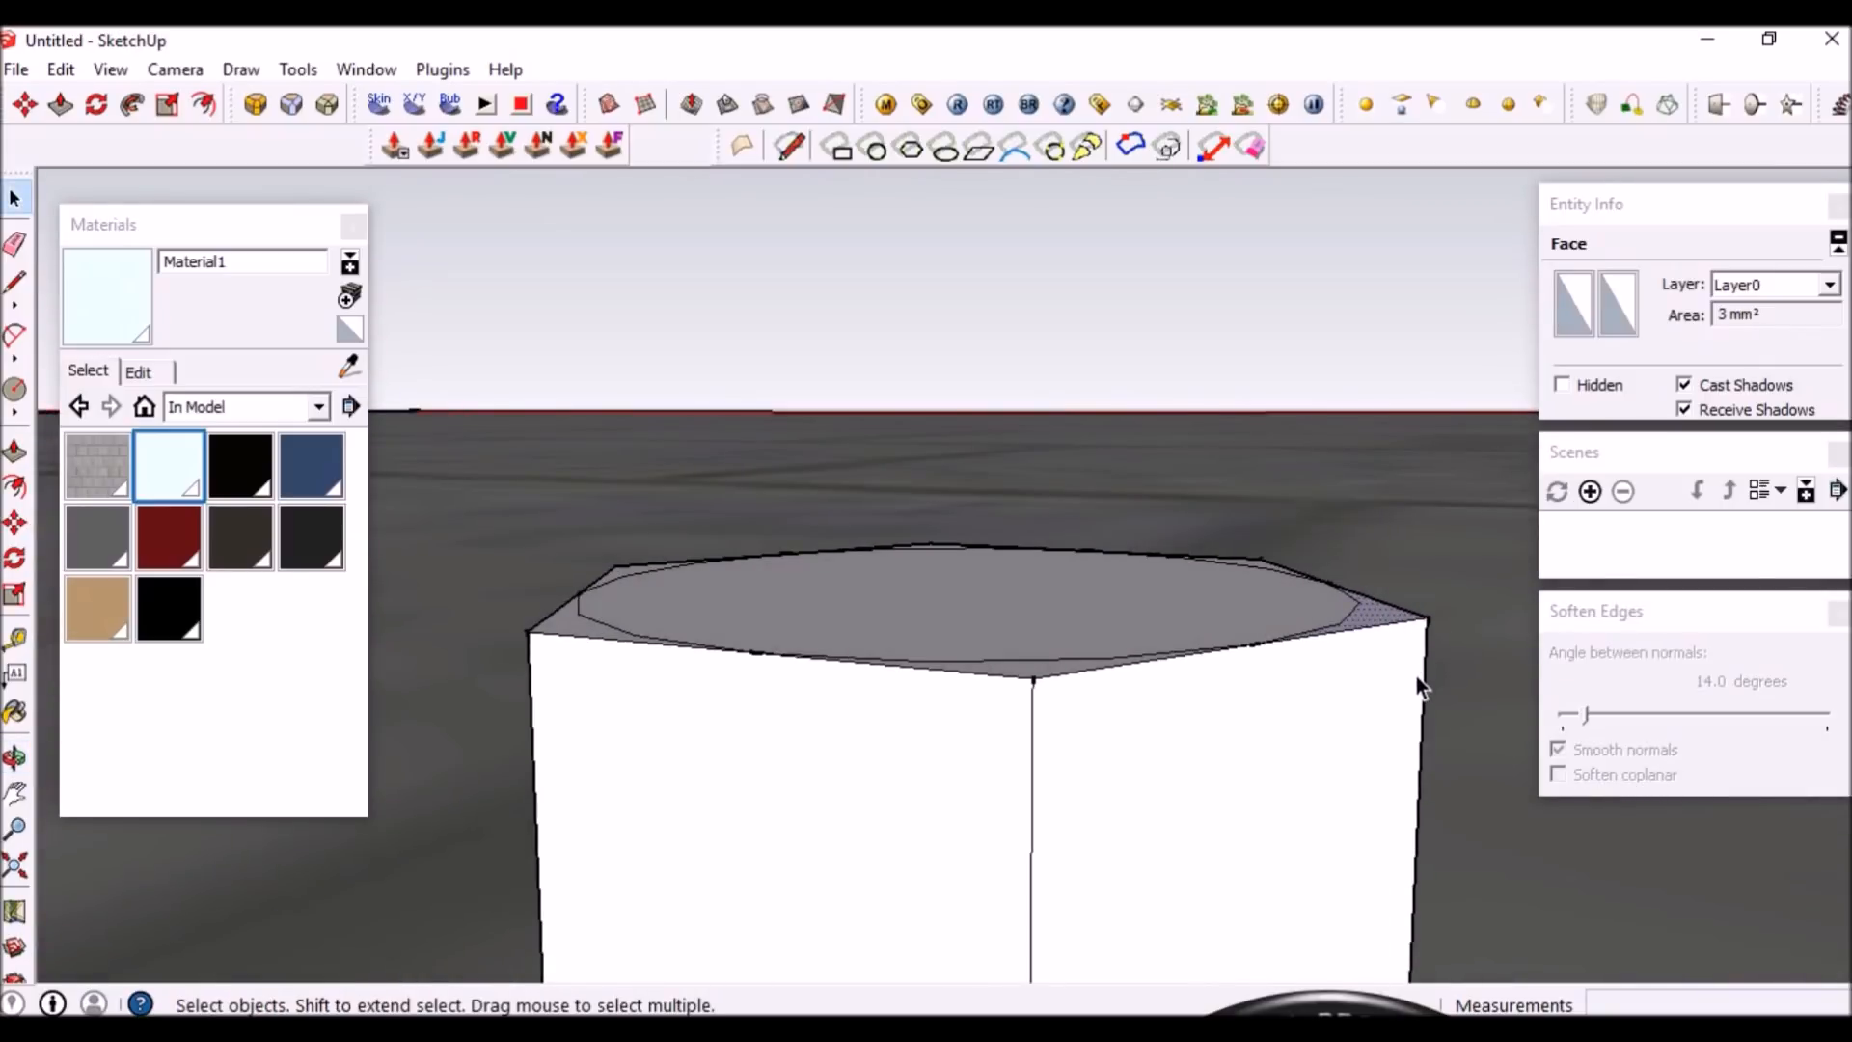
pyautogui.moveTo(1289, 632); pyautogui.dragTo(1009, 868, button='middle')
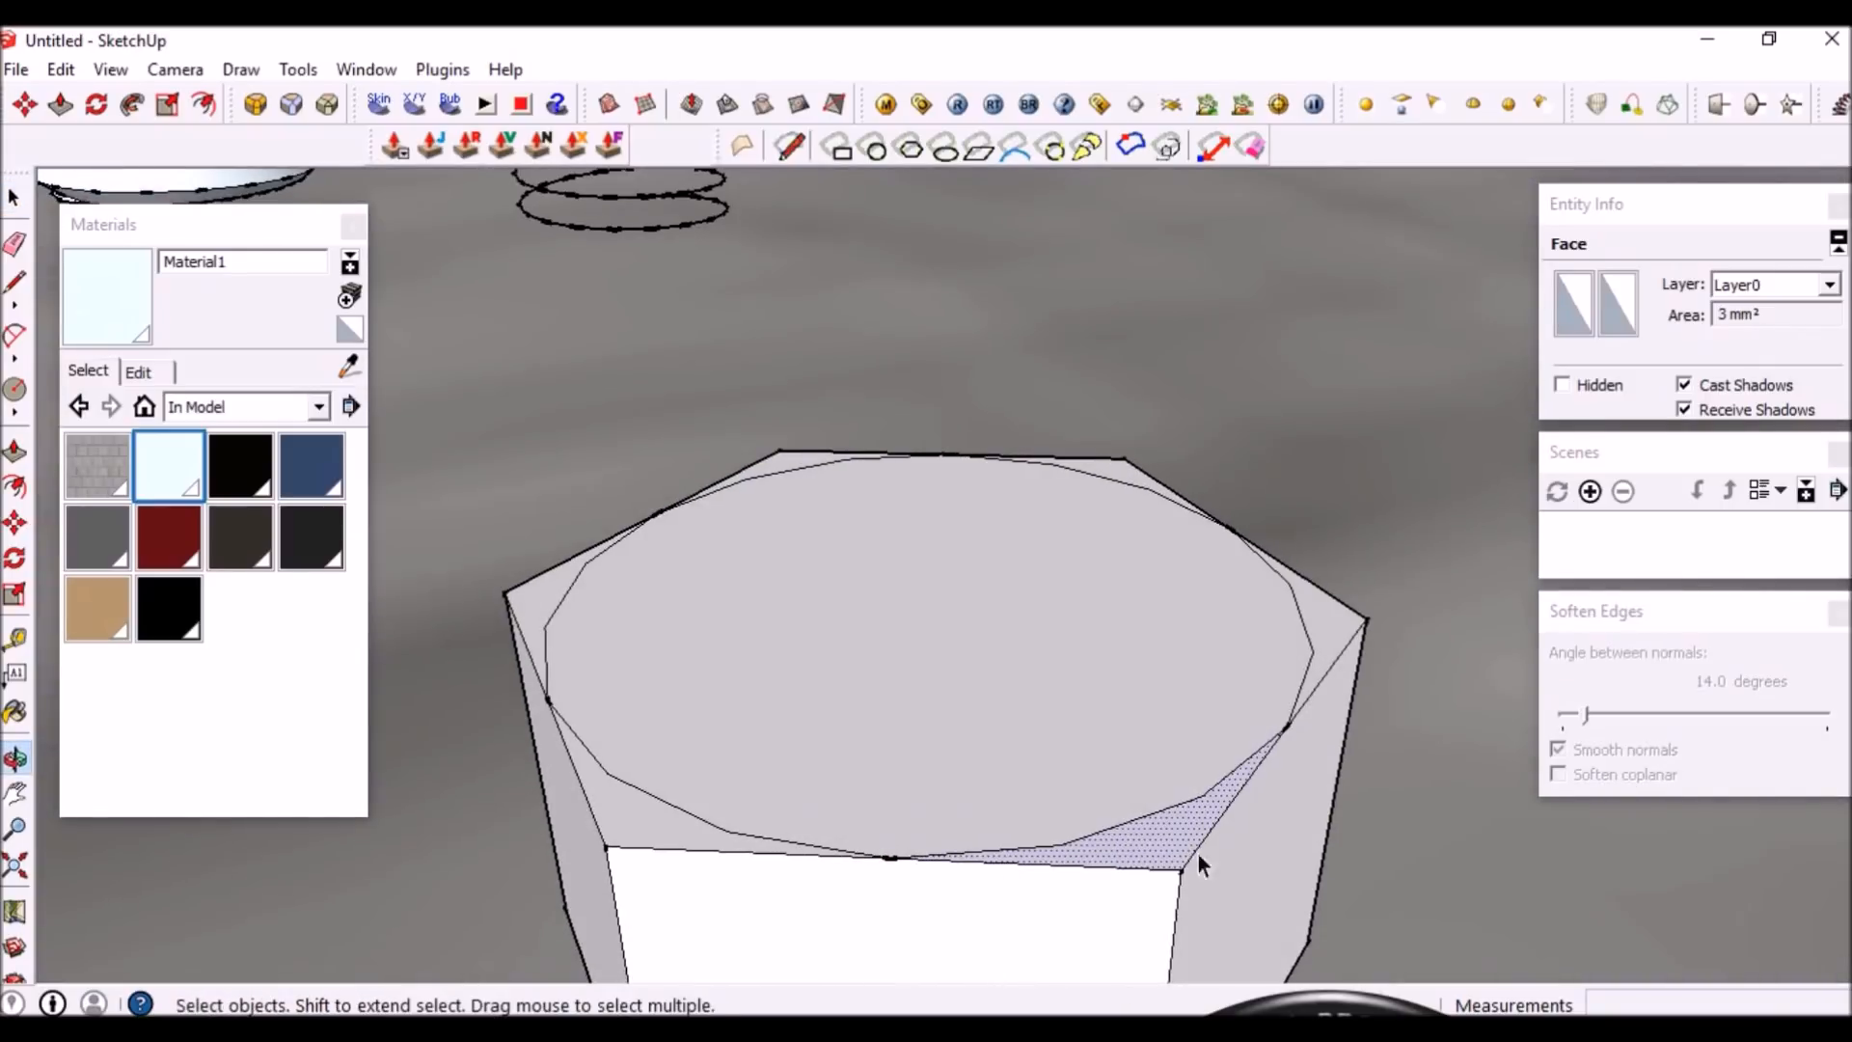
pyautogui.moveTo(1177, 762); pyautogui.dragTo(1190, 674, button='middle')
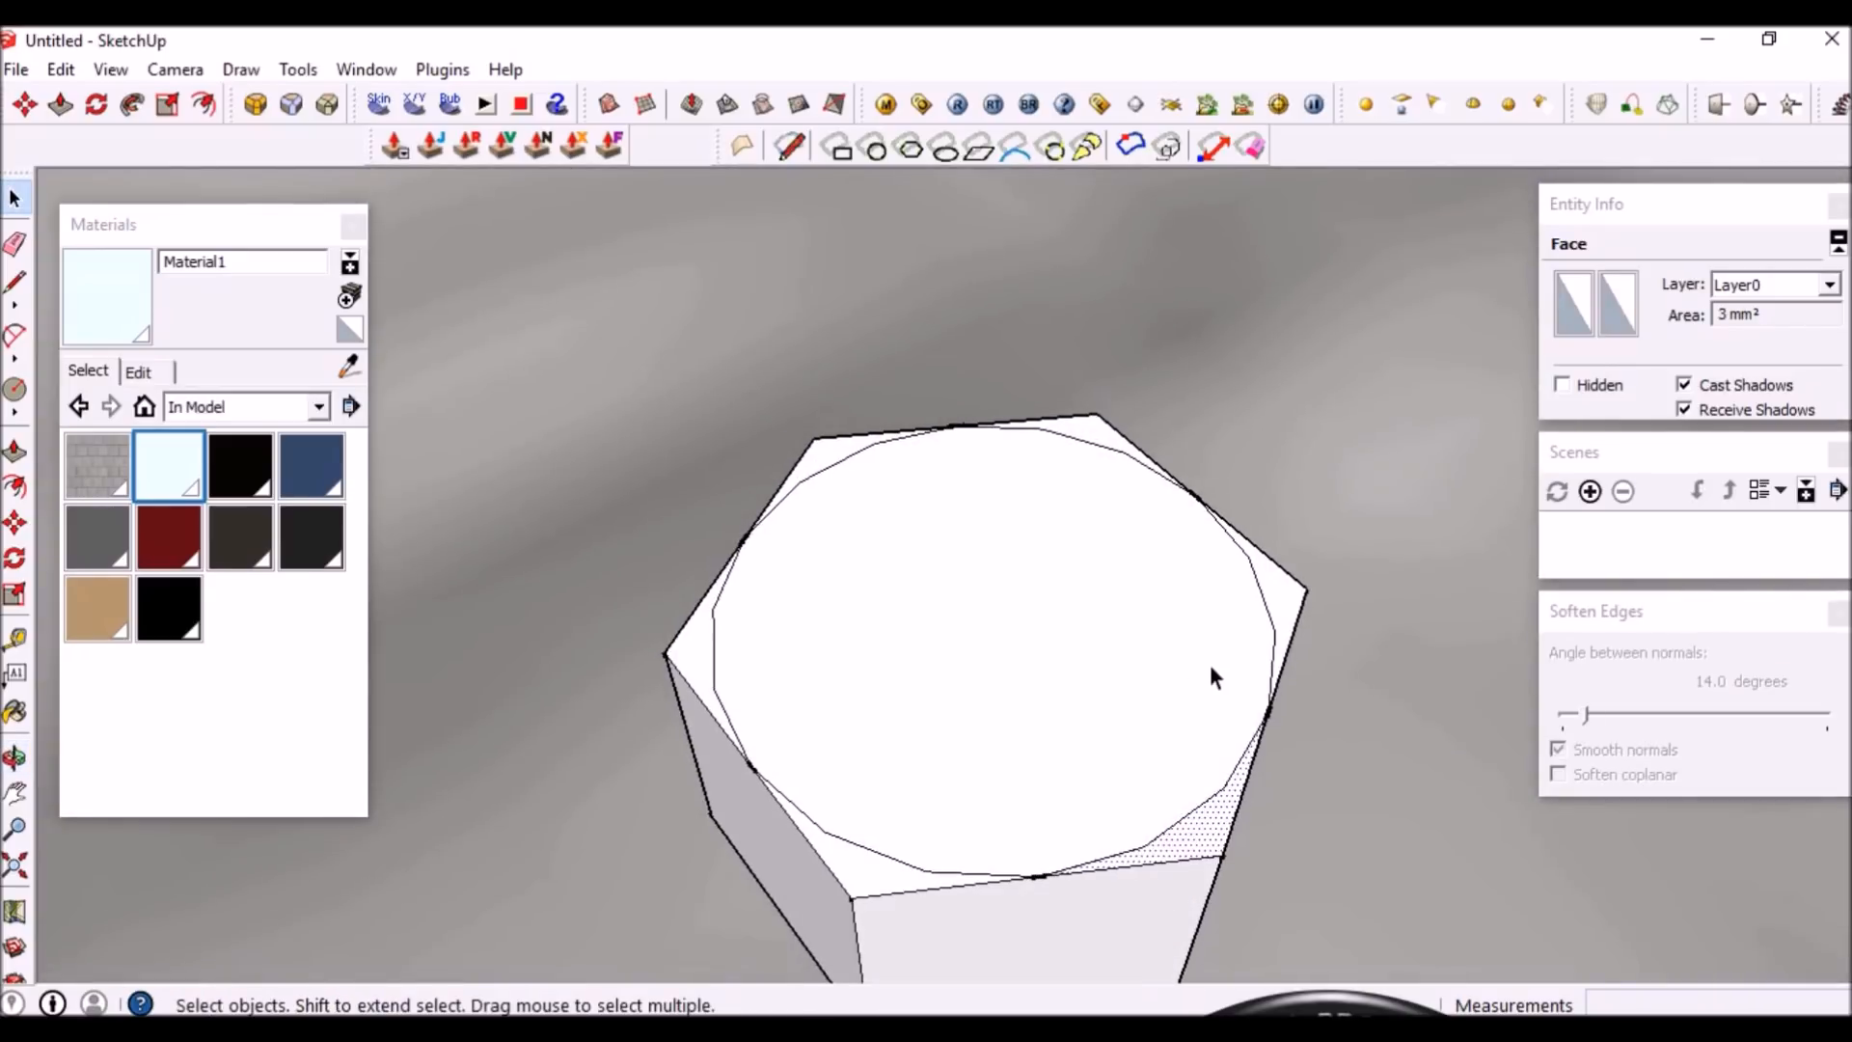
pyautogui.scroll(5, 1163, 904)
pyautogui.moveTo(1163, 905); pyautogui.dragTo(847, 707, button='middle')
pyautogui.scroll(1, 847, 704)
pyautogui.press('t')
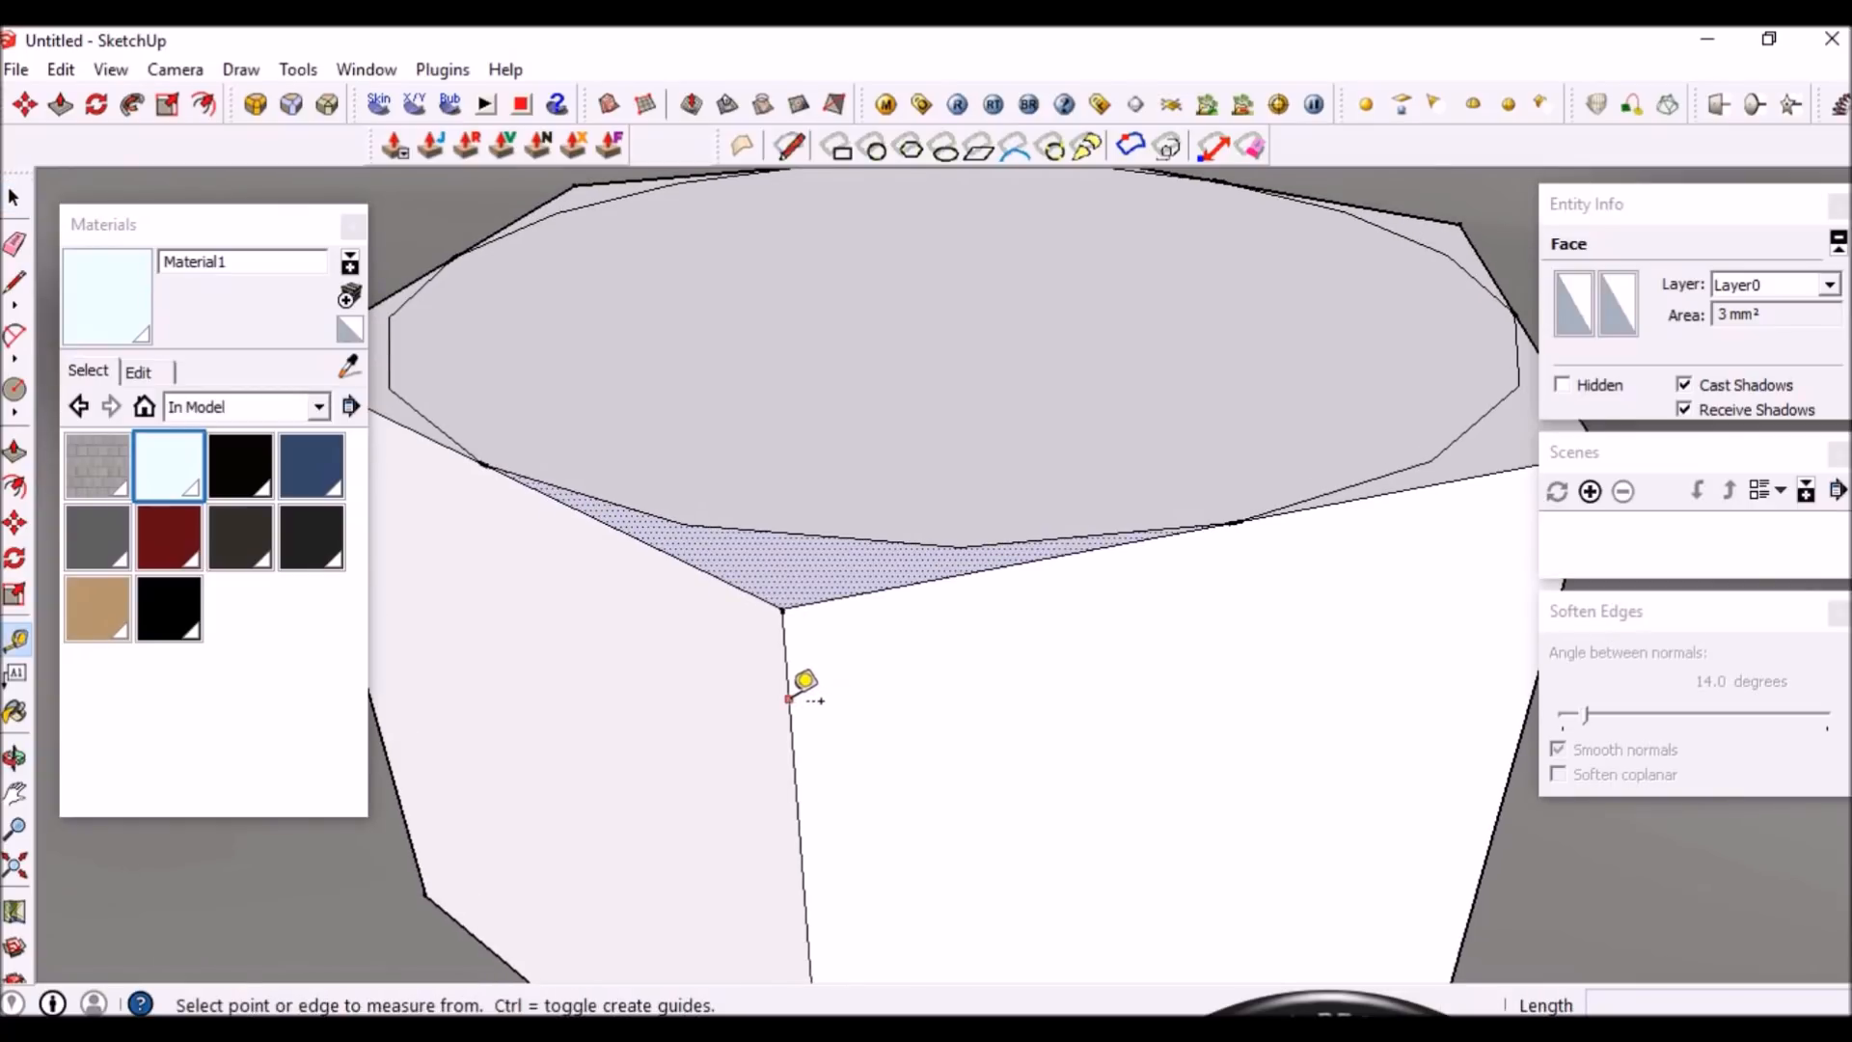
pyautogui.click(788, 688)
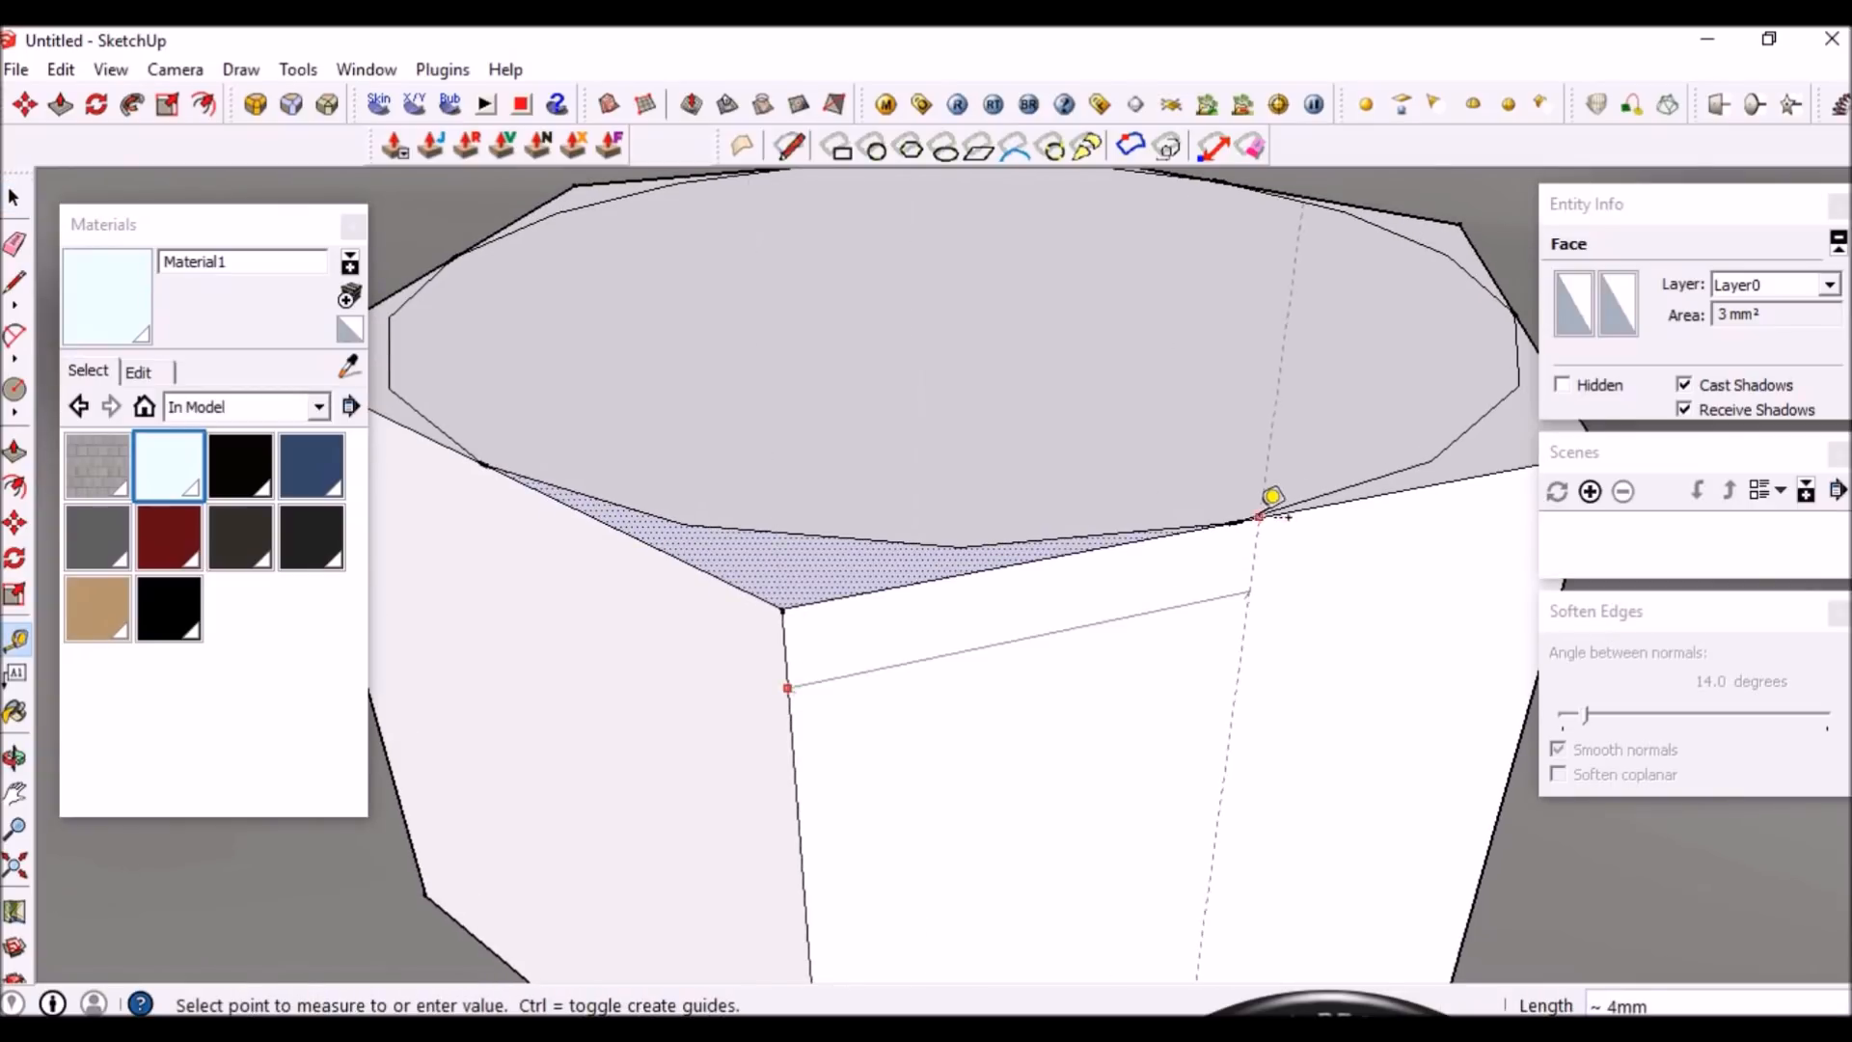
pyautogui.press('space')
# Select the whole outline of the block's top hexagon and explode its curves into separate edges
pyautogui.click(1015, 567)
pyautogui.scroll(-2, 964, 567)
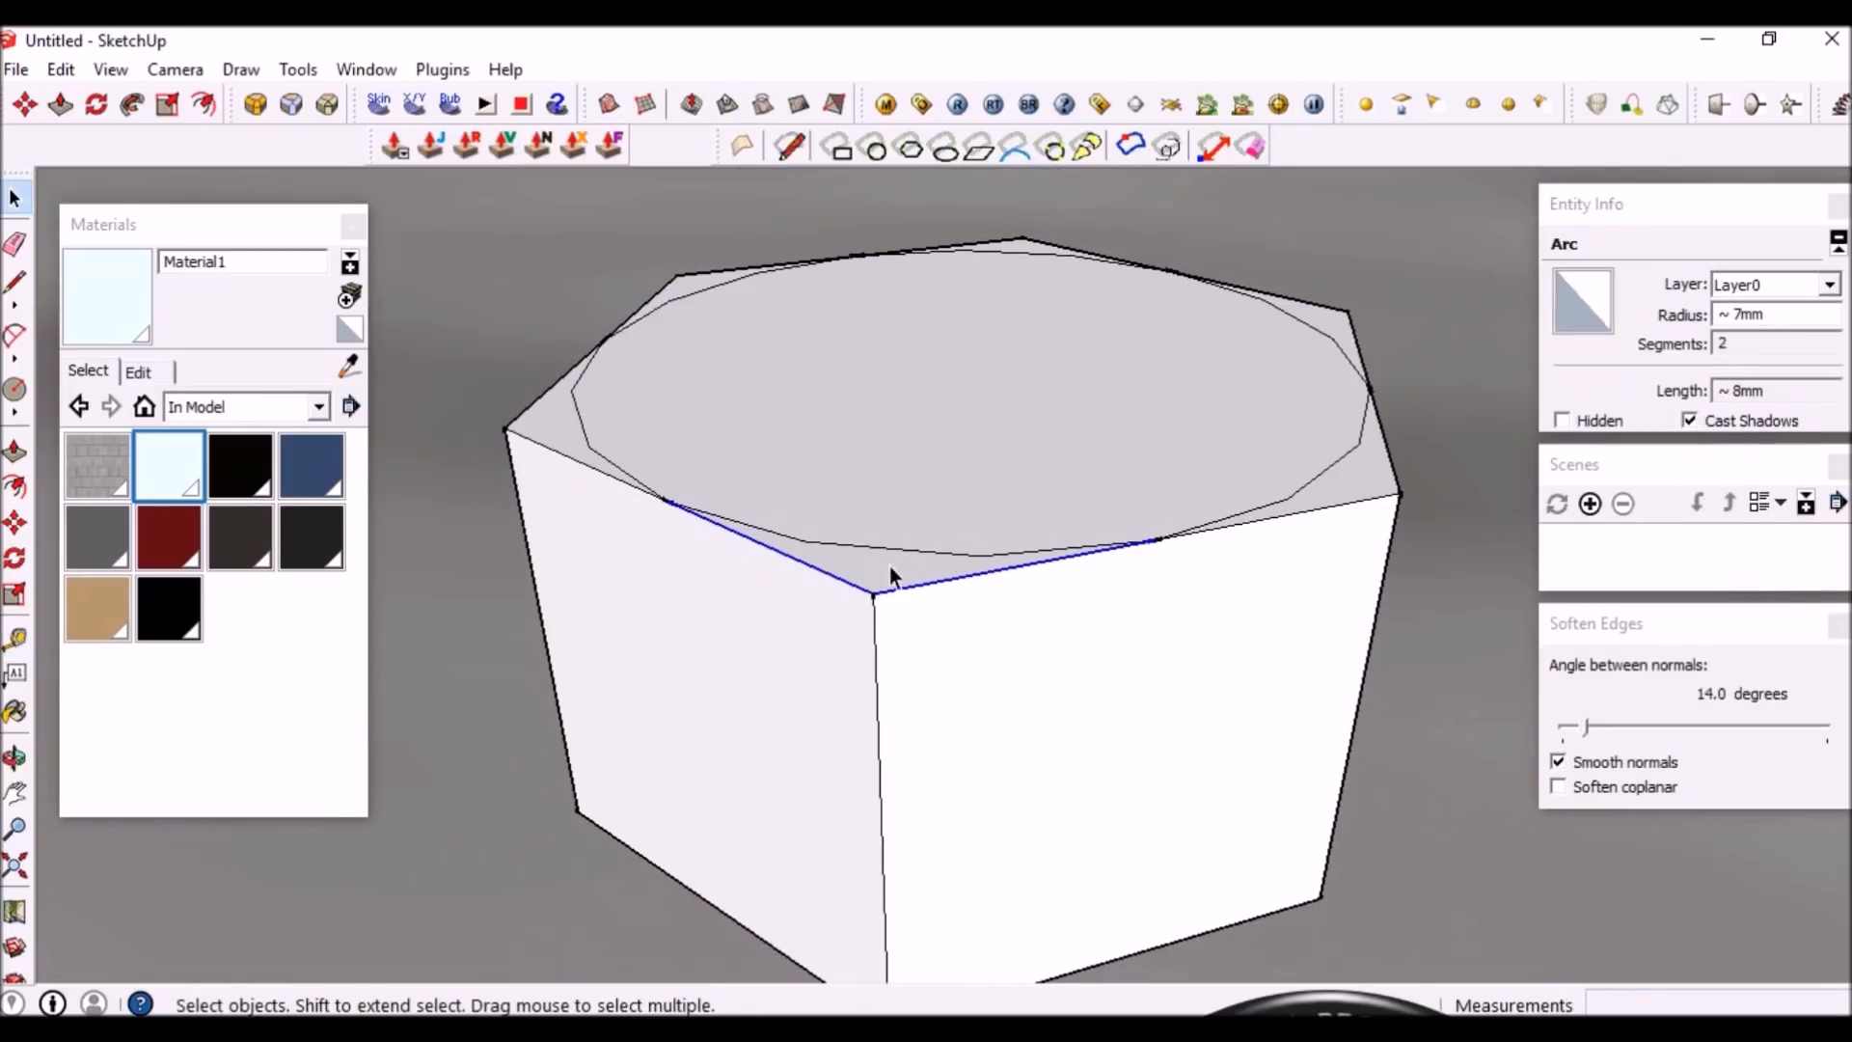
pyautogui.click(1308, 511)
pyautogui.moveTo(1310, 511); pyautogui.dragTo(1275, 515, button='middle')
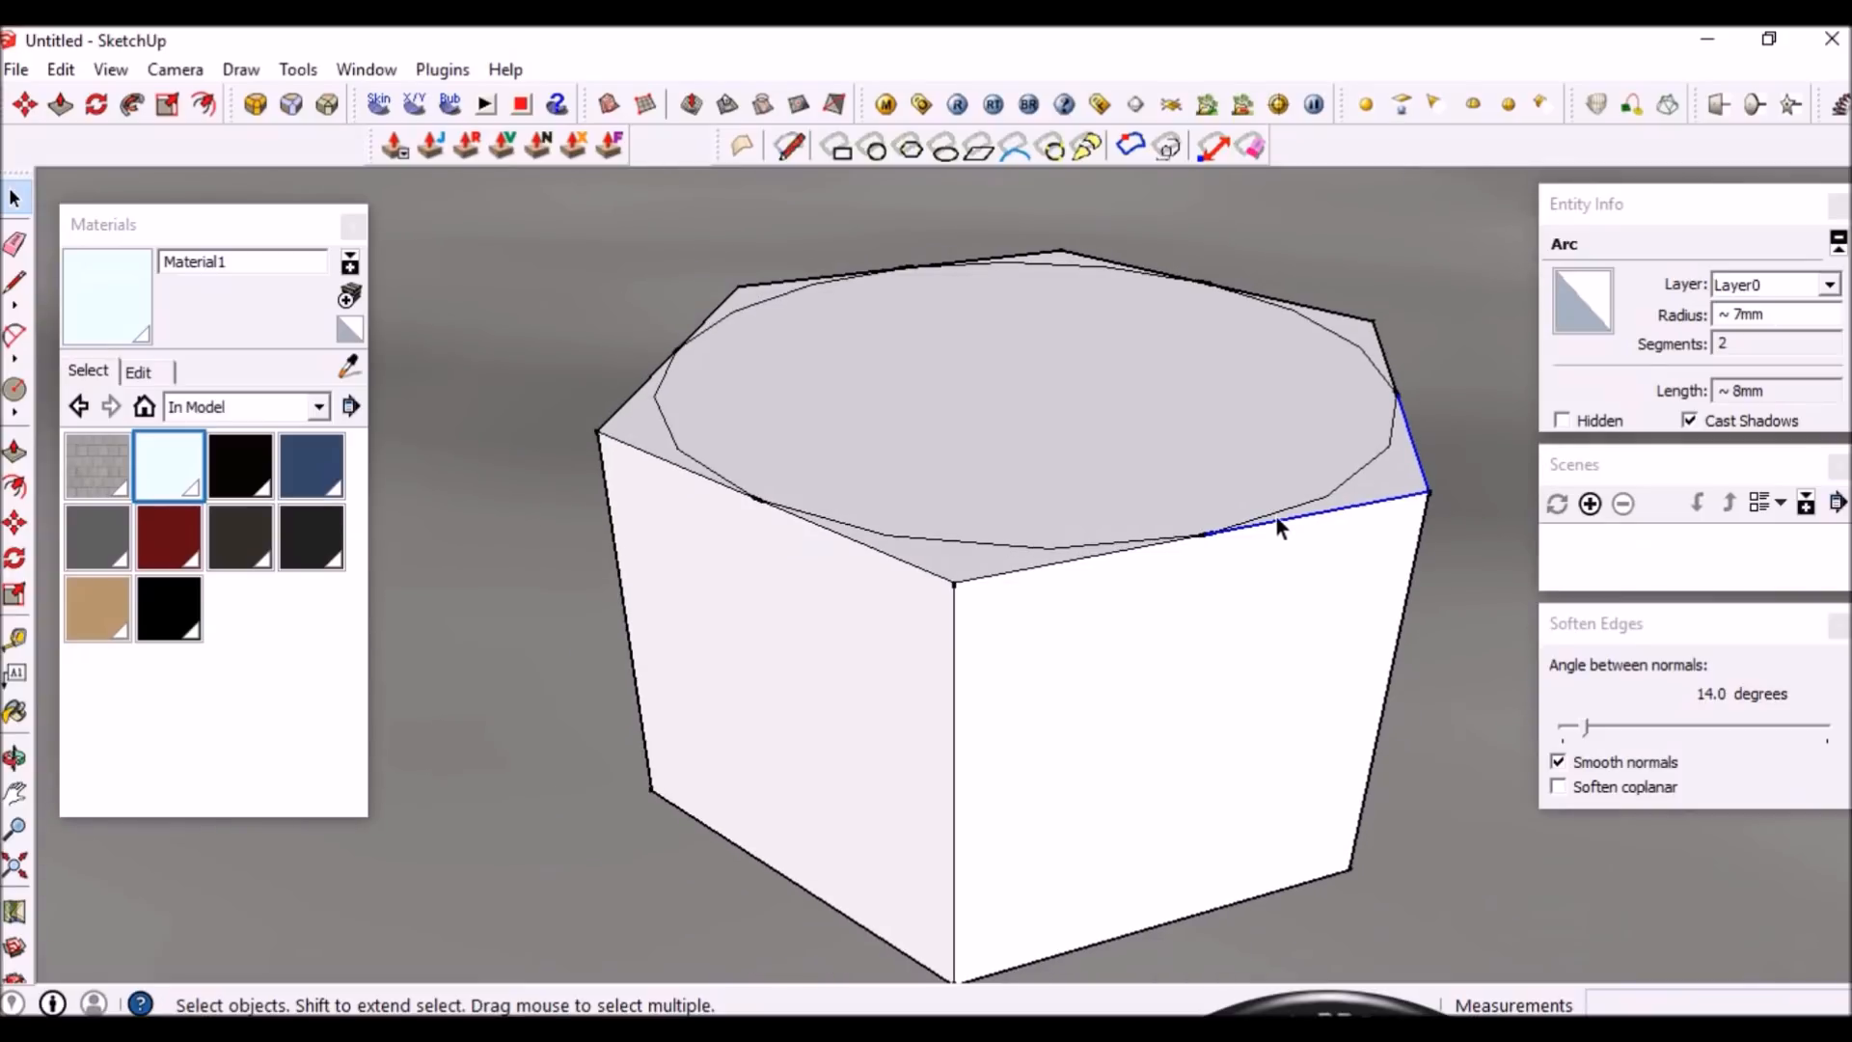
pyautogui.keyDown('shift'); pyautogui.click(1321, 314); pyautogui.keyUp('shift')
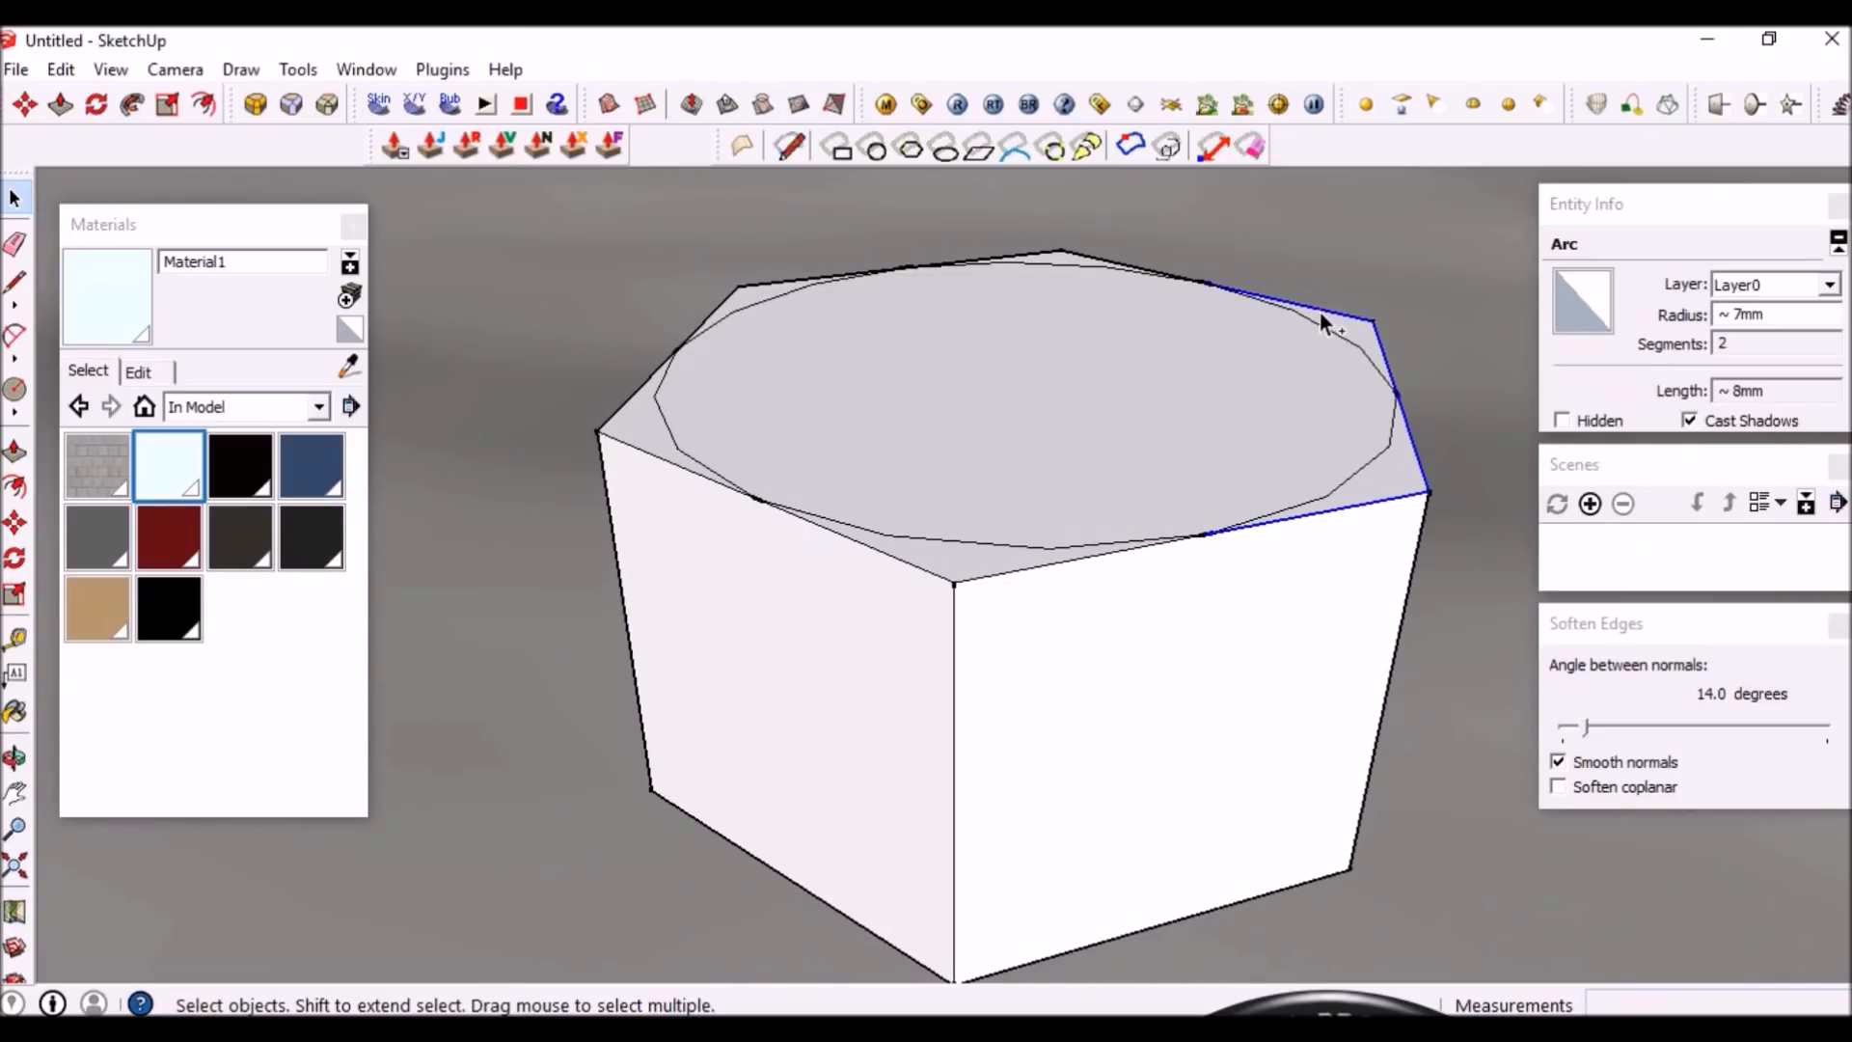
pyautogui.keyDown('shift'); pyautogui.click(1042, 256); pyautogui.keyUp('shift')
pyautogui.keyDown('shift'); pyautogui.click(727, 295); pyautogui.keyUp('shift')
pyautogui.keyDown('shift'); pyautogui.click(645, 382); pyautogui.keyUp('shift')
pyautogui.keyDown('shift'); pyautogui.click(656, 457); pyautogui.keyUp('shift')
pyautogui.keyDown('shift'); pyautogui.click(903, 563); pyautogui.keyUp('shift')
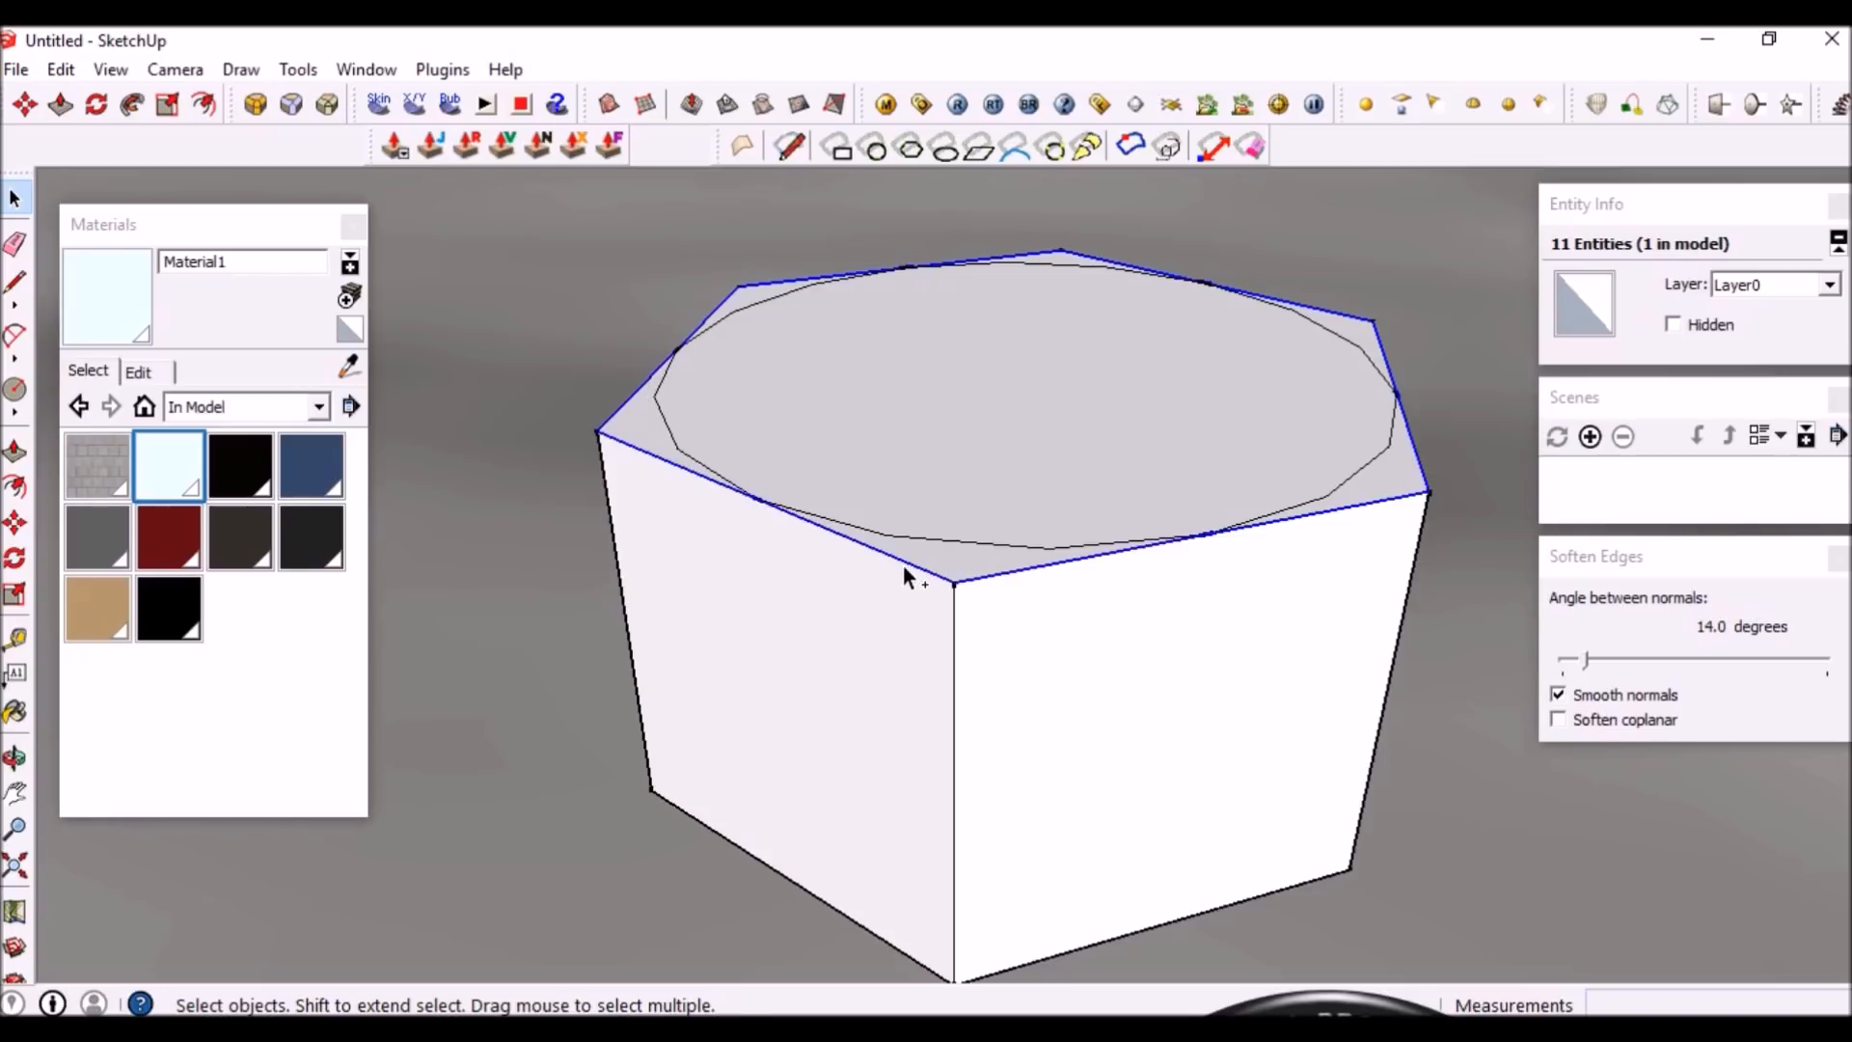
pyautogui.rightClick(901, 559)
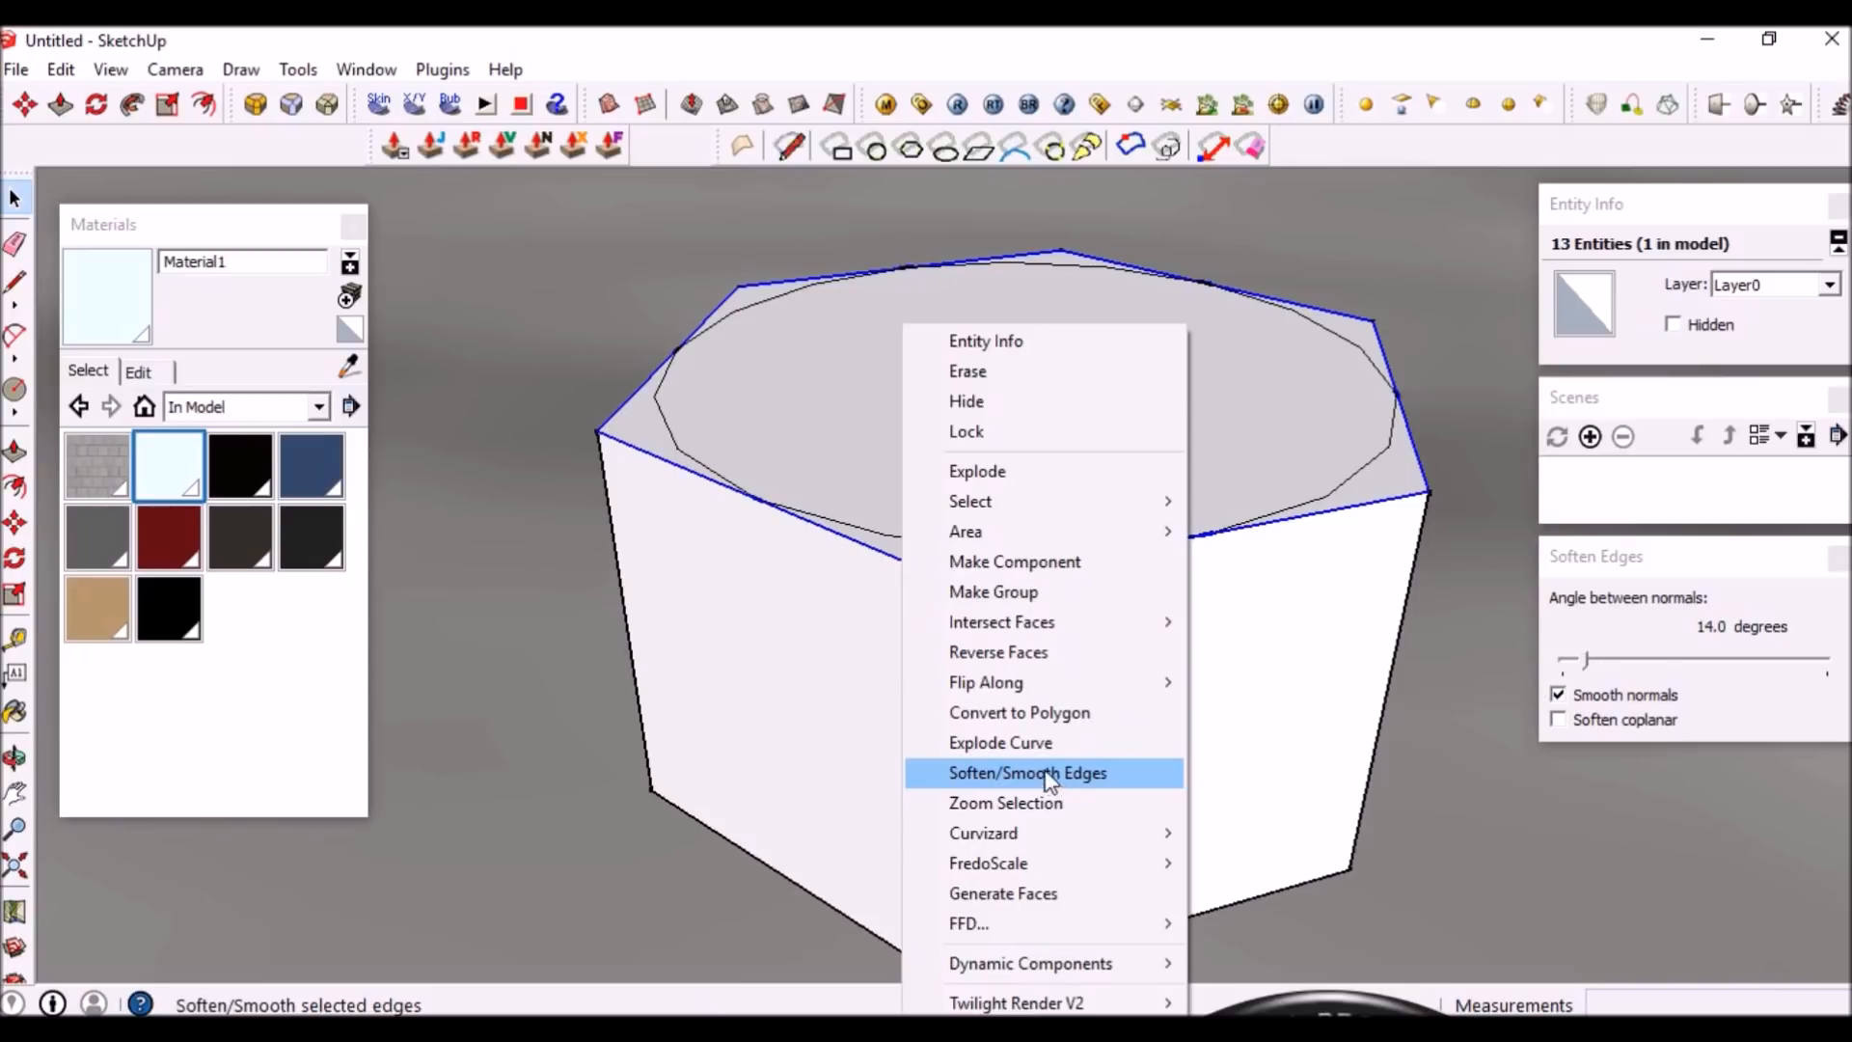
pyautogui.click(1028, 745)
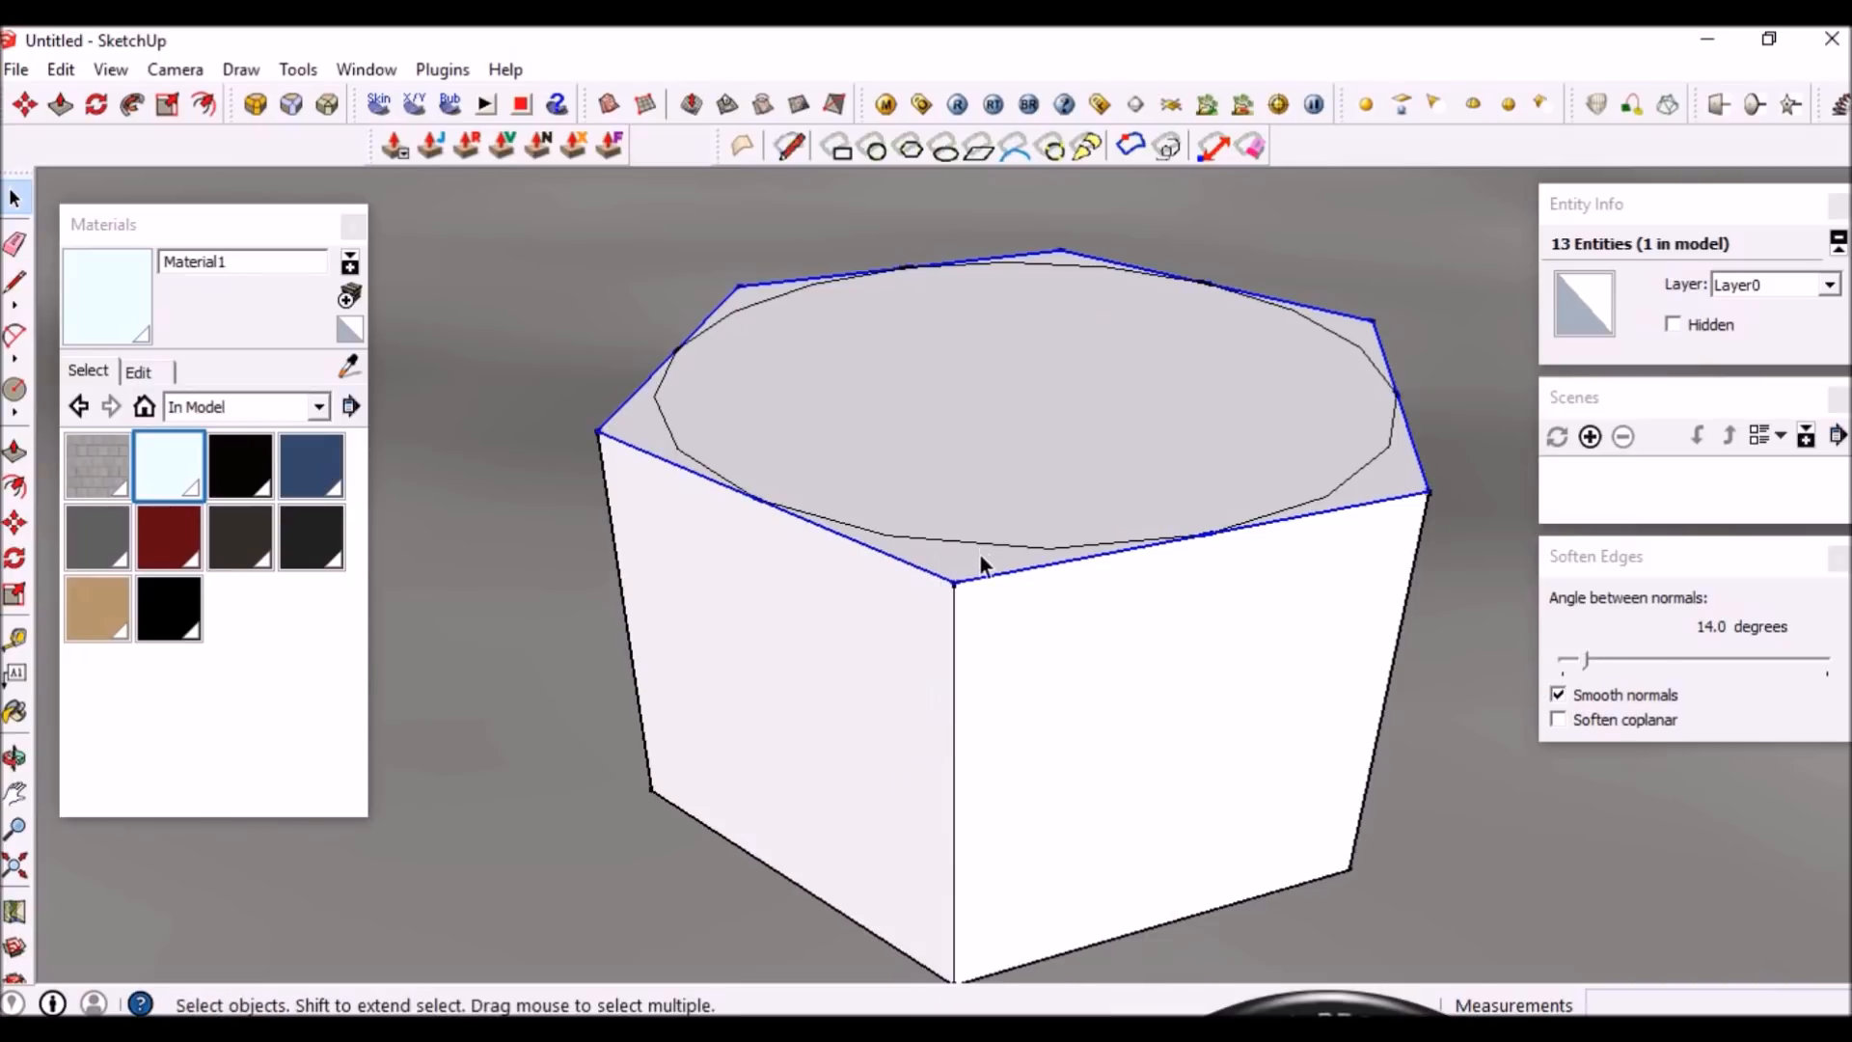
# Place a vertical guide line on the block's front face about 2 mm from the corner, through the midpoint of the half edge
pyautogui.scroll(2, 980, 548)
pyautogui.click(986, 589)
pyautogui.scroll(-2, 985, 588)
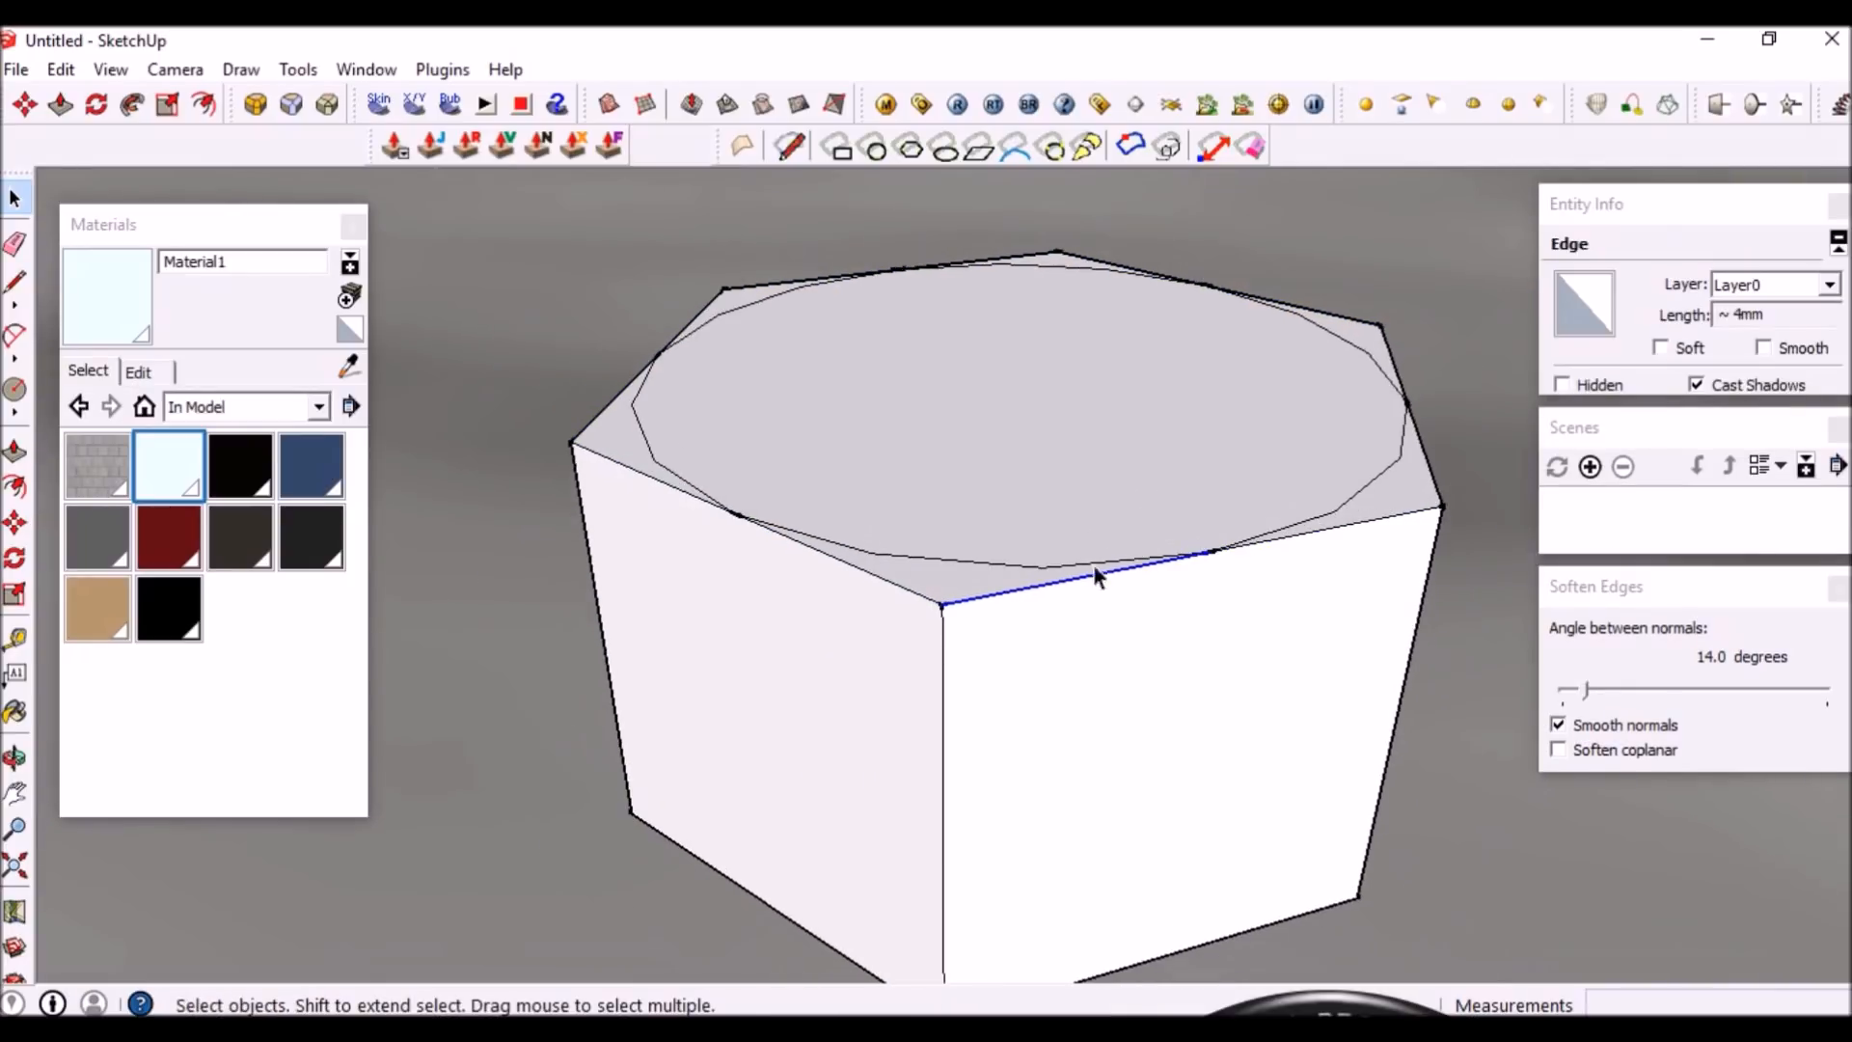
pyautogui.scroll(2, 1177, 518)
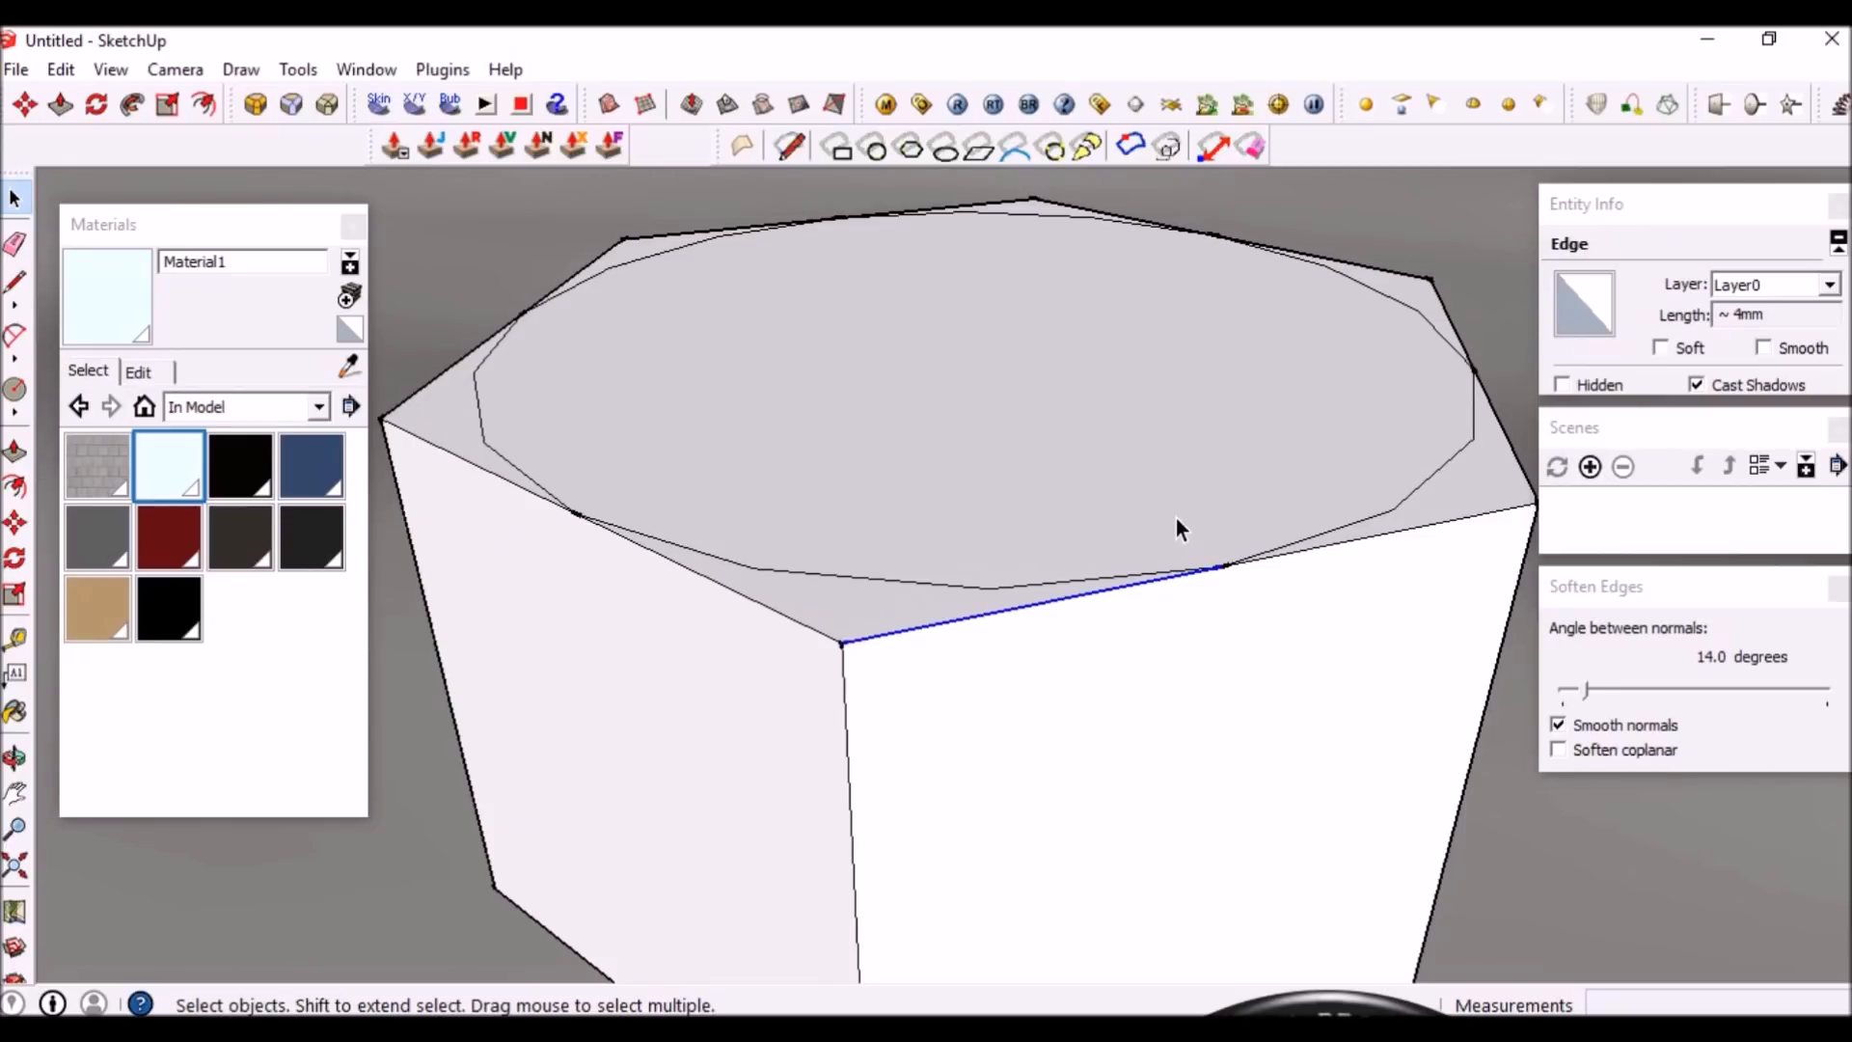
pyautogui.press('t')
pyautogui.scroll(1, 964, 689)
pyautogui.click(870, 705)
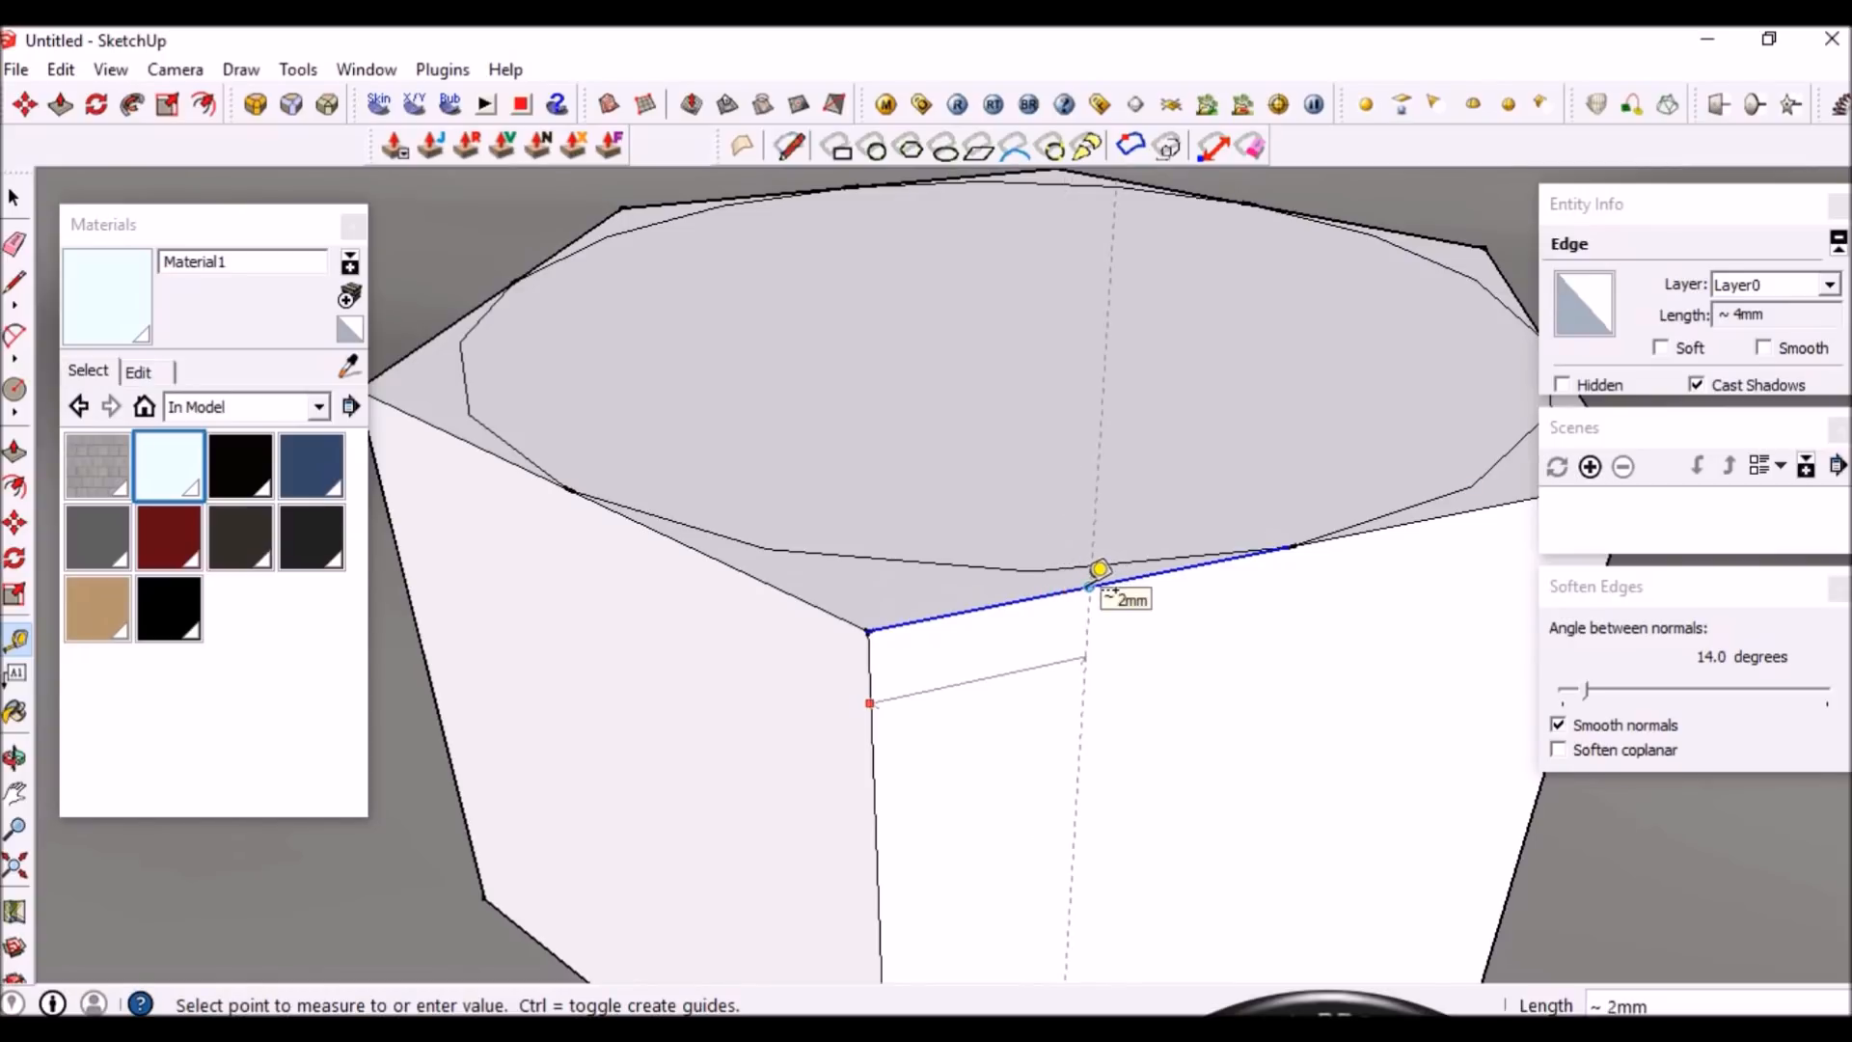
pyautogui.click(1099, 569)
# Place a guide line on the block's front face parallel to its top edge and 1 mm below it
pyautogui.scroll(-3, 1033, 608)
pyautogui.moveTo(967, 641); pyautogui.dragTo(967, 483, button='middle')
pyautogui.scroll(-3, 1000, 620)
pyautogui.moveTo(1066, 621); pyautogui.dragTo(1001, 538, button='middle')
pyautogui.moveTo(897, 467); pyautogui.dragTo(897, 520, button='middle')
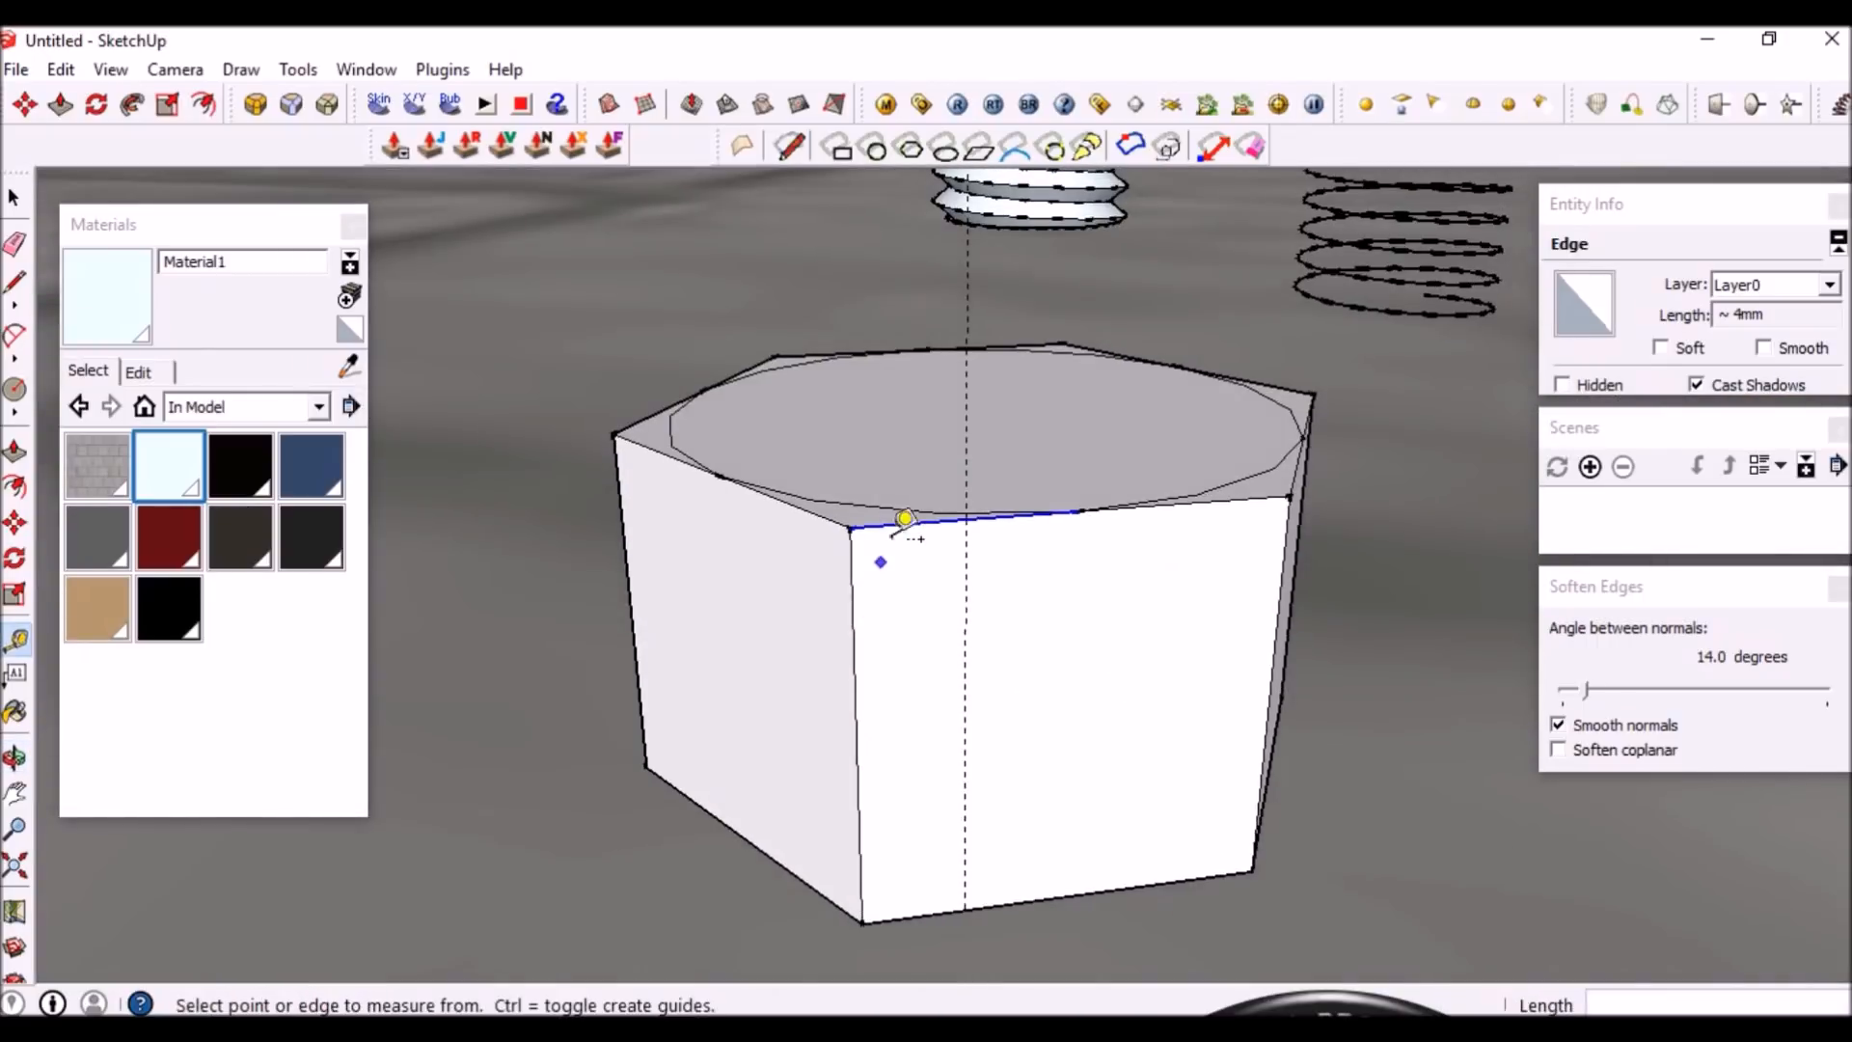
pyautogui.scroll(2, 907, 559)
pyautogui.moveTo(923, 592); pyautogui.dragTo(918, 455, button='middle')
pyautogui.click(890, 394)
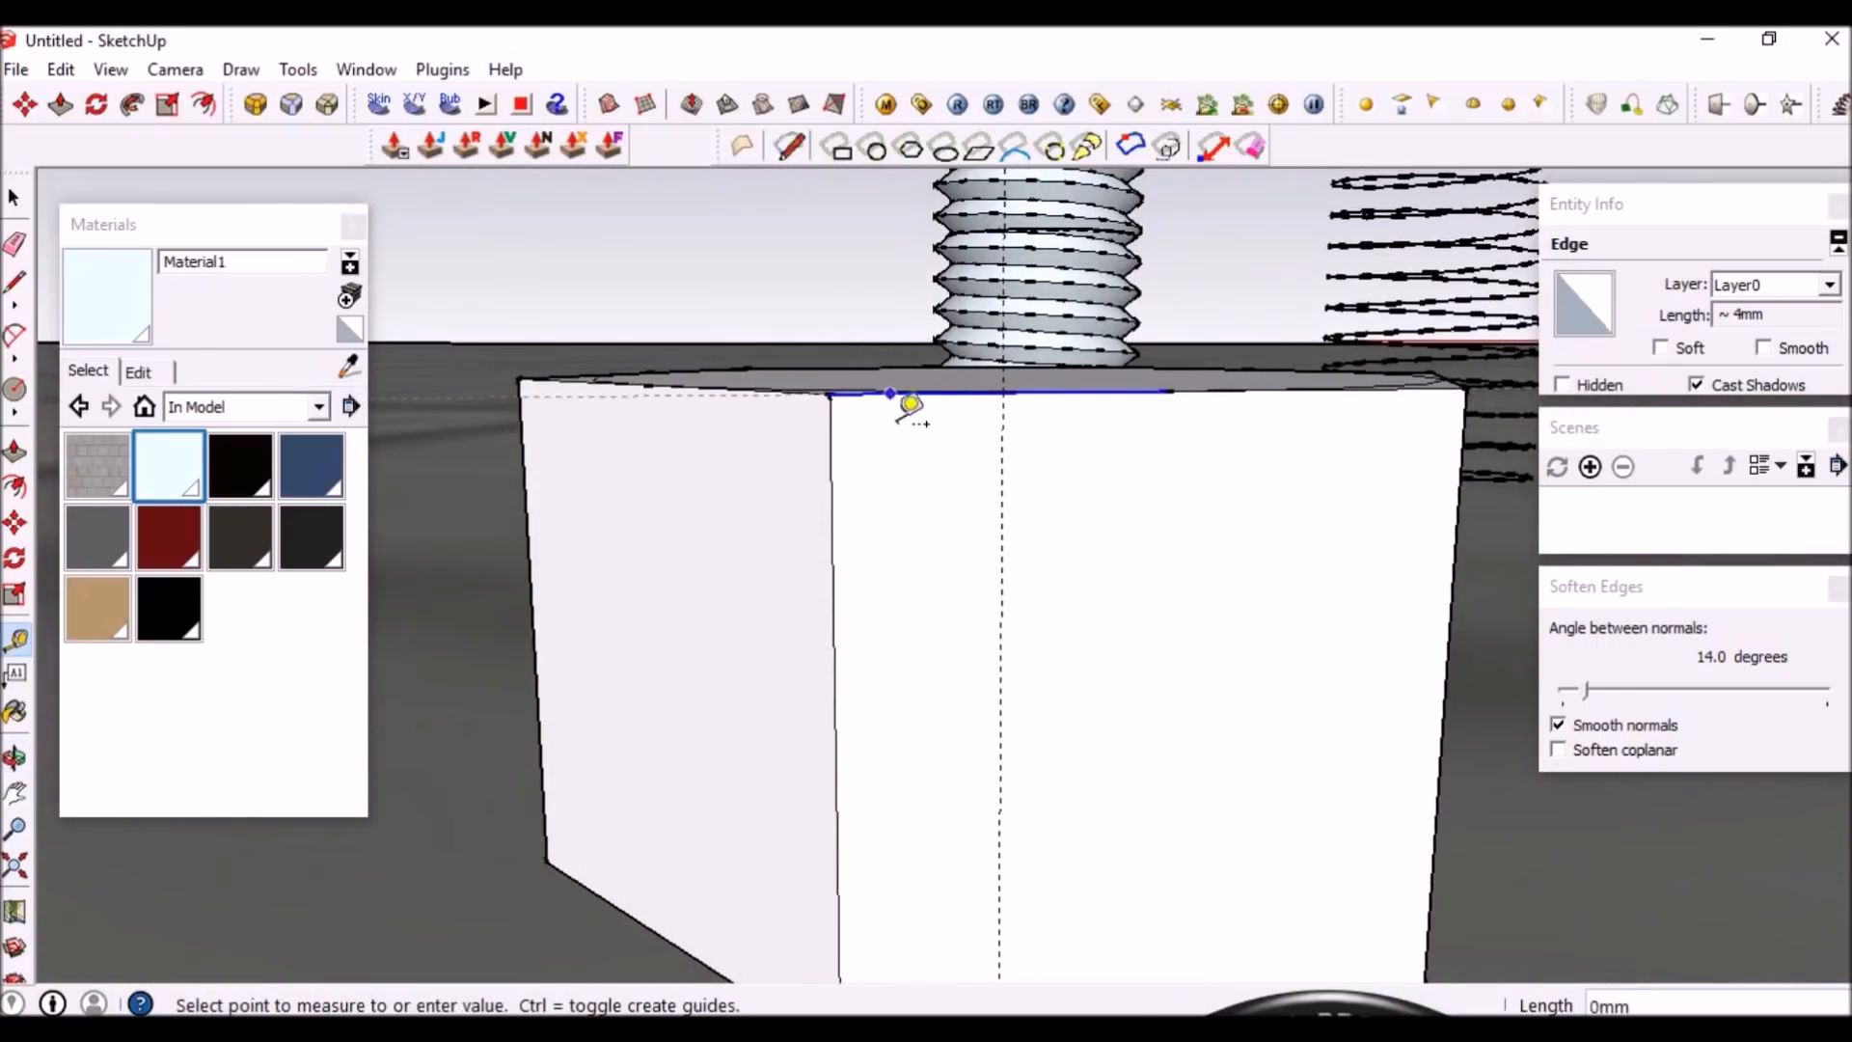
pyautogui.scroll(-2, 909, 439)
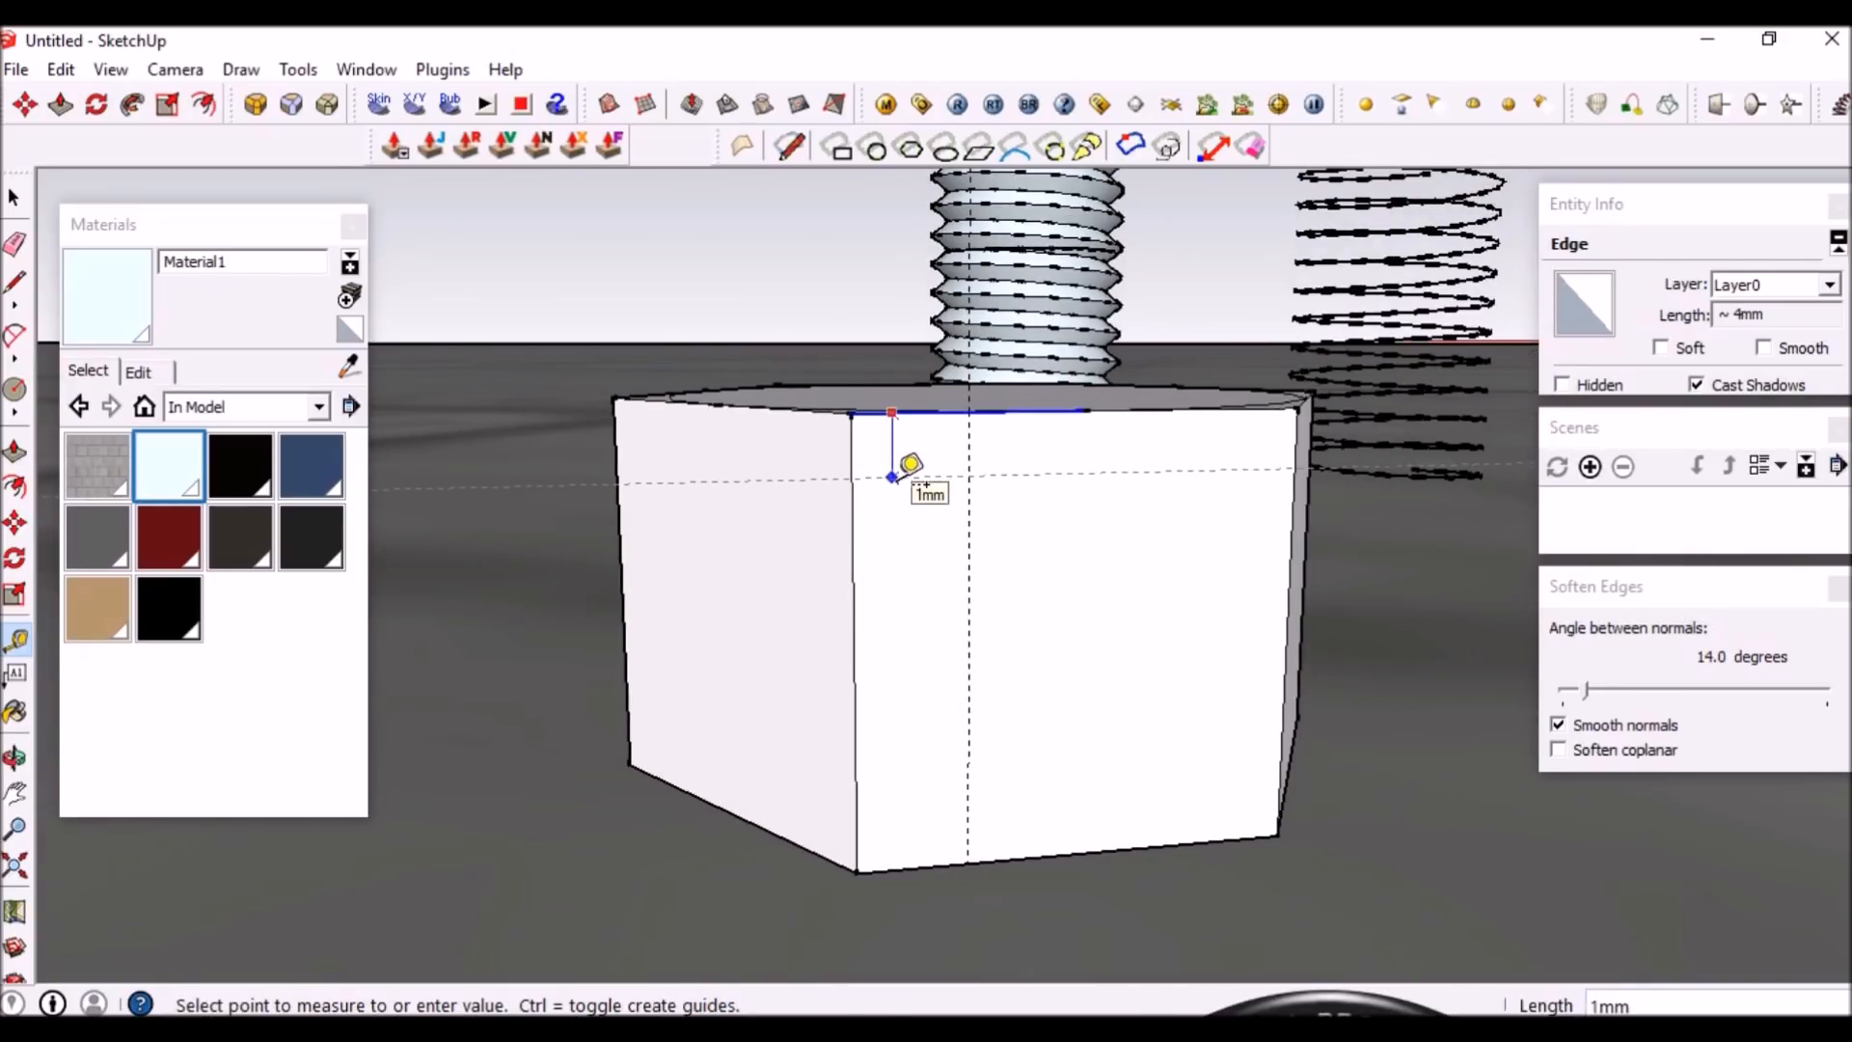
pyautogui.scroll(1, 910, 464)
pyautogui.click(910, 464)
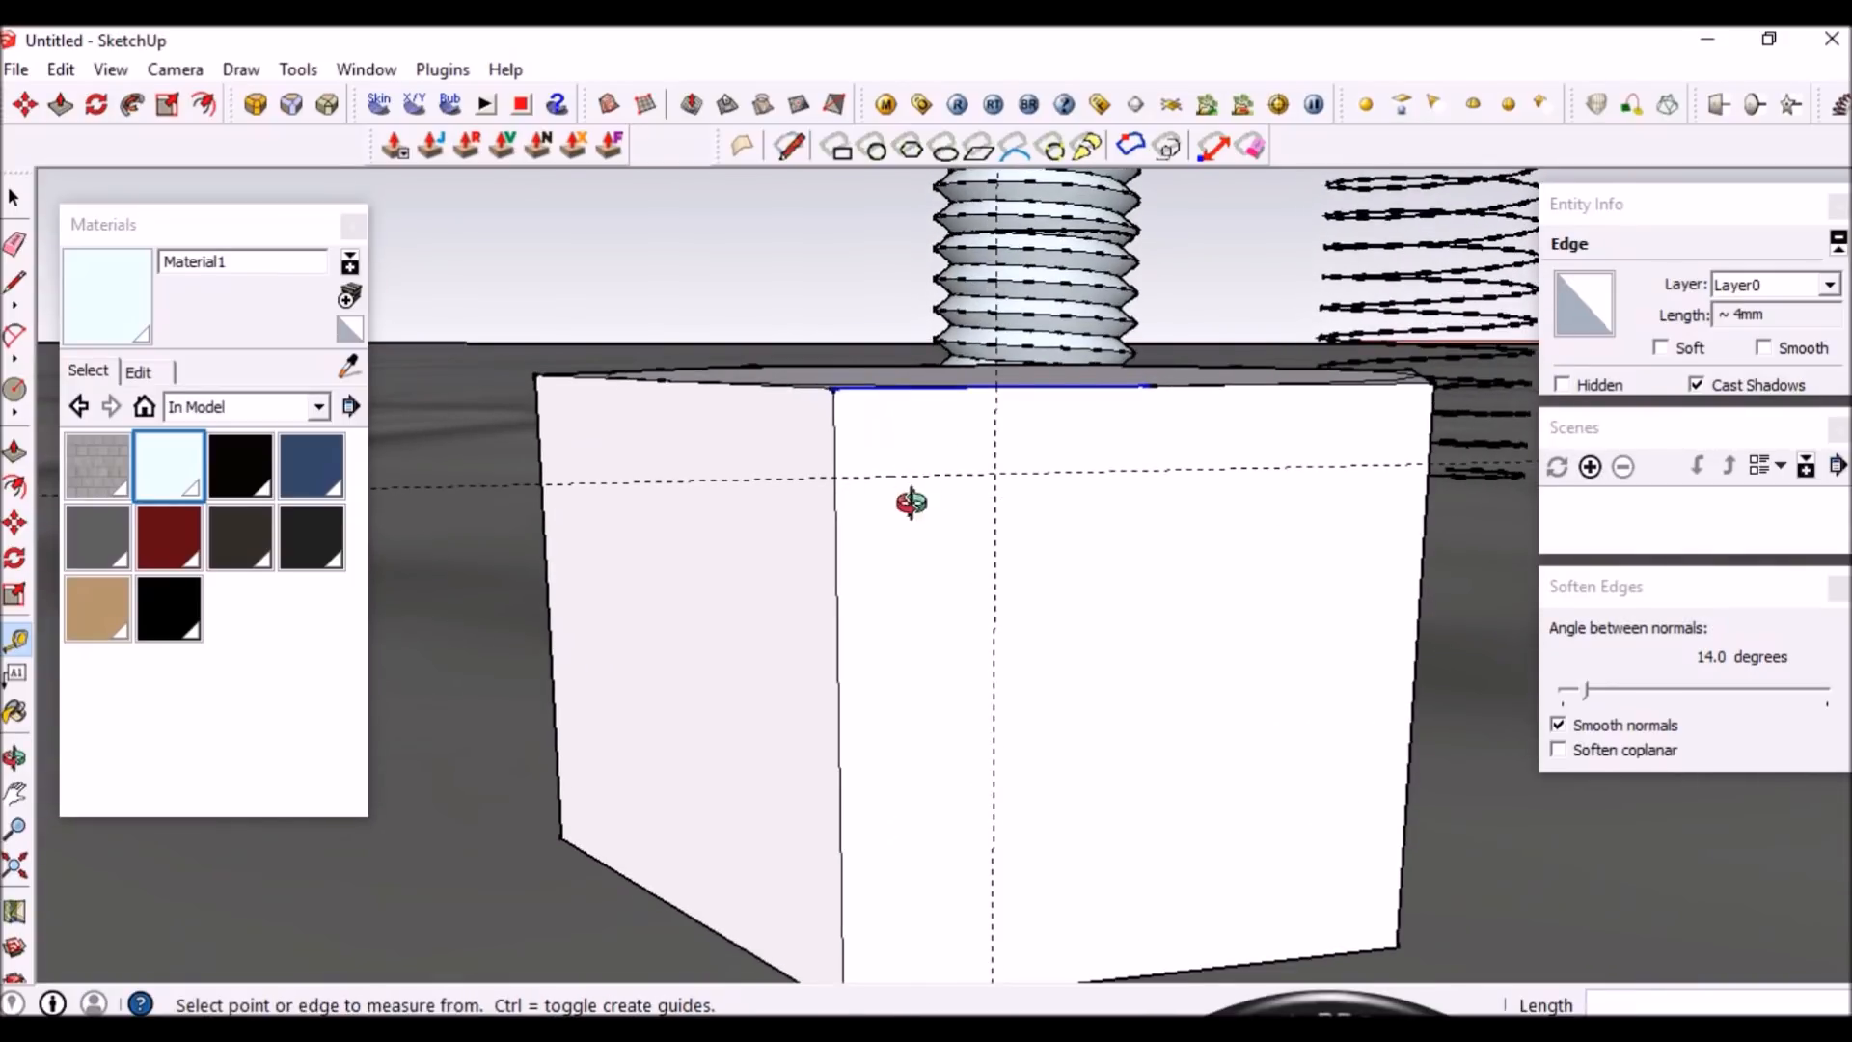
# On the adjacent side face, place a guide line 1 mm below the top edge and a vertical one about 2 mm from the shared corner
pyautogui.moveTo(913, 501); pyautogui.dragTo(926, 541, button='middle')
pyautogui.scroll(2, 926, 536)
pyautogui.click(911, 516)
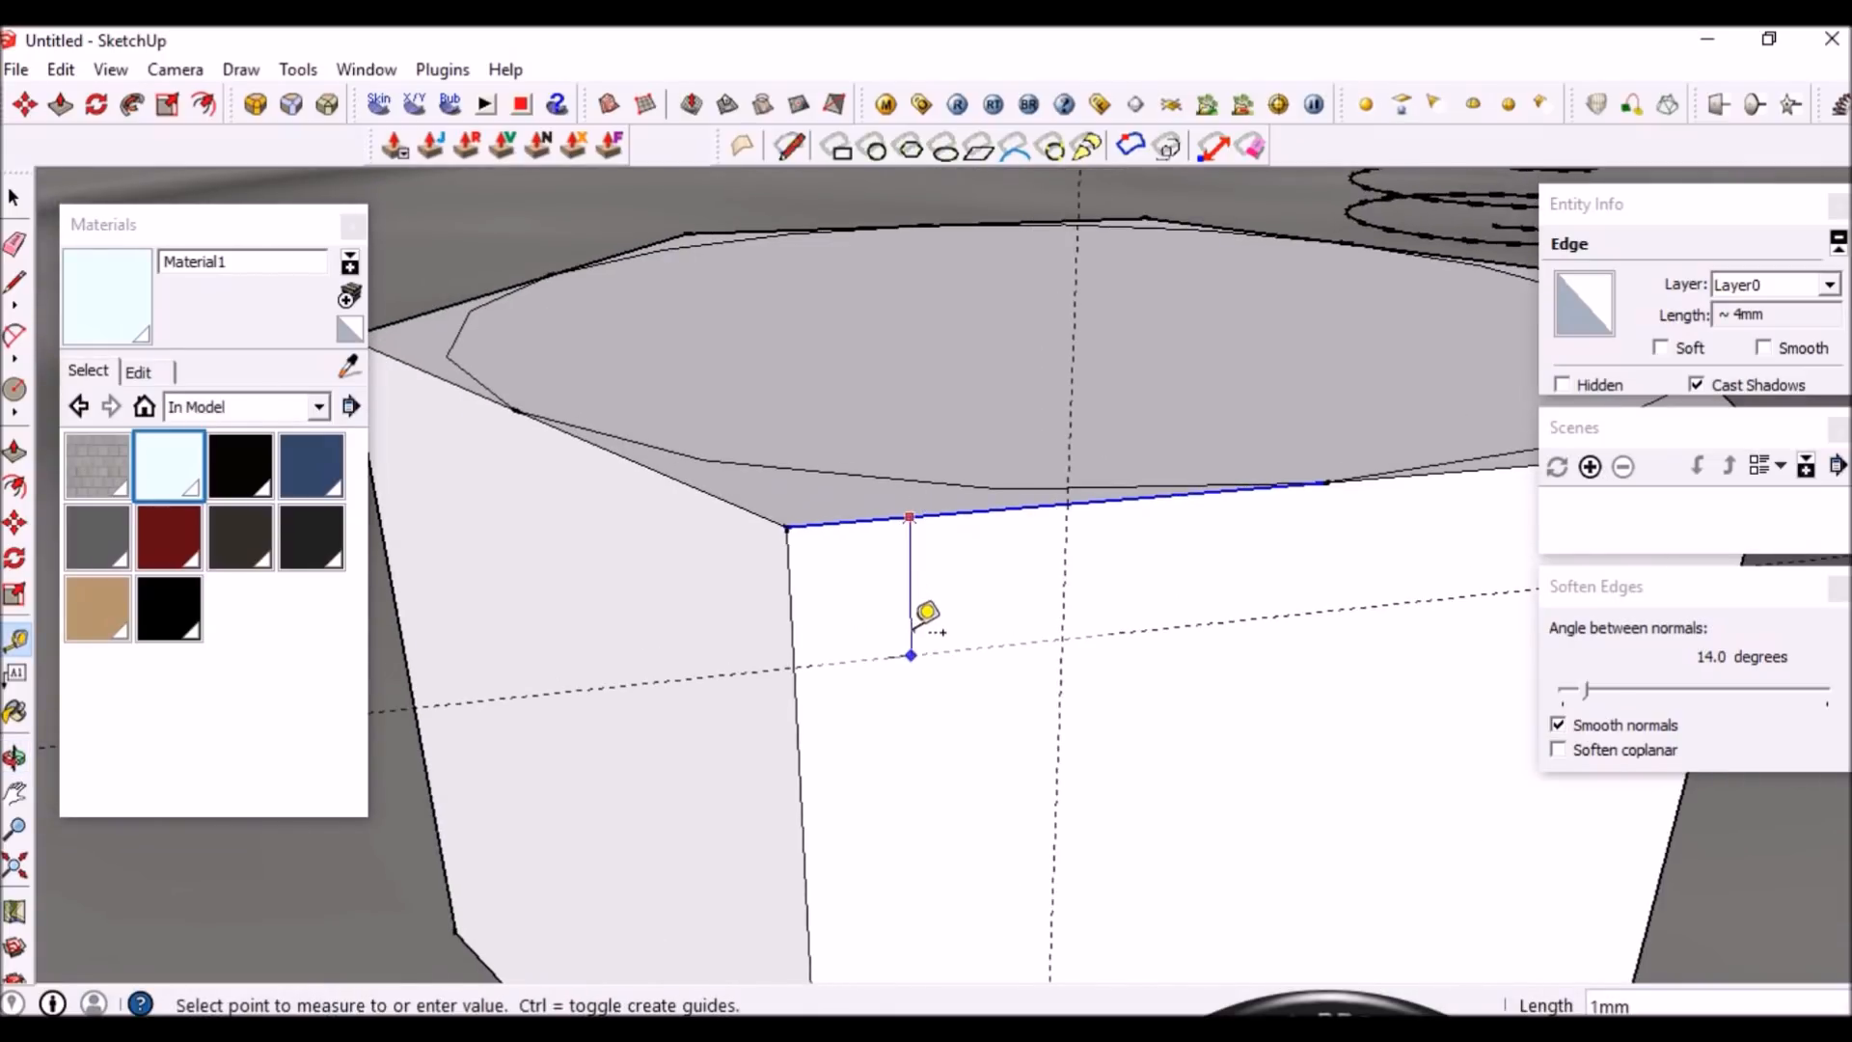
pyautogui.click(918, 632)
pyautogui.click(724, 501)
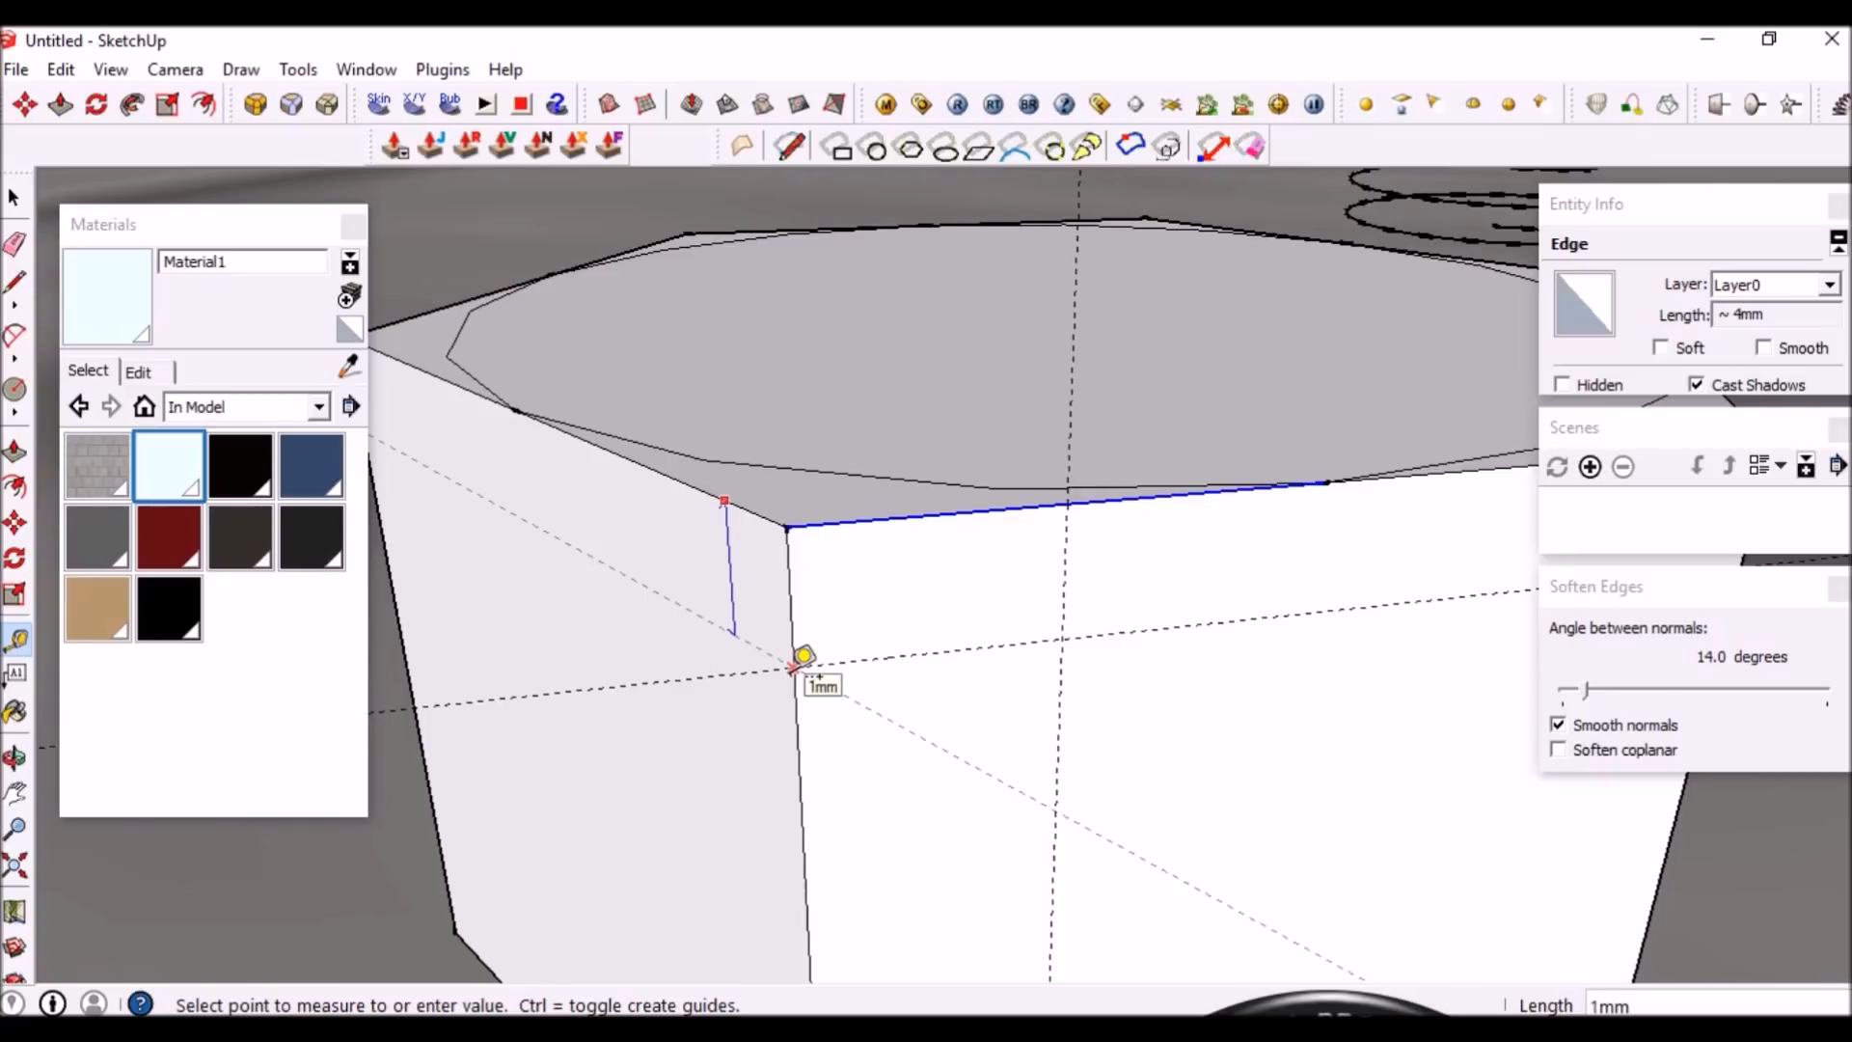
pyautogui.click(793, 666)
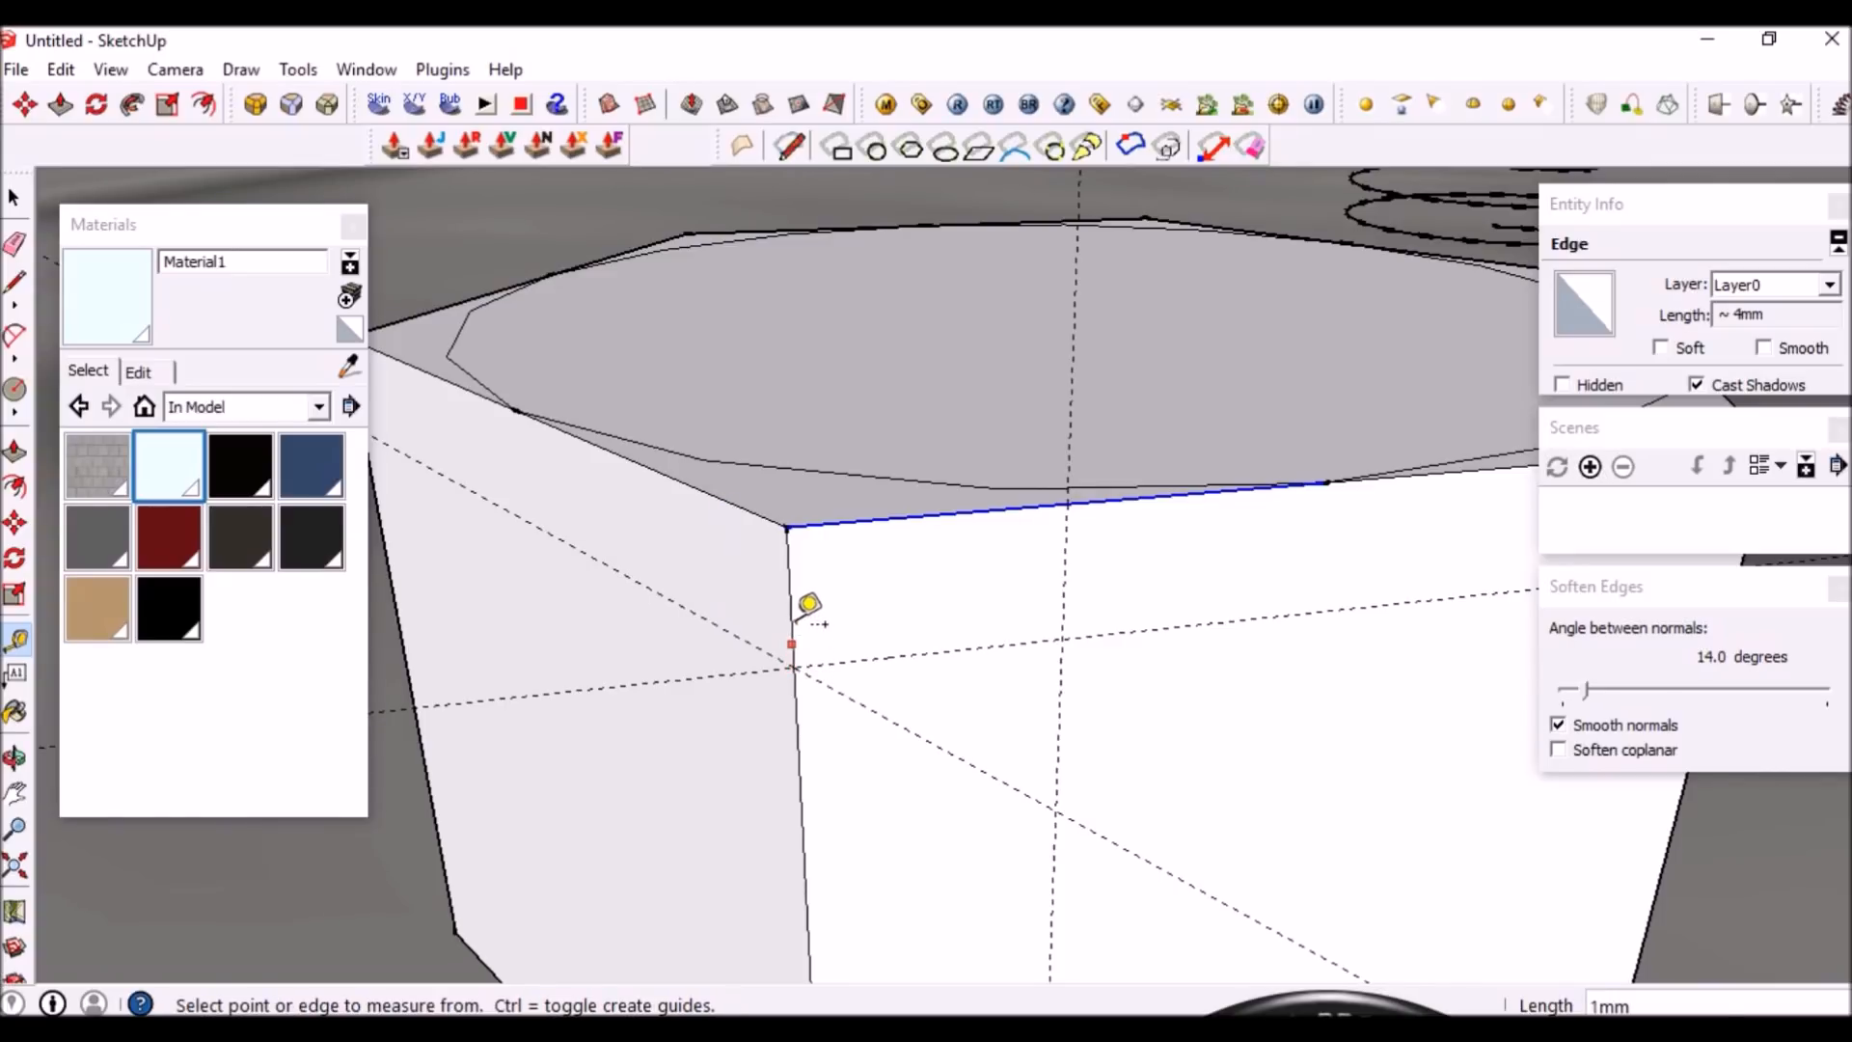
pyautogui.click(789, 588)
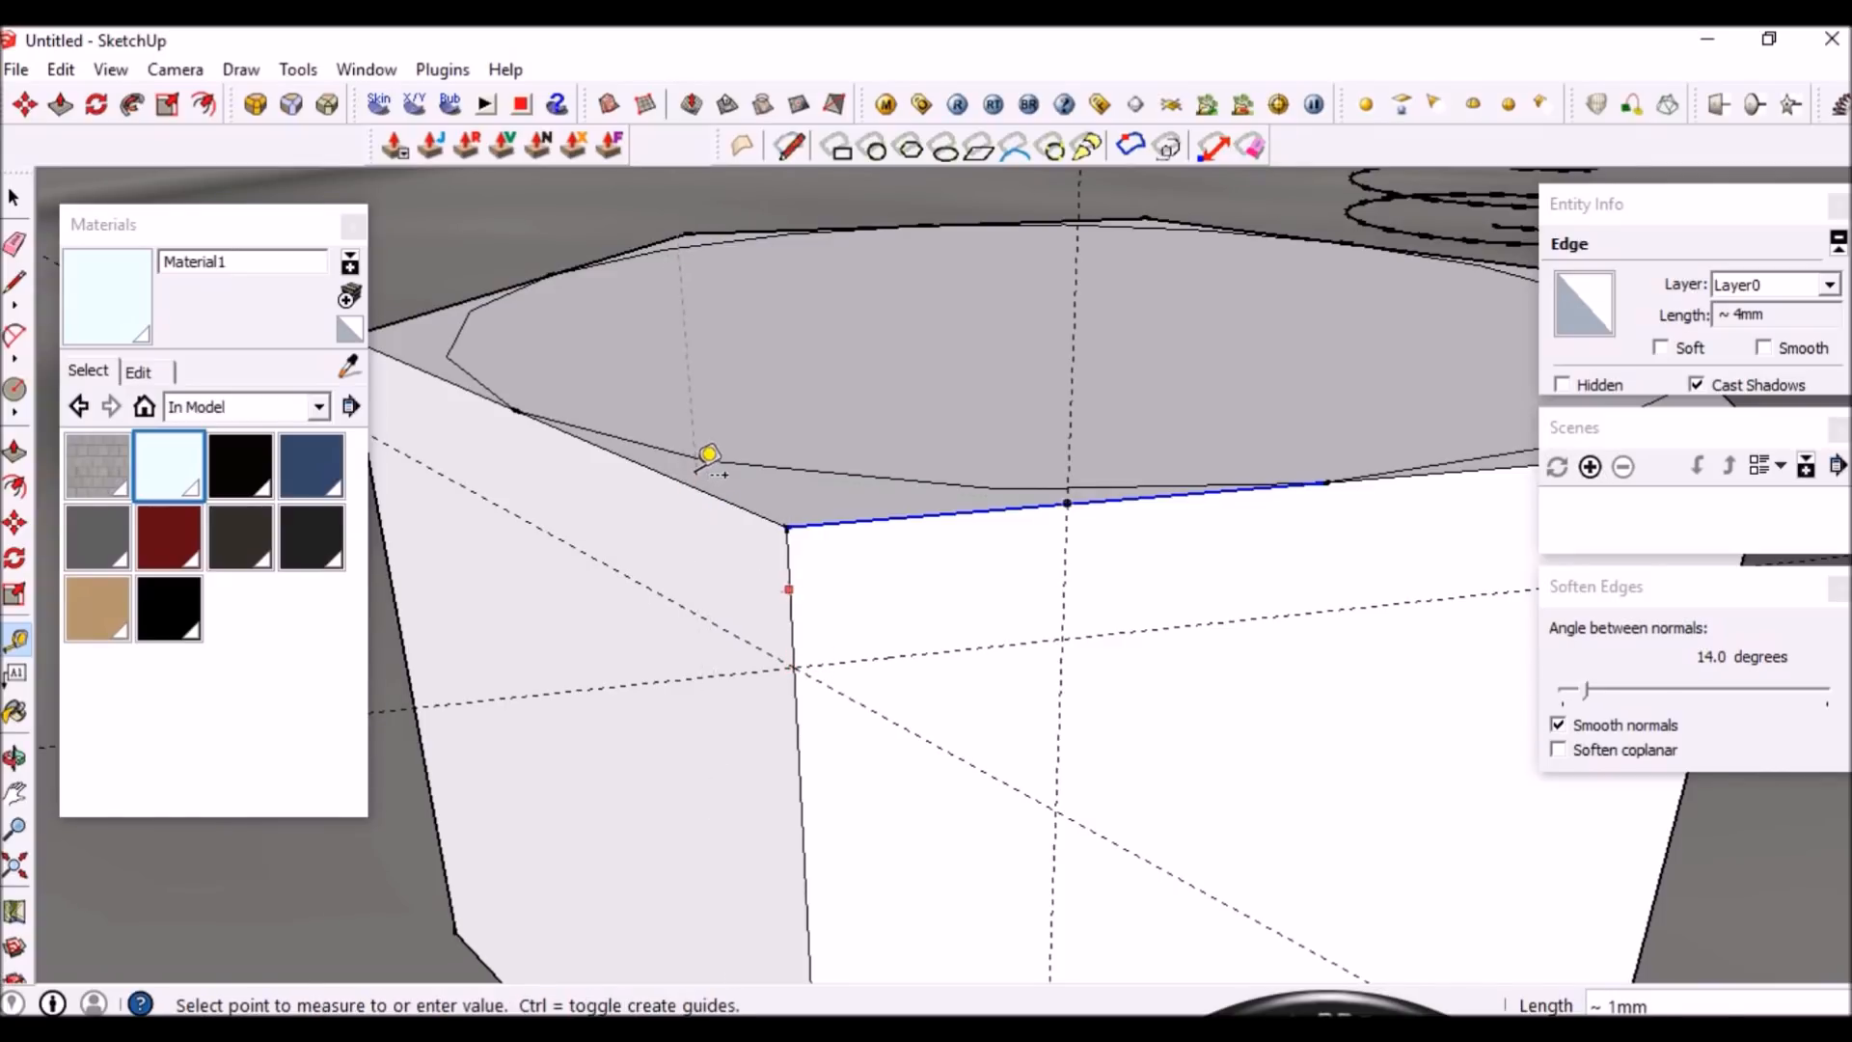
pyautogui.click(637, 459)
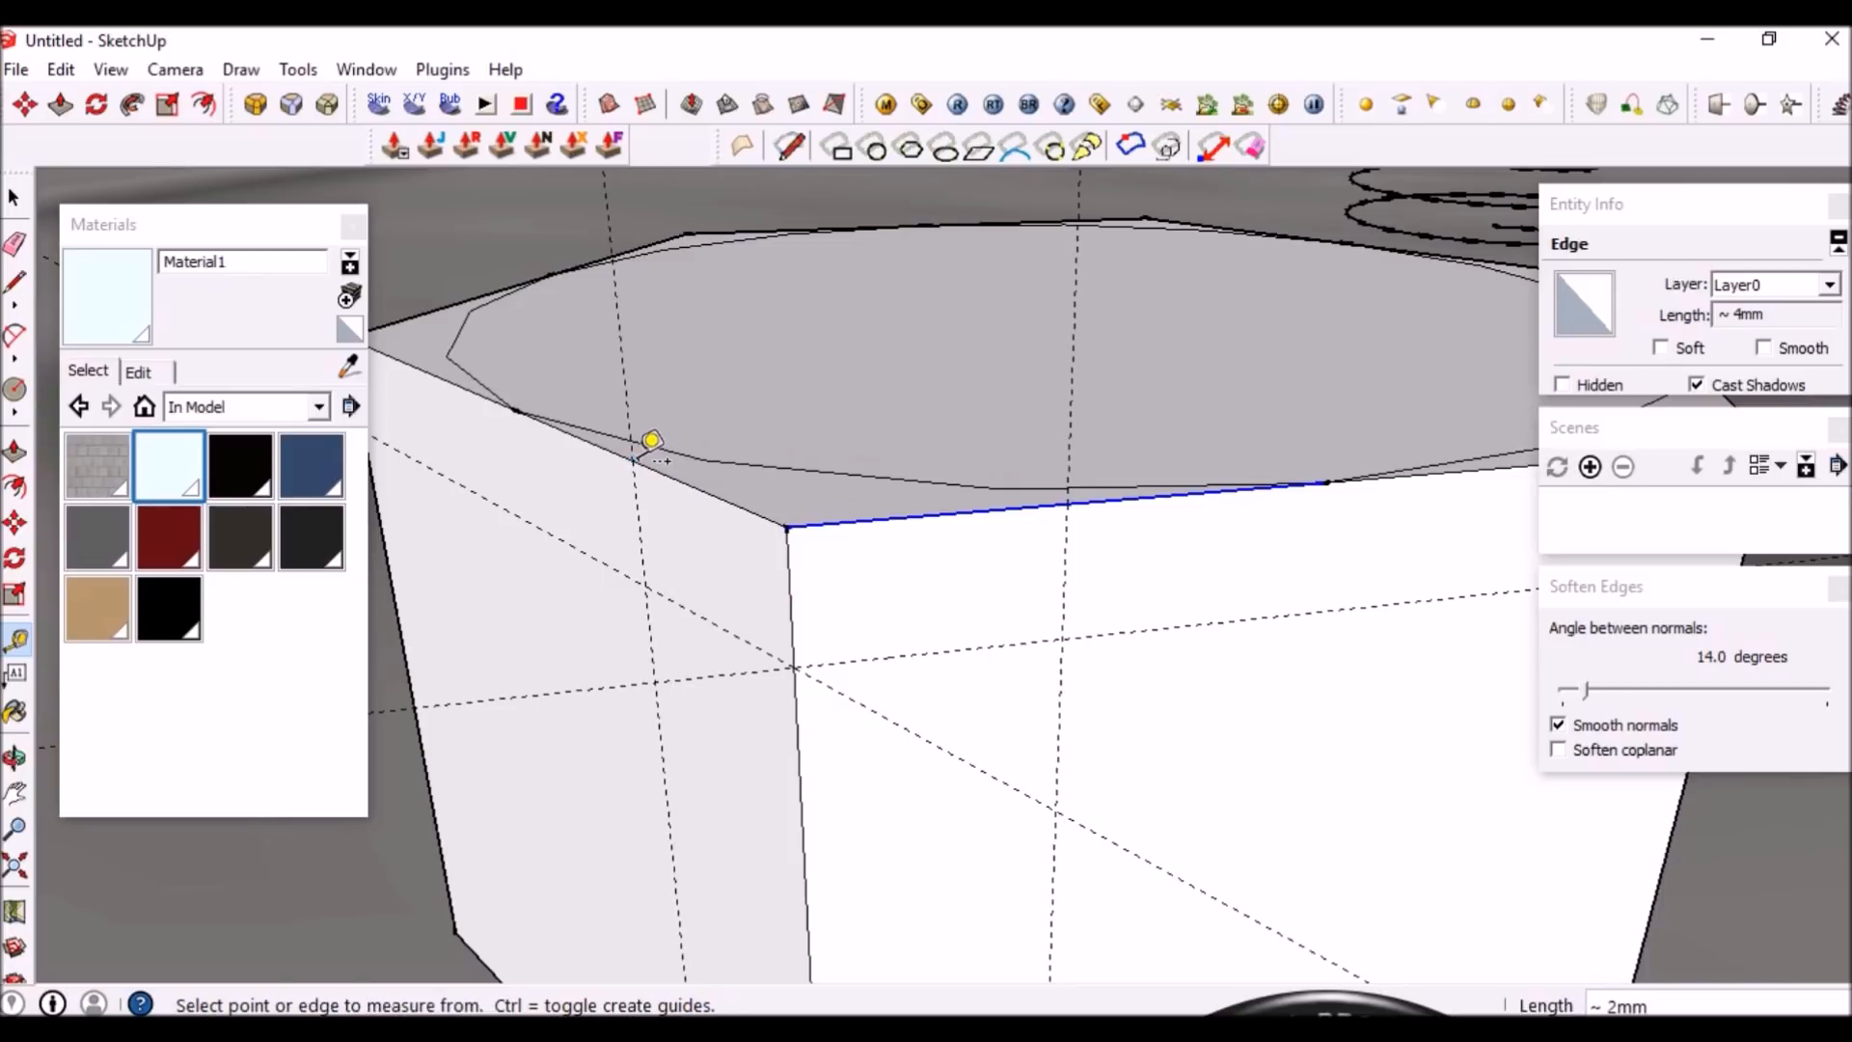
# Draw two connected lines on the front face from the lower guide's corner intersection, via the vertical guide near the top, to the top edge's midpoint
pyautogui.press('l')
pyautogui.click(792, 665)
pyautogui.moveTo(1105, 702); pyautogui.dragTo(1084, 596, button='middle')
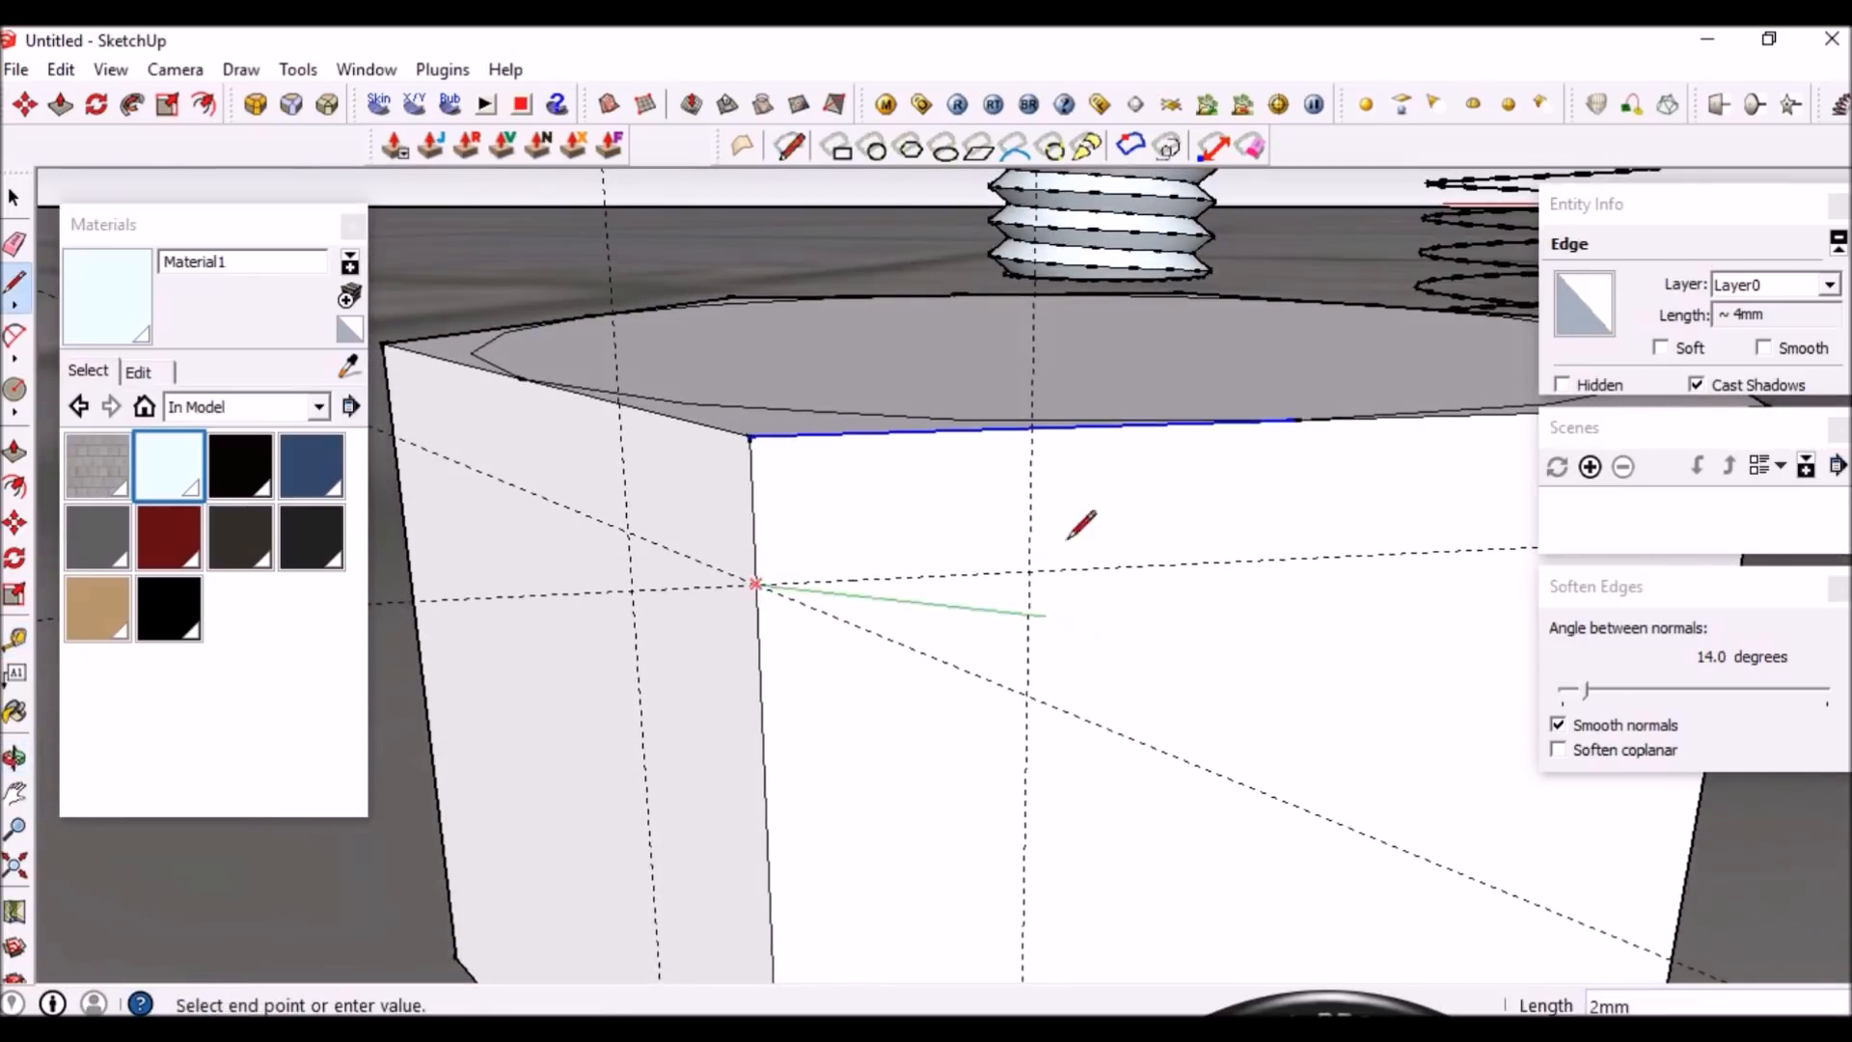
pyautogui.scroll(1, 1054, 490)
pyautogui.scroll(1, 1052, 491)
pyautogui.scroll(-2, 1026, 494)
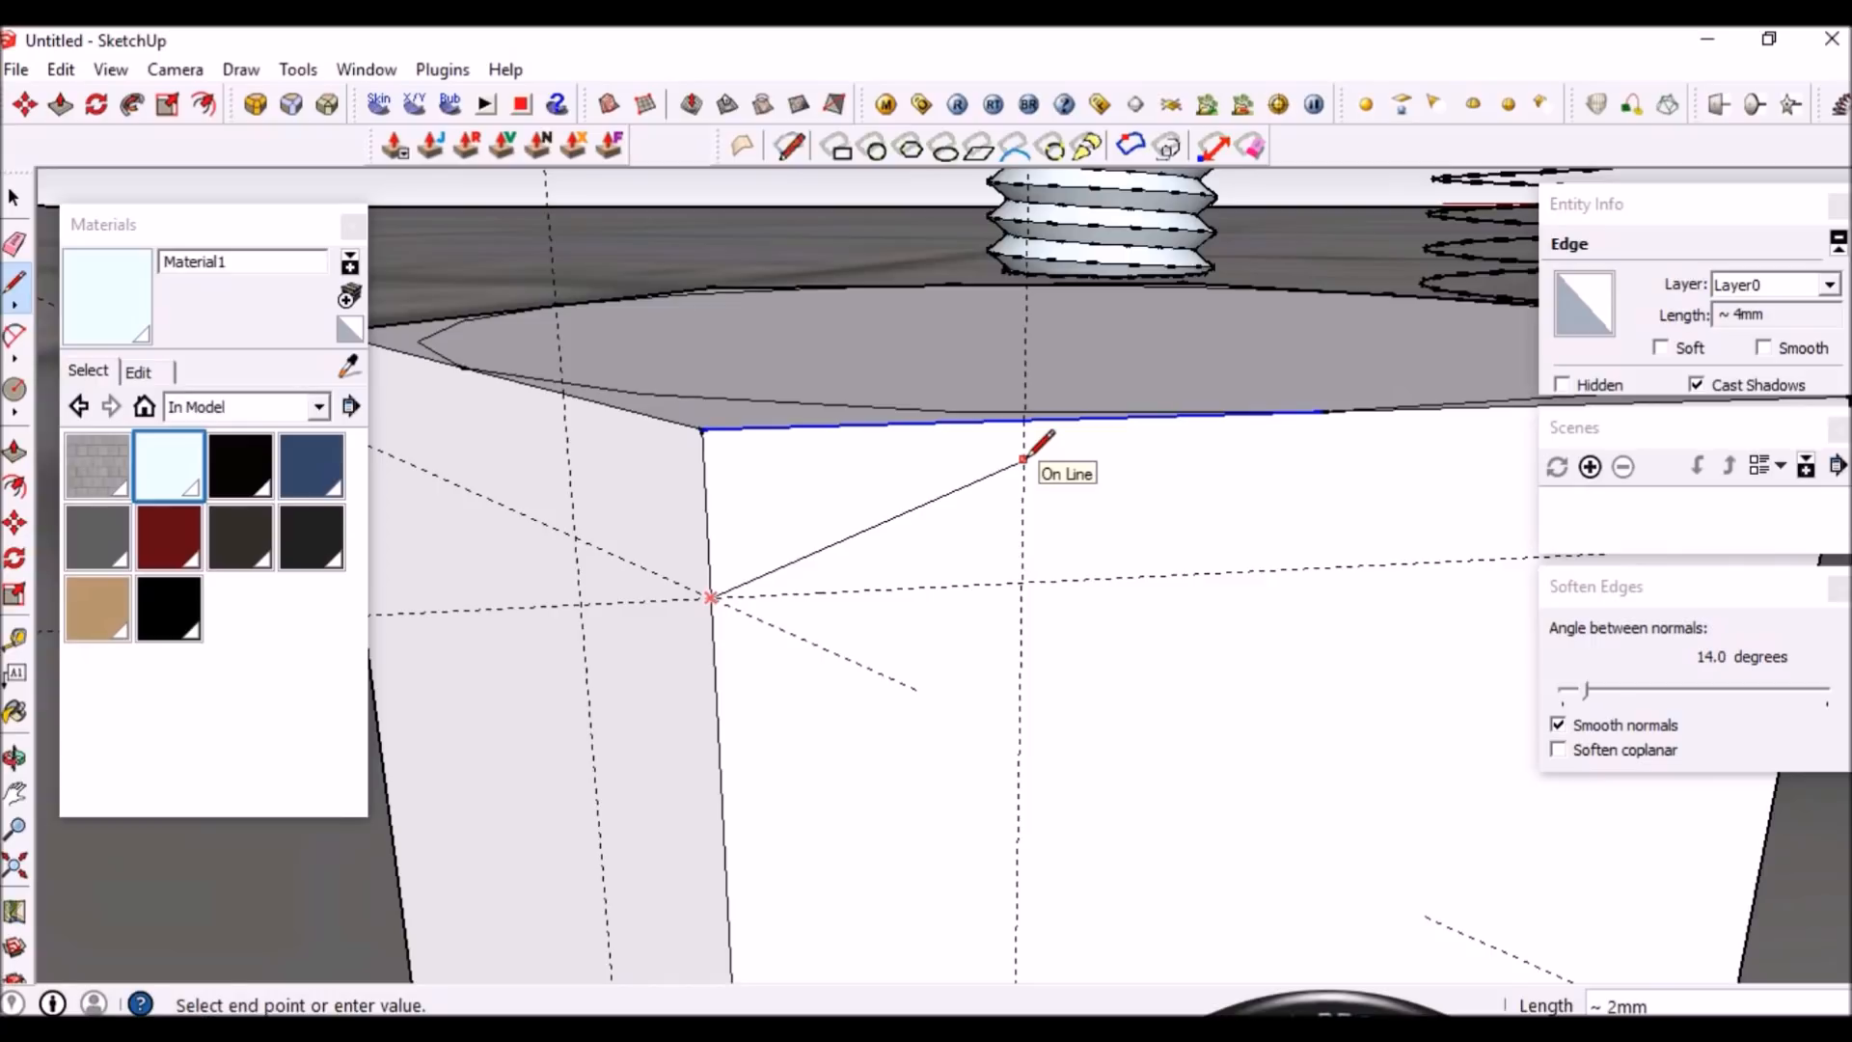
pyautogui.click(1024, 459)
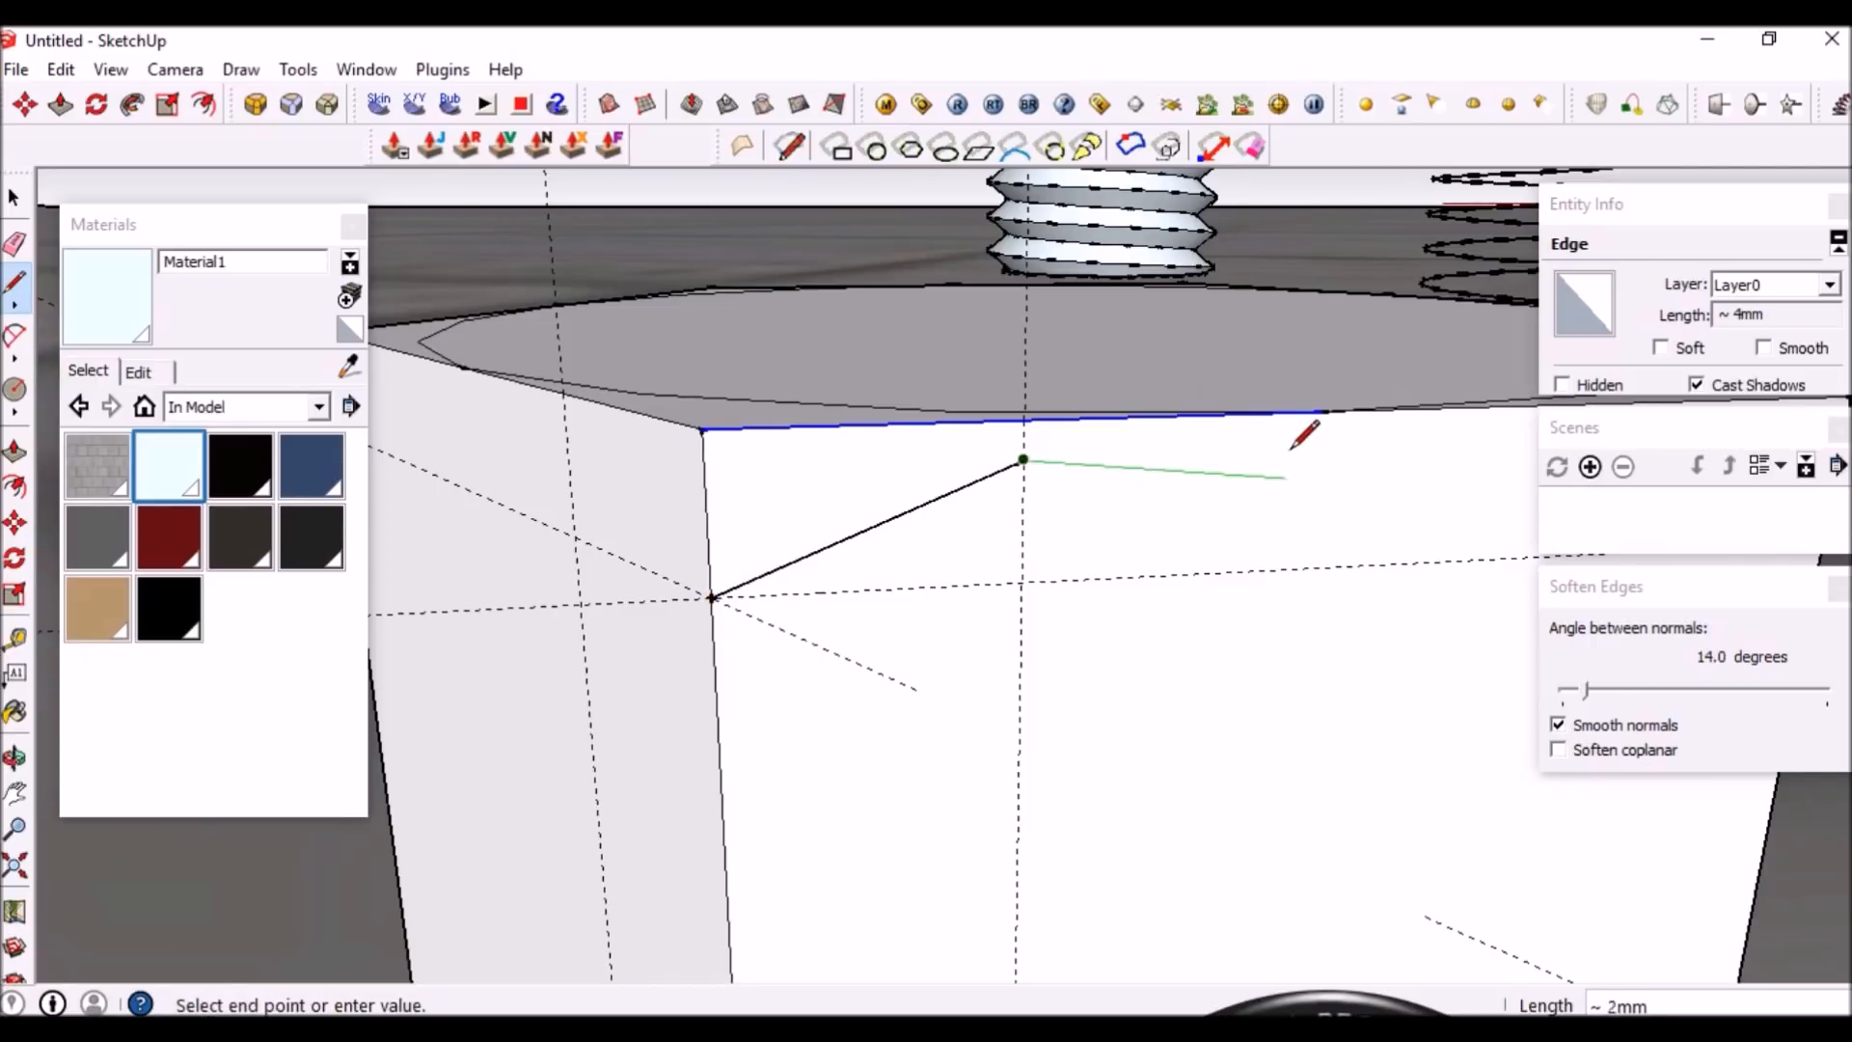
pyautogui.click(1321, 410)
pyautogui.moveTo(1331, 385); pyautogui.dragTo(1392, 545, button='middle')
# Place a guide parallel to the front face's top edge through the lines' bend, and a matching guide at the same height on the adjacent face
pyautogui.press('t')
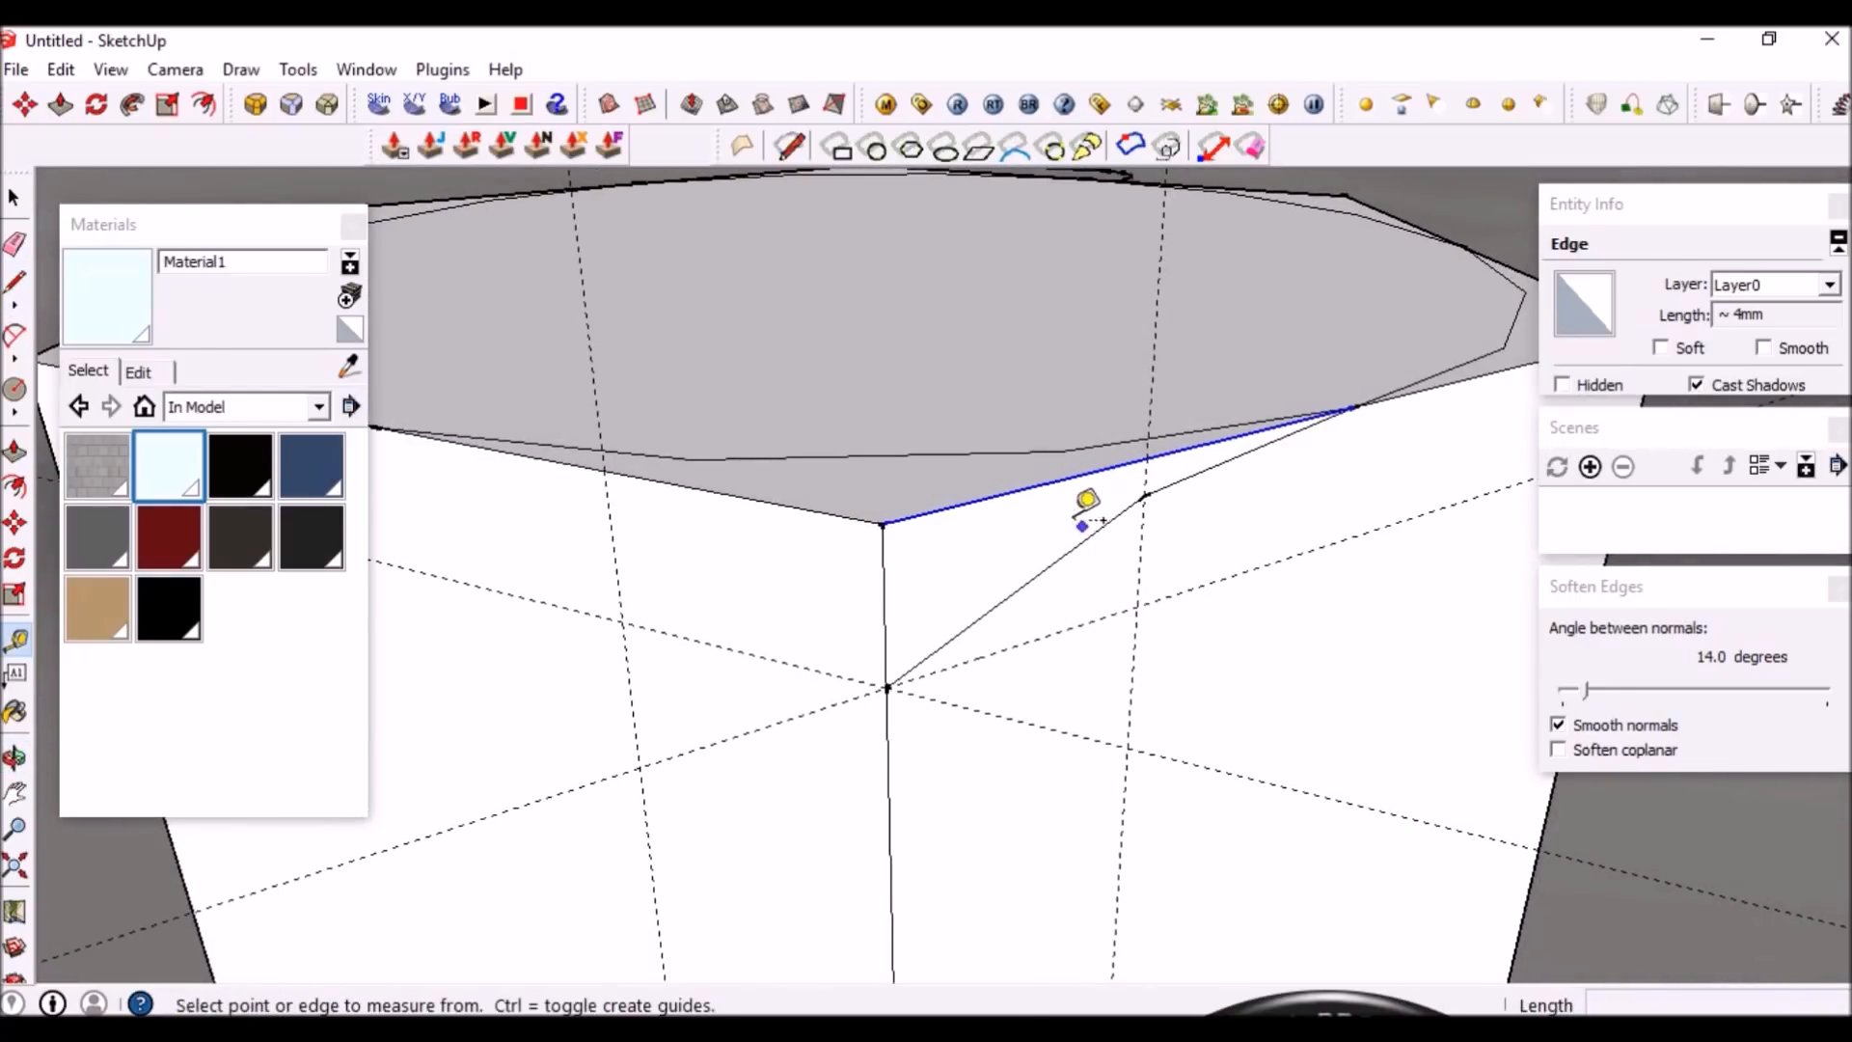
pyautogui.click(1056, 480)
pyautogui.click(1148, 487)
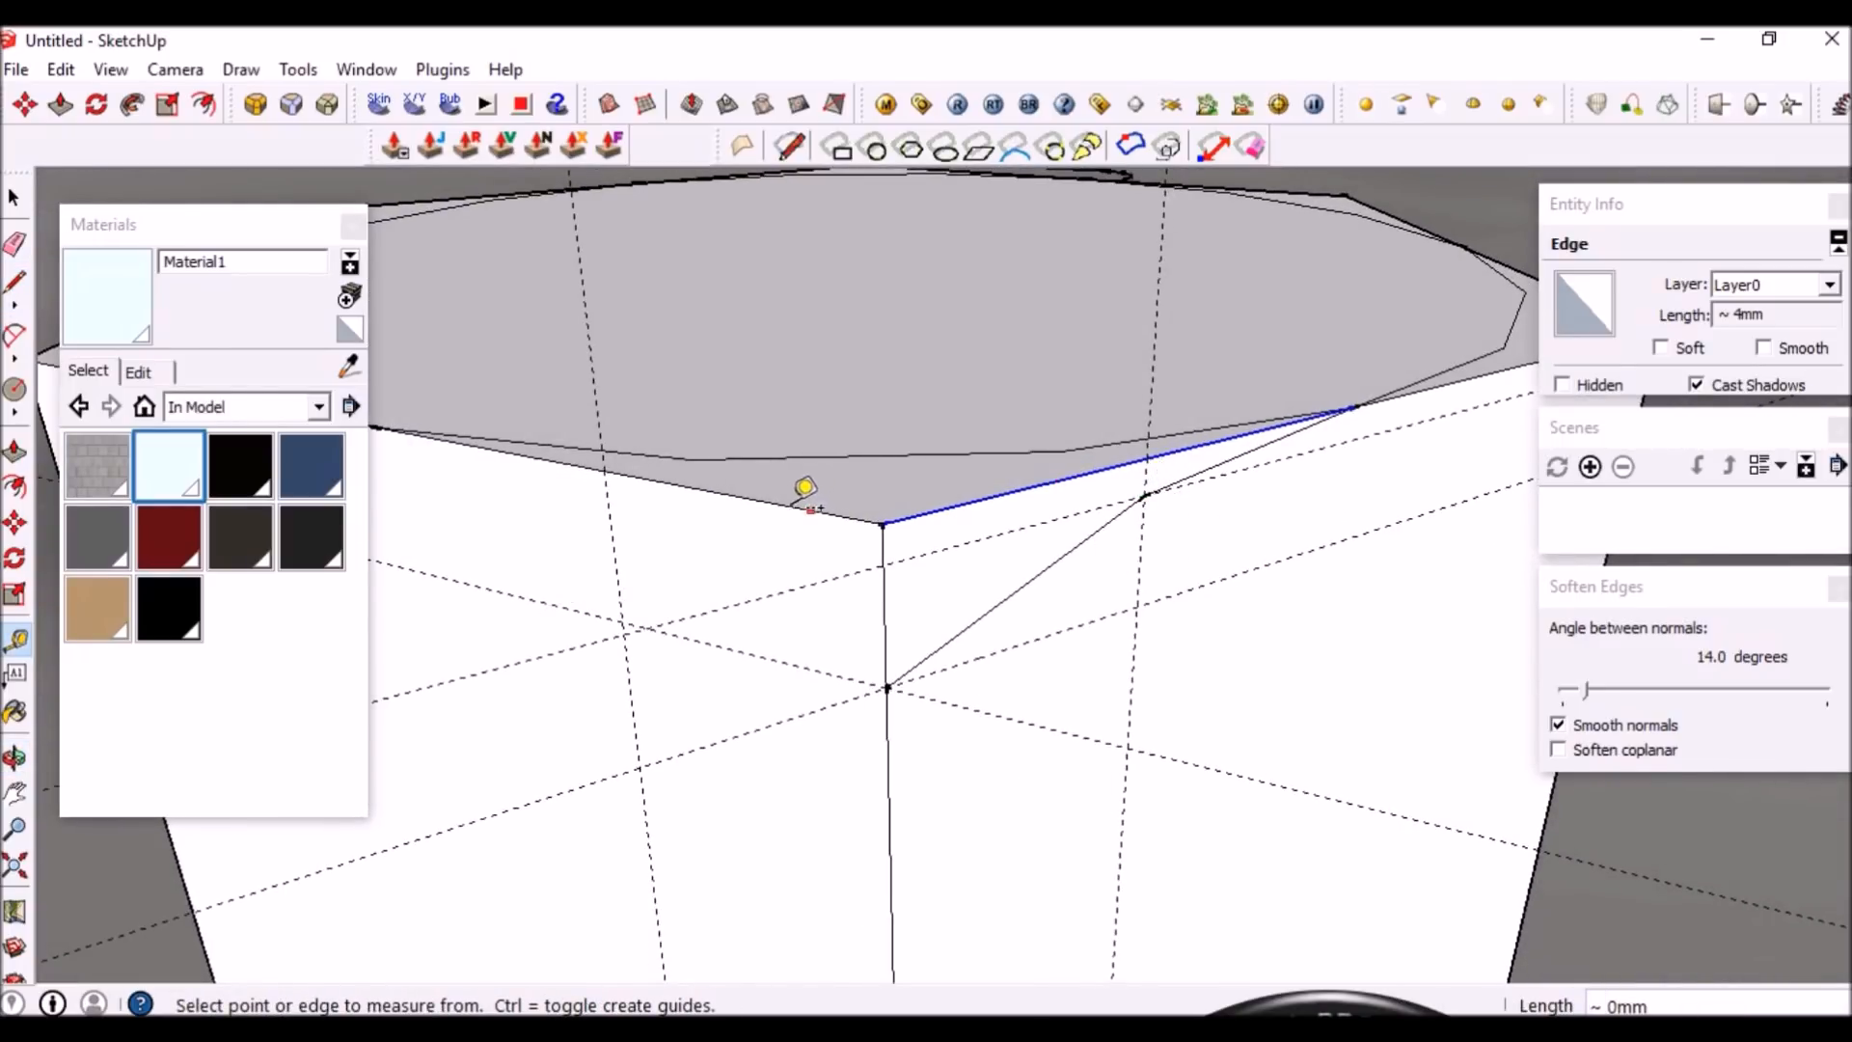
pyautogui.click(784, 506)
pyautogui.click(889, 565)
# Draw the mirrored two-segment line on the adjacent face from the shared corner point, through the guide intersection, to its top edge's midpoint
pyautogui.click(887, 687)
pyautogui.scroll(-3, 940, 641)
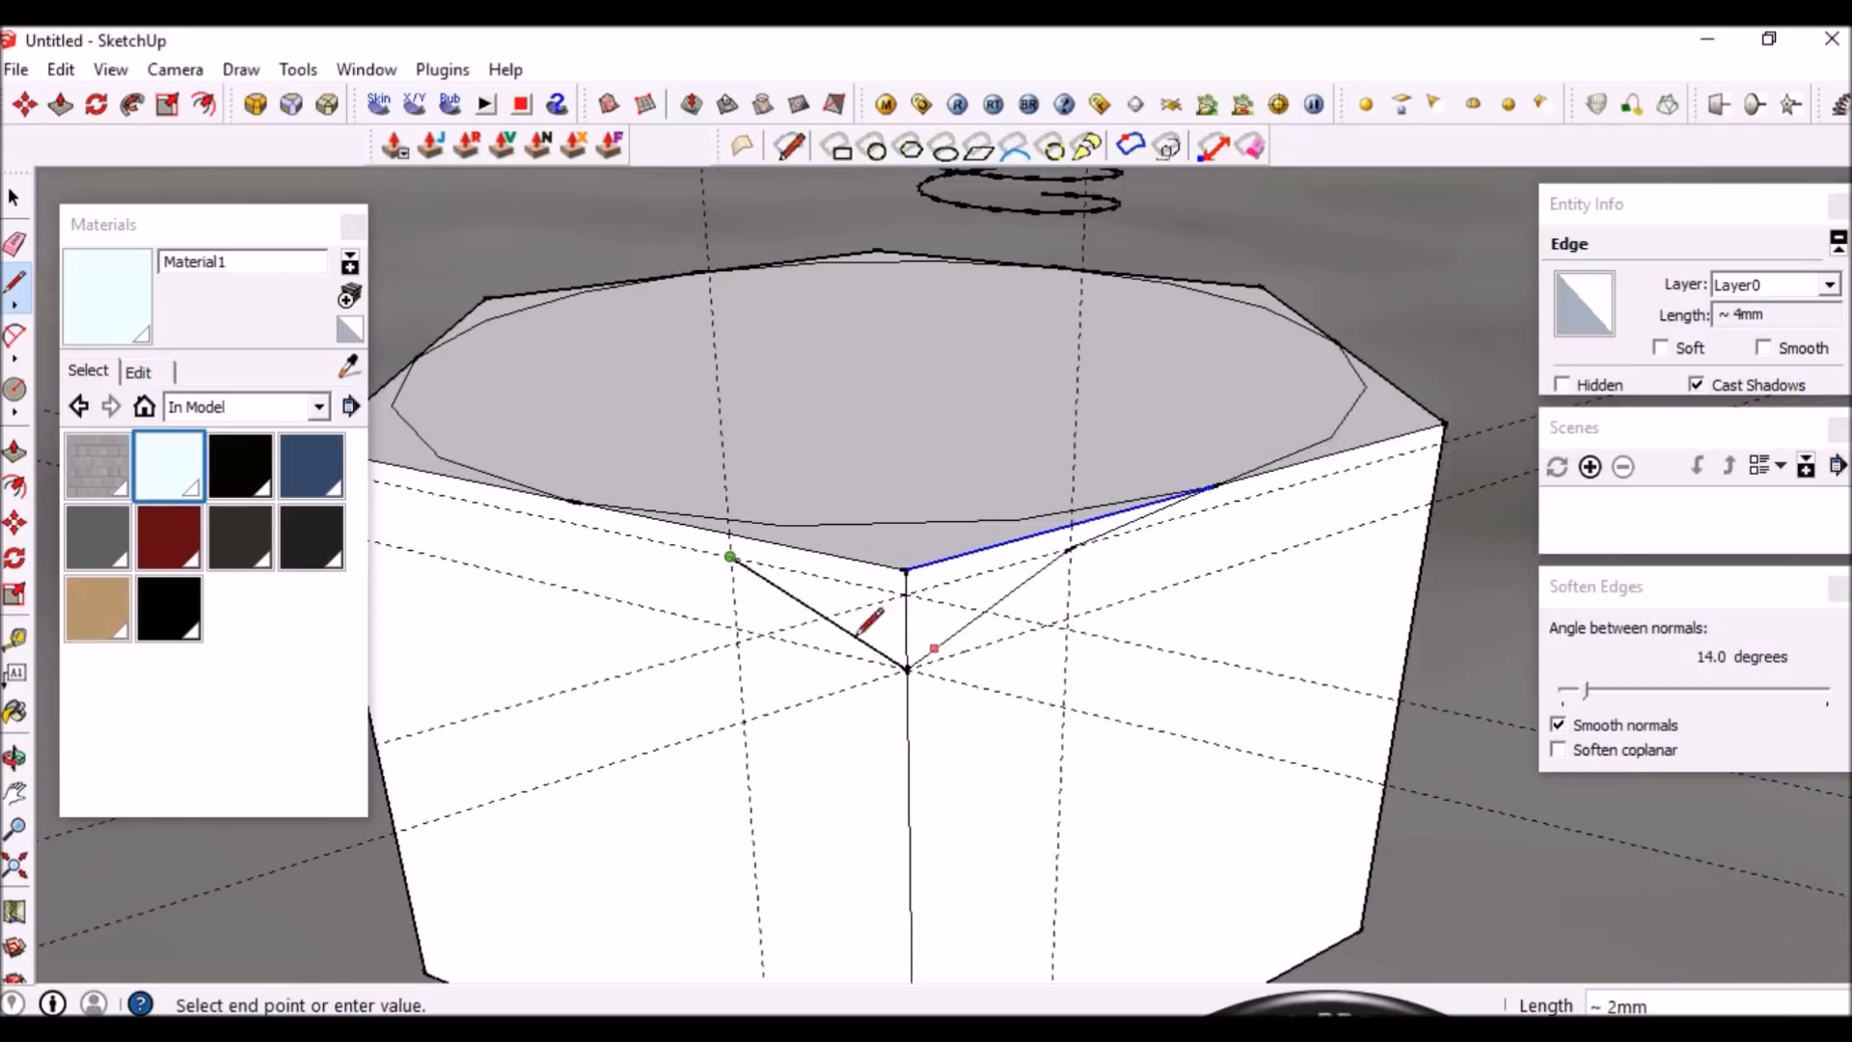
pyautogui.scroll(3, 627, 540)
pyautogui.click(579, 492)
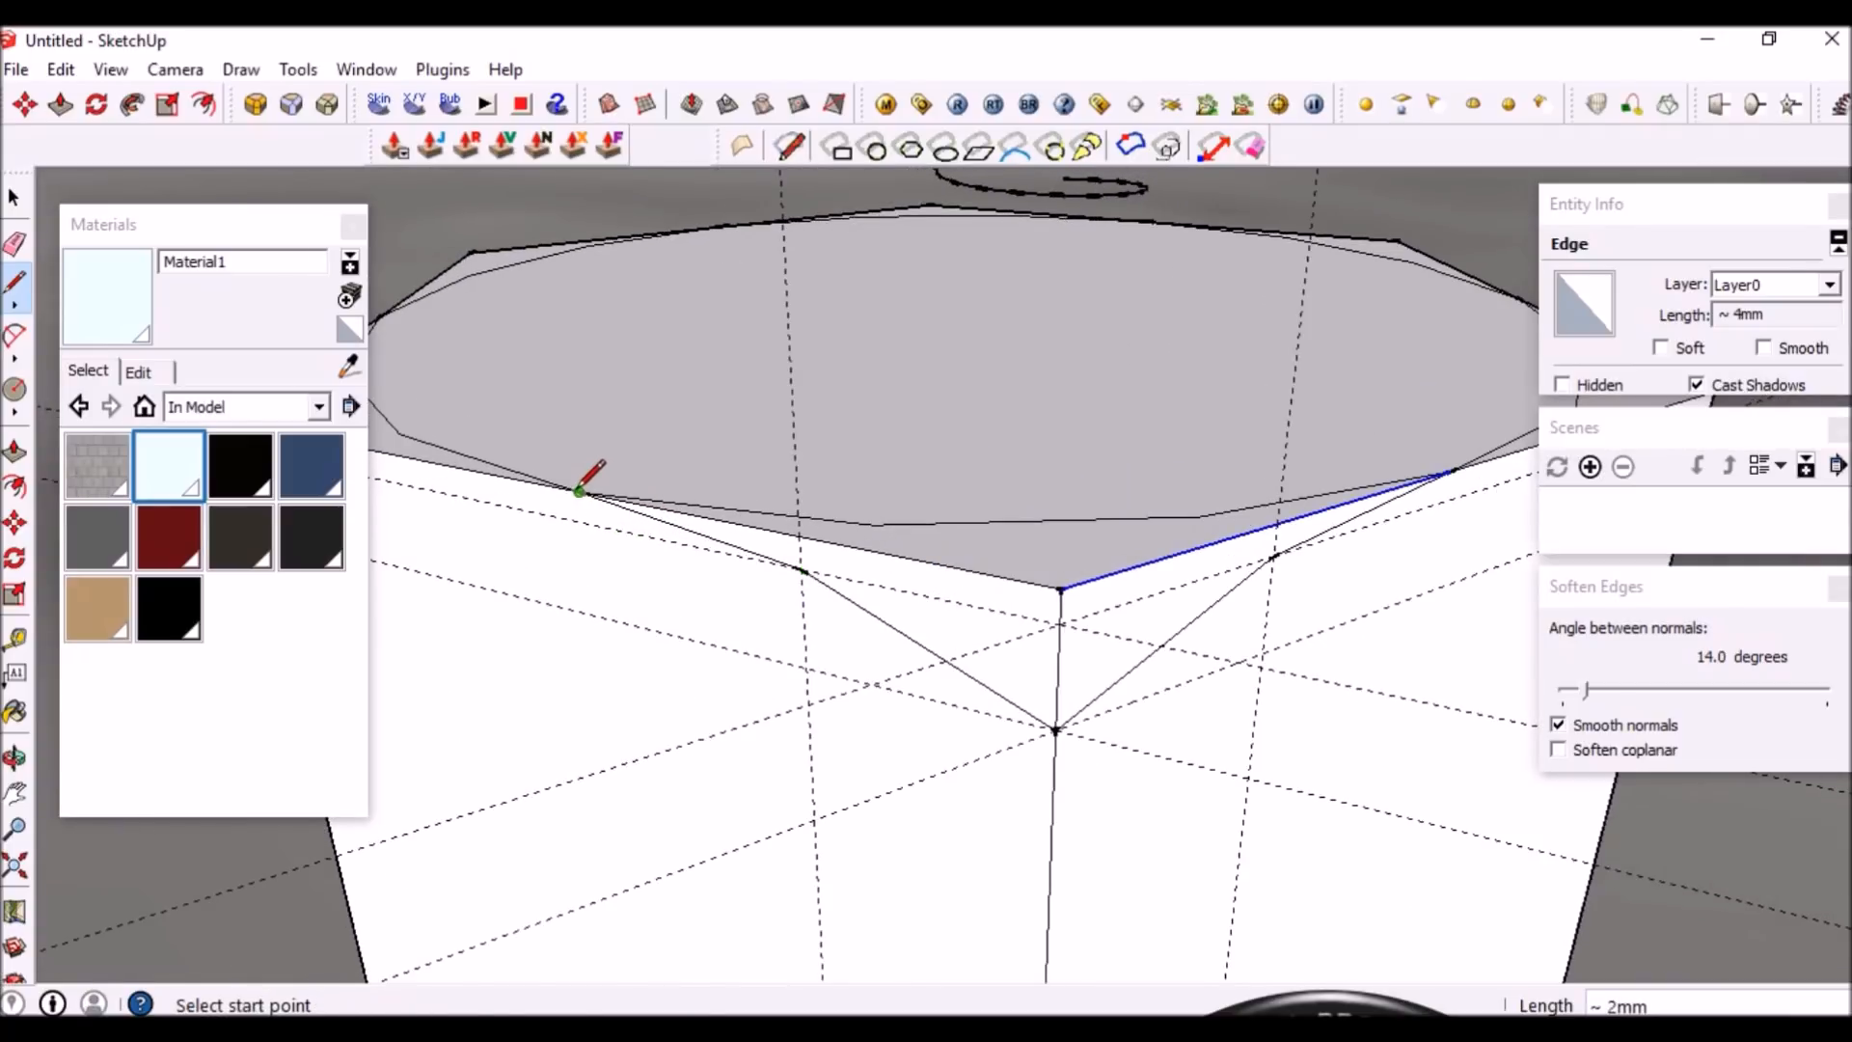
# Delete the two top edges meeting at the front corner and the short vertical edge above the new lines
pyautogui.press('space')
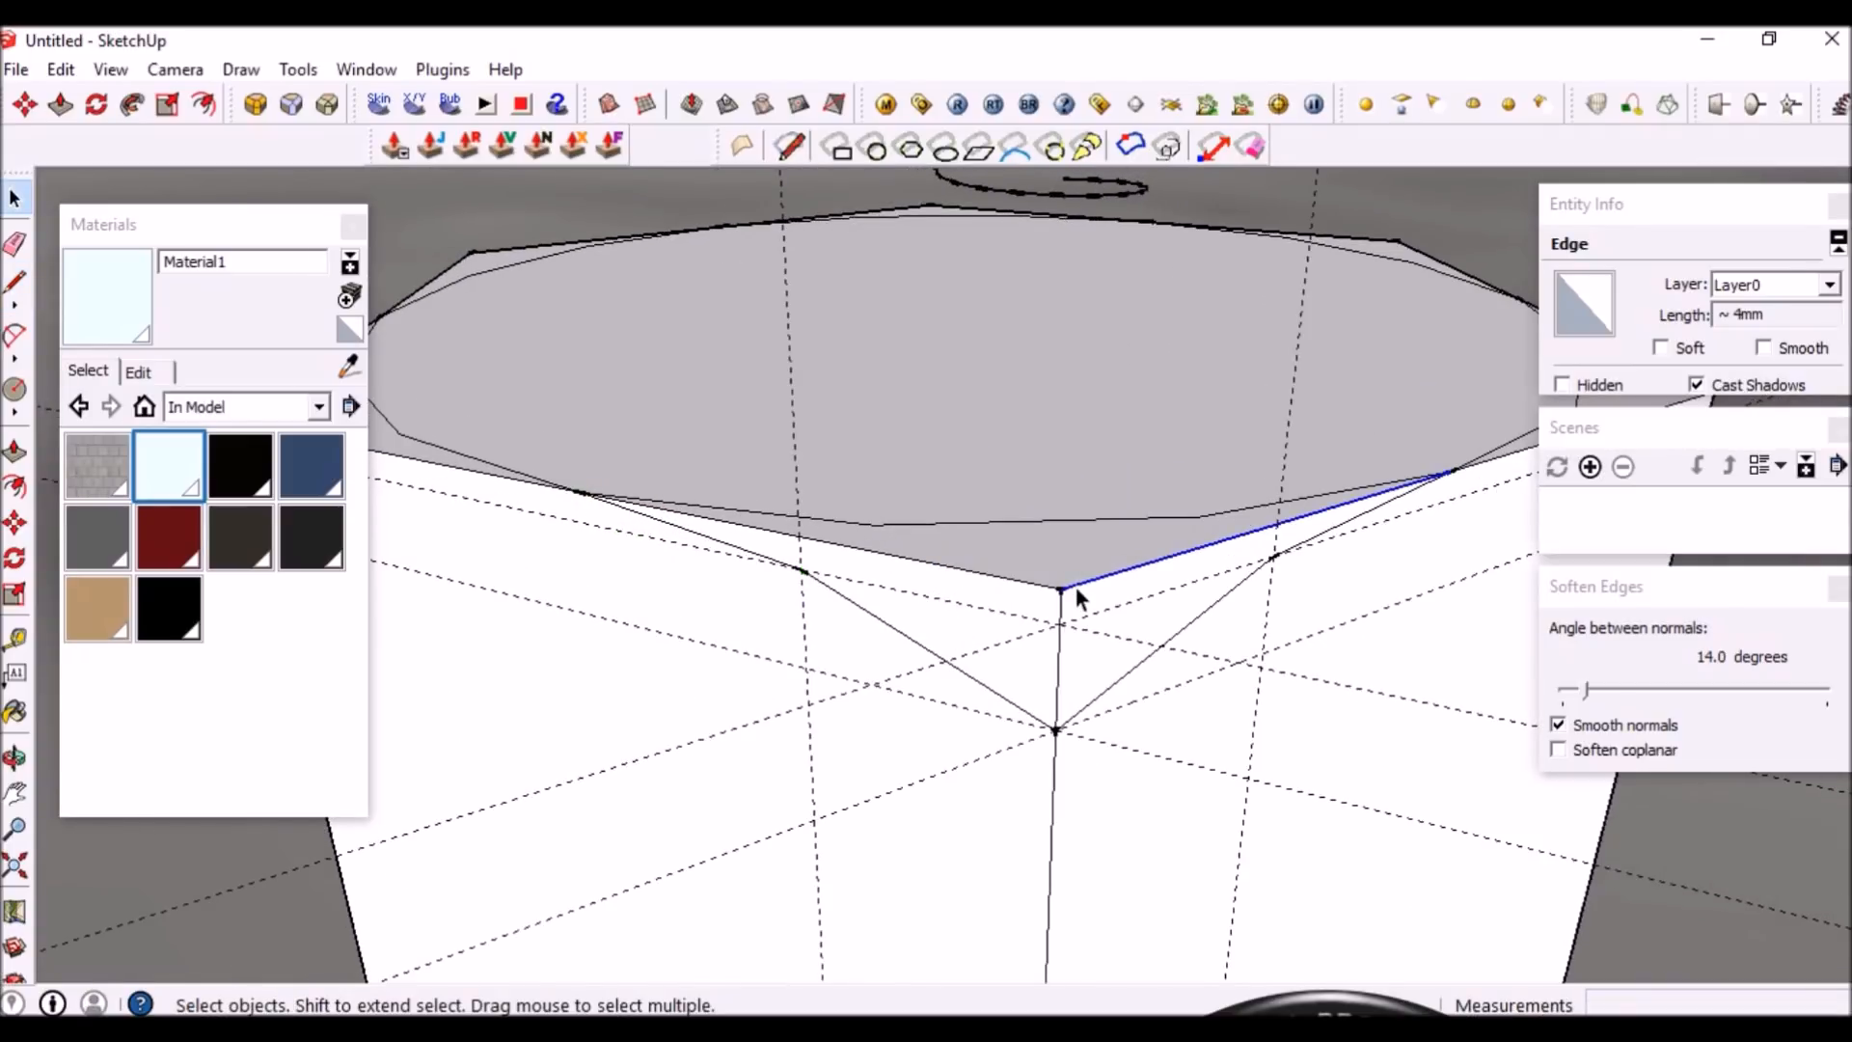
pyautogui.press('Delete')
pyautogui.press('Delete')
pyautogui.click(1059, 644)
pyautogui.press('Delete')
# Close the open front corner with faces by drawing lines between the lower corner point, the two bend points and the circle's vertices
pyautogui.moveTo(1152, 728); pyautogui.dragTo(1175, 791, button='middle')
pyautogui.press('l')
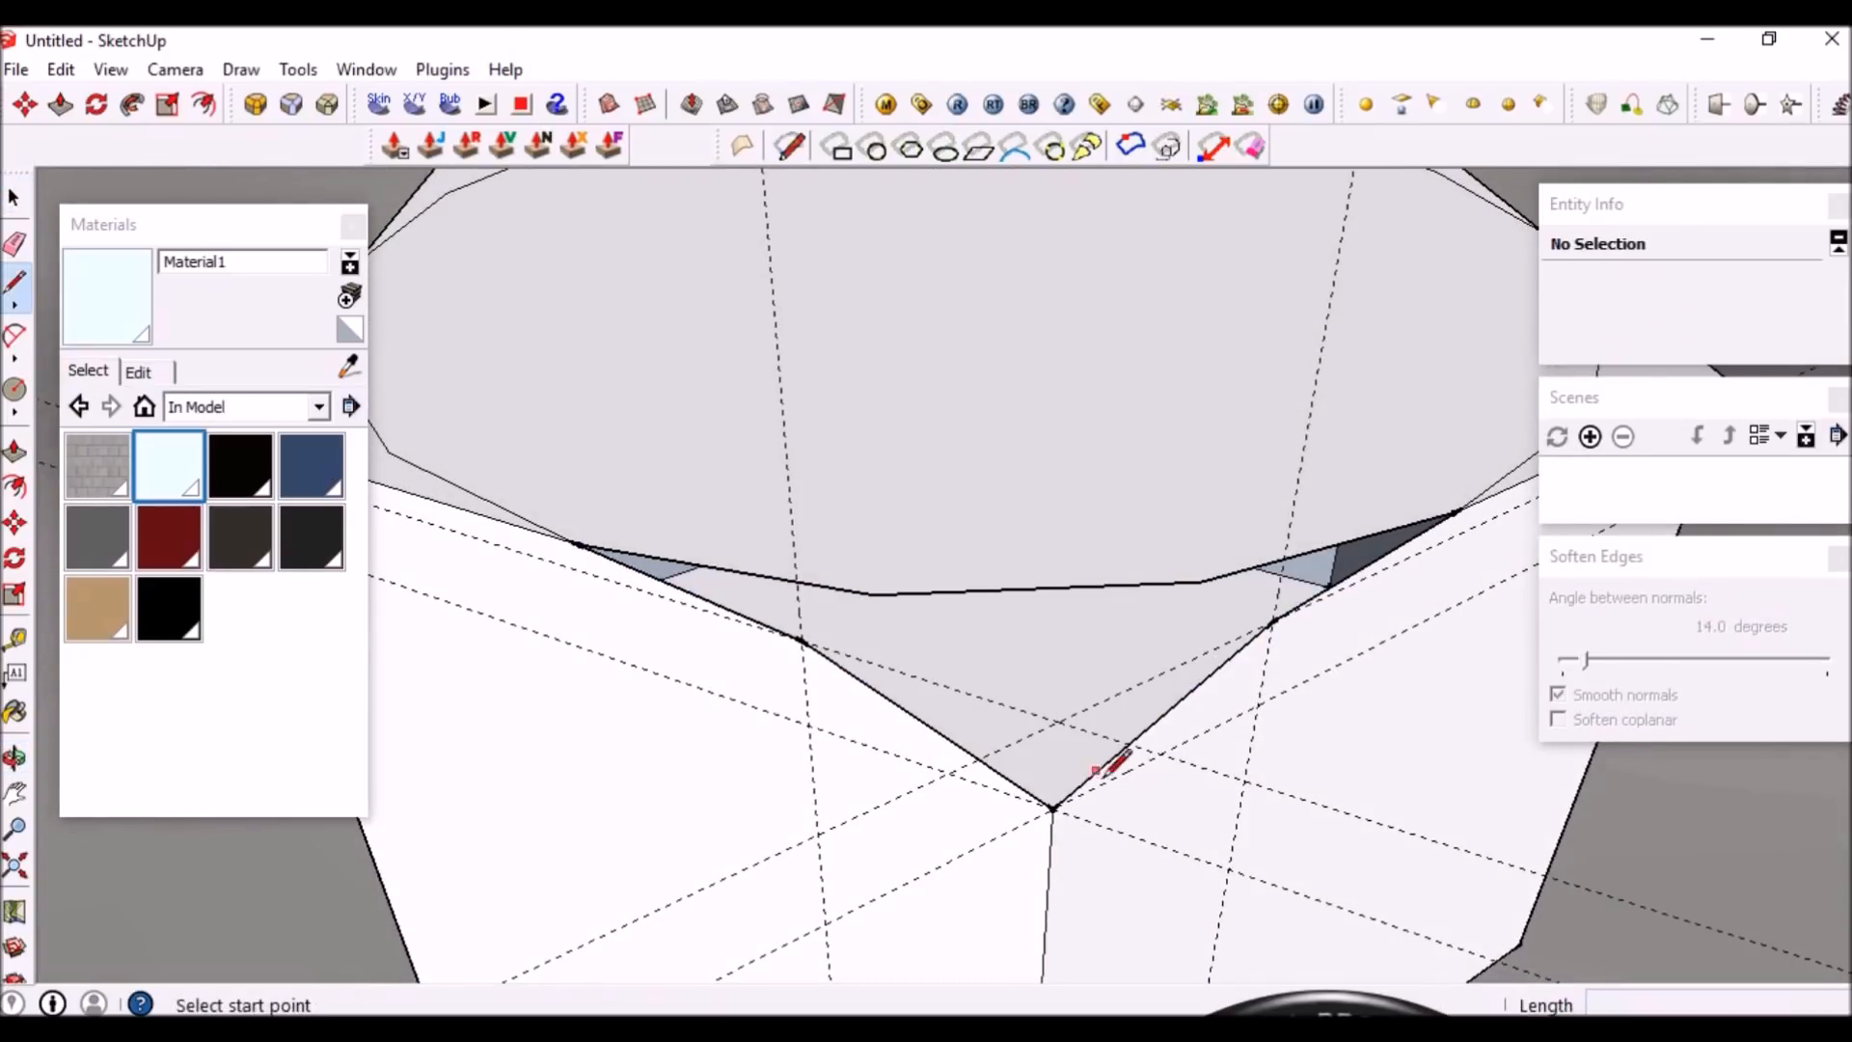
pyautogui.click(1052, 808)
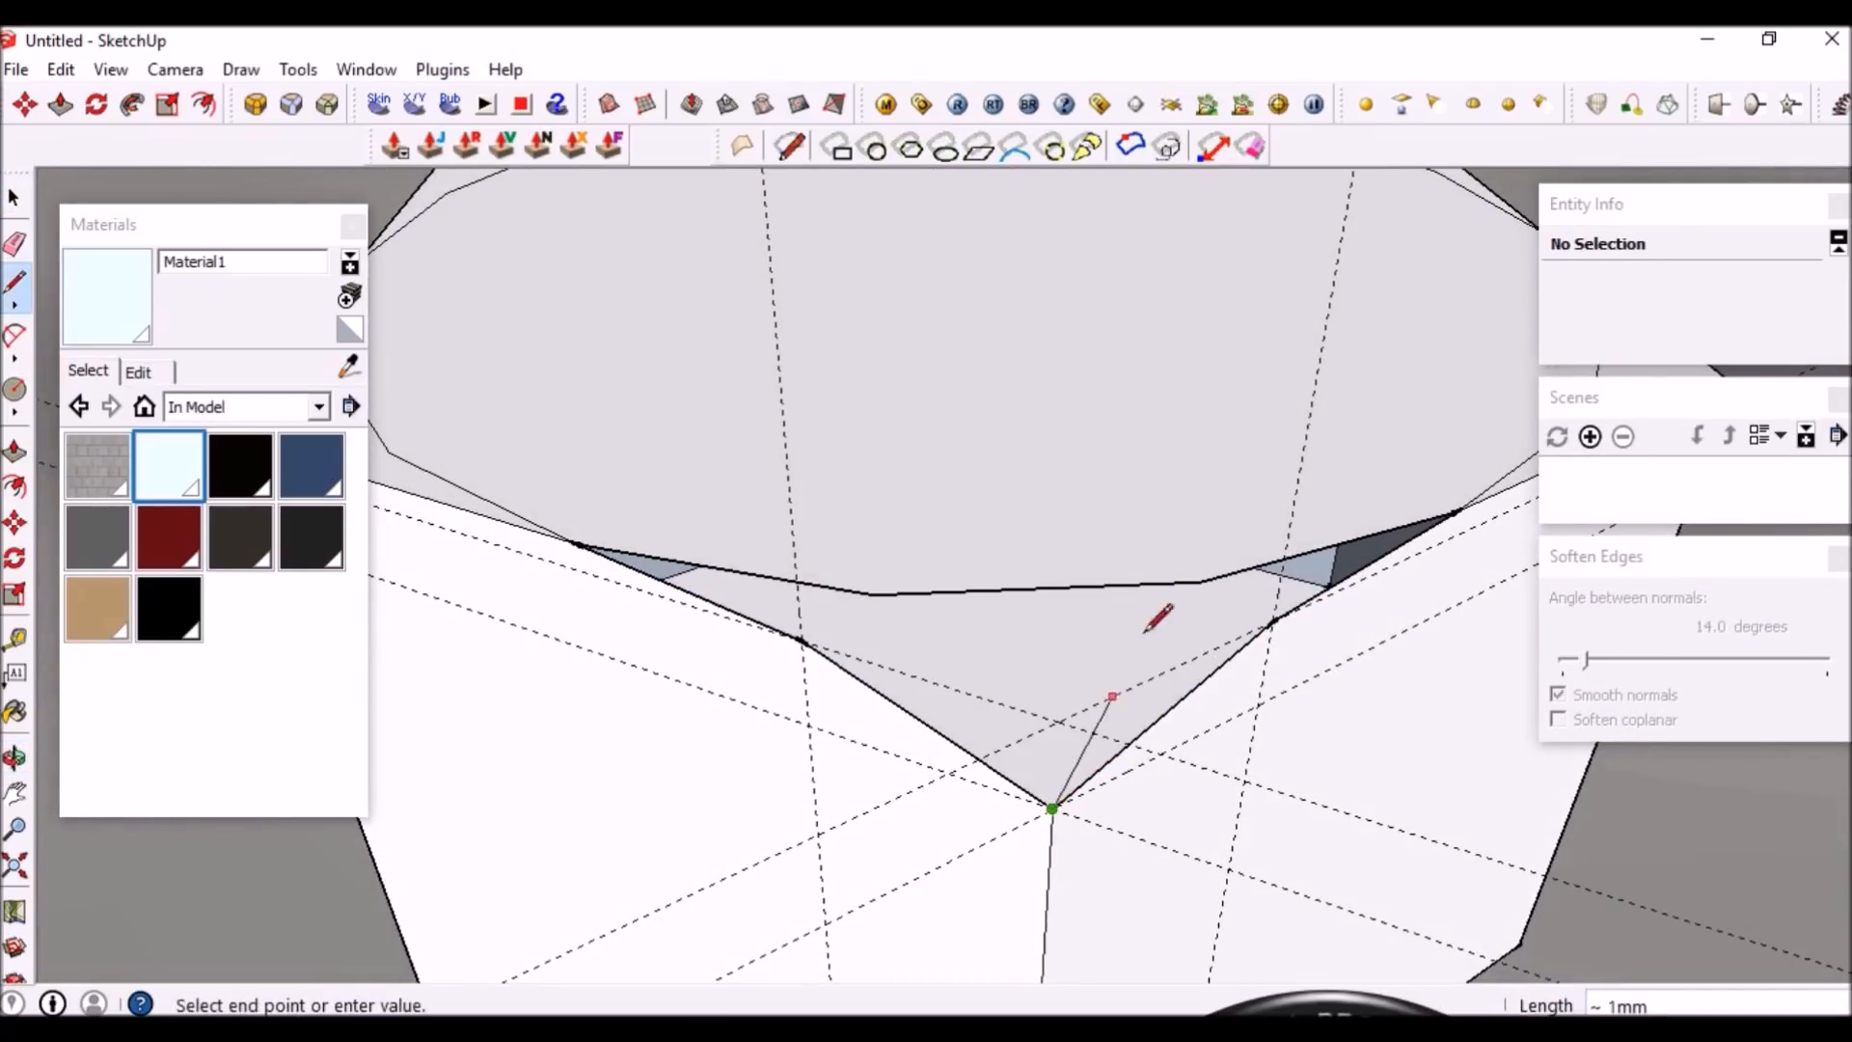
pyautogui.click(1201, 580)
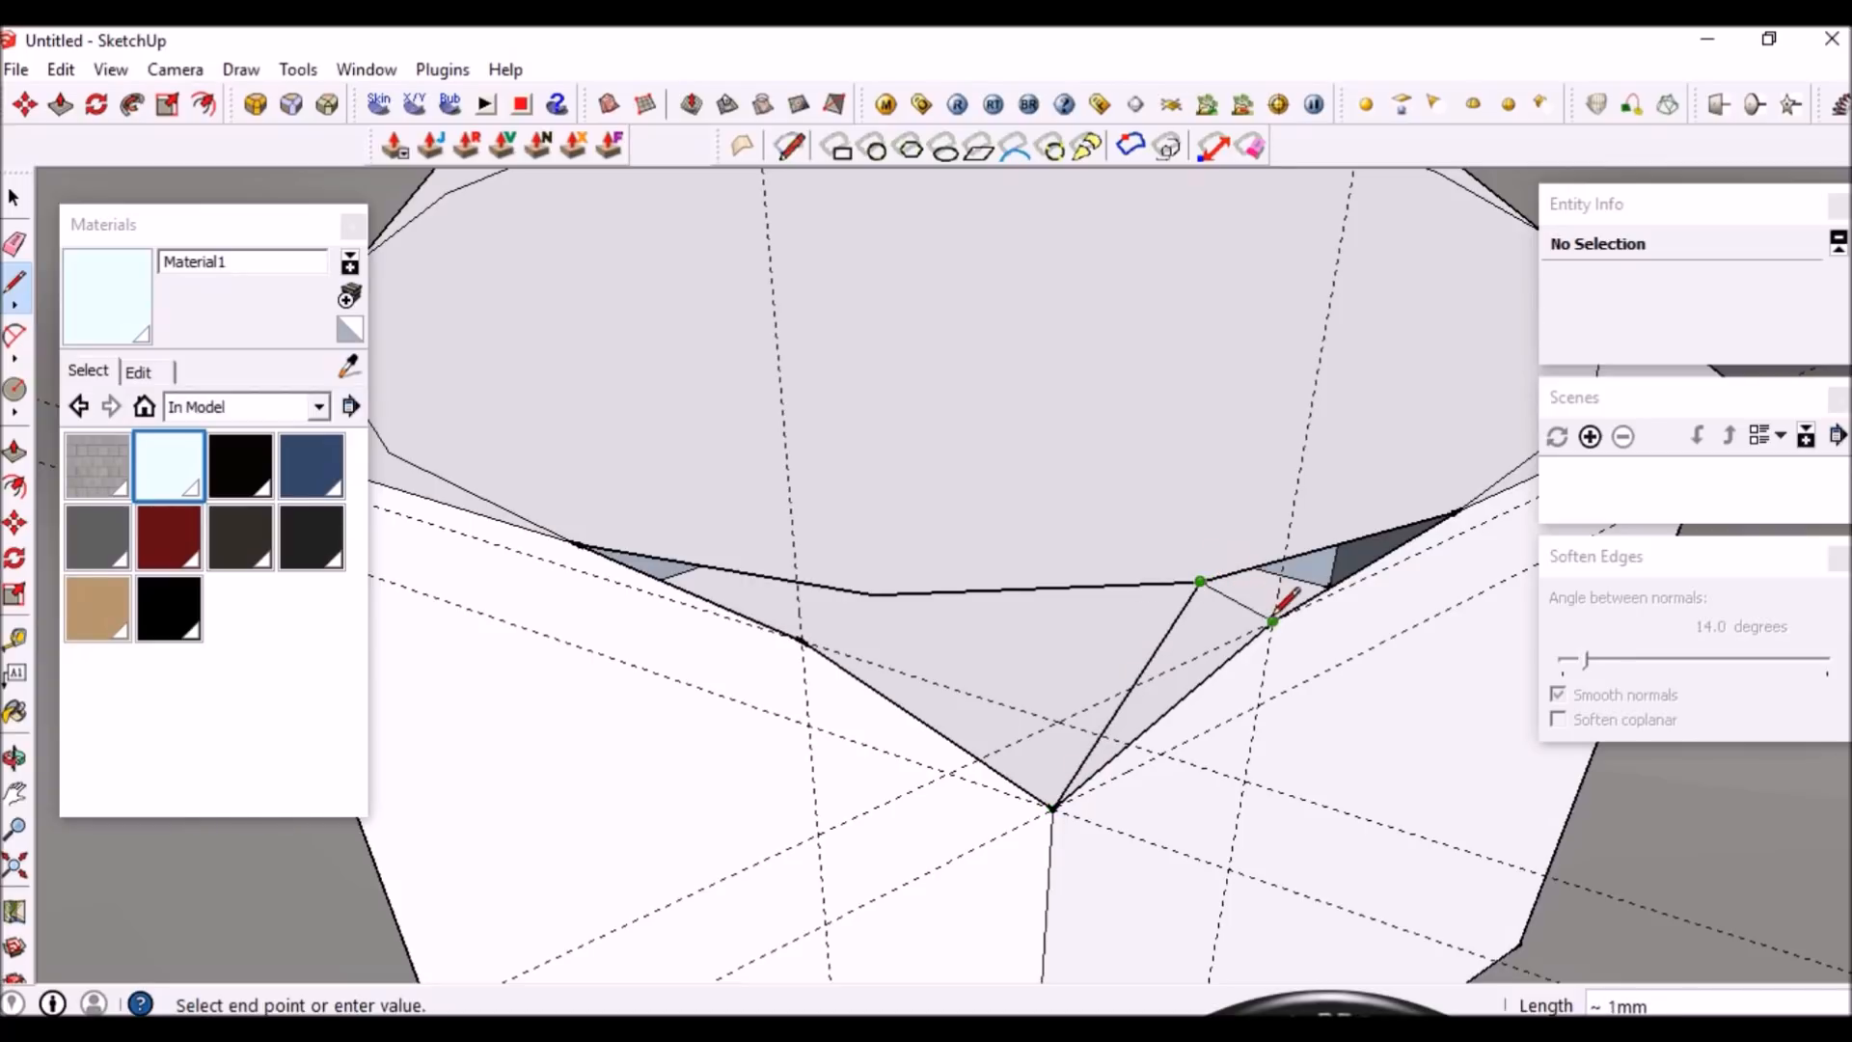
pyautogui.click(1273, 621)
pyautogui.click(1052, 807)
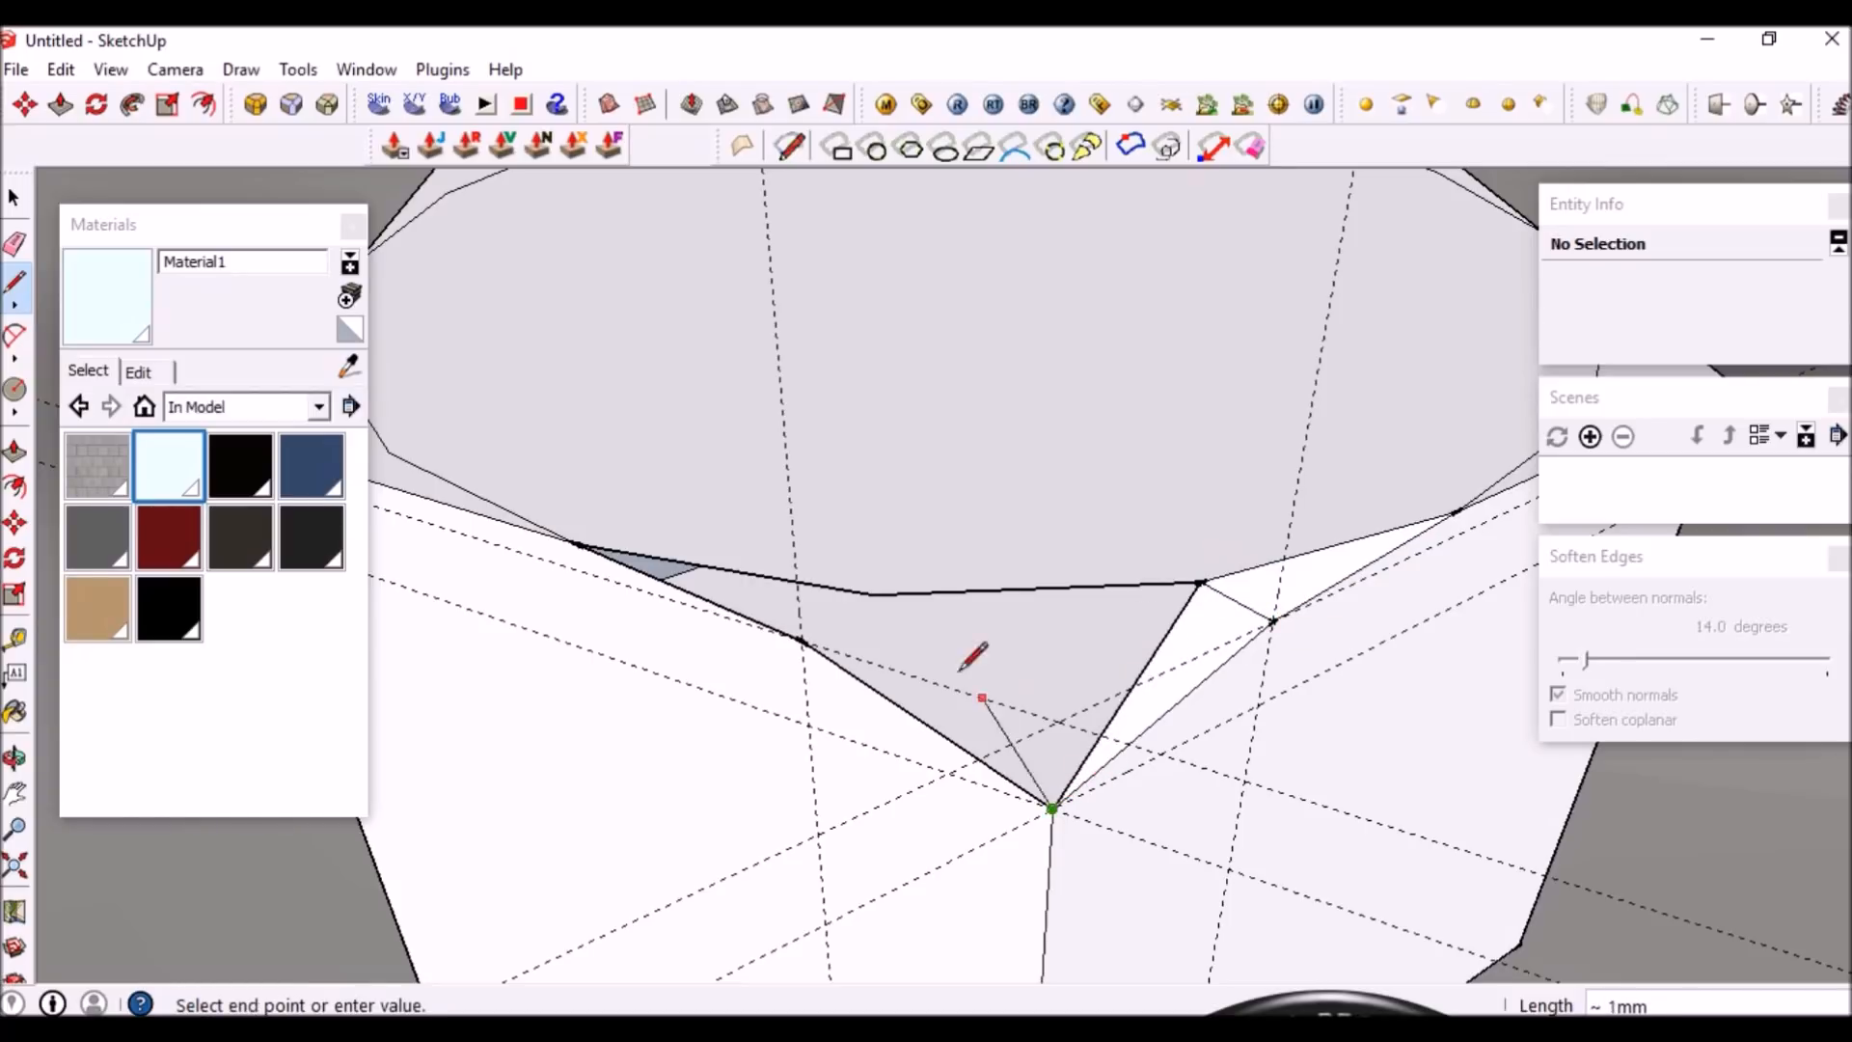
pyautogui.click(873, 594)
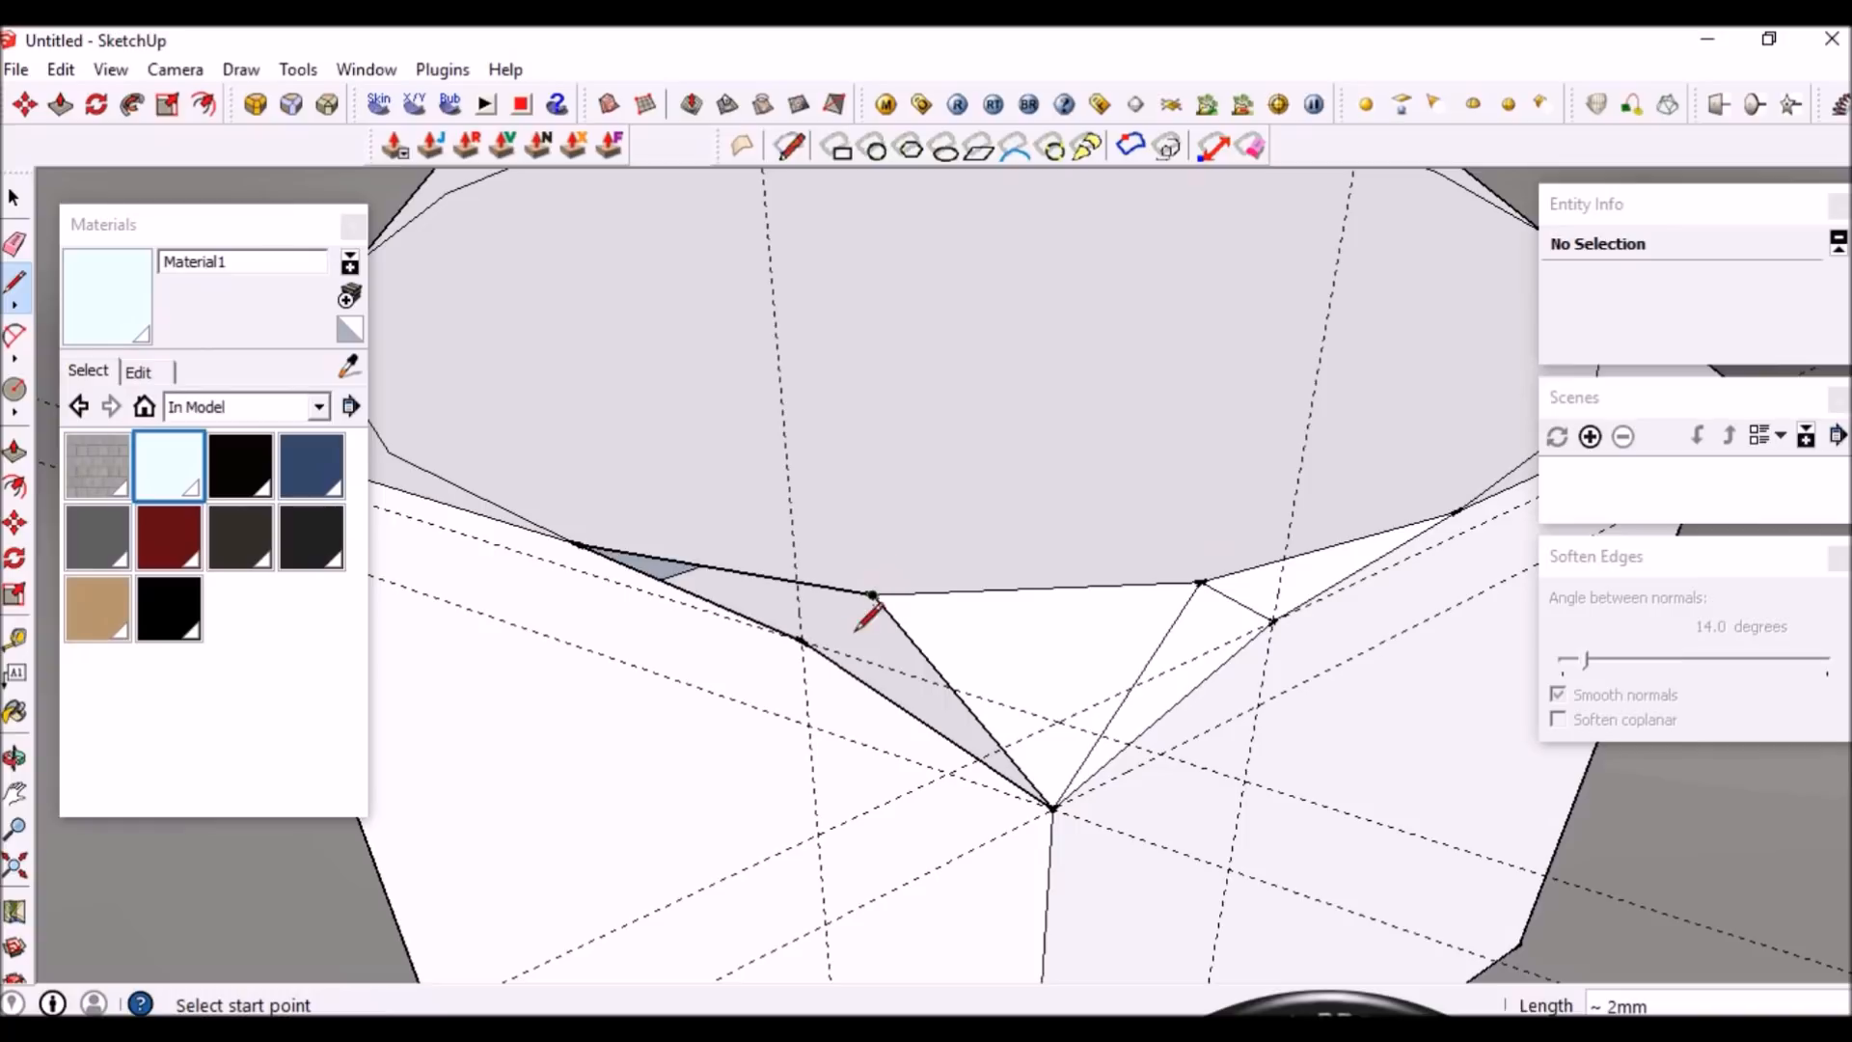
pyautogui.click(801, 639)
pyautogui.click(873, 594)
pyautogui.press('space')
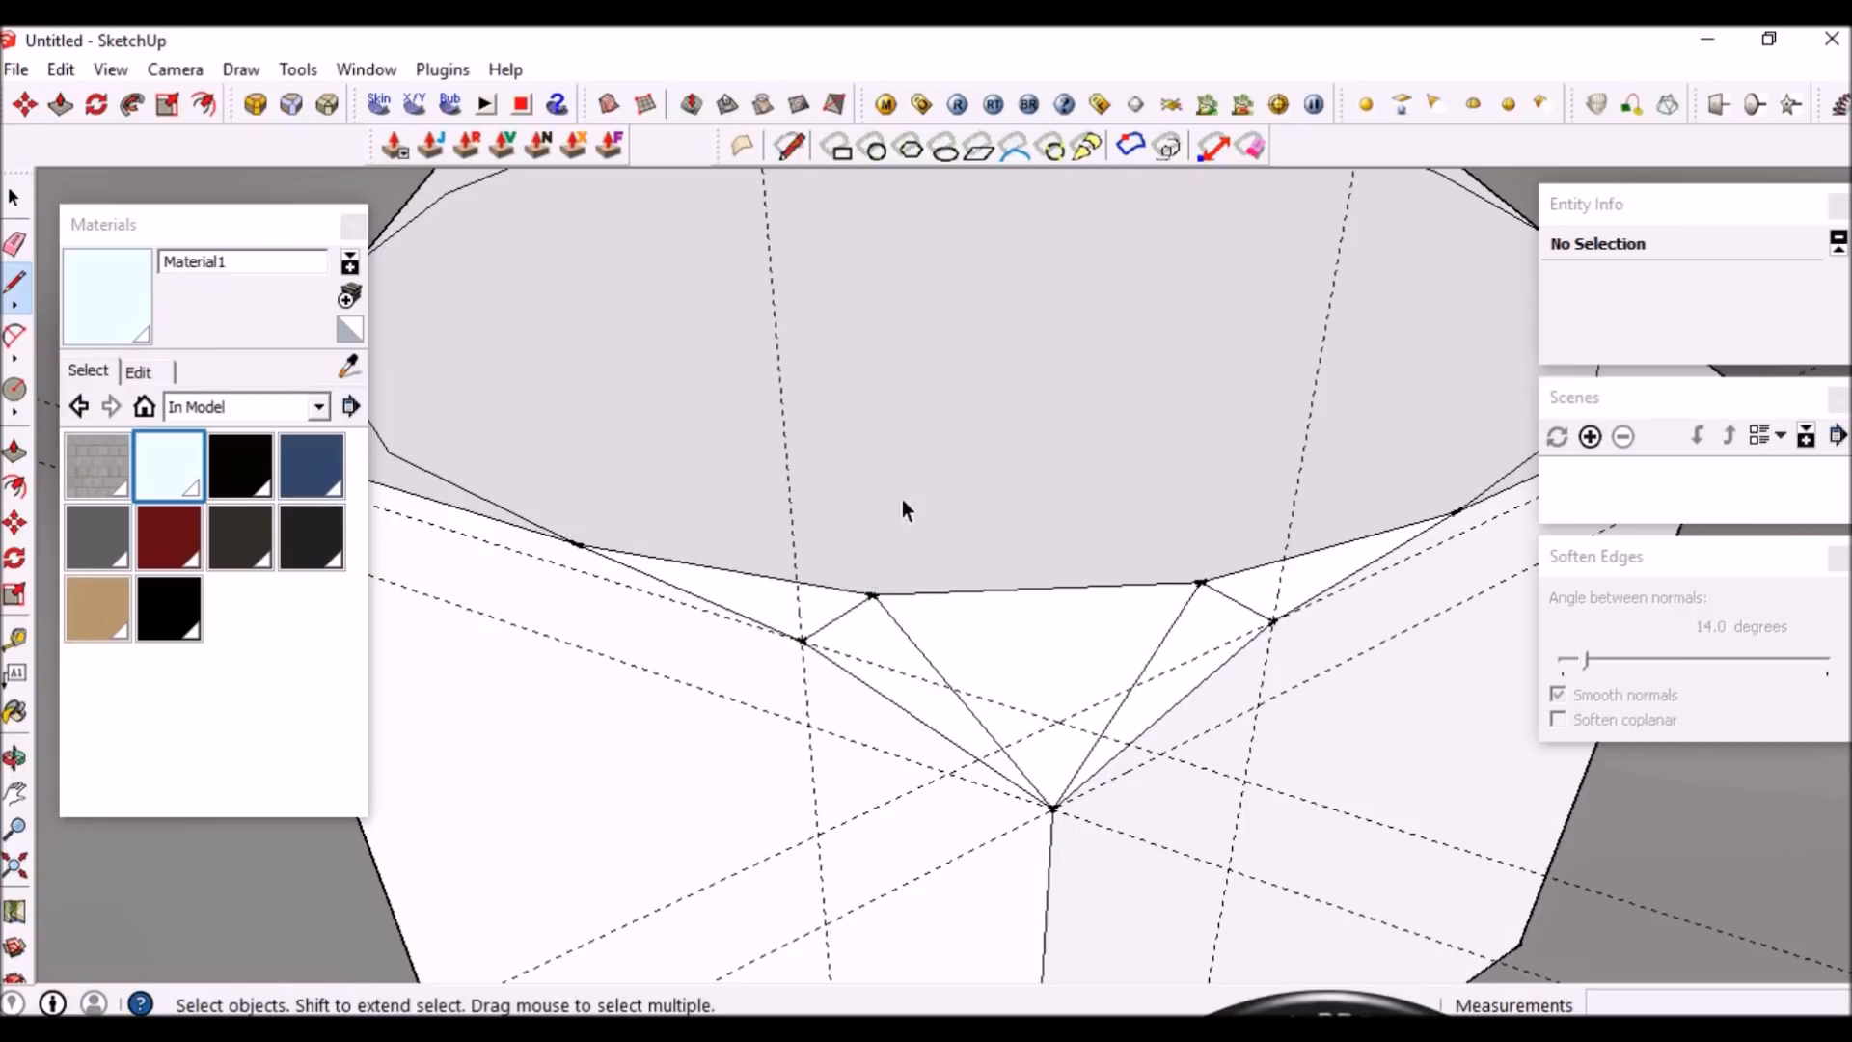
# Remove the horizontal and vertical guide lines around the block
pyautogui.scroll(-5, 901, 501)
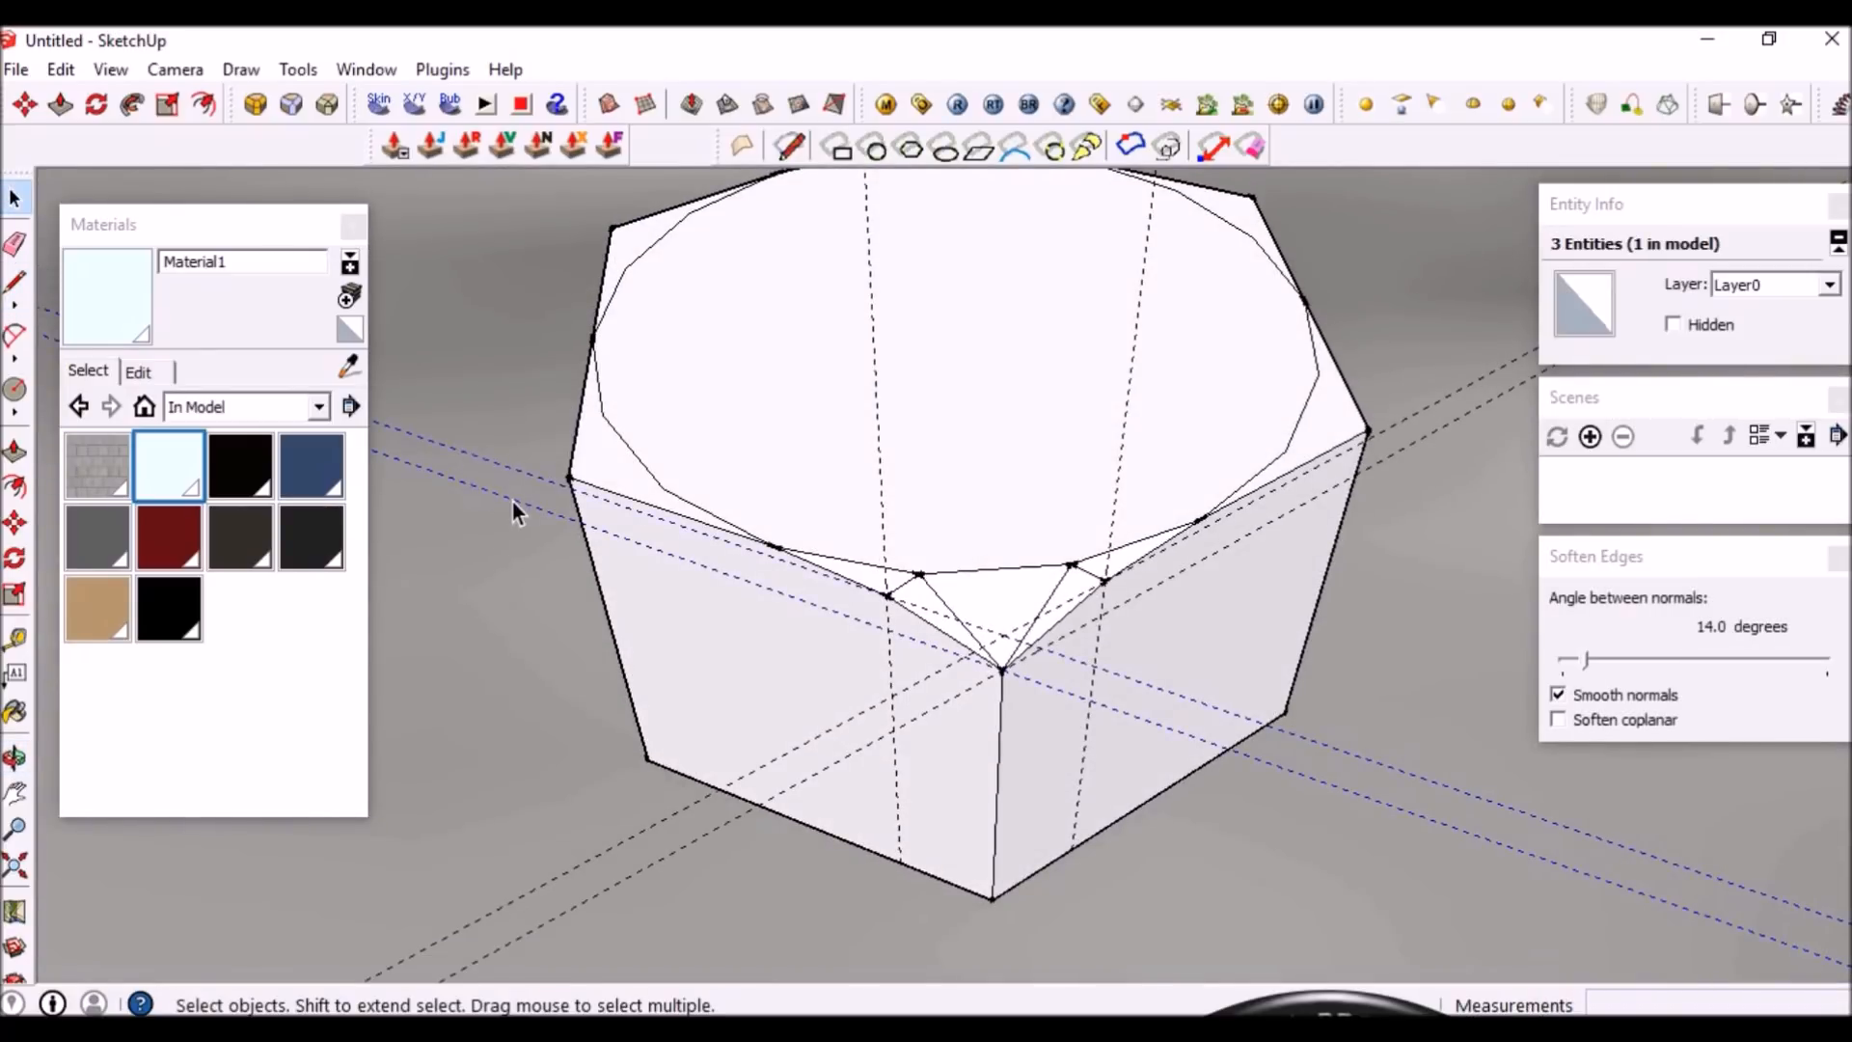
pyautogui.click(512, 501)
pyautogui.tripleClick(709, 474)
pyautogui.moveTo(879, 581)
pyautogui.mouseDown(button='middle')
pyautogui.moveTo(885, 547)
pyautogui.moveTo(880, 564)
pyautogui.mouseUp(button='middle')
pyautogui.press('e')
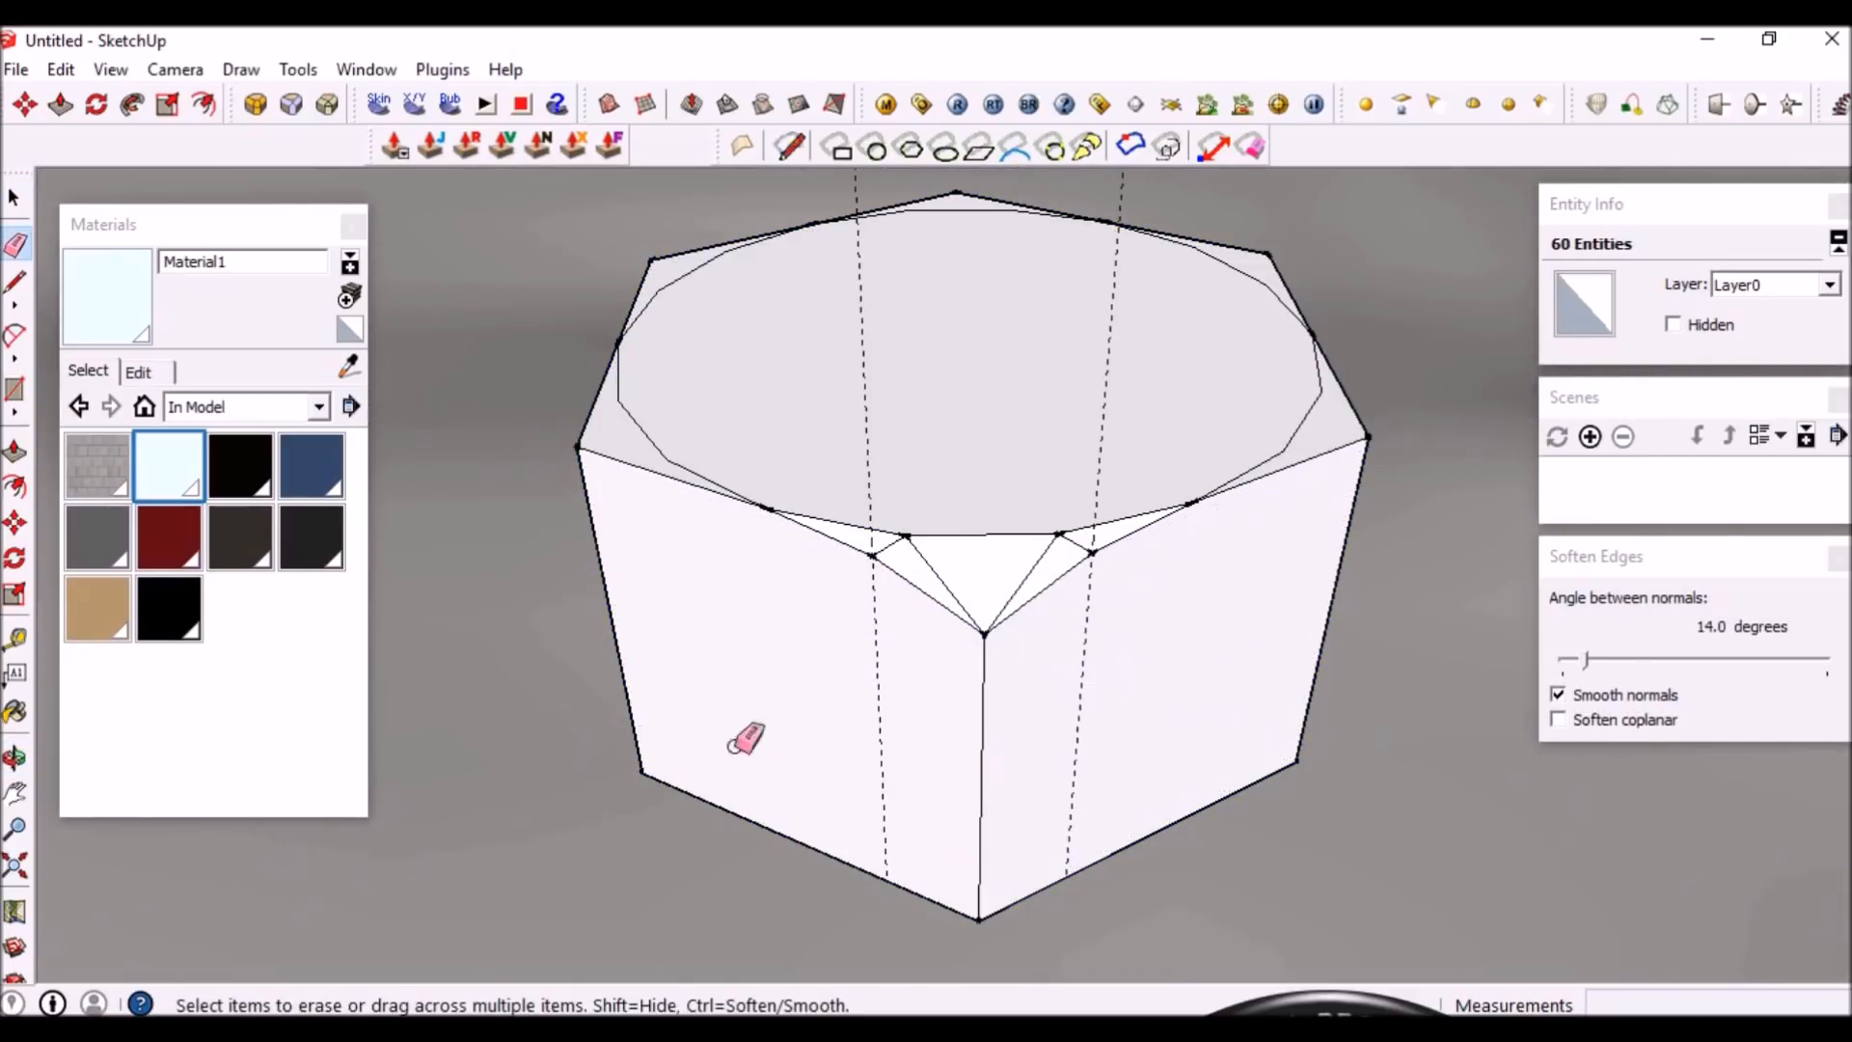
pyautogui.press('space')
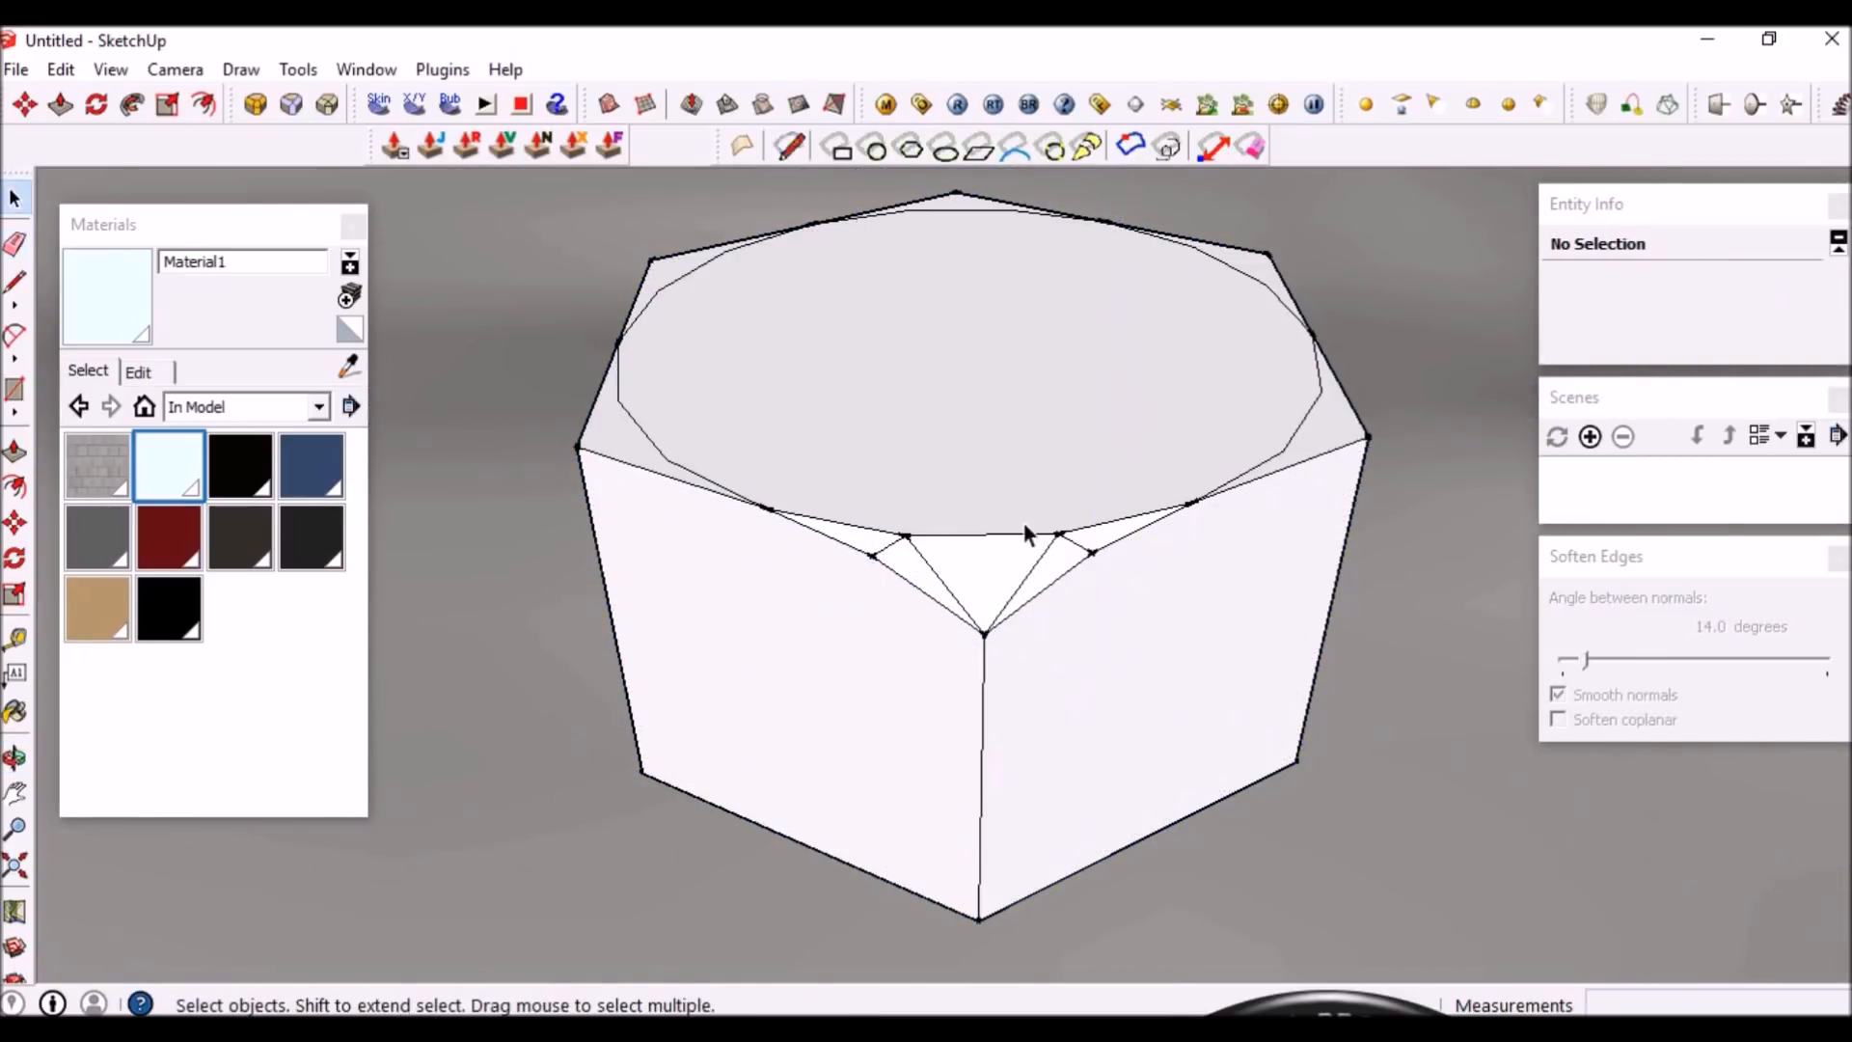
# Select the entire block and soften its edges at 16.8 degrees between normals
pyautogui.scroll(3, 994, 545)
pyautogui.tripleClick(887, 558)
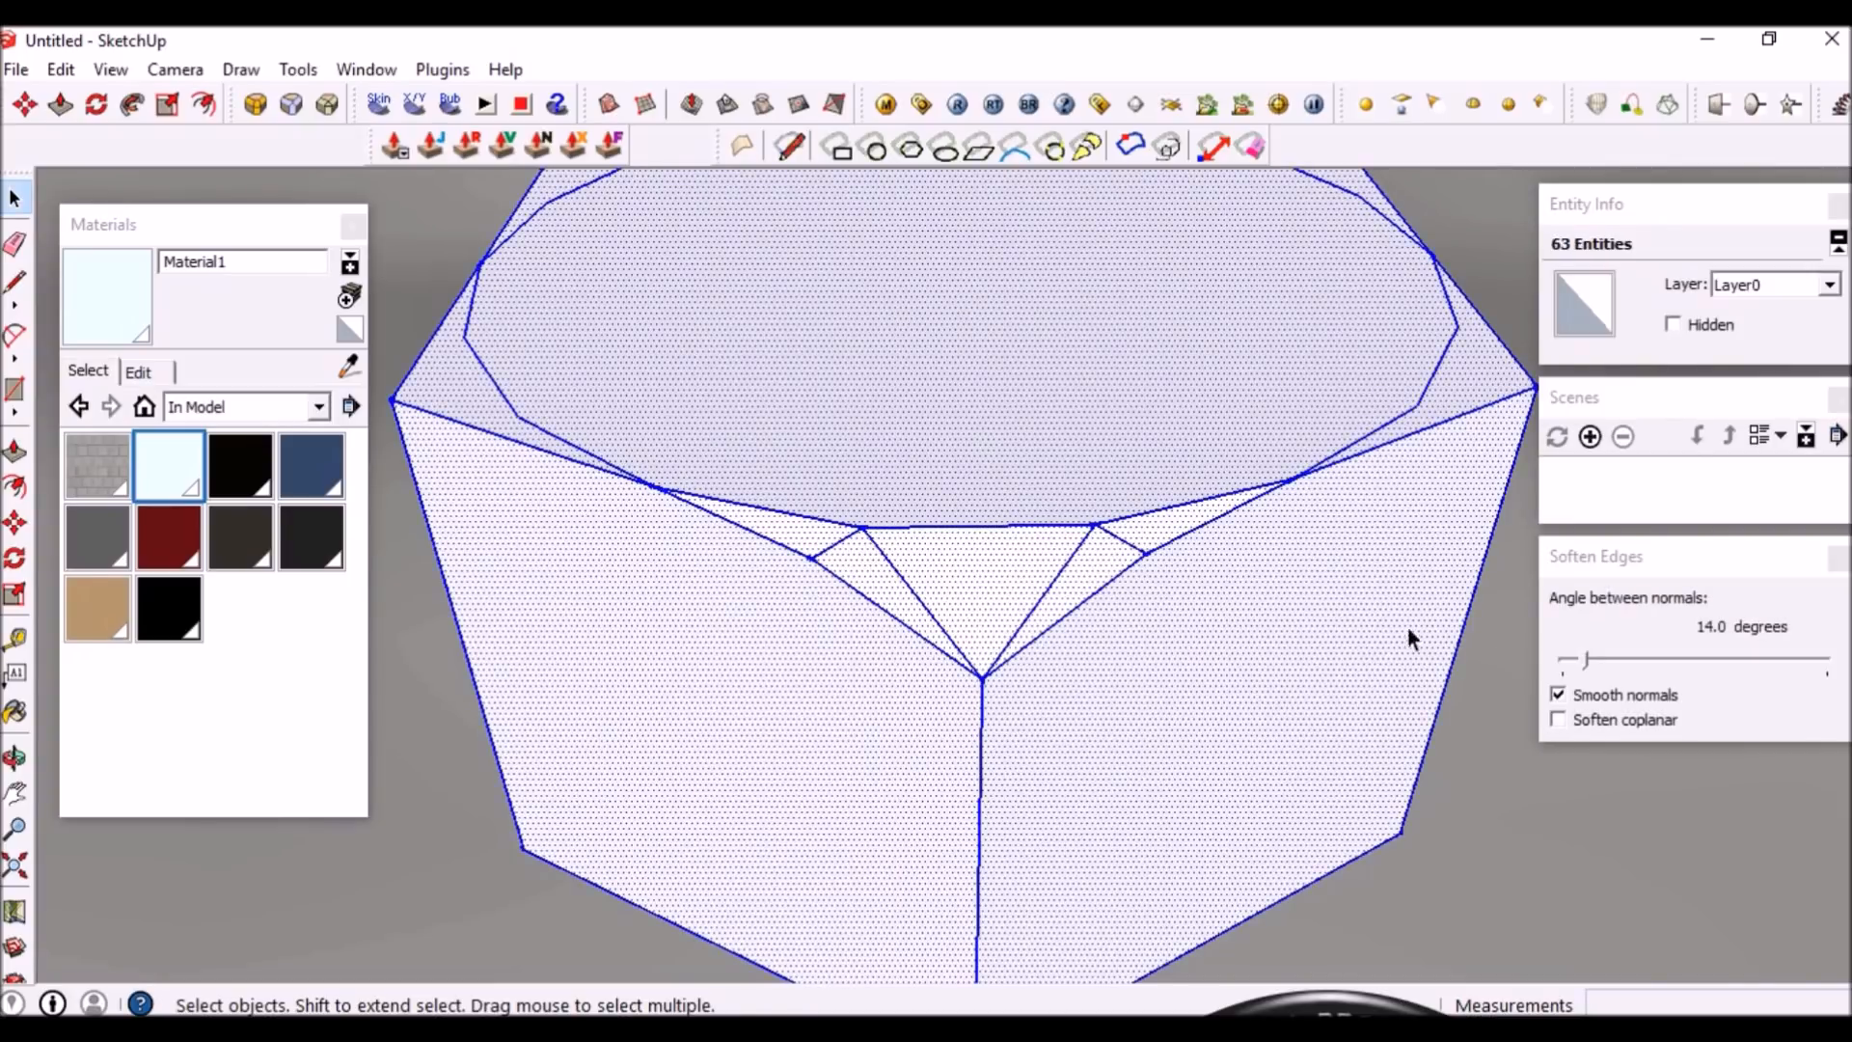
pyautogui.moveTo(1587, 663); pyautogui.dragTo(1590, 663)
# Copy the softened corner surface around the top face's centre from one edge midpoint to the next, and repeat it 5x for the remaining corners
pyautogui.click(931, 592)
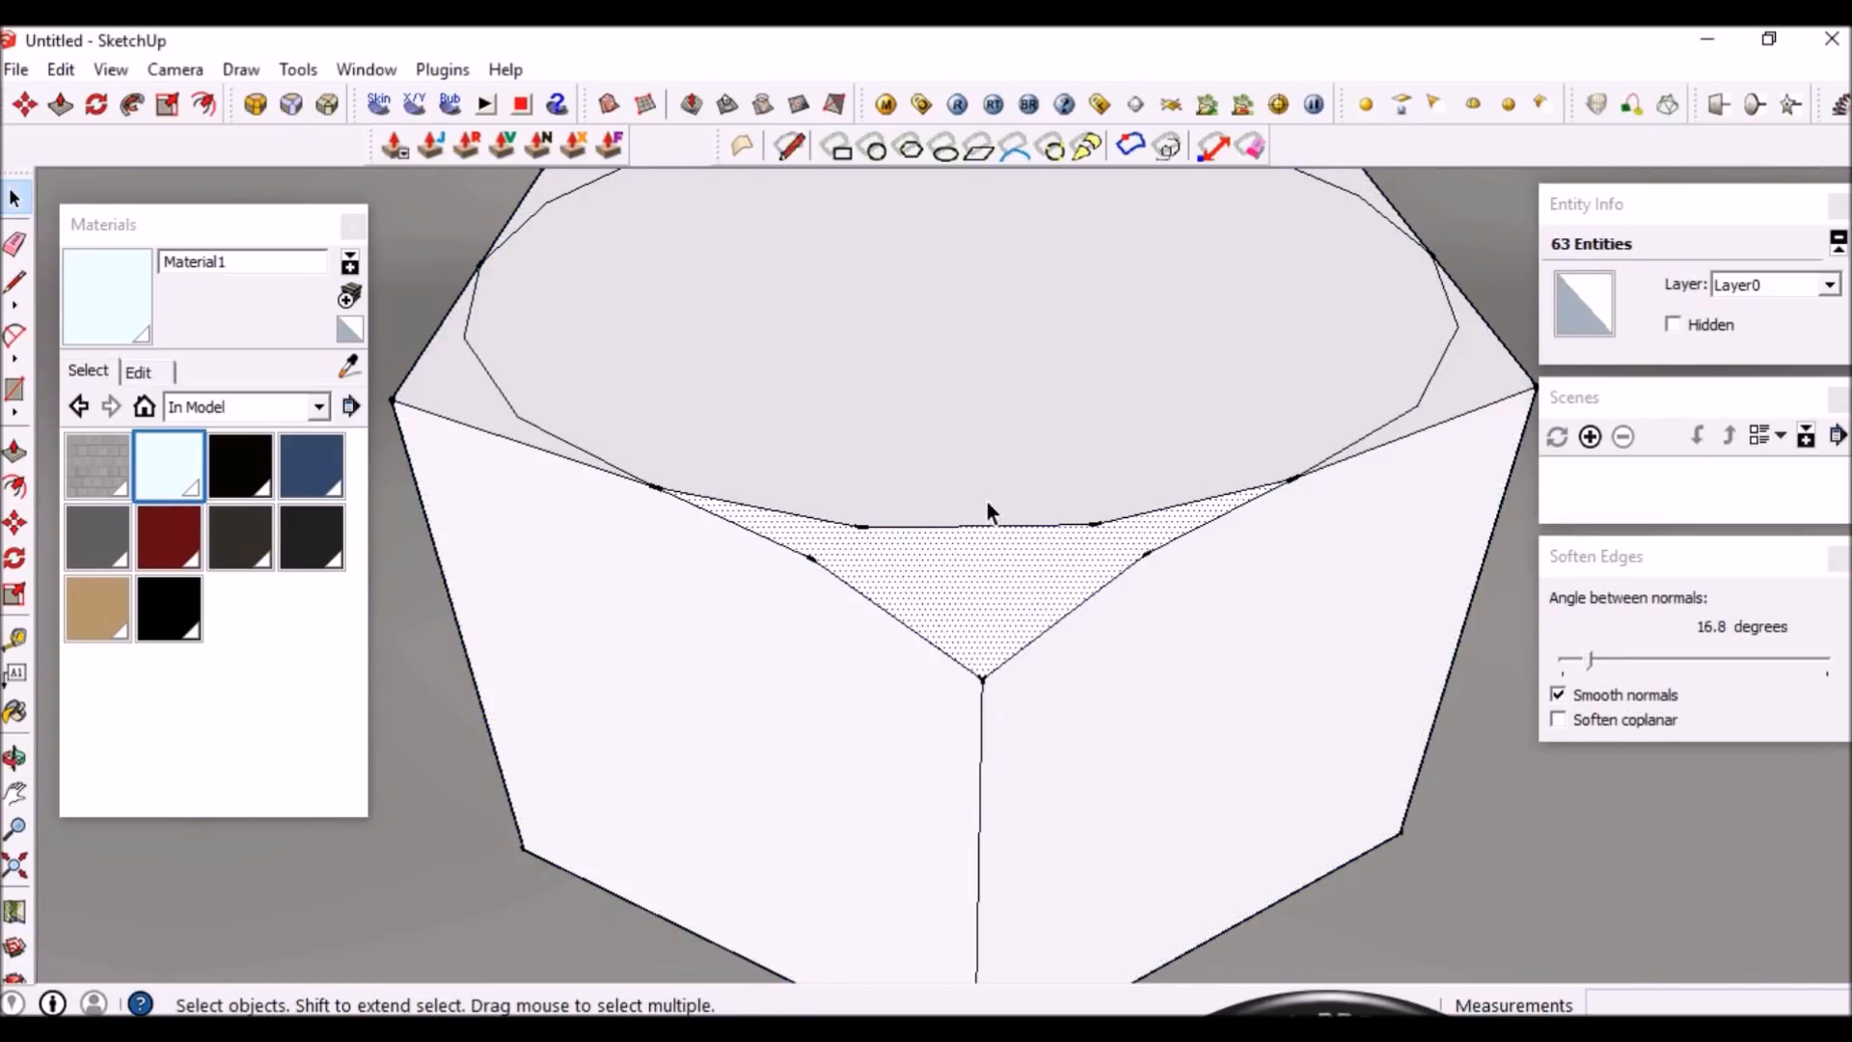
pyautogui.moveTo(987, 502); pyautogui.dragTo(991, 619, button='middle')
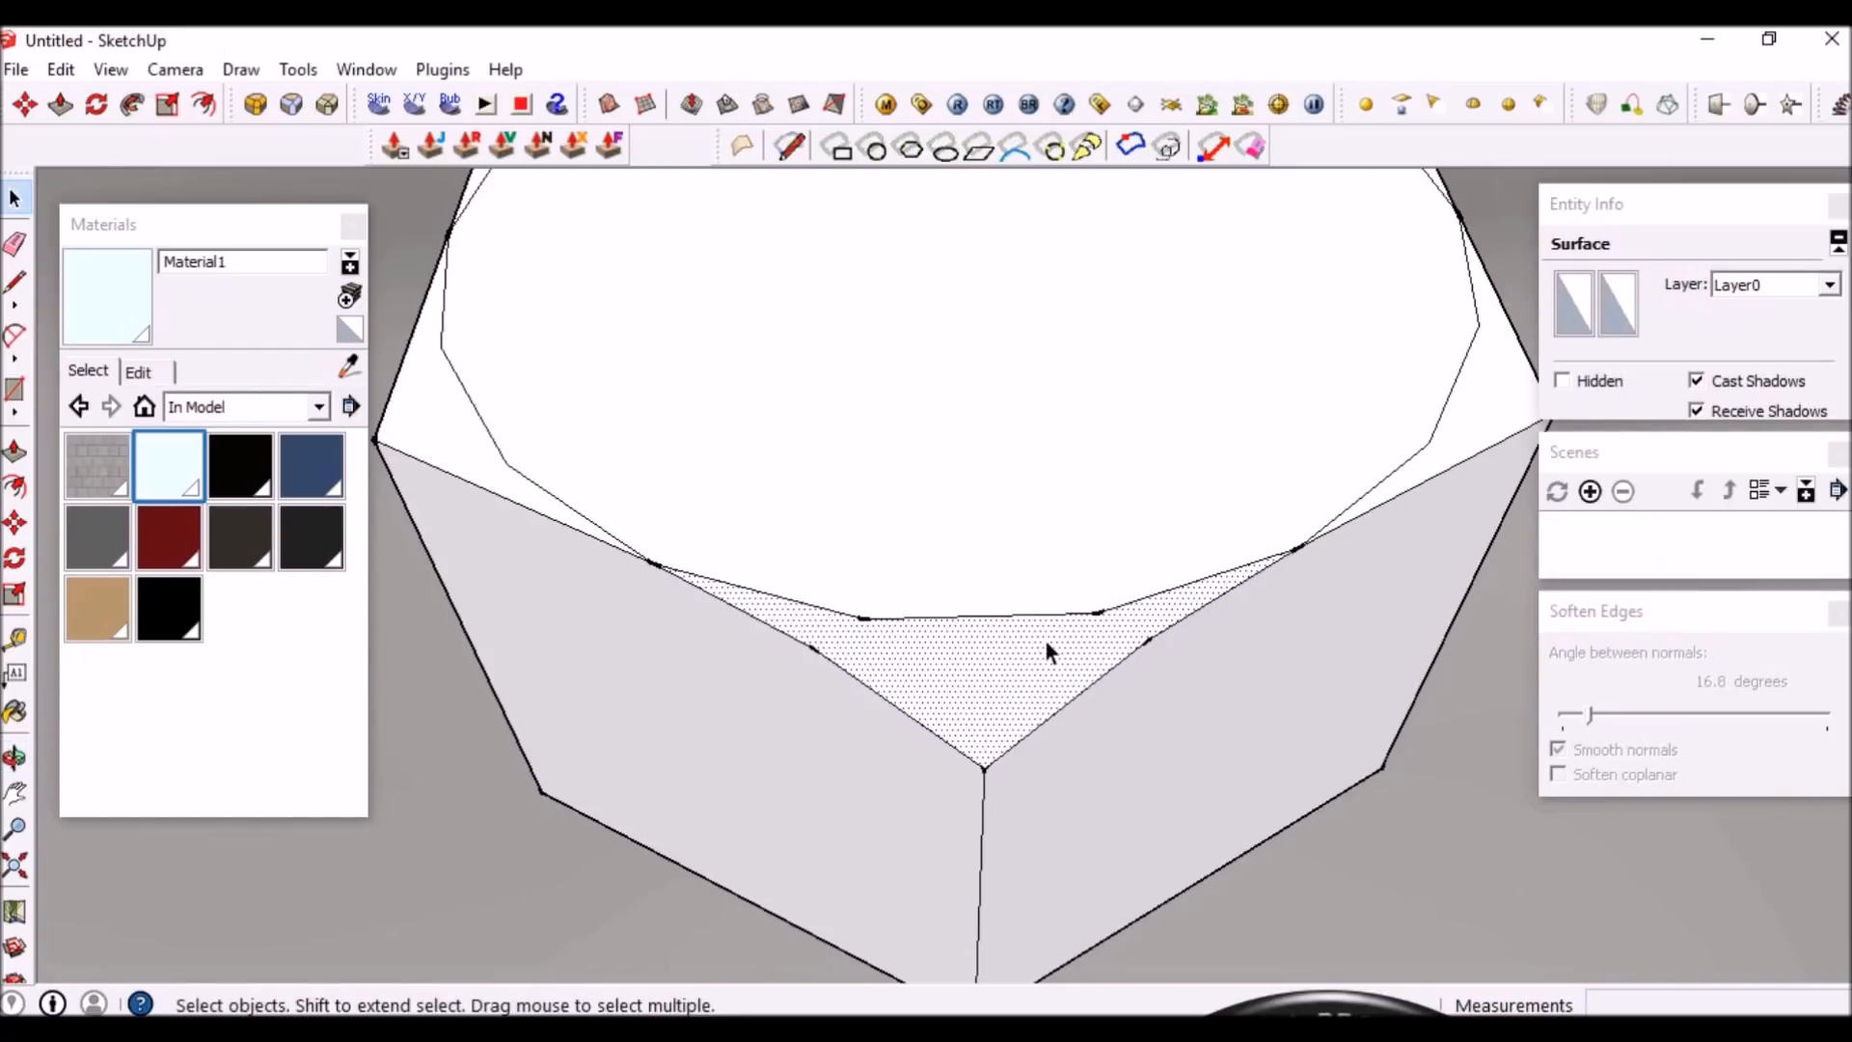
pyautogui.moveTo(991, 644); pyautogui.dragTo(1009, 758, button='middle')
pyautogui.press('q')
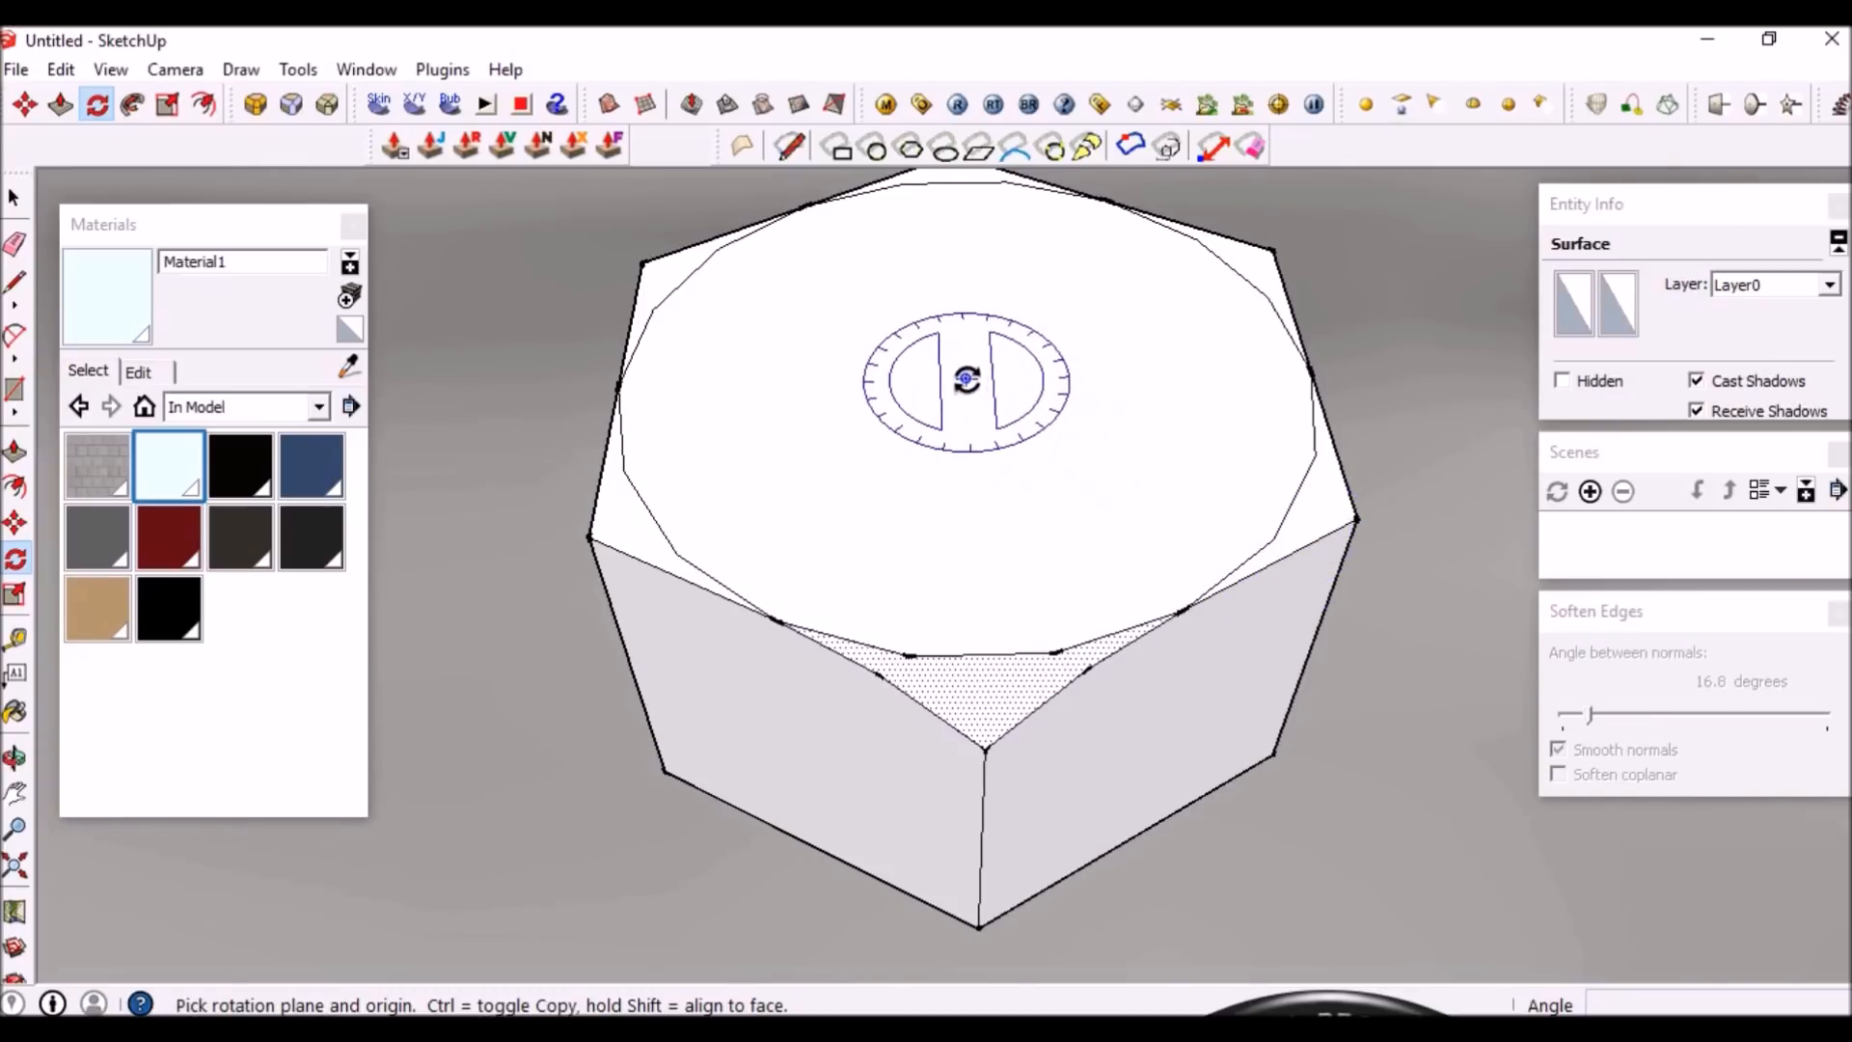
pyautogui.click(966, 379)
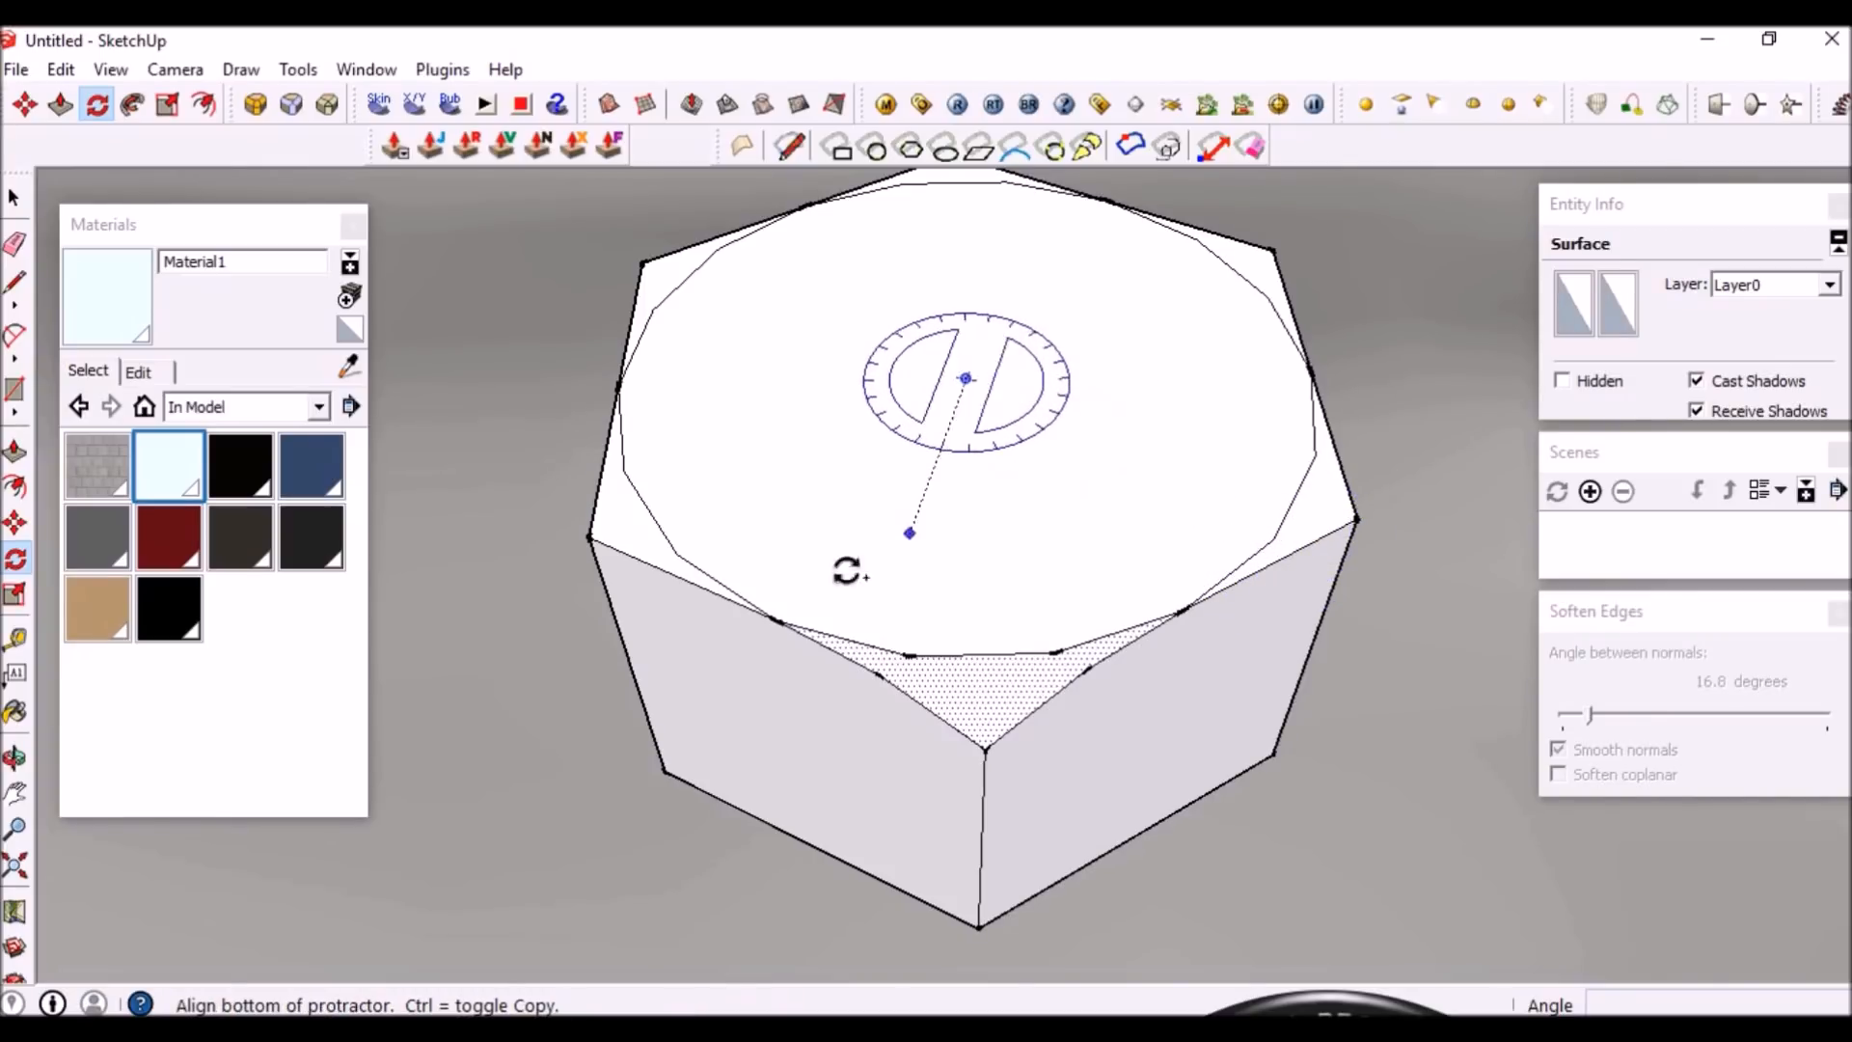
pyautogui.click(773, 619)
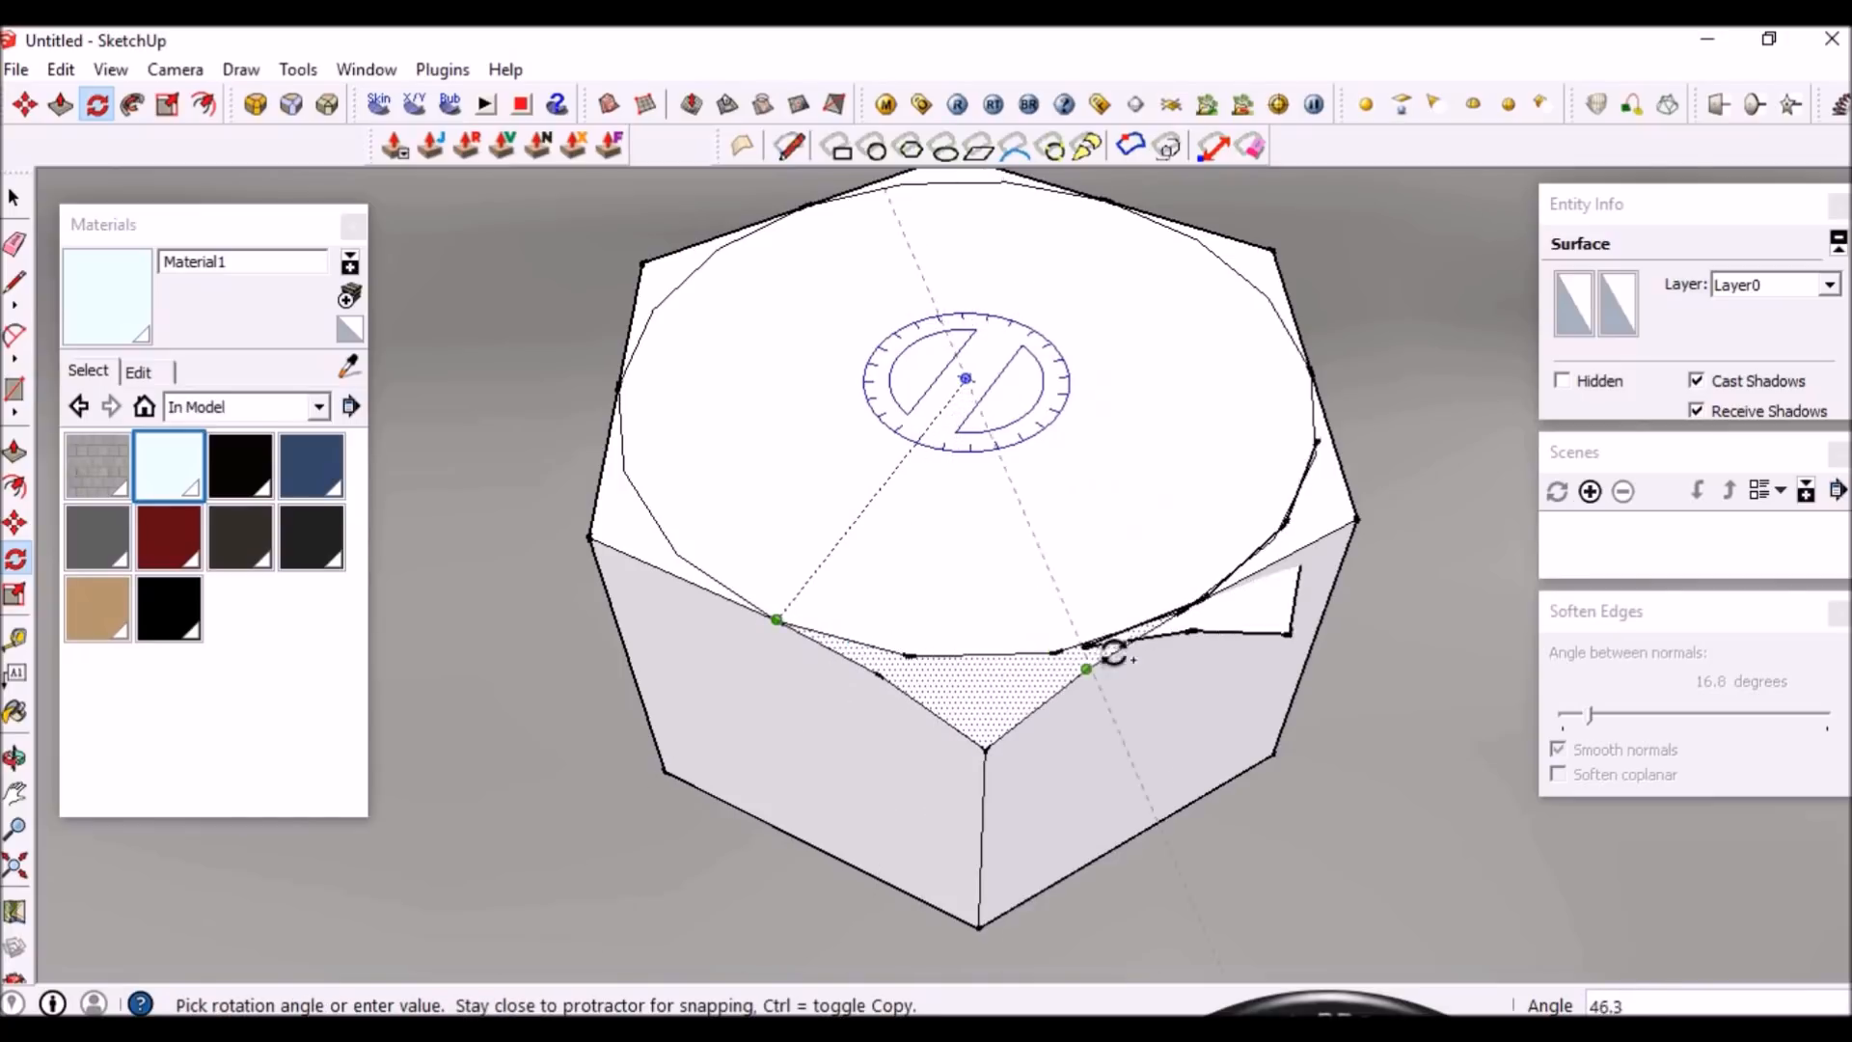
pyautogui.click(1185, 609)
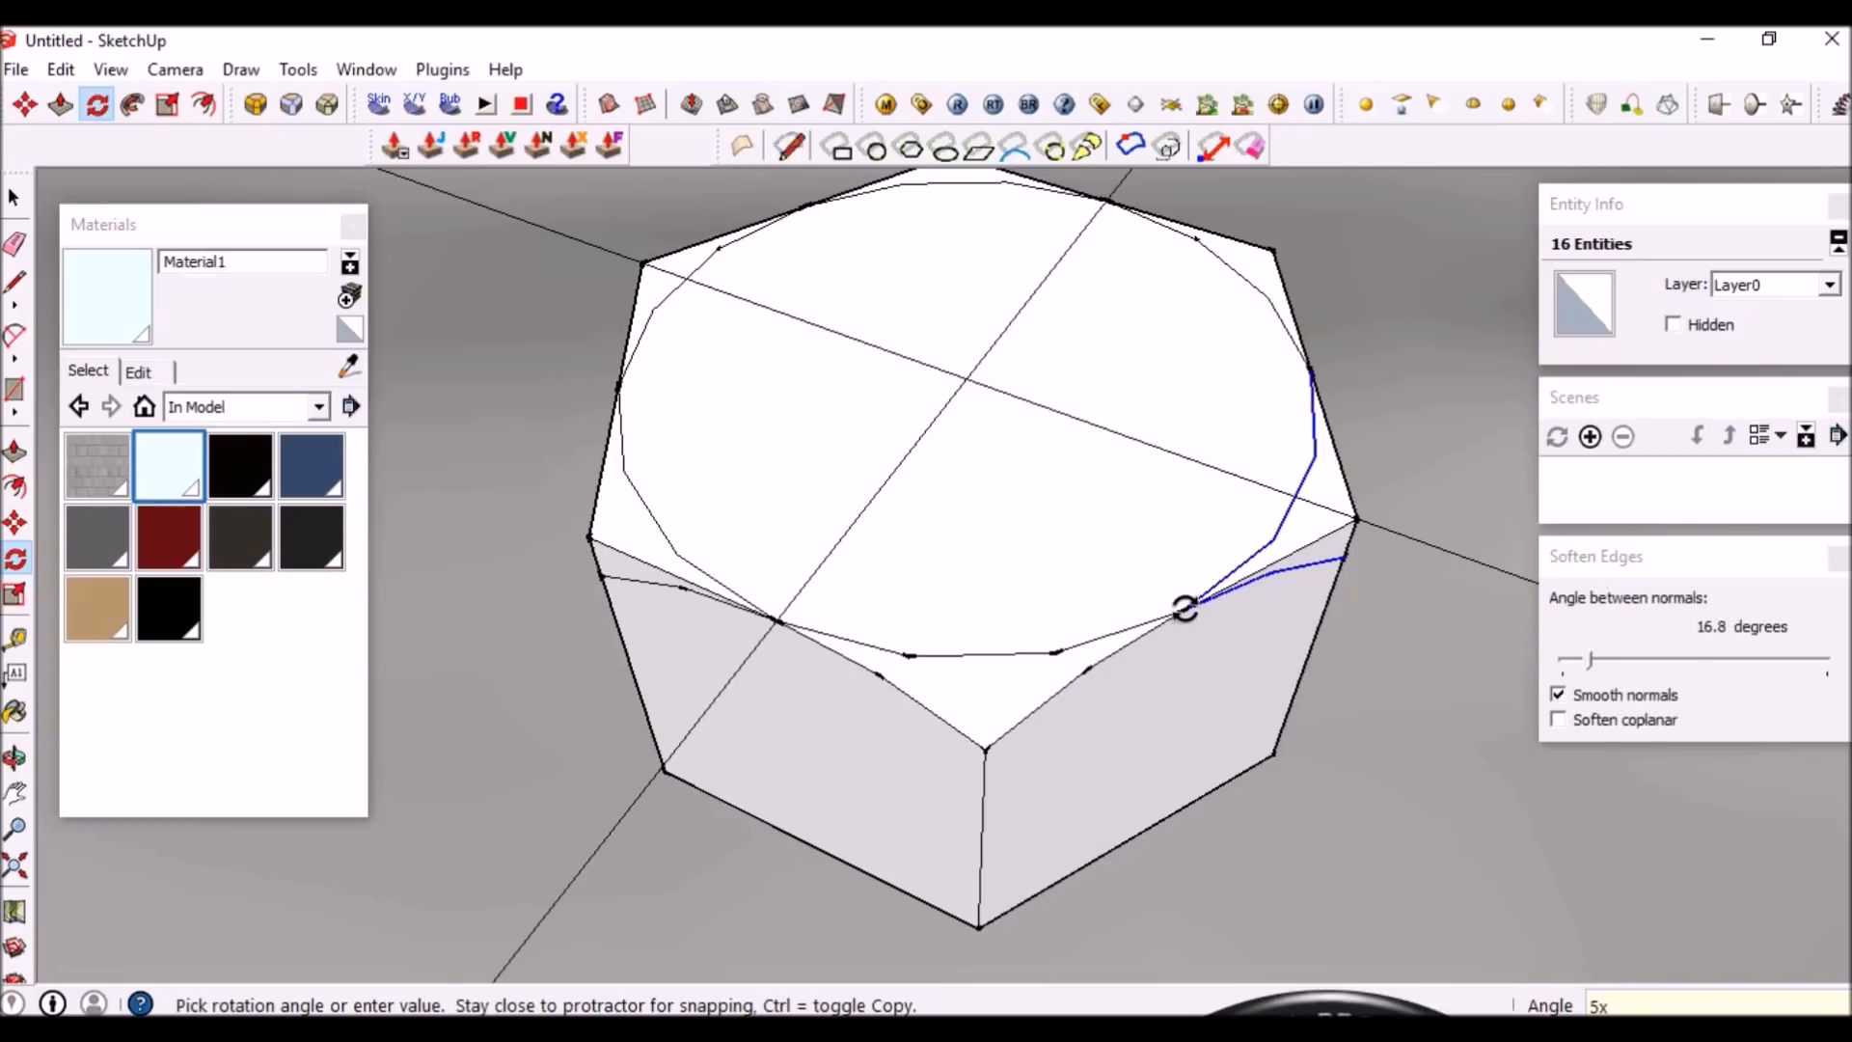
# Erase the leftover sharp edges above the copied corner surfaces around the top of the block
pyautogui.press('space')
pyautogui.scroll(-3, 783, 517)
pyautogui.scroll(3, 1061, 559)
pyautogui.moveTo(1092, 604); pyautogui.dragTo(1171, 535, button='middle')
pyautogui.press('e')
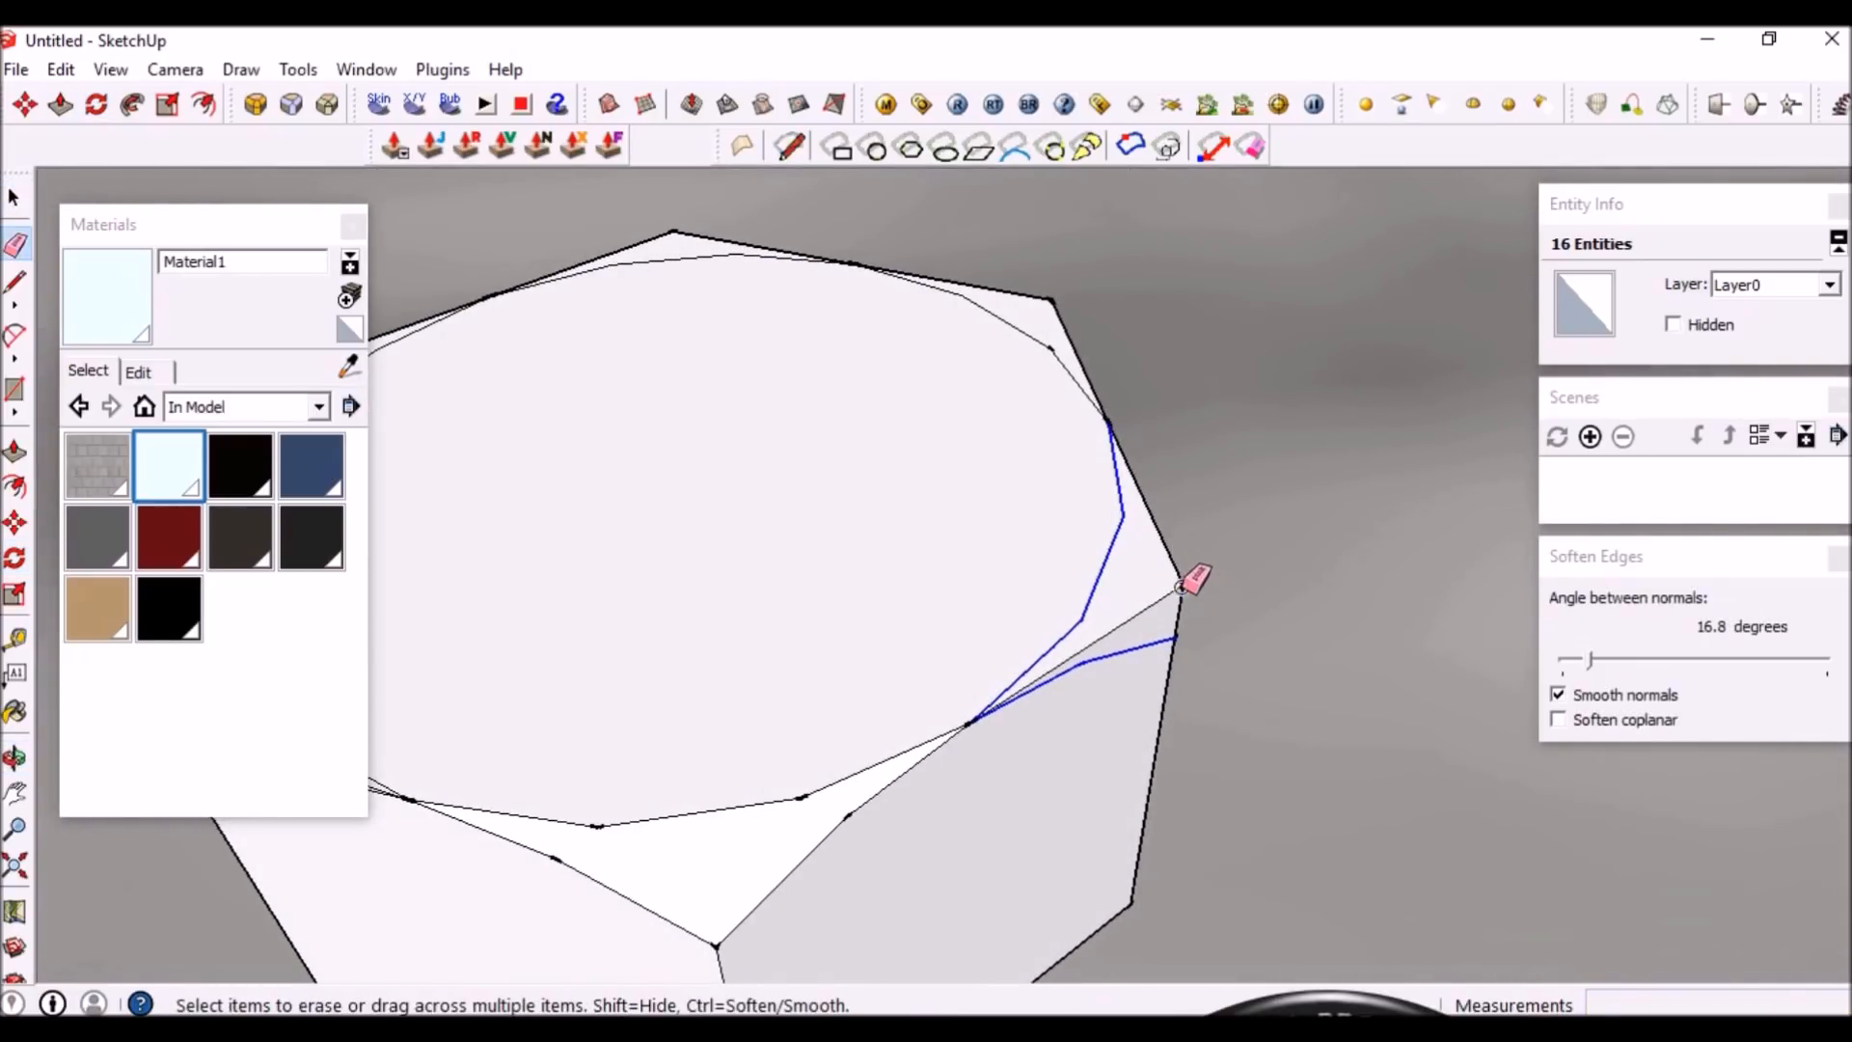
pyautogui.moveTo(1181, 588); pyautogui.dragTo(1182, 557)
pyautogui.moveTo(1044, 339)
pyautogui.mouseDown(button='middle')
pyautogui.moveTo(850, 326)
pyautogui.moveTo(1152, 446)
pyautogui.mouseUp(button='middle')
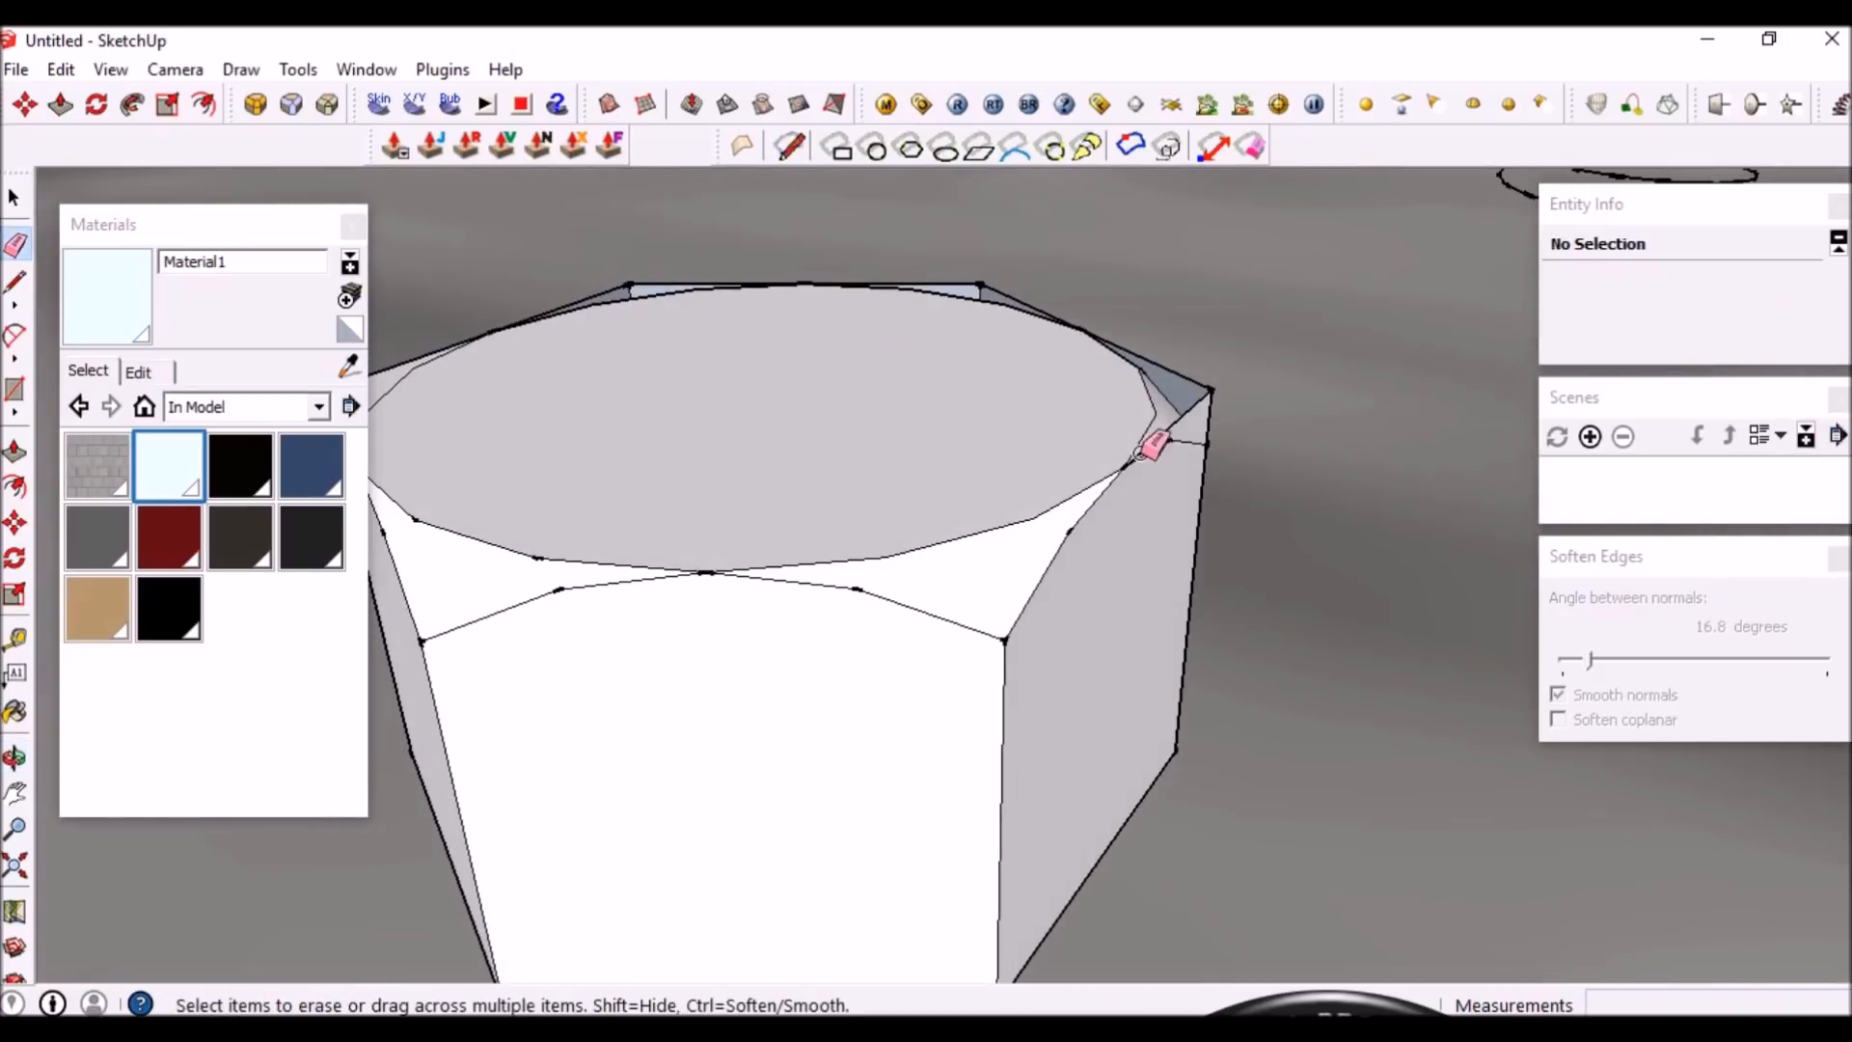
pyautogui.moveTo(1162, 336); pyautogui.dragTo(742, 405, button='middle')
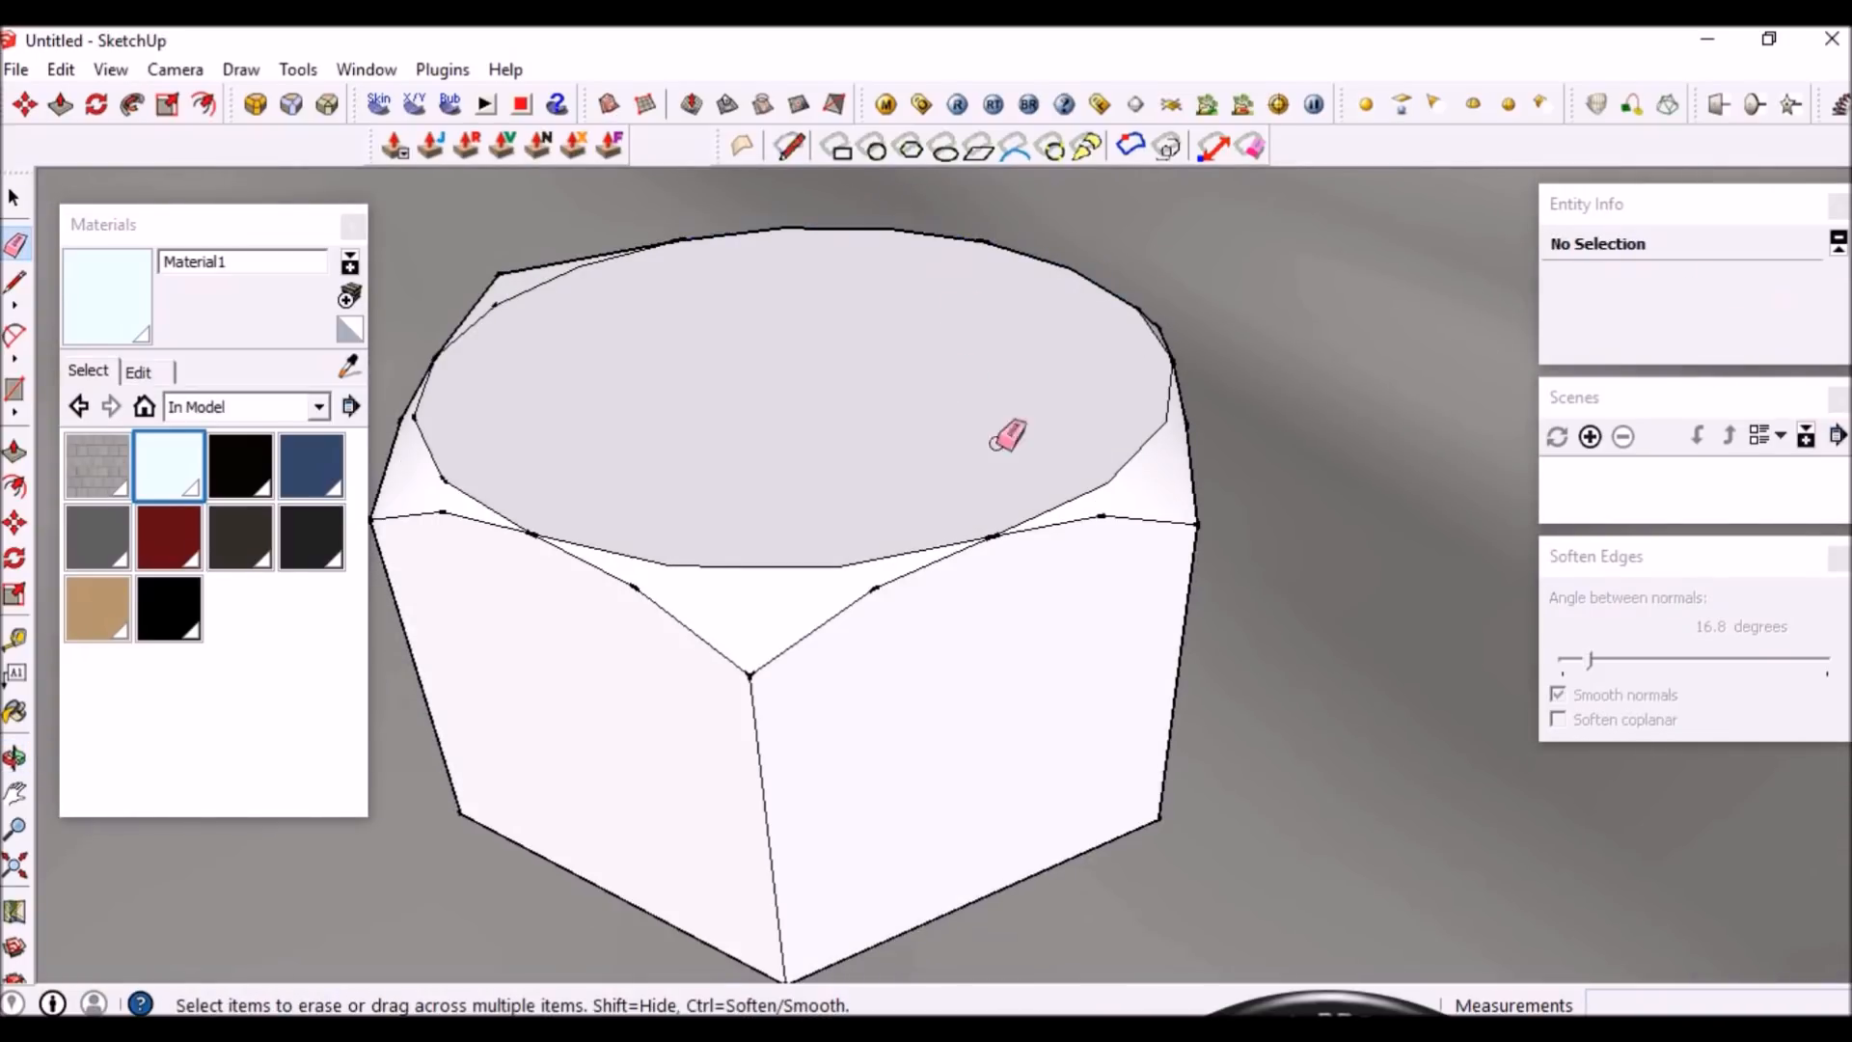
pyautogui.scroll(-3, 1000, 430)
pyautogui.scroll(5, 752, 331)
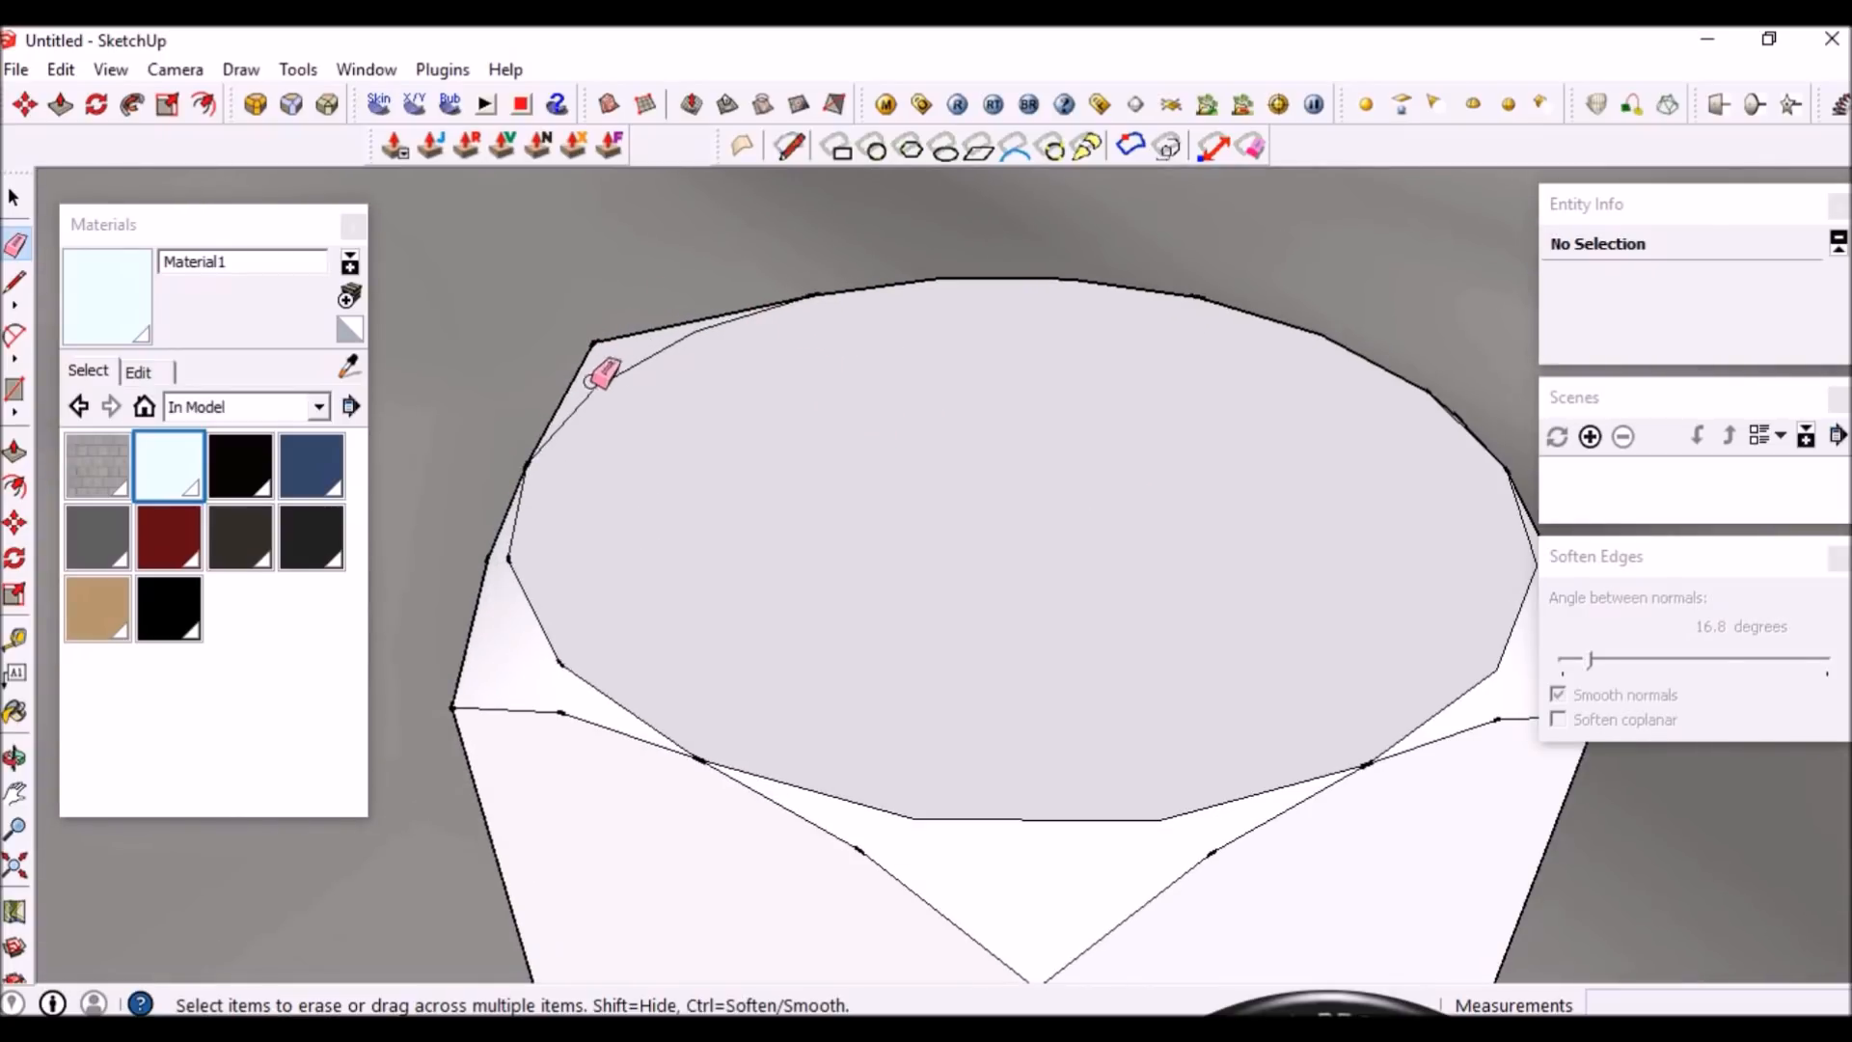
pyautogui.moveTo(703, 290)
pyautogui.mouseDown(button='middle')
pyautogui.moveTo(827, 611)
pyautogui.moveTo(992, 488)
pyautogui.mouseUp(button='middle')
pyautogui.scroll(-3, 992, 488)
pyautogui.press('space')
# Measure the front face's height from its top midpoint to the midpoint of its bottom edge
pyautogui.moveTo(922, 593); pyautogui.dragTo(1083, 628, button='middle')
pyautogui.scroll(3, 826, 454)
pyautogui.scroll(-4, 1013, 577)
pyautogui.scroll(4, 1062, 576)
pyautogui.moveTo(1043, 712); pyautogui.dragTo(972, 637, button='middle')
pyautogui.press('space')
pyautogui.press('t')
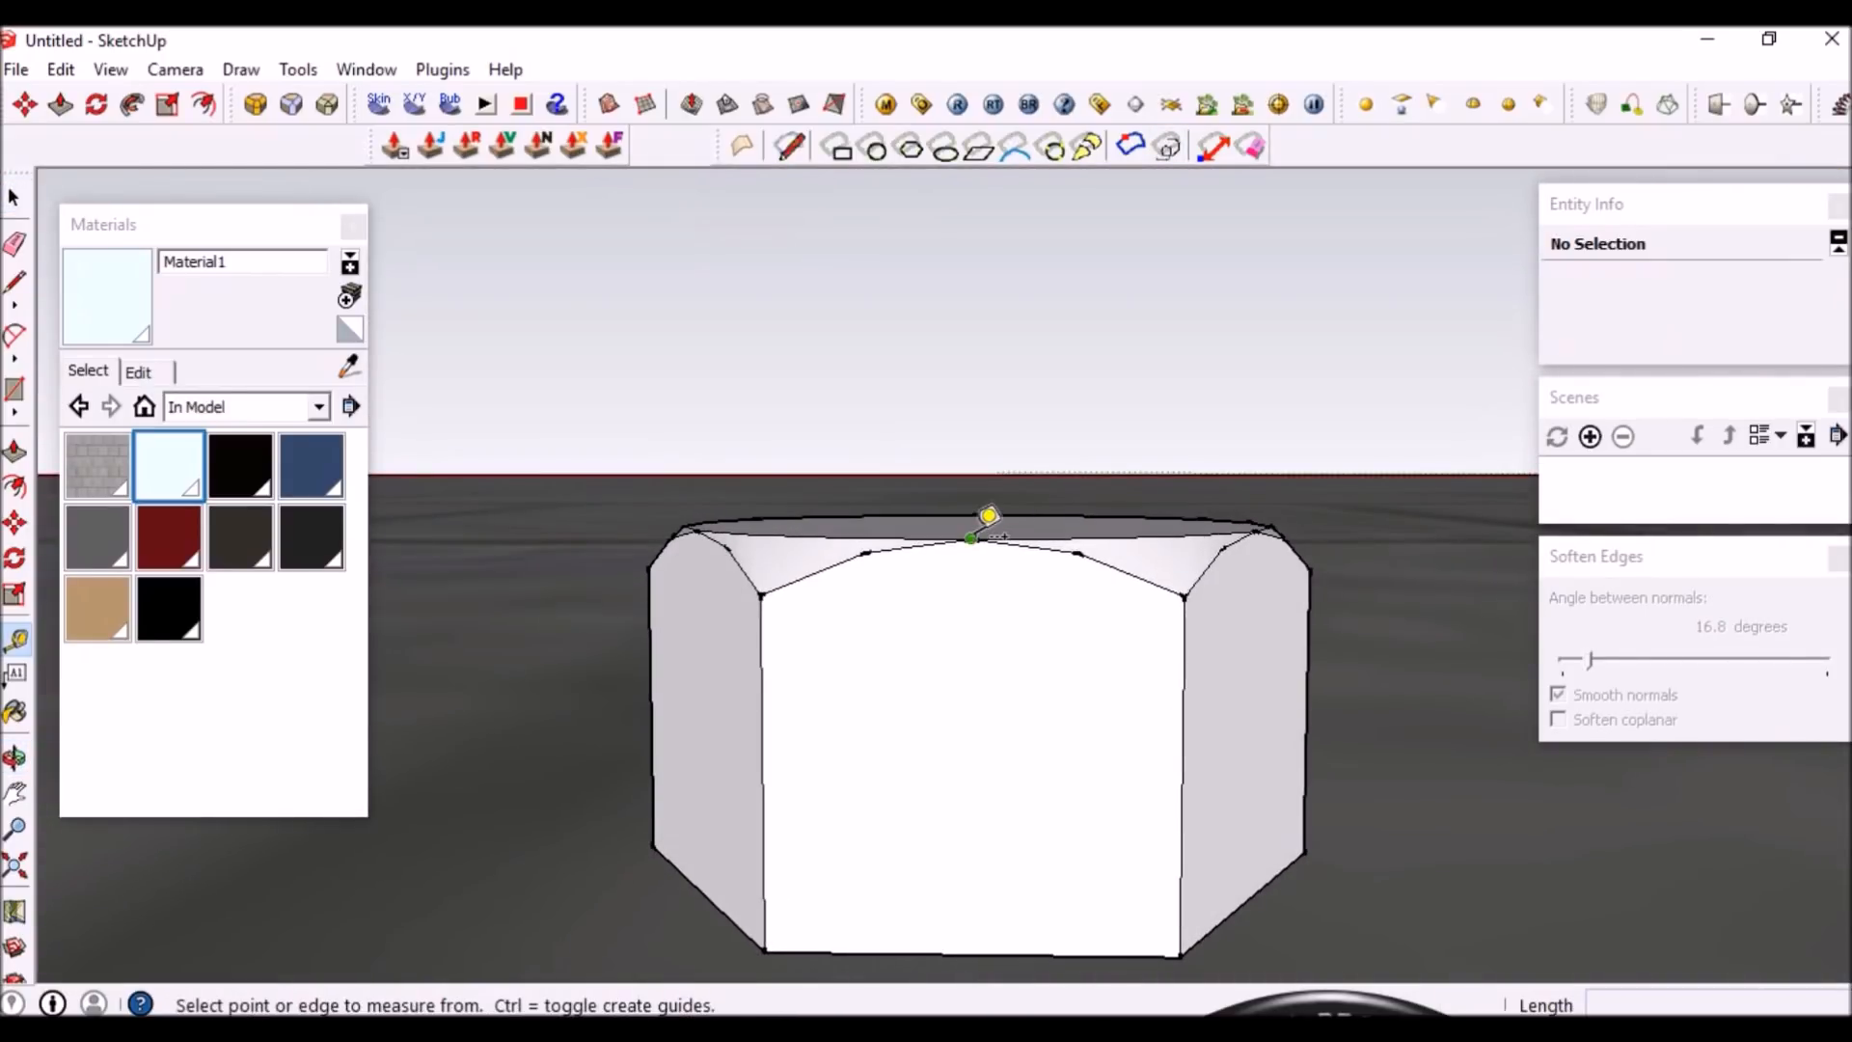
pyautogui.click(971, 538)
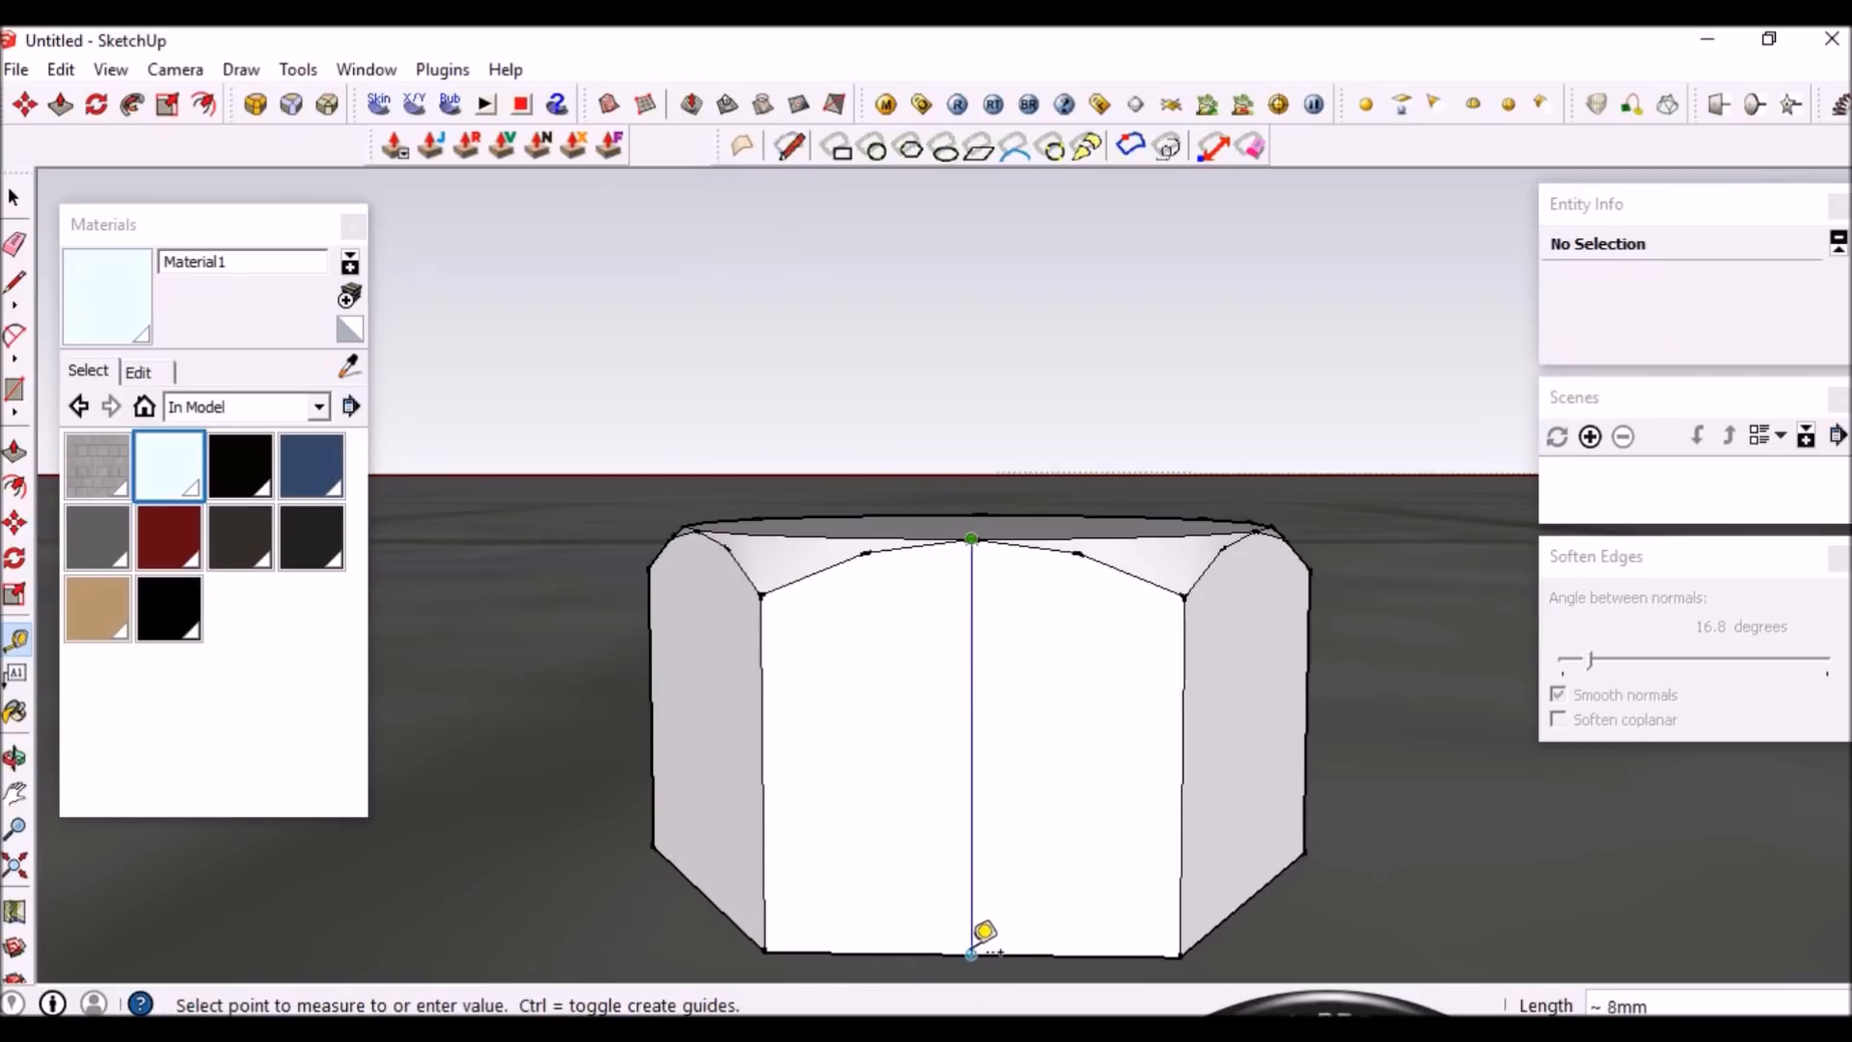
pyautogui.press('space')
# Measure the width across the top face between the midpoints of two opposite sides
pyautogui.moveTo(1001, 674); pyautogui.dragTo(861, 683, button='middle')
pyautogui.press('t')
pyautogui.click(820, 708)
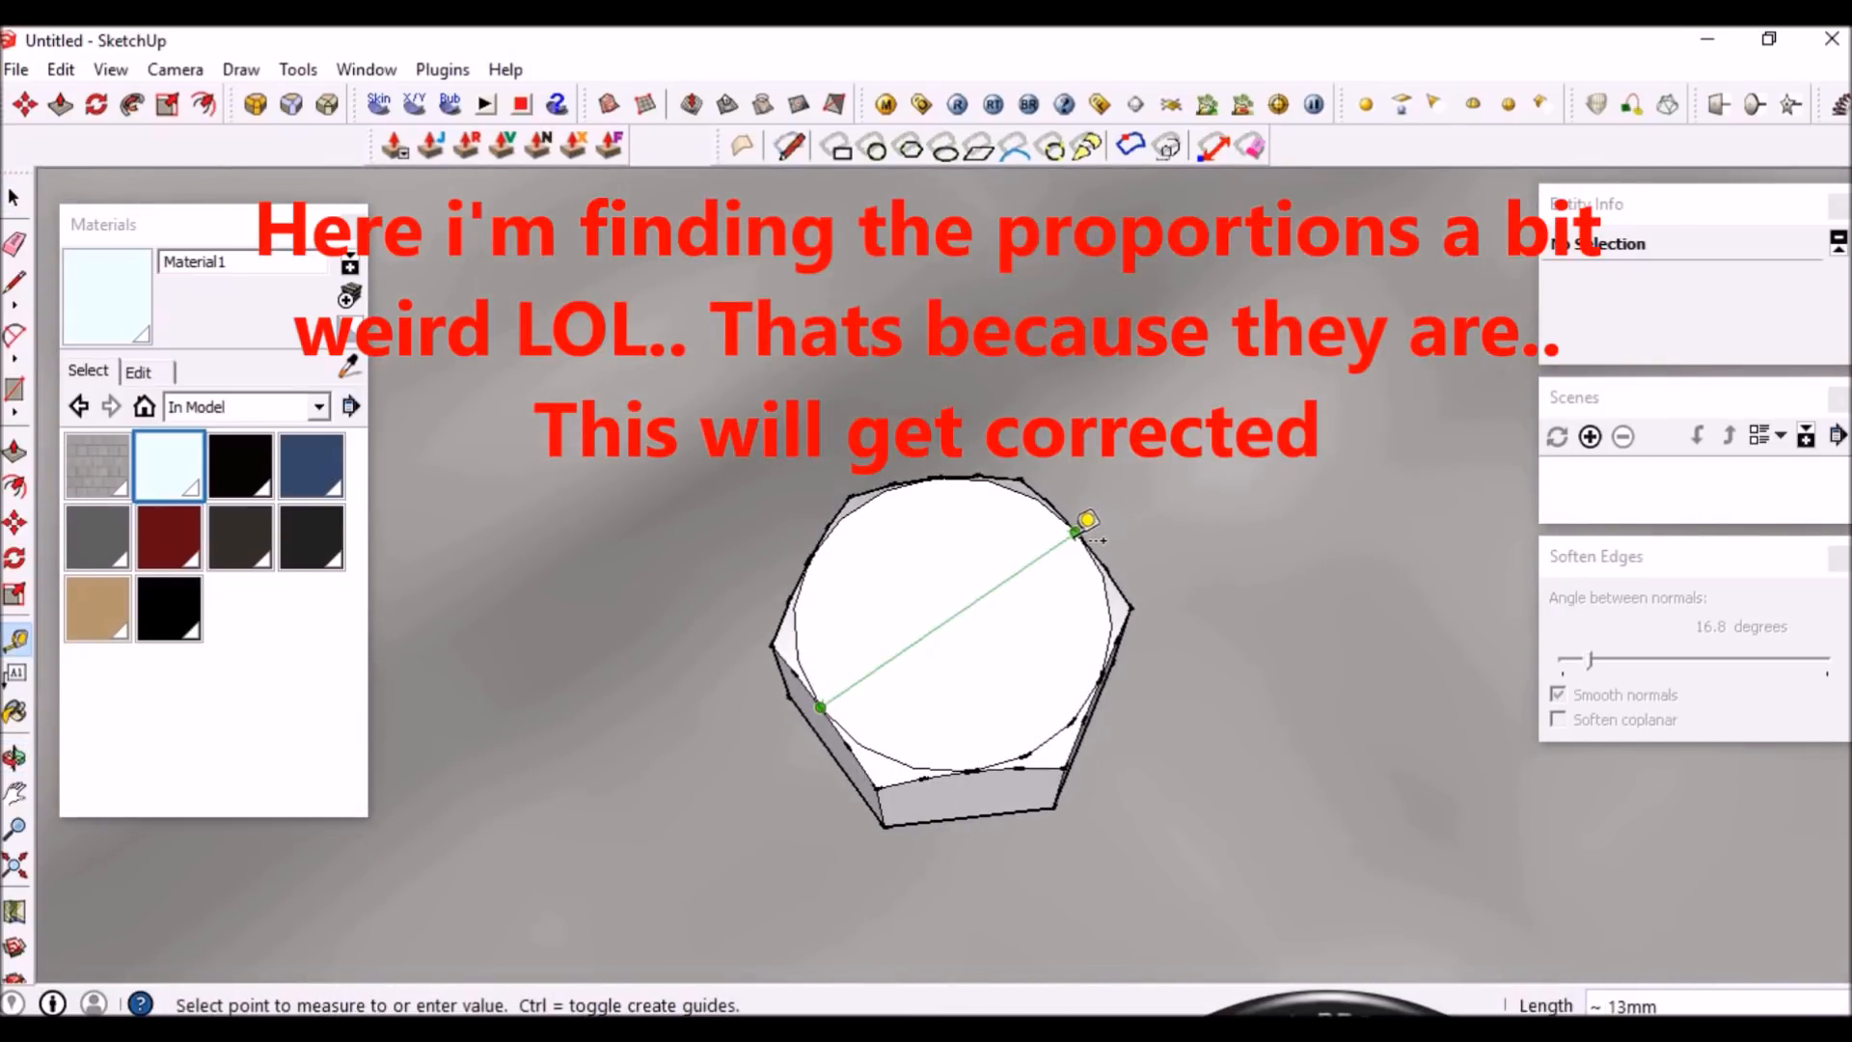
pyautogui.press('space')
# Select the whole hexagonal block and flip it along the blue direction
pyautogui.moveTo(798, 732); pyautogui.dragTo(1050, 488, button='middle')
pyautogui.moveTo(996, 680); pyautogui.dragTo(1036, 639, button='middle')
pyautogui.click(1030, 632)
pyautogui.tripleClick(1028, 625)
pyautogui.scroll(2, 1022, 617)
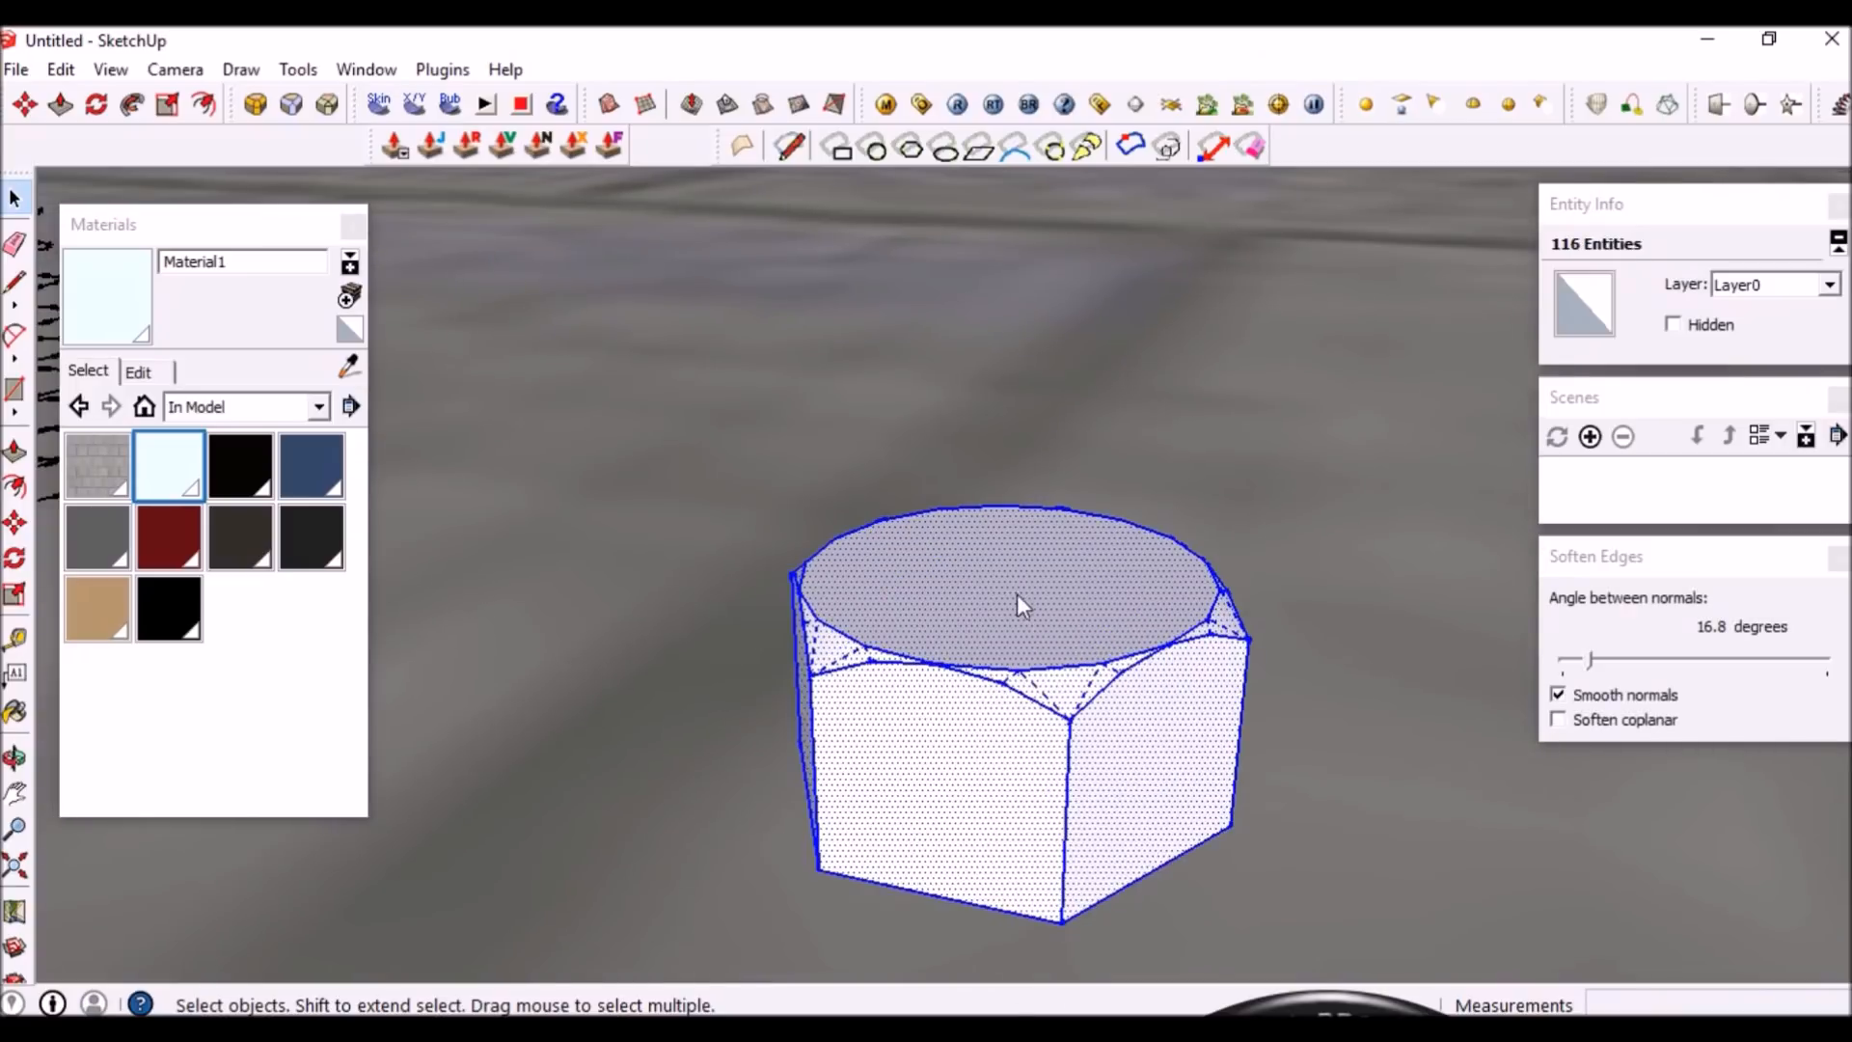
pyautogui.rightClick(1017, 593)
pyautogui.moveTo(1153, 628)
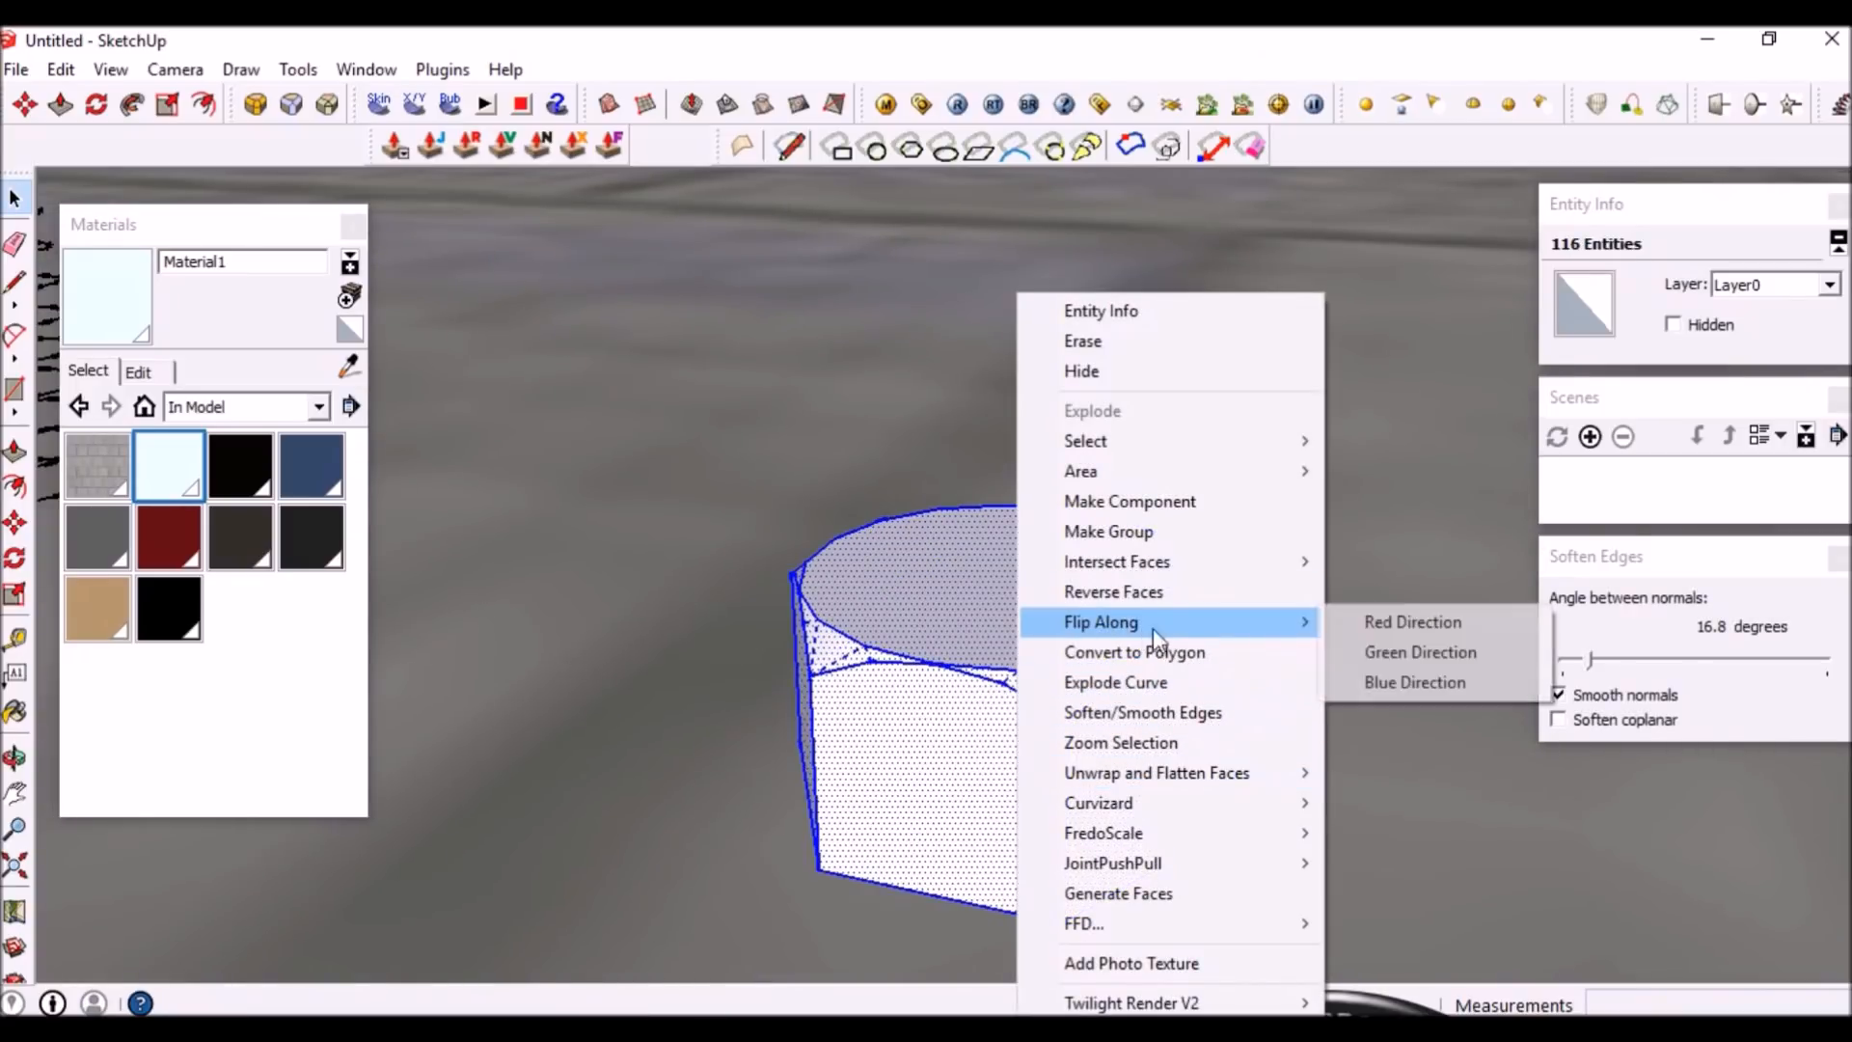
pyautogui.click(1409, 682)
# Draw an 18-sided circle centred on the hexagon's flat face, reaching the midpoints of its sides
pyautogui.moveTo(989, 574); pyautogui.dragTo(969, 777, button='middle')
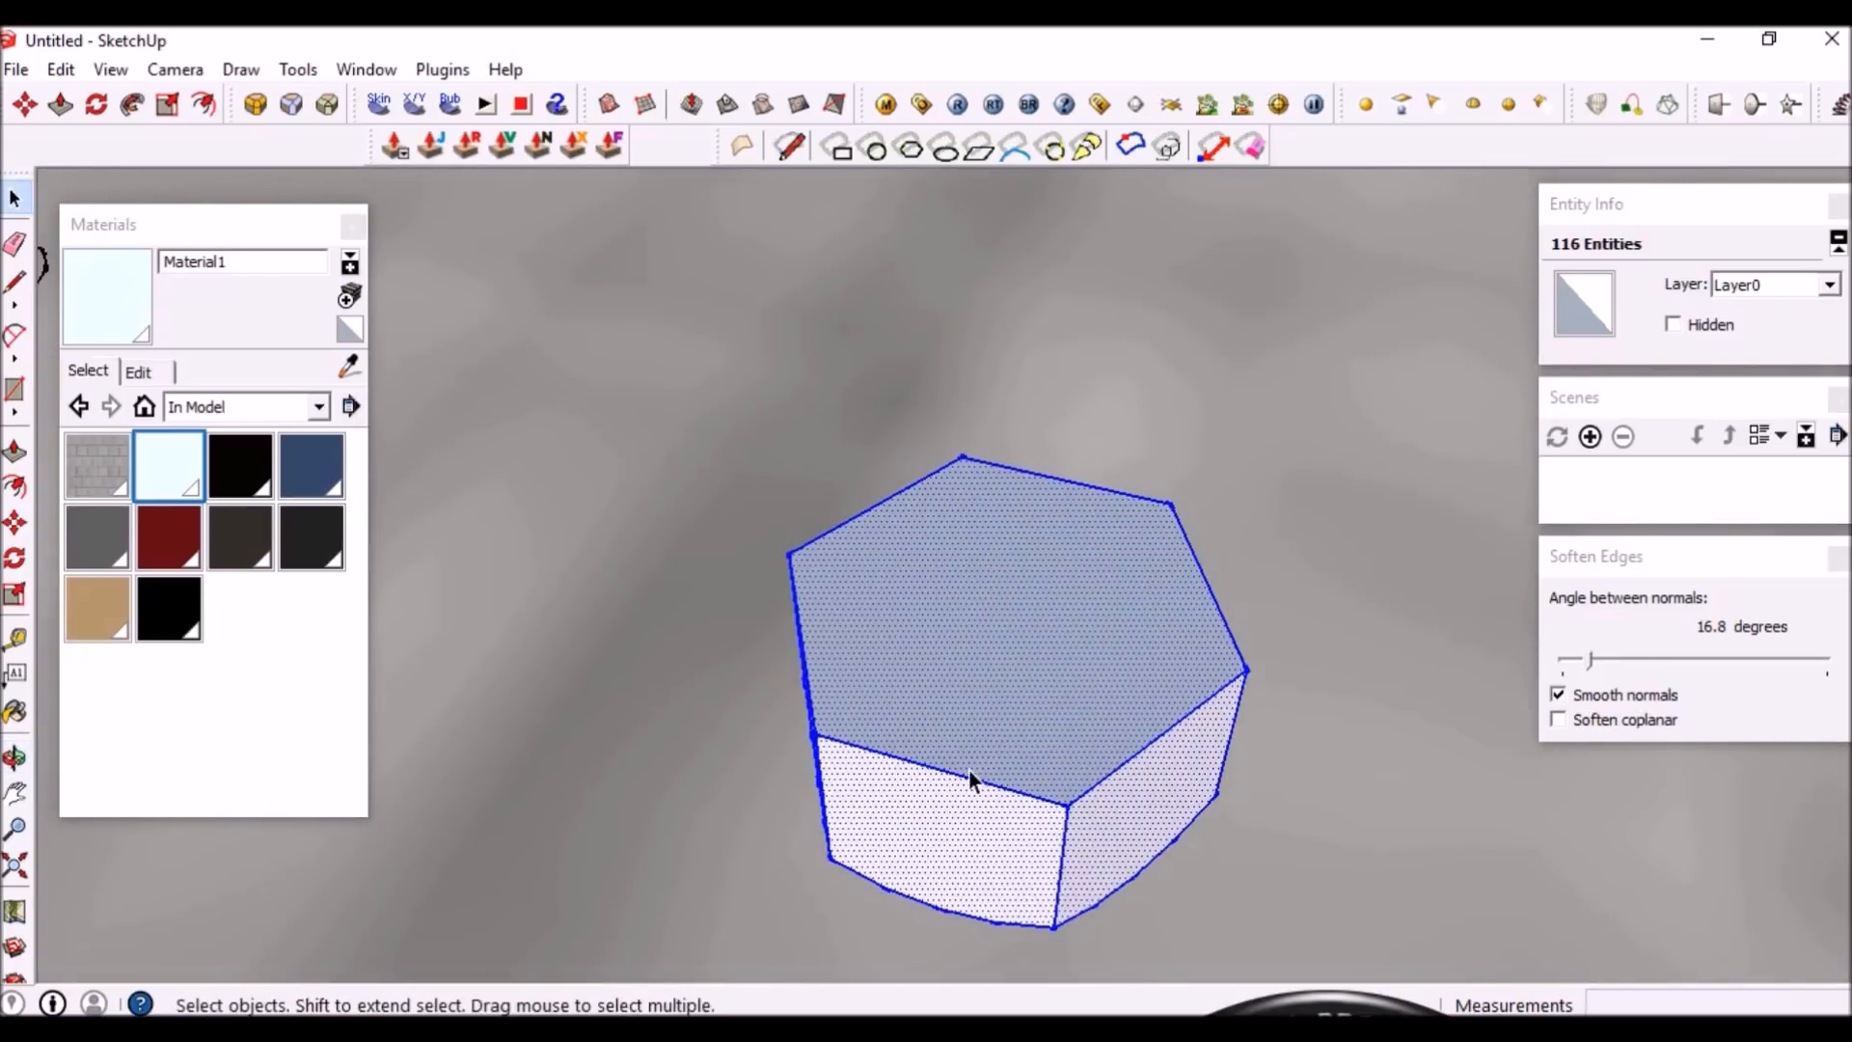
pyautogui.click(946, 770)
pyautogui.scroll(2, 1080, 686)
pyautogui.press('c')
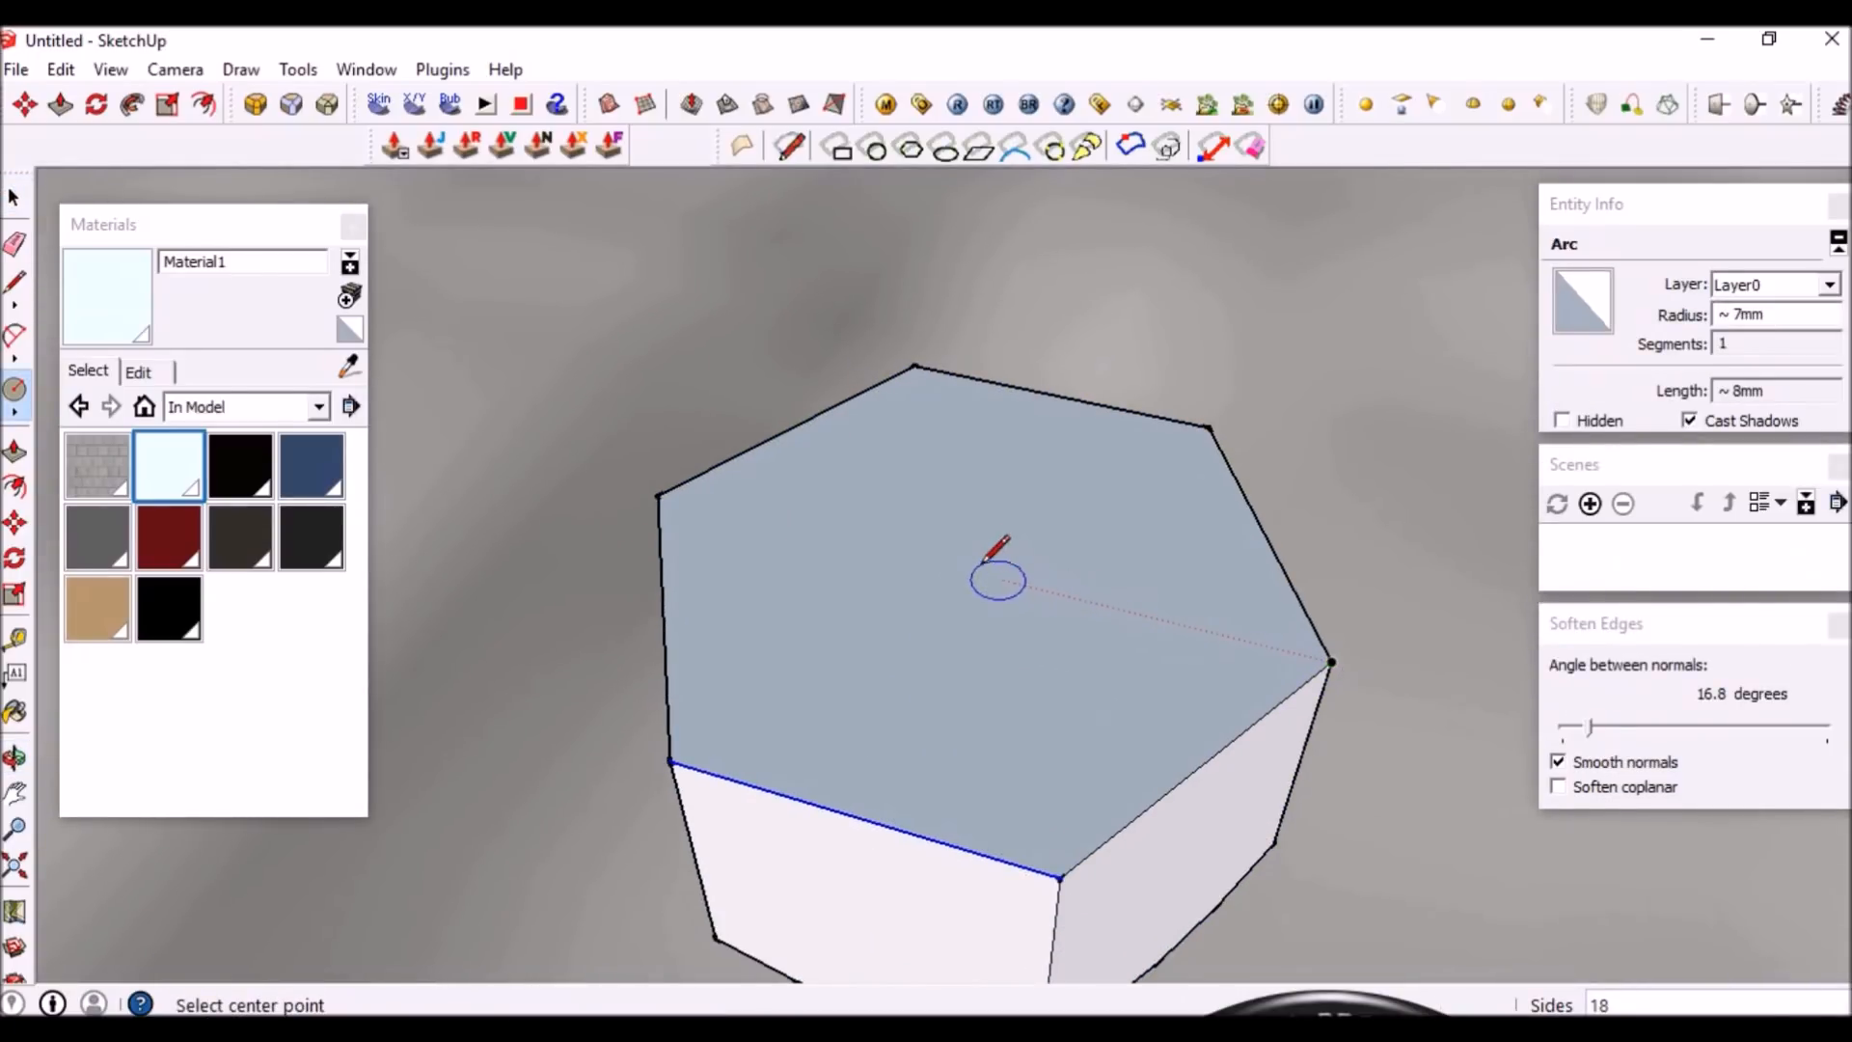
pyautogui.click(1057, 394)
pyautogui.moveTo(1013, 662); pyautogui.dragTo(1020, 500, button='middle')
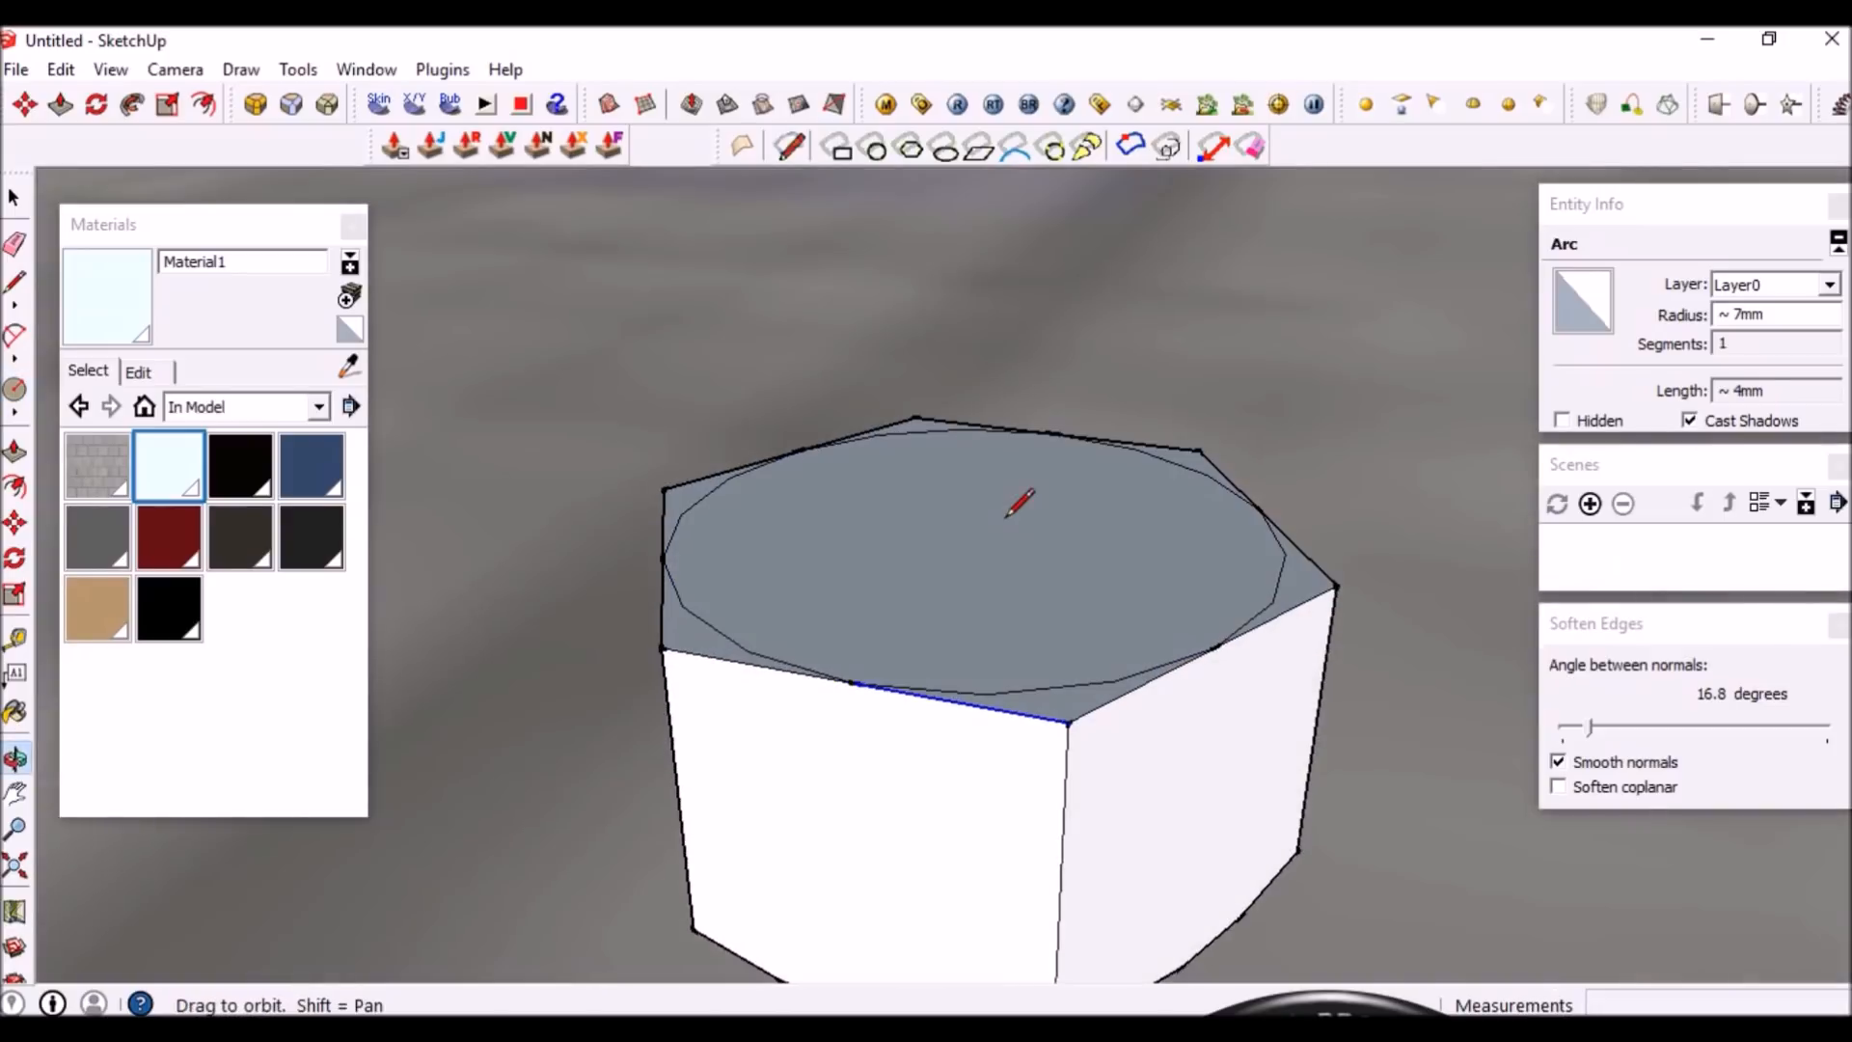
# Extrude the circular face upward by about 1 mm to form a thin disc on the hexagonal block
pyautogui.press('p')
pyautogui.moveTo(1017, 557); pyautogui.dragTo(1018, 523)
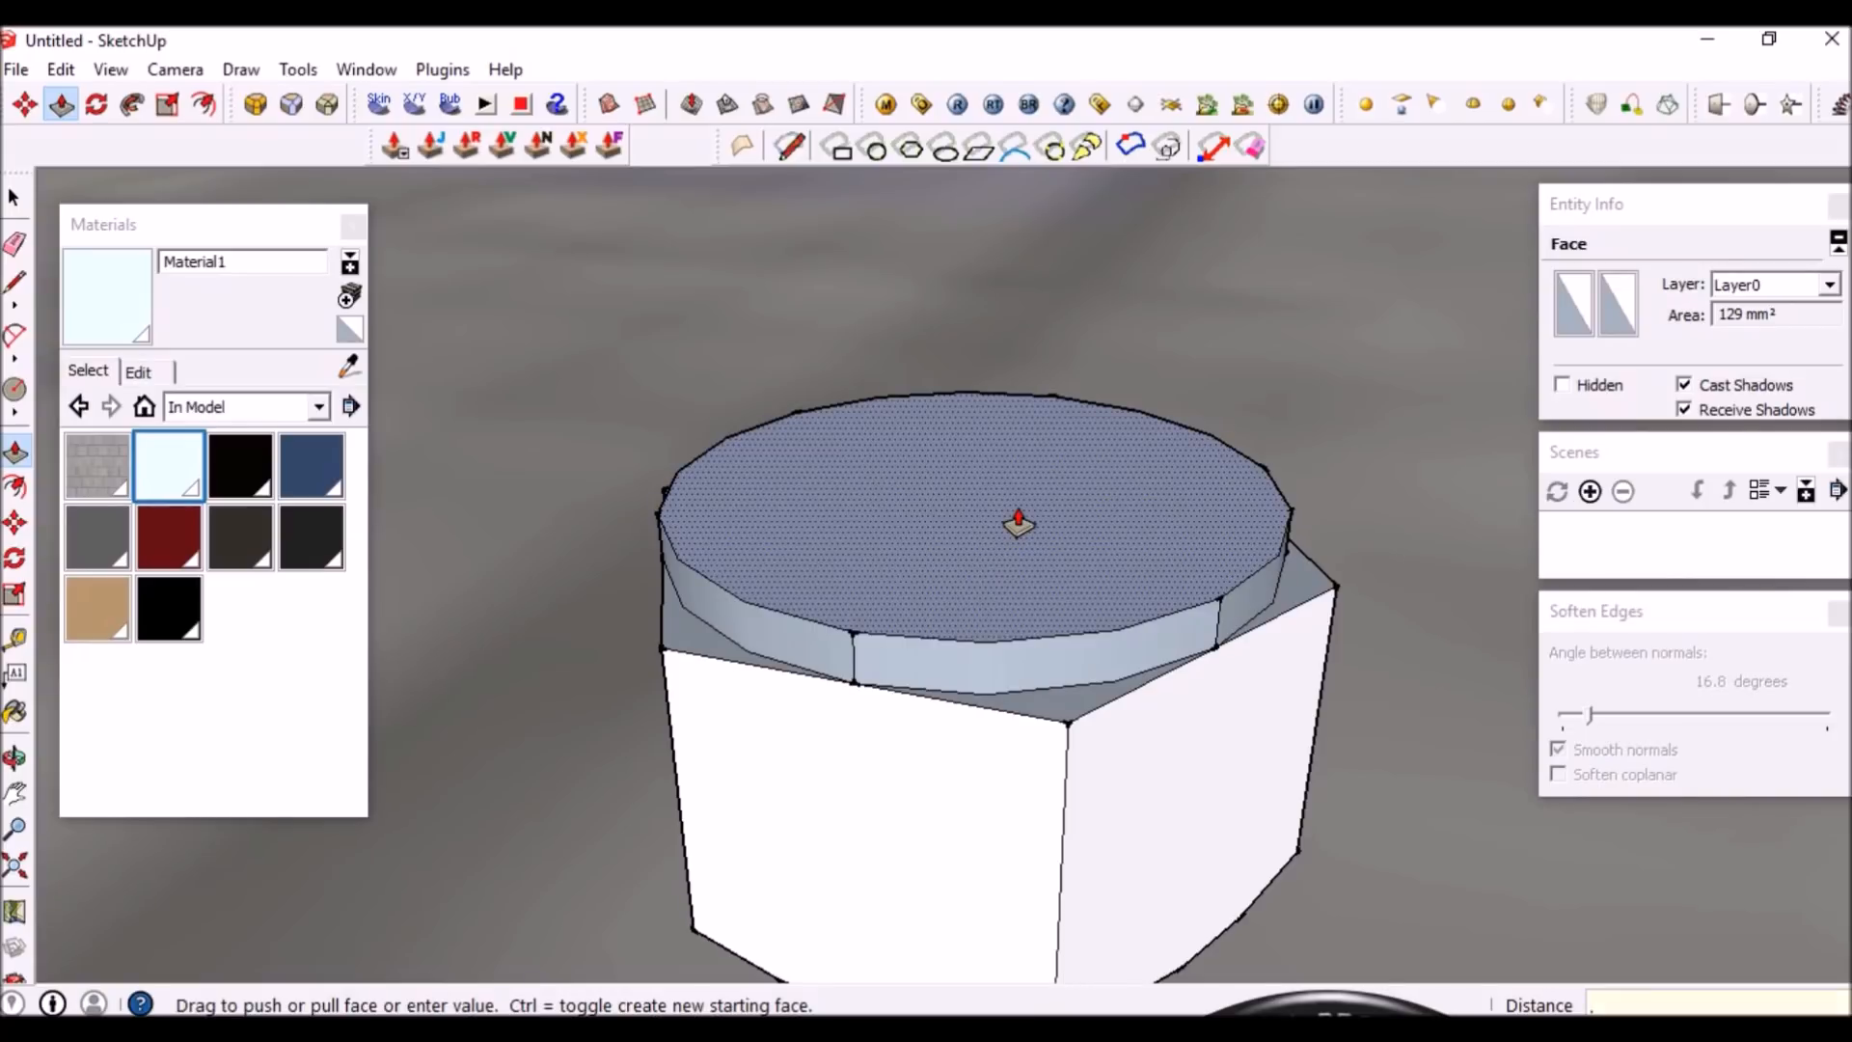
pyautogui.click(1020, 522)
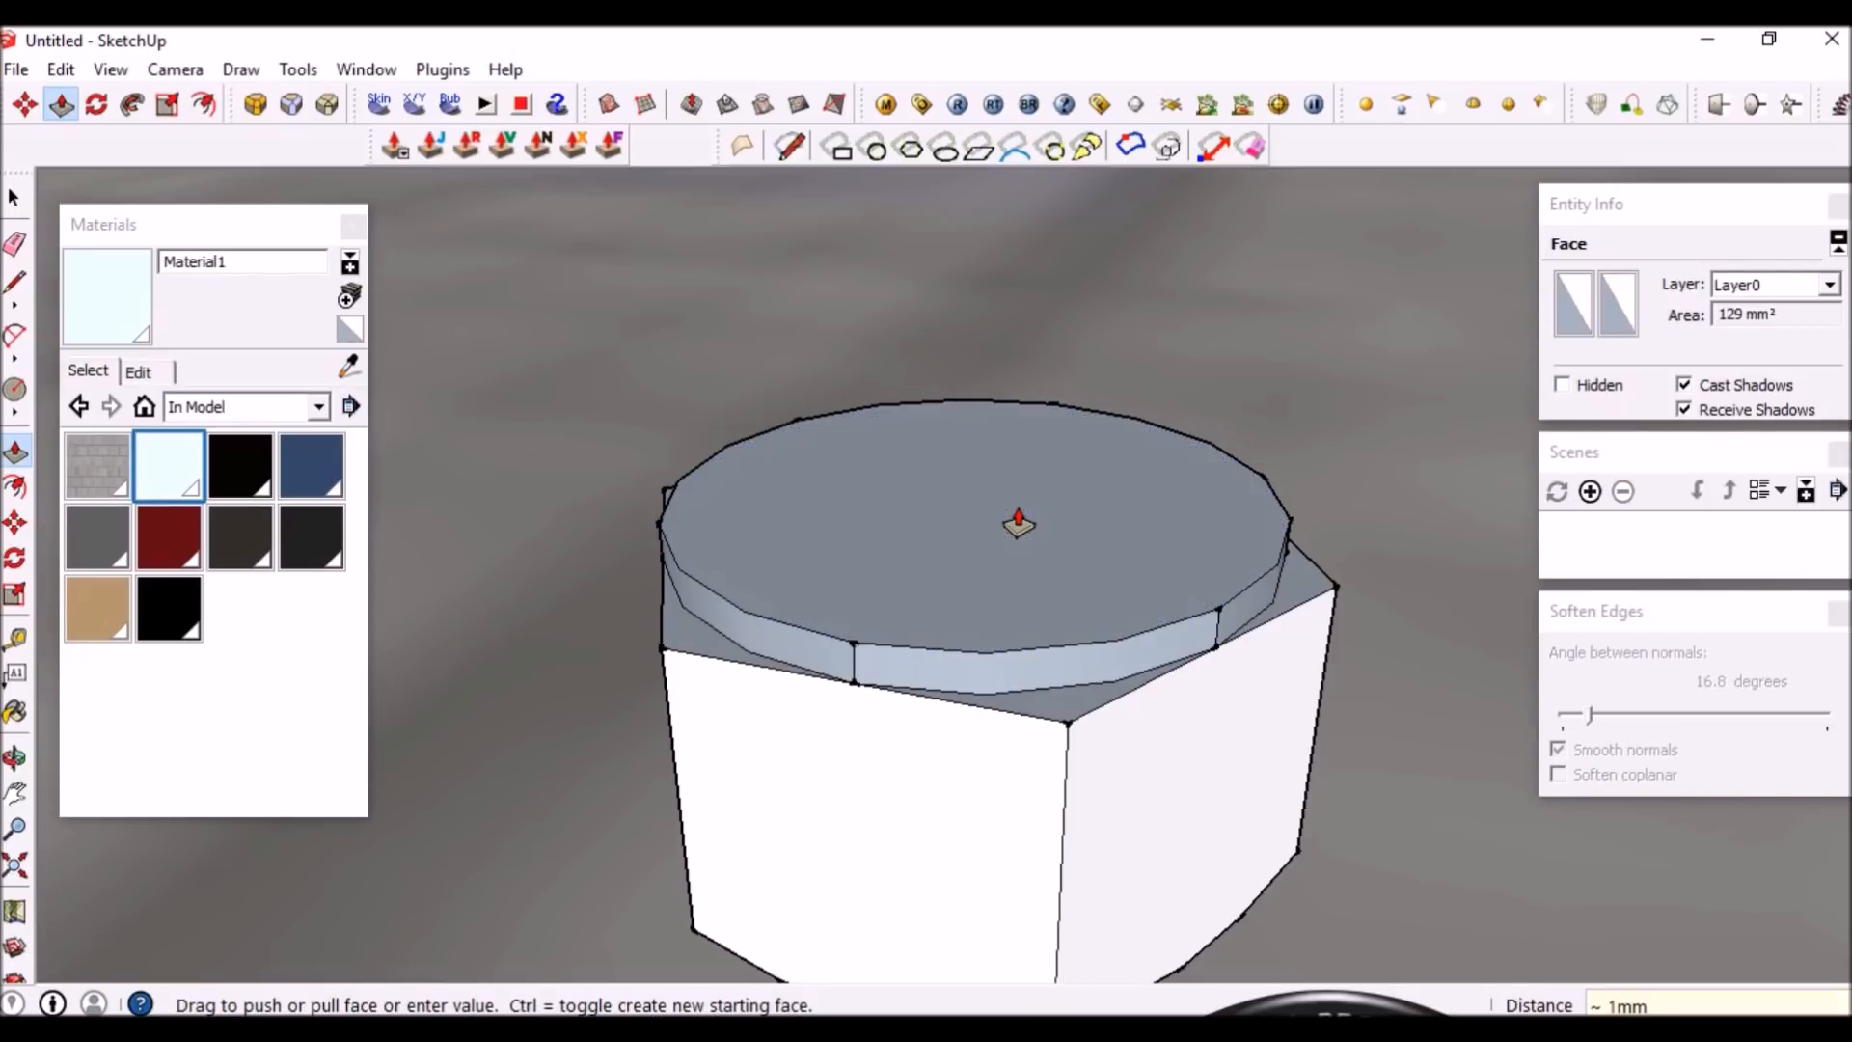
pyautogui.moveTo(980, 695); pyautogui.dragTo(1119, 449, button='middle')
# Move the disc and the block's upper hexagonal face down 0.8 mm along the blue axis
pyautogui.press('space')
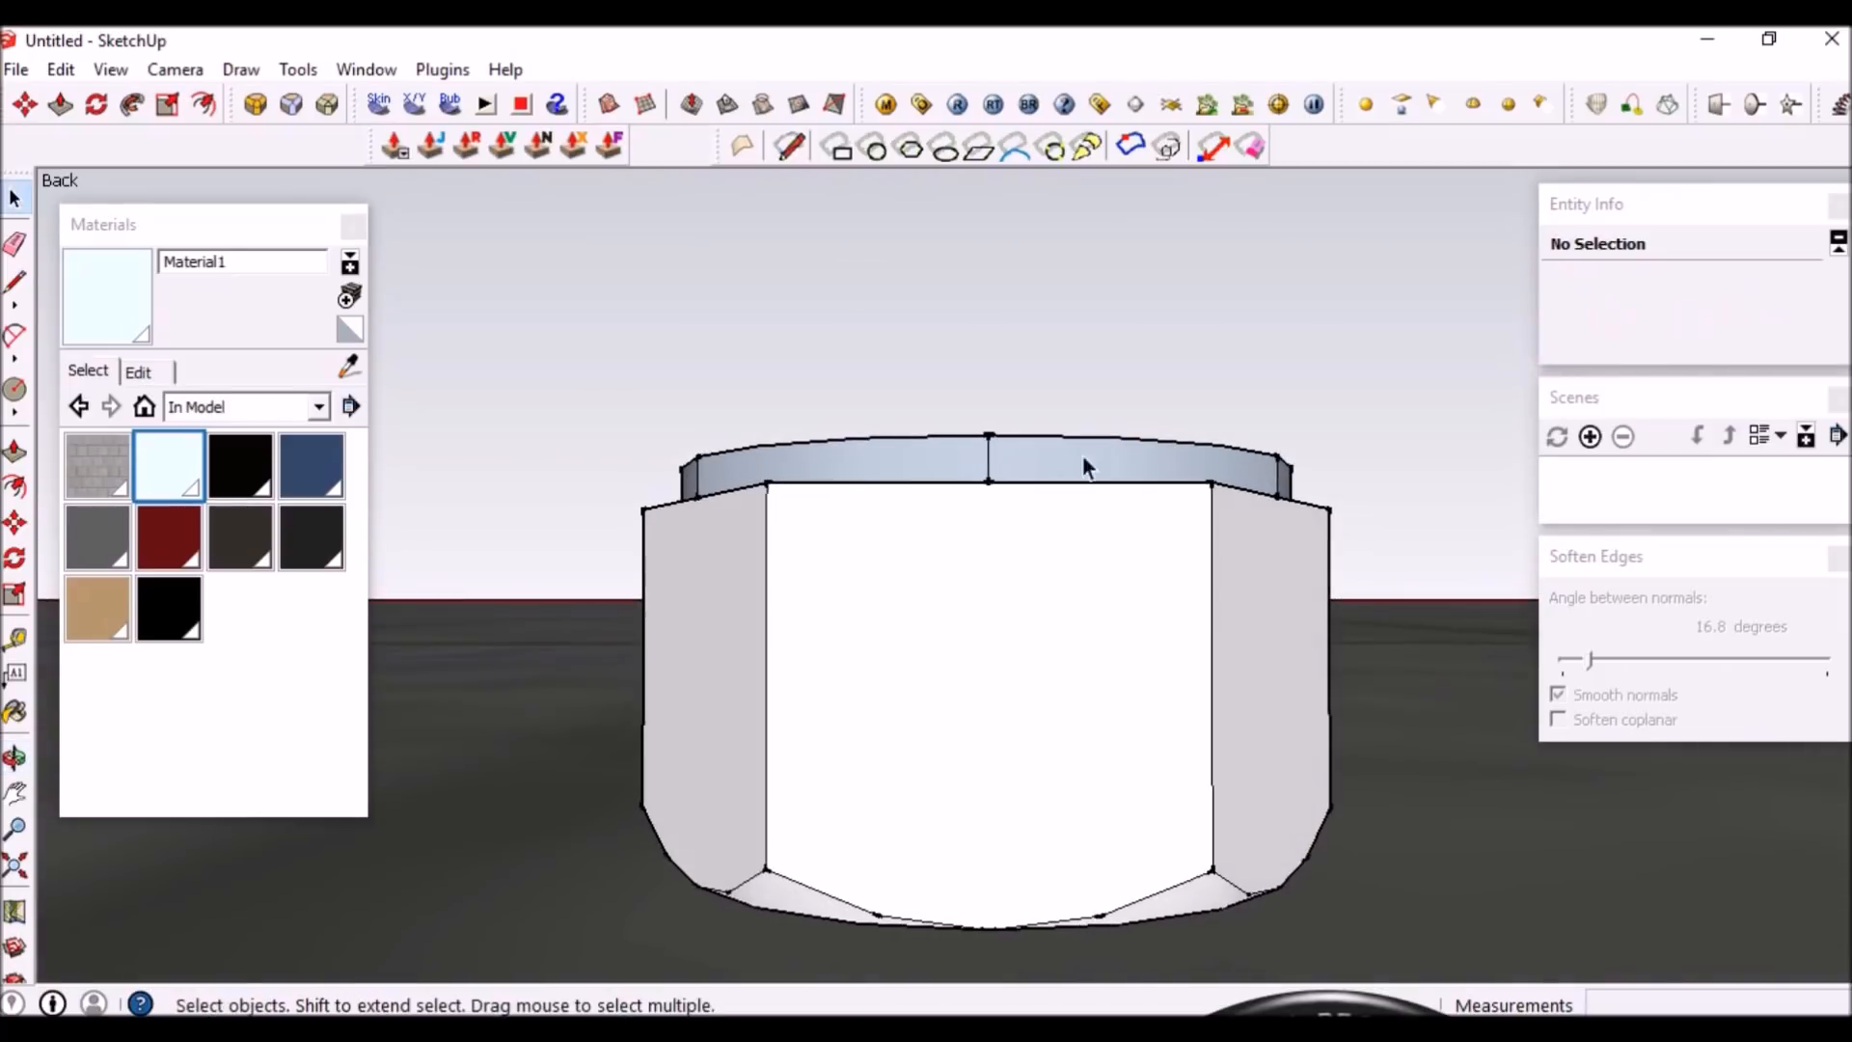
pyautogui.moveTo(546, 353); pyautogui.dragTo(1483, 662)
pyautogui.moveTo(864, 646)
pyautogui.mouseDown(button='middle')
pyautogui.moveTo(872, 847)
pyautogui.moveTo(872, 641)
pyautogui.moveTo(897, 639)
pyautogui.mouseUp(button='middle')
pyautogui.press('m')
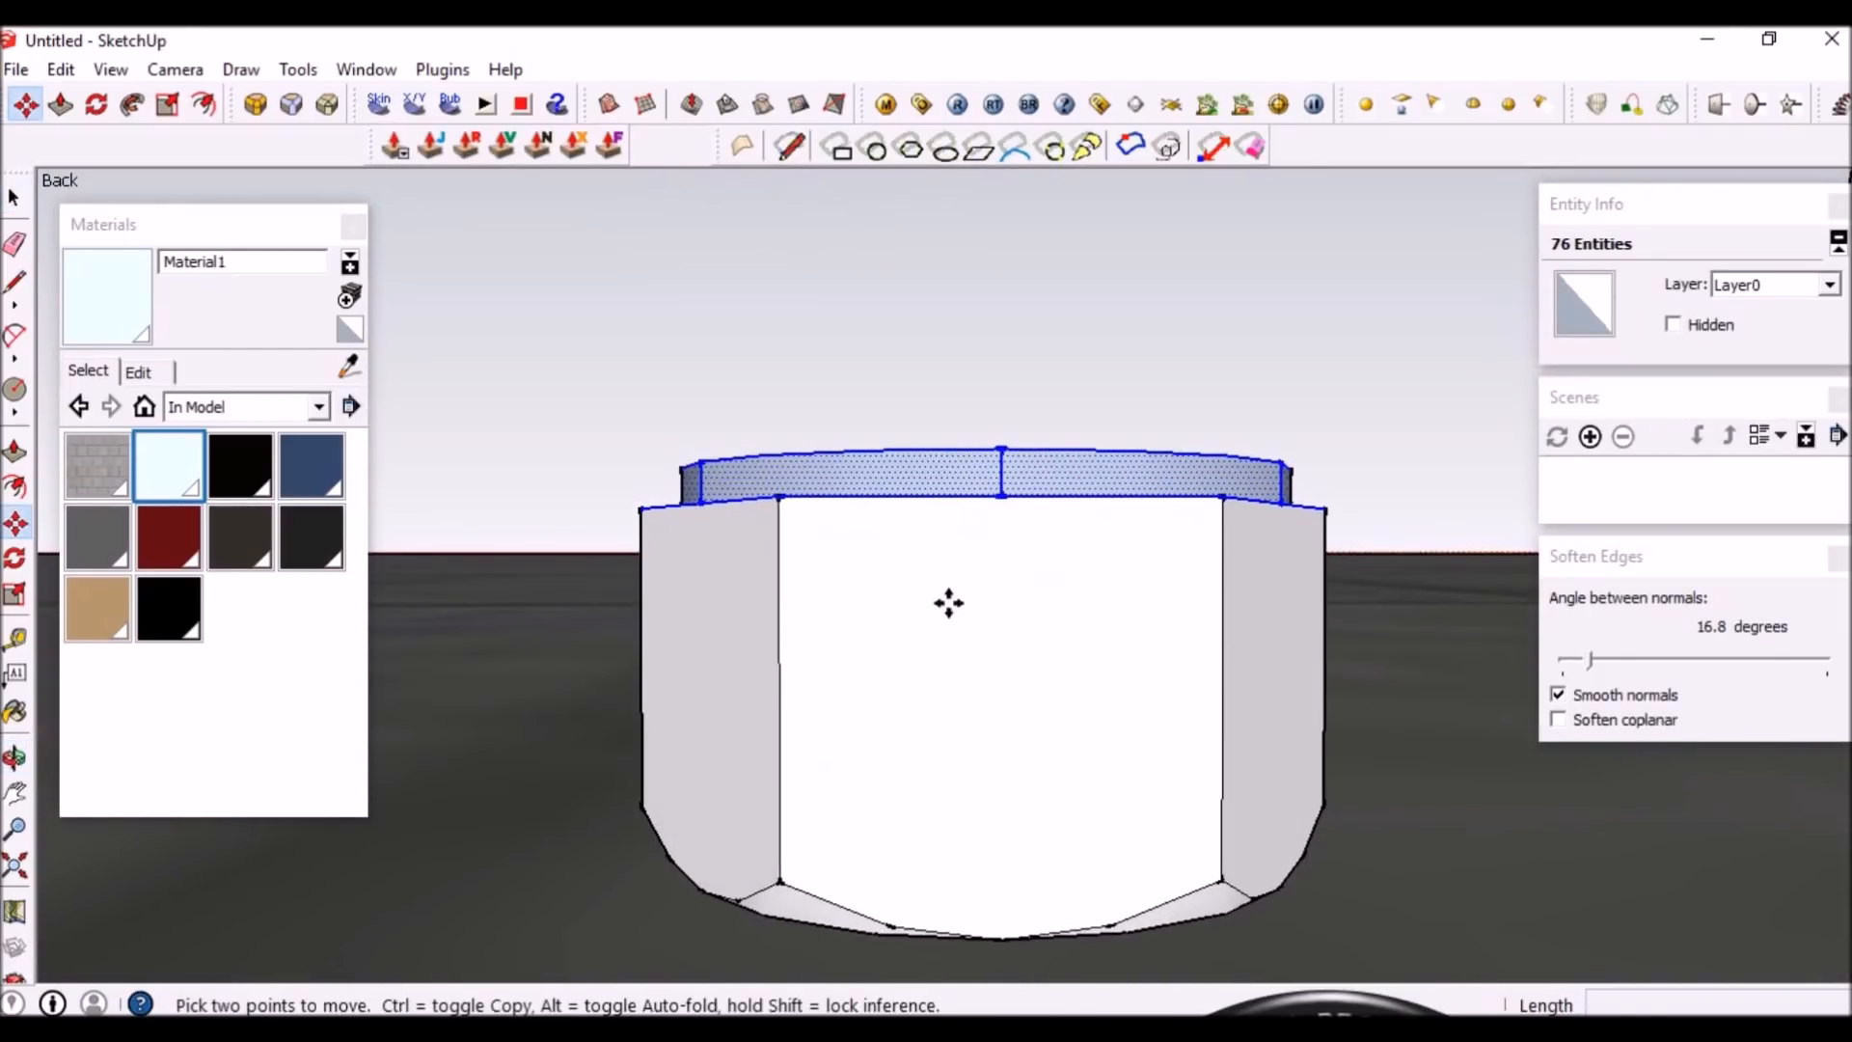
pyautogui.click(950, 592)
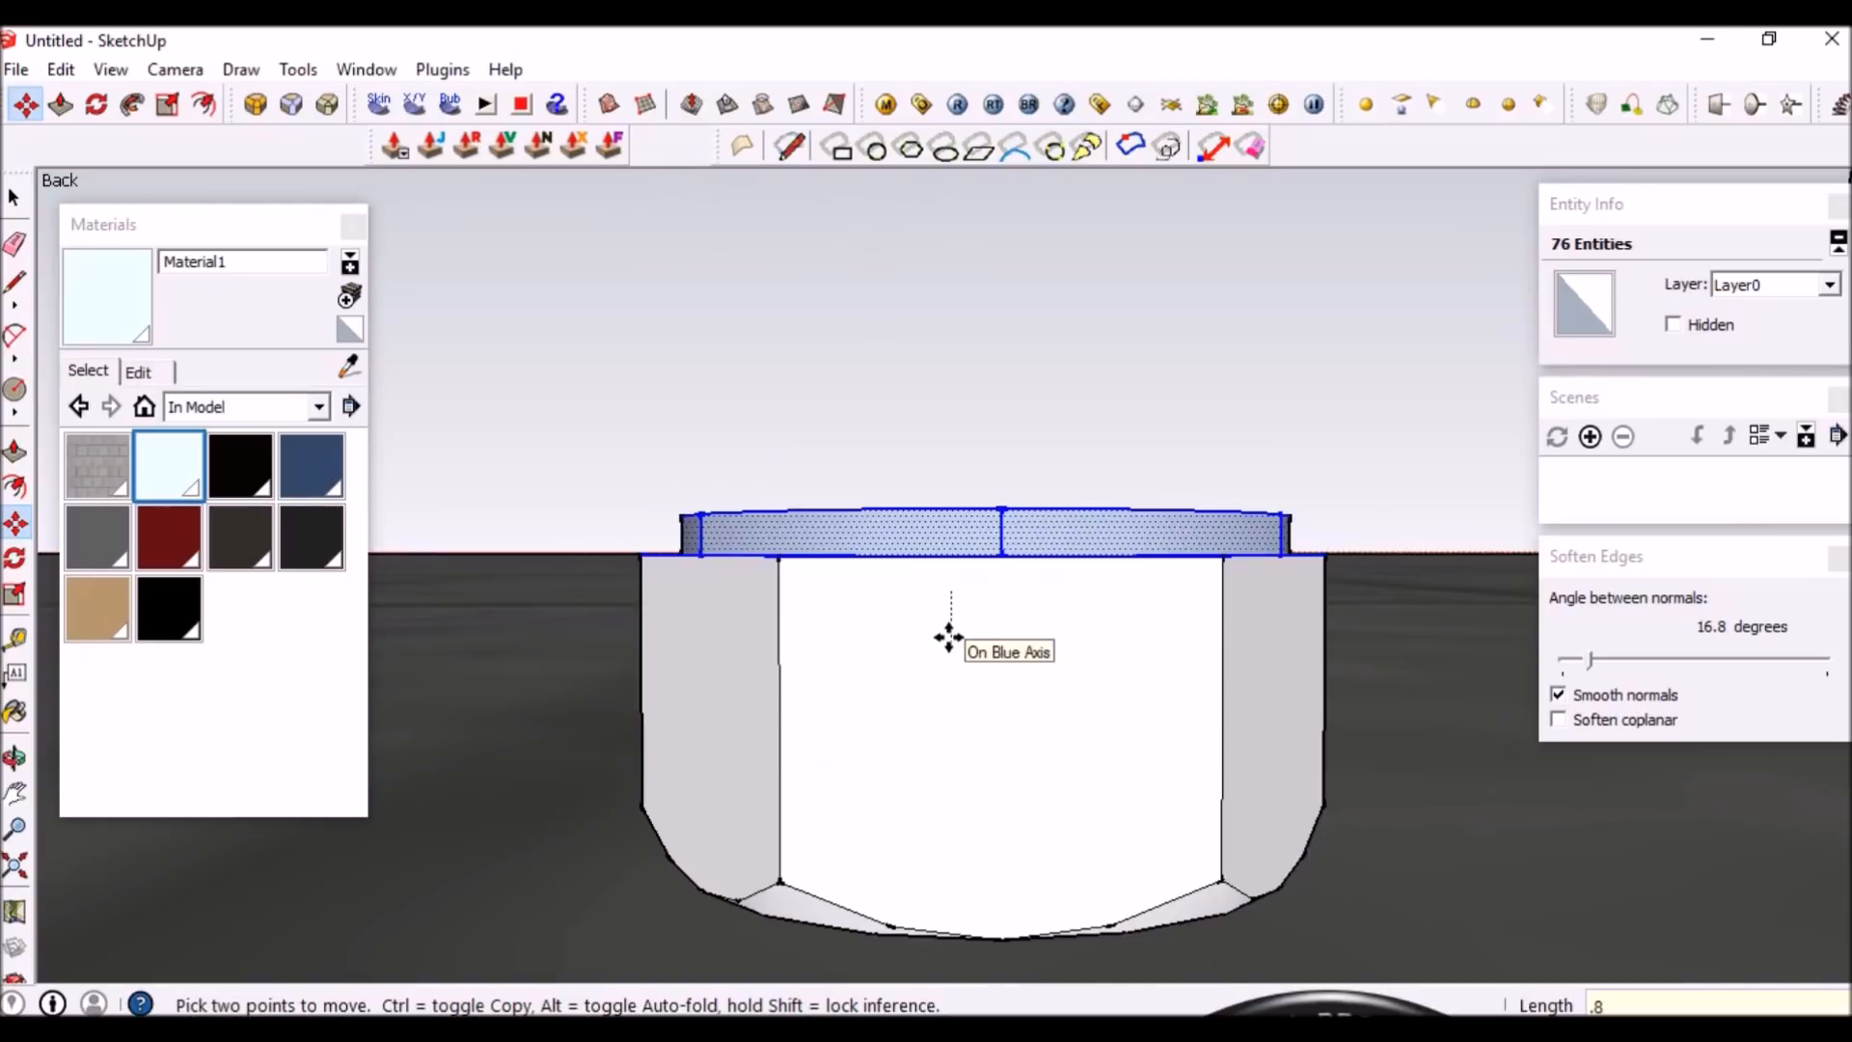
pyautogui.press('Return')
pyautogui.press('space')
# Select all connected geometry of the bolt head, including the disc, and make it a component
pyautogui.moveTo(951, 640); pyautogui.dragTo(864, 801, button='middle')
pyautogui.scroll(-2, 893, 621)
pyautogui.moveTo(894, 625); pyautogui.dragTo(784, 687, button='middle')
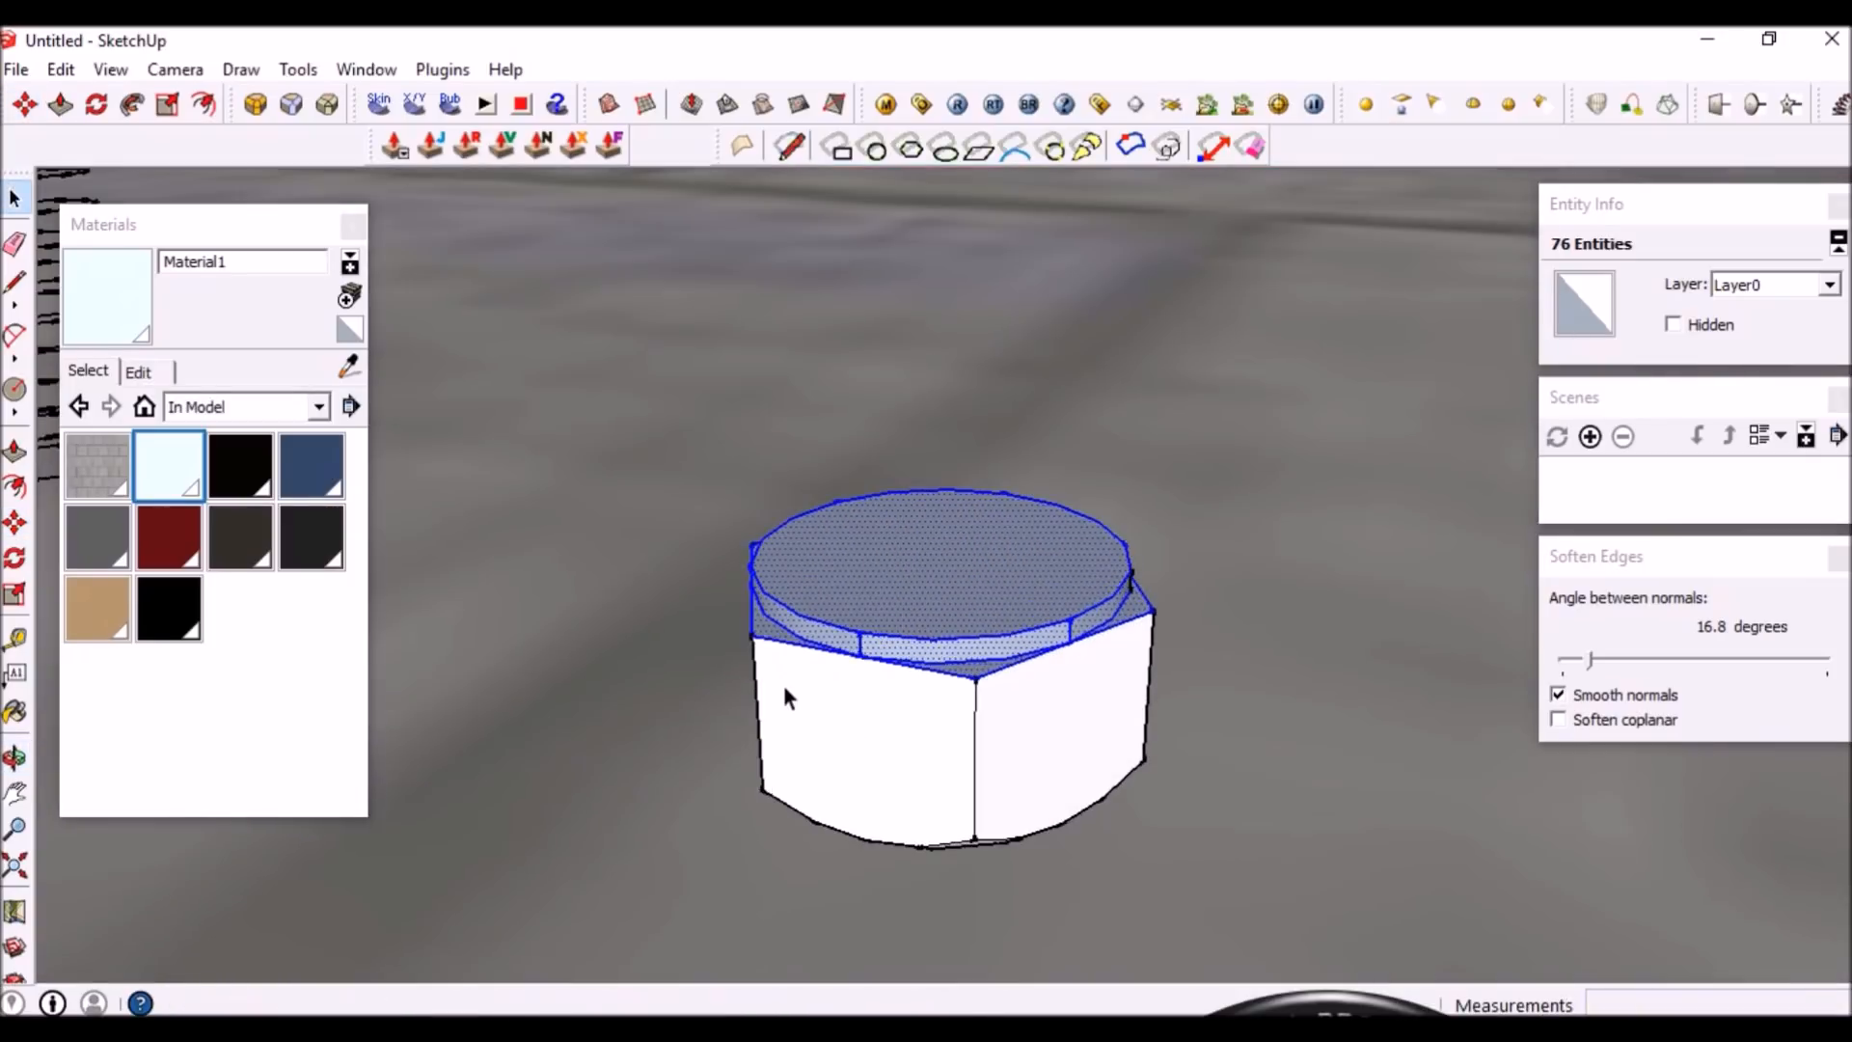
pyautogui.moveTo(988, 745); pyautogui.dragTo(899, 633, button='middle')
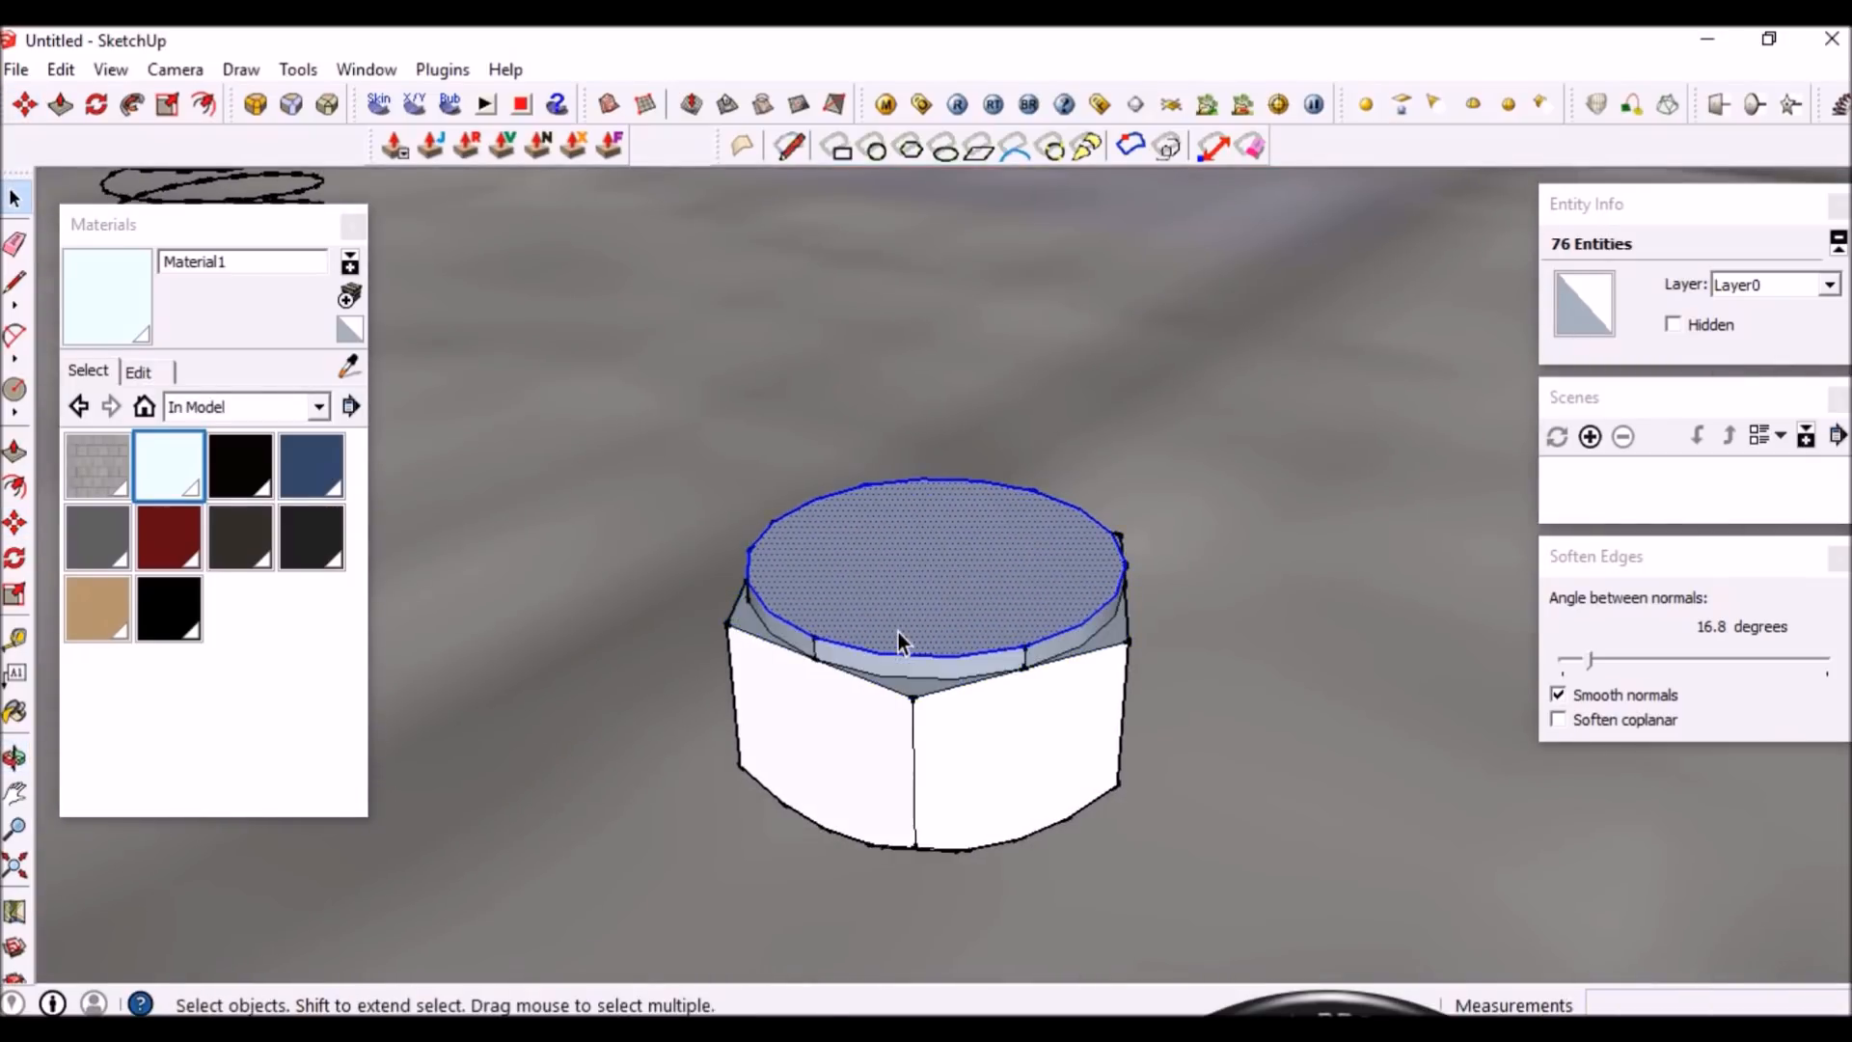
pyautogui.tripleClick(899, 635)
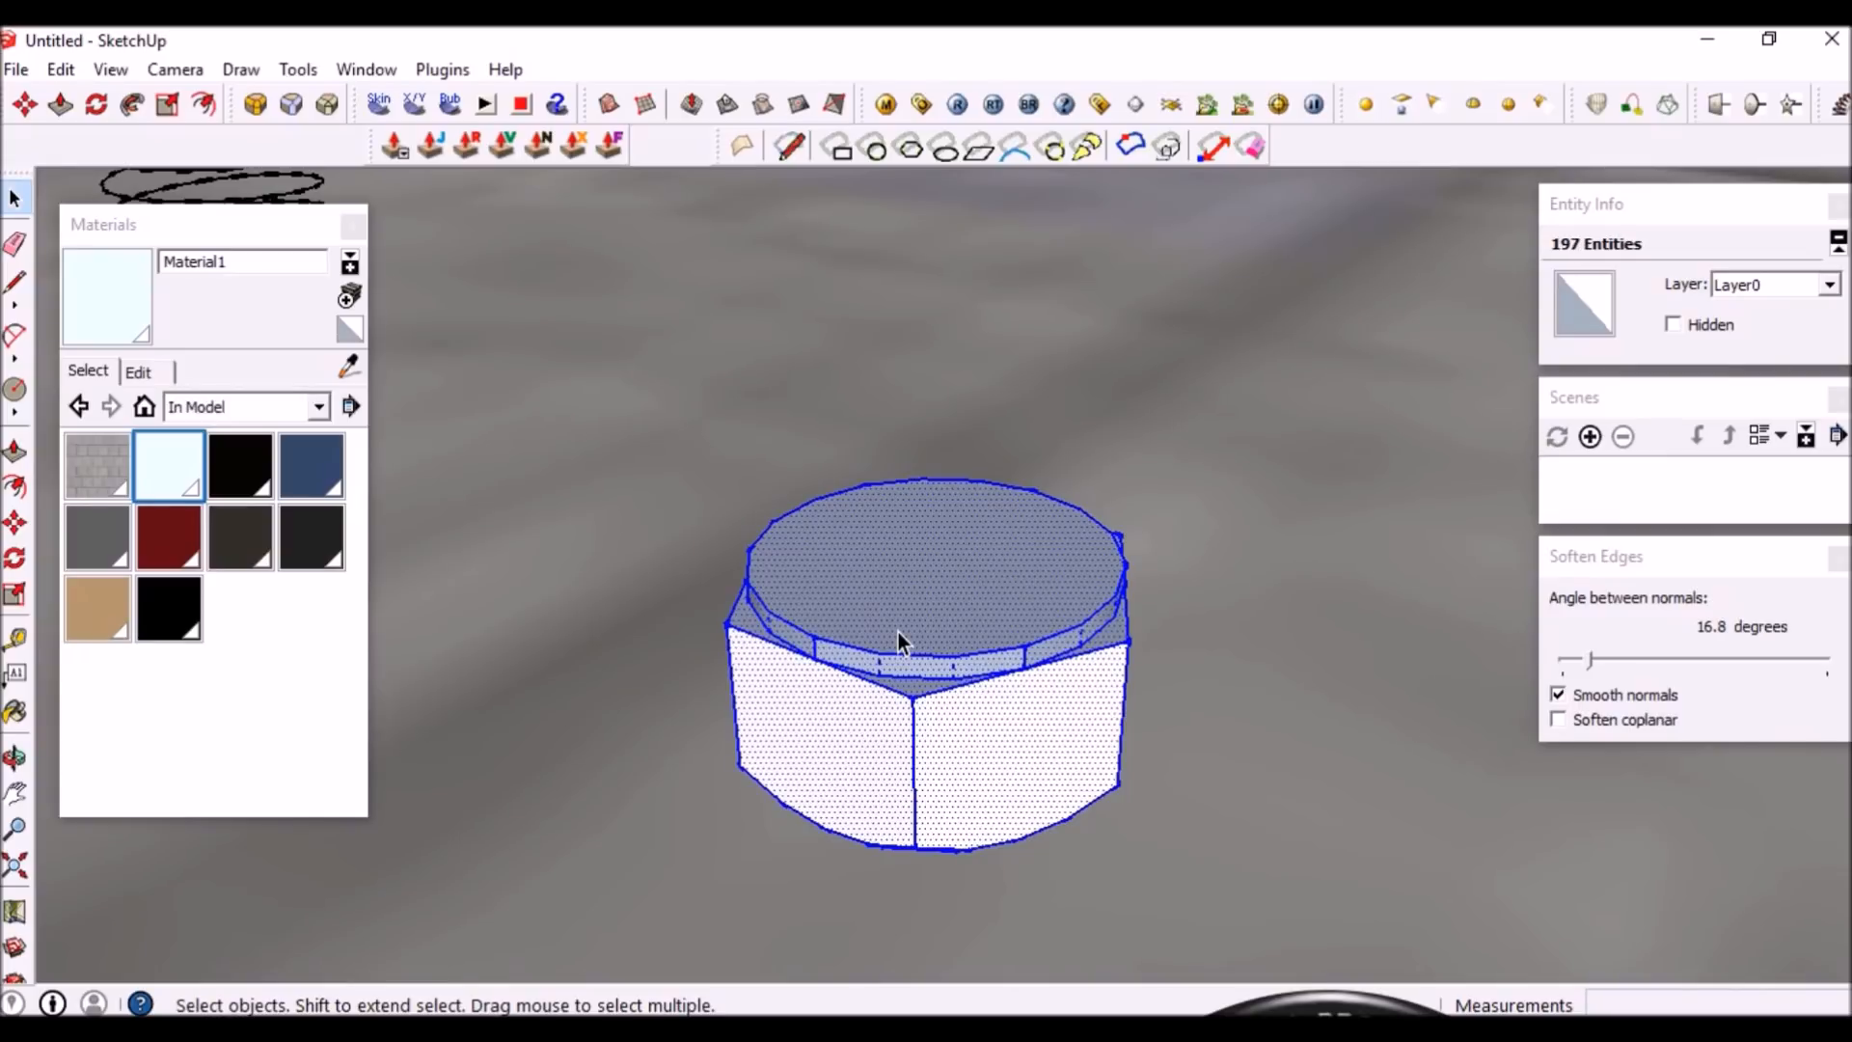
pyautogui.press('g')
pyautogui.press('Return')
# Flip the bolt head component along its blue direction so the chamfered side faces up
pyautogui.rightClick(899, 629)
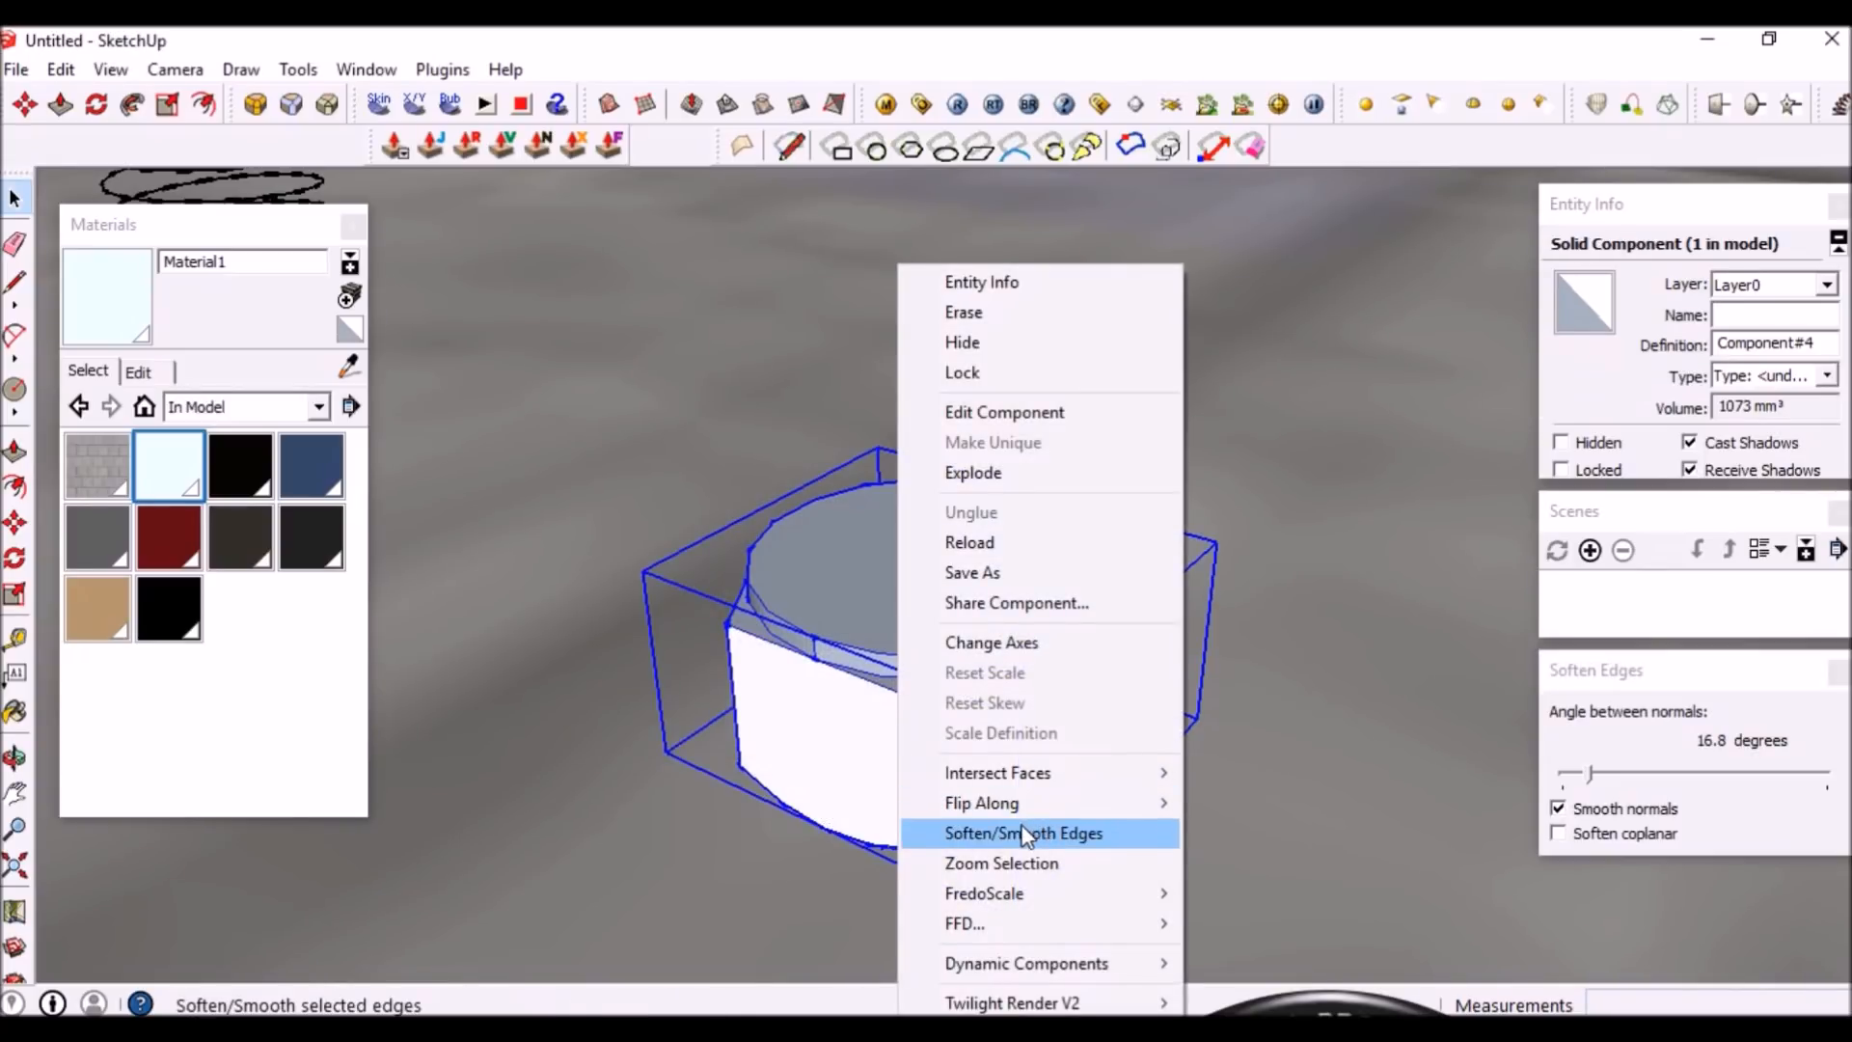
pyautogui.moveTo(1110, 805)
pyautogui.click(1244, 862)
pyautogui.moveTo(1162, 836); pyautogui.dragTo(1066, 731, button='middle')
pyautogui.scroll(3, 946, 505)
pyautogui.moveTo(997, 573); pyautogui.dragTo(1004, 512, button='middle')
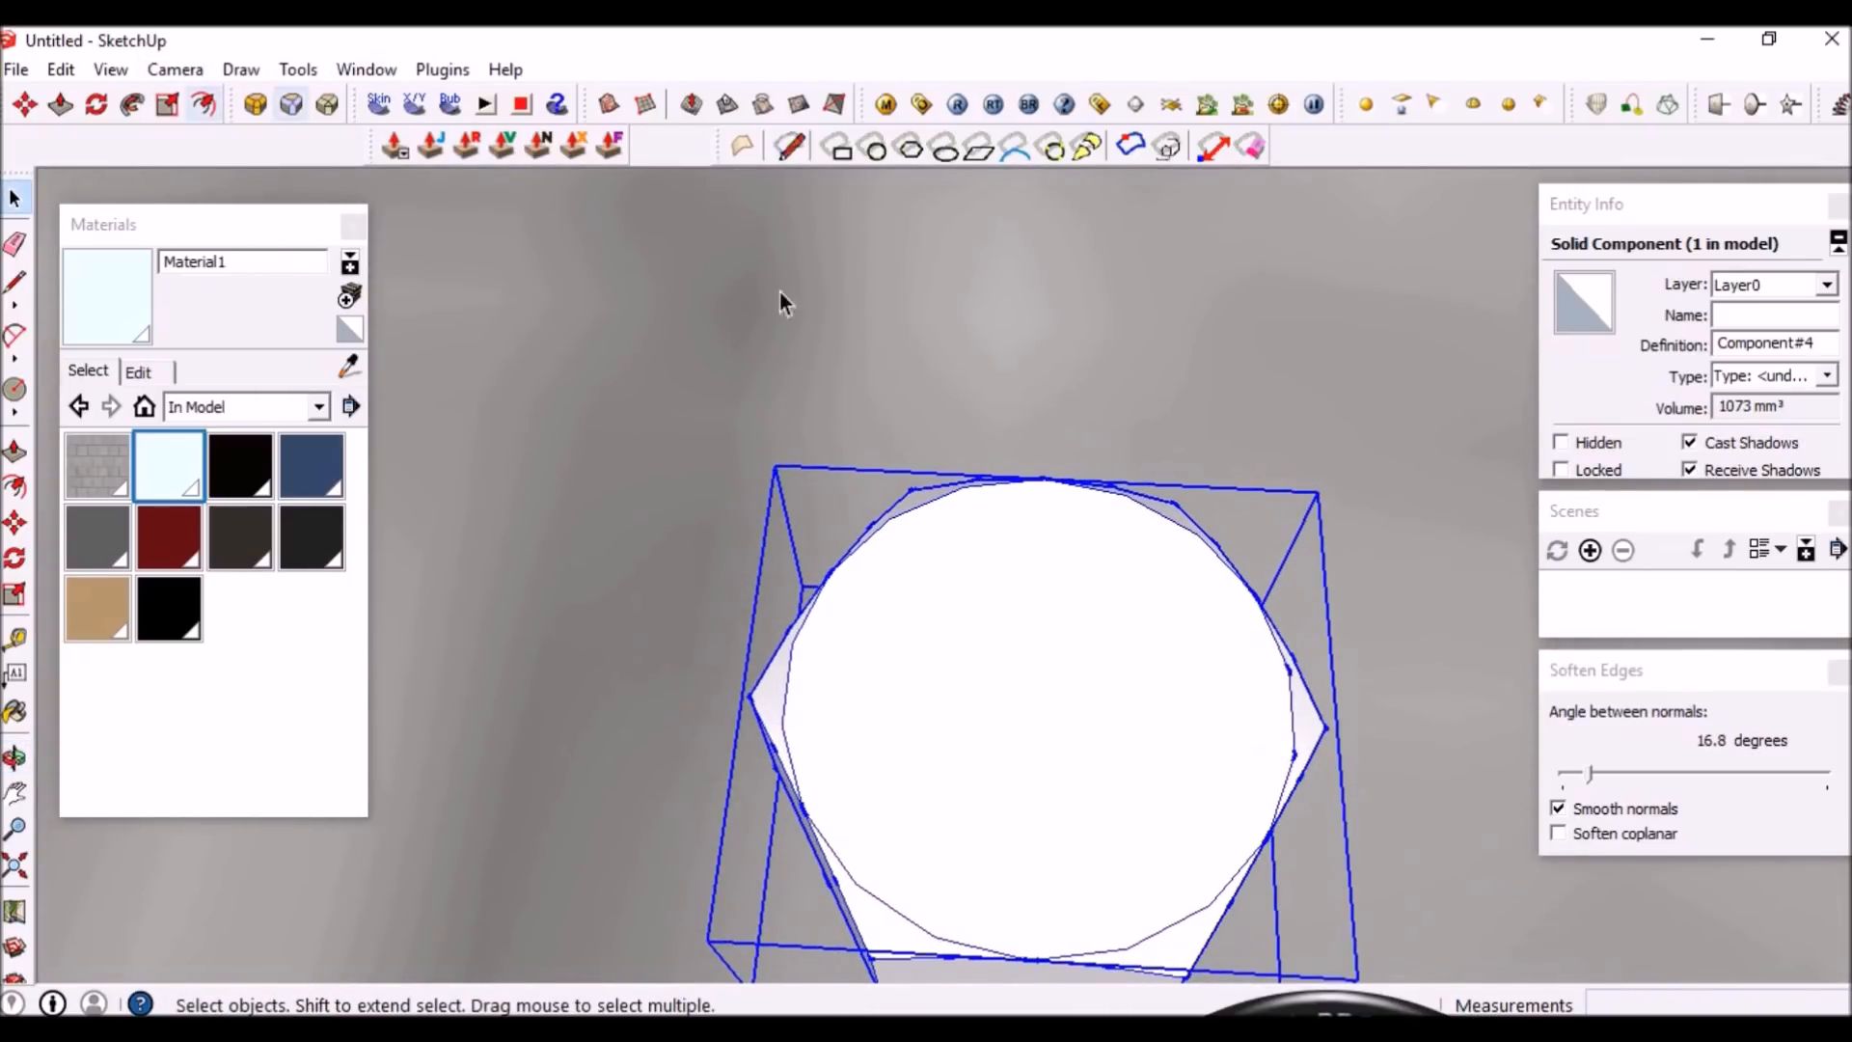
# Place the filled 3D text "A4" in Arial CE Bold, 20 mm high and extruded 8 mm, beside the bolt head
pyautogui.click(295, 70)
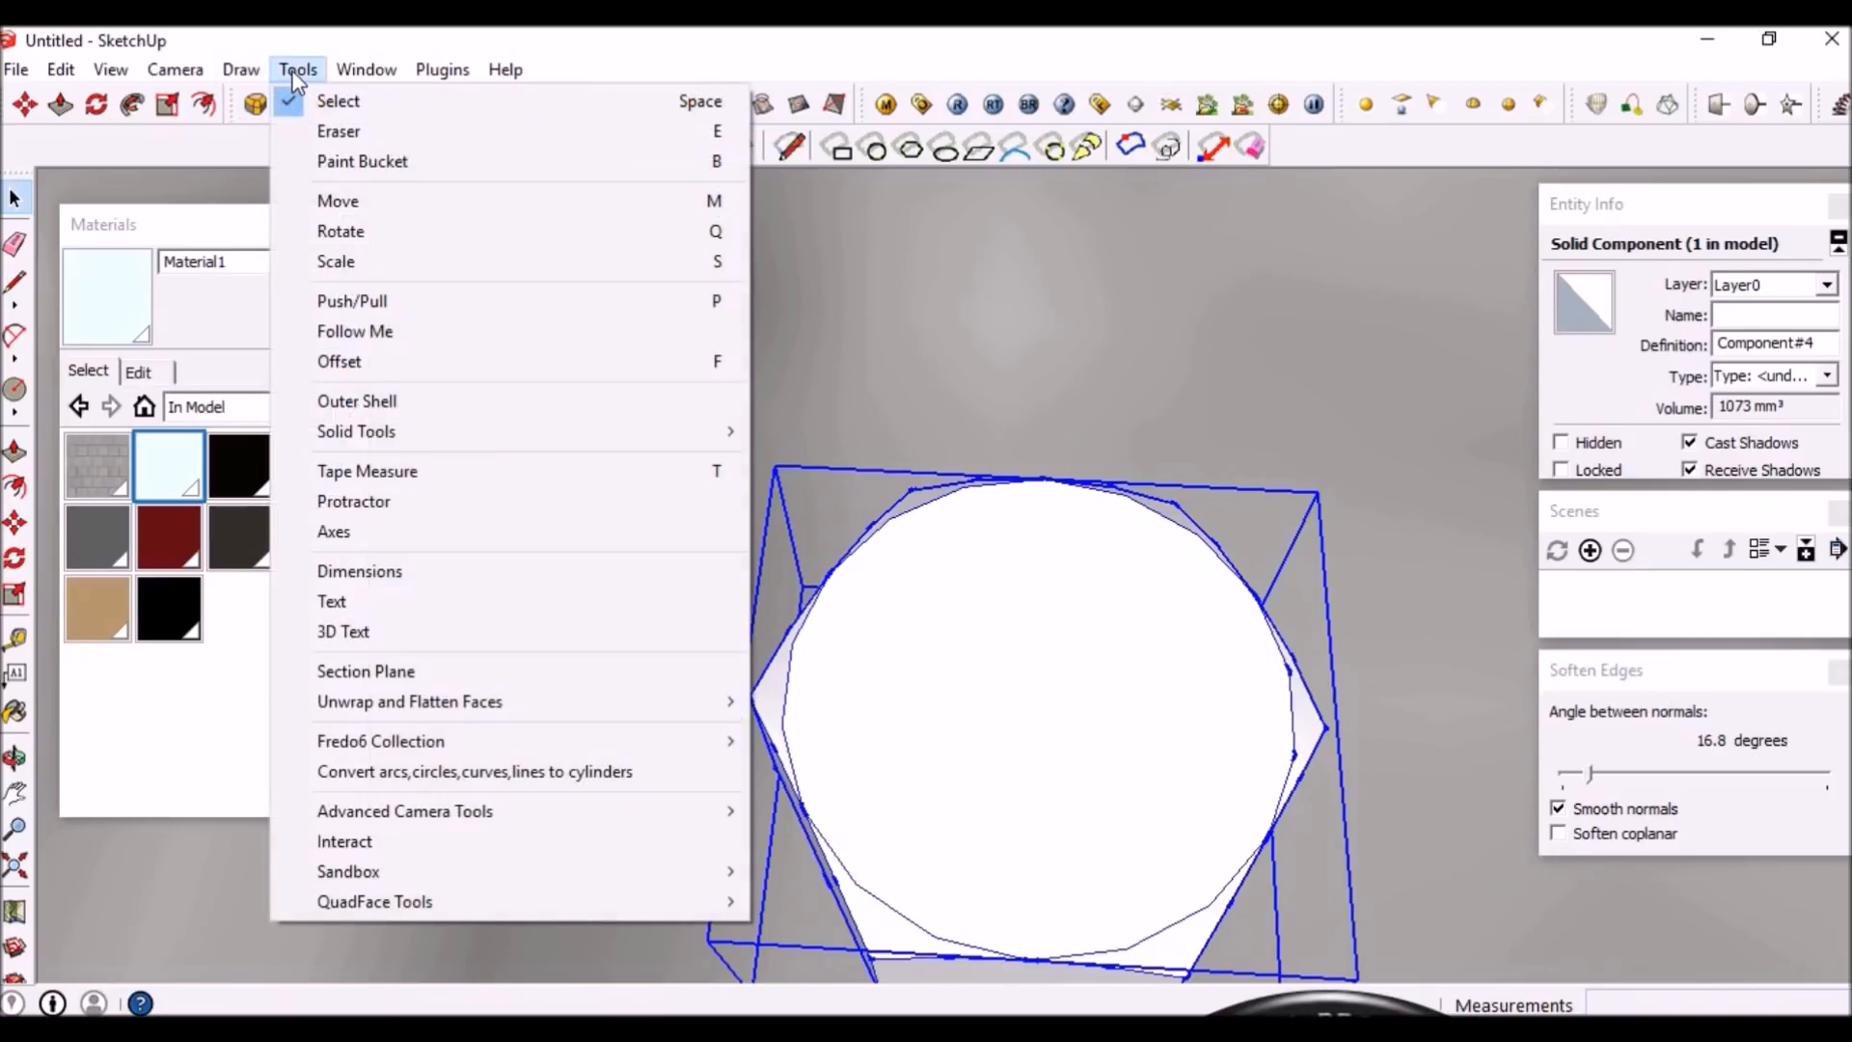
pyautogui.click(364, 632)
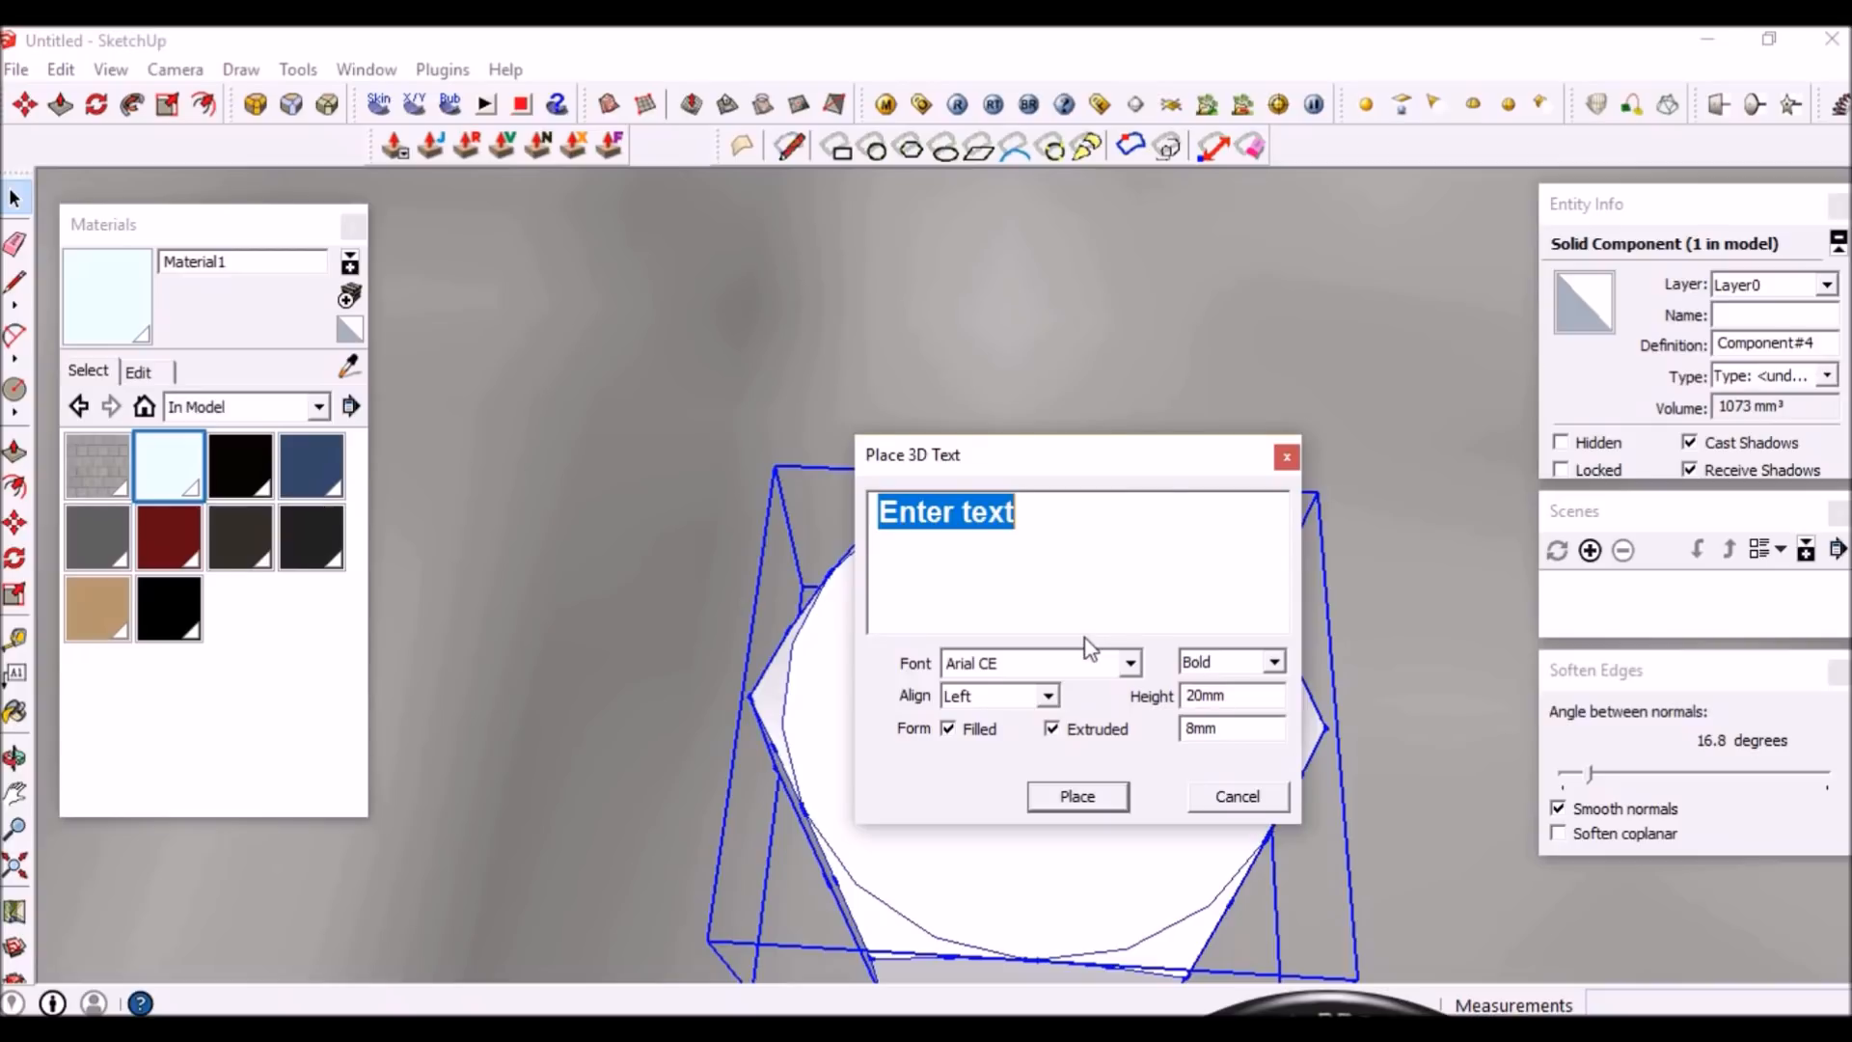
pyautogui.write('A4')
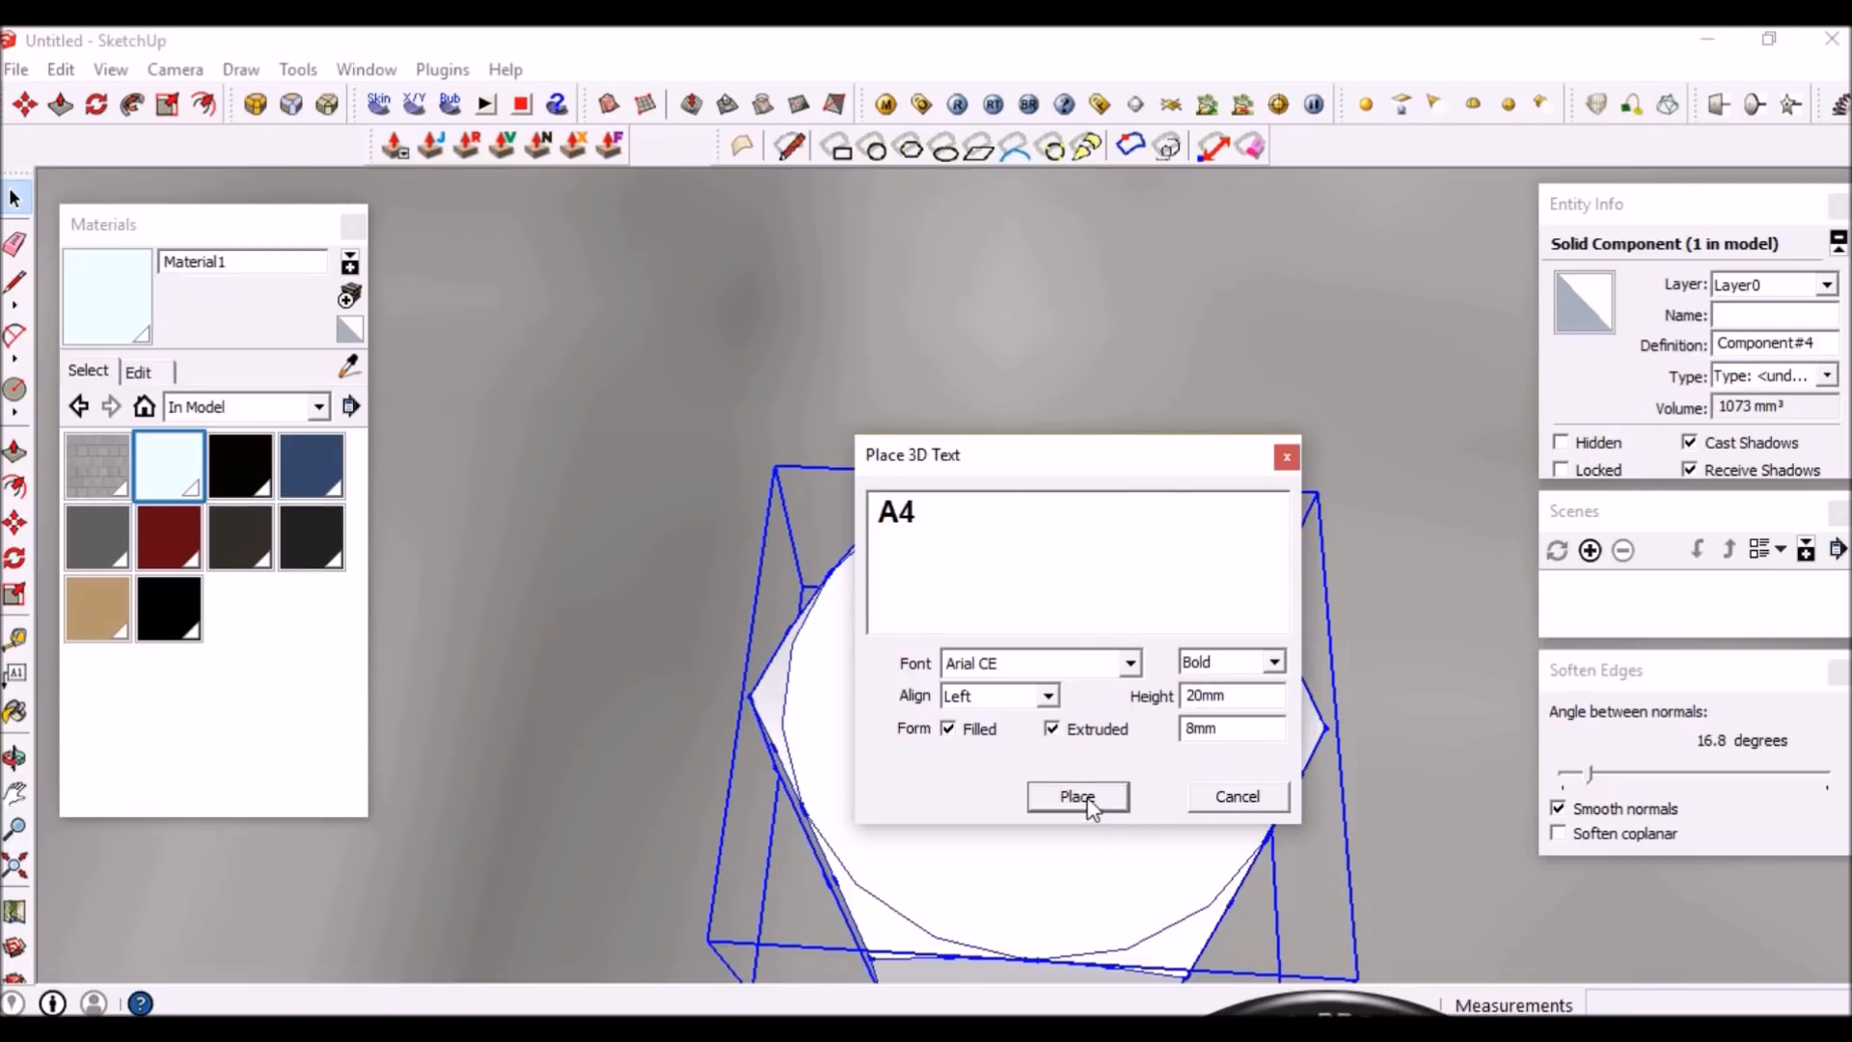
pyautogui.click(1078, 796)
pyautogui.click(1058, 479)
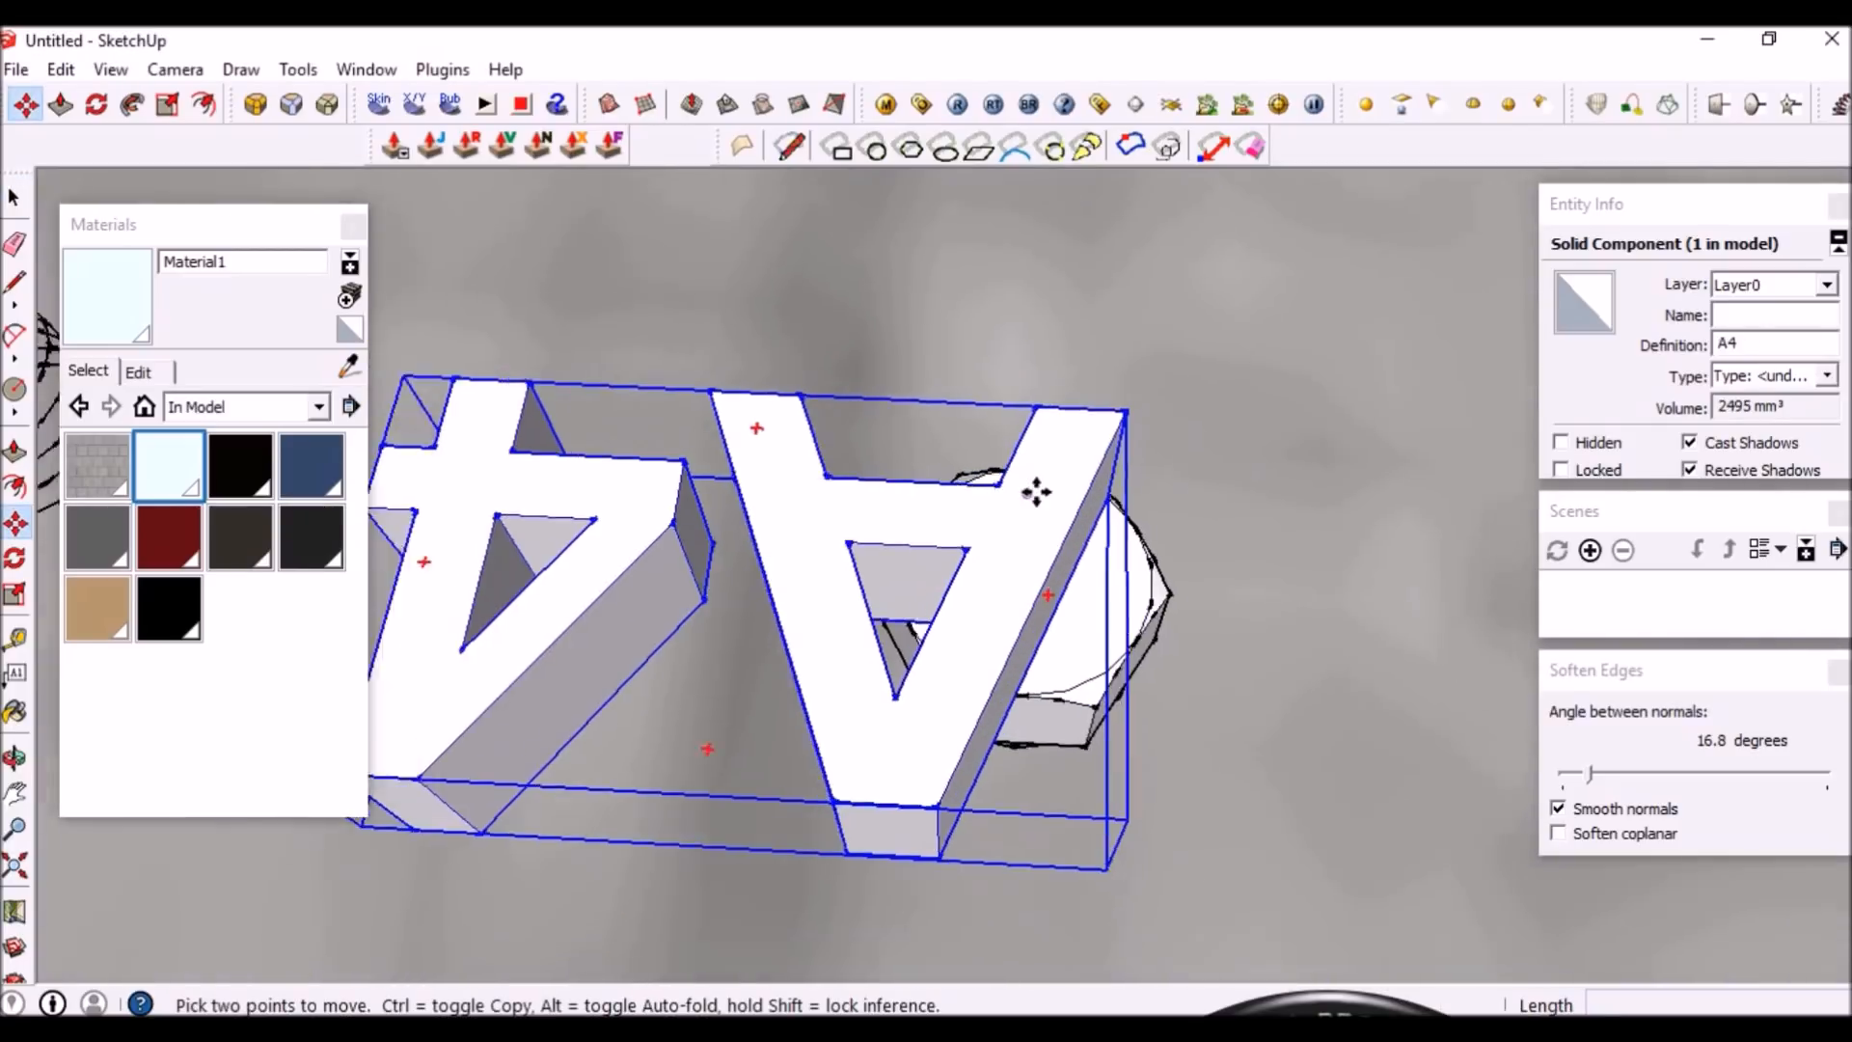
# Scale the A4 text down uniformly until it is much smaller than the bolt head
pyautogui.scroll(-3, 1035, 492)
pyautogui.press('s')
pyautogui.moveTo(1090, 686); pyautogui.dragTo(730, 511)
# Move the A4 text from beside the bolt head onto its circular top face
pyautogui.press('m')
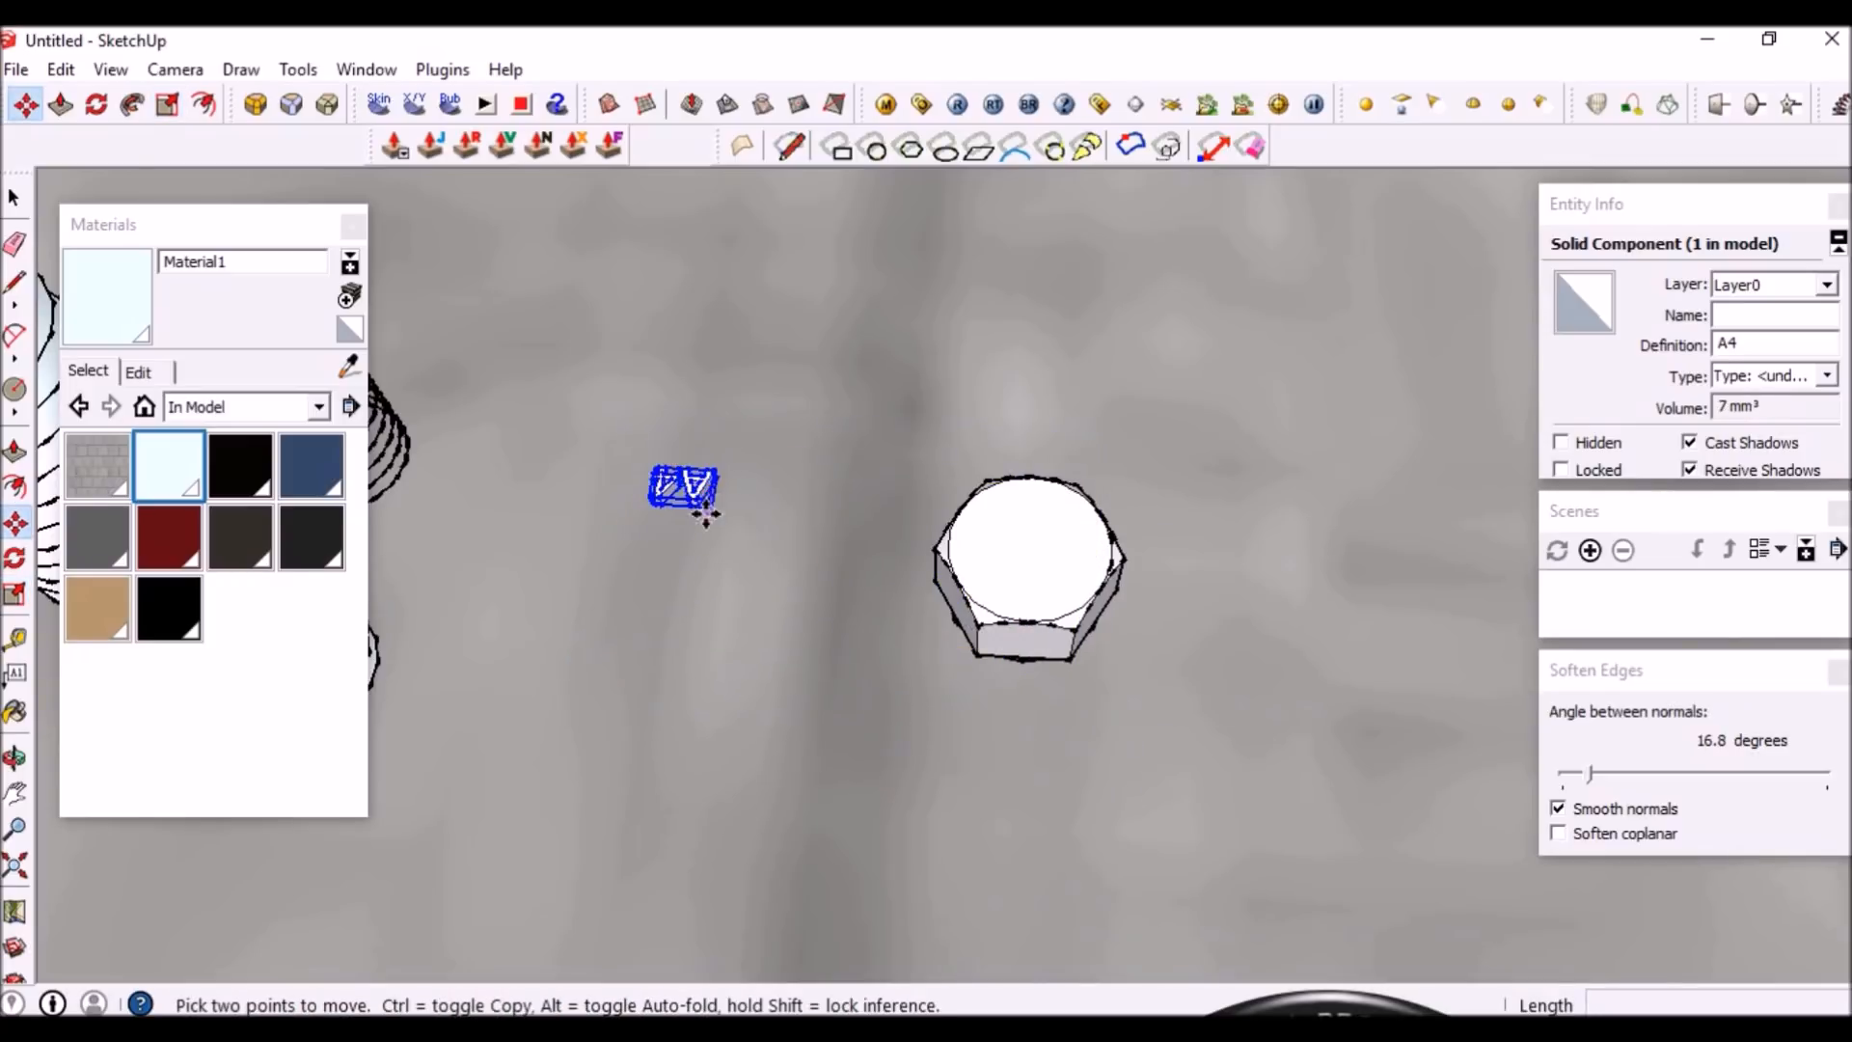
pyautogui.scroll(4, 709, 505)
pyautogui.click(704, 533)
pyautogui.scroll(-4, 704, 533)
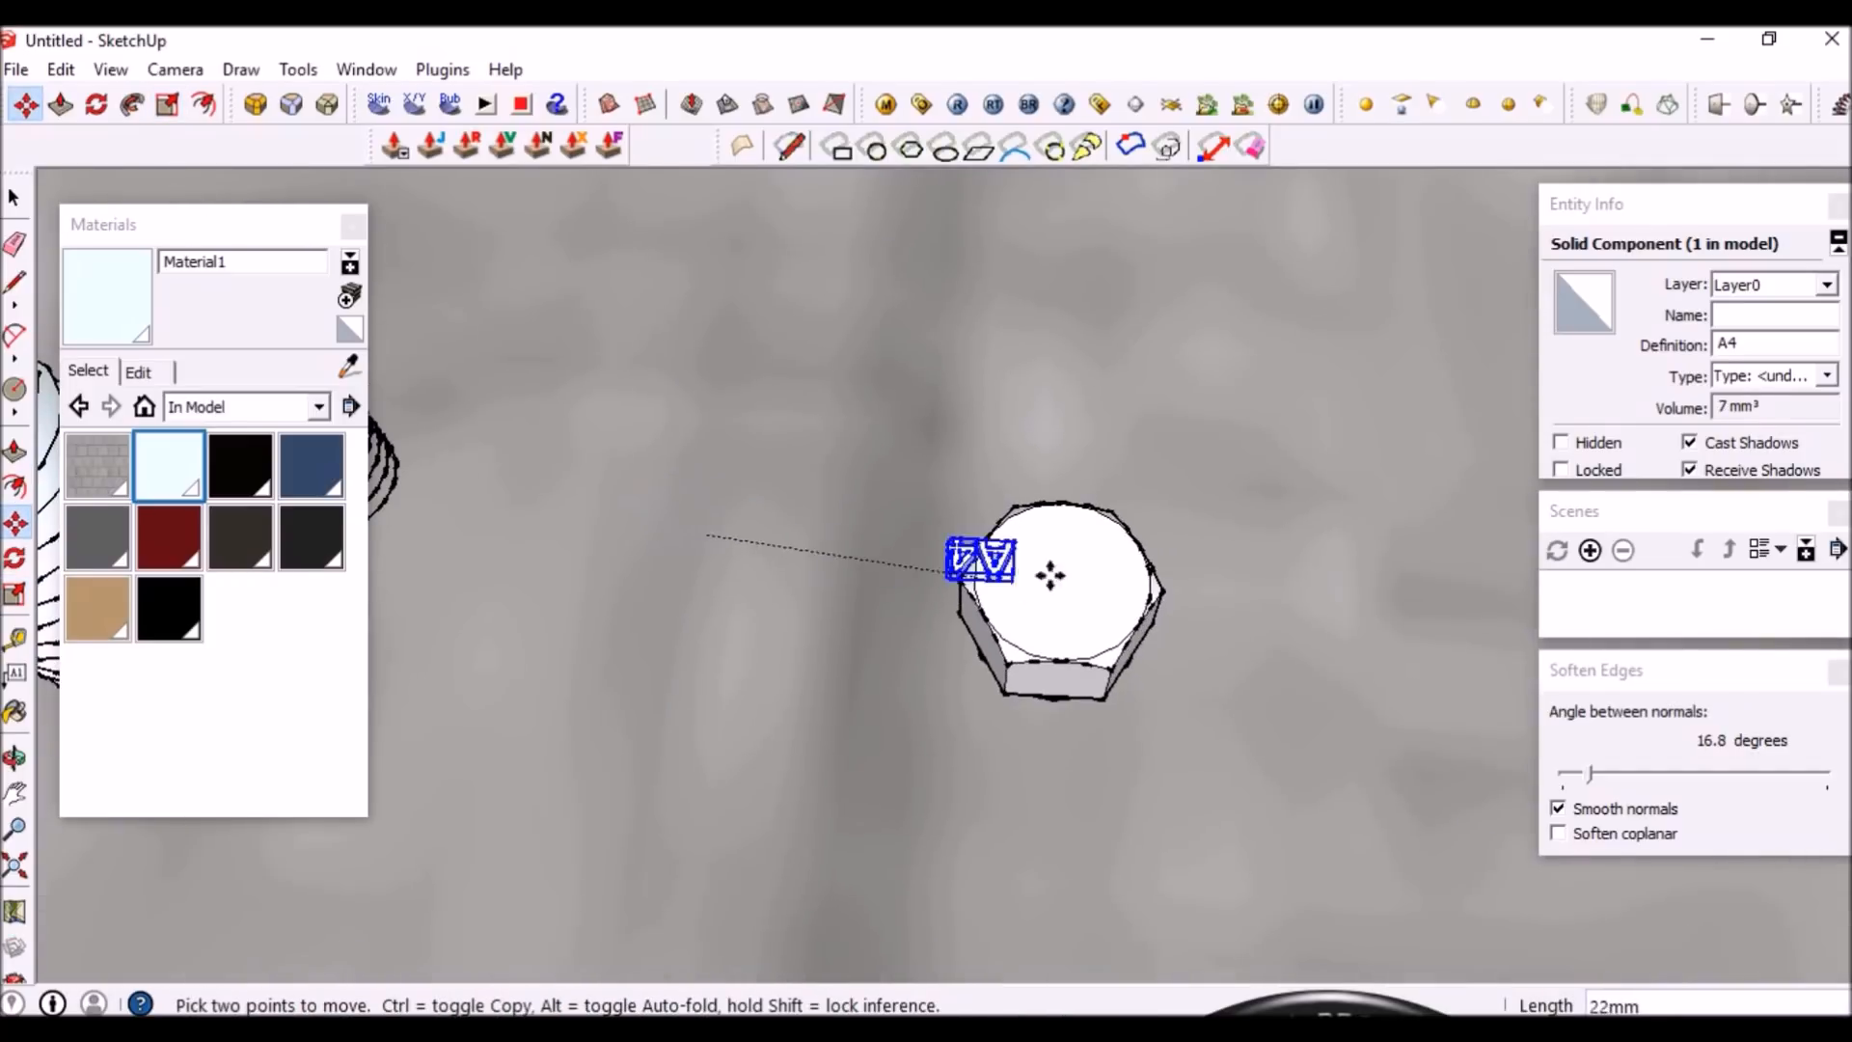
pyautogui.scroll(4, 1090, 542)
pyautogui.click(1046, 552)
# Scale the A4 text down further so it takes up only a small part of the circular face
pyautogui.scroll(4, 1061, 494)
pyautogui.press('s')
pyautogui.moveTo(1123, 438); pyautogui.dragTo(967, 517)
pyautogui.scroll(-1, 1025, 522)
pyautogui.scroll(-3, 1034, 536)
pyautogui.moveTo(1034, 536); pyautogui.dragTo(991, 830, button='middle')
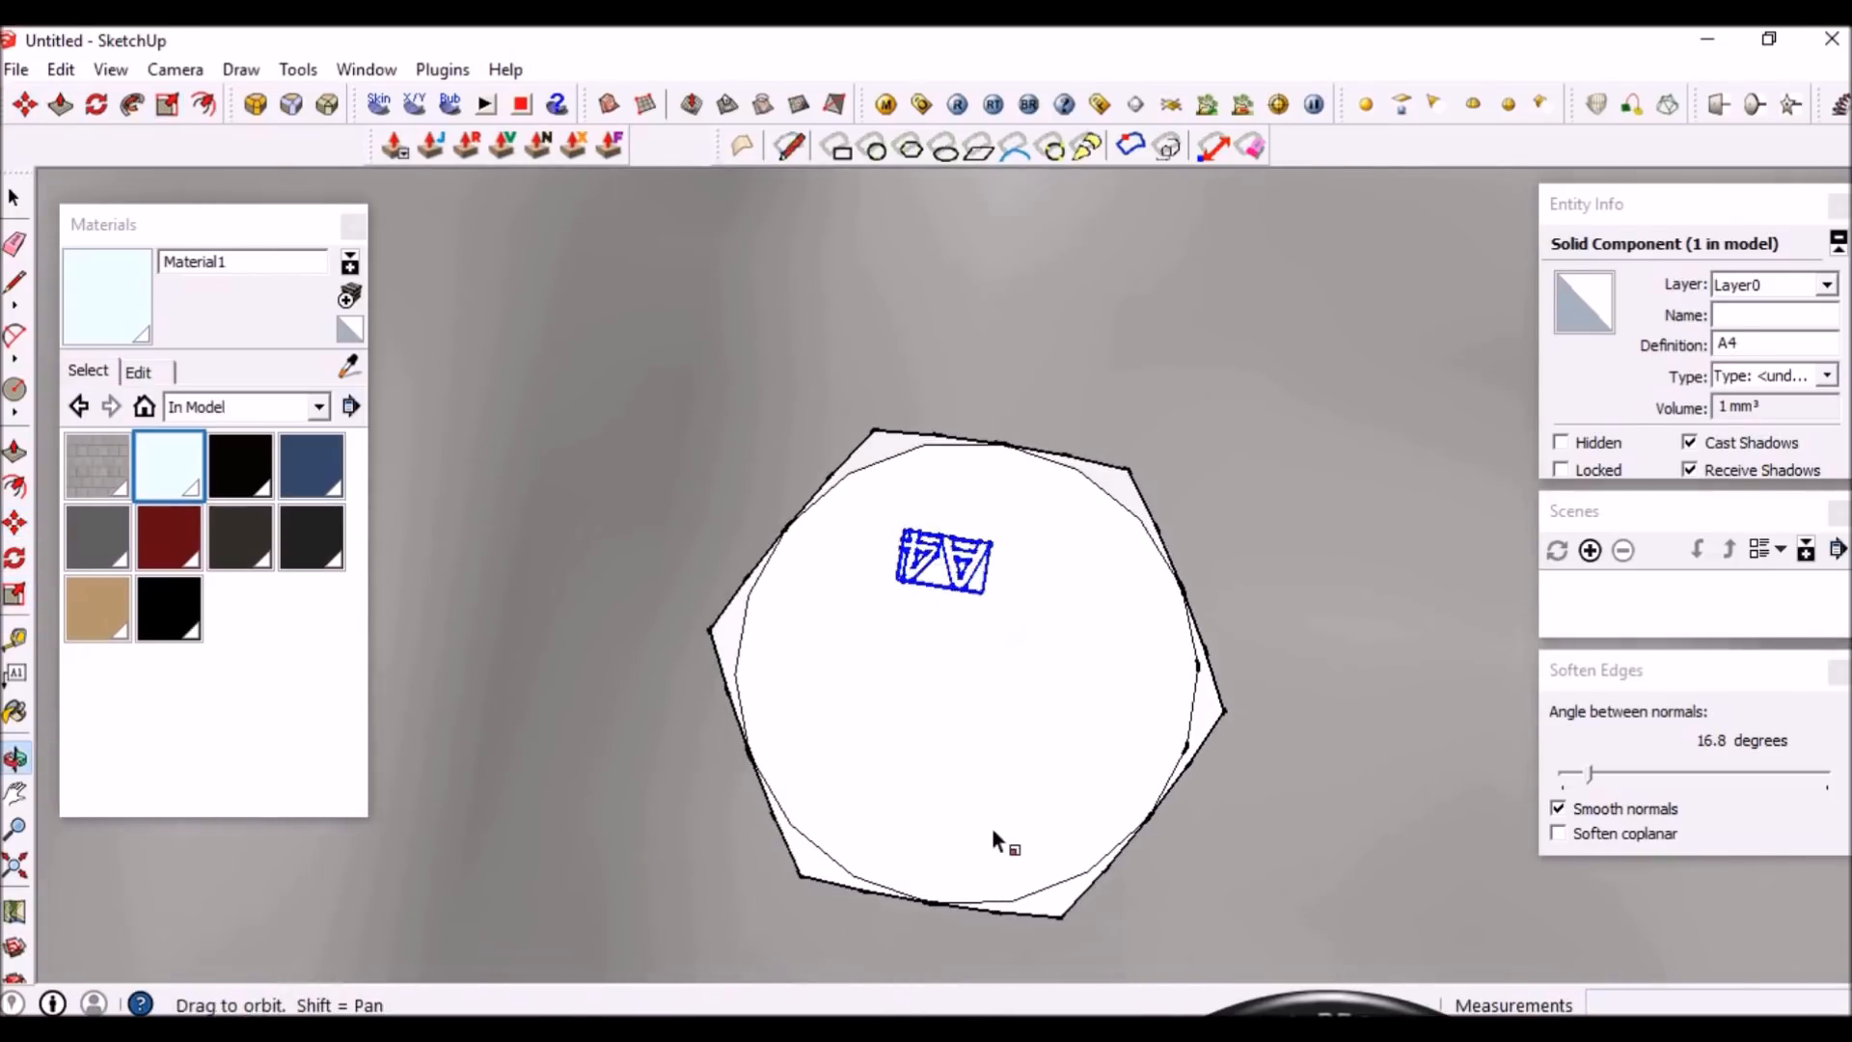
# Reposition the A4 text across the circular face so it sits close to the rim
pyautogui.scroll(3, 1049, 569)
pyautogui.moveTo(1050, 569); pyautogui.dragTo(613, 659, button='middle')
pyautogui.scroll(-3, 614, 665)
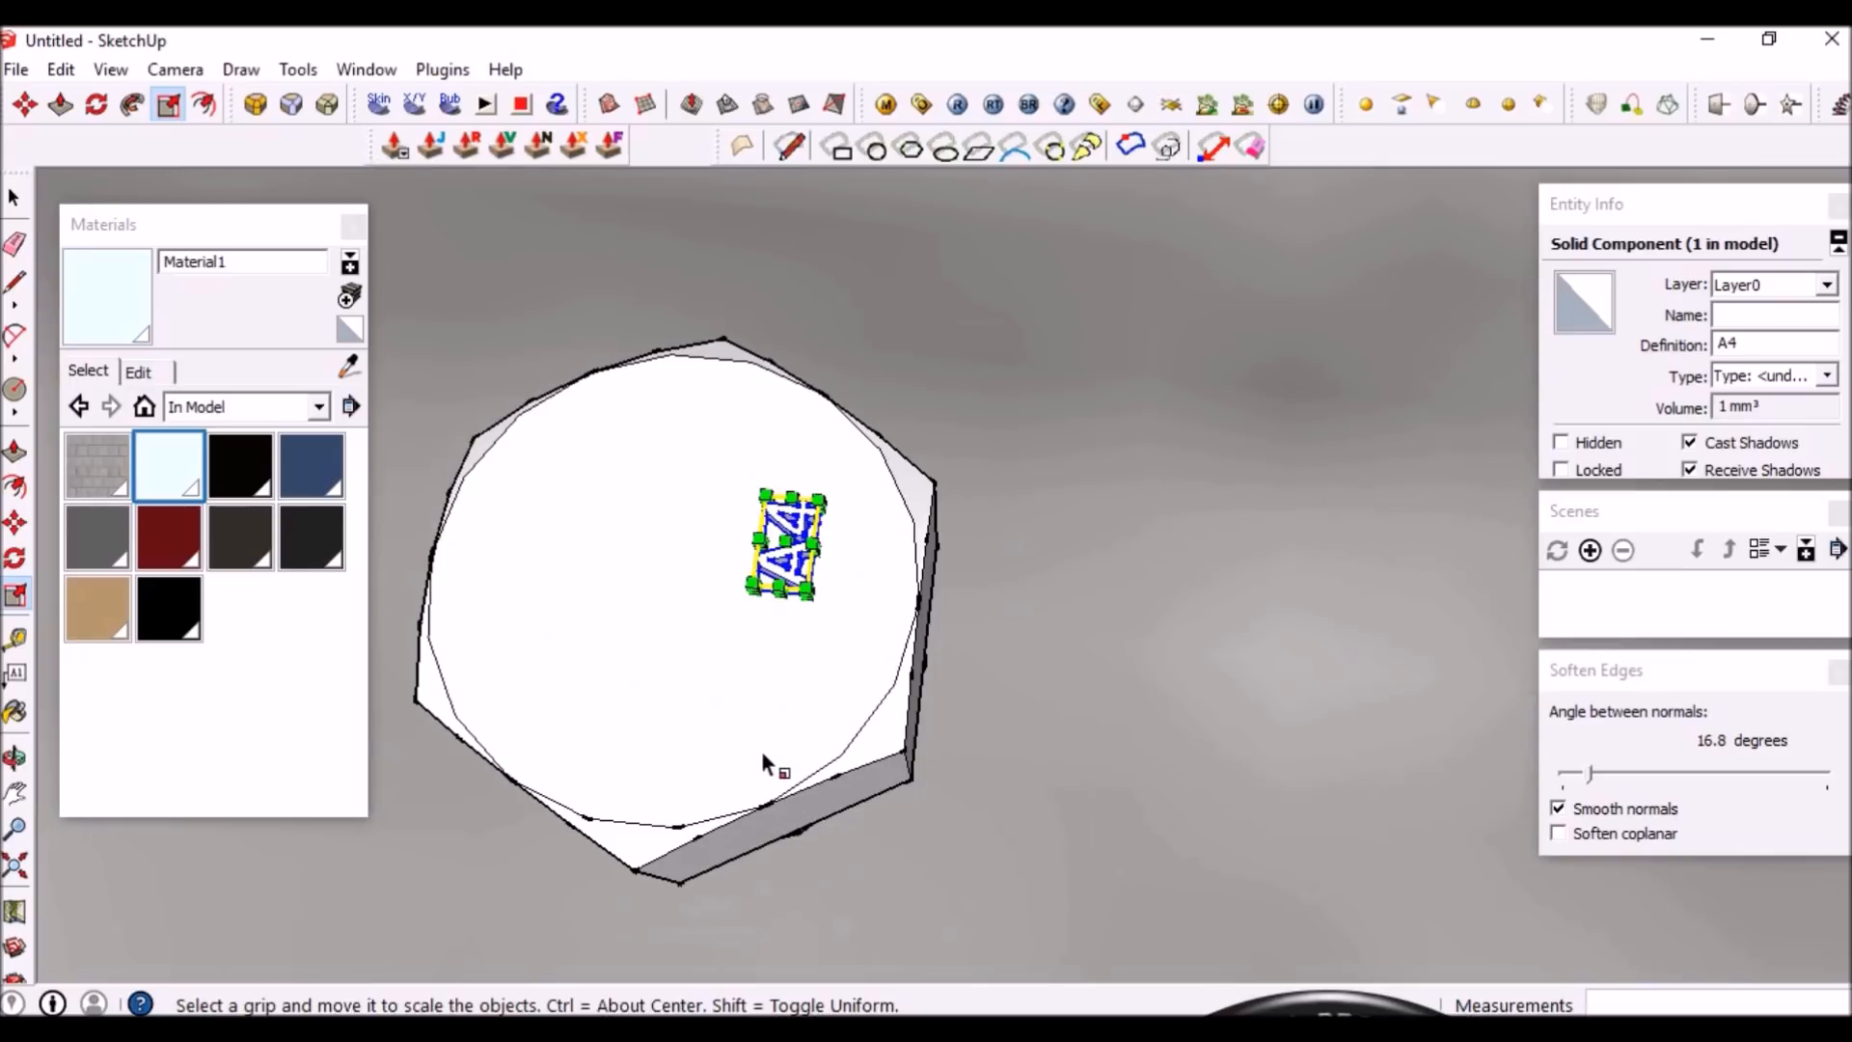
pyautogui.moveTo(769, 765); pyautogui.dragTo(529, 505, button='middle')
pyautogui.scroll(3, 611, 307)
pyautogui.press('m')
pyautogui.moveTo(1043, 803); pyautogui.dragTo(616, 540)
pyautogui.scroll(-3, 805, 613)
pyautogui.scroll(3, 728, 616)
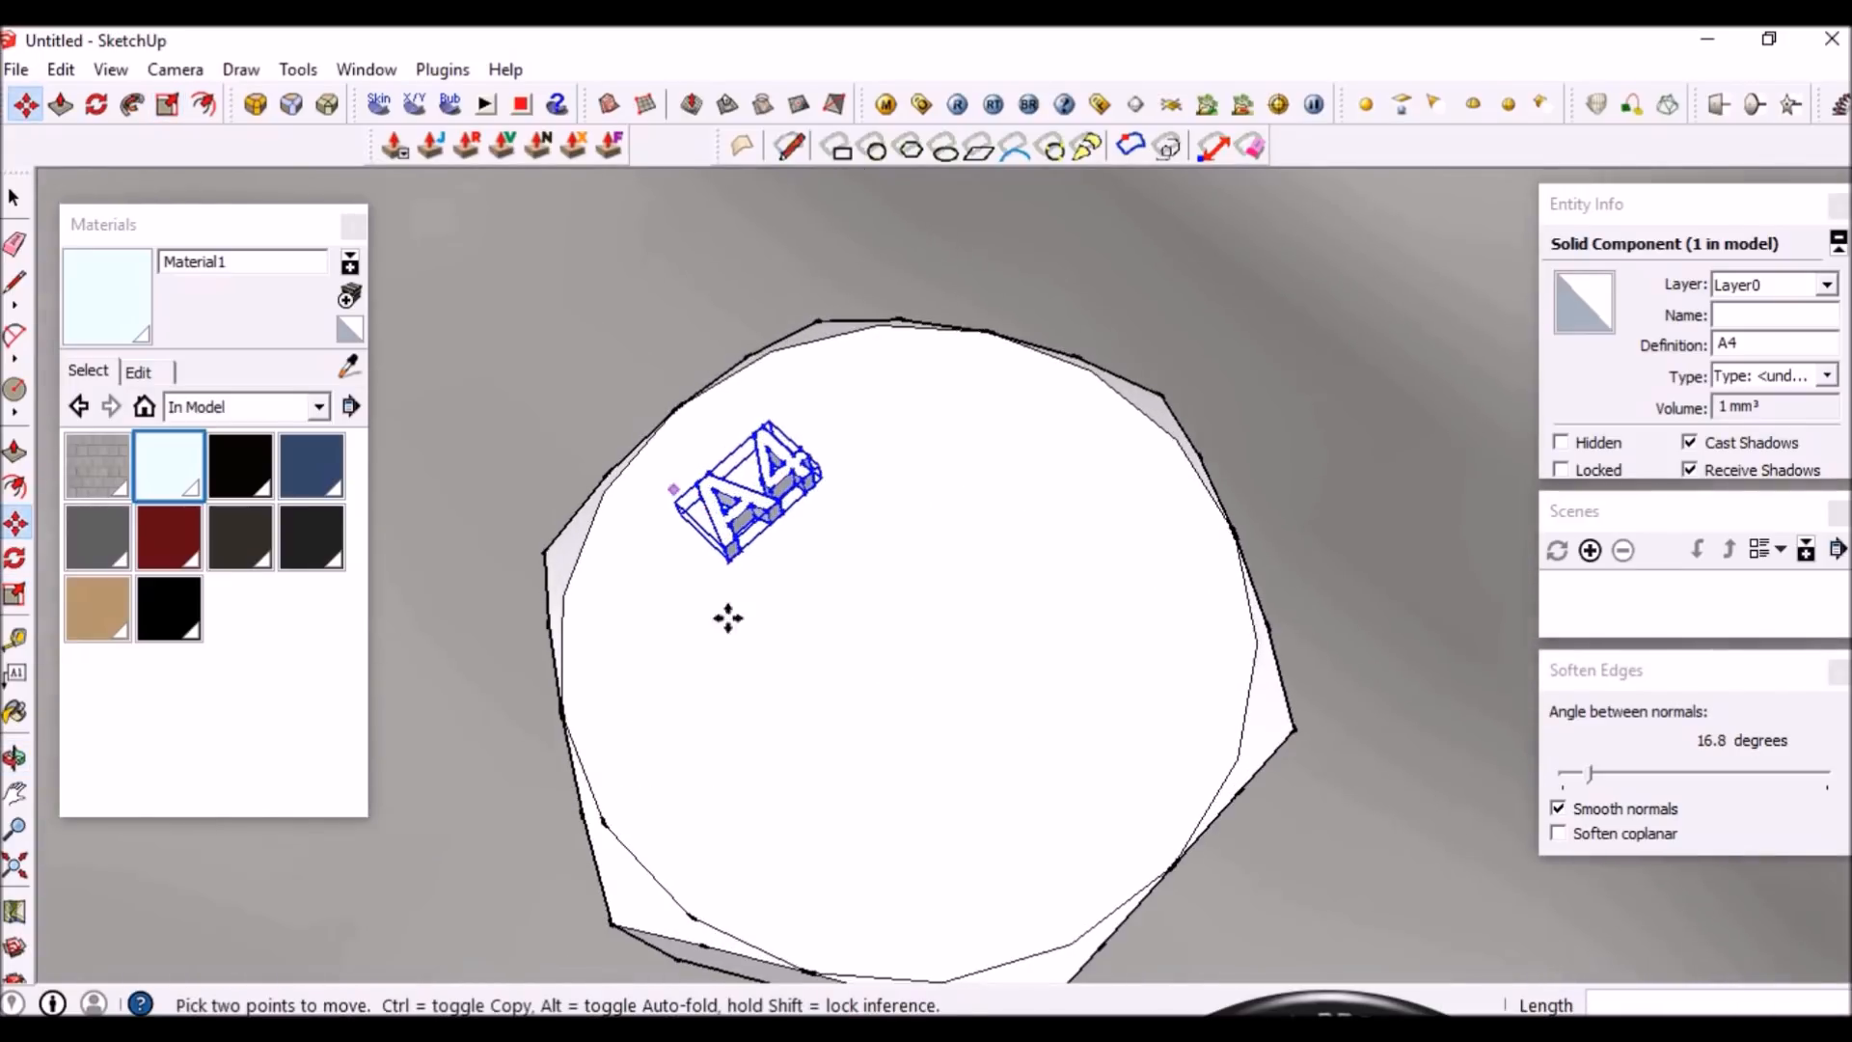
pyautogui.moveTo(727, 615); pyautogui.dragTo(888, 723, button='middle')
pyautogui.scroll(-3, 889, 662)
pyautogui.scroll(3, 901, 759)
pyautogui.moveTo(970, 826); pyautogui.dragTo(926, 810)
pyautogui.moveTo(926, 810); pyautogui.dragTo(939, 396, button='middle')
pyautogui.scroll(3, 828, 439)
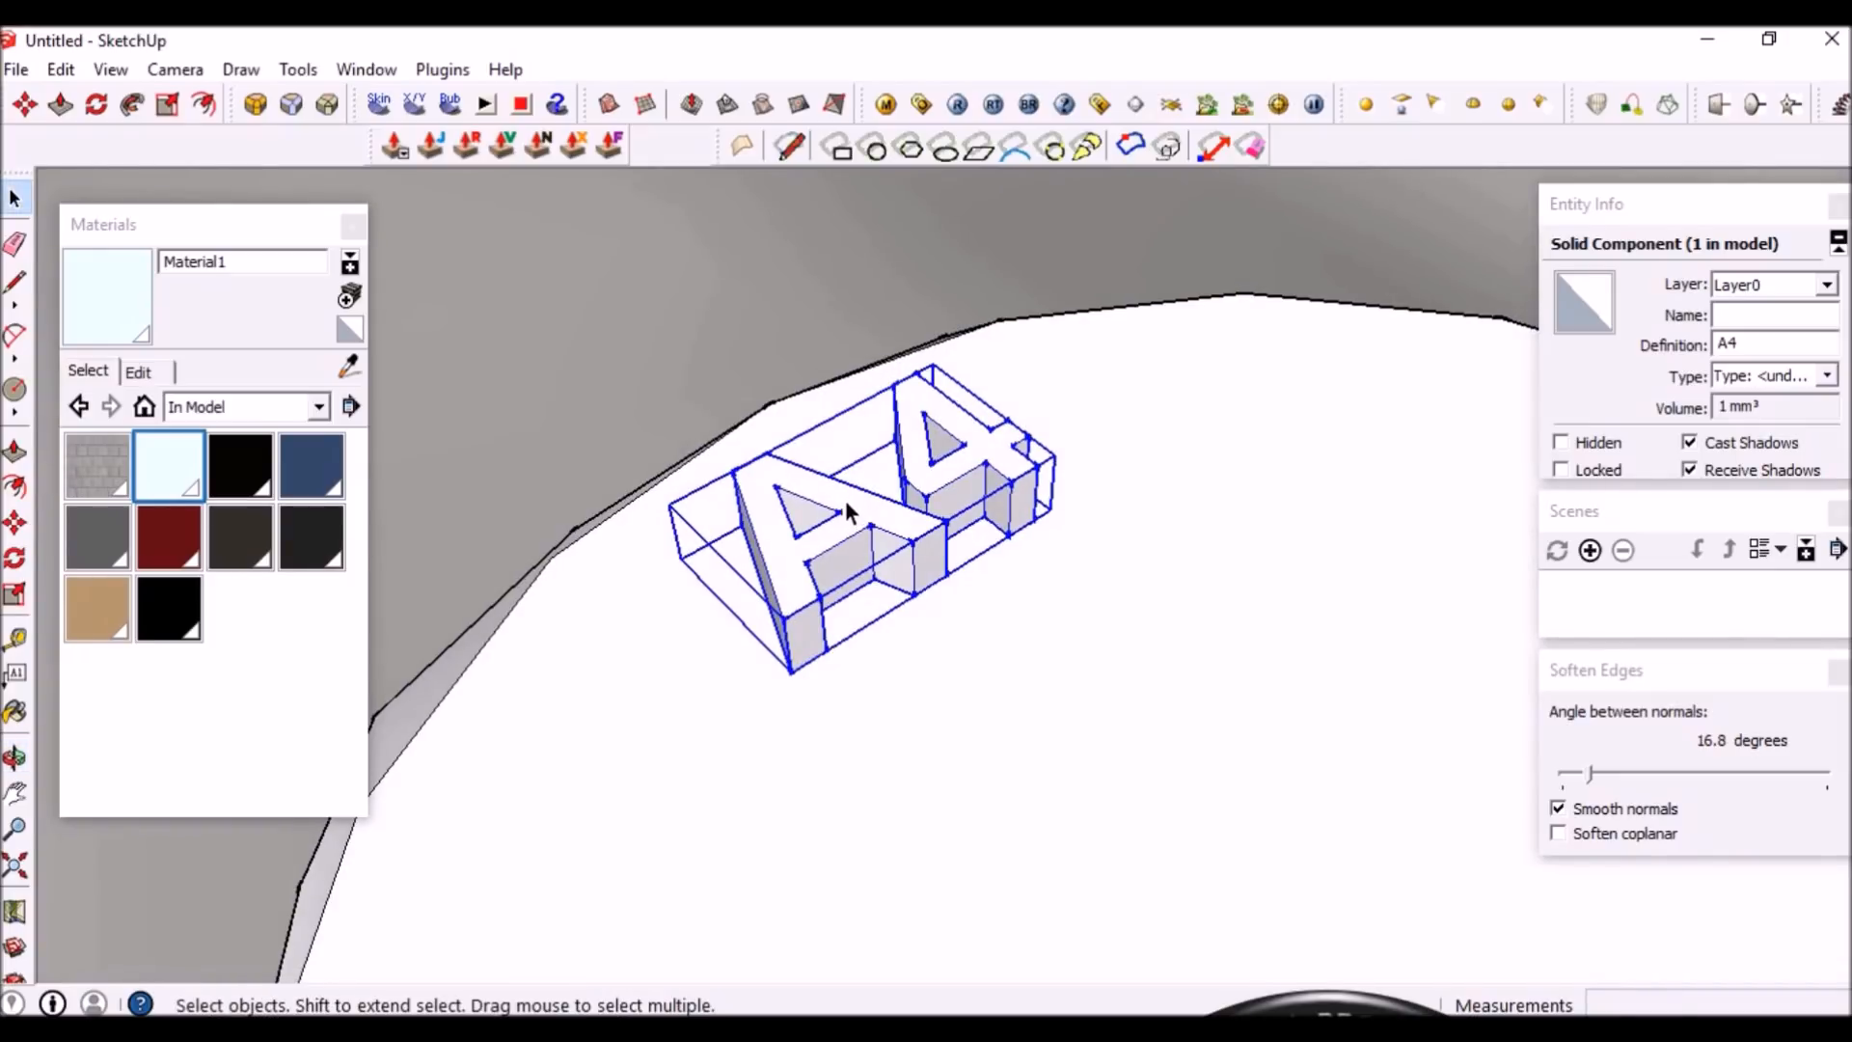
# Open the A4 component, select both letters and soften their edges with a 120.3 degree angle between normals
pyautogui.doubleClick(845, 499)
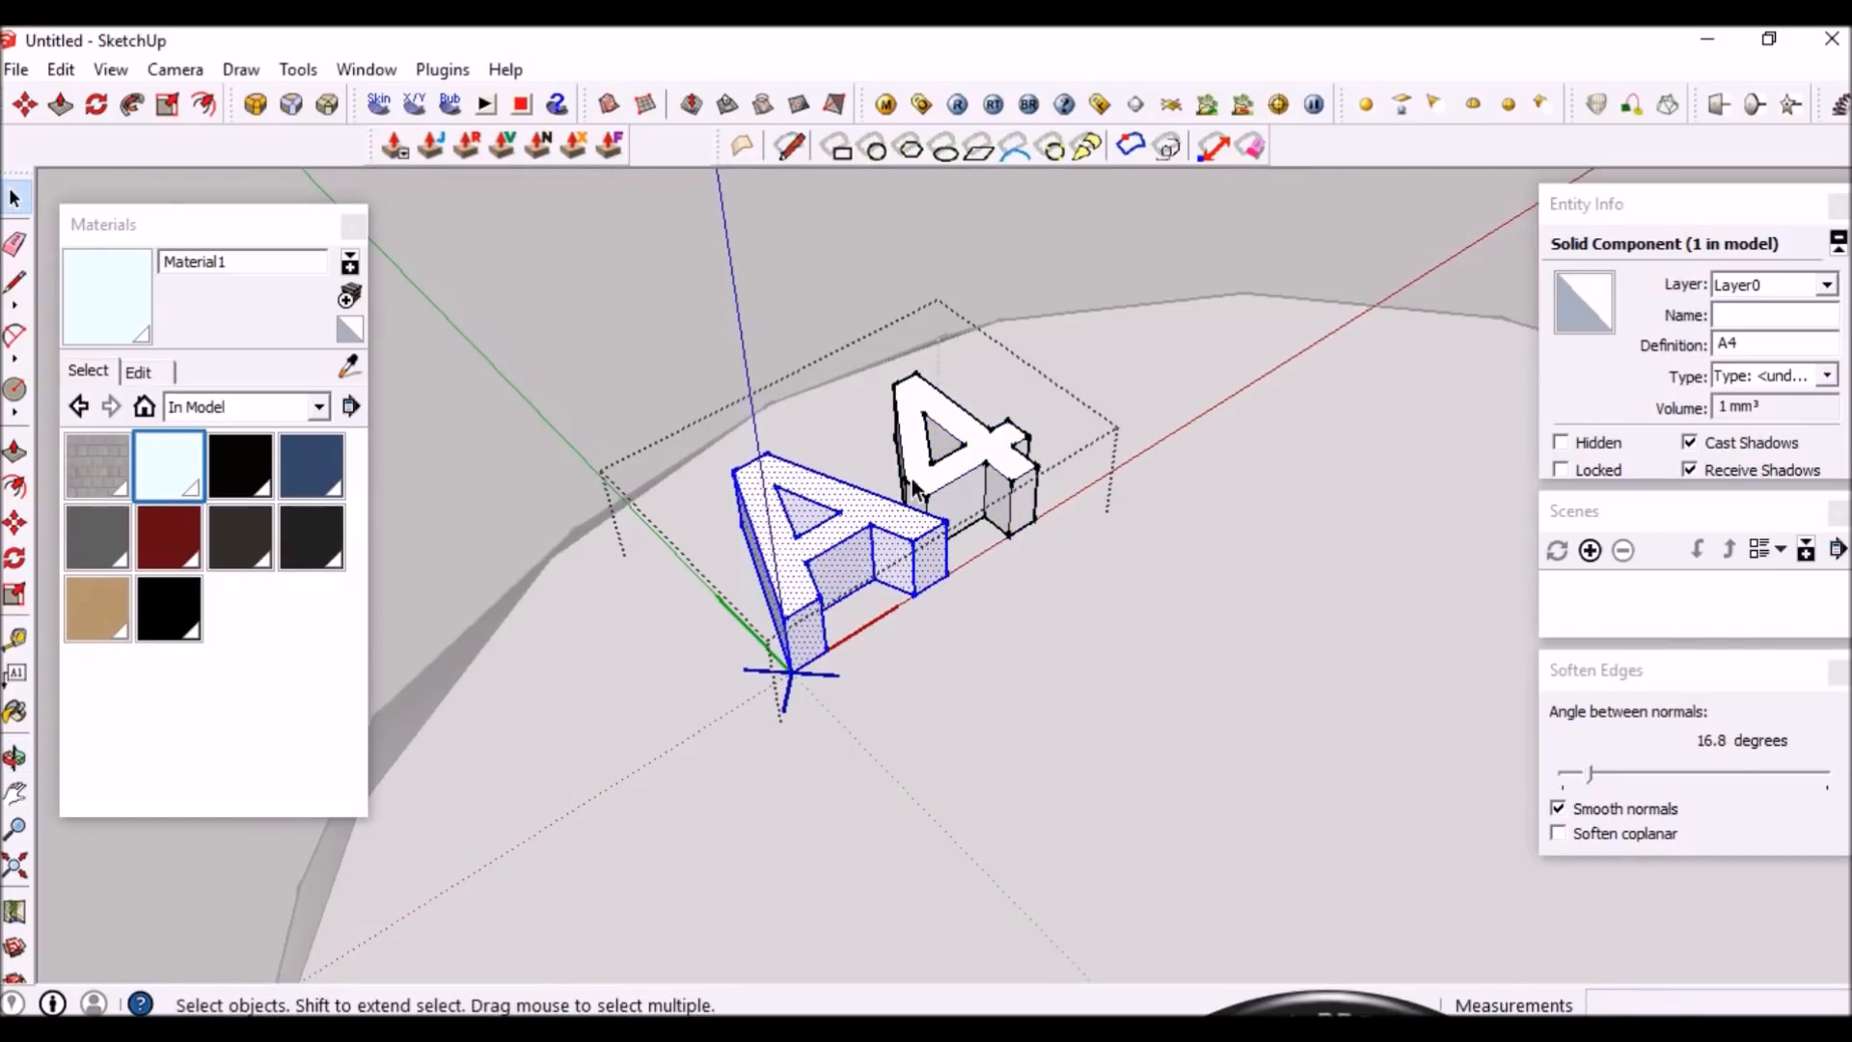
pyautogui.keyDown('shift'); pyautogui.click(910, 420); pyautogui.keyUp('shift')
pyautogui.moveTo(1633, 666); pyautogui.dragTo(1742, 666)
# Paint both selected A4 letters with Material1
pyautogui.moveTo(1156, 639); pyautogui.dragTo(1124, 492, button='middle')
pyautogui.click(118, 300)
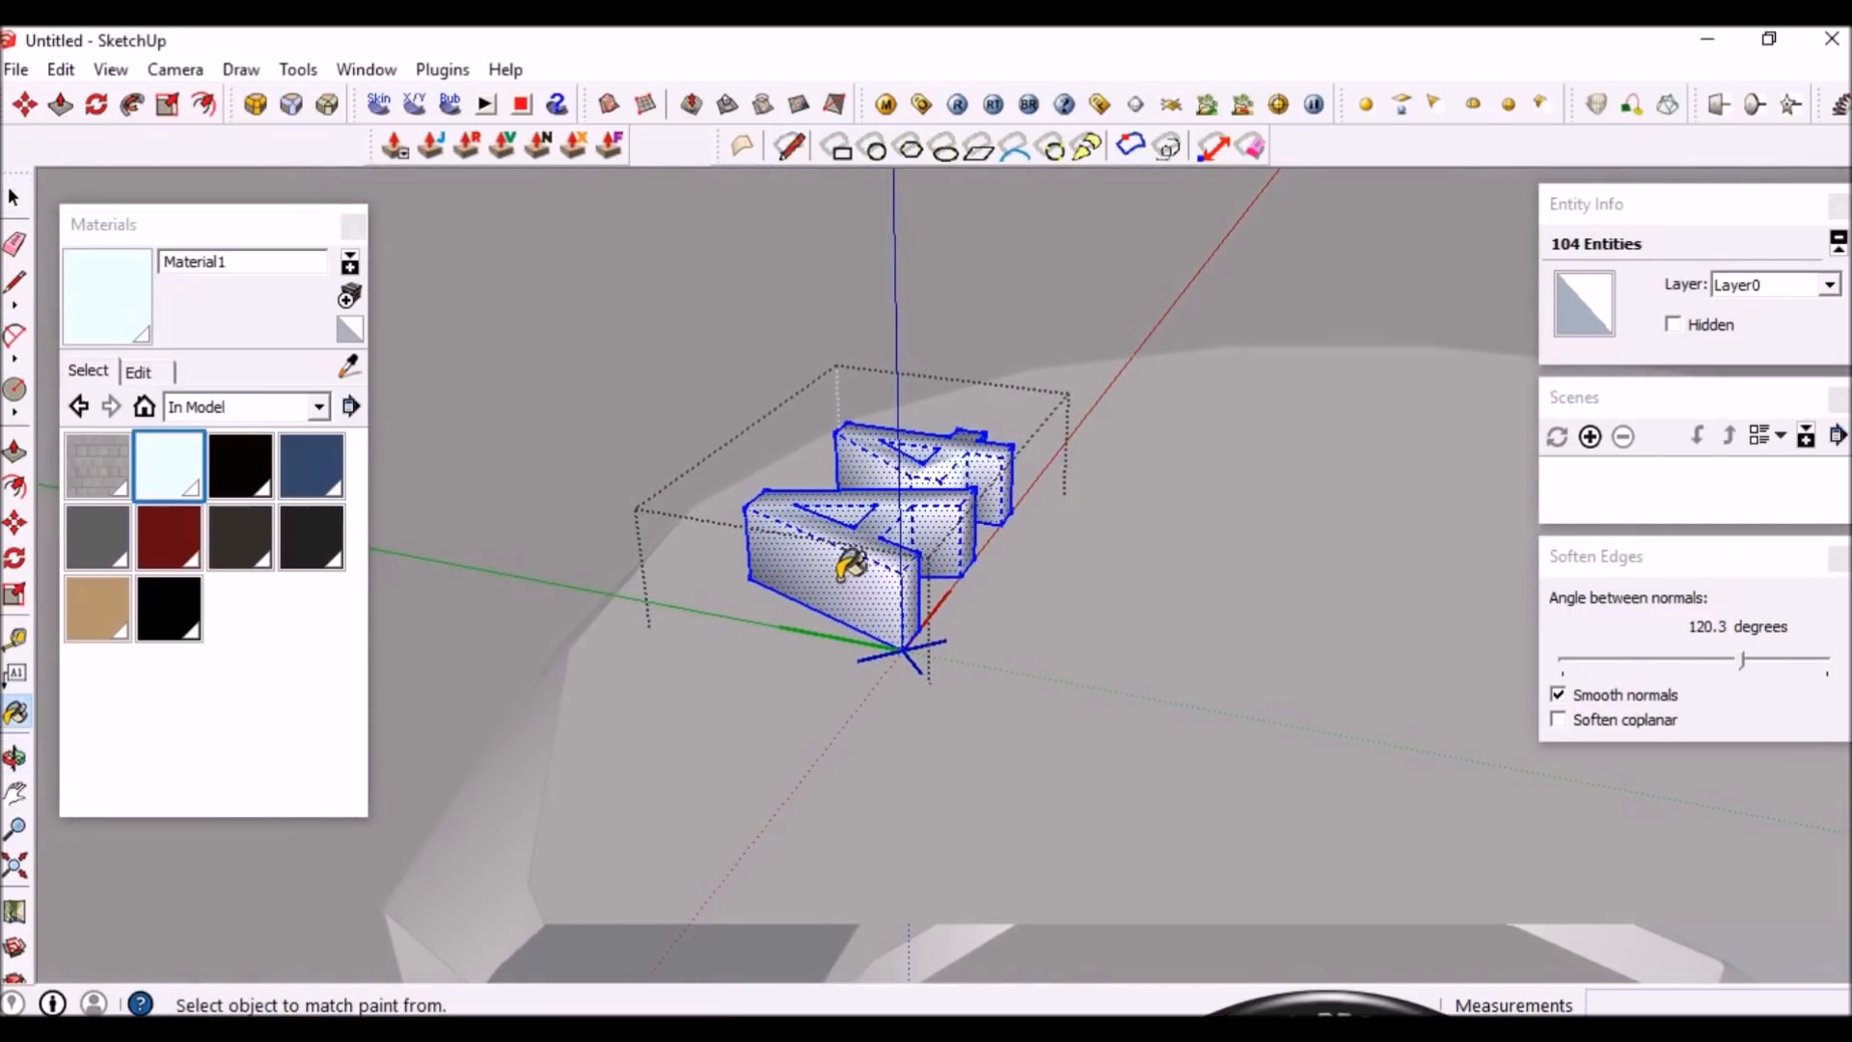
pyautogui.click(868, 454)
pyautogui.press('space')
# Lower the A4 letters along the blue axis until they stand only slightly above the face, and close the component
pyautogui.moveTo(922, 617); pyautogui.dragTo(987, 552, button='middle')
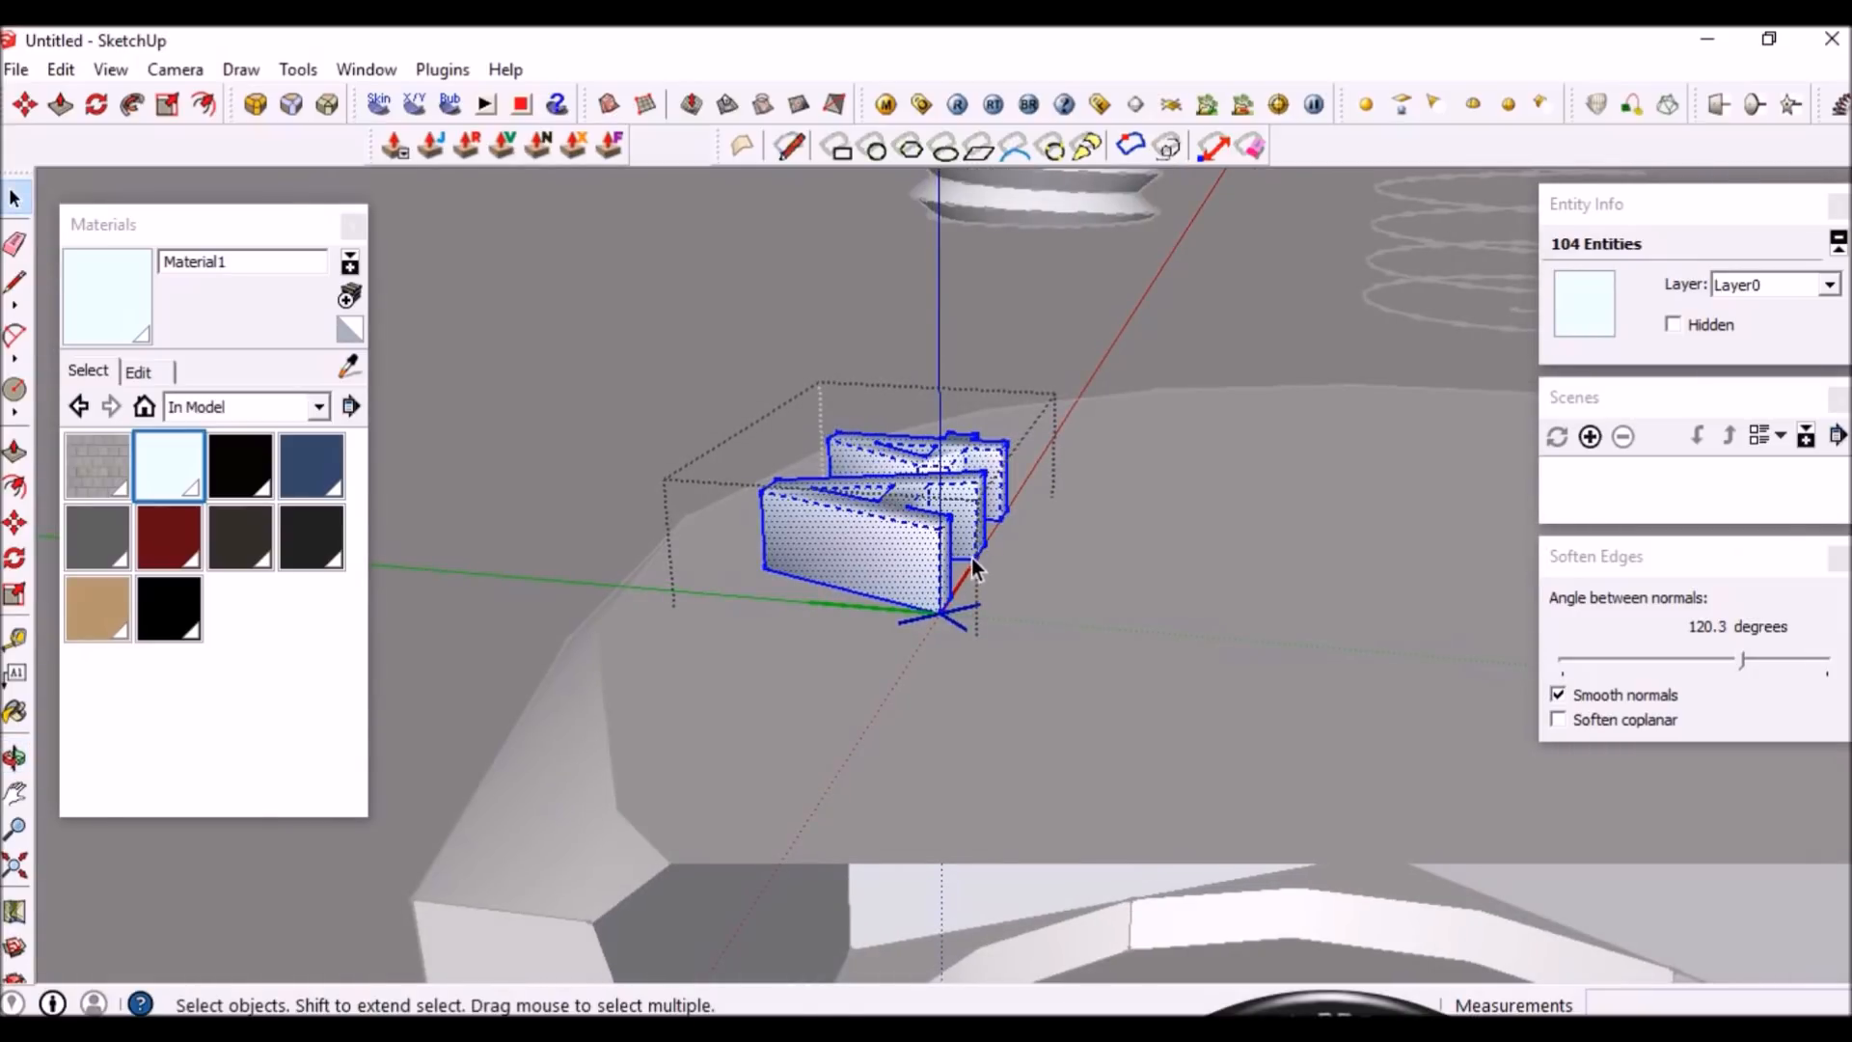
pyautogui.press('m')
pyautogui.click(937, 563)
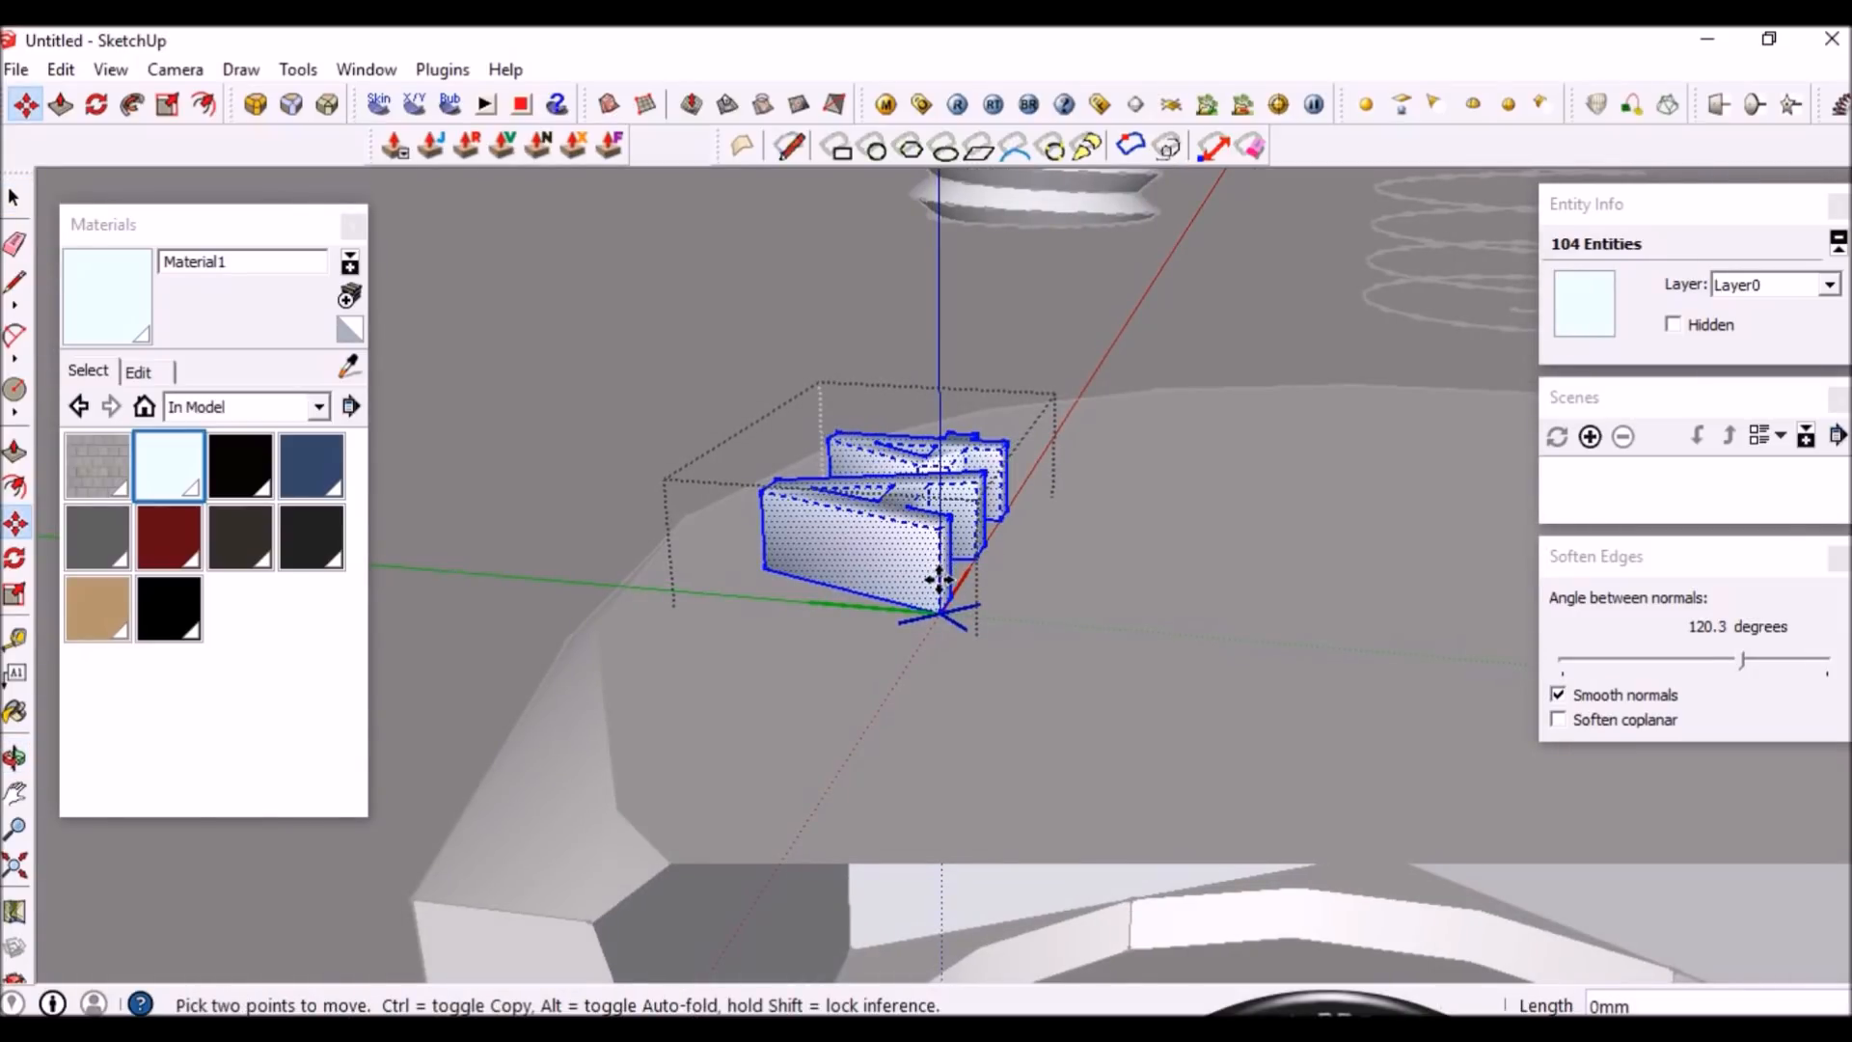
pyautogui.click(941, 599)
pyautogui.moveTo(942, 600); pyautogui.dragTo(1401, 454, button='middle')
pyautogui.press('space')
pyautogui.click(888, 479)
pyautogui.click(1278, 406)
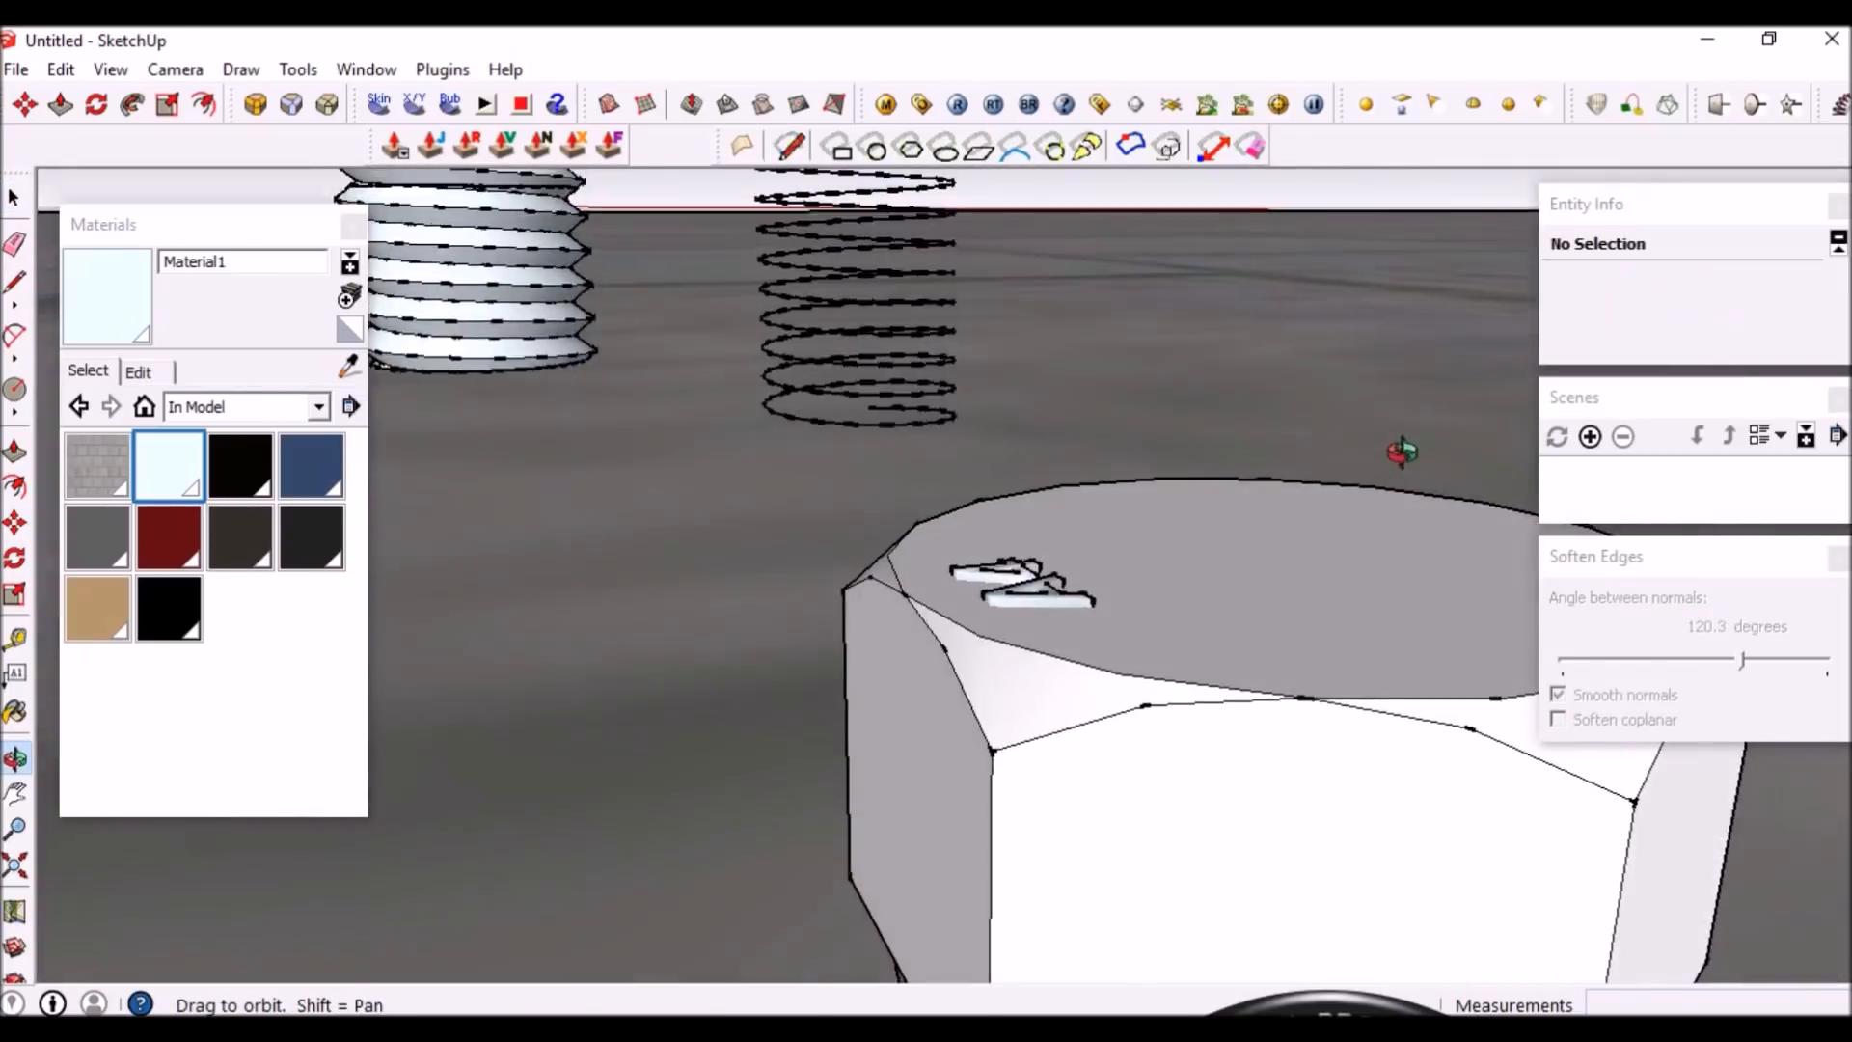
# Open the bolt head component, select all its geometry, paint it with Material1 and close the component
pyautogui.scroll(-5, 829, 530)
pyautogui.scroll(3, 923, 540)
pyautogui.moveTo(924, 541); pyautogui.dragTo(660, 721, button='middle')
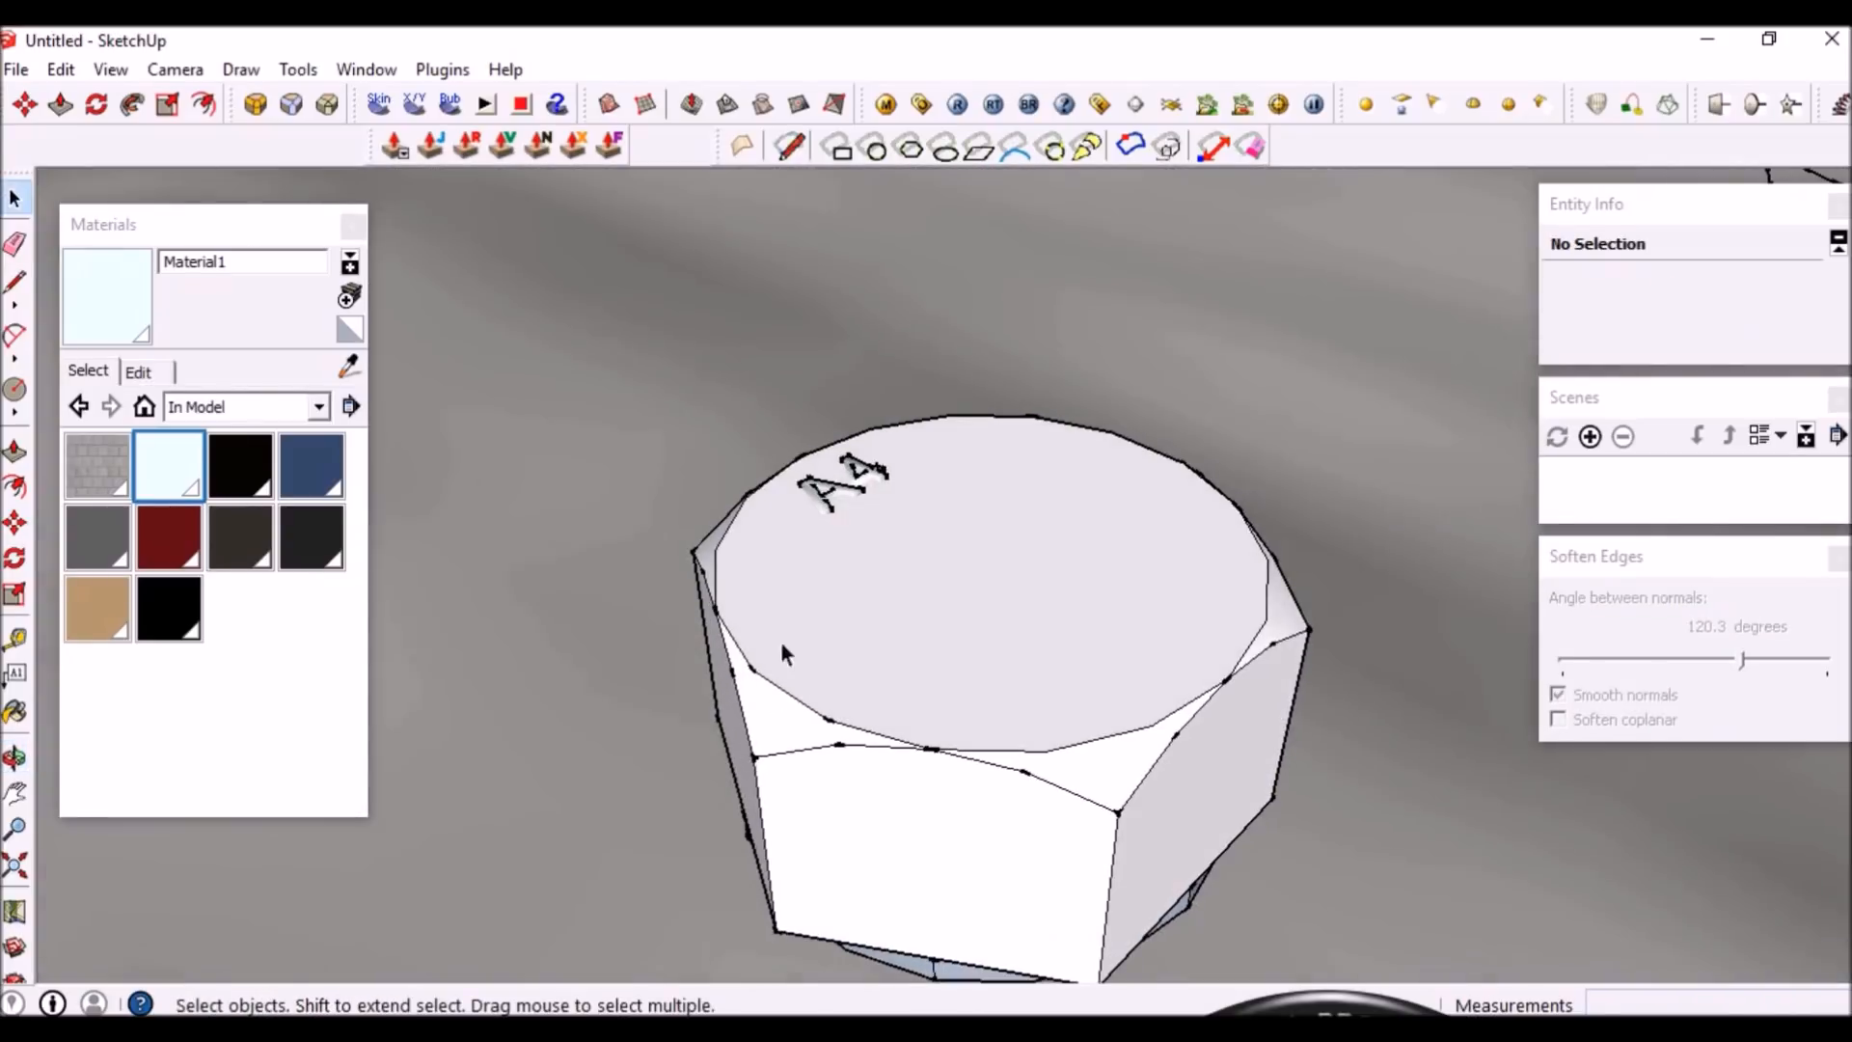
pyautogui.doubleClick(832, 627)
pyautogui.tripleClick(832, 627)
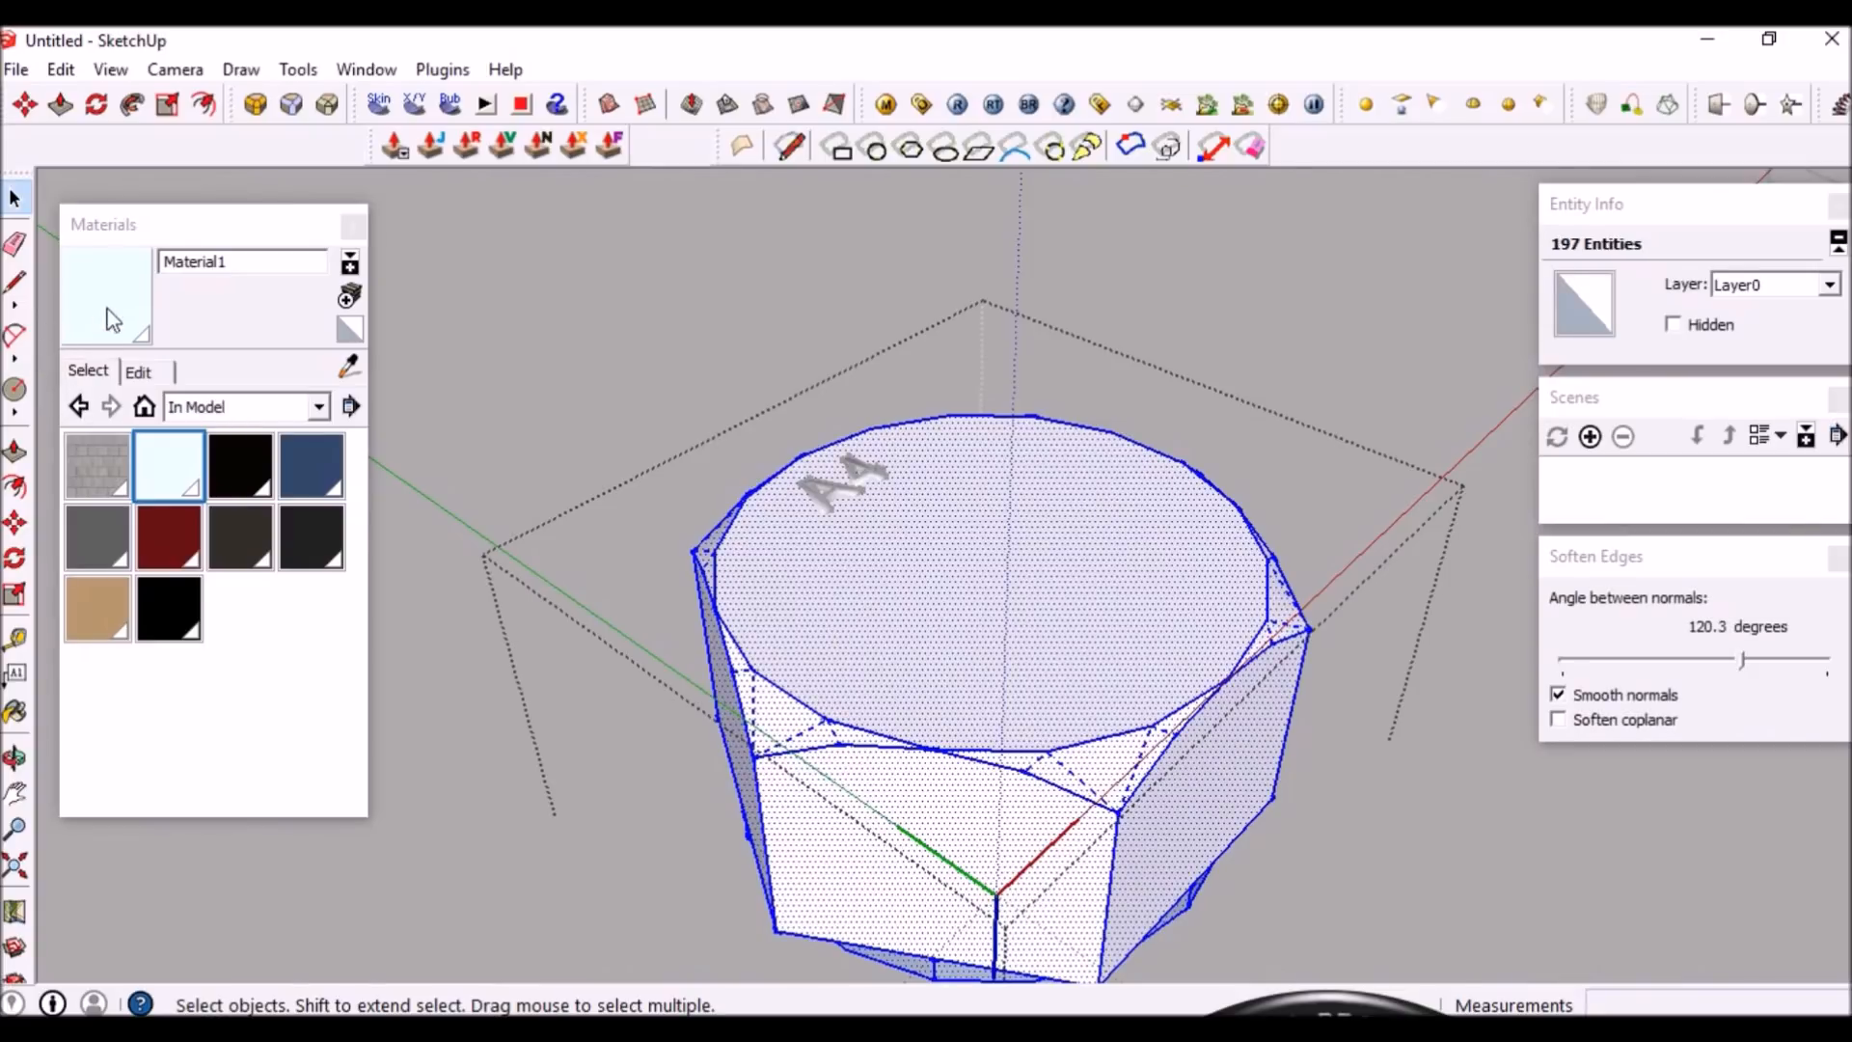
pyautogui.press('b')
pyautogui.click(740, 555)
pyautogui.moveTo(938, 709)
pyautogui.mouseDown(button='middle')
pyautogui.moveTo(1005, 637)
pyautogui.moveTo(958, 716)
pyautogui.mouseUp(button='middle')
pyautogui.scroll(-2, 952, 662)
pyautogui.press('space')
pyautogui.press('Escape')
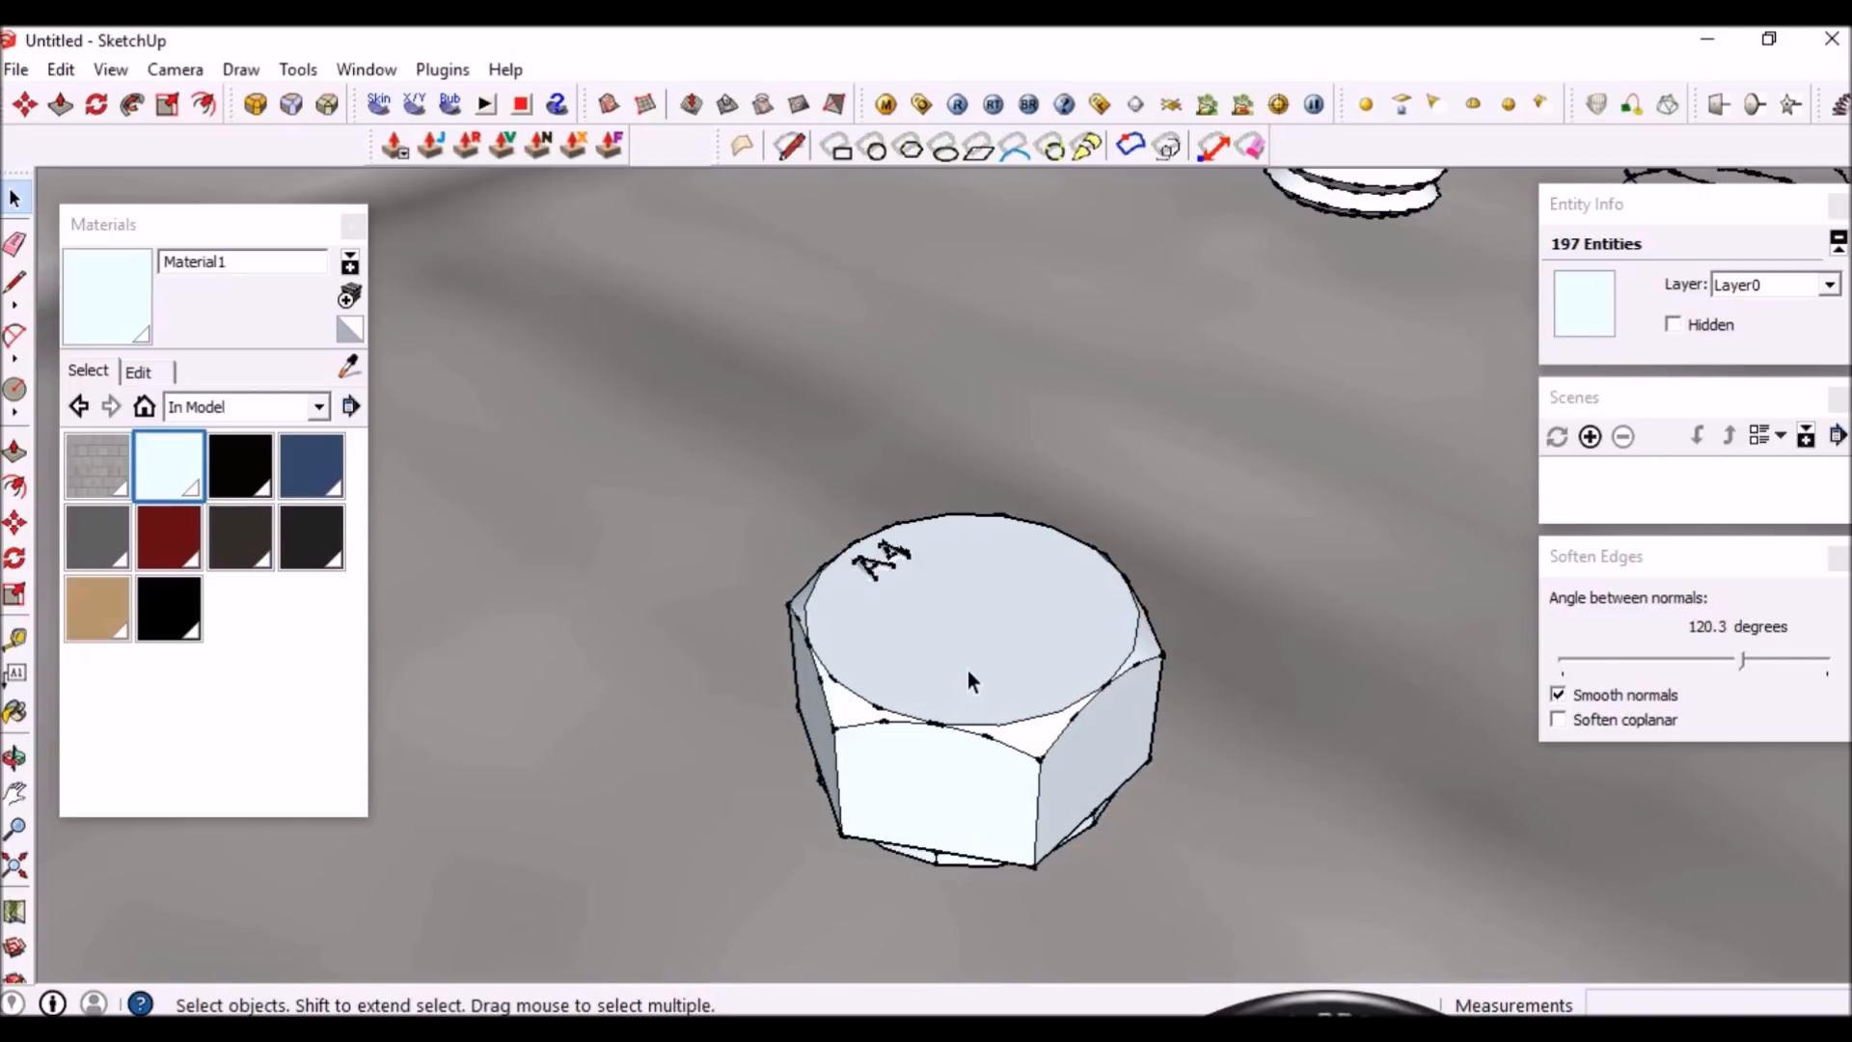
# Move the bolt head by its top rim about 109 mm onto the edge of the threaded shaft's upper end
pyautogui.click(995, 661)
pyautogui.moveTo(1009, 814); pyautogui.dragTo(799, 866, button='middle')
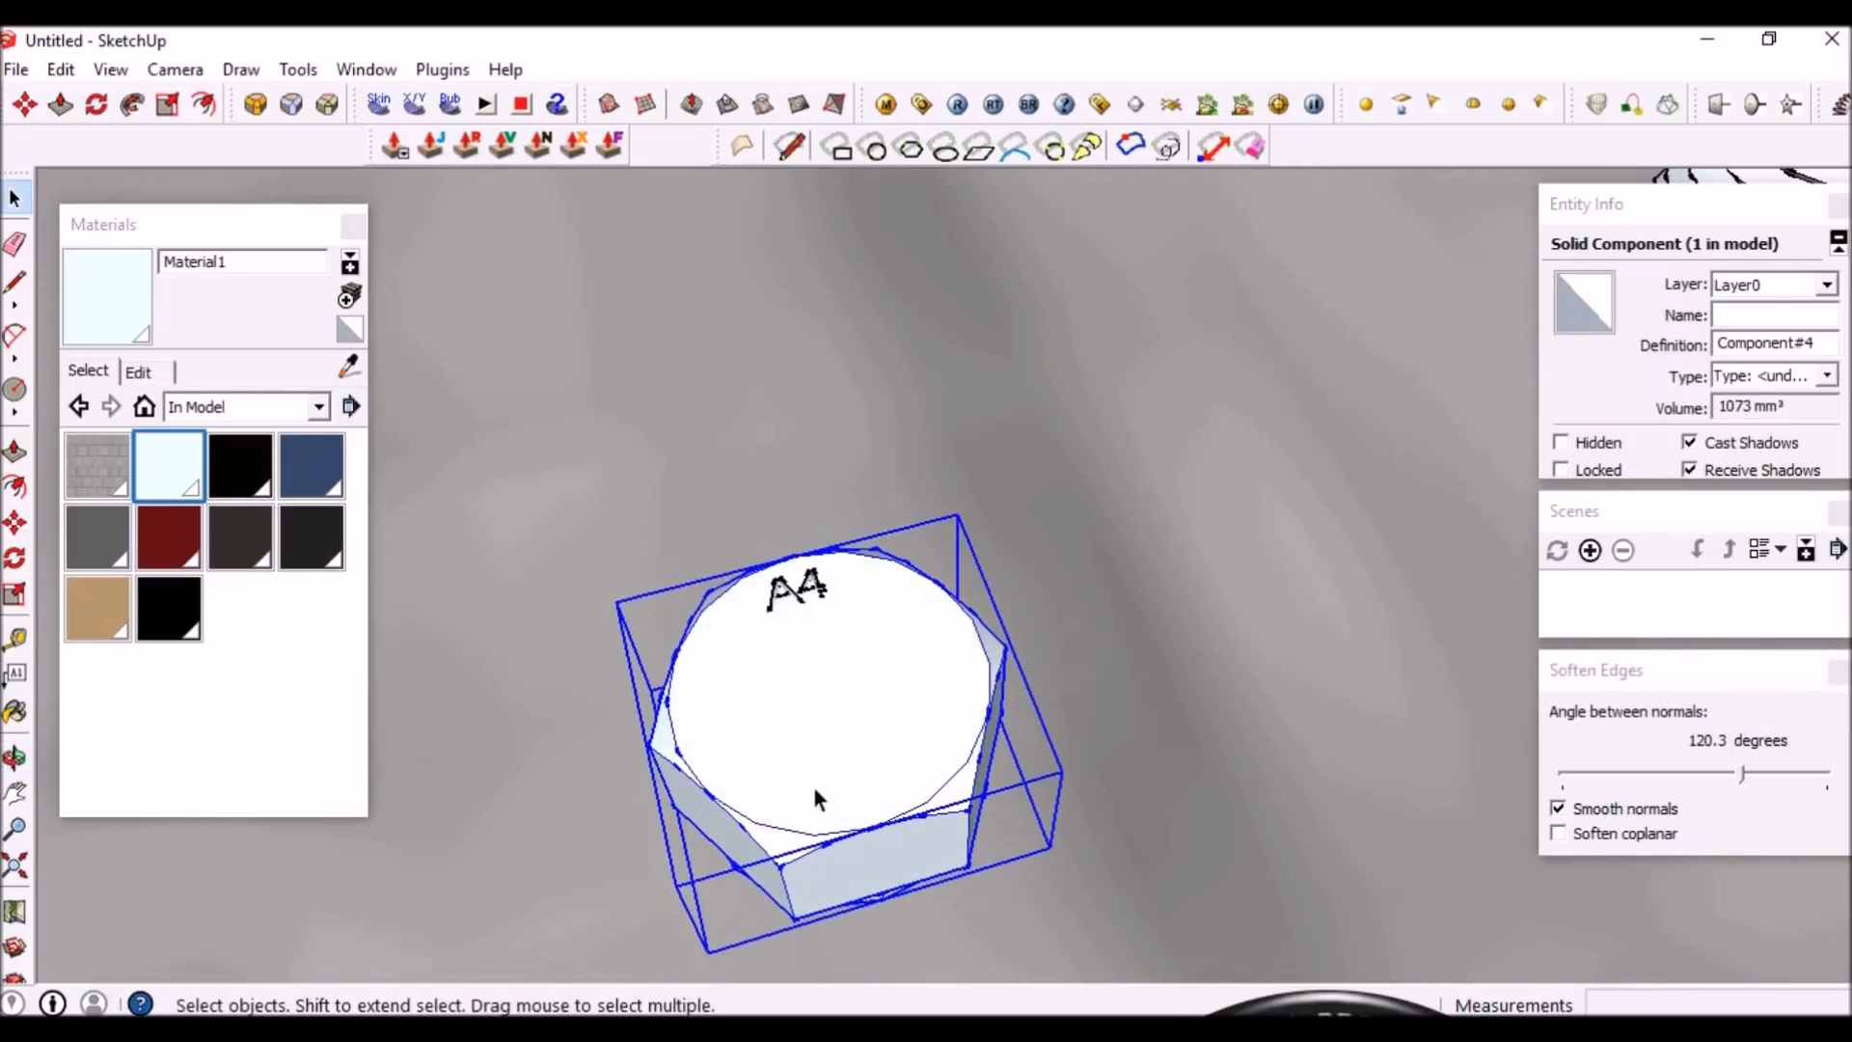
pyautogui.scroll(2, 815, 792)
pyautogui.press('m')
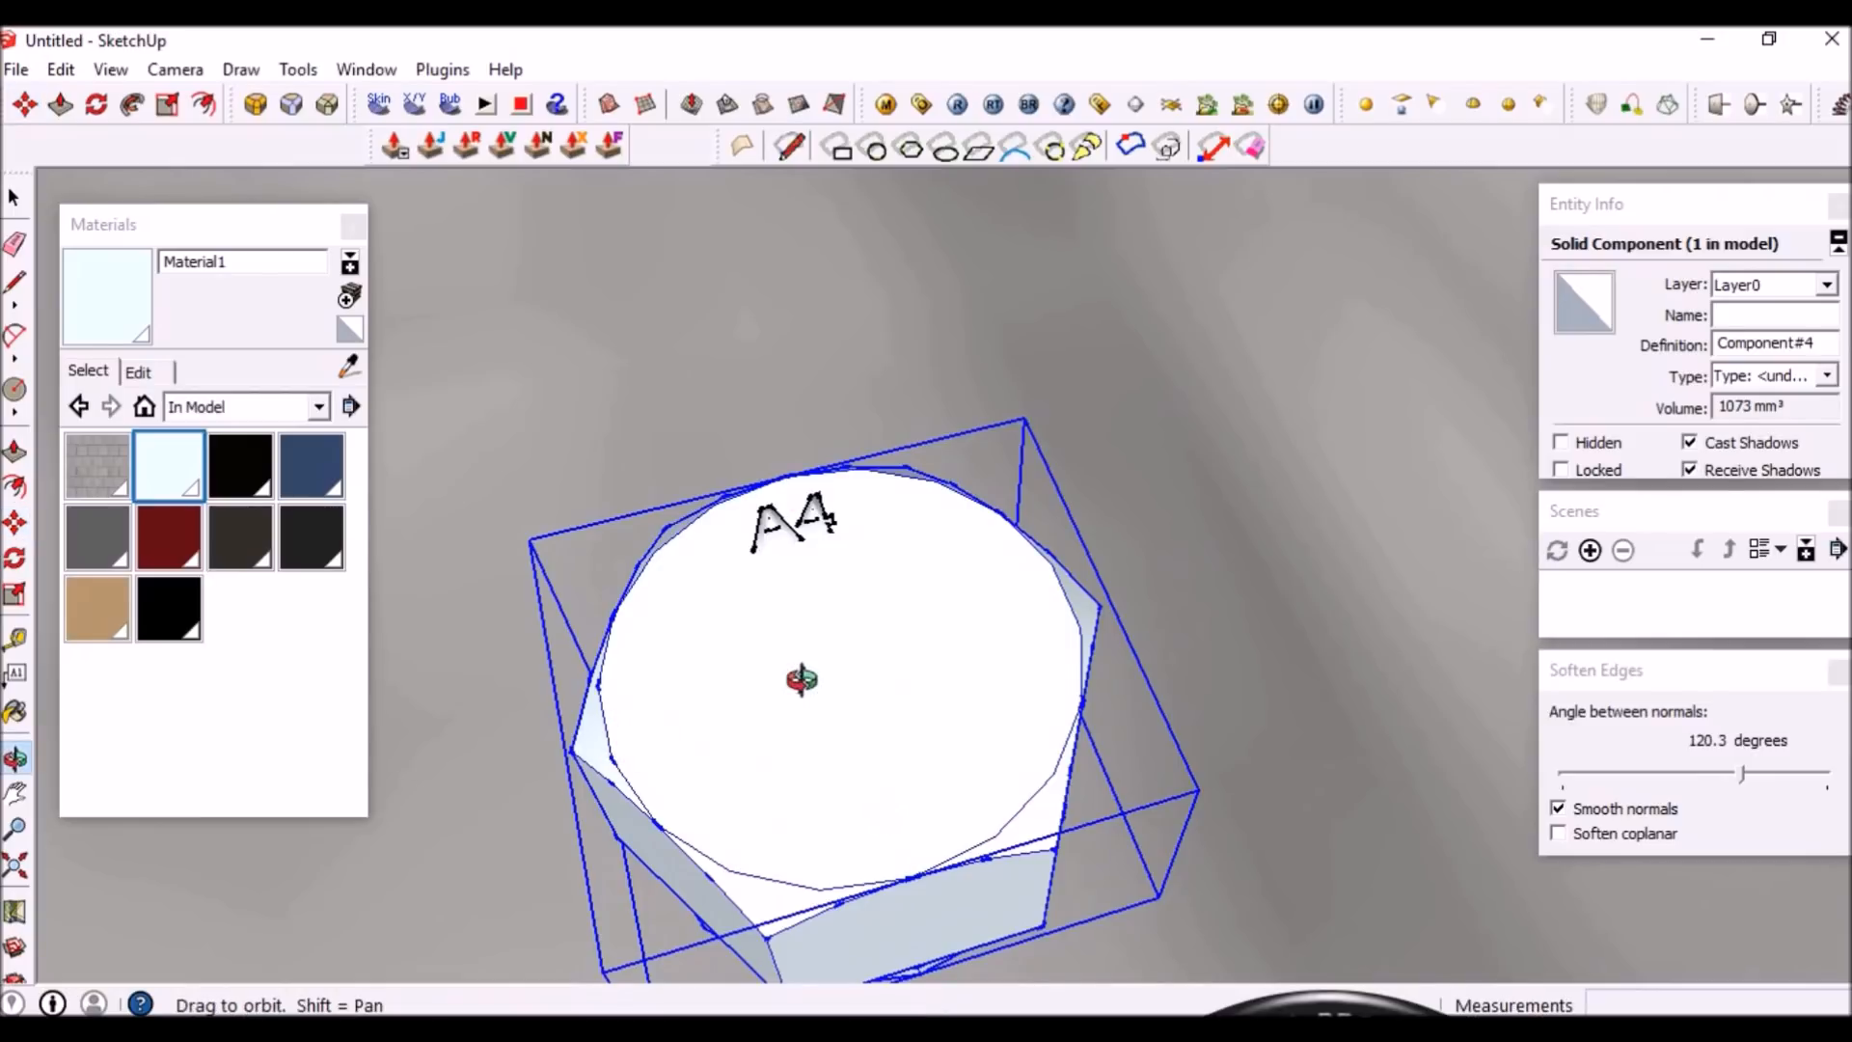
pyautogui.moveTo(785, 674); pyautogui.dragTo(923, 640, button='middle')
pyautogui.scroll(3, 918, 819)
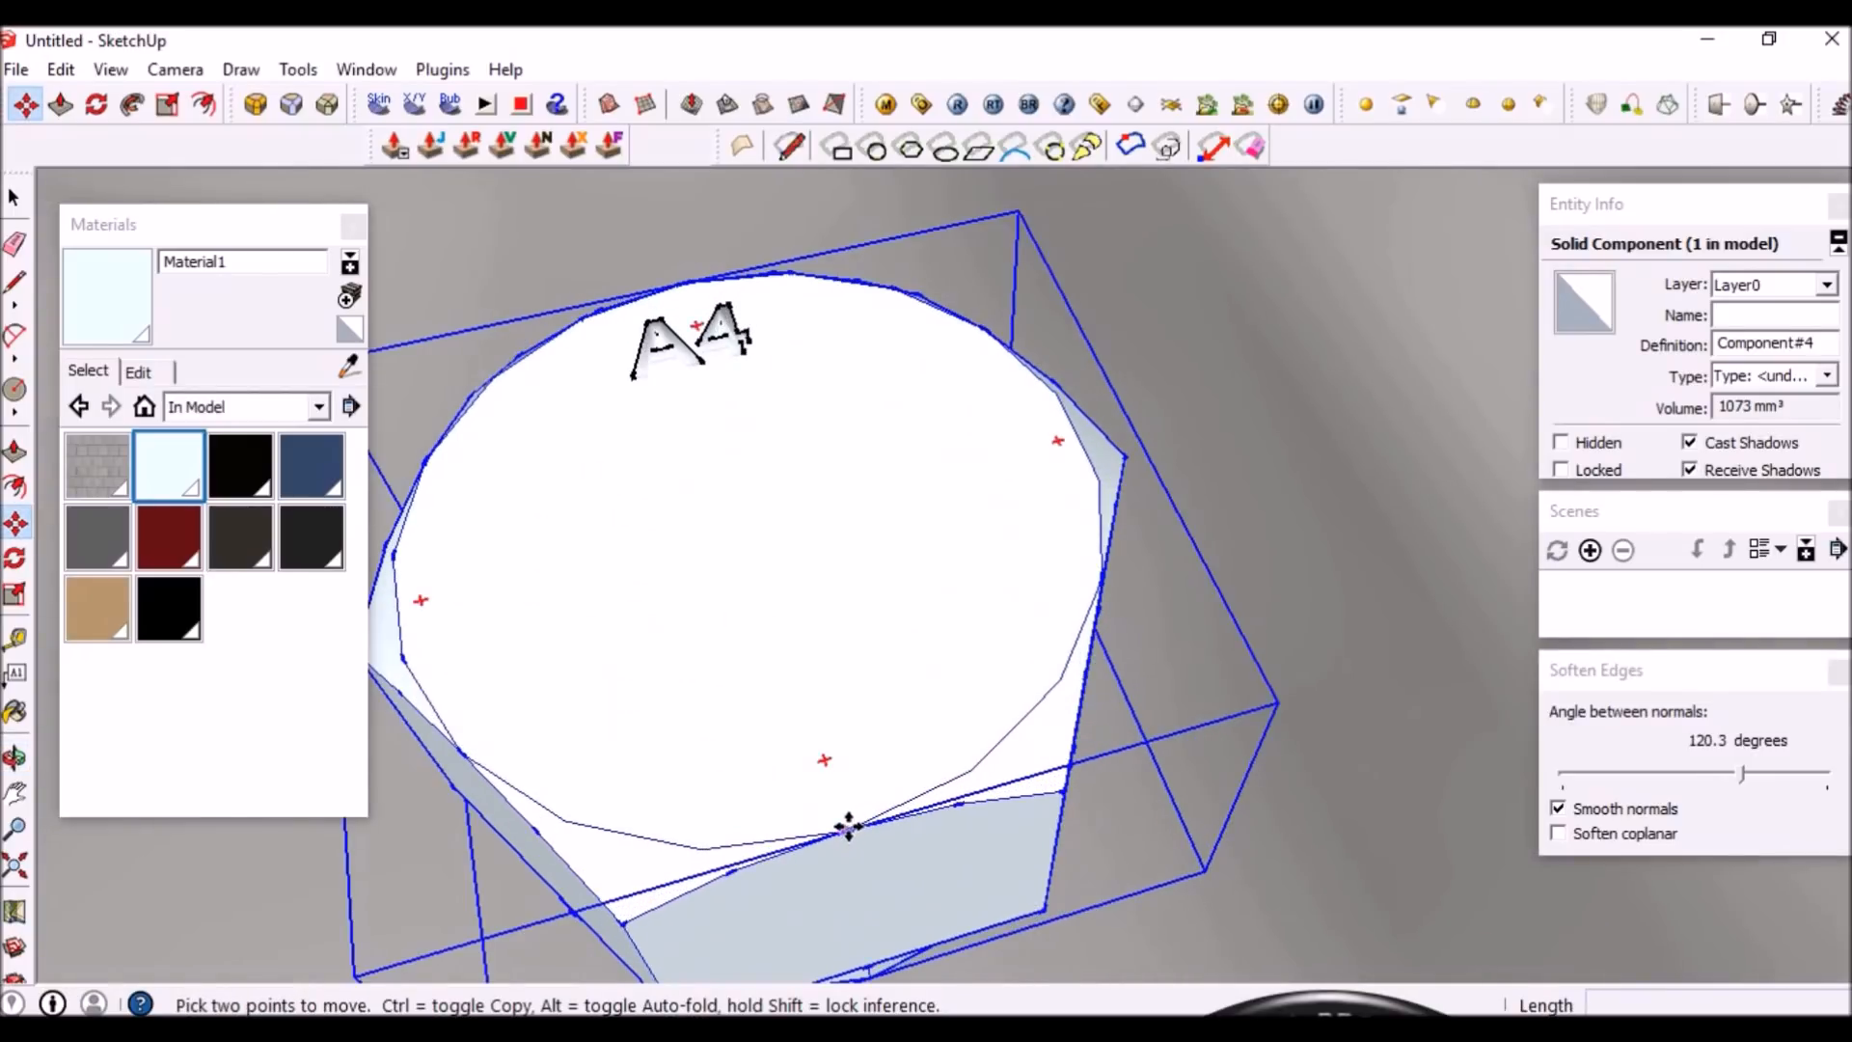
pyautogui.click(837, 829)
pyautogui.scroll(-3, 839, 831)
pyautogui.scroll(-3, 709, 825)
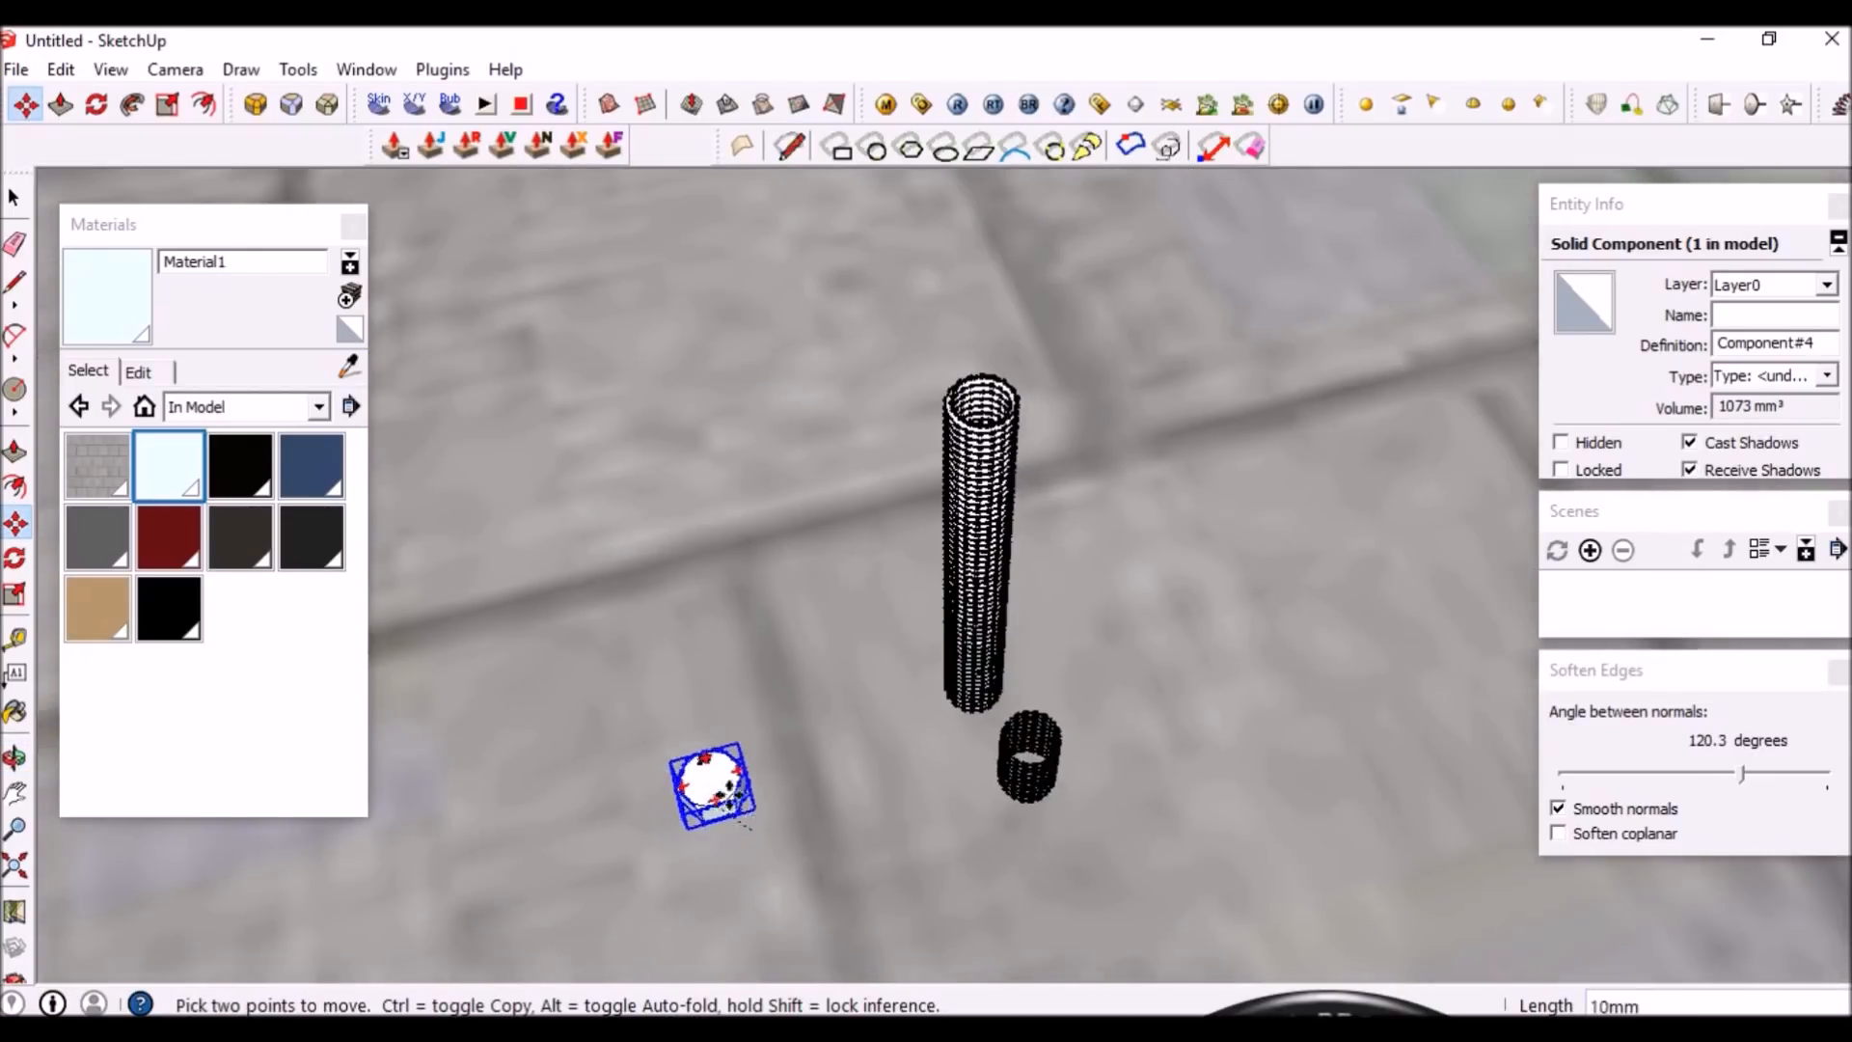
pyautogui.scroll(6, 948, 450)
pyautogui.moveTo(948, 451); pyautogui.dragTo(915, 497, button='middle')
pyautogui.scroll(3, 897, 434)
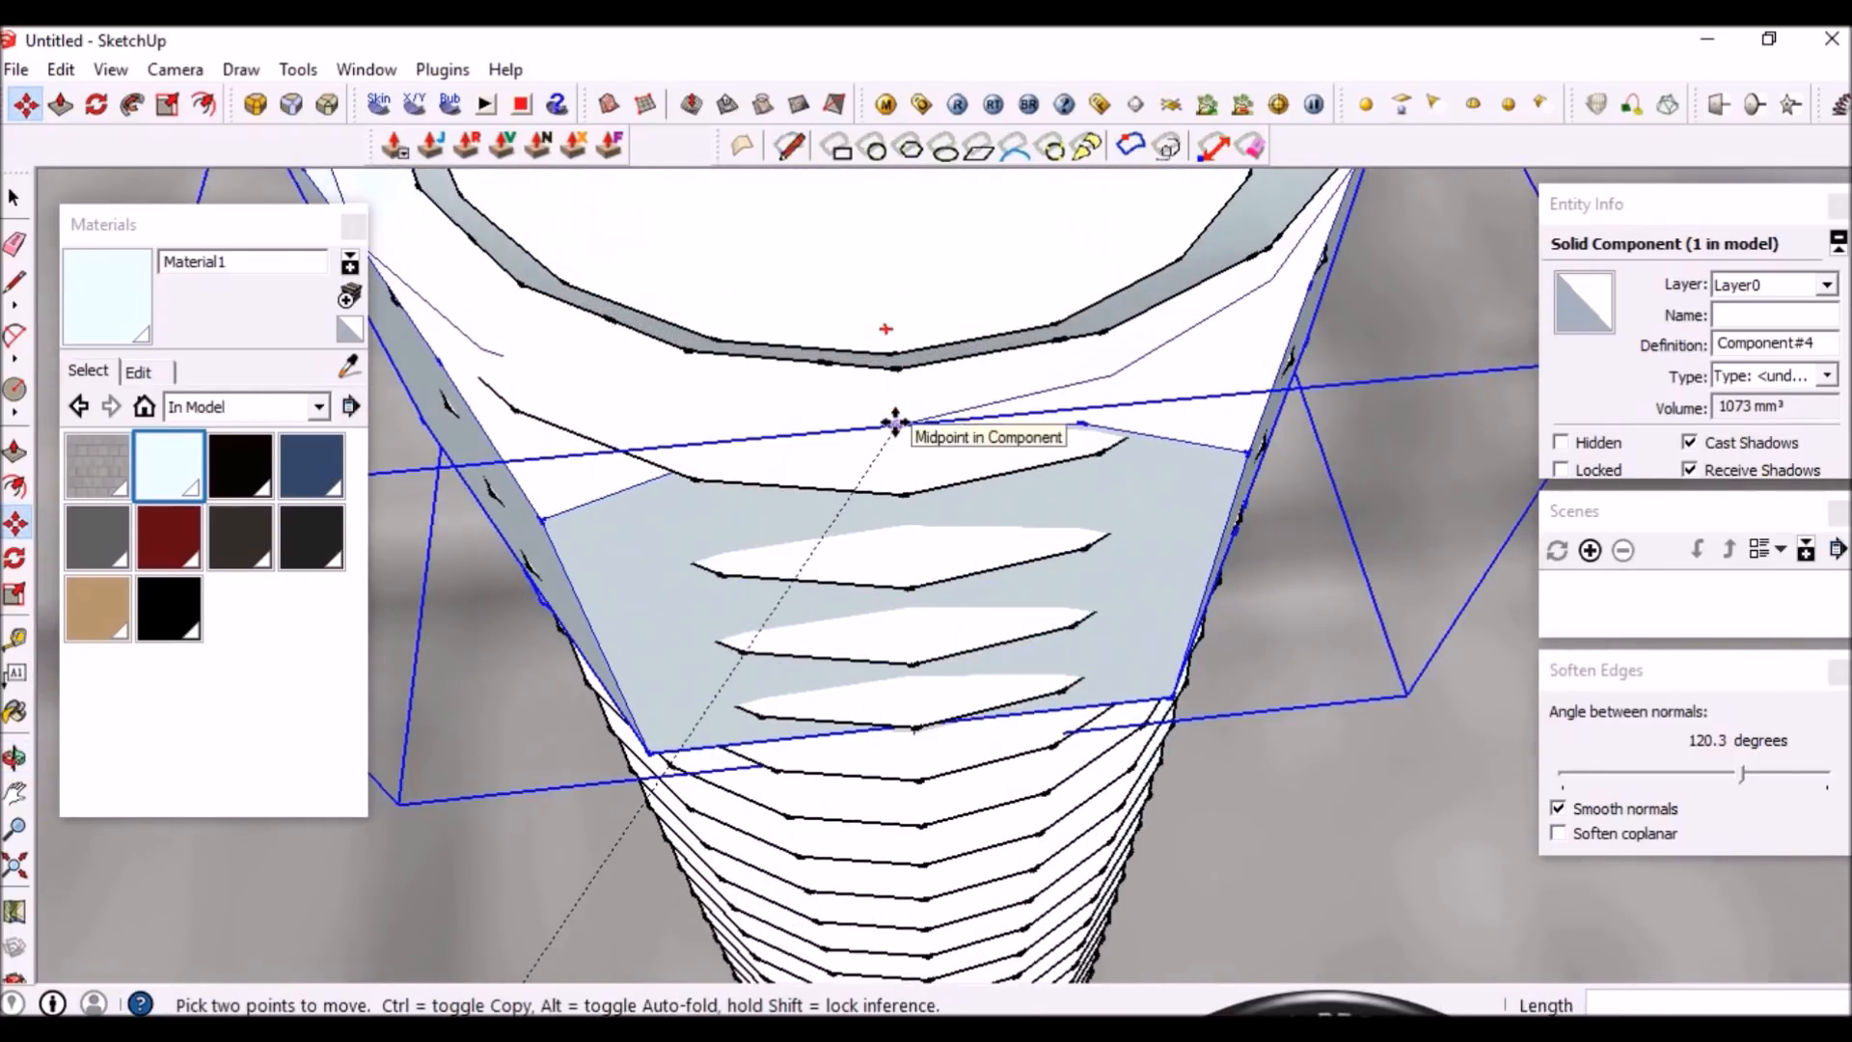
pyautogui.scroll(4, 893, 488)
pyautogui.moveTo(909, 428); pyautogui.dragTo(906, 248, button='middle')
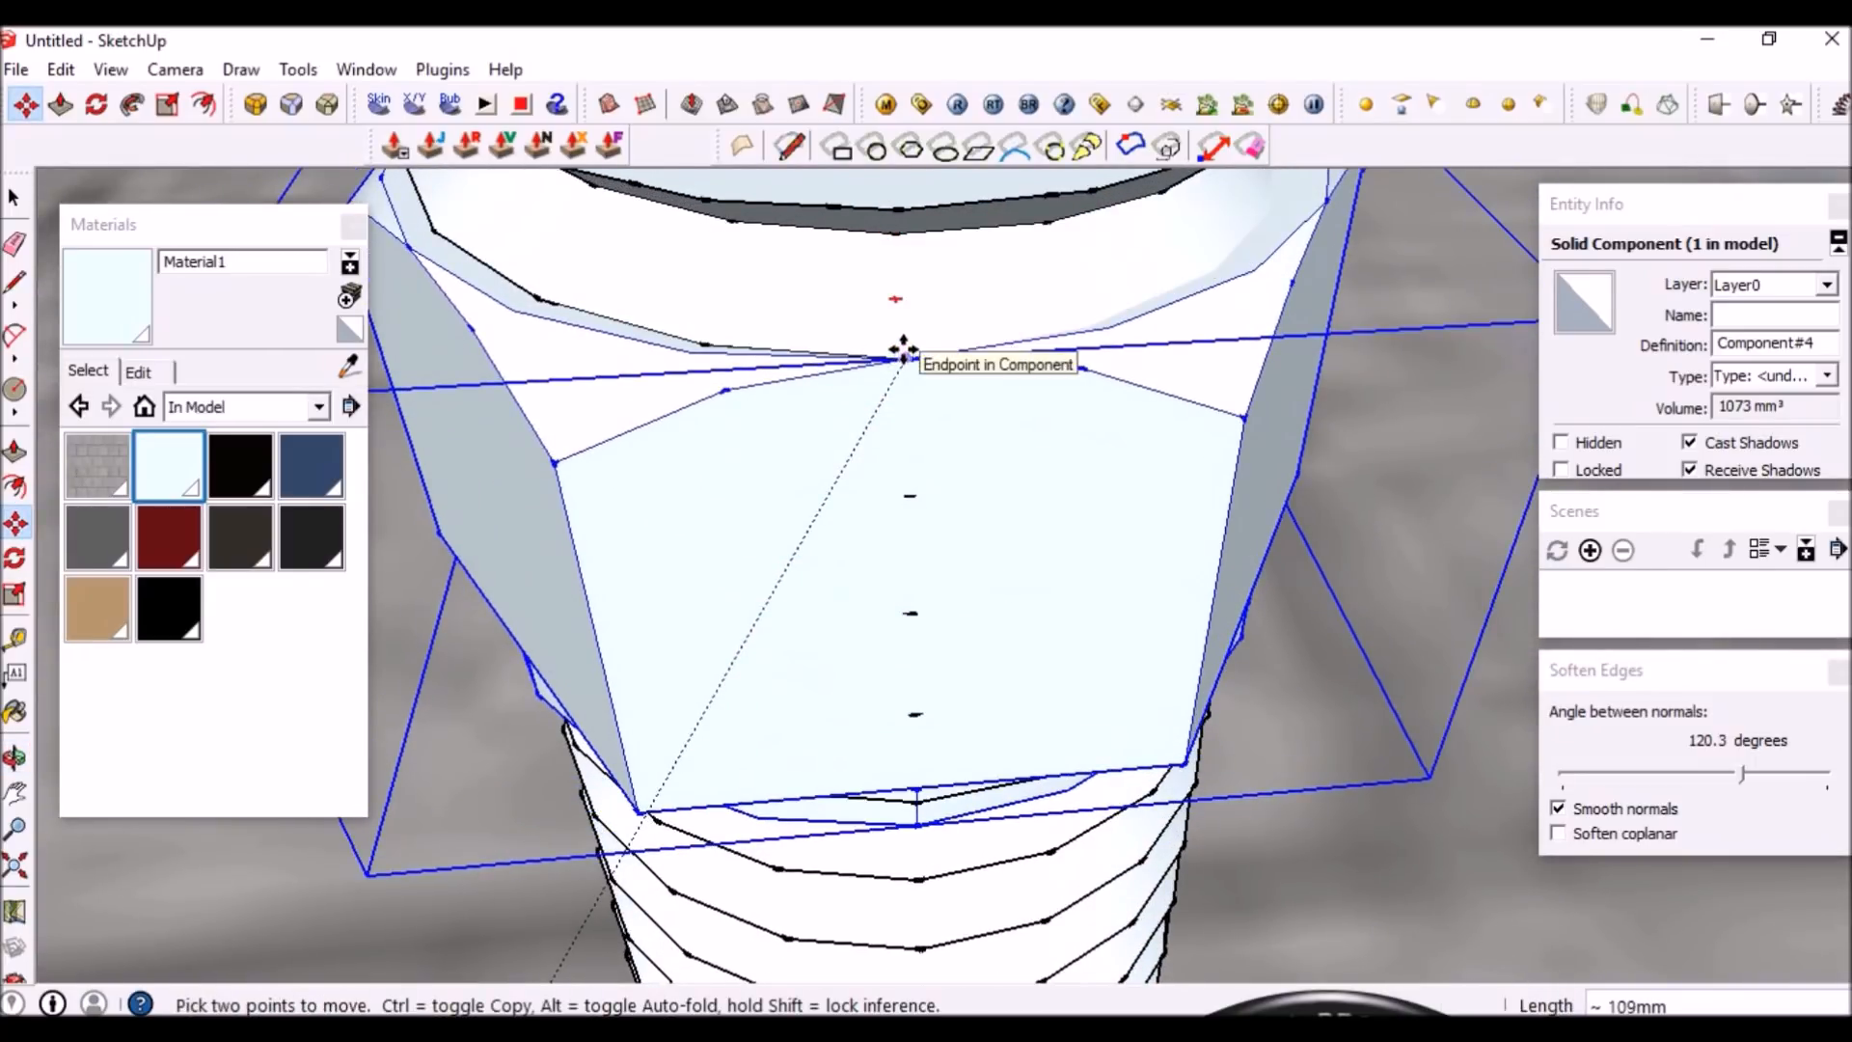
pyautogui.click(910, 360)
pyautogui.moveTo(929, 380); pyautogui.dragTo(502, 810, button='middle')
pyautogui.scroll(-3, 1045, 546)
pyautogui.scroll(1, 925, 624)
pyautogui.scroll(2, 925, 624)
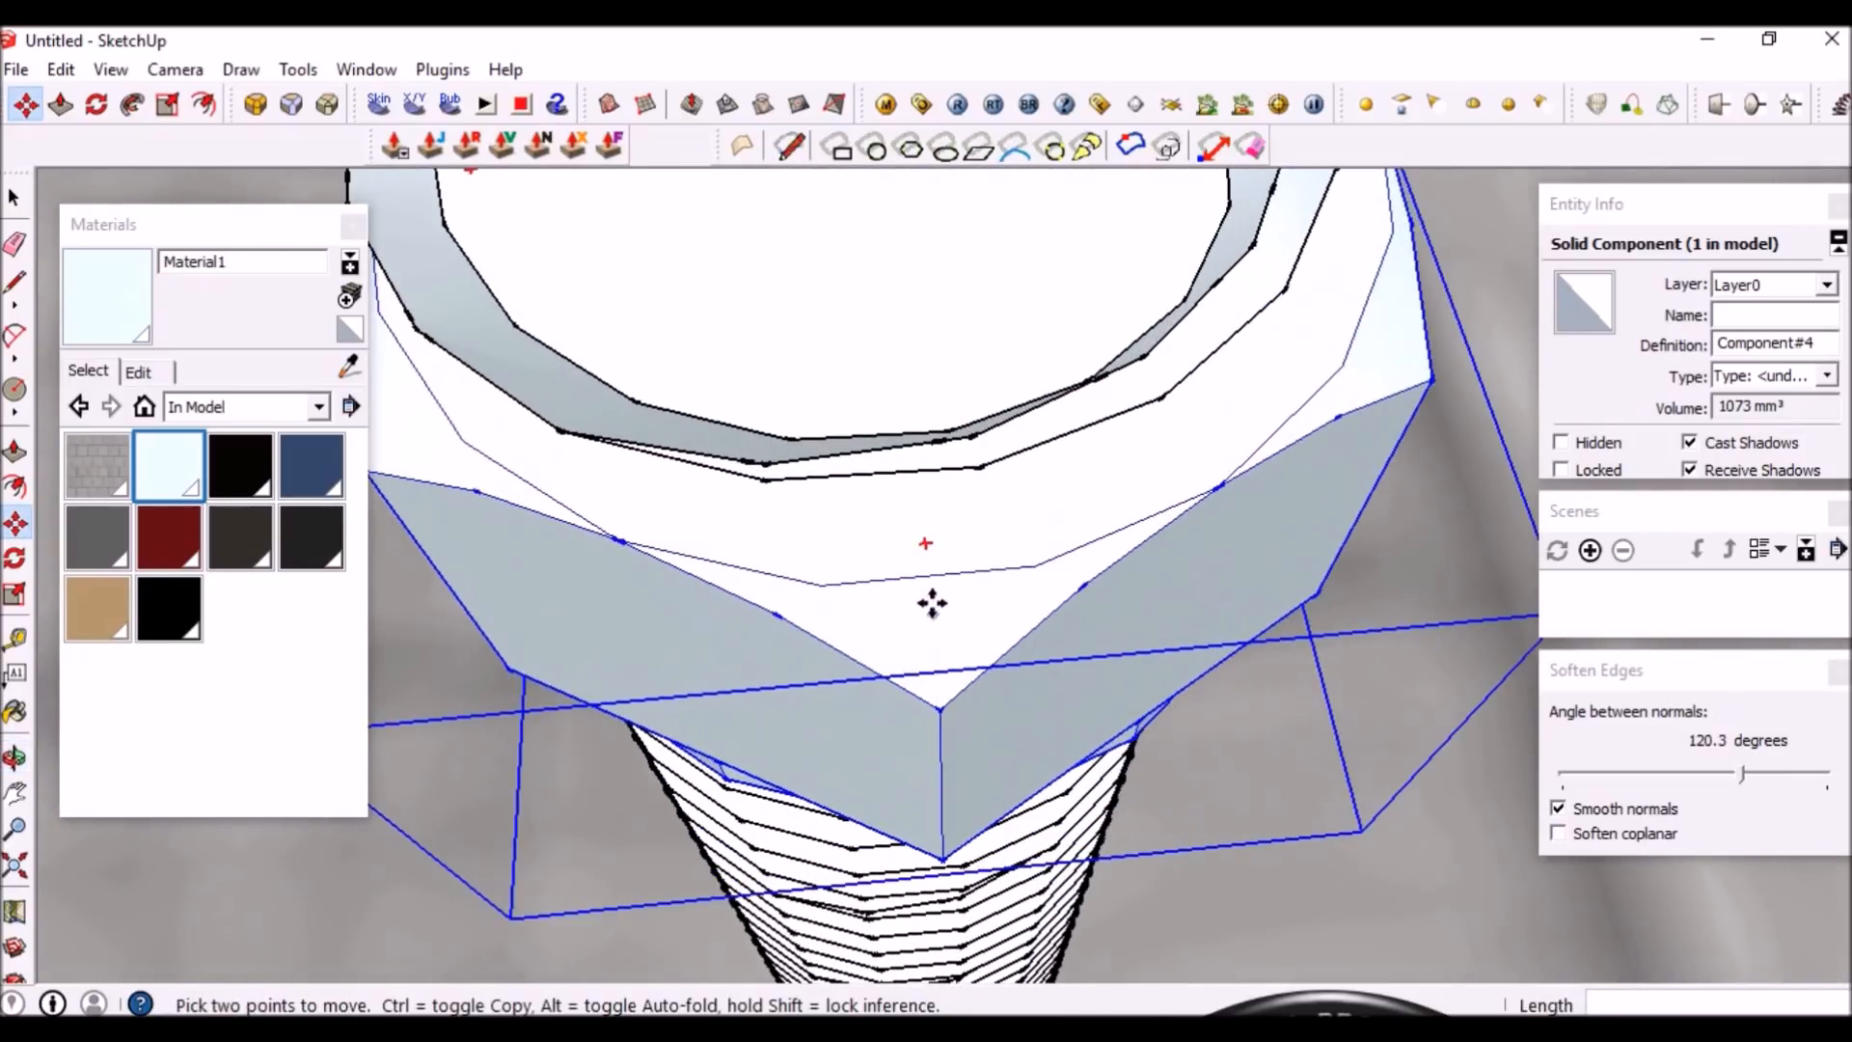
pyautogui.press('space')
pyautogui.scroll(-2, 934, 749)
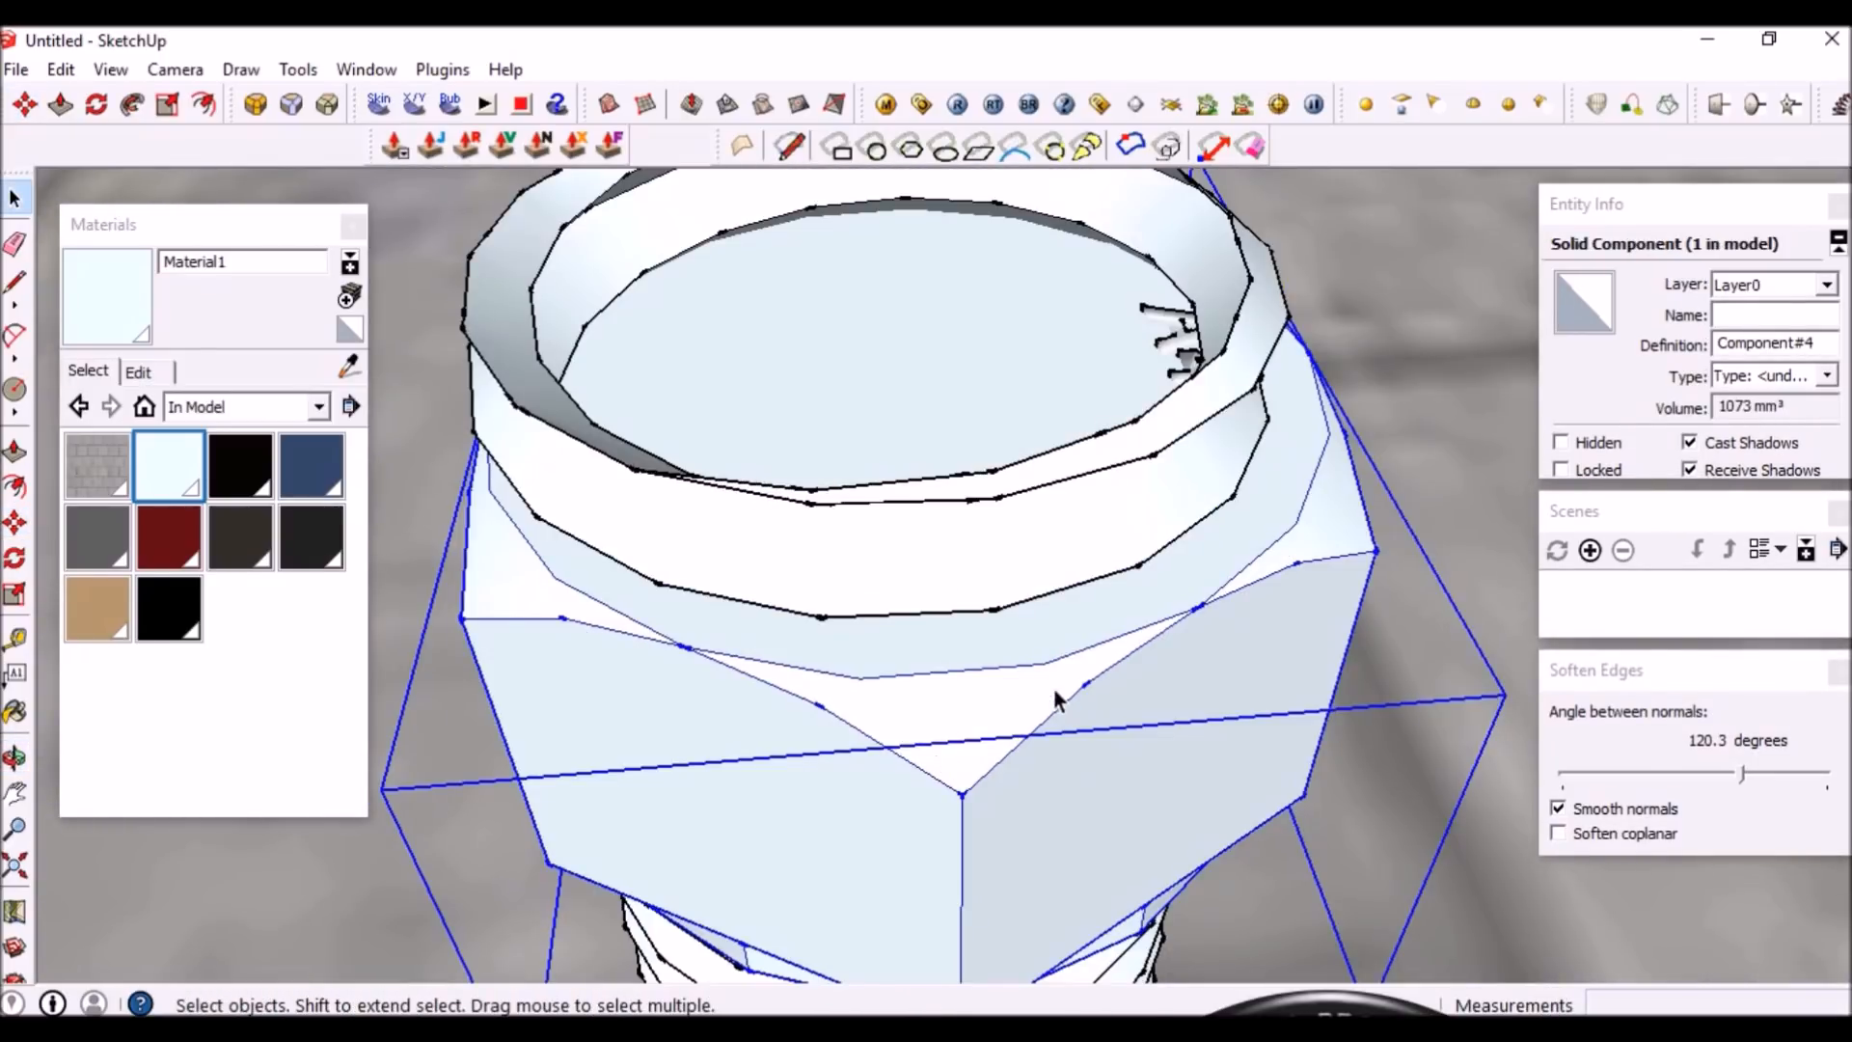
pyautogui.moveTo(1073, 641); pyautogui.dragTo(1254, 619, button='middle')
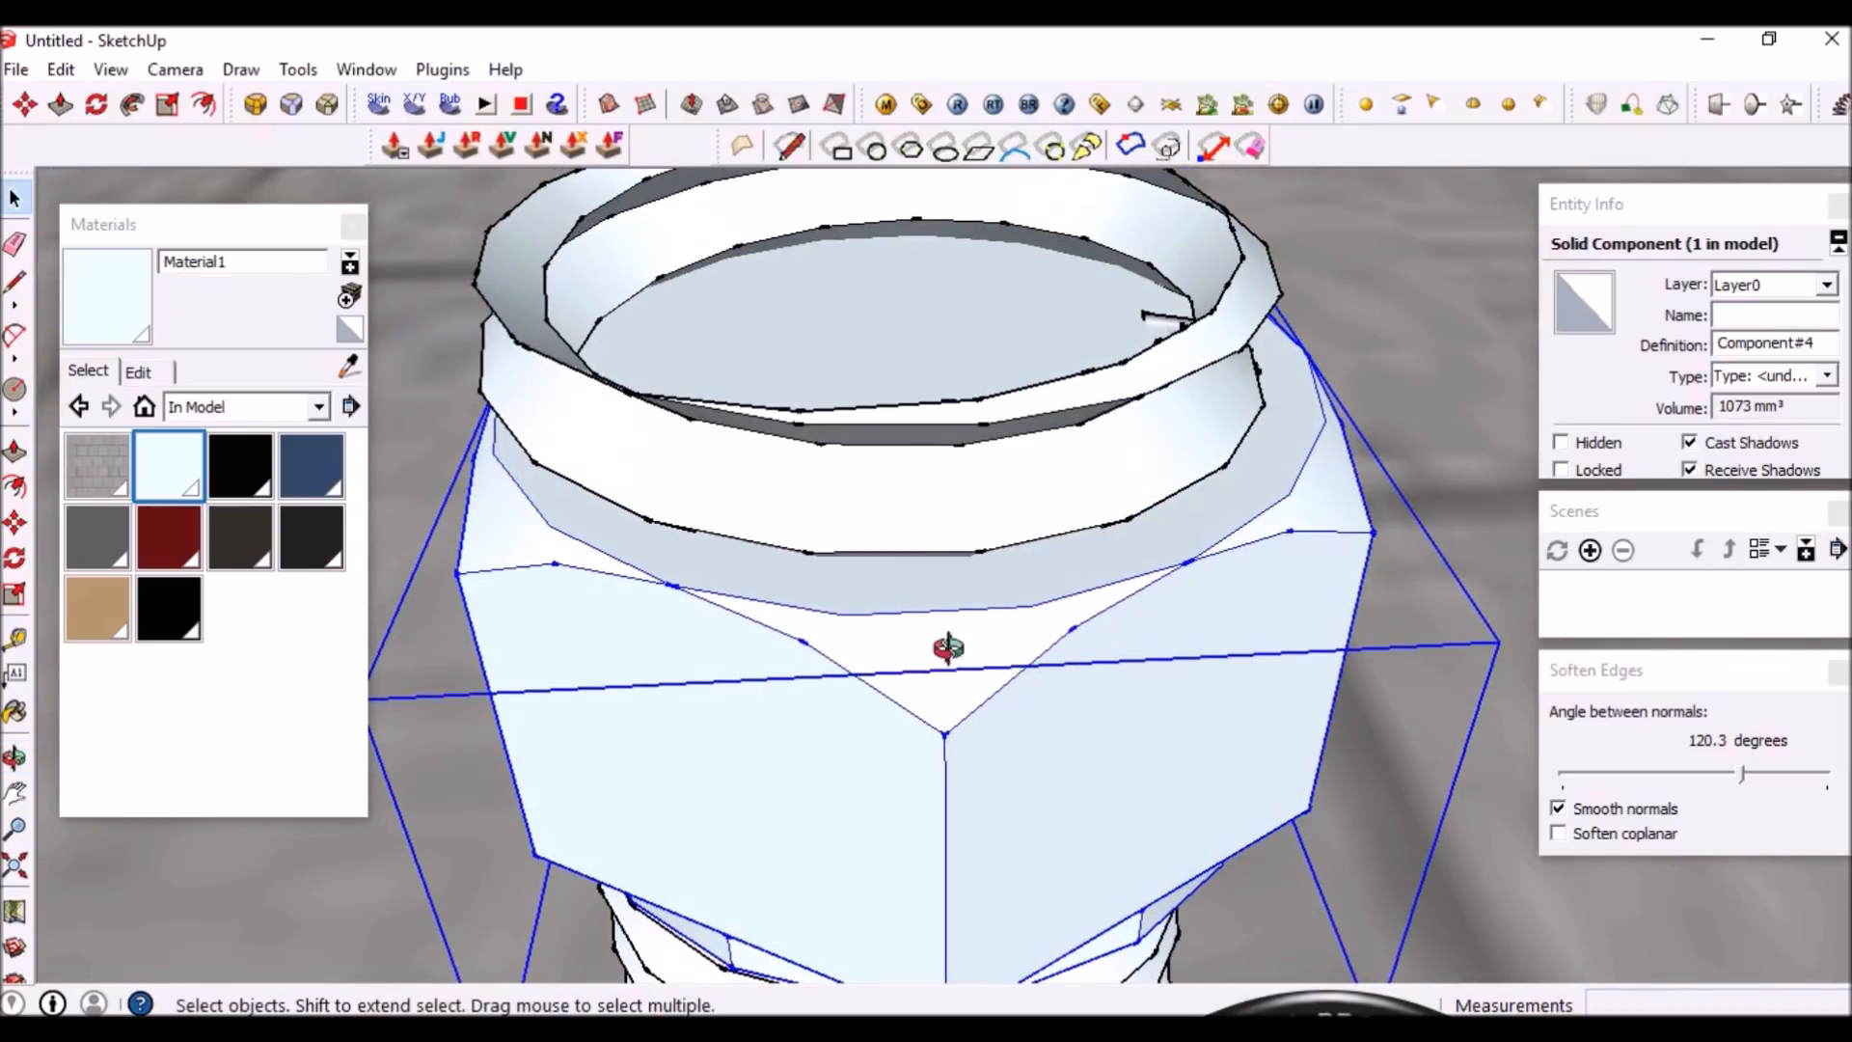
pyautogui.moveTo(948, 647); pyautogui.dragTo(943, 632, button='middle')
pyautogui.press('m')
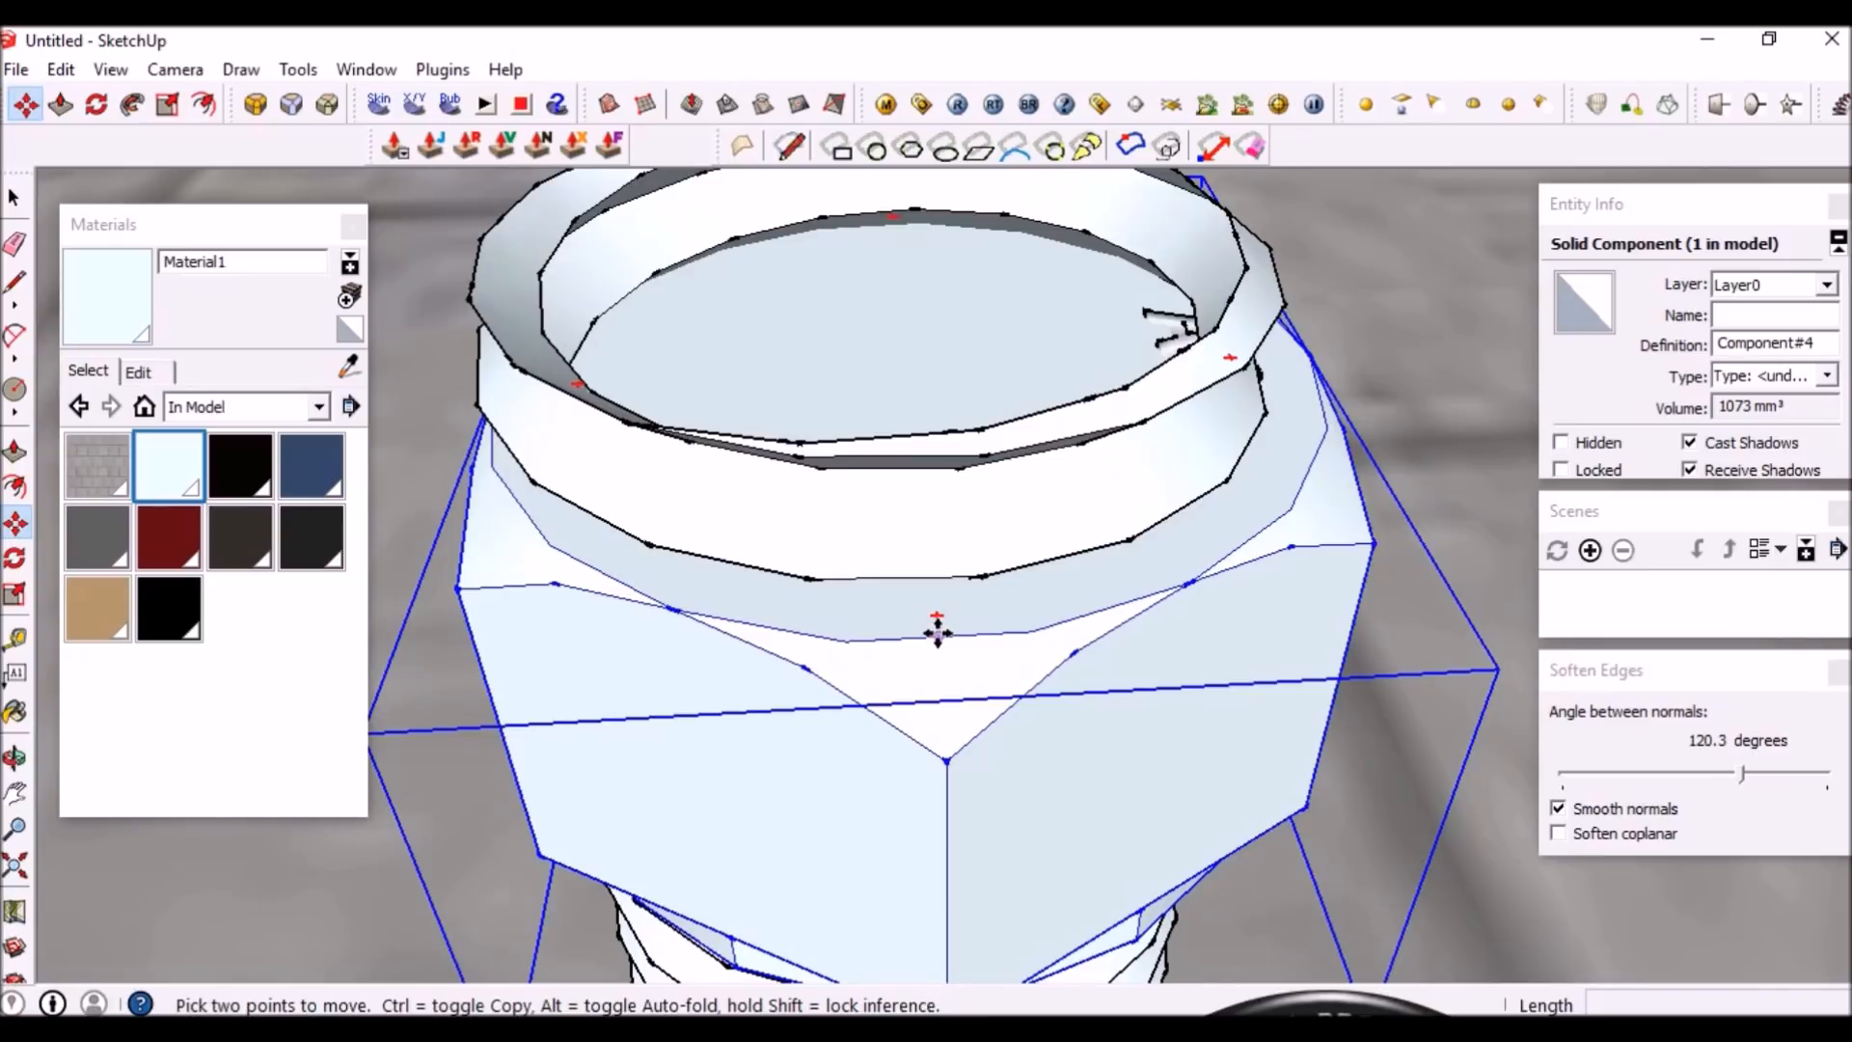
pyautogui.click(937, 631)
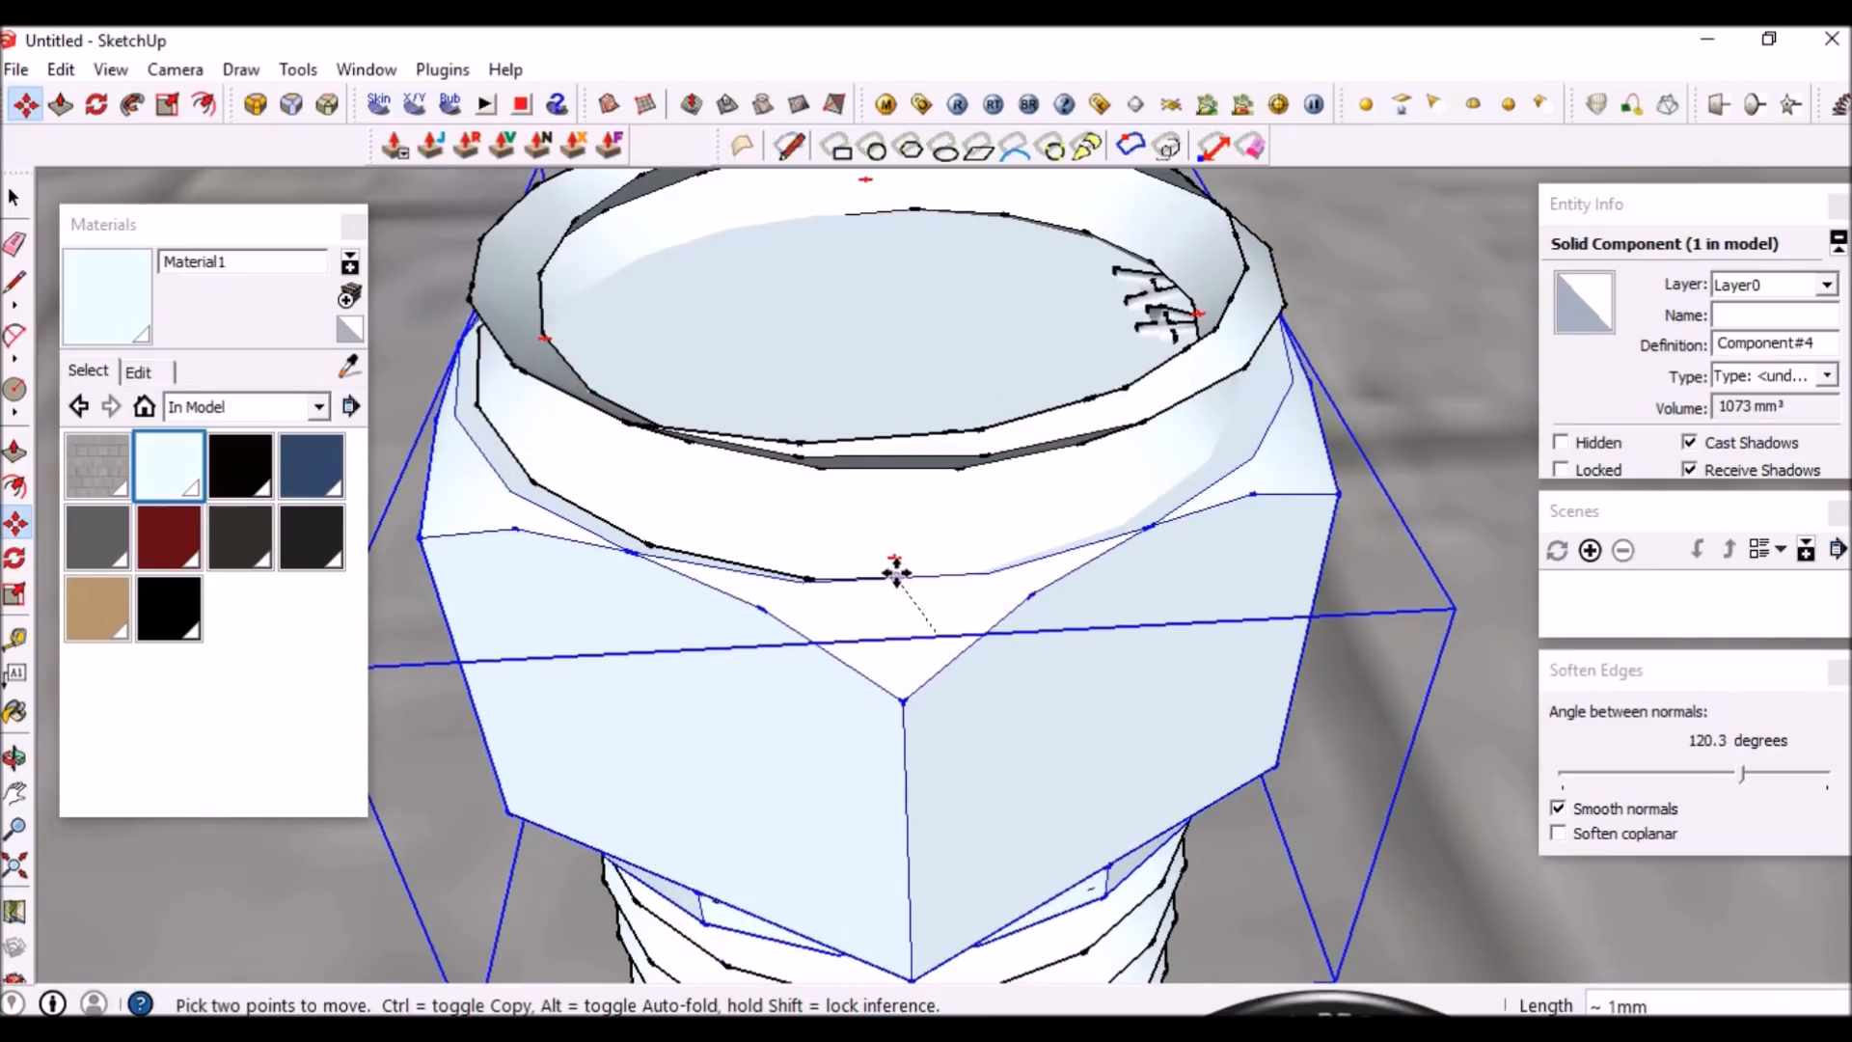
pyautogui.moveTo(897, 575); pyautogui.dragTo(911, 649, button='middle')
pyautogui.press('Escape')
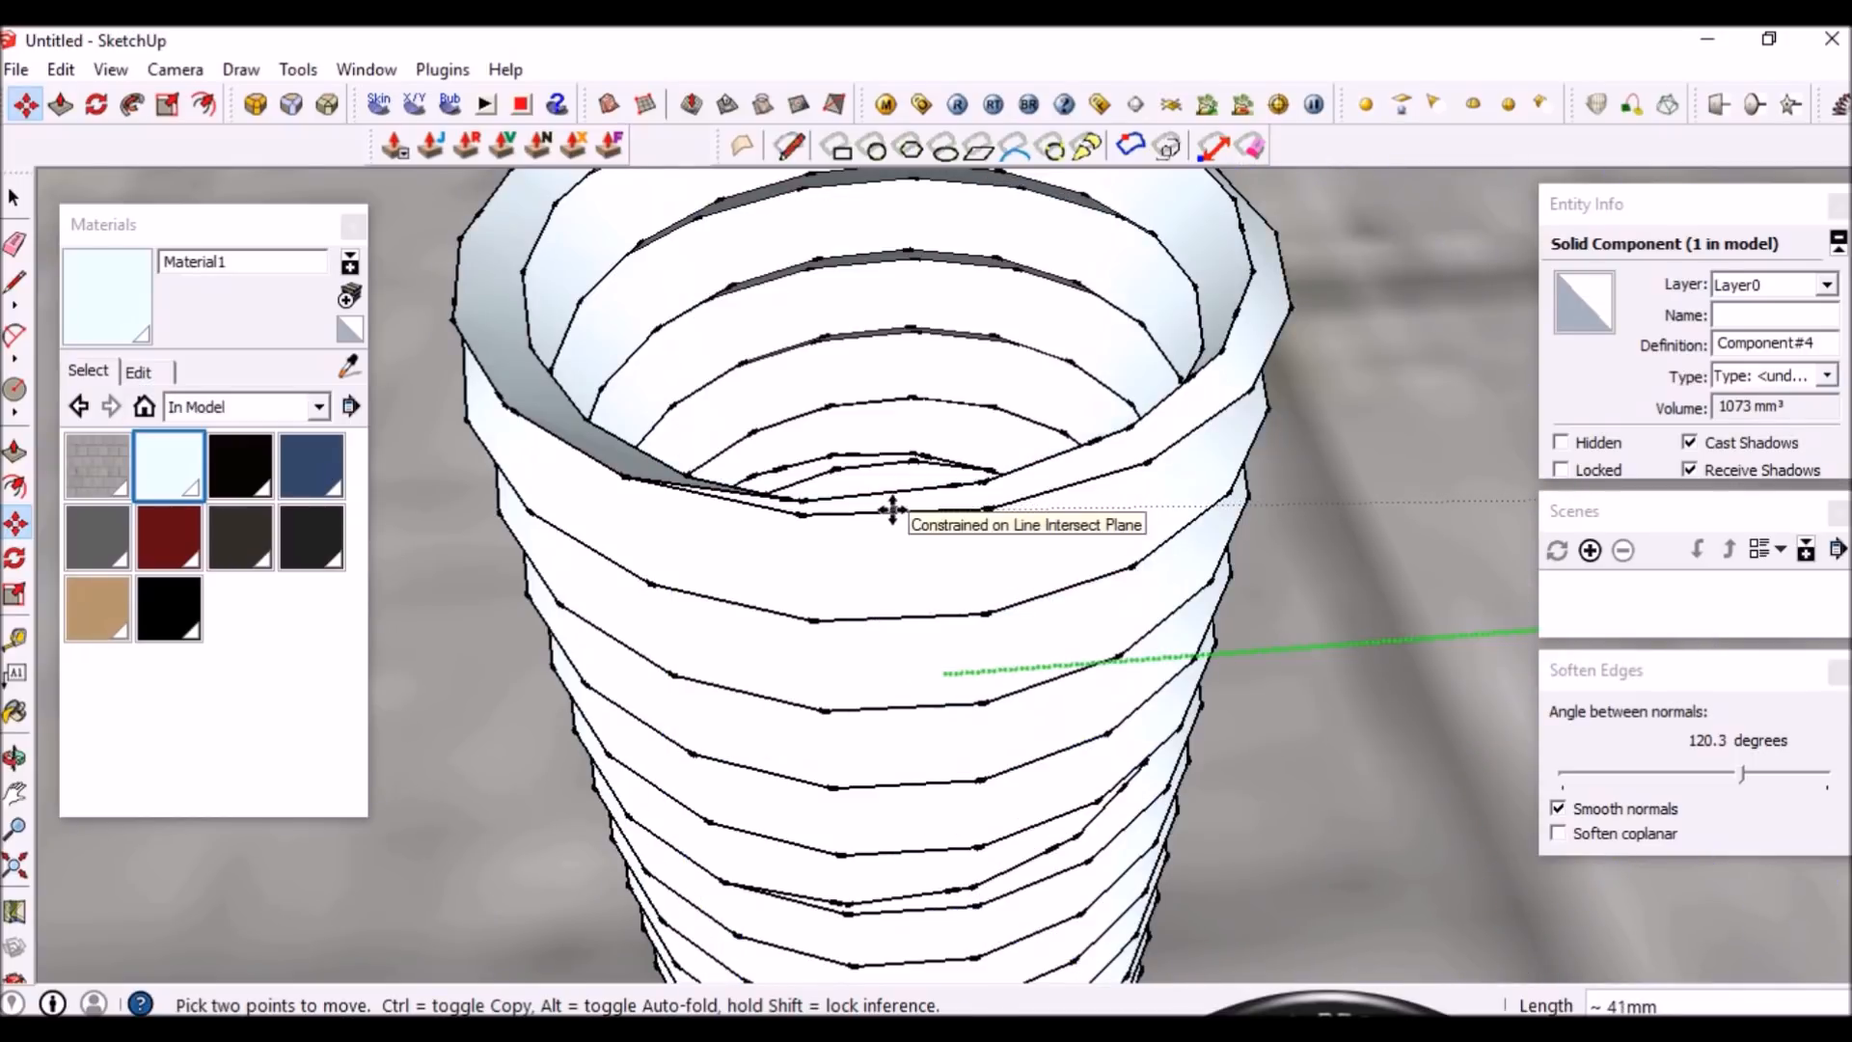
pyautogui.press('space')
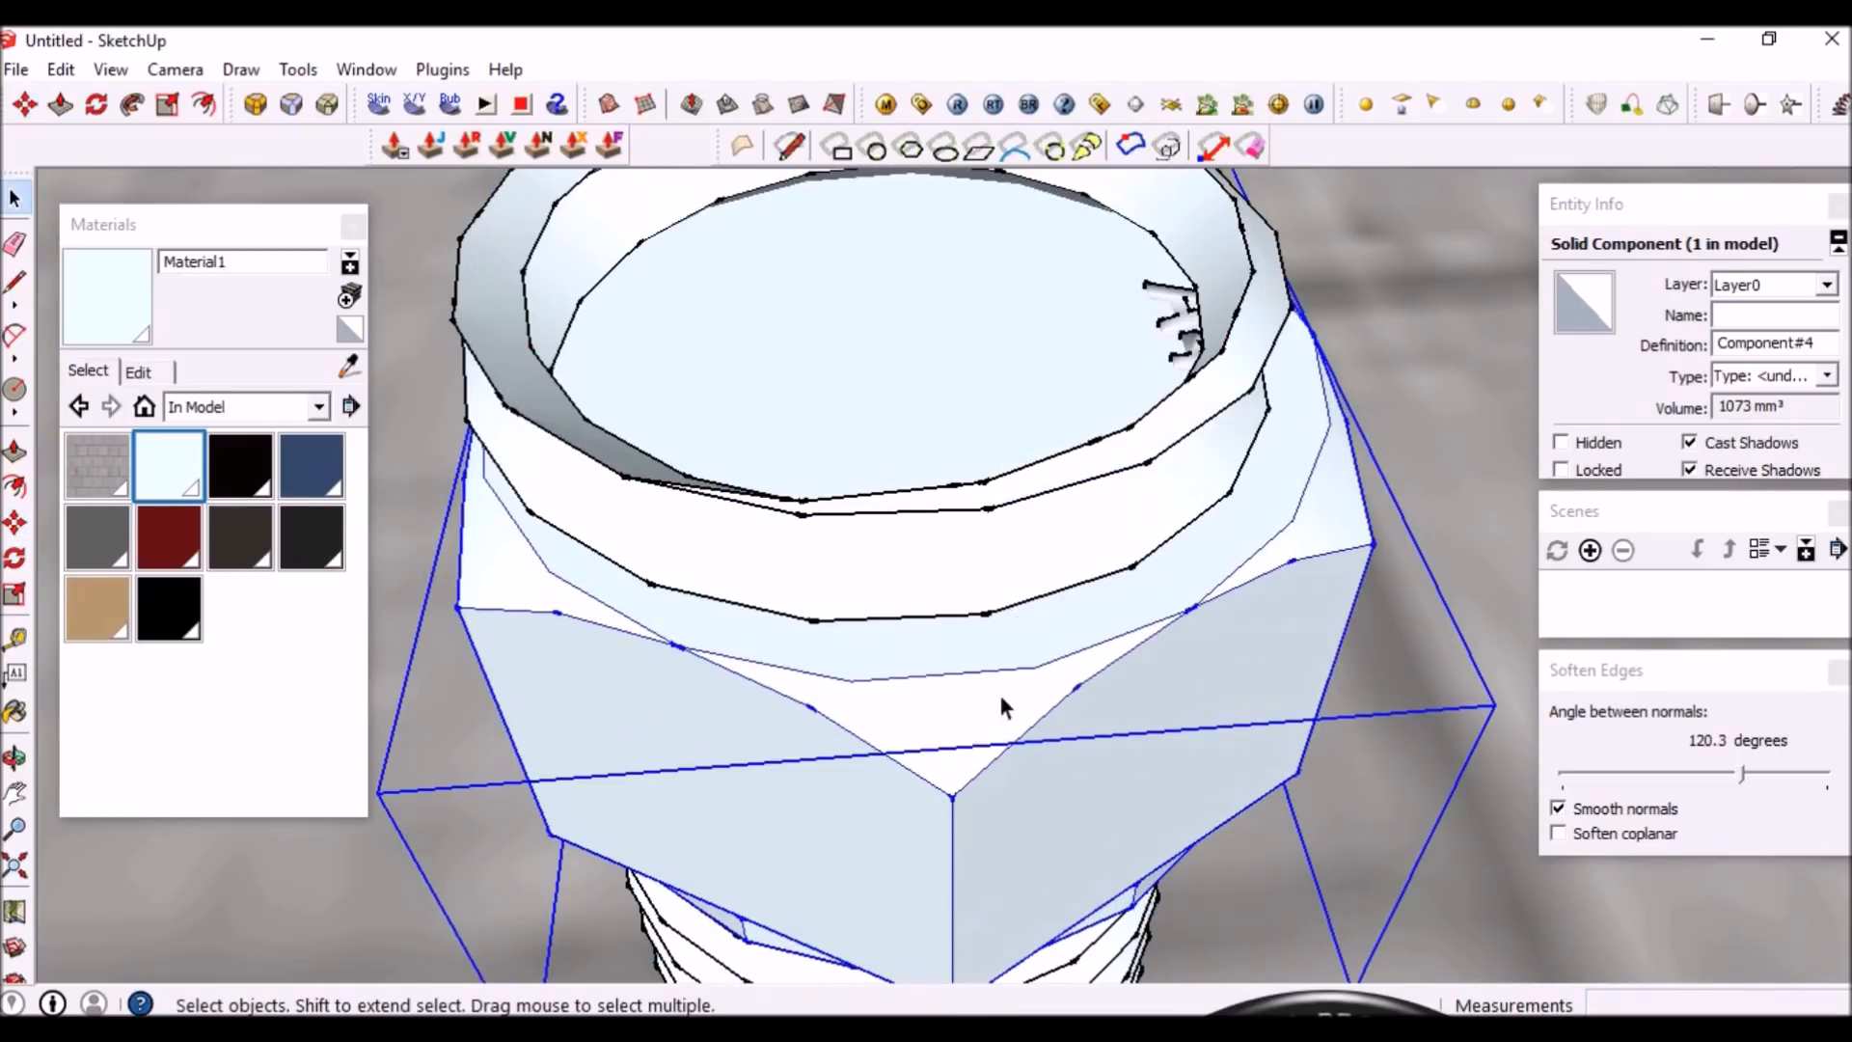
pyautogui.moveTo(945, 681); pyautogui.dragTo(963, 530, button='middle')
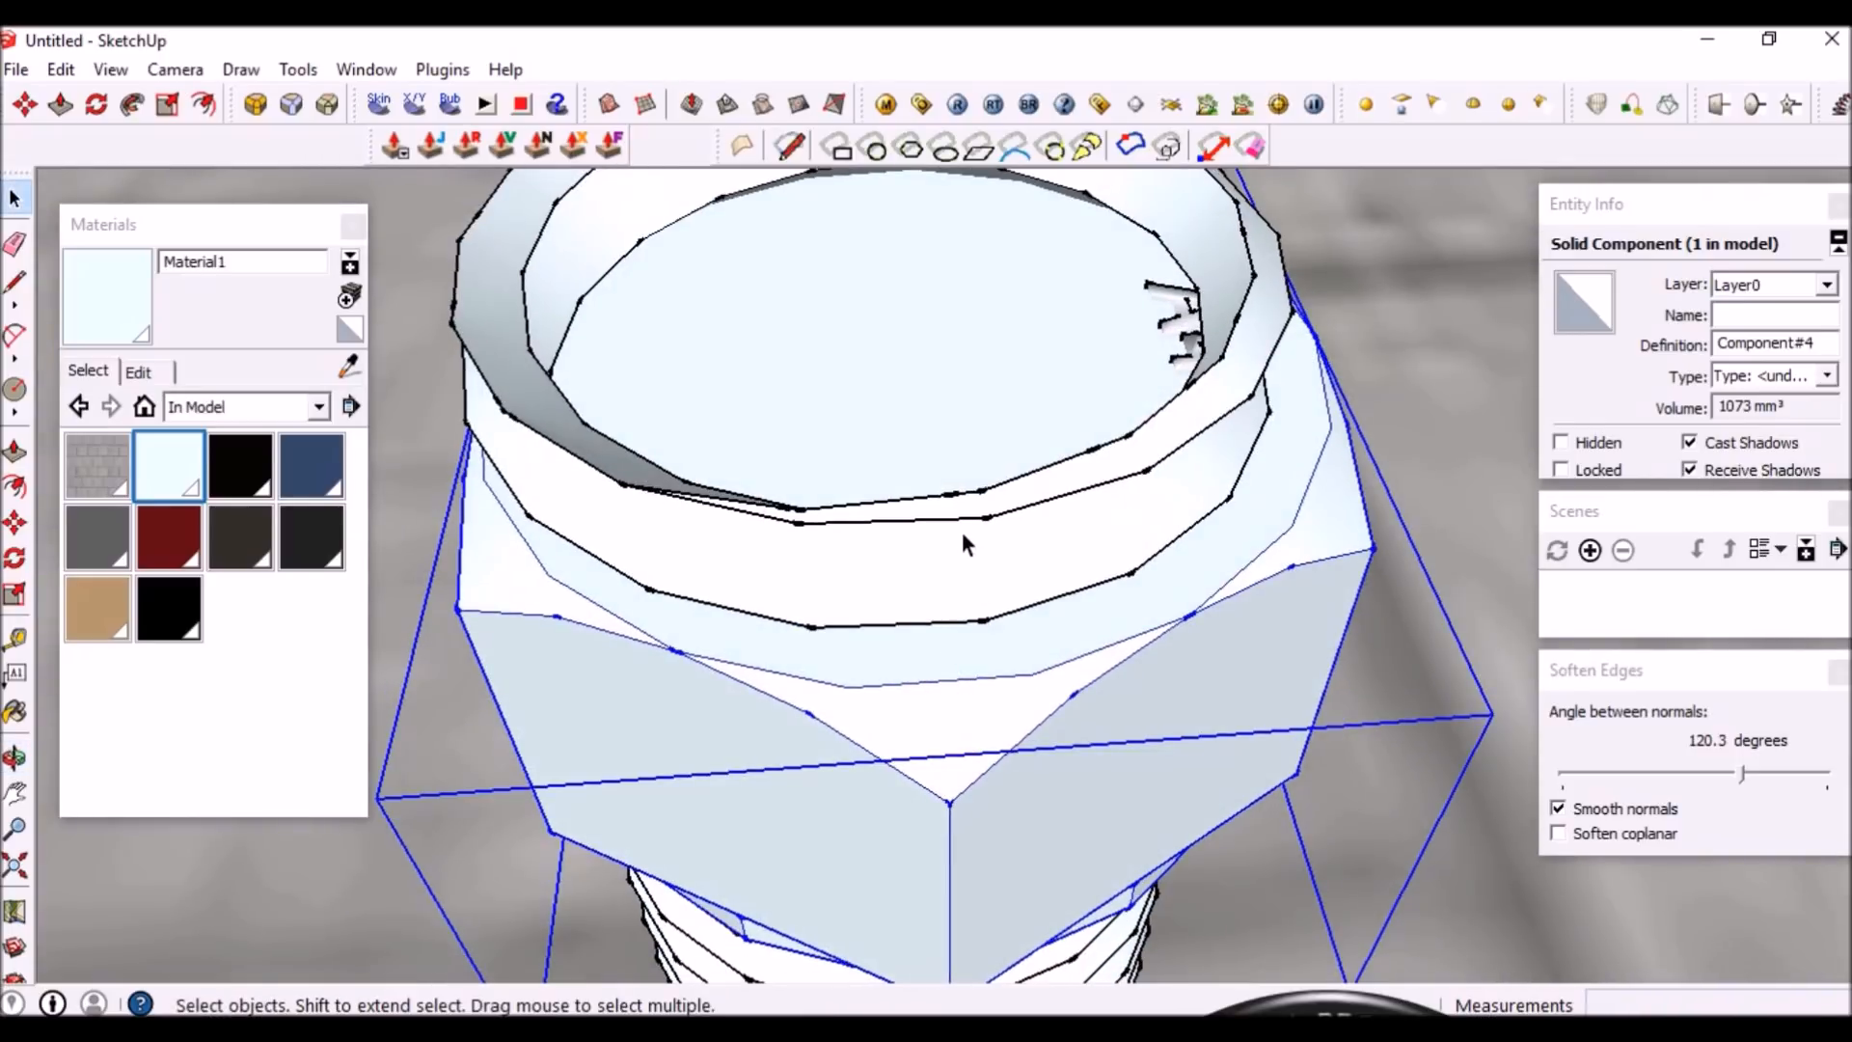
pyautogui.press('l')
pyautogui.click(985, 517)
pyautogui.click(799, 522)
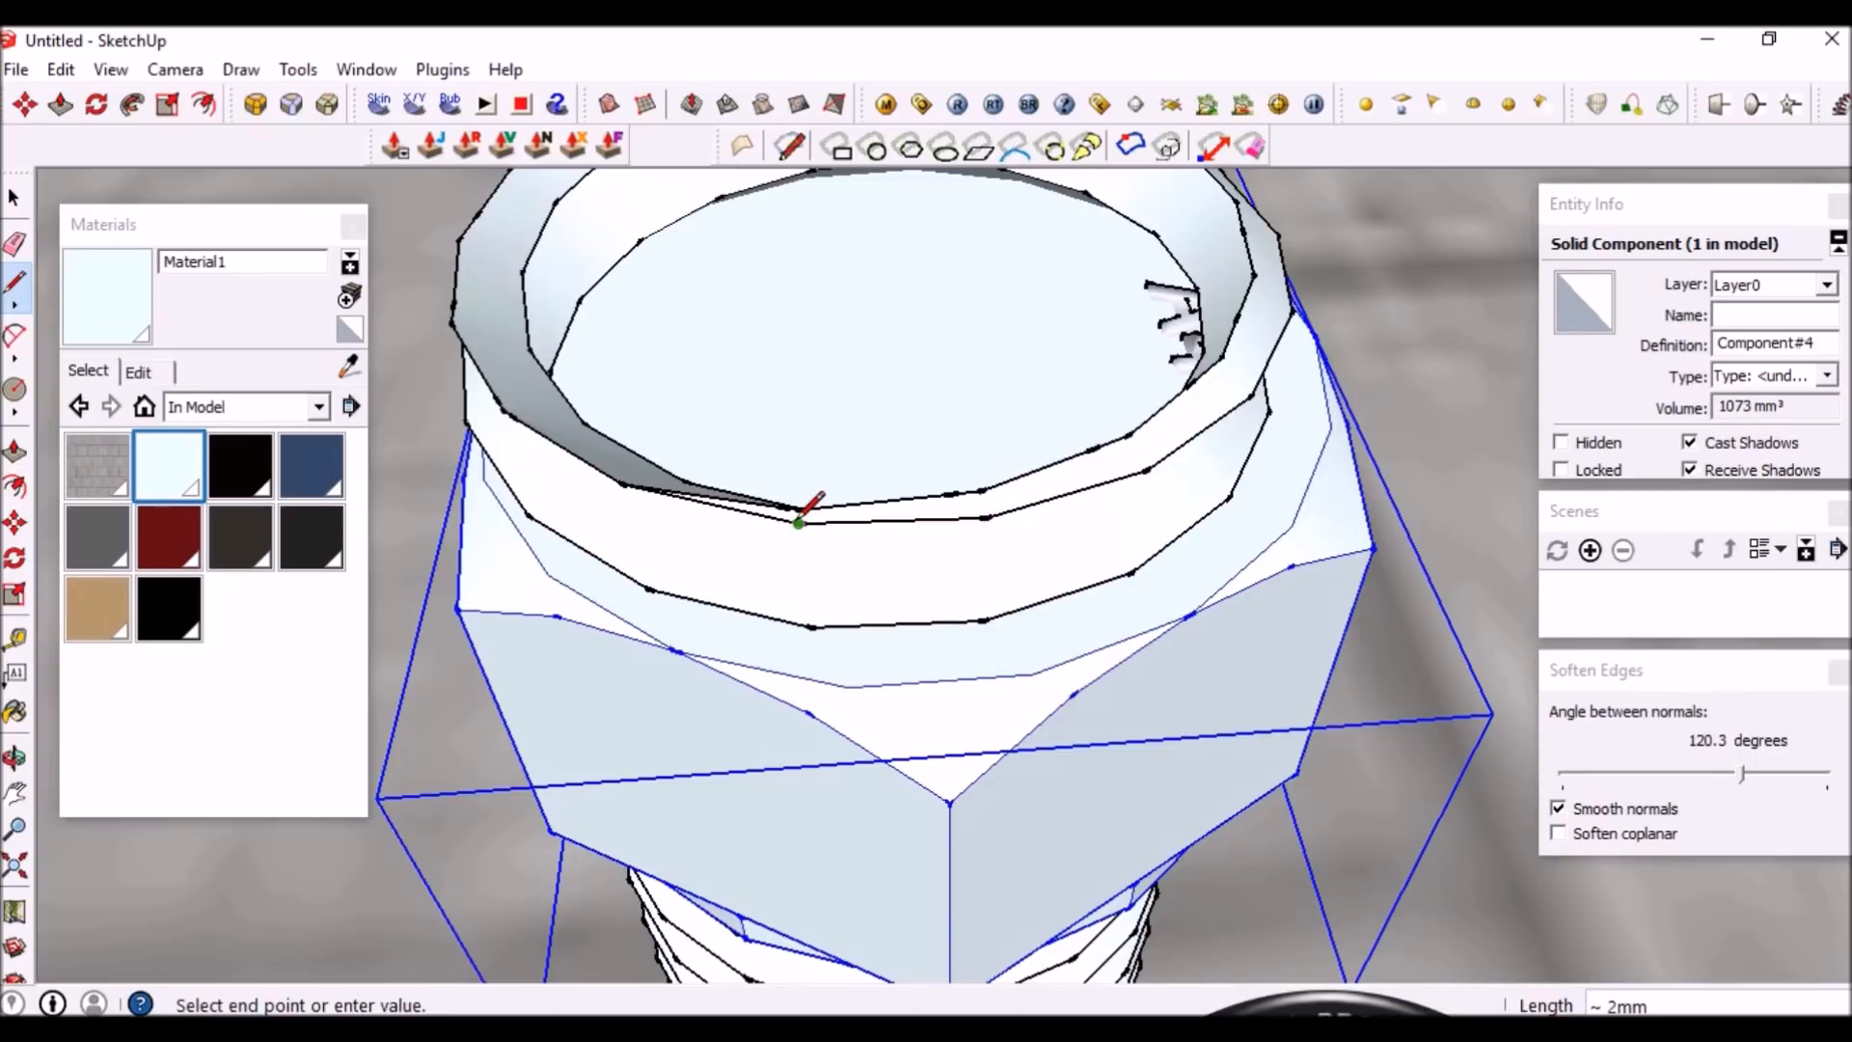
pyautogui.press('space')
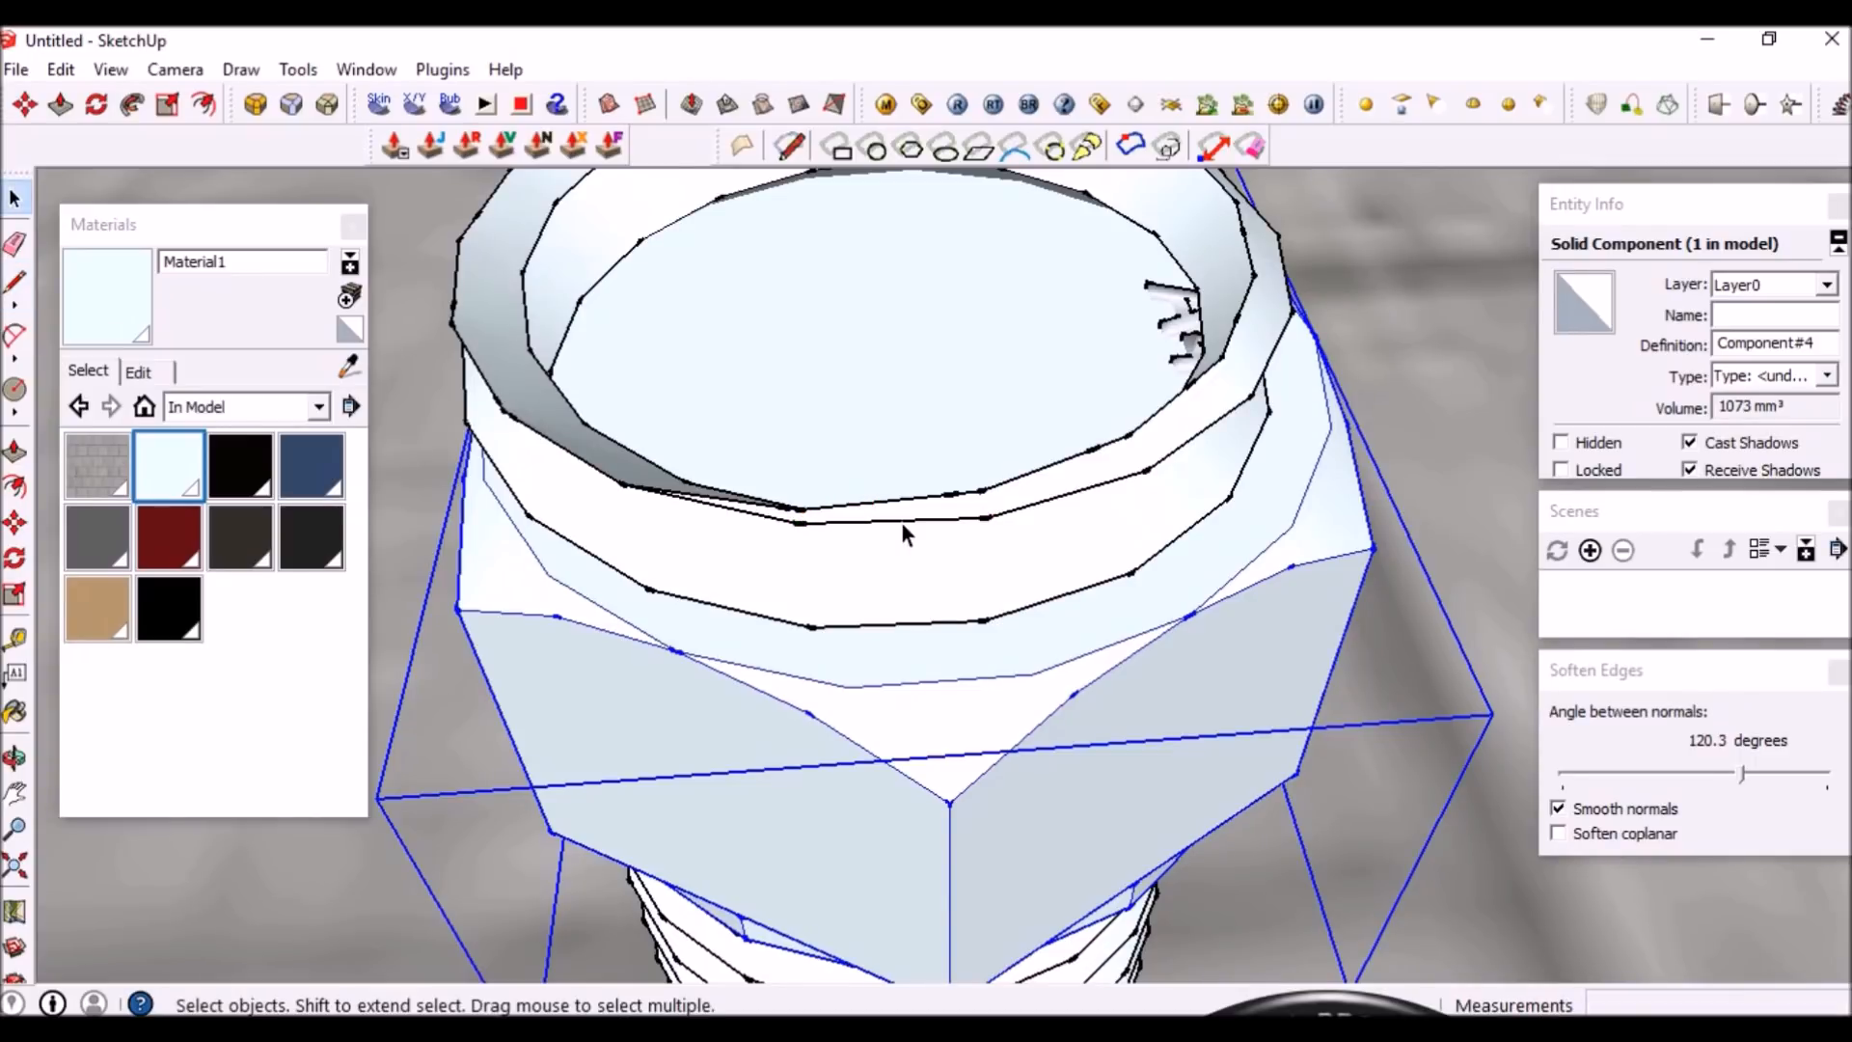
# Draw a helper line from the midpoint of the shaft's front upper edge outward along that edge, past the bolt head
pyautogui.press('l')
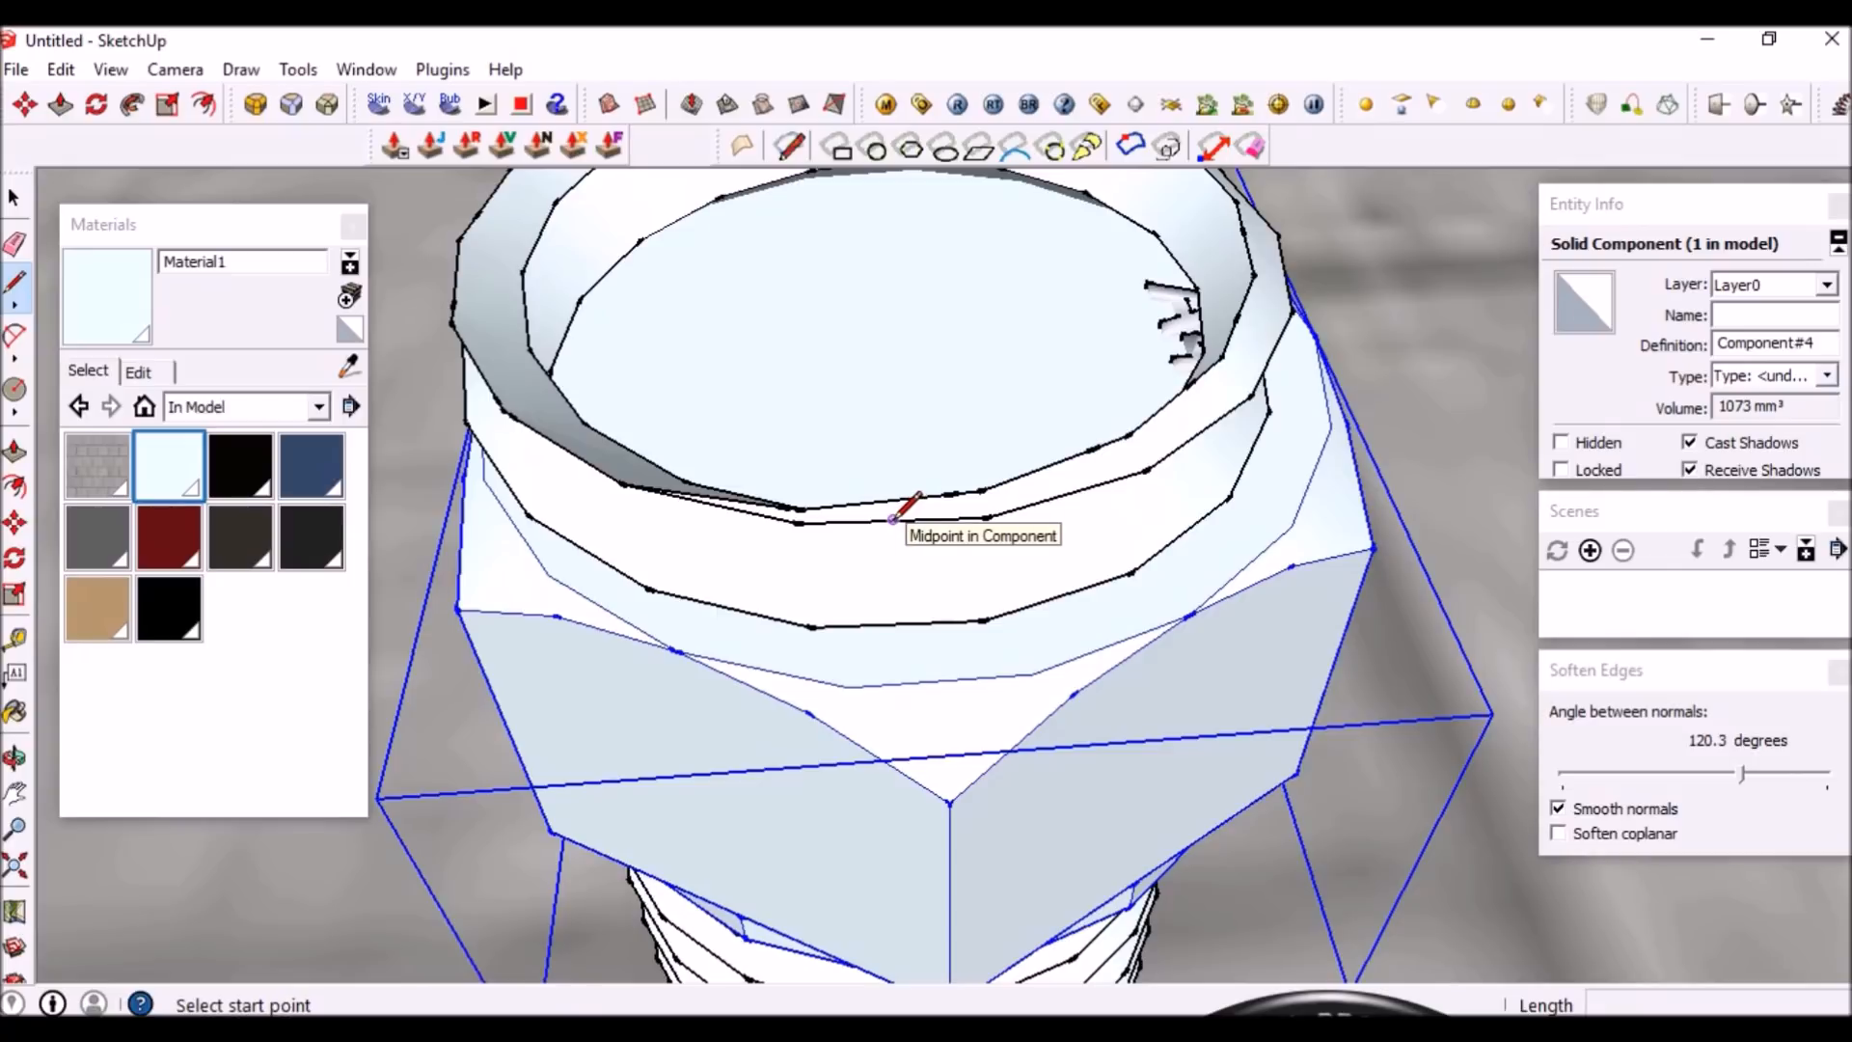
pyautogui.click(893, 519)
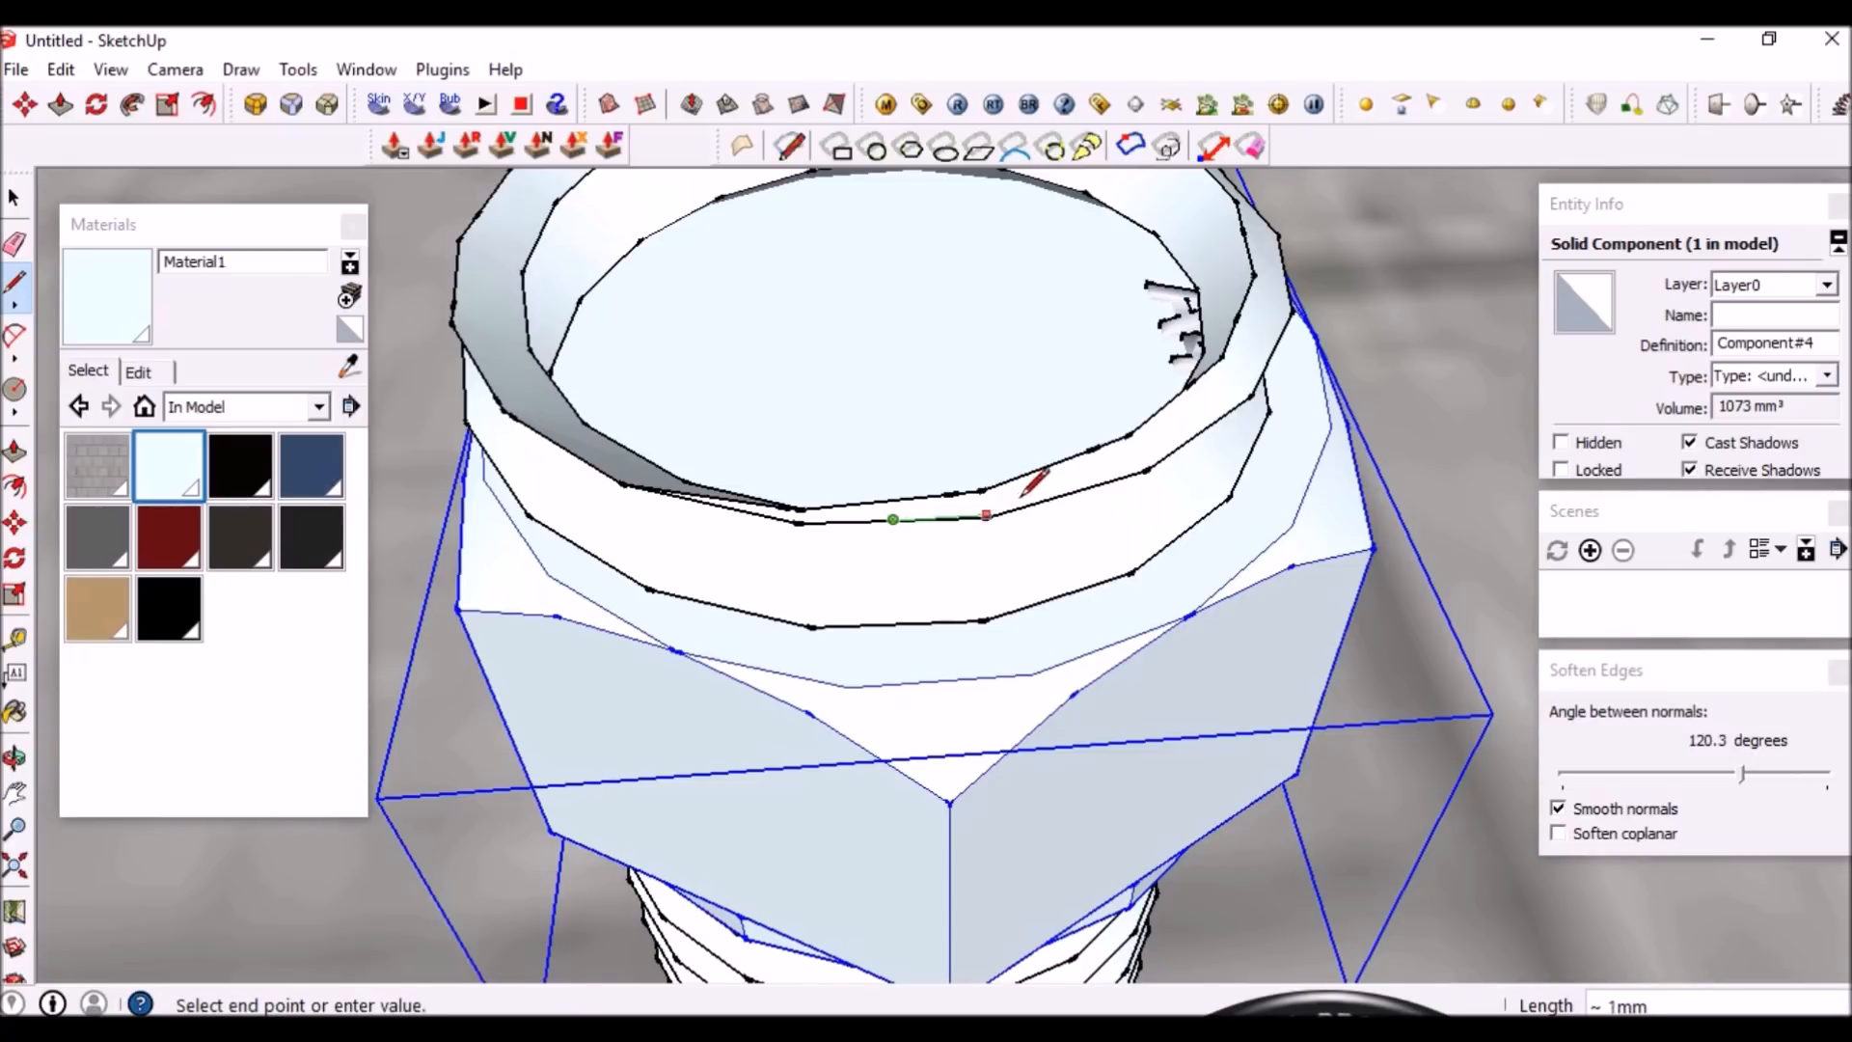
pyautogui.click(1502, 480)
pyautogui.press('space')
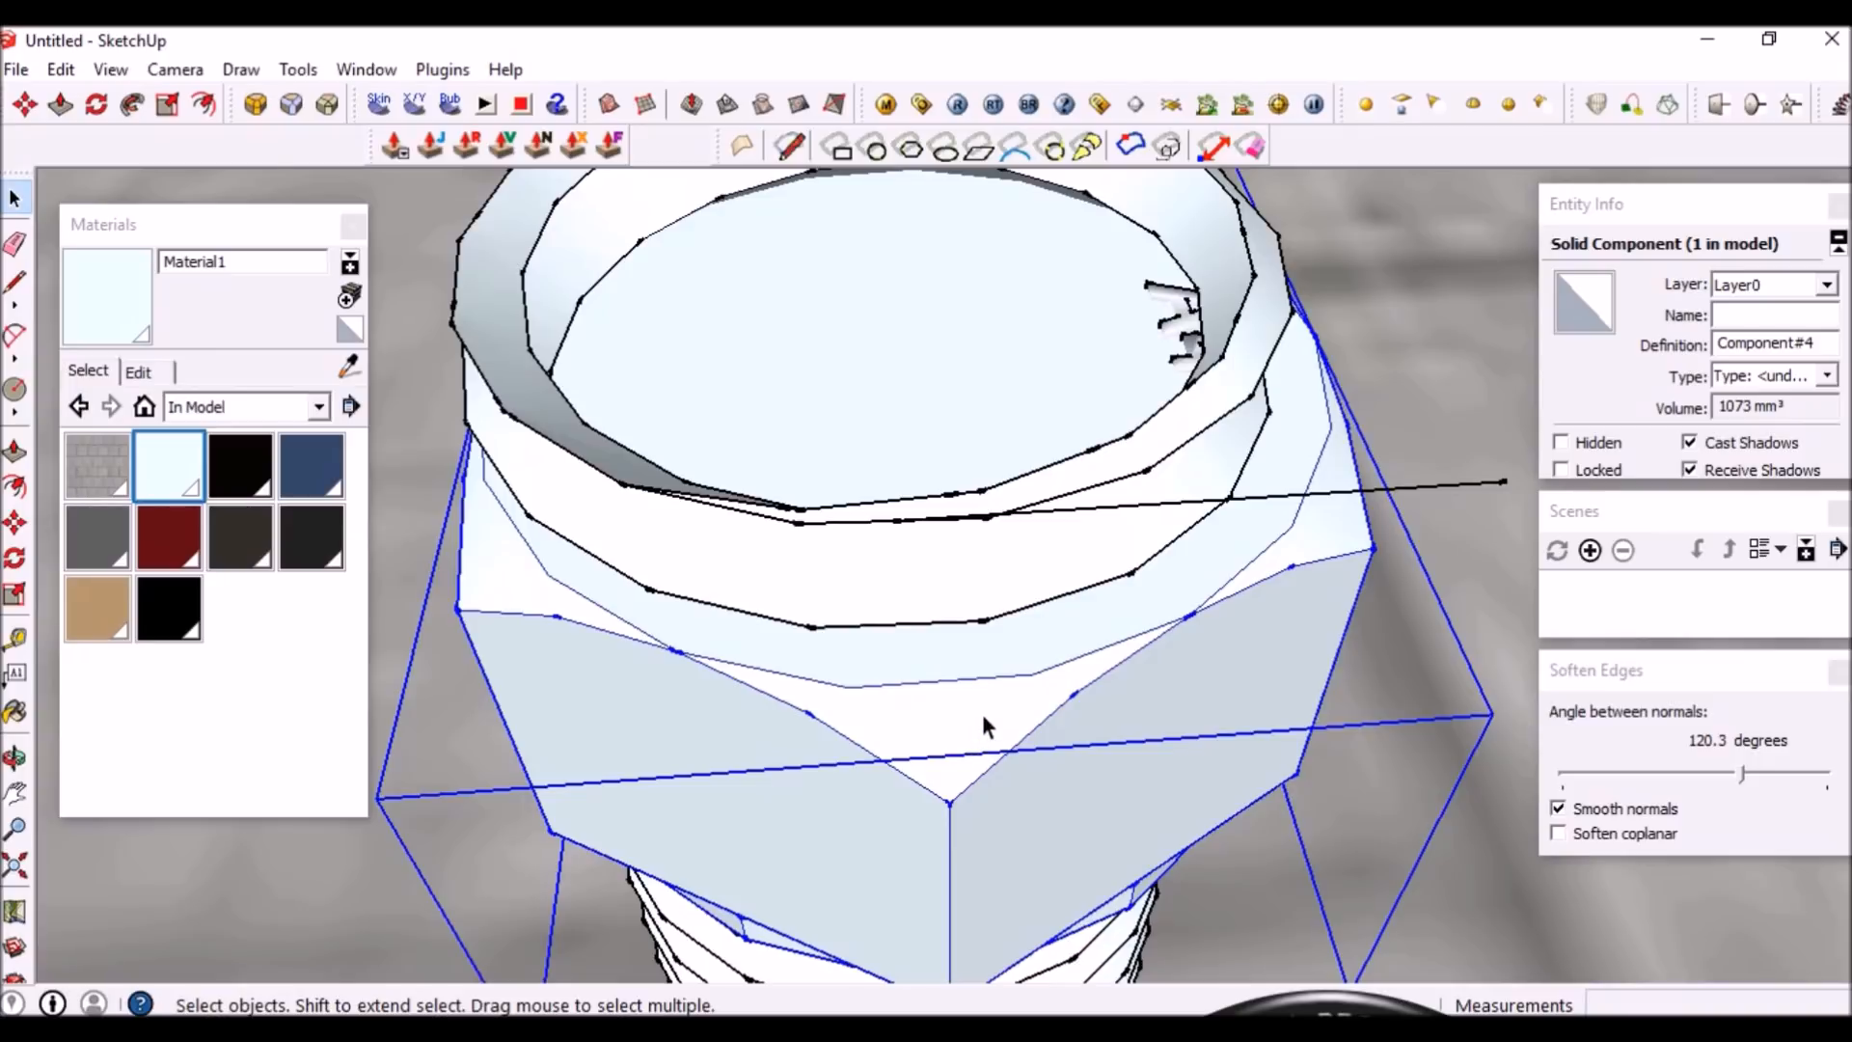
# Move the bolt head in line with the start of the helper line at the shaft edge's midpoint, and delete the line
pyautogui.press('m')
pyautogui.click(942, 677)
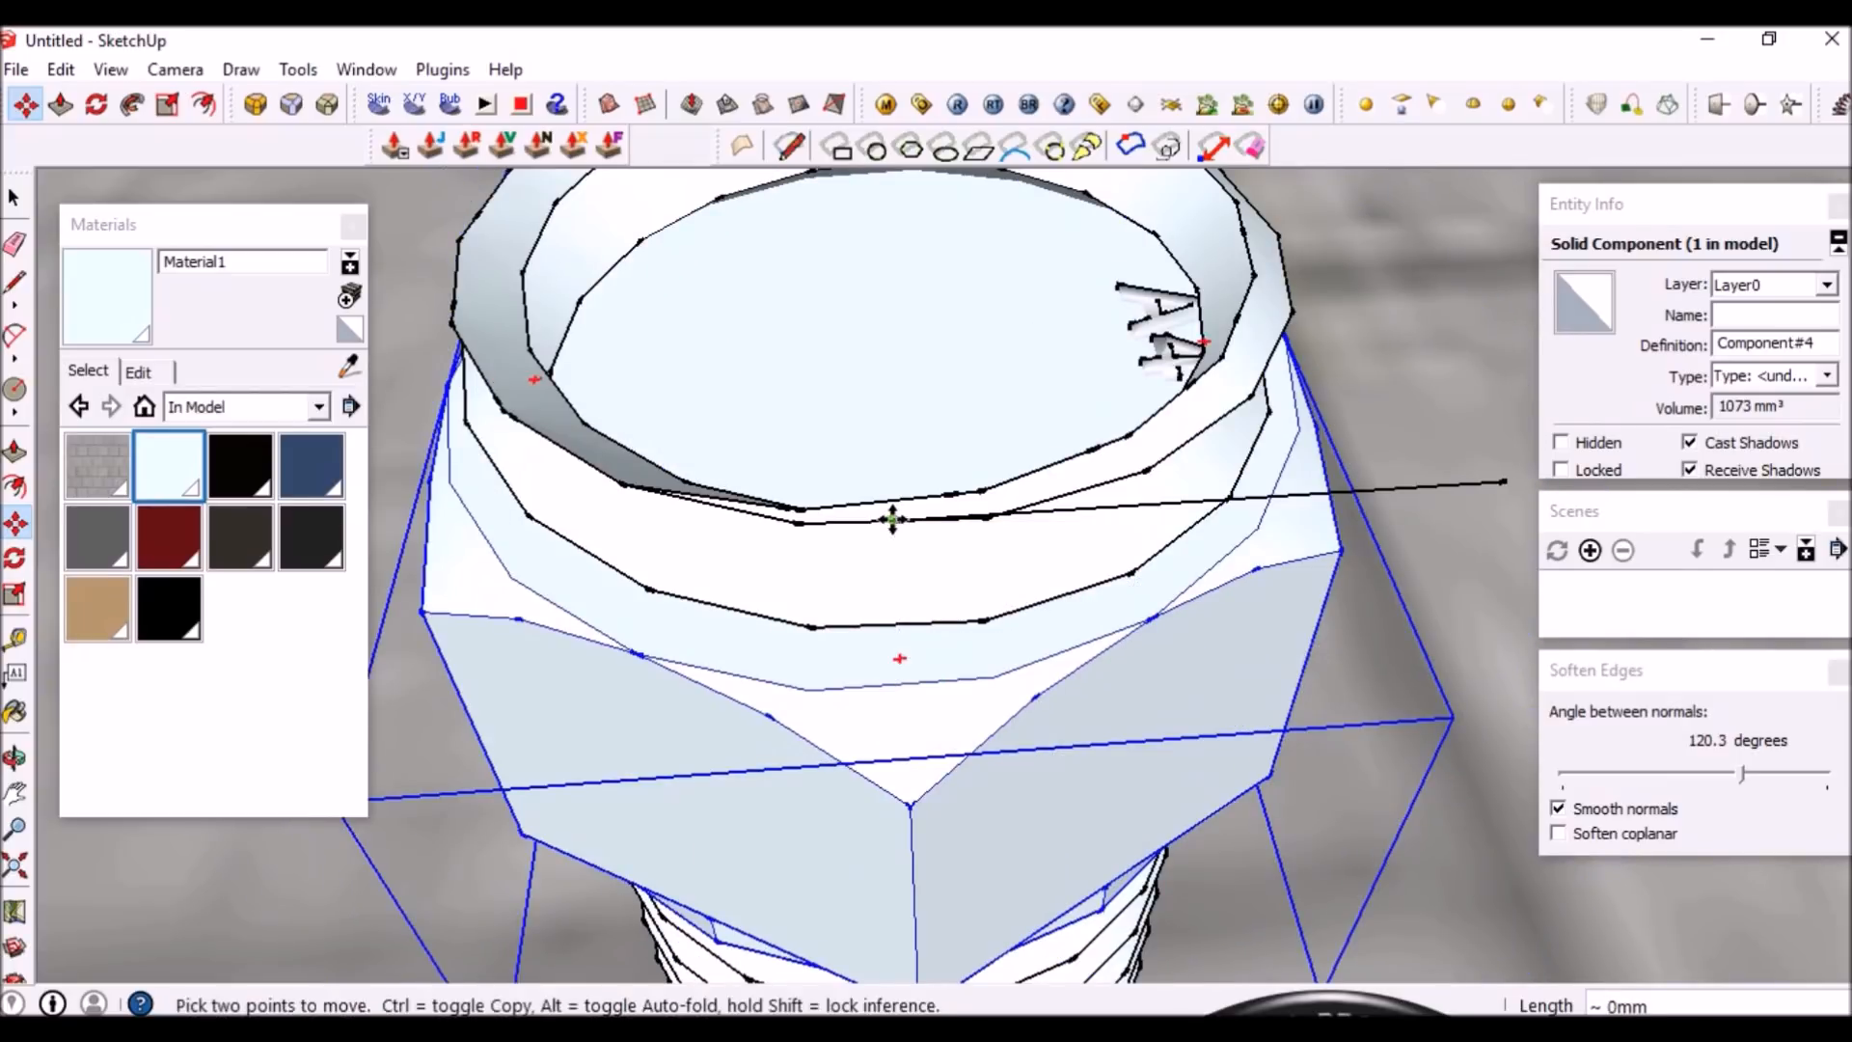
pyautogui.press('space')
pyautogui.click(1119, 510)
pyautogui.press('Delete')
# Raise the bolt head 10 mm along the blue axis so it sits on top of the threaded shaft
pyautogui.scroll(-3, 1115, 506)
pyautogui.moveTo(975, 627); pyautogui.dragTo(1047, 417, button='middle')
pyautogui.click(1042, 424)
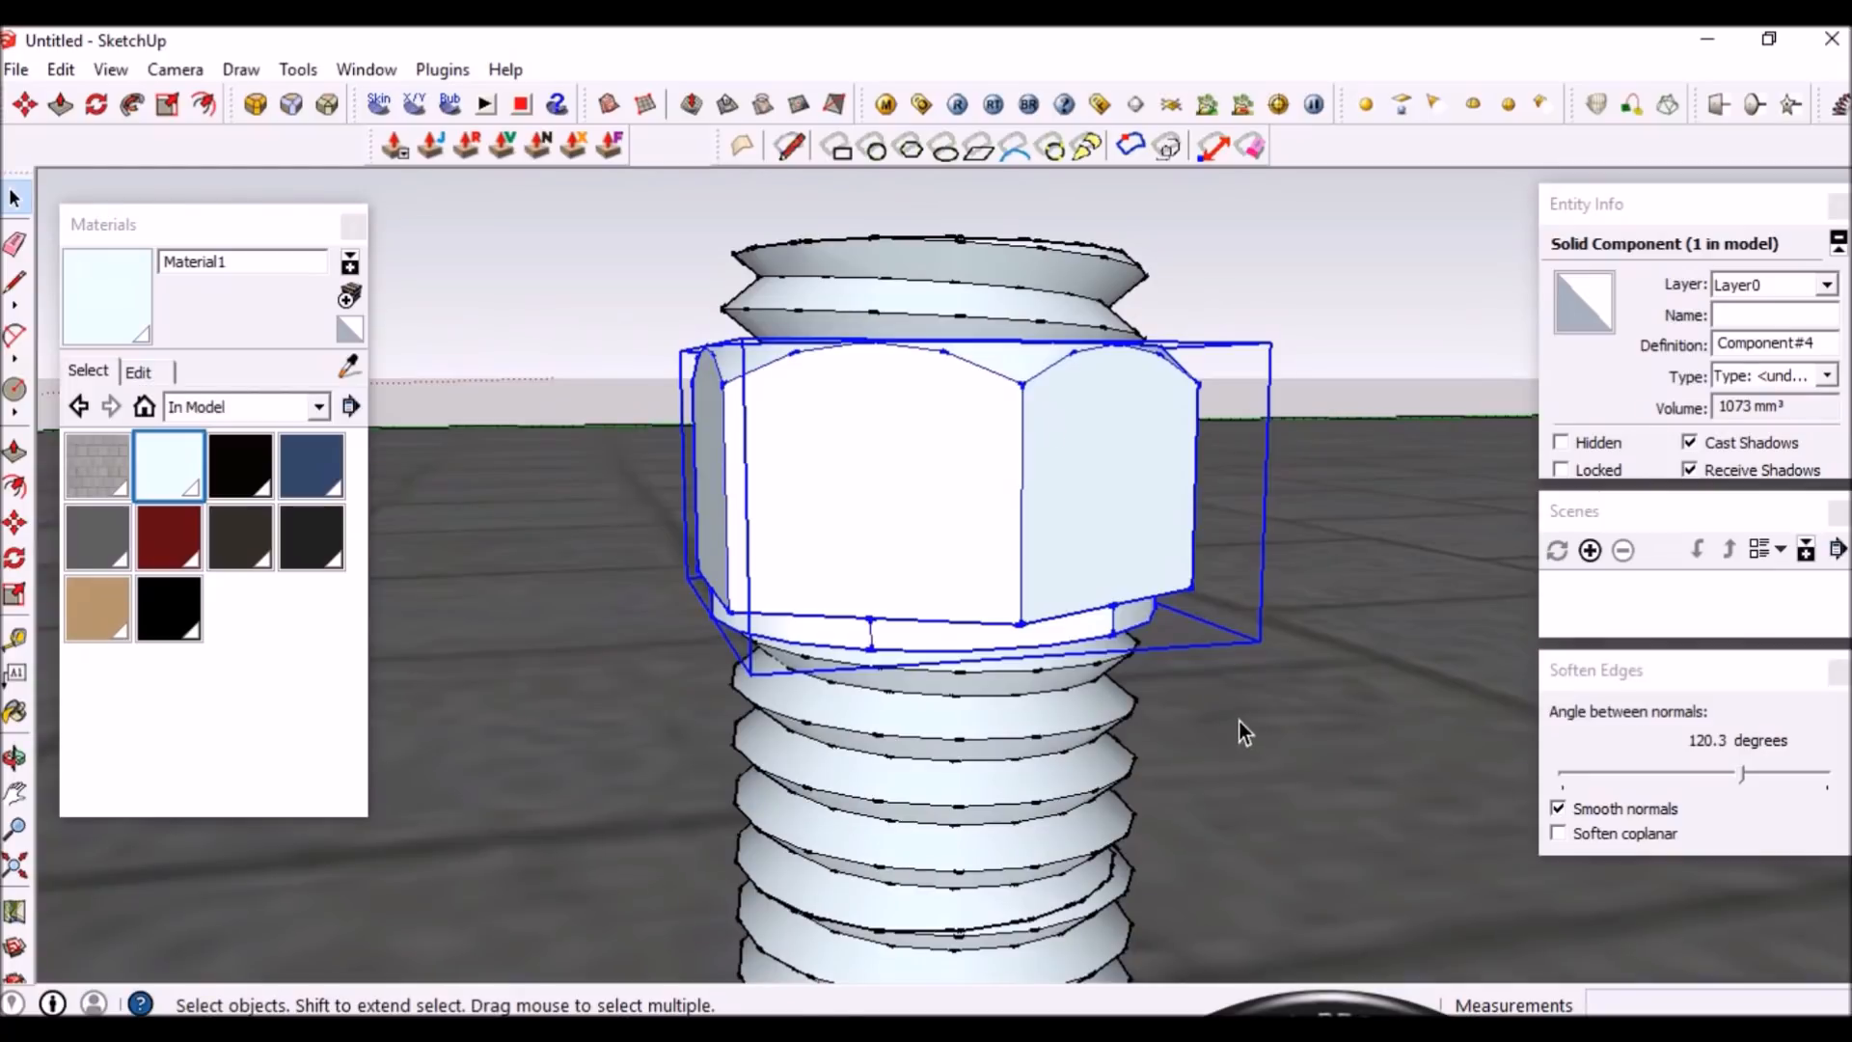
pyautogui.press('m')
pyautogui.click(1352, 894)
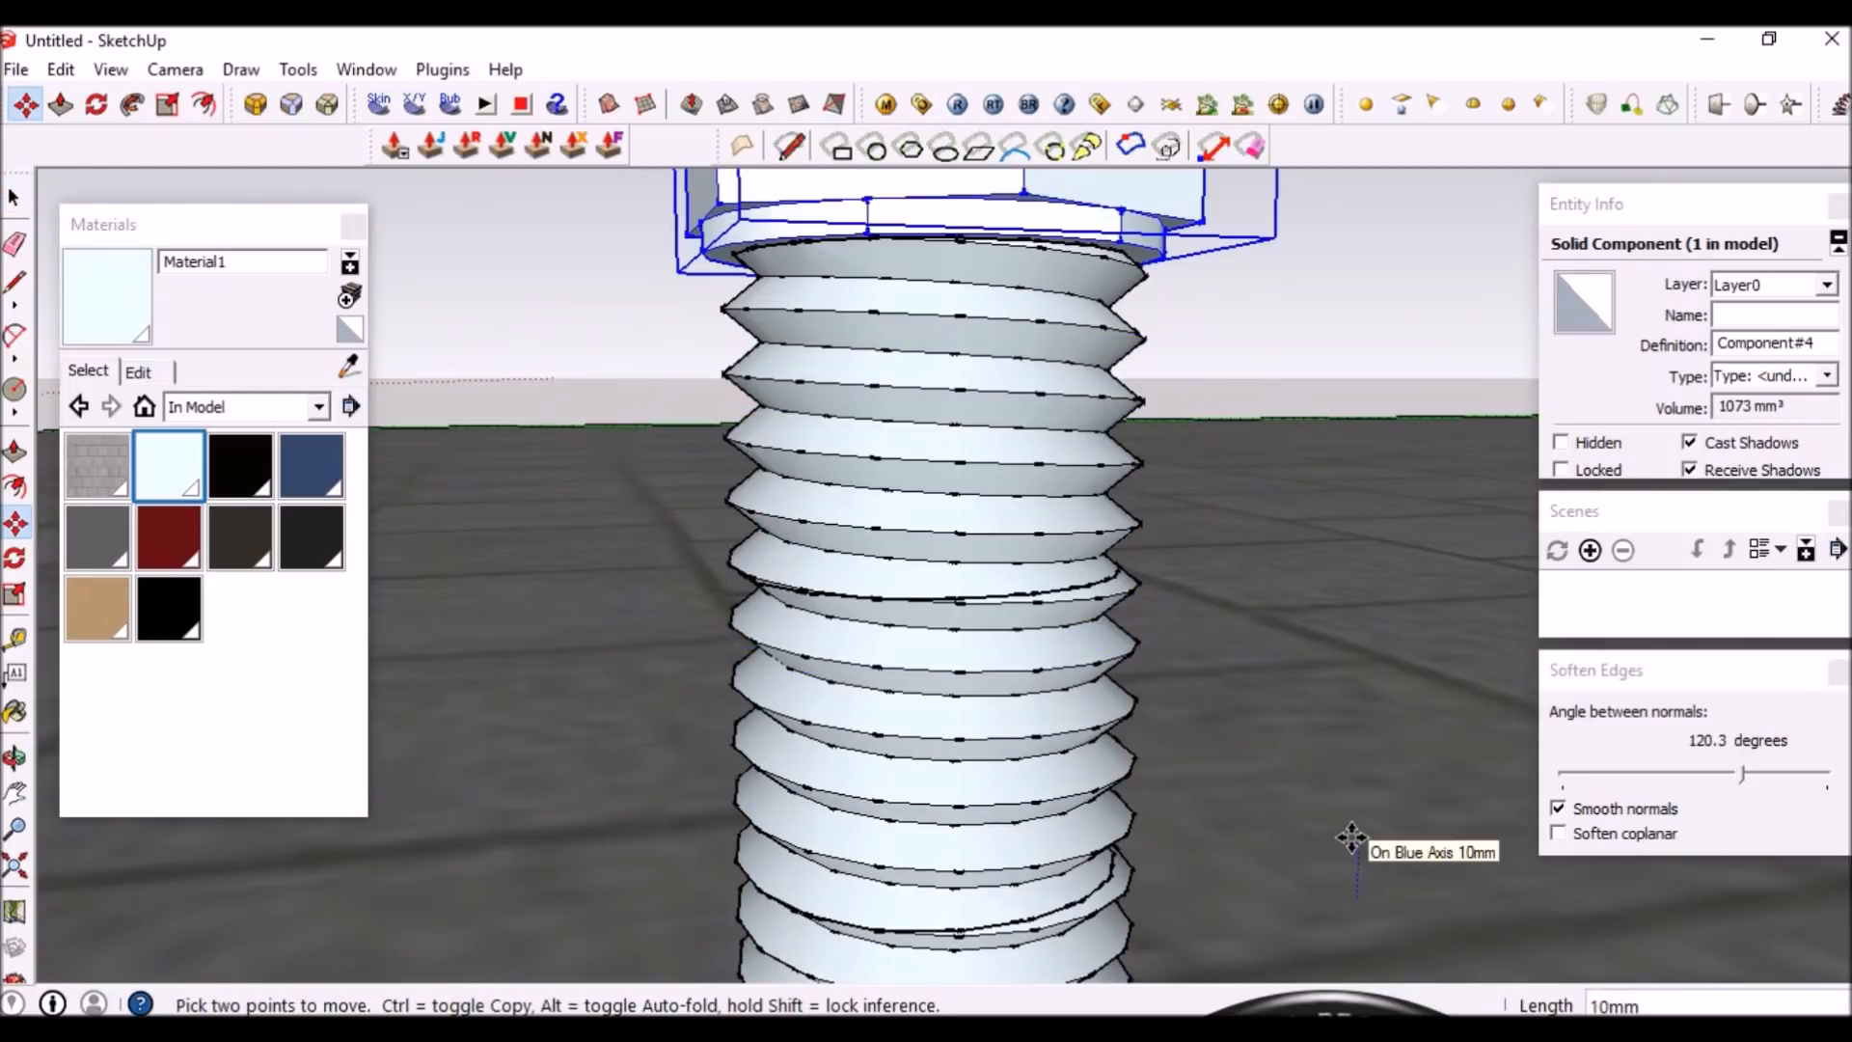
pyautogui.click(1352, 839)
# Examine the head seated on the shaft and measure the width across the thread just below the head
pyautogui.scroll(-8, 1341, 830)
pyautogui.scroll(4, 1267, 687)
pyautogui.scroll(3, 1267, 686)
pyautogui.moveTo(1248, 724); pyautogui.dragTo(907, 719, button='middle')
pyautogui.press('space')
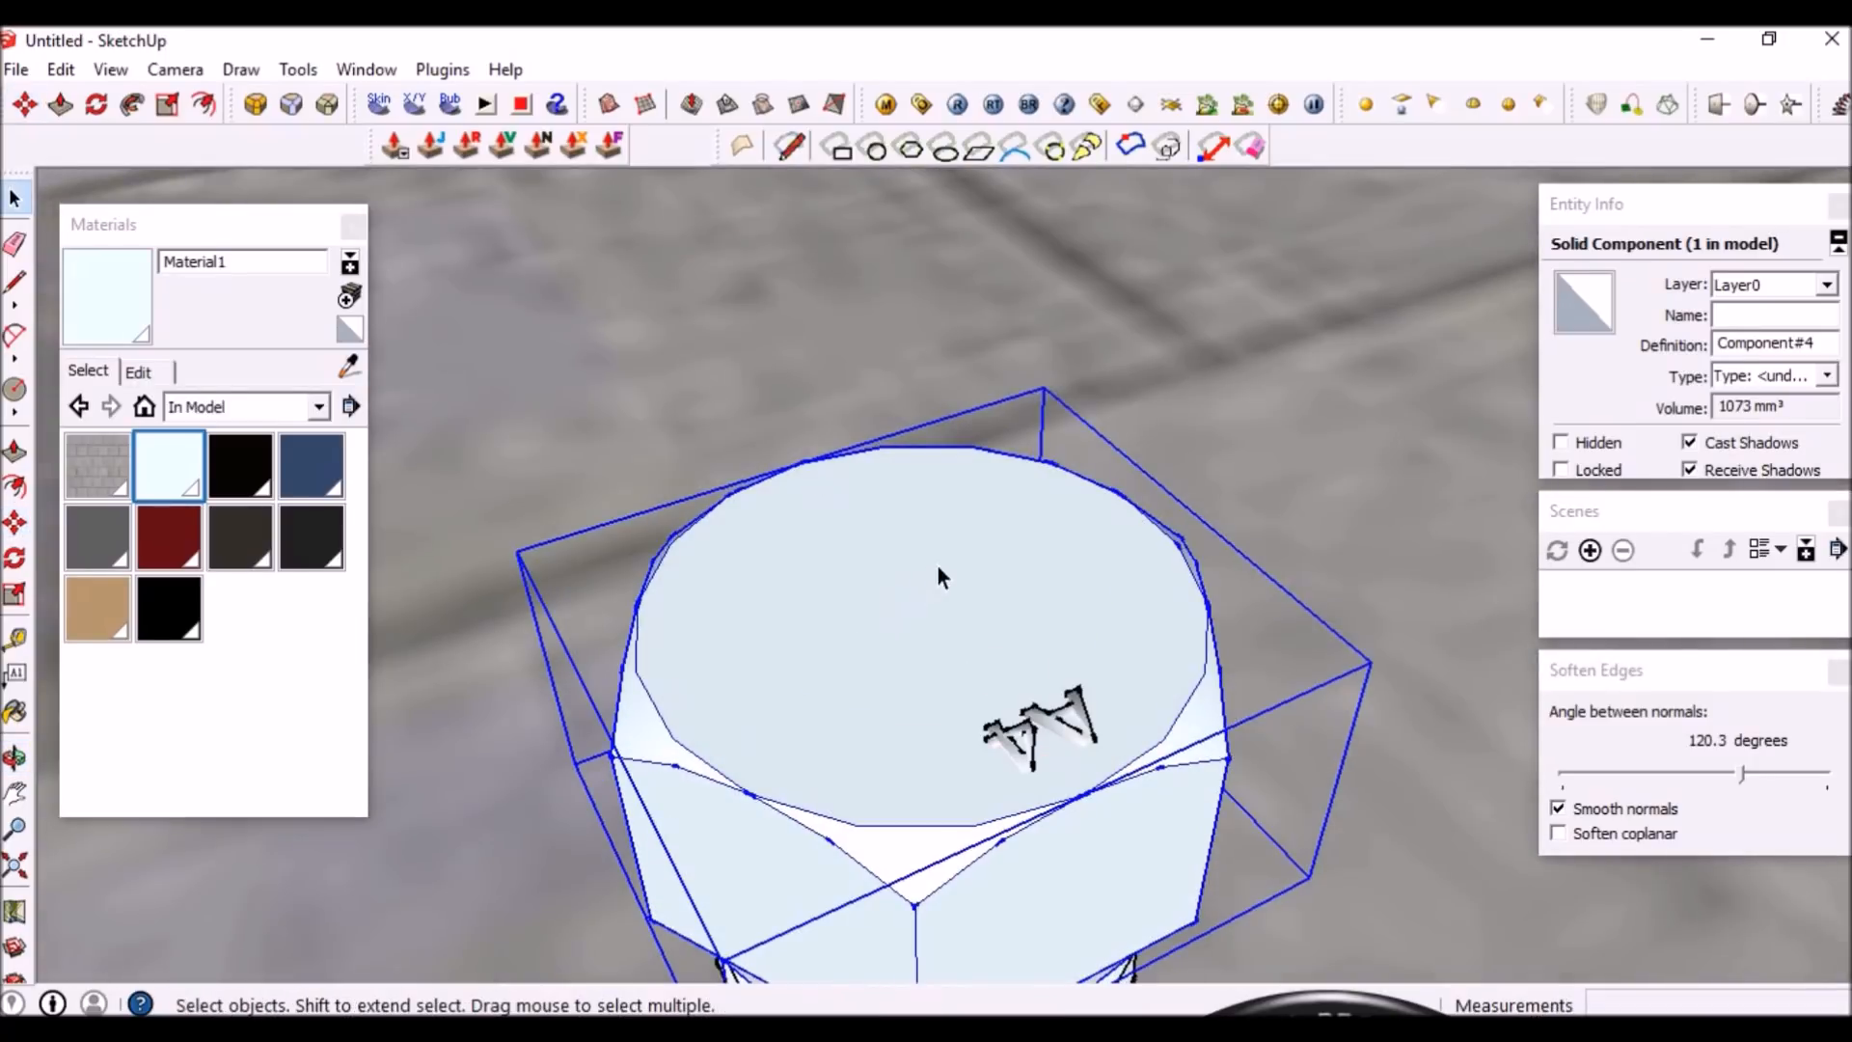
pyautogui.scroll(-5, 971, 546)
pyautogui.moveTo(970, 546); pyautogui.dragTo(880, 483, button='middle')
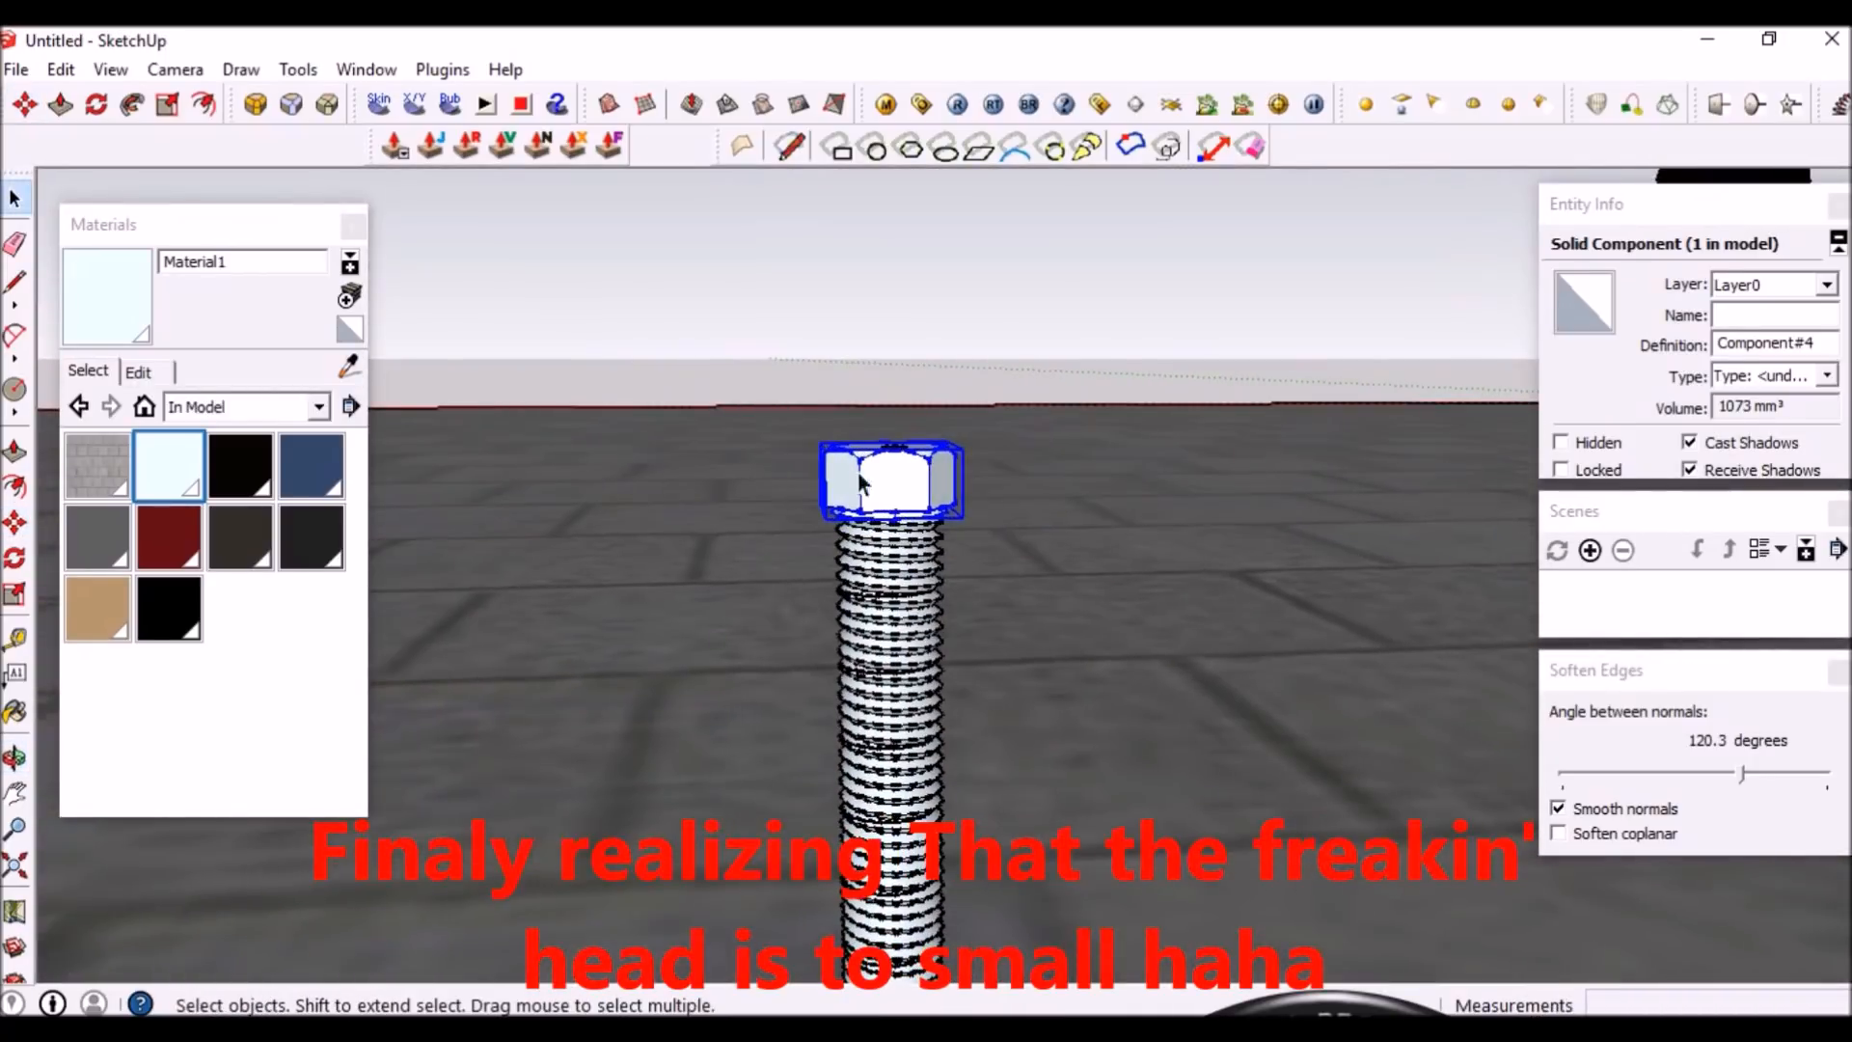
pyautogui.scroll(4, 880, 483)
pyautogui.scroll(5, 880, 484)
pyautogui.moveTo(934, 577); pyautogui.dragTo(1182, 558, button='middle')
pyautogui.press('t')
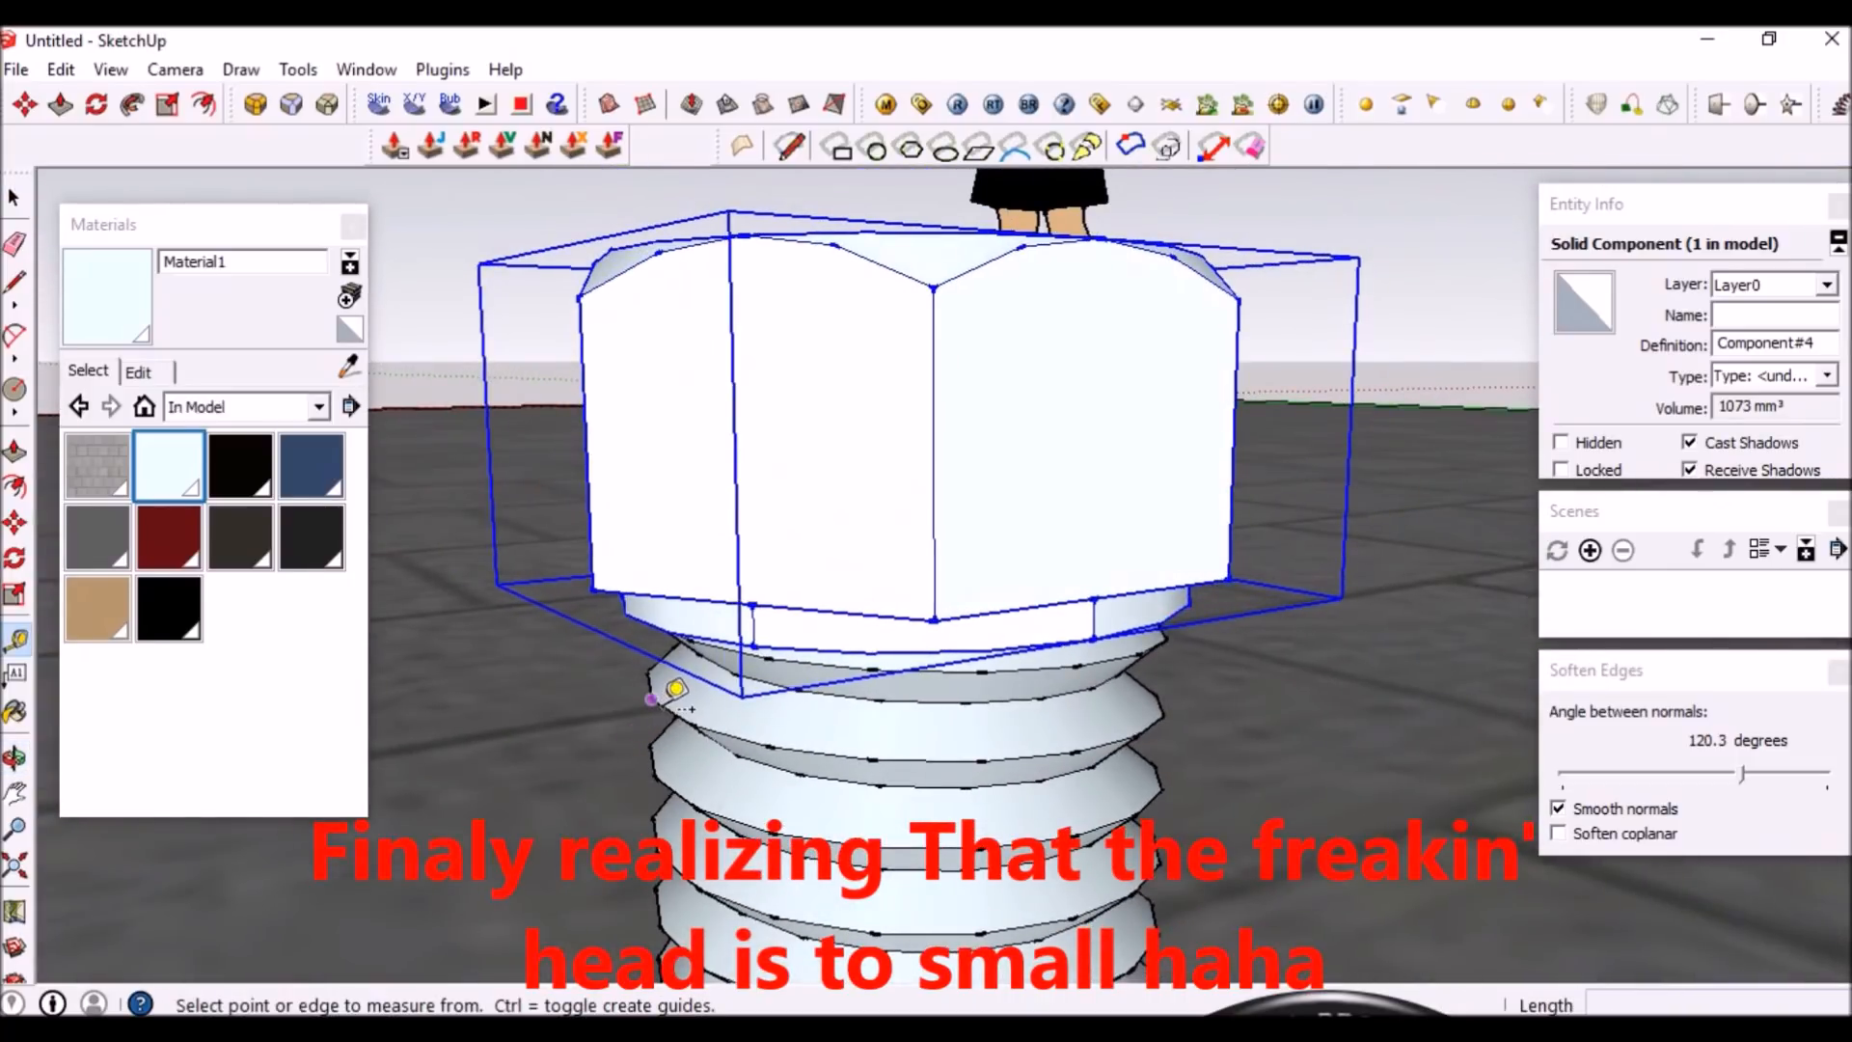
pyautogui.click(651, 700)
pyautogui.moveTo(1092, 769); pyautogui.dragTo(850, 805, button='middle')
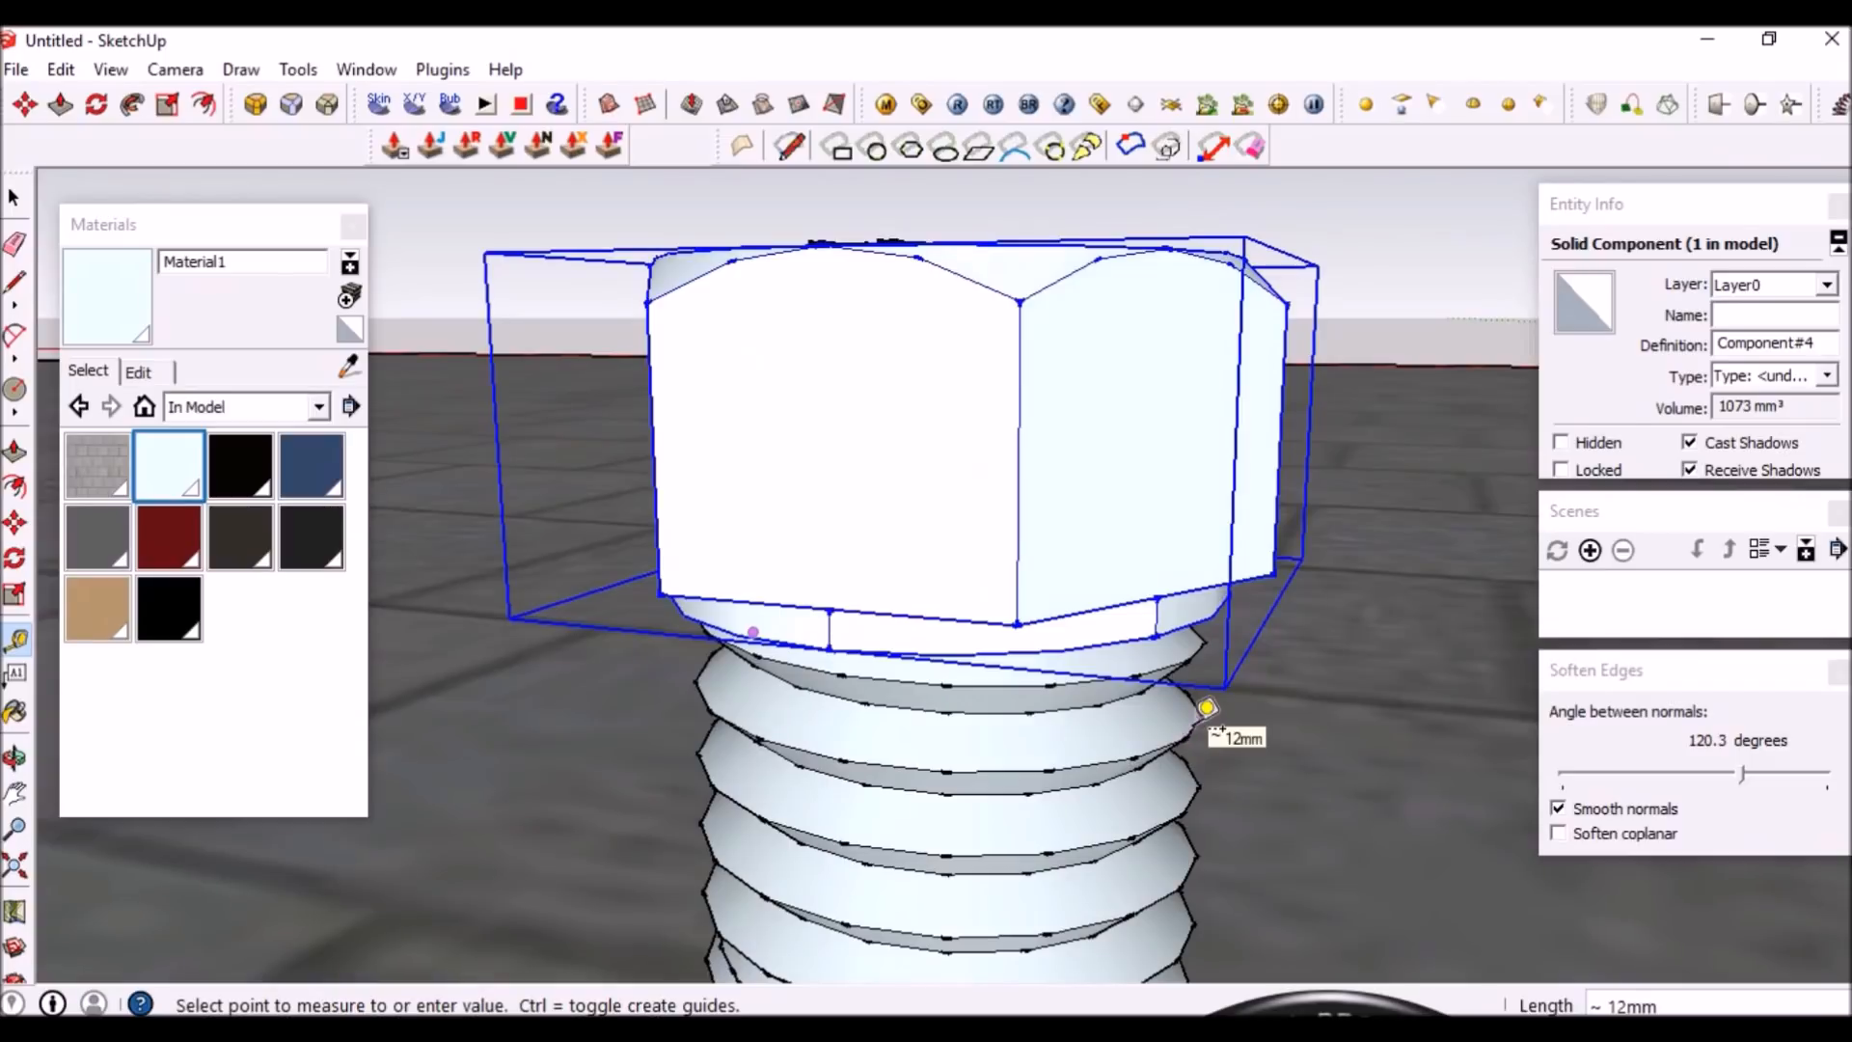
pyautogui.press('space')
# Select the A4 lettering together with the bolt head and combine them into a single component
pyautogui.moveTo(1085, 638); pyautogui.dragTo(1127, 859, button='middle')
pyautogui.scroll(-4, 1120, 698)
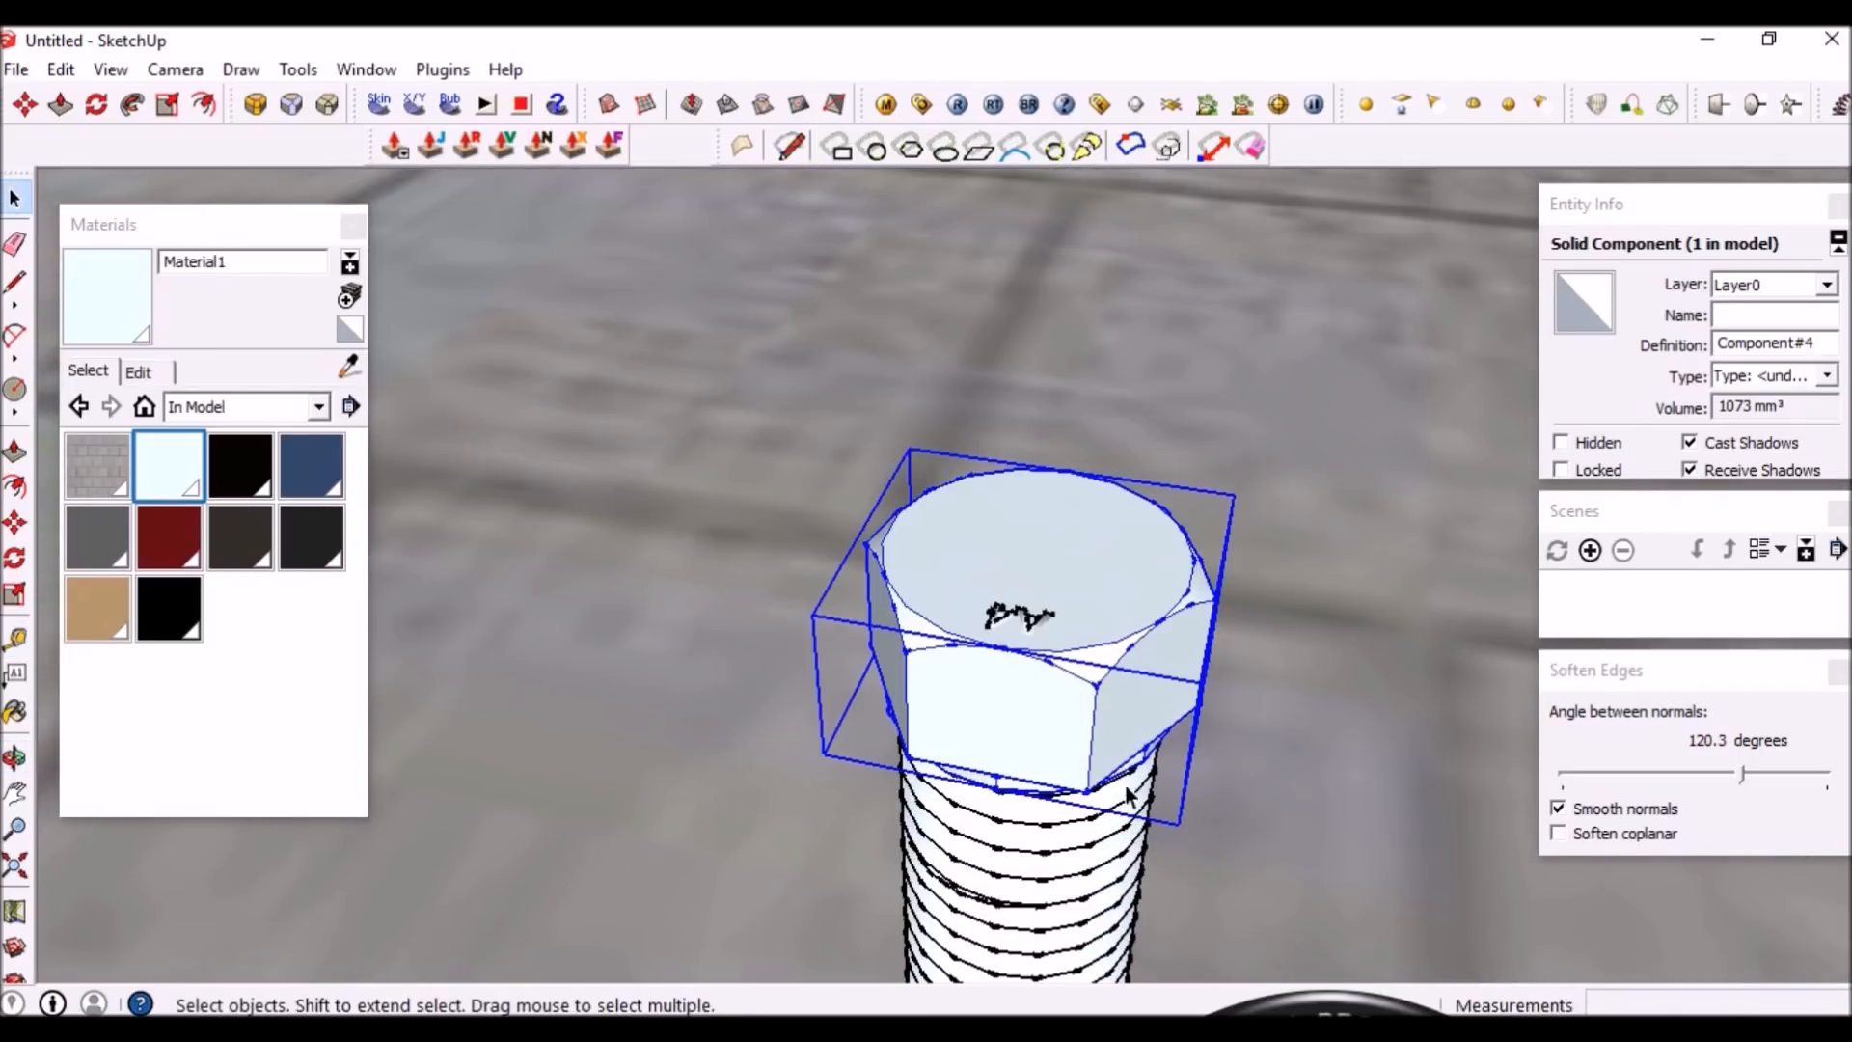
pyautogui.moveTo(1120, 693); pyautogui.dragTo(1117, 573, button='middle')
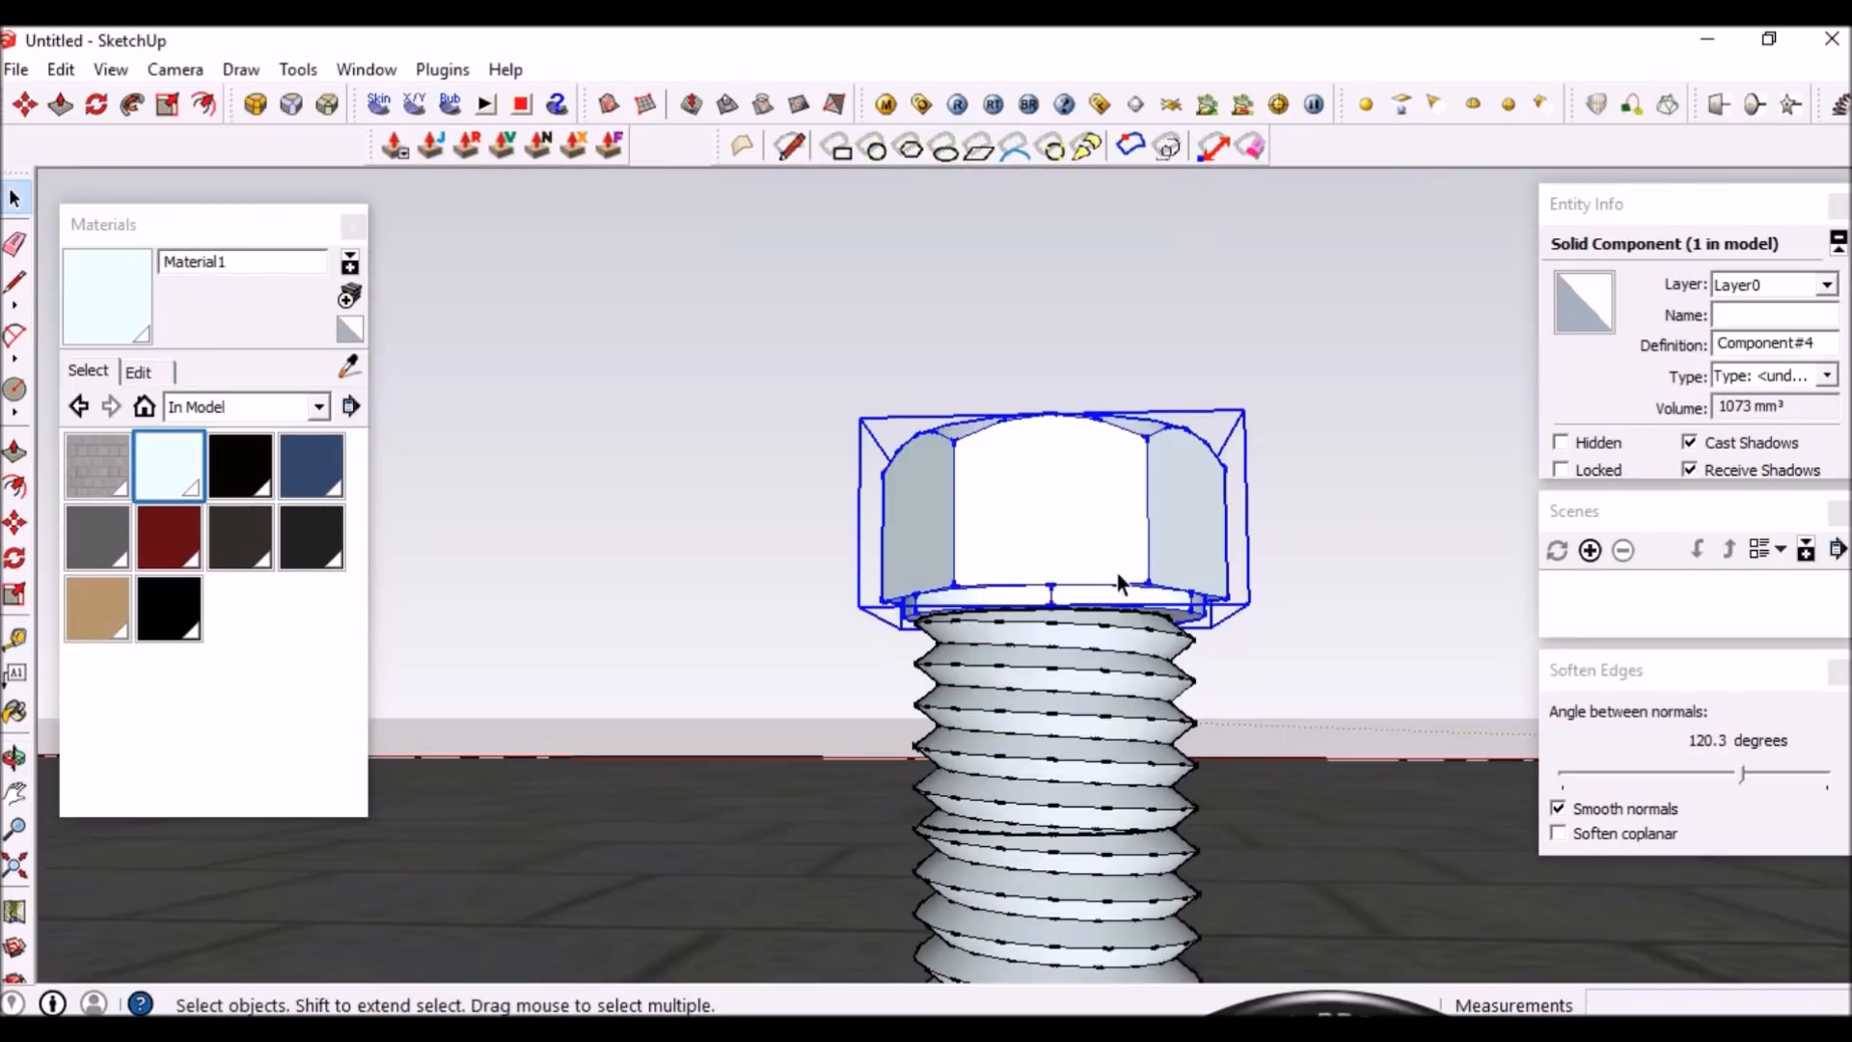
pyautogui.moveTo(1134, 489); pyautogui.dragTo(1038, 881, button='middle')
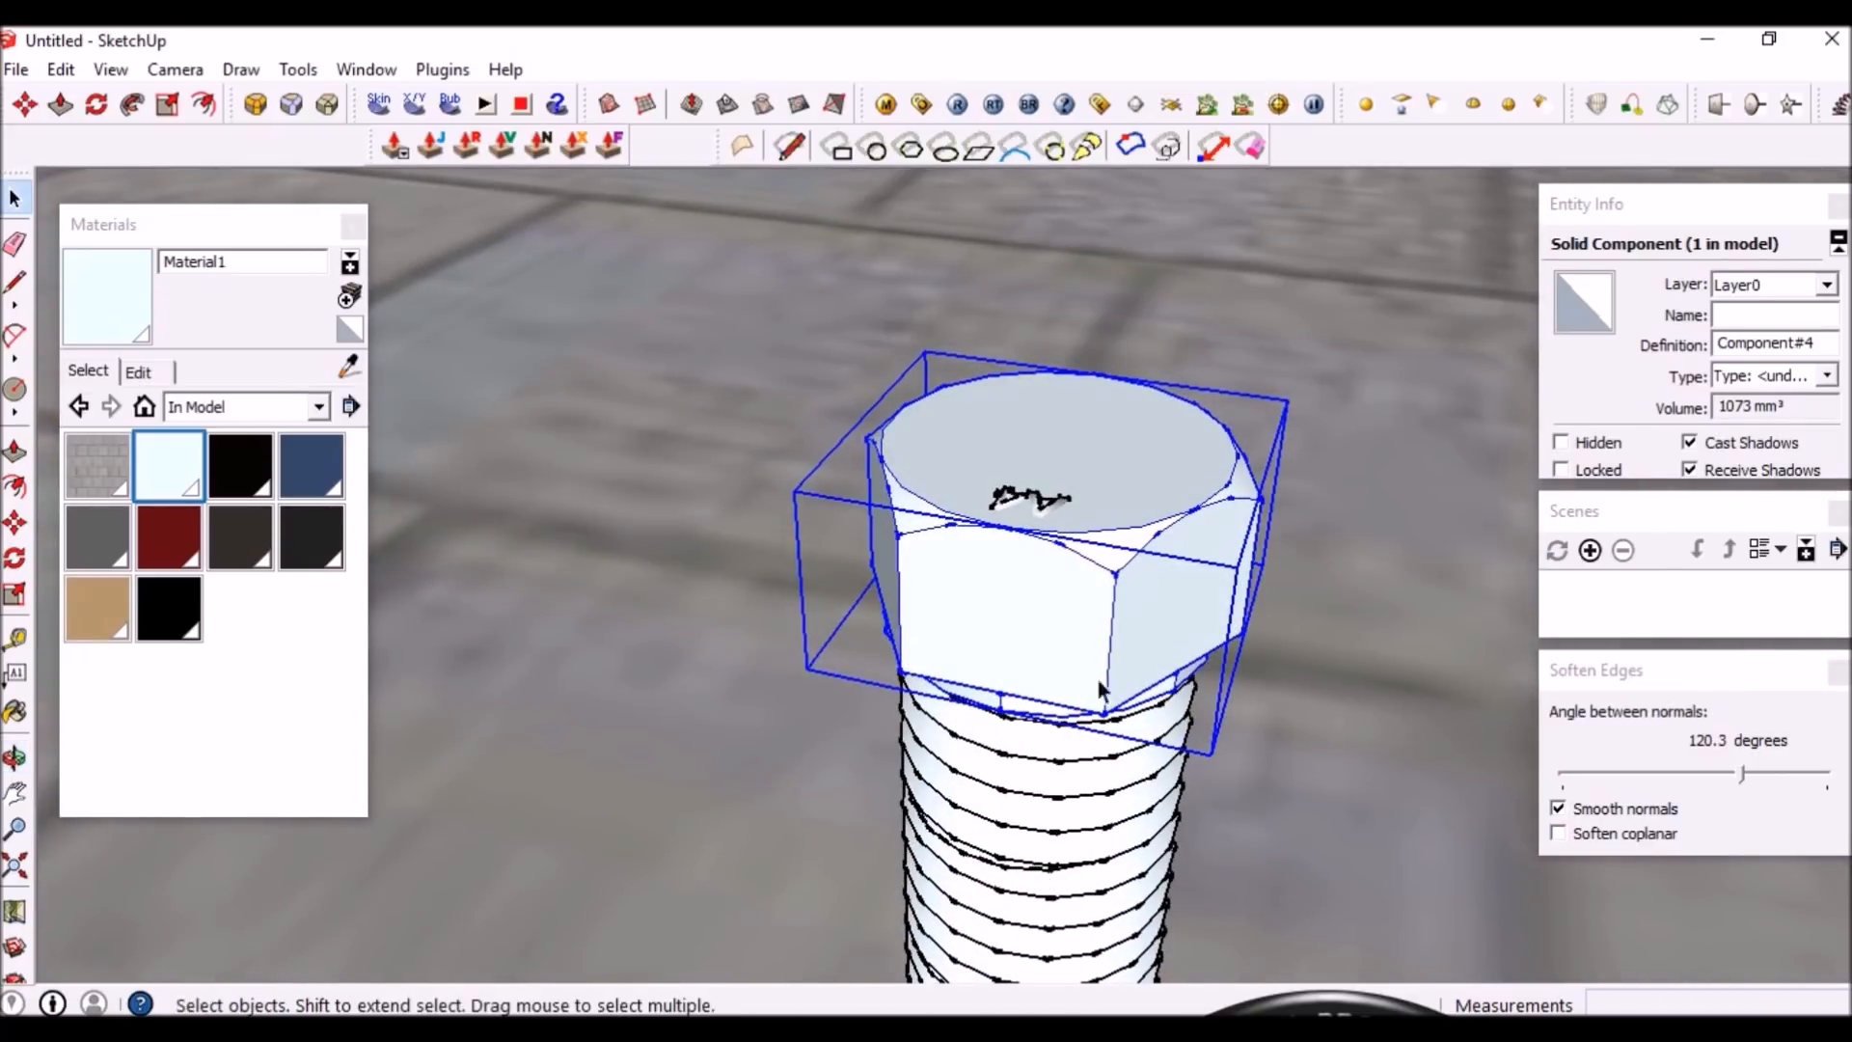
pyautogui.moveTo(1122, 588); pyautogui.dragTo(1116, 538, button='middle')
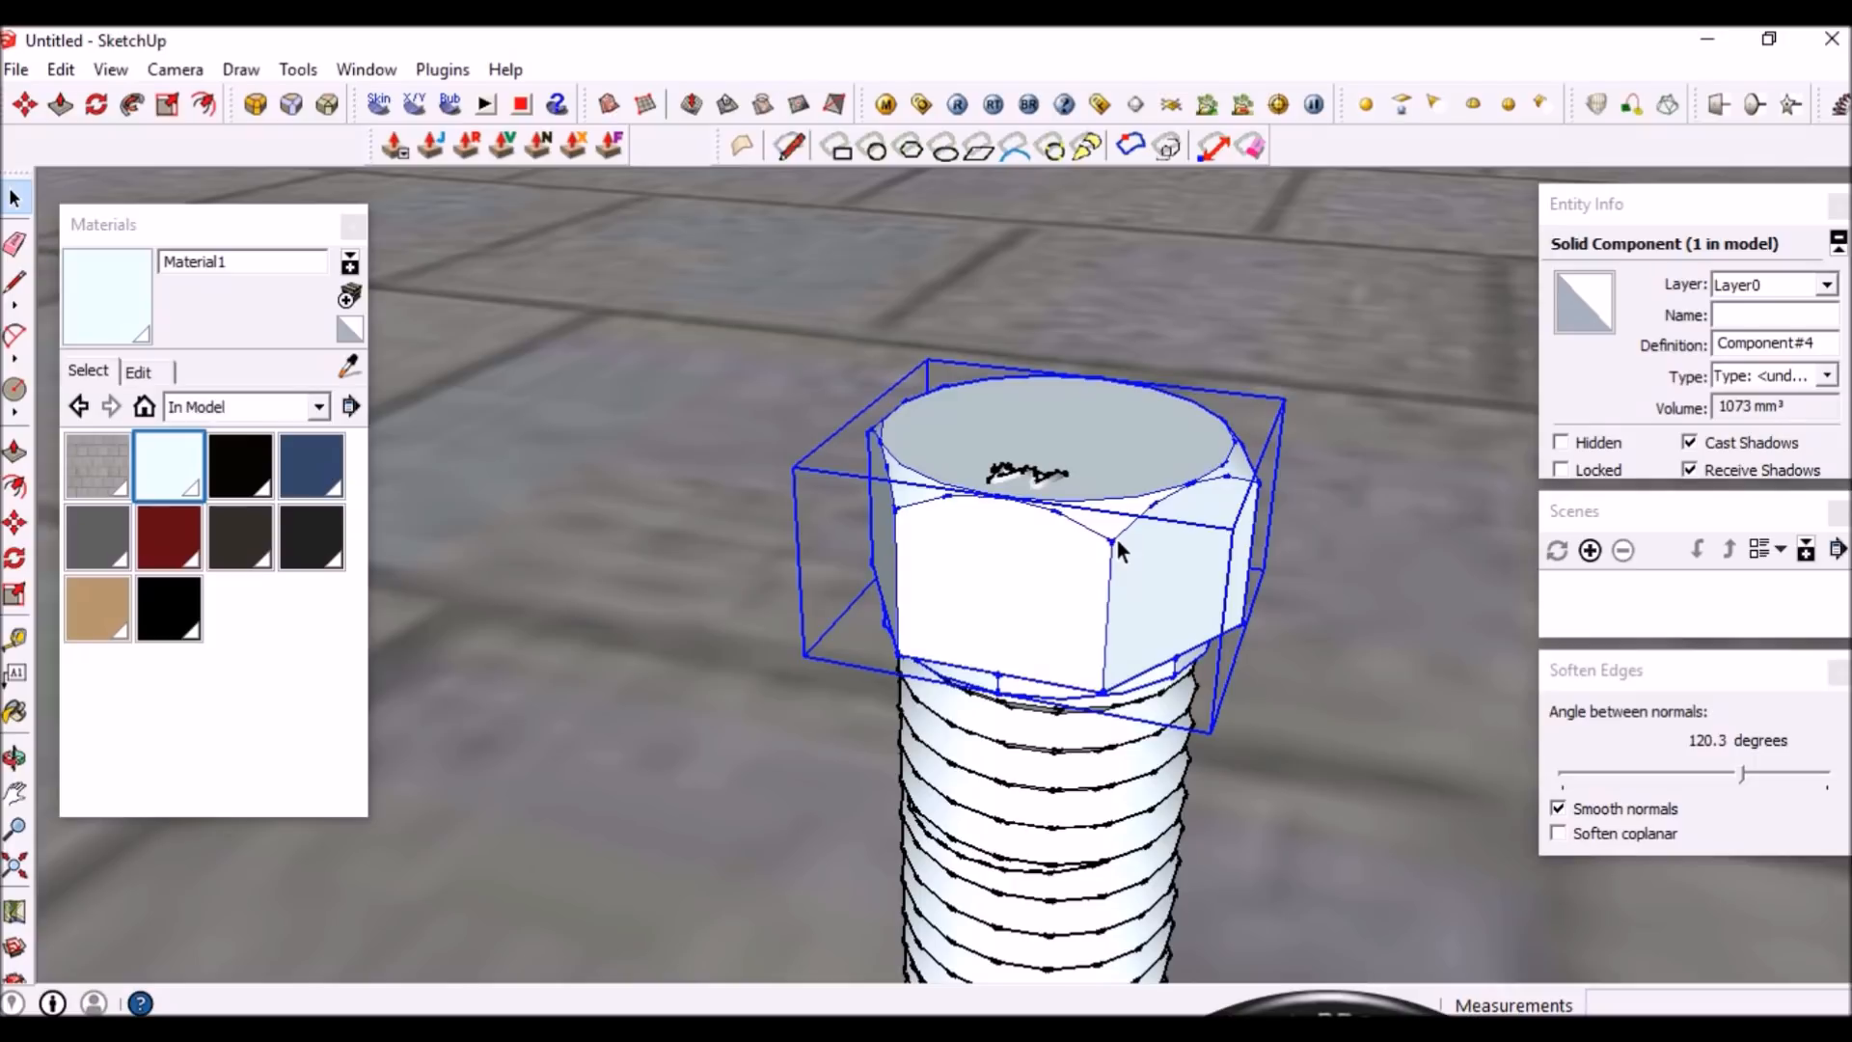
pyautogui.moveTo(1109, 515); pyautogui.dragTo(939, 546, button='middle')
pyautogui.click(955, 509)
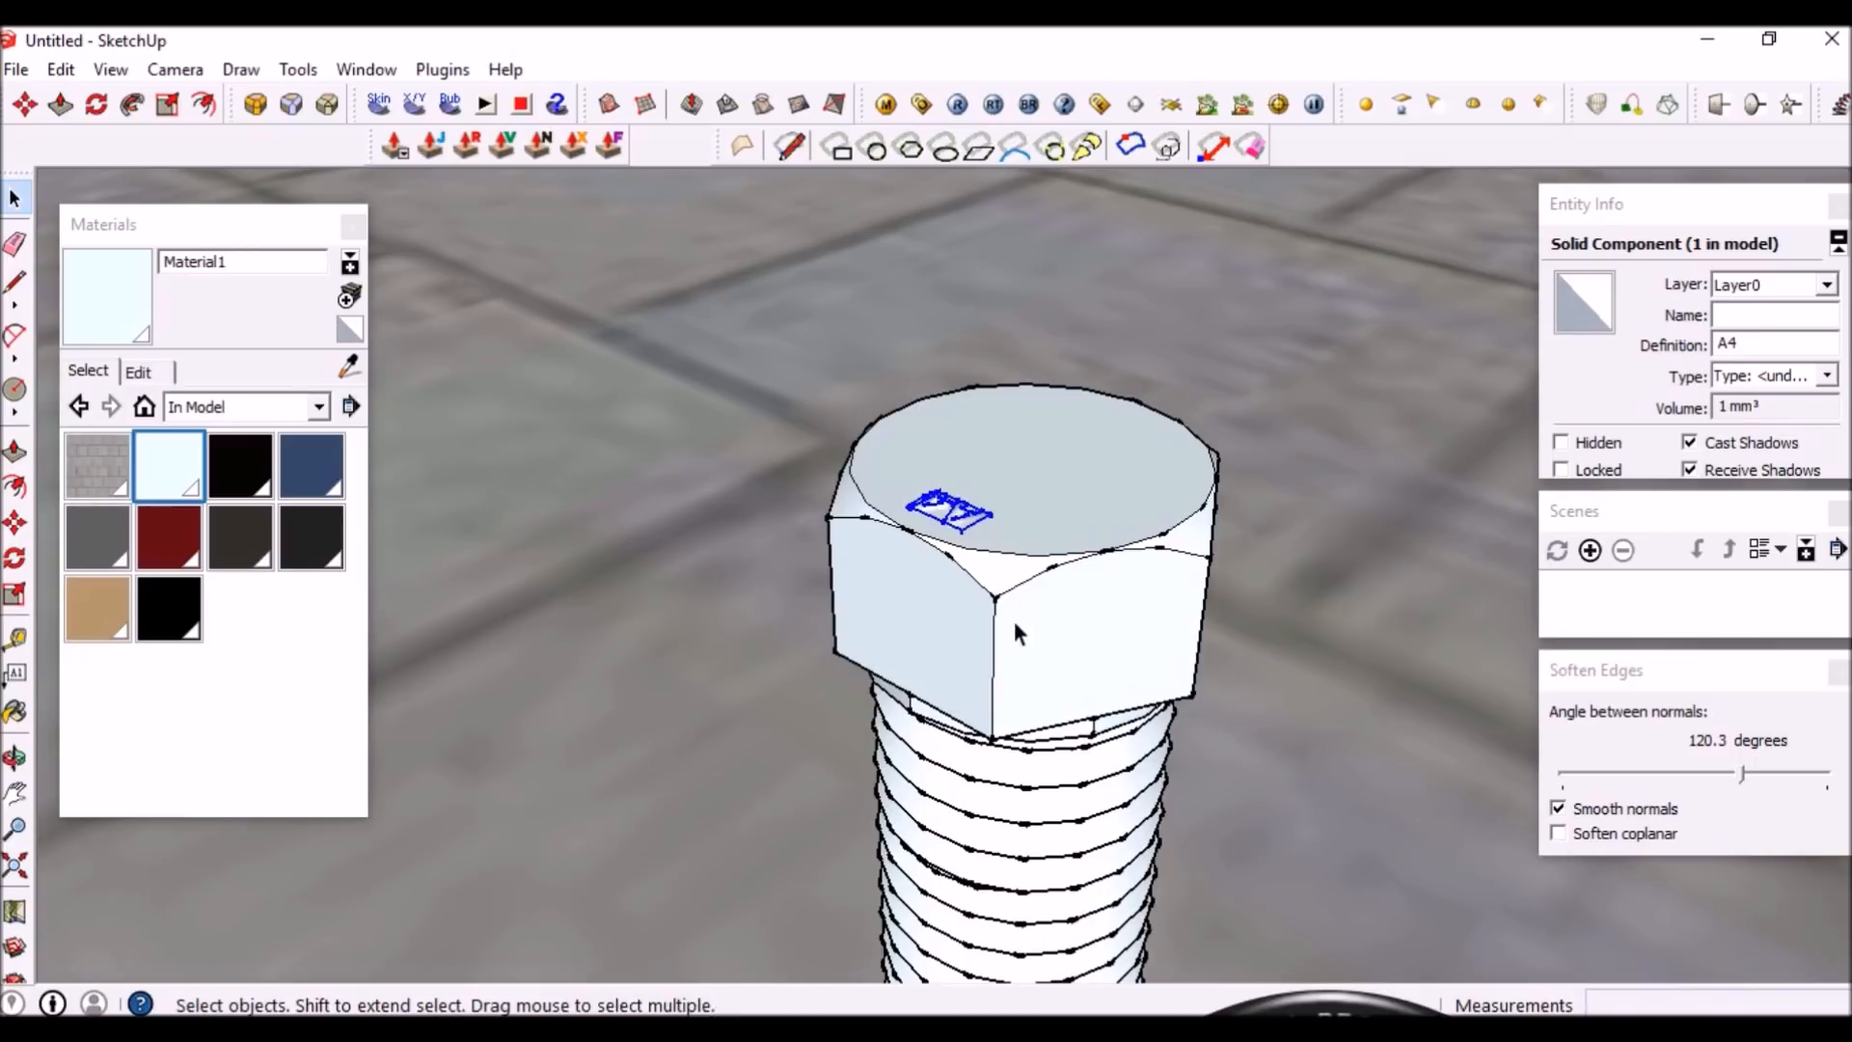
pyautogui.moveTo(1015, 621); pyautogui.dragTo(996, 681, button='middle')
pyautogui.scroll(2, 928, 692)
pyautogui.keyDown('shift'); pyautogui.click(916, 692); pyautogui.keyUp('shift')
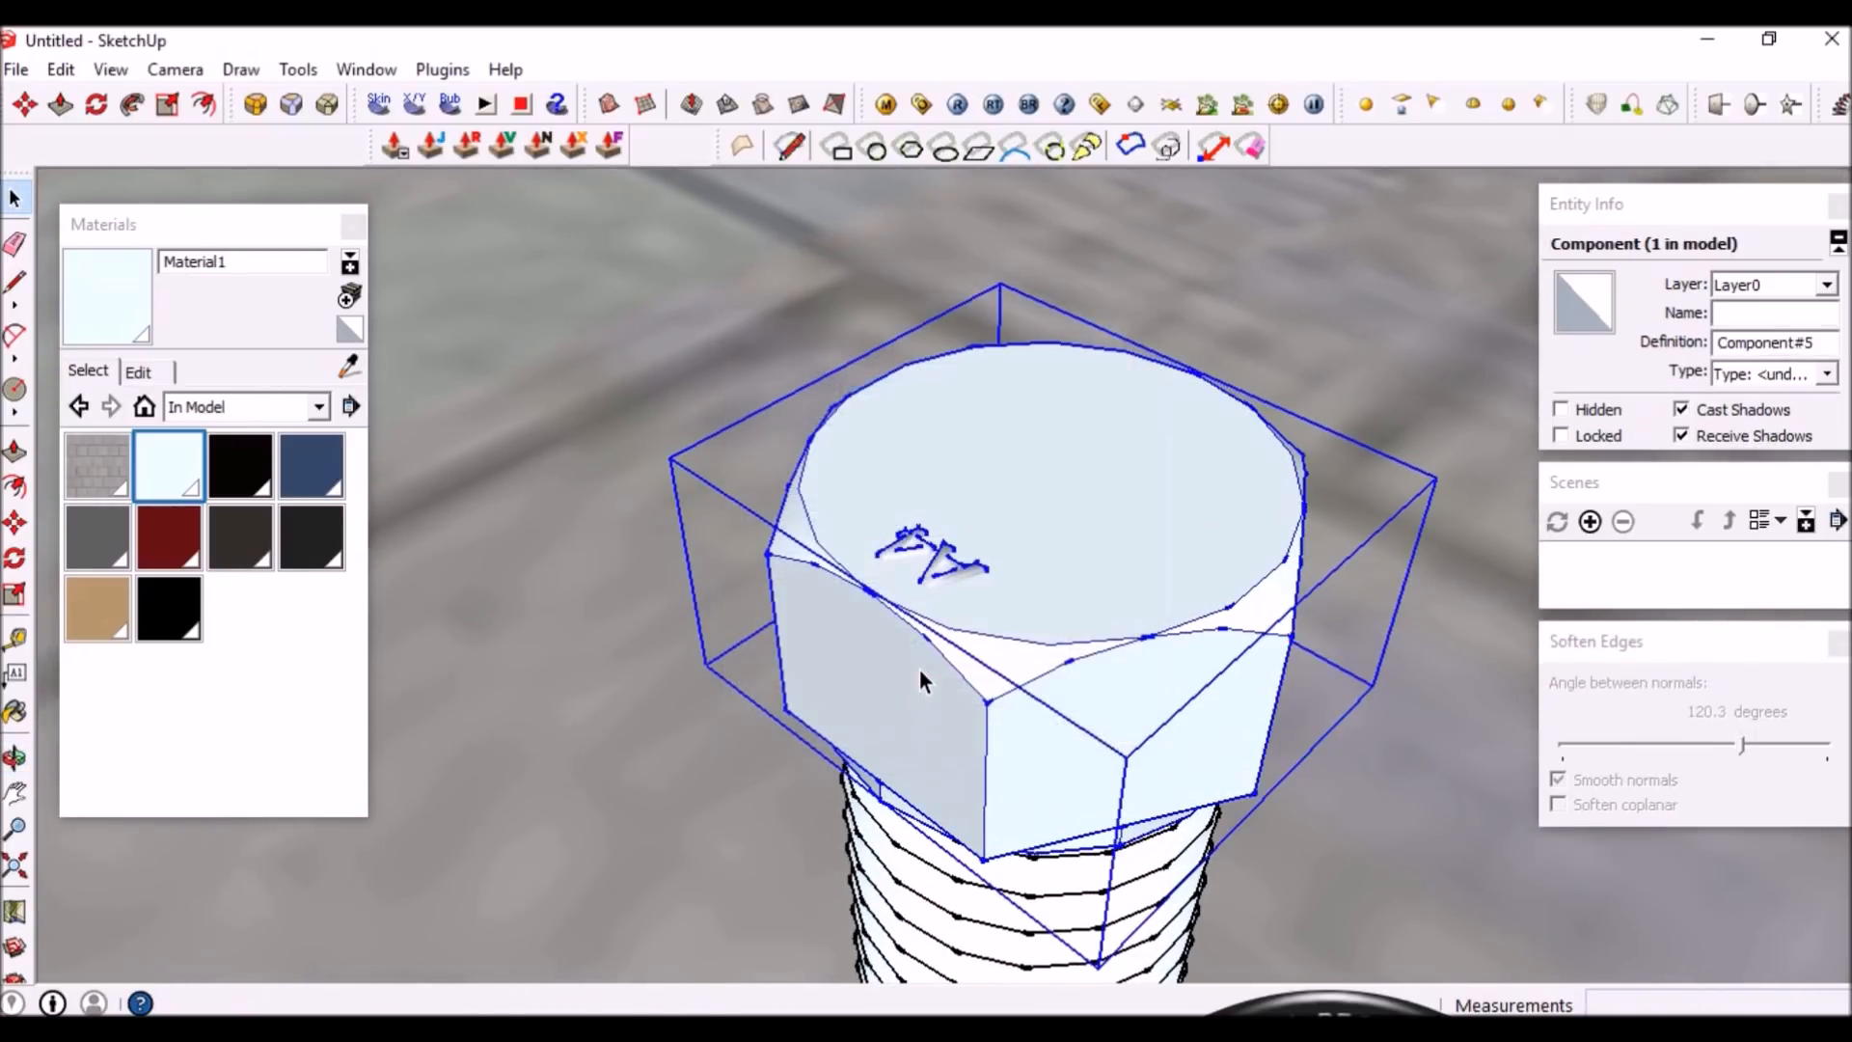
# Scale the combined bolt head and lettering component up uniformly by a factor of about 1.3
pyautogui.moveTo(918, 669); pyautogui.dragTo(903, 521, button='middle')
pyautogui.press('s')
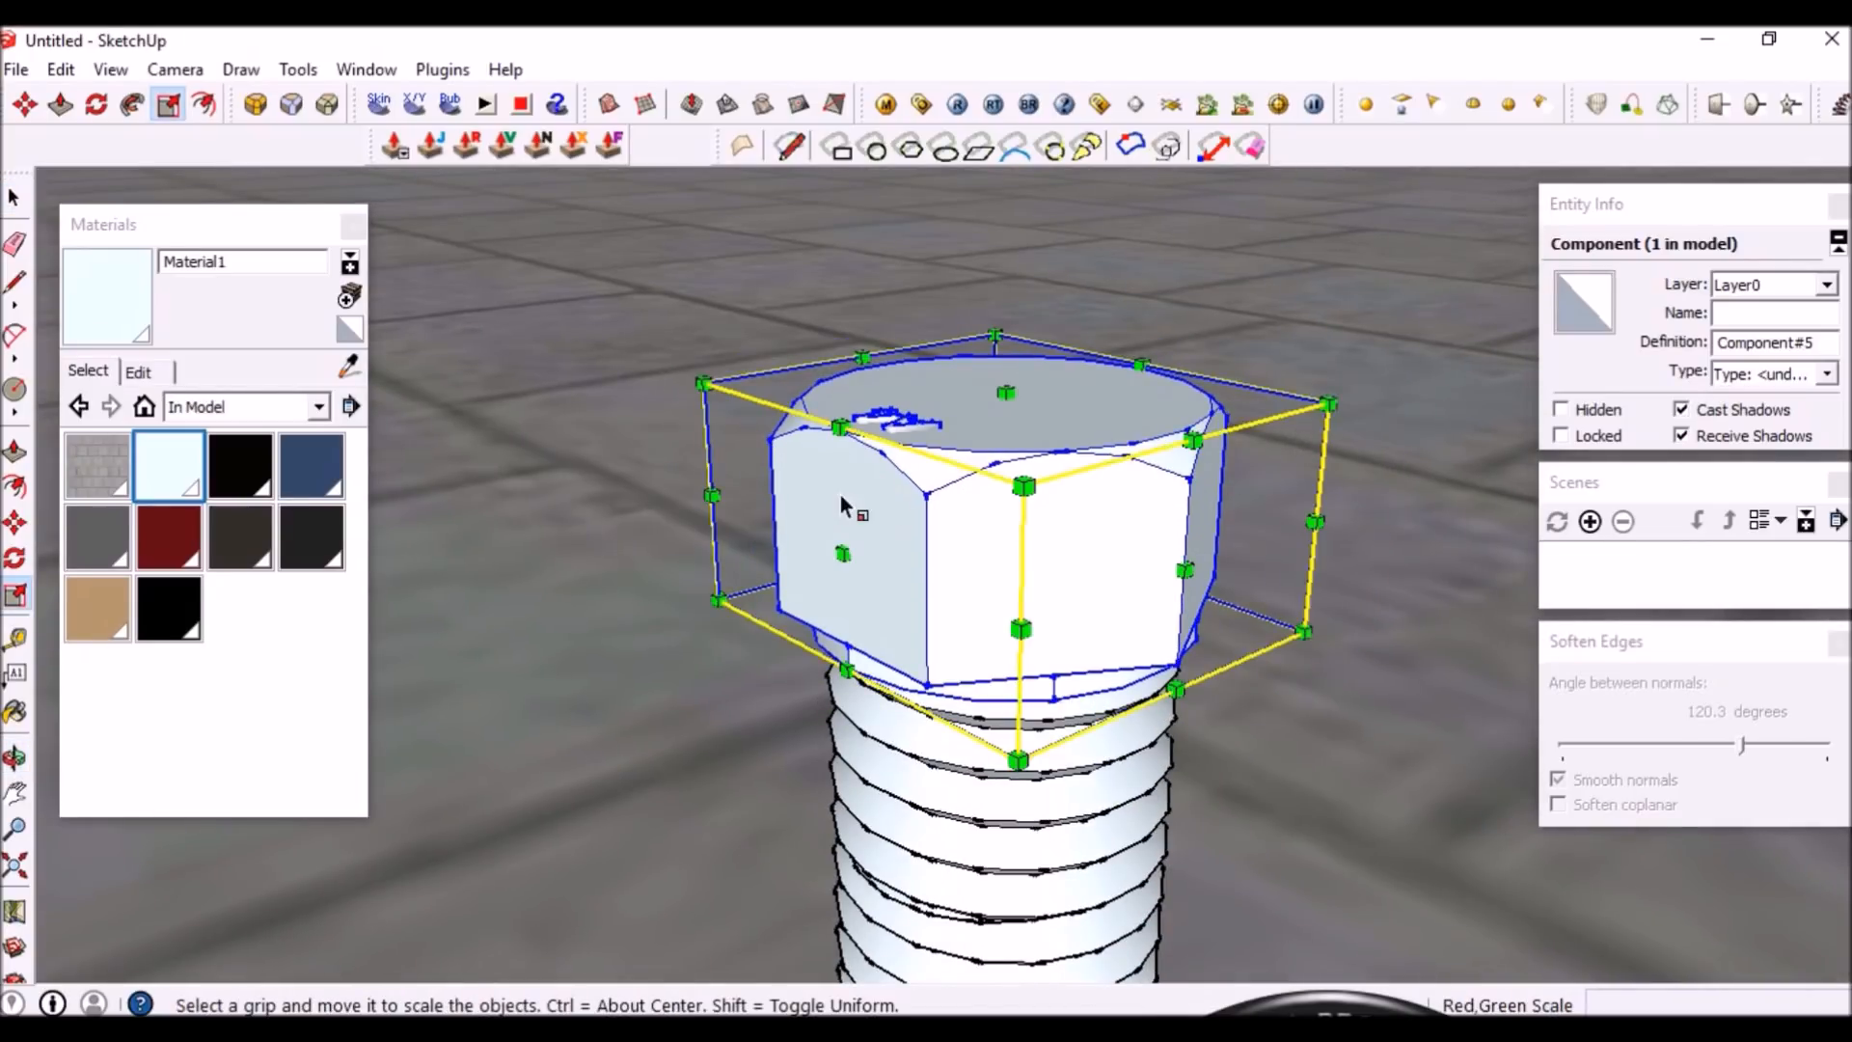
pyautogui.scroll(-2, 841, 498)
pyautogui.scroll(2, 1033, 456)
pyautogui.moveTo(1206, 425); pyautogui.dragTo(1279, 384)
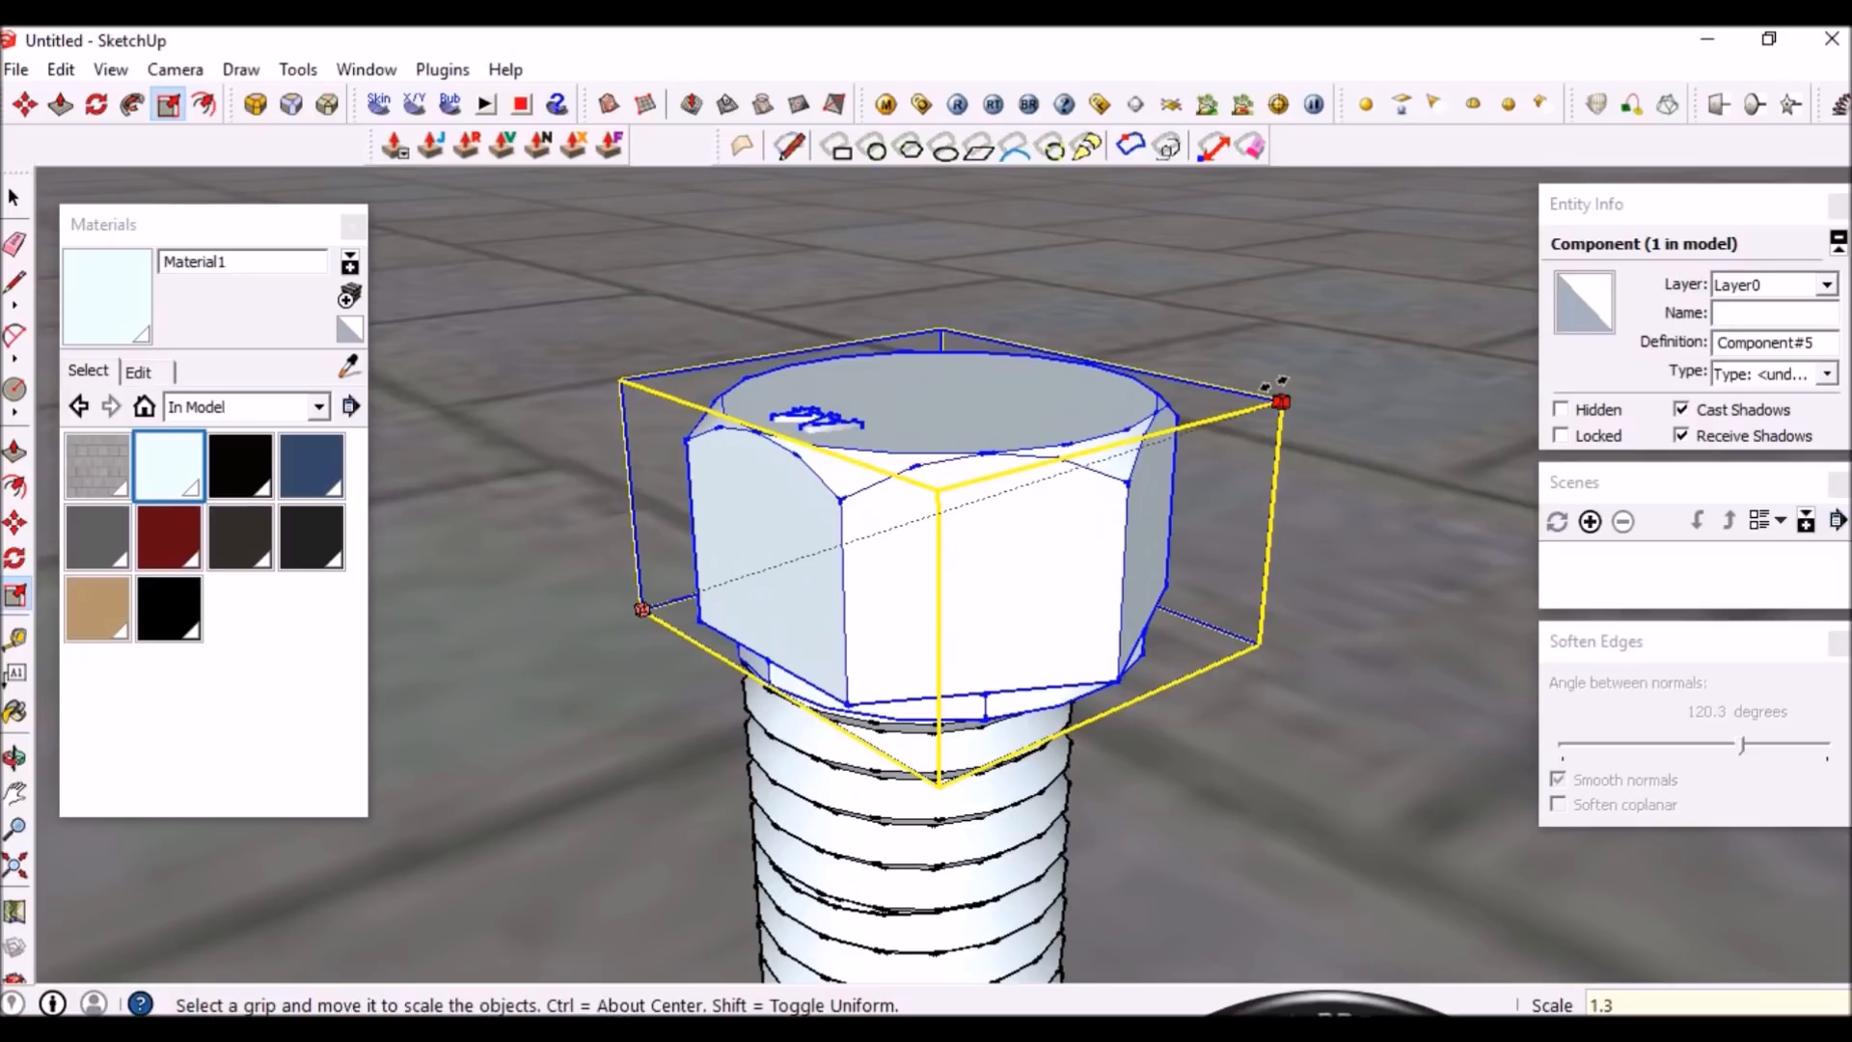
pyautogui.moveTo(1275, 385); pyautogui.dragTo(1281, 386)
pyautogui.press('space')
pyautogui.moveTo(1275, 385); pyautogui.dragTo(1010, 565, button='middle')
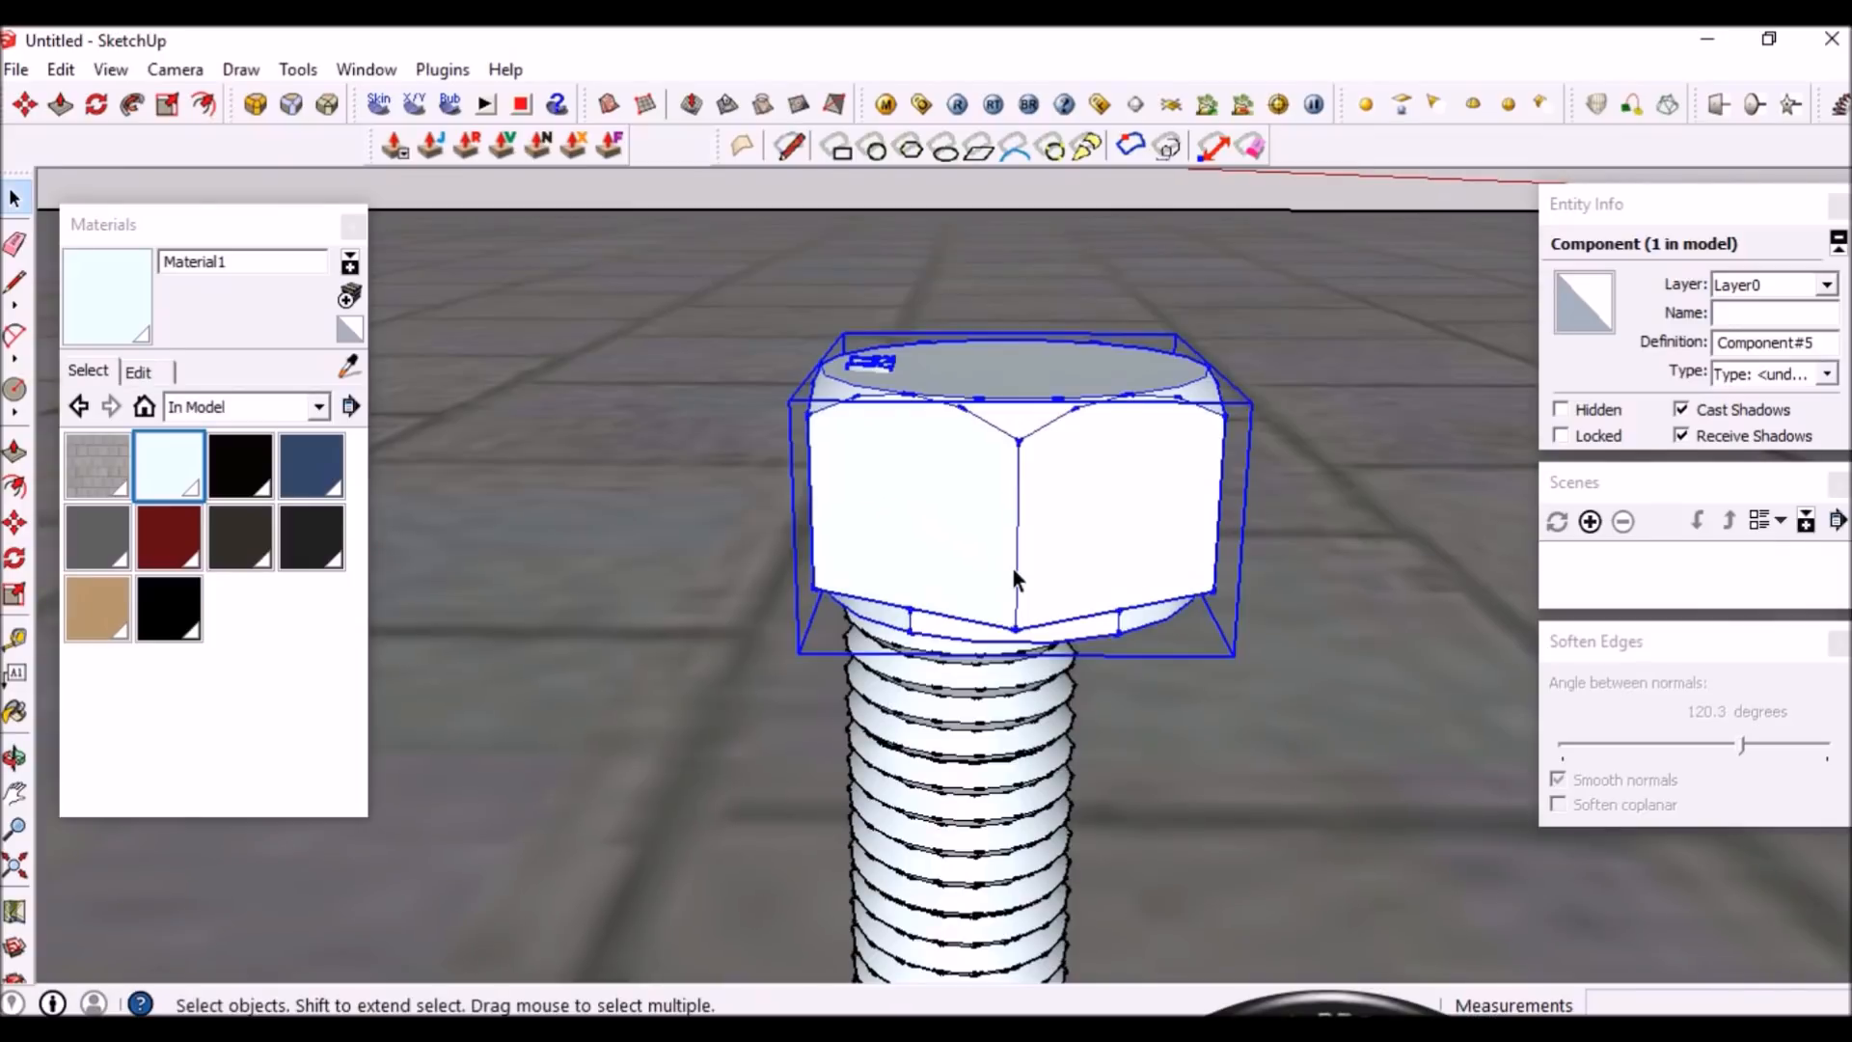
# Move the enlarged bolt head down by the midpoint of its top rim so the thread end emerges through its top face
pyautogui.scroll(3, 1011, 565)
pyautogui.moveTo(1037, 482); pyautogui.dragTo(670, 518, button='middle')
pyautogui.press('m')
pyautogui.click(723, 493)
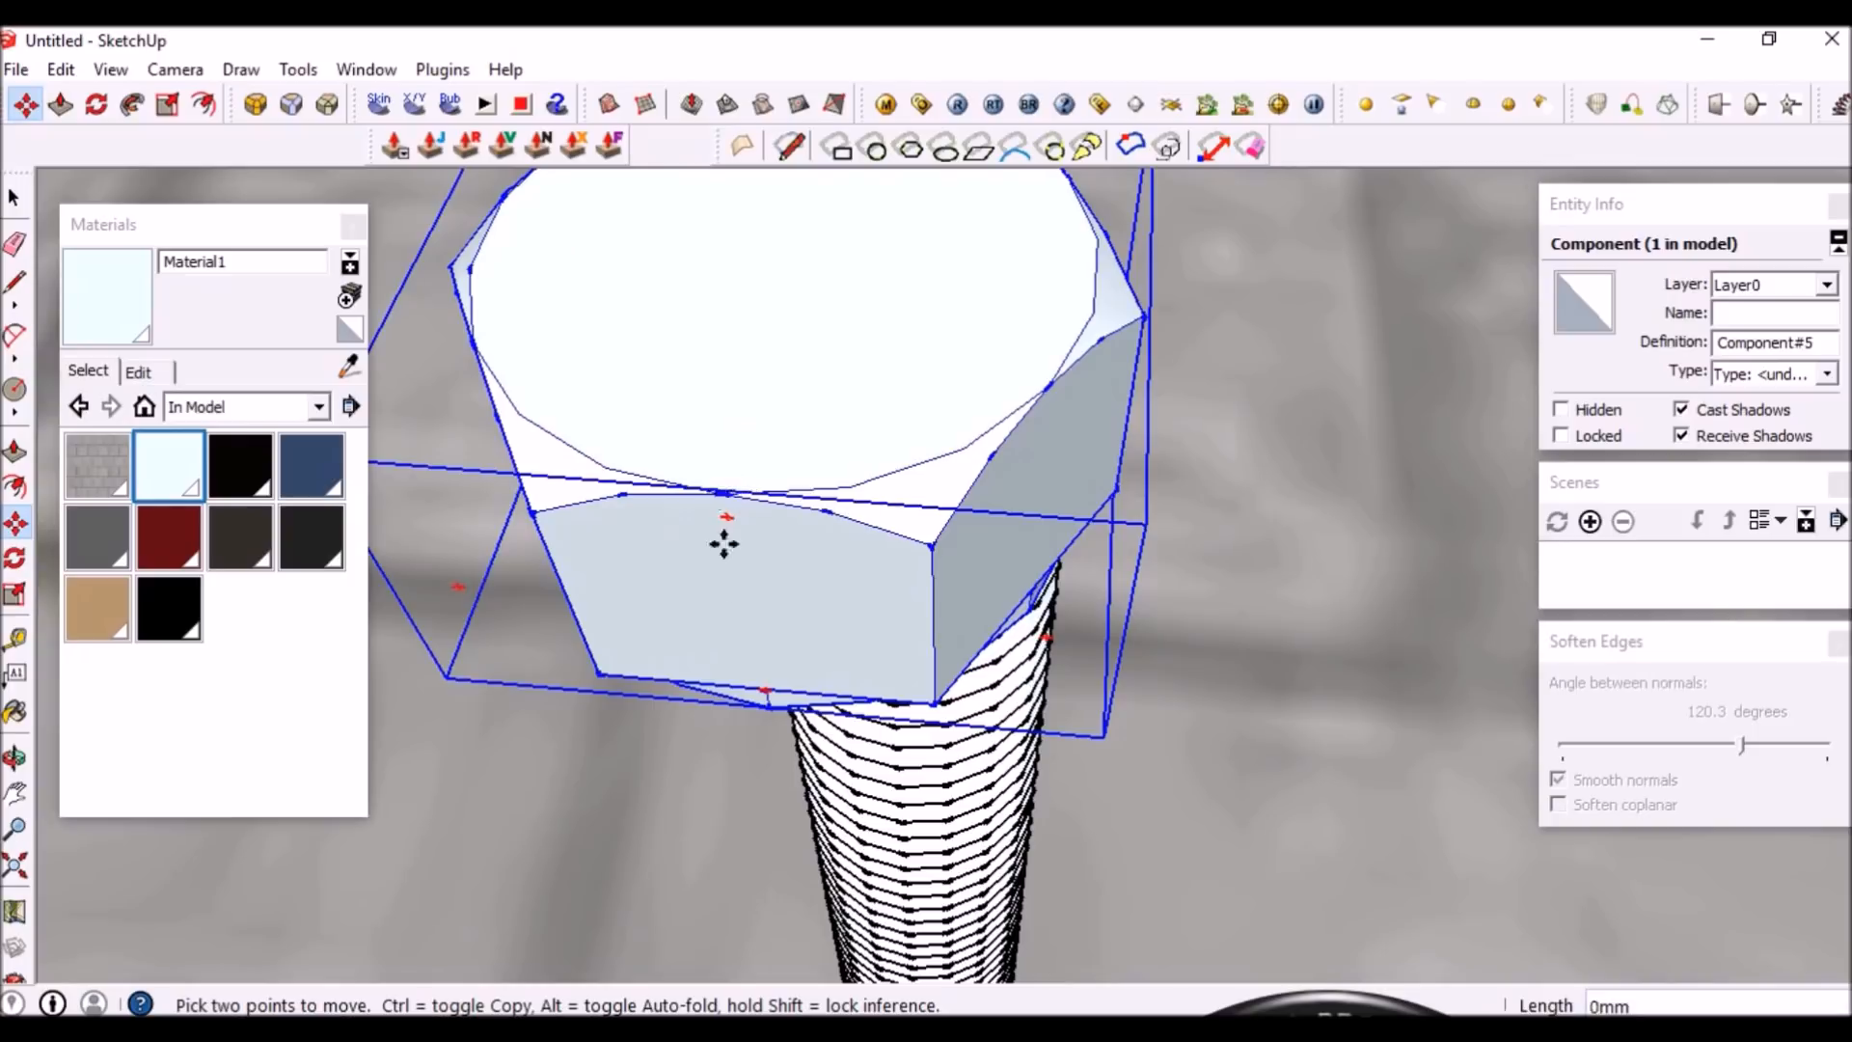
pyautogui.scroll(-4, 897, 628)
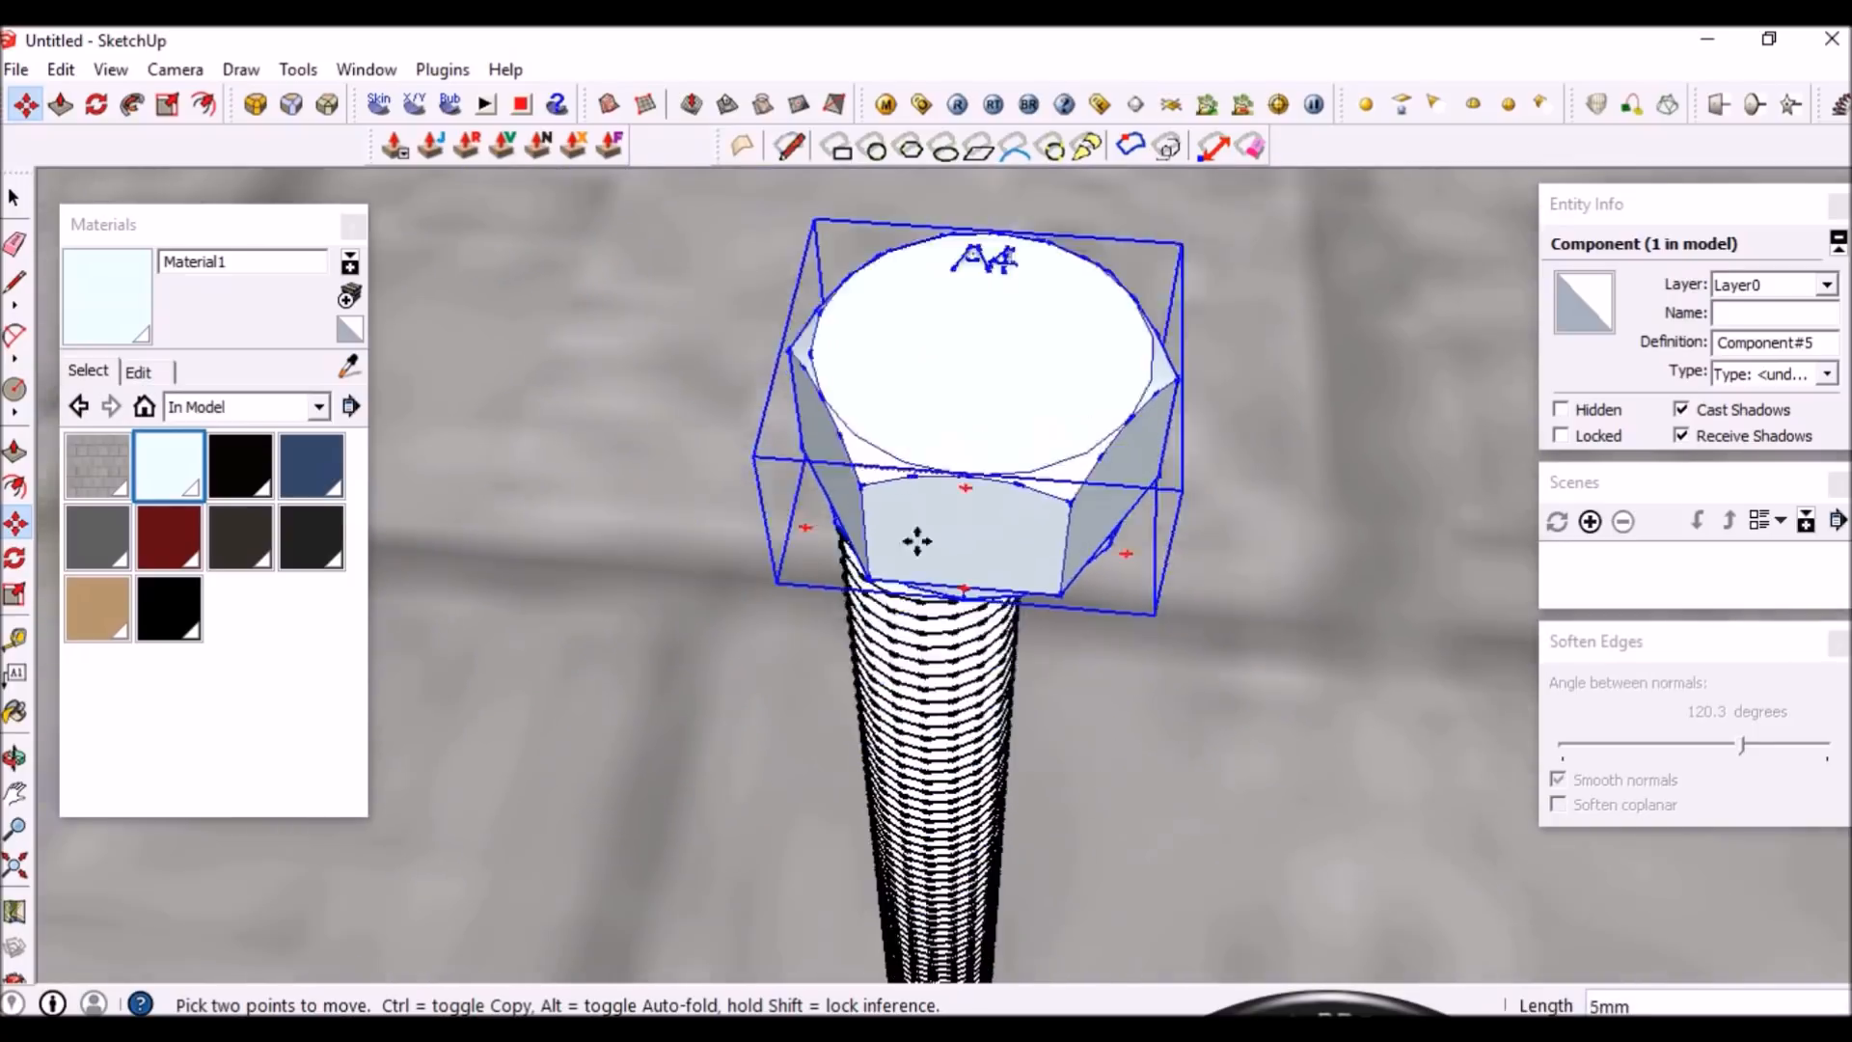
pyautogui.scroll(4, 917, 538)
pyautogui.scroll(2, 916, 603)
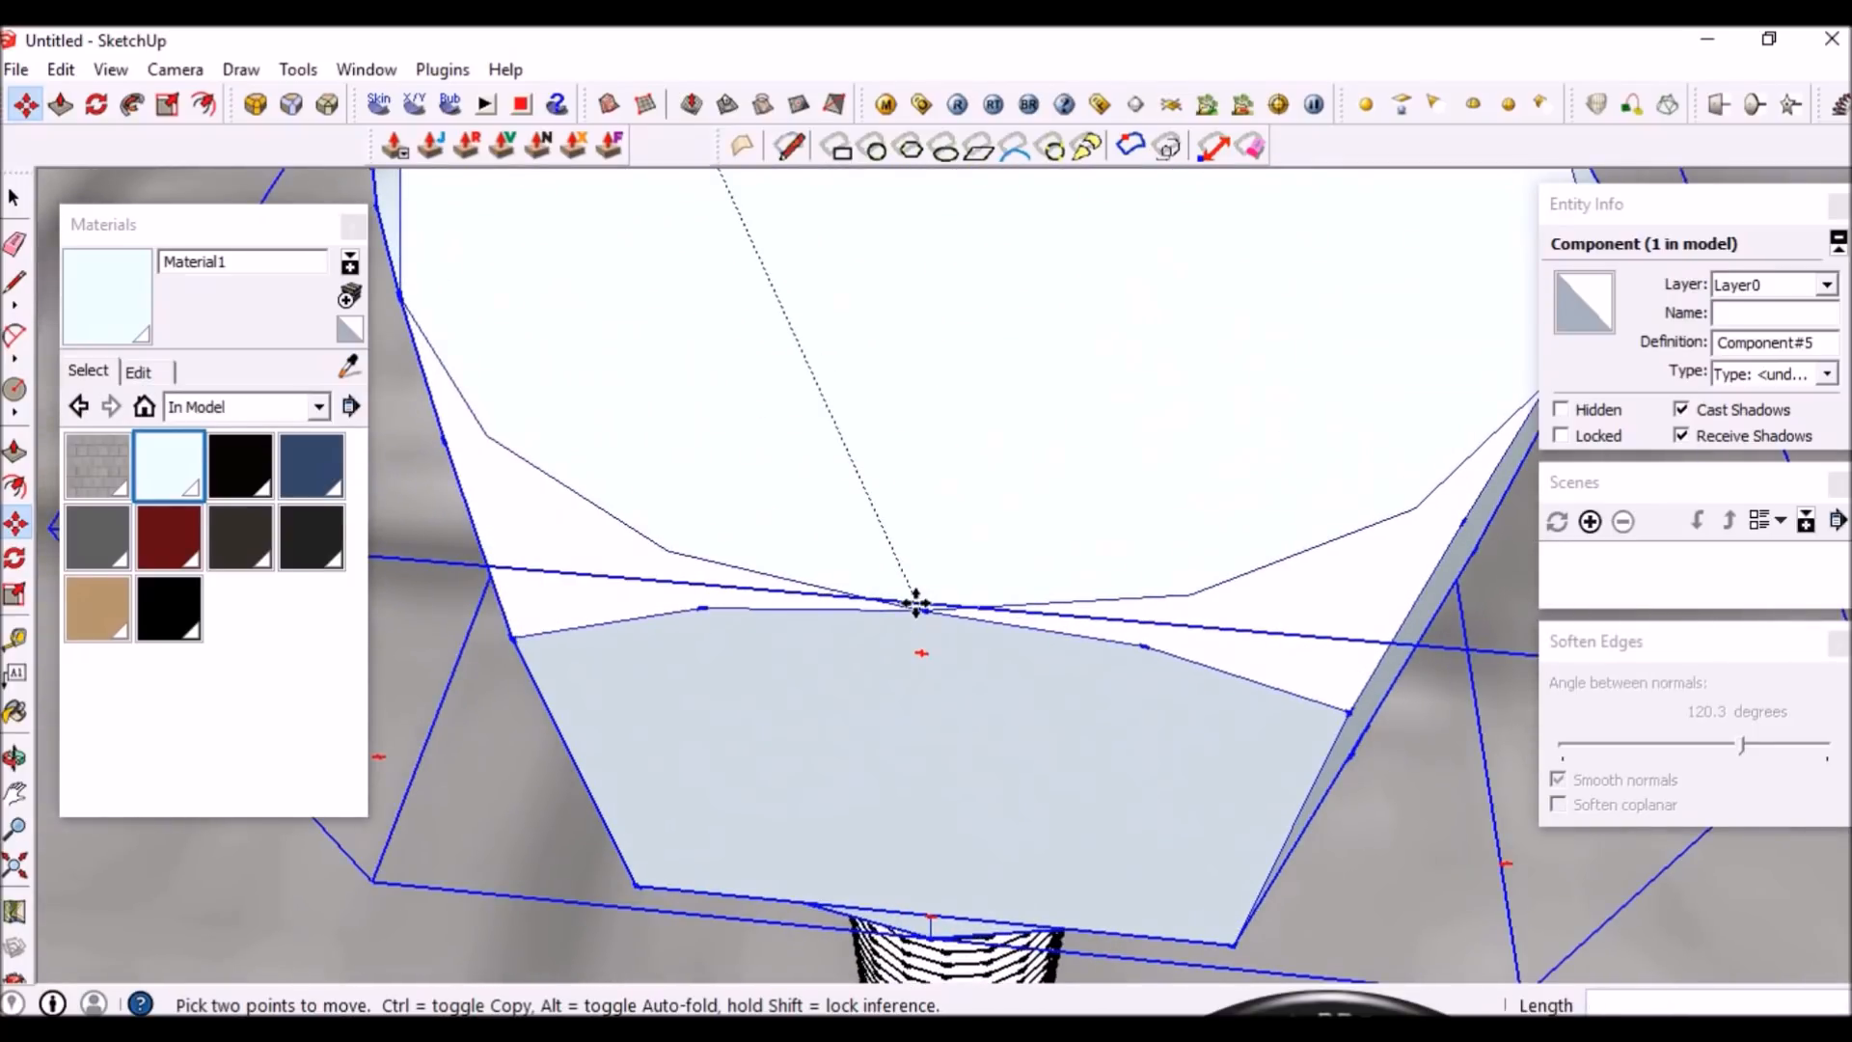
pyautogui.moveTo(963, 512); pyautogui.dragTo(984, 430, button='middle')
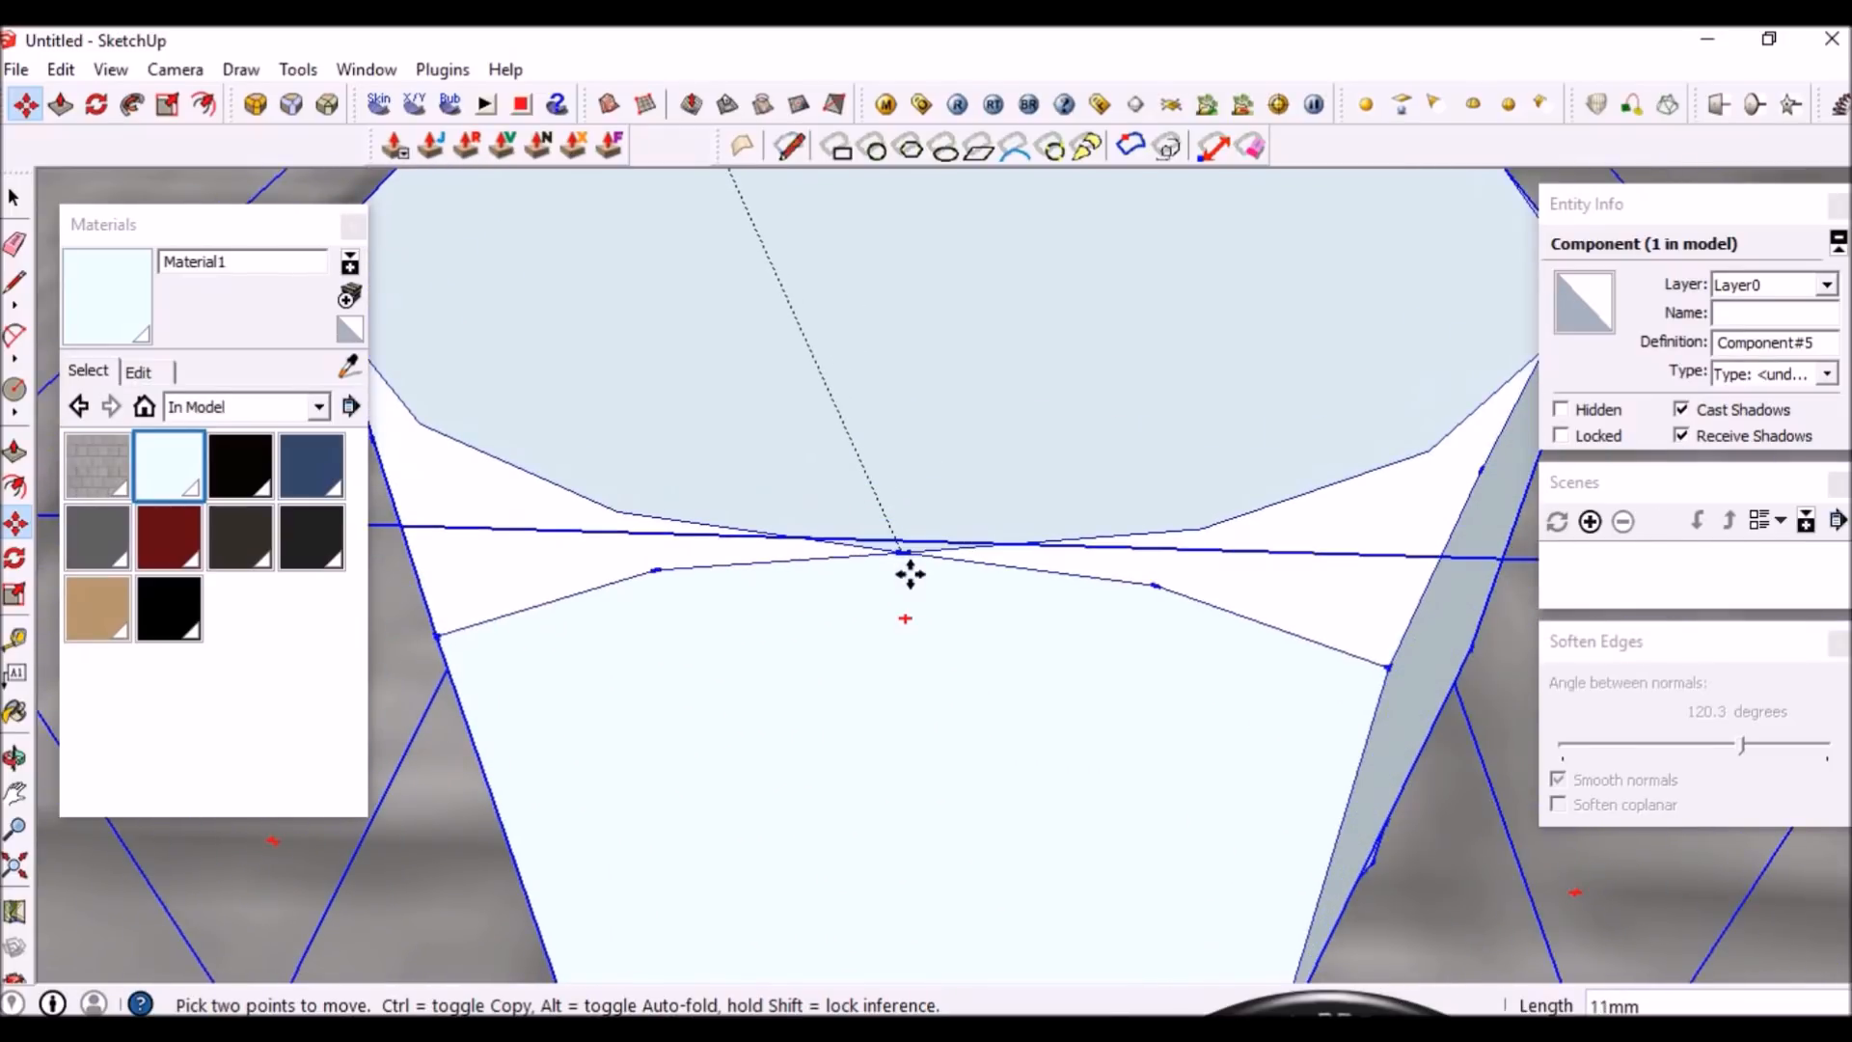
pyautogui.scroll(-5, 909, 574)
pyautogui.scroll(8, 926, 525)
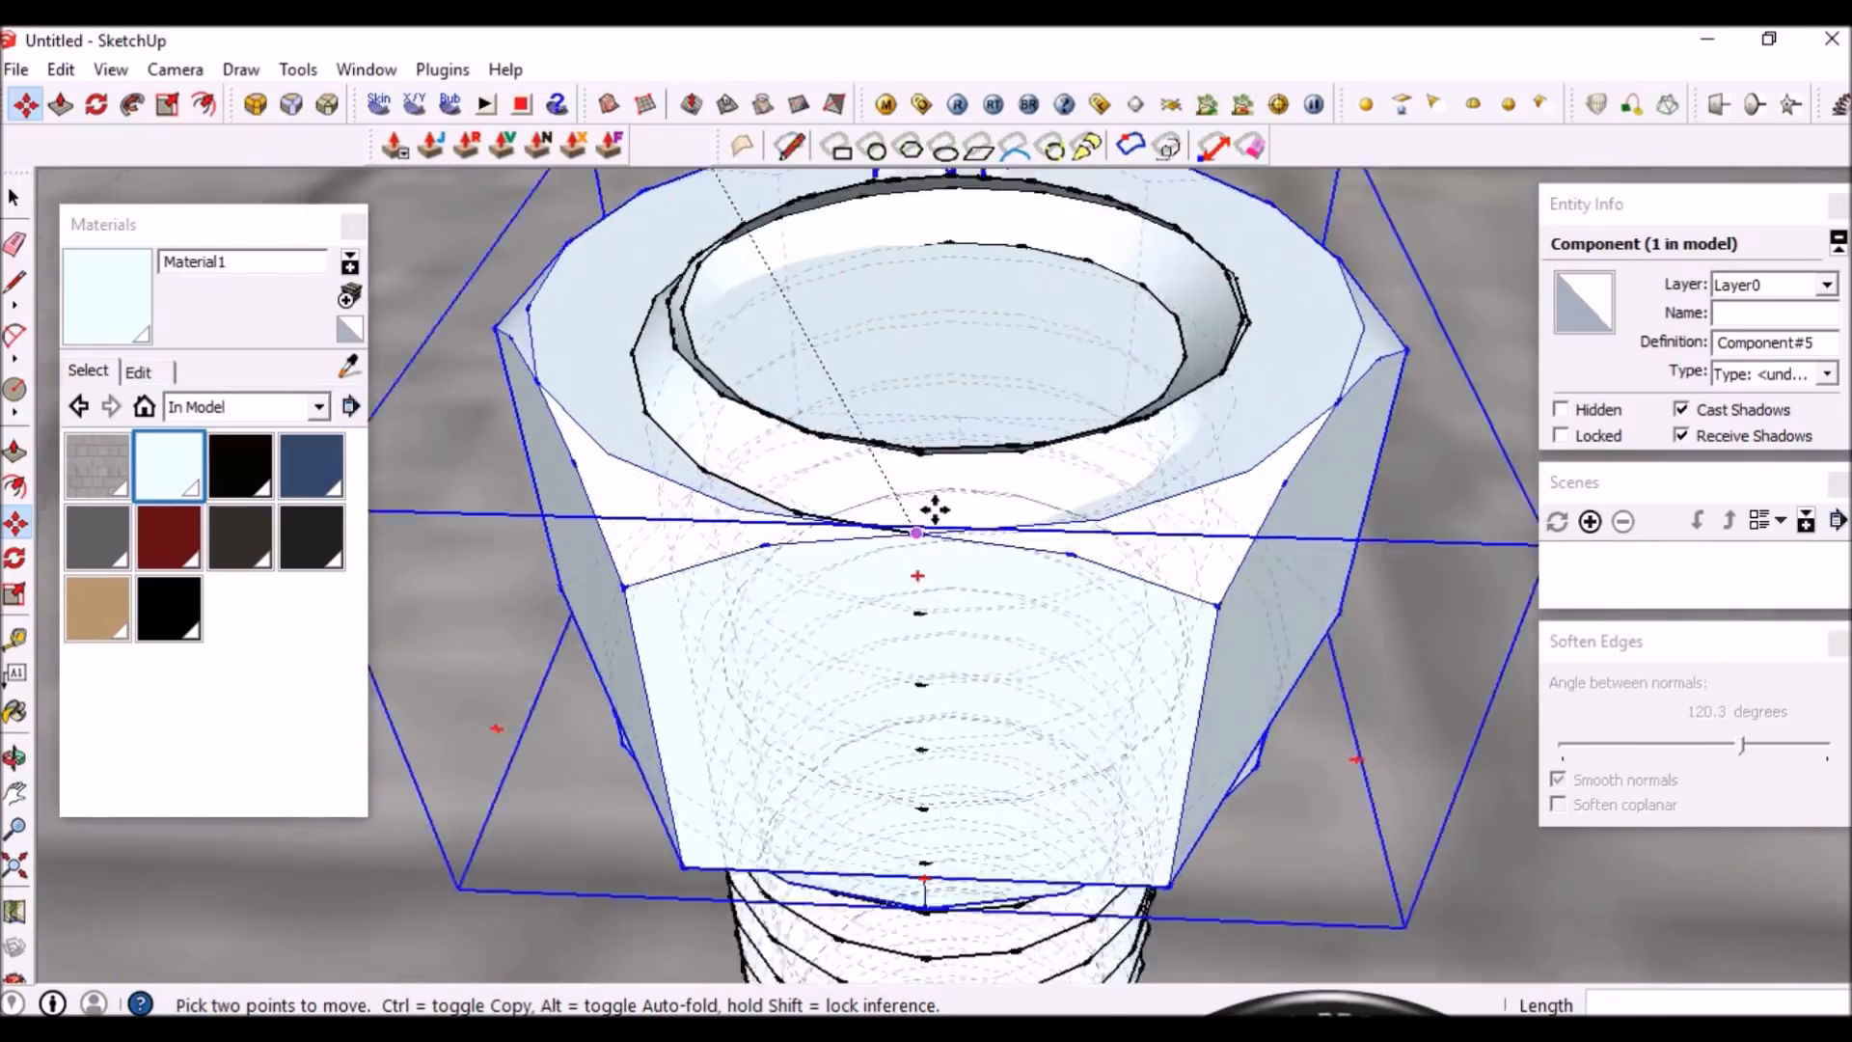
pyautogui.moveTo(897, 576); pyautogui.dragTo(907, 573, button='middle')
pyautogui.scroll(-5, 901, 559)
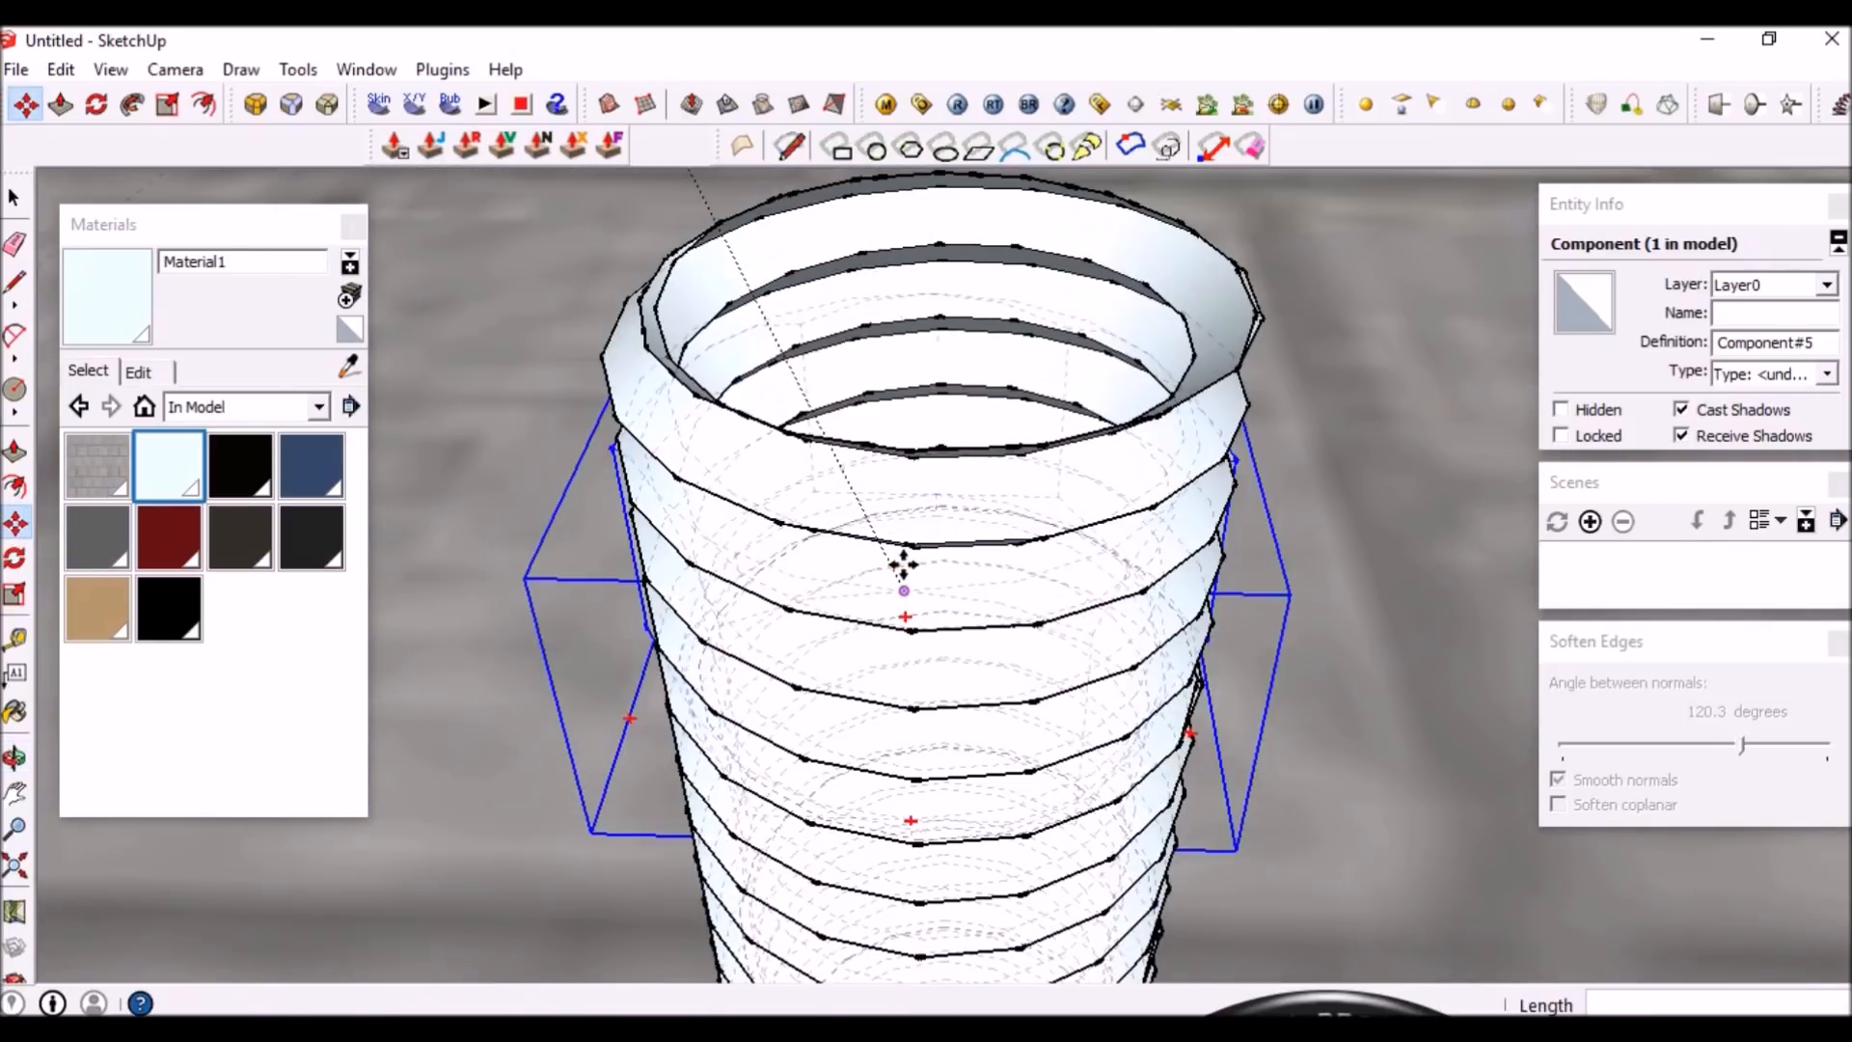
pyautogui.scroll(6, 909, 540)
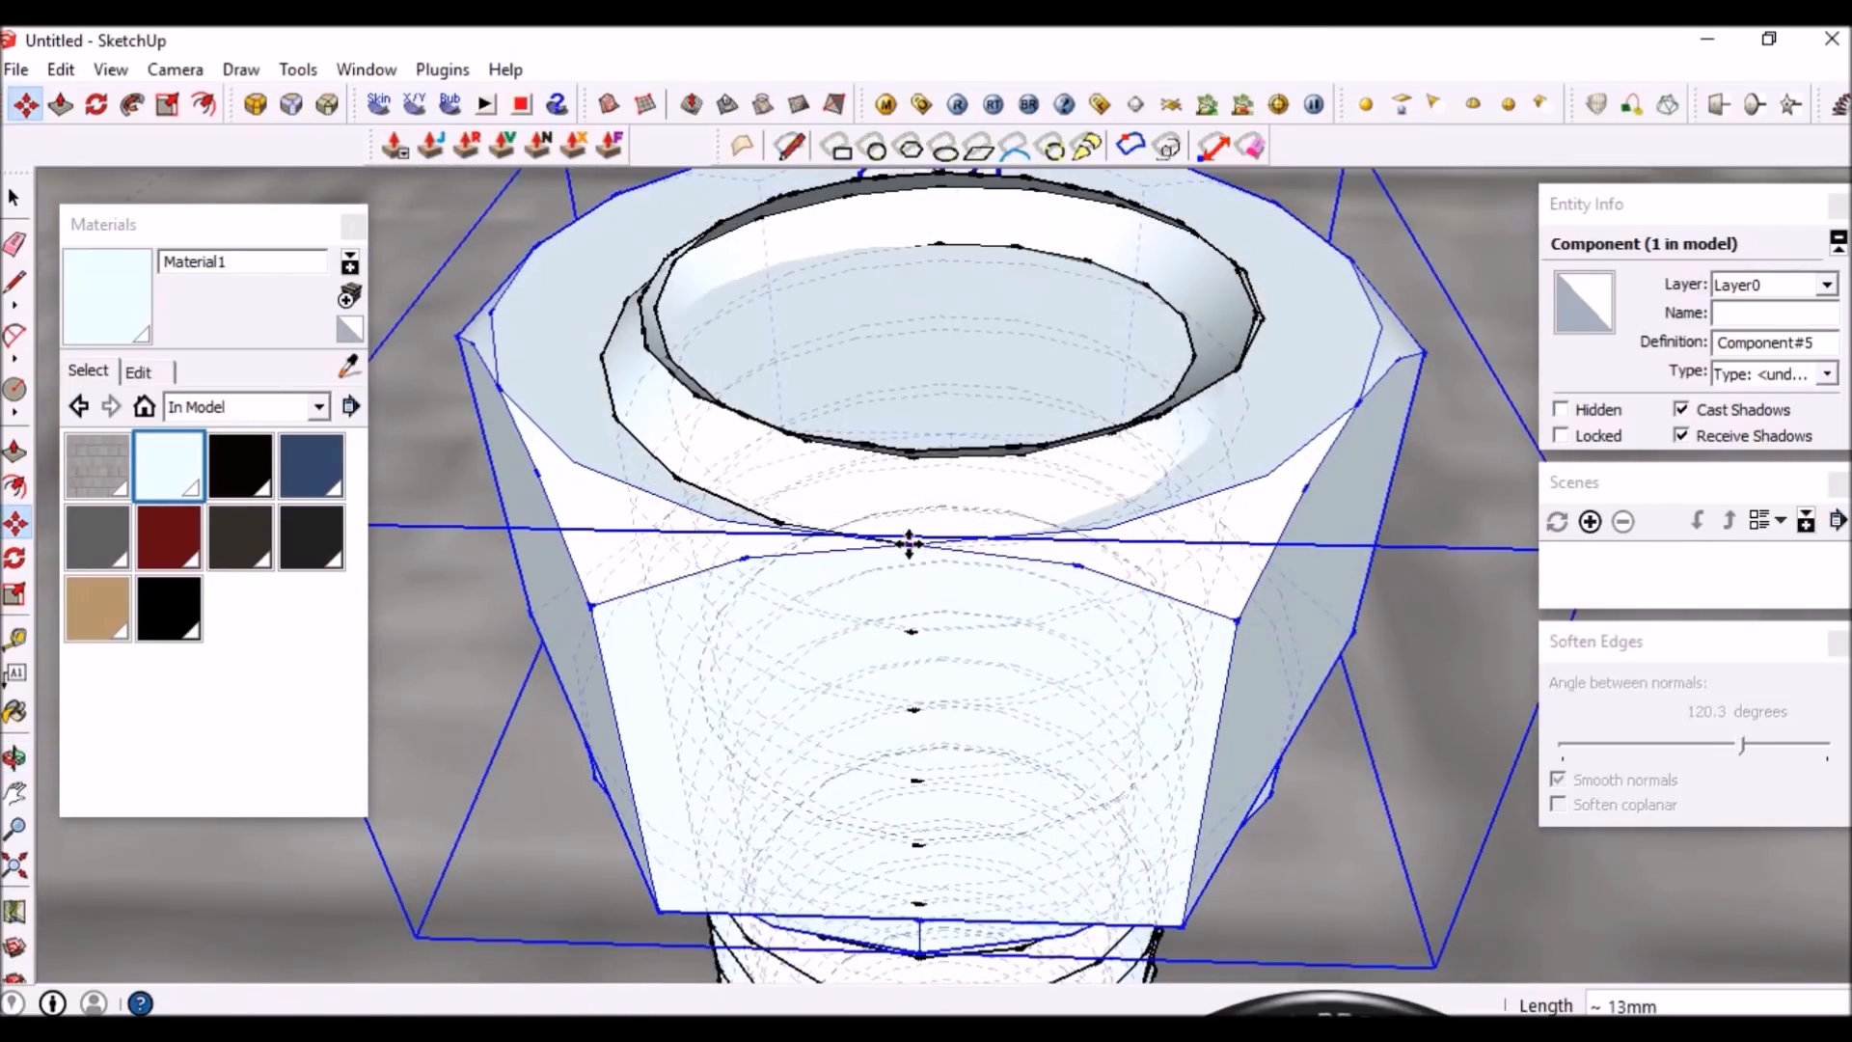
pyautogui.moveTo(1026, 616); pyautogui.dragTo(1004, 736, button='middle')
pyautogui.moveTo(889, 715); pyautogui.dragTo(1035, 672, button='middle')
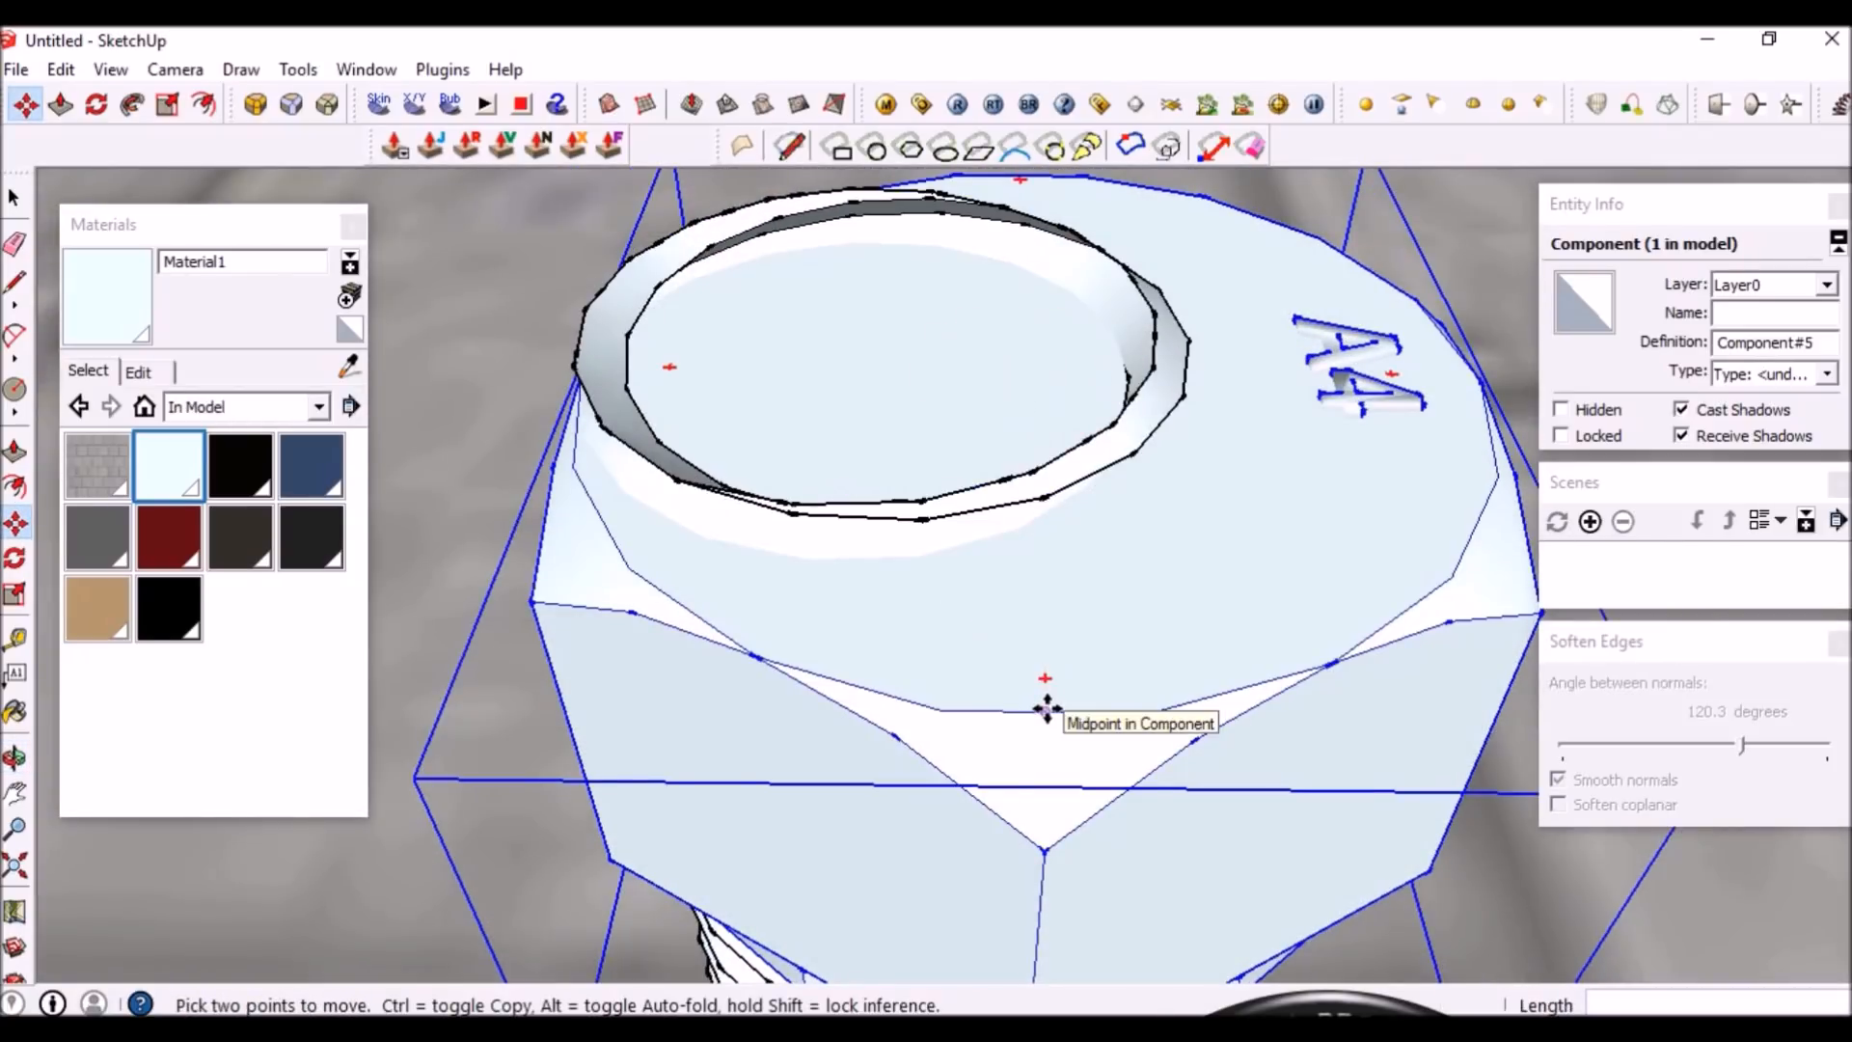
pyautogui.scroll(2, 1043, 712)
pyautogui.click(1044, 713)
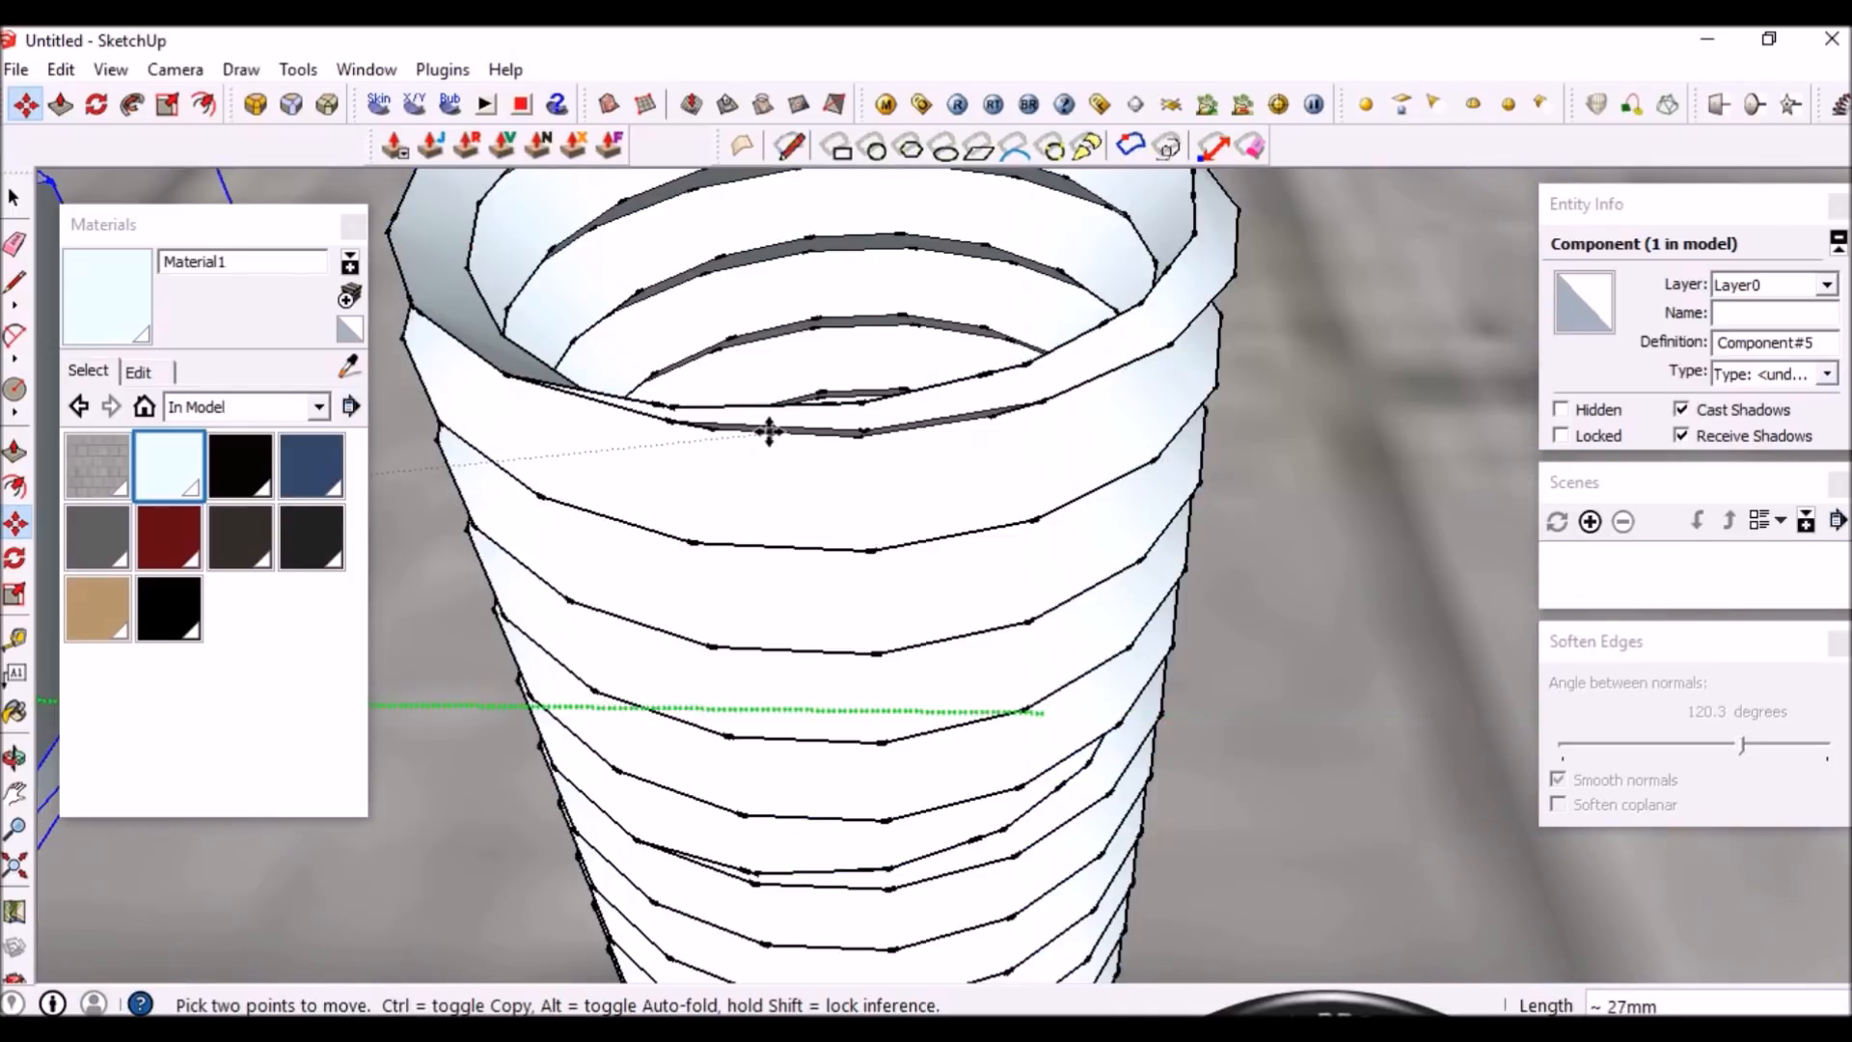
pyautogui.press('Escape')
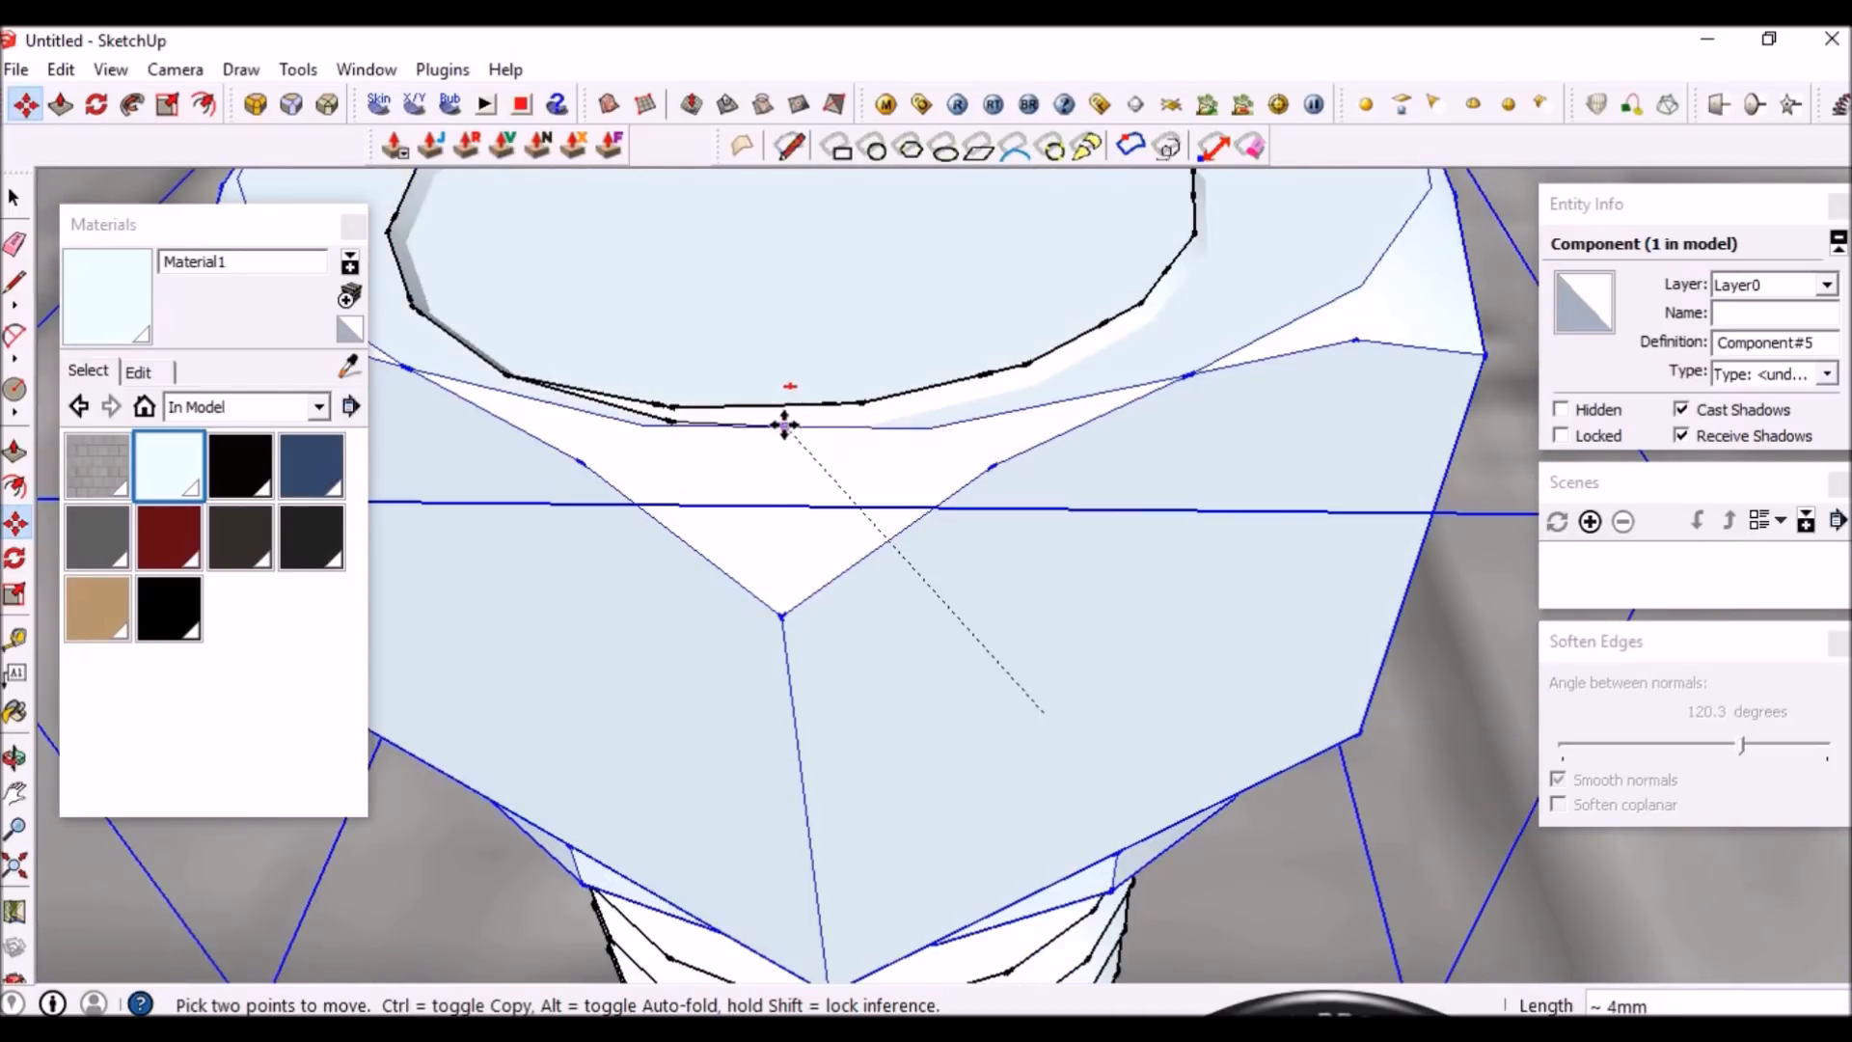
# Draw a helper line about 6 mm long from the front of the thread's top rim across the head's top face
pyautogui.press('space')
pyautogui.press('l')
pyautogui.click(767, 426)
pyautogui.click(1290, 398)
pyautogui.press('space')
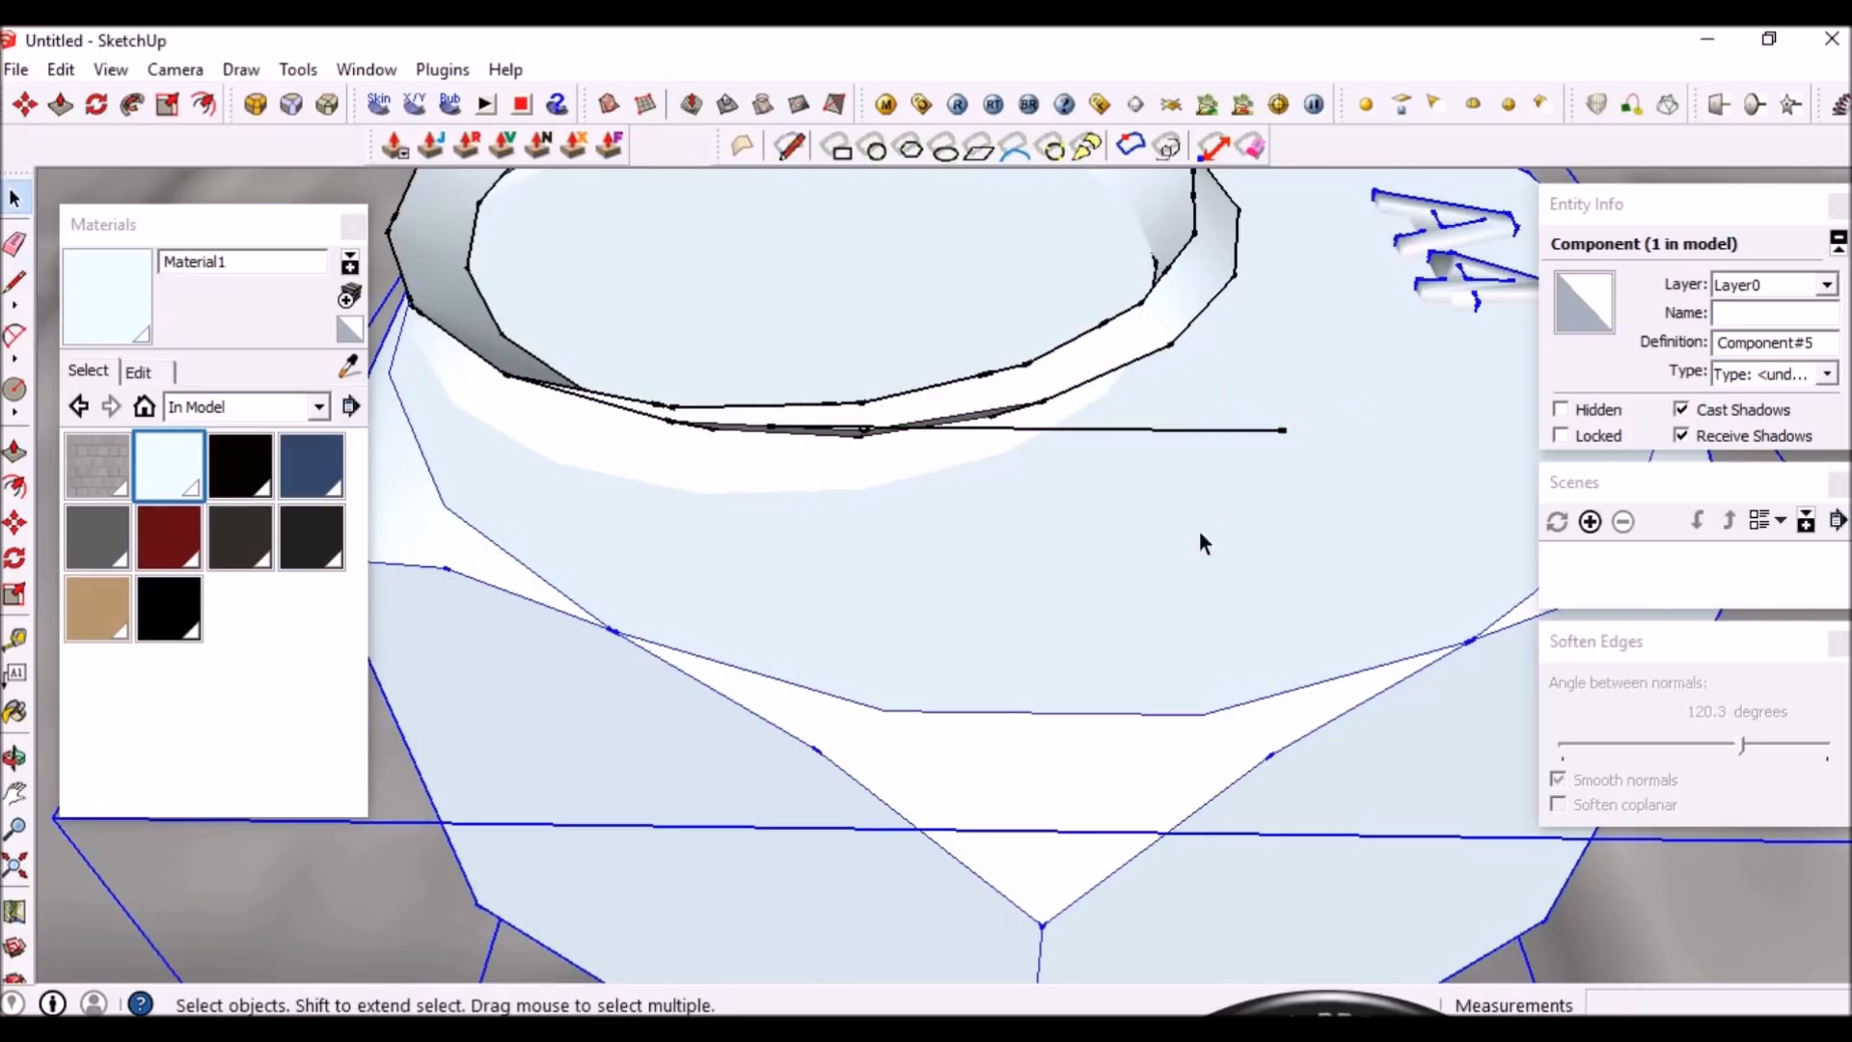
# Shift the head about 3 mm along the green axis to line its rim midpoint up with the helper line's start, and delete the line
pyautogui.press('m')
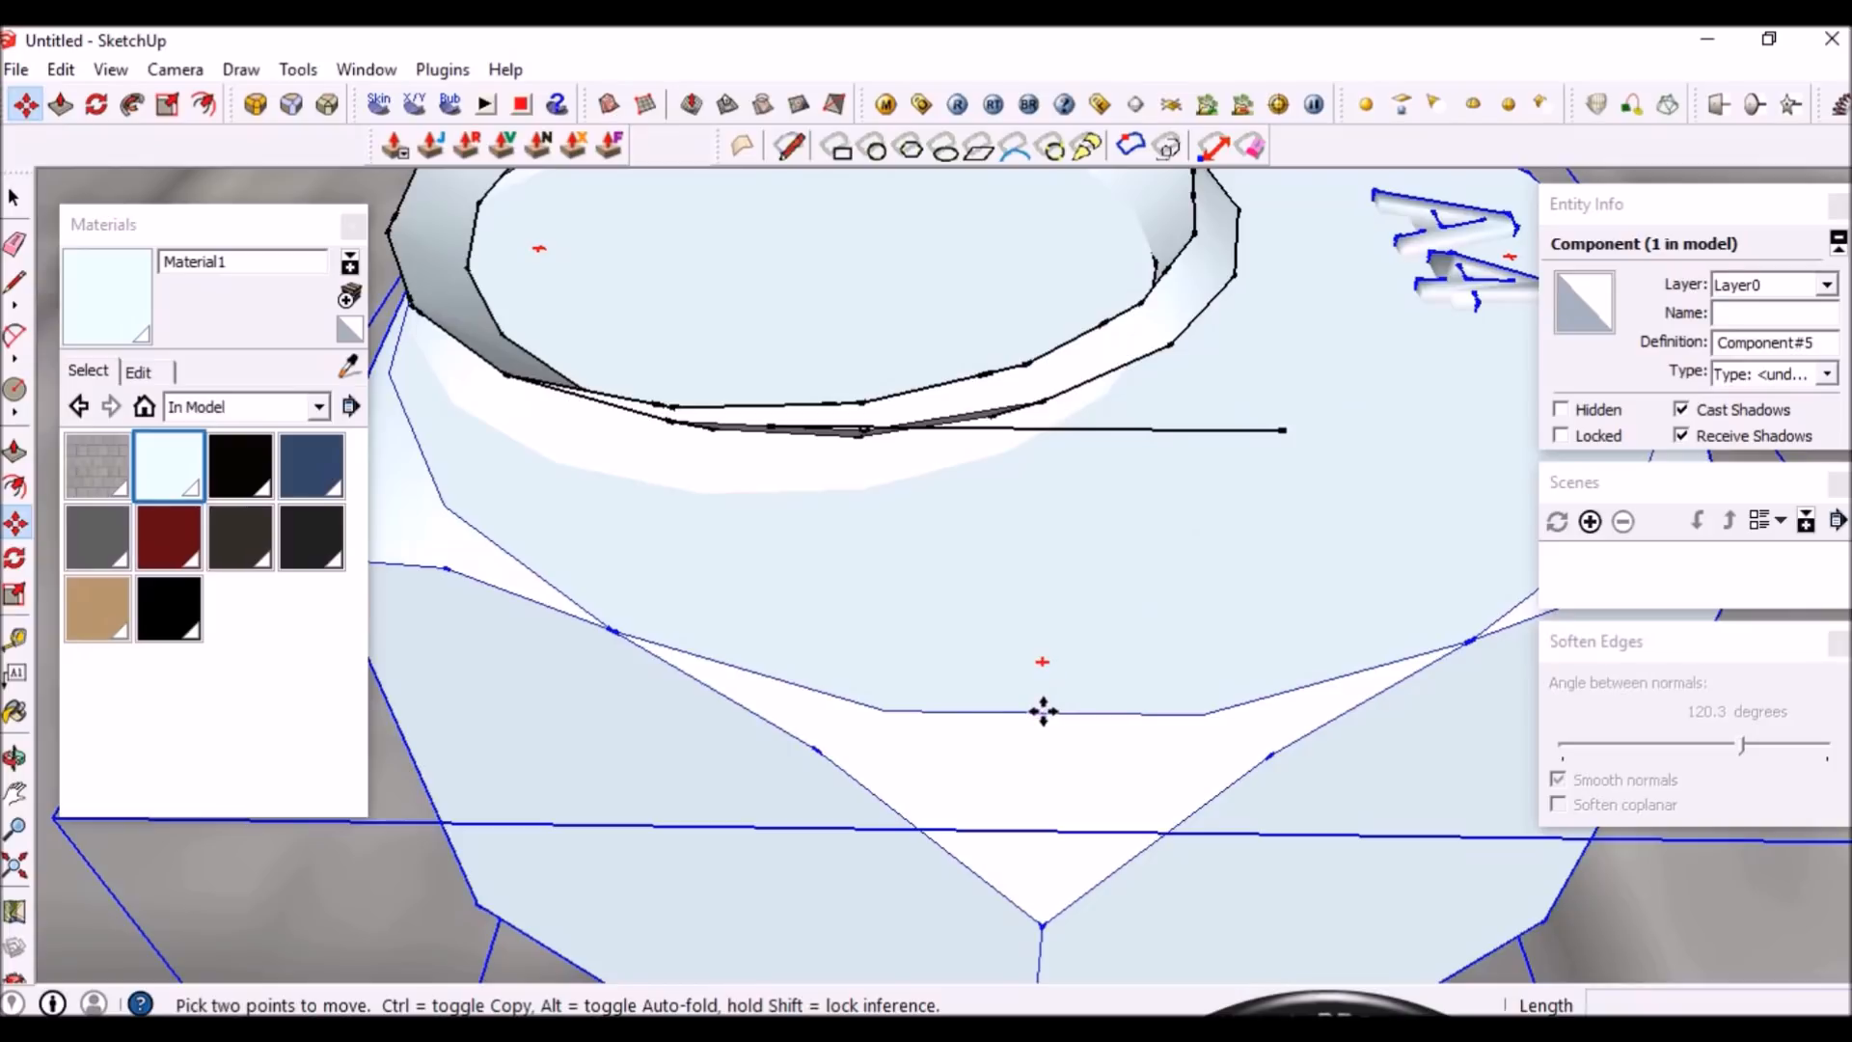
pyautogui.click(1042, 711)
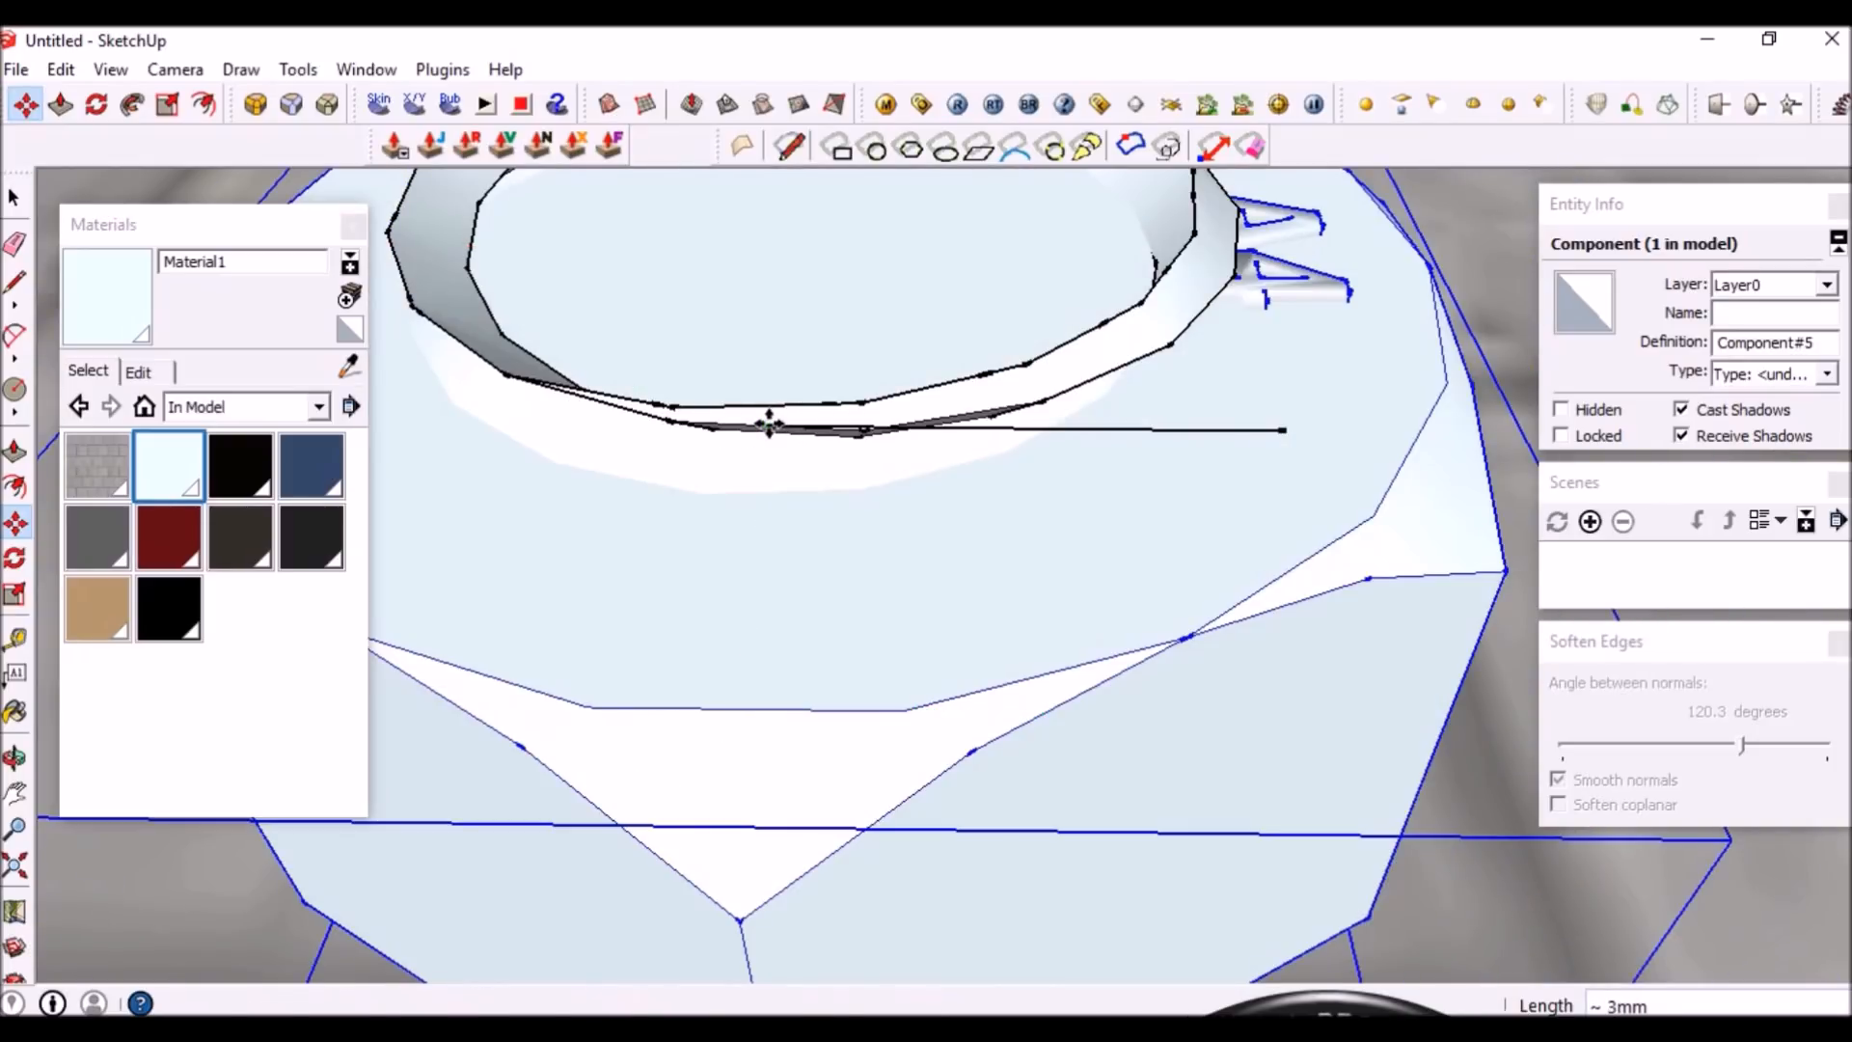
pyautogui.press('space')
pyautogui.click(1016, 428)
pyautogui.press('Delete')
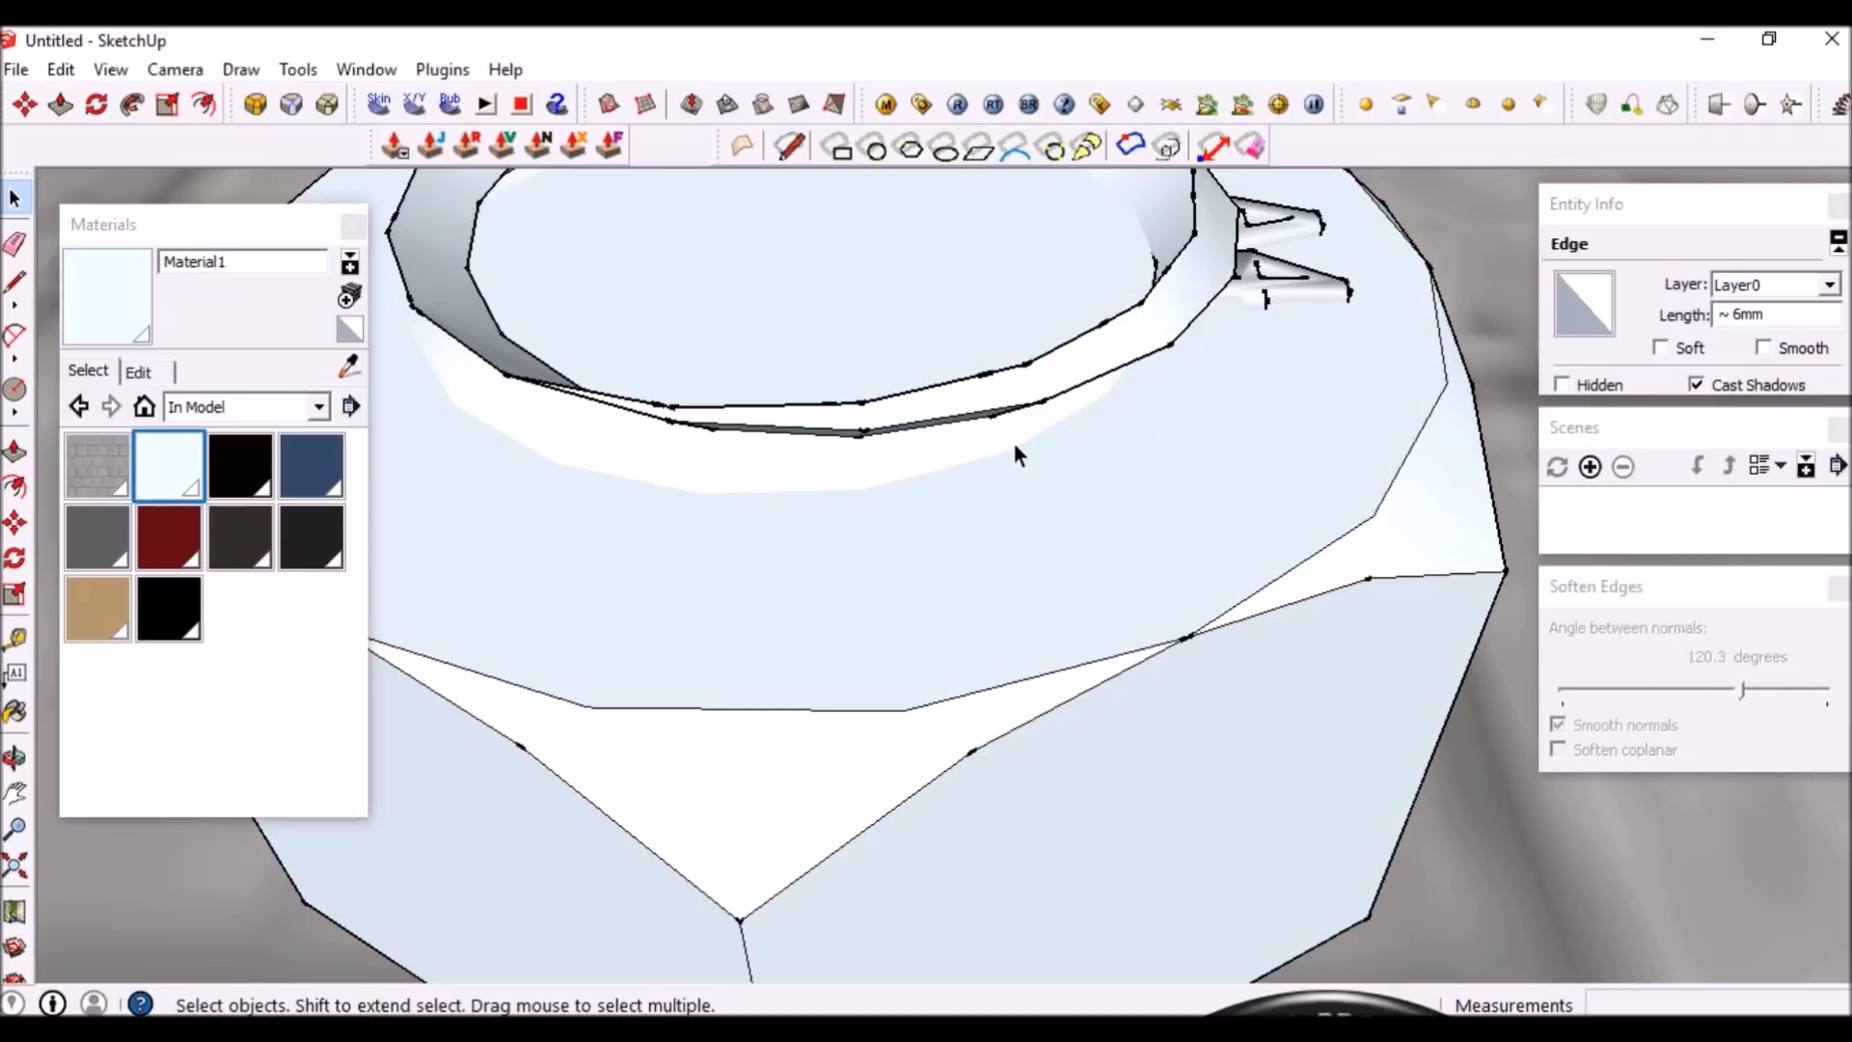
# Raise the centred bolt head along the blue axis until it covers the upper end of the thread
pyautogui.scroll(-6, 1055, 544)
pyautogui.moveTo(1055, 546); pyautogui.dragTo(1100, 294, button='middle')
pyautogui.scroll(3, 1061, 352)
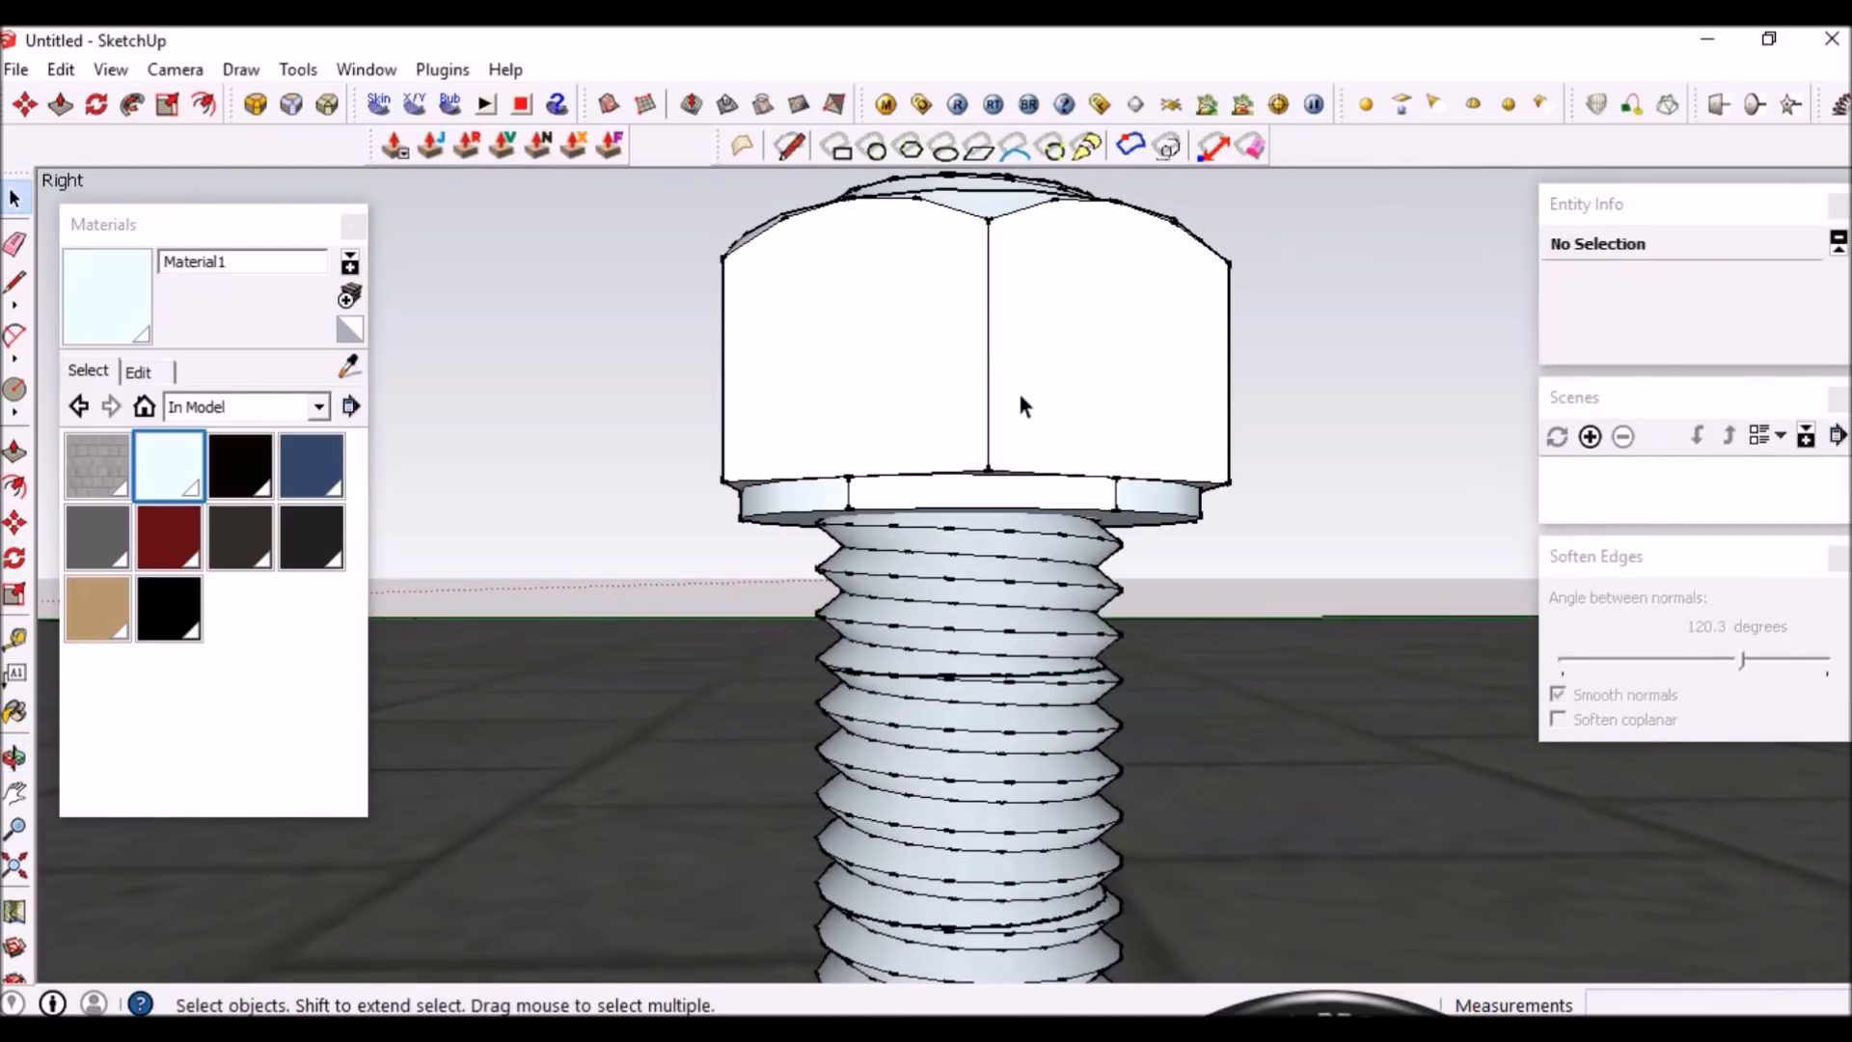
pyautogui.click(1061, 473)
pyautogui.press('m')
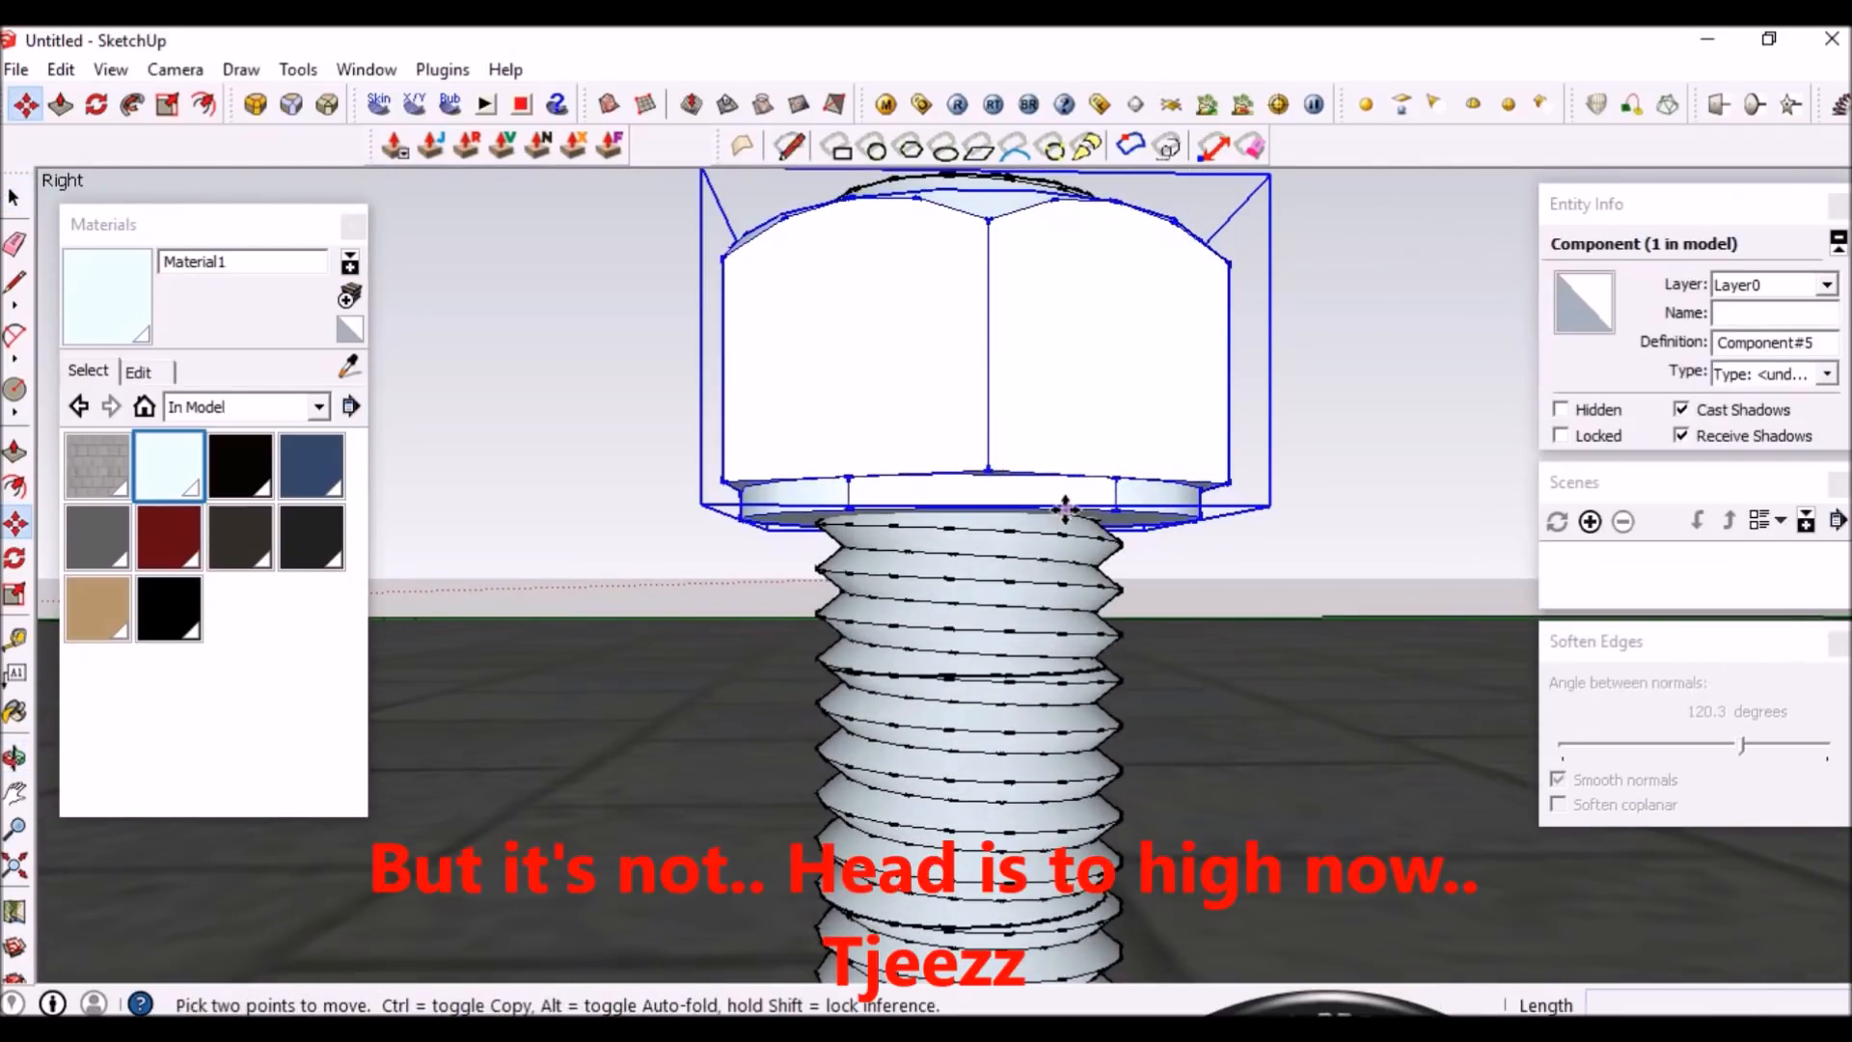
pyautogui.moveTo(1119, 503); pyautogui.dragTo(1119, 232)
pyautogui.scroll(-3, 947, 718)
pyautogui.moveTo(946, 720); pyautogui.dragTo(974, 873, button='middle')
pyautogui.scroll(1, 1053, 424)
pyautogui.moveTo(1054, 444); pyautogui.dragTo(1057, 393)
pyautogui.press('space')
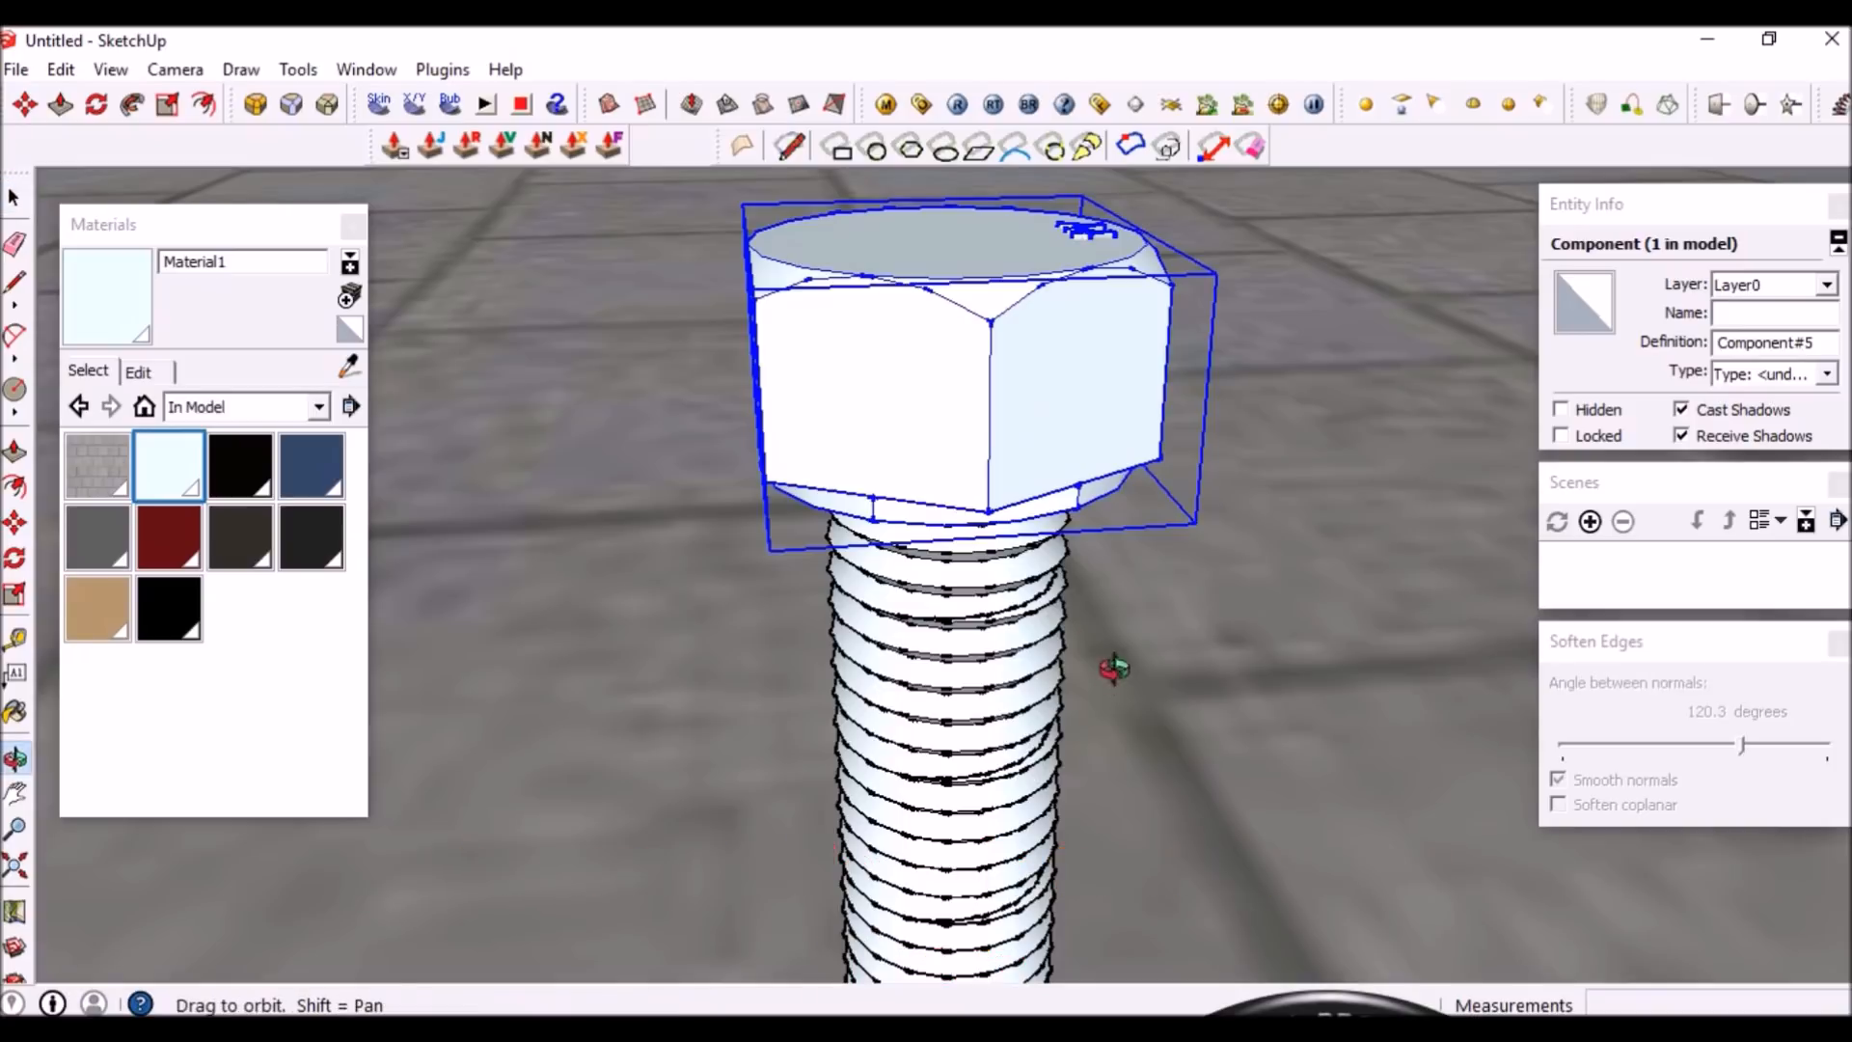
# Examine the whole bolt from the side, the lowest thread segment and the commands available for that component
pyautogui.moveTo(1108, 674); pyautogui.dragTo(484, 672, button='middle')
pyautogui.scroll(-5, 482, 669)
pyautogui.moveTo(752, 740); pyautogui.dragTo(918, 463, button='middle')
pyautogui.scroll(-3, 917, 461)
pyautogui.scroll(5, 874, 463)
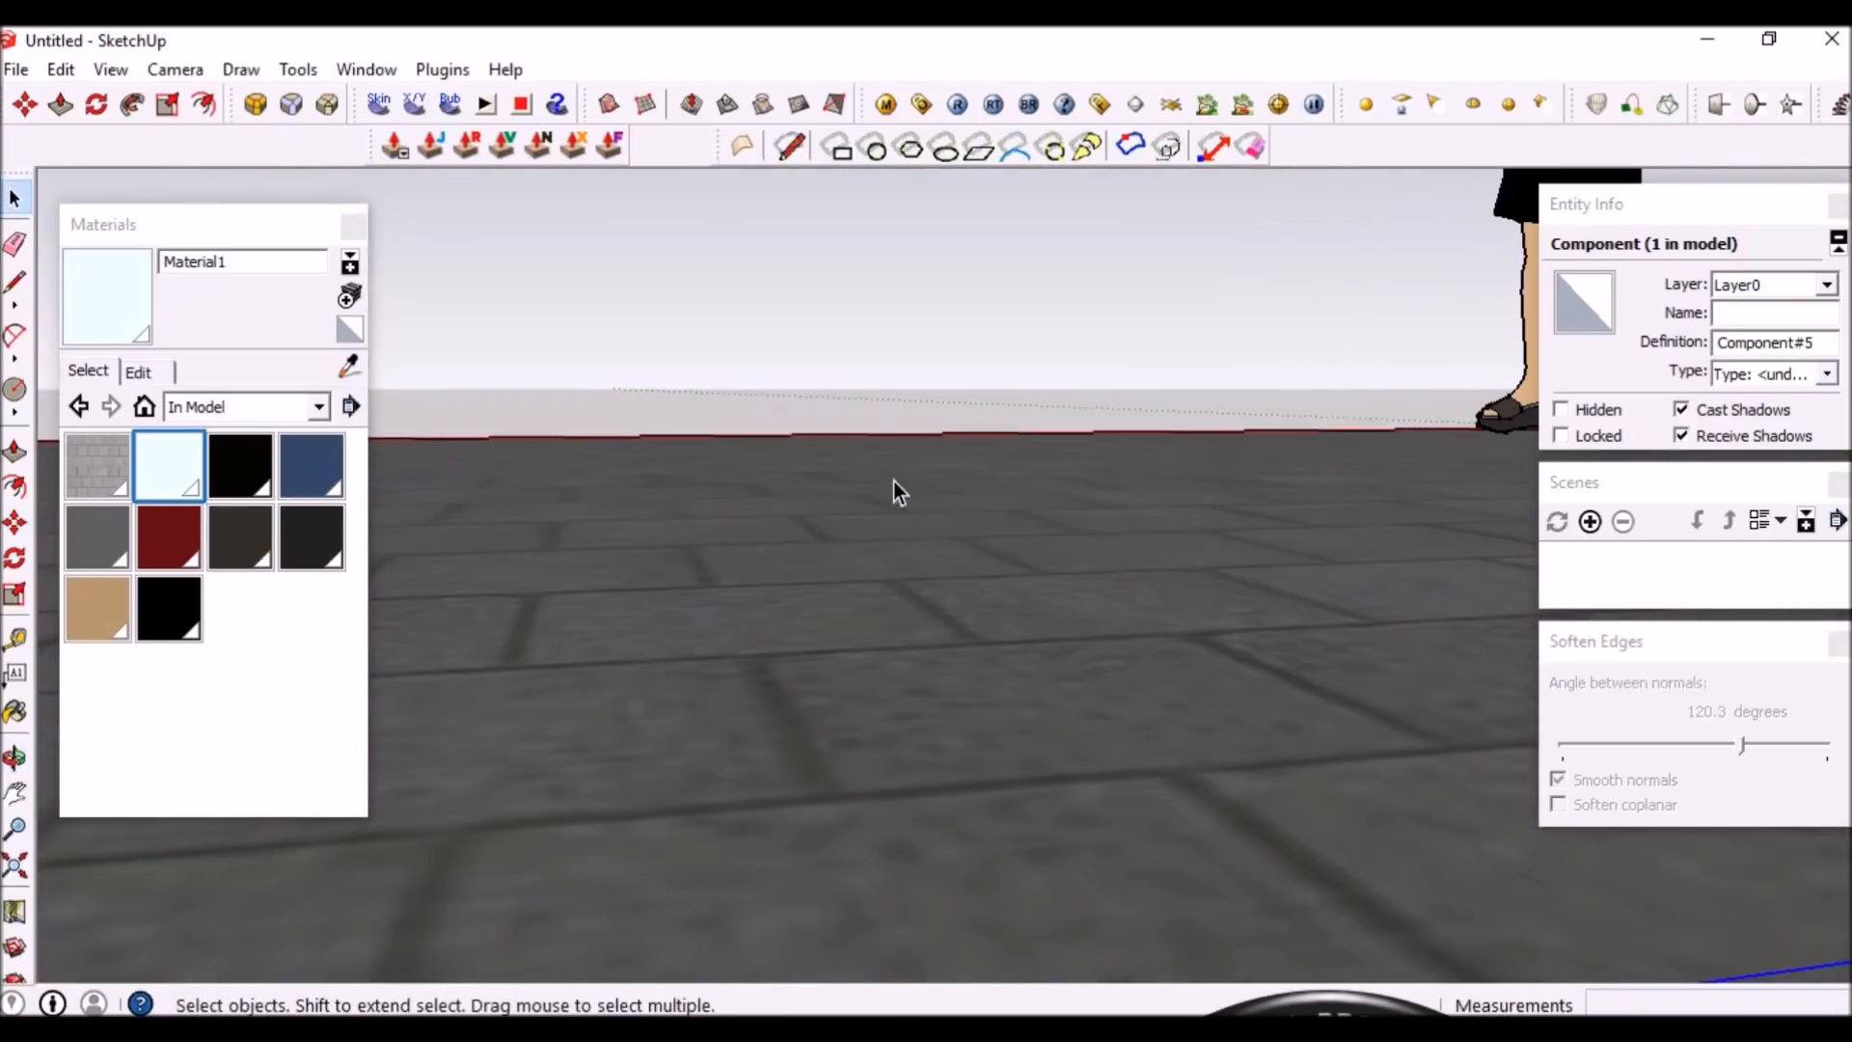
pyautogui.scroll(-2, 907, 518)
pyautogui.scroll(6, 936, 584)
pyautogui.moveTo(965, 733); pyautogui.dragTo(1028, 887, button='middle')
pyautogui.scroll(-4, 894, 906)
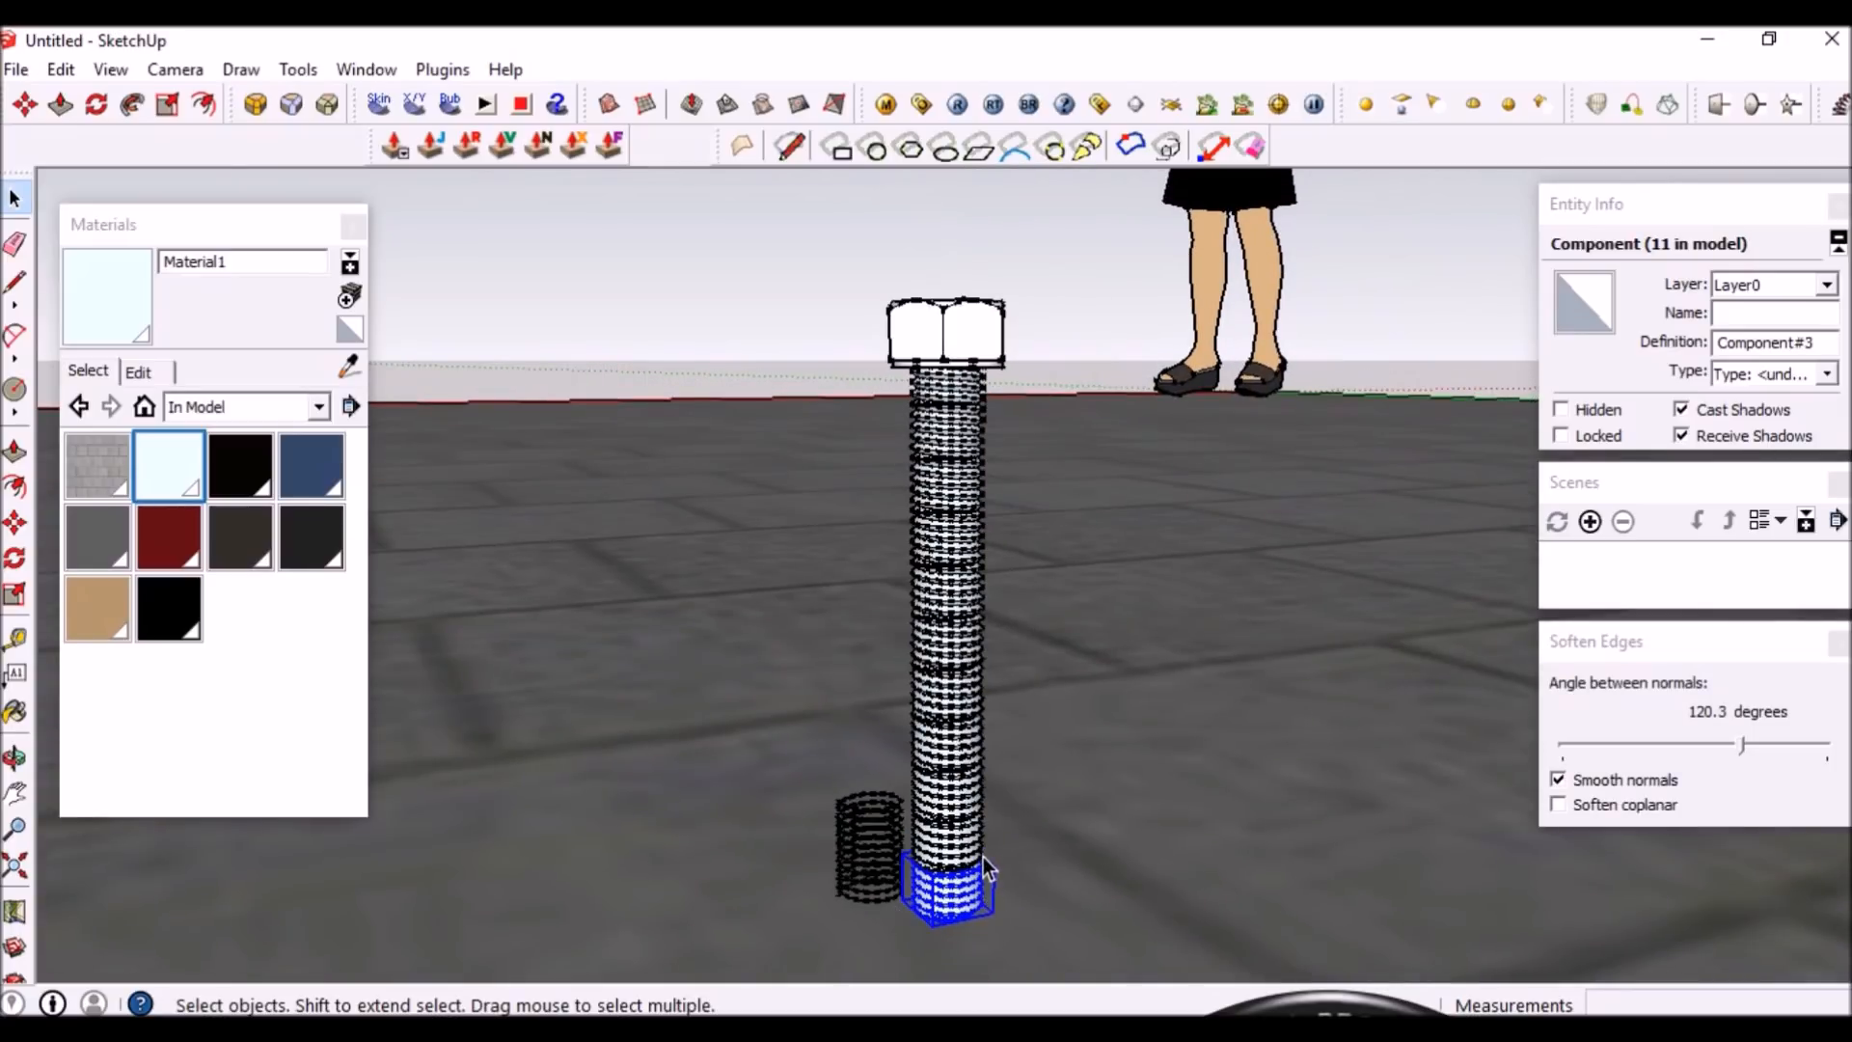
pyautogui.scroll(10, 976, 928)
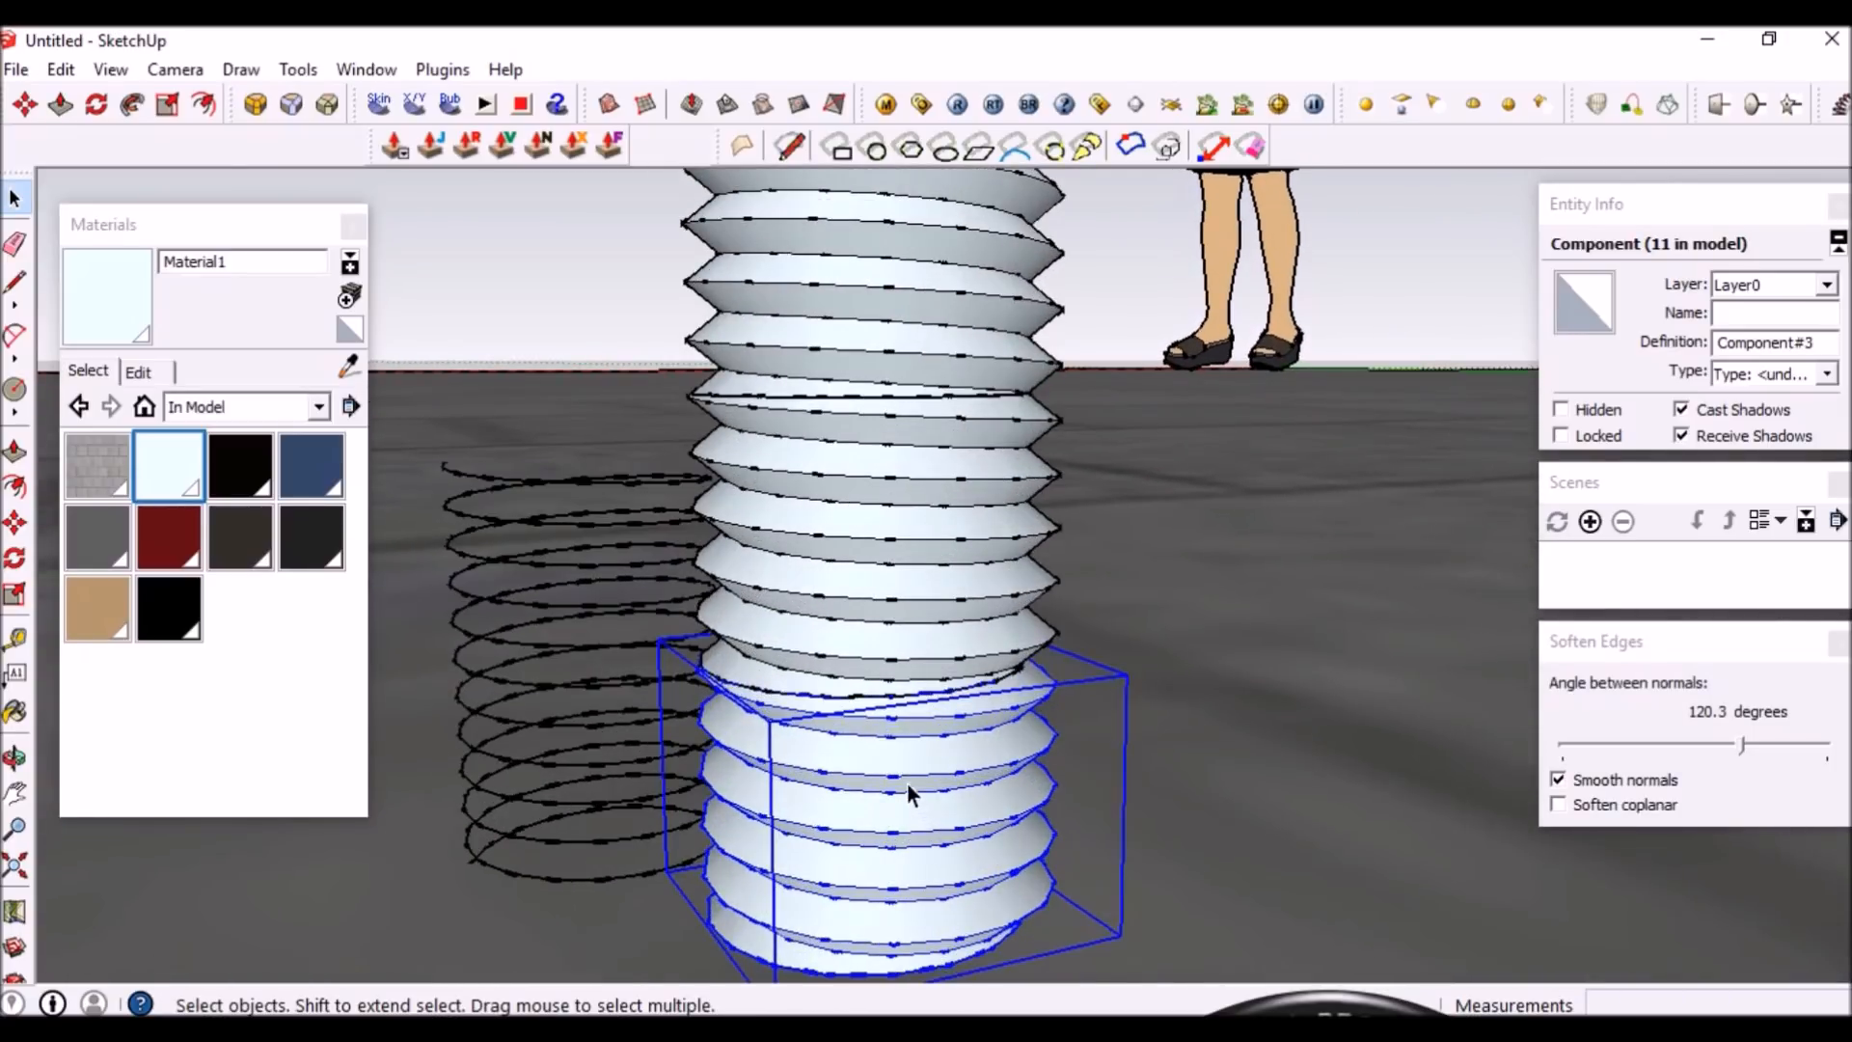
pyautogui.rightClick(907, 780)
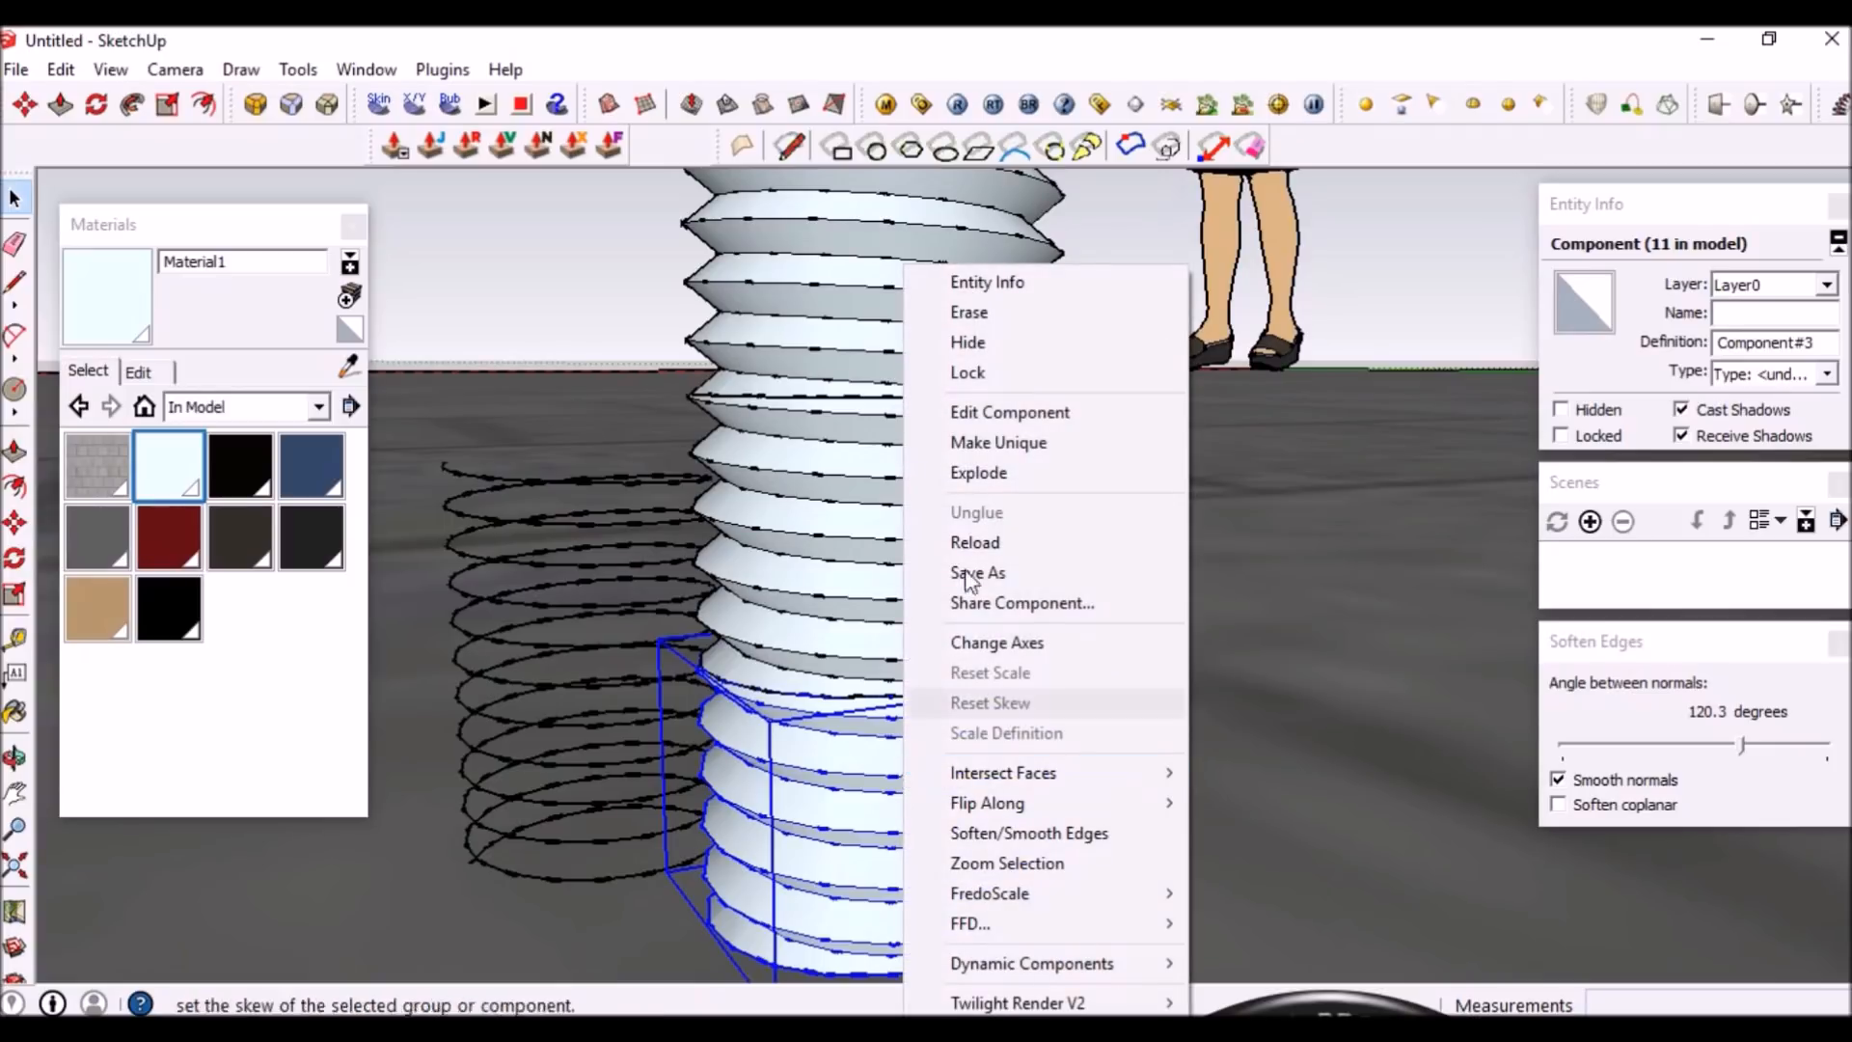
pyautogui.click(832, 772)
pyautogui.scroll(-8, 829, 771)
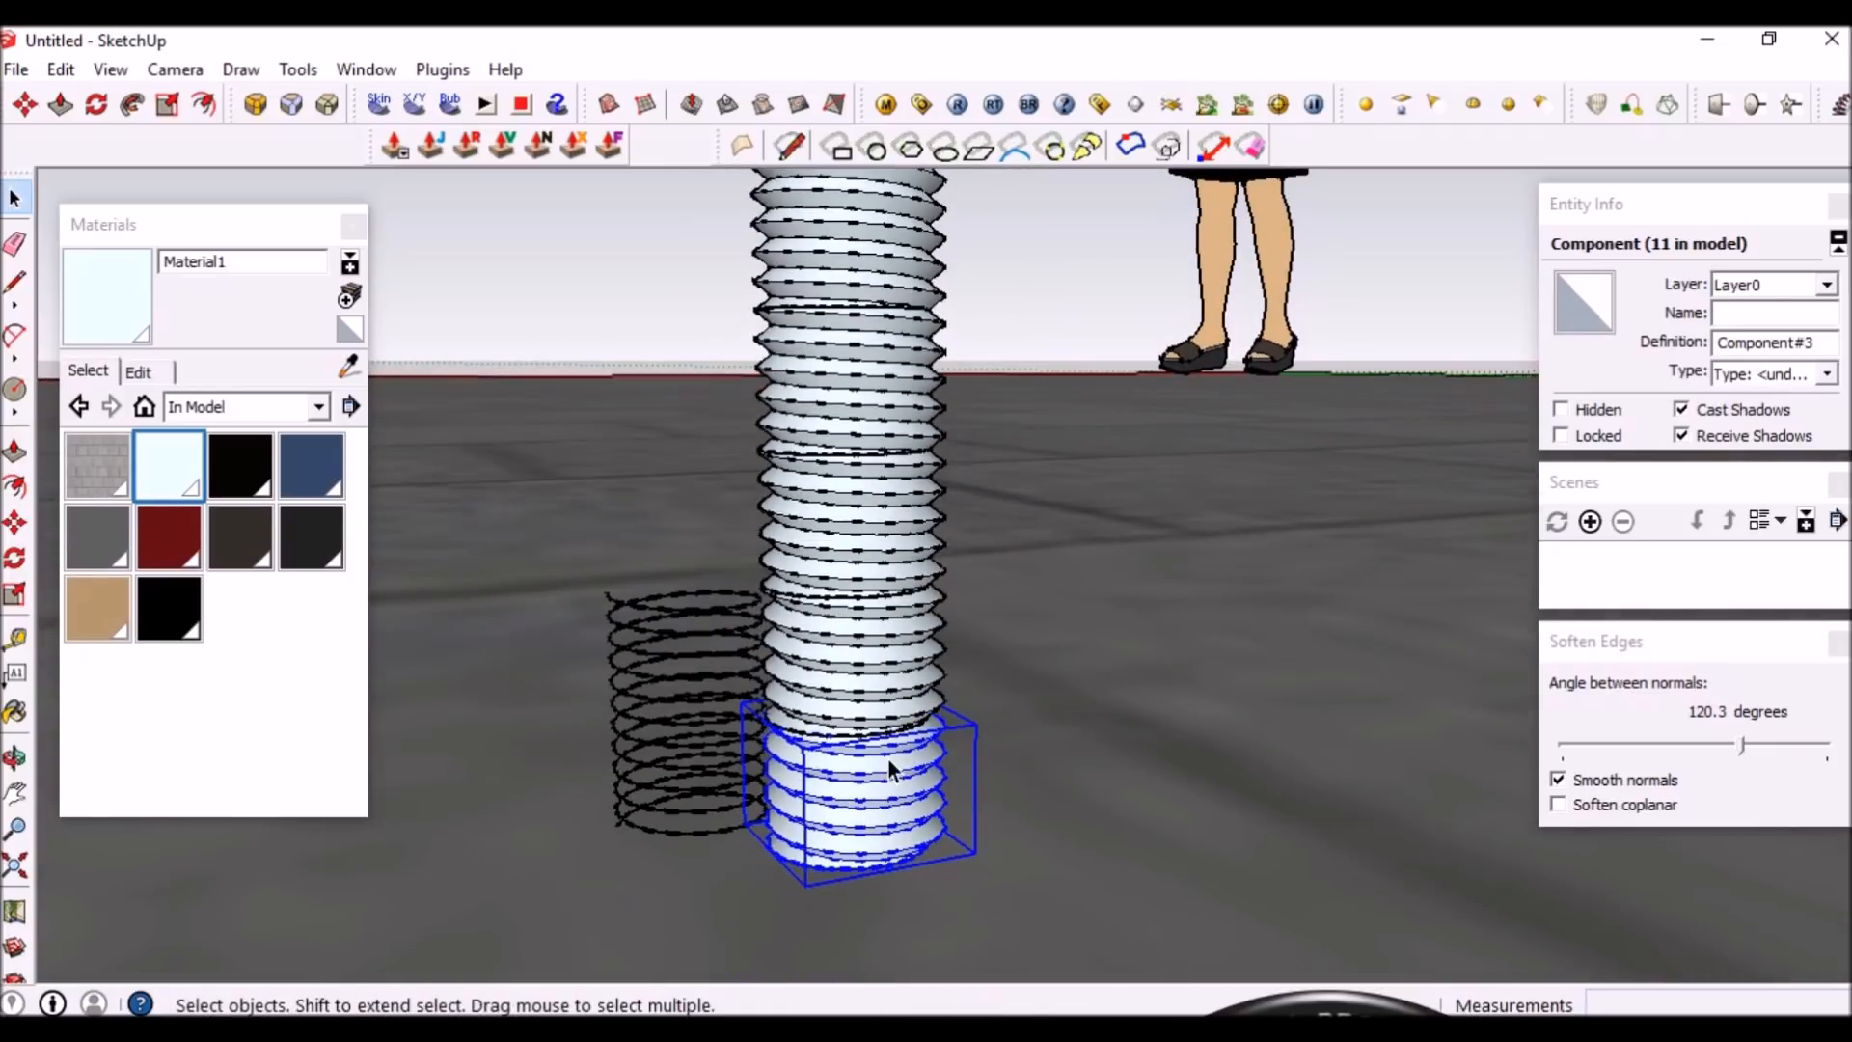
pyautogui.scroll(-2, 866, 818)
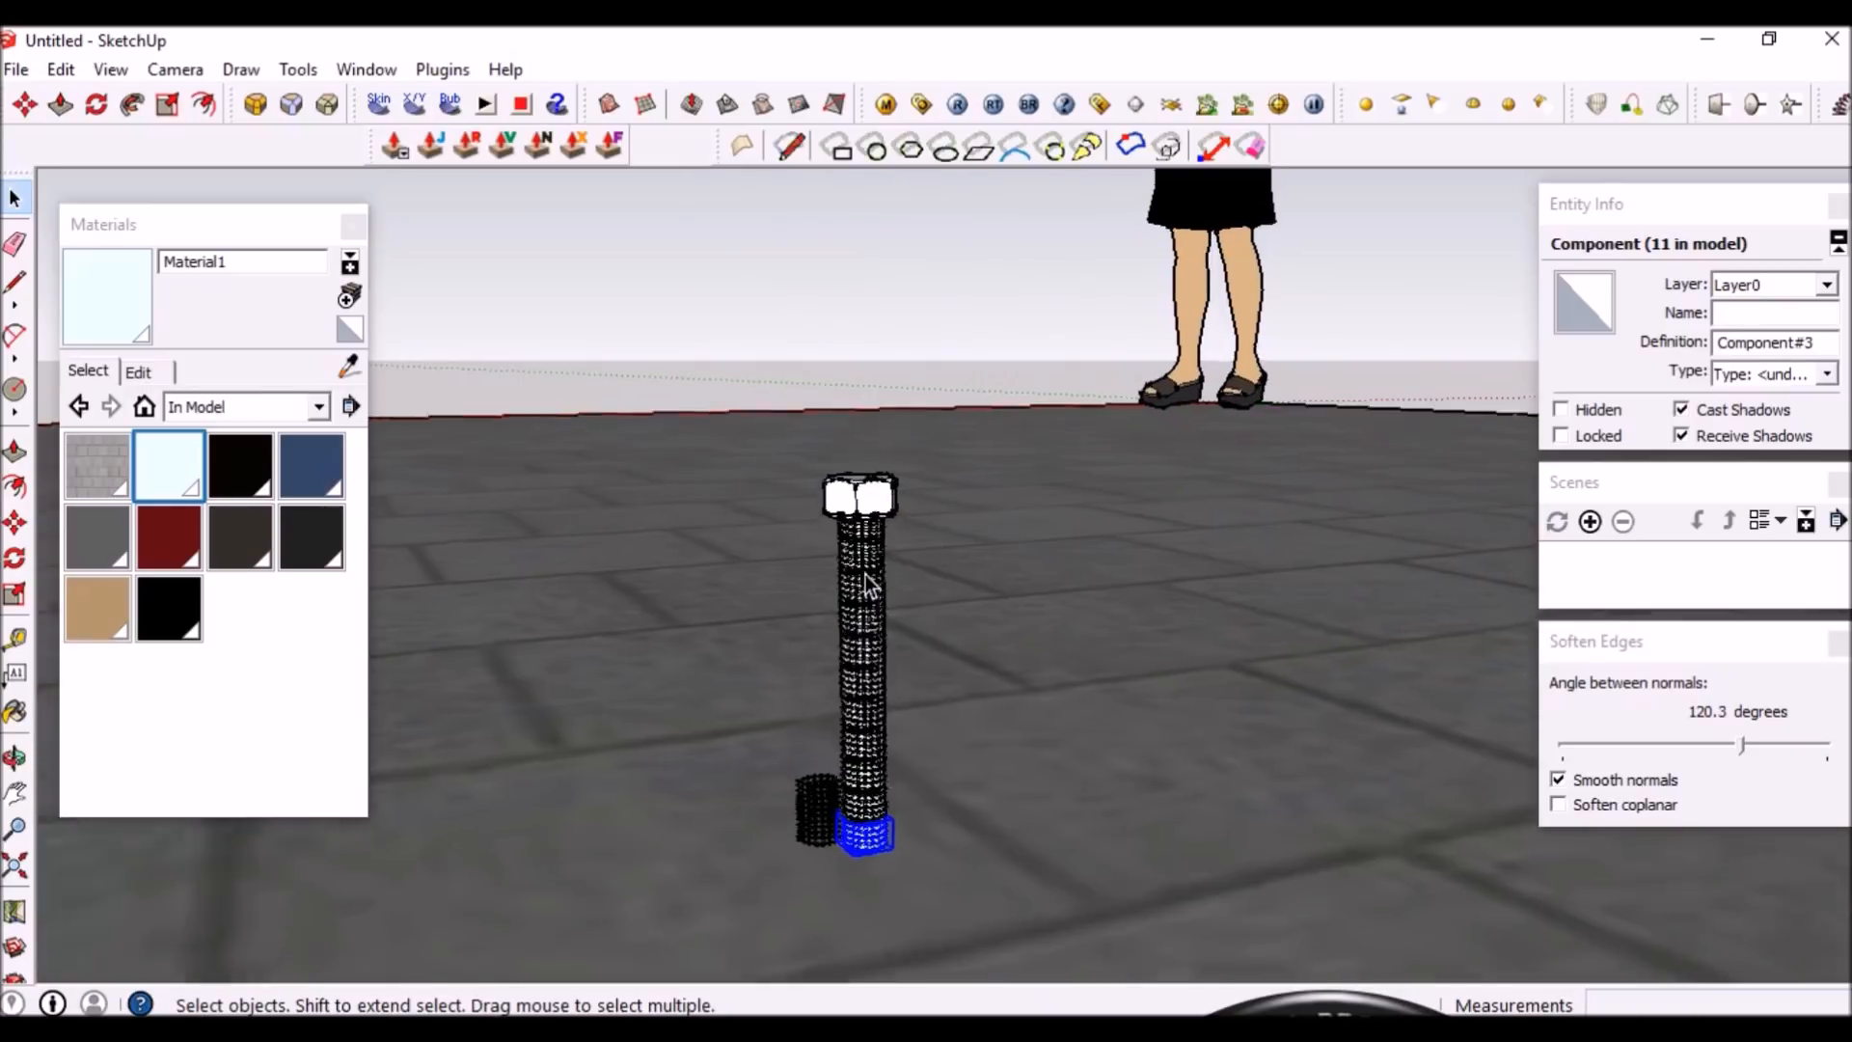
# Select the bolt head together with the uppermost thread segment and combine them into a single component
pyautogui.scroll(10, 789, 564)
pyautogui.scroll(-3, 843, 385)
pyautogui.keyDown('shift'); pyautogui.click(841, 381); pyautogui.keyUp('shift')
pyautogui.scroll(3, 837, 363)
pyautogui.rightClick(839, 373)
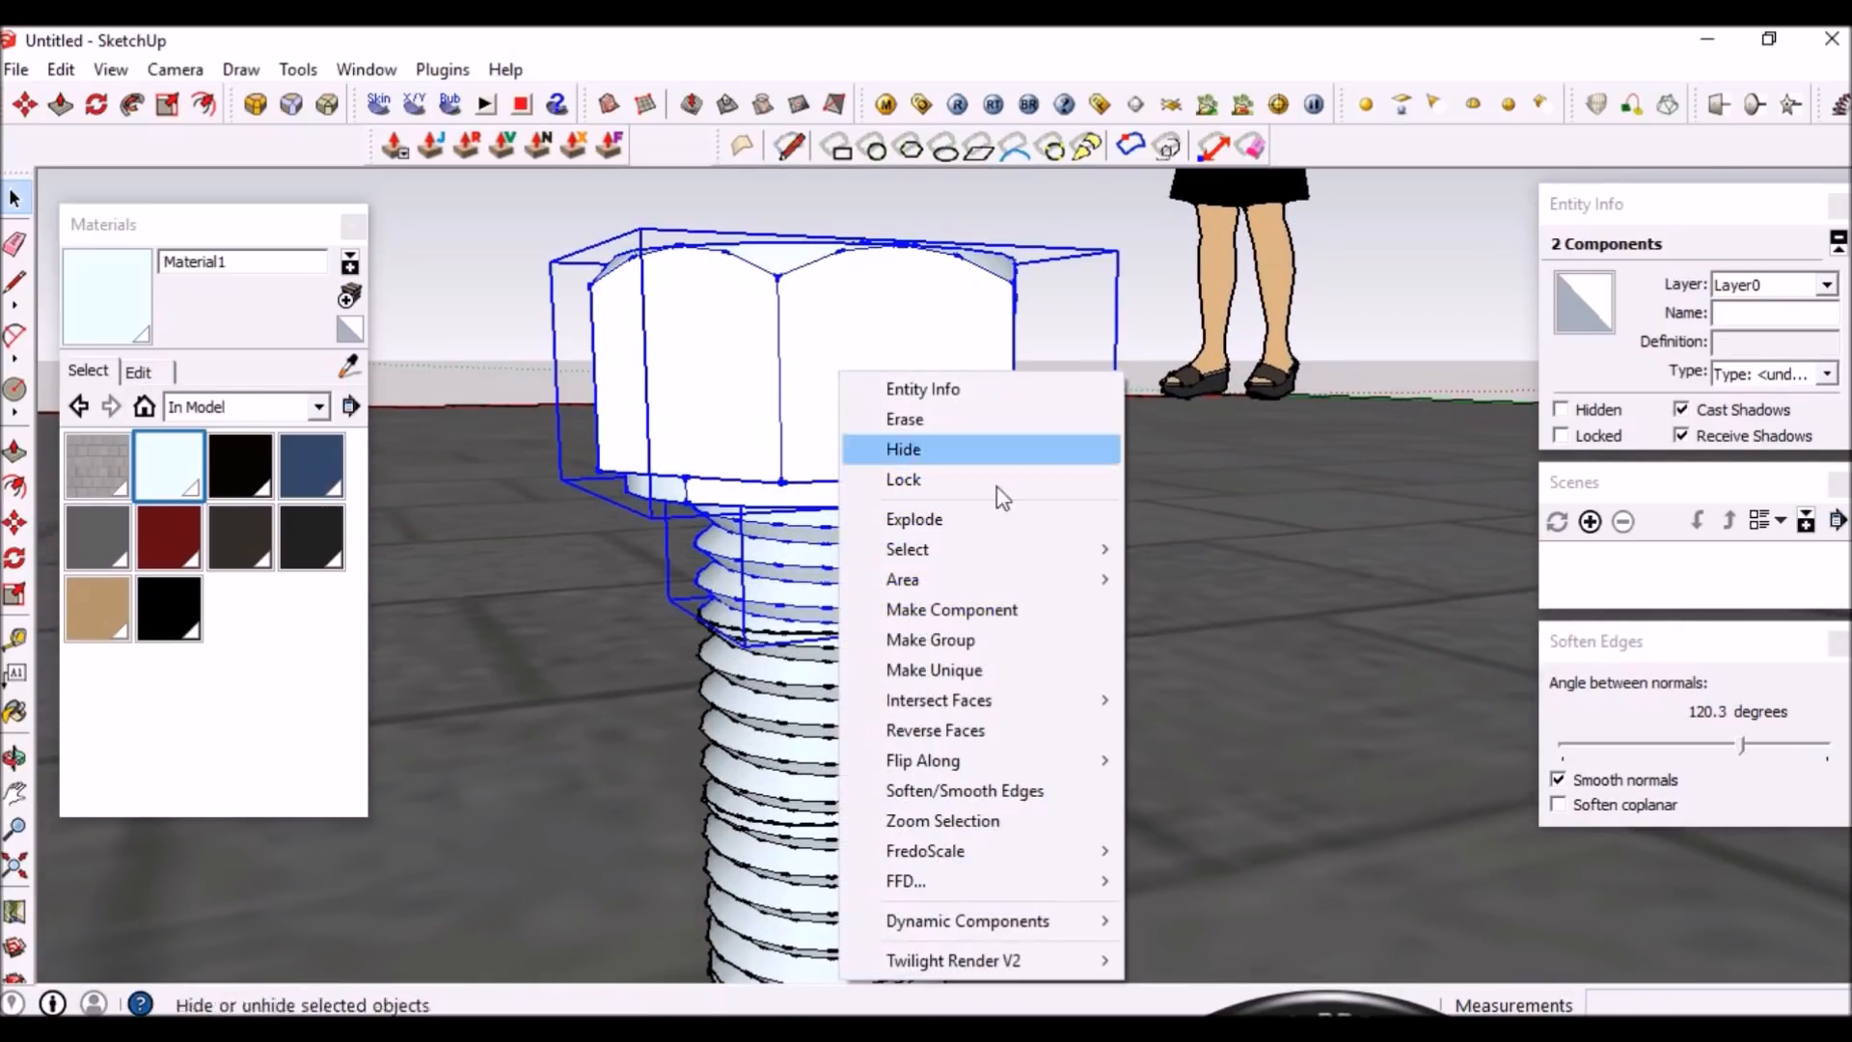
pyautogui.click(955, 610)
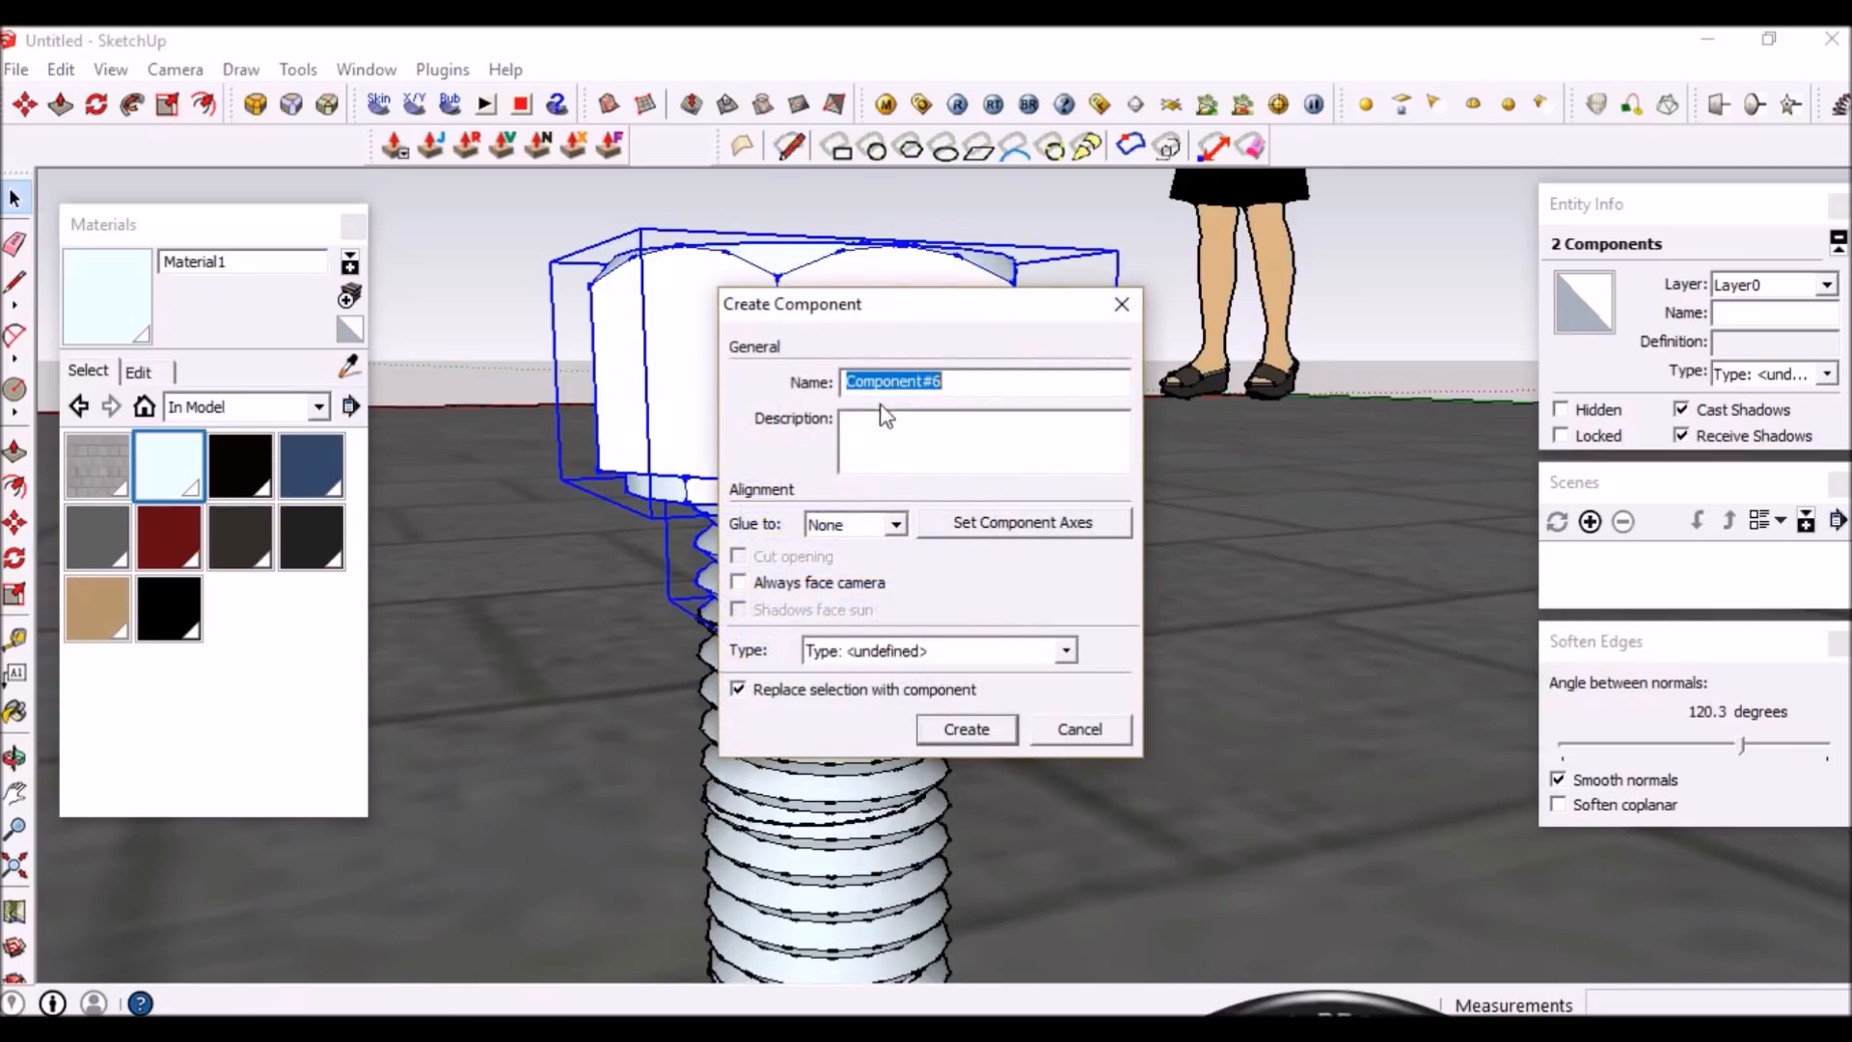
pyautogui.click(979, 731)
pyautogui.rightClick(841, 297)
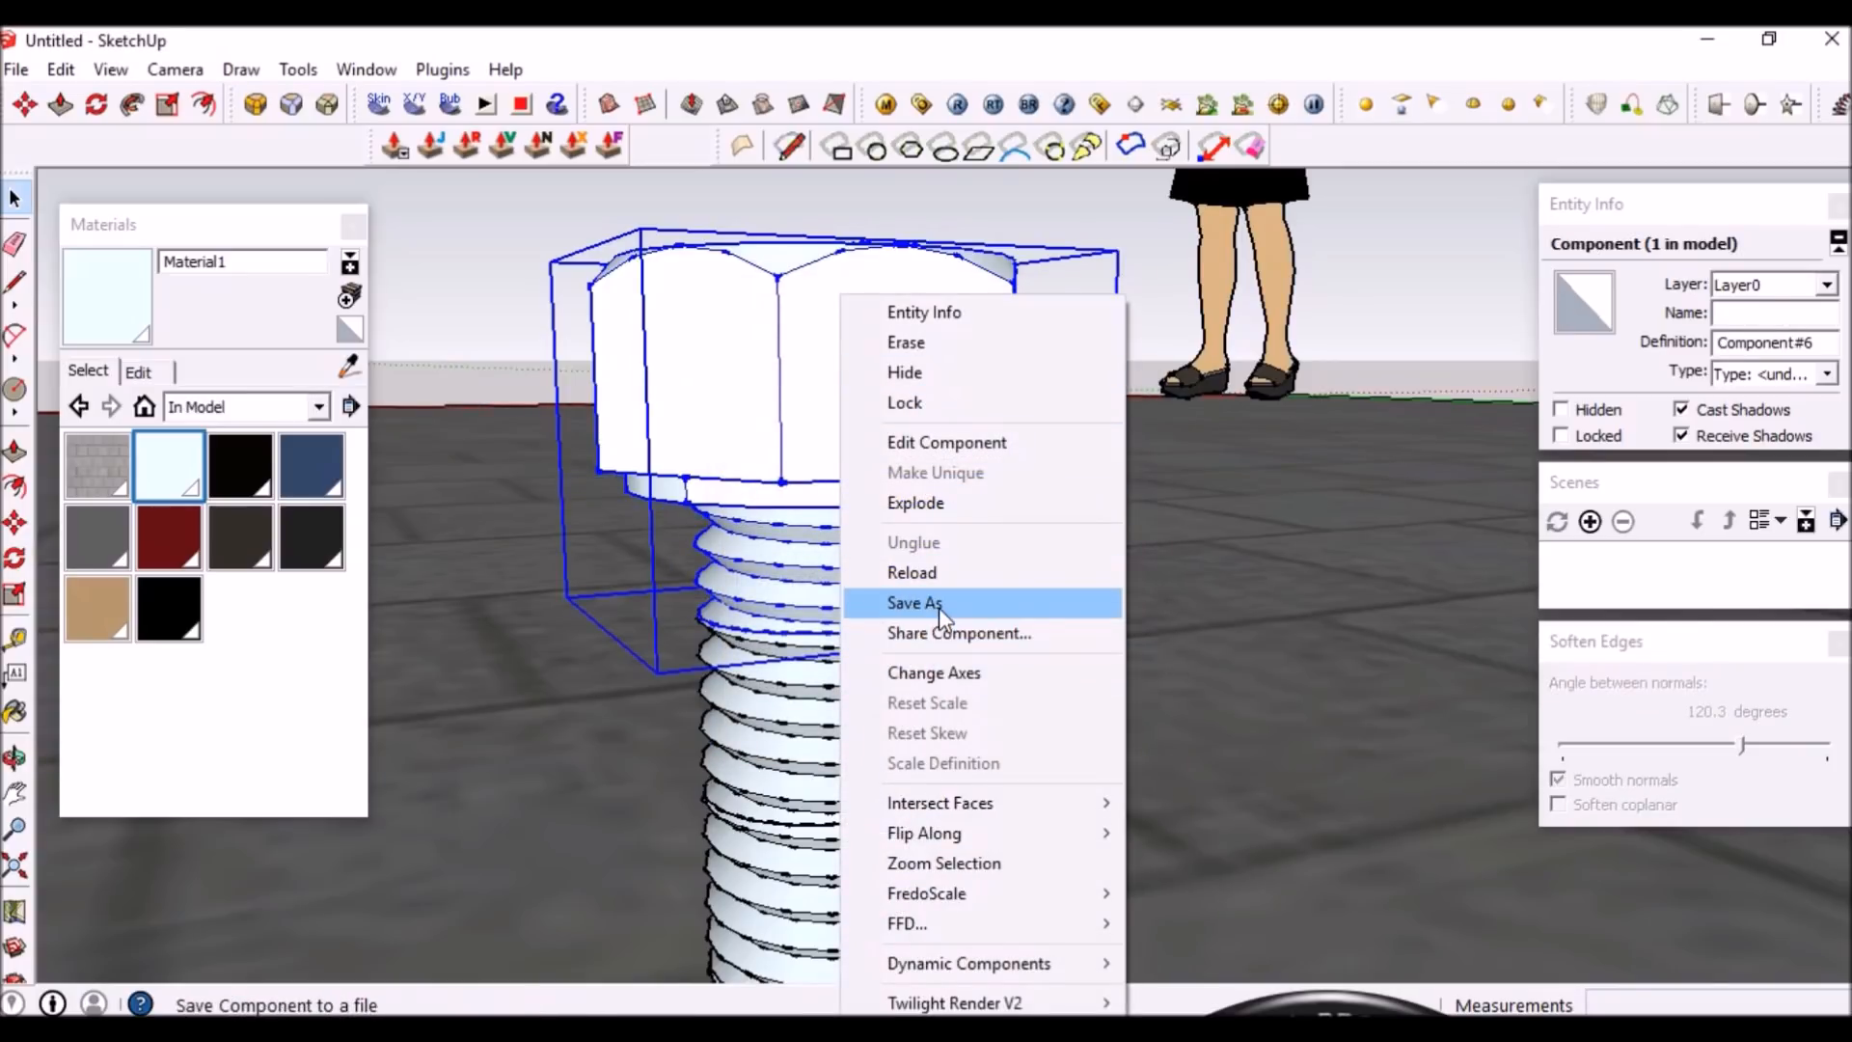
pyautogui.click(488, 281)
# Examine the bolt and select the combined head component to check which part of the thread it includes
pyautogui.scroll(-3, 740, 367)
pyautogui.scroll(5, 820, 569)
pyautogui.moveTo(820, 579)
pyautogui.mouseDown(button='middle')
pyautogui.moveTo(811, 414)
pyautogui.moveTo(844, 592)
pyautogui.mouseUp(button='middle')
pyautogui.scroll(-3, 830, 412)
pyautogui.scroll(-4, 844, 592)
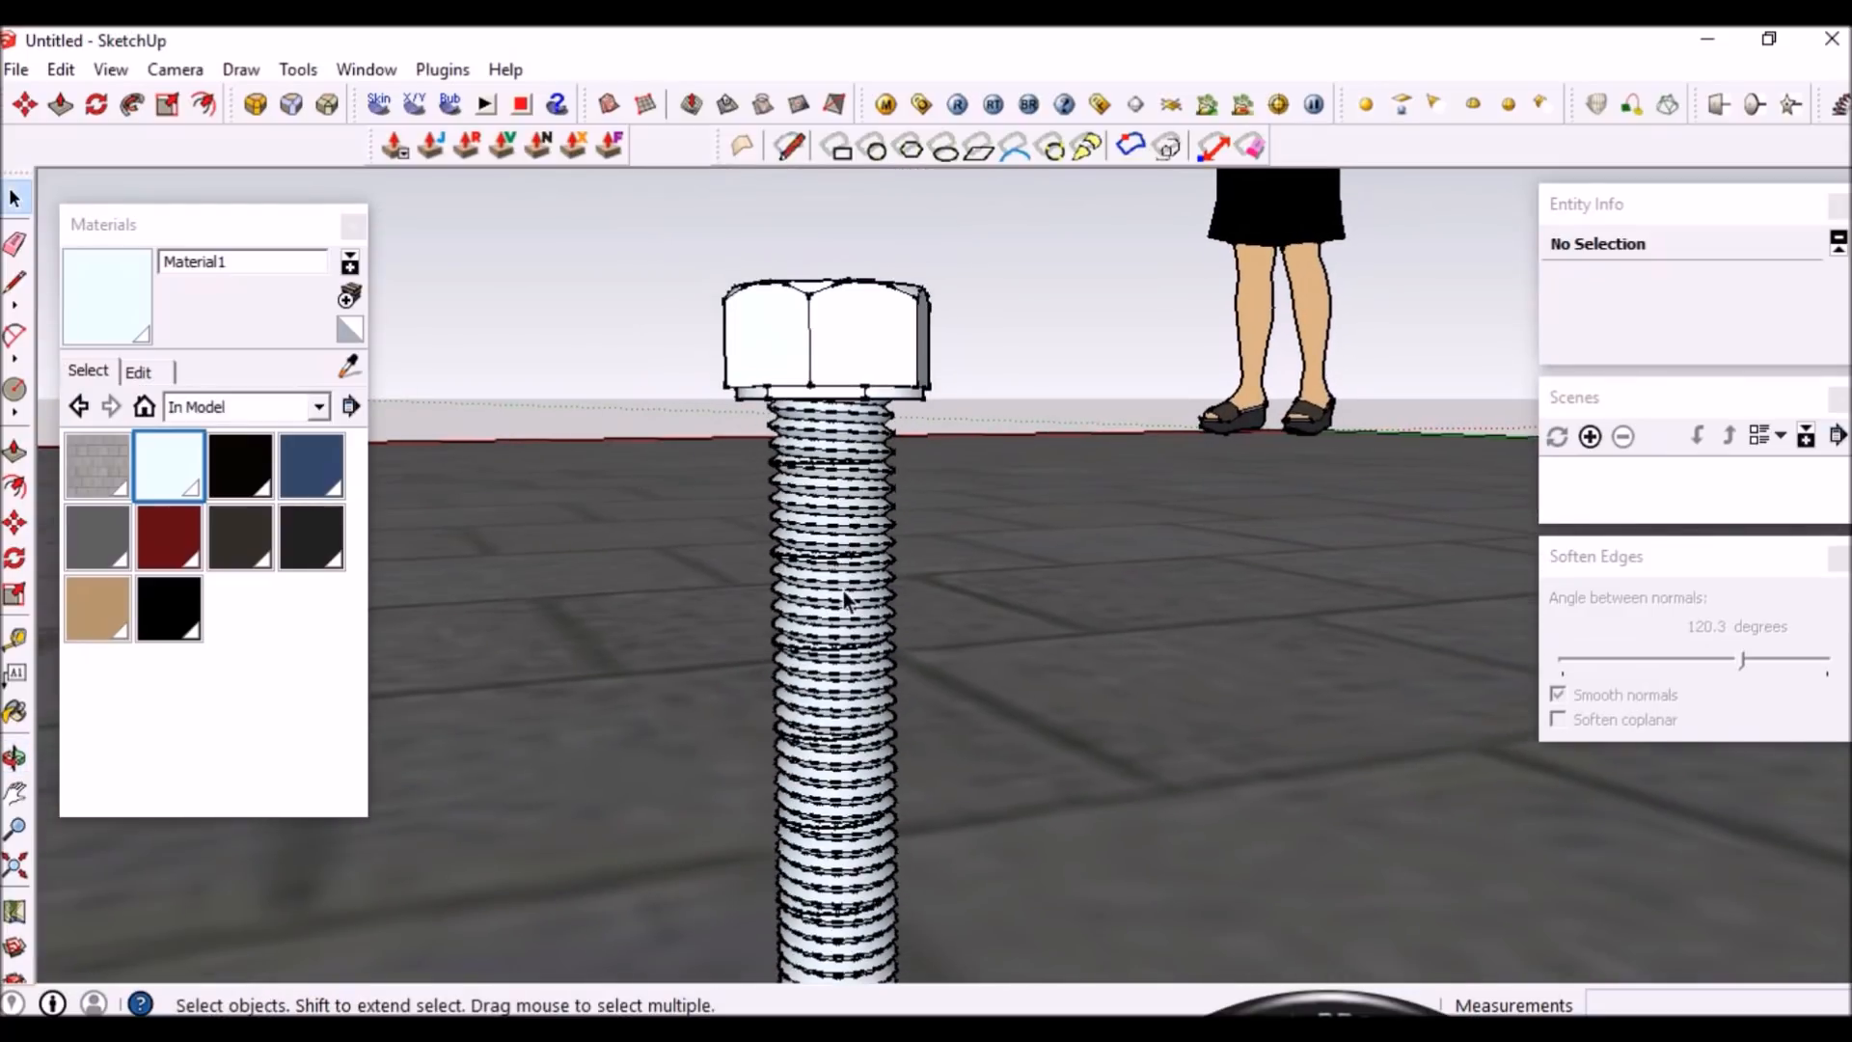
pyautogui.scroll(2, 849, 446)
pyautogui.click(848, 458)
pyautogui.scroll(-3, 836, 375)
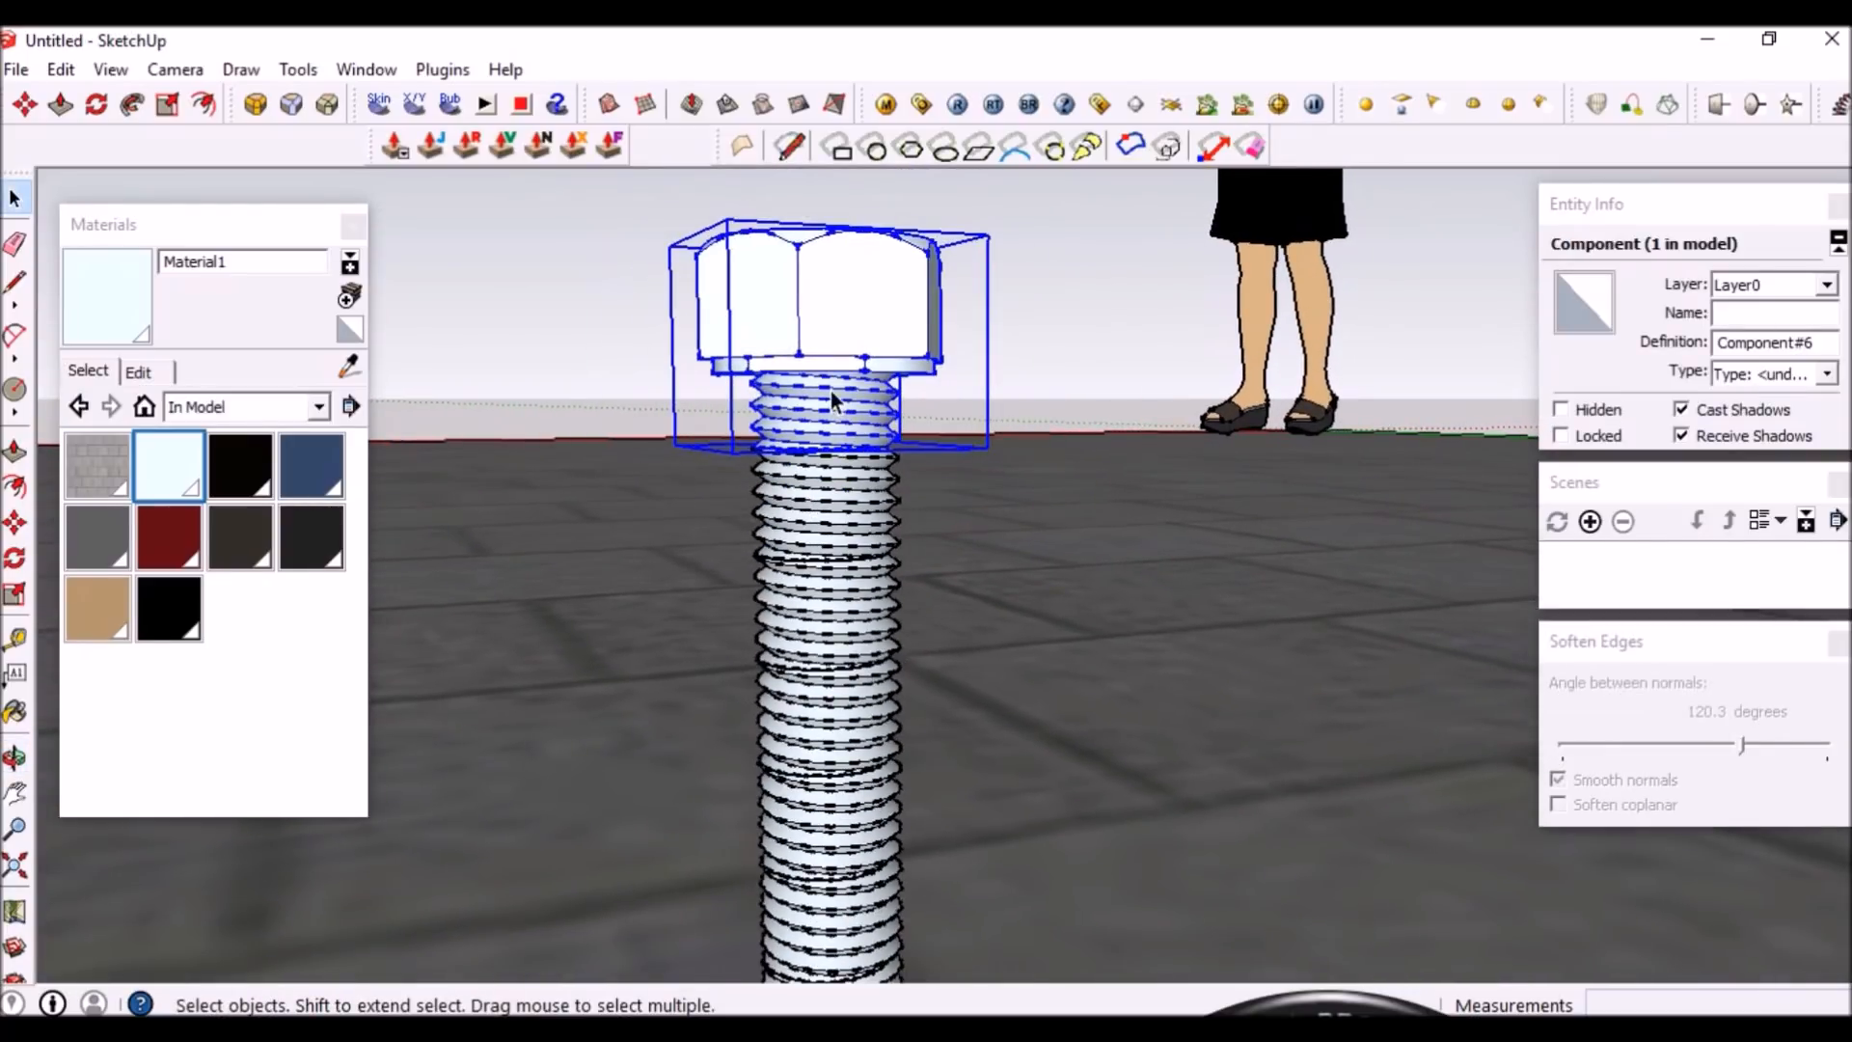
pyautogui.moveTo(831, 391); pyautogui.dragTo(839, 476, button='middle')
pyautogui.scroll(-2, 820, 453)
pyautogui.scroll(4, 824, 627)
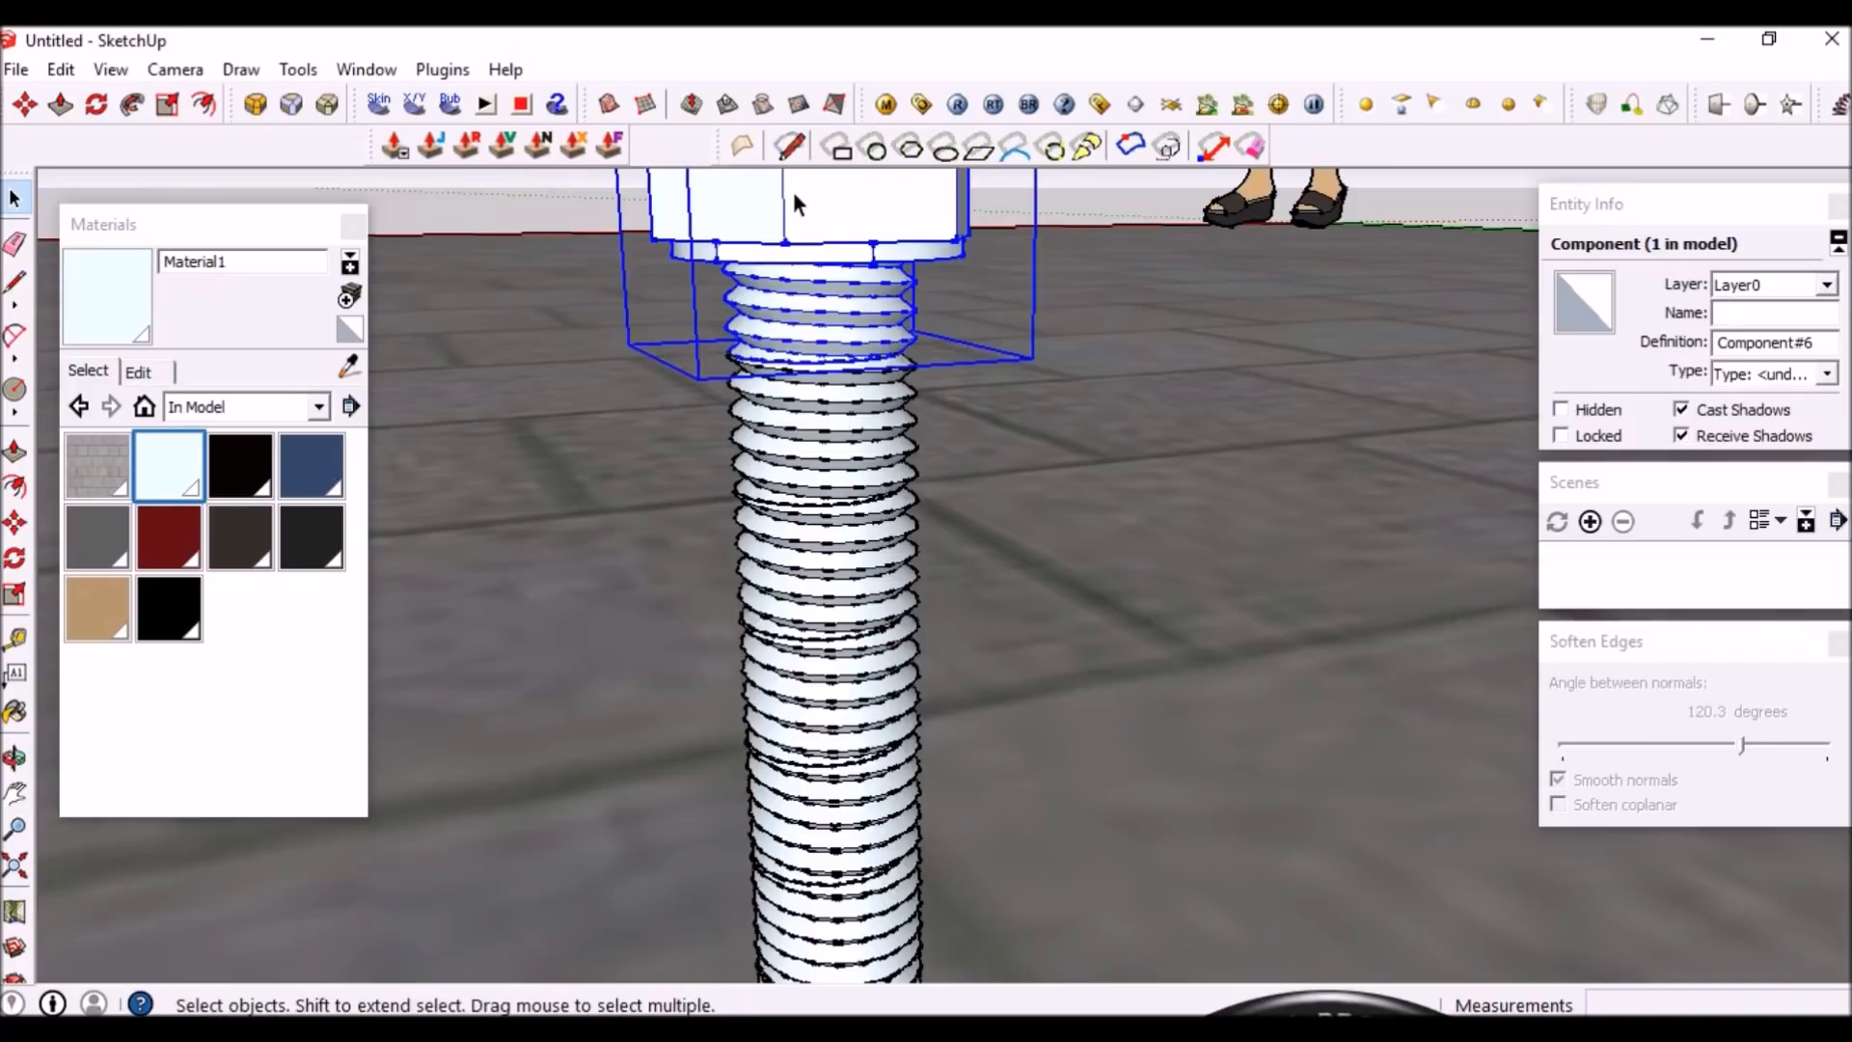
pyautogui.scroll(-2, 828, 416)
# Shorten the bolt by deleting the lower thread segments one after another, from the middle of the shaft to its end
pyautogui.click(835, 600)
pyautogui.scroll(-2, 833, 606)
pyautogui.moveTo(834, 608); pyautogui.dragTo(837, 640, button='middle')
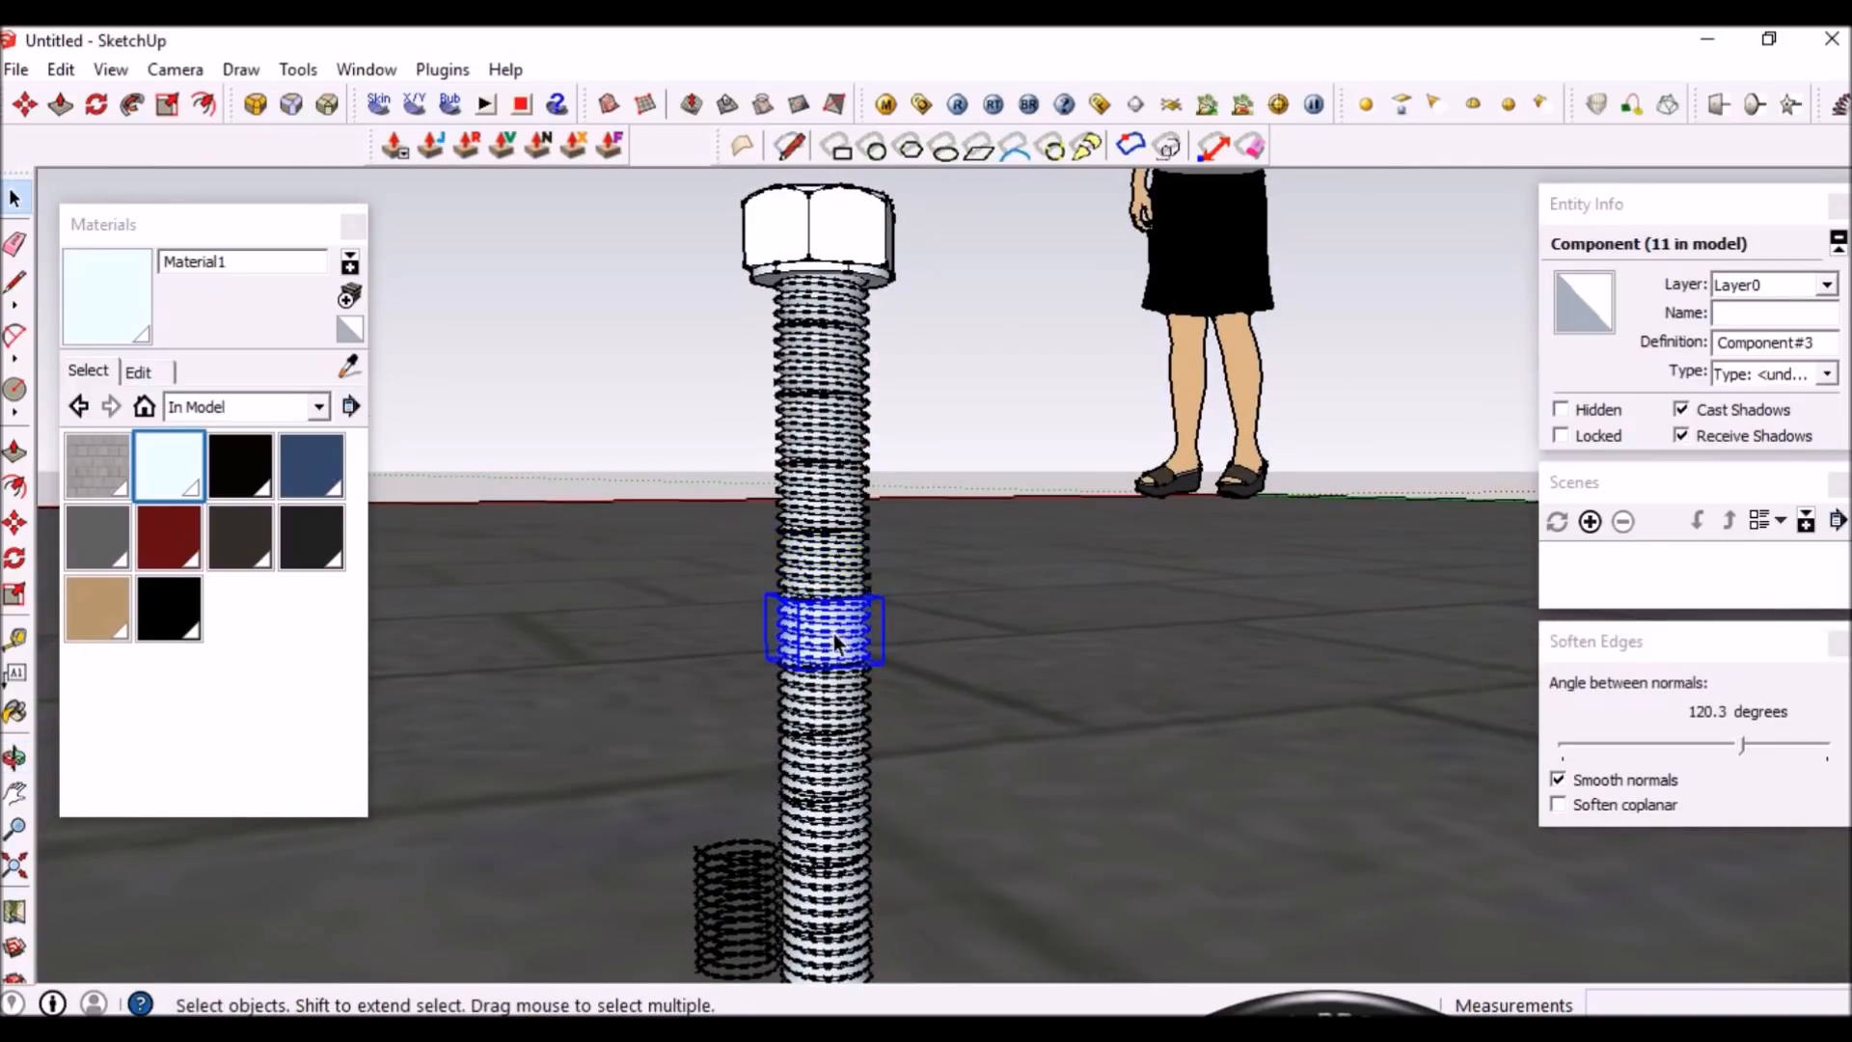
pyautogui.press('Delete')
pyautogui.click(830, 700)
pyautogui.press('Delete')
pyautogui.click(836, 741)
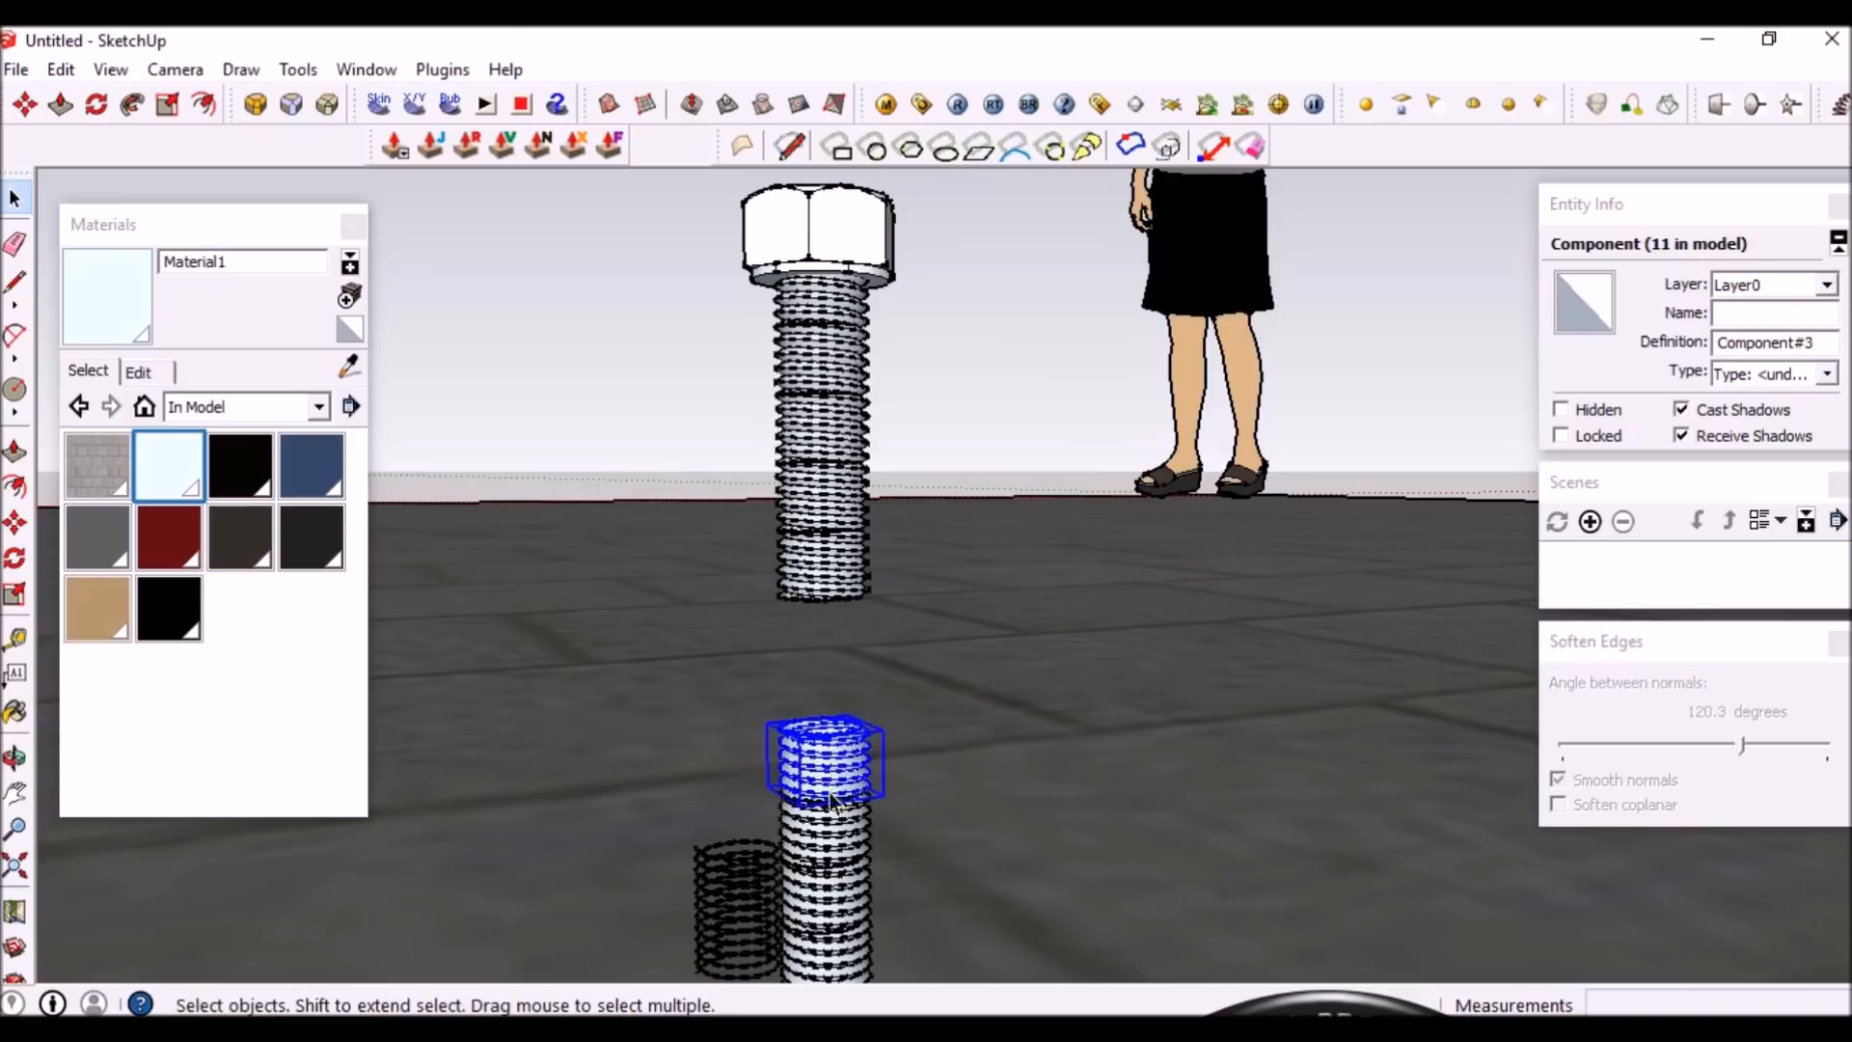
pyautogui.press('Delete')
pyautogui.click(835, 808)
pyautogui.press('Delete')
pyautogui.click(835, 876)
pyautogui.press('Delete')
pyautogui.scroll(-2, 833, 715)
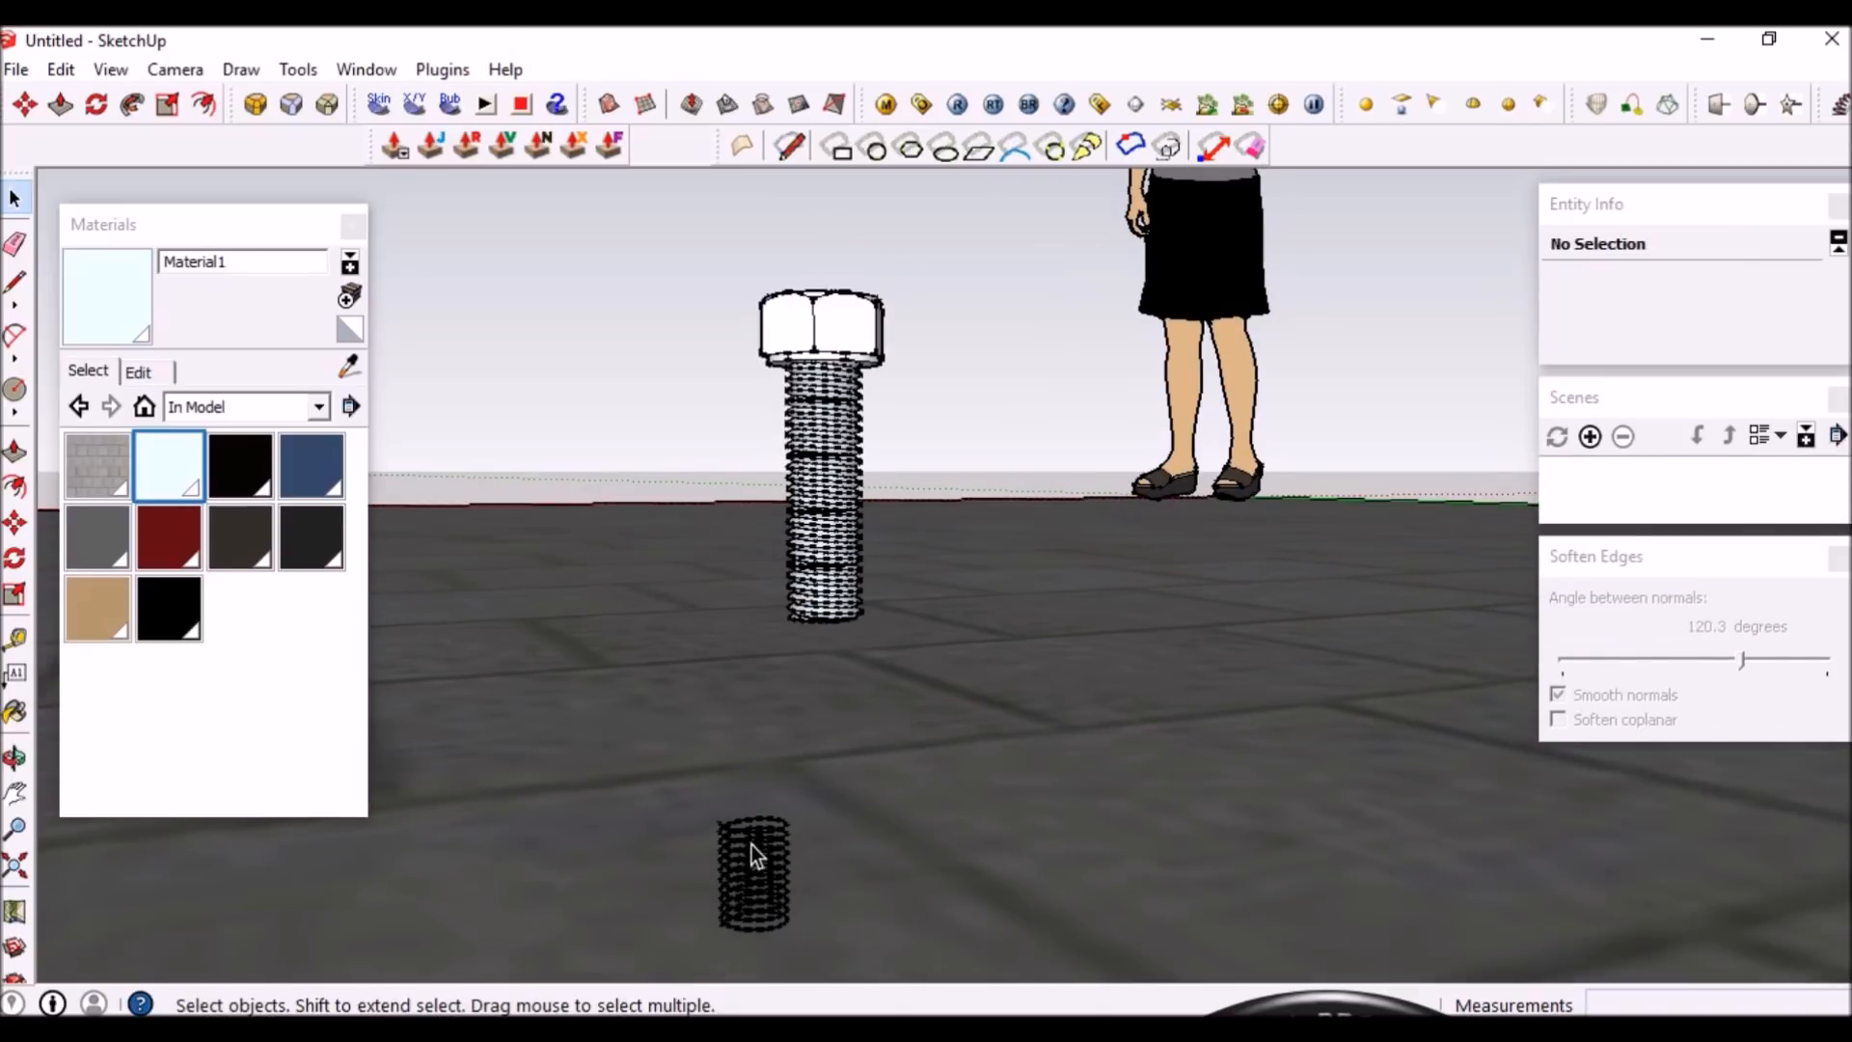
# Inspect the leftover helix component beside the bolt and examine the shortened bolt's head component from several angles
pyautogui.tripleClick(750, 845)
pyautogui.press('Escape')
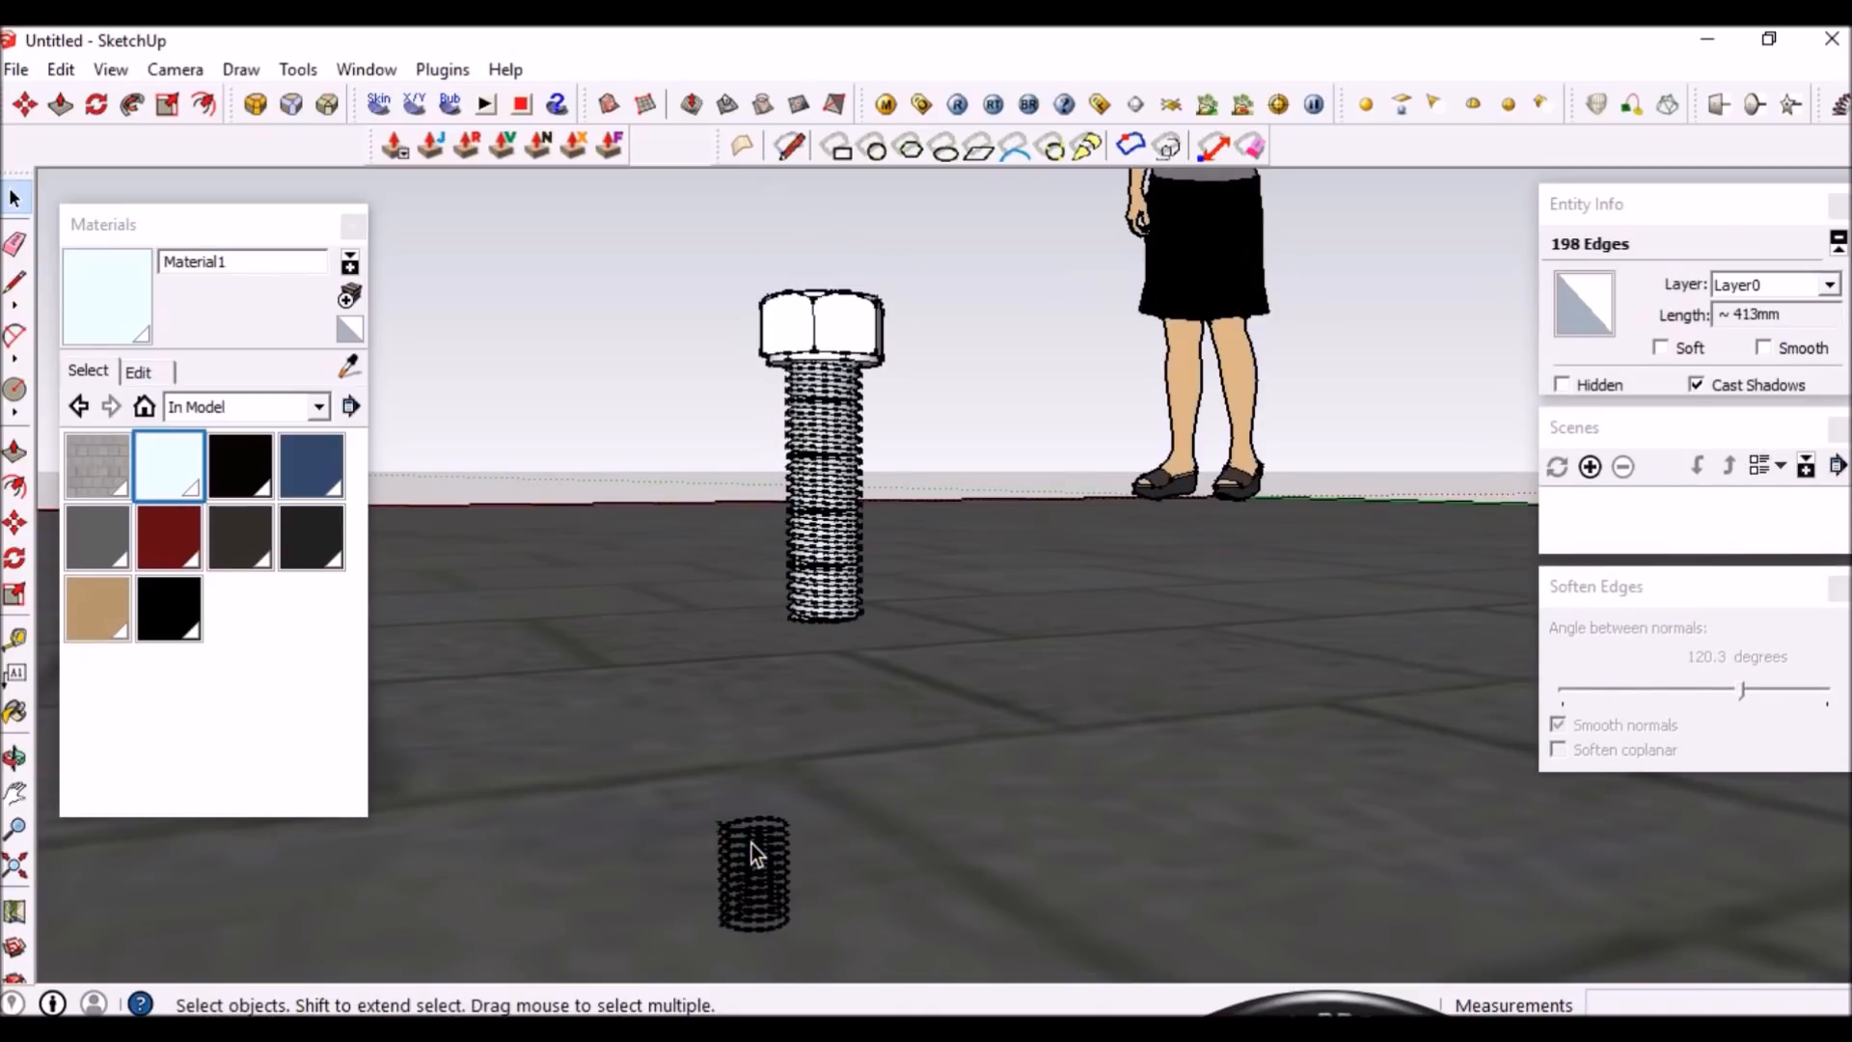
pyautogui.click(751, 843)
pyautogui.moveTo(887, 804); pyautogui.dragTo(895, 762, button='middle')
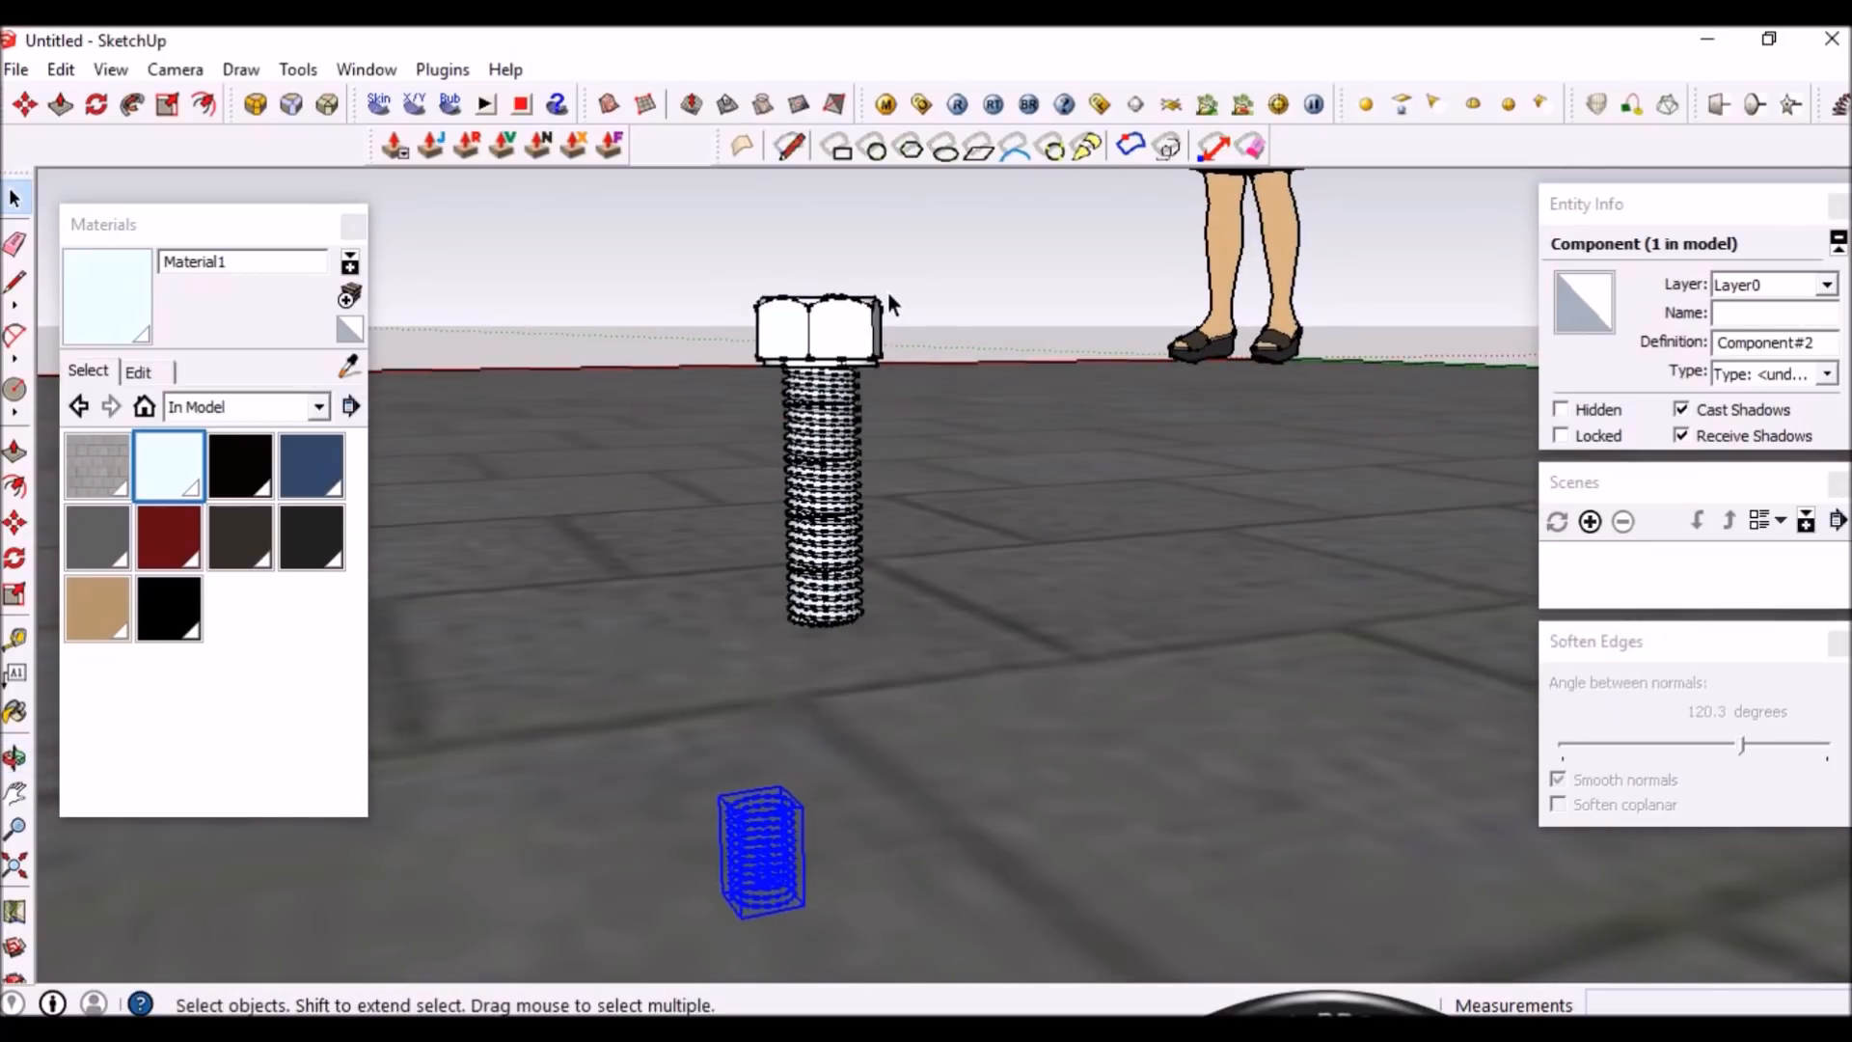
pyautogui.click(849, 328)
pyautogui.scroll(4, 845, 390)
pyautogui.moveTo(845, 390); pyautogui.dragTo(784, 442, button='middle')
pyautogui.scroll(-2, 784, 442)
pyautogui.moveTo(578, 467); pyautogui.dragTo(709, 400, button='middle')
pyautogui.scroll(3, 769, 372)
pyautogui.moveTo(810, 496); pyautogui.dragTo(858, 464, button='middle')
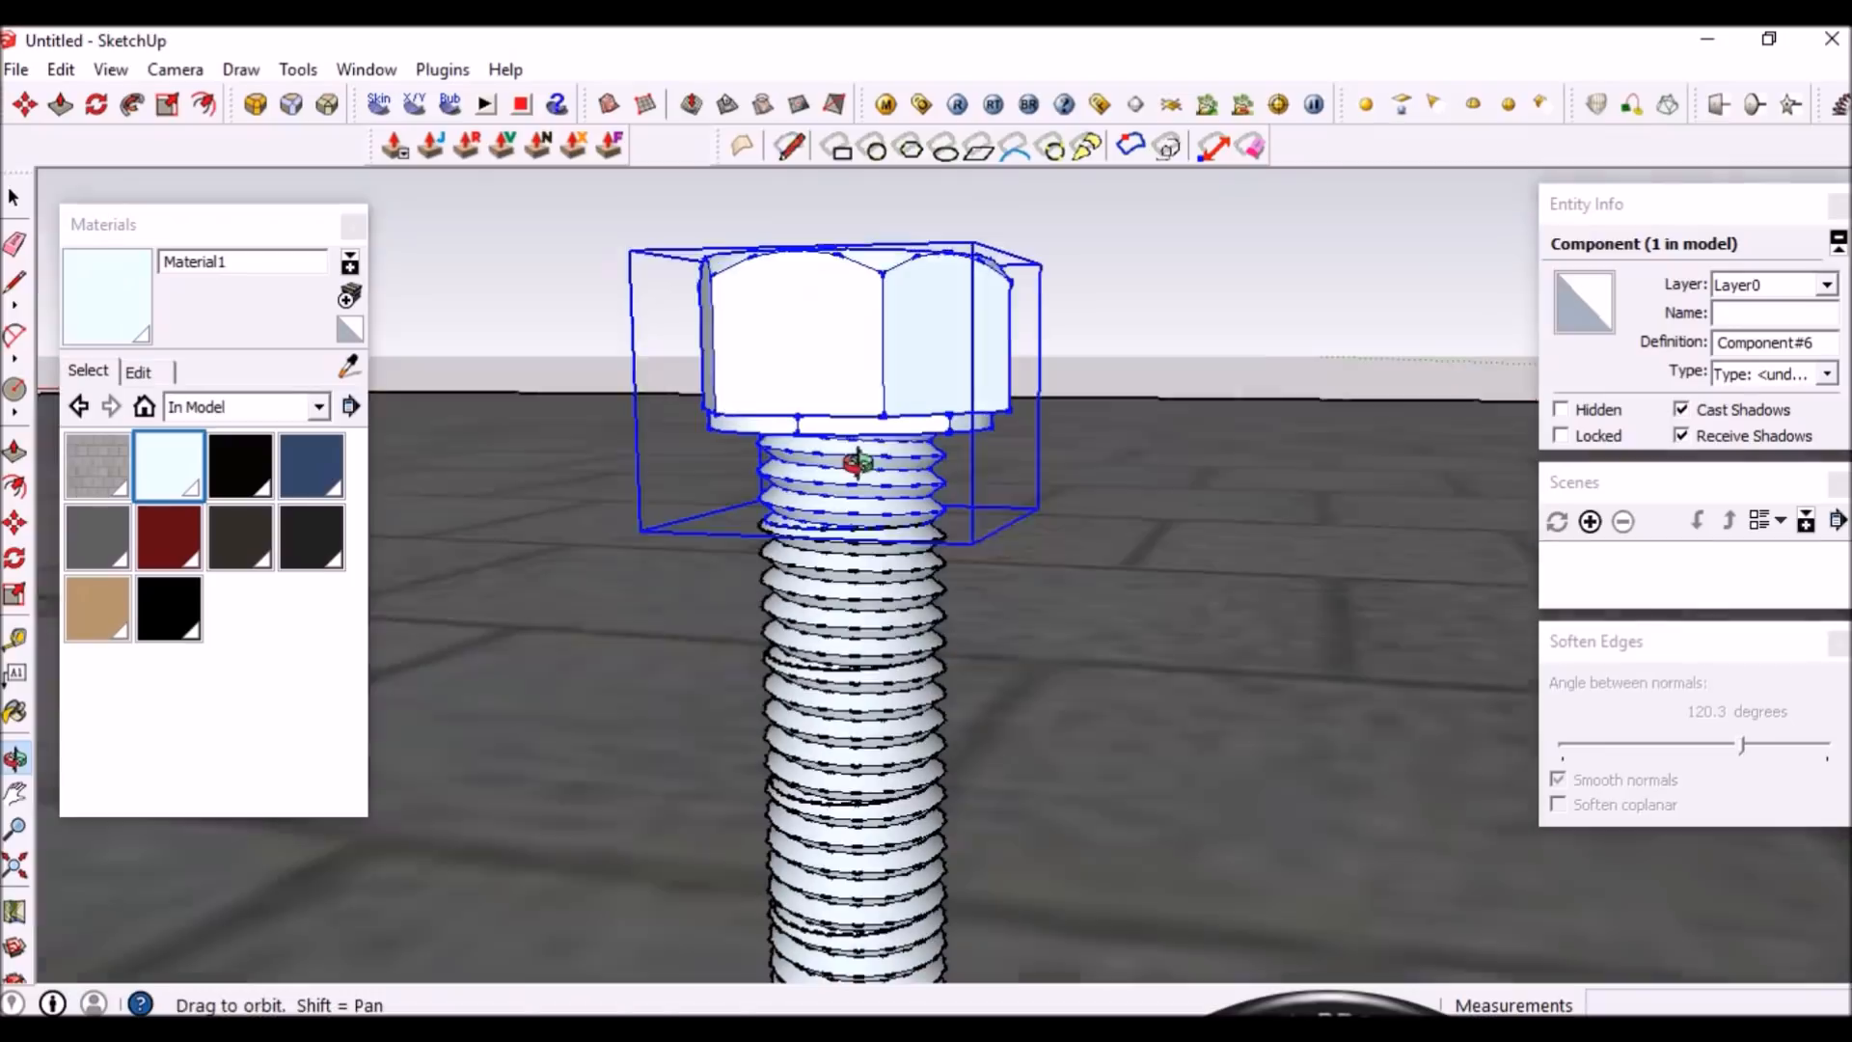
# Copy the lowest thread segment of the bolt and place the duplicate on the ground beside the bolt
pyautogui.scroll(-3, 868, 289)
pyautogui.scroll(4, 900, 669)
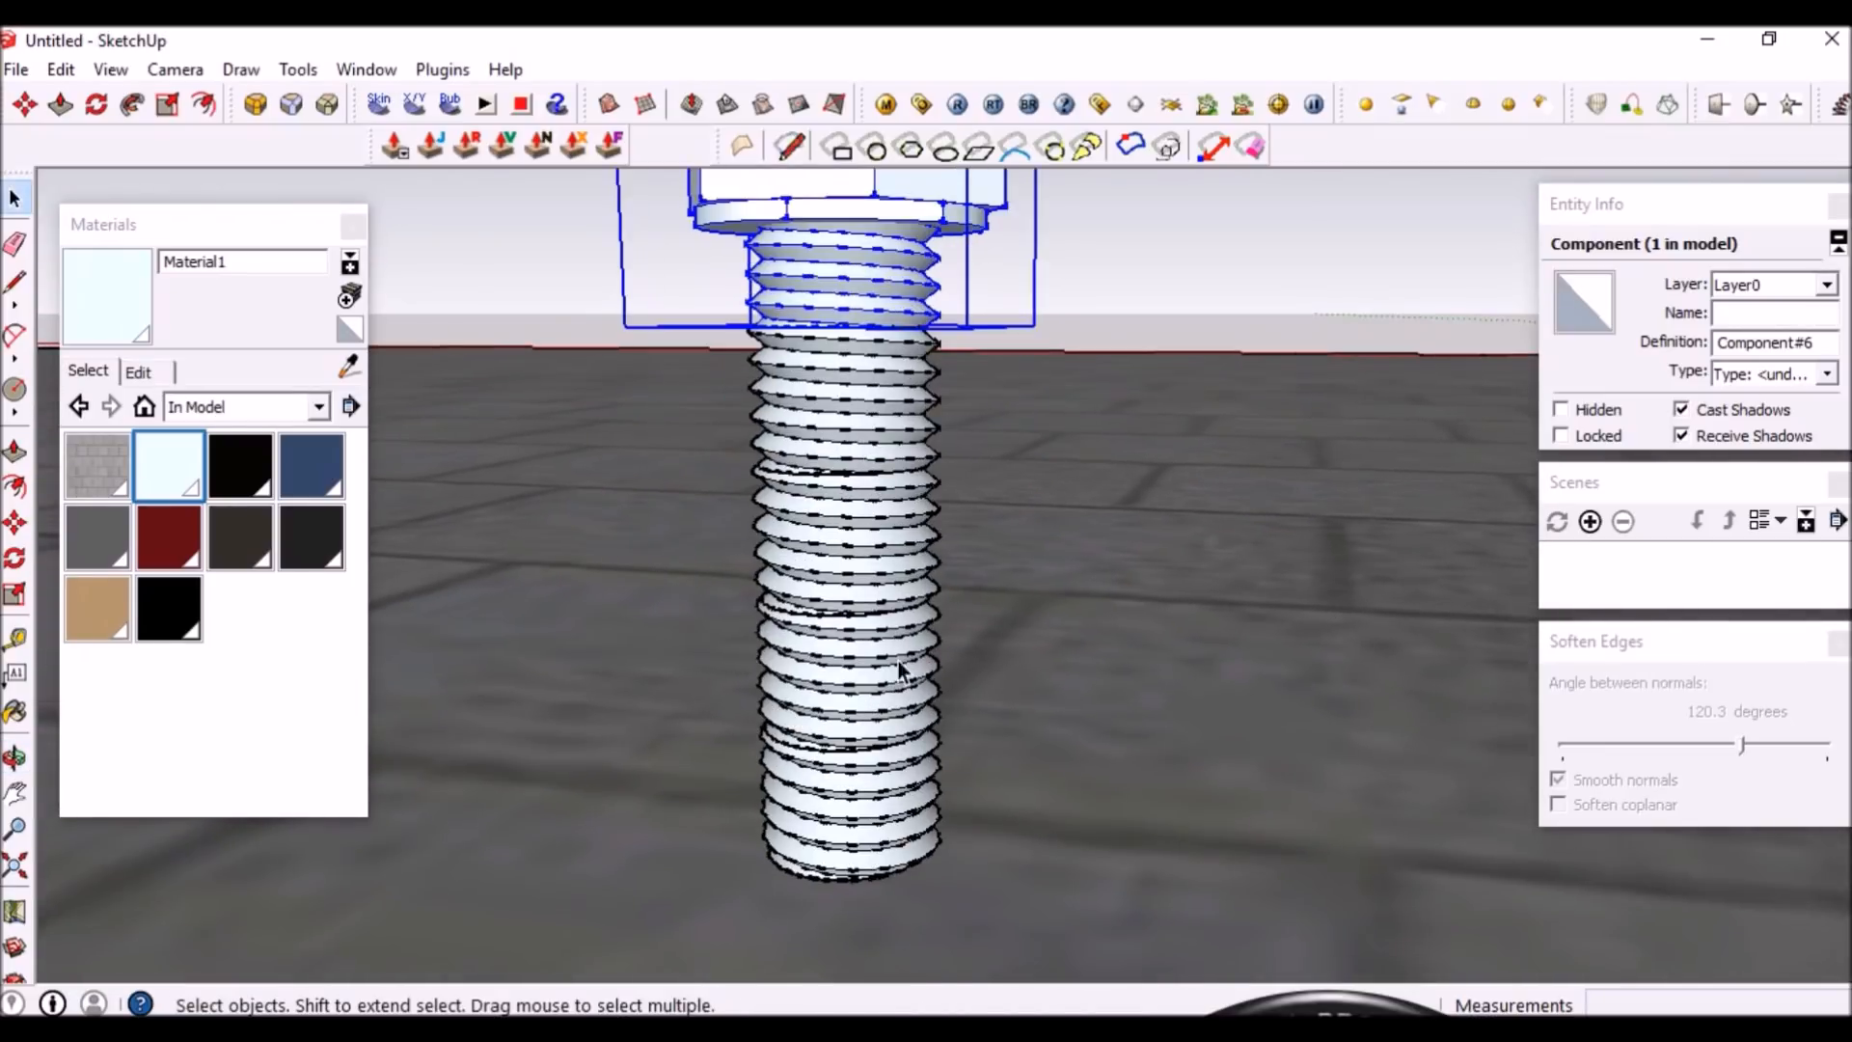
pyautogui.click(865, 820)
pyautogui.press('m')
pyautogui.scroll(-5, 897, 771)
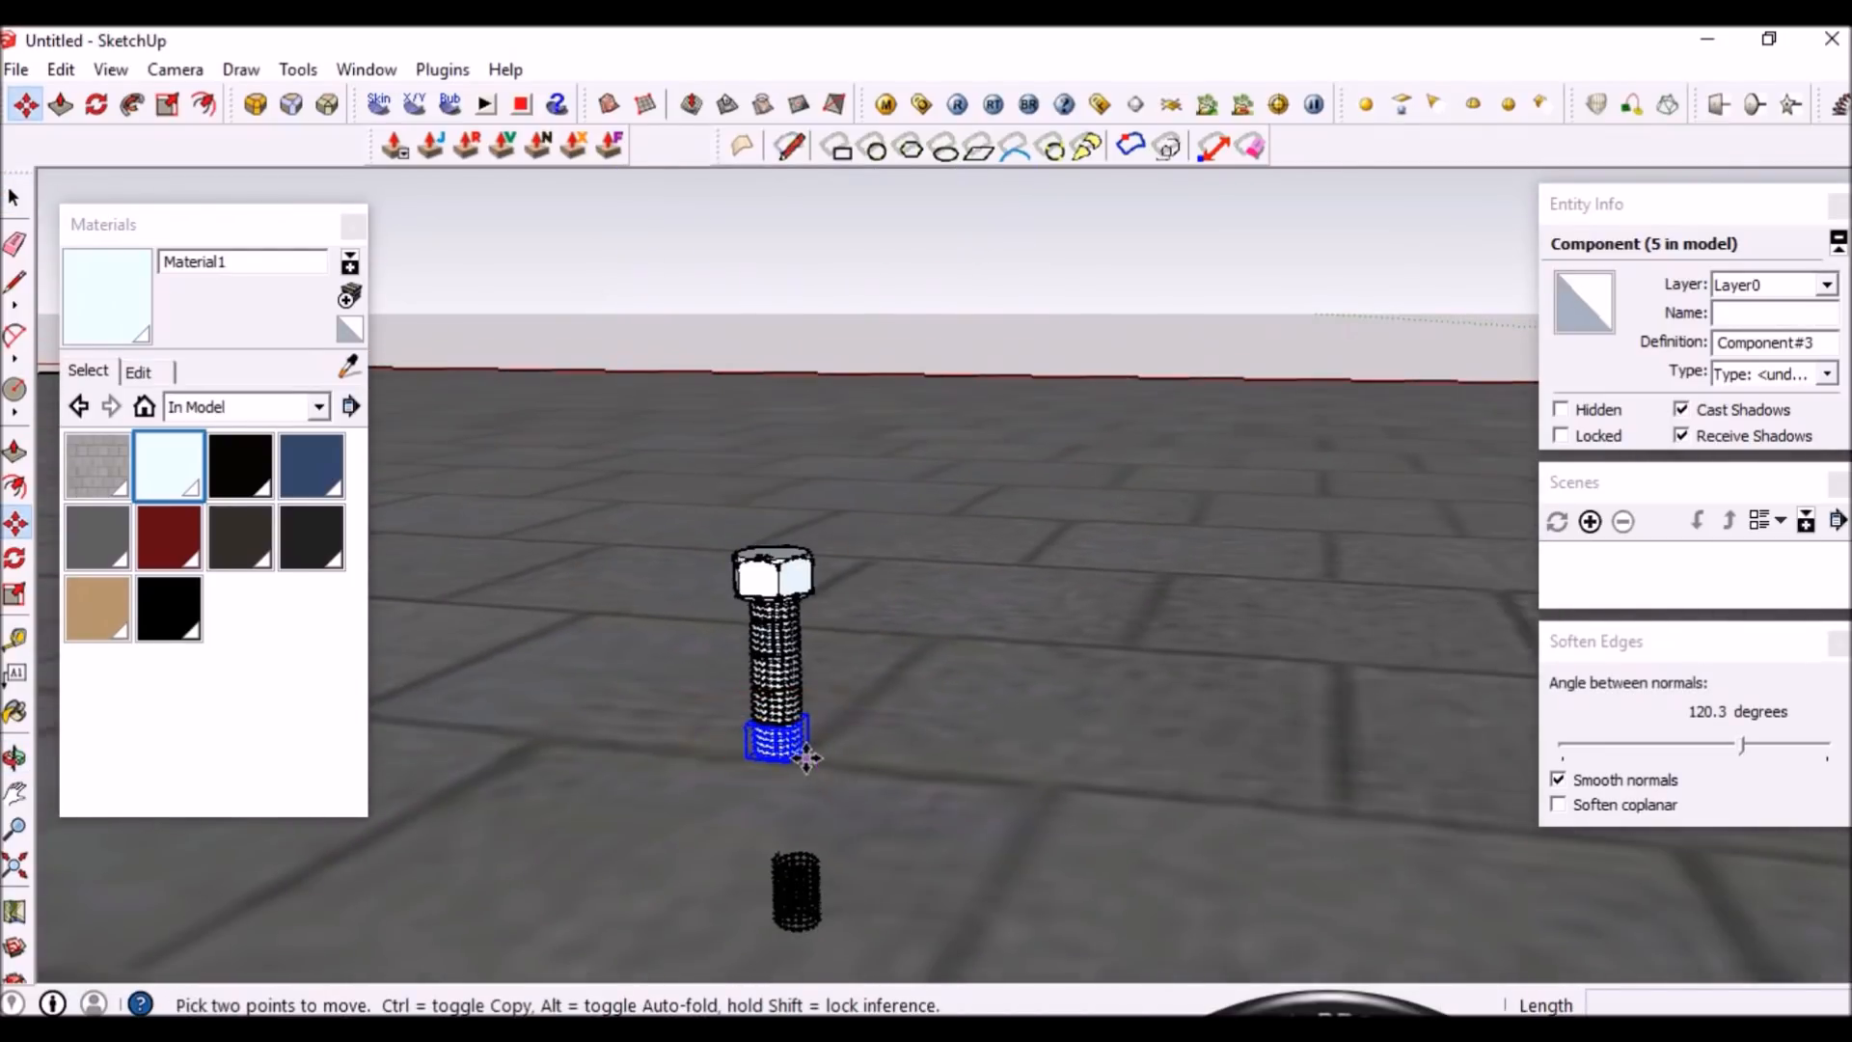
pyautogui.scroll(5, 806, 759)
pyautogui.moveTo(729, 688); pyautogui.dragTo(777, 742, button='middle')
pyautogui.scroll(-3, 755, 786)
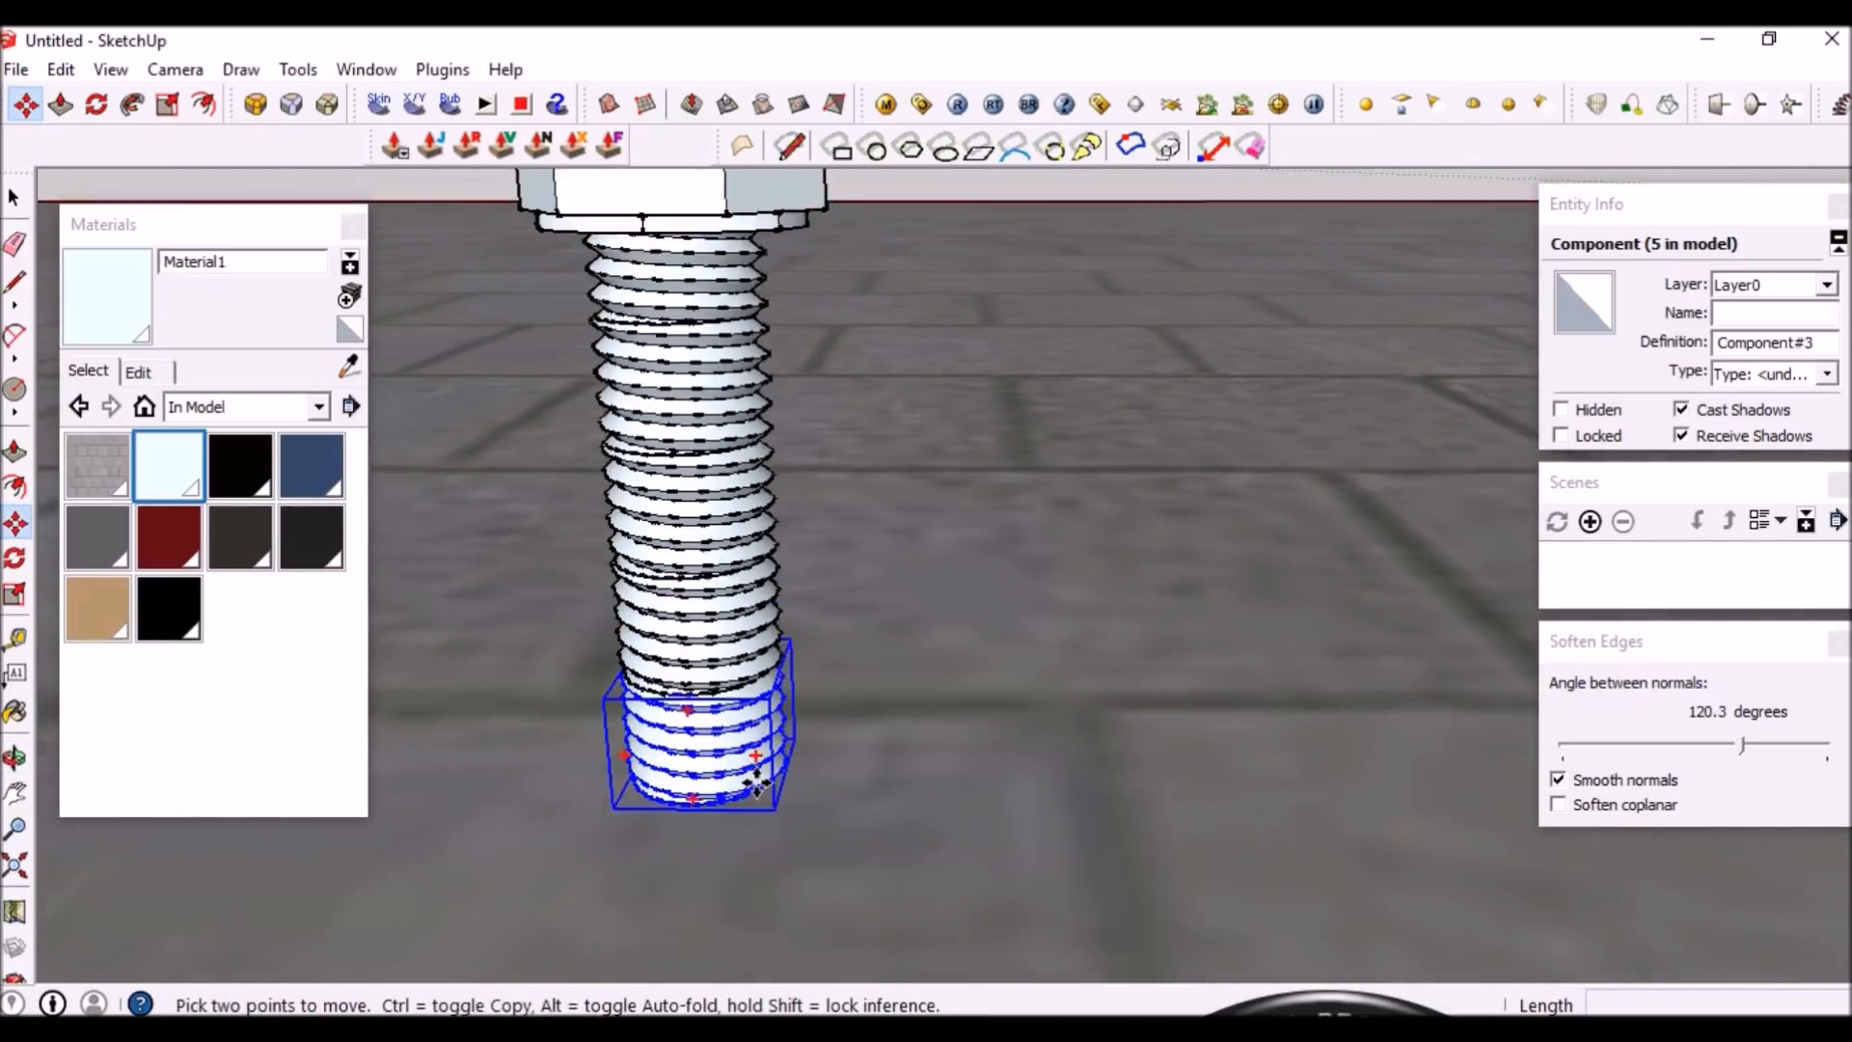
pyautogui.click(762, 789)
pyautogui.press('ctrl')
pyautogui.click(1235, 847)
pyautogui.press('space')
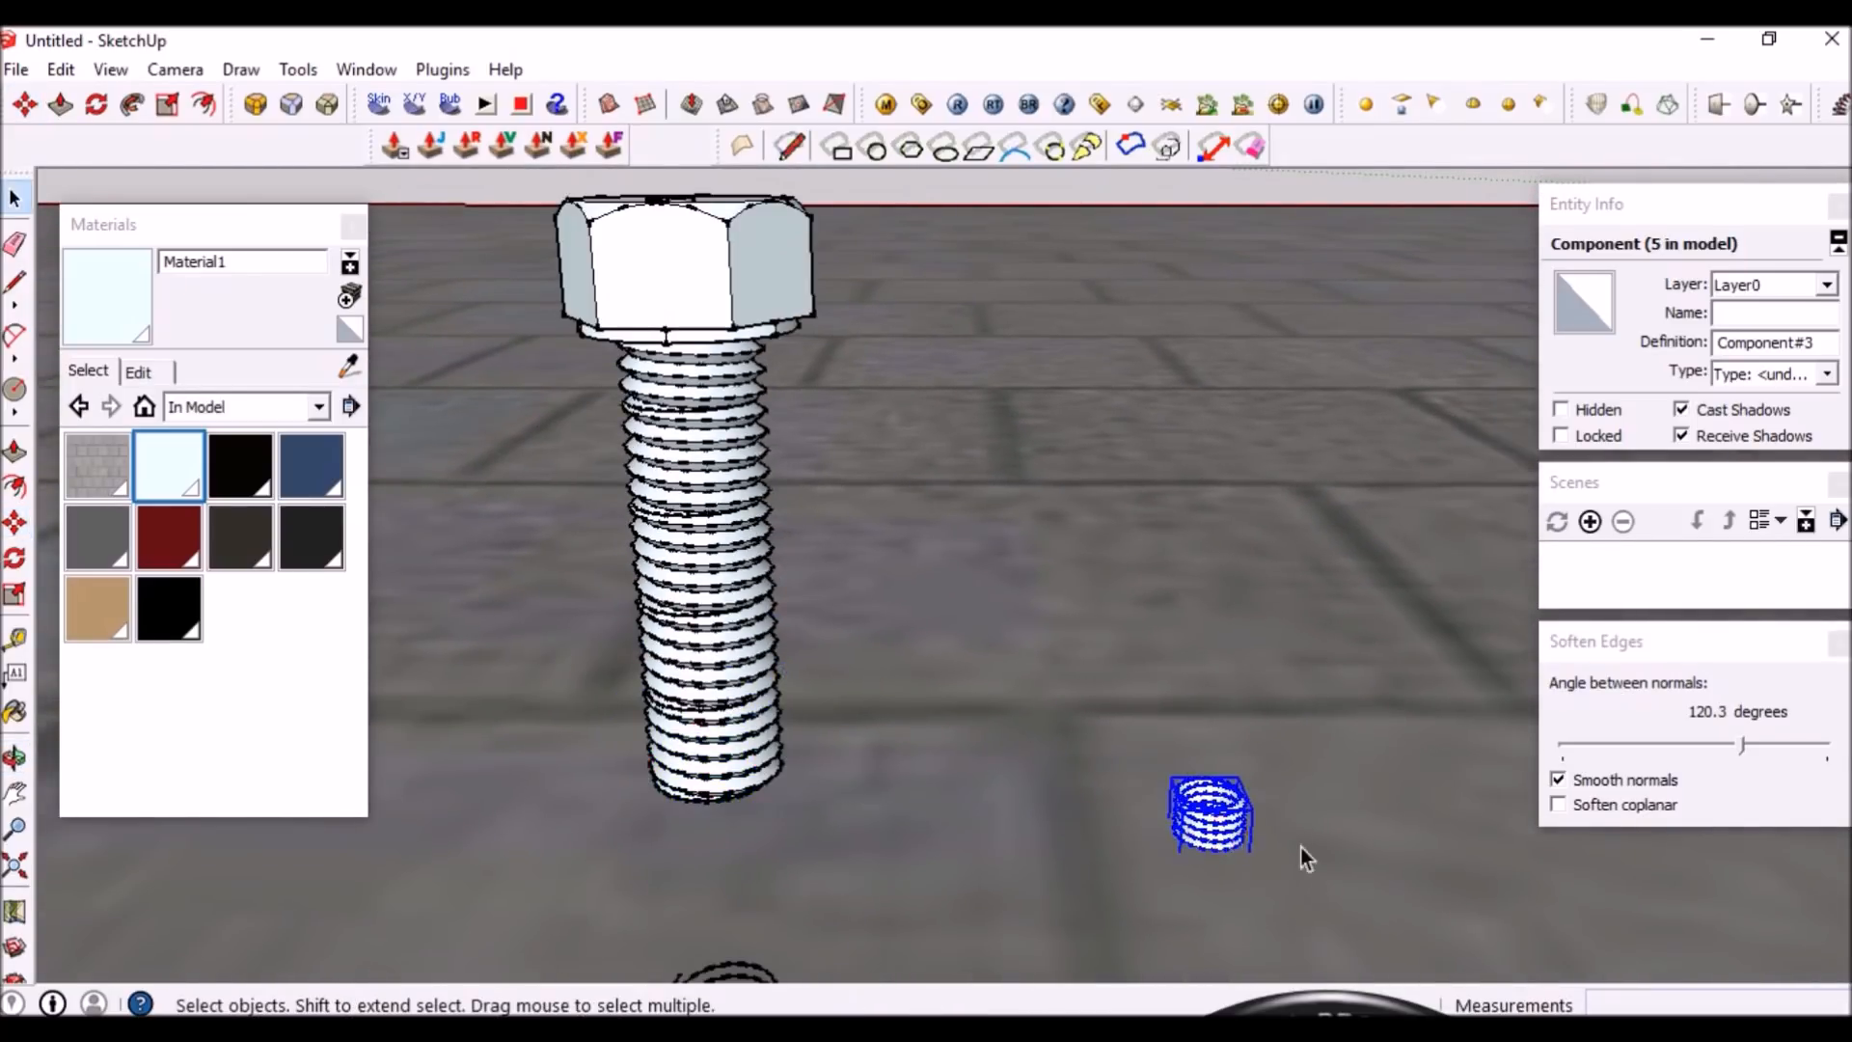
# Open the nested bolt head component and select only its chamfered hexagonal top faces with their edges
pyautogui.scroll(5, 1206, 820)
pyautogui.moveTo(1174, 791); pyautogui.dragTo(1107, 901, button='middle')
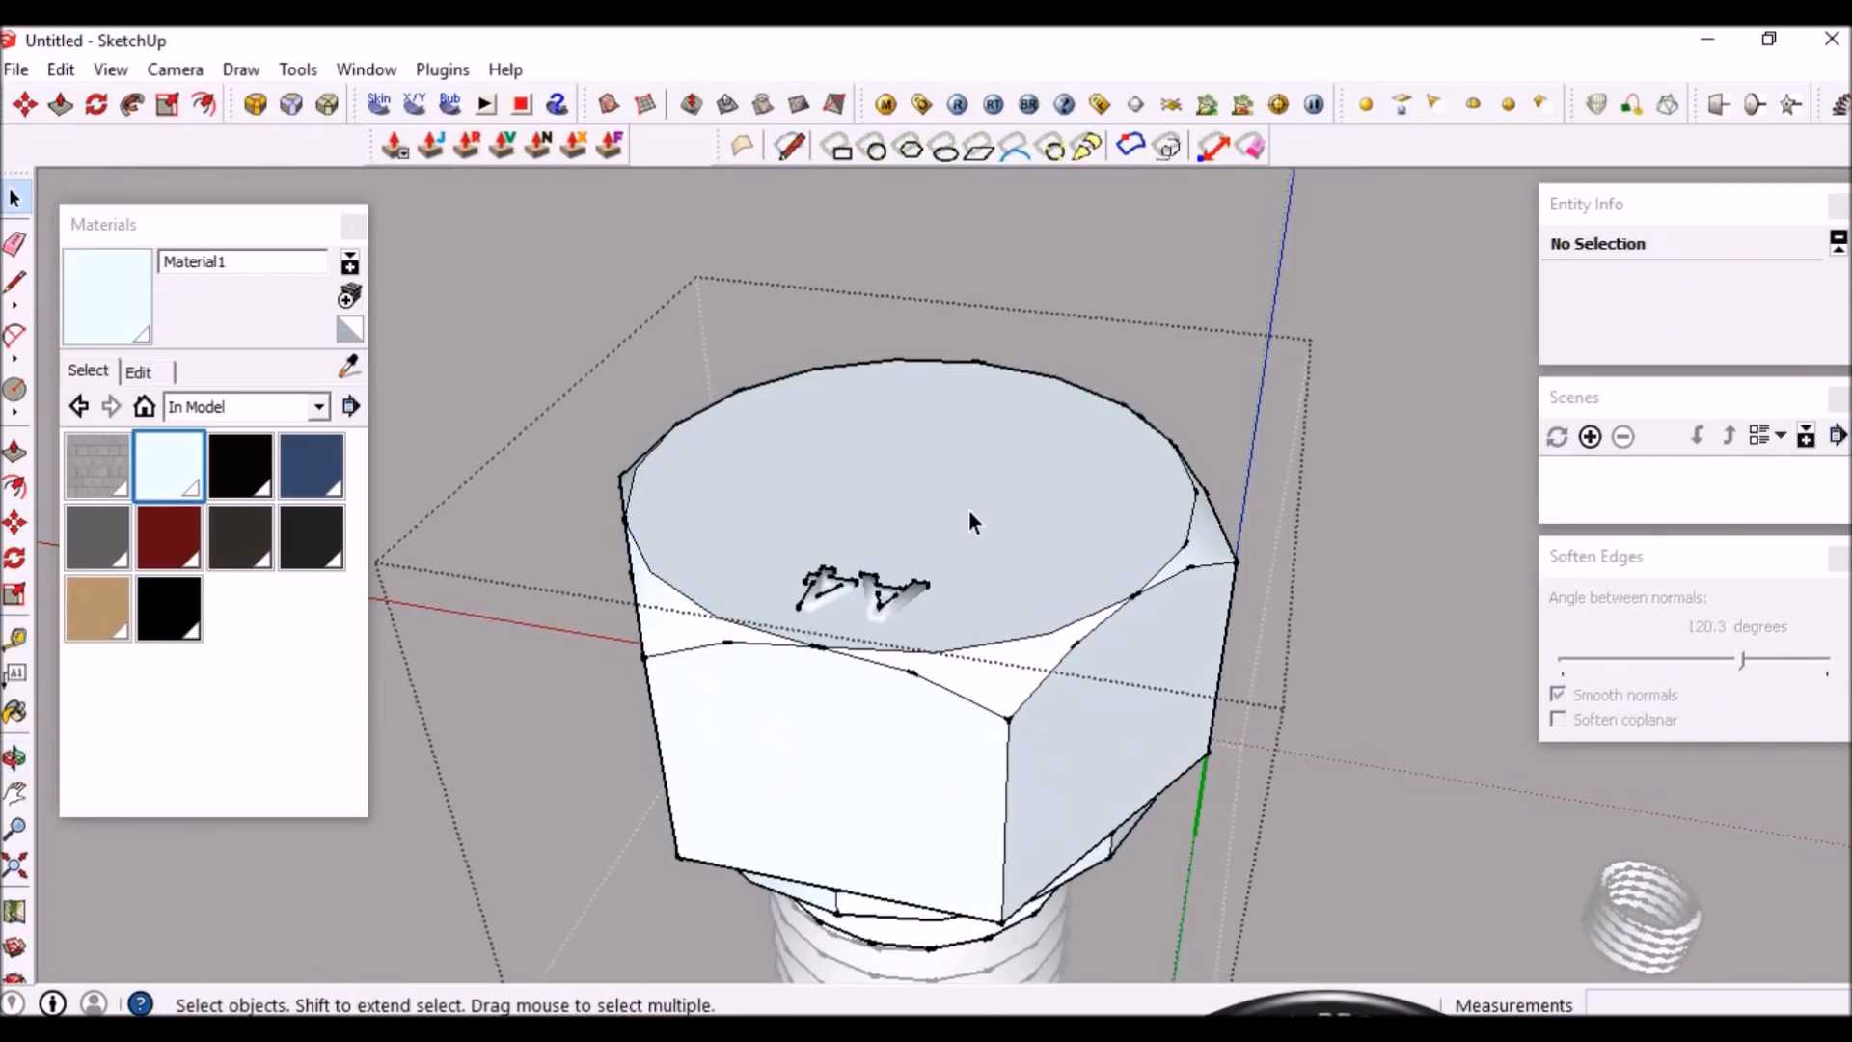
pyautogui.click(970, 516)
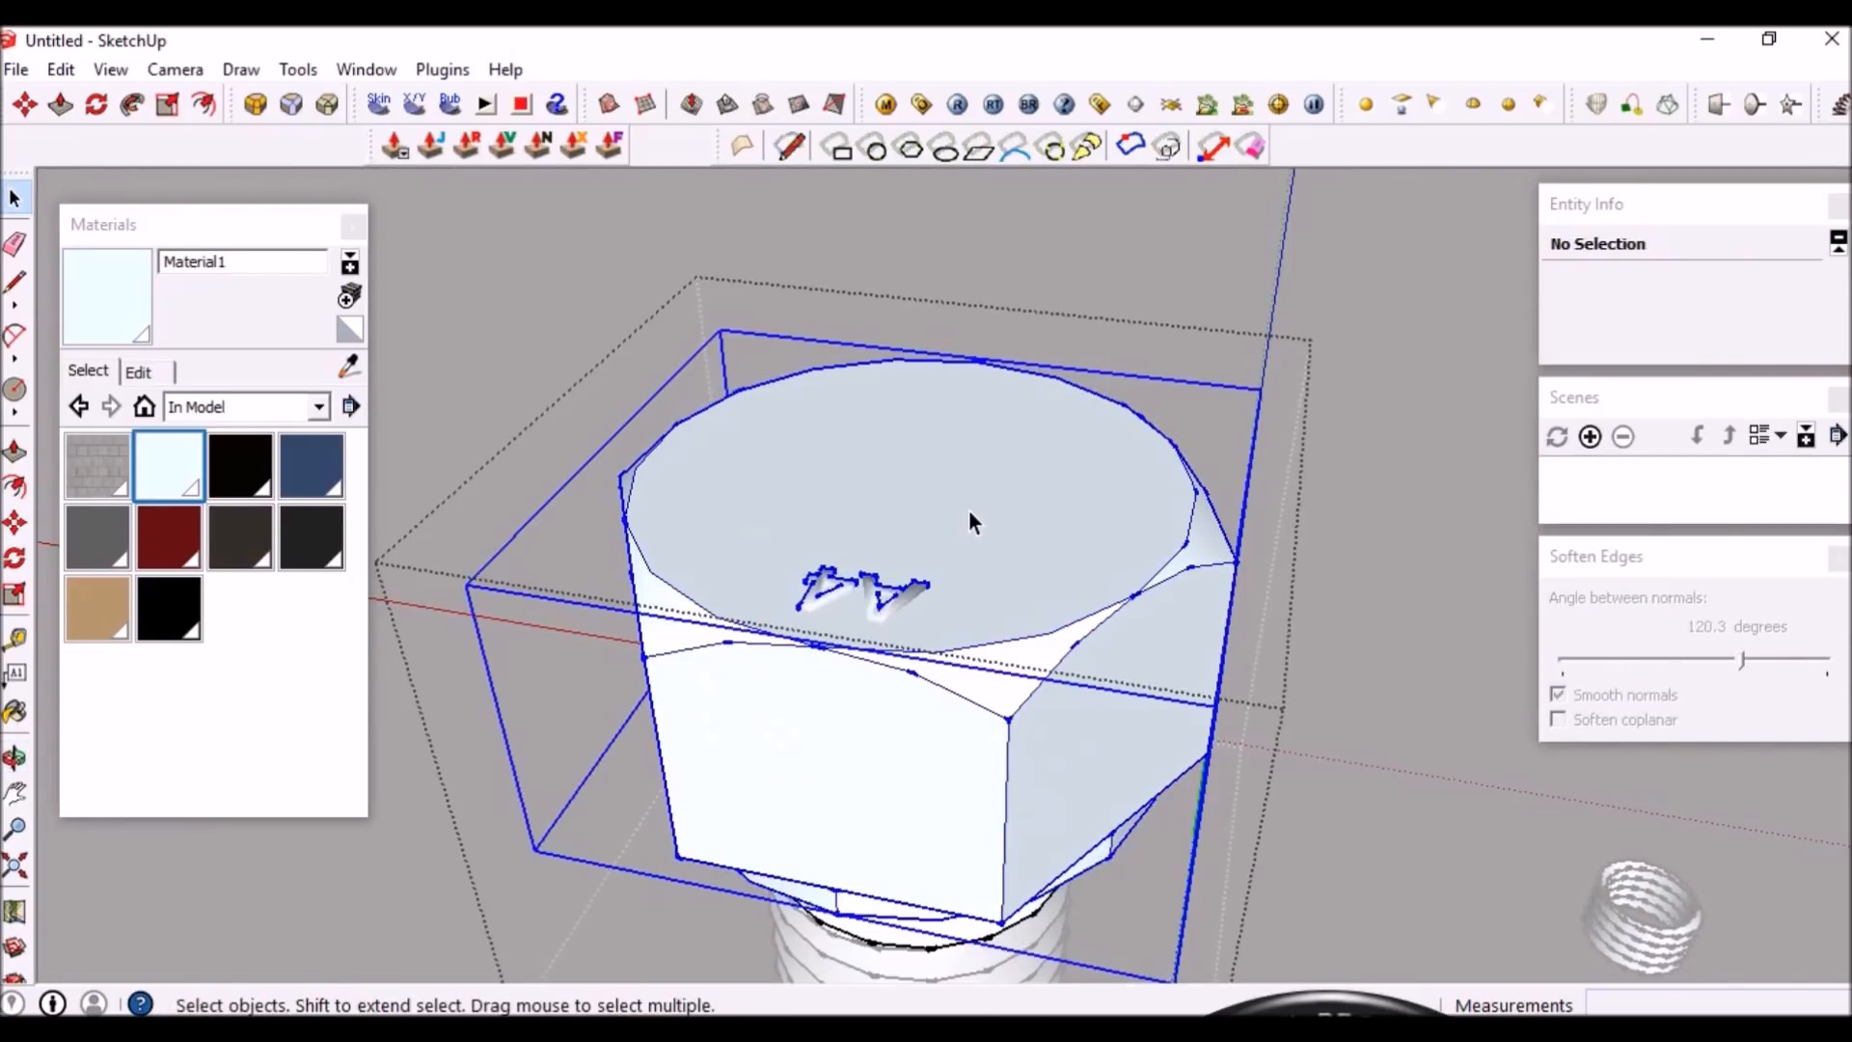
pyautogui.tripleClick(948, 493)
pyautogui.click(1008, 608)
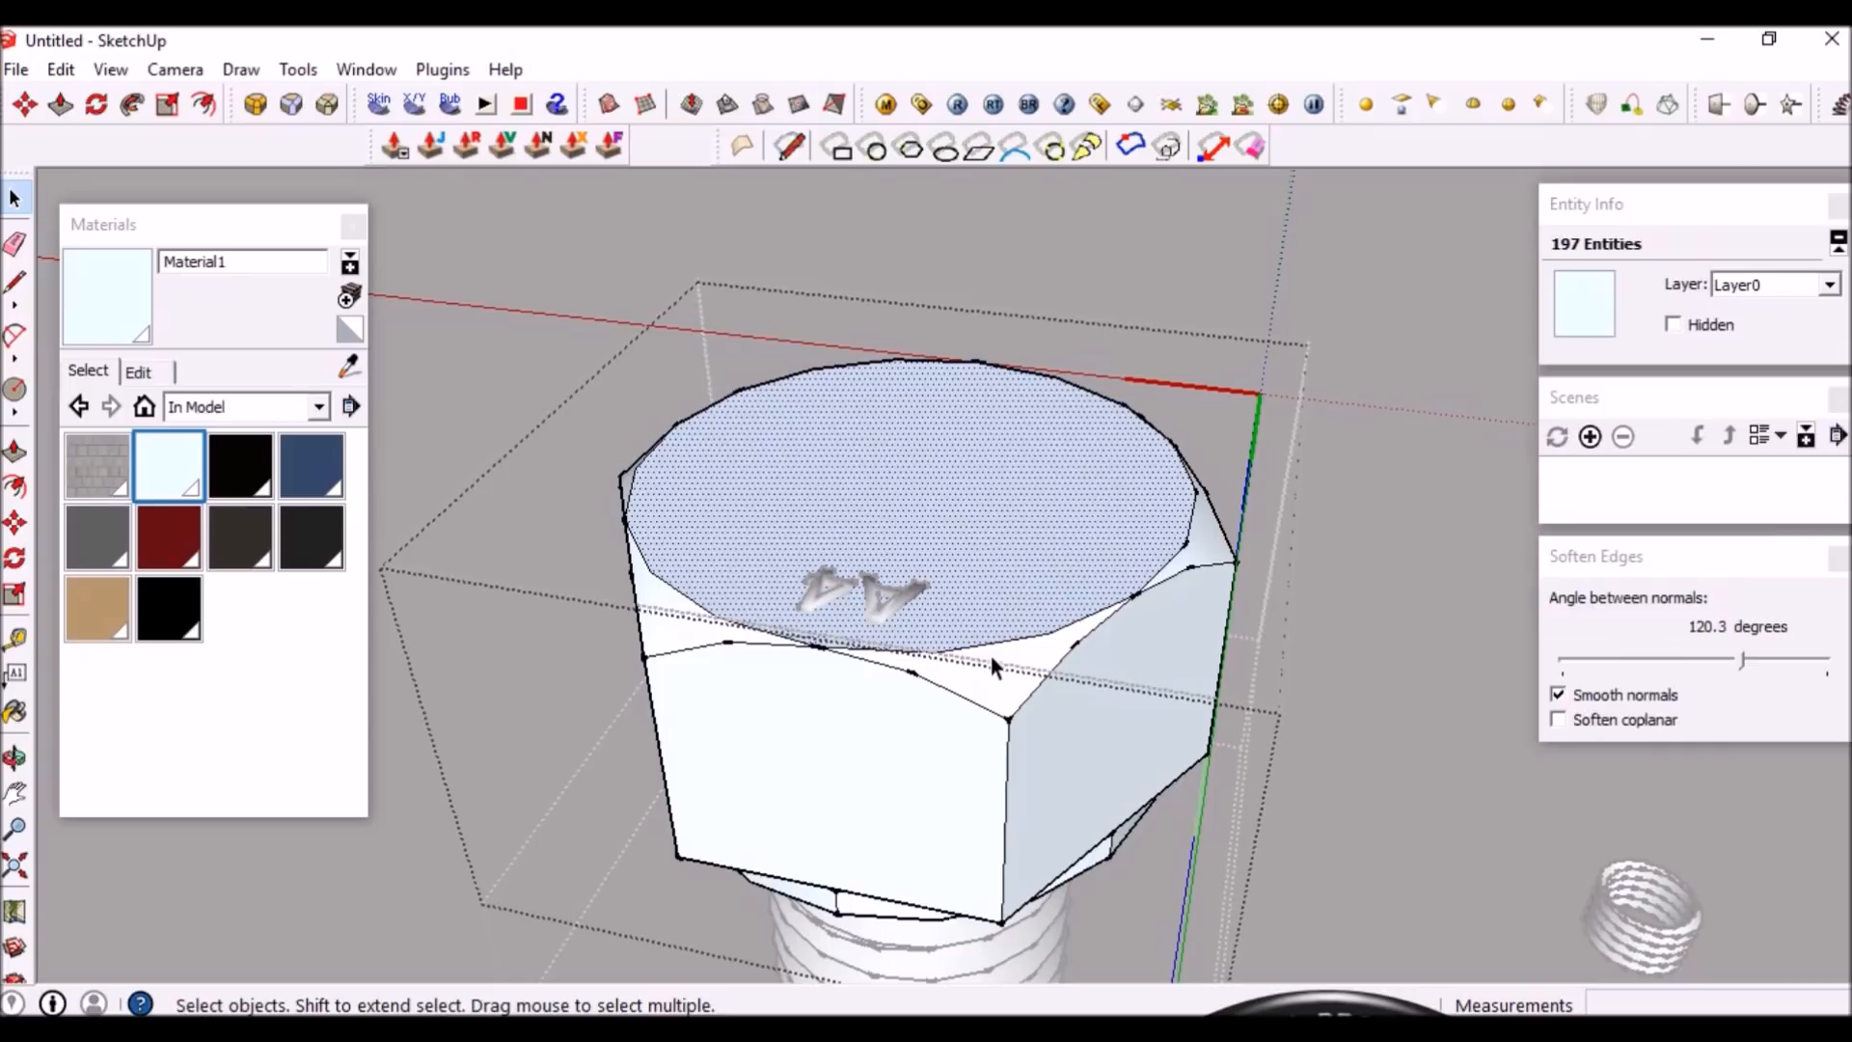
pyautogui.moveTo(993, 712); pyautogui.dragTo(1119, 511, button='middle')
pyautogui.moveTo(771, 282); pyautogui.dragTo(992, 563, button='middle')
pyautogui.moveTo(608, 270); pyautogui.dragTo(1453, 515)
pyautogui.moveTo(1045, 484); pyautogui.dragTo(960, 754, button='middle')
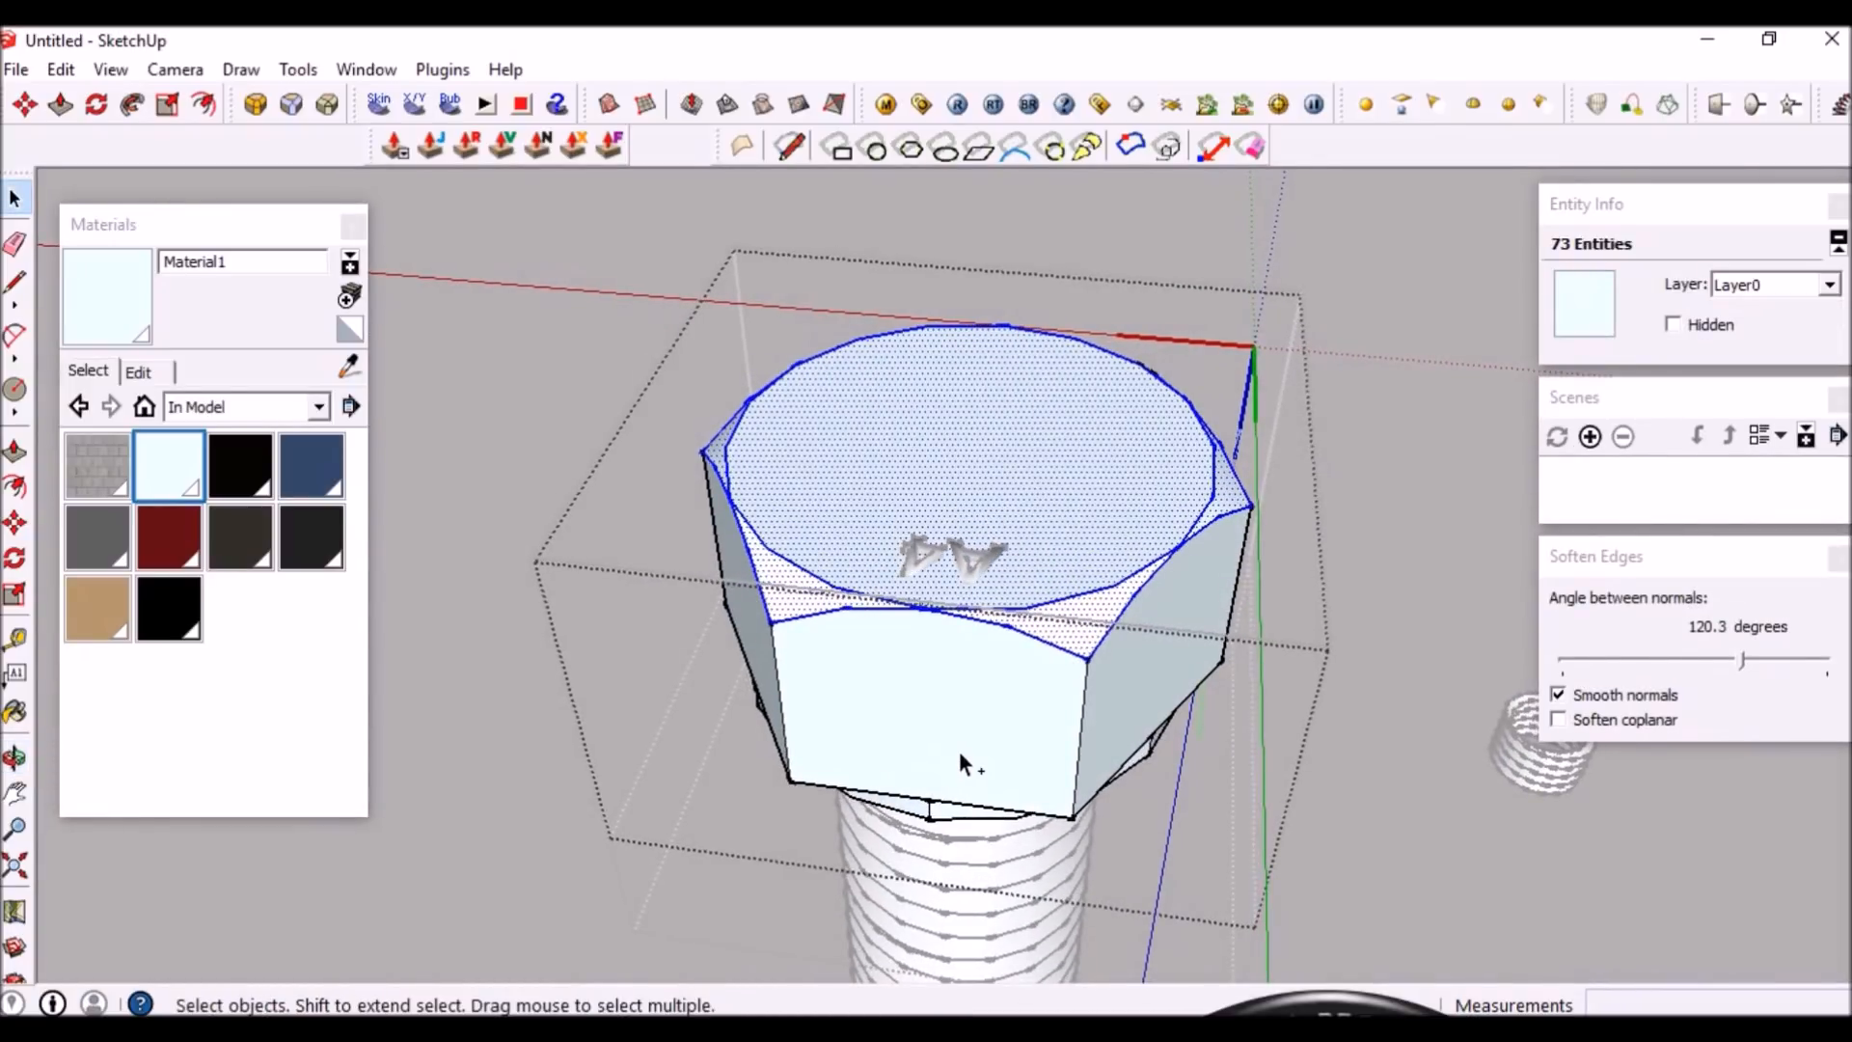
# Copy the selected chamfered top out of the head component and paste it beside the separate thread segment
pyautogui.scroll(-6, 959, 750)
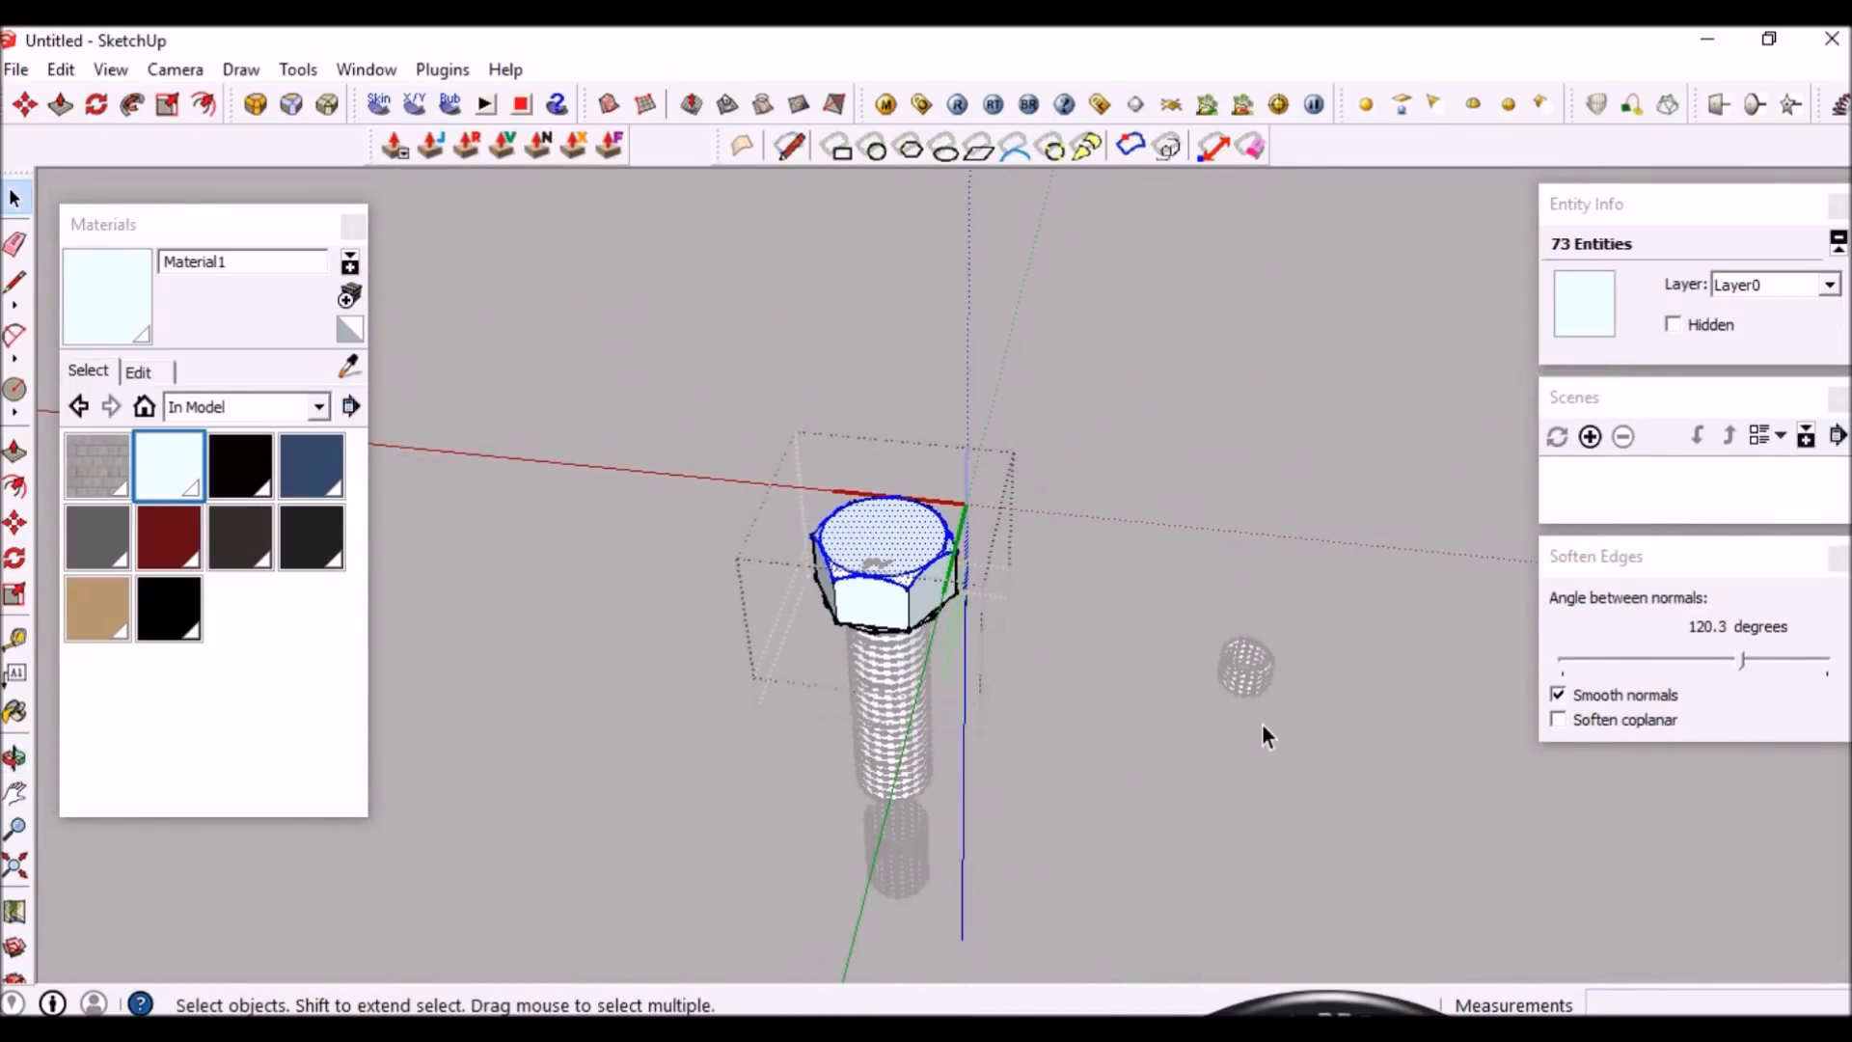
pyautogui.scroll(5, 1291, 665)
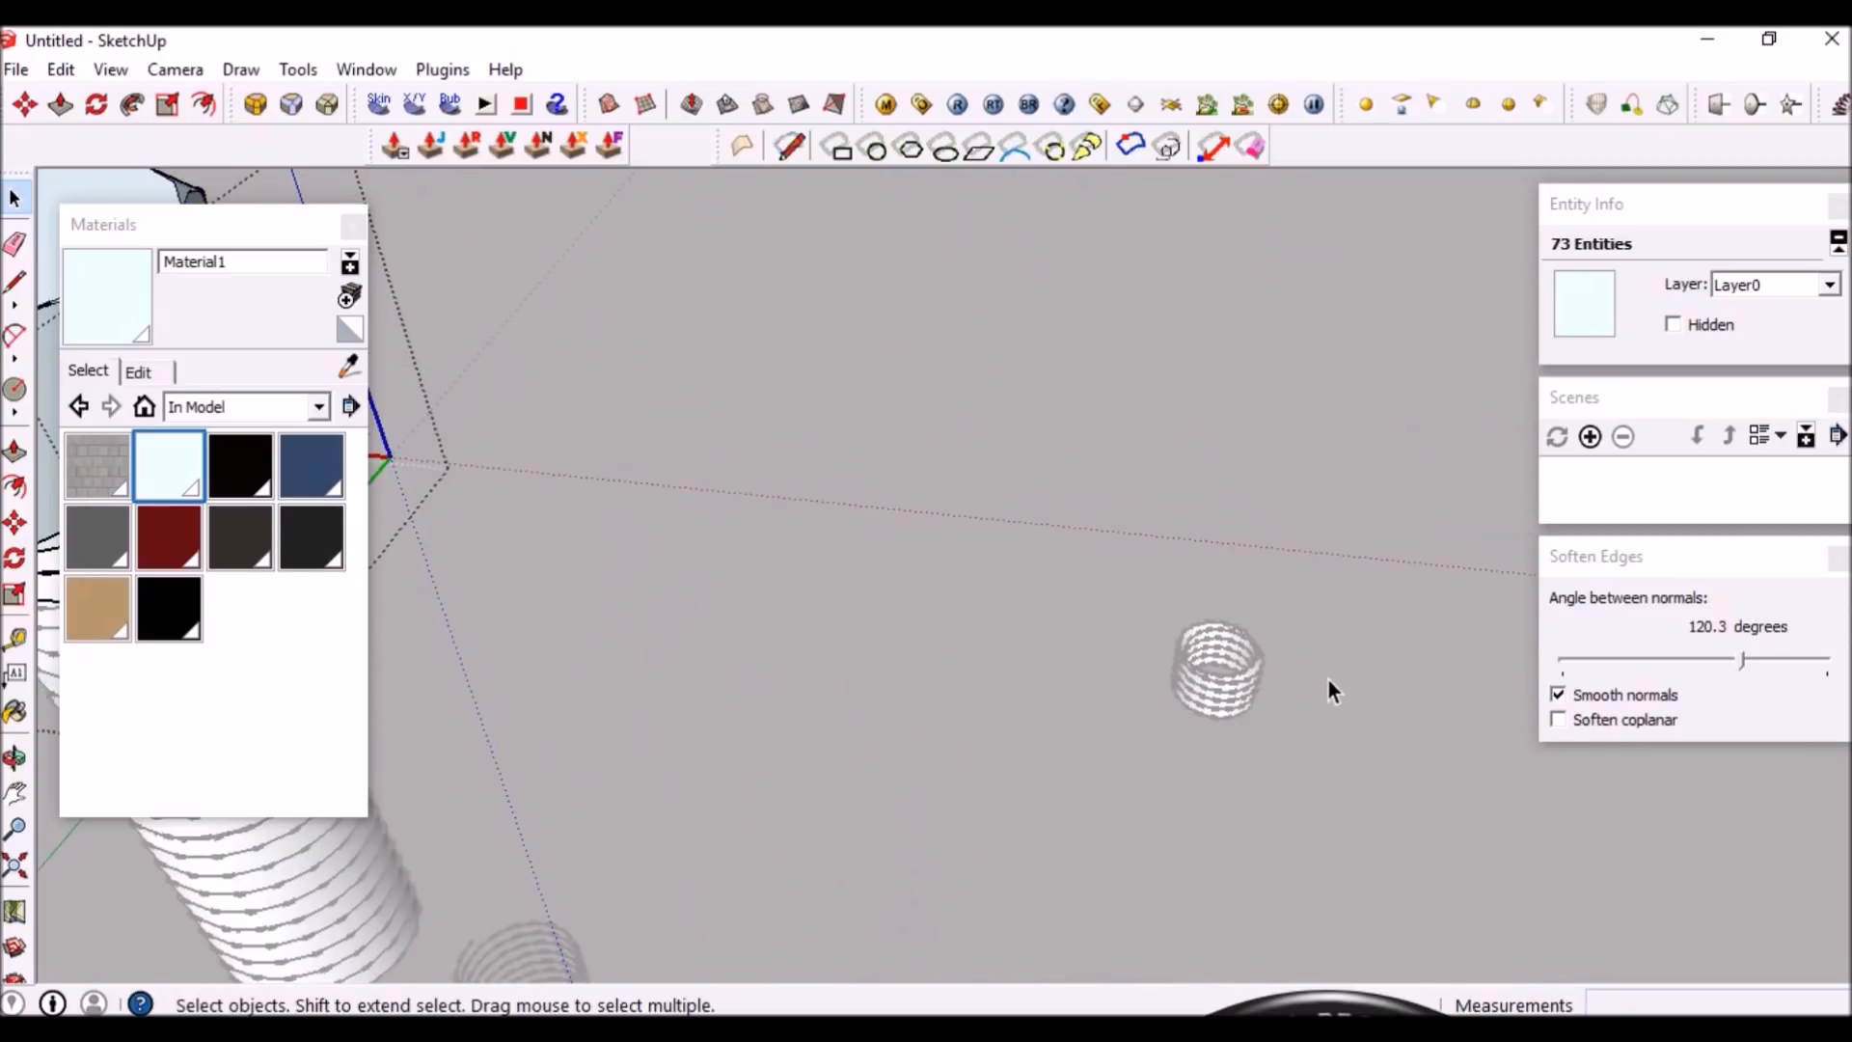
pyautogui.click(1328, 689)
pyautogui.scroll(-4, 1320, 700)
pyautogui.scroll(6, 1314, 708)
pyautogui.hotkey('ctrl', 'v')
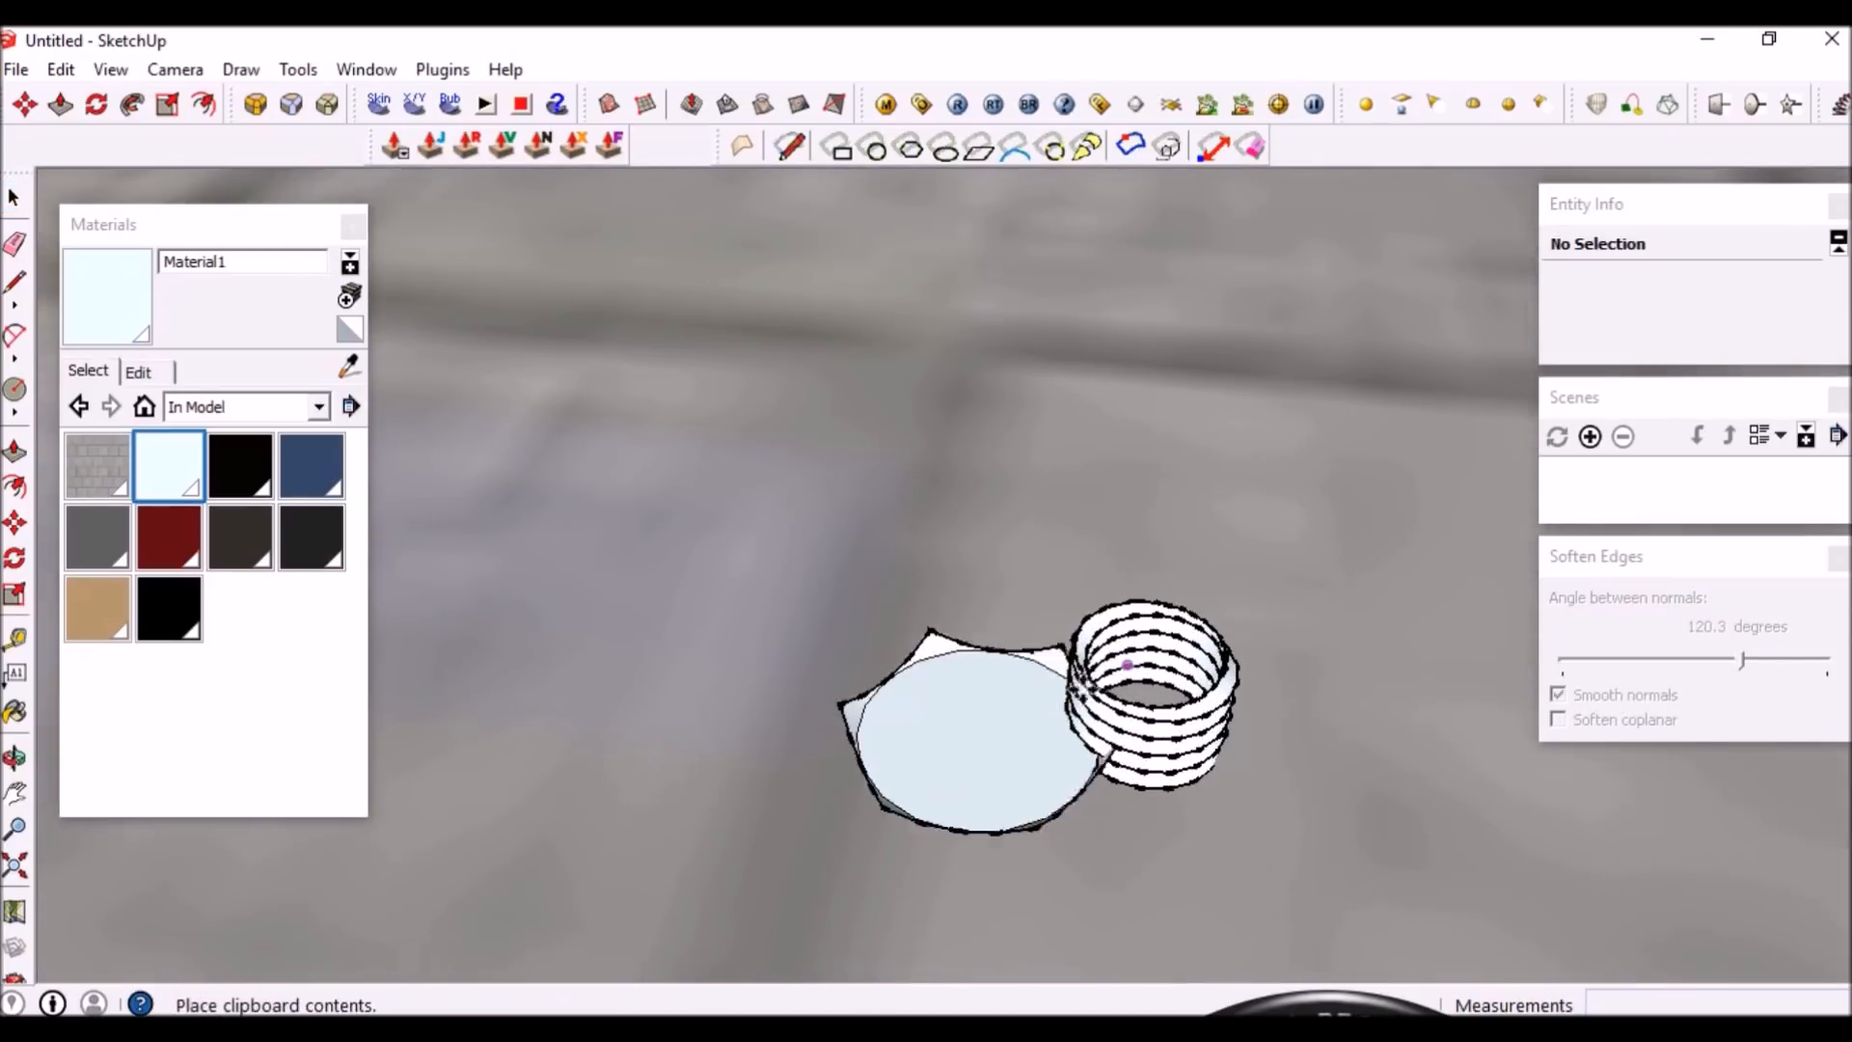
pyautogui.click(1070, 636)
# Flip the pasted chamfered hexagon upside down with a blue-axis scale of -1
pyautogui.moveTo(1051, 794); pyautogui.dragTo(1058, 443, button='middle')
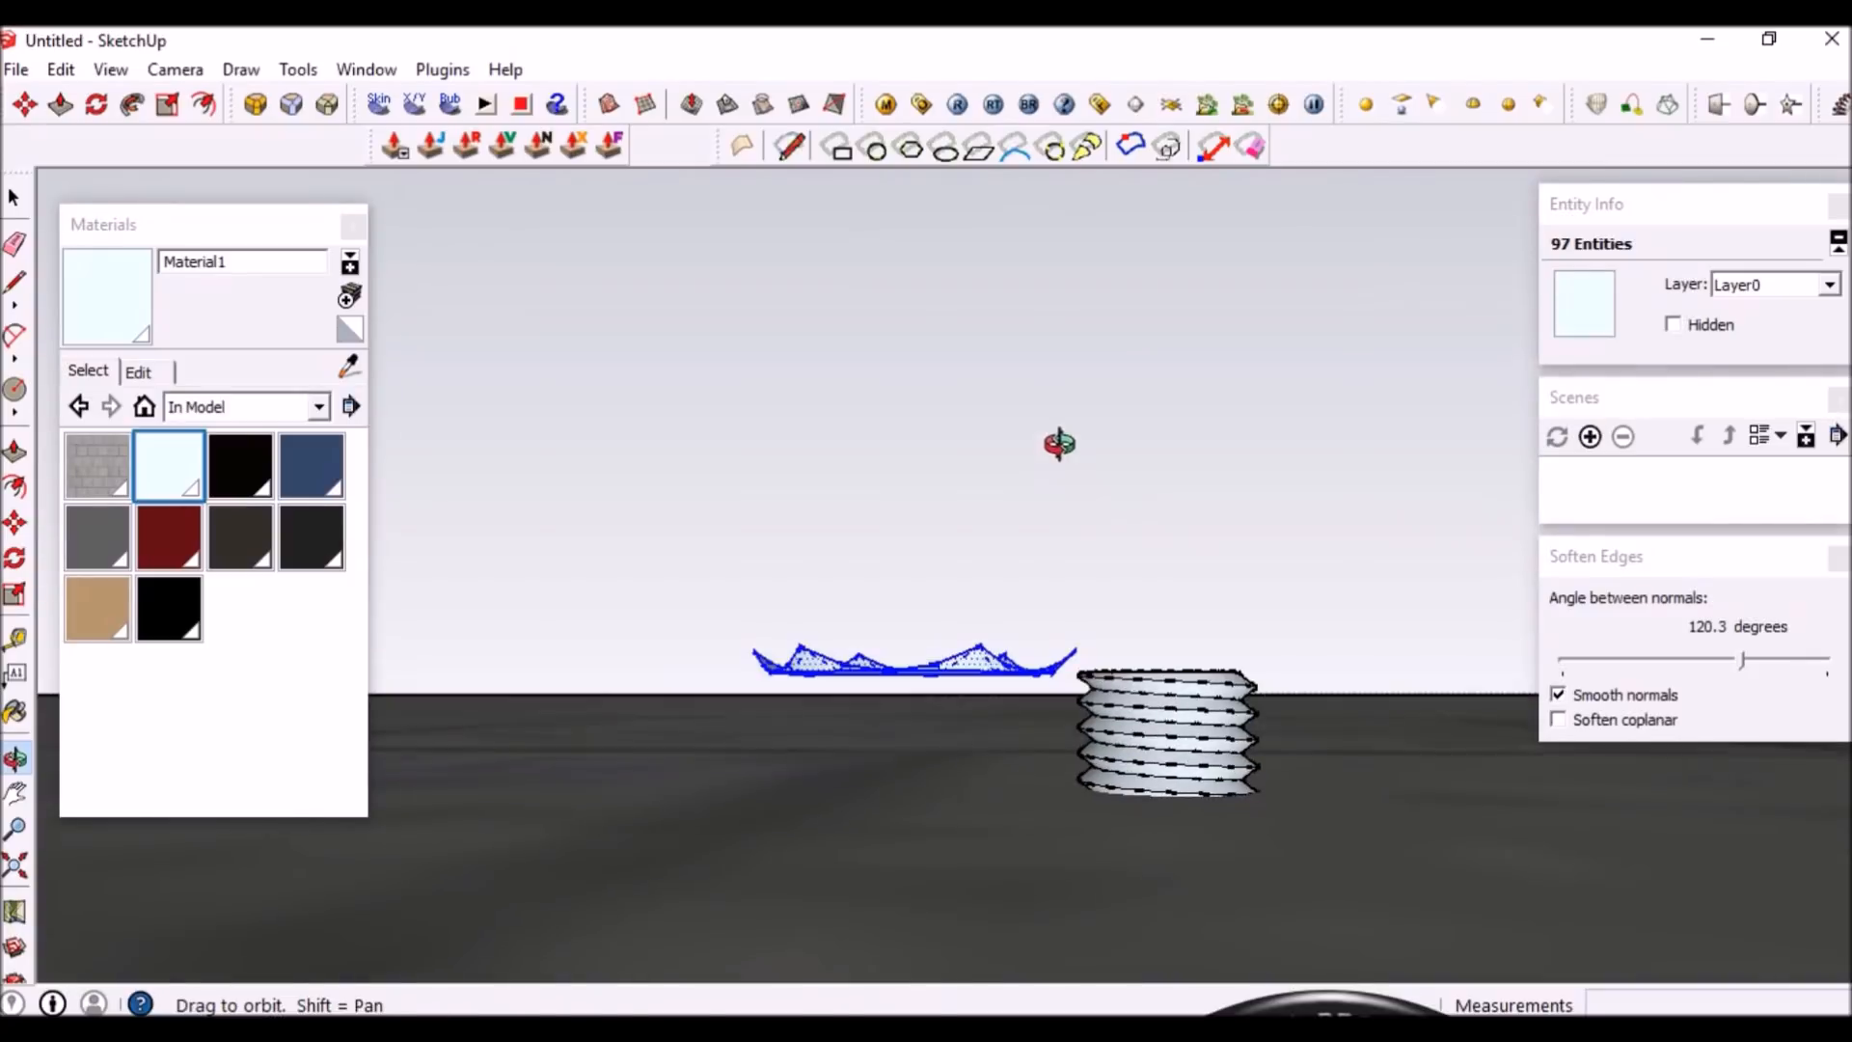
pyautogui.moveTo(921, 656); pyautogui.dragTo(909, 769, button='middle')
pyautogui.scroll(3, 915, 654)
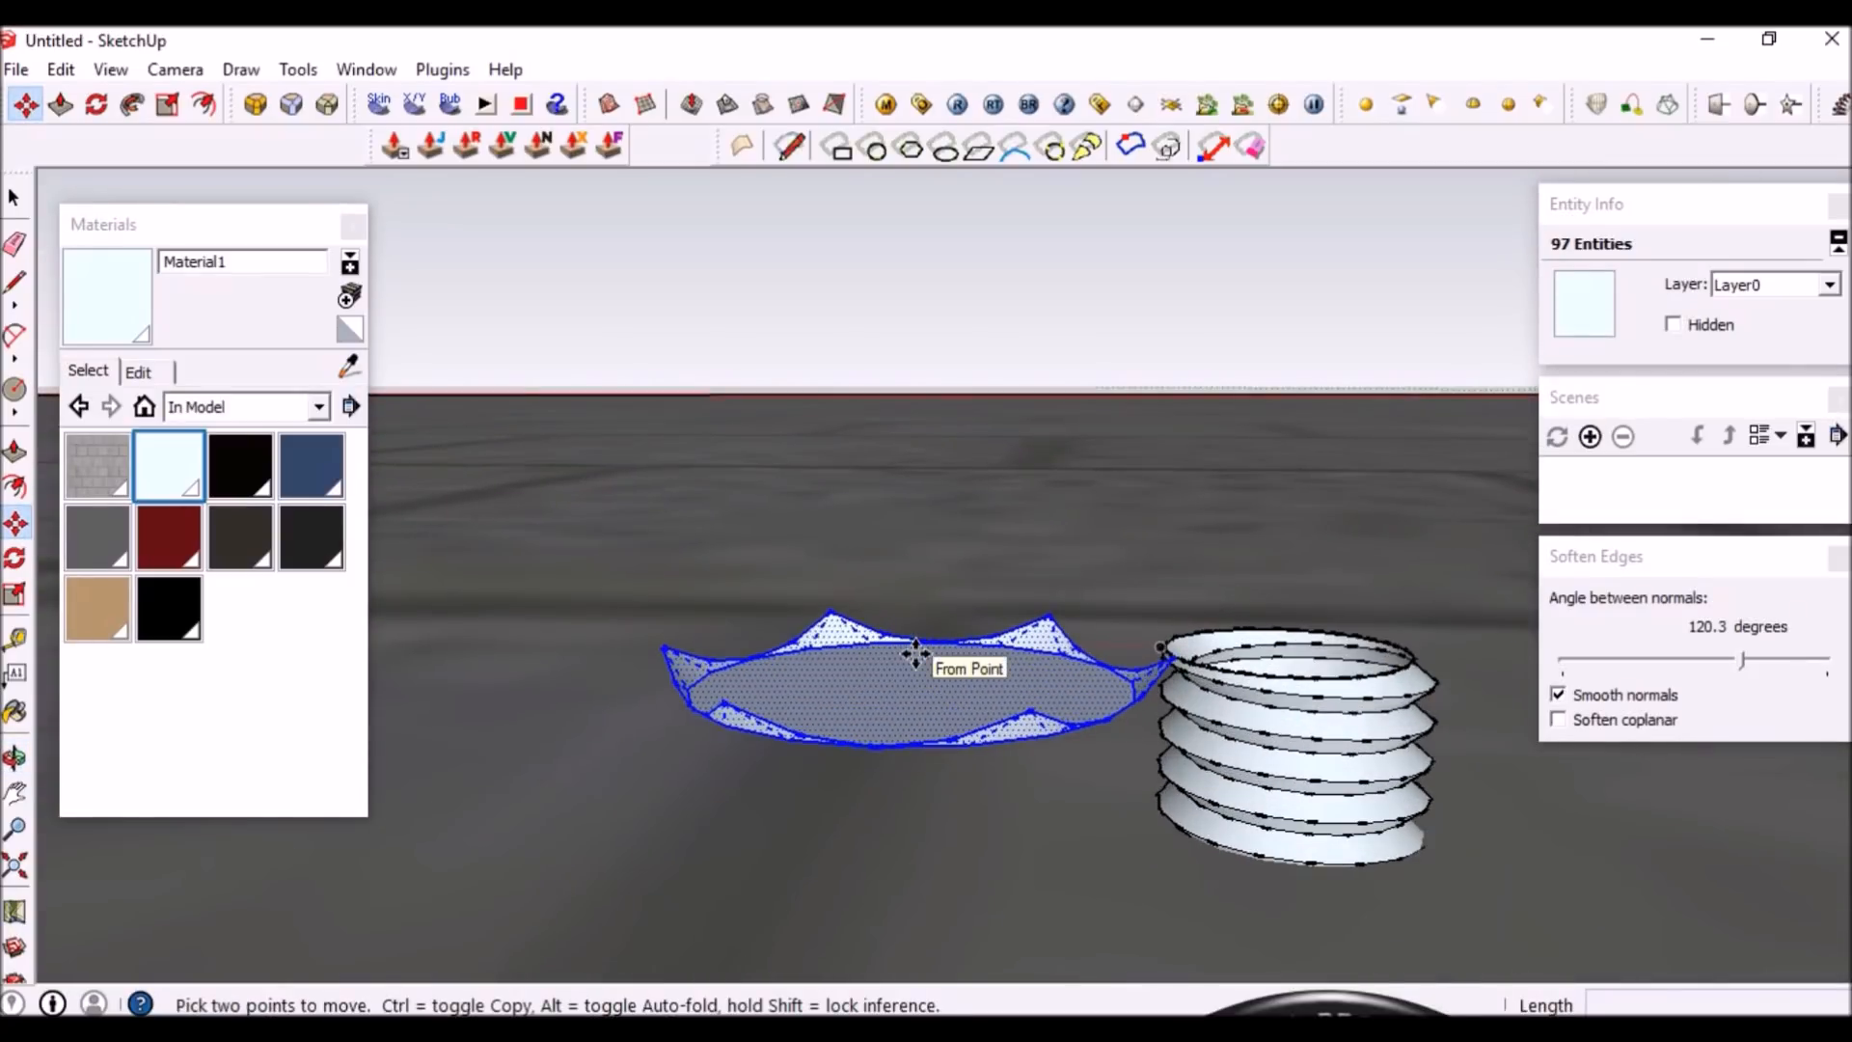
pyautogui.press('s')
pyautogui.scroll(2, 916, 702)
pyautogui.click(907, 635)
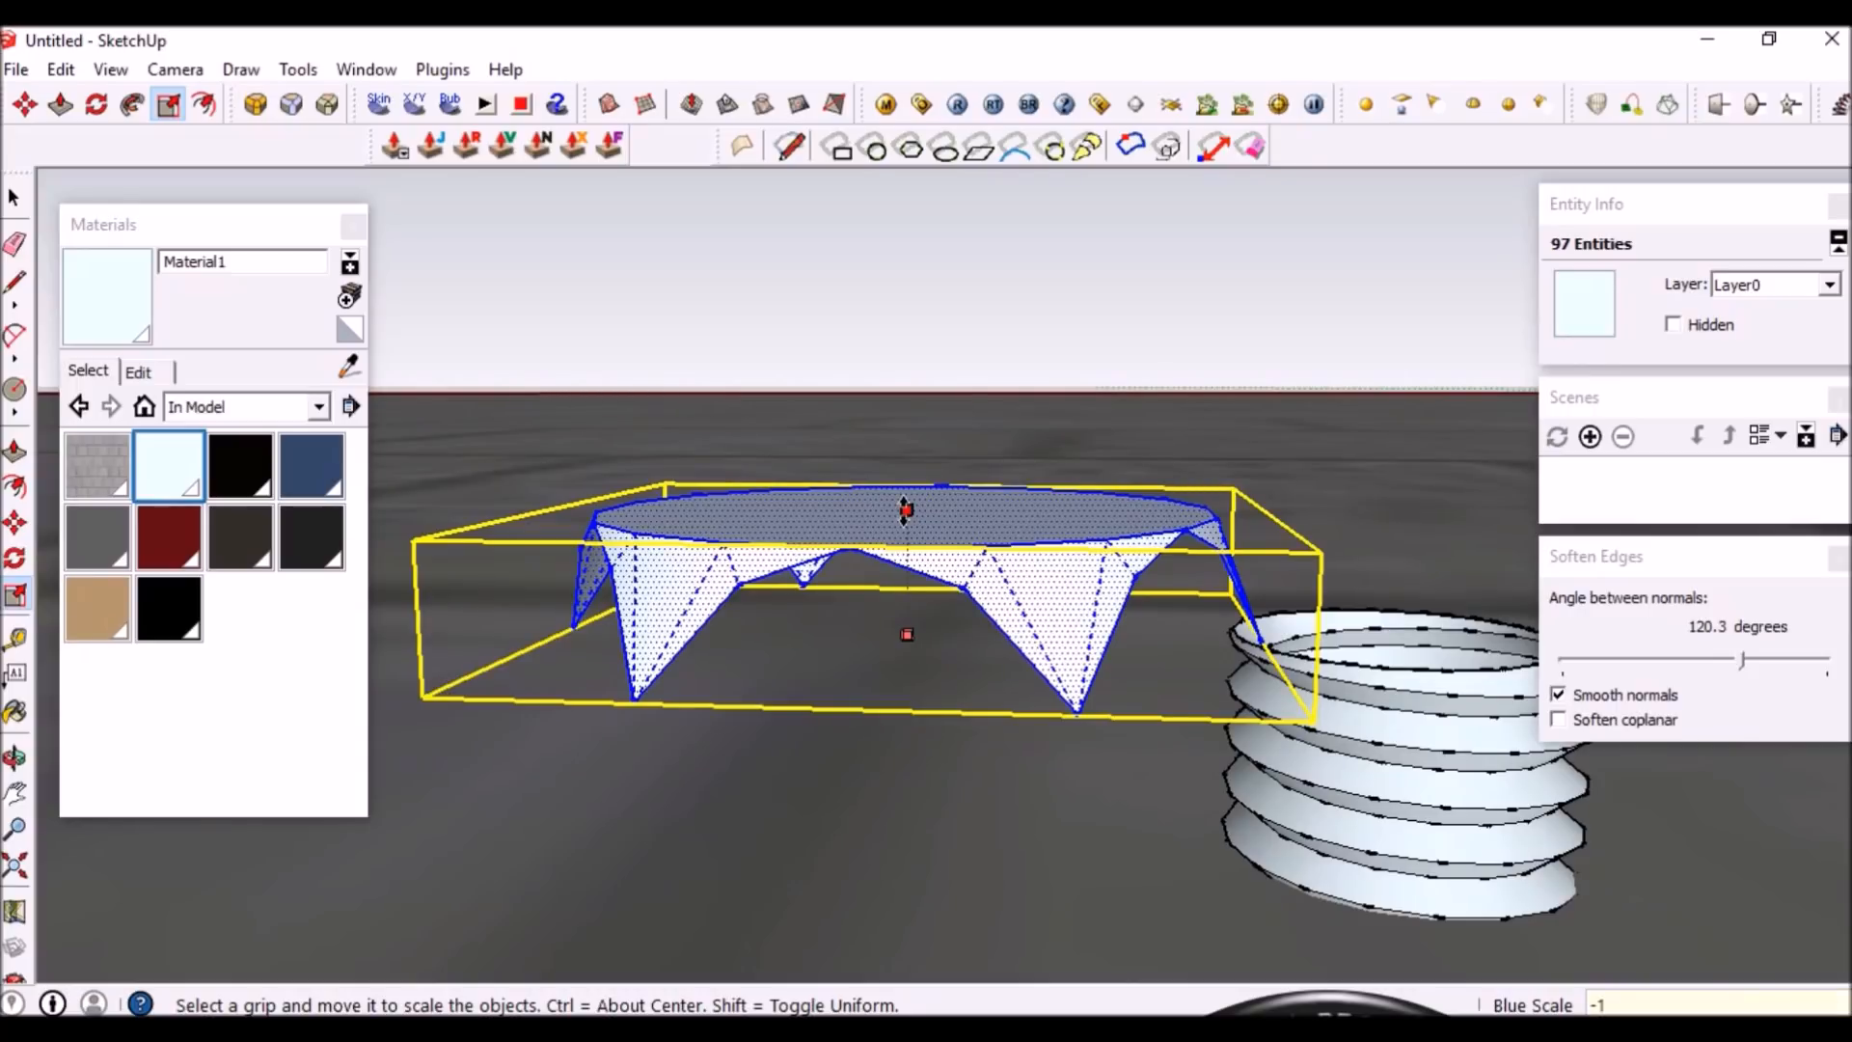
pyautogui.click(909, 511)
pyautogui.moveTo(910, 512); pyautogui.dragTo(677, 733, button='middle')
pyautogui.scroll(-2, 783, 642)
pyautogui.scroll(-1, 679, 729)
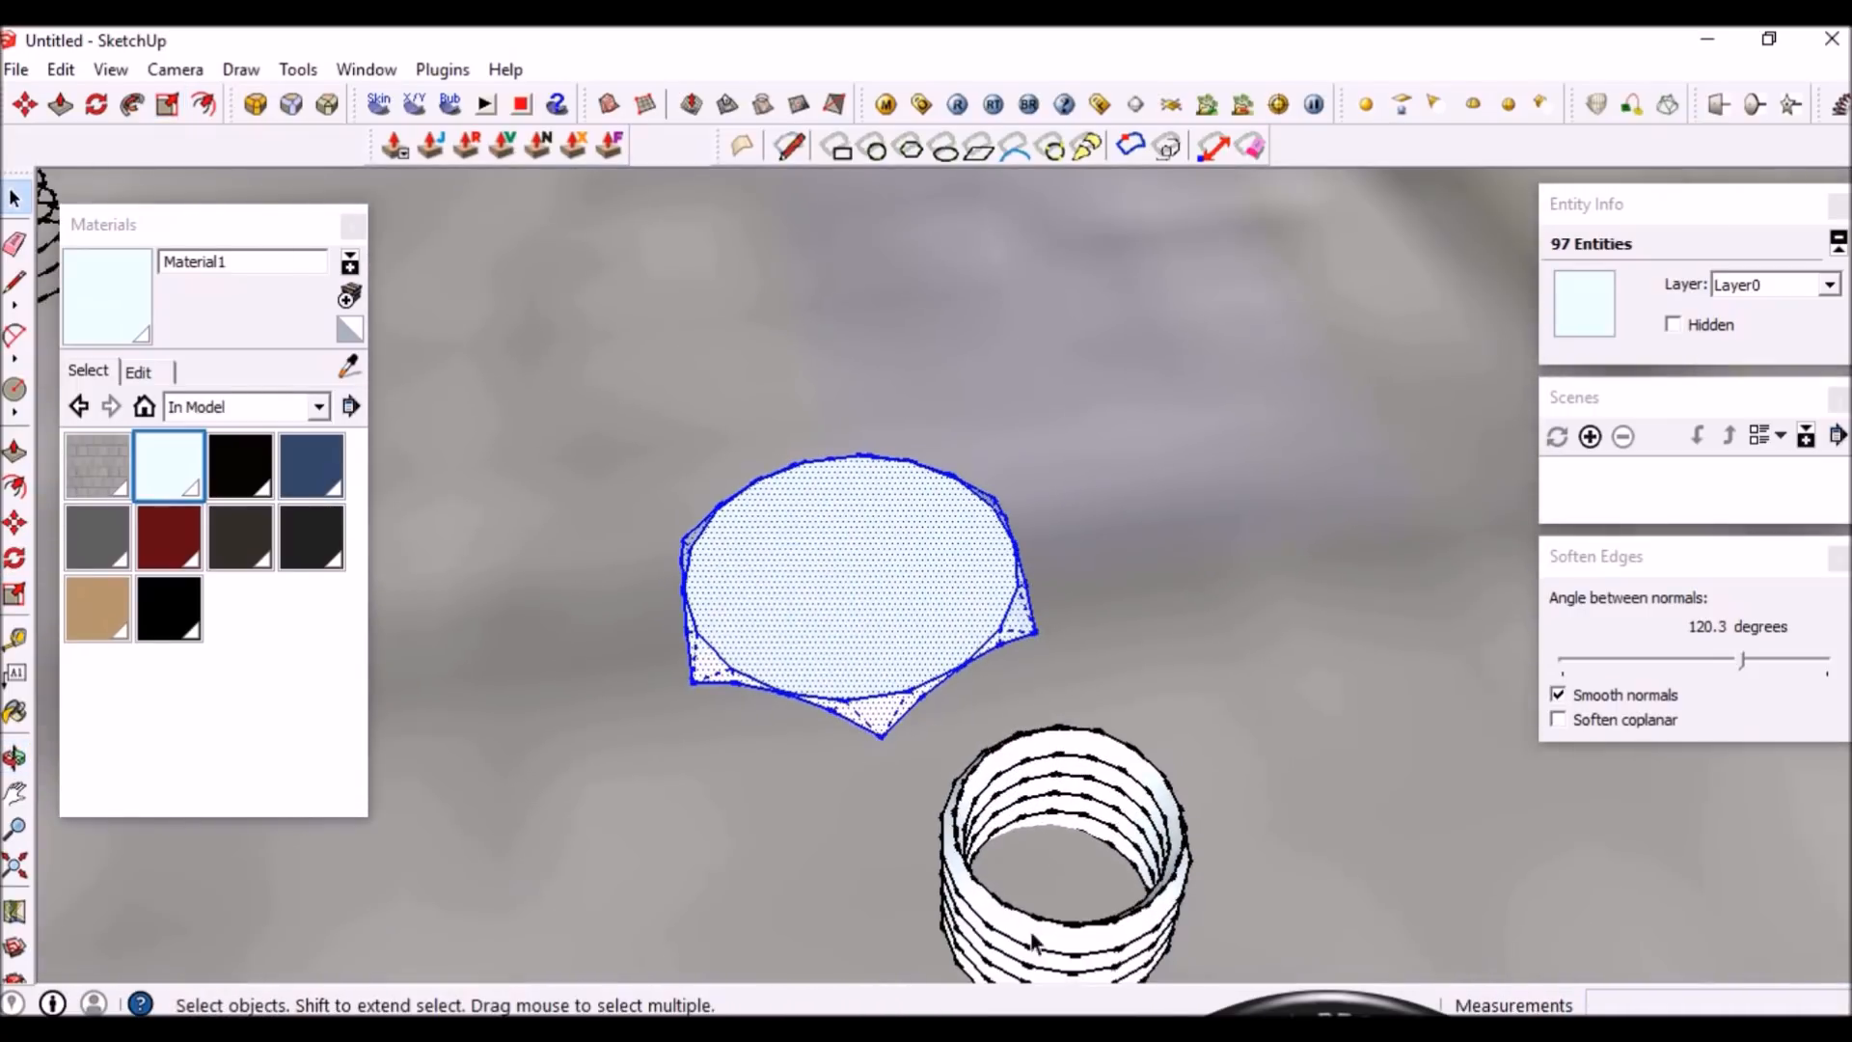
# Move the flipped chamfered hexagon by its front edge point onto the front of the separate thread segment
pyautogui.scroll(3, 1018, 922)
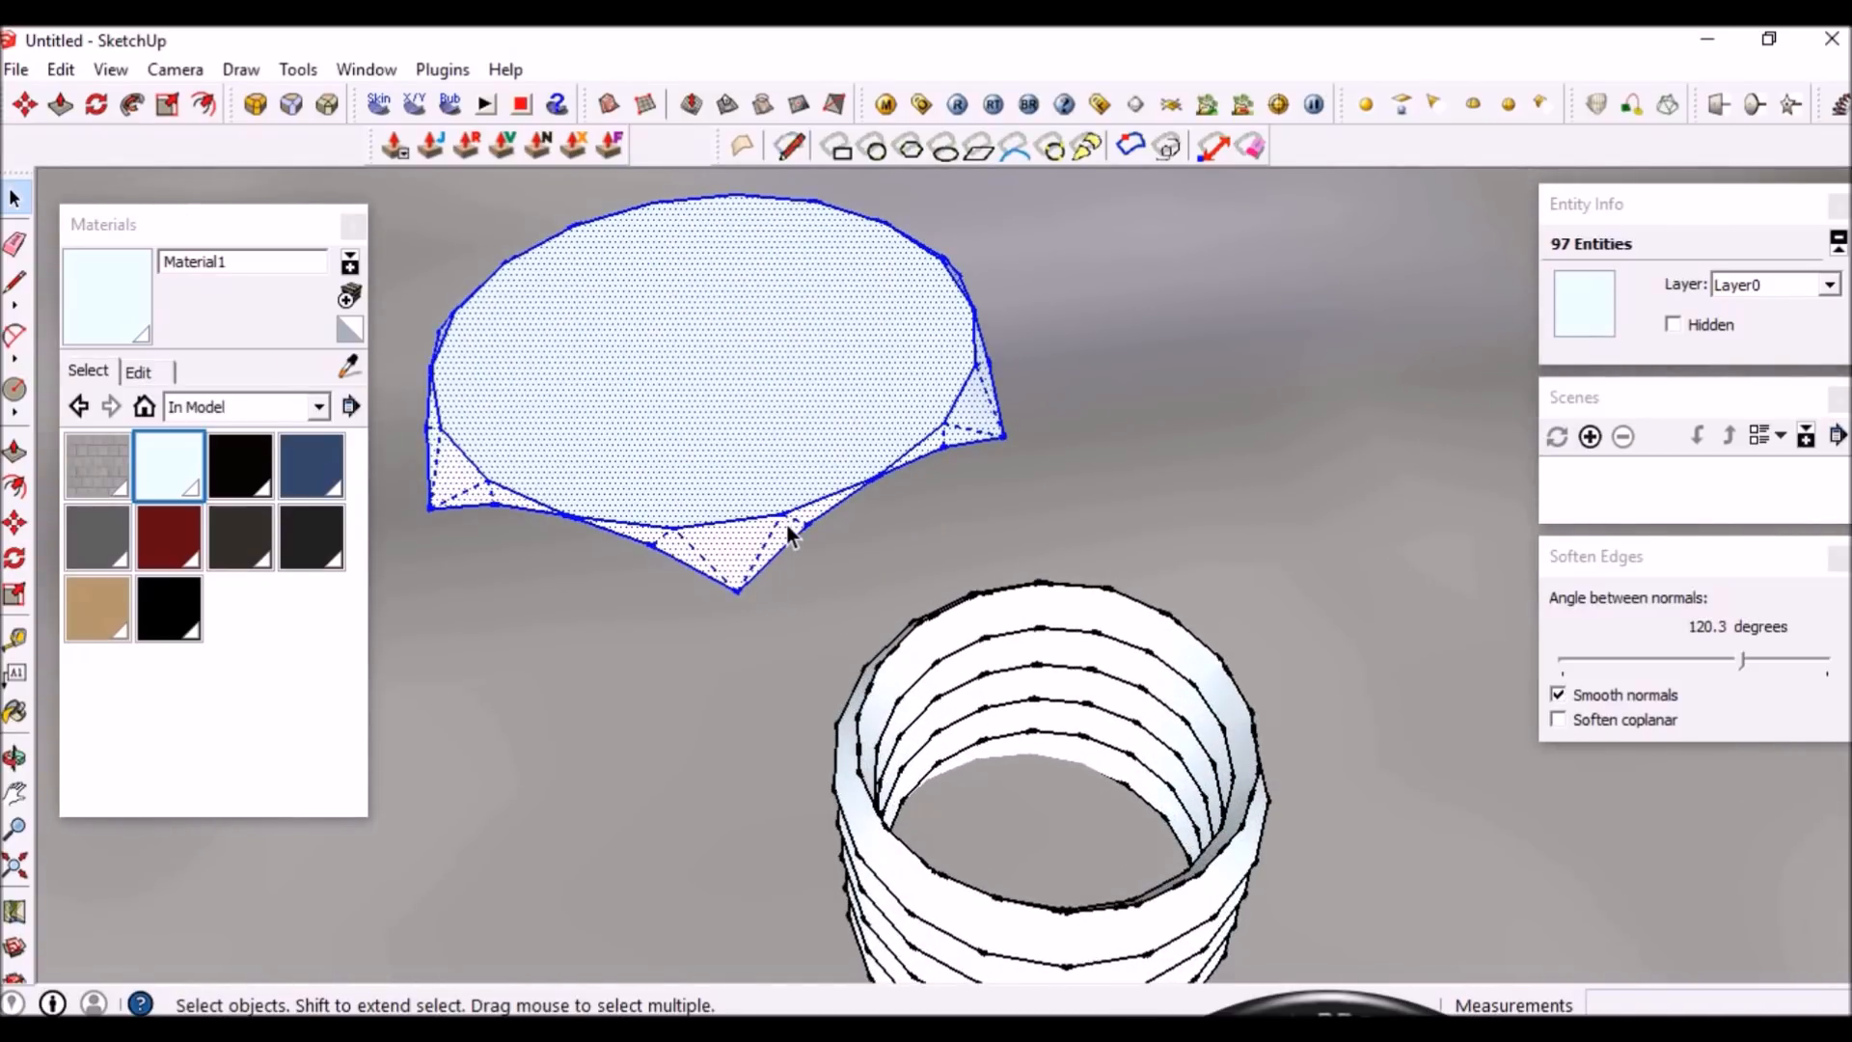
pyautogui.press('m')
pyautogui.click(725, 518)
pyautogui.scroll(-2, 726, 518)
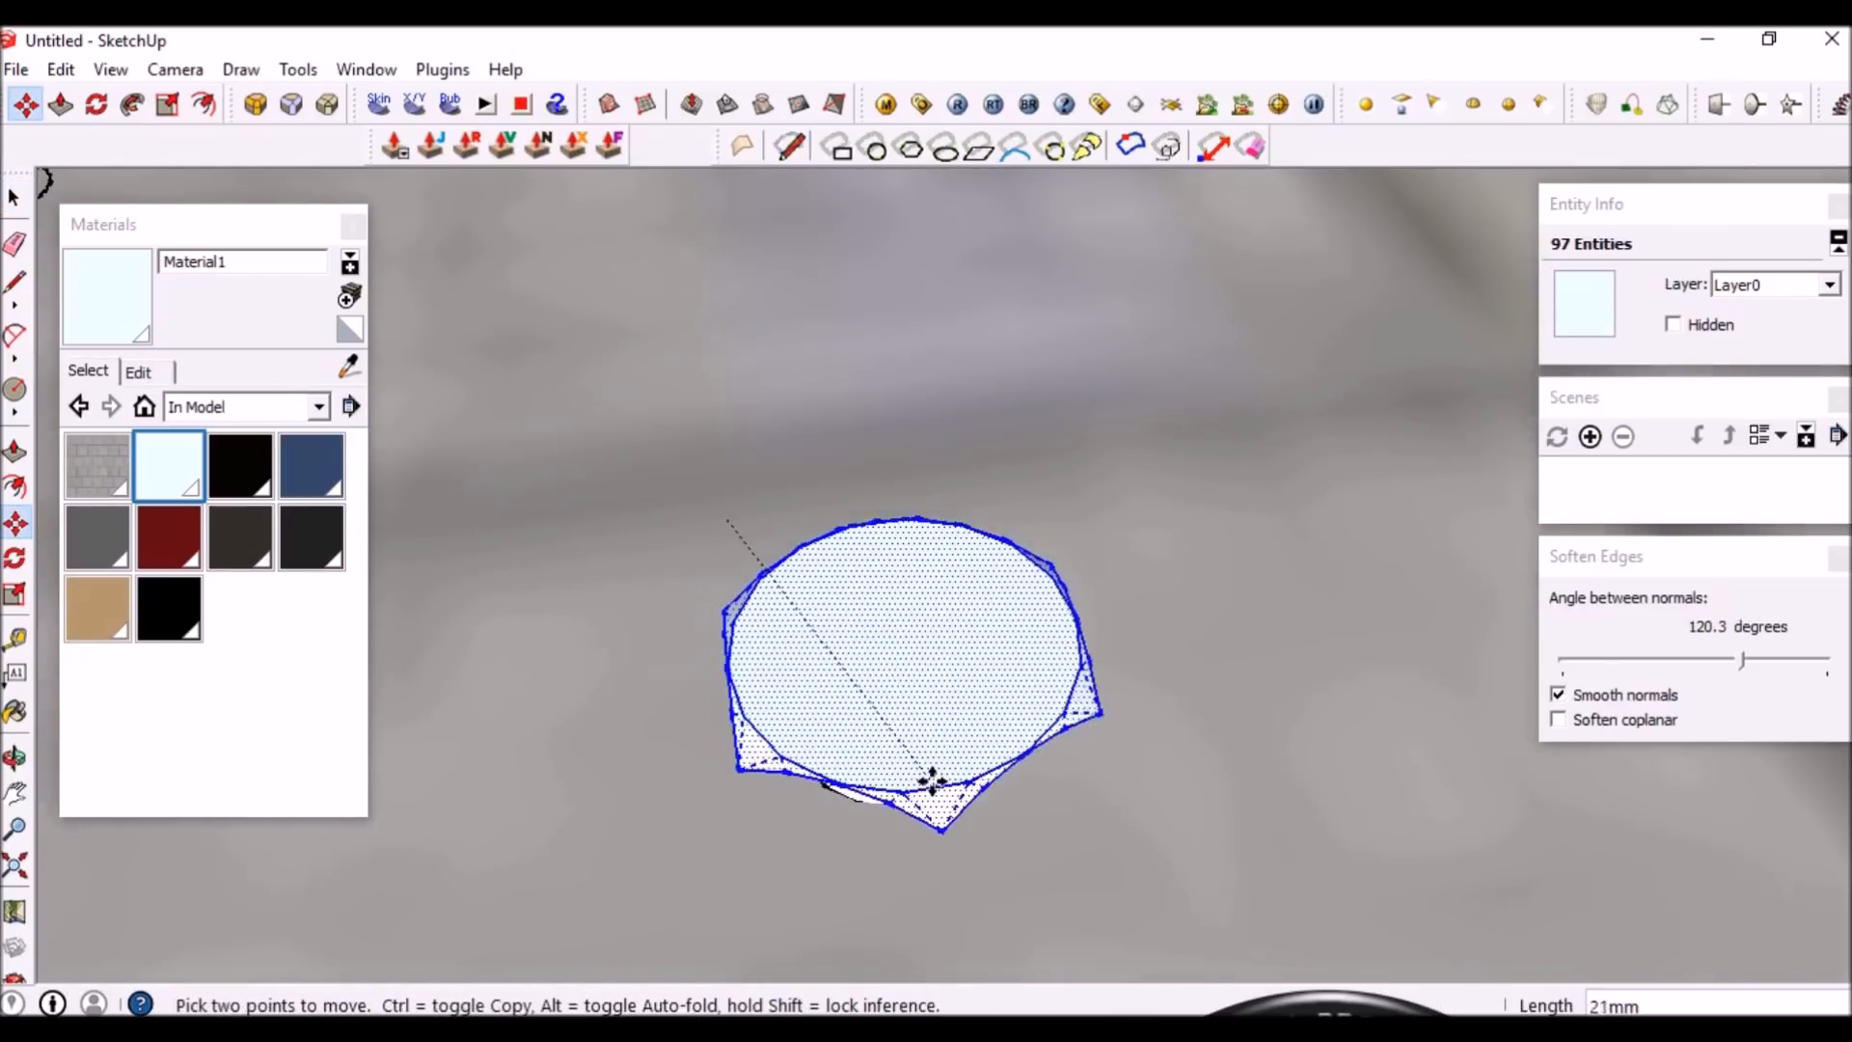
pyautogui.scroll(3, 912, 748)
pyautogui.scroll(4, 897, 695)
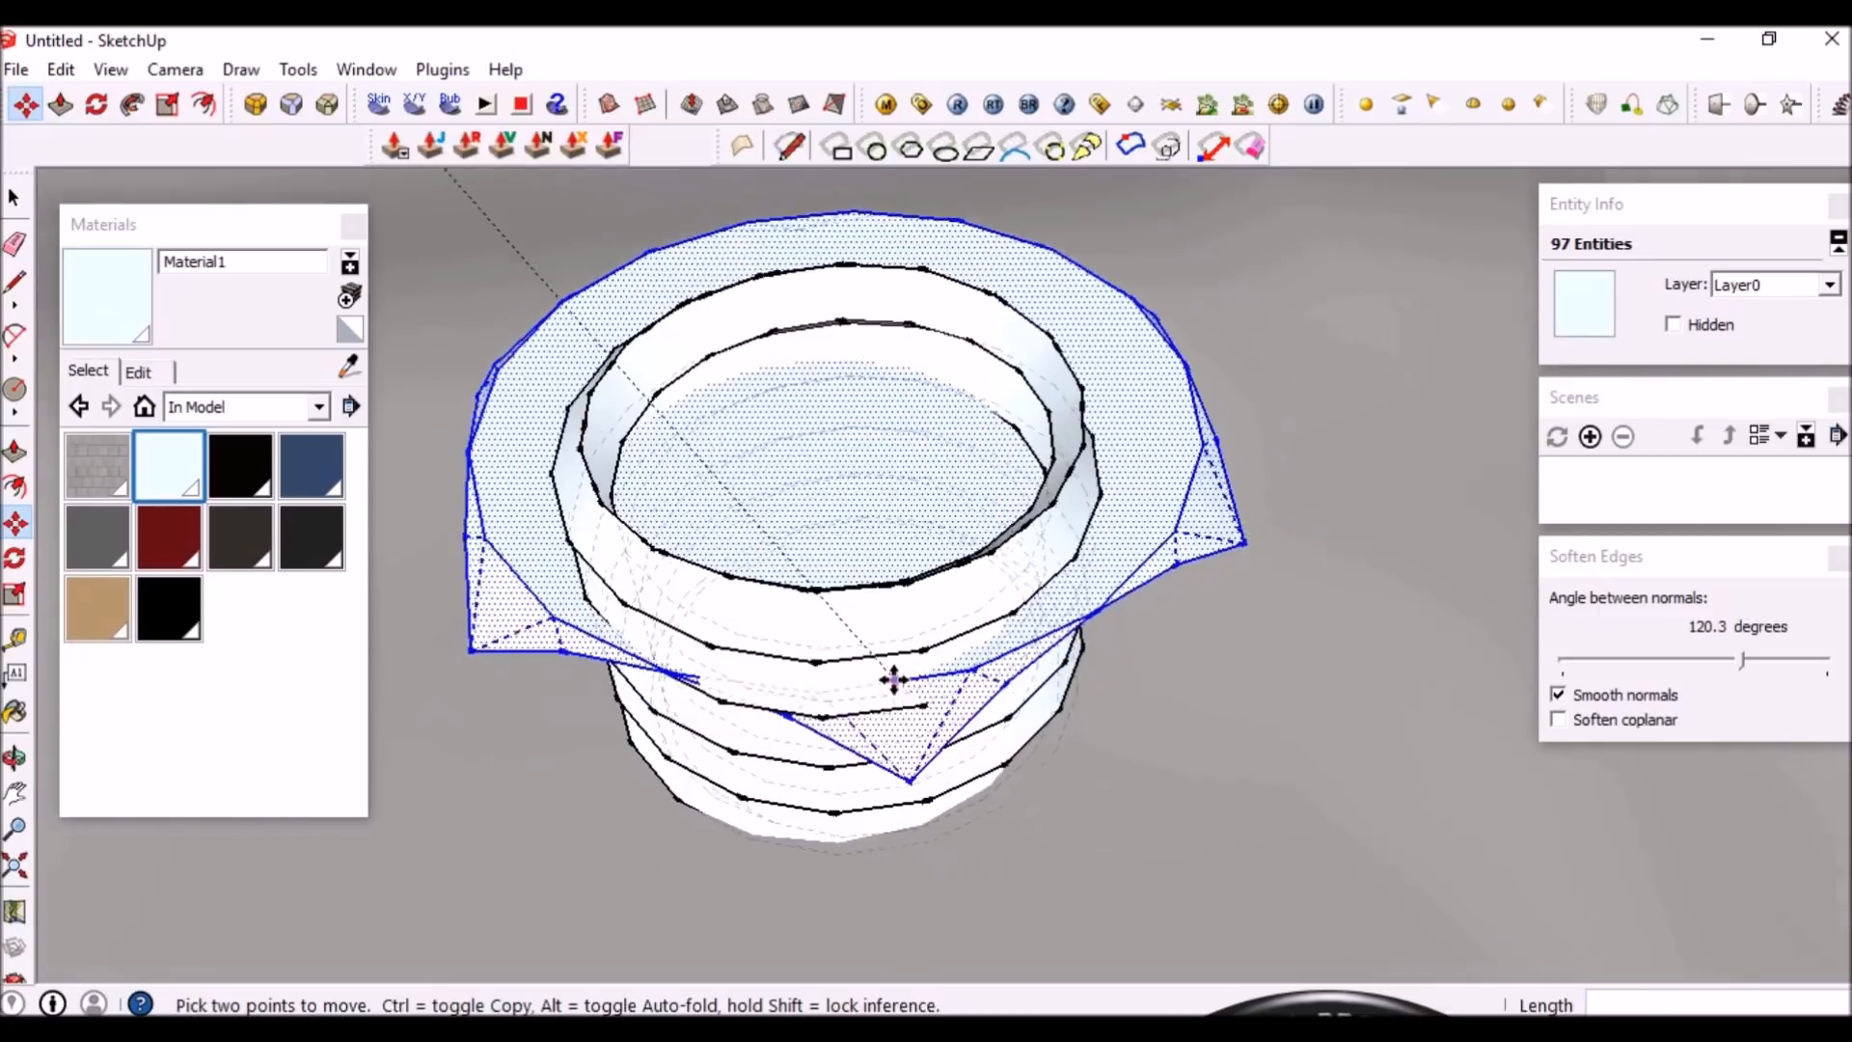
pyautogui.moveTo(938, 627); pyautogui.dragTo(808, 677, button='middle')
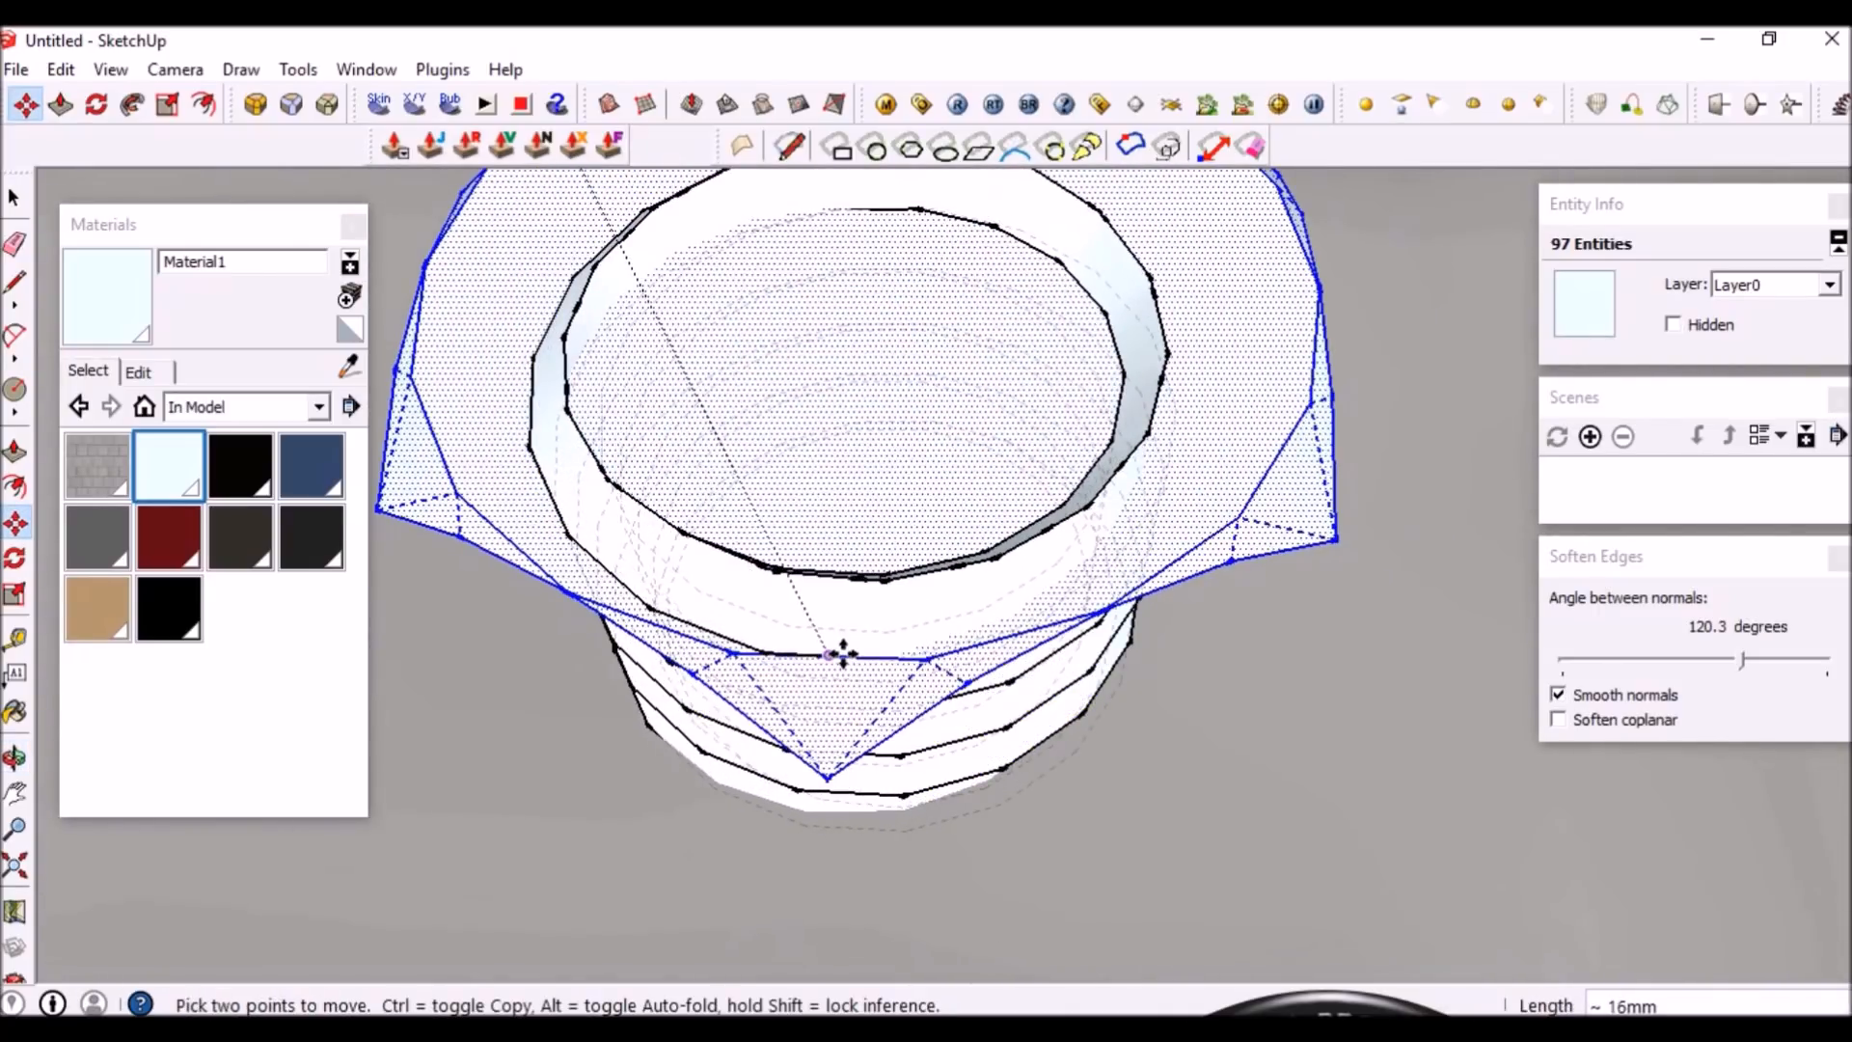
pyautogui.scroll(2, 828, 656)
pyautogui.click(825, 656)
# Shift the chamfered hexagon 3 mm sideways so that it is centred around the thread ring
pyautogui.scroll(-5, 1252, 757)
pyautogui.moveTo(1252, 757); pyautogui.dragTo(827, 785, button='middle')
pyautogui.scroll(2, 928, 730)
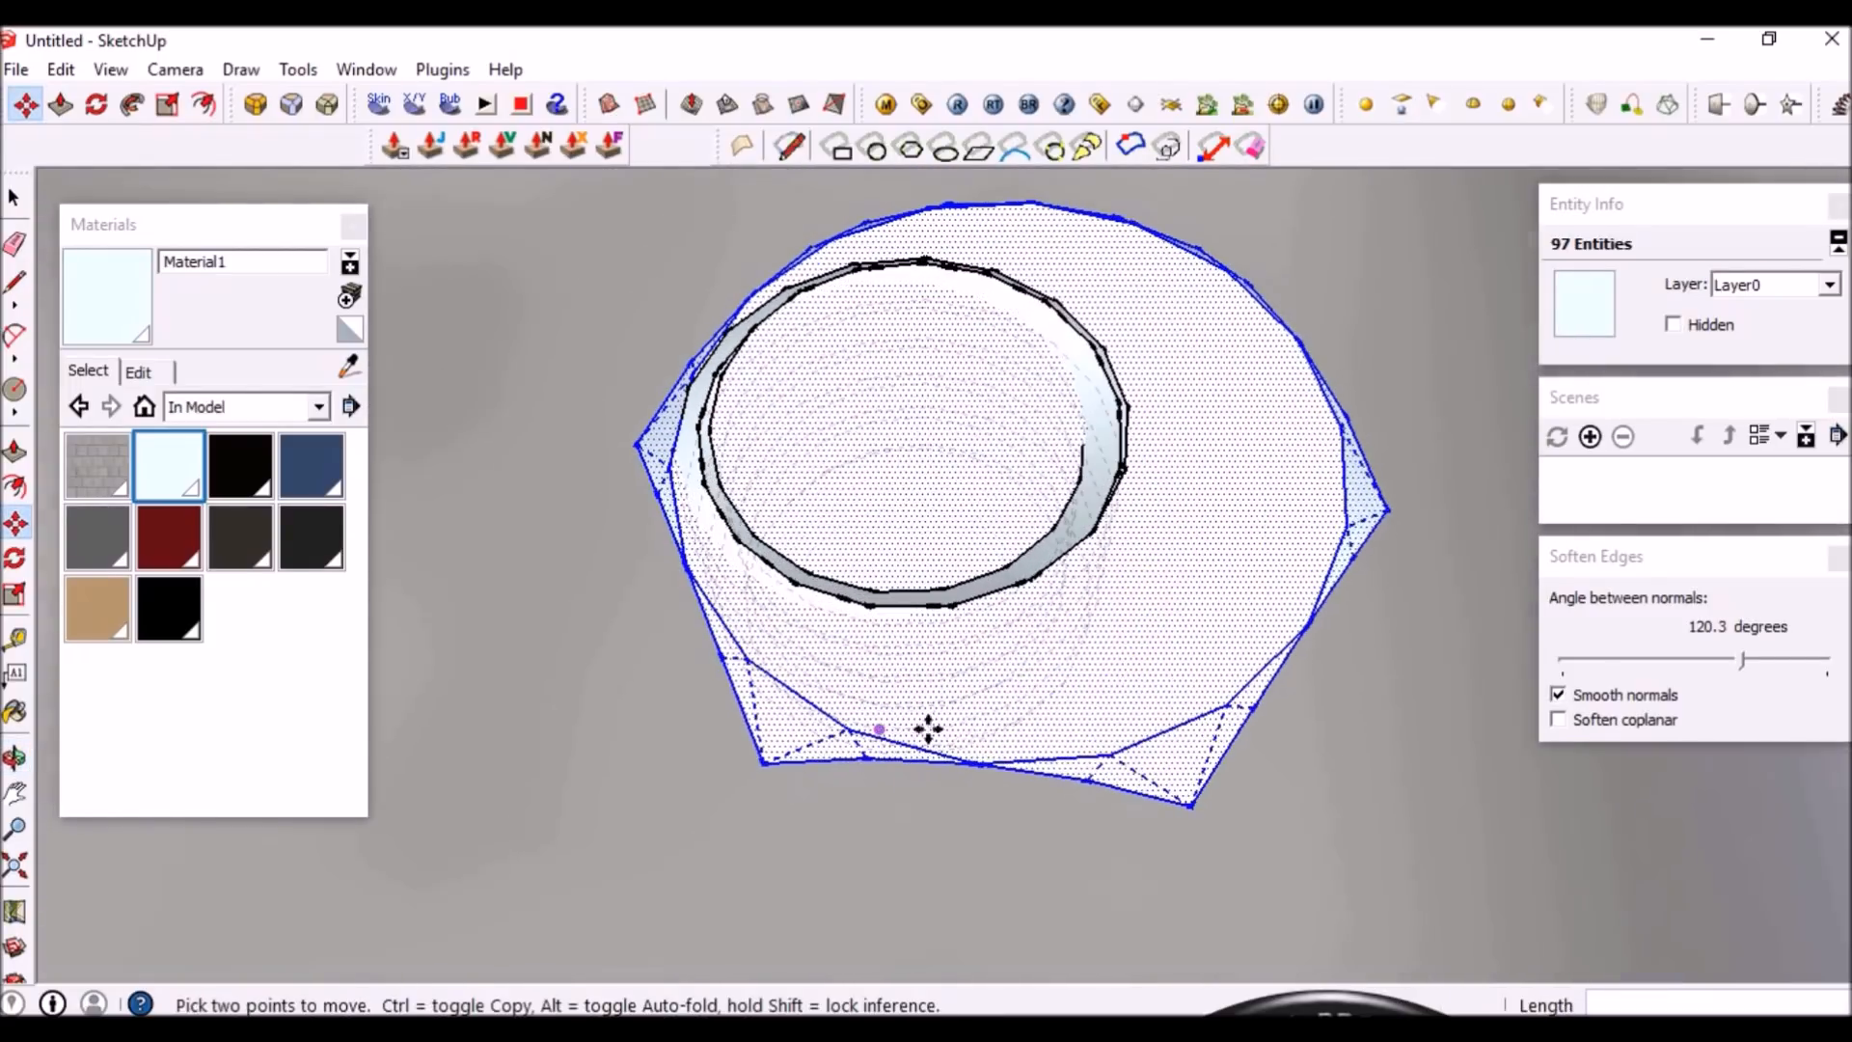
pyautogui.click(977, 764)
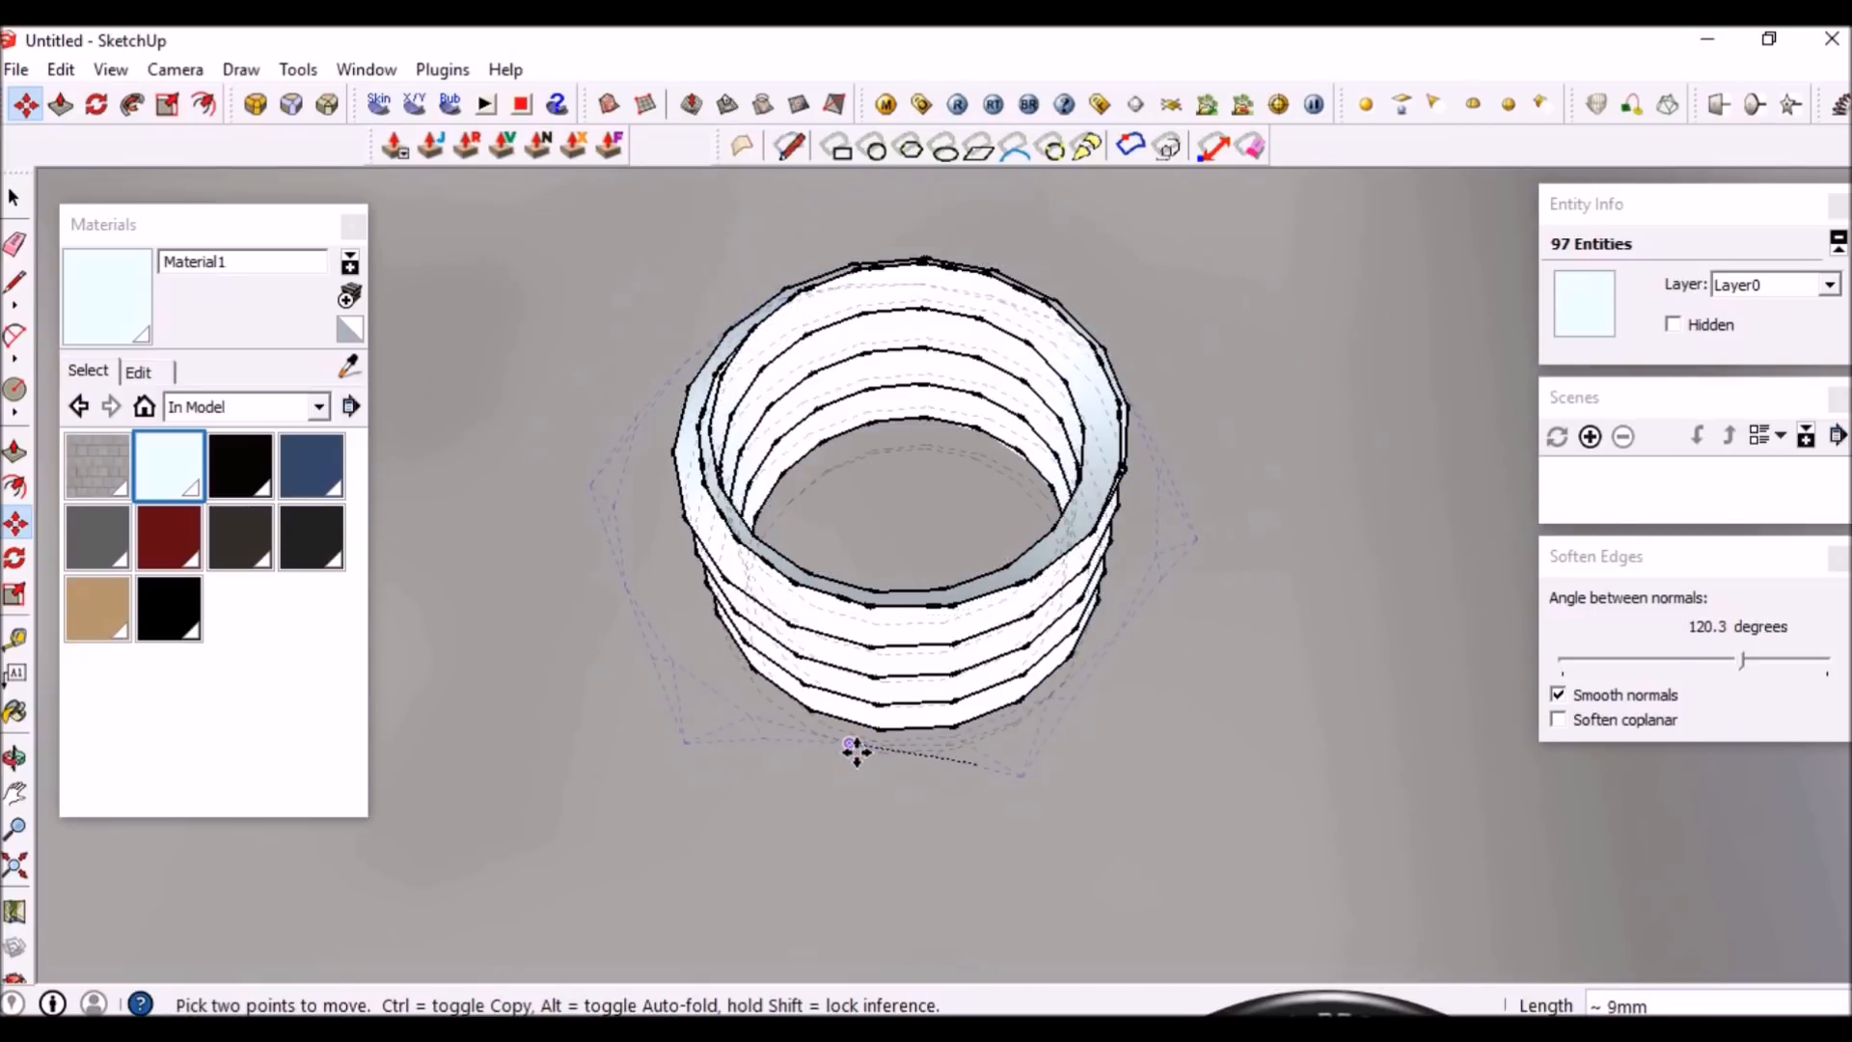
pyautogui.write('3')
pyautogui.press('Return')
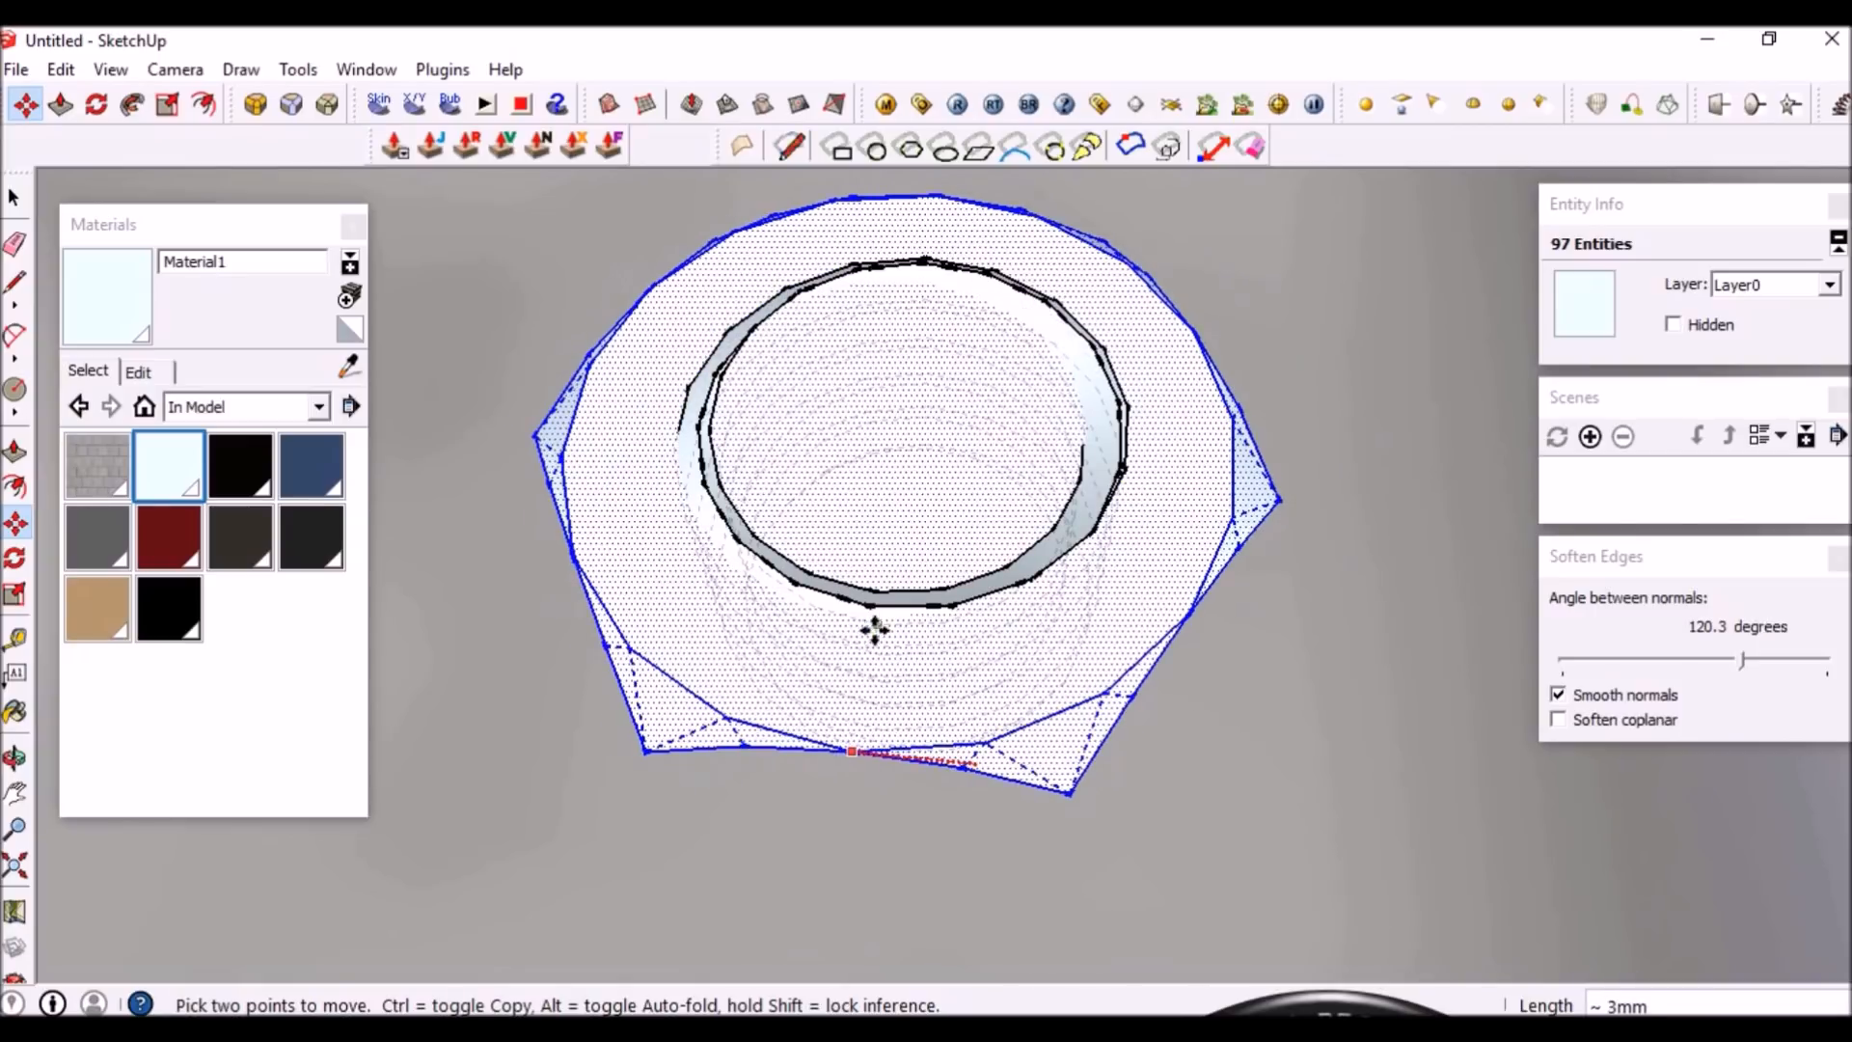
pyautogui.click(867, 606)
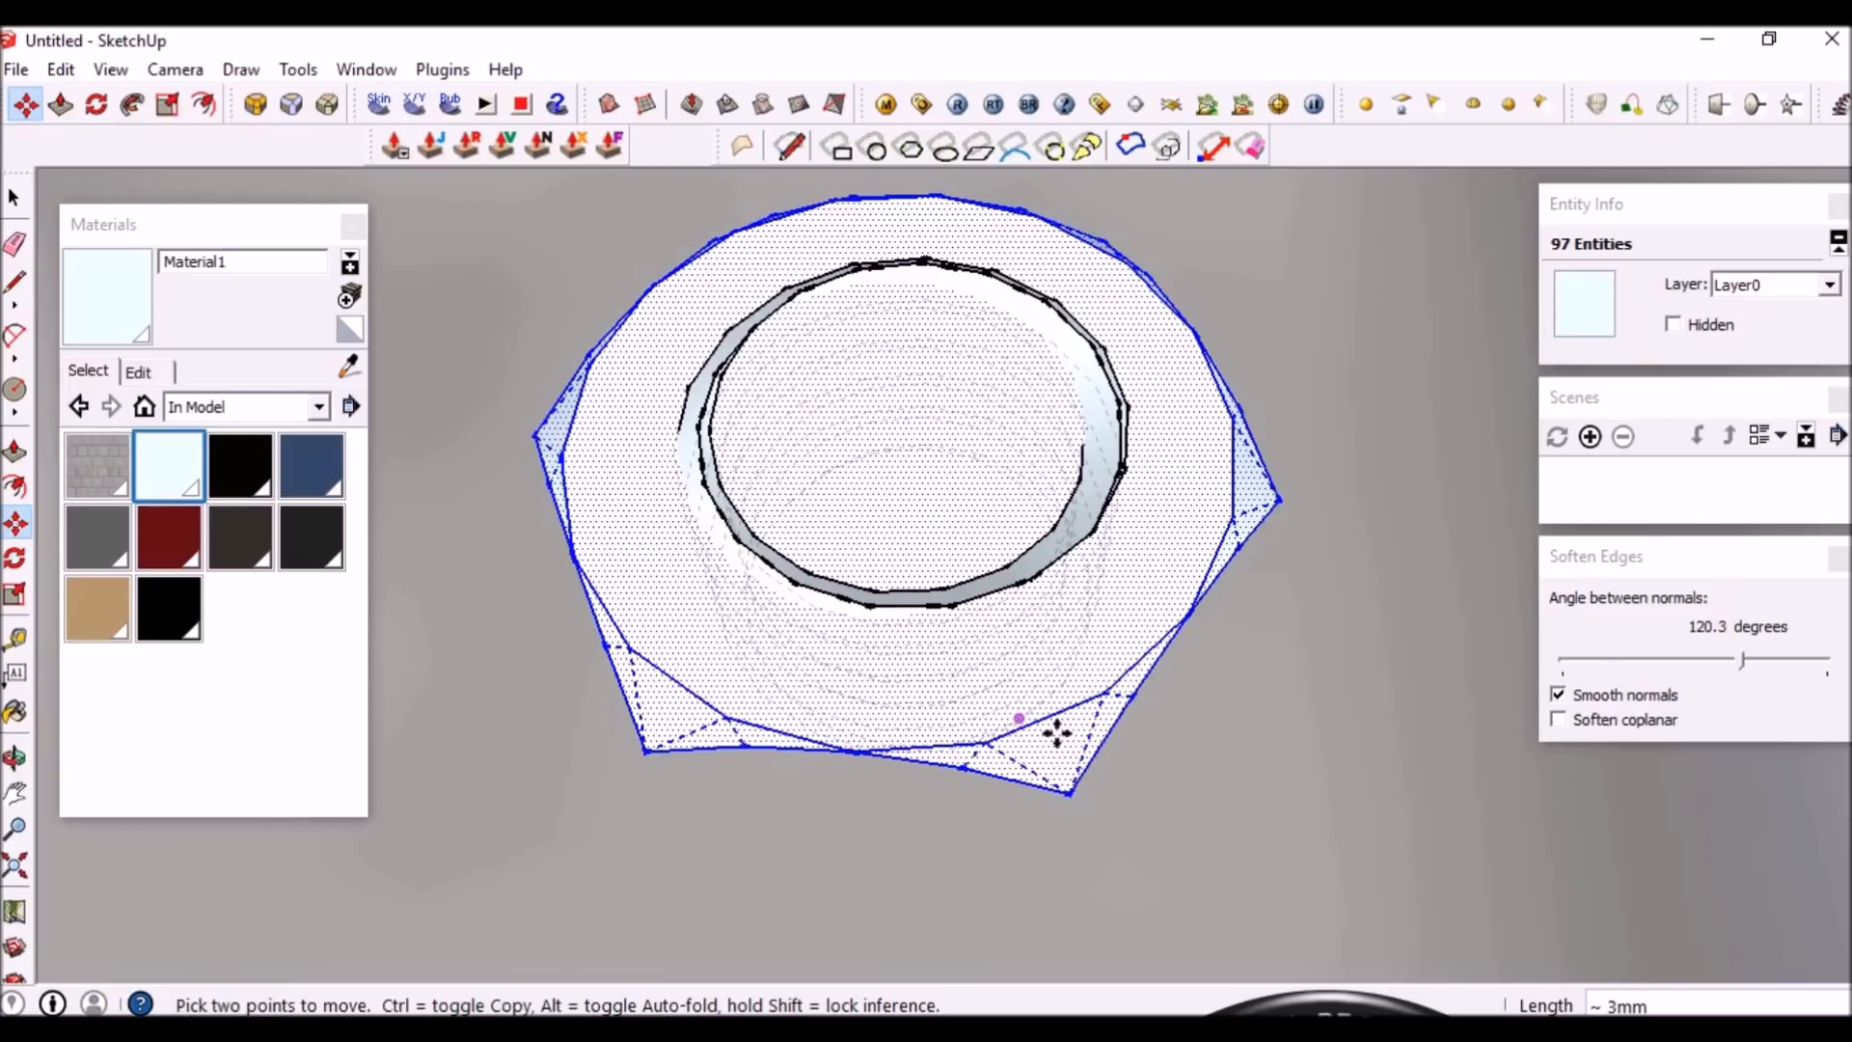
pyautogui.press('space')
# Raise the chamfered hexagon along the blue axis so that it is level with the upper end of the thread segment
pyautogui.scroll(-3, 1057, 733)
pyautogui.moveTo(1014, 634); pyautogui.dragTo(1084, 501, button='middle')
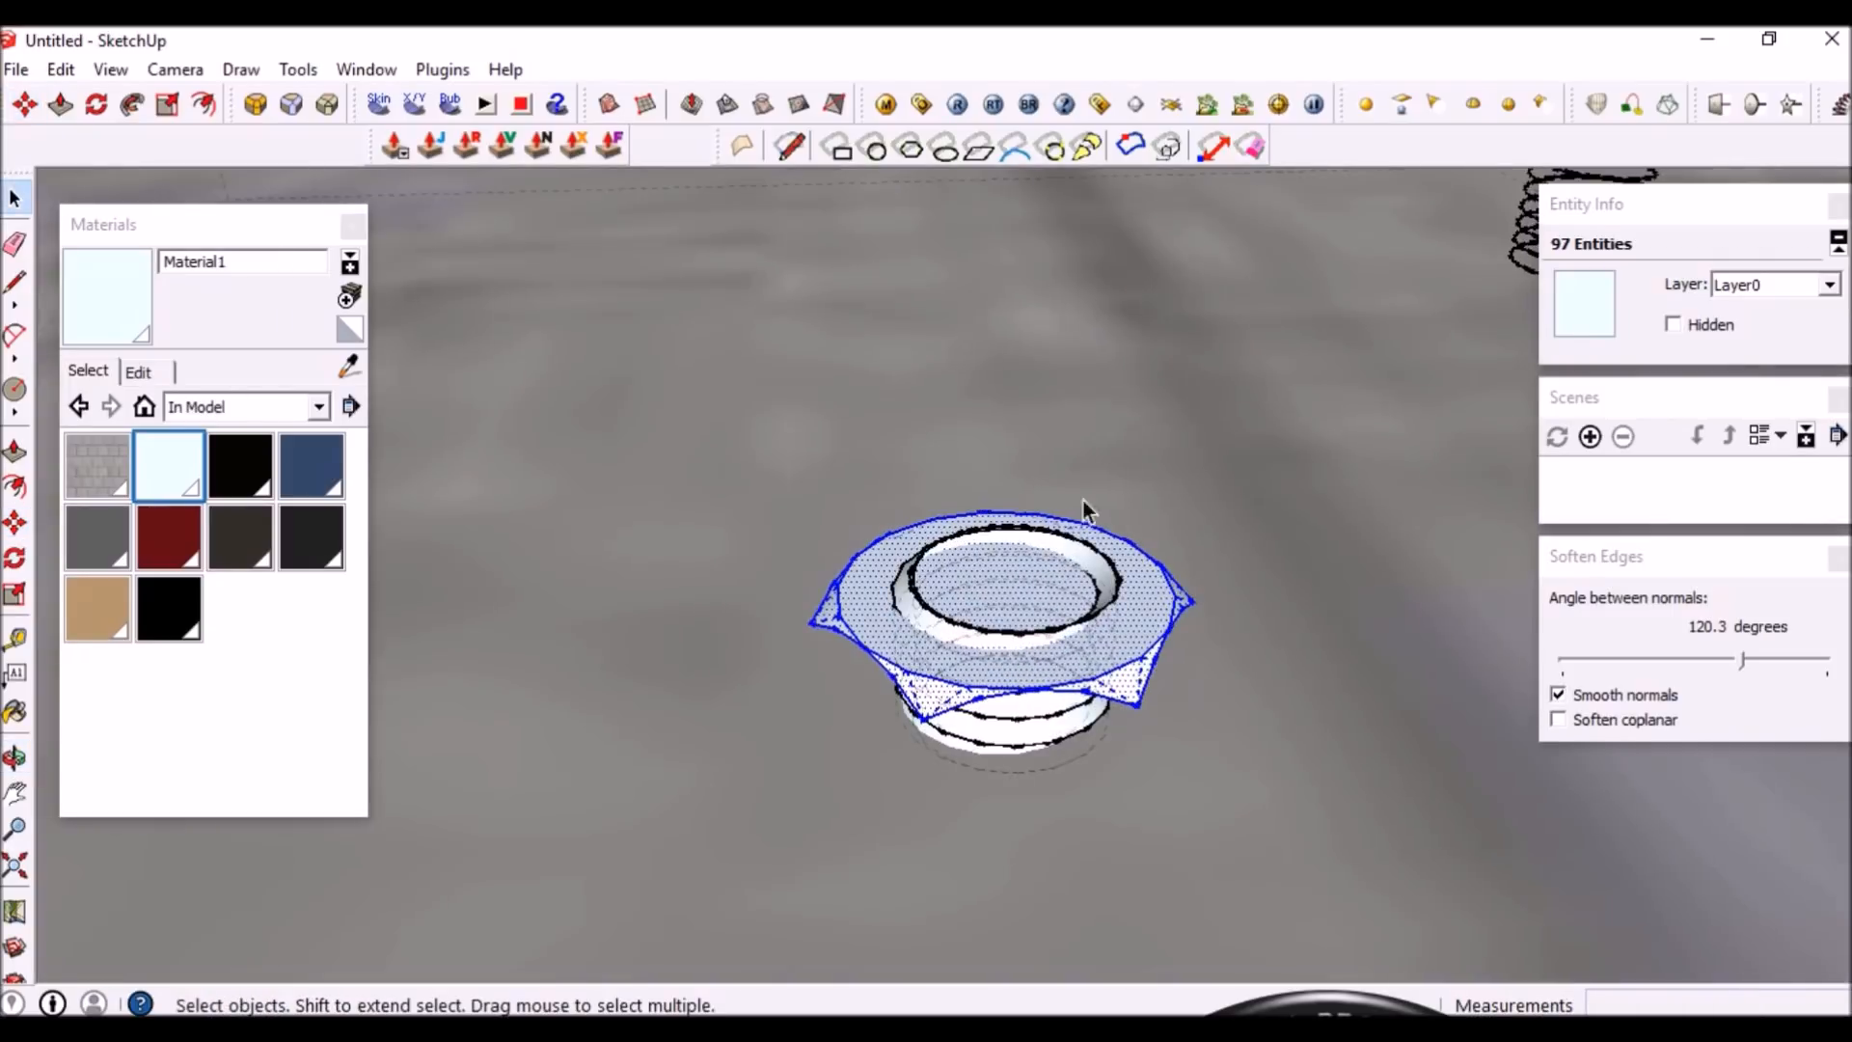
pyautogui.scroll(6, 1053, 646)
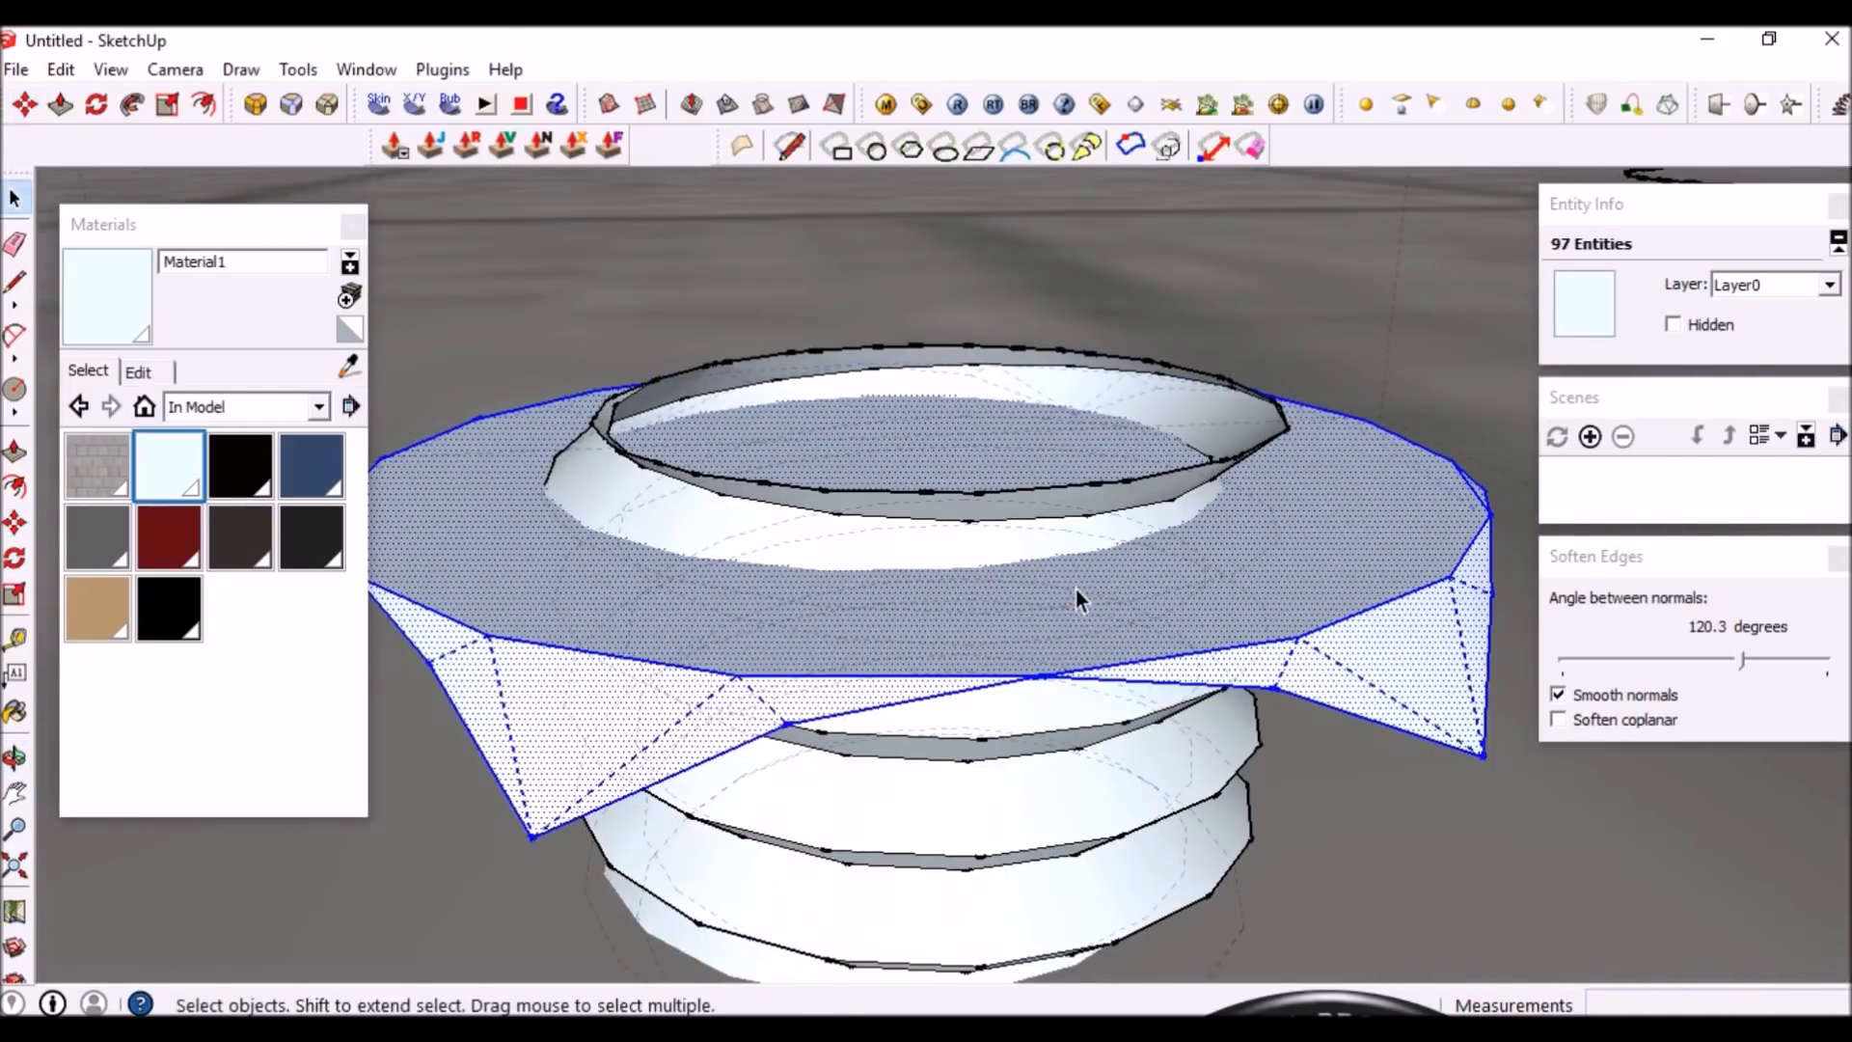
pyautogui.press('m')
pyautogui.click(1038, 673)
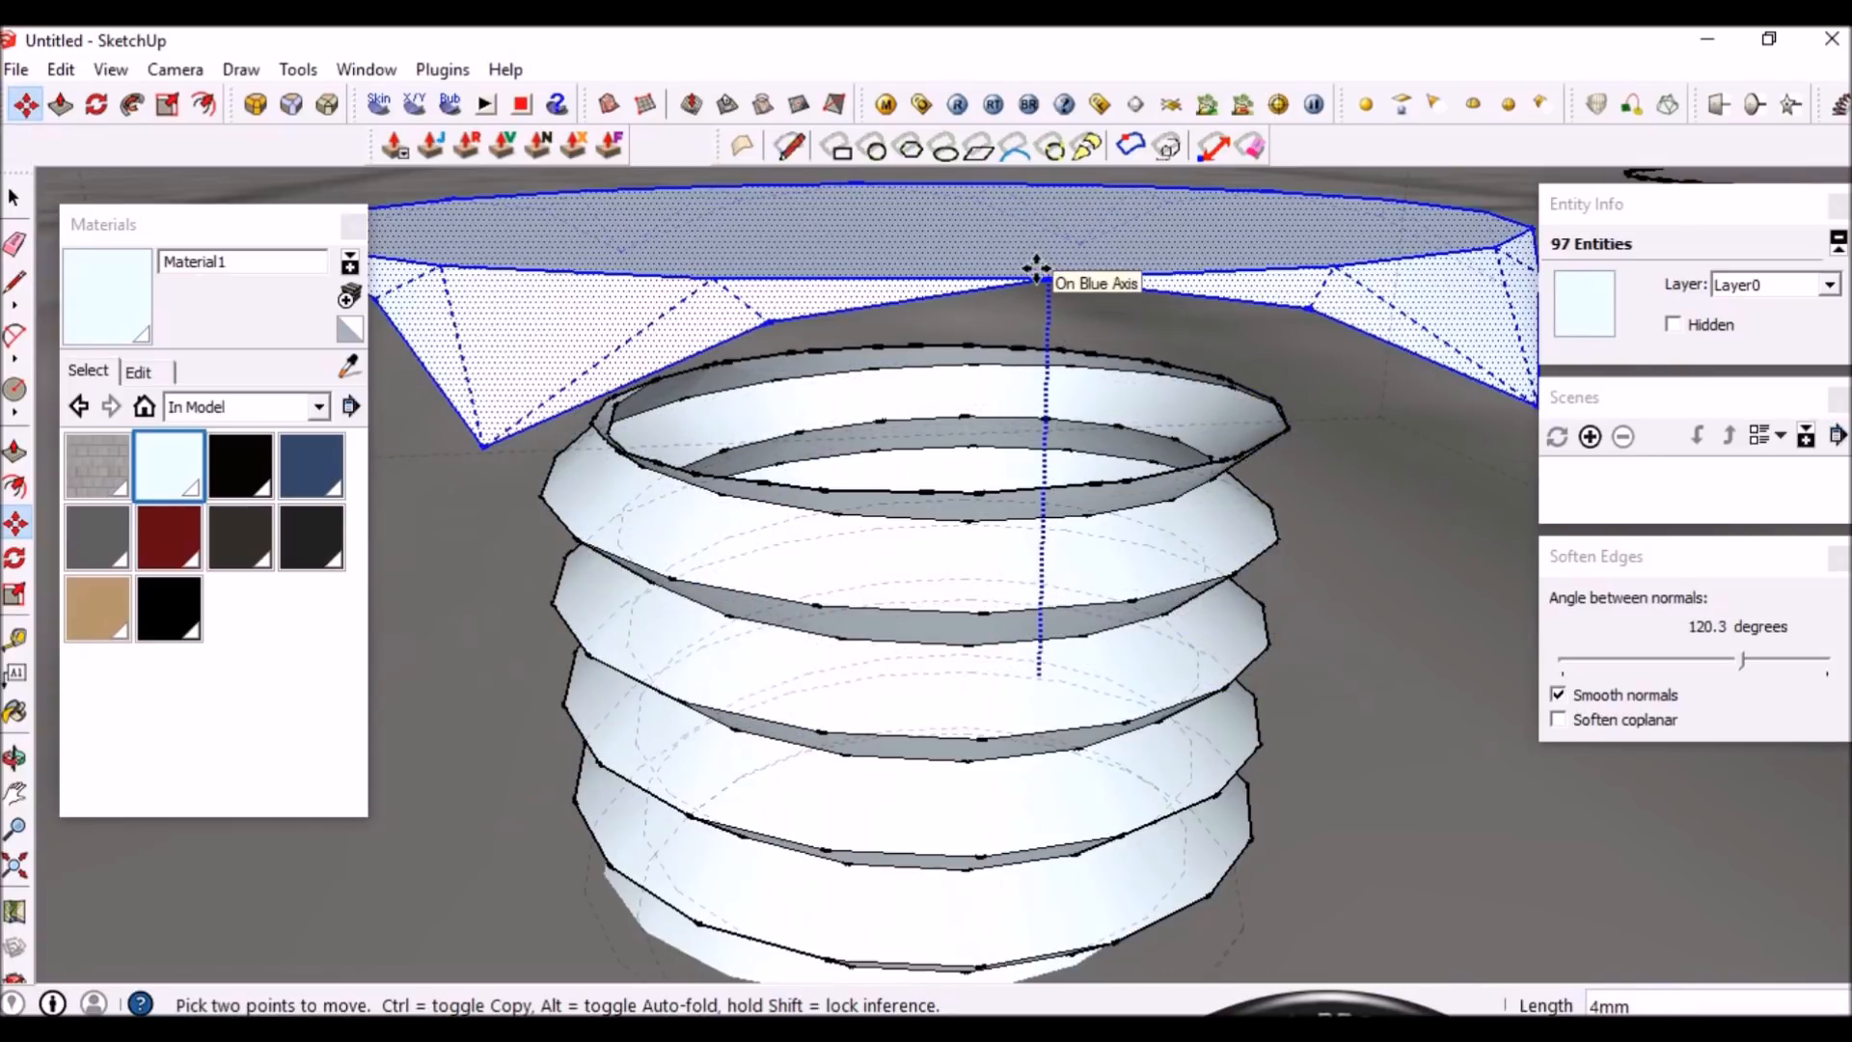
pyautogui.click(925, 490)
pyautogui.press('space')
pyautogui.moveTo(980, 519); pyautogui.dragTo(951, 779, button='middle')
pyautogui.scroll(-3, 962, 579)
pyautogui.moveTo(974, 708); pyautogui.dragTo(987, 419, button='middle')
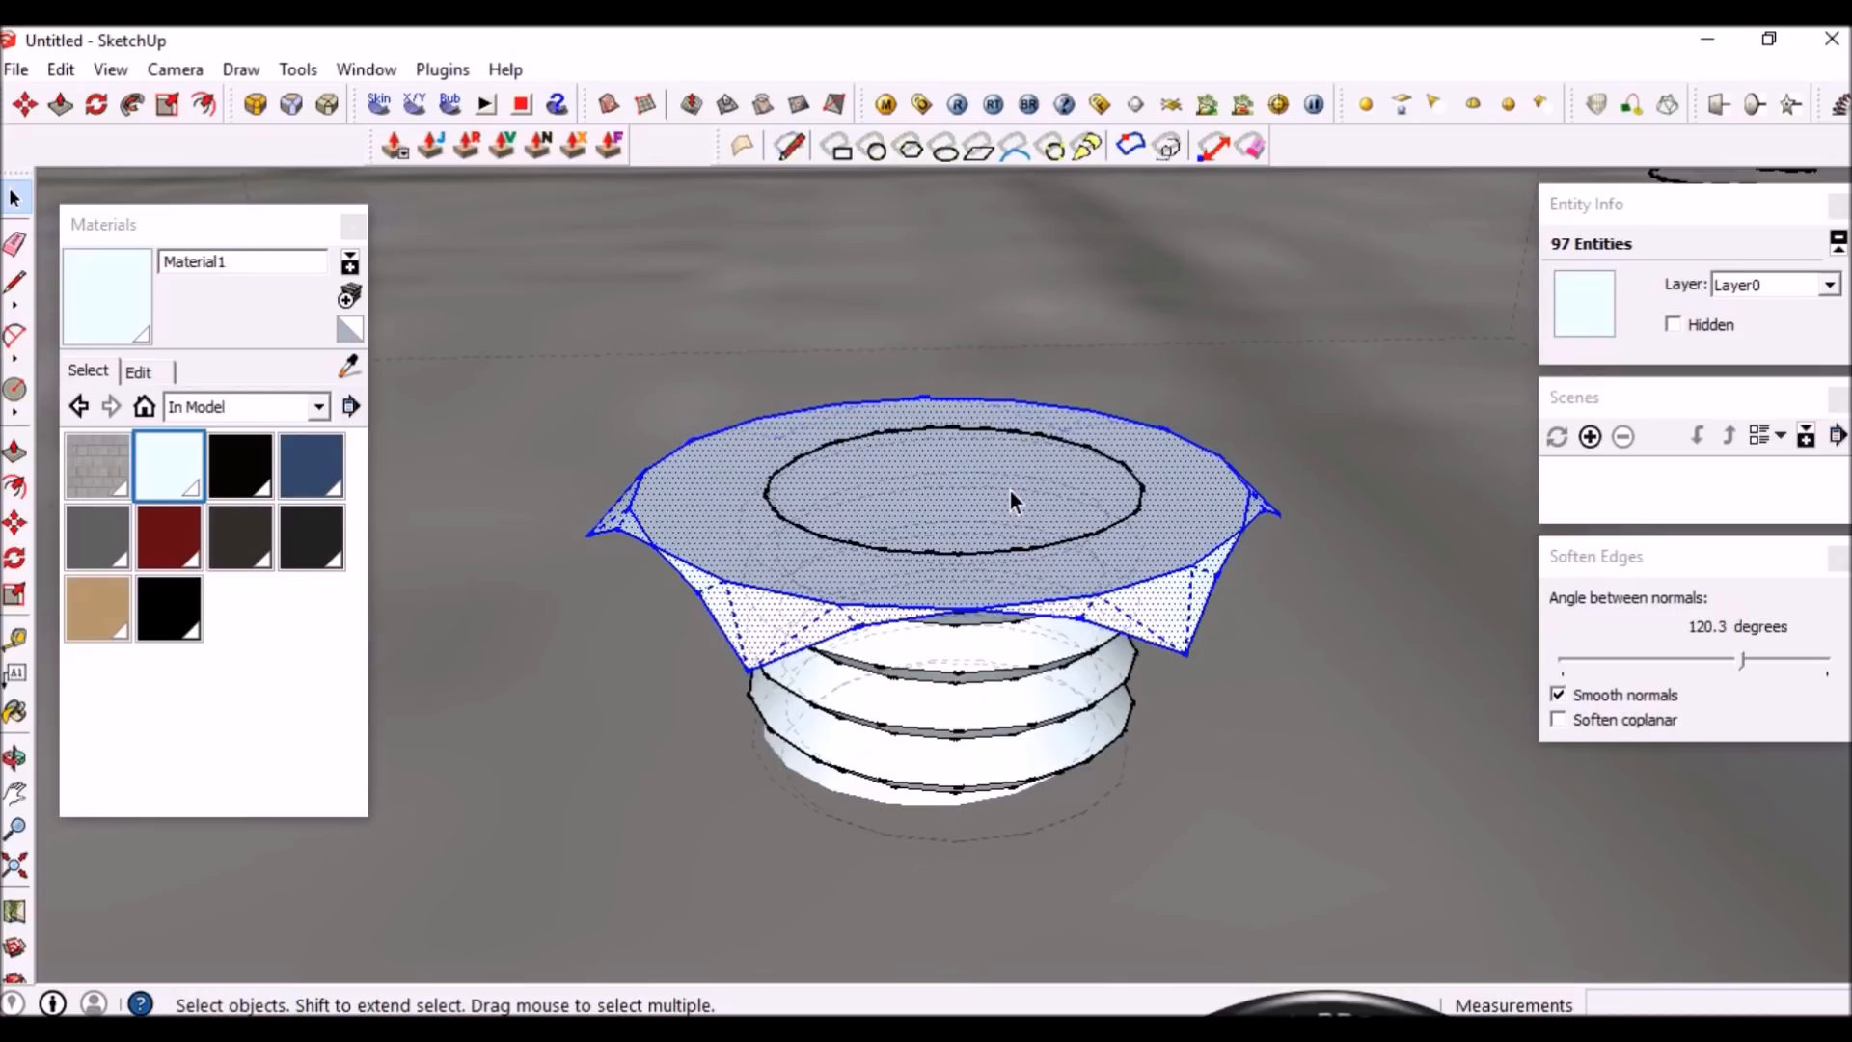
pyautogui.keyDown('shift'); pyautogui.click(975, 692); pyautogui.keyUp('shift')
pyautogui.moveTo(973, 747); pyautogui.dragTo(959, 691, button='middle')
pyautogui.press('m')
pyautogui.scroll(-4, 961, 689)
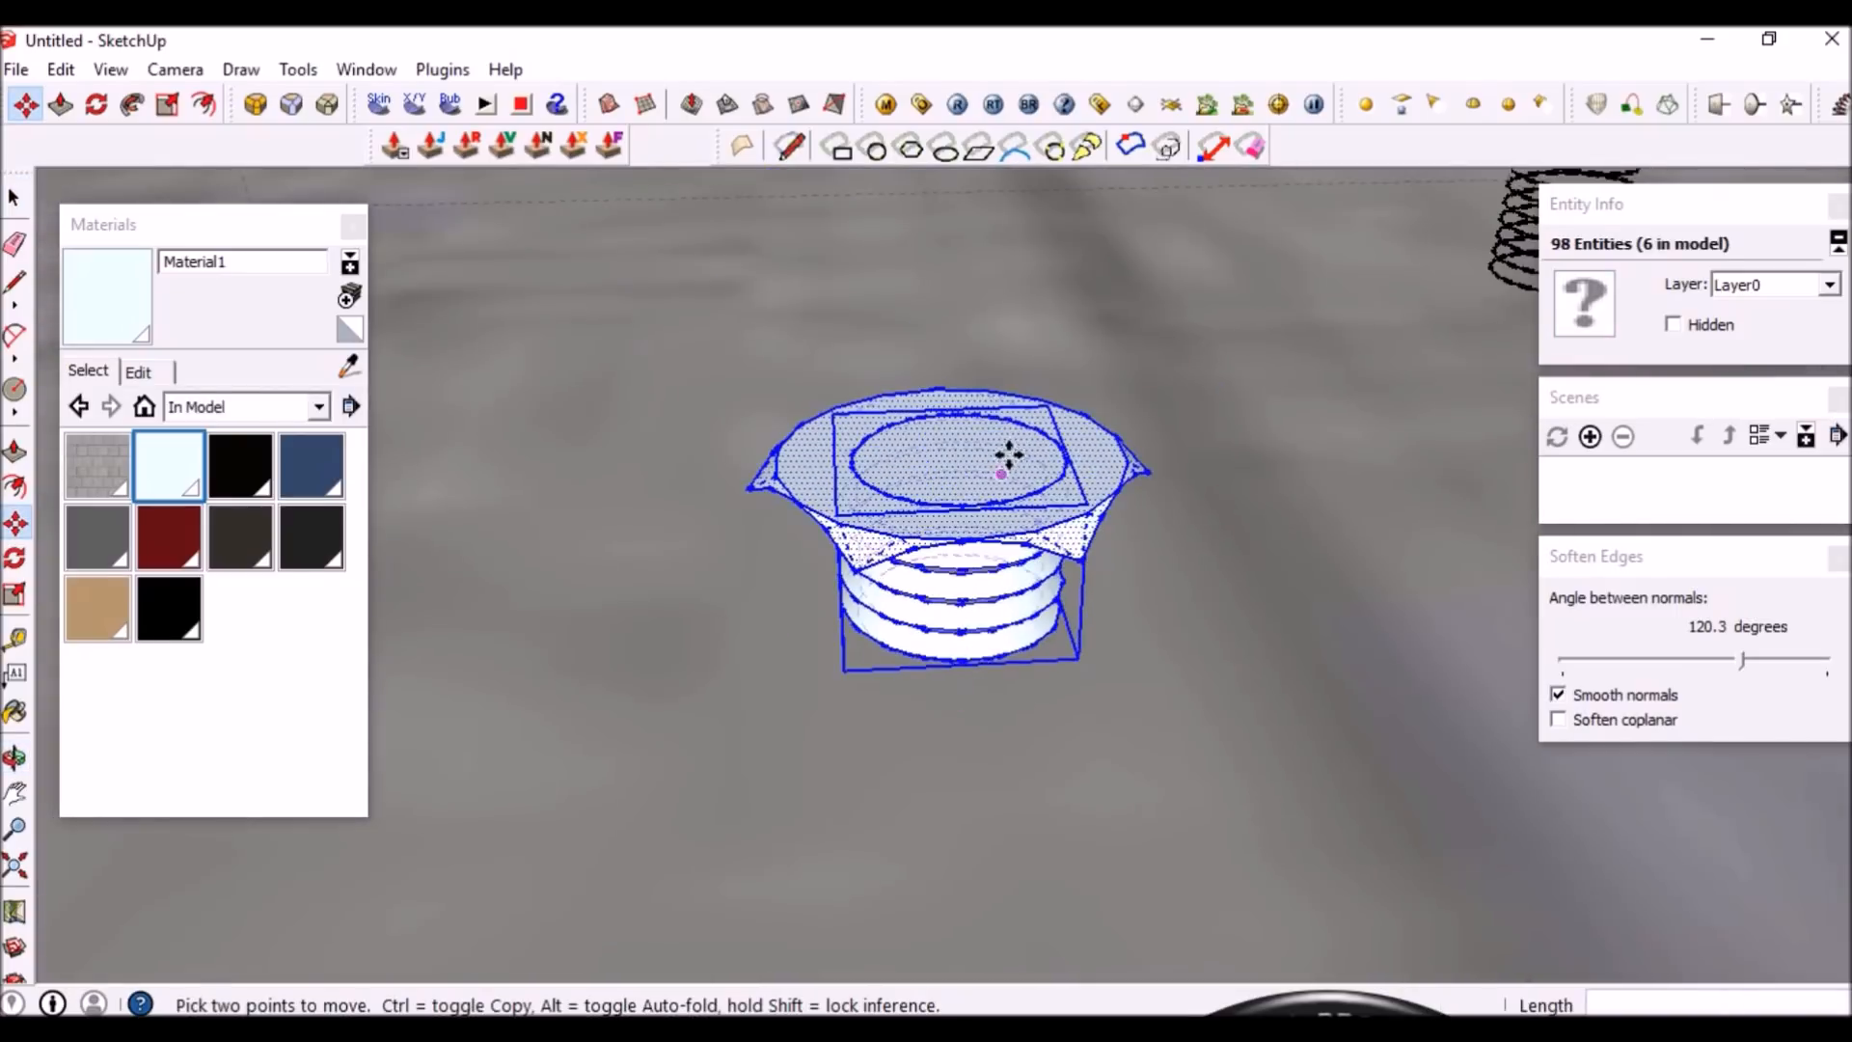
pyautogui.scroll(4, 1005, 471)
pyautogui.press('space')
# Select the whole chamfered hexagon and copy it about 6 mm straight down along the blue axis
pyautogui.click(1161, 459)
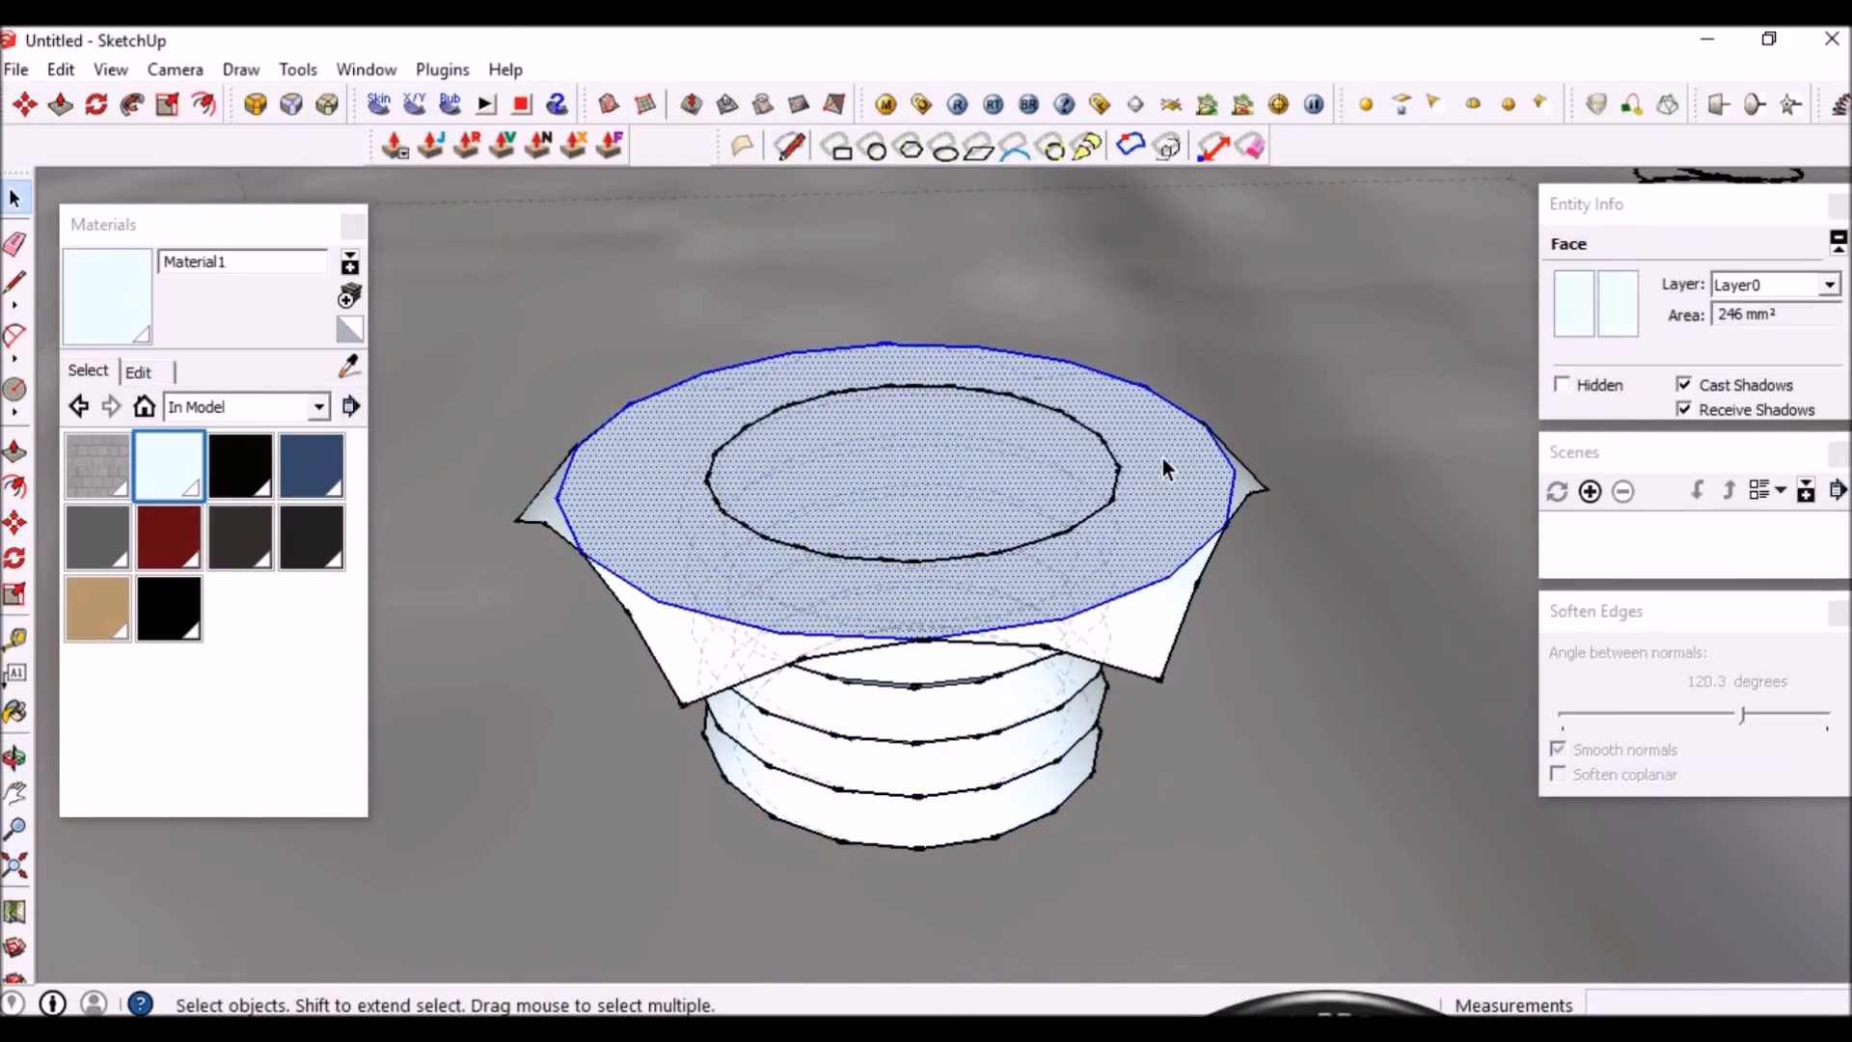
pyautogui.tripleClick(1026, 549)
pyautogui.moveTo(1026, 550); pyautogui.dragTo(1130, 472, button='middle')
pyautogui.press('m')
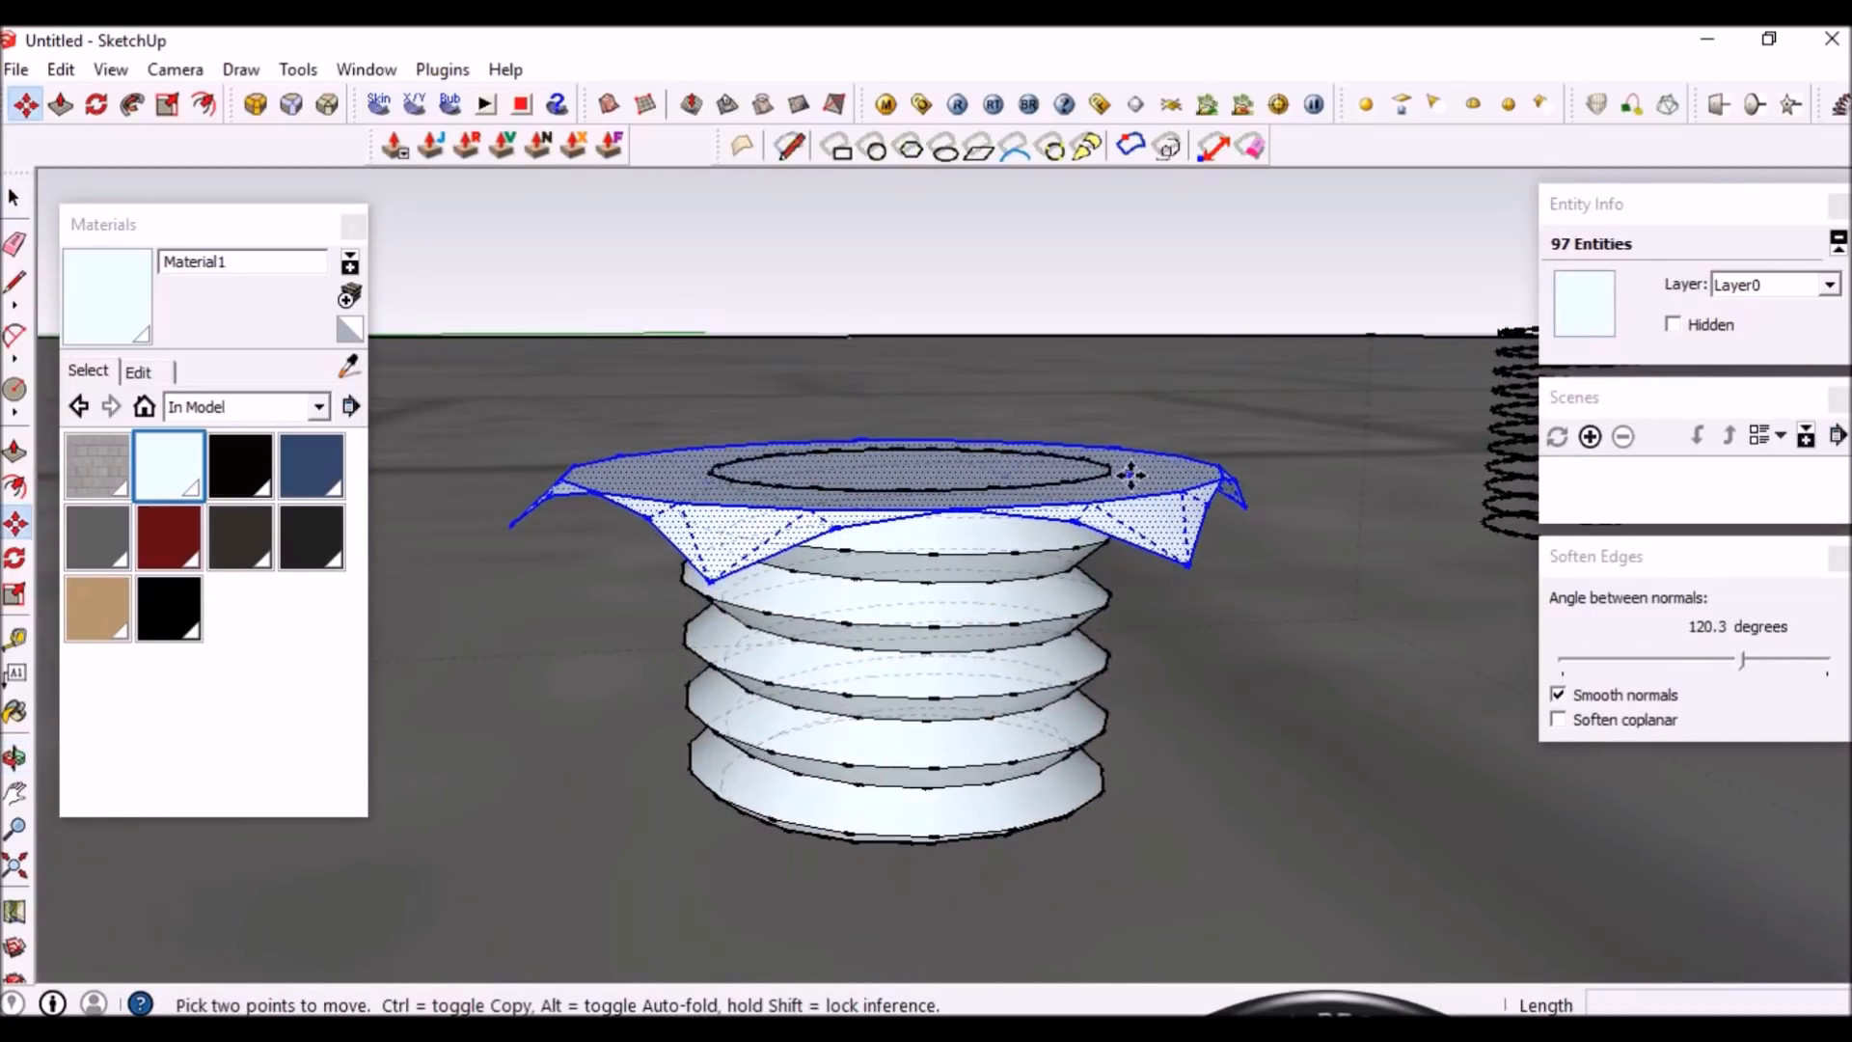
pyautogui.press('ctrl')
pyautogui.click(1179, 491)
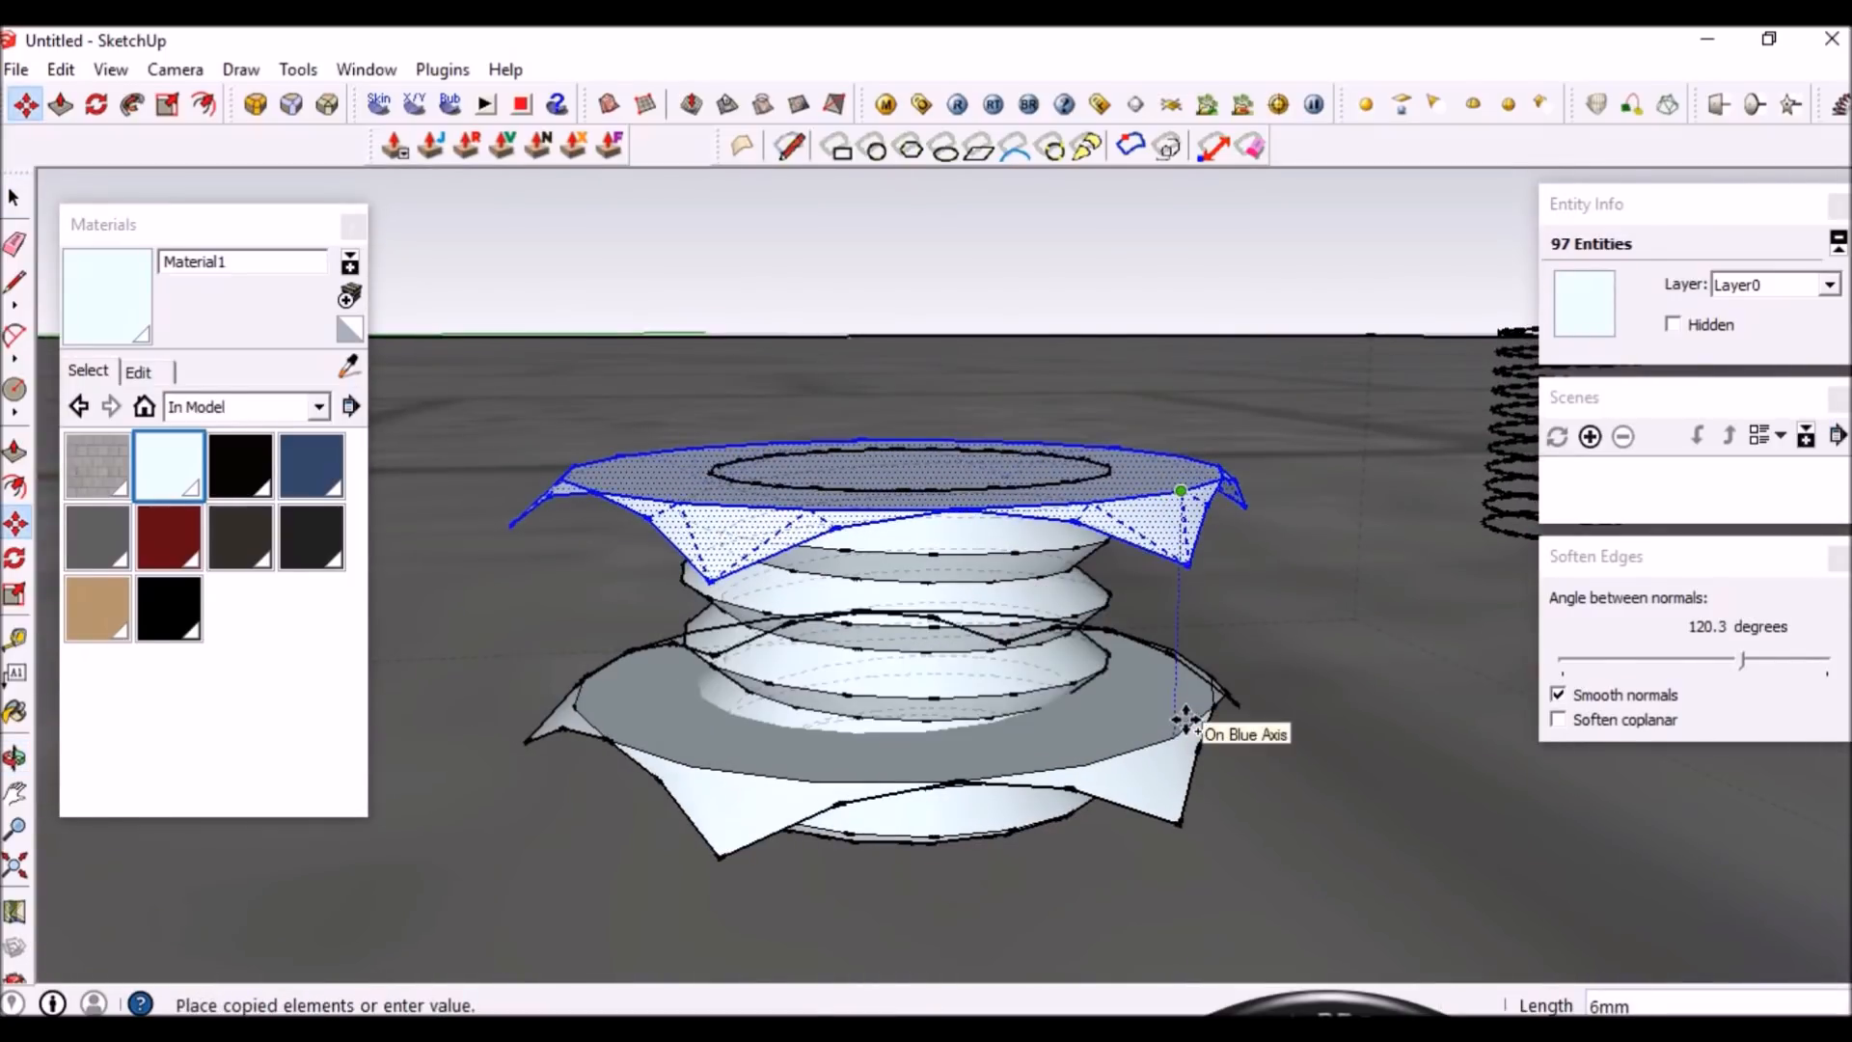
pyautogui.click(1190, 719)
# Mirror the lower chamfered hexagon vertically by scaling it along the blue axis so its corners point upward
pyautogui.press('s')
pyautogui.moveTo(898, 722); pyautogui.dragTo(897, 907)
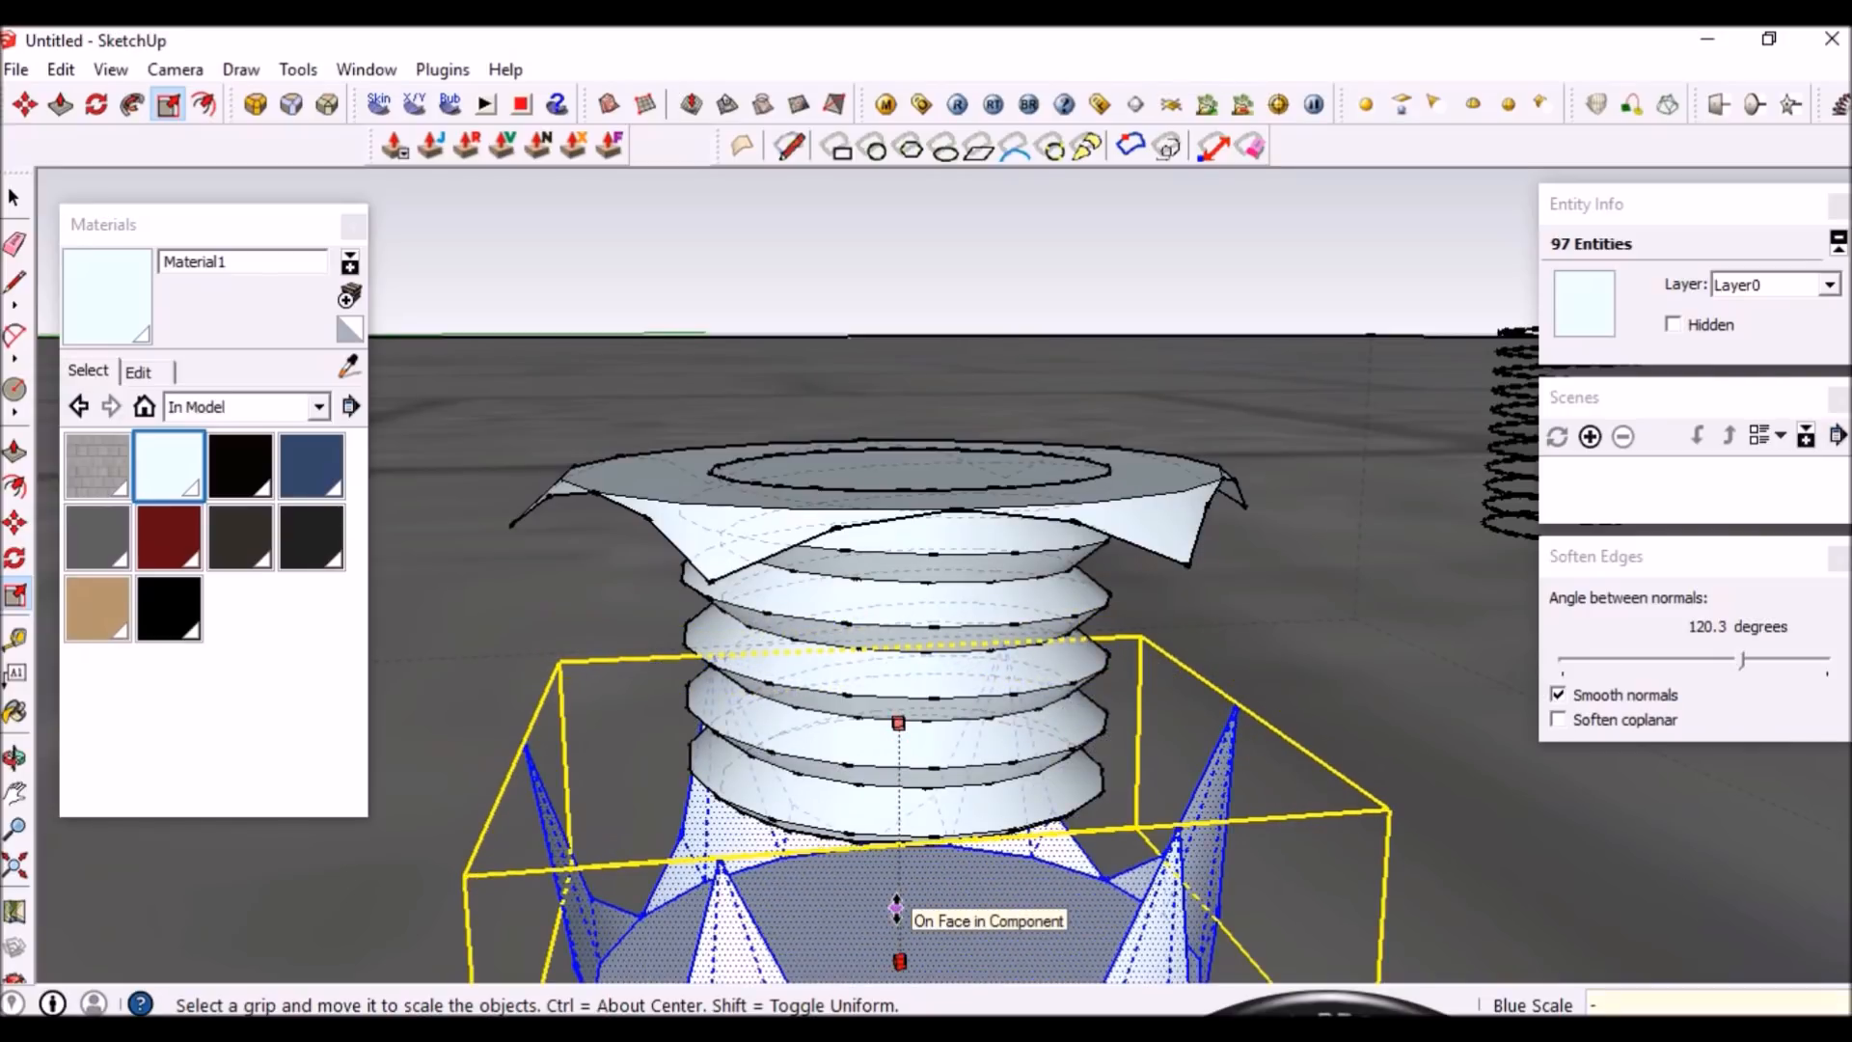
pyautogui.press('Return')
pyautogui.press('space')
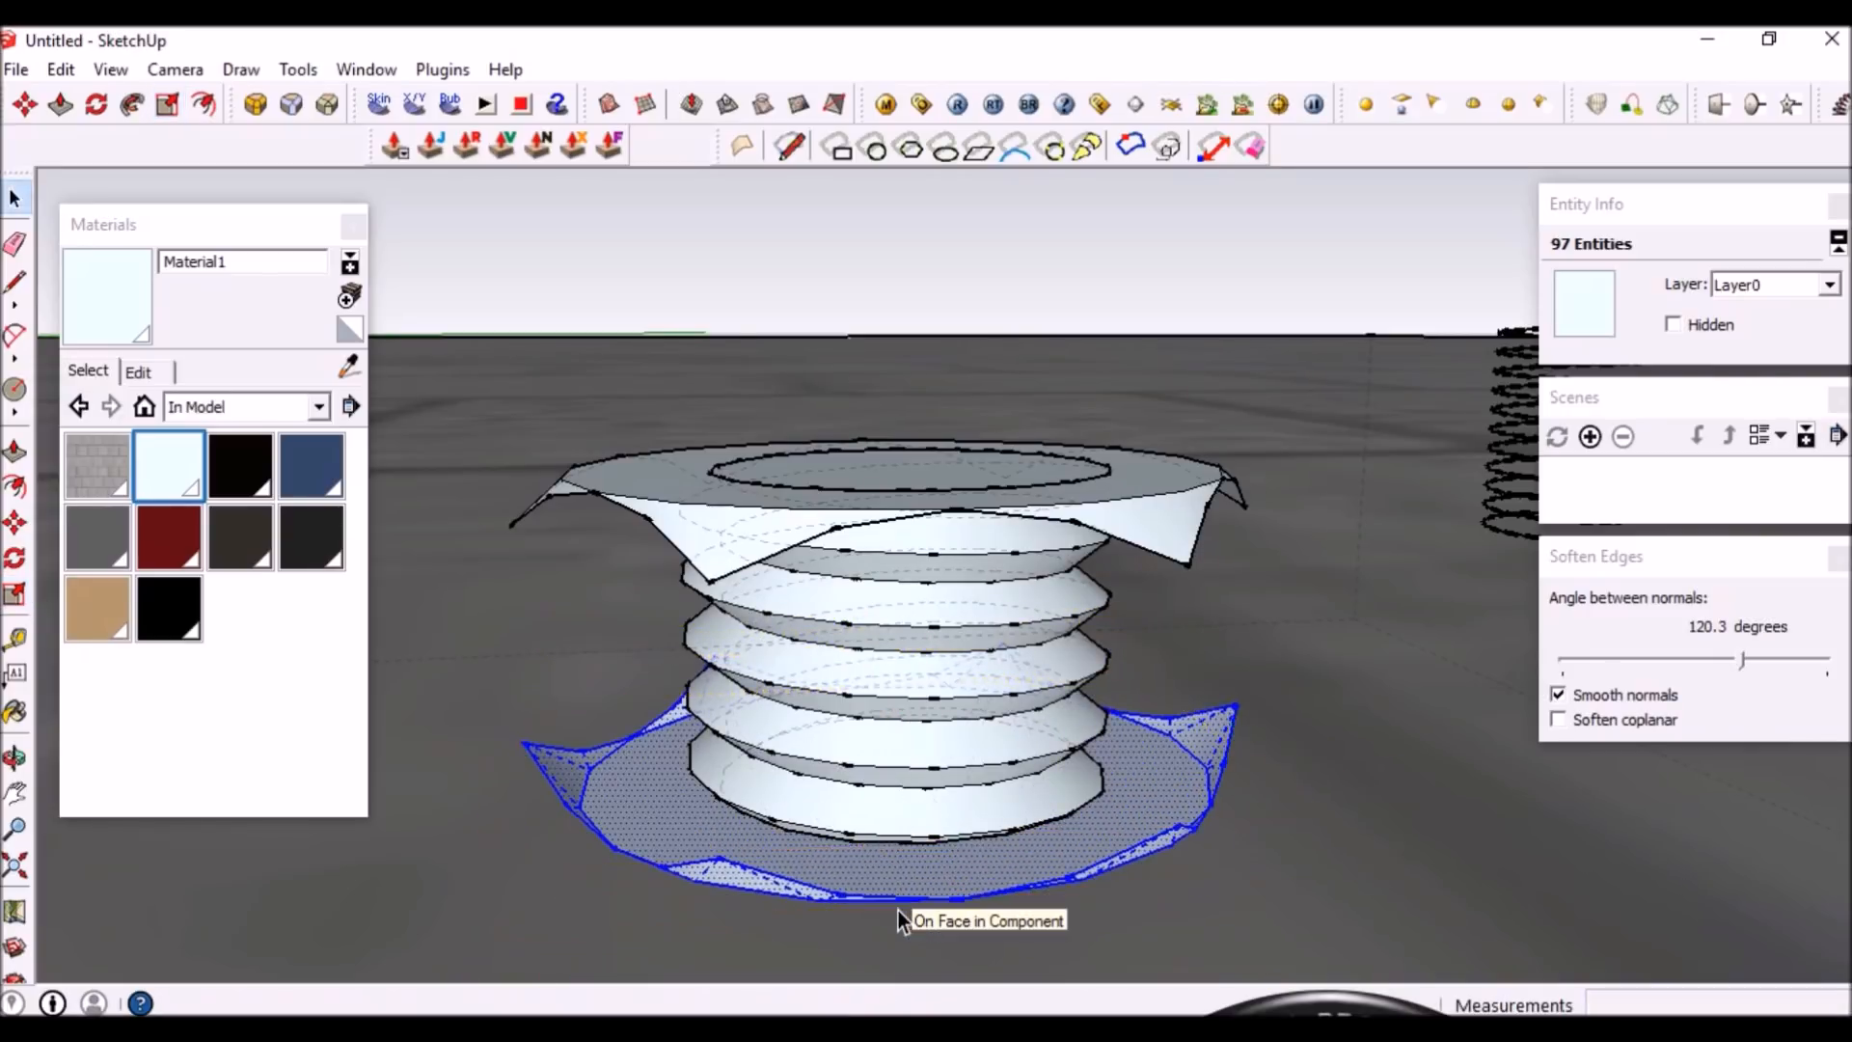
# Move the mirrored lower hexagon vertically so that it is level with the lower end of the thread segment
pyautogui.scroll(5, 953, 876)
pyautogui.press('m')
pyautogui.click(959, 855)
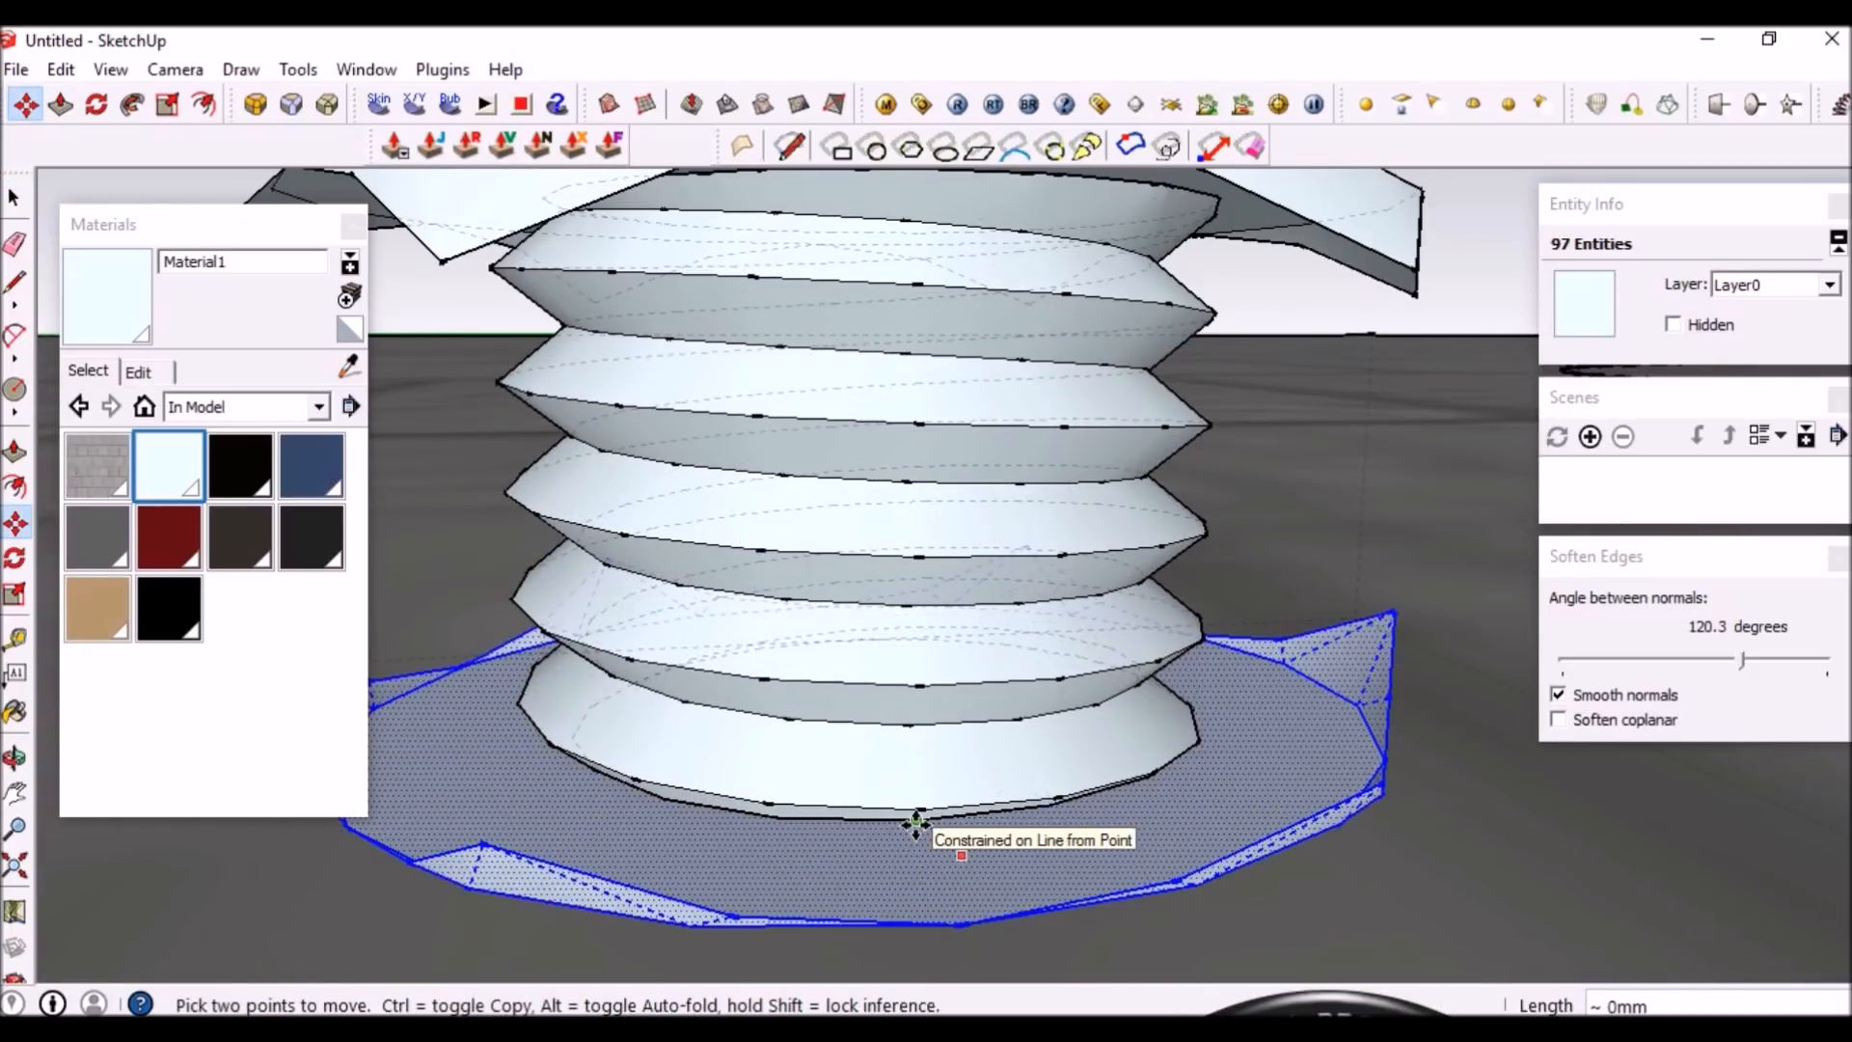
pyautogui.moveTo(917, 814); pyautogui.dragTo(1062, 839, button='middle')
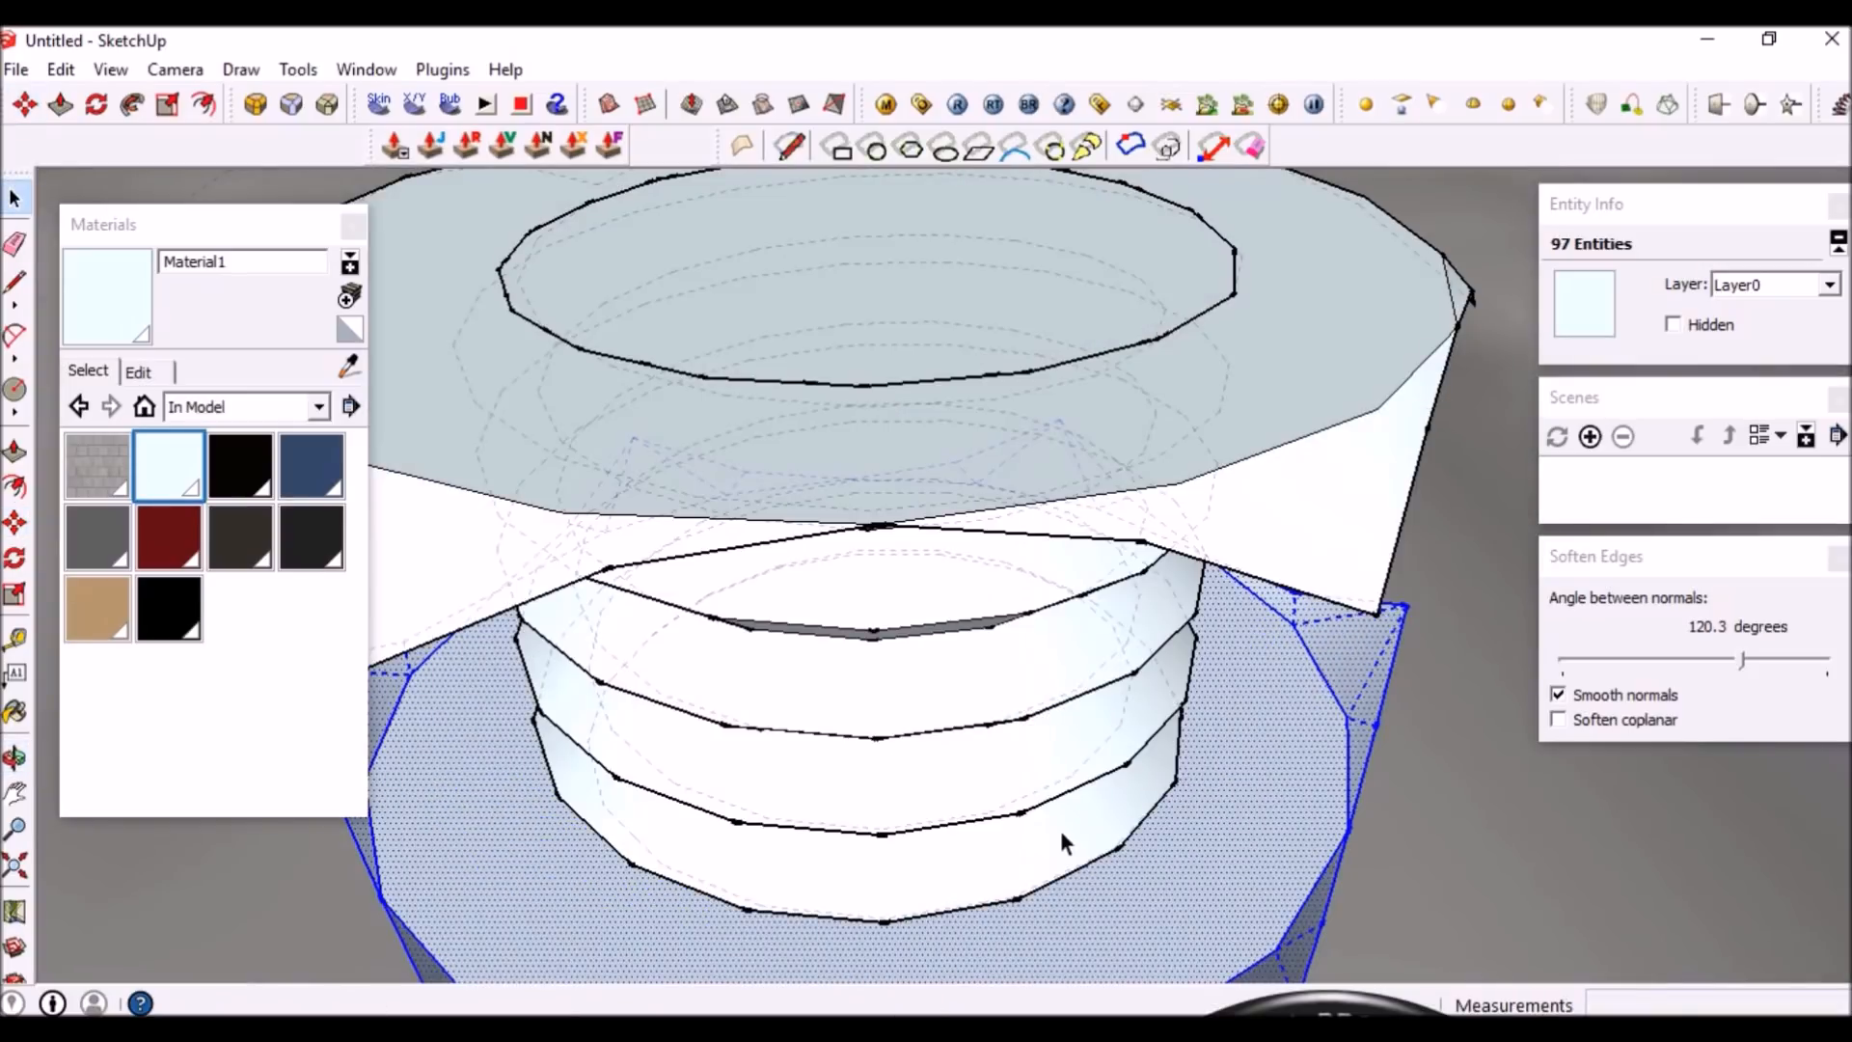
pyautogui.press('space')
pyautogui.scroll(3, 1116, 581)
pyautogui.moveTo(1115, 582); pyautogui.dragTo(1098, 786, button='middle')
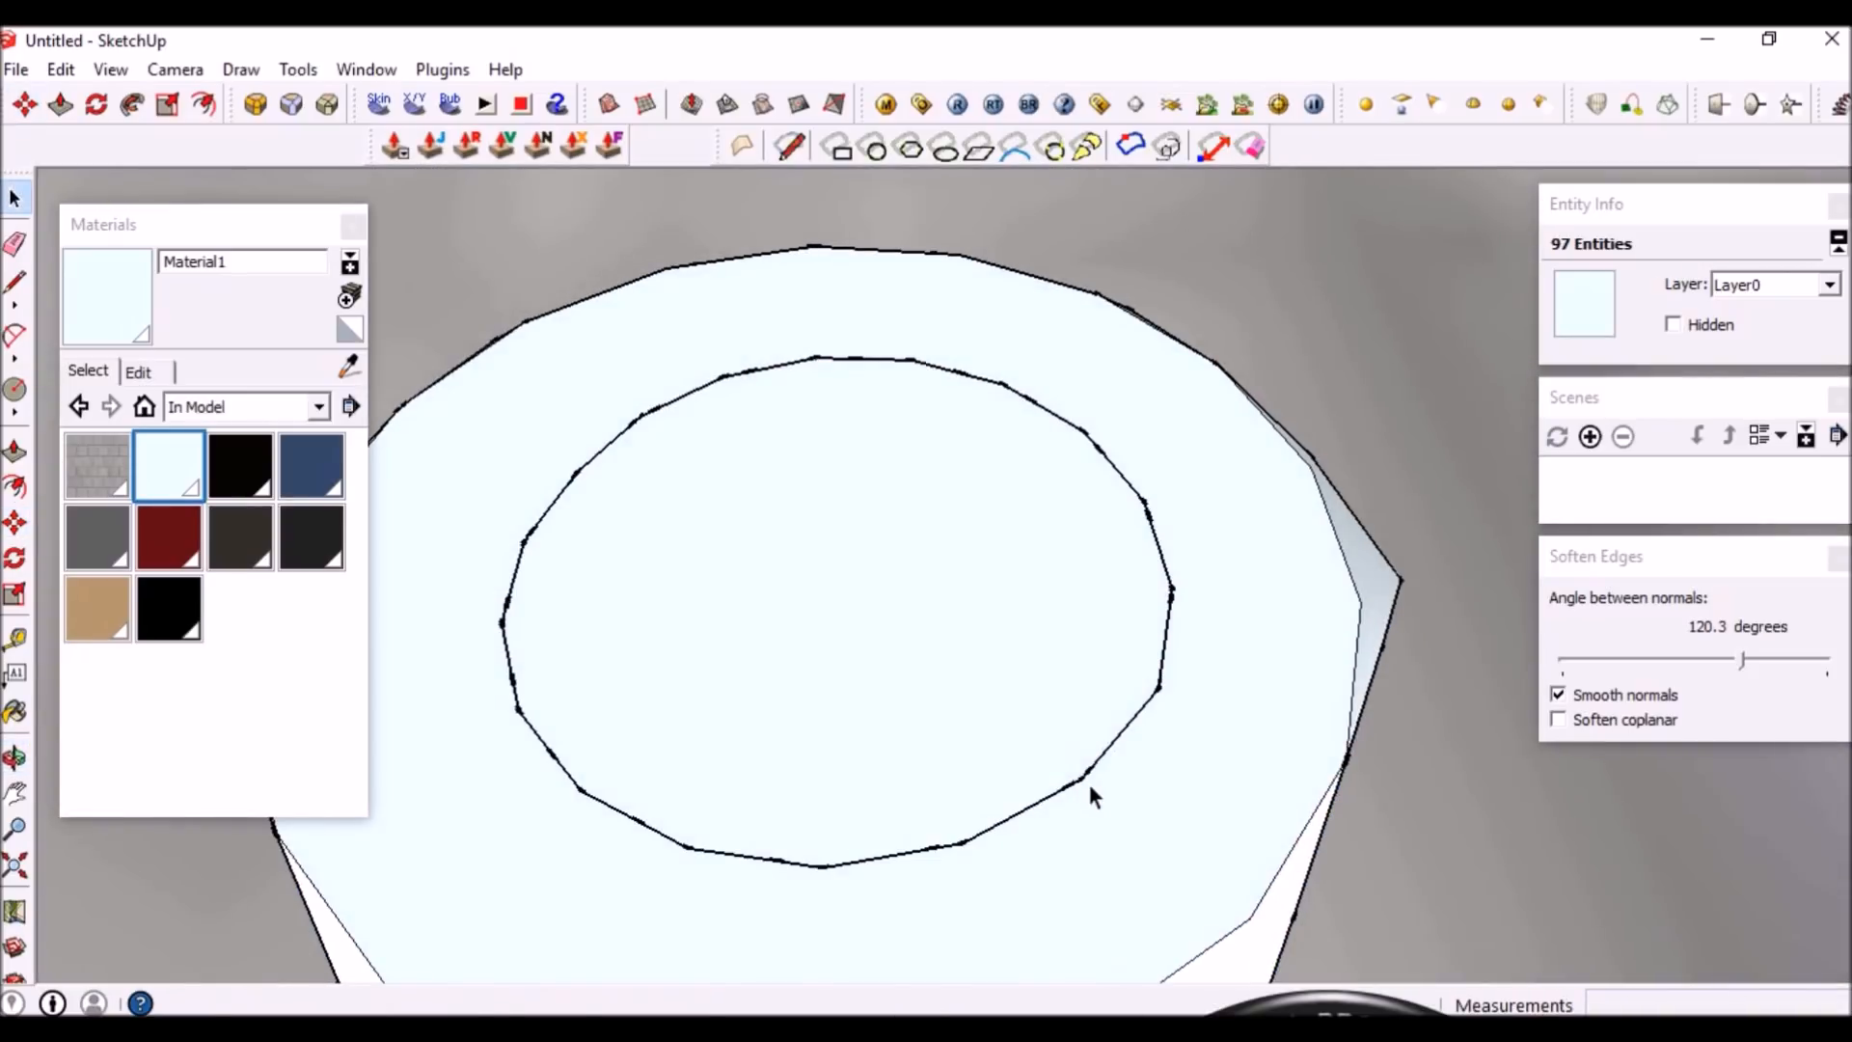
pyautogui.click(1075, 683)
pyautogui.moveTo(1046, 692); pyautogui.dragTo(998, 769, button='middle')
pyautogui.hotkey('shift', 'p')
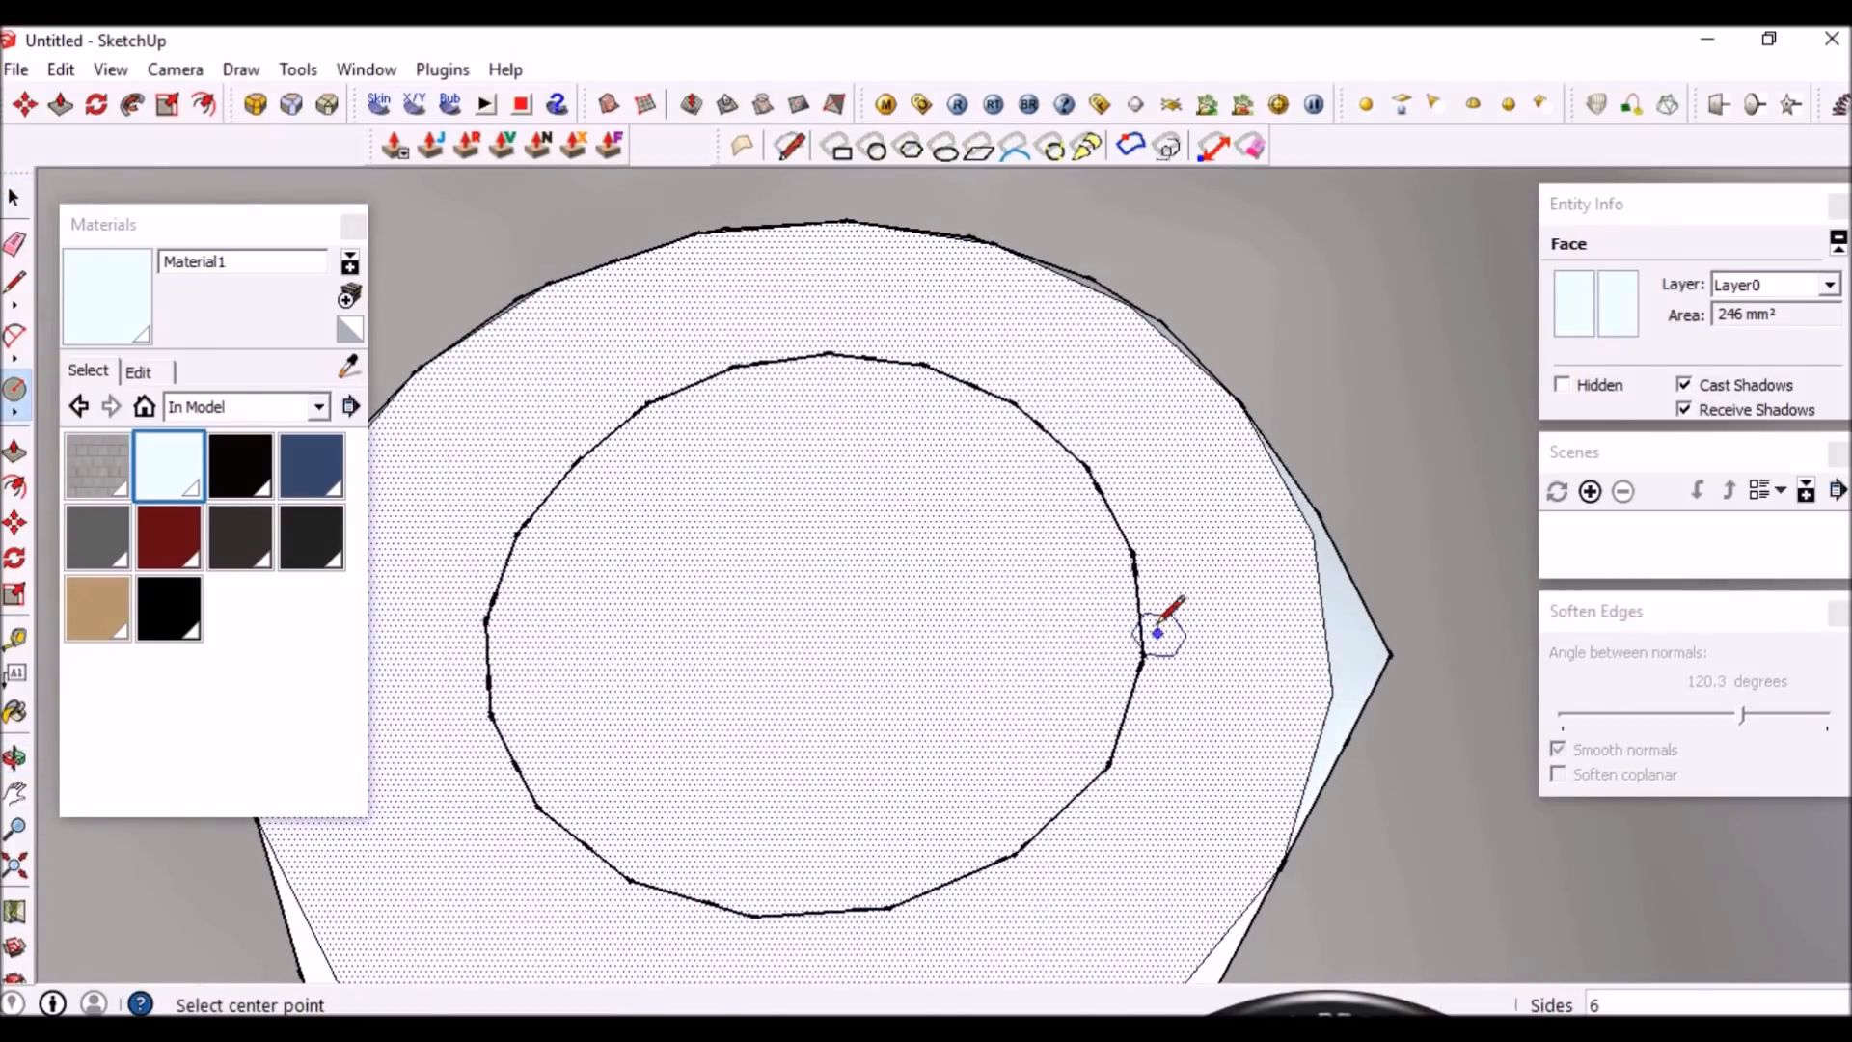
pyautogui.press('space')
pyautogui.moveTo(1137, 662)
pyautogui.mouseDown(button='middle')
pyautogui.moveTo(1136, 682)
pyautogui.moveTo(1102, 672)
pyautogui.mouseUp(button='middle')
pyautogui.hotkey('shift', 'p')
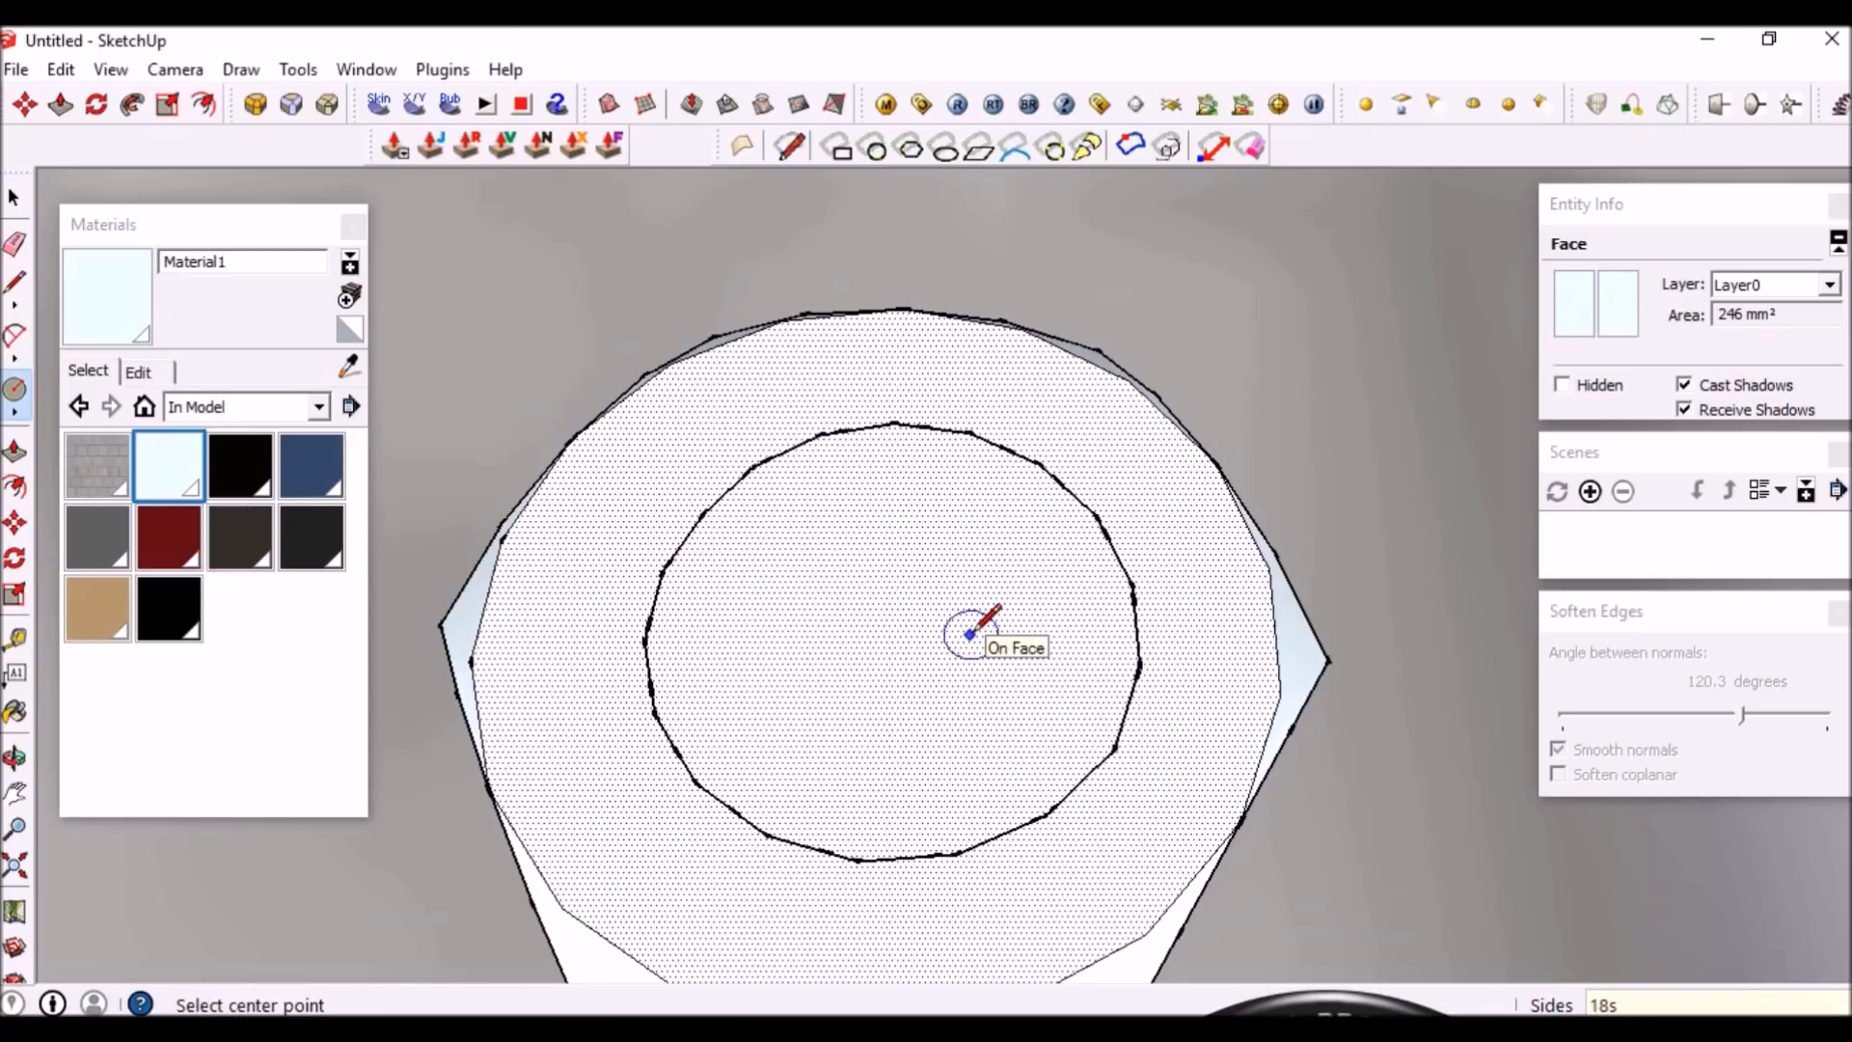
pyautogui.moveTo(965, 722)
pyautogui.mouseDown(button='middle')
pyautogui.moveTo(934, 604)
pyautogui.moveTo(993, 744)
pyautogui.mouseUp(button='middle')
pyautogui.scroll(2, 861, 555)
pyautogui.moveTo(943, 664); pyautogui.dragTo(904, 898, button='middle')
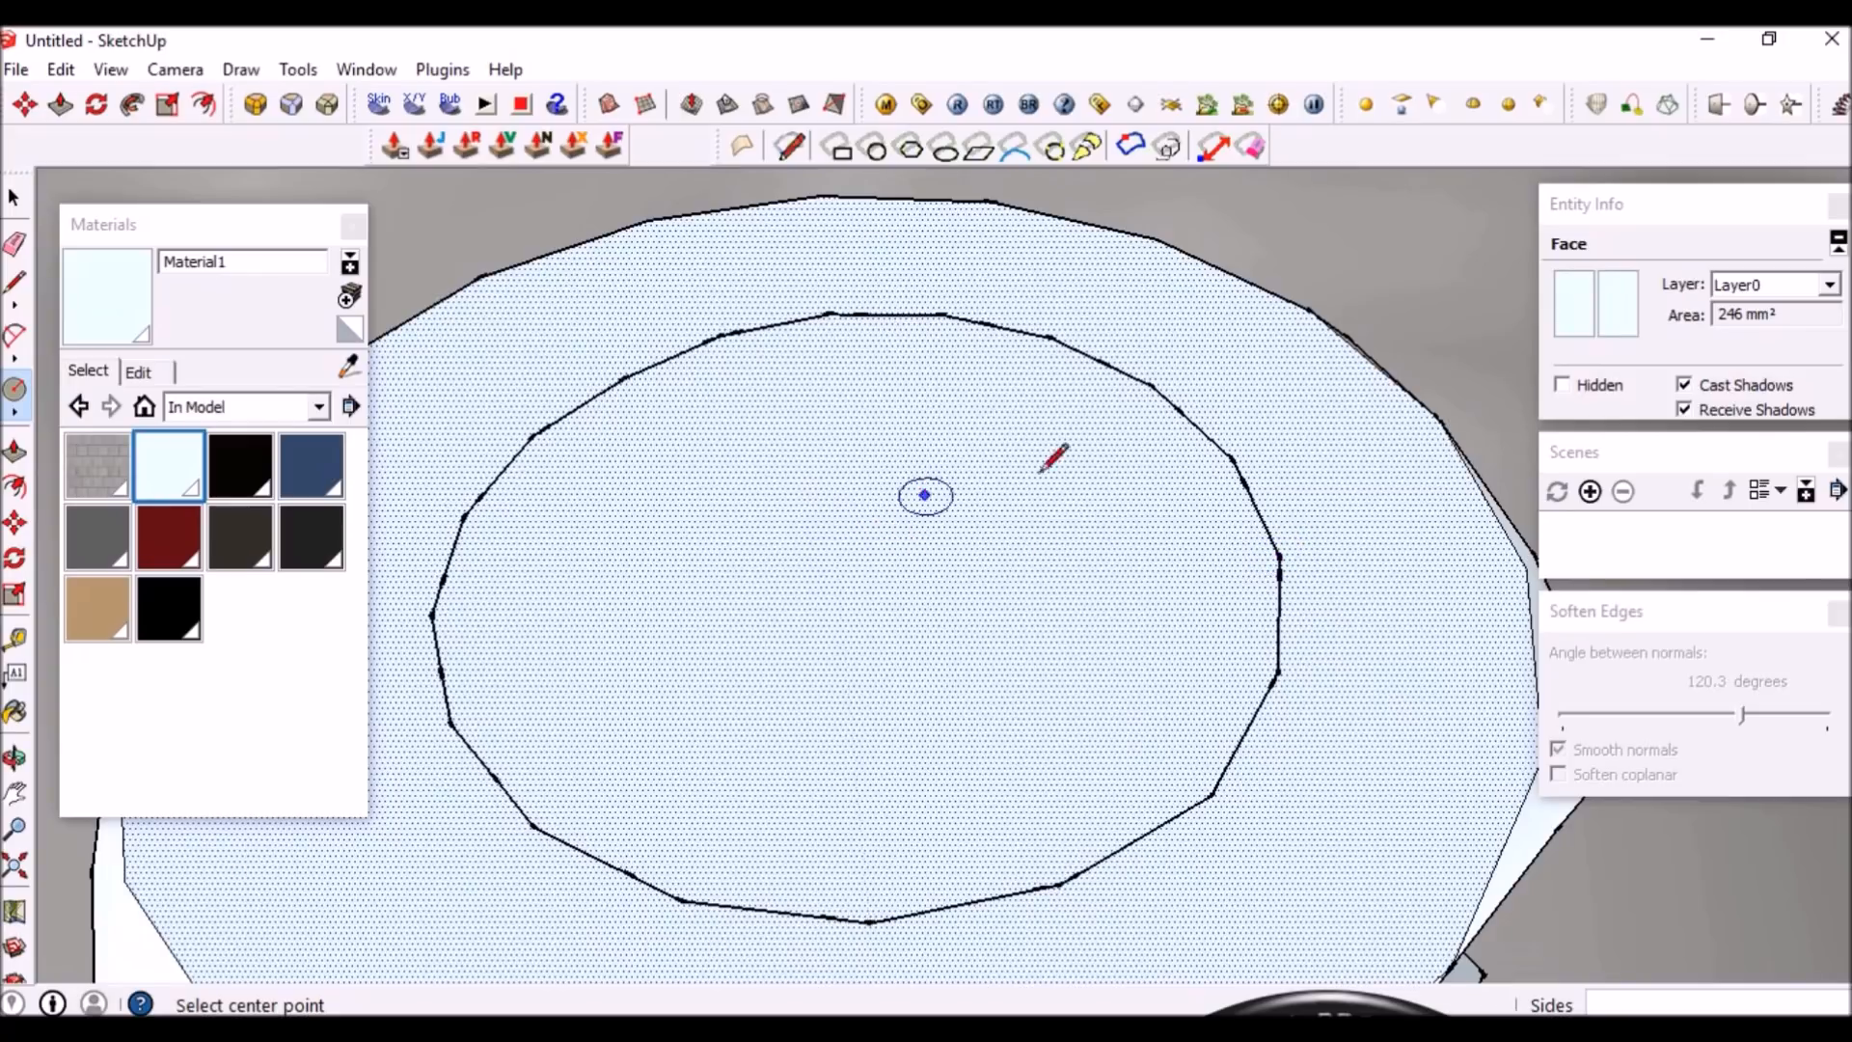
pyautogui.press('space')
pyautogui.moveTo(1113, 578); pyautogui.dragTo(1078, 554, button='middle')
pyautogui.scroll(-3, 1080, 571)
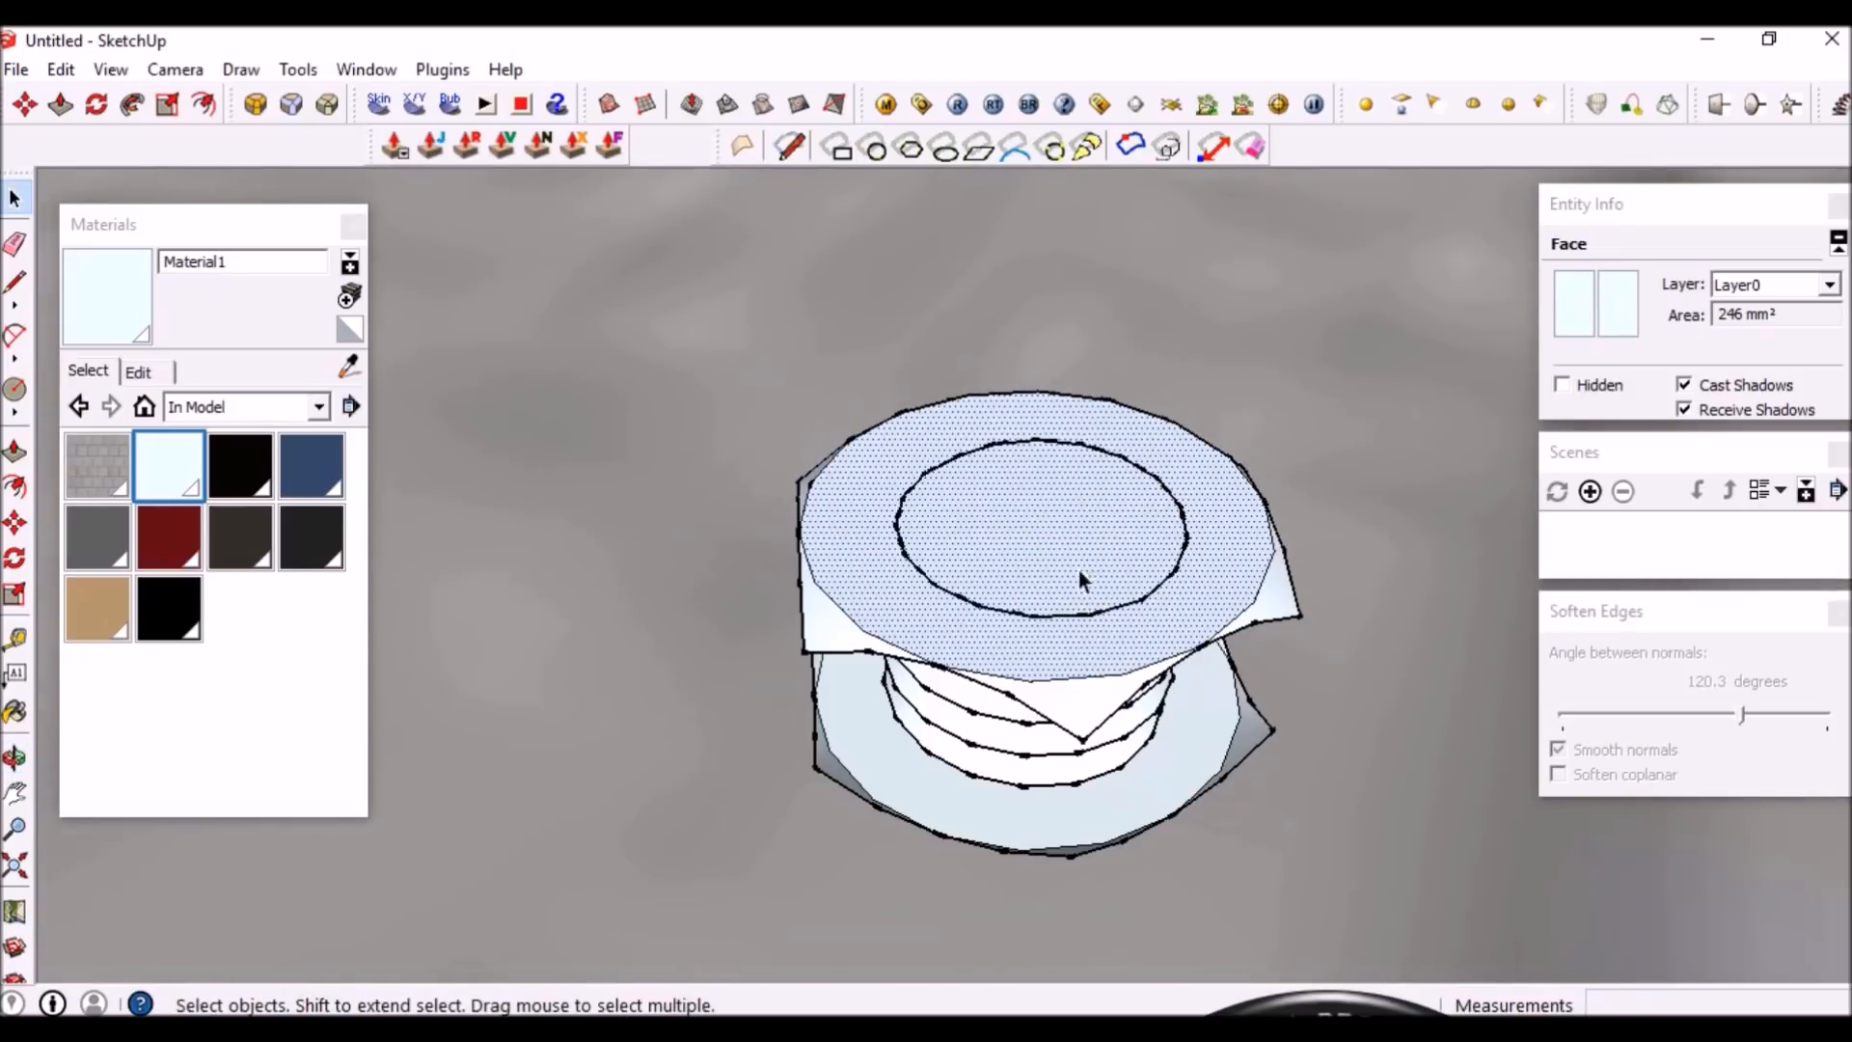
# Try to place a Tape Measure guide on the thread outline in the upper hexagon's top face
pyautogui.scroll(4, 1194, 482)
pyautogui.click(1200, 454)
pyautogui.moveTo(1228, 579); pyautogui.dragTo(1292, 540, button='middle')
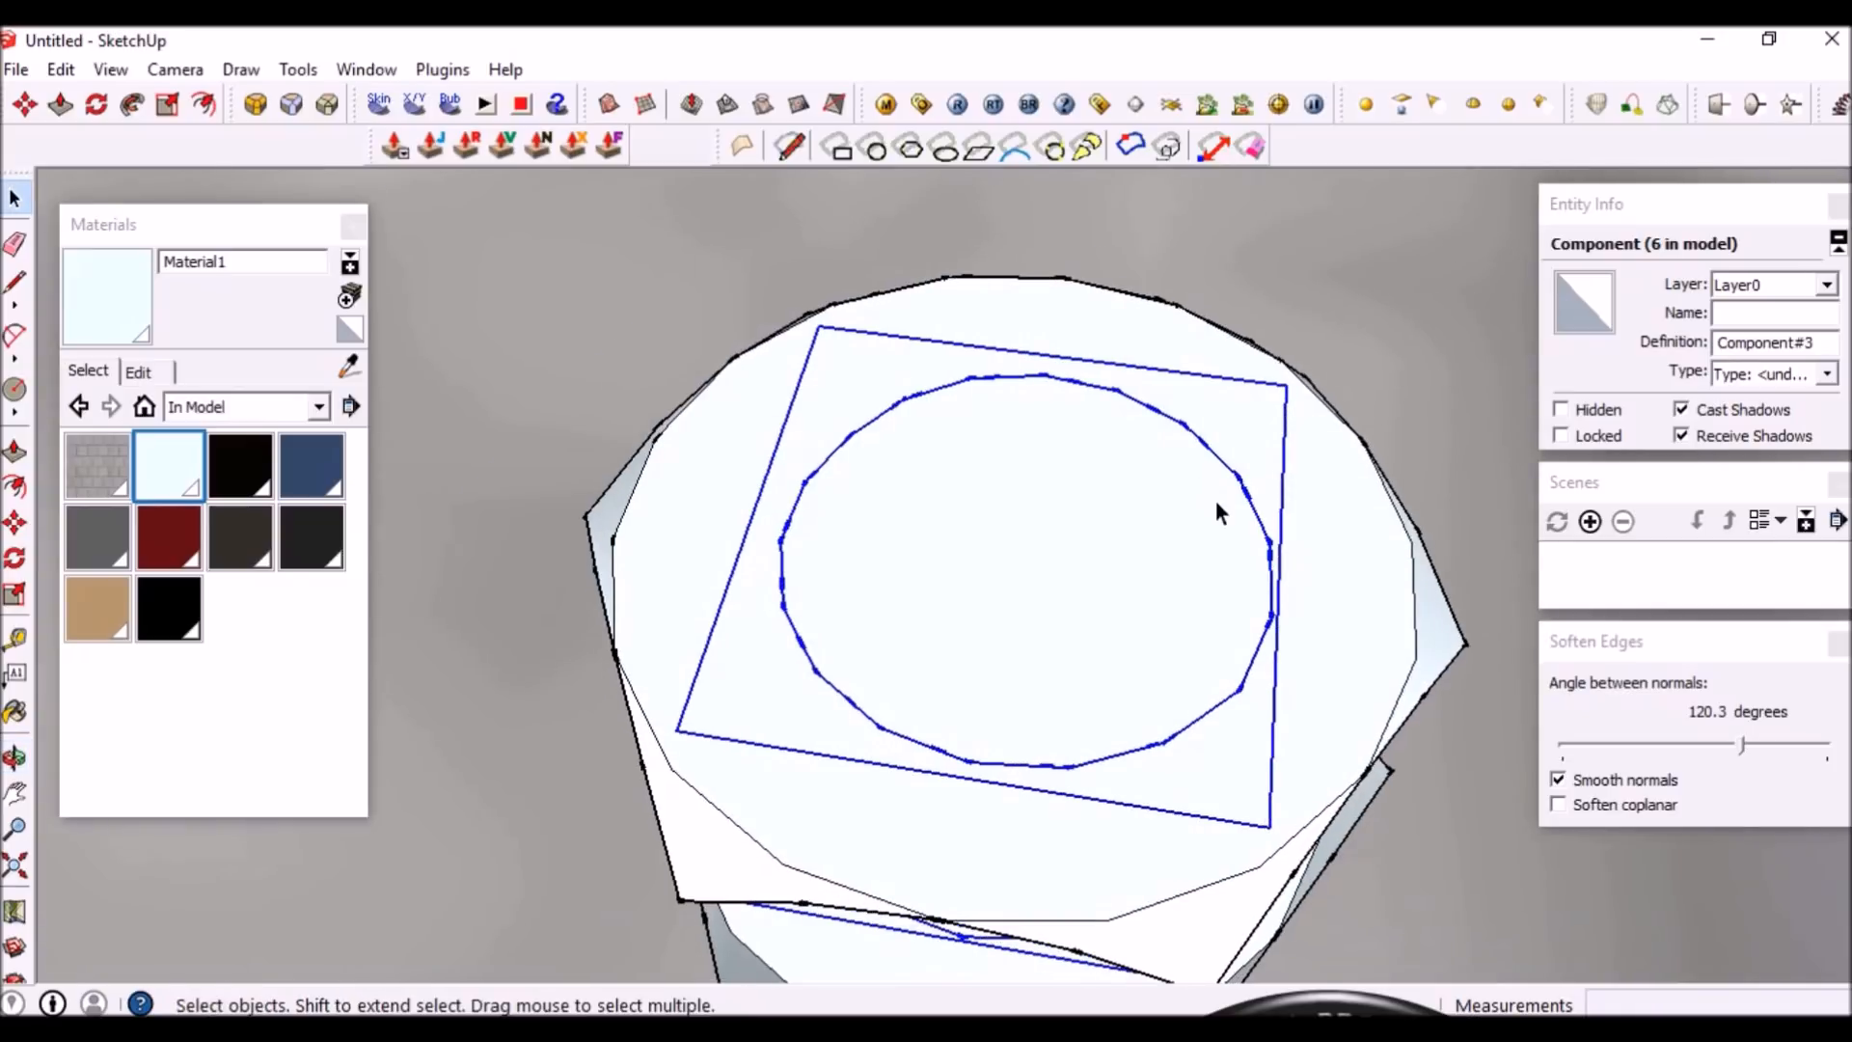
pyautogui.scroll(1, 992, 456)
pyautogui.scroll(-3, 992, 456)
pyautogui.press('t')
pyautogui.scroll(-3, 1061, 502)
pyautogui.moveTo(1139, 461); pyautogui.dragTo(1106, 364, button='middle')
pyautogui.moveTo(1122, 246); pyautogui.dragTo(1100, 389, button='middle')
pyautogui.scroll(6, 1114, 530)
pyautogui.moveTo(1122, 532); pyautogui.dragTo(1232, 640, button='middle')
pyautogui.scroll(-2, 996, 719)
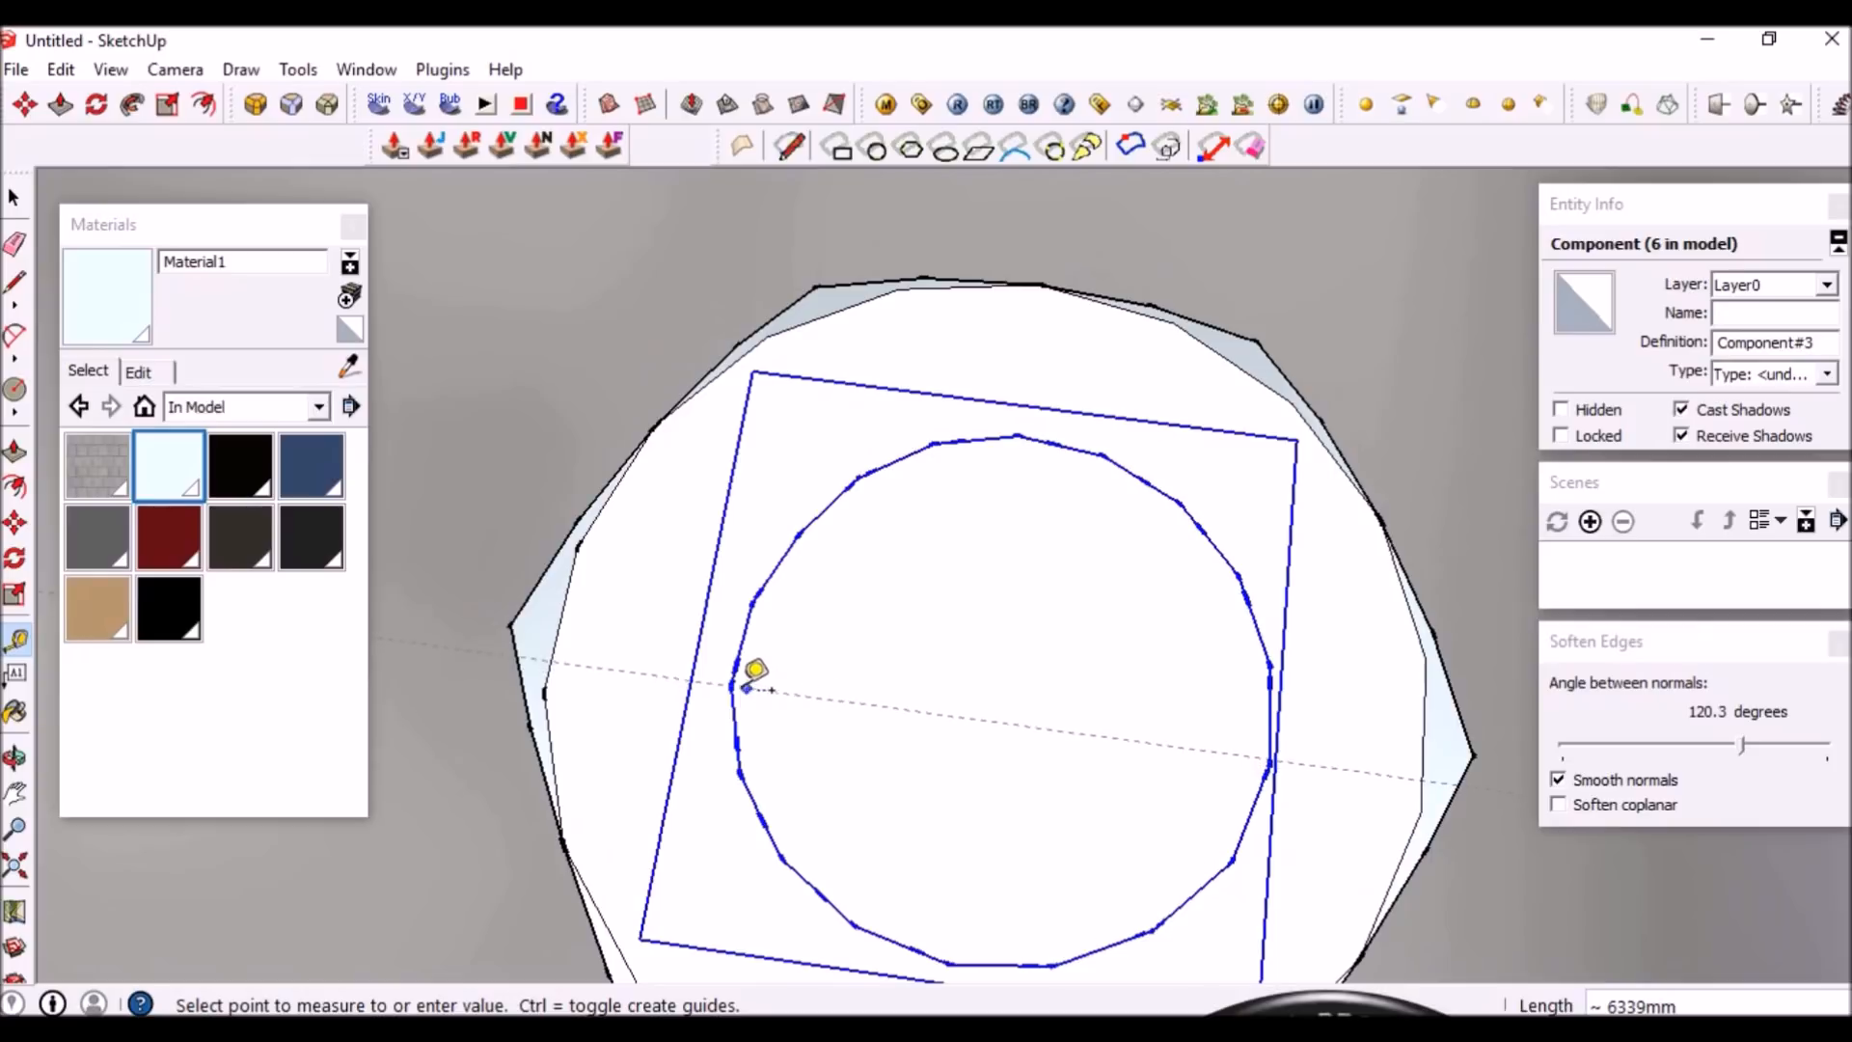
pyautogui.scroll(2, 730, 685)
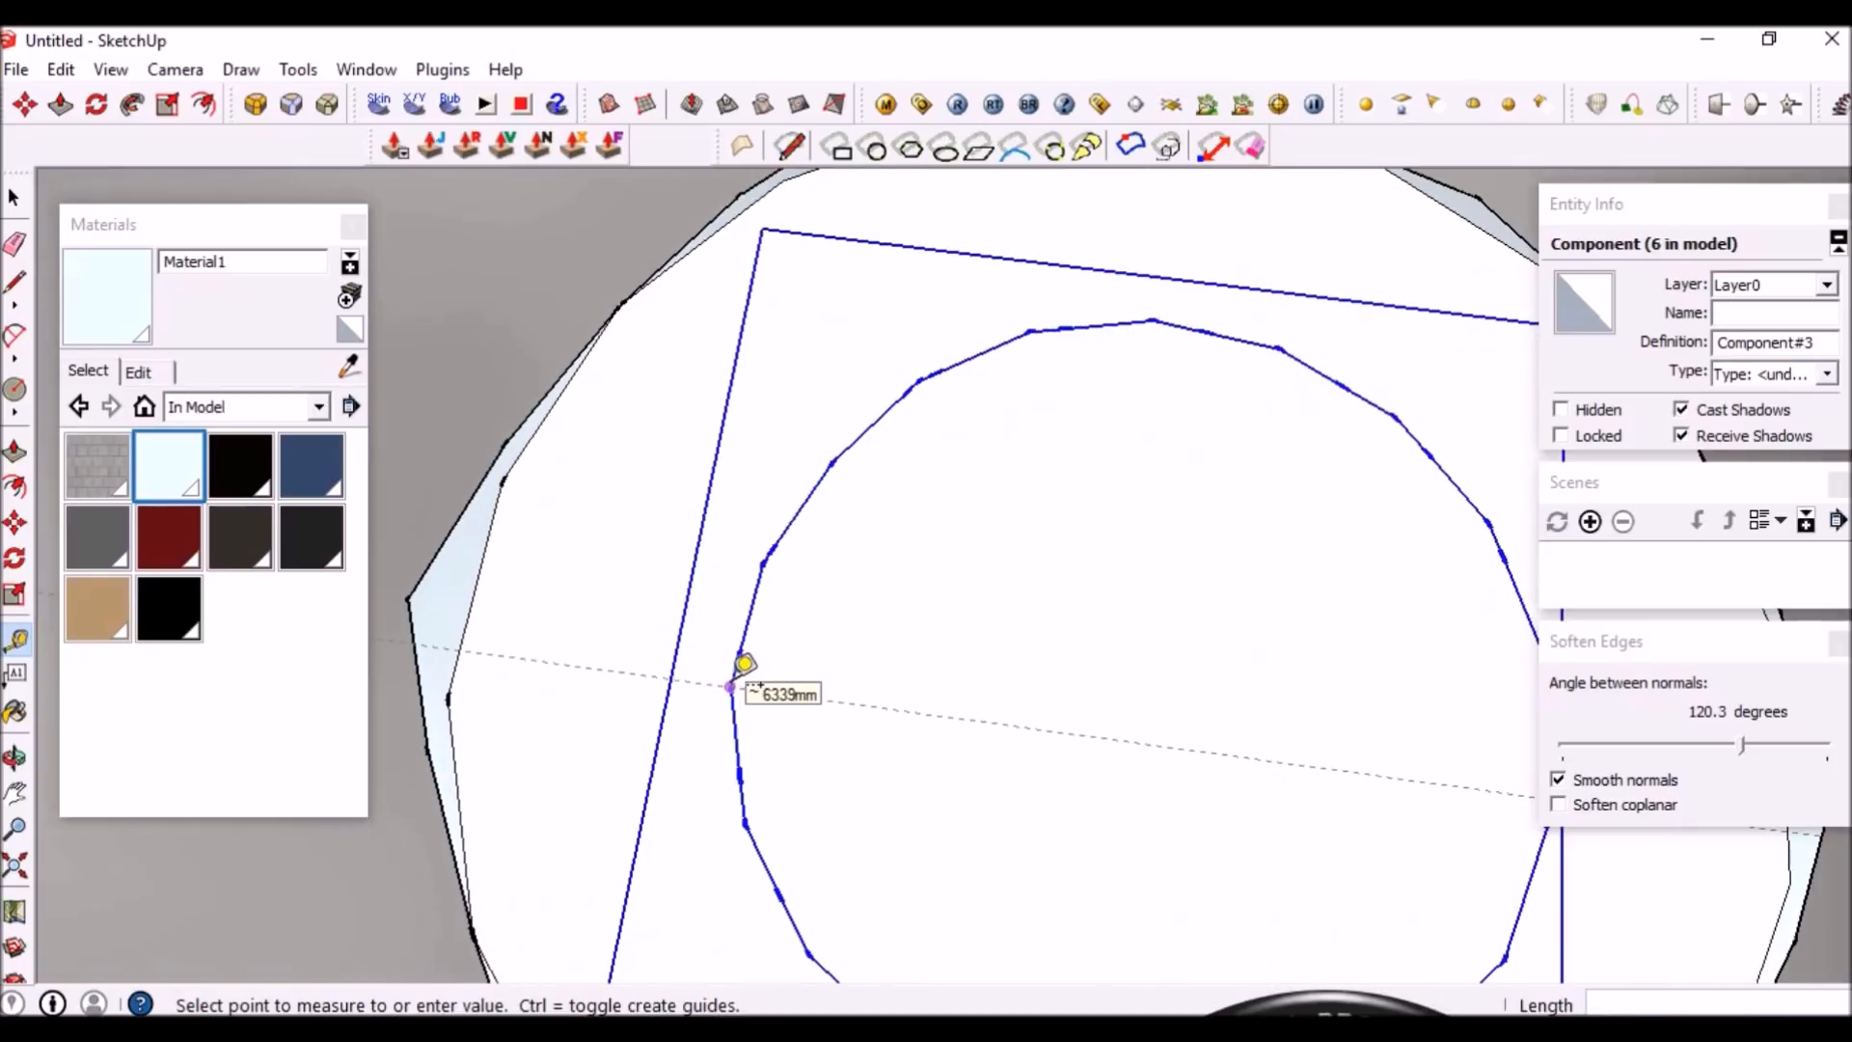
pyautogui.scroll(-5, 730, 686)
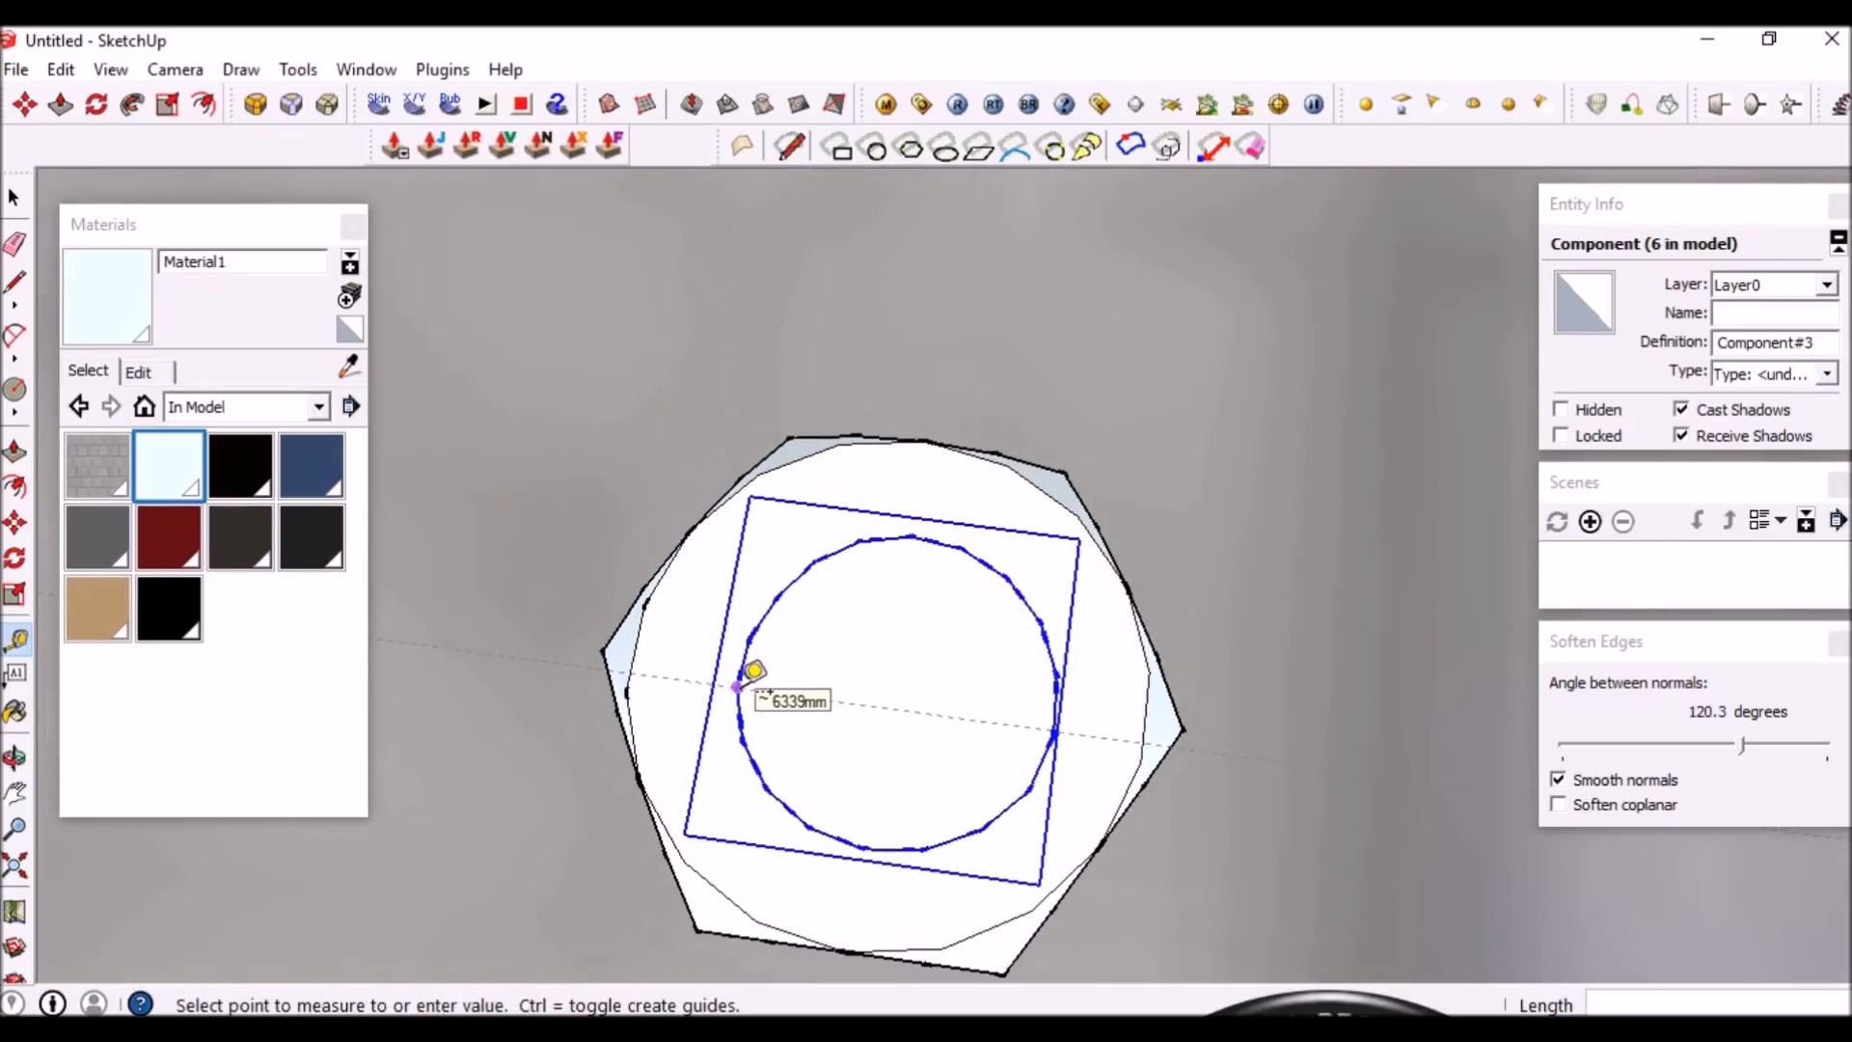
pyautogui.scroll(4, 731, 686)
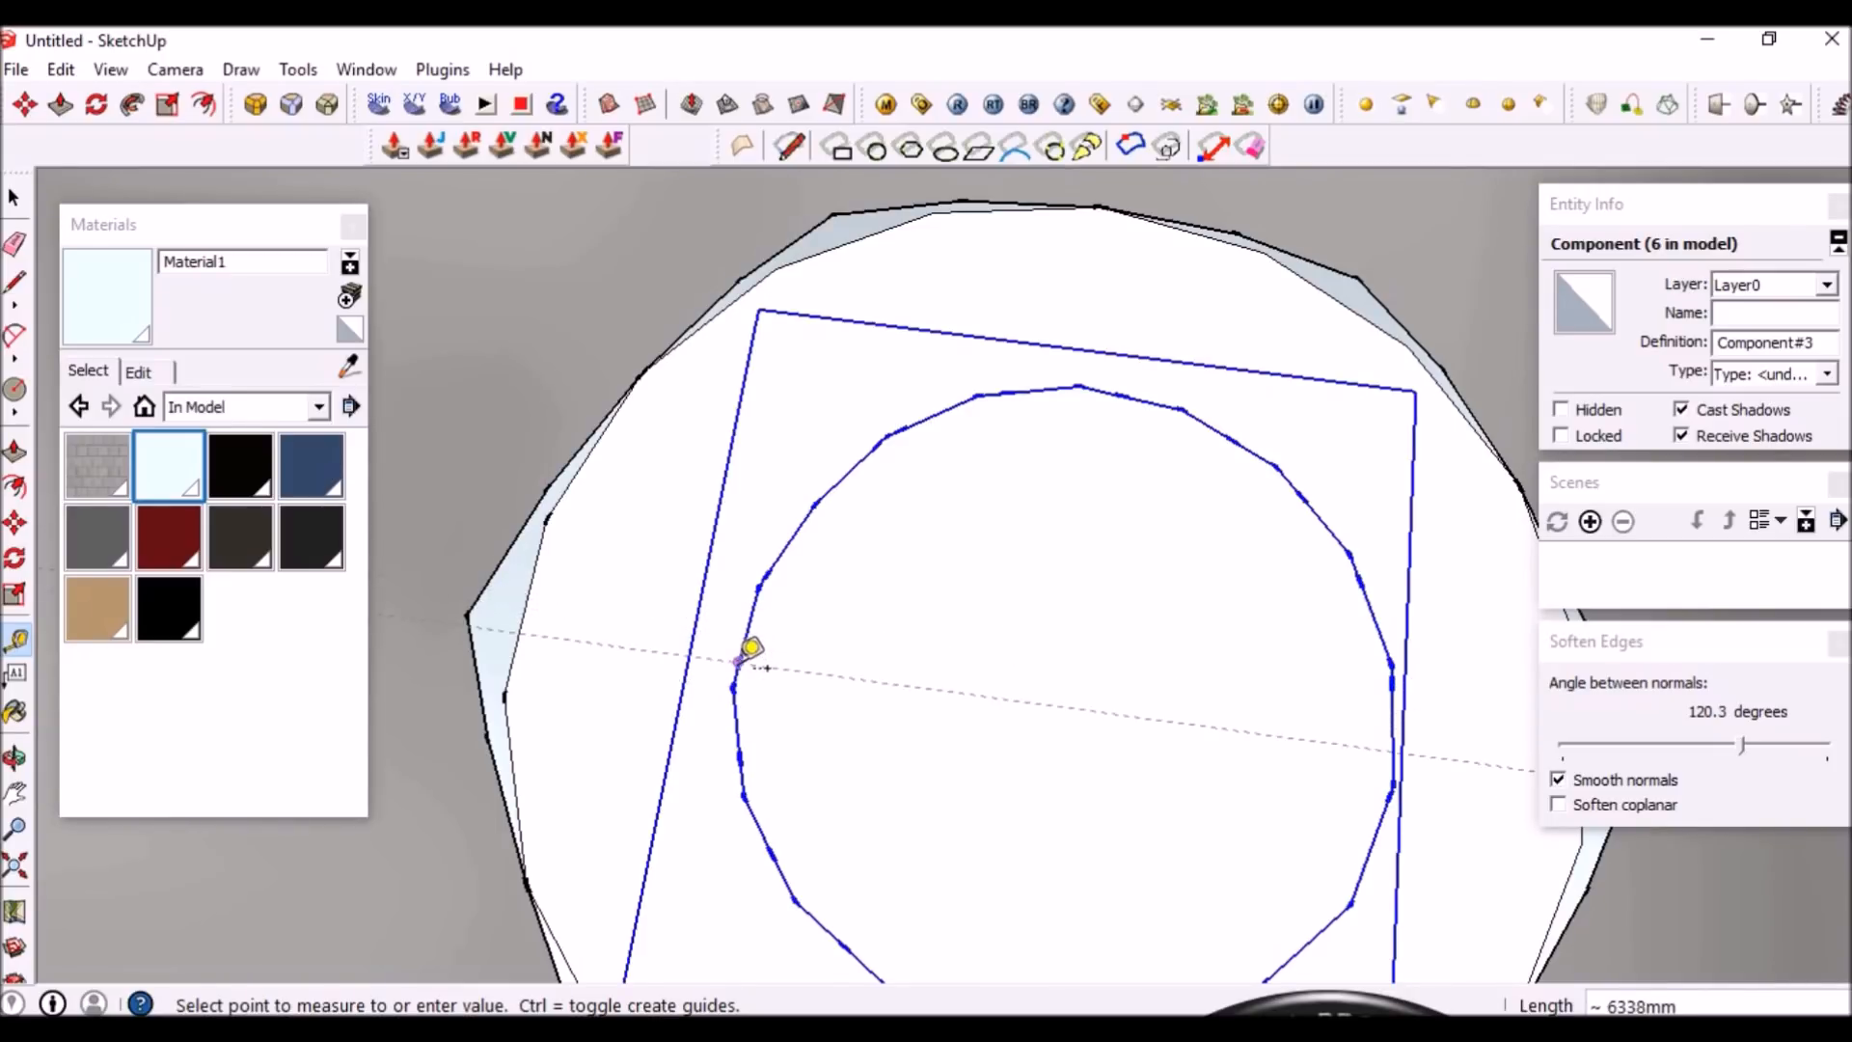
pyautogui.press('space')
pyautogui.scroll(-2, 800, 549)
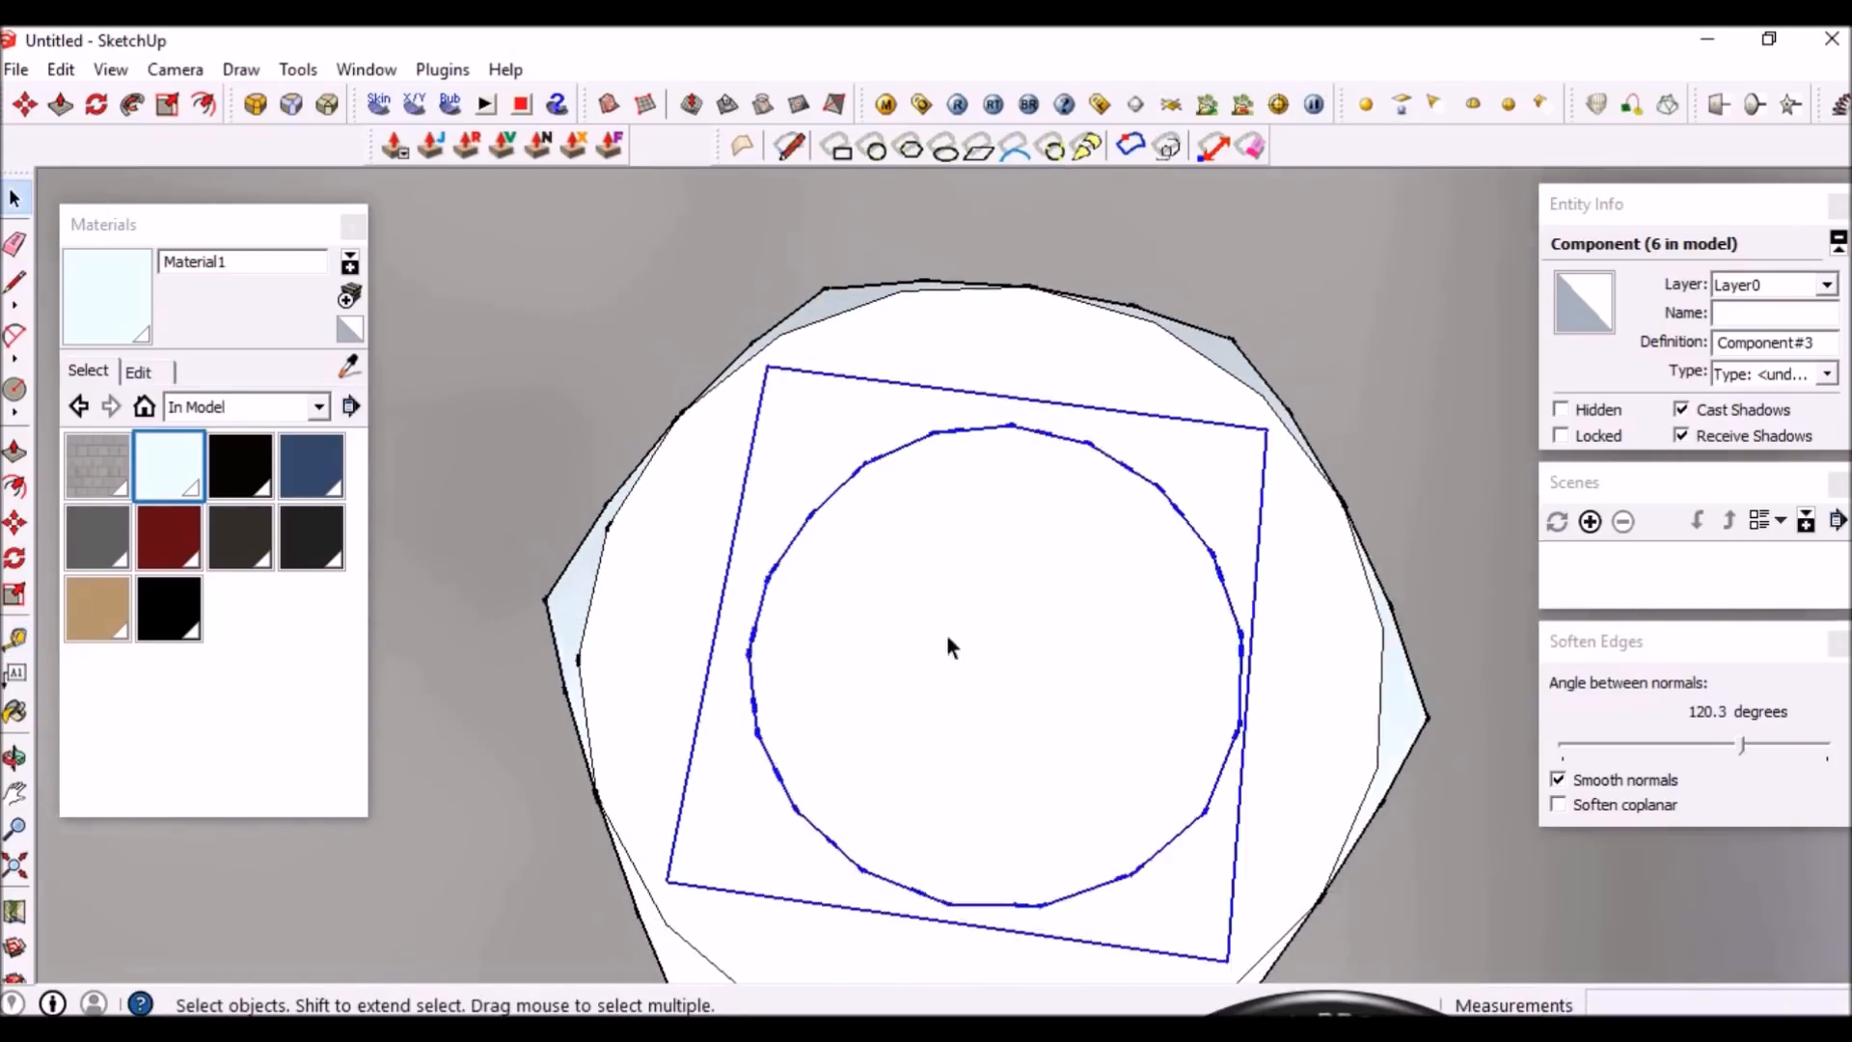
# Trace the thread segment's circular outline on the upper hexagon's top face with connected line segments of about 2 mm, from corner to corner
pyautogui.click(1254, 693)
pyautogui.scroll(3, 1258, 695)
pyautogui.scroll(2, 1259, 715)
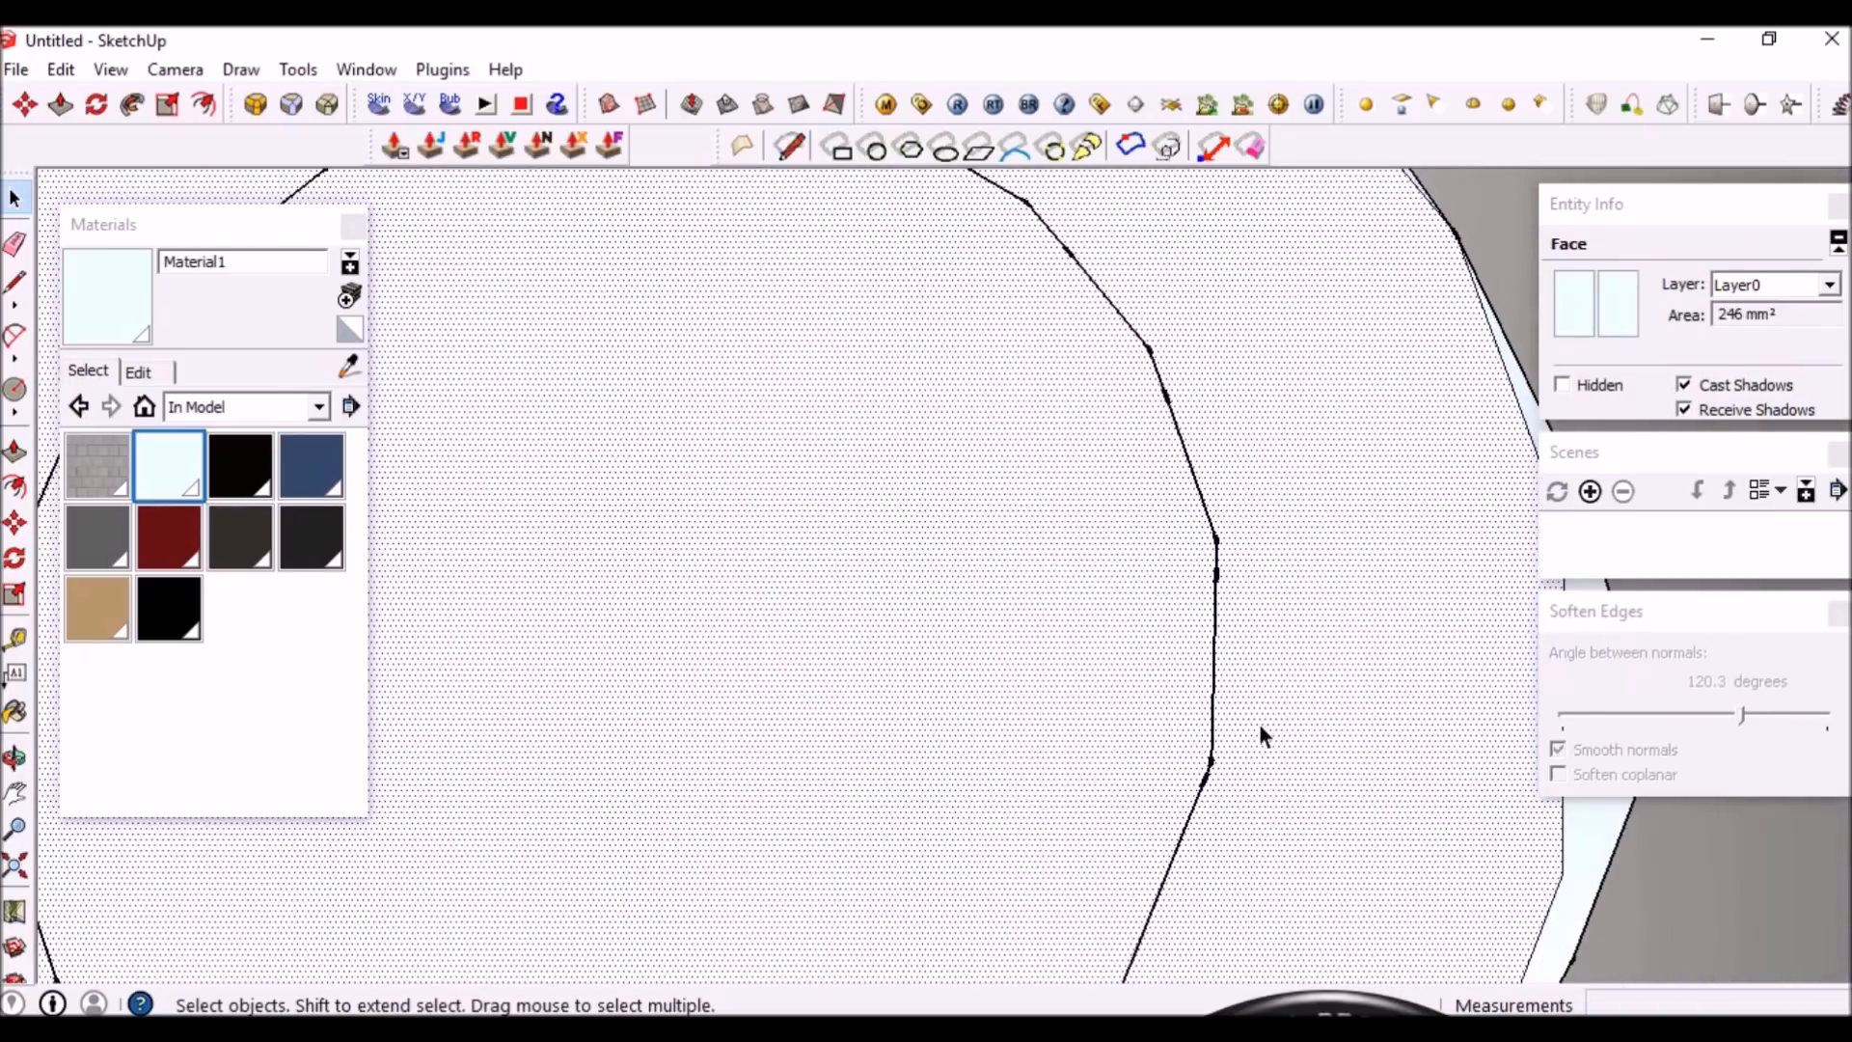
pyautogui.press('l')
pyautogui.scroll(2, 1245, 781)
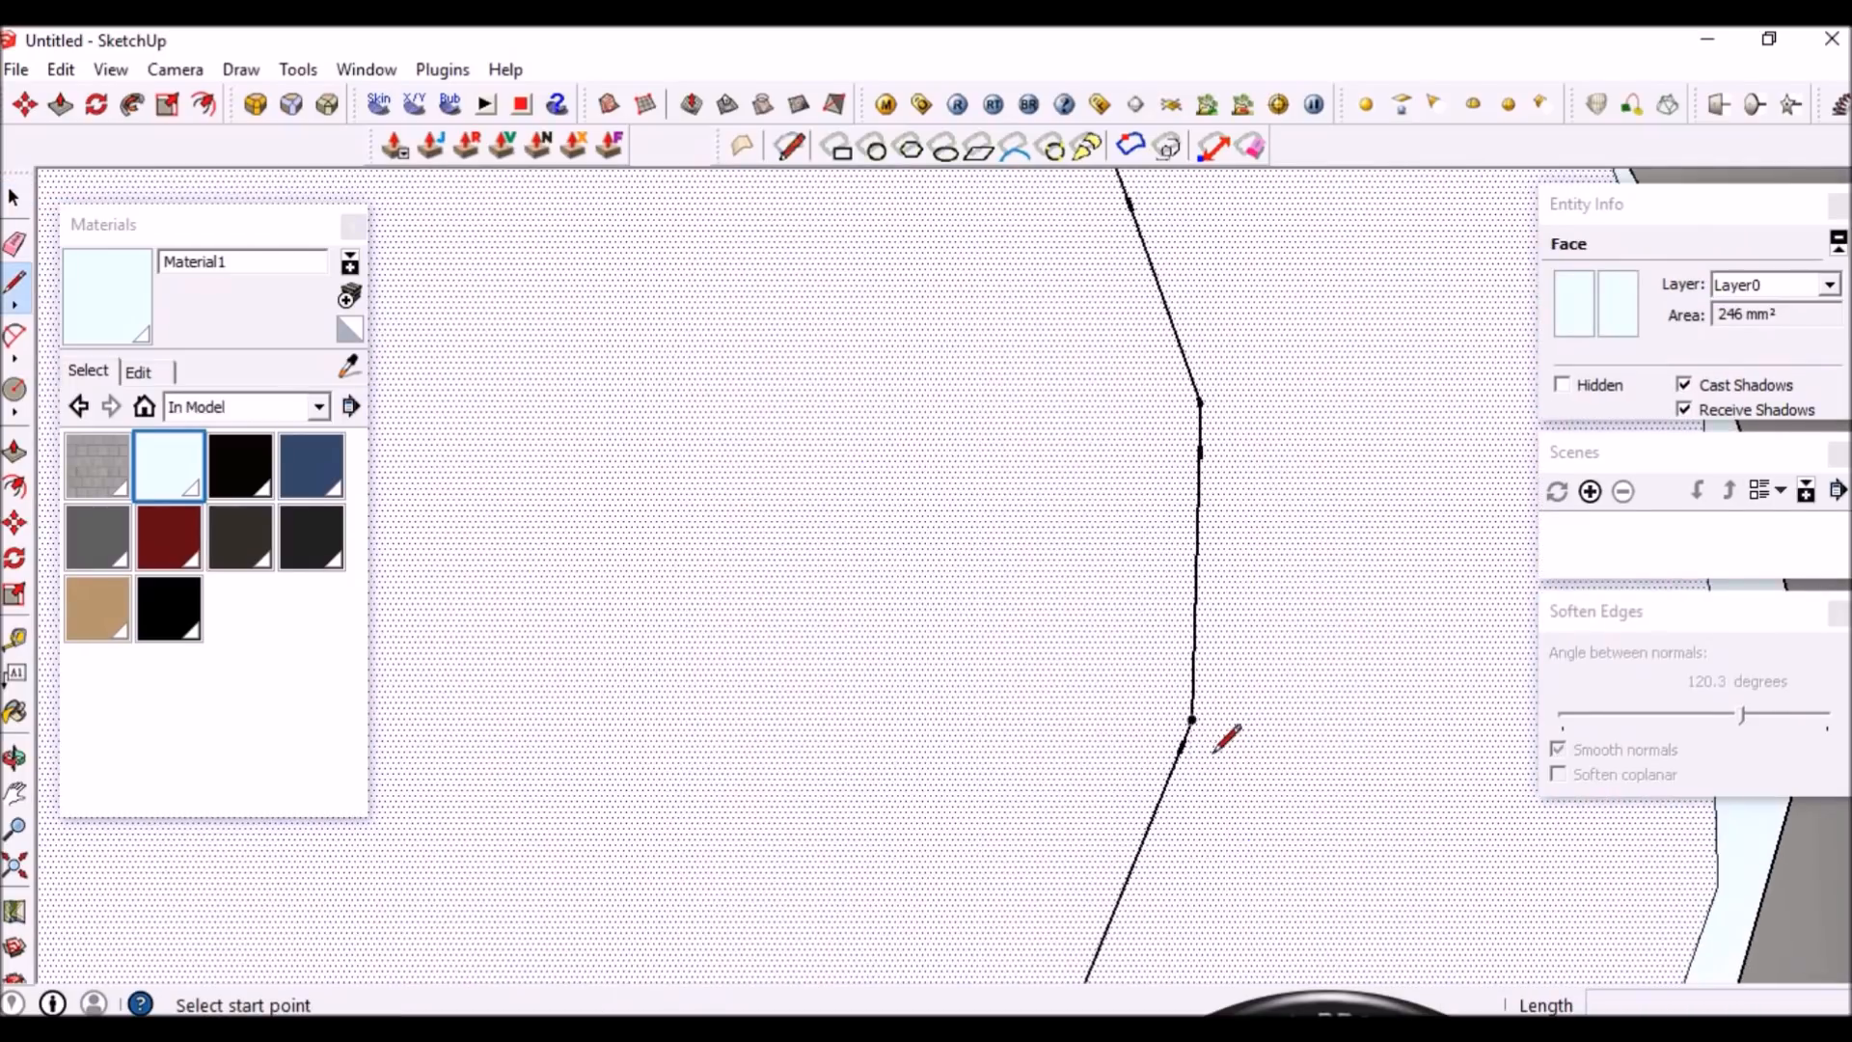
pyautogui.click(1193, 719)
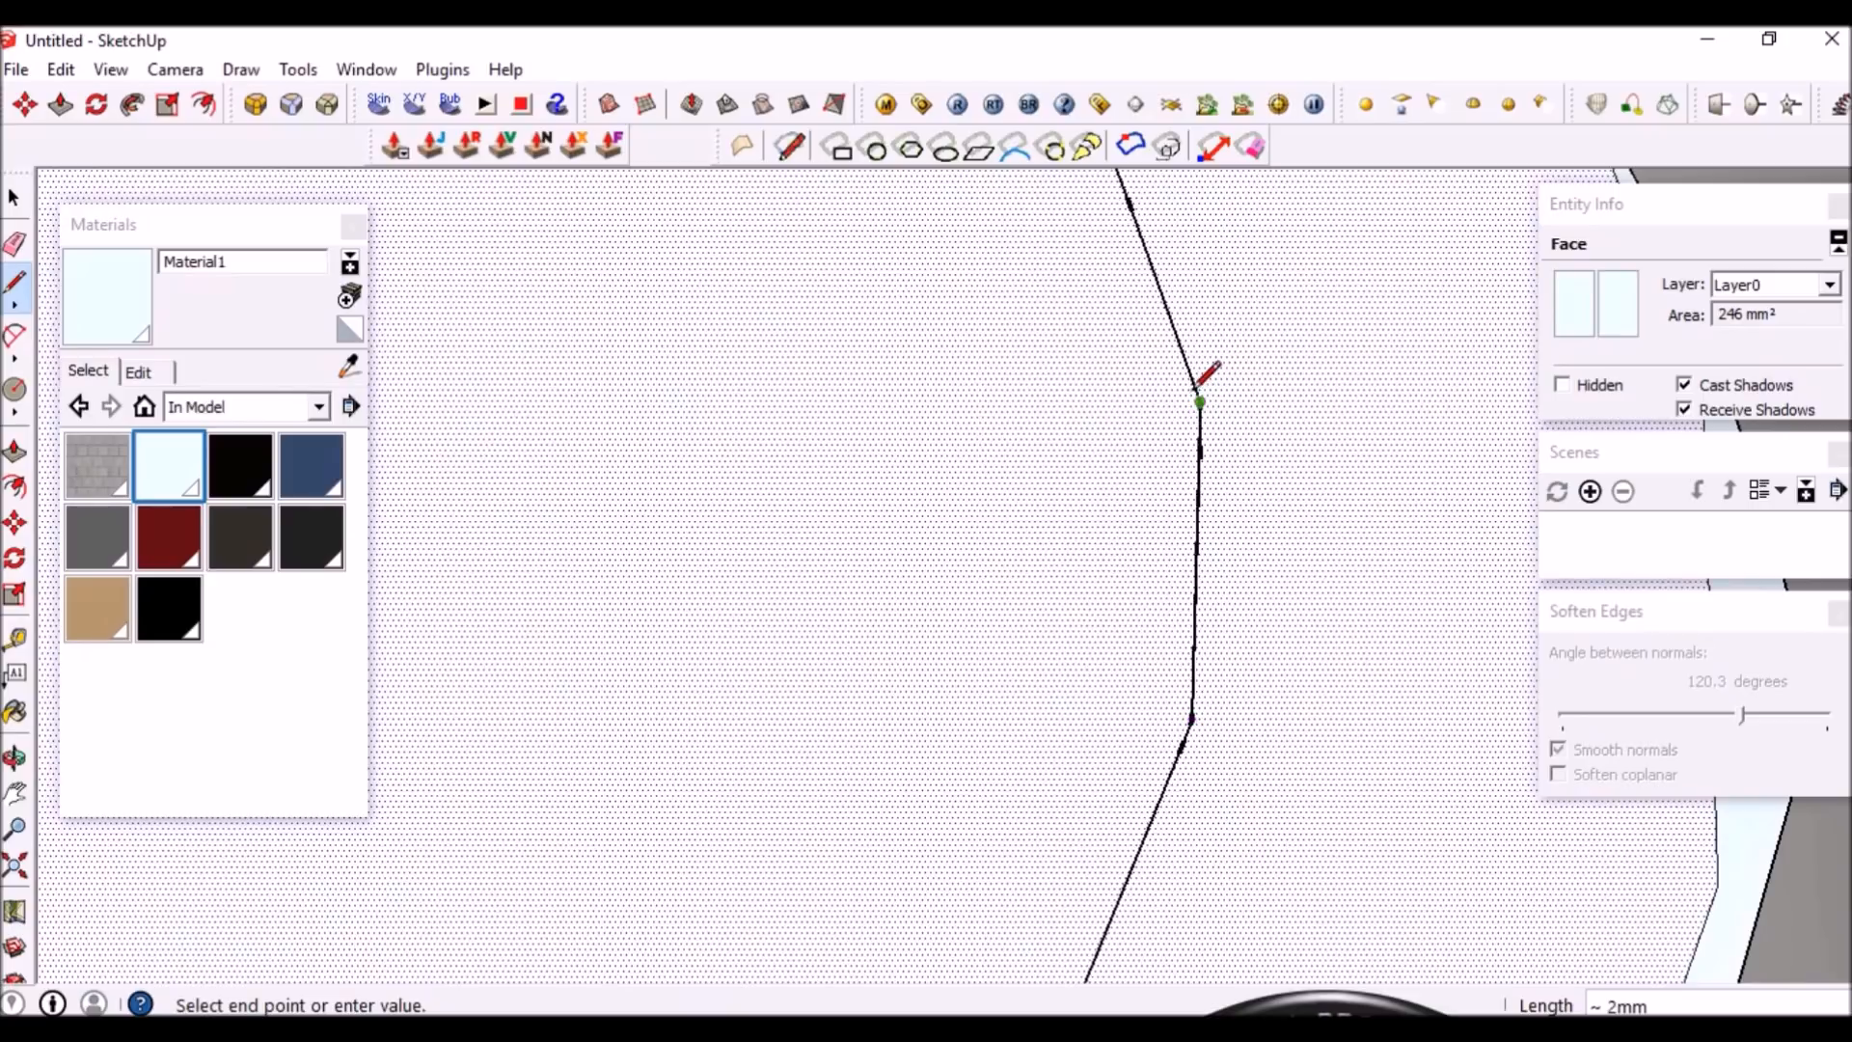
pyautogui.scroll(-3, 1196, 391)
pyautogui.scroll(3, 1184, 453)
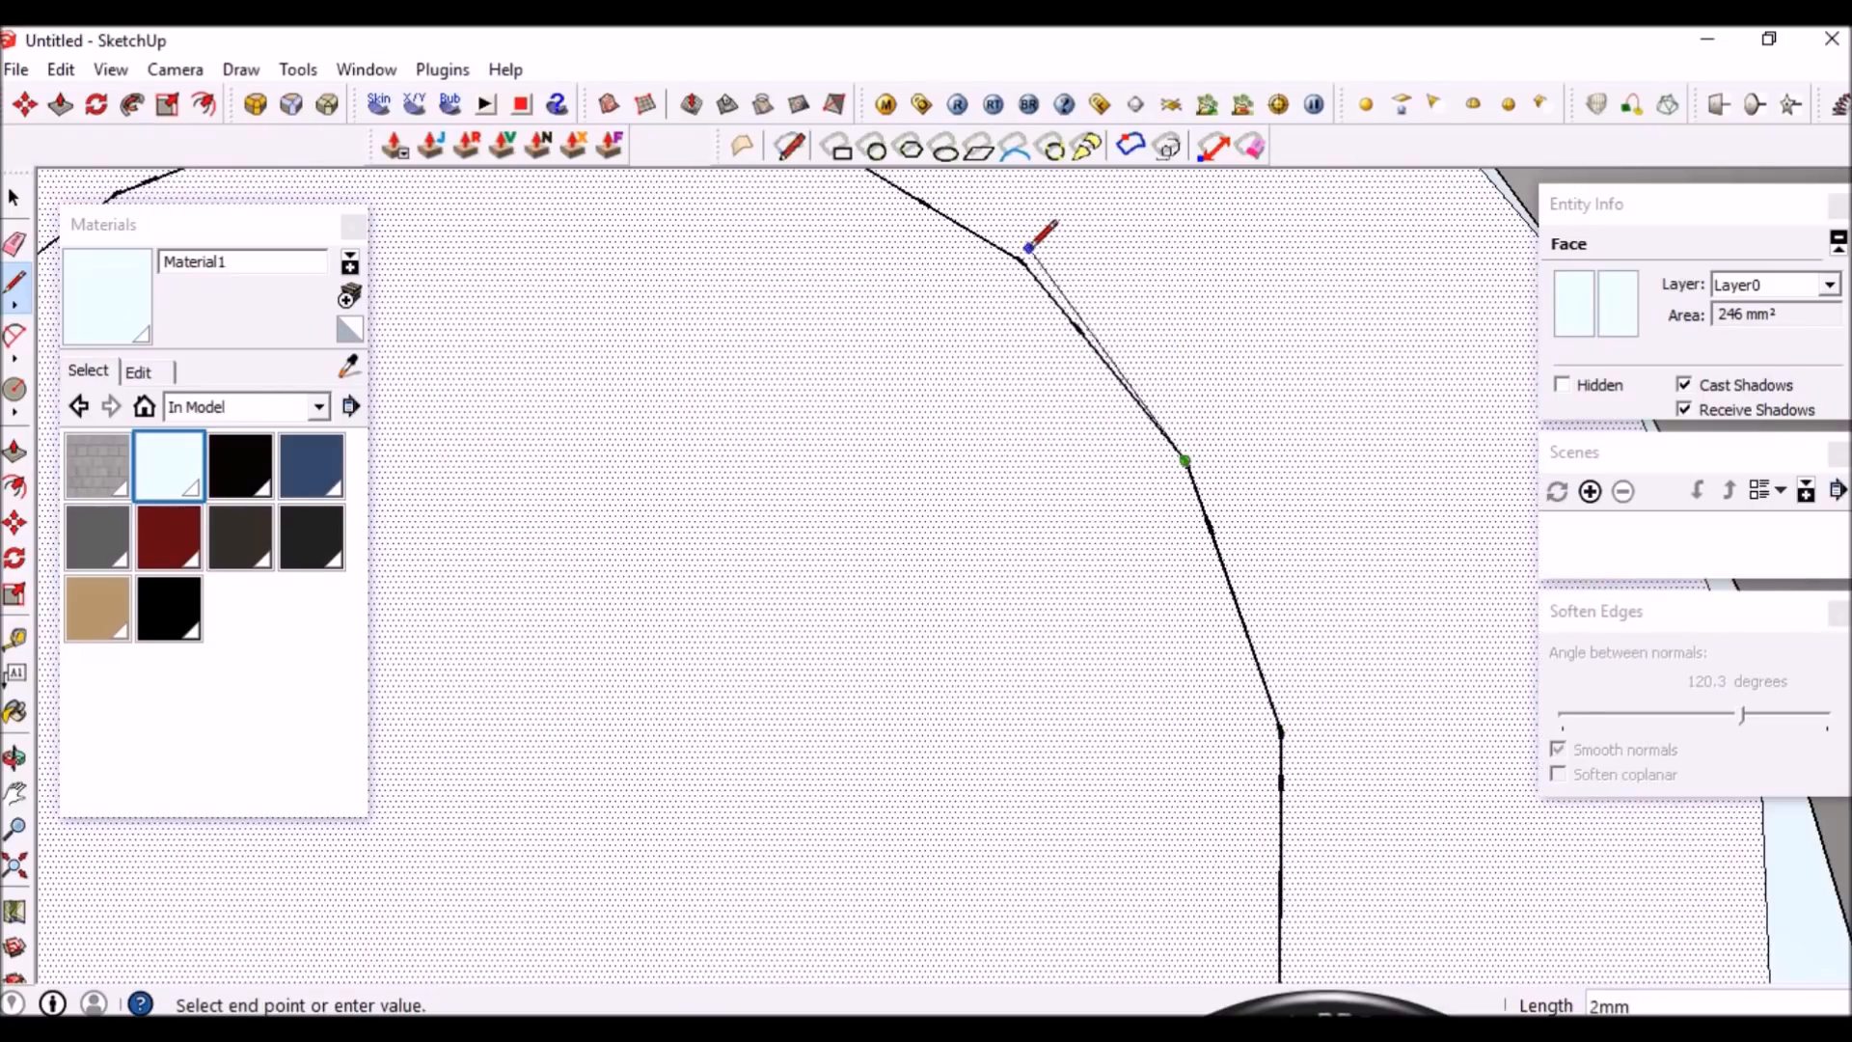
pyautogui.scroll(-3, 1141, 353)
pyautogui.scroll(3, 1047, 355)
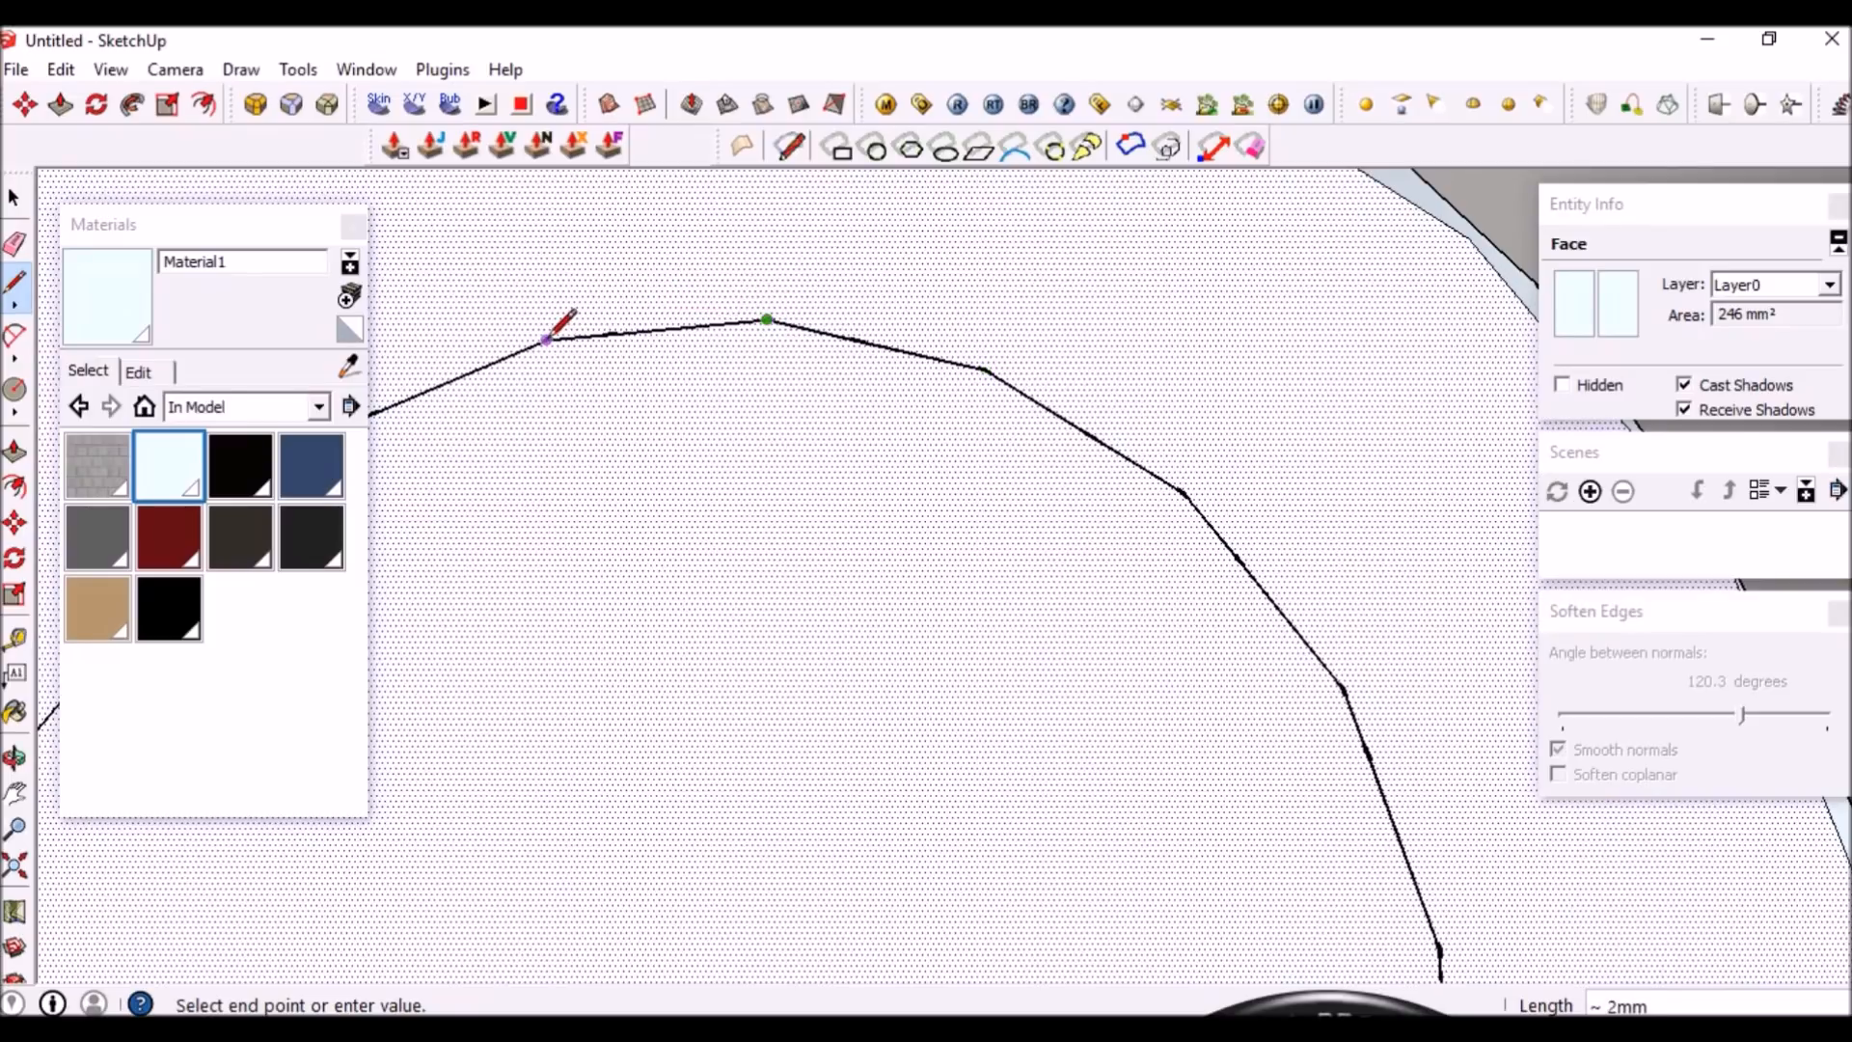
pyautogui.scroll(-3, 629, 387)
pyautogui.scroll(3, 868, 419)
pyautogui.click(866, 412)
pyautogui.scroll(-3, 714, 542)
pyautogui.scroll(3, 714, 526)
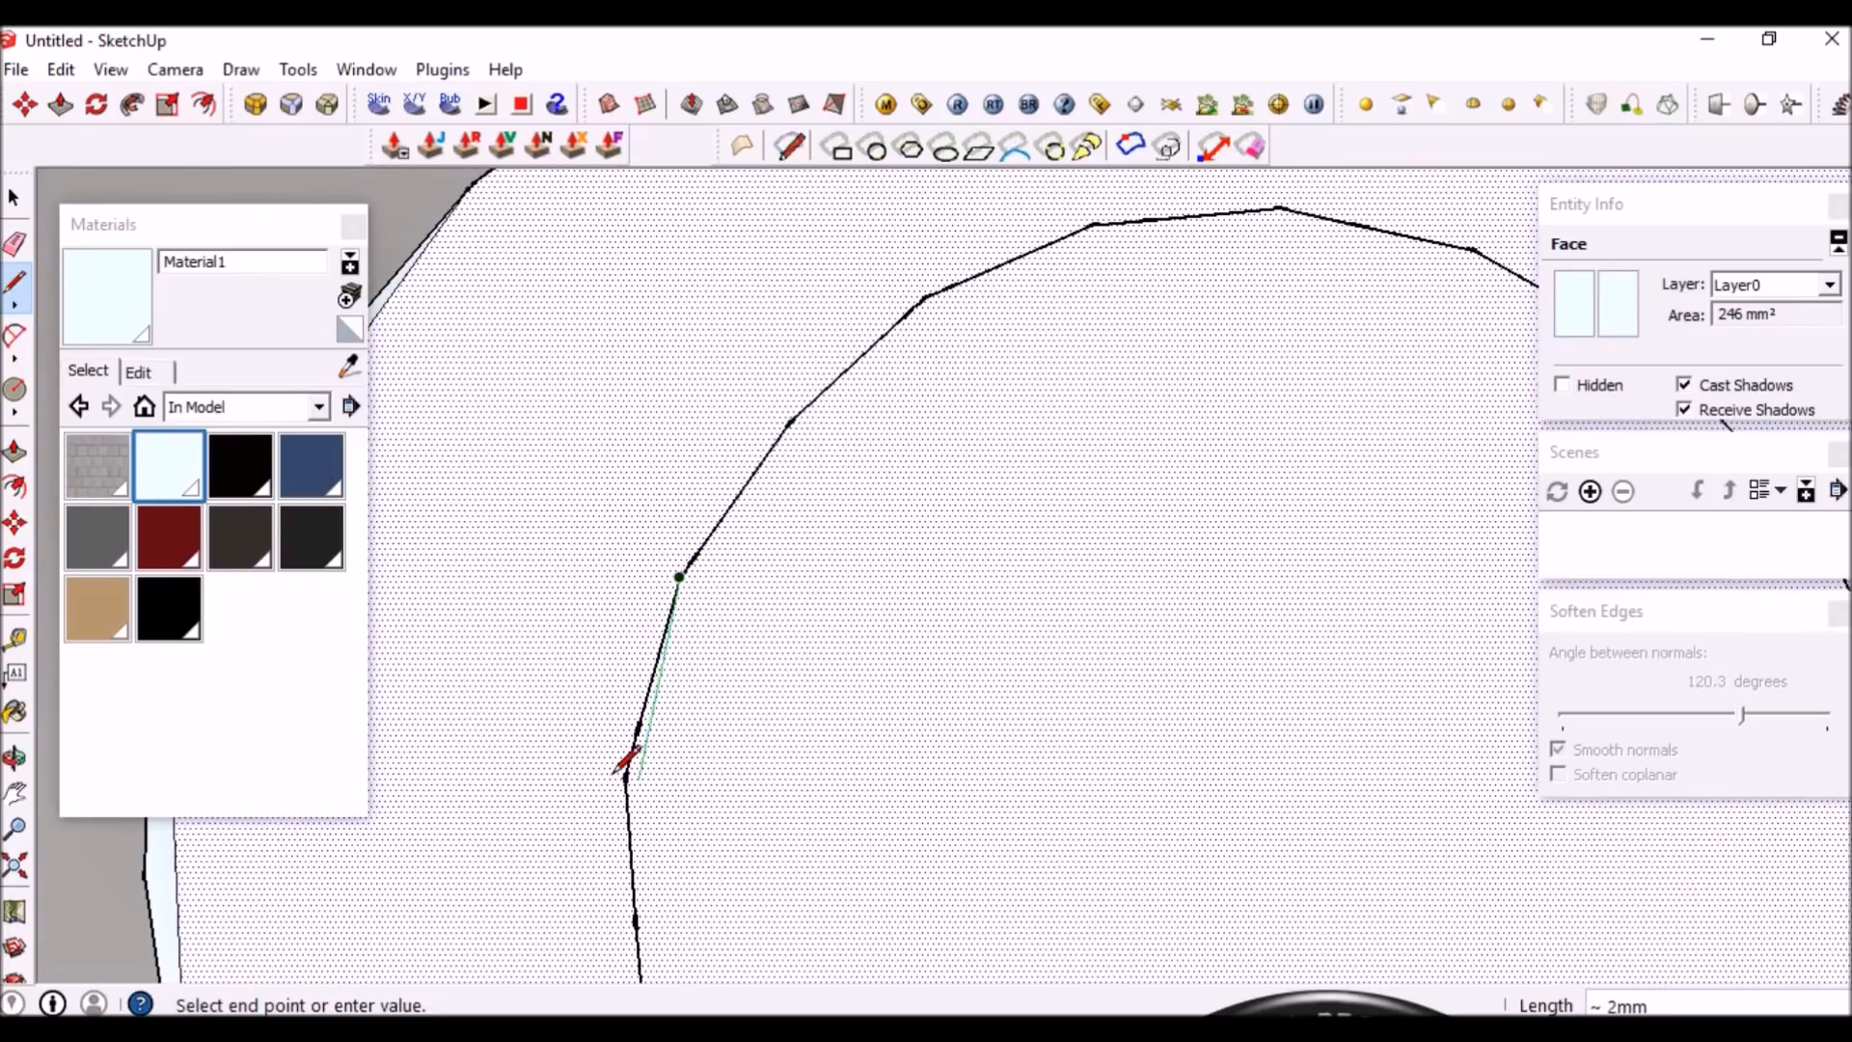
pyautogui.scroll(-3, 738, 502)
pyautogui.scroll(3, 690, 694)
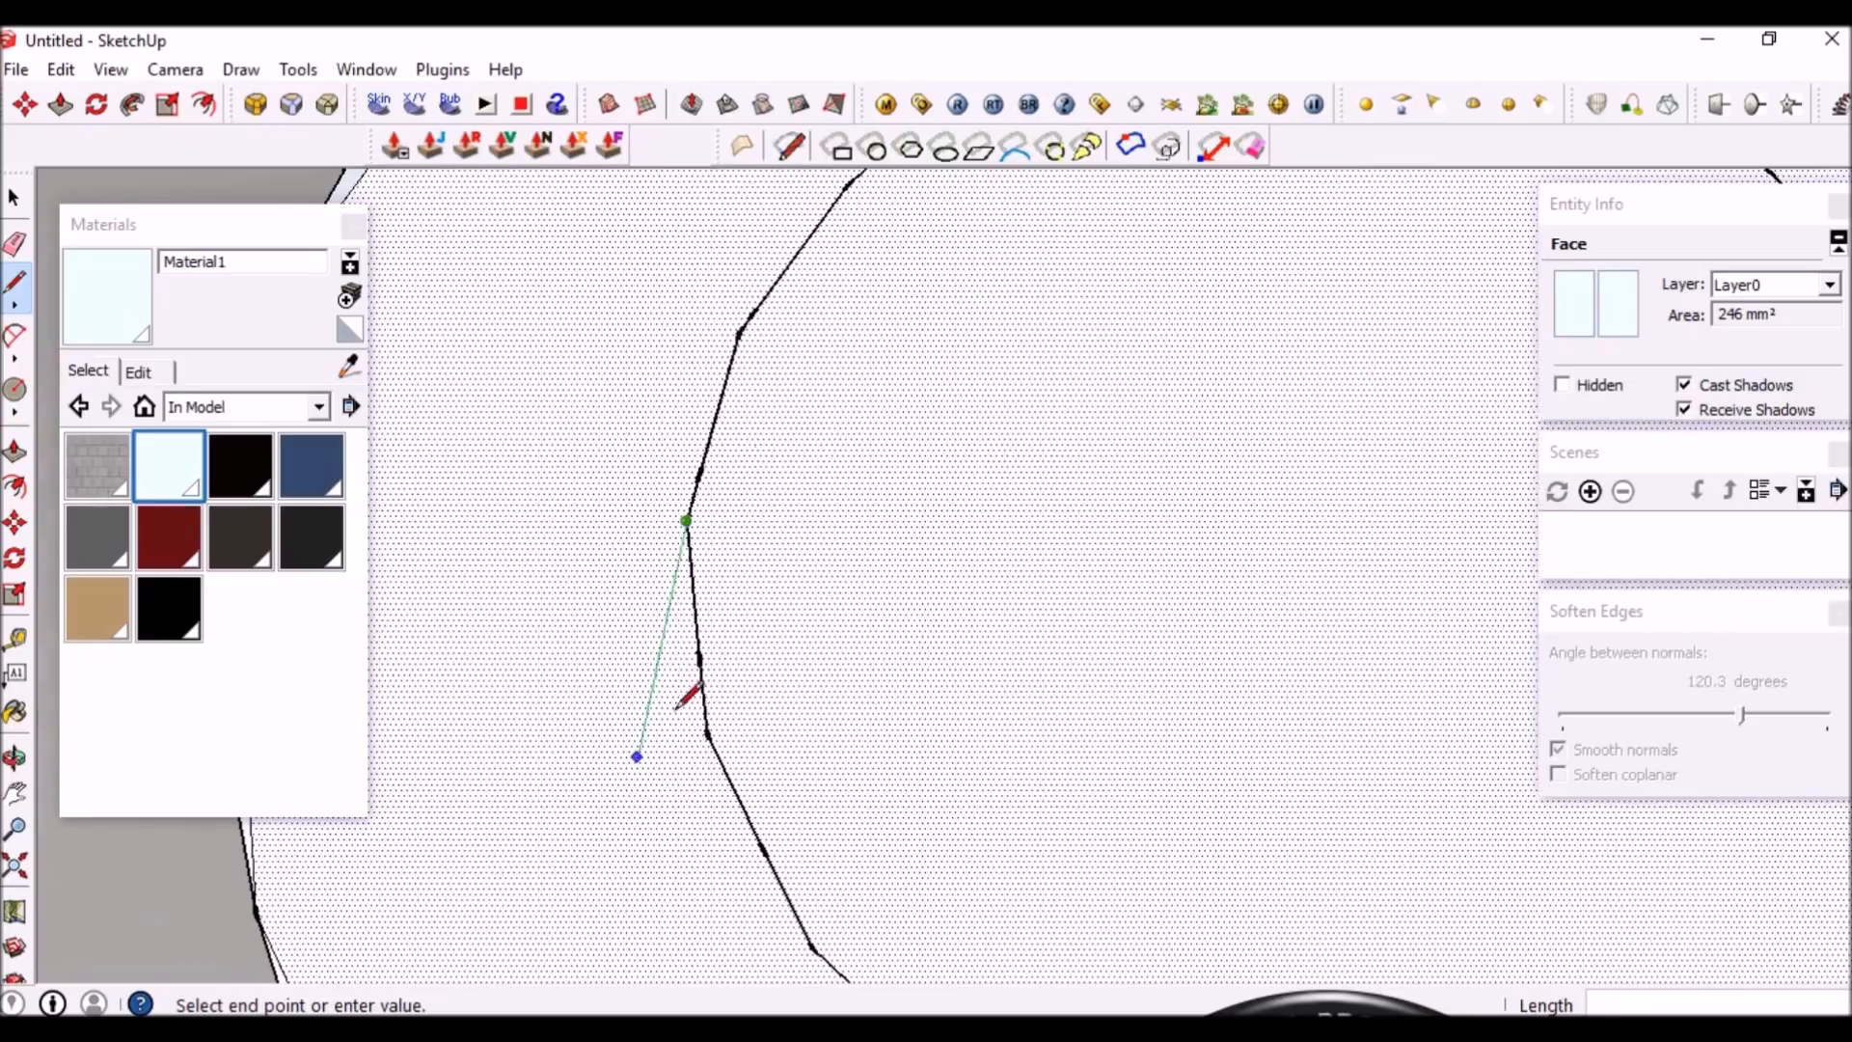
pyautogui.click(707, 734)
pyautogui.scroll(-3, 711, 704)
pyautogui.scroll(3, 711, 704)
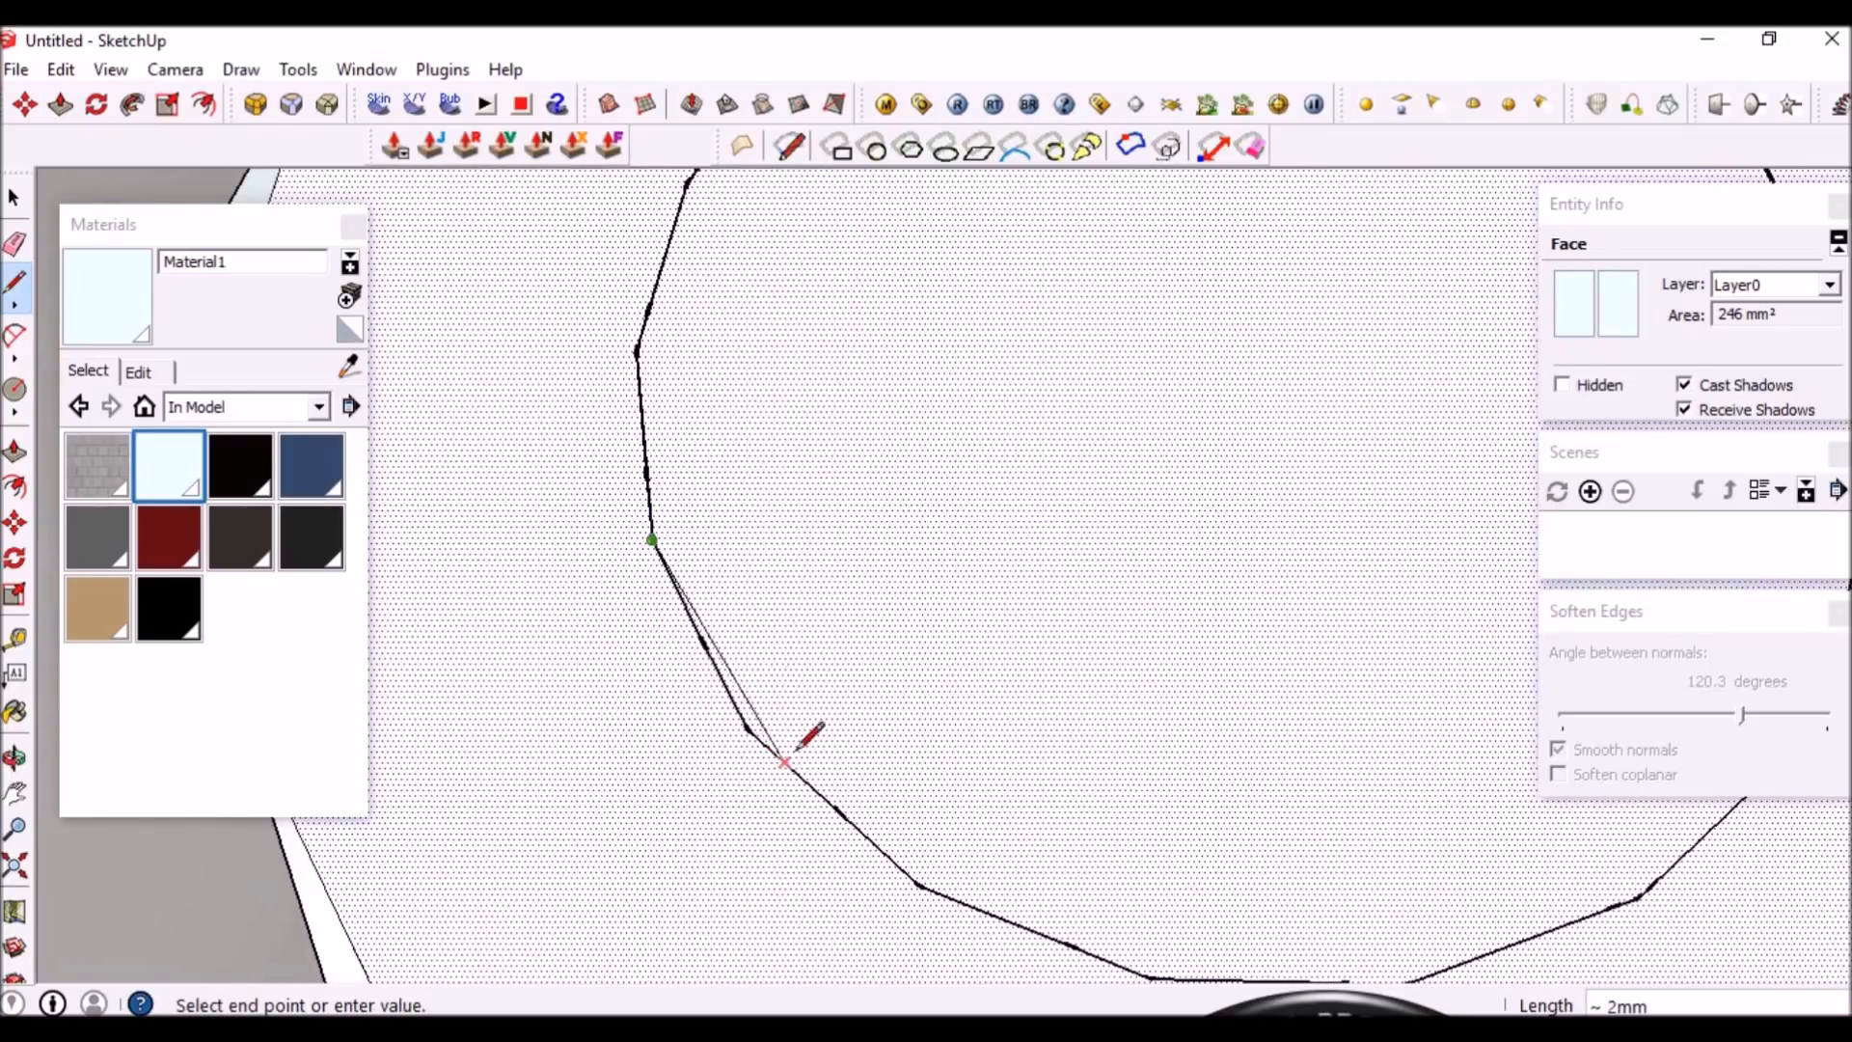
pyautogui.scroll(-3, 843, 673)
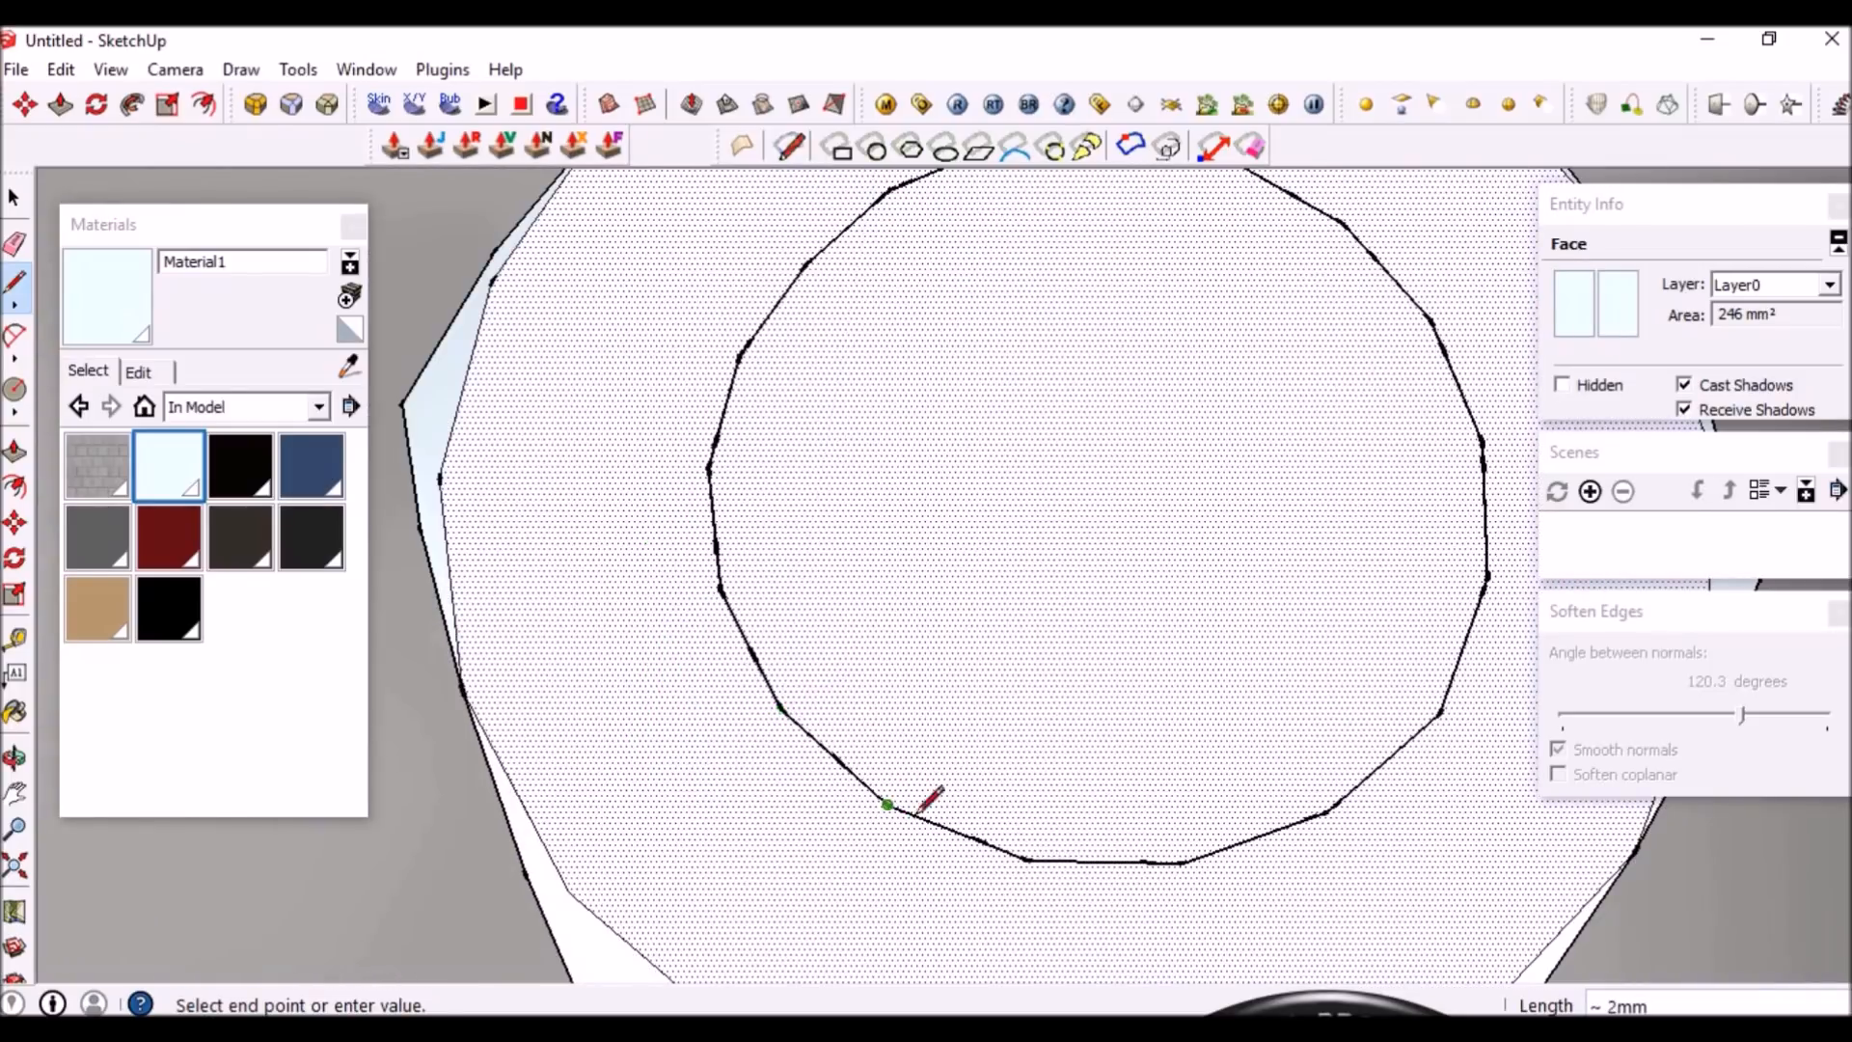
pyautogui.scroll(3, 890, 803)
pyautogui.scroll(-3, 986, 828)
pyautogui.scroll(3, 1110, 799)
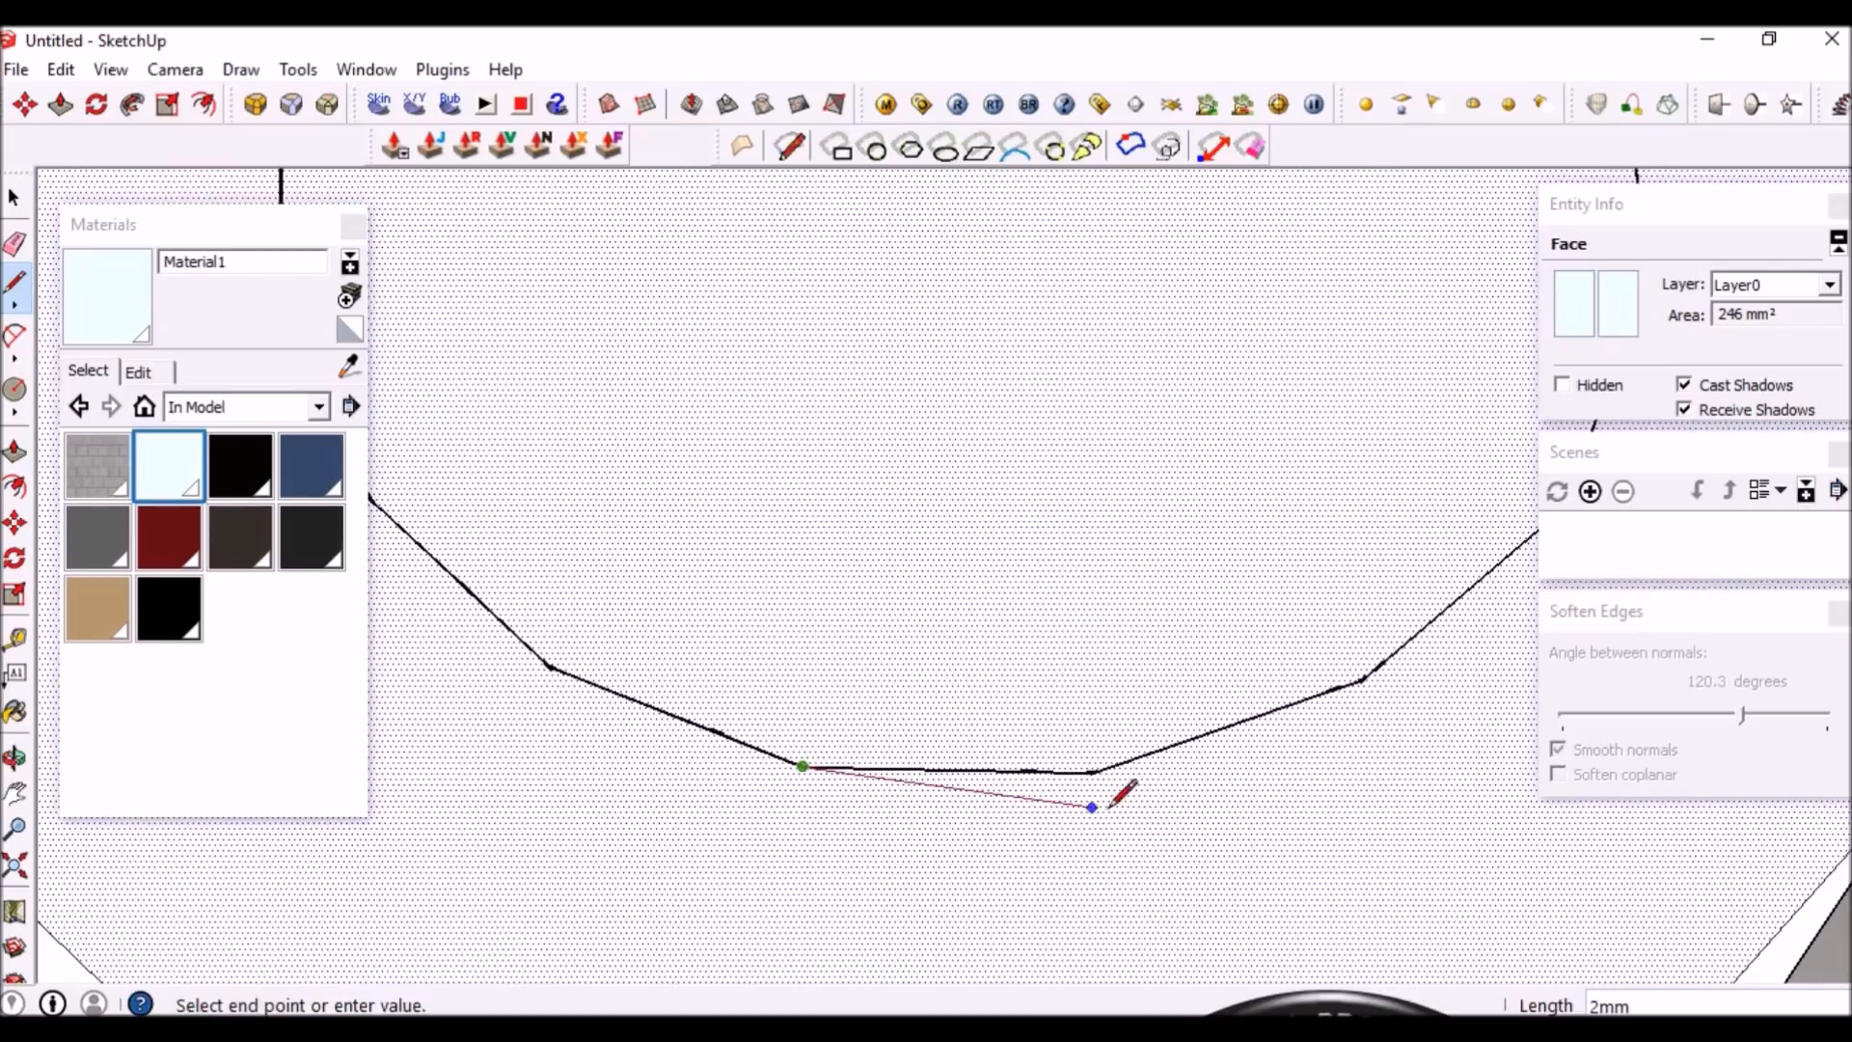
pyautogui.scroll(-3, 955, 833)
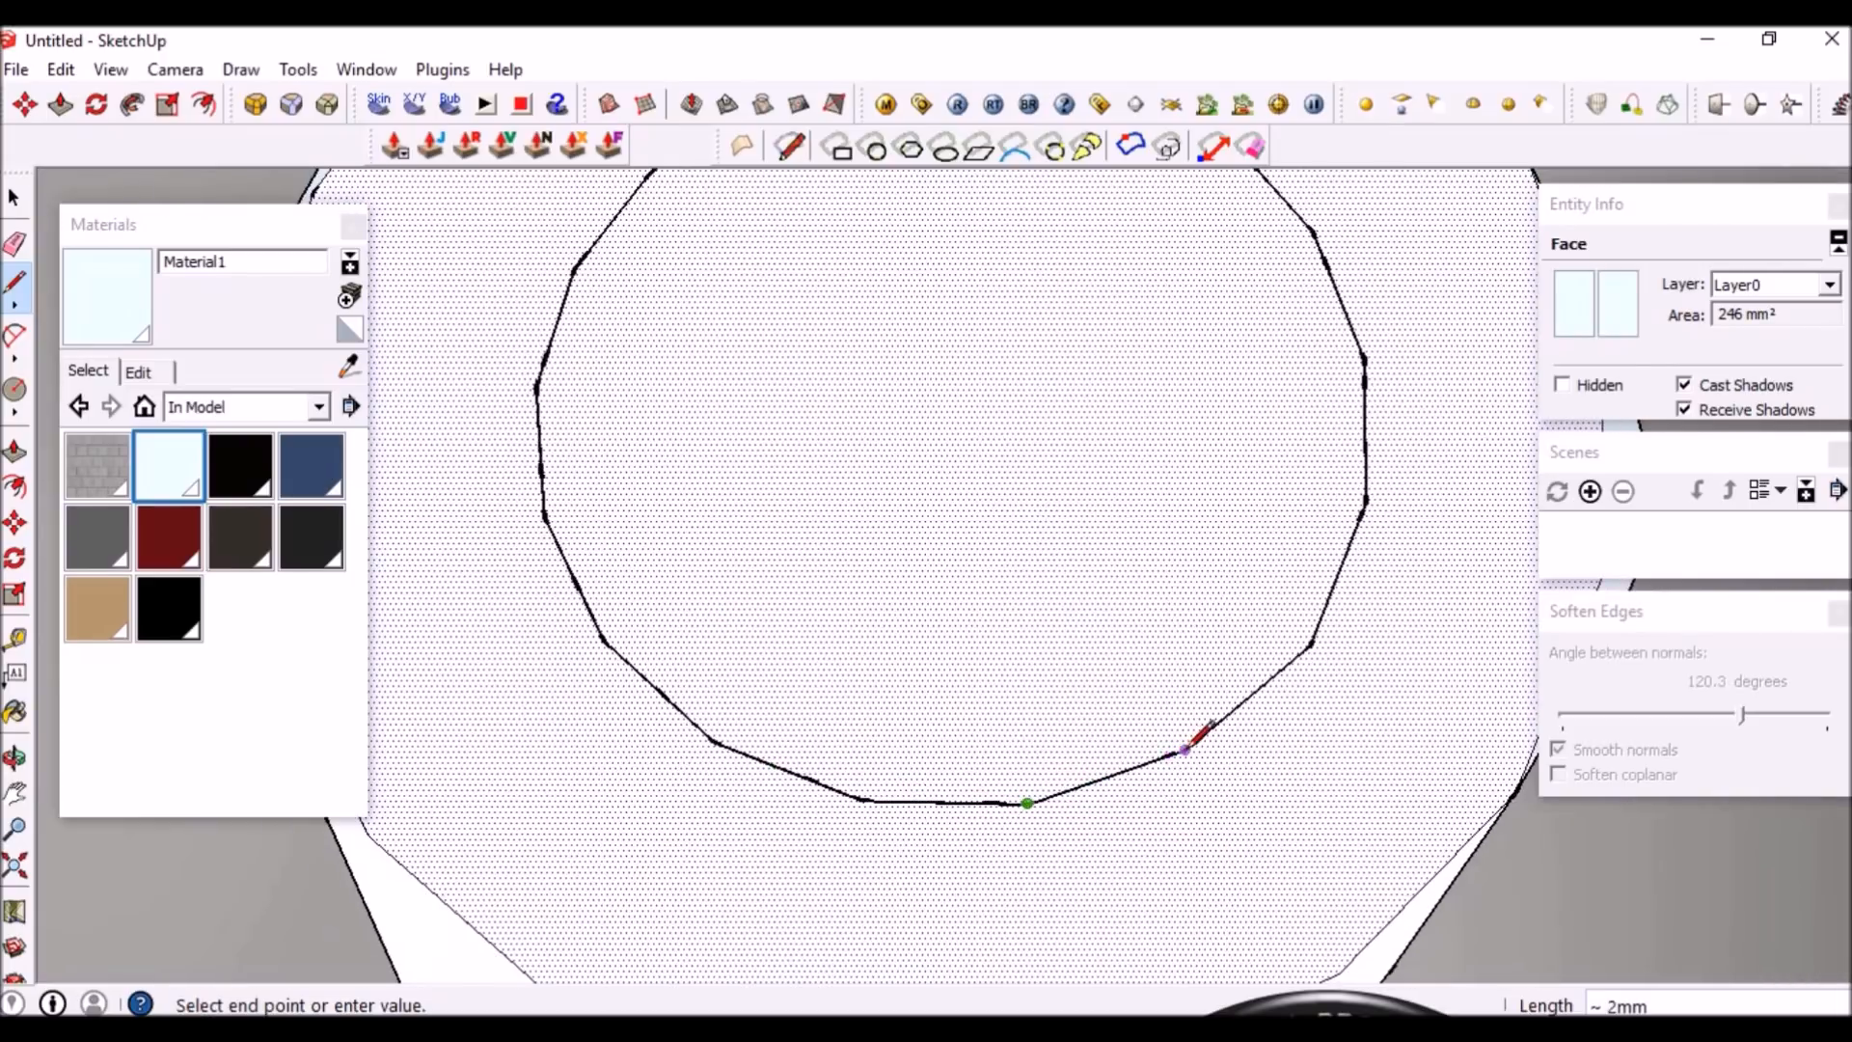
pyautogui.click(1185, 750)
pyautogui.click(1310, 645)
pyautogui.scroll(-1, 1341, 608)
pyautogui.scroll(2, 1348, 538)
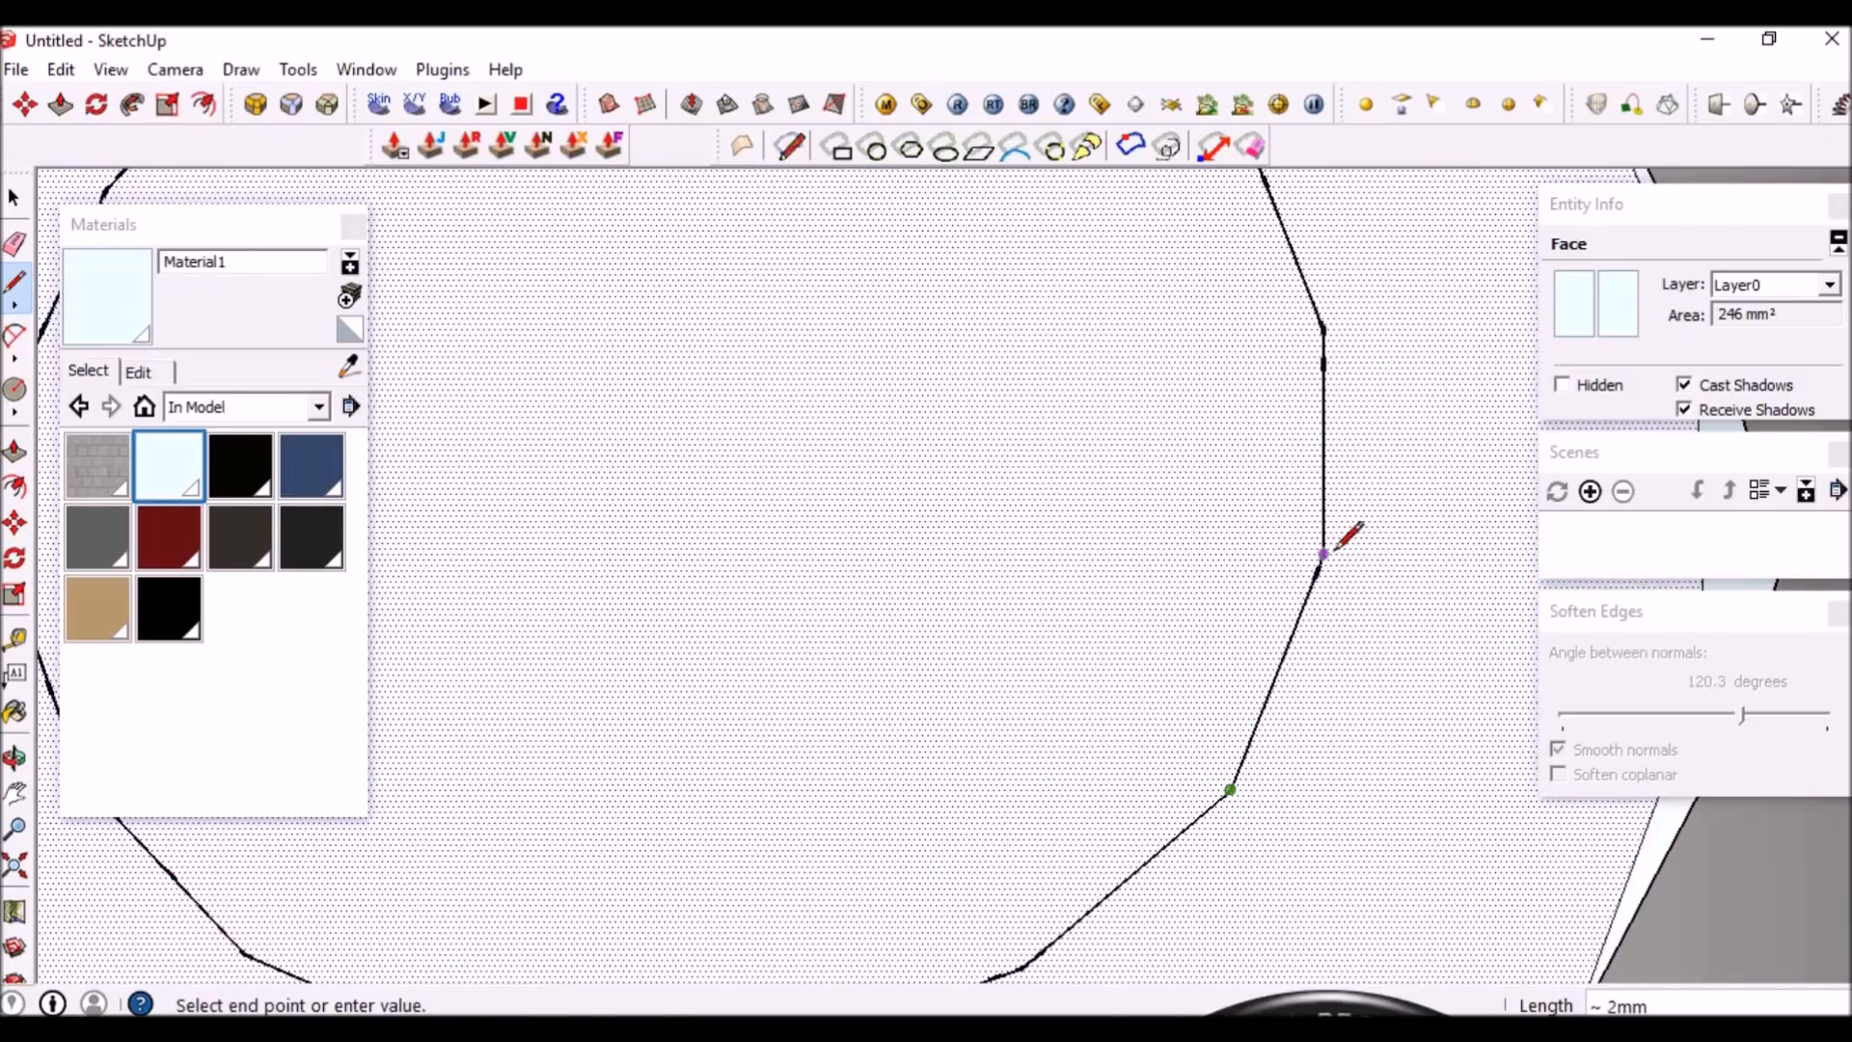
pyautogui.press('Escape')
# Delete the face inside the traced outline to open the threaded hole in the upper hexagon
pyautogui.press('space')
pyautogui.scroll(-6, 1161, 459)
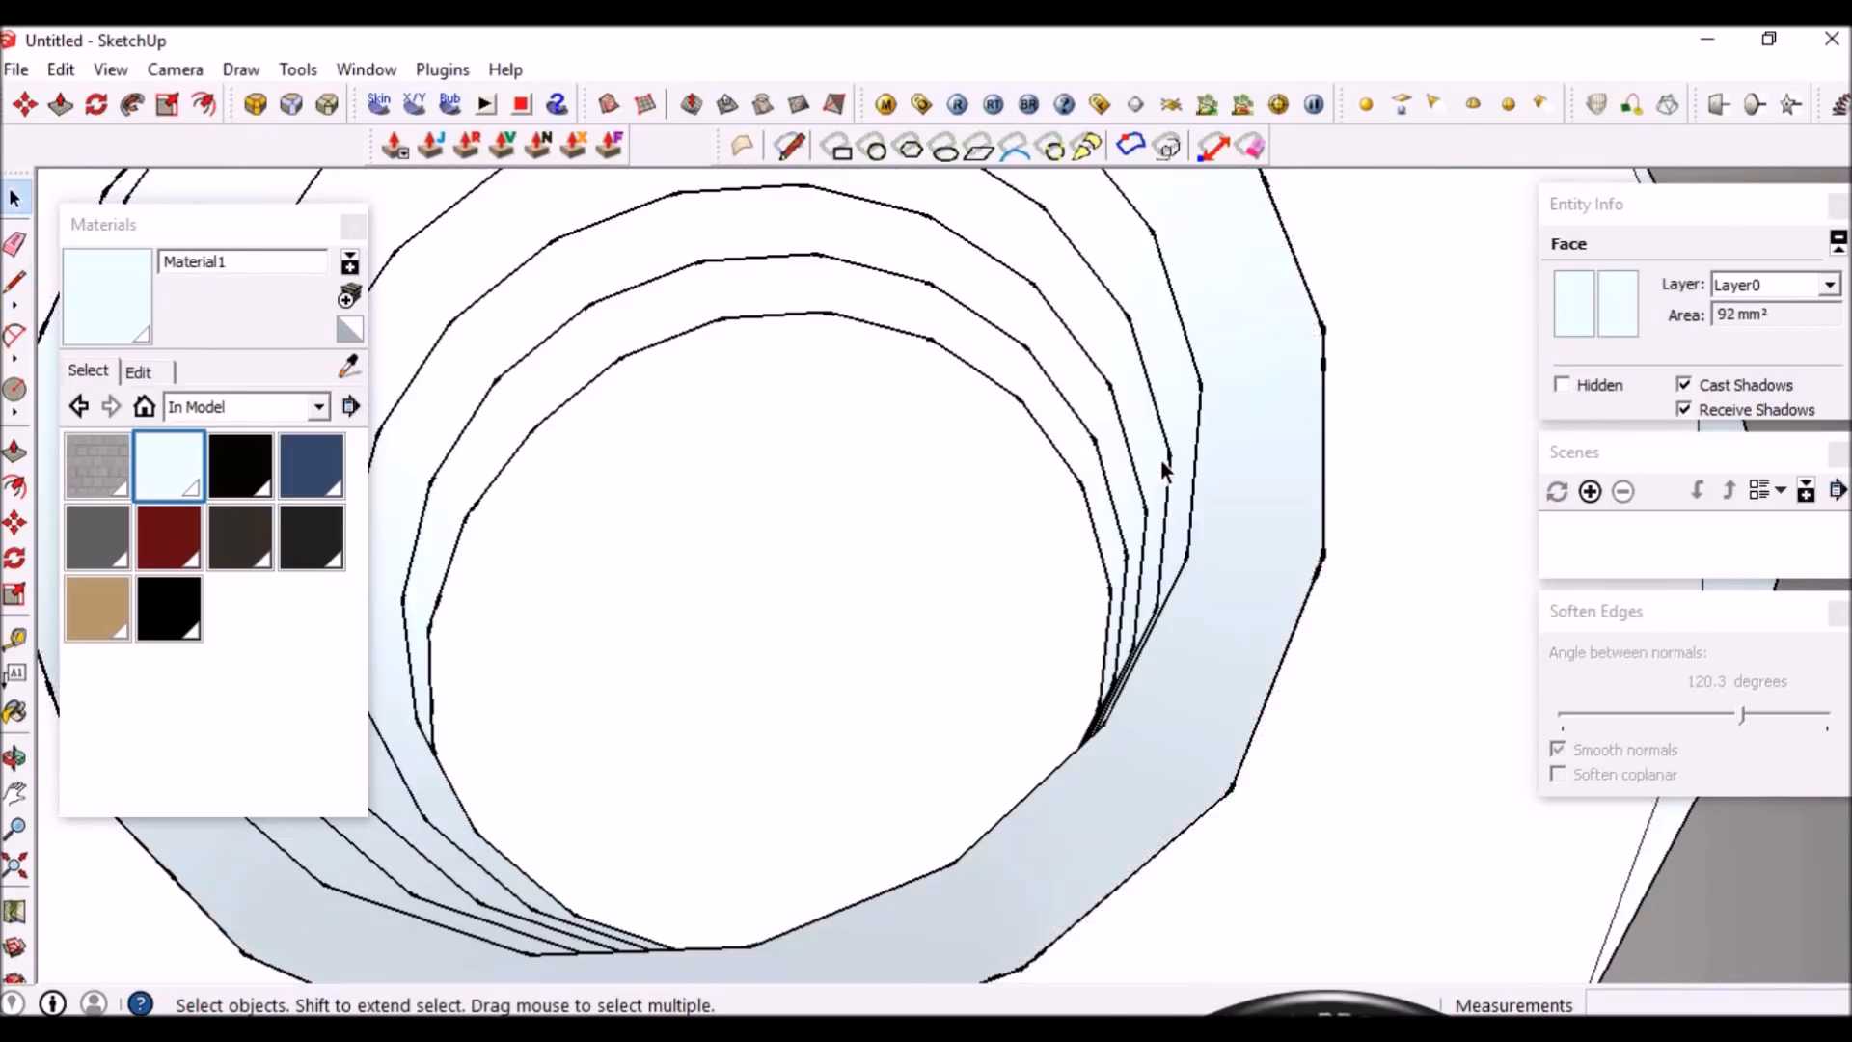
pyautogui.moveTo(1154, 623); pyautogui.dragTo(960, 280, button='middle')
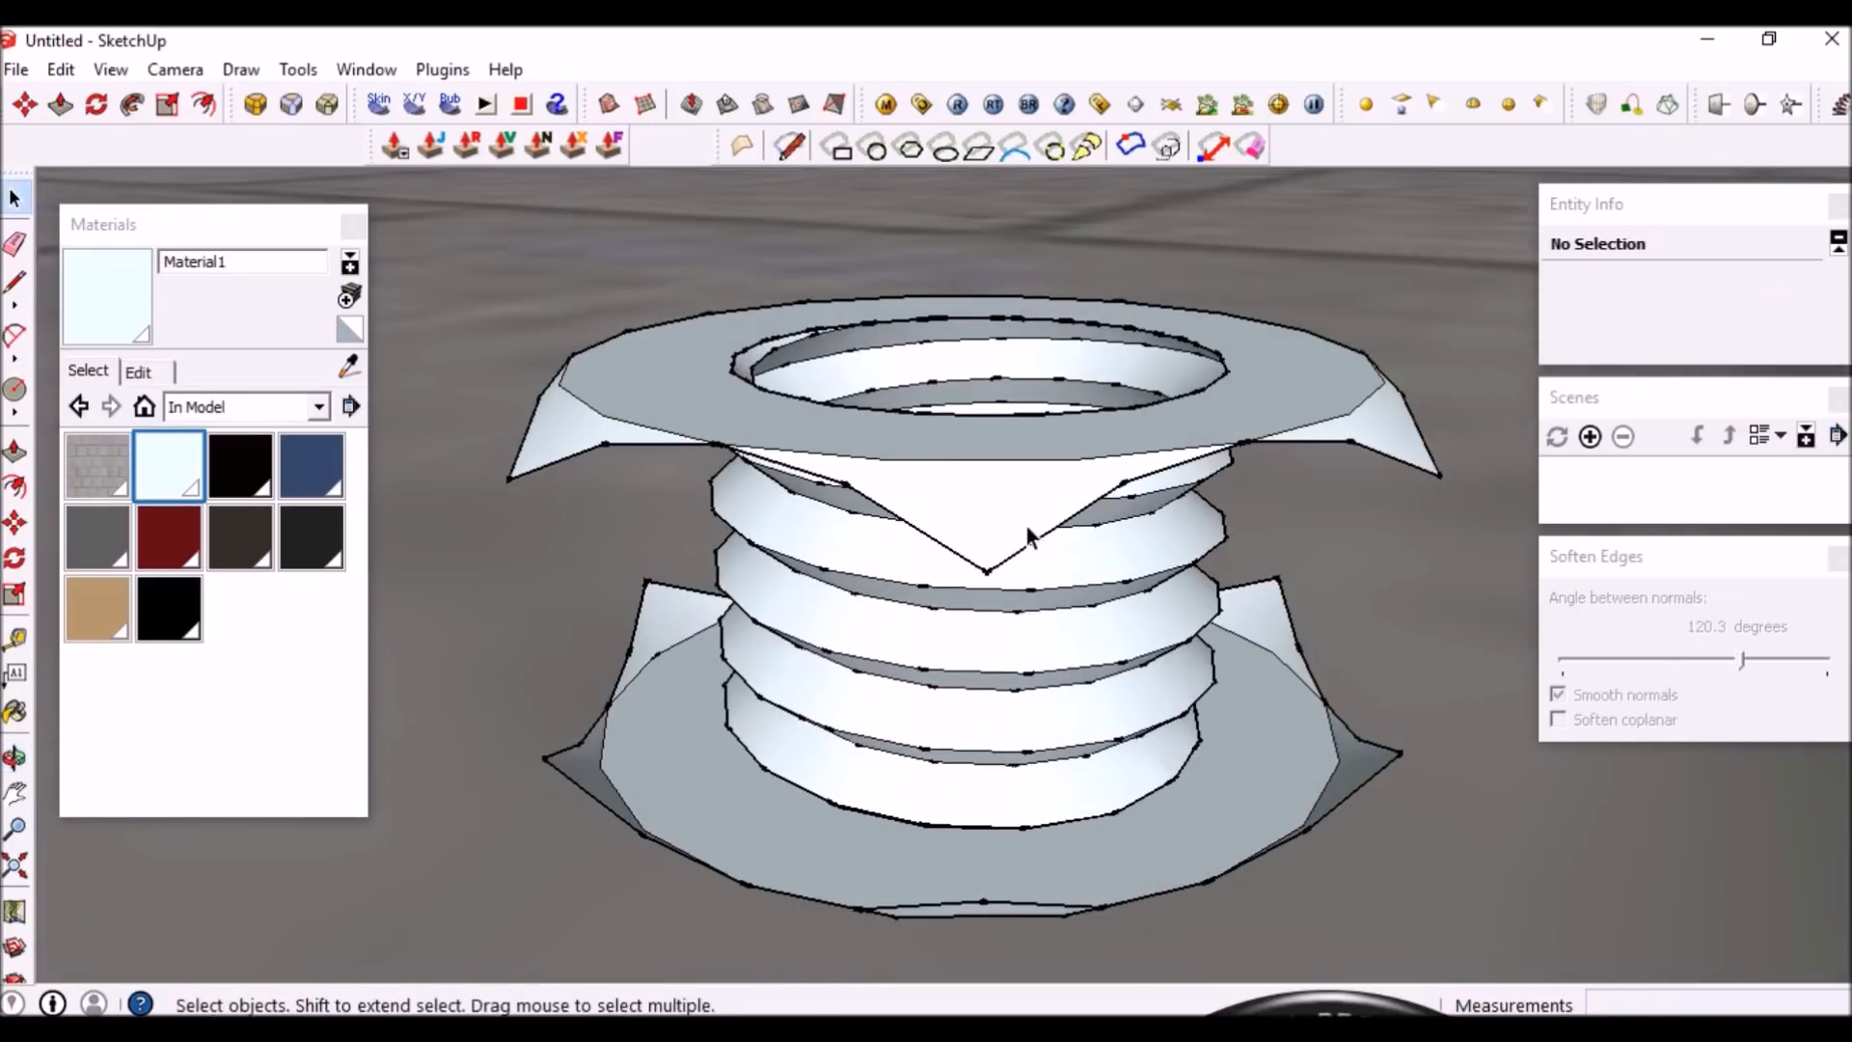
# Draw two vertical lines of about 6 mm joining adjacent upper corners to the matching lower corners, closing the nut's first side face
pyautogui.press('l')
pyautogui.click(985, 571)
pyautogui.moveTo(992, 877); pyautogui.dragTo(889, 806, button='middle')
pyautogui.click(1139, 771)
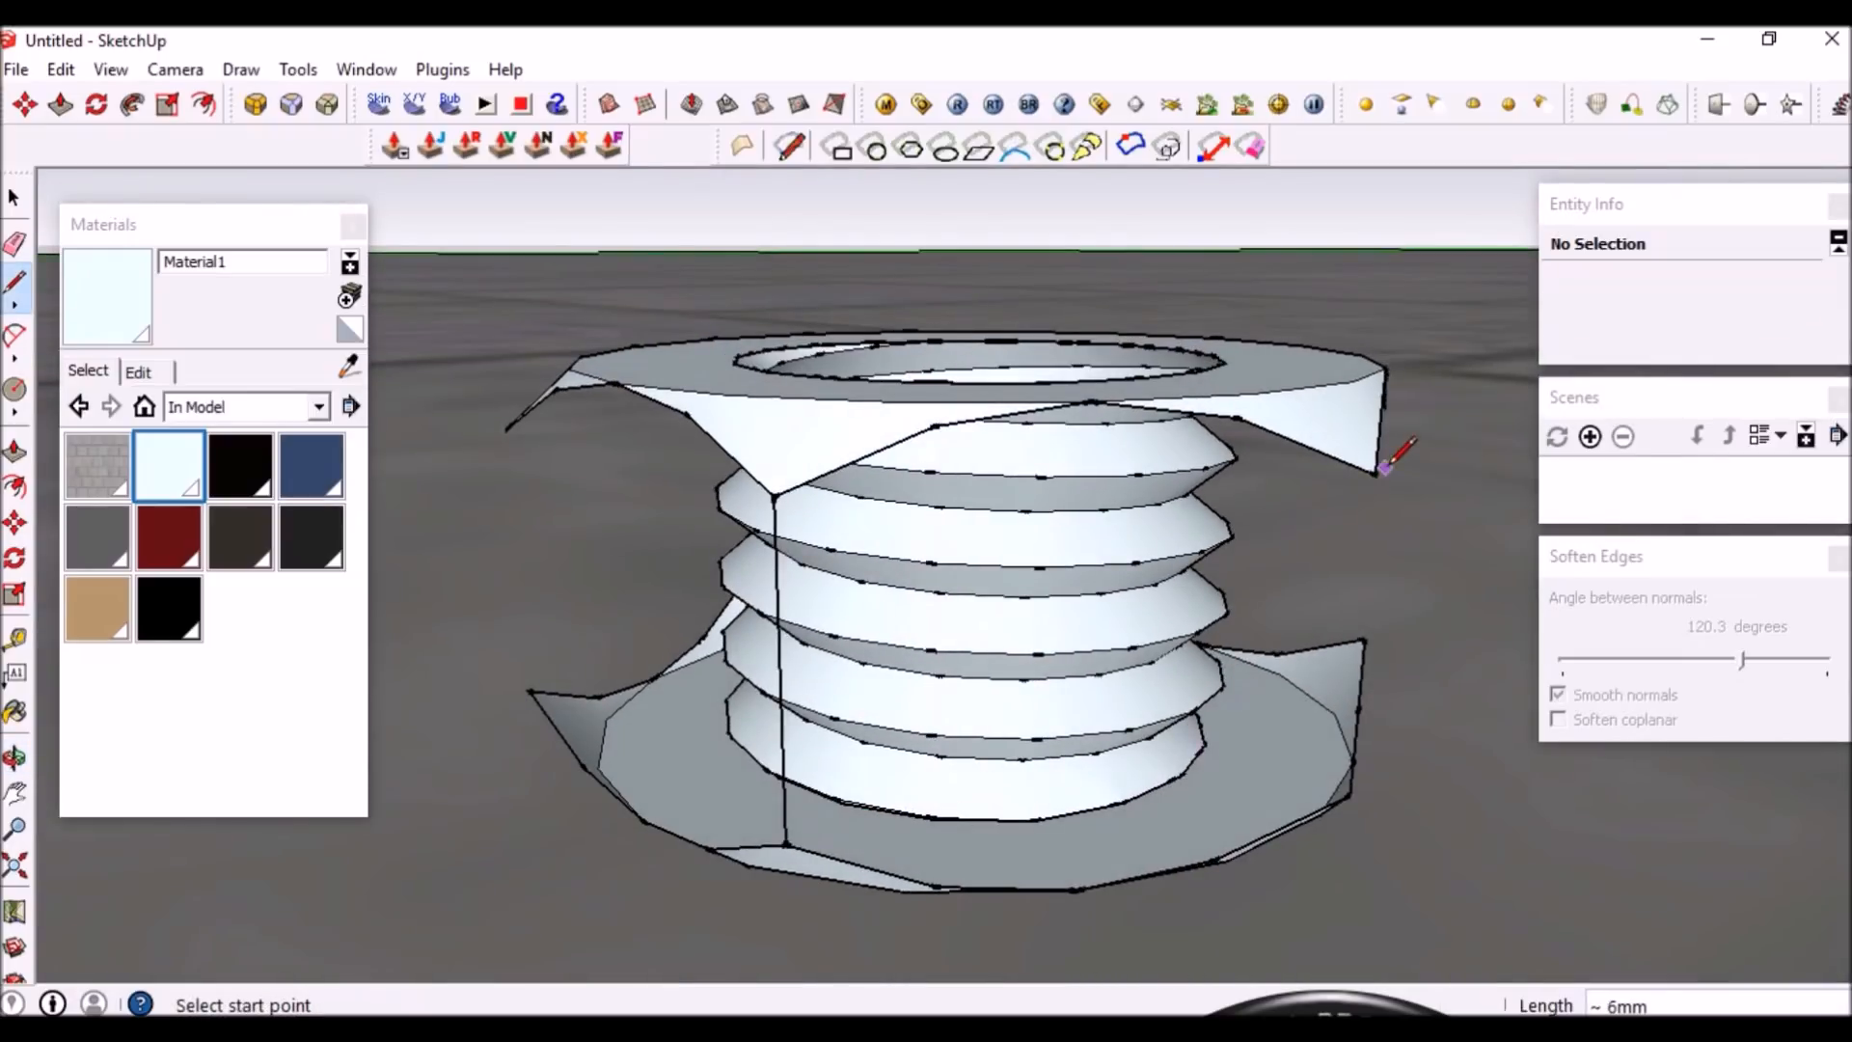
pyautogui.click(1349, 795)
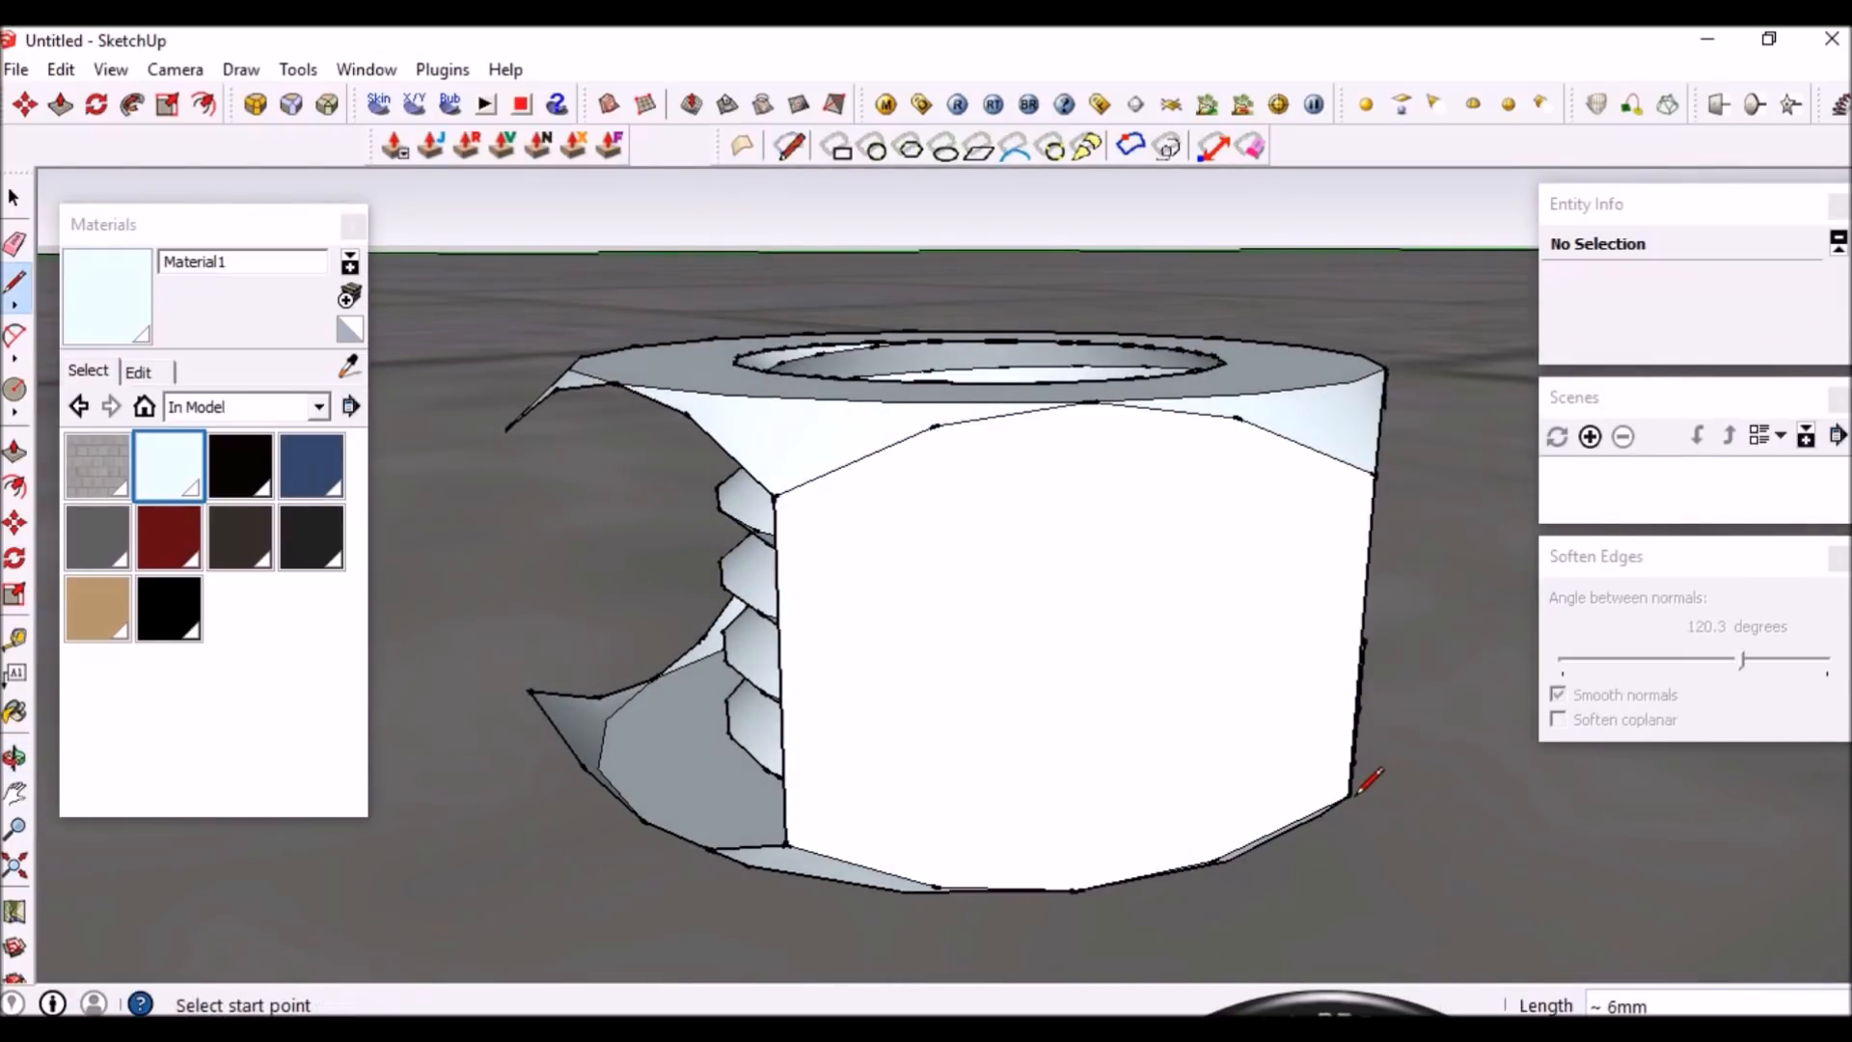
# Join the remaining upper and lower hexagon corners with vertical lines of about 6 mm to close the nut's other side faces
pyautogui.moveTo(1362, 787); pyautogui.dragTo(872, 727, button='middle')
pyautogui.click(1470, 447)
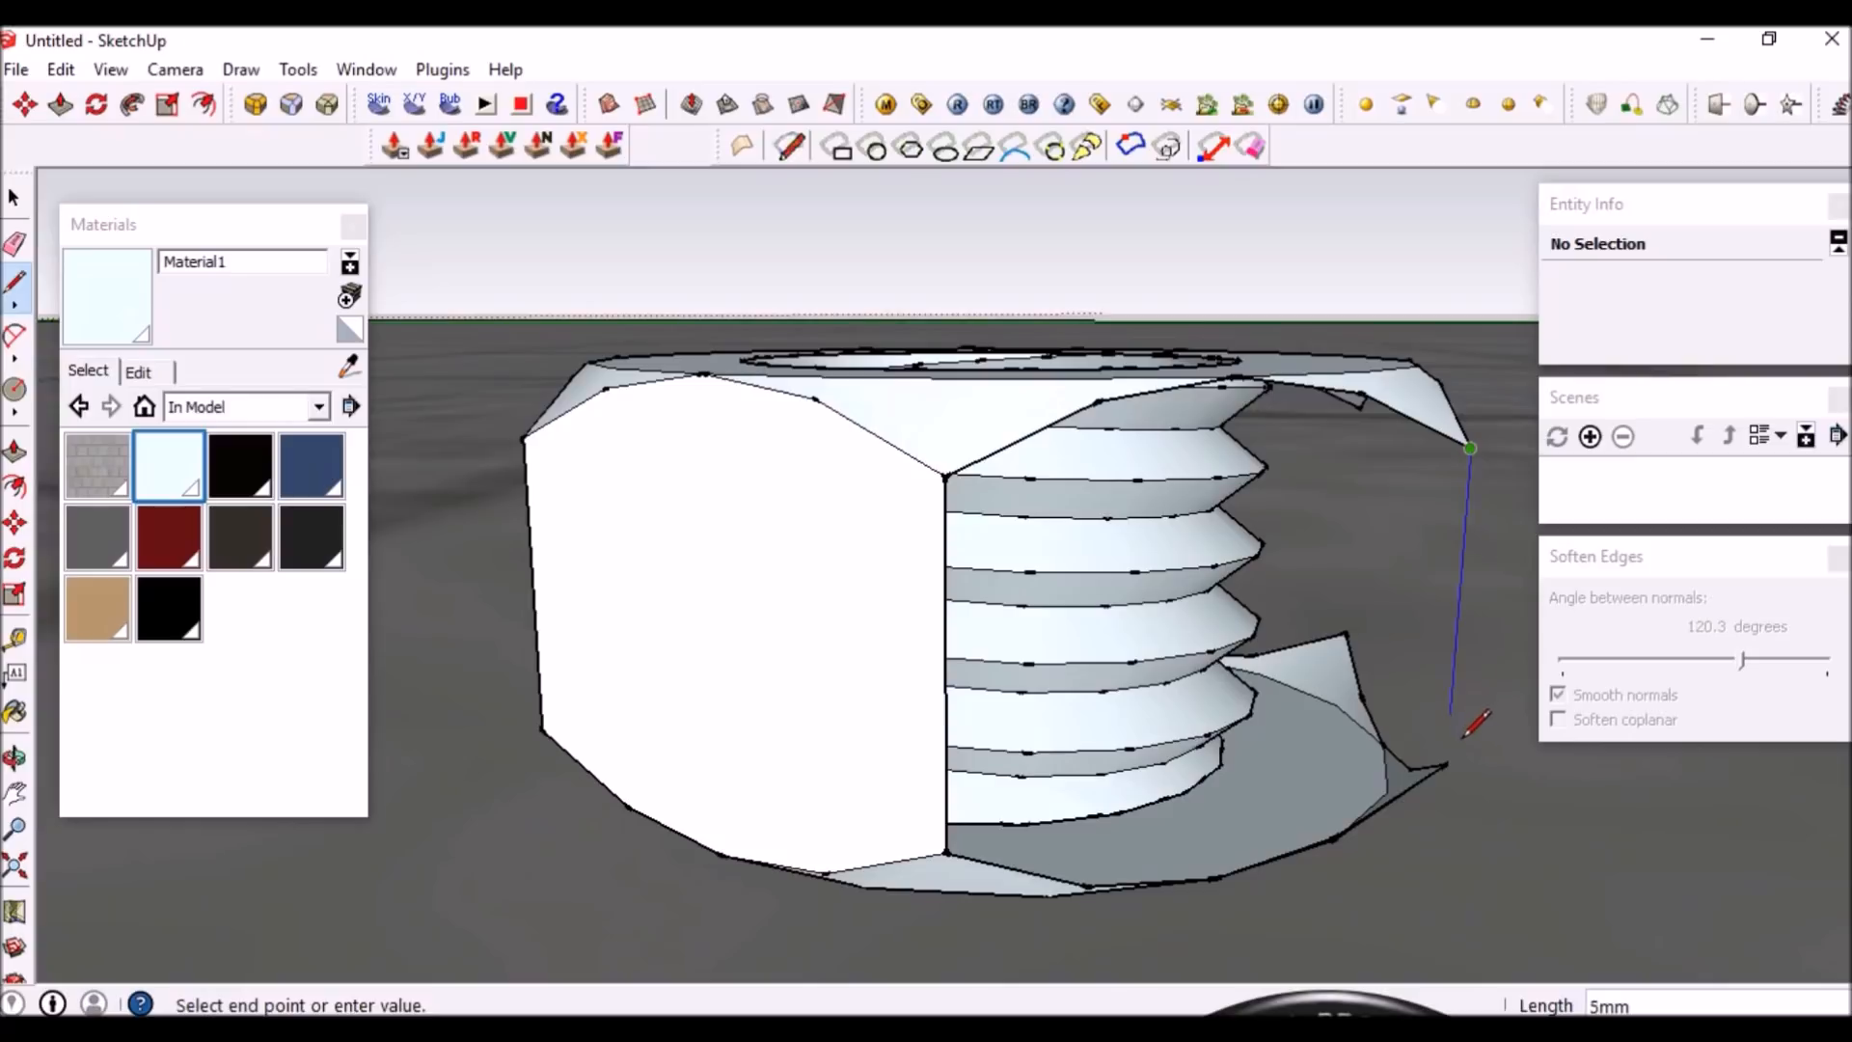
pyautogui.click(1445, 762)
pyautogui.moveTo(1445, 762); pyautogui.dragTo(1470, 495, button='middle')
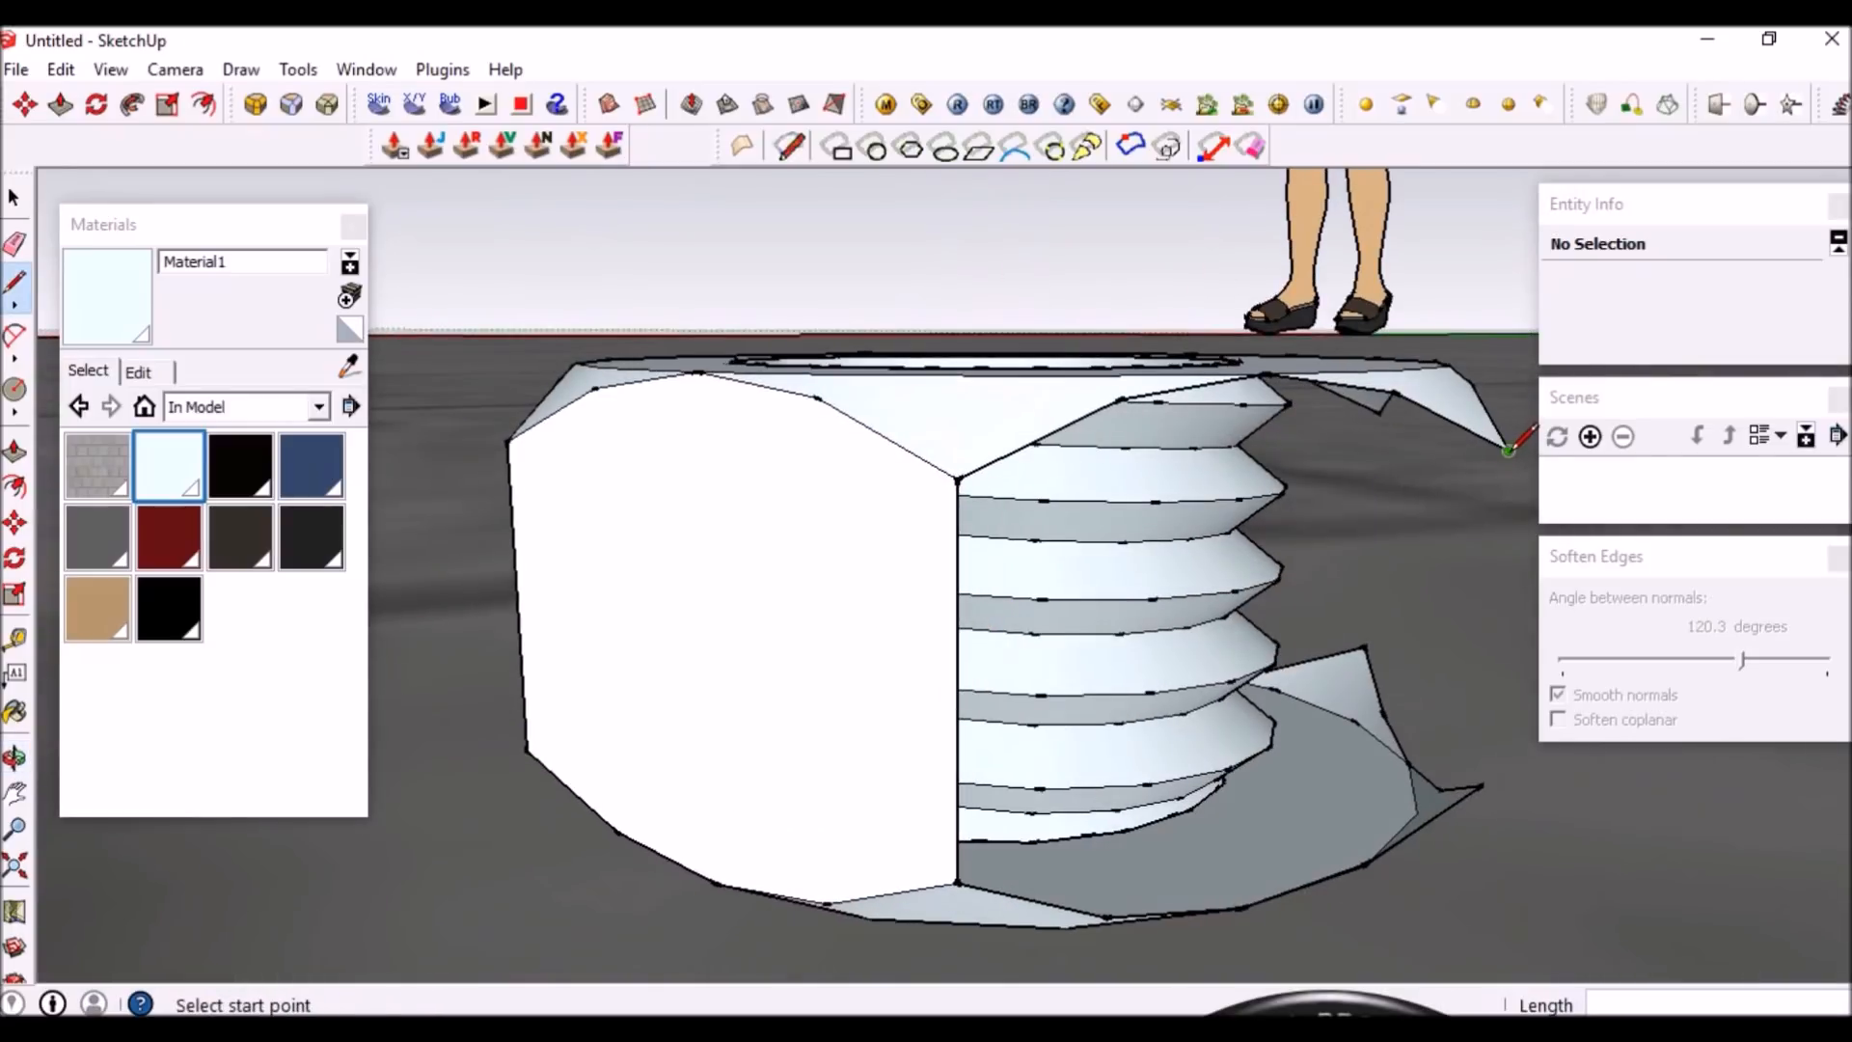
pyautogui.click(1482, 786)
pyautogui.moveTo(1481, 785); pyautogui.dragTo(1254, 530, button='middle')
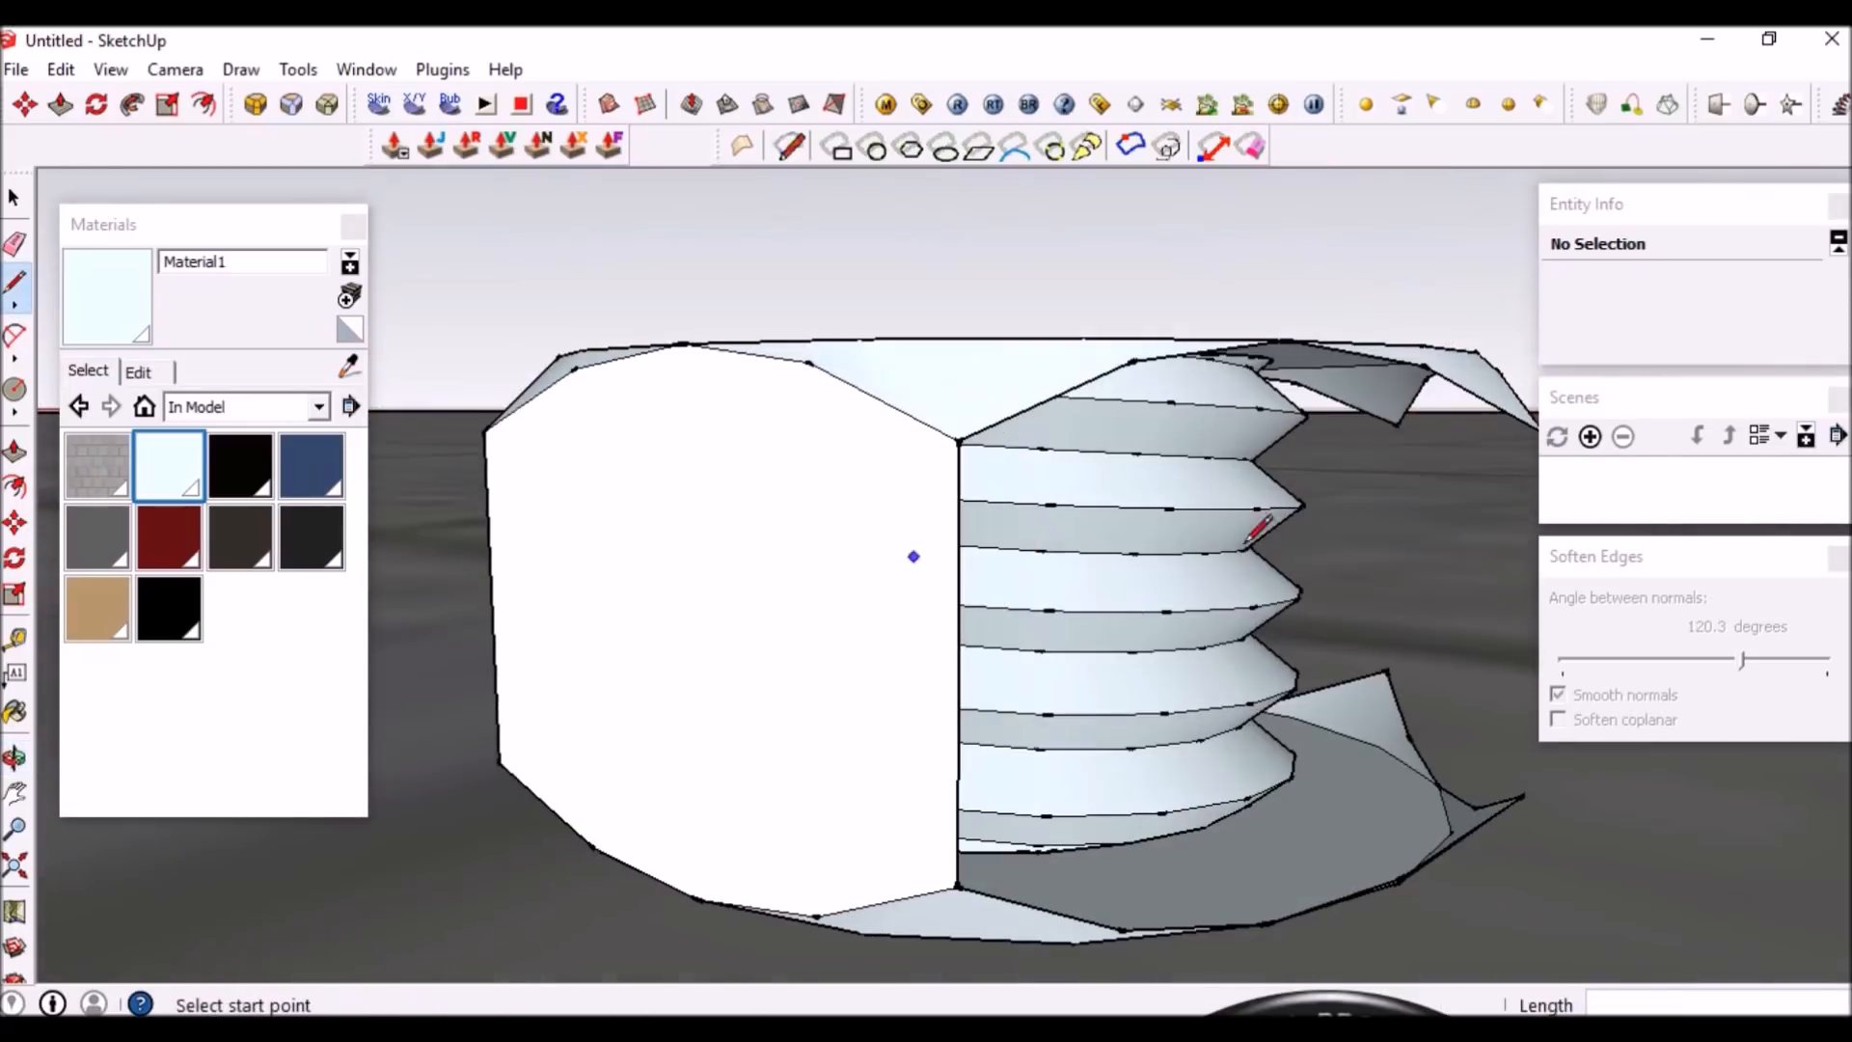
pyautogui.moveTo(673, 715); pyautogui.dragTo(1468, 480, button='middle')
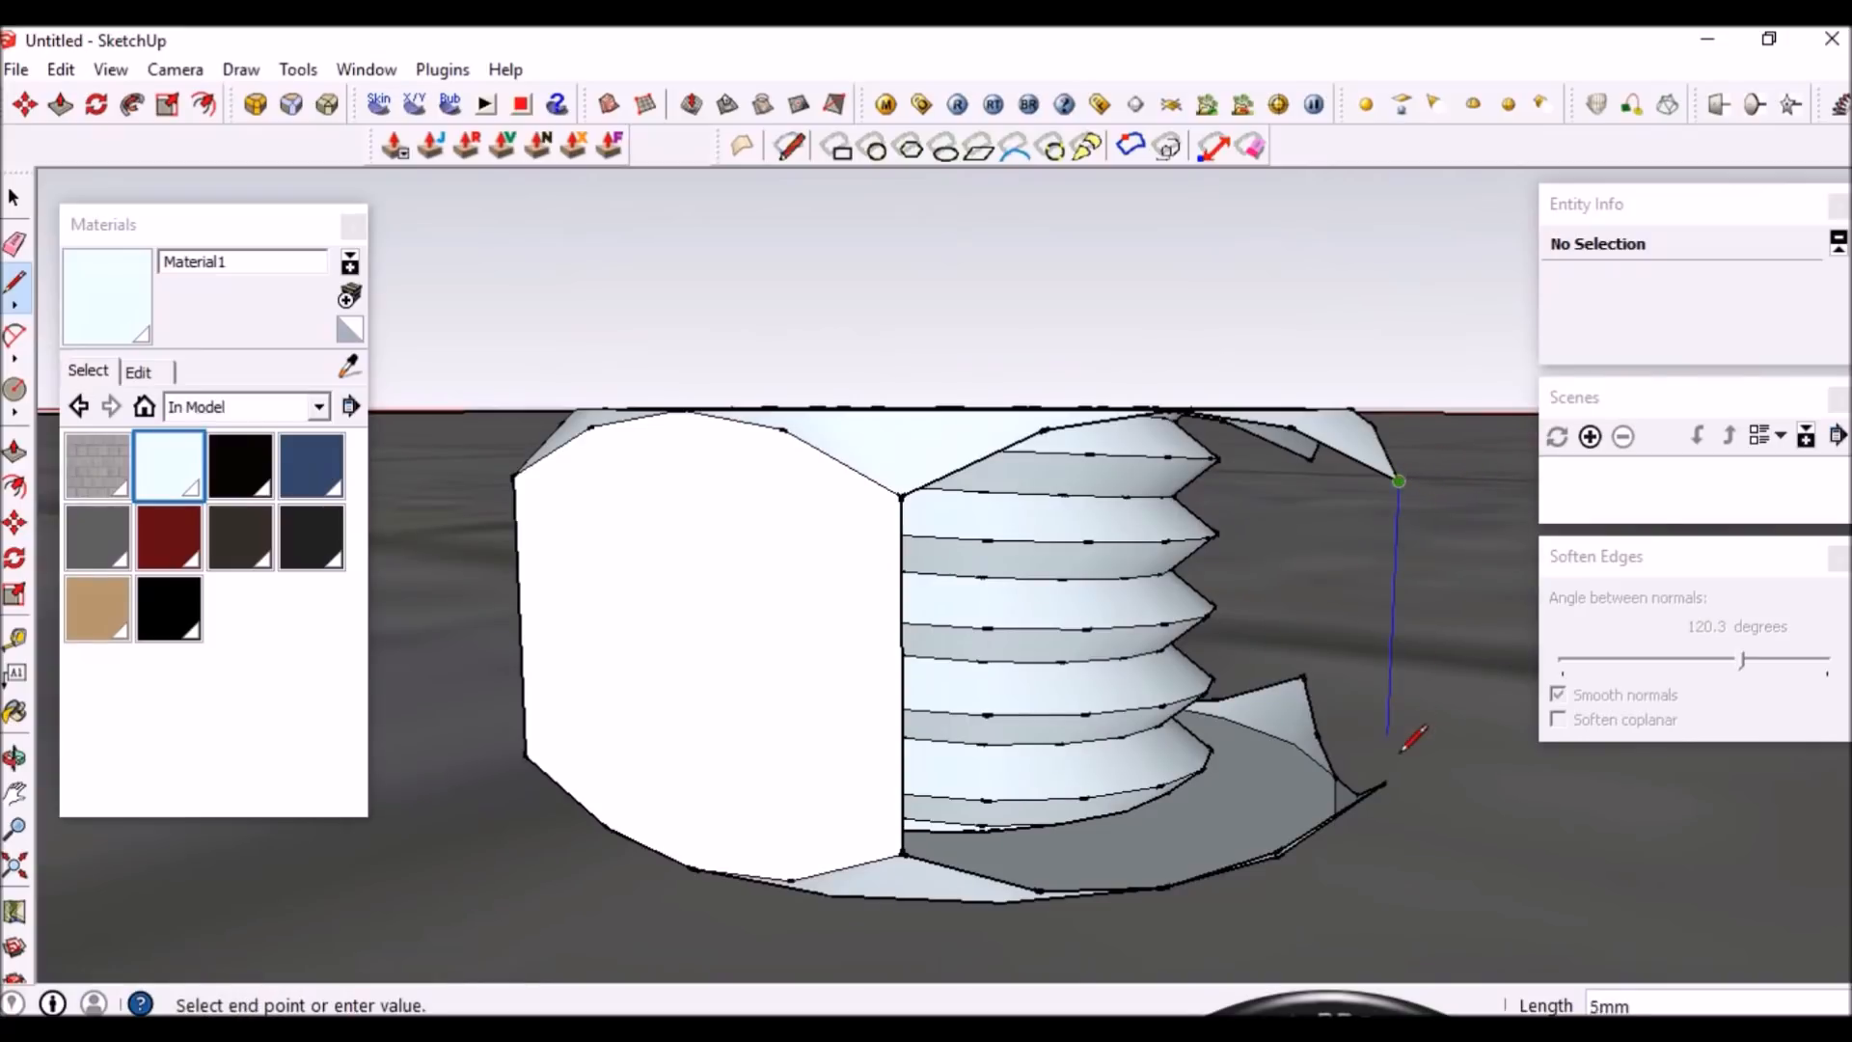
pyautogui.click(1386, 780)
pyautogui.moveTo(1386, 780); pyautogui.dragTo(1347, 514, button='middle')
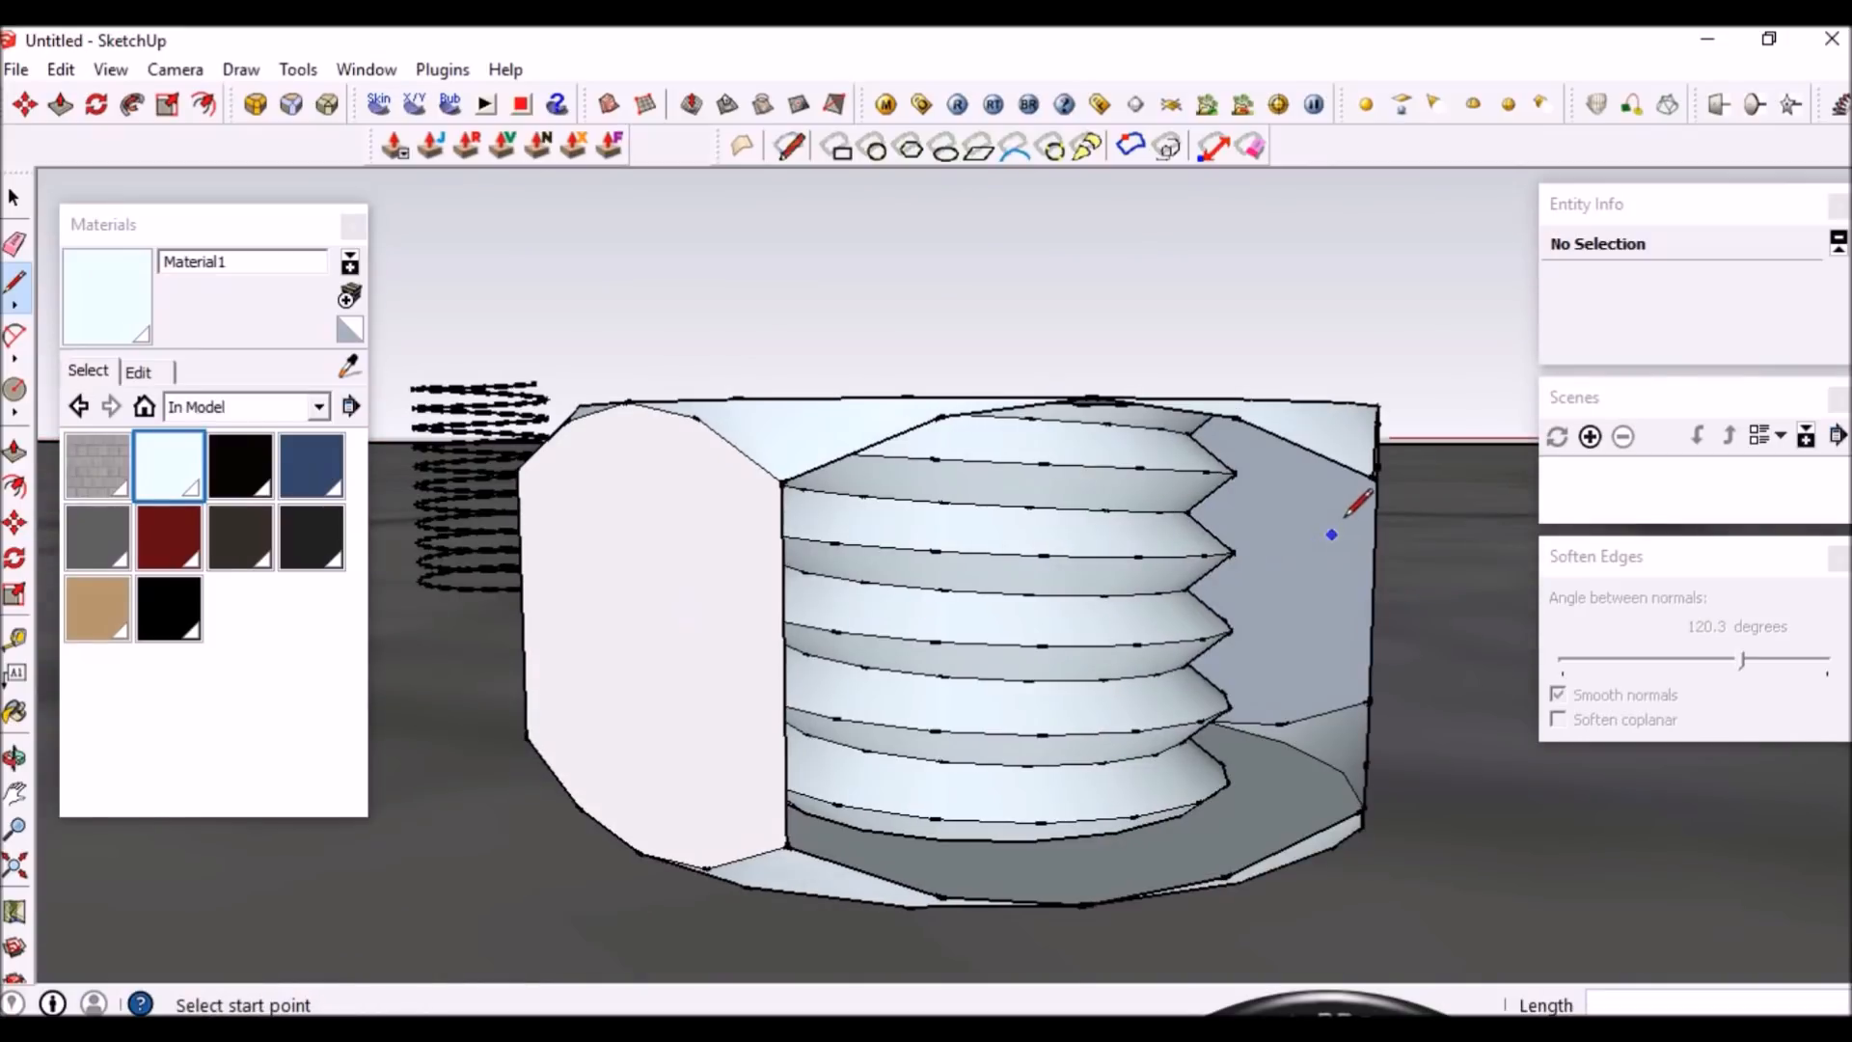
pyautogui.click(1370, 473)
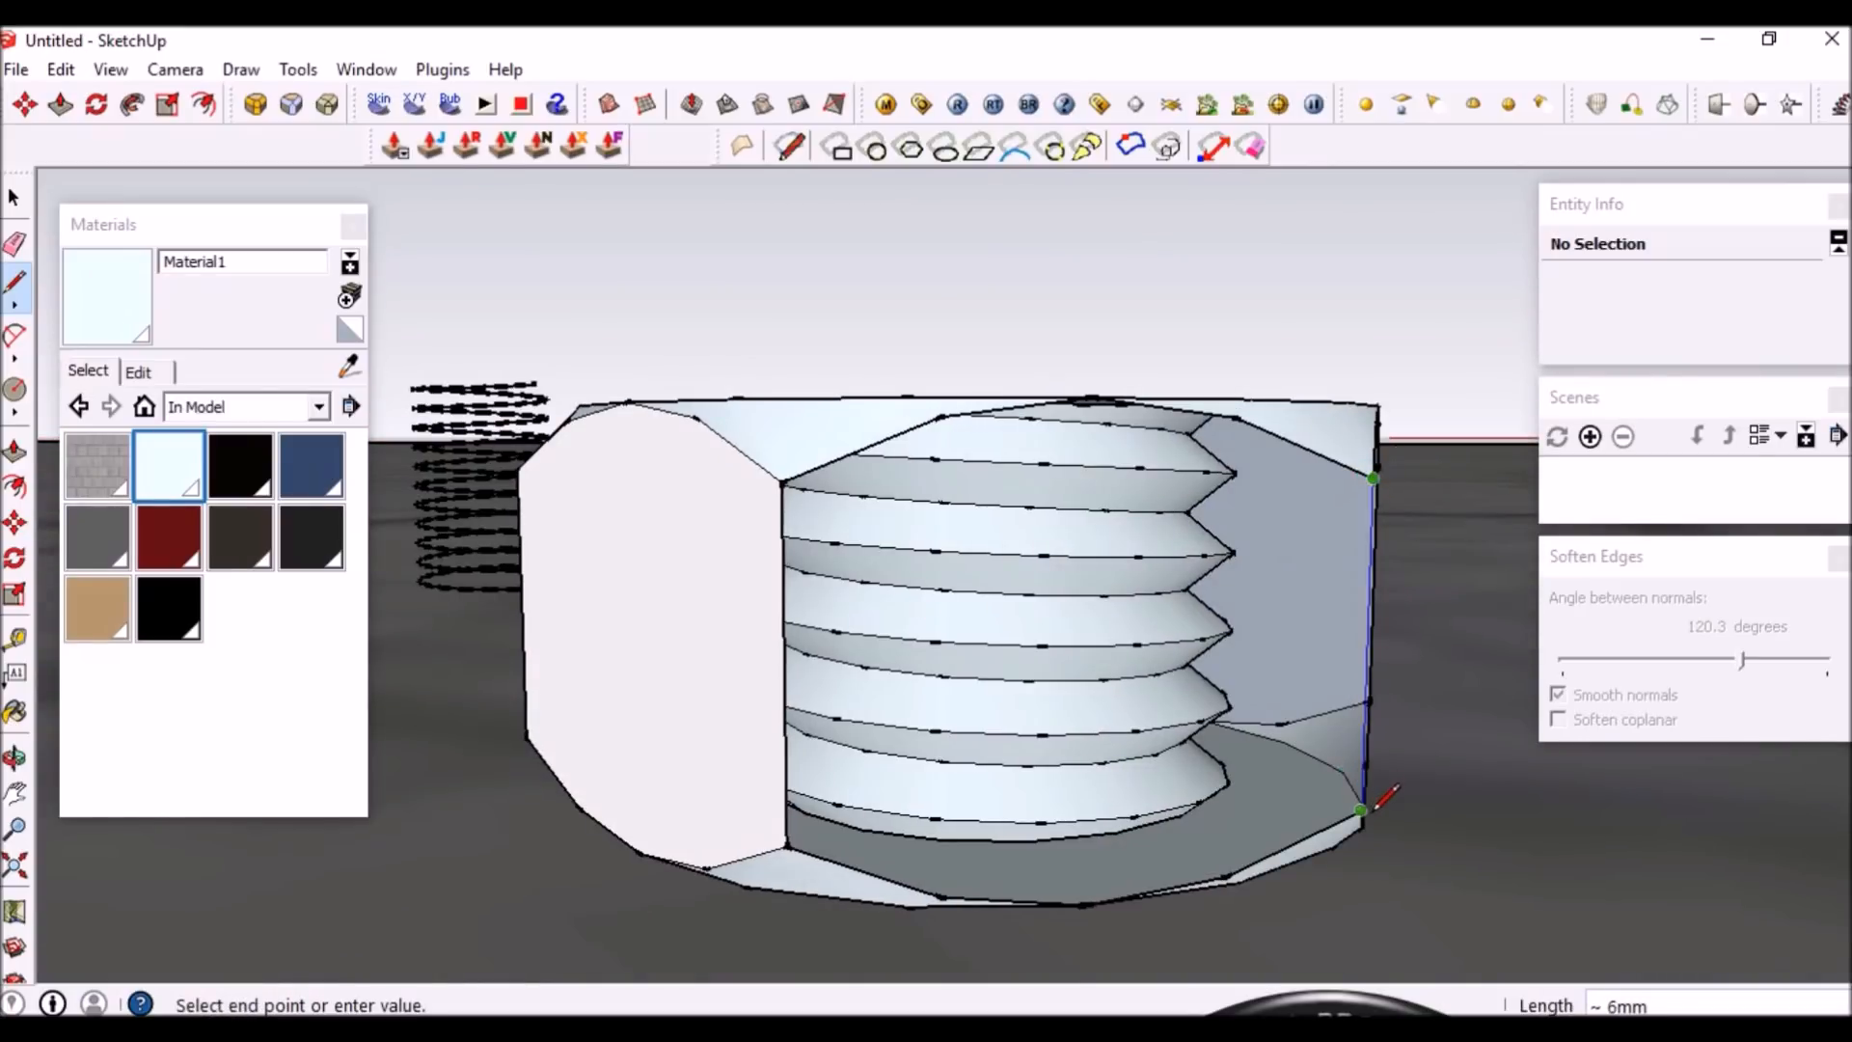
pyautogui.click(1378, 806)
pyautogui.moveTo(1377, 806); pyautogui.dragTo(980, 620, button='middle')
pyautogui.press('space')
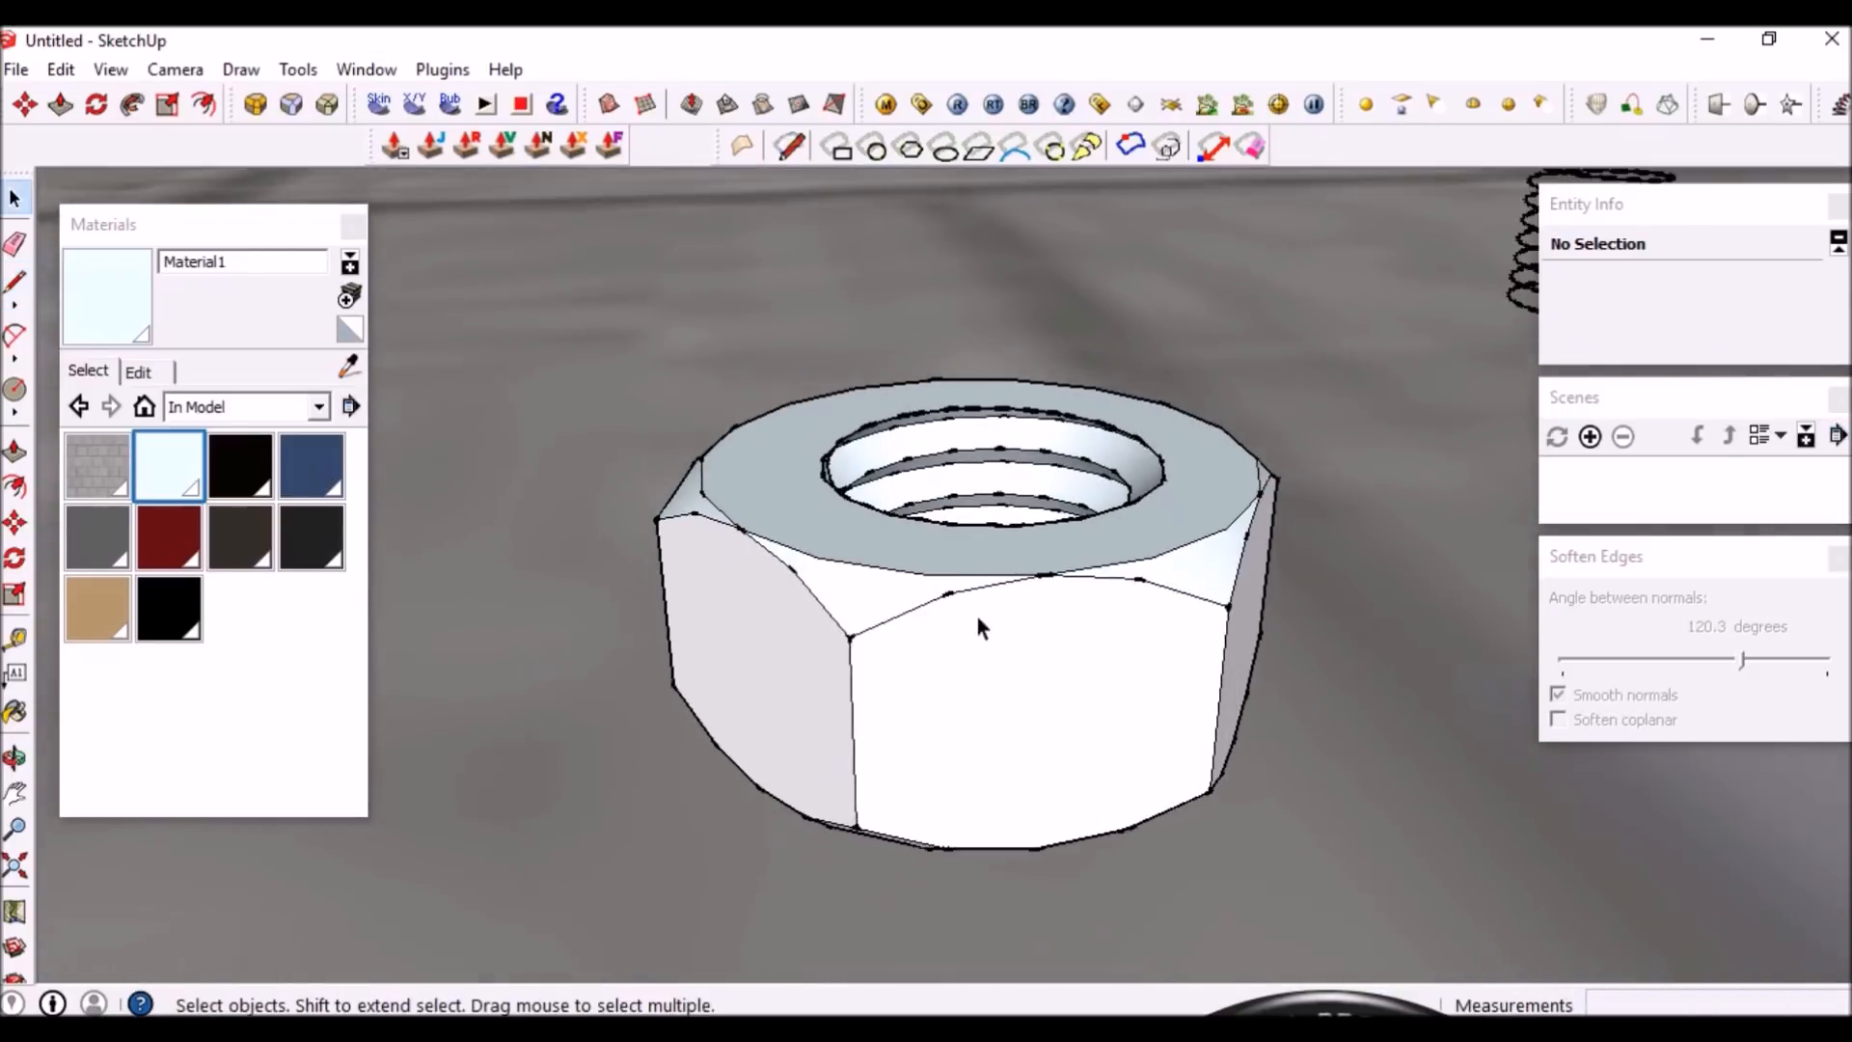
pyautogui.moveTo(934, 767); pyautogui.dragTo(962, 555, button='middle')
pyautogui.scroll(-4, 962, 551)
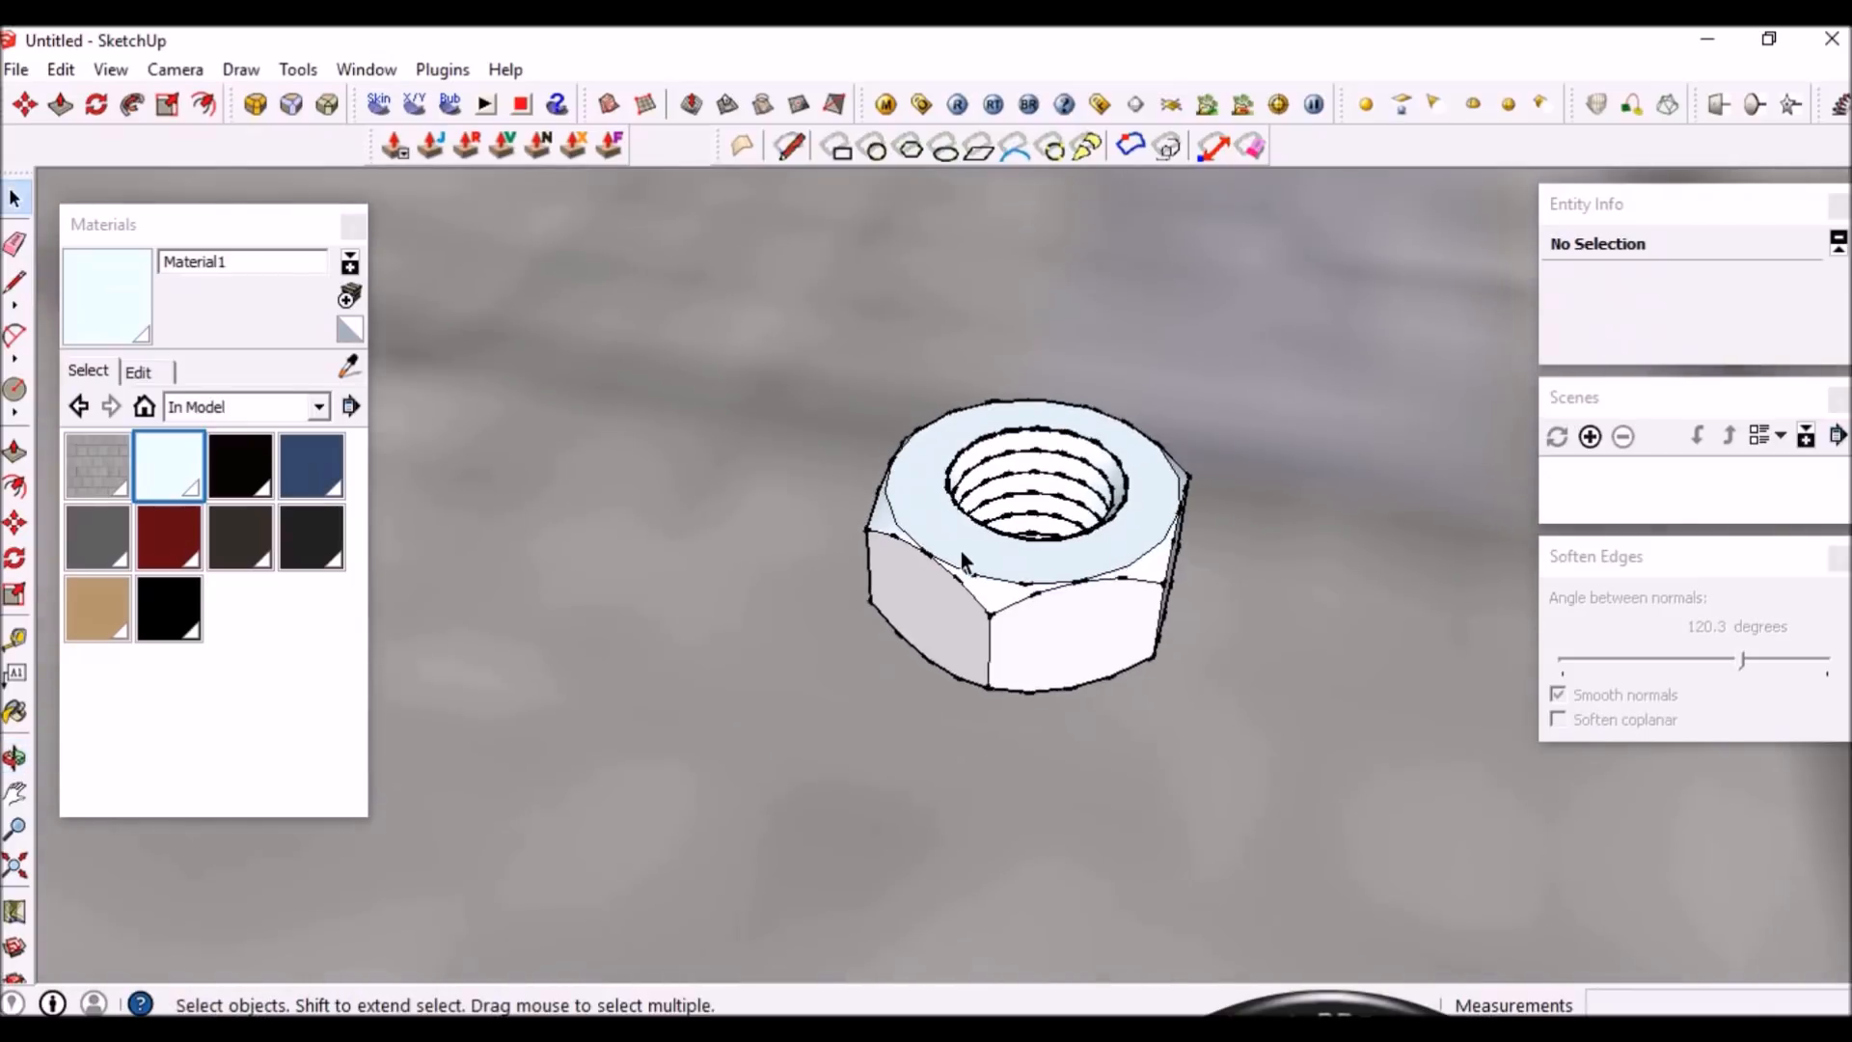
# Select the whole nut and flip it along the blue direction, bringing its uncut hexagonal face to the top
pyautogui.scroll(4, 962, 549)
pyautogui.click(961, 549)
pyautogui.tripleClick(961, 557)
pyautogui.rightClick(1079, 405)
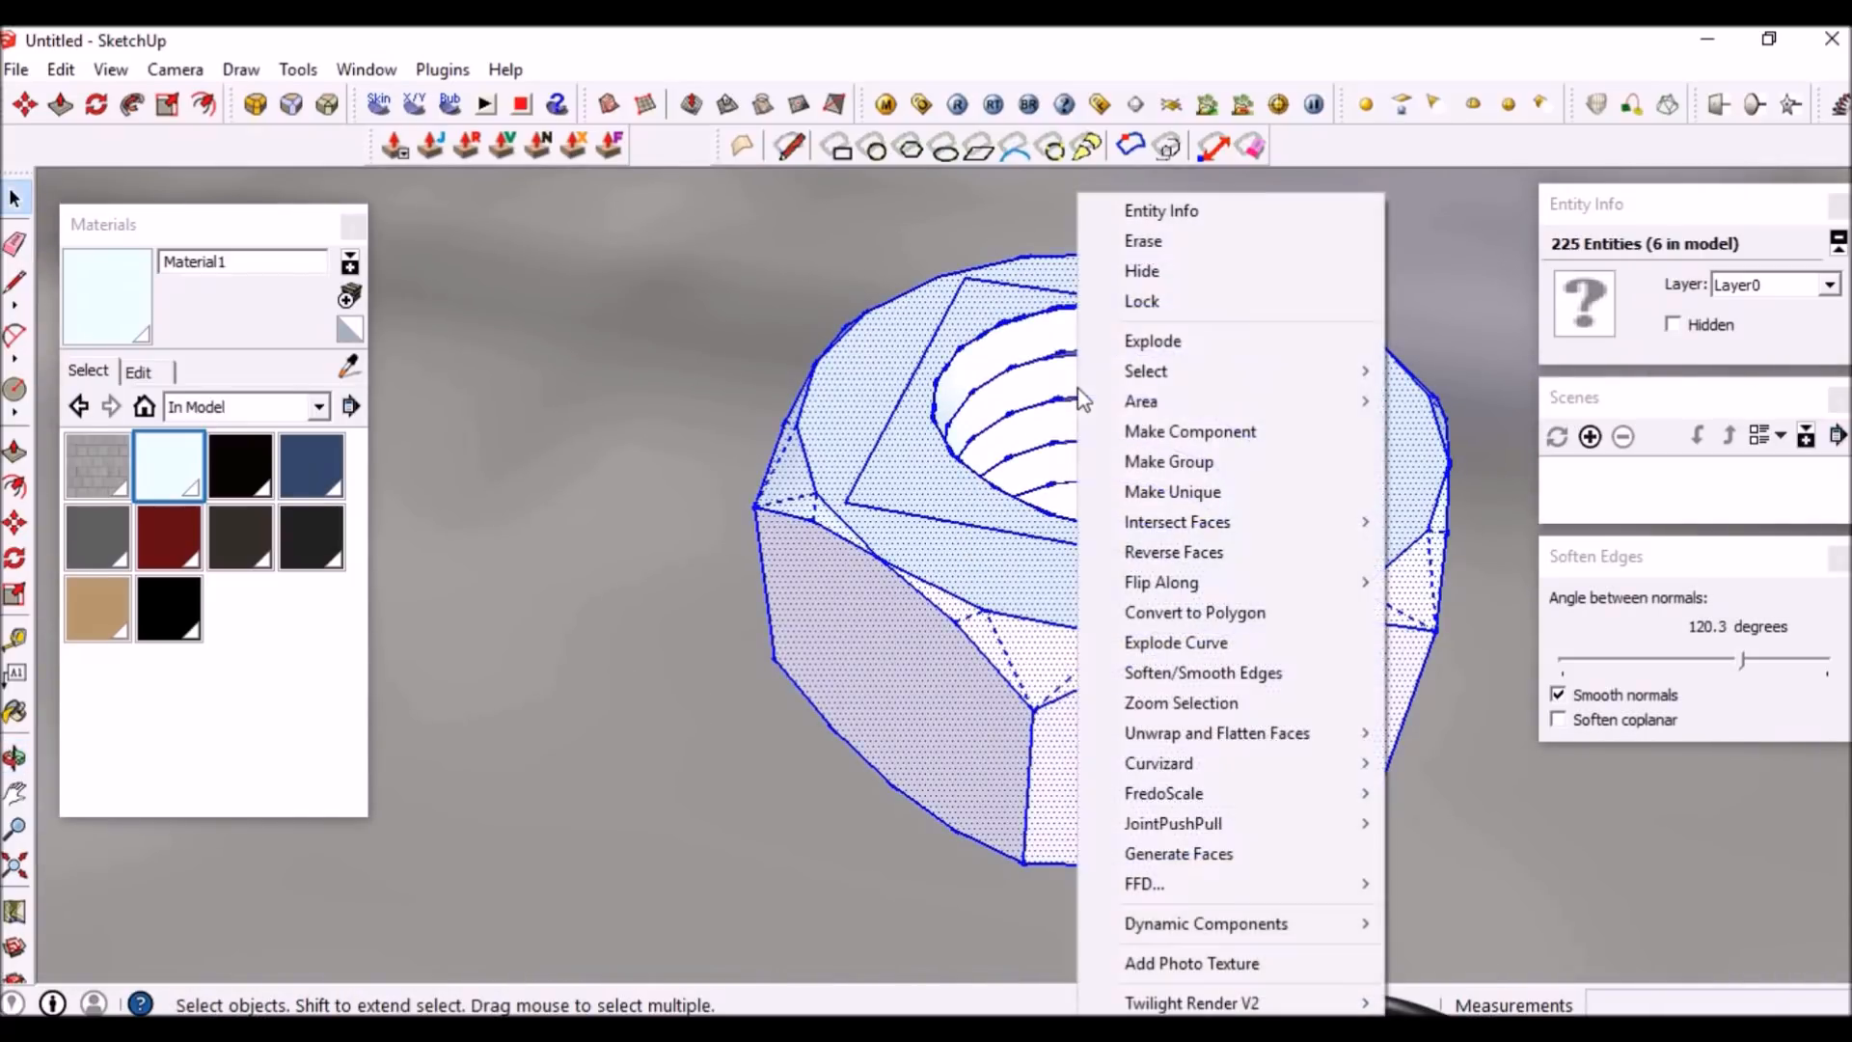
pyautogui.moveTo(1158, 583)
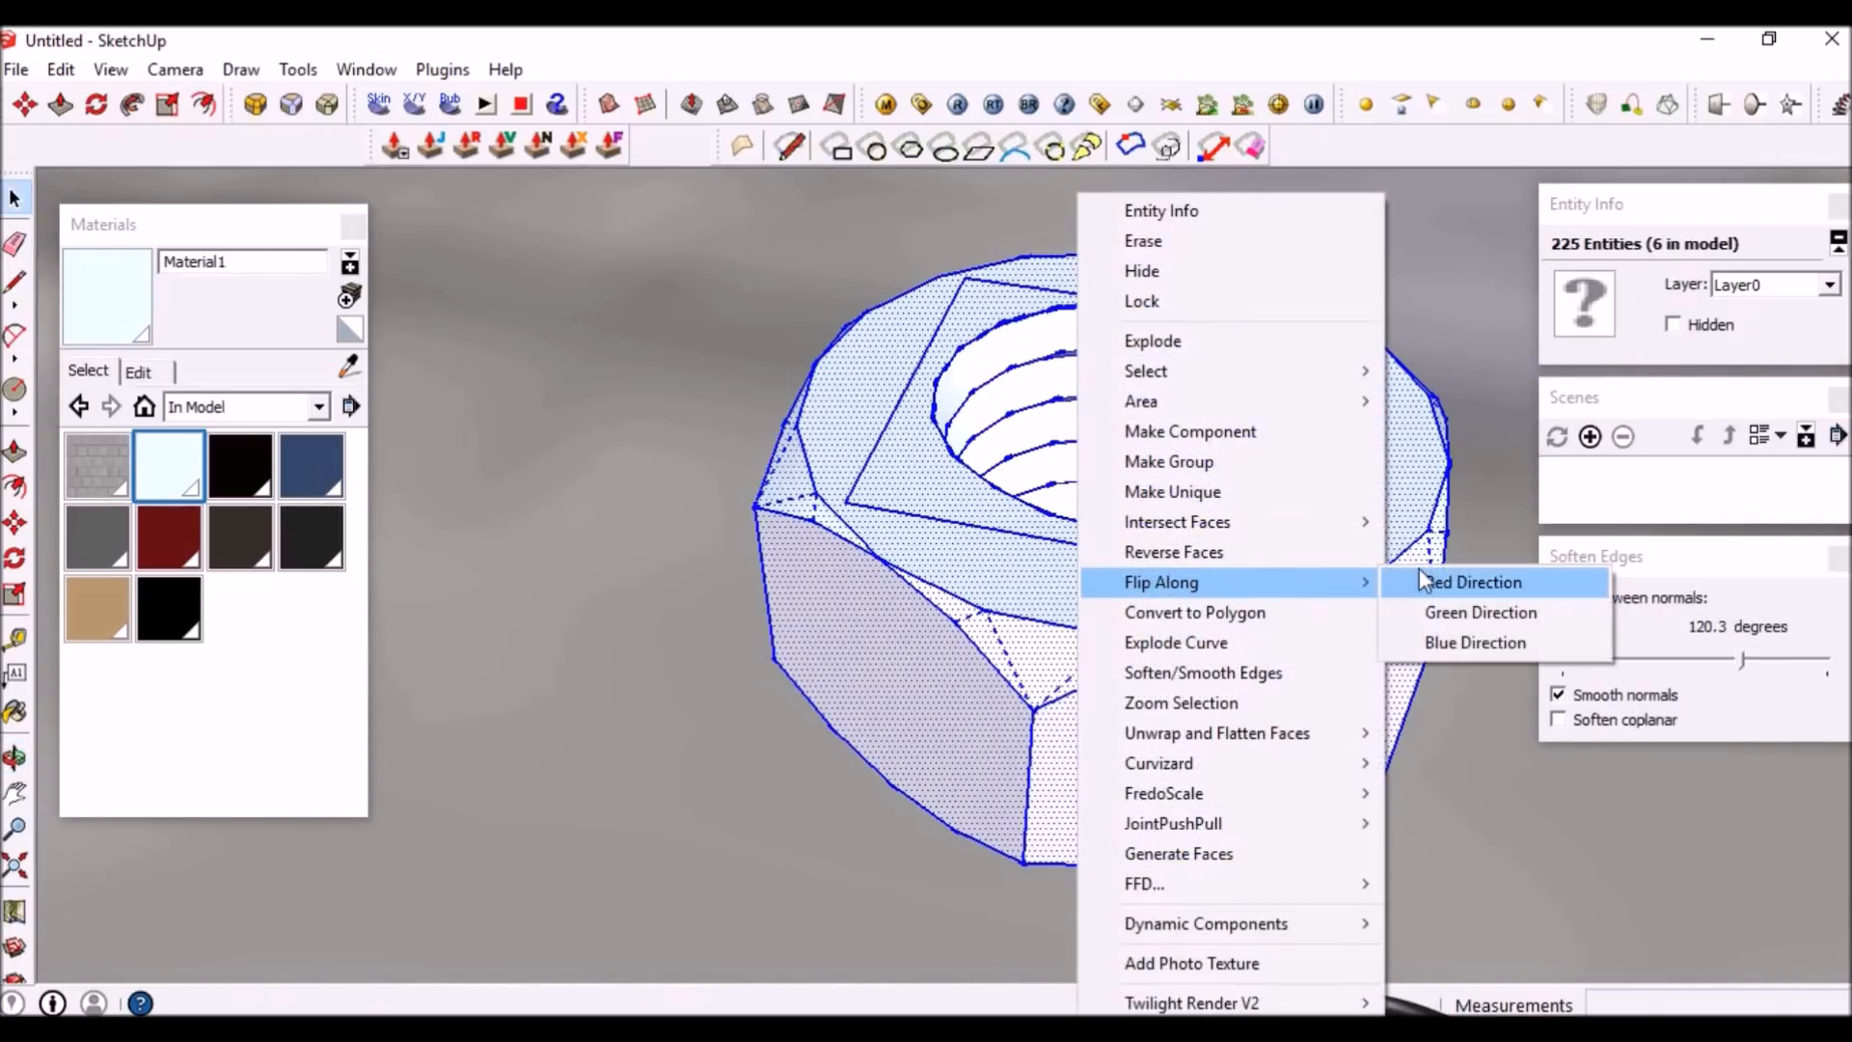
pyautogui.click(1450, 643)
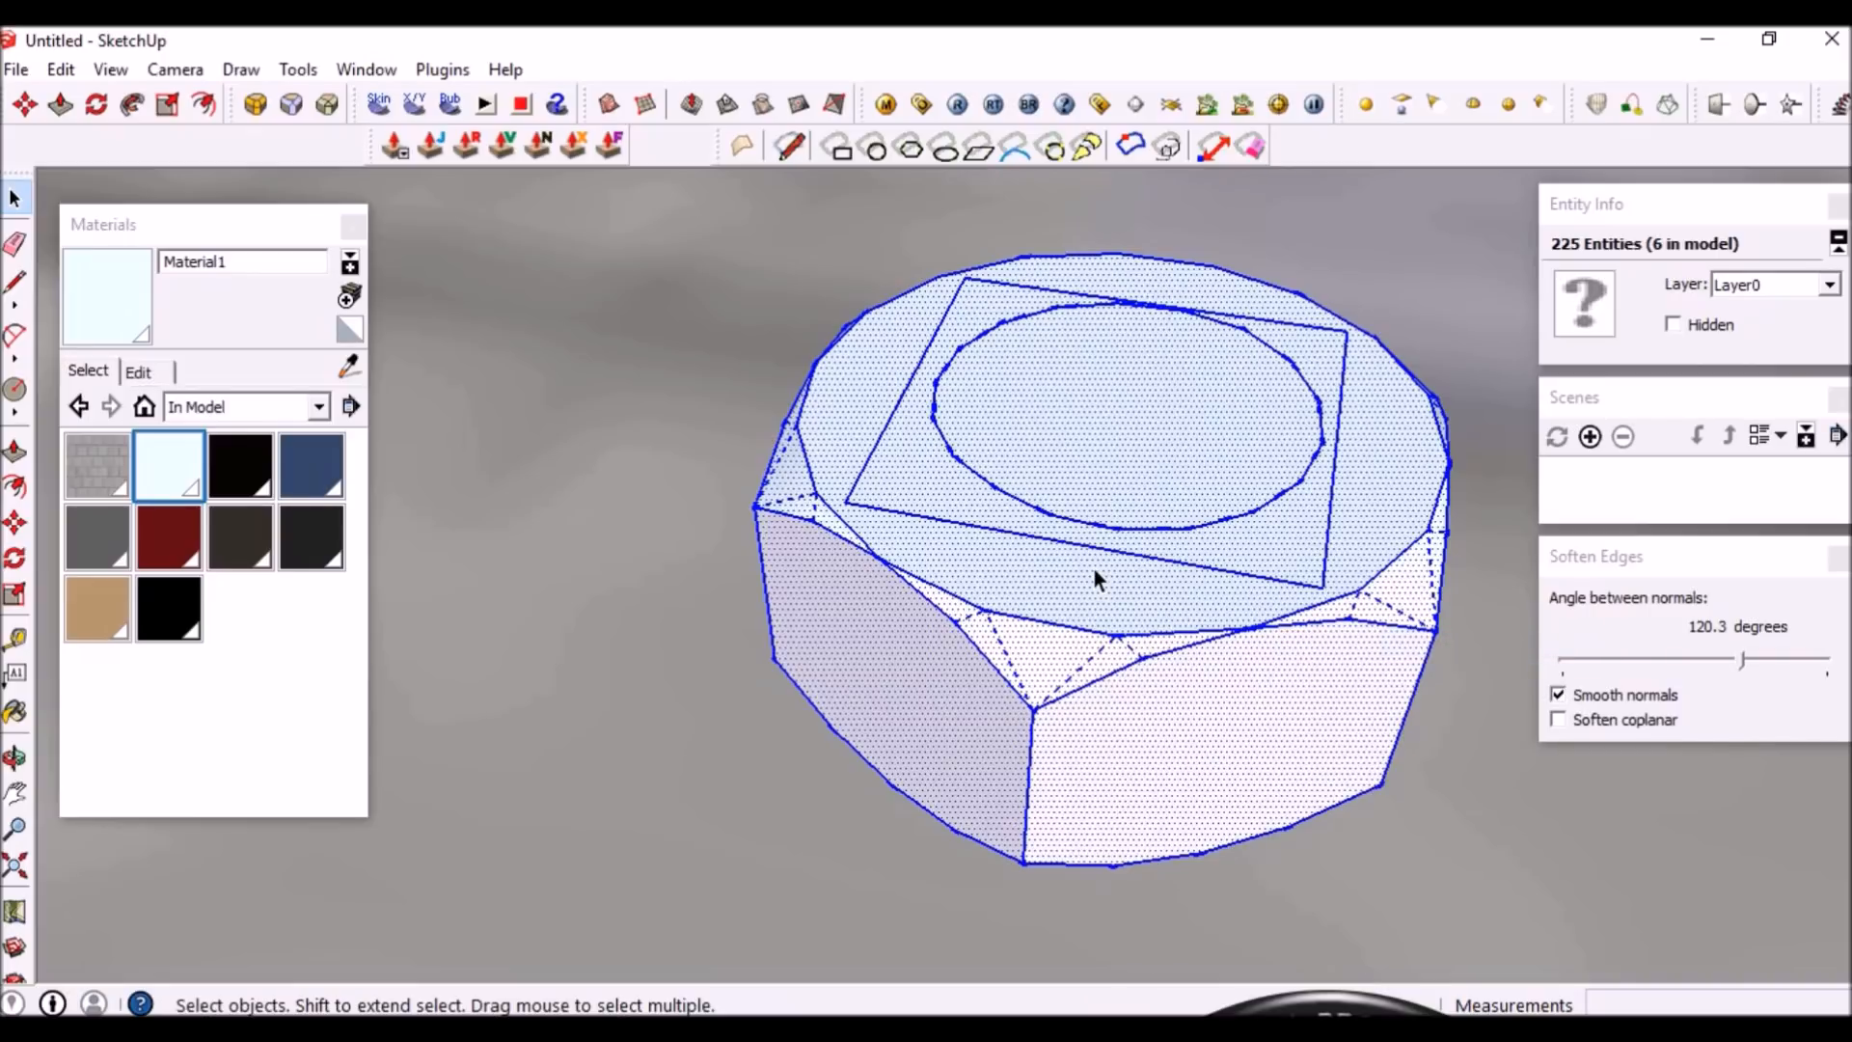
# Trace the thread segment's circular outline on the nut's uncut top face with connected line segments of about 2 mm
pyautogui.scroll(-2, 1109, 546)
pyautogui.scroll(6, 1130, 487)
pyautogui.click(789, 426)
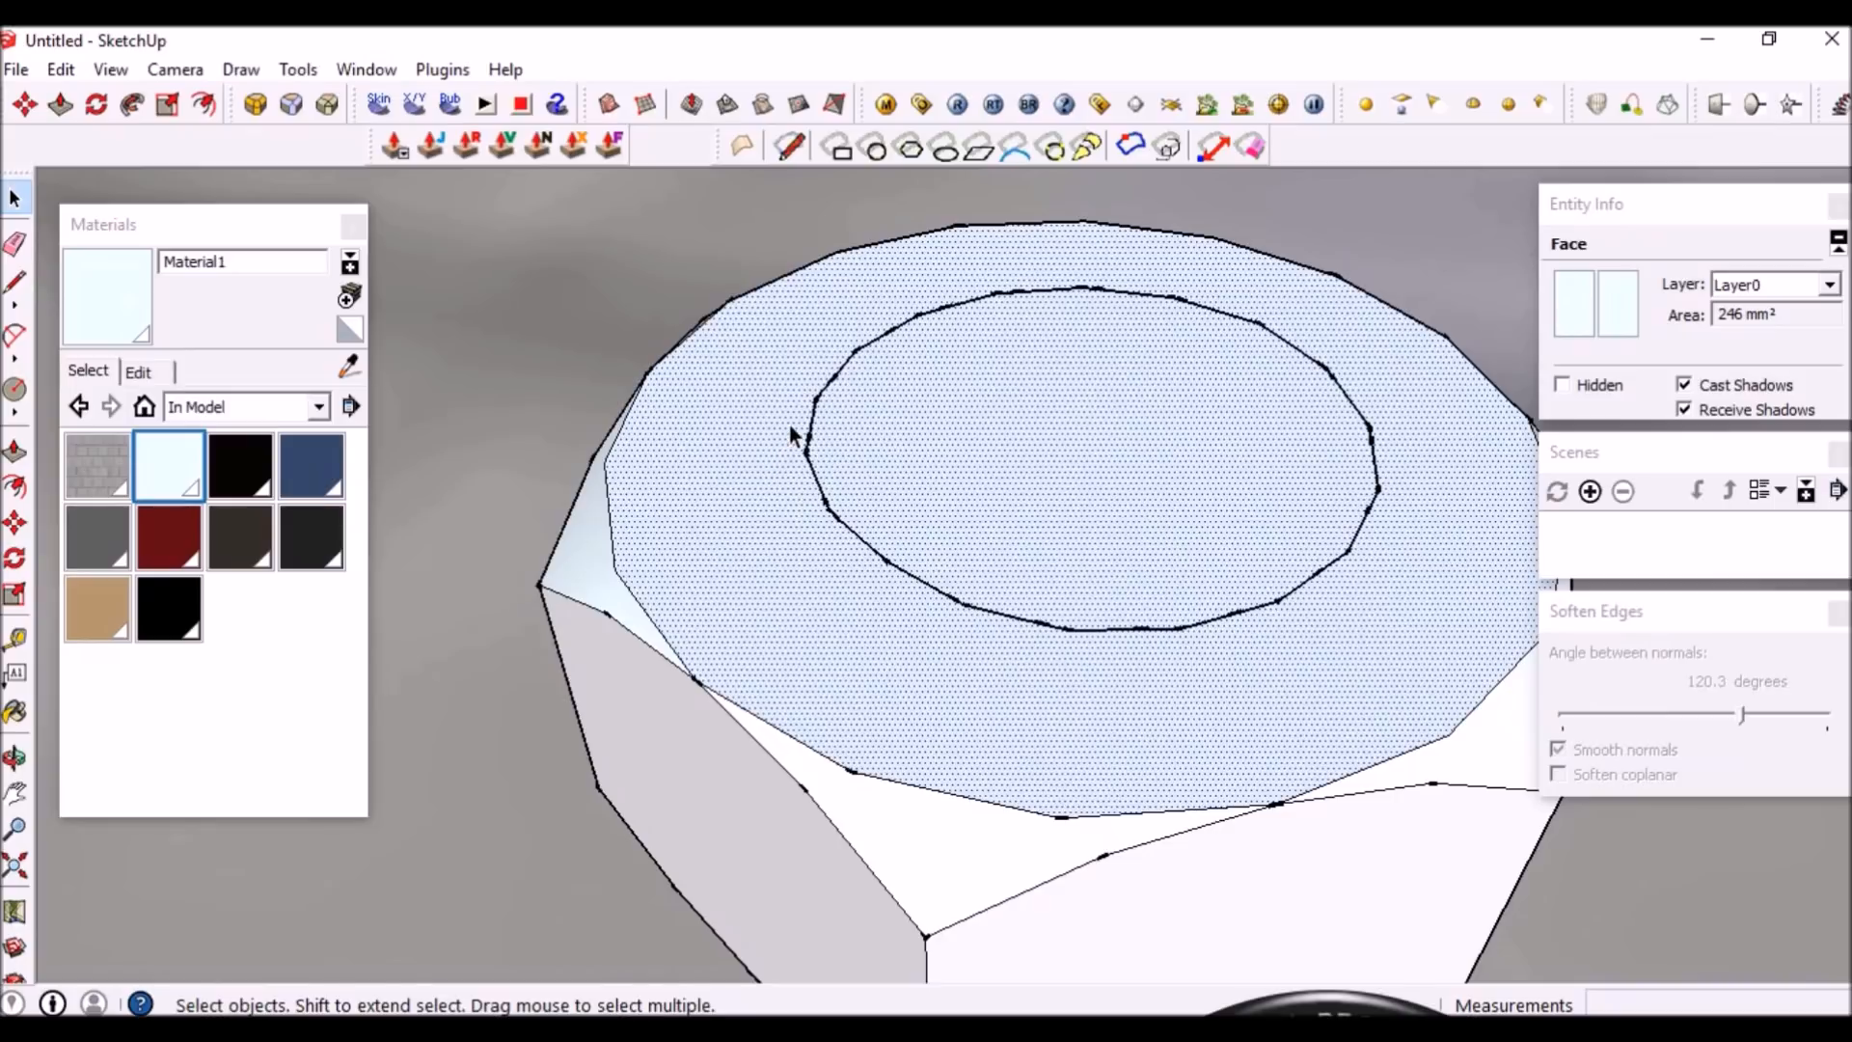
pyautogui.scroll(-8, 1134, 609)
pyautogui.moveTo(1252, 706); pyautogui.dragTo(918, 315, button='middle')
pyautogui.scroll(-3, 1078, 599)
pyautogui.scroll(3, 918, 315)
pyautogui.moveTo(1238, 849)
pyautogui.mouseDown(button='middle')
pyautogui.moveTo(1244, 868)
pyautogui.moveTo(1219, 859)
pyautogui.mouseUp(button='middle')
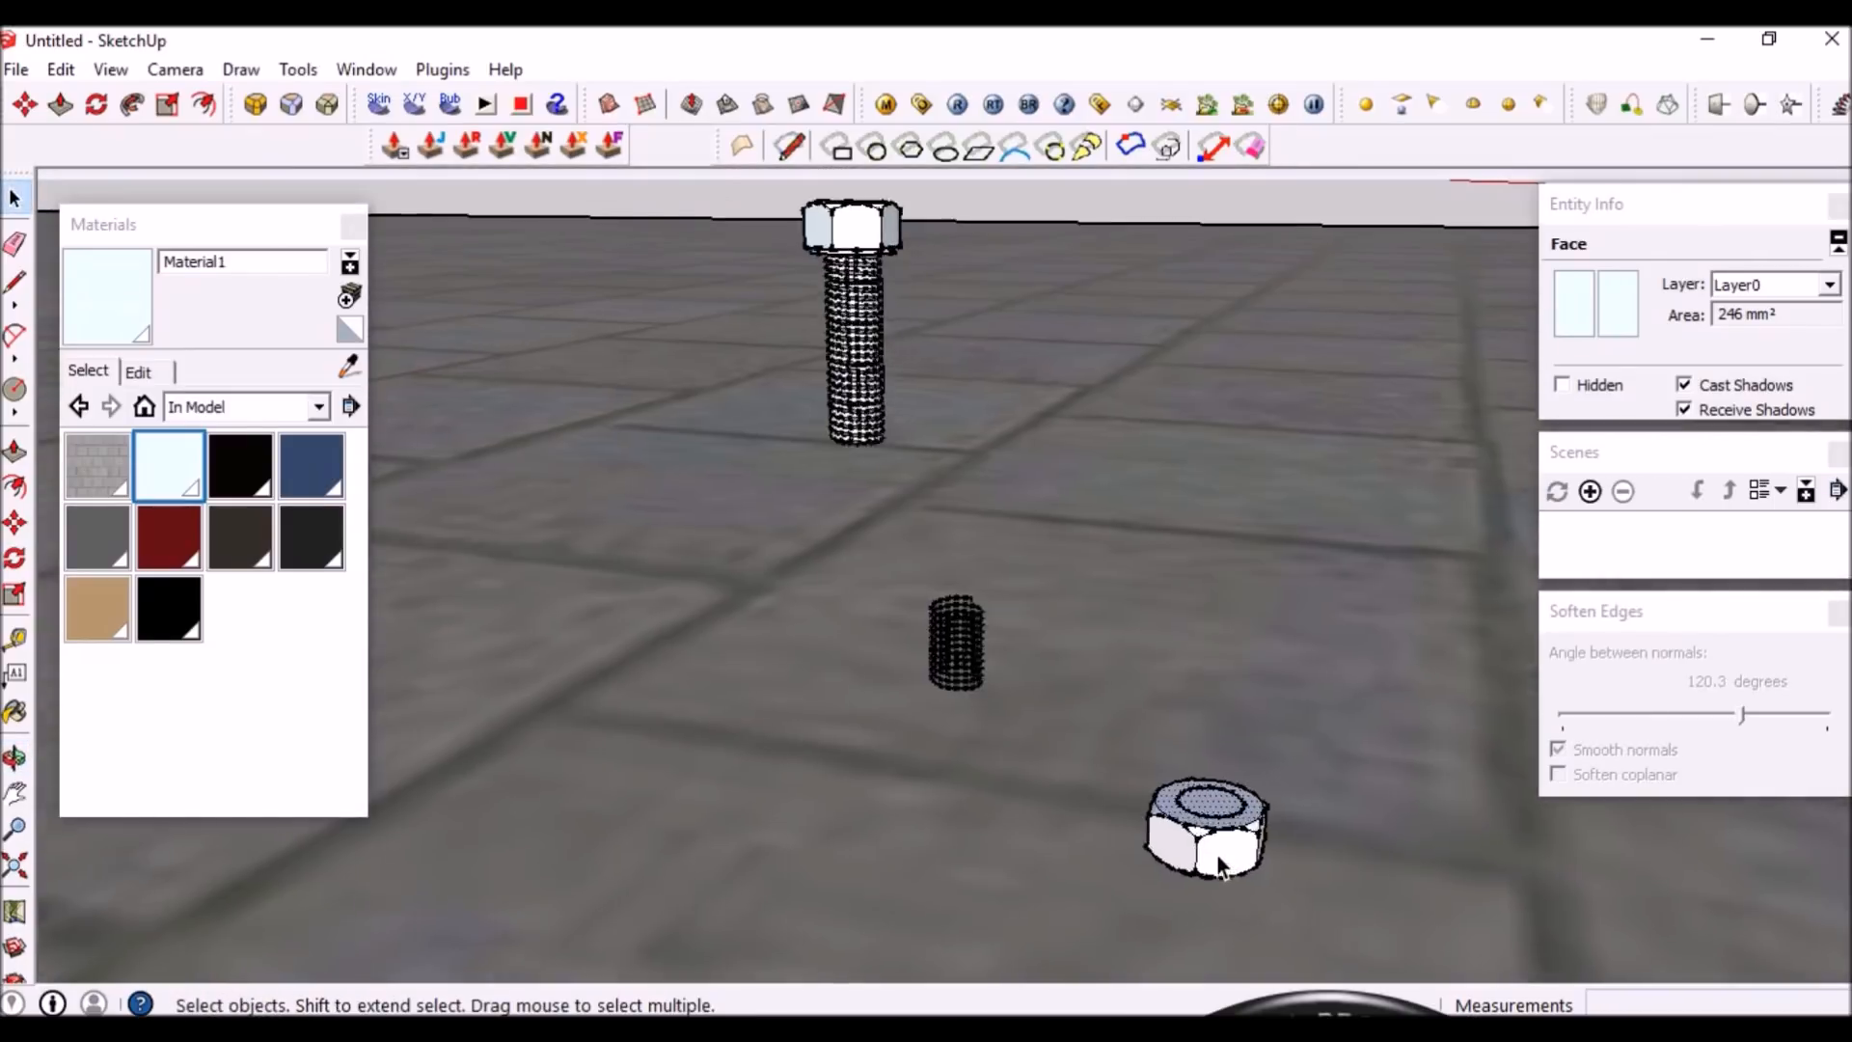
pyautogui.scroll(10, 1217, 855)
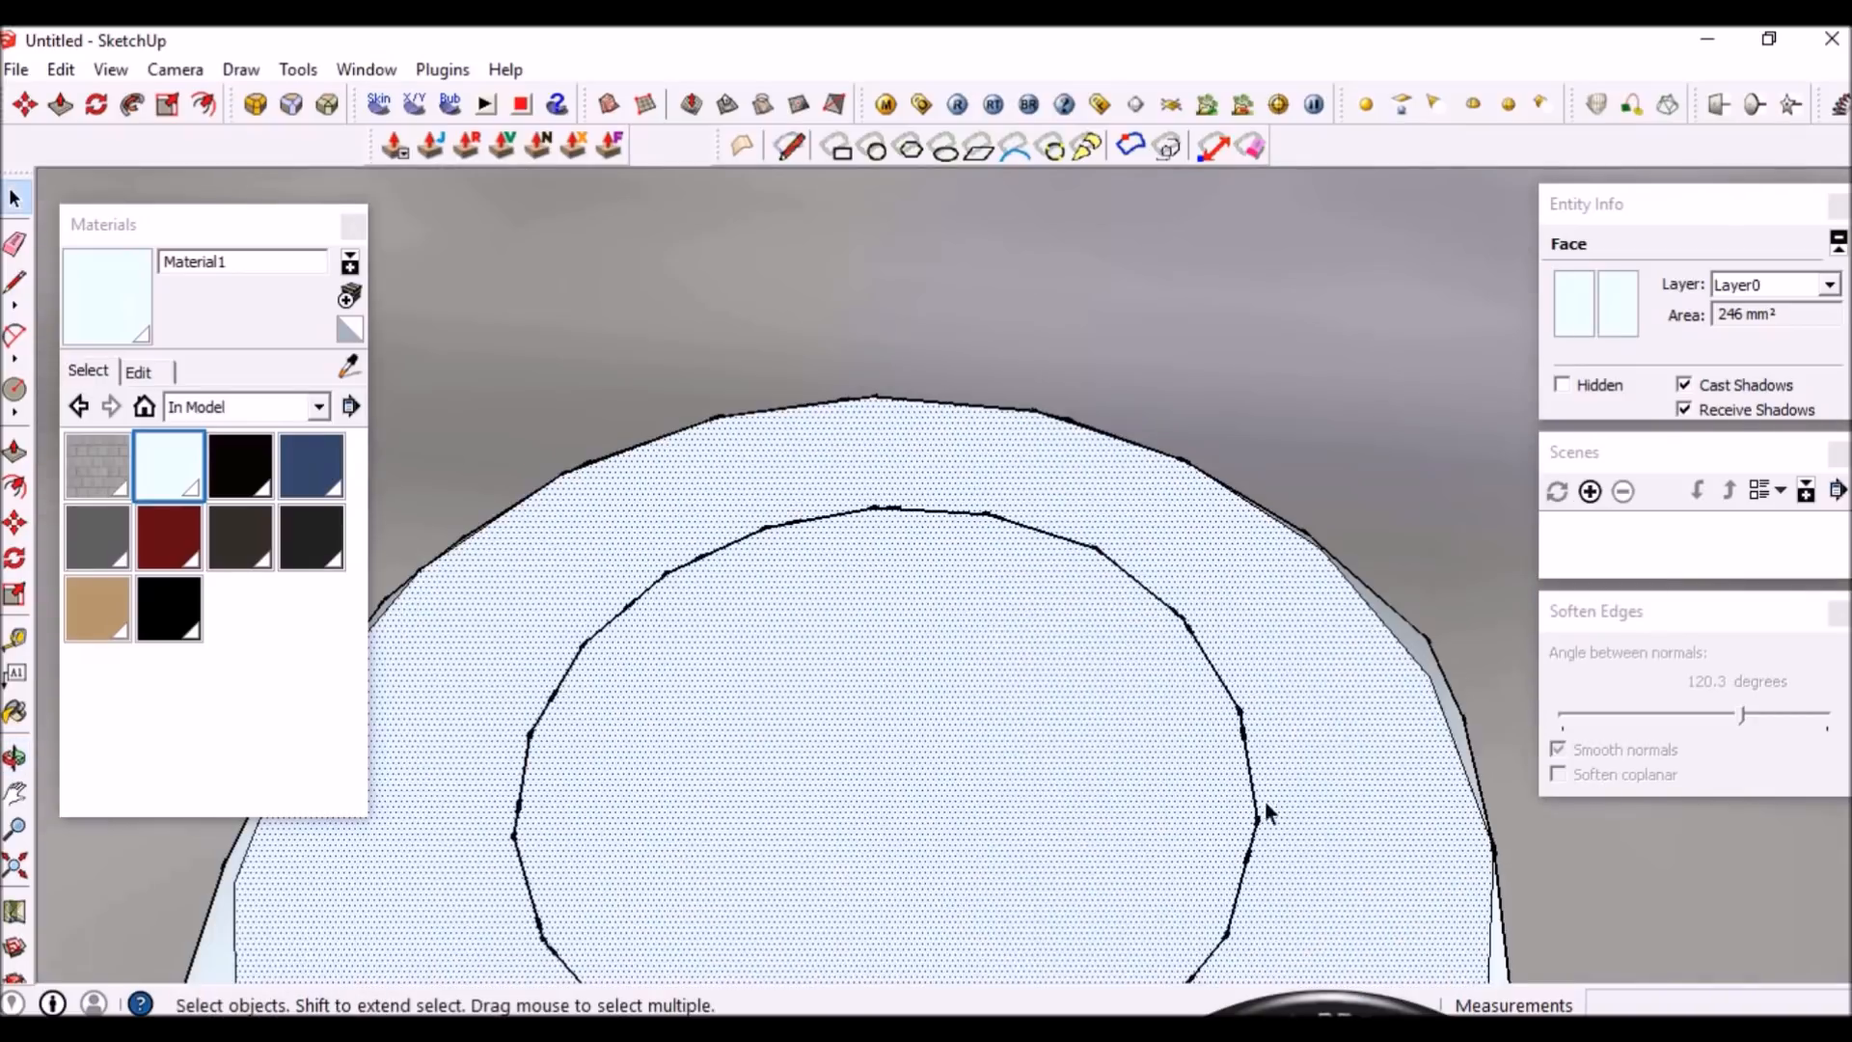
pyautogui.moveTo(1195, 683); pyautogui.dragTo(1223, 791, button='middle')
pyautogui.scroll(2, 1225, 793)
pyautogui.scroll(-4, 1082, 521)
pyautogui.scroll(6, 1178, 786)
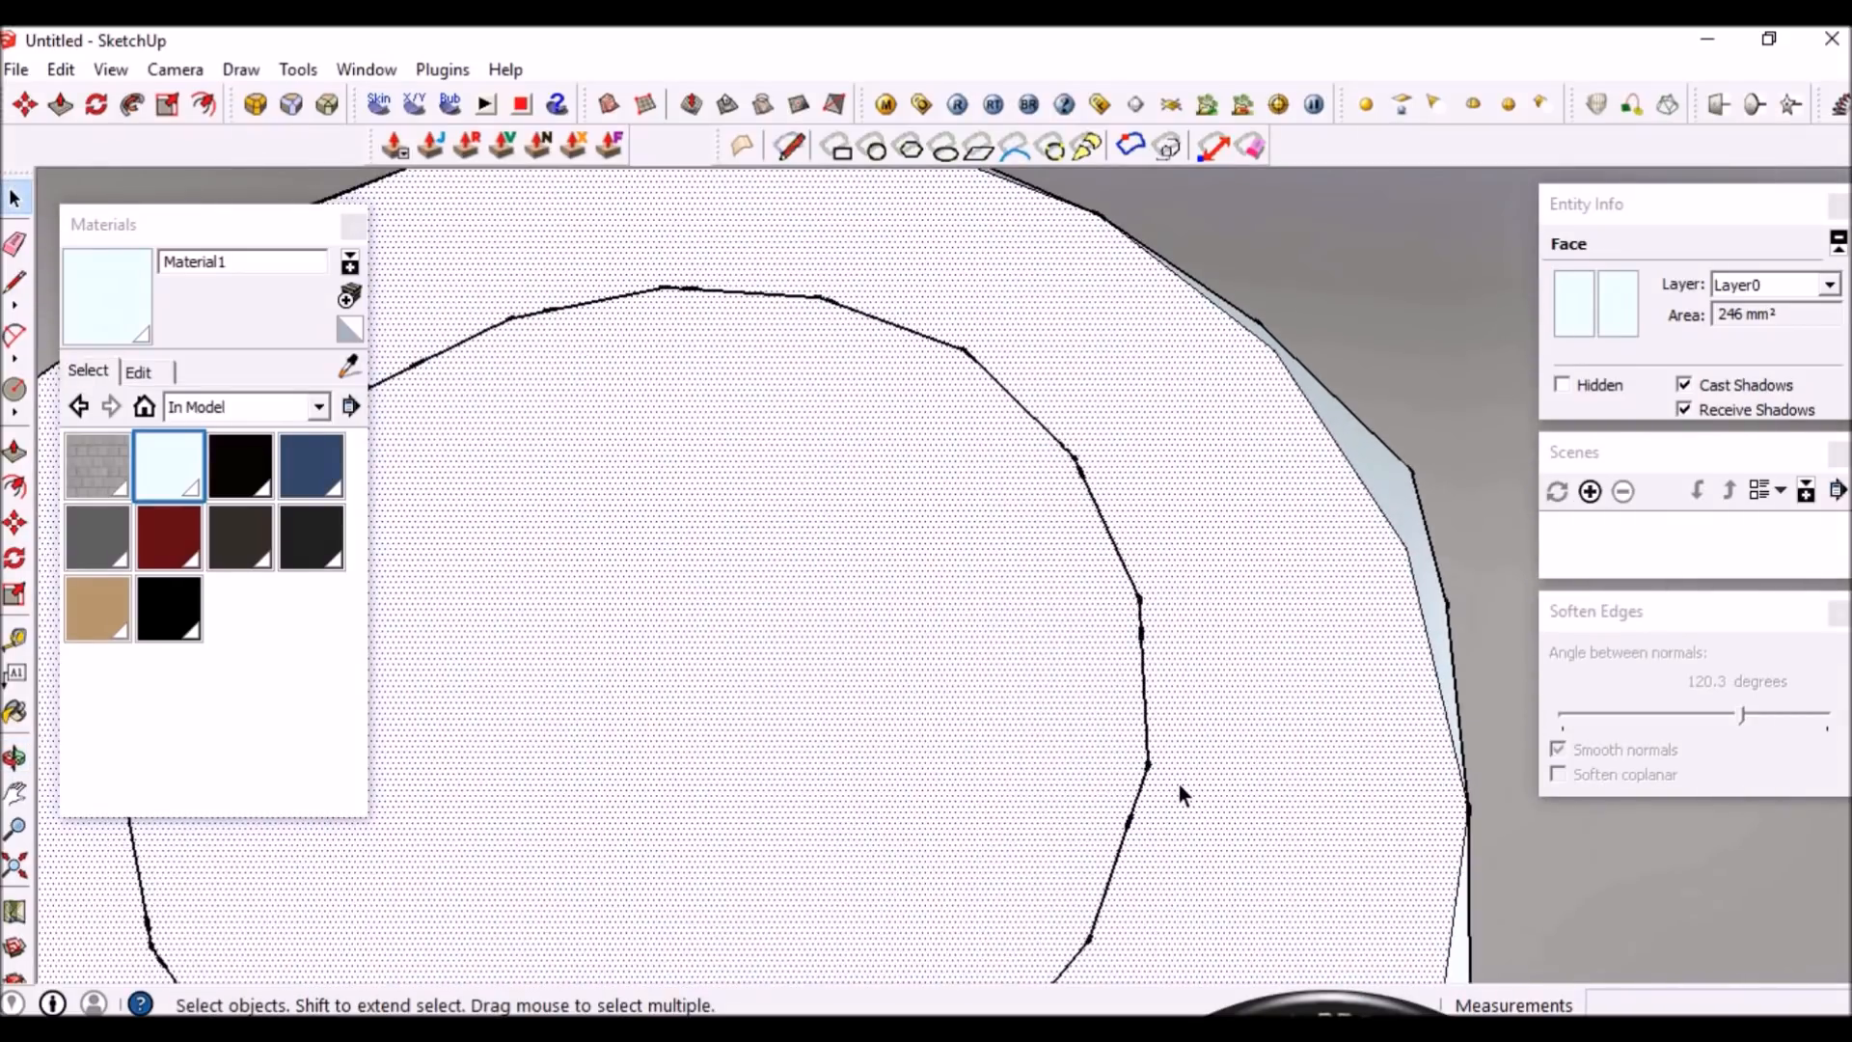
pyautogui.press('l')
pyautogui.click(1147, 765)
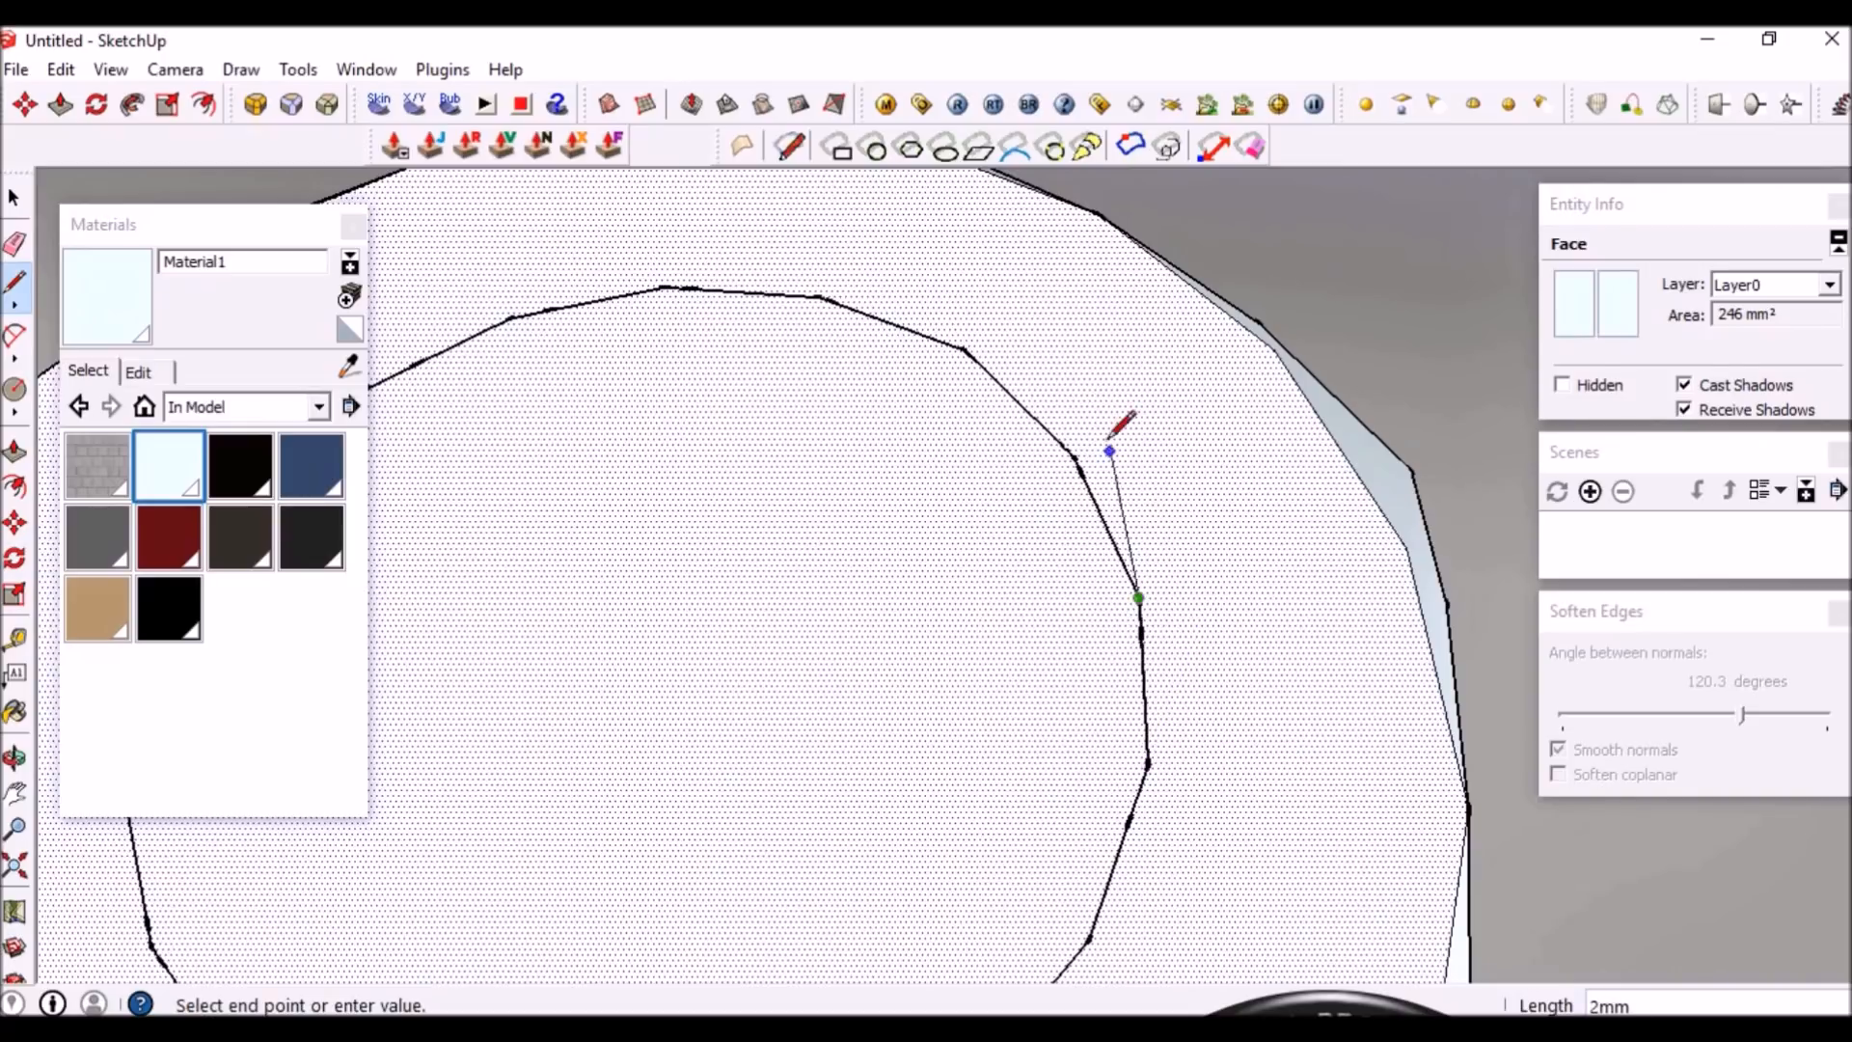
pyautogui.scroll(-3, 1004, 376)
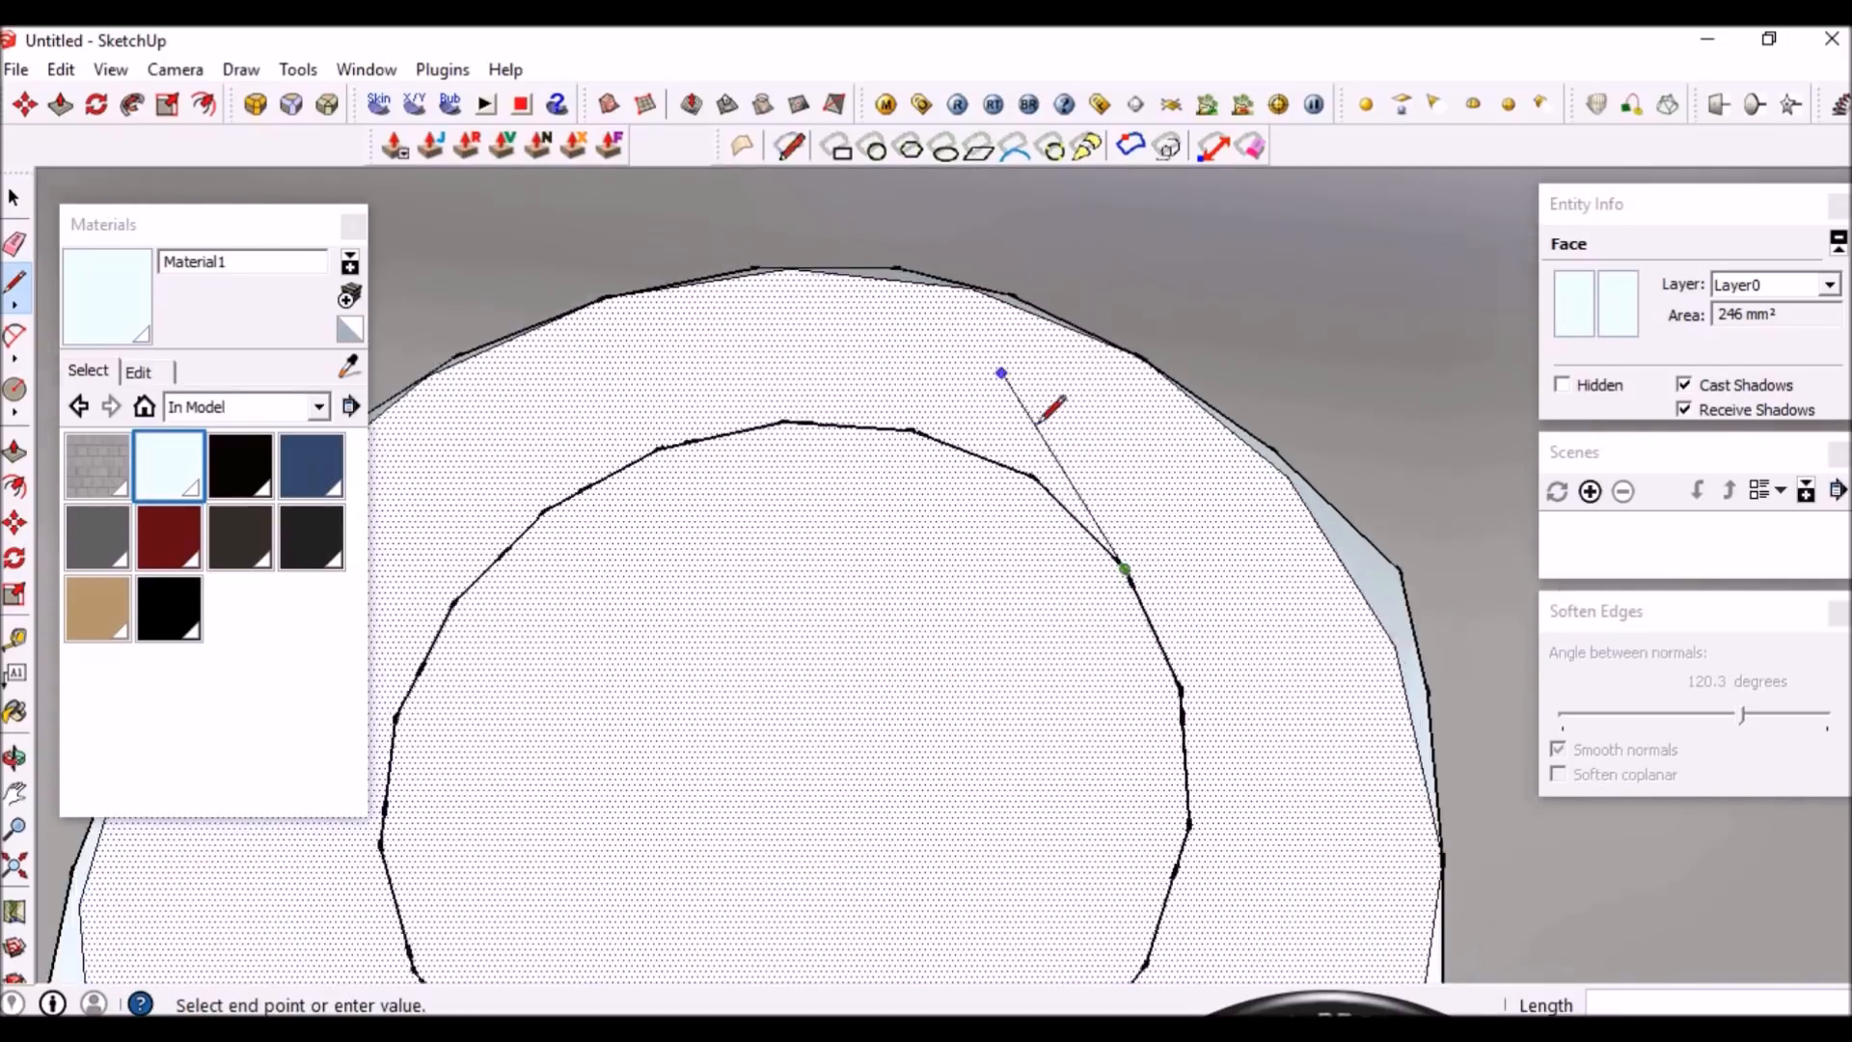
pyautogui.scroll(4, 1051, 514)
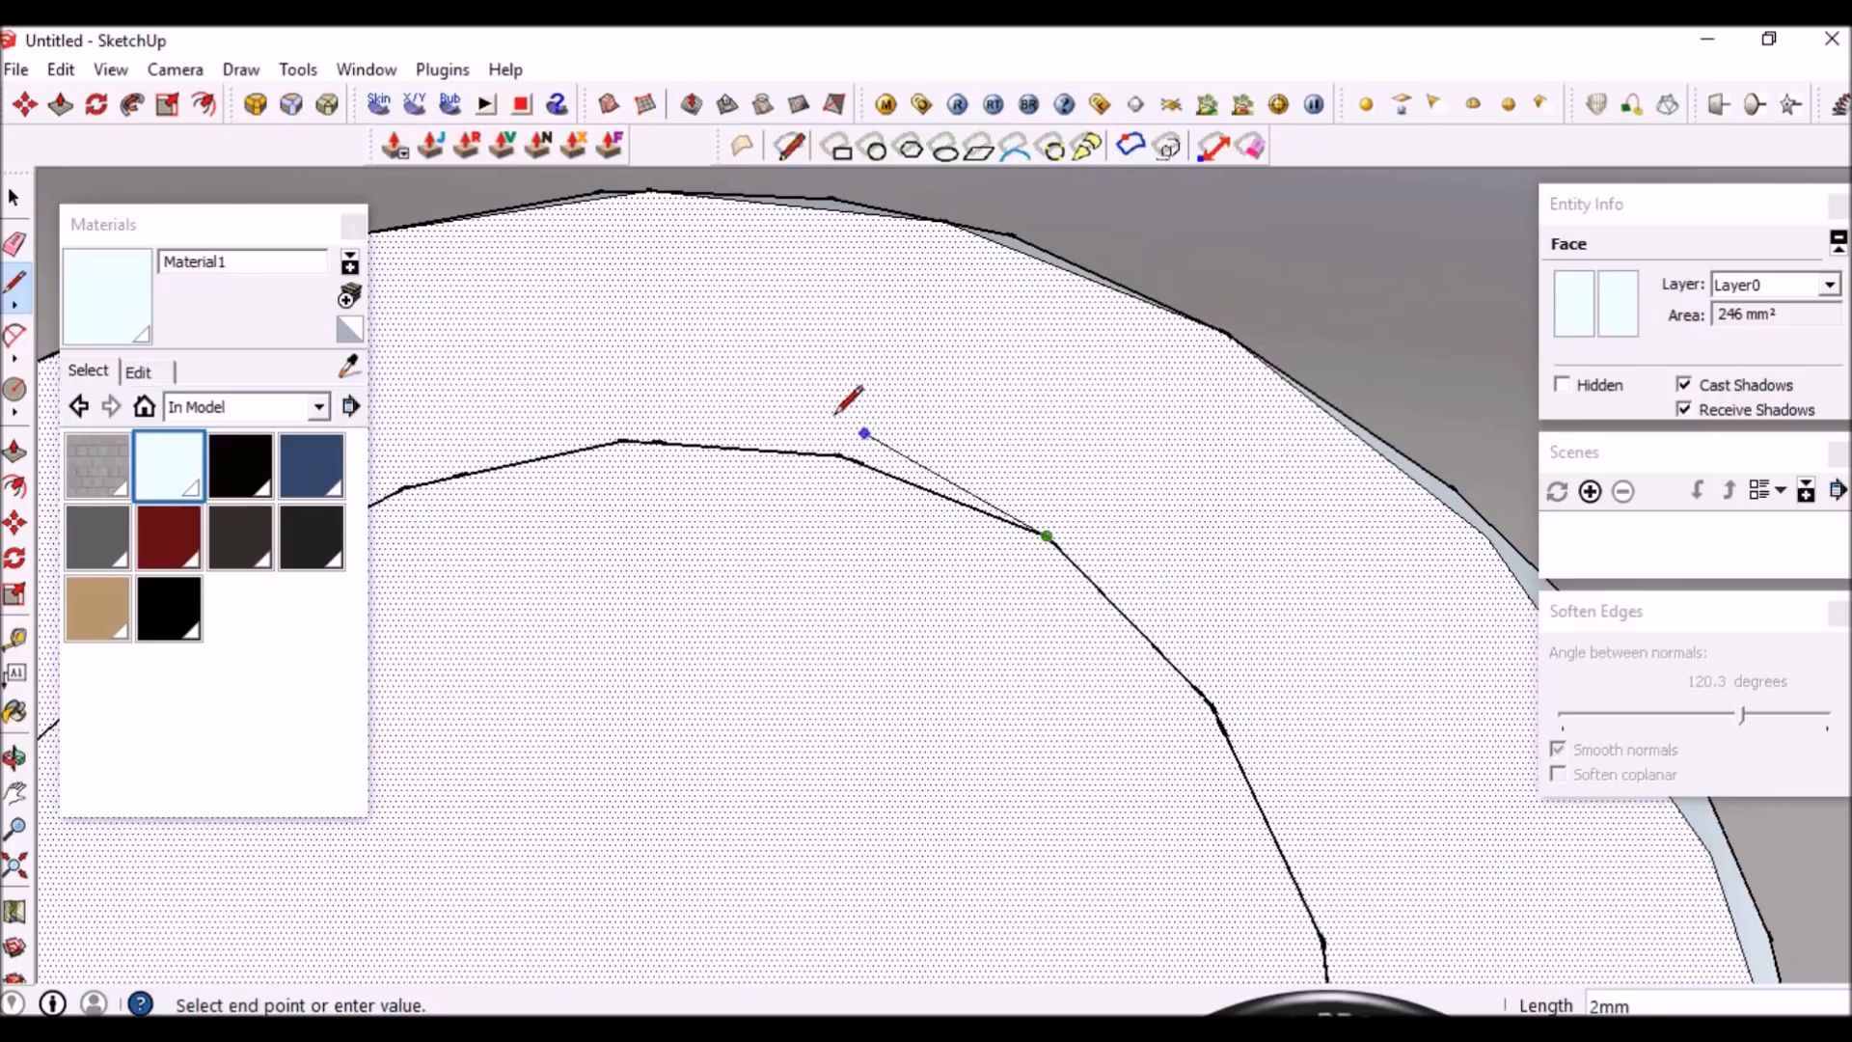
pyautogui.scroll(-3, 839, 453)
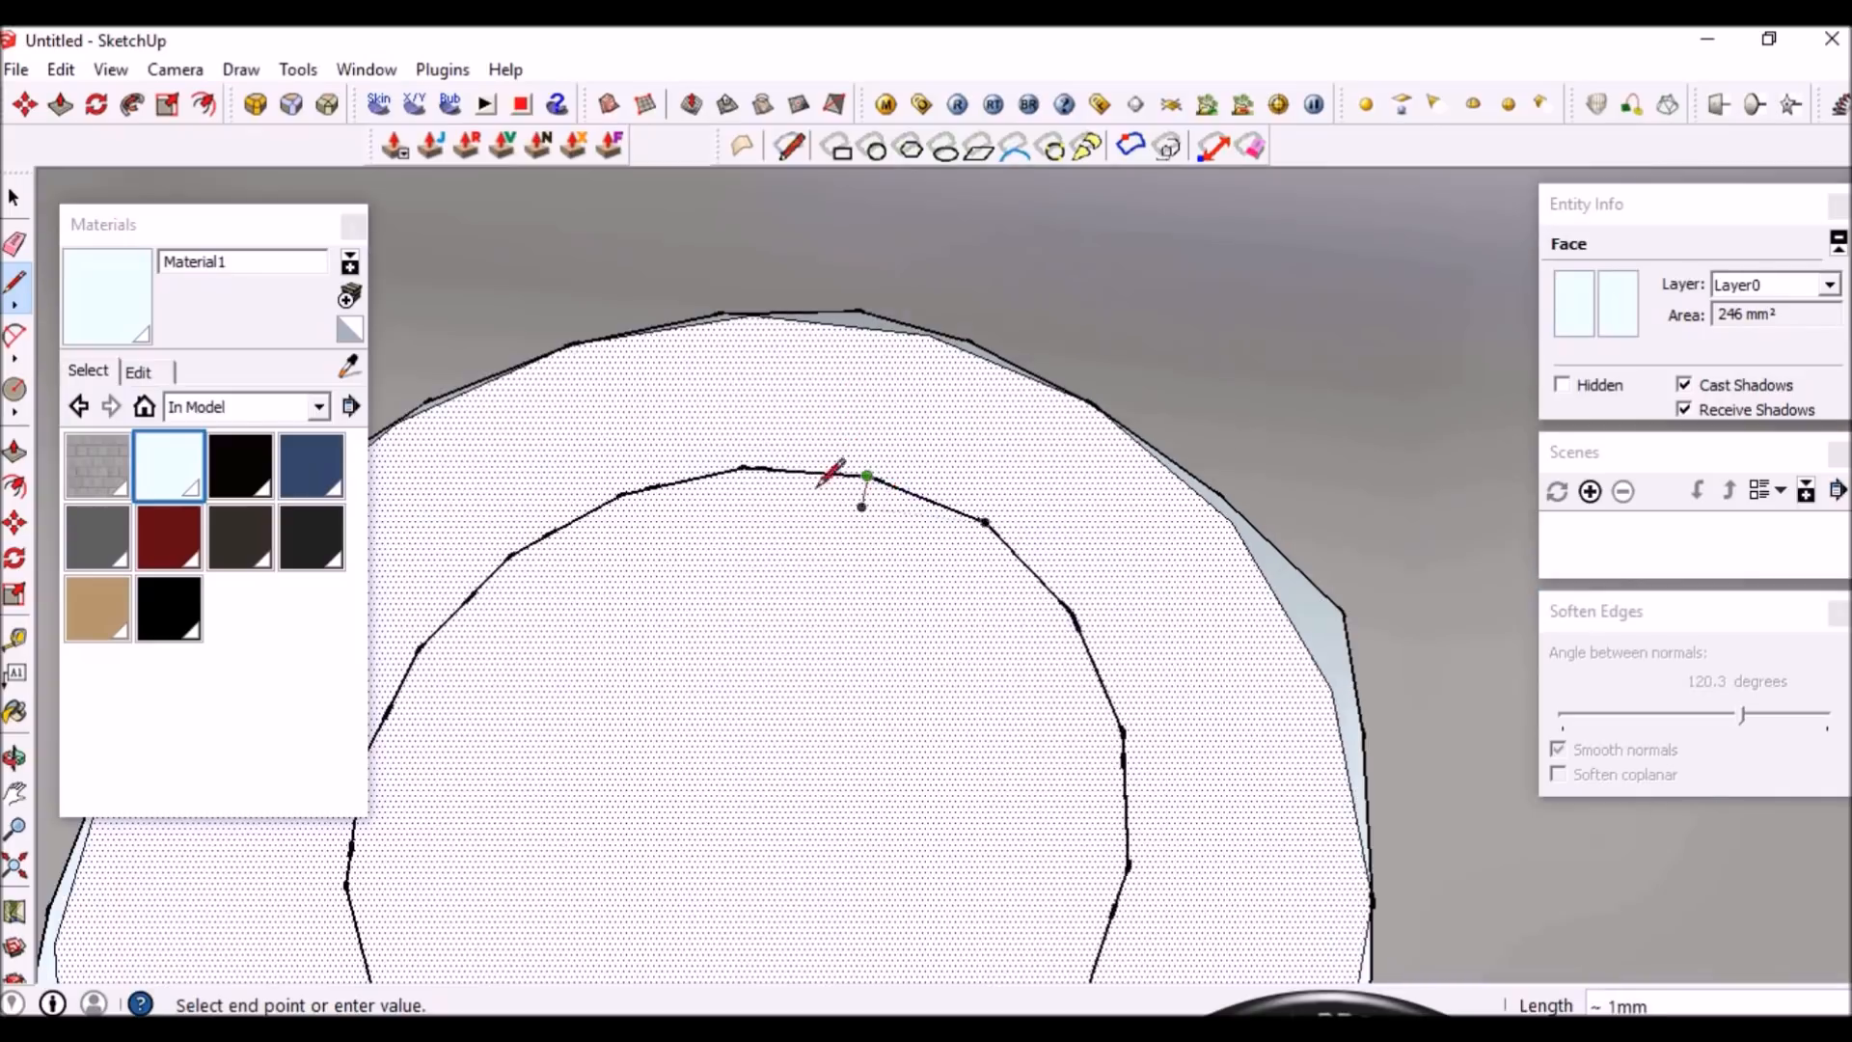
pyautogui.scroll(3, 848, 483)
pyautogui.scroll(-3, 714, 463)
pyautogui.scroll(3, 675, 492)
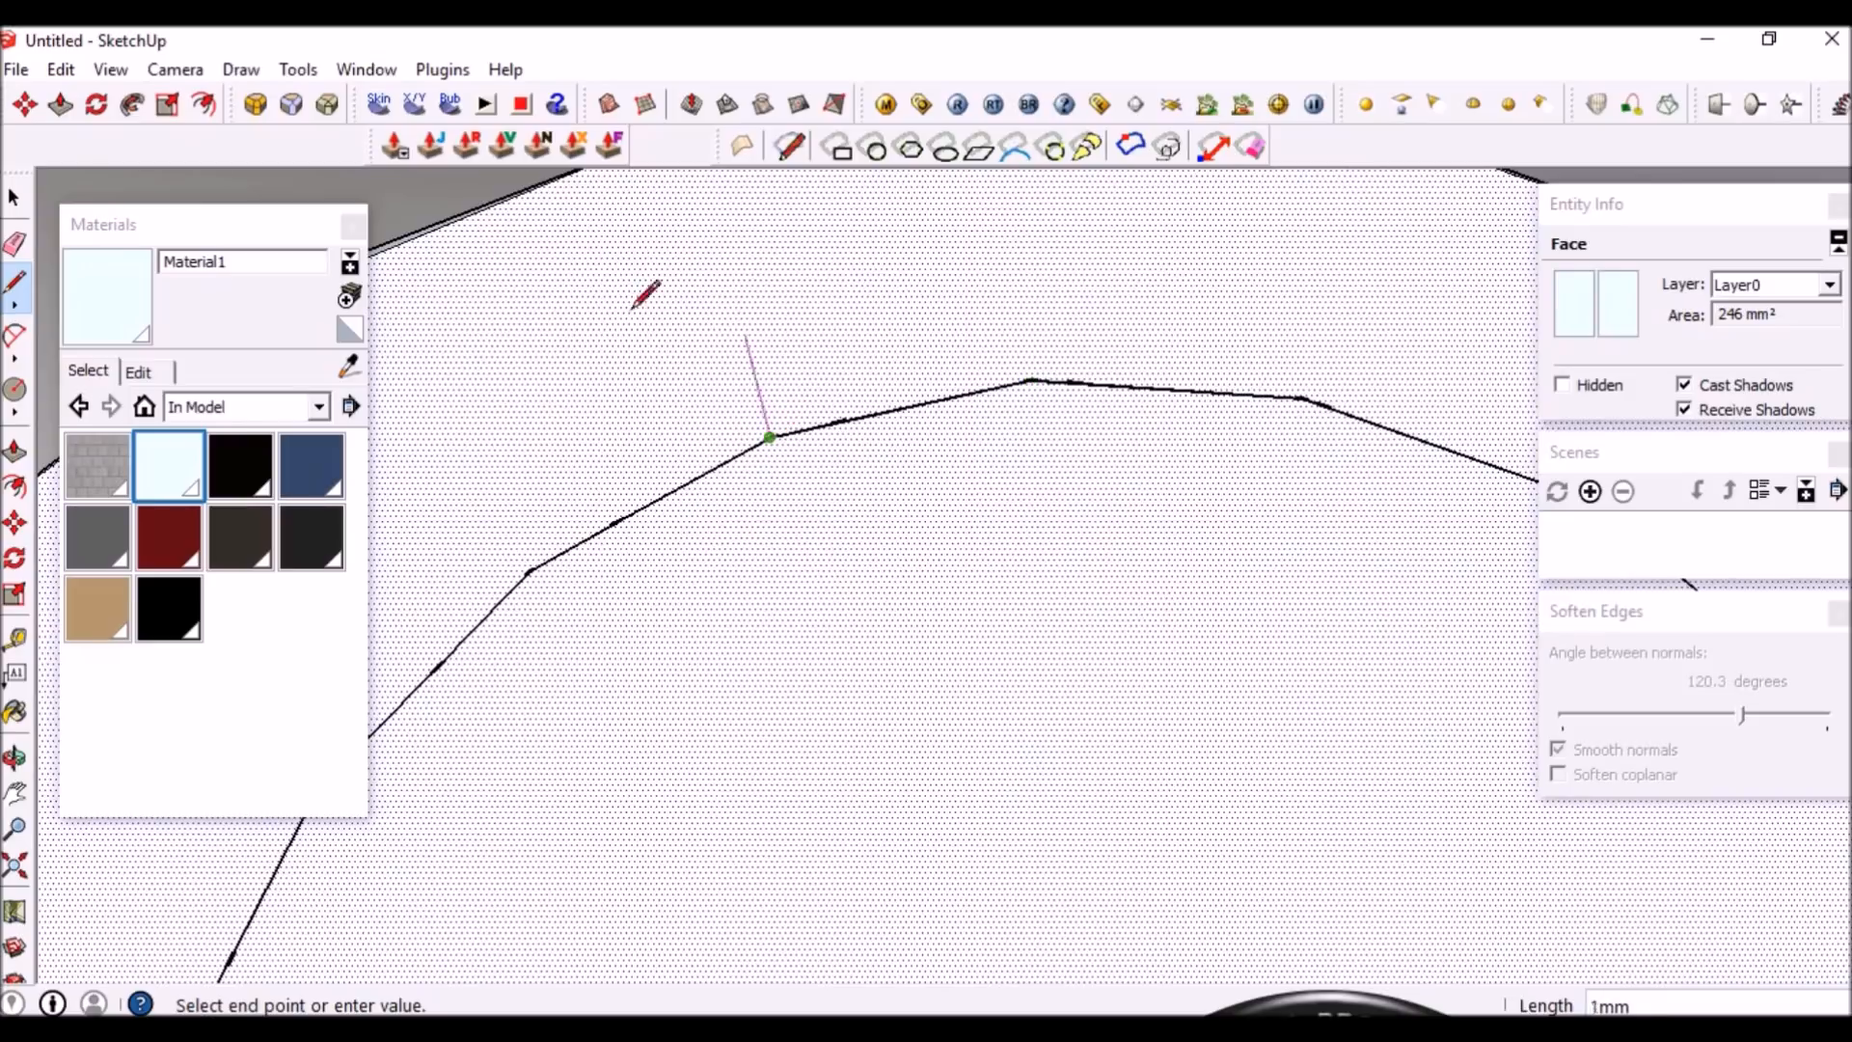
pyautogui.click(528, 574)
pyautogui.scroll(-3, 1172, 386)
pyautogui.scroll(3, 1109, 415)
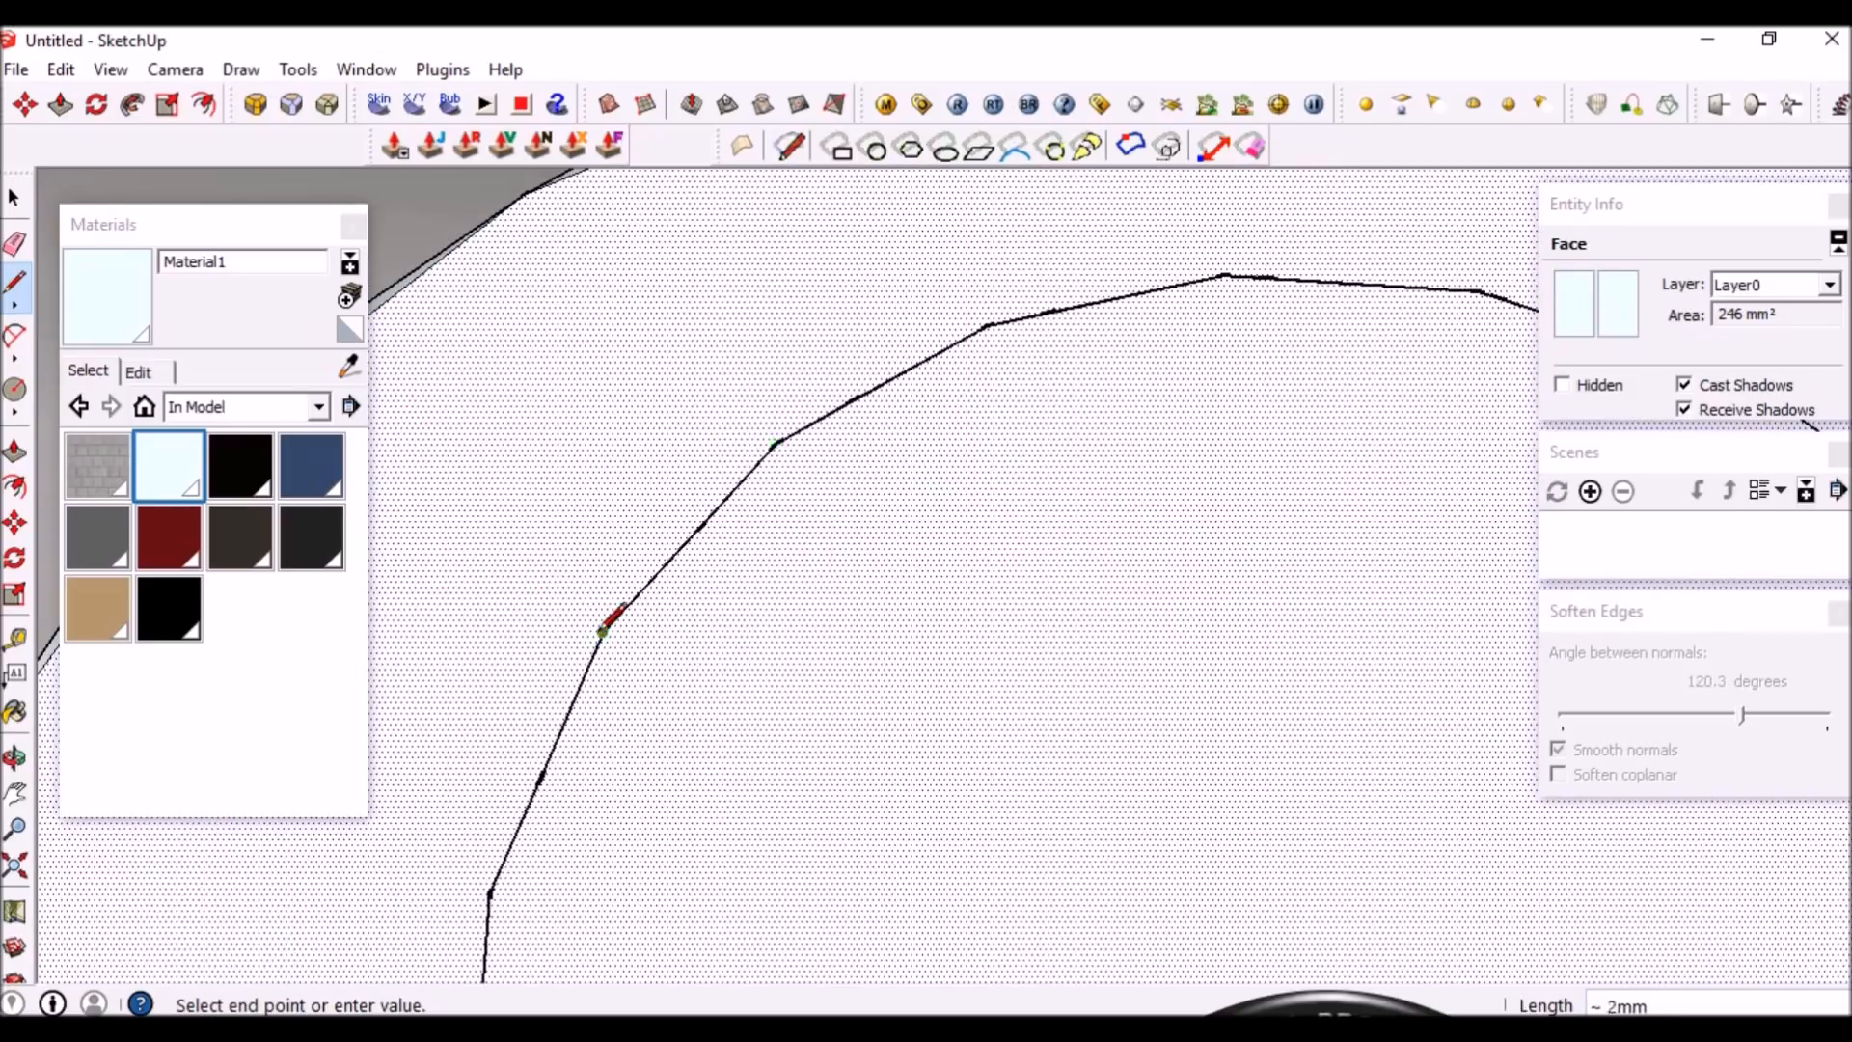
pyautogui.click(608, 628)
pyautogui.scroll(-3, 743, 540)
pyautogui.scroll(3, 694, 578)
pyautogui.click(772, 678)
pyautogui.scroll(-3, 723, 557)
pyautogui.scroll(3, 827, 724)
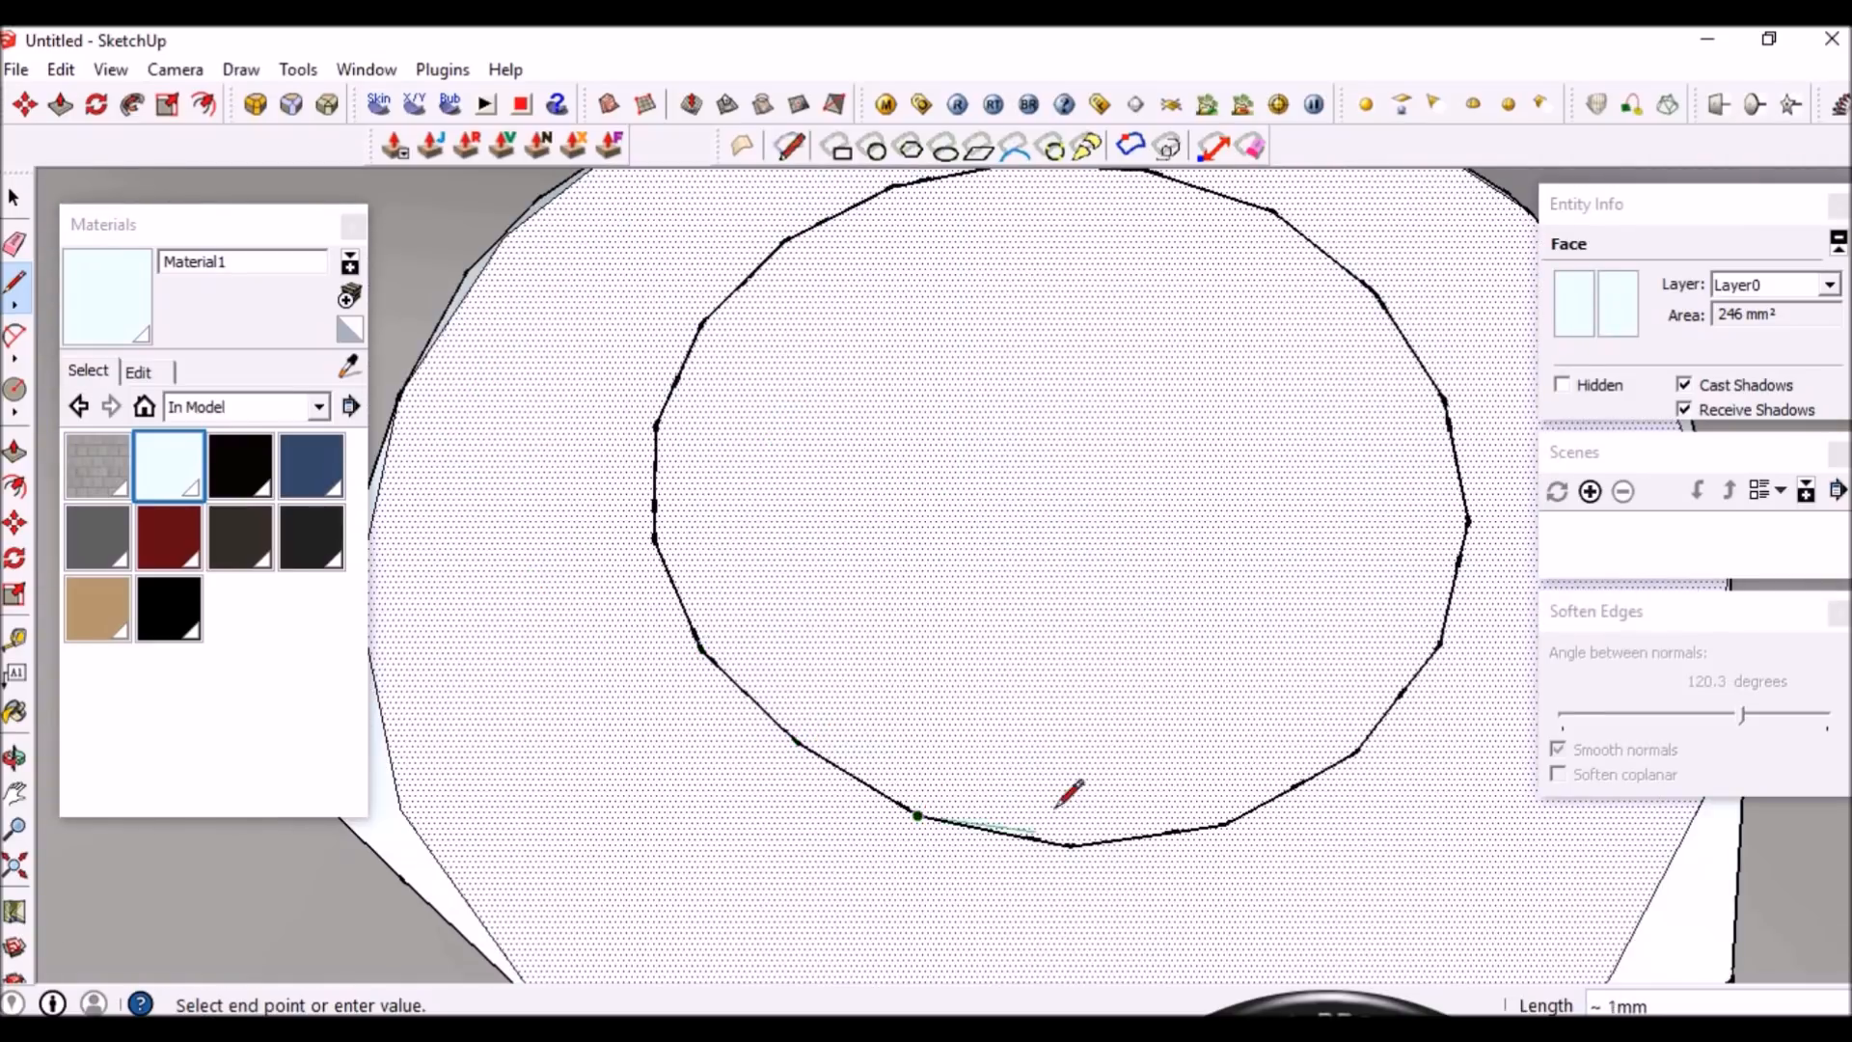
# Delete the face inside the traced circle to open the threaded hole through the nut
pyautogui.press('Escape')
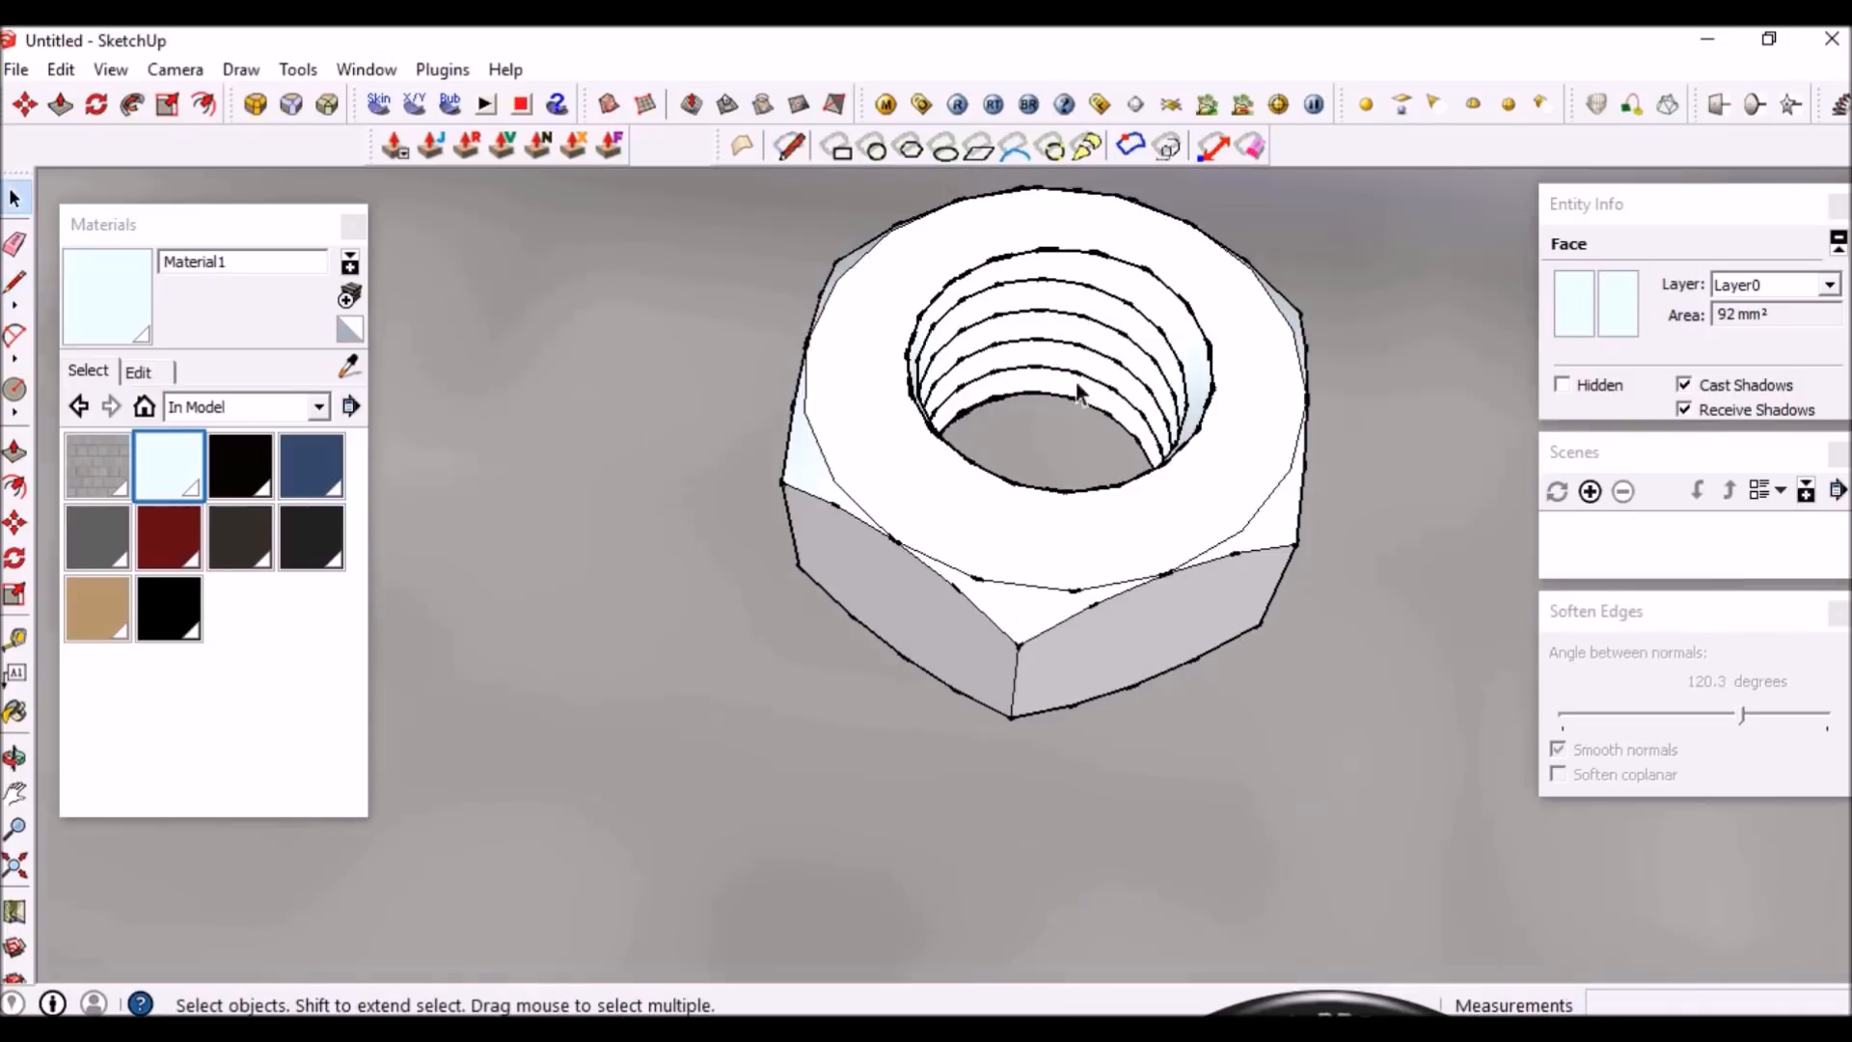
pyautogui.hotkey('ctrl', 'a')
pyautogui.press('space')
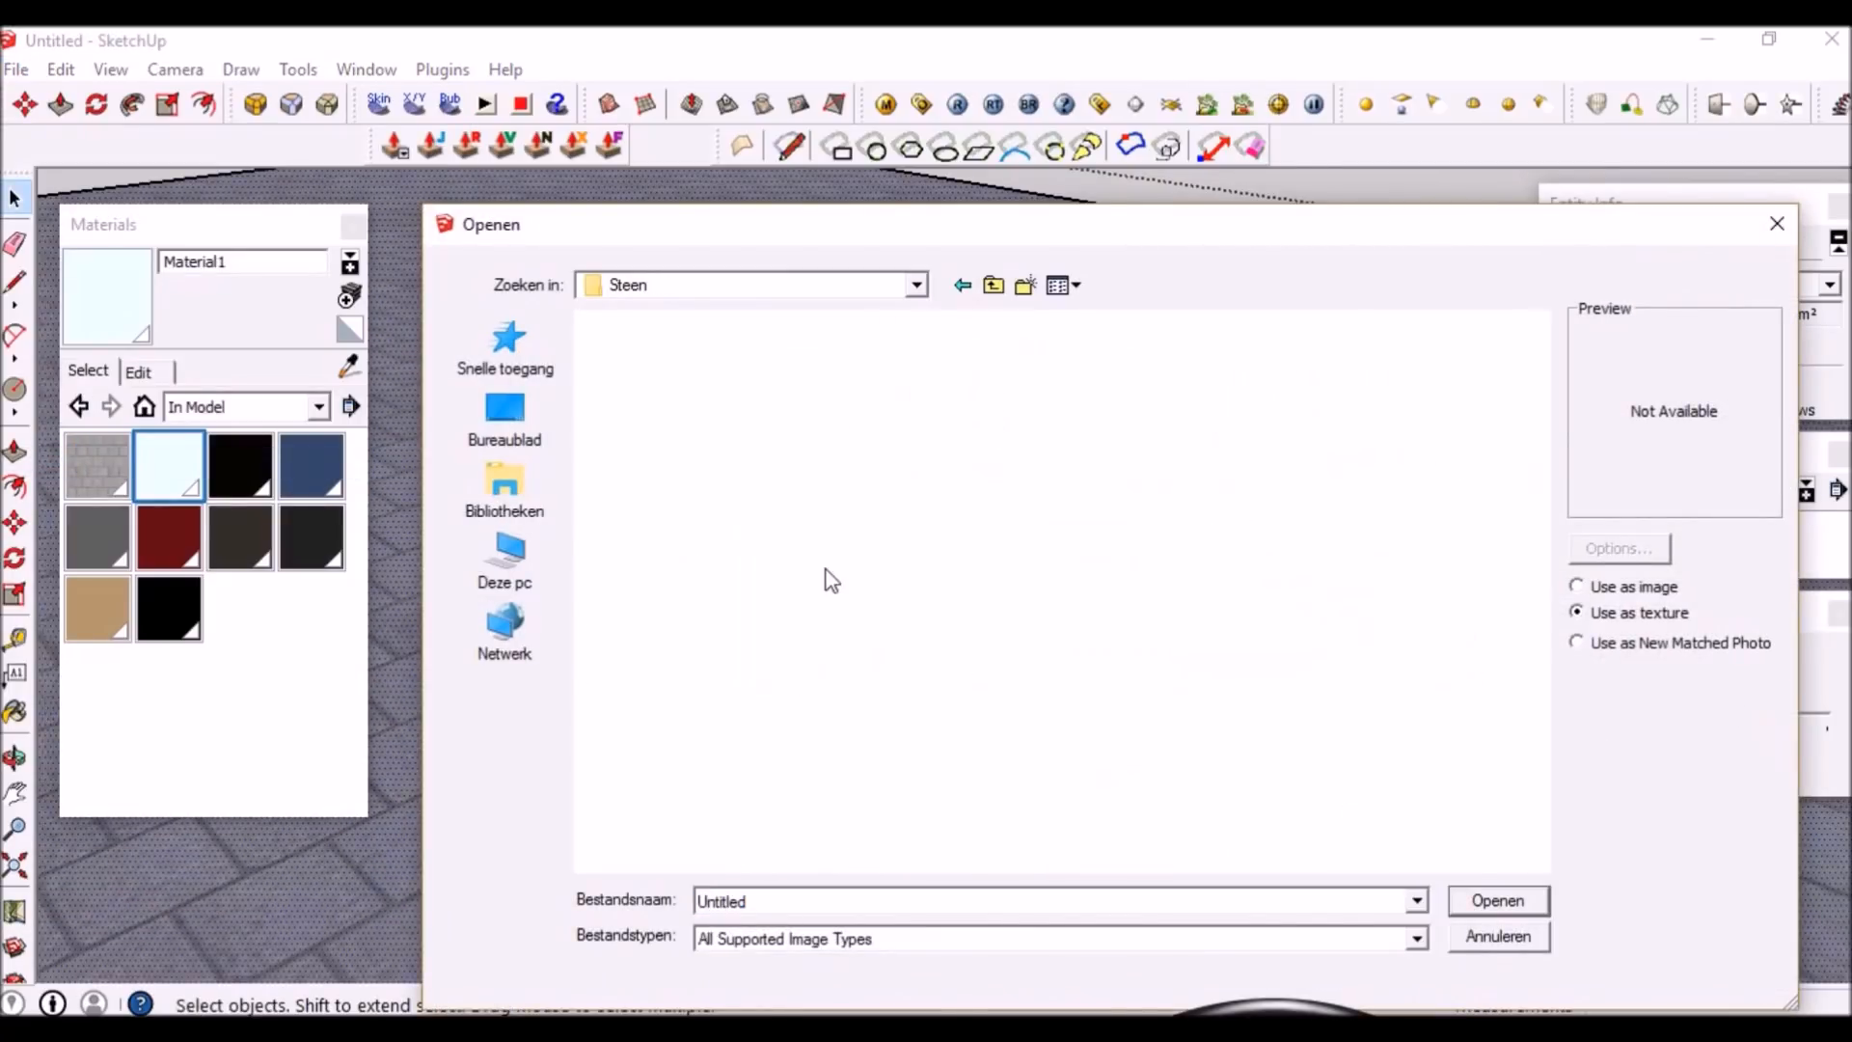
# Import a brown octagonal tile image from the Steen folder as a texture onto the ground face, about 629 mm high
pyautogui.scroll(-10, 1083, 704)
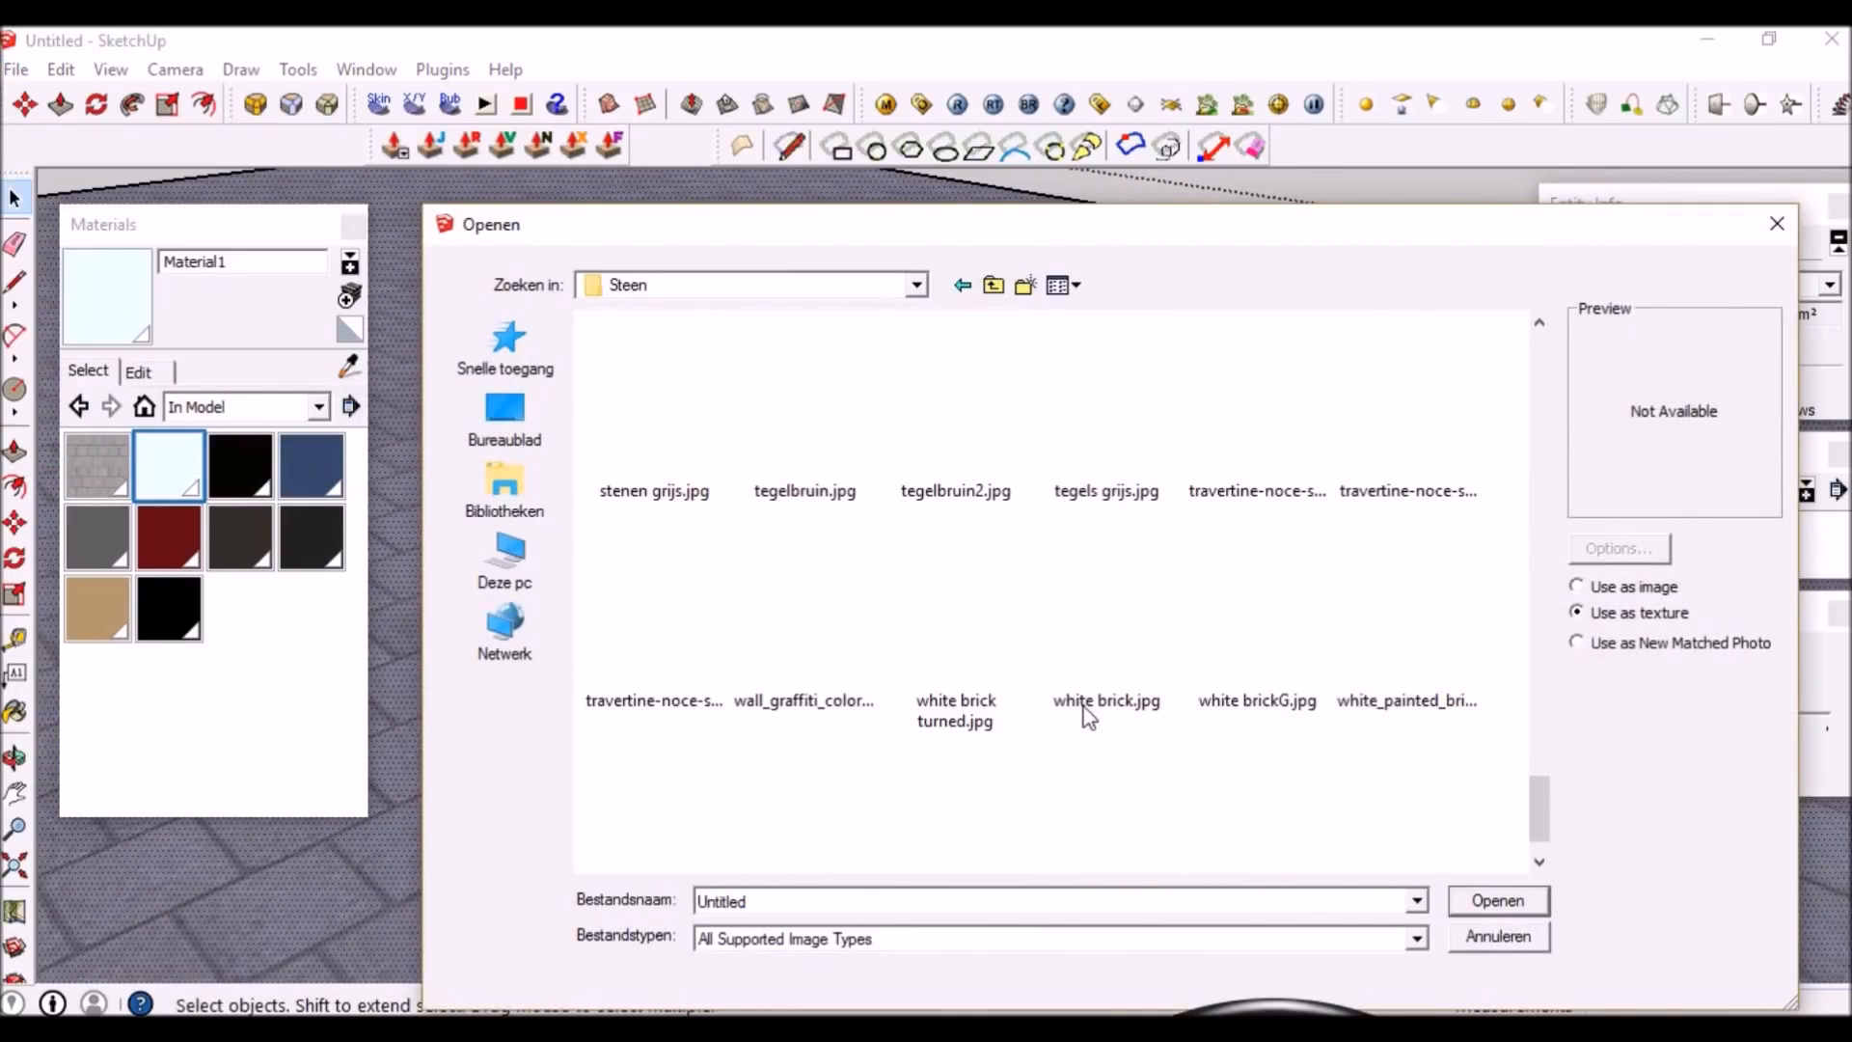
pyautogui.scroll(10, 1088, 718)
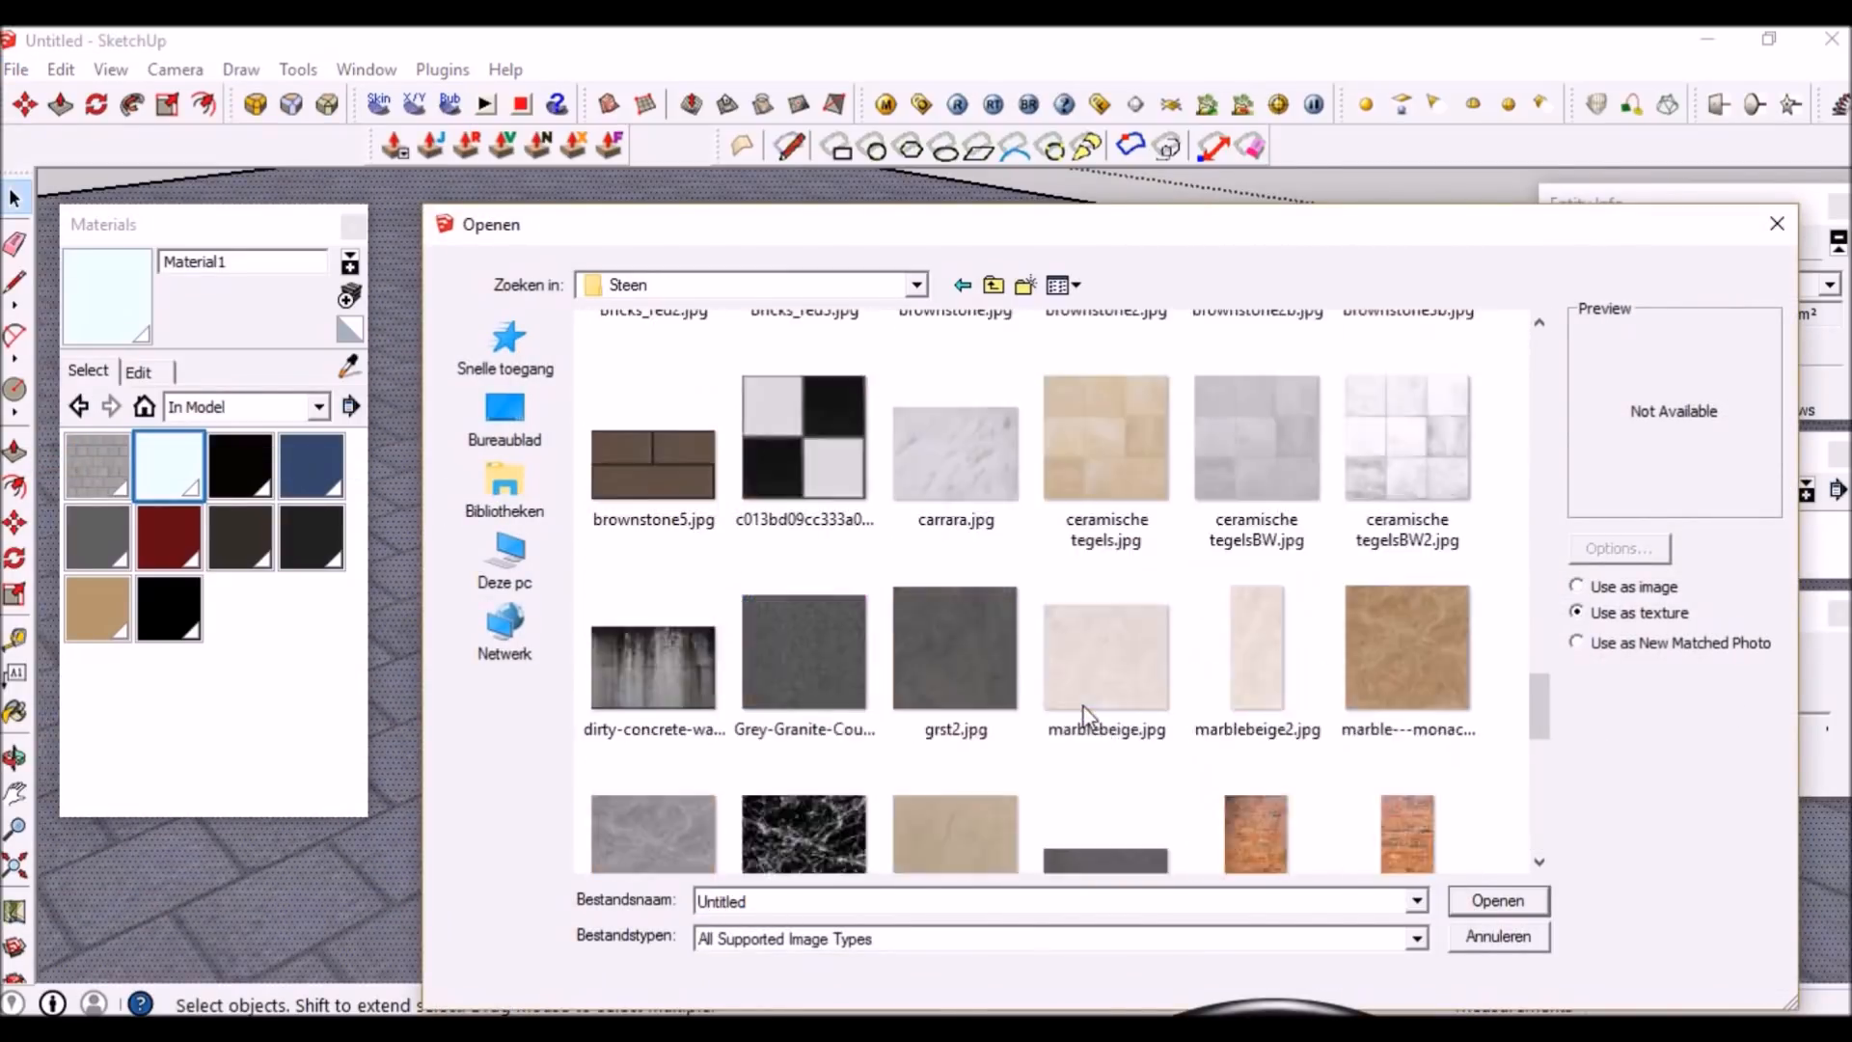
pyautogui.click(955, 377)
pyautogui.click(803, 376)
pyautogui.click(1497, 900)
pyautogui.click(915, 944)
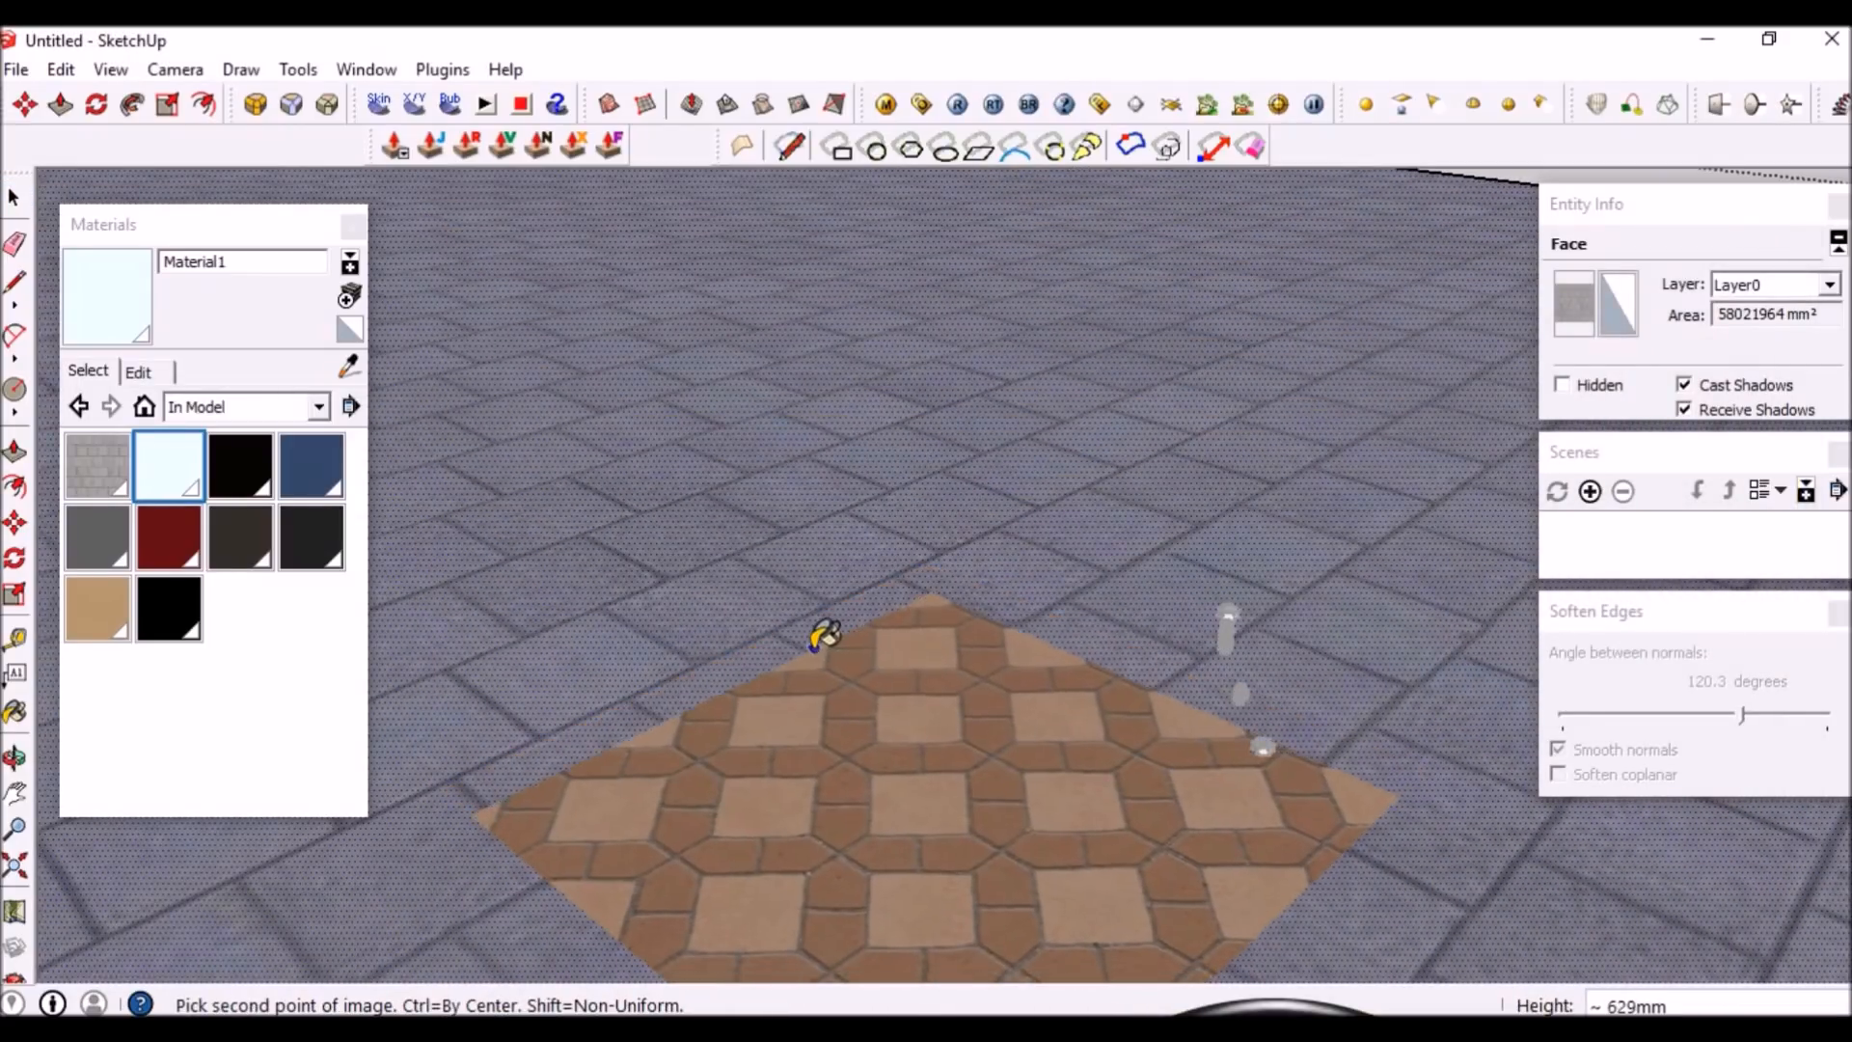
pyautogui.click(819, 627)
pyautogui.click(1034, 581)
pyautogui.scroll(8, 1034, 582)
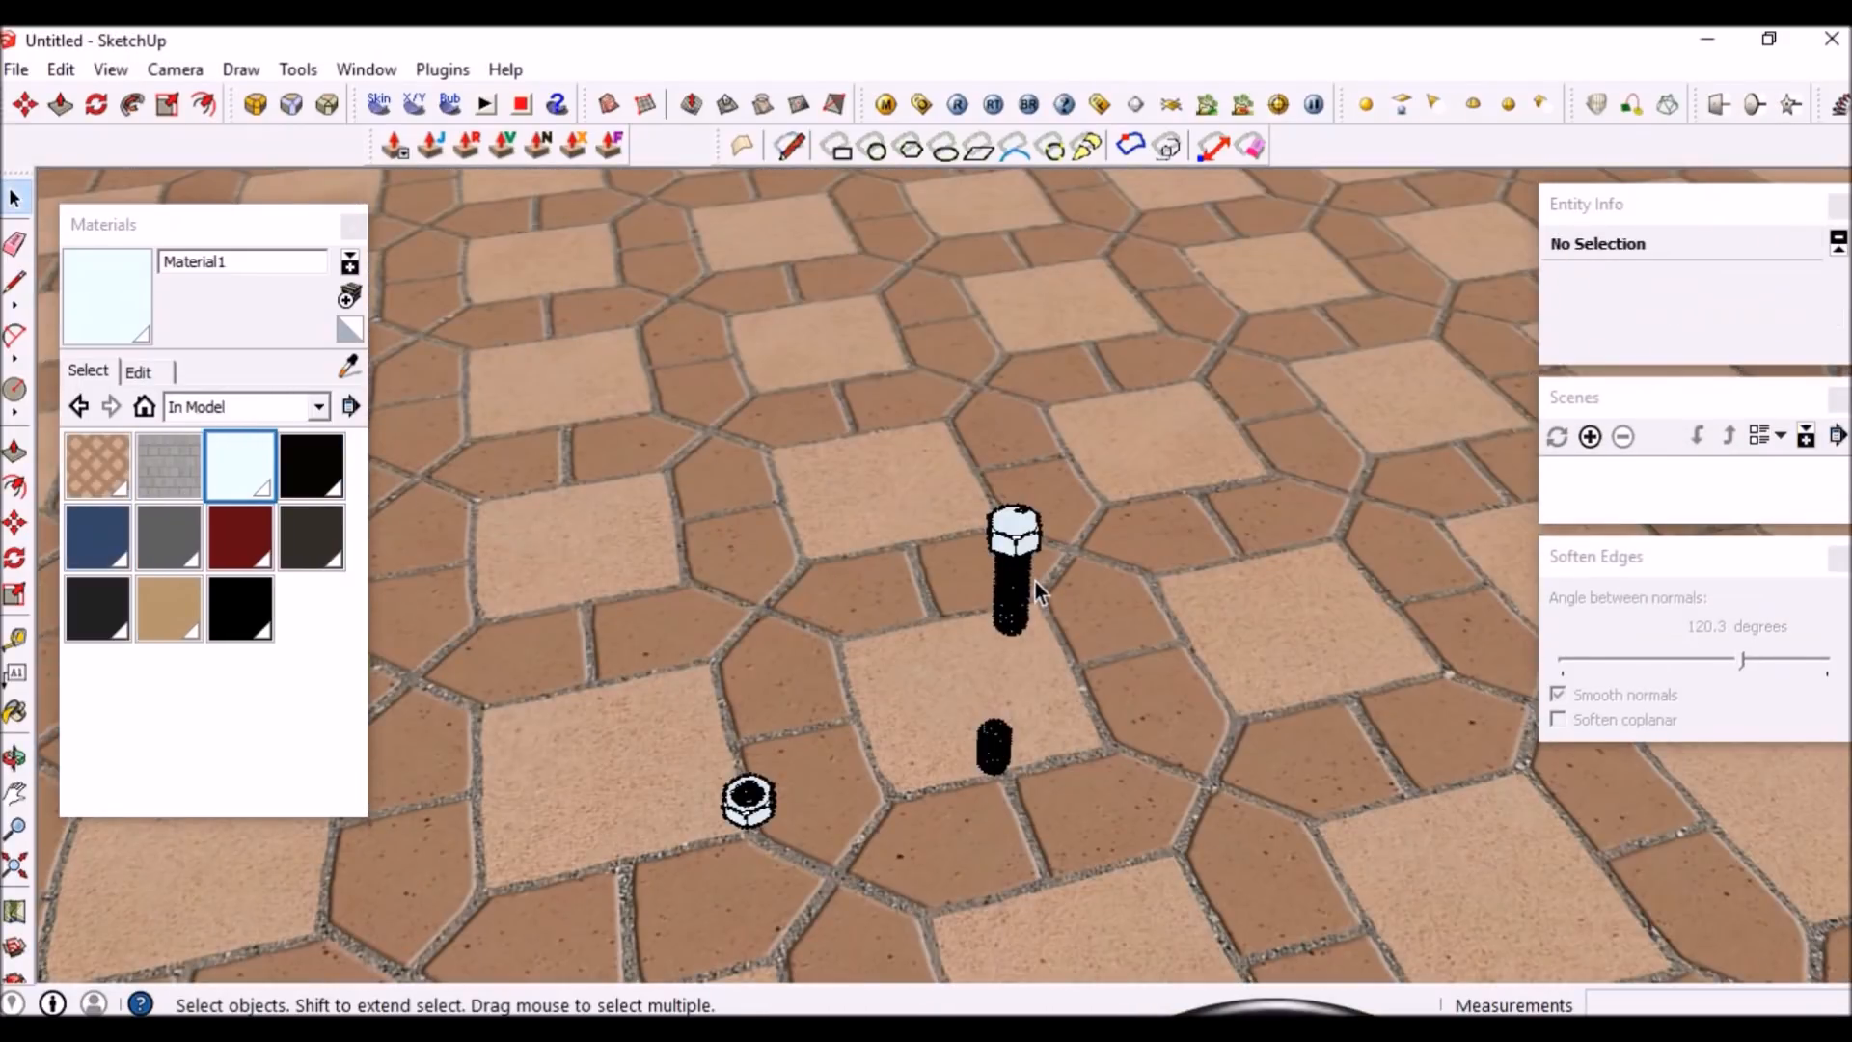
# Combine the bolt's head and thread segments into a single component
pyautogui.moveTo(1016, 542)
pyautogui.mouseDown(button='middle')
pyautogui.moveTo(1067, 373)
pyautogui.moveTo(1061, 231)
pyautogui.mouseUp(button='middle')
pyautogui.click(1008, 504)
pyautogui.moveTo(824, 214)
pyautogui.mouseDown()
pyautogui.moveTo(1199, 736)
pyautogui.moveTo(1207, 784)
pyautogui.mouseUp()
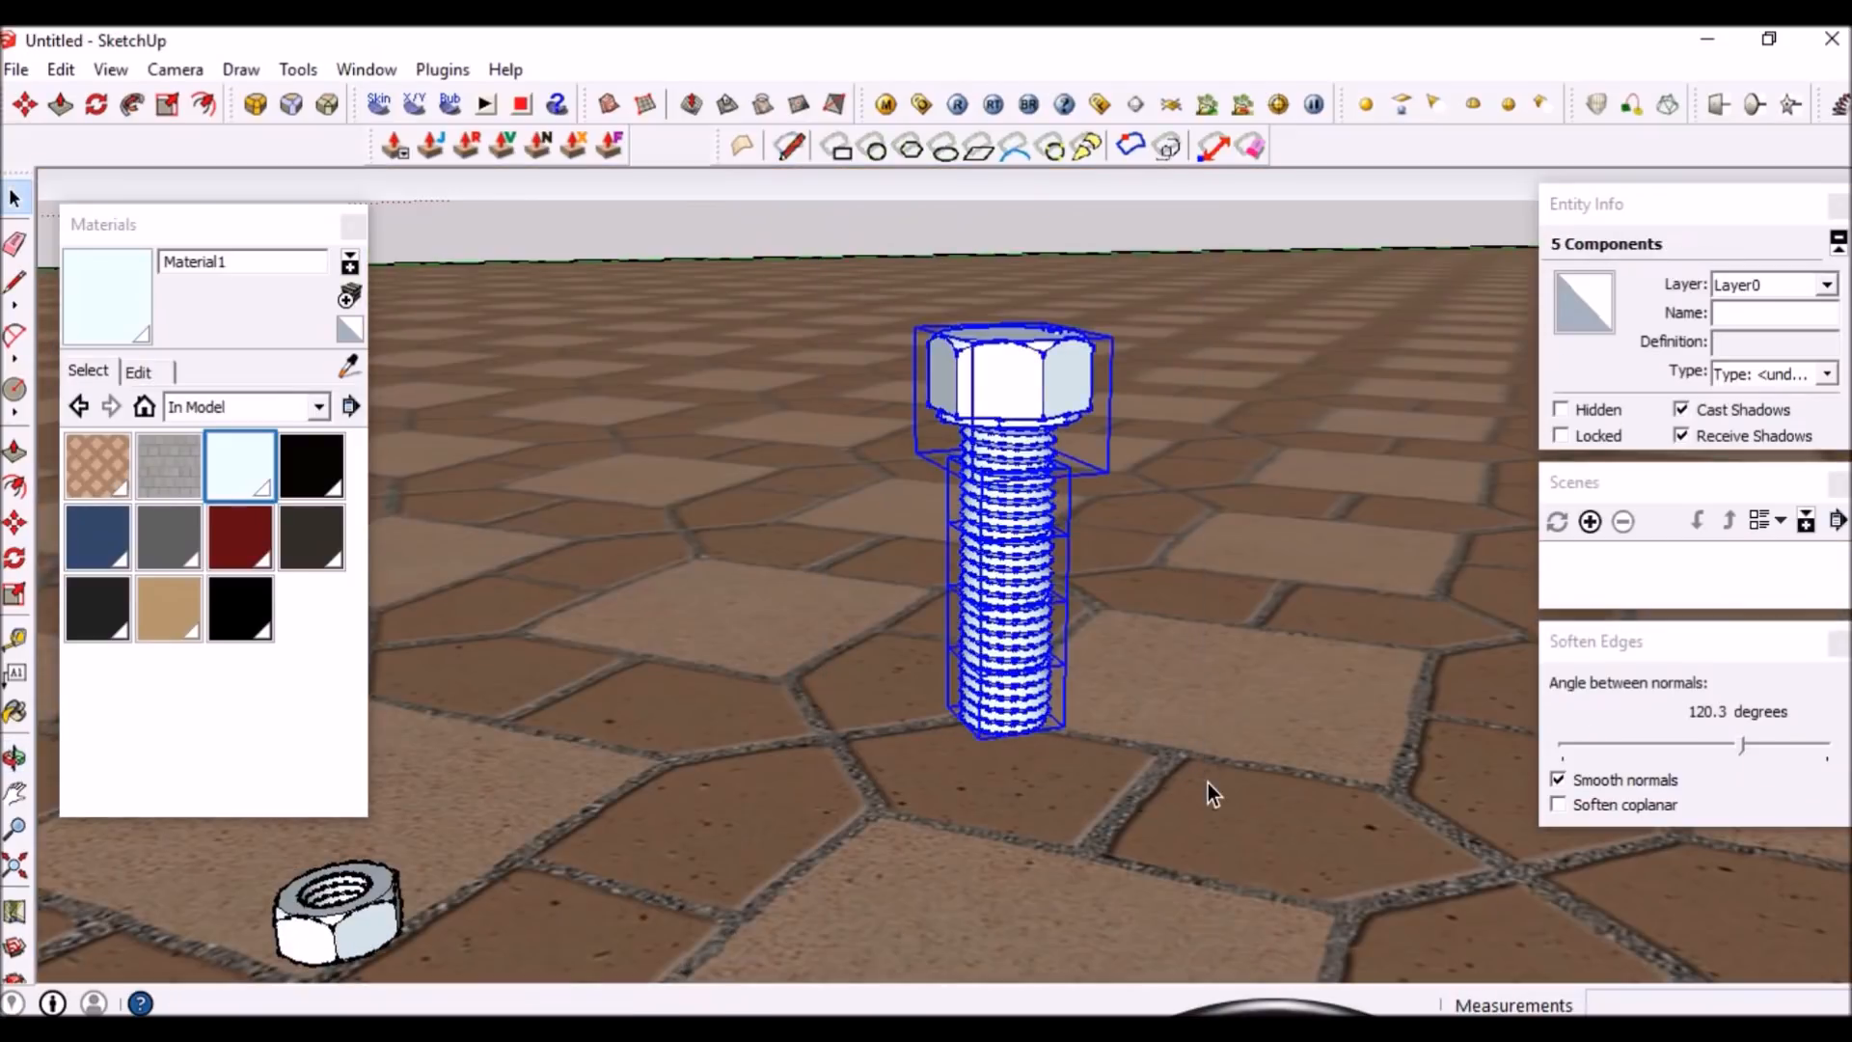
pyautogui.press('g')
pyautogui.press('Return')
# Rotate the bolt component 90 degrees to lay it horizontally
pyautogui.scroll(-3, 984, 434)
pyautogui.moveTo(974, 458); pyautogui.dragTo(870, 405, button='middle')
pyautogui.press('q')
pyautogui.click(974, 379)
pyautogui.click(1202, 379)
pyautogui.write('90')
pyautogui.press('Return')
# Rotate the bolt 60 degrees about its own axis, centred on the face of its head
pyautogui.press('m')
pyautogui.moveTo(1245, 503); pyautogui.dragTo(800, 330, button='middle')
pyautogui.scroll(3, 800, 330)
pyautogui.scroll(3, 800, 330)
pyautogui.press('q')
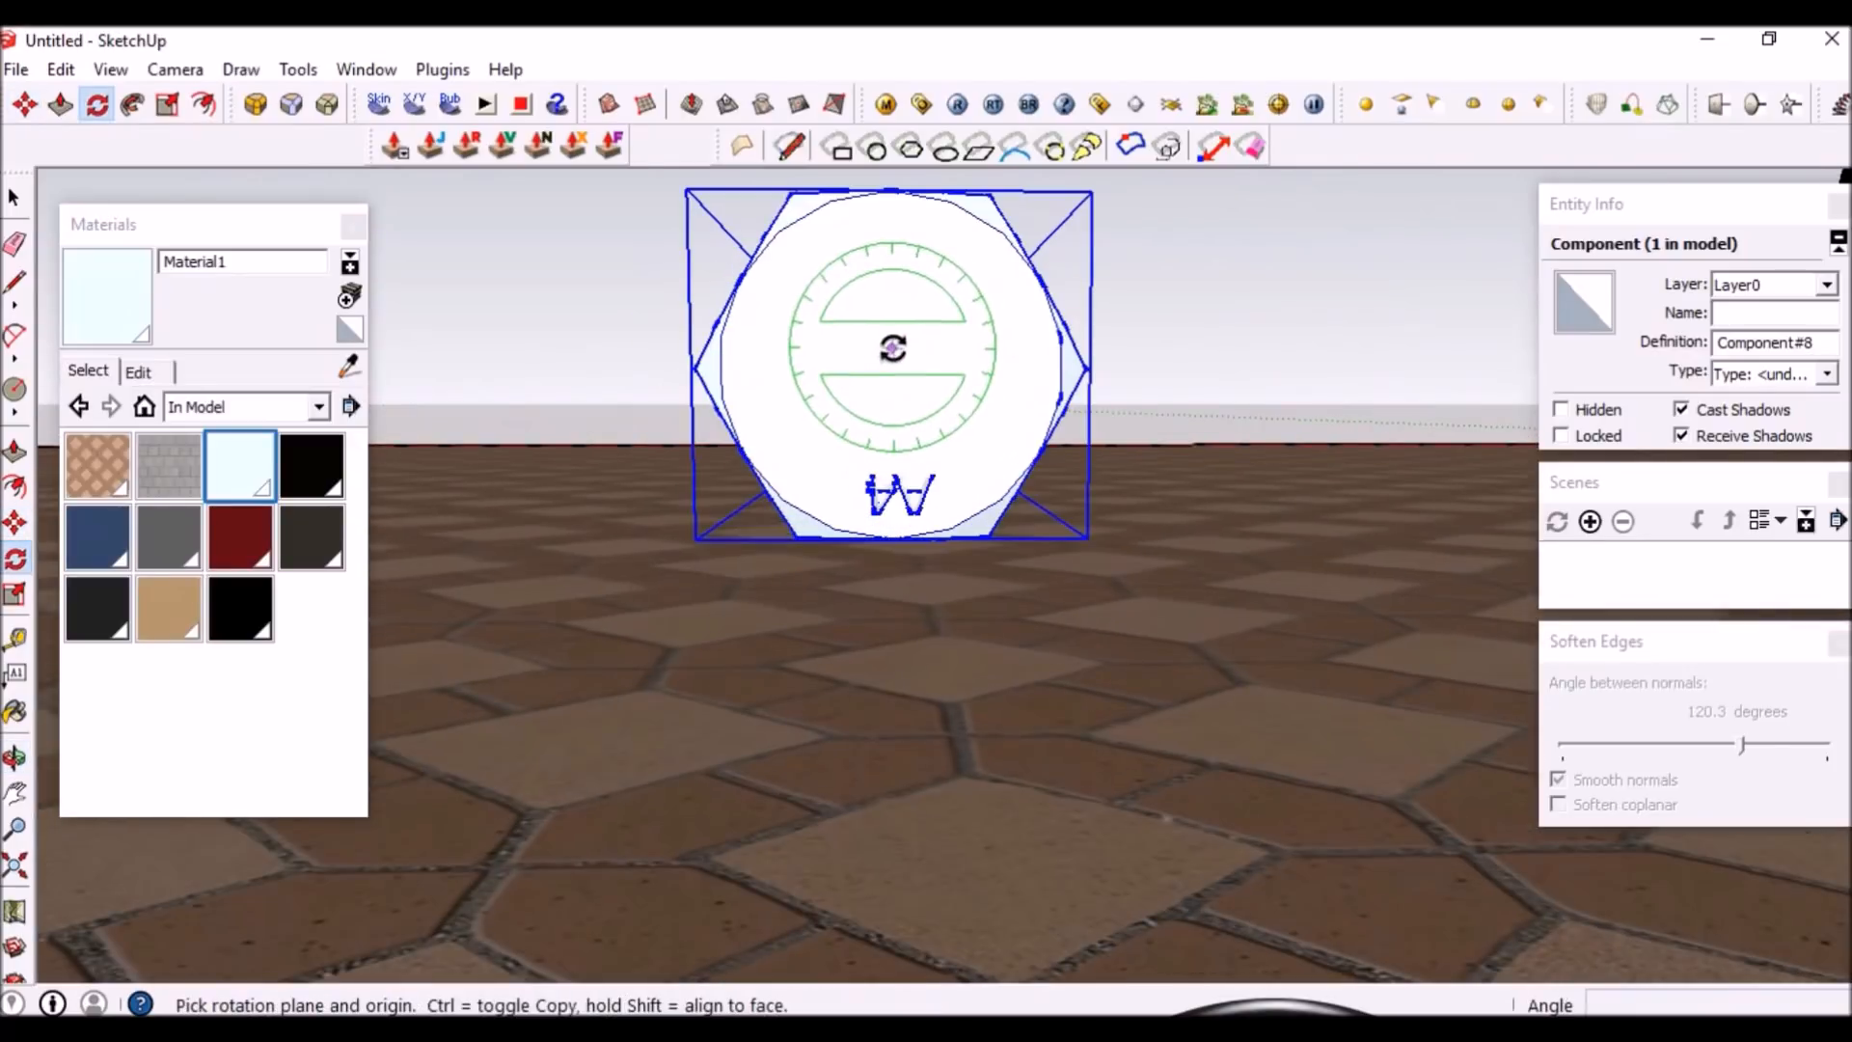
pyautogui.click(893, 347)
pyautogui.scroll(-3, 893, 348)
pyautogui.click(1178, 348)
pyautogui.write('60')
pyautogui.press('Return')
pyautogui.press('space')
# Move the bolt down so its hexagonal head rests on the tiled floor
pyautogui.moveTo(872, 446); pyautogui.dragTo(1192, 482, button='middle')
pyautogui.press('m')
pyautogui.scroll(-3, 1100, 453)
pyautogui.click(1107, 426)
pyautogui.click(1292, 830)
pyautogui.scroll(5, 1186, 574)
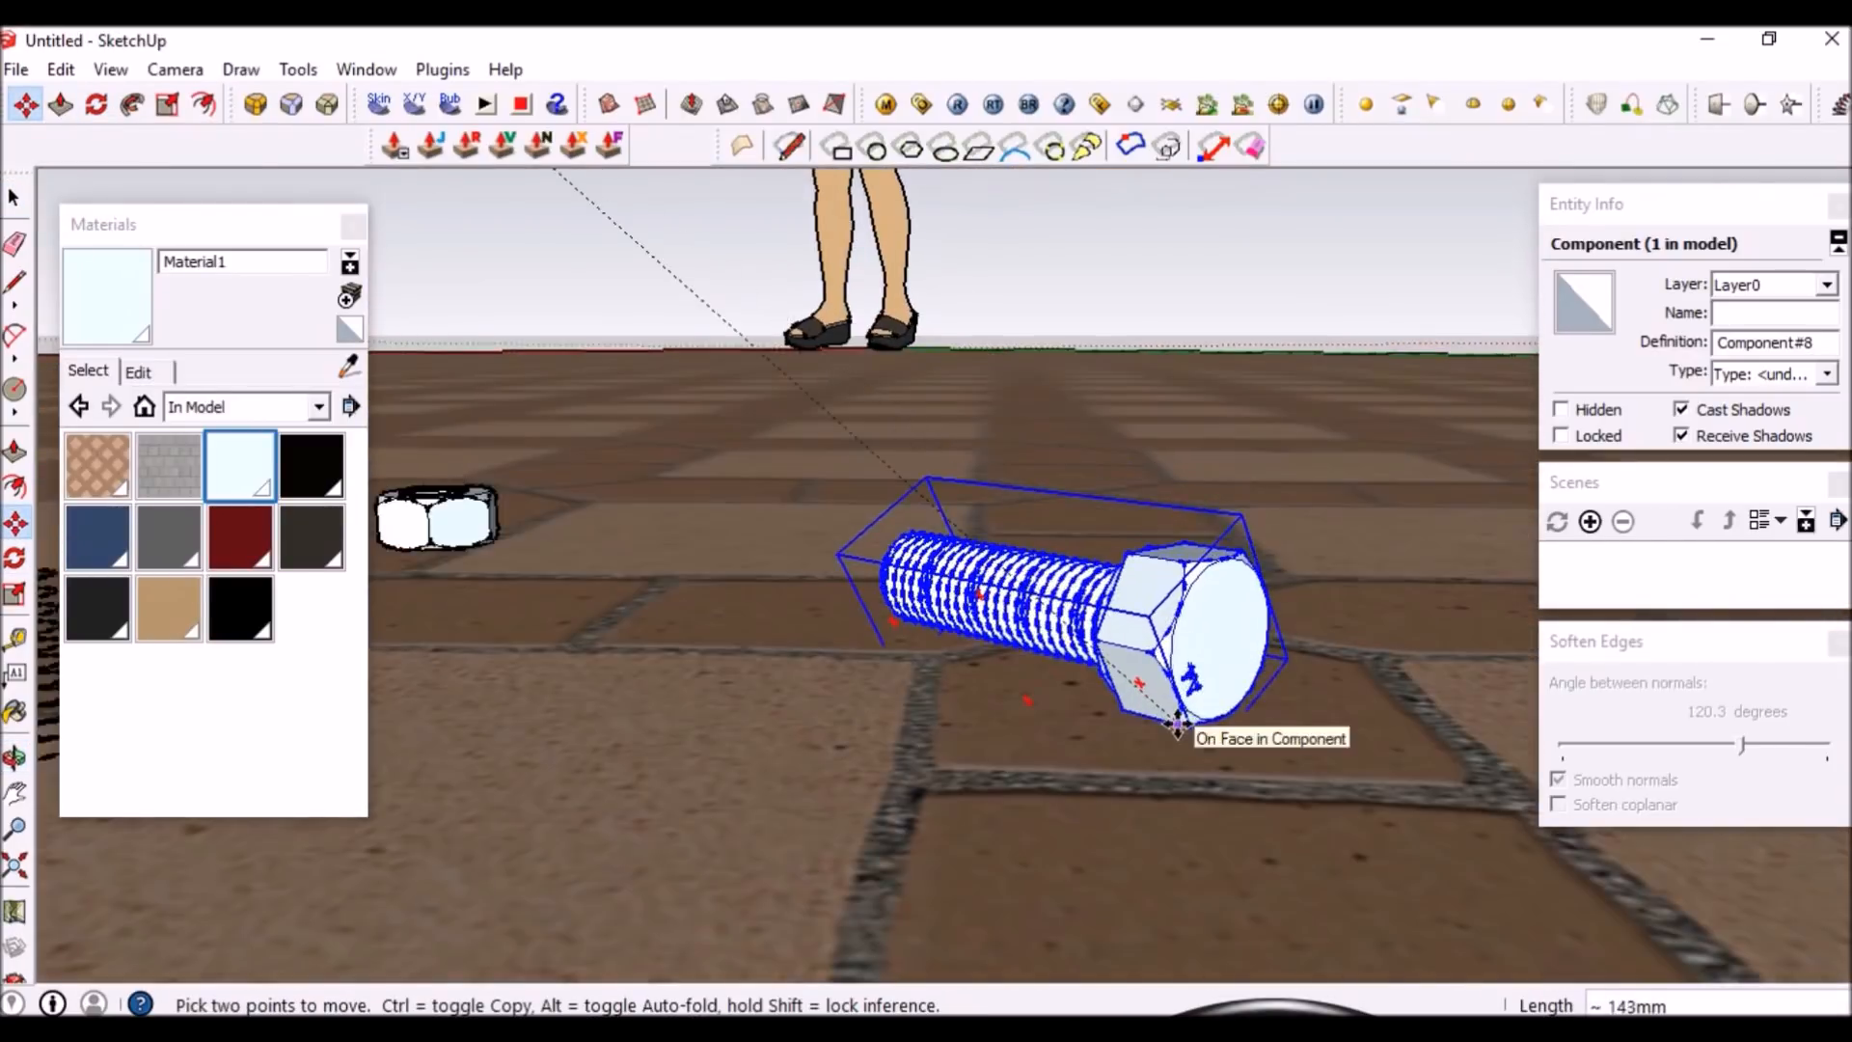
pyautogui.moveTo(1109, 598); pyautogui.dragTo(1033, 690, button='middle')
pyautogui.scroll(-2, 1033, 675)
pyautogui.scroll(2, 1025, 607)
pyautogui.click(1069, 619)
pyautogui.press('space')
pyautogui.scroll(-4, 986, 640)
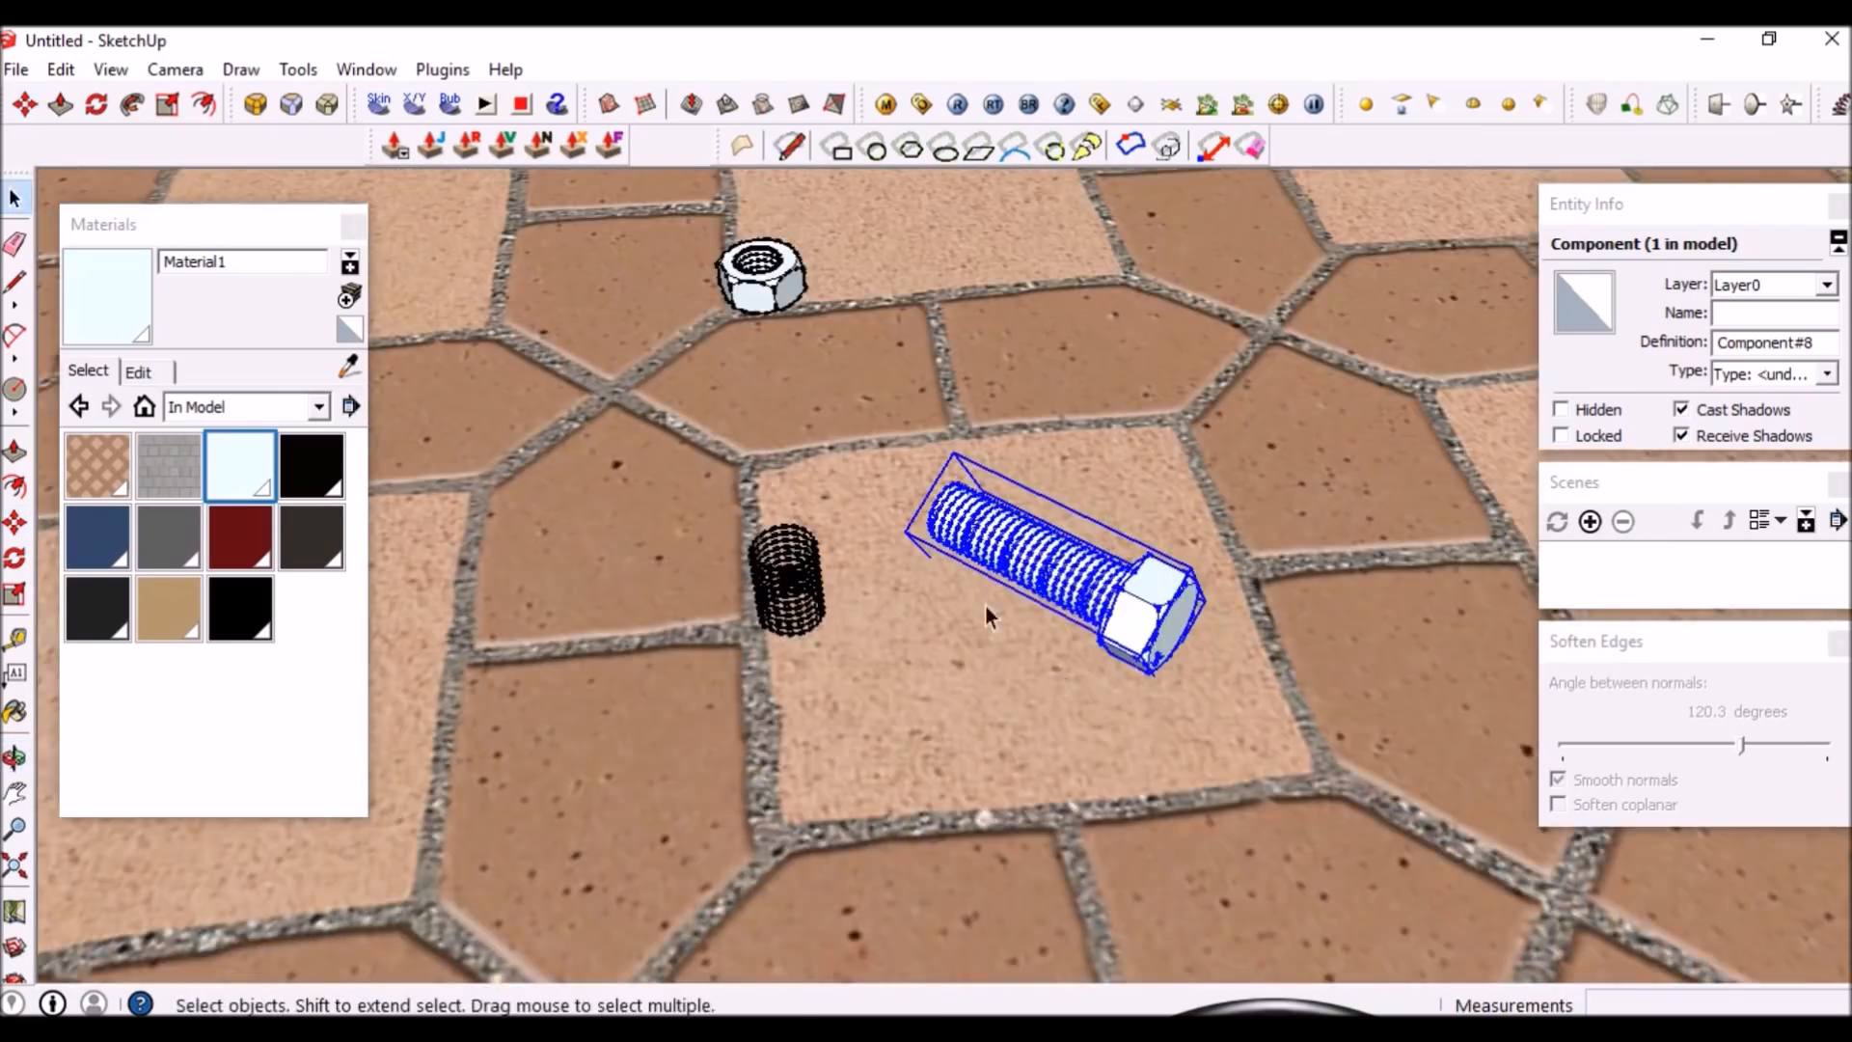
# Tilt the bolt about the end of its head, lowering the threaded tip towards the floor
pyautogui.scroll(4, 987, 646)
pyautogui.press('q')
pyautogui.moveTo(1206, 695); pyautogui.dragTo(1359, 347, button='middle')
pyautogui.scroll(5, 1311, 587)
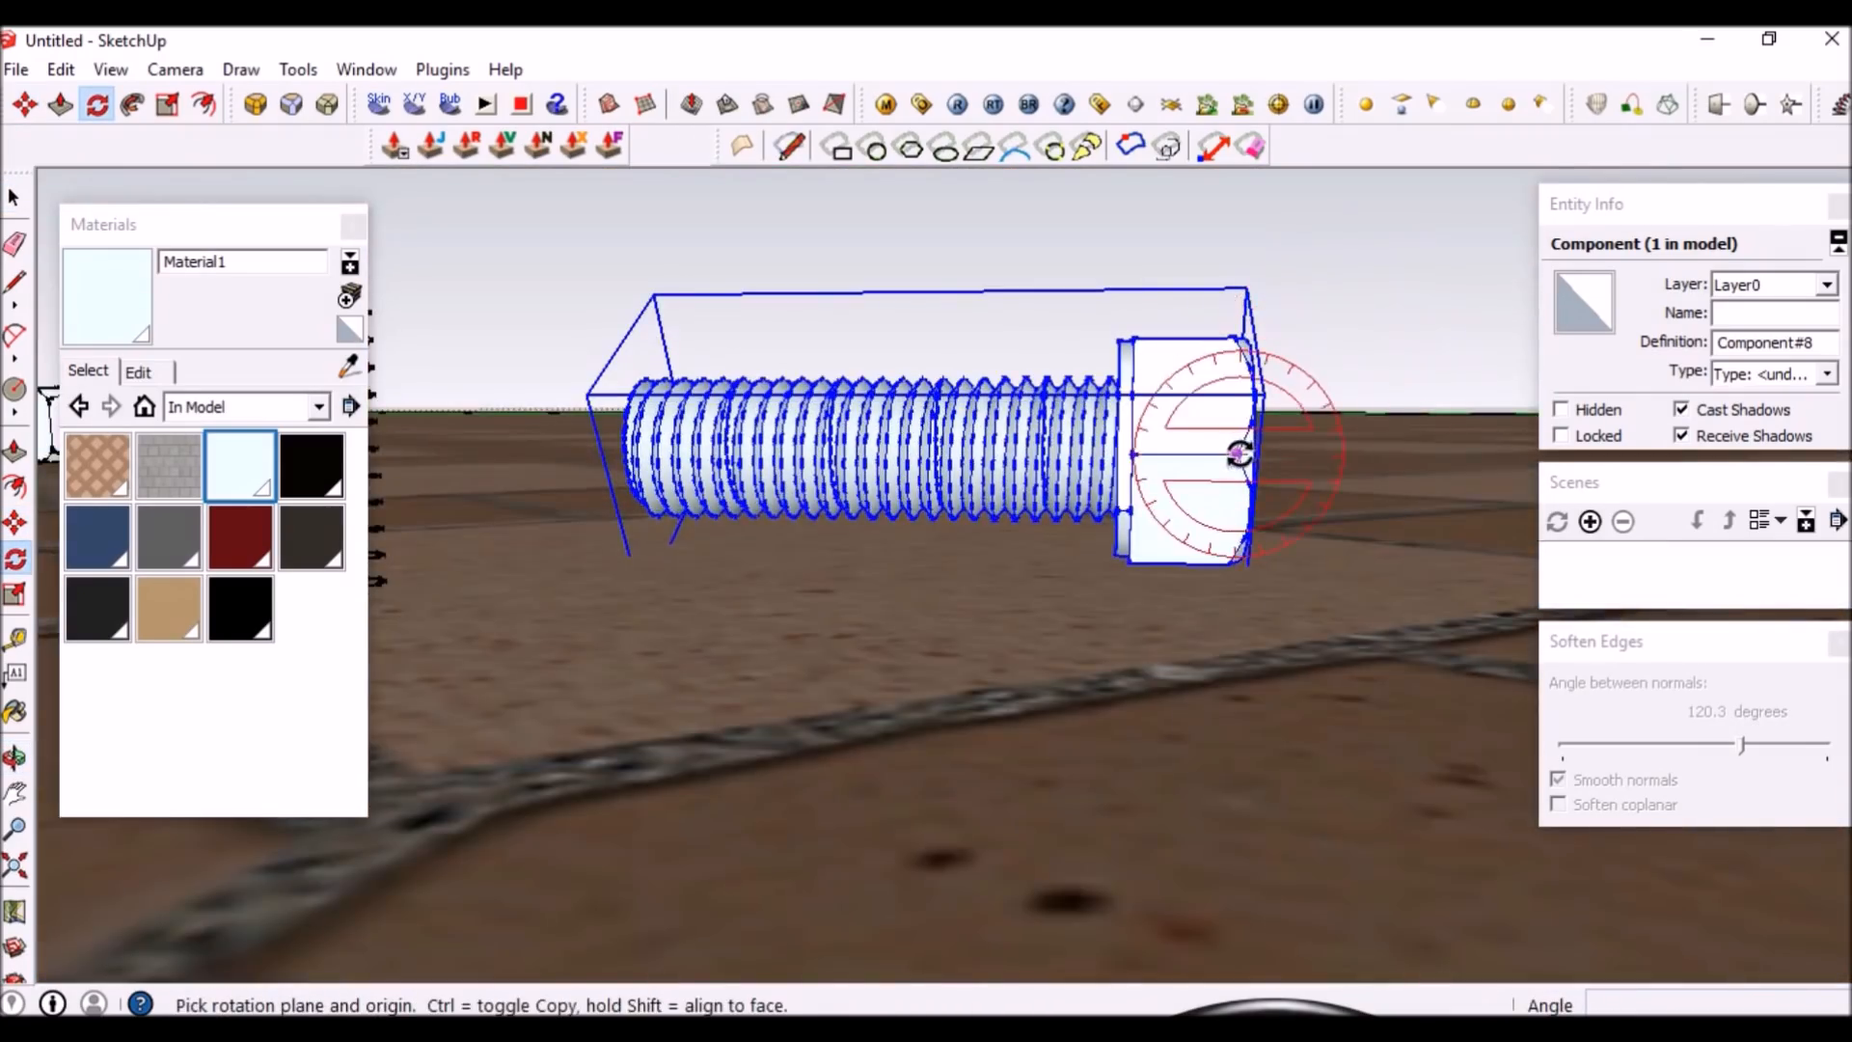
pyautogui.click(1241, 452)
pyautogui.scroll(4, 709, 432)
pyautogui.moveTo(709, 473); pyautogui.dragTo(712, 444, button='middle')
pyautogui.scroll(4, 723, 560)
pyautogui.click(727, 573)
pyautogui.click(744, 722)
pyautogui.press('space')
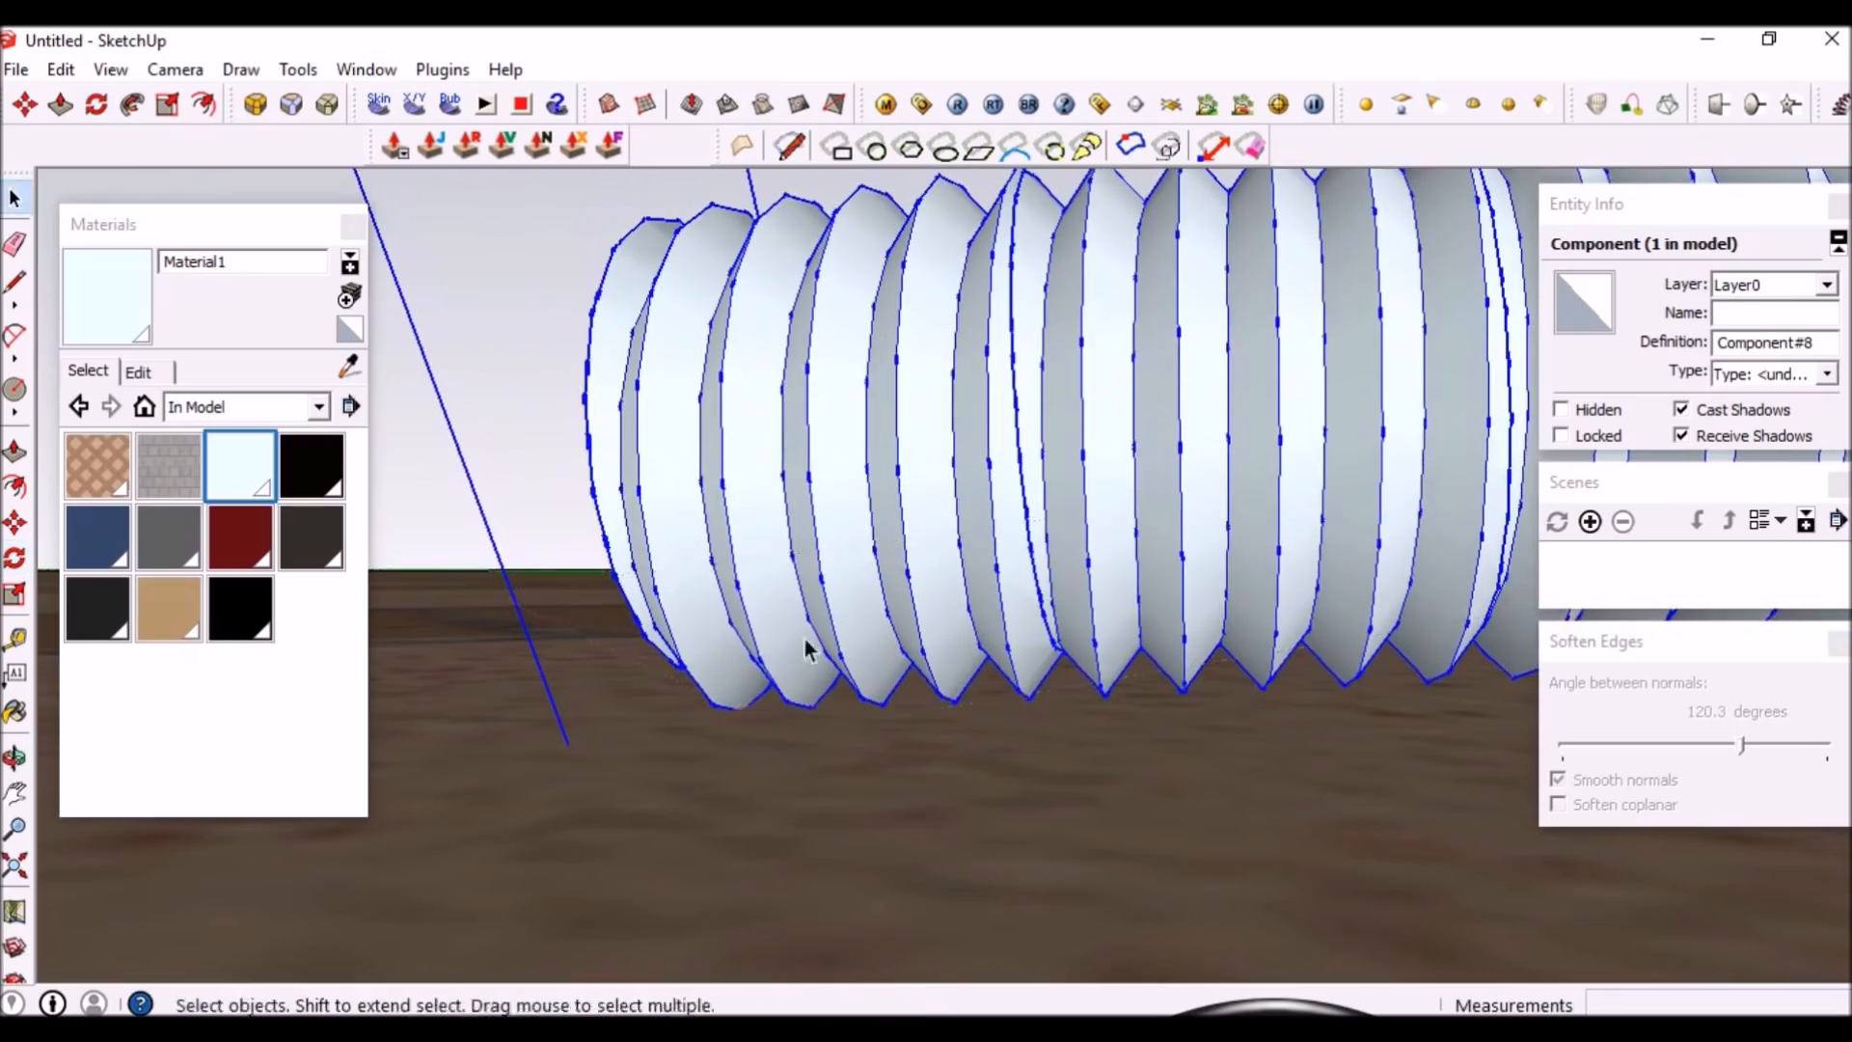
# Fine-tune the bolt's tilt with another small rotation that brings its threaded tip closer to the floor
pyautogui.scroll(-5, 760, 746)
pyautogui.moveTo(955, 618); pyautogui.dragTo(1022, 699, button='middle')
pyautogui.scroll(4, 1051, 627)
pyautogui.moveTo(1158, 617); pyautogui.dragTo(1203, 467, button='middle')
pyautogui.scroll(-3, 1191, 482)
pyautogui.press('q')
pyautogui.click(1098, 561)
pyautogui.scroll(4, 577, 503)
pyautogui.click(580, 342)
pyautogui.click(566, 439)
pyautogui.press('space')
# Move the nut onto the same tile as the bolt and delete the leftover copied thread segment
pyautogui.scroll(-4, 570, 444)
pyautogui.moveTo(906, 487); pyautogui.dragTo(972, 709, button='middle')
pyautogui.scroll(-4, 975, 709)
pyautogui.click(786, 376)
pyautogui.moveTo(950, 526); pyautogui.dragTo(1022, 554, button='middle')
pyautogui.press('m')
pyautogui.click(796, 511)
pyautogui.click(1013, 873)
pyautogui.press('space')
pyautogui.doubleClick(891, 600)
pyautogui.press('Delete')
# Rotate the nut 20 degrees on the tile beside the bolt
pyautogui.moveTo(1138, 579); pyautogui.dragTo(981, 746, button='middle')
pyautogui.press('space')
pyautogui.click(994, 617)
pyautogui.keyDown('shift'); pyautogui.click(832, 596); pyautogui.keyUp('shift')
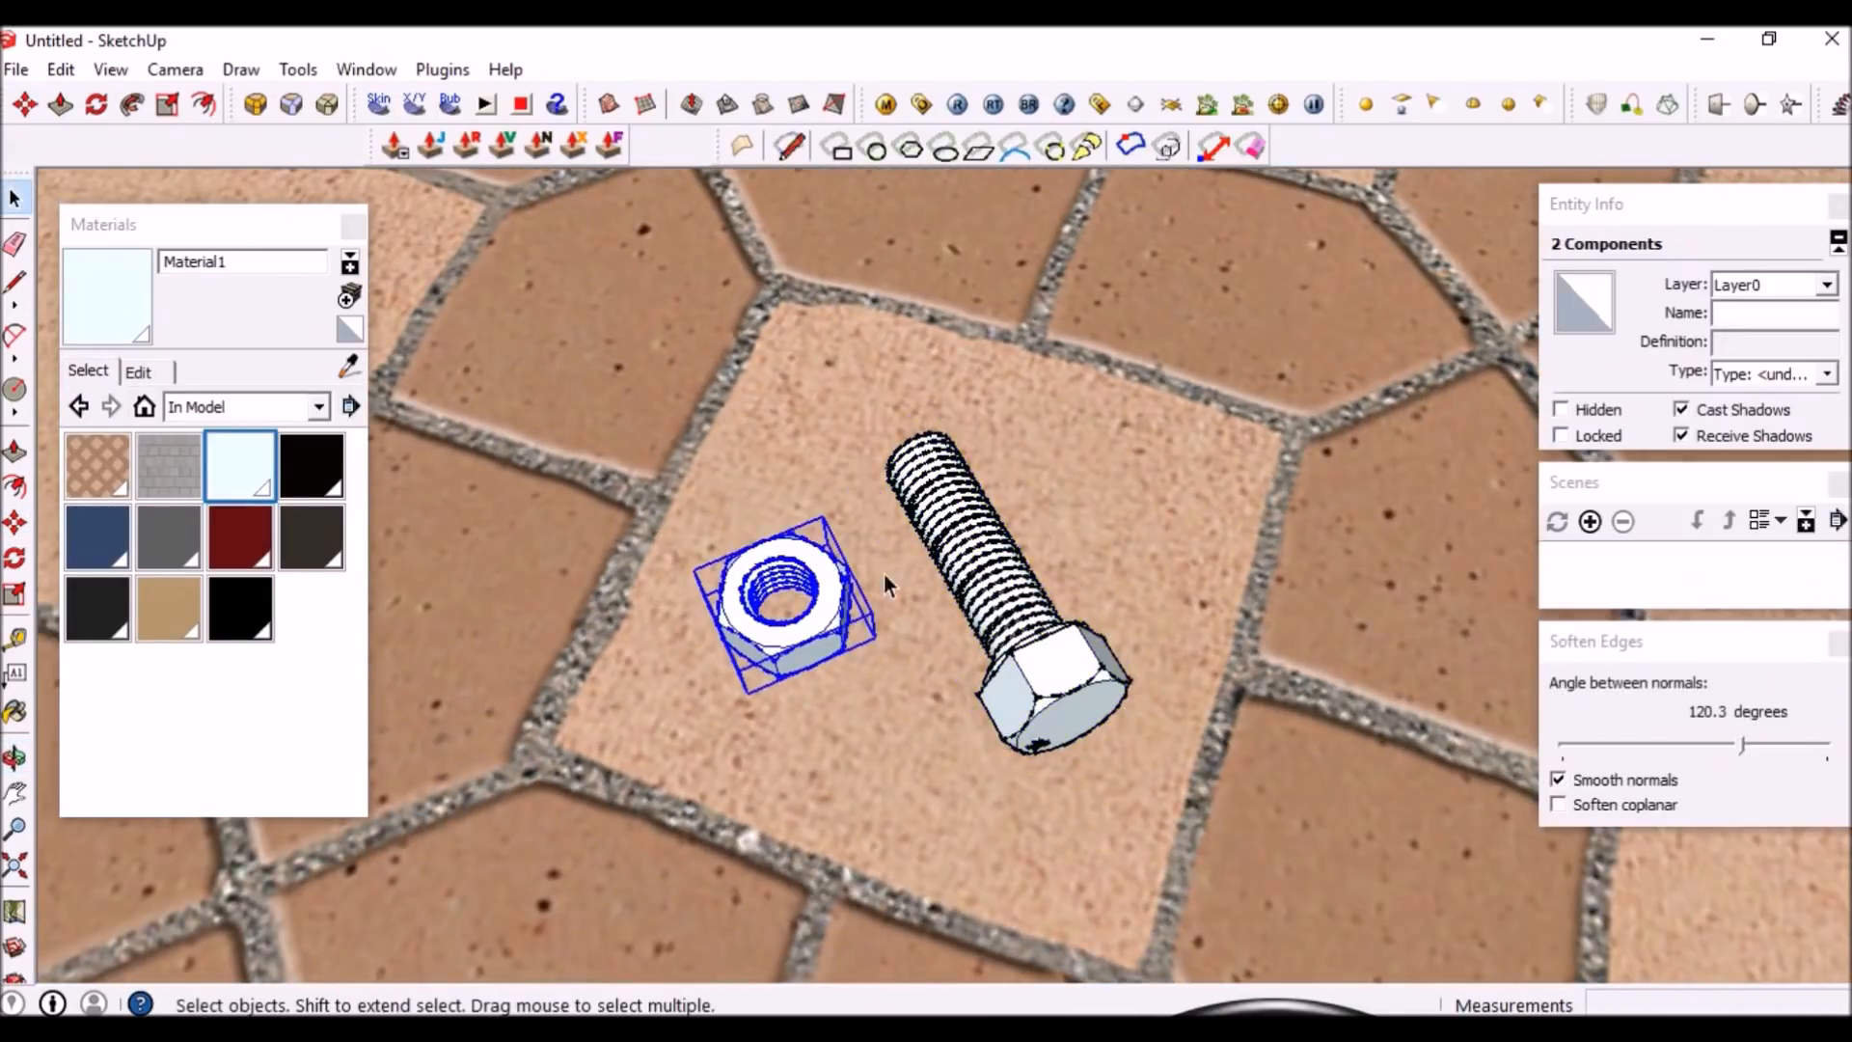
pyautogui.press('q')
pyautogui.click(922, 639)
pyautogui.click(1212, 518)
pyautogui.write('20')
pyautogui.press('Return')
# Move the rotated nut to a new position next to the bolt on the tile
pyautogui.moveTo(1191, 655); pyautogui.dragTo(1109, 502, button='middle')
pyautogui.press('m')
pyautogui.click(912, 759)
pyautogui.click(1013, 603)
pyautogui.press('space')
# Frame the nut and bolt in a close-up view and render the scene with V-Ray
pyautogui.scroll(3, 1138, 540)
pyautogui.scroll(3, 922, 449)
pyautogui.moveTo(922, 449); pyautogui.dragTo(1007, 749, button='middle')
pyautogui.click(1100, 103)
pyautogui.click(958, 104)
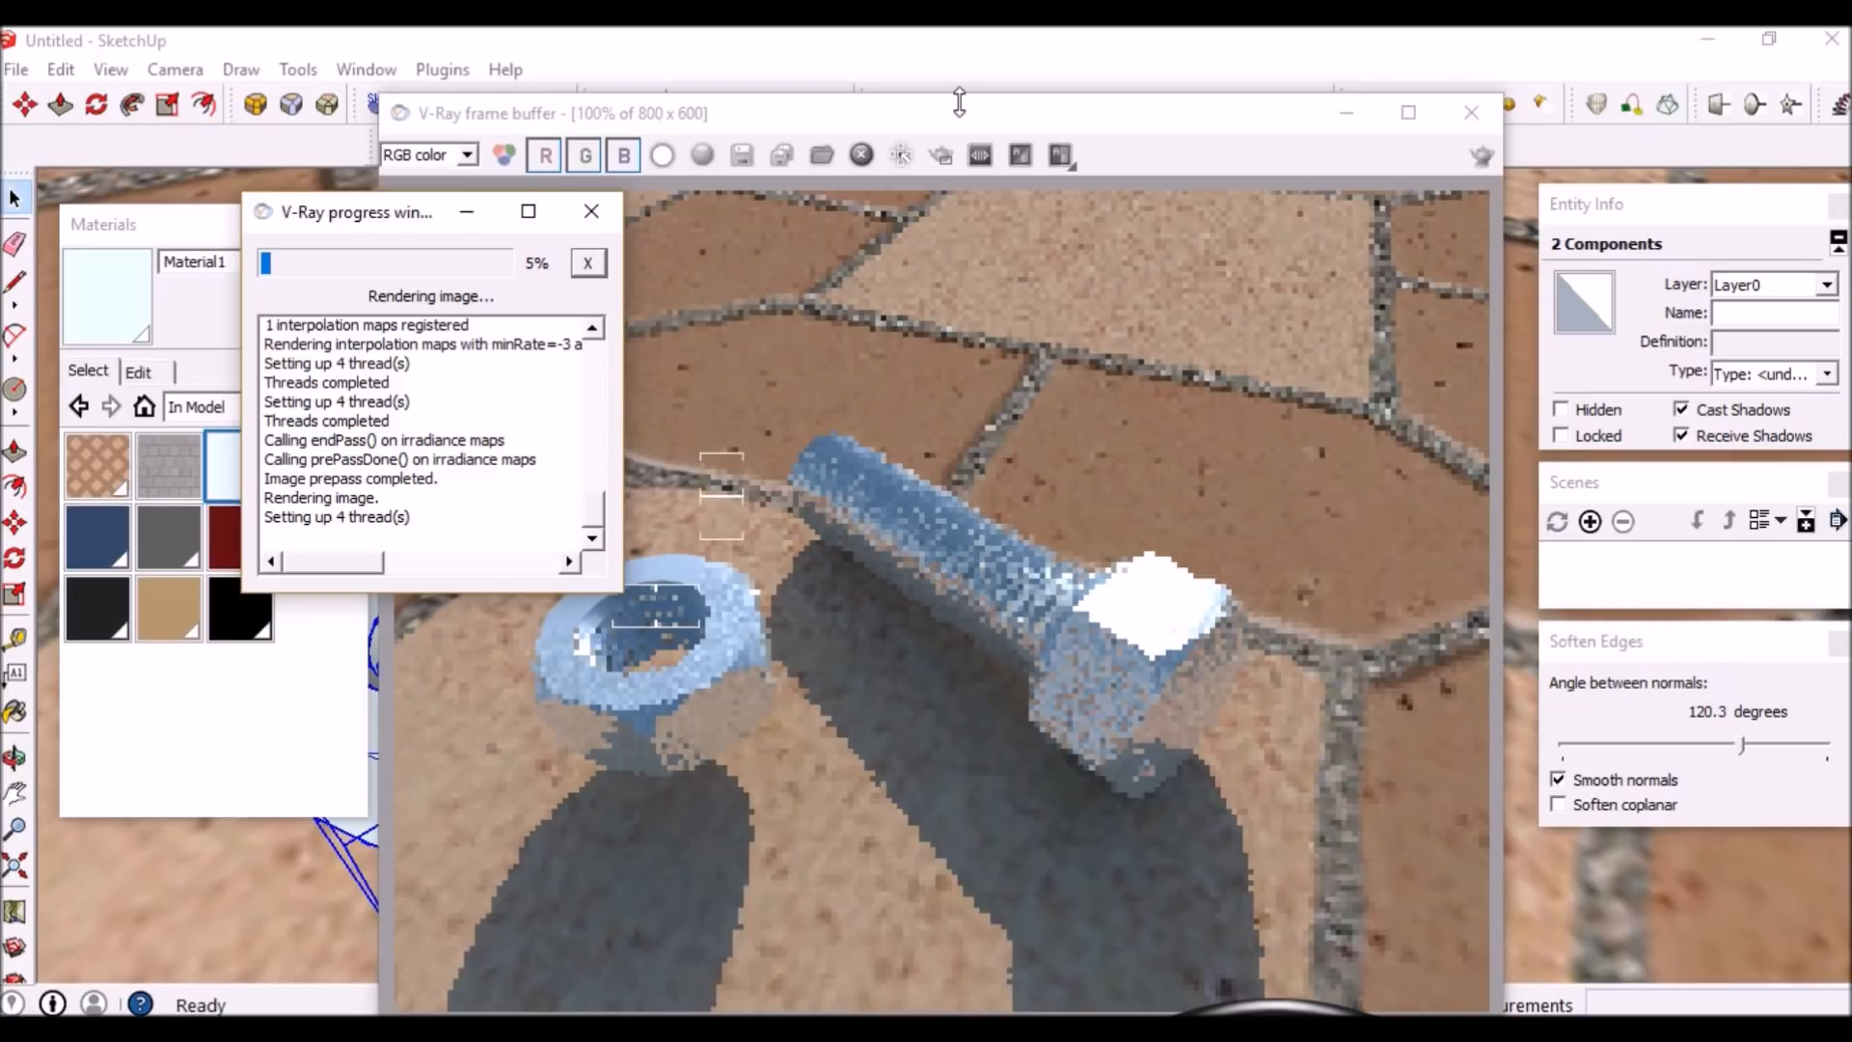
# Move the V-Ray progress window aside and minimize the frame buffer to uncover the model
pyautogui.moveTo(386, 211); pyautogui.dragTo(208, 150)
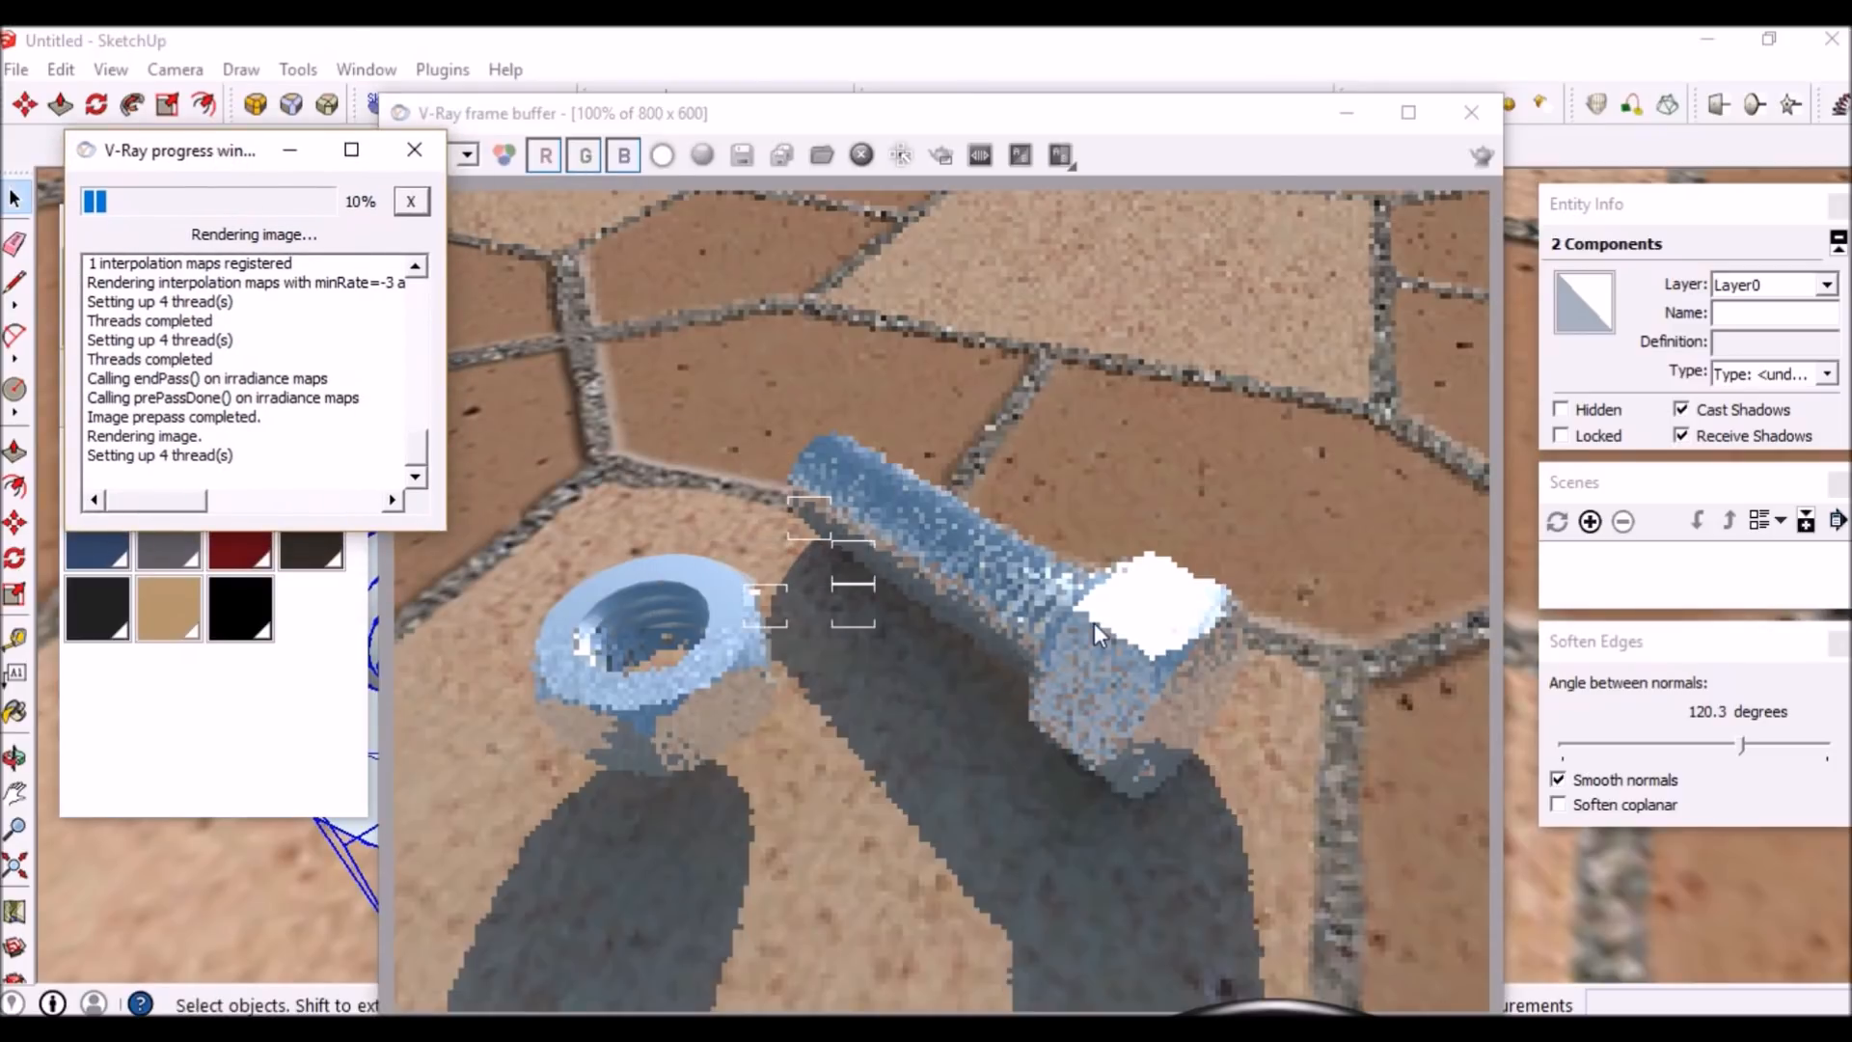
pyautogui.click(1348, 122)
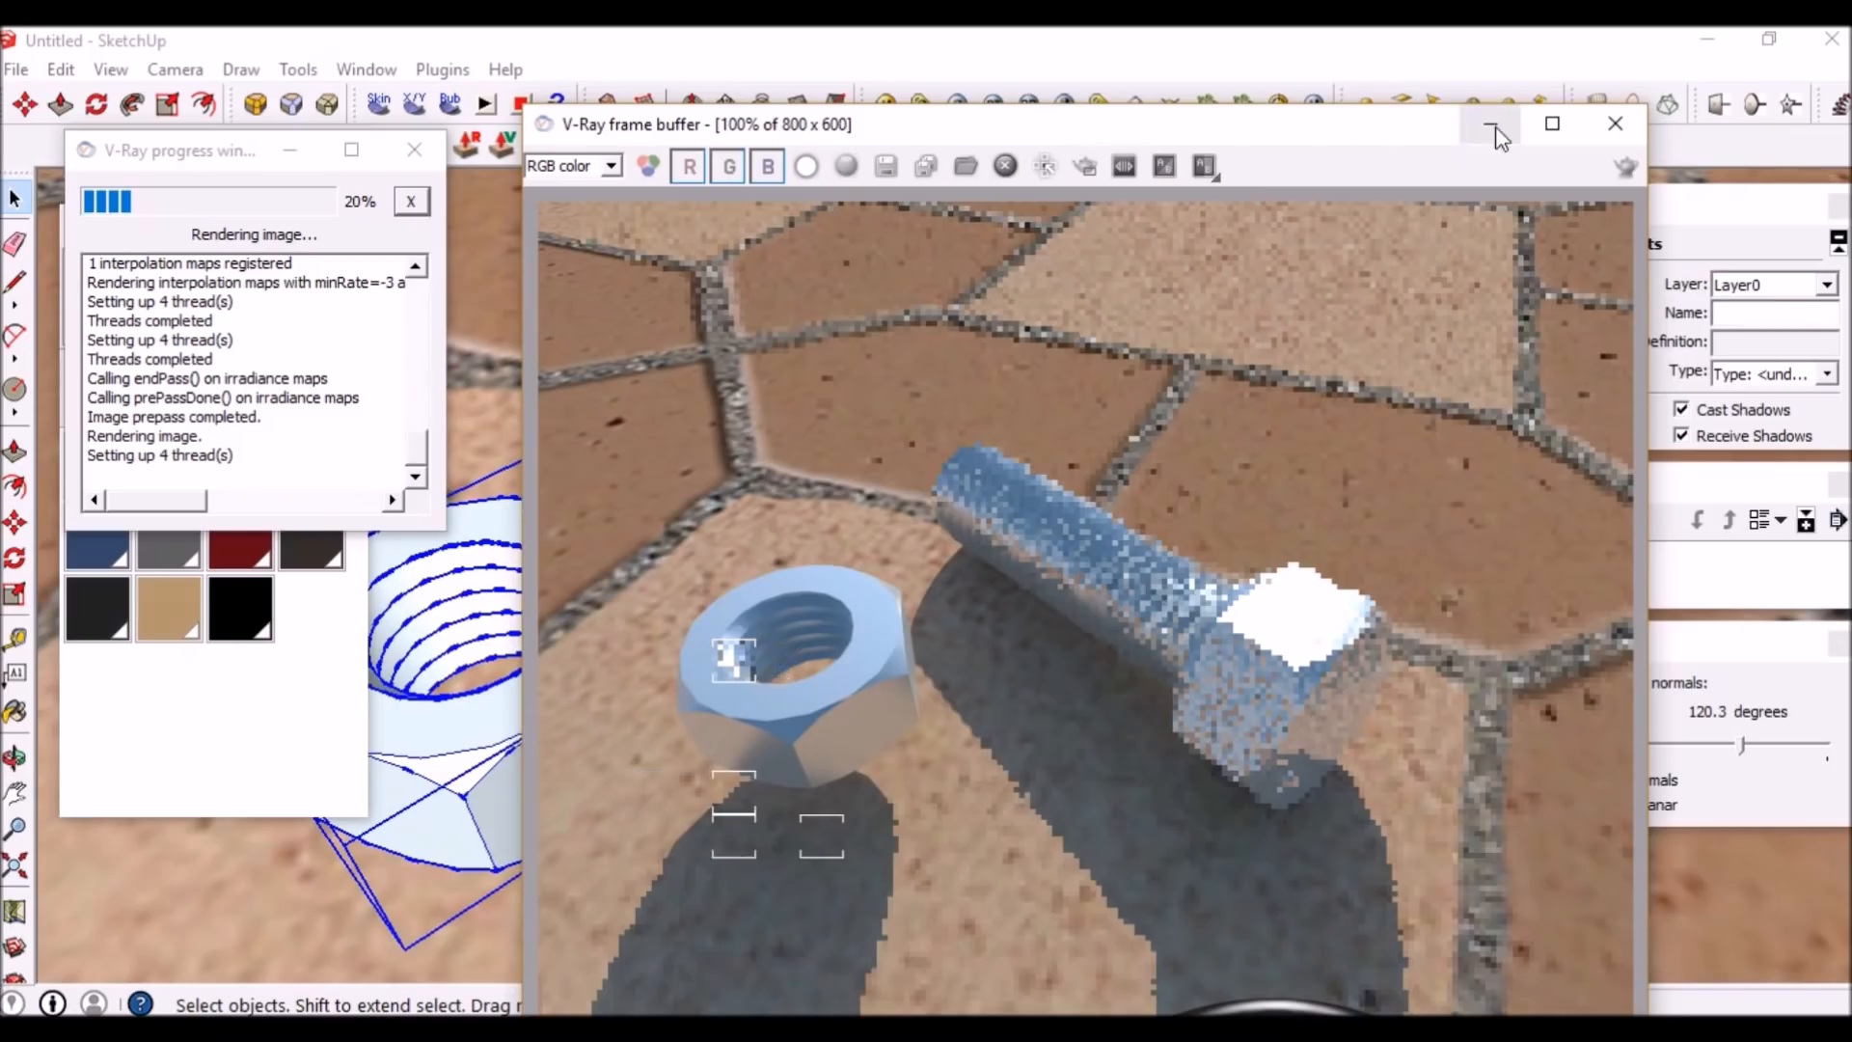
pyautogui.click(1498, 124)
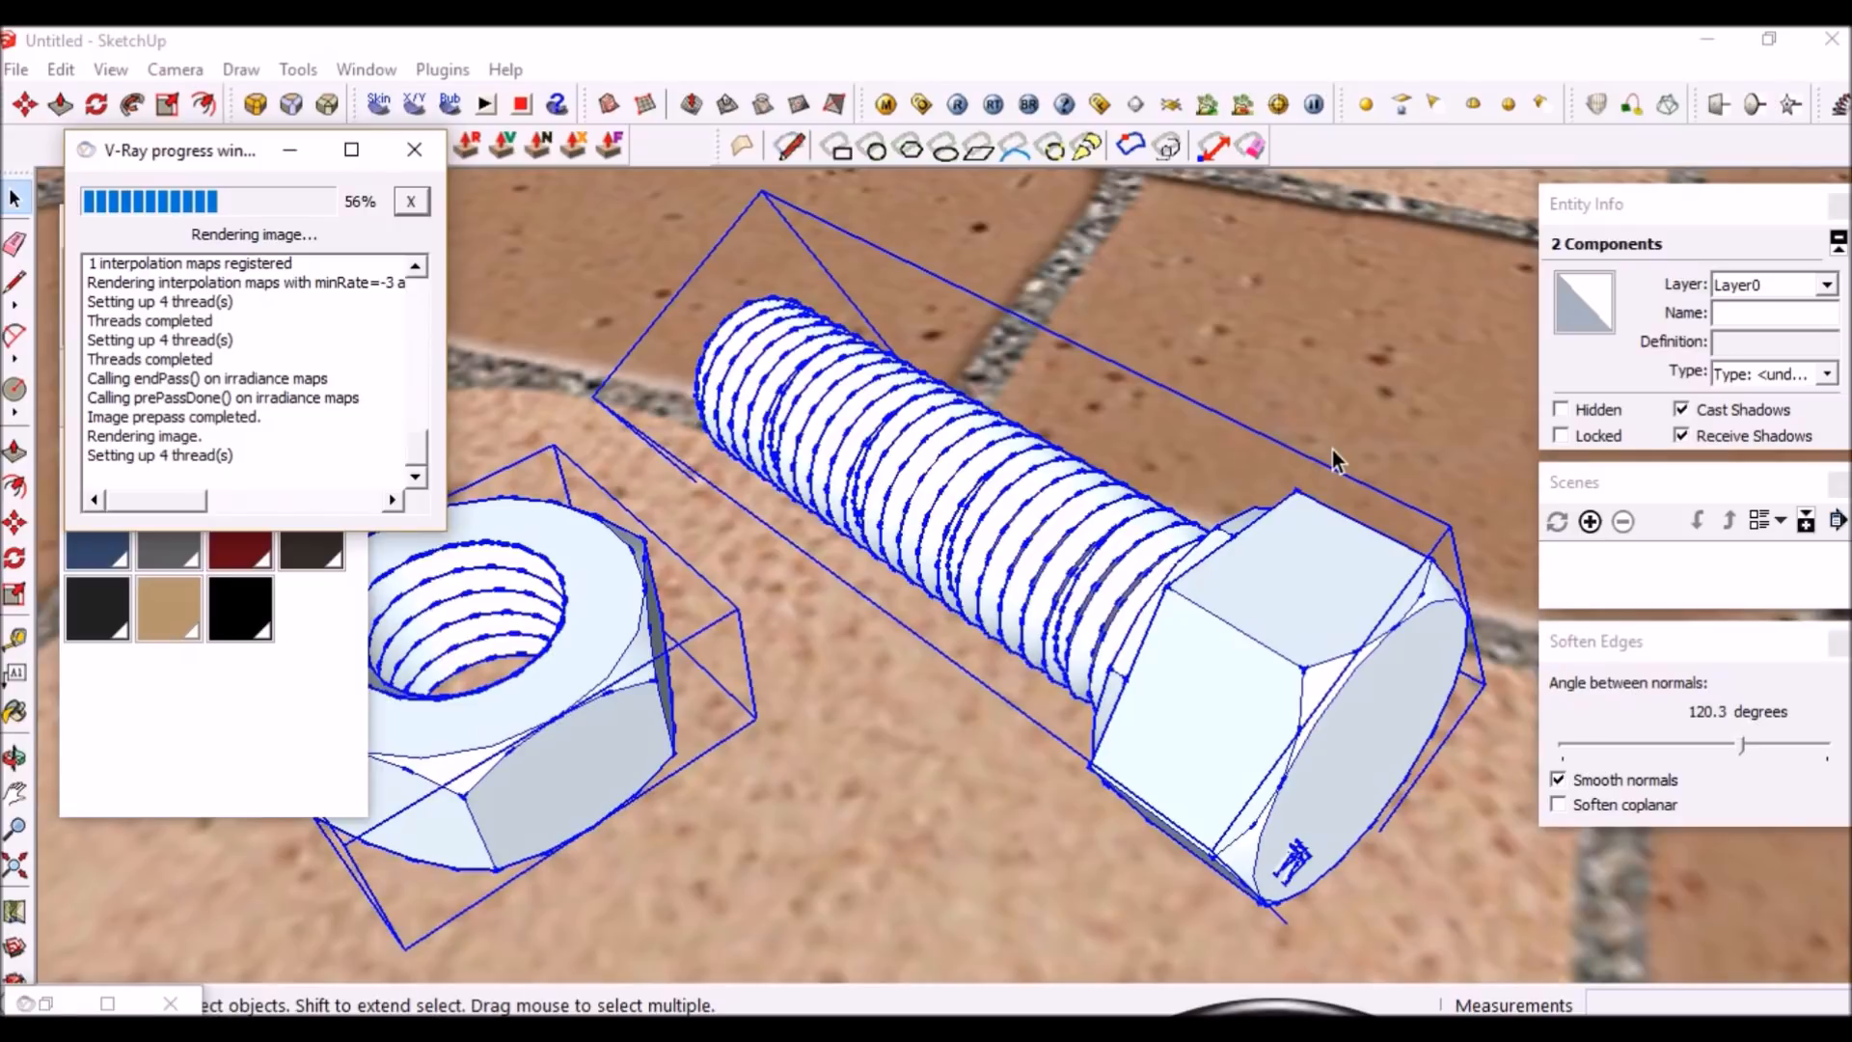
# Open the bolt's head component for editing and select all its geometry
pyautogui.moveTo(1333, 449); pyautogui.dragTo(1377, 699, button='middle')
pyautogui.scroll(3, 1376, 690)
pyautogui.press('t')
pyautogui.click(1204, 443)
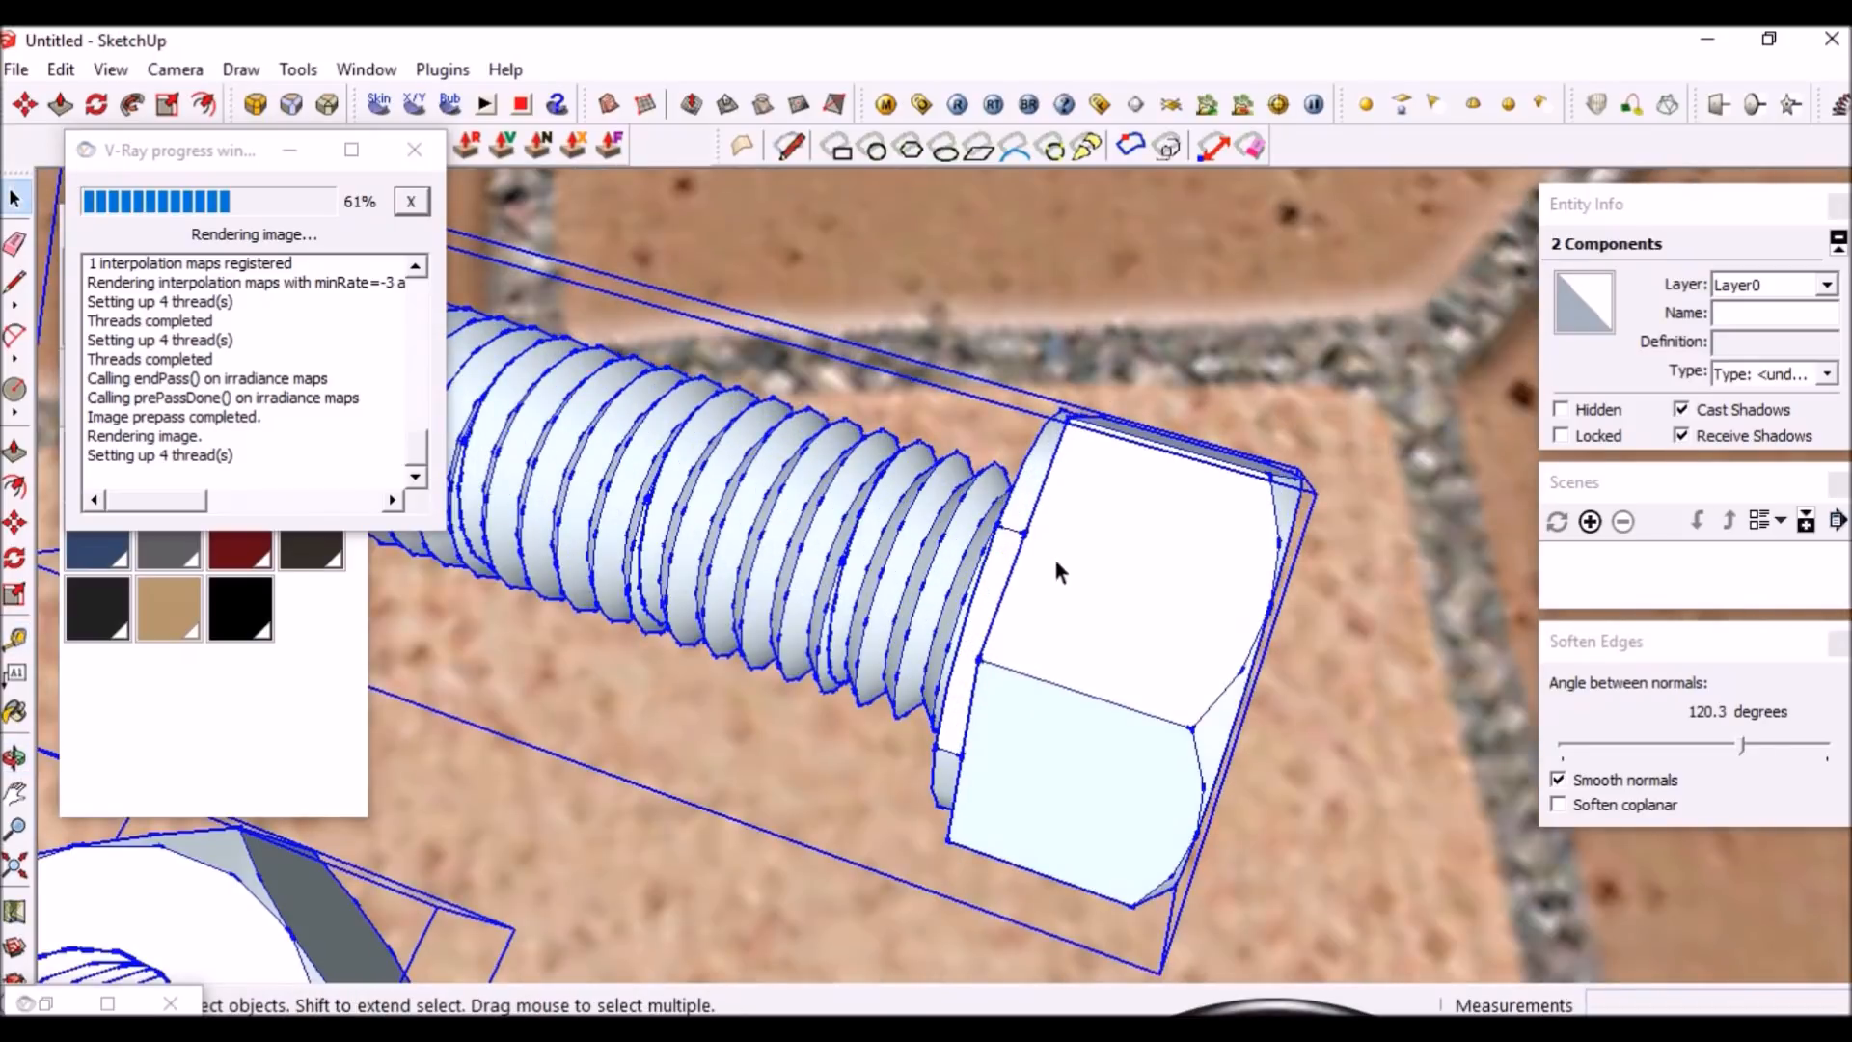
pyautogui.scroll(2, 1058, 560)
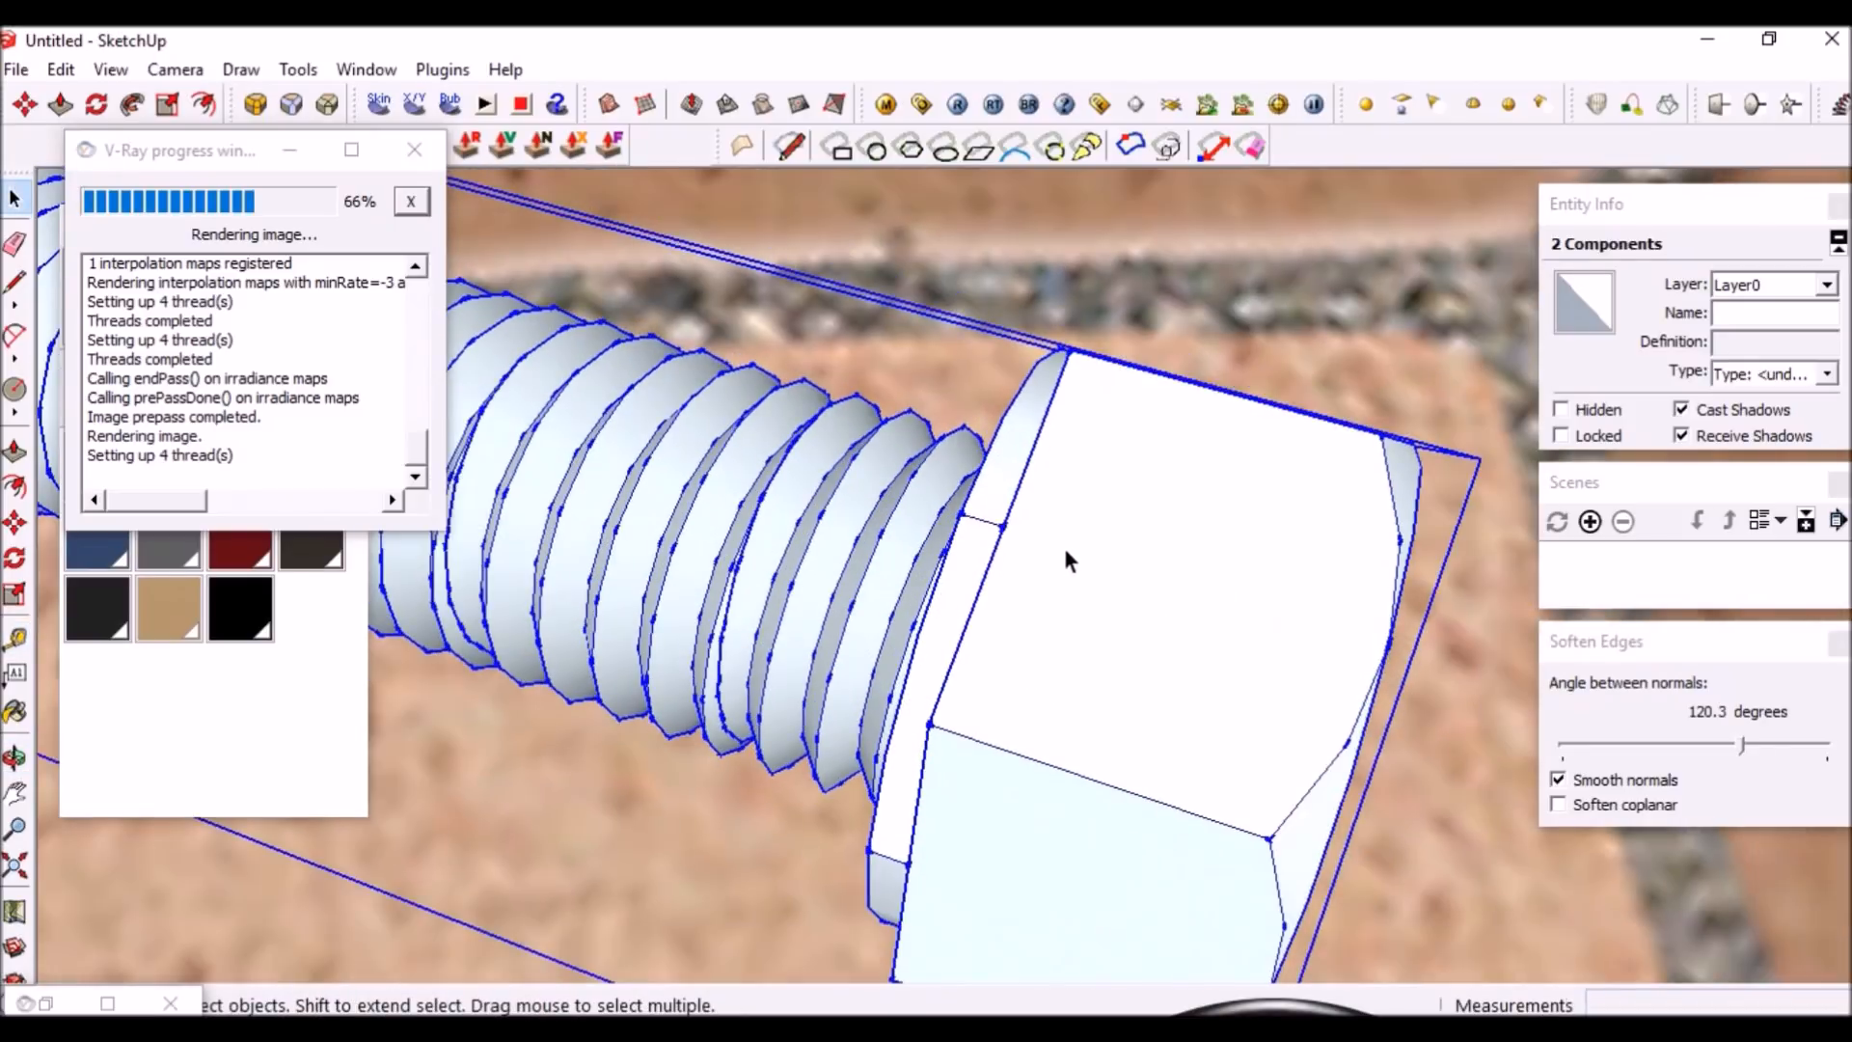
pyautogui.doubleClick(1062, 542)
pyautogui.scroll(1, 1052, 516)
pyautogui.tripleClick(1040, 519)
# Check the height of the bolt head from its underside with the Tape Measure tool
pyautogui.press('t')
pyautogui.scroll(-4, 1422, 538)
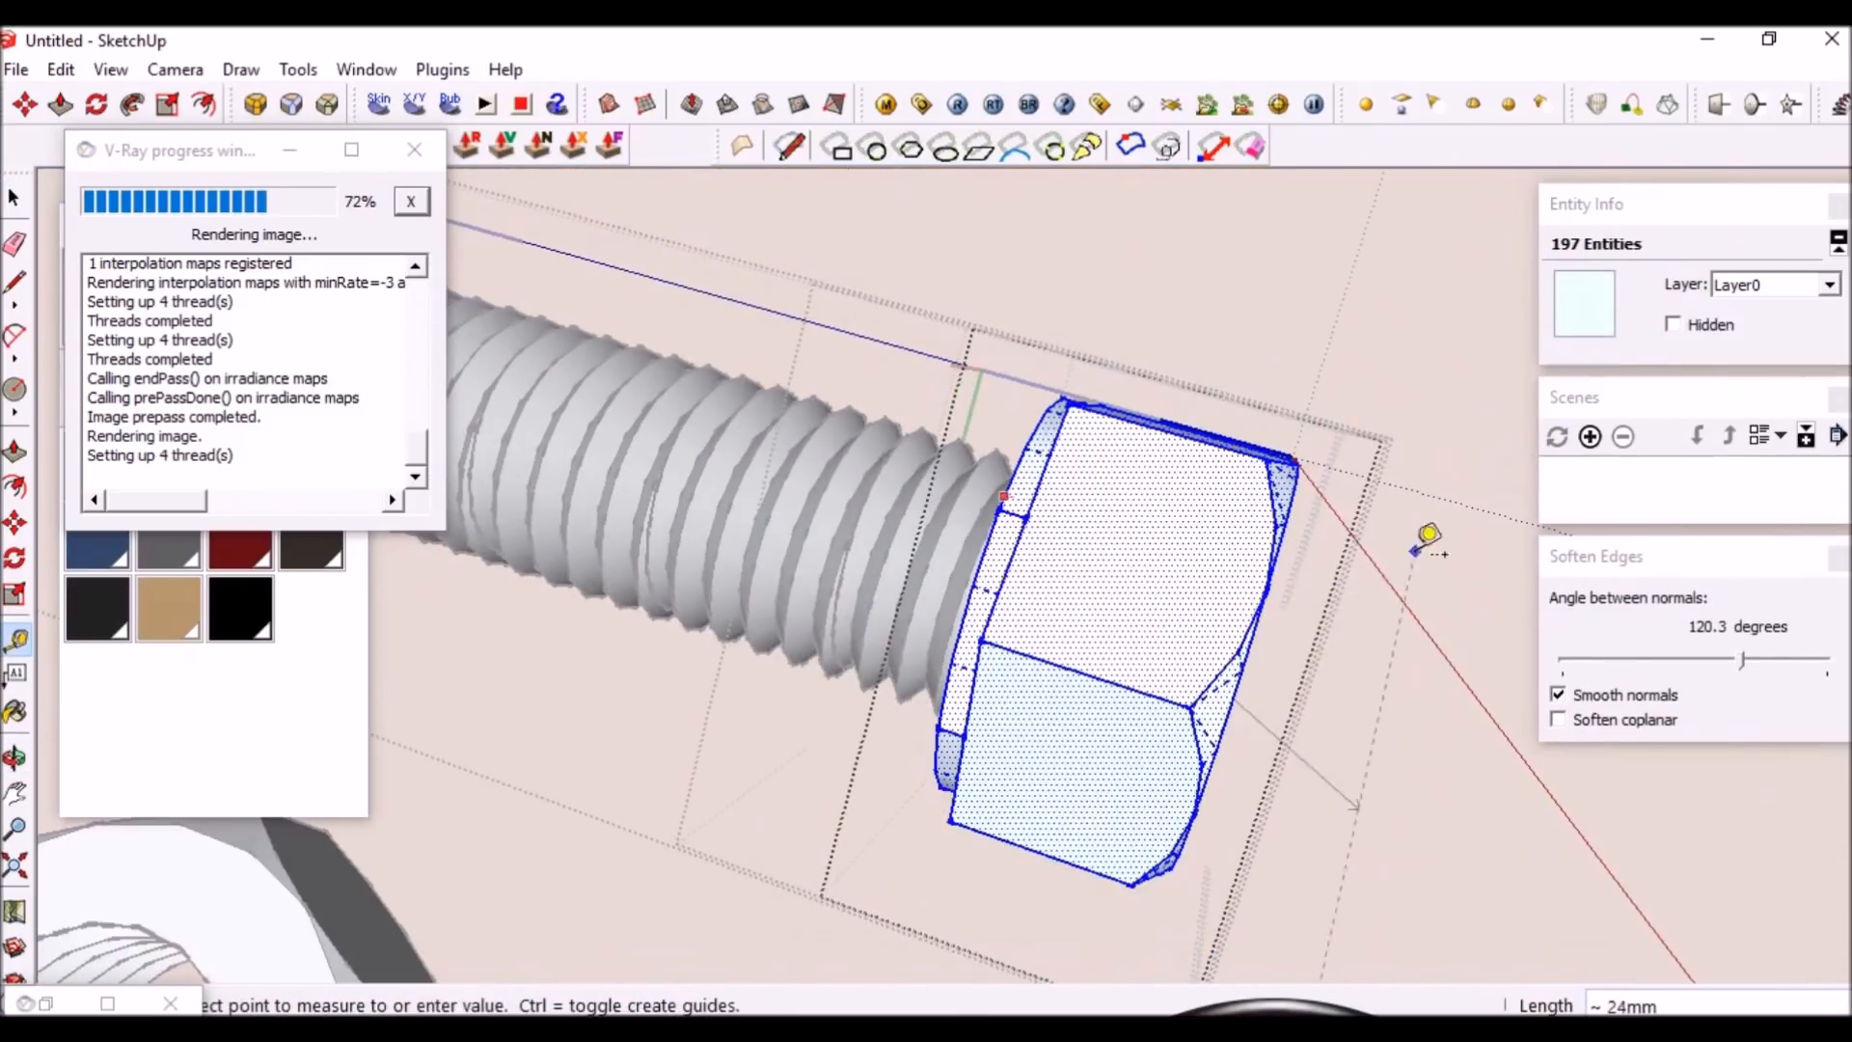
pyautogui.press('space')
pyautogui.moveTo(1335, 608); pyautogui.dragTo(1186, 516, button='middle')
pyautogui.scroll(-3, 1196, 525)
pyautogui.click(1211, 530)
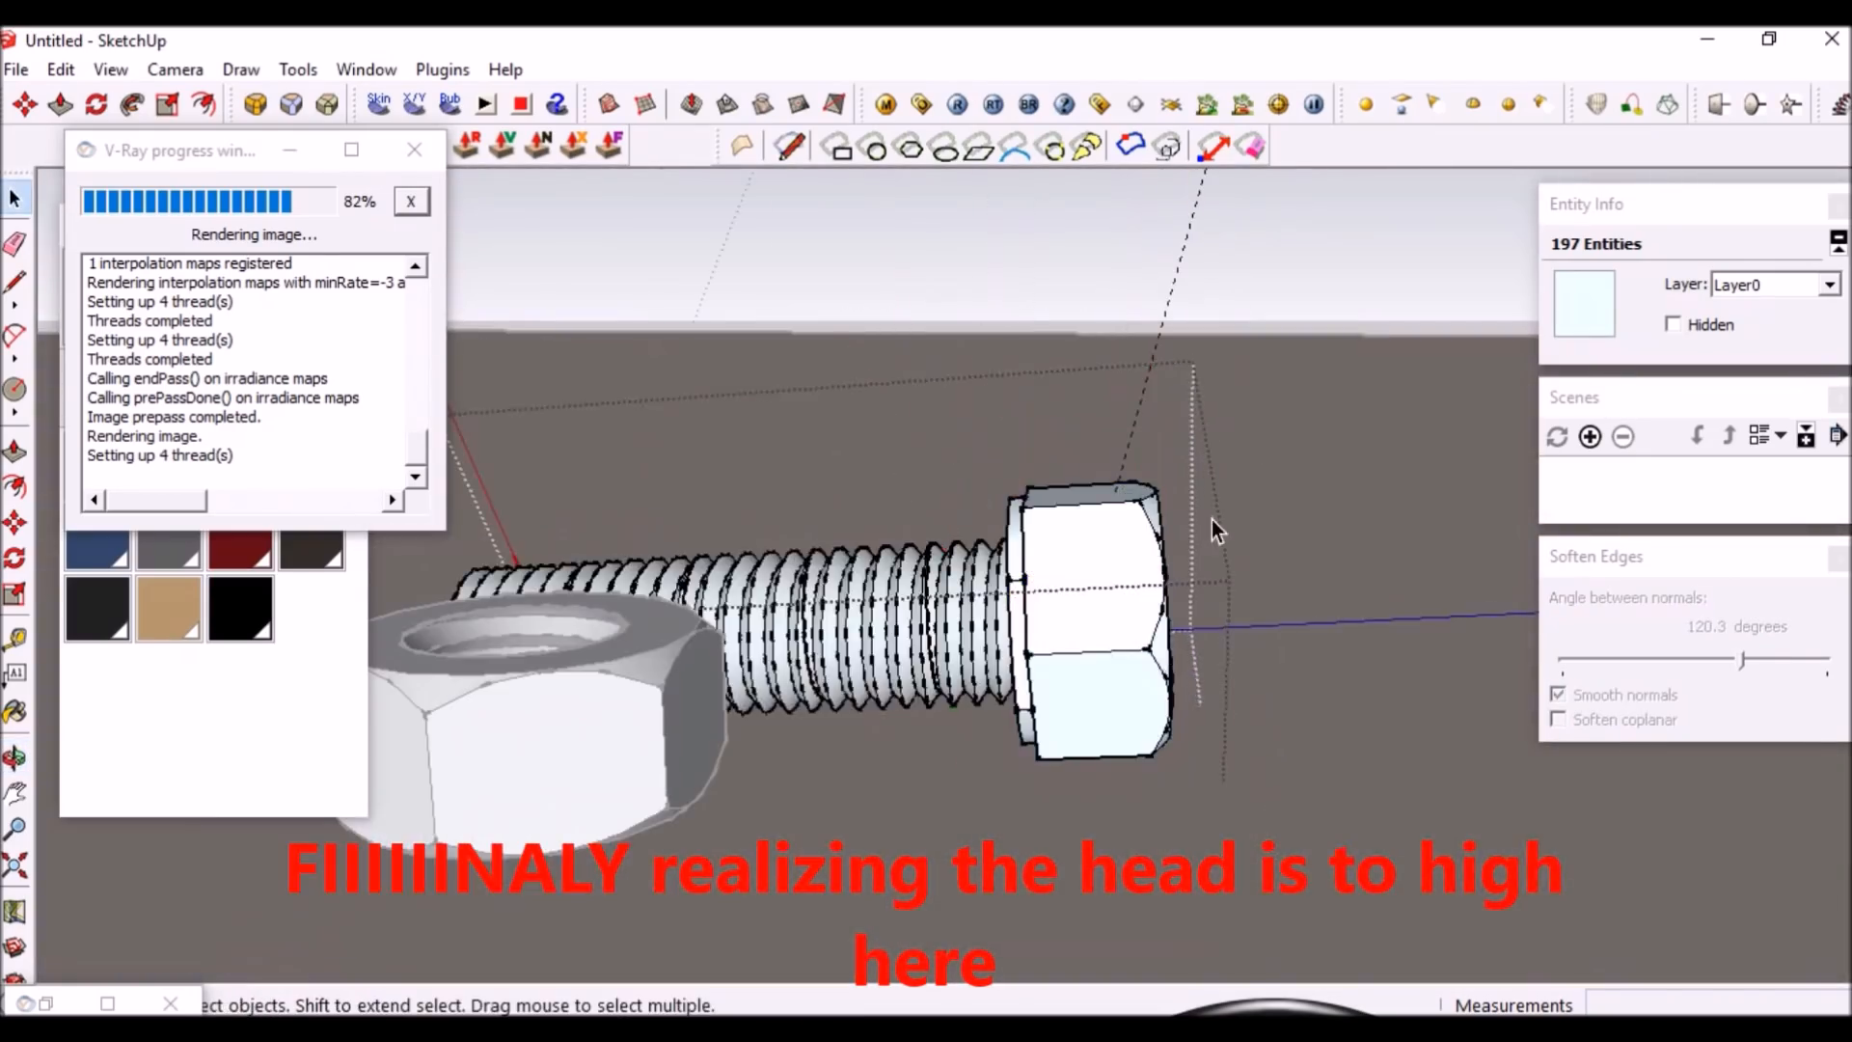
# Measure across the bolt head from its rim with the Tape Measure tool
pyautogui.click(1223, 577)
pyautogui.press('t')
pyautogui.click(1076, 540)
pyautogui.moveTo(1219, 274); pyautogui.dragTo(1181, 492, button='middle')
pyautogui.scroll(3, 1162, 500)
pyautogui.press('space')
# Open the bolt's head component for editing and select only the geometry of its outer chamfered end
pyautogui.scroll(-5, 1184, 618)
pyautogui.moveTo(1183, 682); pyautogui.dragTo(1019, 579, button='middle')
pyautogui.doubleClick(1018, 524)
pyautogui.scroll(3, 1042, 511)
pyautogui.click(1062, 501)
pyautogui.scroll(2, 1020, 579)
pyautogui.doubleClick(1019, 578)
pyautogui.tripleClick(922, 711)
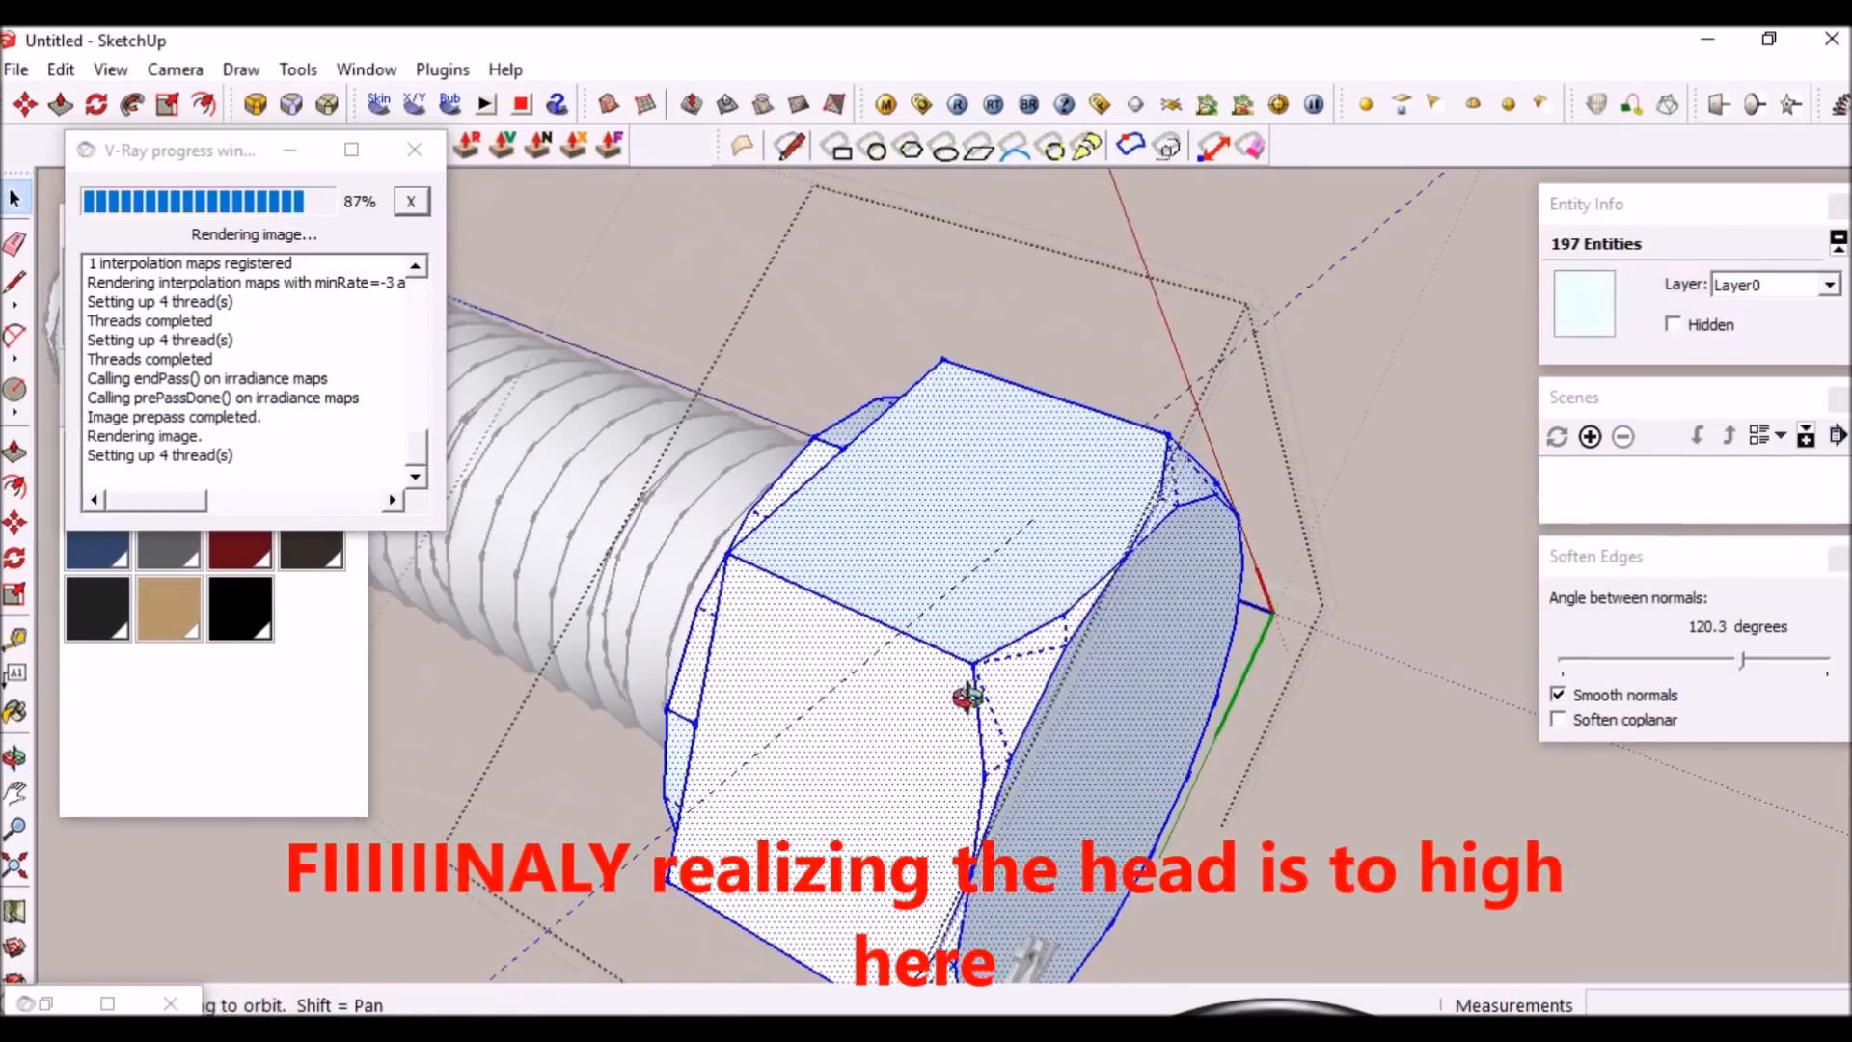
pyautogui.moveTo(922, 711); pyautogui.dragTo(1166, 405, button='middle')
pyautogui.scroll(-5, 1166, 405)
pyautogui.scroll(5, 1199, 517)
pyautogui.moveTo(1199, 517); pyautogui.dragTo(1090, 332, button='middle')
pyautogui.moveTo(1089, 333); pyautogui.dragTo(1235, 757)
pyautogui.moveTo(1235, 757)
pyautogui.mouseDown(button='middle')
pyautogui.moveTo(377, 861)
pyautogui.moveTo(1083, 653)
pyautogui.mouseUp(button='middle')
pyautogui.scroll(-3, 1083, 654)
# Draw a short reference line beyond the head and use it to move the selected chamfered end inward along the blue axis
pyautogui.press('l')
pyautogui.click(1307, 330)
pyautogui.click(1411, 227)
pyautogui.press('space')
pyautogui.press('m')
pyautogui.click(1291, 554)
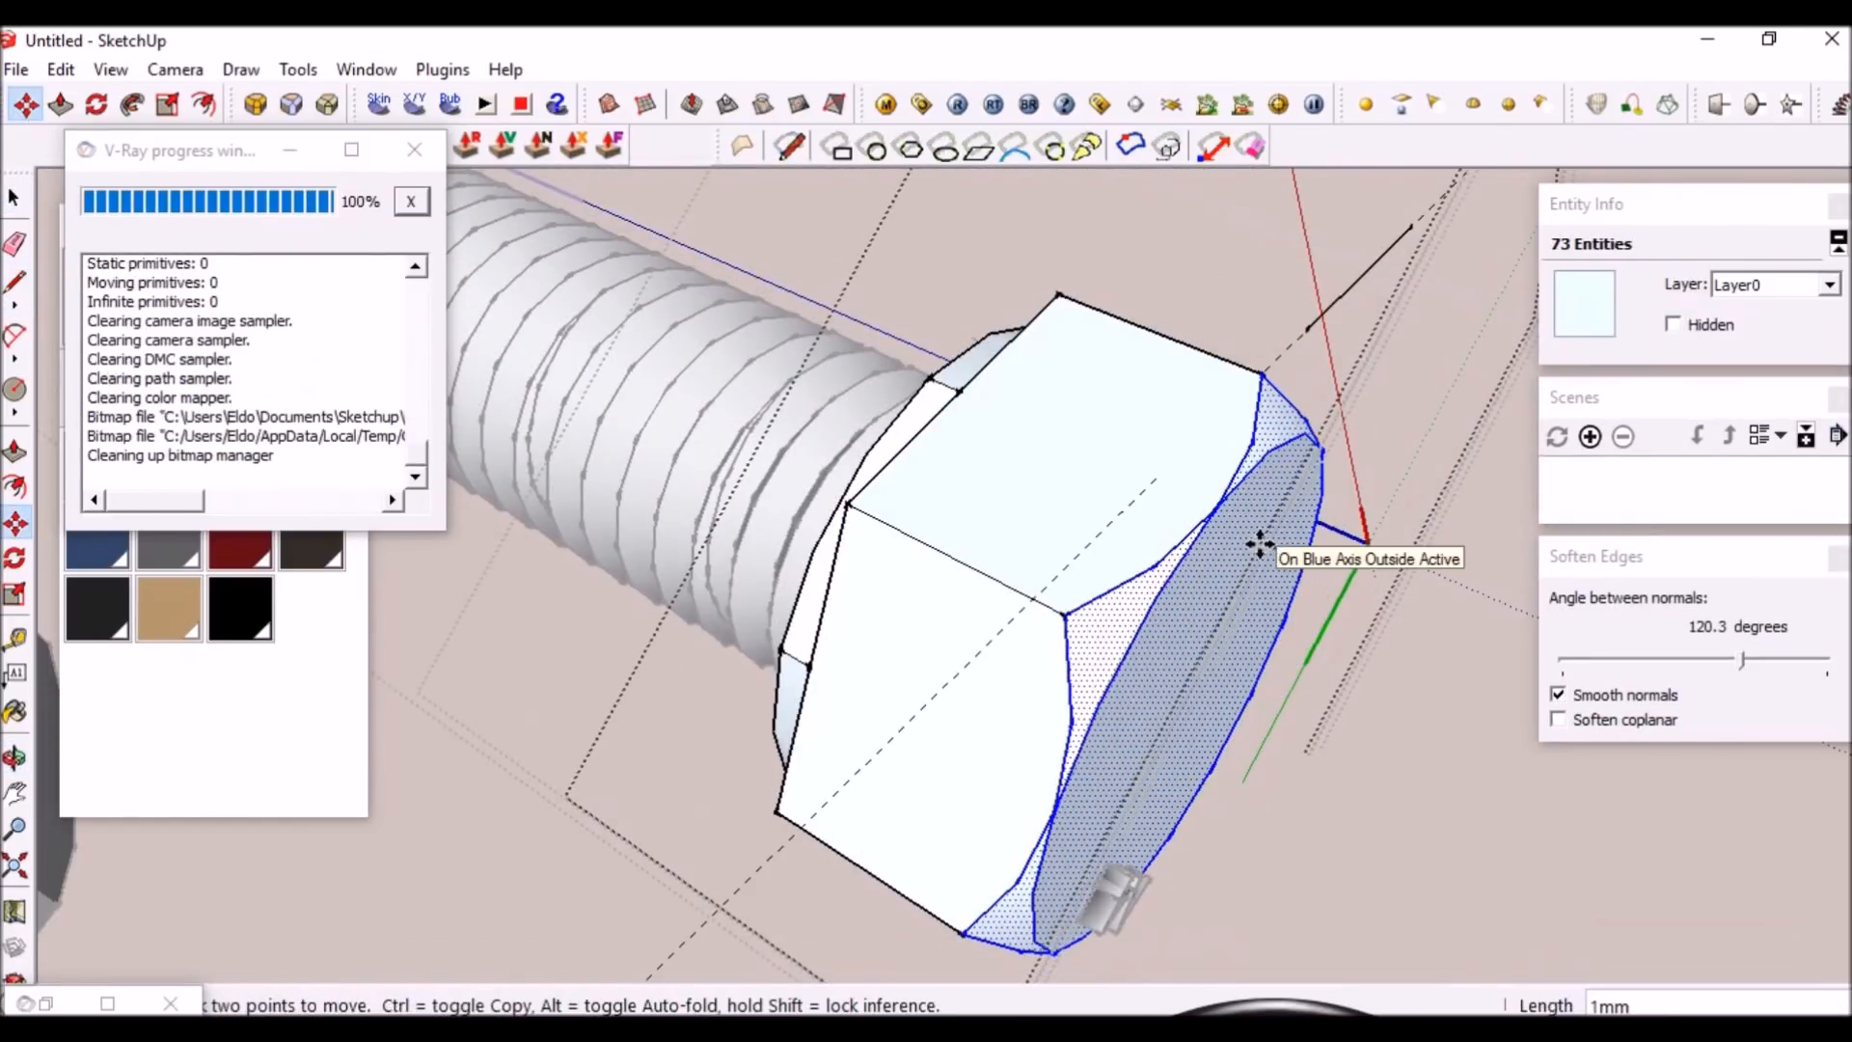
pyautogui.keyDown('shift'); pyautogui.click(1307, 329); pyautogui.keyUp('shift')
# Delete the reference line and the leftover guide beside the bolt head
pyautogui.press('space')
pyautogui.click(1315, 323)
pyautogui.press('Delete')
pyautogui.click(1295, 343)
pyautogui.press('Delete')
pyautogui.moveTo(1295, 344); pyautogui.dragTo(1239, 227, button='middle')
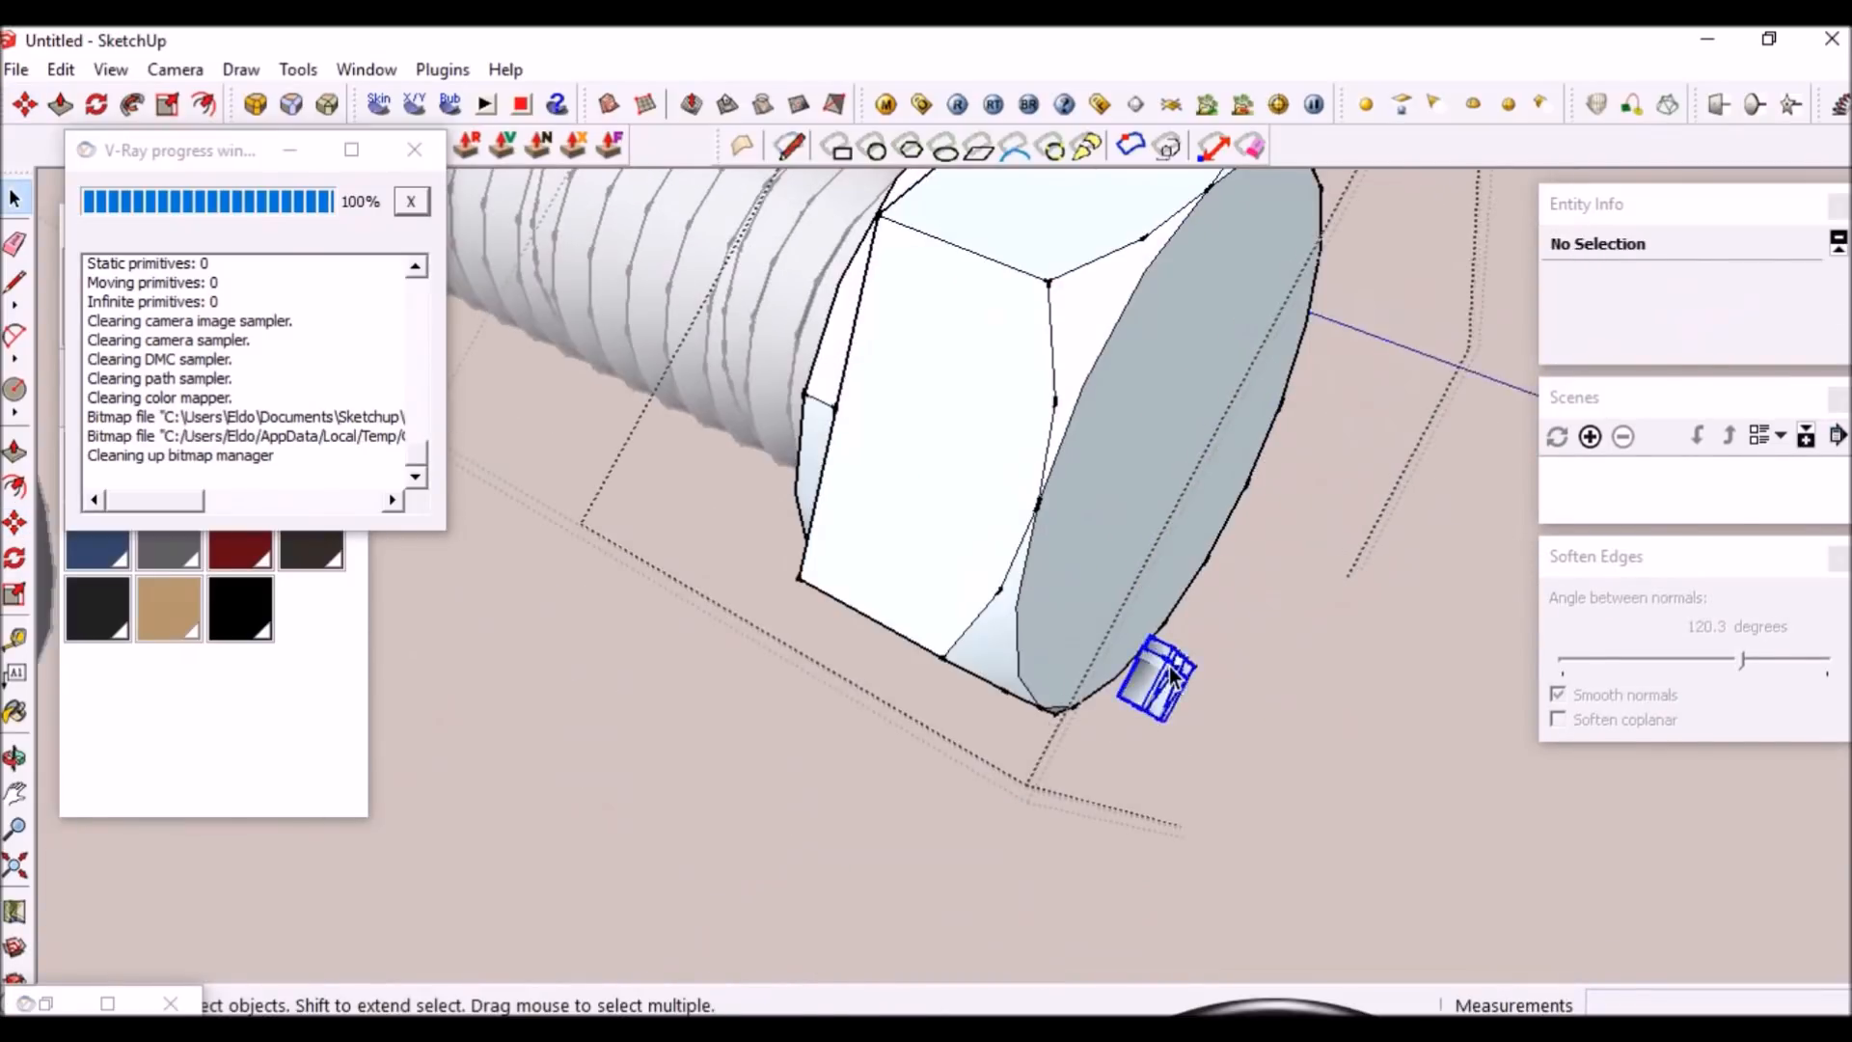
# Move the small A4 marking component along the bolt's axis toward the outer face of the shortened head
pyautogui.click(1157, 674)
pyautogui.scroll(3, 1158, 674)
pyautogui.press('m')
pyautogui.click(1294, 653)
pyautogui.click(913, 626)
pyautogui.click(758, 569)
pyautogui.press('space')
pyautogui.moveTo(758, 580); pyautogui.dragTo(1112, 731, button='middle')
pyautogui.press('m')
pyautogui.click(1179, 752)
pyautogui.click(926, 751)
pyautogui.press('space')
# Open the A4 marking component, move its geometry onto the head's outer face and leave the component
pyautogui.doubleClick(1081, 738)
pyautogui.tripleClick(1081, 738)
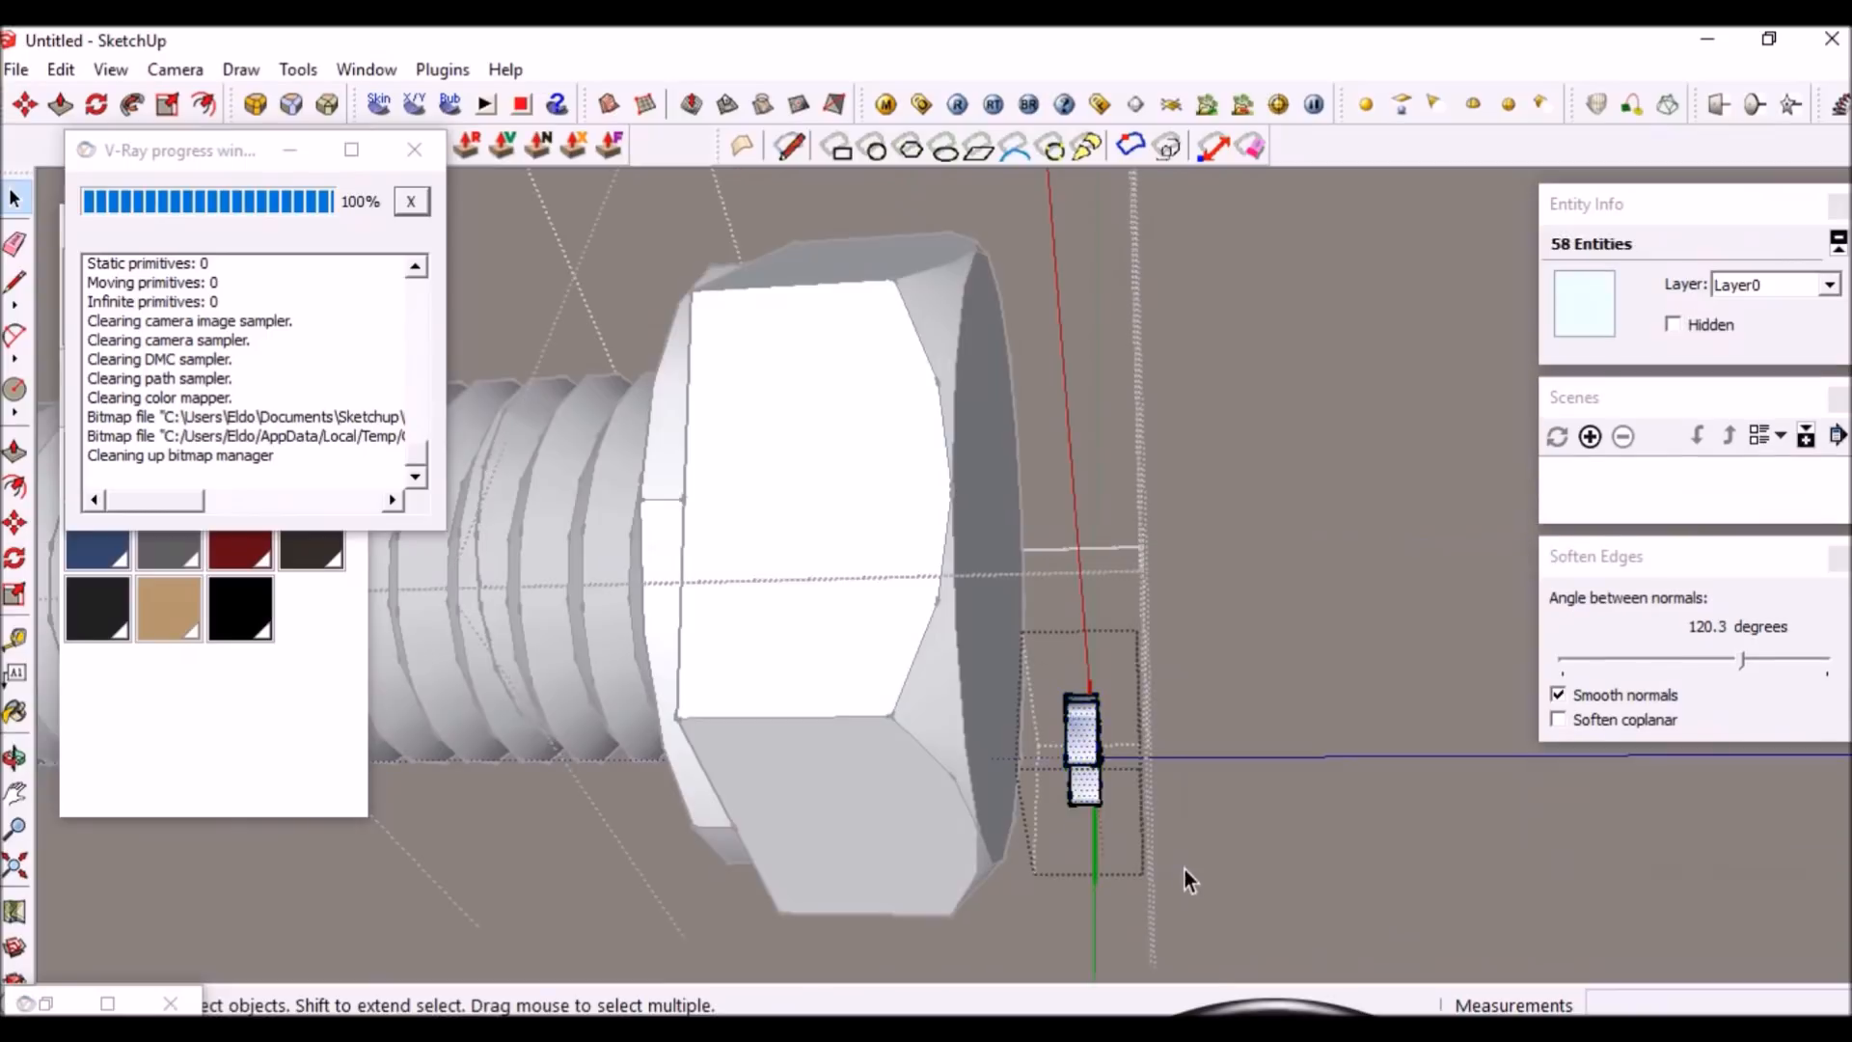
pyautogui.scroll(3, 1186, 877)
pyautogui.press('m')
pyautogui.click(1253, 811)
pyautogui.press('Escape')
pyautogui.click(723, 667)
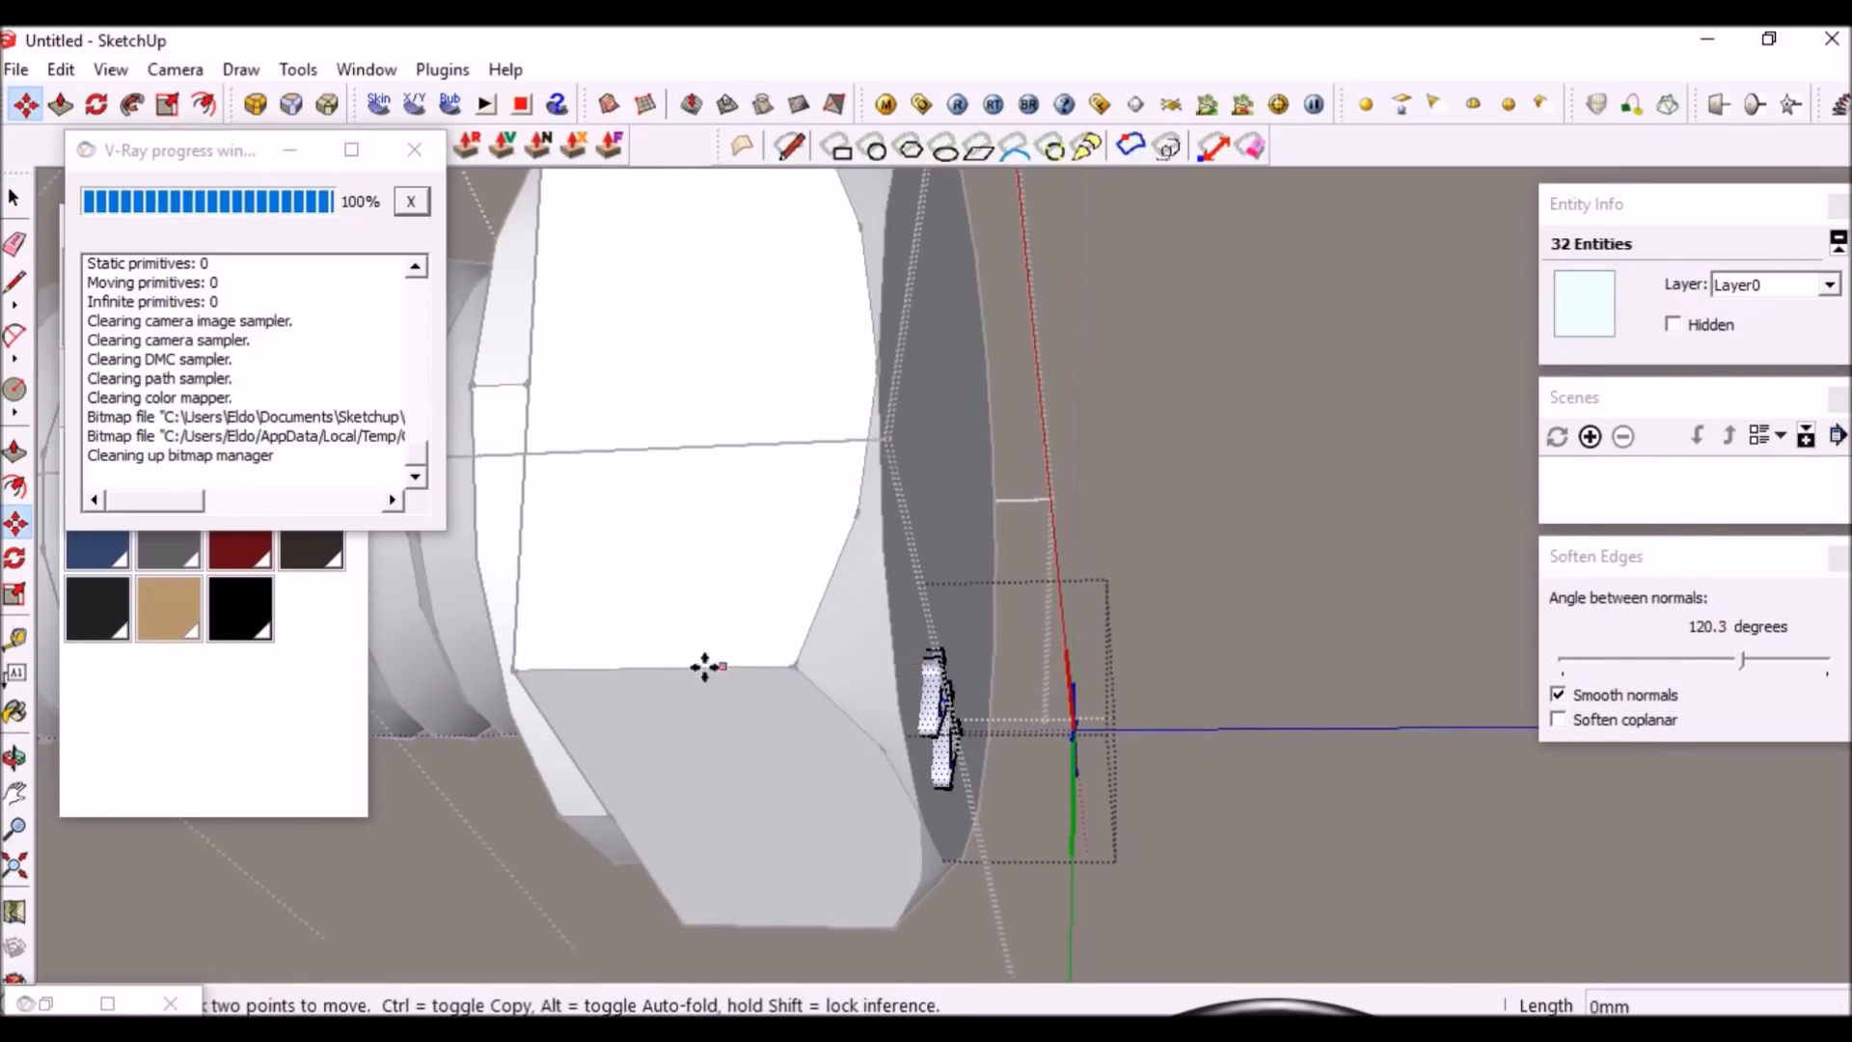
pyautogui.press('space')
pyautogui.scroll(-6, 768, 641)
pyautogui.click(986, 571)
pyautogui.moveTo(986, 571); pyautogui.dragTo(744, 496, button='middle')
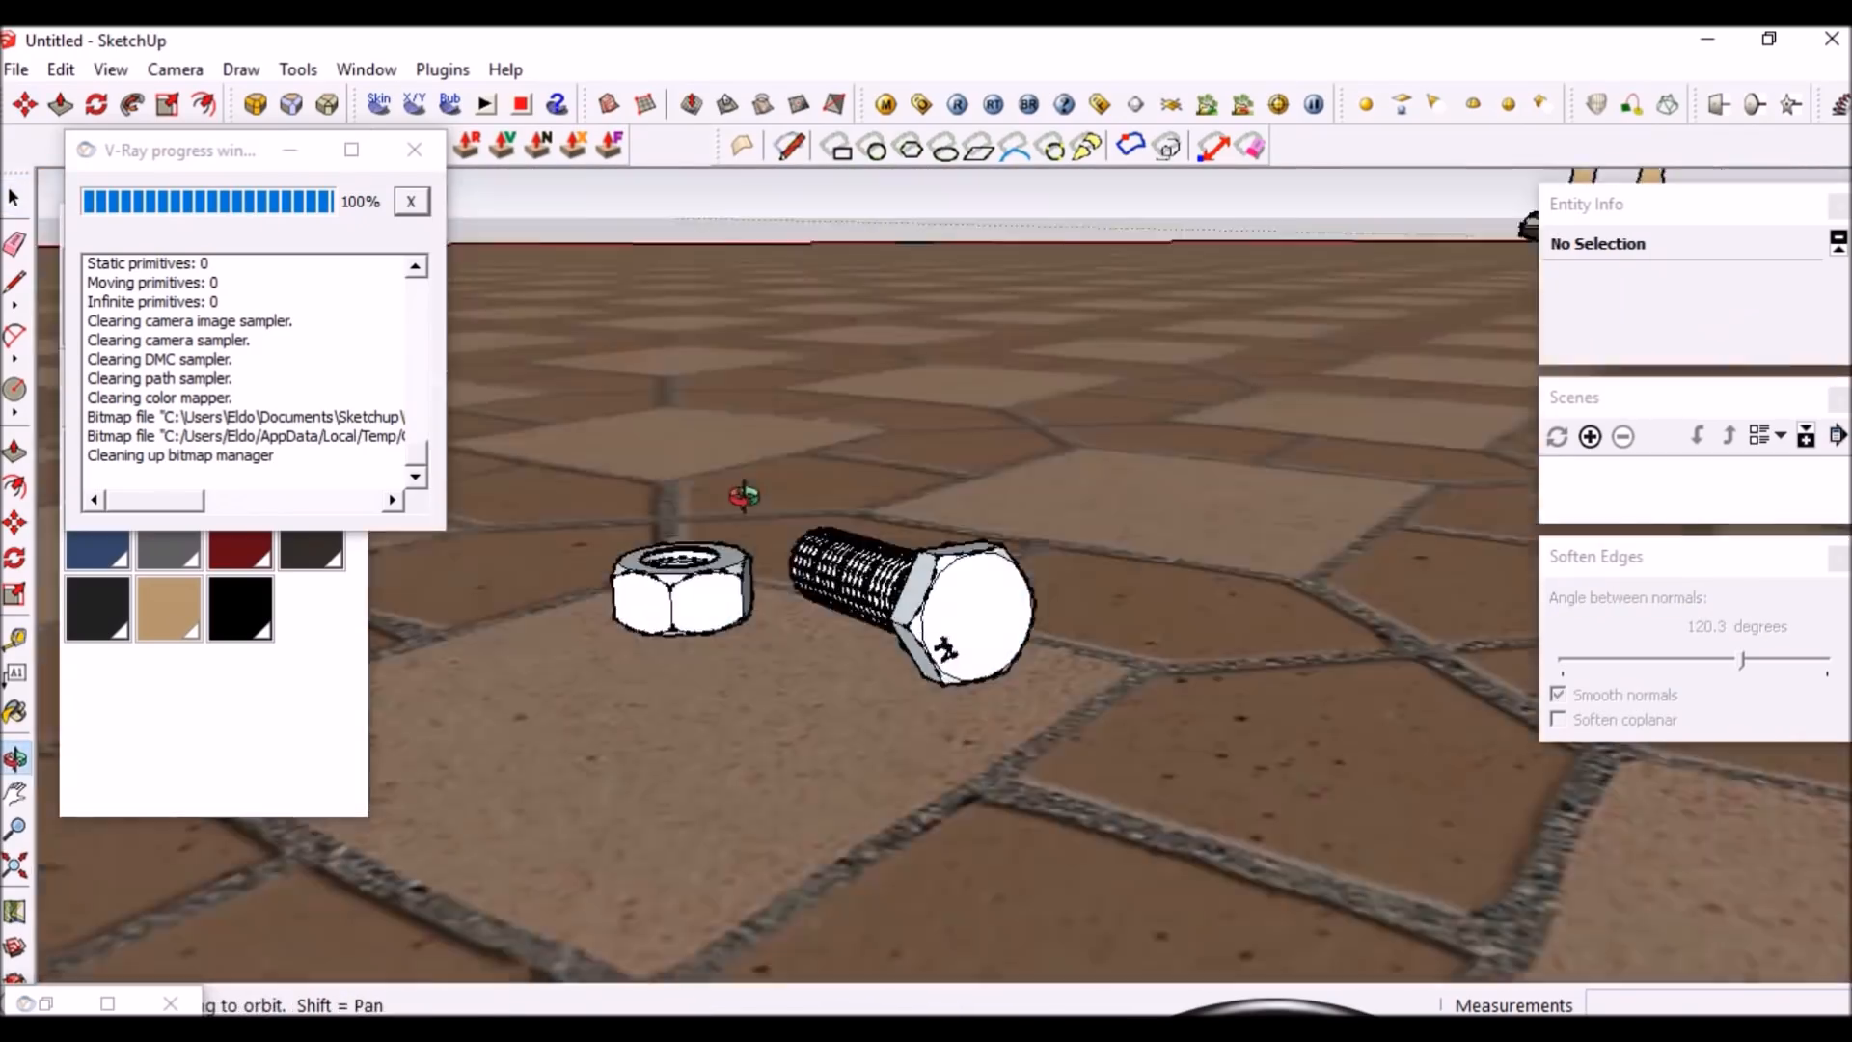
# Move the bolt to a new position beside the nut on the tiled floor
pyautogui.scroll(5, 744, 540)
pyautogui.click(848, 541)
pyautogui.press('m')
pyautogui.click(916, 578)
pyautogui.click(930, 831)
pyautogui.moveTo(868, 540); pyautogui.dragTo(820, 795, button='middle')
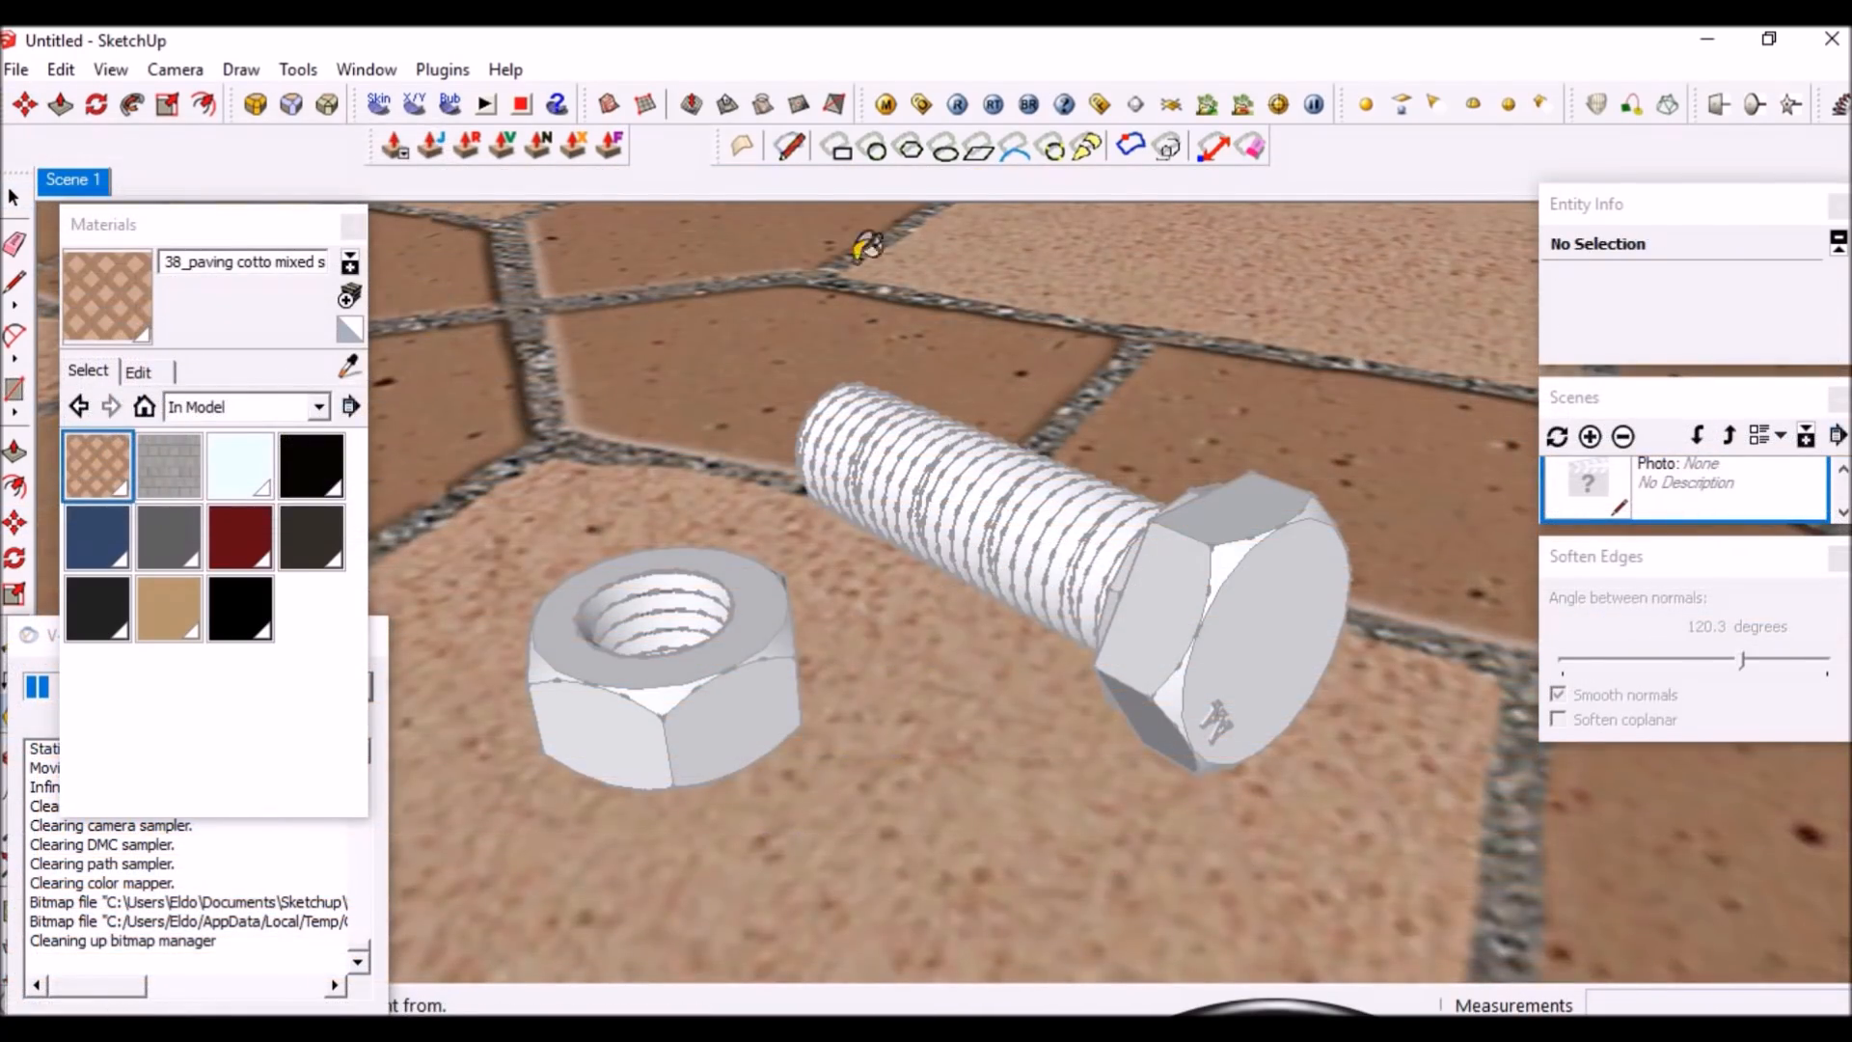
# Enable bump on the 38_paving cotto mixed size material and load a TexBitmap image from the Steen texture folder
pyautogui.click(885, 105)
pyautogui.scroll(-10, 1061, 502)
pyautogui.click(973, 474)
pyautogui.click(1011, 475)
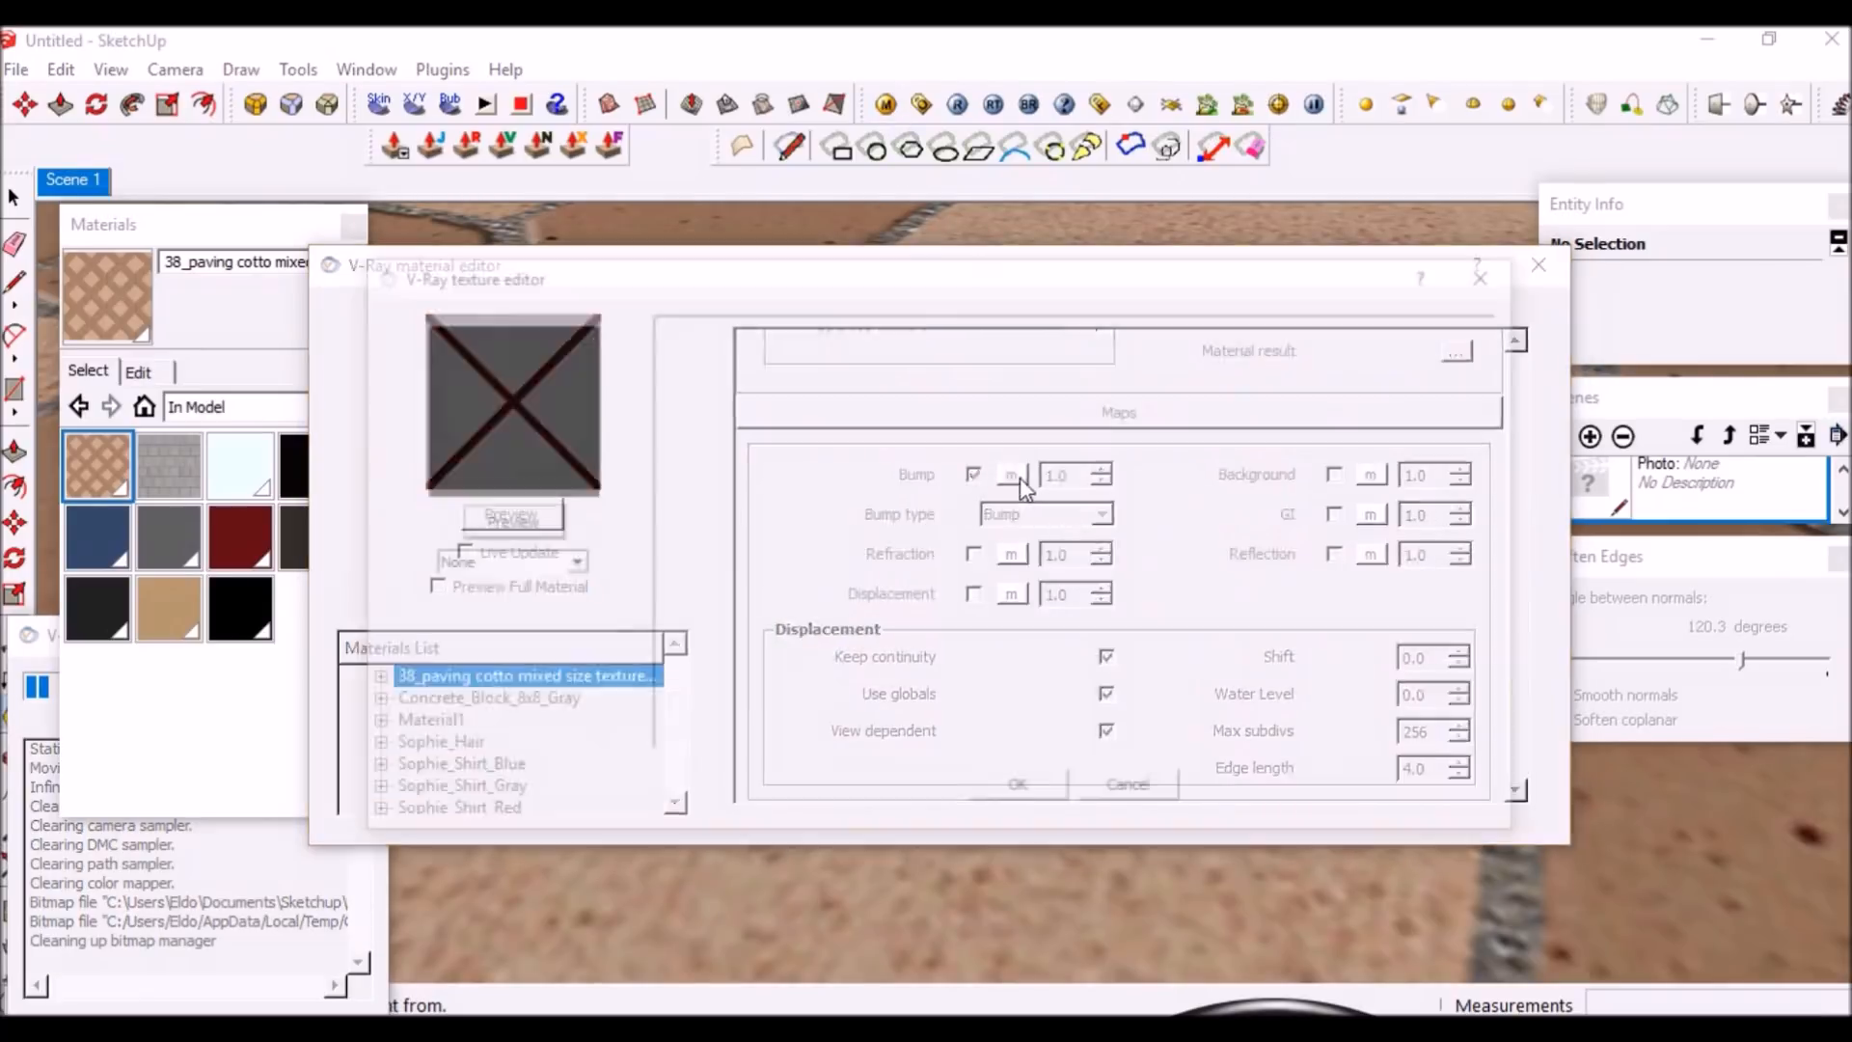
pyautogui.click(511, 563)
pyautogui.click(494, 662)
pyautogui.doubleClick(1284, 555)
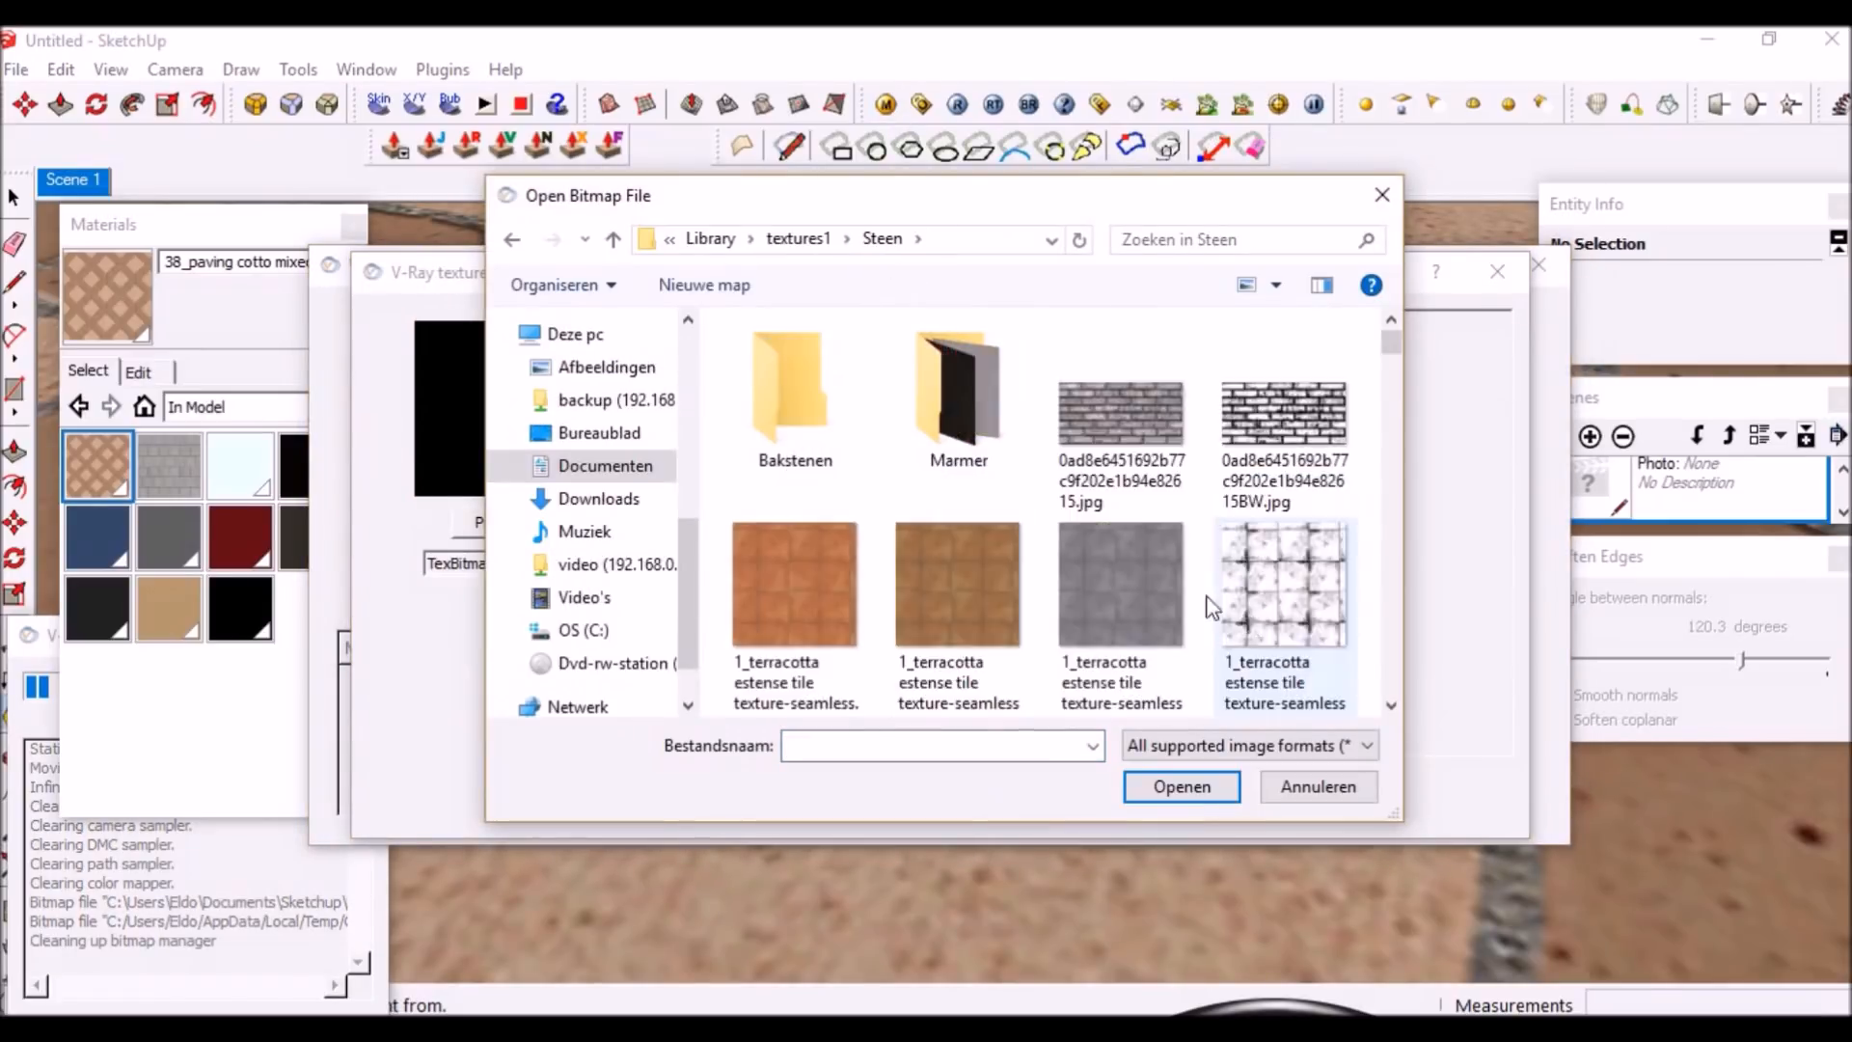
pyautogui.scroll(-5, 1254, 559)
pyautogui.click(1157, 570)
pyautogui.click(1182, 786)
pyautogui.click(1022, 792)
# Set the paving material's bump amount to .05 and close the material editor
pyautogui.moveTo(1076, 475); pyautogui.dragTo(1042, 474)
pyautogui.write('.05')
pyautogui.click(1539, 266)
# Add a reflection layer to the 38_paving cotto mixed size material in the V-Ray material editor
pyautogui.click(886, 104)
pyautogui.rightClick(438, 682)
pyautogui.moveTo(511, 697)
pyautogui.click(810, 729)
# Set the reflection's Fresnel map to IOR 1.05 and refract IOR 1.02, and preview the paving material
pyautogui.scroll(5, 994, 536)
pyautogui.click(1010, 419)
pyautogui.write('05')
pyautogui.moveTo(902, 419); pyautogui.dragTo(944, 473)
pyautogui.write('05')
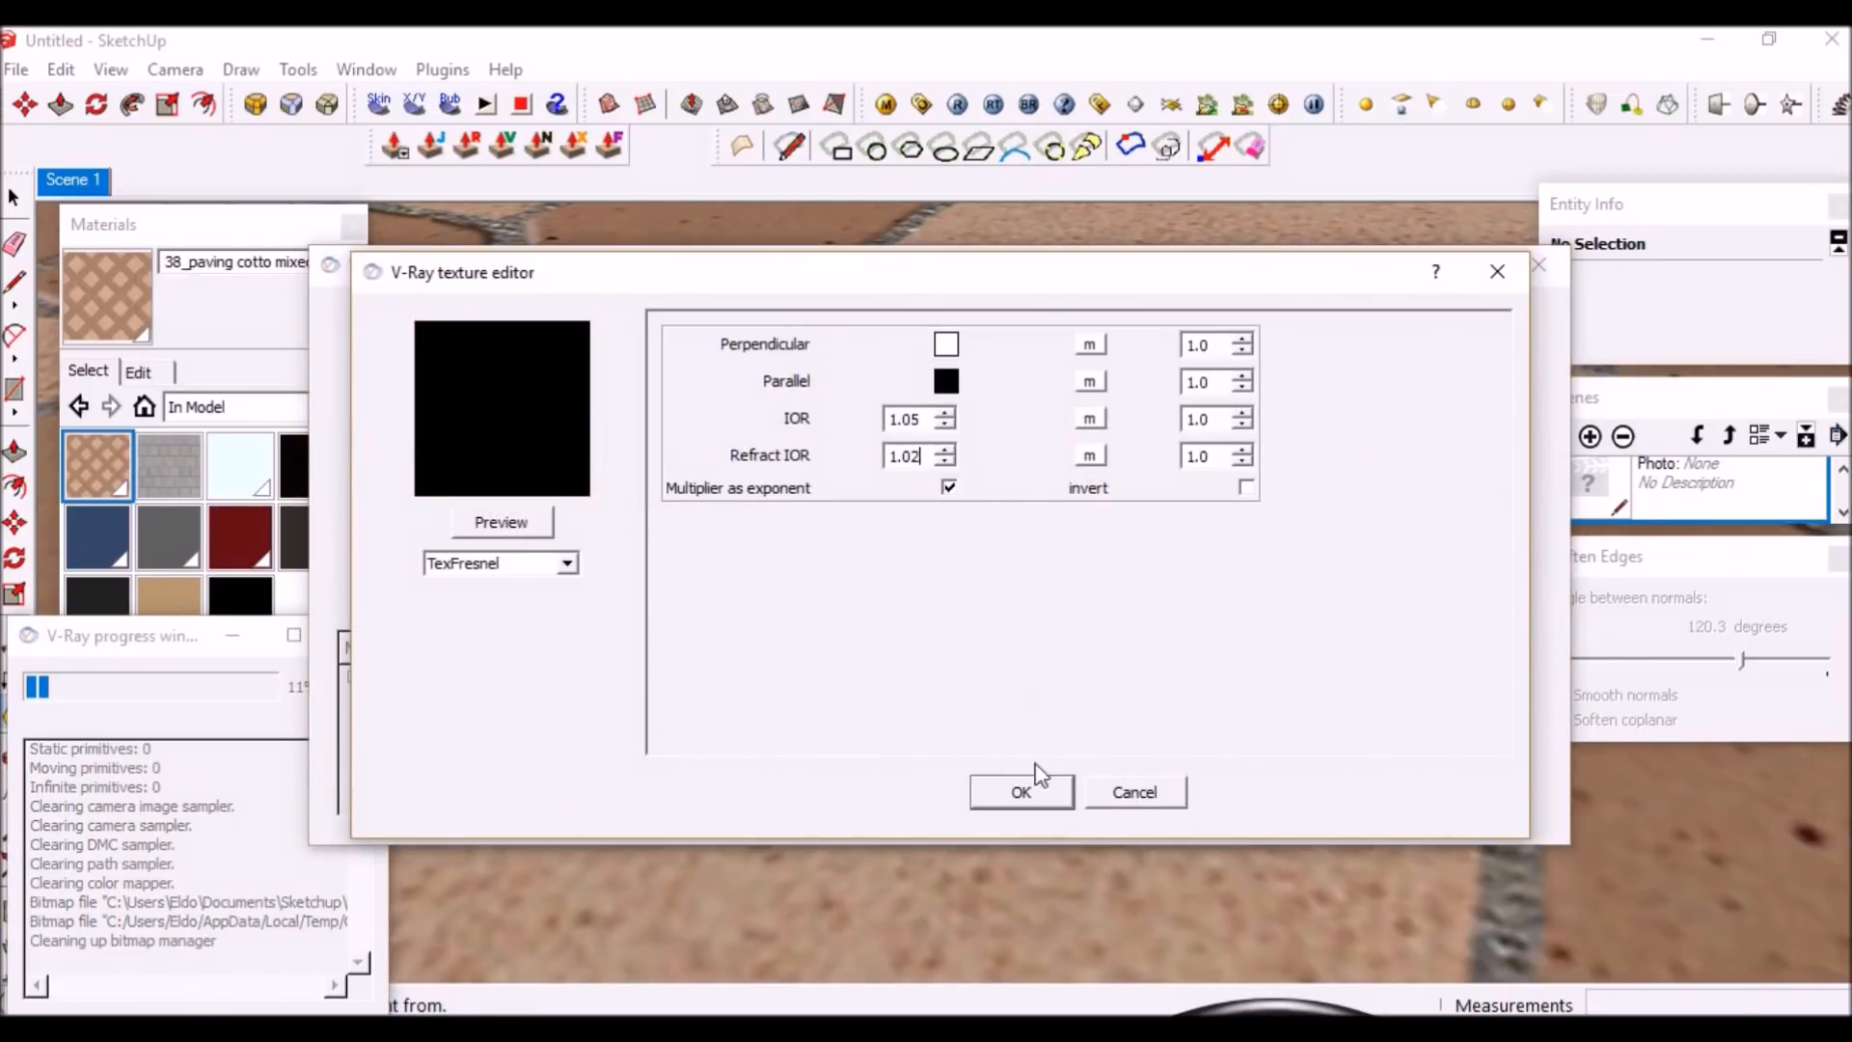
pyautogui.click(1021, 792)
pyautogui.click(550, 515)
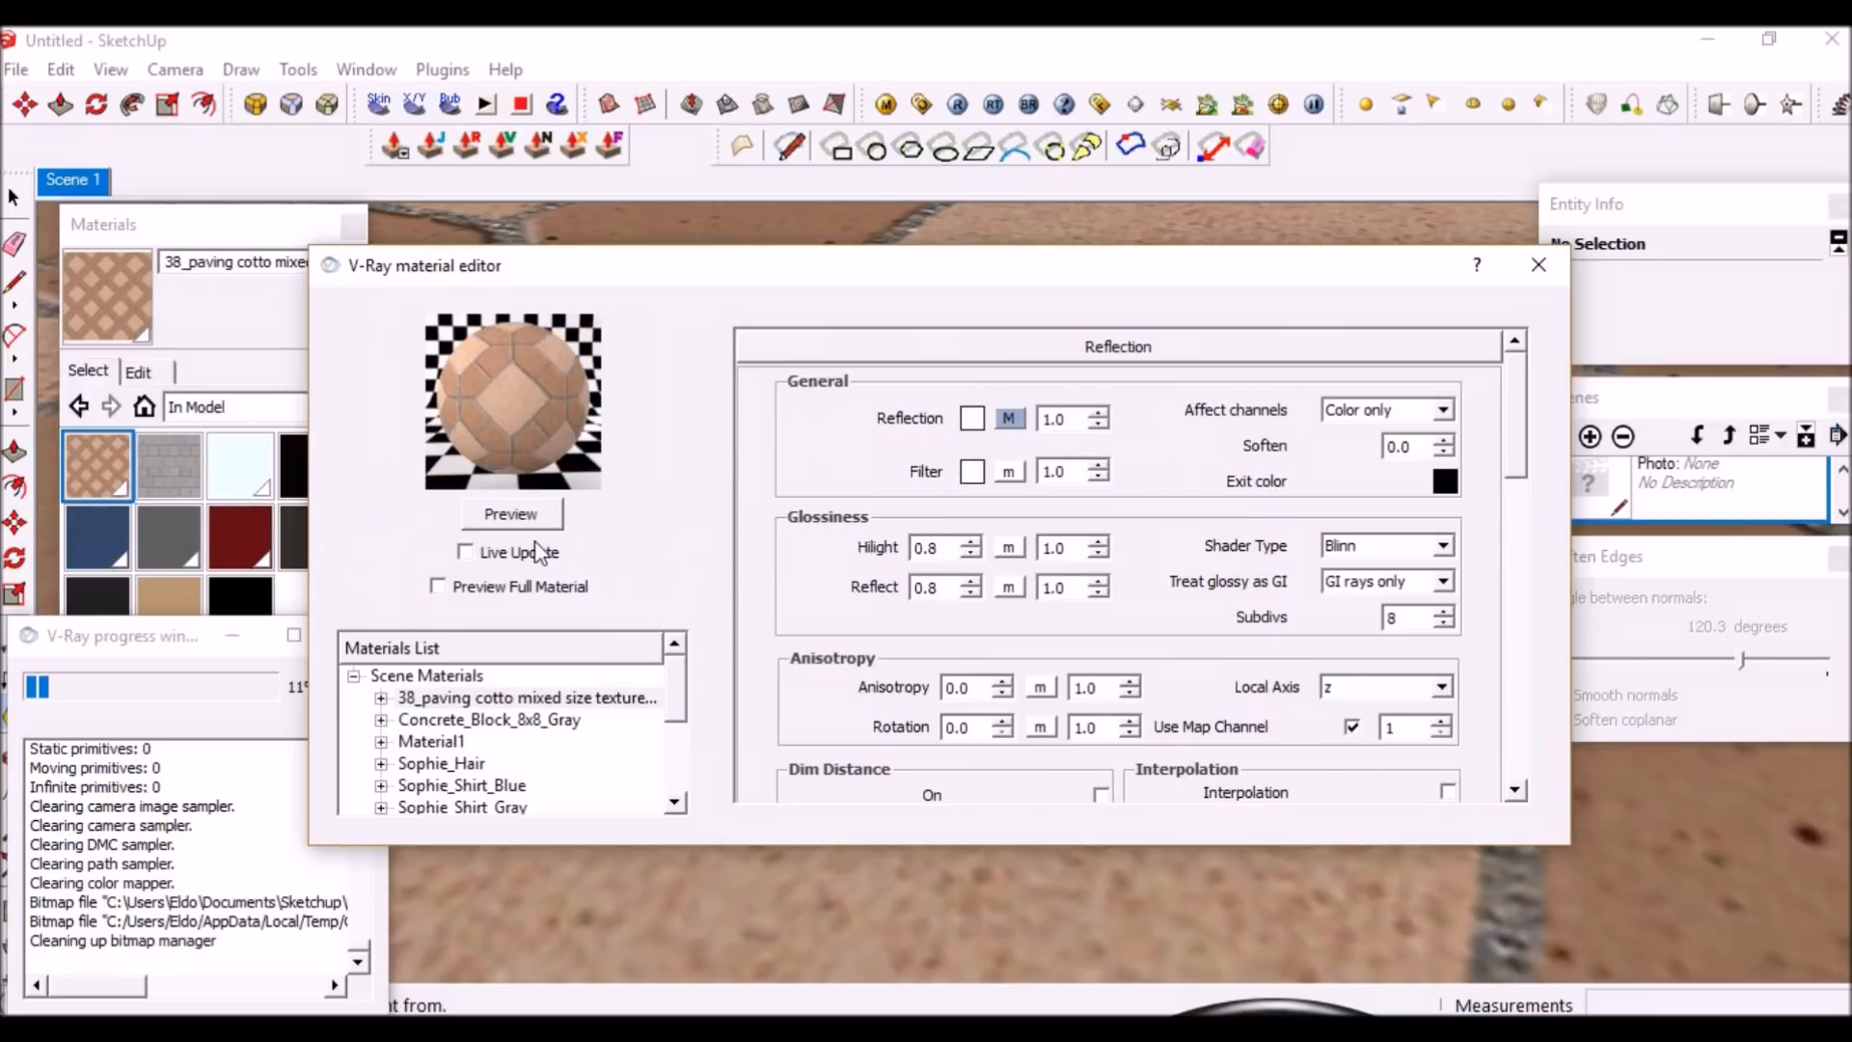
pyautogui.click(1539, 265)
pyautogui.click(1099, 105)
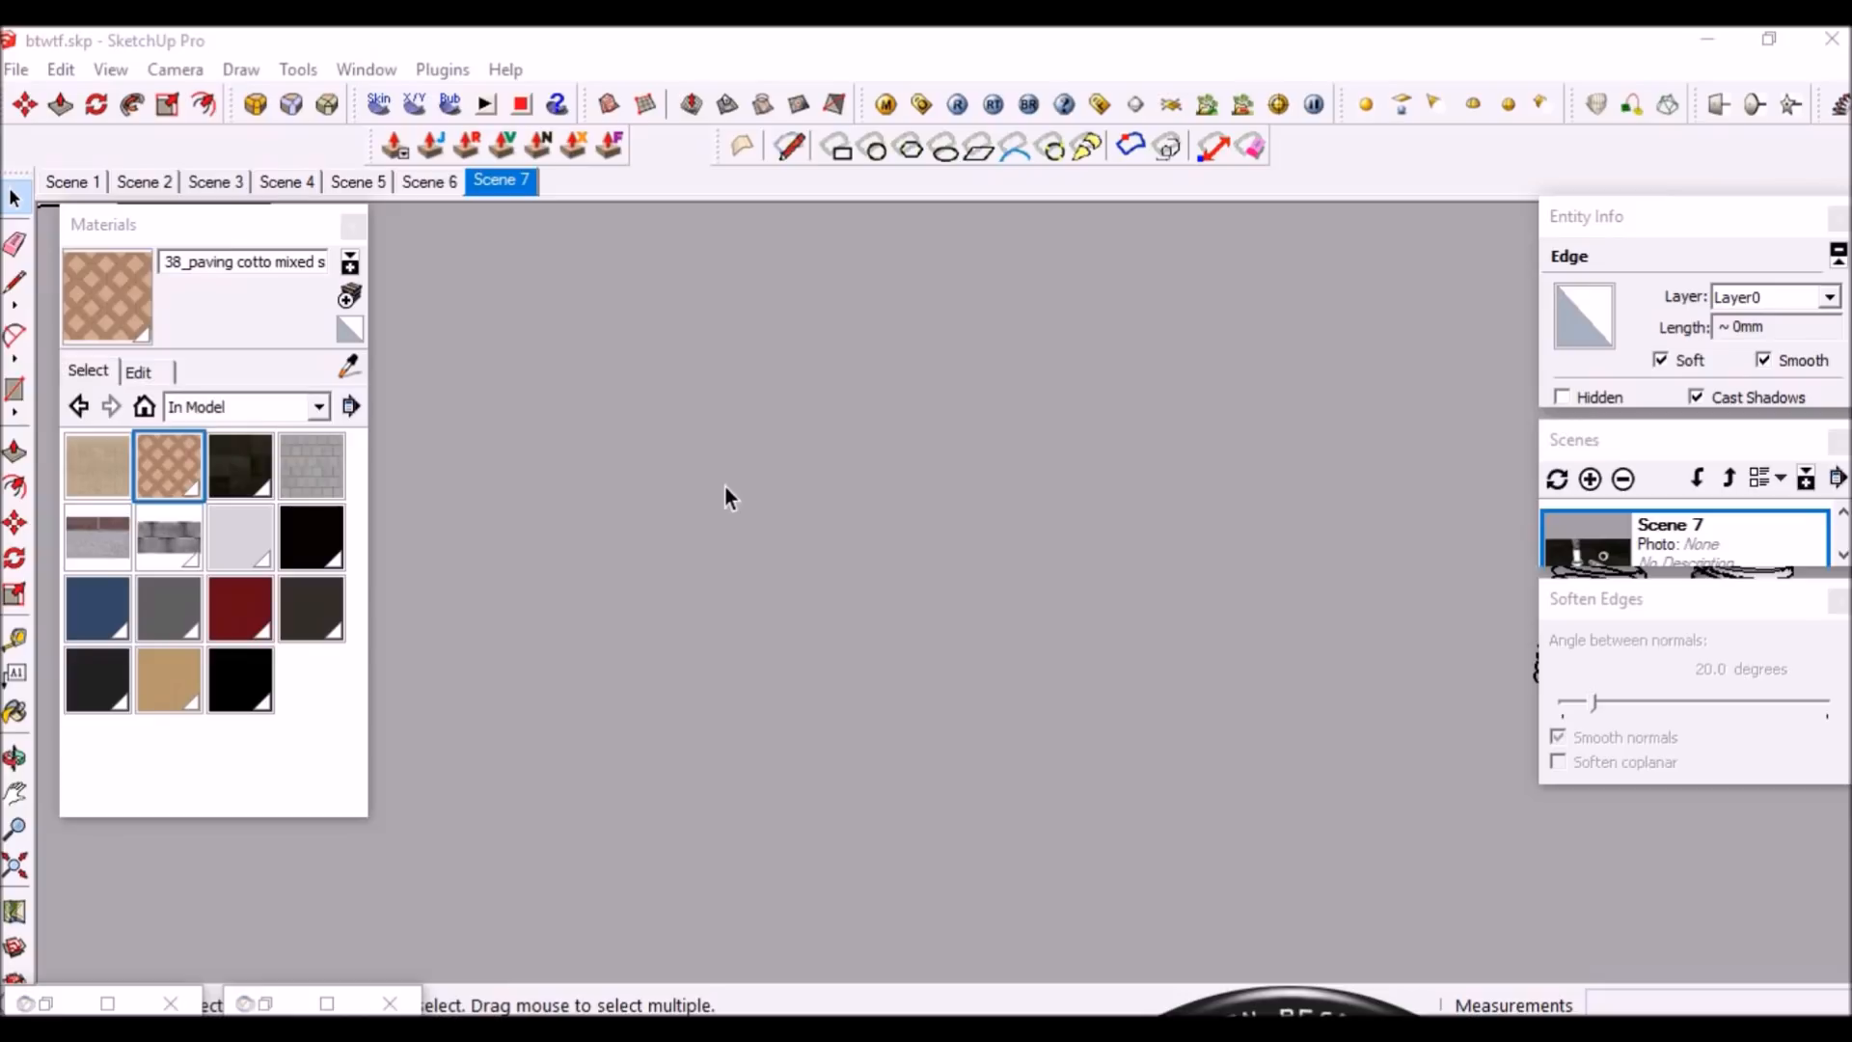
# Draw a 20 mm vertical line along the blue axis in the empty area of the btwtf.skp model
pyautogui.click(930, 675)
pyautogui.press('l')
pyautogui.click(910, 699)
pyautogui.moveTo(910, 699); pyautogui.dragTo(906, 662, button='middle')
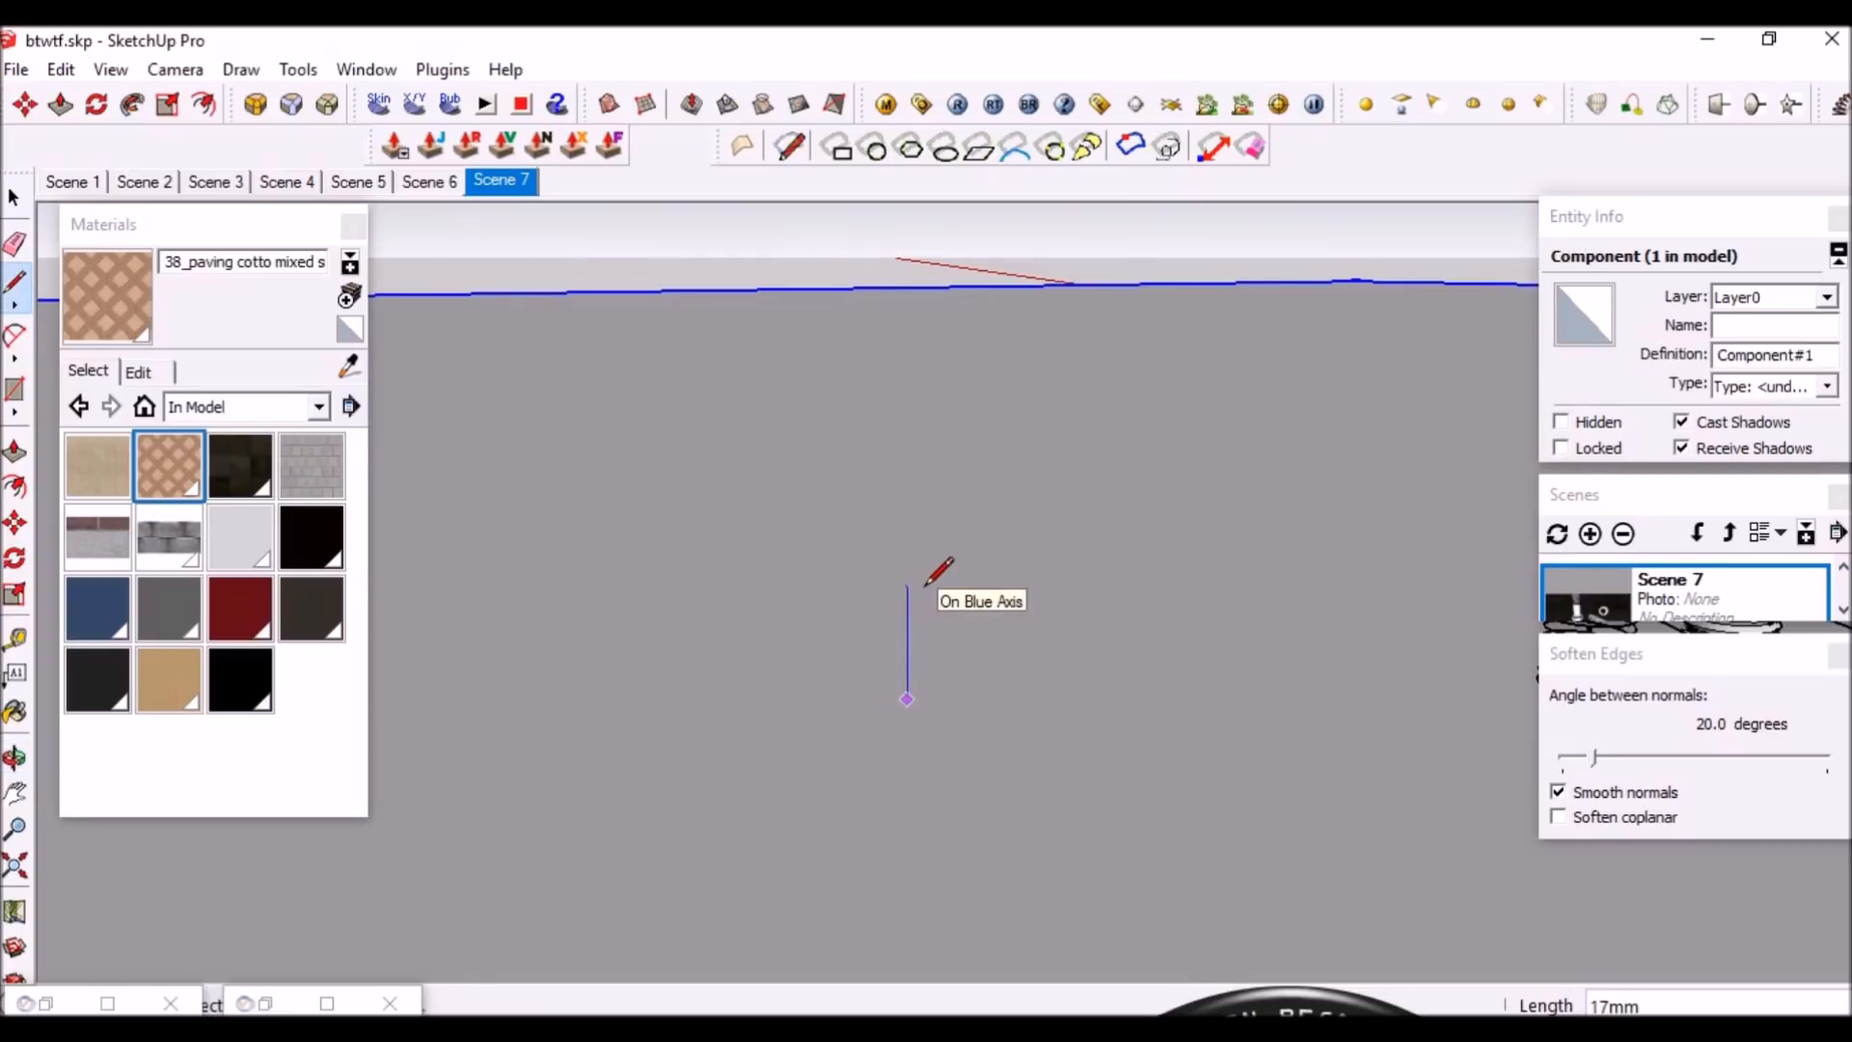
pyautogui.scroll(3, 925, 585)
pyautogui.moveTo(879, 656); pyautogui.dragTo(868, 666, button='middle')
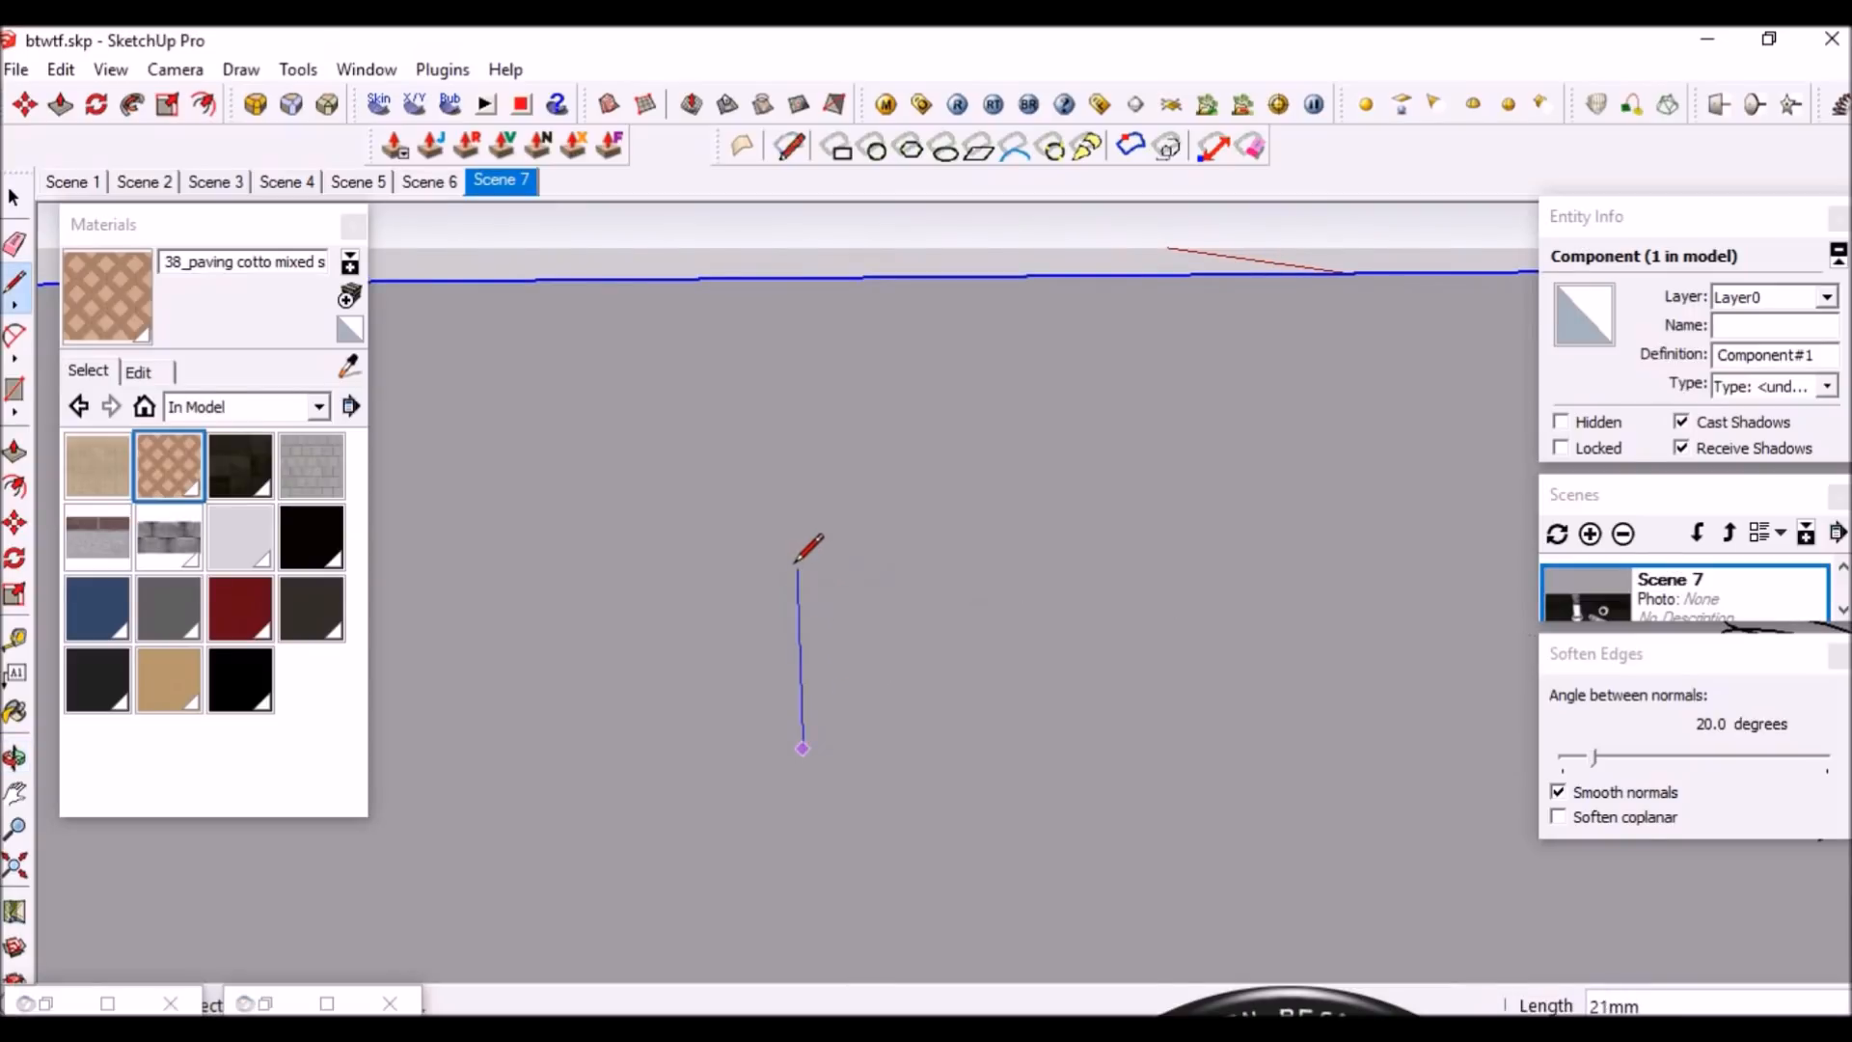
pyautogui.write('10')
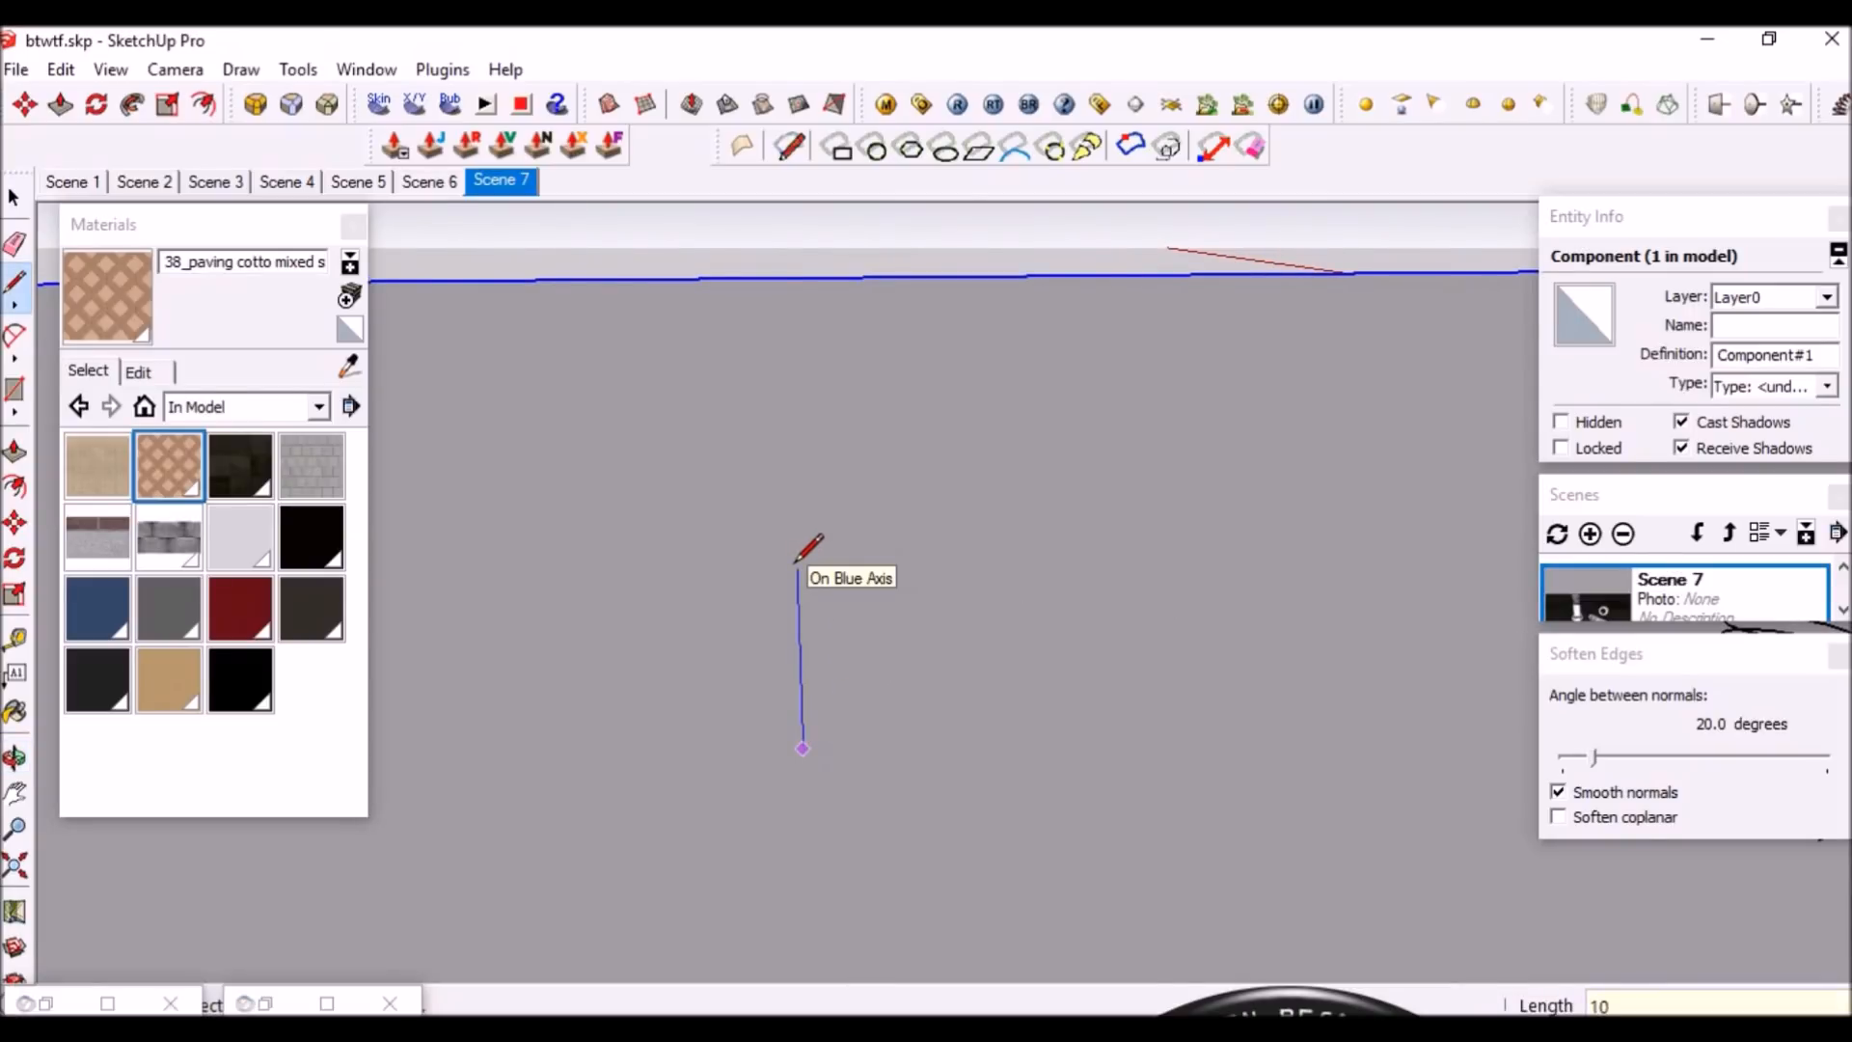
pyautogui.press('BackSpace')
pyautogui.write('20')
pyautogui.press('Return')
pyautogui.press('space')
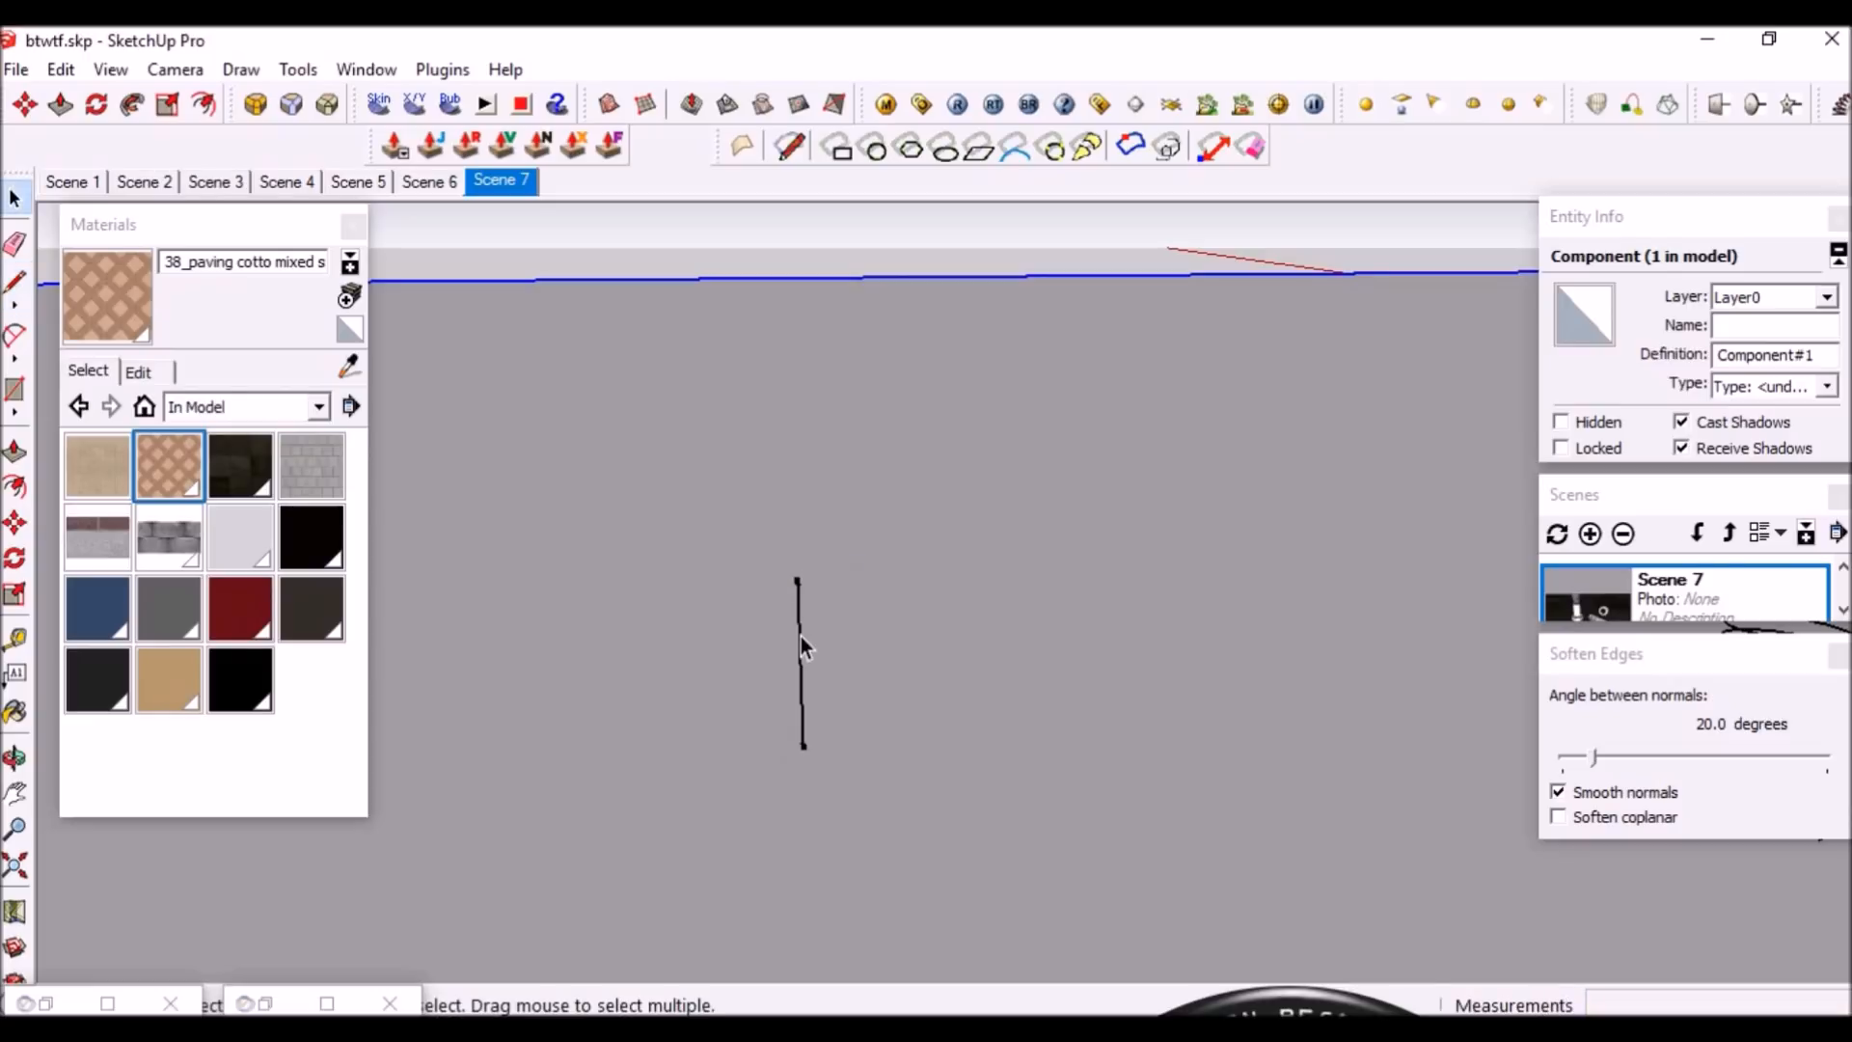
# Create a helix along the vertical line with Radius 1 and Radius 2 of 6 mm and 12 laps
pyautogui.scroll(2, 811, 633)
pyautogui.click(804, 629)
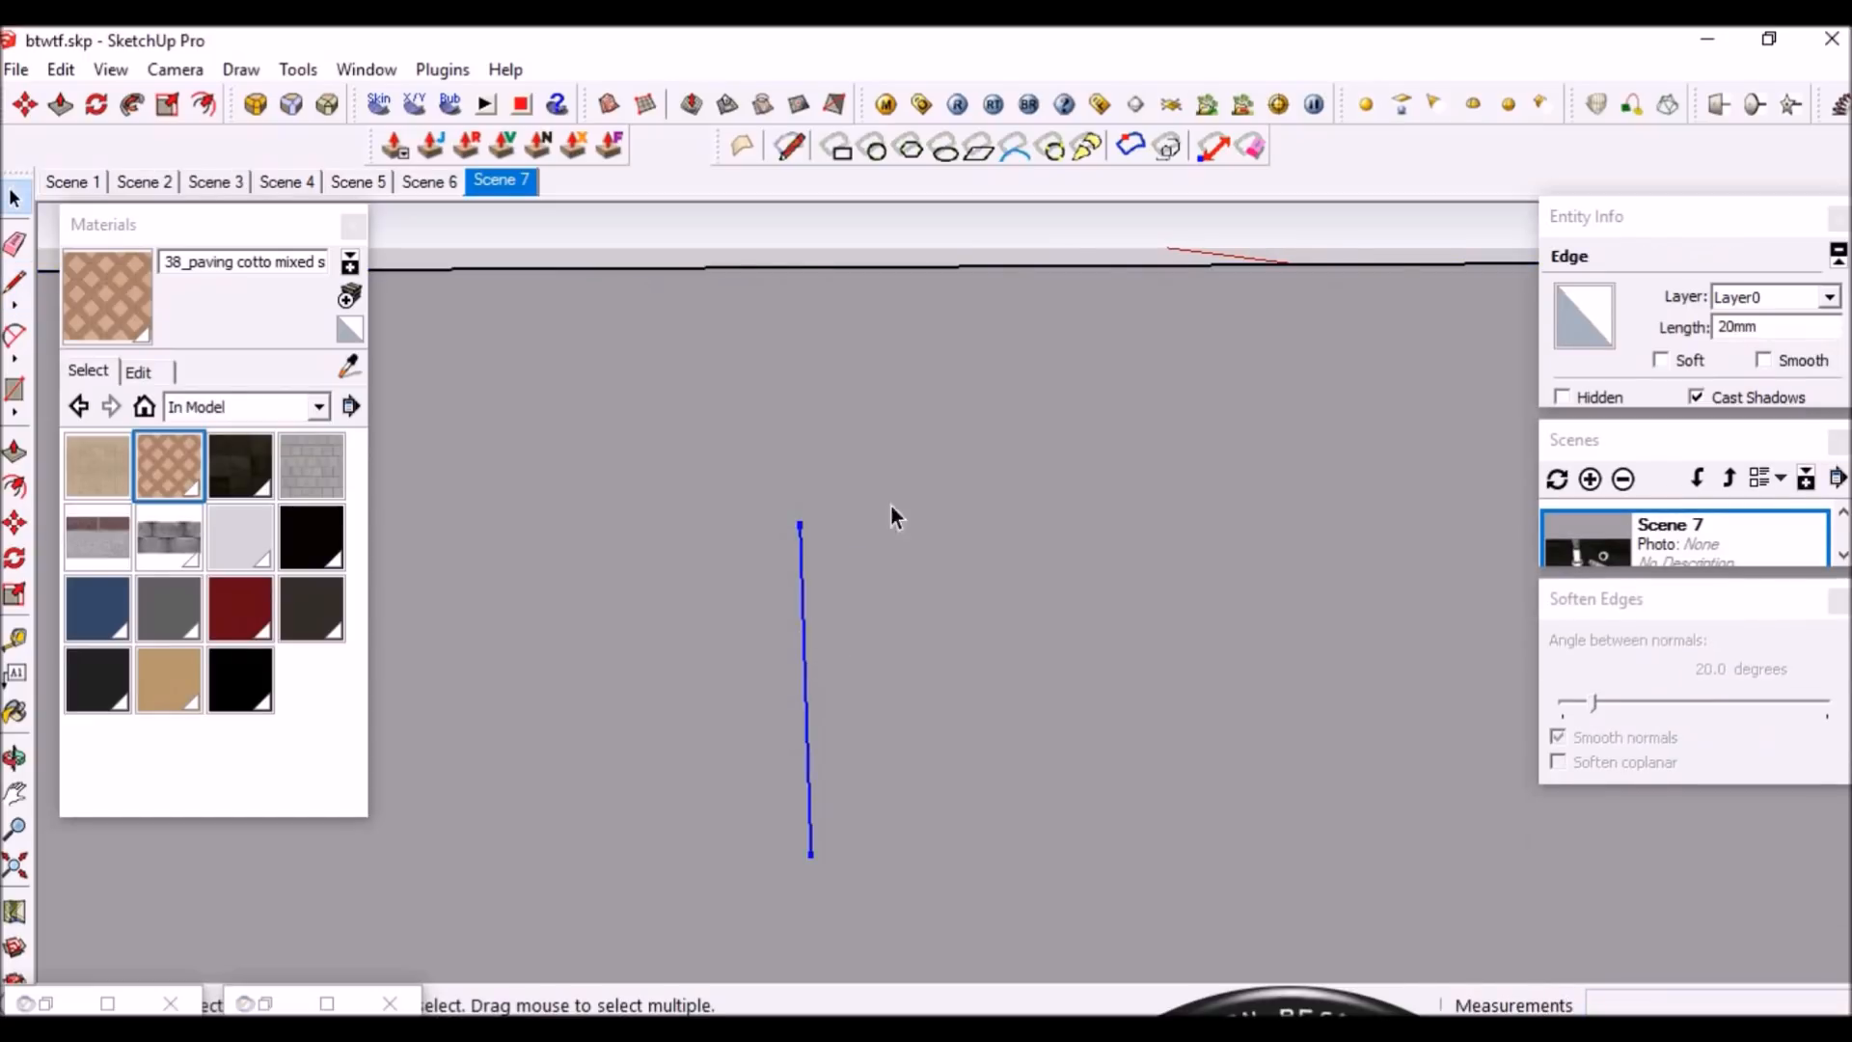
pyautogui.click(1841, 106)
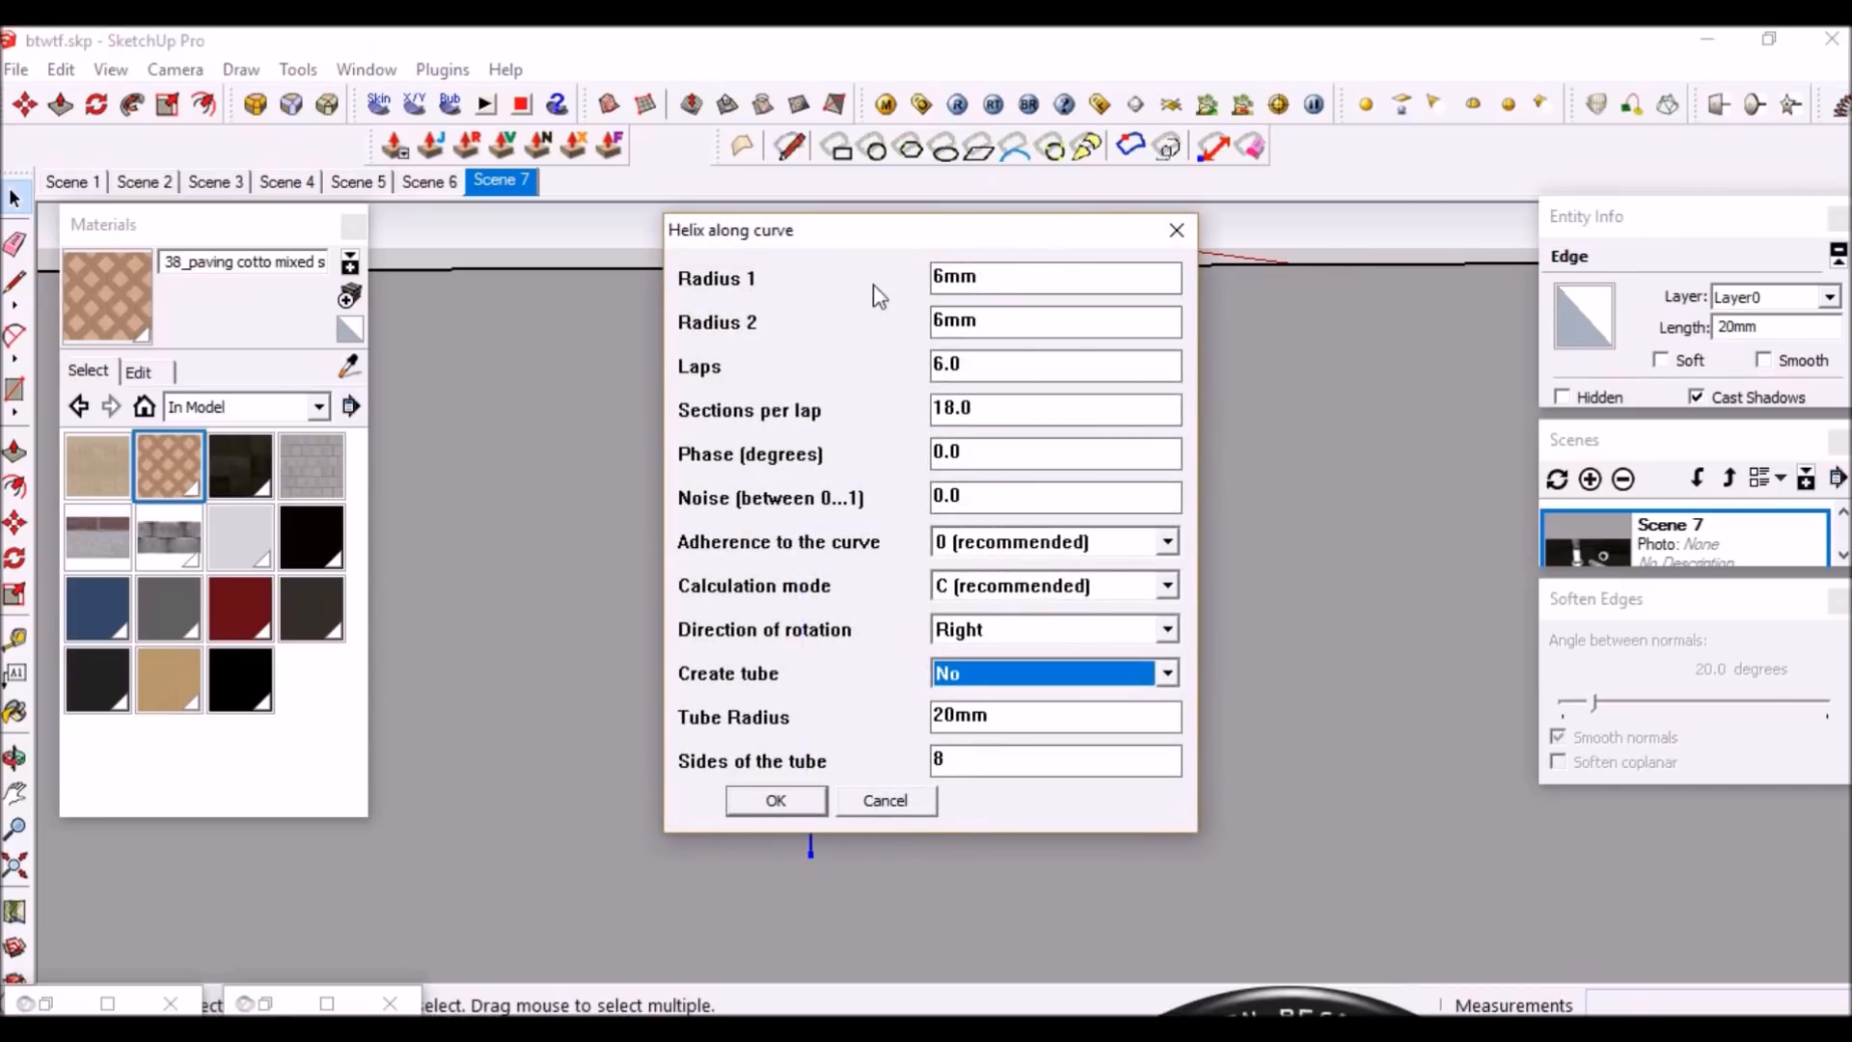
pyautogui.click(946, 277)
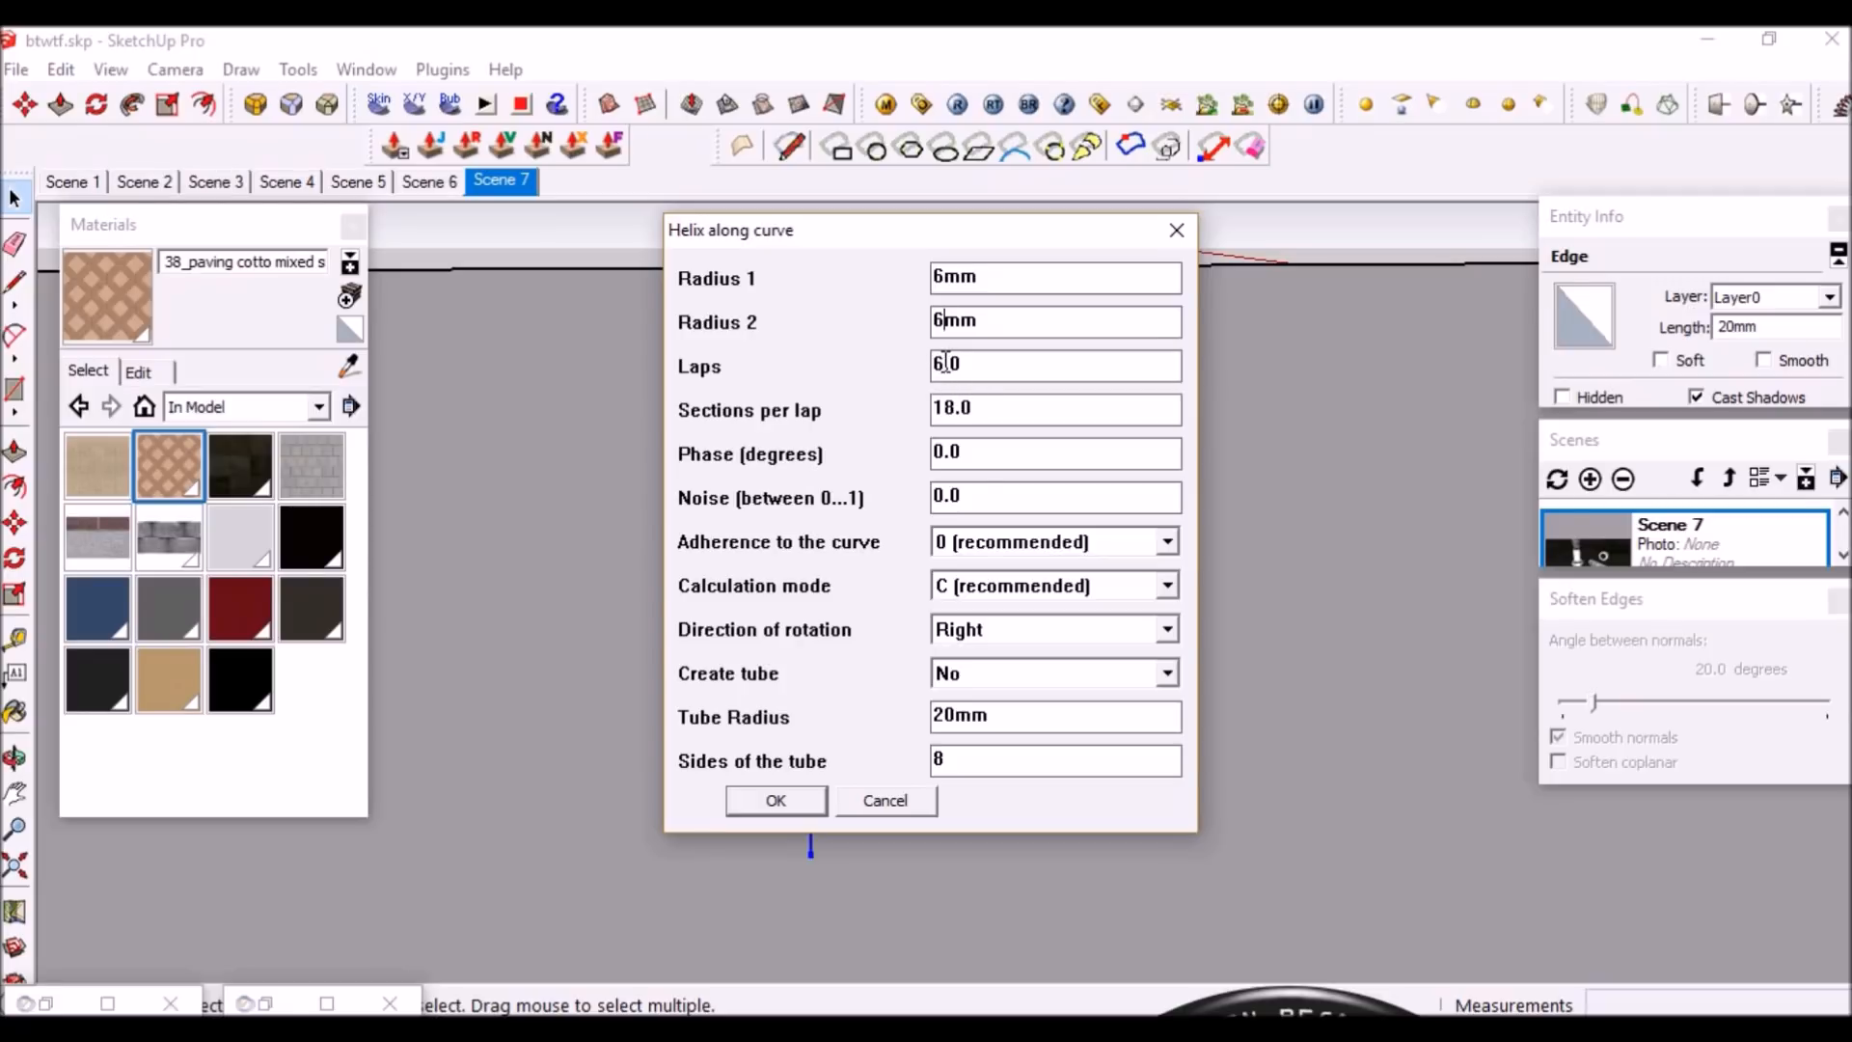
pyautogui.moveTo(945, 364); pyautogui.dragTo(931, 364)
pyautogui.write('12')
pyautogui.click(777, 803)
pyautogui.moveTo(777, 803)
pyautogui.mouseDown(button='middle')
pyautogui.moveTo(964, 687)
pyautogui.moveTo(716, 587)
pyautogui.moveTo(818, 709)
pyautogui.moveTo(889, 662)
pyautogui.moveTo(840, 690)
pyautogui.moveTo(881, 599)
pyautogui.moveTo(794, 695)
pyautogui.moveTo(824, 618)
pyautogui.moveTo(798, 899)
pyautogui.mouseUp(button='middle')
pyautogui.scroll(2, 861, 610)
pyautogui.scroll(-2, 831, 646)
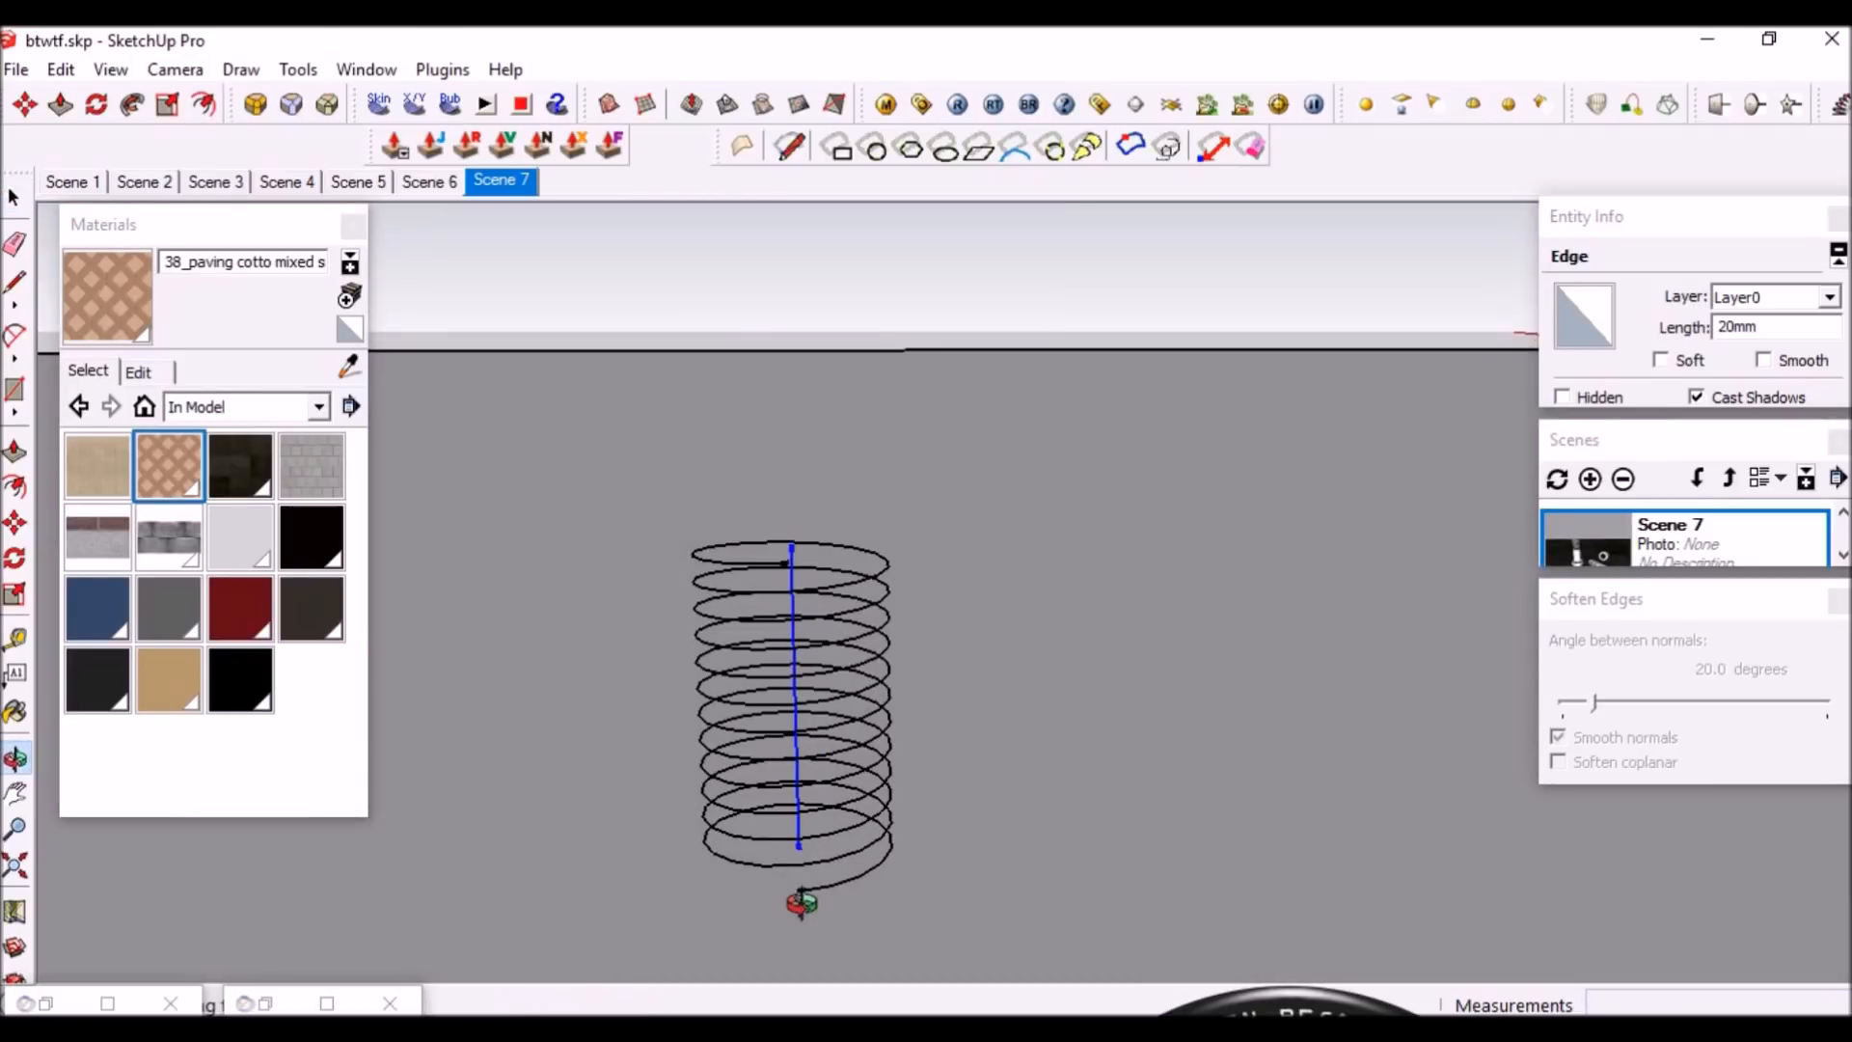